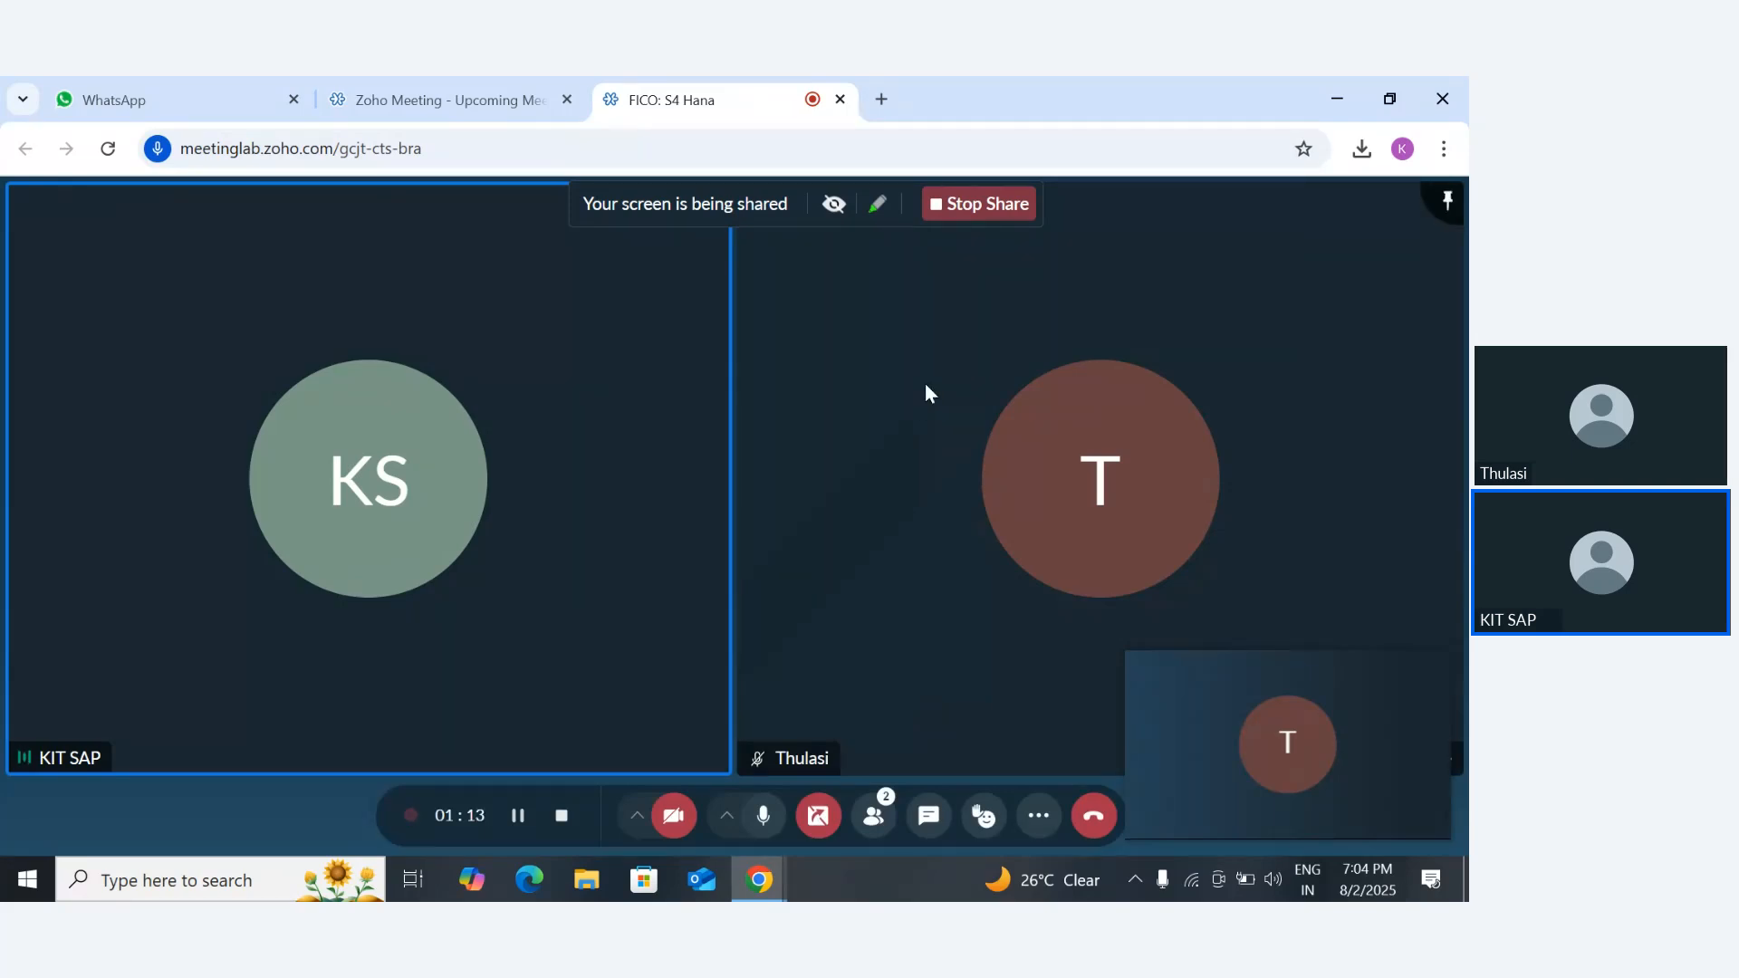
pyautogui.press('super')
pyautogui.write('RE')
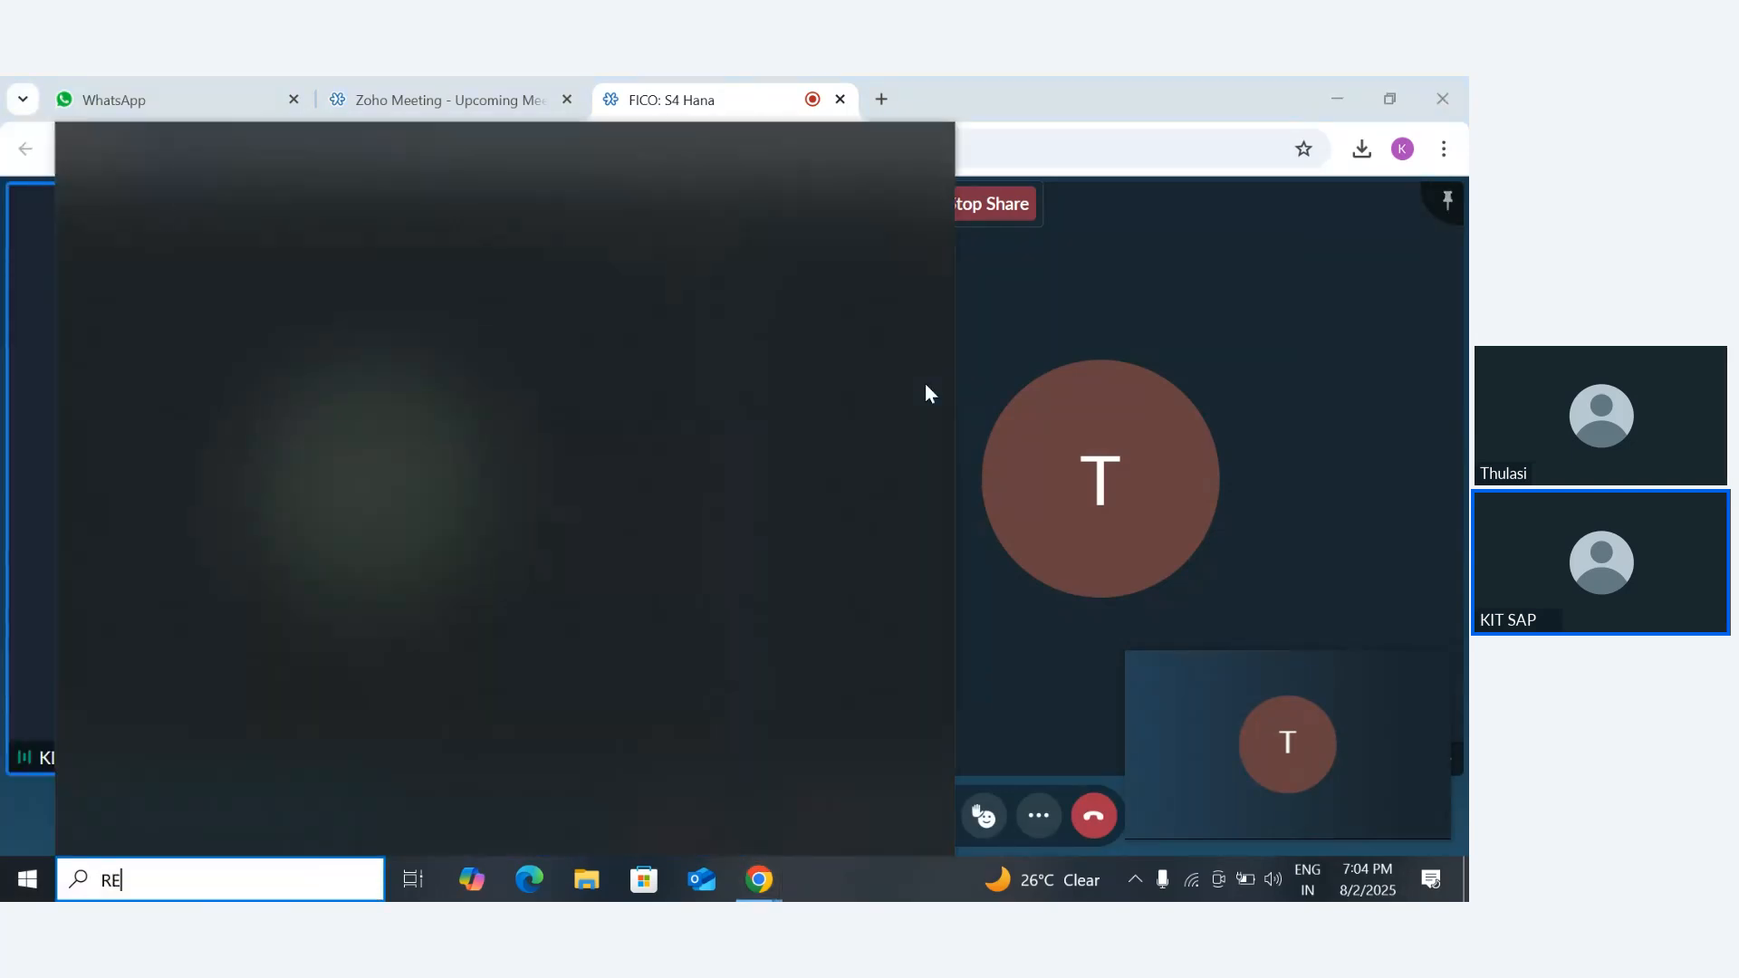
pyautogui.write('MOT')
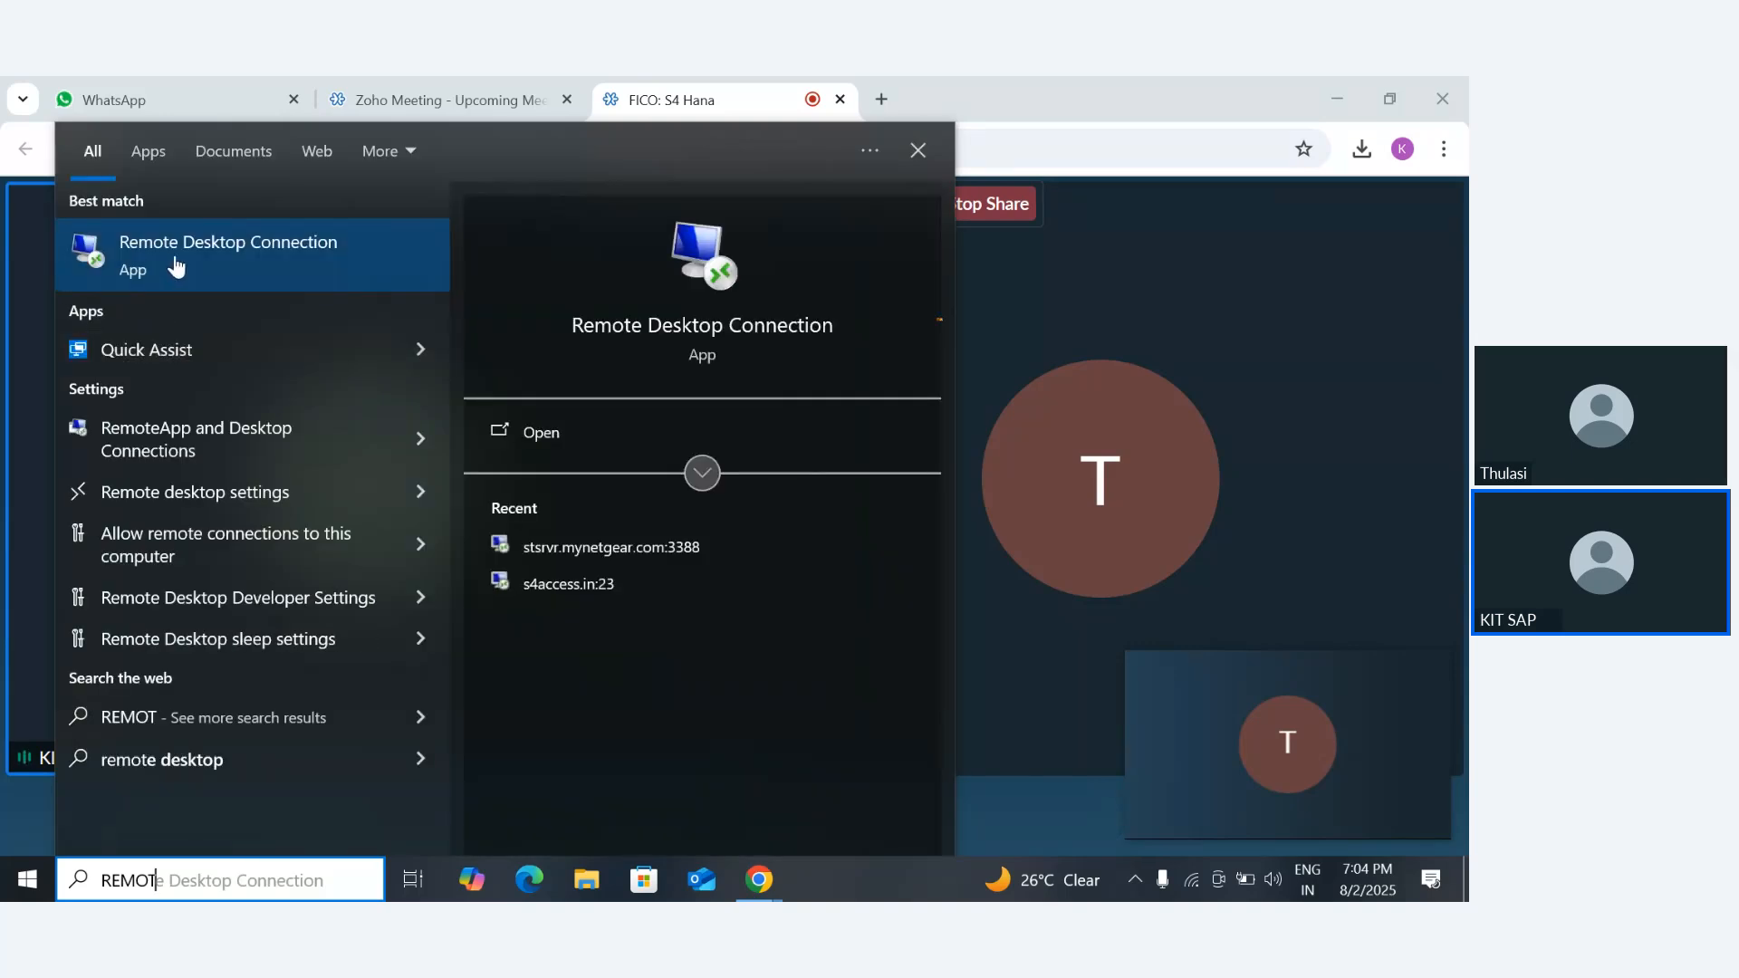
# - Close the WhatsApp Web browser tab and return to the FICO: S4 Hana meeting tab
pyautogui.click(172, 100)
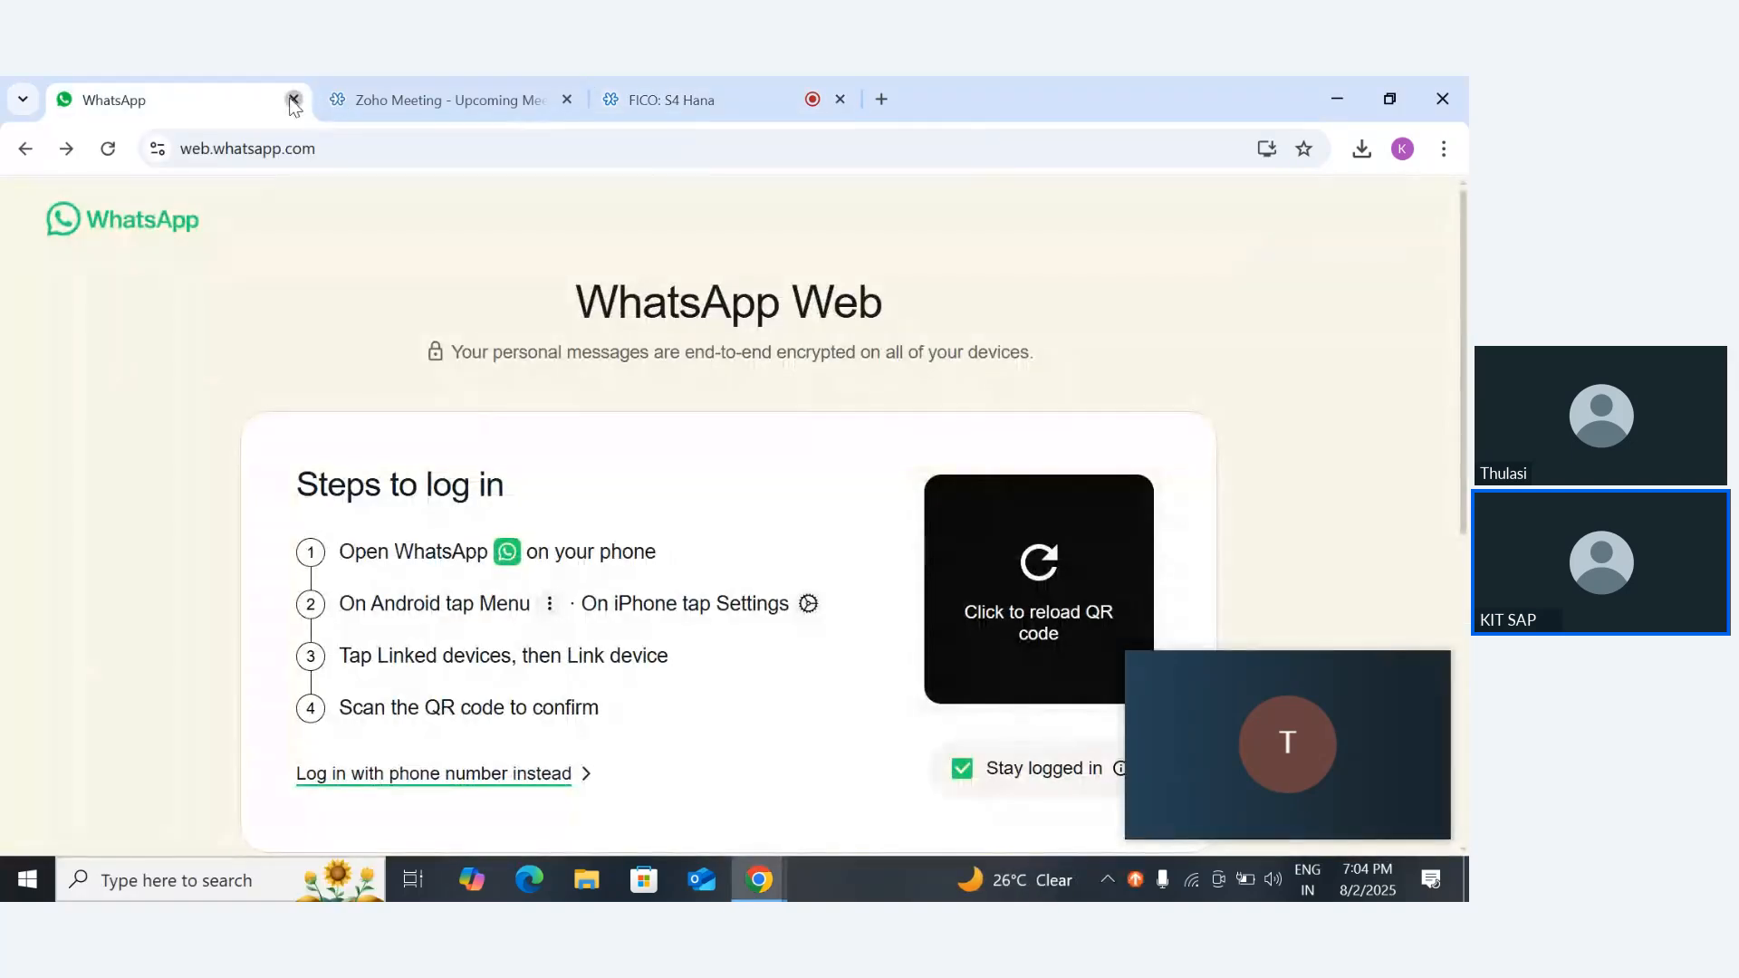
pyautogui.click(293, 99)
pyautogui.click(407, 100)
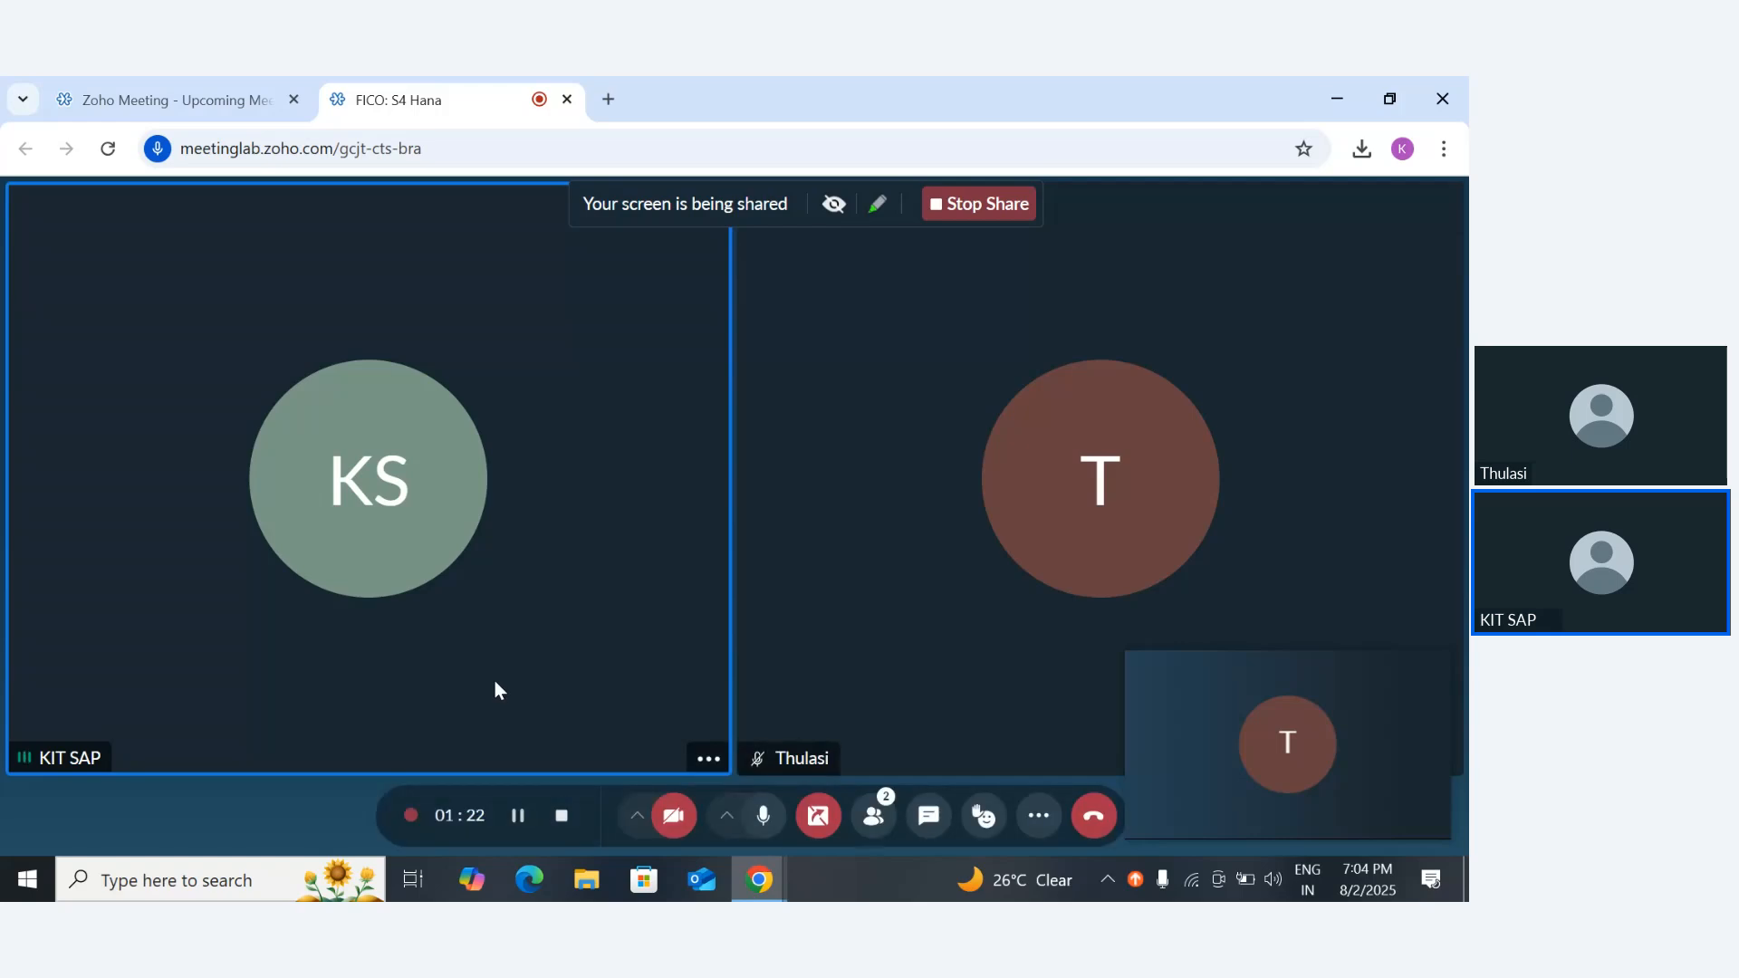
# - Open Remote Desktop Connection and start connecting to the computer stsrvr.mynetgear.com:3388
pyautogui.press('super')
pyautogui.write('R')
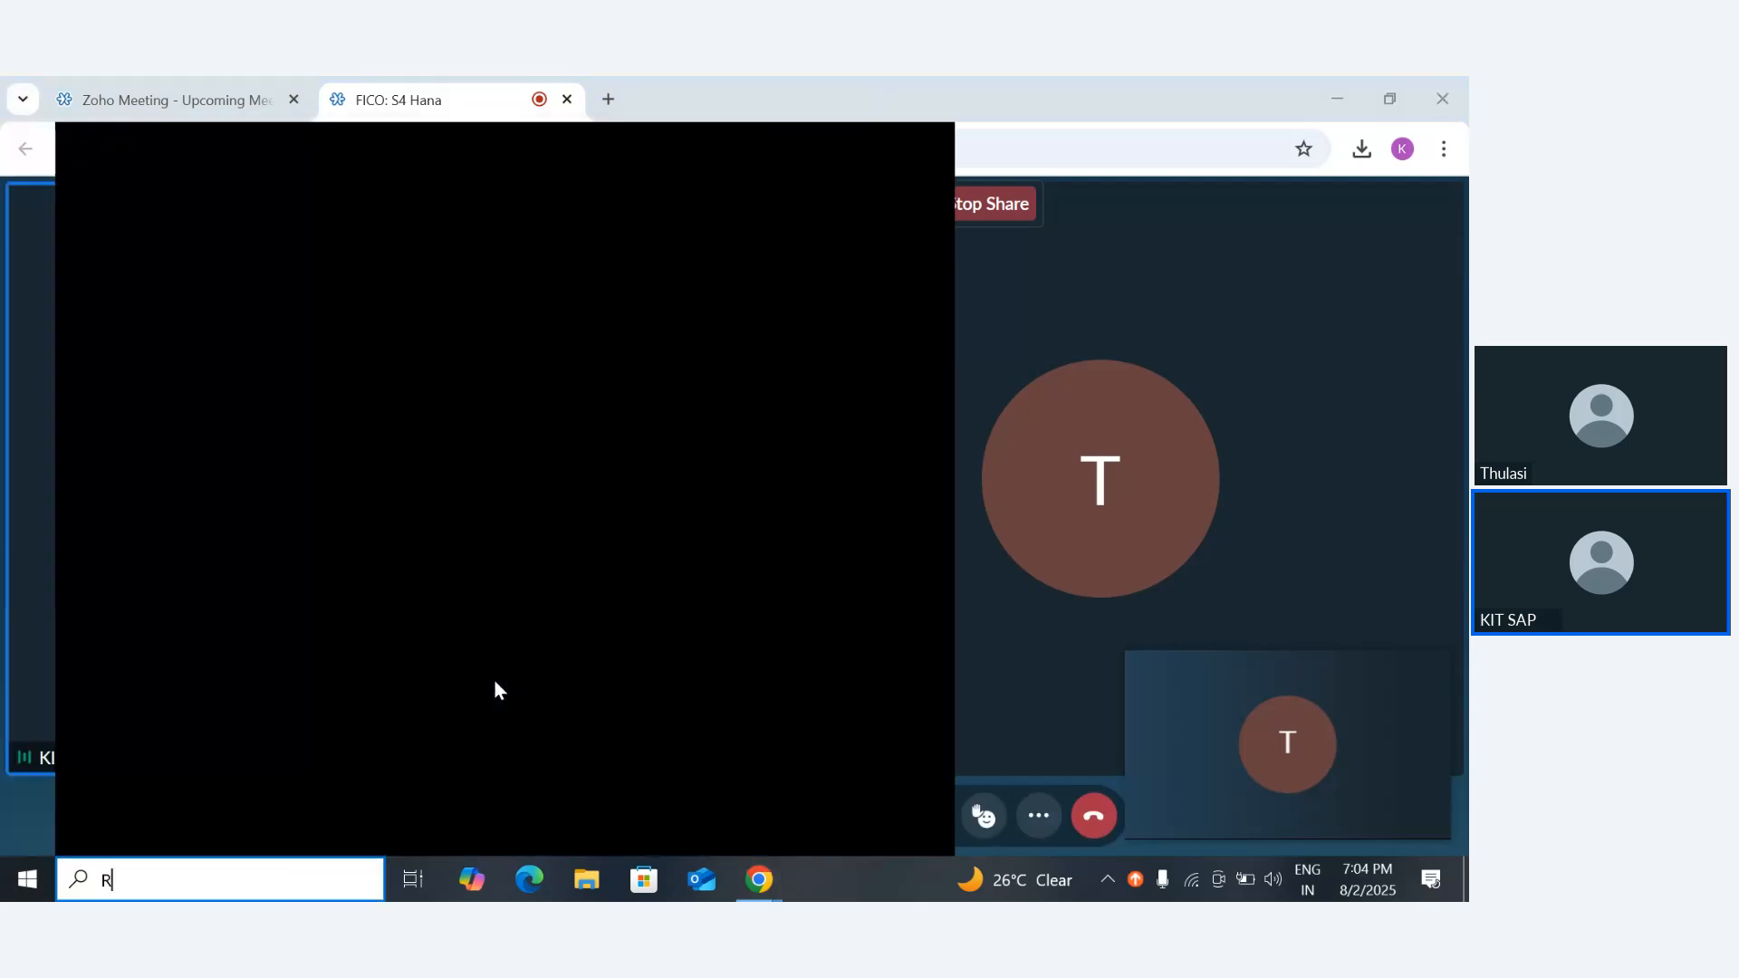
pyautogui.write('EMOT')
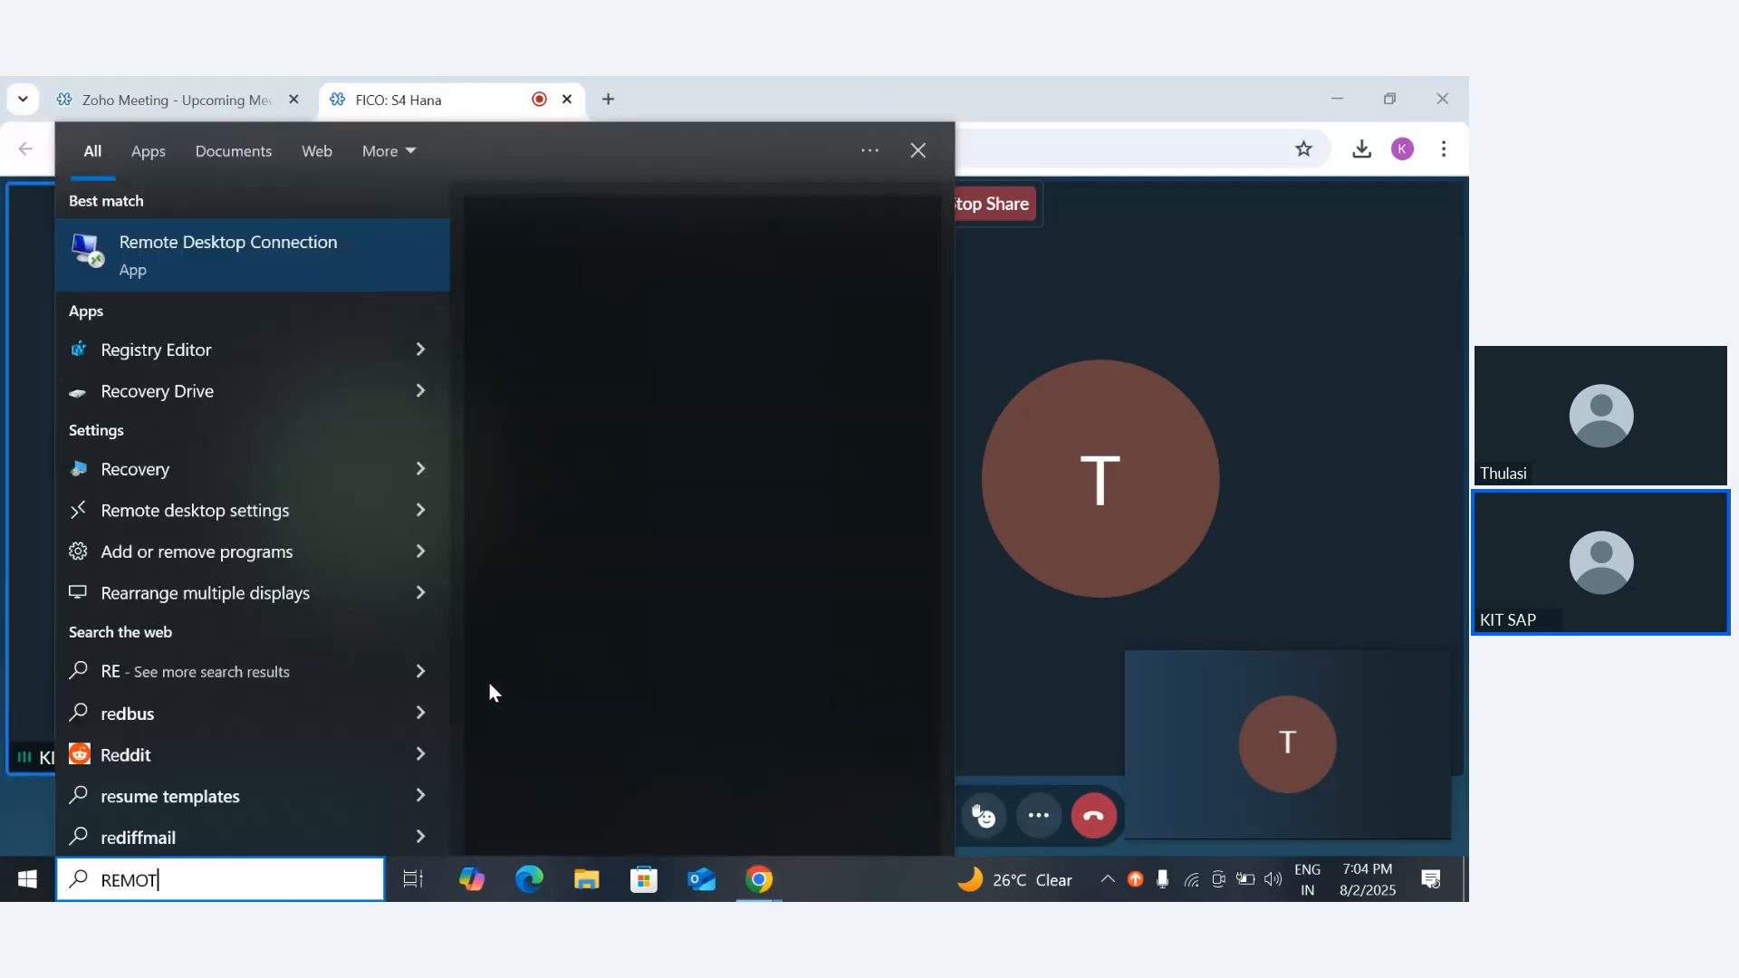
pyautogui.click(243, 239)
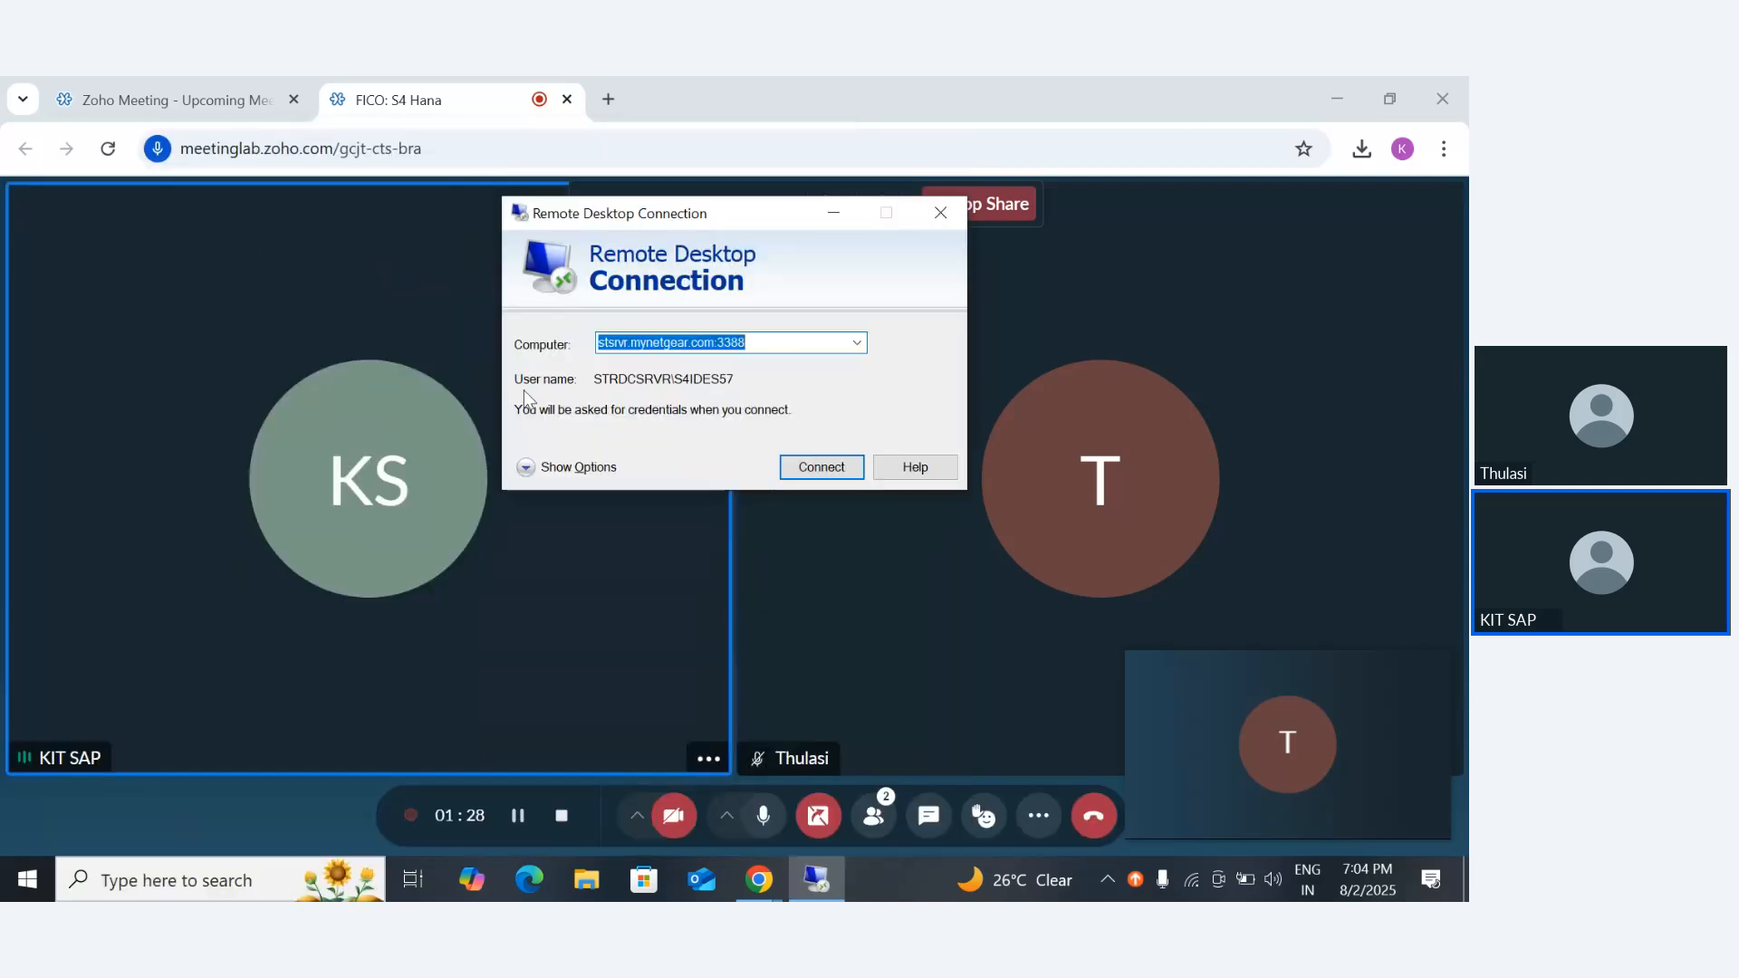
pyautogui.click(829, 468)
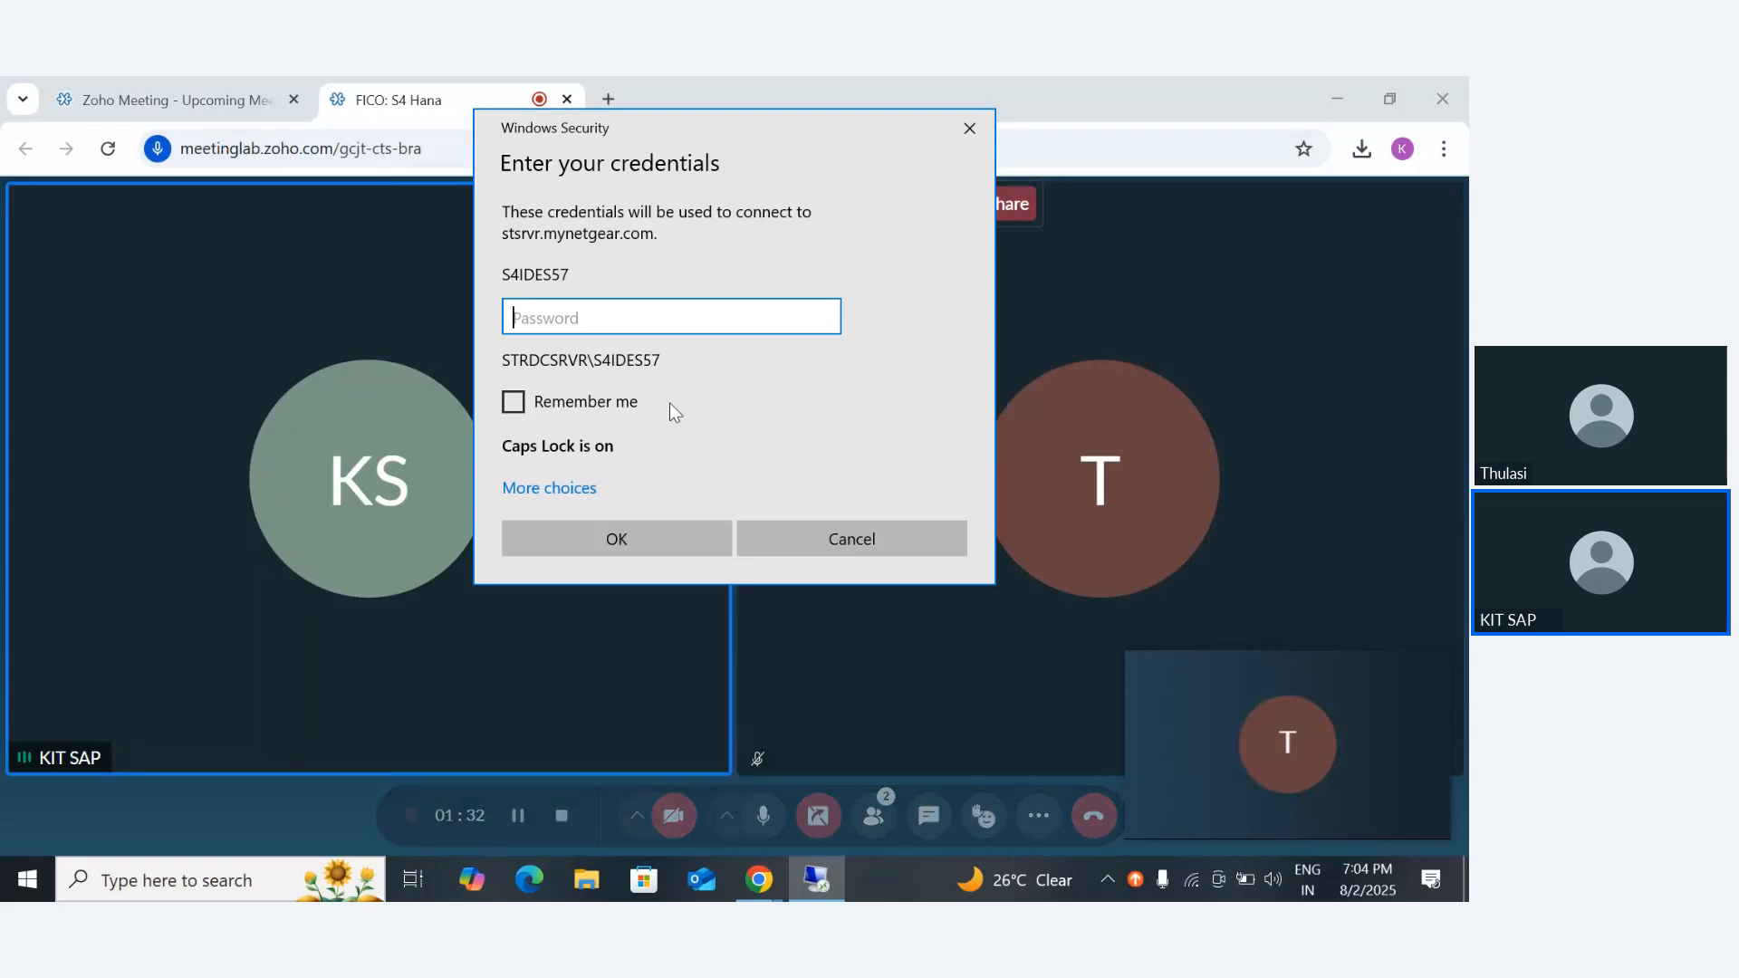
# - Enter the account password for the remote computer, accept the unverified certificate, and show the remote session in full screen
pyautogui.press('capslock')
pyautogui.write('*****')
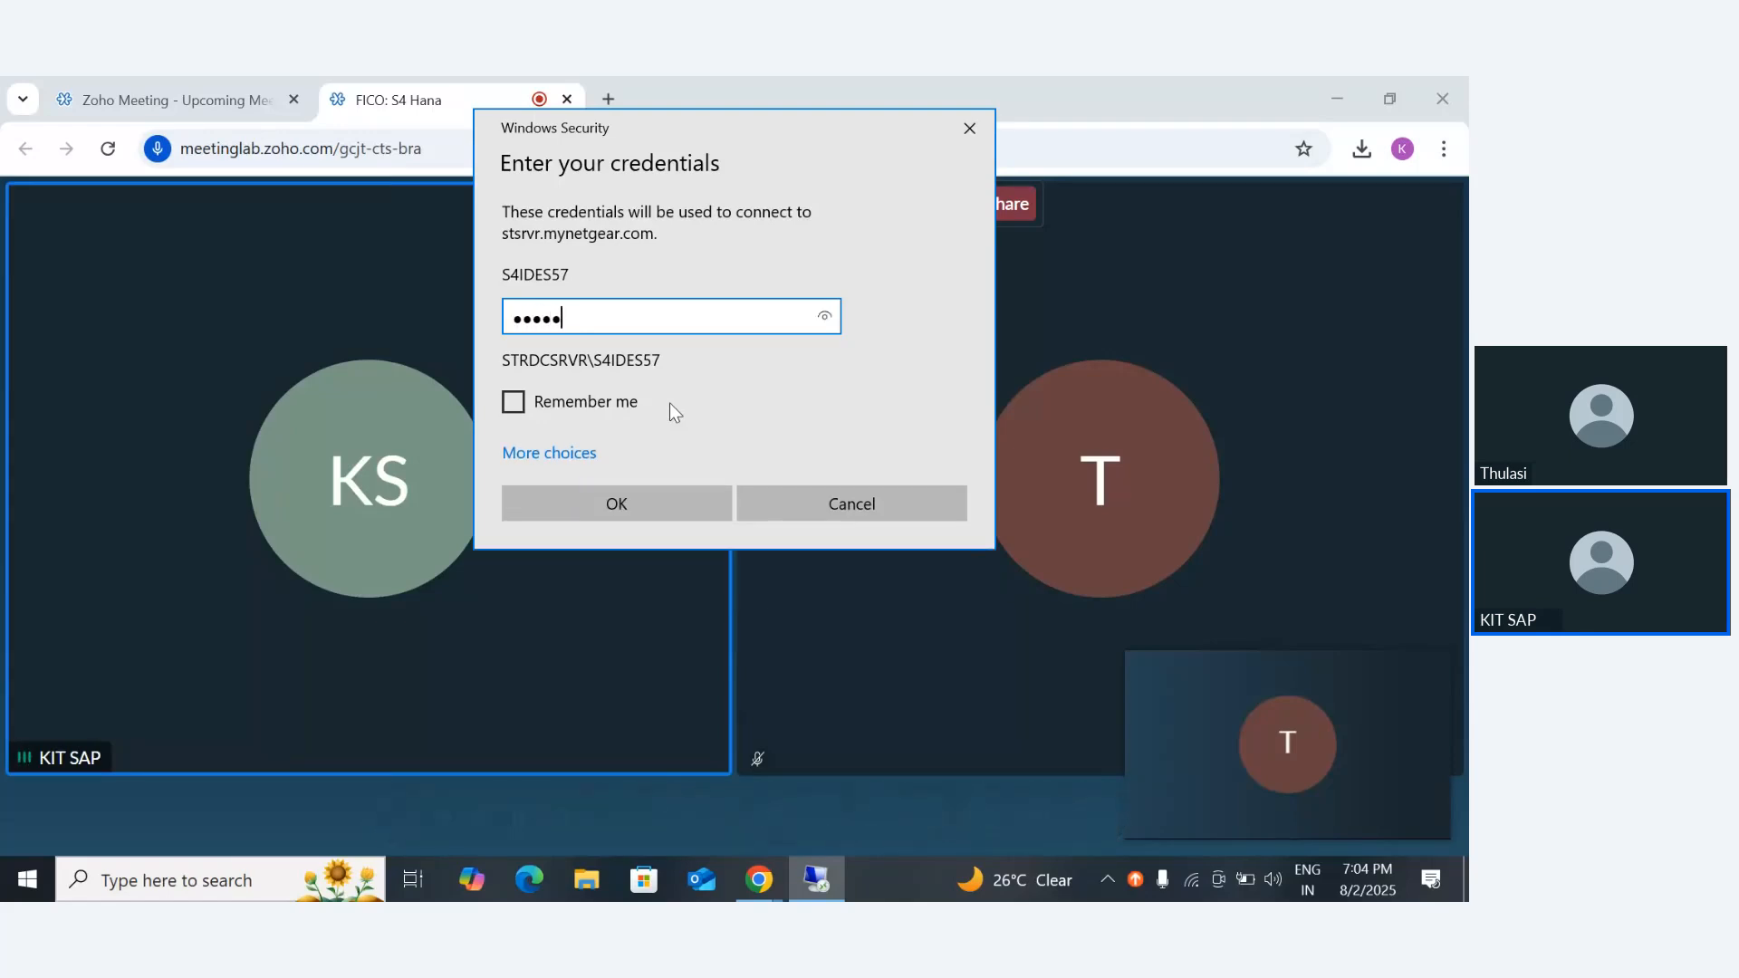
pyautogui.write('****')
pyautogui.click(621, 506)
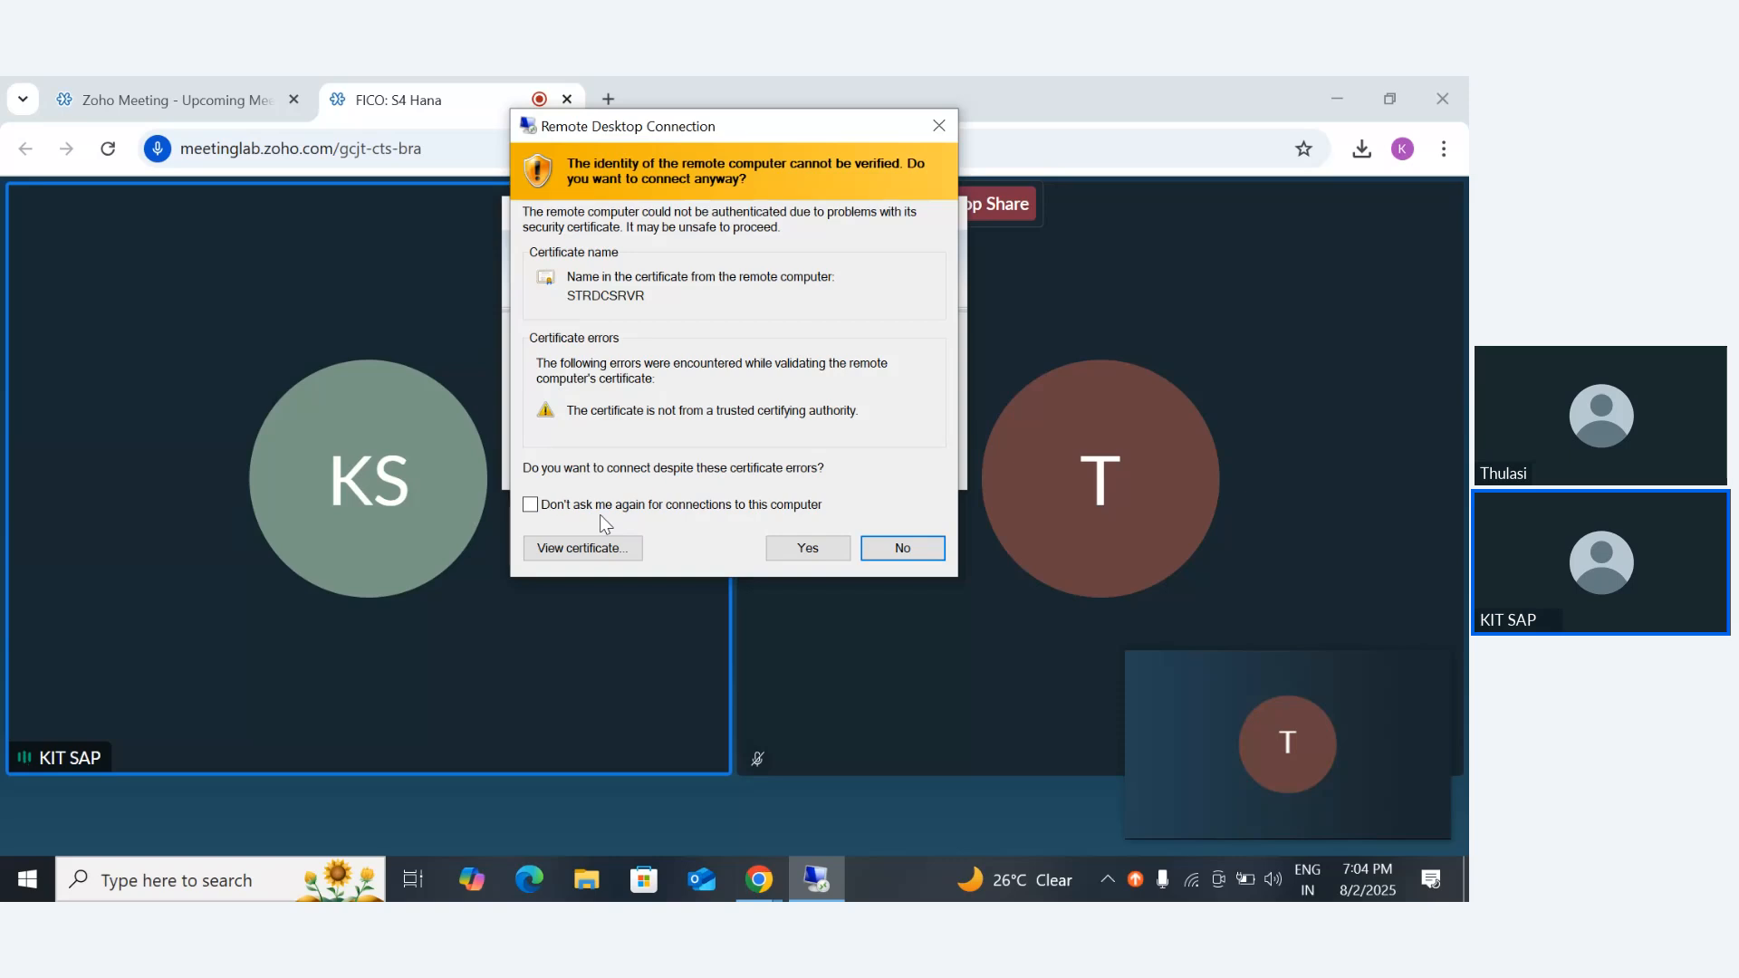
pyautogui.click(819, 549)
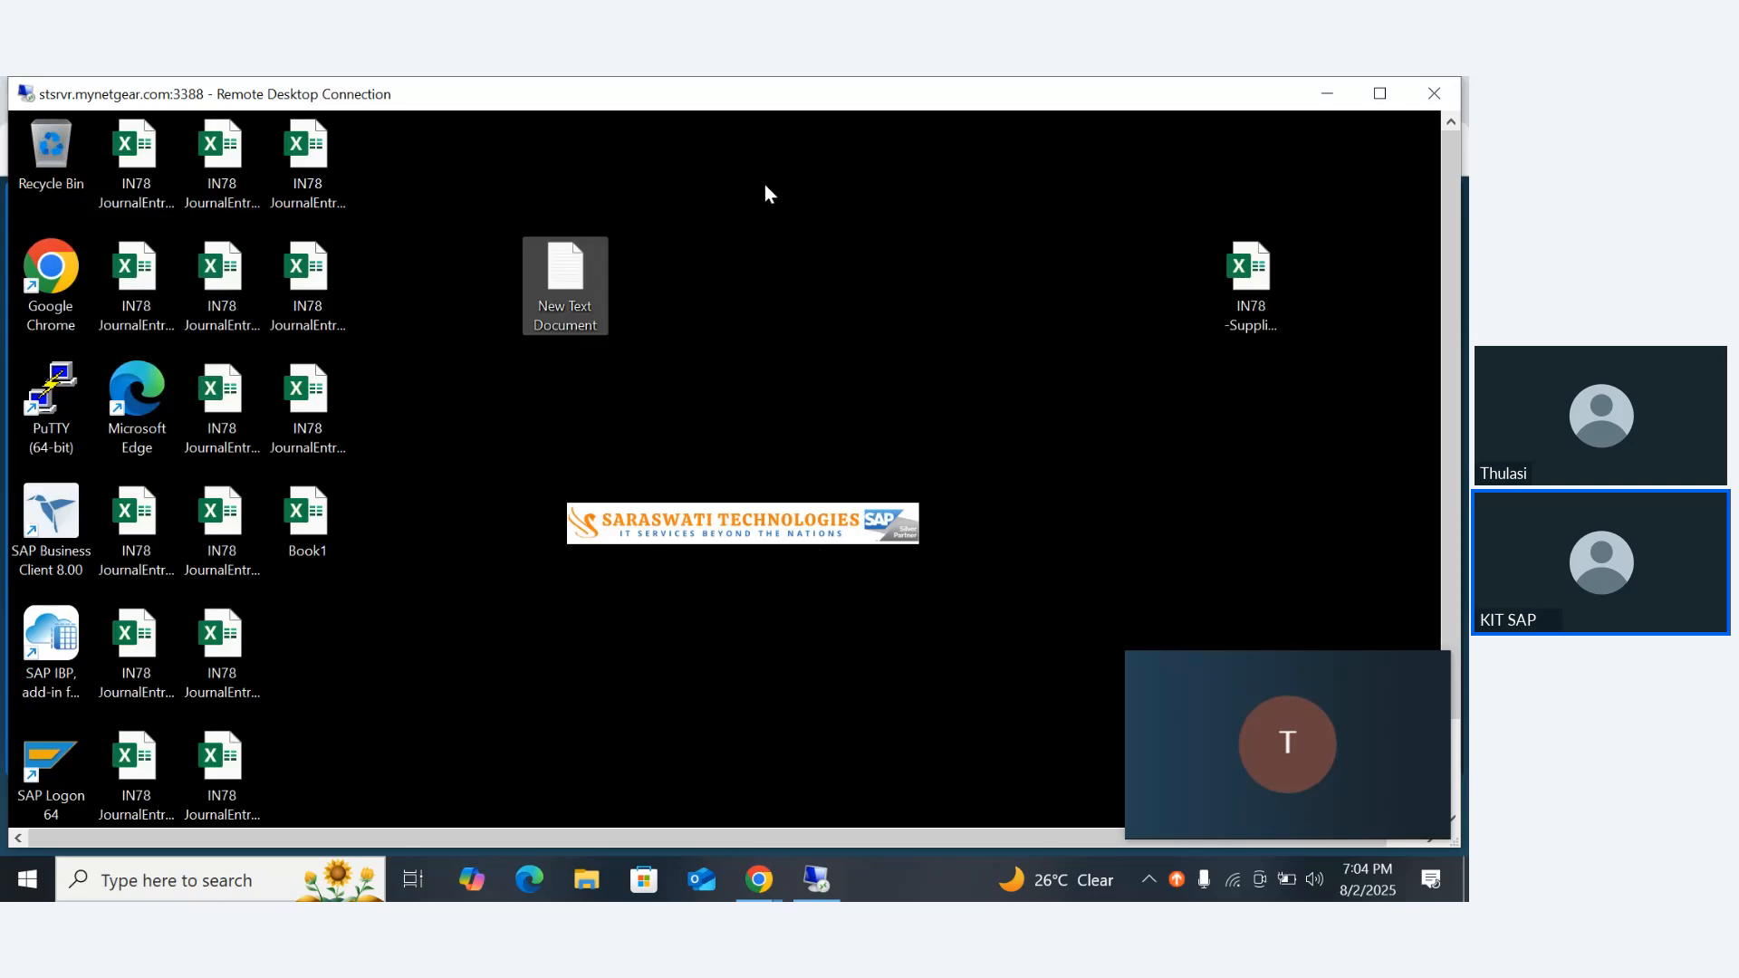
pyautogui.doubleClick(670, 95)
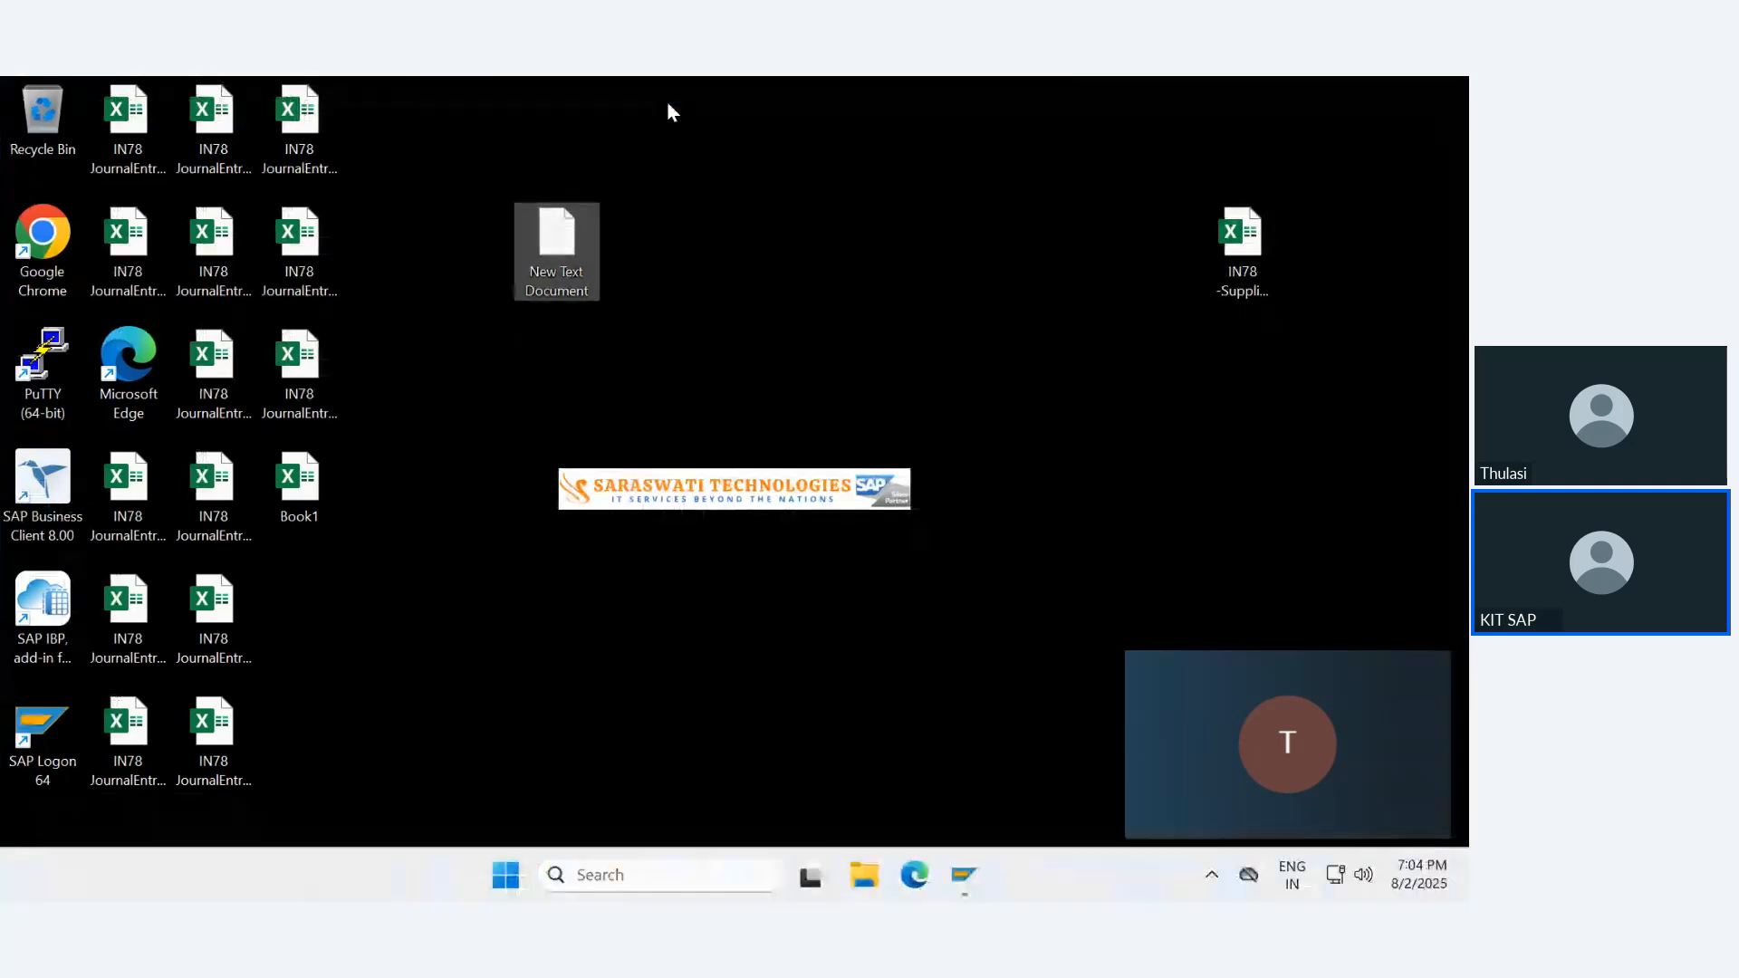
# - Leave the full-screen remote session and open the Asset Accounting - S4 workbook from the local S4 folder
pyautogui.doubleClick(681, 96)
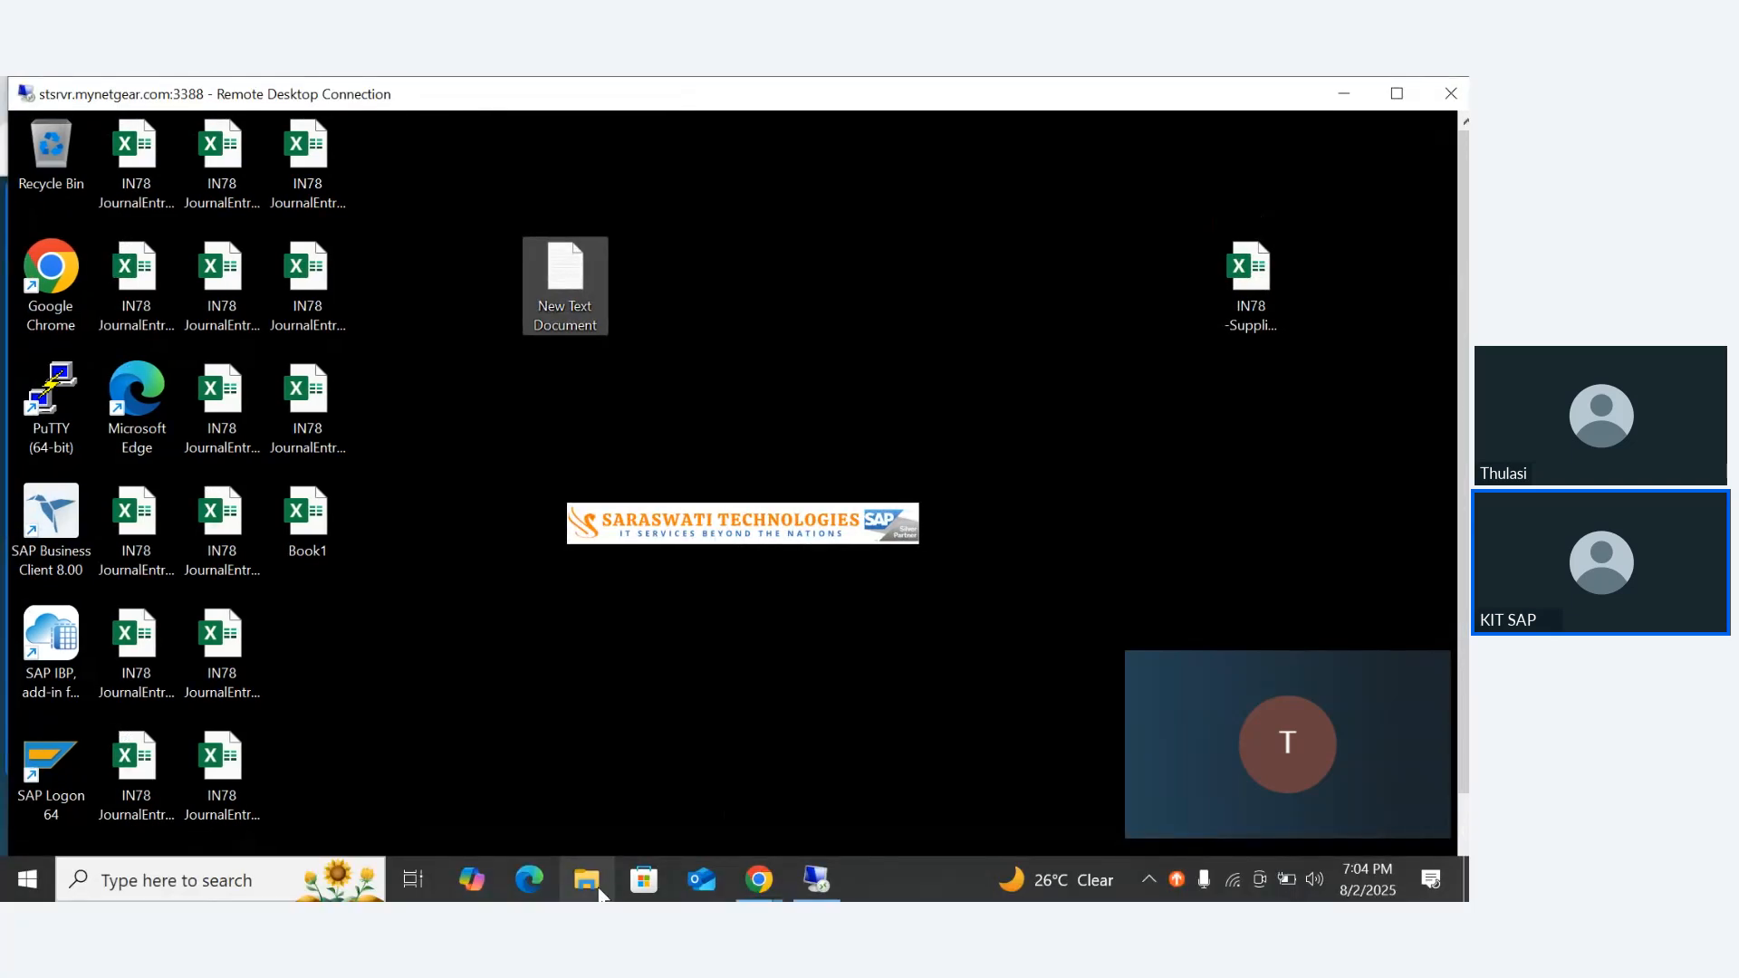
pyautogui.click(600, 893)
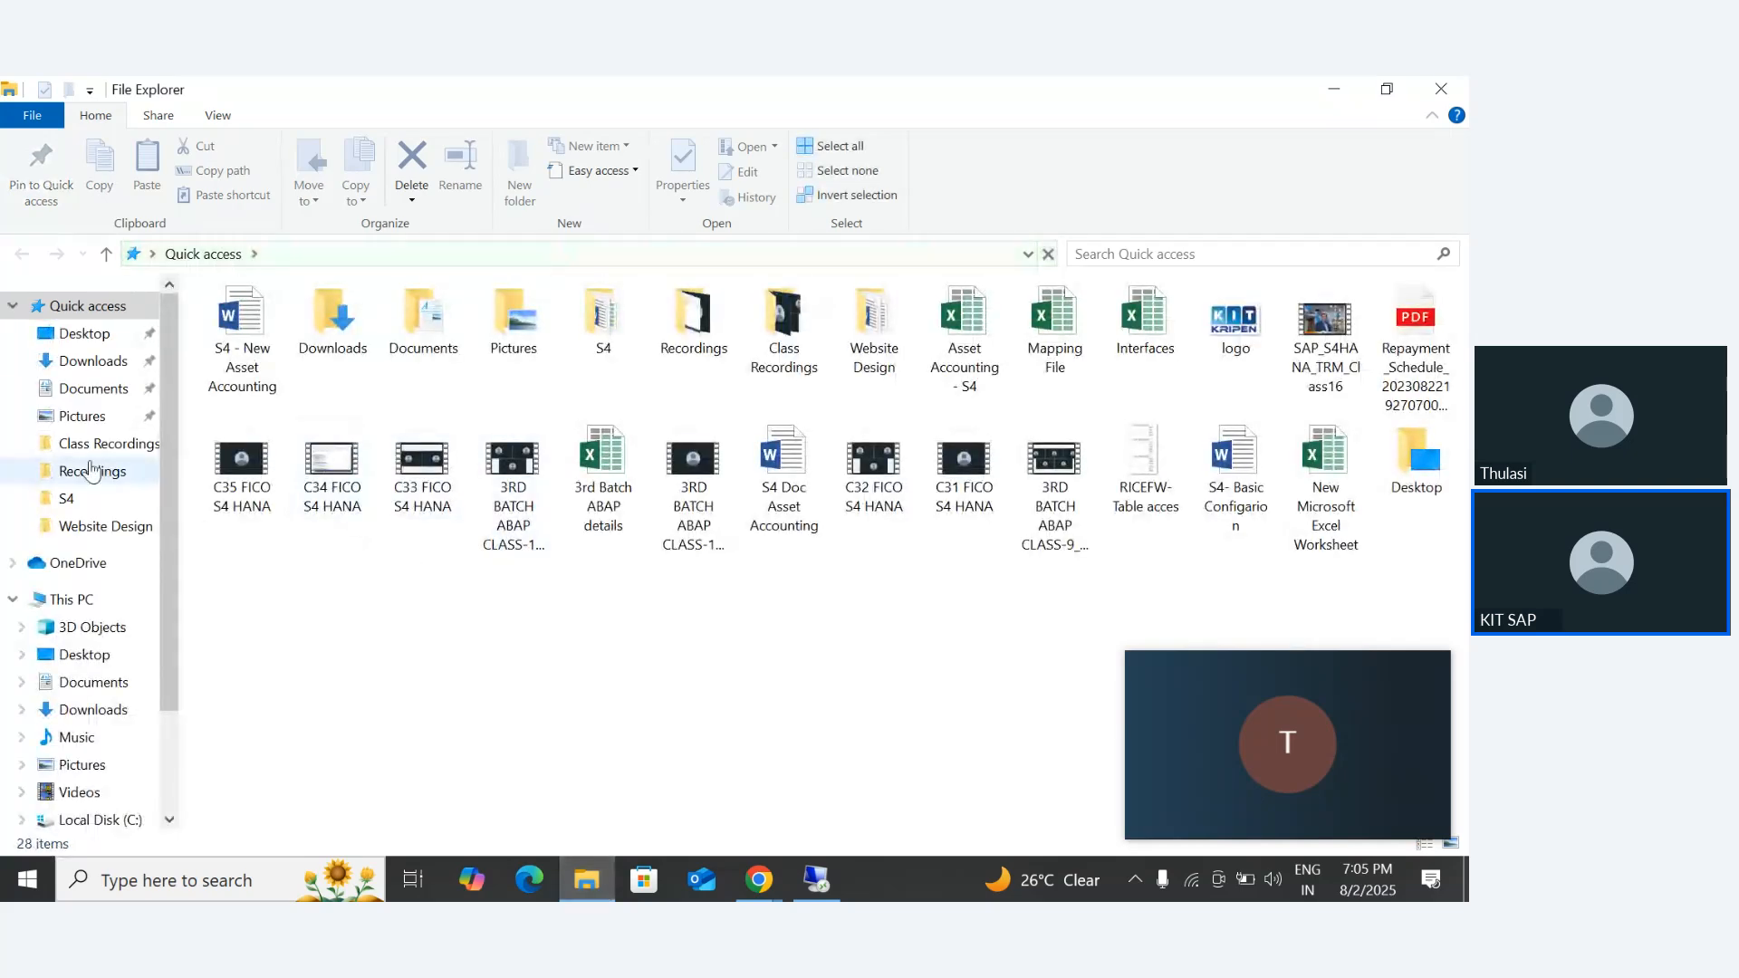
pyautogui.click(65, 499)
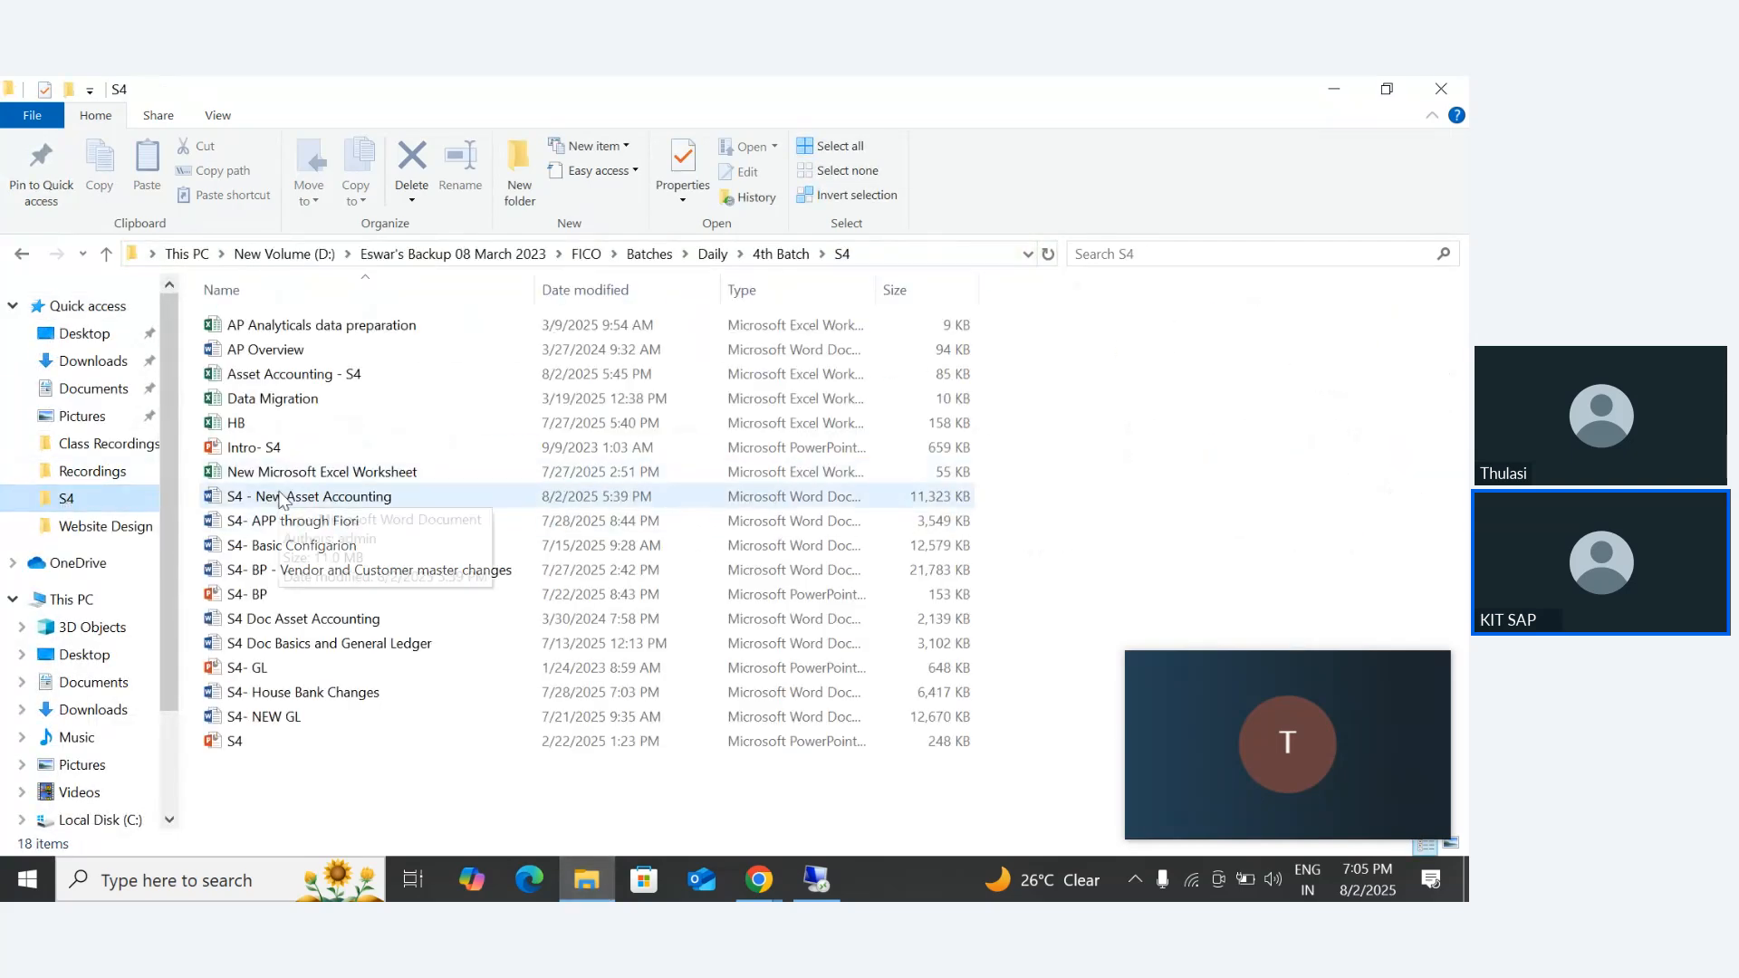
pyautogui.click(275, 381)
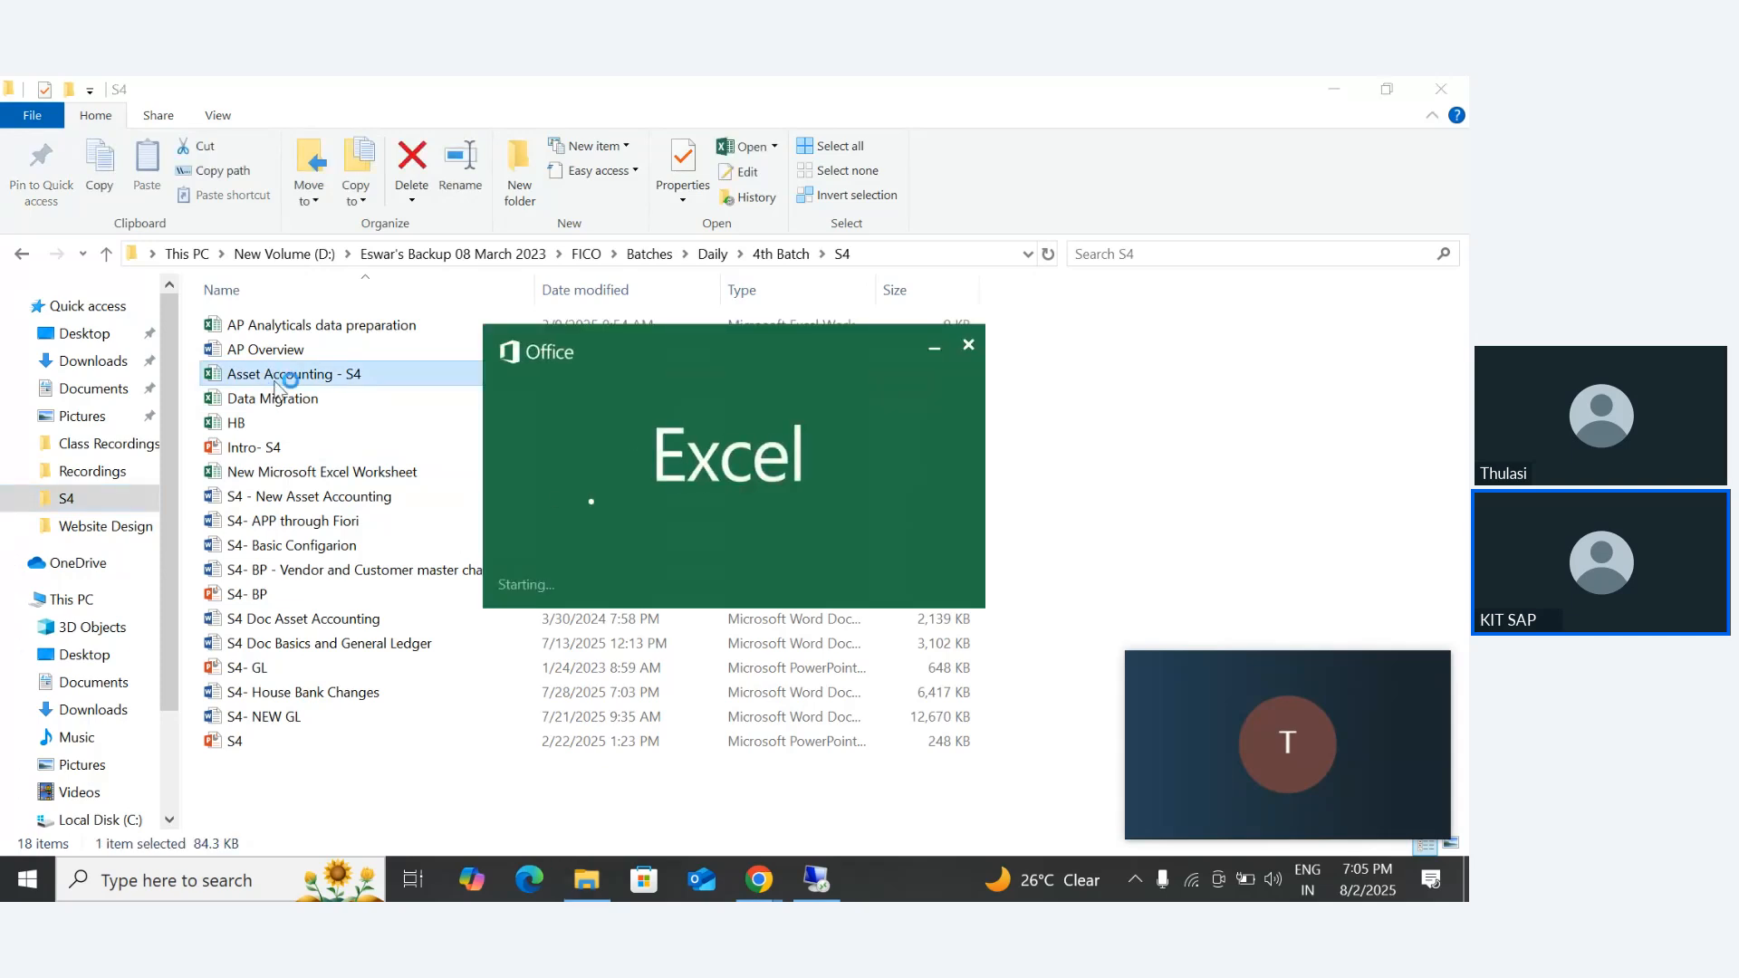
pyautogui.click(1432, 669)
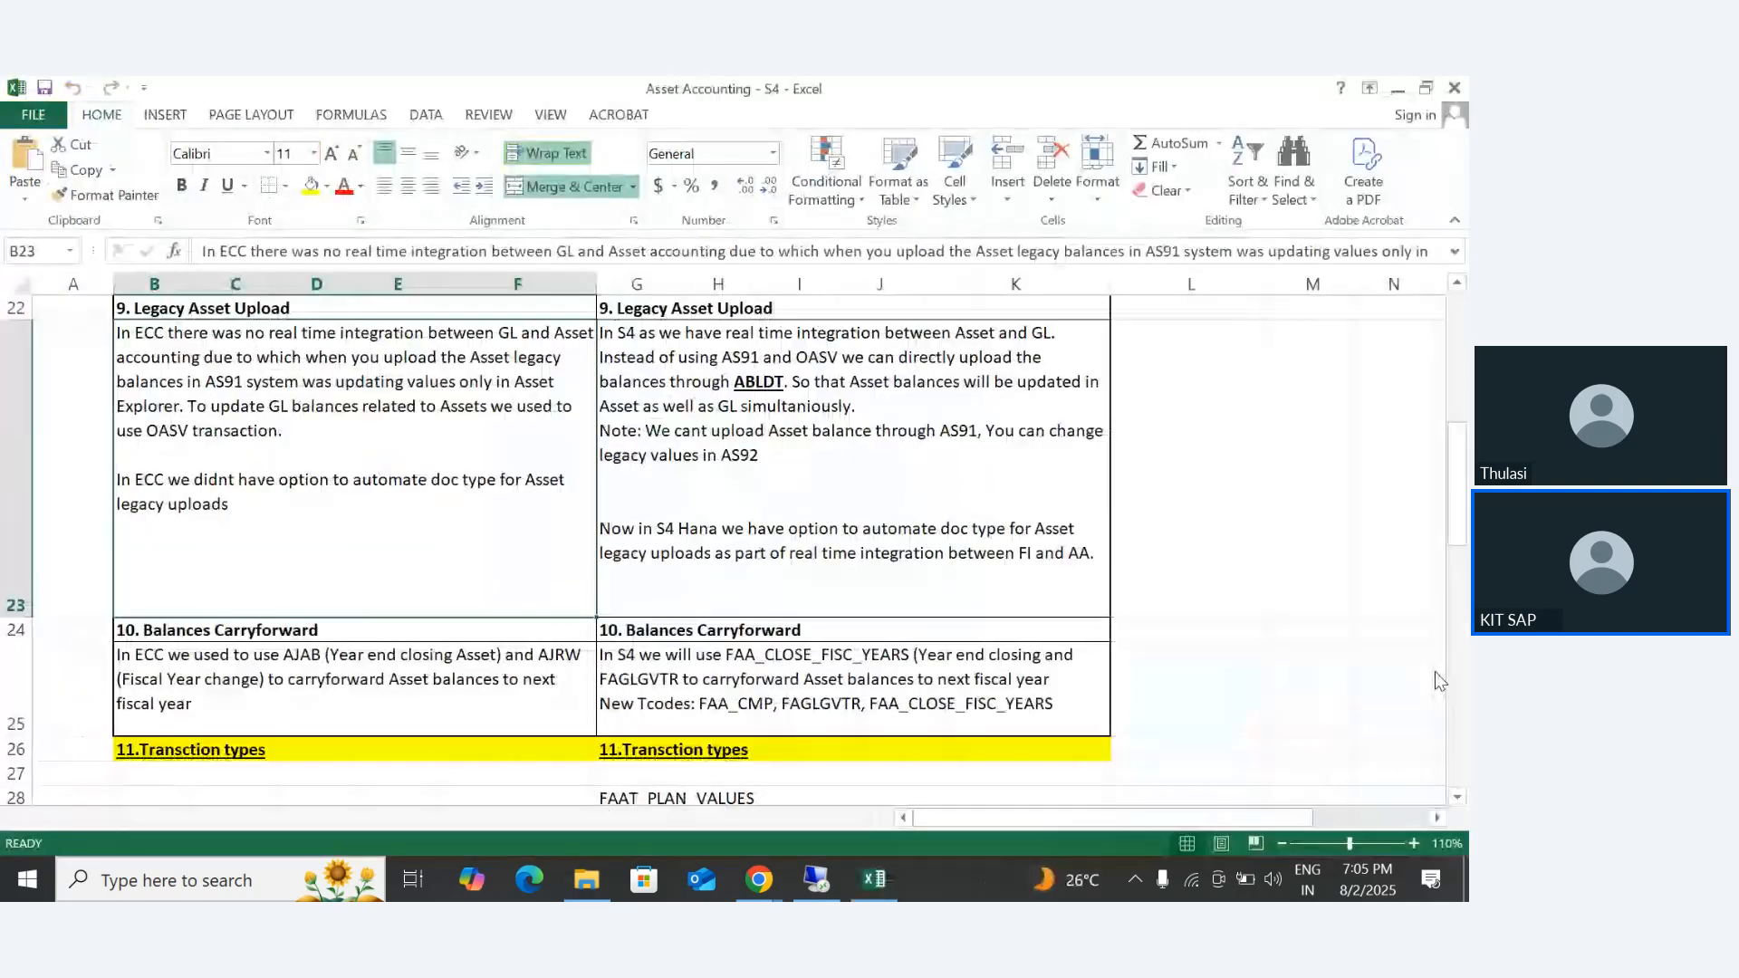
# - Review the ECC VS S4 sheet and highlight the Legacy Asset Upload comparison in rows 22 and 23, columns B to K
pyautogui.scroll(-6, 690, 636)
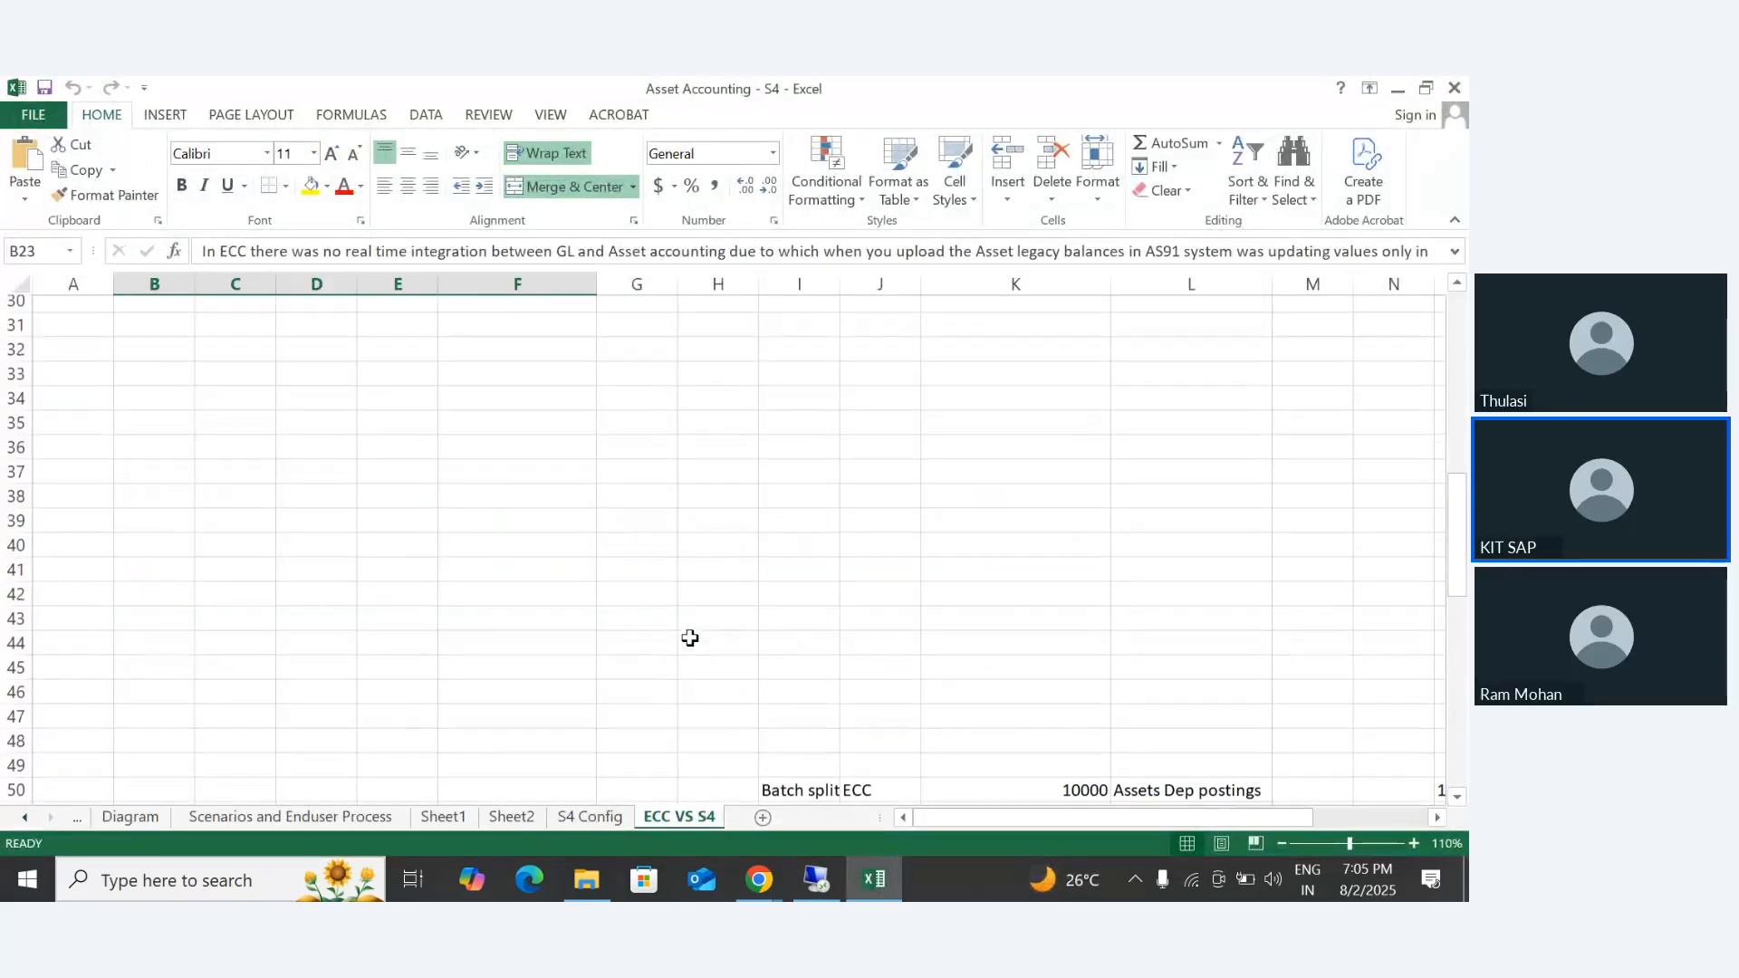
pyautogui.scroll(3, 697, 642)
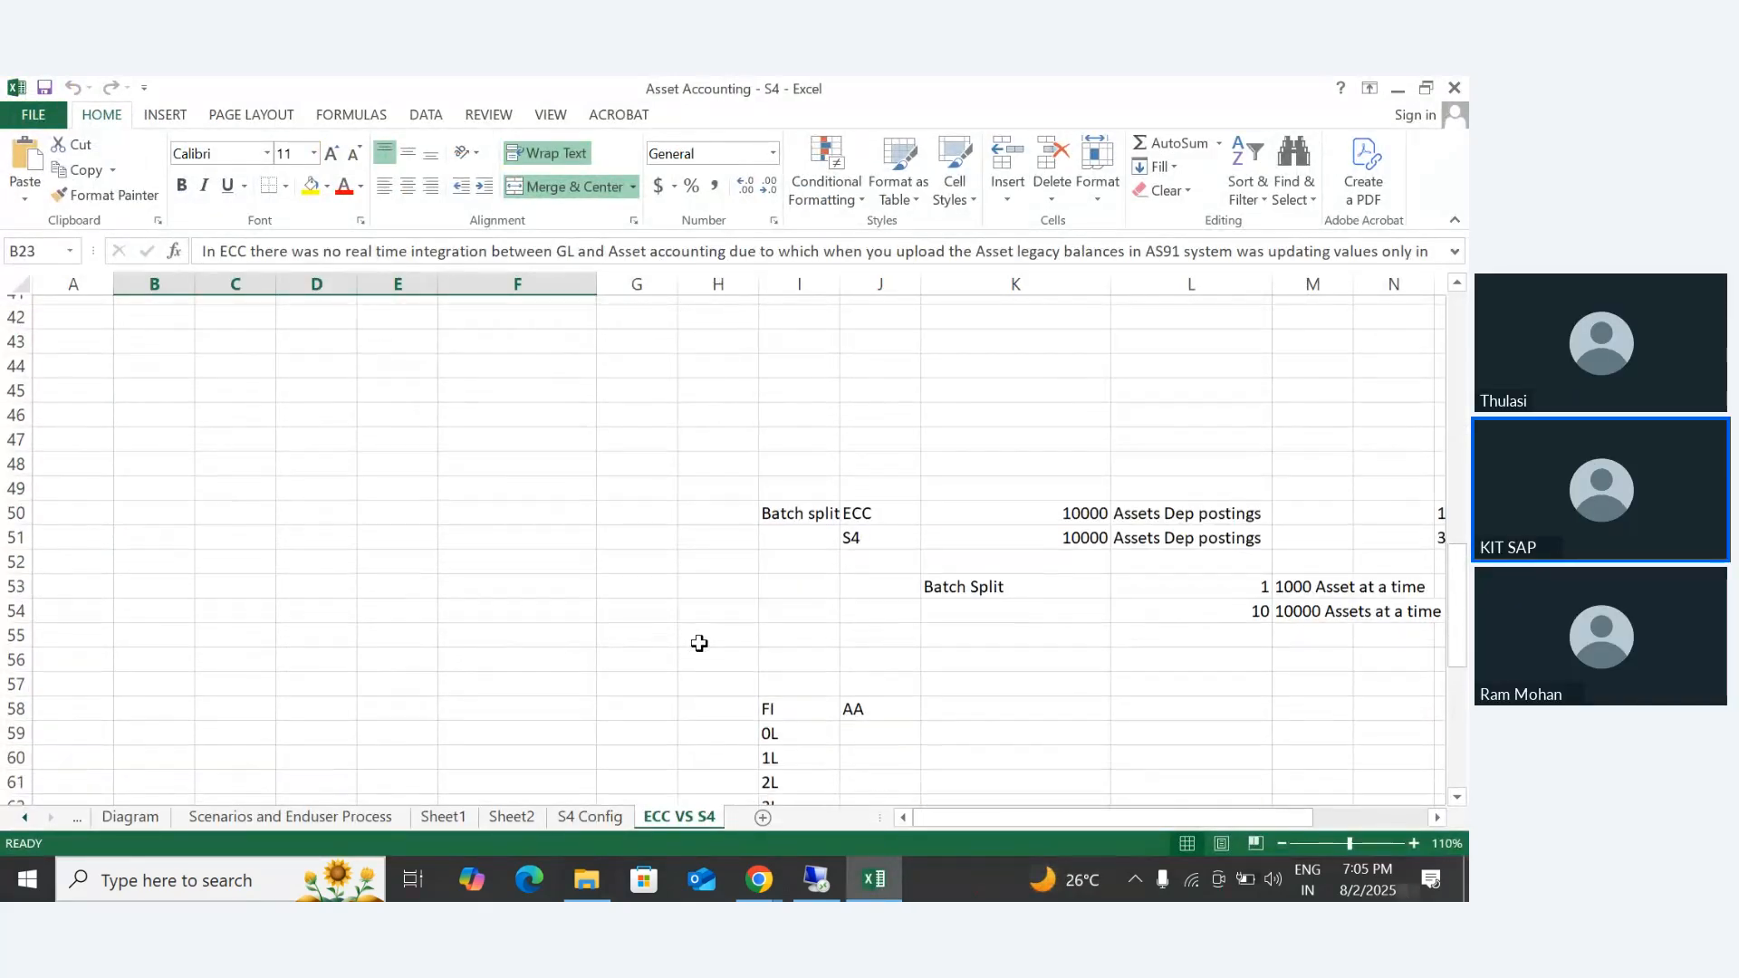
pyautogui.scroll(6, 707, 646)
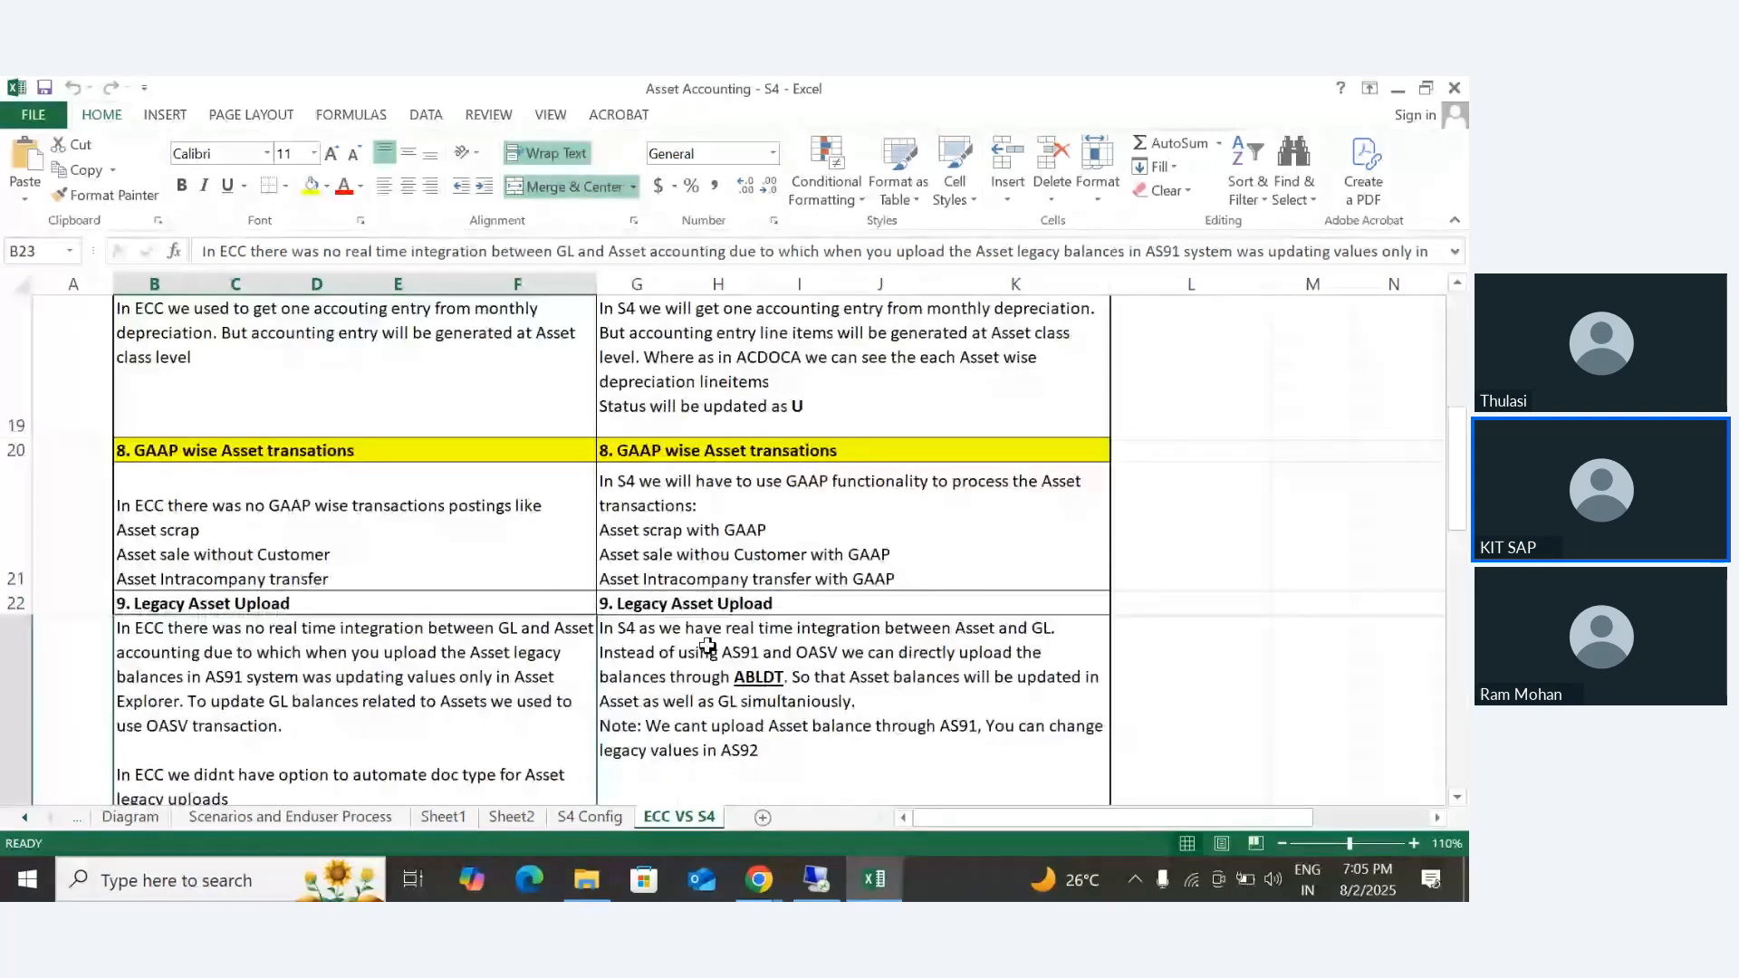
pyautogui.scroll(-2, 706, 647)
pyautogui.scroll(-1, 705, 650)
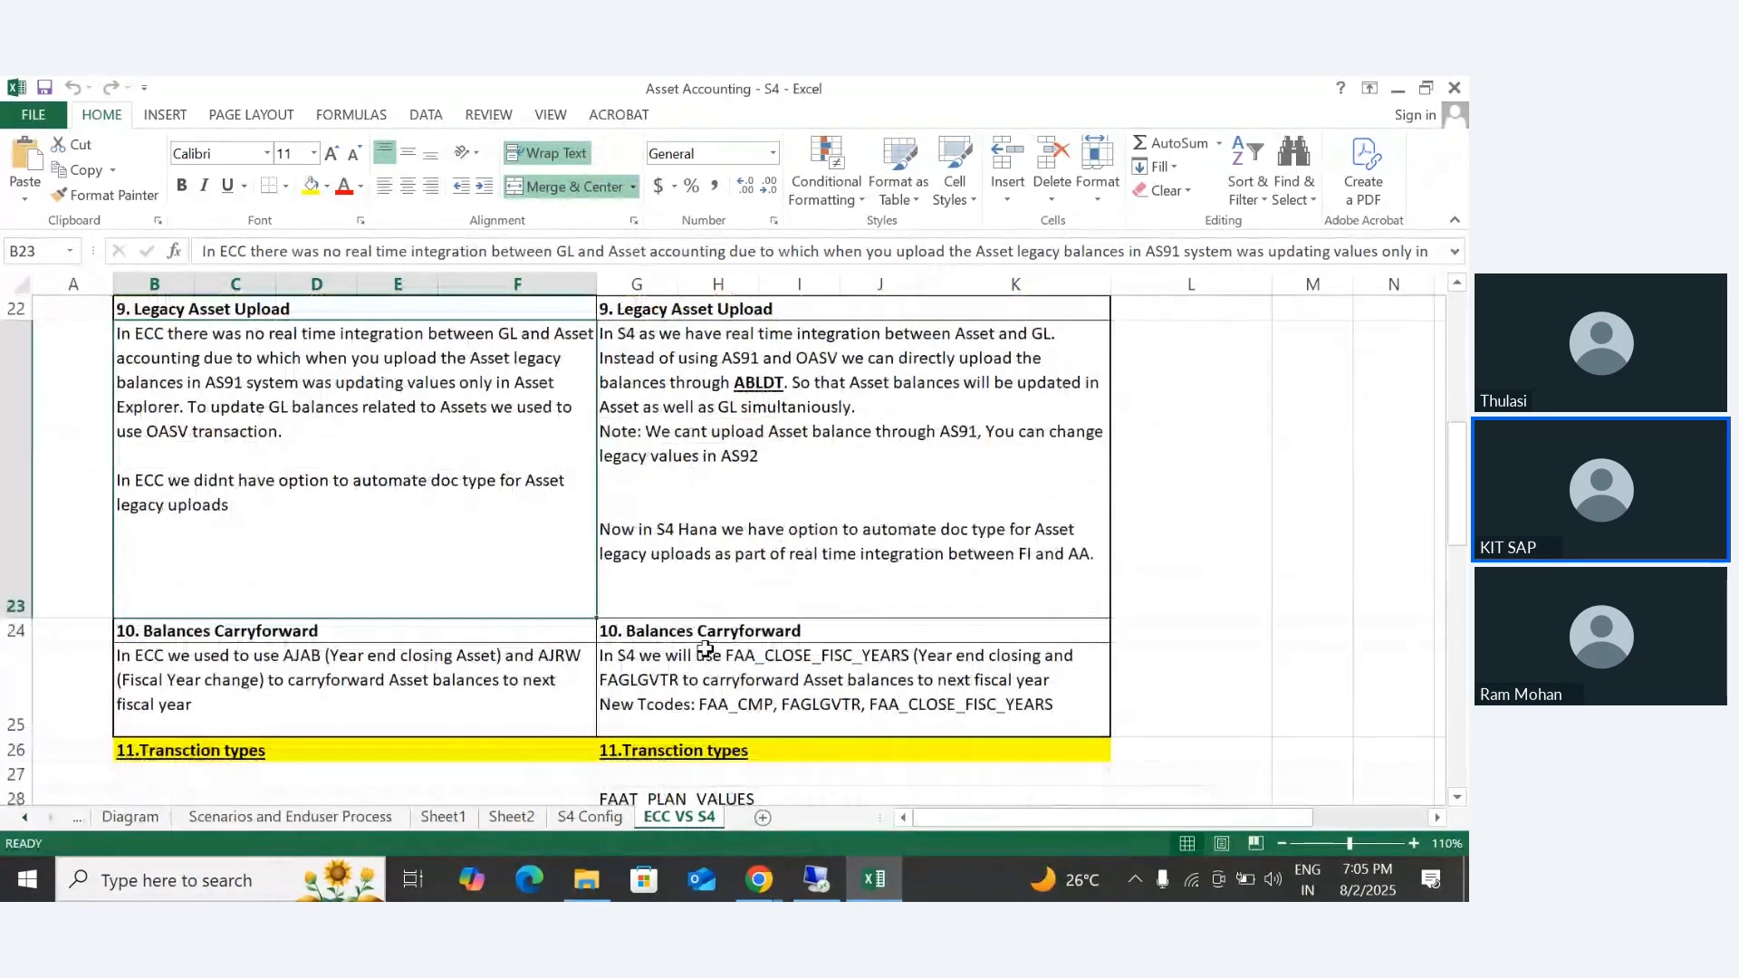
pyautogui.scroll(1, 688, 634)
pyautogui.scroll(-1, 679, 616)
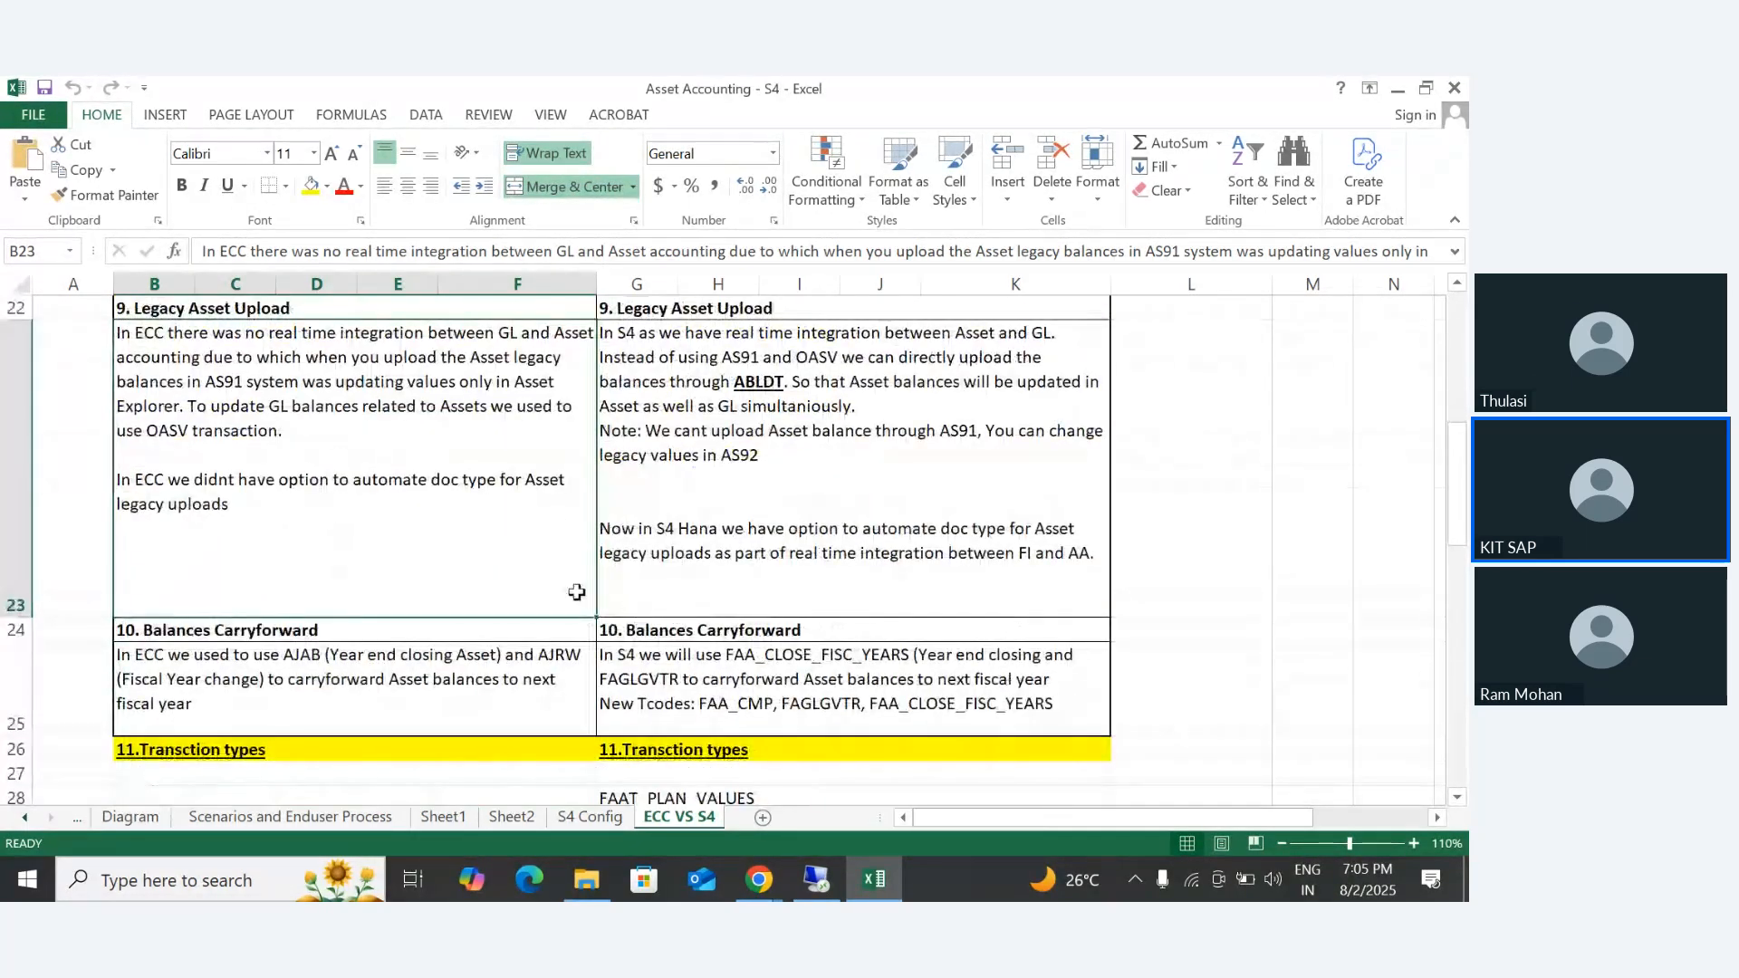
pyautogui.click(174, 311)
pyautogui.moveTo(174, 311)
pyautogui.mouseDown()
pyautogui.moveTo(686, 299)
pyautogui.moveTo(681, 460)
pyautogui.mouseUp()
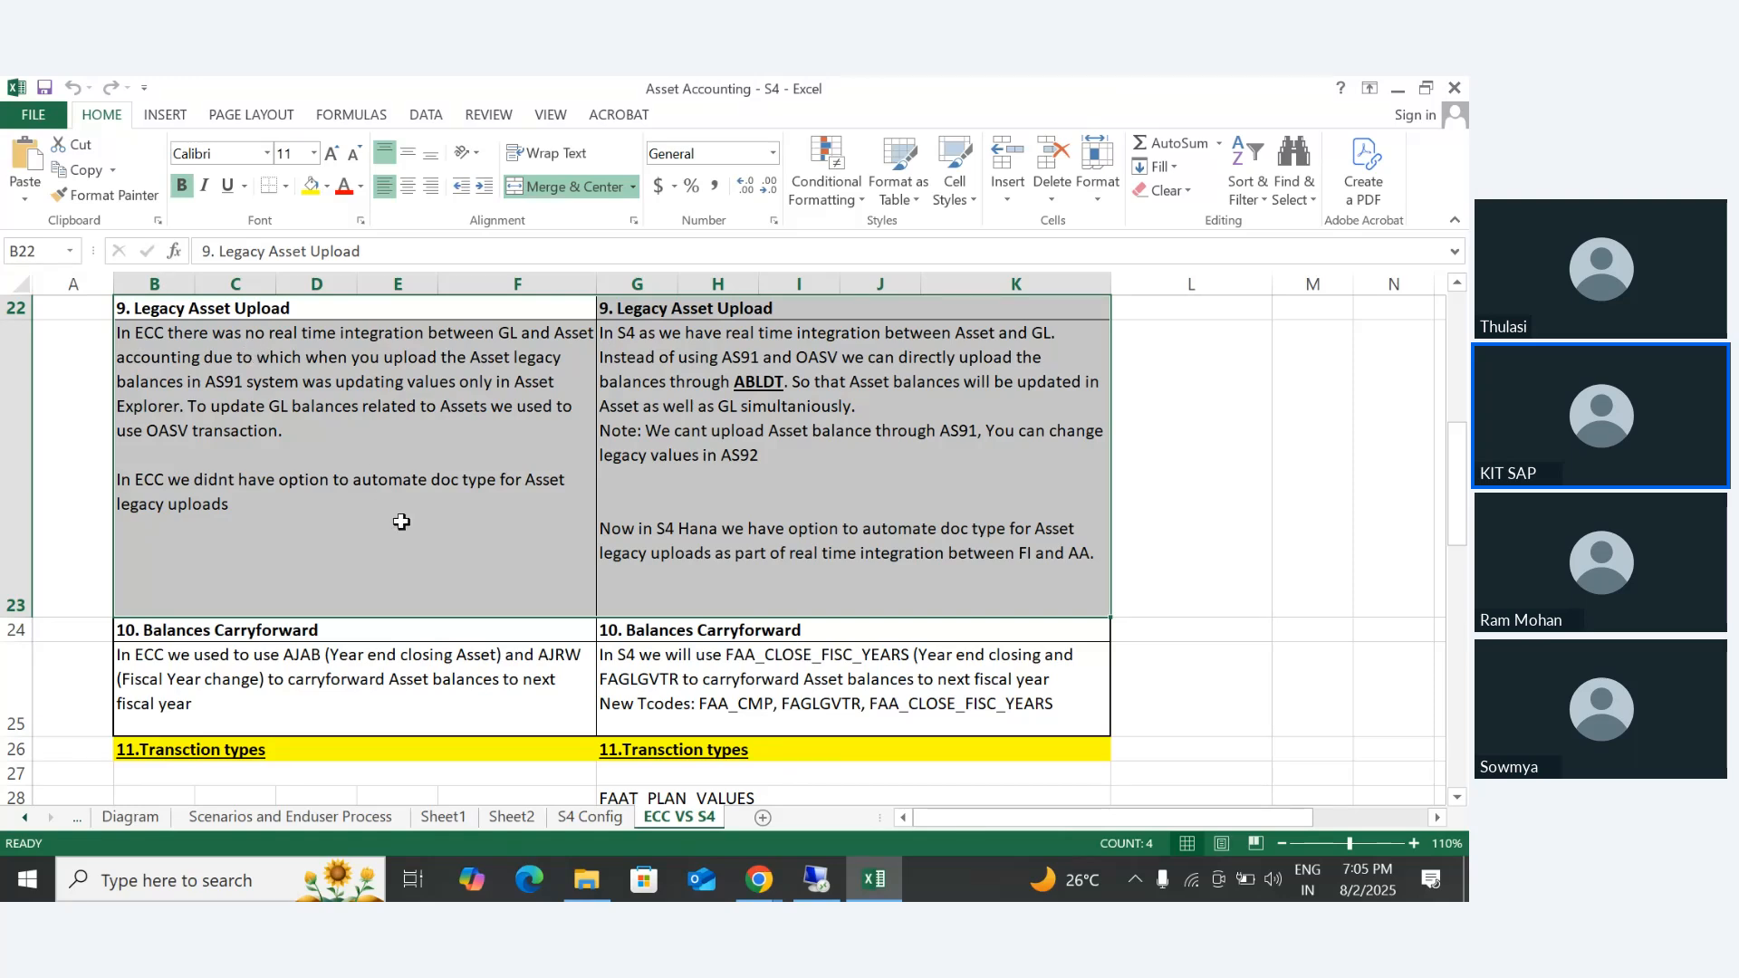
# - Open the Asset Accounting workbook from the AA-Asset Accounting folder of the 7th Batch in the Daily batches folder
pyautogui.click(587, 876)
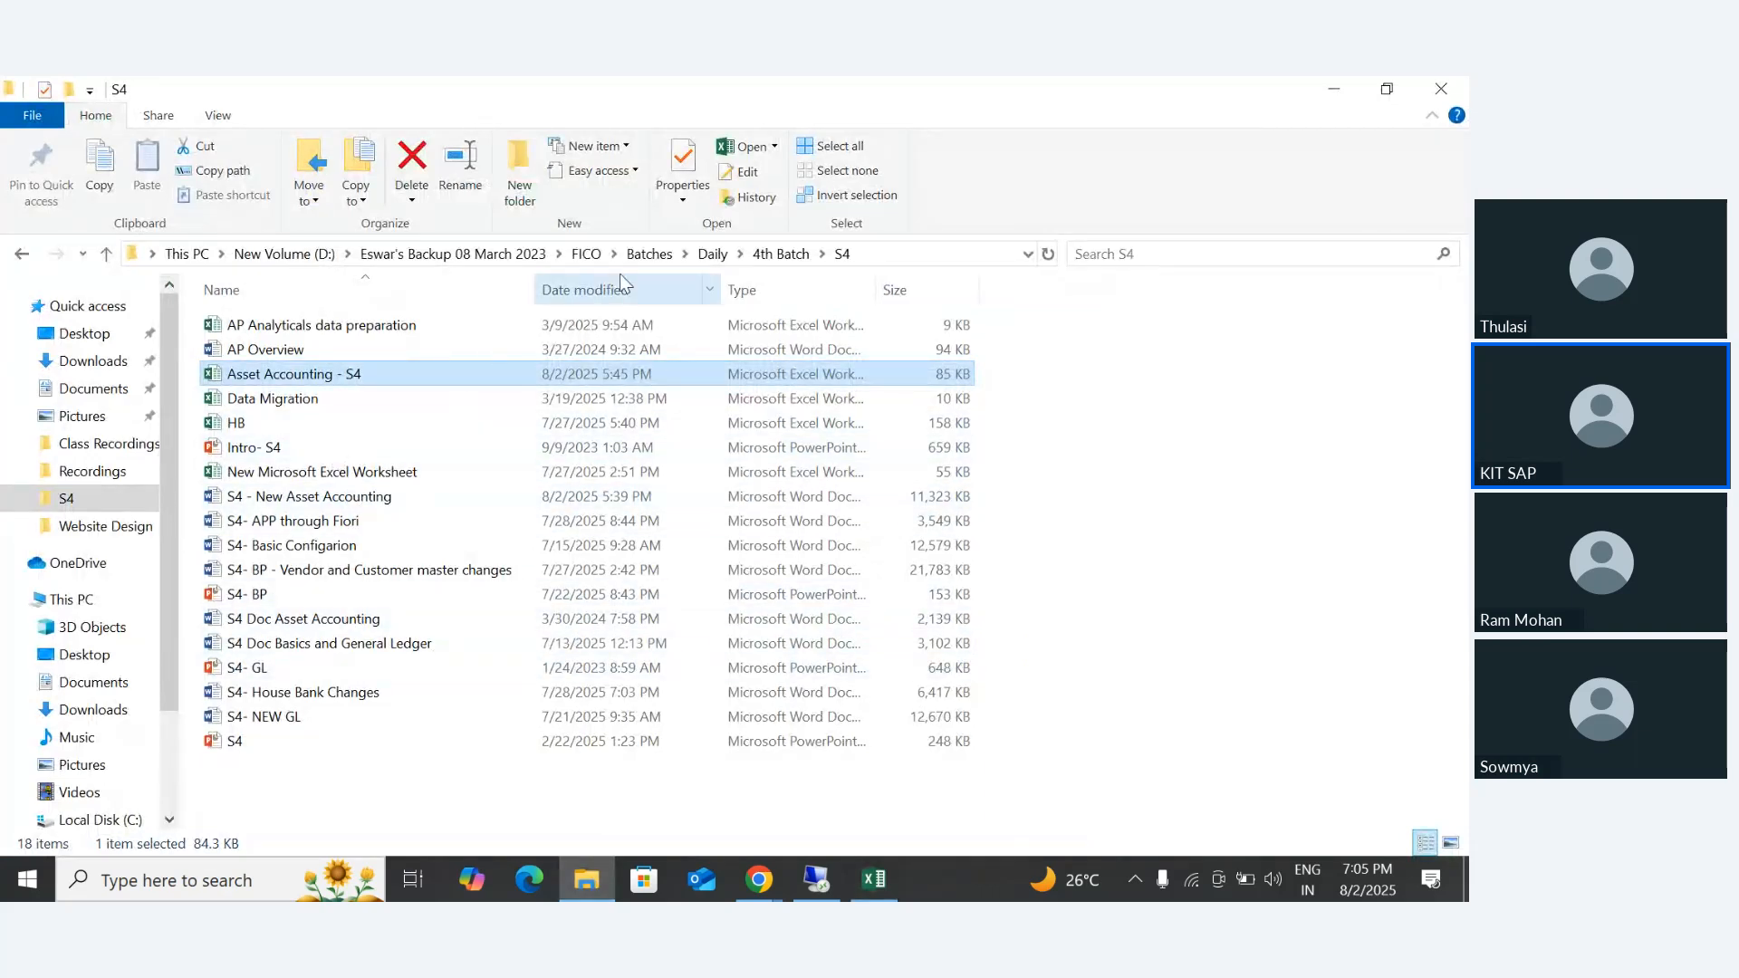
pyautogui.click(712, 254)
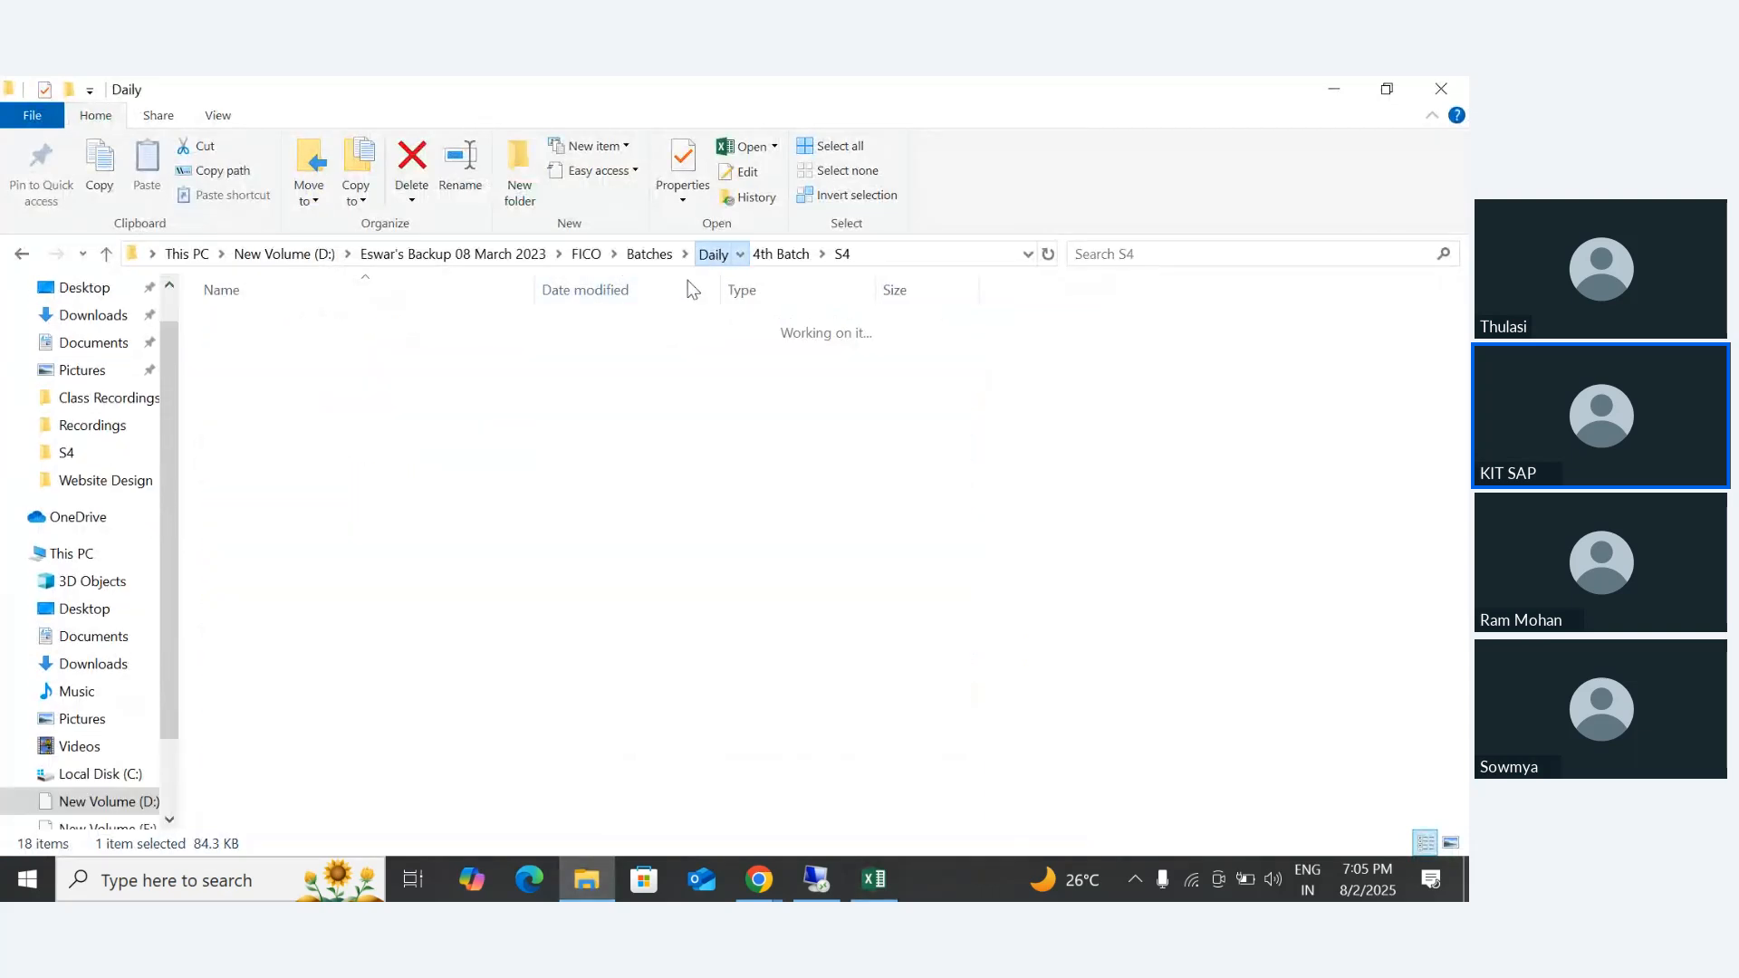
pyautogui.click(263, 477)
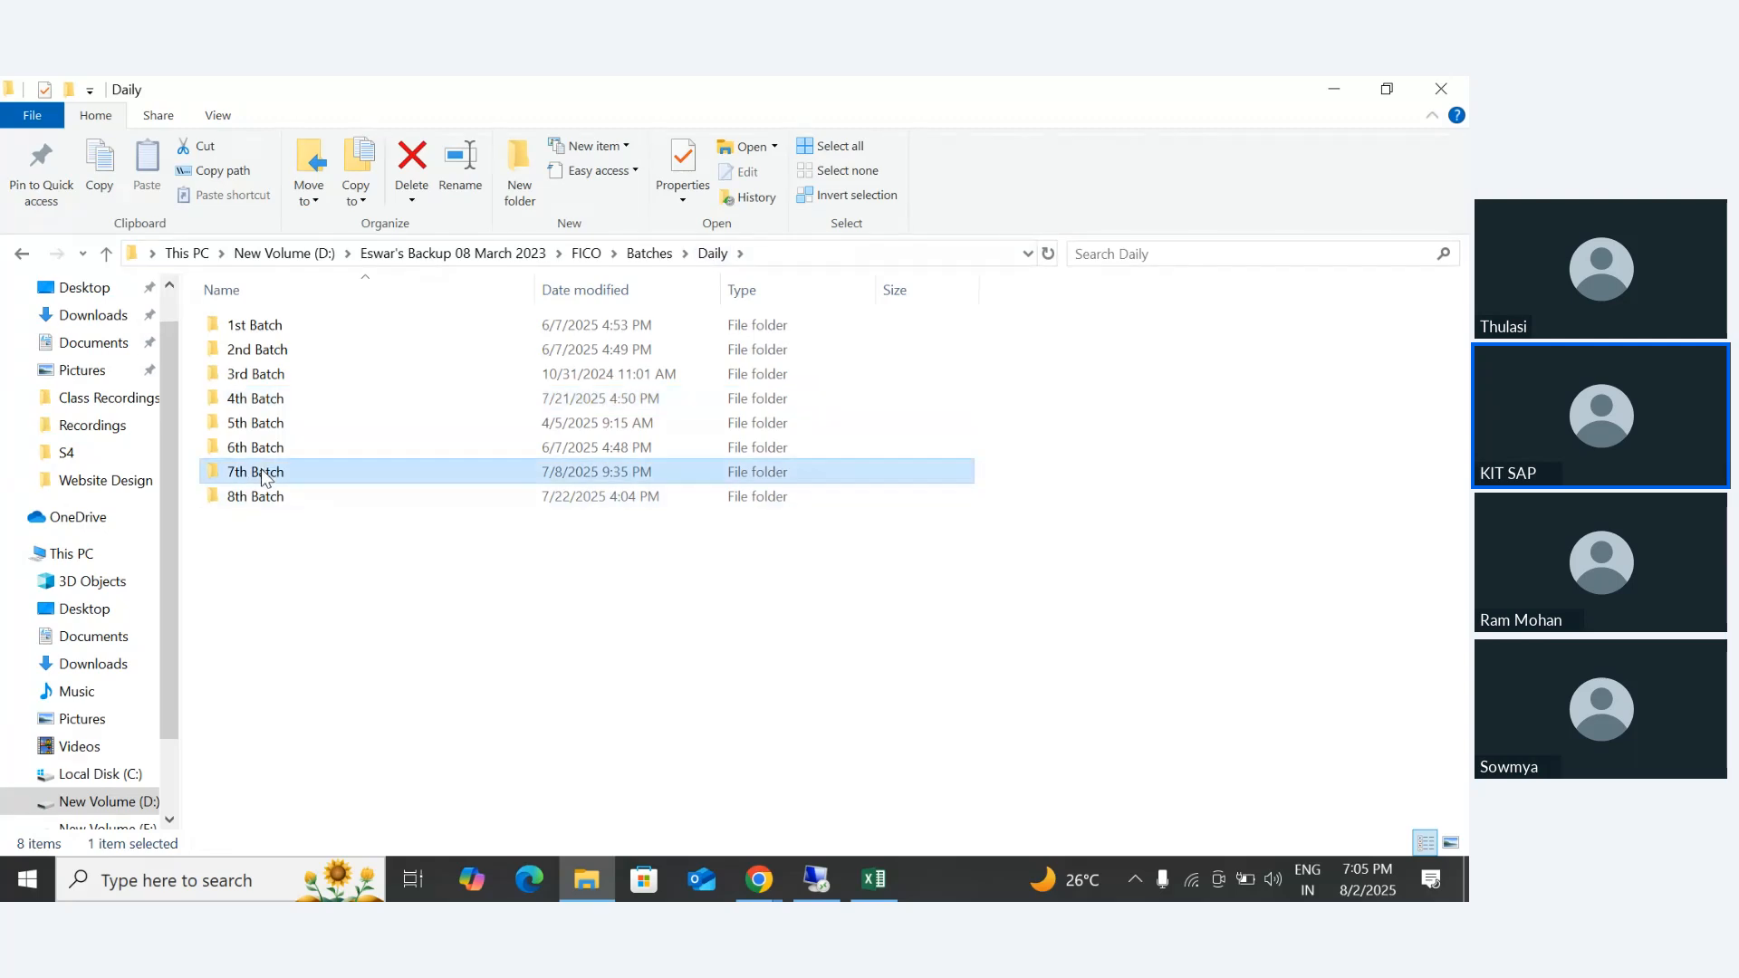
pyautogui.doubleClick(257, 473)
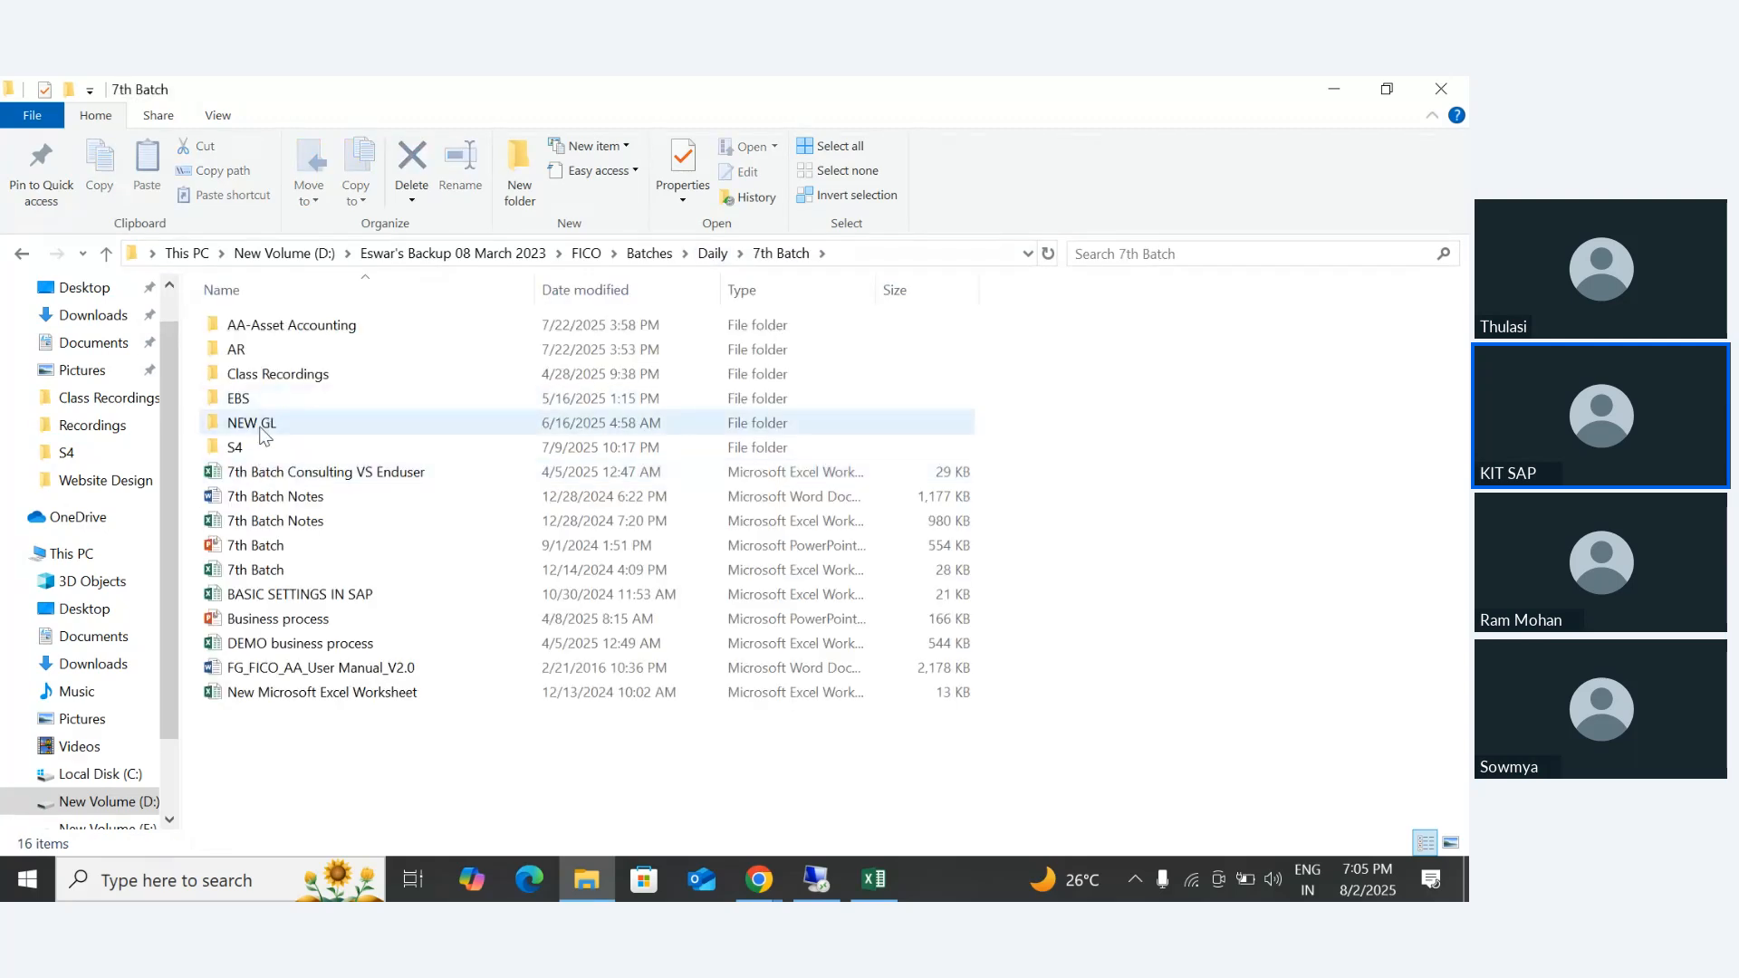
pyautogui.doubleClick(259, 328)
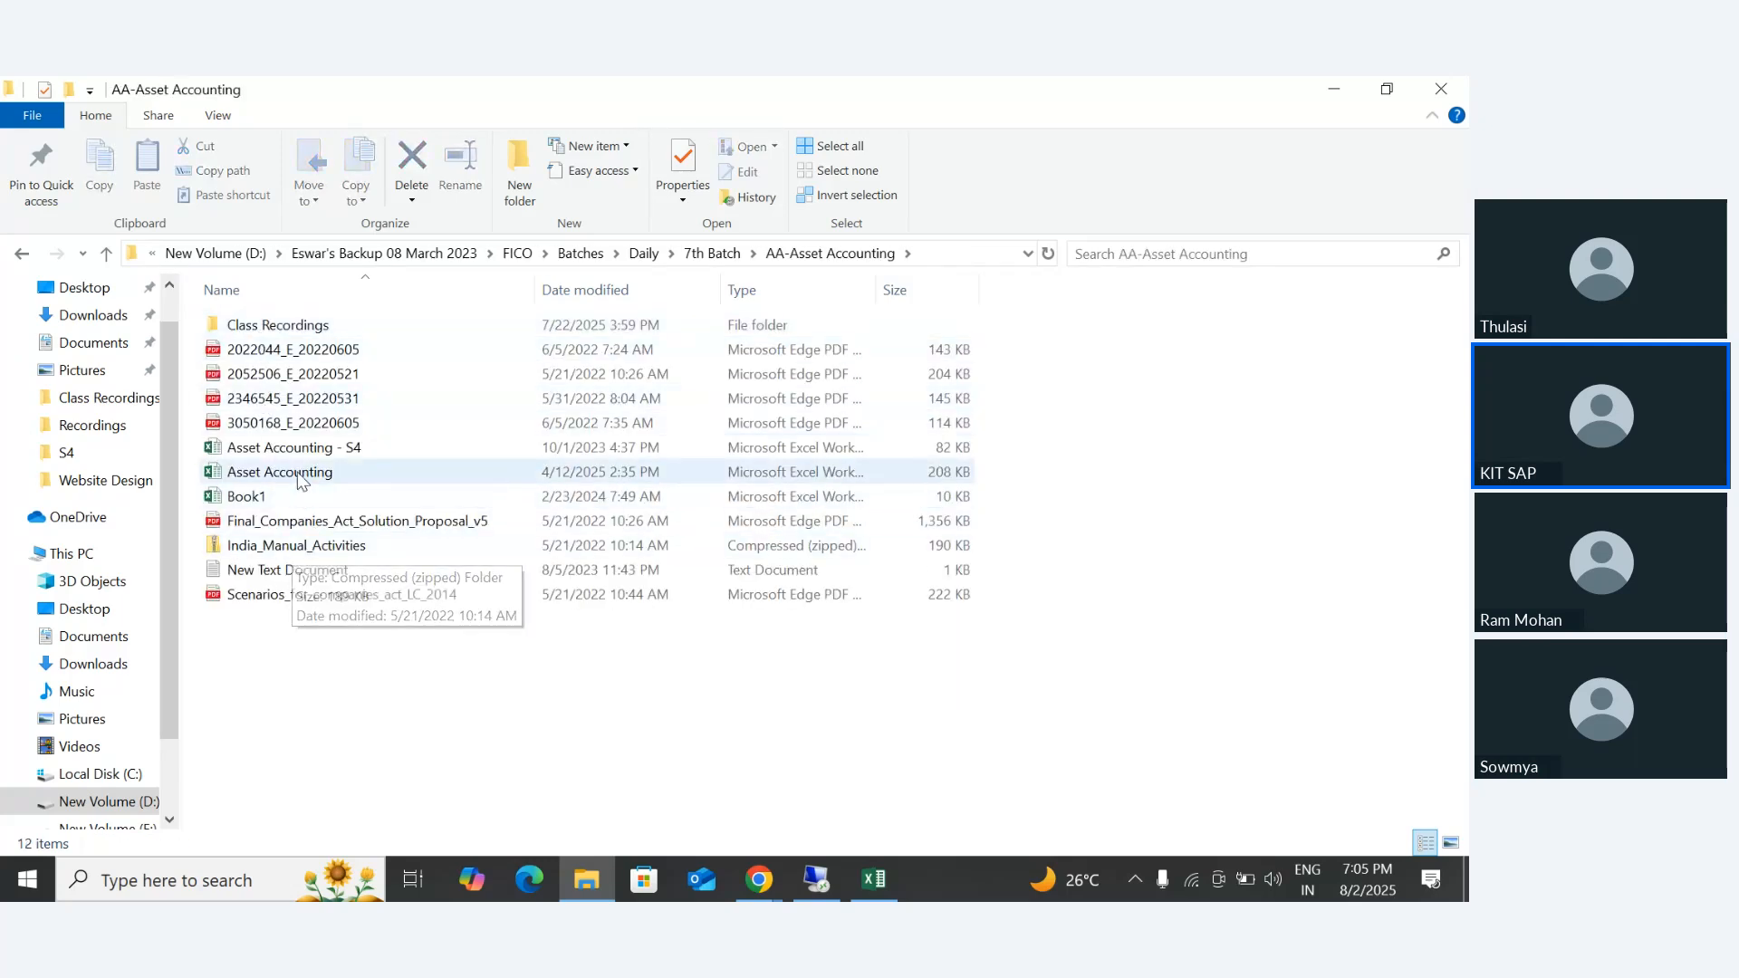
pyautogui.click(298, 471)
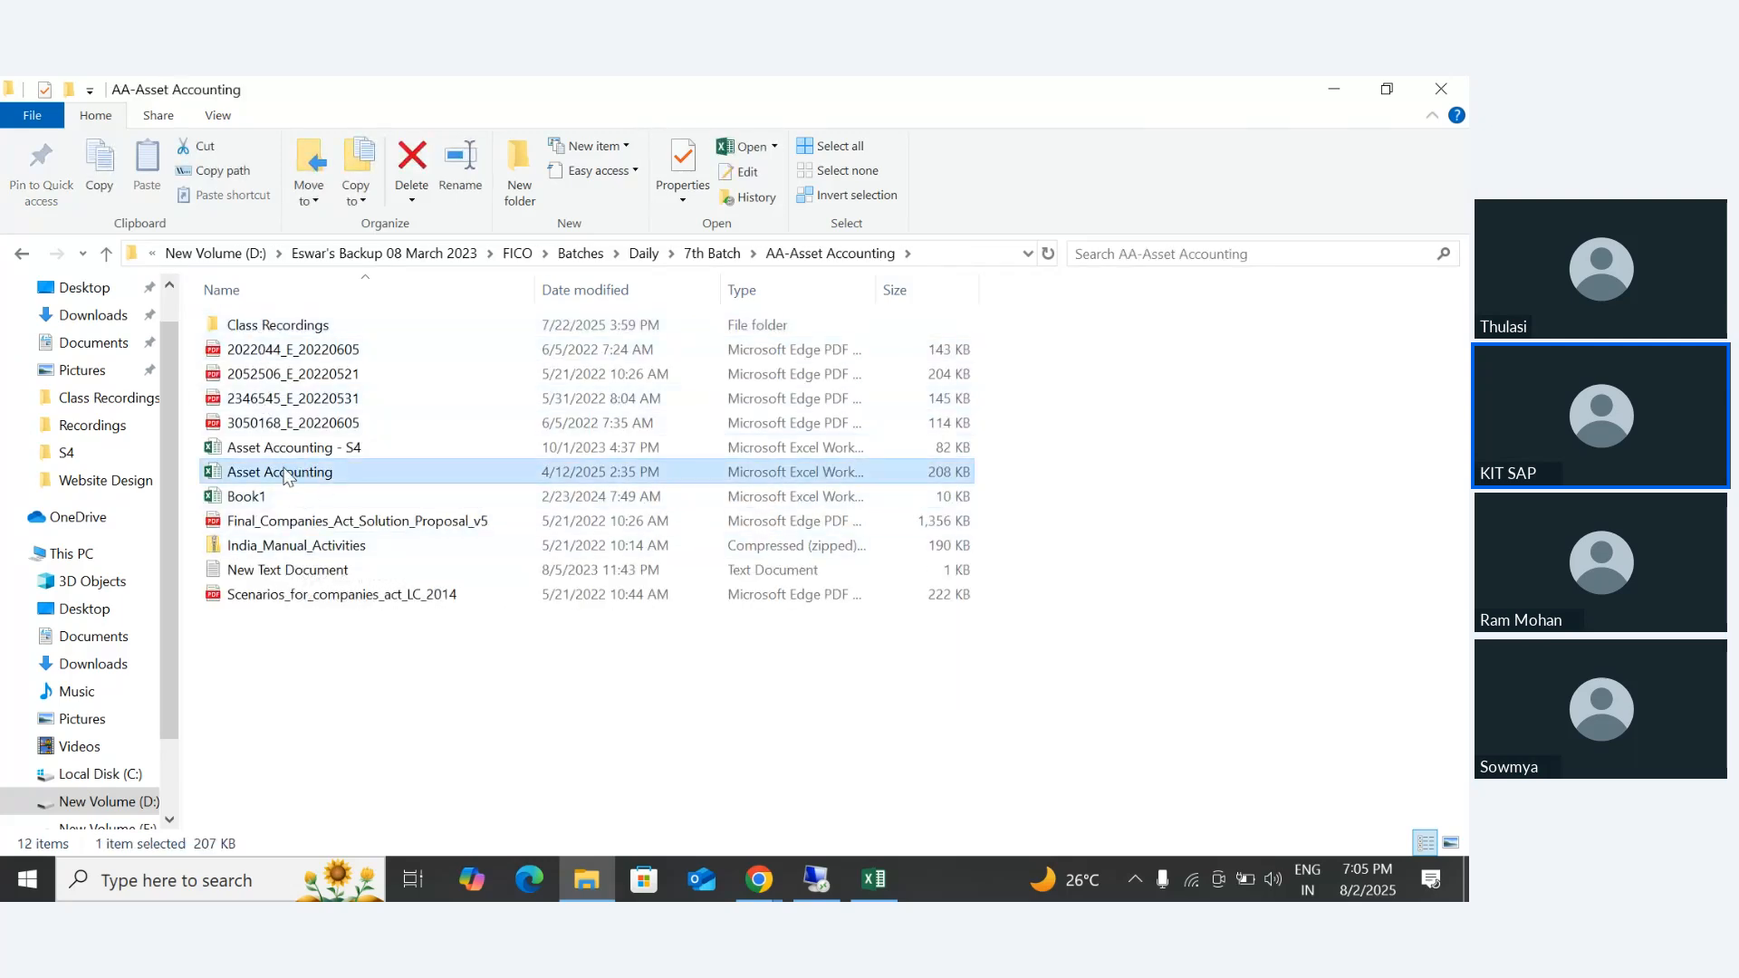
pyautogui.doubleClick(276, 469)
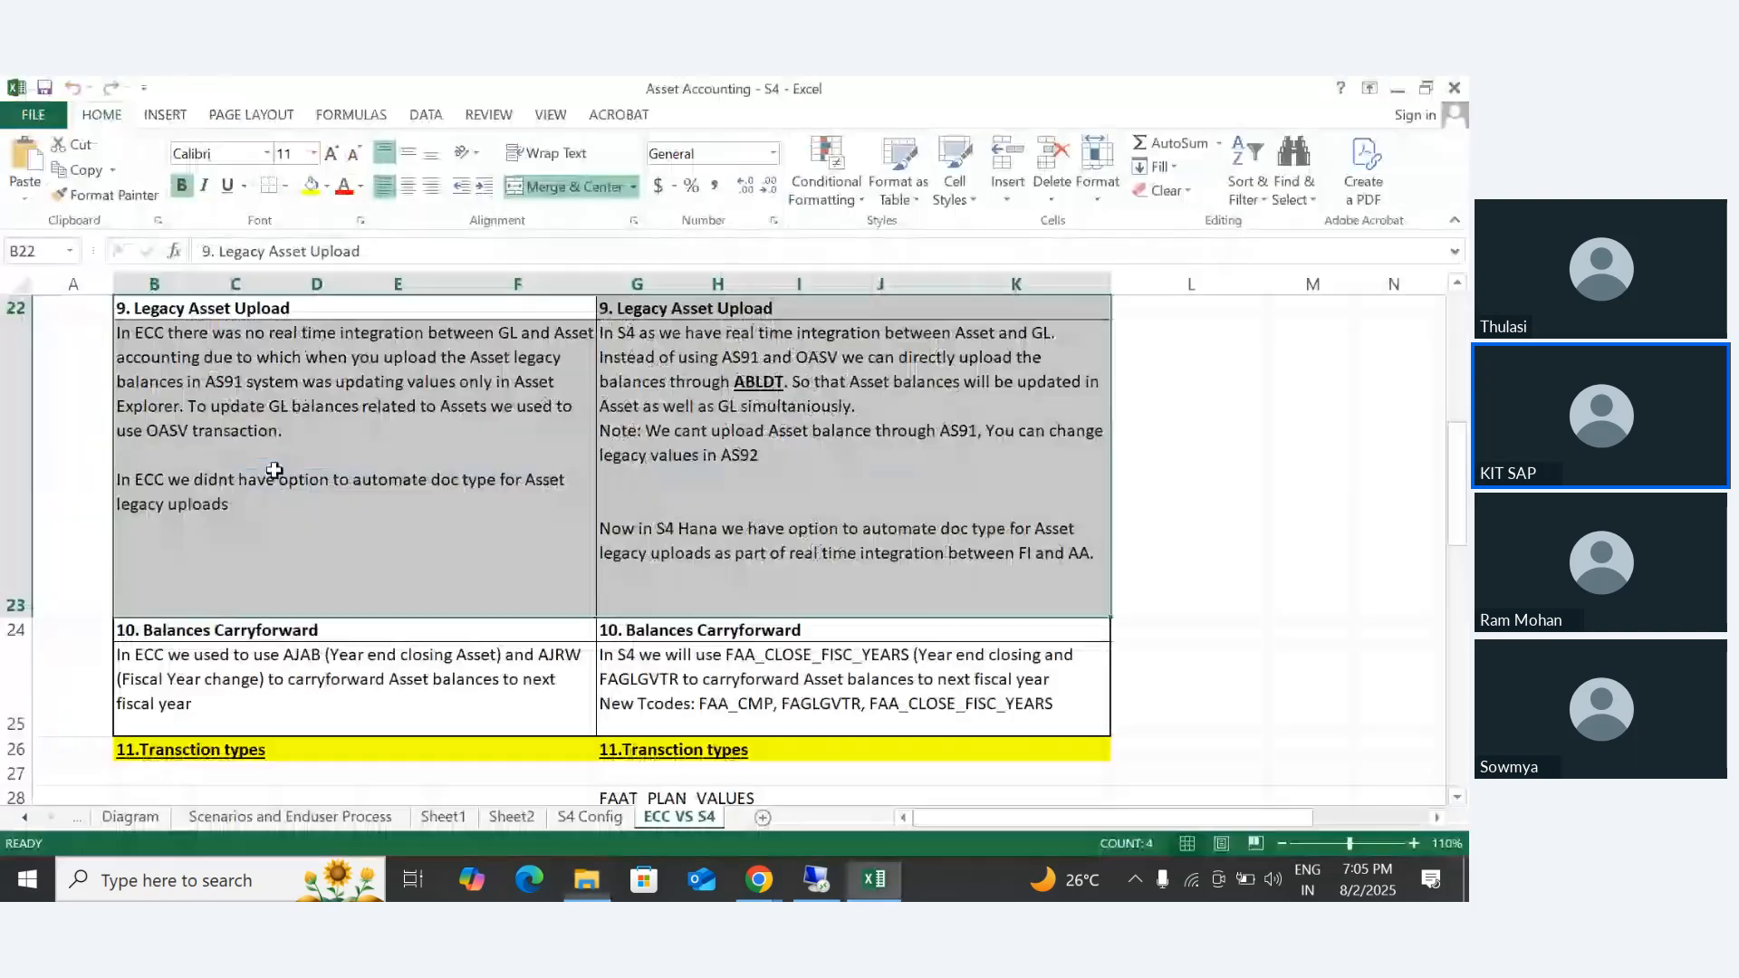
# - Find the Legacy Asset Balance Upload scenario on the Scenarios and Enduser Process sheet and highlight B340:E358
pyautogui.click(254, 616)
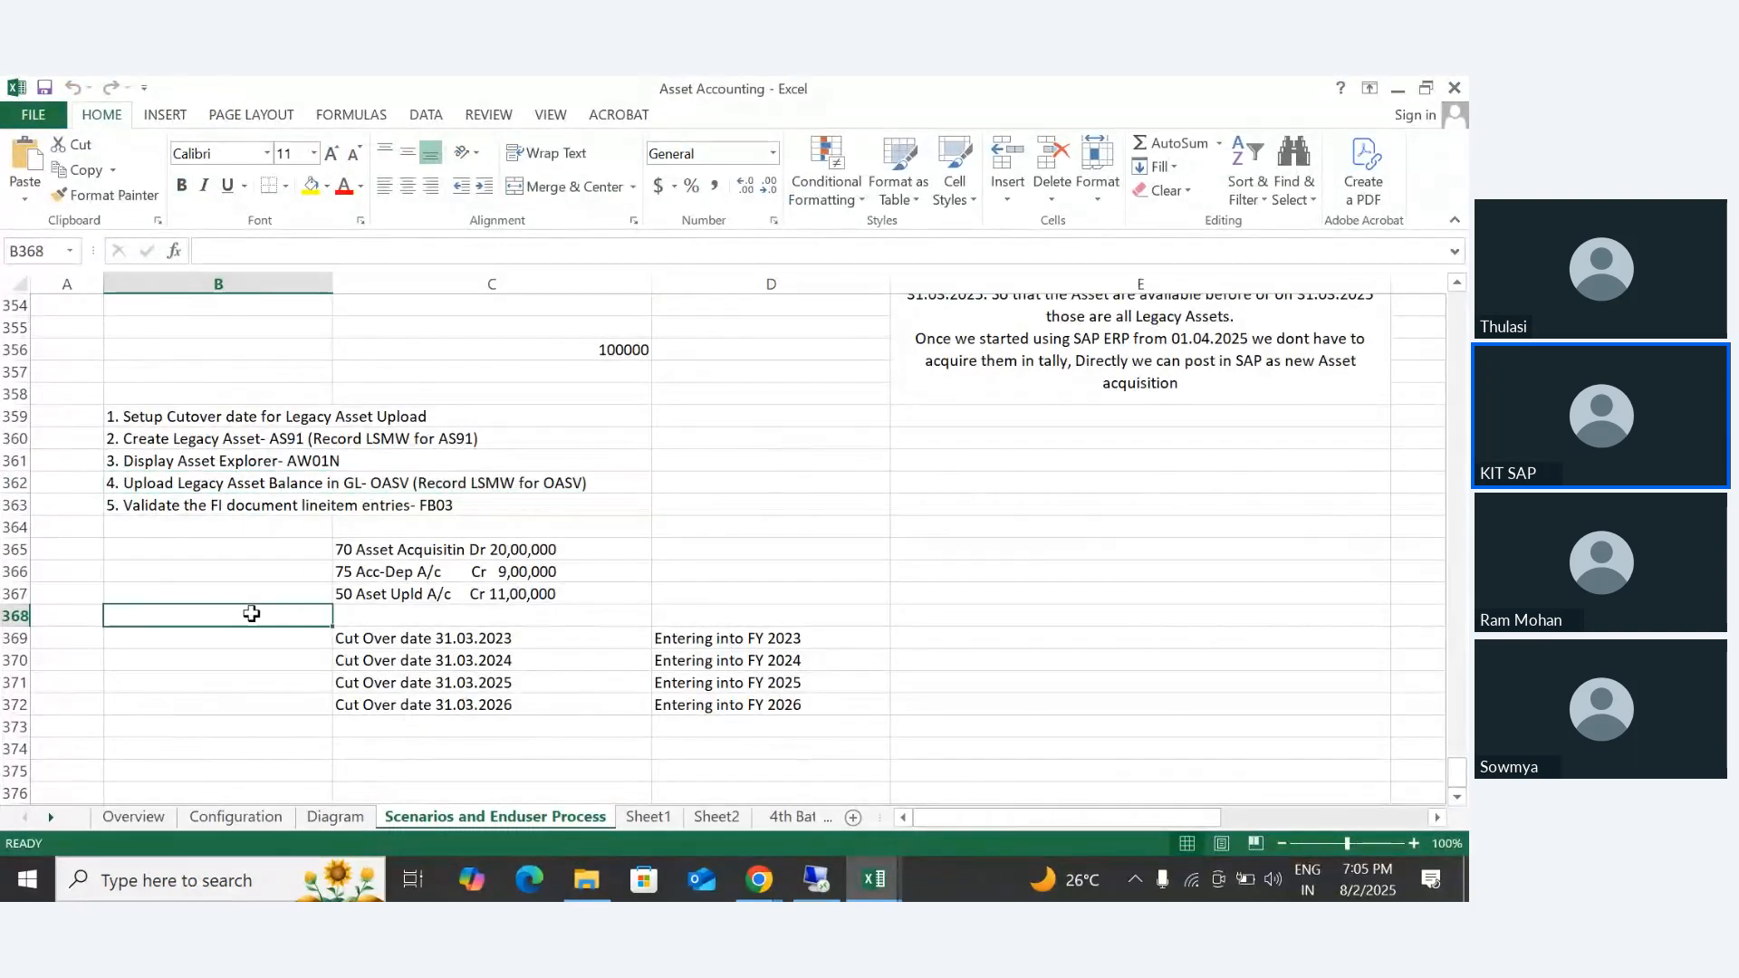
pyautogui.scroll(6, 300, 617)
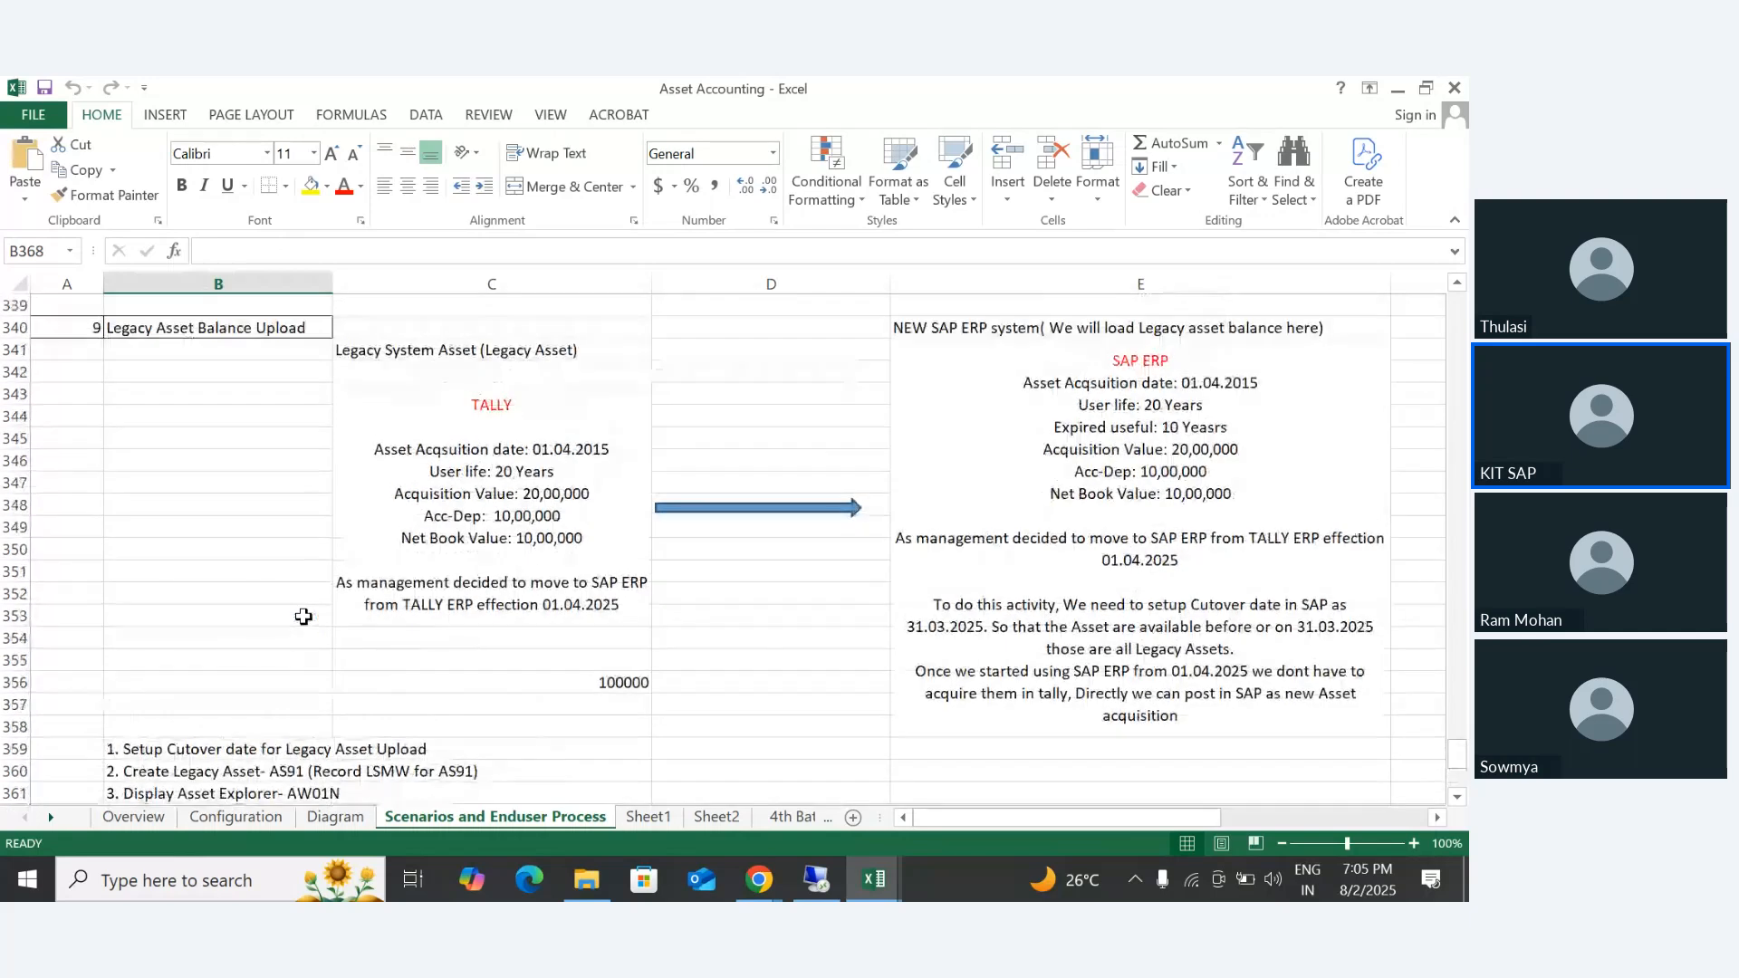
pyautogui.click(87, 429)
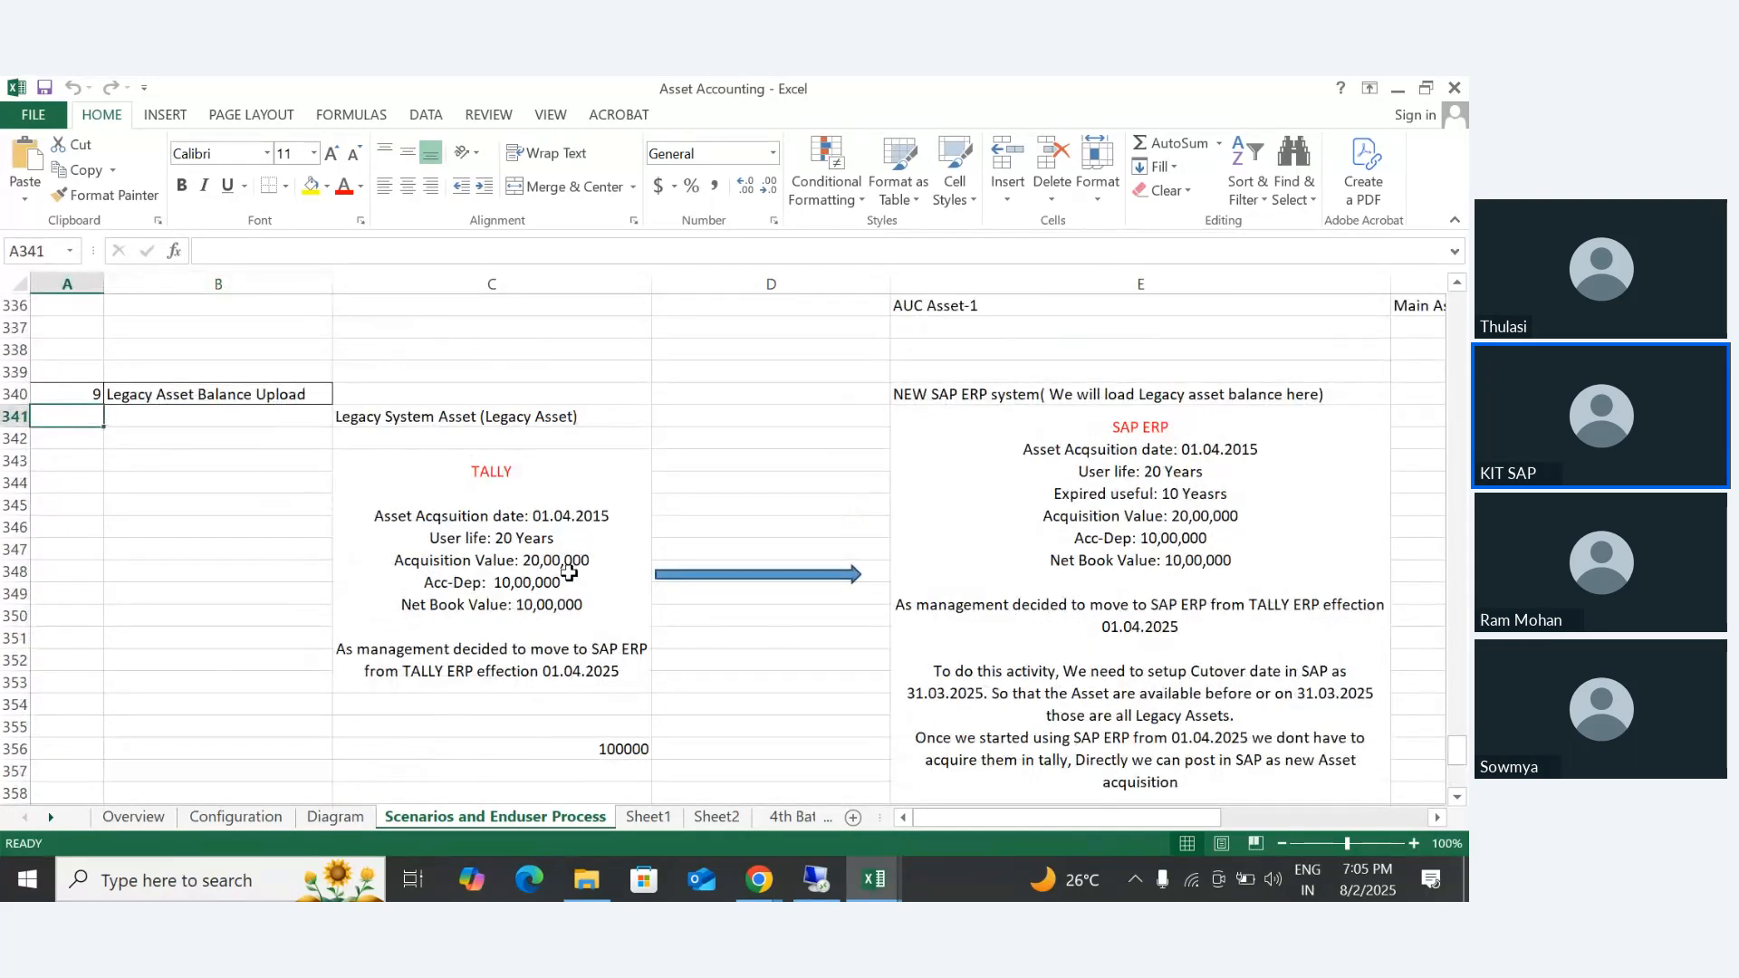
pyautogui.scroll(-1, 580, 572)
pyautogui.click(272, 430)
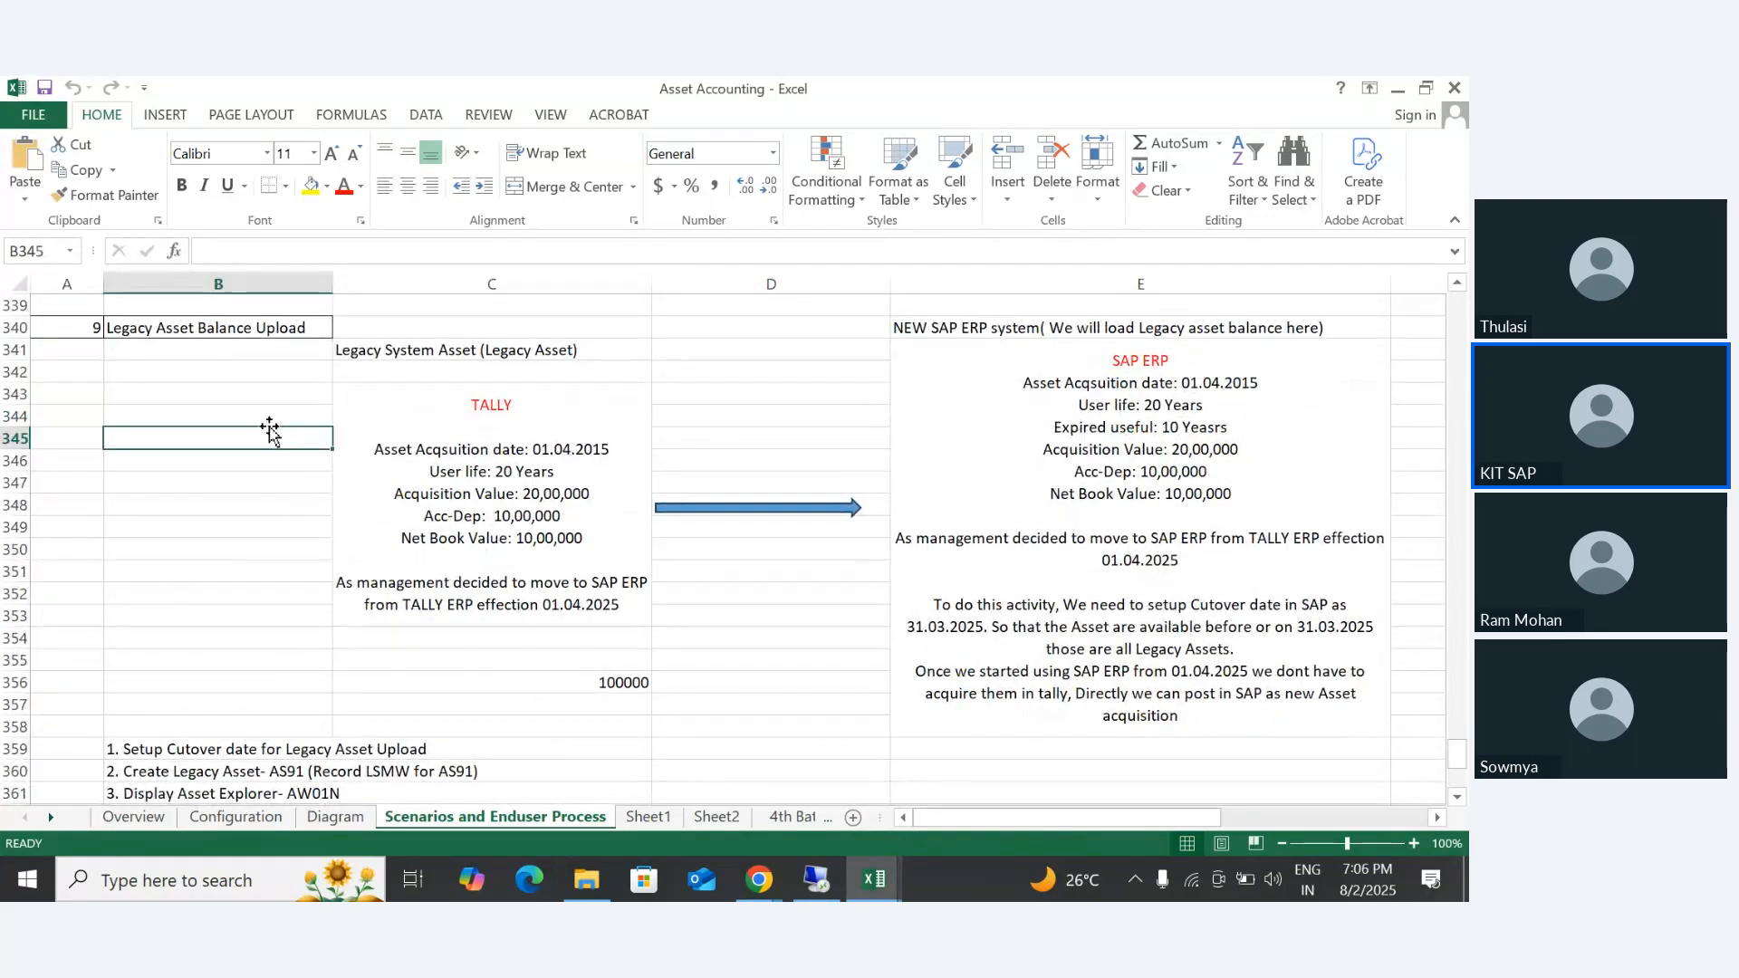
pyautogui.moveTo(226, 326); pyautogui.dragTo(1211, 566)
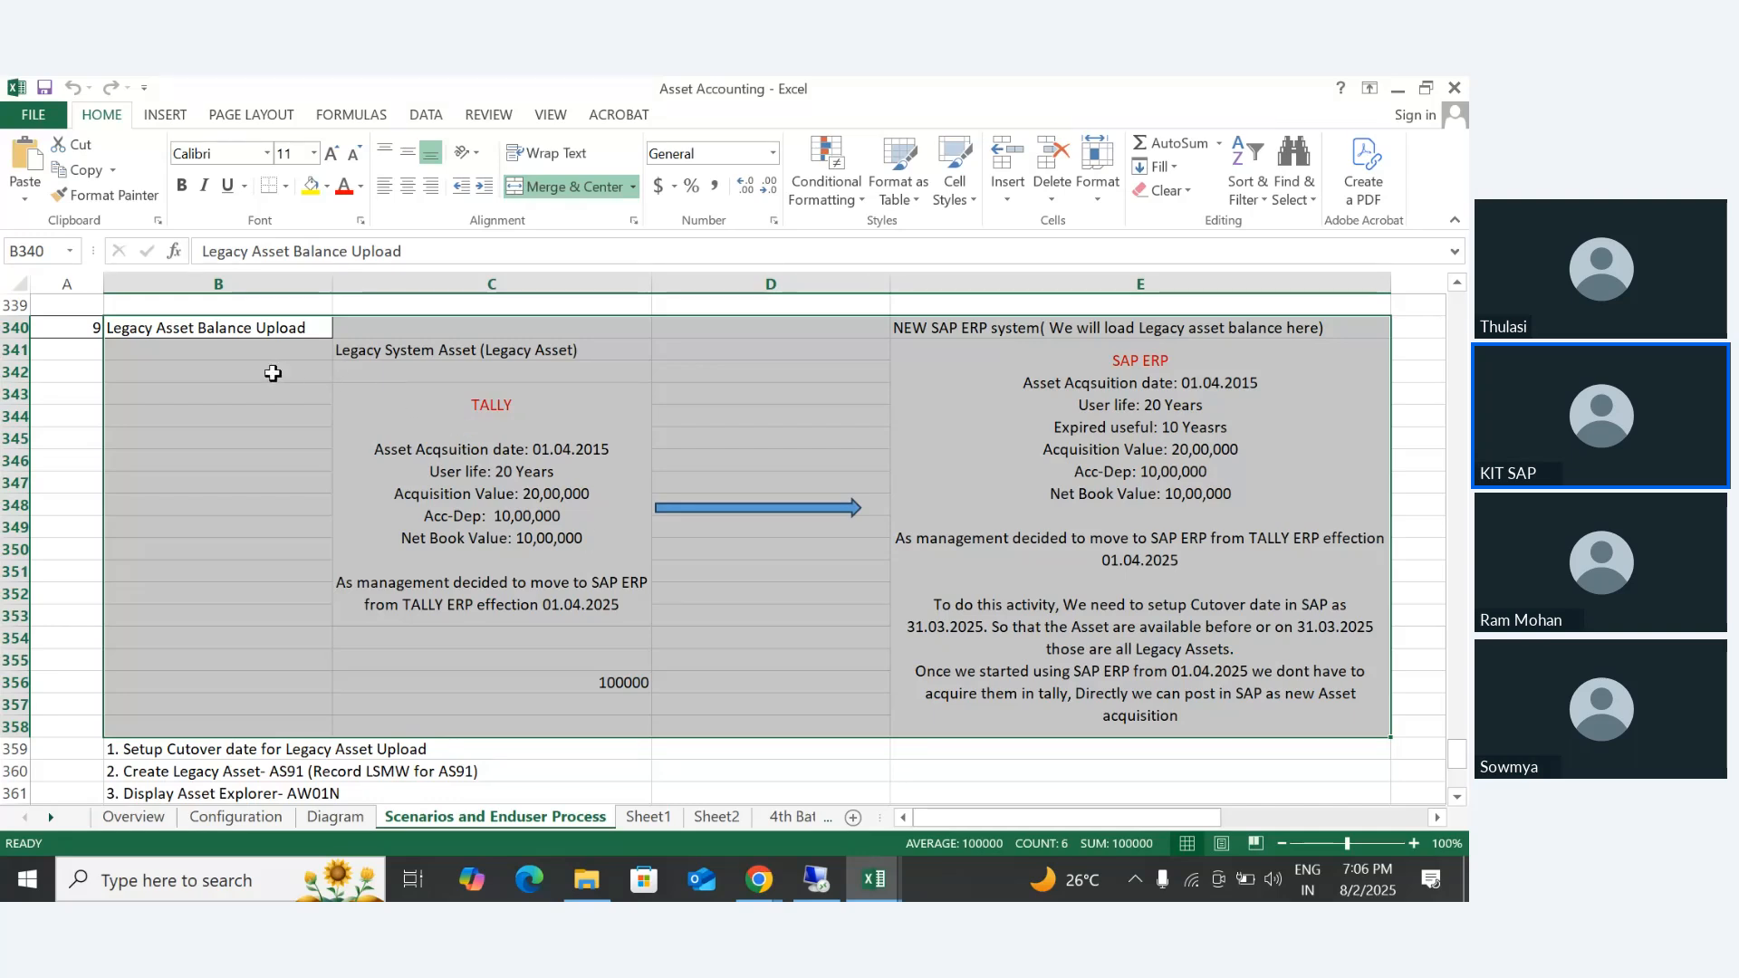
# - Select the Legacy Asset Balance Upload title in B340 and highlight the words "Legacy System" inside C341
pyautogui.click(240, 375)
pyautogui.click(132, 323)
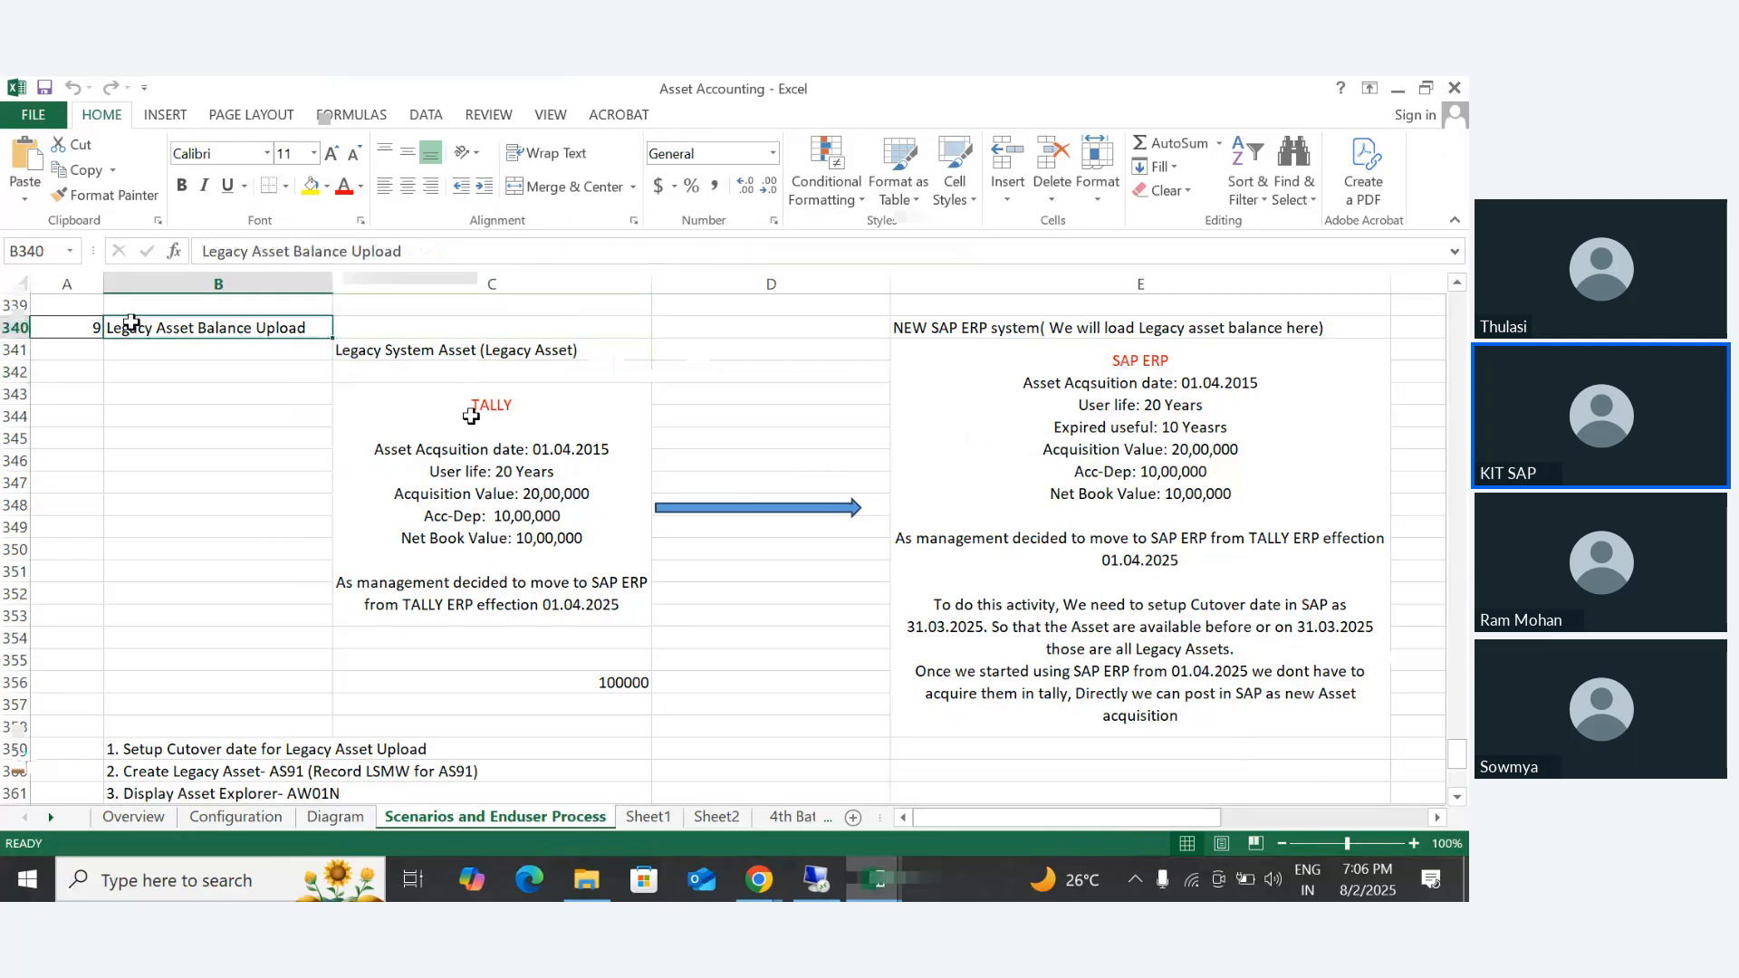
pyautogui.click(408, 357)
pyautogui.doubleClick(434, 351)
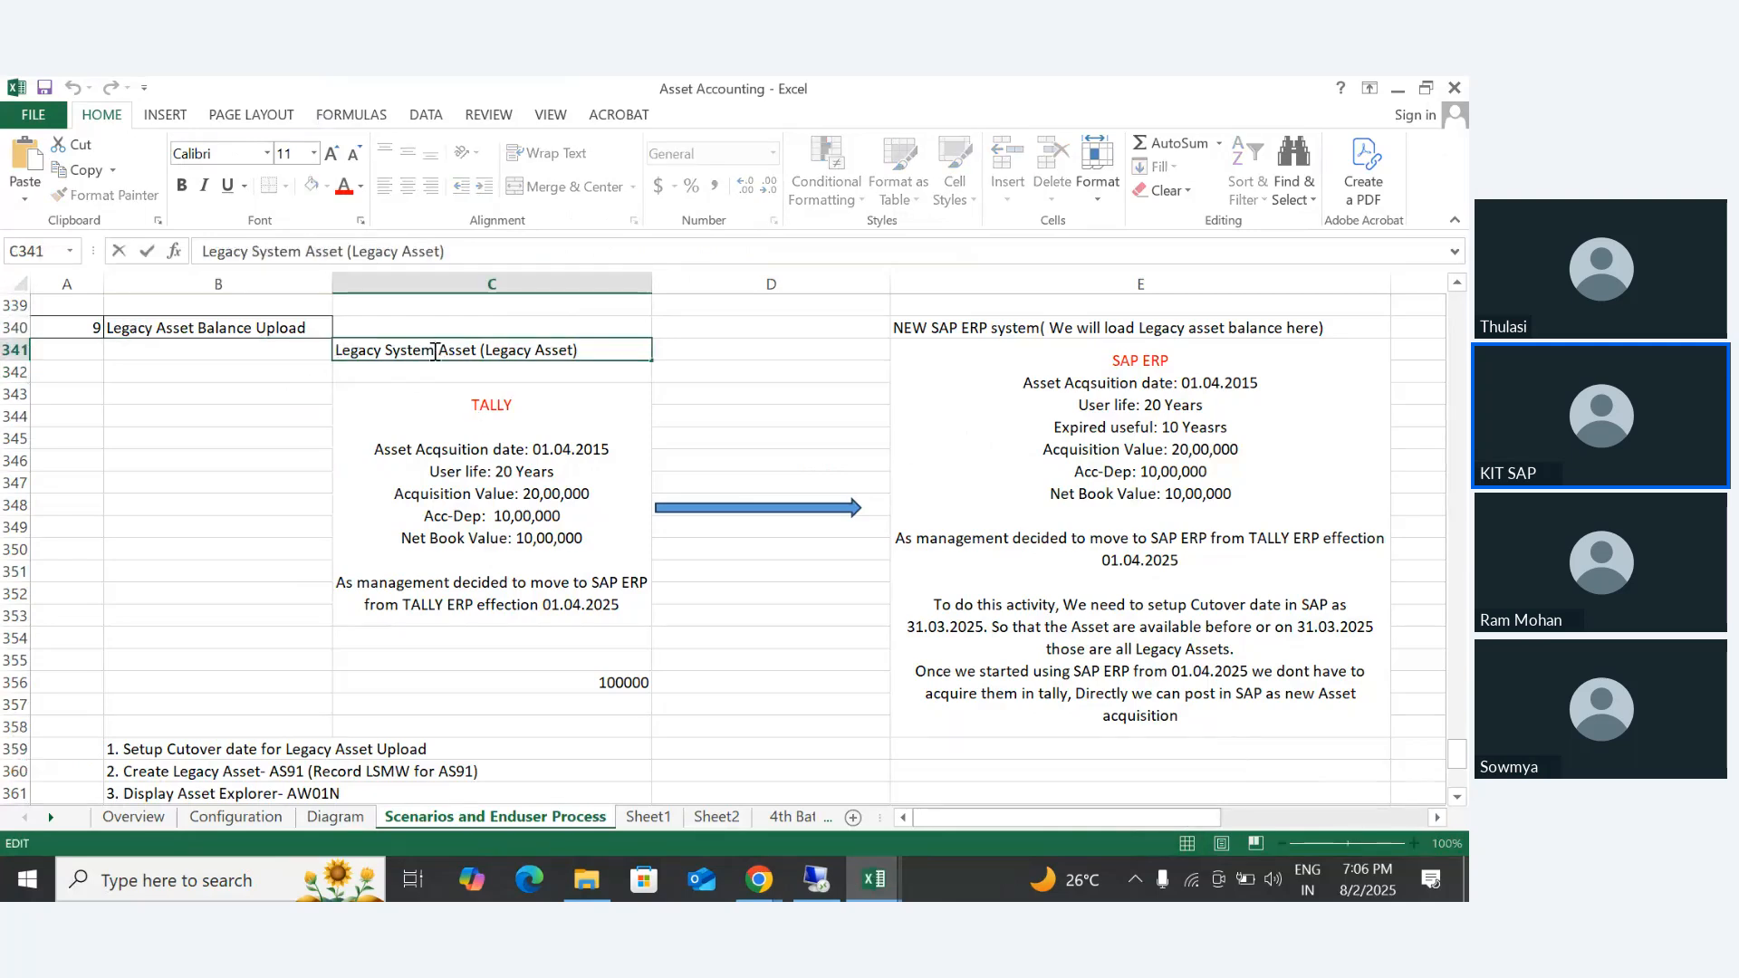
pyautogui.moveTo(435, 351); pyautogui.dragTo(330, 360)
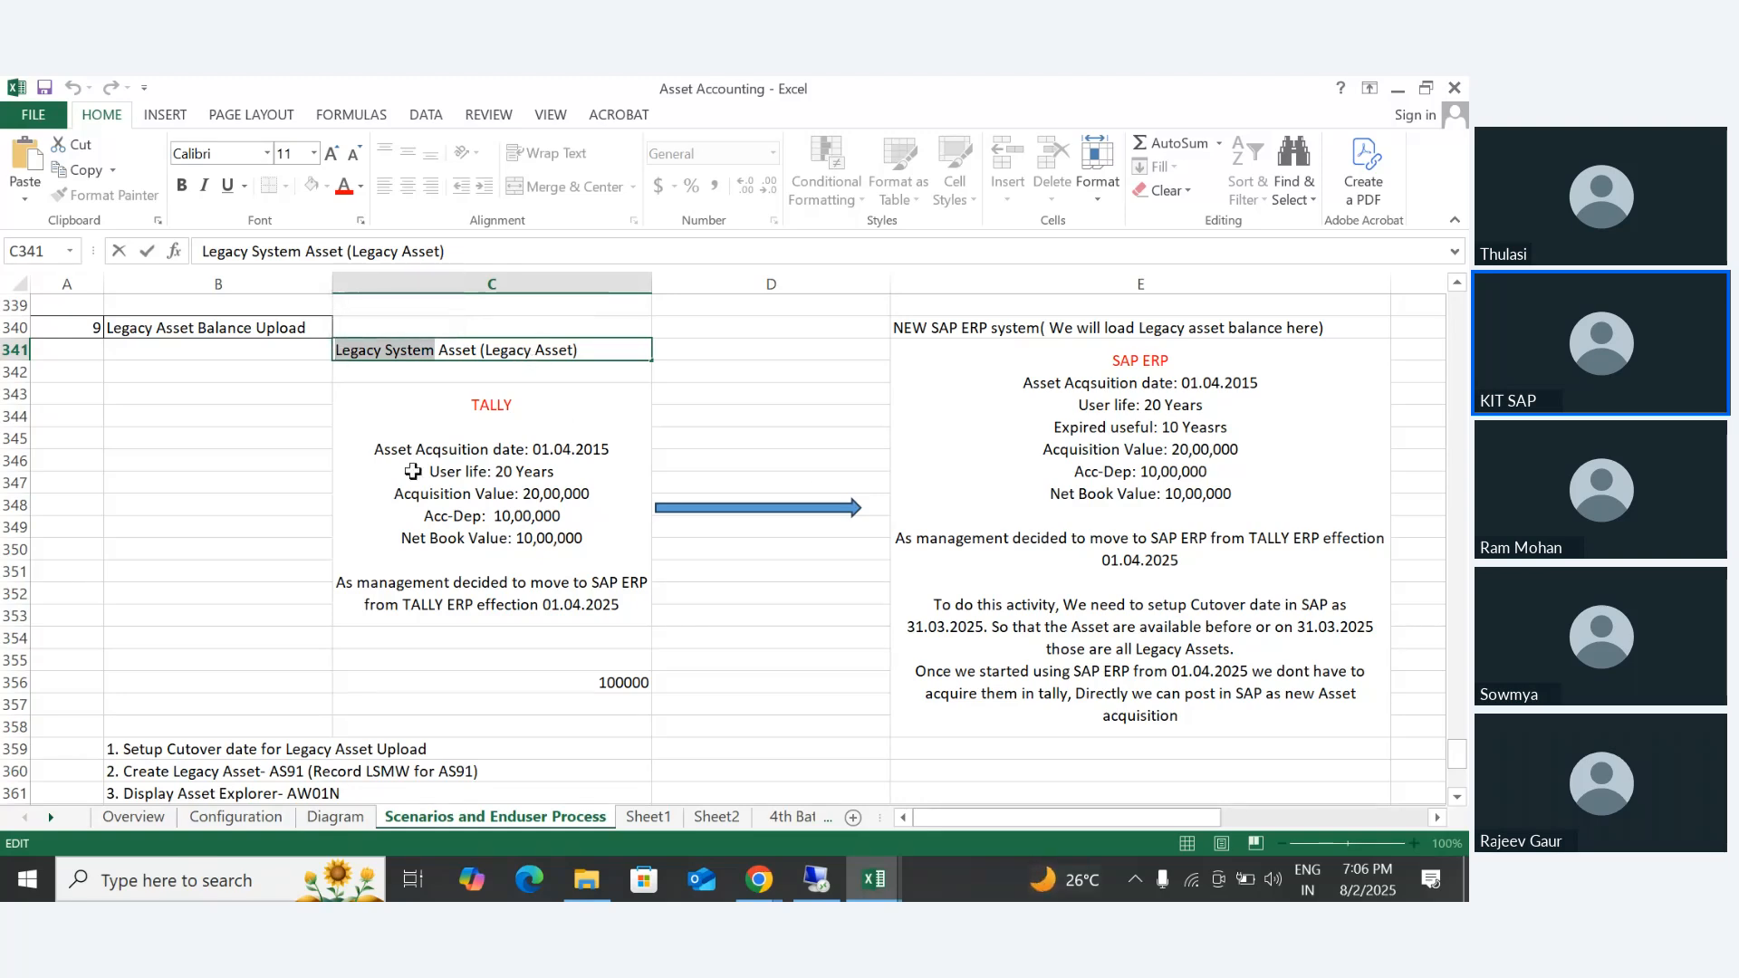
pyautogui.click(772, 394)
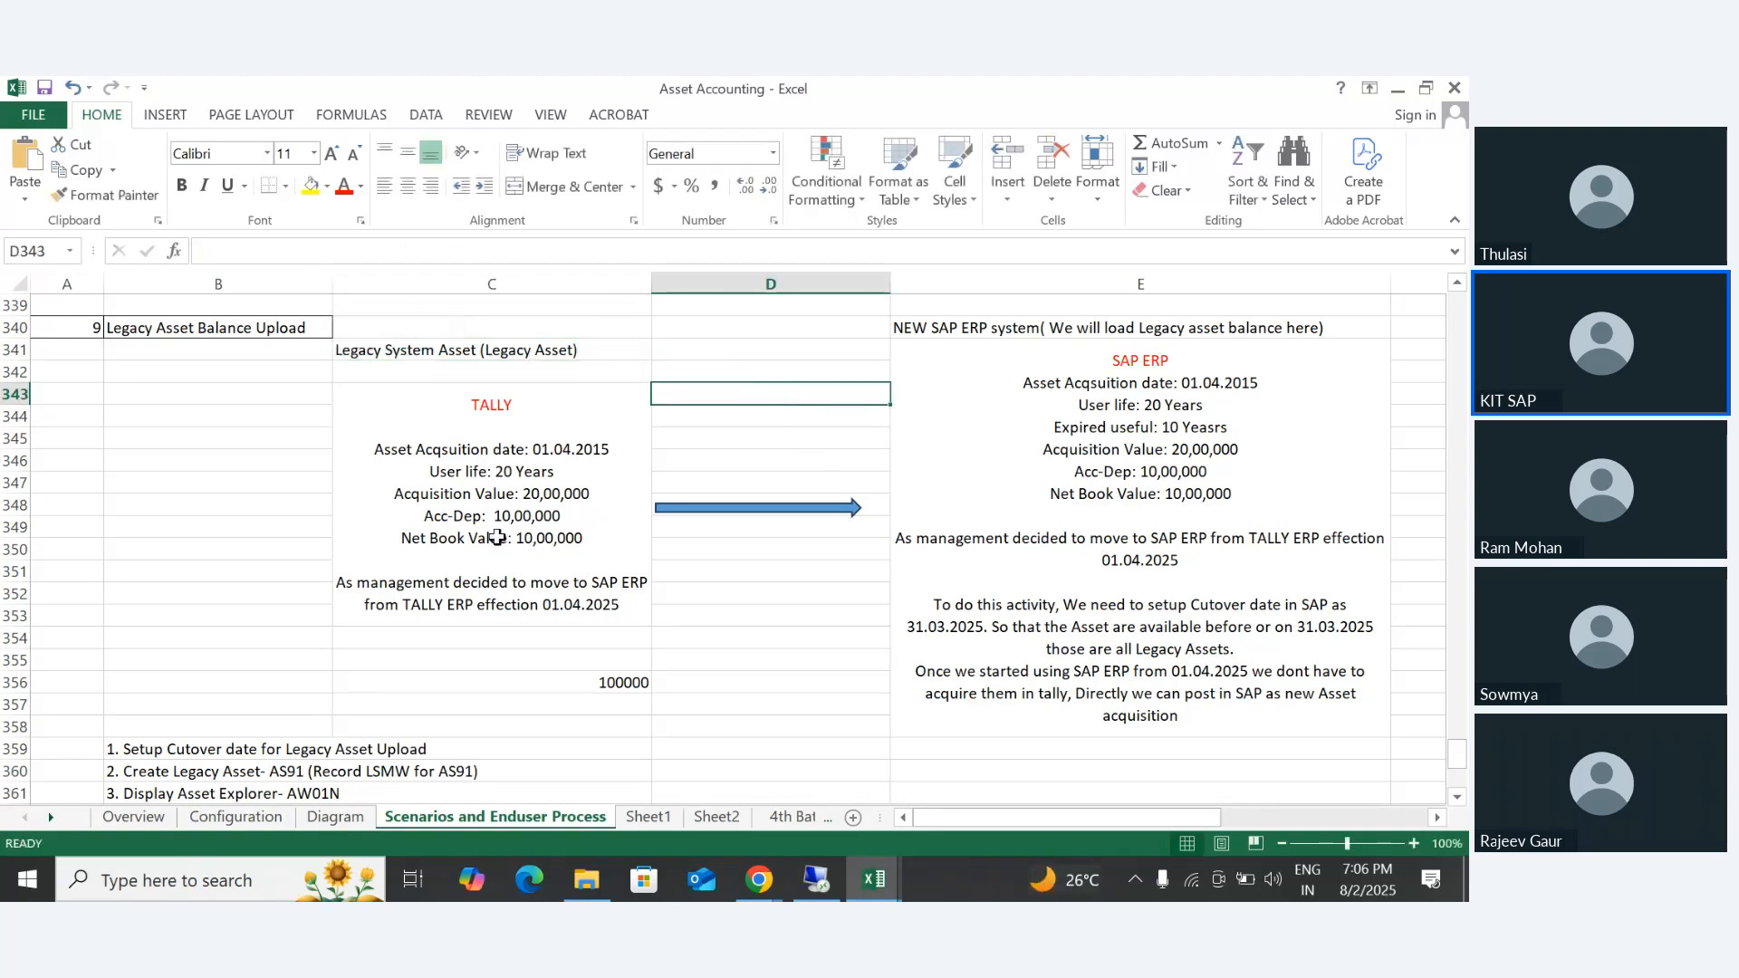
# - Open the legacy asset block in C343 for in-cell viewing and highlight its TALLY heading
pyautogui.click(459, 443)
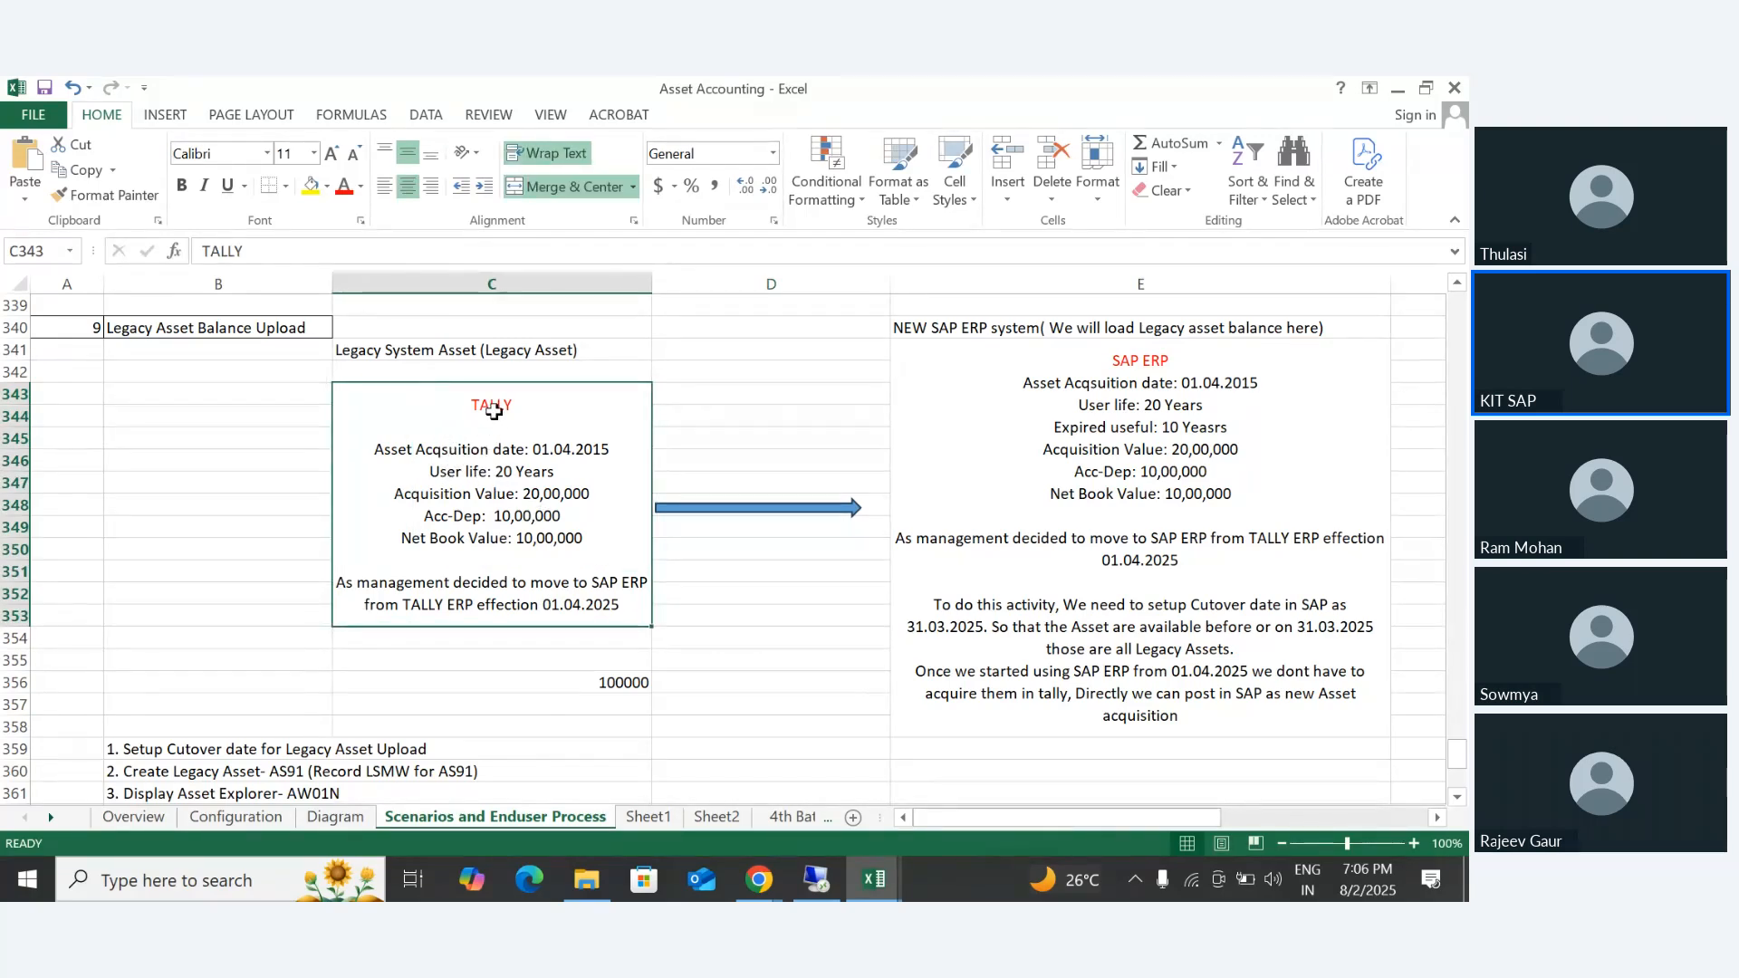
pyautogui.doubleClick(531, 403)
pyautogui.moveTo(531, 404); pyautogui.dragTo(463, 408)
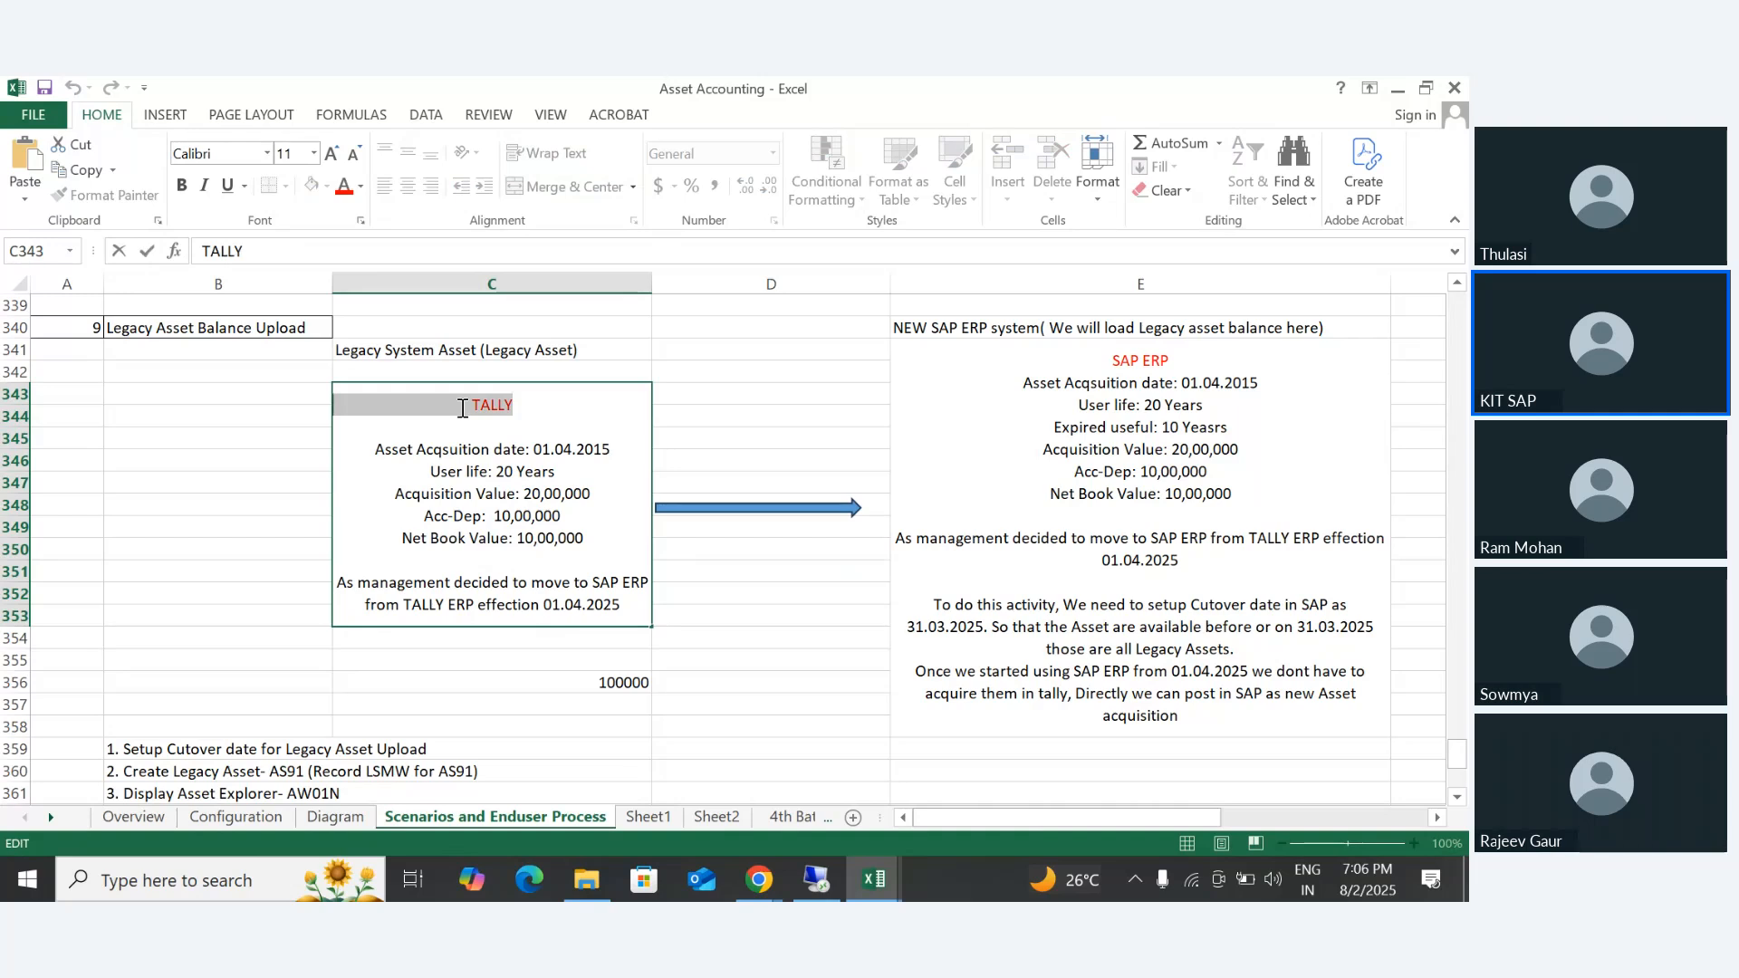
pyautogui.moveTo(564, 451); pyautogui.dragTo(631, 455)
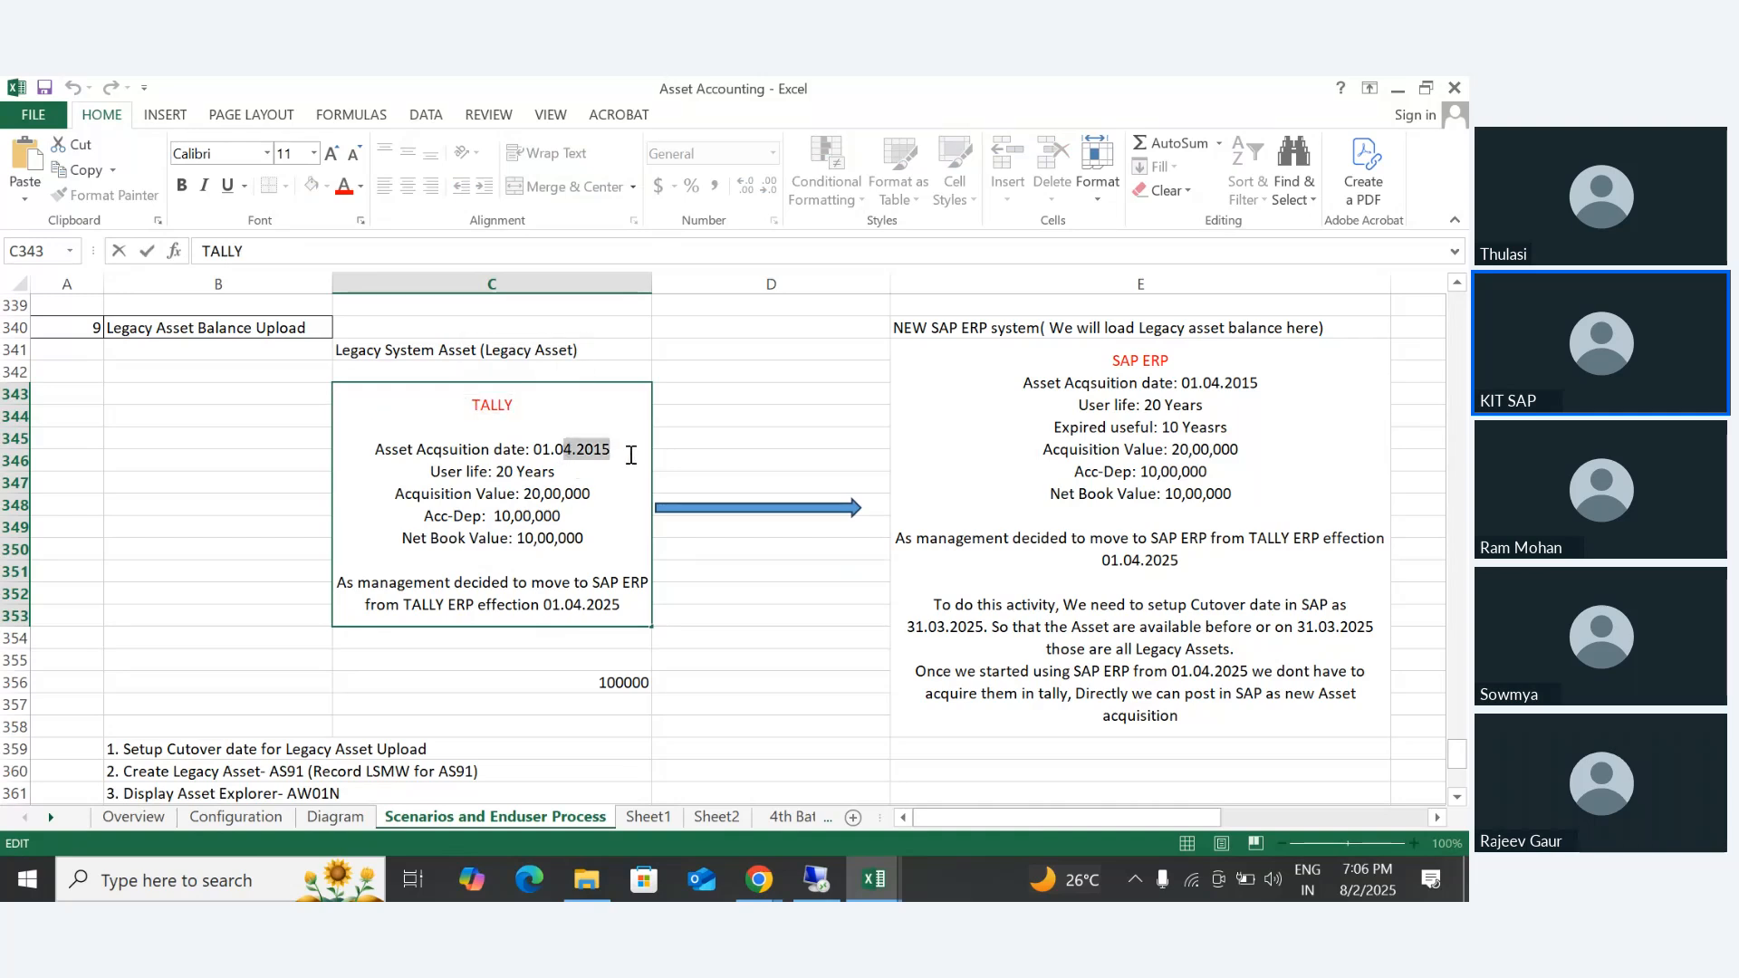
pyautogui.moveTo(463, 407); pyautogui.dragTo(542, 403)
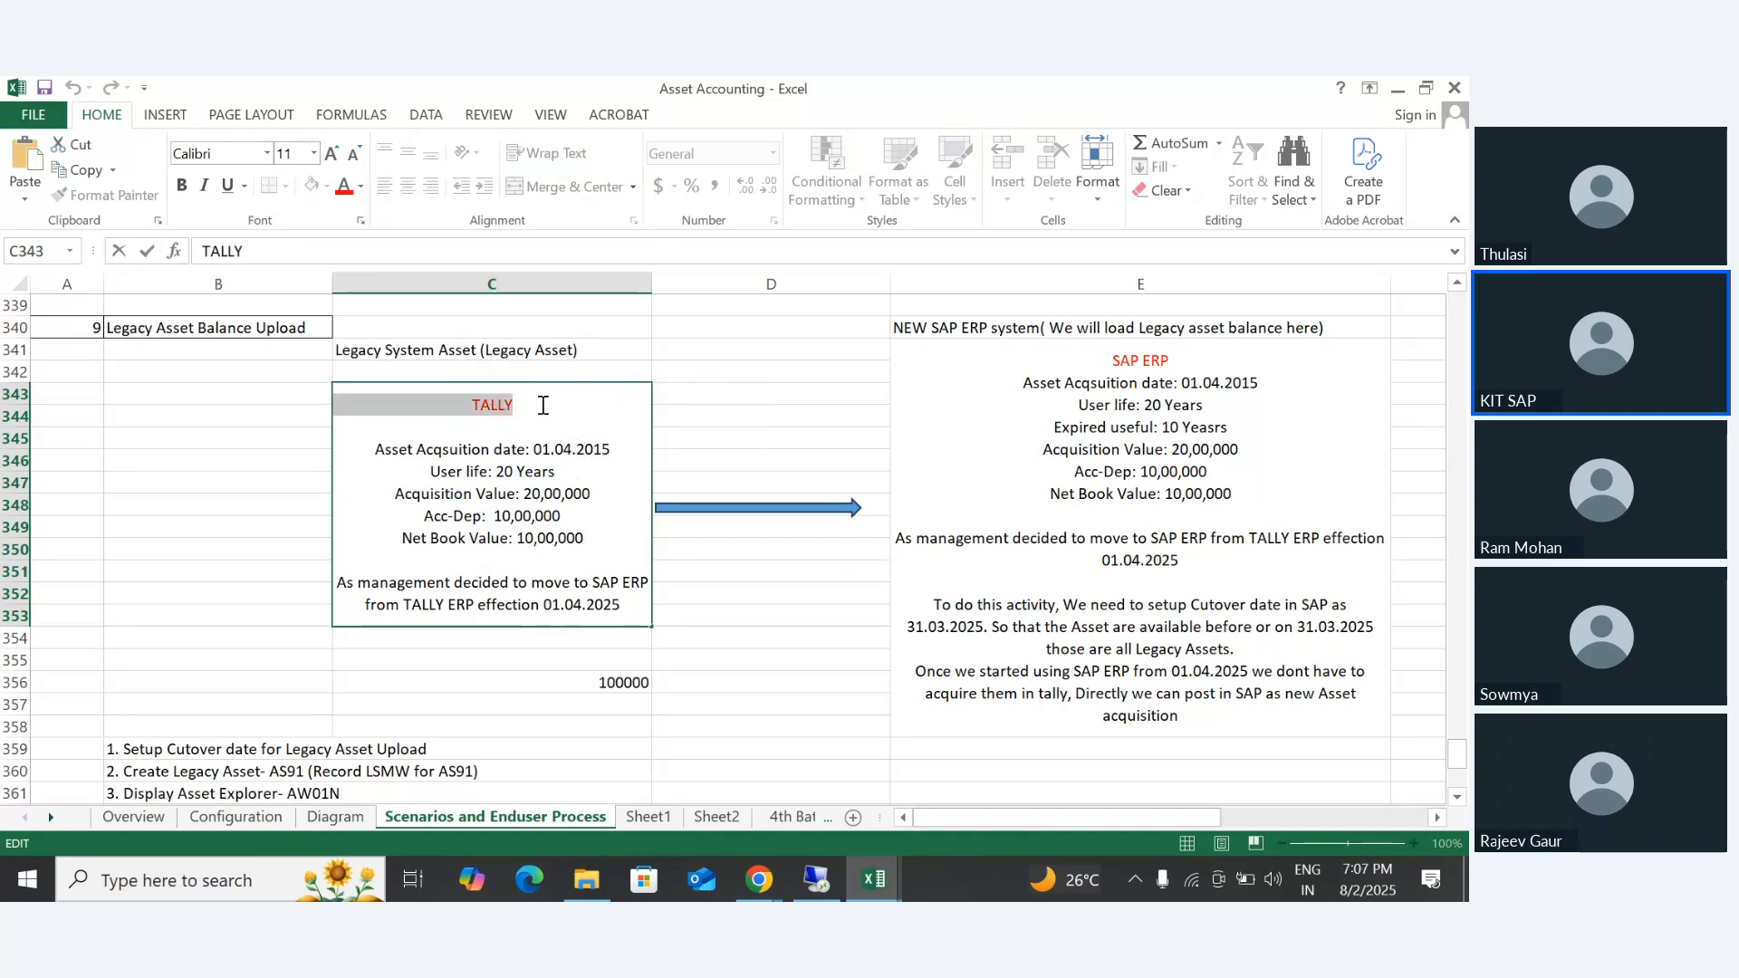
# - Highlight the TALLY block's asset details one by one, from acquisition date to net book value, and the note on moving to SAP ERP
pyautogui.click(529, 463)
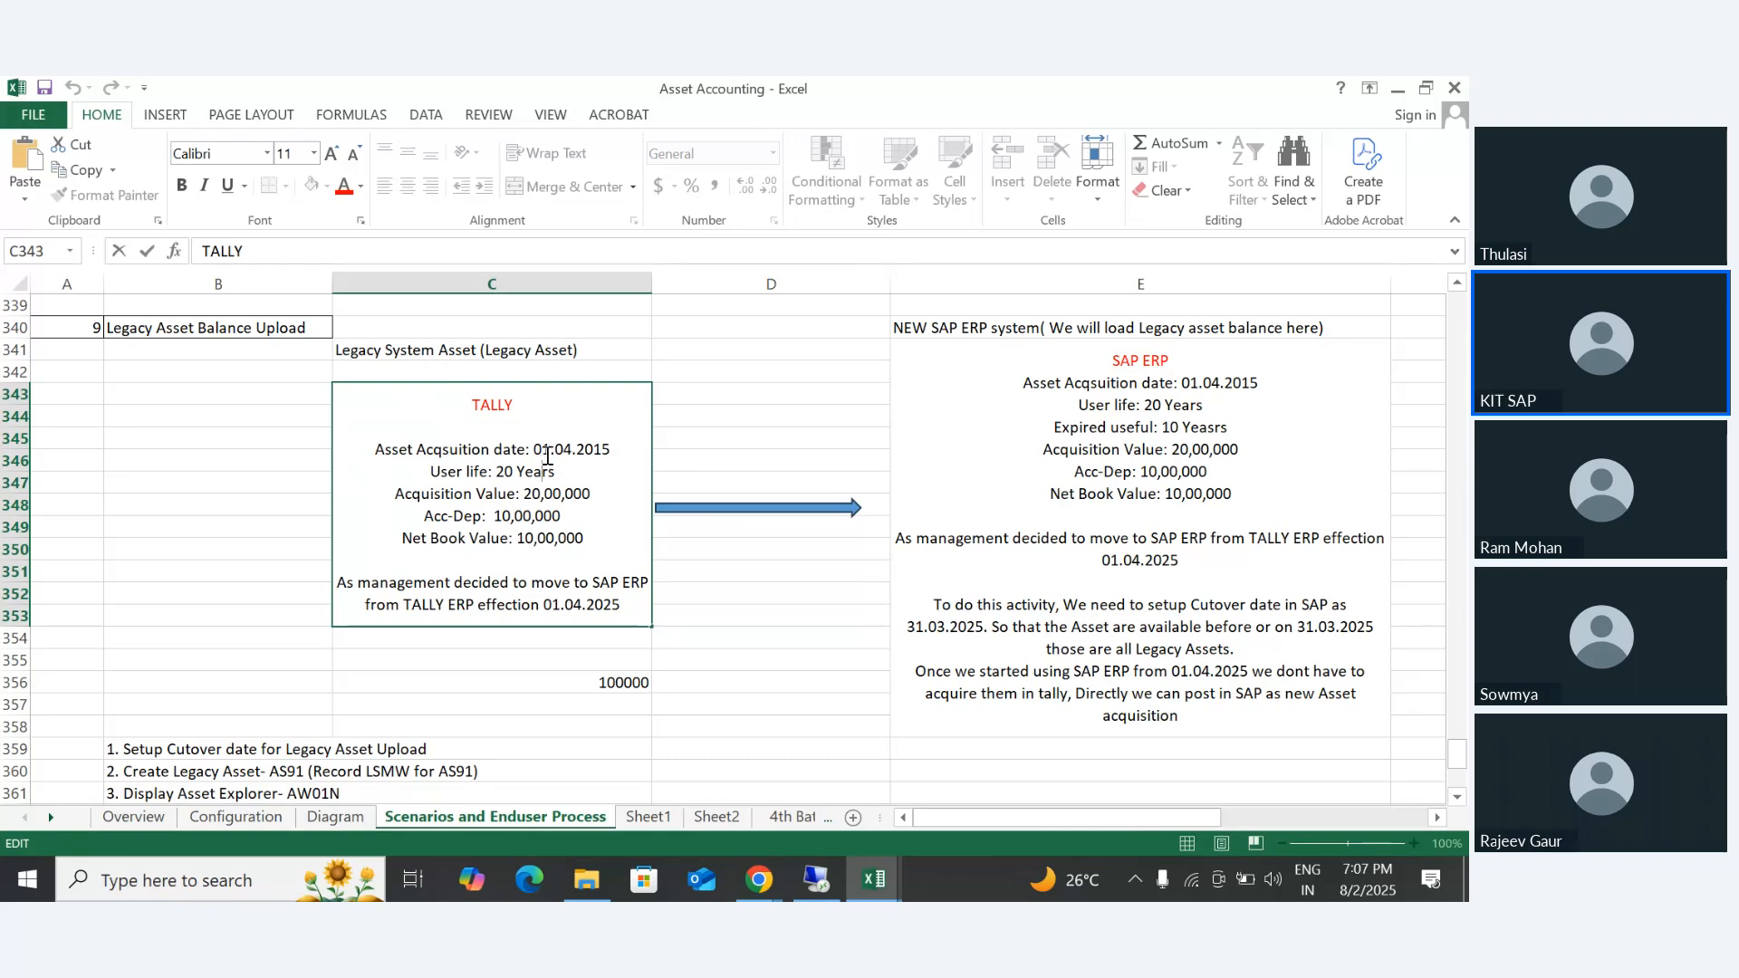
pyautogui.moveTo(539, 453); pyautogui.dragTo(615, 451)
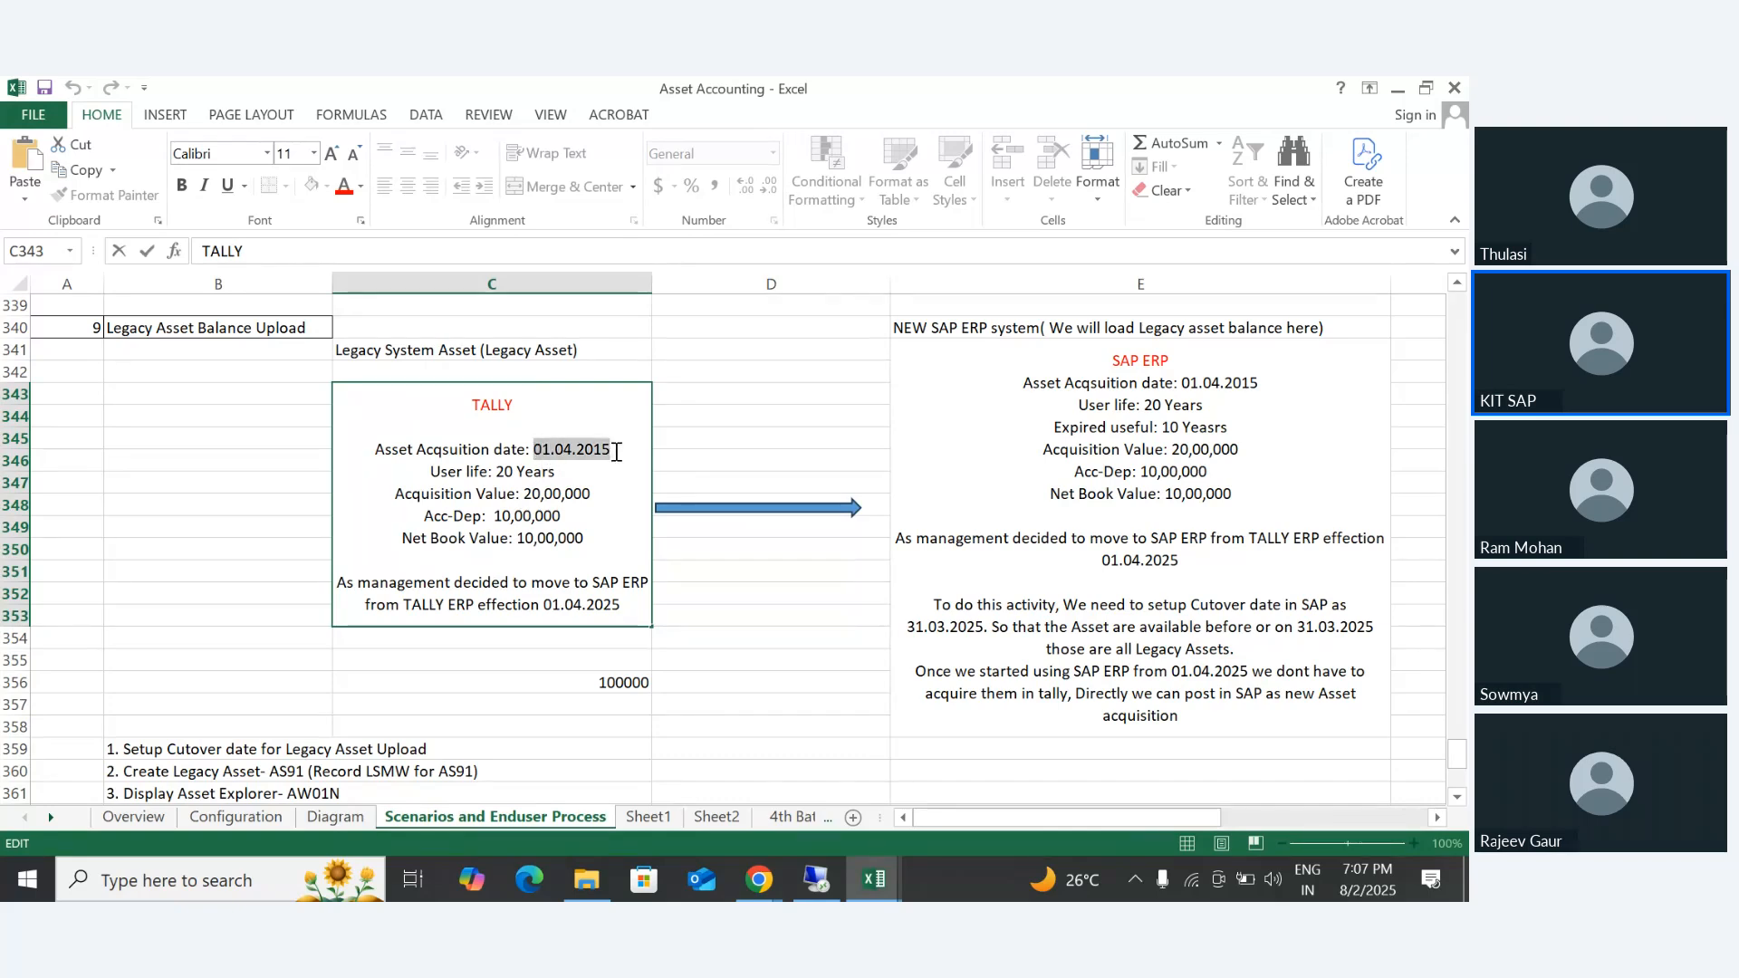
pyautogui.moveTo(504, 472); pyautogui.dragTo(580, 472)
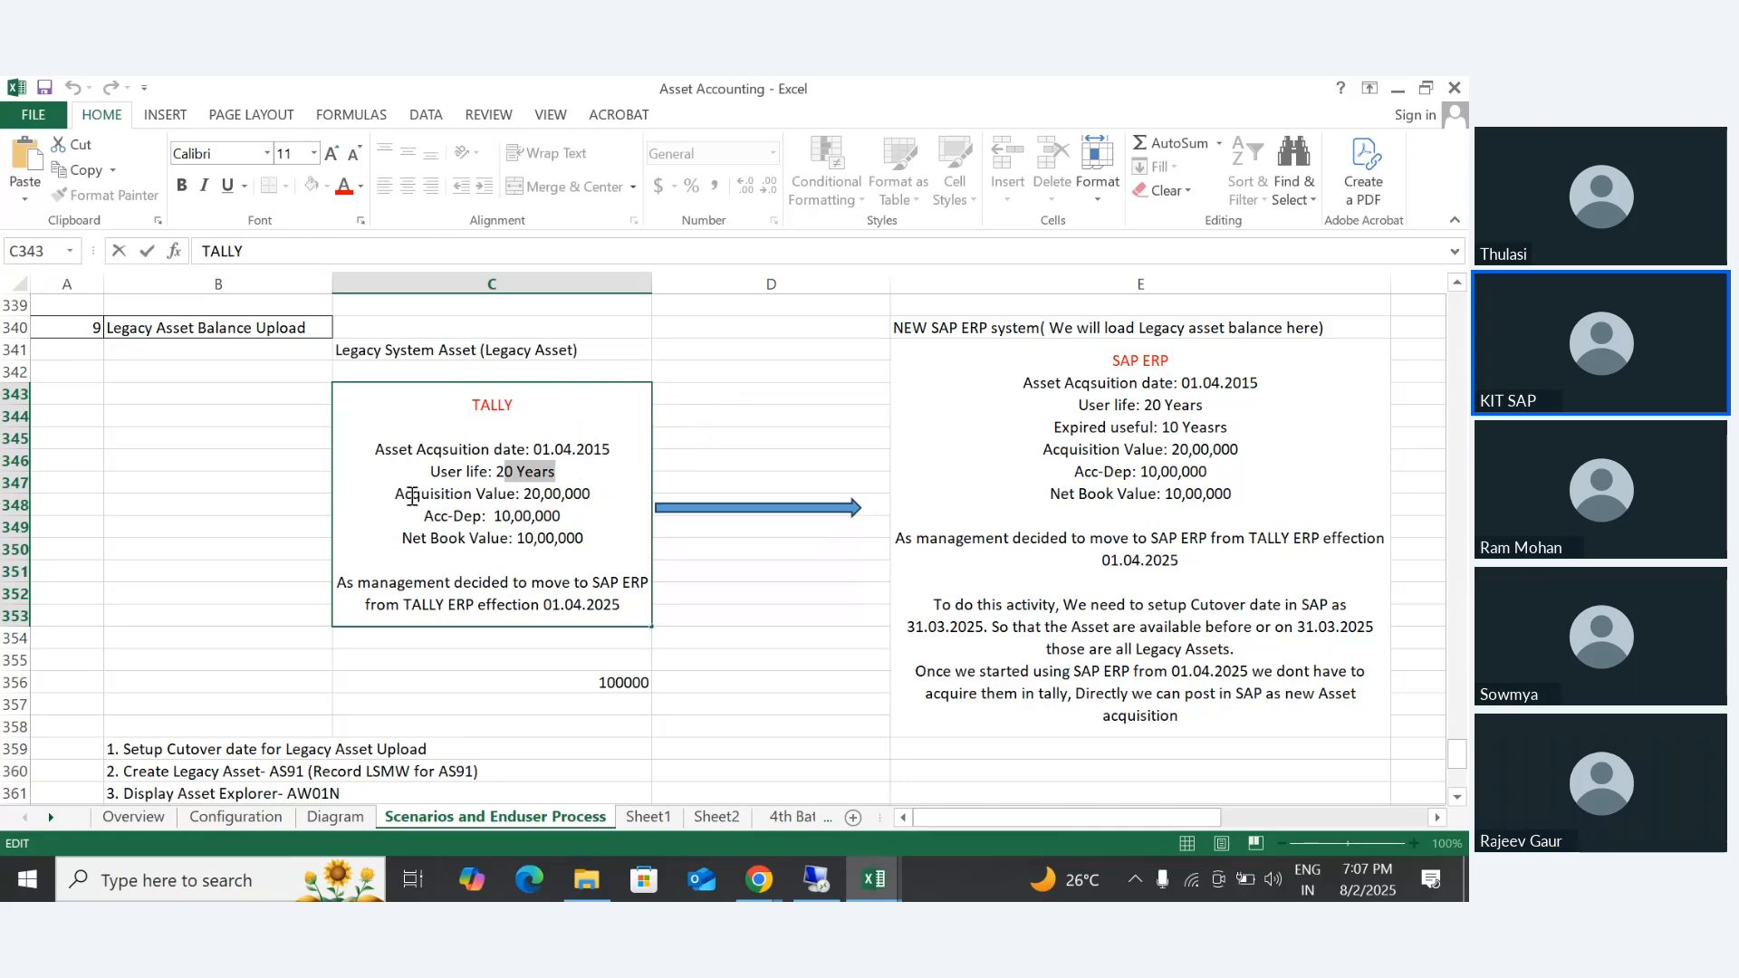
pyautogui.moveTo(392, 495); pyautogui.dragTo(588, 509)
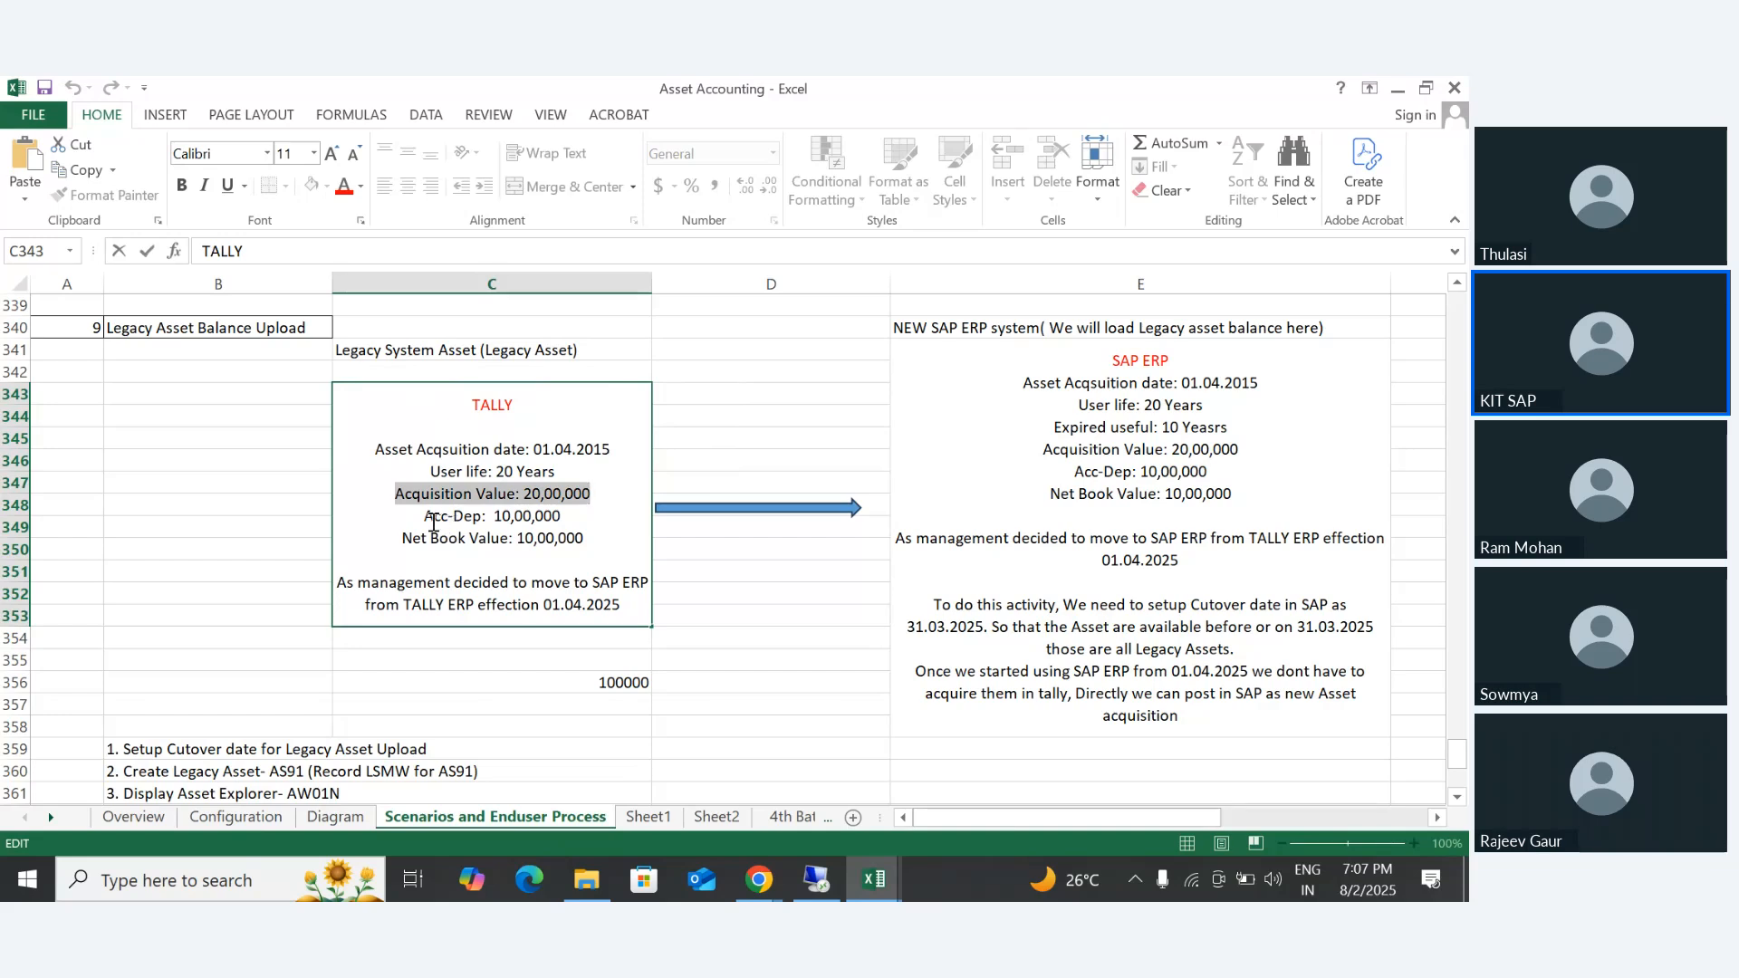
pyautogui.moveTo(551, 605); pyautogui.dragTo(631, 605)
pyautogui.moveTo(483, 517); pyautogui.dragTo(557, 514)
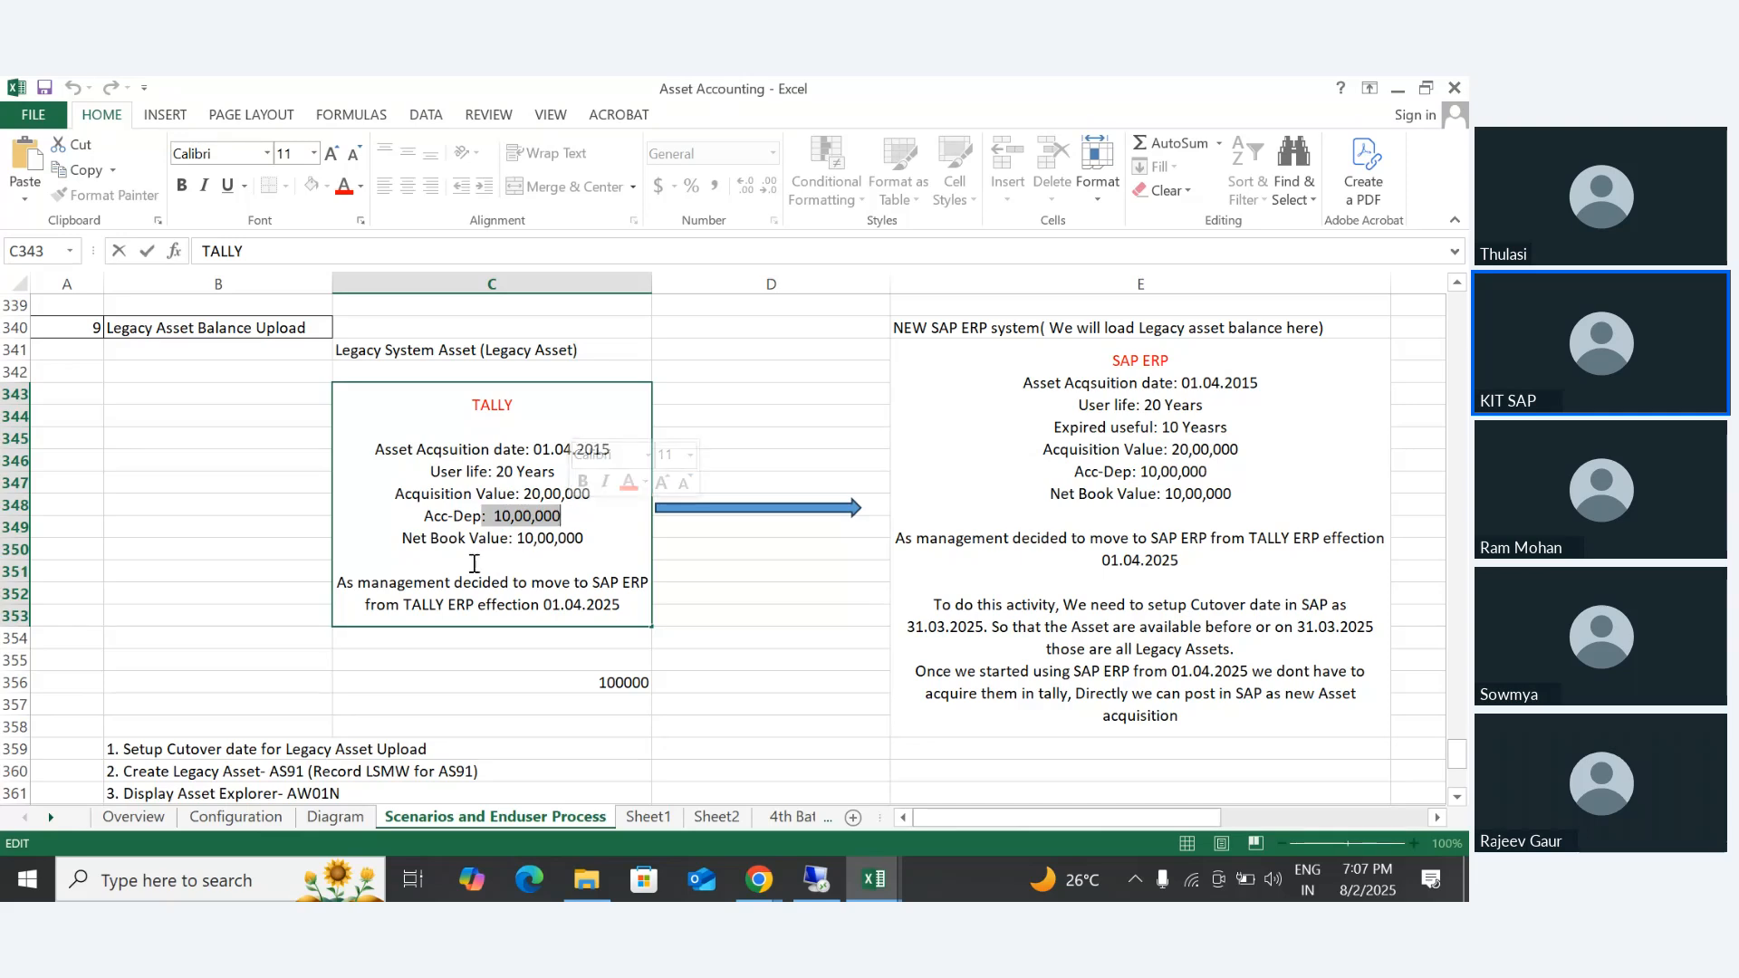
pyautogui.moveTo(402, 538); pyautogui.dragTo(585, 538)
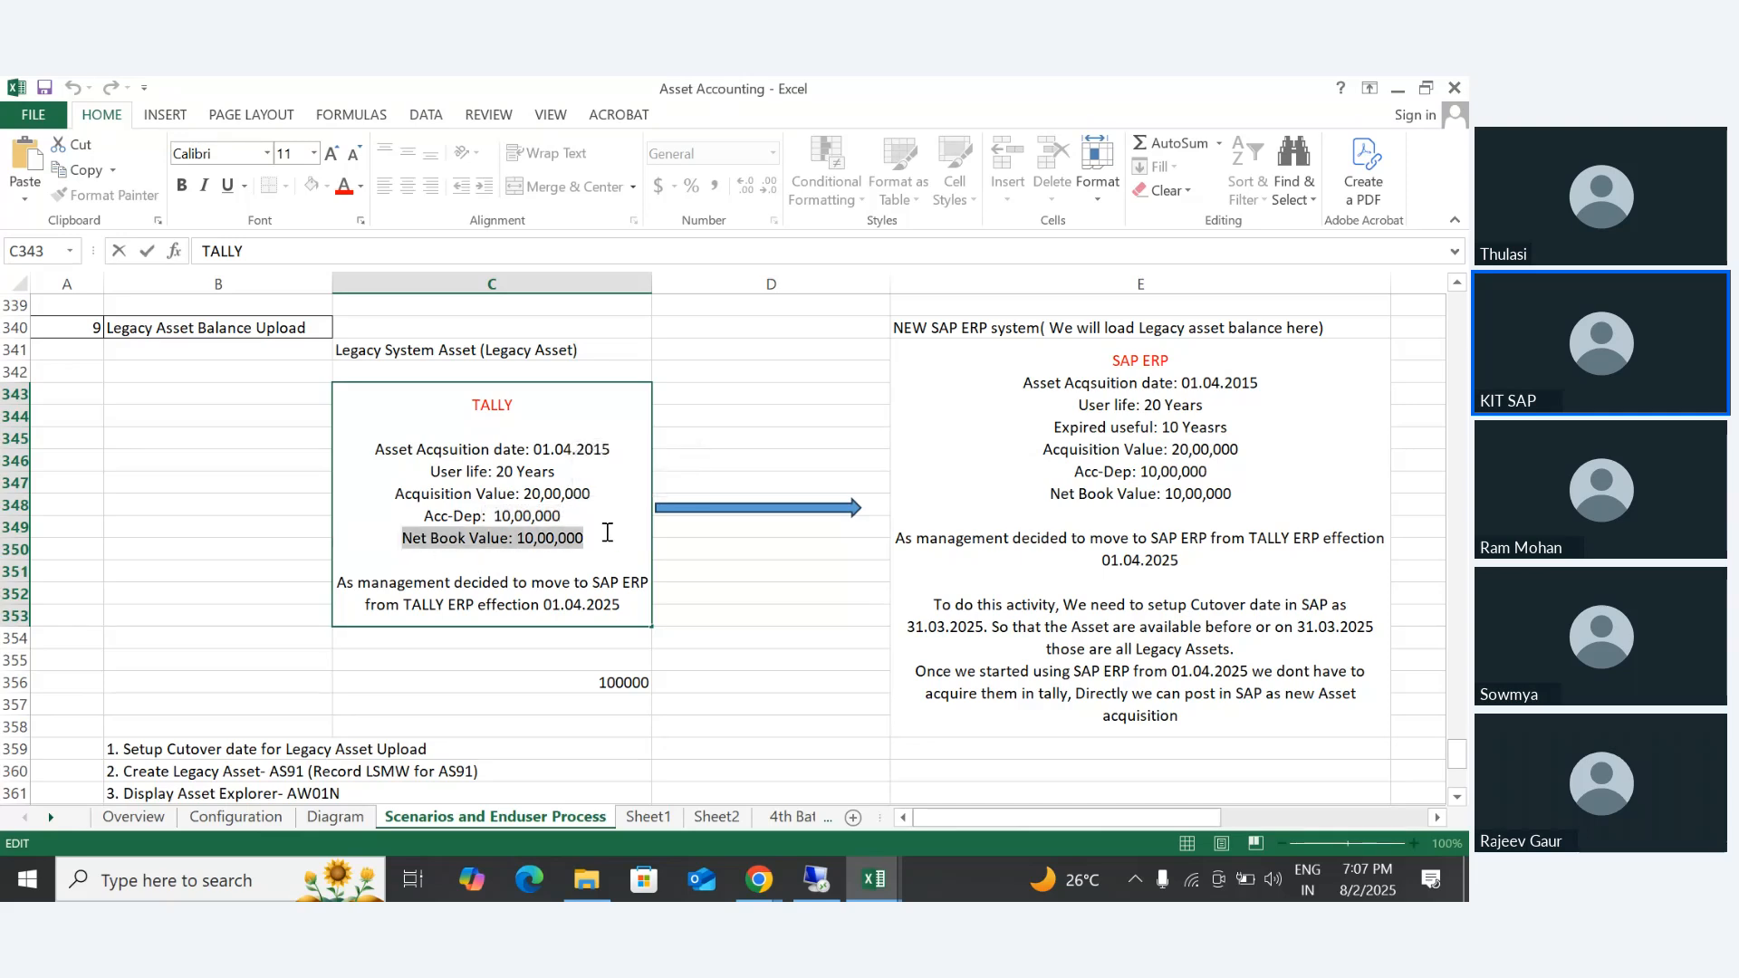
pyautogui.moveTo(337, 582); pyautogui.dragTo(628, 608)
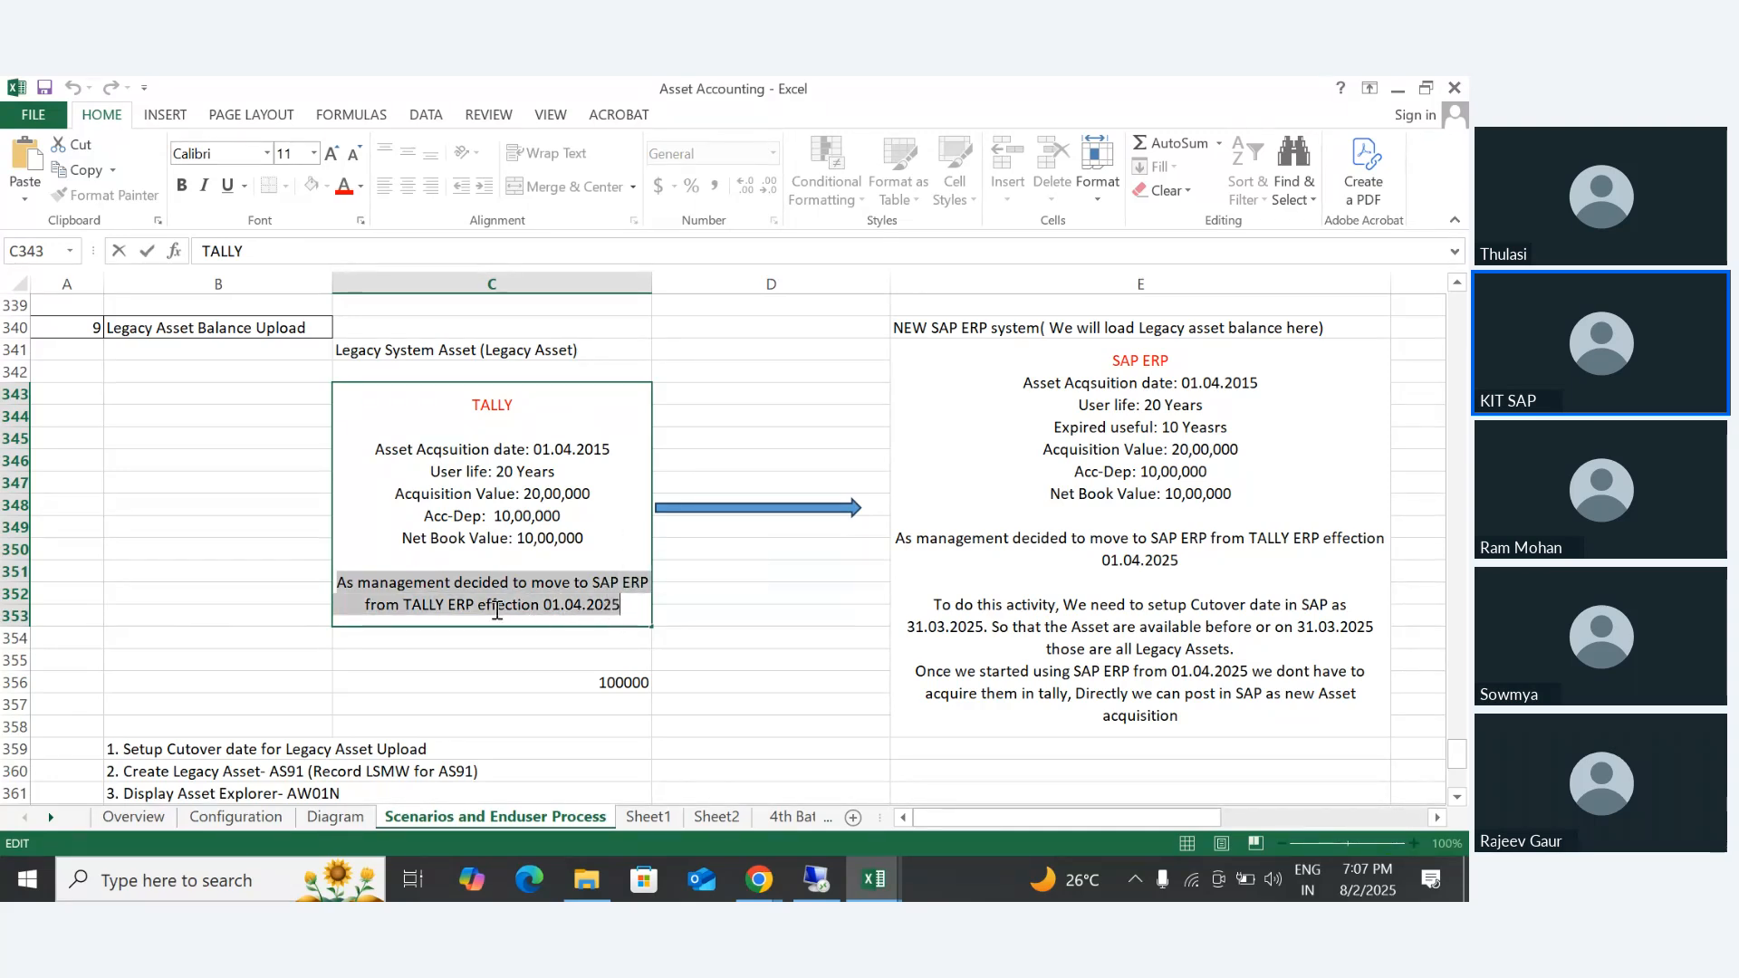
# - Compare the TALLY block in C343 with the SAP ERP block in E341 by selecting them alternately
pyautogui.click(227, 449)
pyautogui.click(520, 449)
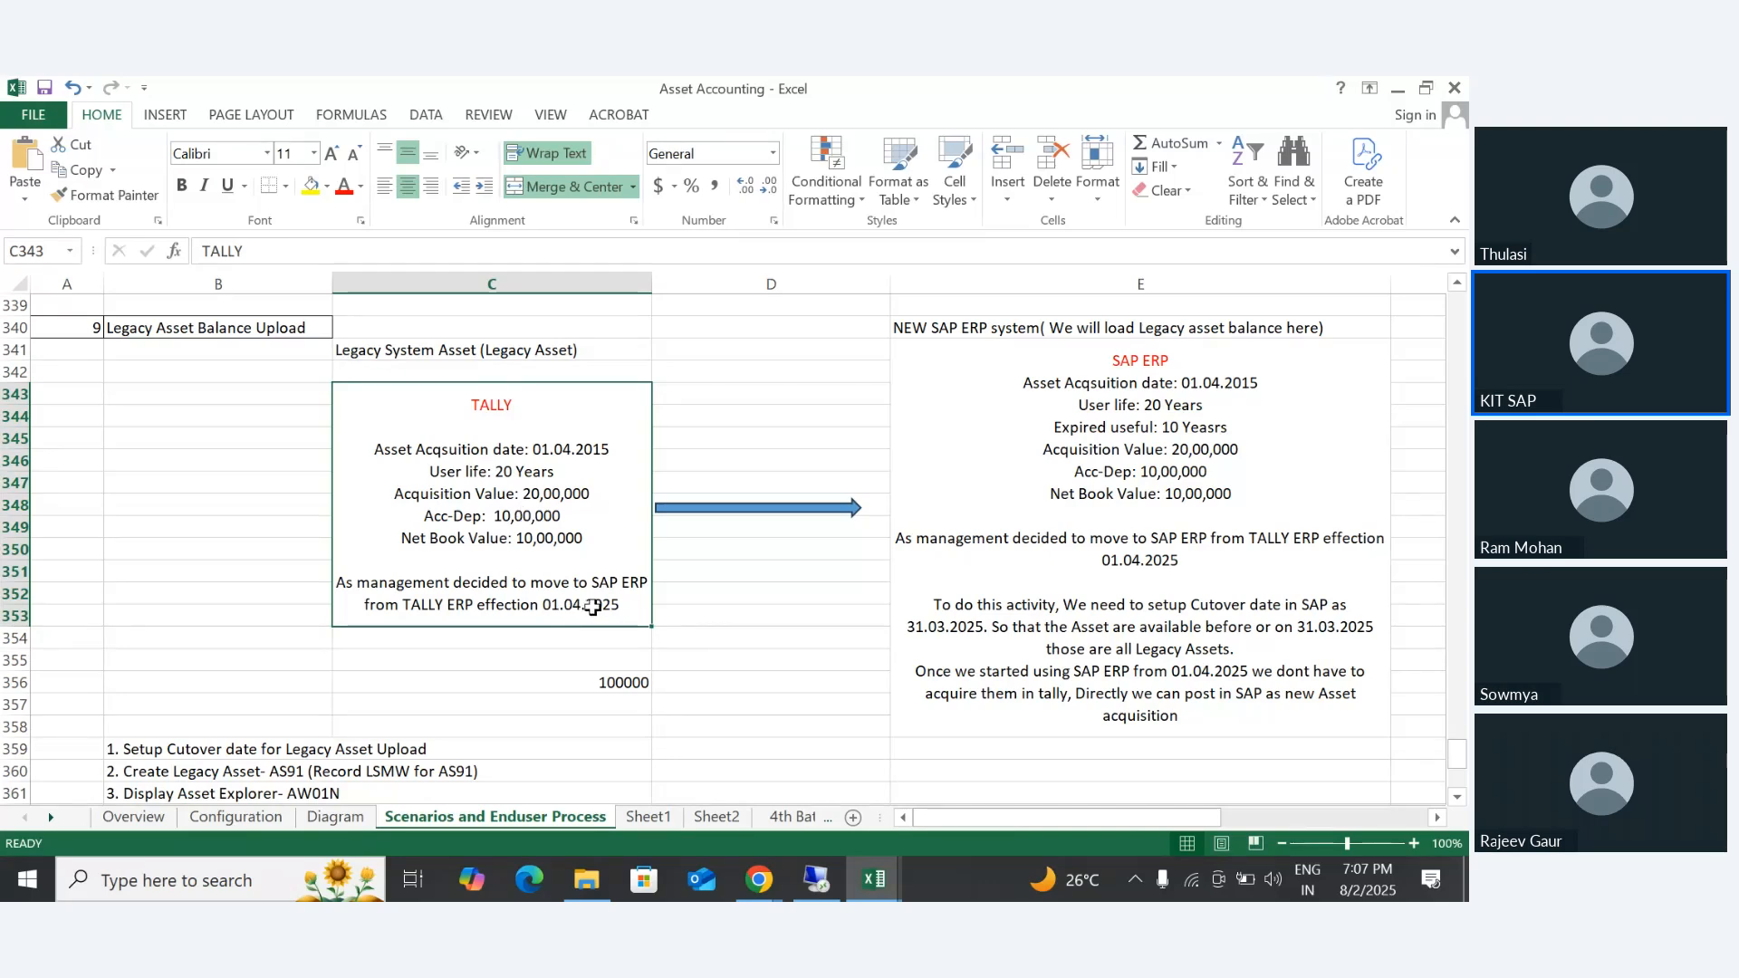
pyautogui.click(1038, 447)
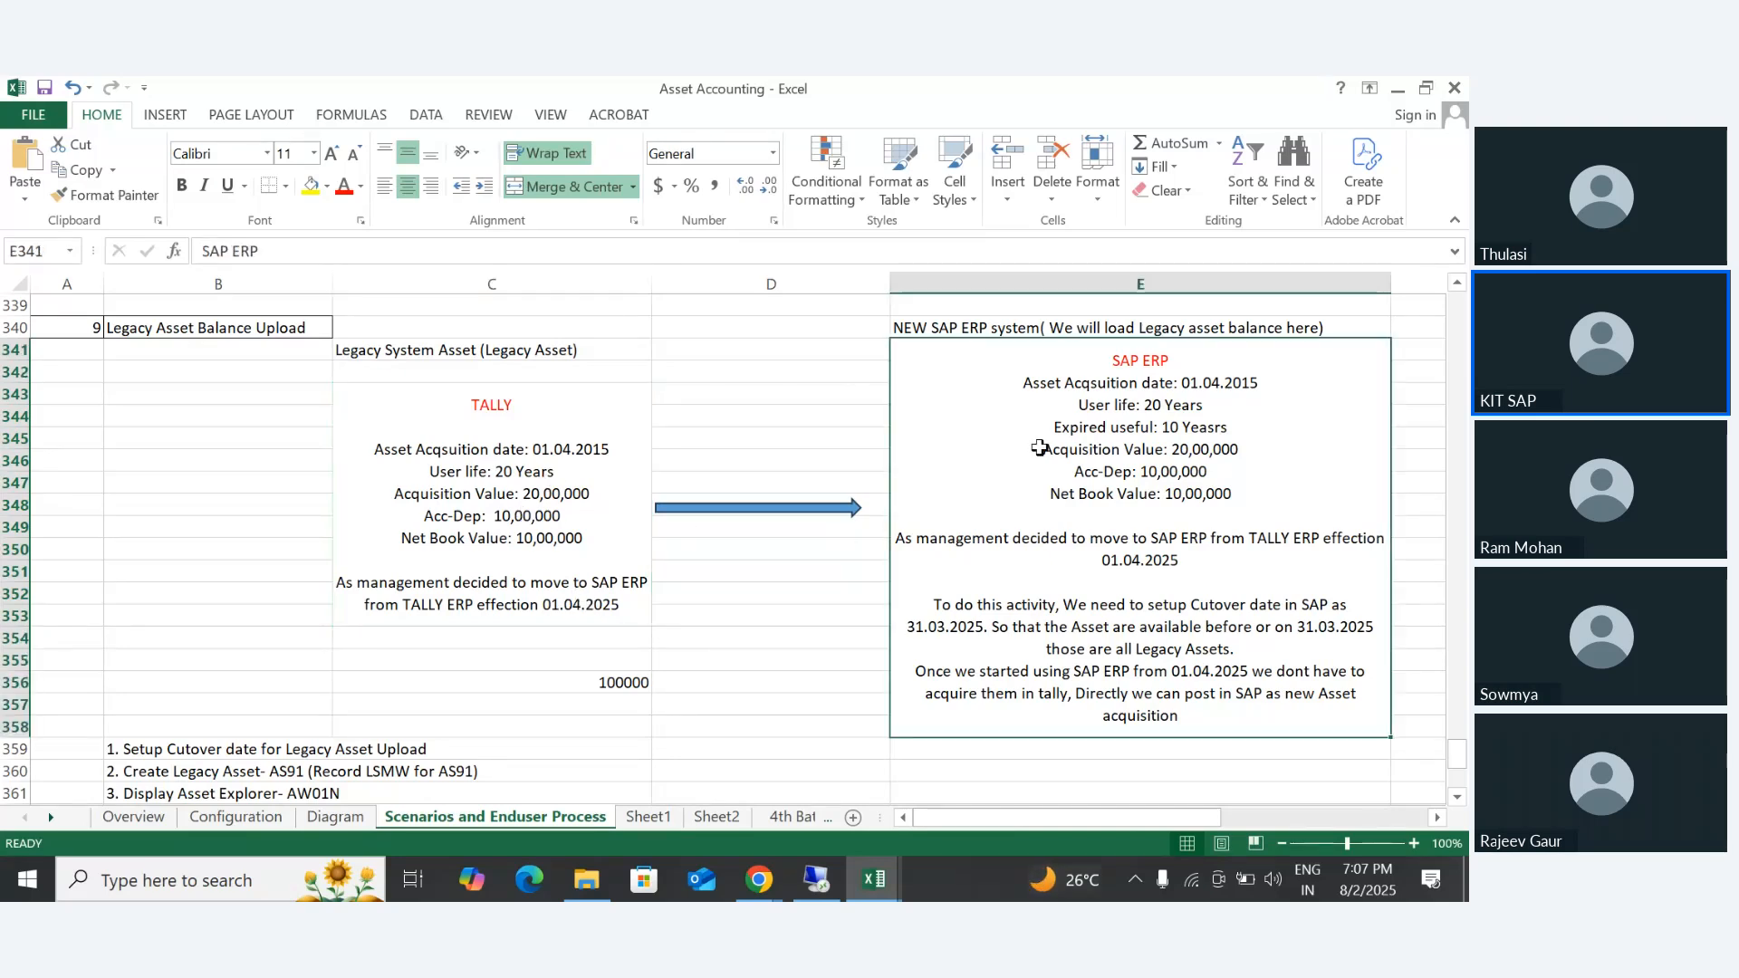
pyautogui.click(467, 433)
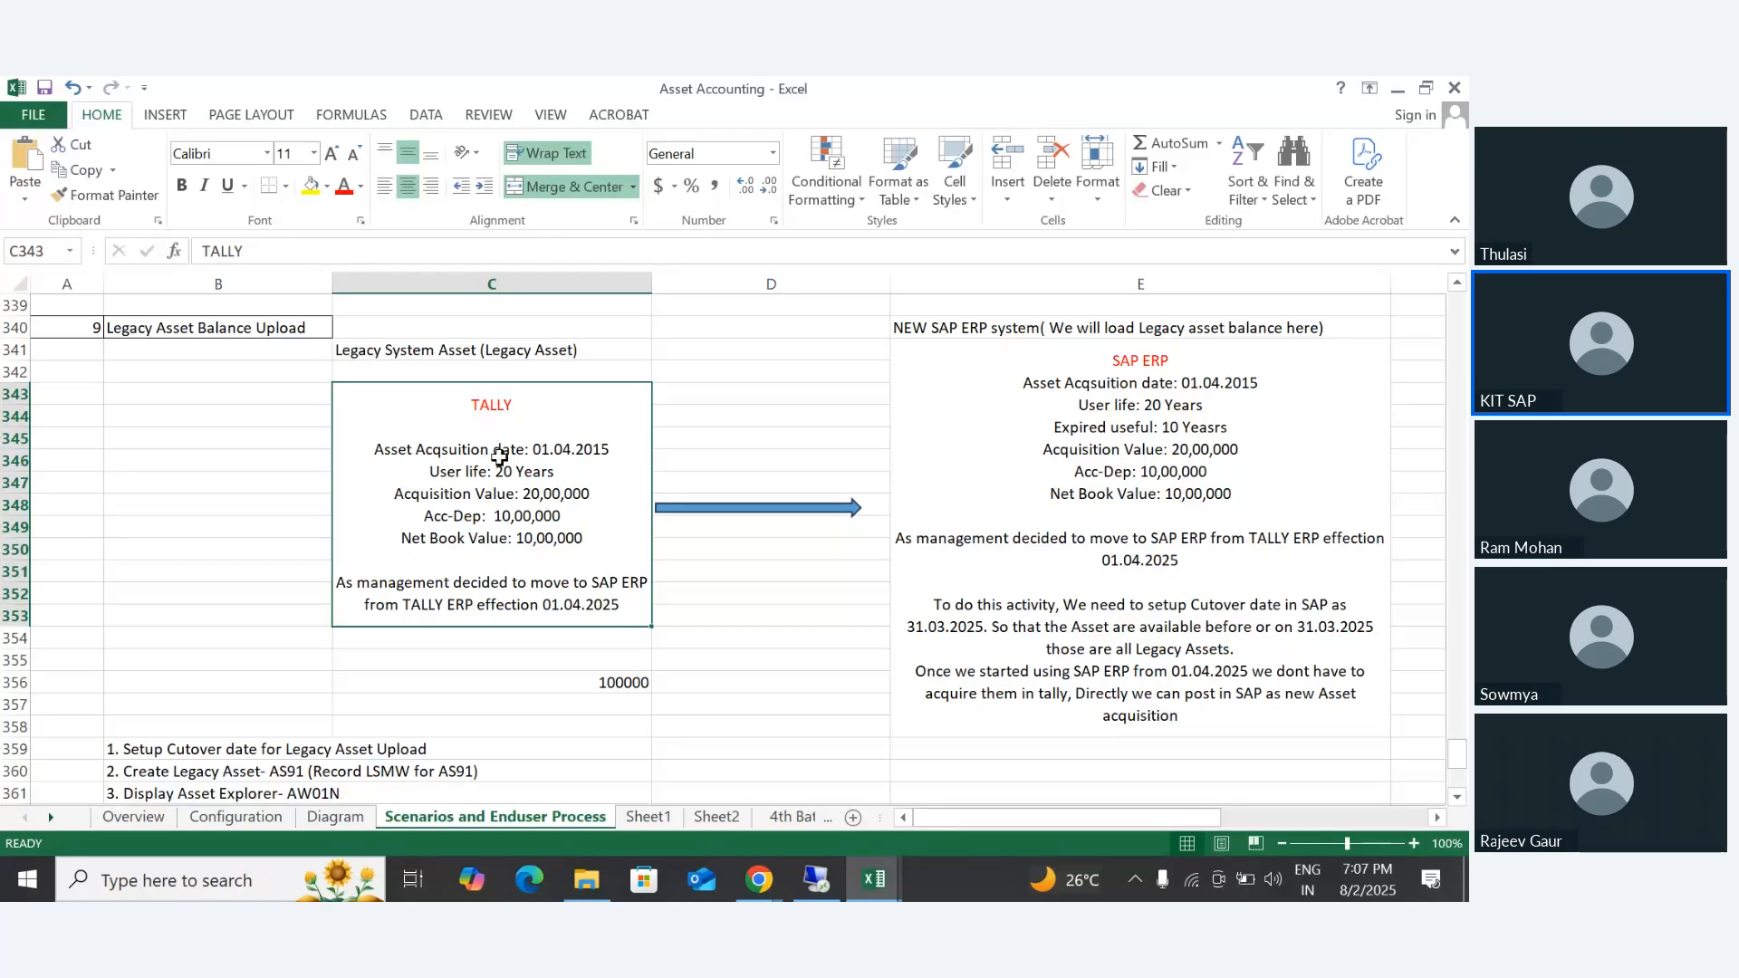
pyautogui.click(1143, 414)
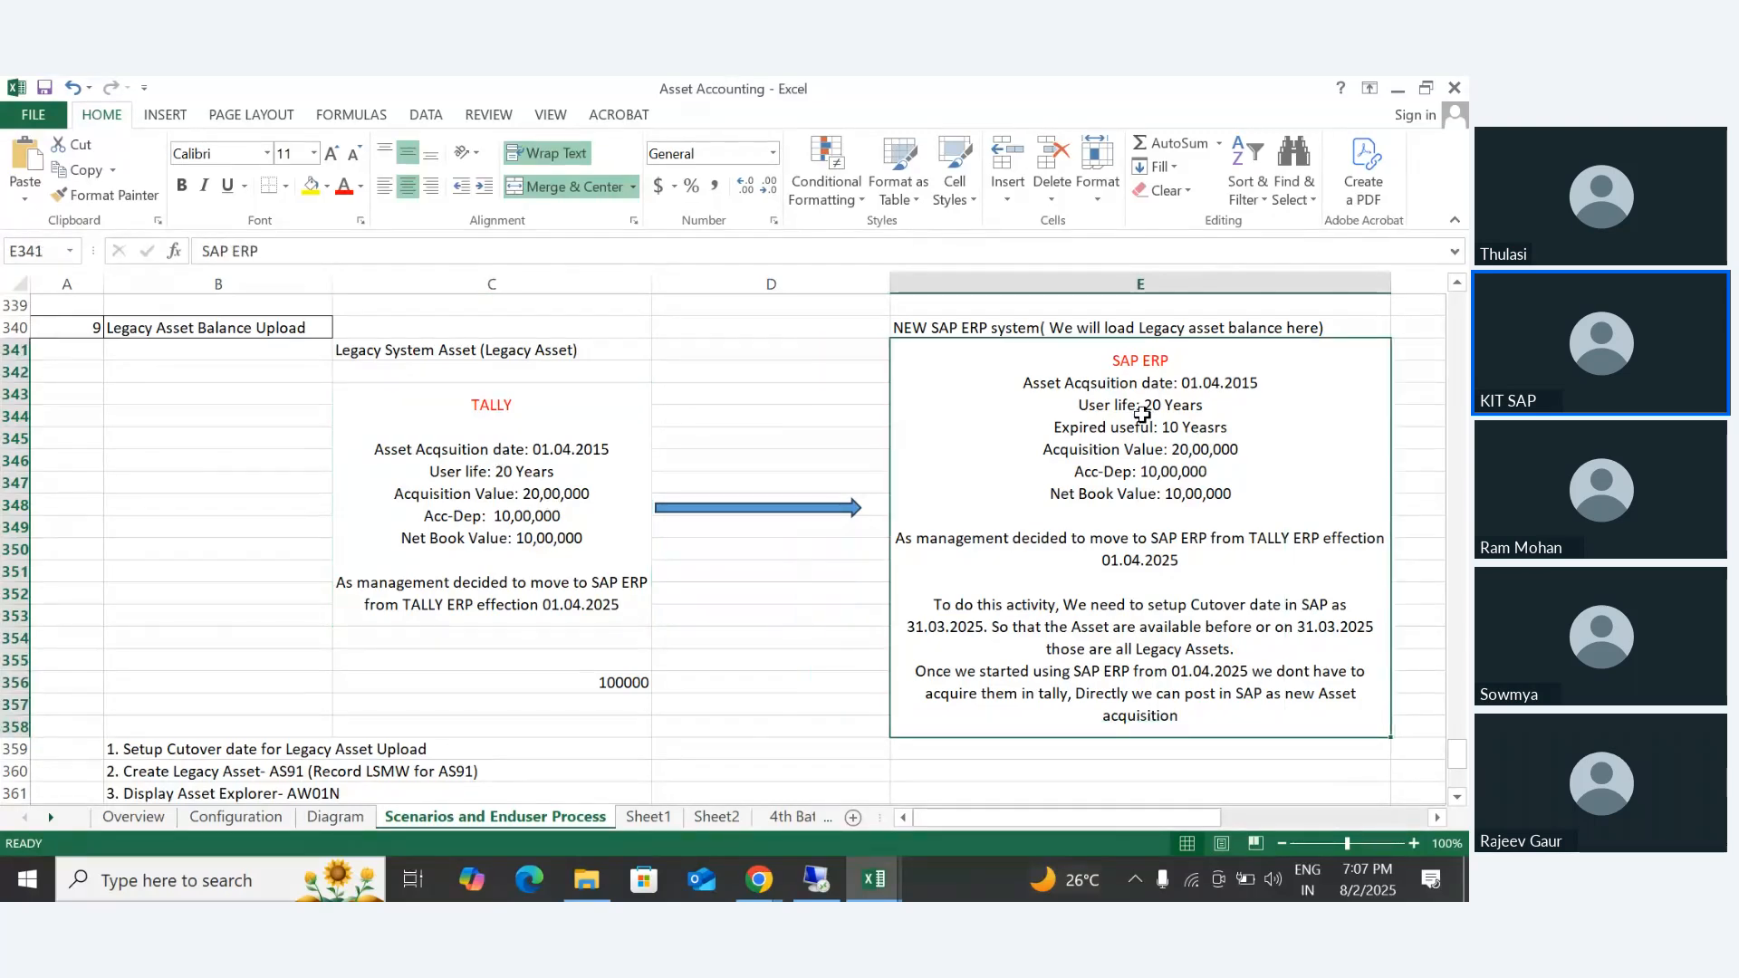
# - Review the TALLY block's acquisition date, accumulated depreciation and net book value again, and select the legacy system range C341:C353
pyautogui.click(524, 436)
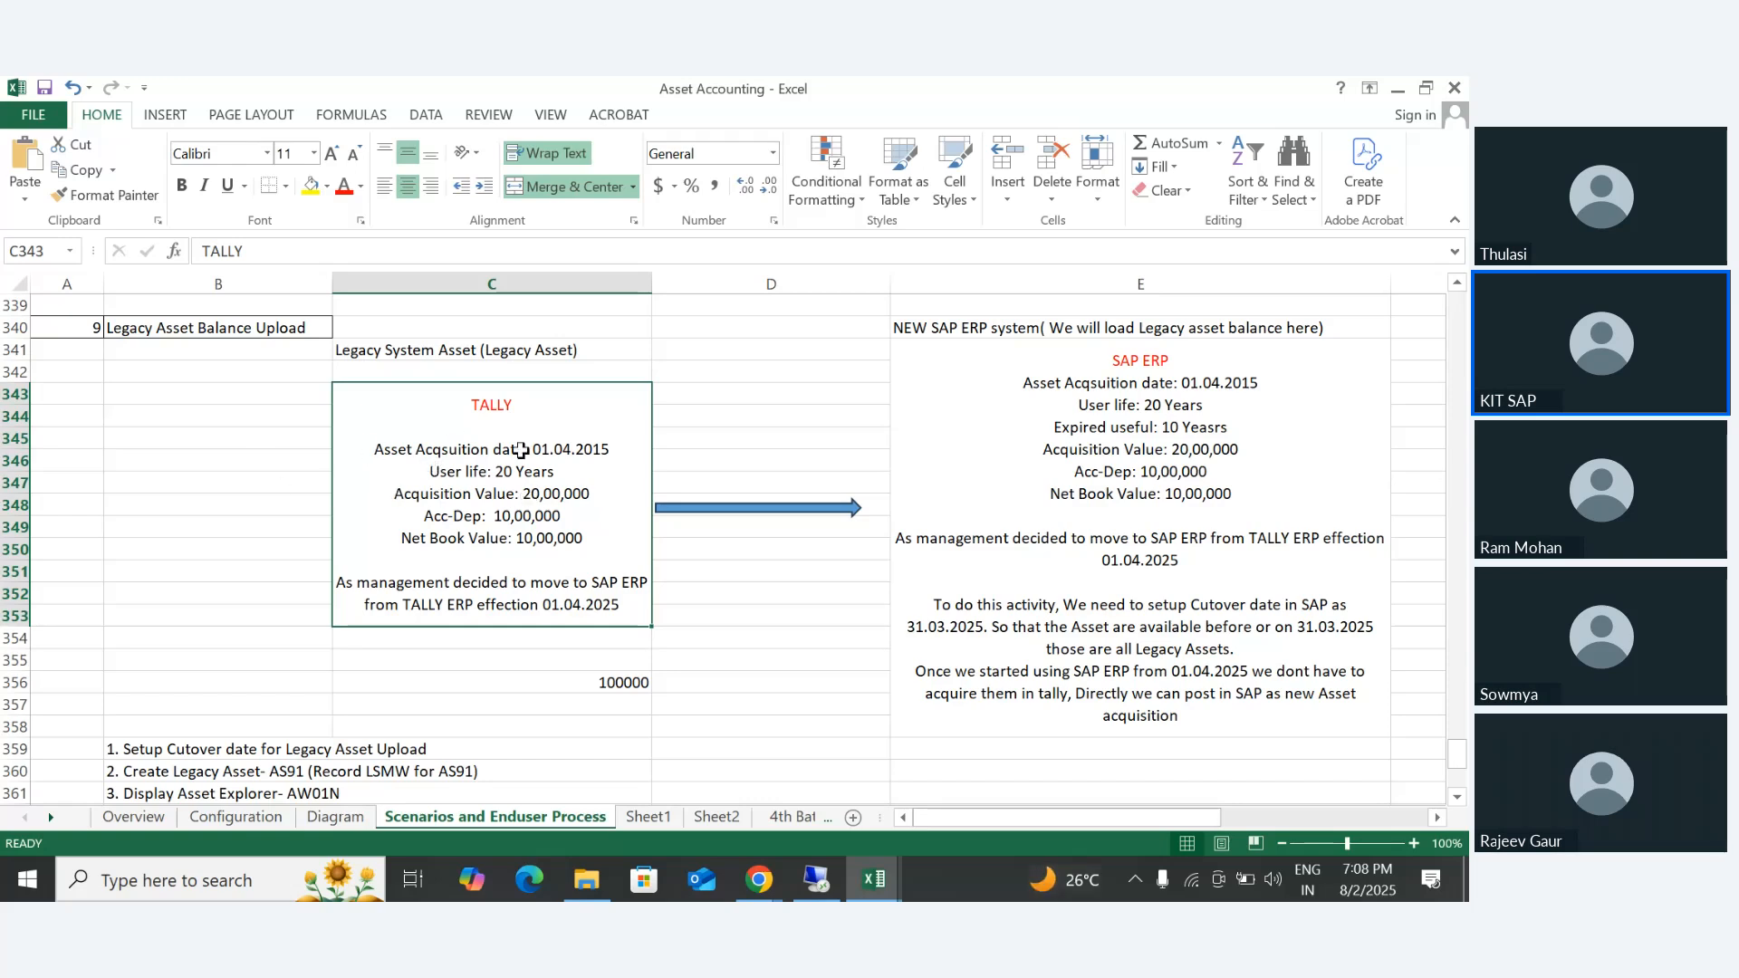
pyautogui.doubleClick(551, 447)
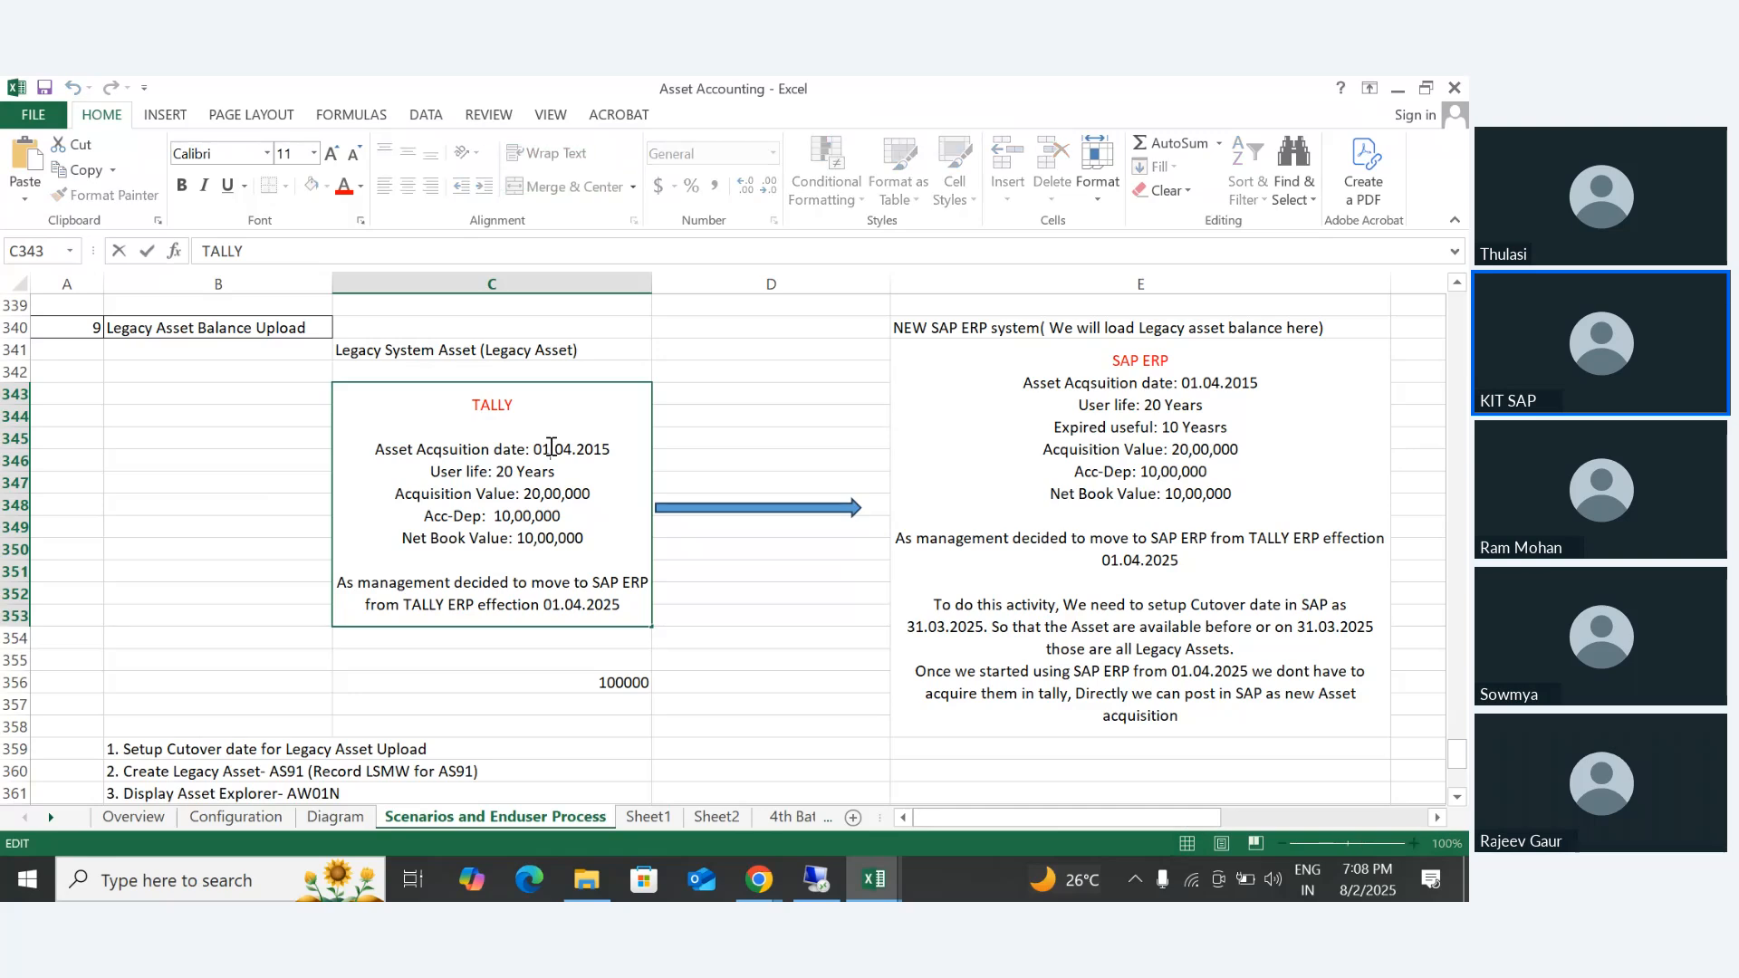
pyautogui.moveTo(541, 448); pyautogui.dragTo(610, 450)
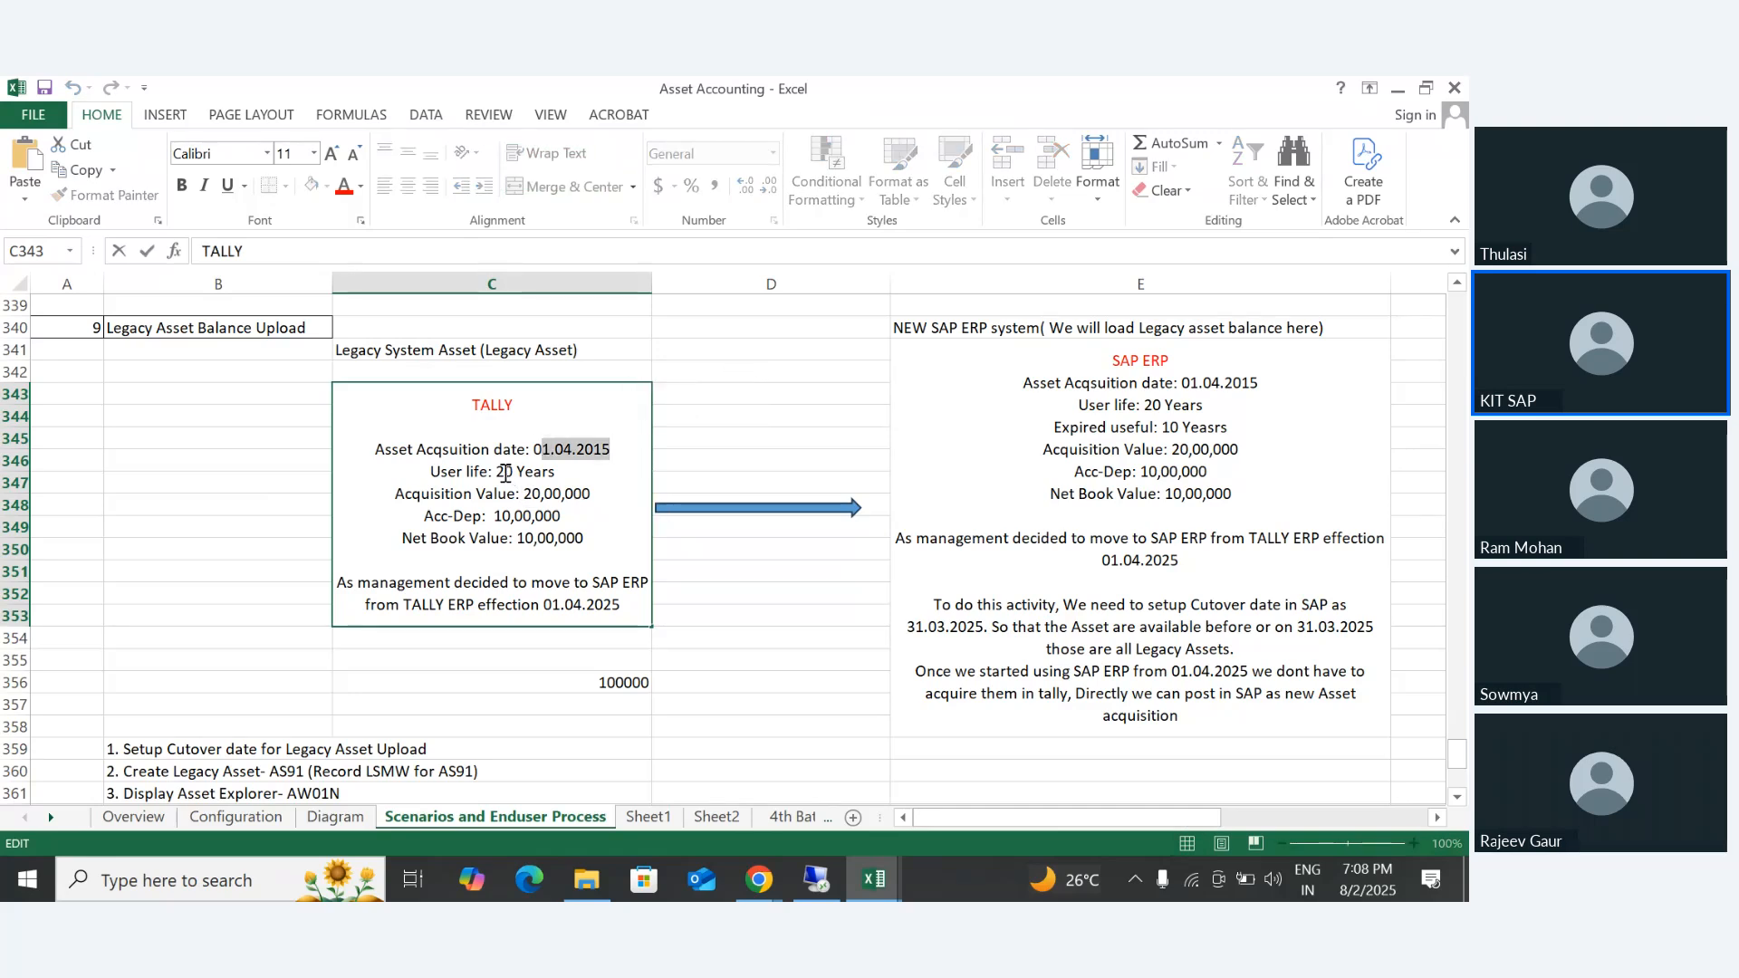
pyautogui.moveTo(504, 472); pyautogui.dragTo(591, 493)
pyautogui.moveTo(494, 516); pyautogui.dragTo(561, 517)
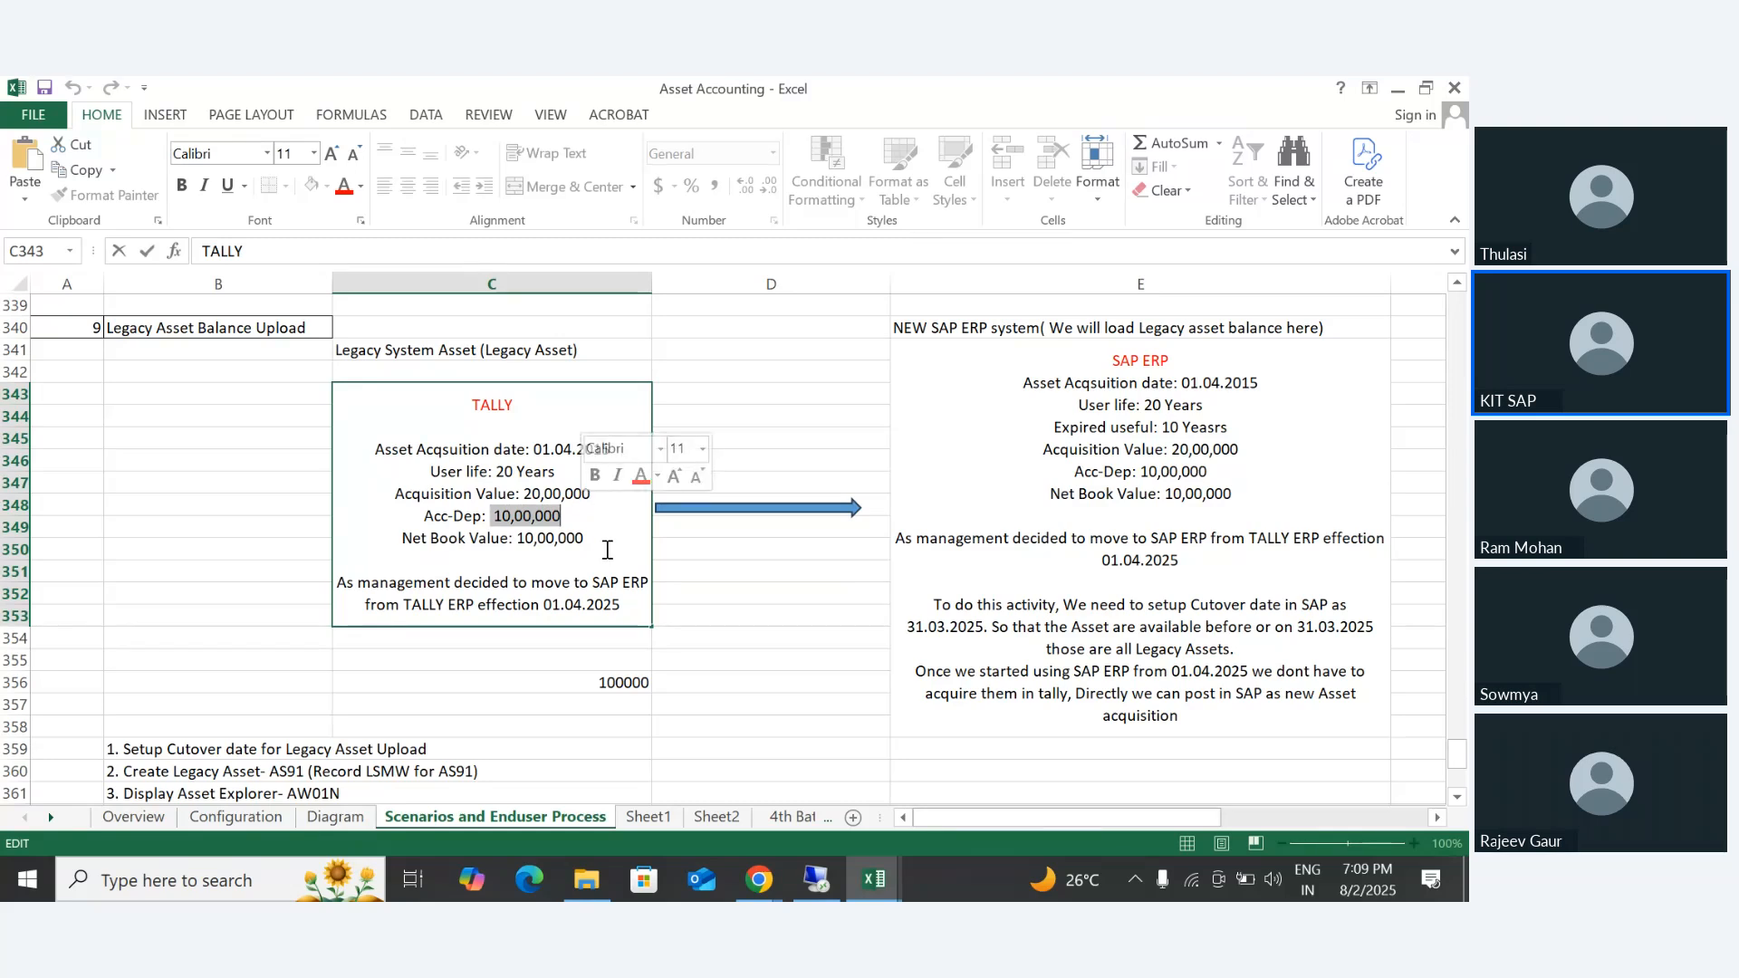
pyautogui.moveTo(516, 538); pyautogui.dragTo(603, 536)
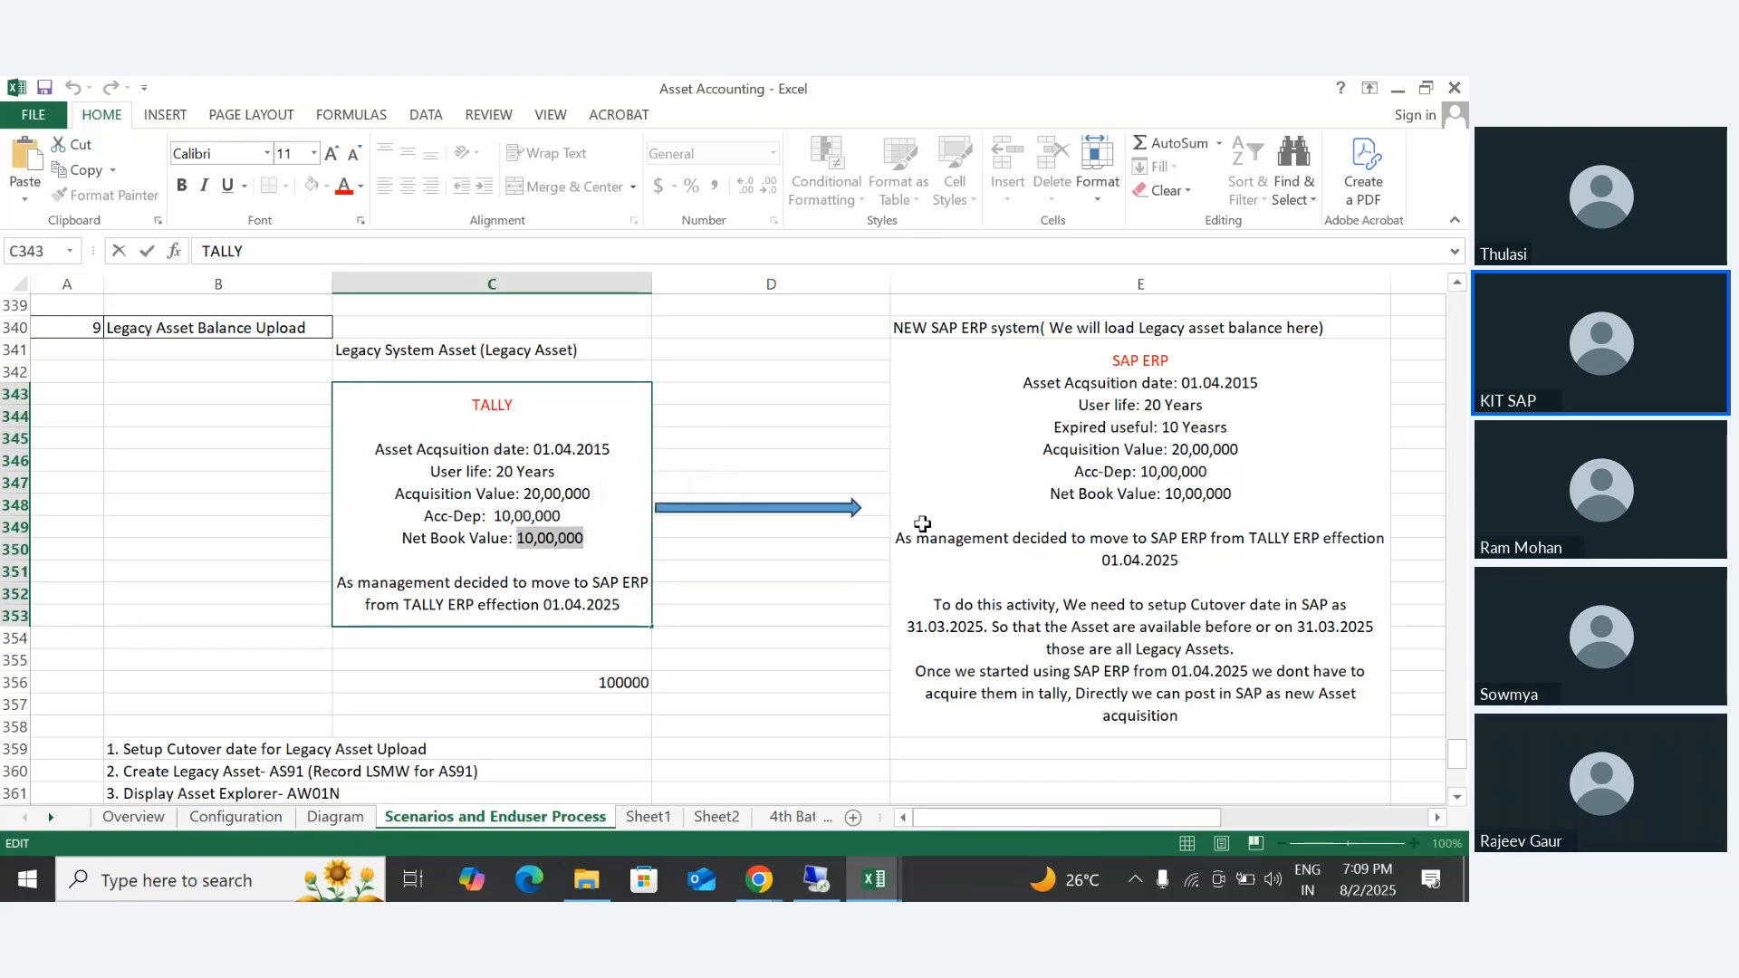
pyautogui.click(952, 432)
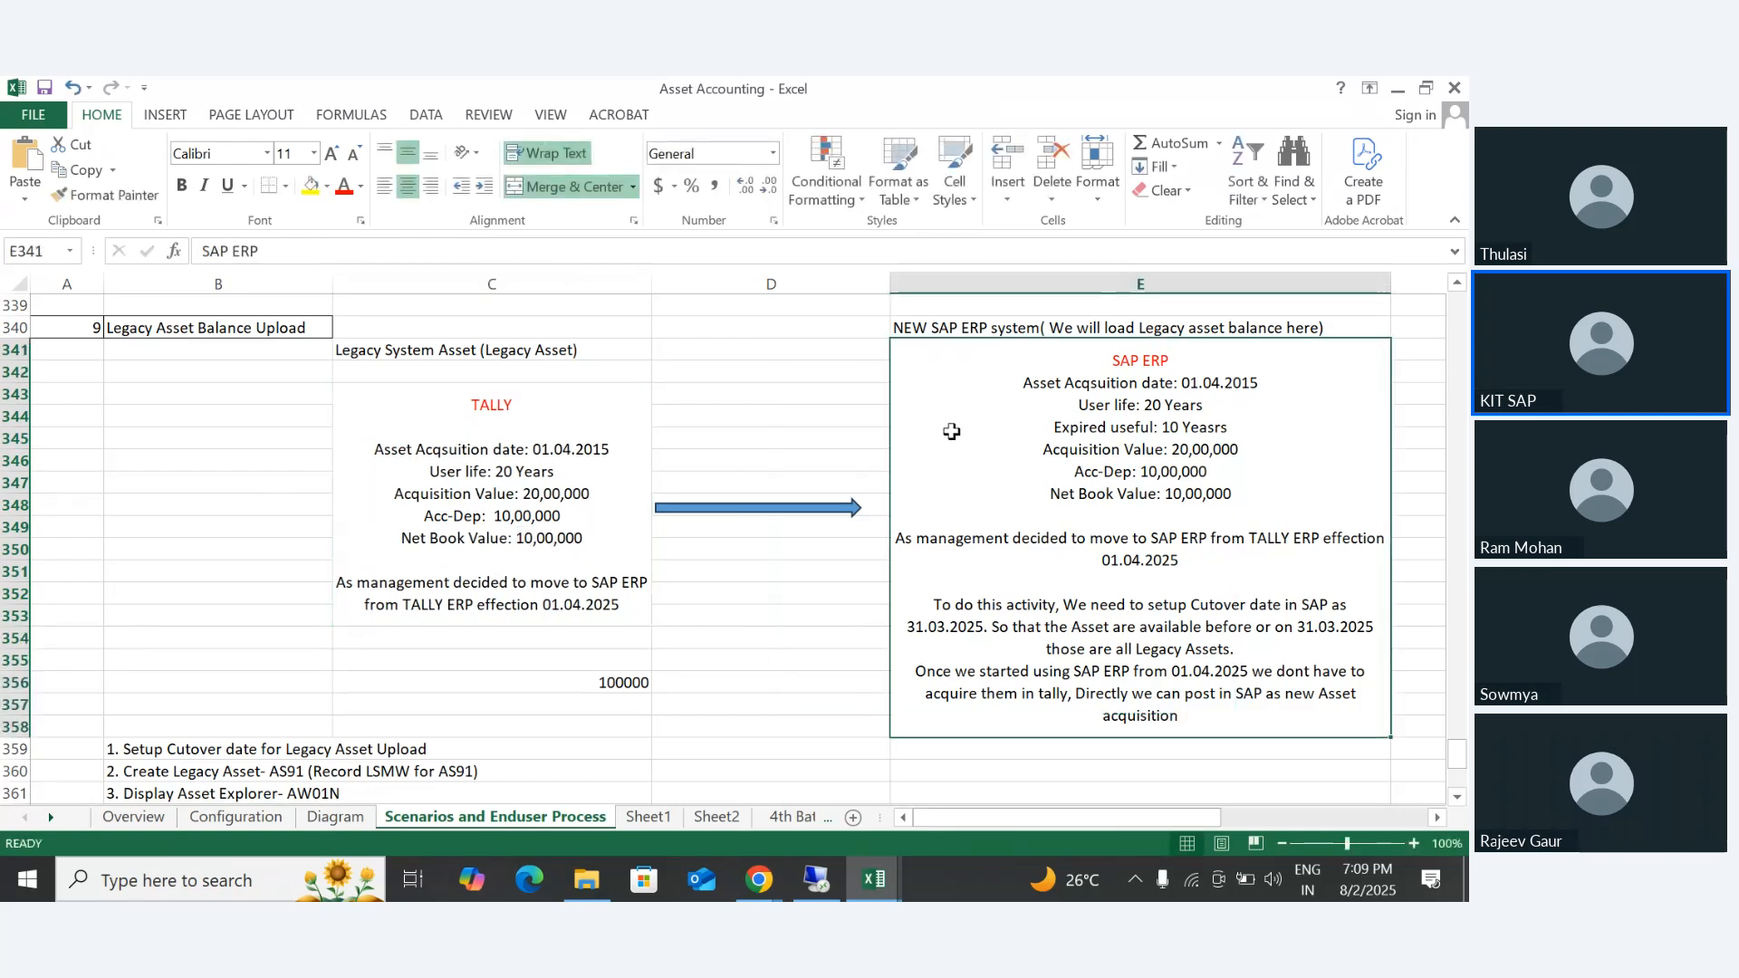
pyautogui.moveTo(401, 352); pyautogui.dragTo(516, 589)
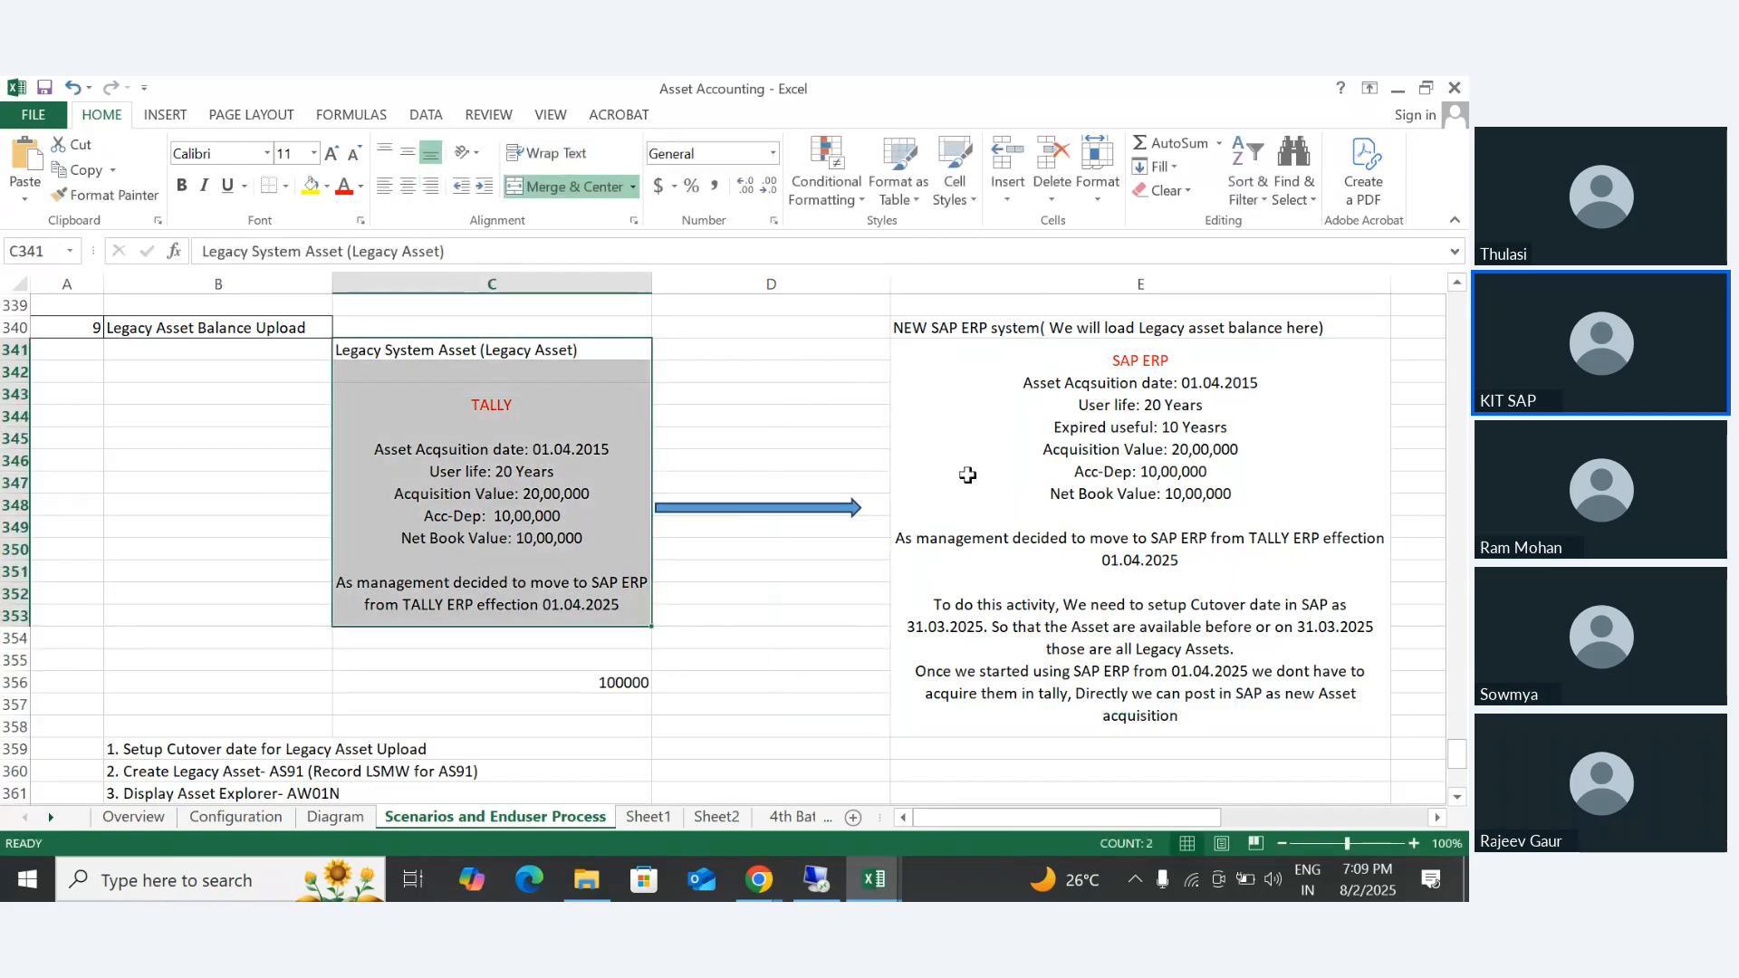
# - Select the NEW SAP ERP system title in E340 and highlight the SAP ERP heading inside E341
pyautogui.click(987, 327)
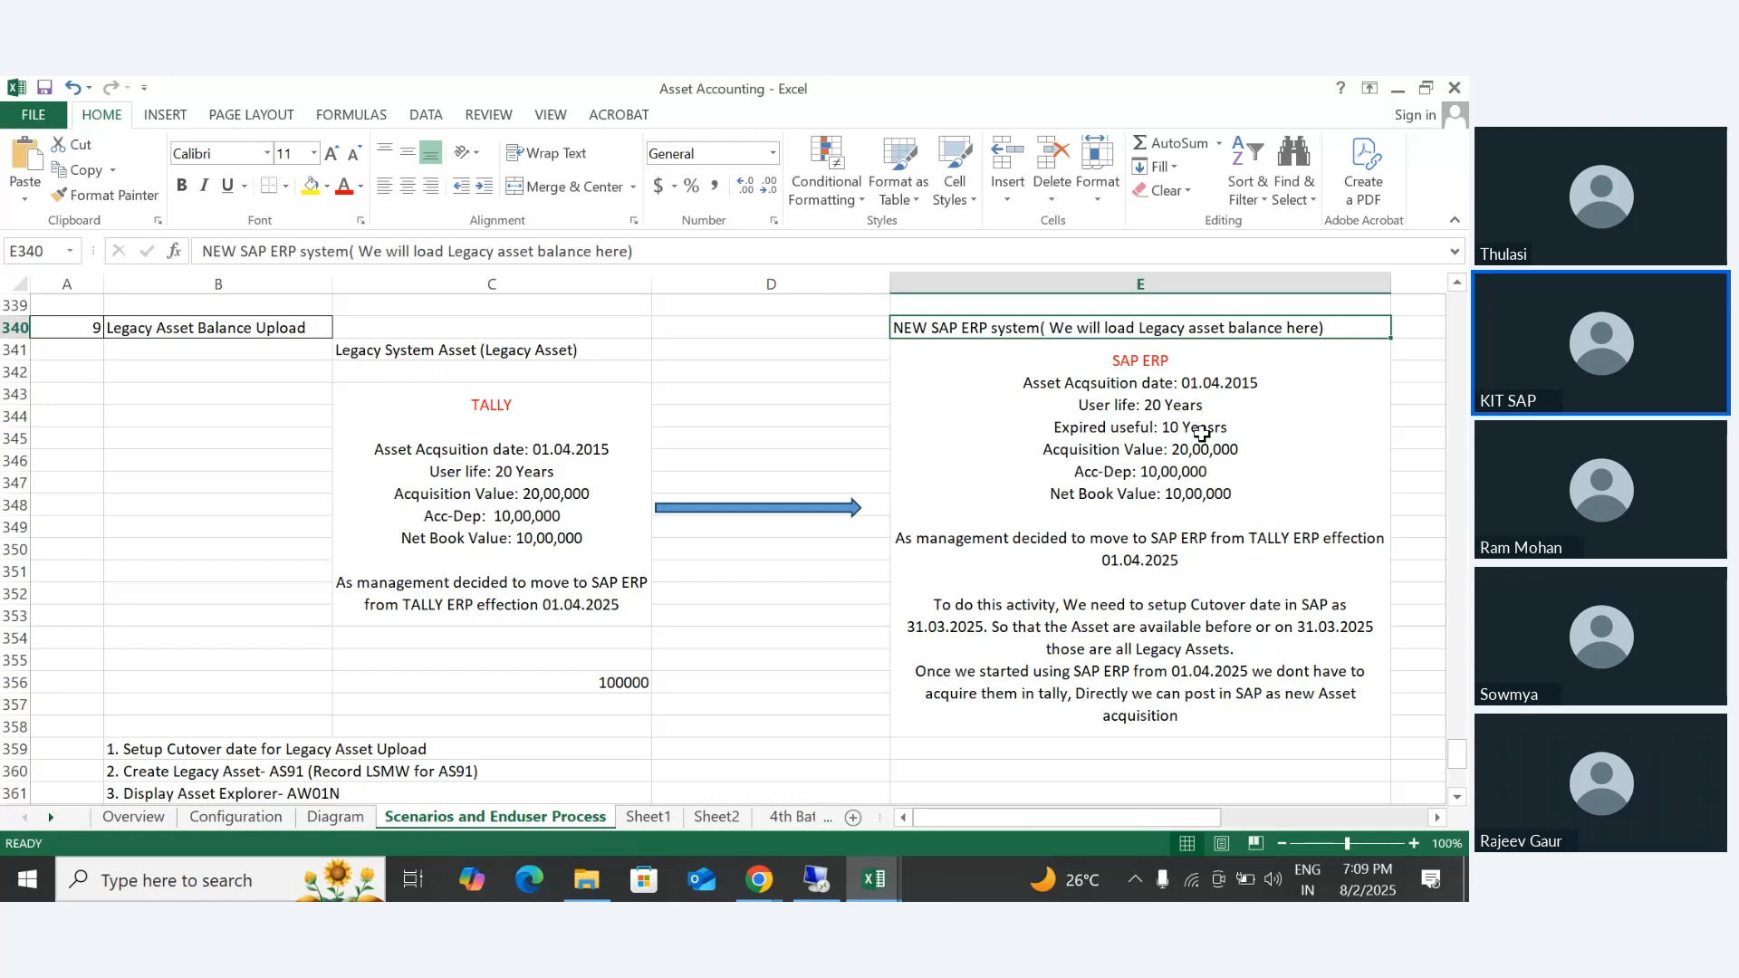
pyautogui.click(1038, 398)
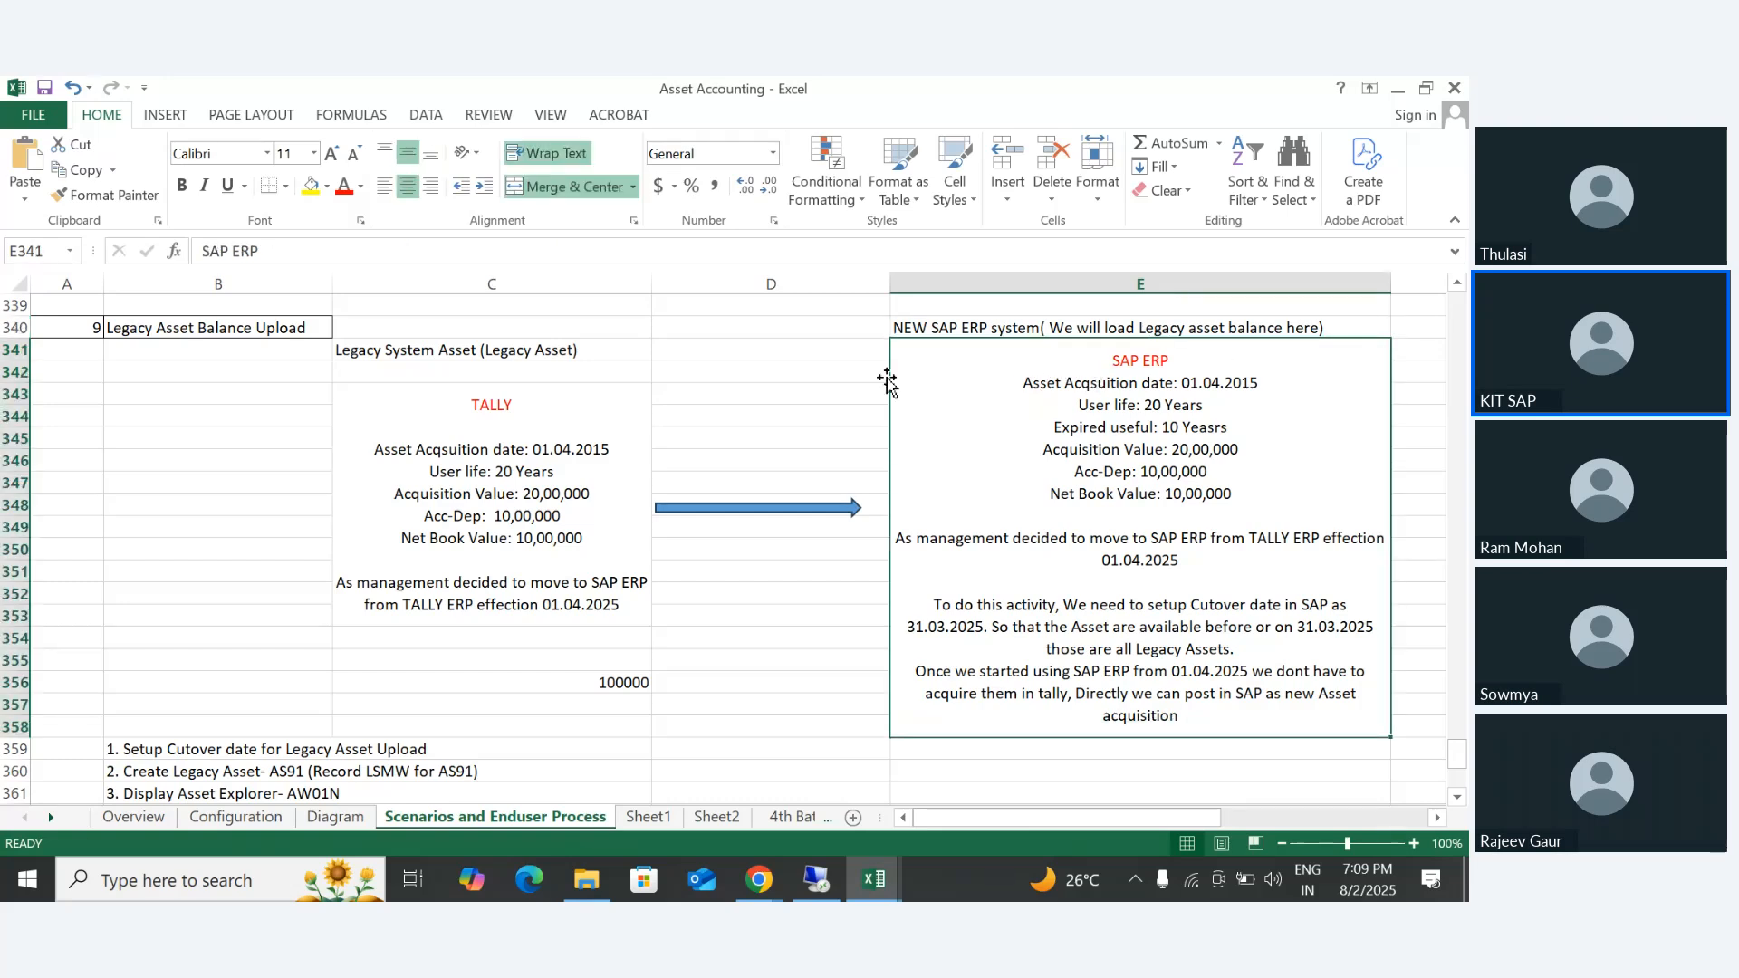
pyautogui.doubleClick(1116, 358)
pyautogui.moveTo(1117, 358); pyautogui.dragTo(1245, 354)
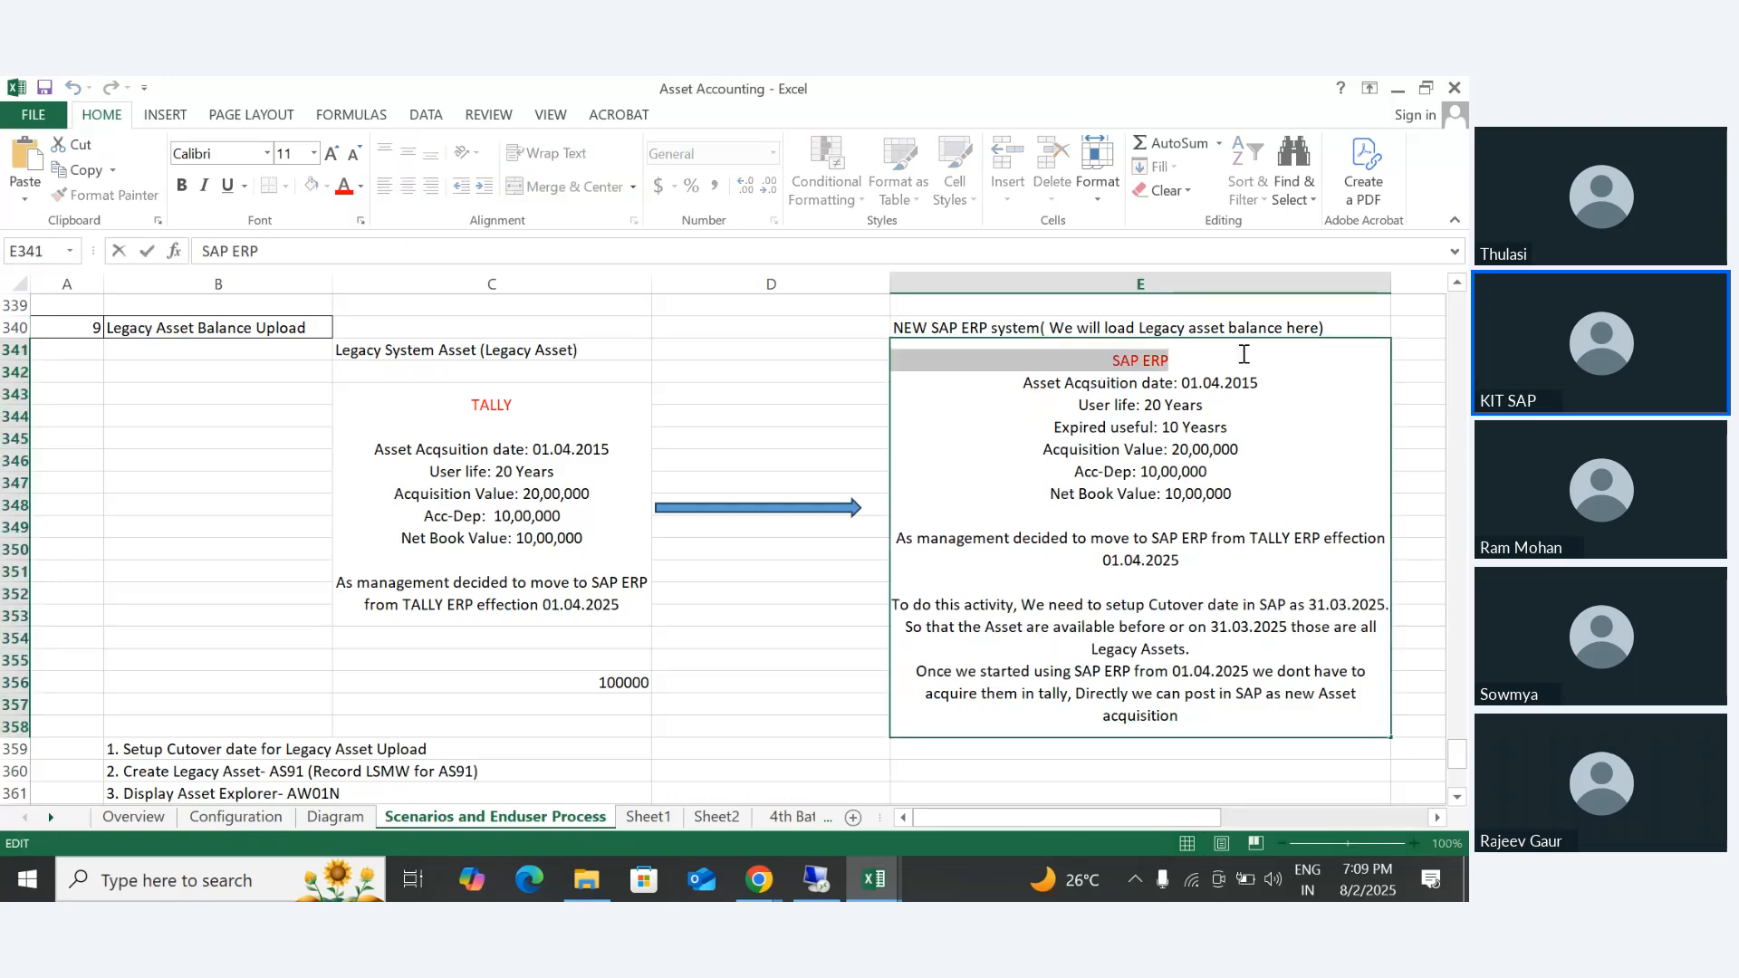
# - Highlight the SAP ERP block's acquisition date, user life, expired useful life, acquisition value, accumulated depreciation and net book value in turn
pyautogui.moveTo(1024, 382); pyautogui.dragTo(1272, 387)
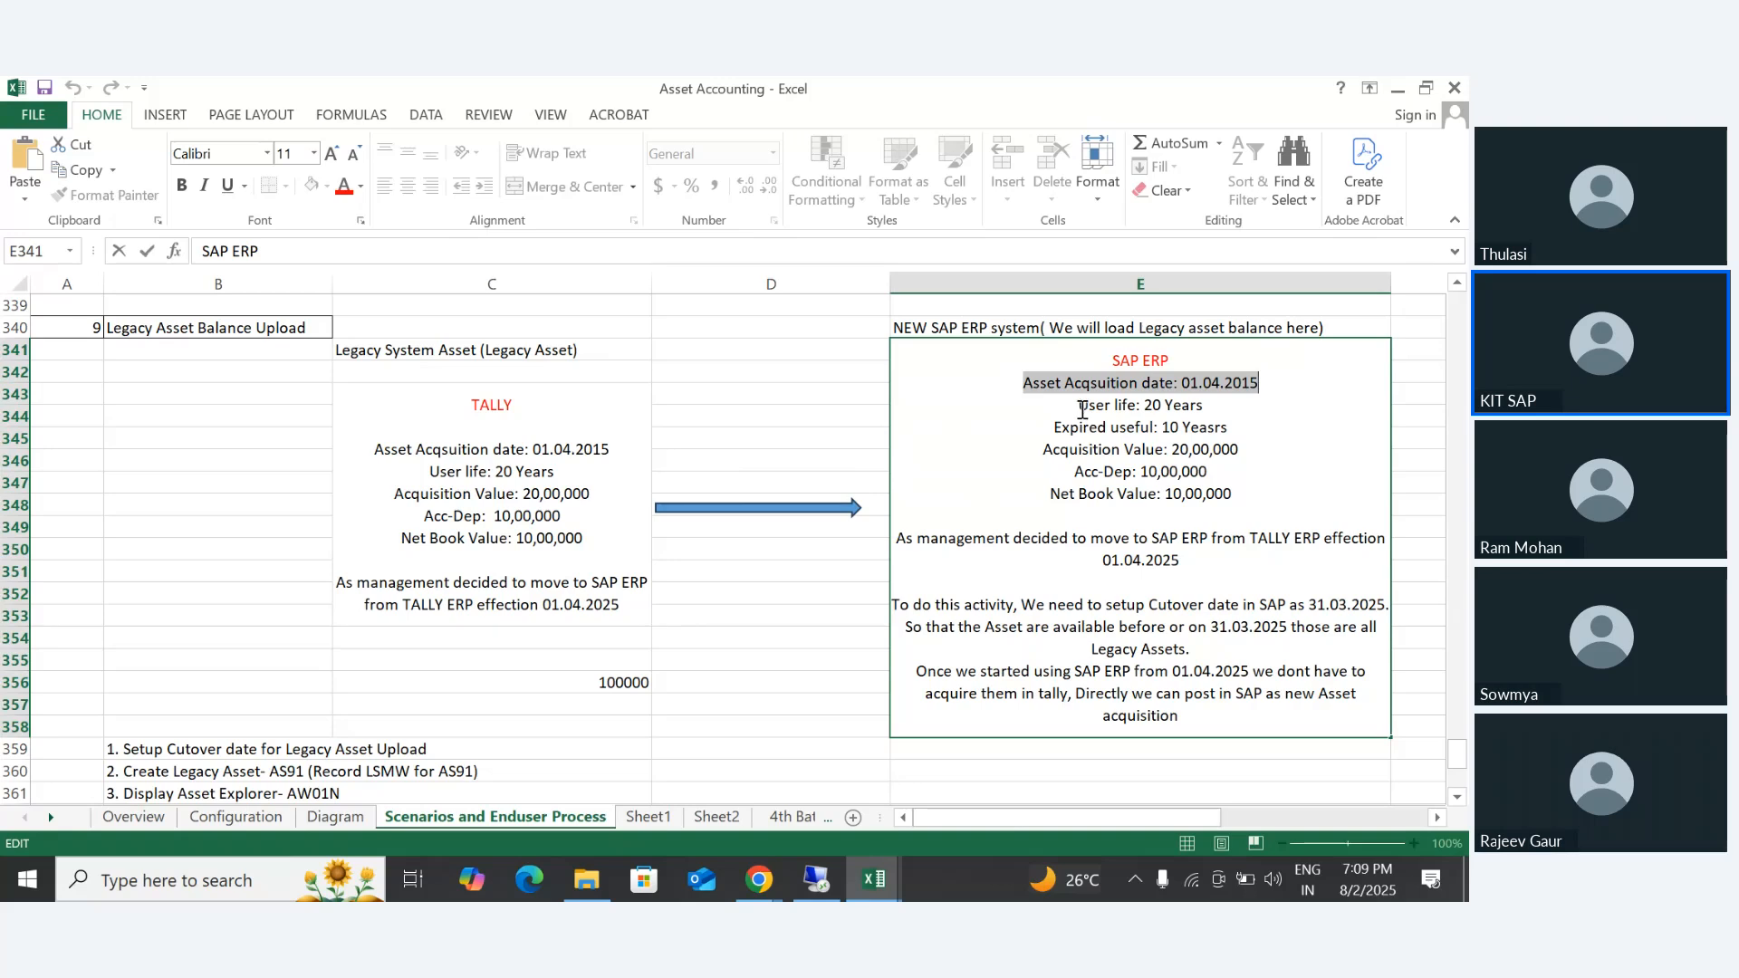
pyautogui.moveTo(1078, 405); pyautogui.dragTo(1240, 397)
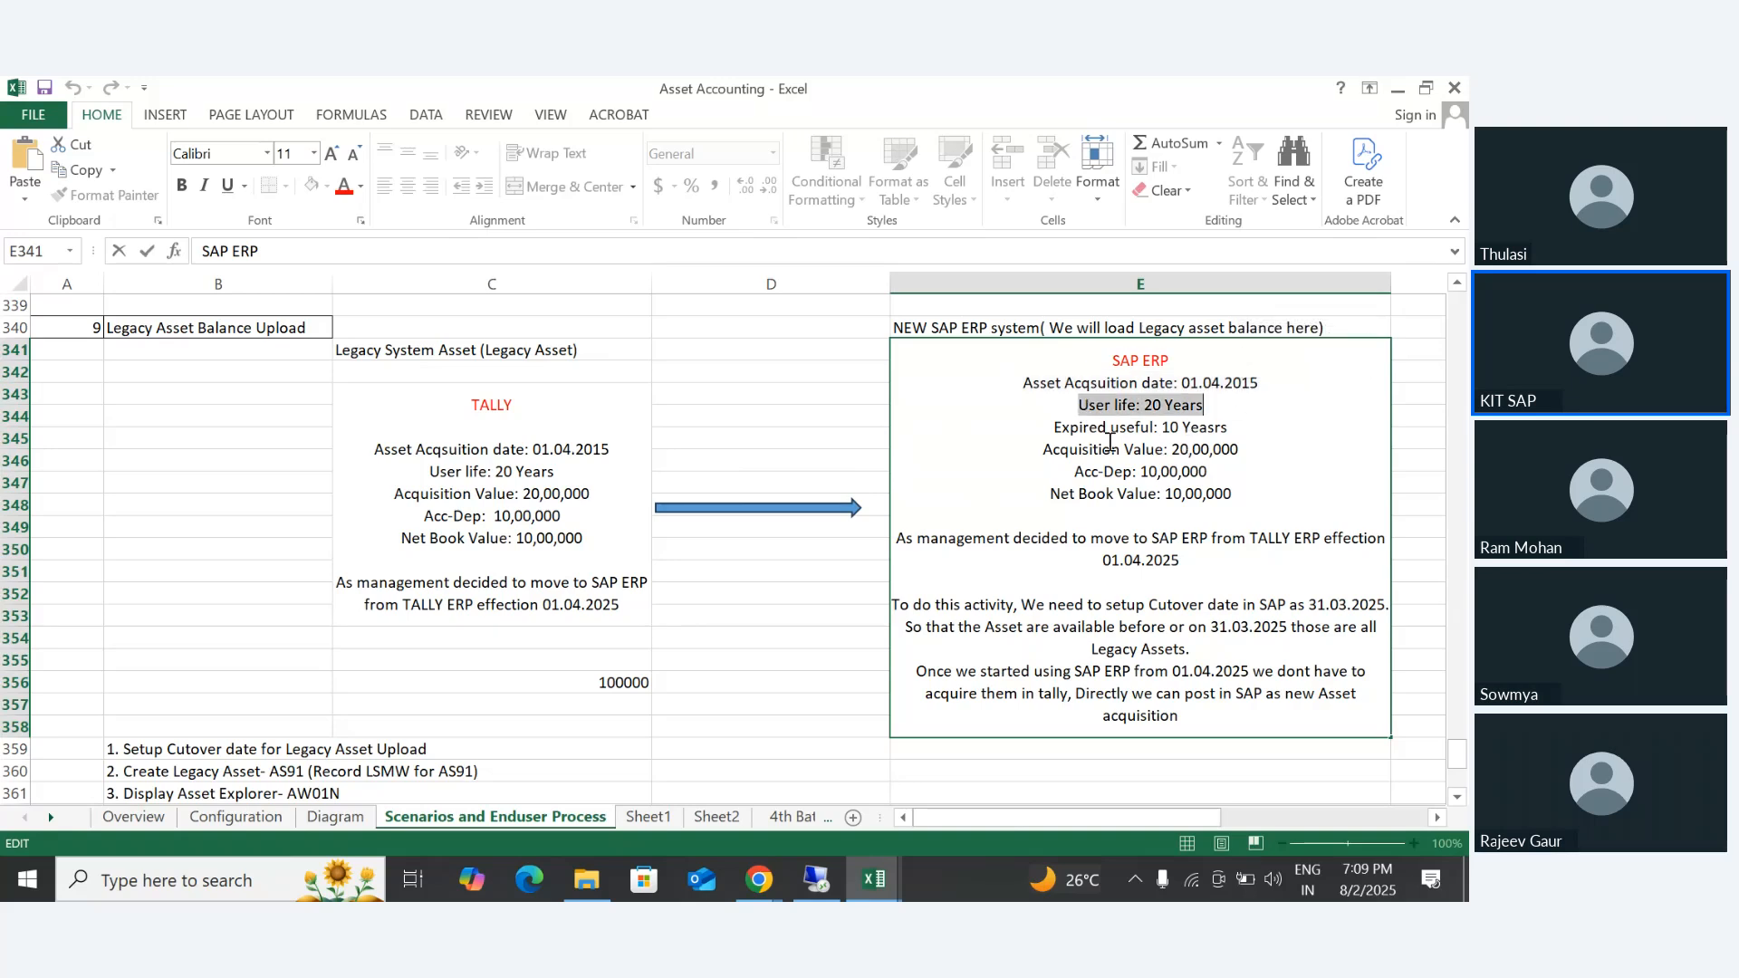
pyautogui.moveTo(1052, 427); pyautogui.dragTo(1258, 422)
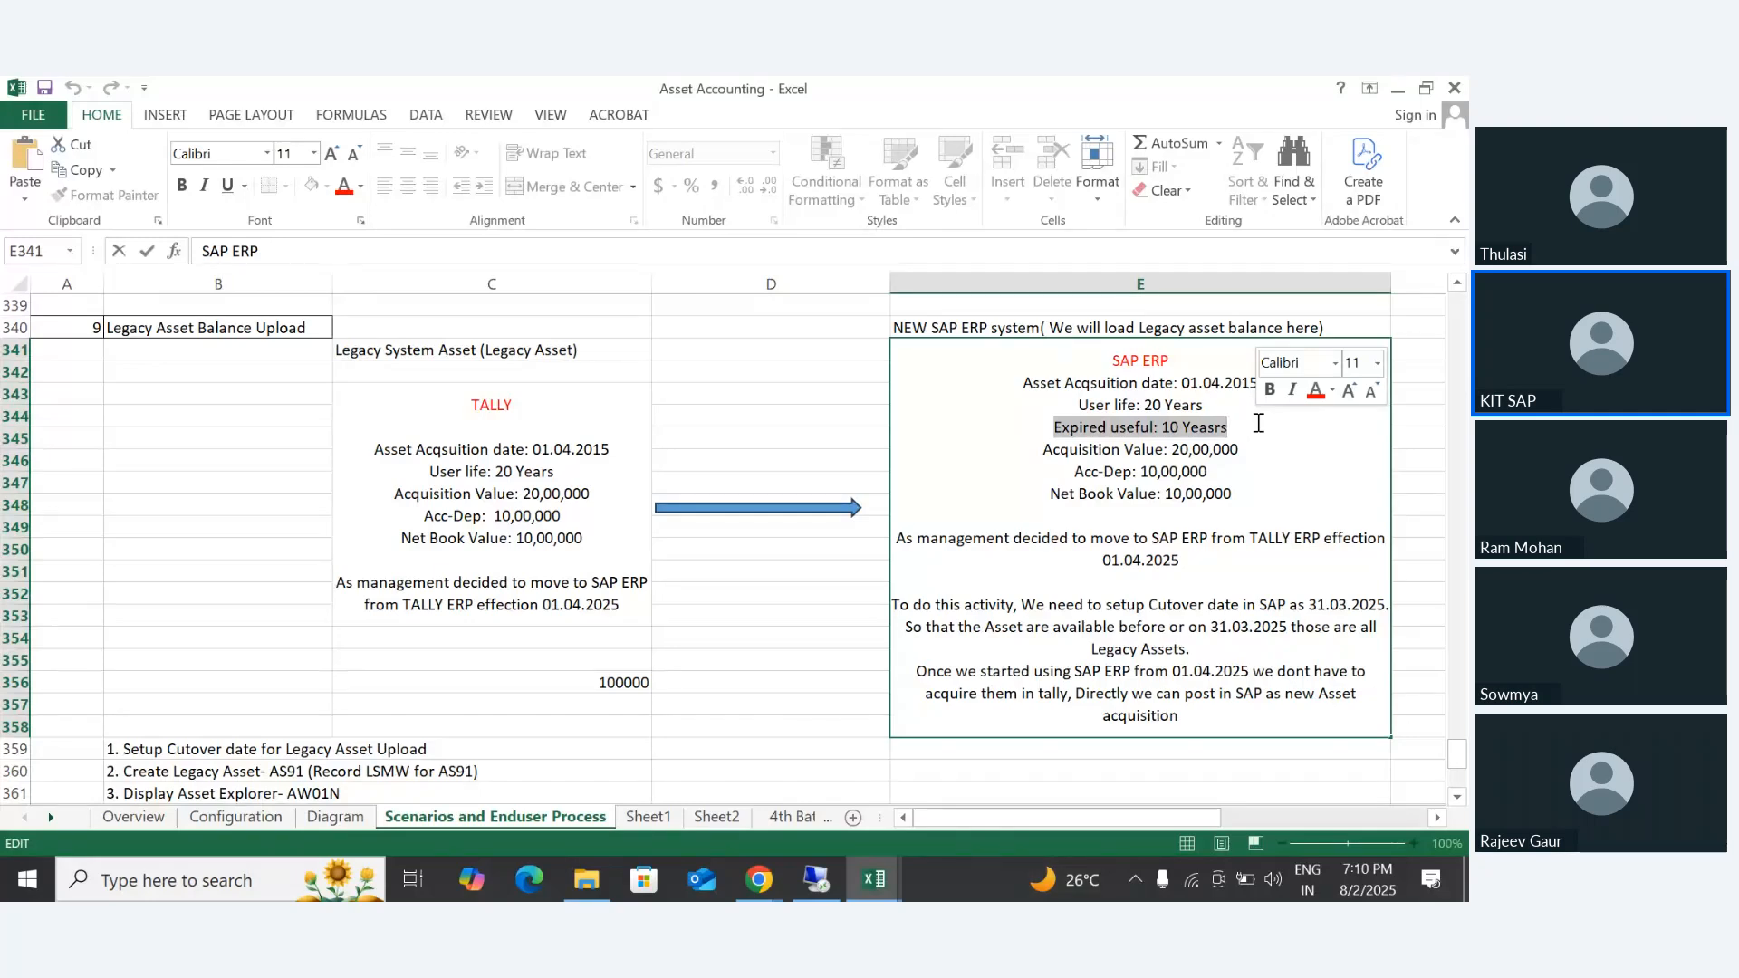
pyautogui.moveTo(1042, 450); pyautogui.dragTo(1260, 458)
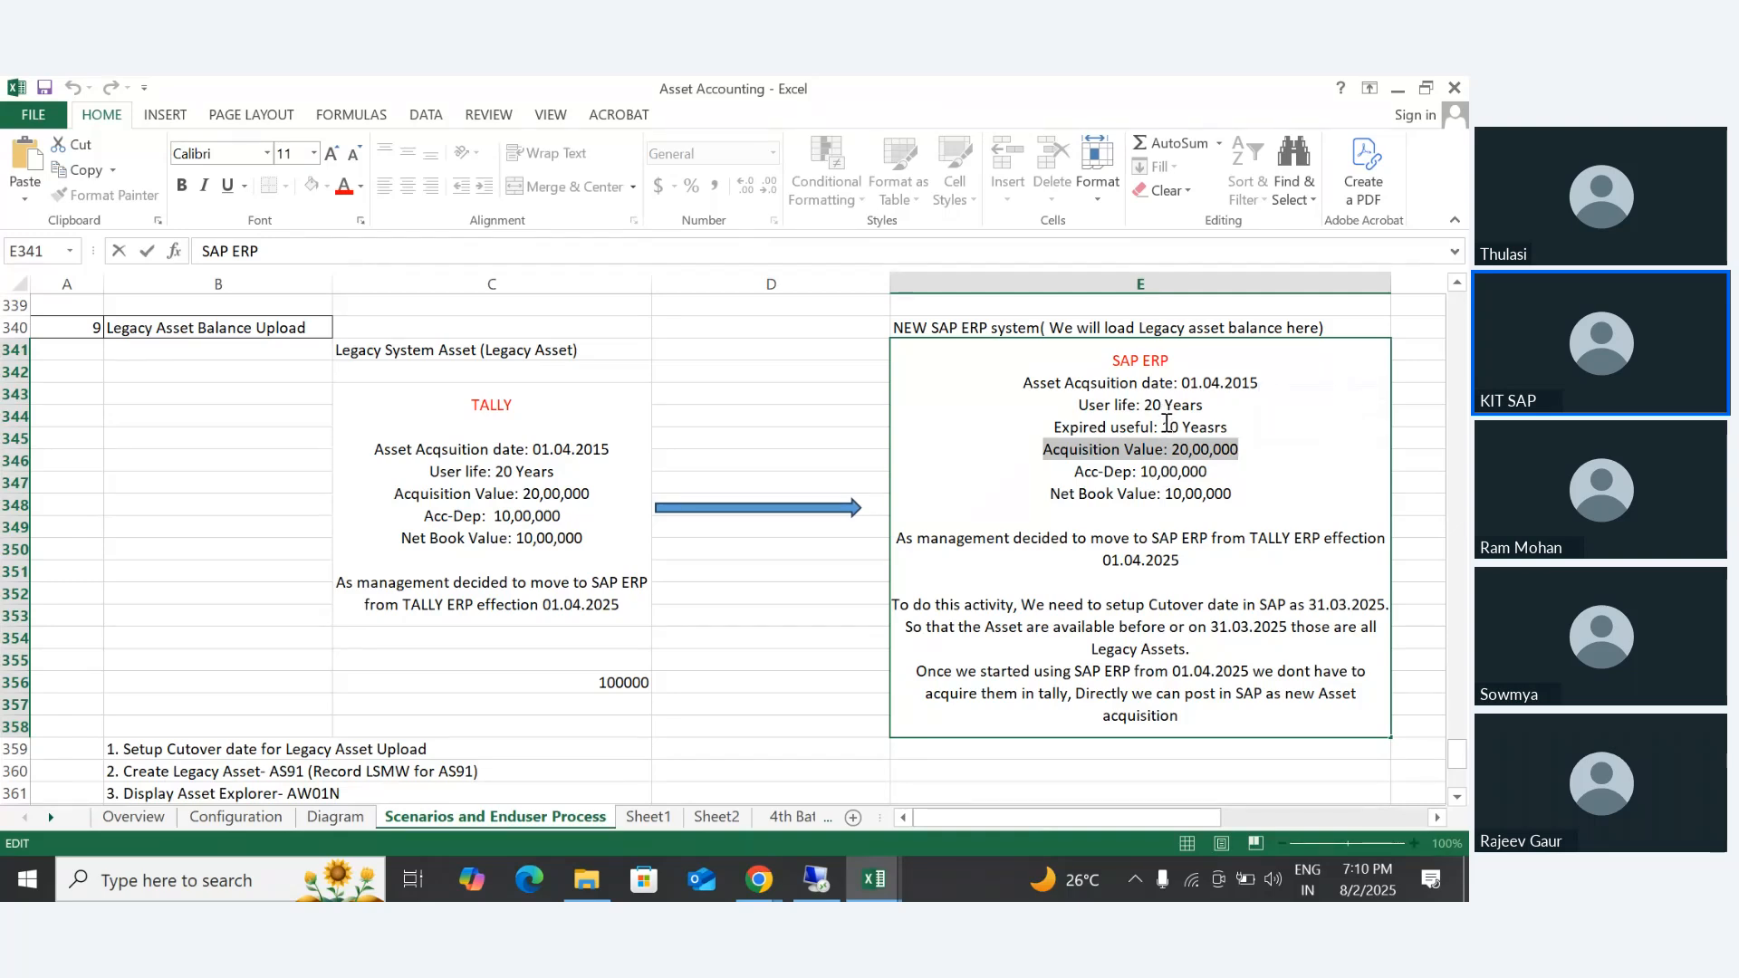
pyautogui.moveTo(1075, 472); pyautogui.dragTo(1236, 476)
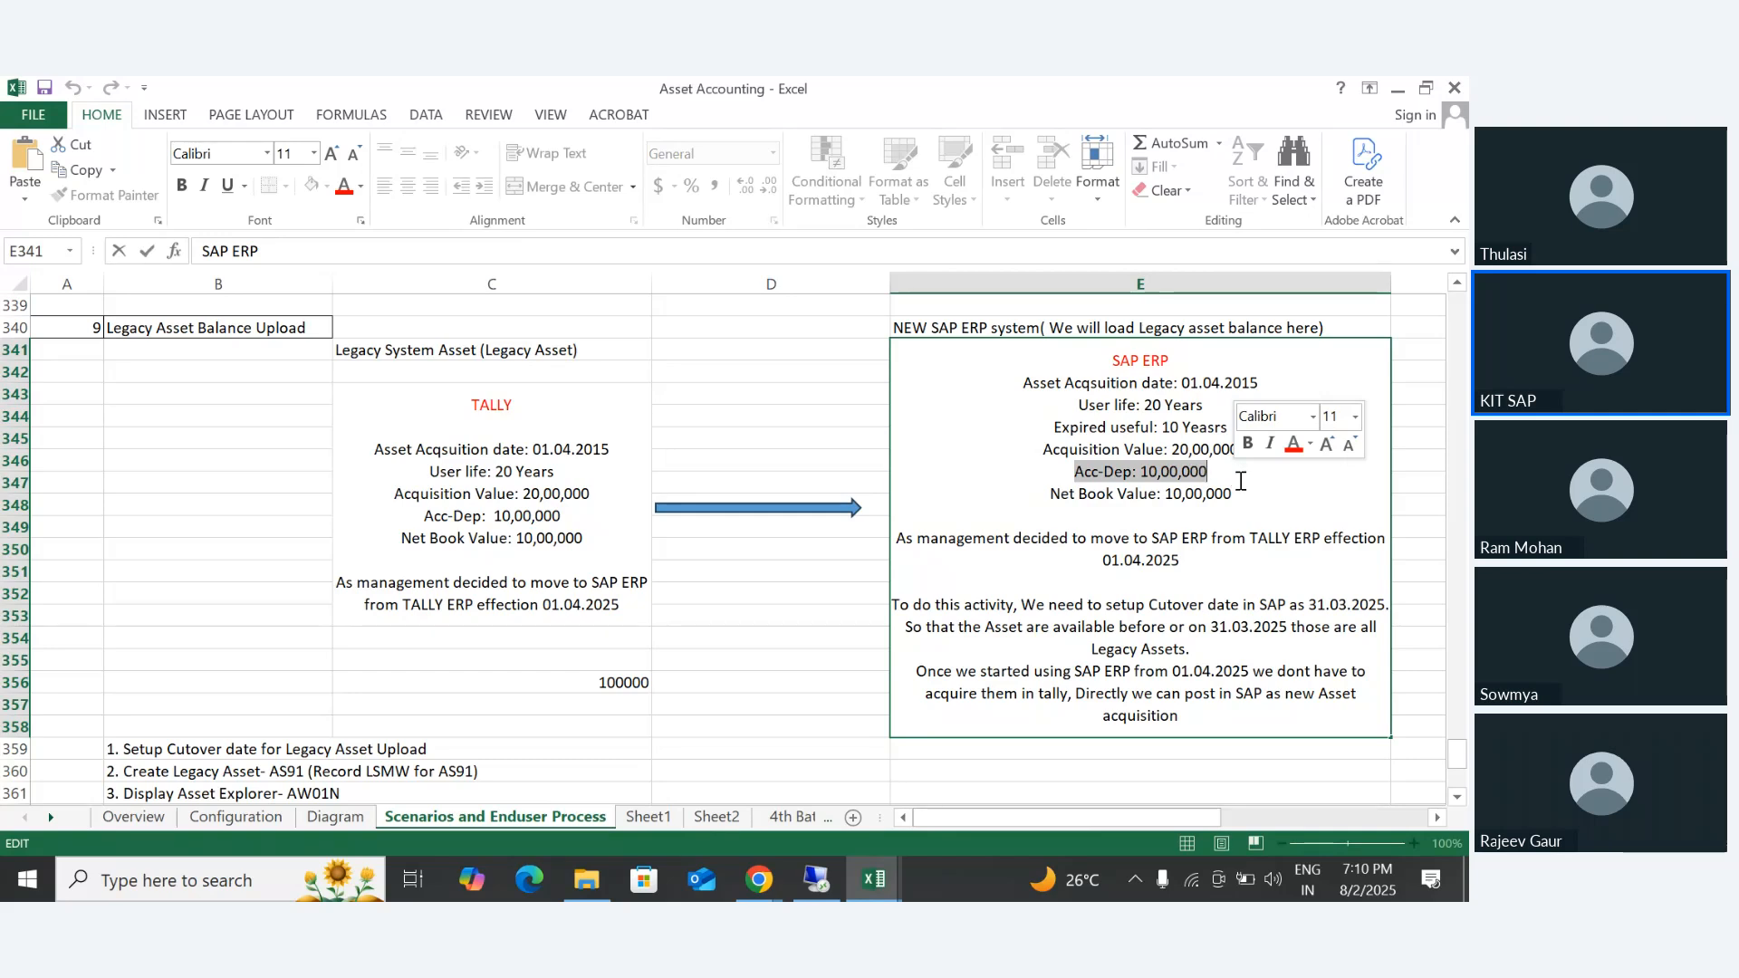
pyautogui.moveTo(1047, 497); pyautogui.dragTo(1254, 497)
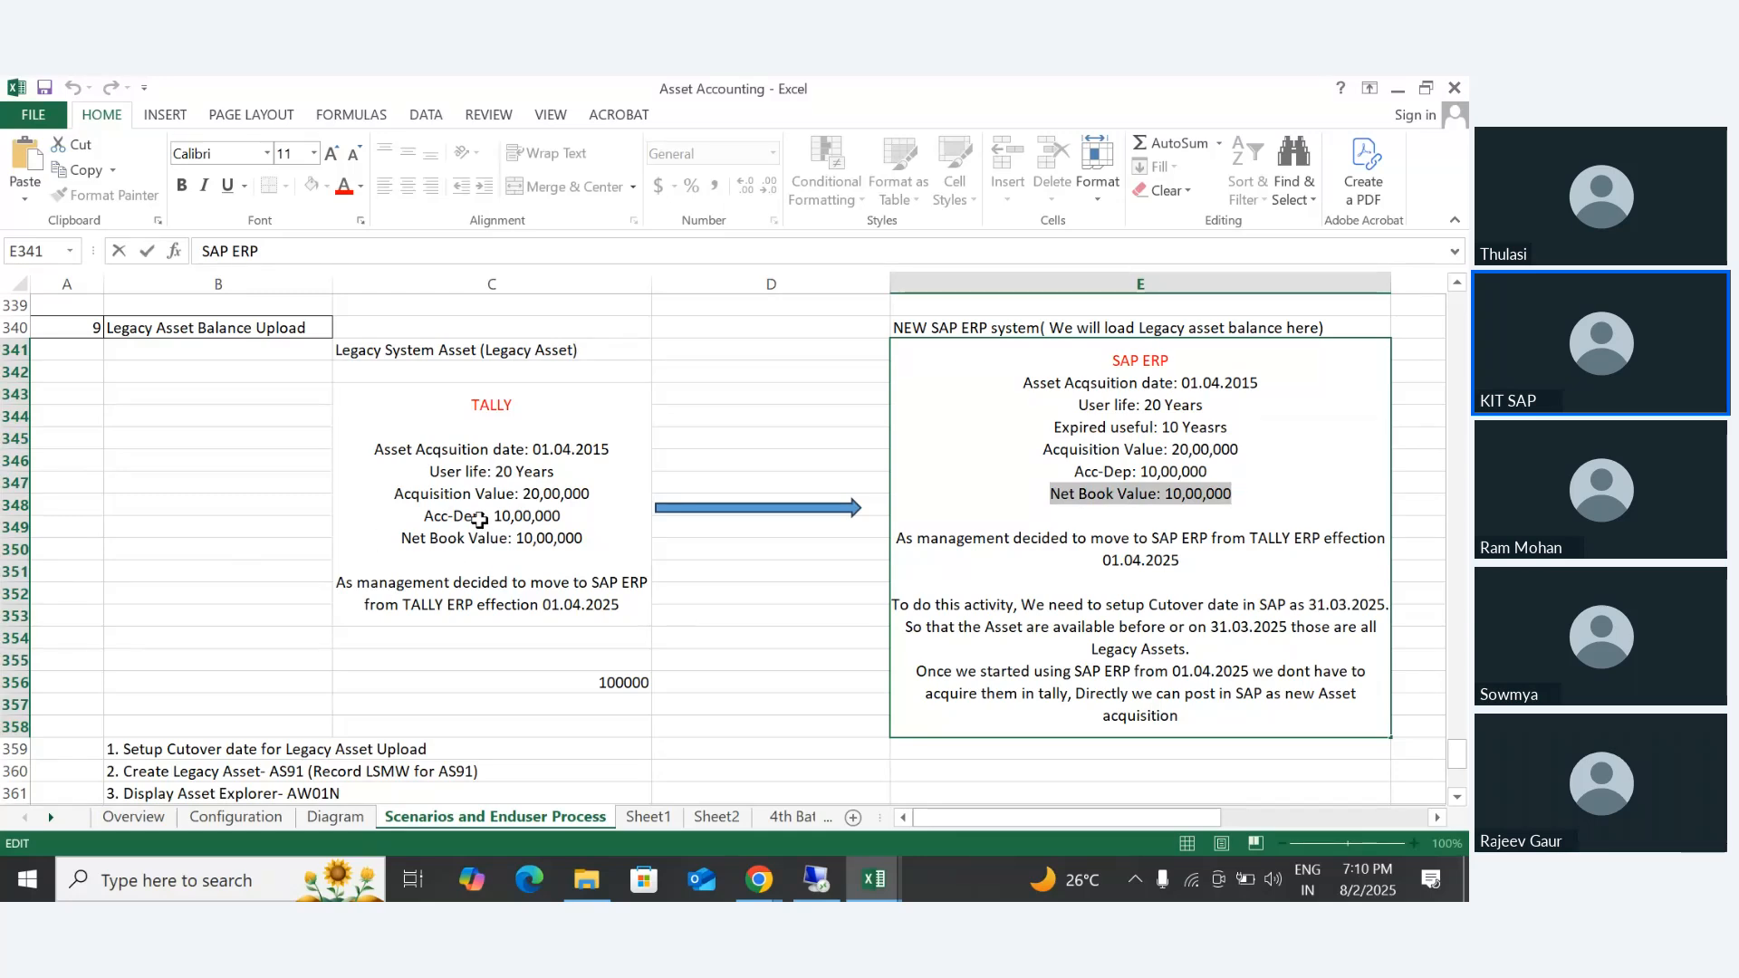
# - Highlight the SAP ERP block's details from acquisition date to net book value, followed by the management decision sentence about moving from TALLY ERP
pyautogui.moveTo(1261, 493); pyautogui.dragTo(1016, 378)
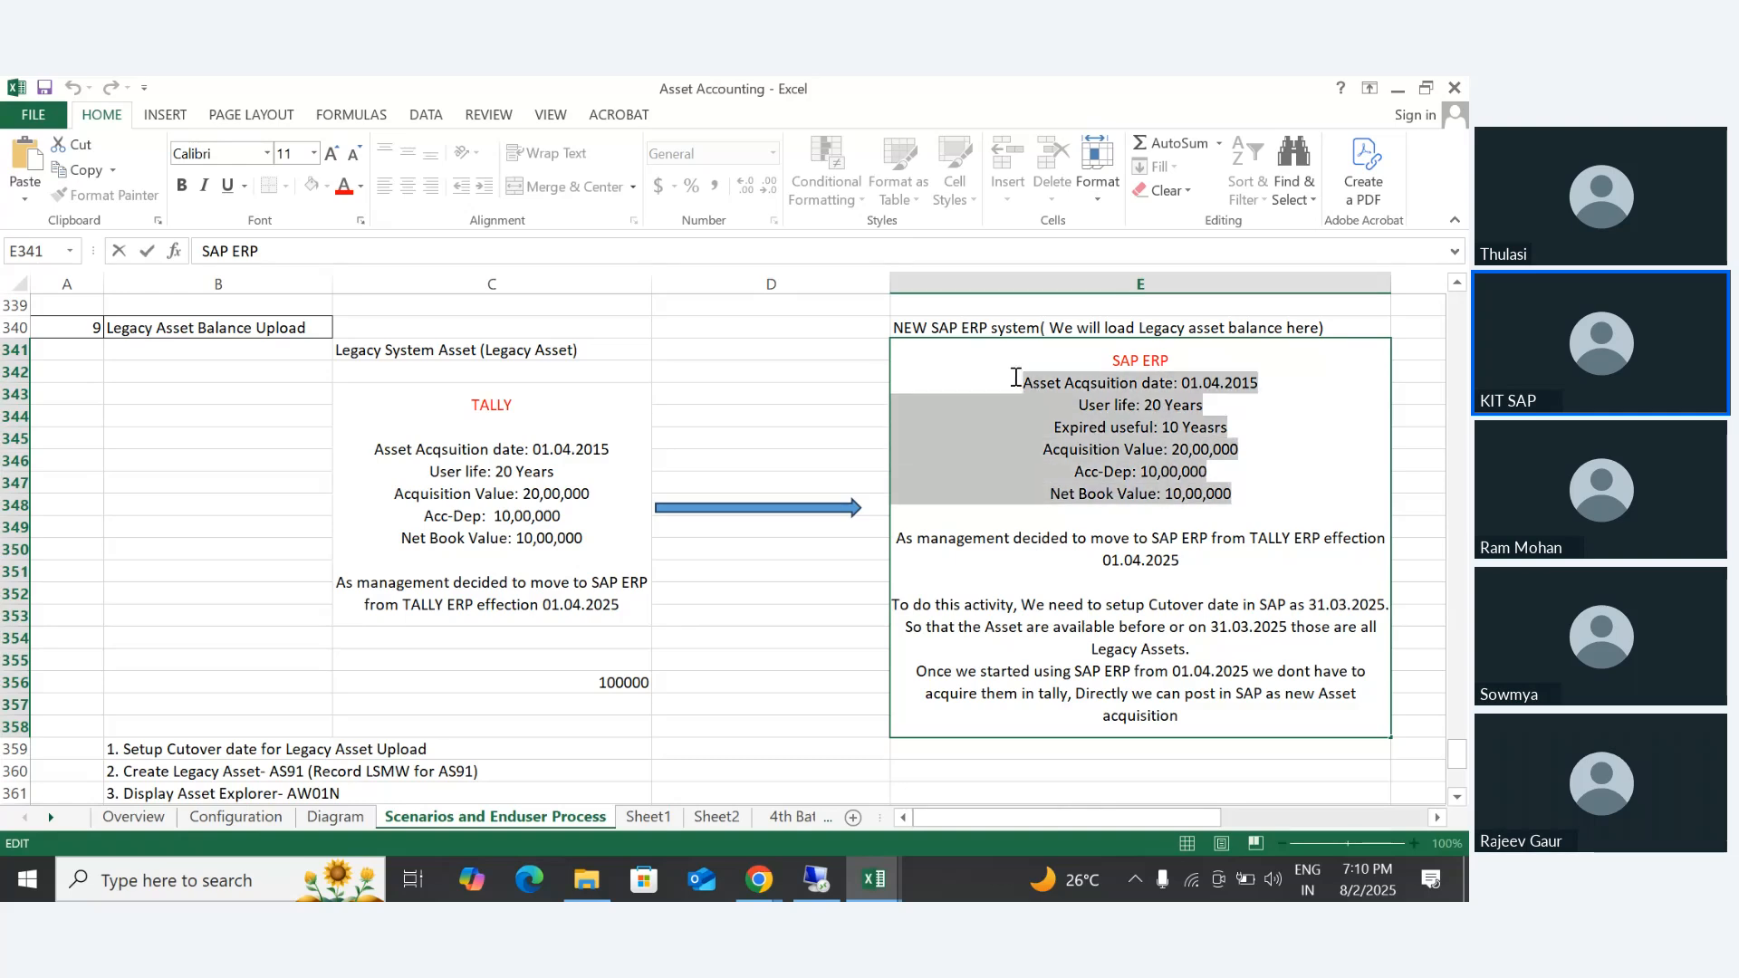
pyautogui.click(1013, 579)
pyautogui.moveTo(897, 539); pyautogui.dragTo(1344, 541)
pyautogui.click(1196, 561)
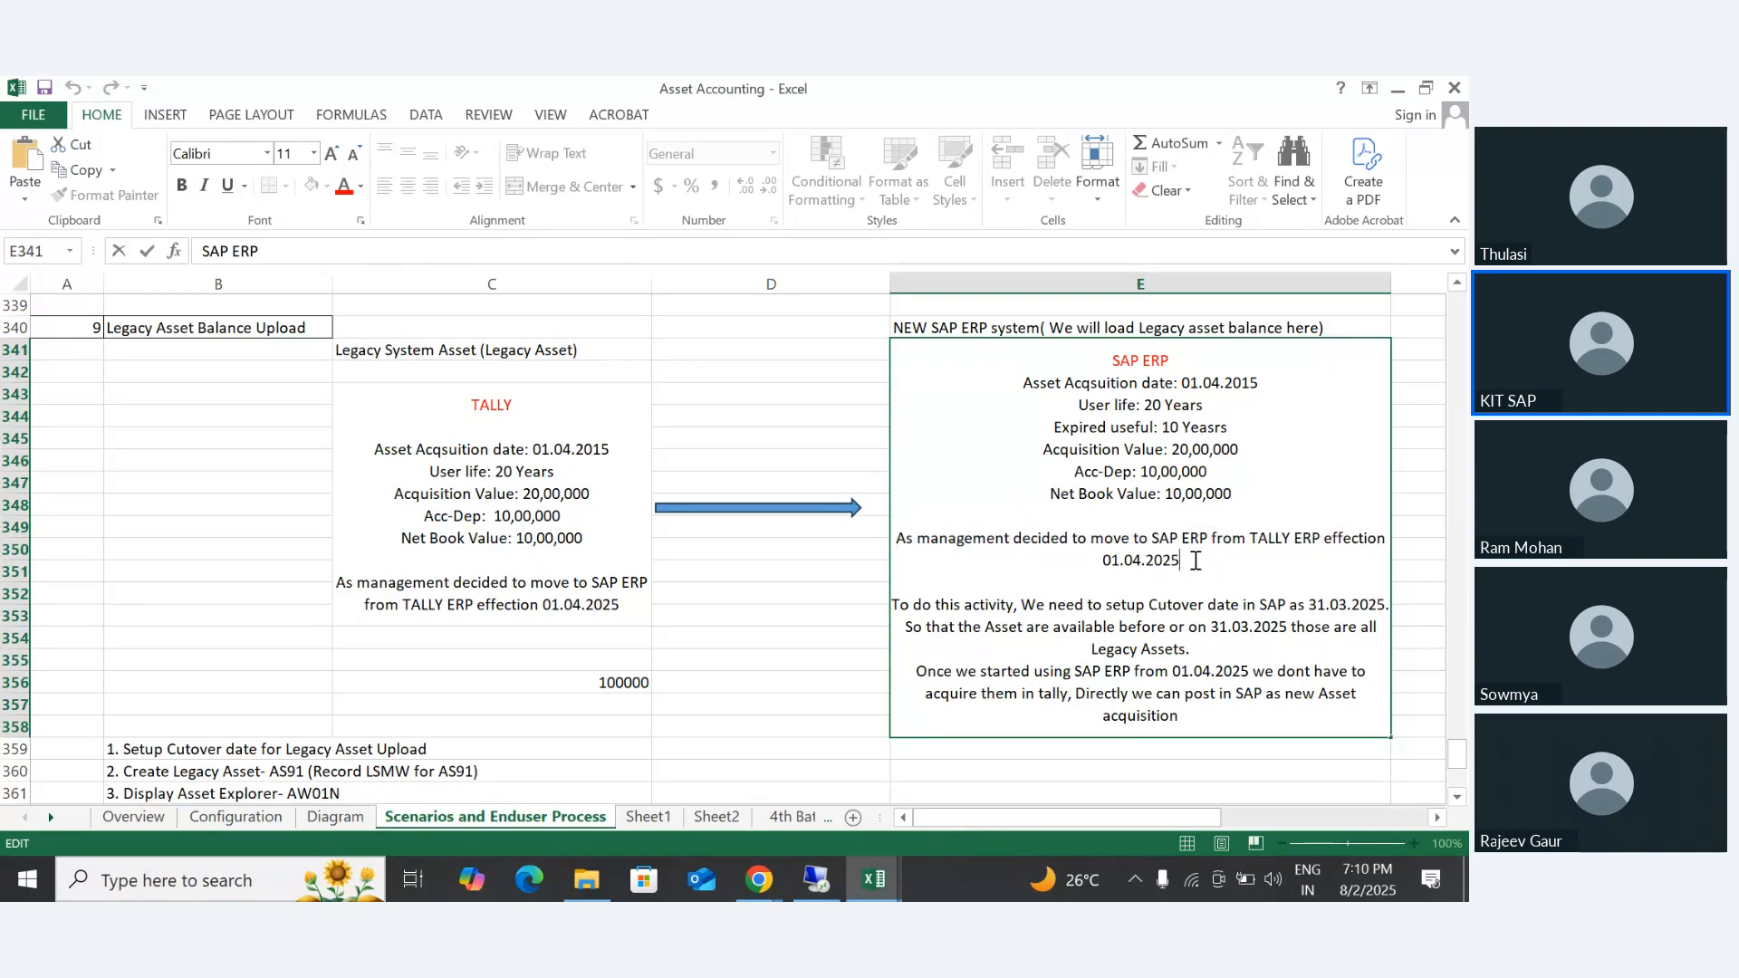
# - Highlight the sentence in E341 about setting up the cutover date in SAP as 31.03.2025
pyautogui.moveTo(1050, 605); pyautogui.dragTo(1391, 607)
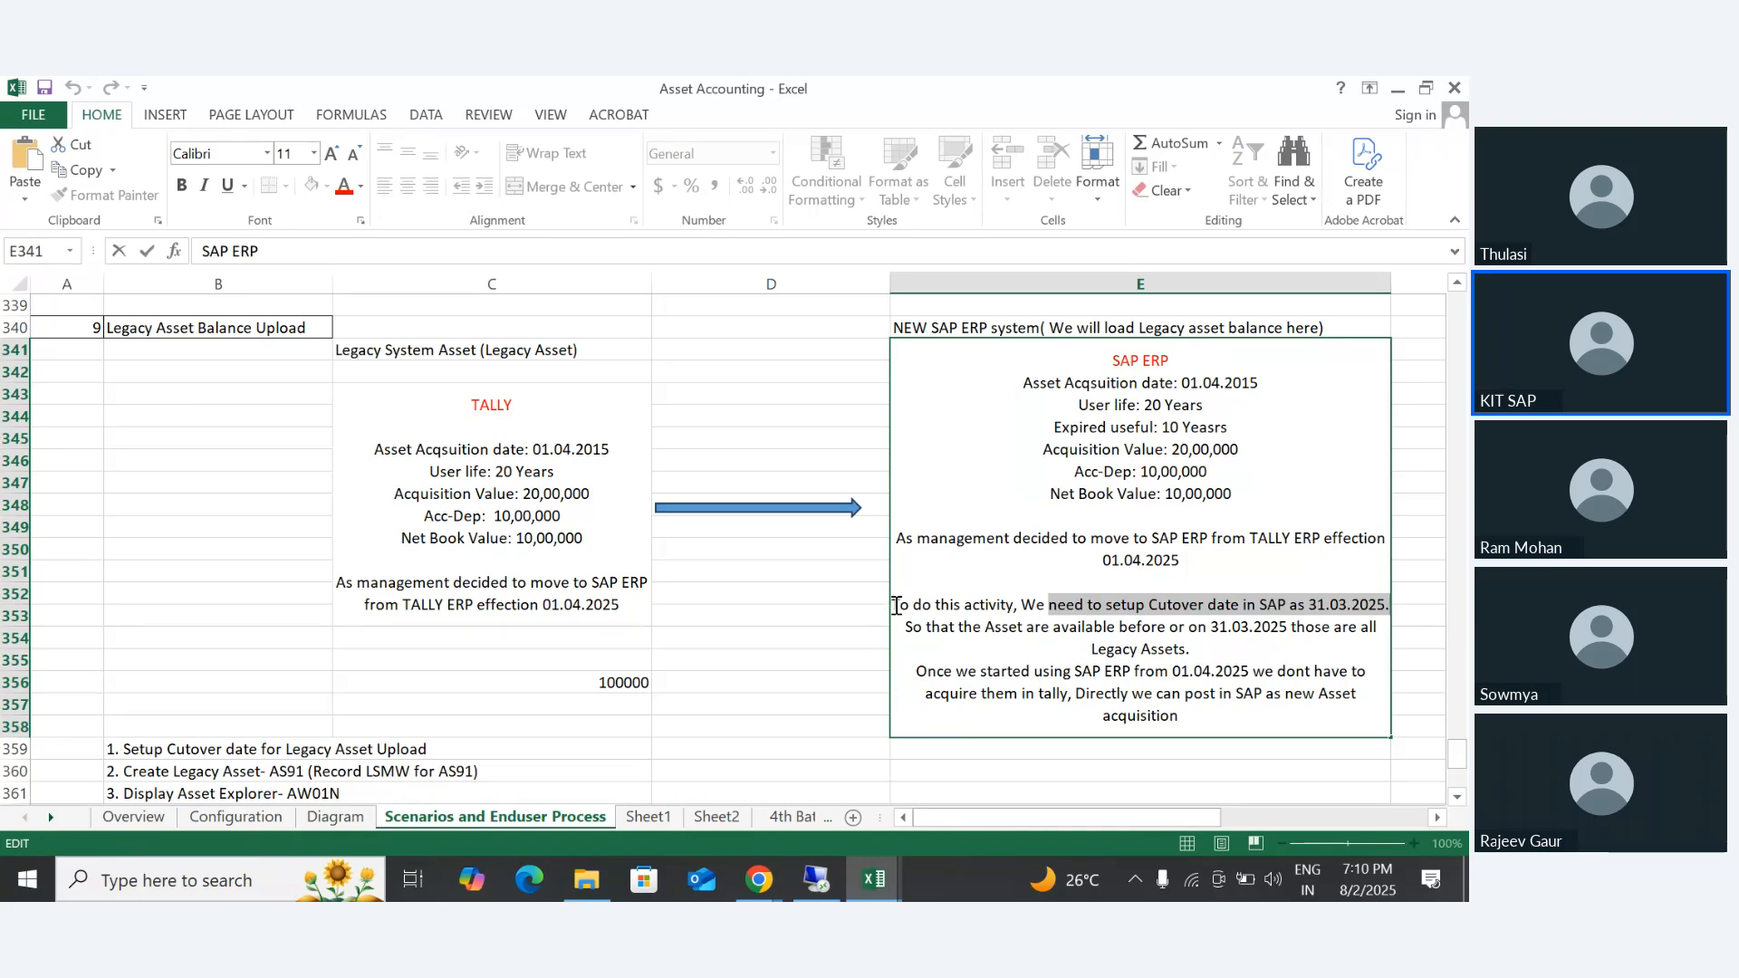
pyautogui.moveTo(898, 606); pyautogui.dragTo(1394, 605)
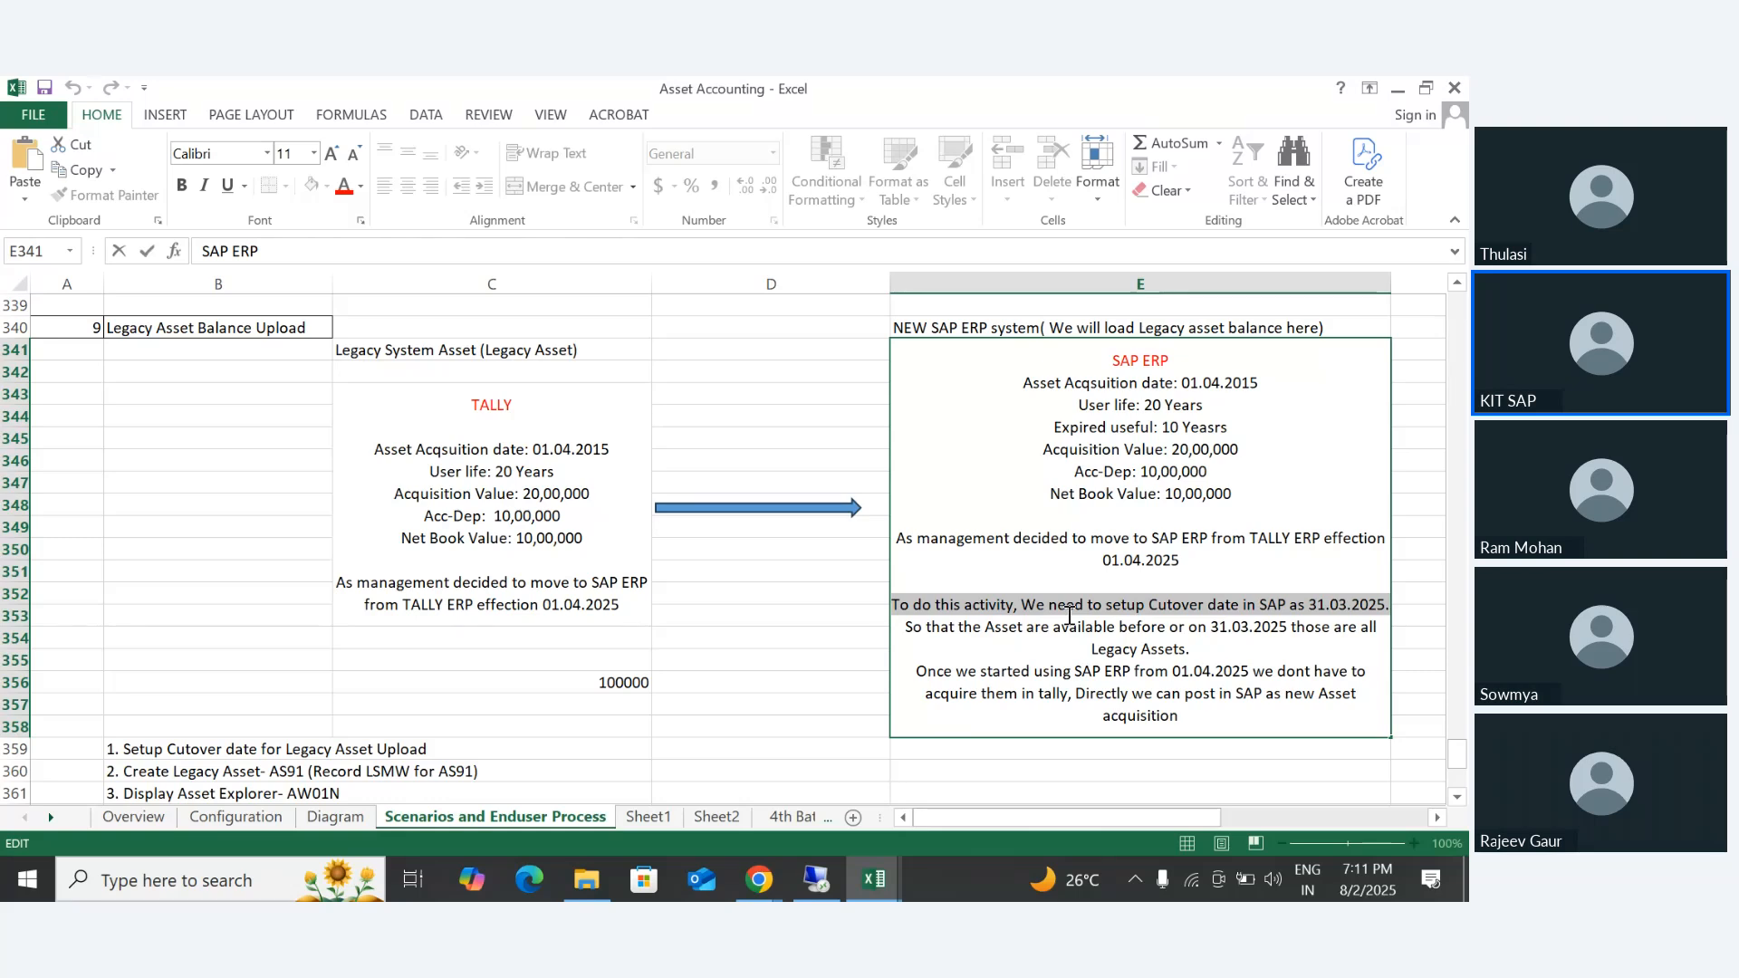
pyautogui.click(905, 632)
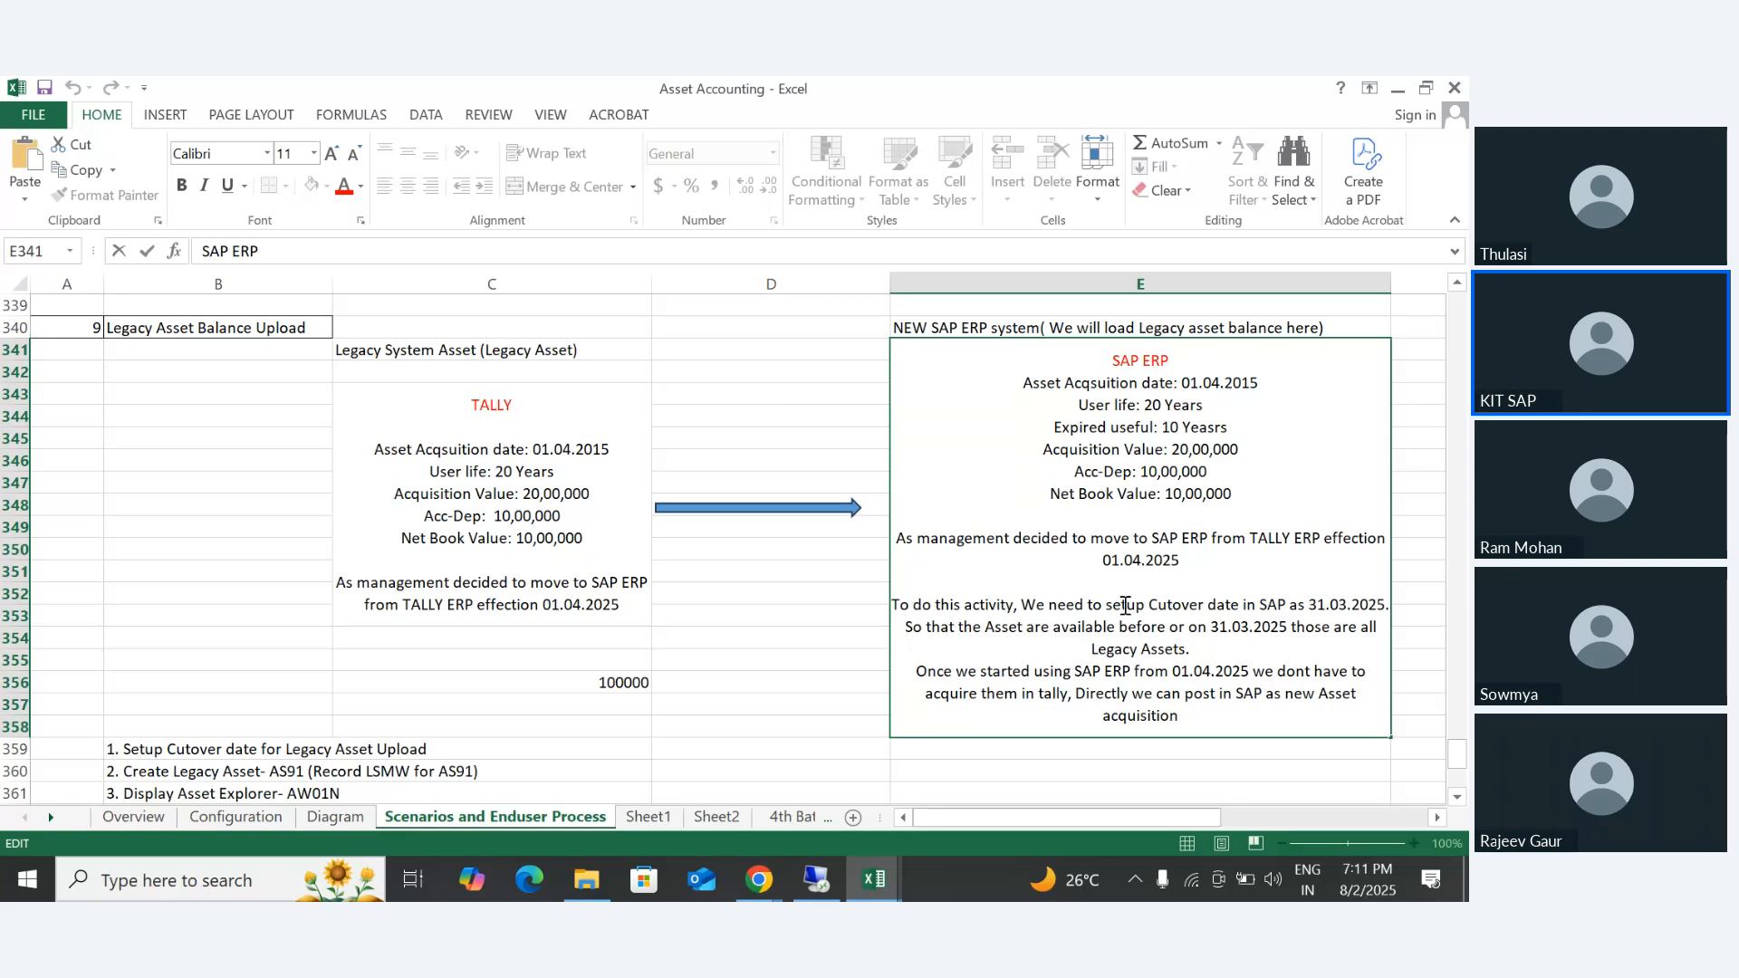
pyautogui.moveTo(1085, 606); pyautogui.dragTo(1415, 609)
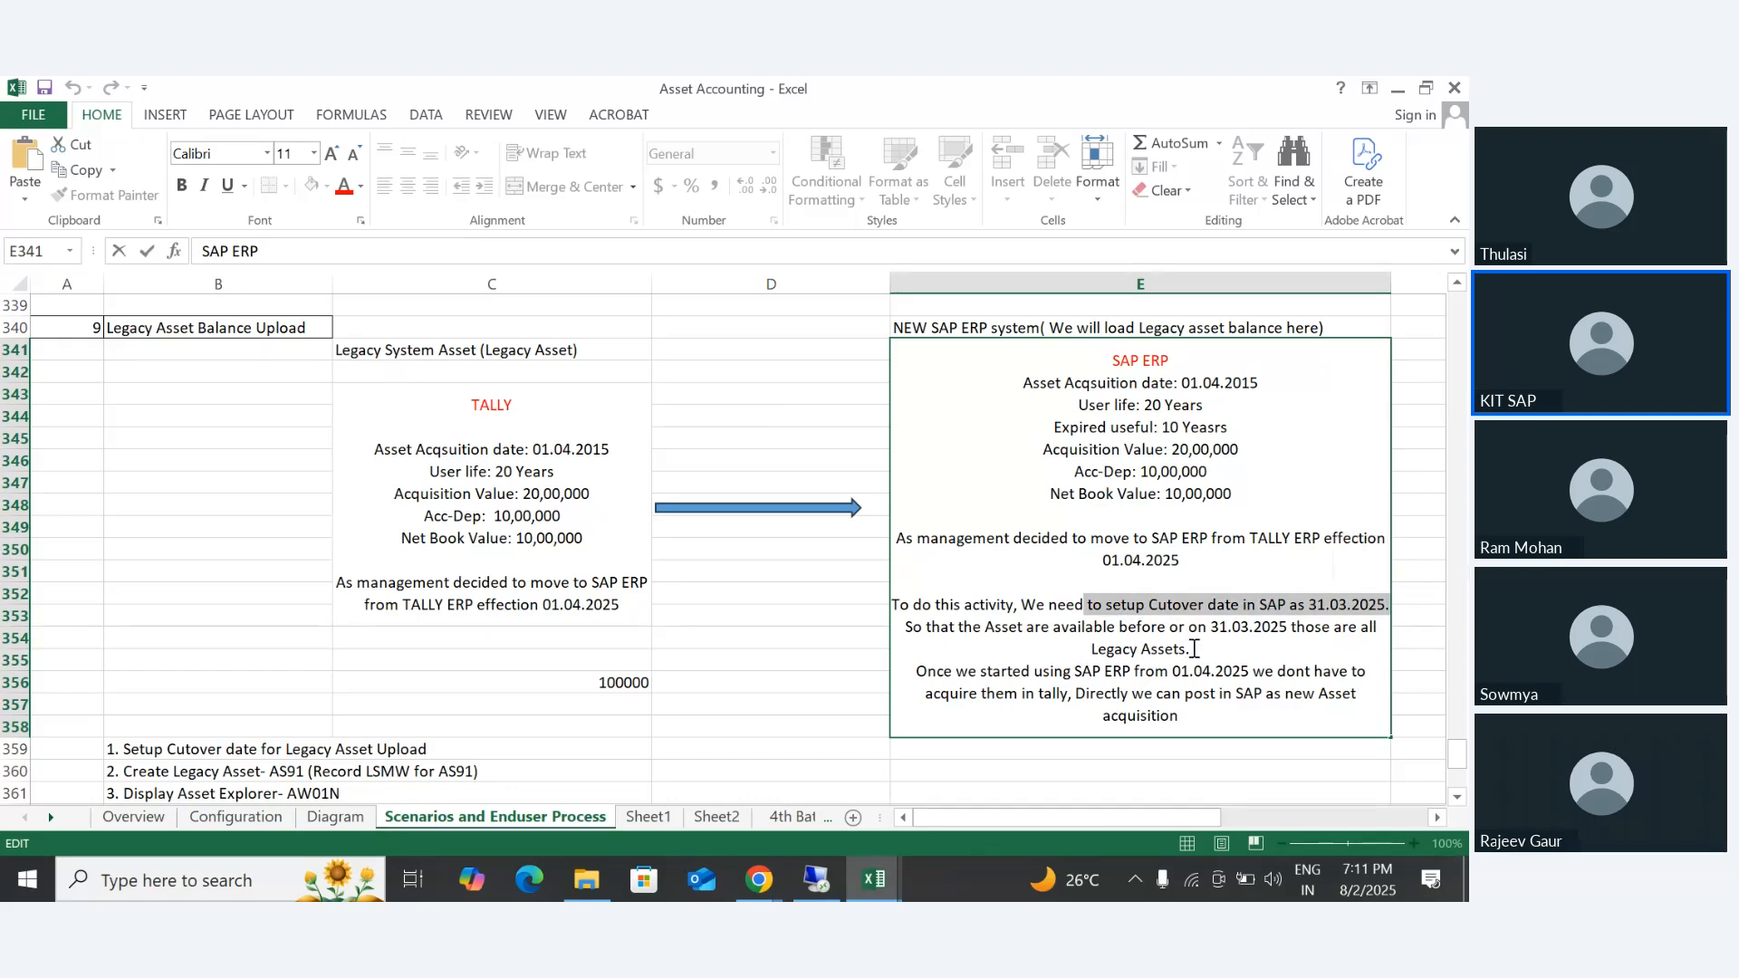
# - Highlight the E341 sentences on assets available by 31.03.2025 being legacy assets and on posting new acquisitions directly in SAP
pyautogui.click(913, 627)
pyautogui.moveTo(913, 628); pyautogui.dragTo(1374, 653)
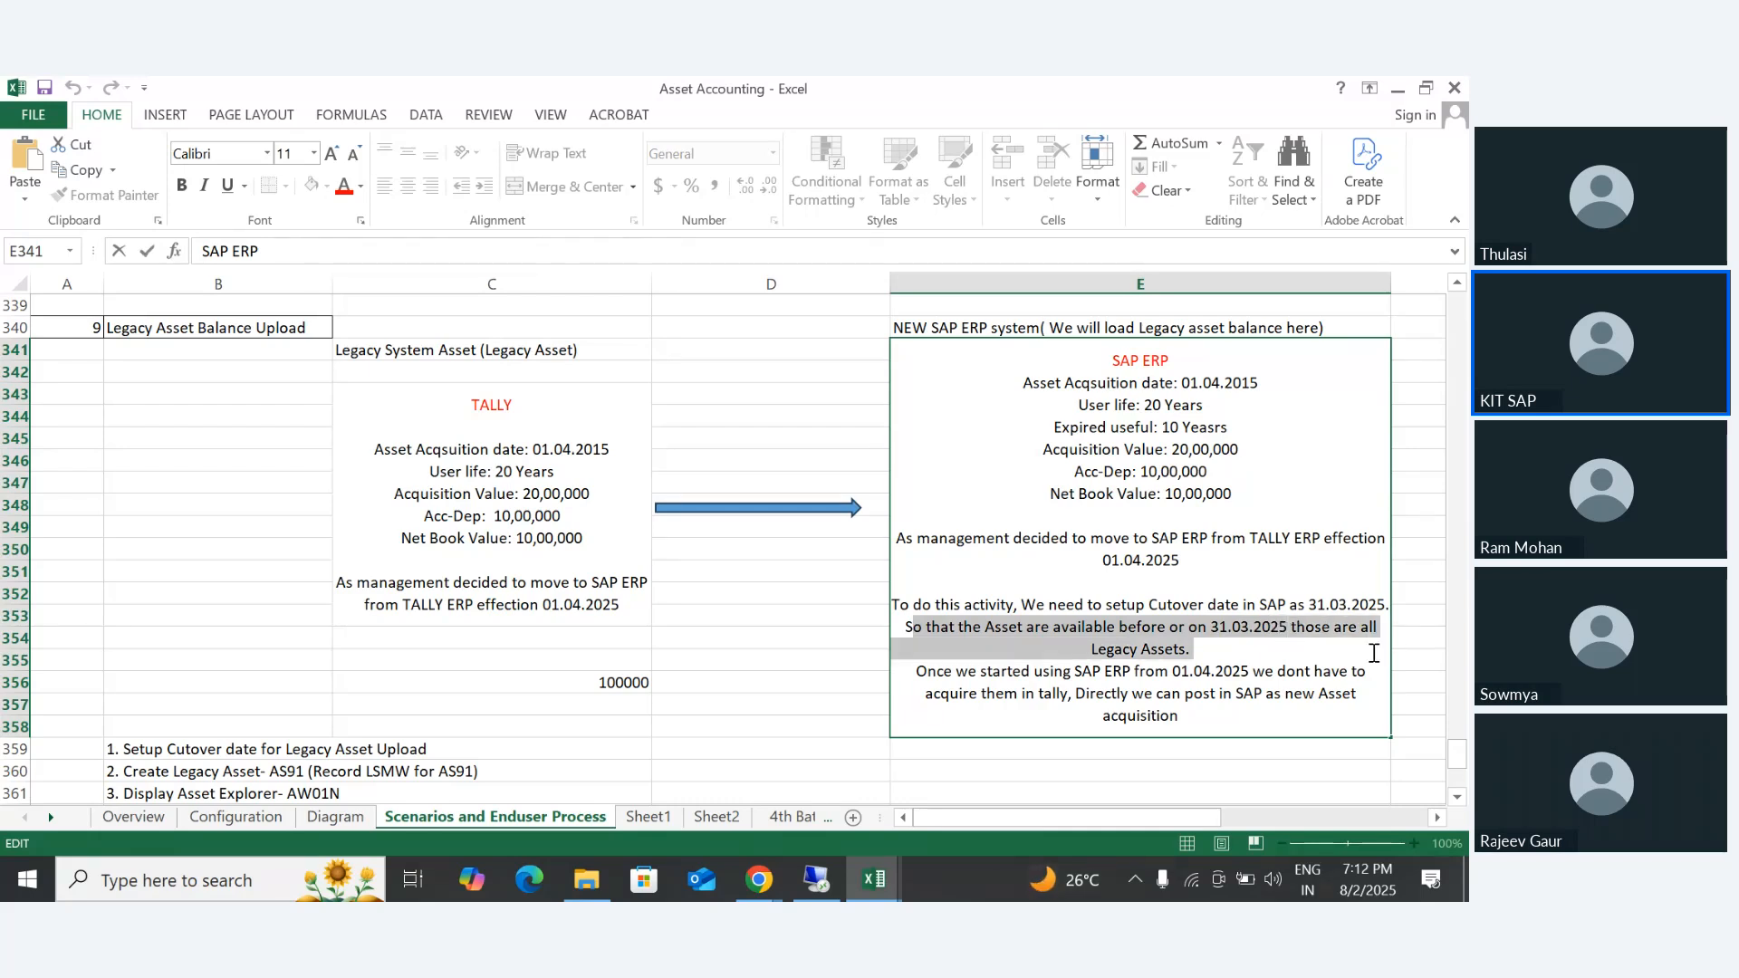
pyautogui.moveTo(918, 681); pyautogui.dragTo(1211, 715)
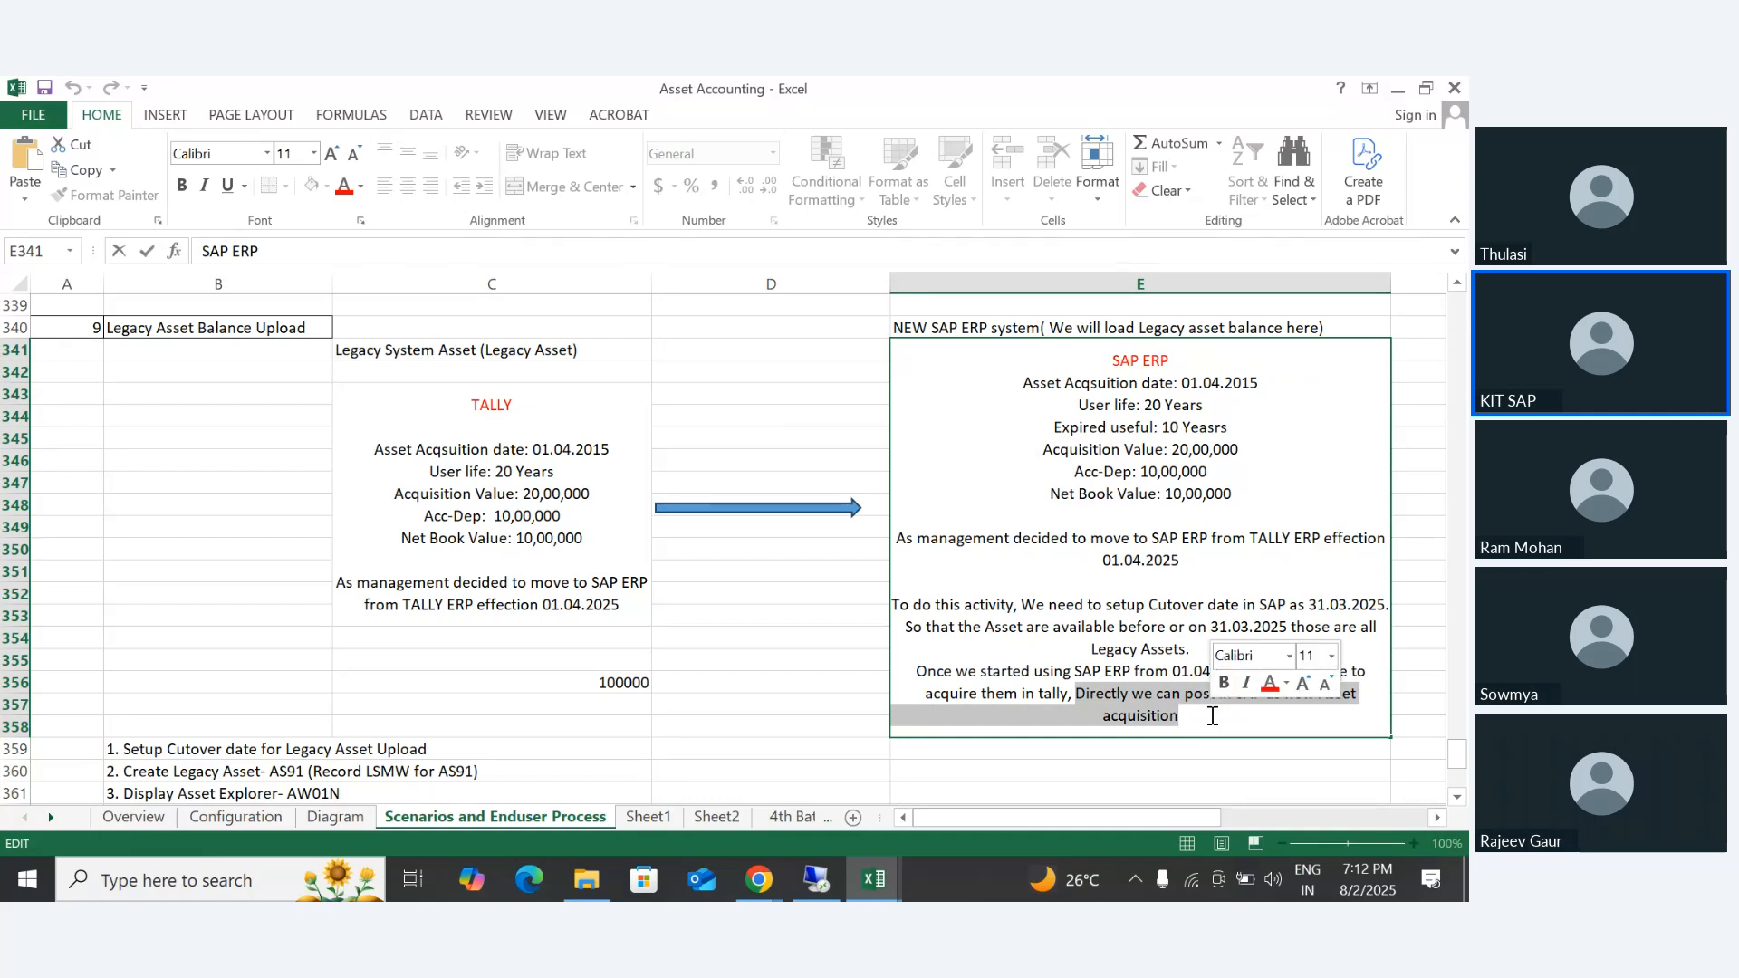
# - Leave the cell text and select the whole Legacy Asset Balance Upload illustration, B340:E358
pyautogui.click(555, 680)
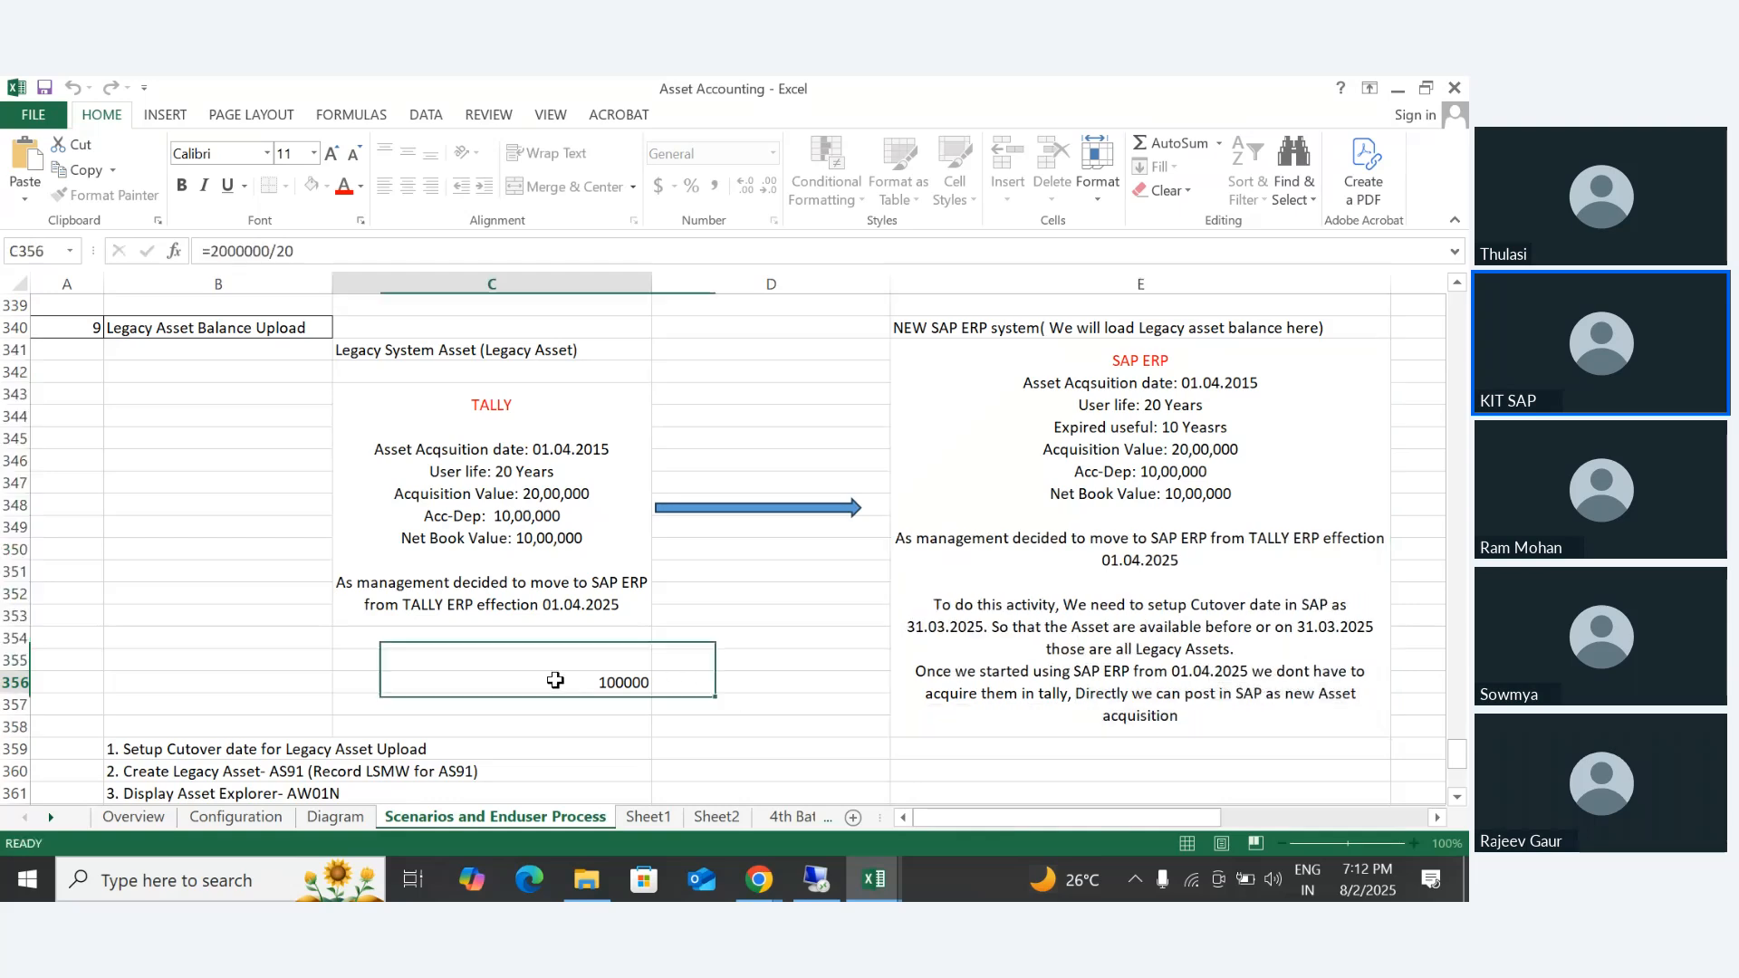
pyautogui.moveTo(199, 327); pyautogui.dragTo(571, 351)
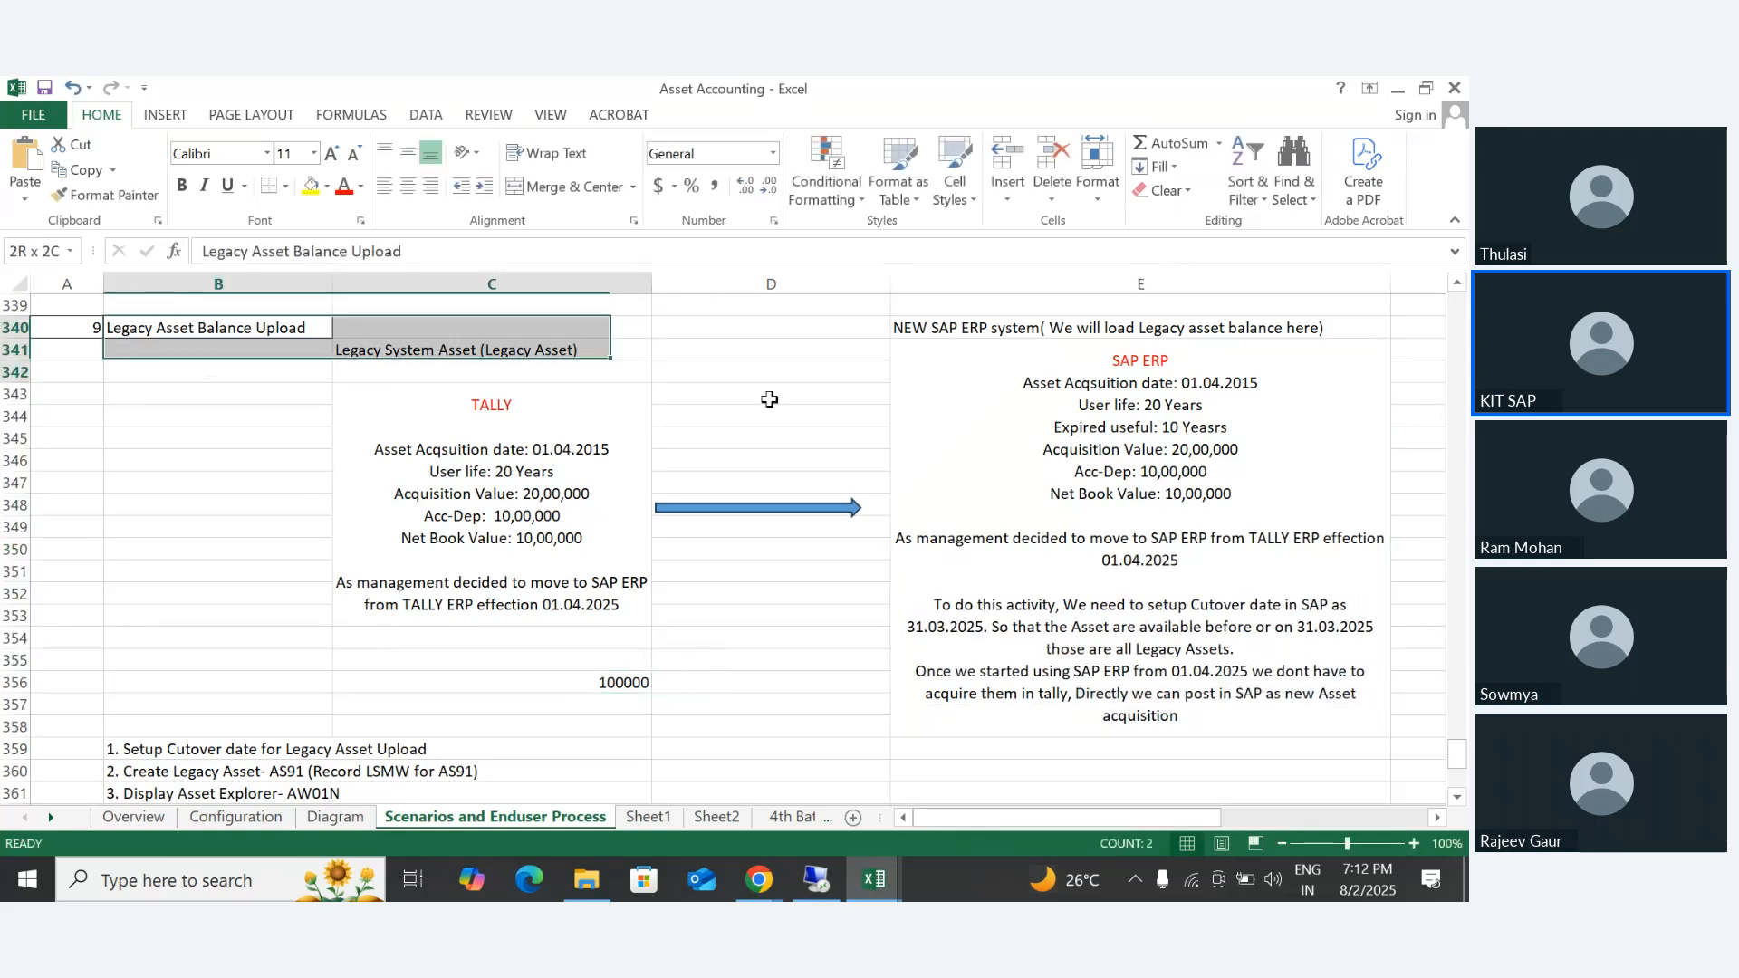
pyautogui.moveTo(769, 399); pyautogui.dragTo(1283, 594)
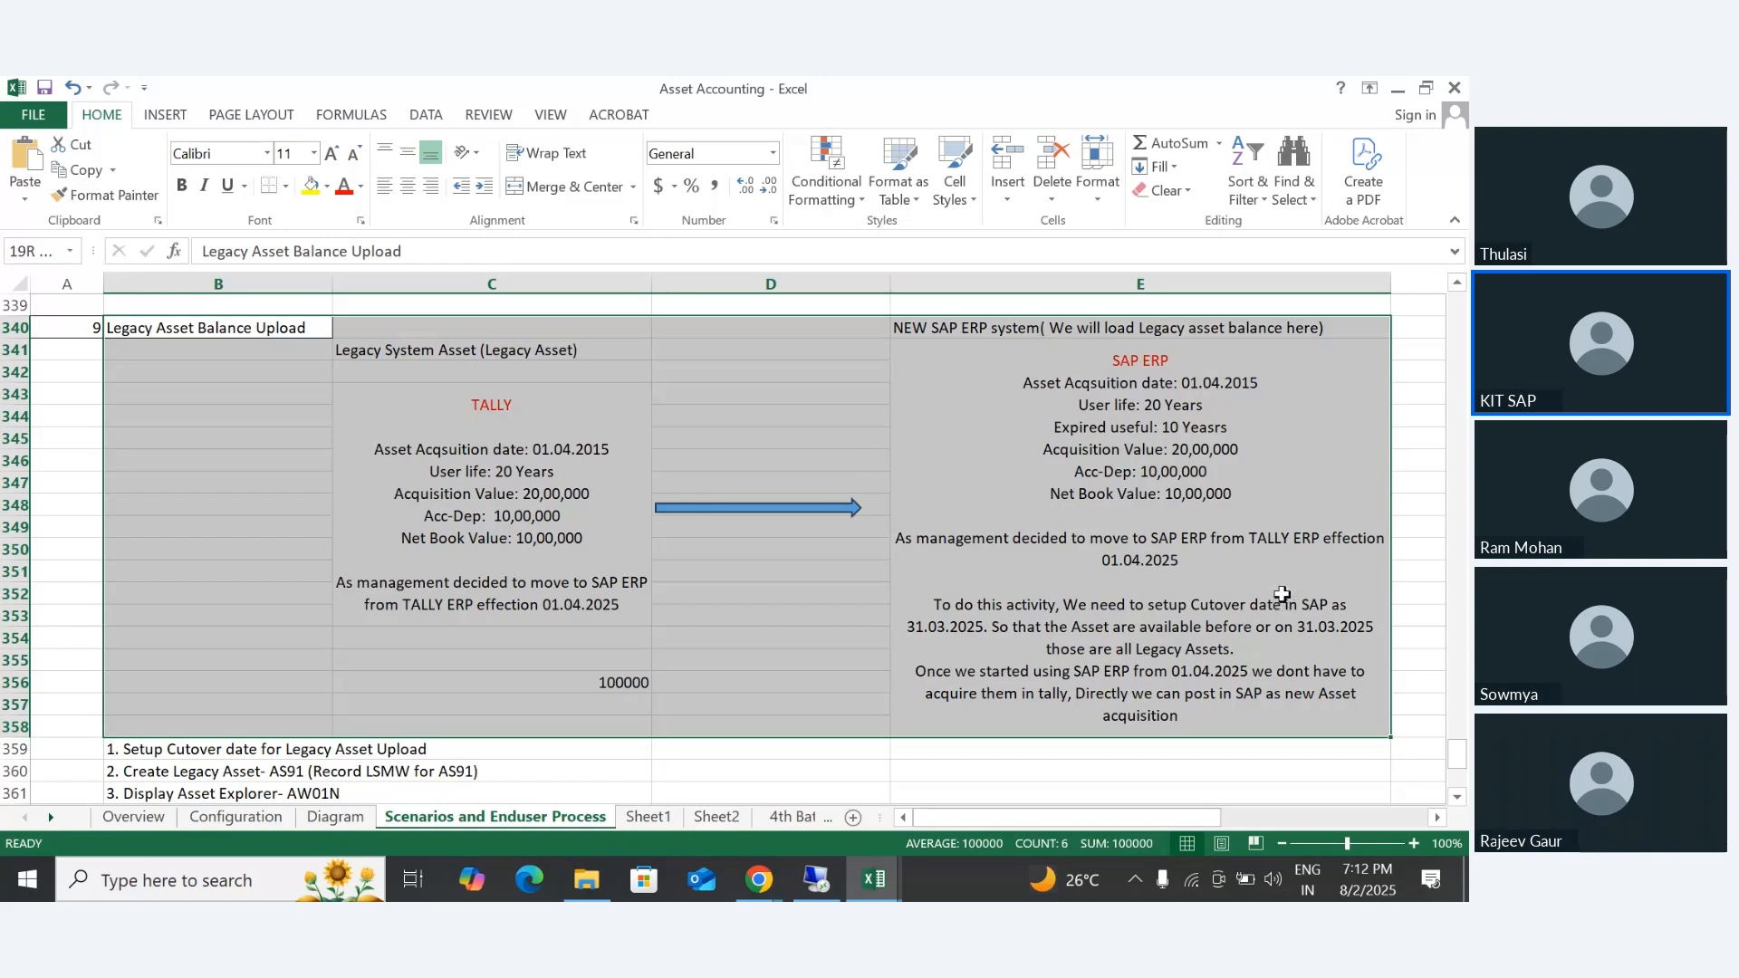
pyautogui.moveTo(1282, 594); pyautogui.dragTo(1282, 594)
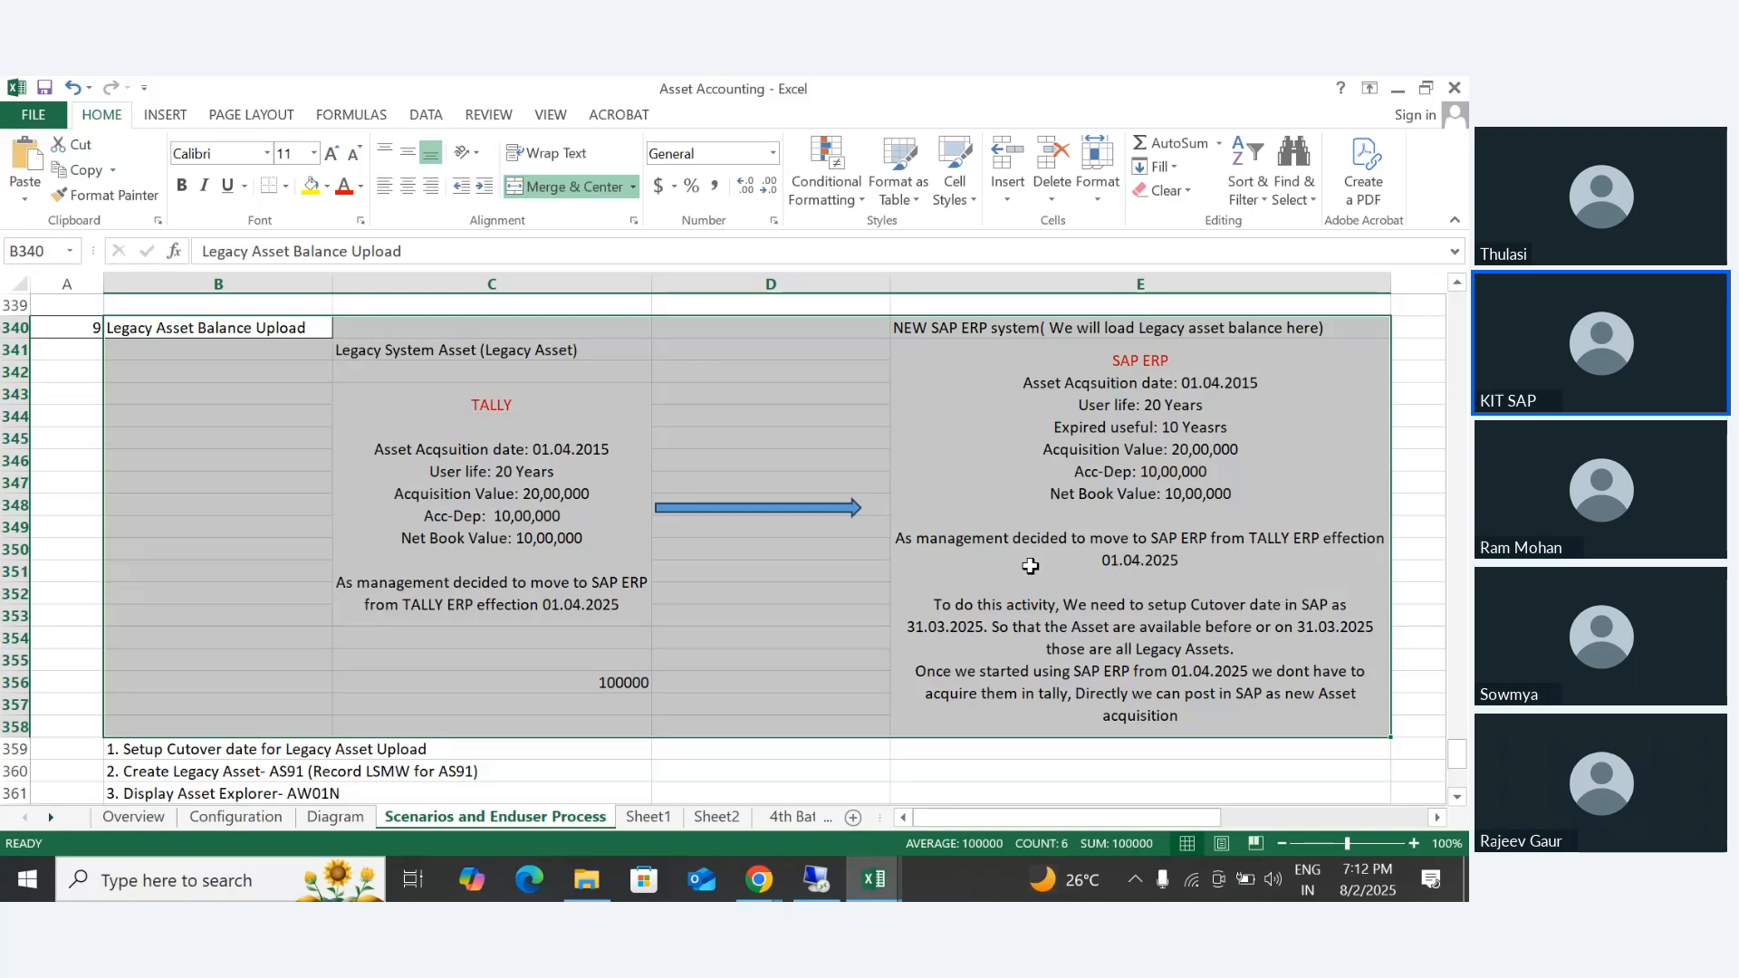
# - Go through the five legacy upload steps in B359:B363 one by one and return to the cutover date setup in B359
pyautogui.scroll(-3, 258, 681)
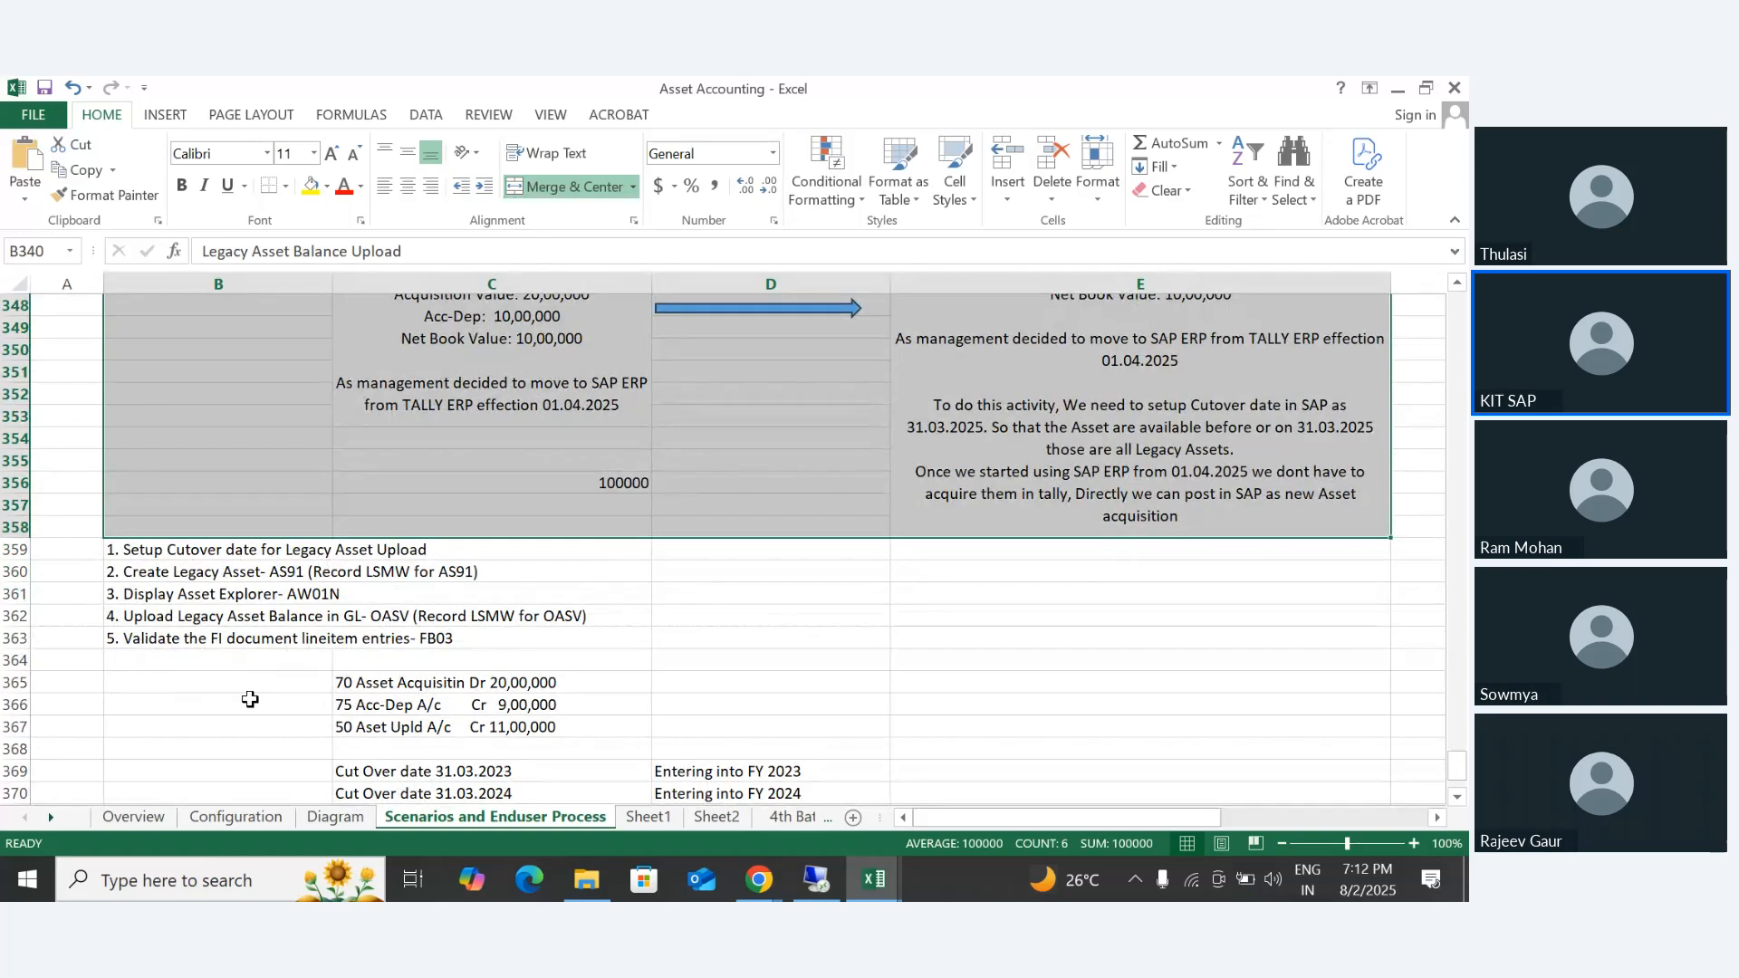
pyautogui.click(154, 681)
pyautogui.click(125, 550)
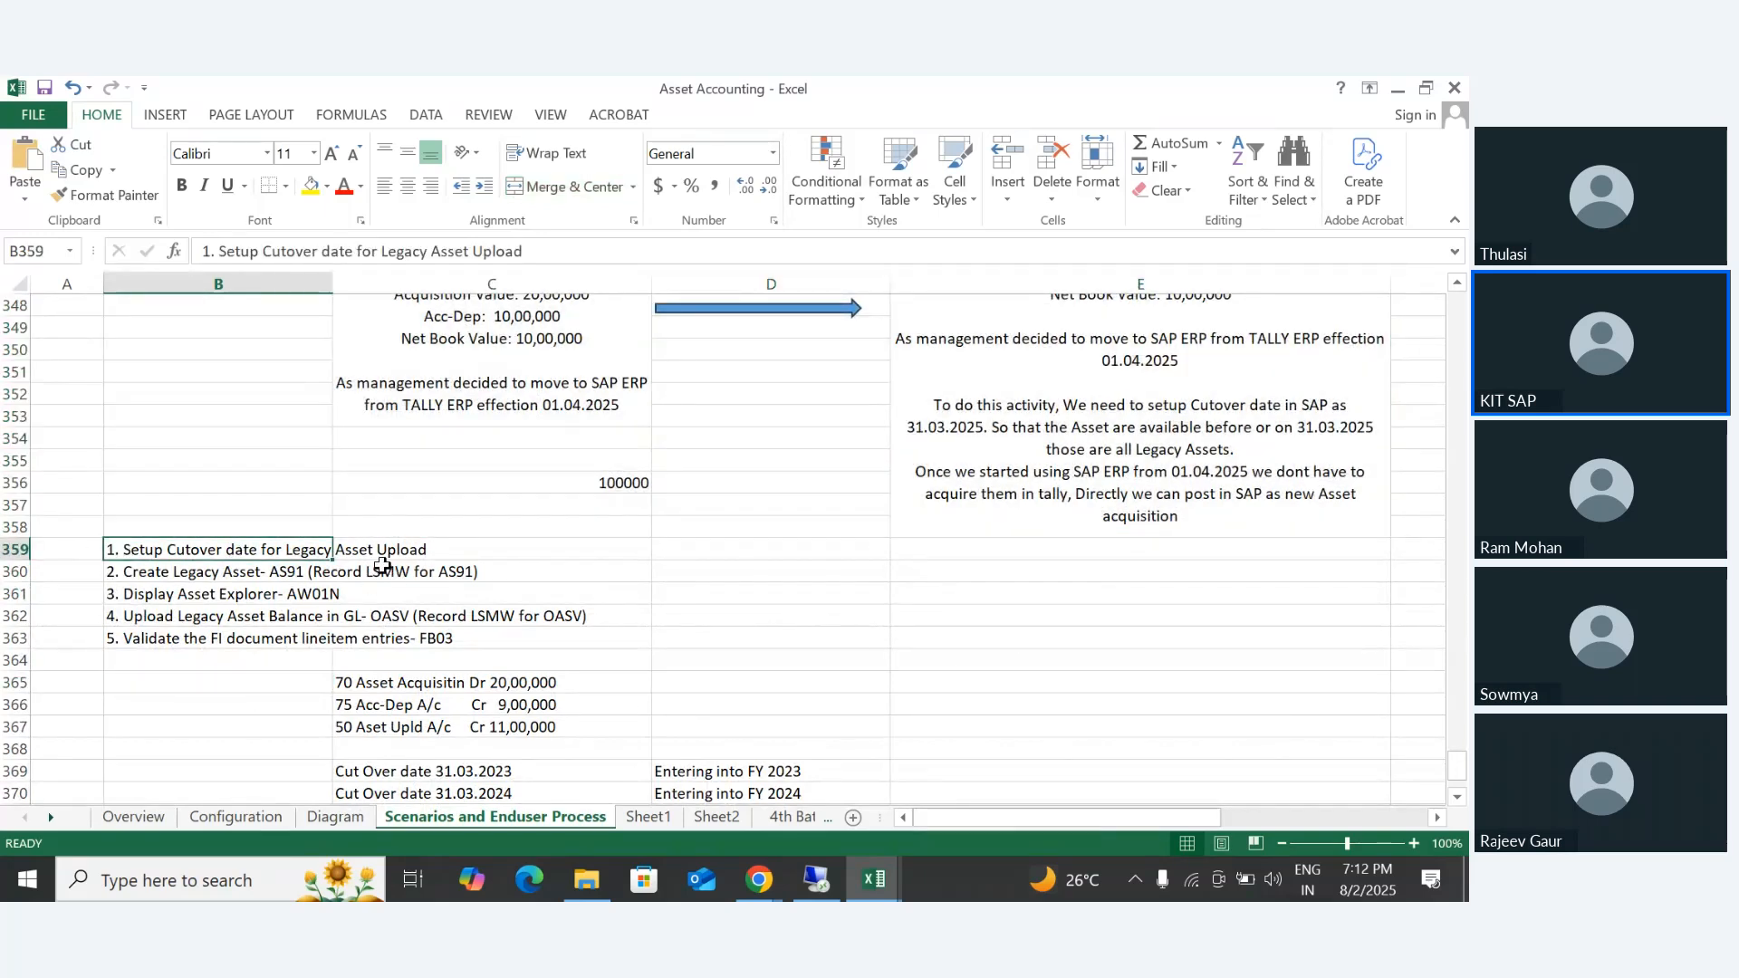
pyautogui.click(172, 575)
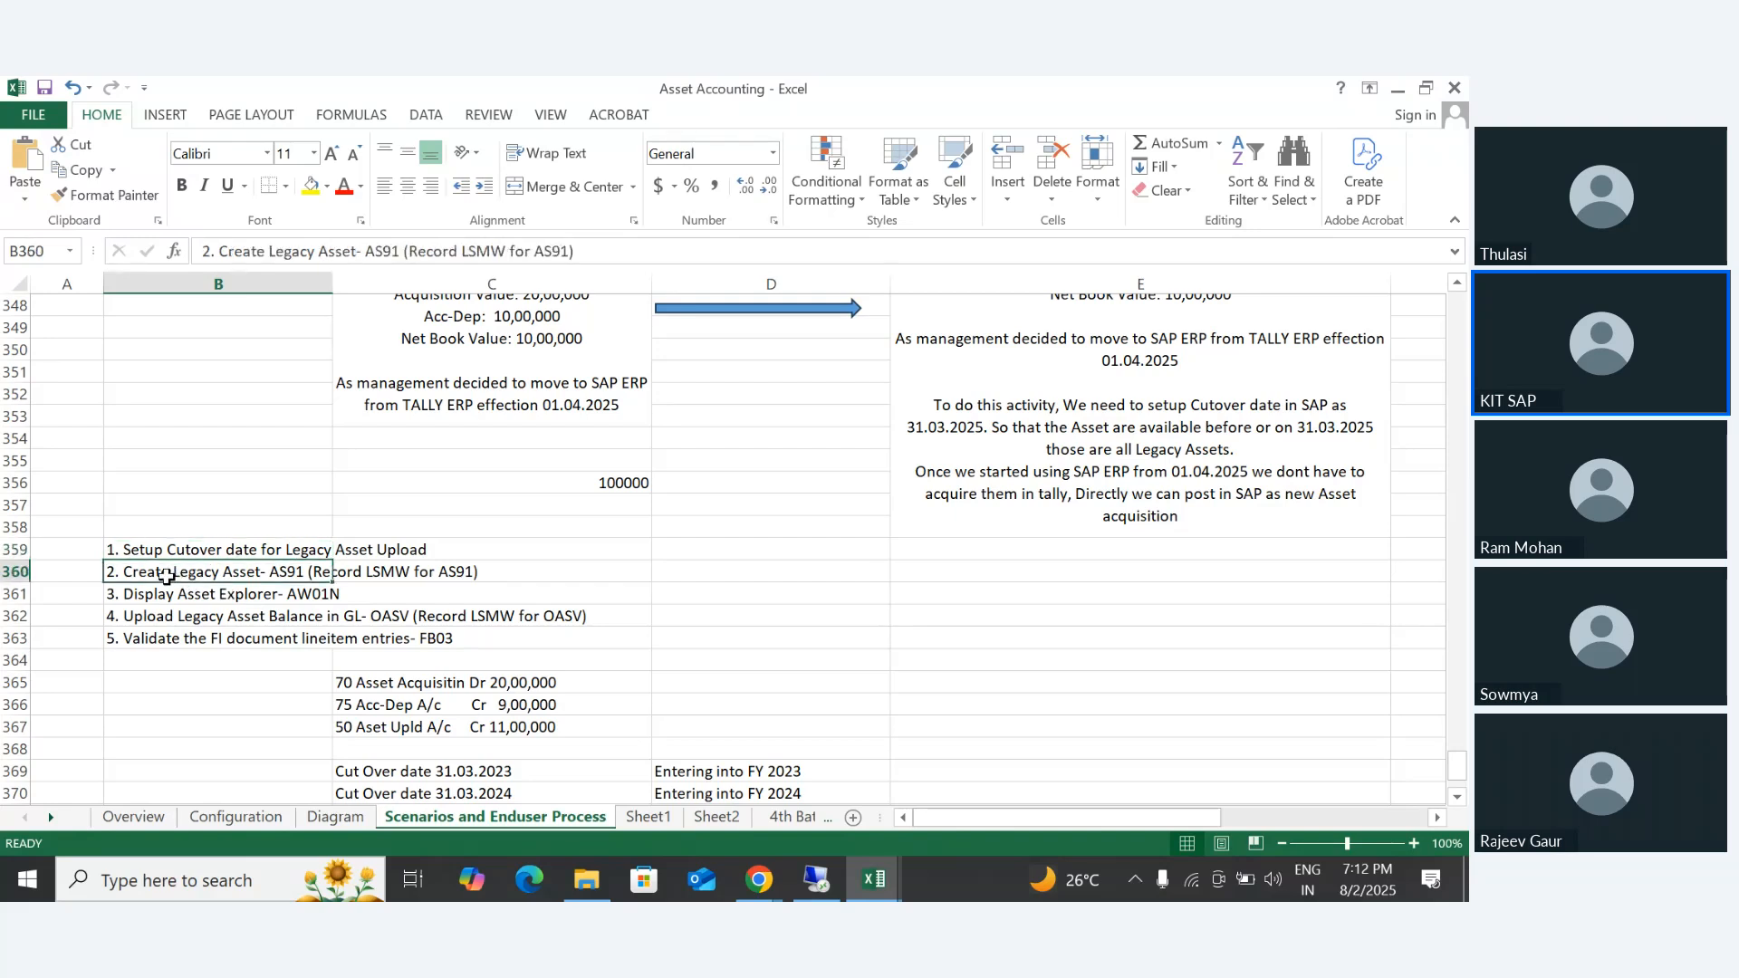
pyautogui.click(156, 594)
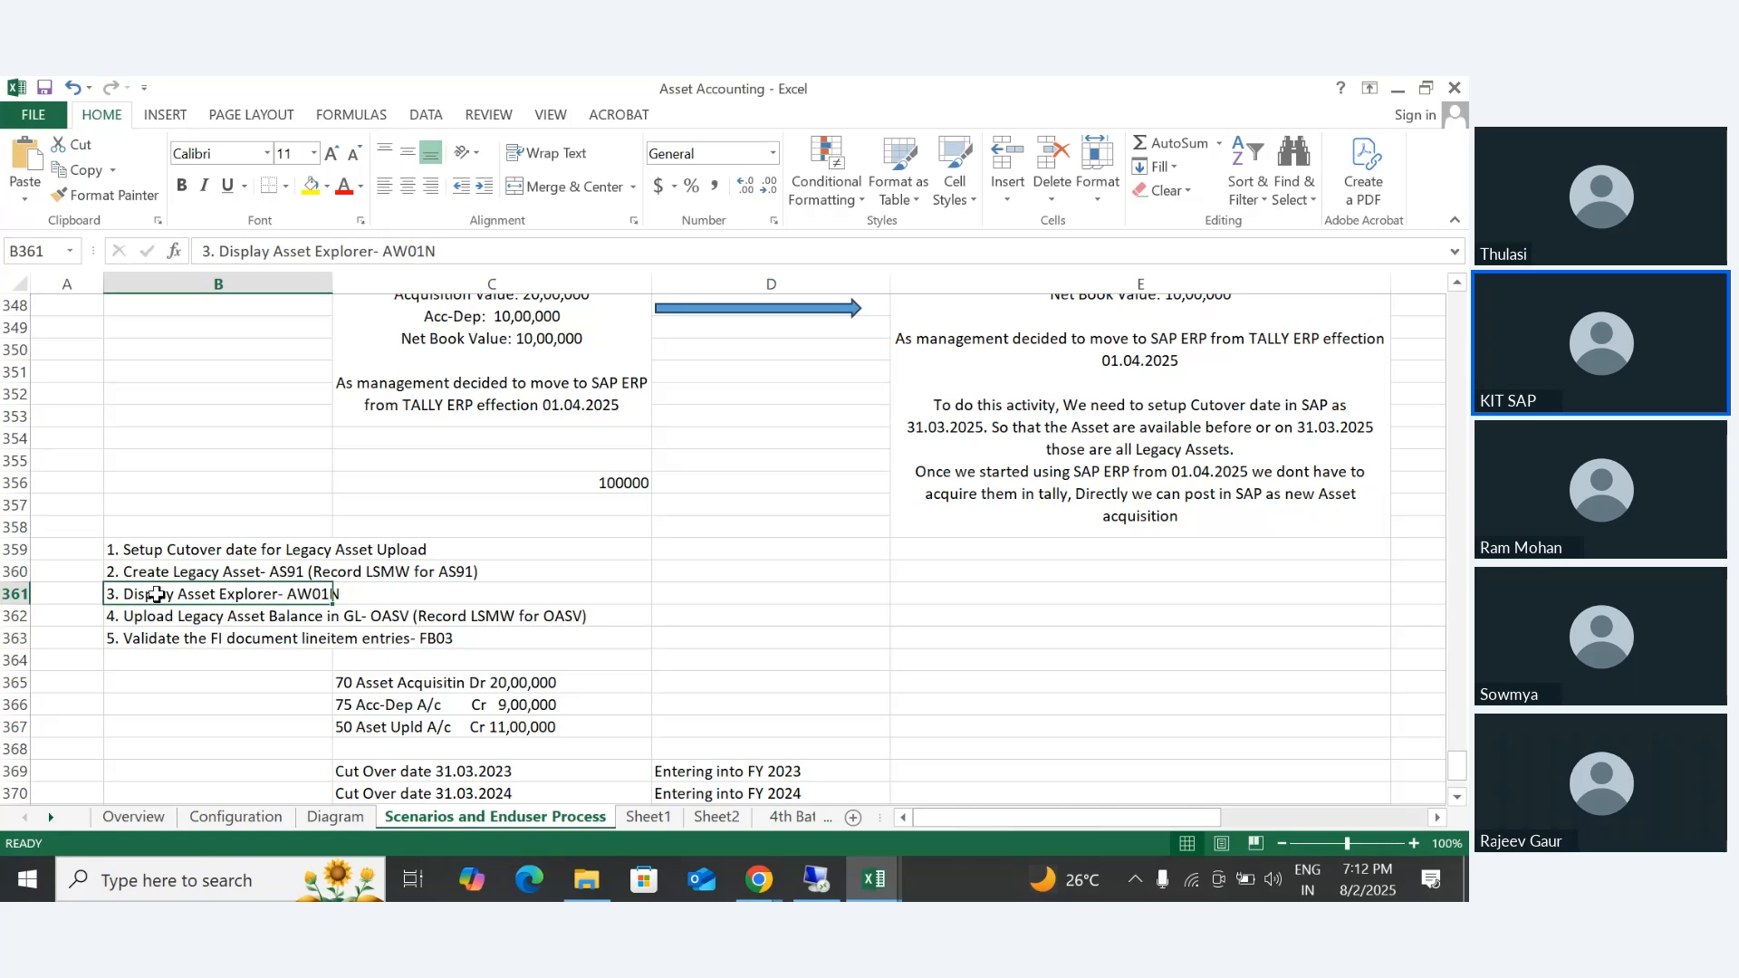
pyautogui.click(163, 612)
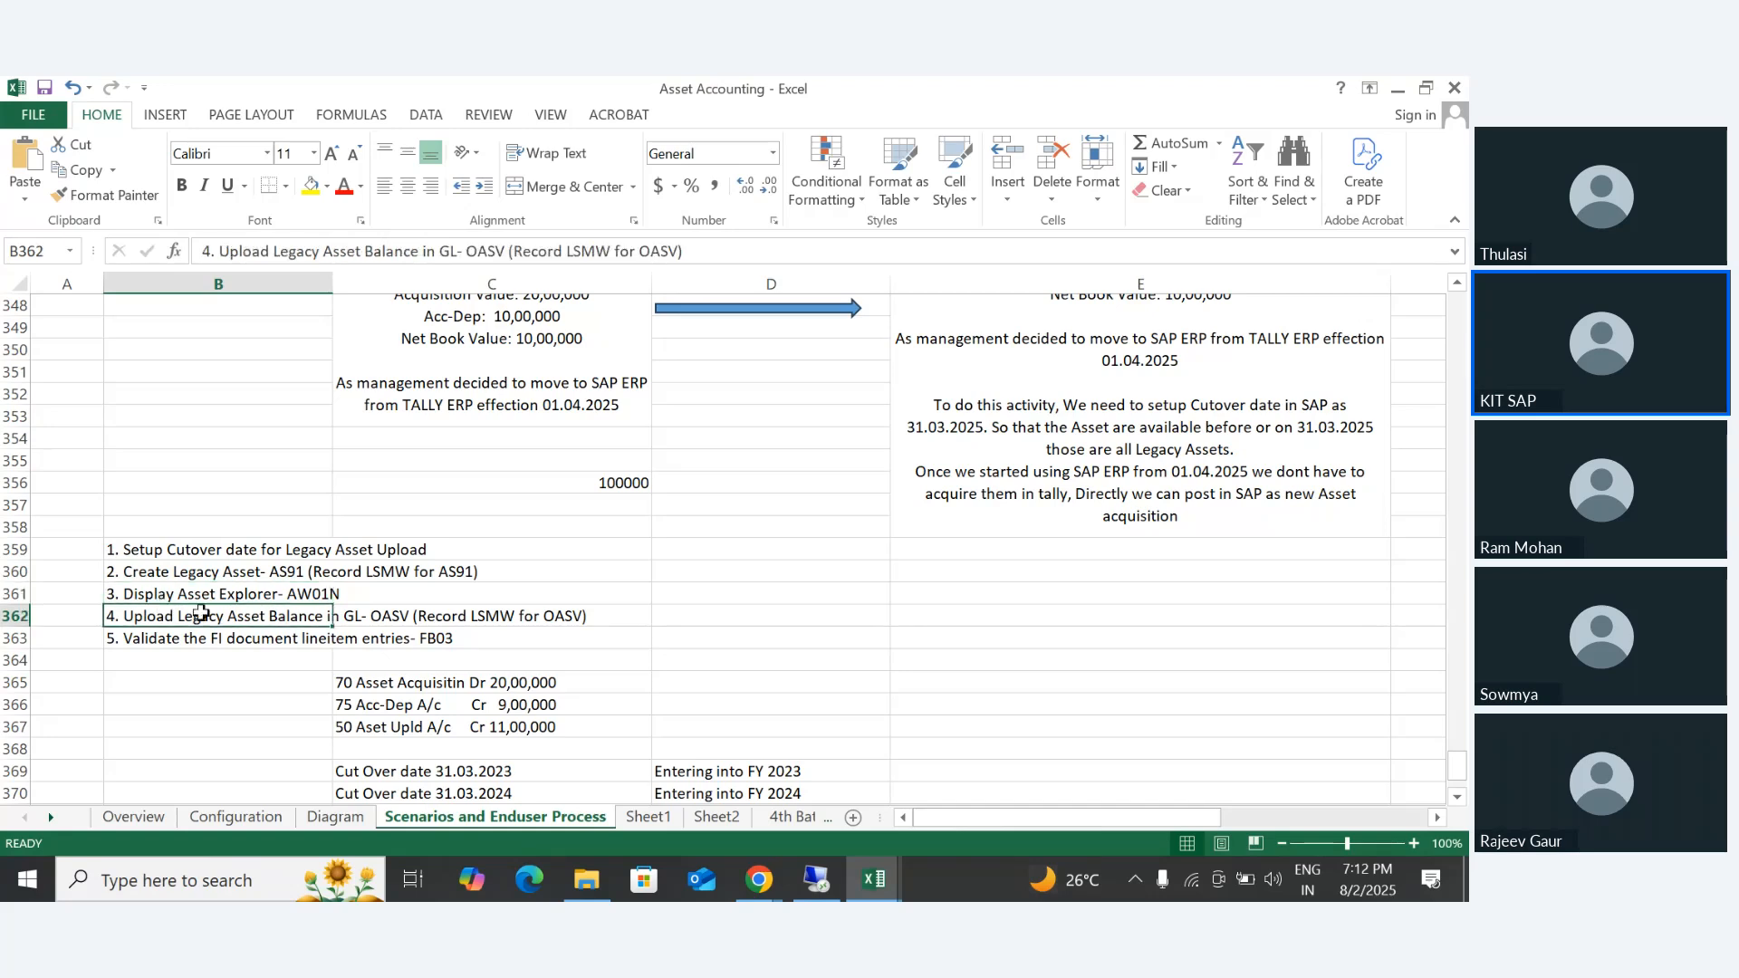
pyautogui.click(162, 639)
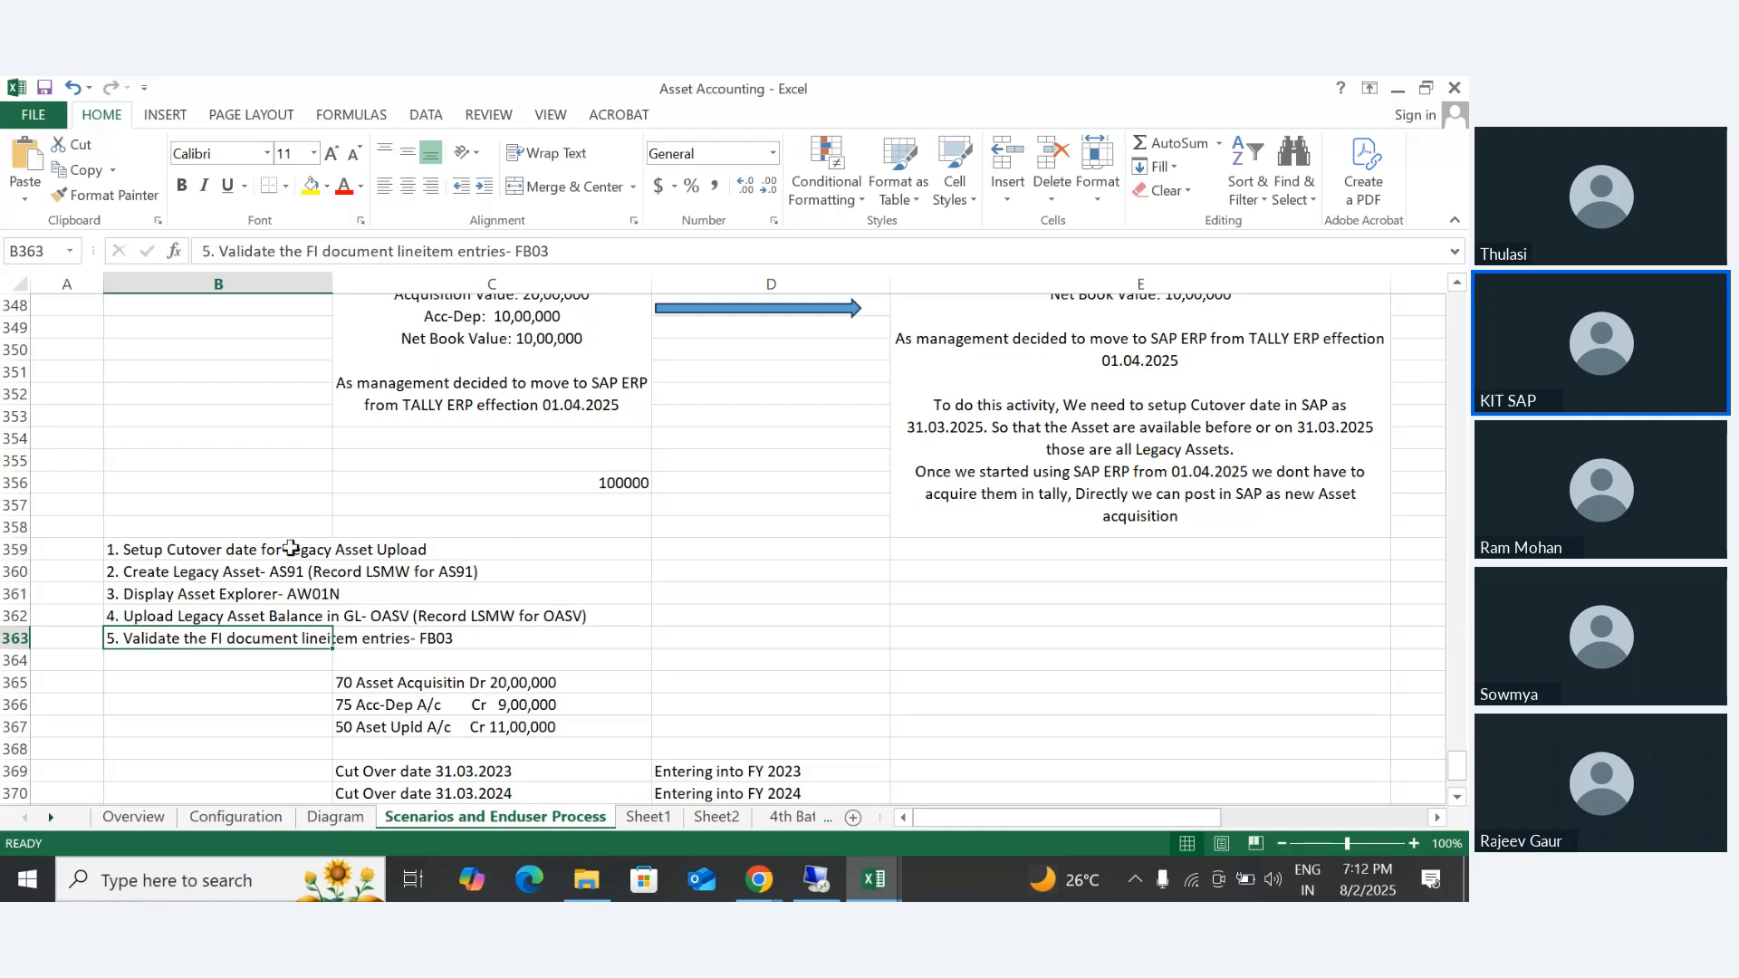
pyautogui.click(289, 547)
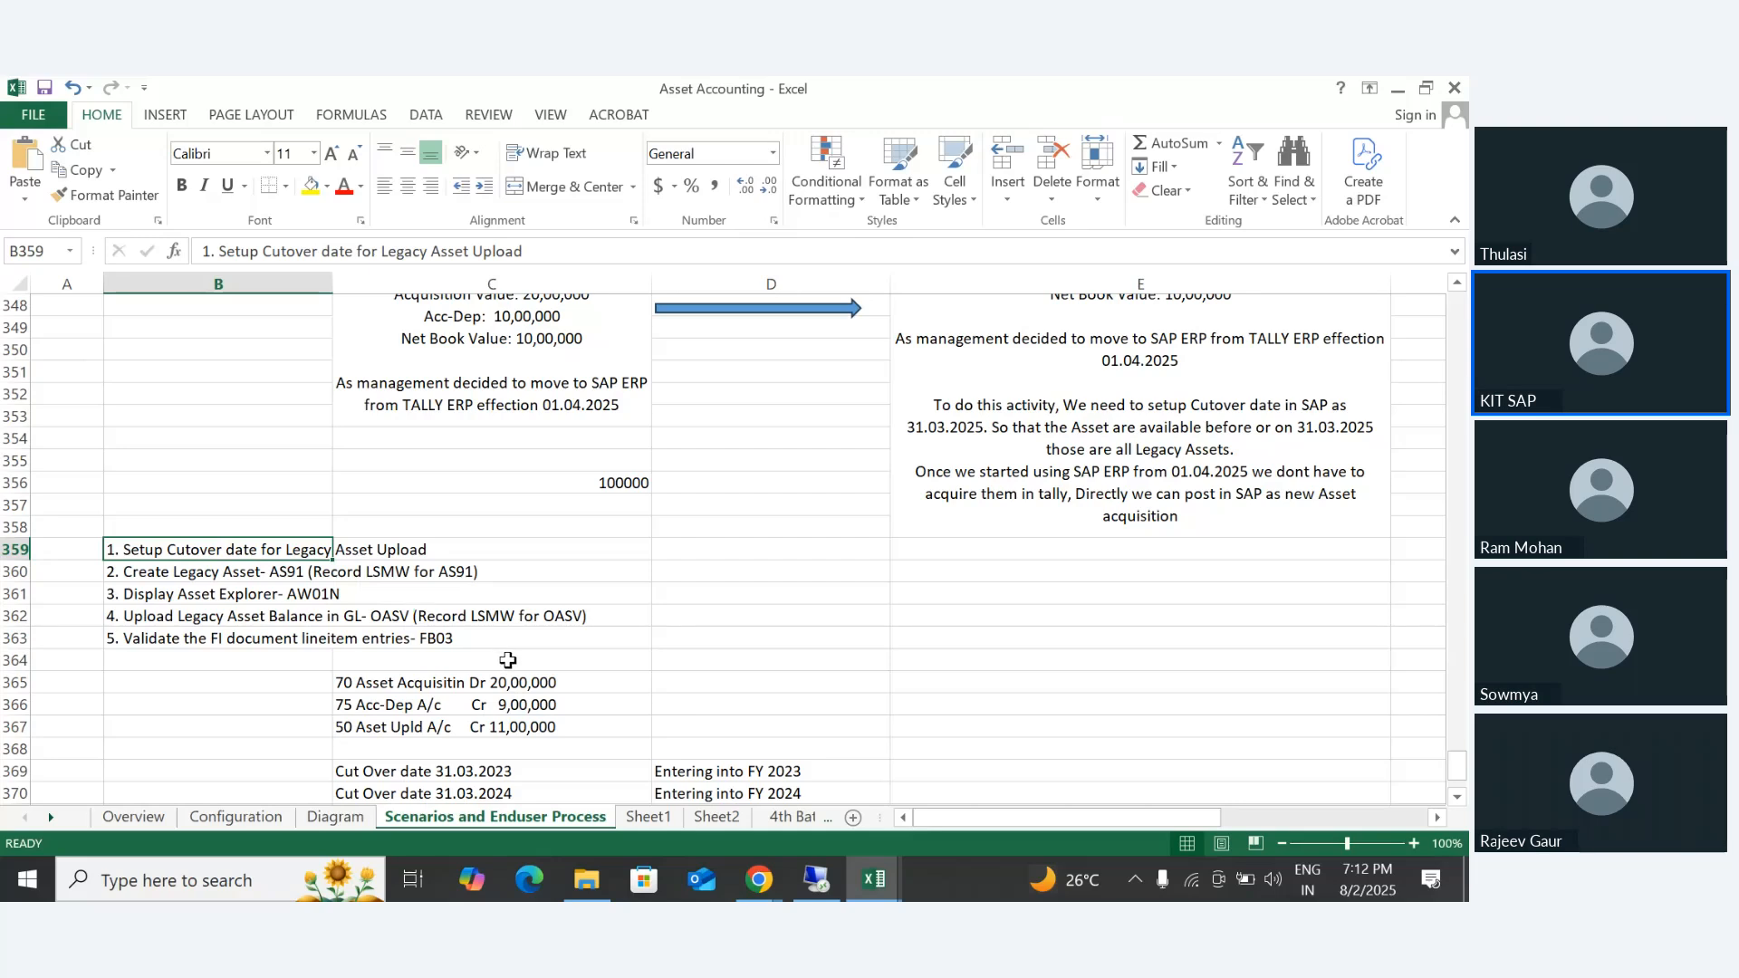
# - Review the asset acquisition, accumulated depreciation and asset upload posting lines in C365:C367, and select C365:C366
pyautogui.scroll(-1, 253, 640)
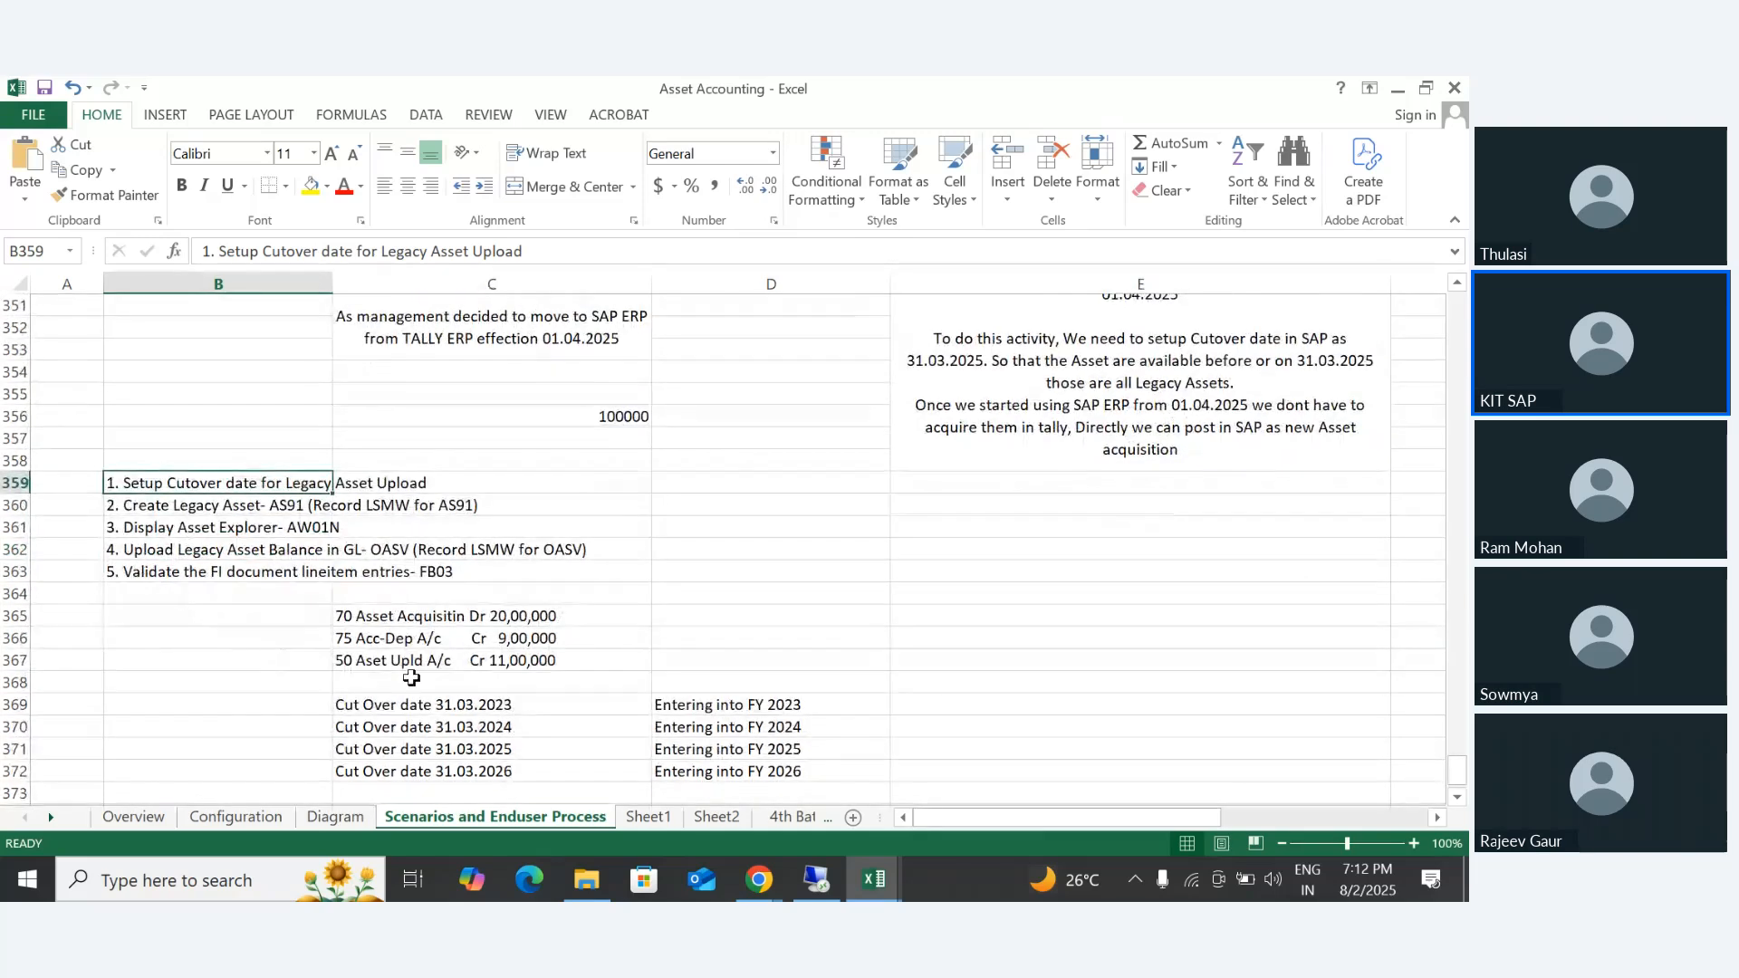
pyautogui.click(363, 615)
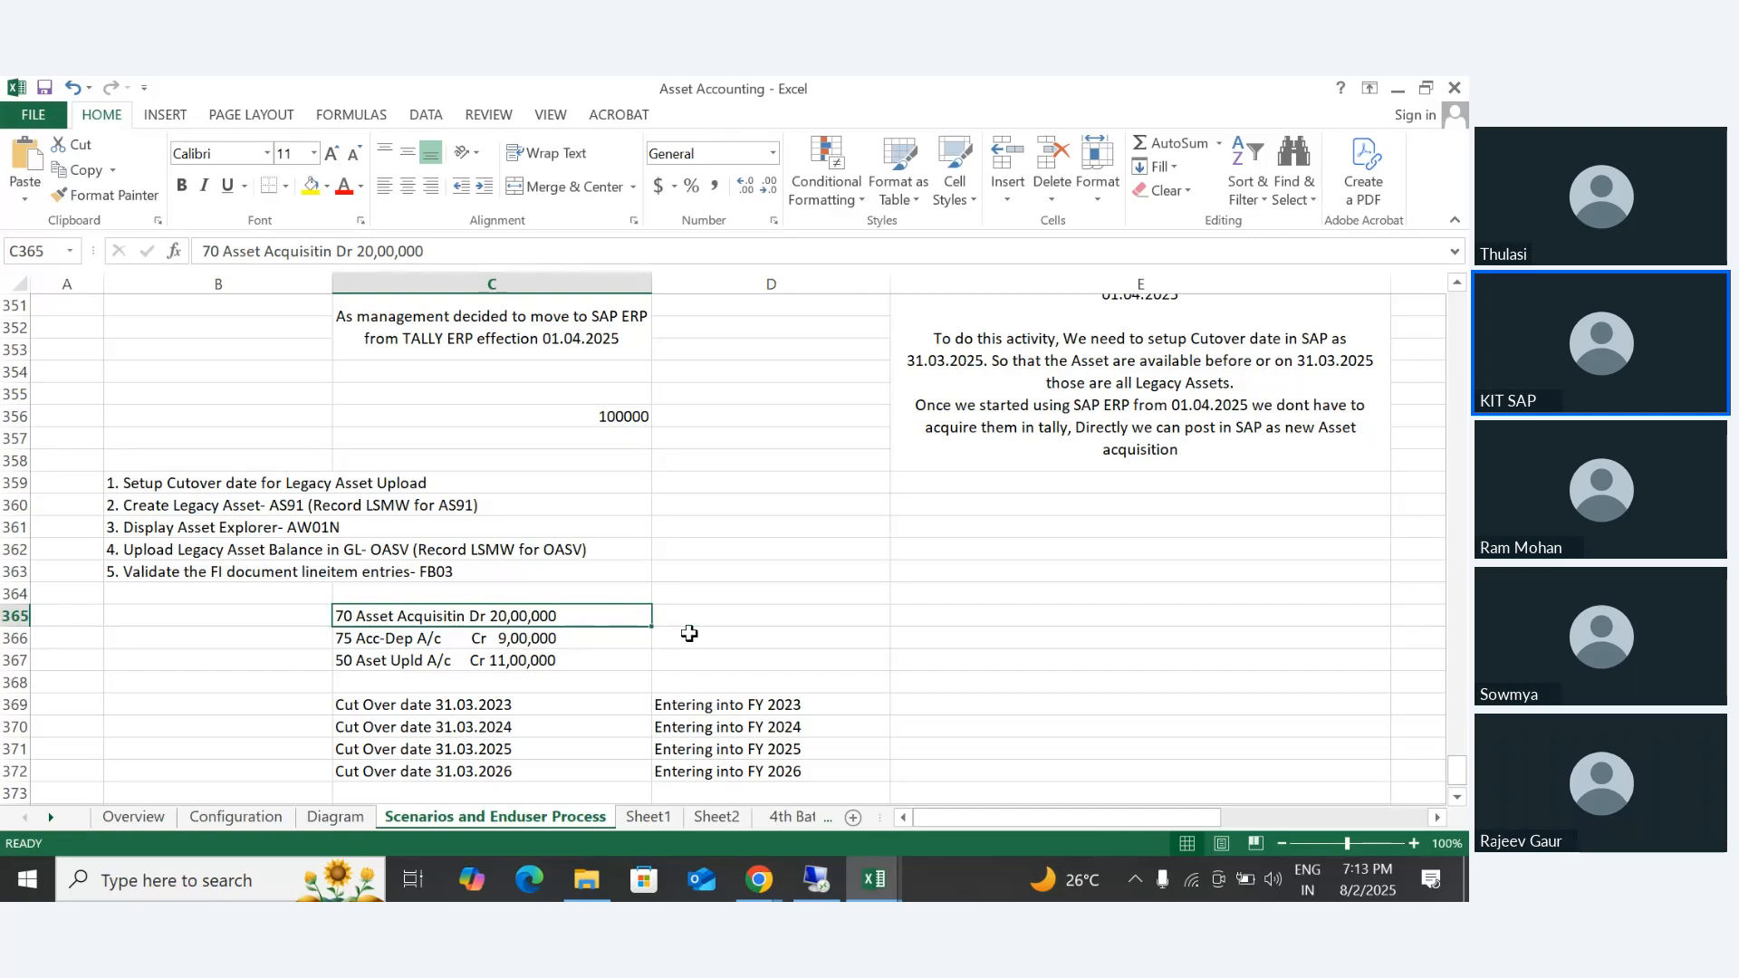
pyautogui.scroll(1, 510, 544)
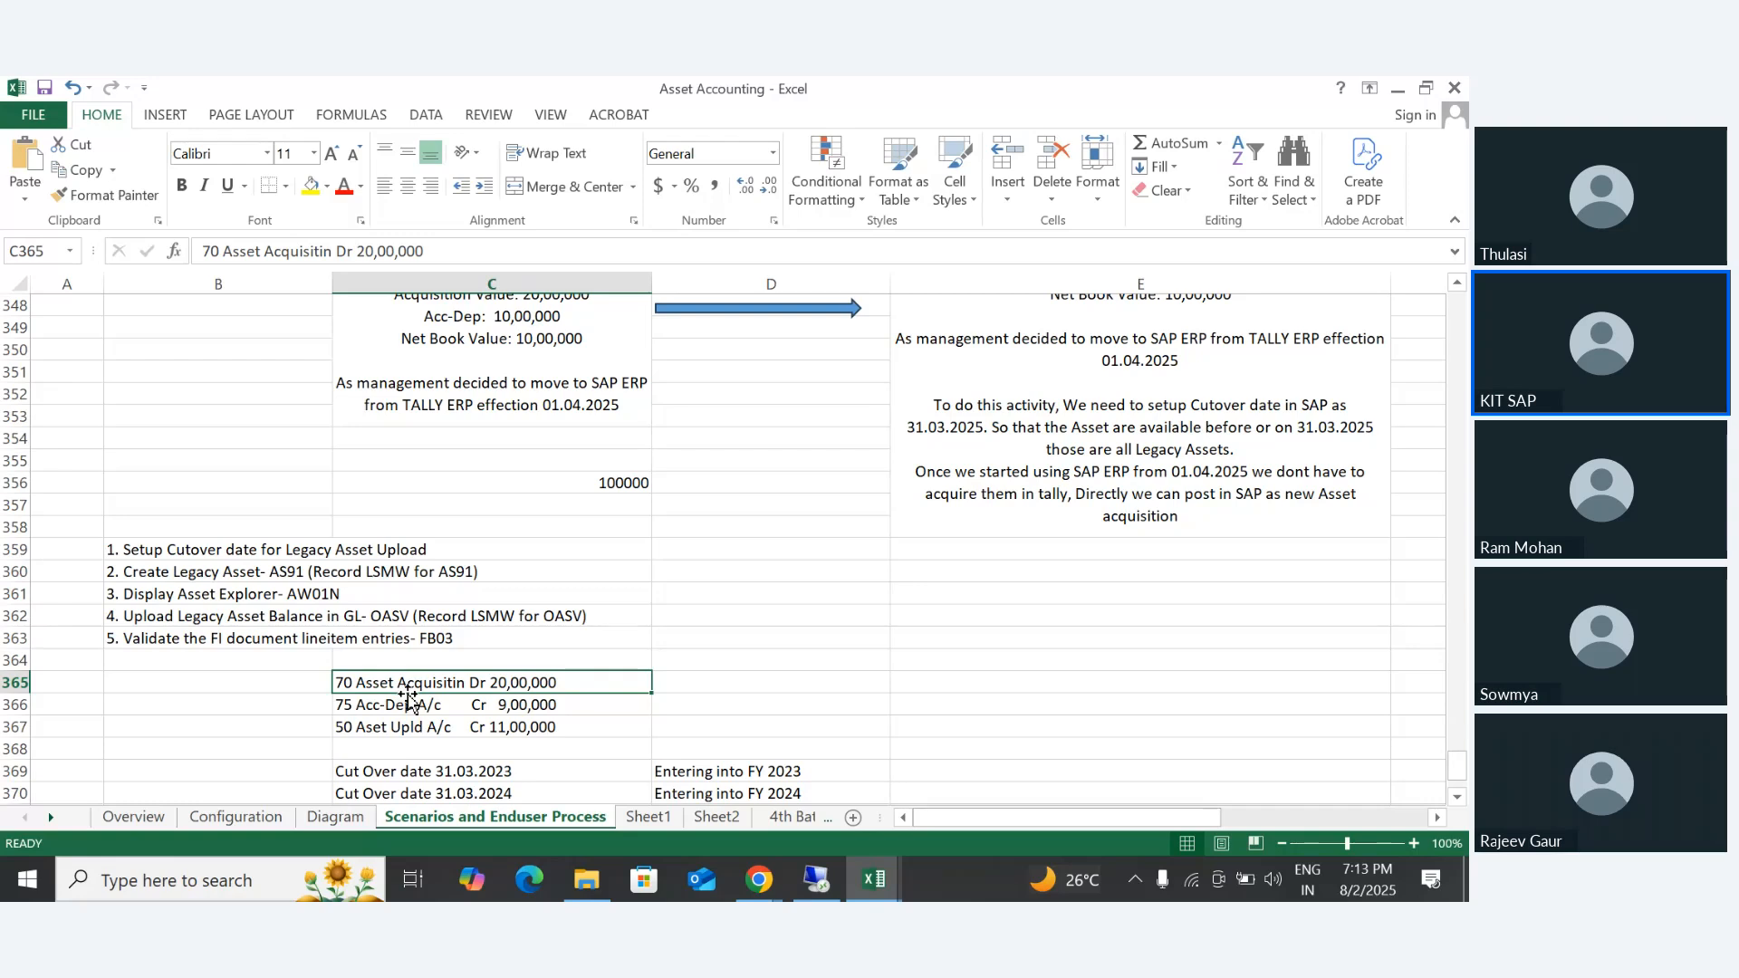
pyautogui.scroll(-3, 661, 686)
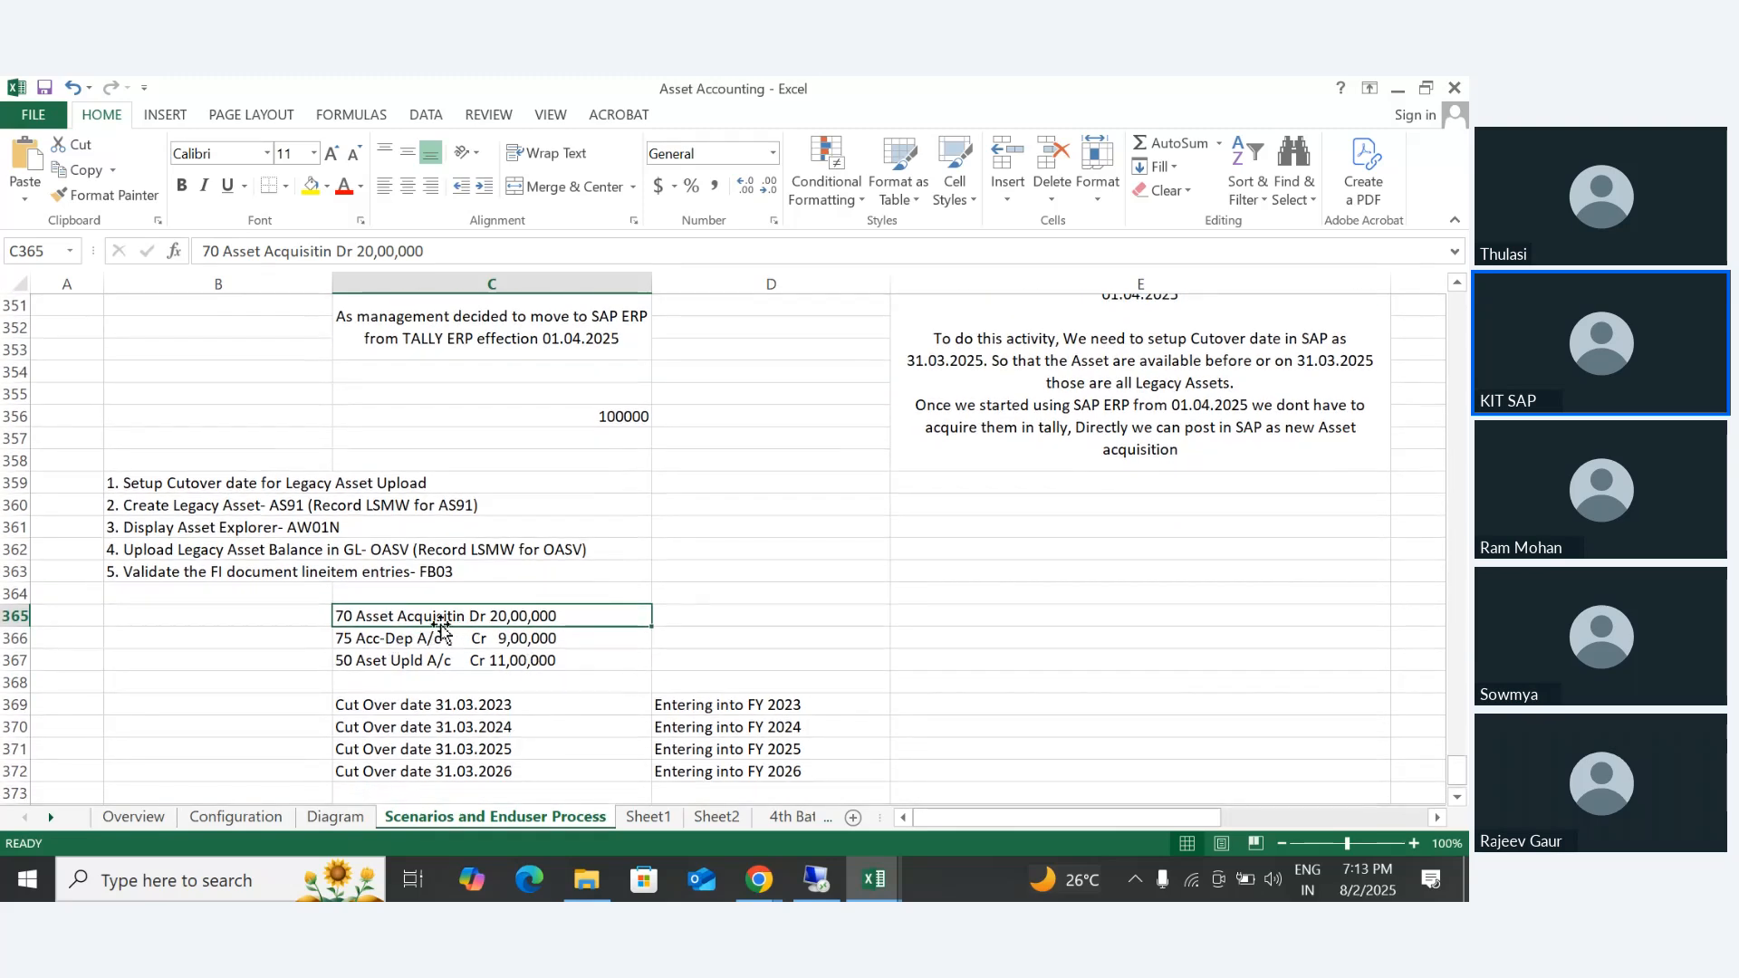
pyautogui.scroll(-3, 548, 639)
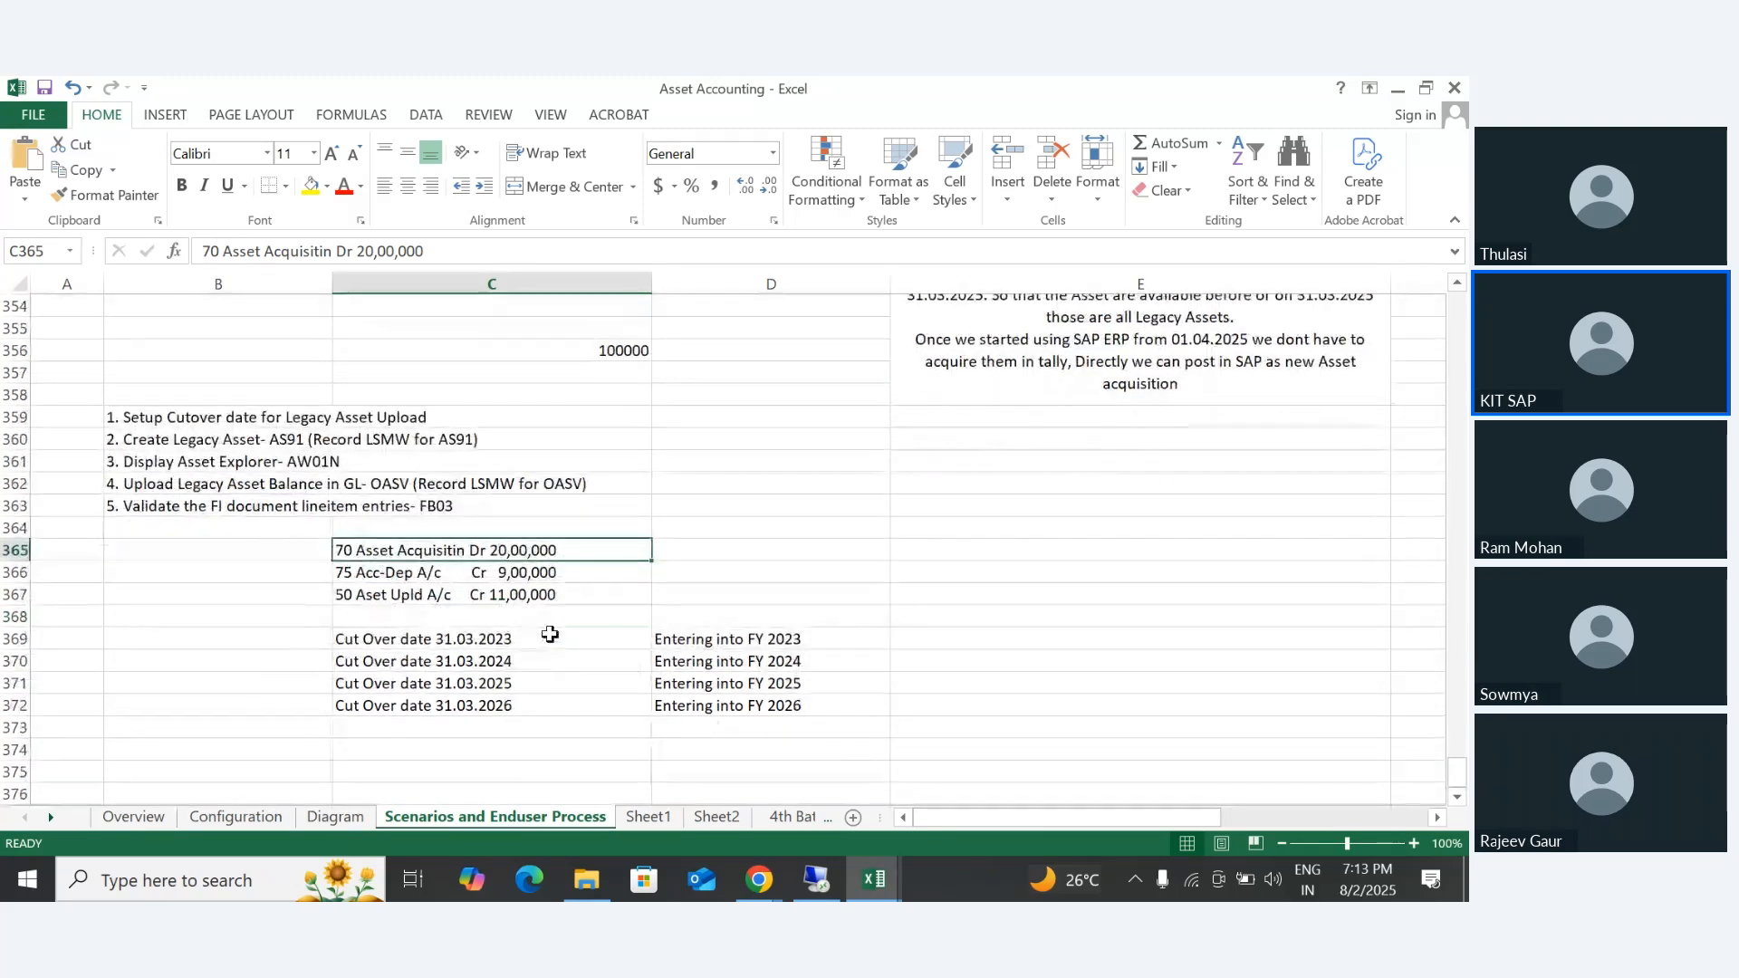
pyautogui.click(361, 578)
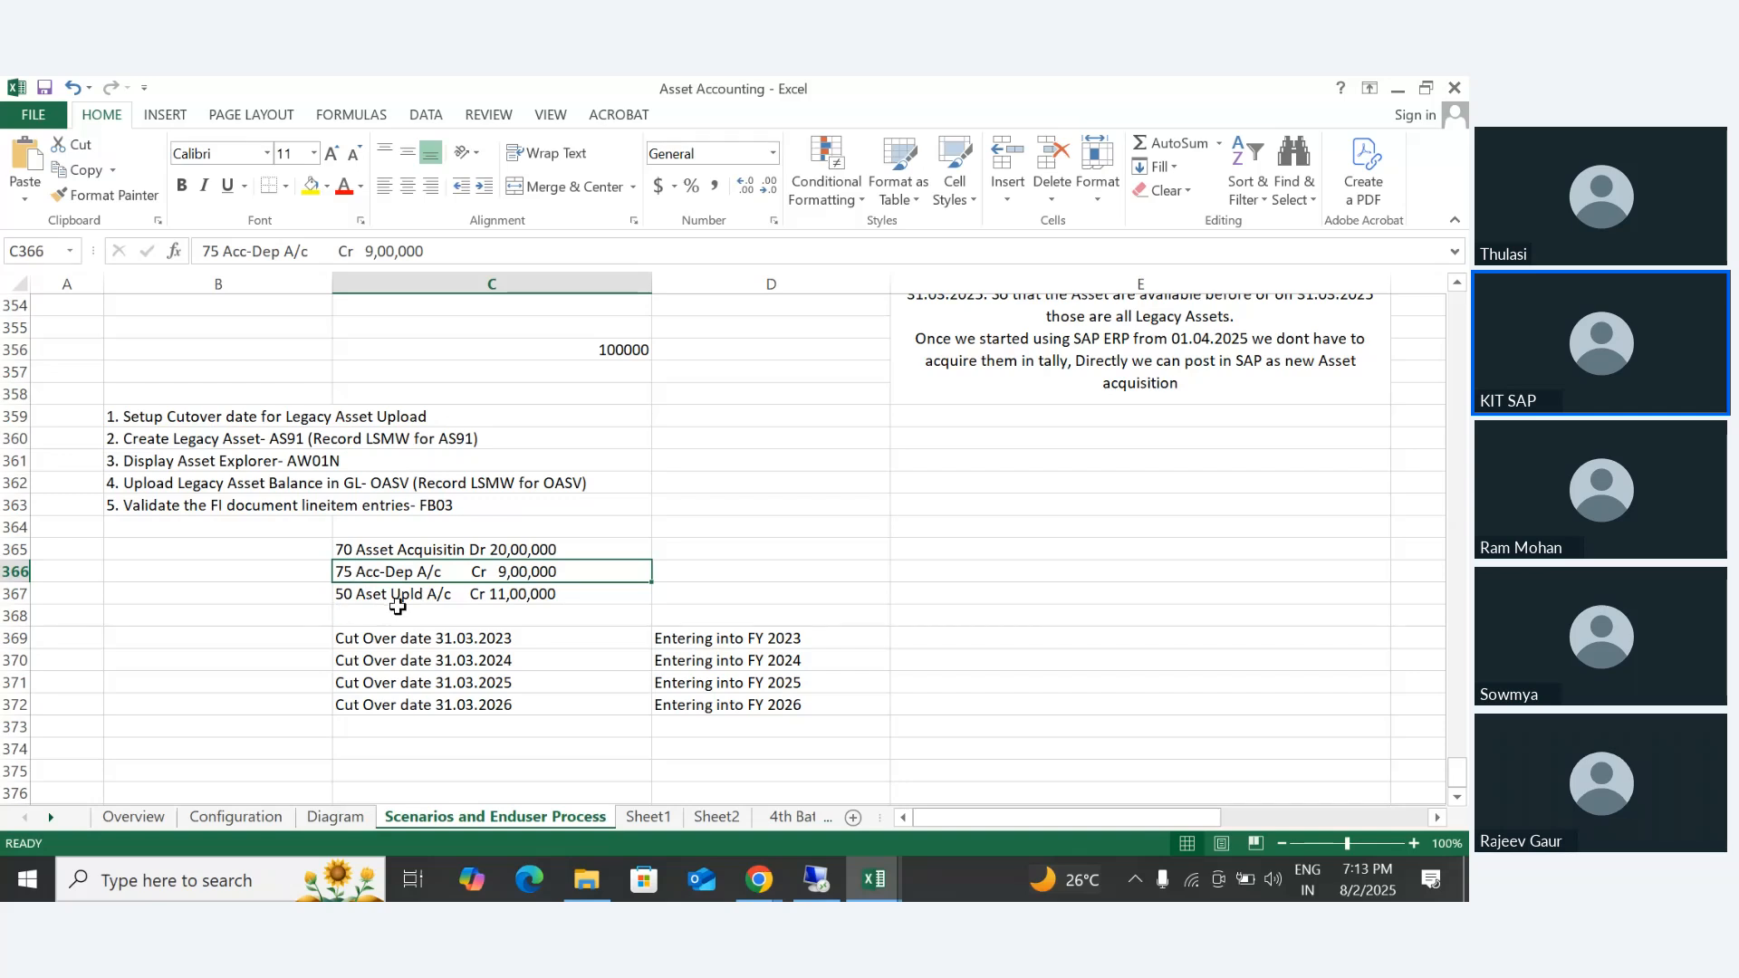
pyautogui.click(396, 598)
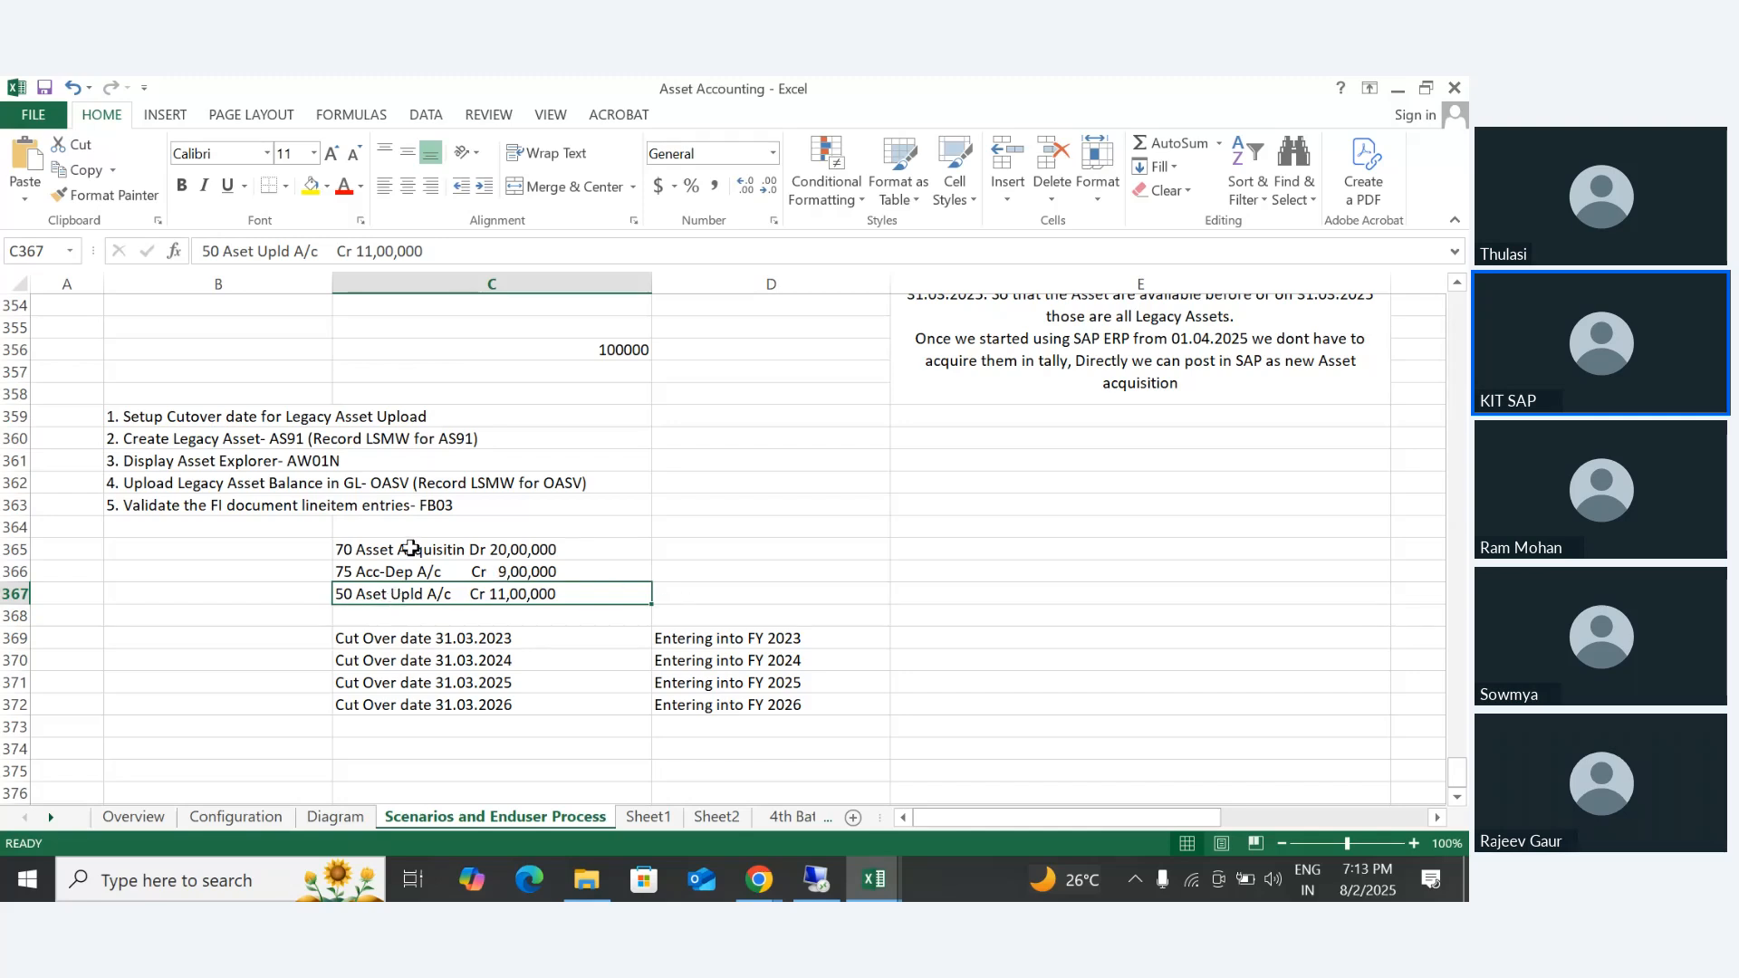
pyautogui.click(411, 548)
pyautogui.moveTo(411, 548); pyautogui.dragTo(405, 565)
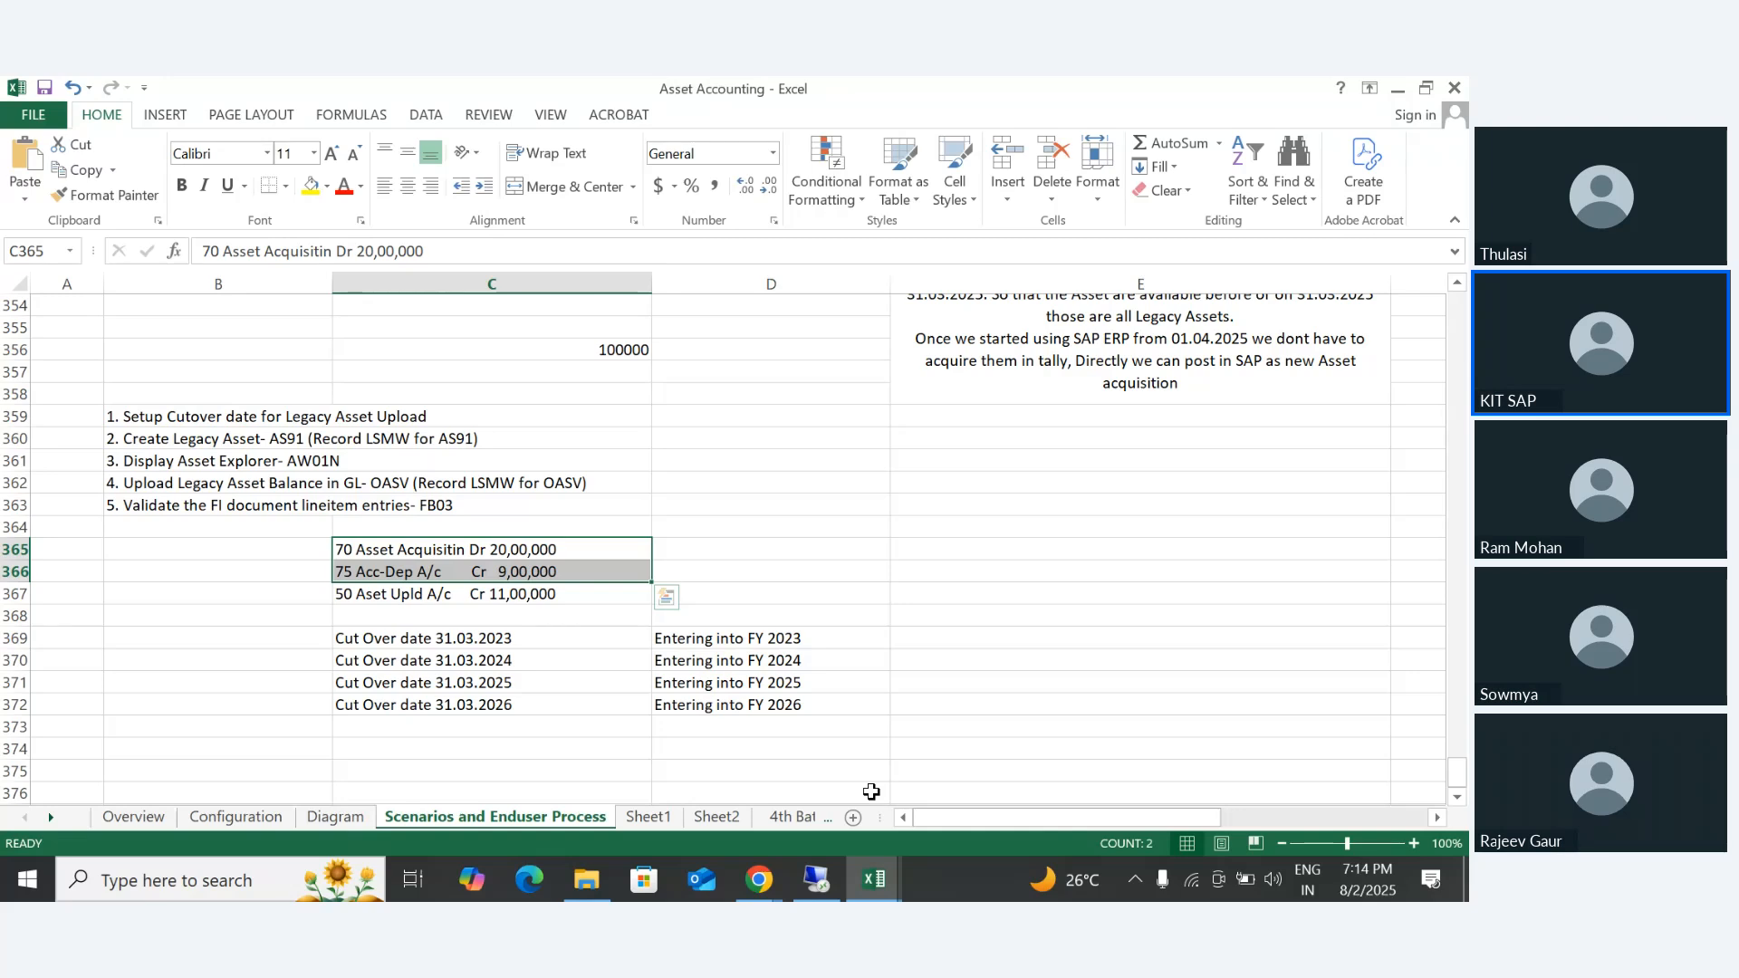
# - Switch to the Asset Accounting - S4 workbook and highlight B23's opening line about ECC lacking real-time integration between GL and Asset accounting
pyautogui.click(876, 881)
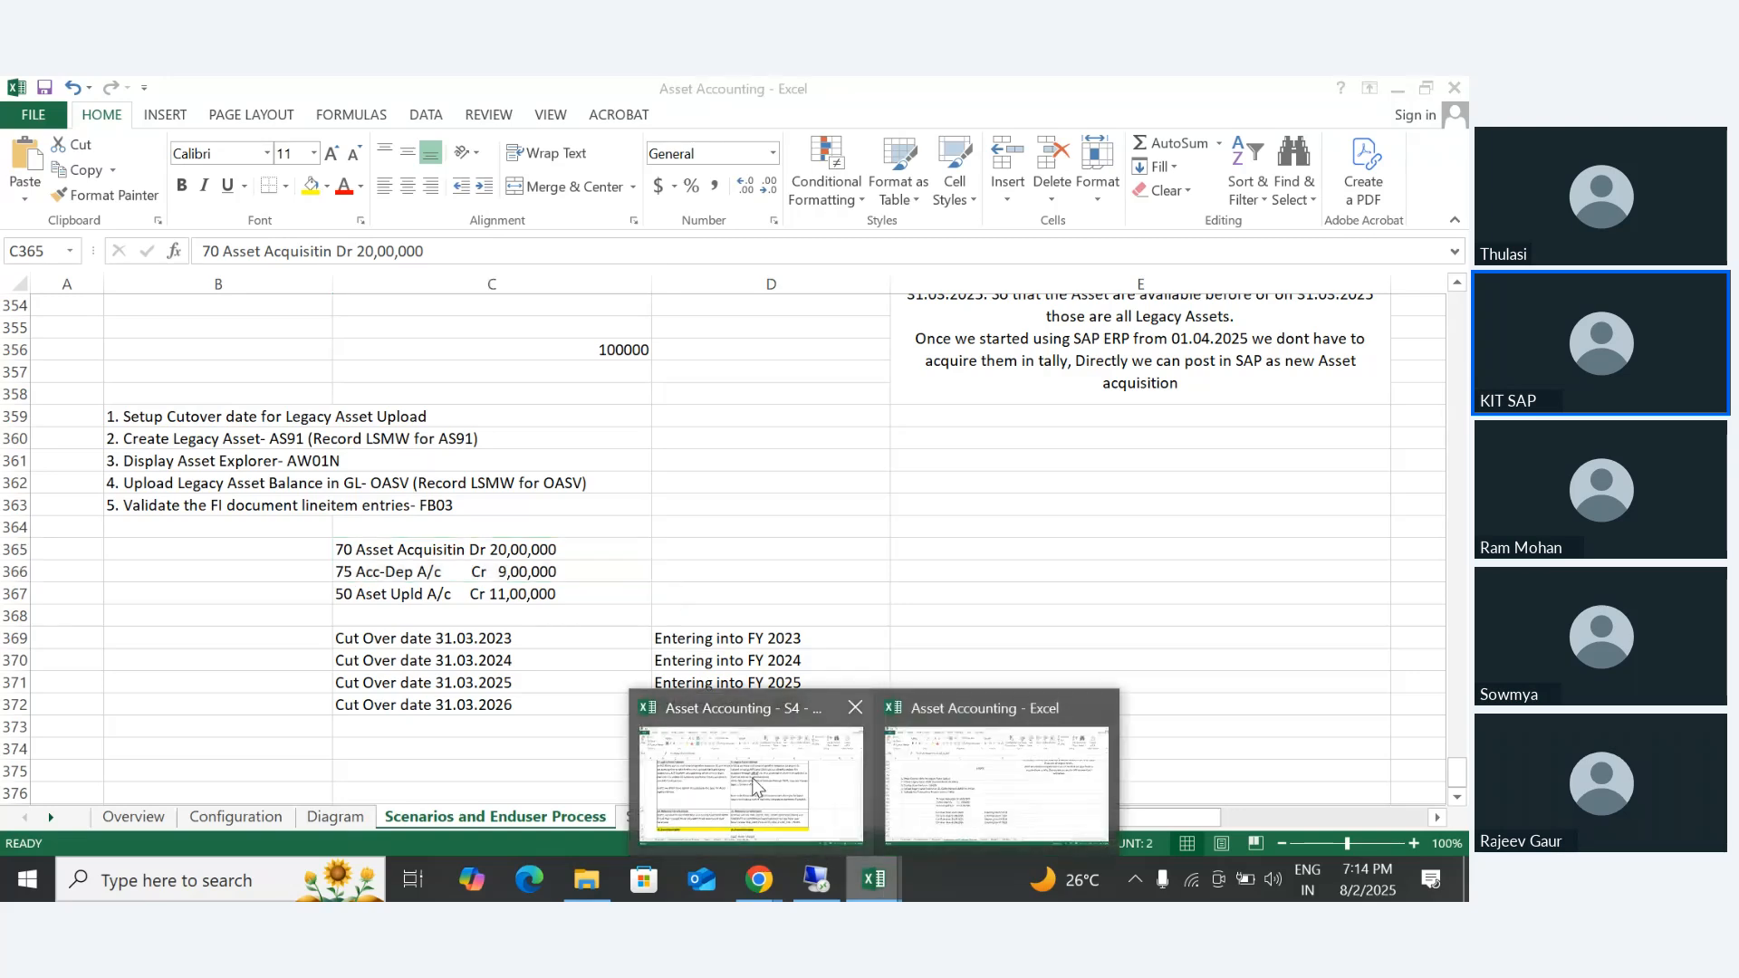
pyautogui.click(831, 837)
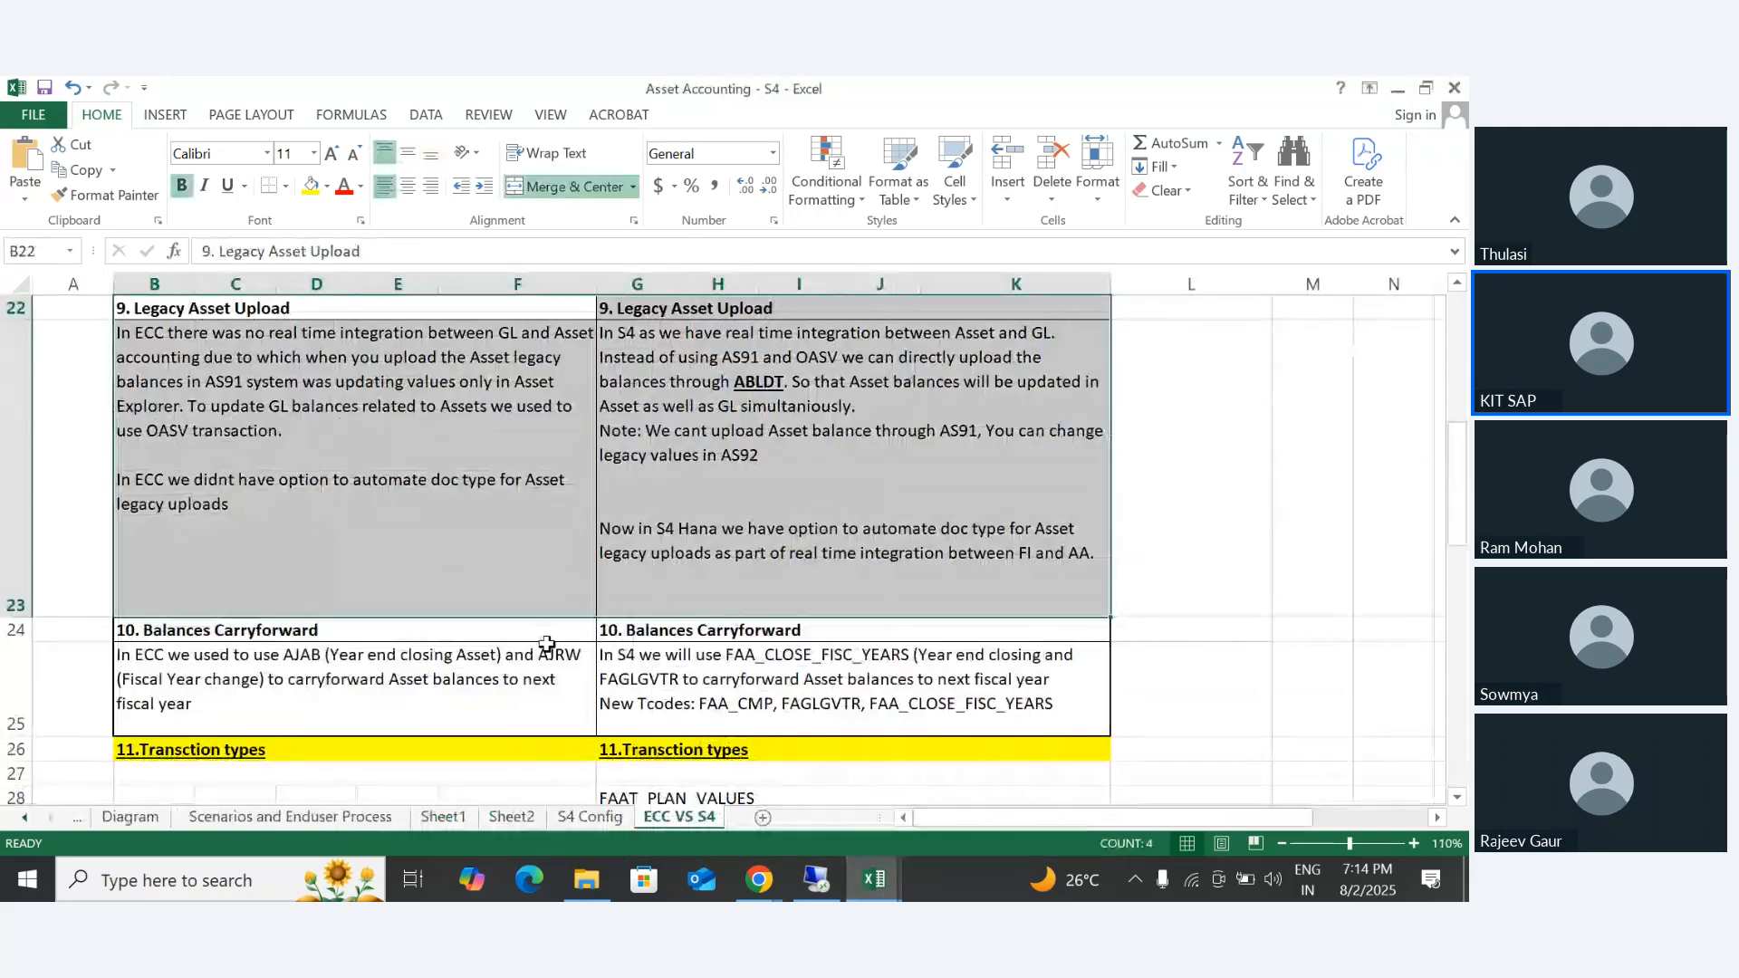
pyautogui.doubleClick(166, 380)
pyautogui.moveTo(118, 333); pyautogui.dragTo(595, 330)
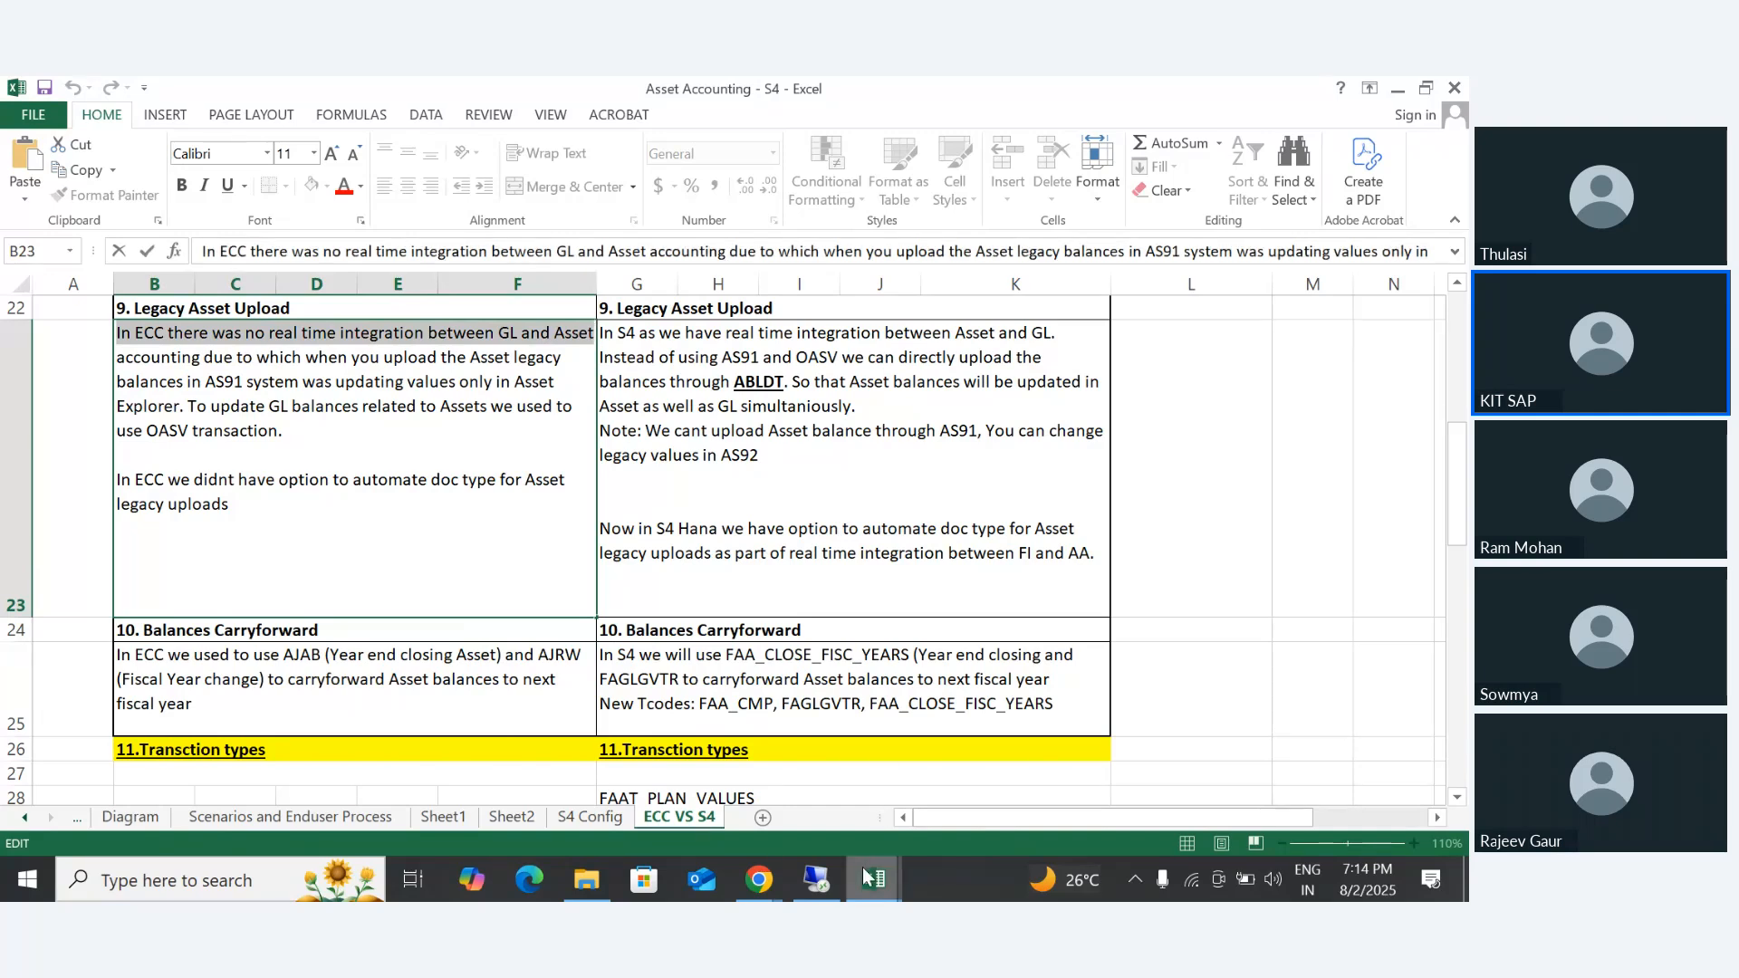
# - Return to the Asset Accounting workbook and alternately select the AS91 legacy asset creation step and the OASV balance upload step
pyautogui.moveTo(862, 867)
pyautogui.click(999, 769)
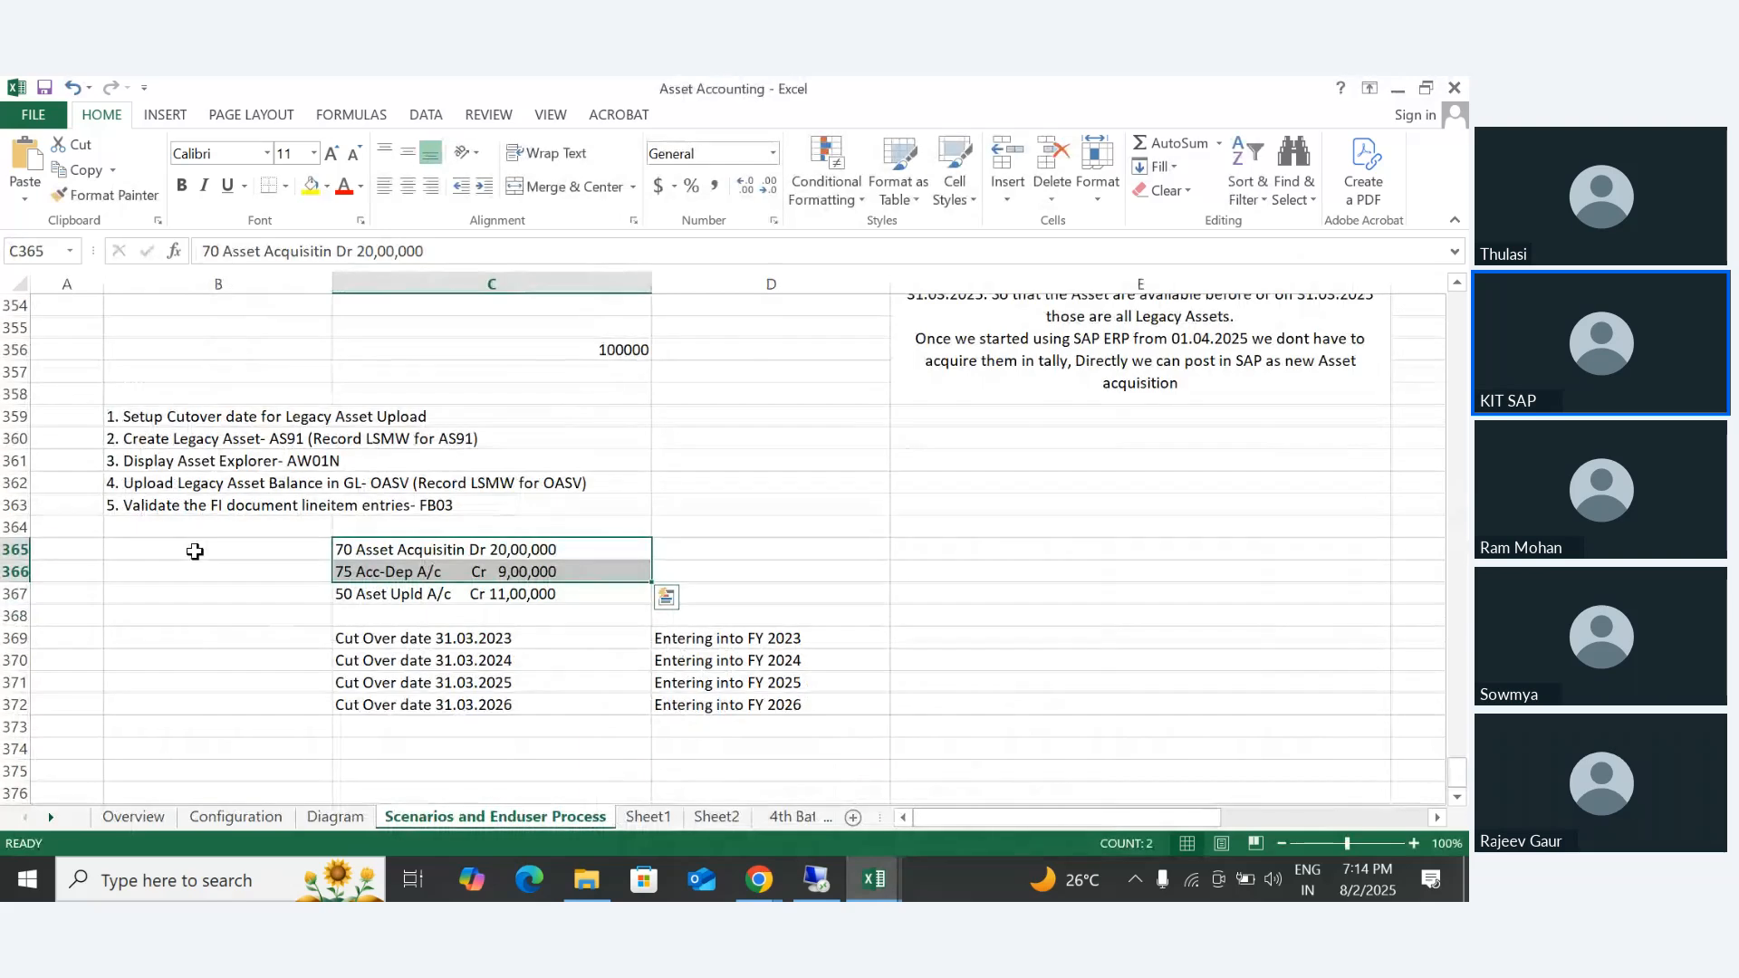
pyautogui.click(194, 547)
pyautogui.moveTo(118, 440); pyautogui.dragTo(448, 439)
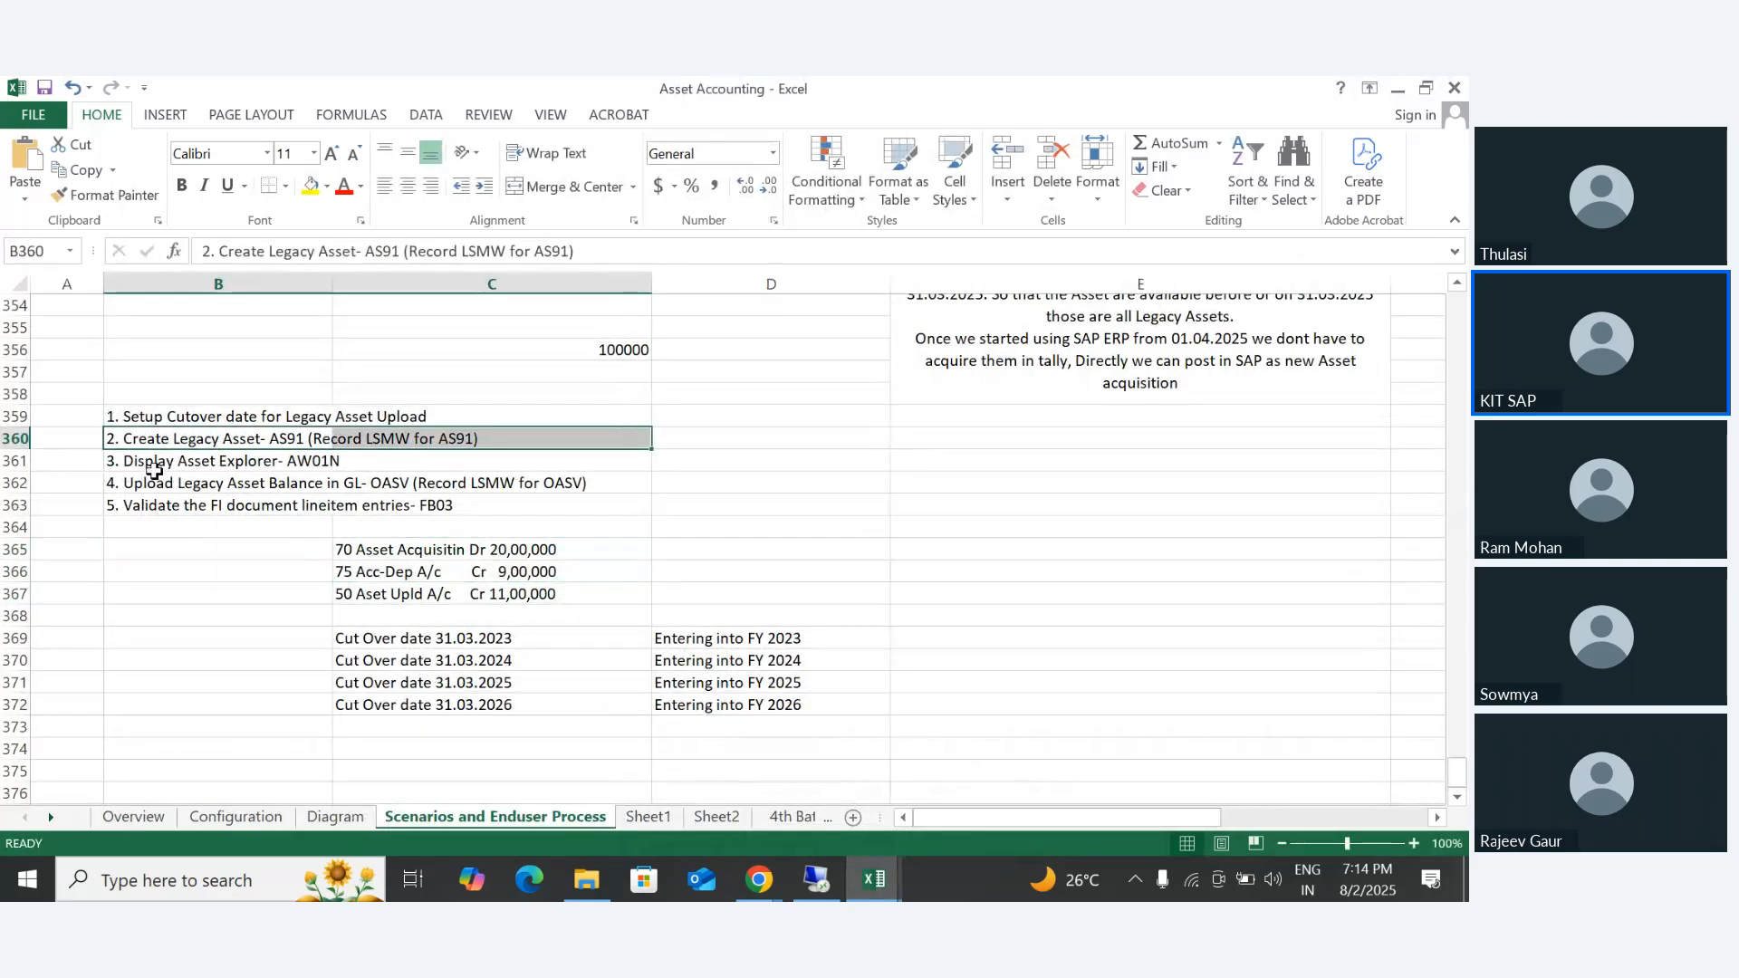
pyautogui.moveTo(154, 483); pyautogui.dragTo(523, 485)
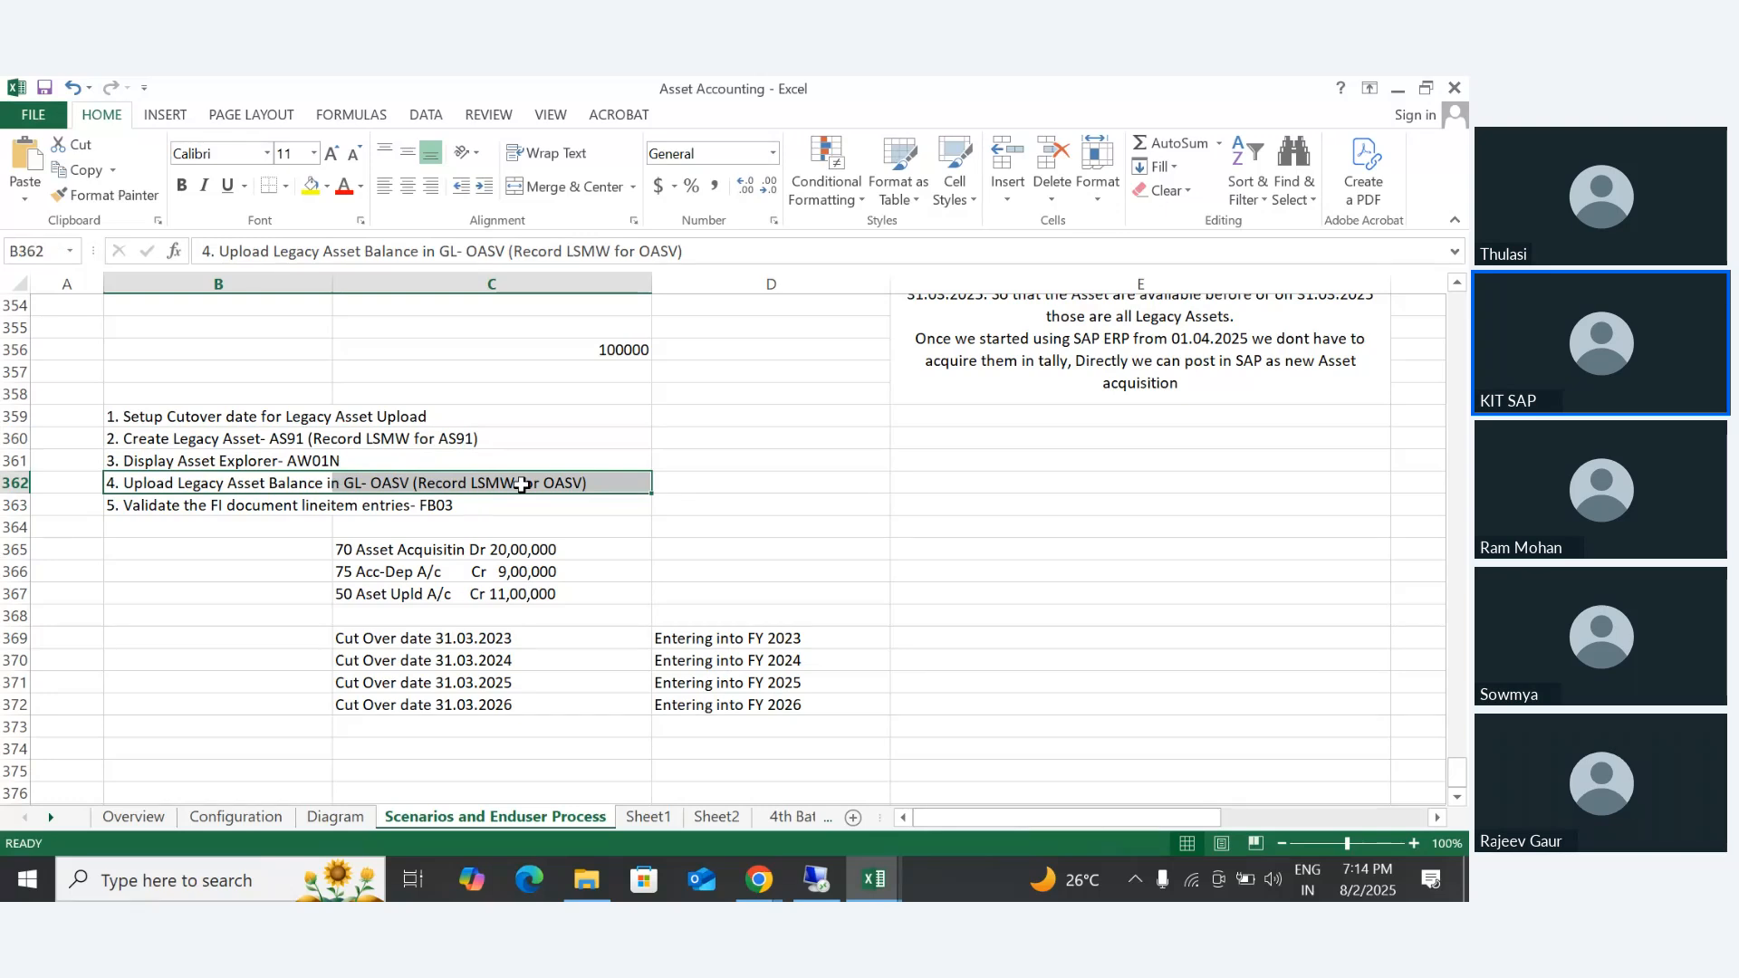
pyautogui.moveTo(127, 441); pyautogui.dragTo(439, 456)
pyautogui.moveTo(136, 487); pyautogui.dragTo(476, 504)
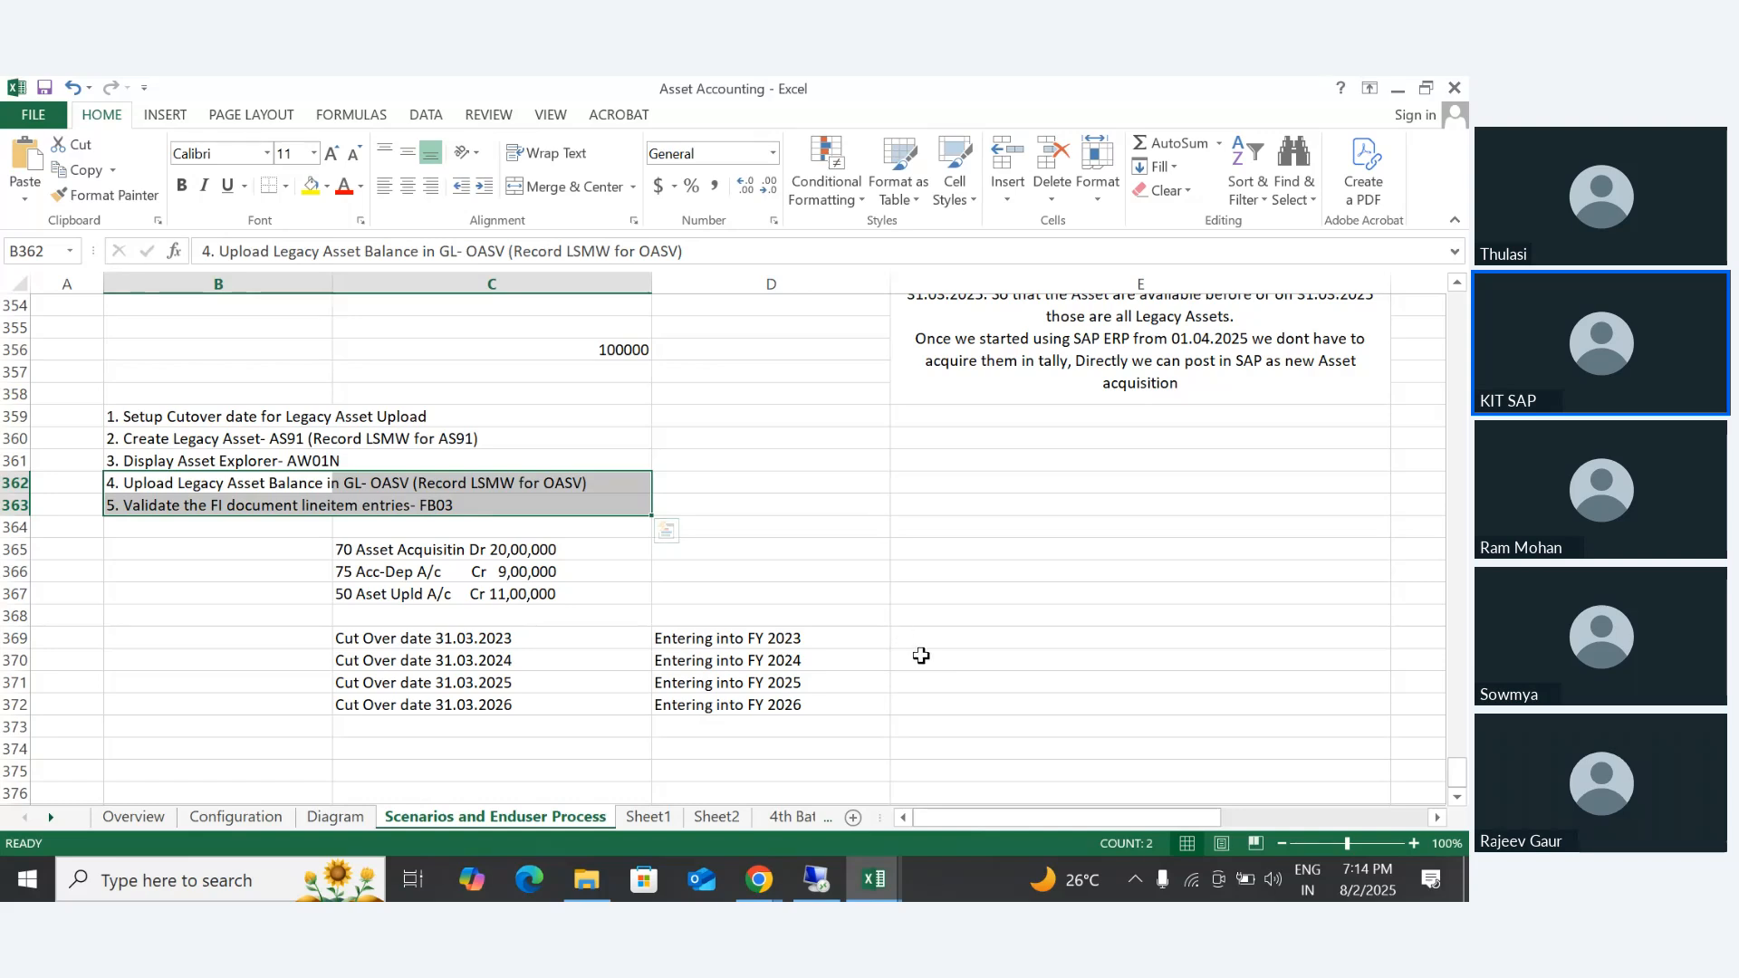
# - Switch to the Asset Accounting - S4 workbook and highlight B23's lines on missing GL integration and AS91 updating only Asset Explorer
pyautogui.click(881, 879)
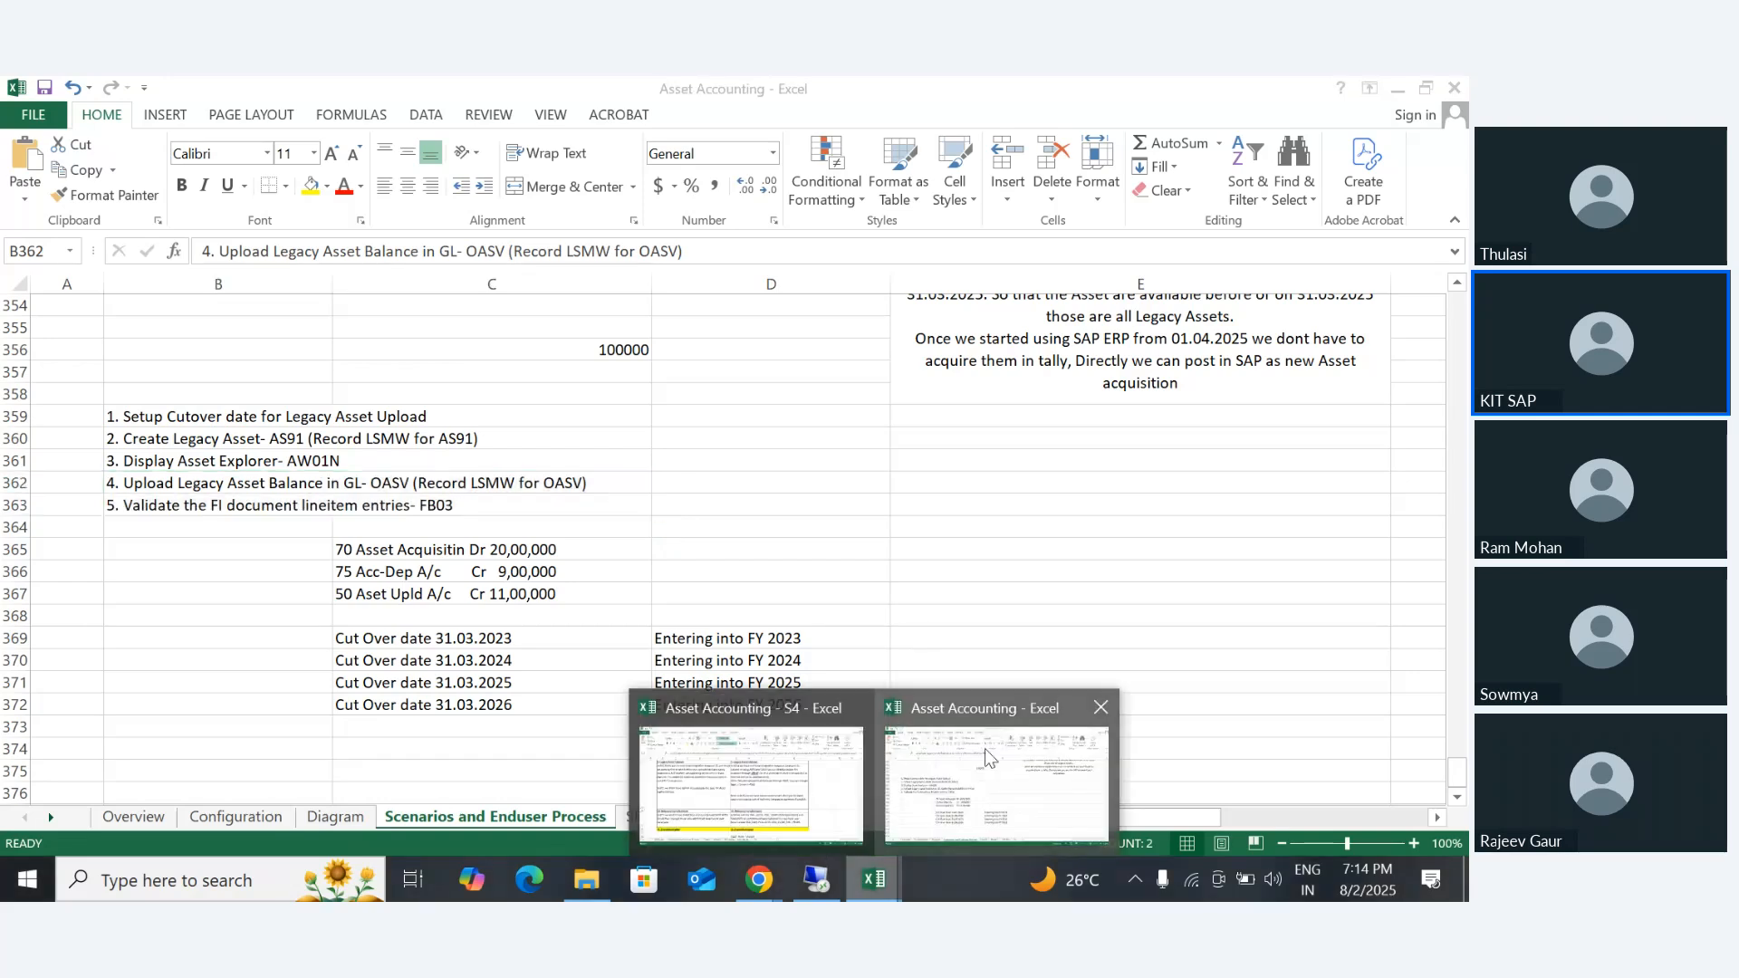
pyautogui.click(781, 766)
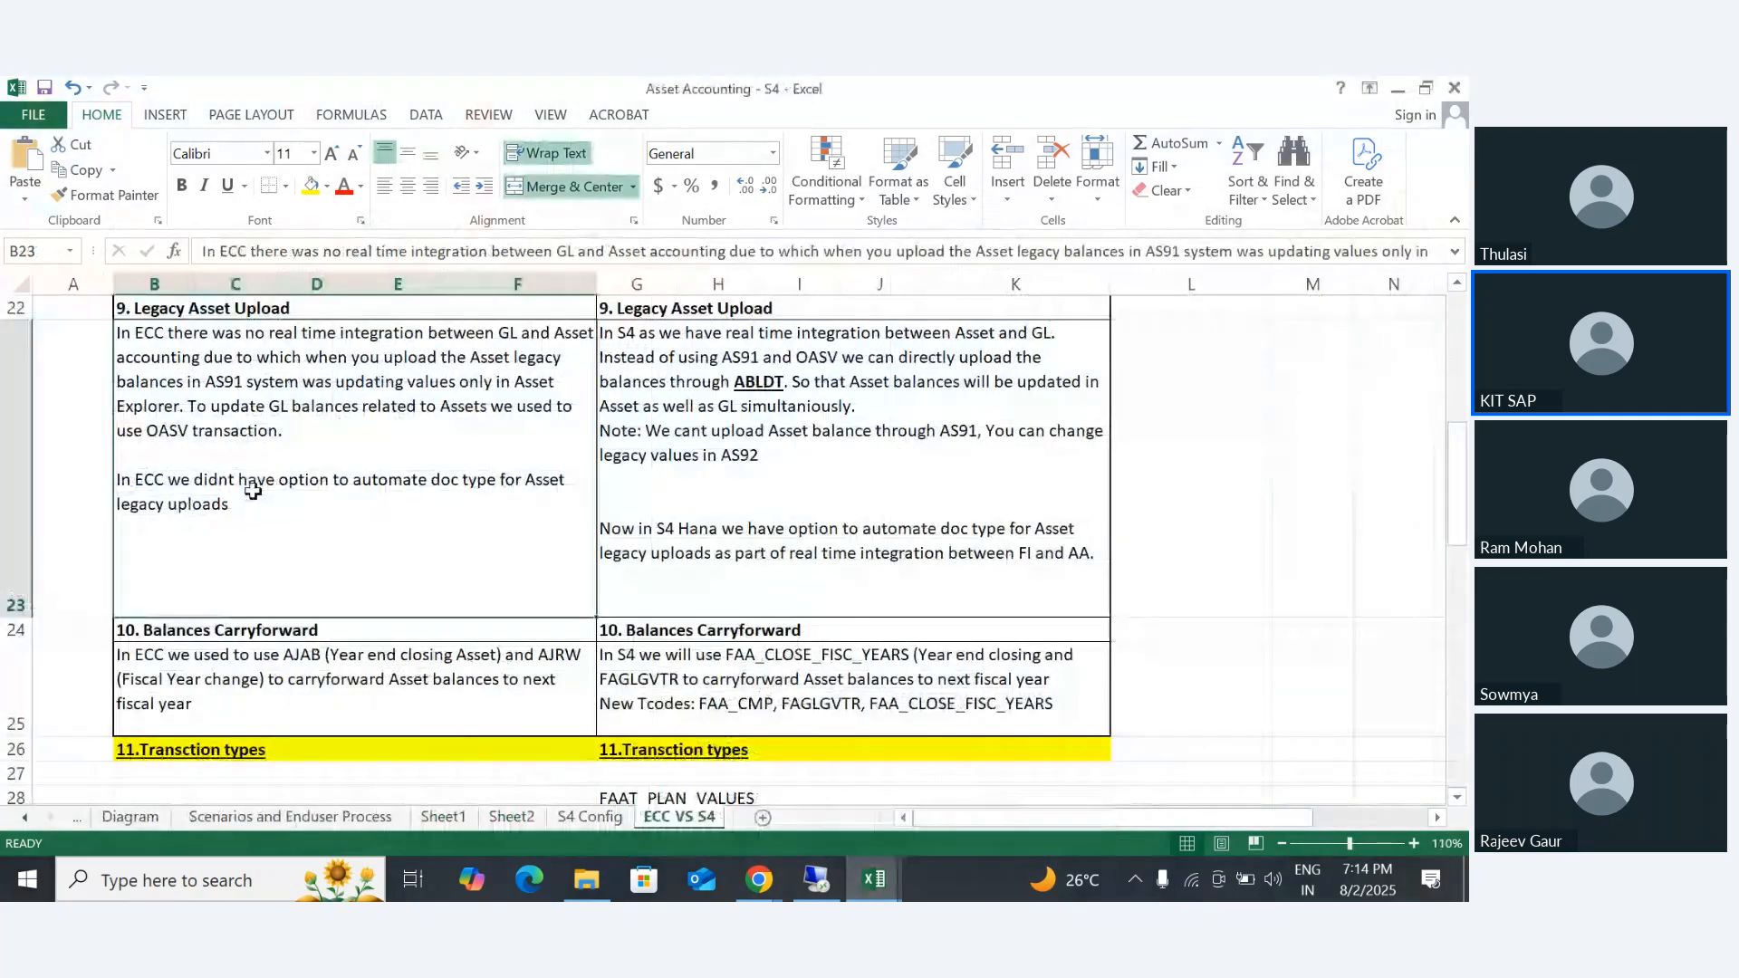
pyautogui.doubleClick(156, 335)
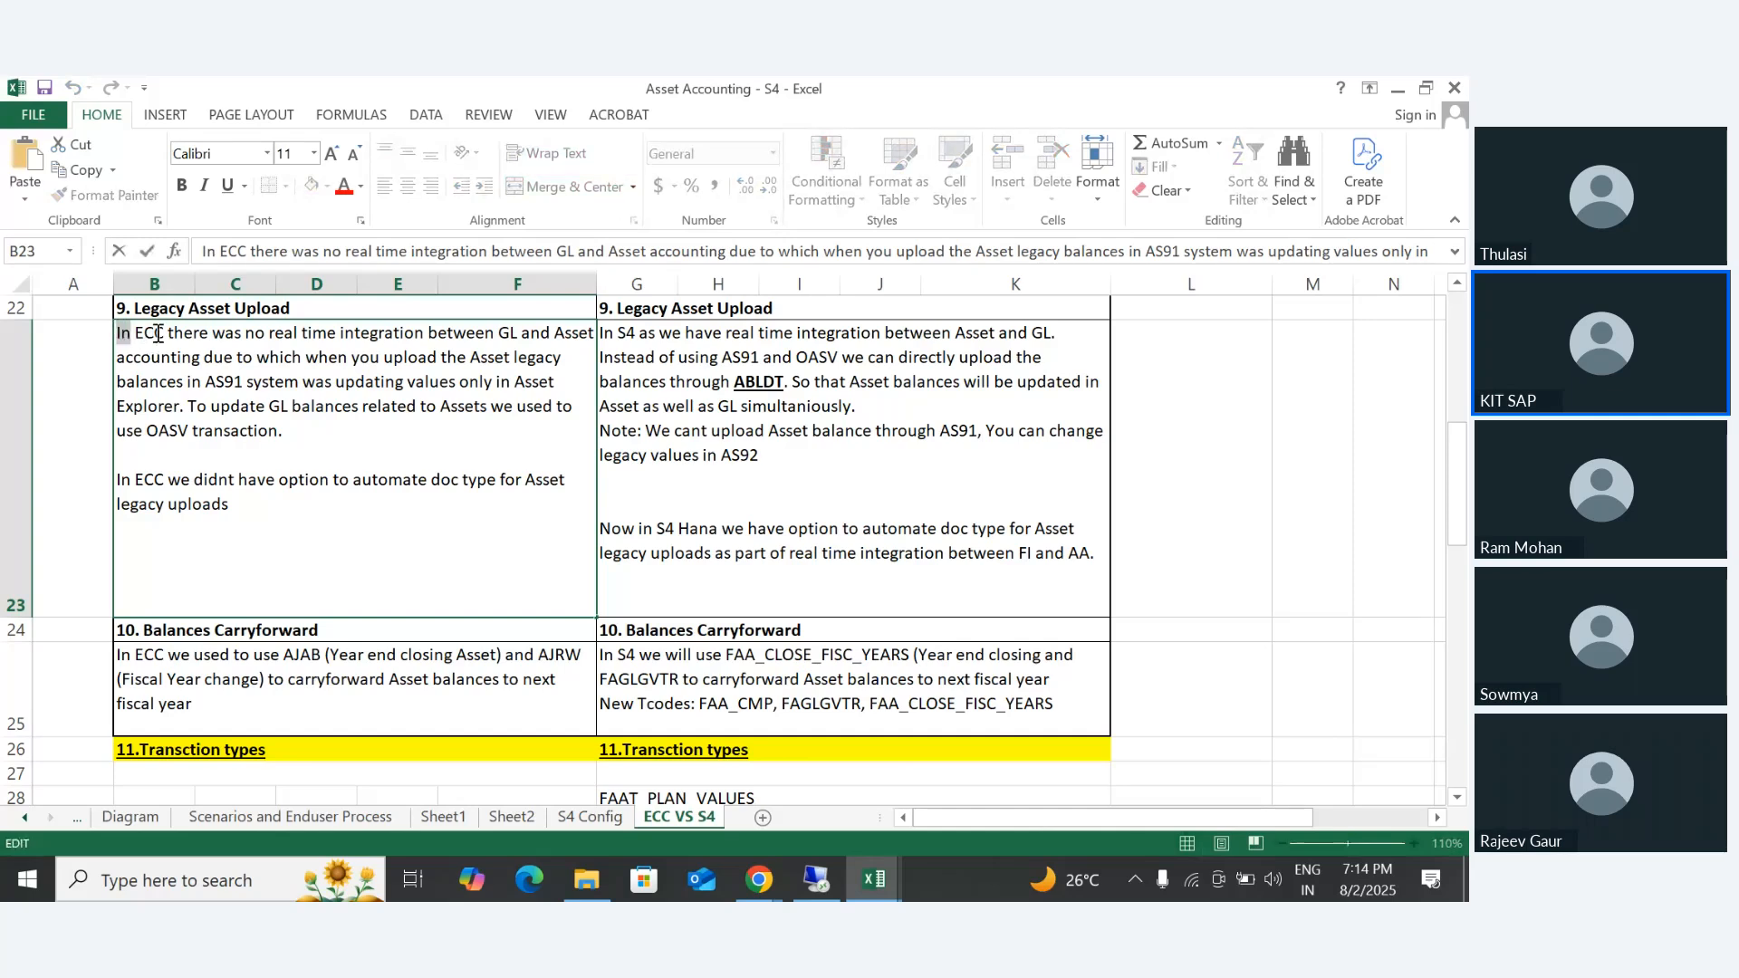
pyautogui.moveTo(115, 333); pyautogui.dragTo(591, 346)
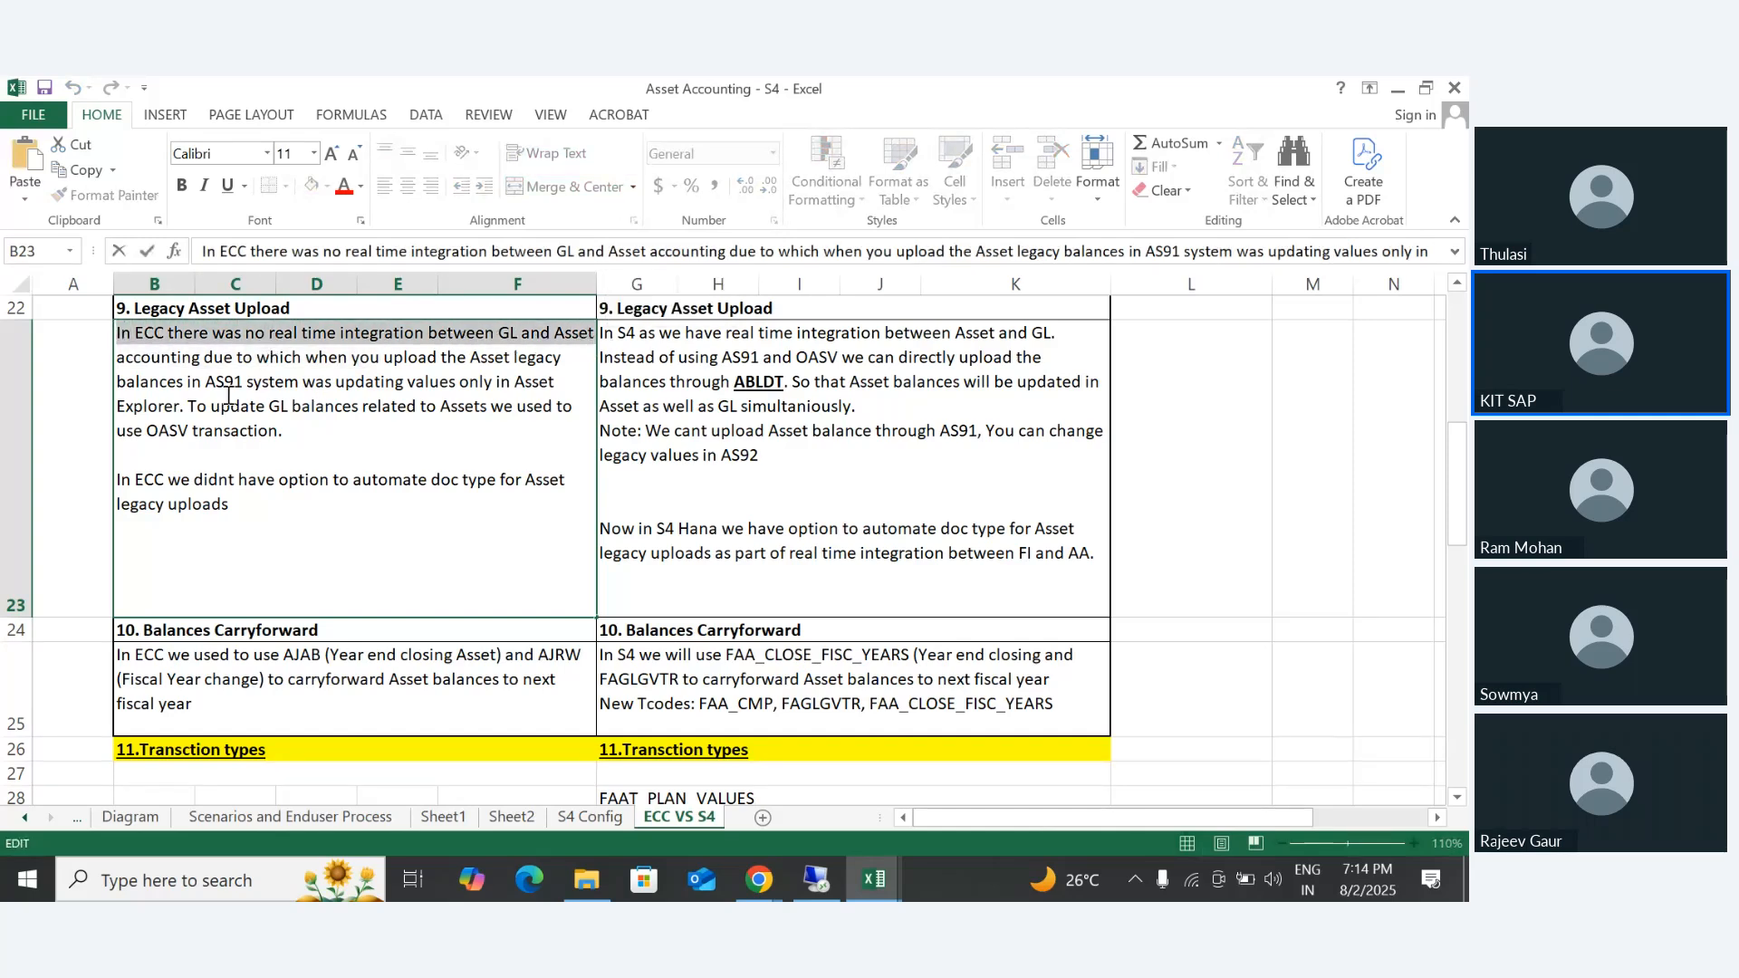
pyautogui.moveTo(225, 362); pyautogui.dragTo(187, 404)
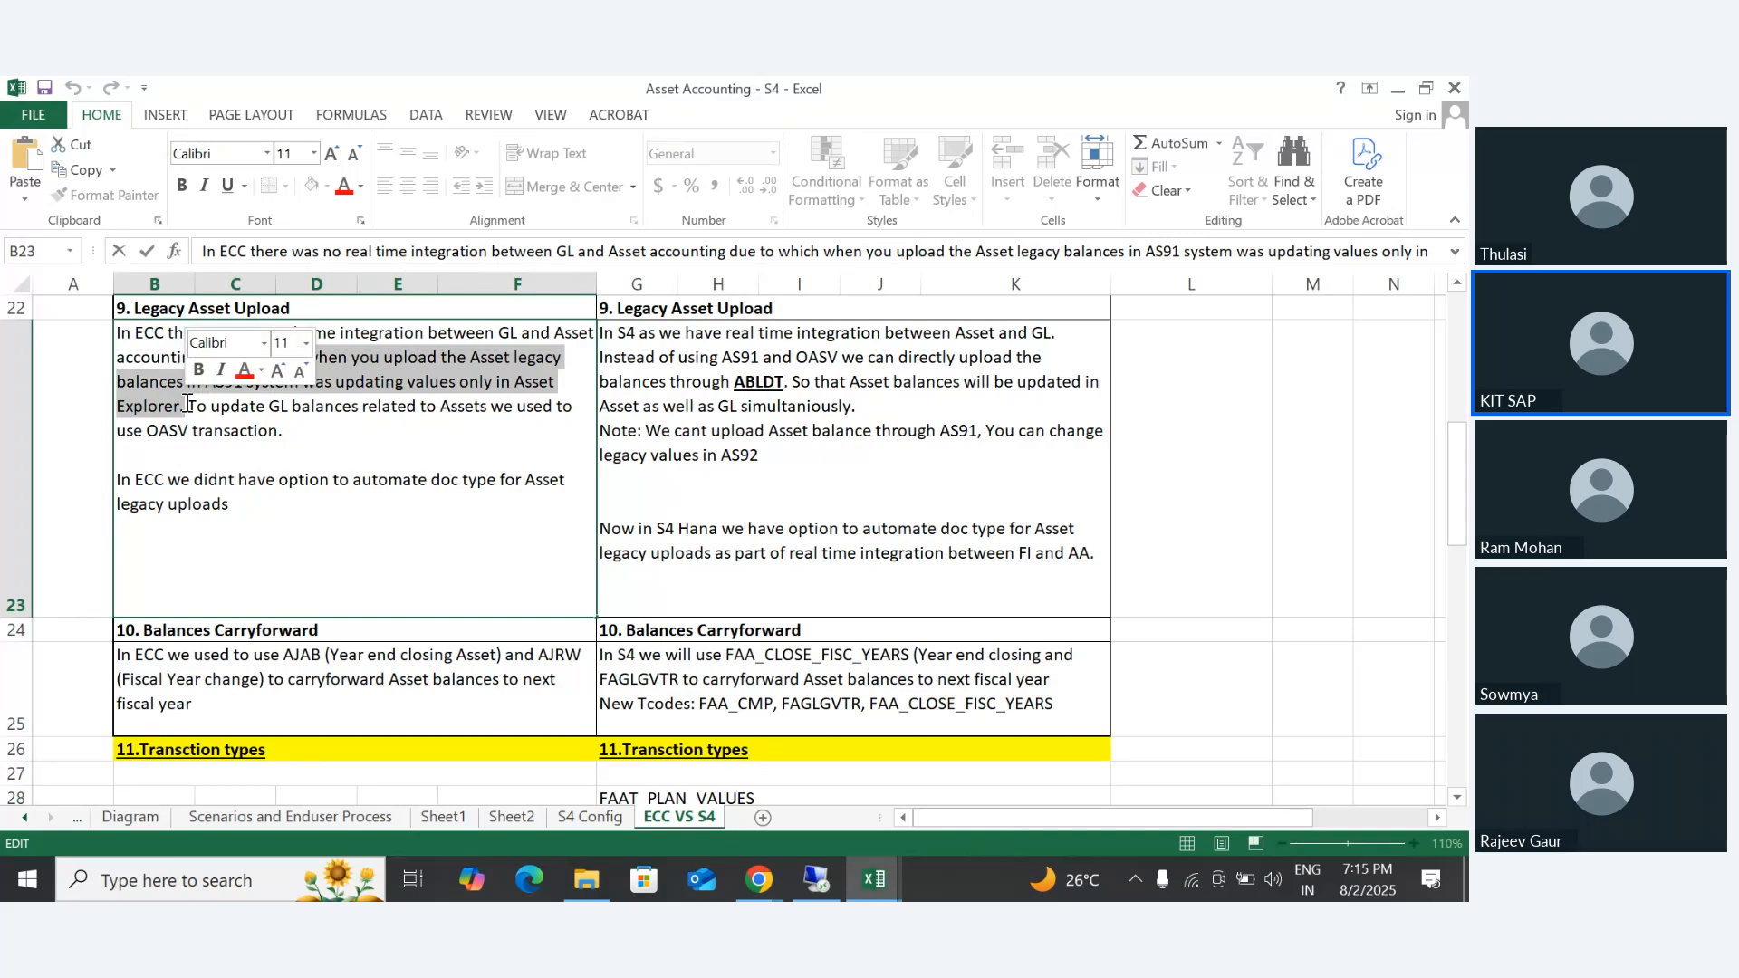
pyautogui.click(188, 403)
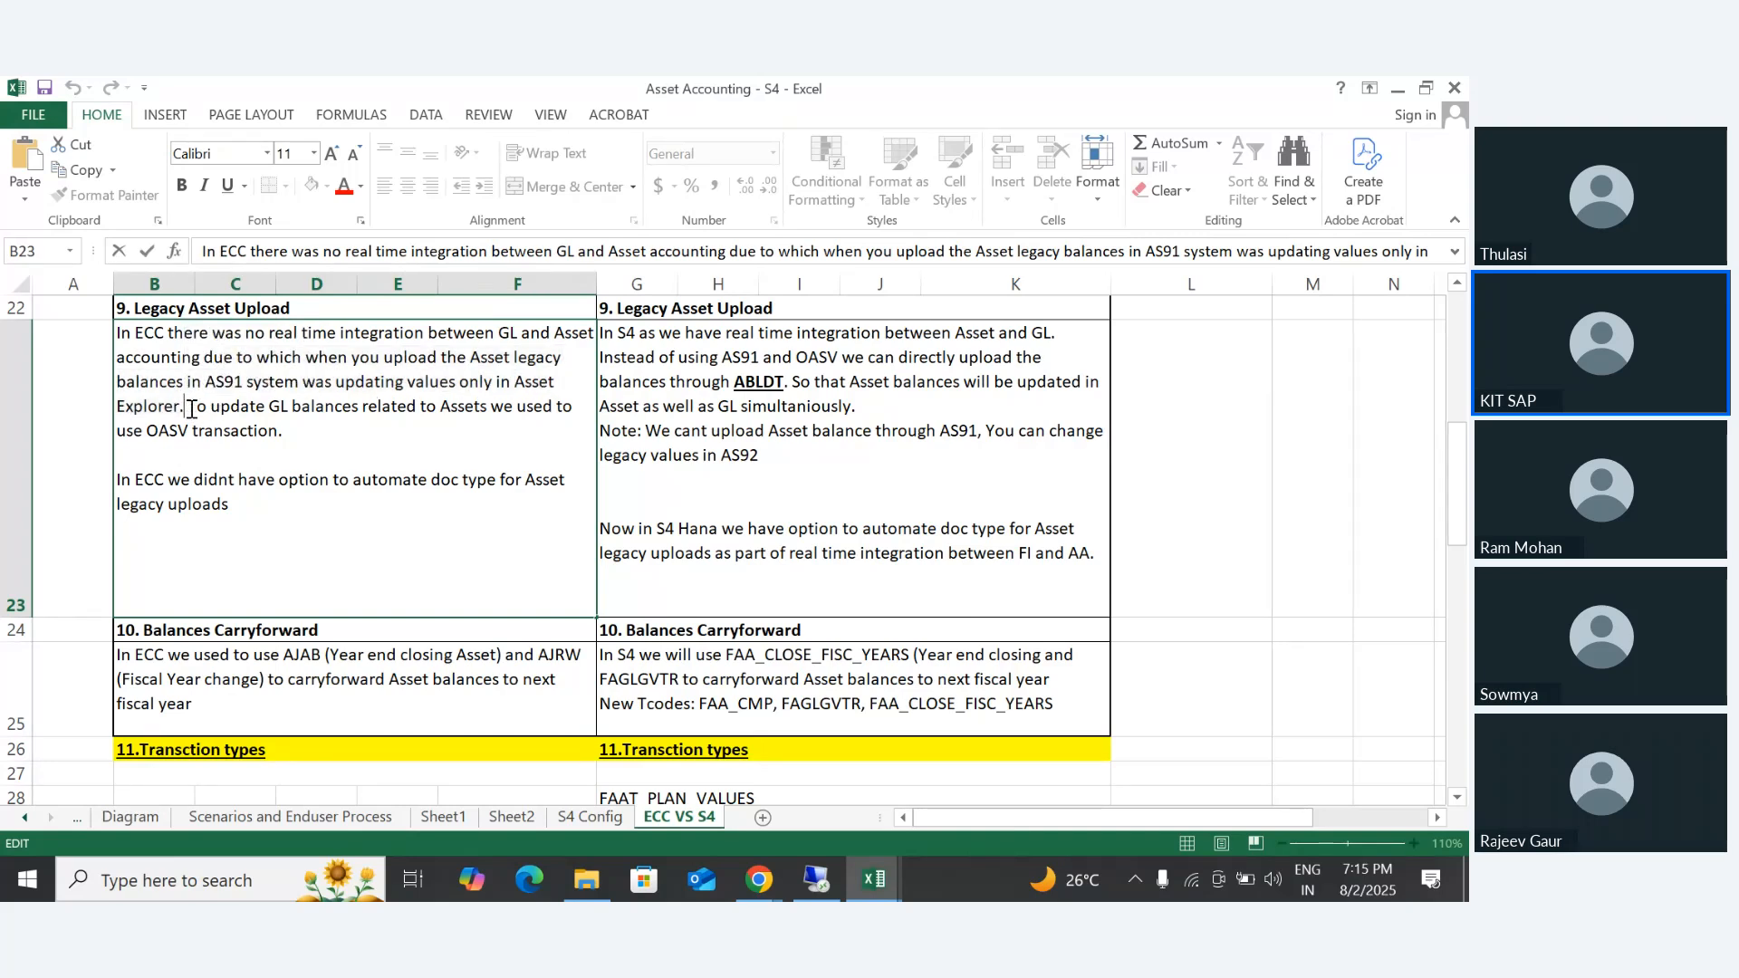
# - Highlight B23's sentences on using OASV to update GL balances and on document type automation in ECC
pyautogui.moveTo(189, 406); pyautogui.dragTo(568, 422)
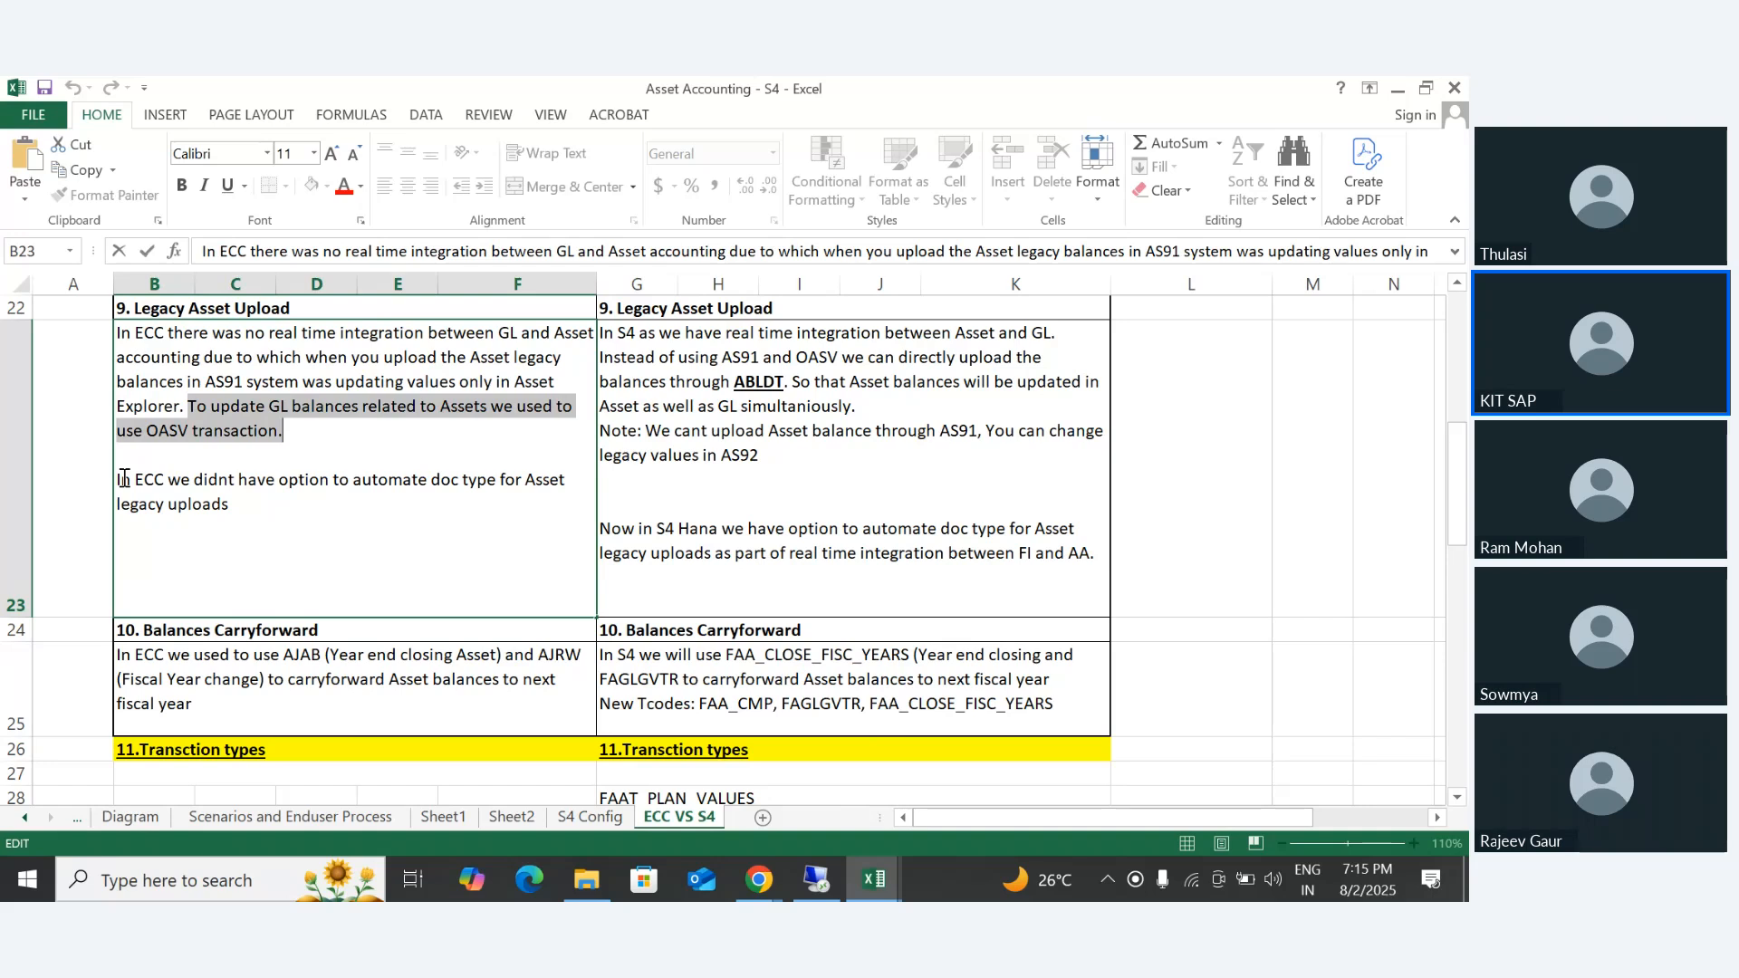
pyautogui.moveTo(121, 479); pyautogui.dragTo(271, 525)
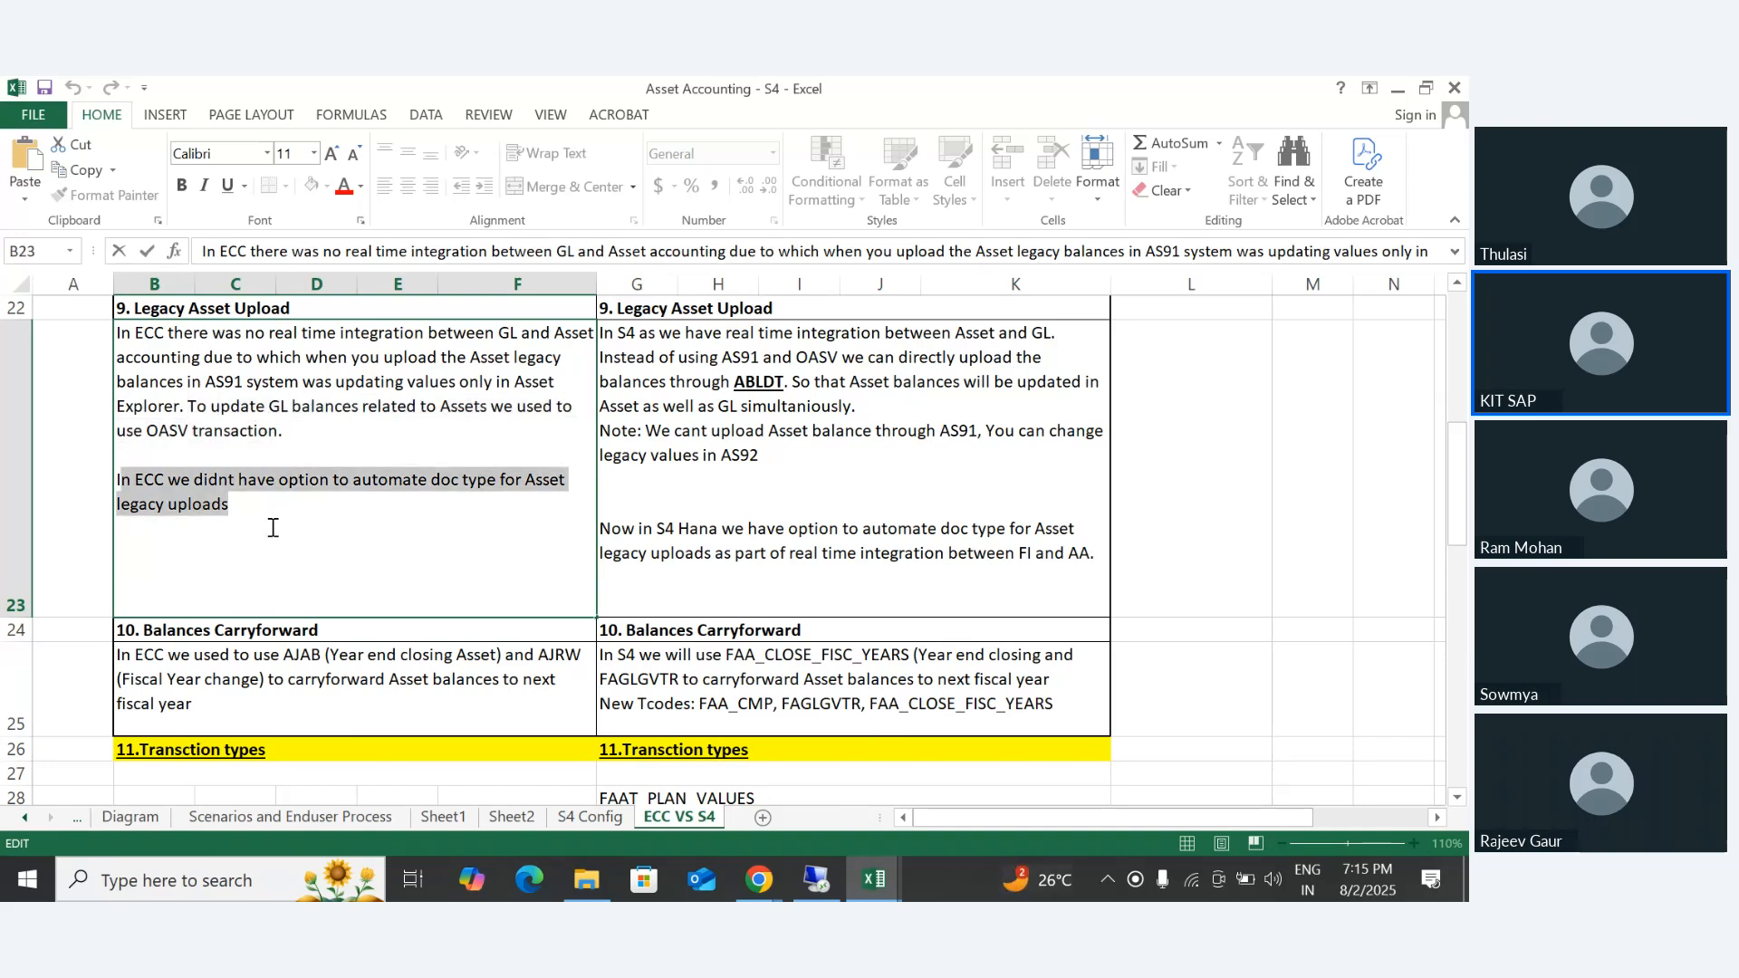
pyautogui.click(245, 535)
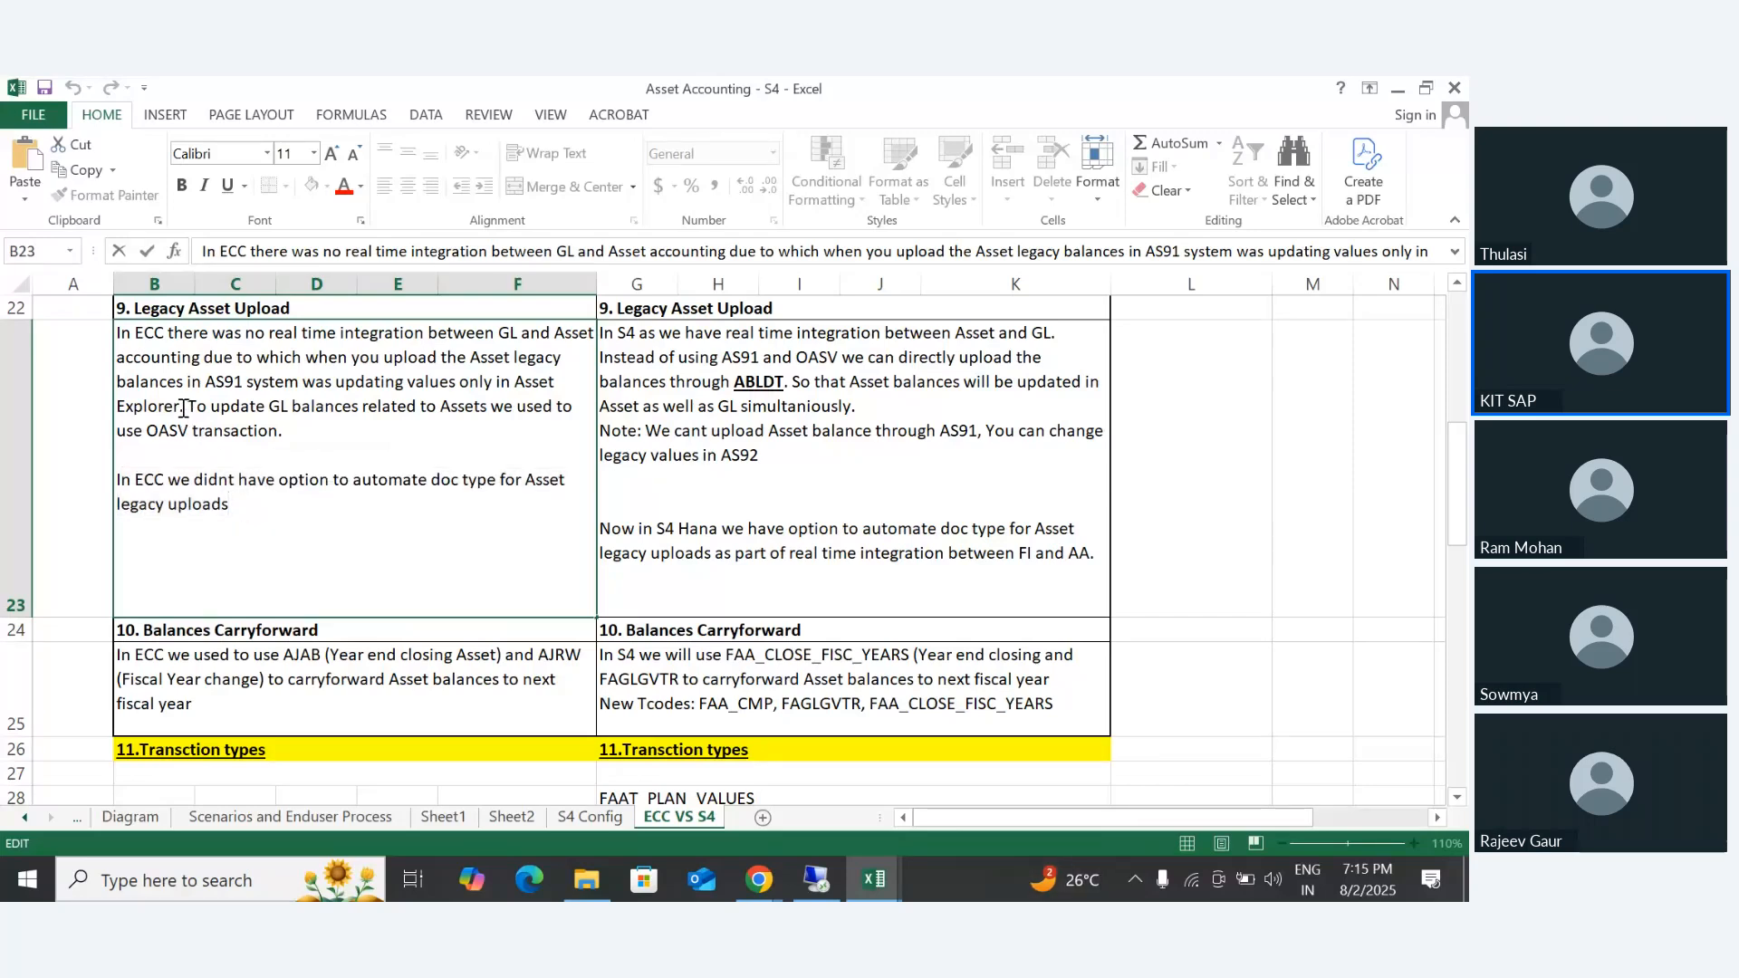
pyautogui.moveTo(185, 406); pyautogui.dragTo(283, 432)
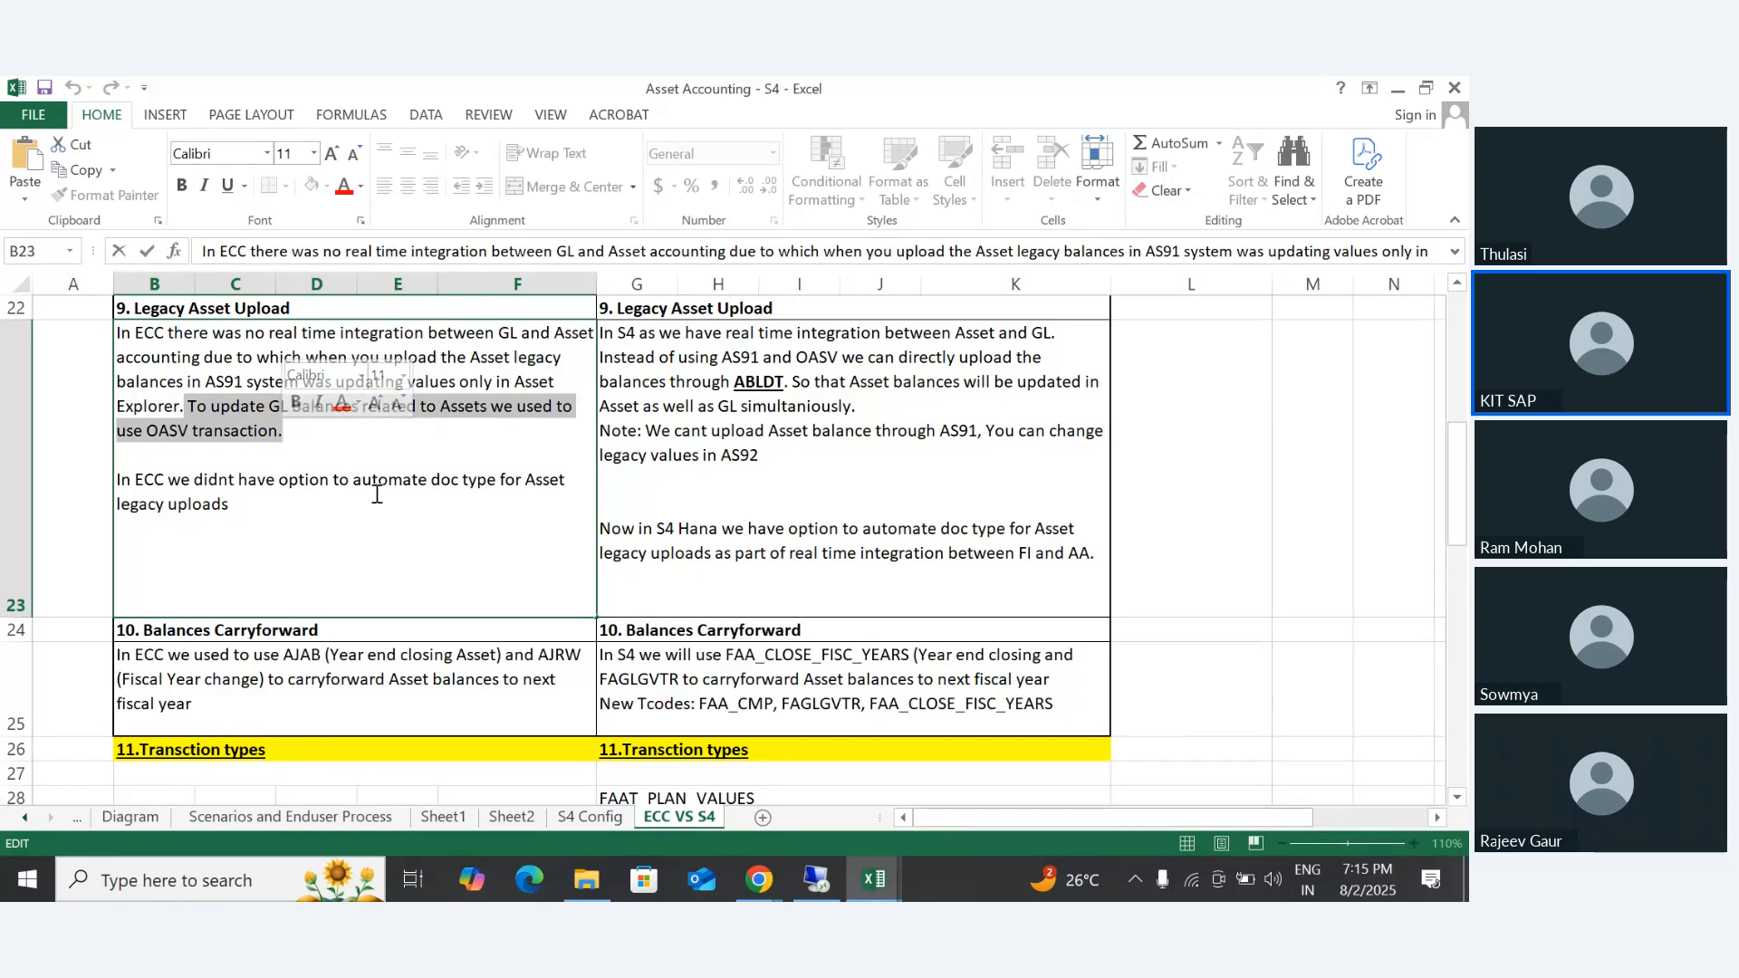
# - Review the S4 legacy upload text in G23, highlighting the replacement of AS91 and OASV by ABLDT and the simultaneous Asset and GL update
pyautogui.click(761, 390)
pyautogui.doubleClick(761, 390)
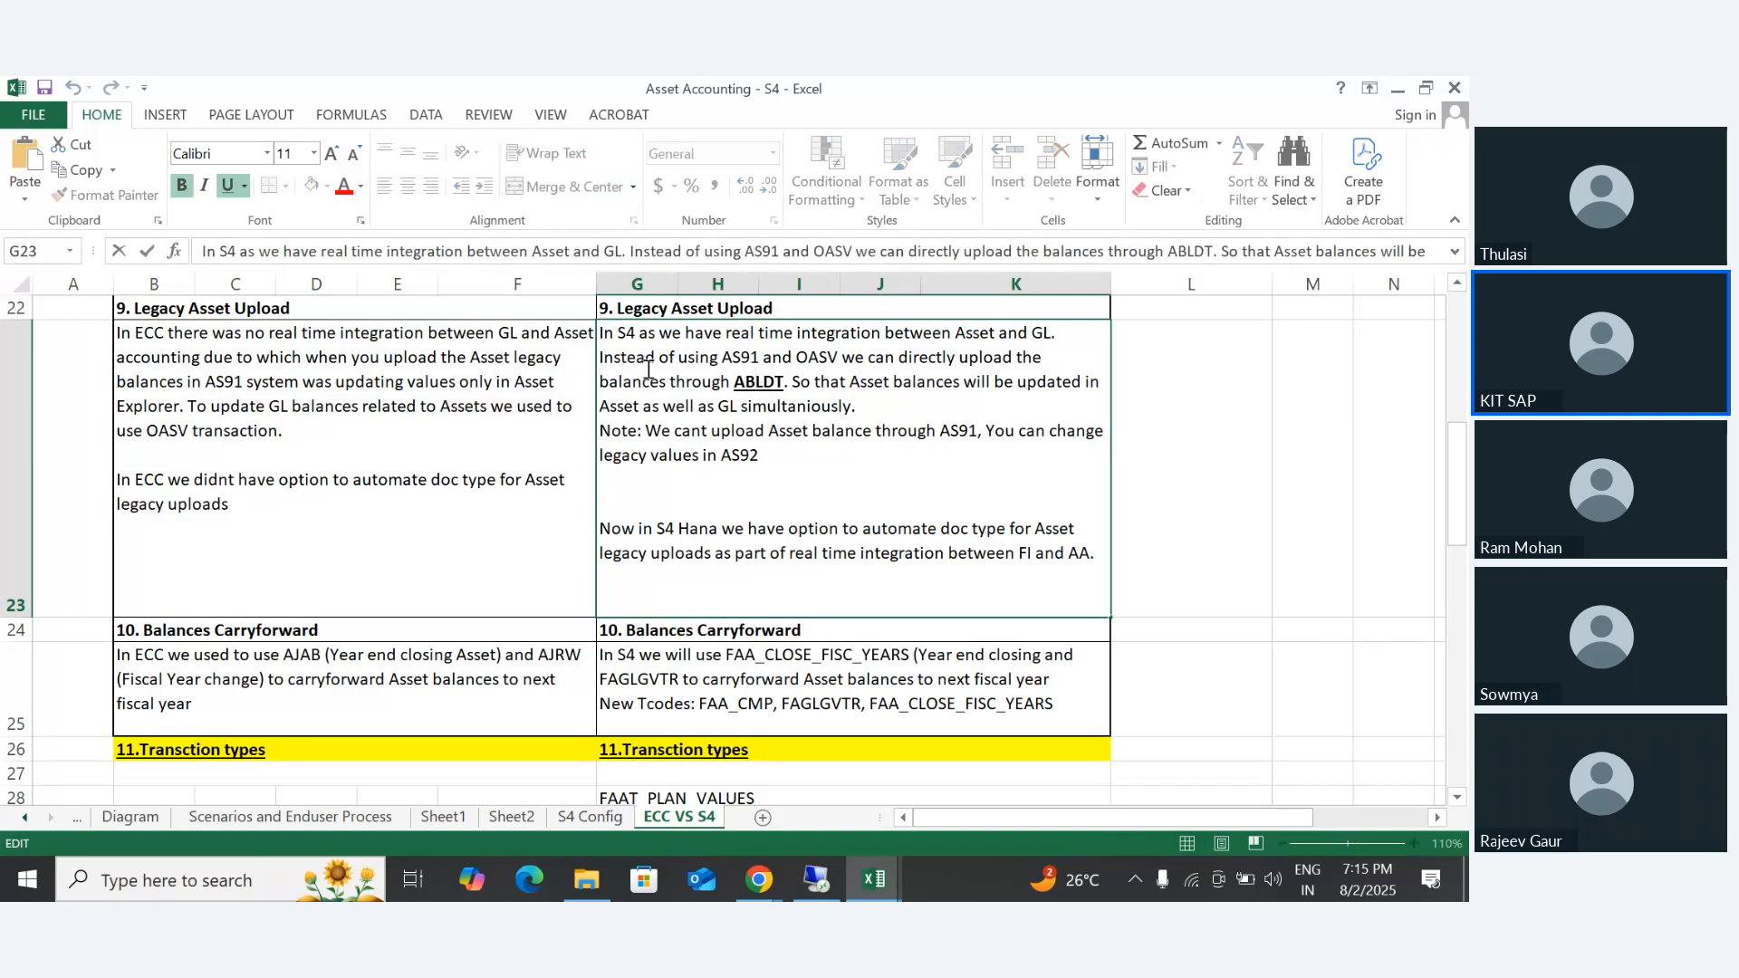
pyautogui.moveTo(600, 332); pyautogui.dragTo(806, 444)
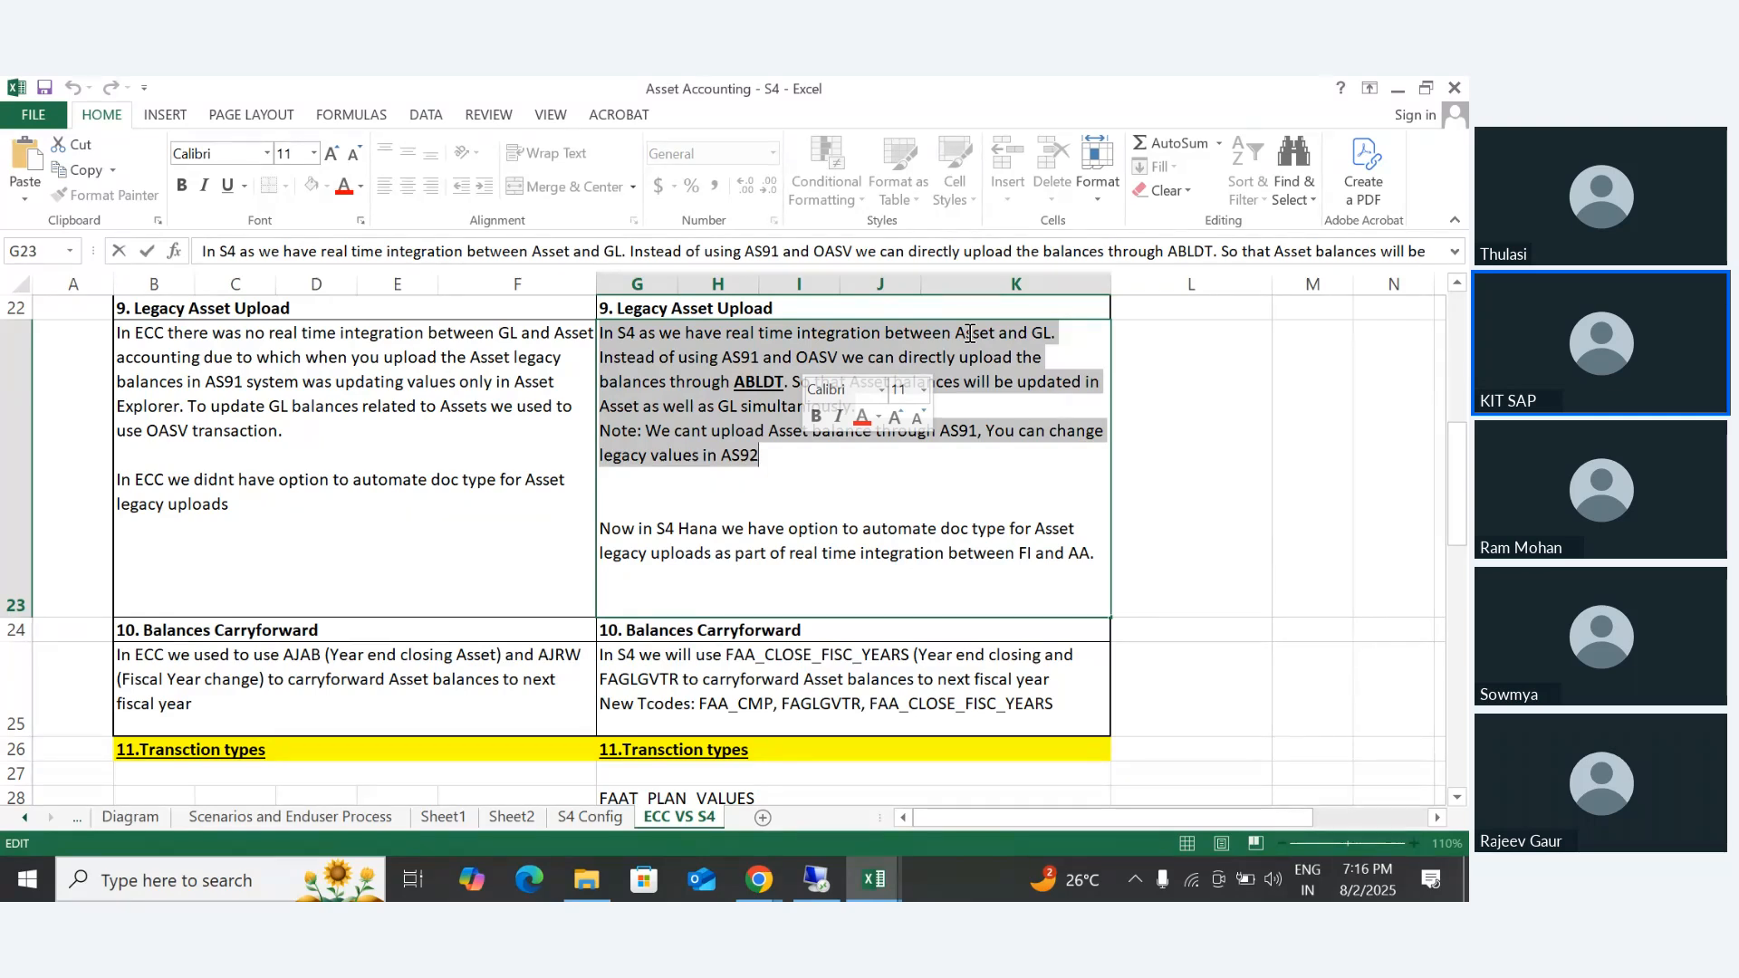
pyautogui.click(640, 363)
pyautogui.moveTo(599, 362); pyautogui.dragTo(847, 364)
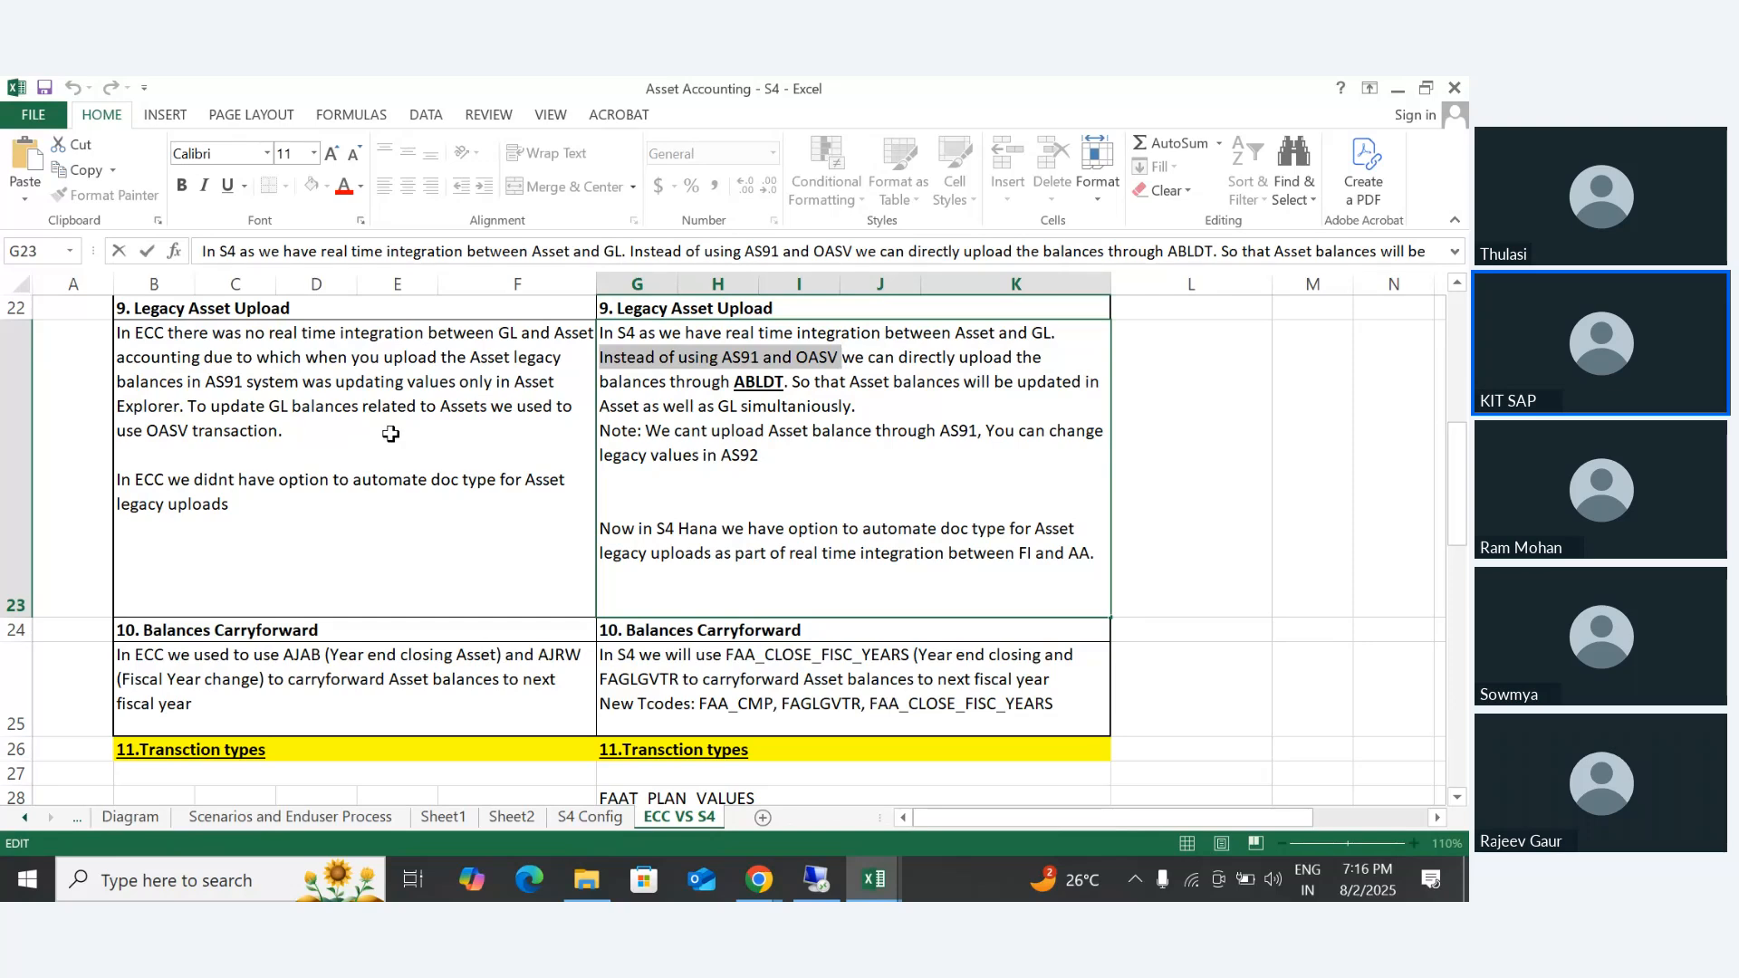
pyautogui.click(849, 363)
pyautogui.moveTo(849, 363); pyautogui.dragTo(735, 387)
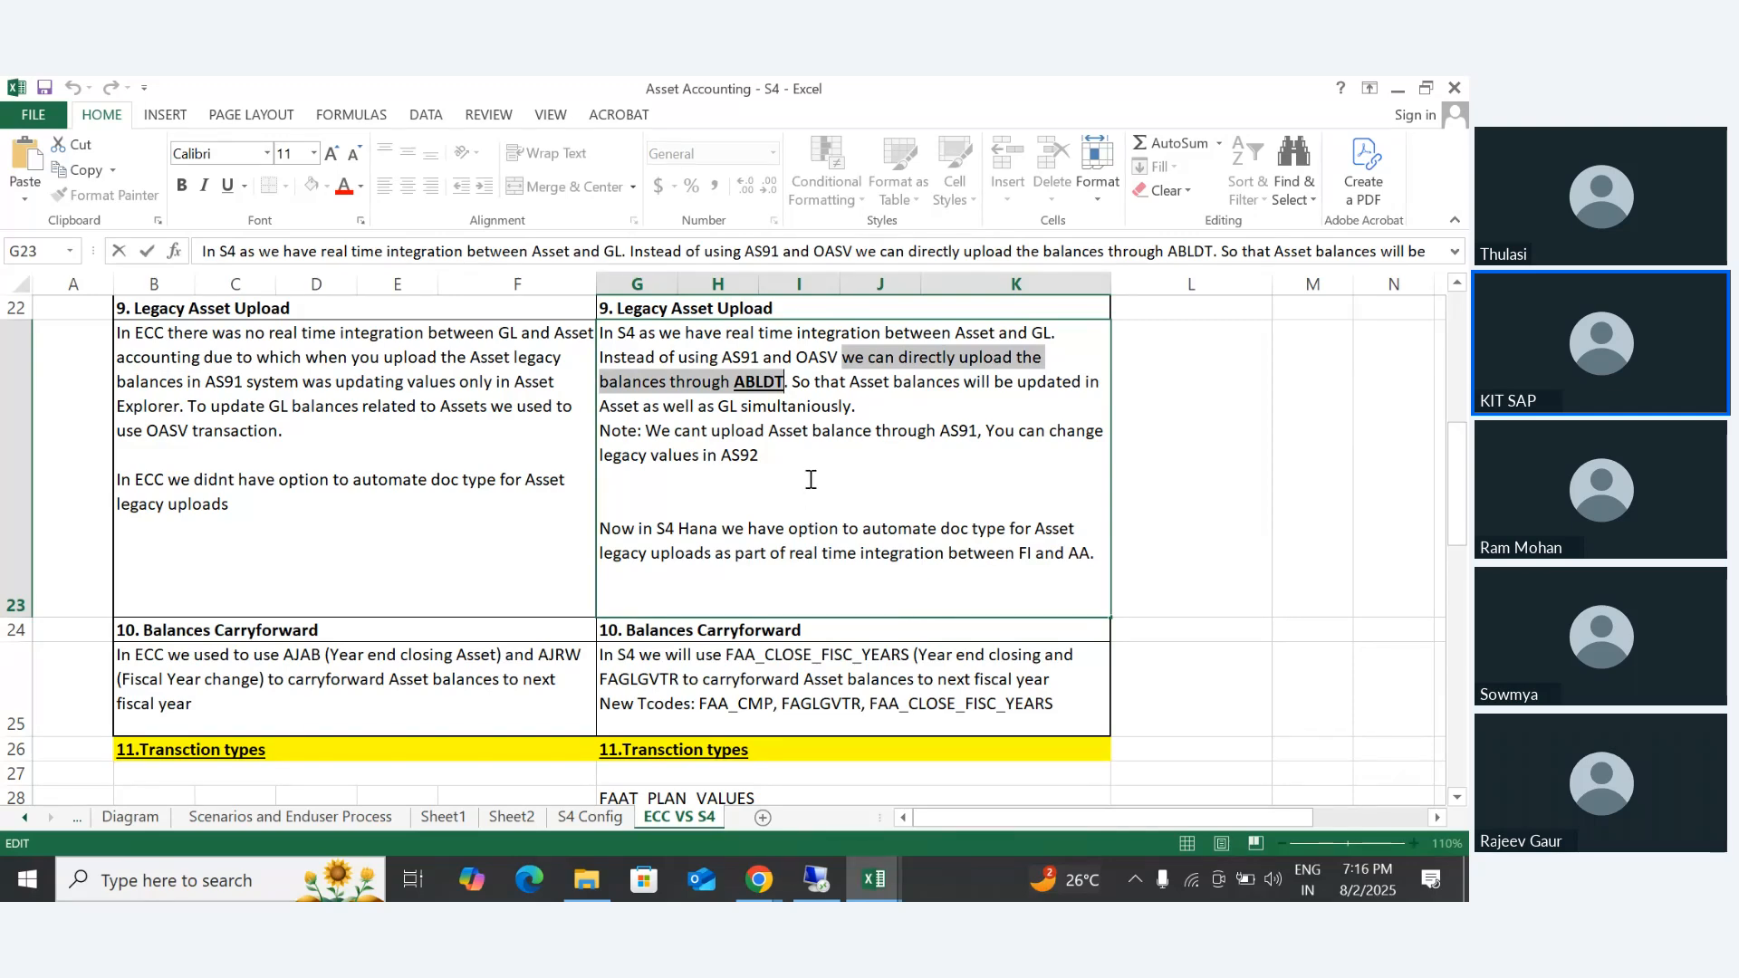
pyautogui.moveTo(791, 381); pyautogui.dragTo(898, 406)
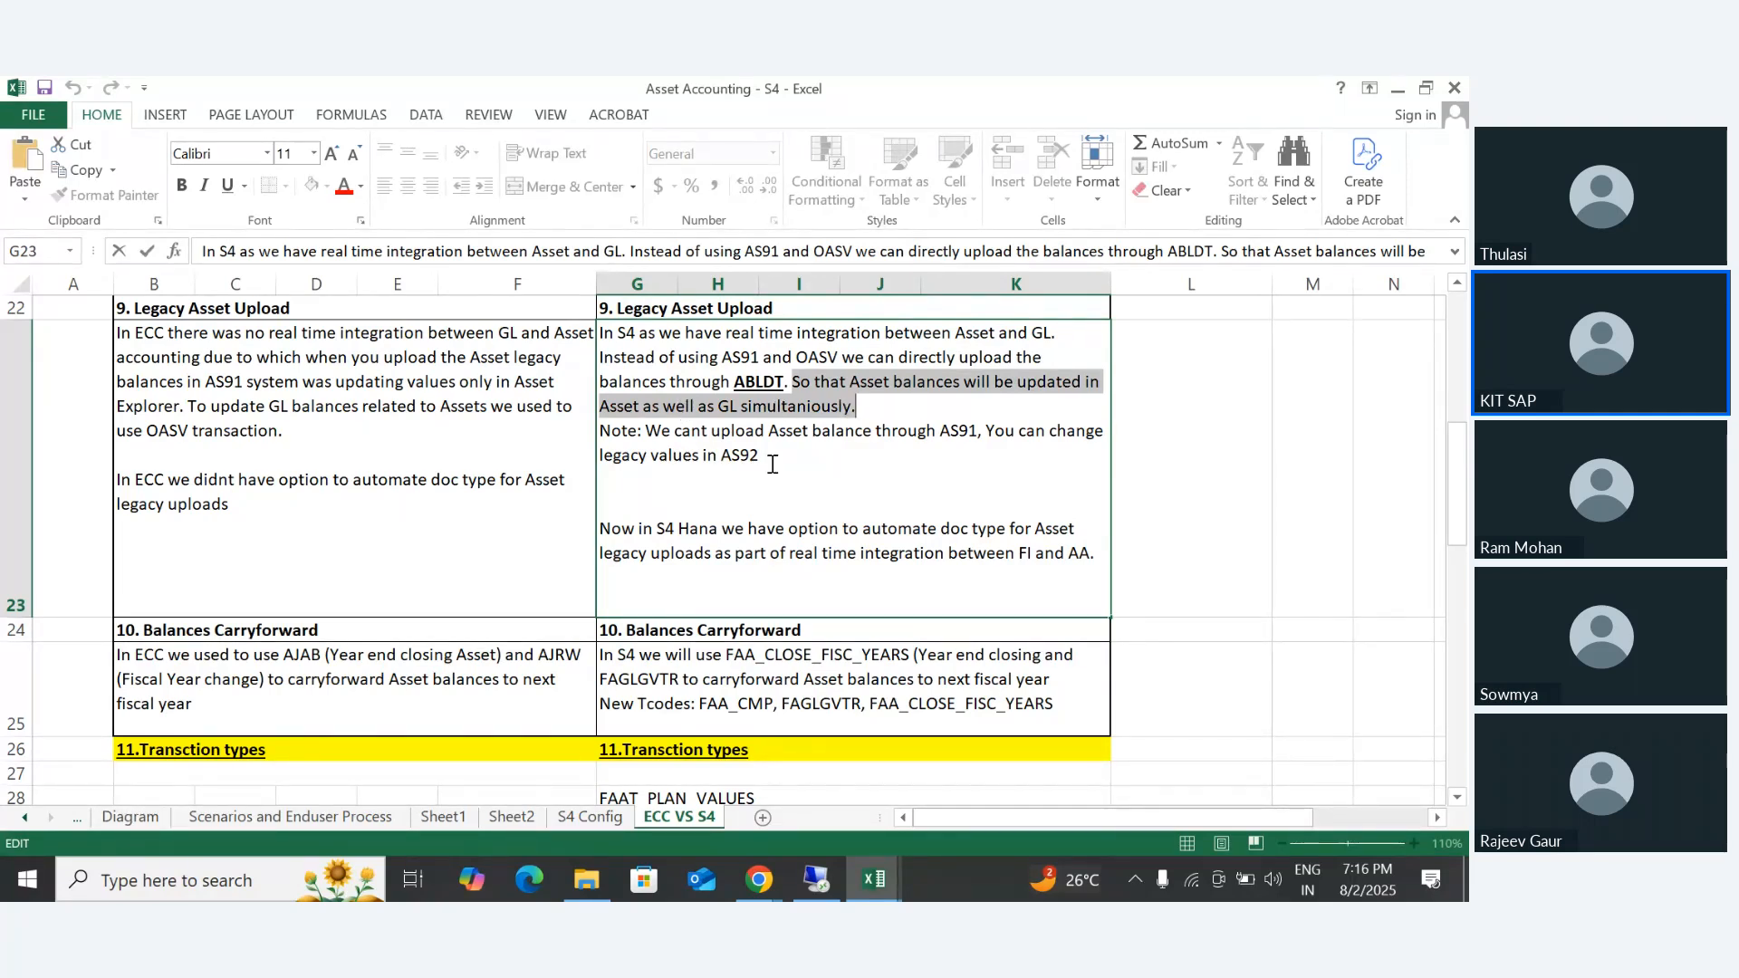
# - Highlight G23's note on asset balance upload through AS91 and changing legacy values, singling out AS91 and AS92
pyautogui.click(603, 435)
pyautogui.moveTo(603, 435); pyautogui.dragTo(774, 463)
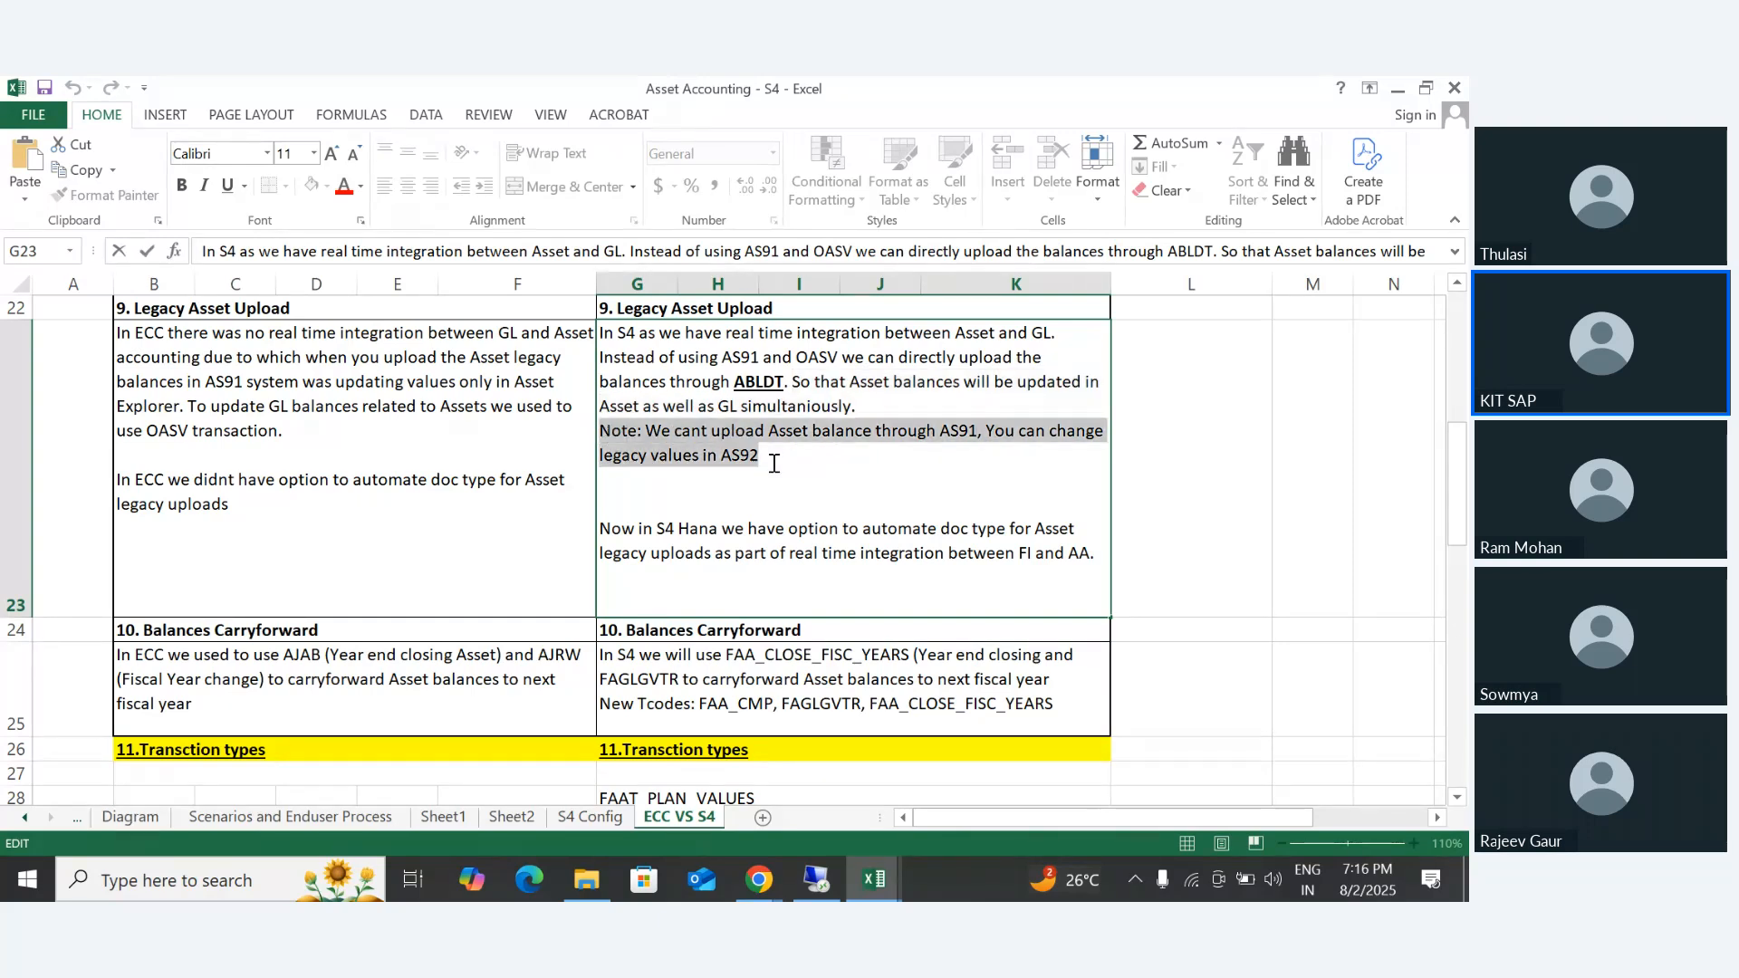
pyautogui.click(705, 414)
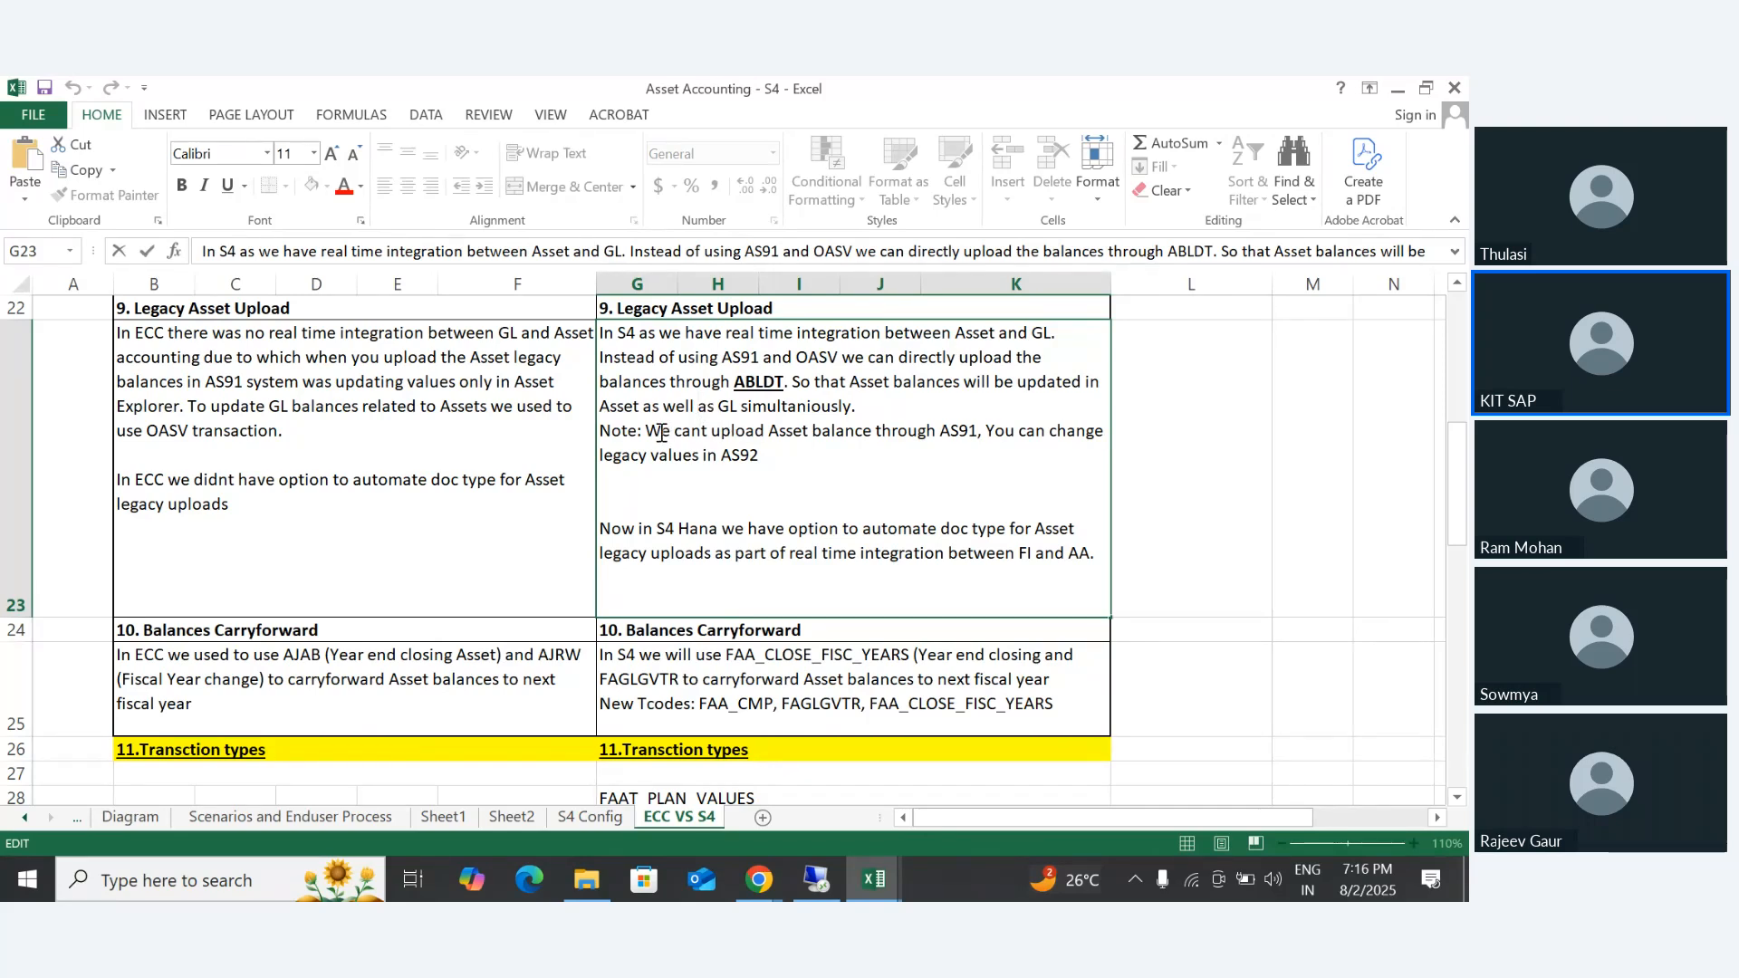
pyautogui.moveTo(612, 433); pyautogui.dragTo(791, 465)
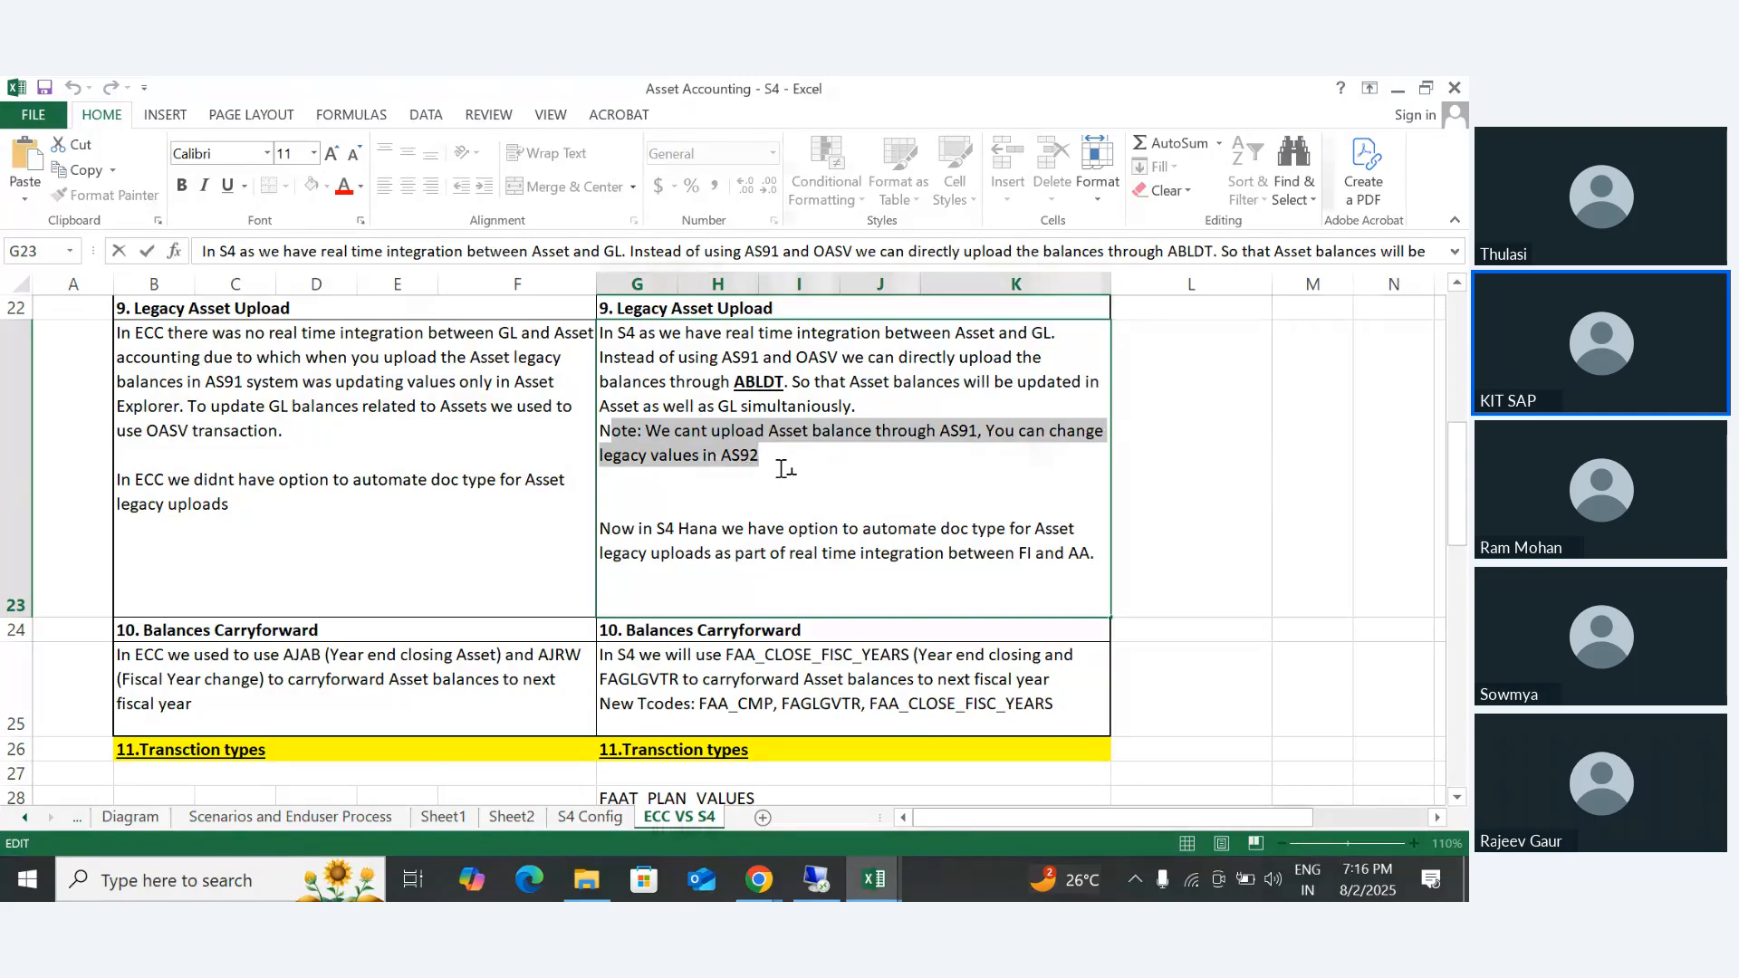
pyautogui.click(968, 433)
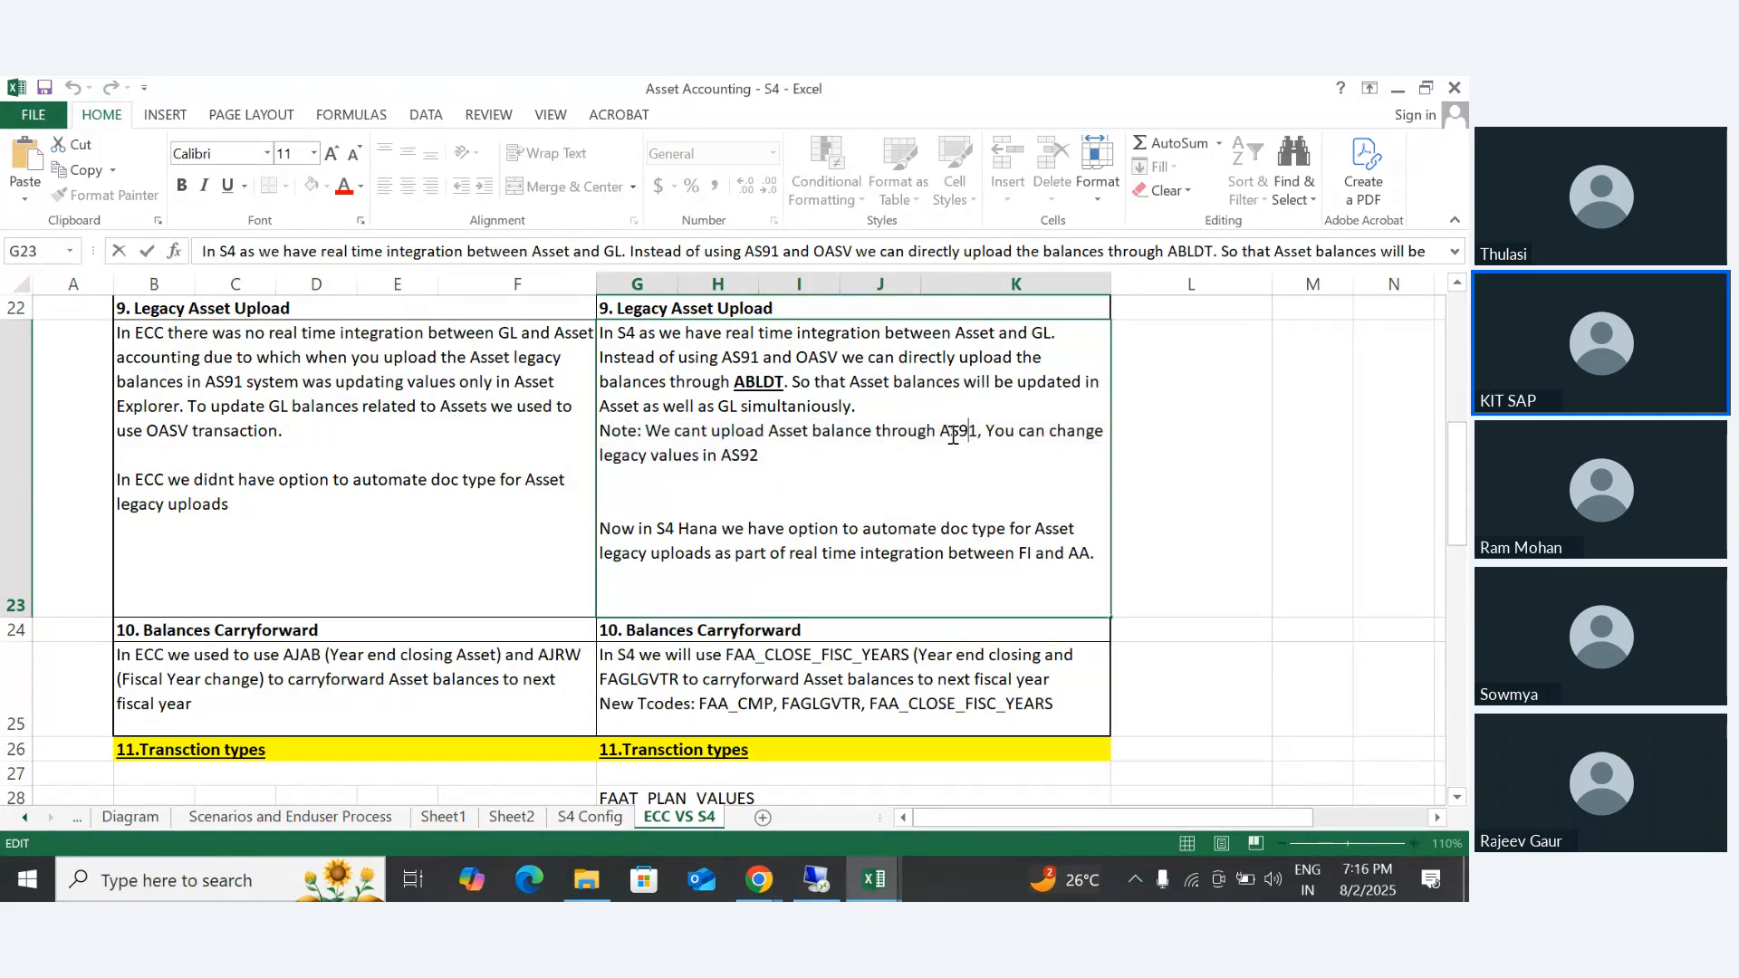
pyautogui.doubleClick(953, 436)
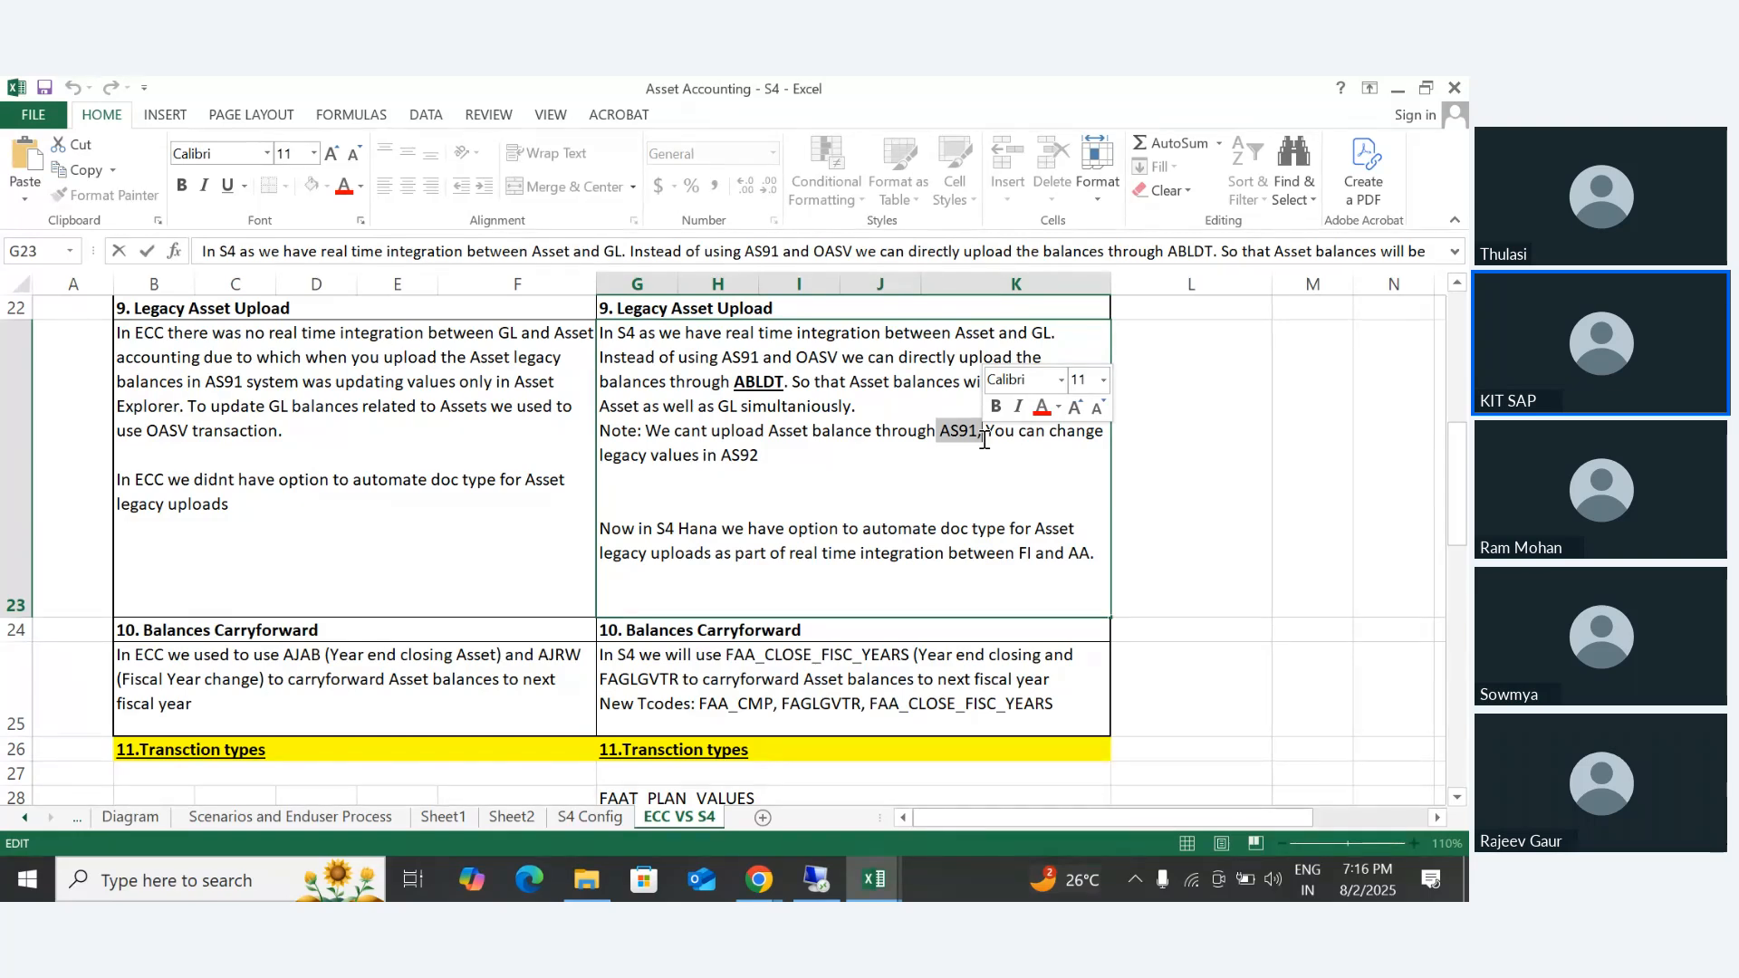
pyautogui.moveTo(706, 455); pyautogui.dragTo(768, 455)
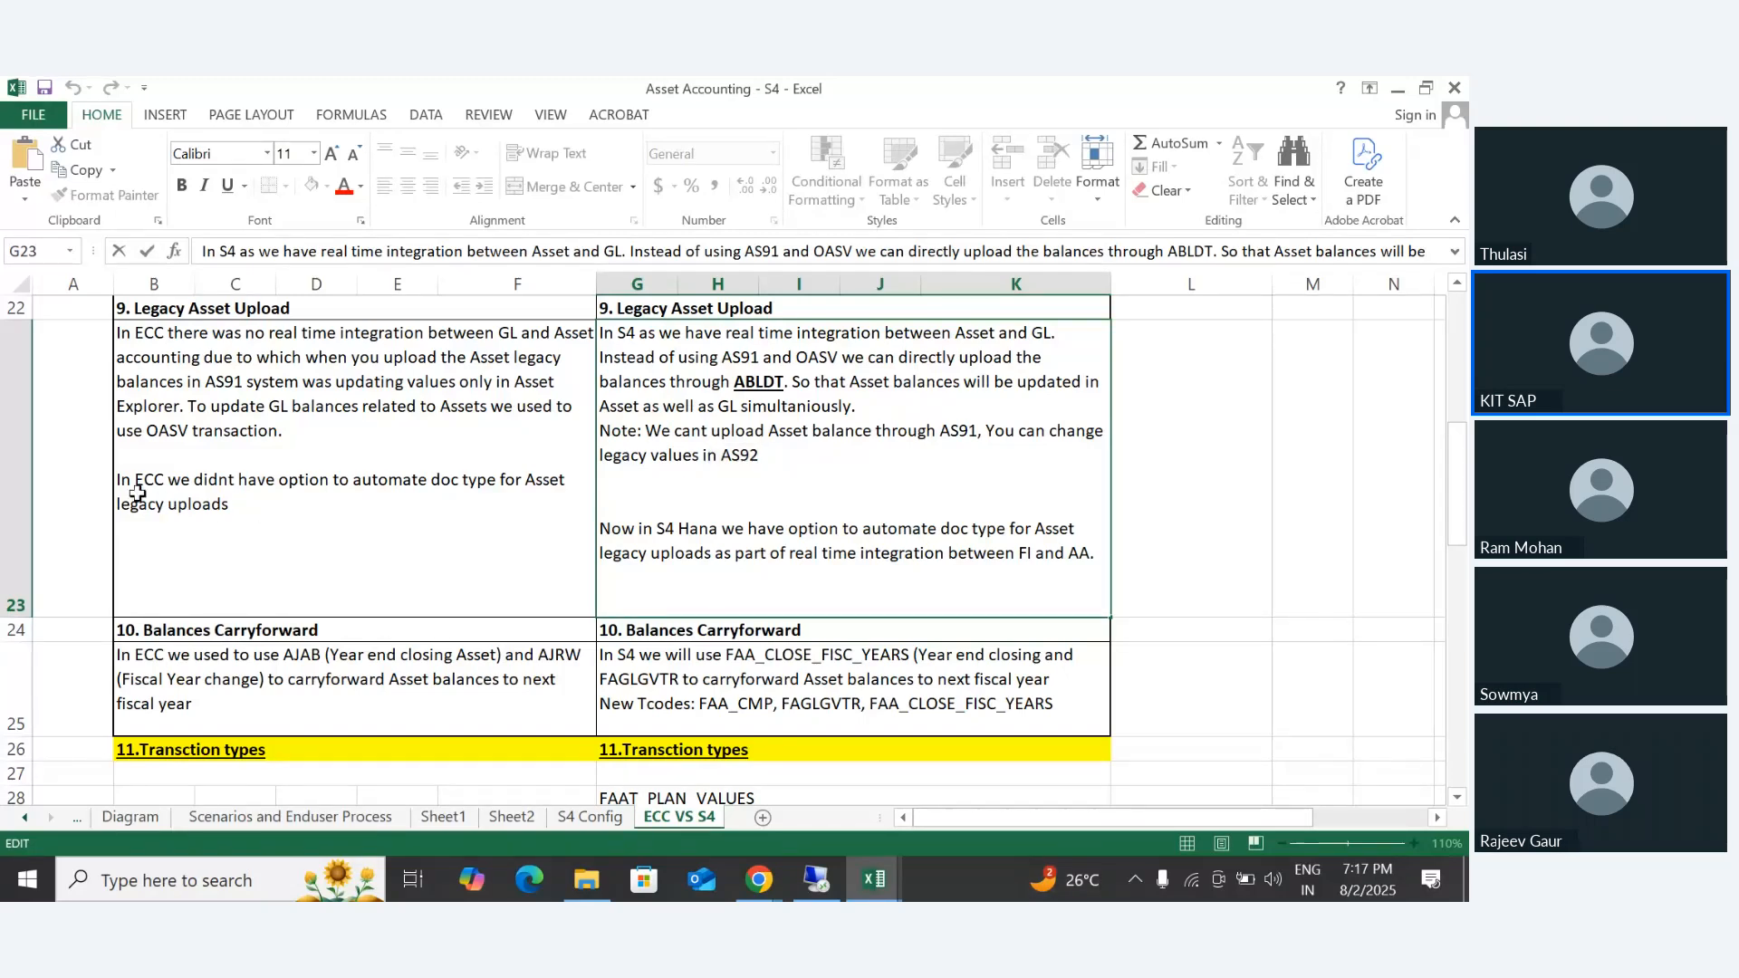
# - Compare the document type automation sentences for legacy uploads by highlighting the ECC one in B23 and the S4 Hana one in G23
pyautogui.click(124, 482)
pyautogui.doubleClick(124, 482)
pyautogui.moveTo(124, 481); pyautogui.dragTo(236, 521)
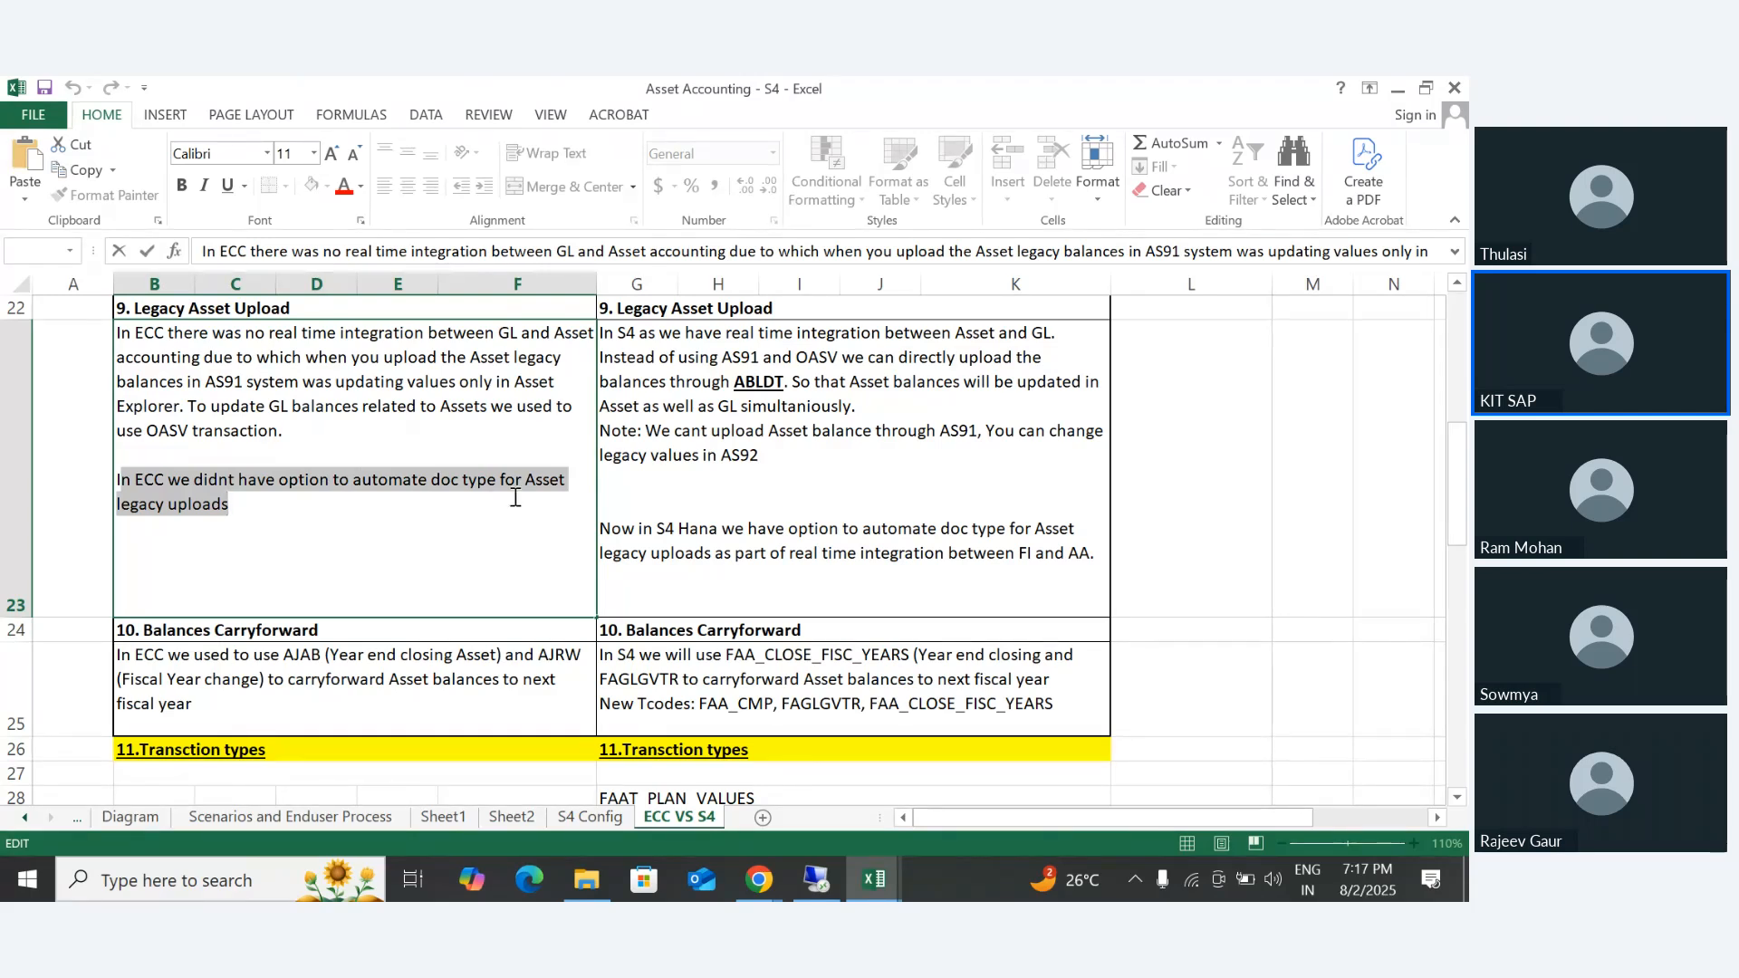
pyautogui.click(650, 524)
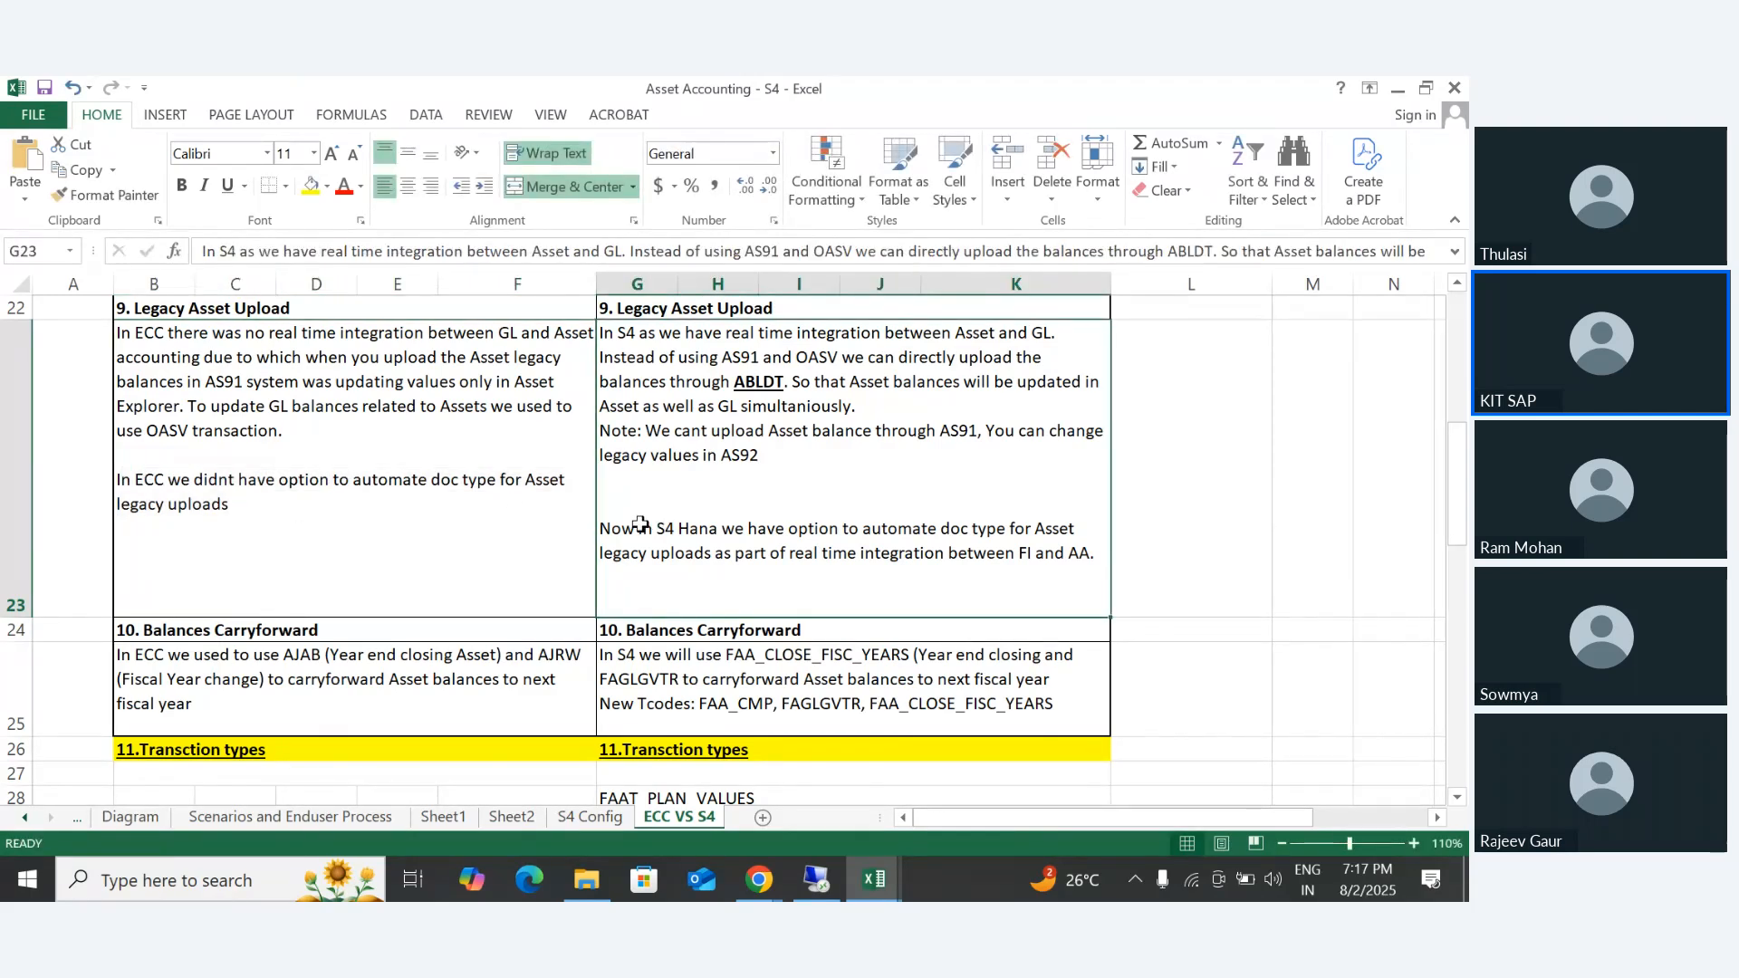
pyautogui.doubleClick(646, 528)
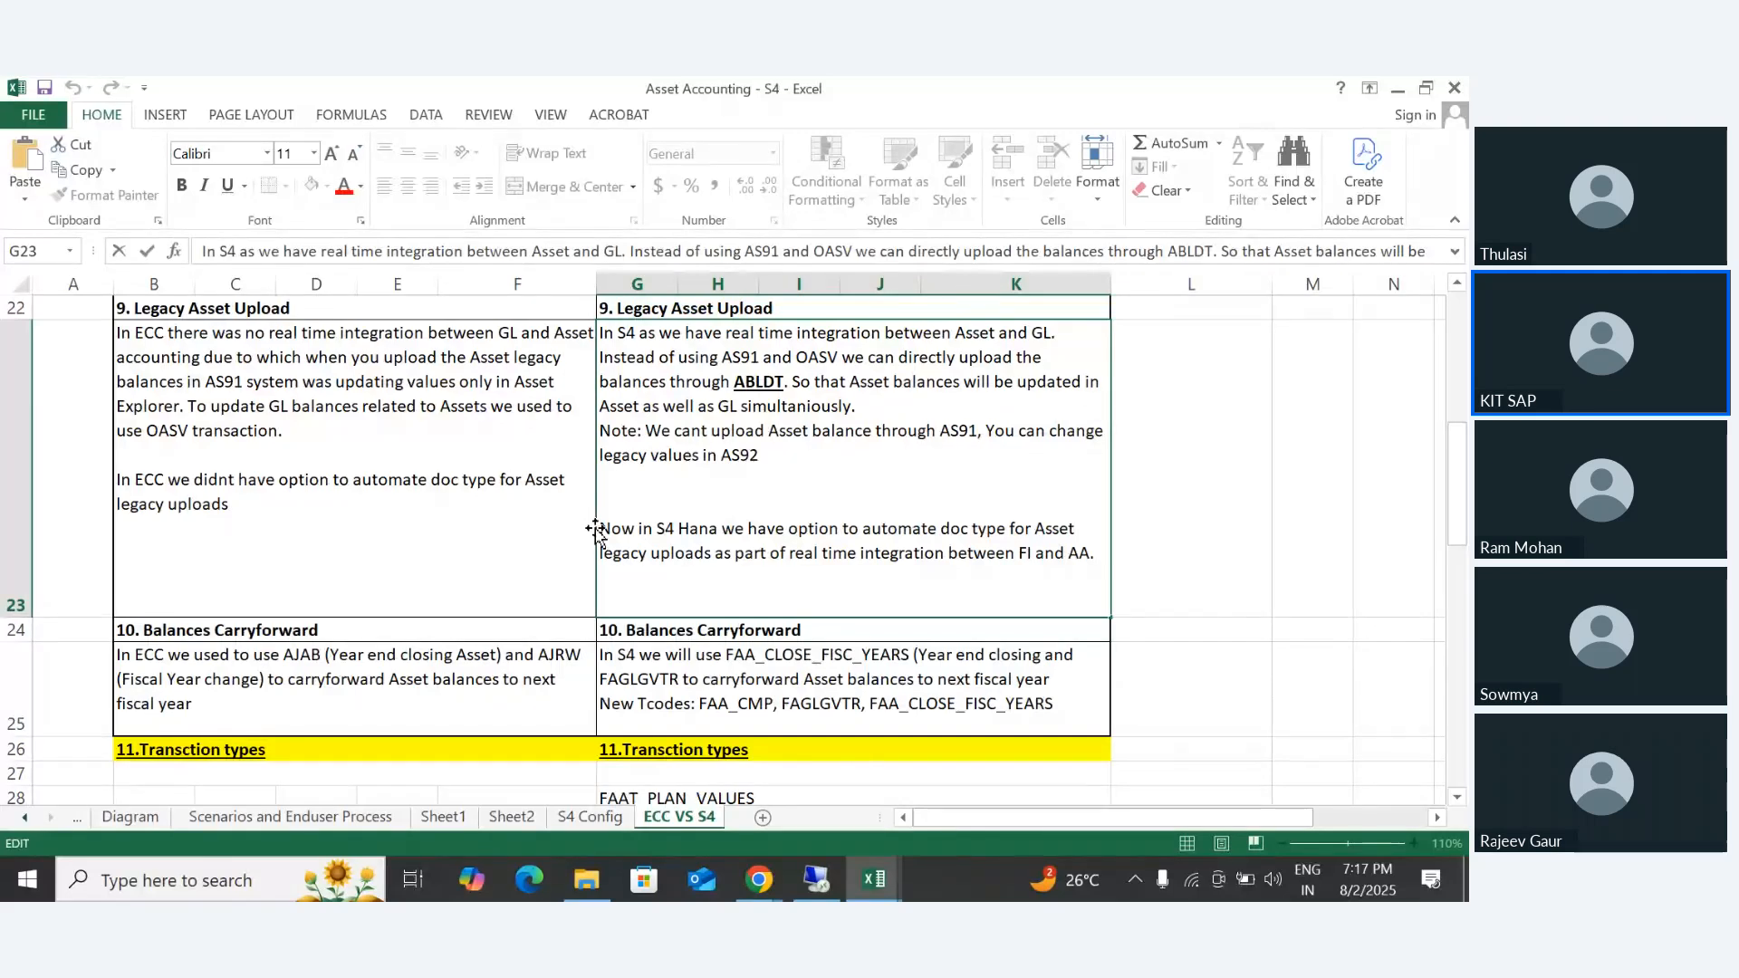
pyautogui.moveTo(597, 528); pyautogui.dragTo(1021, 574)
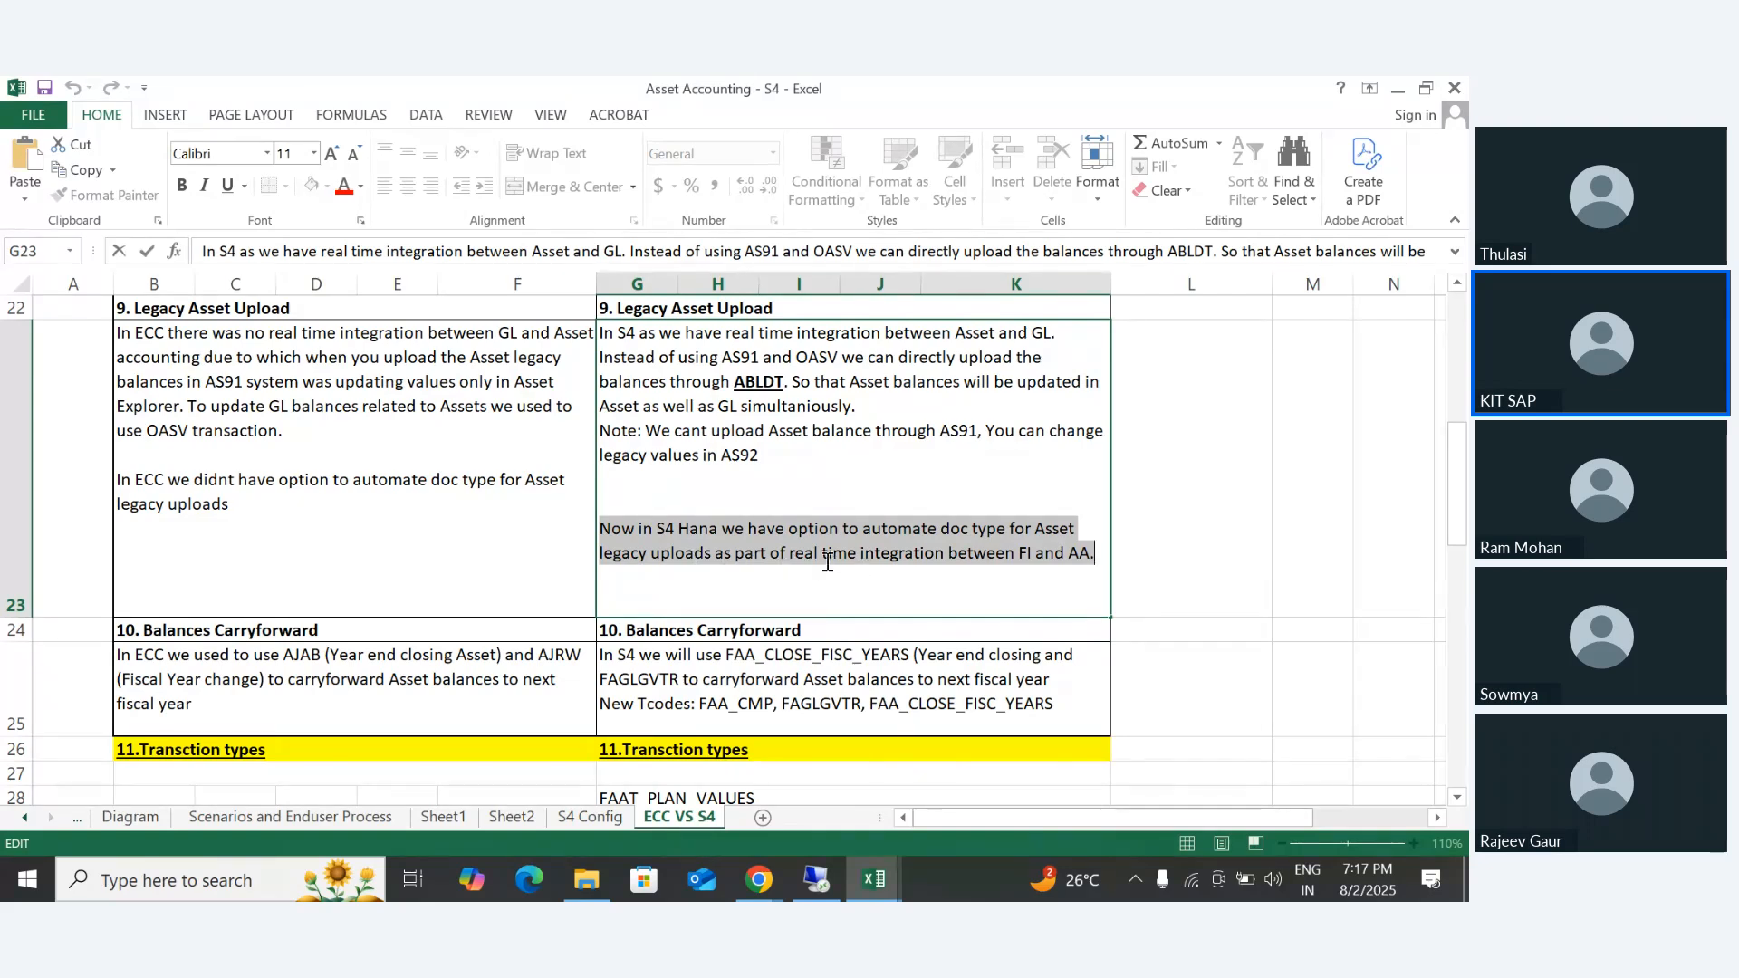
pyautogui.click(876, 578)
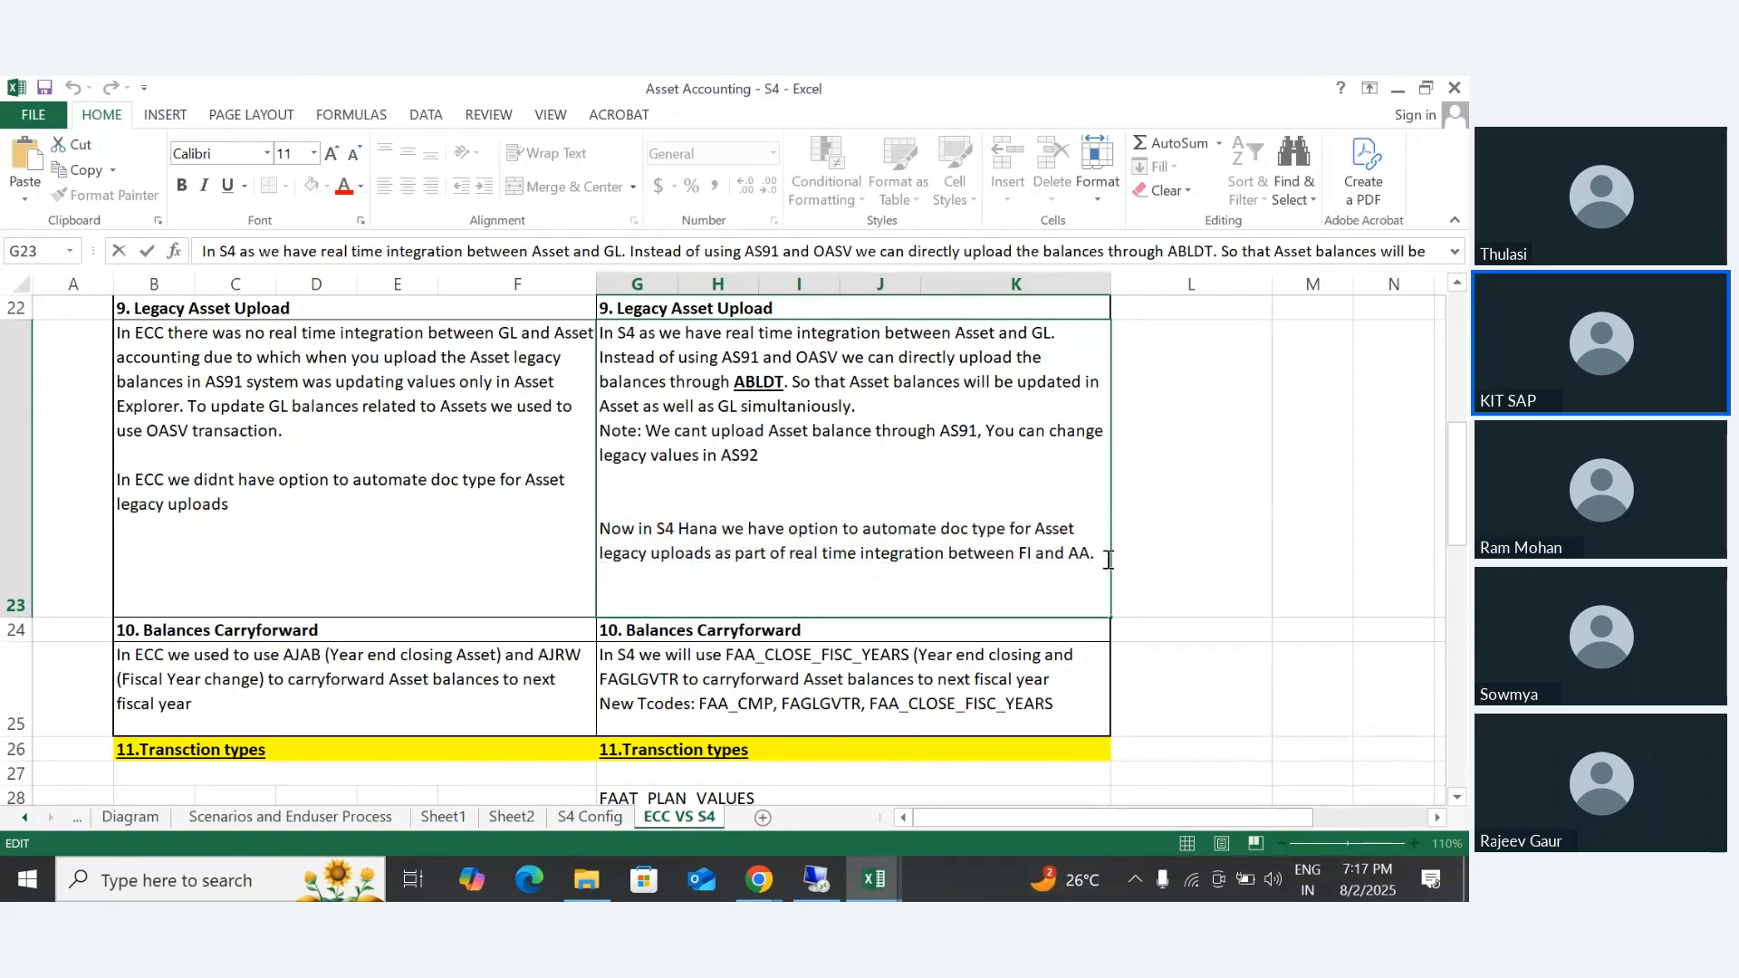
pyautogui.moveTo(1103, 555); pyautogui.dragTo(930, 549)
# - Add a new paragraph at the end of B23, after a blank line: "In ECC we didnt have option to automate Uplaod Account,"
pyautogui.click(232, 539)
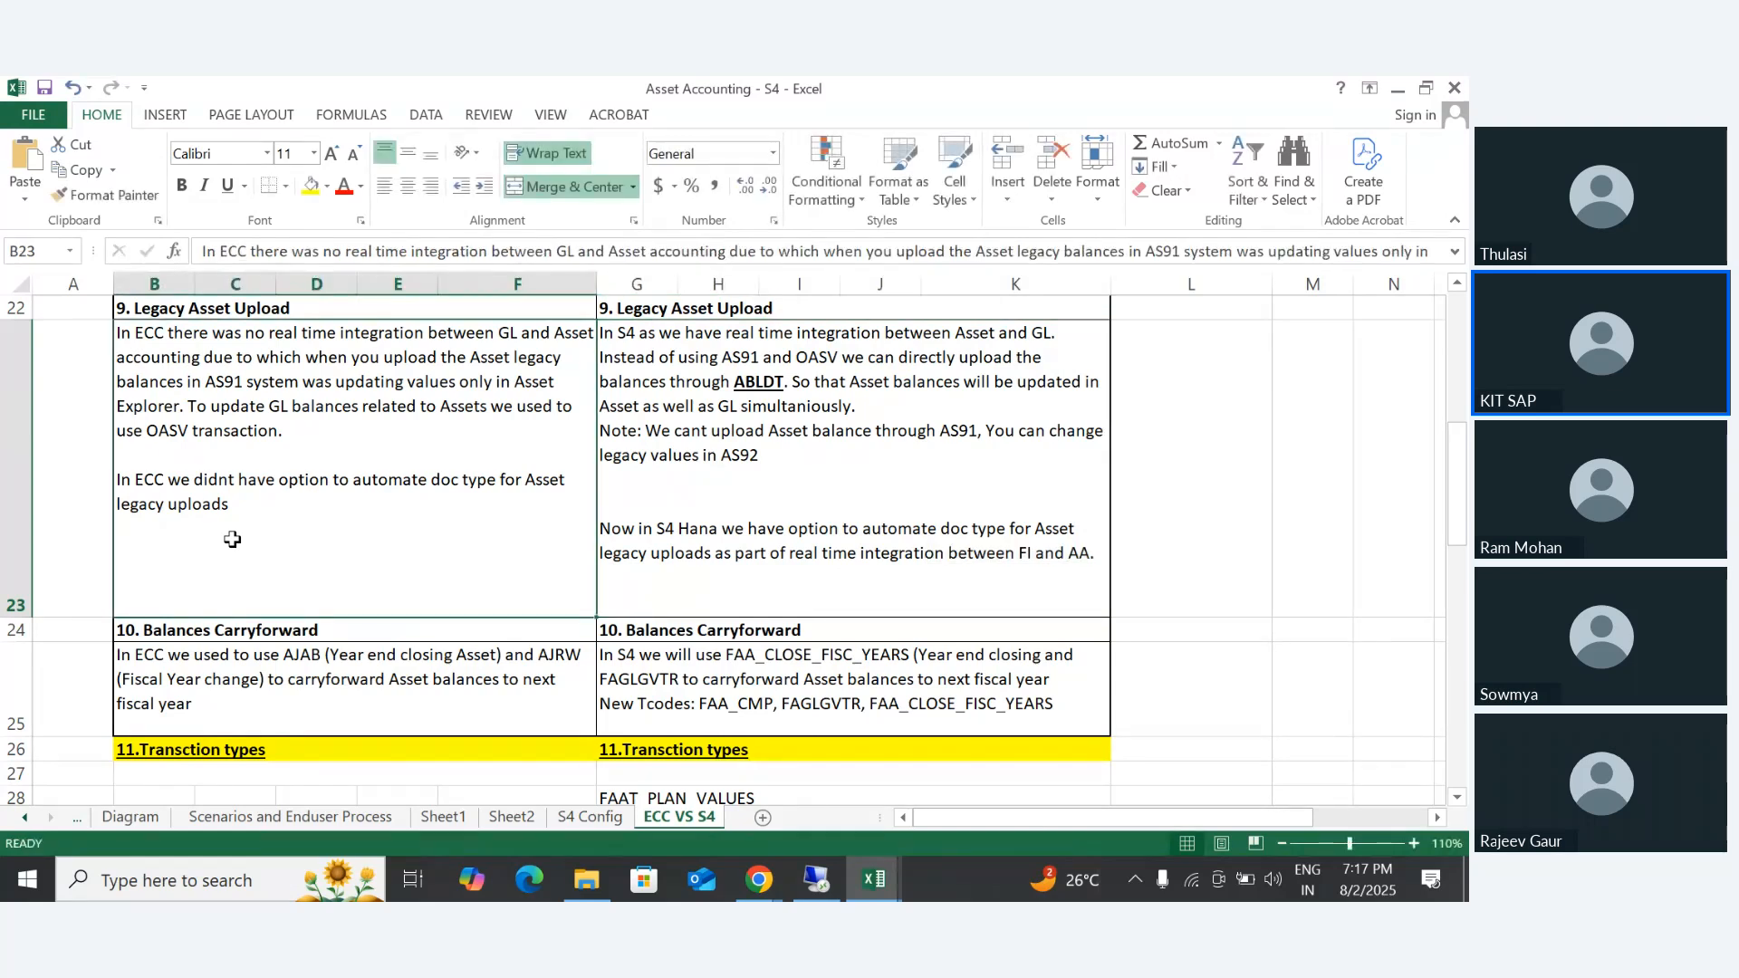
pyautogui.doubleClick(245, 506)
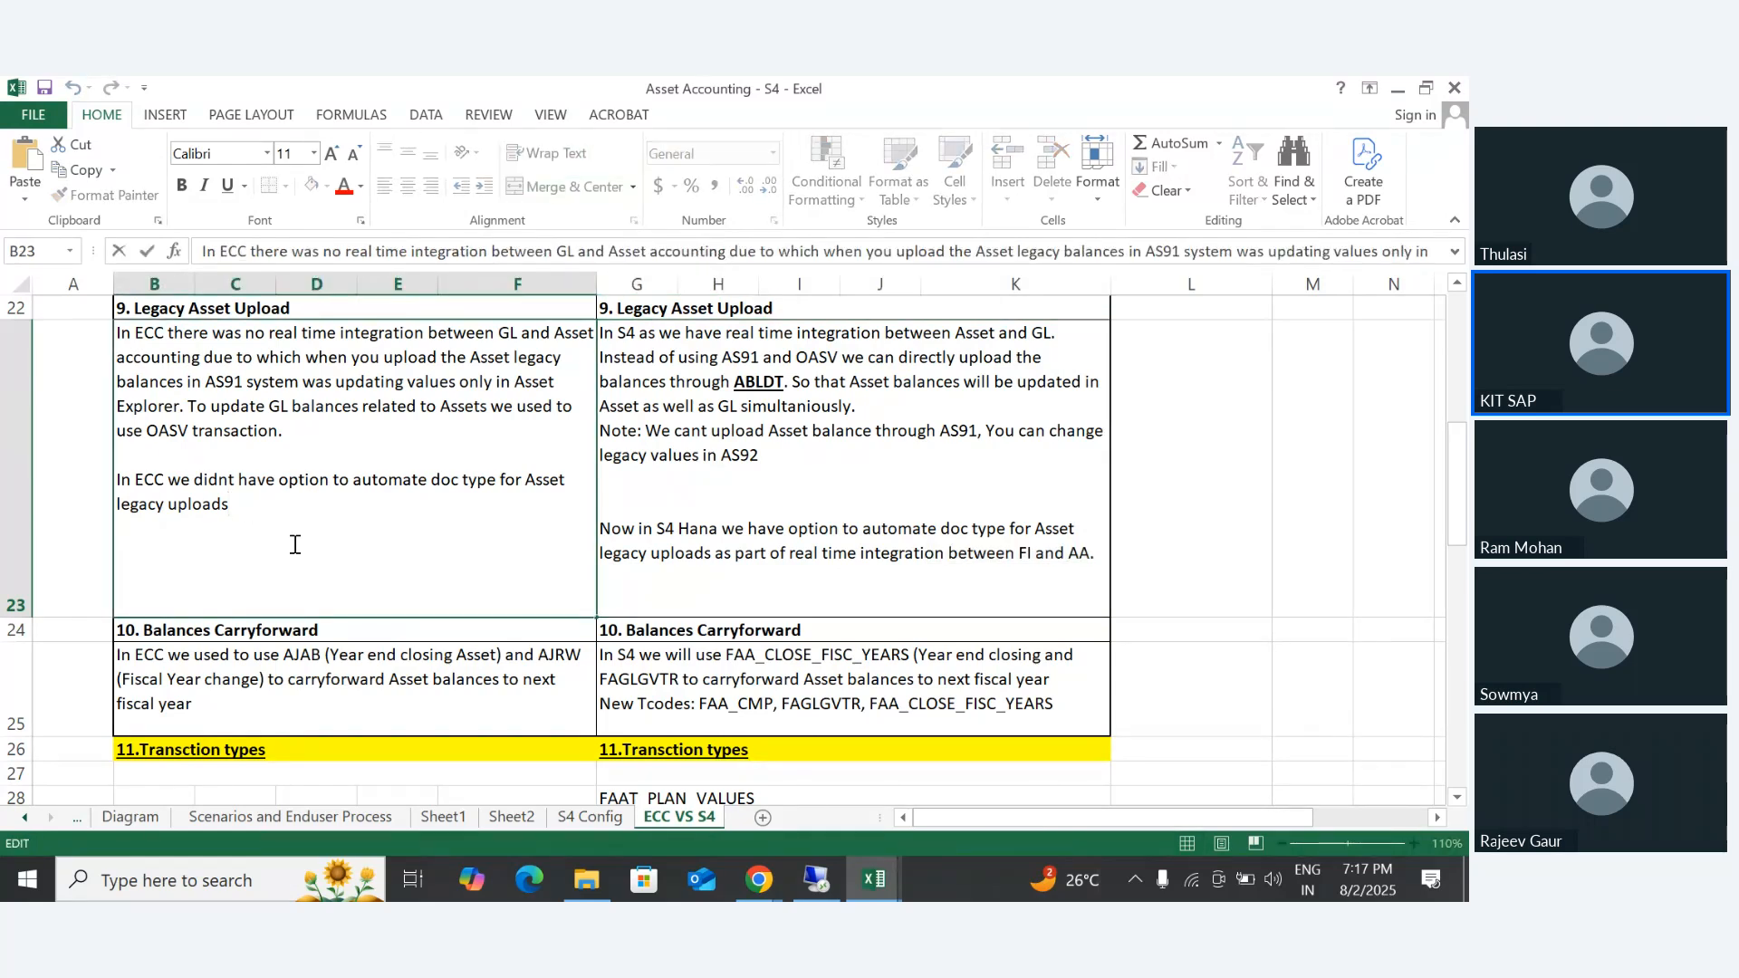
pyautogui.hotkey('alt', 'Return')
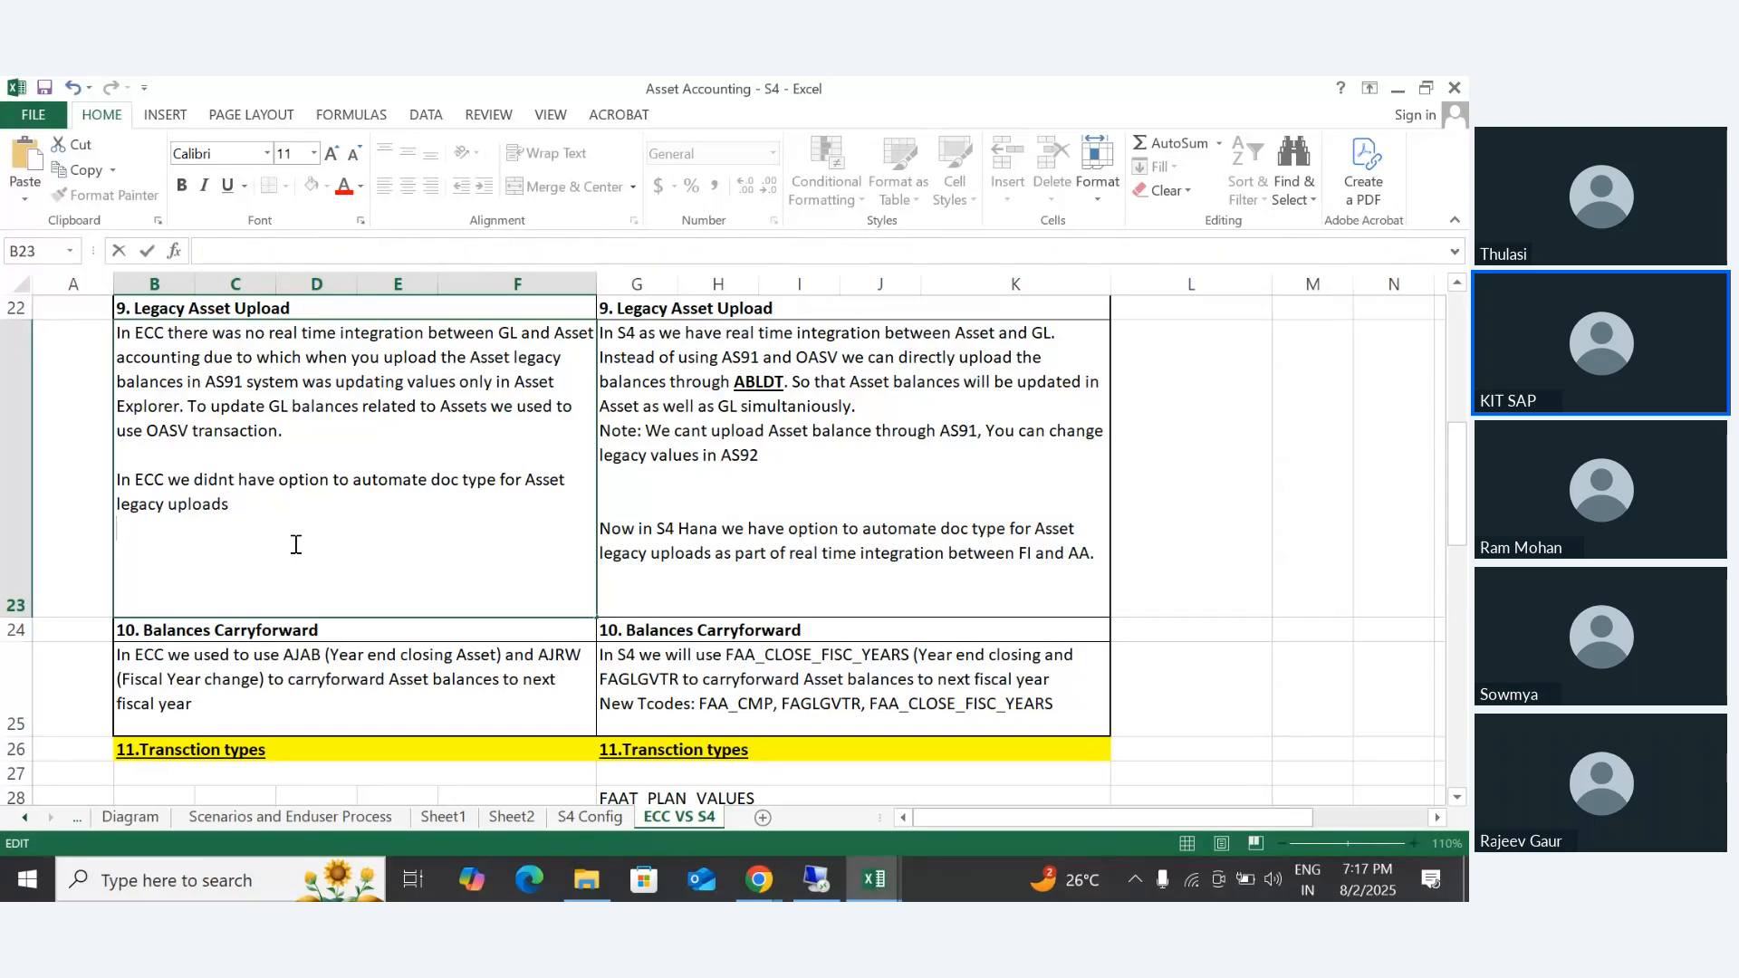
pyautogui.hotkey('alt', 'Return')
pyautogui.write('In ECC we dd')
pyautogui.press('BackSpace')
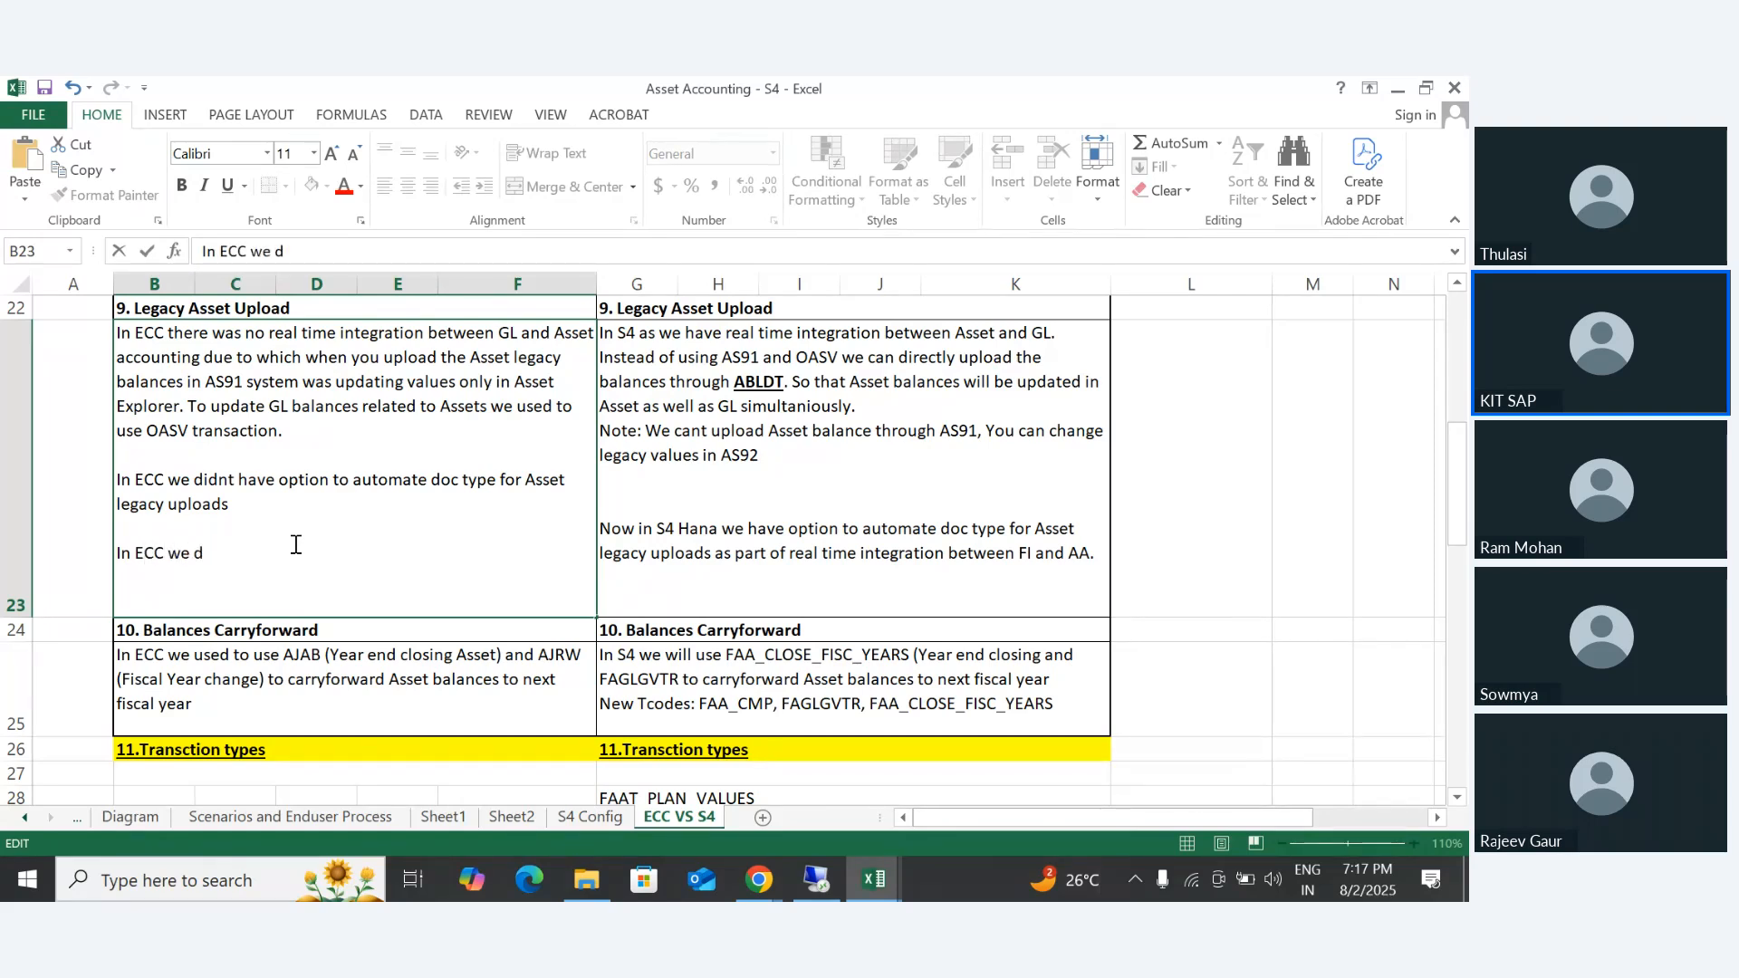
pyautogui.write('idnt have option to')
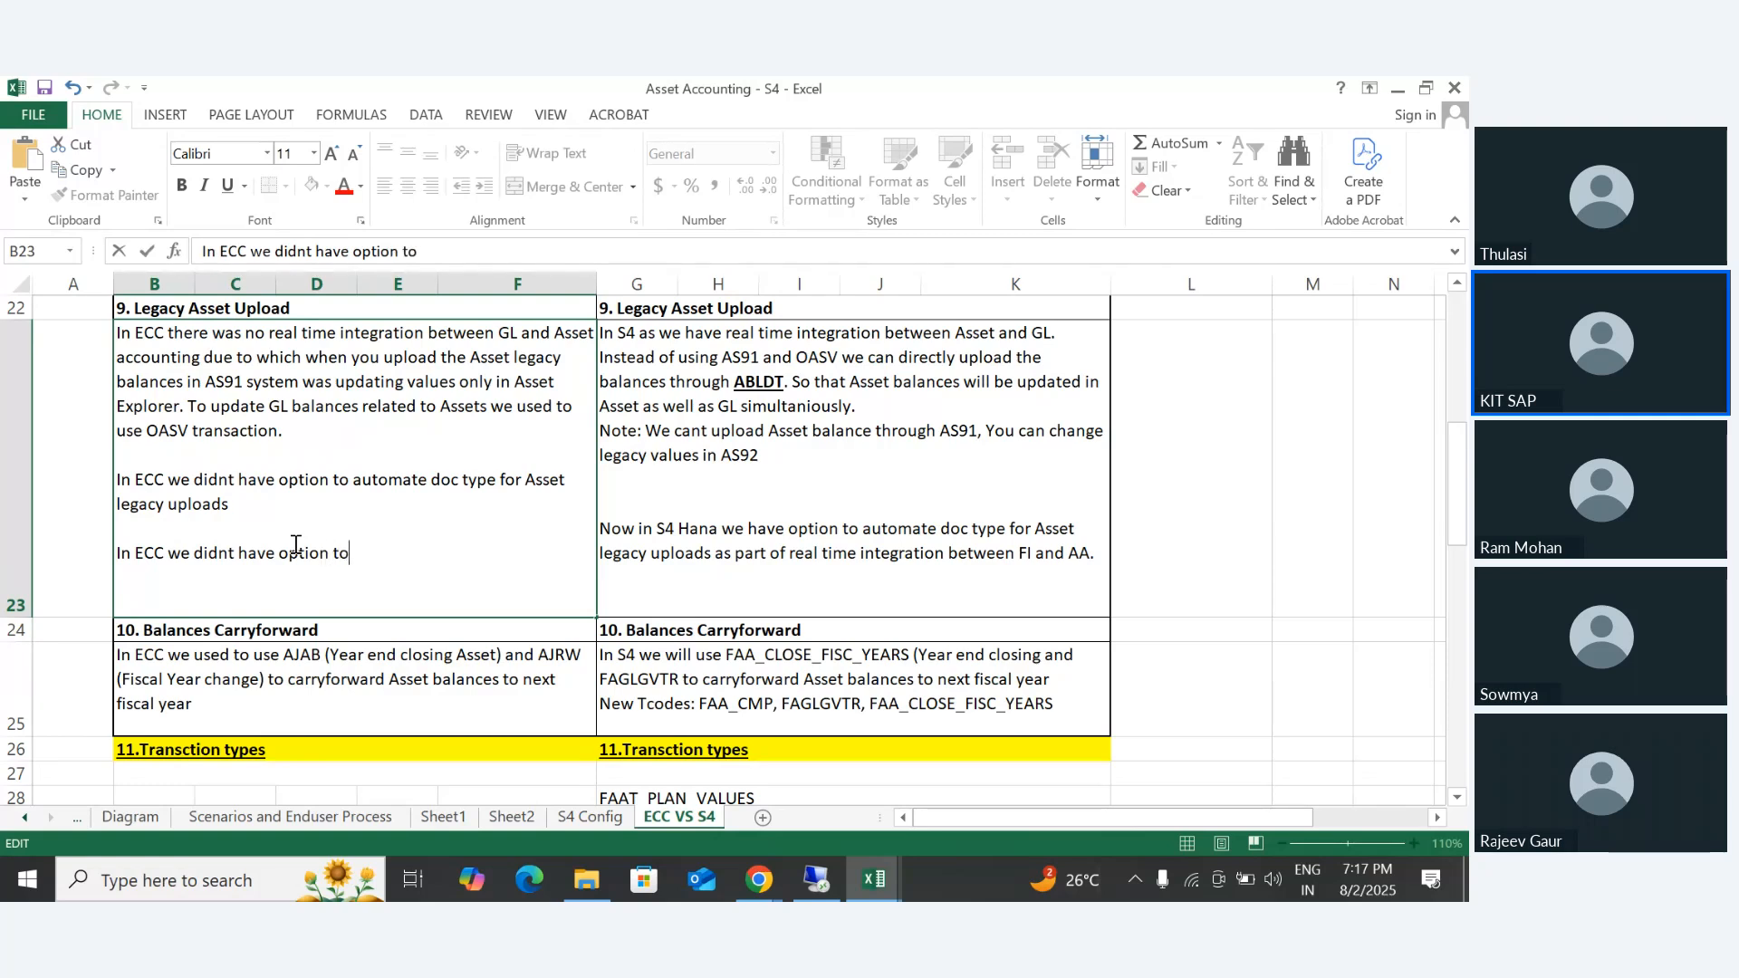
pyautogui.write(' automate doc type for Asset legacy uploads  In ECC we didnt have option to automate Uplaod')
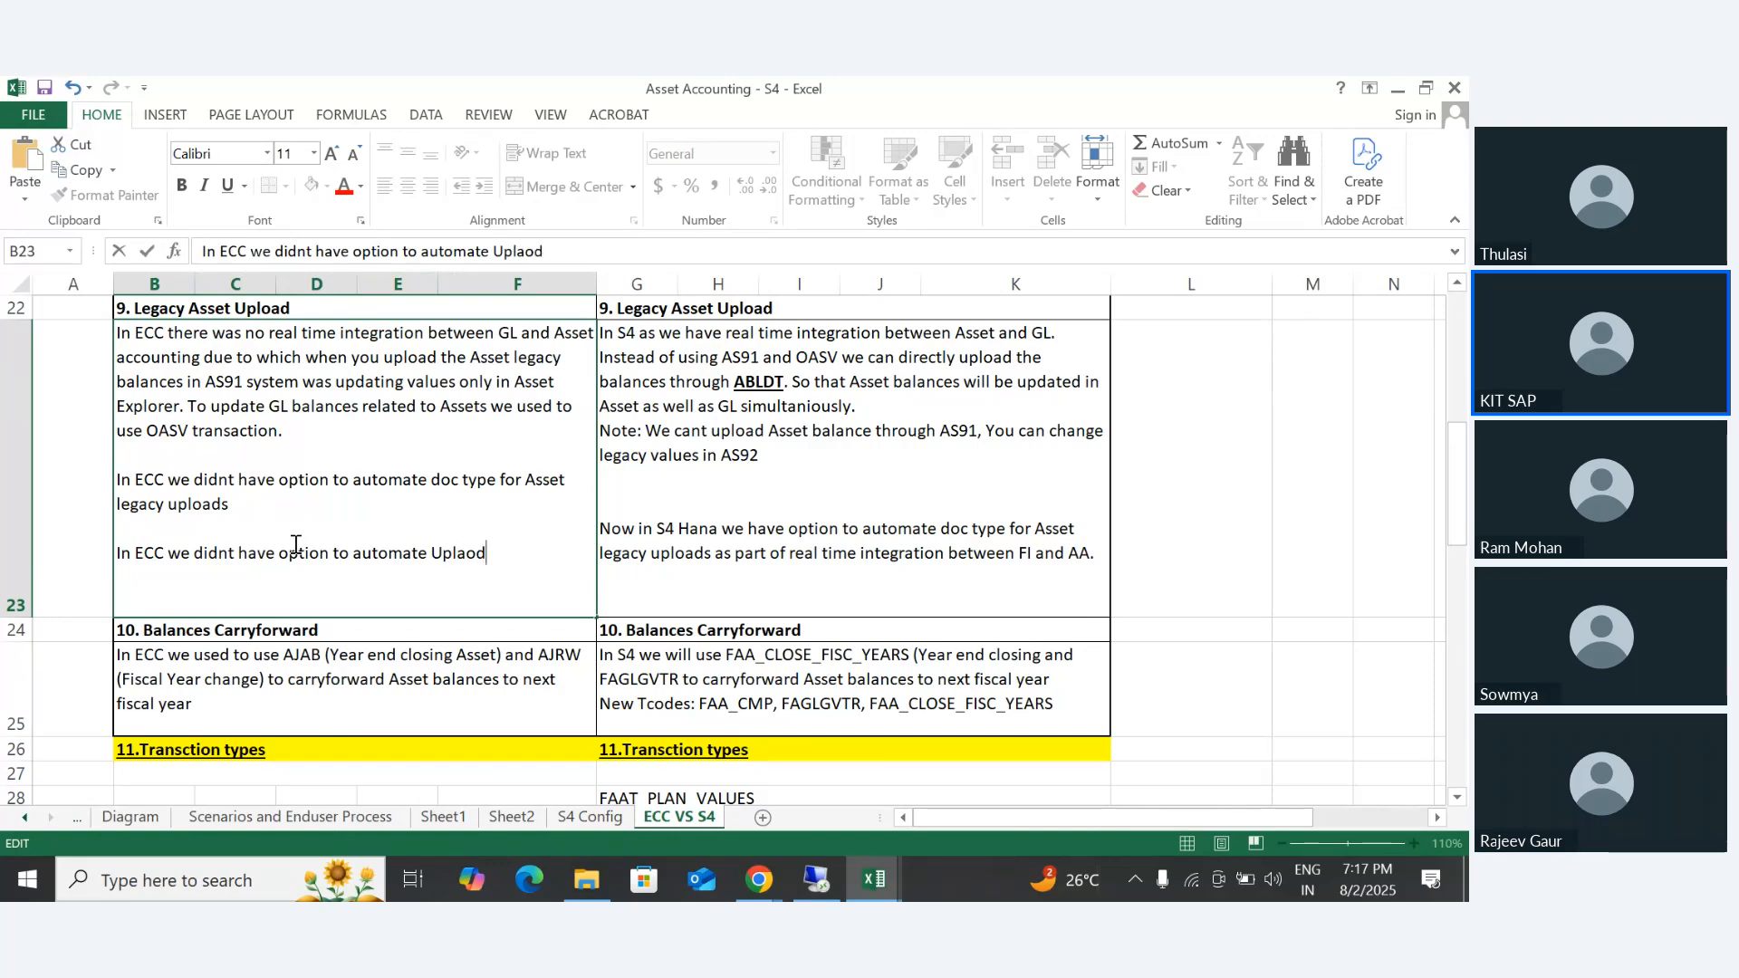
pyautogui.write(' Account, U')
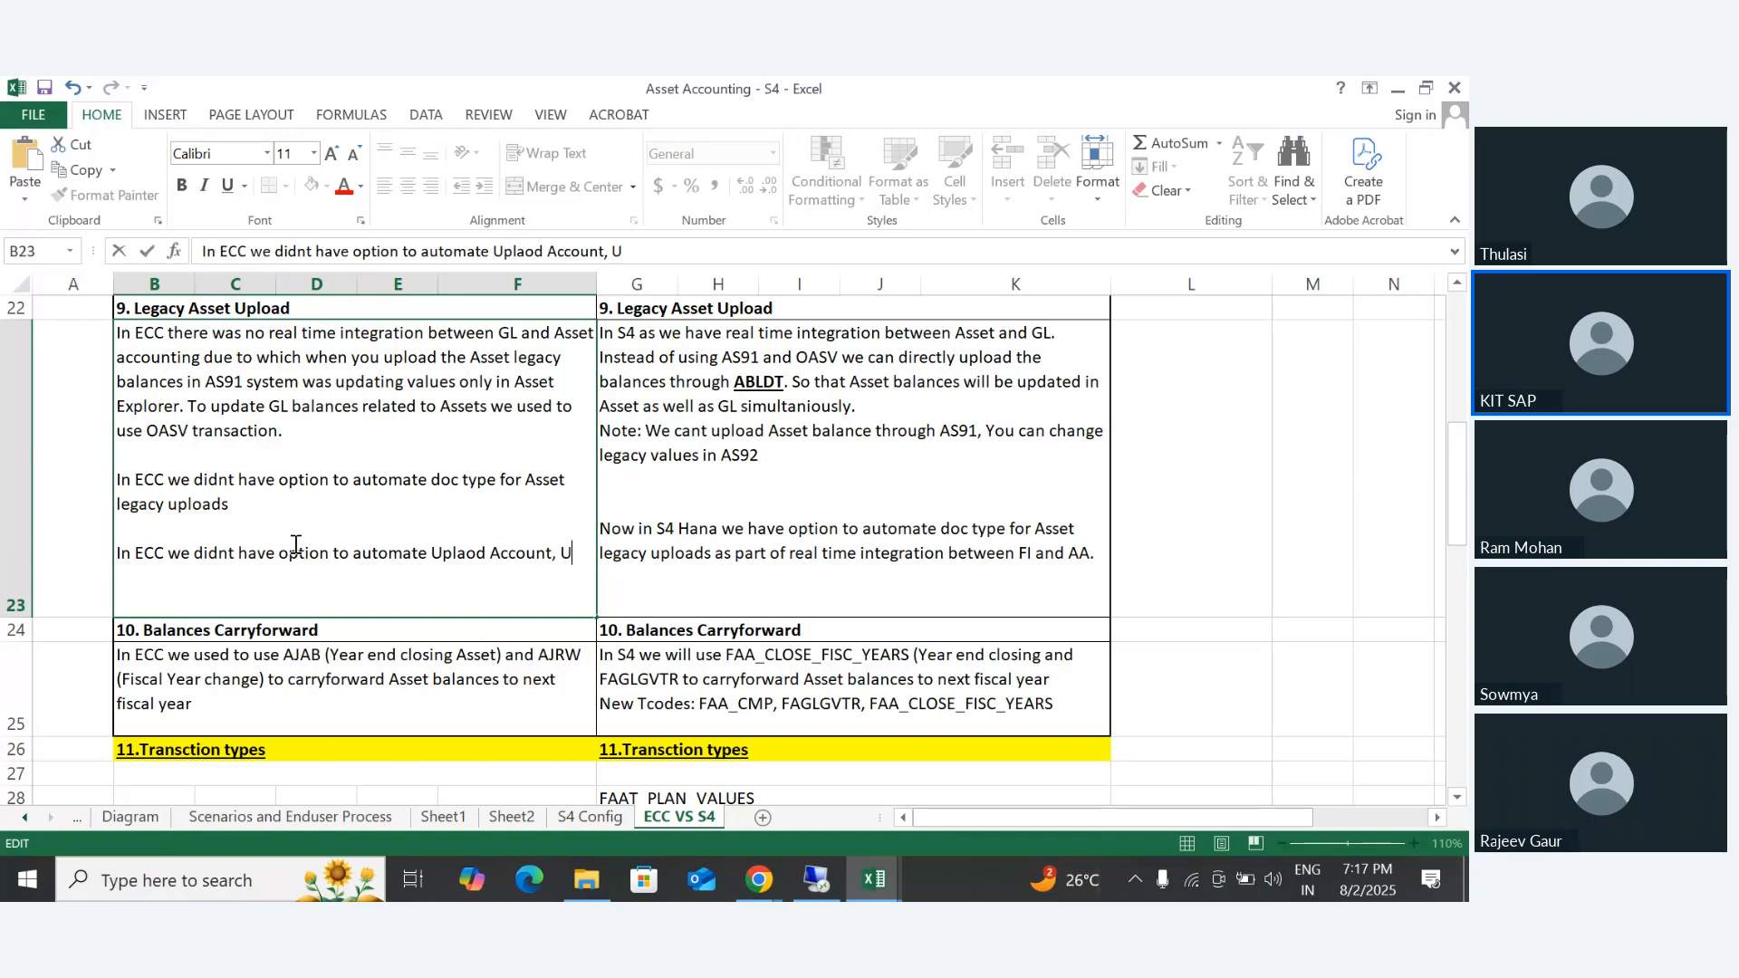
pyautogui.press('BackSpace')
pyautogui.write('We used to e')
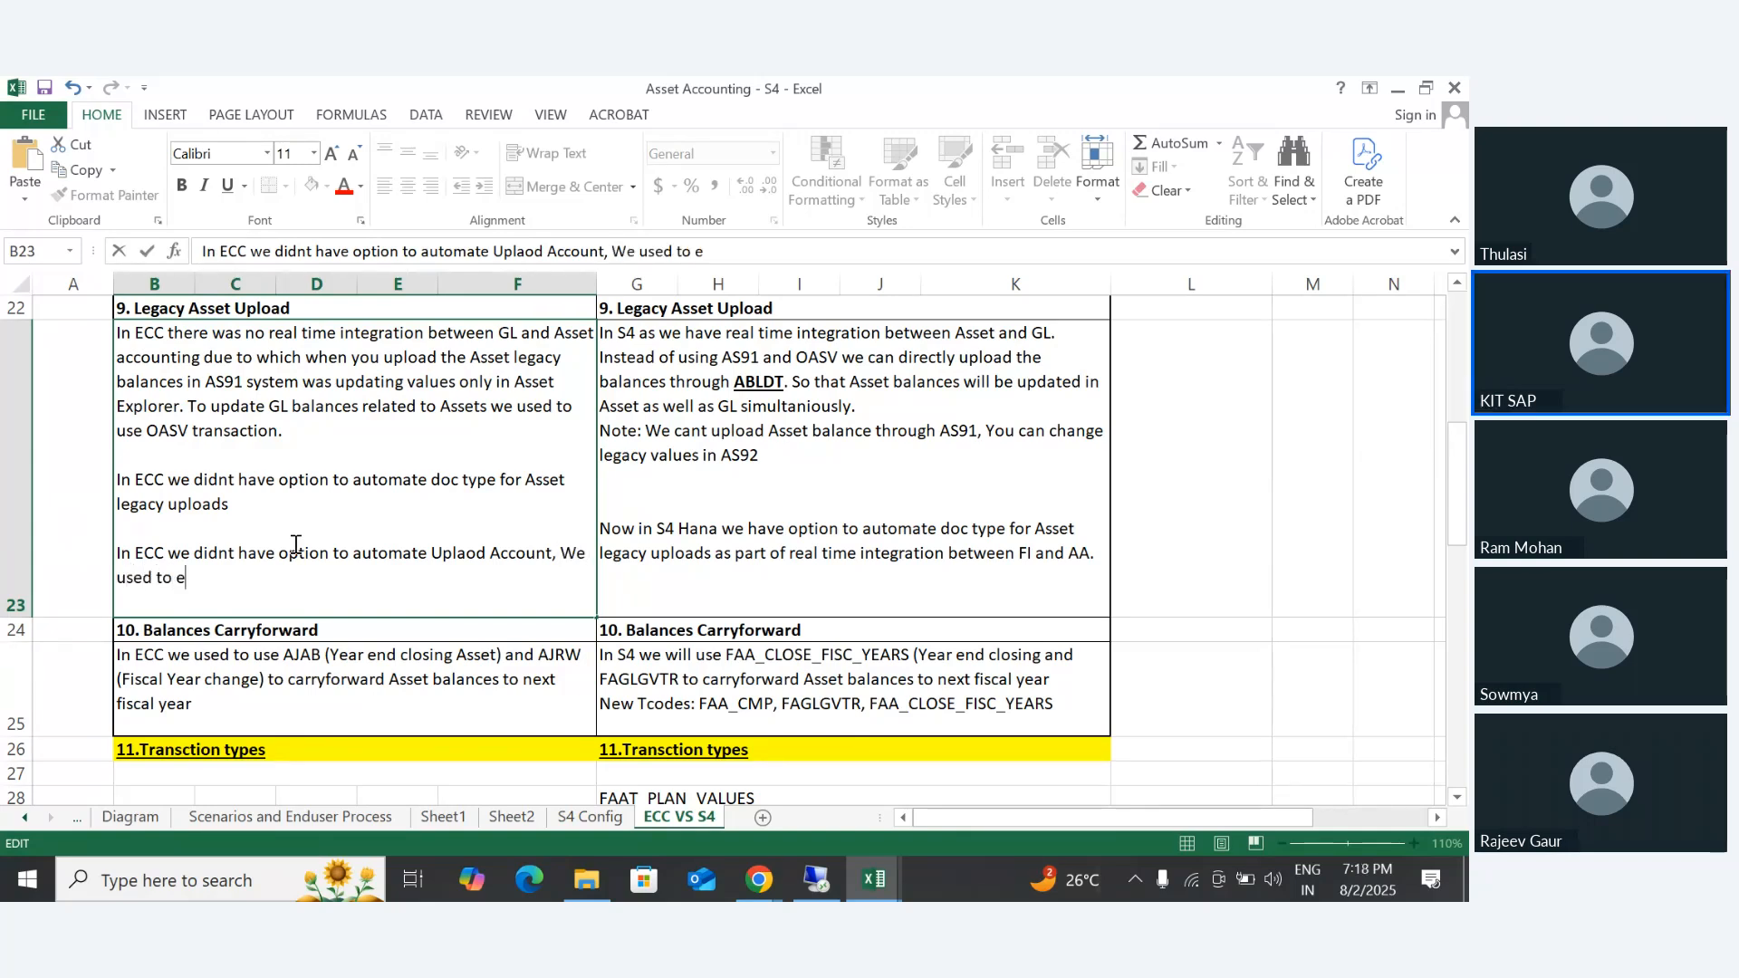
pyautogui.write('nter in the O')
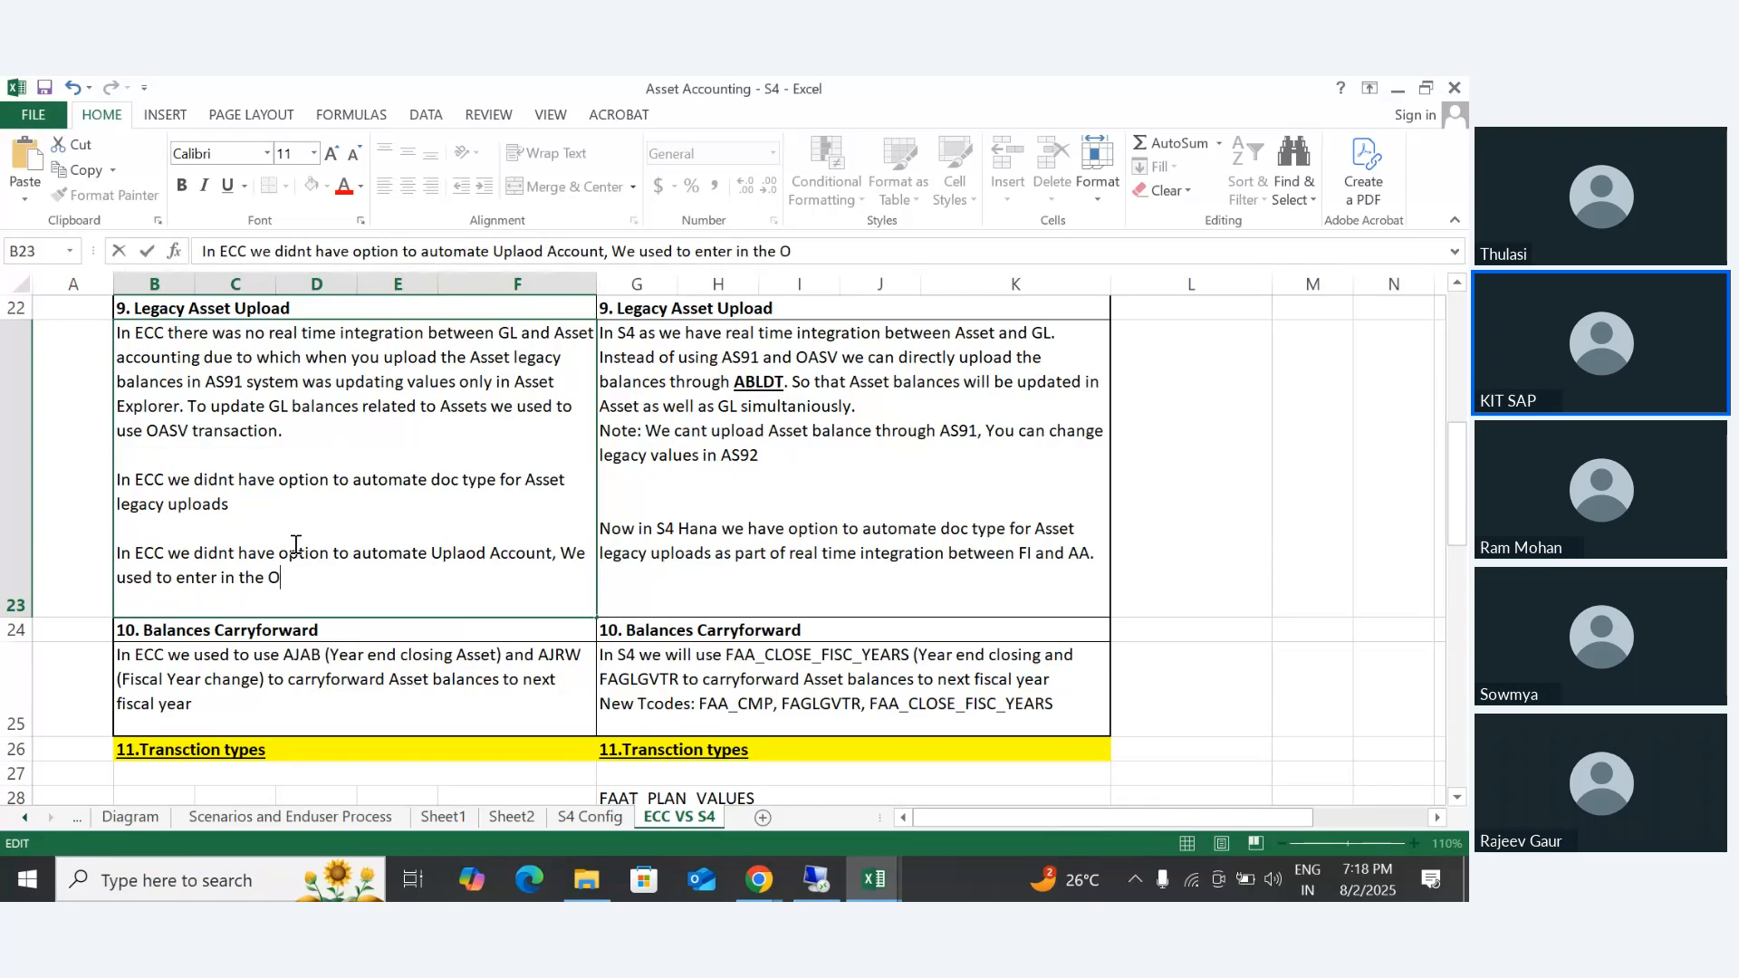
pyautogui.write('ASV manually')
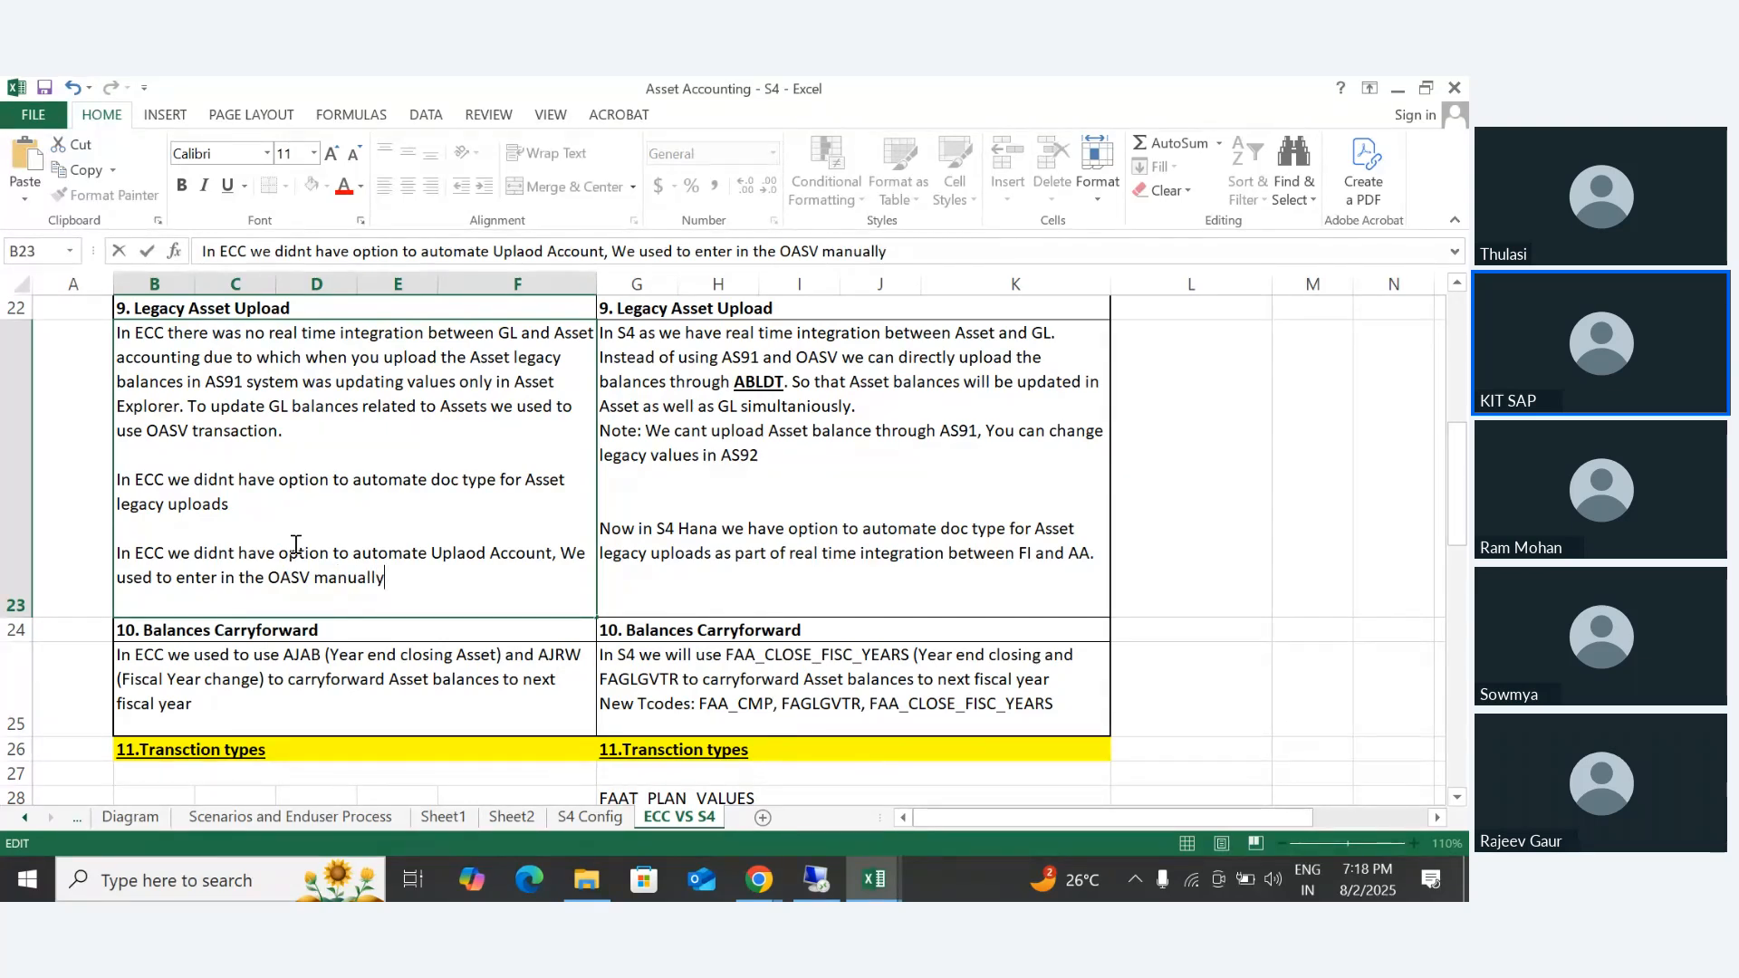
# - Complete the last sentence of B23 with "We used to enter in the OASV manually." and commit the cell
pyautogui.write('.')
pyautogui.press('Tab')
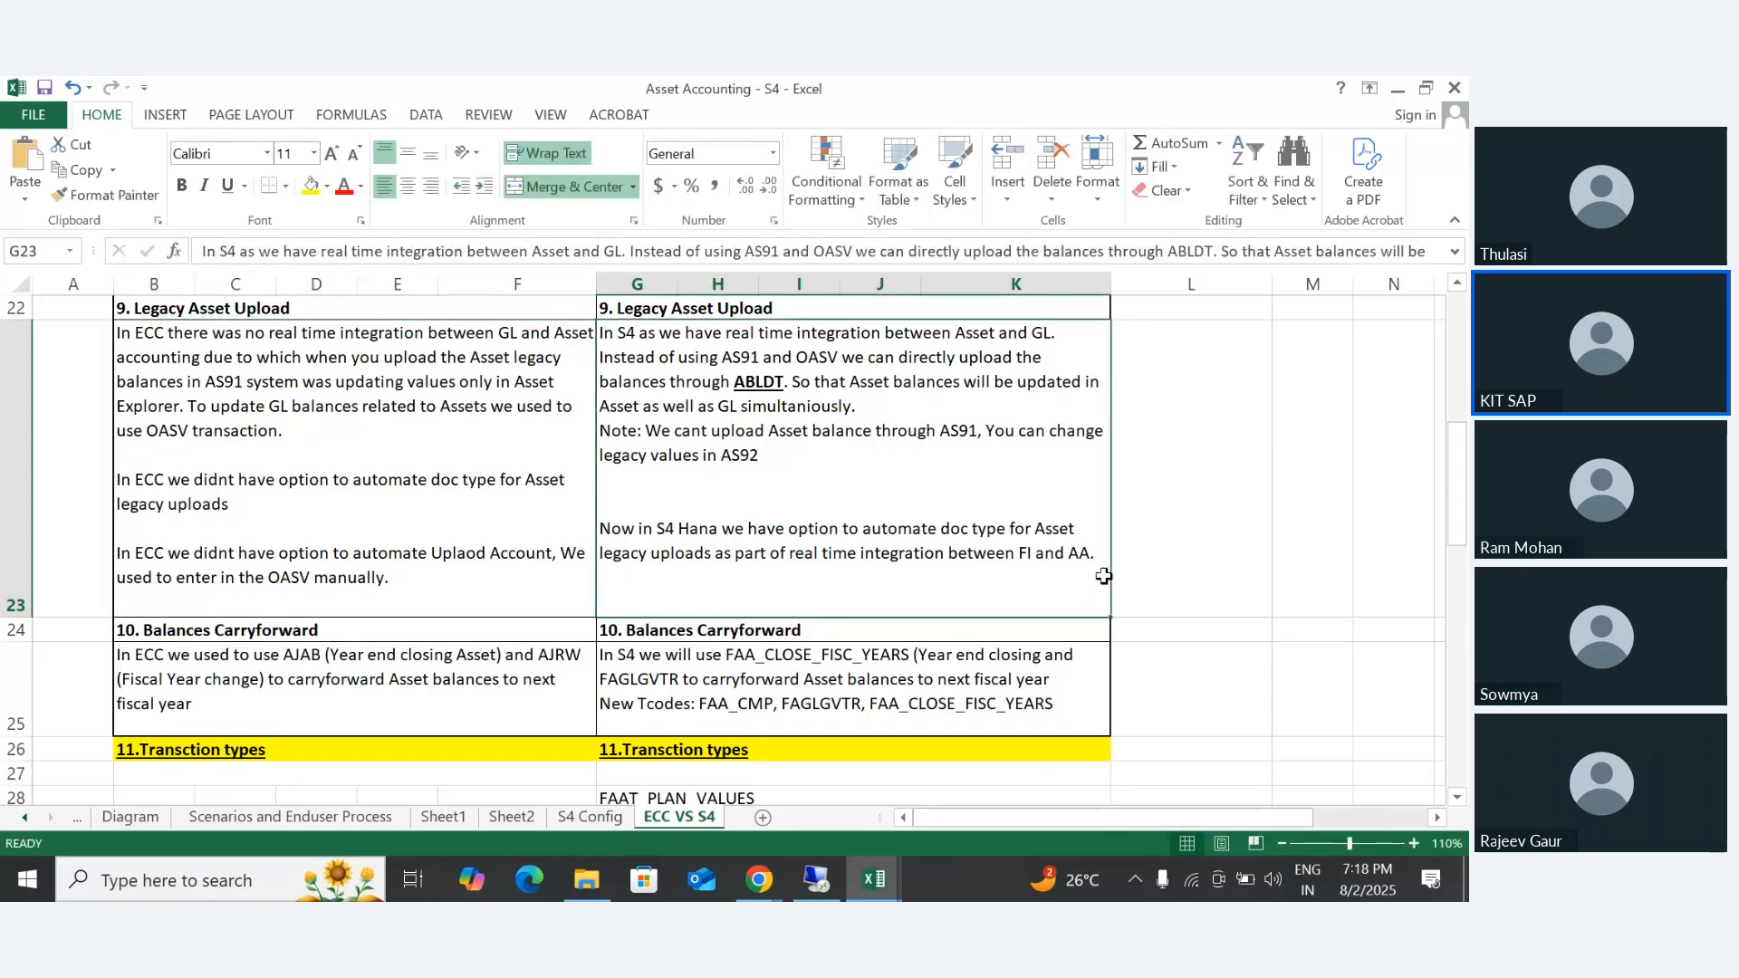
# - Add a new paragraph at the end of G23, after a blank line: "In S4 we have a option to automate upload account"
pyautogui.doubleClick(1103, 555)
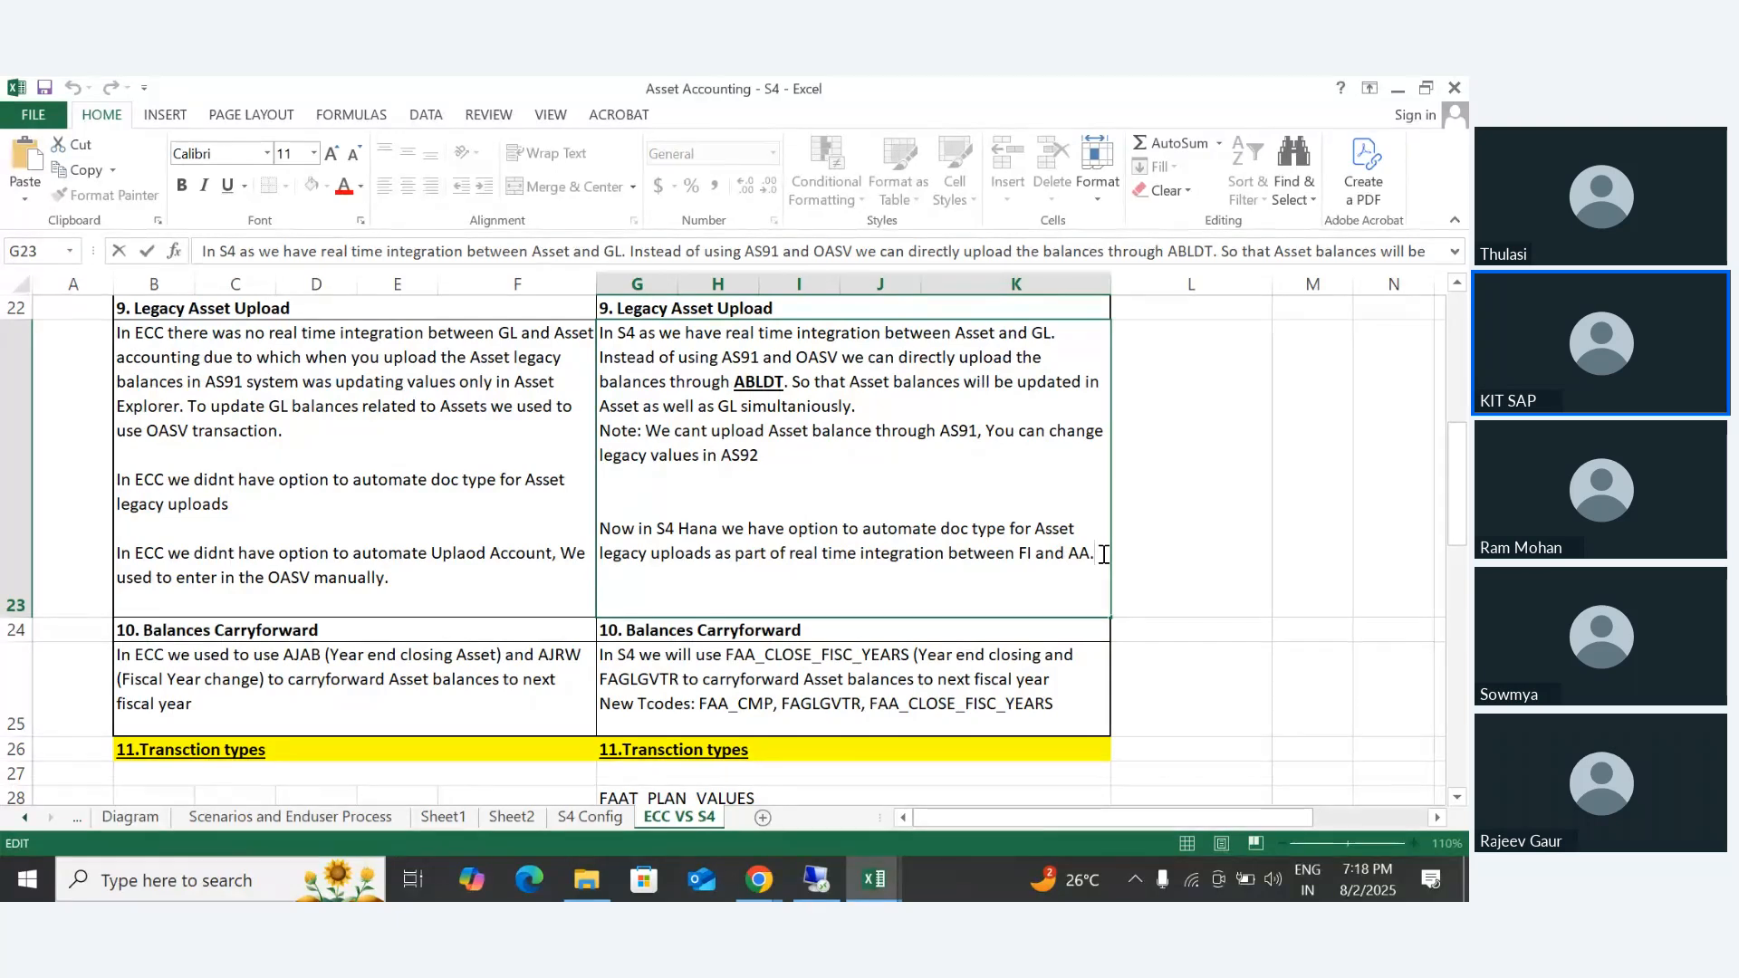
pyautogui.click(1103, 554)
pyautogui.hotkey('alt', 'Return')
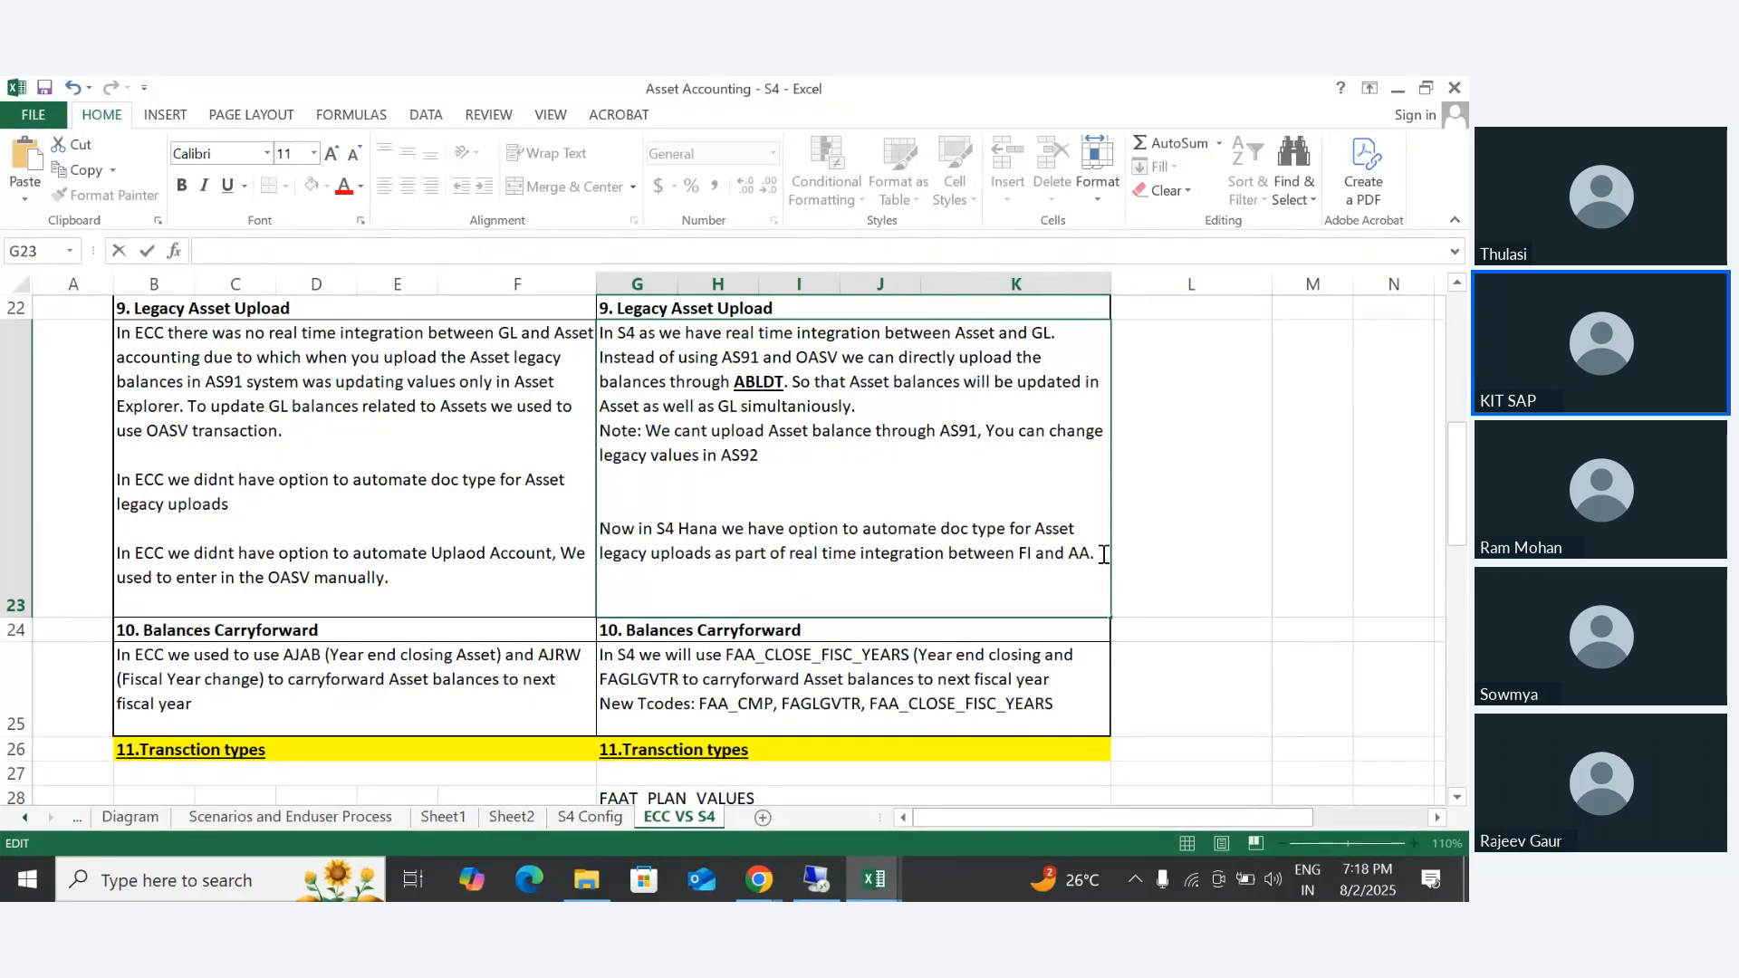
pyautogui.write('In S4 ')
pyautogui.write('we can')
pyautogui.press('BackSpace')
pyautogui.press('BackSpace')
pyautogui.press('BackSpace')
pyautogui.press('BackSpace')
pyautogui.write('have a')
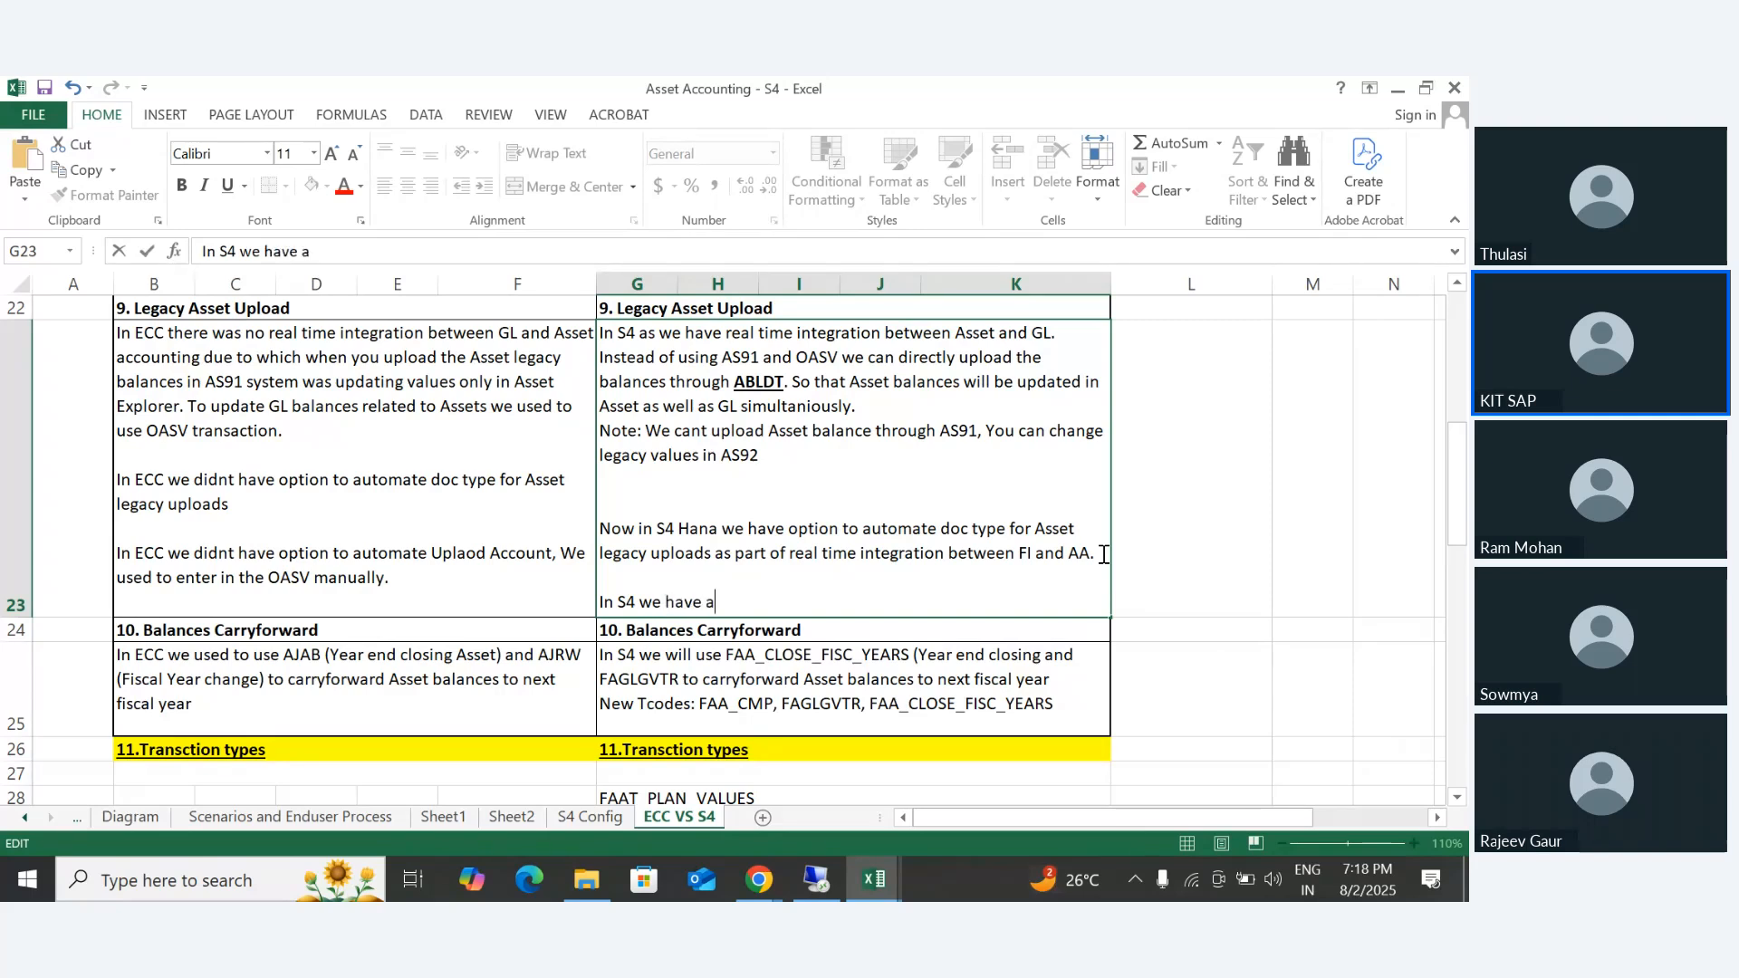
pyautogui.write(' option to aut')
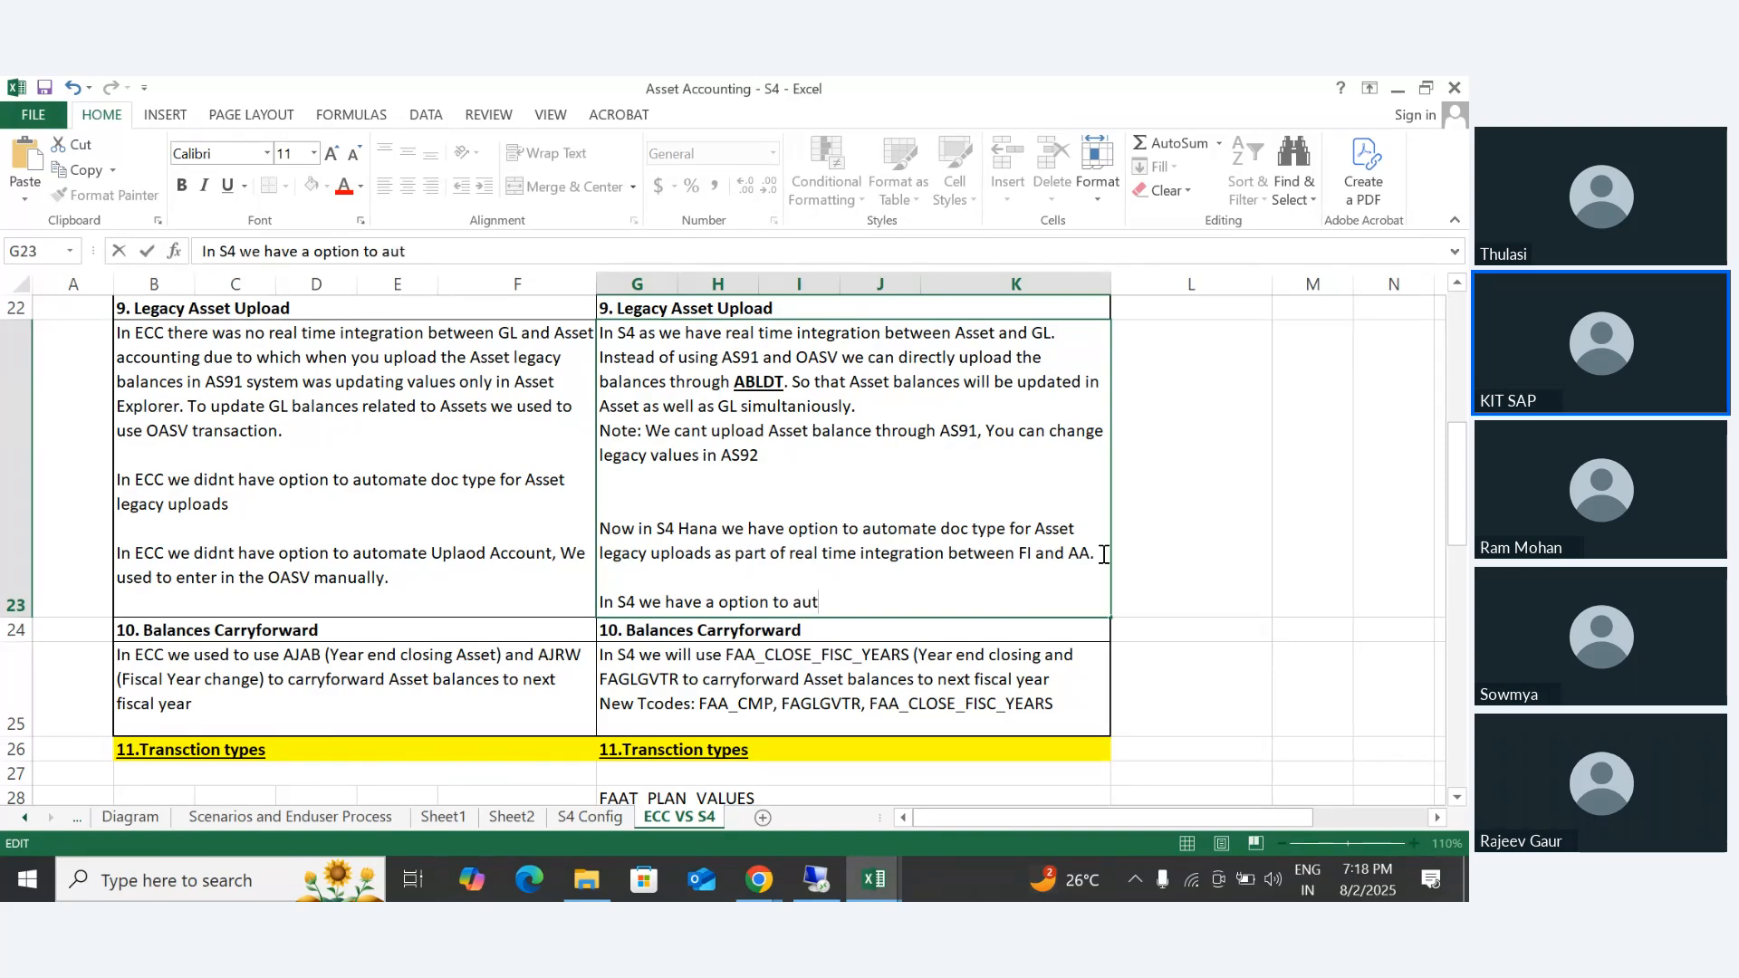
pyautogui.write('omate uploa')
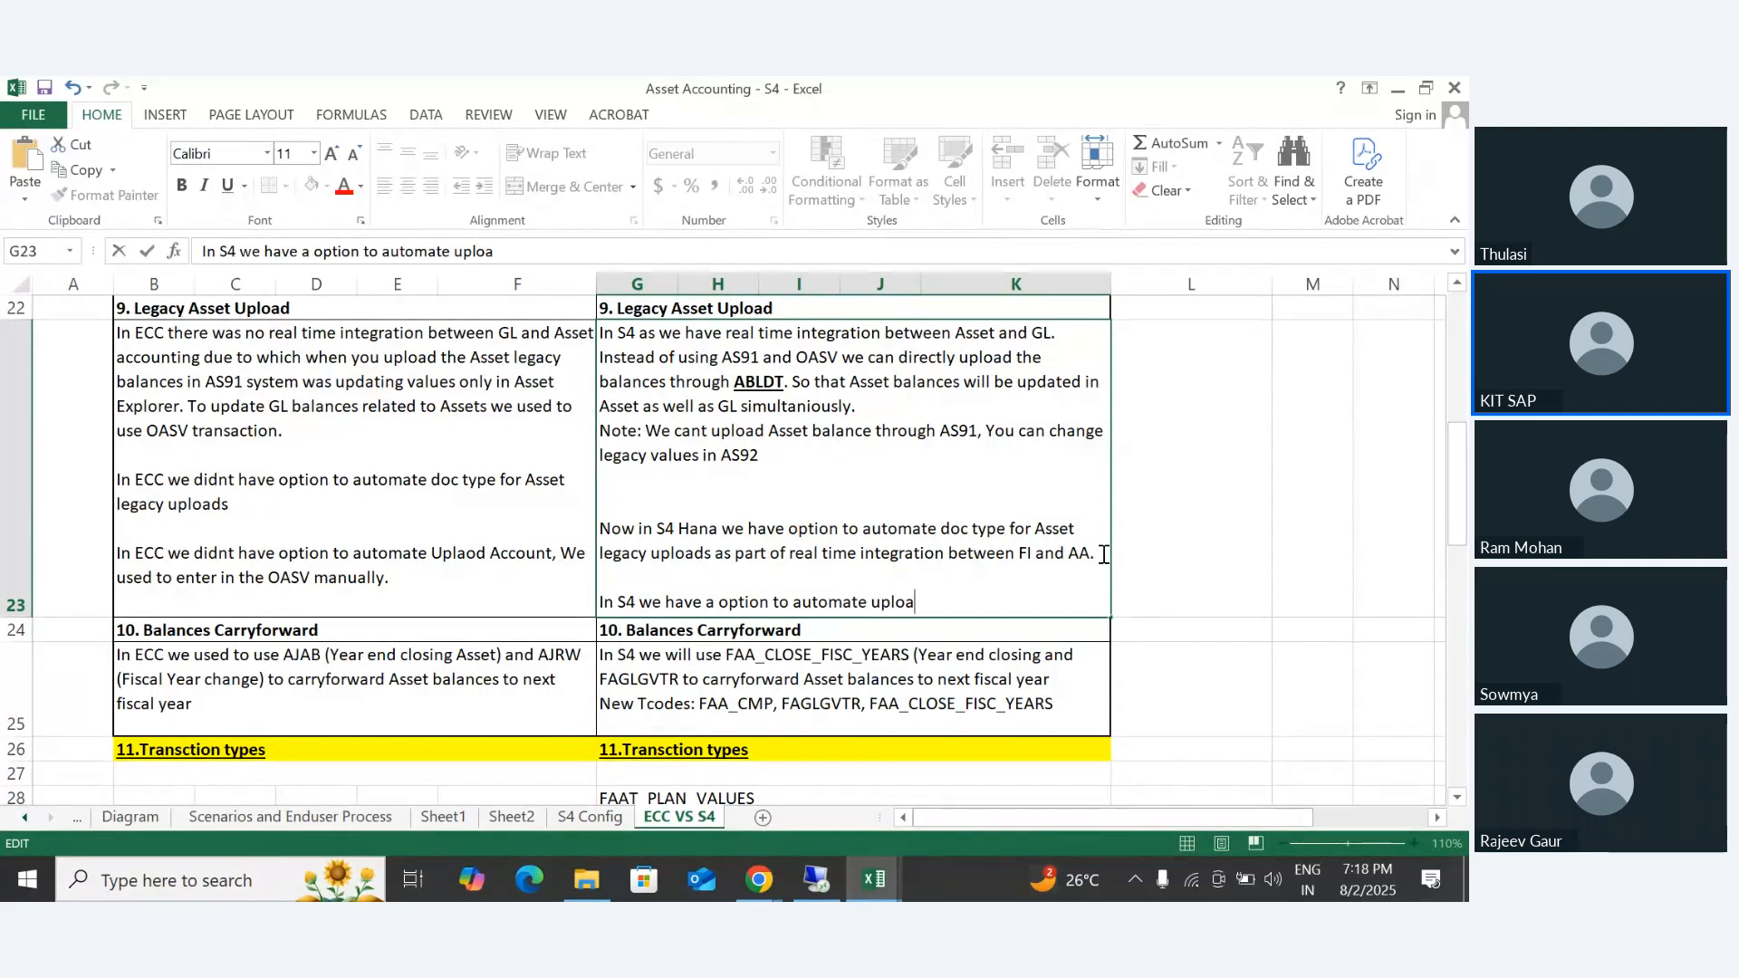
pyautogui.write('d account')
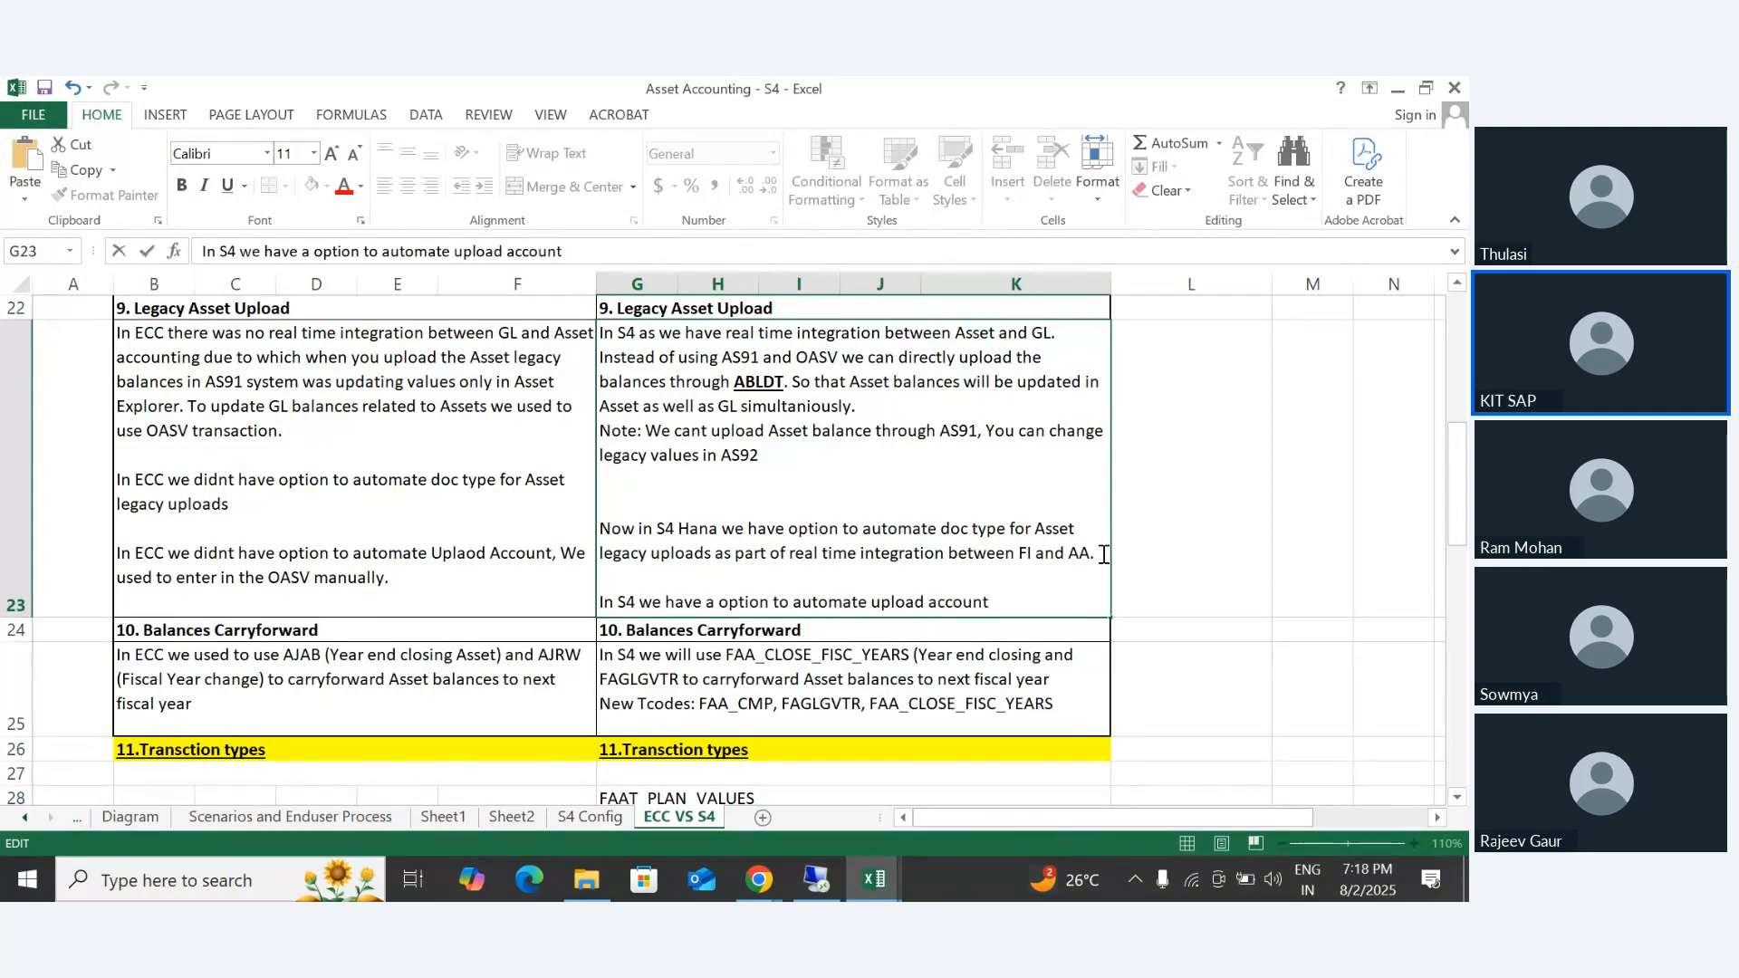
pyautogui.write(',')
# - Continue the new G23 paragraph with ", So that when you upload the Asset balances"
pyautogui.write('So that when')
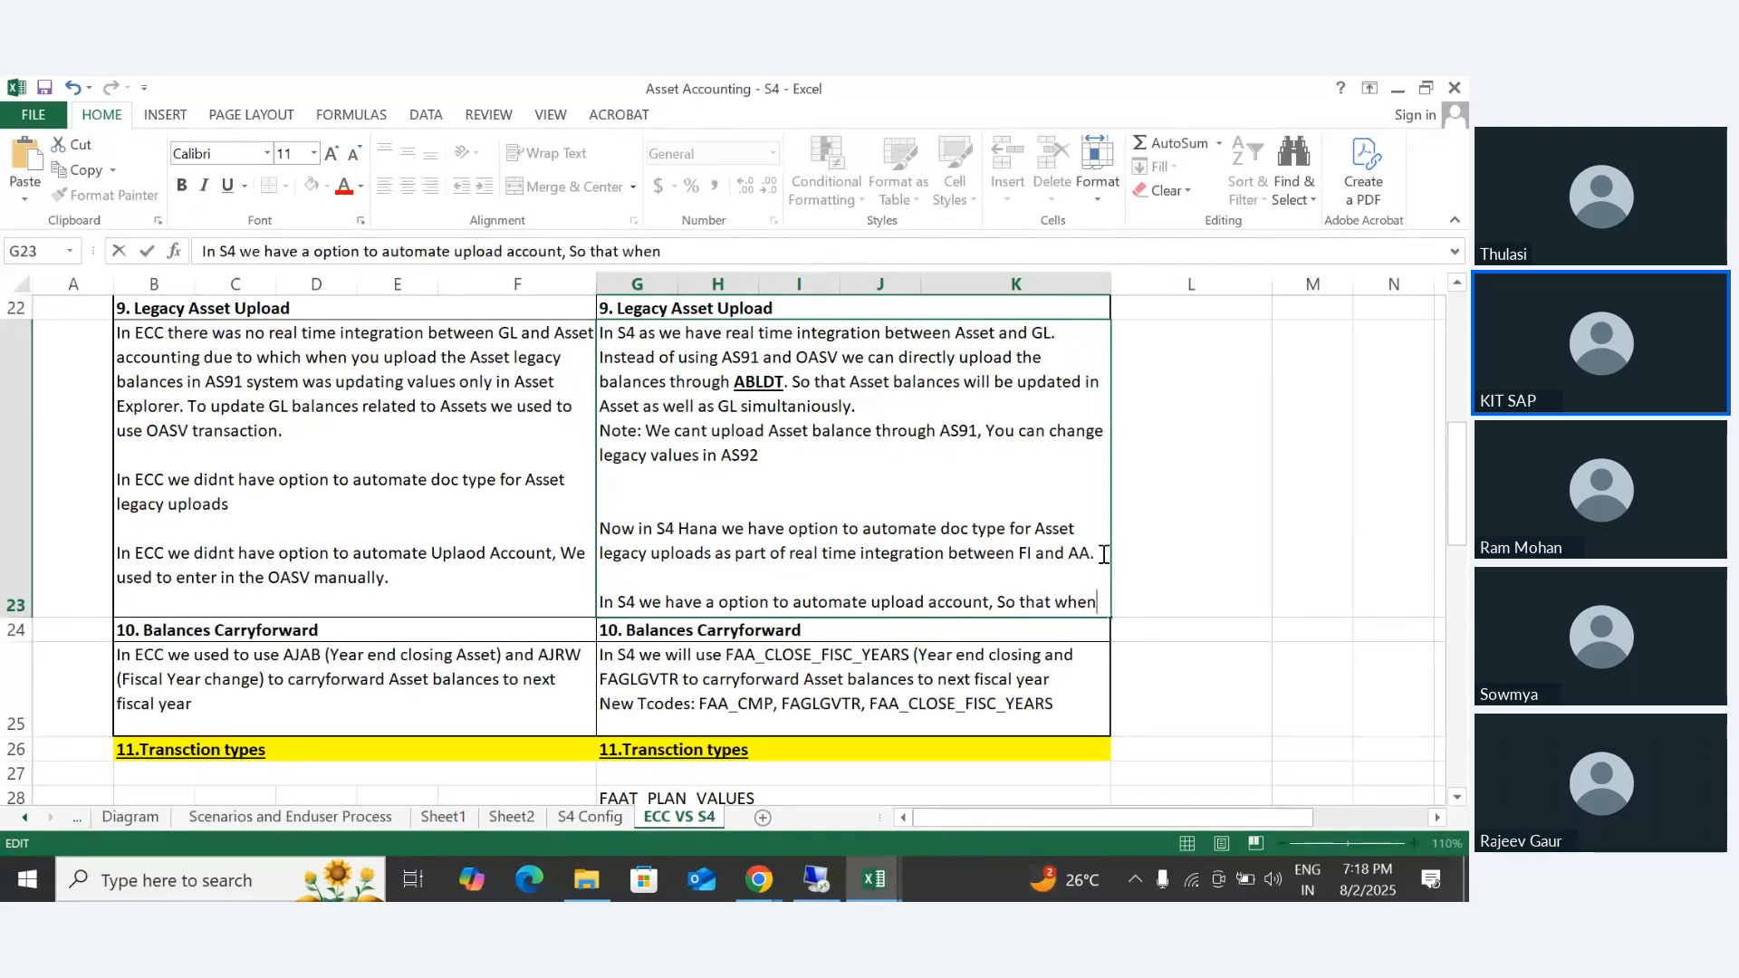
pyautogui.write(' yo')
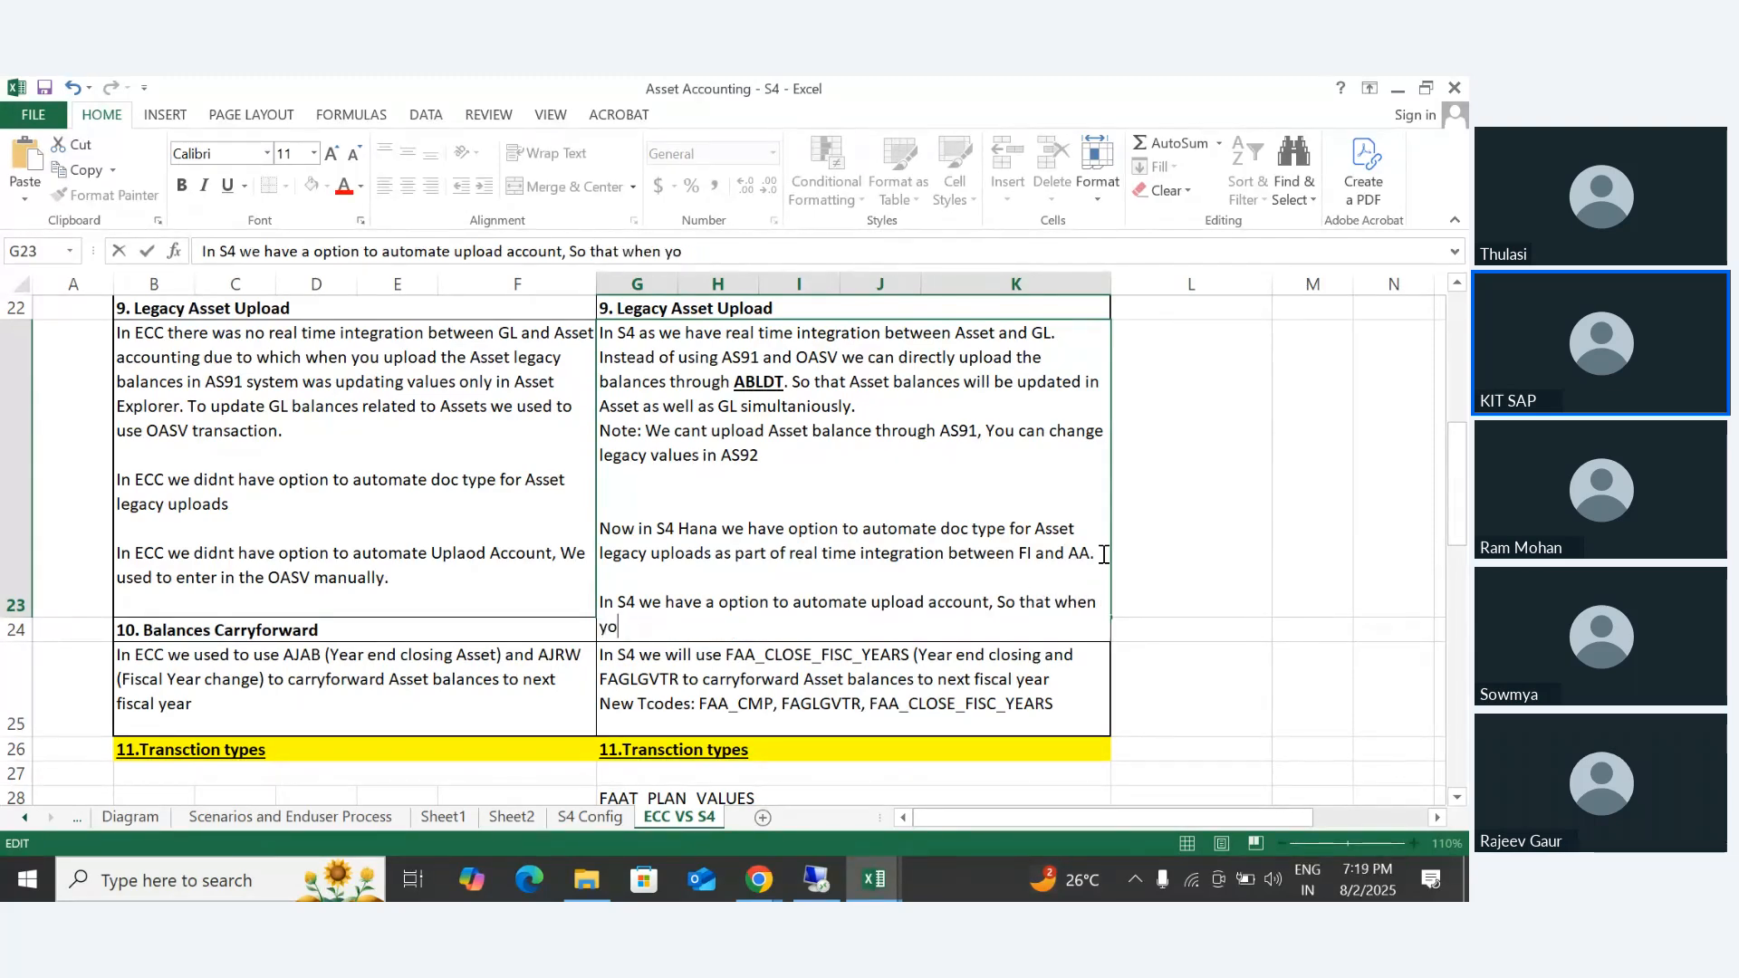
pyautogui.write('u upload the')
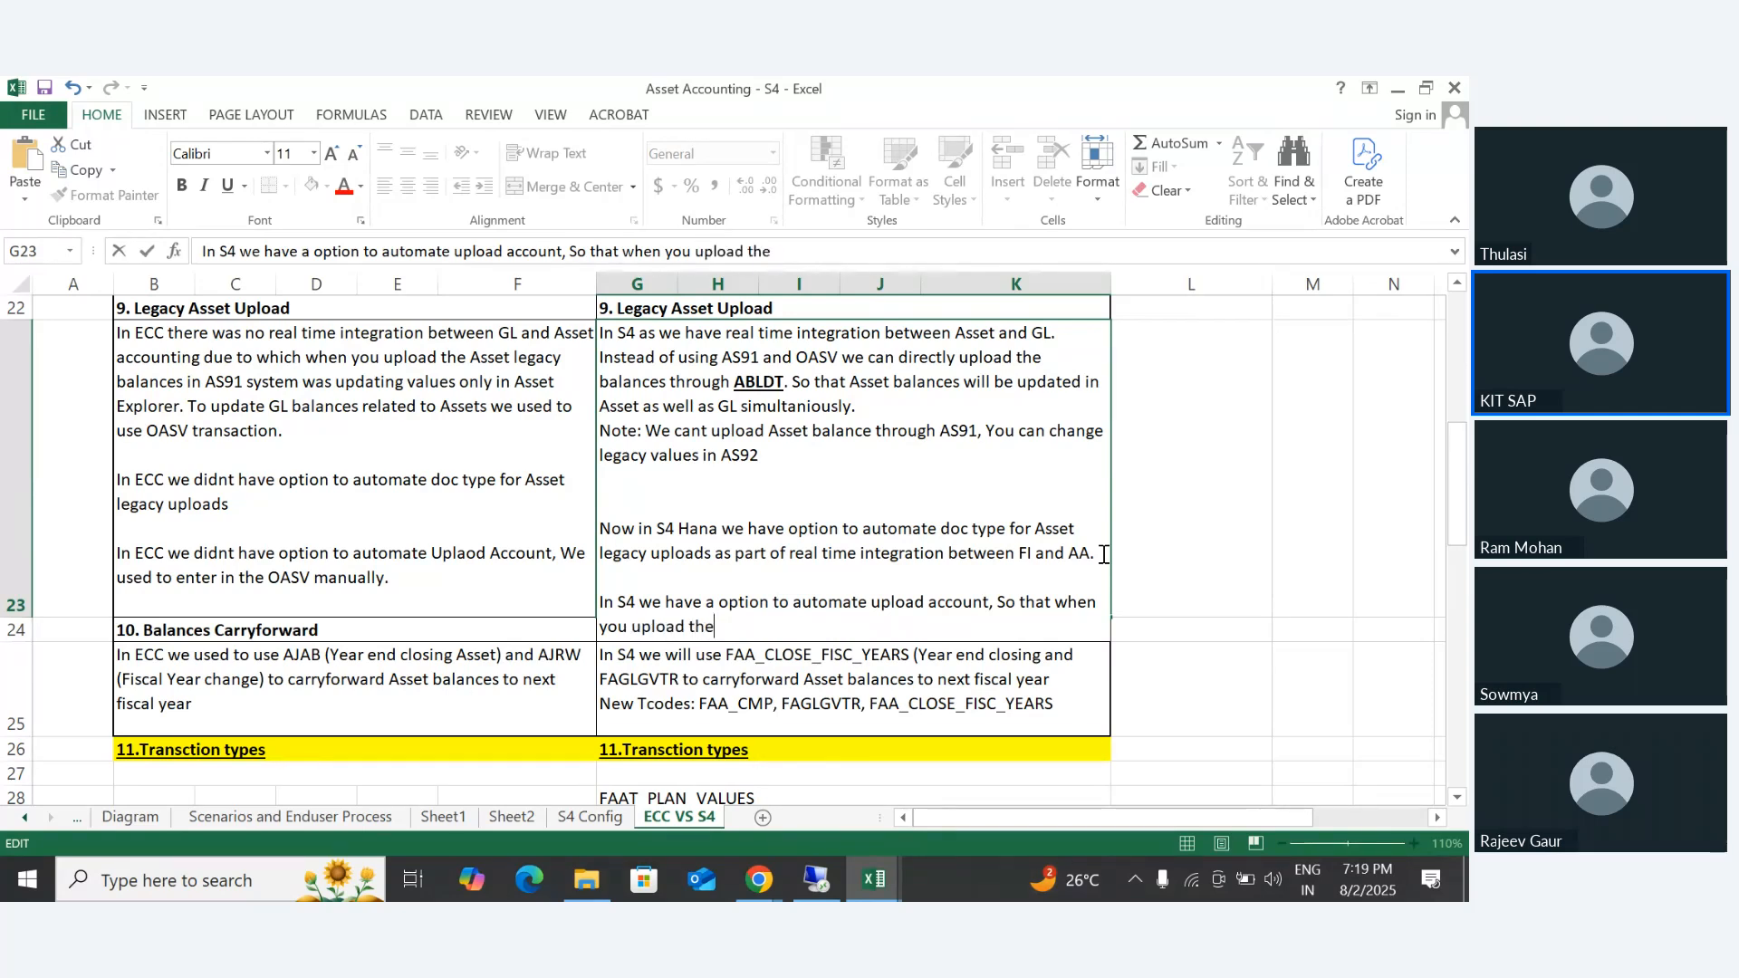
pyautogui.write(' Asset balances')
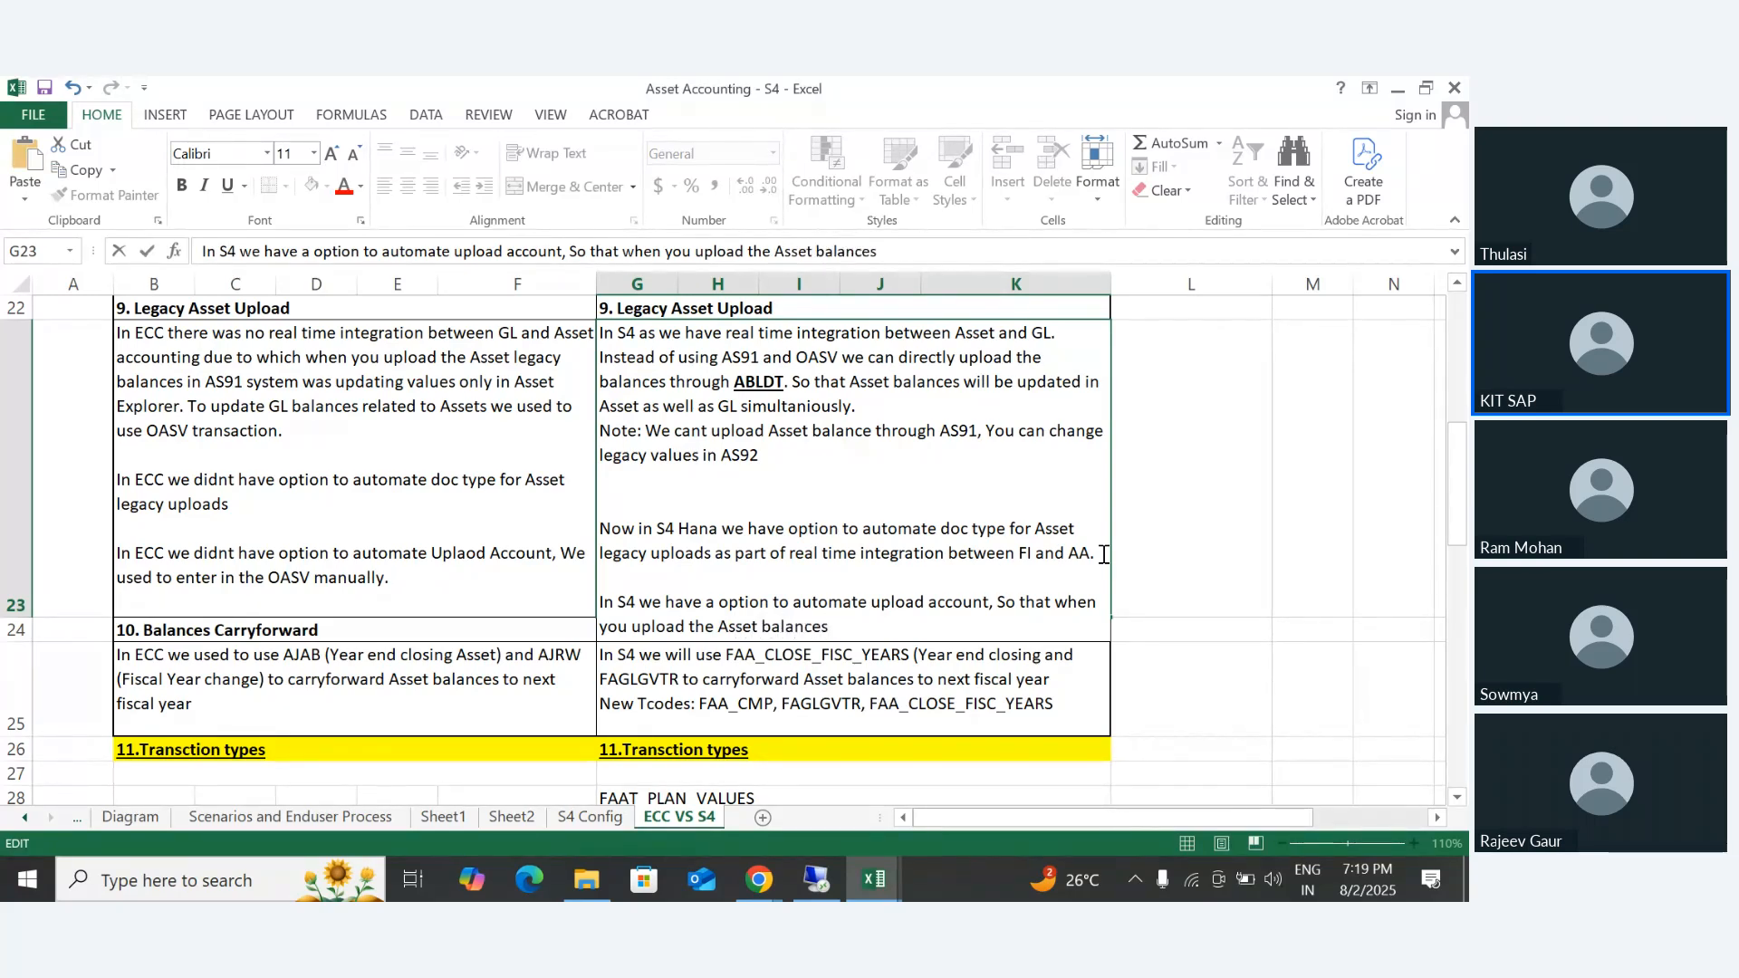
pyautogui.write(' in ABLDT automa')
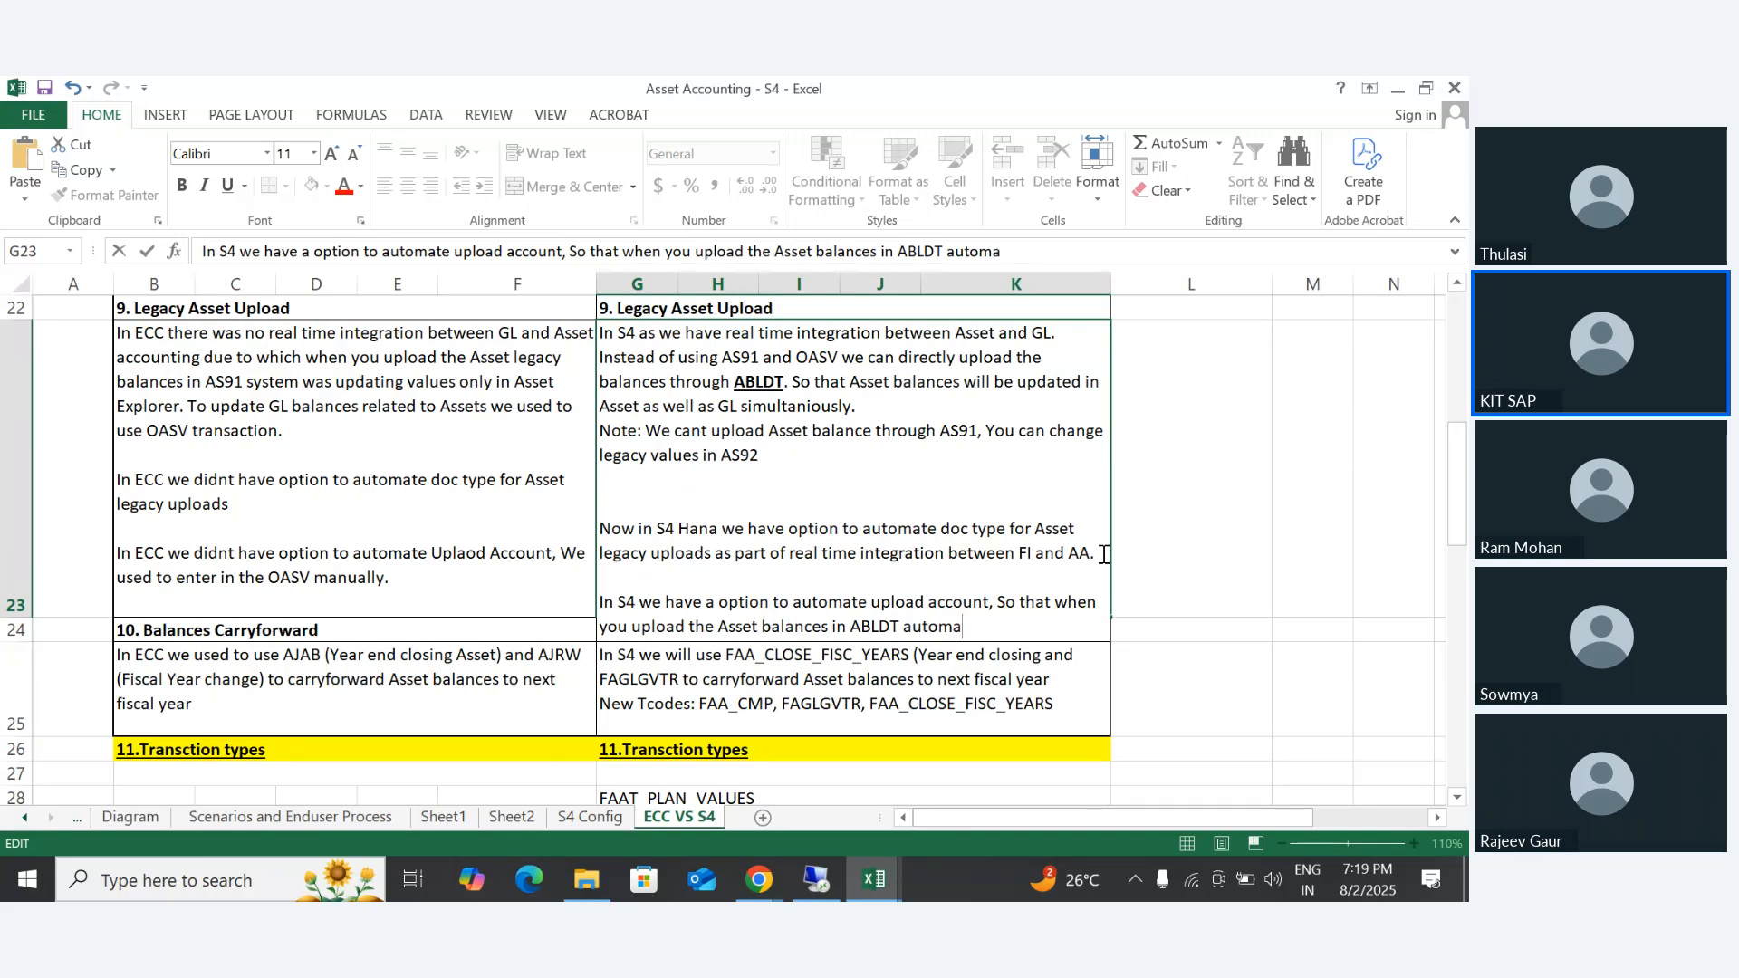
# - Extend the G23 sentence with "in ABLDT automatically"
pyautogui.write('tically It wi')
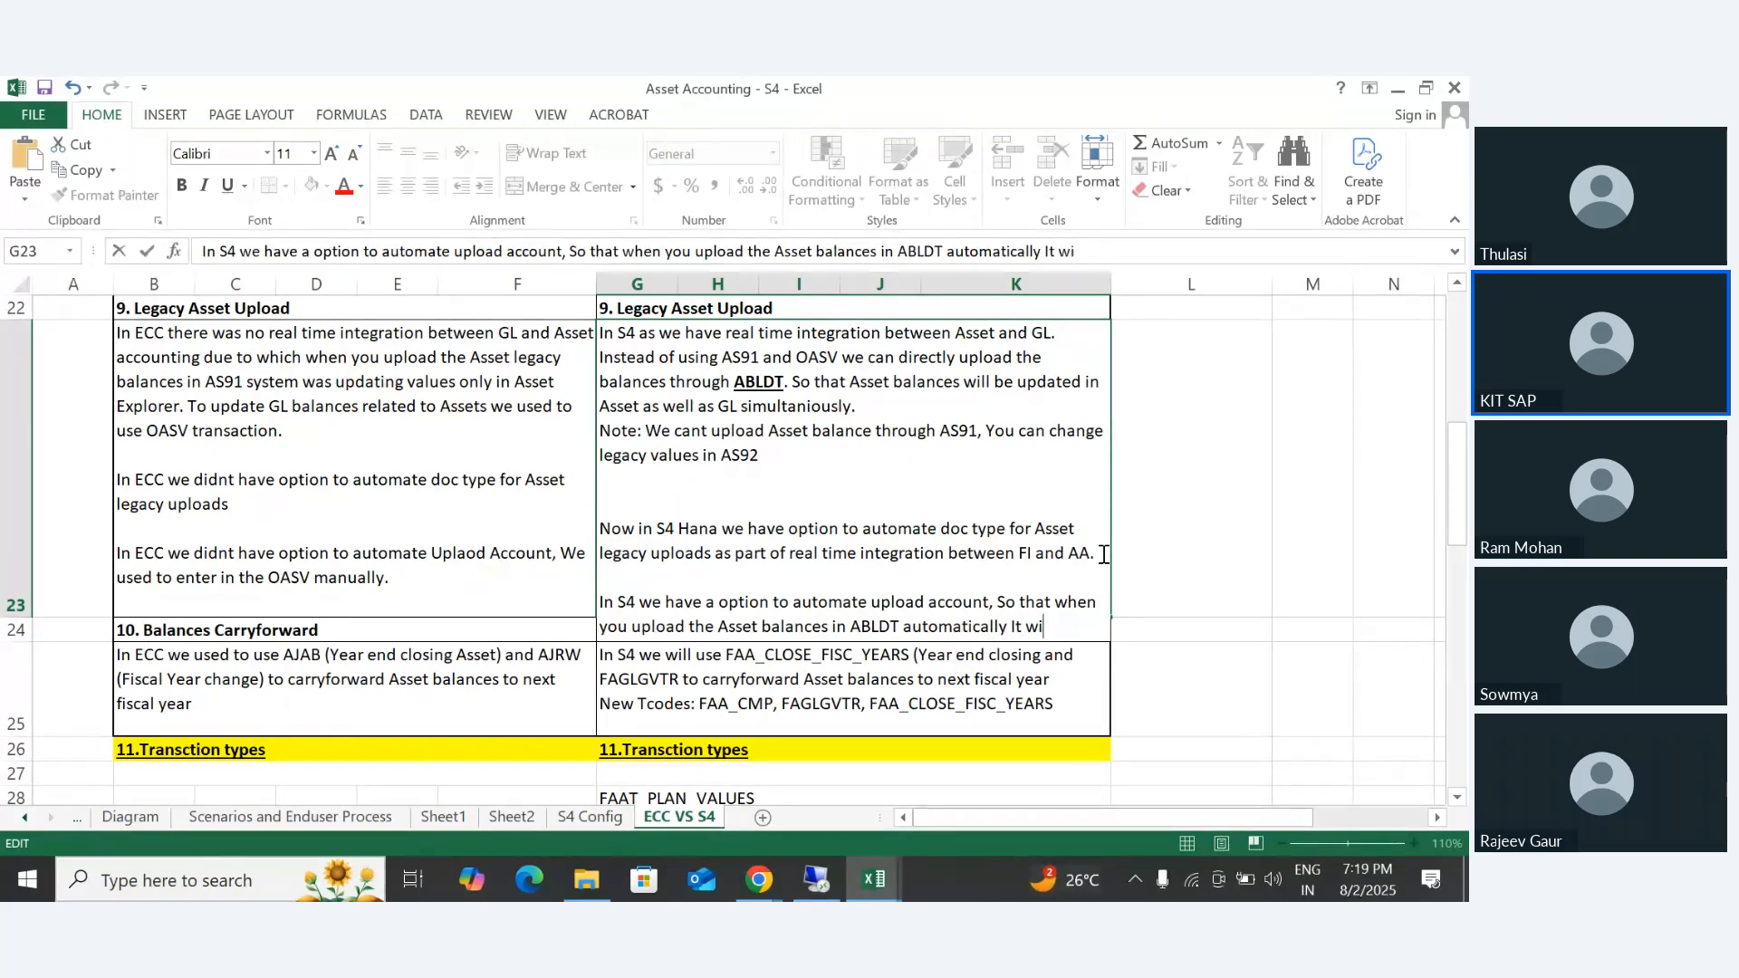
pyautogui.write('ll trigger')
# - Finish the G23 paragraph with "It will trigger to ABLDT to generate accounting document" and commit the cell
pyautogui.write('to ')
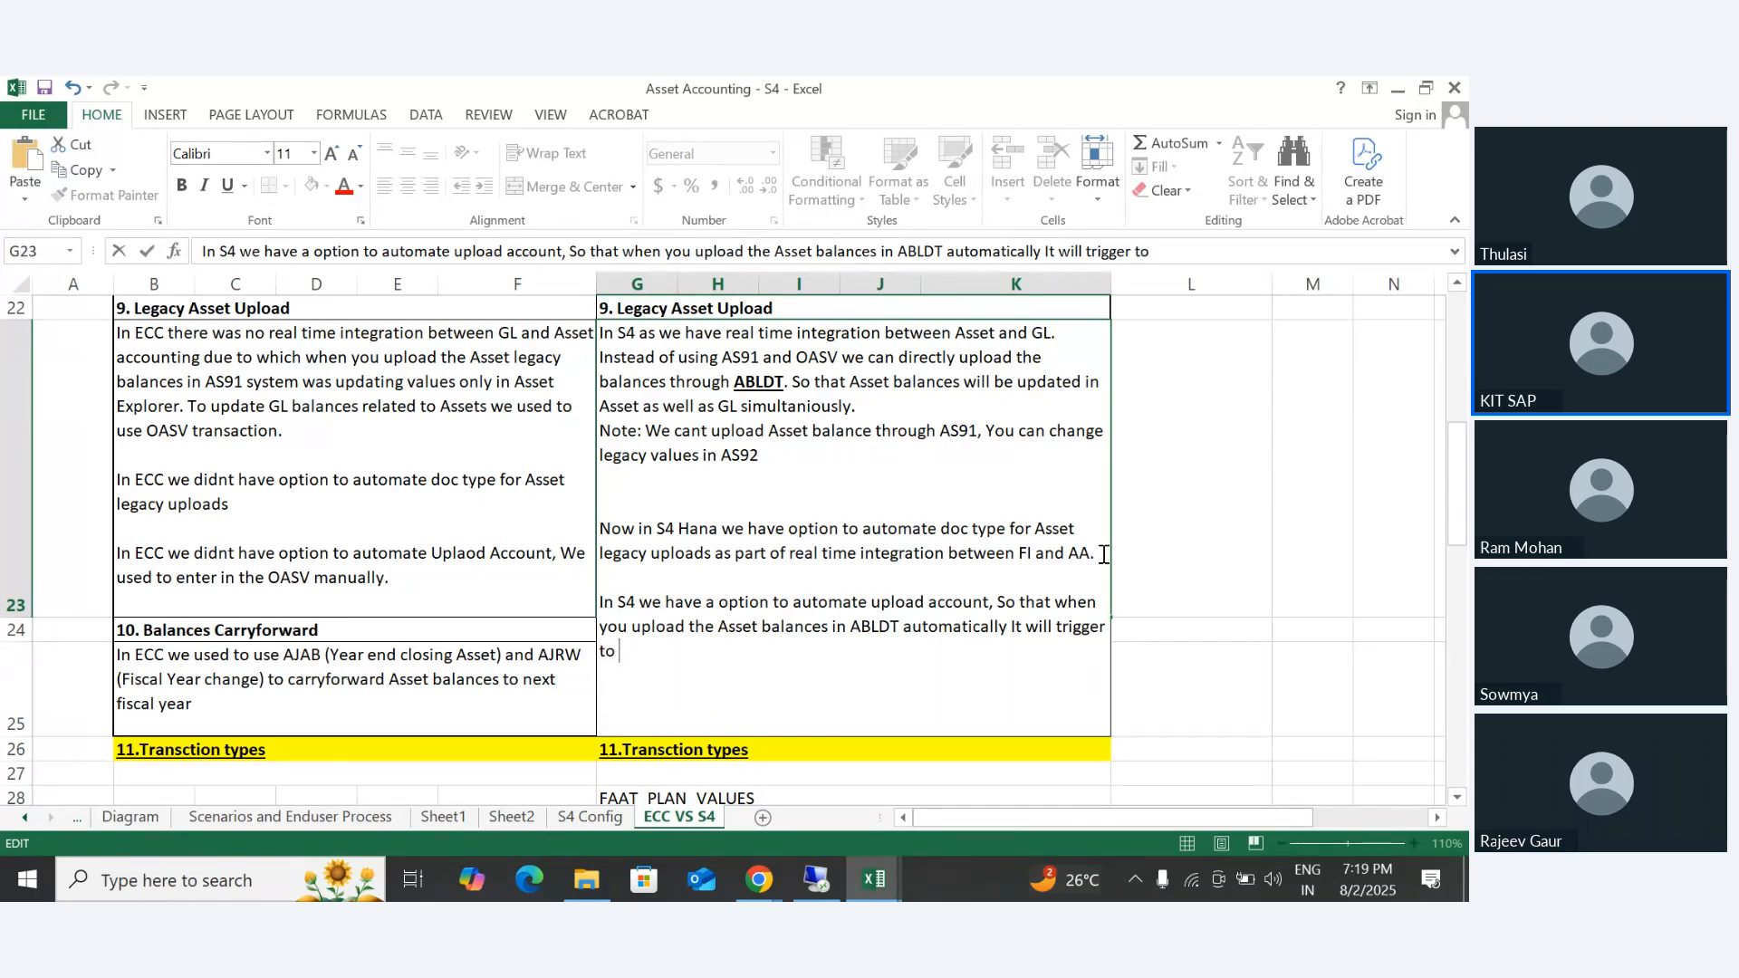
pyautogui.write('ABLDT ')
pyautogui.write('to genera')
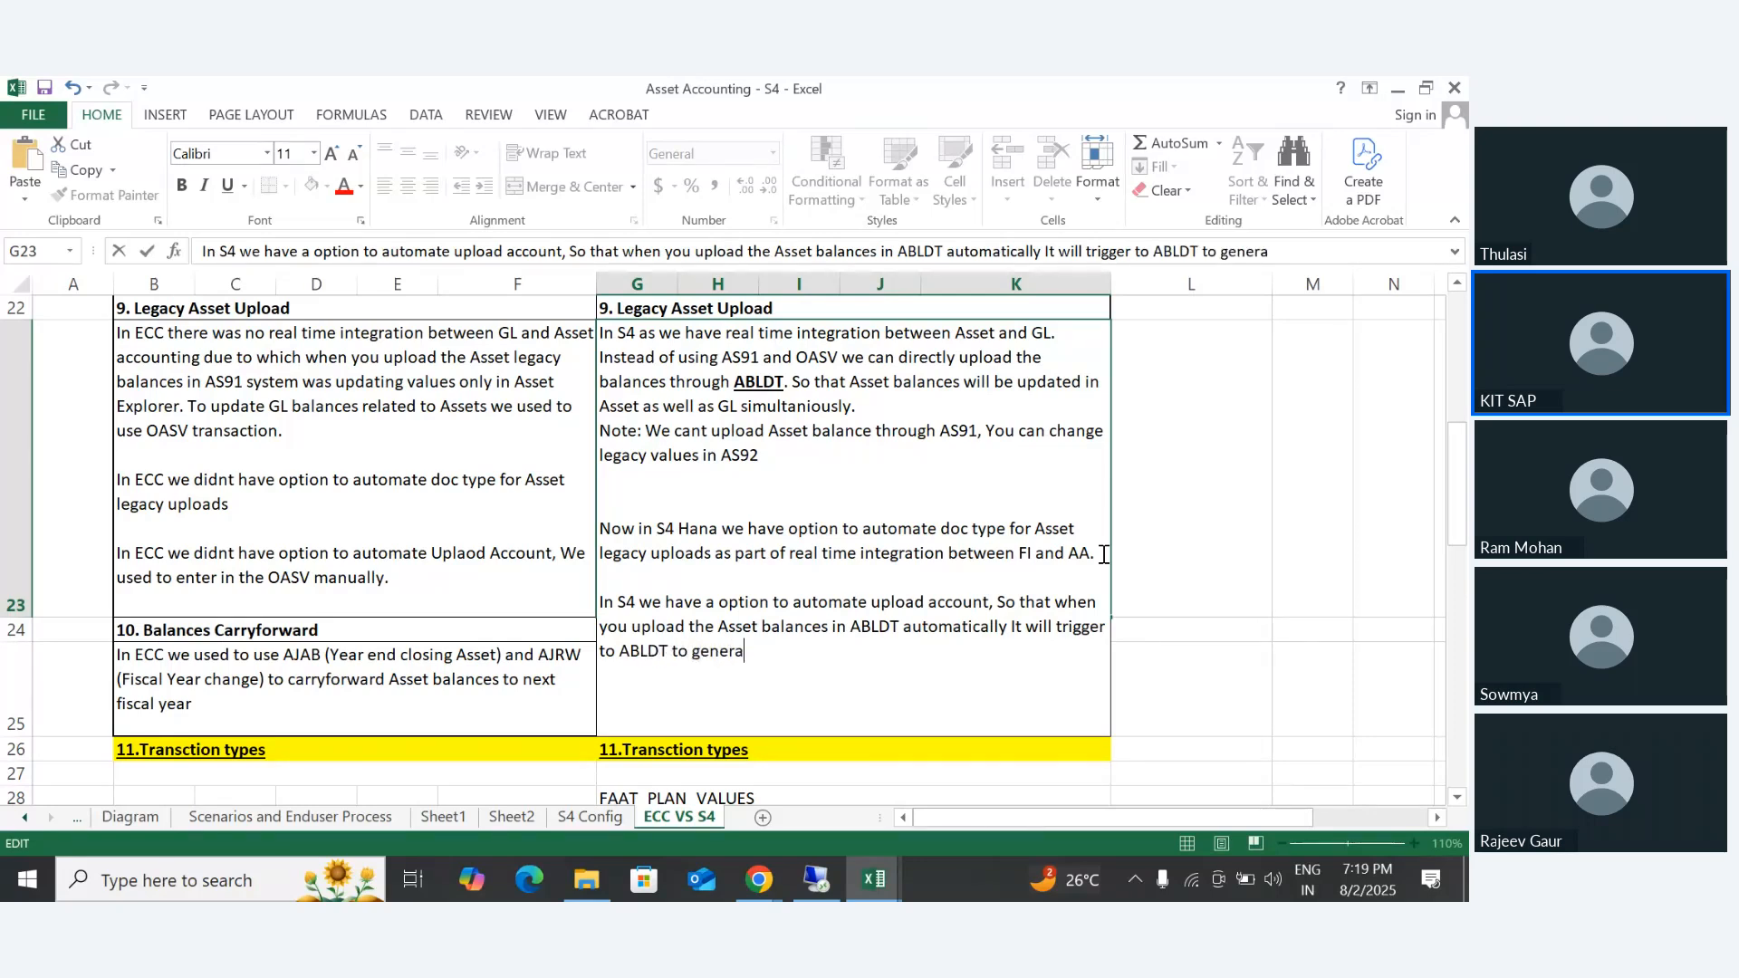
pyautogui.write('te accounting do')
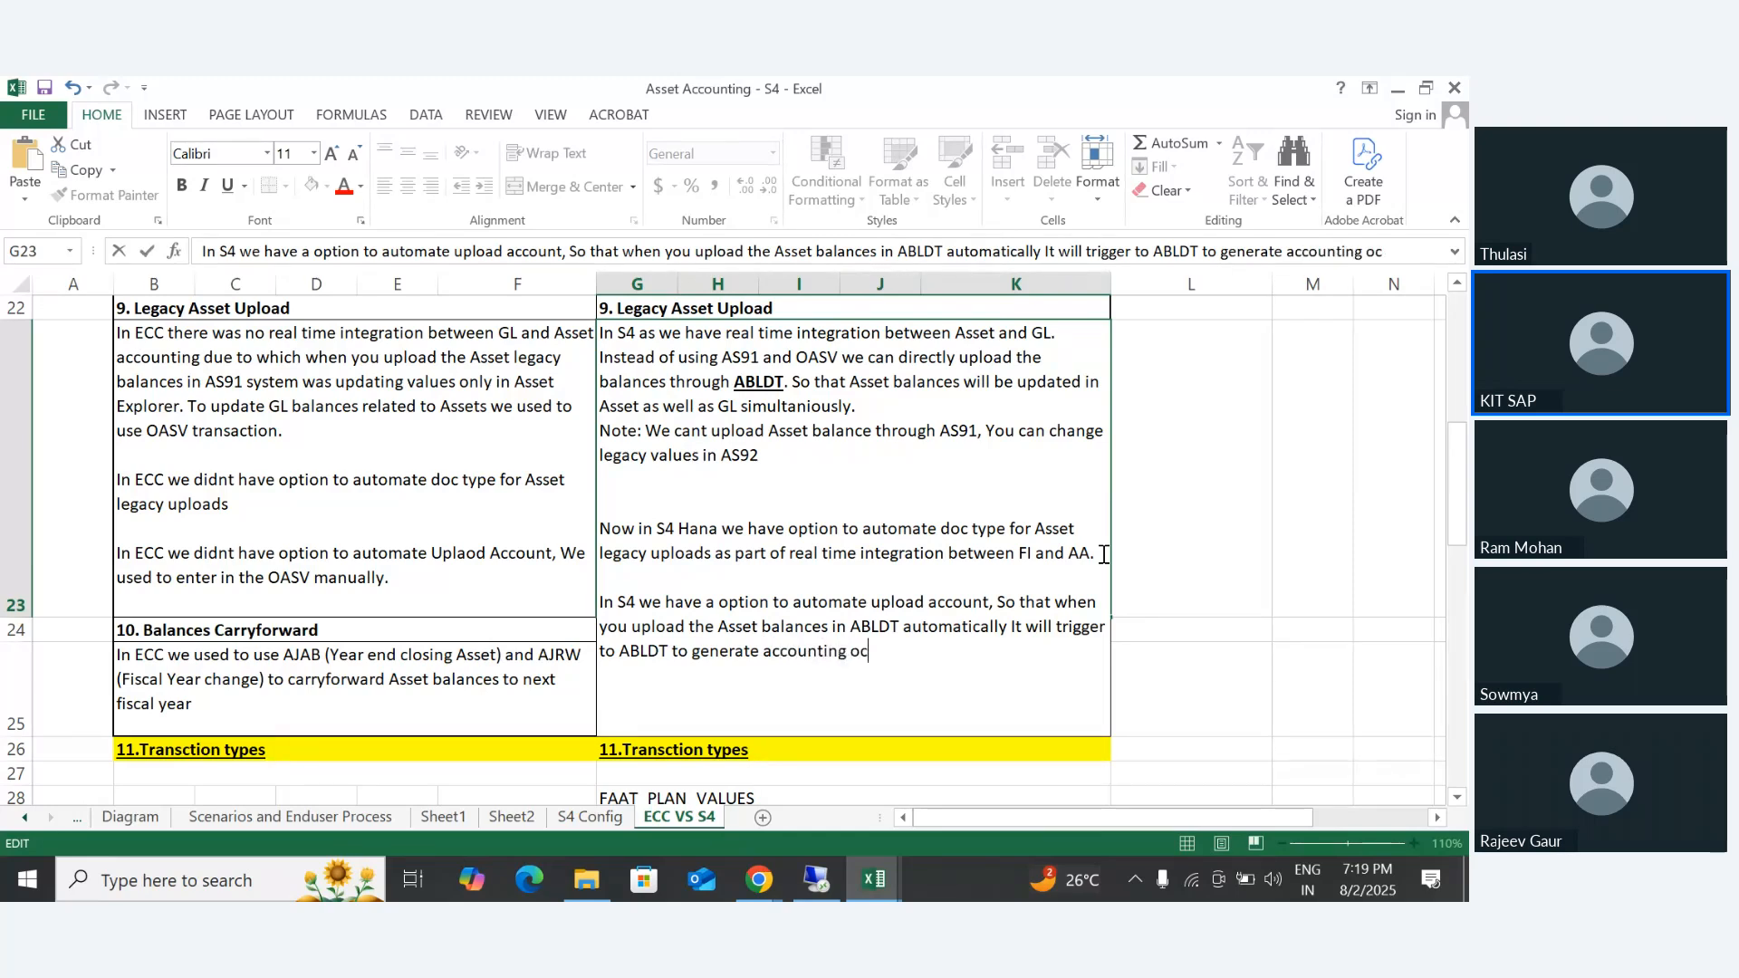
pyautogui.write('cument')
pyautogui.hotkey('shift', 'Tab')
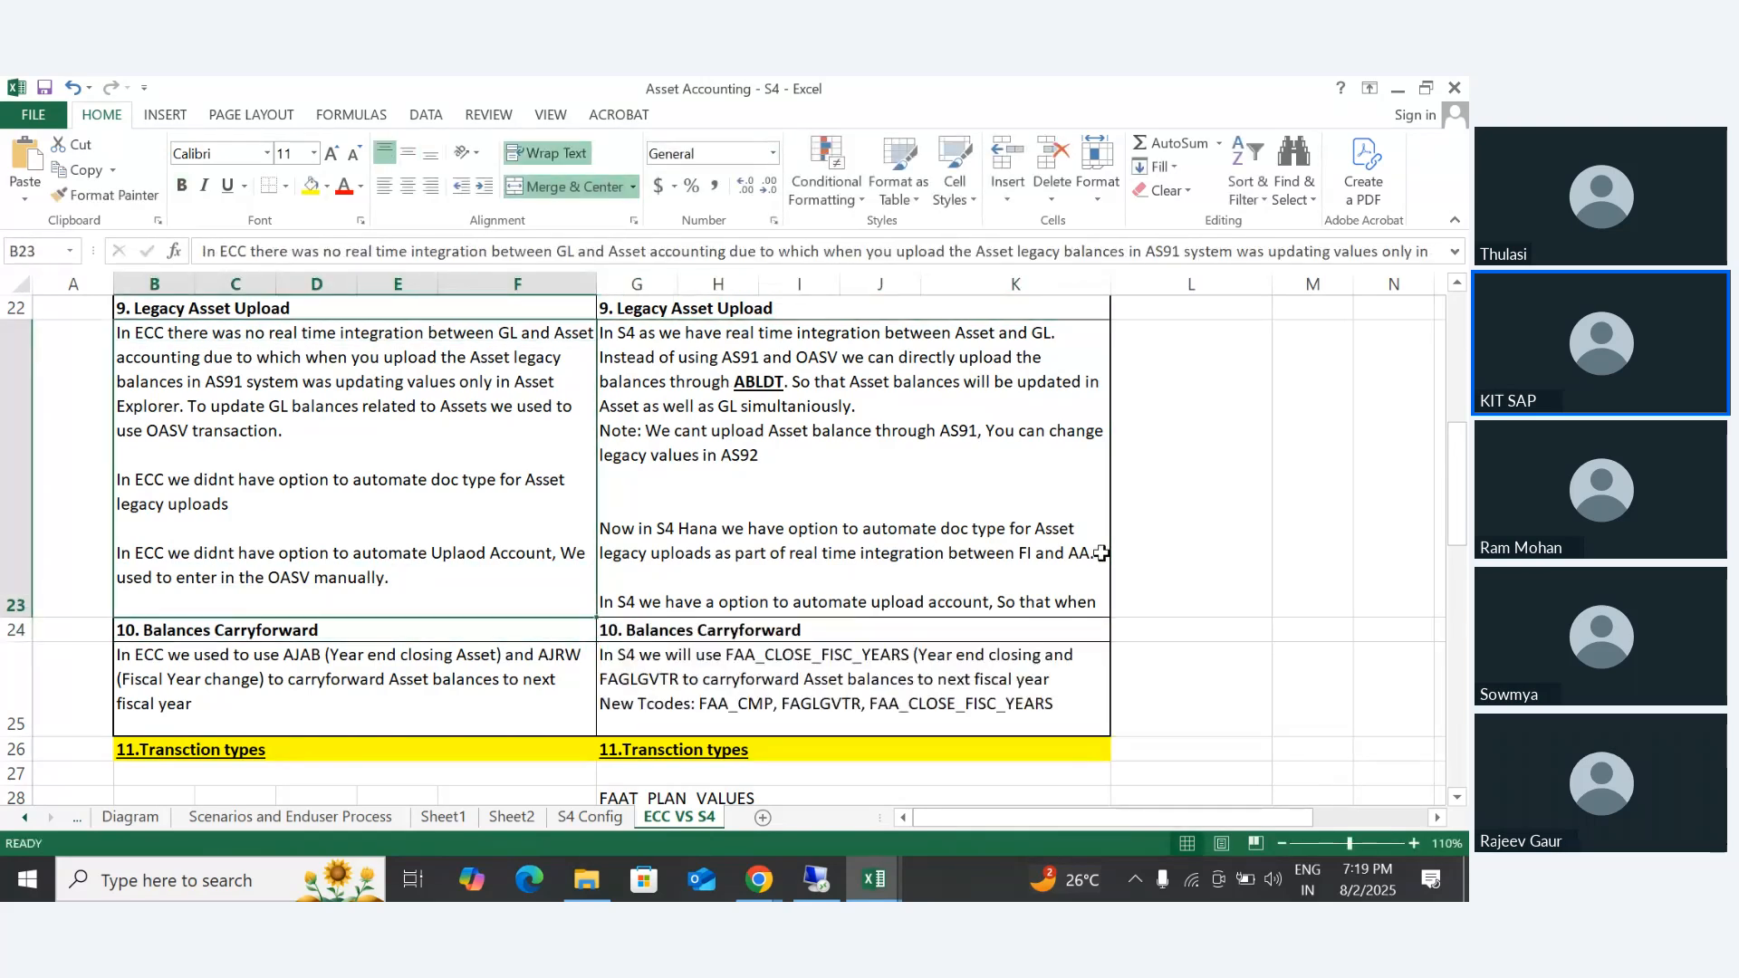
# - Increase the height of row 23 so the whole G23 text fits
pyautogui.click(997, 512)
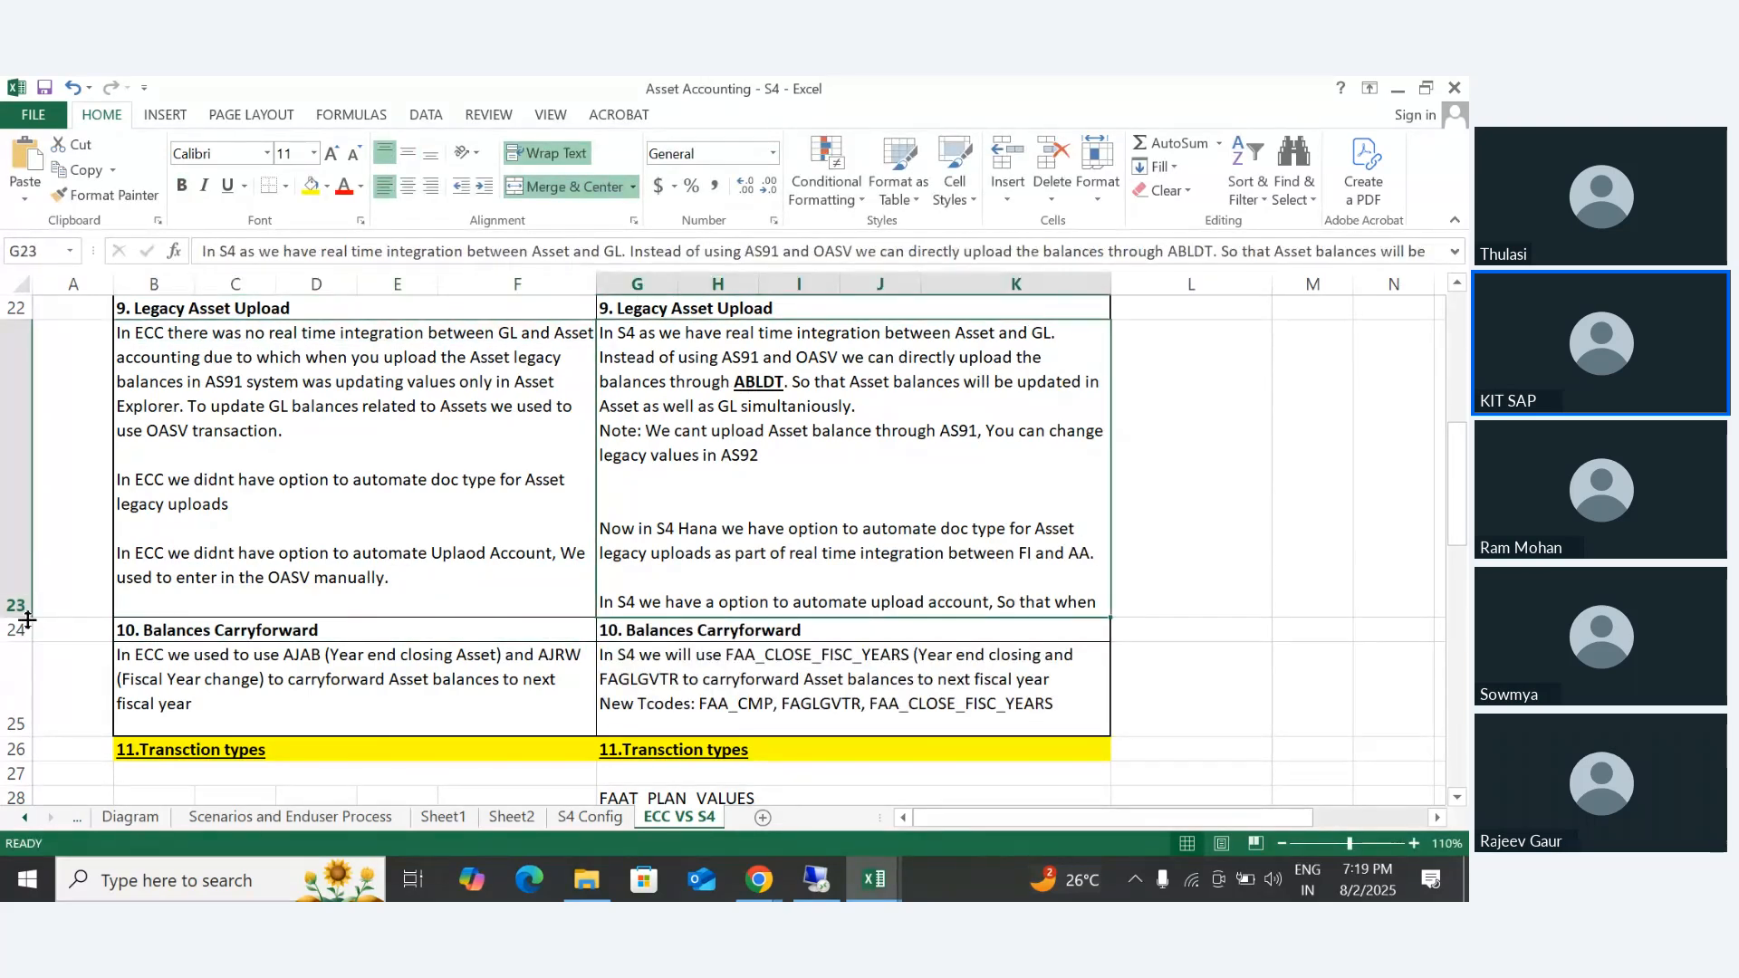
pyautogui.moveTo(22, 618); pyautogui.dragTo(22, 674)
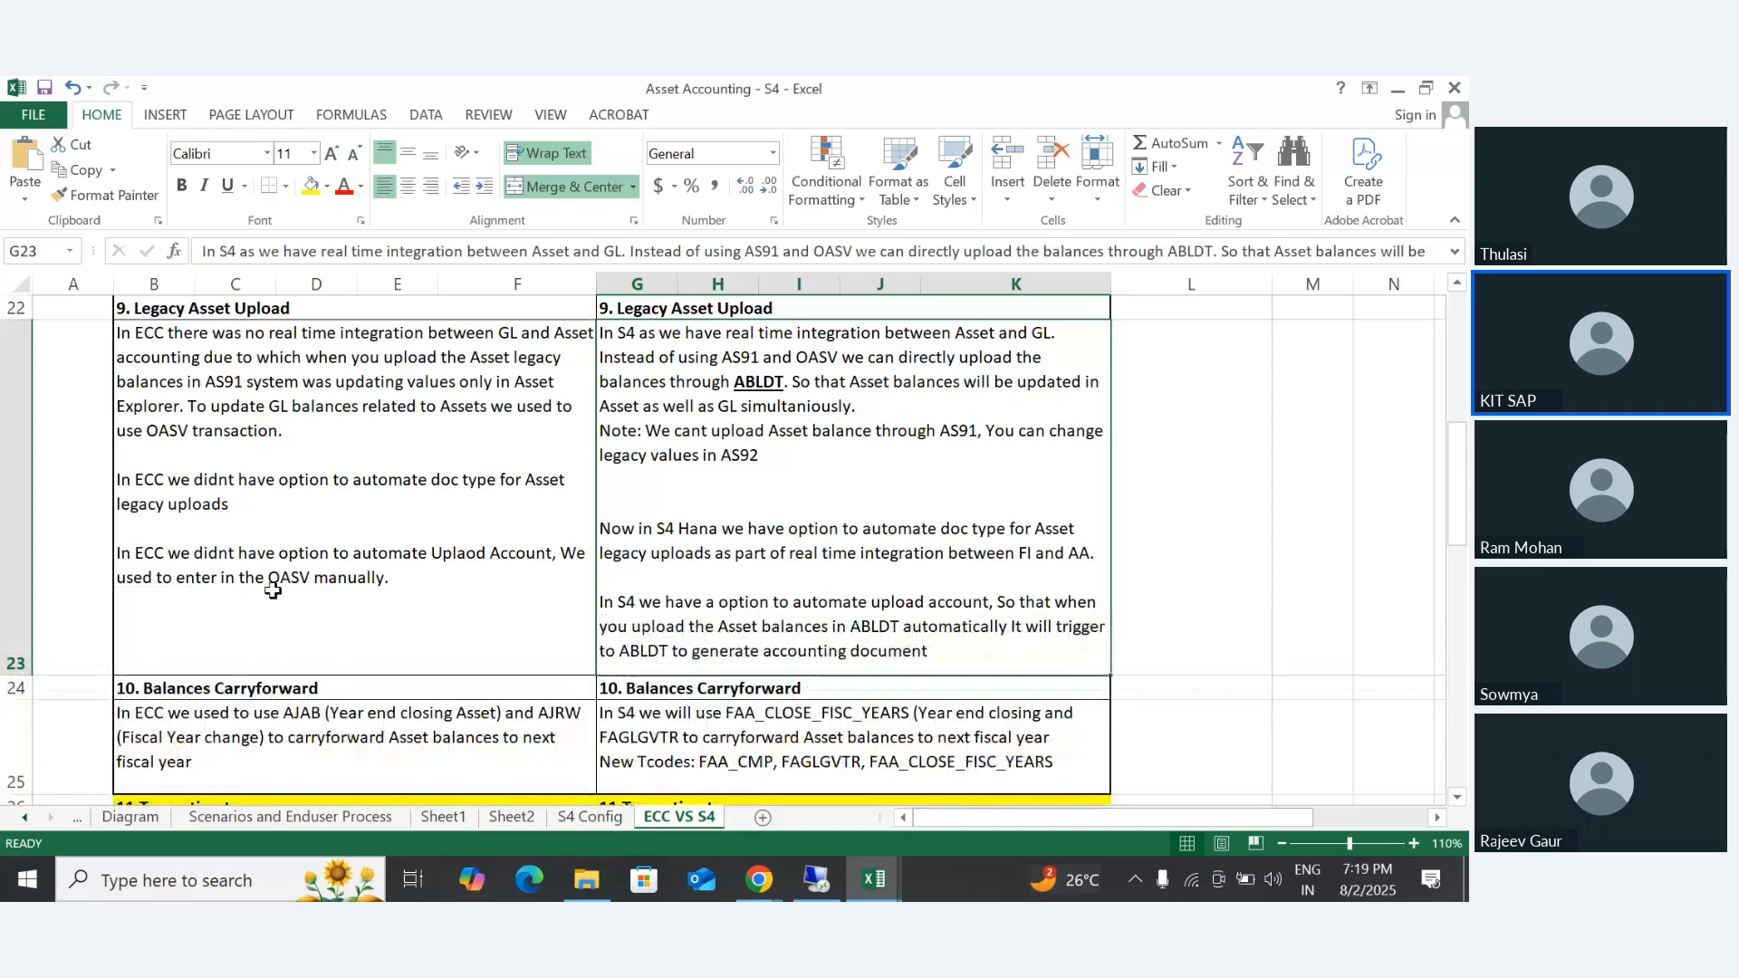
# - Capture the ECC and S4 "9. Legacy Asset Upload" comparison, rows 22 to 23, as a rectangular snip with the Snipping Tool
pyautogui.click(278, 544)
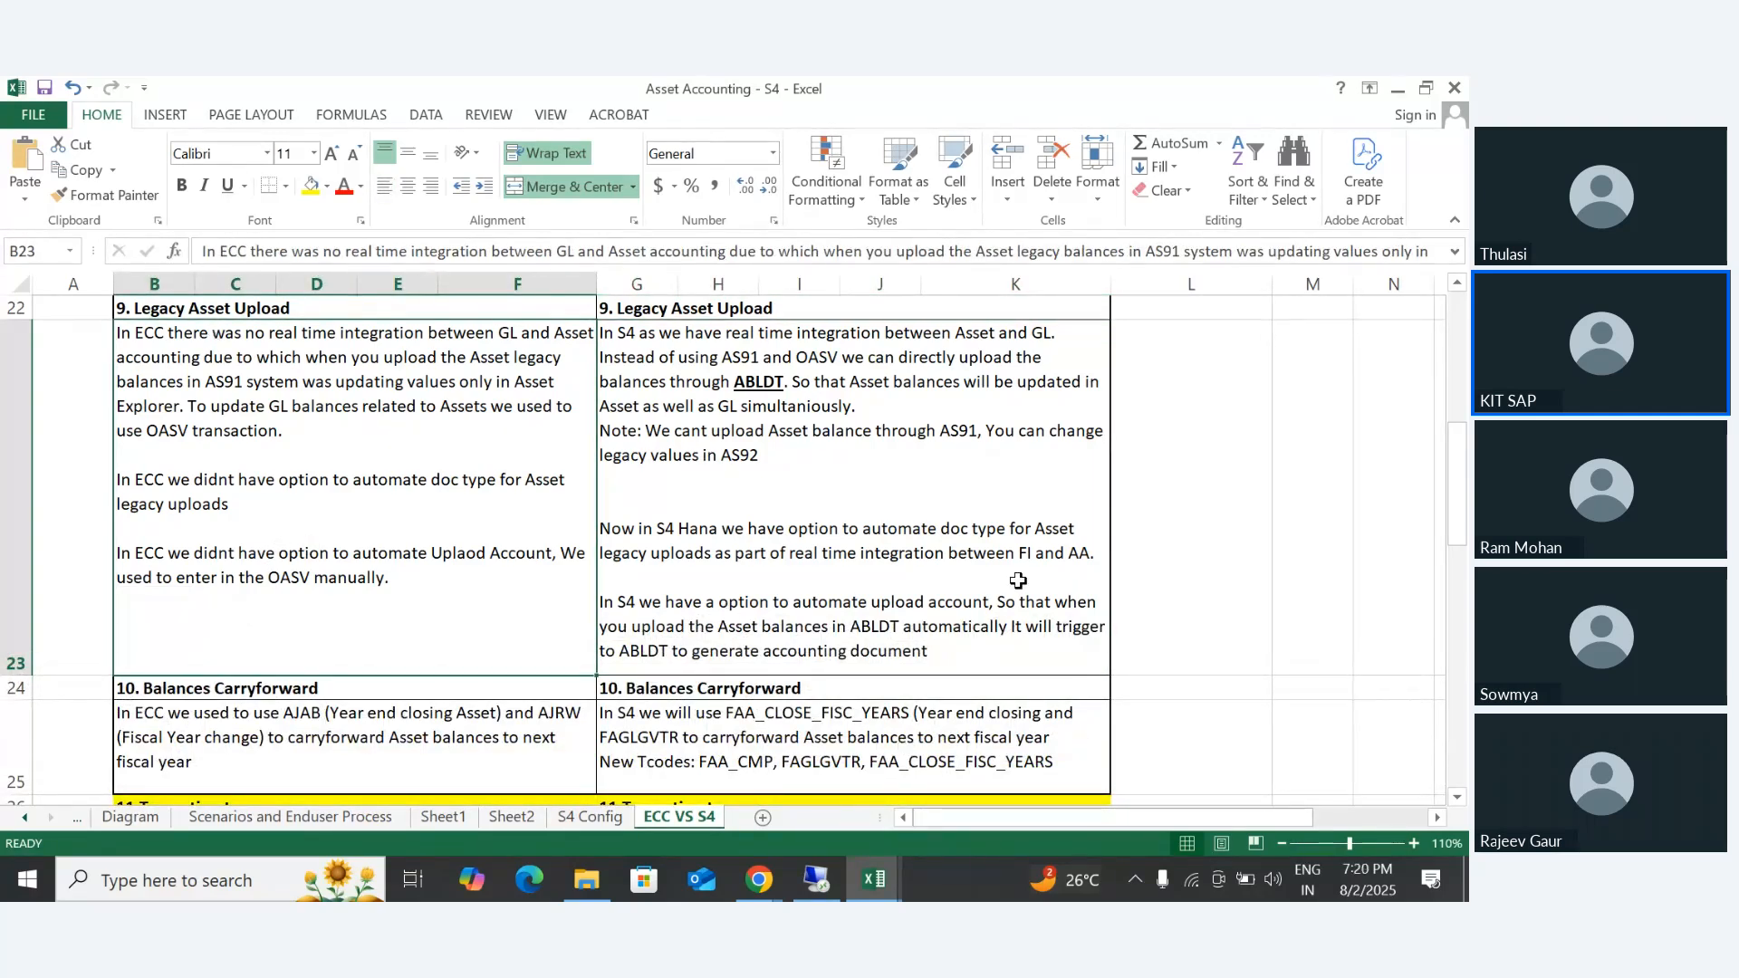
pyautogui.press('super')
pyautogui.write('sni')
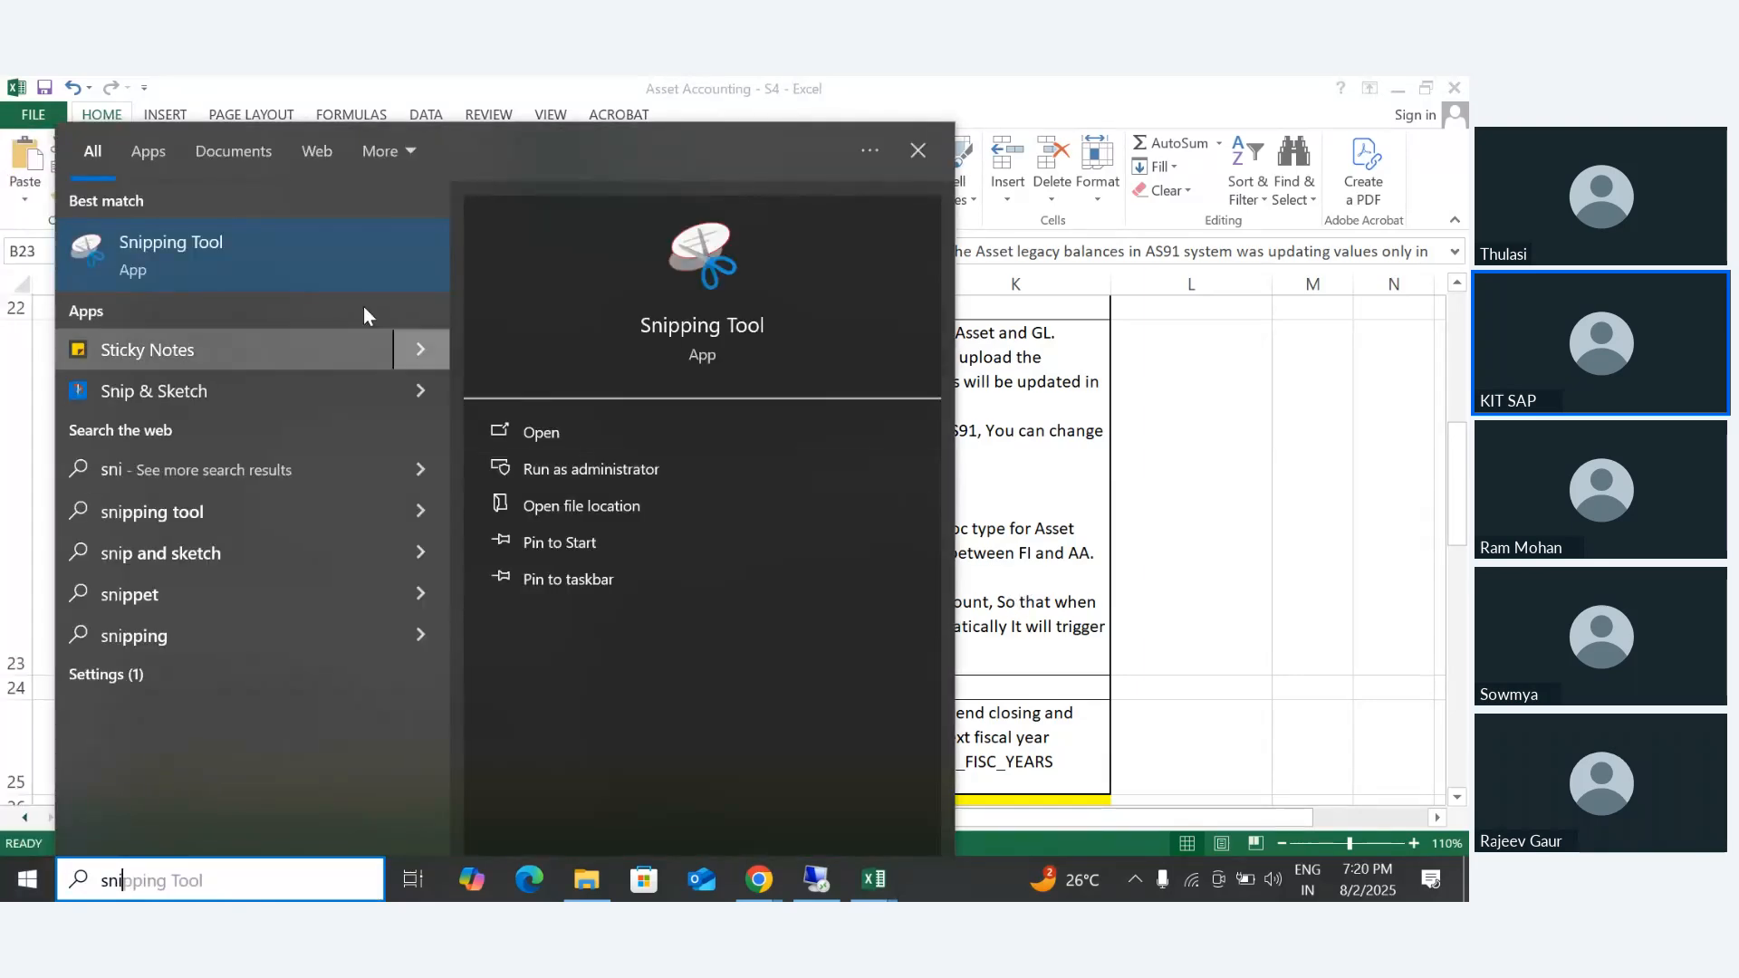
pyautogui.click(162, 237)
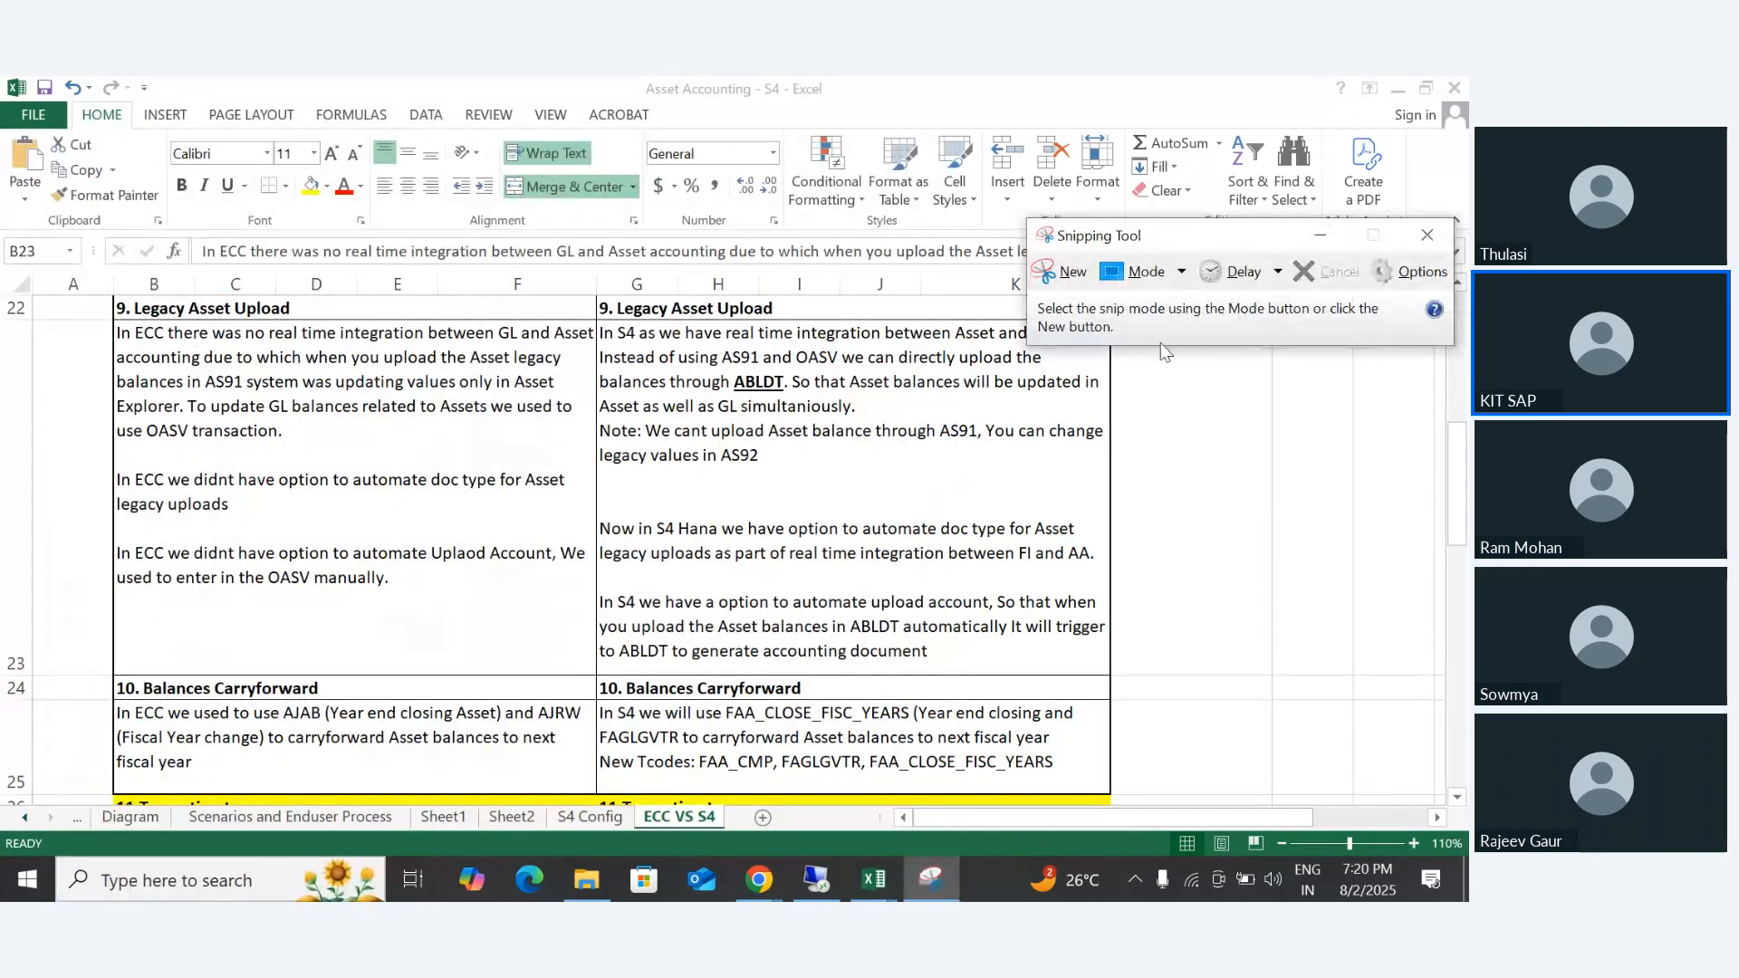
pyautogui.click(1091, 273)
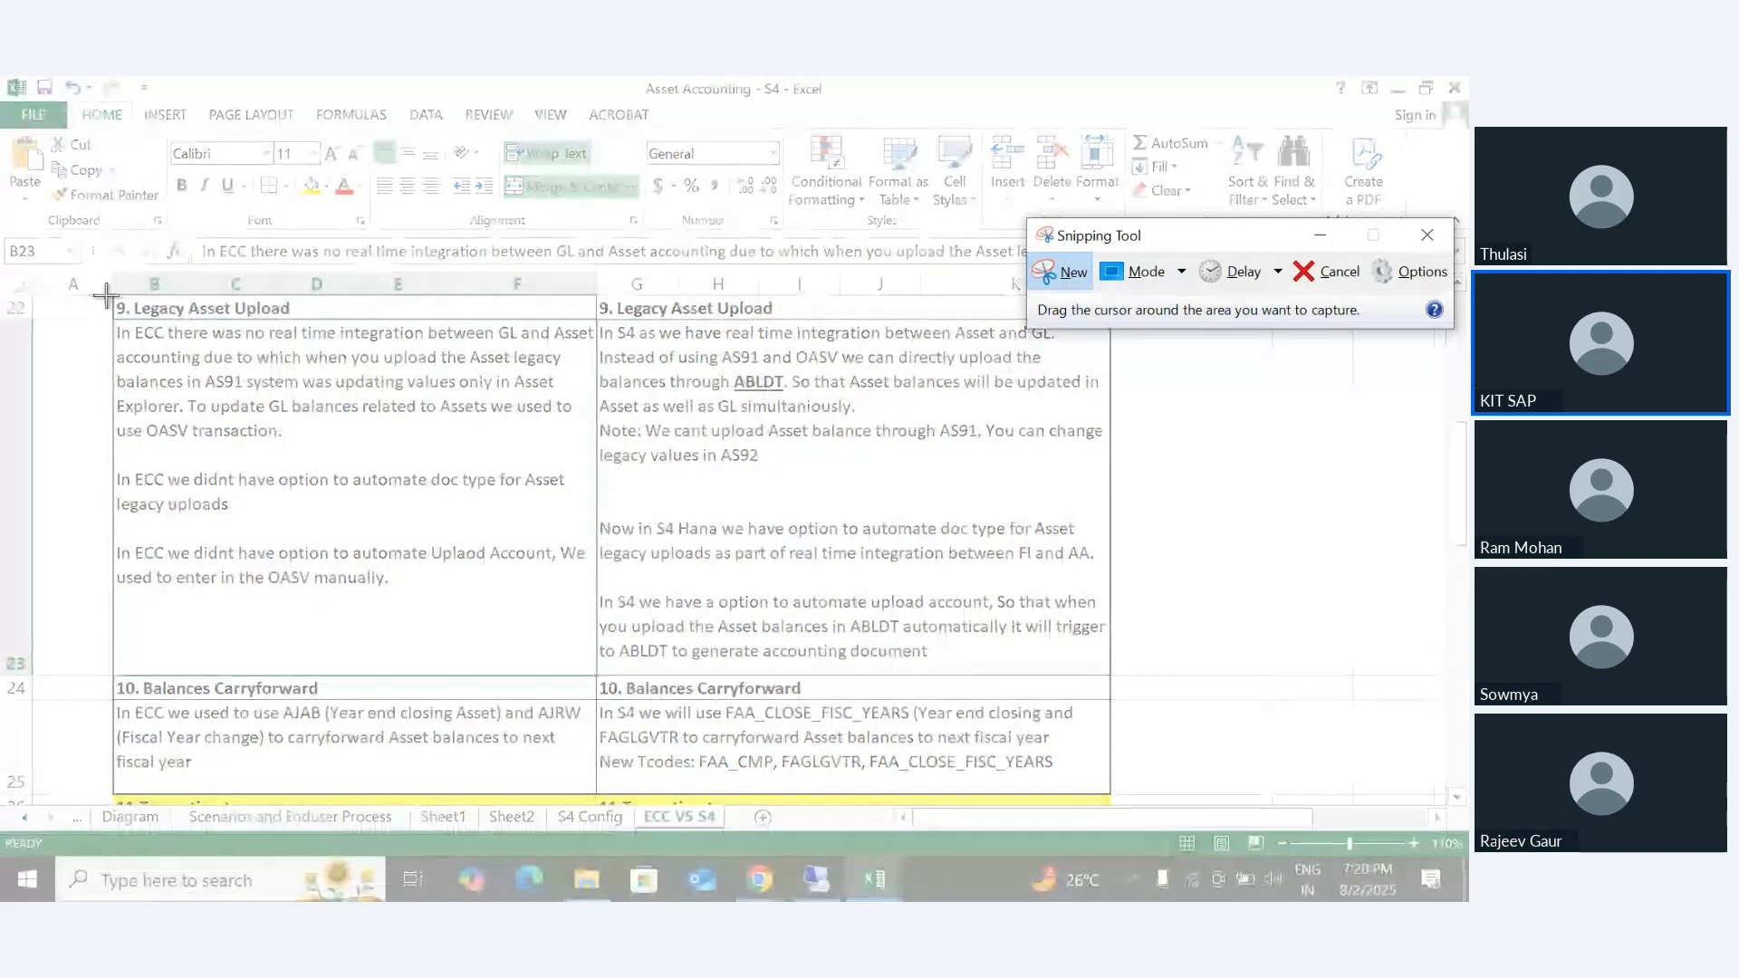
pyautogui.moveTo(111, 297); pyautogui.dragTo(1113, 677)
# - Switch to File Explorer and create a new Microsoft Word document in the S4 folder
pyautogui.click(591, 883)
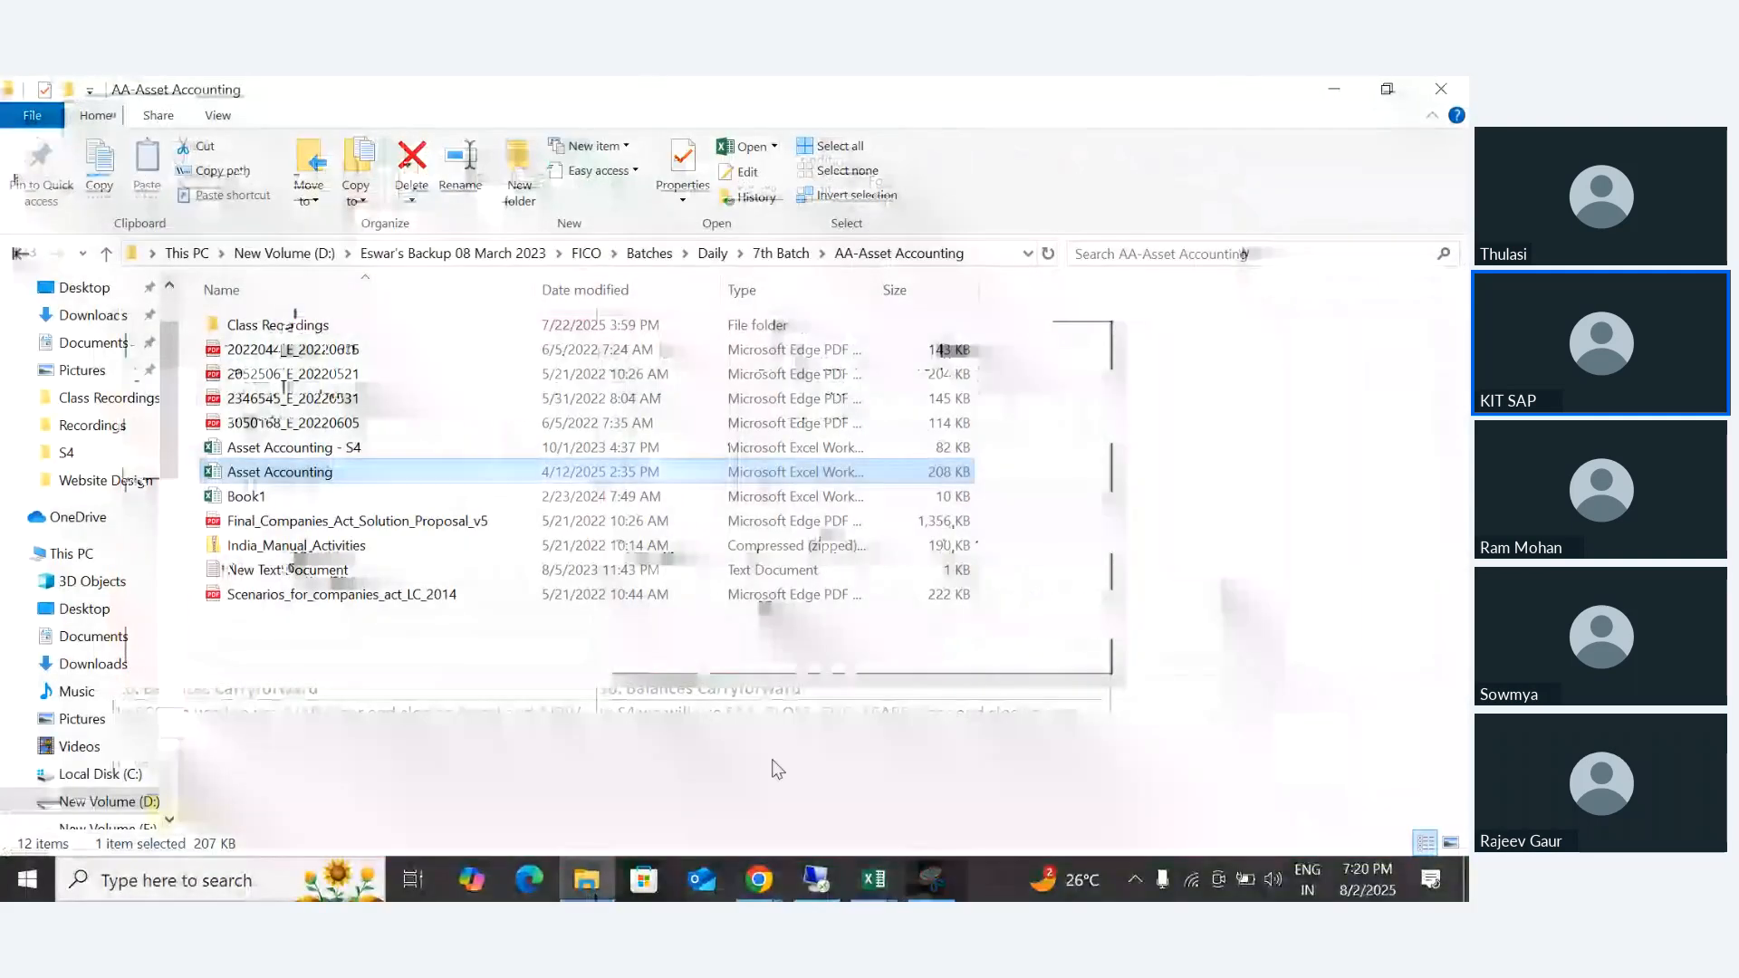
pyautogui.click(65, 452)
pyautogui.rightClick(1205, 543)
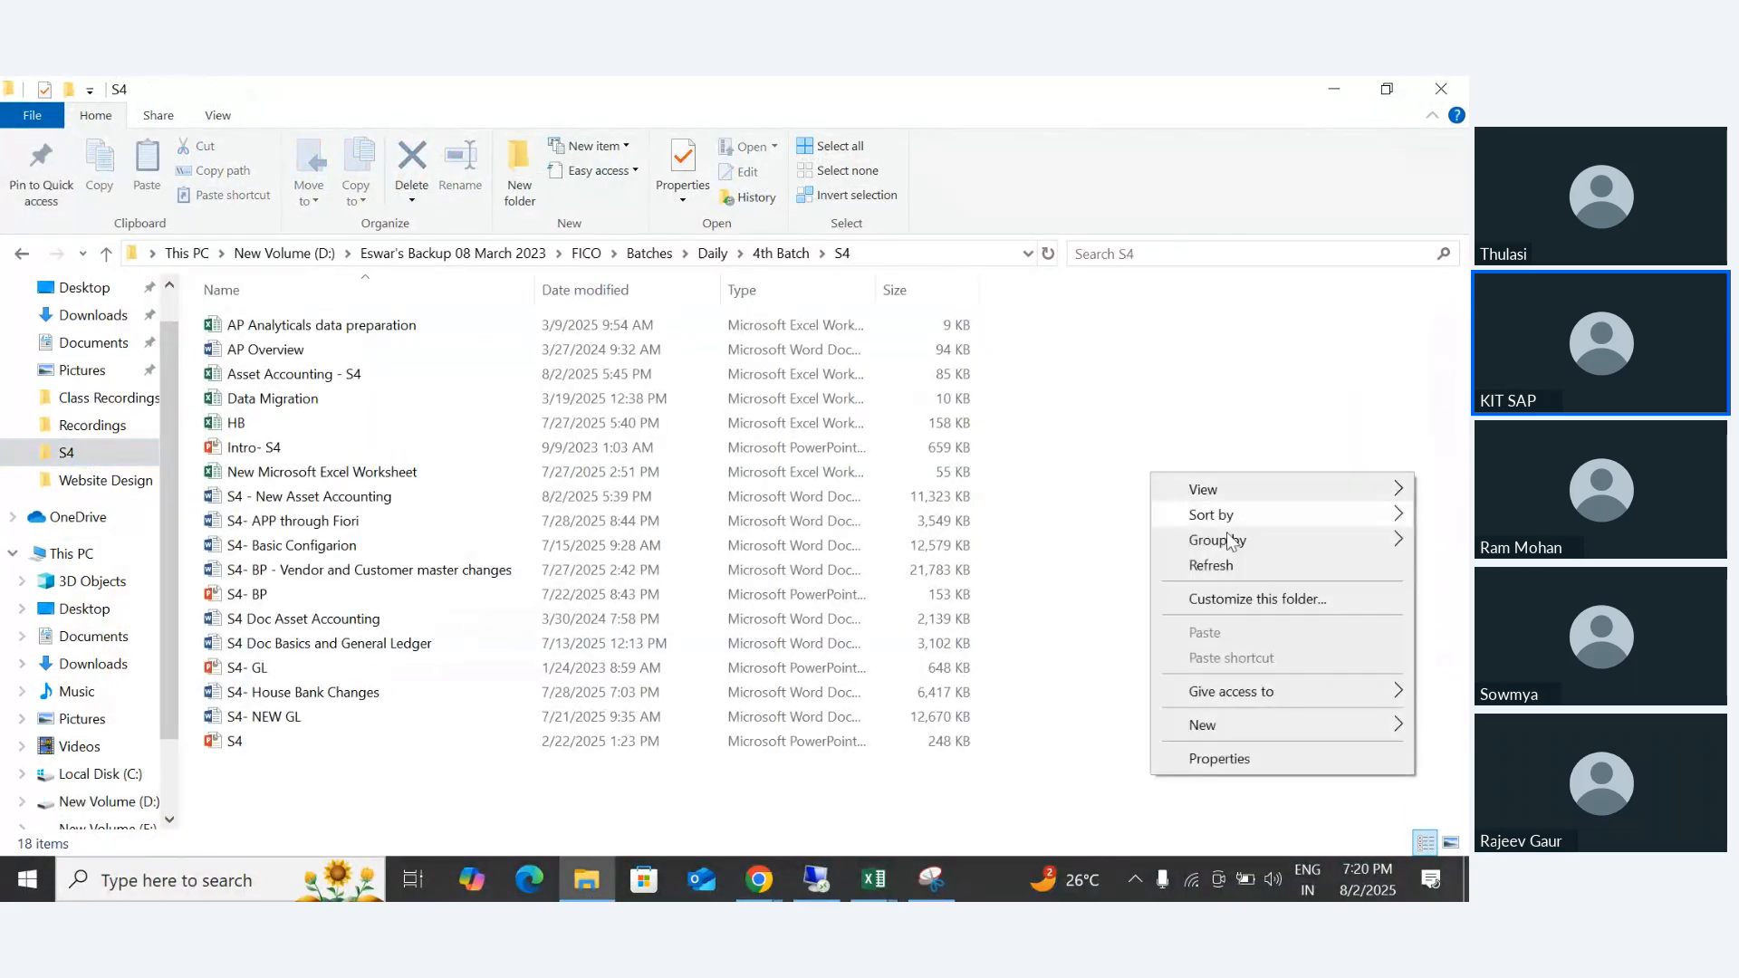
pyautogui.moveTo(1224, 725)
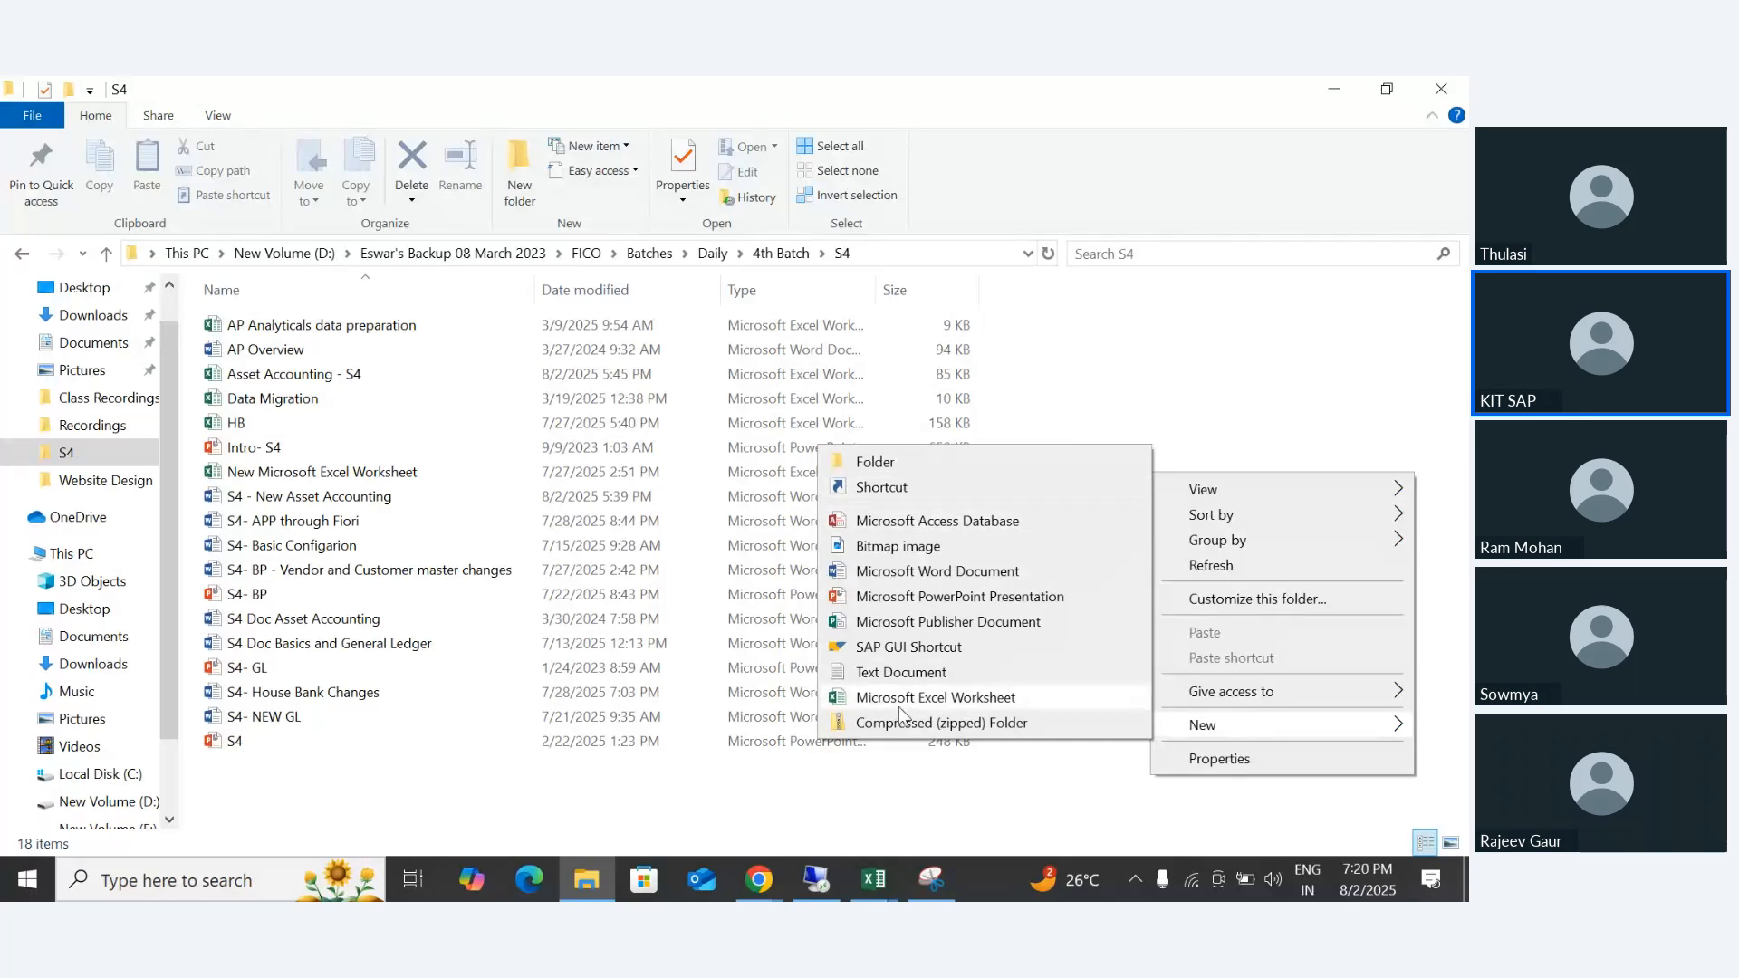
pyautogui.click(875, 576)
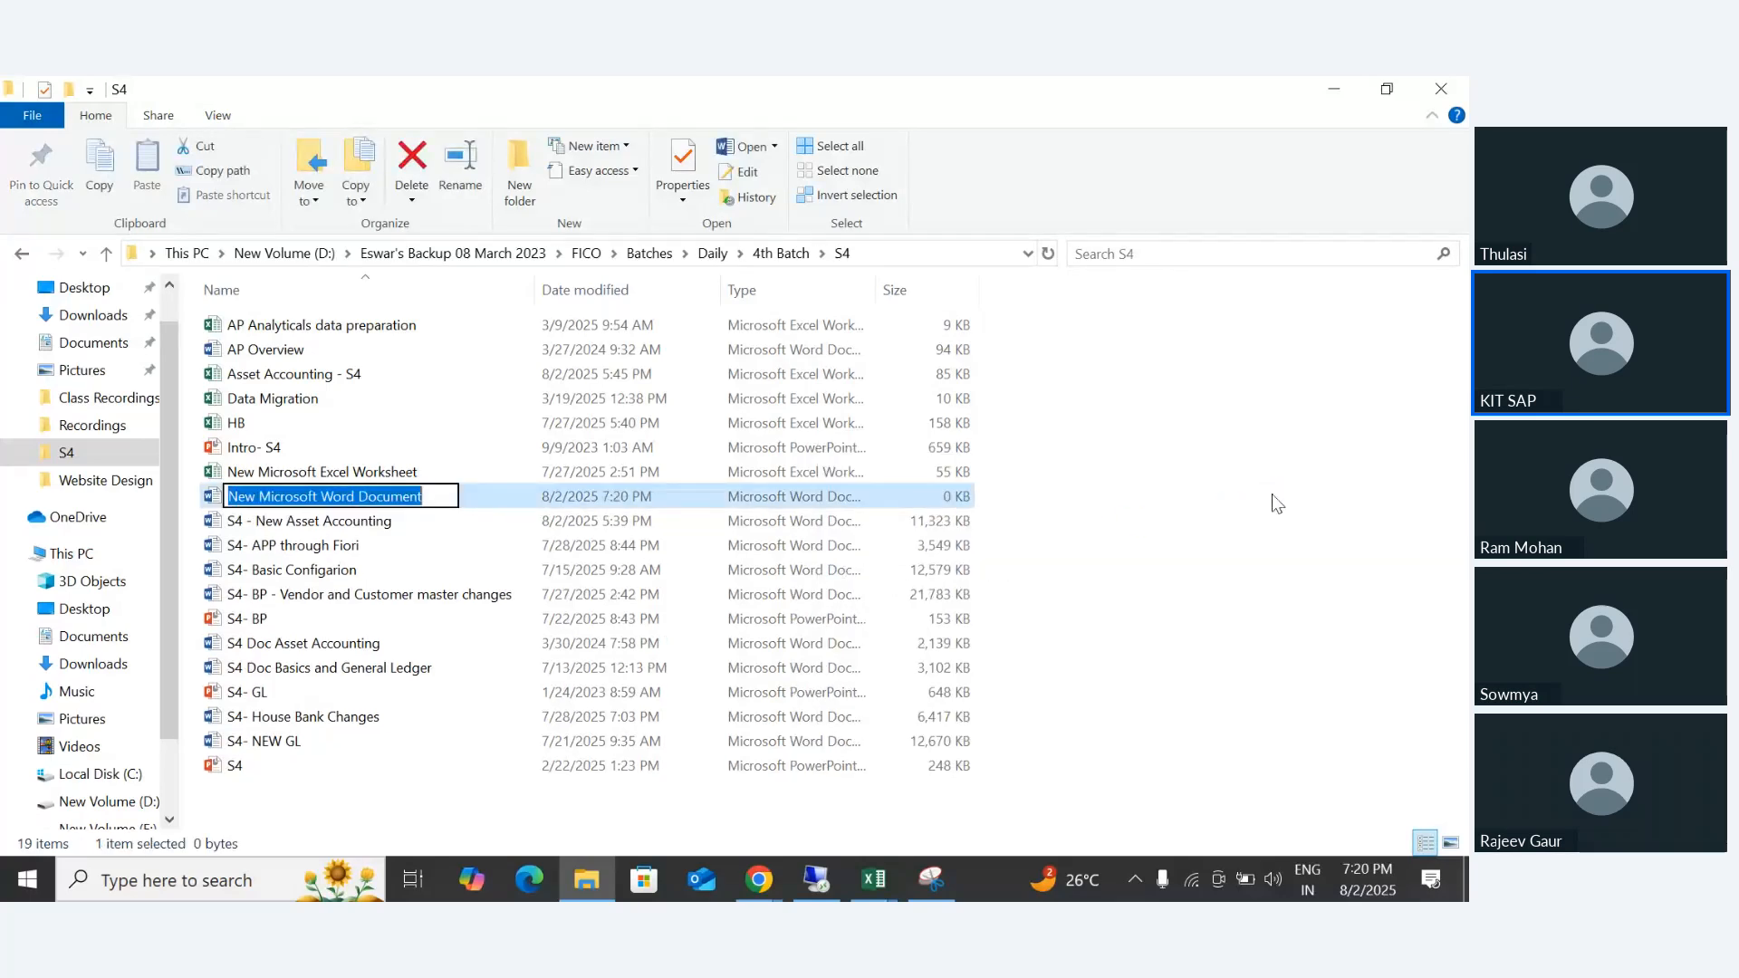
# - Name the new Word document "S4- Legacy Asset Upload" and open it in Word
pyautogui.write('SE')
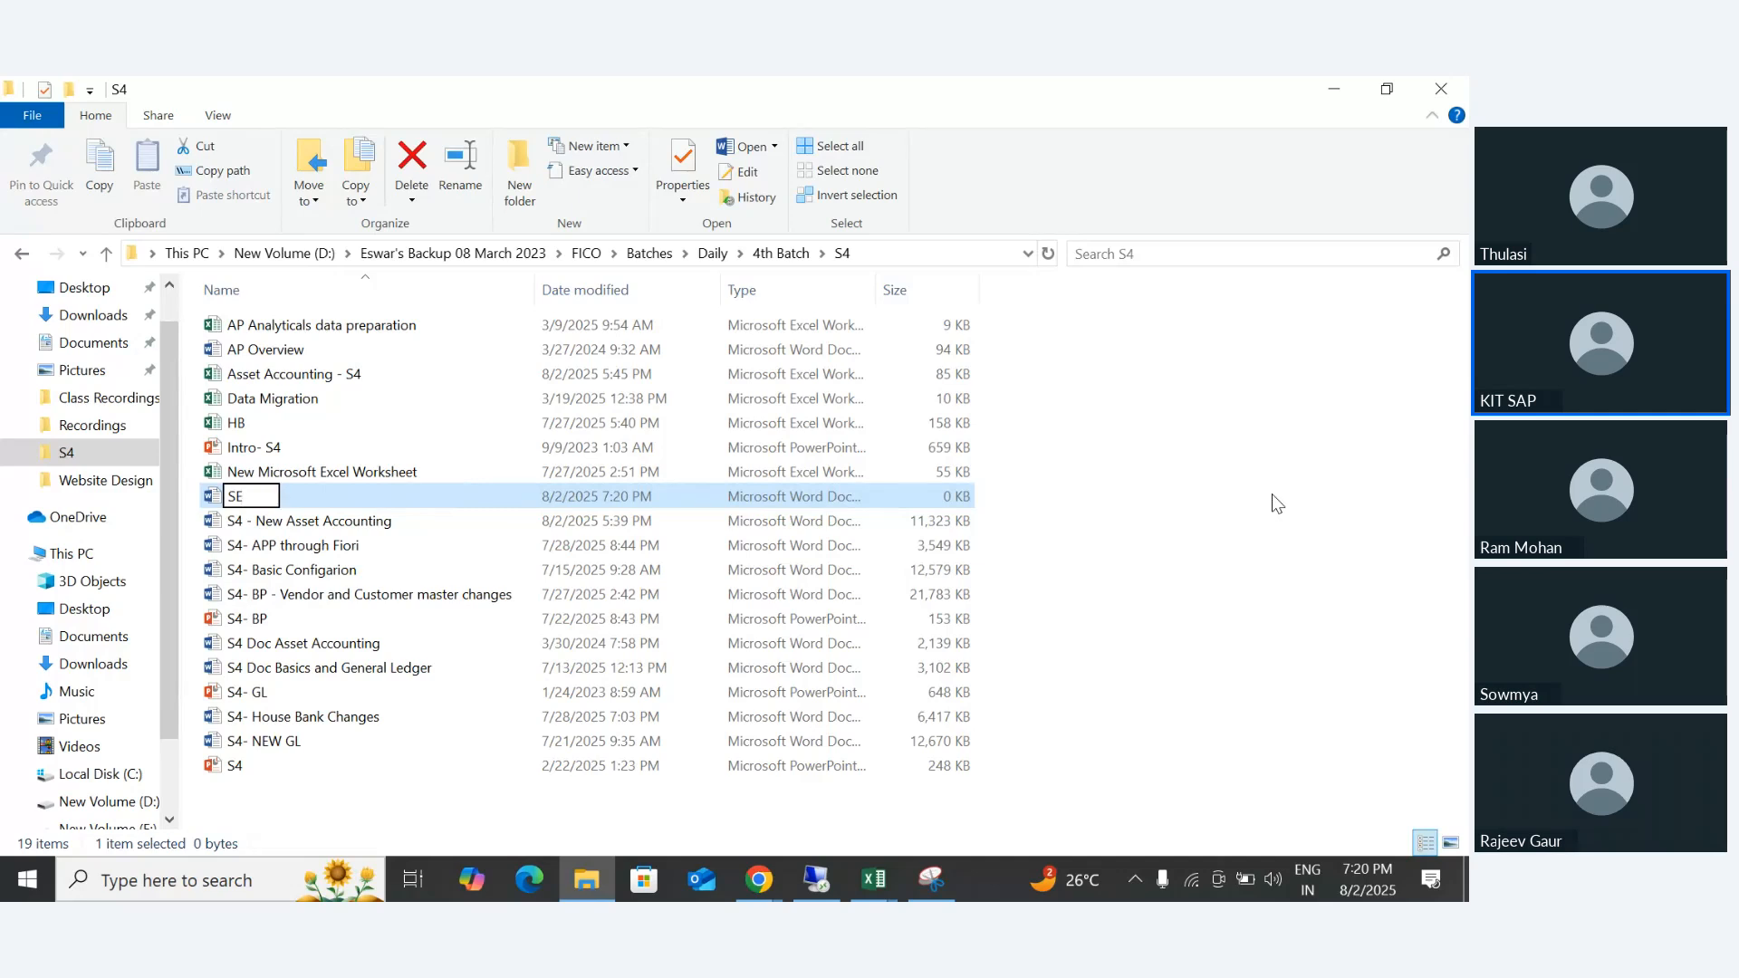
pyautogui.press('BackSpace')
pyautogui.write('4- Legacy A')
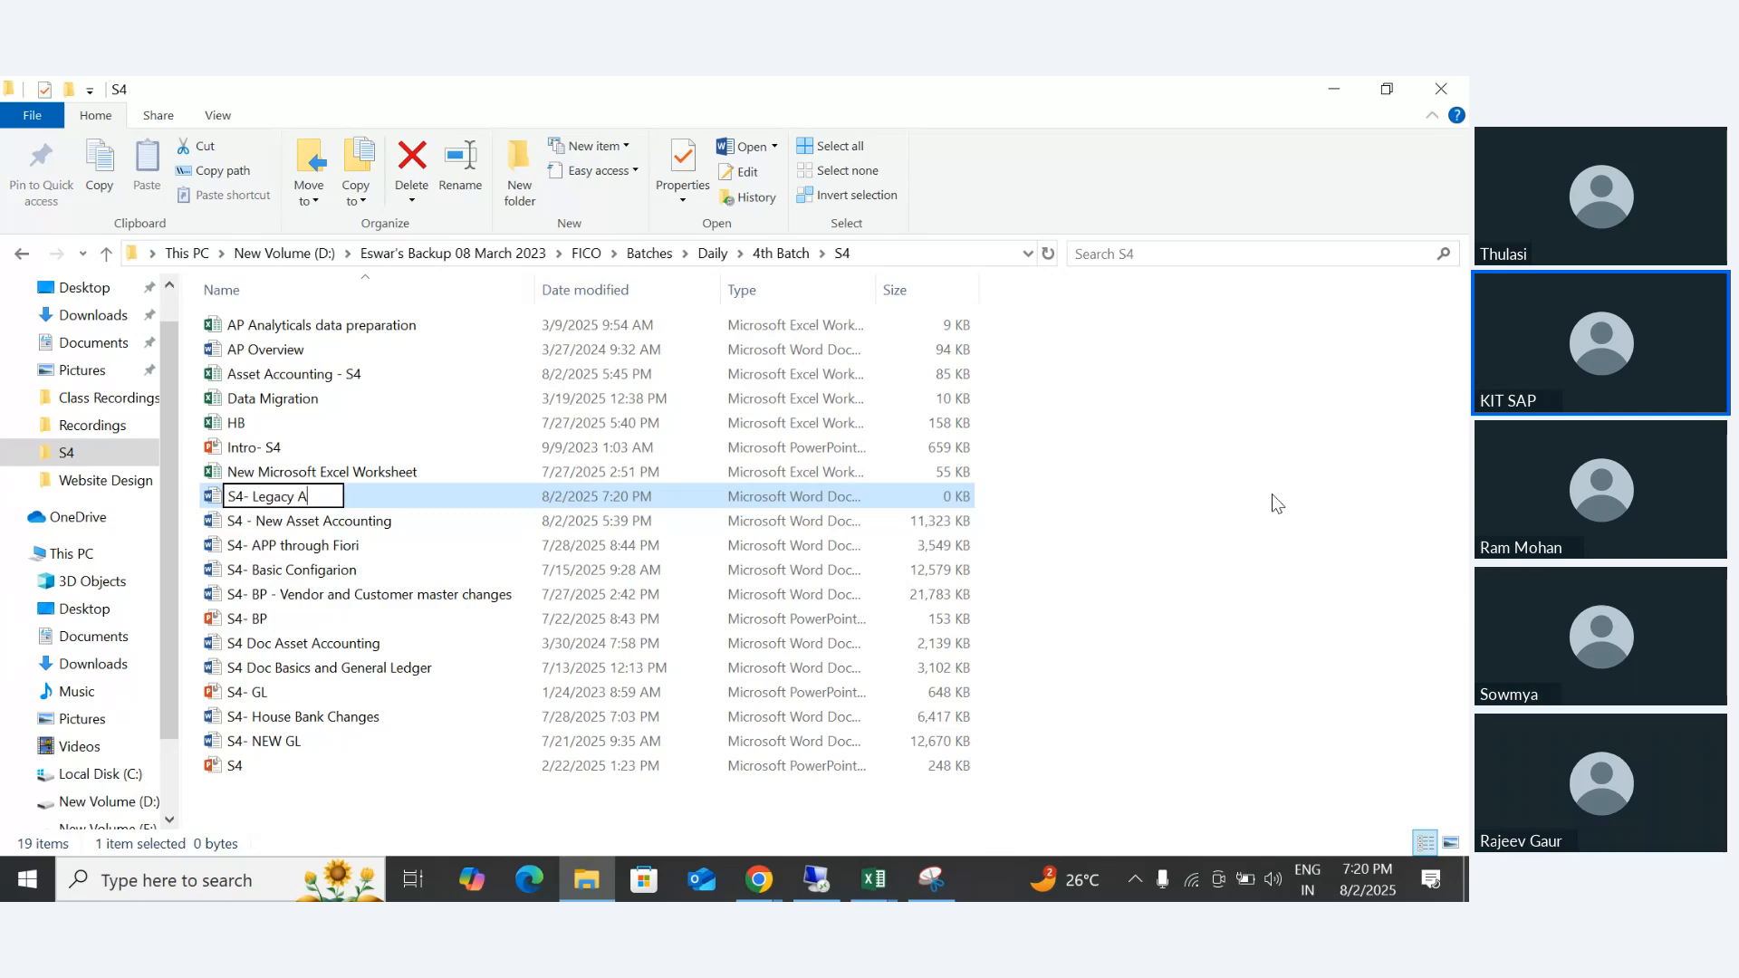
pyautogui.write('sset Uplaod')
pyautogui.press('BackSpace')
pyautogui.press('BackSpace')
pyautogui.press('BackSpace')
pyautogui.press('BackSpace')
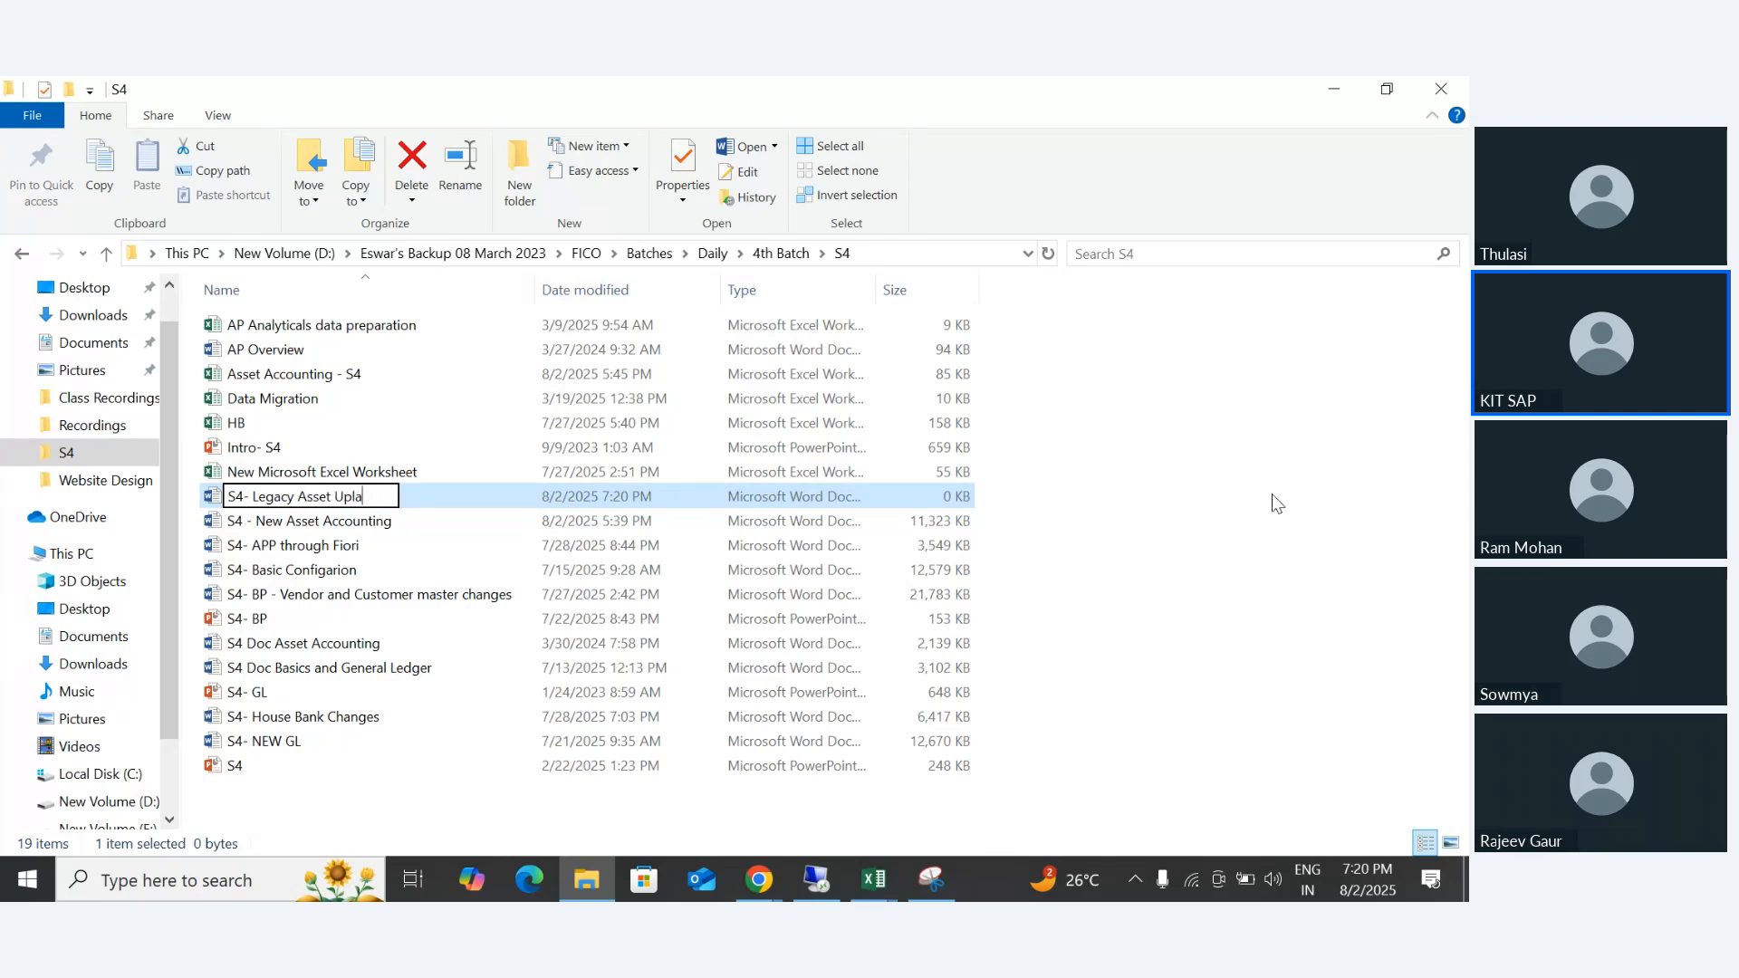
pyautogui.write('load')
pyautogui.press('Return')
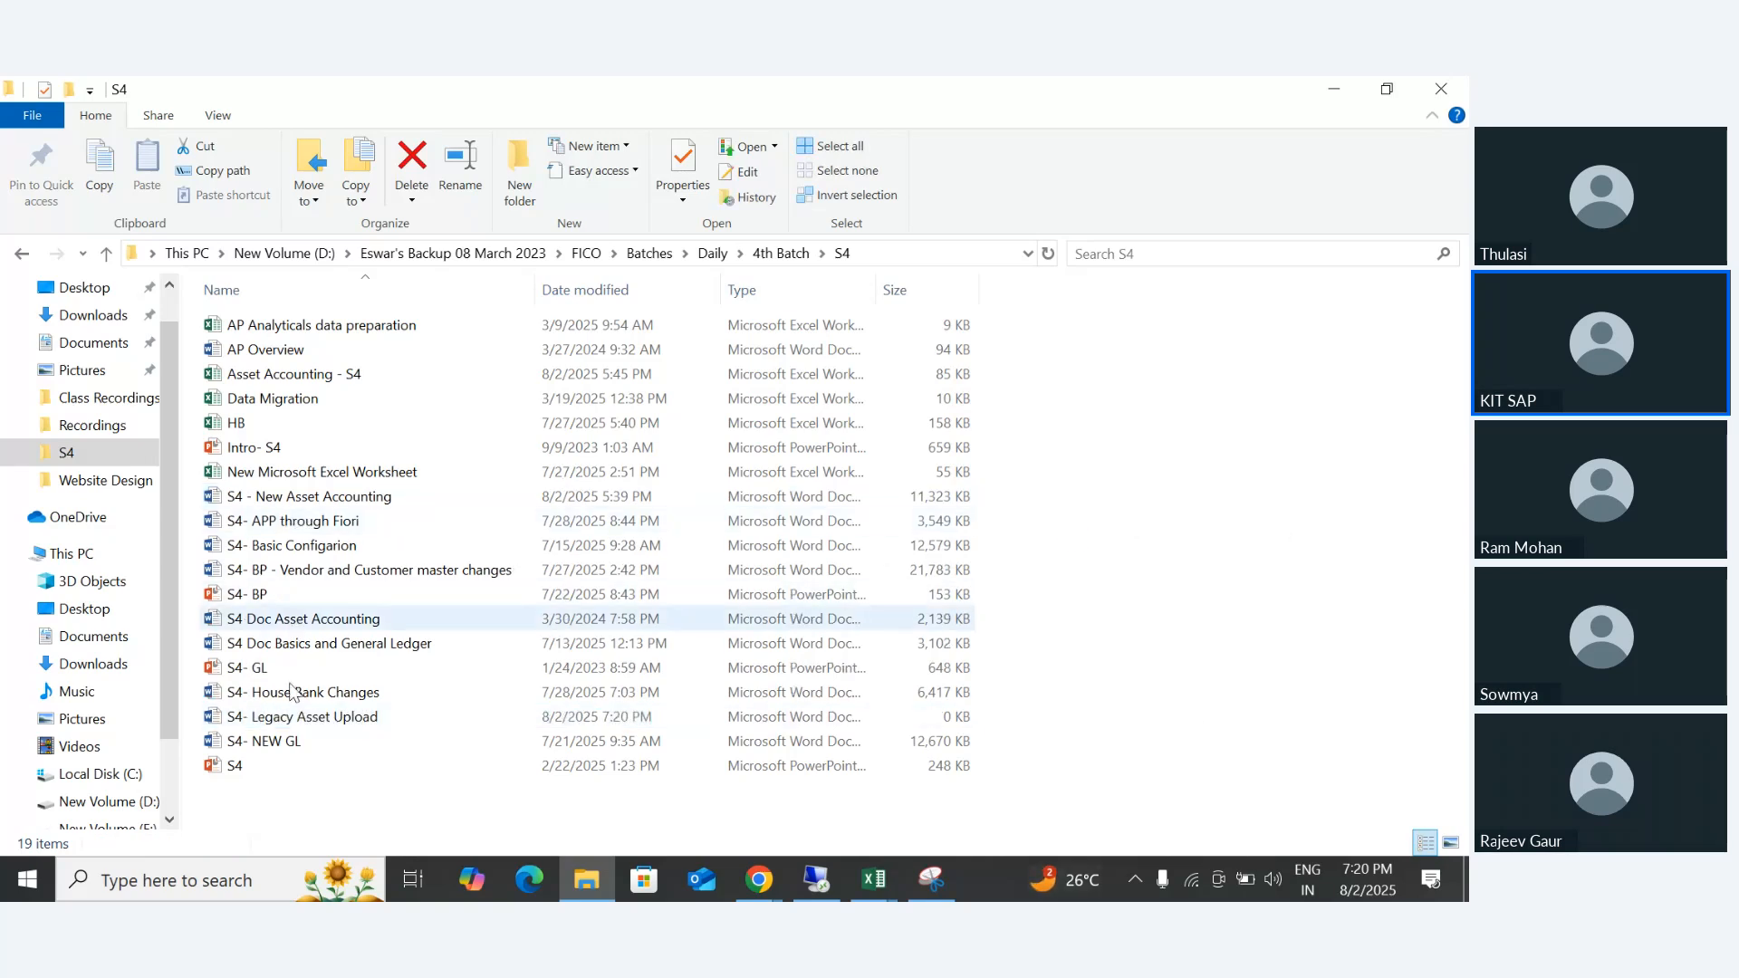
pyautogui.doubleClick(289, 722)
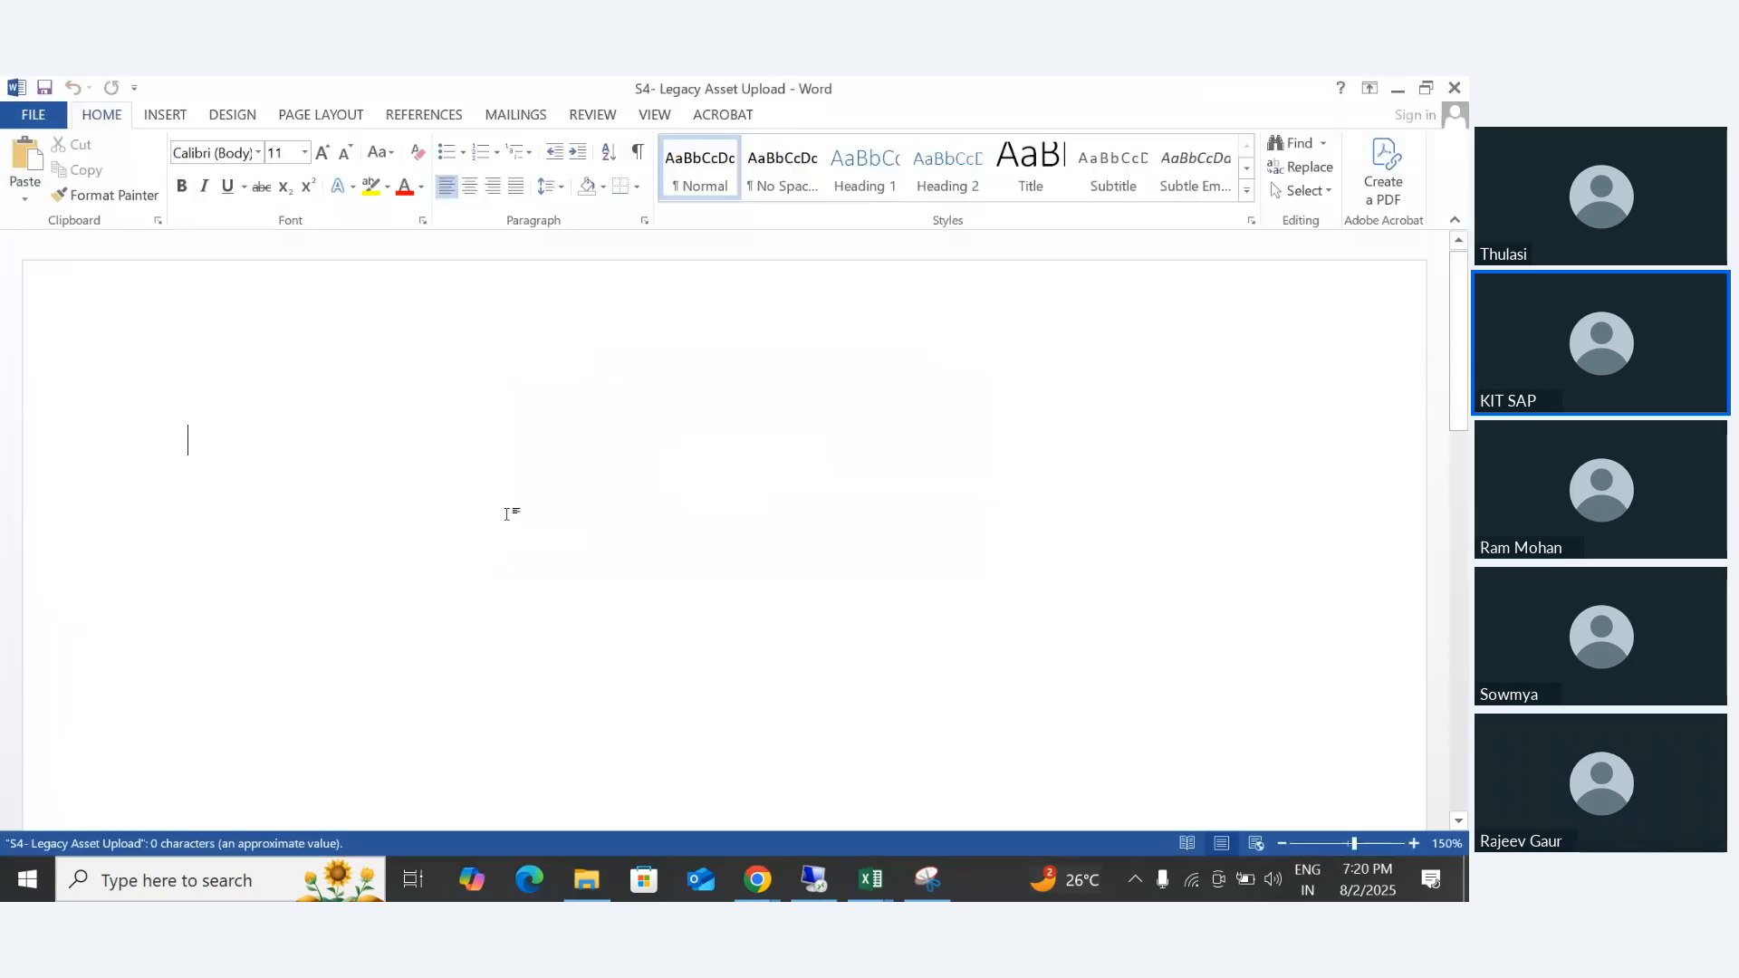
# - Paste the captured ECC and S4 "9. Legacy Asset Upload" comparison into the document and start a new line below it
pyautogui.click(1281, 844)
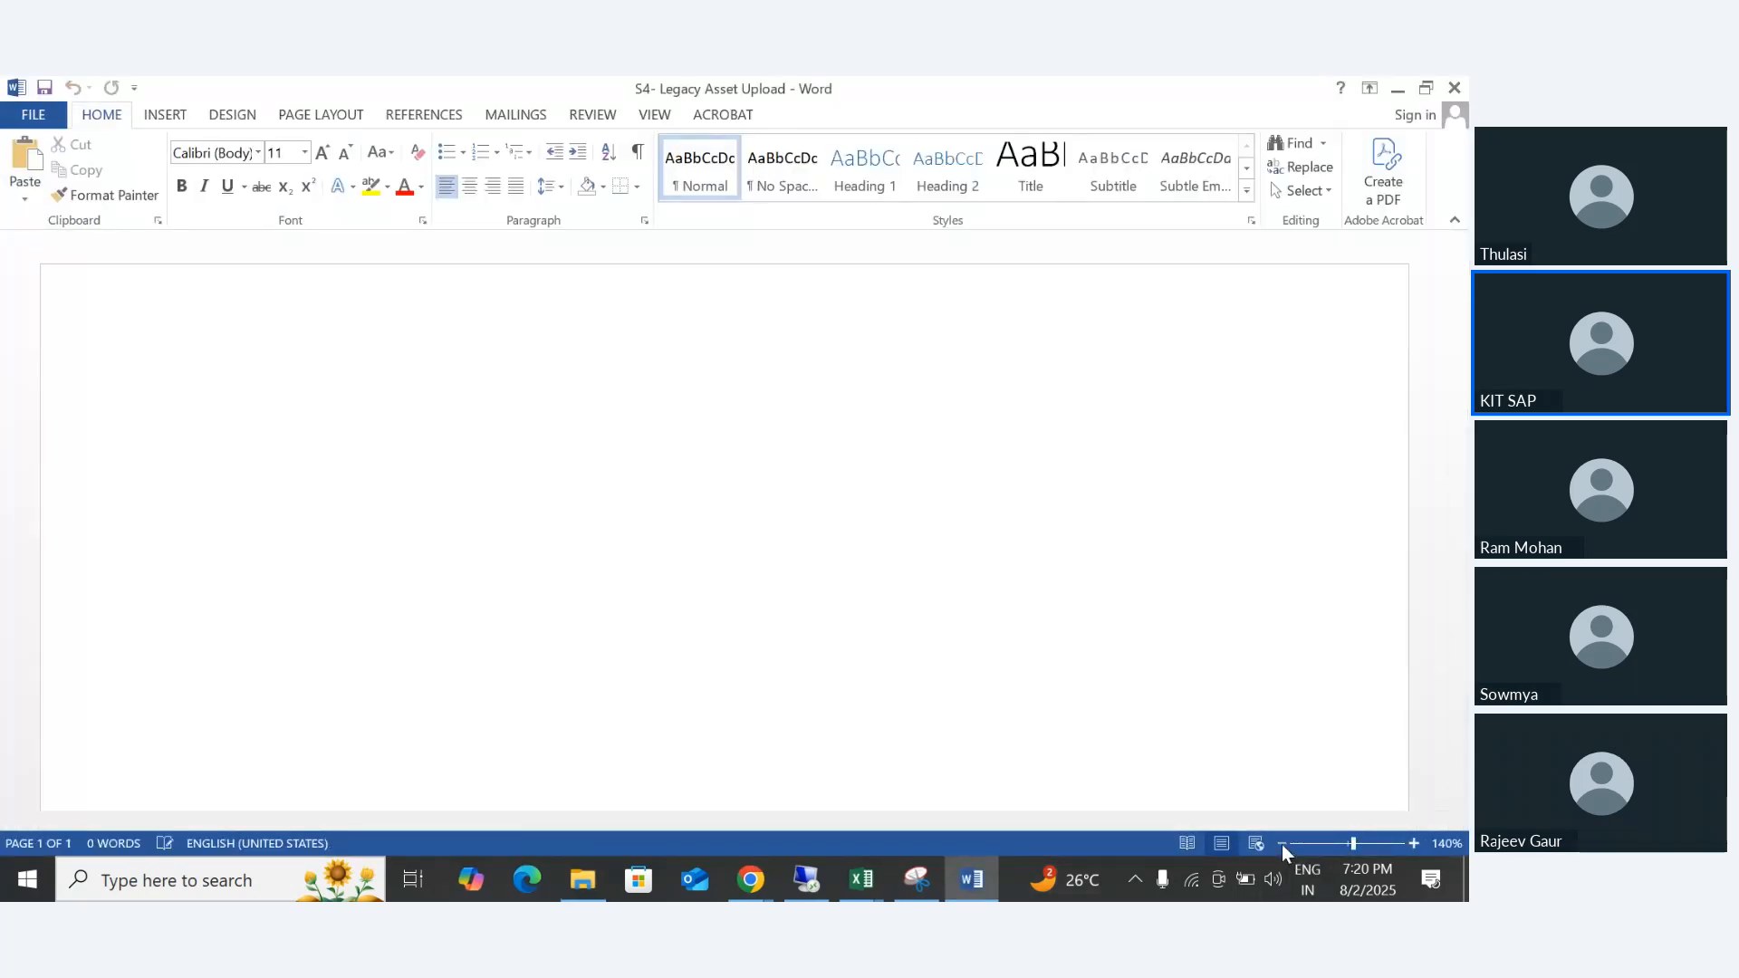
pyautogui.click(1282, 844)
pyautogui.click(1281, 844)
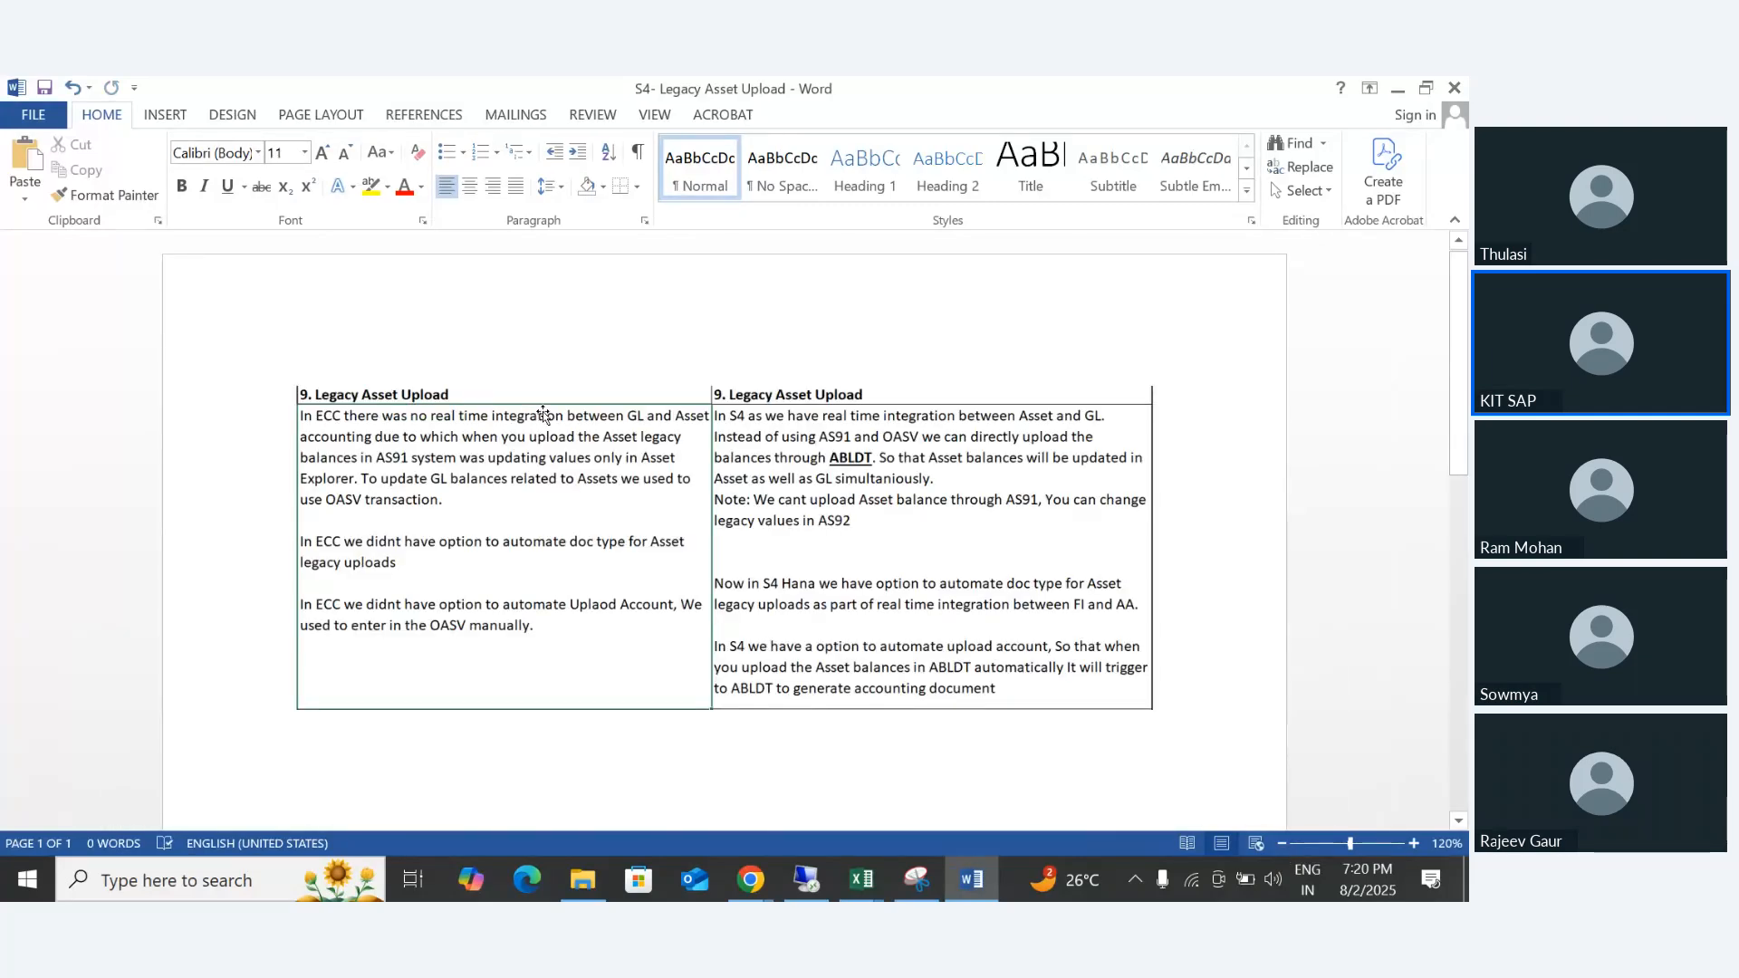
pyautogui.scroll(-2, 544, 414)
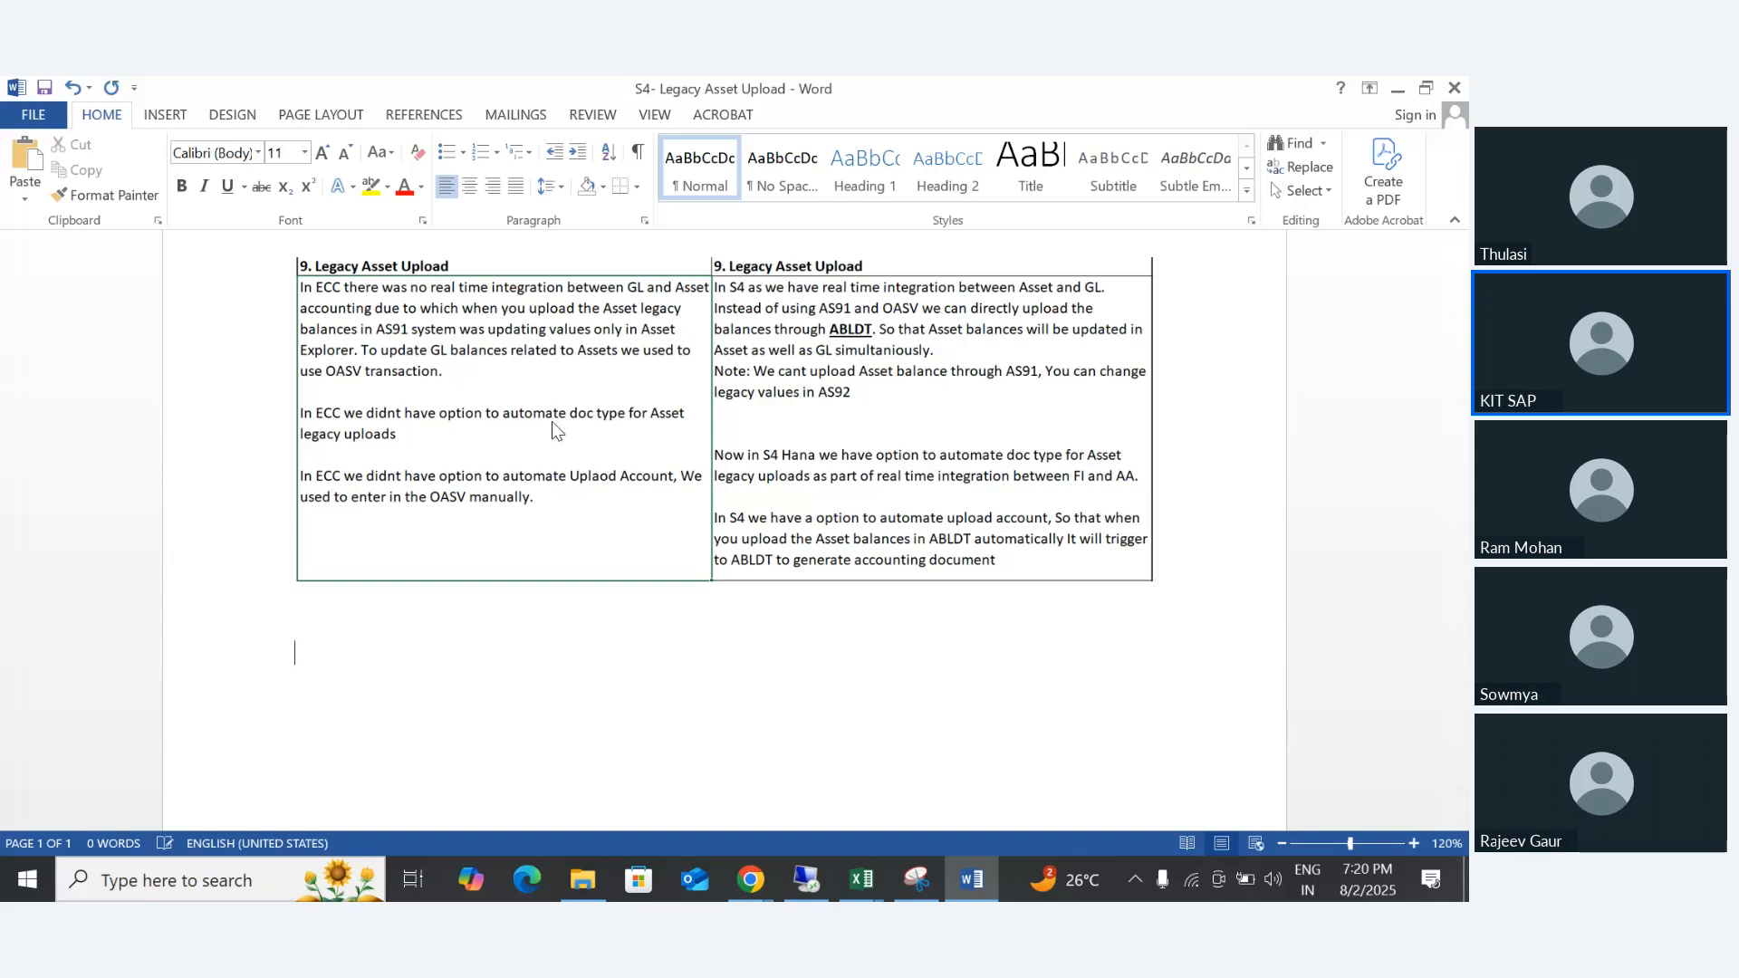
pyautogui.press('Return')
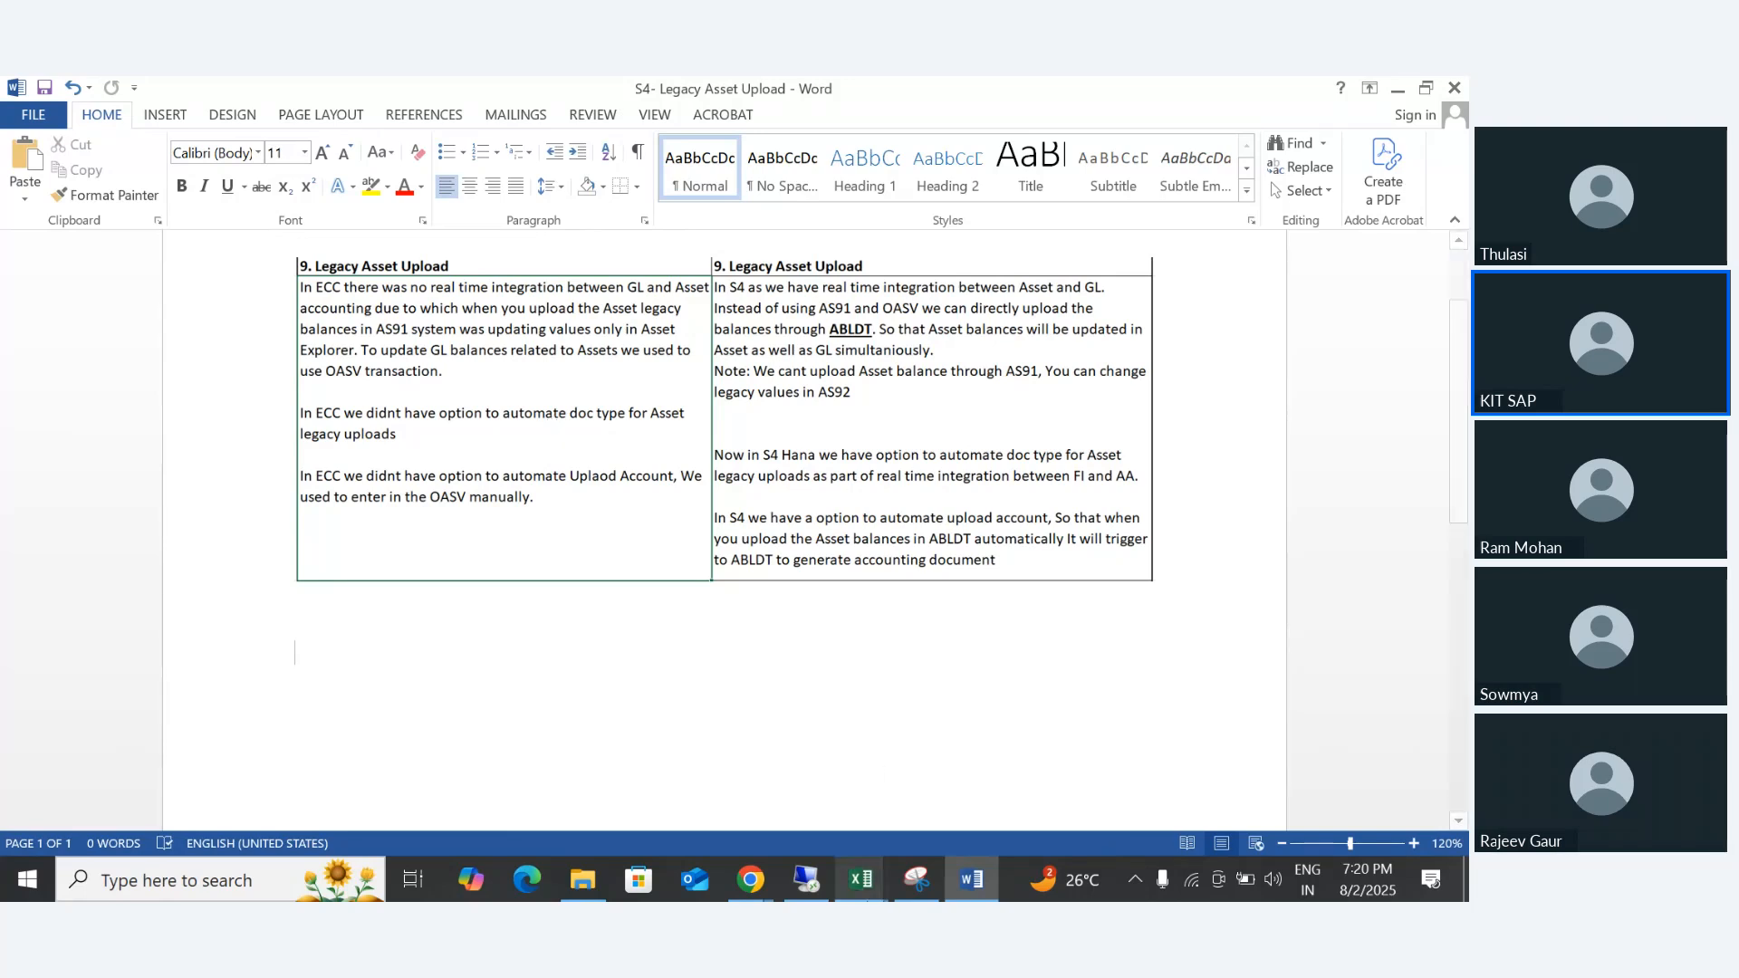
# - Switch to the Asset Accounting workbook in Excel and copy the text "1. Setup Cutover date for Legacy Asset Upload" from cell B359
pyautogui.moveTo(860, 879)
pyautogui.click(802, 771)
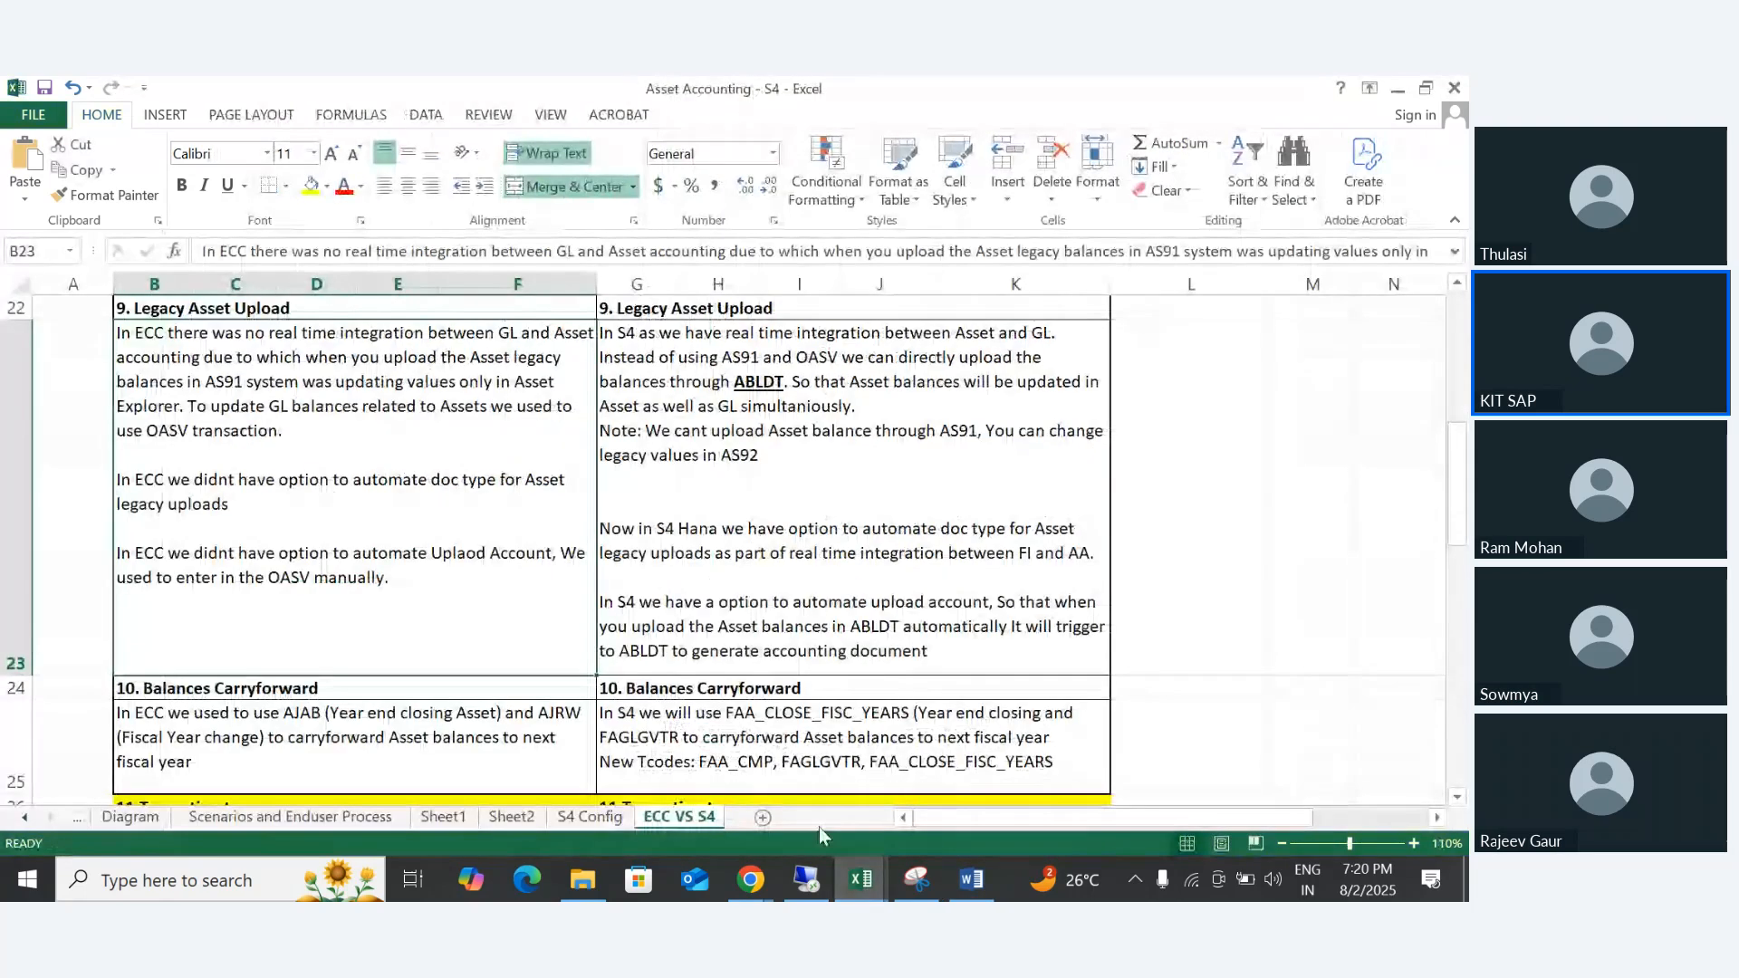
pyautogui.click(1000, 777)
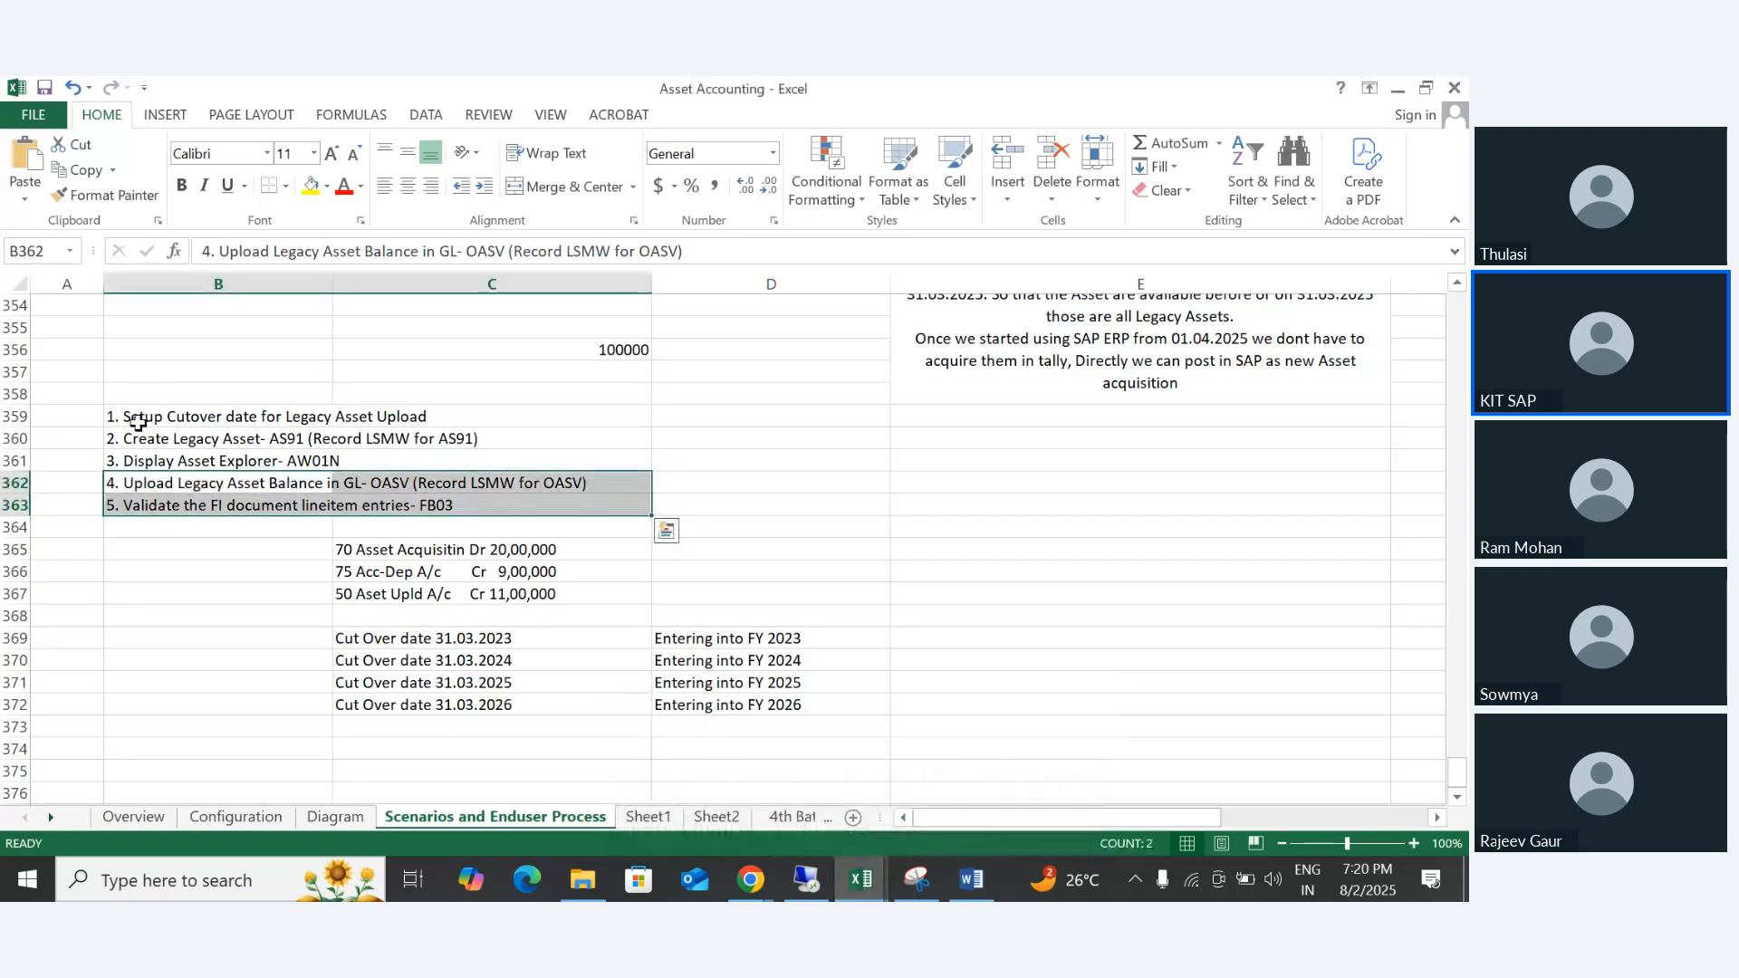
pyautogui.moveTo(137, 420); pyautogui.dragTo(345, 416)
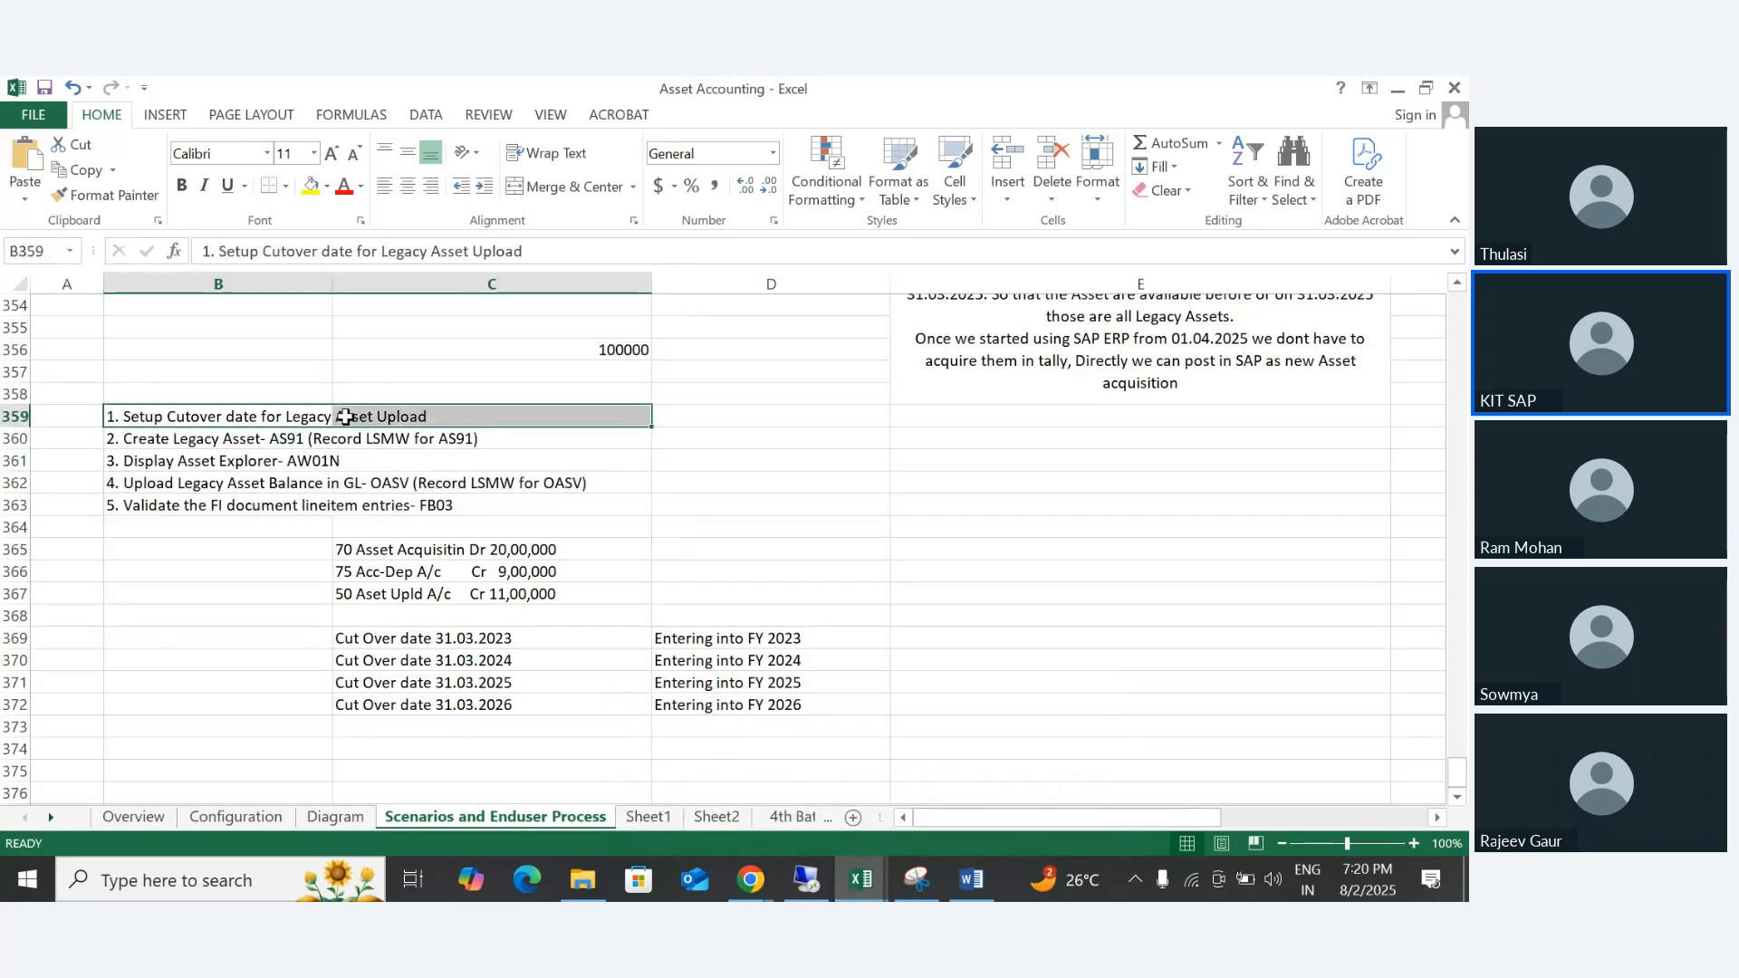
pyautogui.click(257, 415)
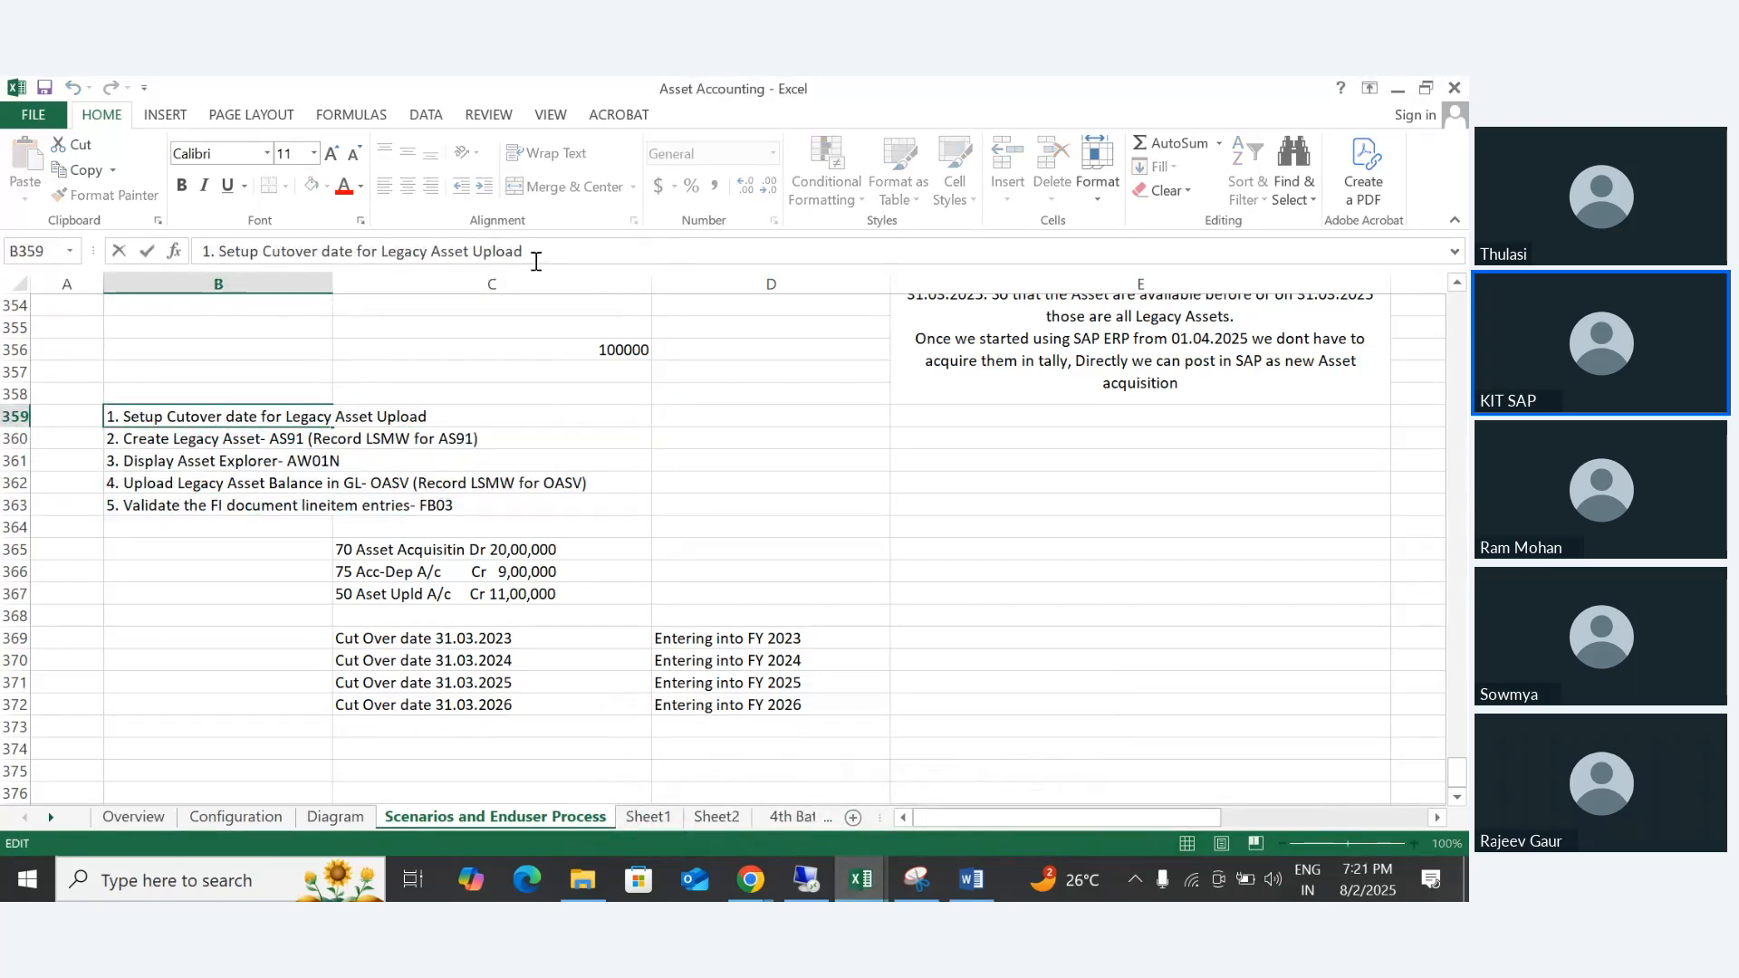
pyautogui.moveTo(524, 251); pyautogui.dragTo(127, 251)
pyautogui.hotkey('ctrl', 'c')
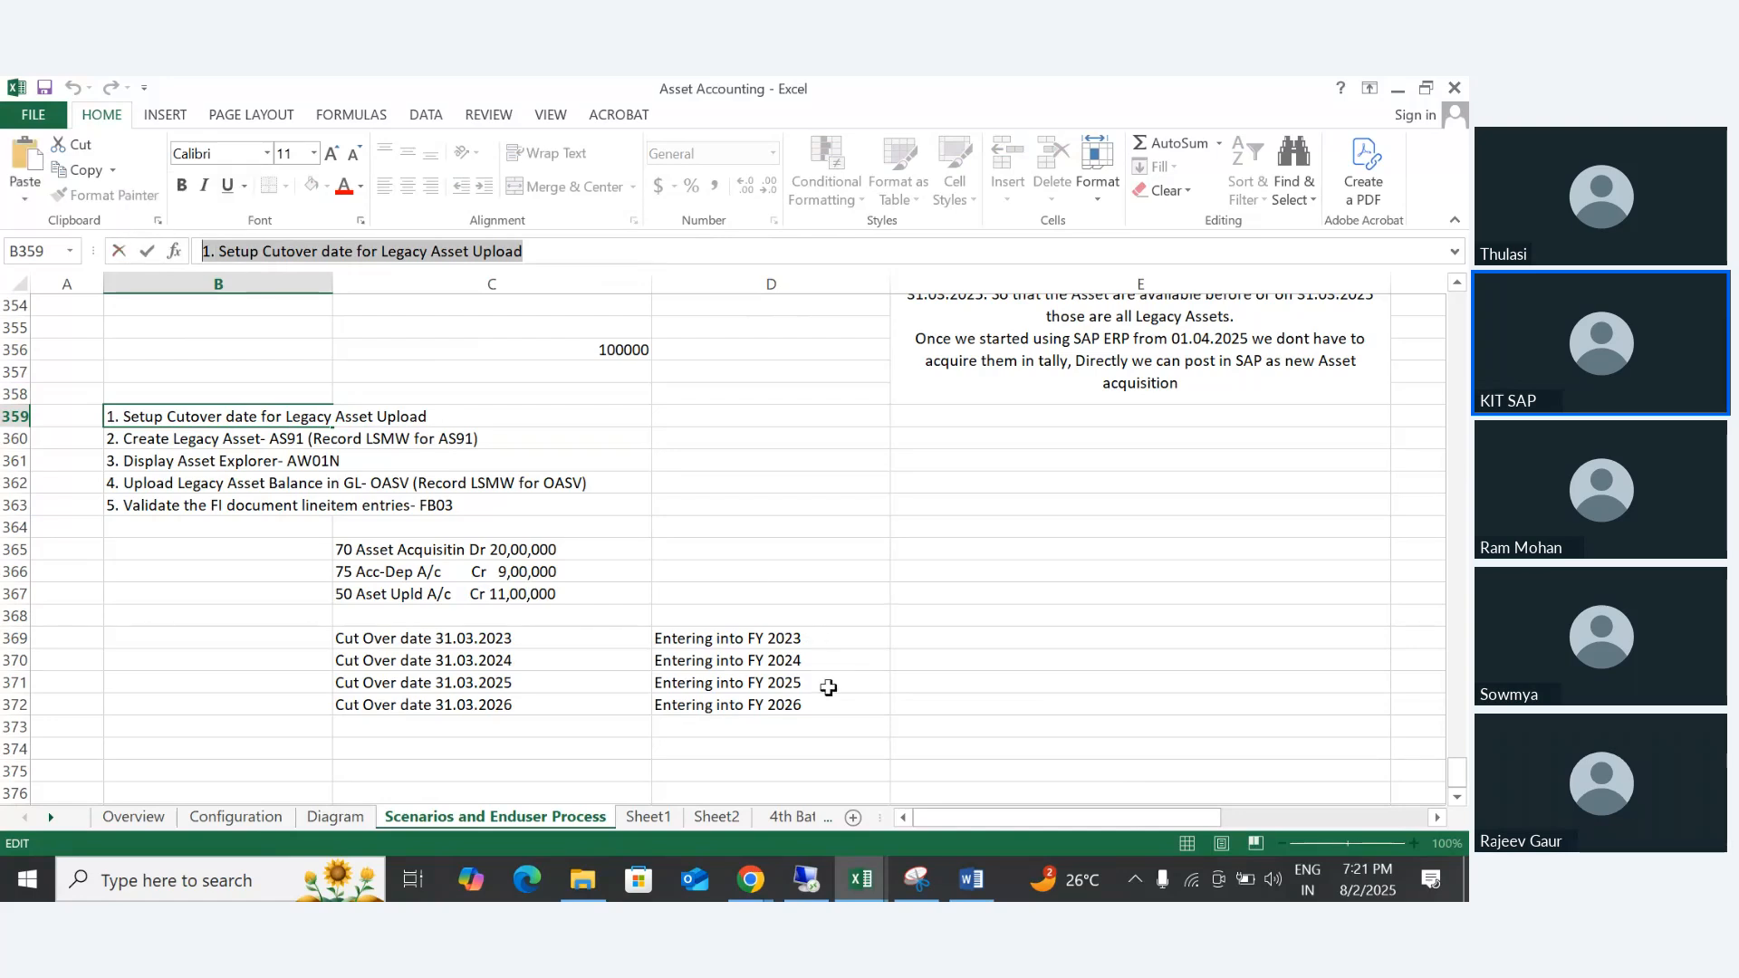
# - Switch to Word, paste the copied text below the image as the first numbered item, and remove its duplicate number
pyautogui.click(971, 878)
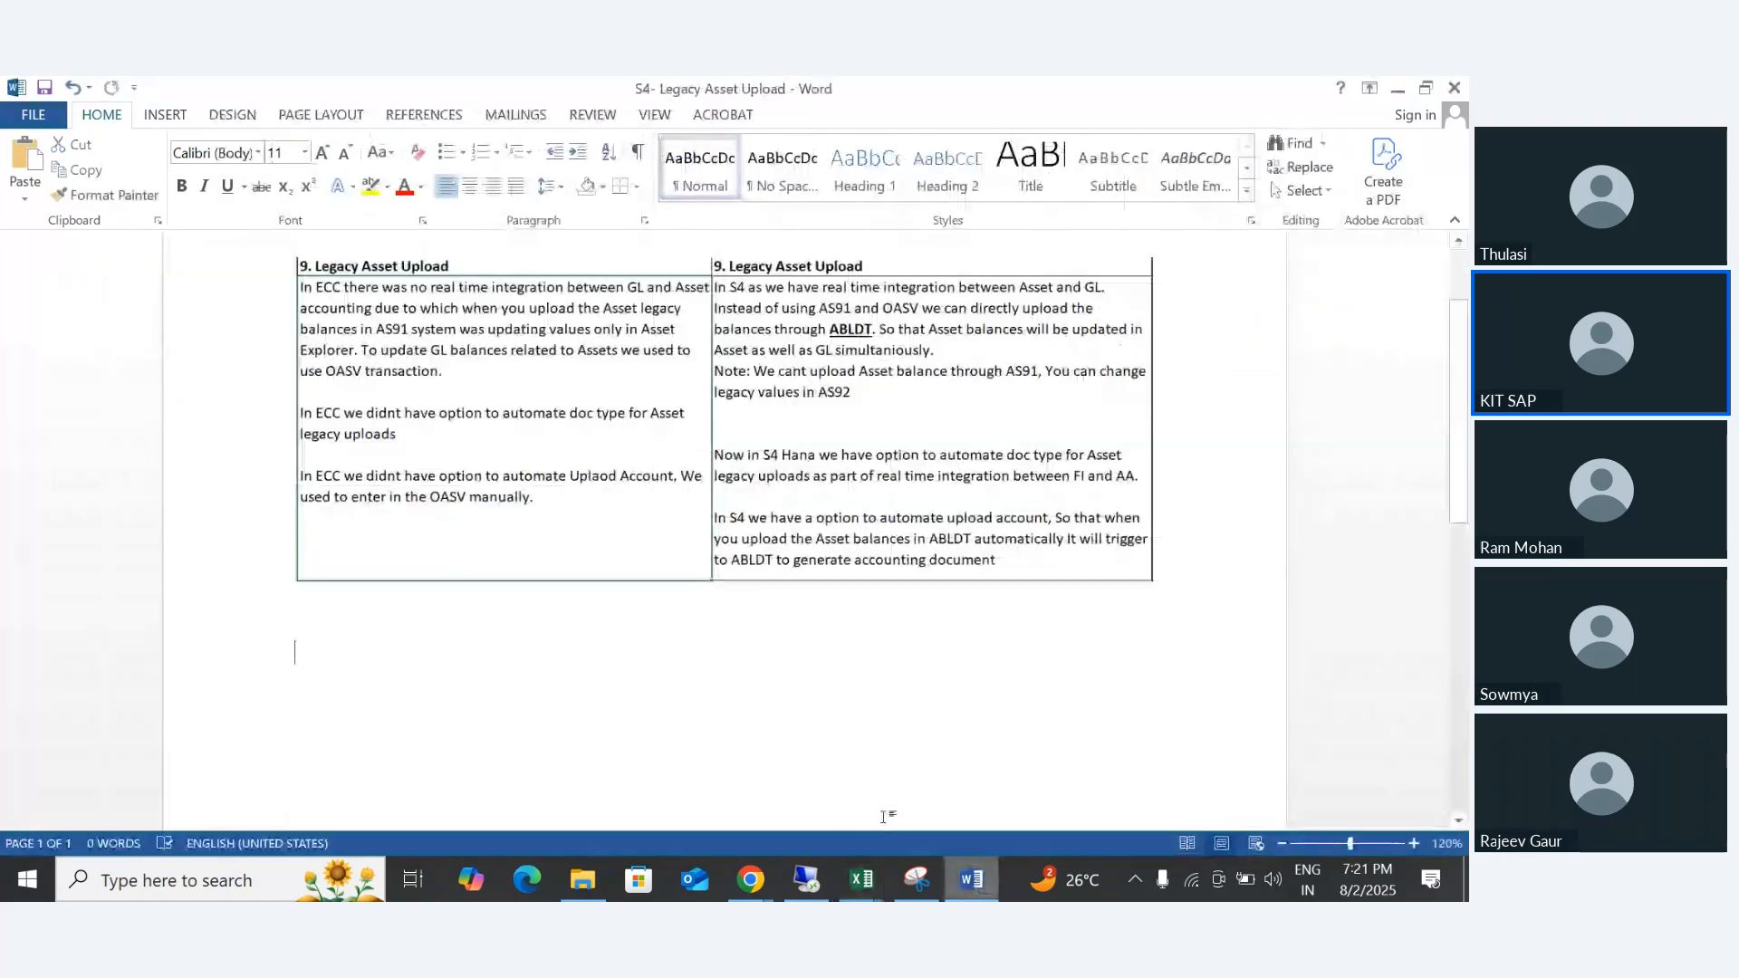
pyautogui.click(491, 664)
pyautogui.hotkey('ctrl', 'v')
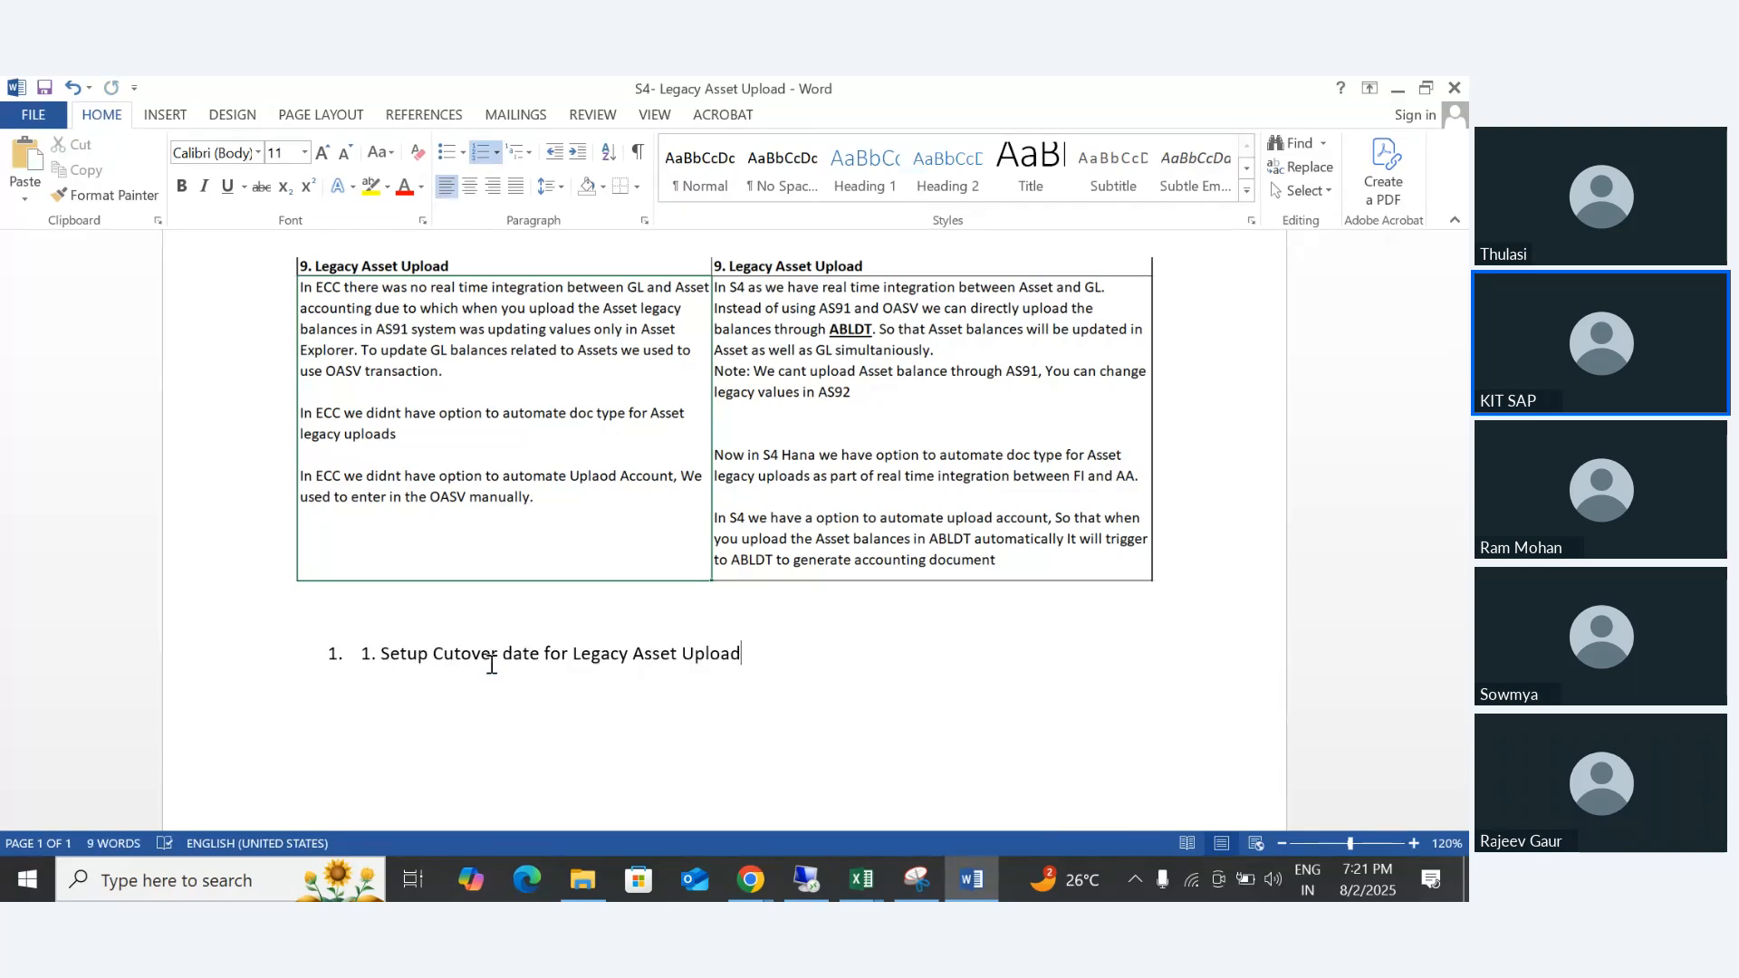
pyautogui.press('Return')
pyautogui.press('Up')
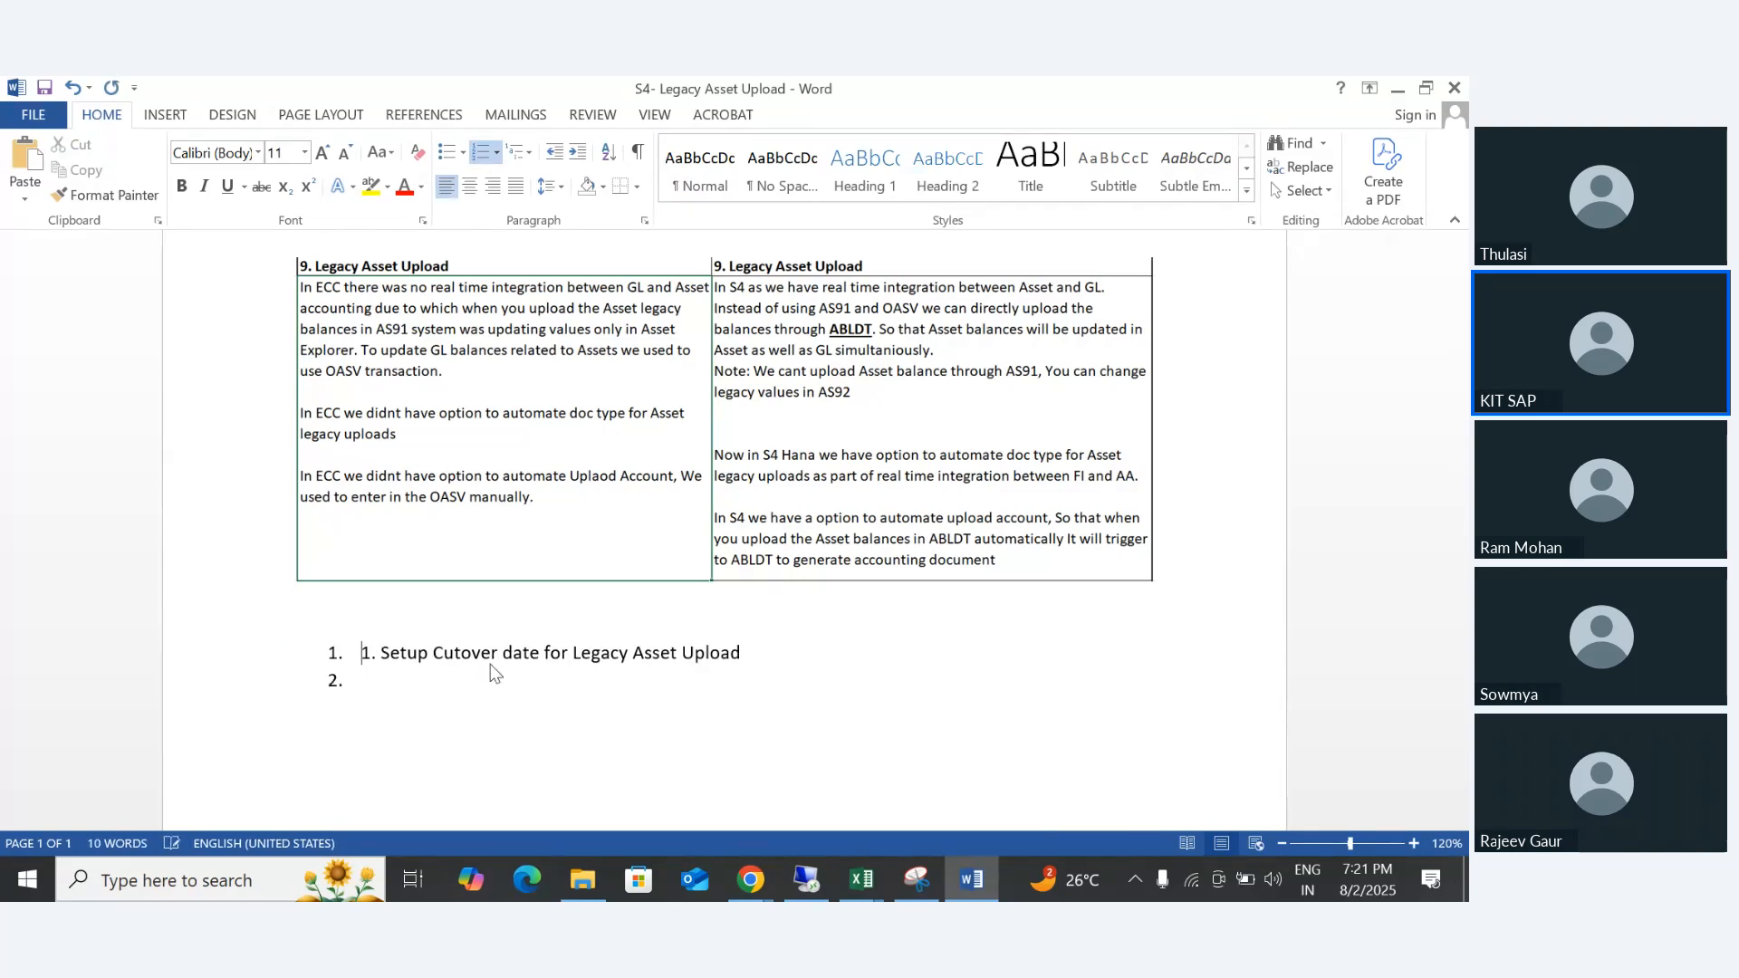
pyautogui.press('Delete')
pyautogui.press('Delete')
pyautogui.press('Delete')
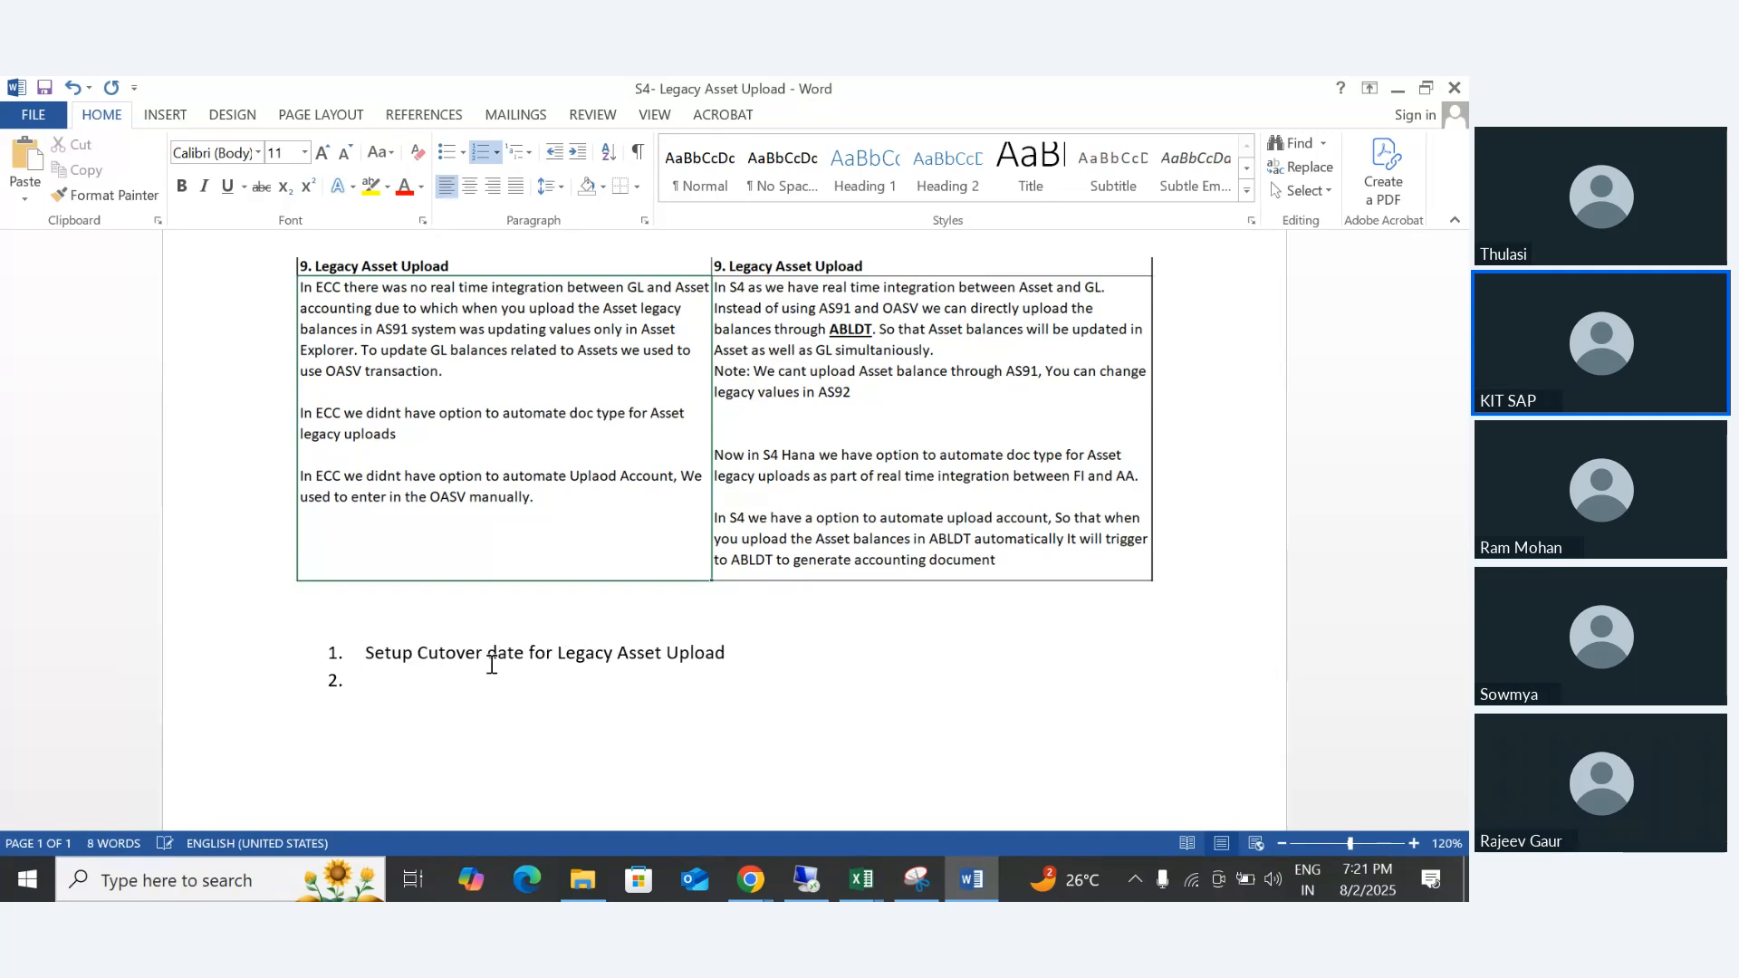
pyautogui.press('BackSpace')
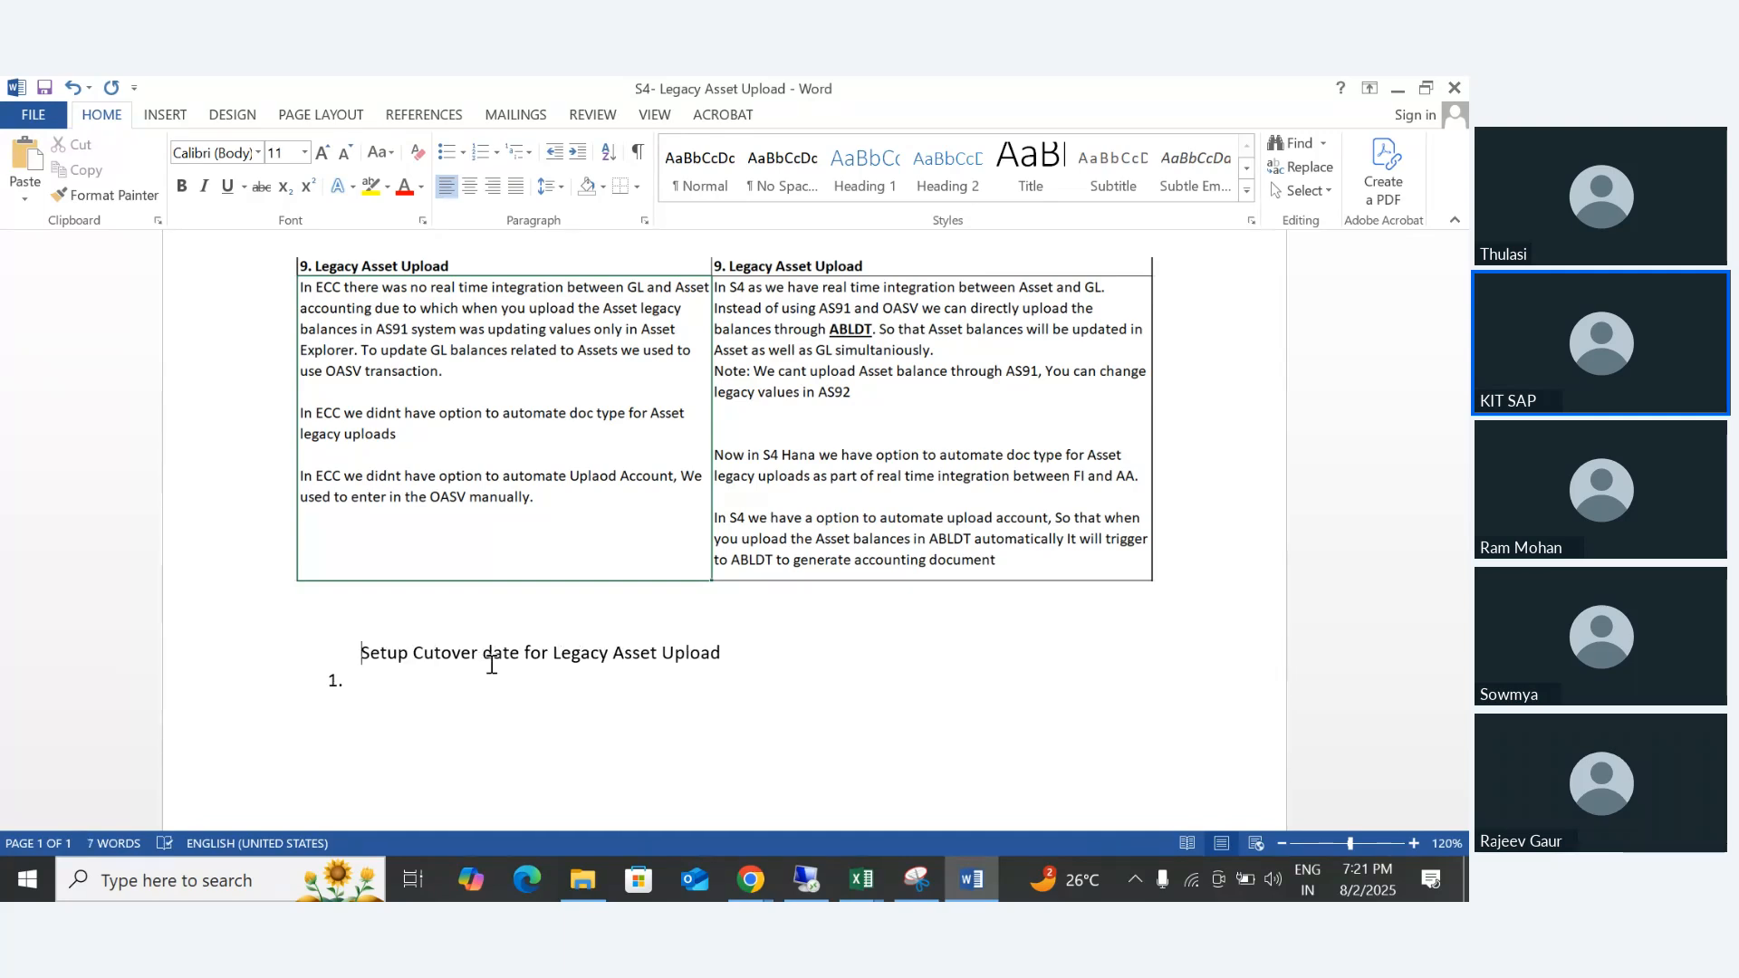
pyautogui.hotkey('ctrl', 'z')
pyautogui.hotkey('alt', 'Tab')
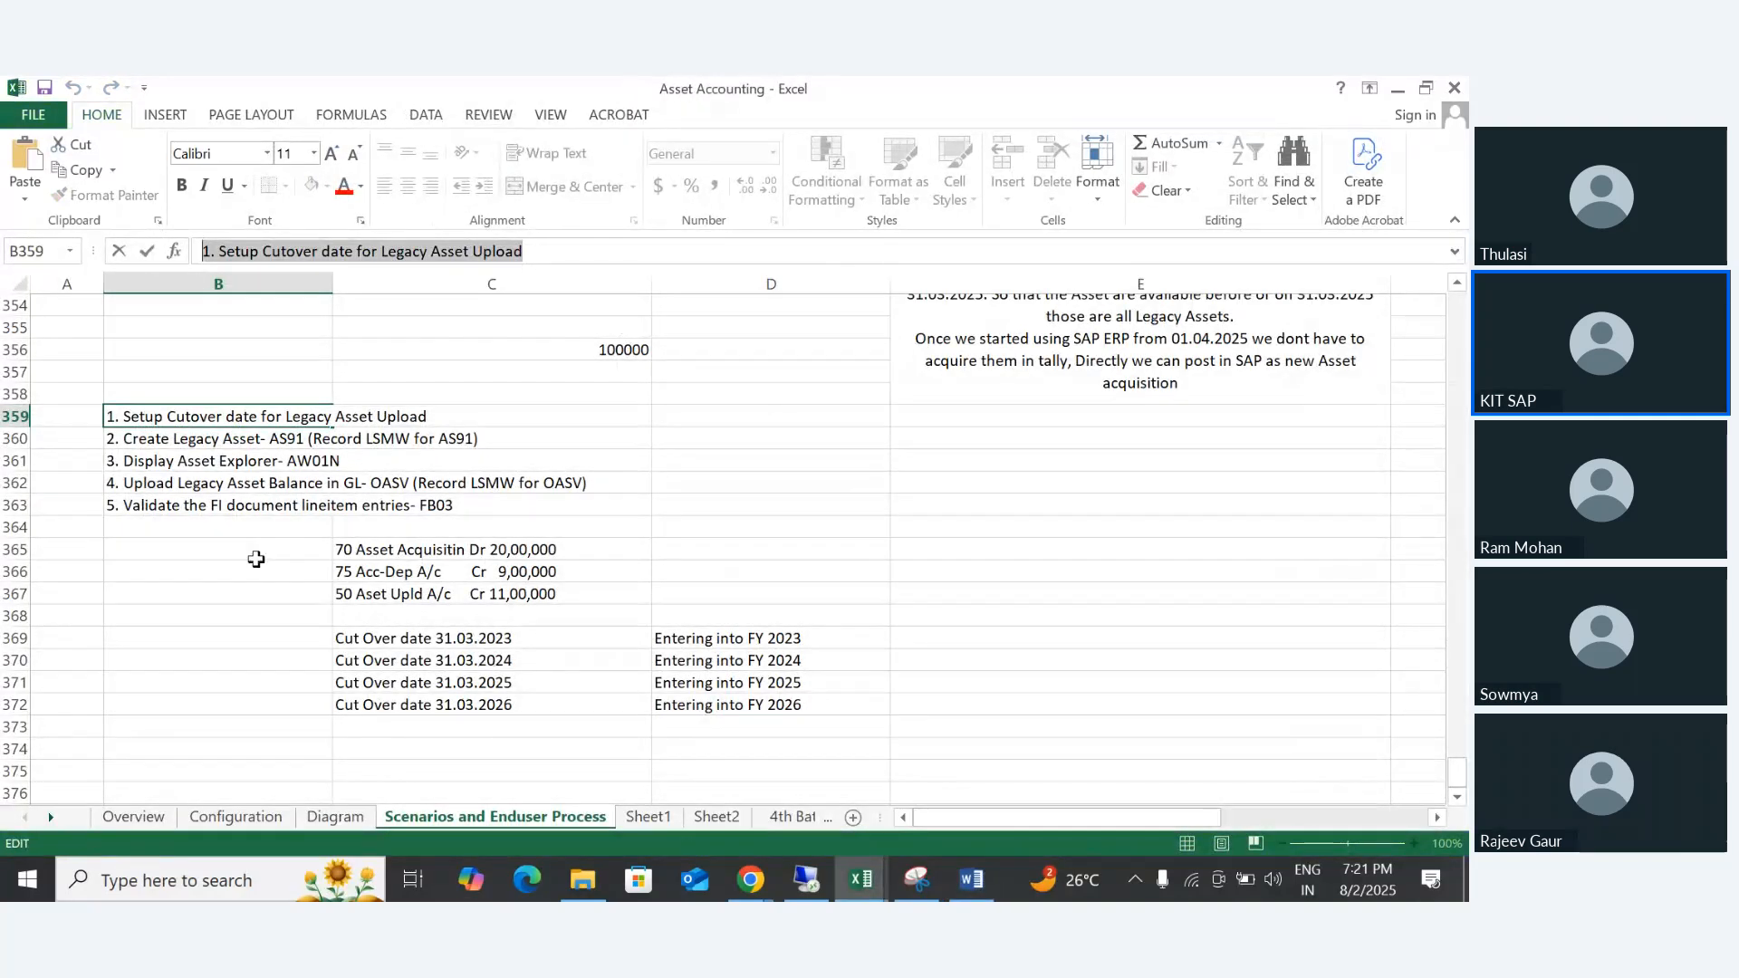
pyautogui.press('Return')
pyautogui.hotkey('ctrl', 'c')
pyautogui.hotkey('alt', 'Tab')
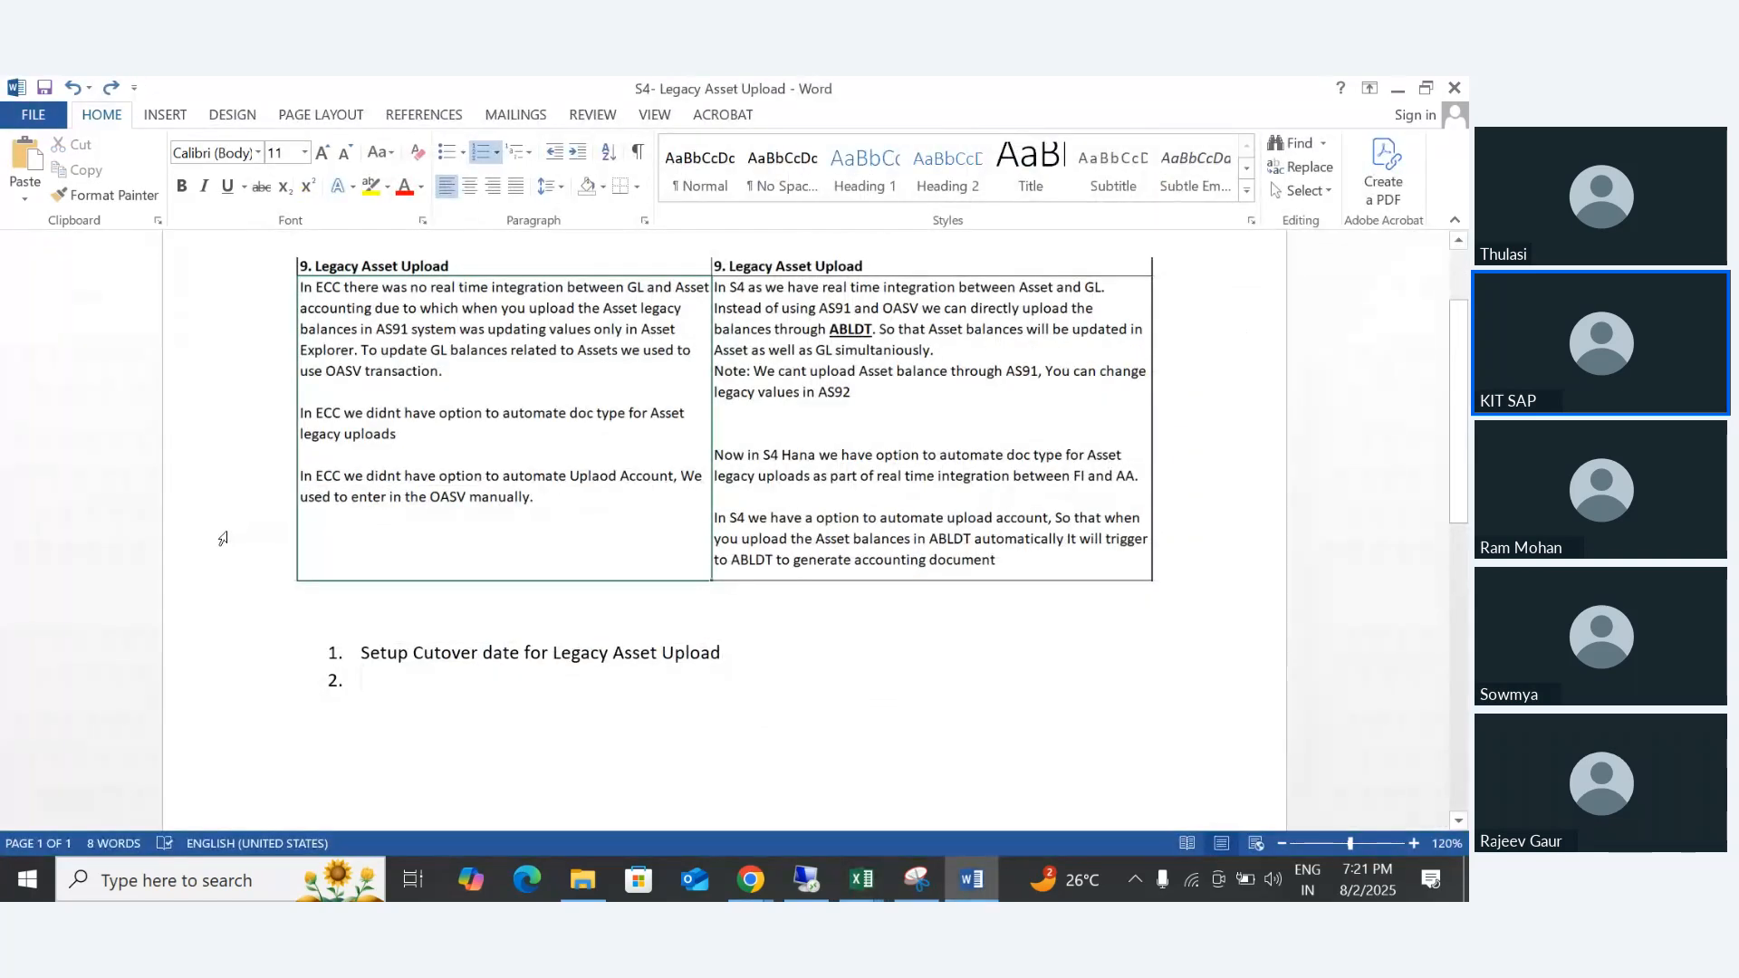
# - Write "Create GL Account for Asset Upoad" as the second list item and start the third
pyautogui.write('Cr')
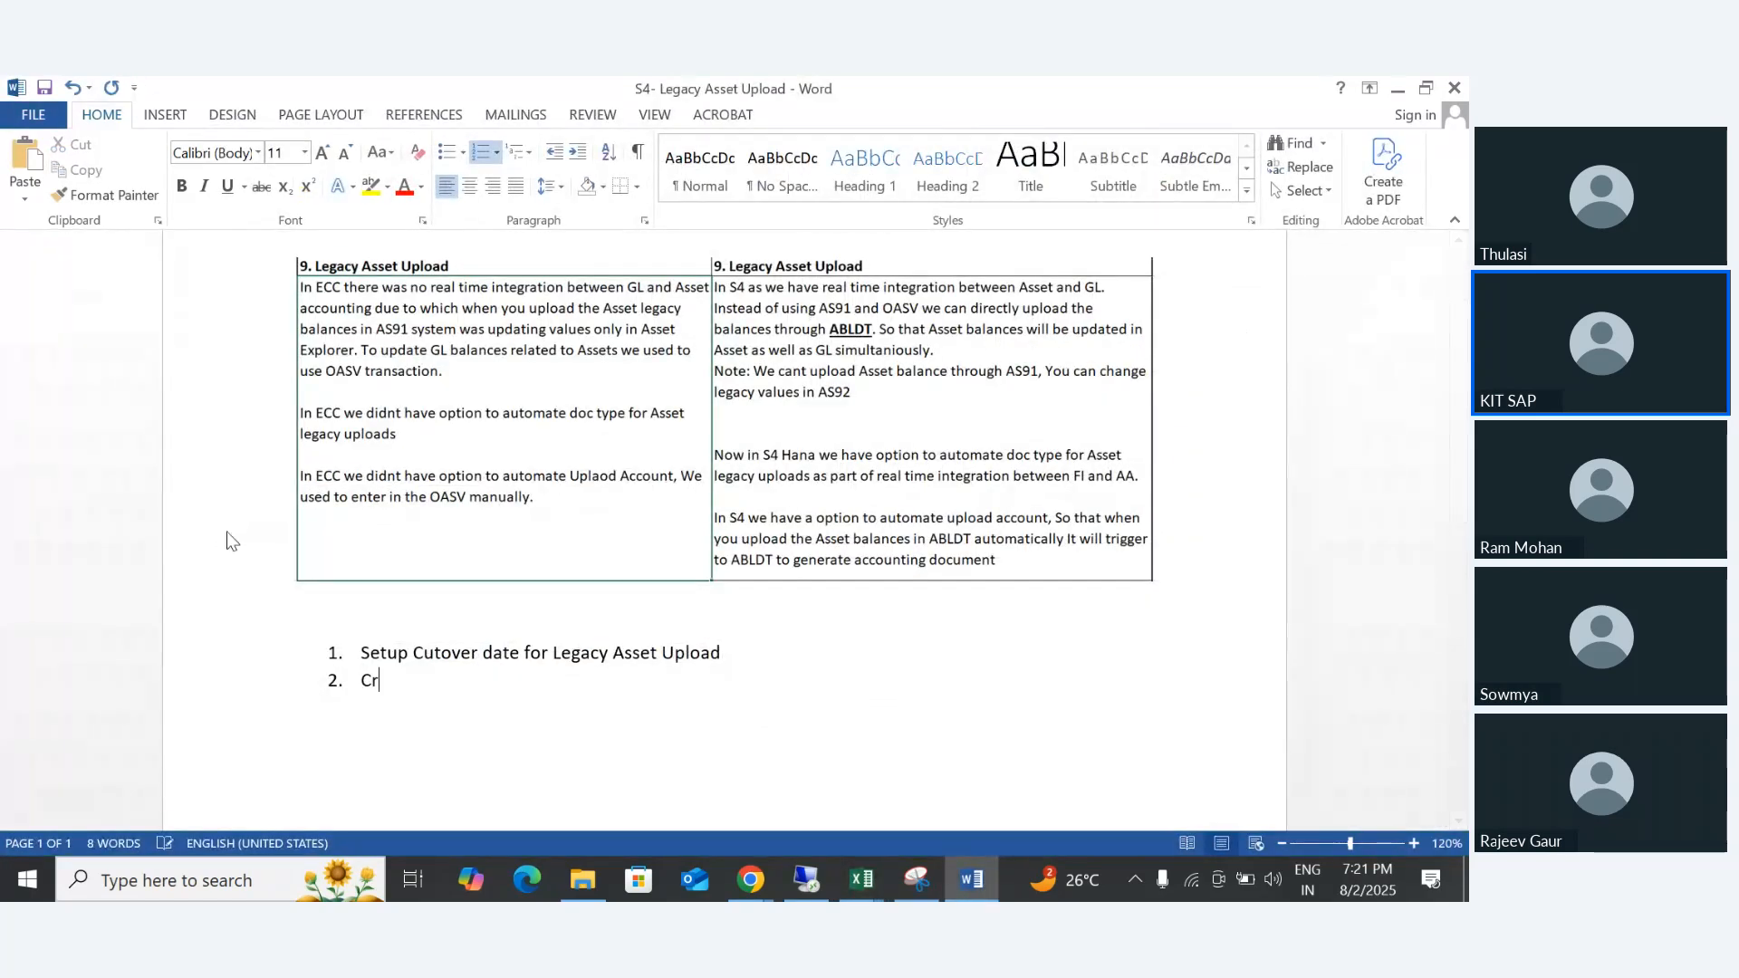
pyautogui.write('eate GL ')
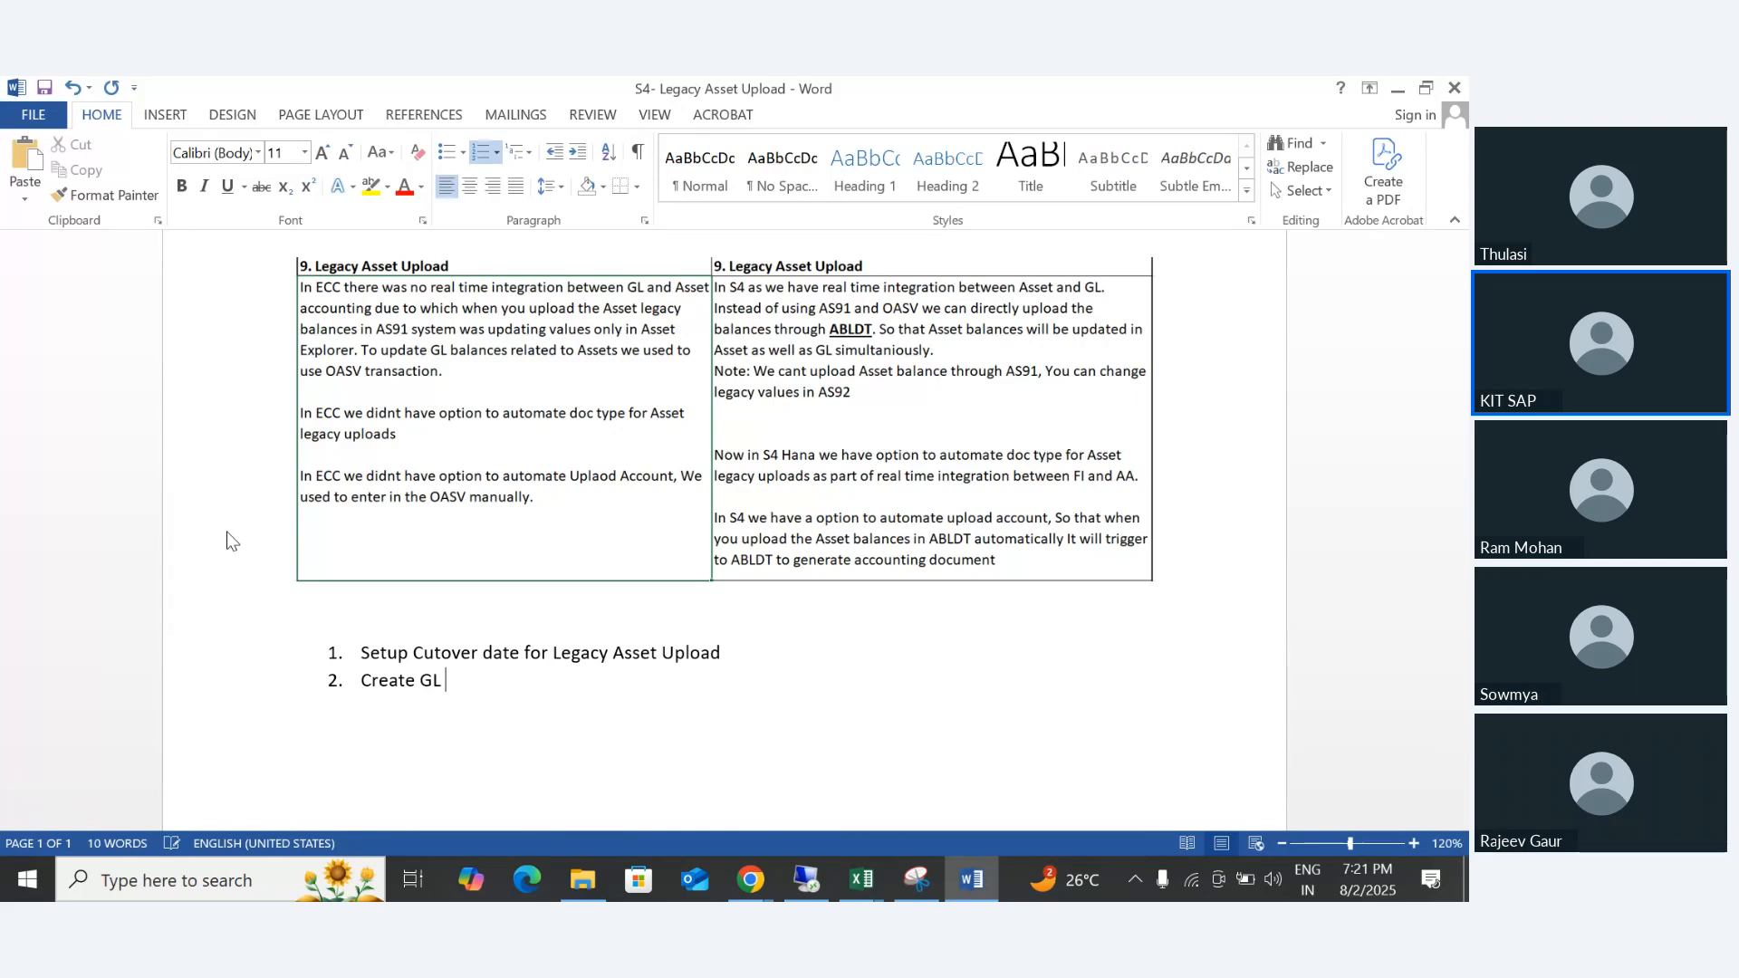
pyautogui.write('Account ')
pyautogui.write('for A')
pyautogui.write('sset')
pyautogui.press('BackSpace')
pyautogui.write('et Upla')
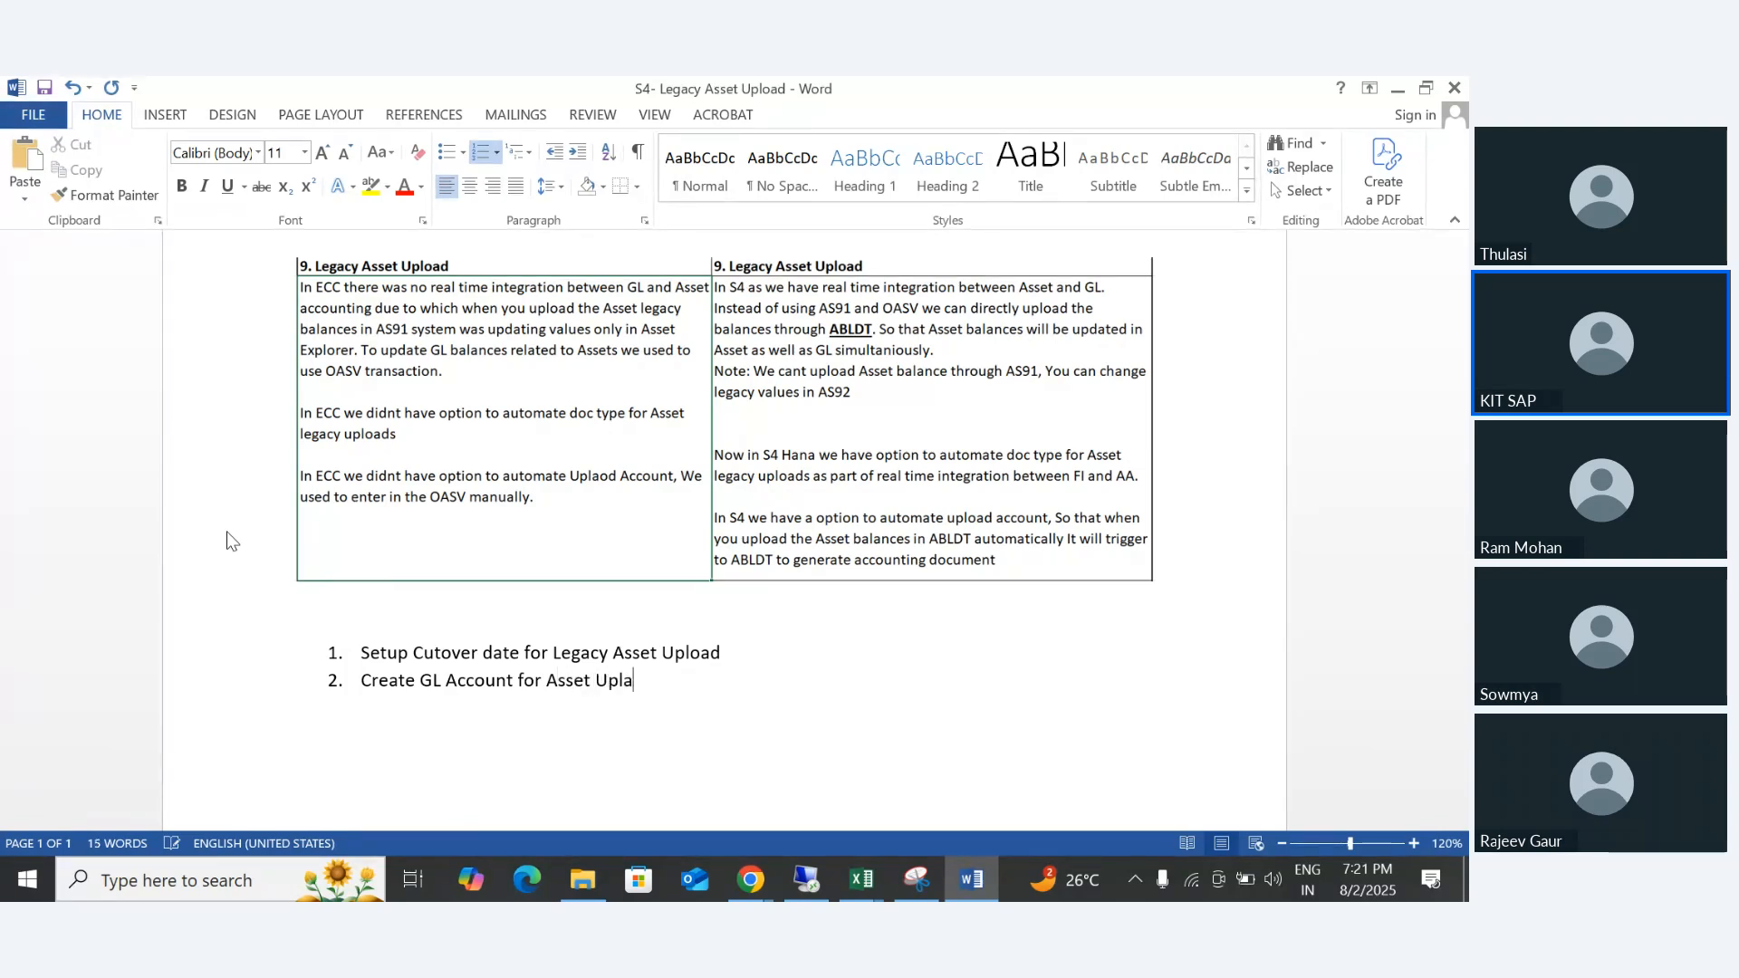
pyautogui.press('BackSpace')
pyautogui.press('BackSpace')
pyautogui.write('oad')
pyautogui.press('Return')
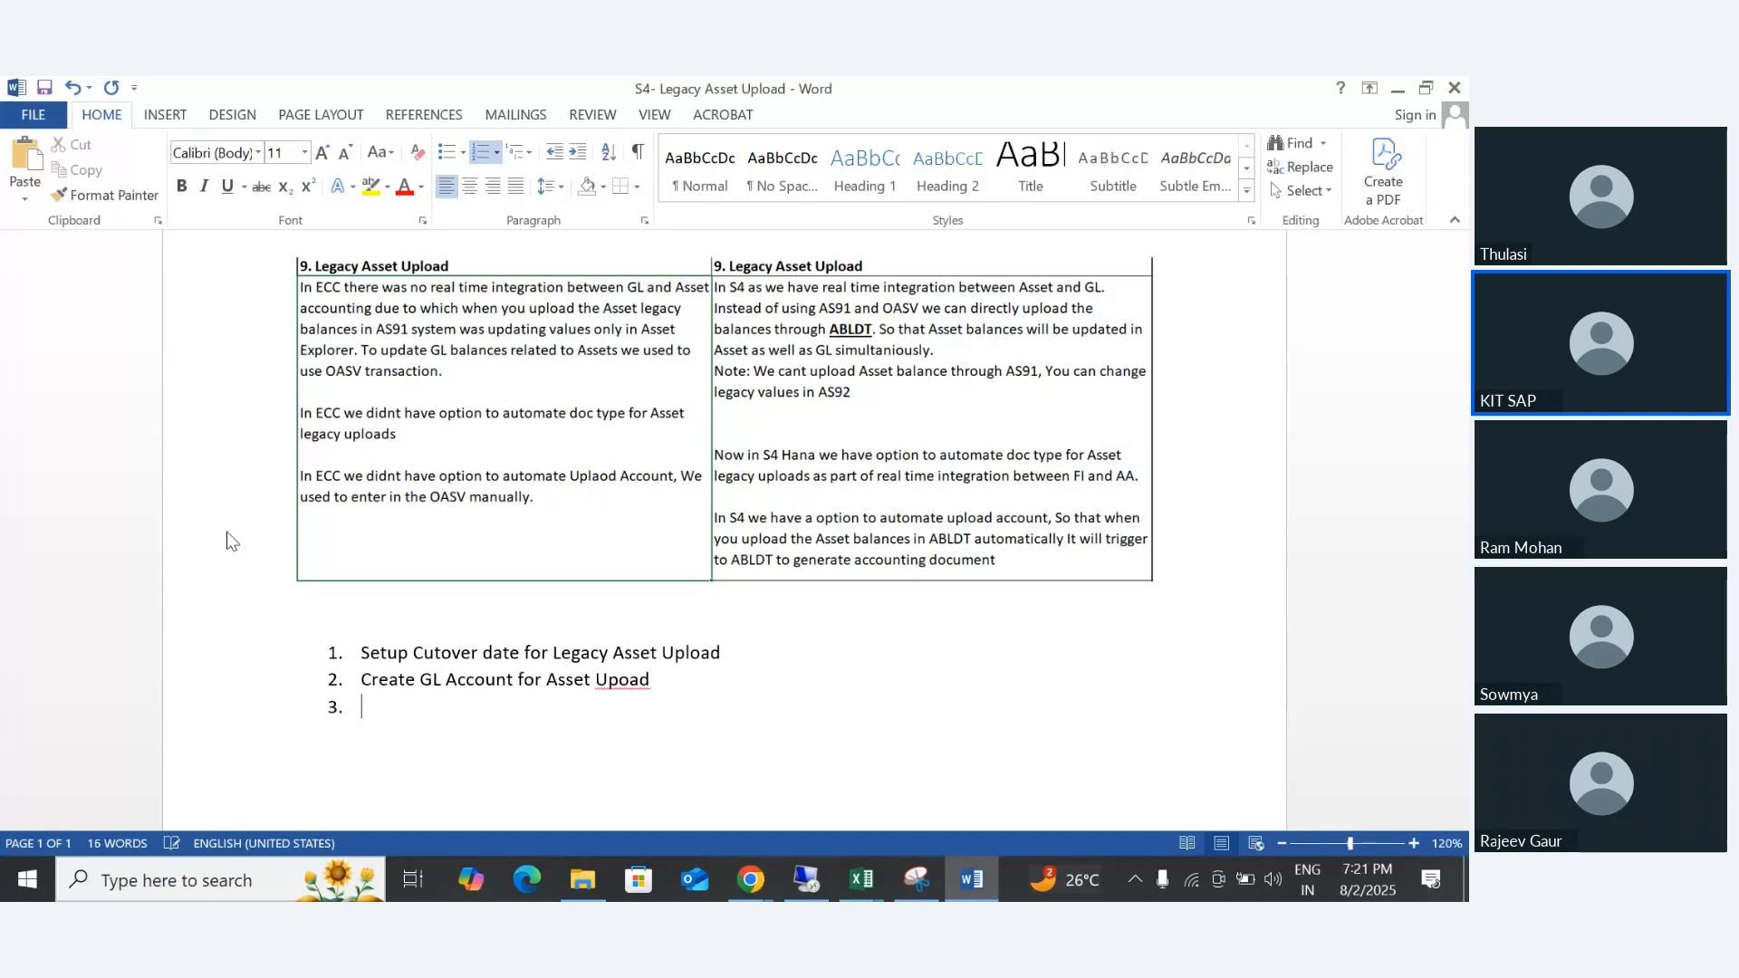
# - Write "Configure Asset Upload Account Automatic postings" as the third list item
pyautogui.write('Confirg ure Upl')
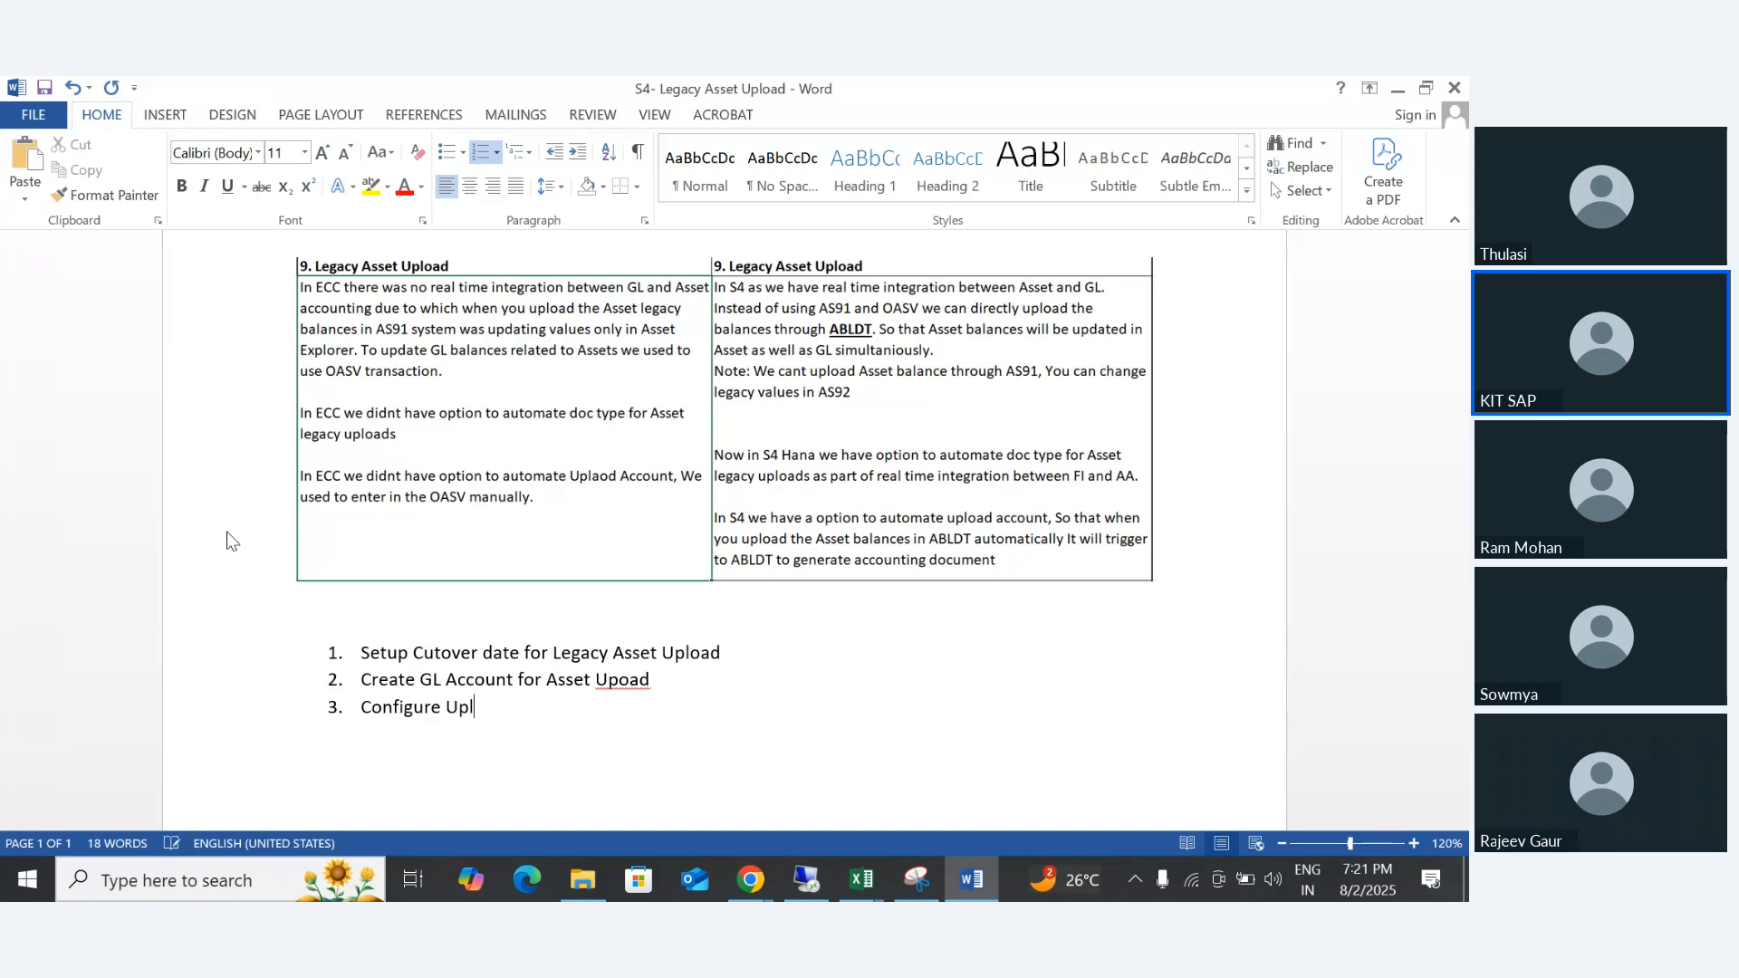
pyautogui.write('oad')
pyautogui.press('BackSpace')
pyautogui.press('BackSpace')
pyautogui.press('BackSpace')
pyautogui.press('BackSpace')
pyautogui.press('BackSpace')
pyautogui.press('BackSpace')
pyautogui.write('Asset Uplaod A')
pyautogui.press('BackSpace')
pyautogui.press('BackSpace')
pyautogui.press('BackSpace')
pyautogui.press('BackSpace')
pyautogui.press('BackSpace')
pyautogui.write('aod A')
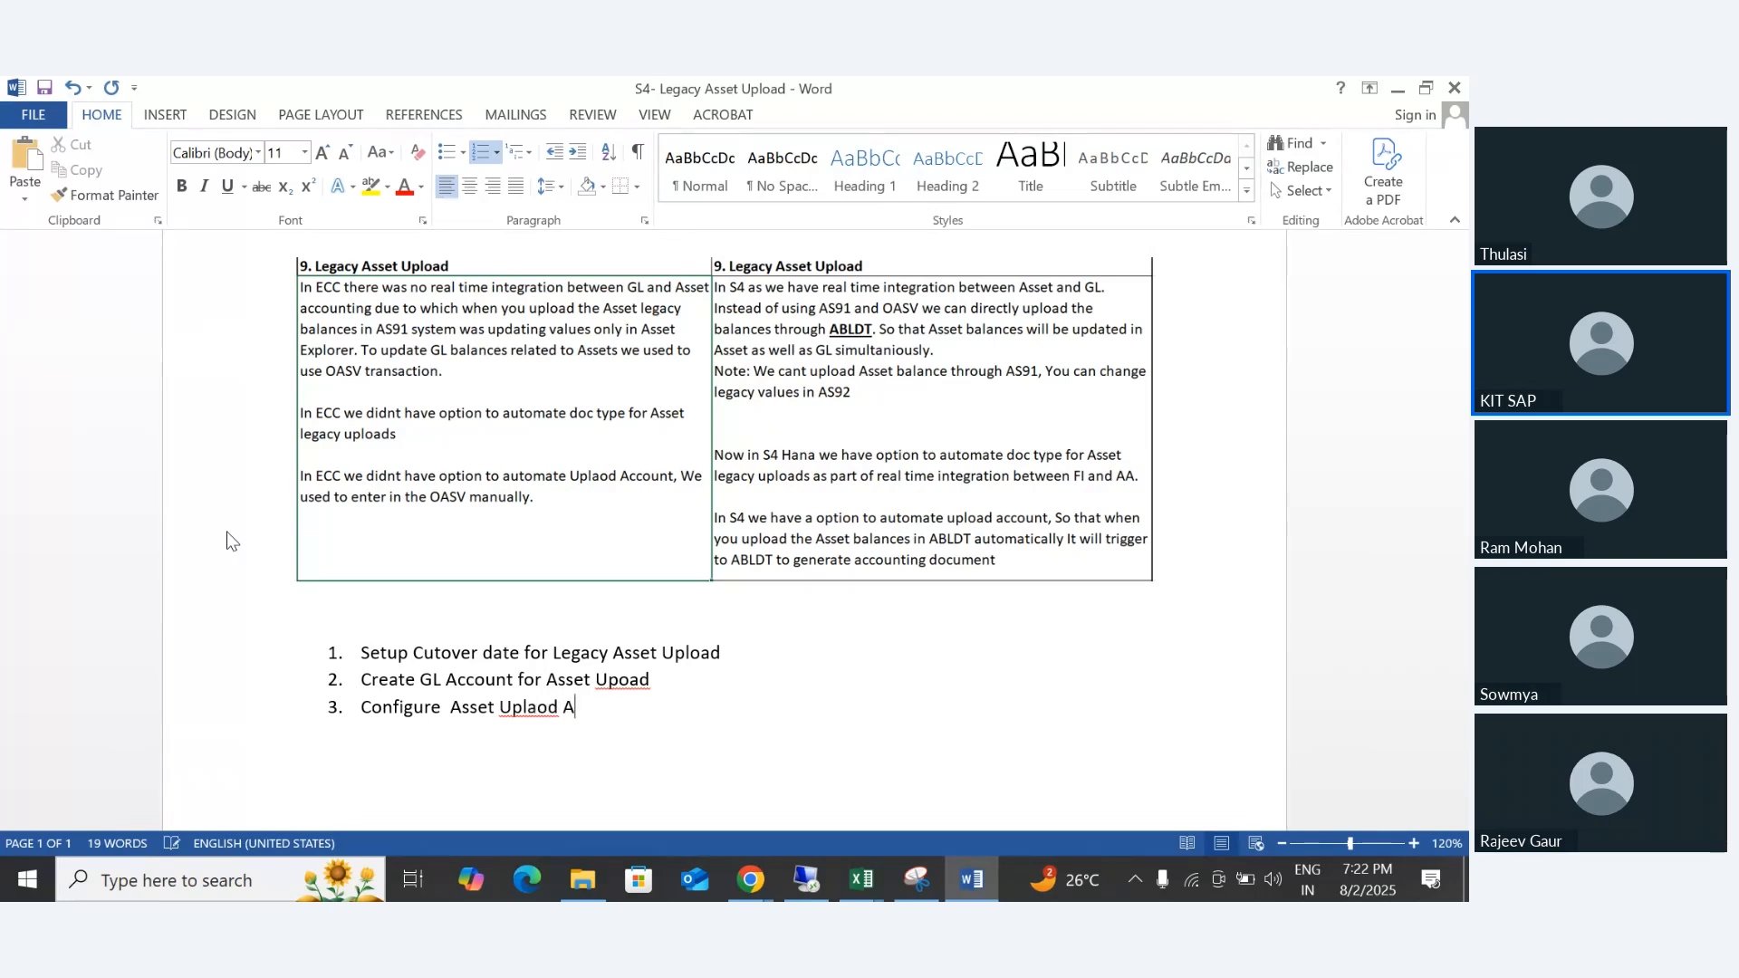
pyautogui.press('BackSpace')
pyautogui.press('BackSpace')
pyautogui.press('BackSpace')
pyautogui.press('BackSpace')
pyautogui.press('BackSpace')
pyautogui.write('oad As')
pyautogui.press('BackSpace')
pyautogui.write('ccop')
pyautogui.write('un')
pyautogui.press('BackSpace')
pyautogui.press('BackSpace')
pyautogui.press('BackSpace')
pyautogui.write('unt Automatic ')
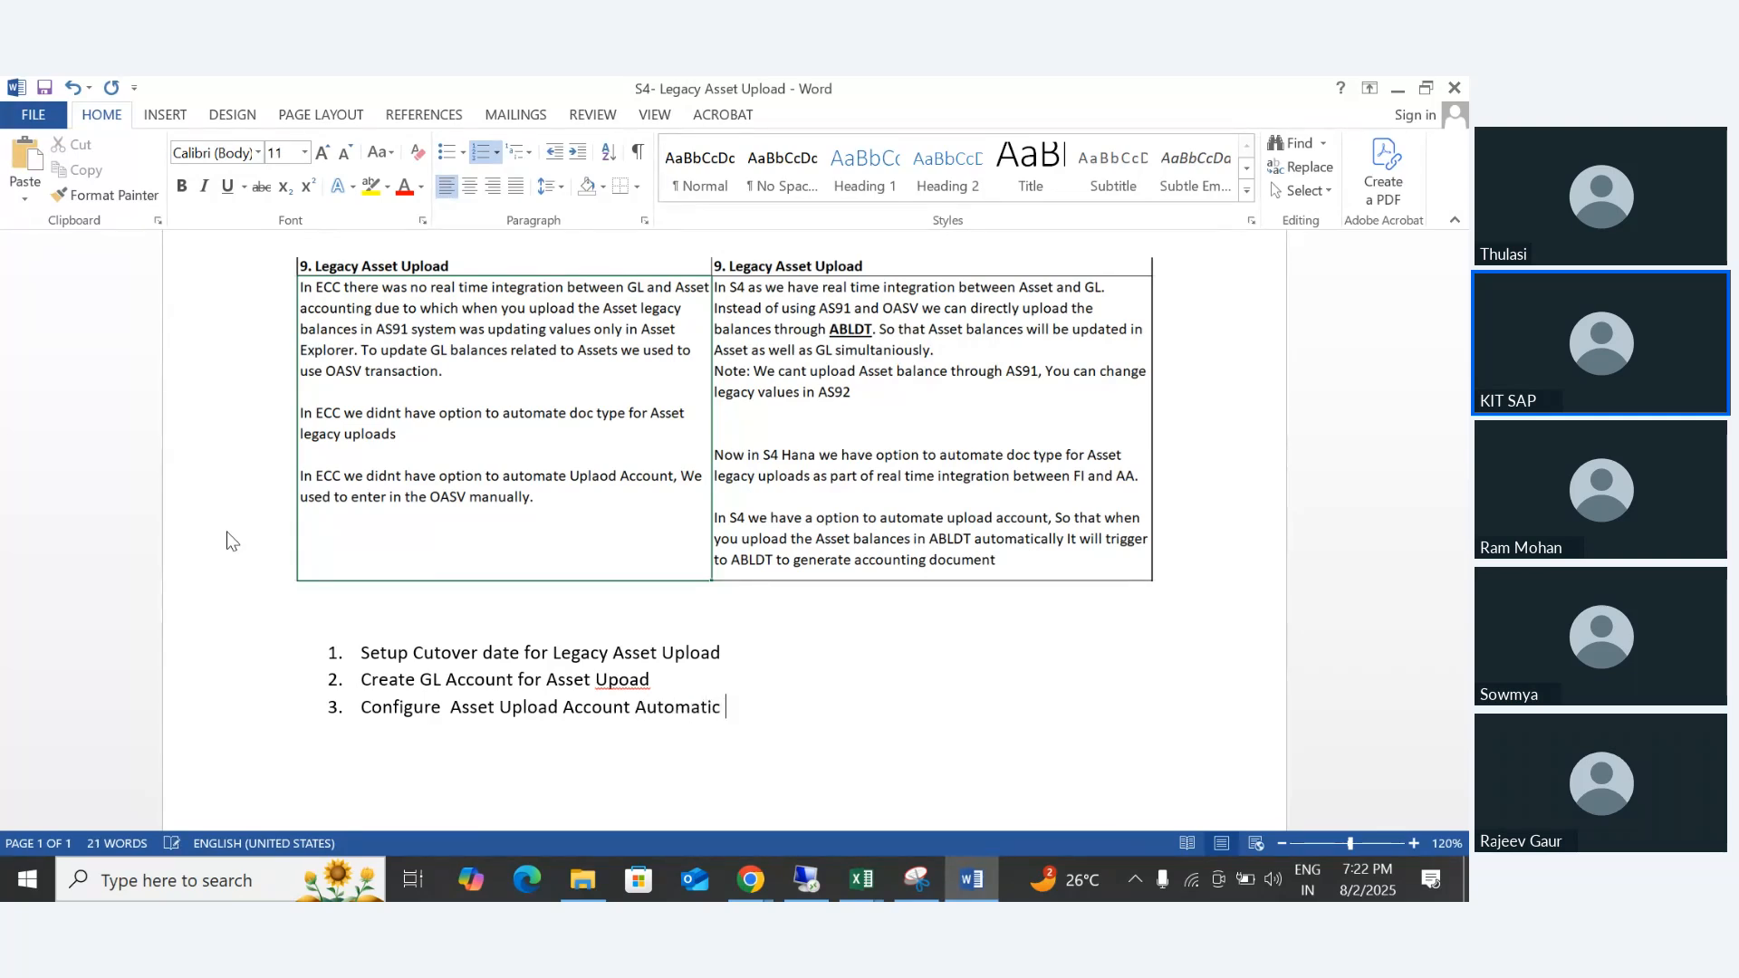
pyautogui.write('postings')
pyautogui.write('l')
# - Correct the misspelled "Upoad" to "Upload" in the second list item
pyautogui.press('Up')
pyautogui.press('BackSpace')
pyautogui.press('Right')
pyautogui.write('l')
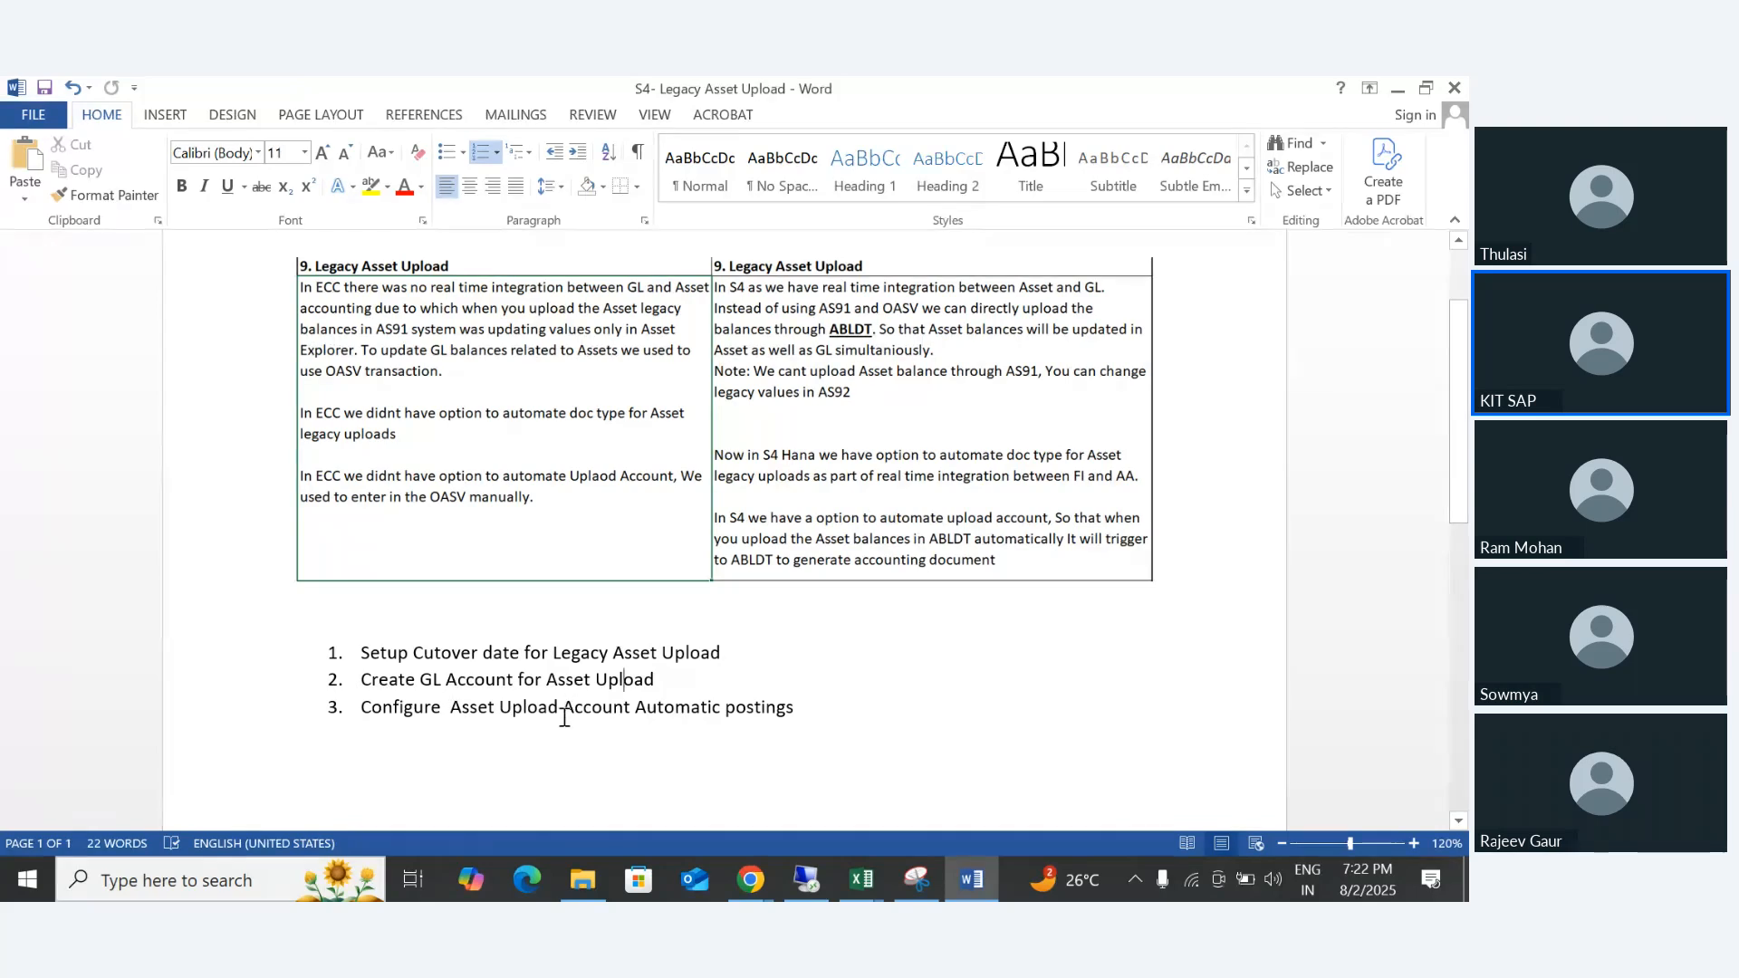
# - Add "Create Document type for Asset Upload" as the fourth list item and start the fifth
pyautogui.click(861, 714)
pyautogui.press('Return')
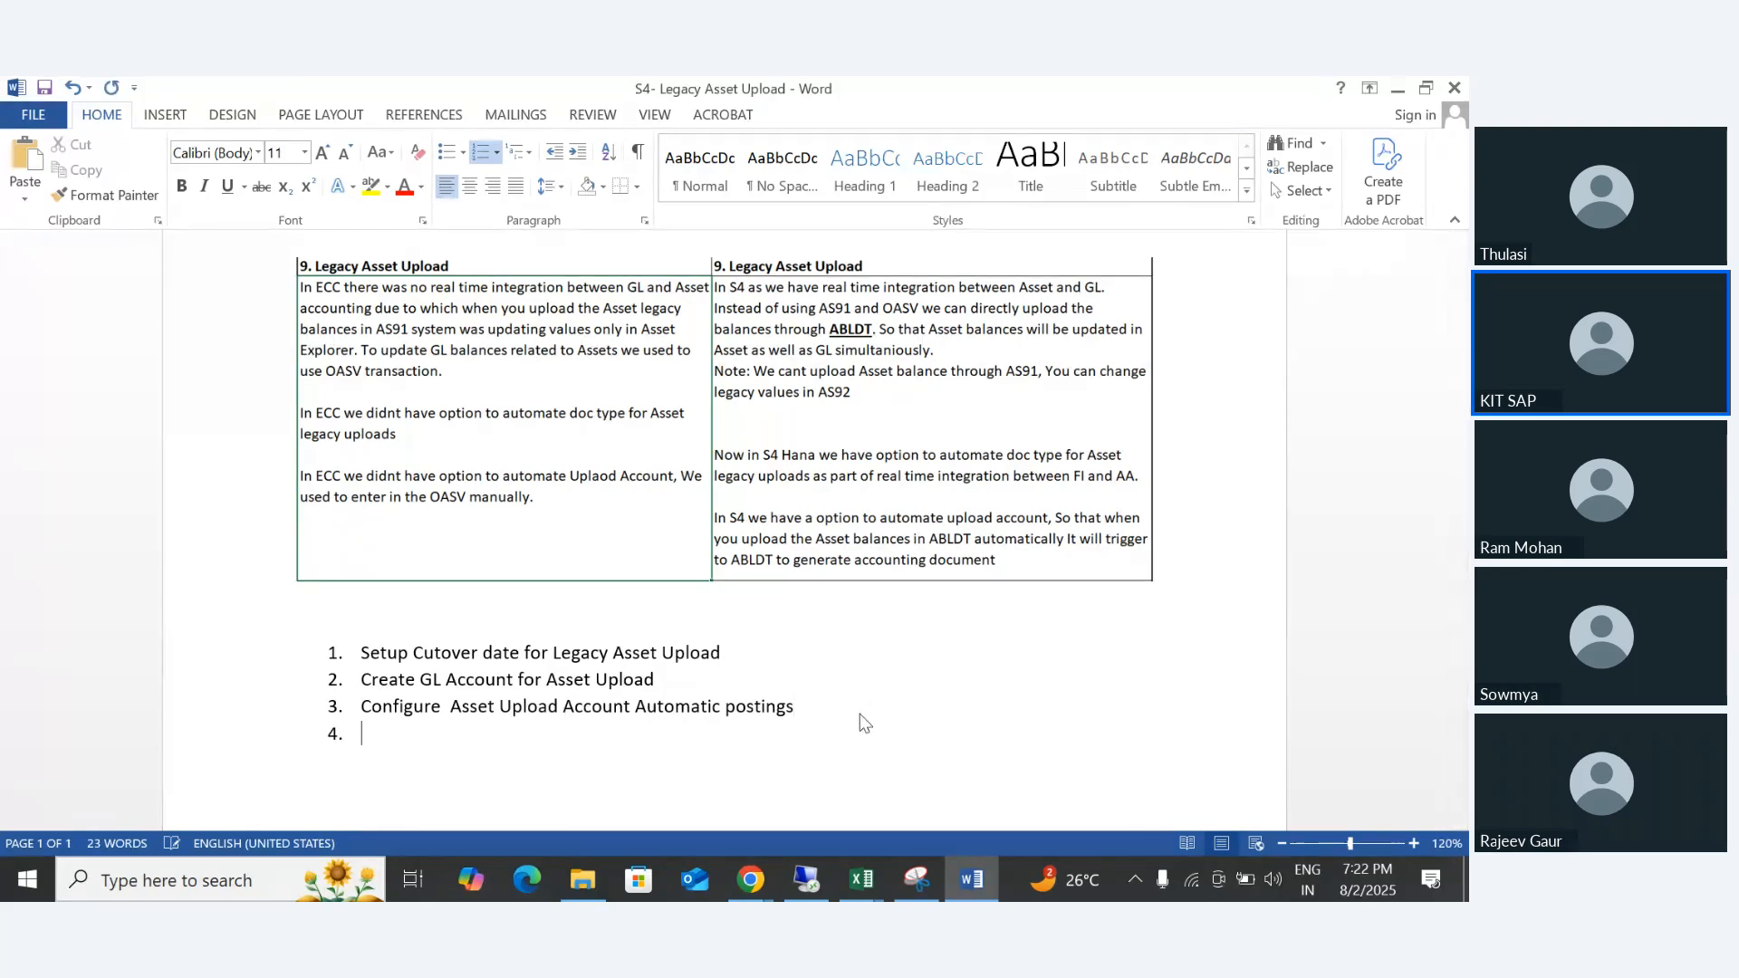
pyautogui.write('Create Document ty')
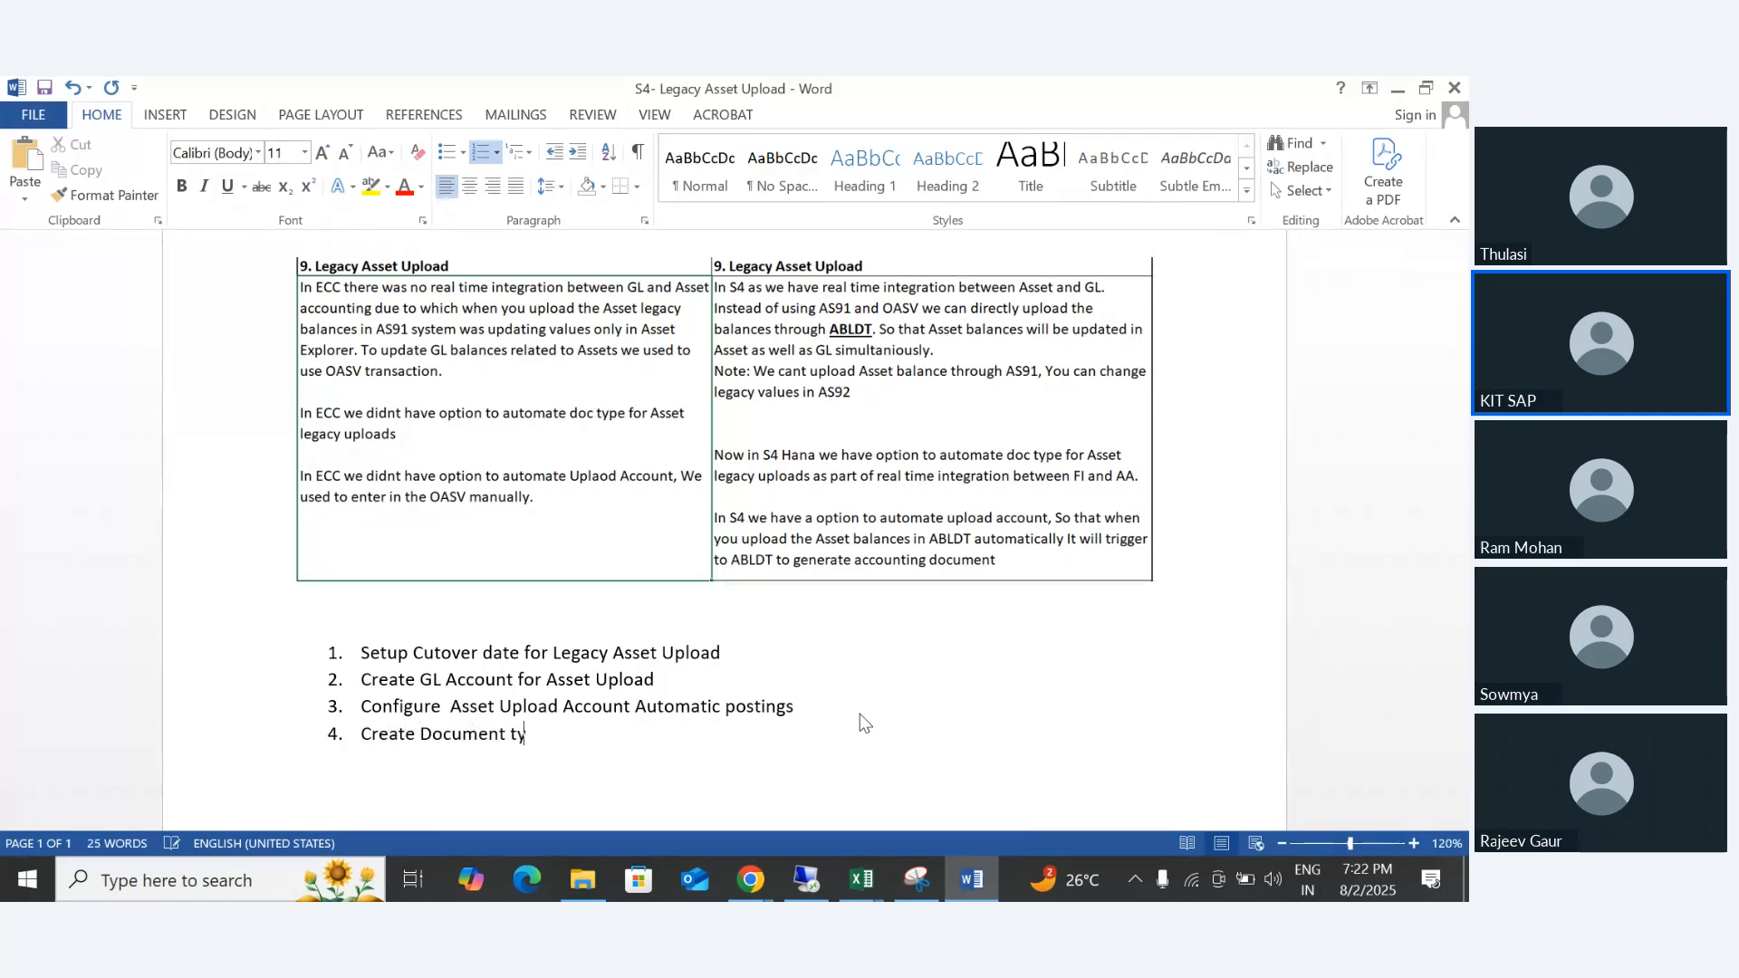
pyautogui.write('pe for Asset Uplaod')
pyautogui.press('BackSpace')
pyautogui.press('BackSpace')
pyautogui.press('BackSpace')
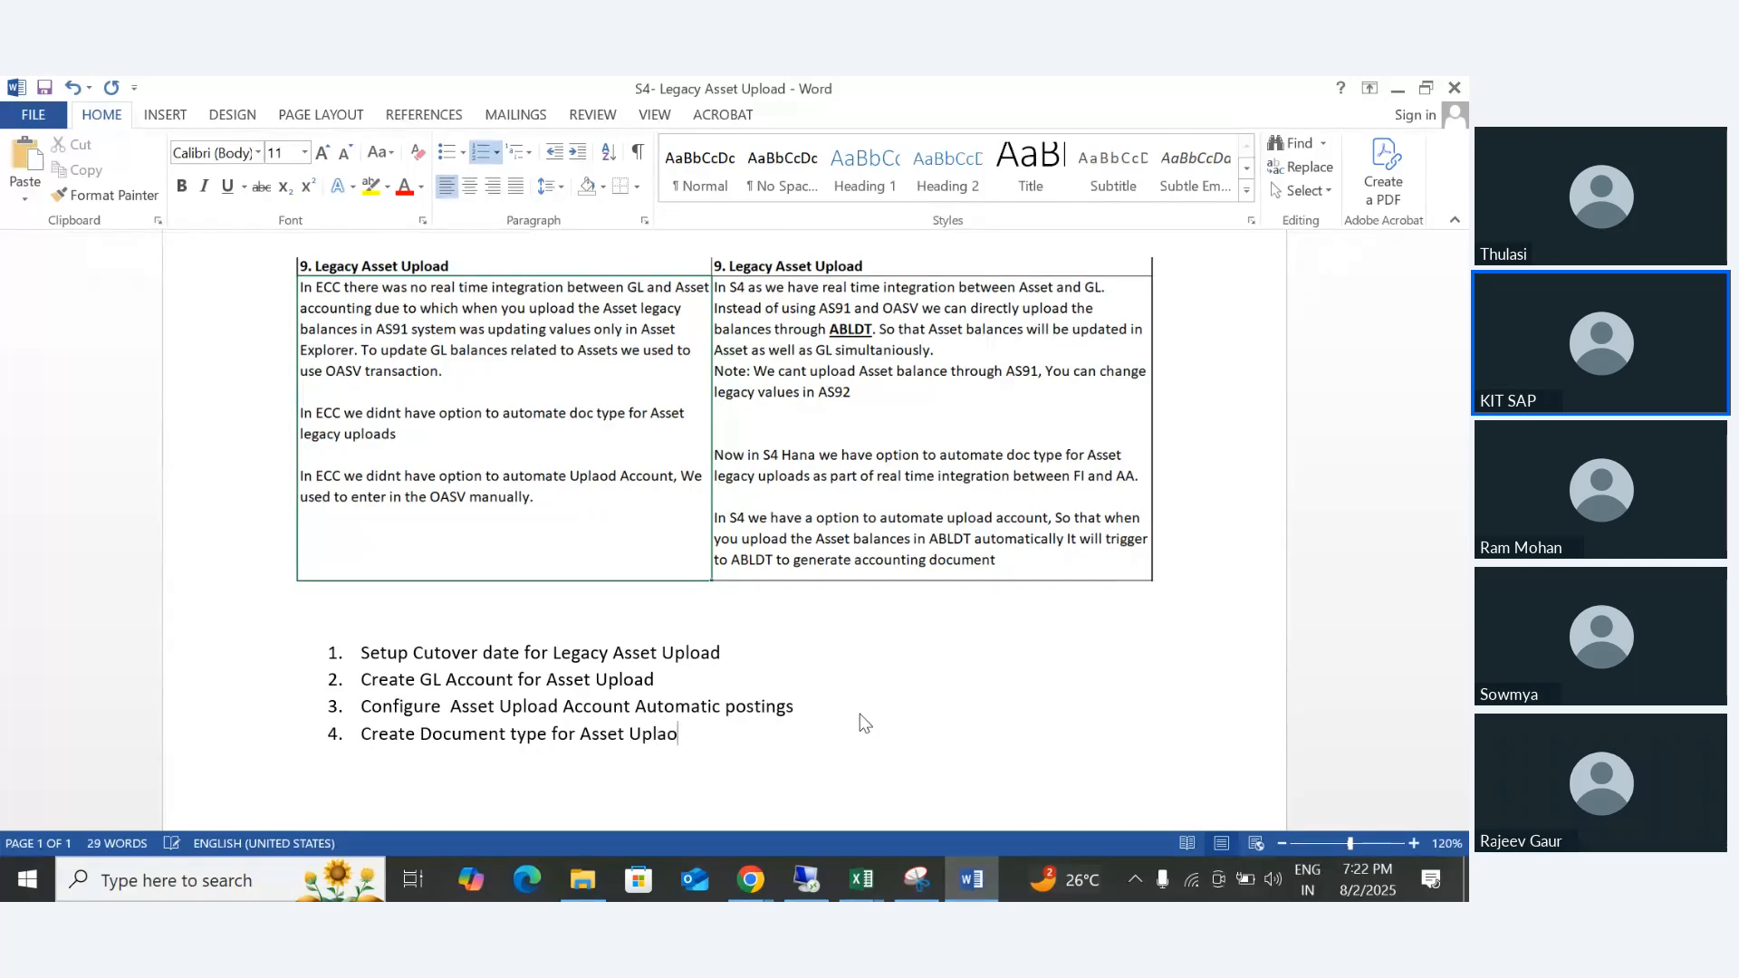
pyautogui.write('oad')
pyautogui.press('Return')
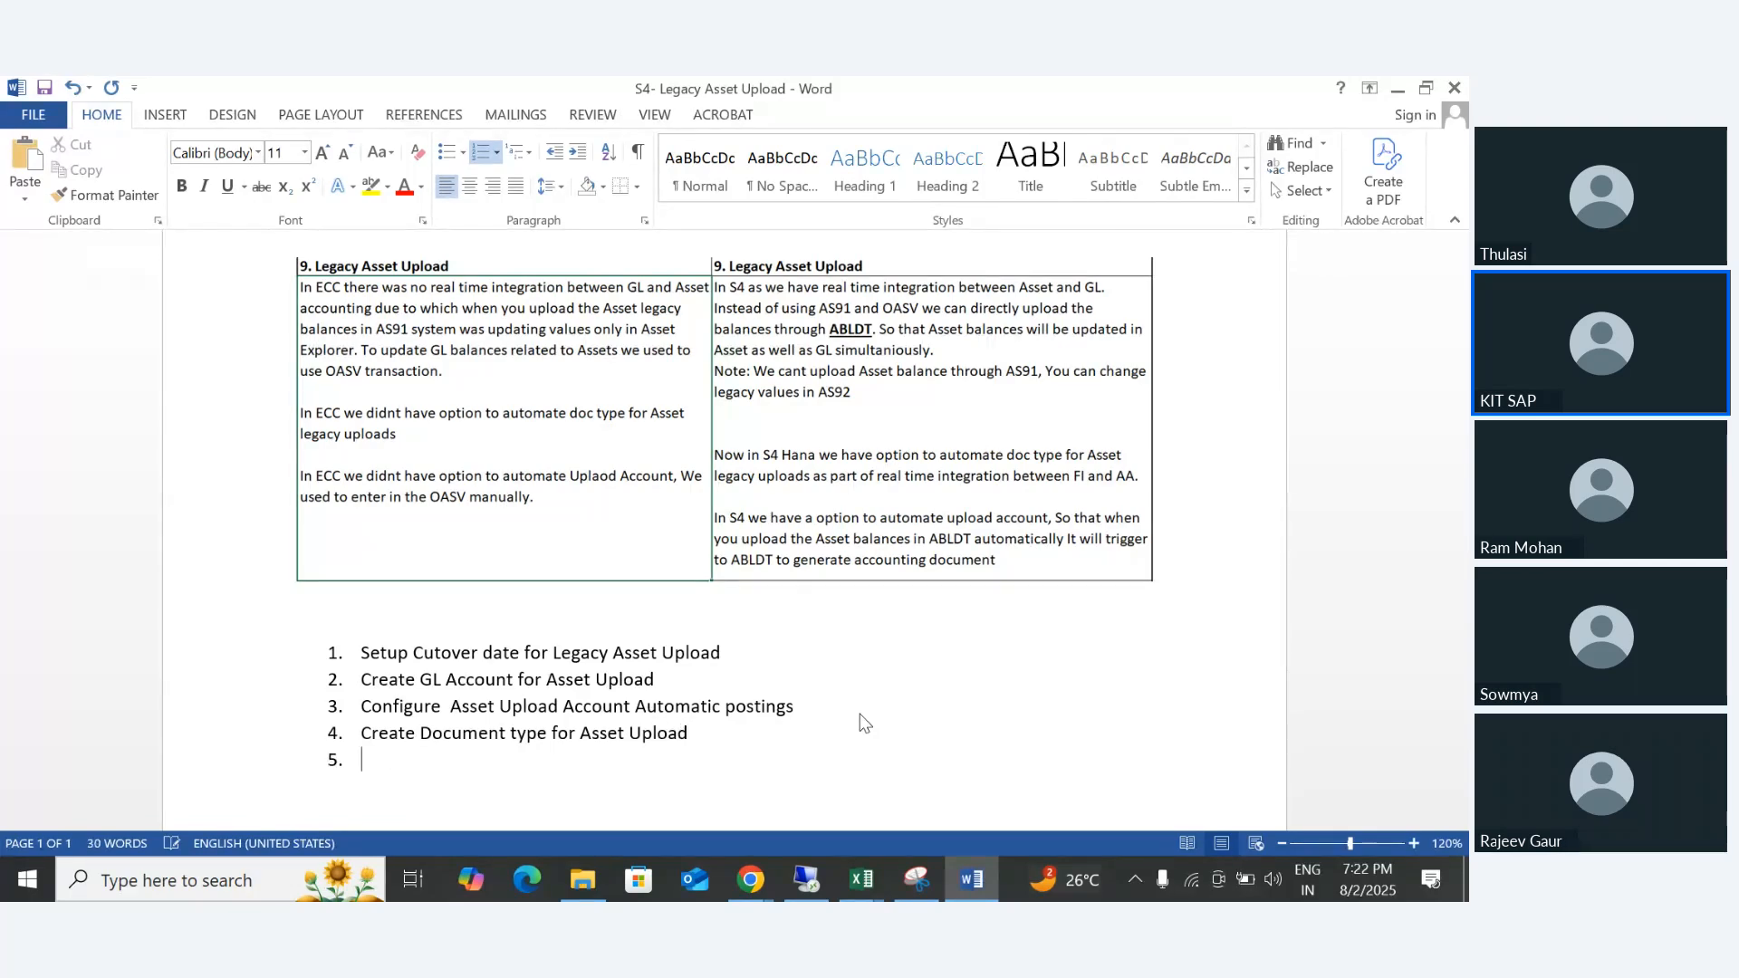
# - Write "Configure Asset upload doc type for Automatic postings" as the fifth list item and end the numbered list below it
pyautogui.write('Confirgu')
pyautogui.press('BackSpace')
pyautogui.press('BackSpace')
pyautogui.press('BackSpace')
pyautogui.write('gure')
pyautogui.write('Do')
pyautogui.press('BackSpace')
pyautogui.press('BackSpace')
pyautogui.write('Asset upload doc')
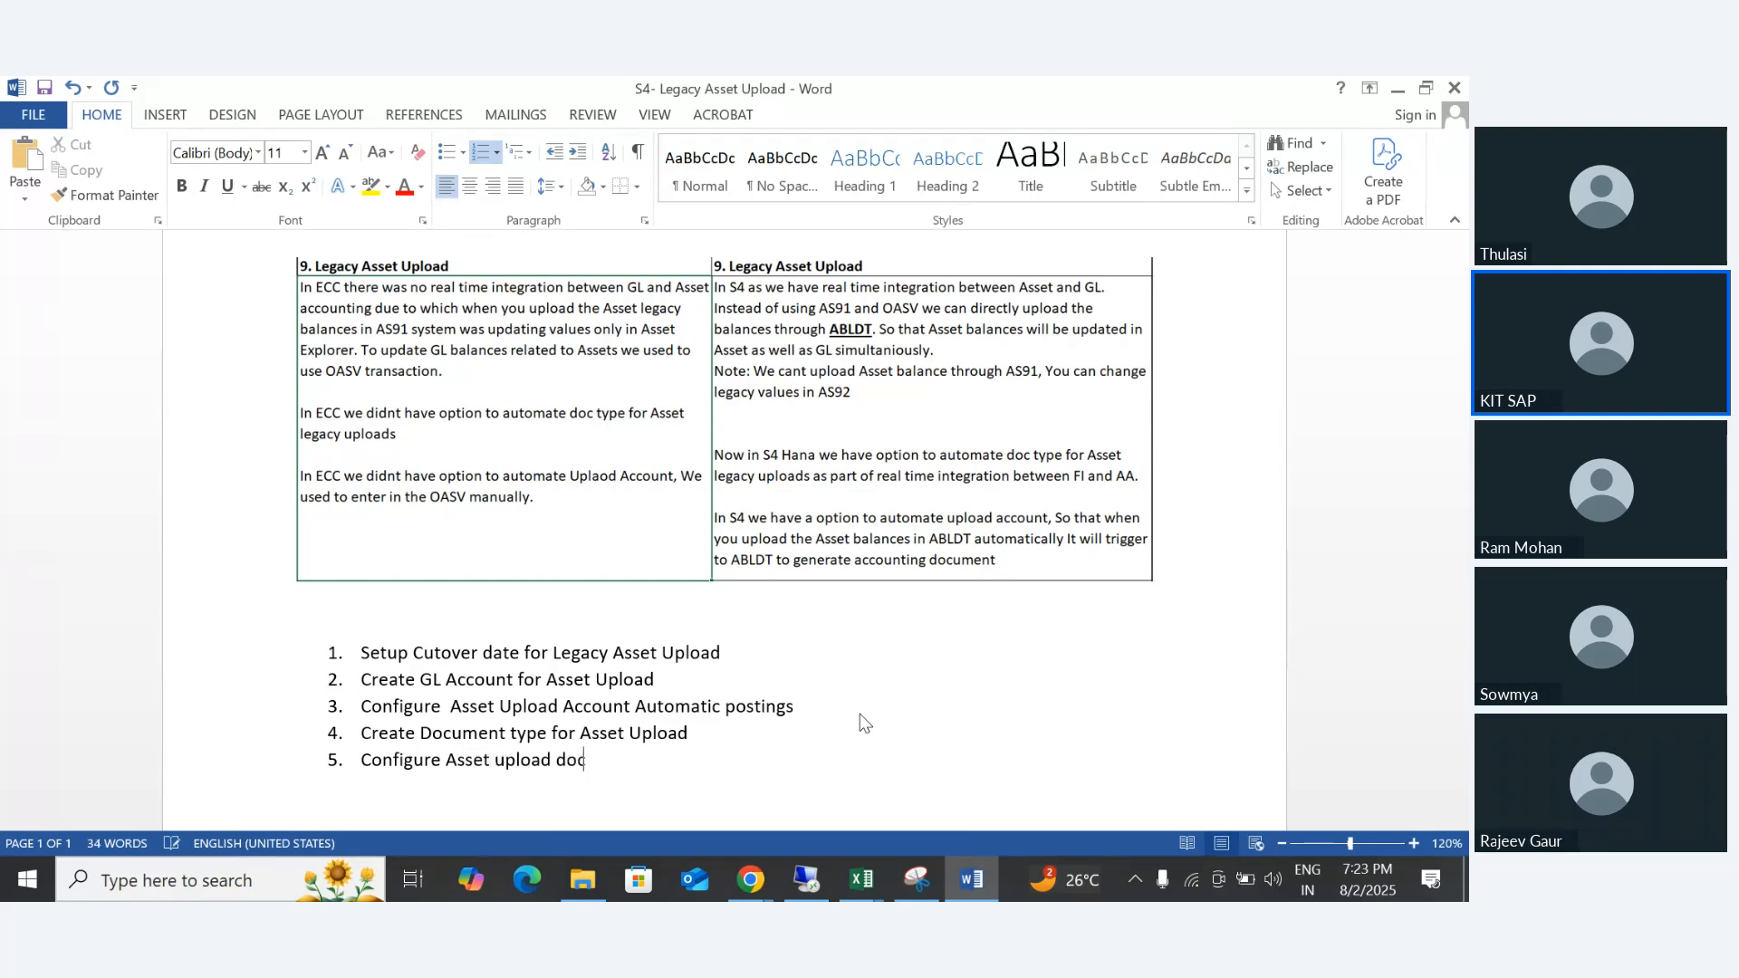
pyautogui.write(' type for Auto')
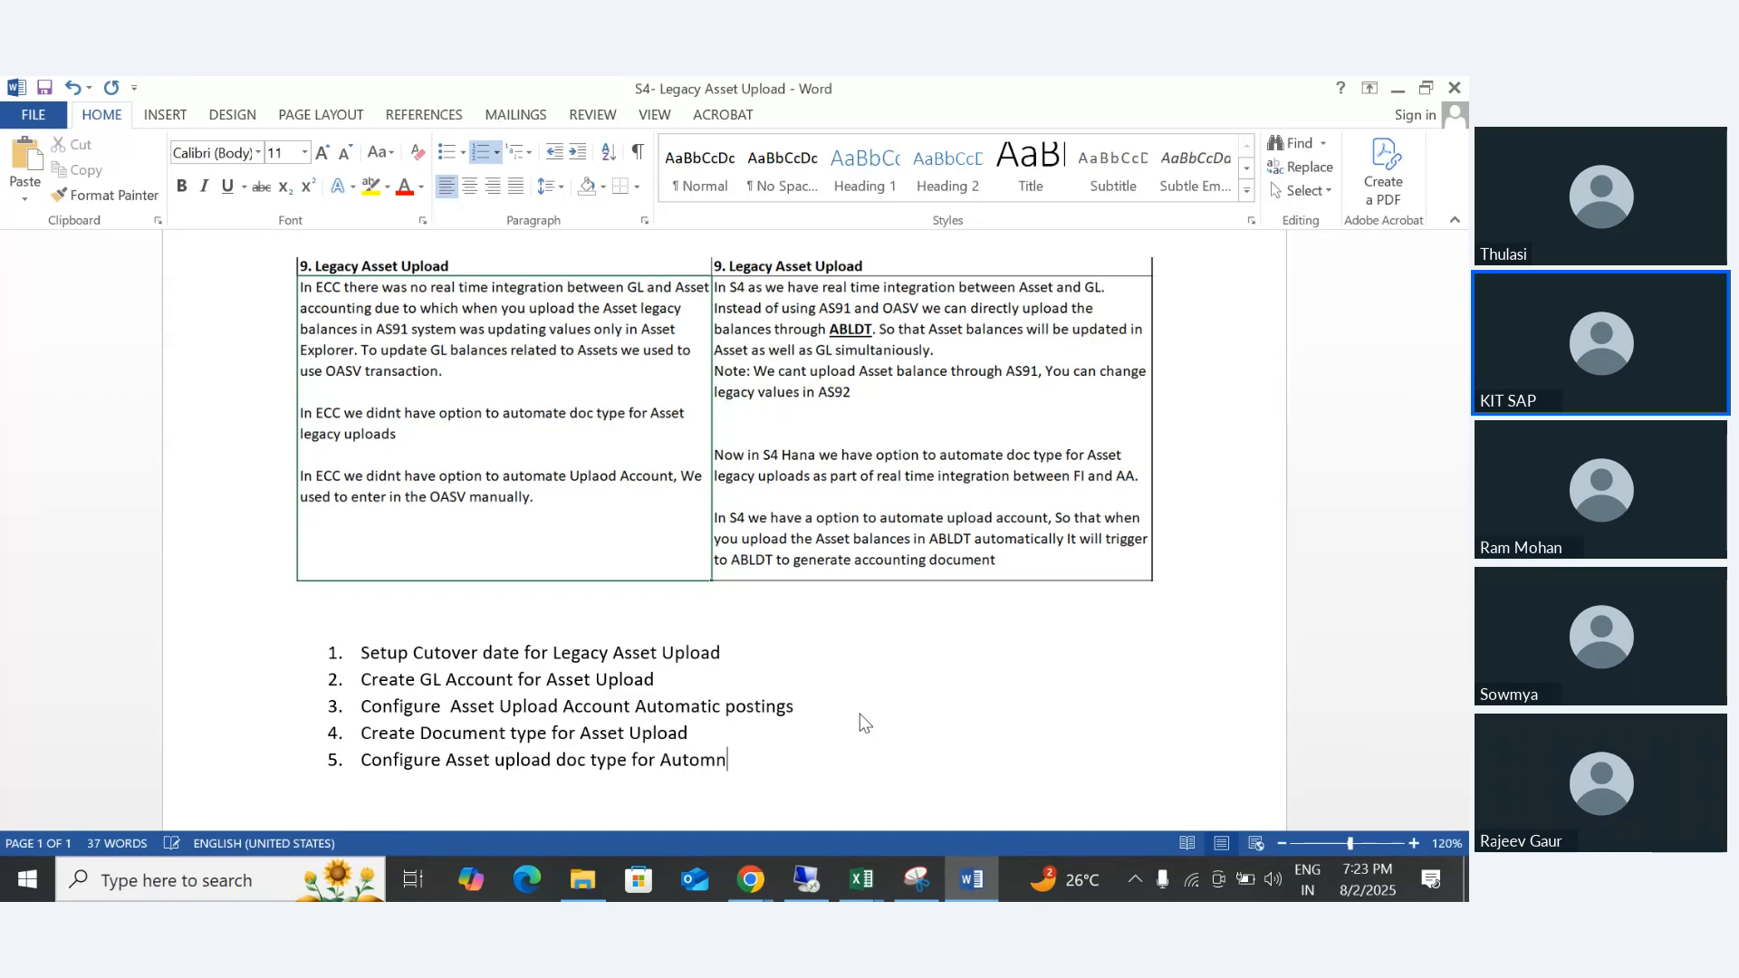
pyautogui.write('at')
pyautogui.press('BackSpace')
pyautogui.press('BackSpace')
pyautogui.write('matic postins')
pyautogui.press('BackSpace')
pyautogui.write('gs')
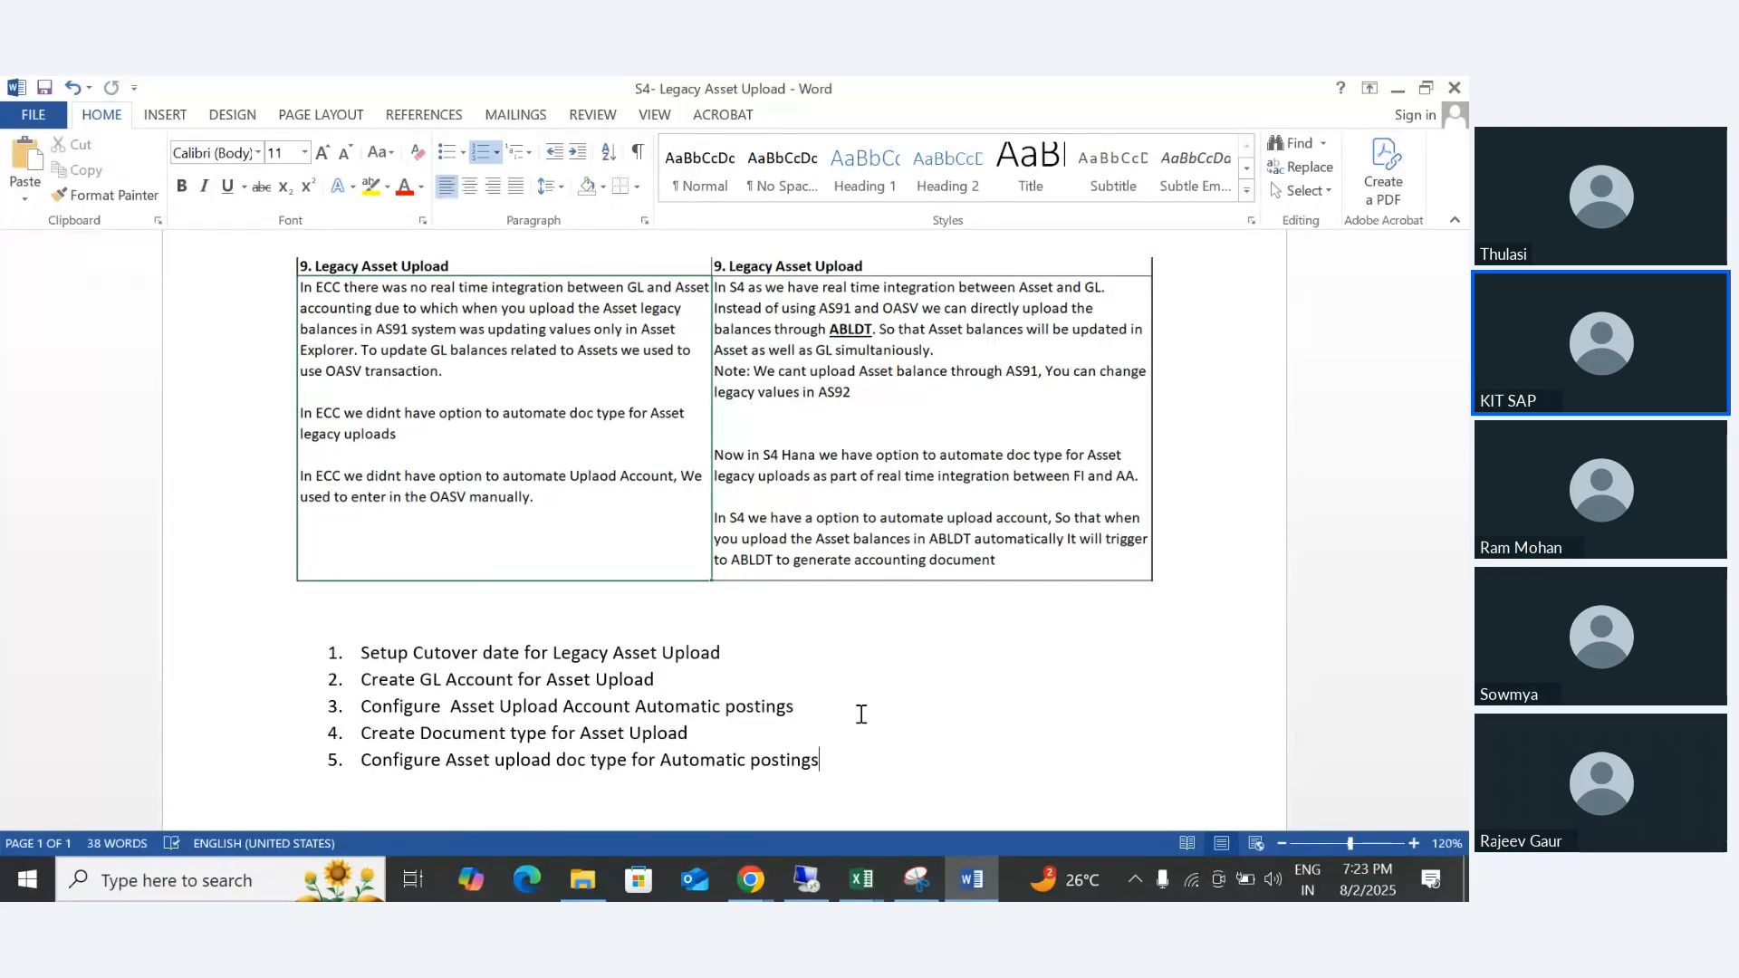
pyautogui.press('Return')
pyautogui.press('Return')
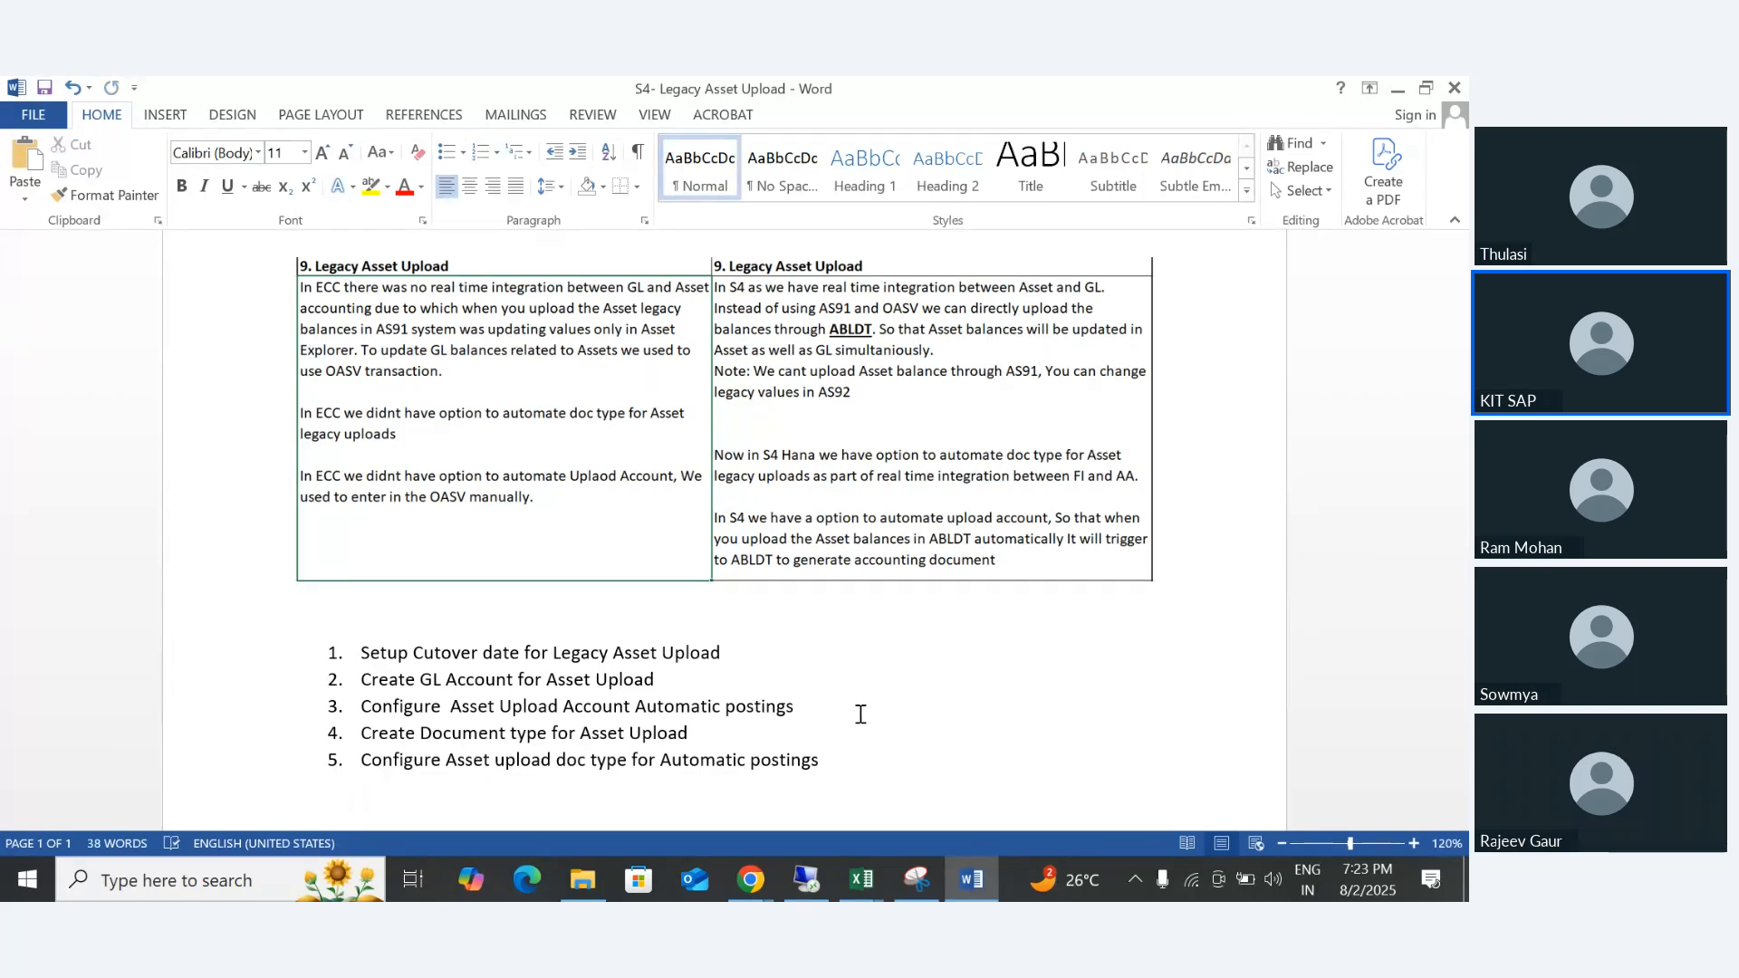
pyautogui.scroll(-3, 742, 730)
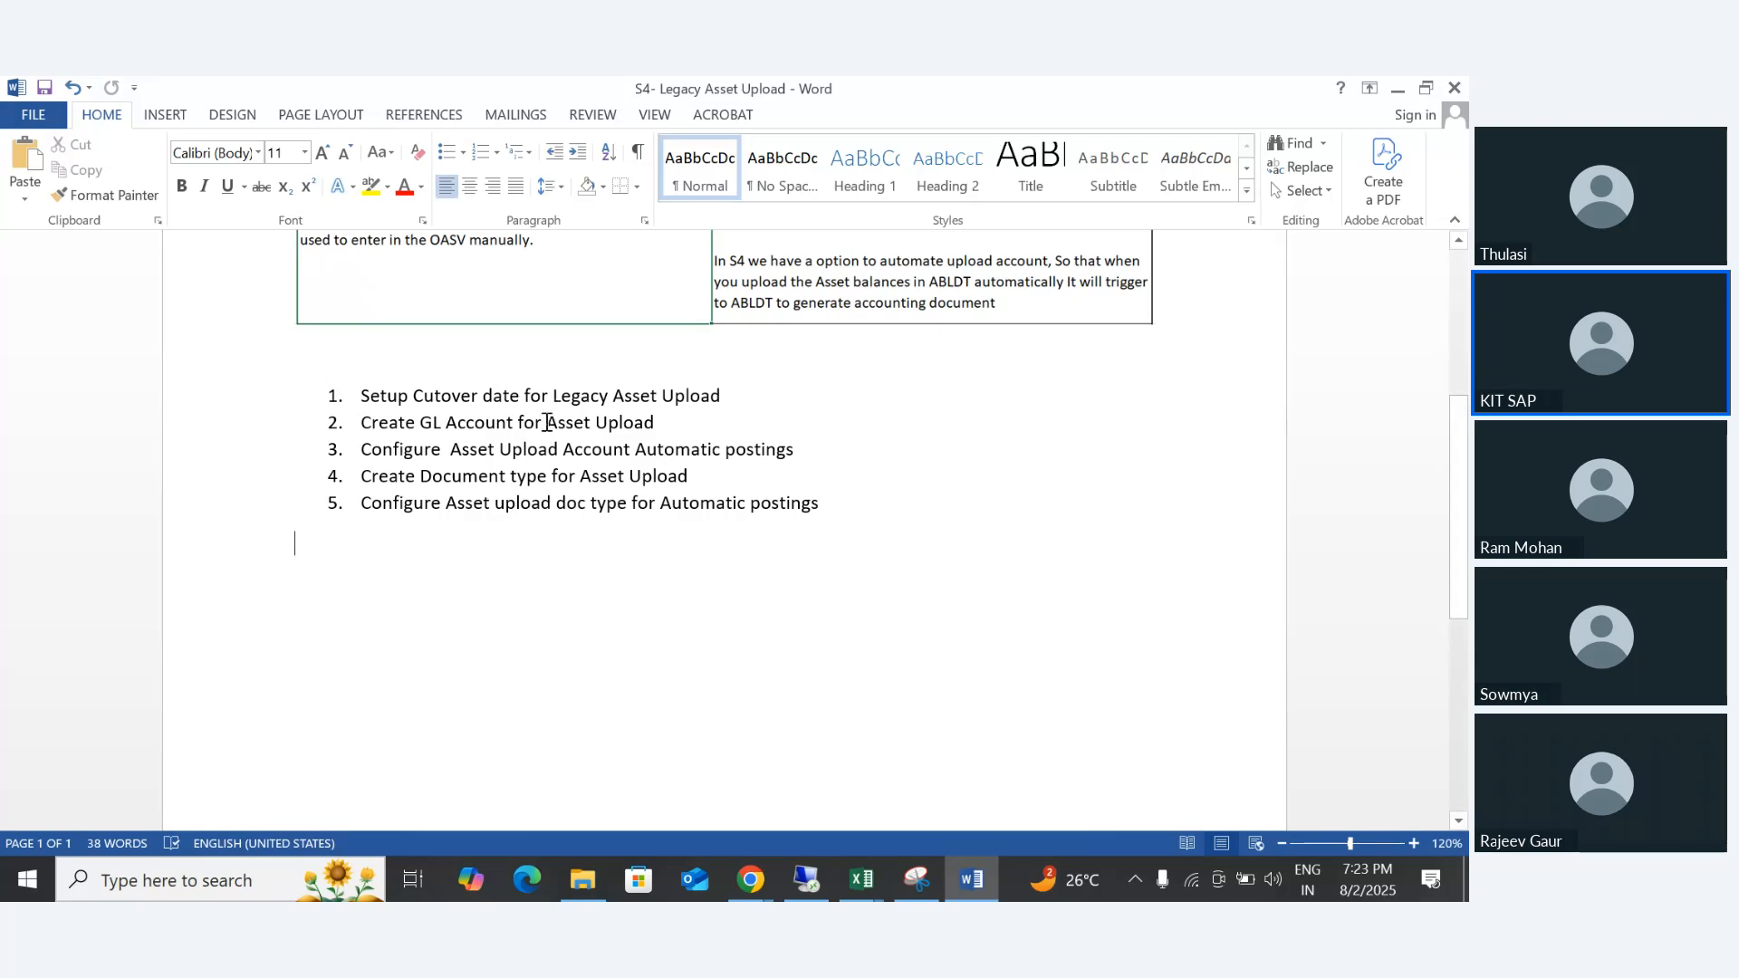
# - Switch to the remote desktop session, launch SAP Logon and start a connection to the S4HANA system
pyautogui.tripleClick(722, 395)
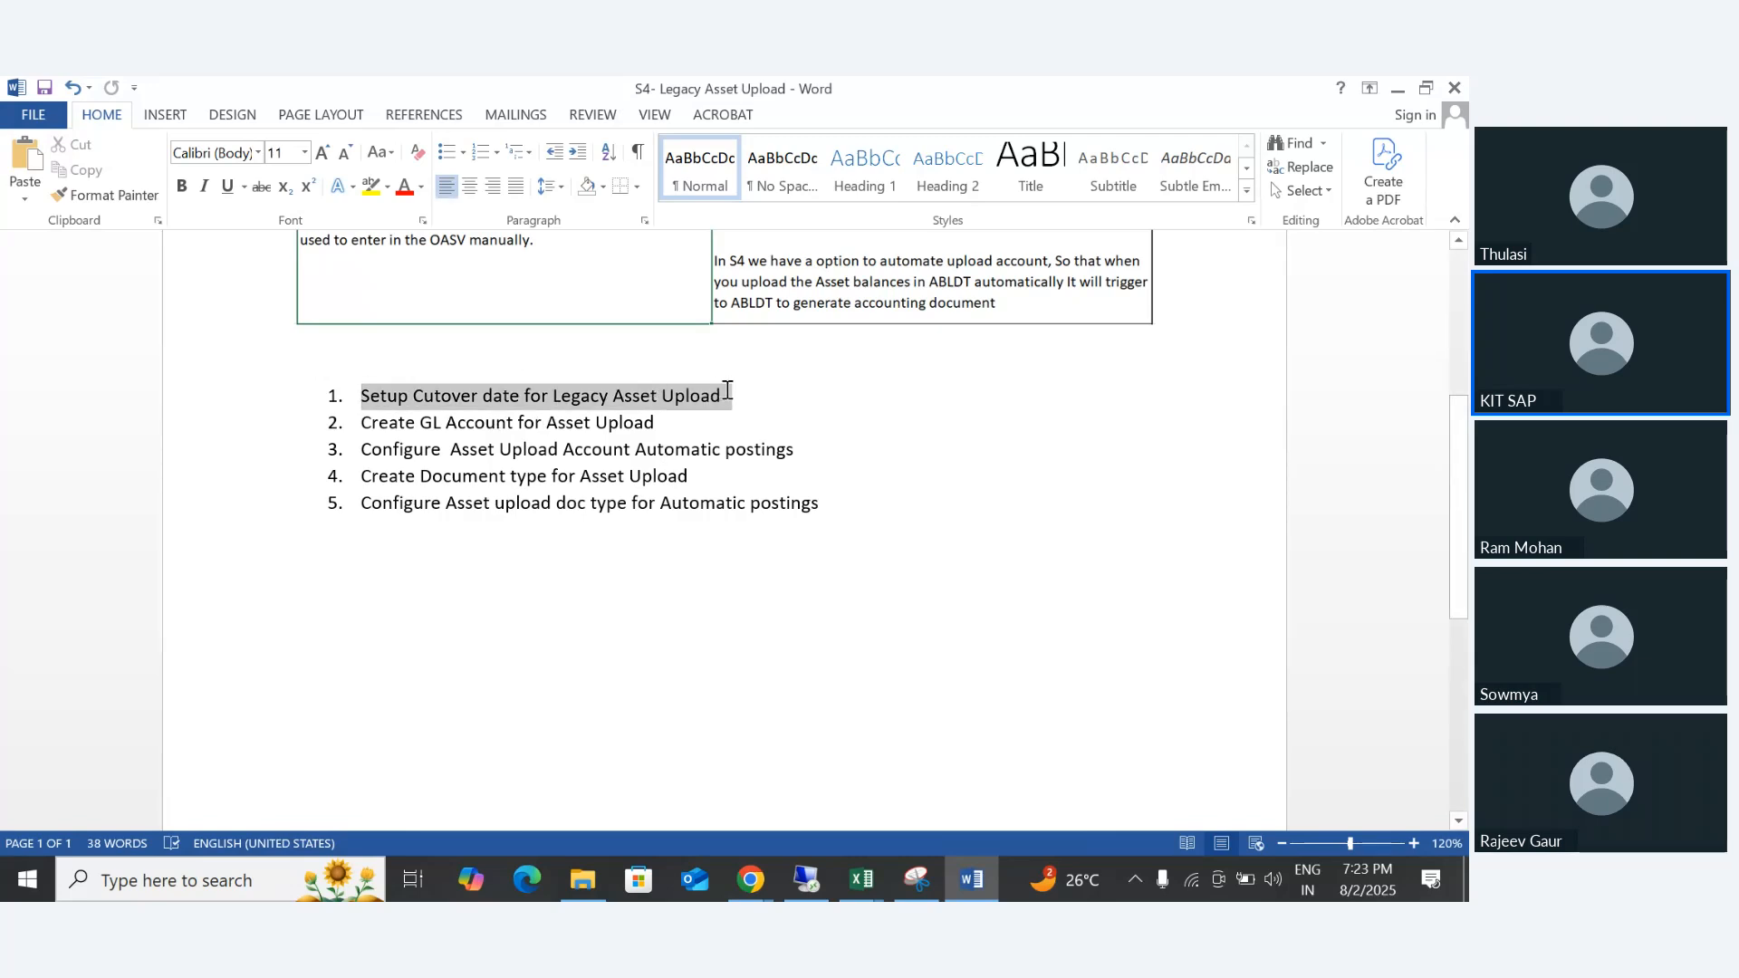
pyautogui.moveTo(813, 877)
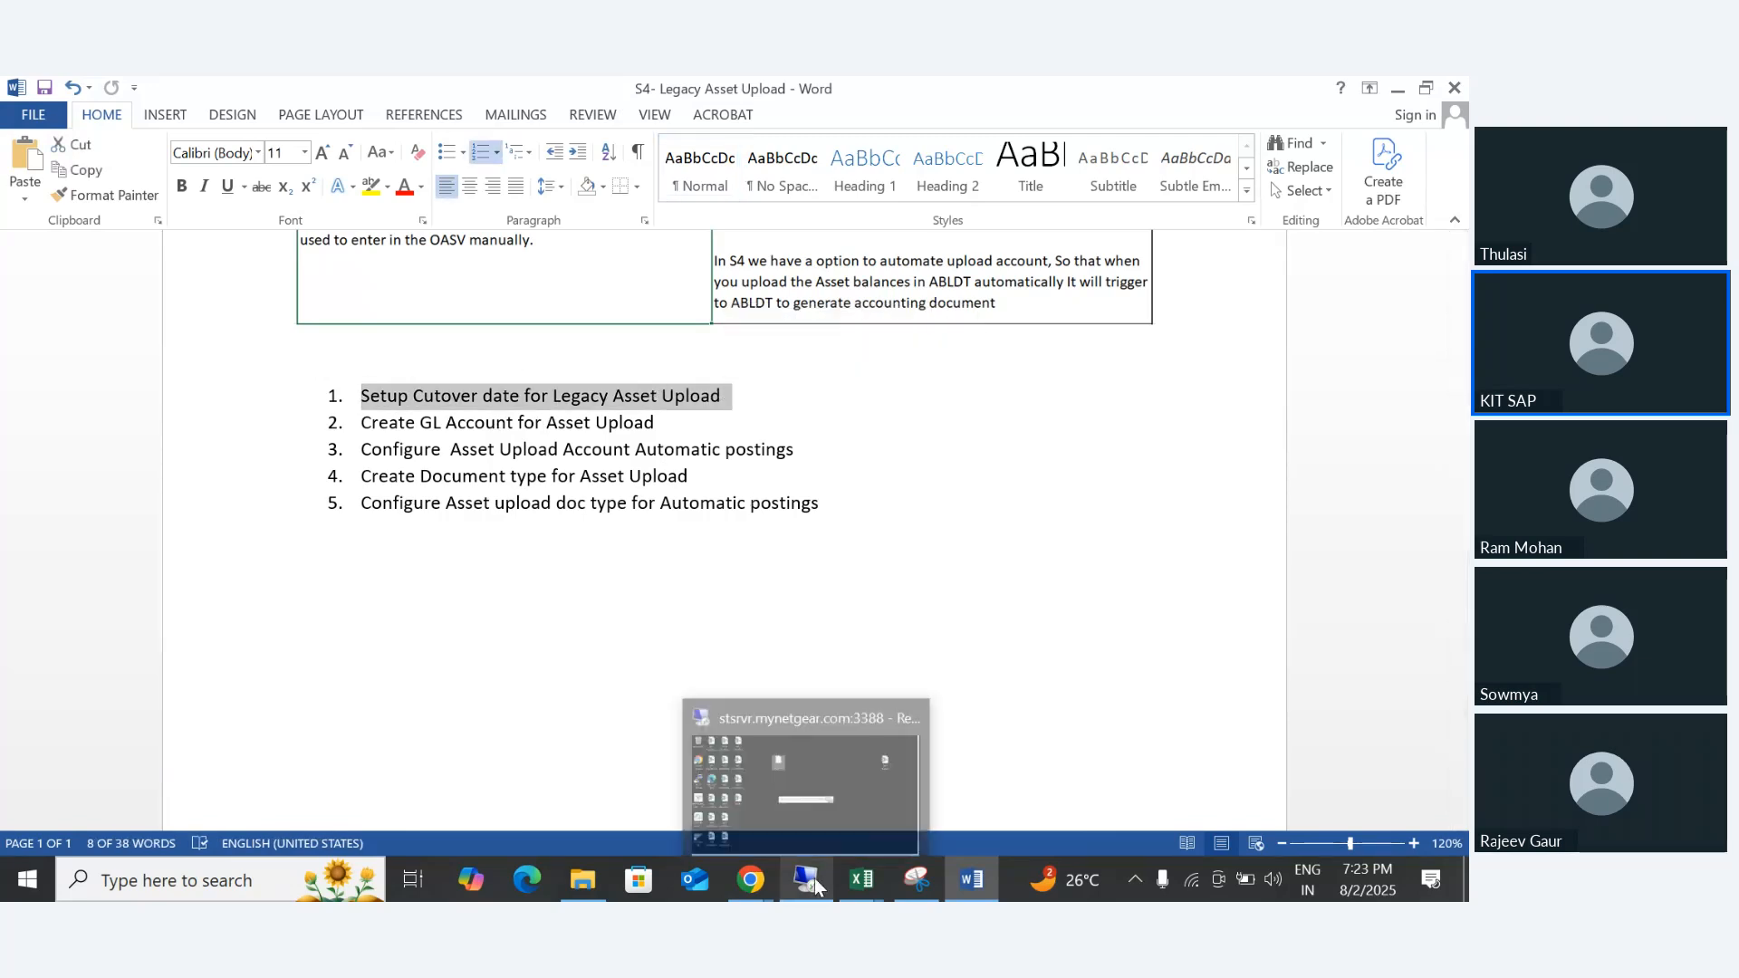
pyautogui.click(812, 808)
pyautogui.doubleClick(580, 99)
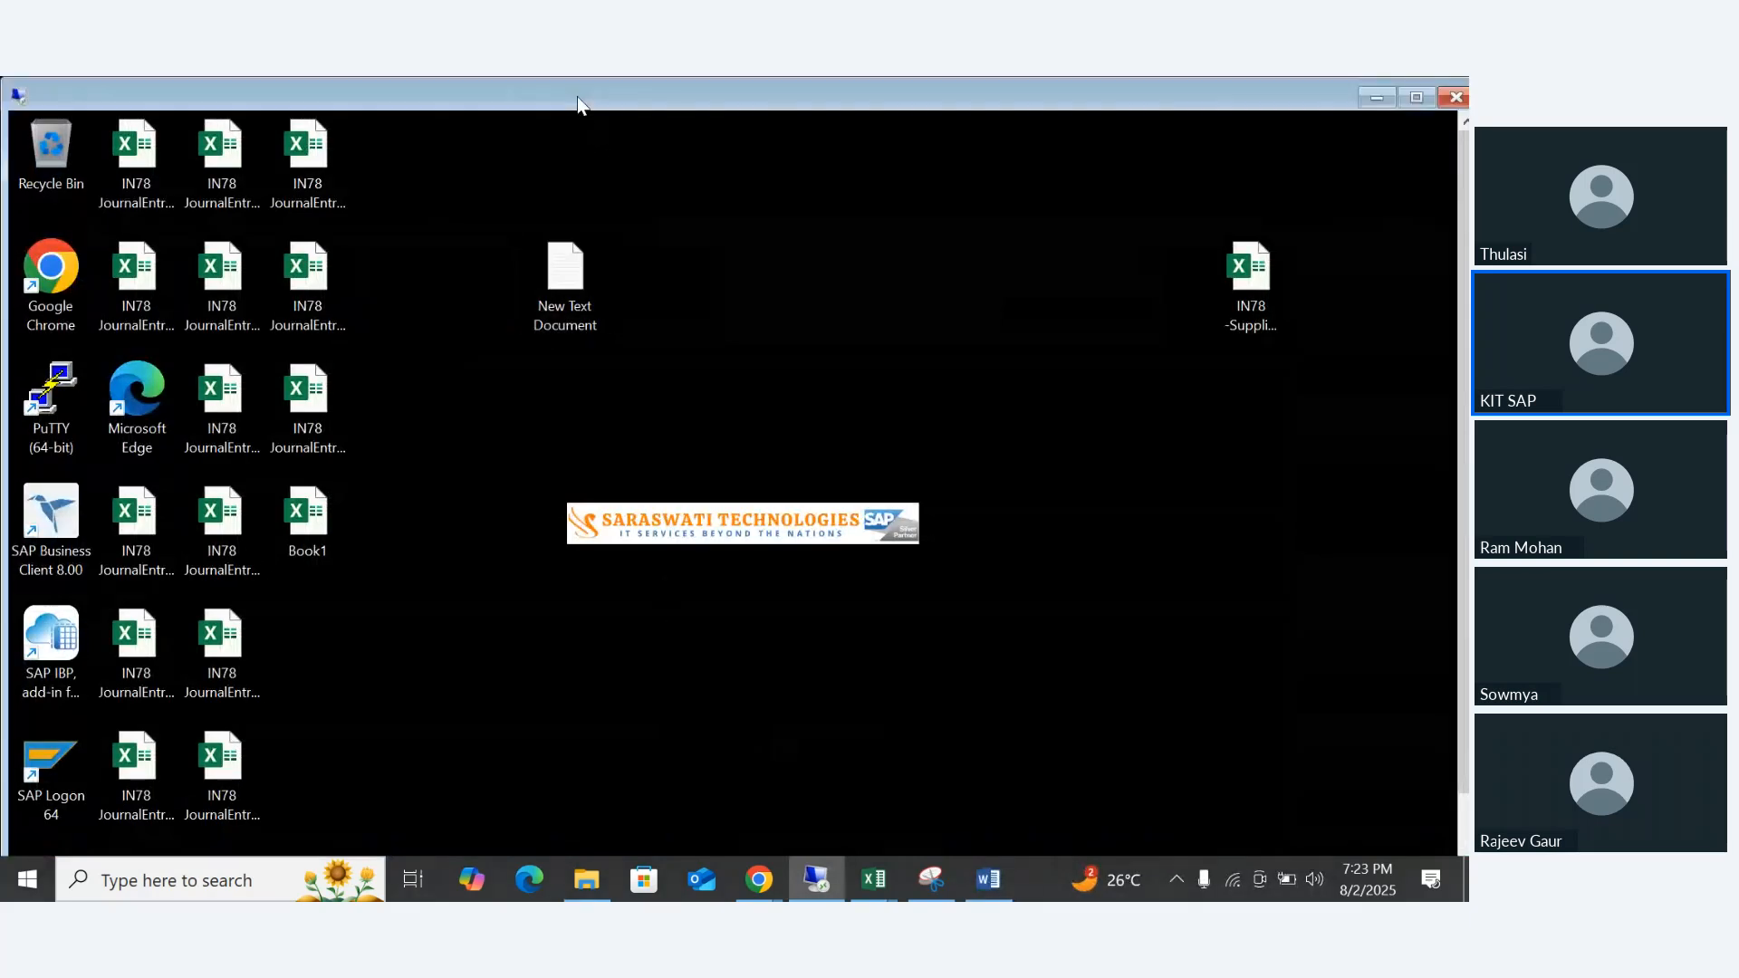
pyautogui.doubleClick(43, 755)
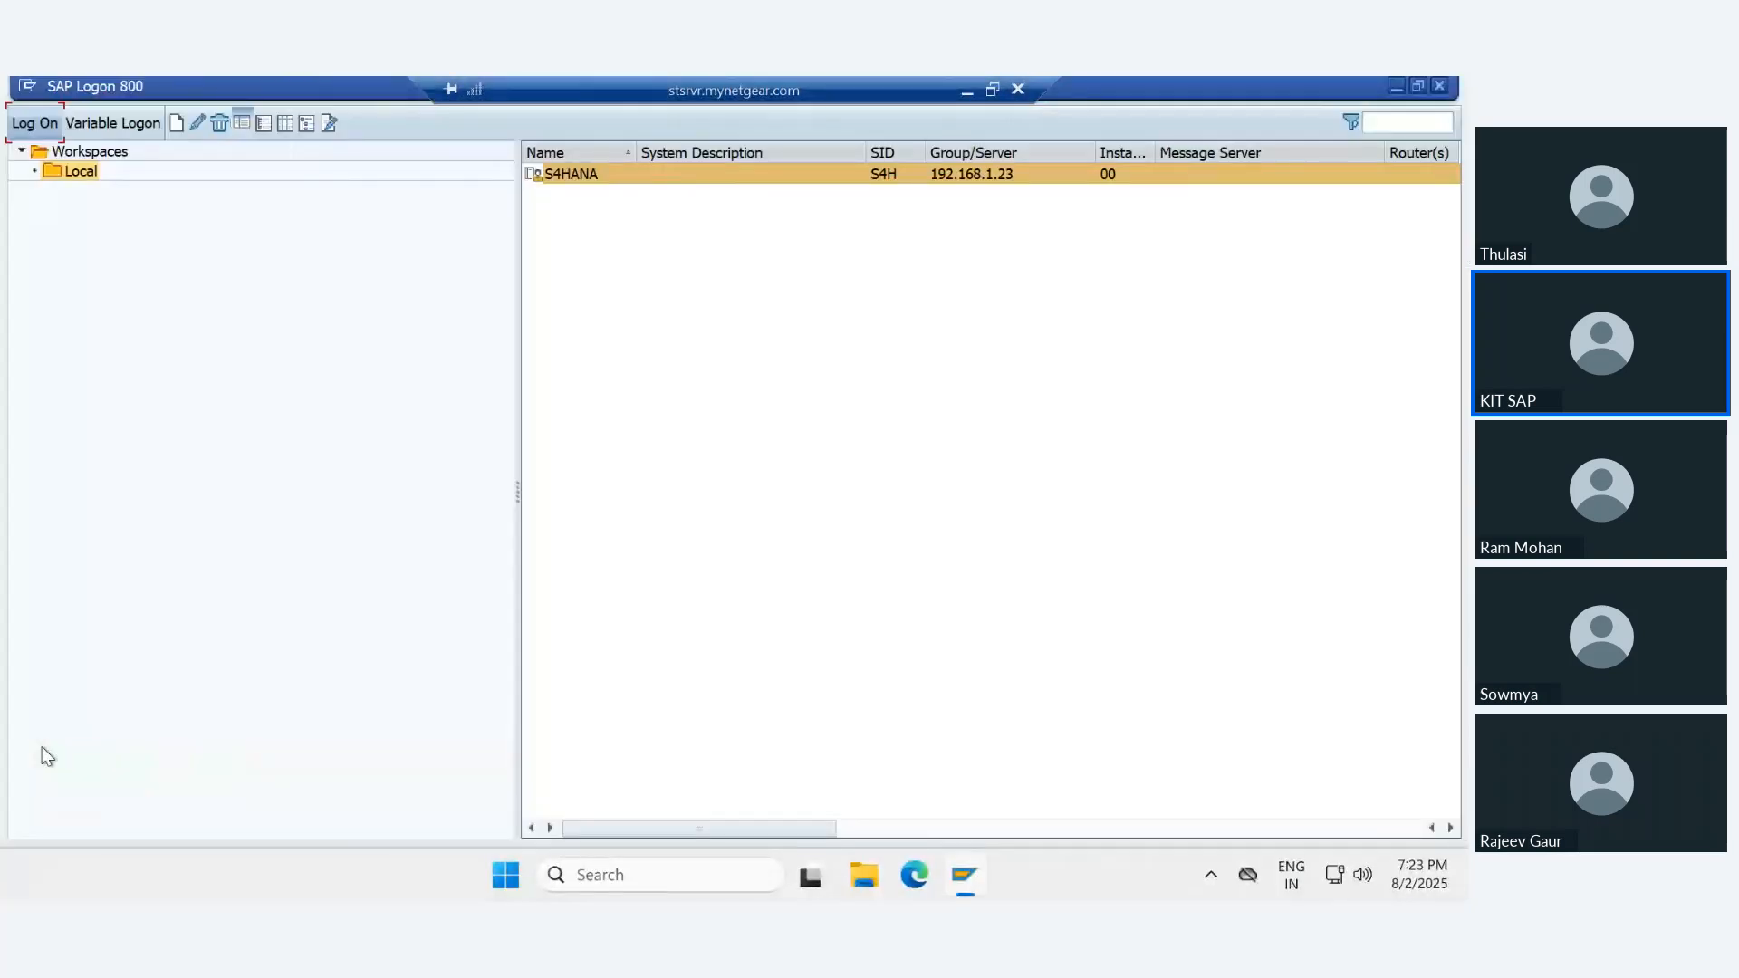
pyautogui.click(28, 126)
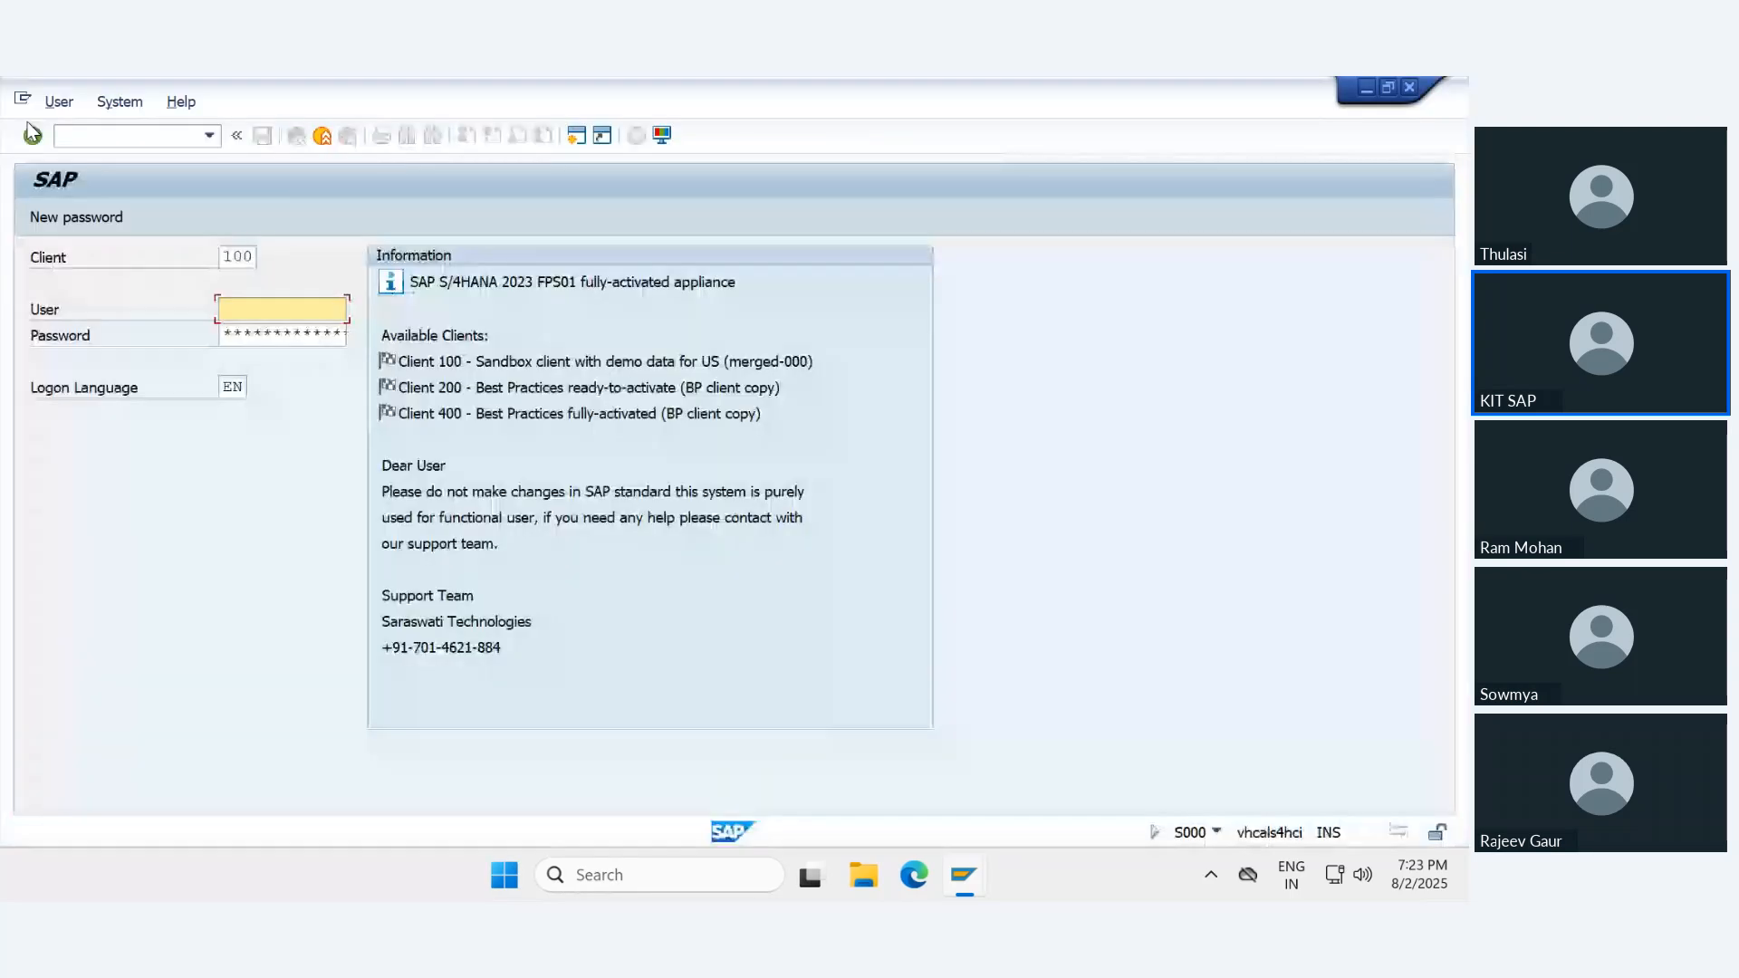
# - Log on to SAP client 100 by entering the user name and the account password
pyautogui.click(281, 309)
pyautogui.click(288, 330)
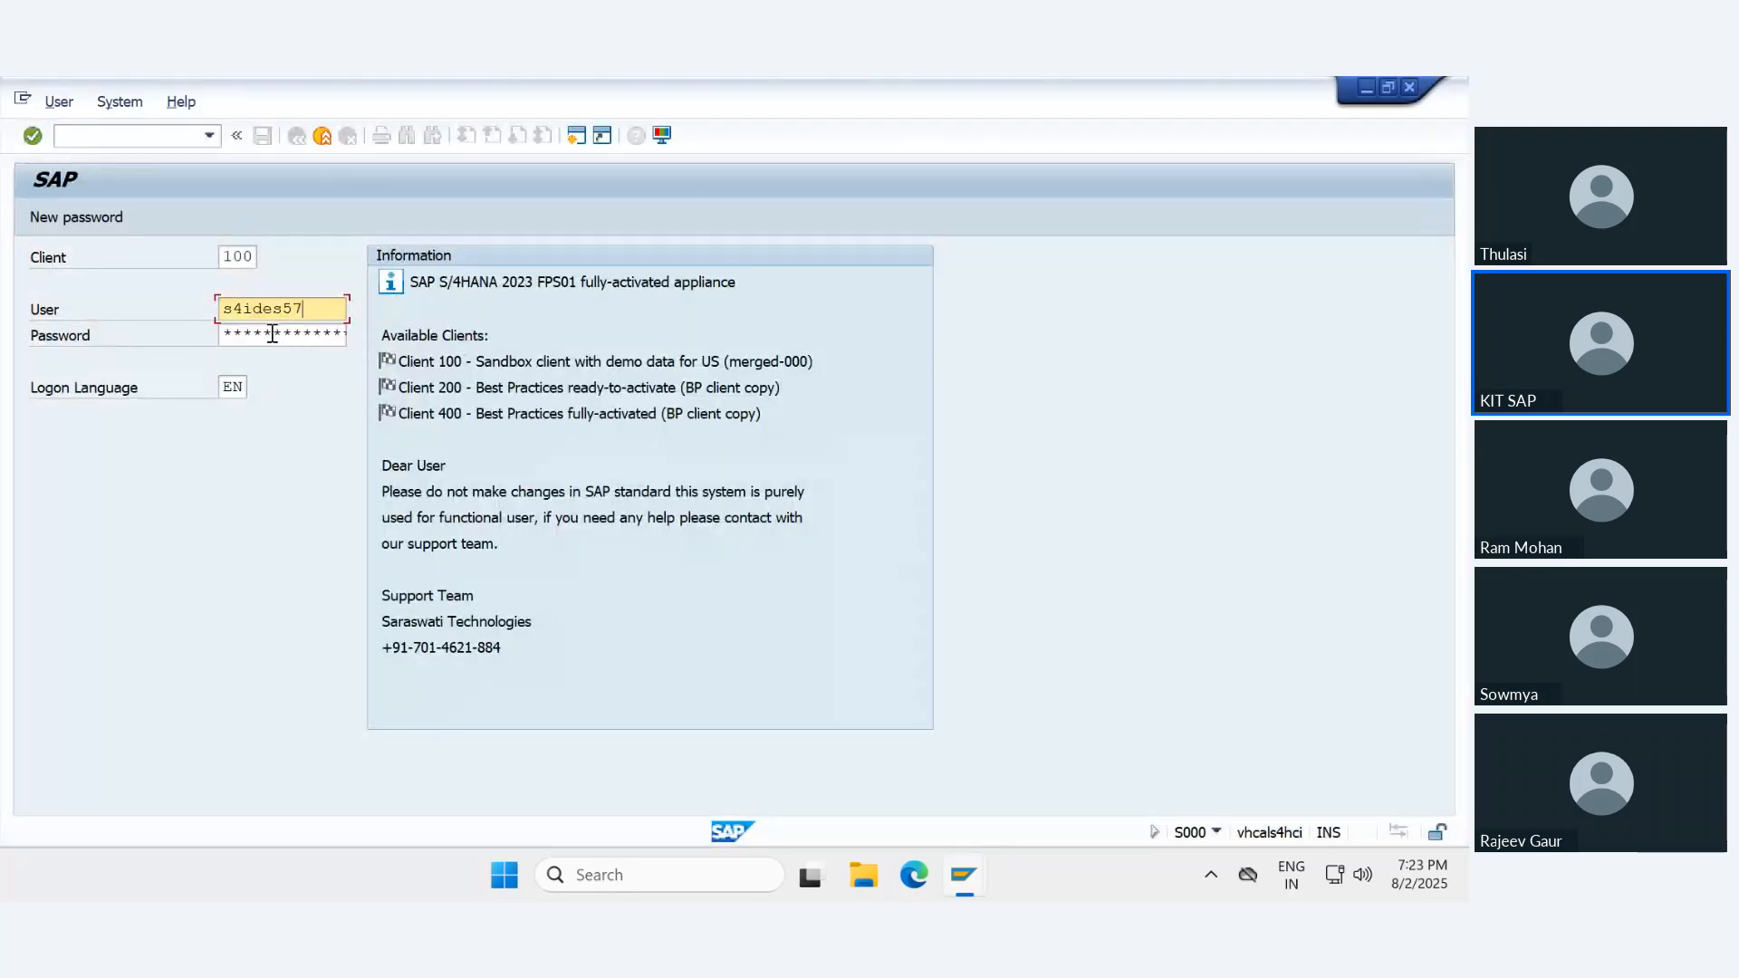
pyautogui.press('Tab')
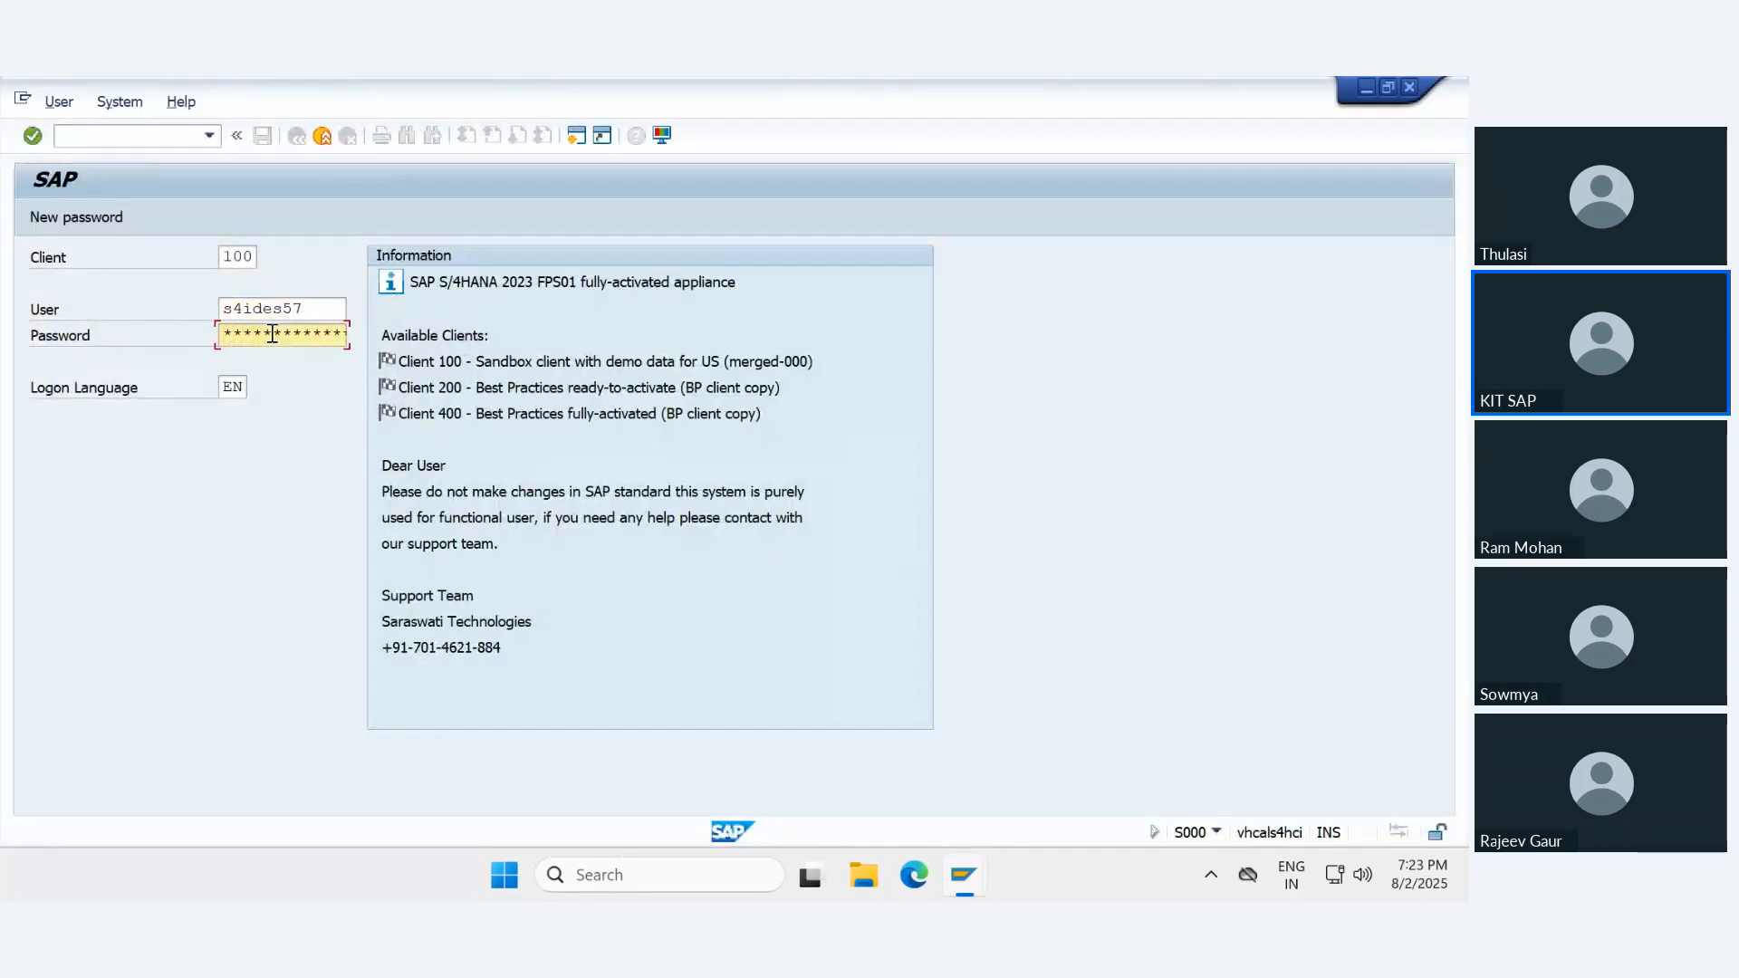
pyautogui.write('**')
pyautogui.press('Return')
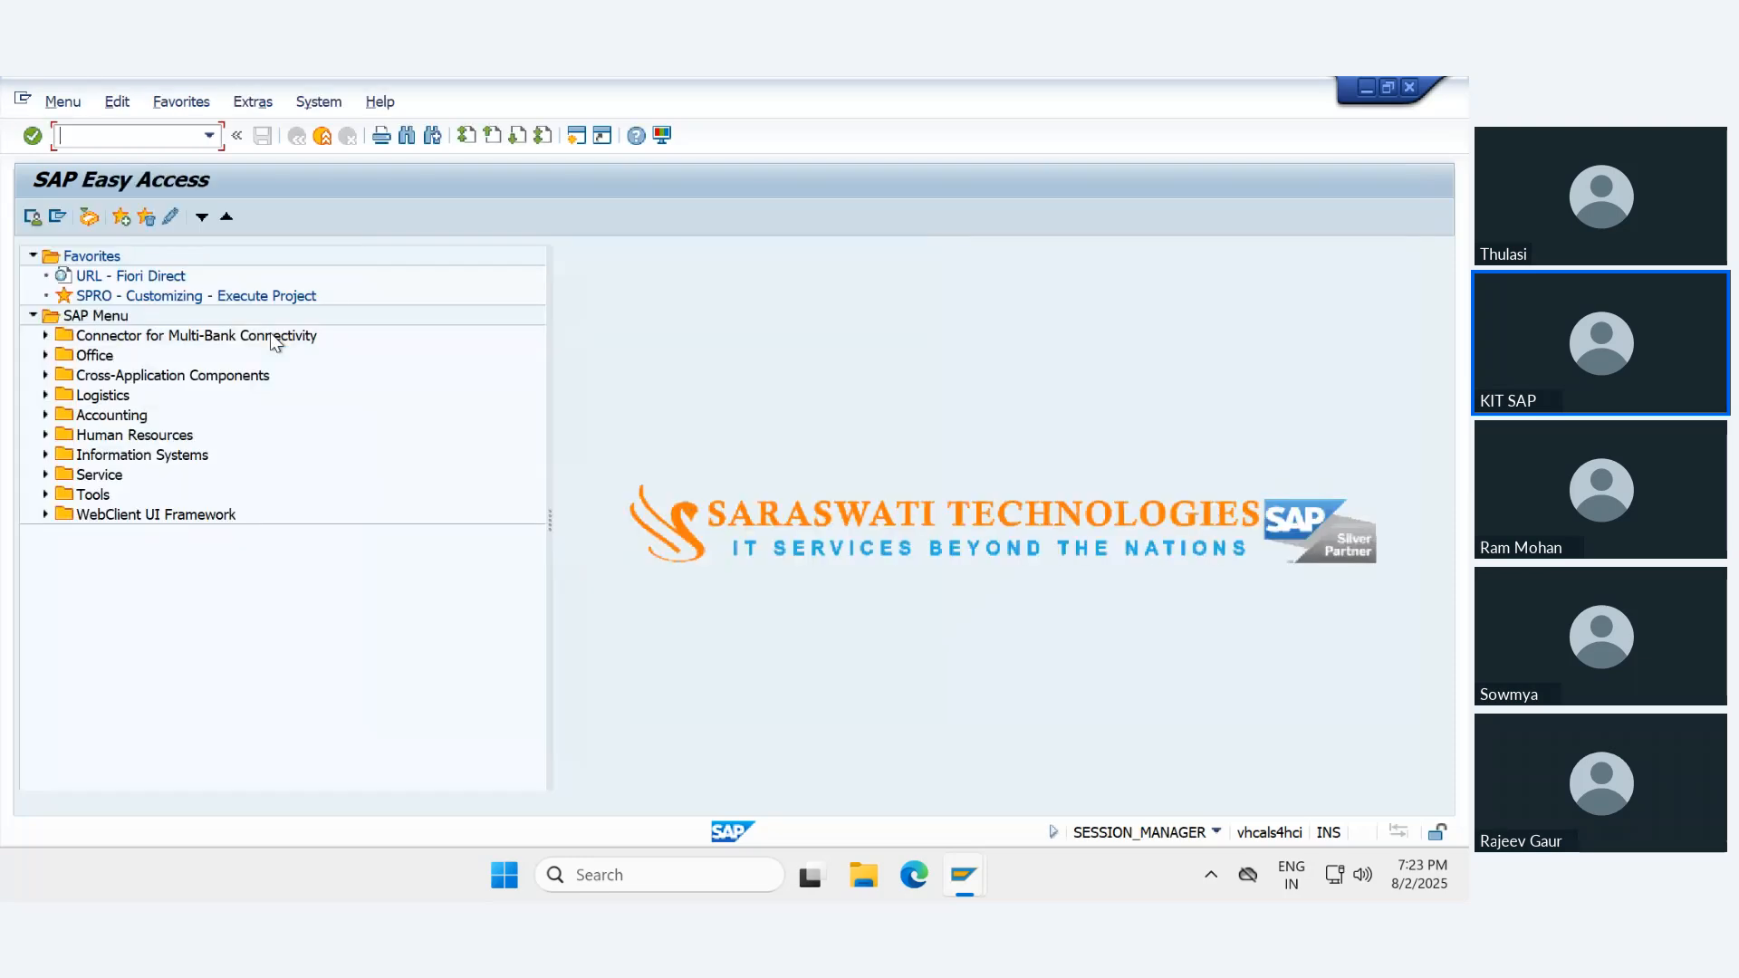
pyautogui.write('FAA_CMP')
pyautogui.press('Return')
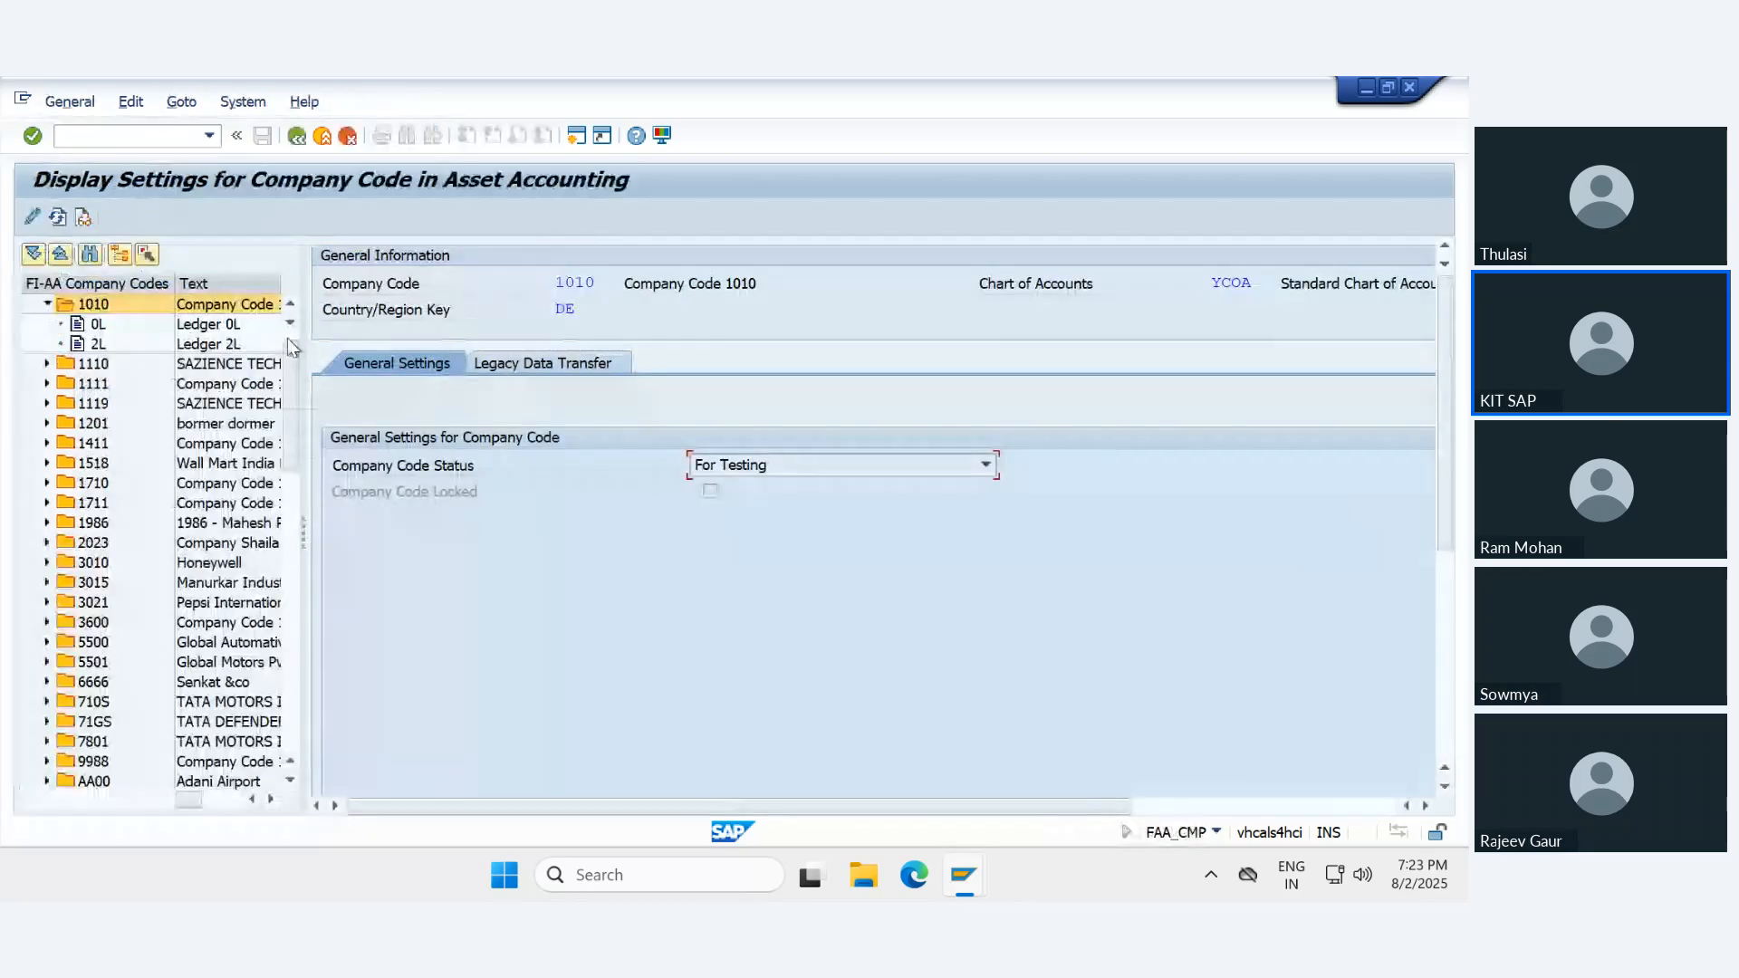
pyautogui.press('F3')
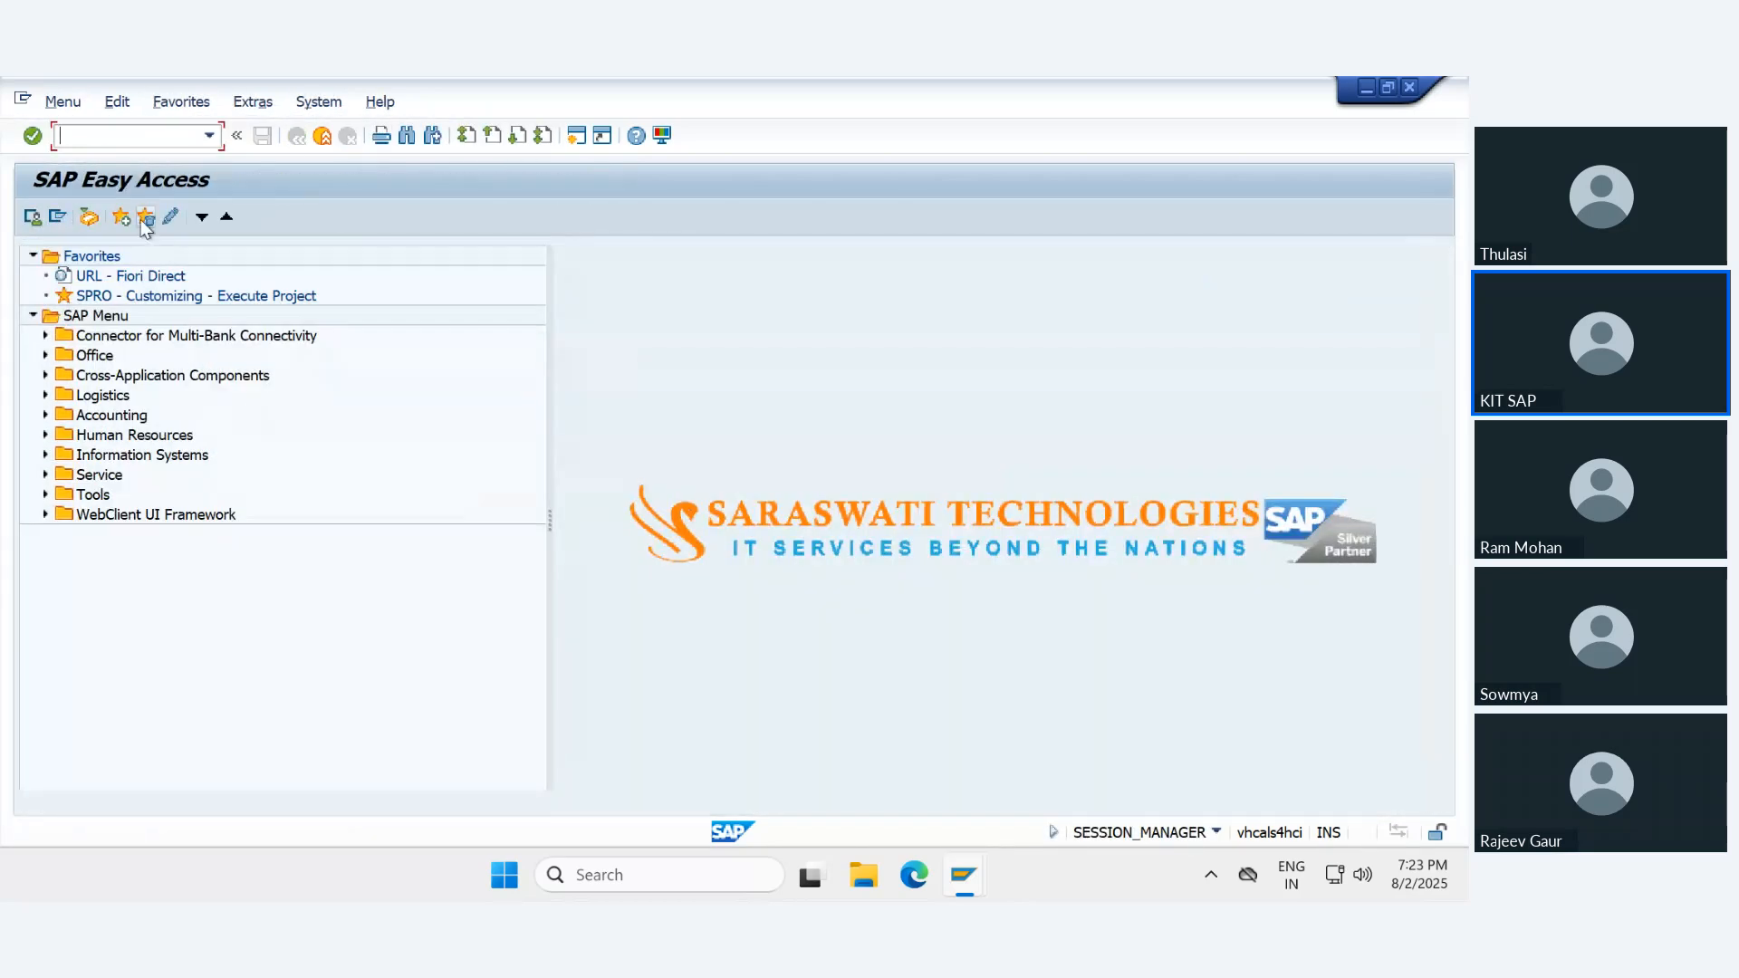
# - Run transaction ORFA and open Define Transfer Date and Additional Parameters under Asset Data Transfer, Parameters for Data Transfer
pyautogui.write('ORFA')
pyautogui.press('Return')
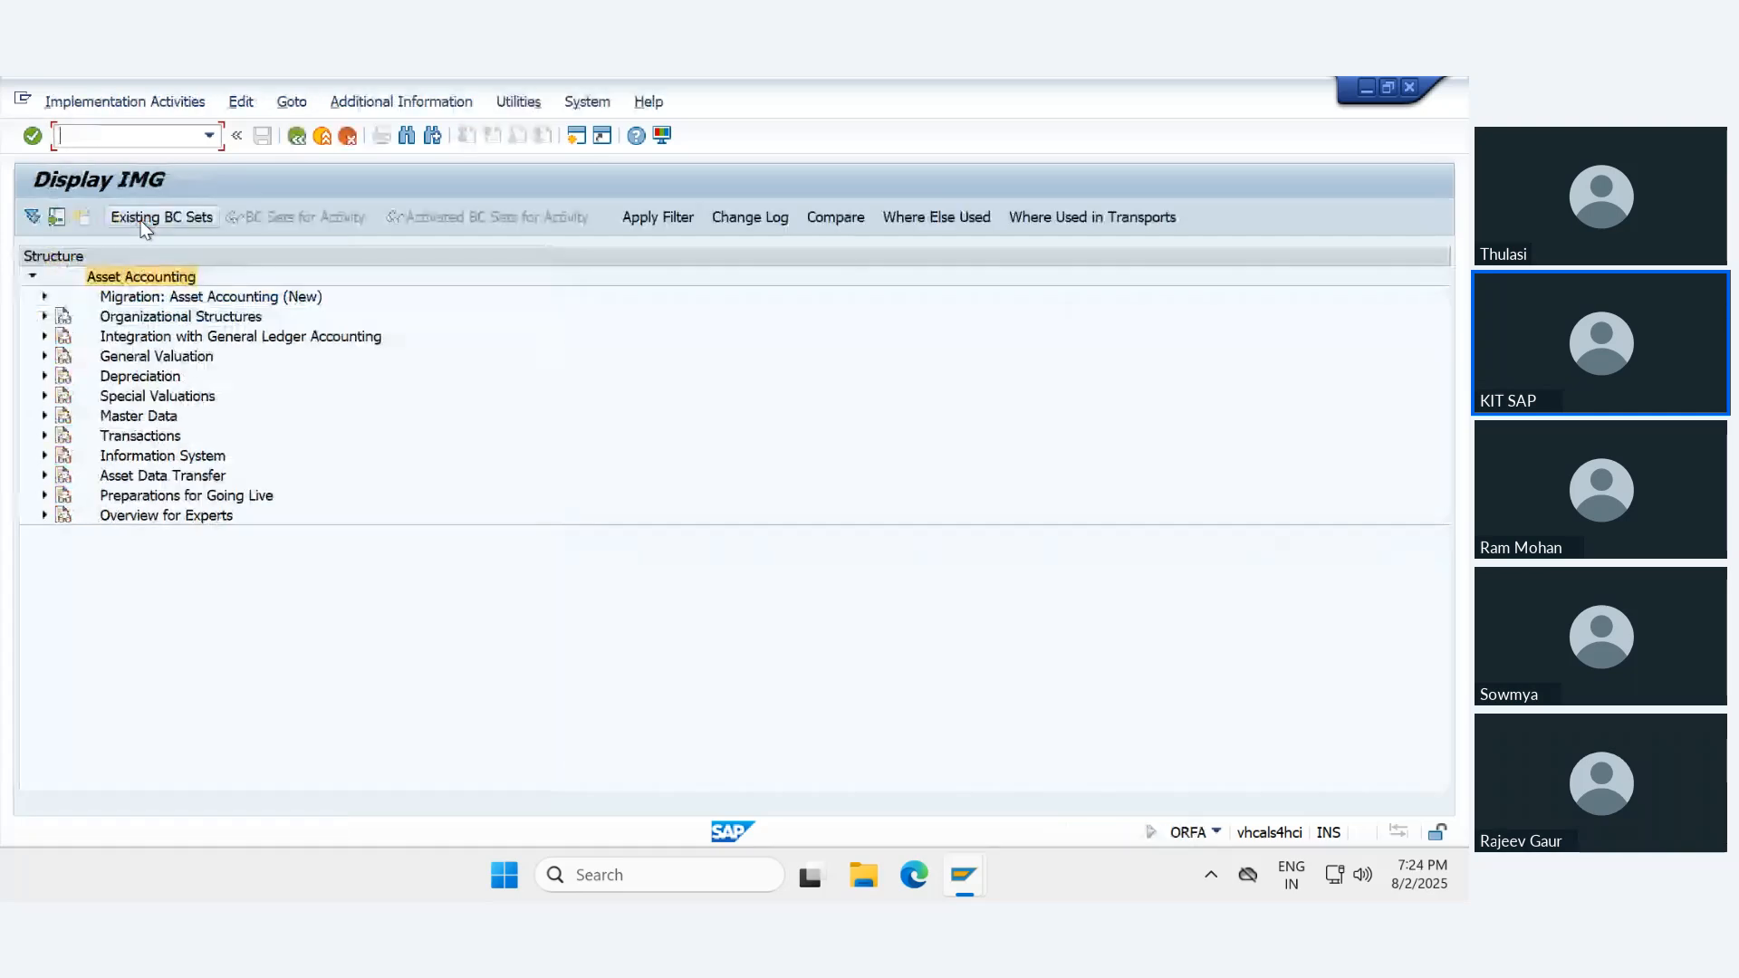
pyautogui.click(119, 438)
pyautogui.press('Down')
pyautogui.press('Down')
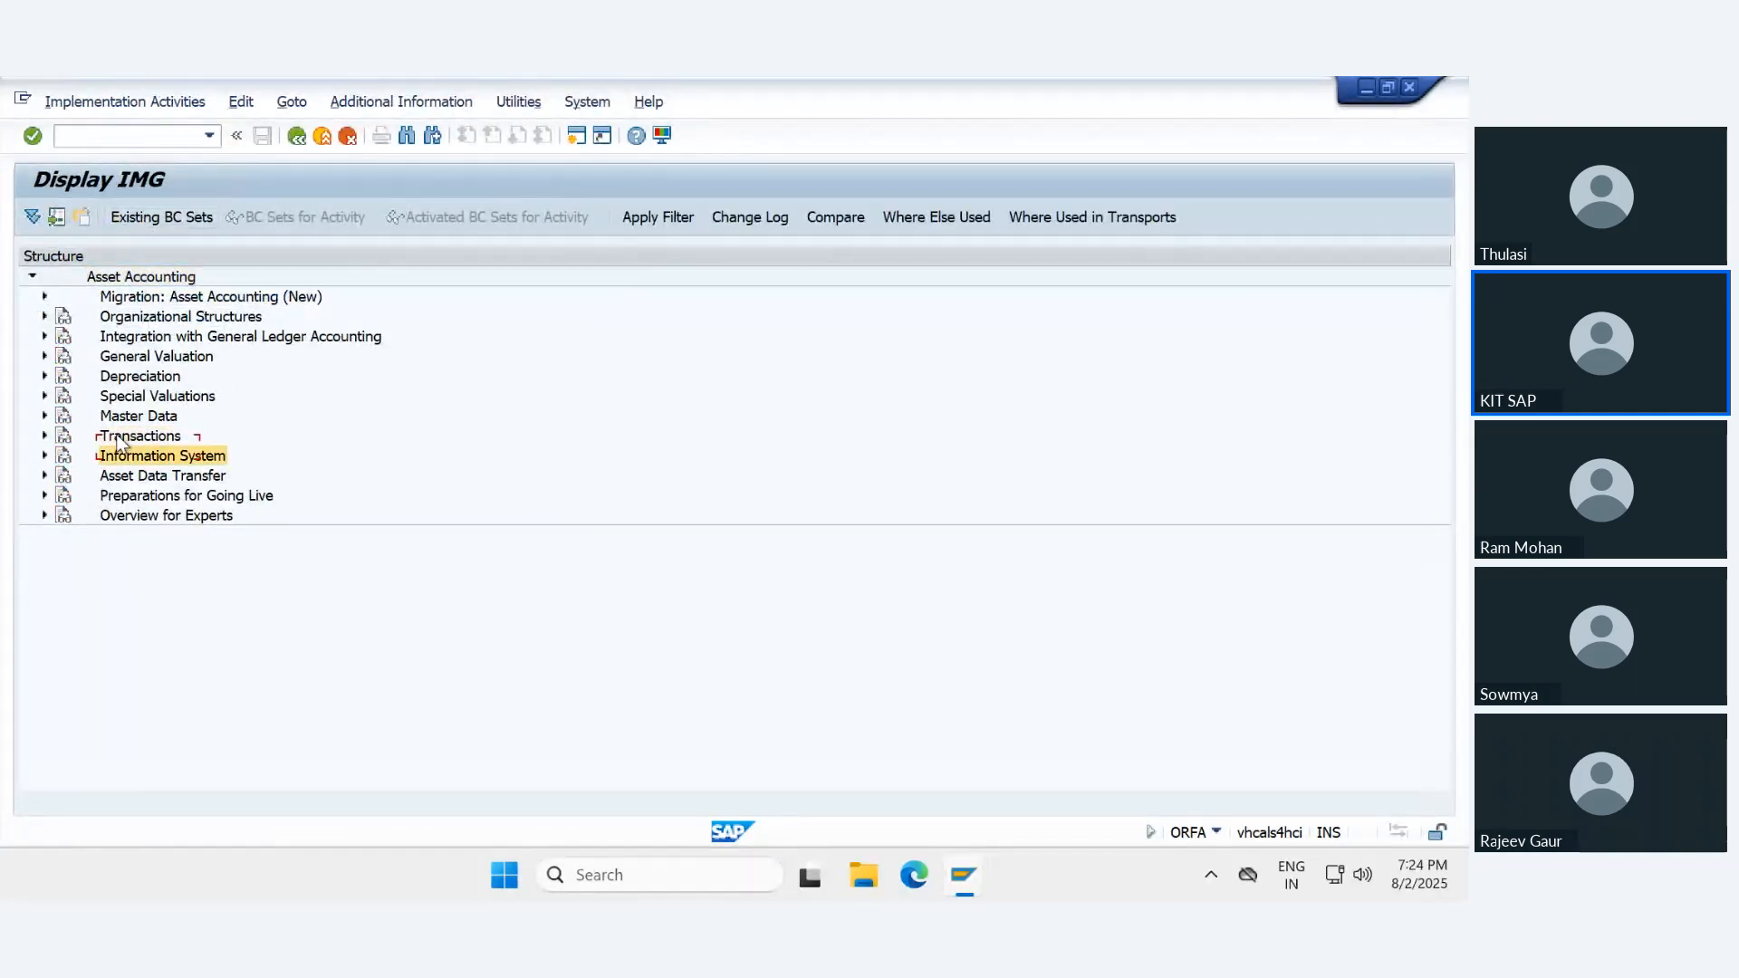
pyautogui.press('Right')
pyautogui.press('Down')
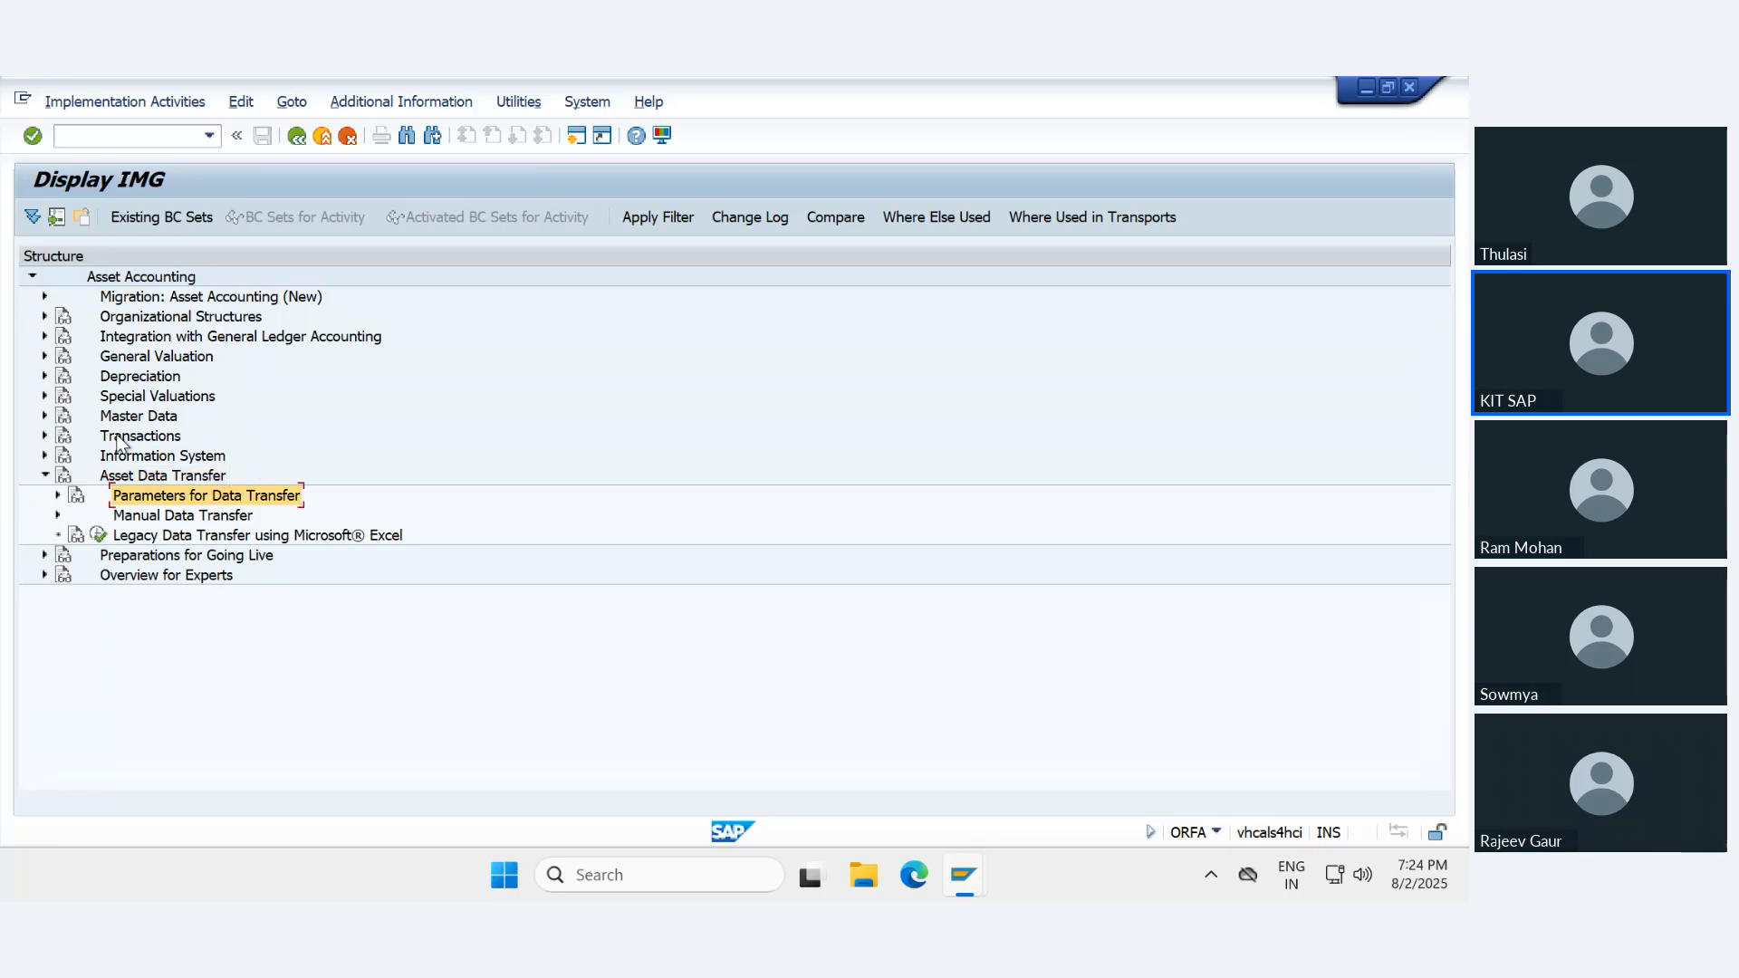
pyautogui.press('Right')
pyautogui.press('Down')
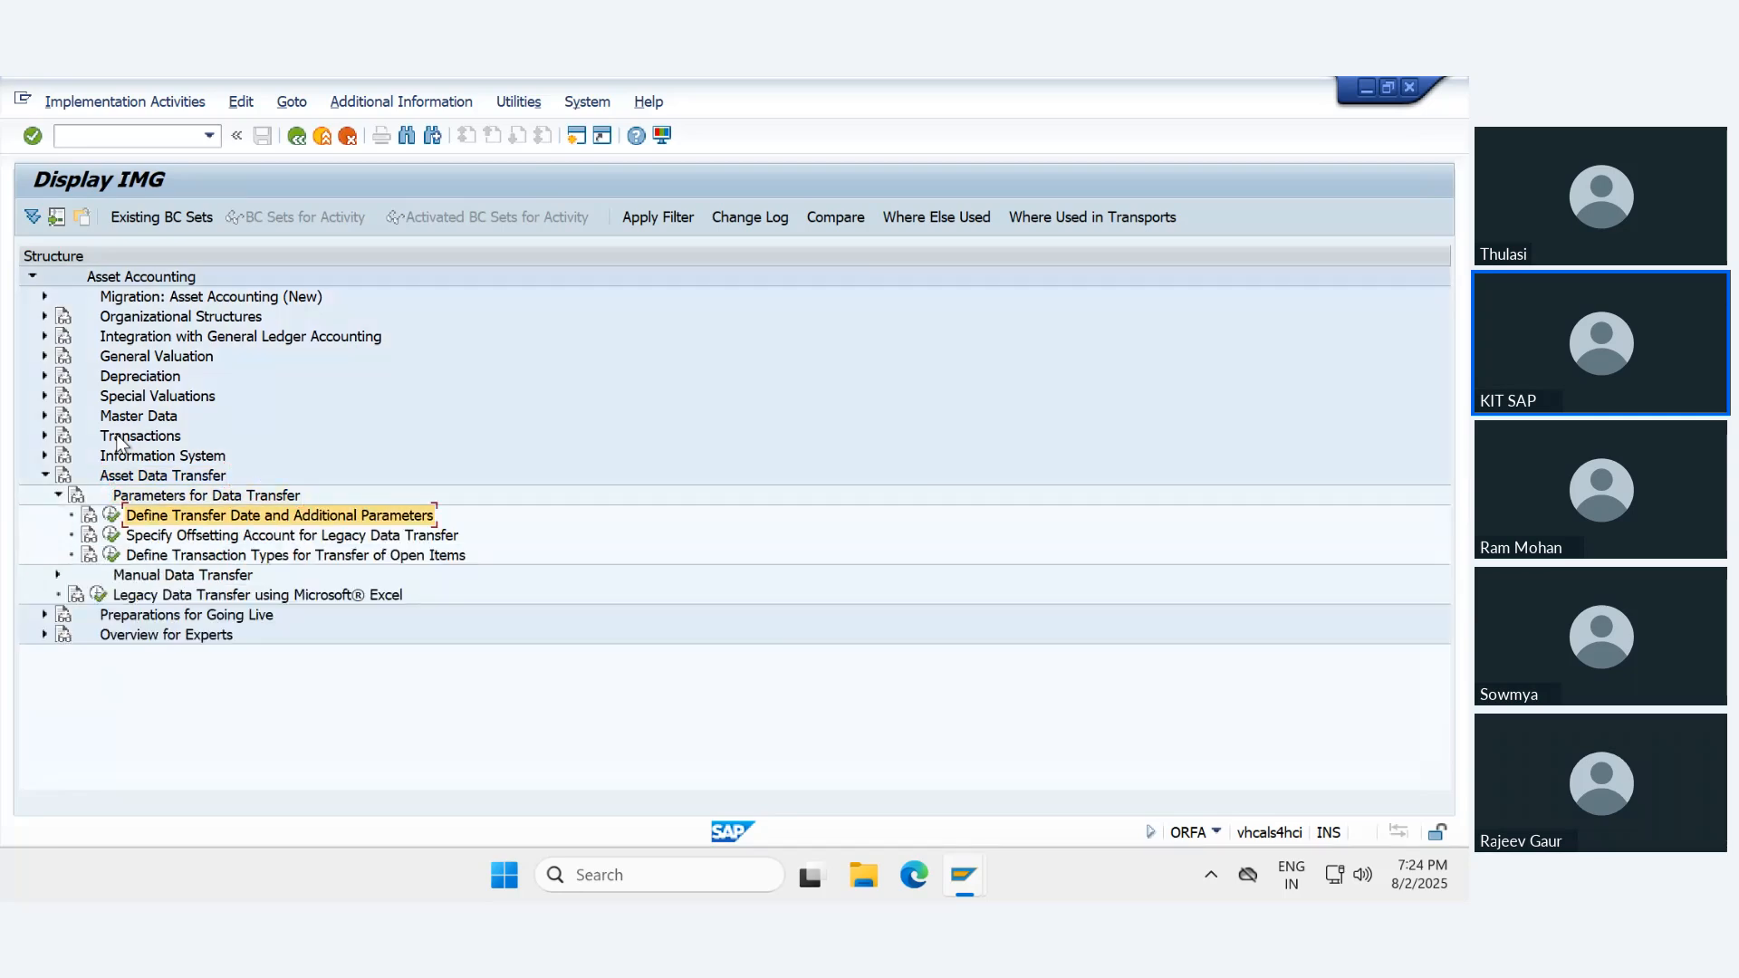
pyautogui.press('Return')
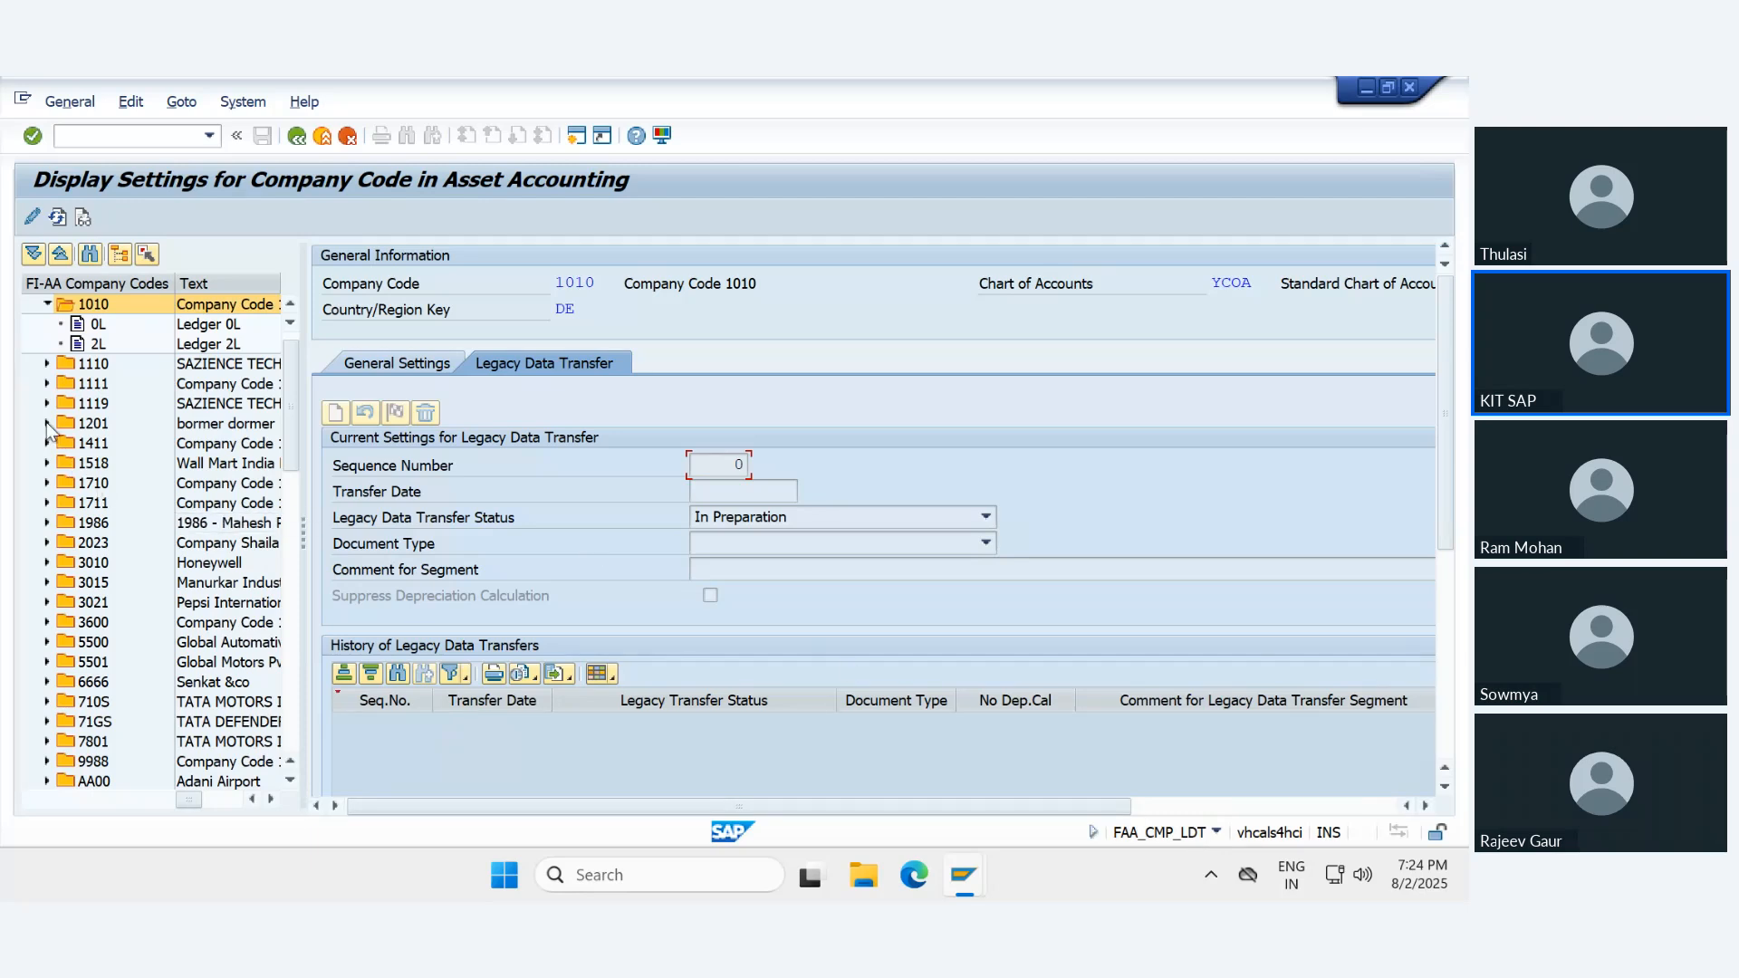
# - Select company code IN78 among the FI-AA company codes and switch its settings to change mode
pyautogui.click(48, 303)
pyautogui.scroll(-1, 86, 609)
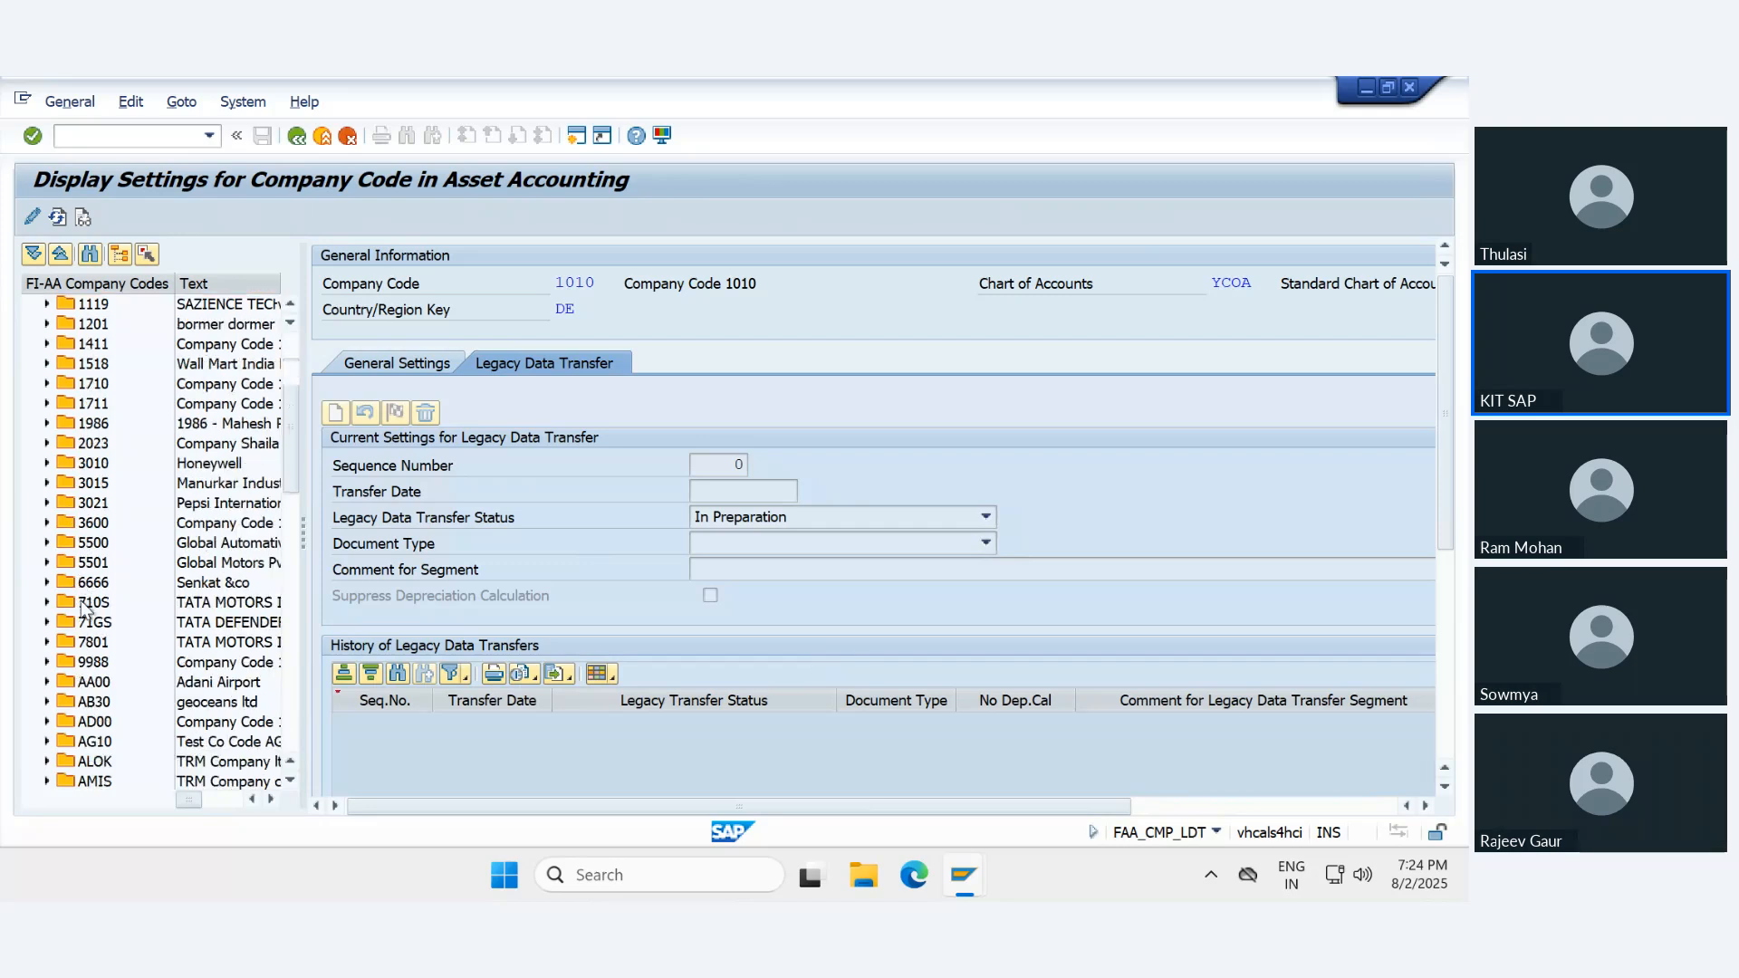
pyautogui.scroll(-4, 86, 609)
pyautogui.scroll(-5, 91, 625)
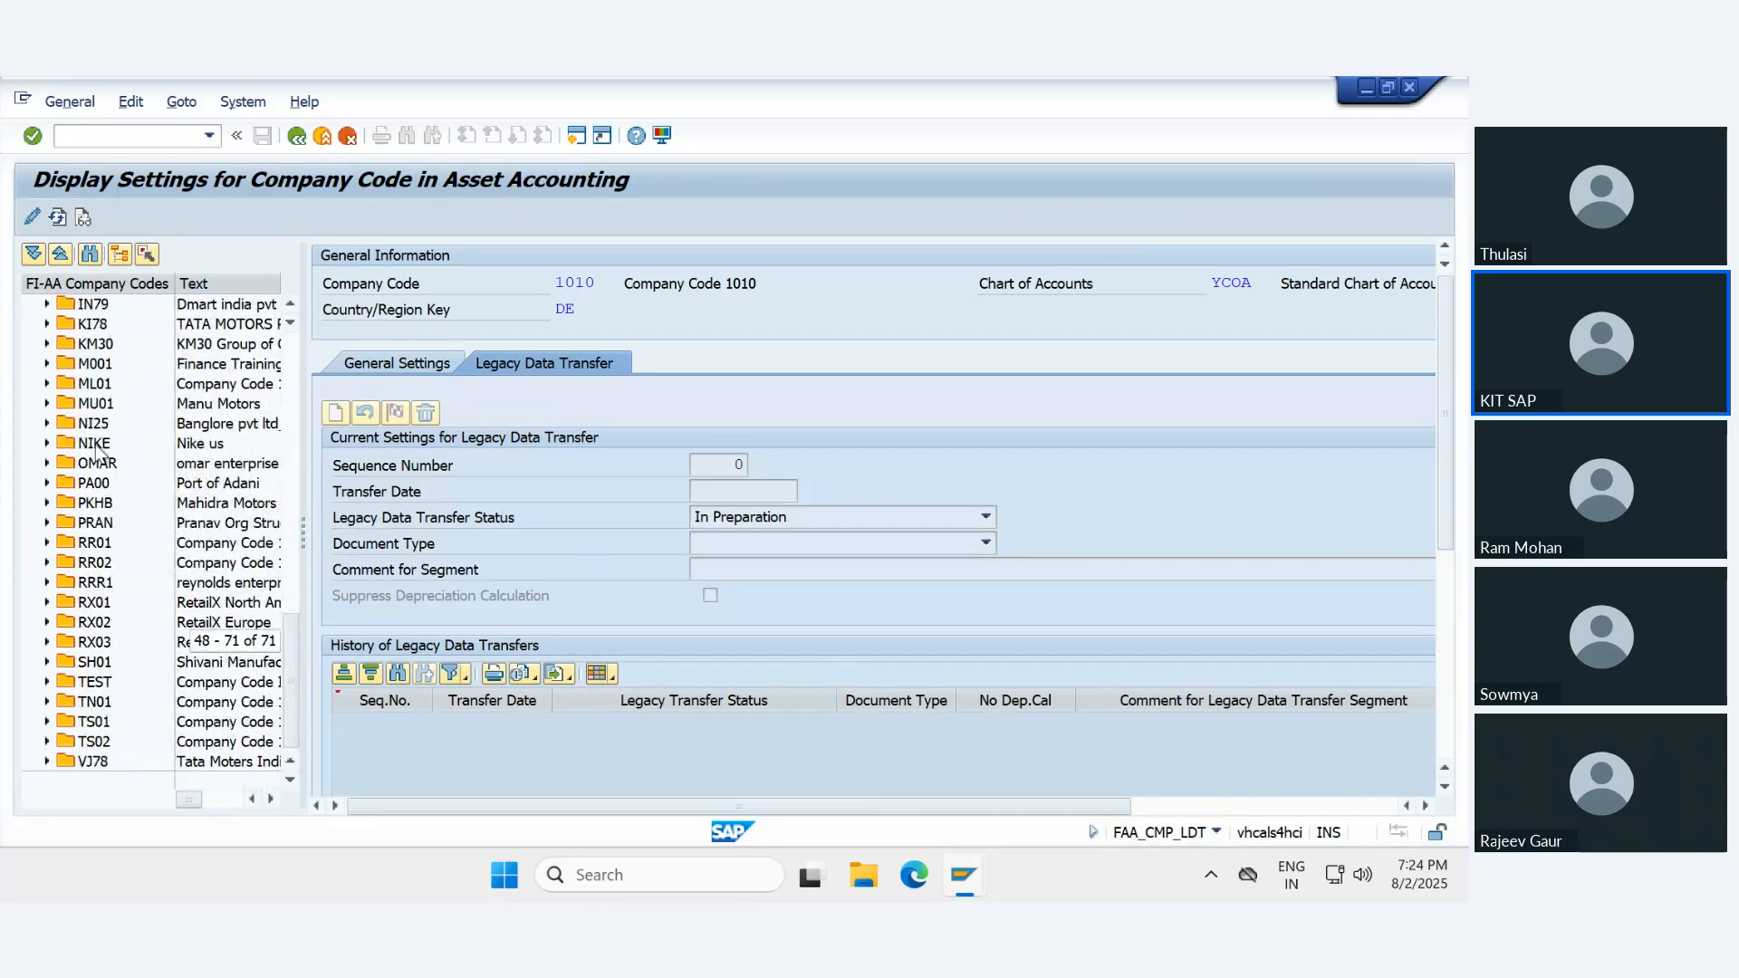
pyautogui.scroll(1, 91, 428)
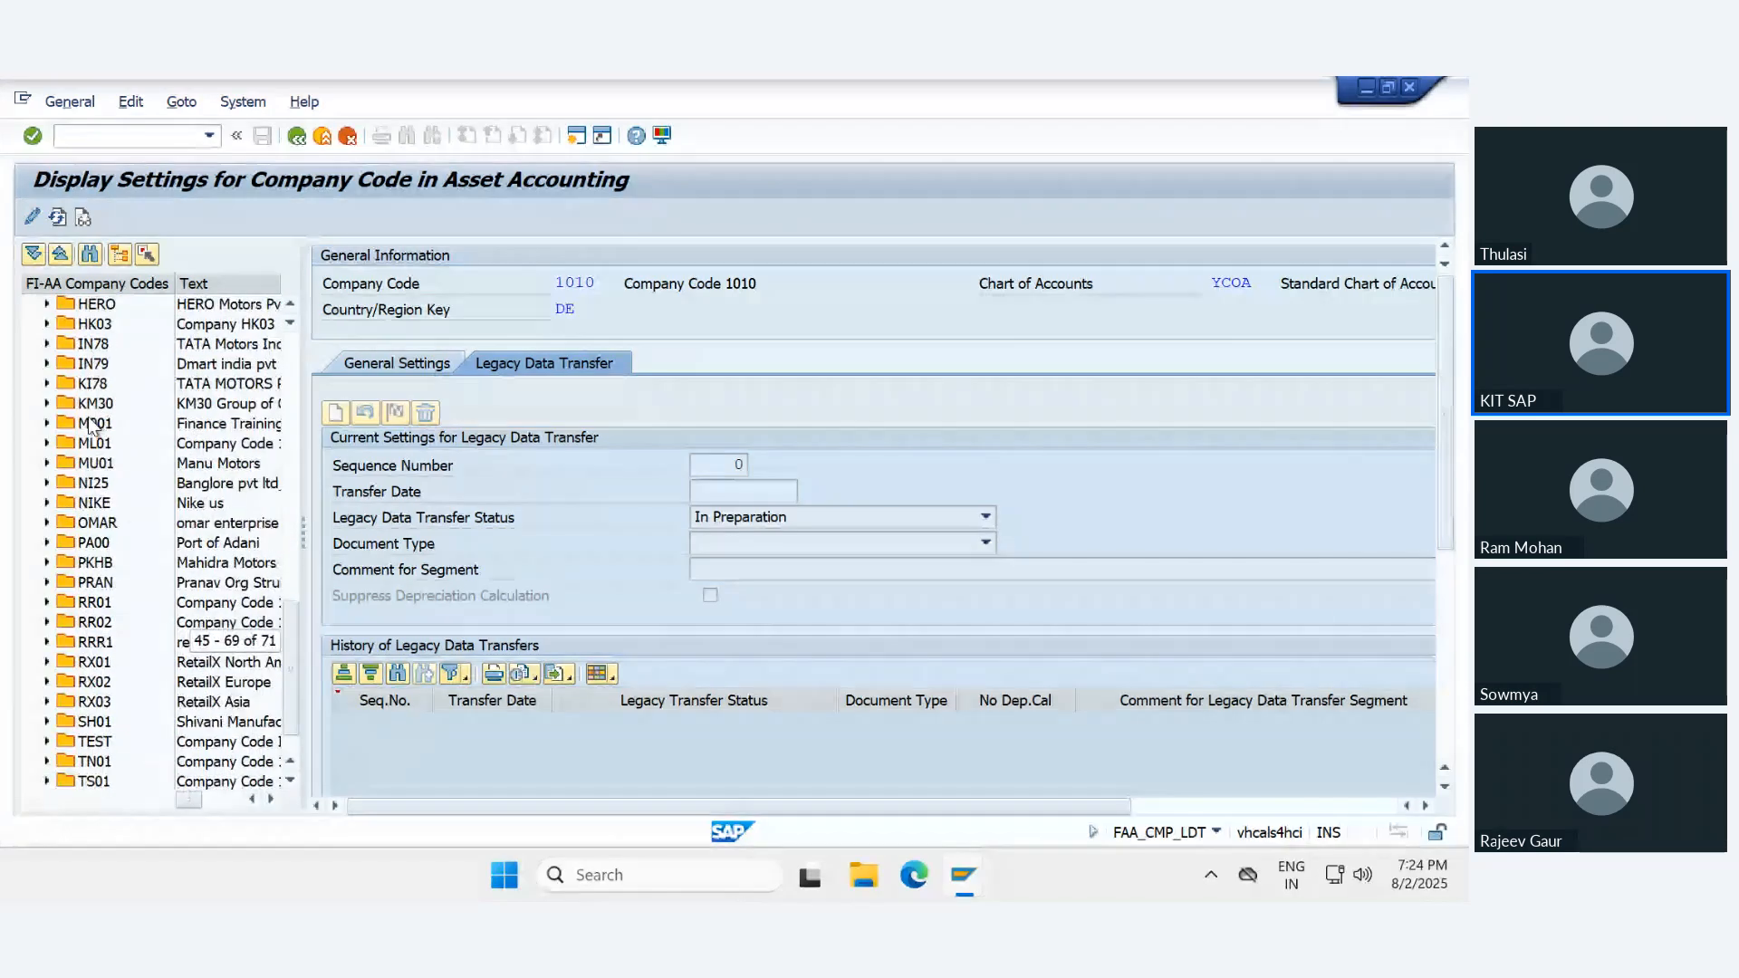
pyautogui.doubleClick(92, 343)
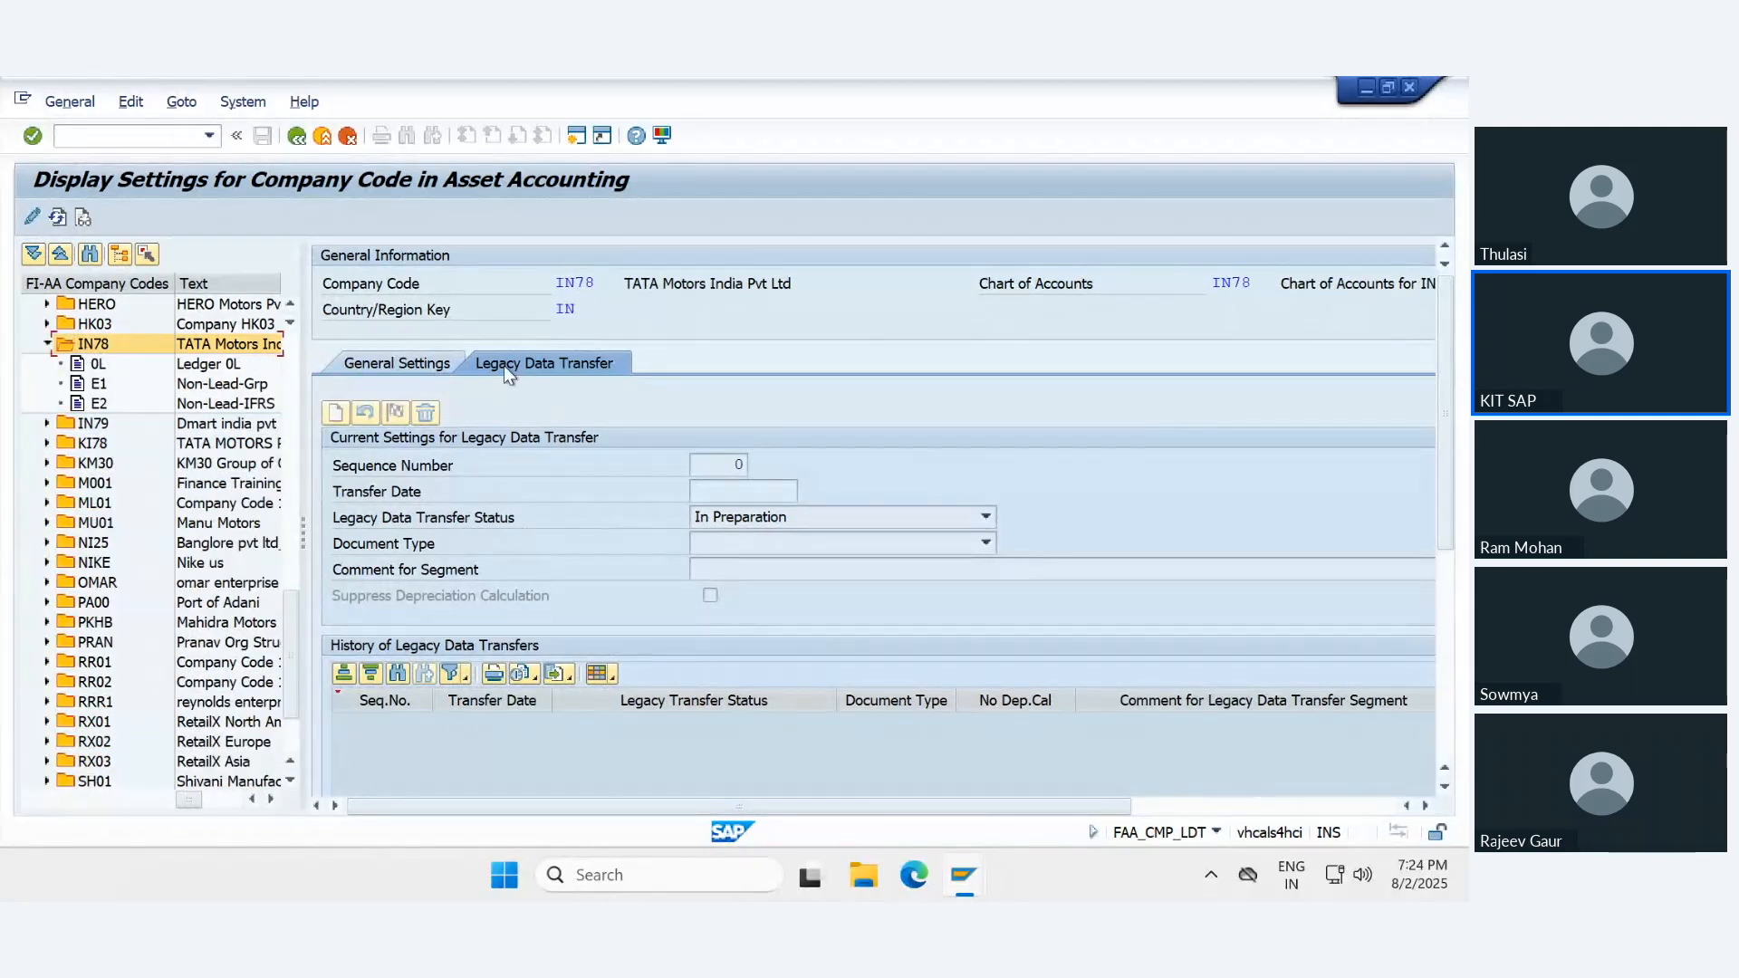
pyautogui.click(32, 217)
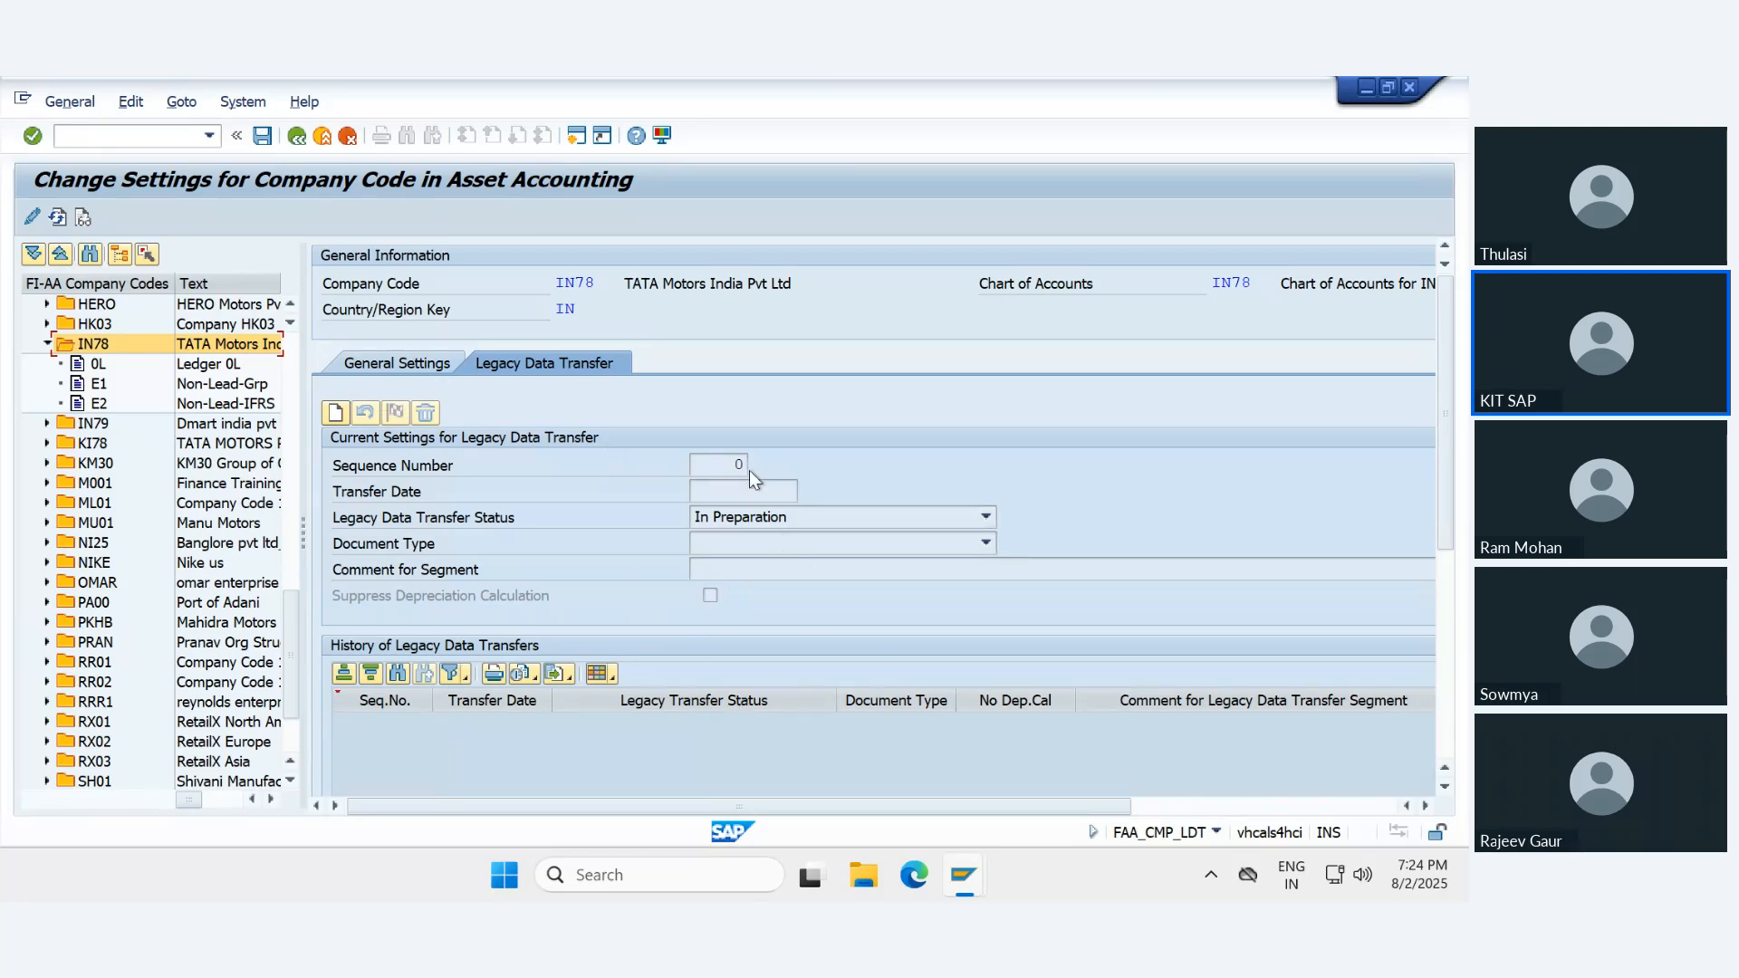
# - Create a legacy data transfer segment for IN78 with transfer date 03/31/2025 and status In Preparation
pyautogui.click(335, 413)
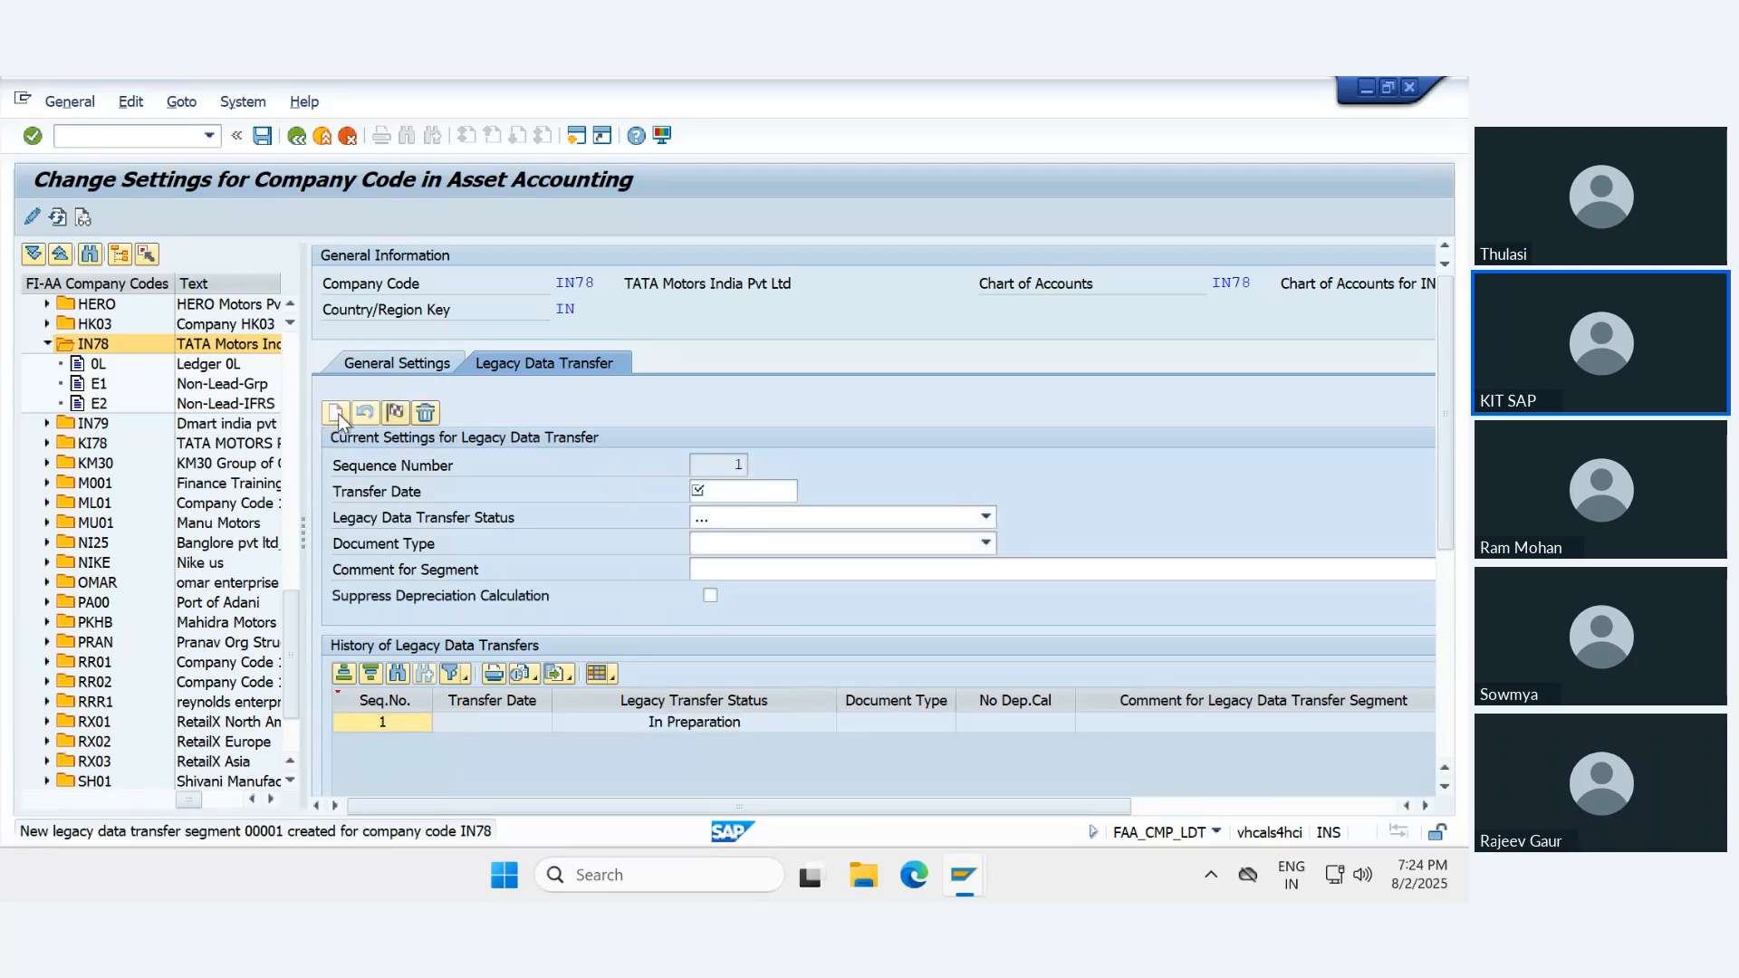
pyautogui.click(725, 494)
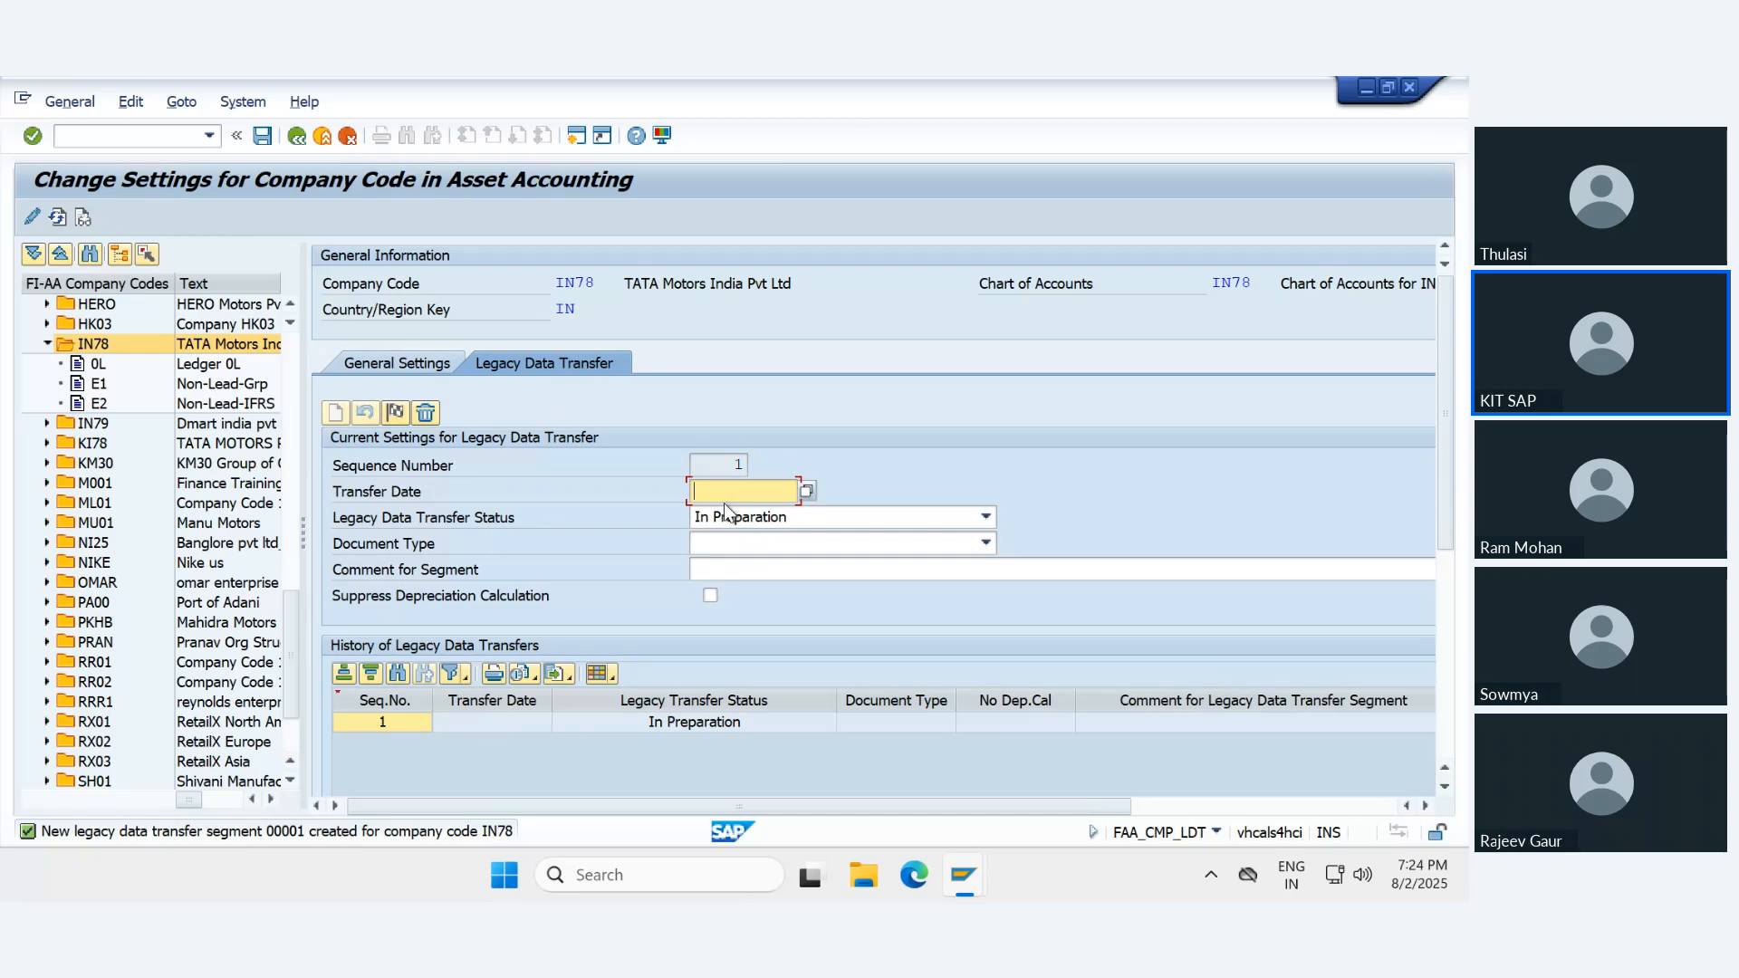
pyautogui.write('03/31/2025')
pyautogui.click(730, 520)
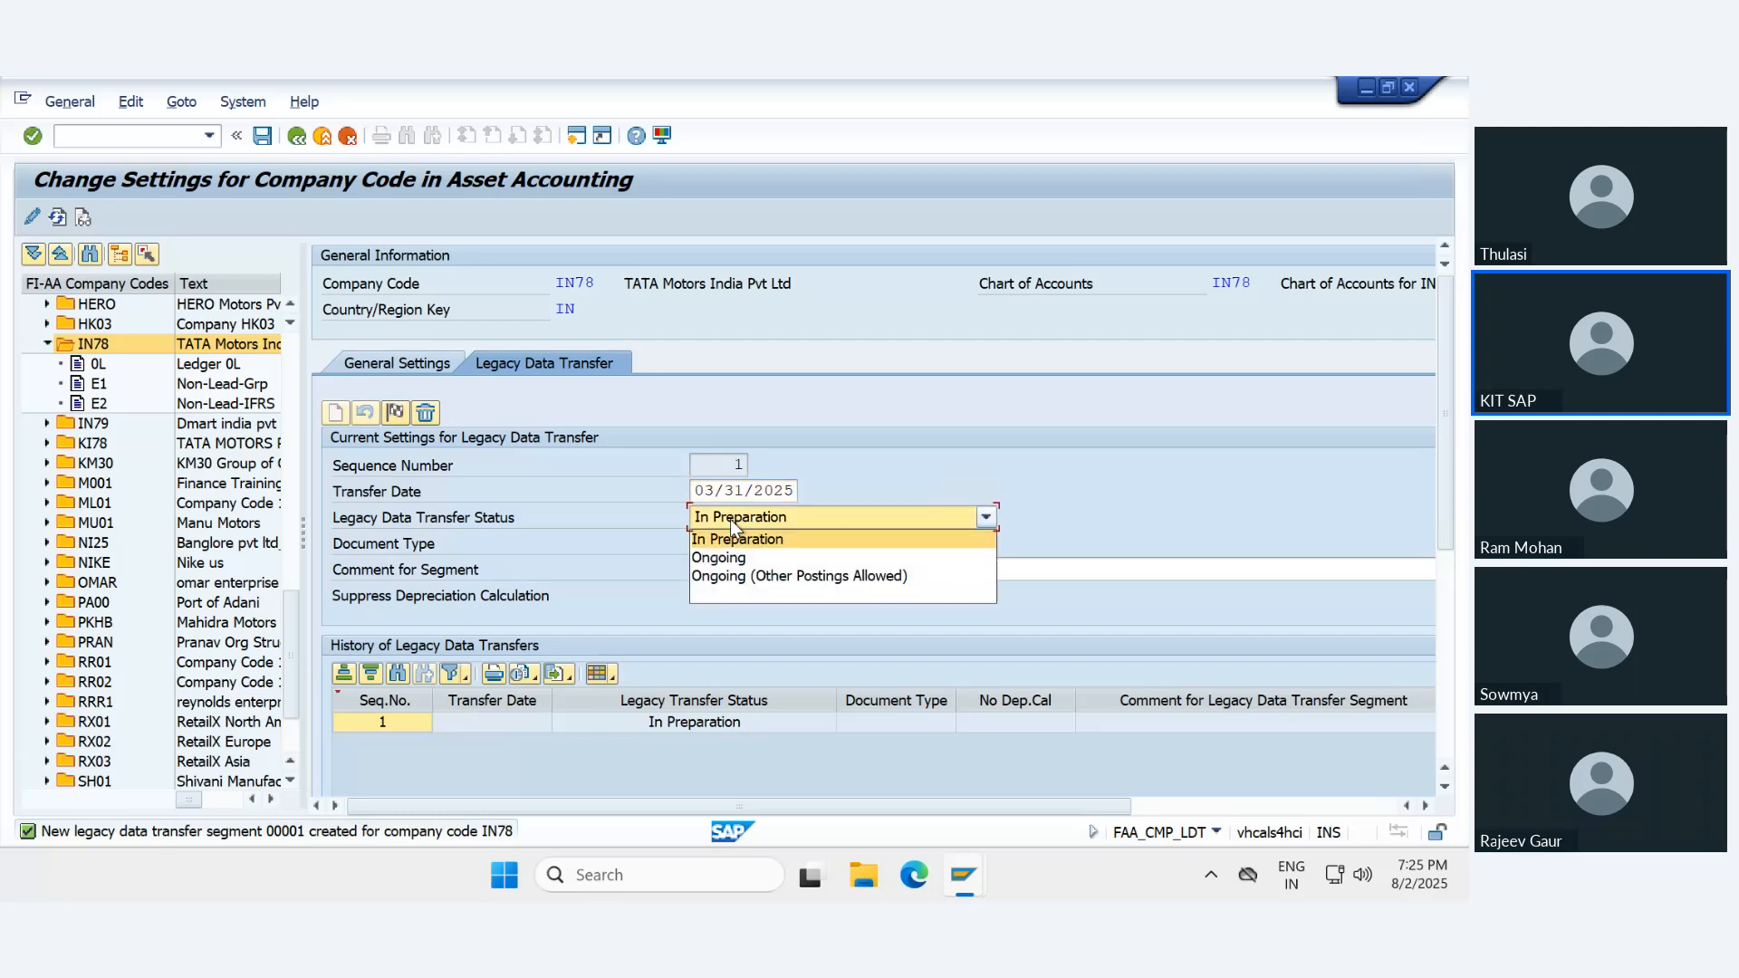
pyautogui.click(740, 542)
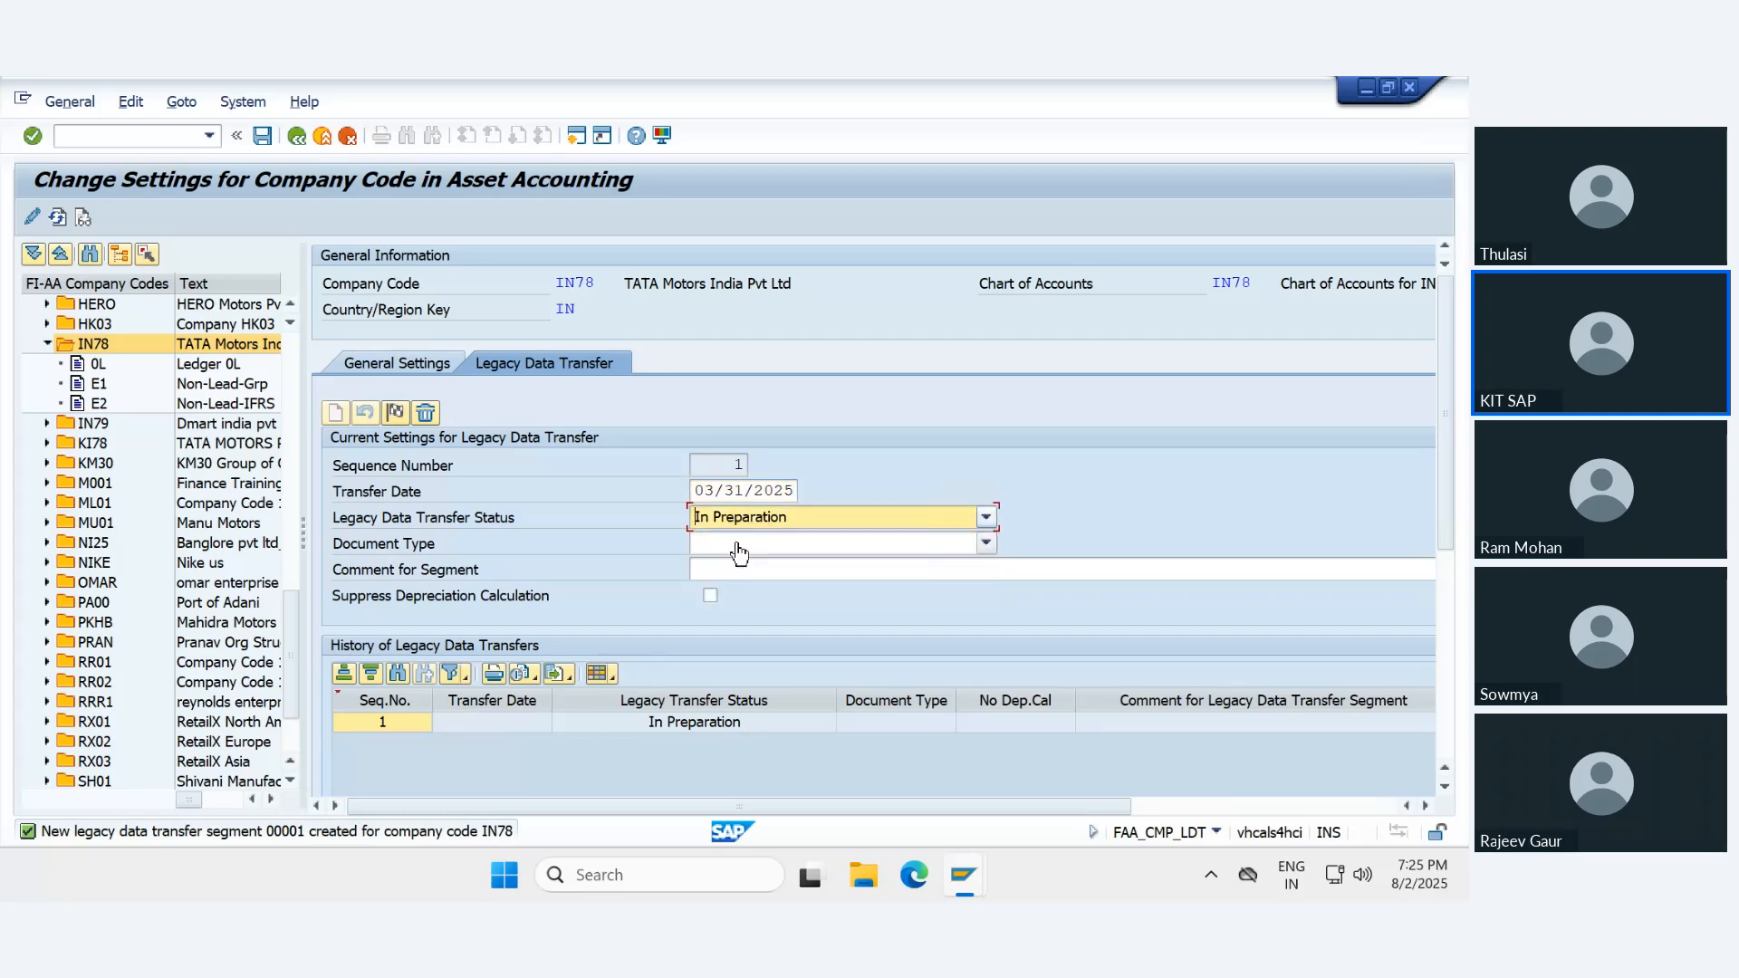
# - Set the segment's document type to UE Data transfer and save the legacy data transfer settings
pyautogui.click(739, 546)
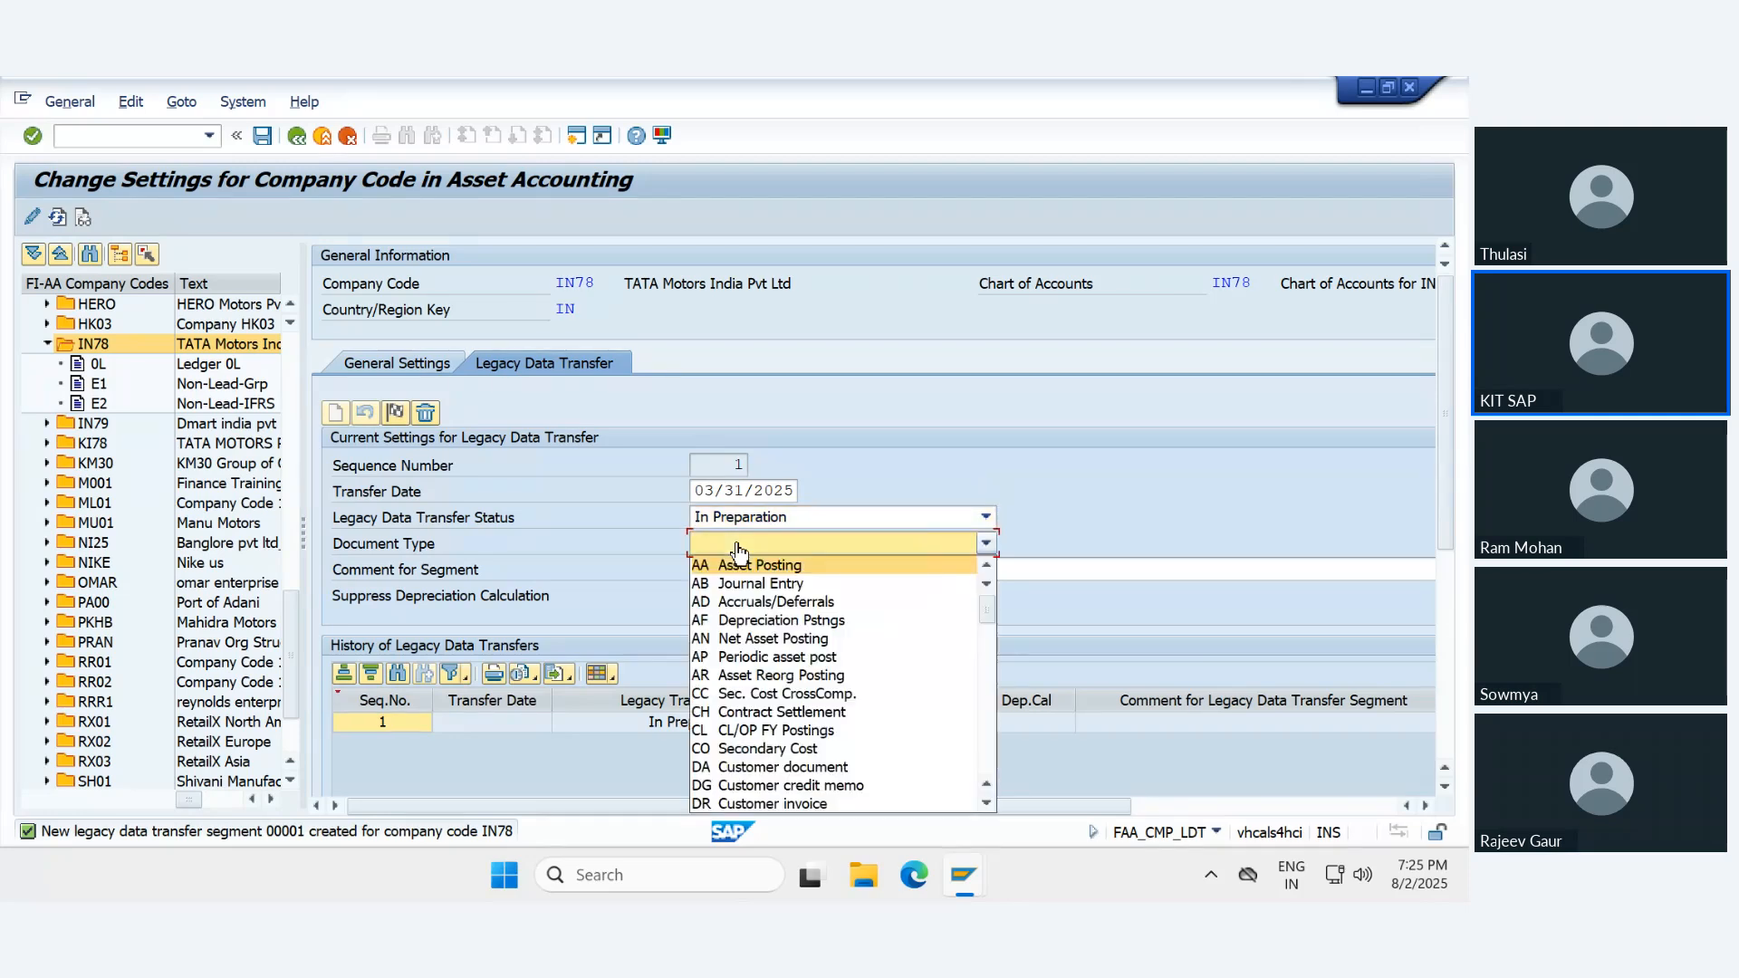
pyautogui.scroll(-15, 761, 679)
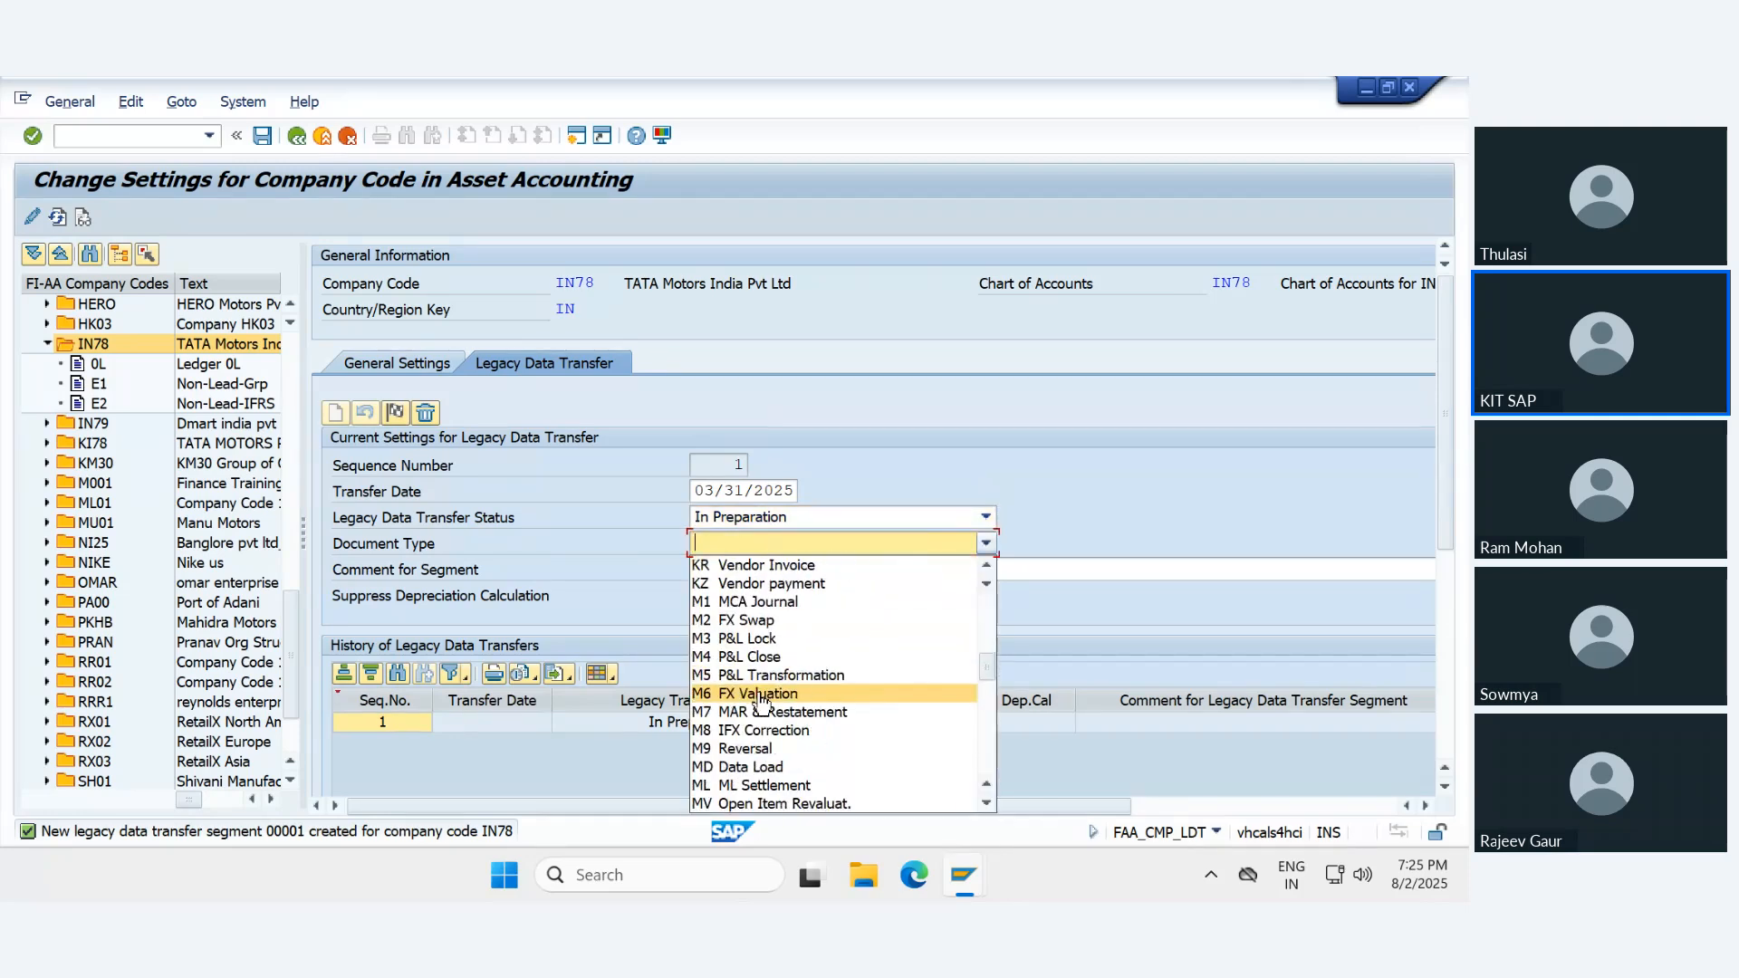
pyautogui.scroll(-10, 770, 742)
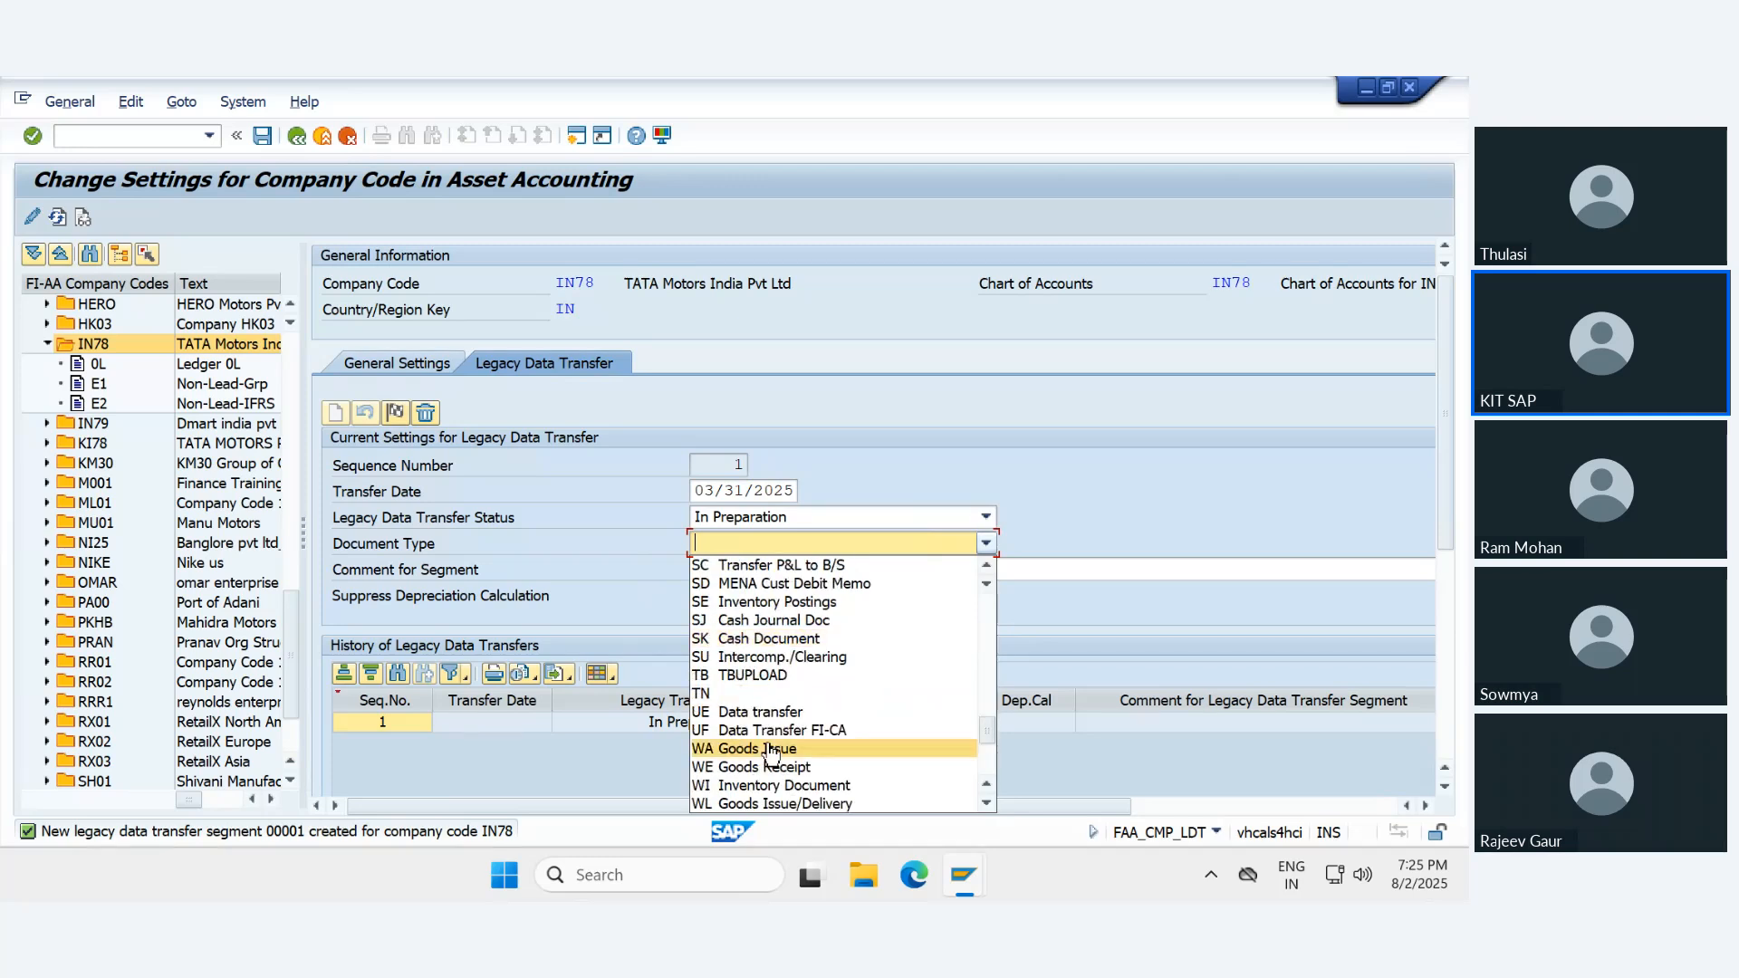
pyautogui.scroll(1, 770, 750)
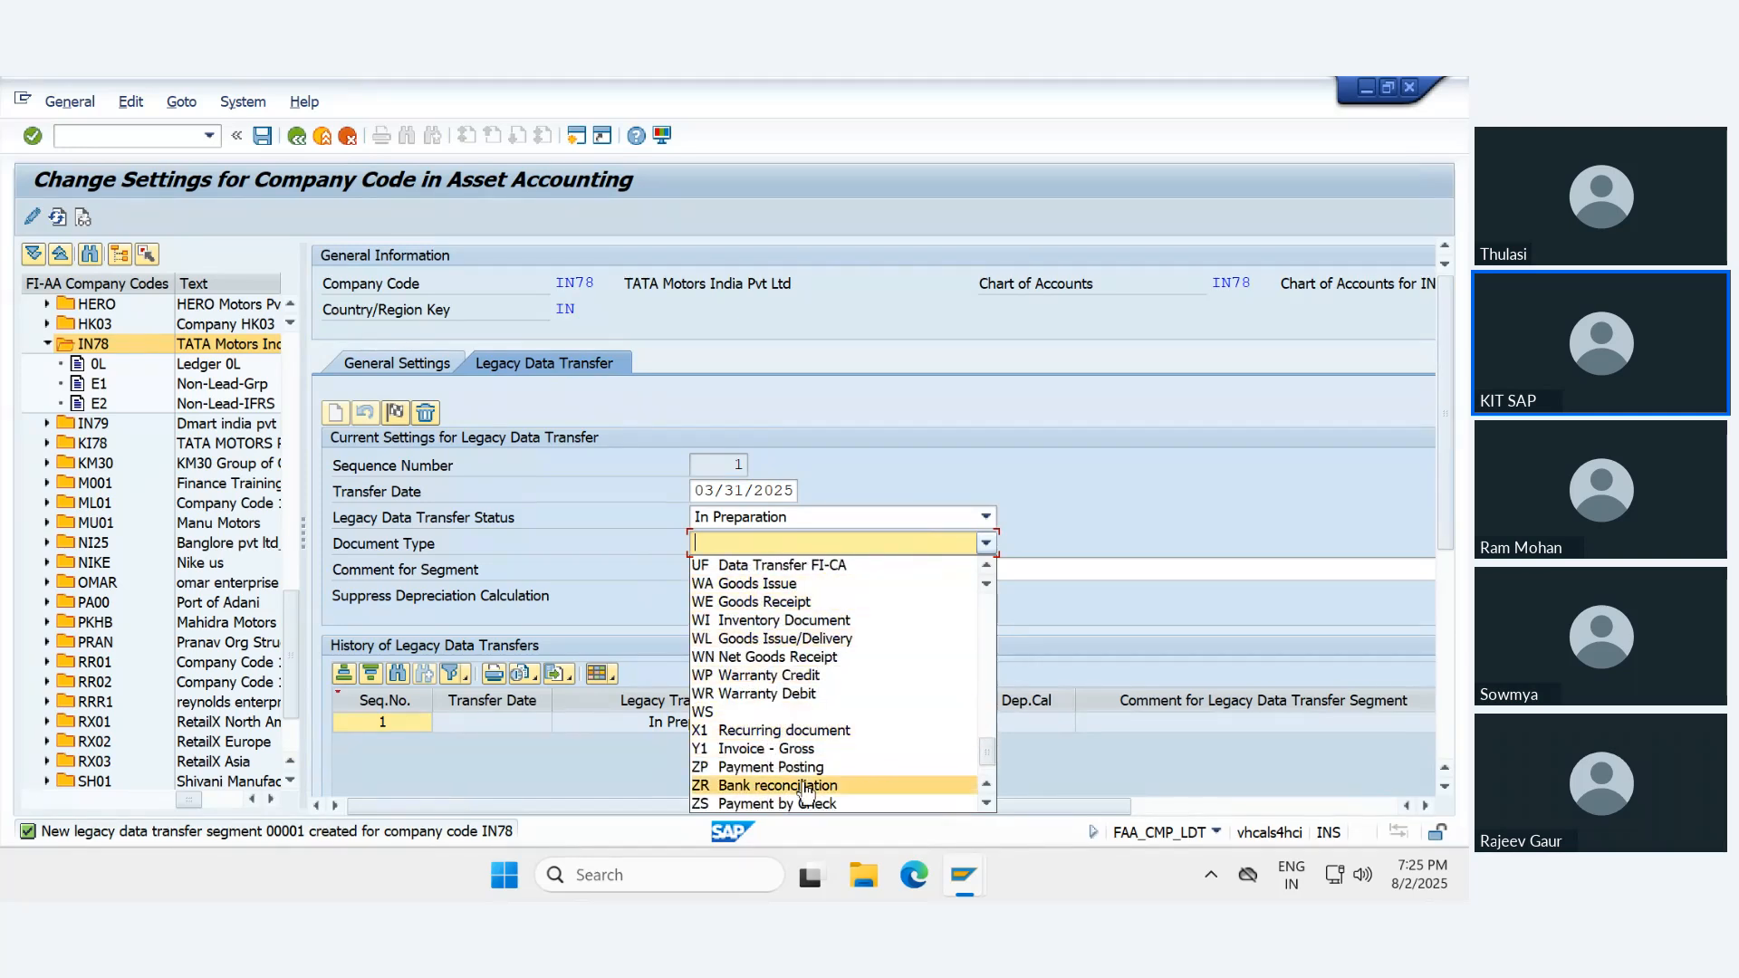
pyautogui.scroll(1, 797, 786)
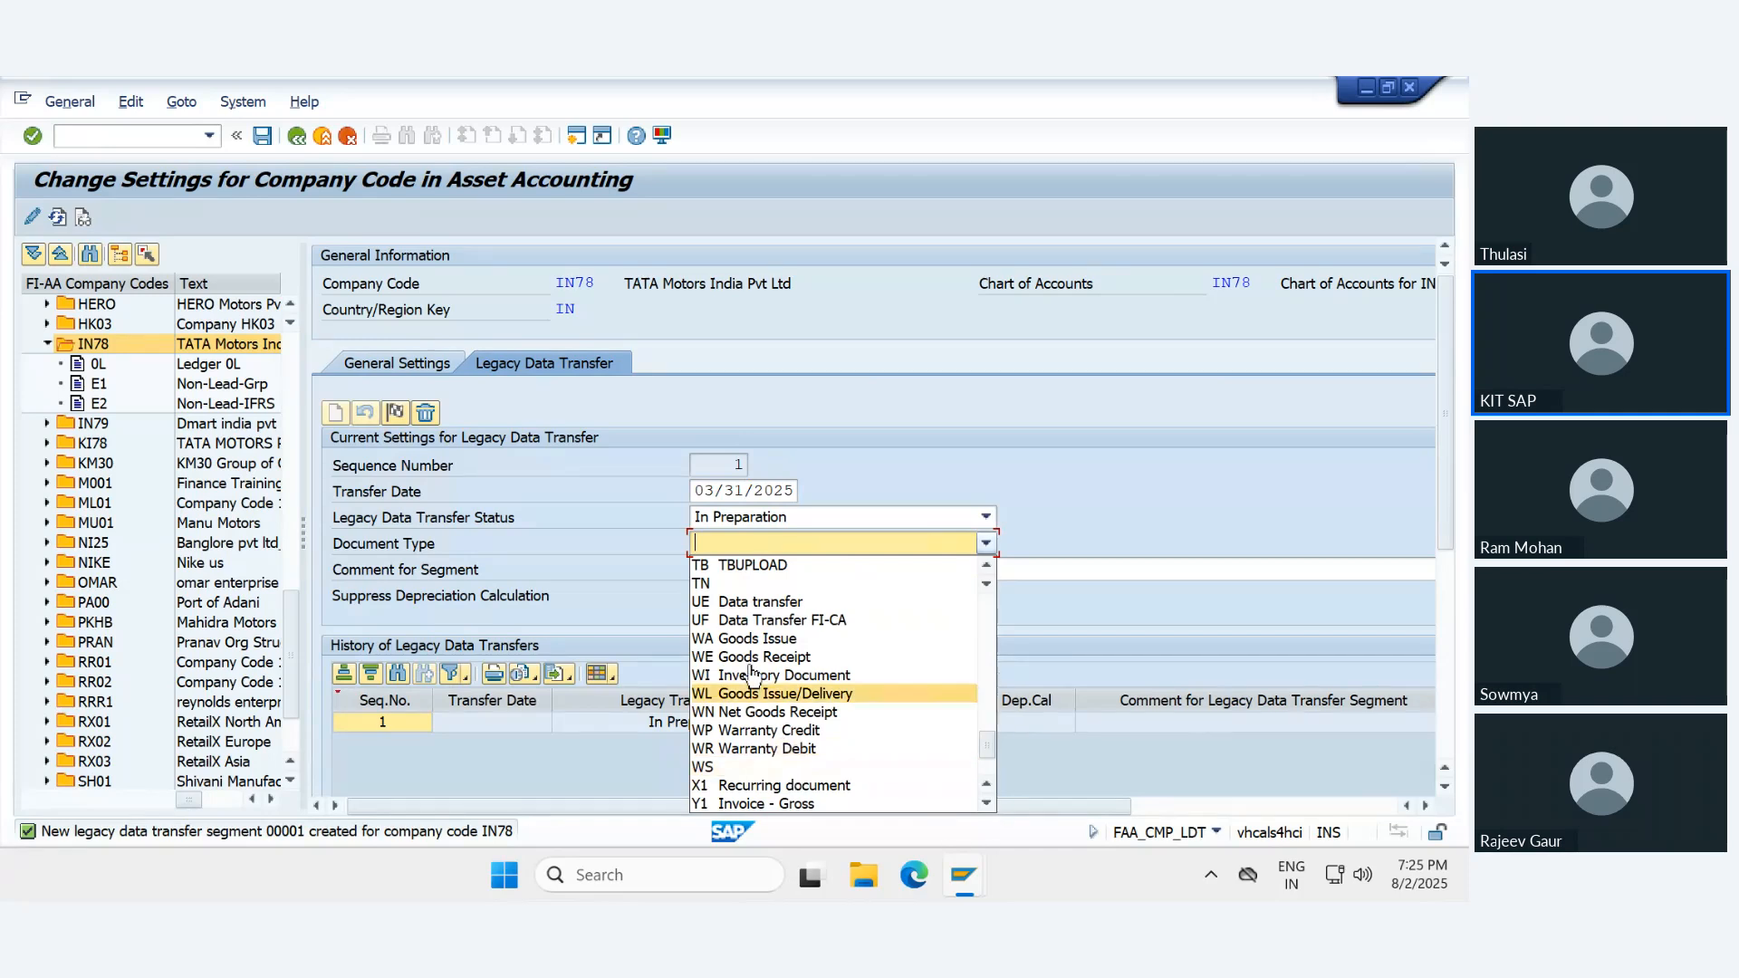
pyautogui.click(757, 603)
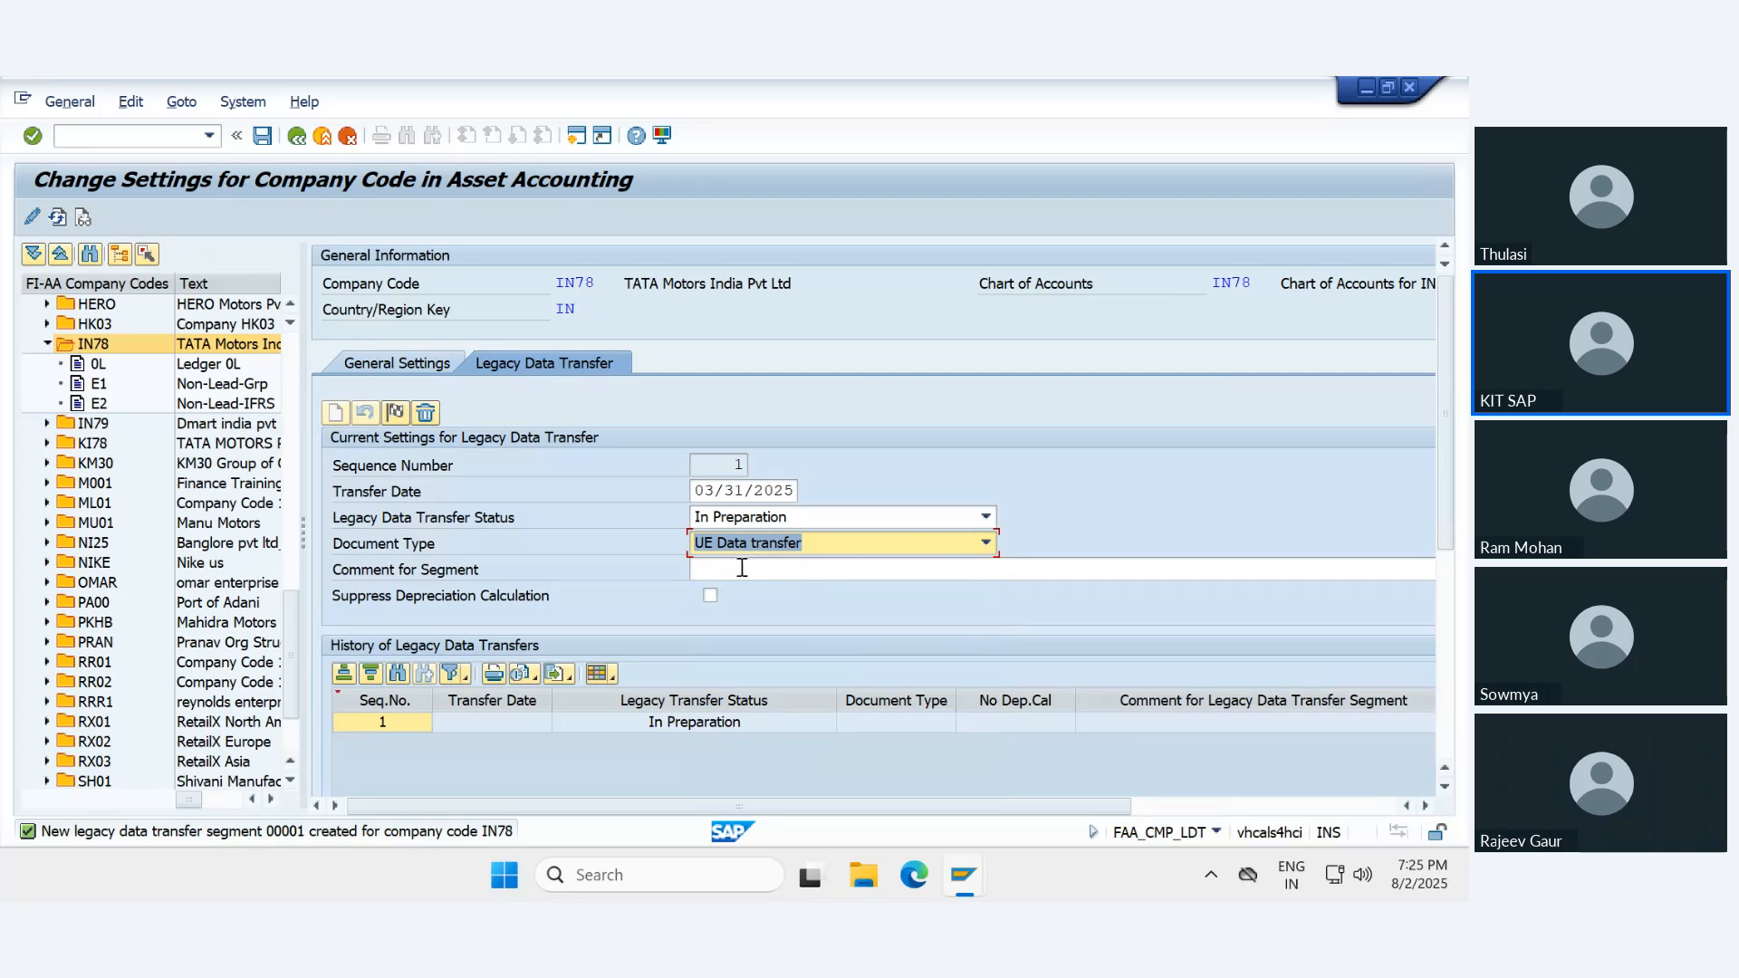
pyautogui.press('Return')
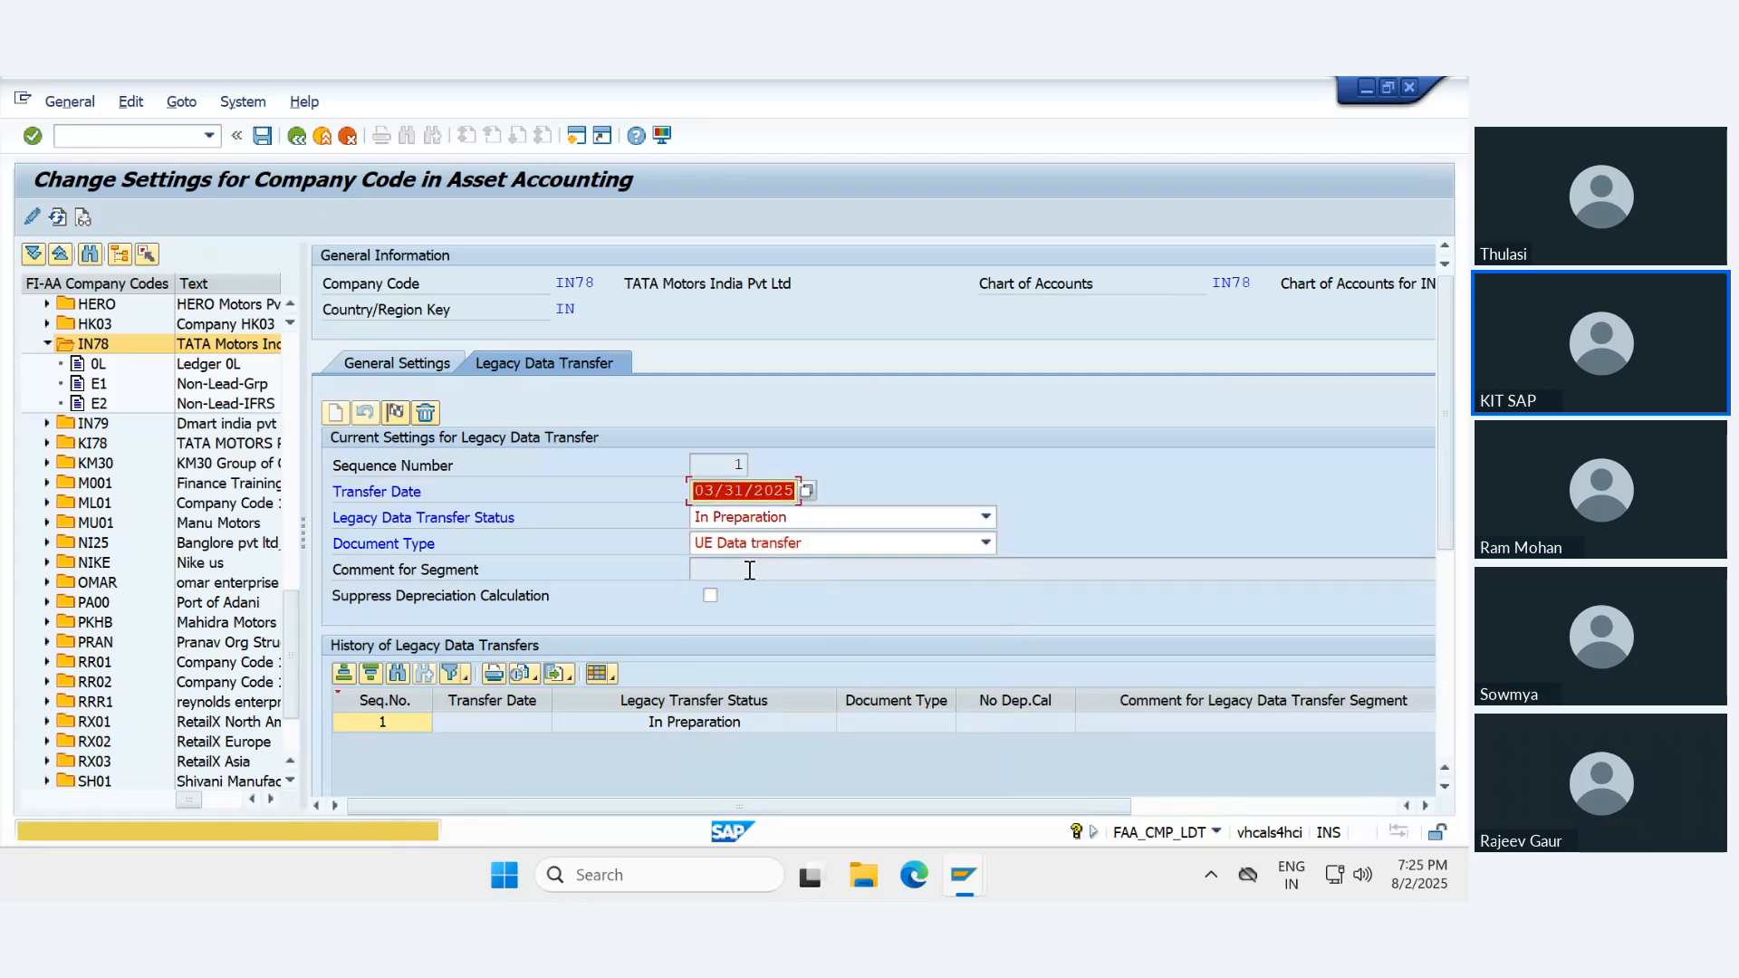
pyautogui.press('Return')
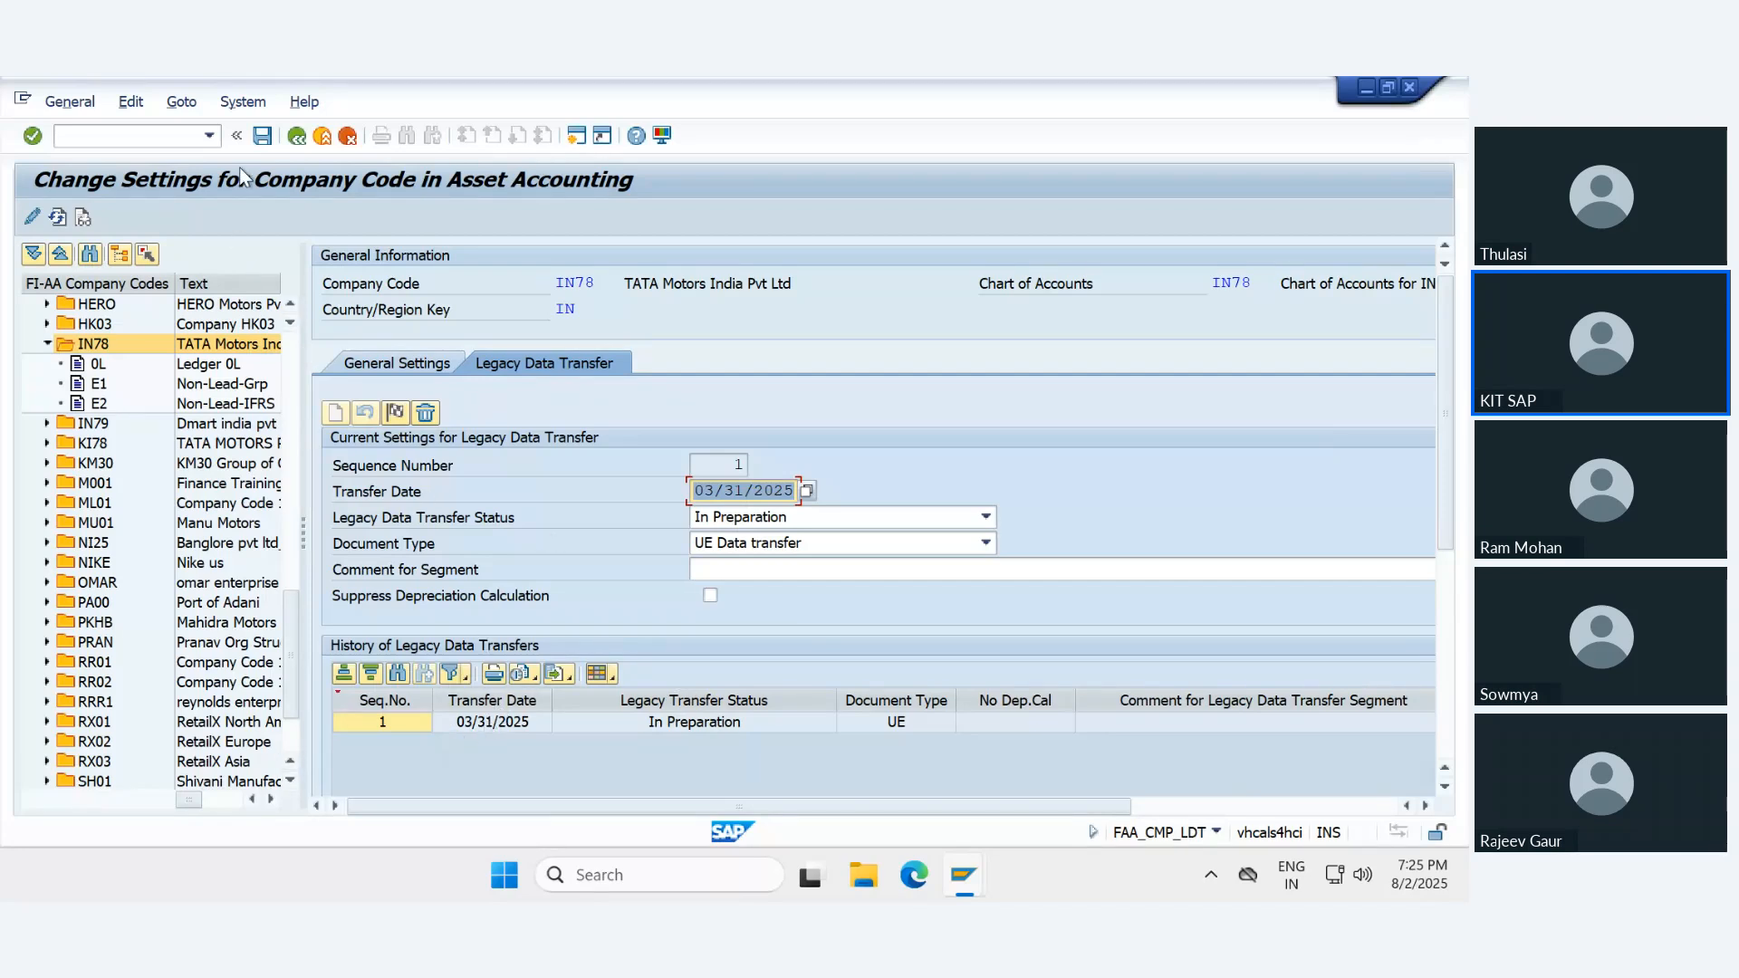
pyautogui.click(262, 136)
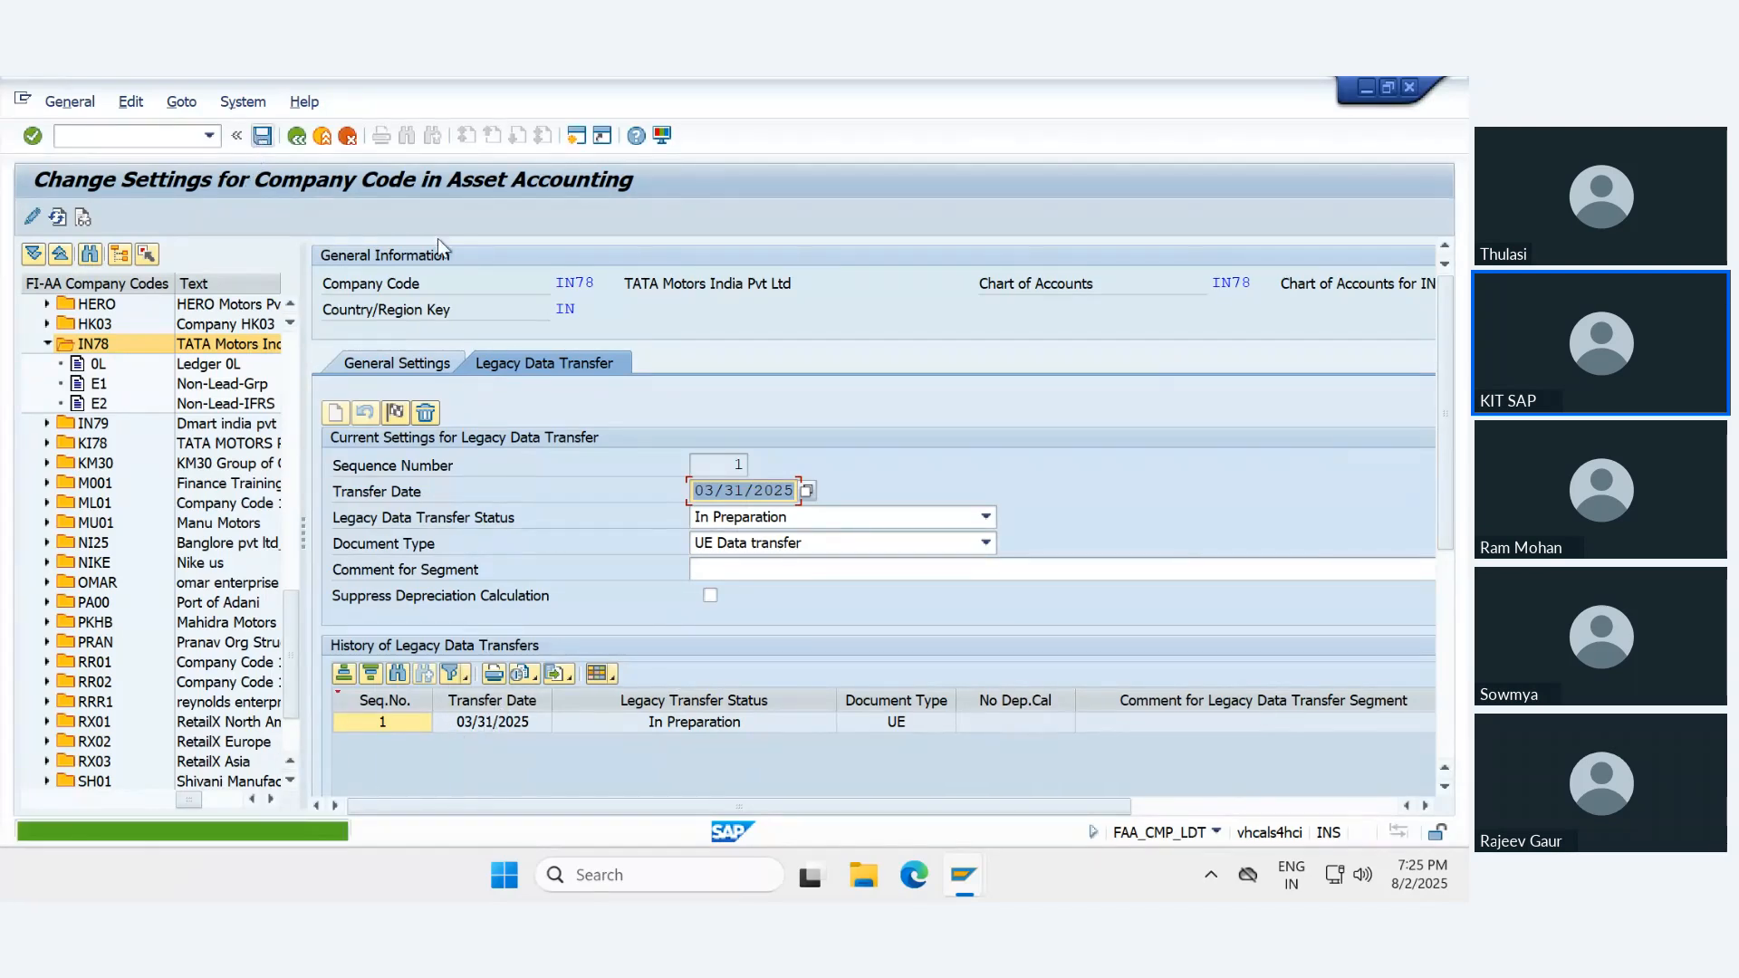
# - Review the depreciation area settings of IN78's ledgers 0L, E1 and E2
pyautogui.click(91, 365)
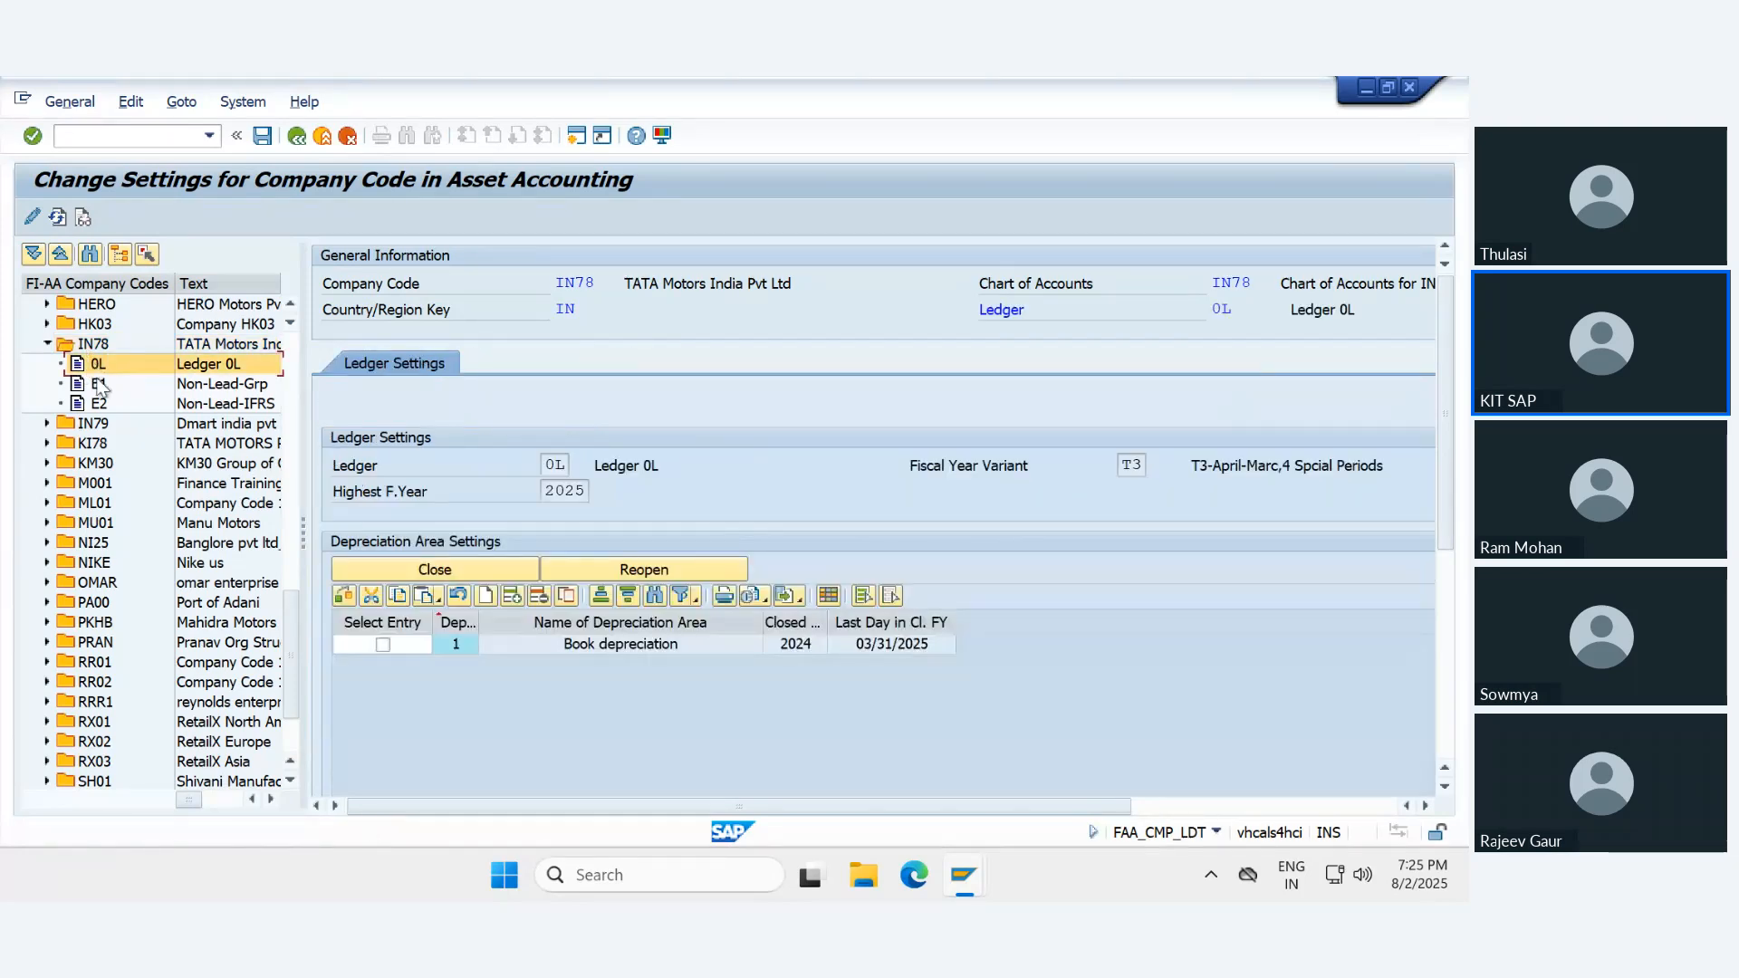
pyautogui.click(98, 384)
pyautogui.click(99, 405)
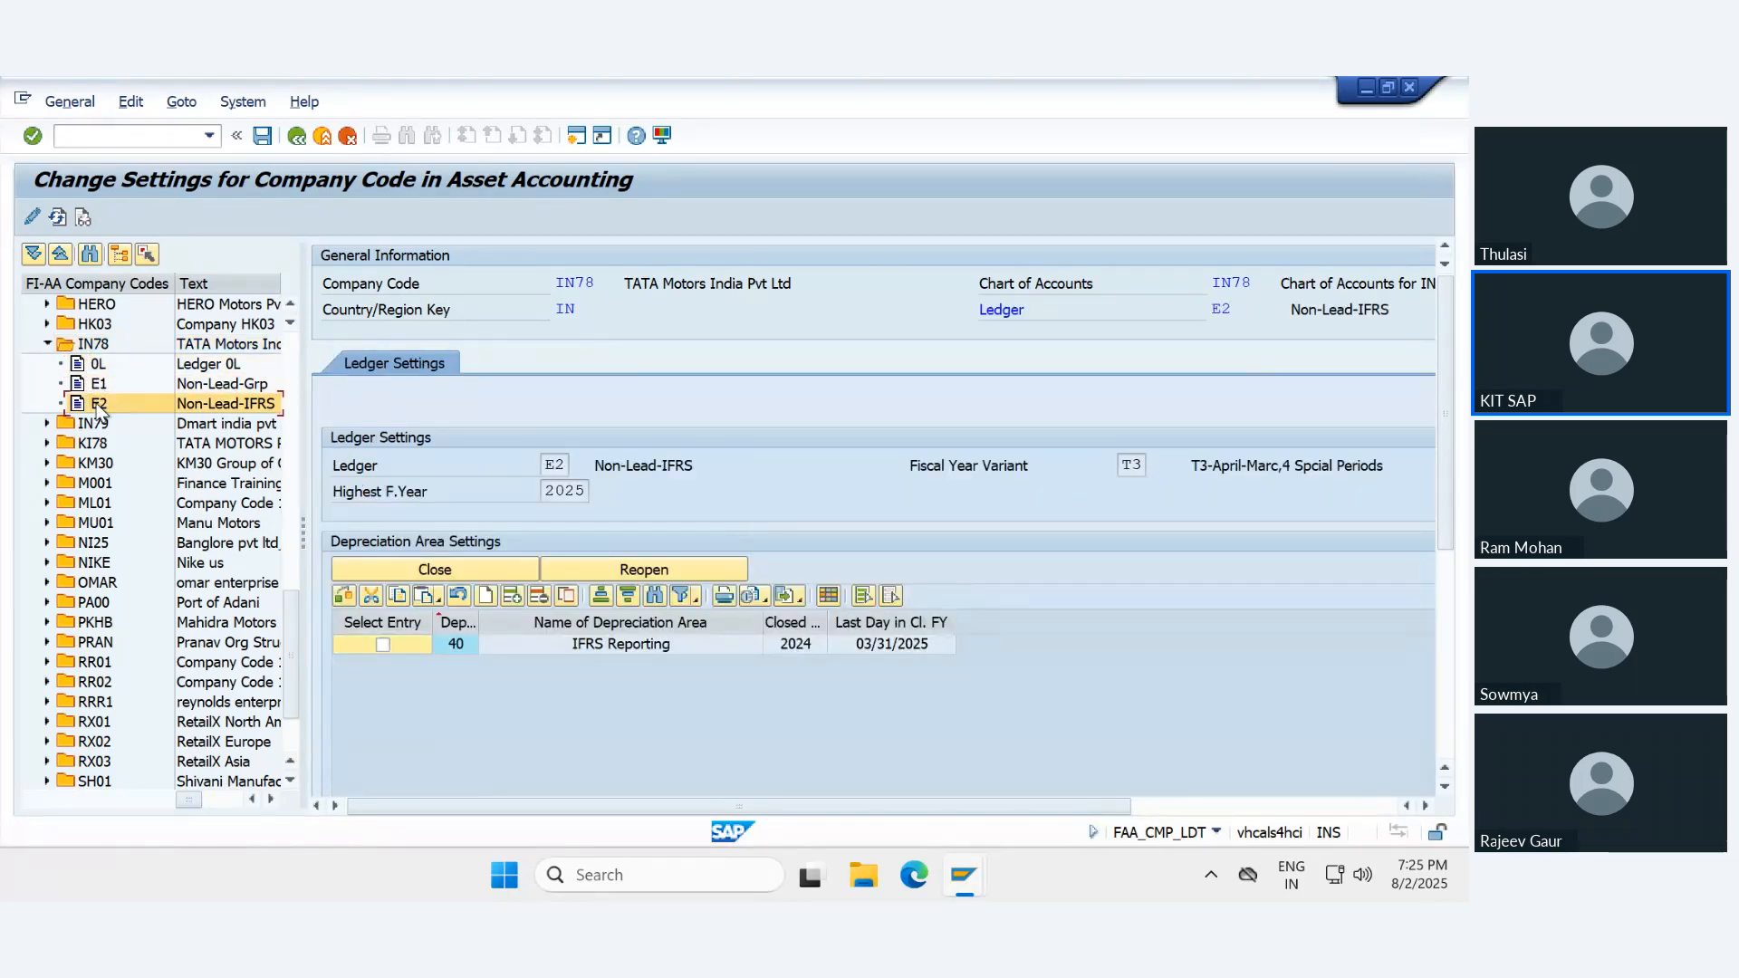
# - Compare the legacy data transfer settings of company code IN78 with its ledger-level settings in 0L and E1
pyautogui.click(98, 365)
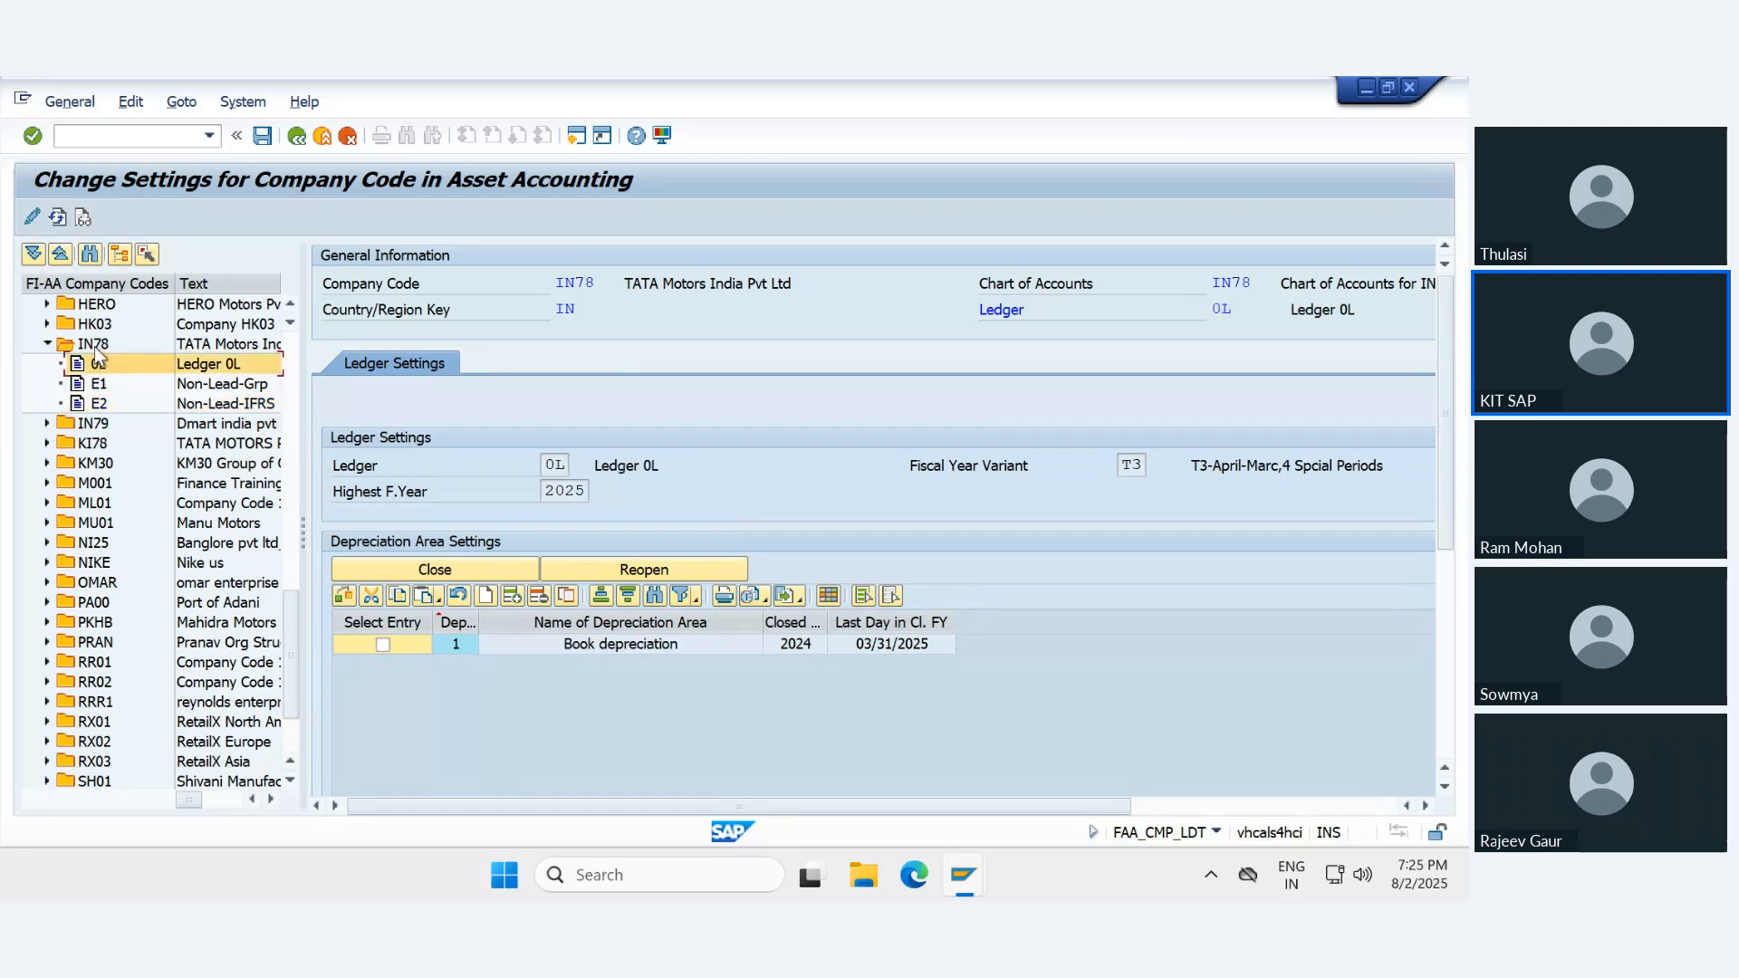
pyautogui.click(93, 345)
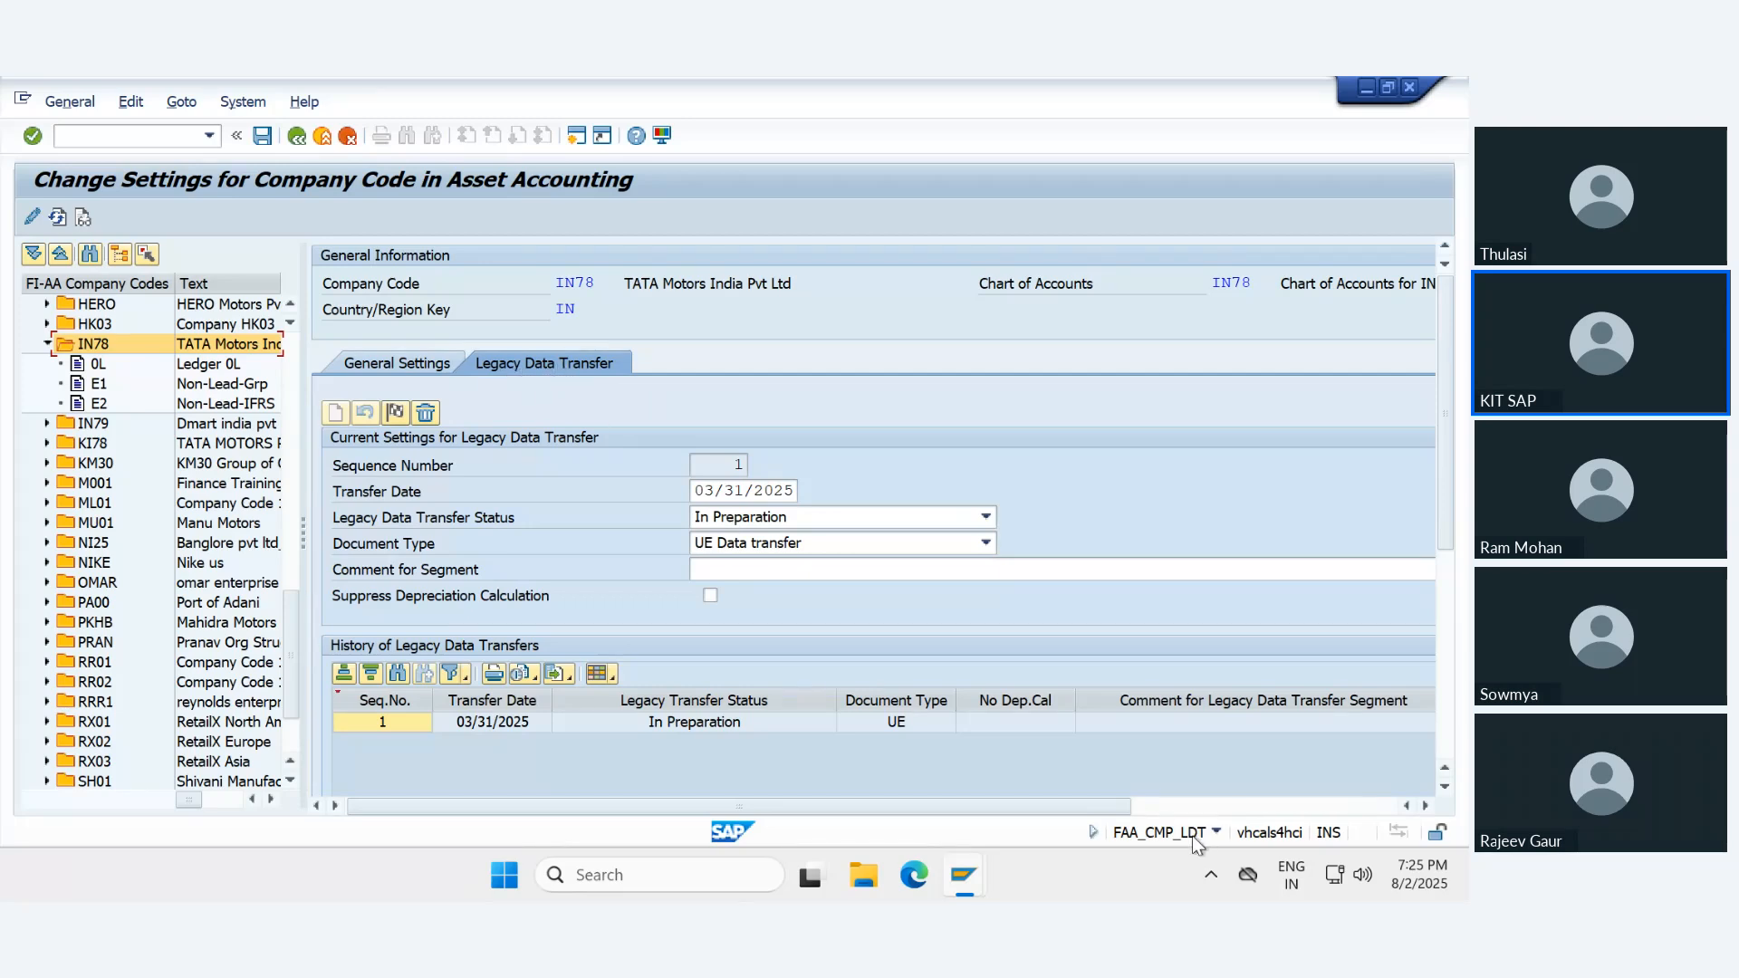
pyautogui.click(94, 364)
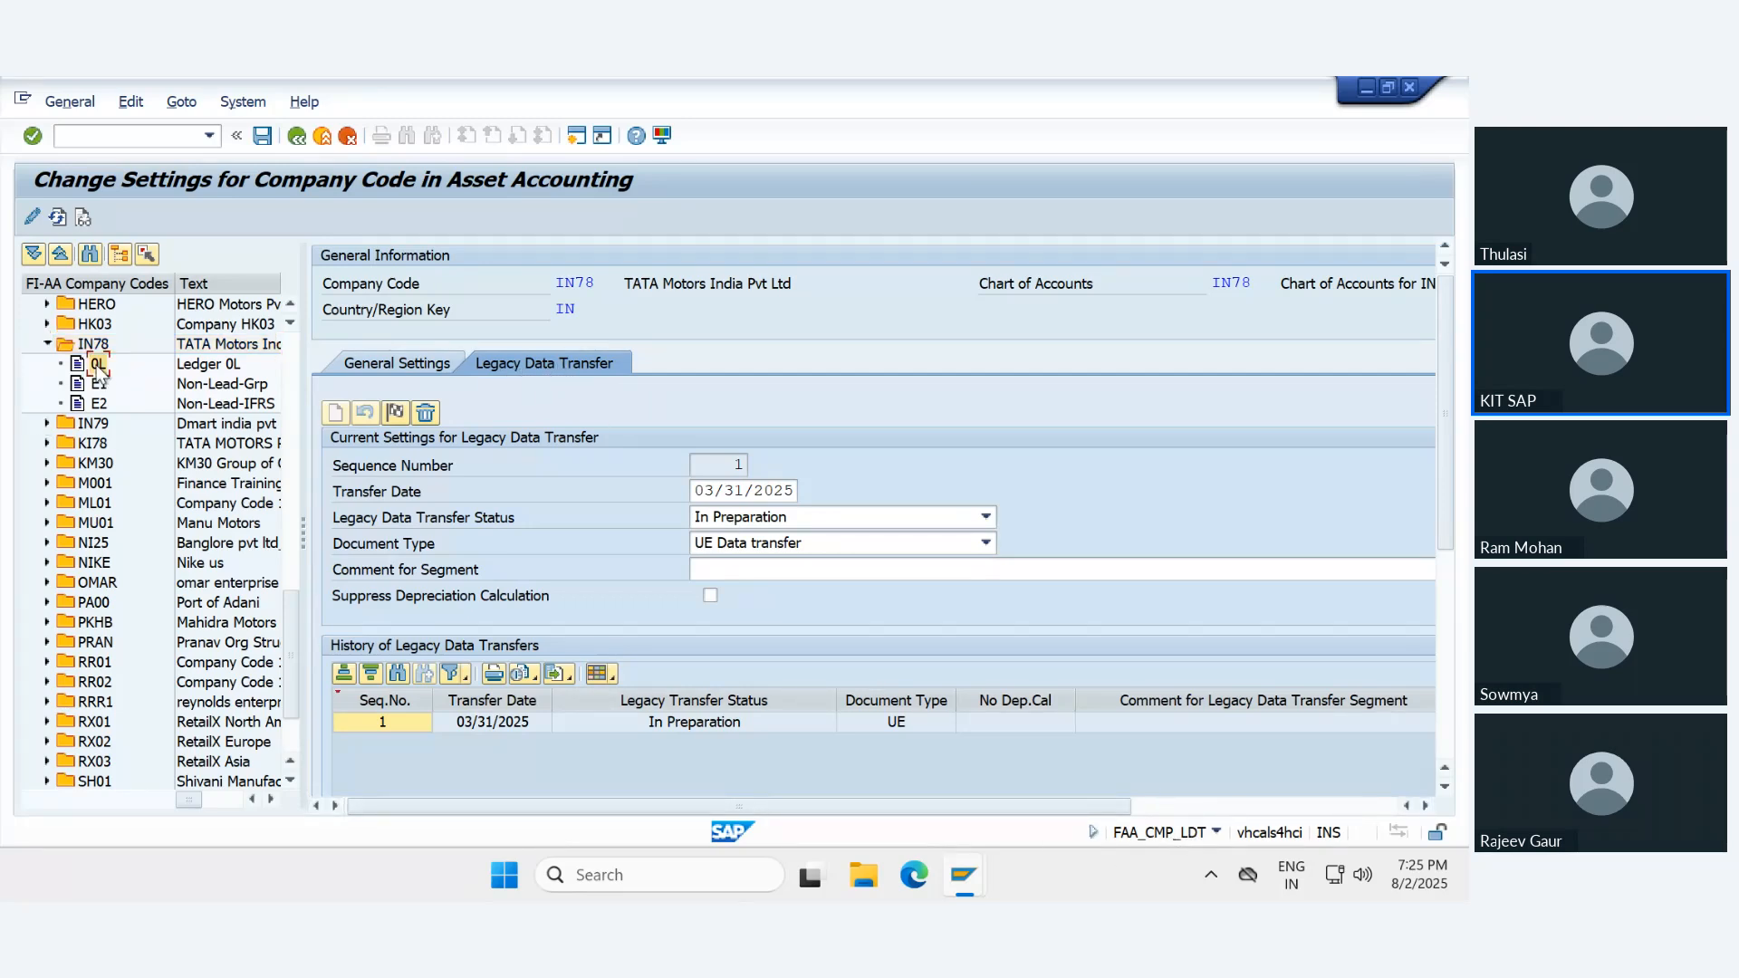
pyautogui.click(96, 383)
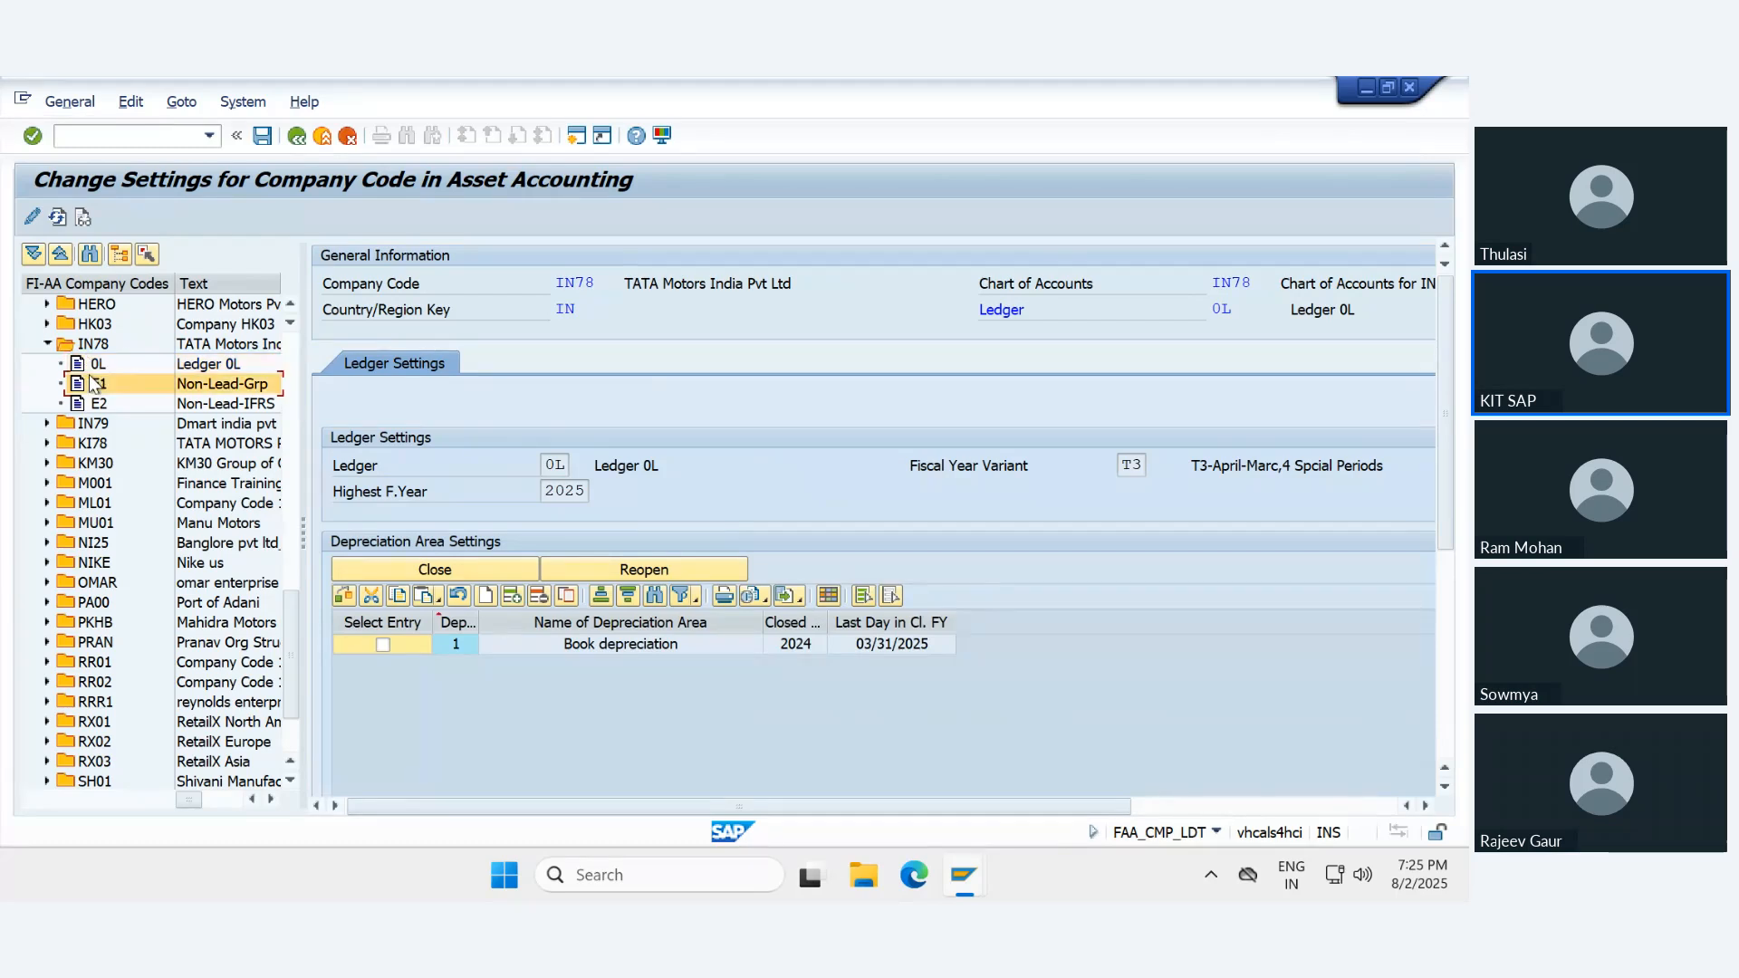
pyautogui.click(98, 346)
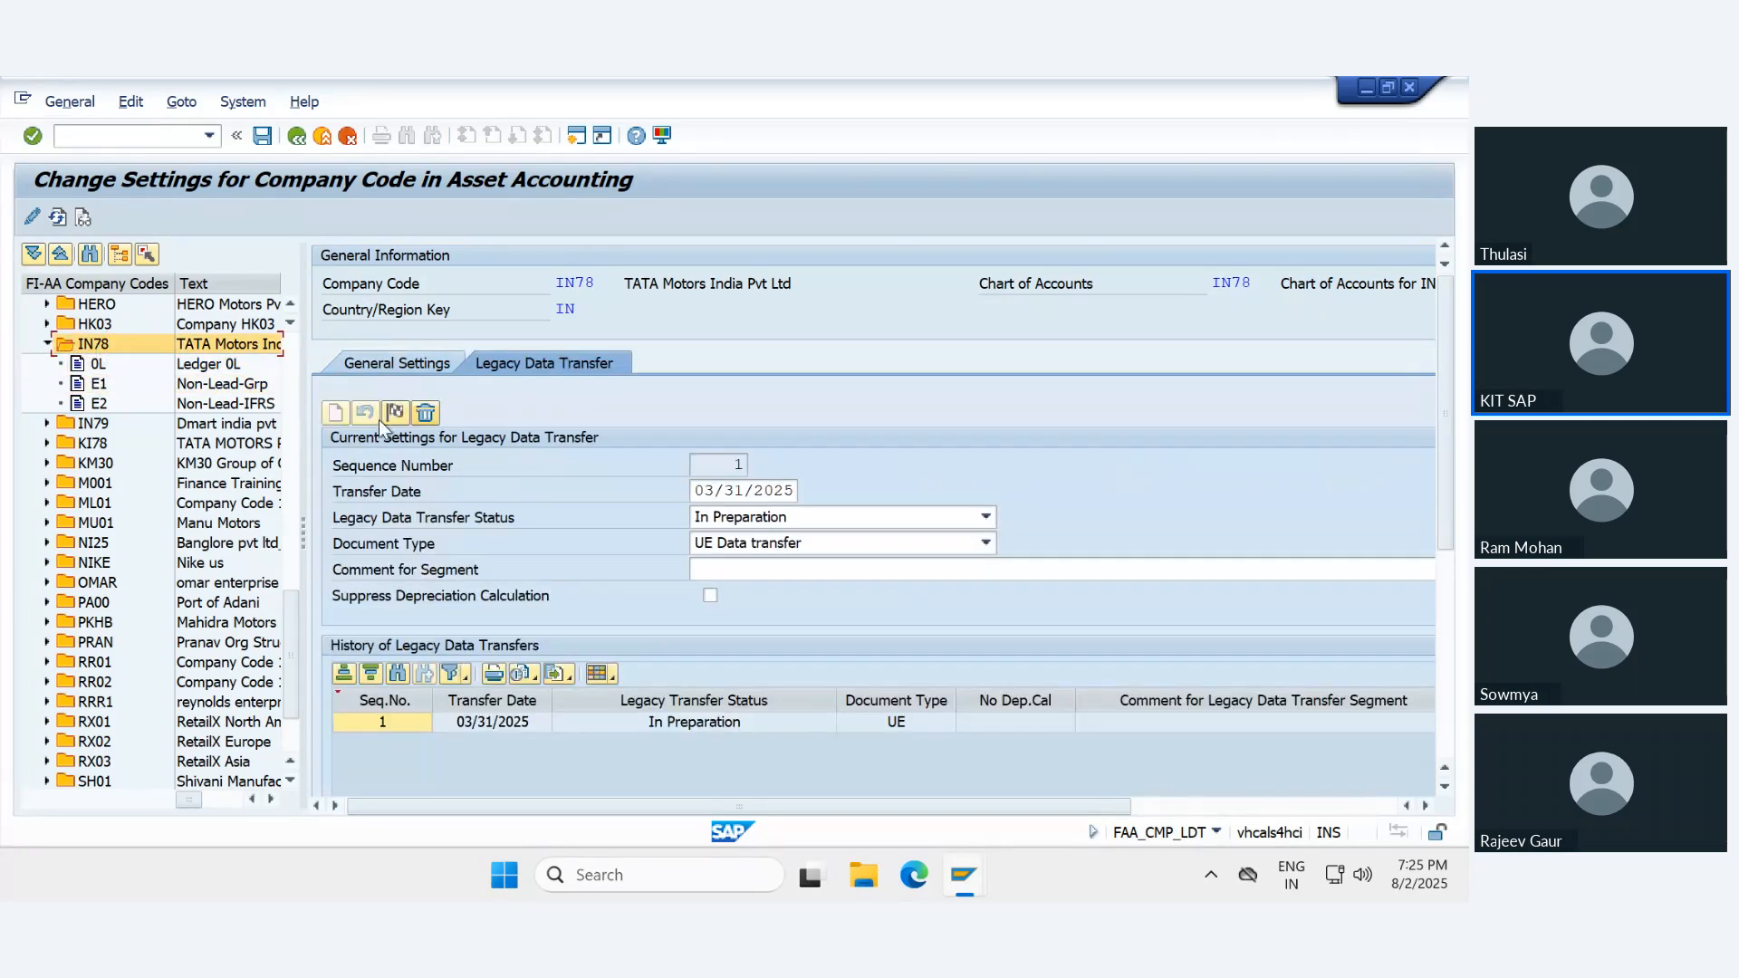
# - Check which legacy data transfer statuses can be chosen for IN78's segment, keep In Preparation and save the settings
pyautogui.click(767, 522)
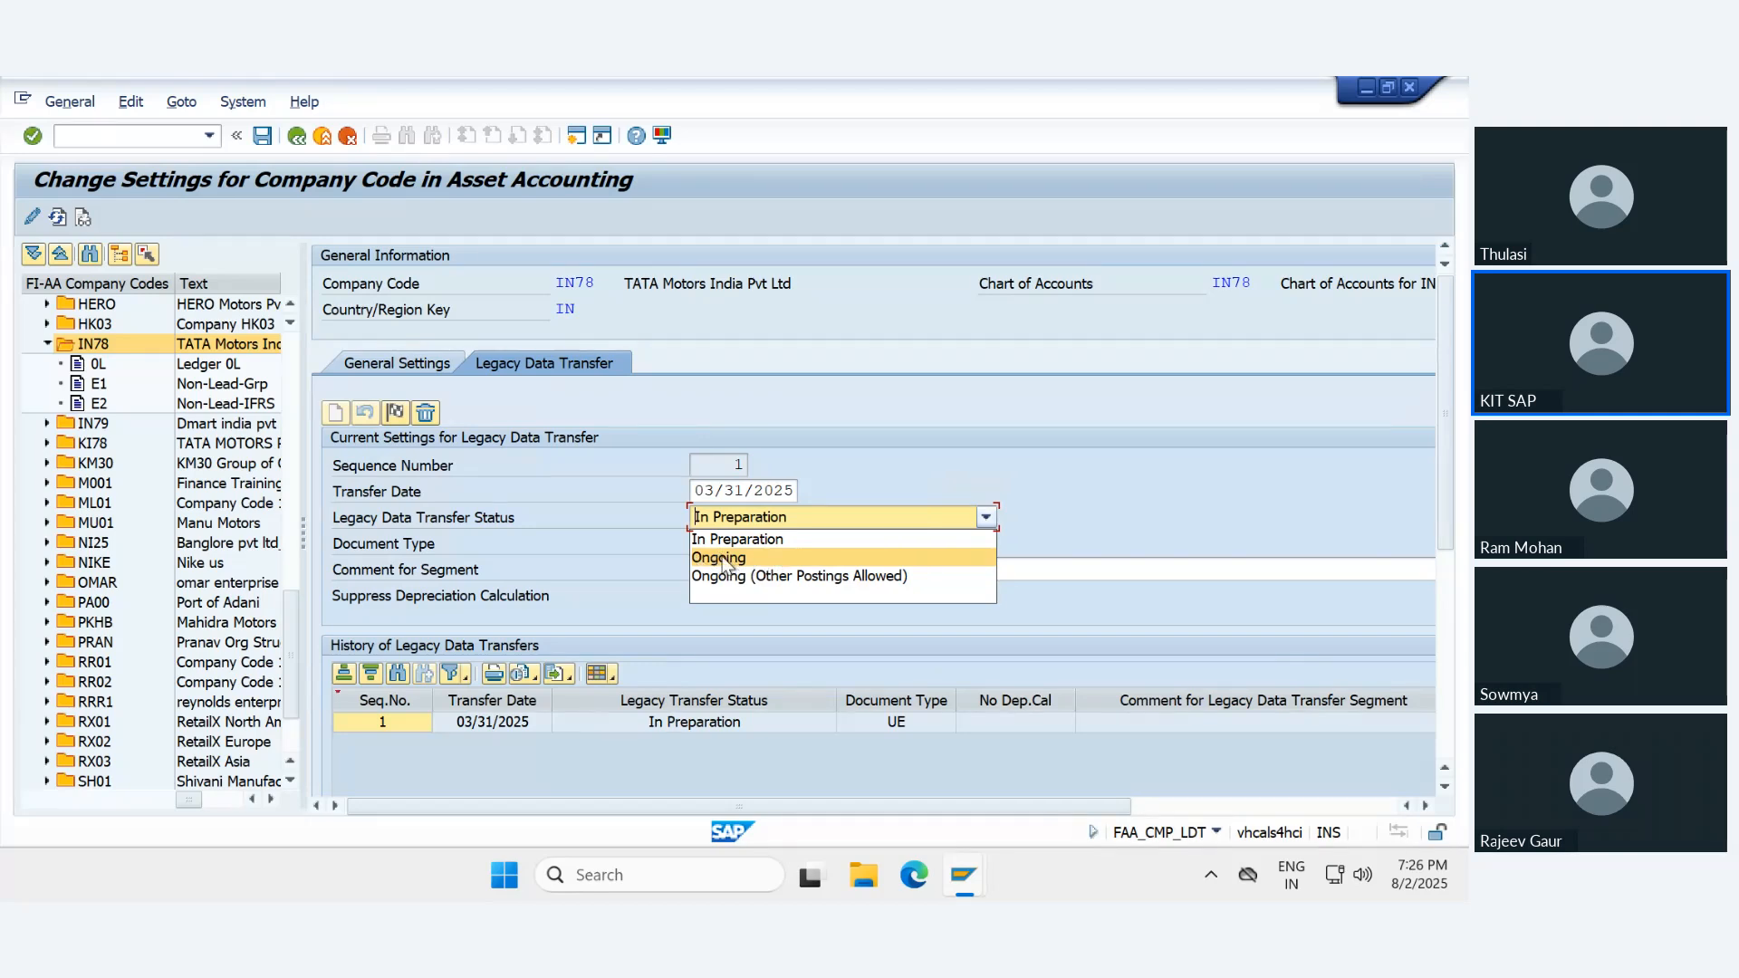
pyautogui.click(1078, 420)
pyautogui.click(262, 135)
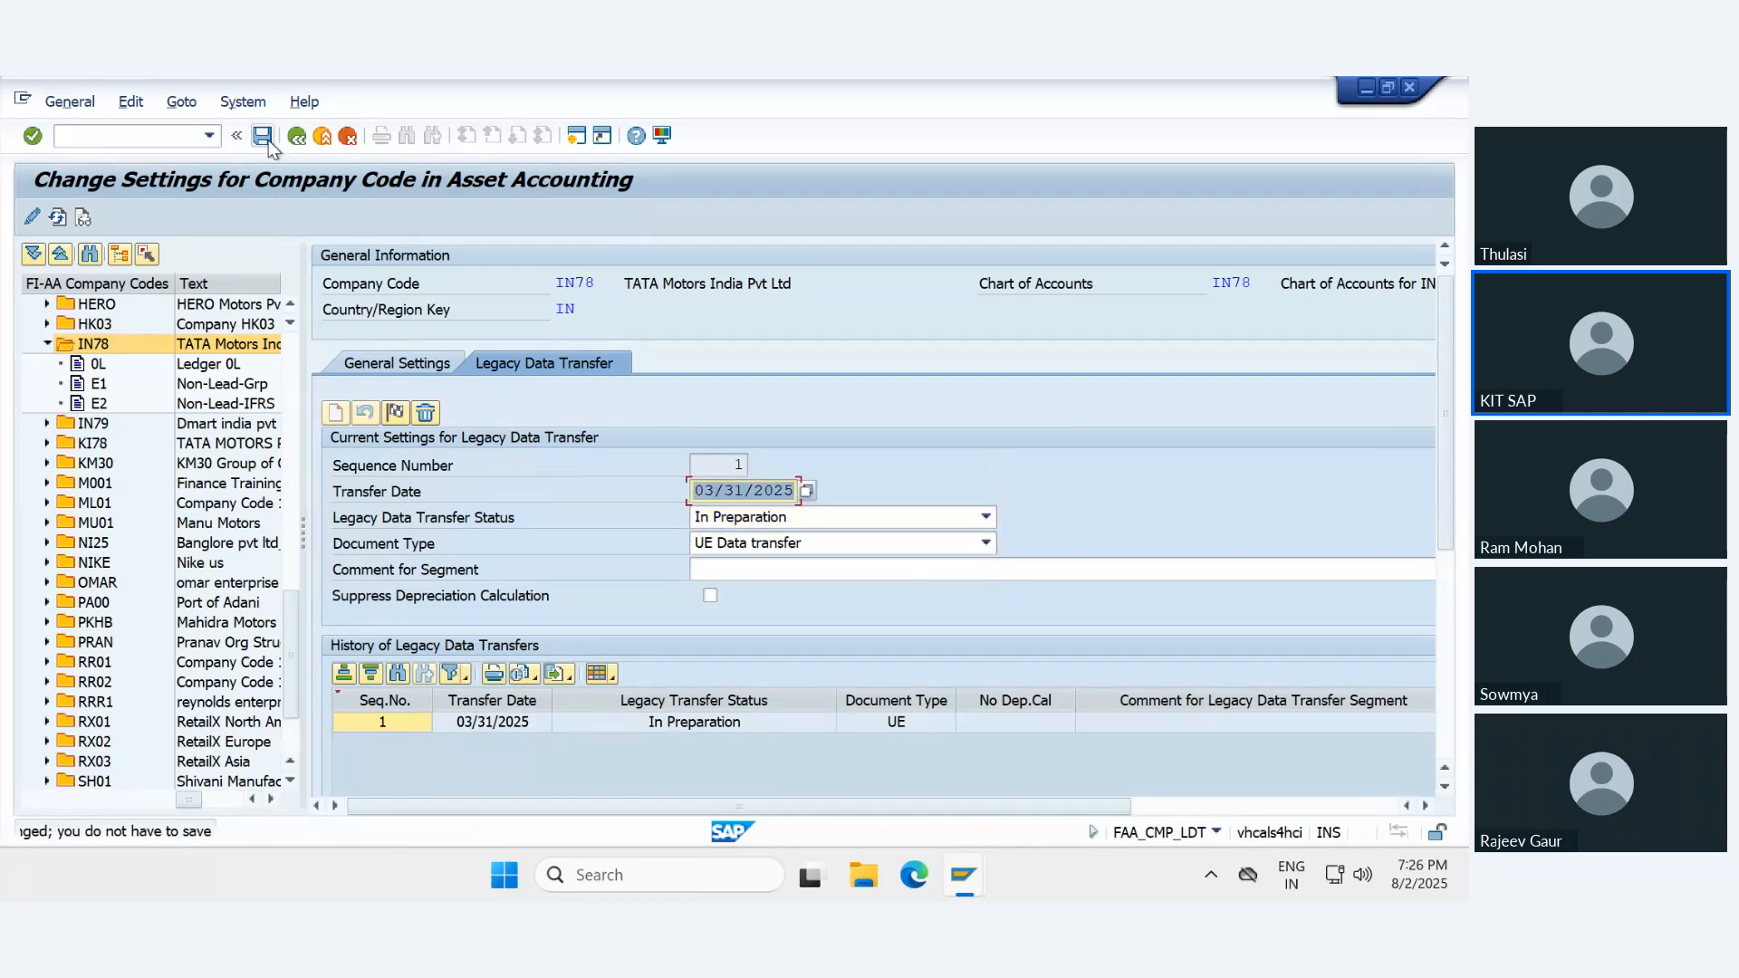
# - Switch to the S4- Legacy Asset Upload document in Word and review the remaining G/L account and document type steps
pyautogui.click(991, 91)
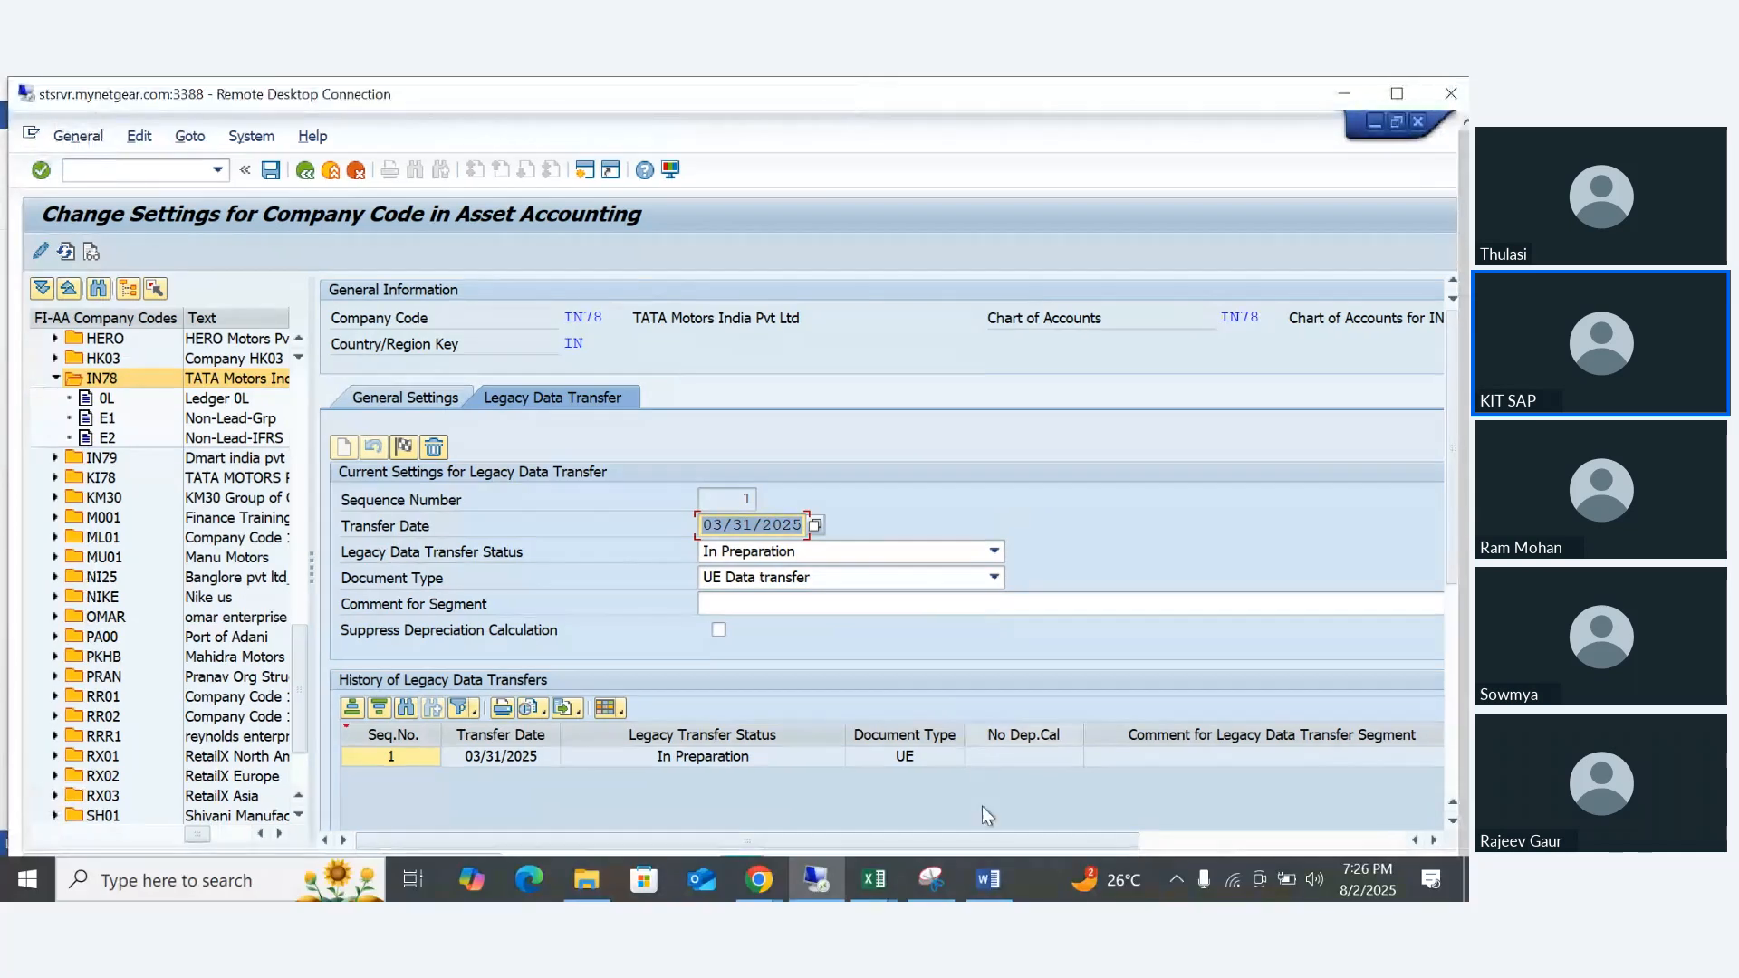
pyautogui.moveTo(886, 880)
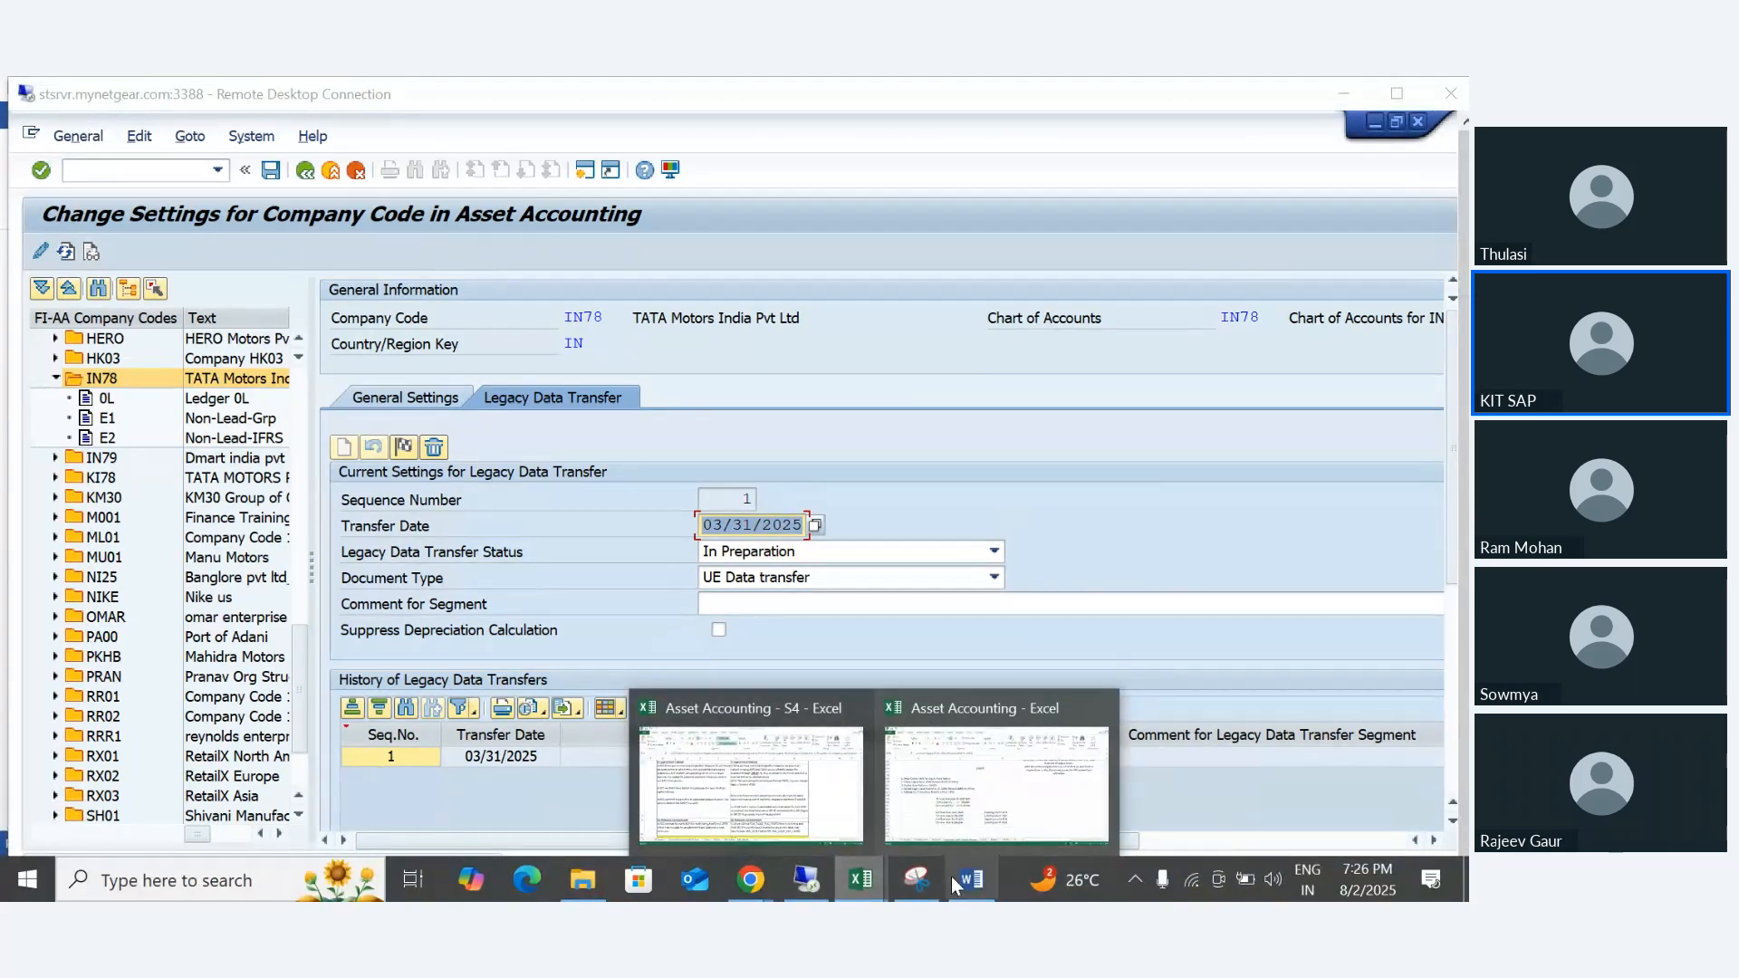
pyautogui.click(987, 891)
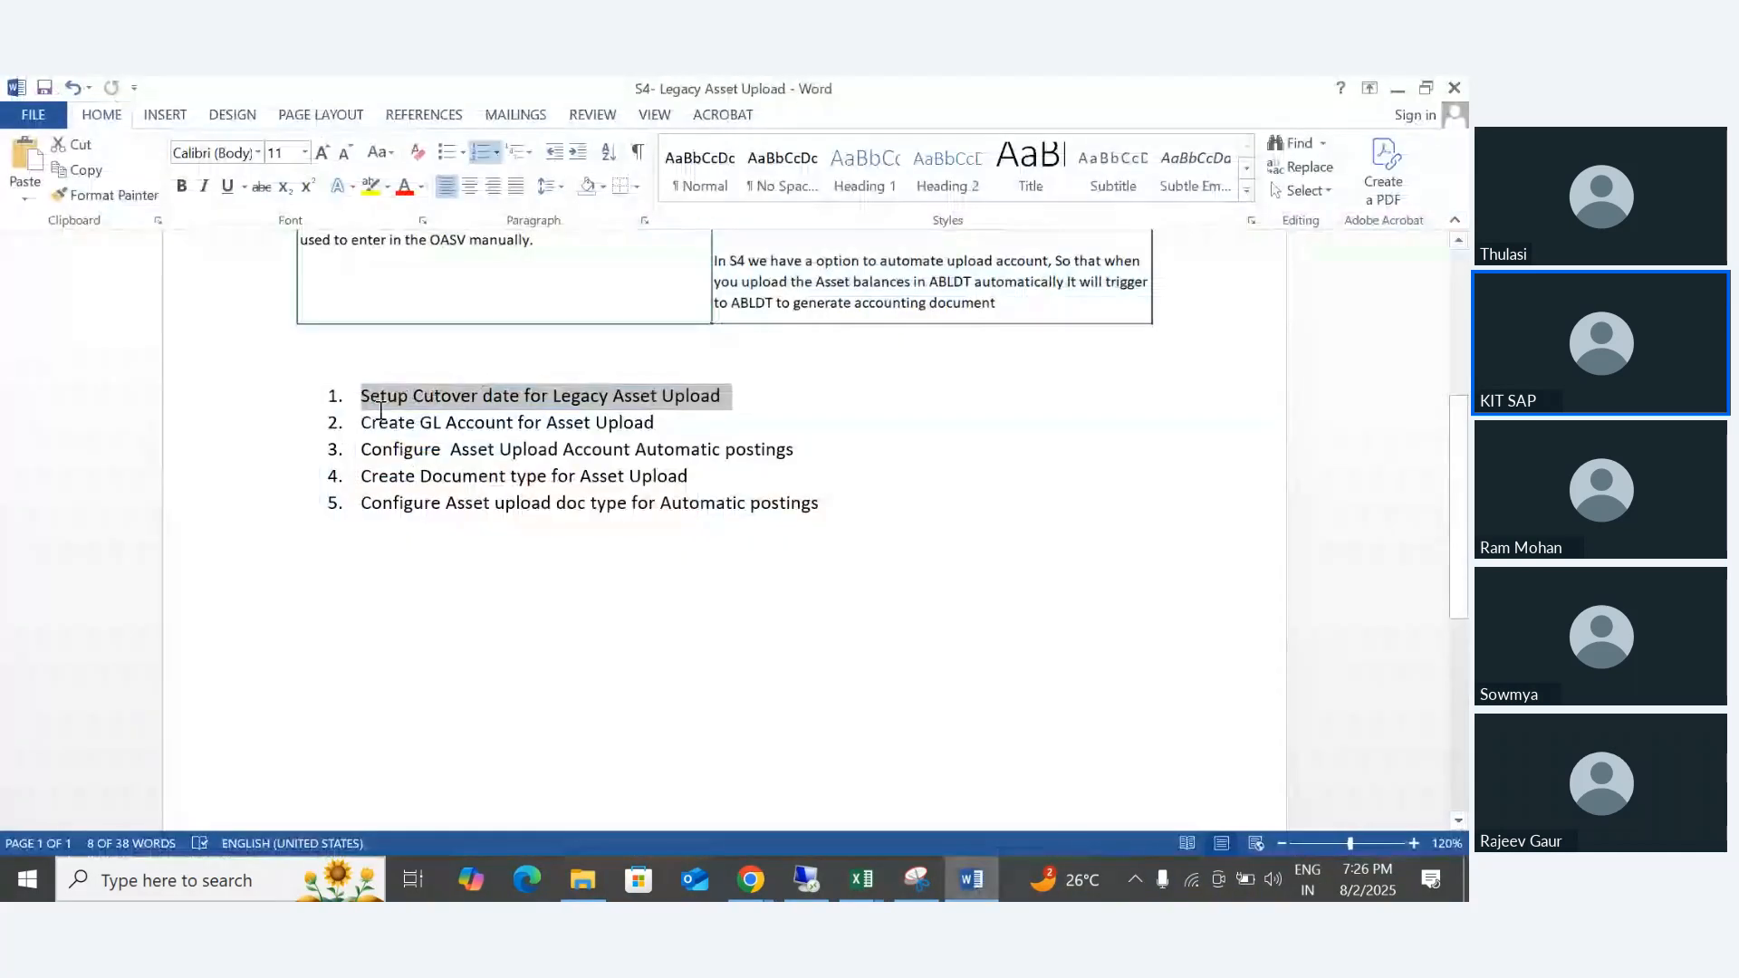
pyautogui.click(380, 432)
pyautogui.moveTo(380, 432); pyautogui.dragTo(682, 435)
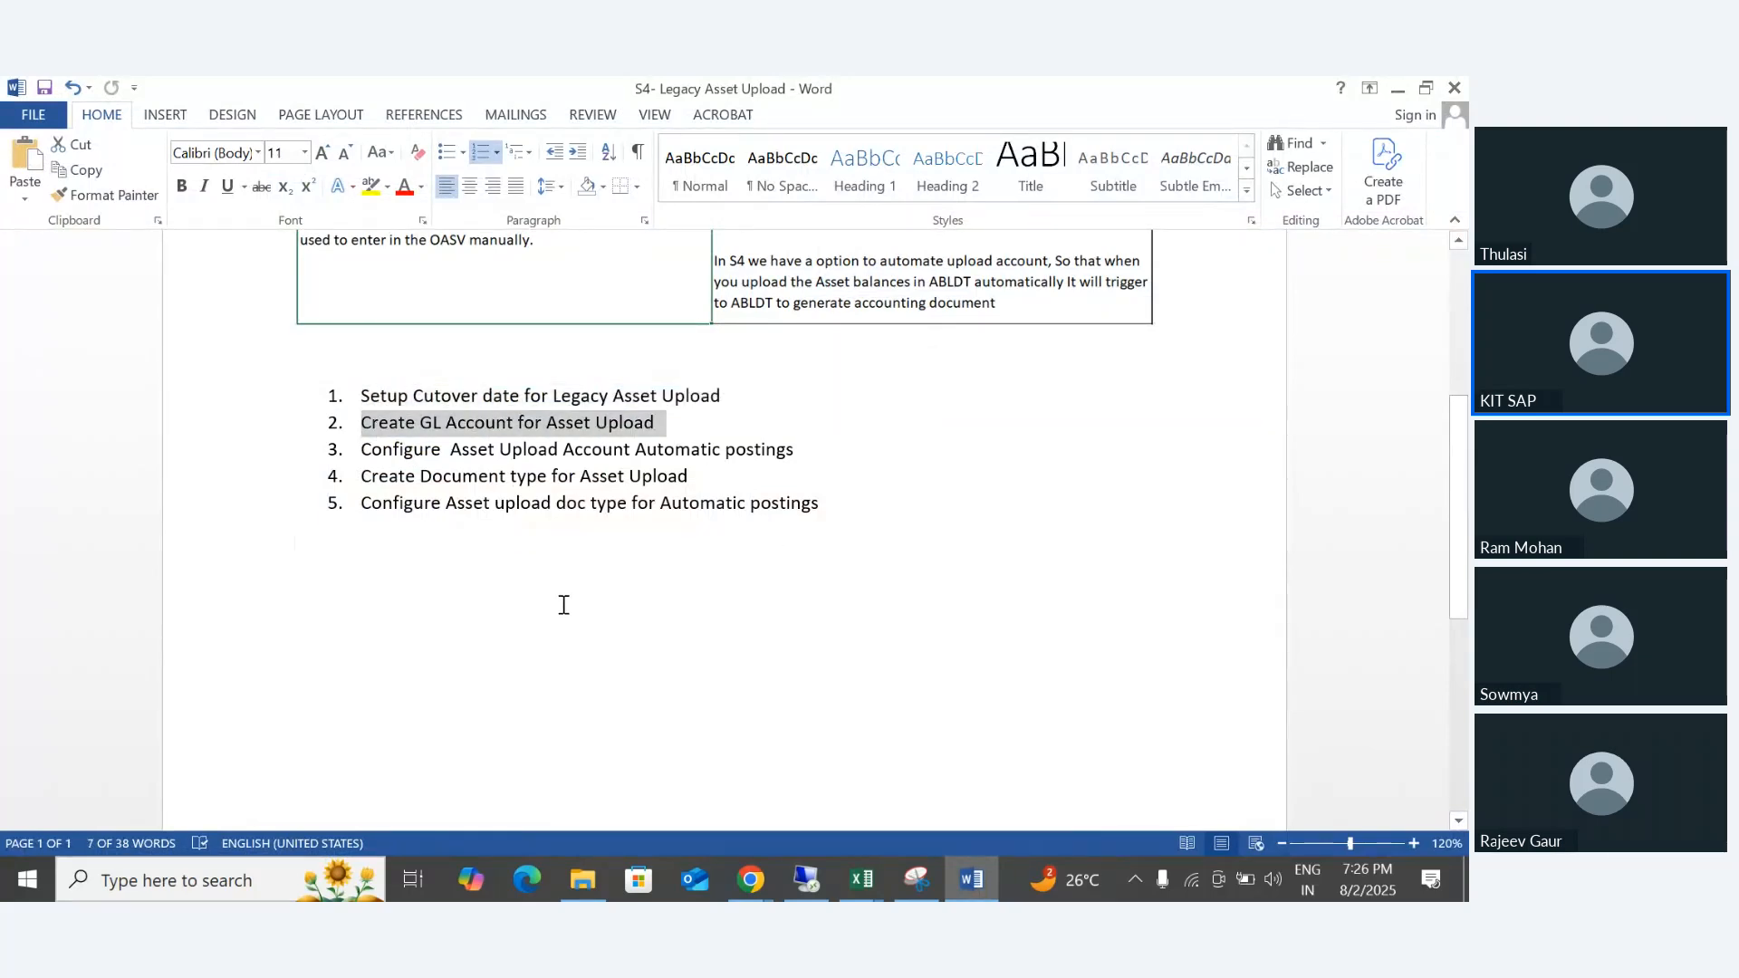
pyautogui.click(557, 593)
pyautogui.moveTo(362, 478); pyautogui.dragTo(816, 508)
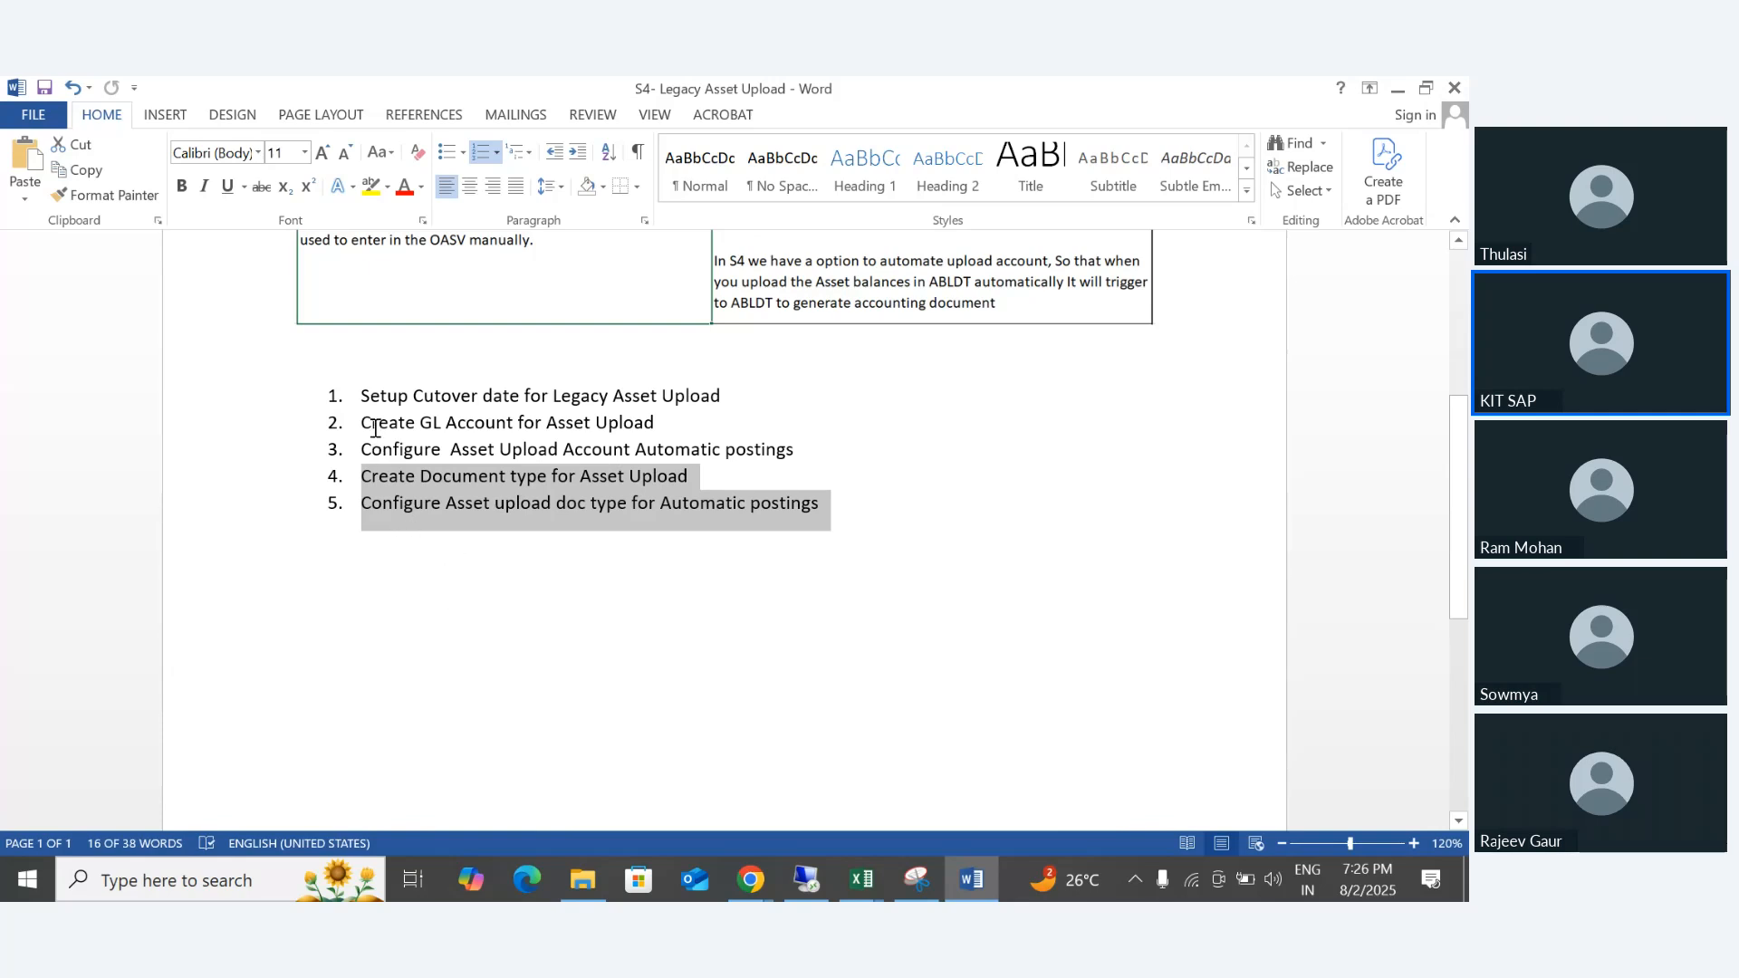
pyautogui.moveTo(375, 428); pyautogui.dragTo(792, 460)
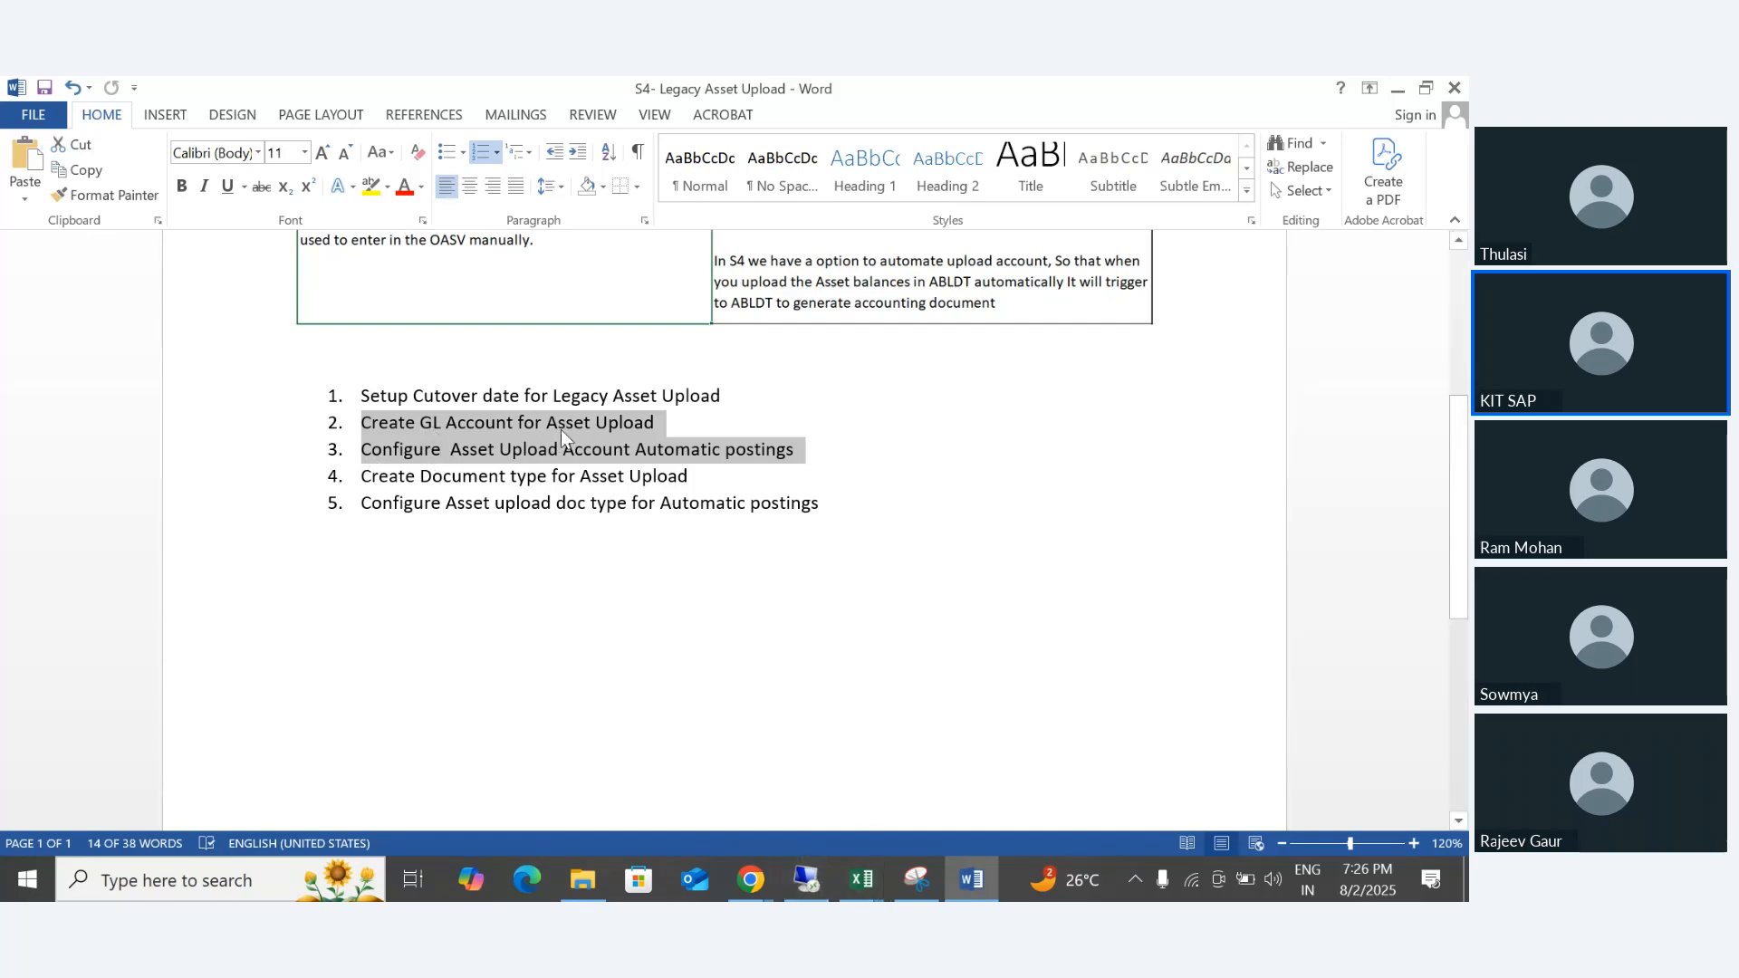
# - Return to the SAP session, leave the company code settings and open transaction FS00
pyautogui.click(806, 879)
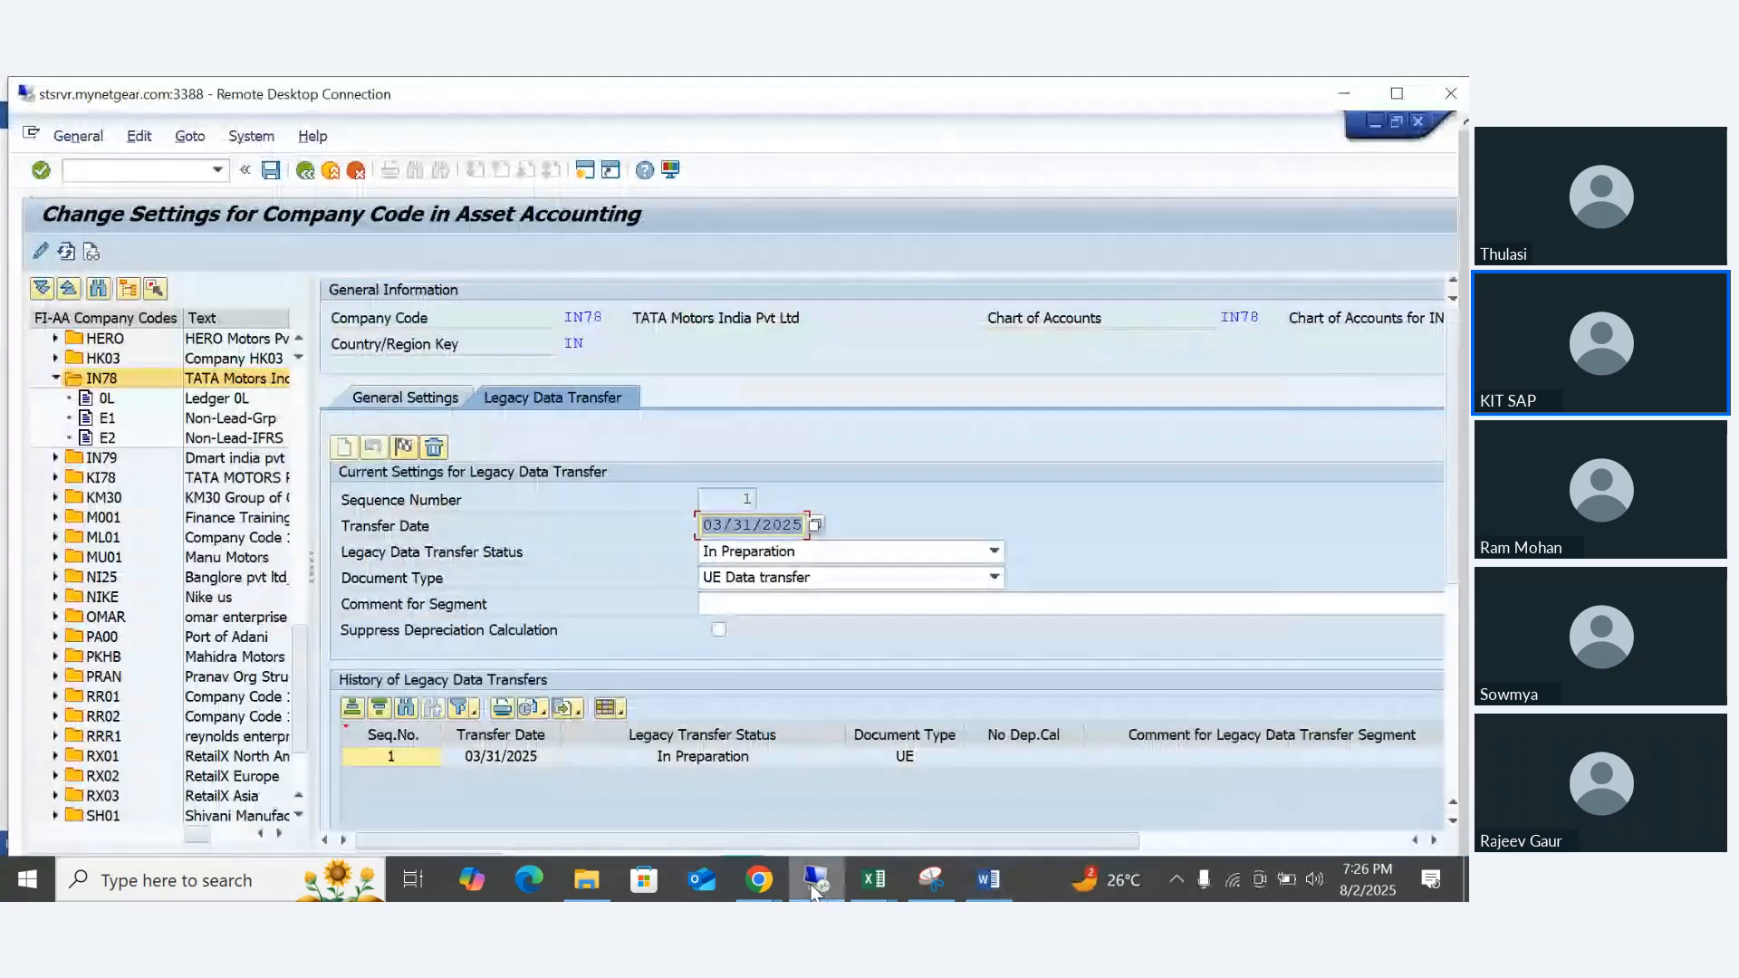
pyautogui.click(308, 172)
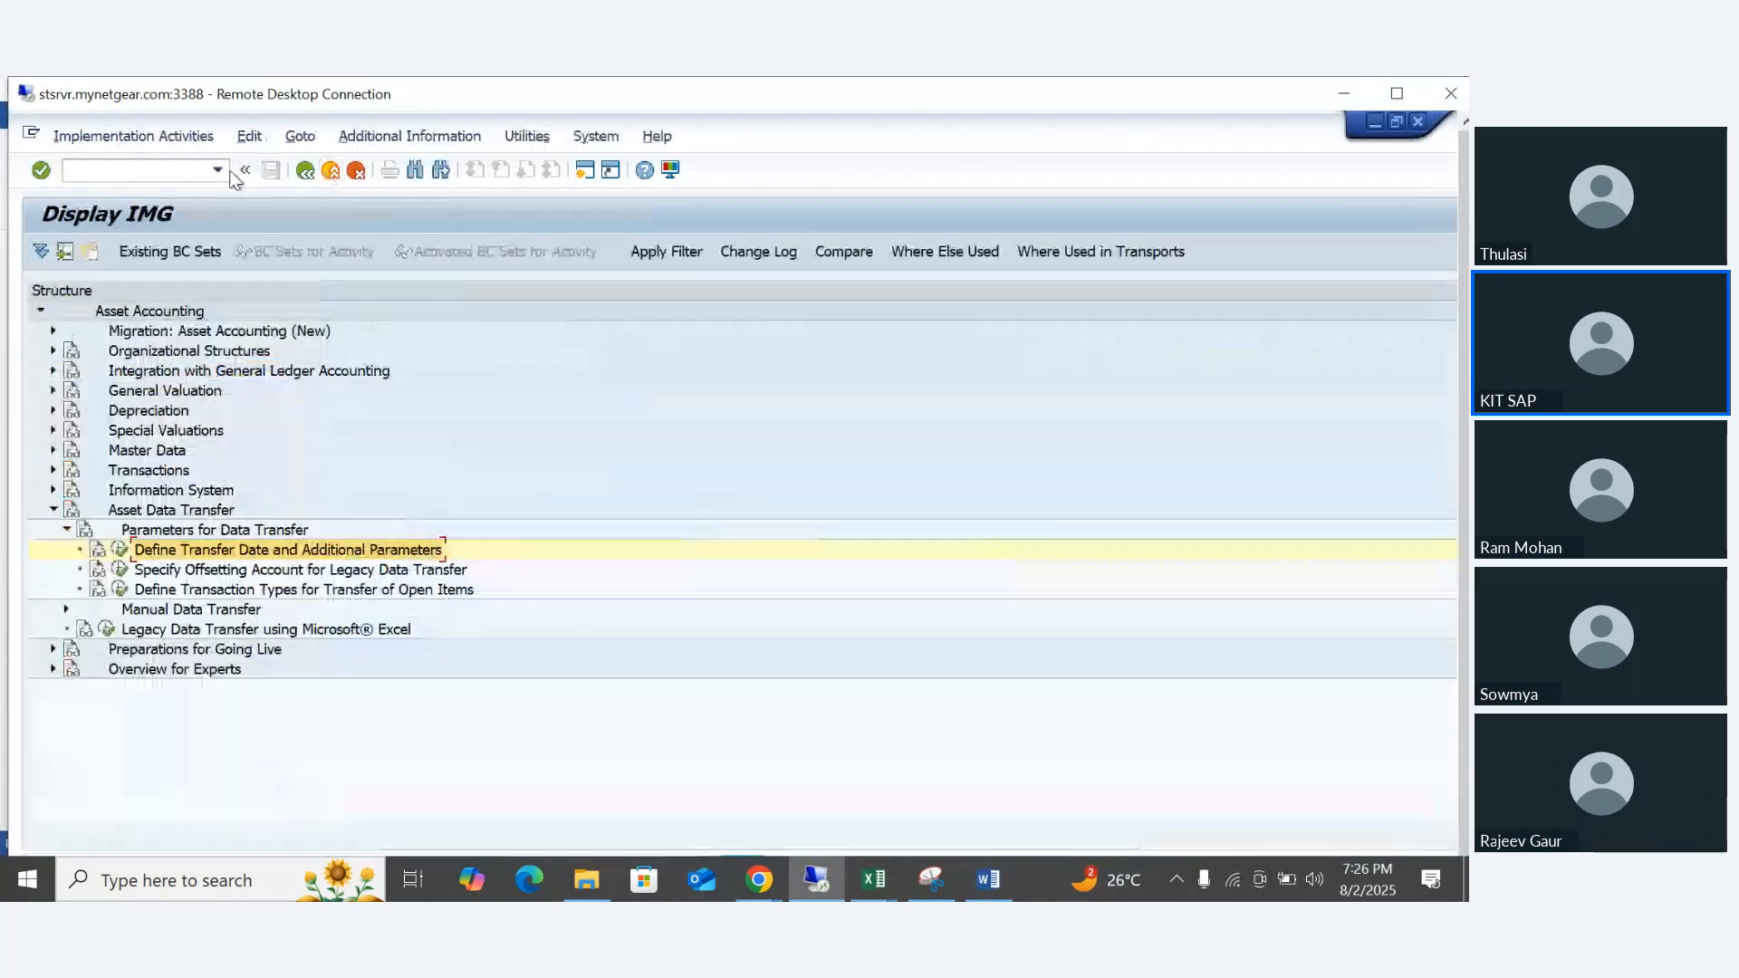
pyautogui.click(143, 172)
pyautogui.write('/MN')
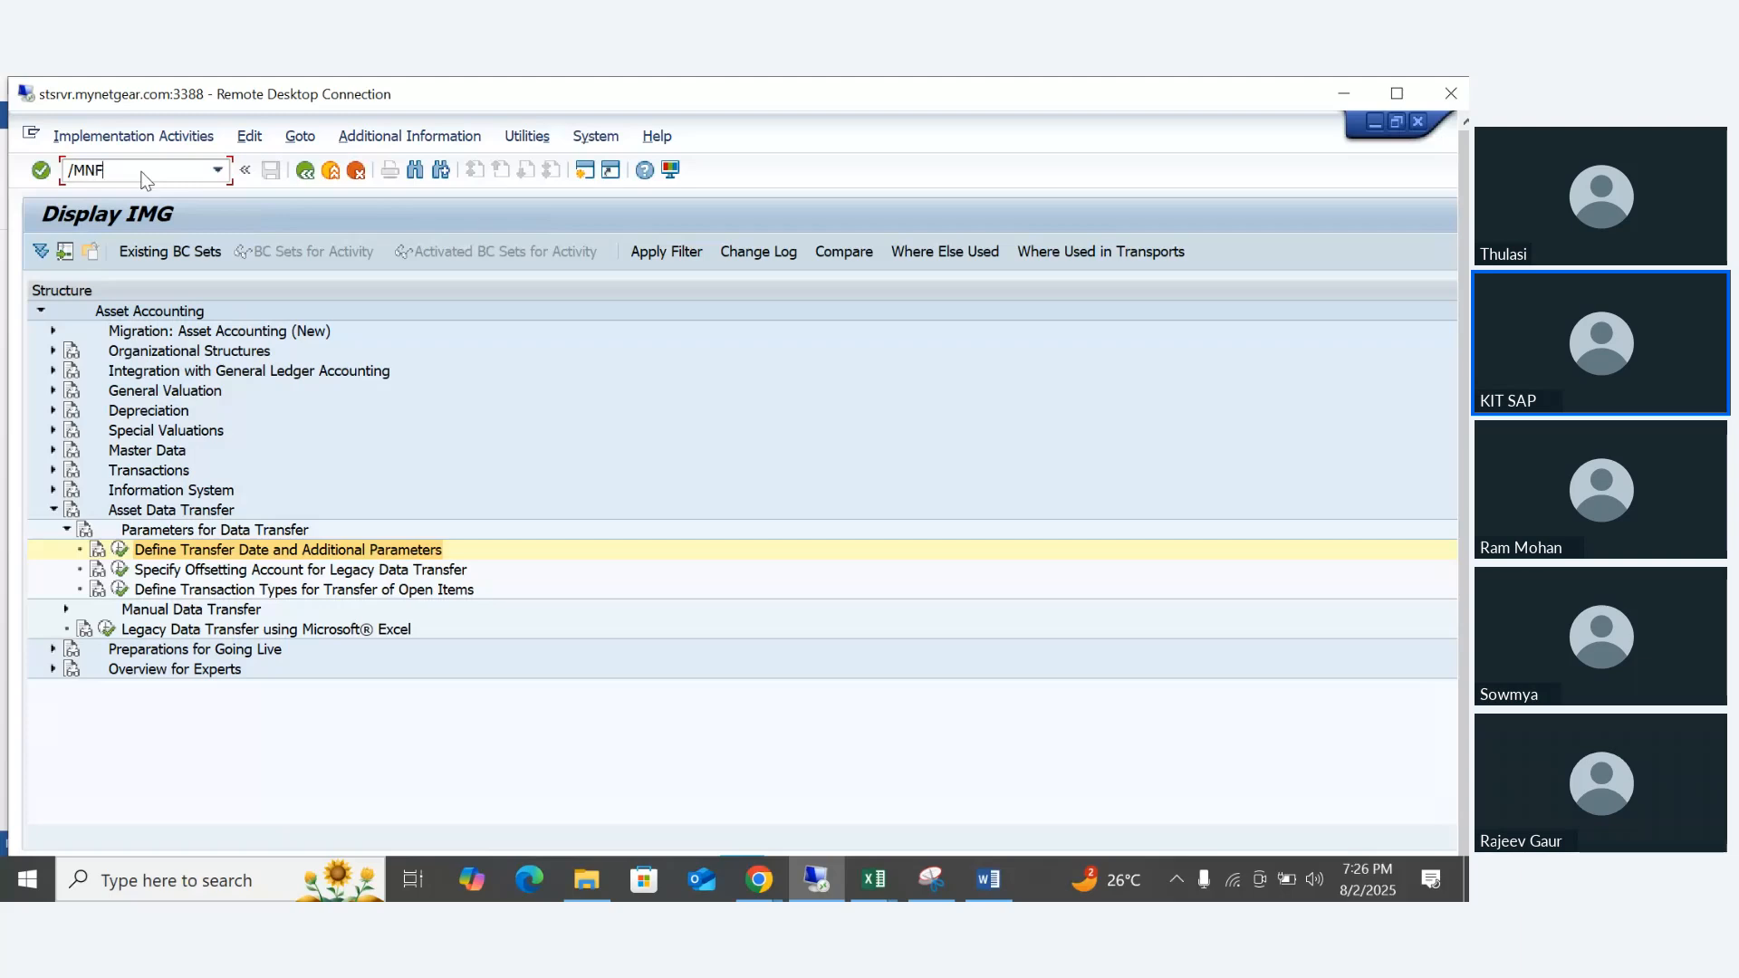
pyautogui.press('BackSpace')
pyautogui.press('BackSpace')
pyautogui.press('BackSpace')
pyautogui.write('/NFS00')
pyautogui.press('Return')
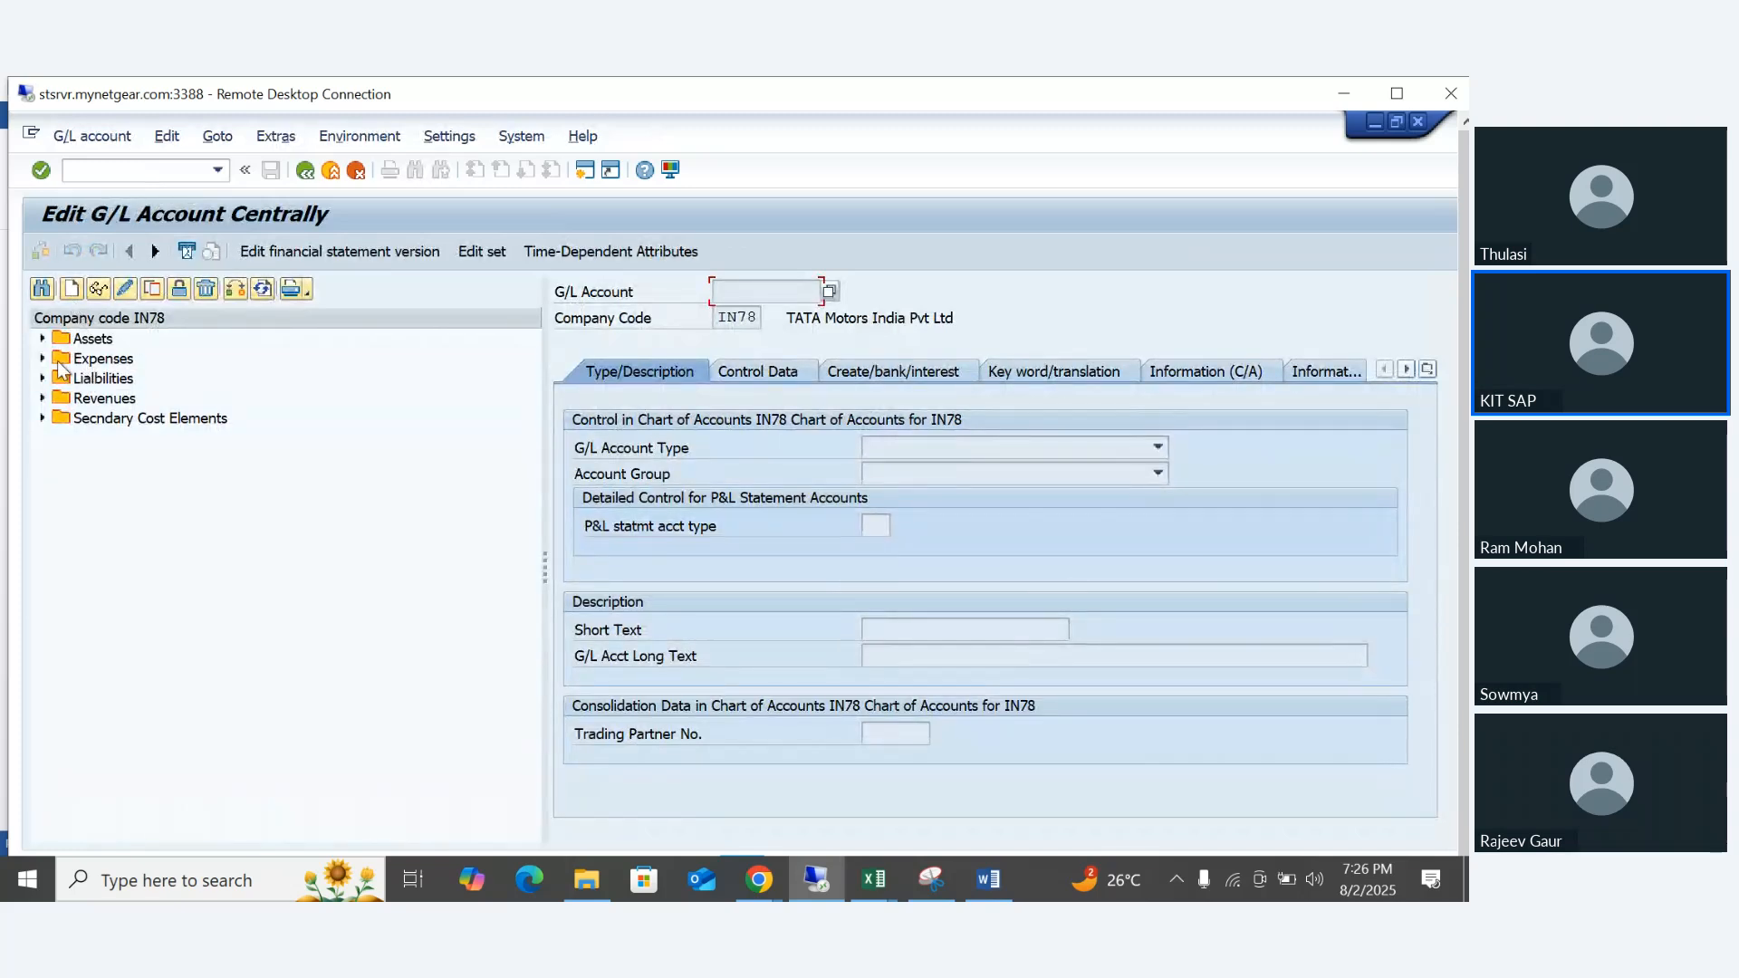
# - Look up the existing asset accounts of IN78 and start creating G/L account 259999 in that company code
pyautogui.click(43, 339)
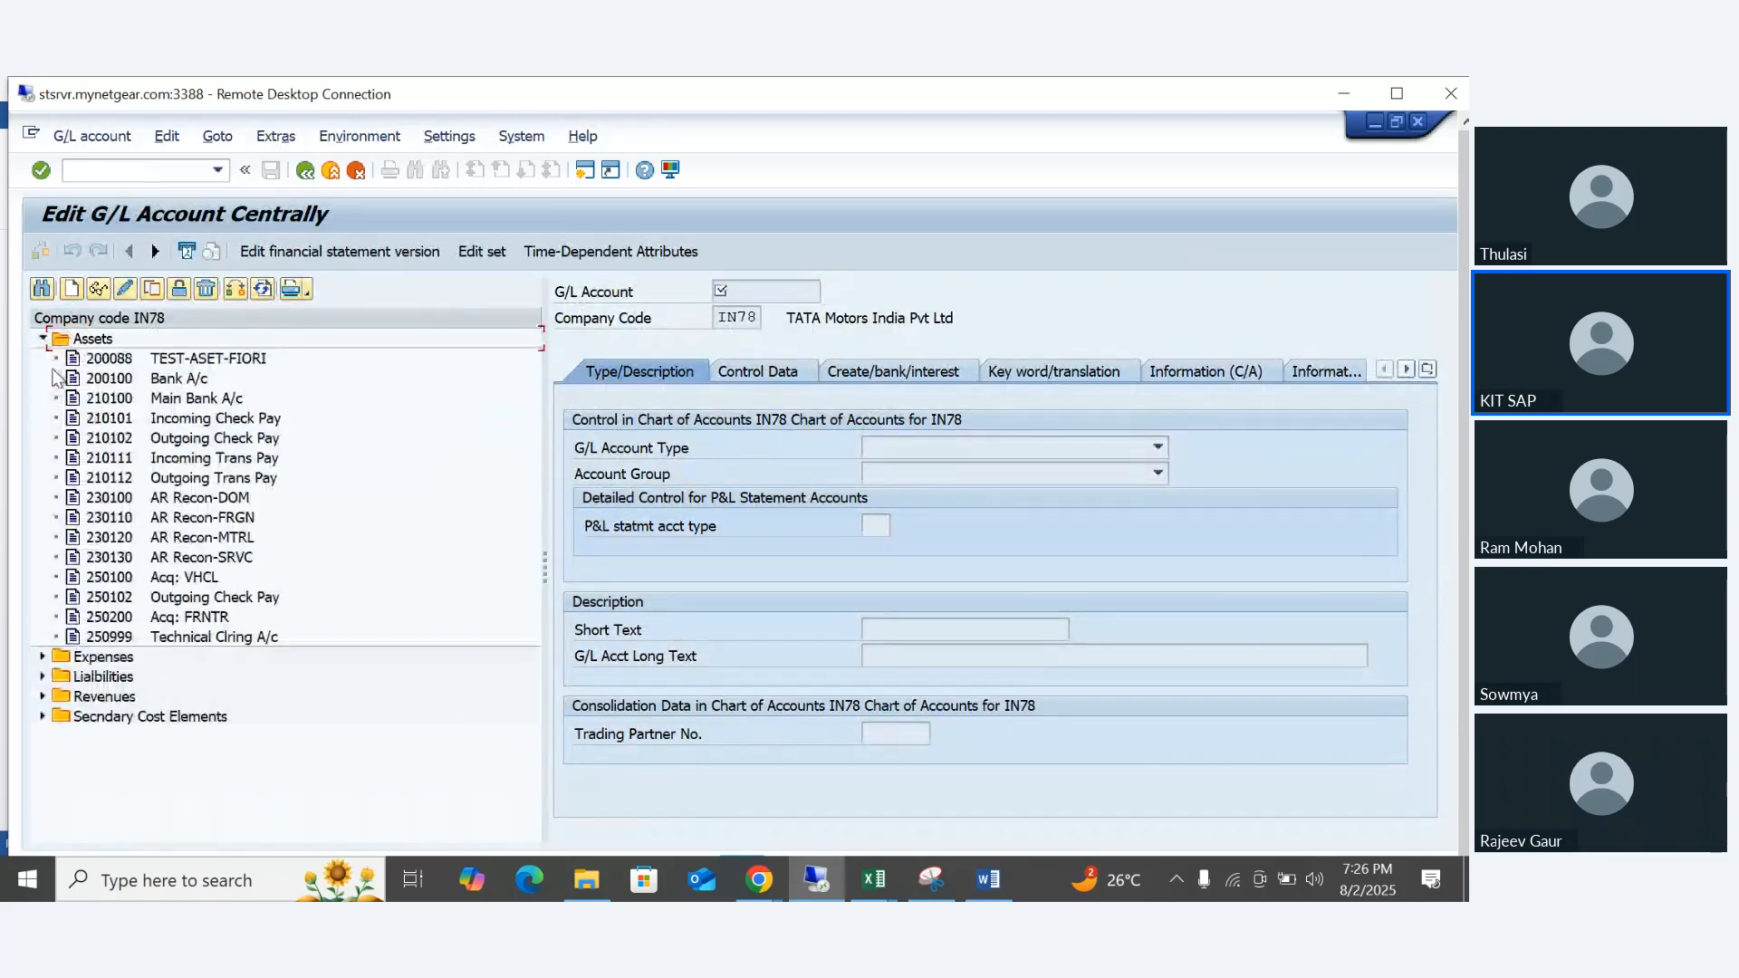
pyautogui.click(109, 636)
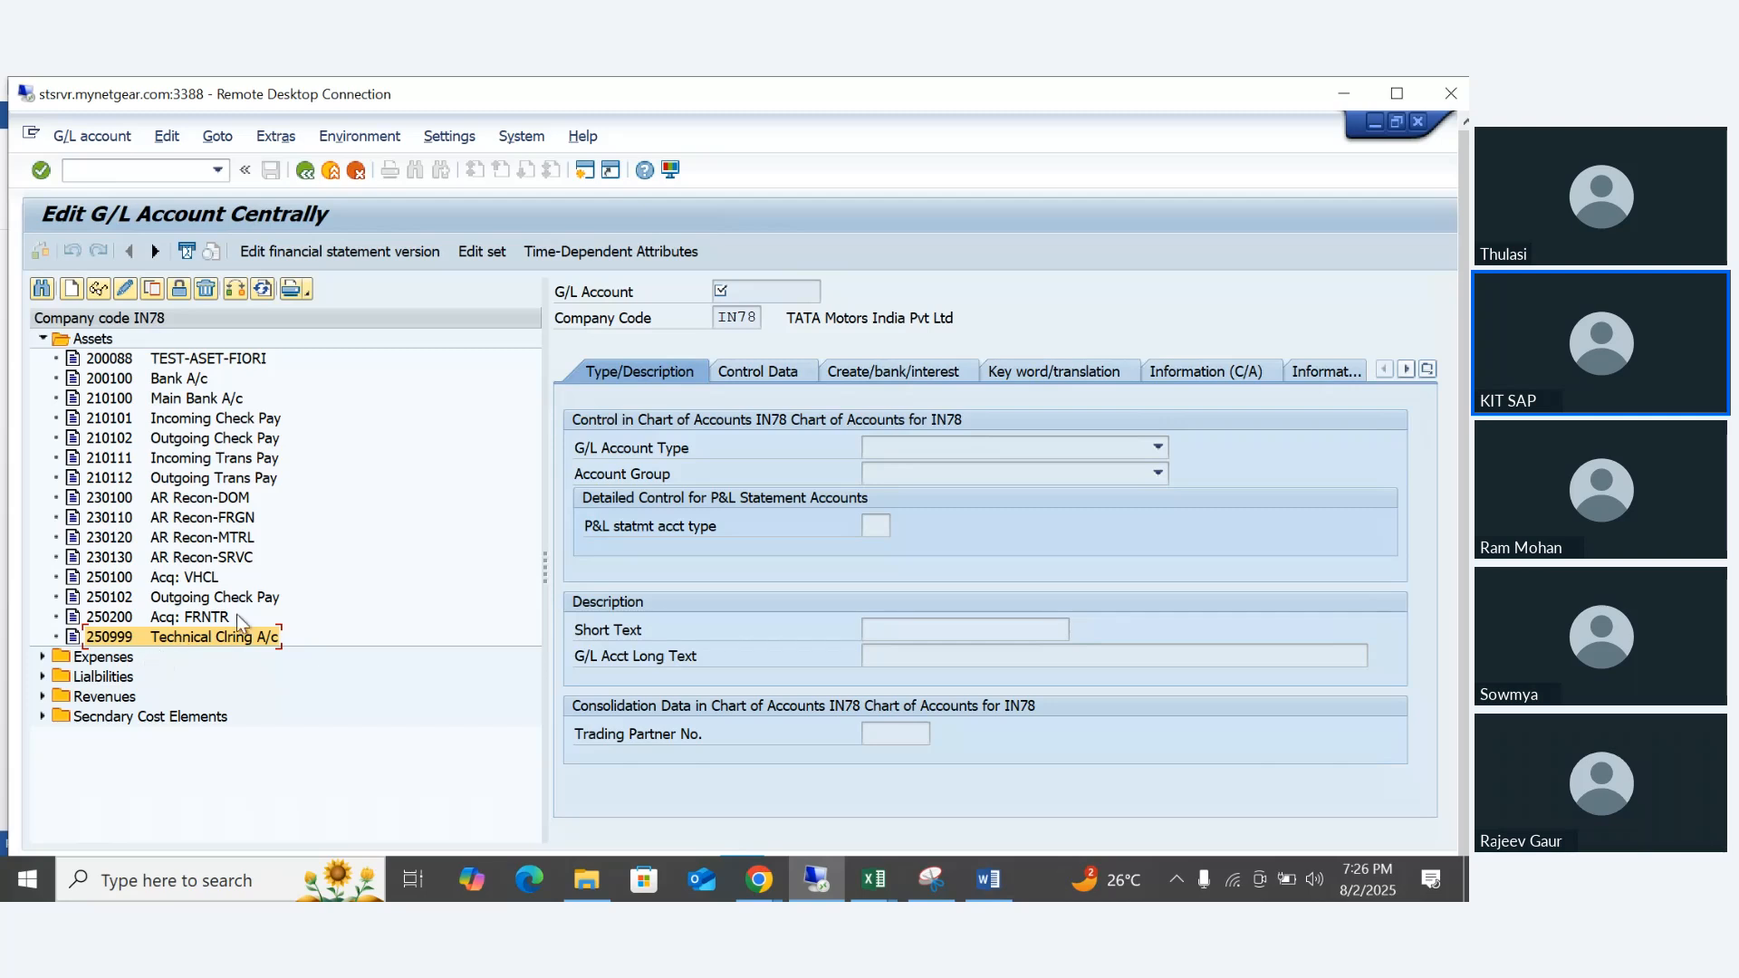
pyautogui.click(73, 289)
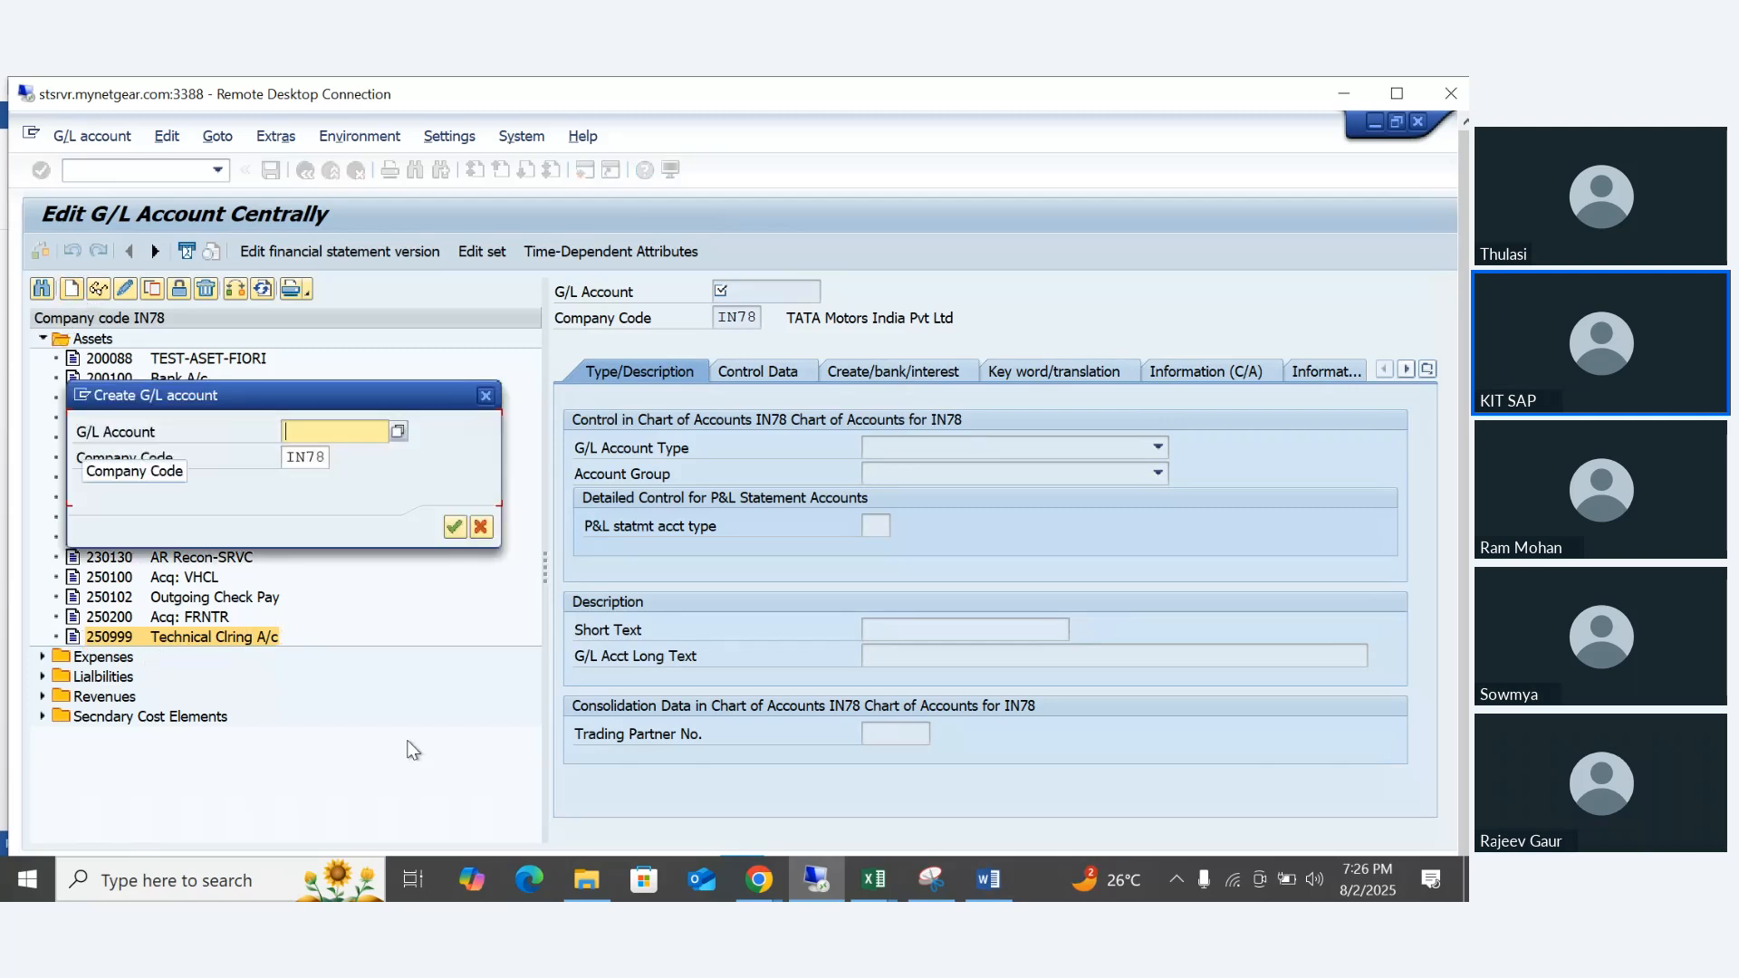
pyautogui.write('2')
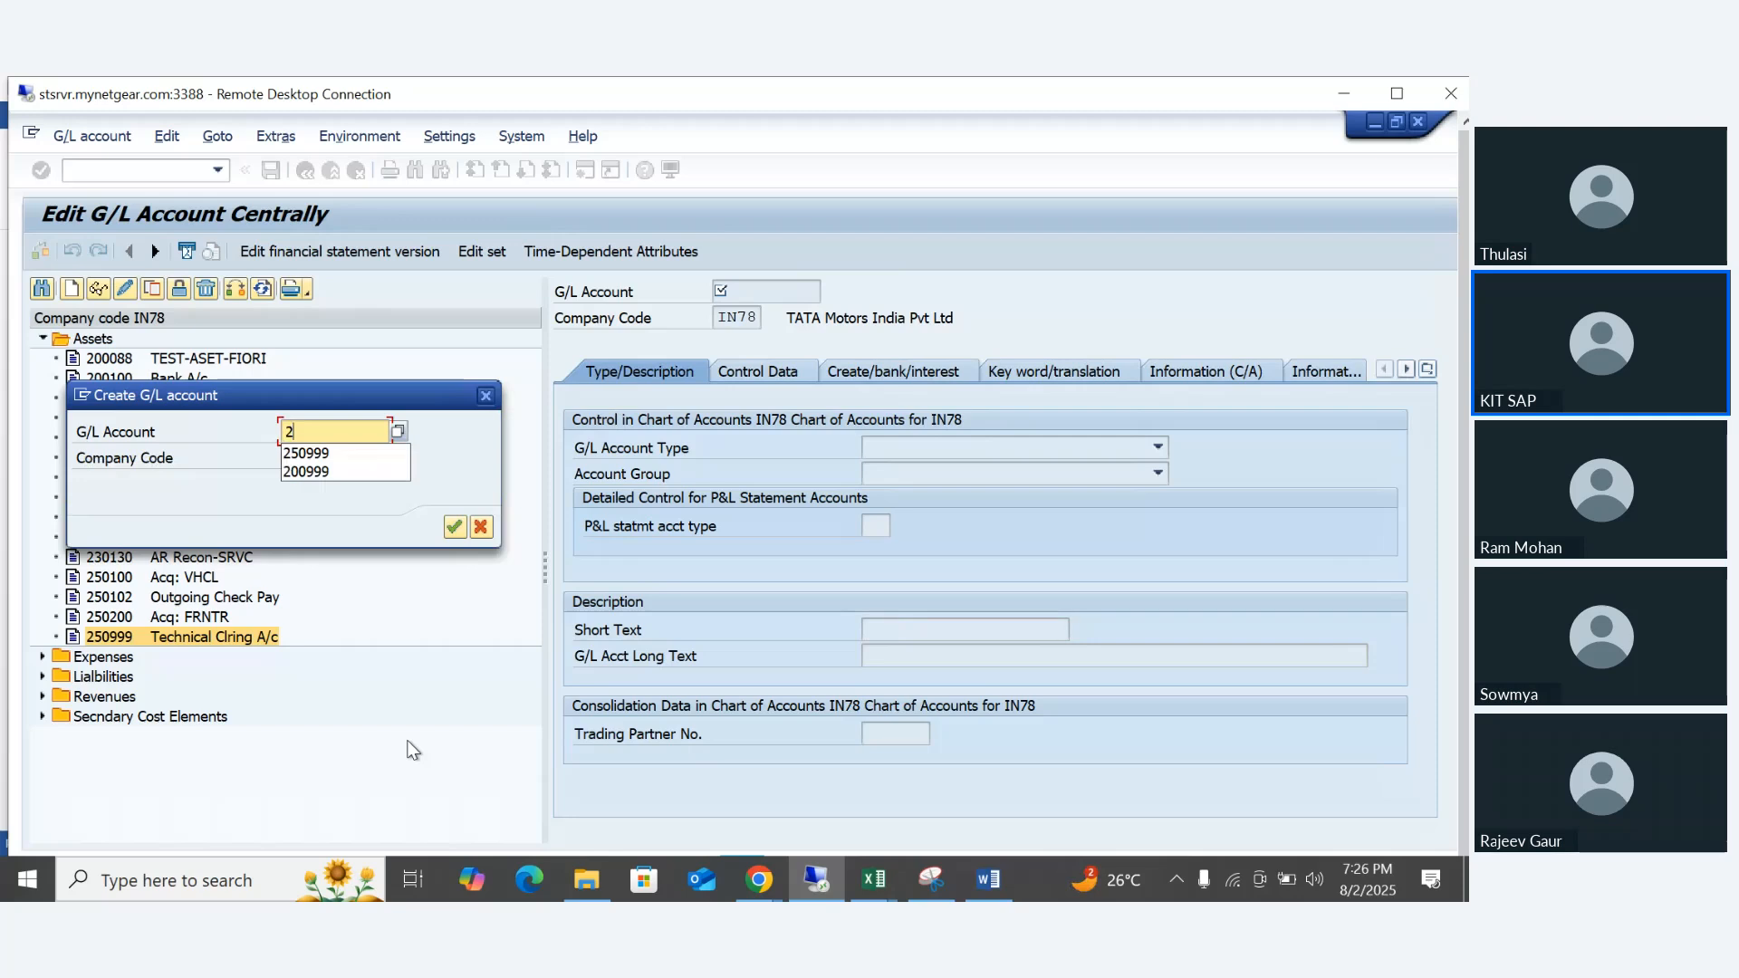
pyautogui.write('0')
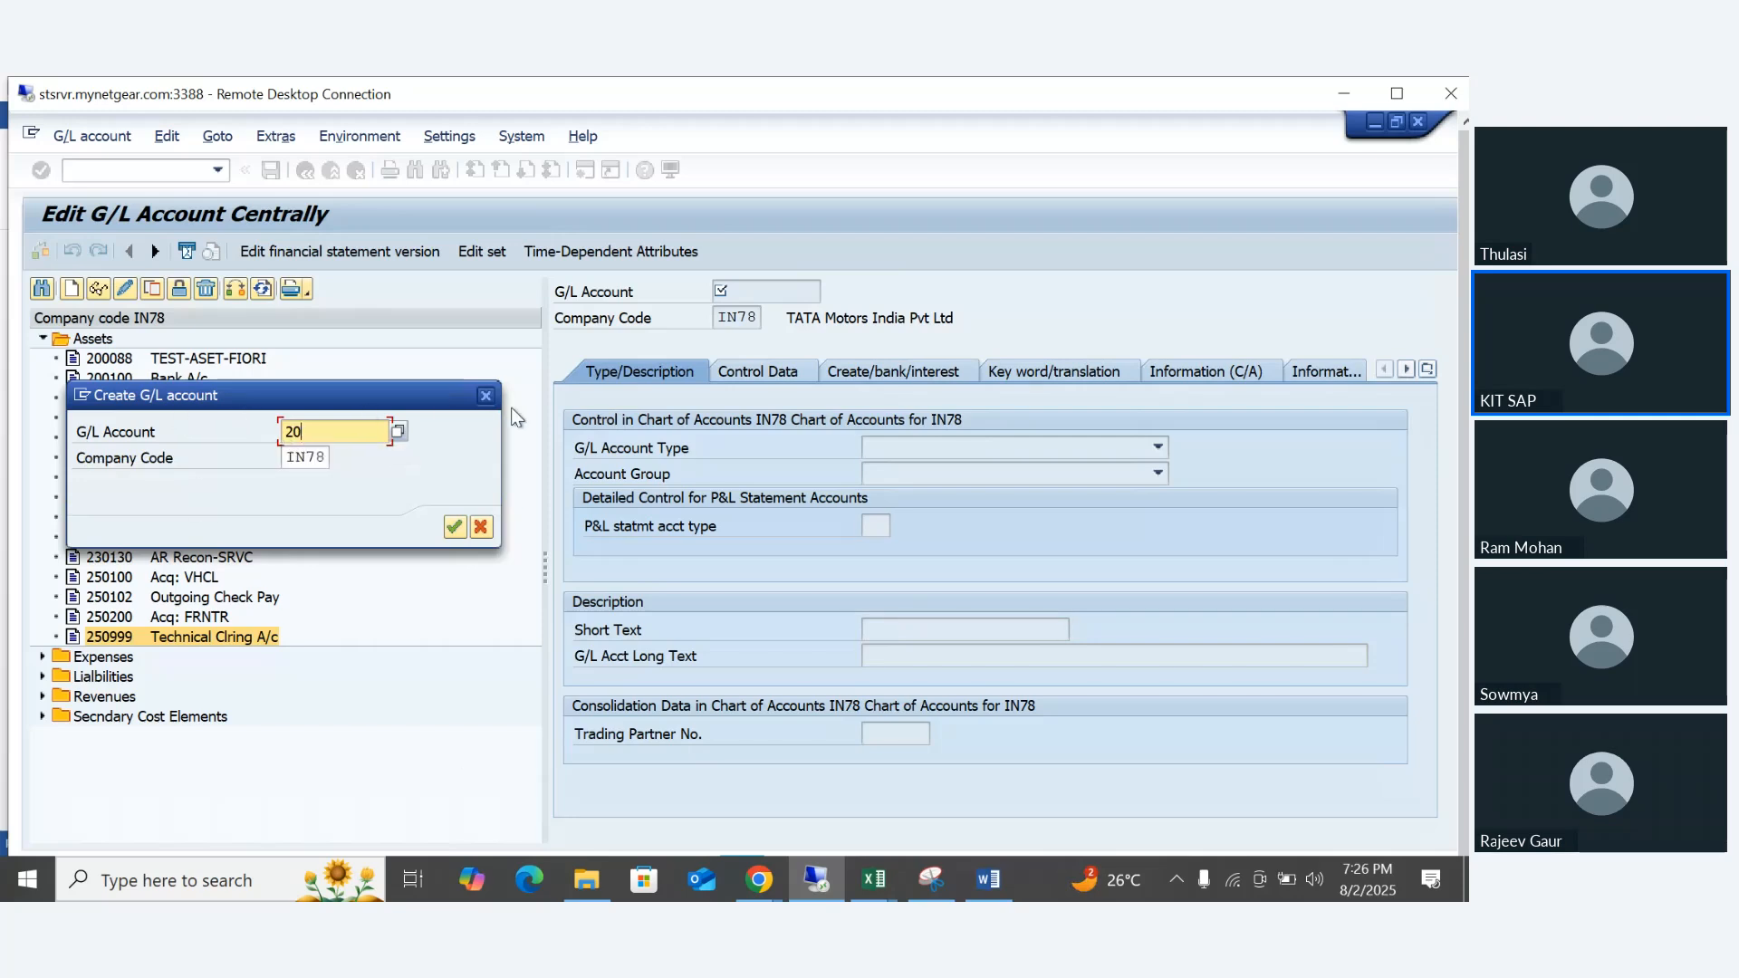
pyautogui.moveTo(264, 385); pyautogui.dragTo(608, 418)
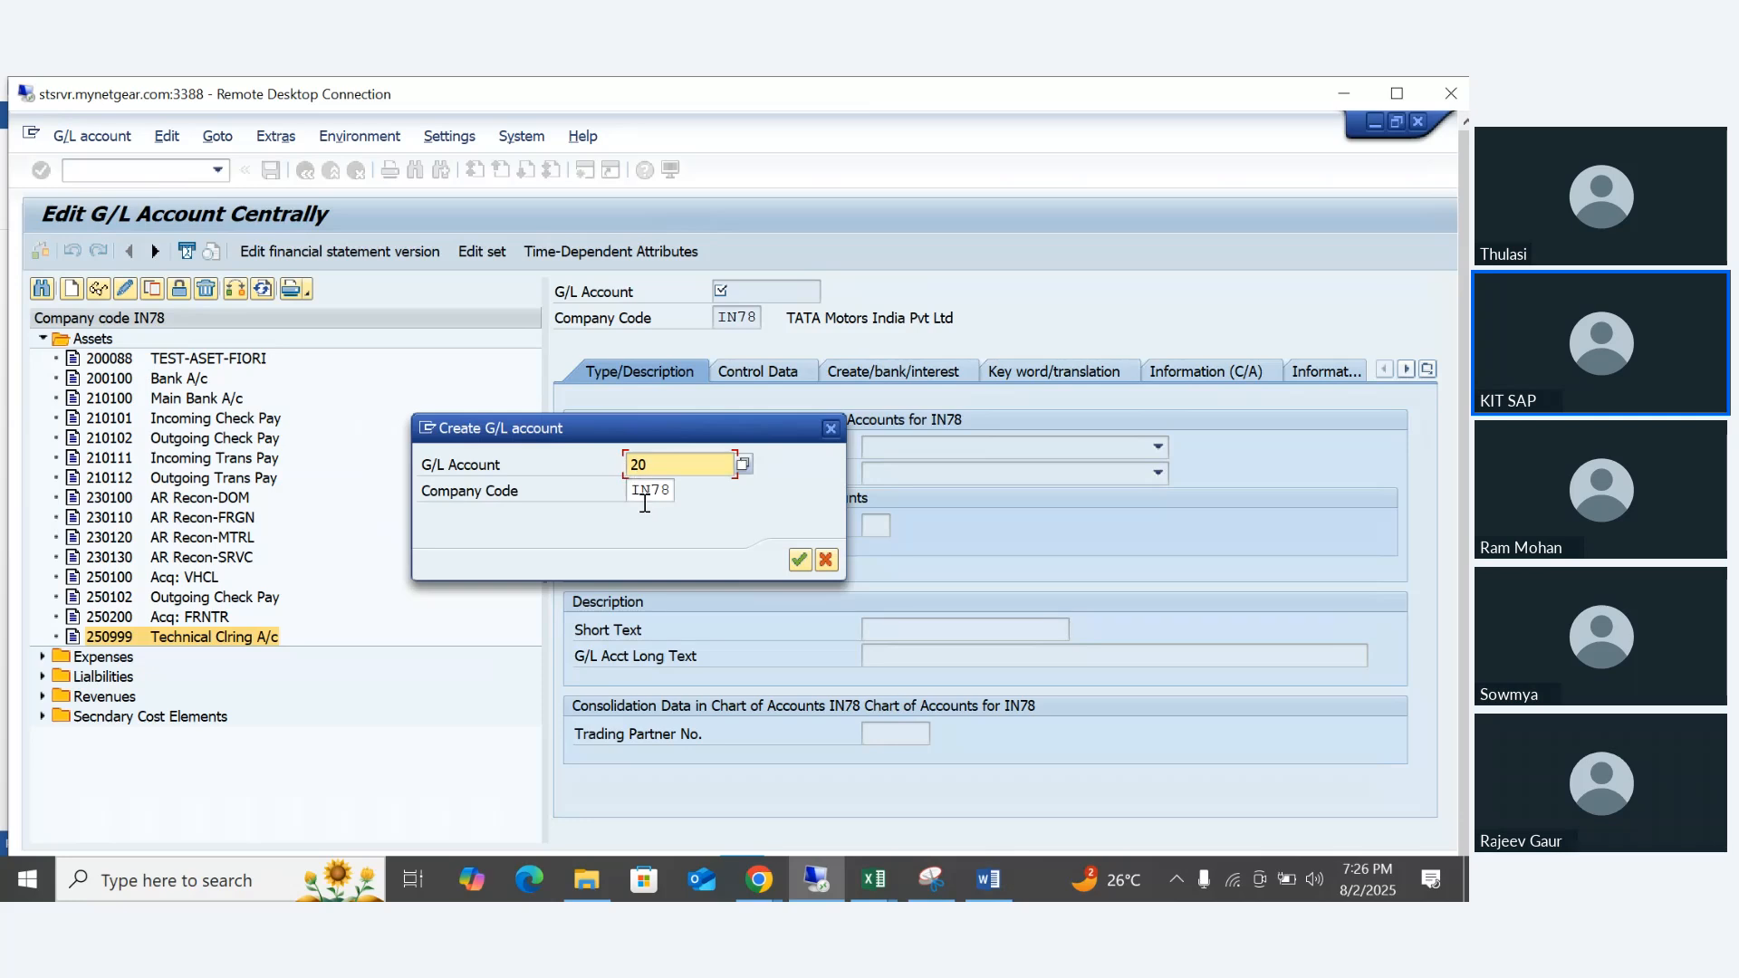
pyautogui.press('BackSpace')
pyautogui.write('5')
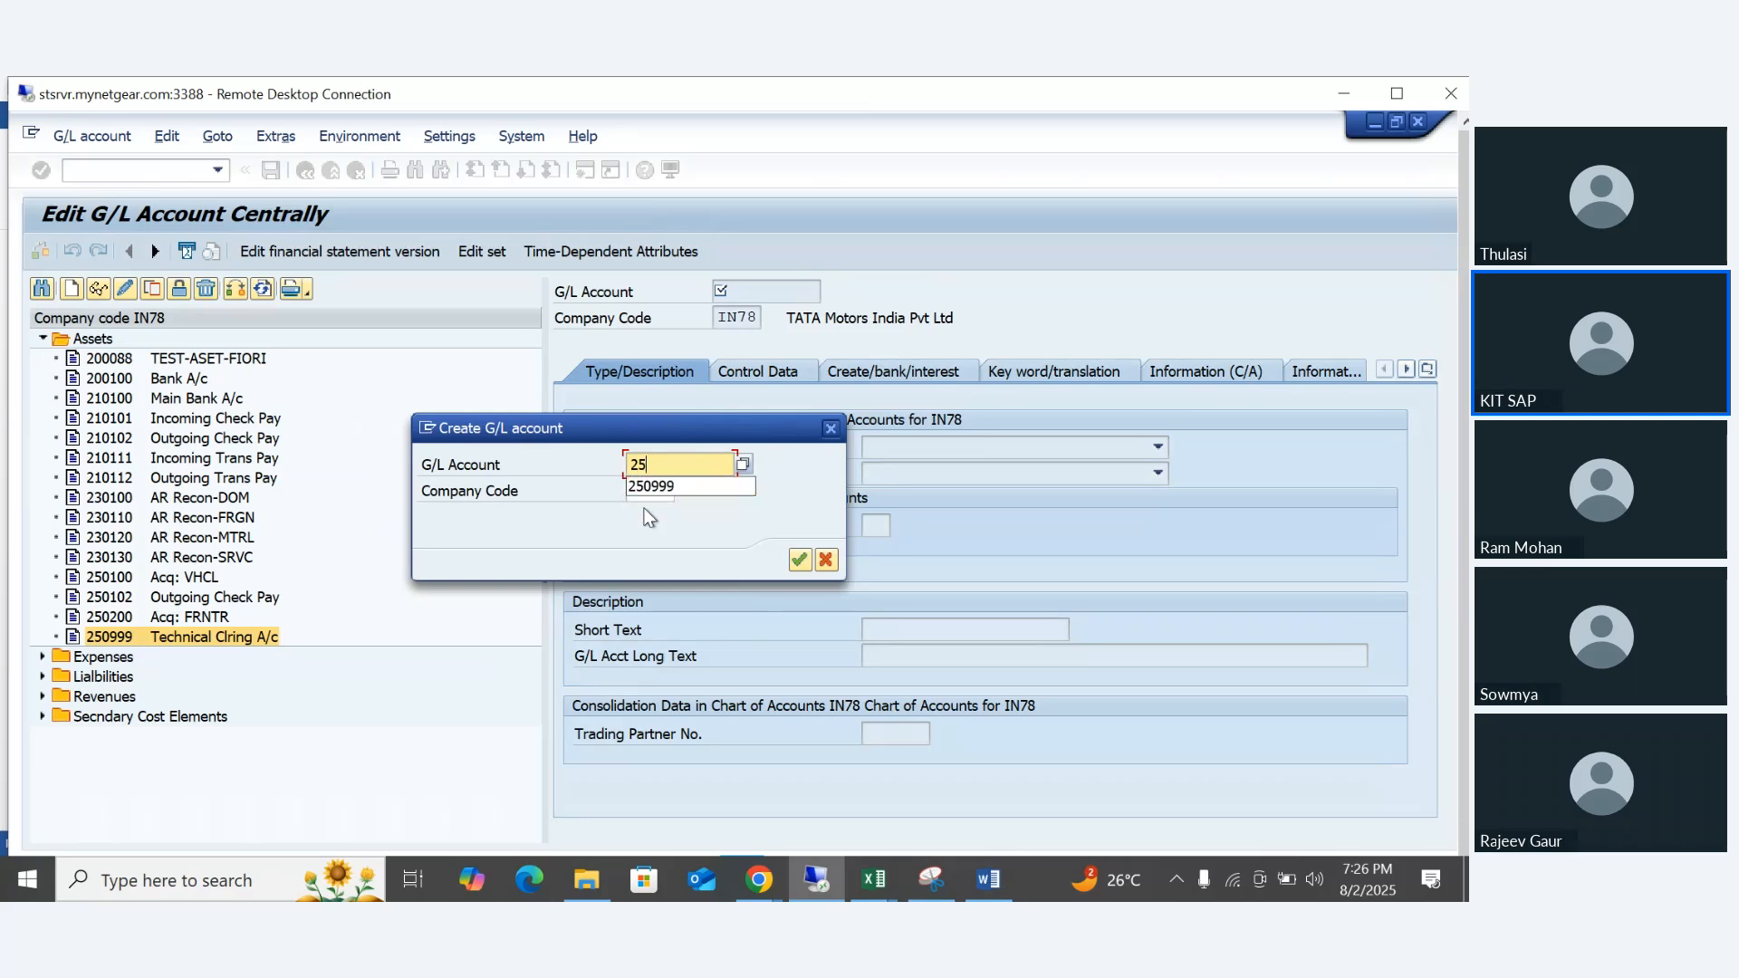
pyautogui.write('9999')
pyautogui.press('Return')
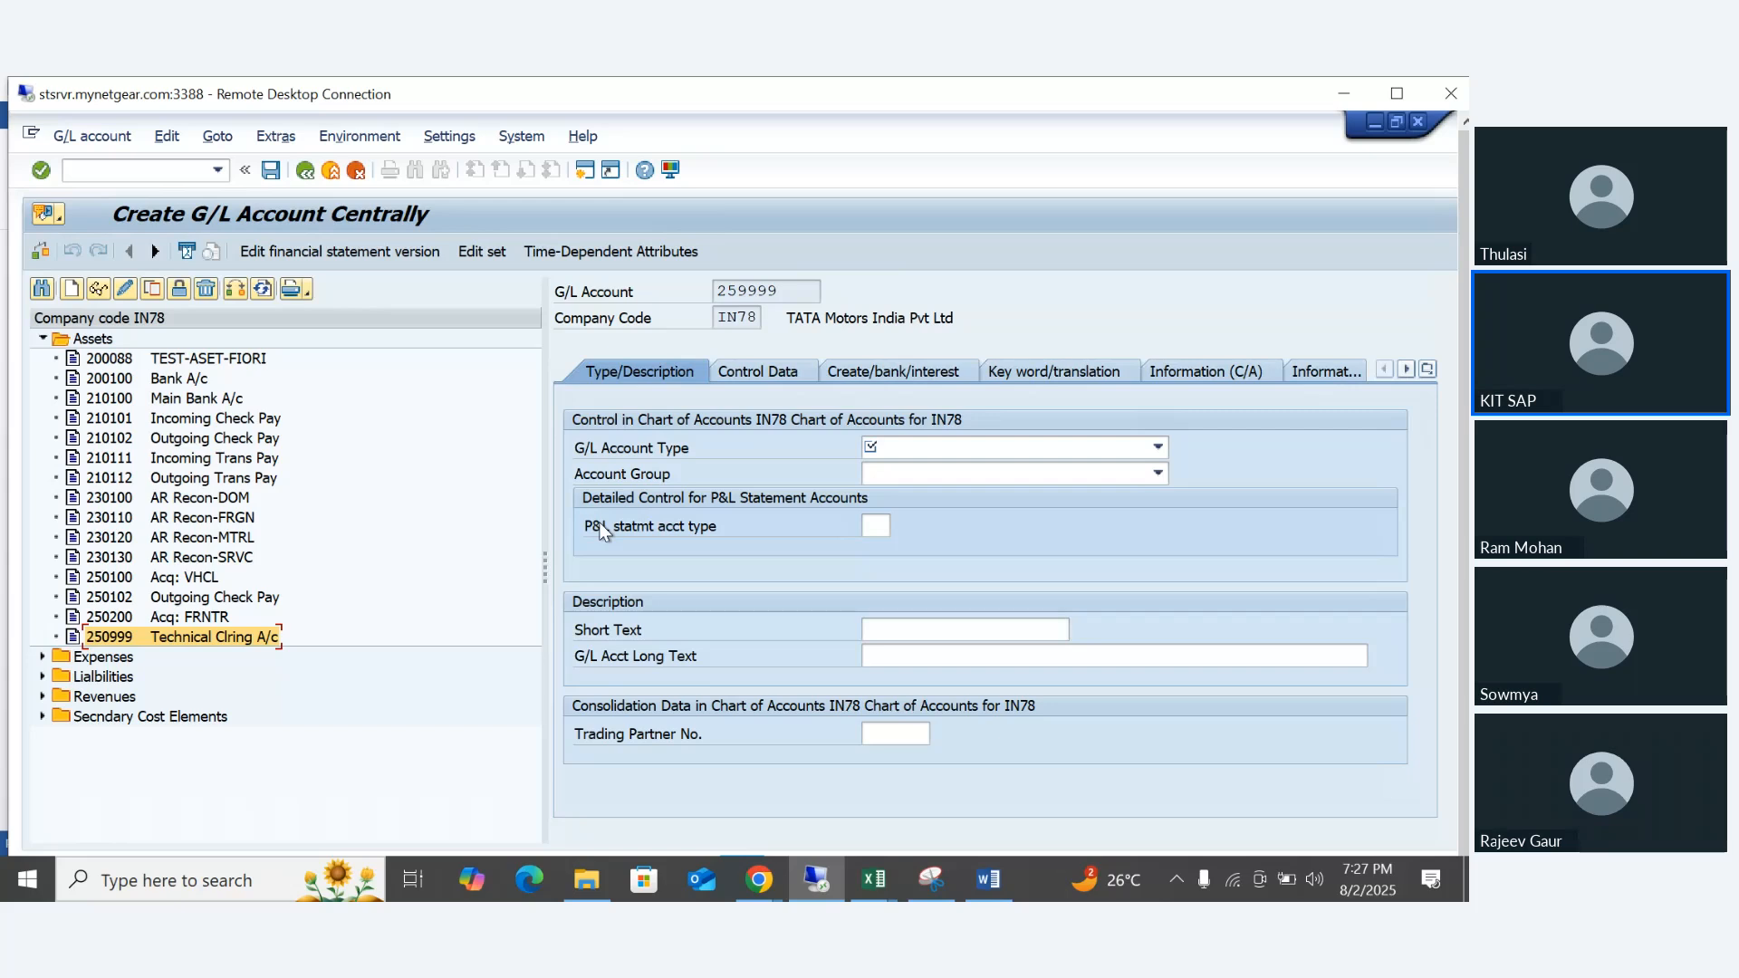
# - Set the new account's G/L account type to Balance Sheet Account and its account group to Assets
pyautogui.click(921, 447)
pyautogui.click(910, 473)
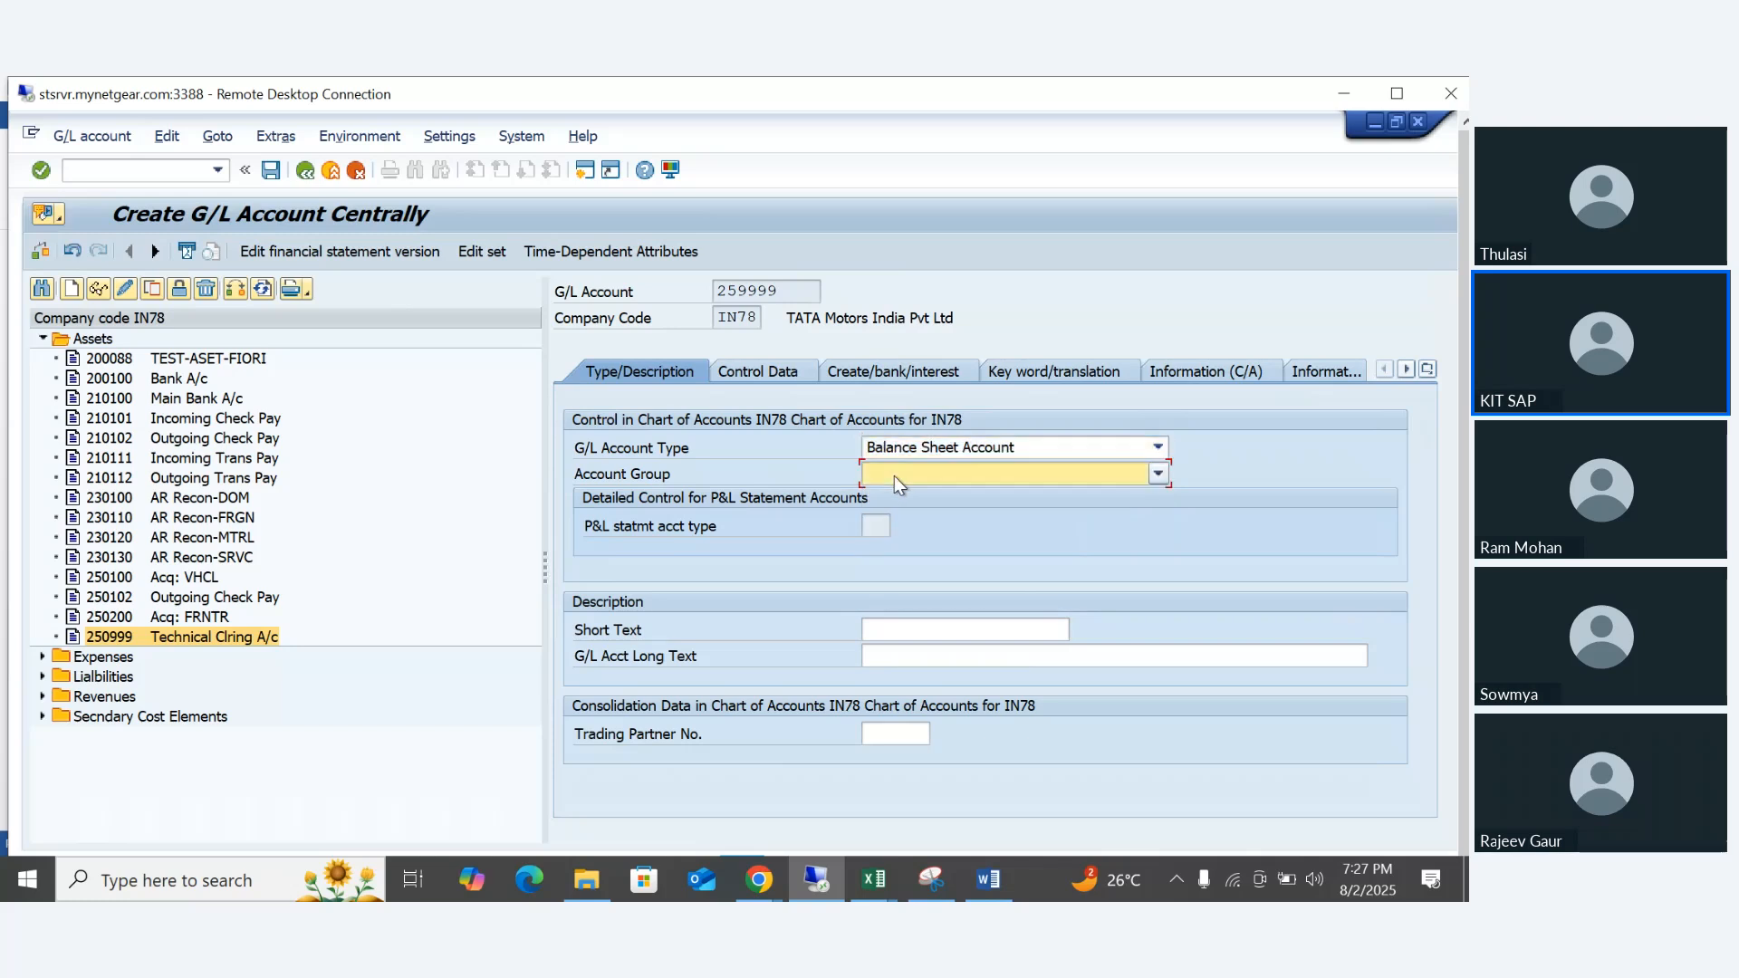
pyautogui.click(898, 484)
pyautogui.click(899, 494)
# - Enter Asset Upload as both the short text and the long text of the G/L account
pyautogui.click(892, 623)
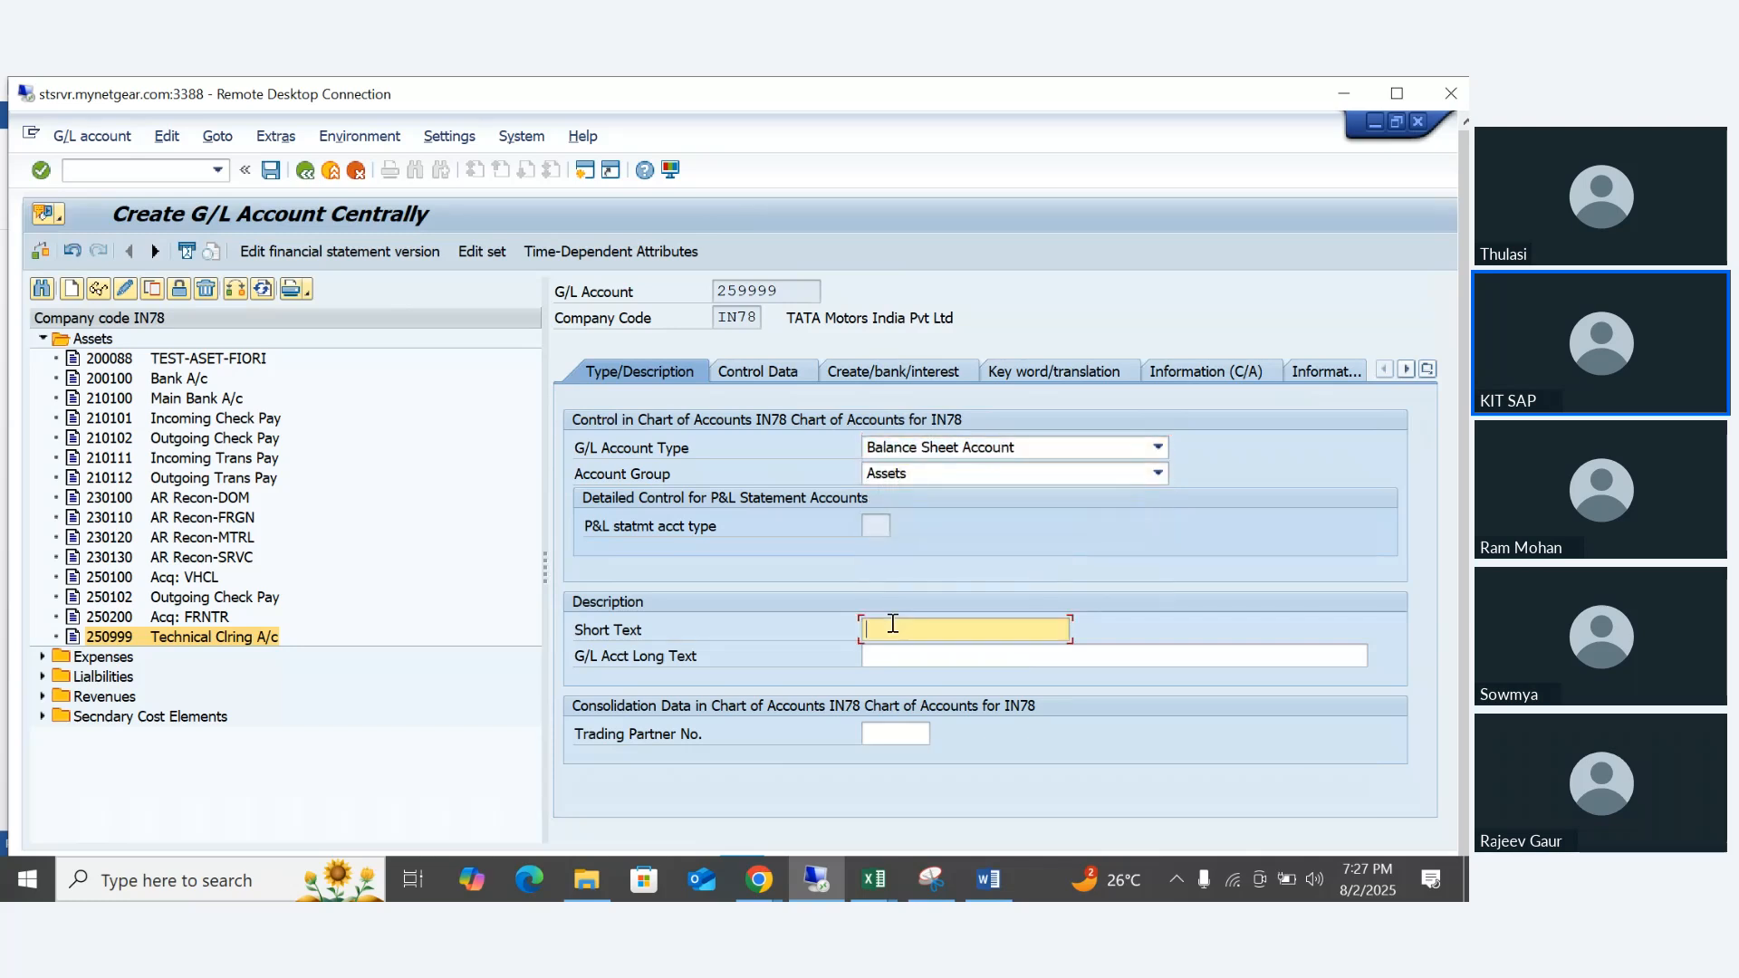
pyautogui.write('aSSET ')
pyautogui.write('Ass')
pyautogui.write('et Uplaod')
pyautogui.press('BackSpace')
pyautogui.press('BackSpace')
pyautogui.press('BackSpace')
pyautogui.write('oad')
pyautogui.press('Tab')
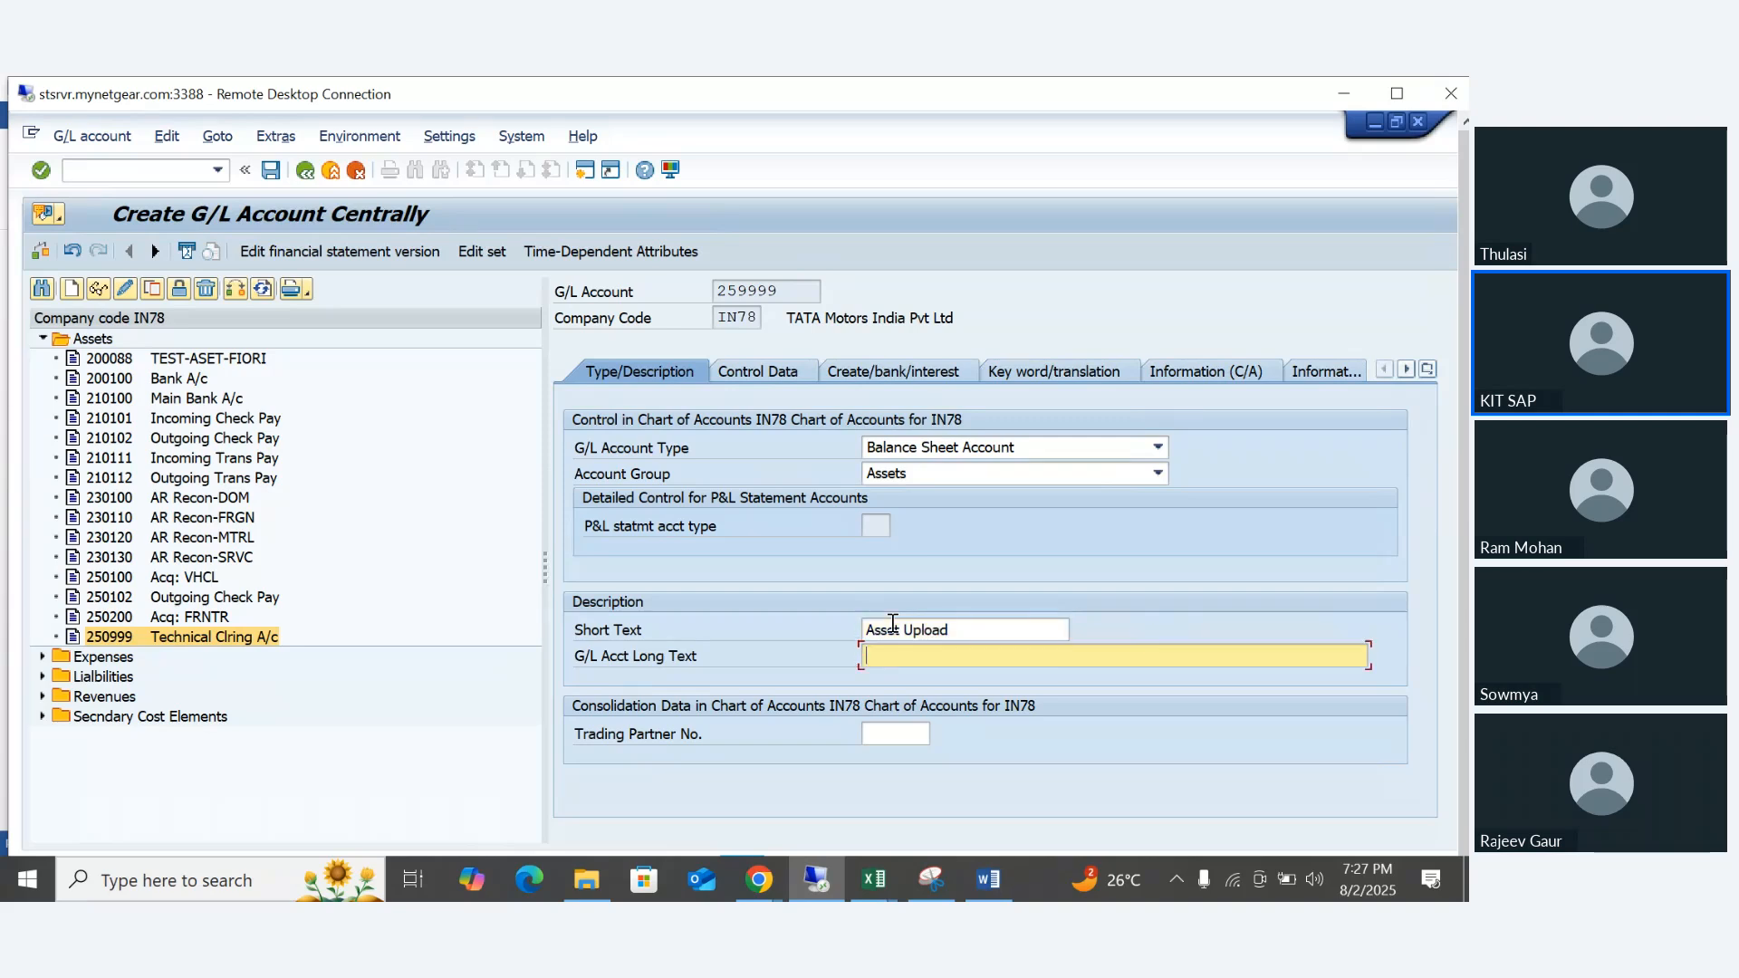
pyautogui.write('Asset Upload')
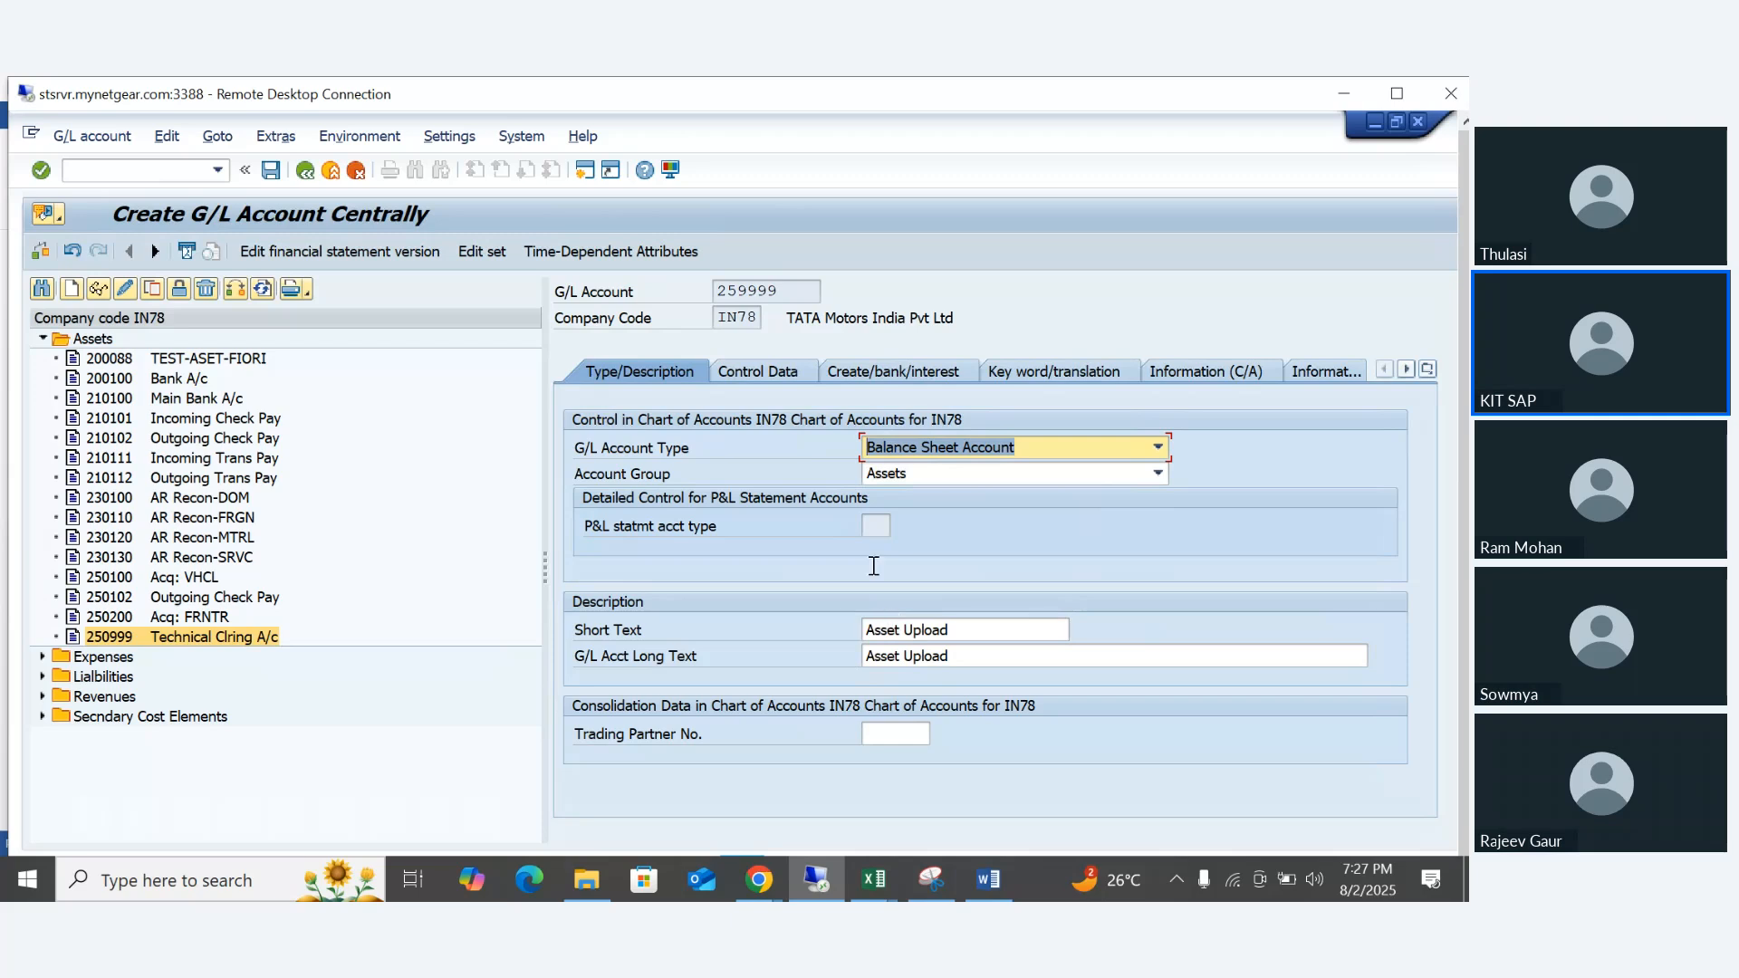
# - Check the control data without setting a reconciliation account type, assign field status group G001 and save the G/L account
pyautogui.click(760, 376)
pyautogui.click(886, 604)
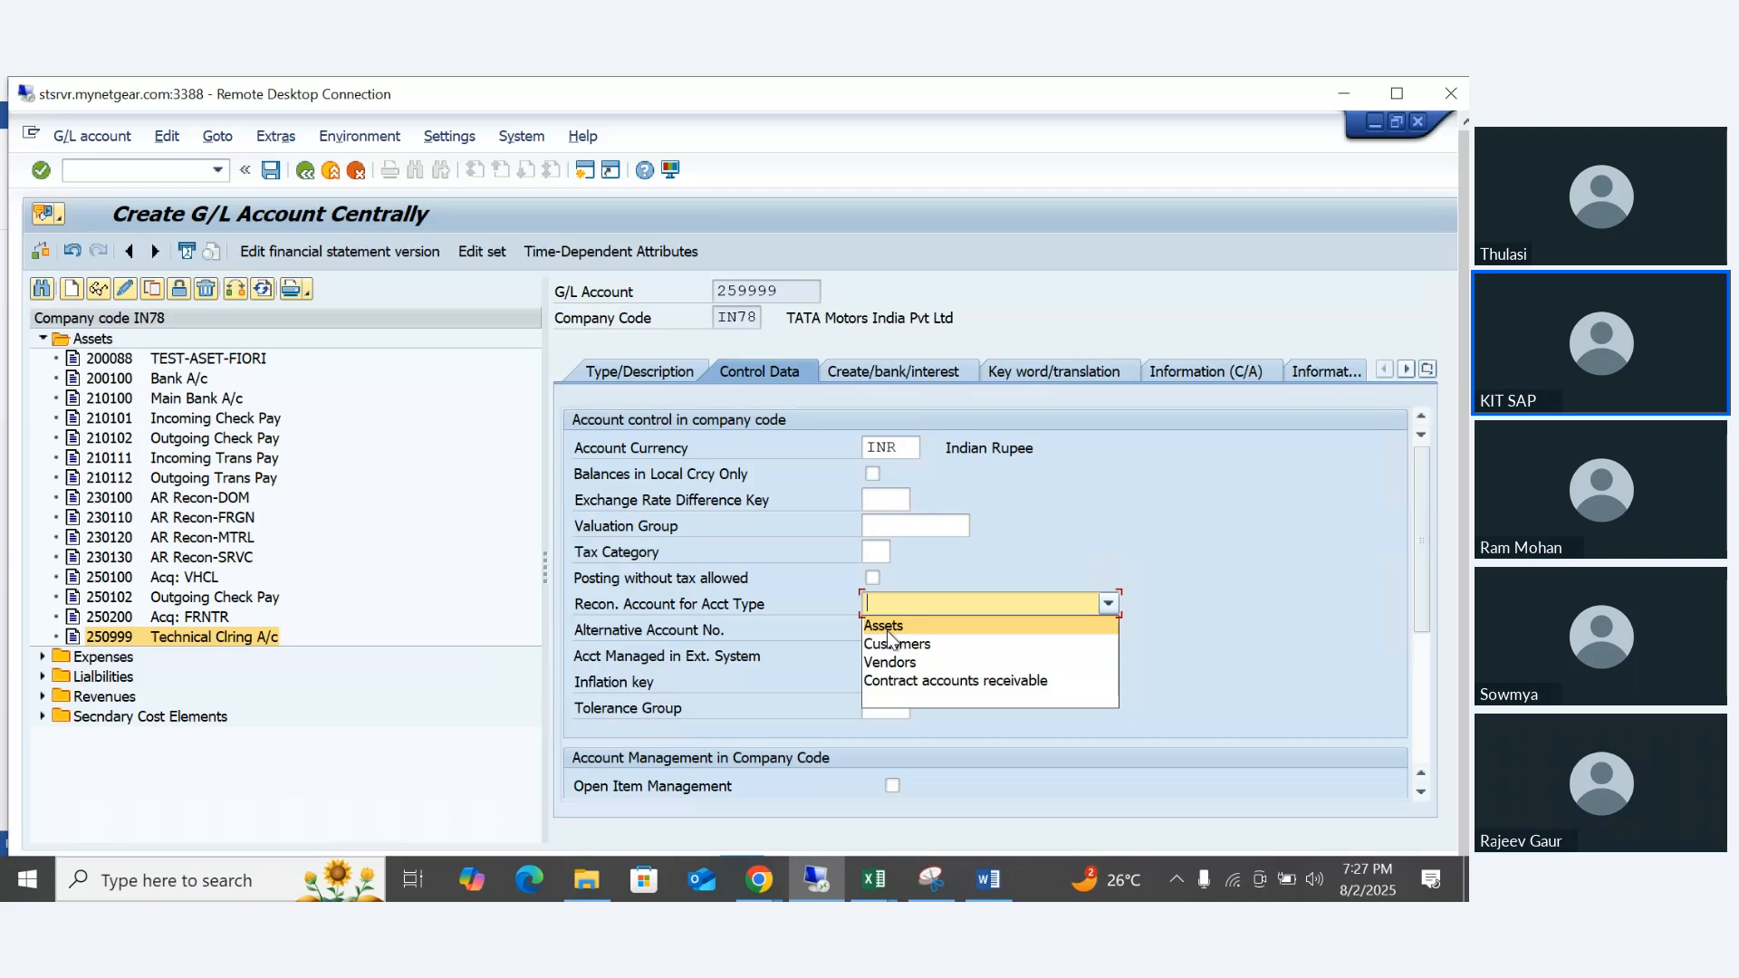
pyautogui.click(997, 399)
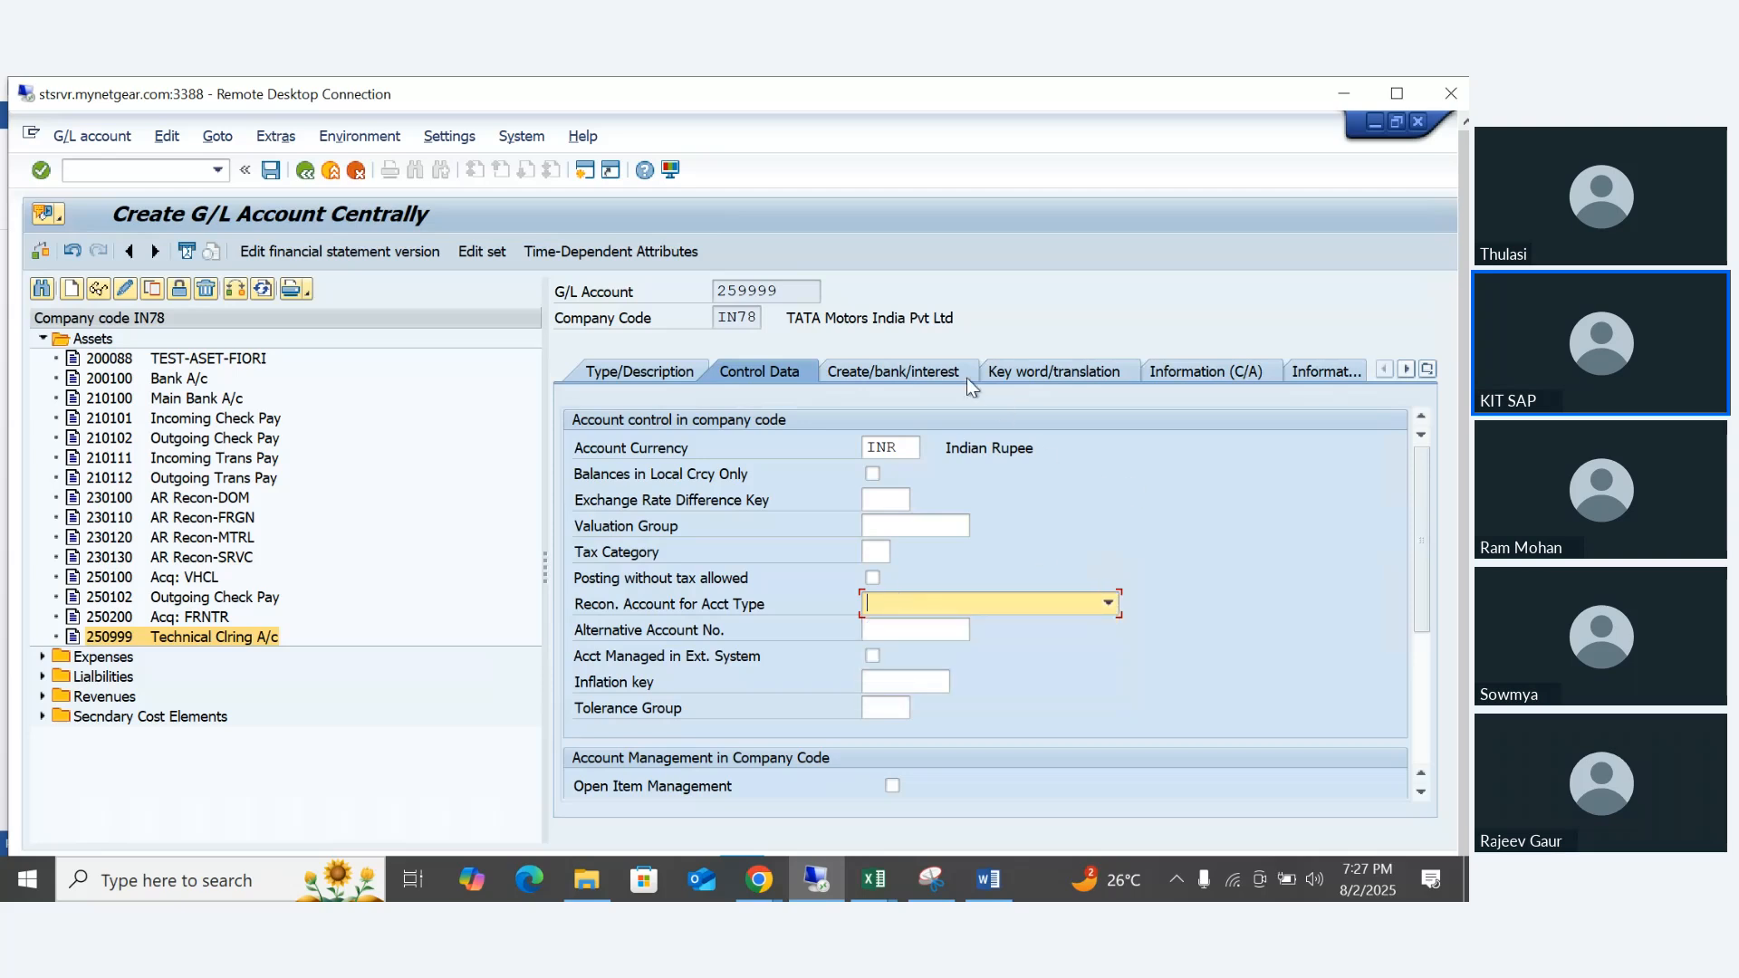
pyautogui.click(966, 377)
pyautogui.write('g0')
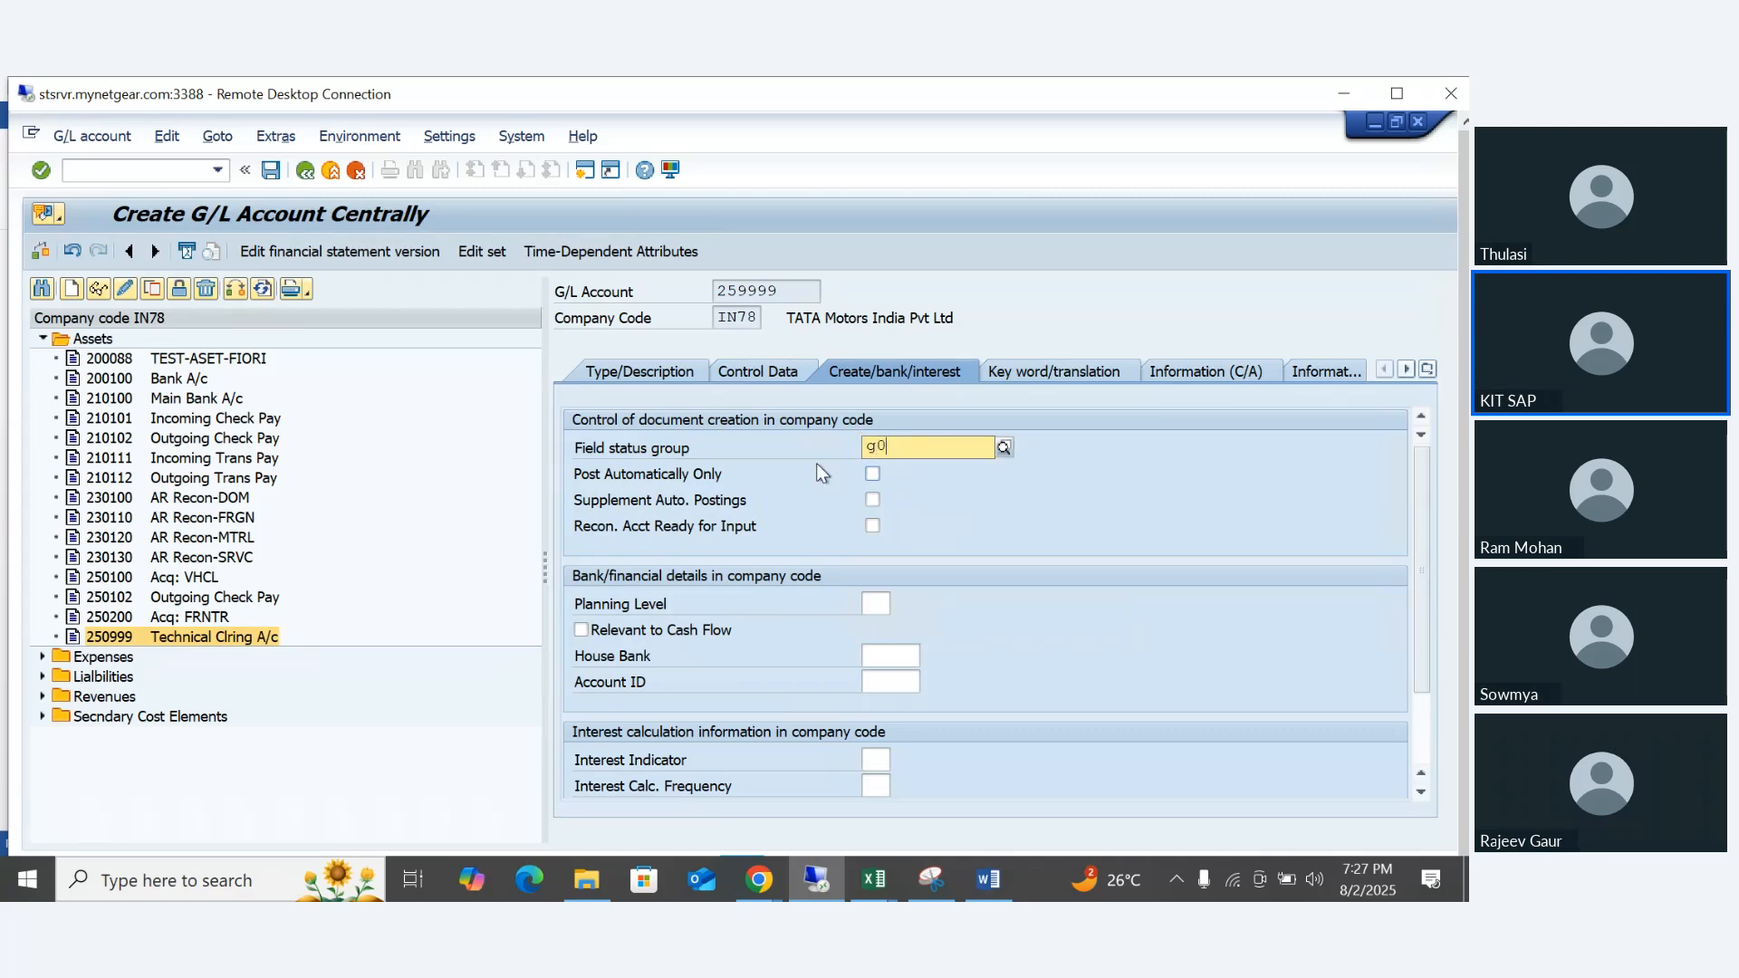
pyautogui.write('01')
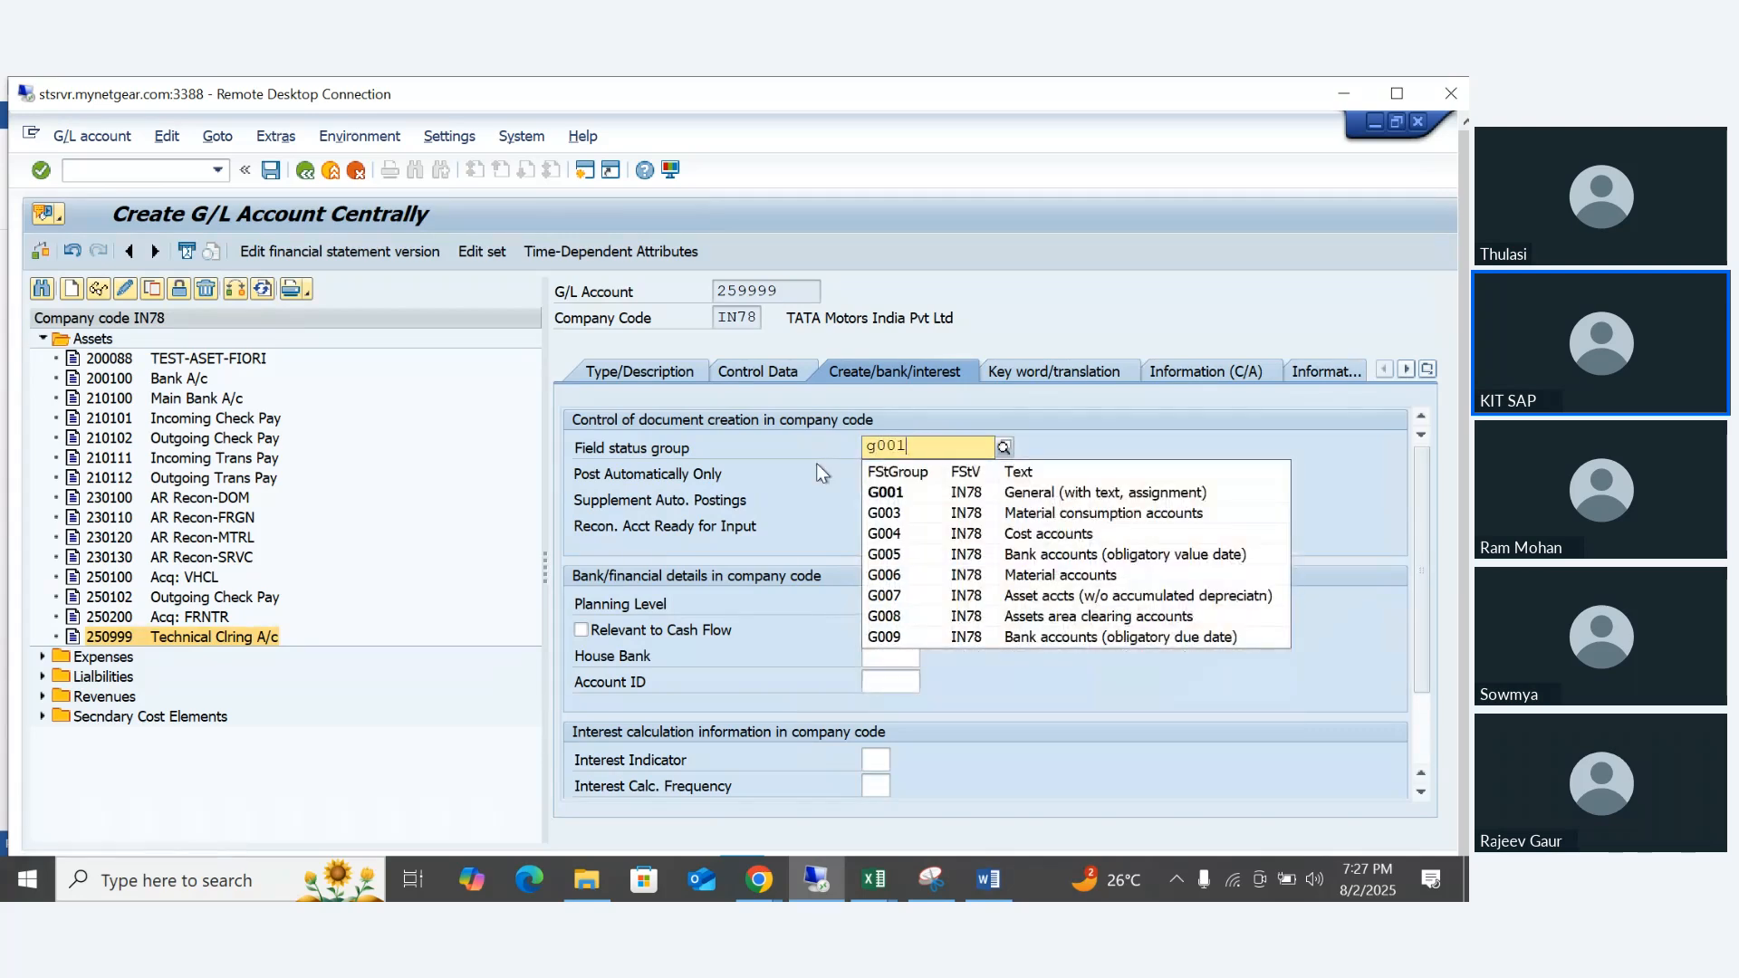
pyautogui.press('Return')
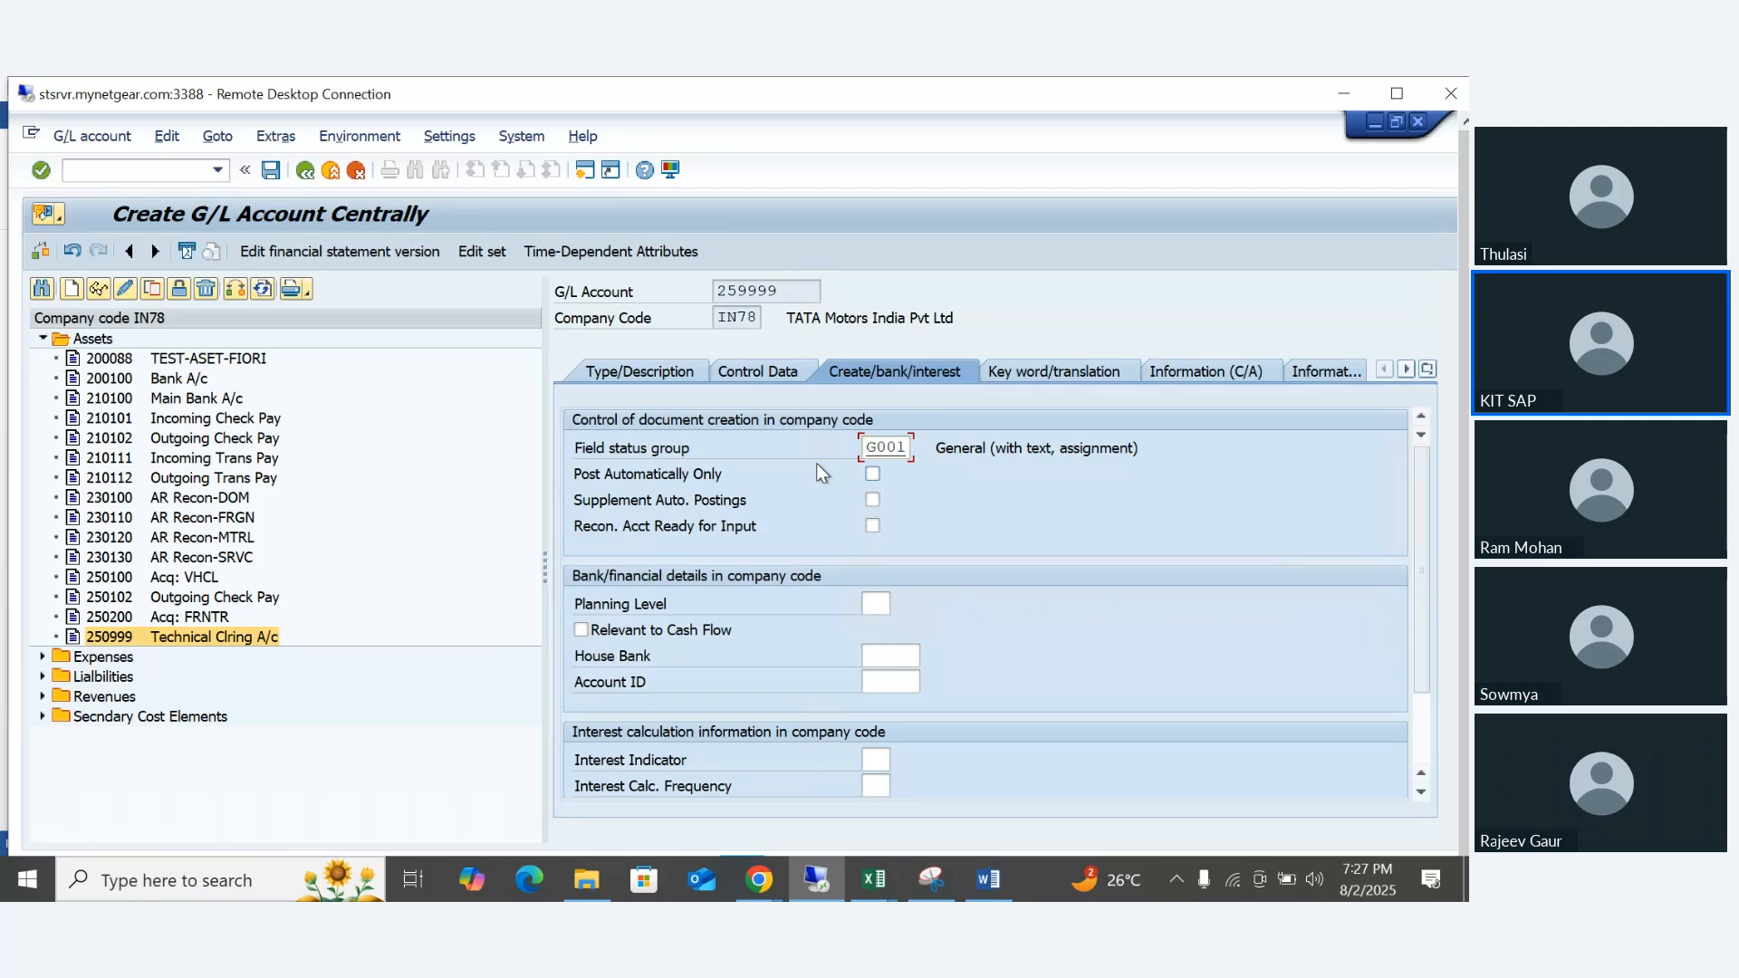
pyautogui.hotkey('ctrl', 's')
pyautogui.press('Return')
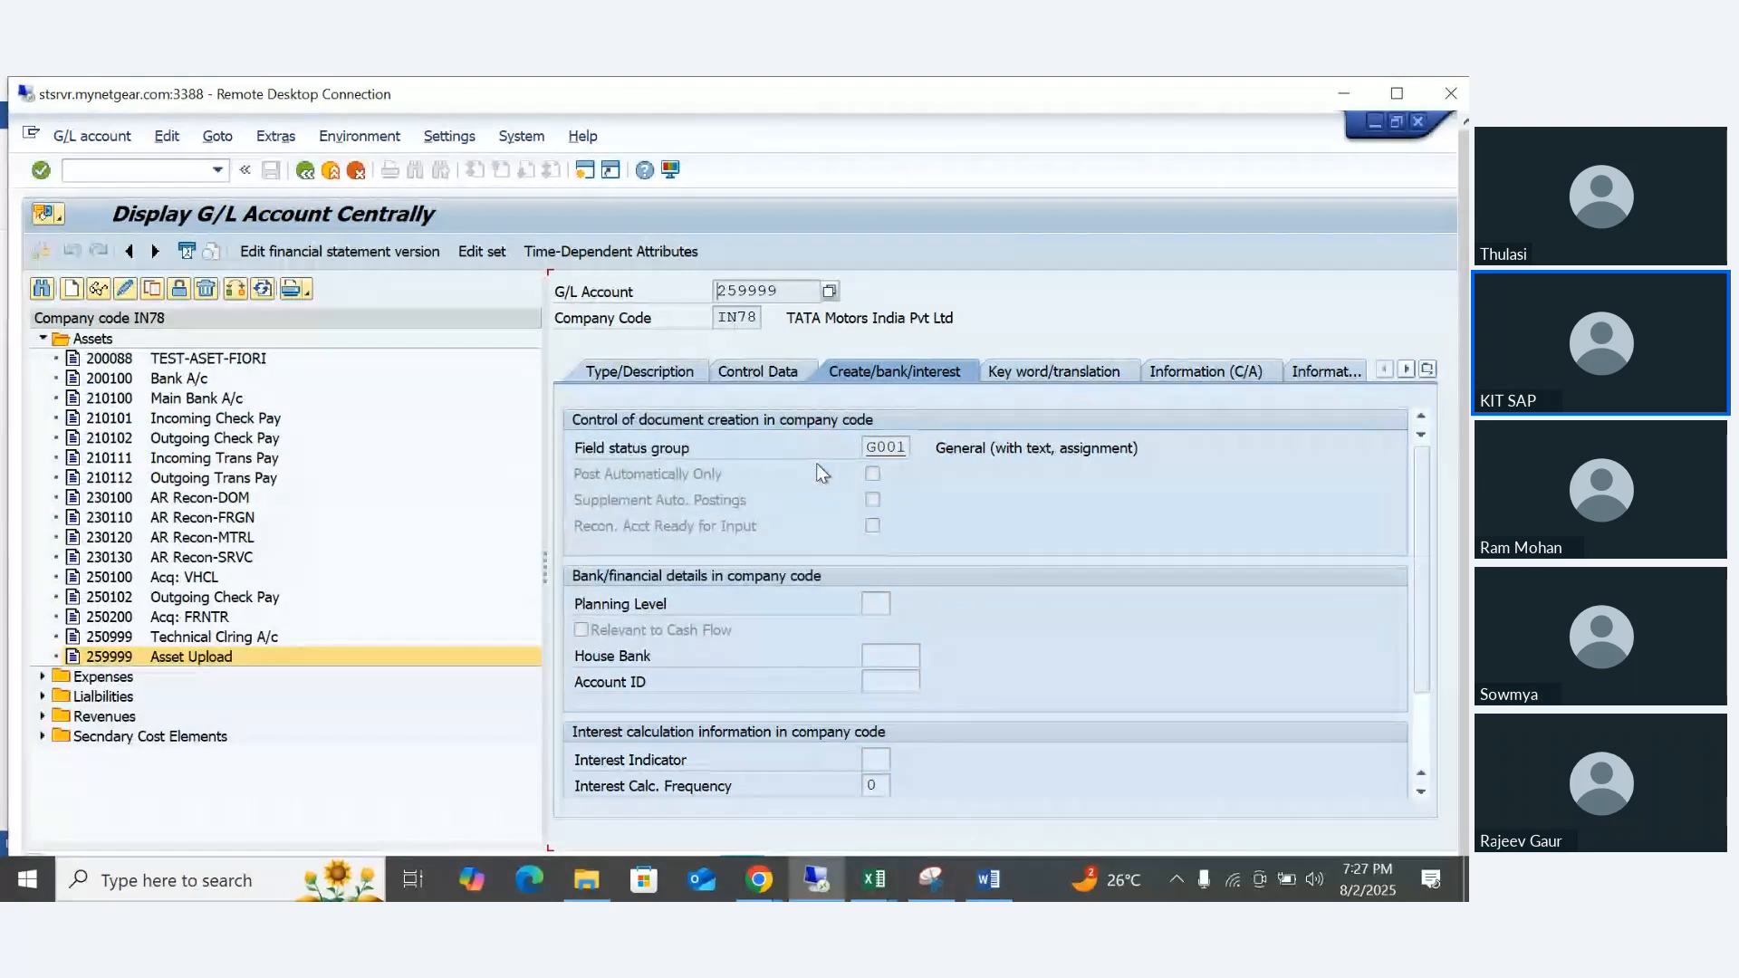
# - Copy G/L account number 259999 and check the Word checklist for the Asset Upload account automatic postings item
pyautogui.moveTo(812, 295); pyautogui.dragTo(664, 287)
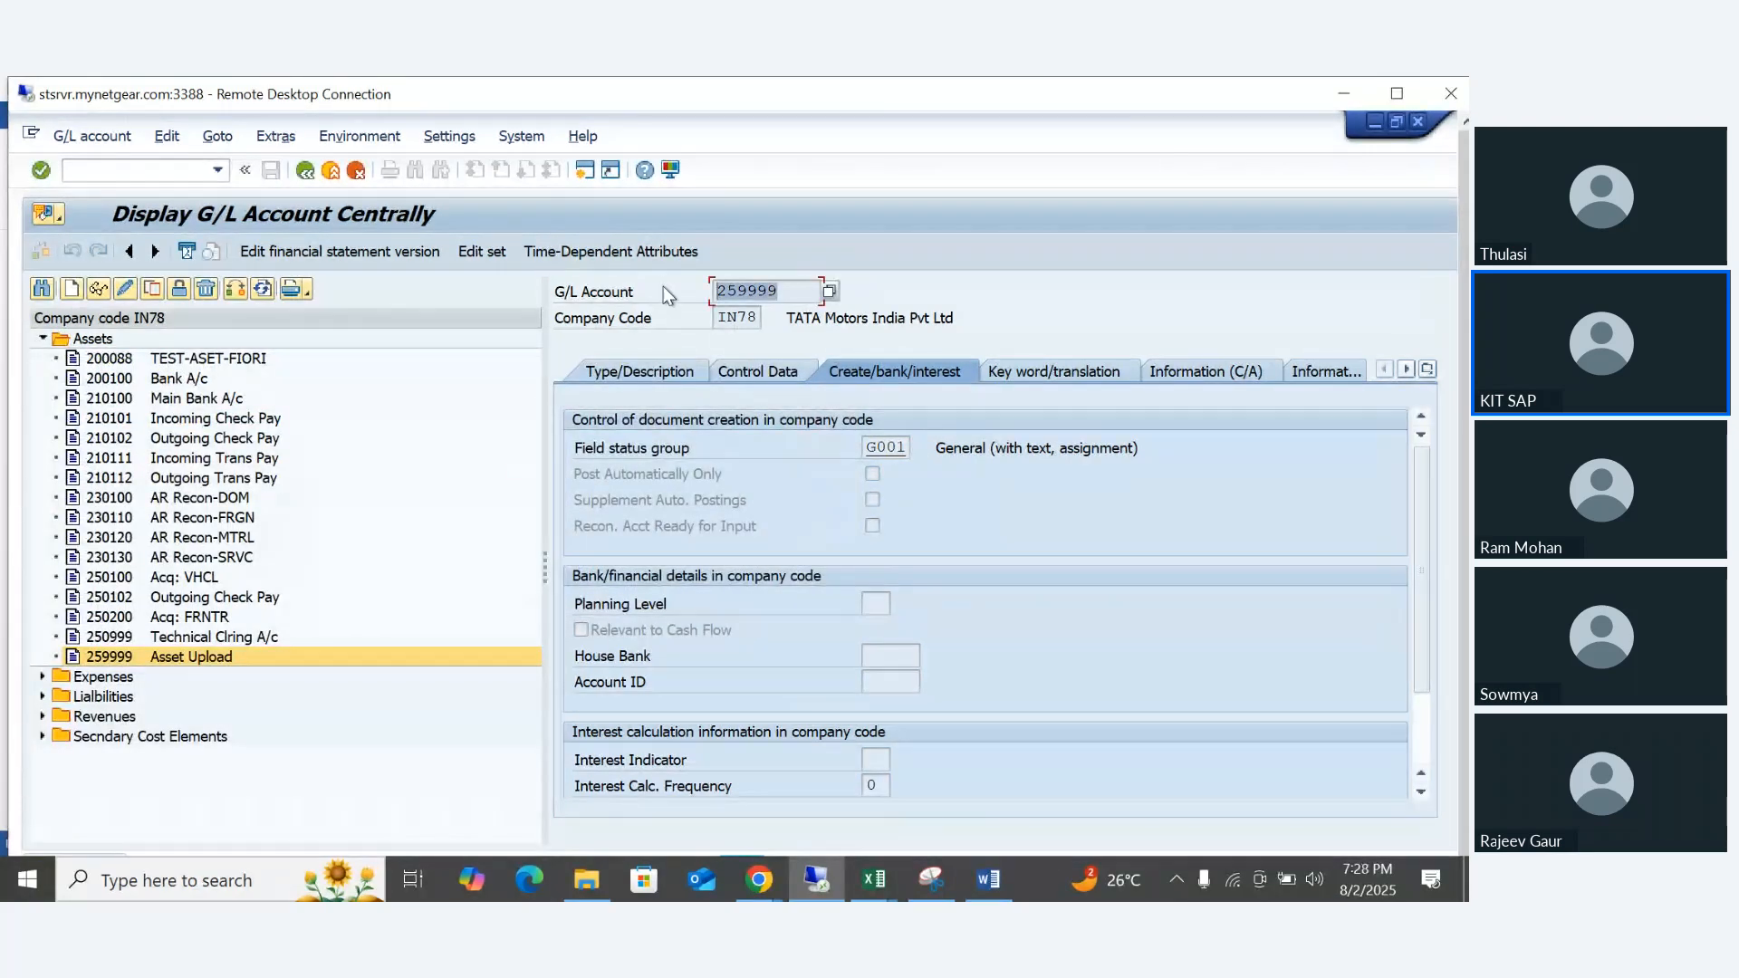
pyautogui.hotkey('ctrl', 'c')
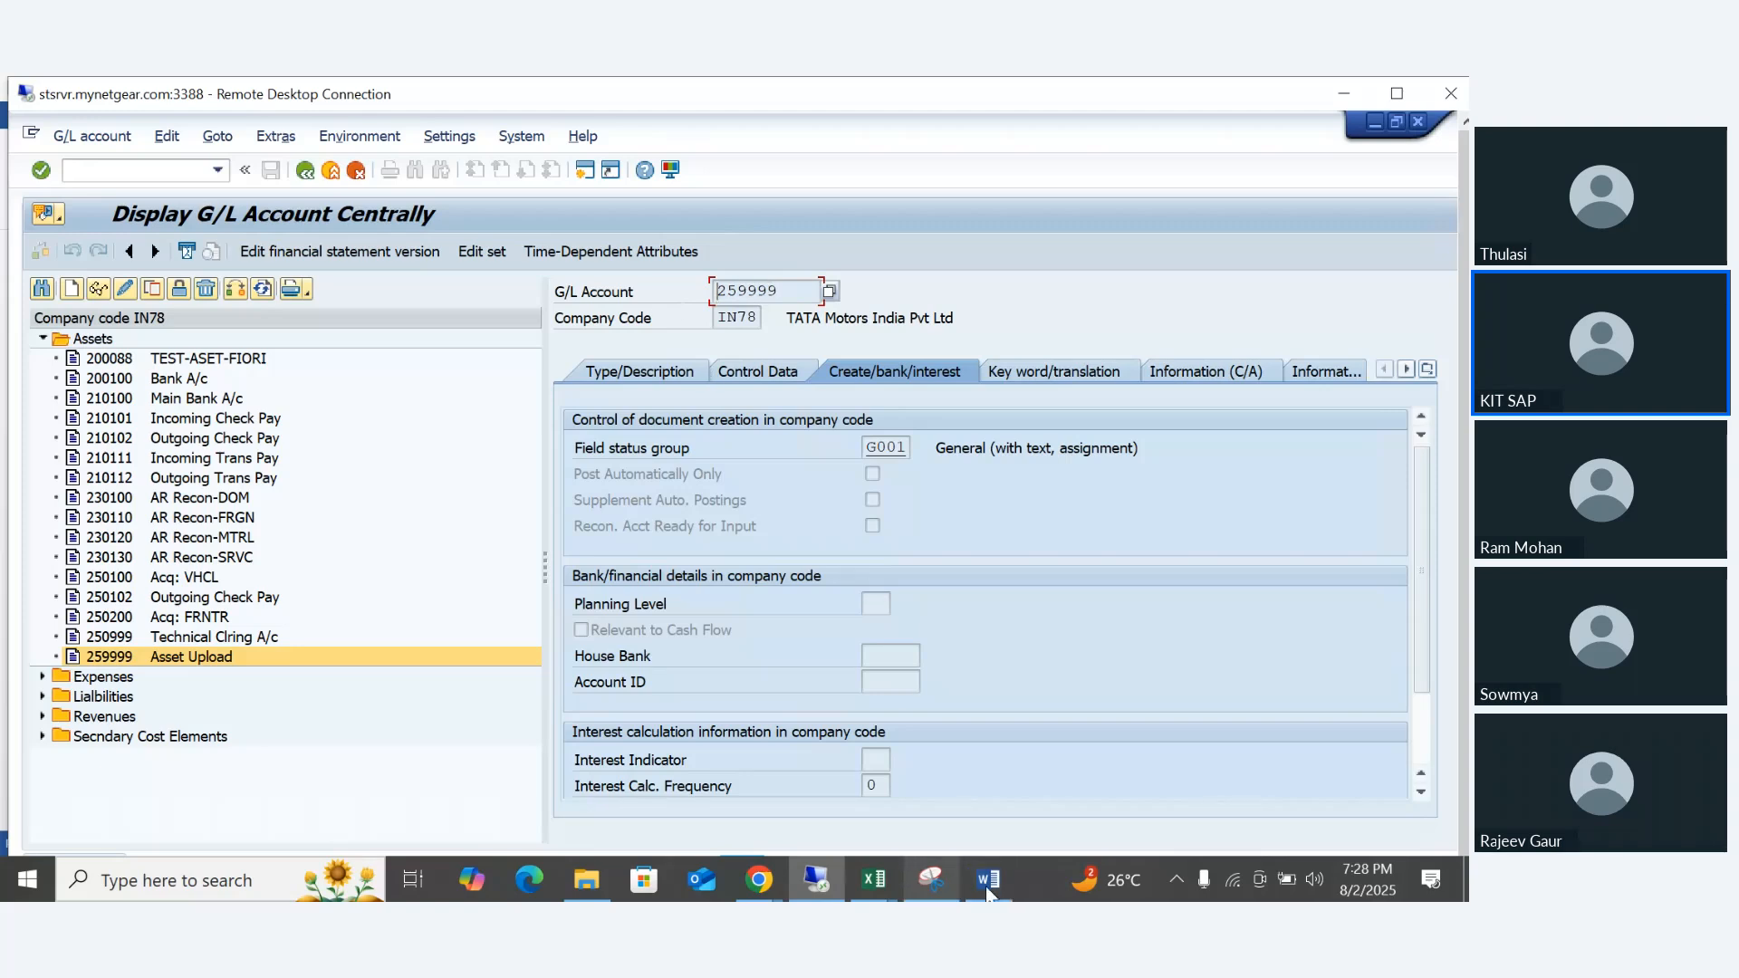
pyautogui.click(987, 882)
pyautogui.click(470, 449)
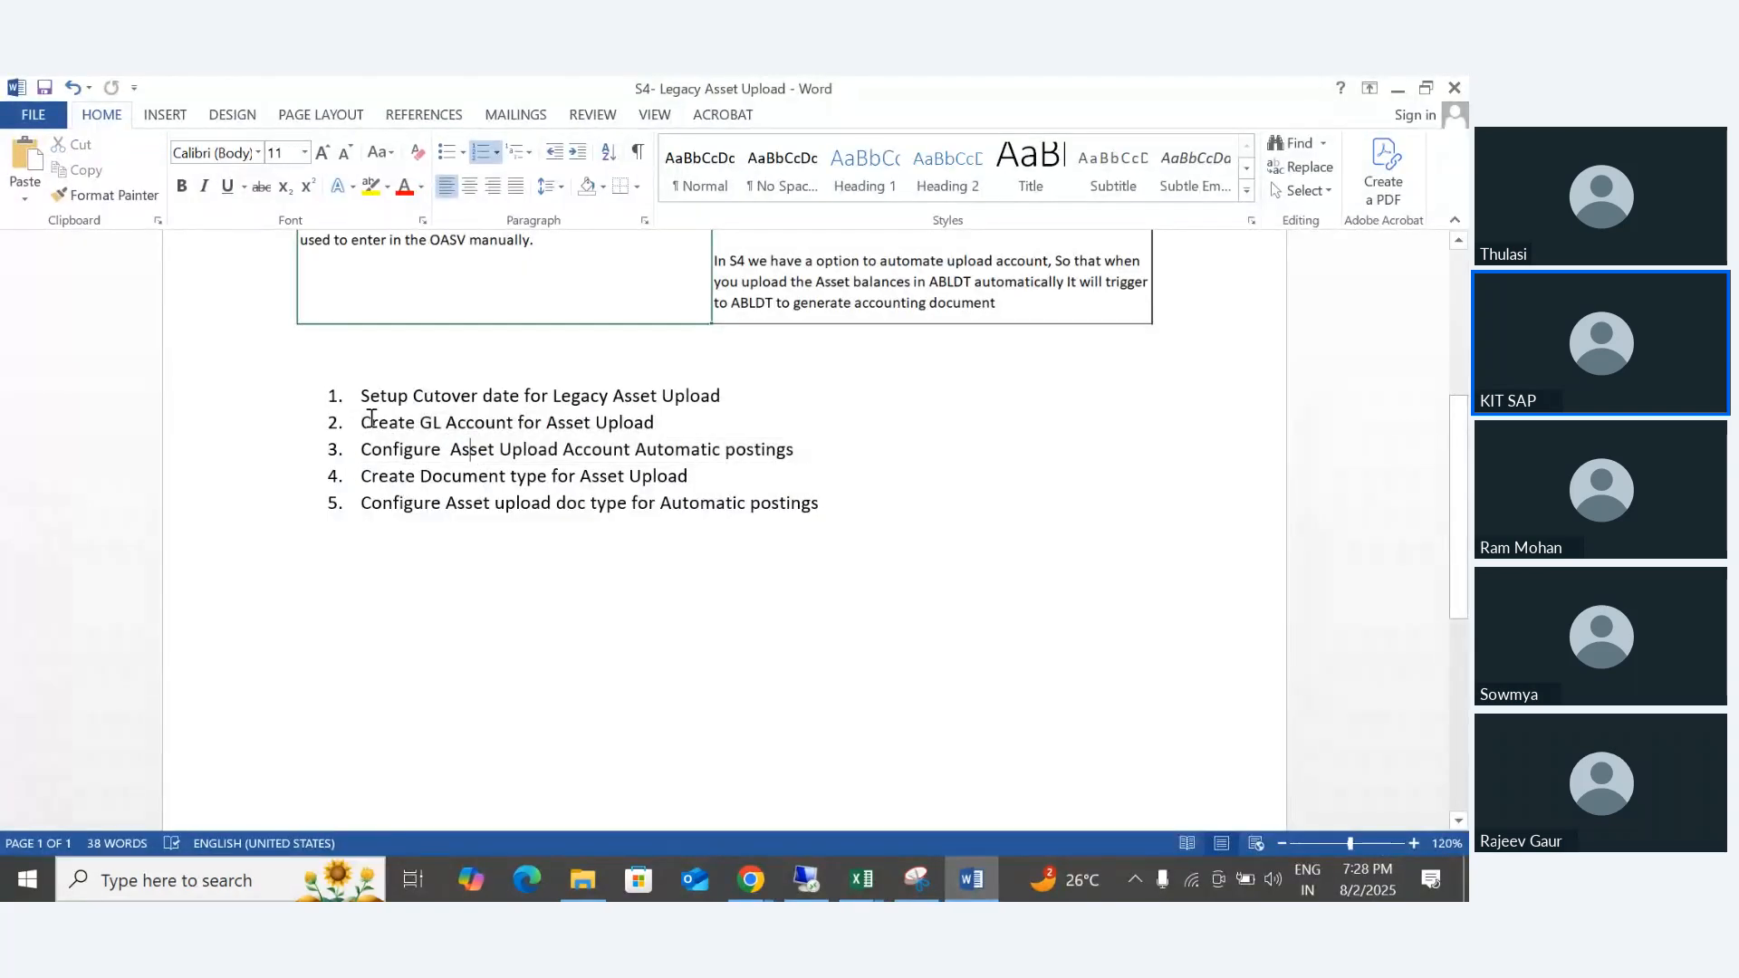
pyautogui.moveTo(372, 420); pyautogui.dragTo(625, 406)
pyautogui.moveTo(372, 447); pyautogui.dragTo(791, 447)
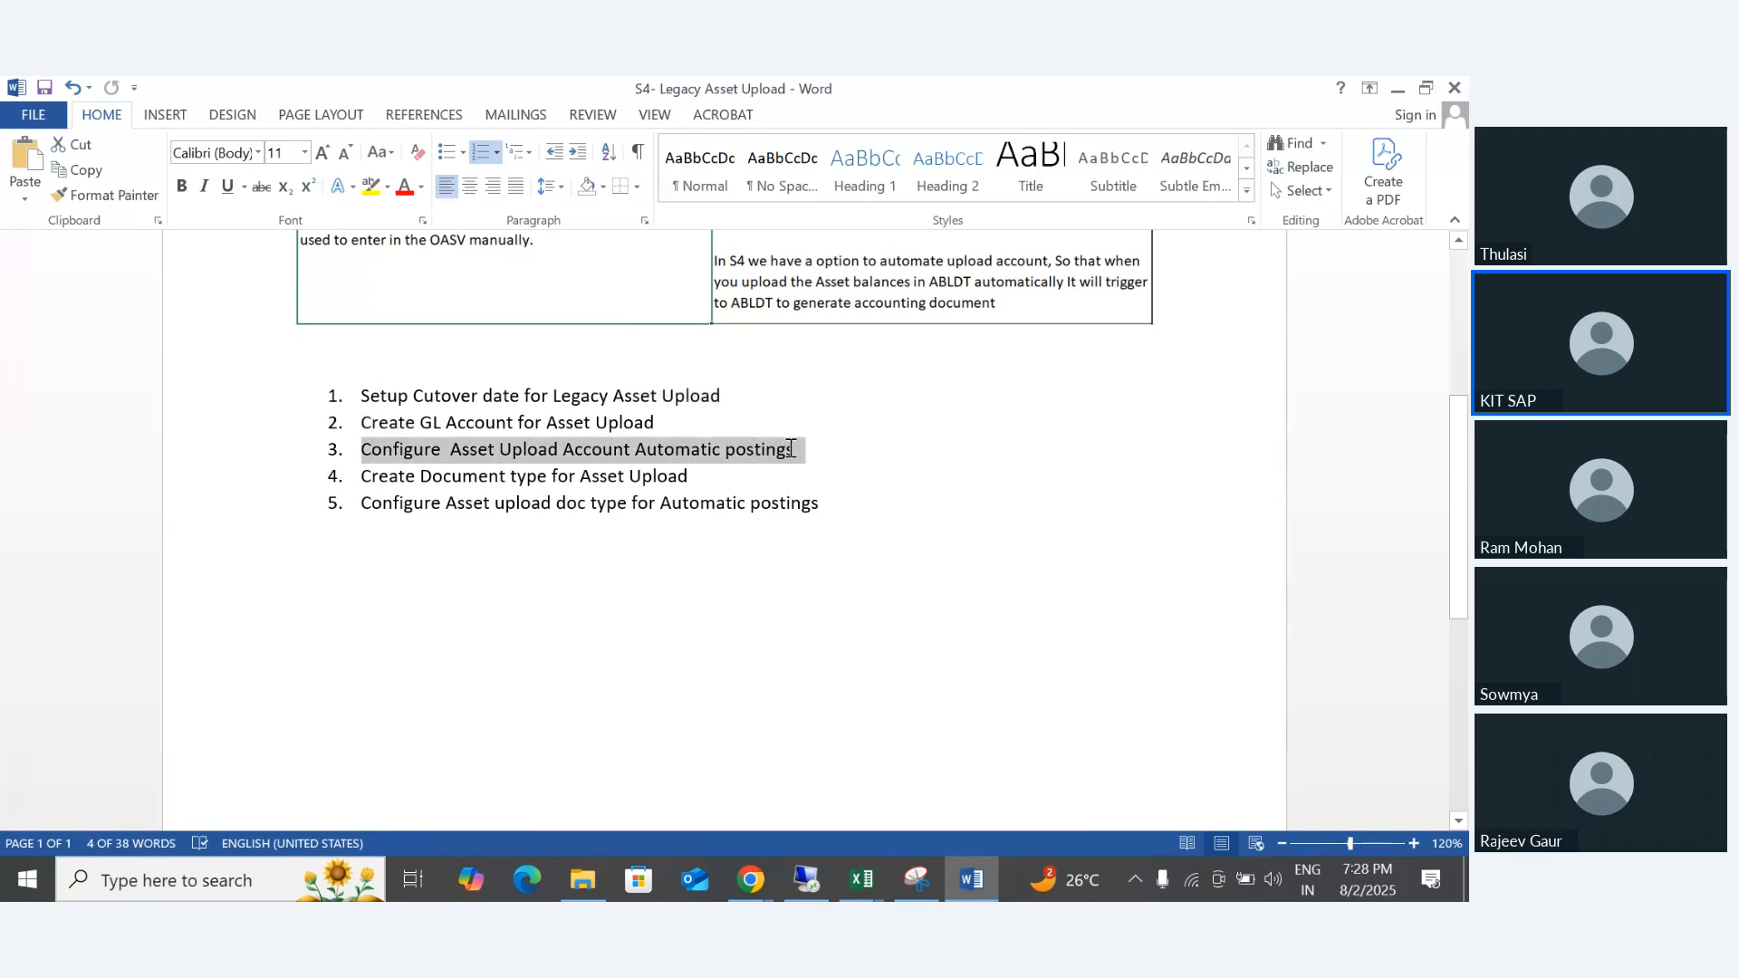
# - Return to SAP, leave the G/L account display without logging off and start transaction ORFA
pyautogui.click(806, 879)
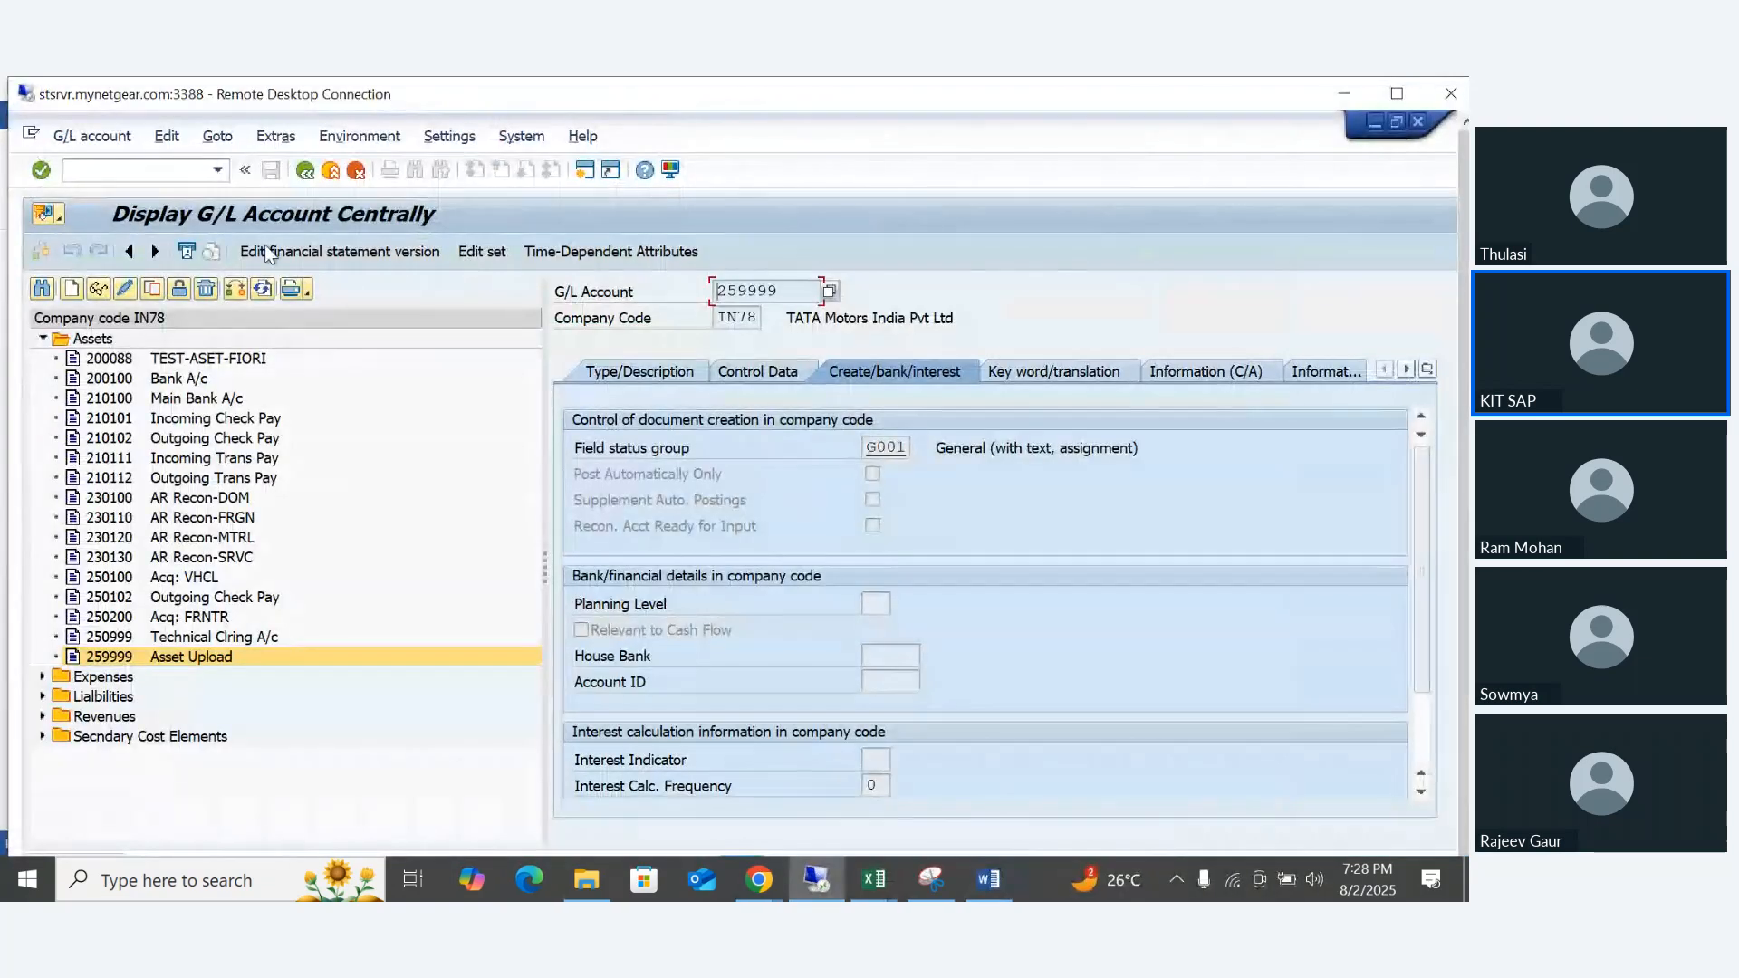
pyautogui.click(331, 169)
pyautogui.click(330, 169)
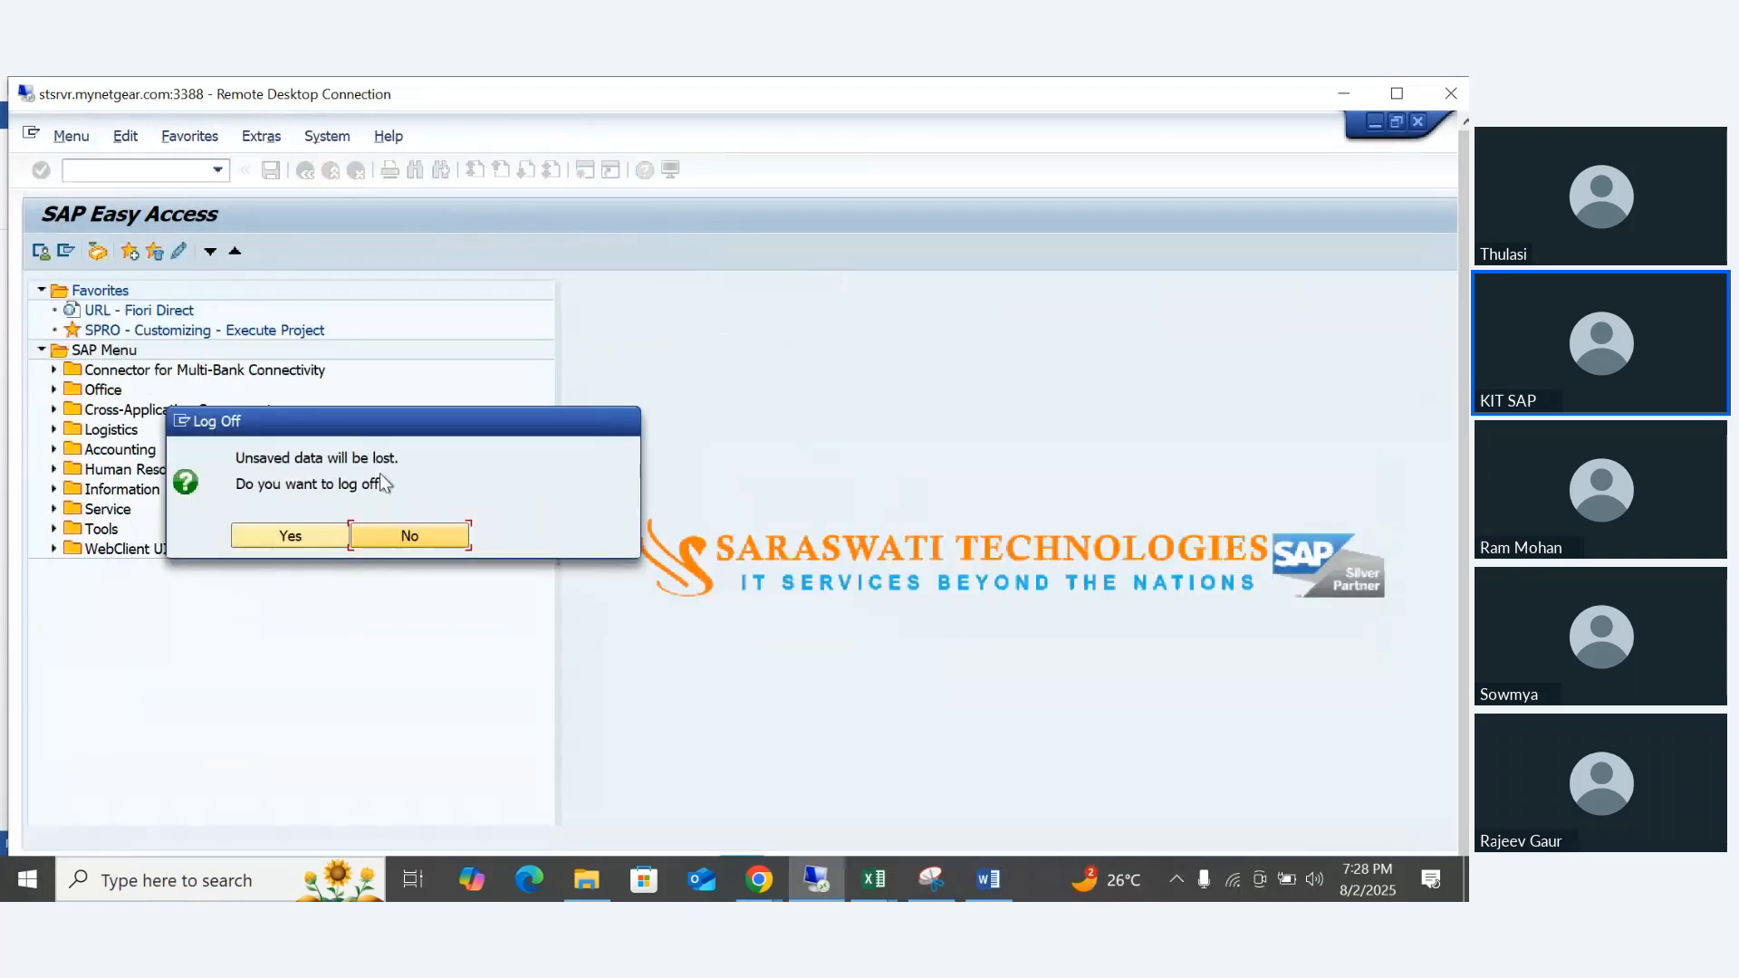
pyautogui.click(405, 536)
pyautogui.write('o')
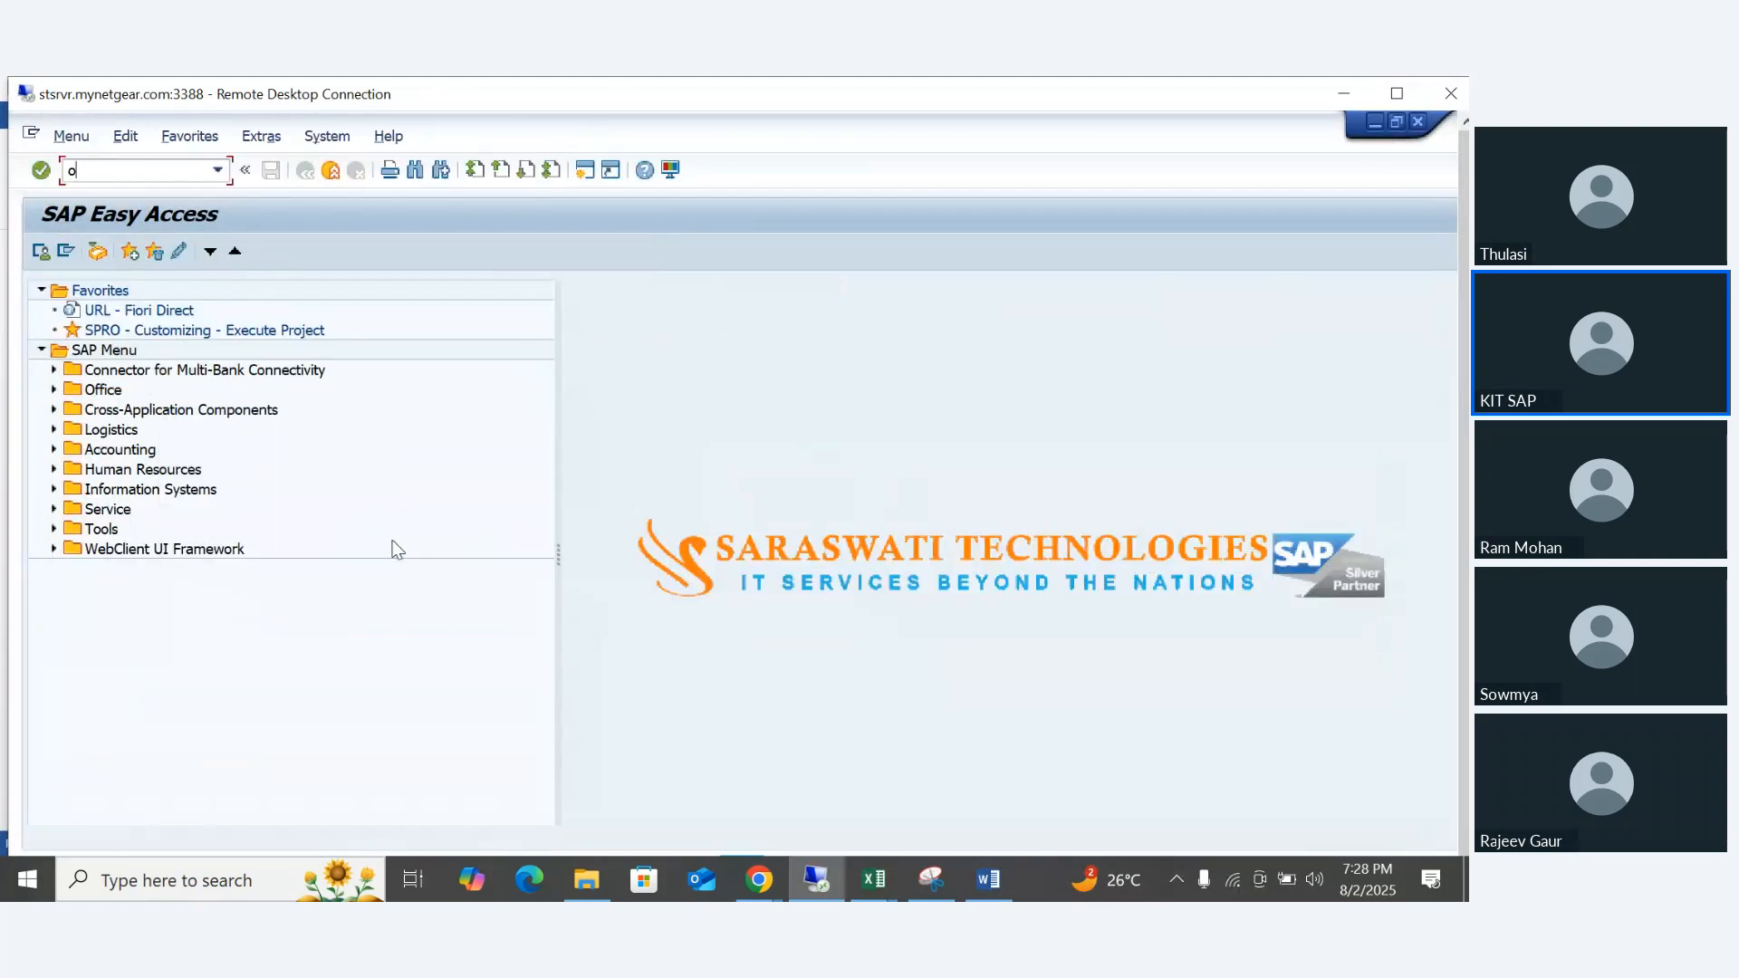
pyautogui.write('rfa')
pyautogui.press('Return')
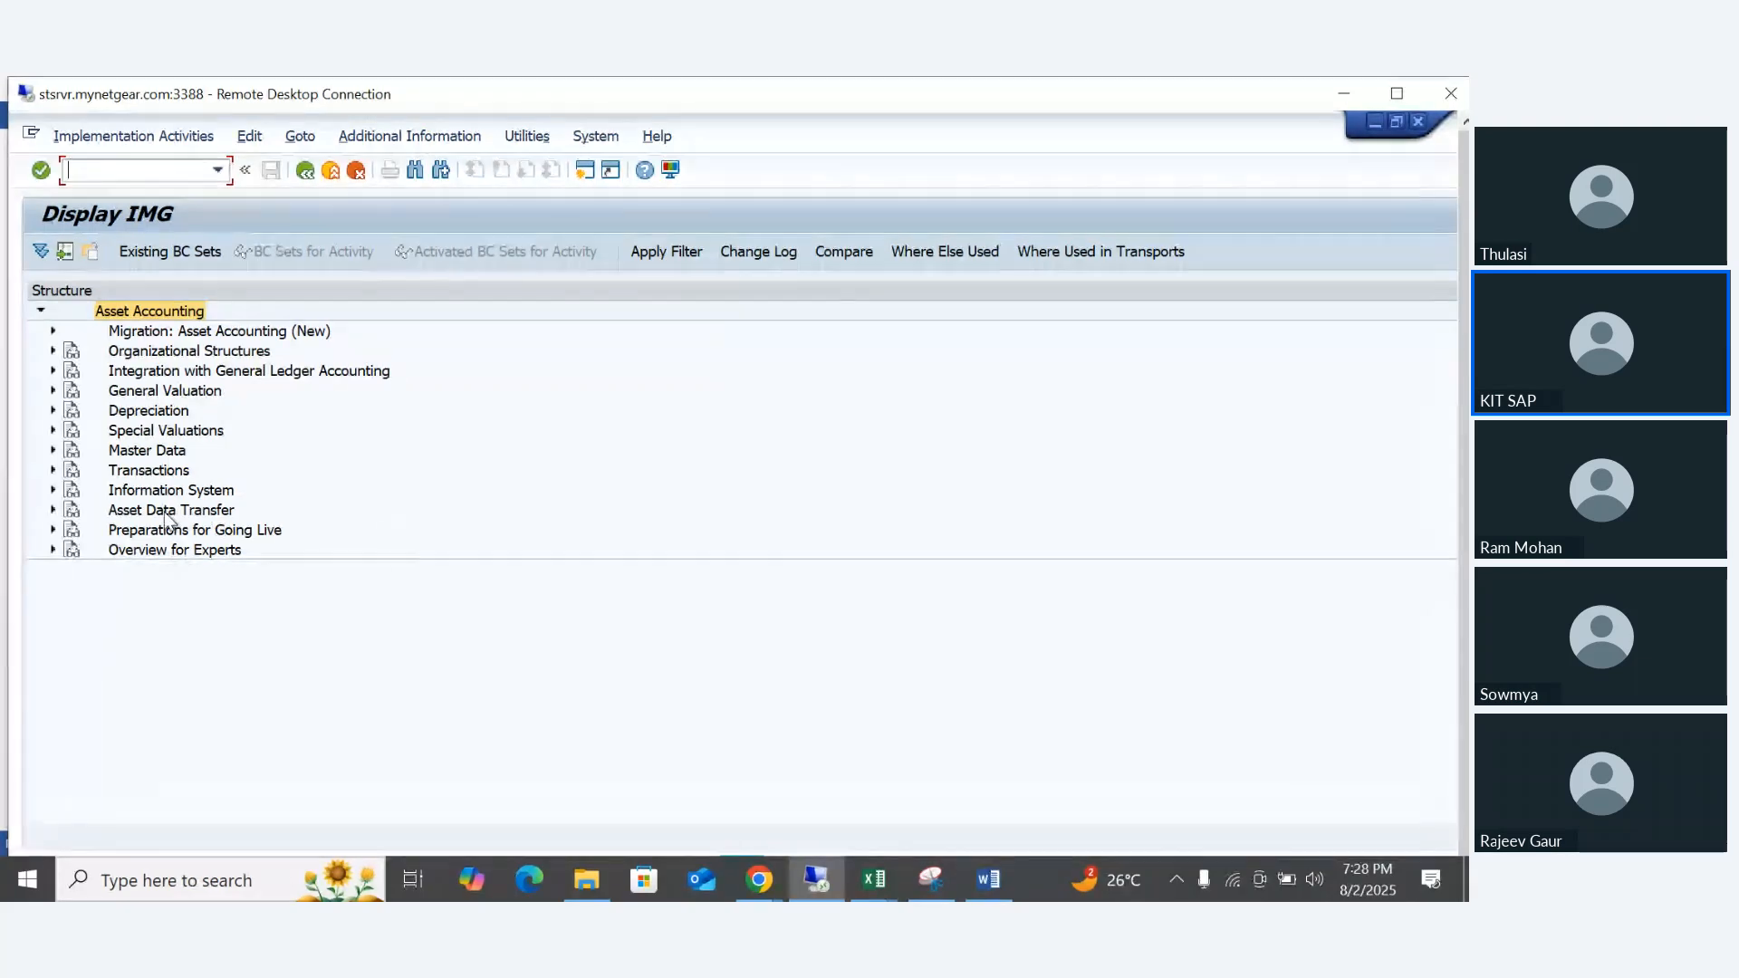
# - Review the legacy data transfer date and additional parameters of company code IN78 in the Asset Data Transfer customizing
pyautogui.doubleClick(165, 511)
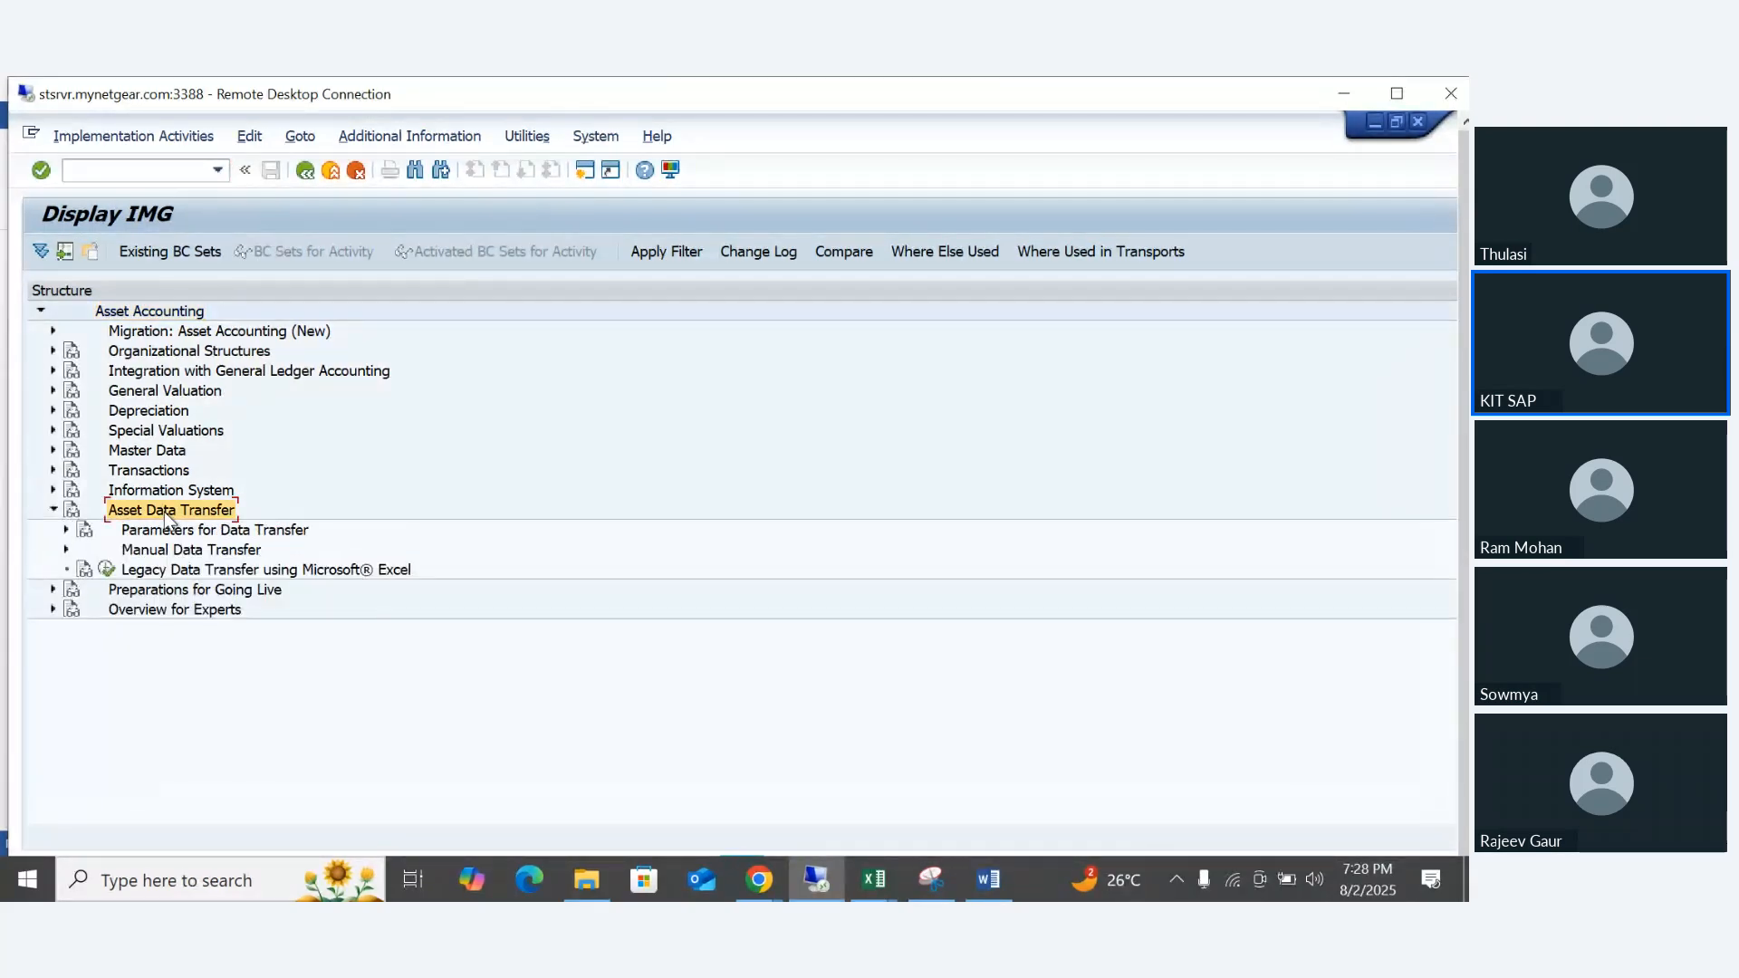
pyautogui.press('Down')
pyautogui.press('Right')
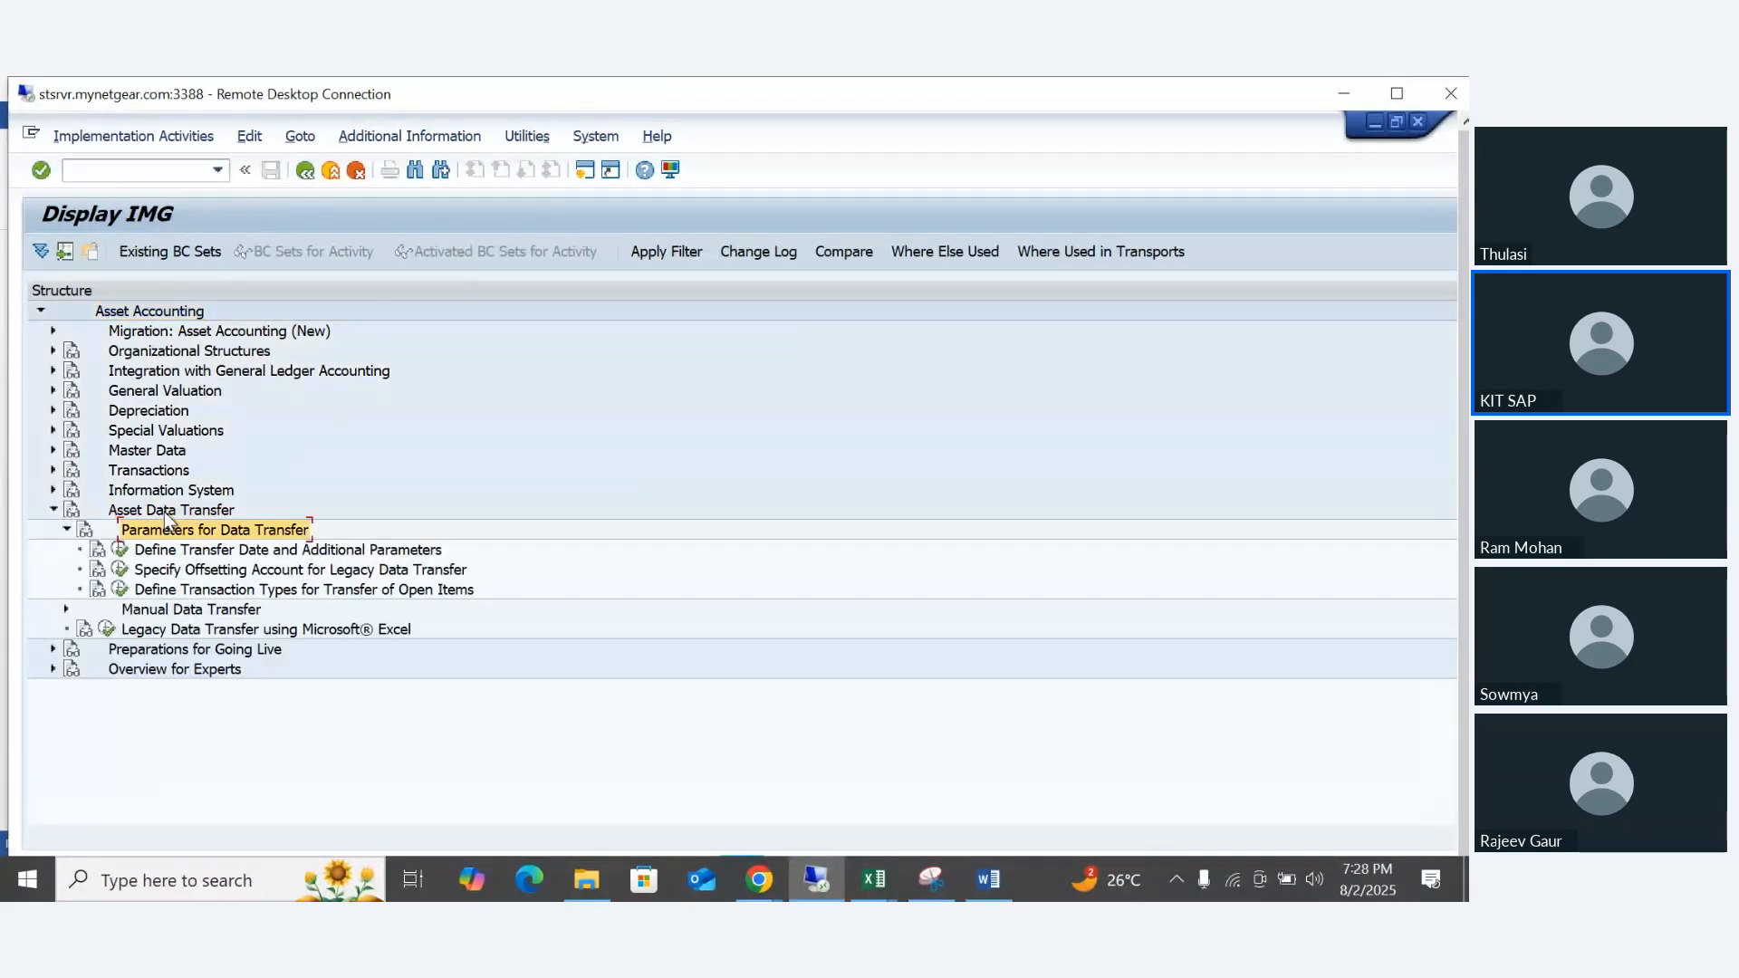
pyautogui.press('Down')
pyautogui.press('Down')
pyautogui.press('Left')
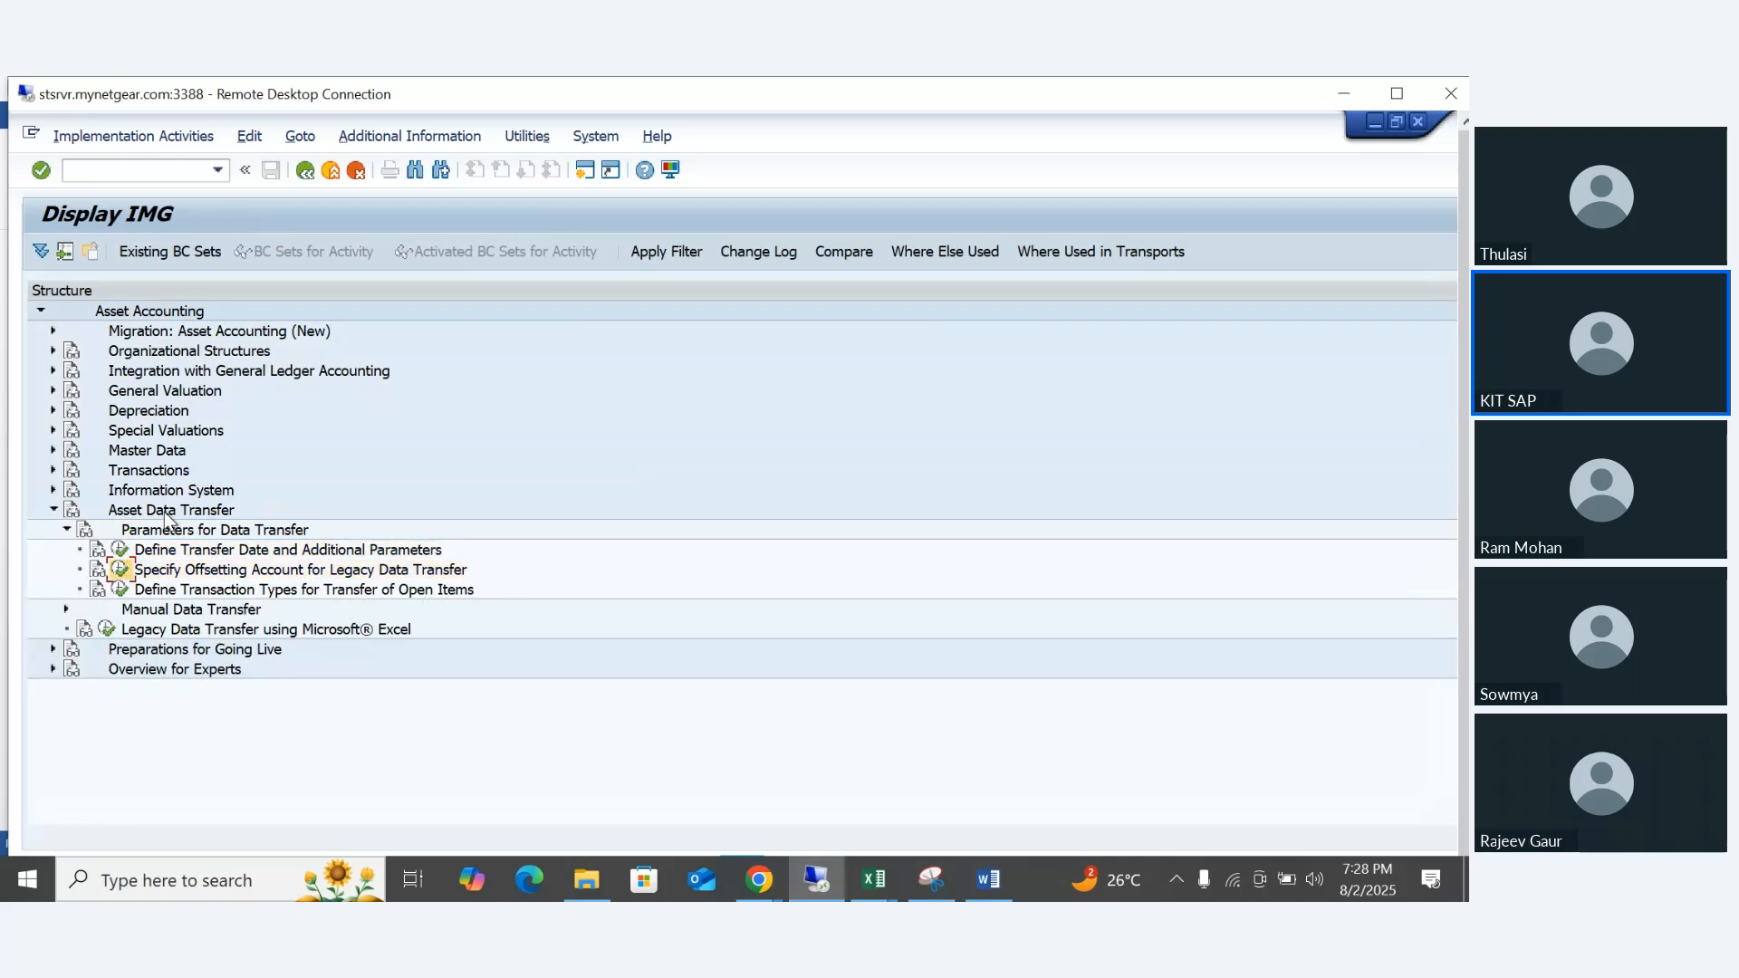
pyautogui.click(120, 550)
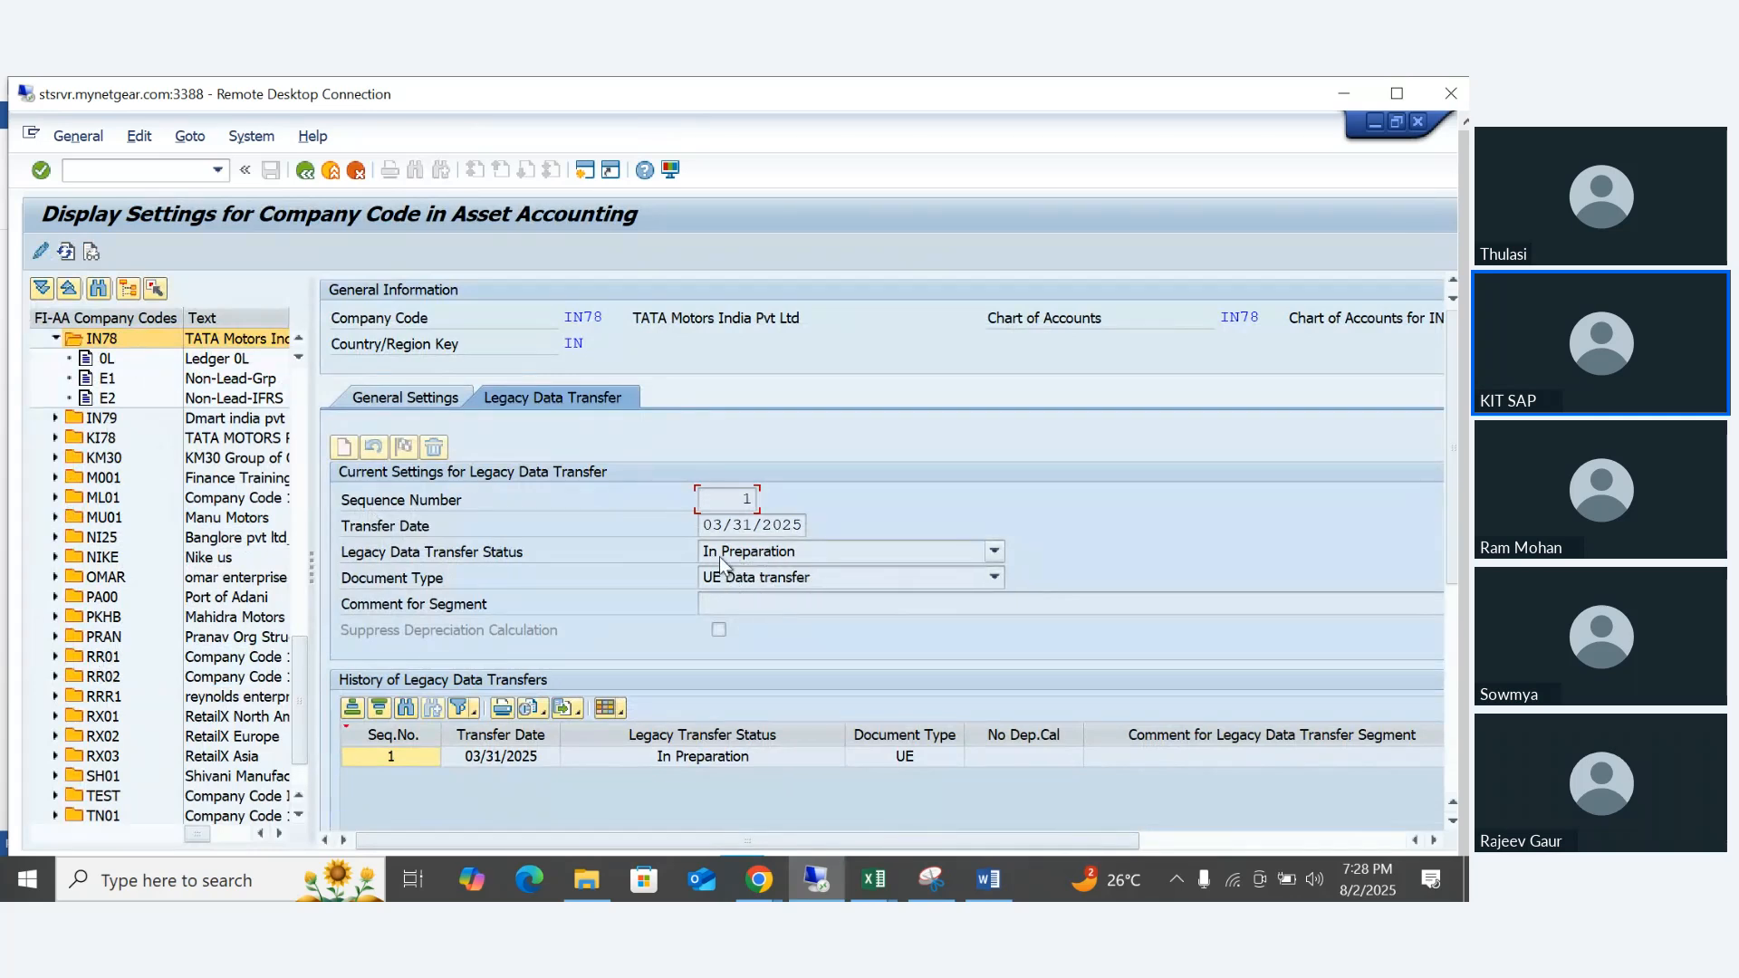
pyautogui.press('F3')
# - Specify G/L account 259999 as the offsetting account for legacy data transfer in chart of accounts IN78
pyautogui.press('Down')
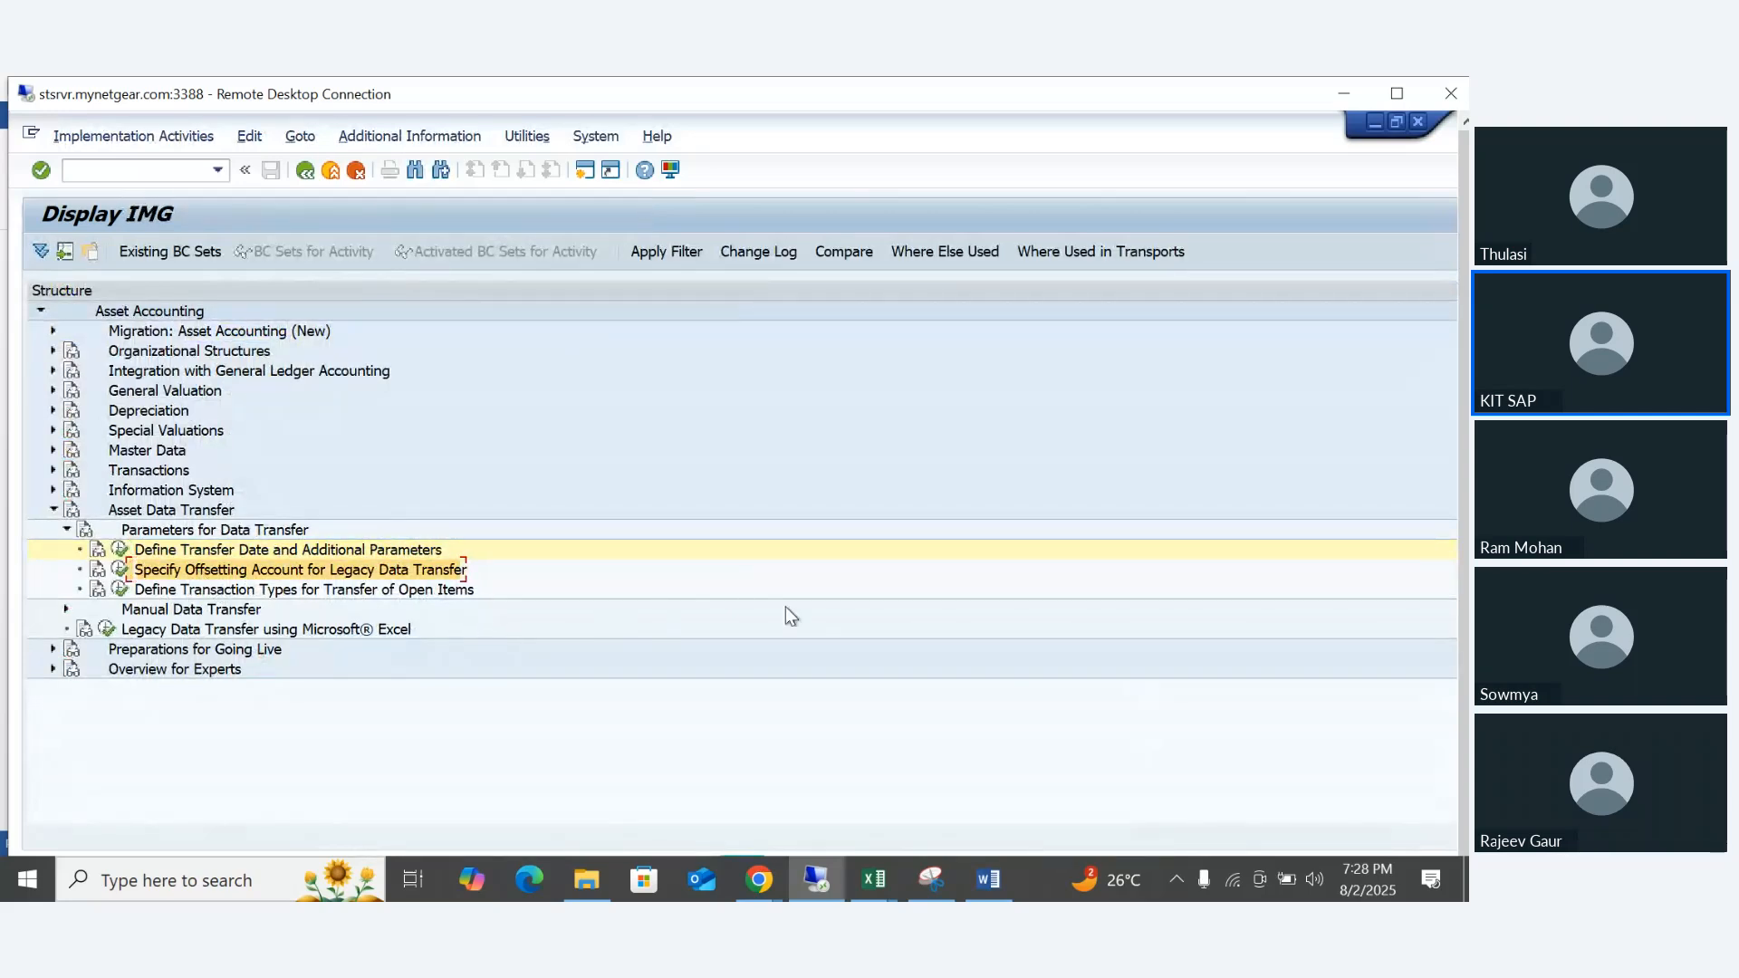
pyautogui.press('Return')
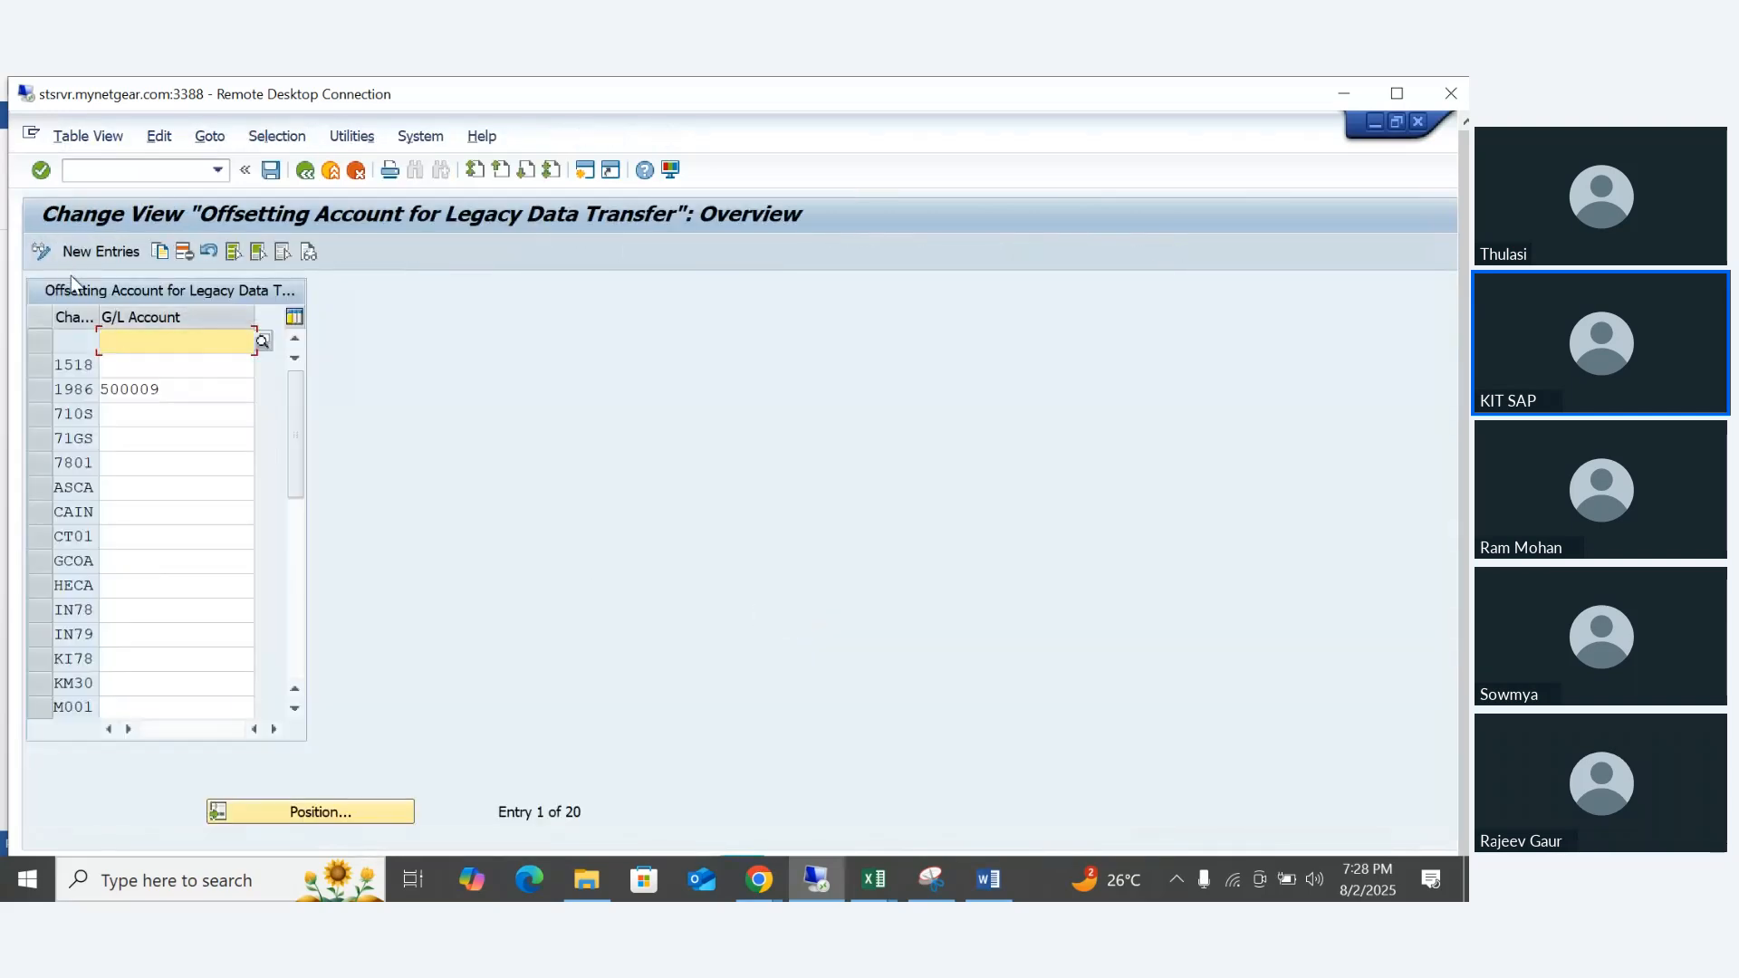
pyautogui.click(89, 253)
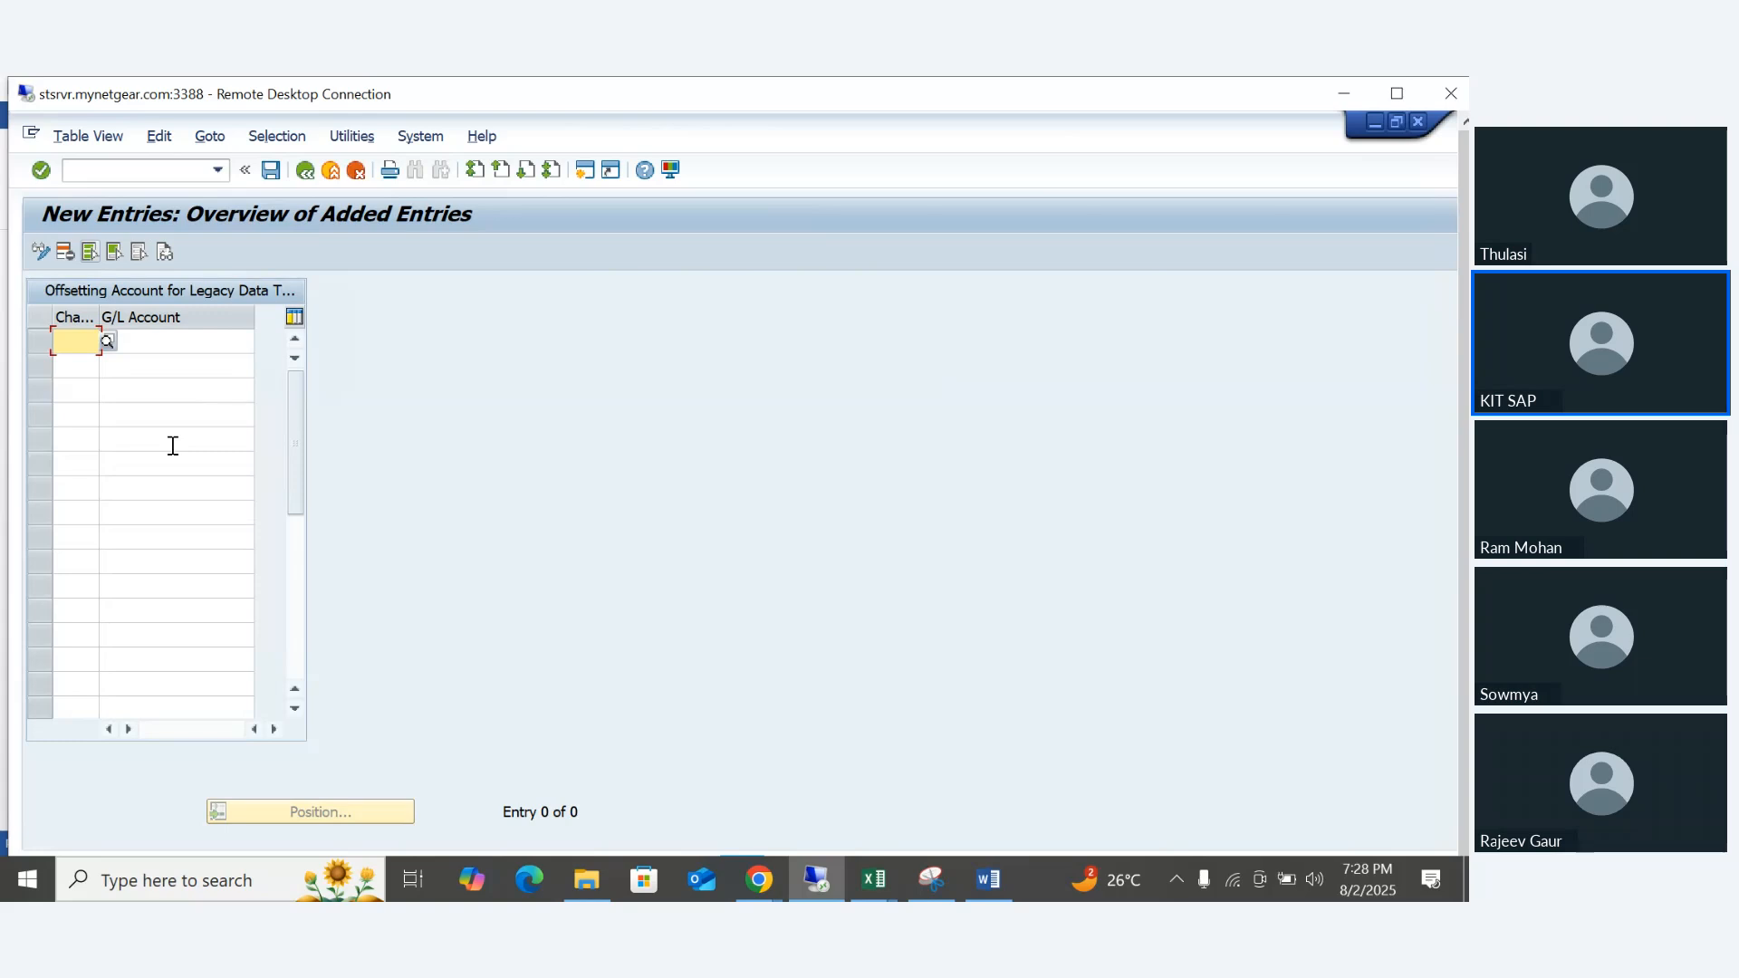
pyautogui.write('IN78')
pyautogui.press('Tab')
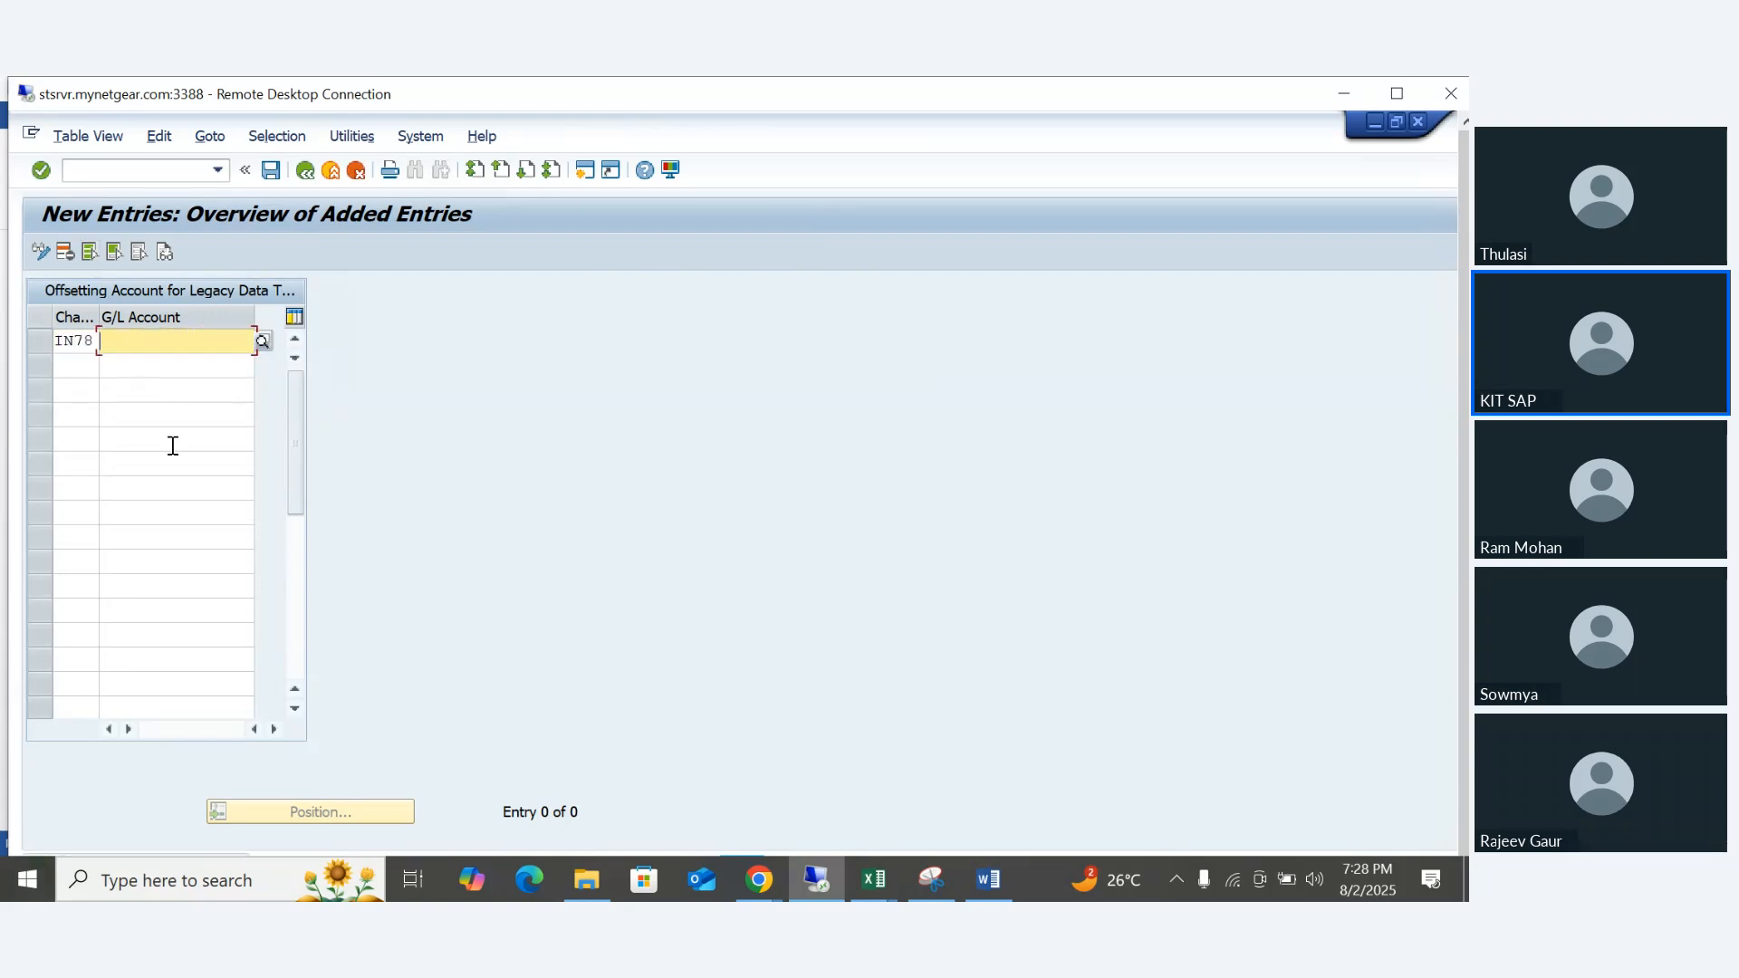
pyautogui.write('259999')
pyautogui.press('Return')
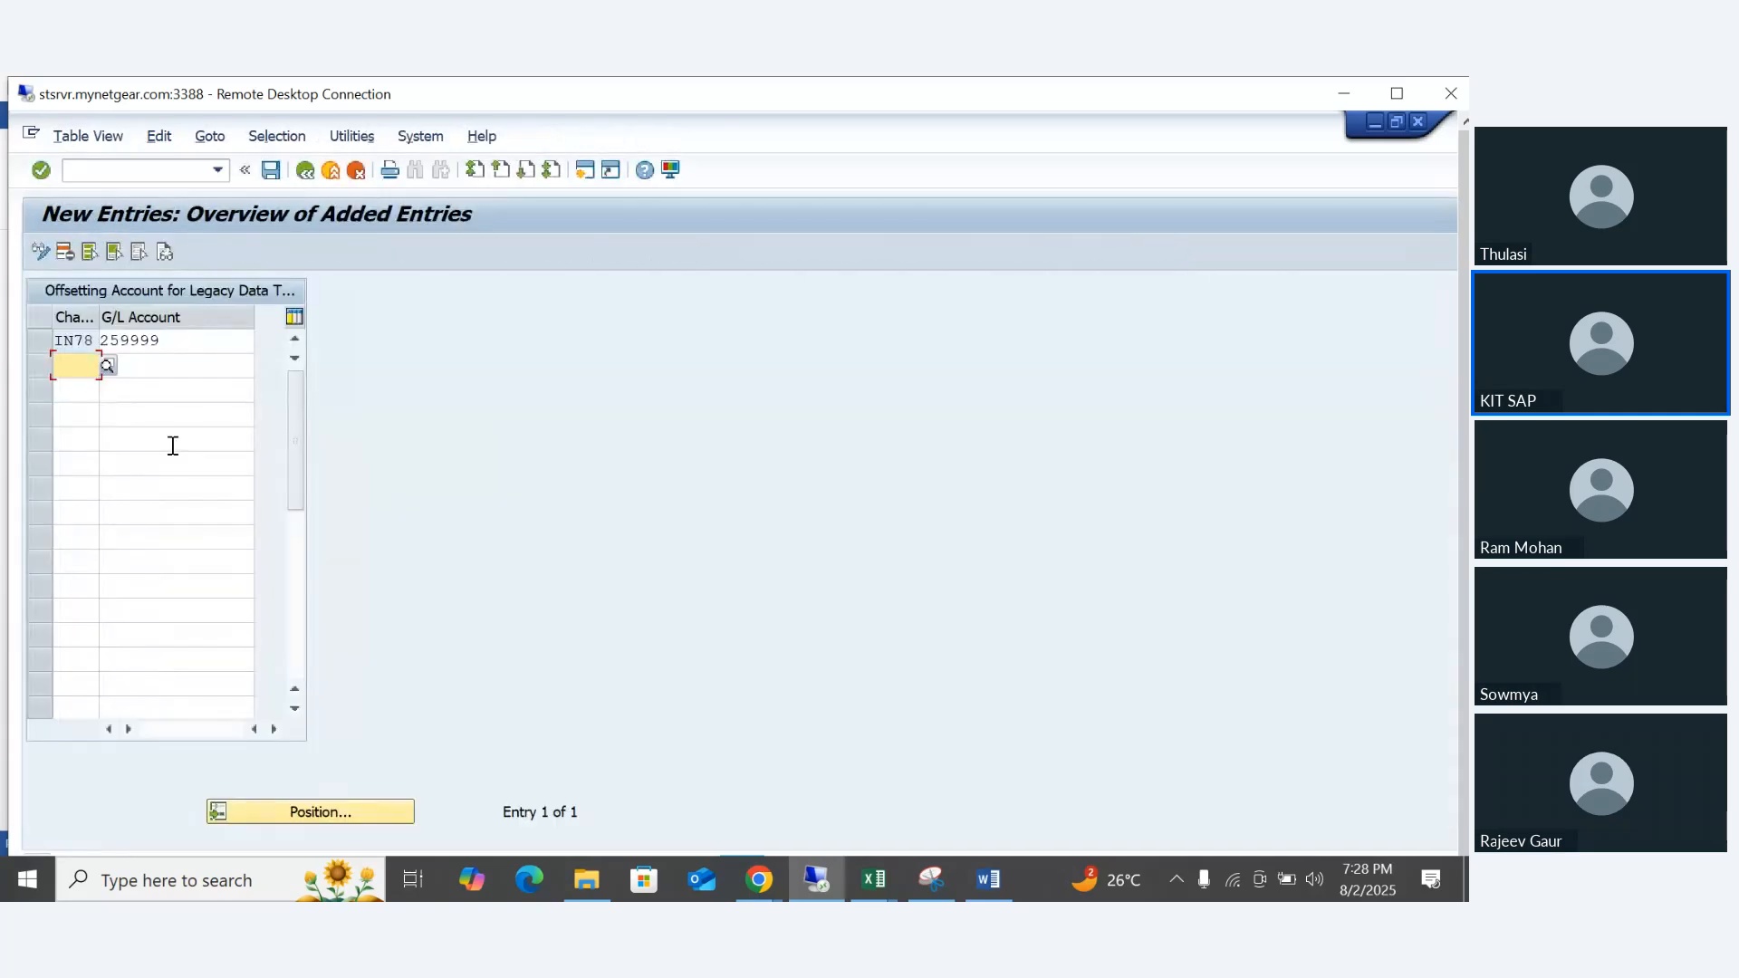
pyautogui.press('F3')
pyautogui.press('F3')
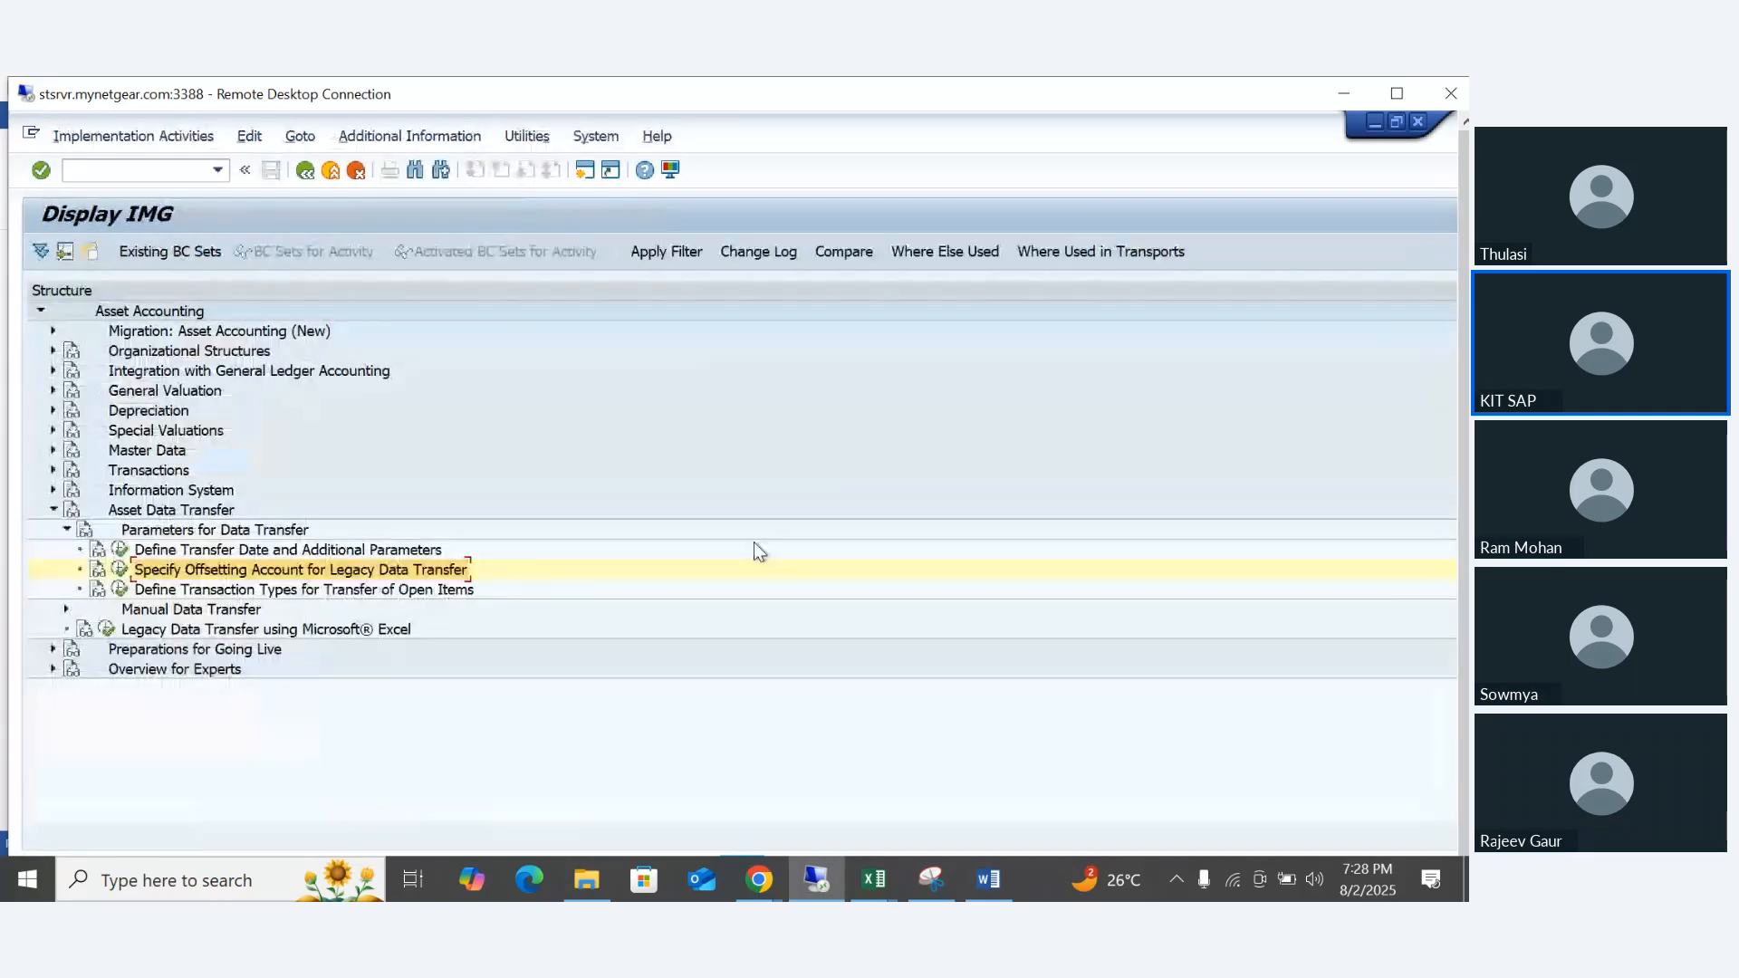
# - Check the Word checklist for the G/L account, automatic postings and document type items
pyautogui.click(988, 880)
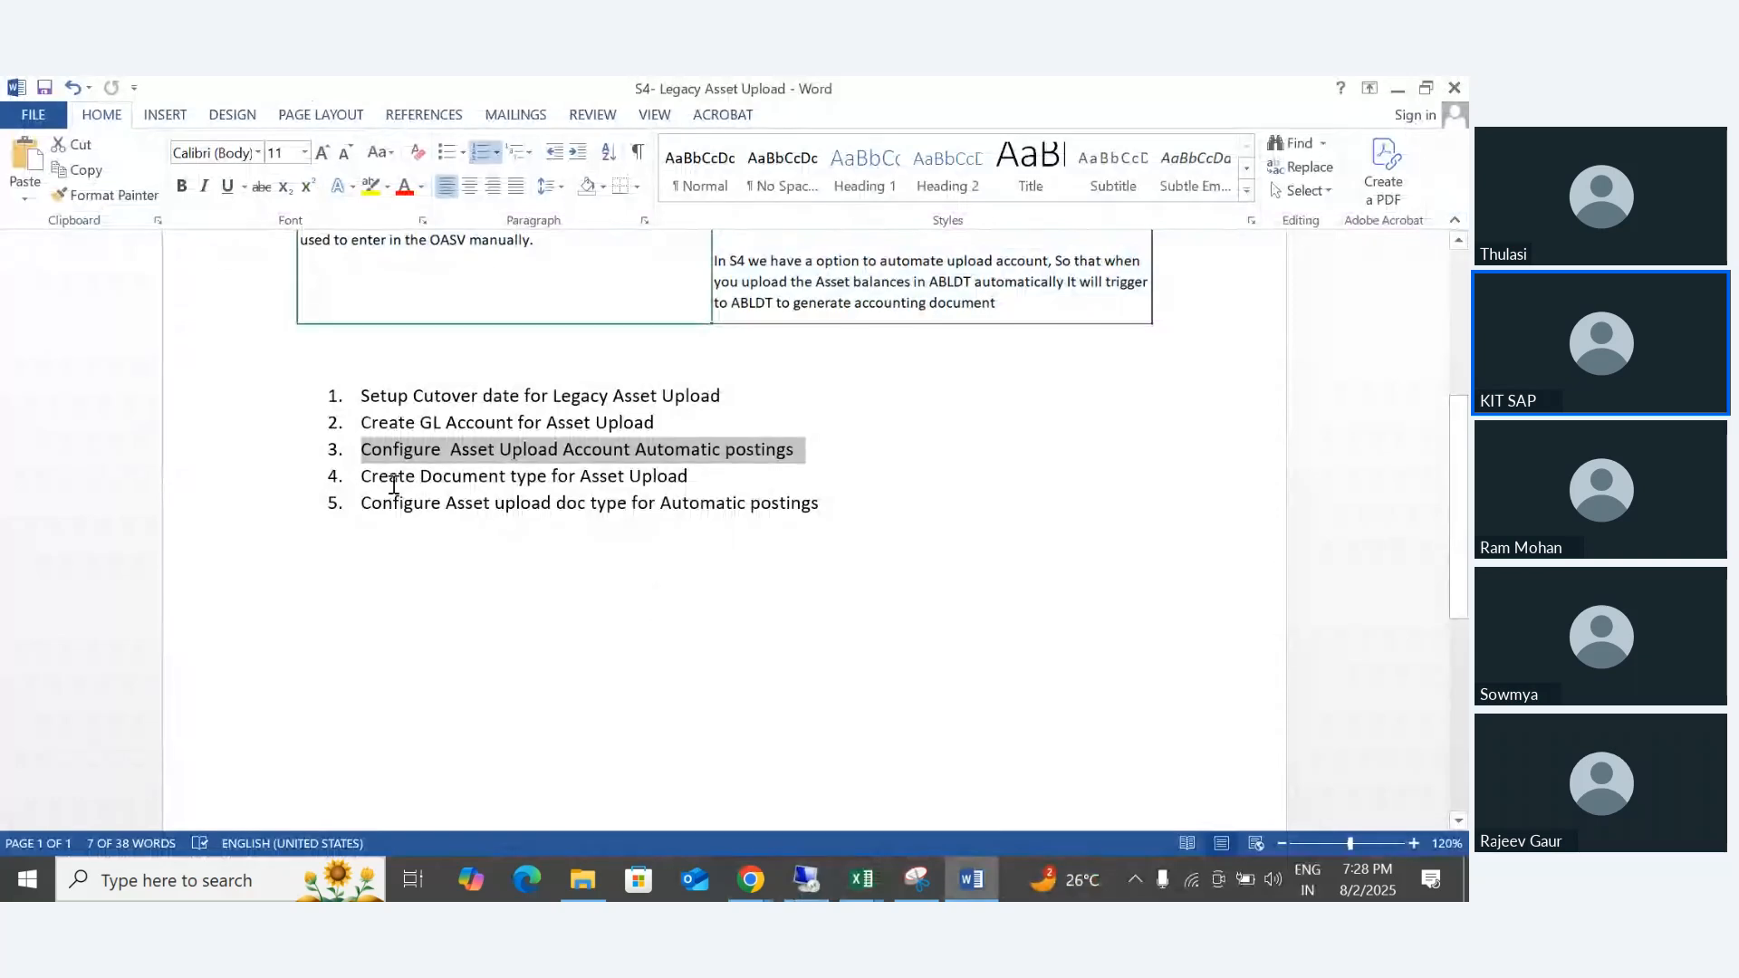
pyautogui.moveTo(362, 424); pyautogui.dragTo(802, 456)
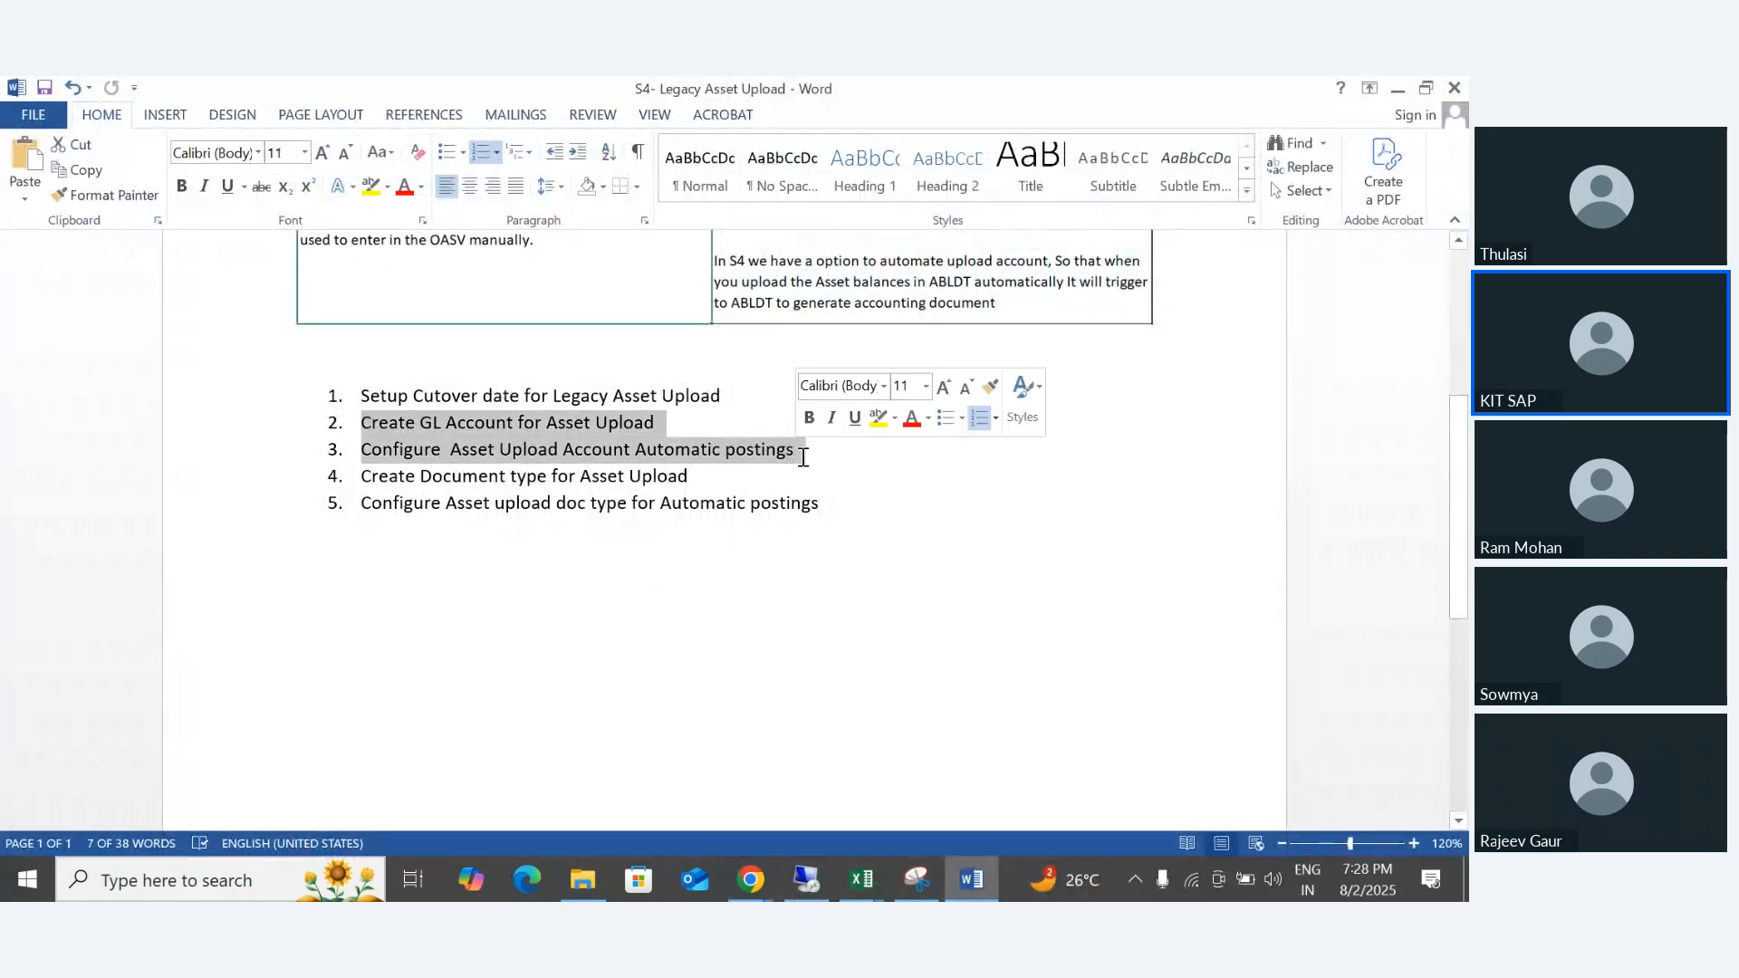
pyautogui.moveTo(359, 476); pyautogui.dragTo(698, 477)
pyautogui.click(480, 546)
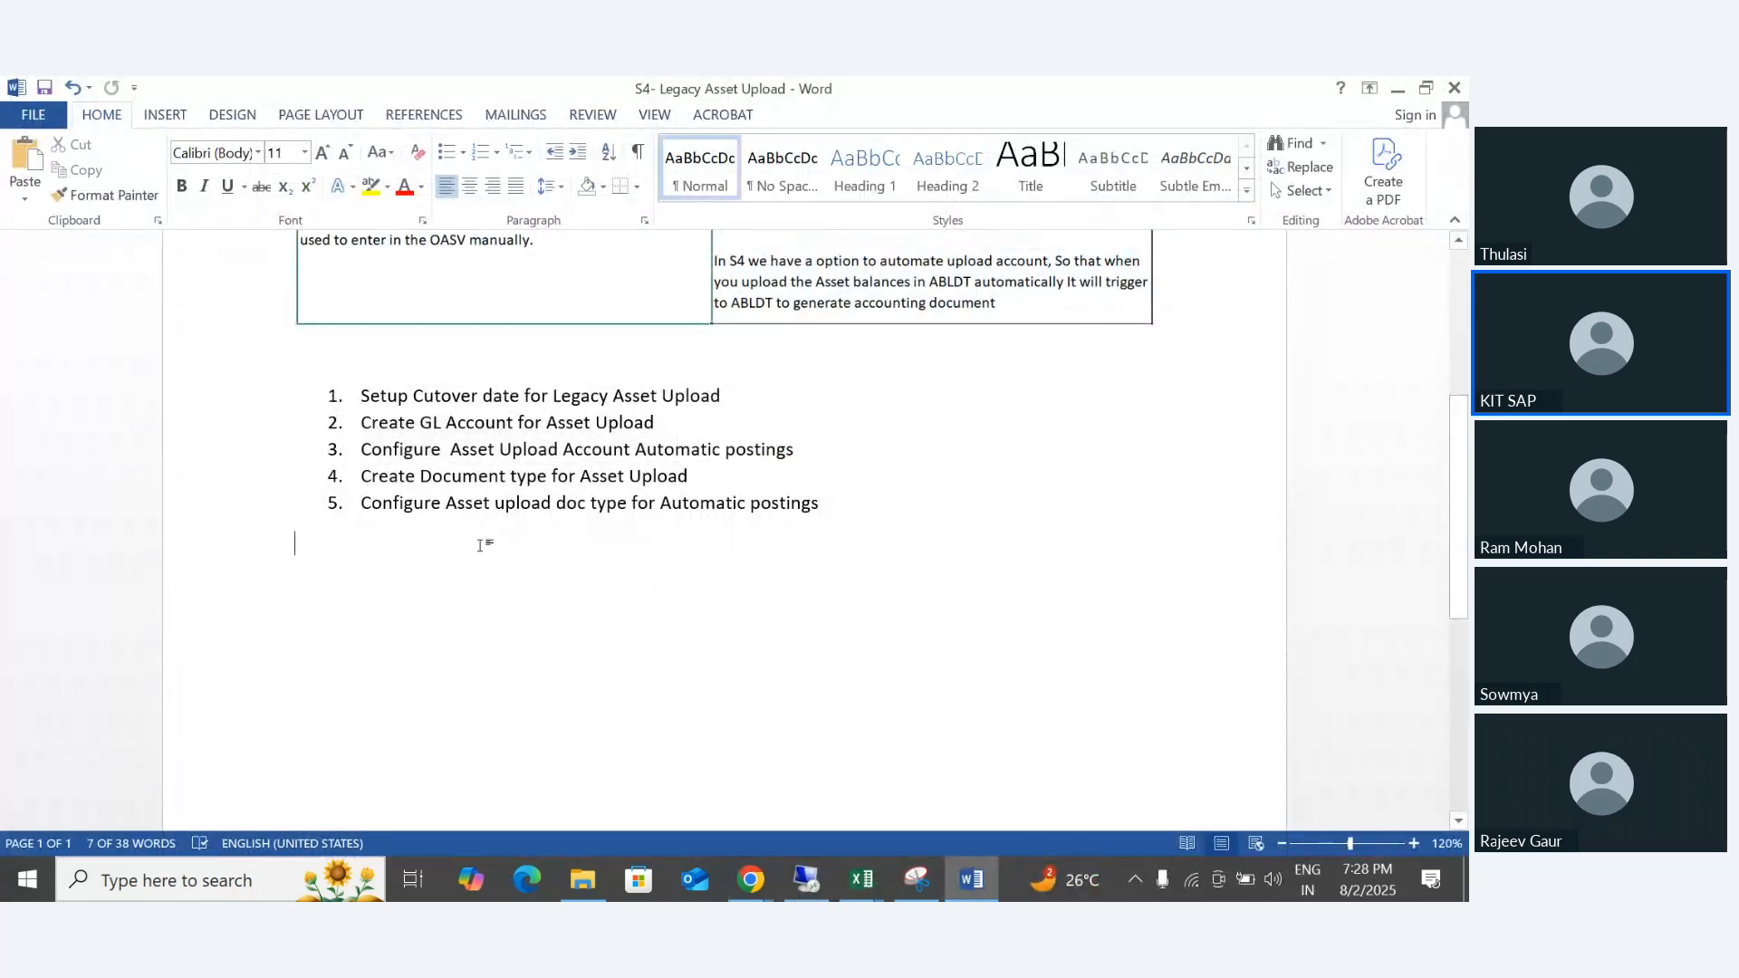
# - Return to SAP and open Create Master Data for Legacy Asset from the manual data transfer activities for legacy fixed assets
pyautogui.click(799, 871)
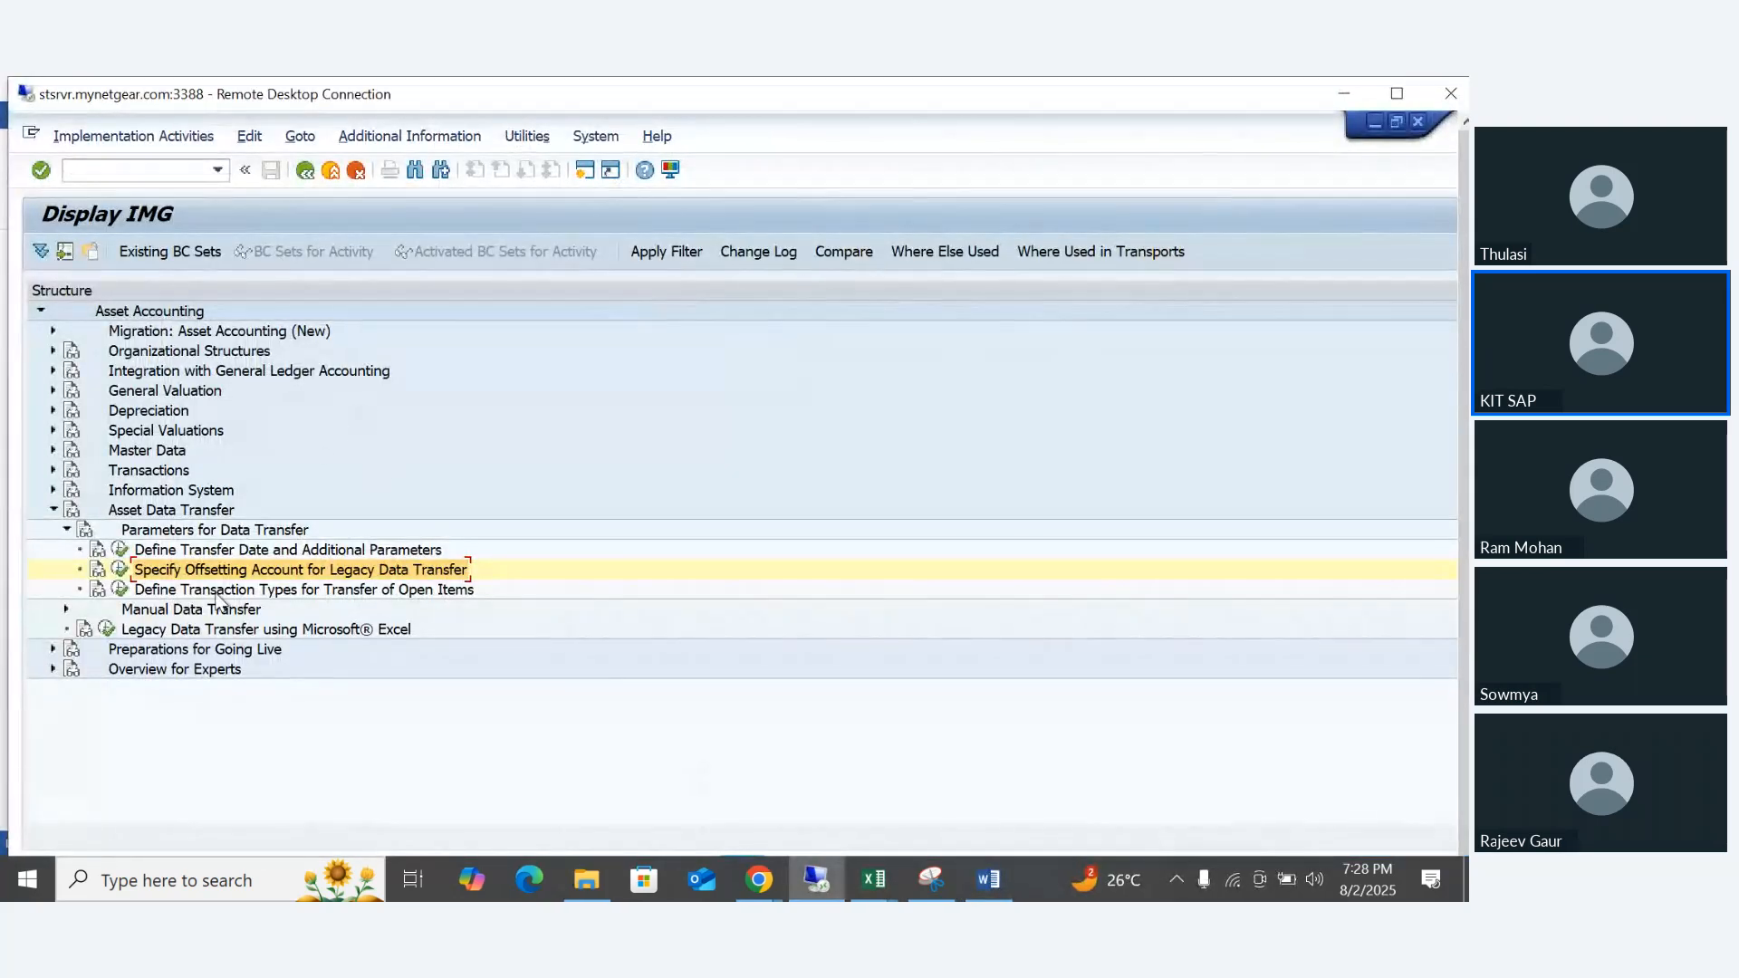
pyautogui.press('Left')
pyautogui.press('Left')
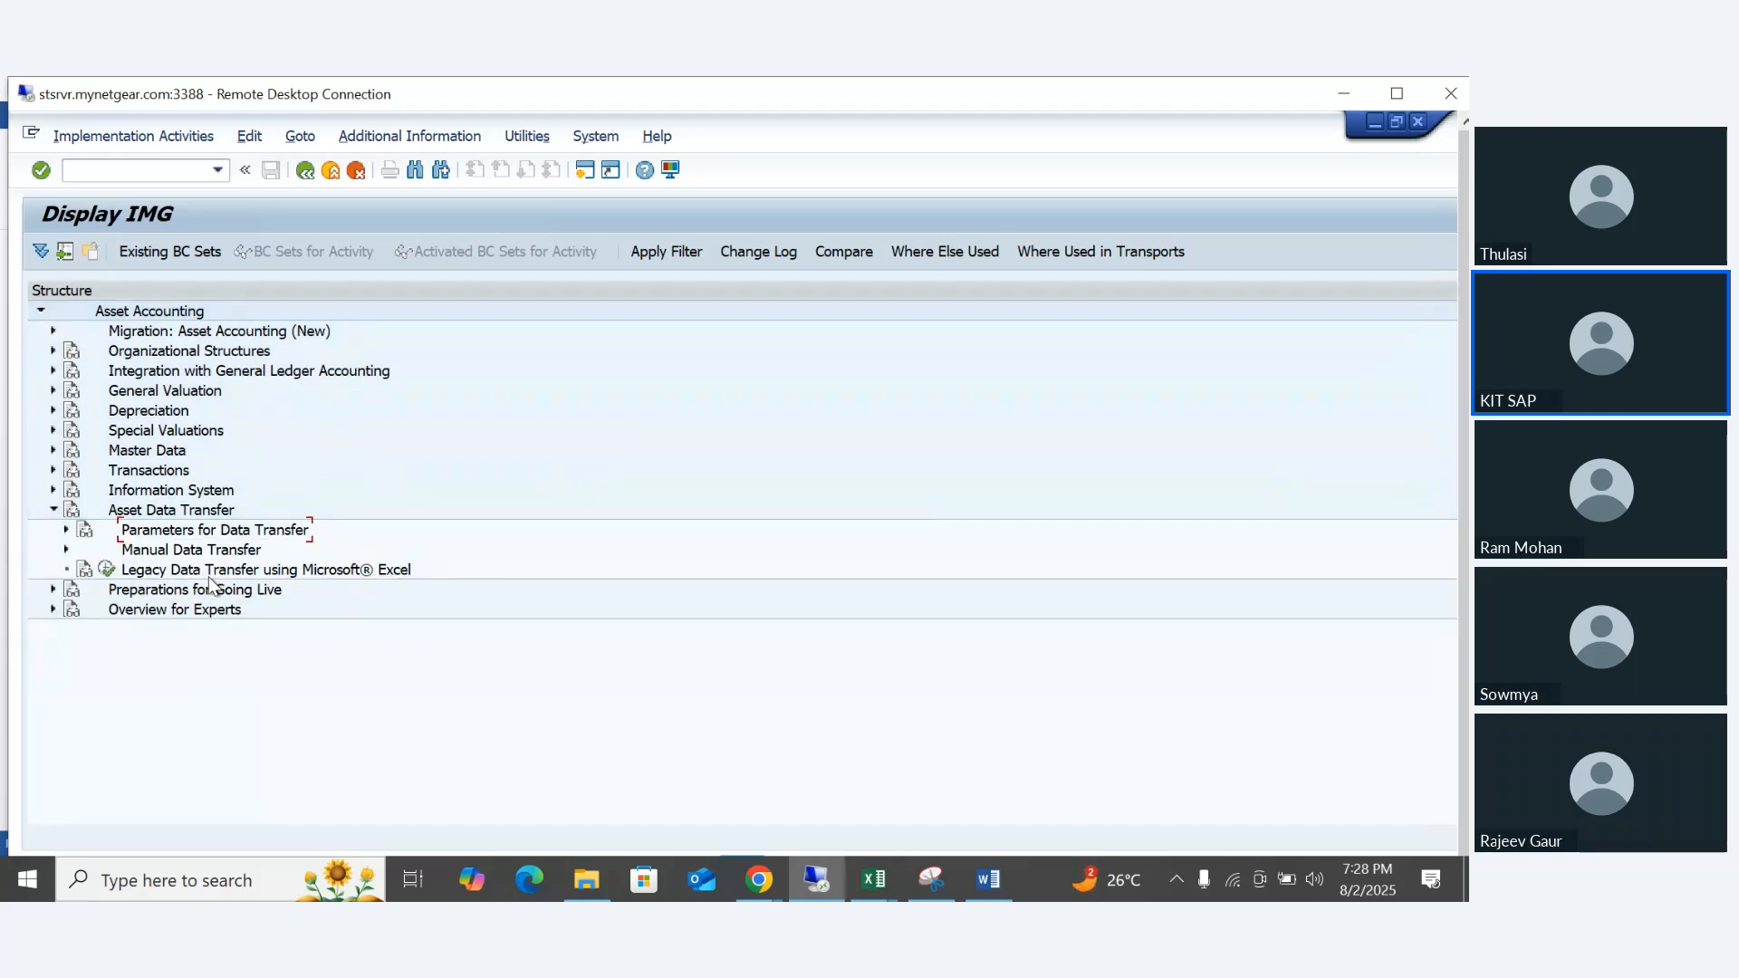
pyautogui.press('Down')
pyautogui.press('Right')
pyautogui.press('Down')
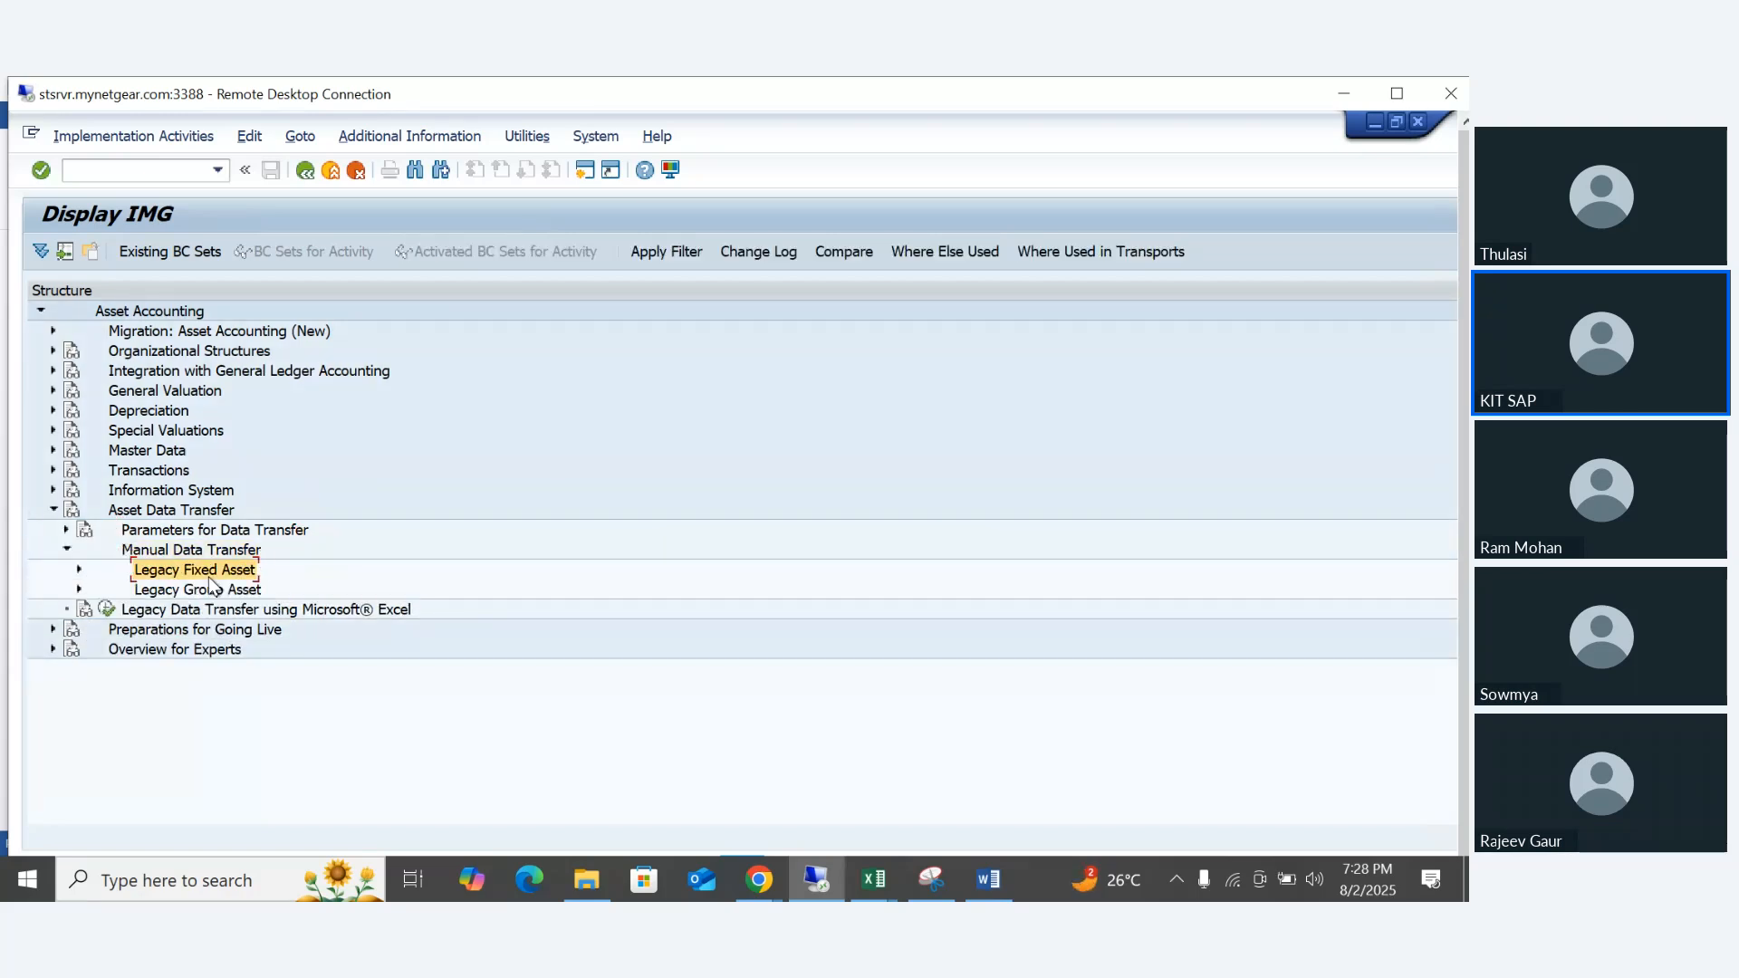
pyautogui.press('Right')
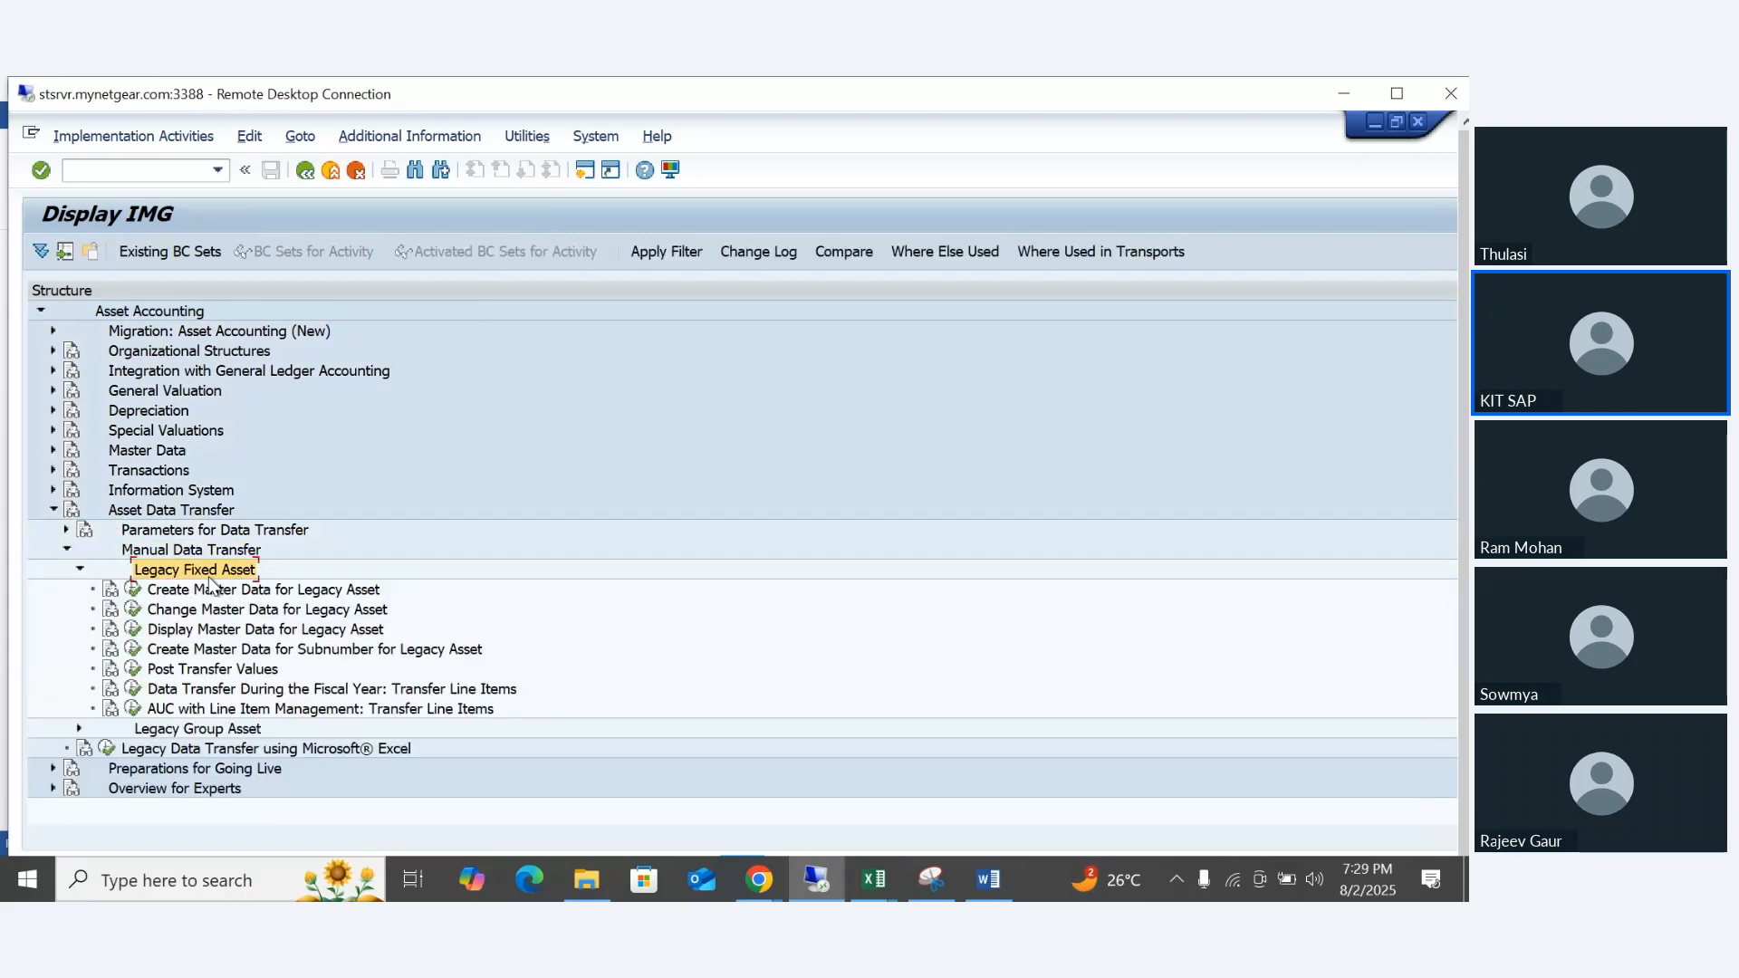
pyautogui.press('Down')
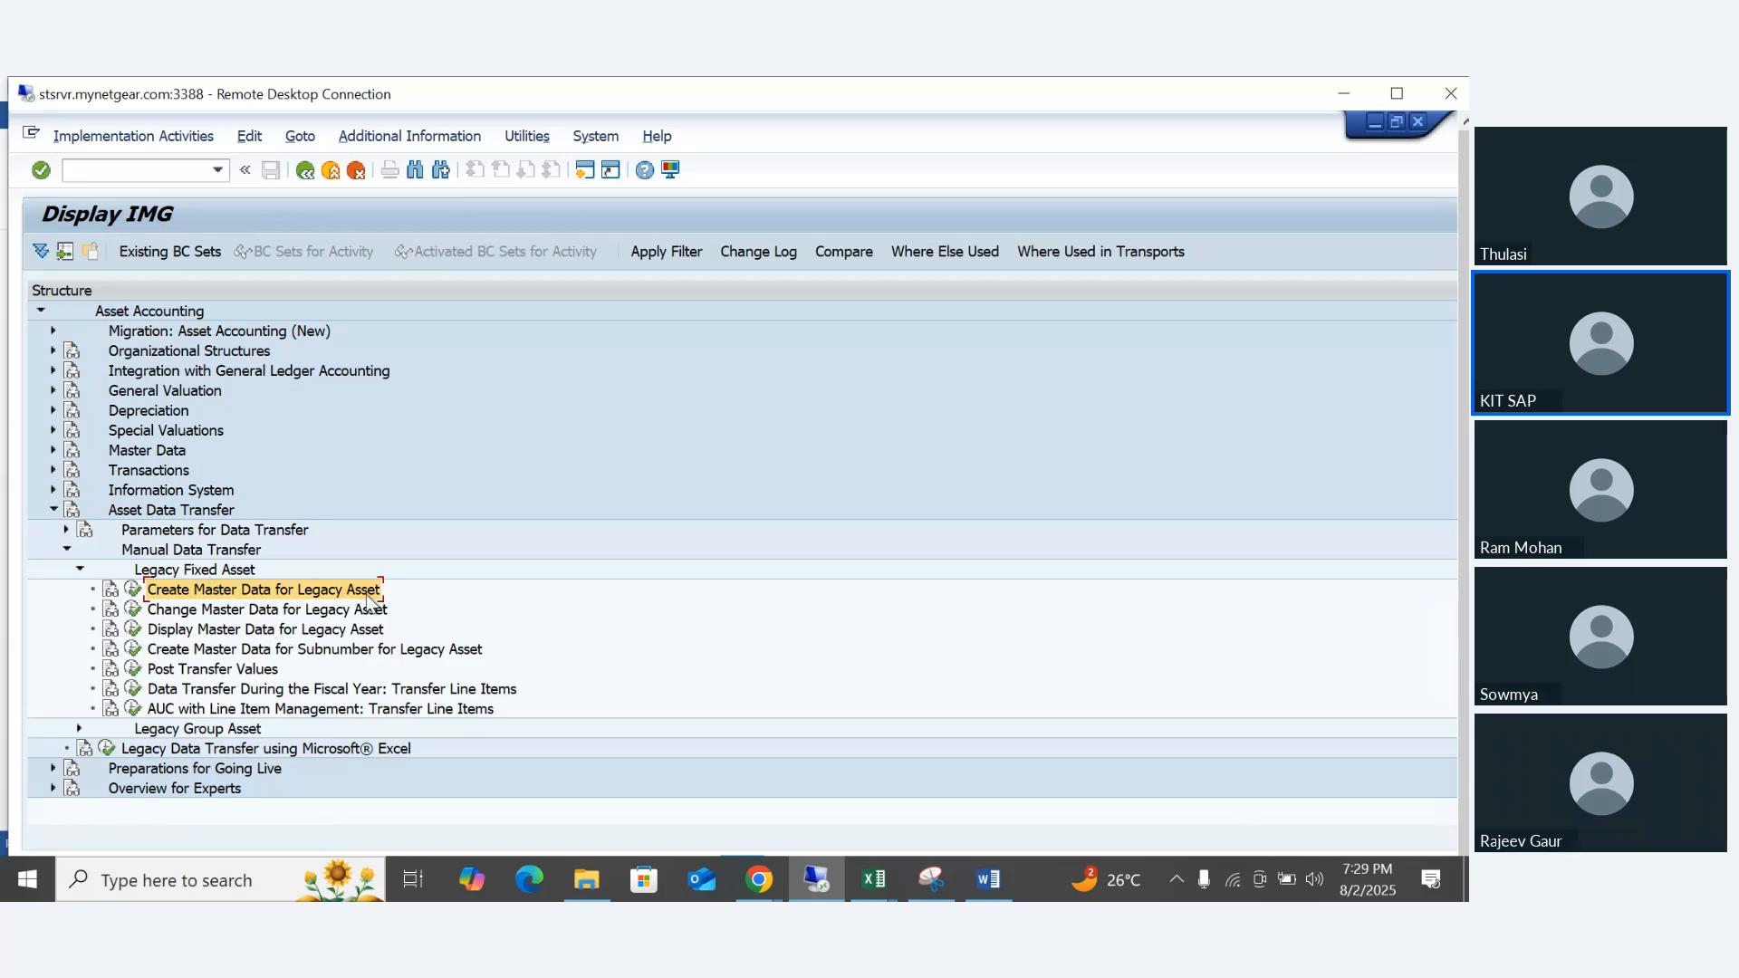
pyautogui.click(132, 591)
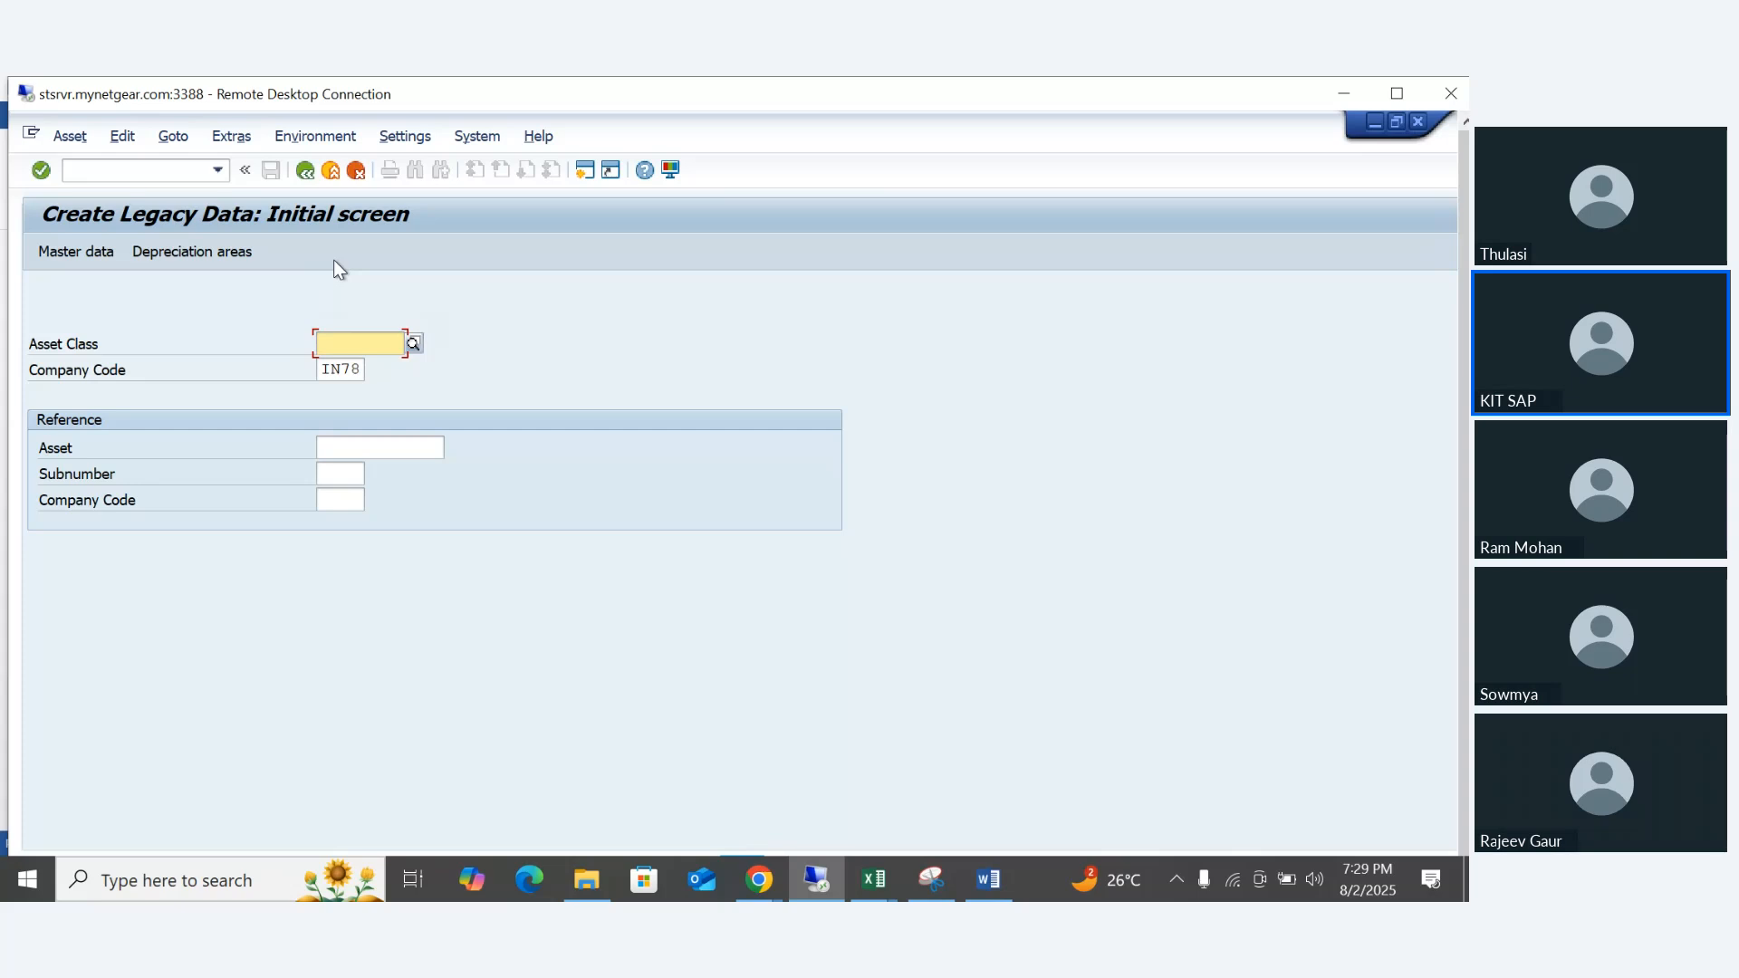
# - Try to create a legacy asset with asset class IN78100 in company code IN78, check the status message and leave
pyautogui.write('IN78100')
pyautogui.press('Down')
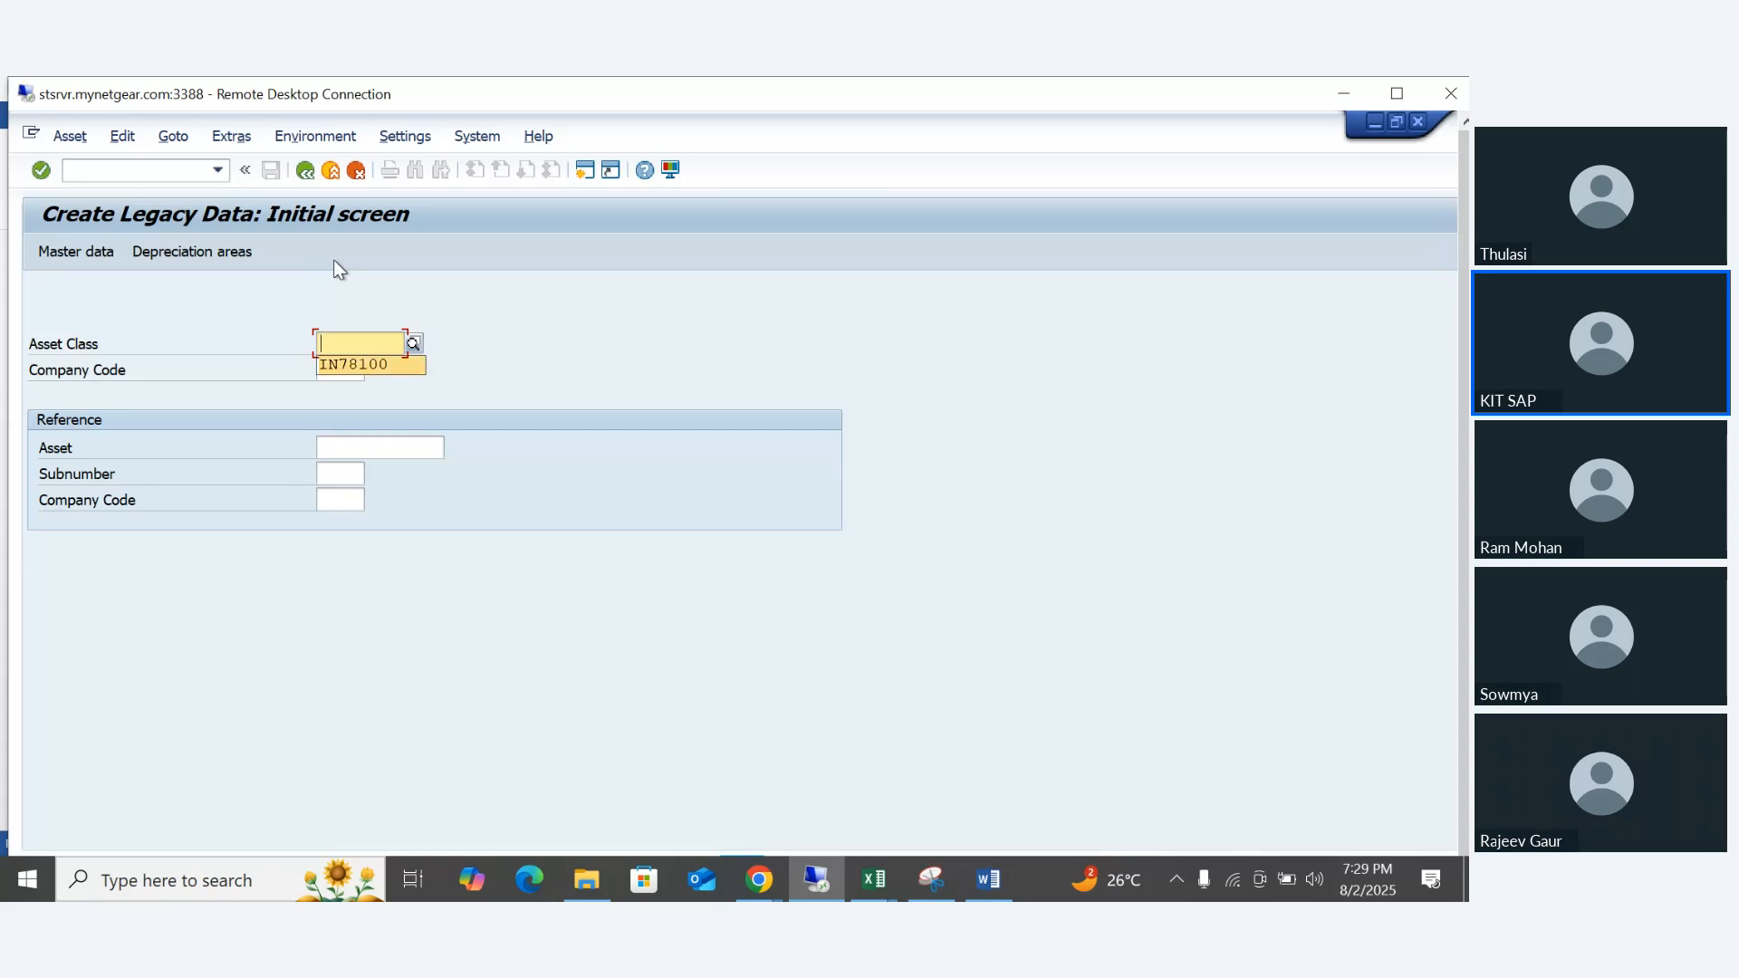
pyautogui.press('Return')
pyautogui.press('Return')
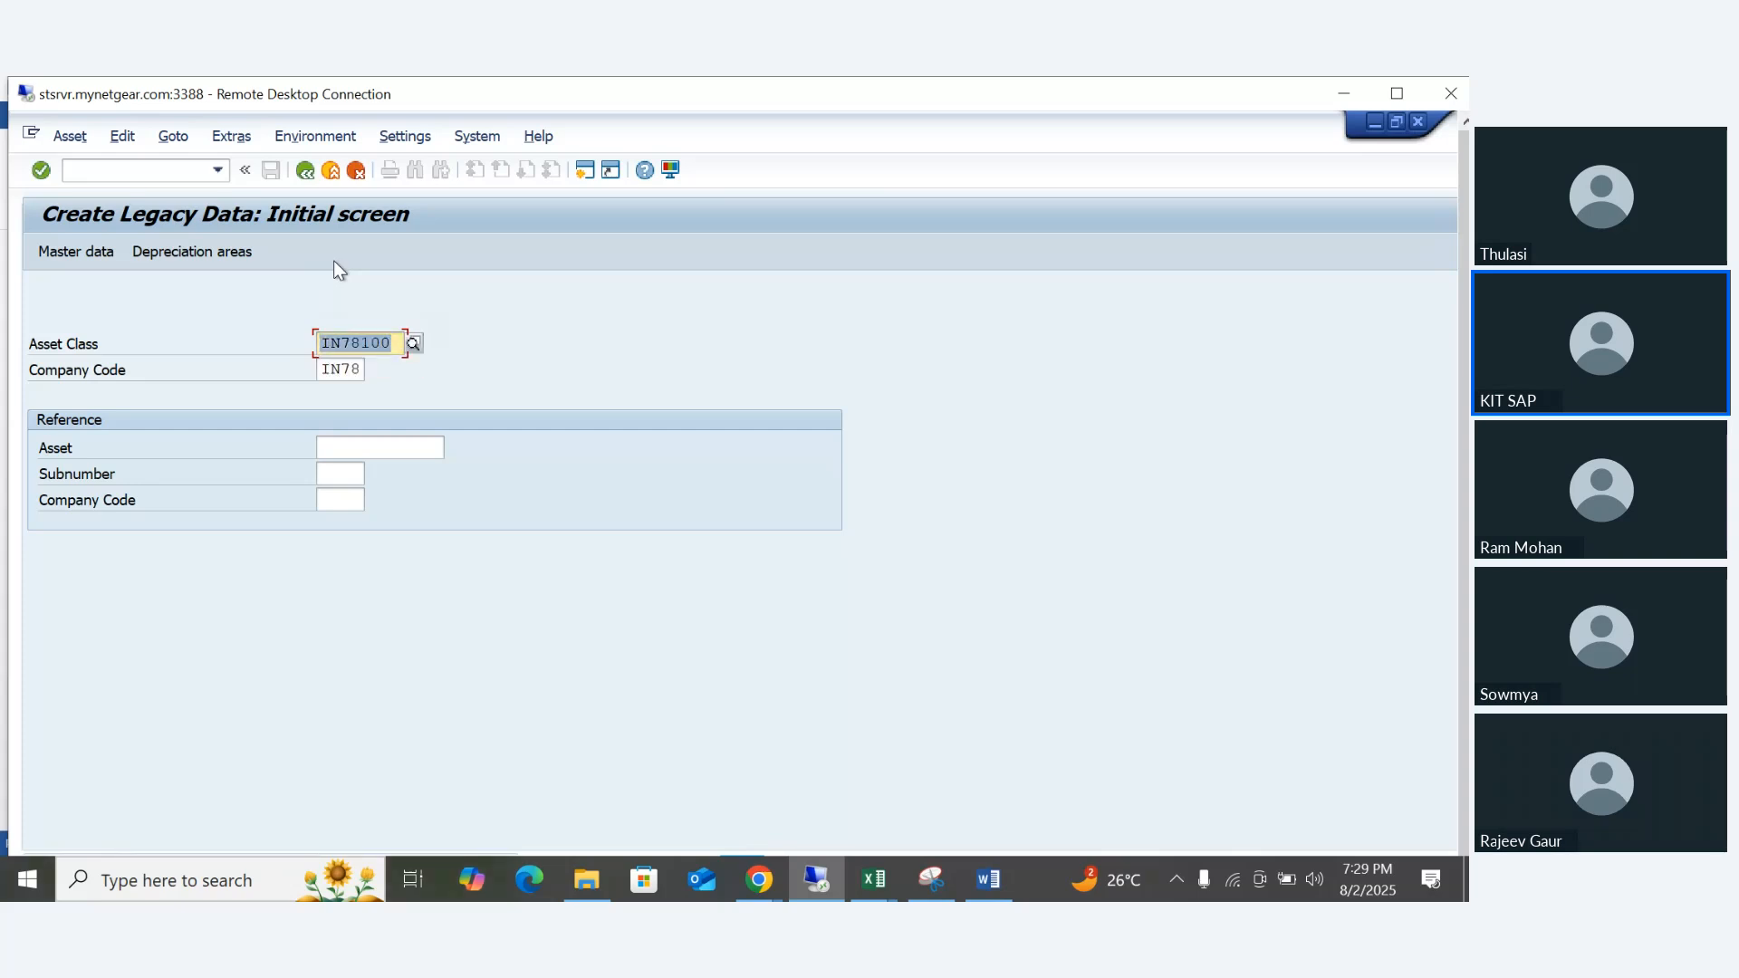
pyautogui.doubleClick(339, 96)
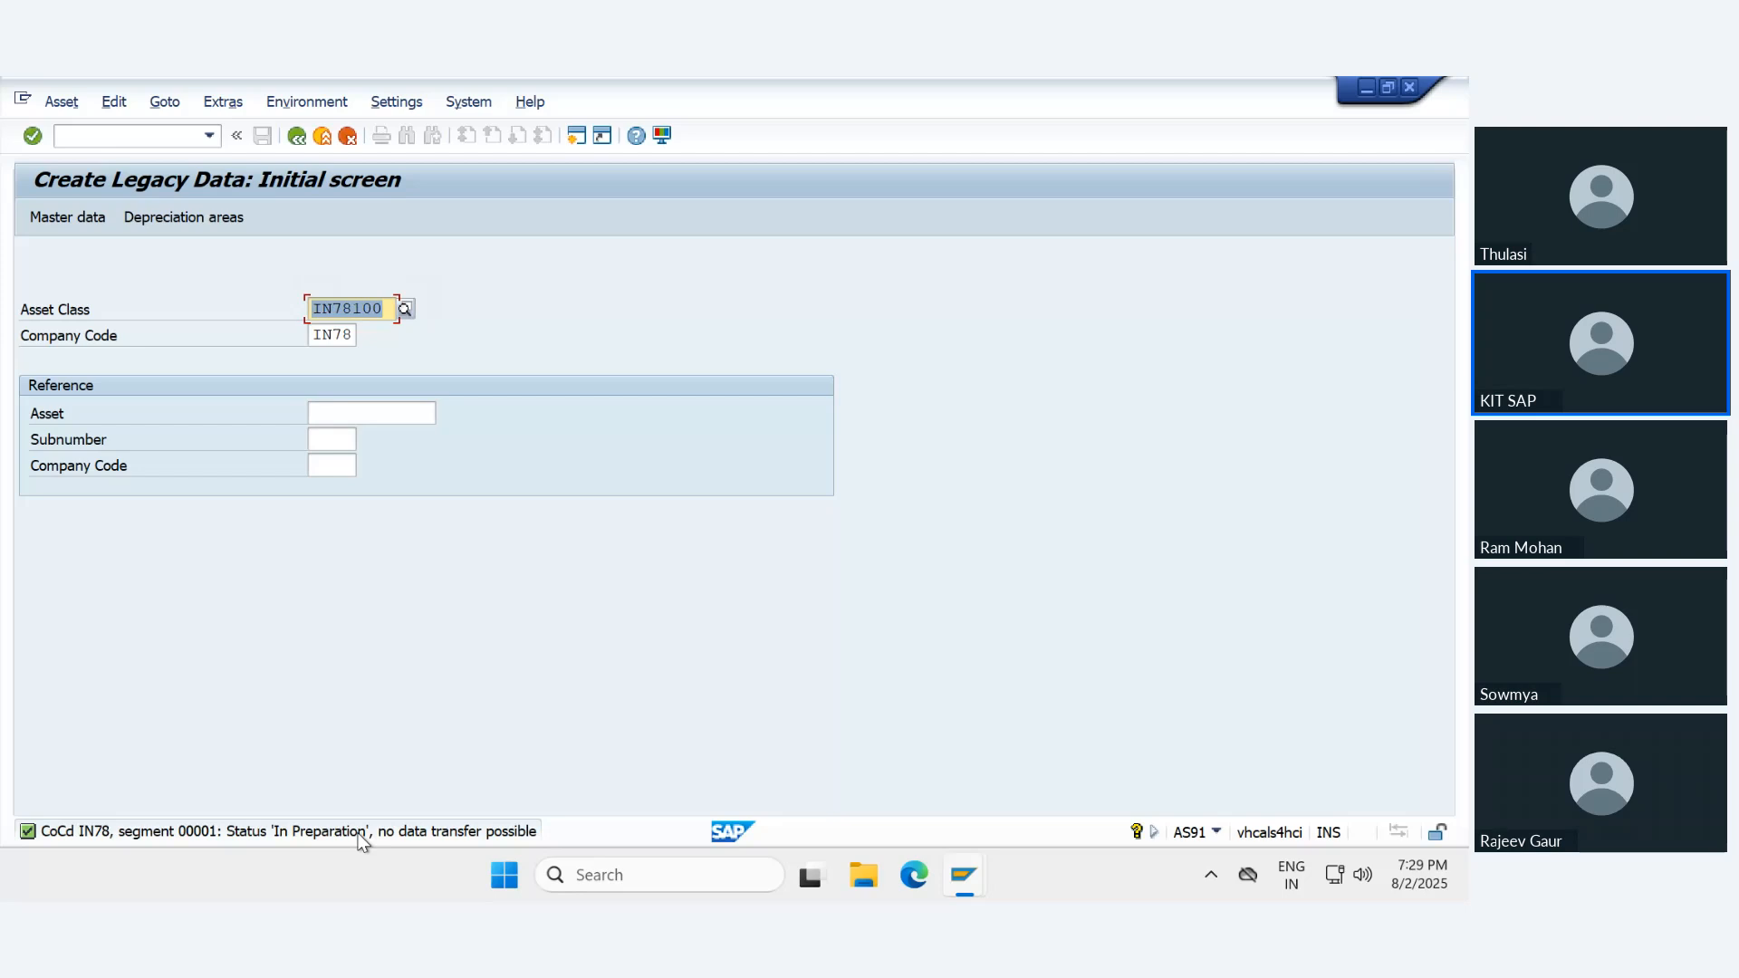
pyautogui.click(311, 136)
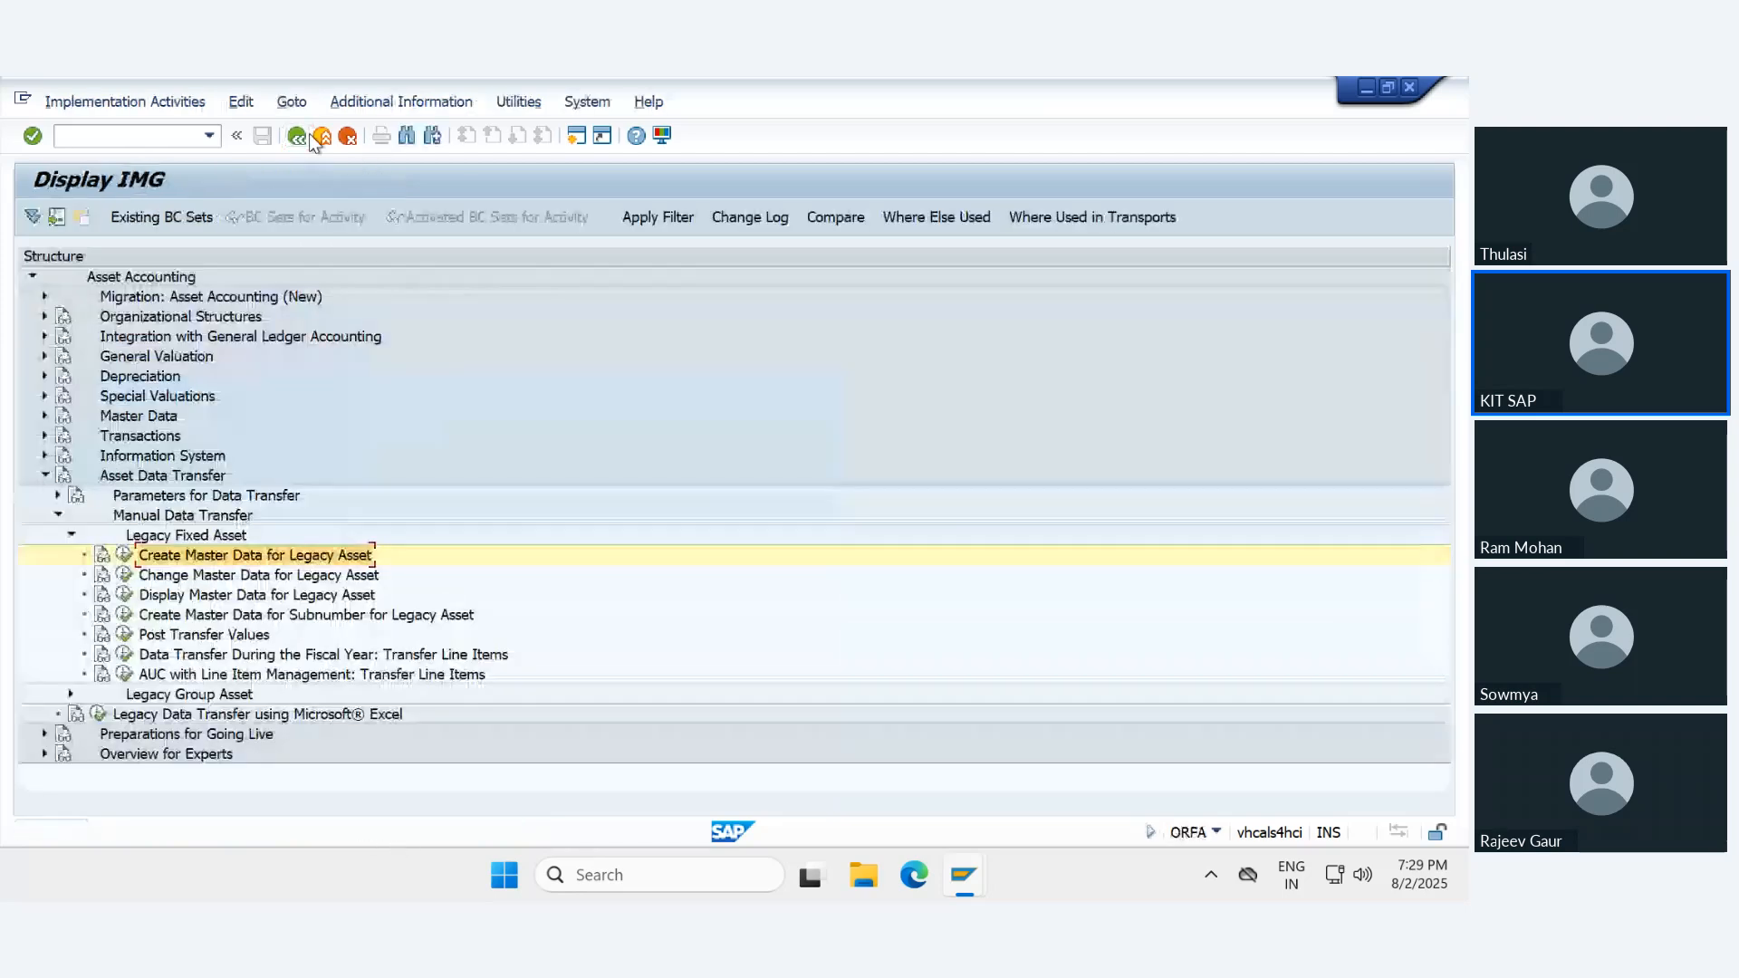
# - In Define Transfer Date and Additional Parameters, set company code IN78's legacy data transfer status to Ongoing, save and return to the IMG
pyautogui.click(165, 501)
pyautogui.doubleClick(165, 502)
pyautogui.click(136, 514)
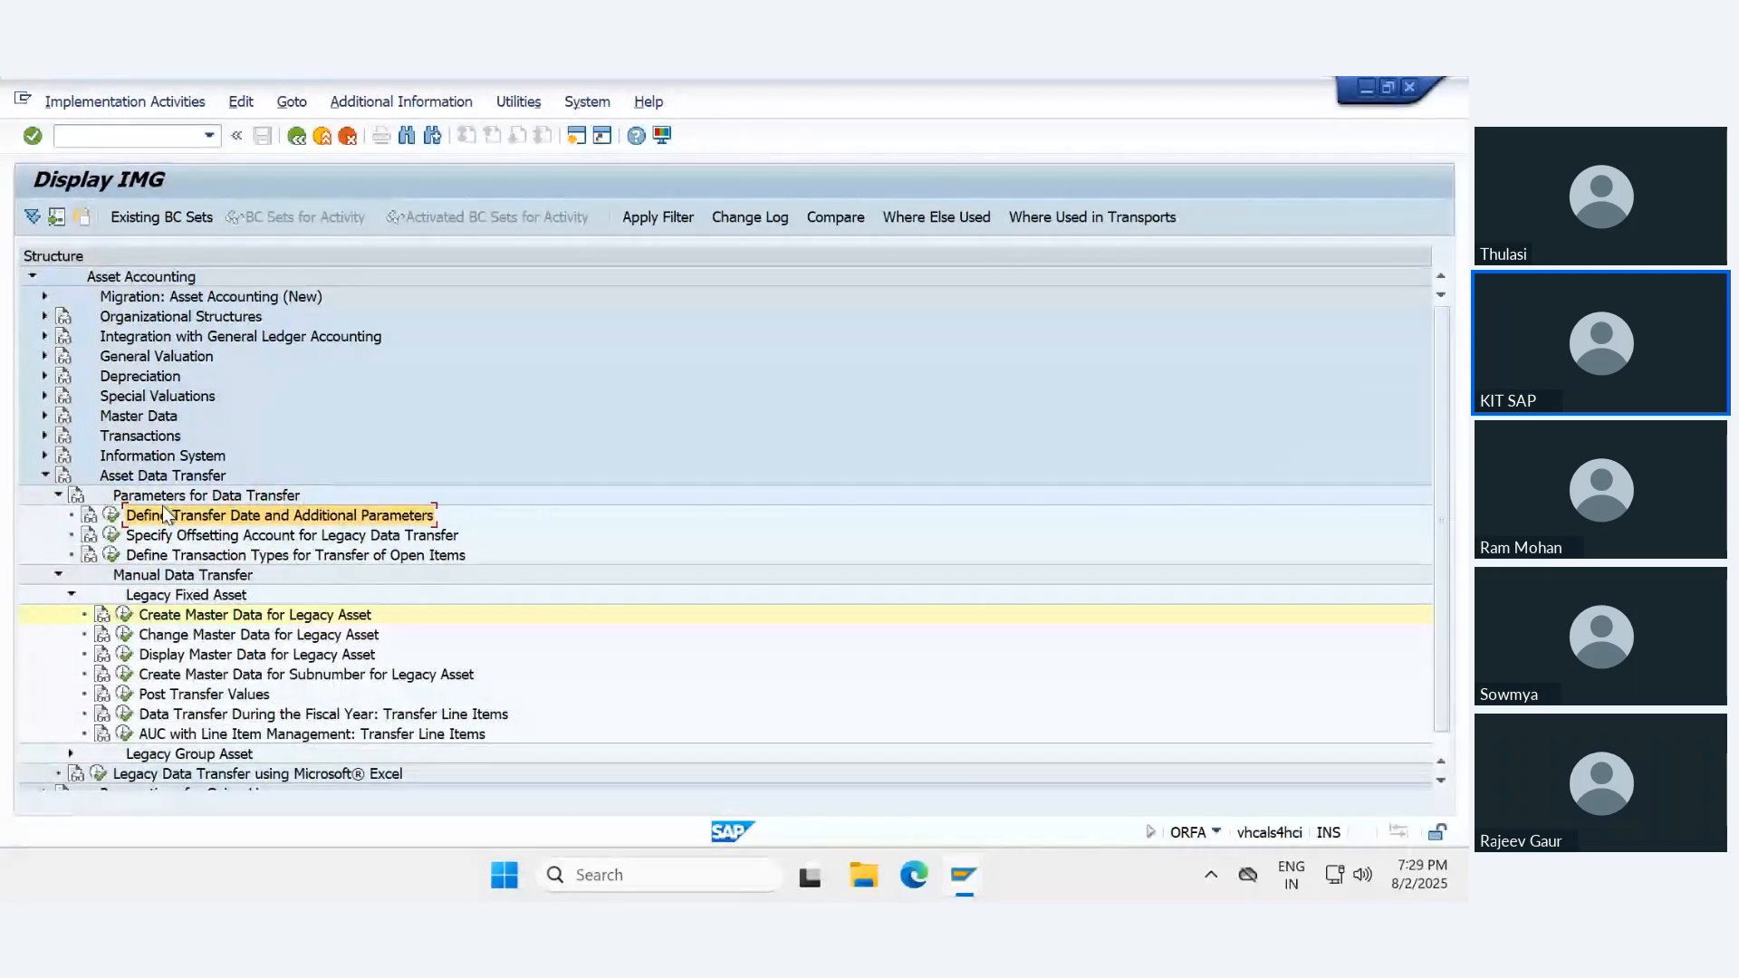
pyautogui.click(112, 515)
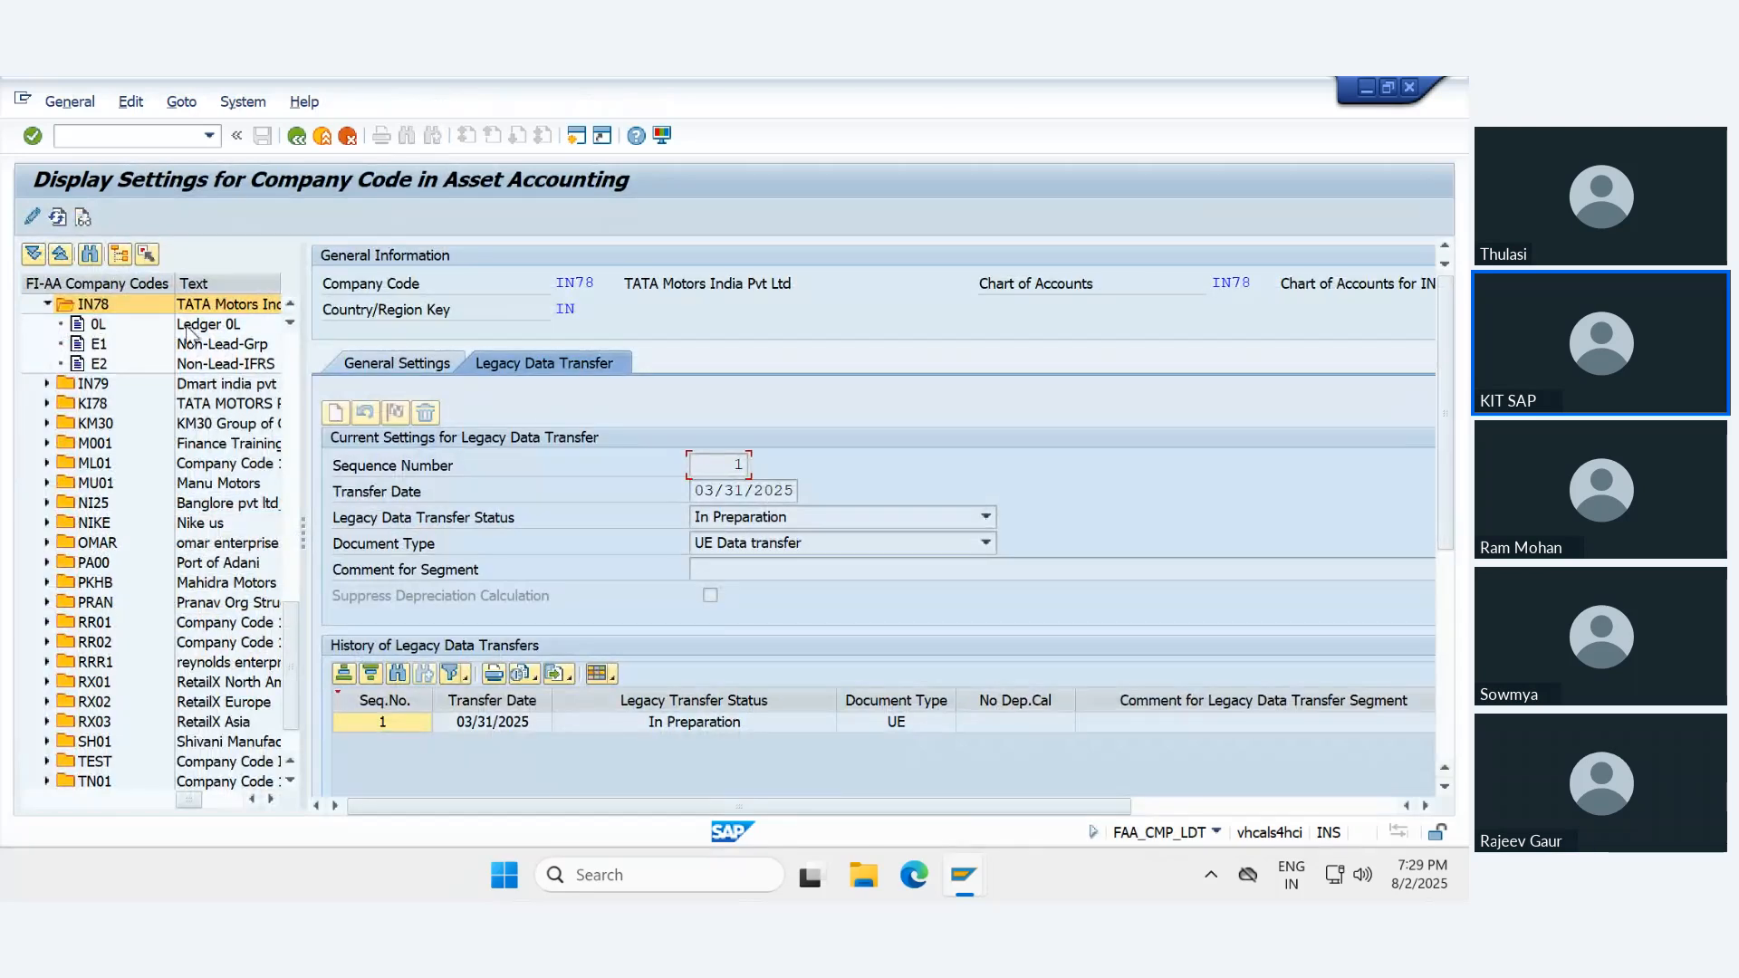
pyautogui.click(32, 216)
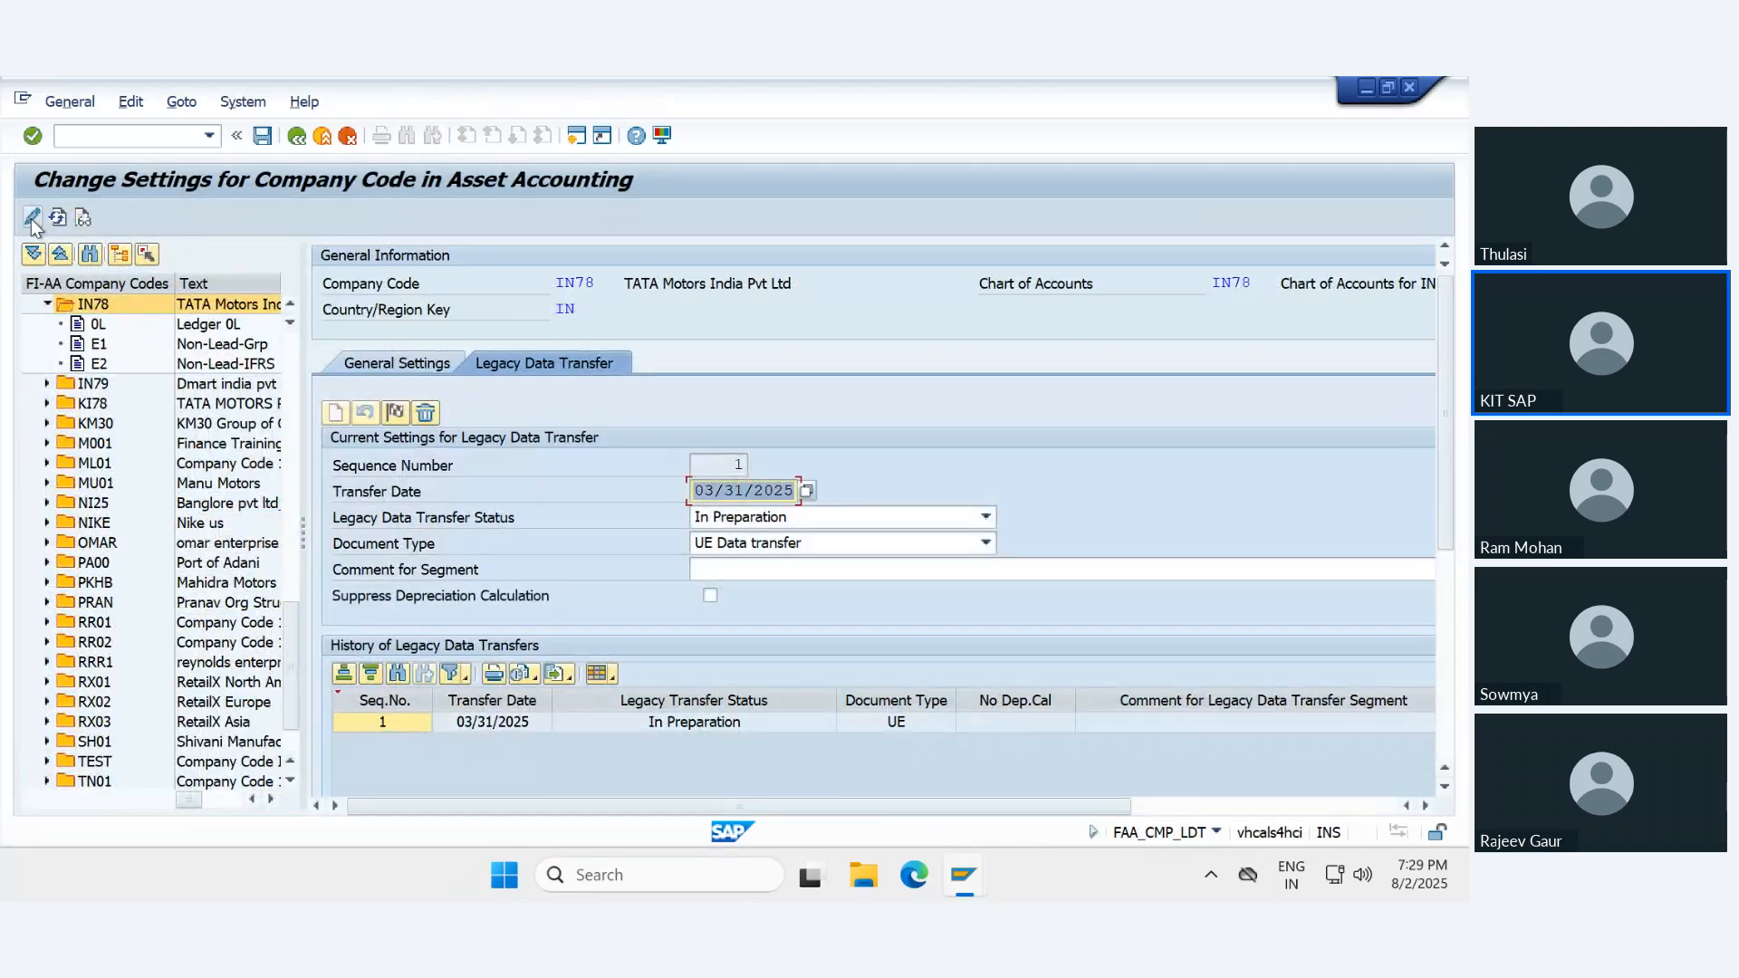
pyautogui.click(740, 518)
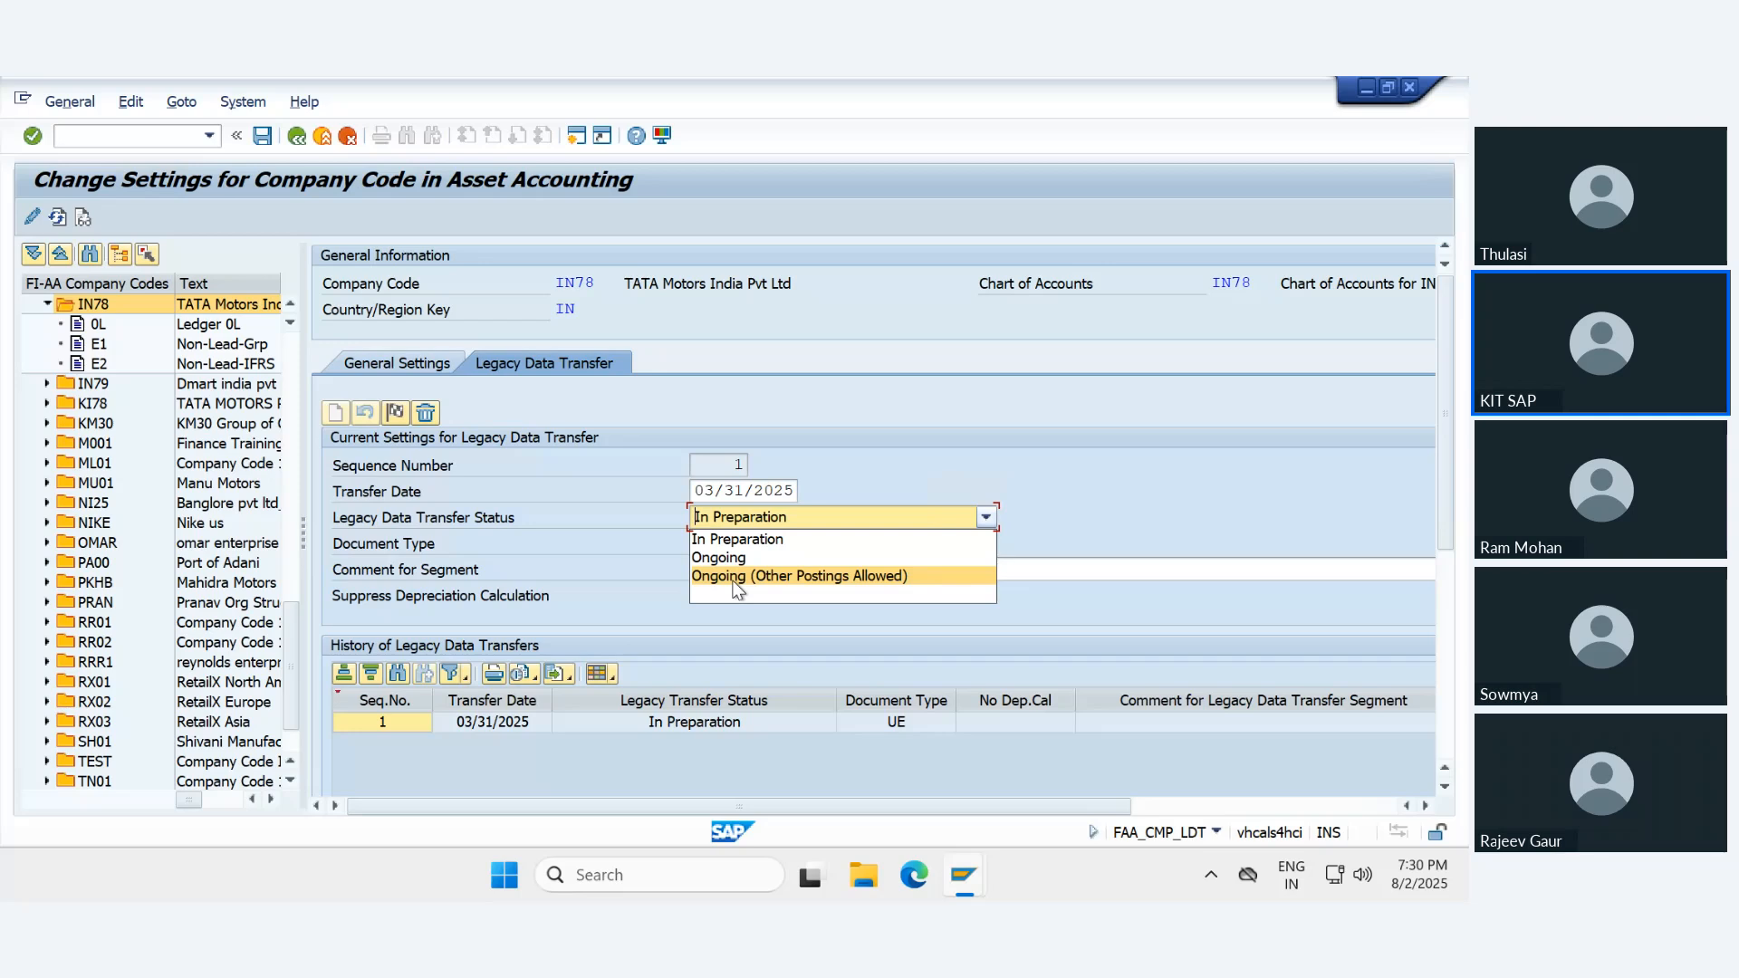
pyautogui.click(732, 557)
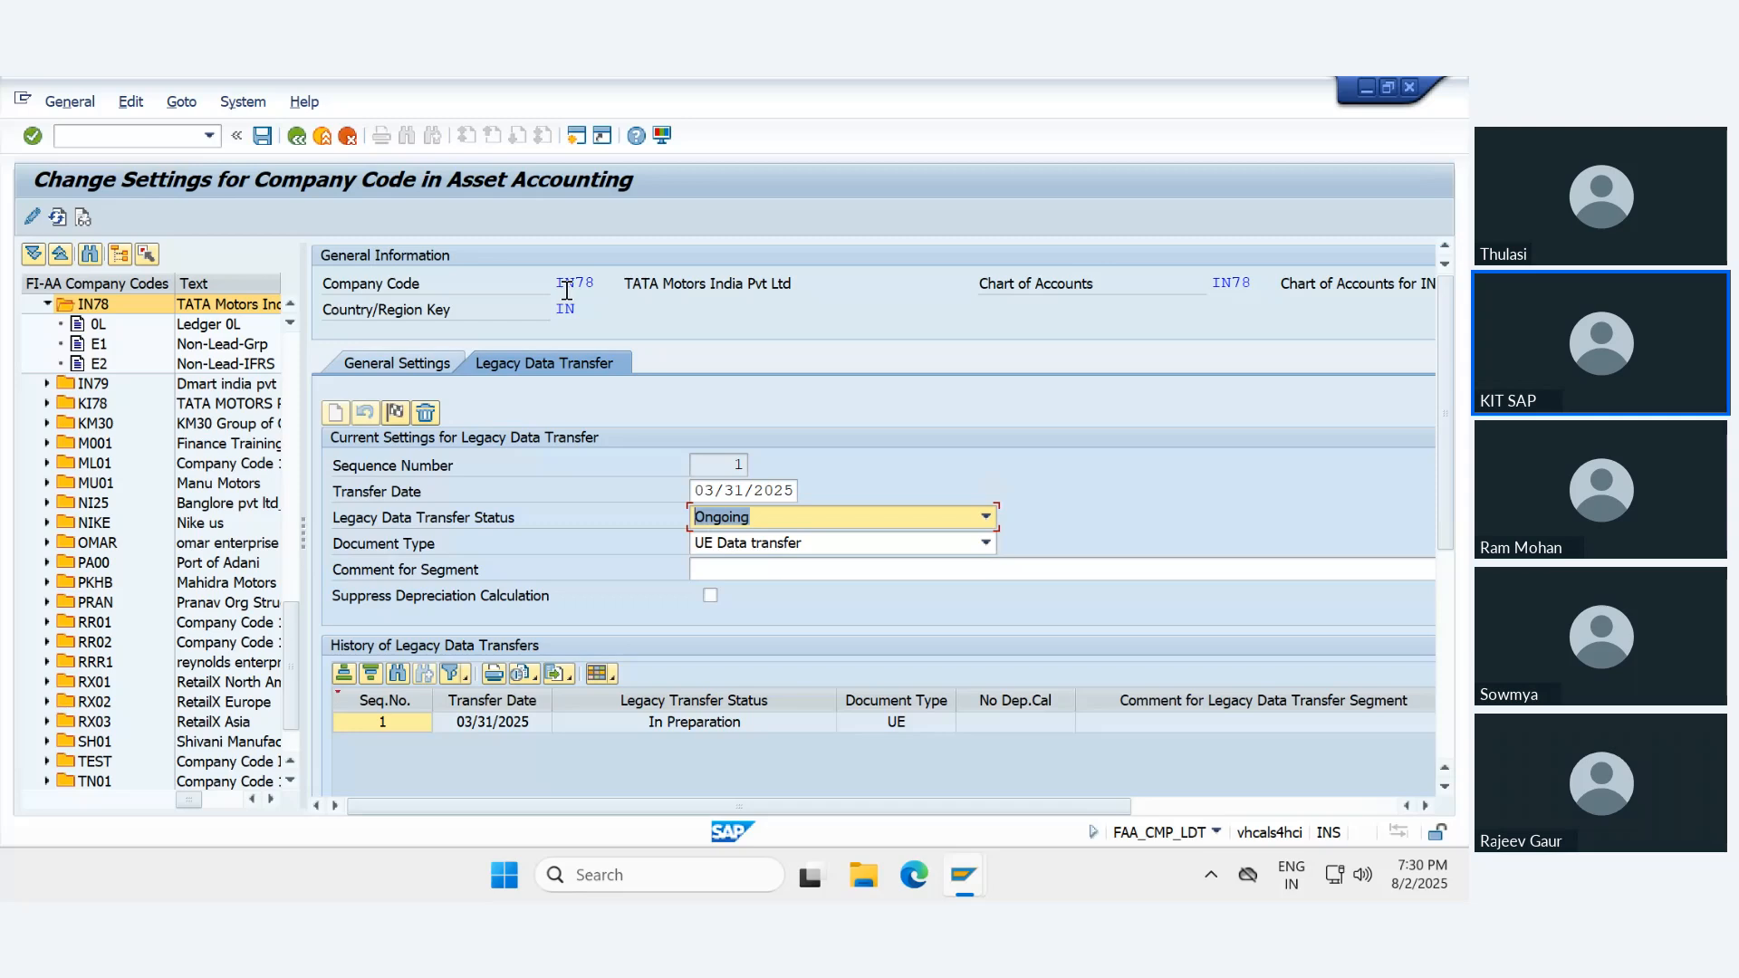
pyautogui.click(261, 137)
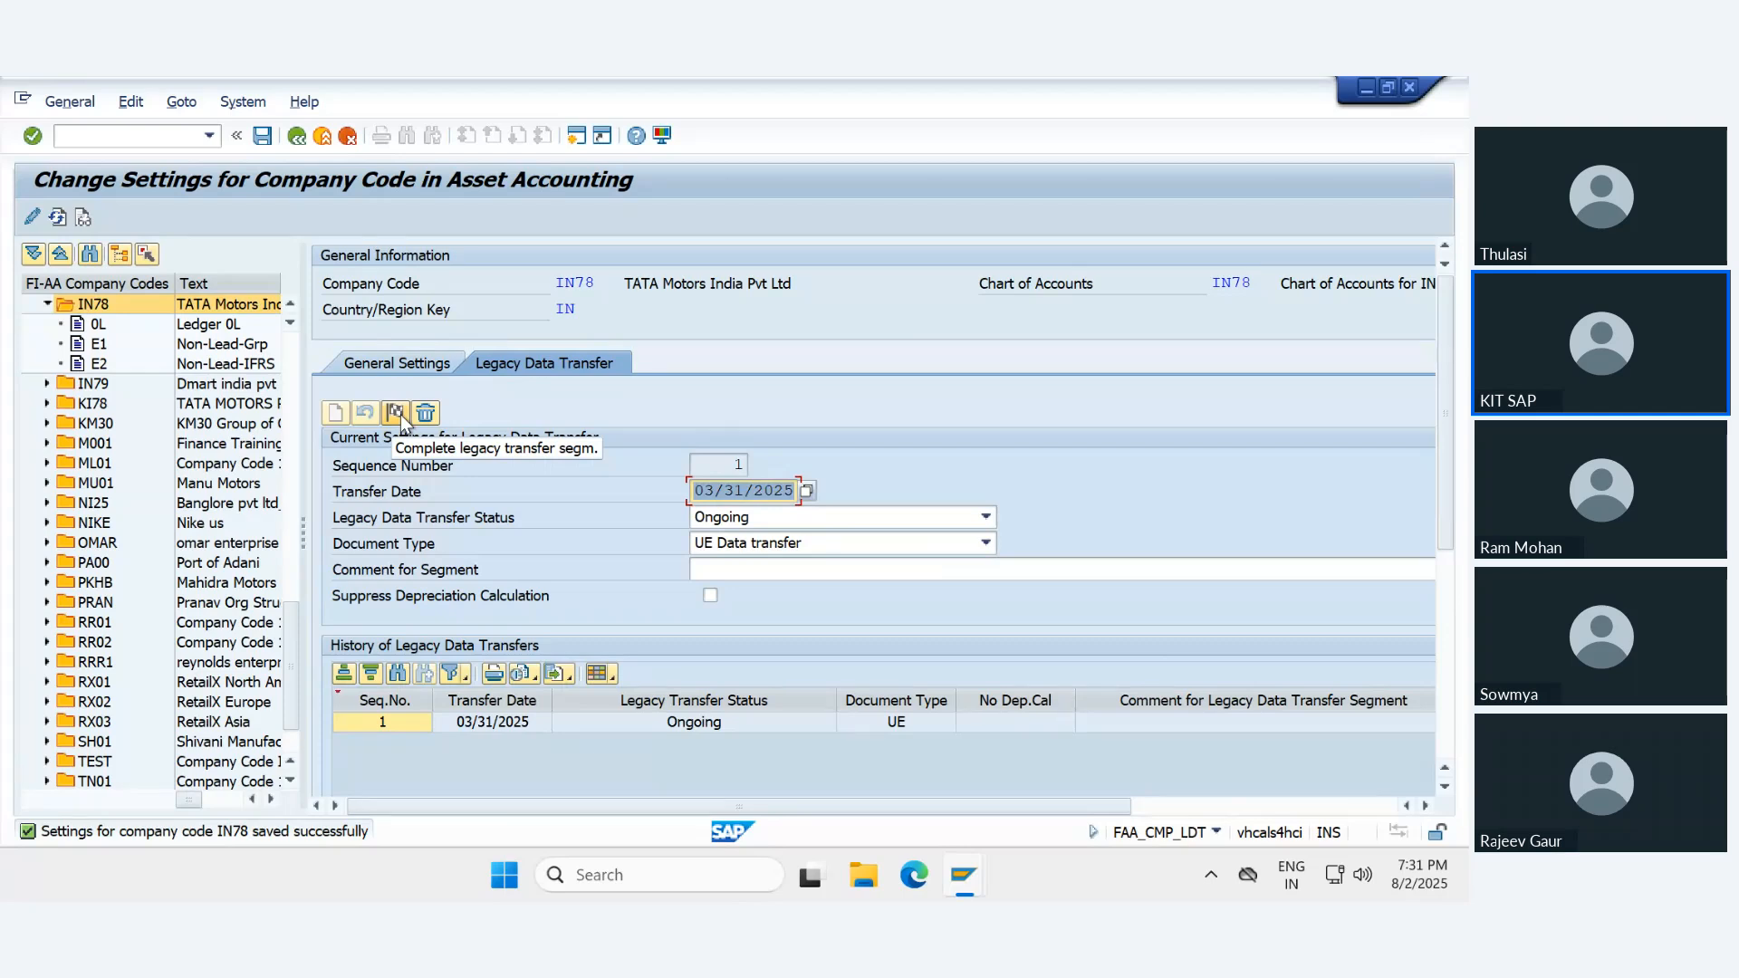
pyautogui.click(317, 137)
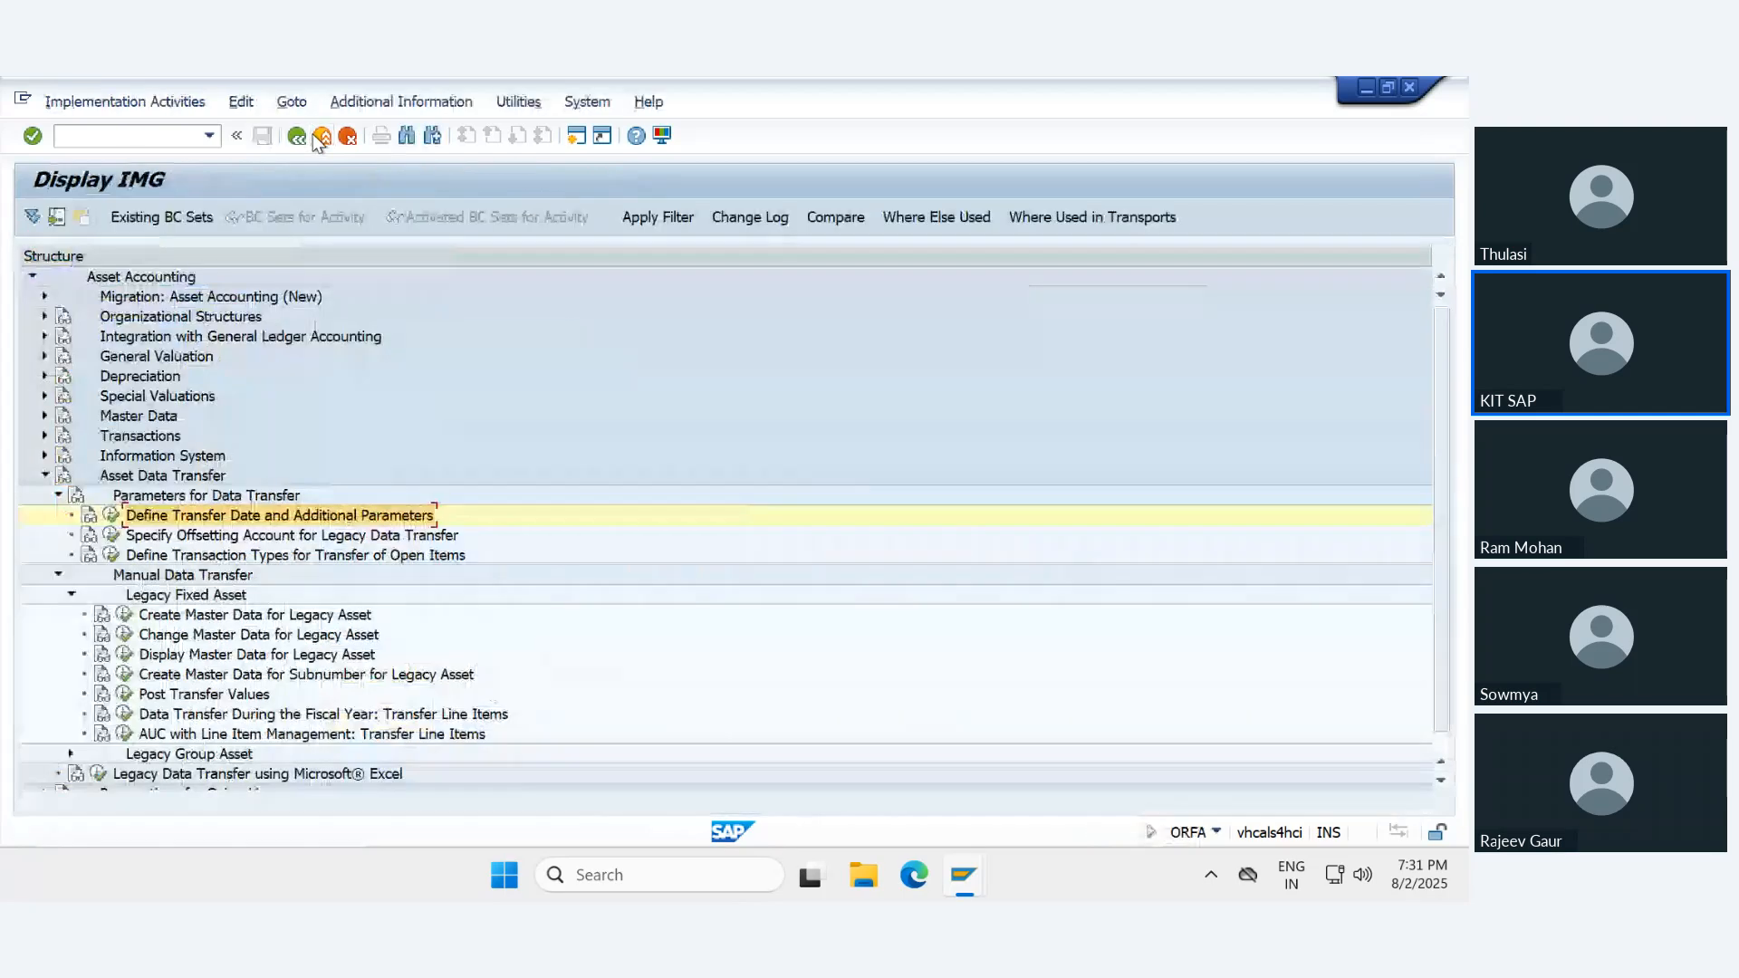
# - Open legacy asset master data for class IN78100, check the Capitalized On field, cancel and reopen the legacy asset initial screen
pyautogui.click(125, 615)
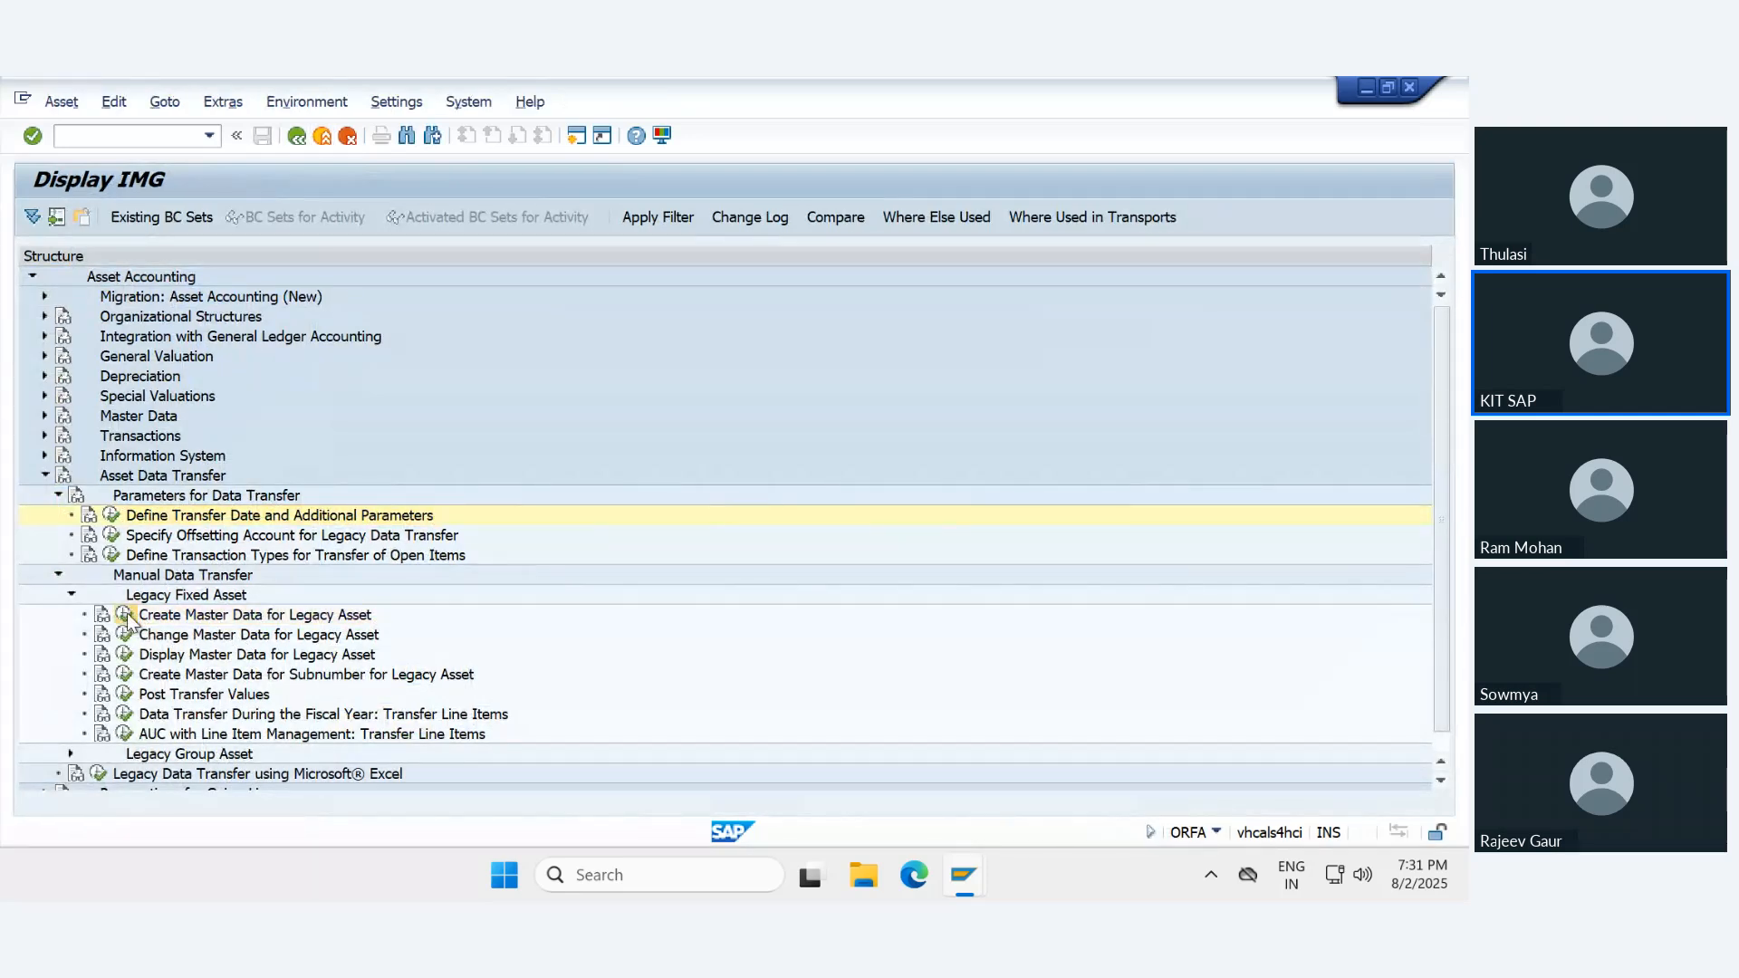
pyautogui.press('Return')
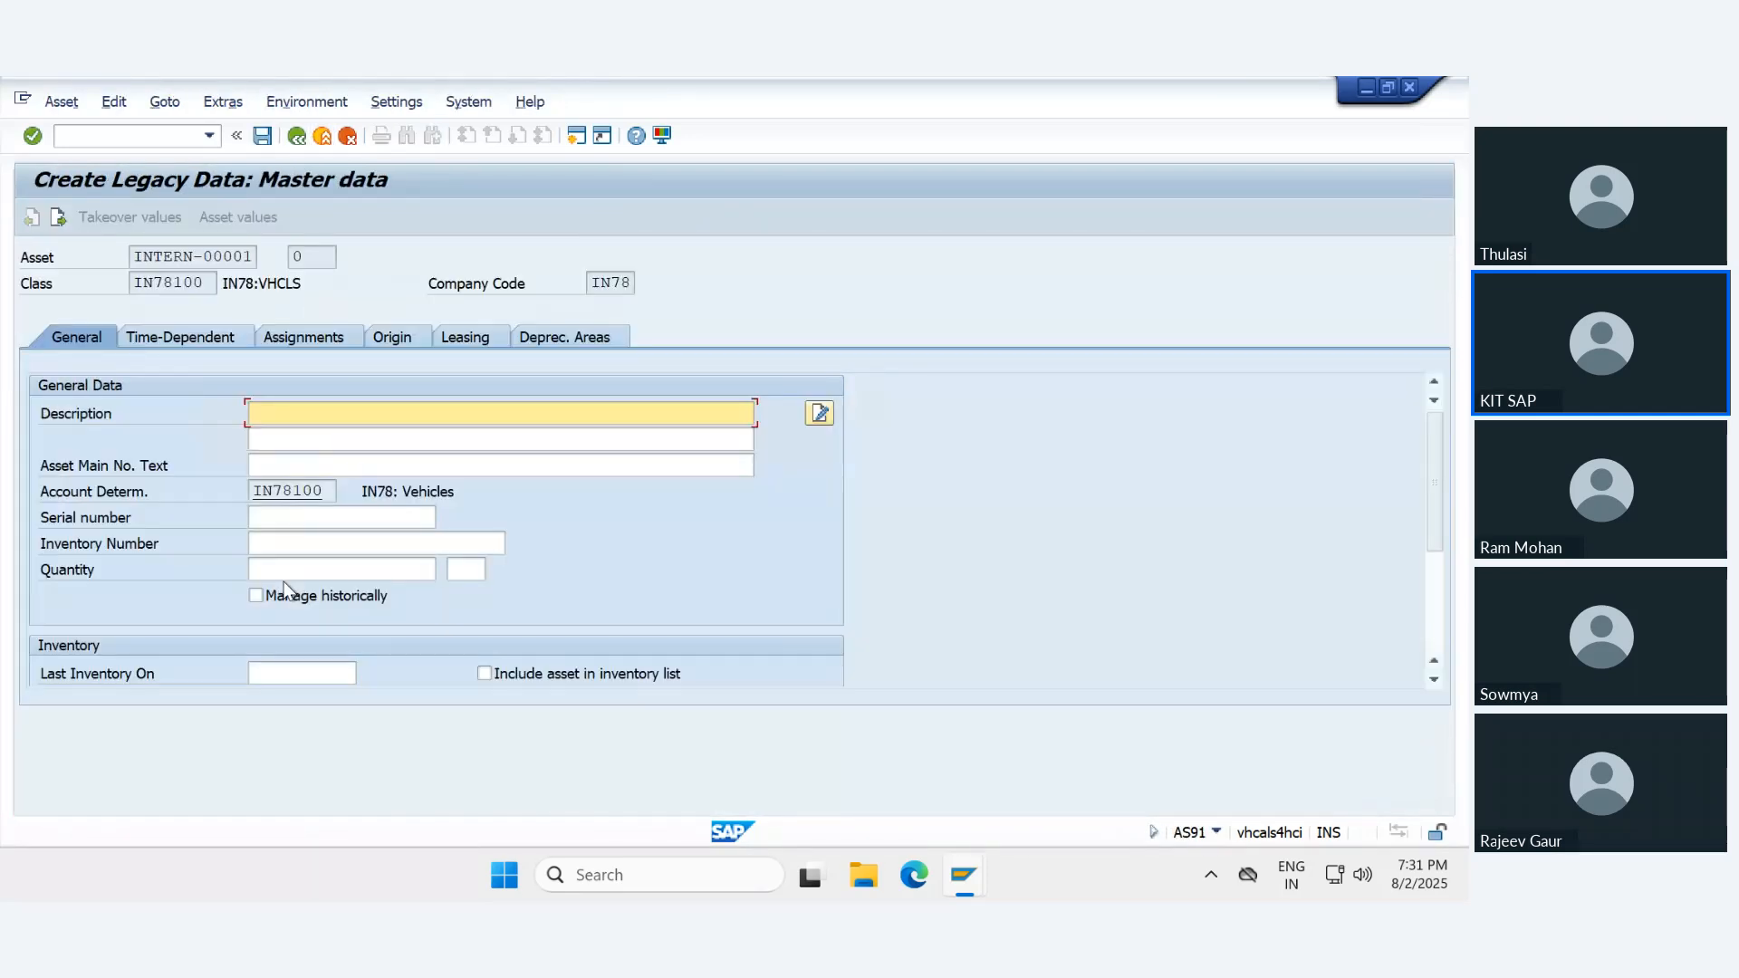
pyautogui.scroll(-3, 285, 589)
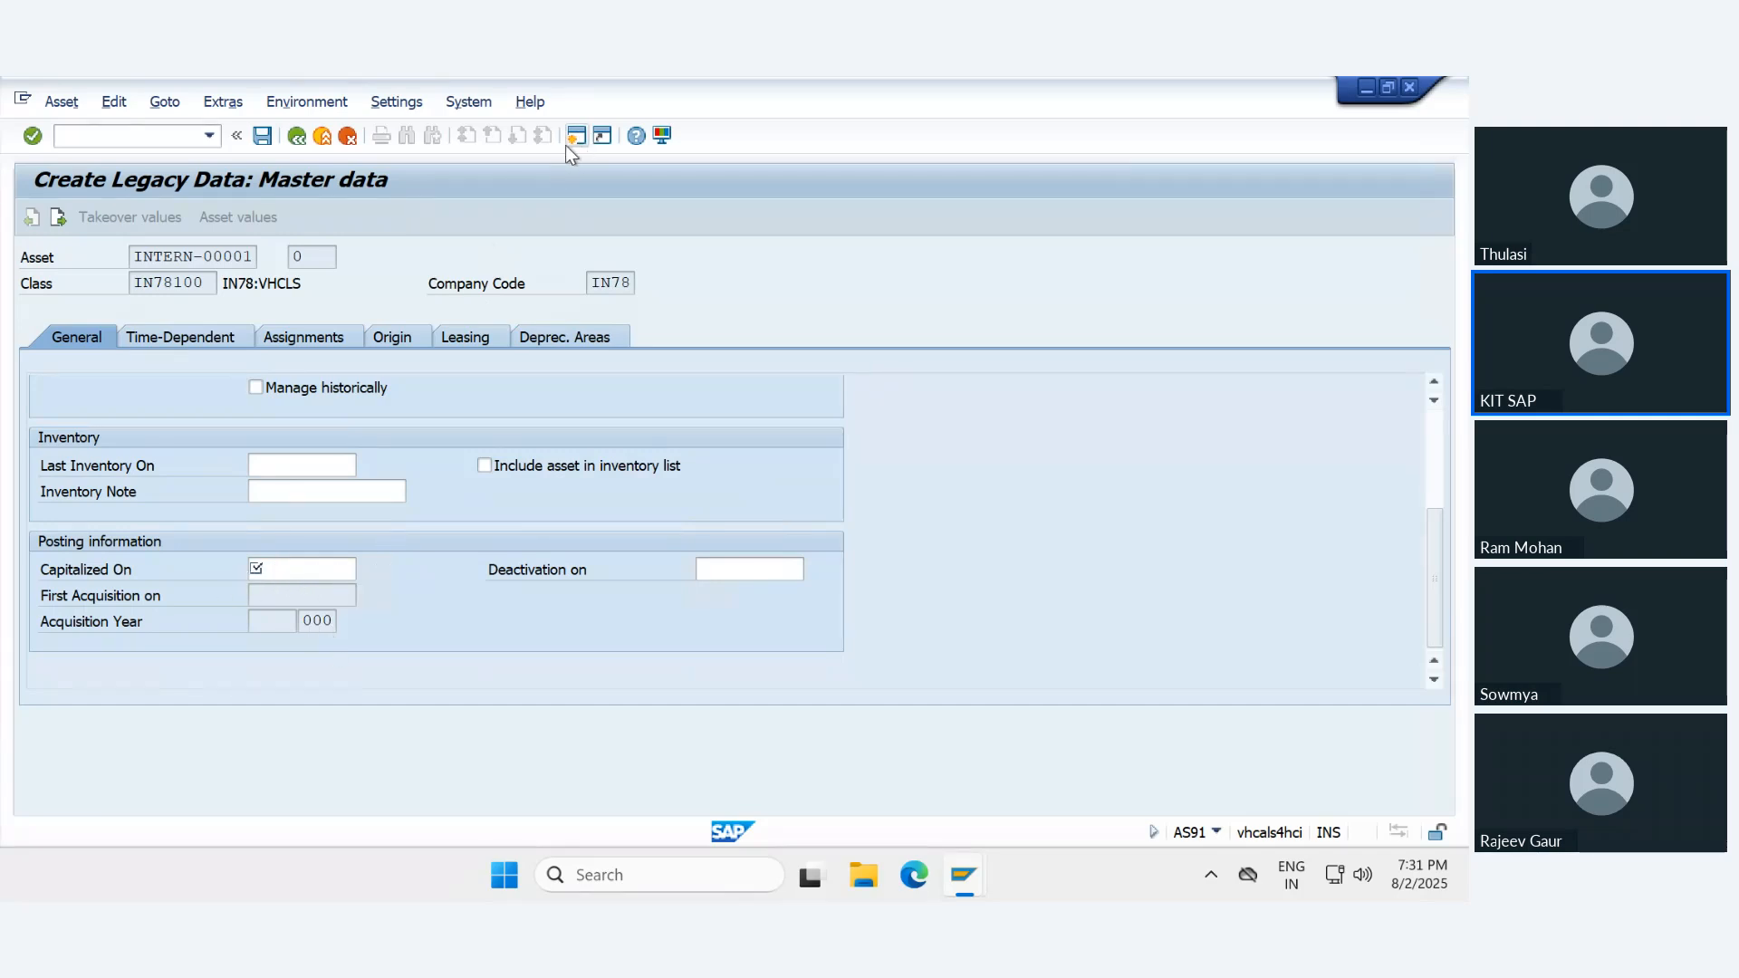
pyautogui.click(347, 135)
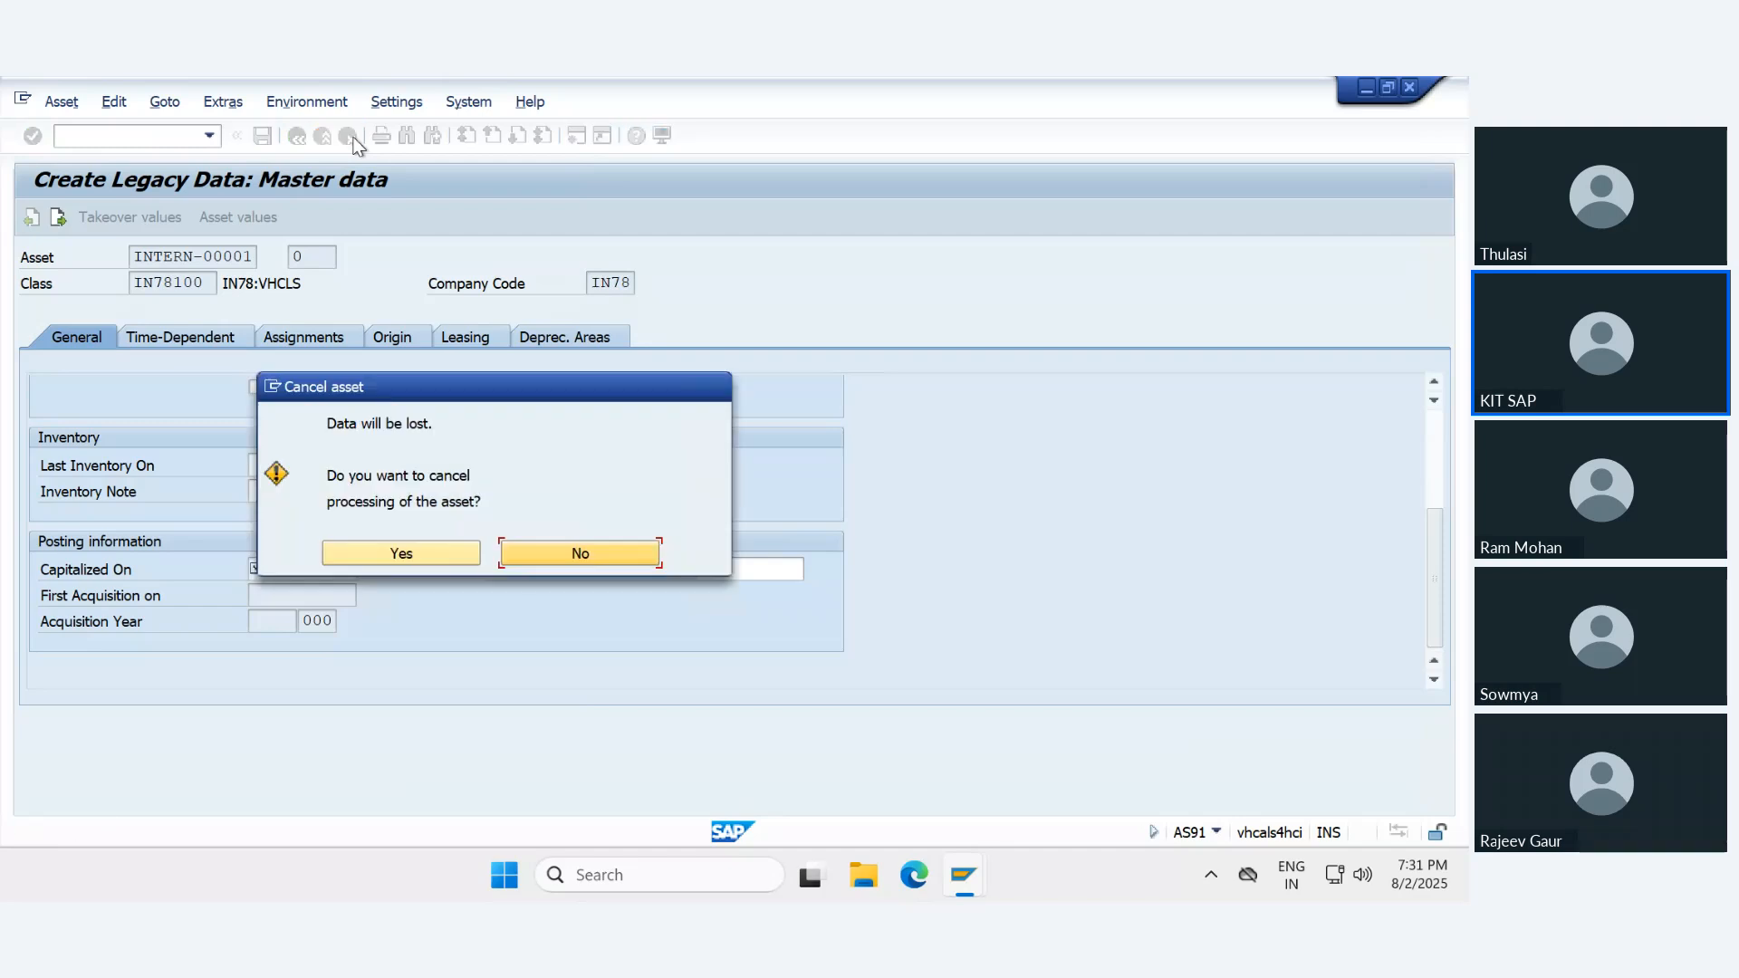
pyautogui.click(400, 552)
pyautogui.click(127, 615)
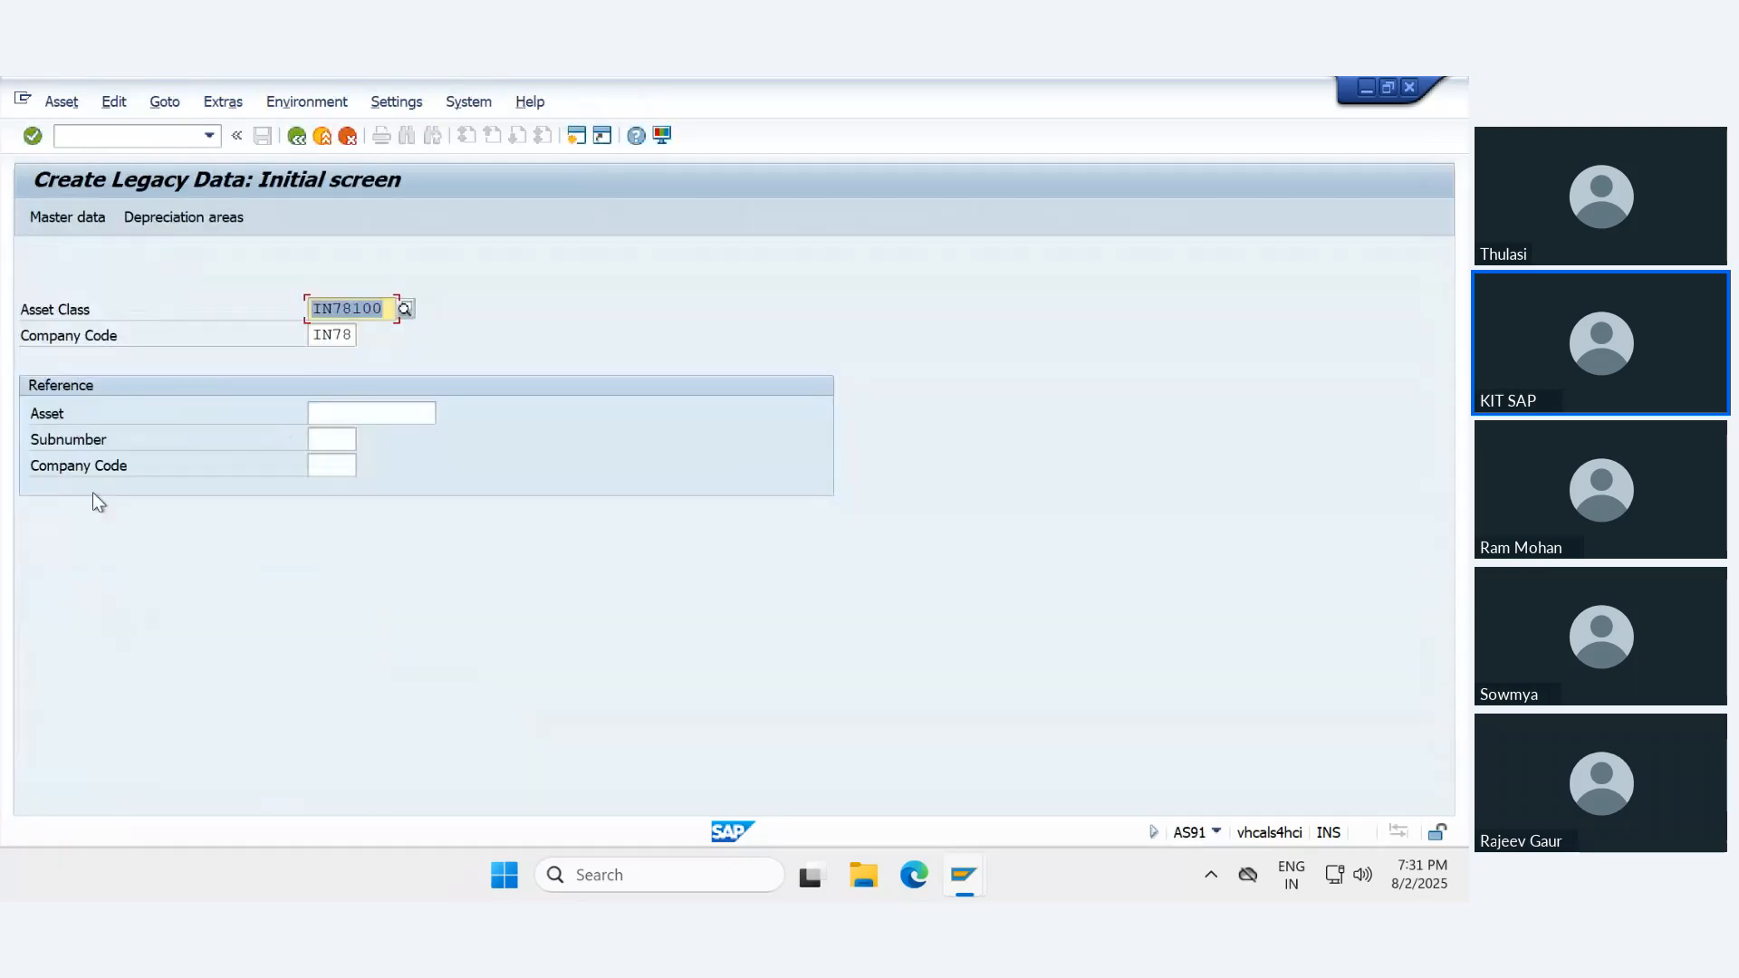
# - Run AS01 in a new session for asset class IN78100, check its Capitalized On field for comparison, and cancel out
pyautogui.click(576, 136)
pyautogui.write('as01')
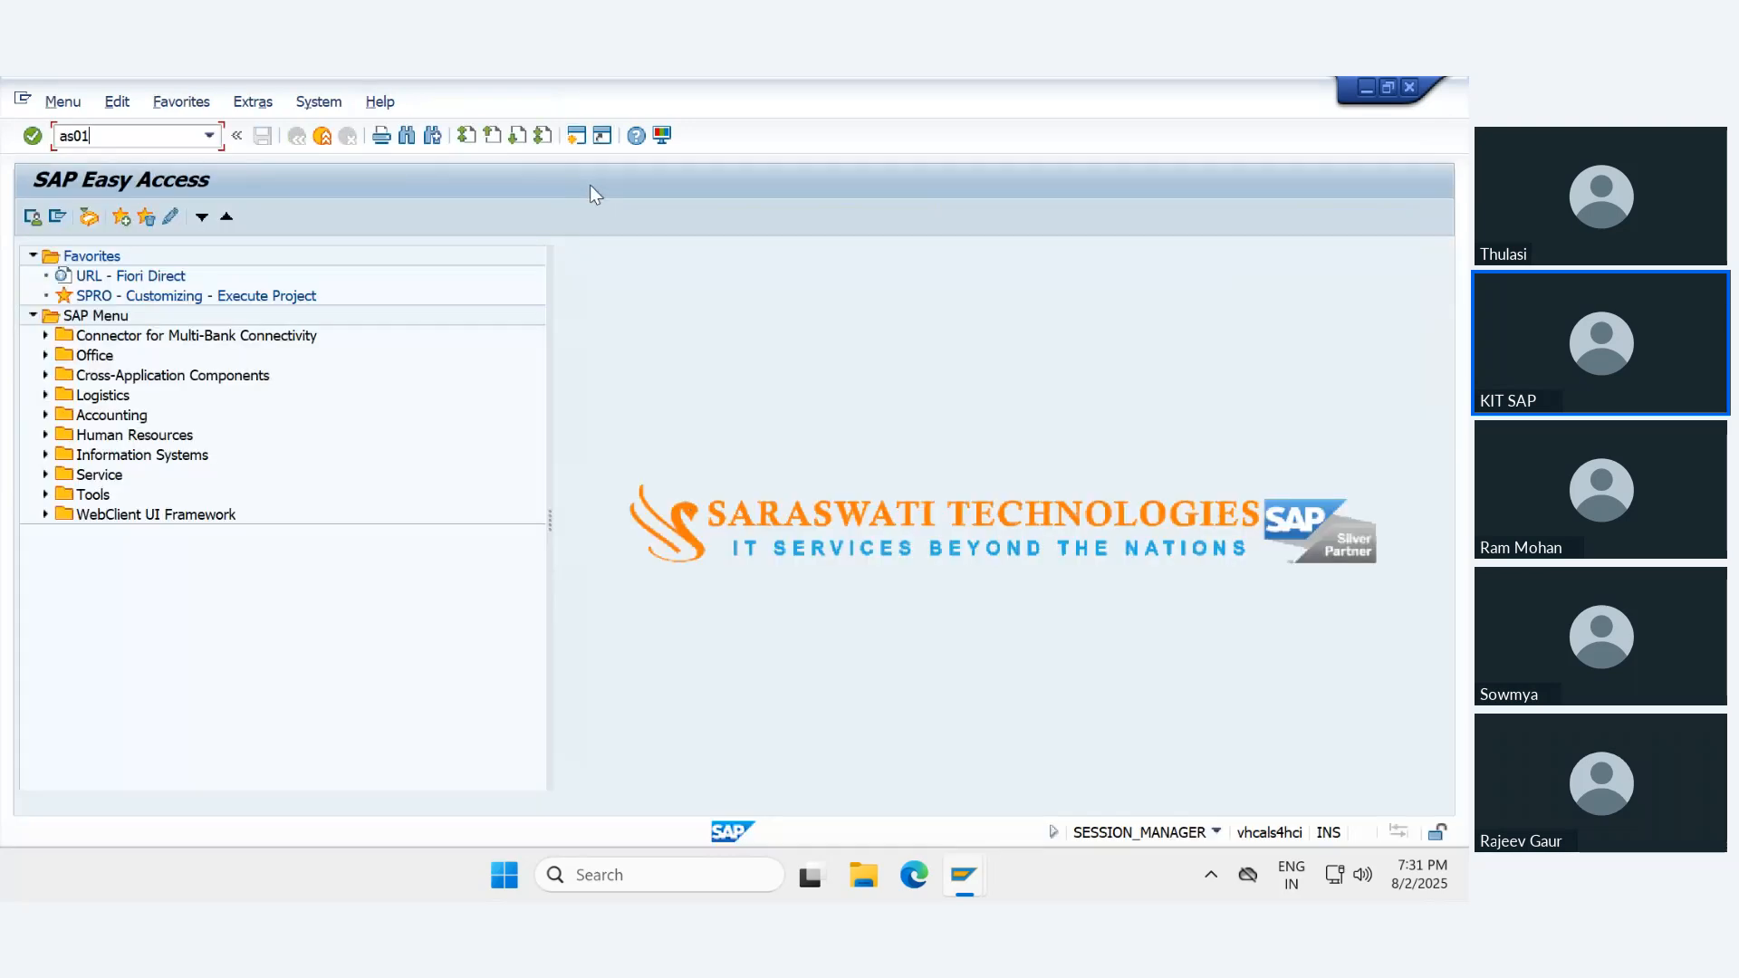
pyautogui.press('Return')
pyautogui.press('Return')
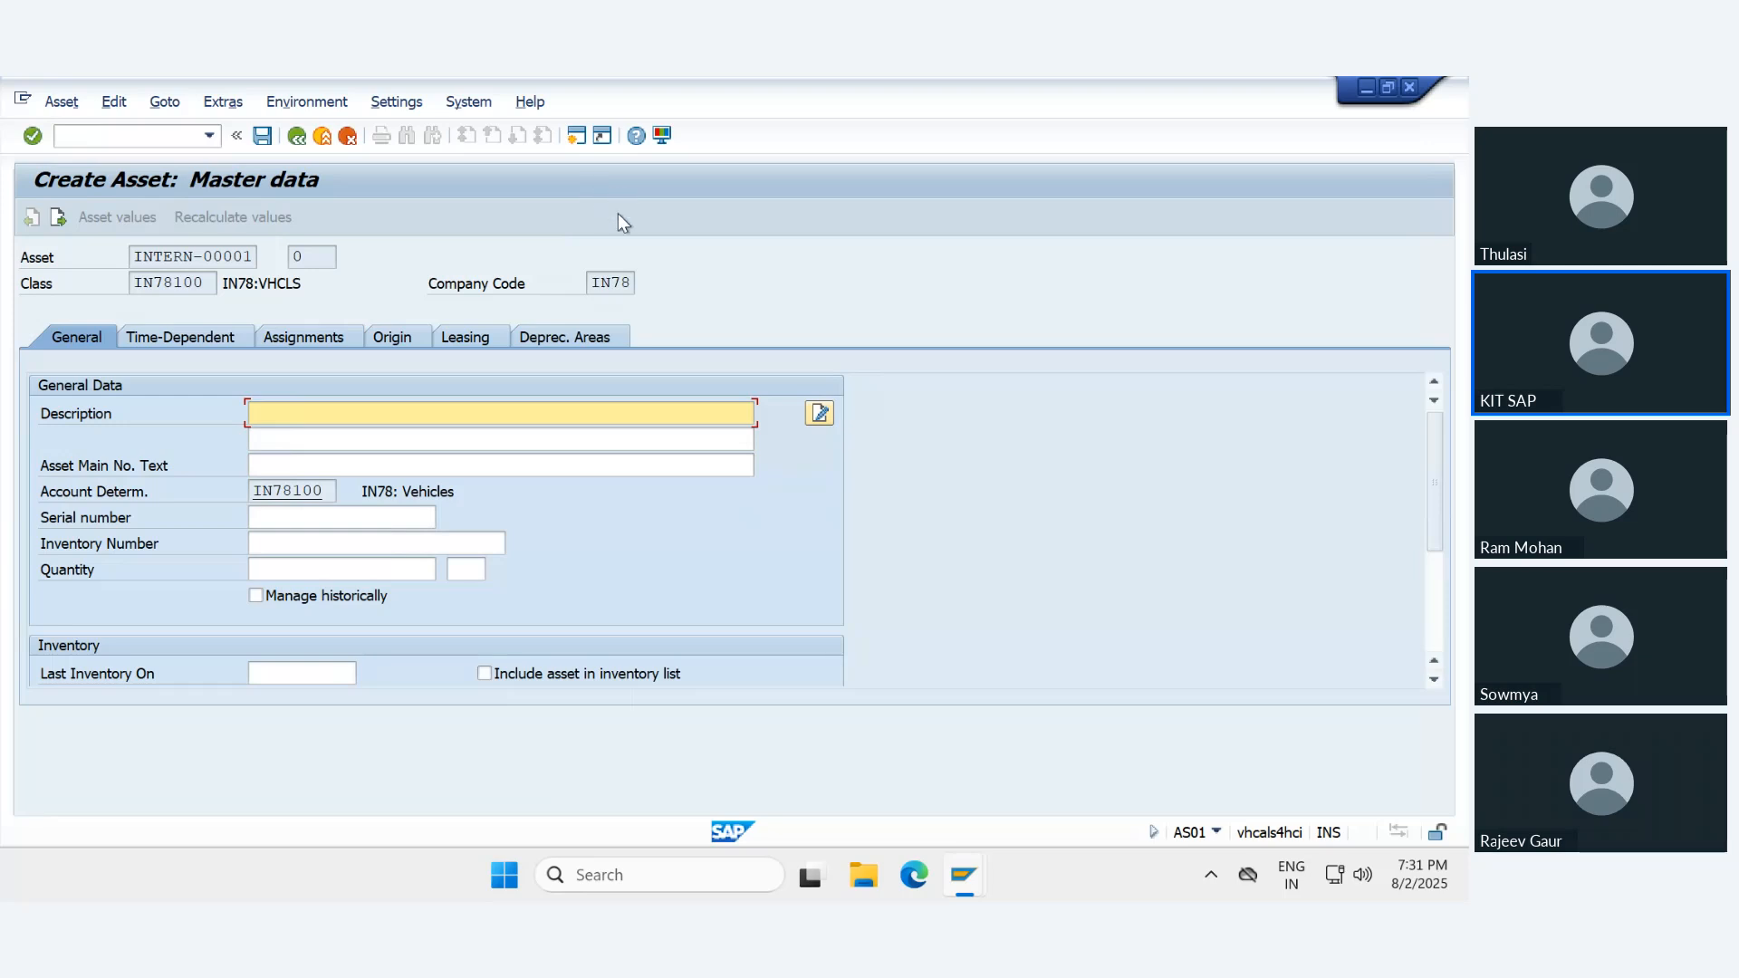
pyautogui.scroll(-3, 572, 455)
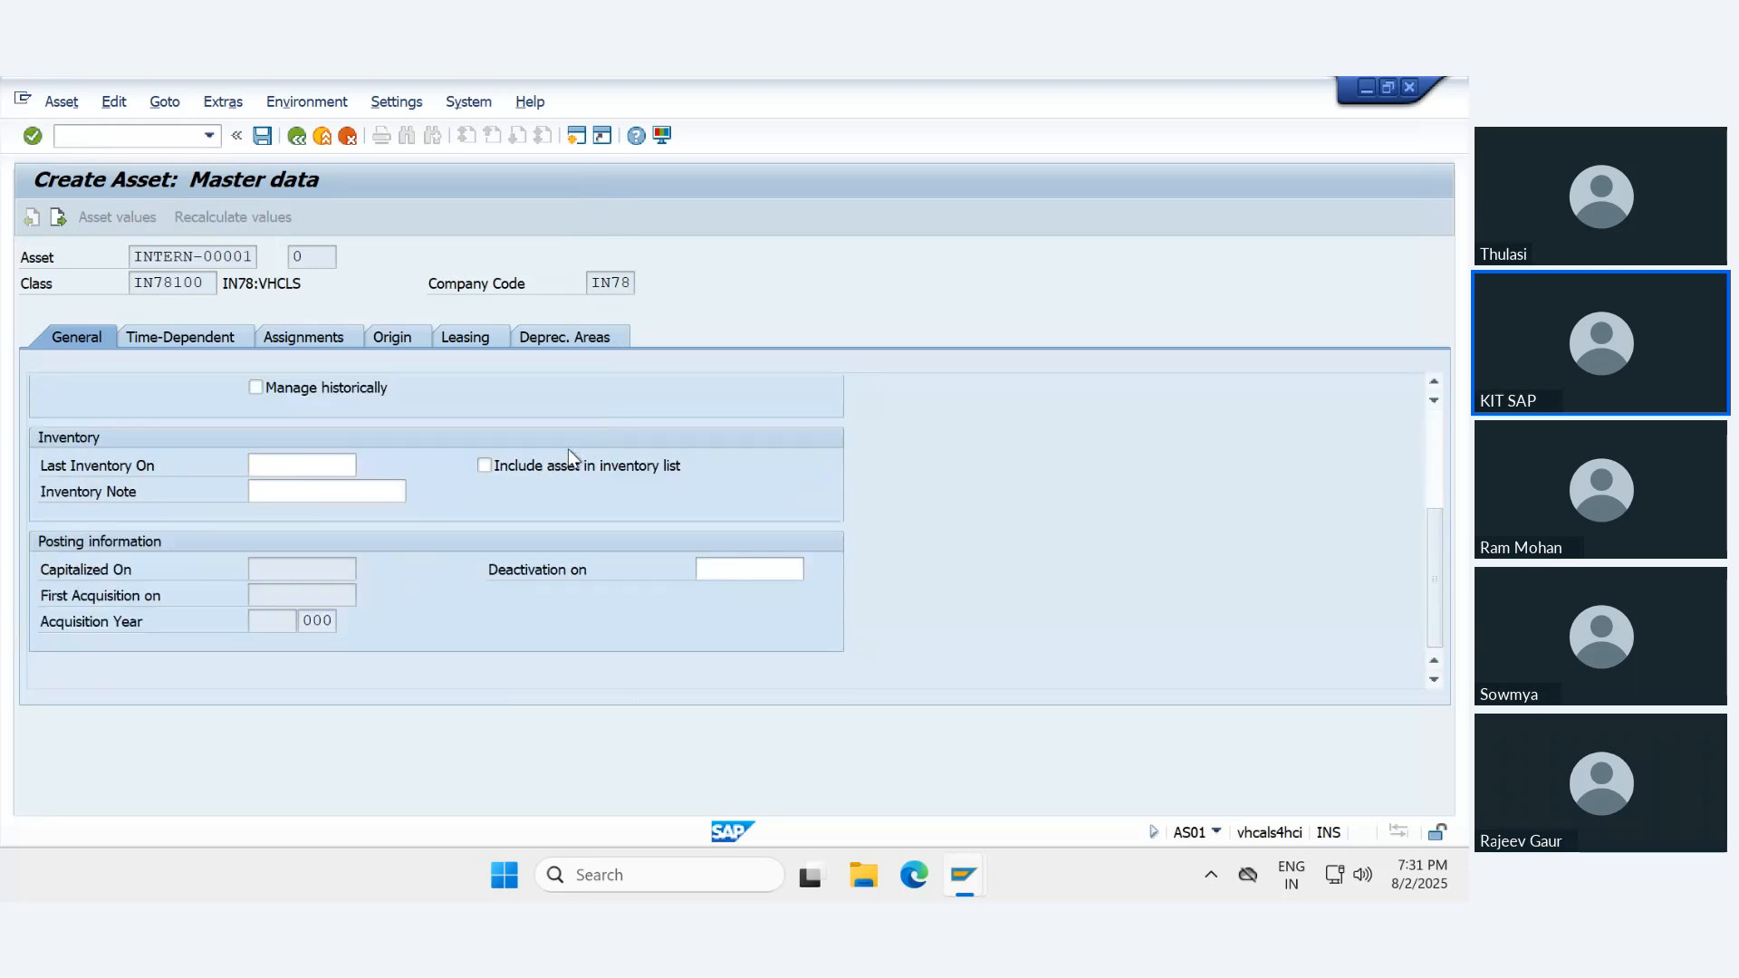
pyautogui.click(269, 569)
pyautogui.click(346, 136)
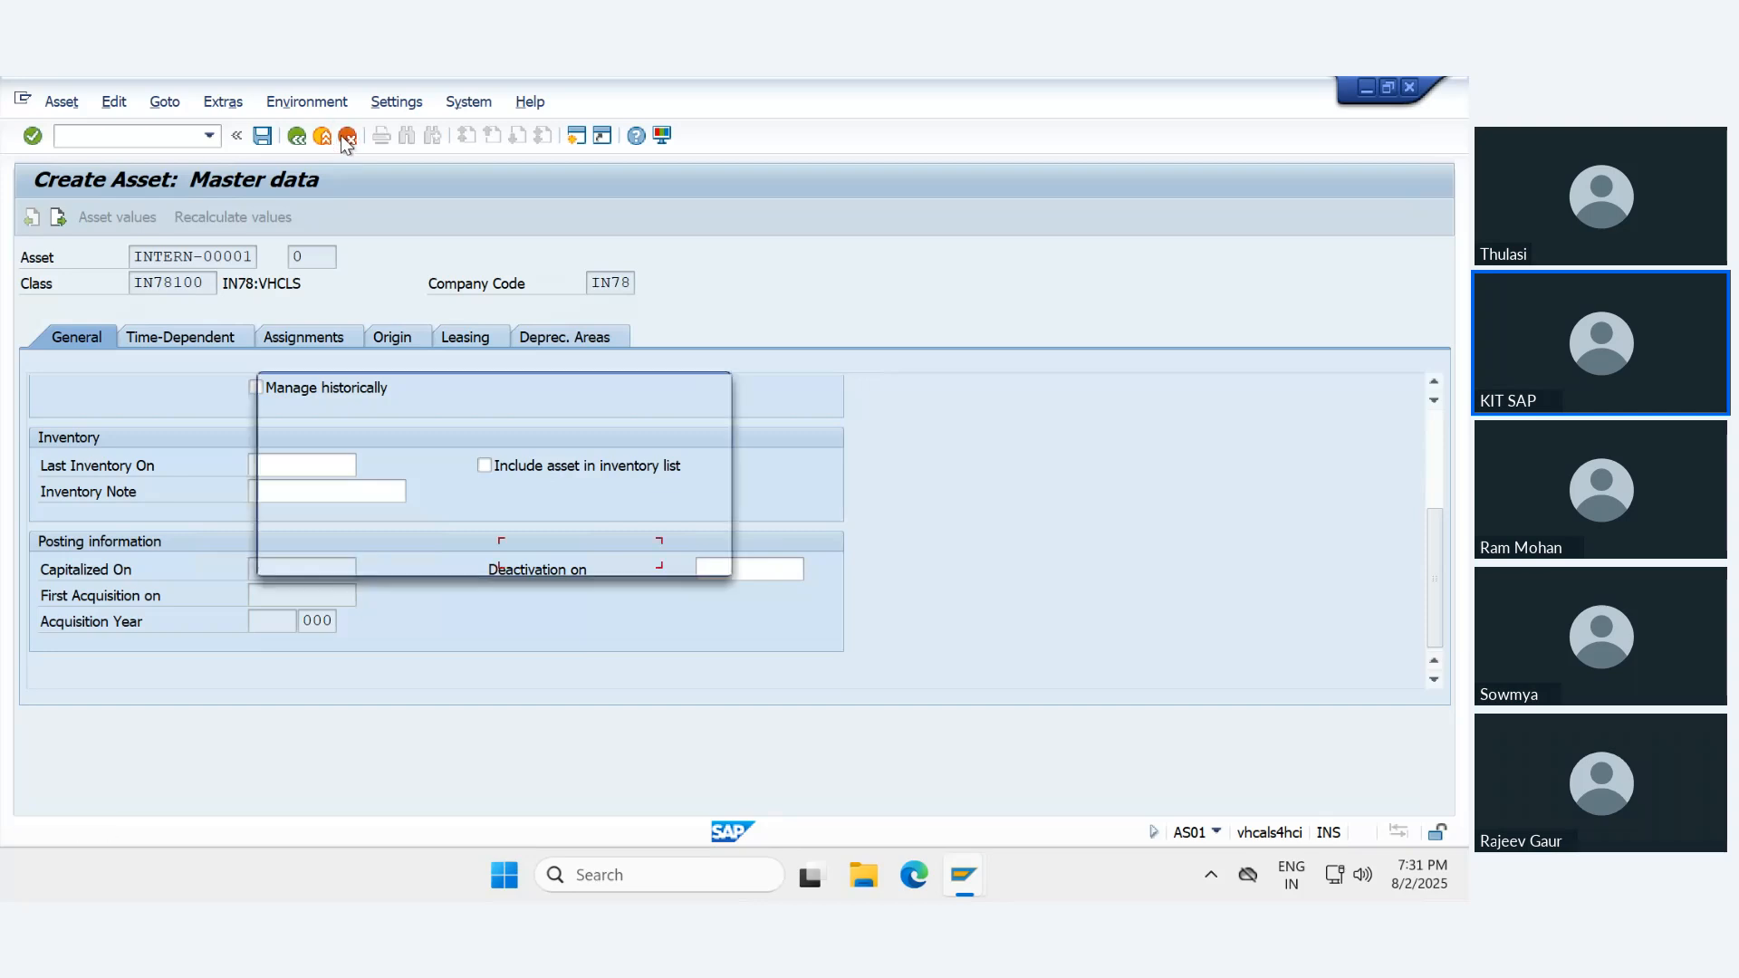
pyautogui.click(403, 552)
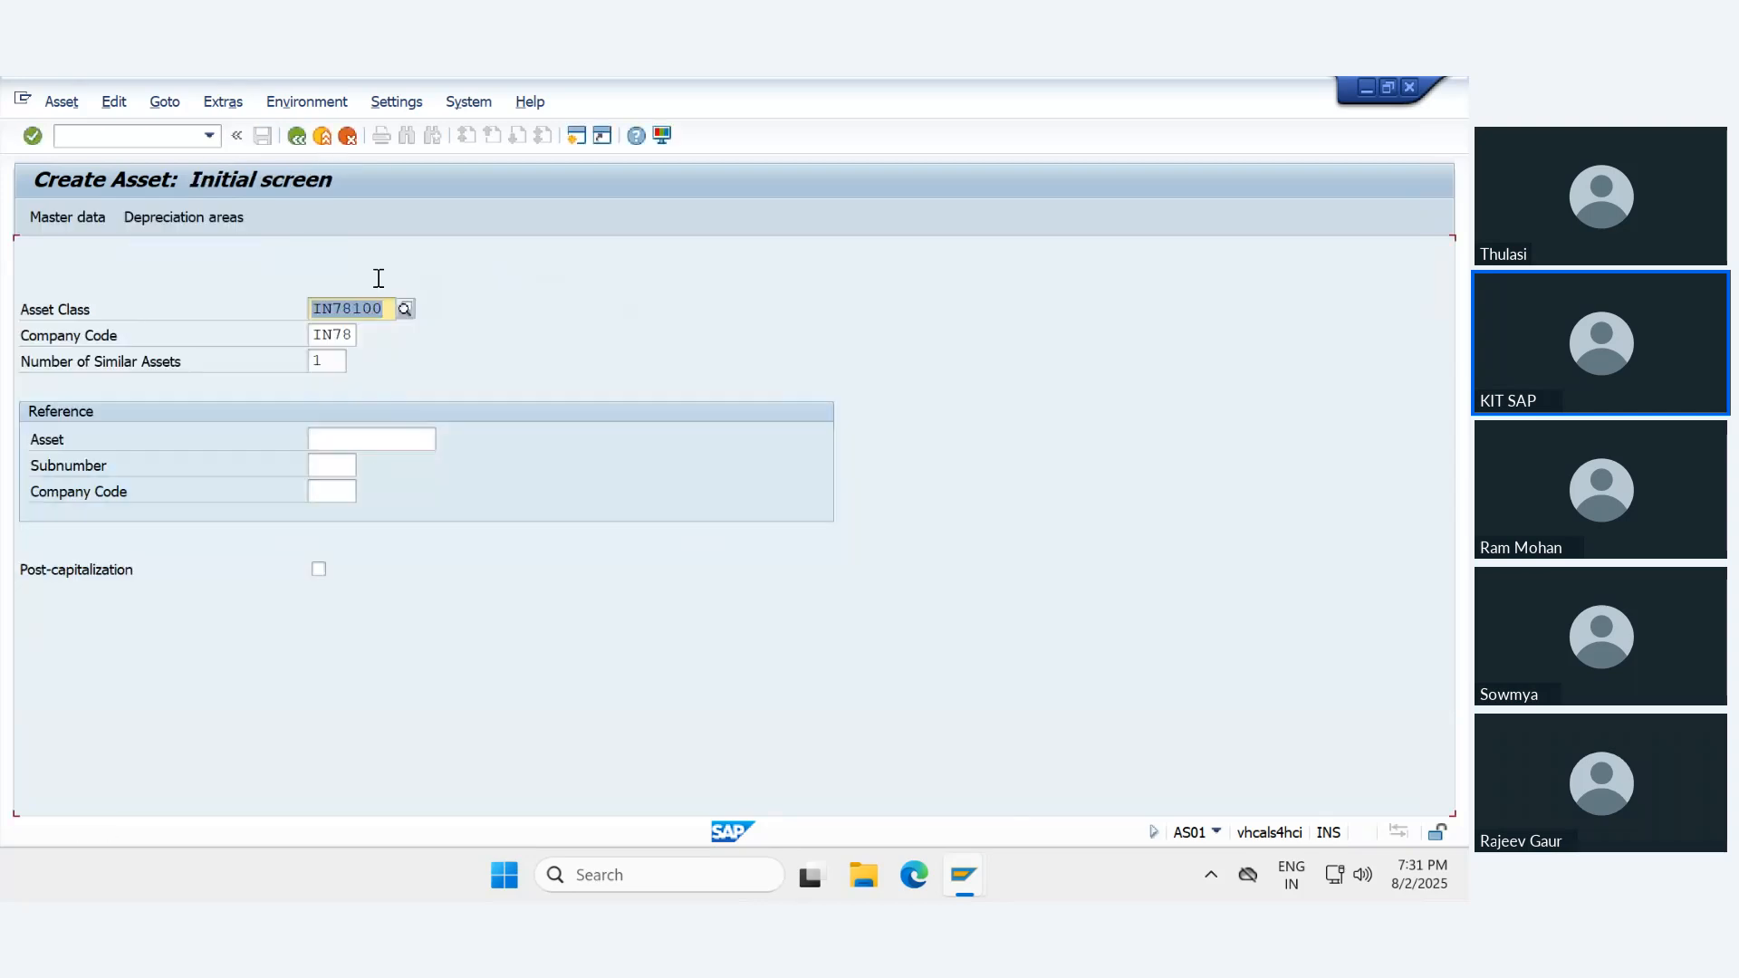
pyautogui.click(322, 135)
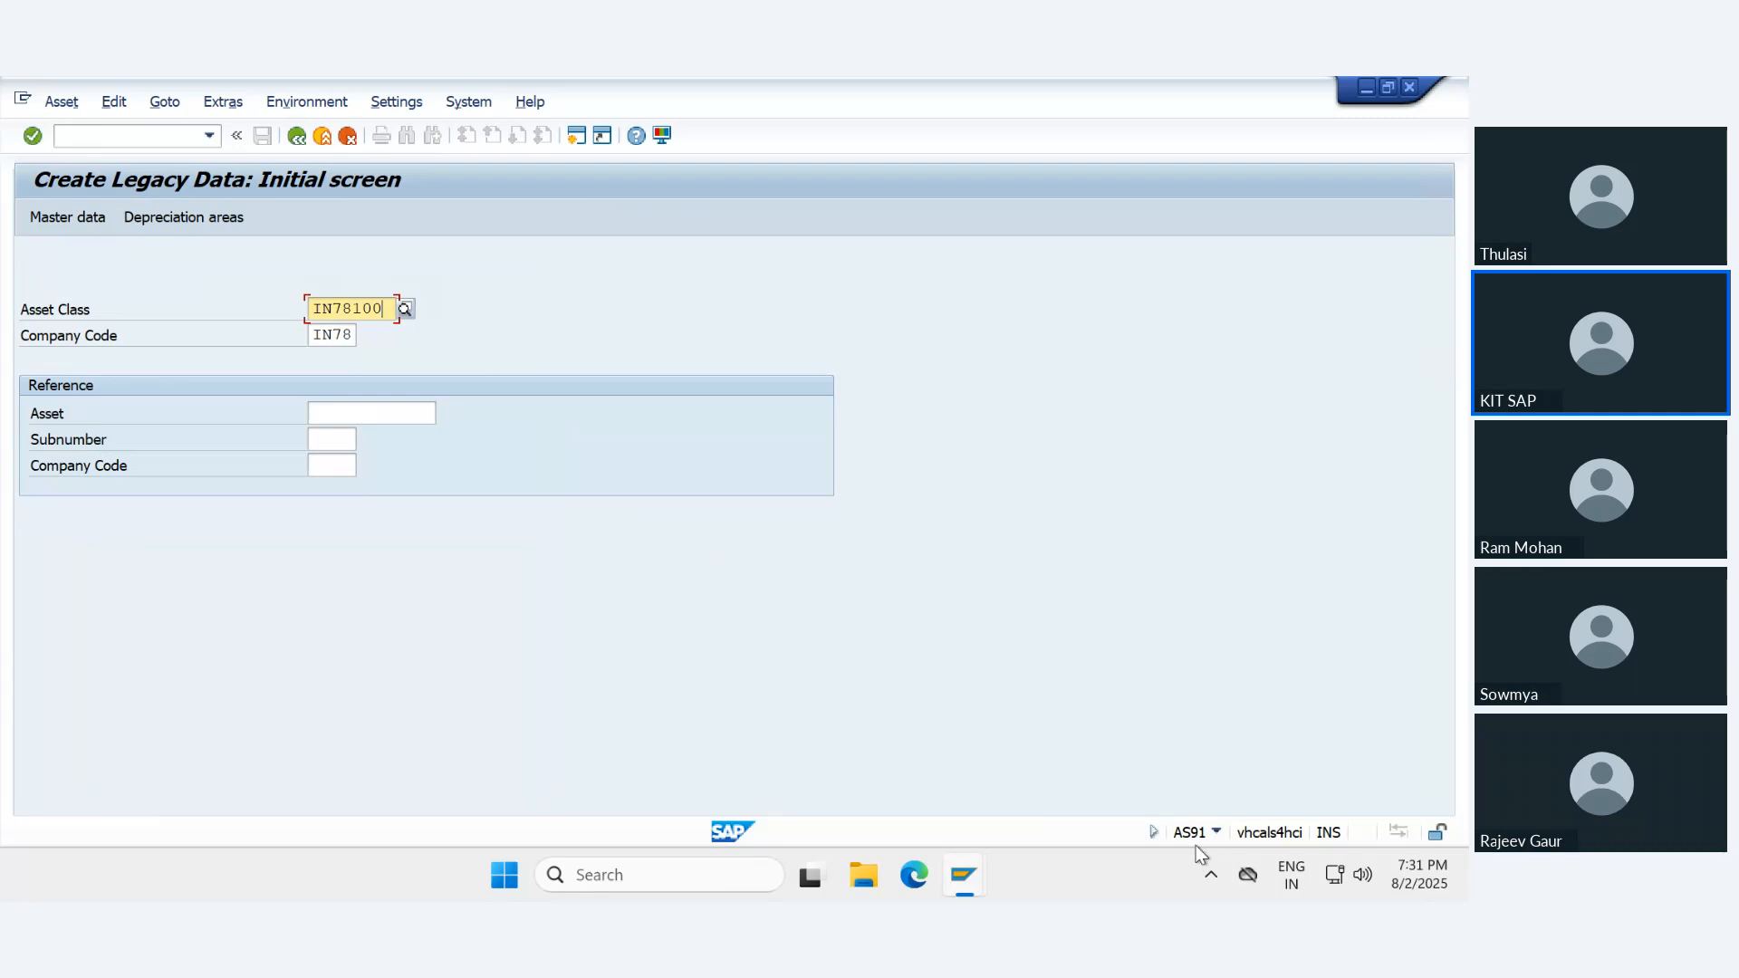
# - Start a legacy asset of class IN78100 in company code IN78 and review its general and posting information fields
pyautogui.press('Return')
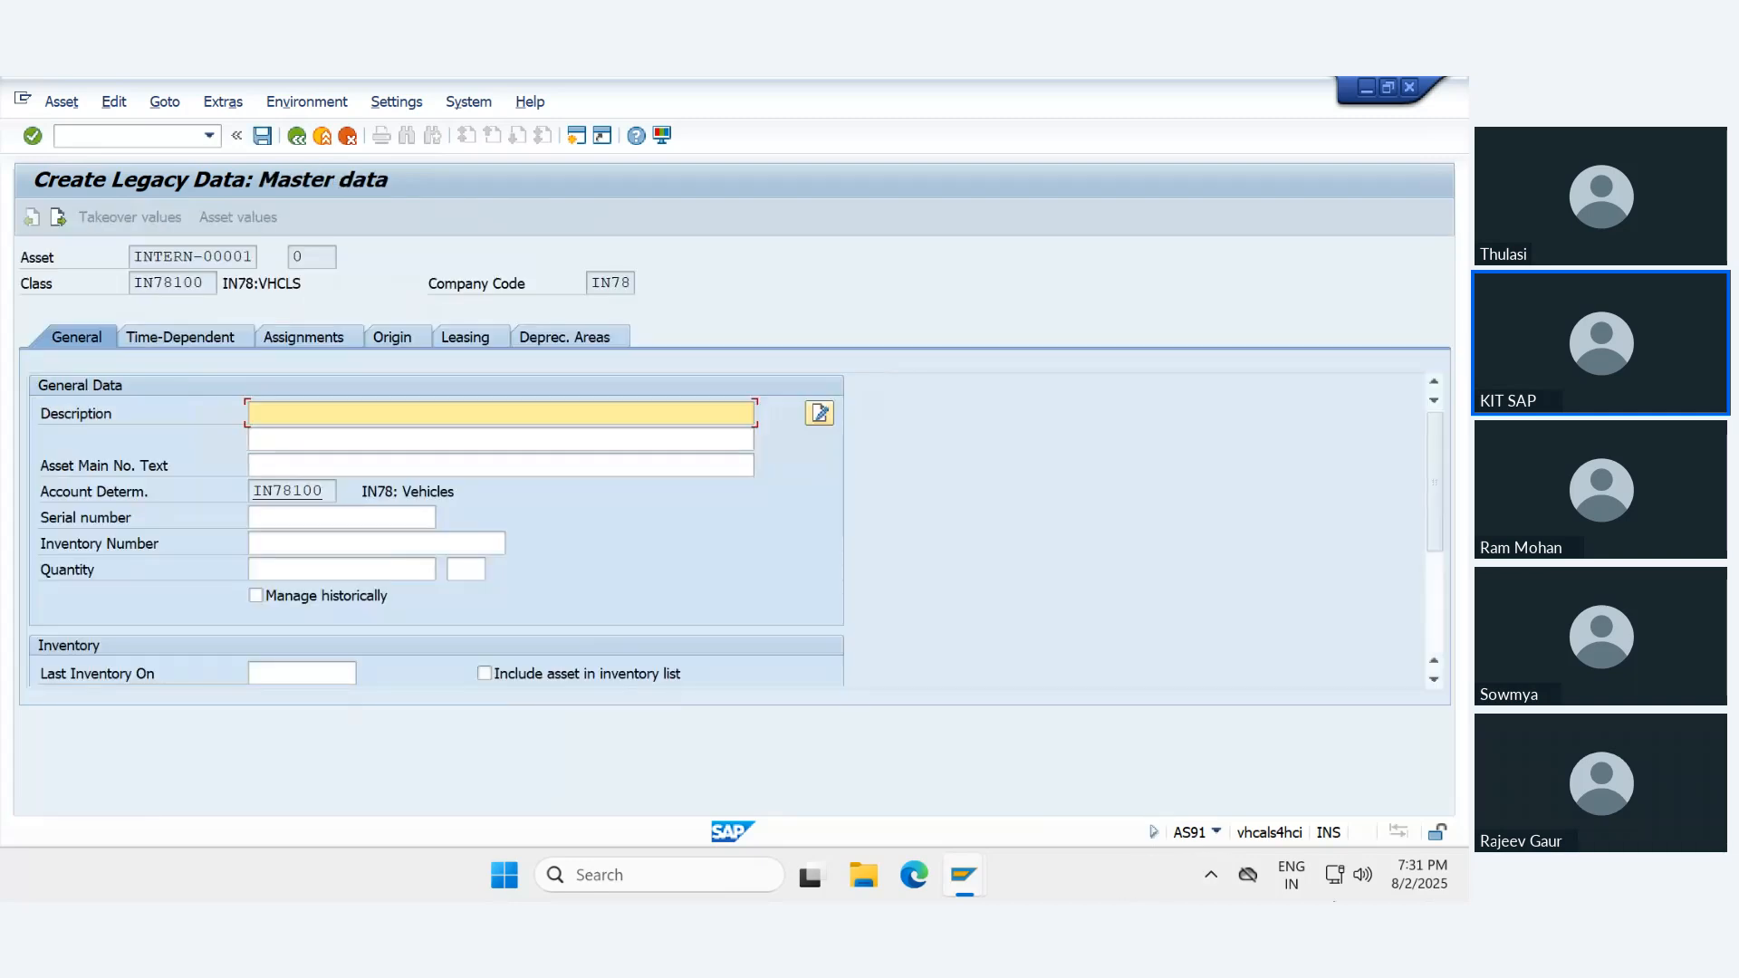
pyautogui.click(385, 463)
pyautogui.scroll(-3, 407, 597)
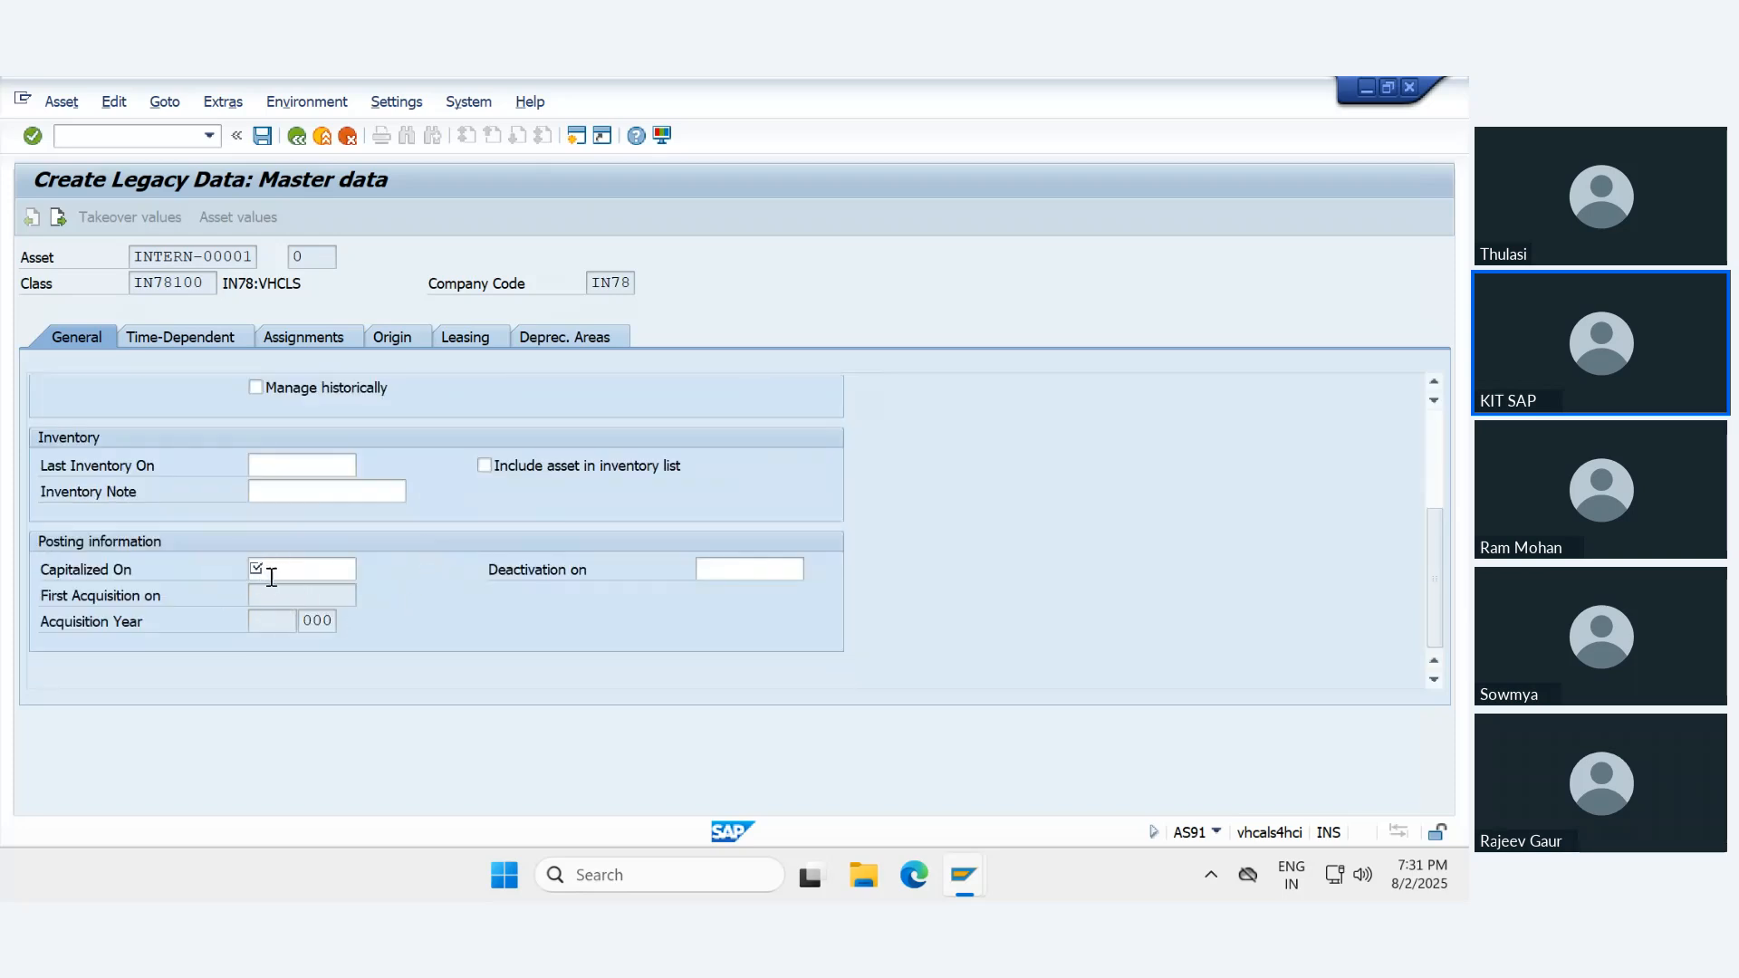
pyautogui.scroll(3, 345, 578)
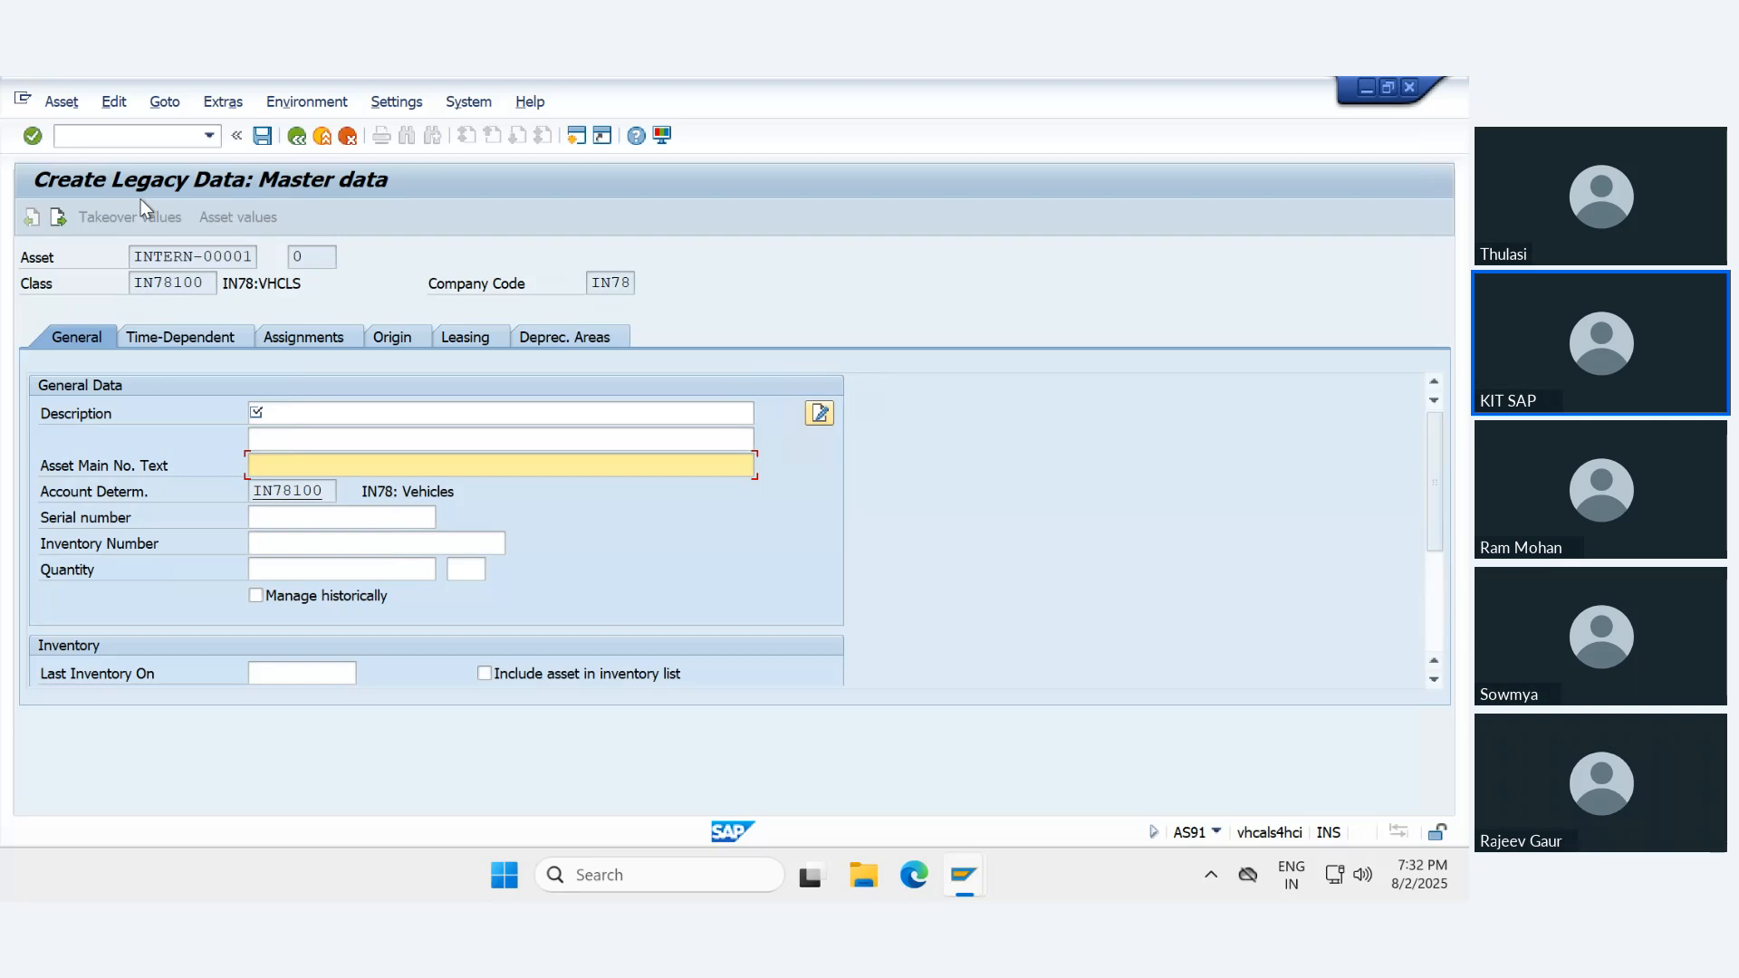
# - Enter Royal Enfield -Hunter as the legacy asset's description, correcting the spelling of Enfield
pyautogui.click(309, 414)
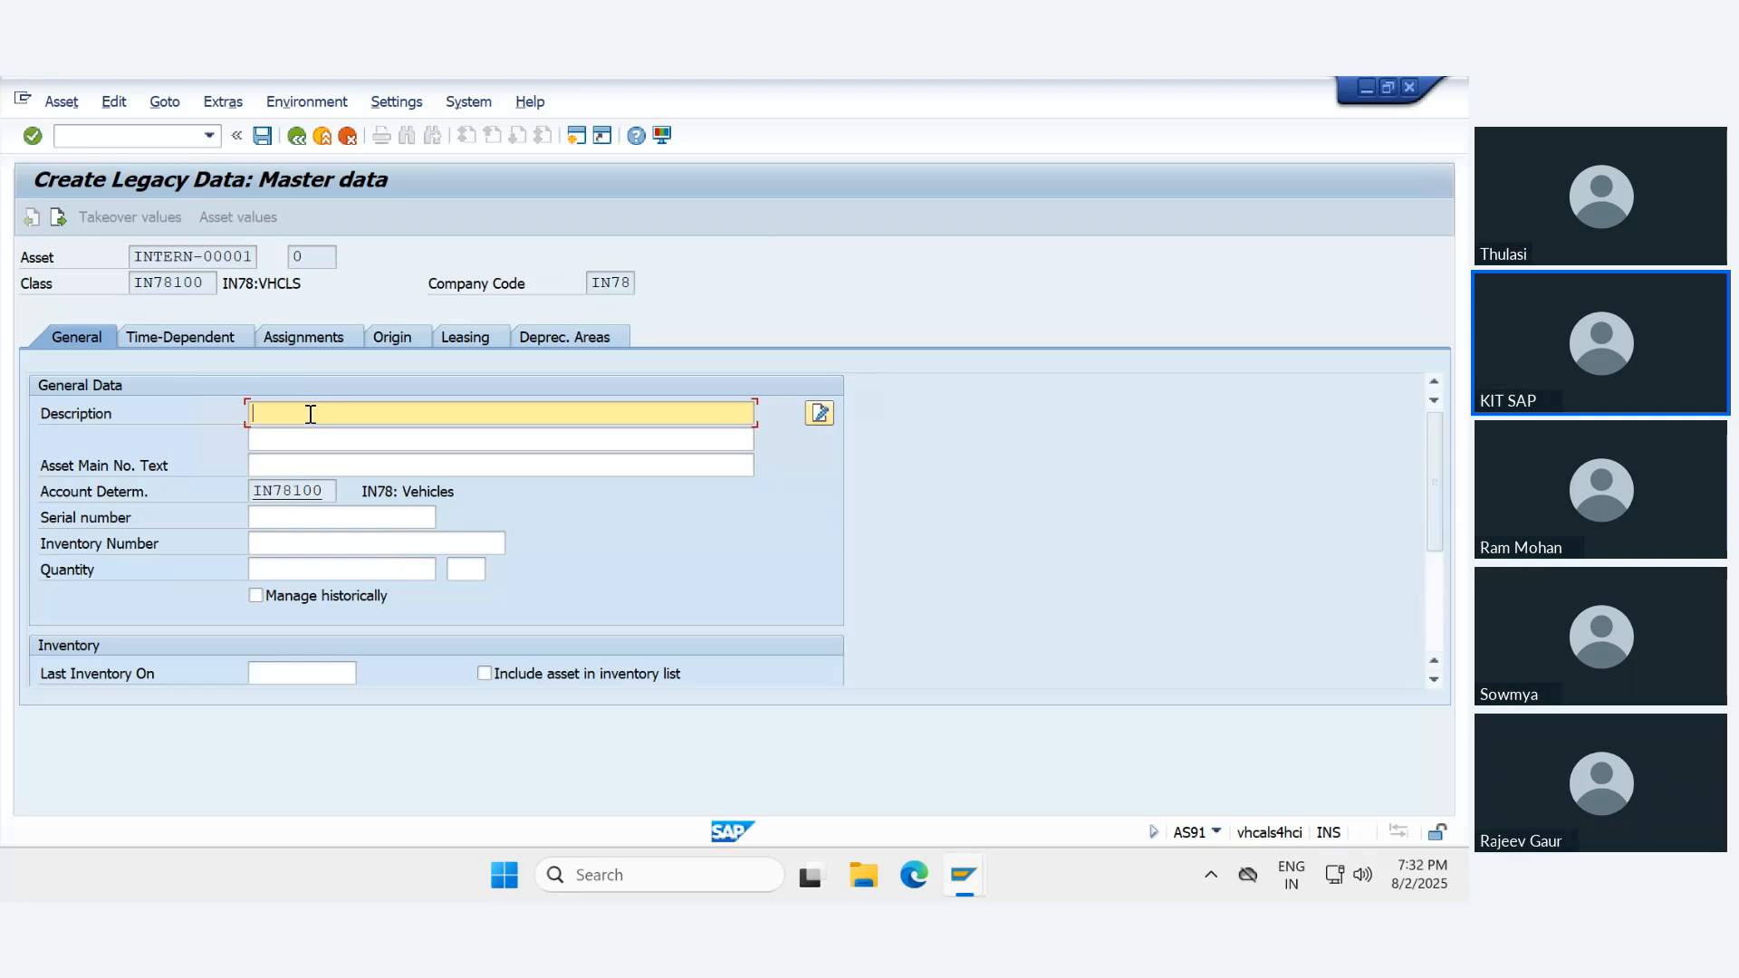
pyautogui.write('Hunter')
pyautogui.write('Royal ')
pyautogui.write('Enfiel')
pyautogui.write('d ')
pyautogui.write('-')
pyautogui.click(326, 447)
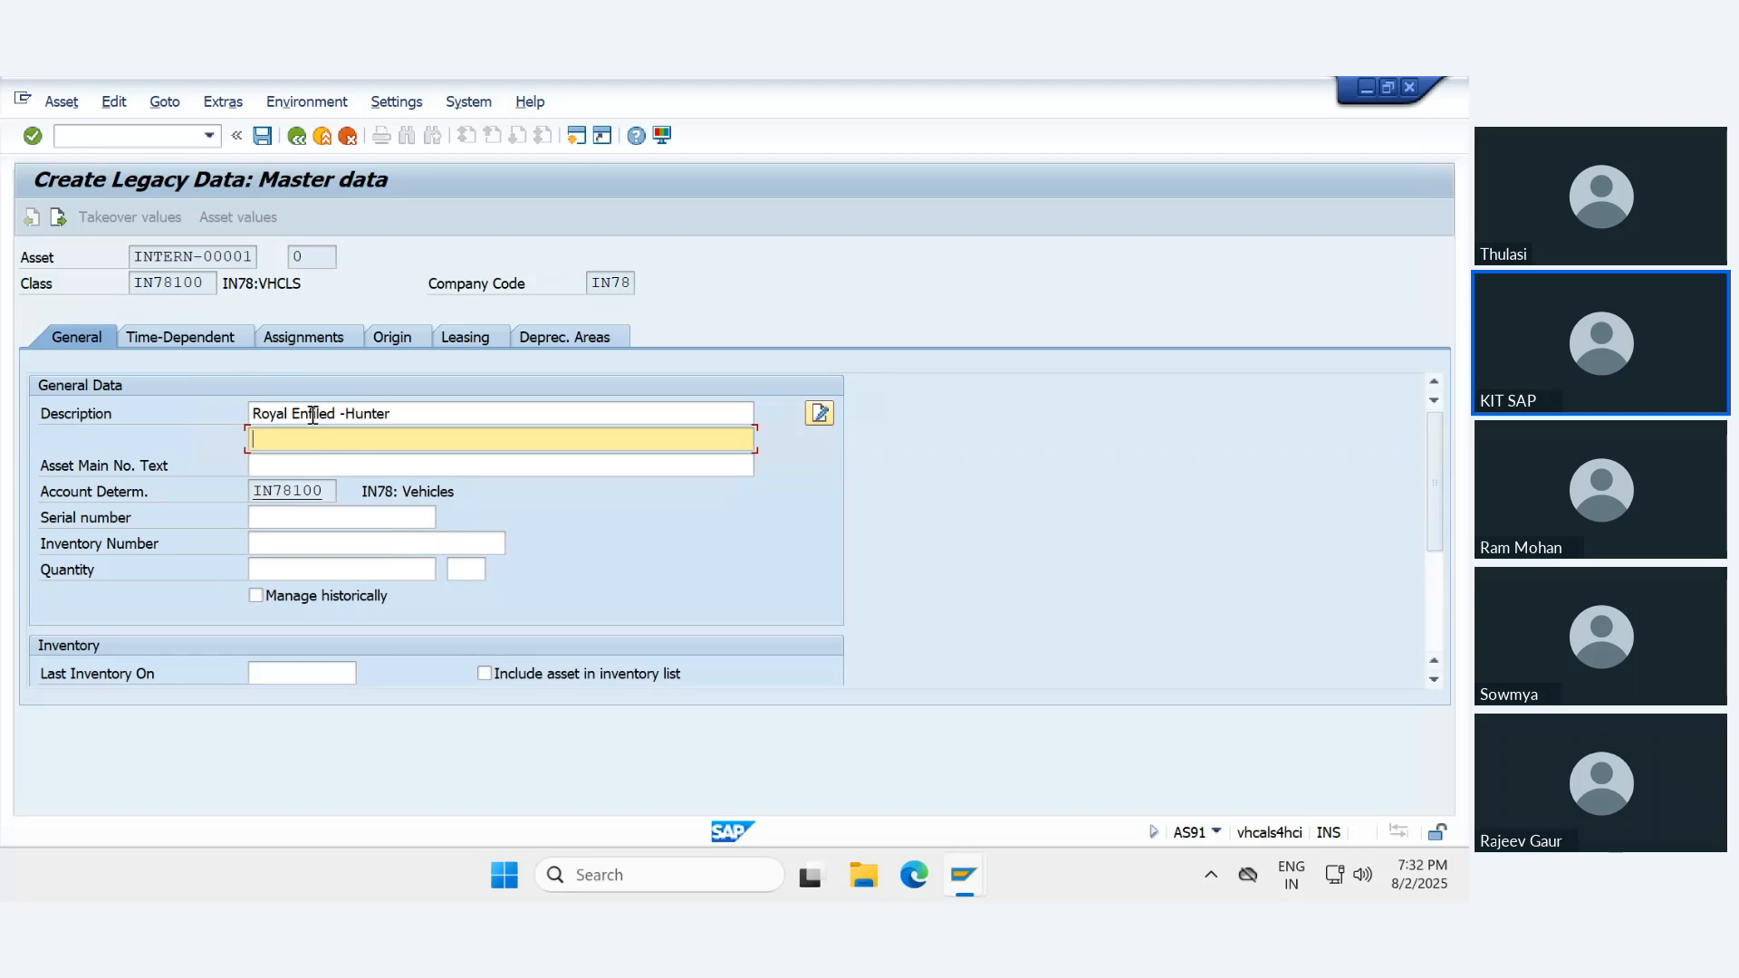
pyautogui.click(309, 414)
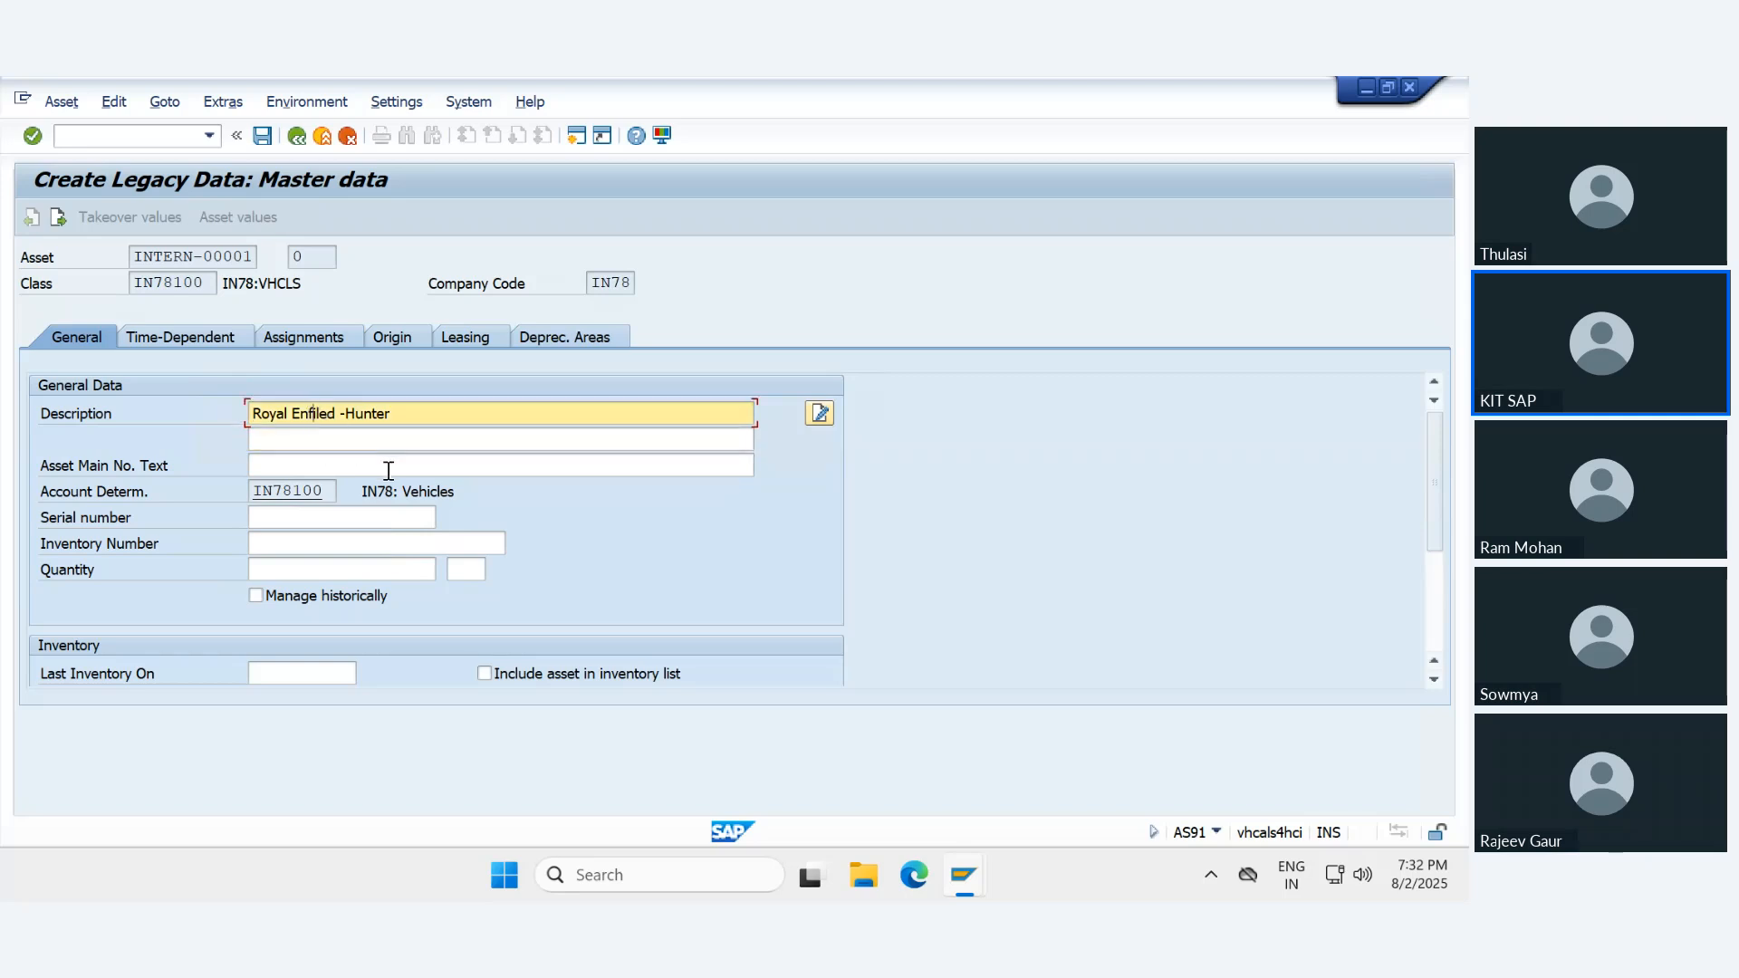
pyautogui.press('Right')
pyautogui.press('Right')
pyautogui.press('BackSpace')
pyautogui.write('l')
pyautogui.click(371, 444)
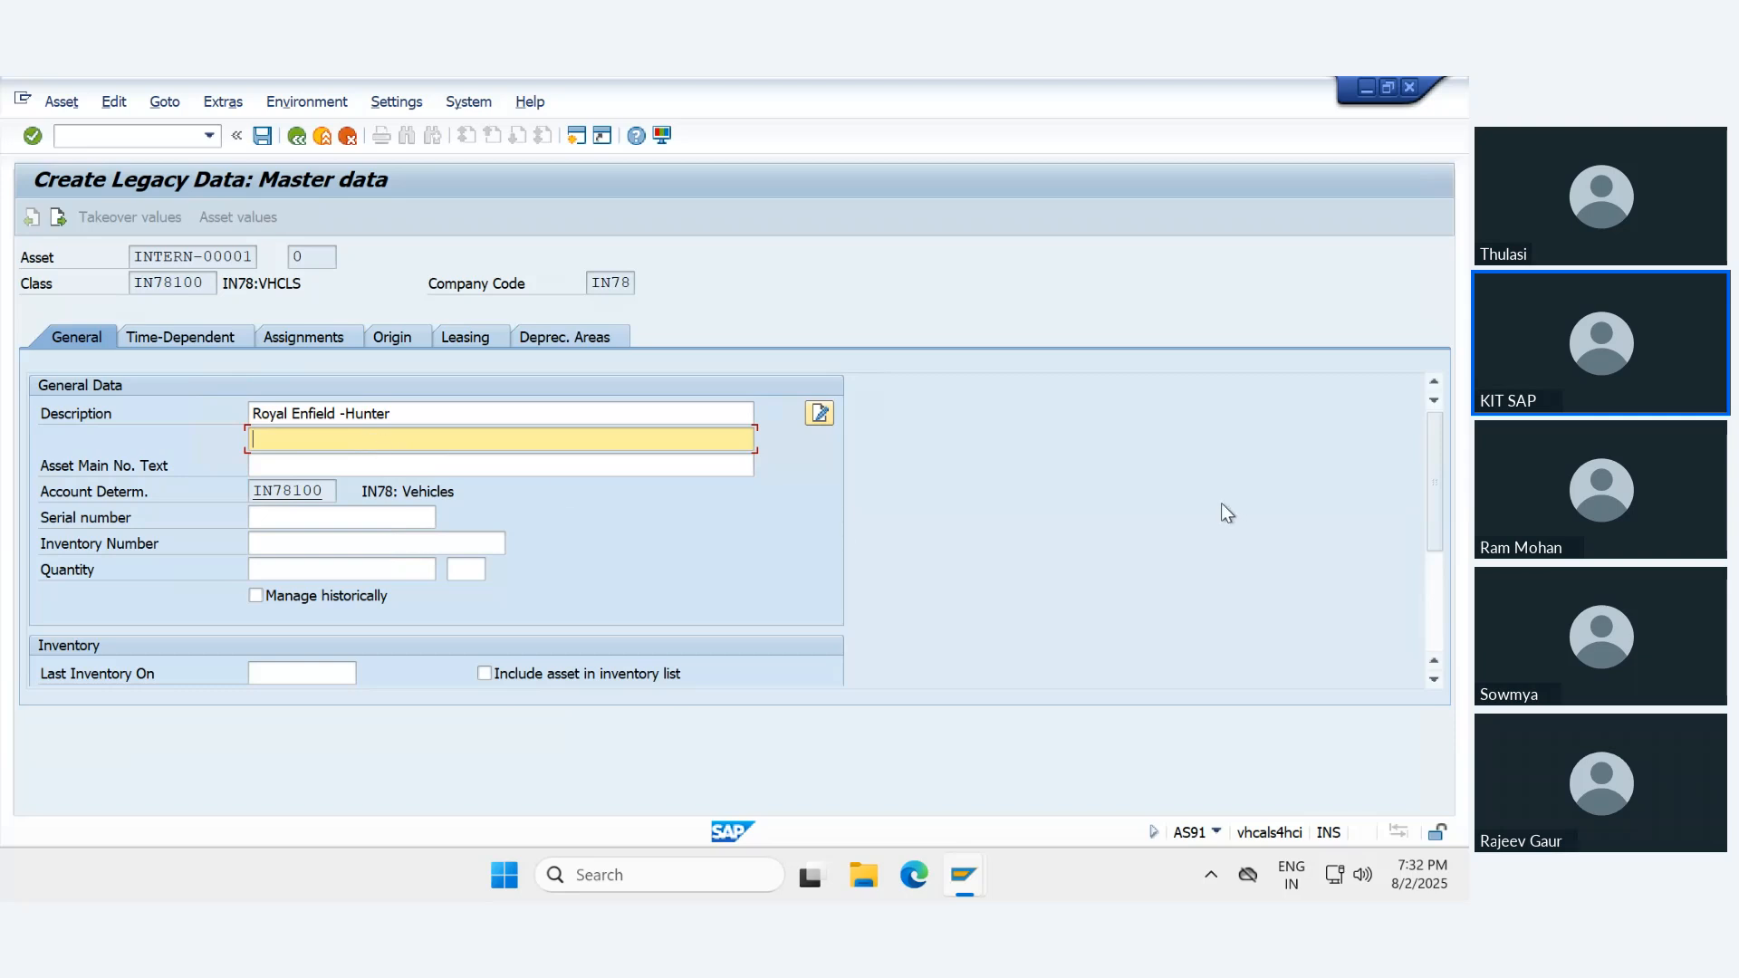
# - Set the legacy asset's capitalization date to 04/01/2016 and check the derived acquisition data
pyautogui.scroll(-3, 602, 536)
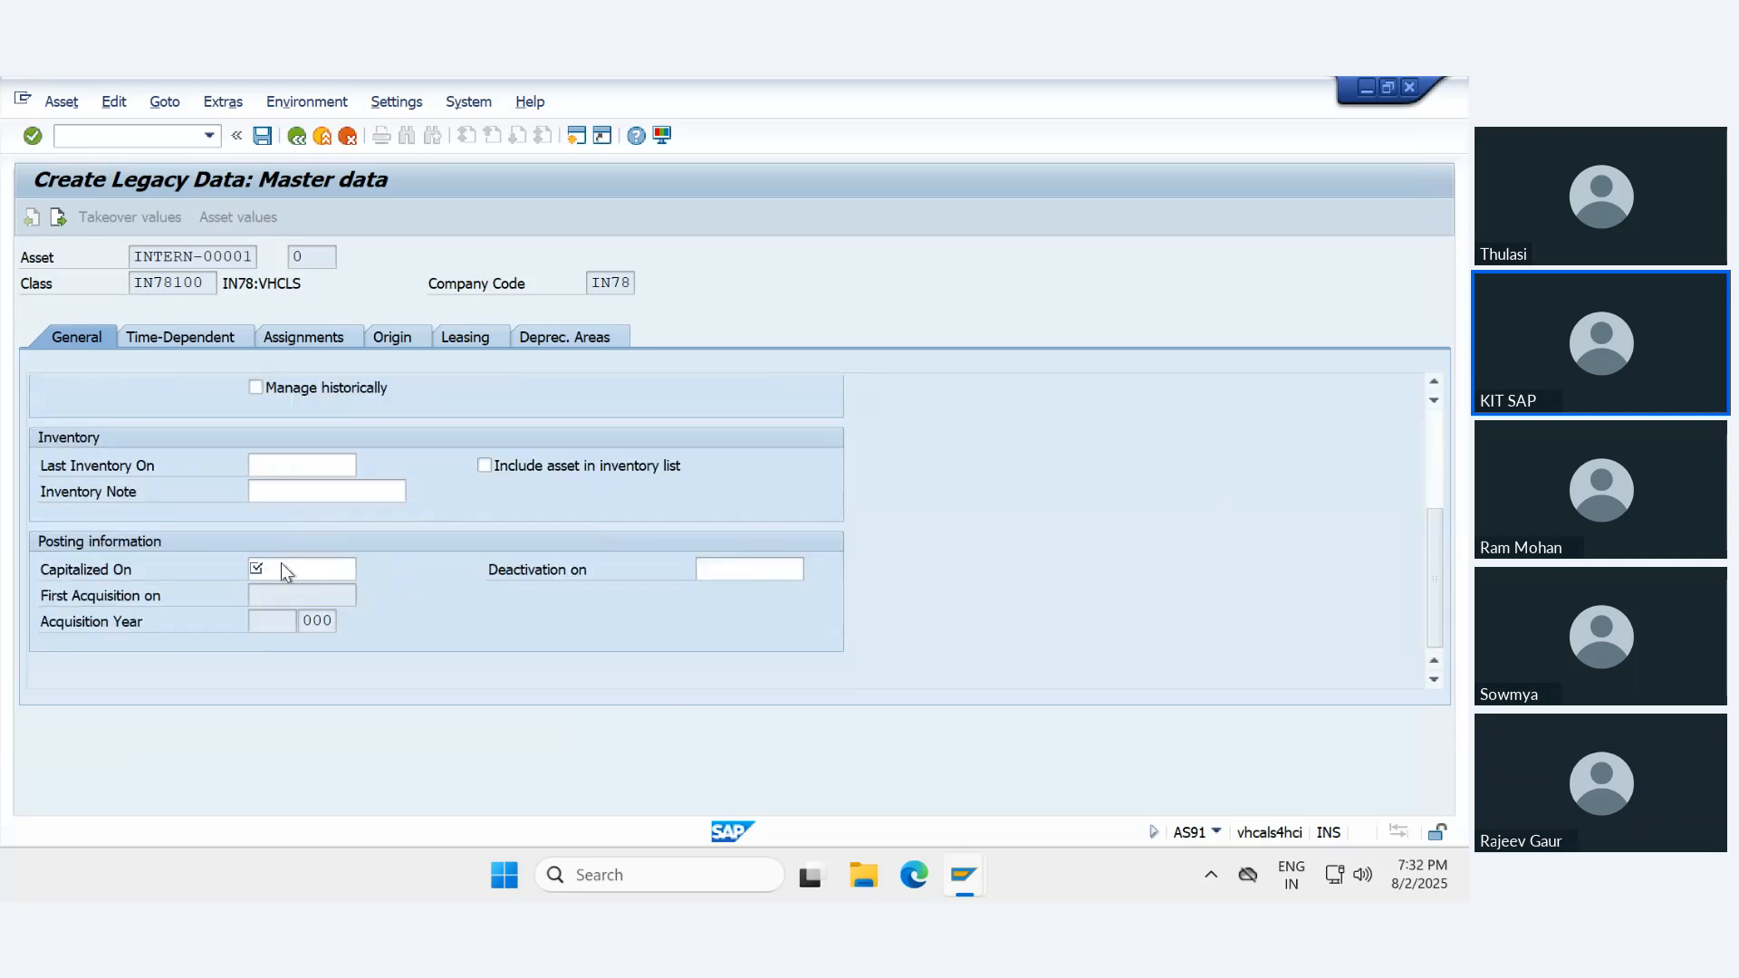
pyautogui.click(282, 568)
pyautogui.write('04/01/')
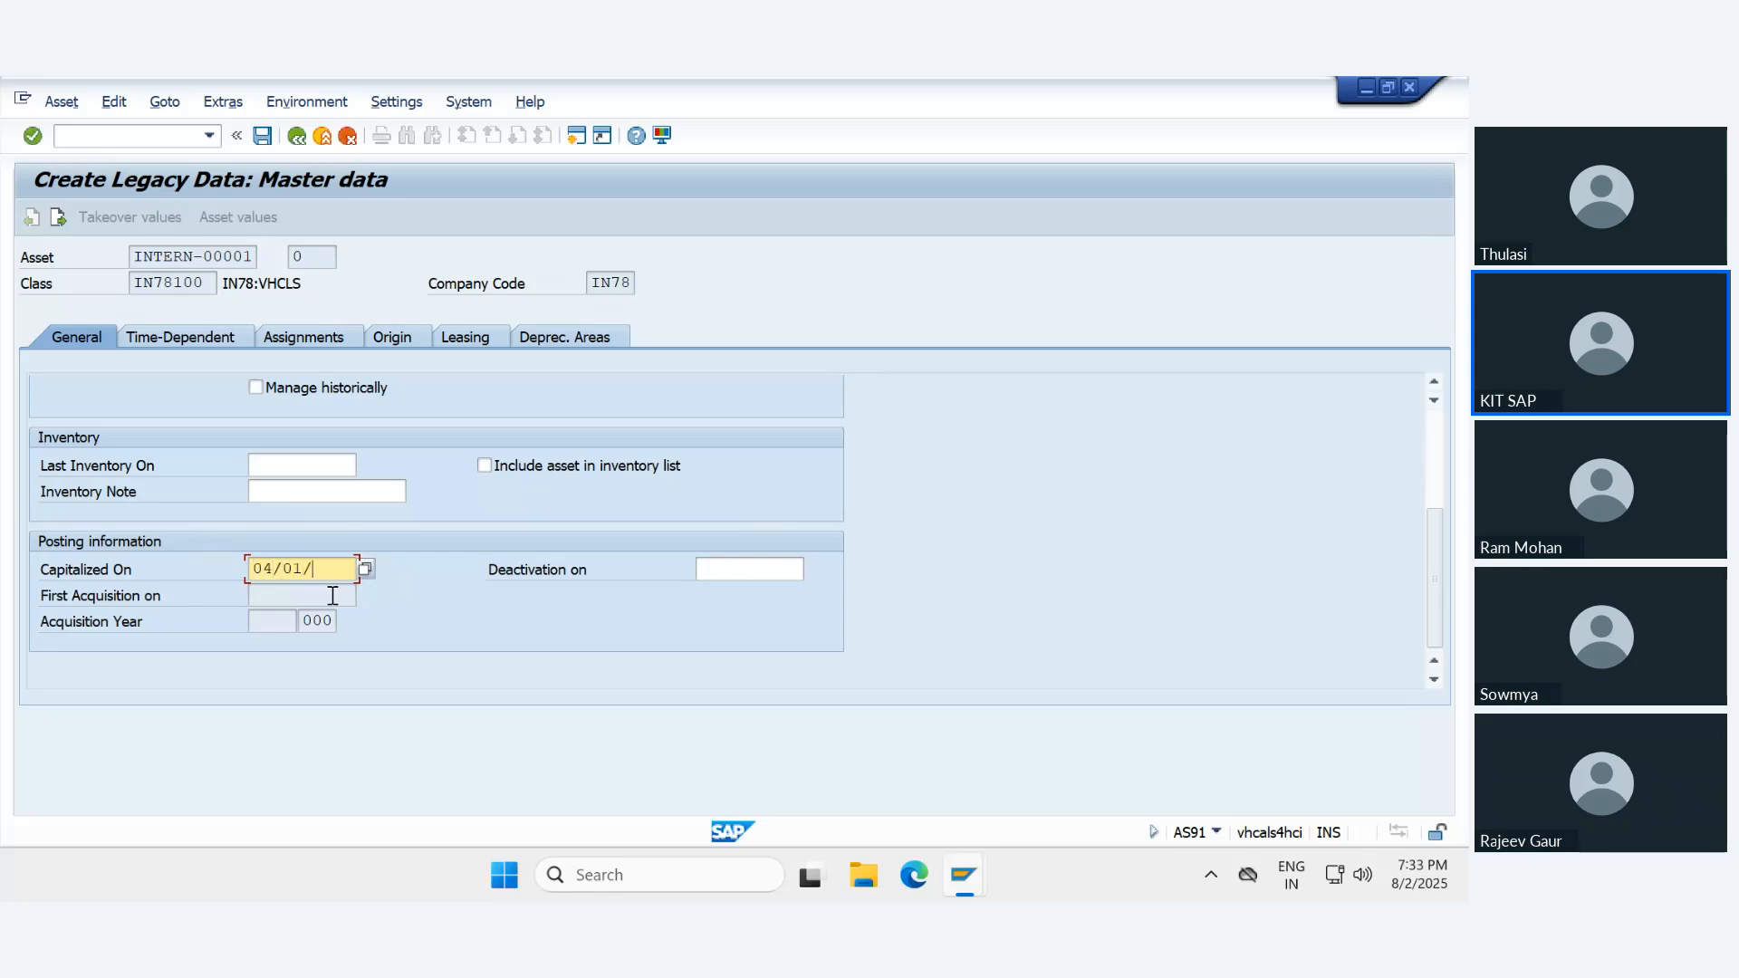
pyautogui.write('2016')
pyautogui.press('Return')
pyautogui.scroll(-3, 575, 548)
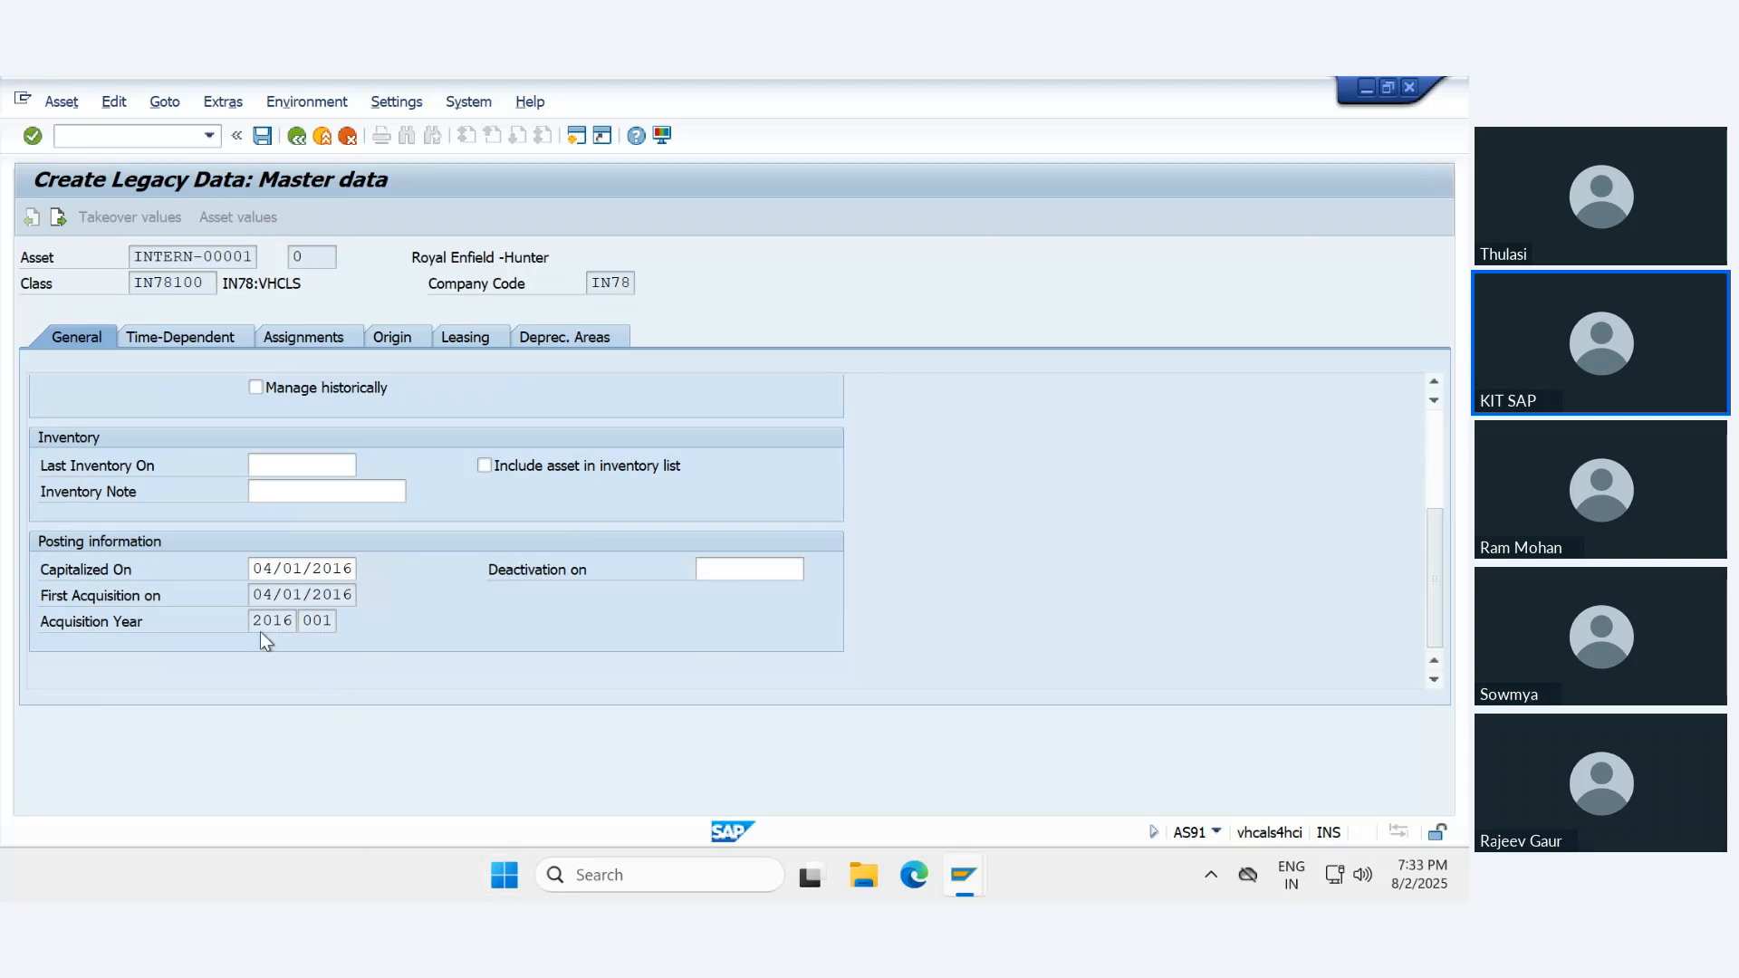
pyautogui.scroll(3, 283, 623)
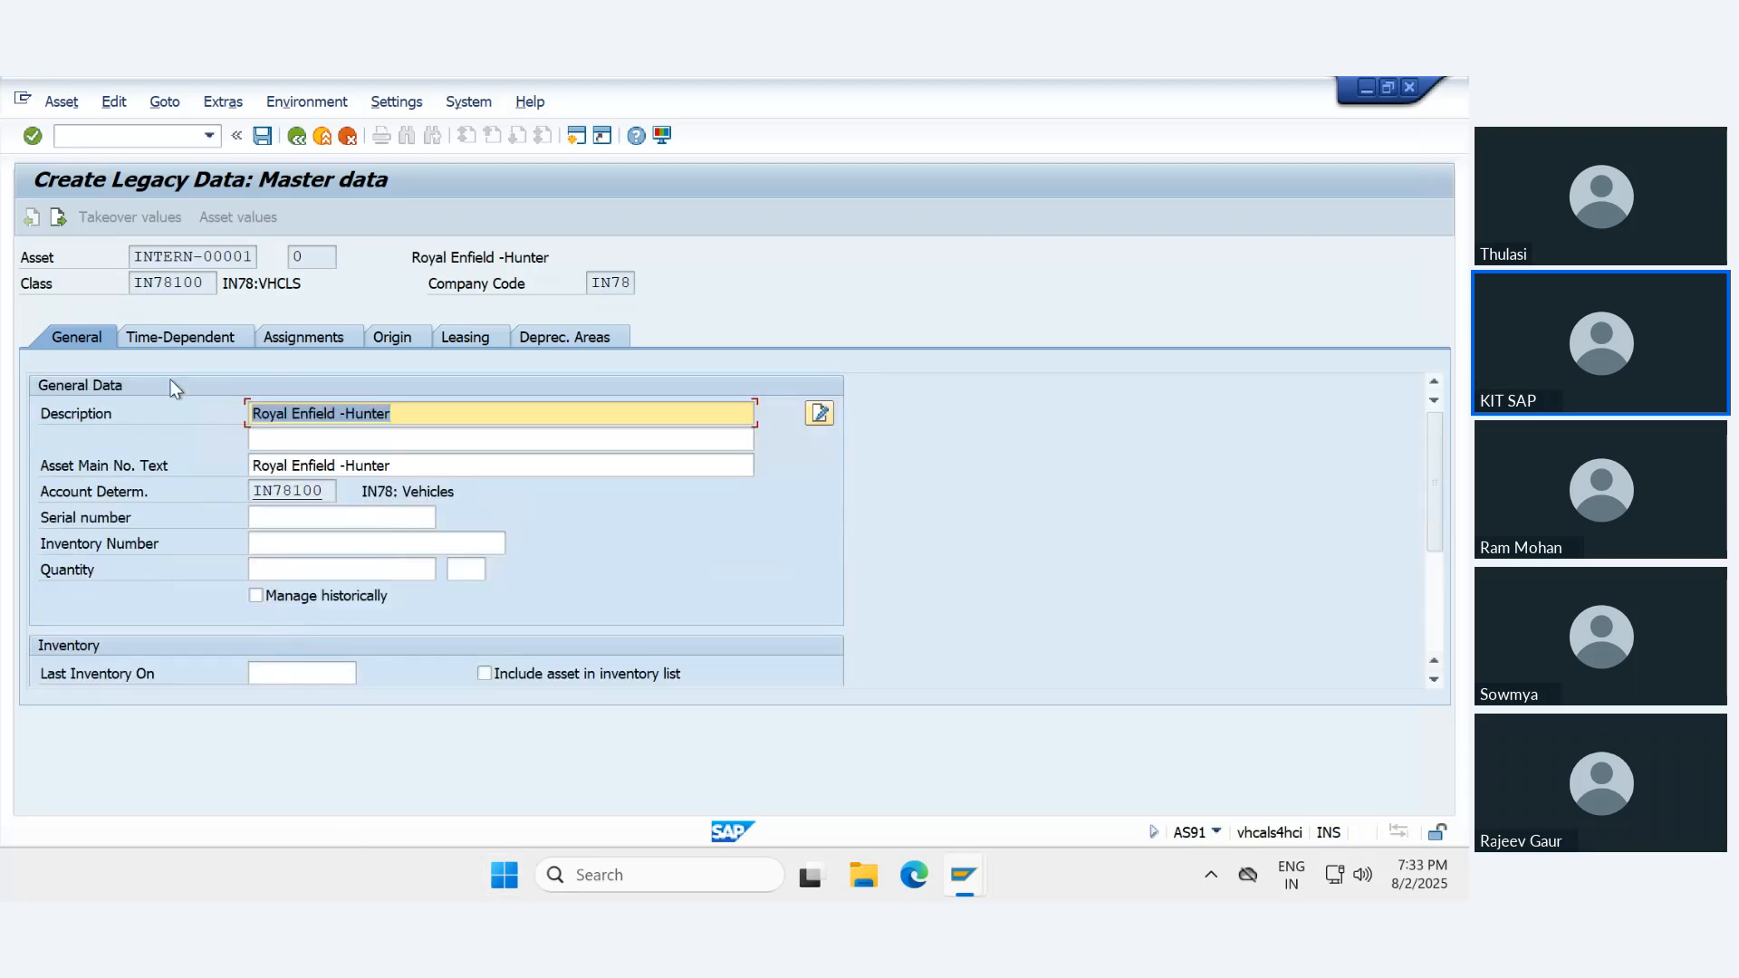
# - Assign cost center IN78_11001 in the legacy asset's time-dependent data
pyautogui.click(152, 337)
pyautogui.click(313, 439)
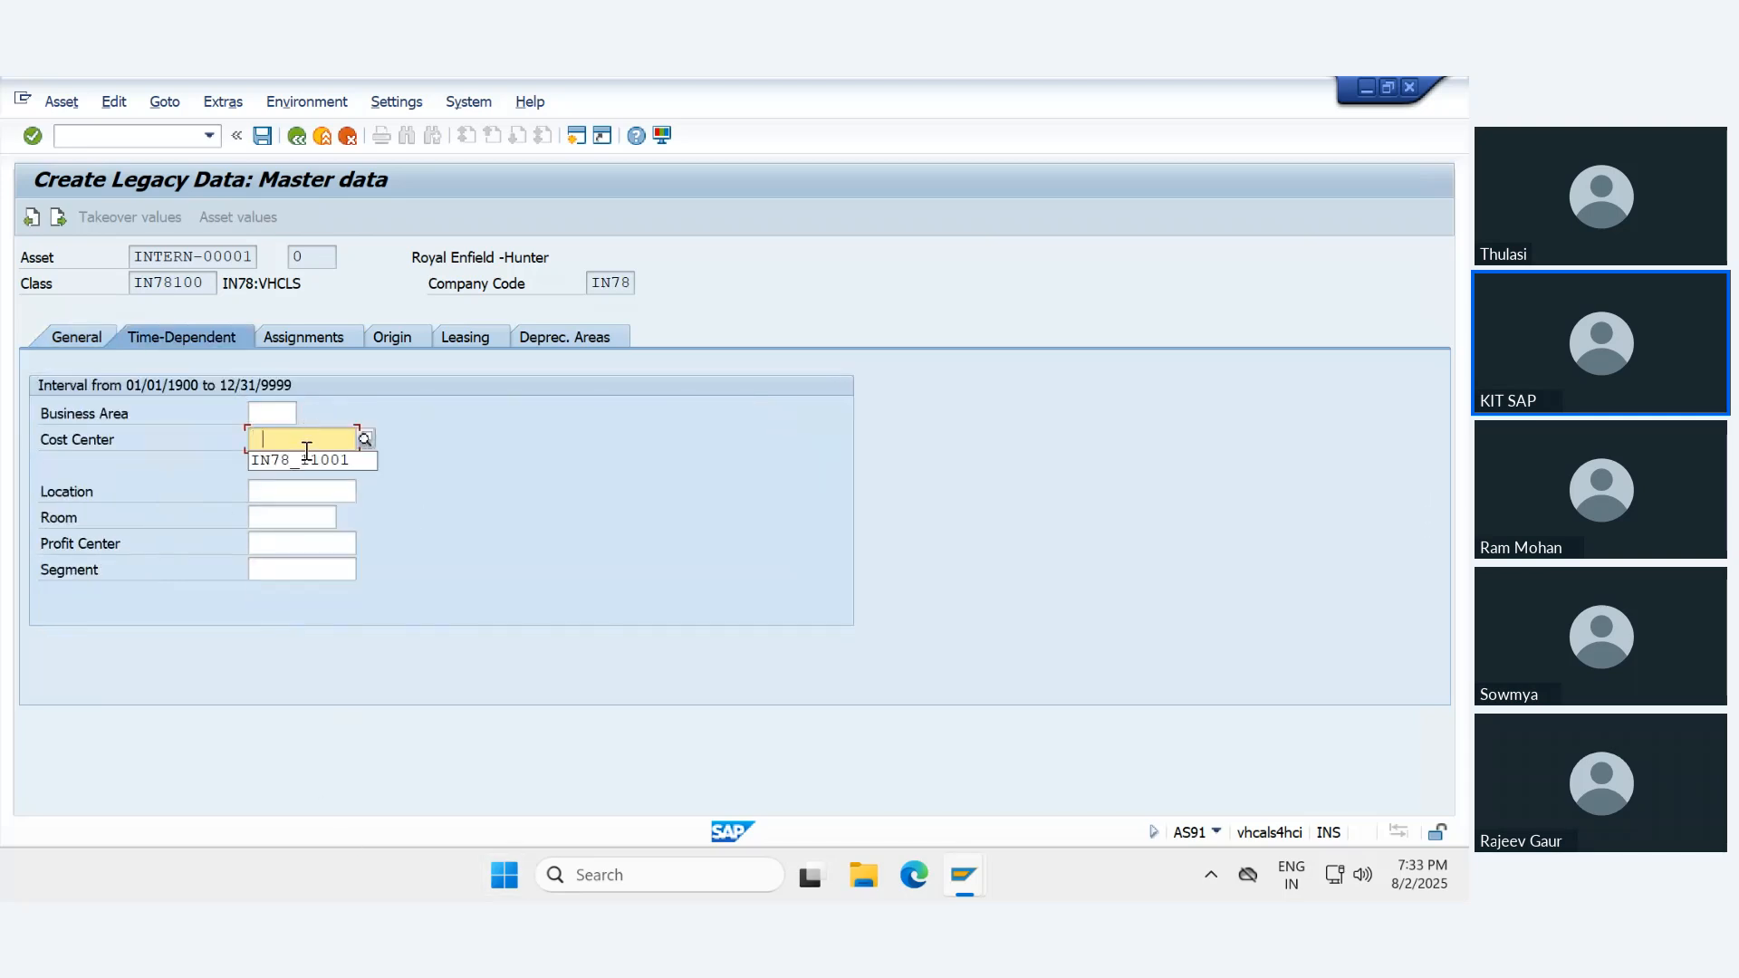
pyautogui.click(301, 453)
pyautogui.press('Return')
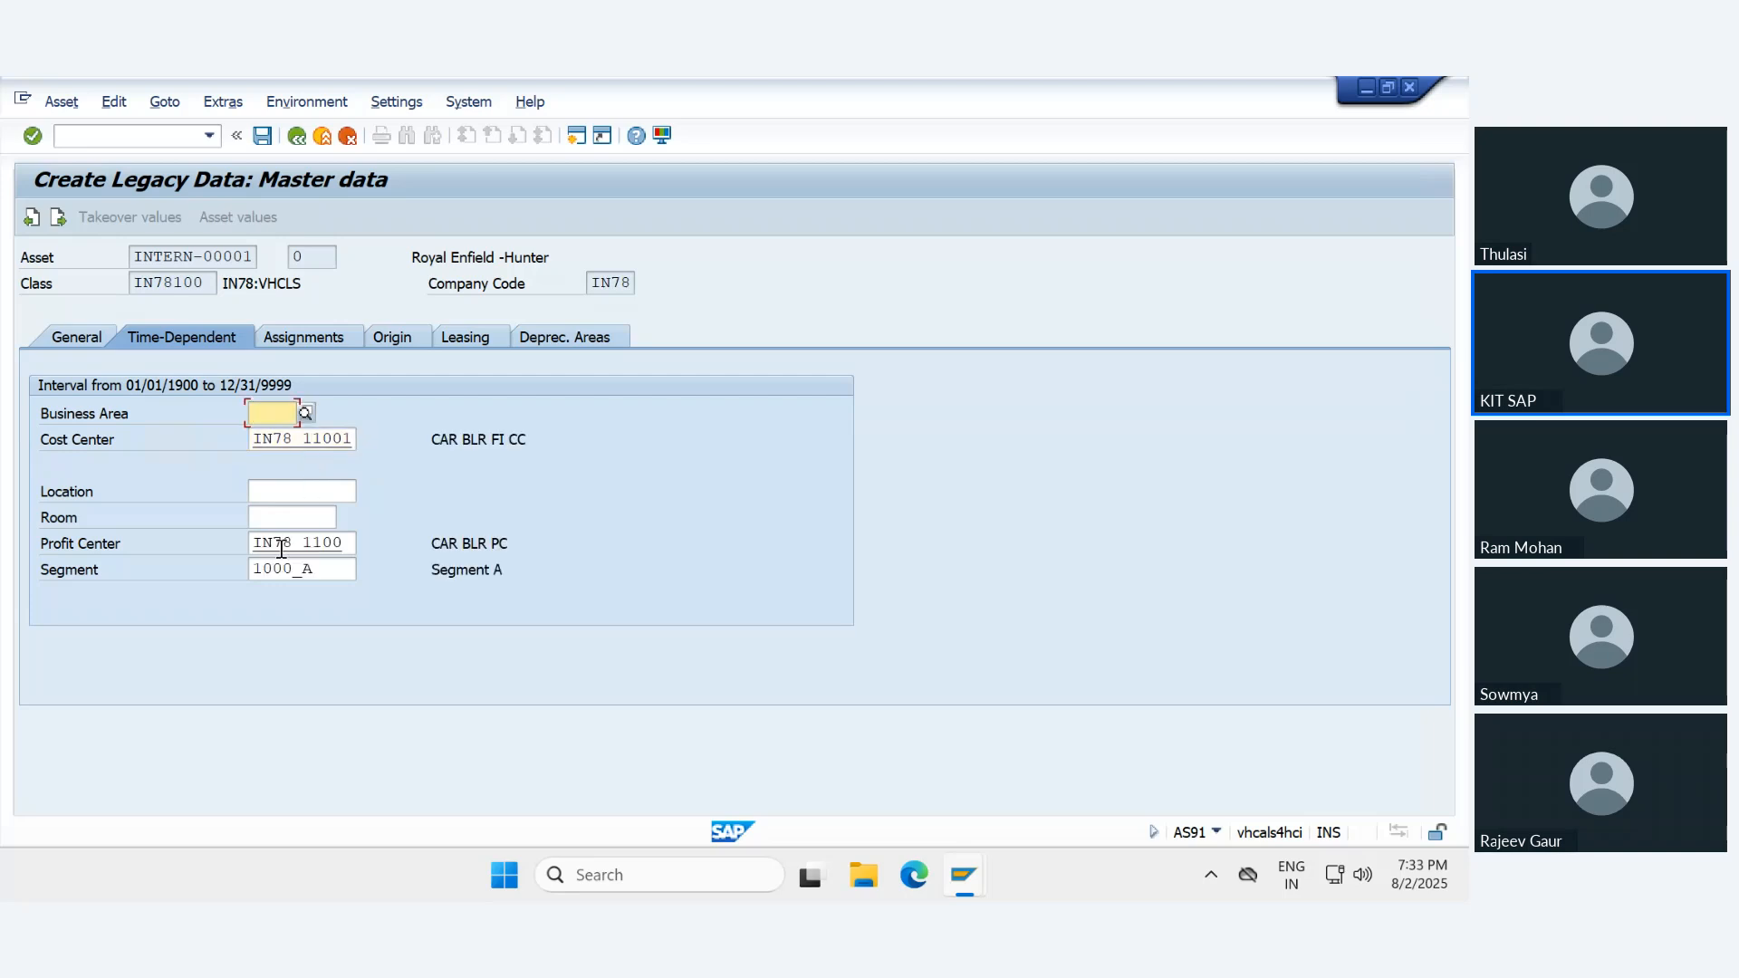
# - Set the depreciation key of area 01 Book deprec. to 78B1, Dep from Useful life
pyautogui.click(541, 337)
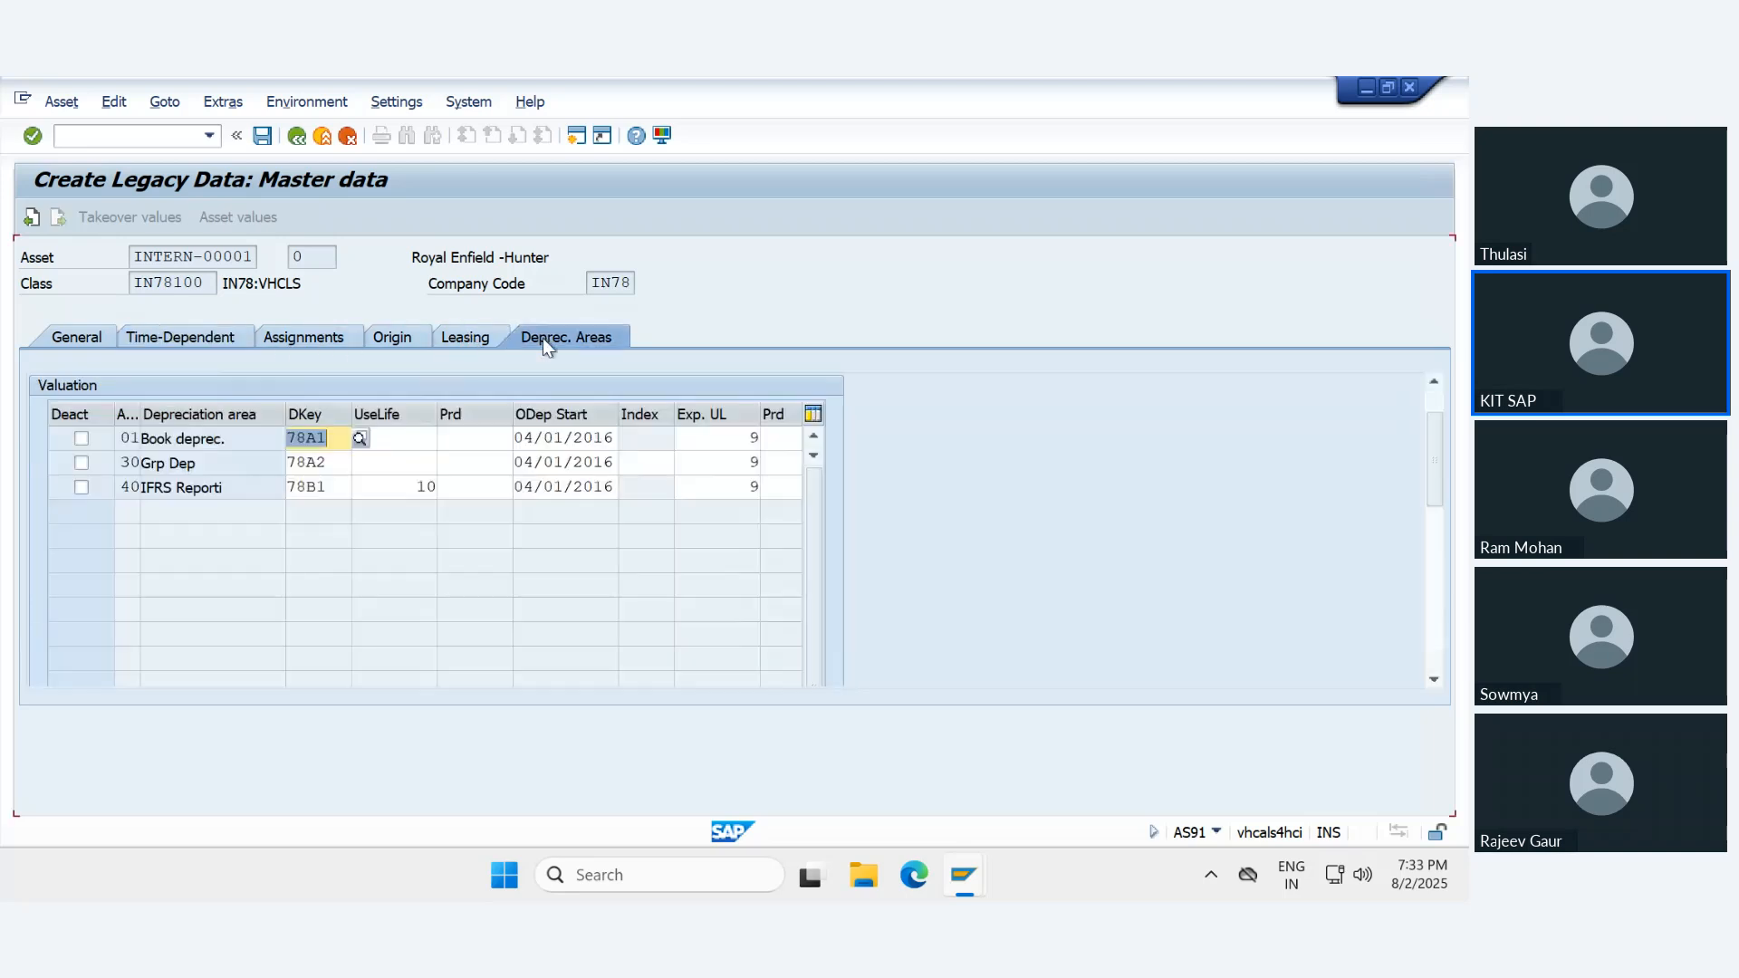
pyautogui.click(337, 441)
pyautogui.click(359, 439)
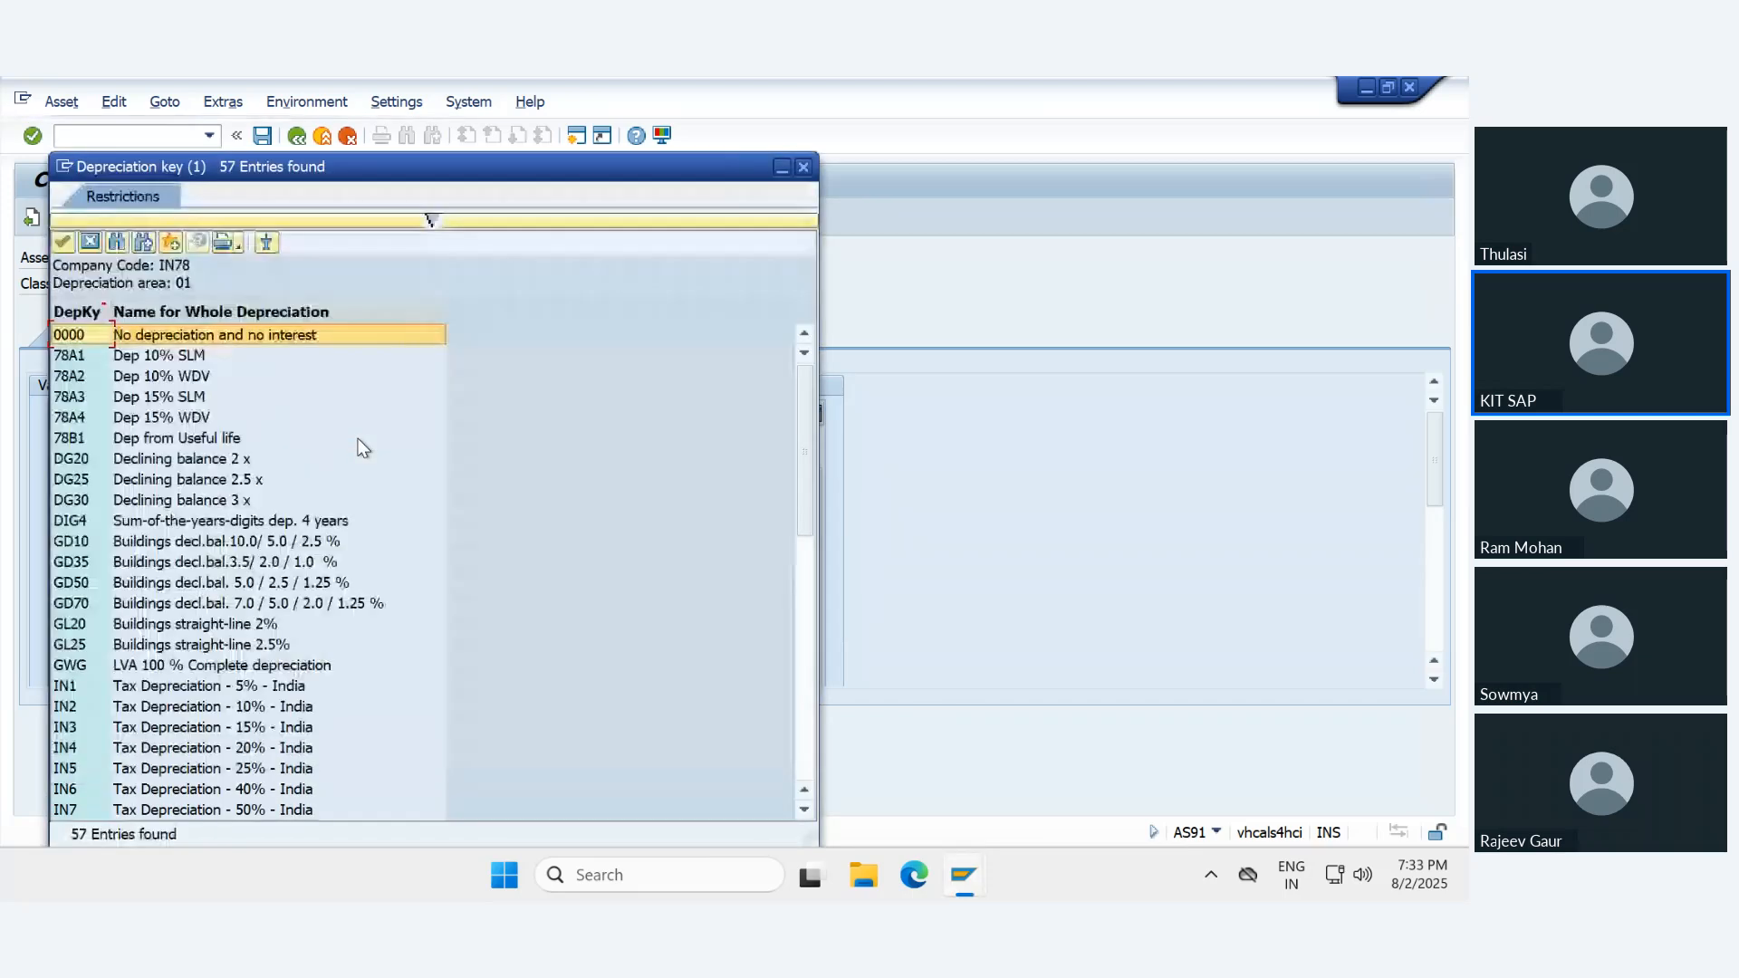
pyautogui.click(73, 437)
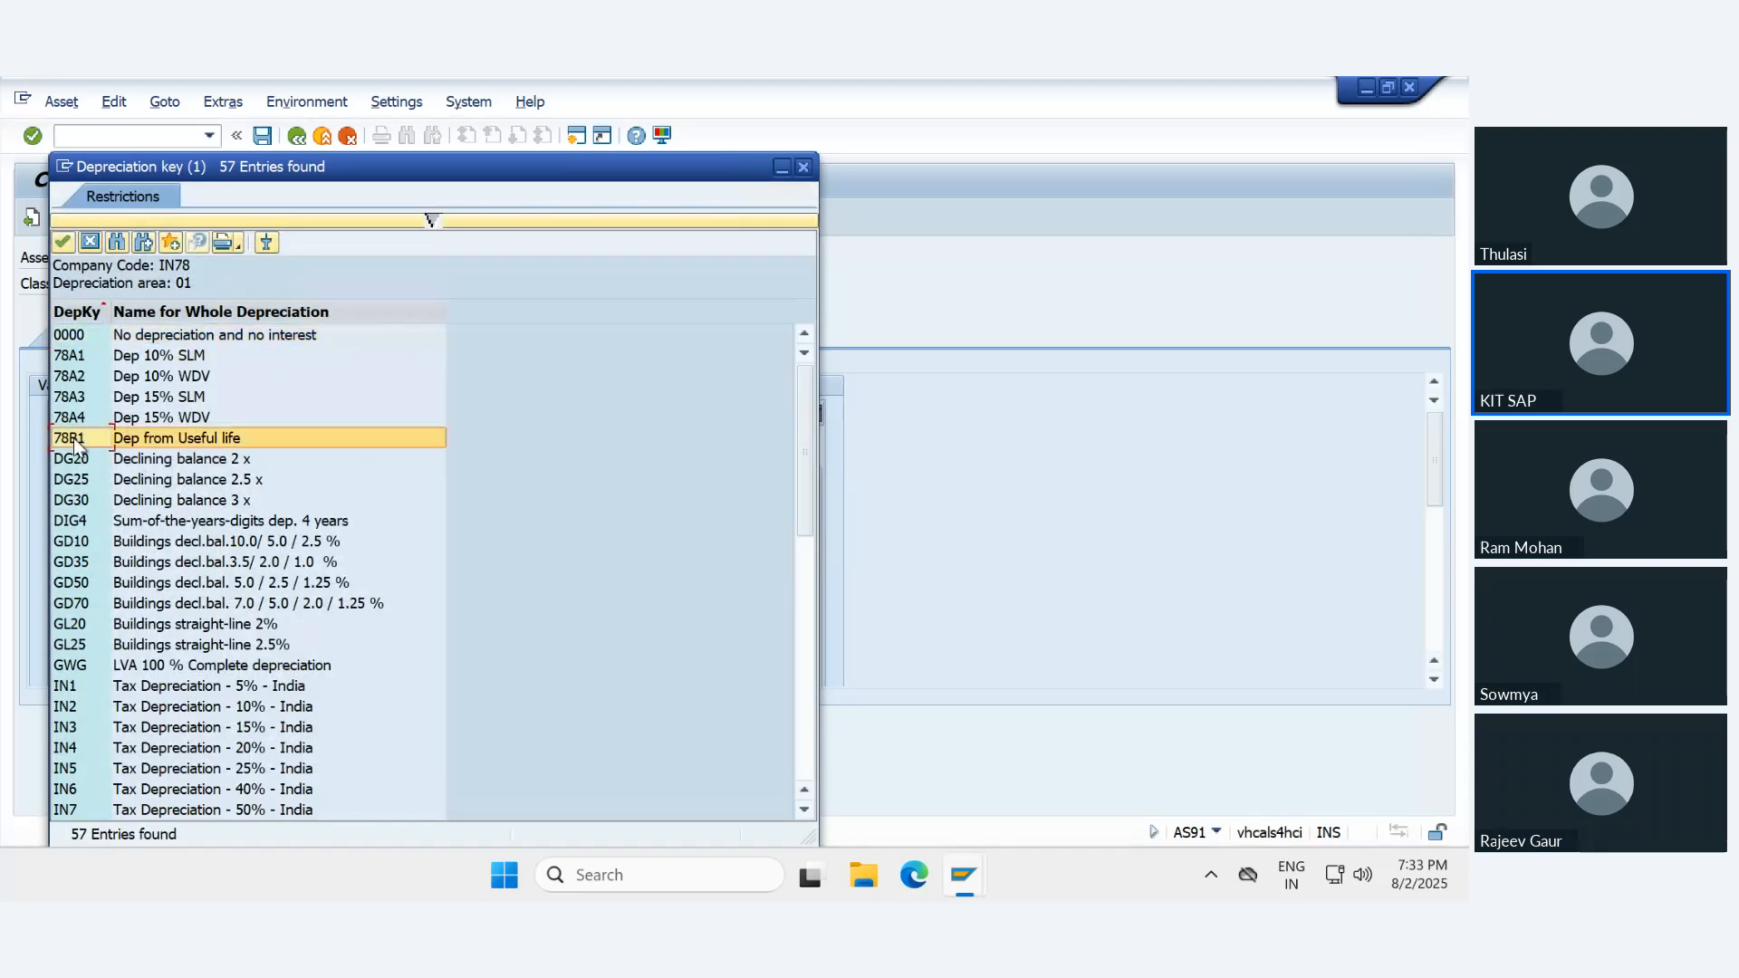
pyautogui.doubleClick(74, 438)
# - Set the depreciation key of area 30 Grp Dep to 78B1
pyautogui.click(318, 462)
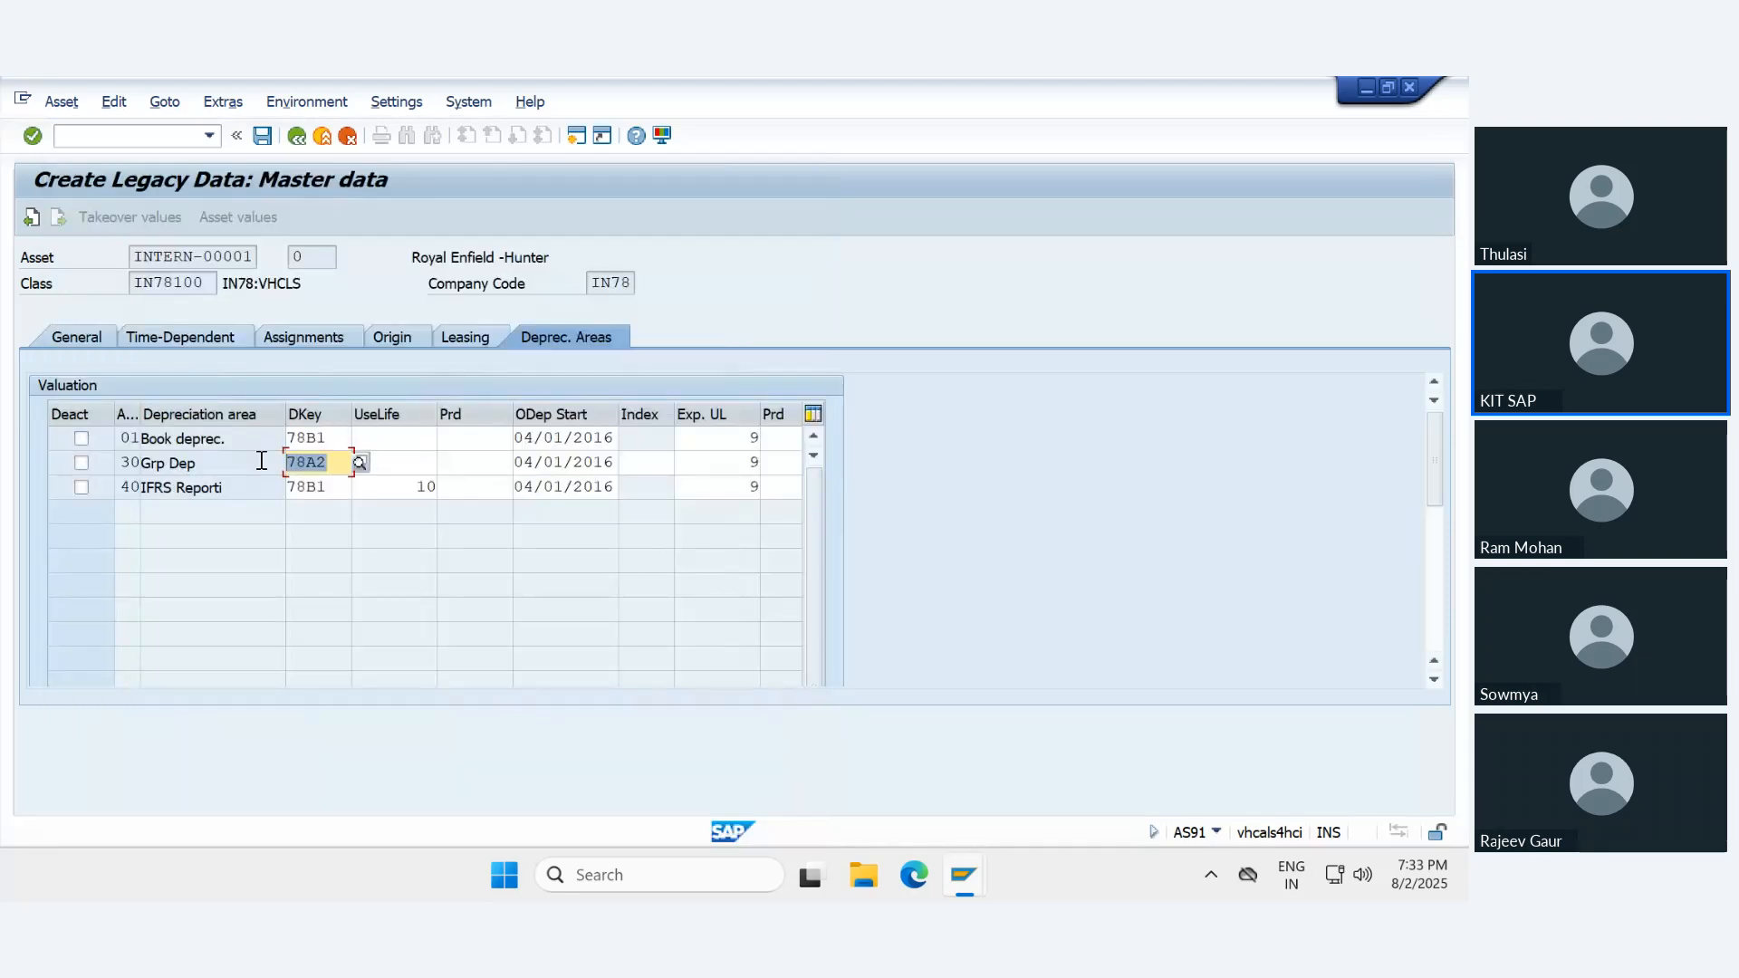
pyautogui.write('78b1')
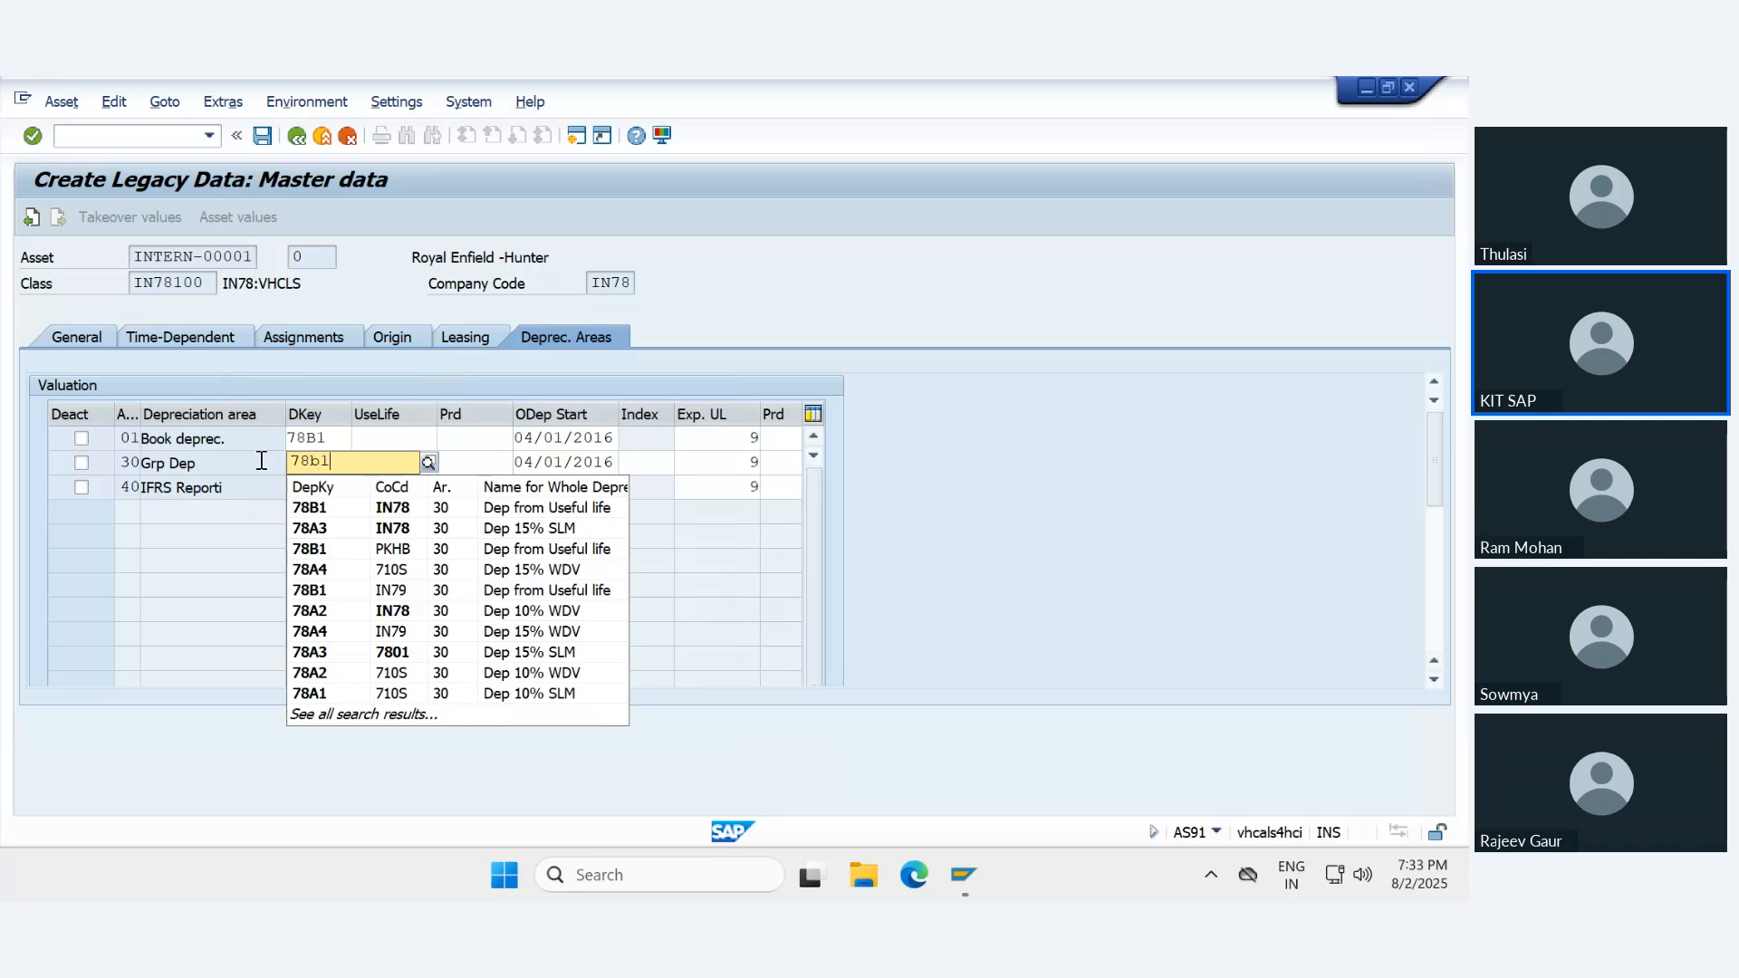
pyautogui.press('Return')
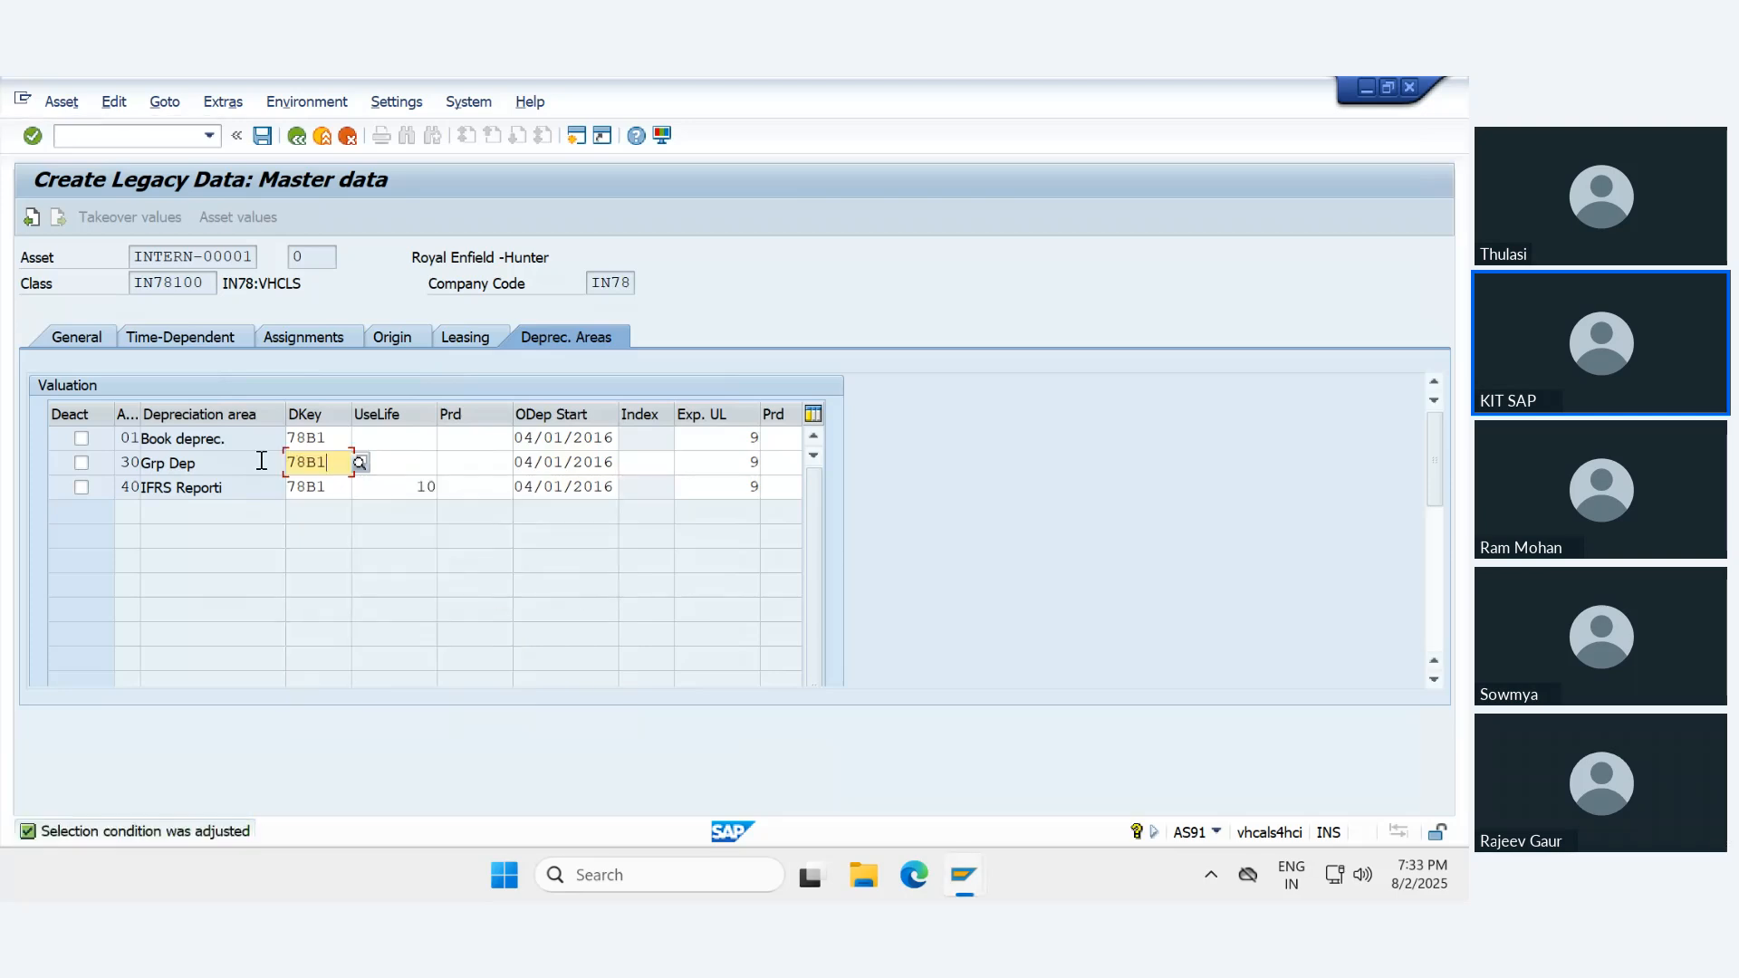
pyautogui.press('Return')
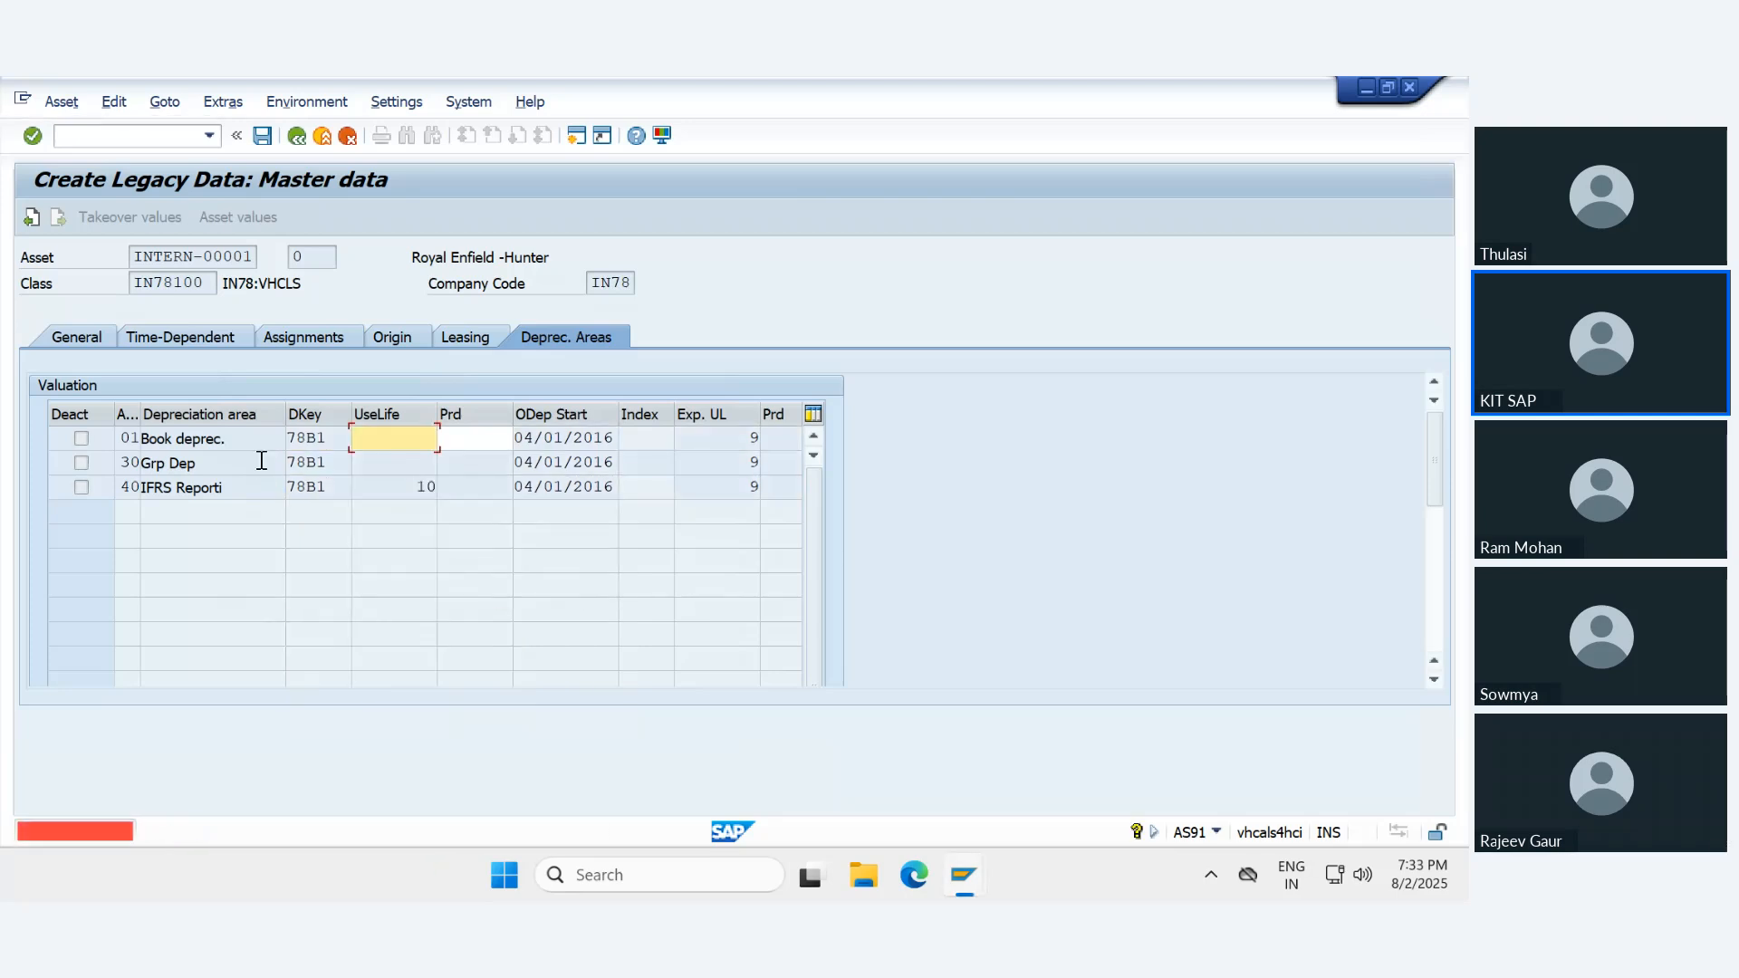
# - Set the useful life to 20 for depreciation areas 01, 30 and 40 of the legacy asset
pyautogui.write('20')
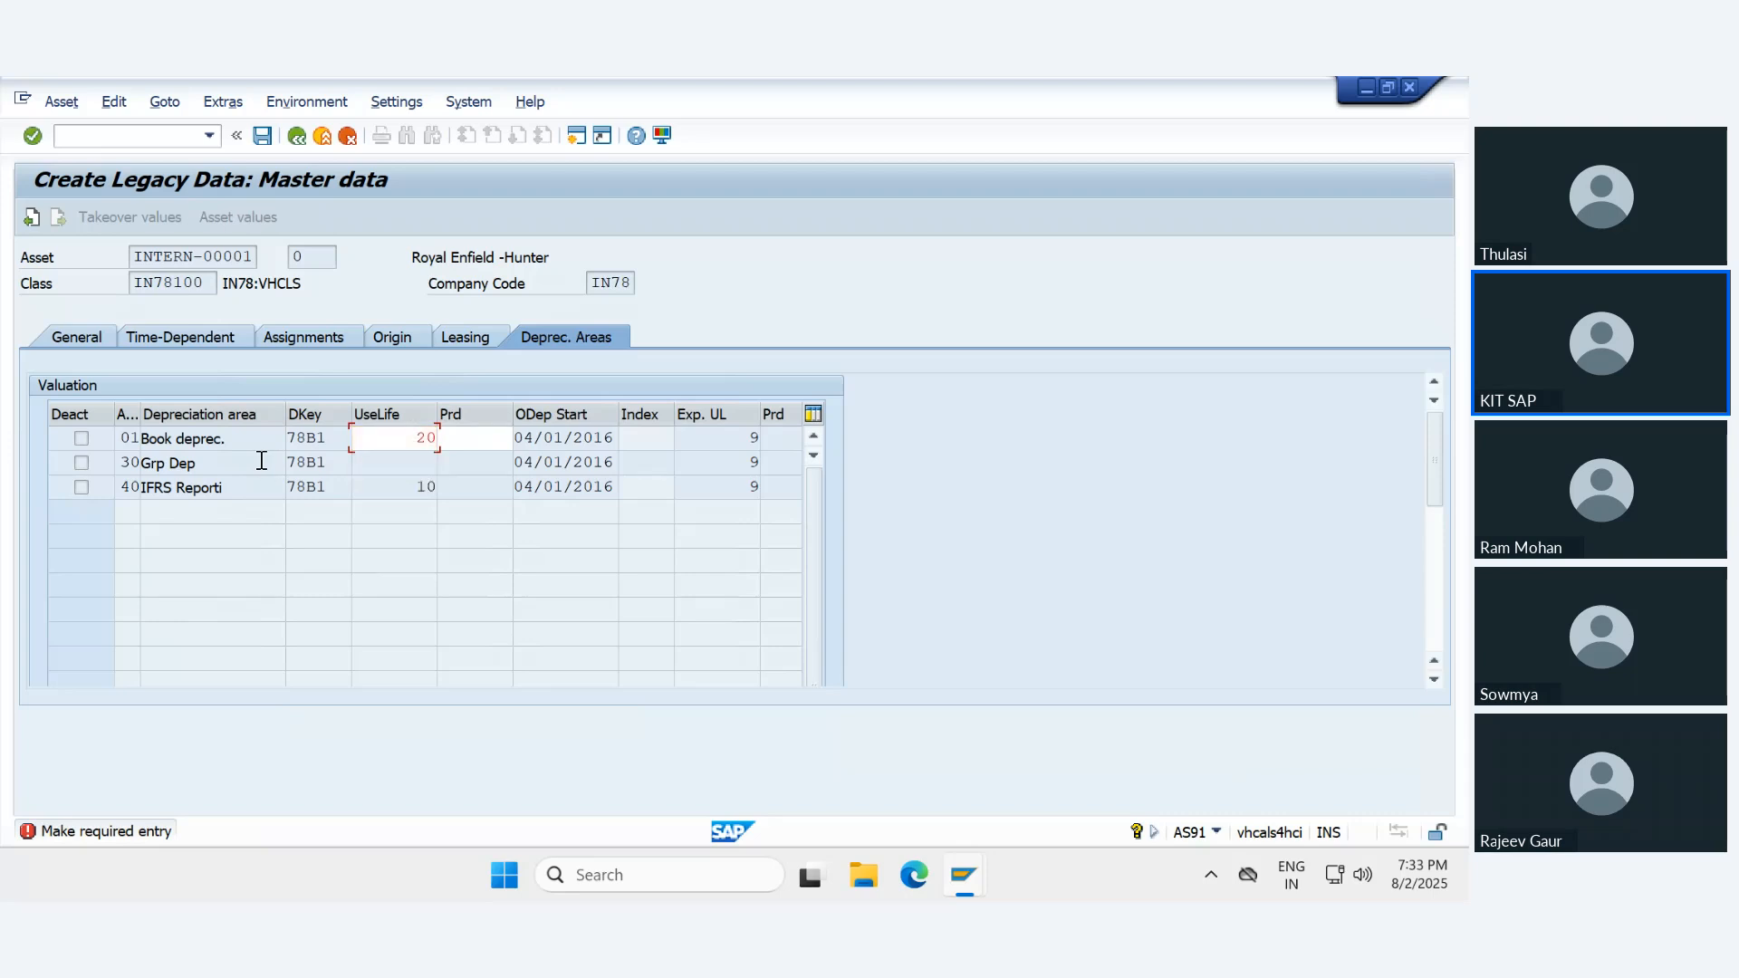
pyautogui.press('Return')
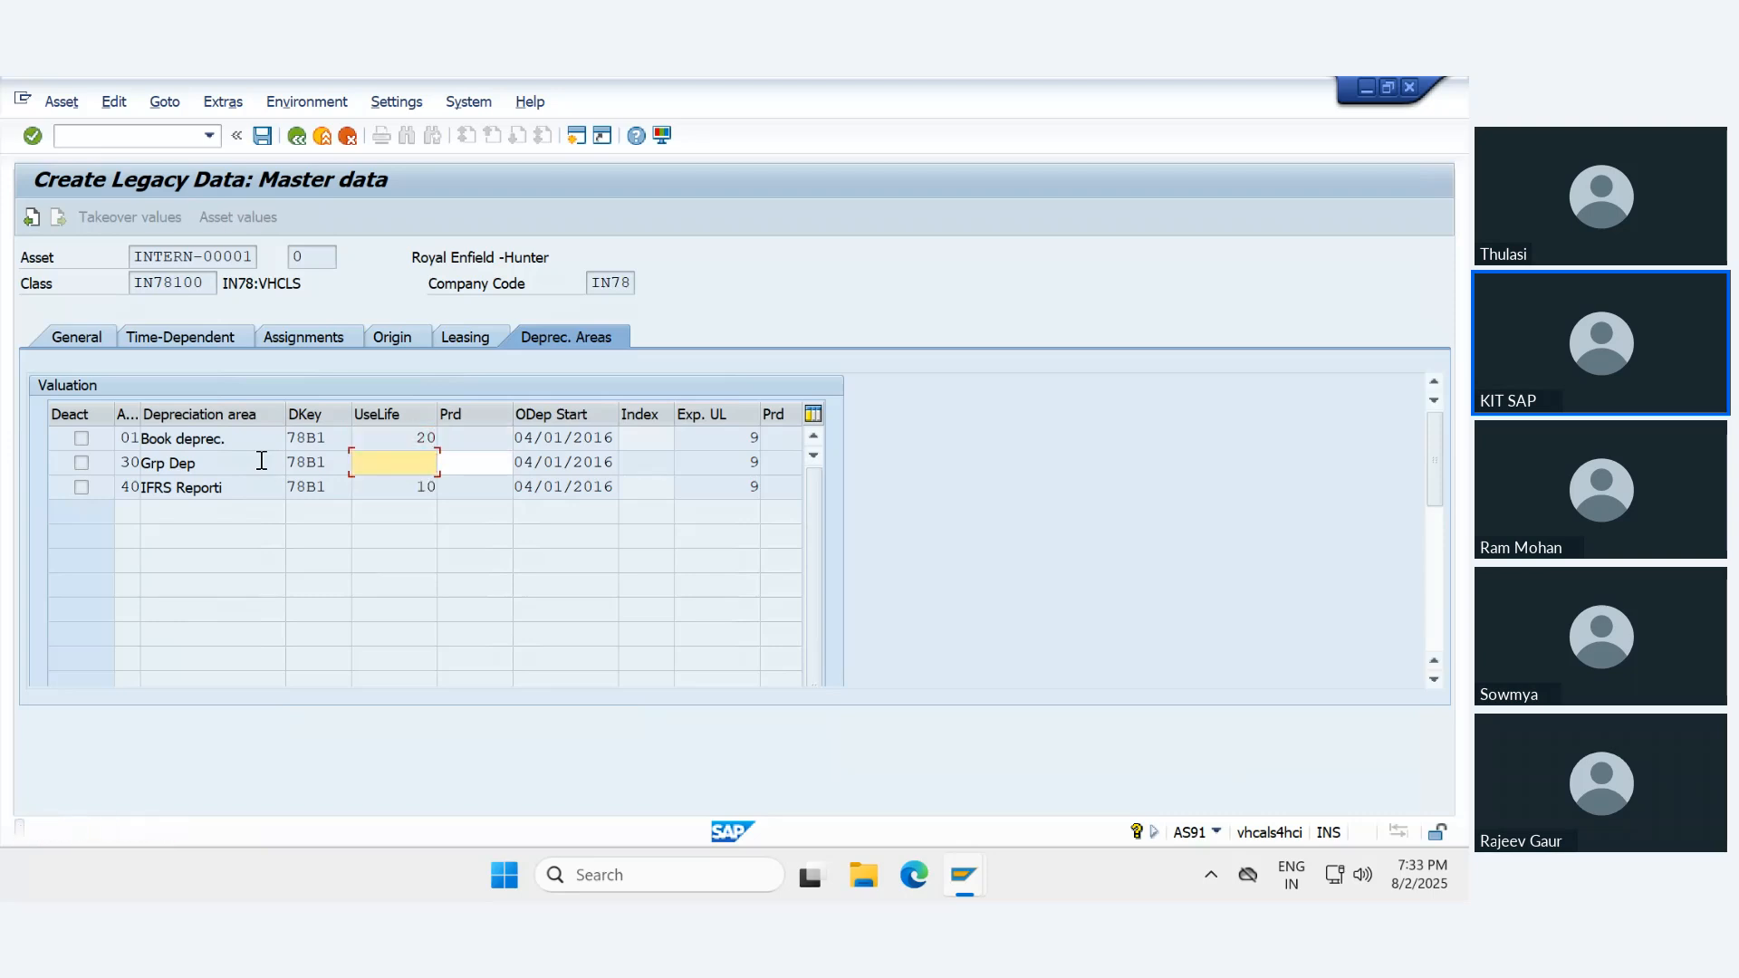
pyautogui.write('20')
pyautogui.press('Return')
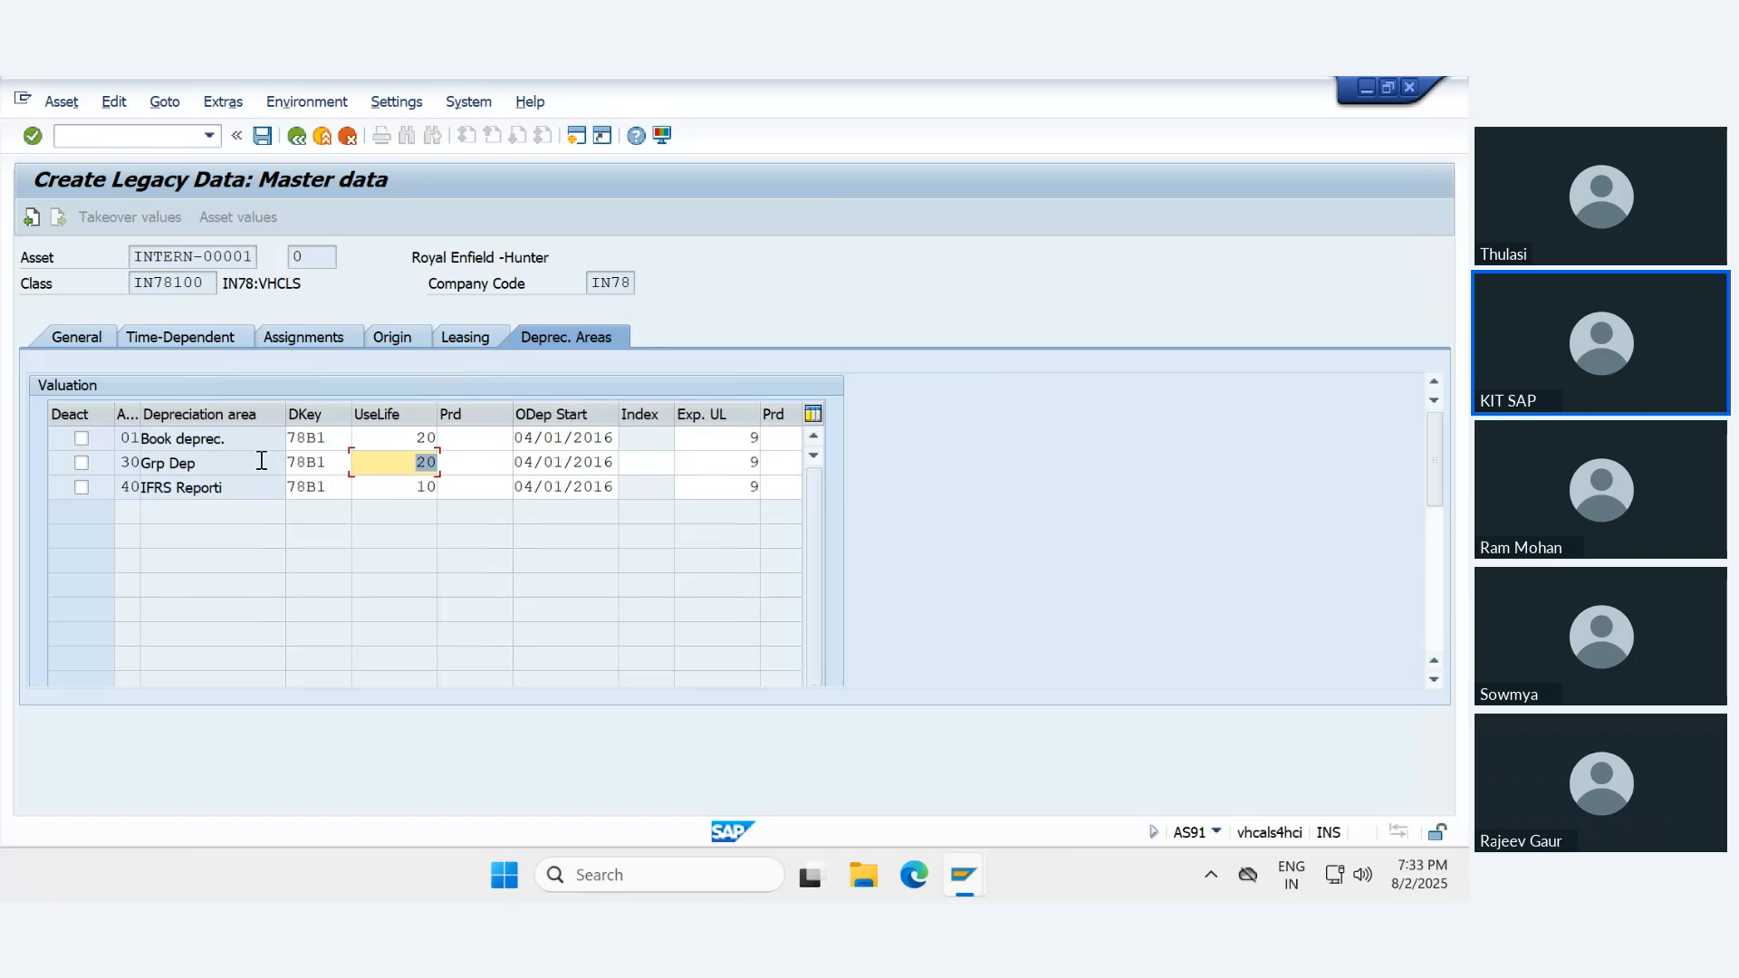
pyautogui.press('Down')
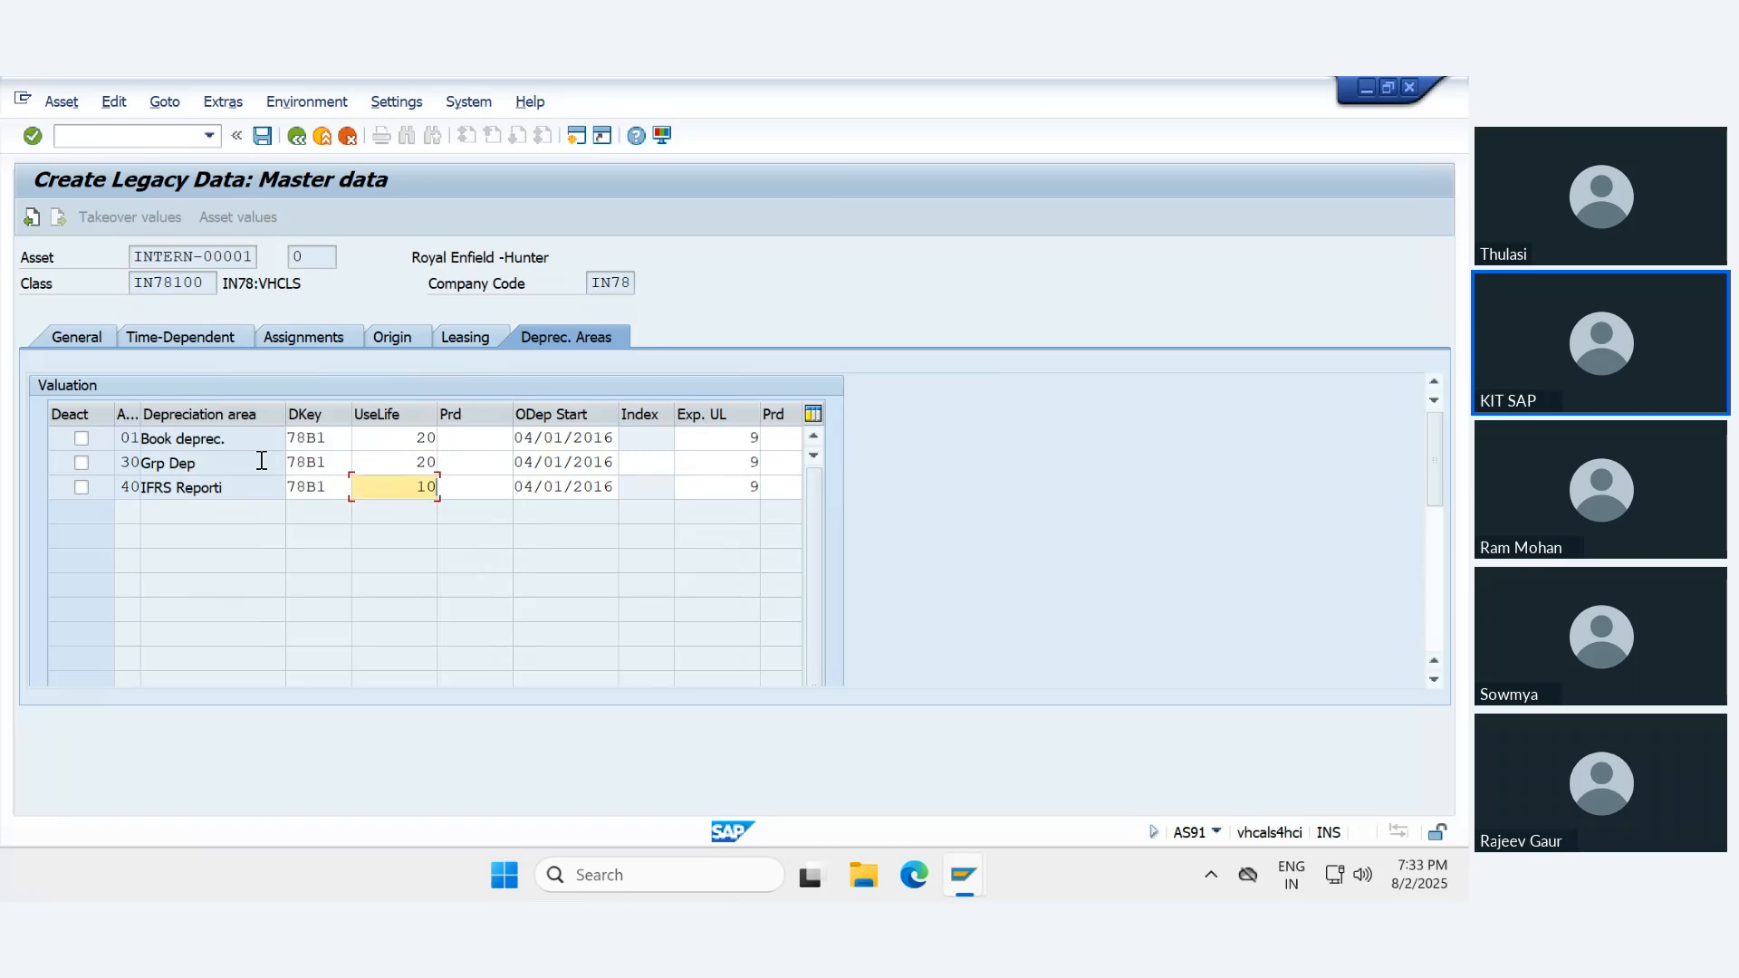
pyautogui.press('BackSpace')
pyautogui.press('BackSpace')
pyautogui.write('20')
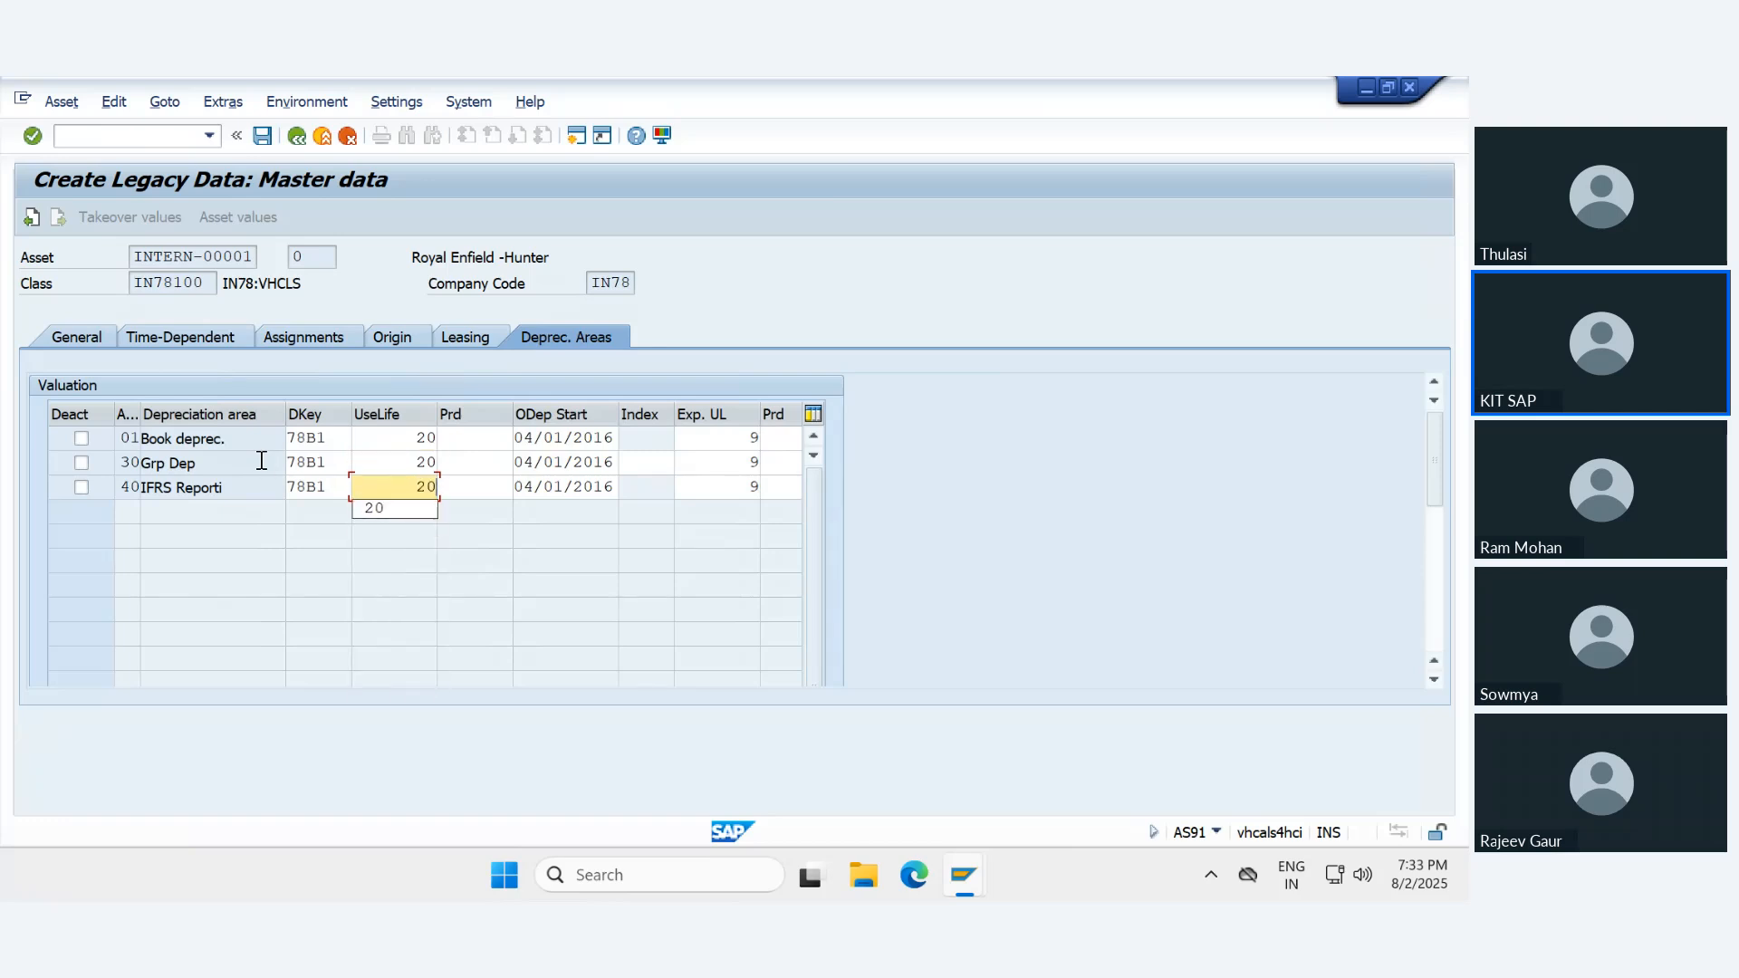
pyautogui.press('Return')
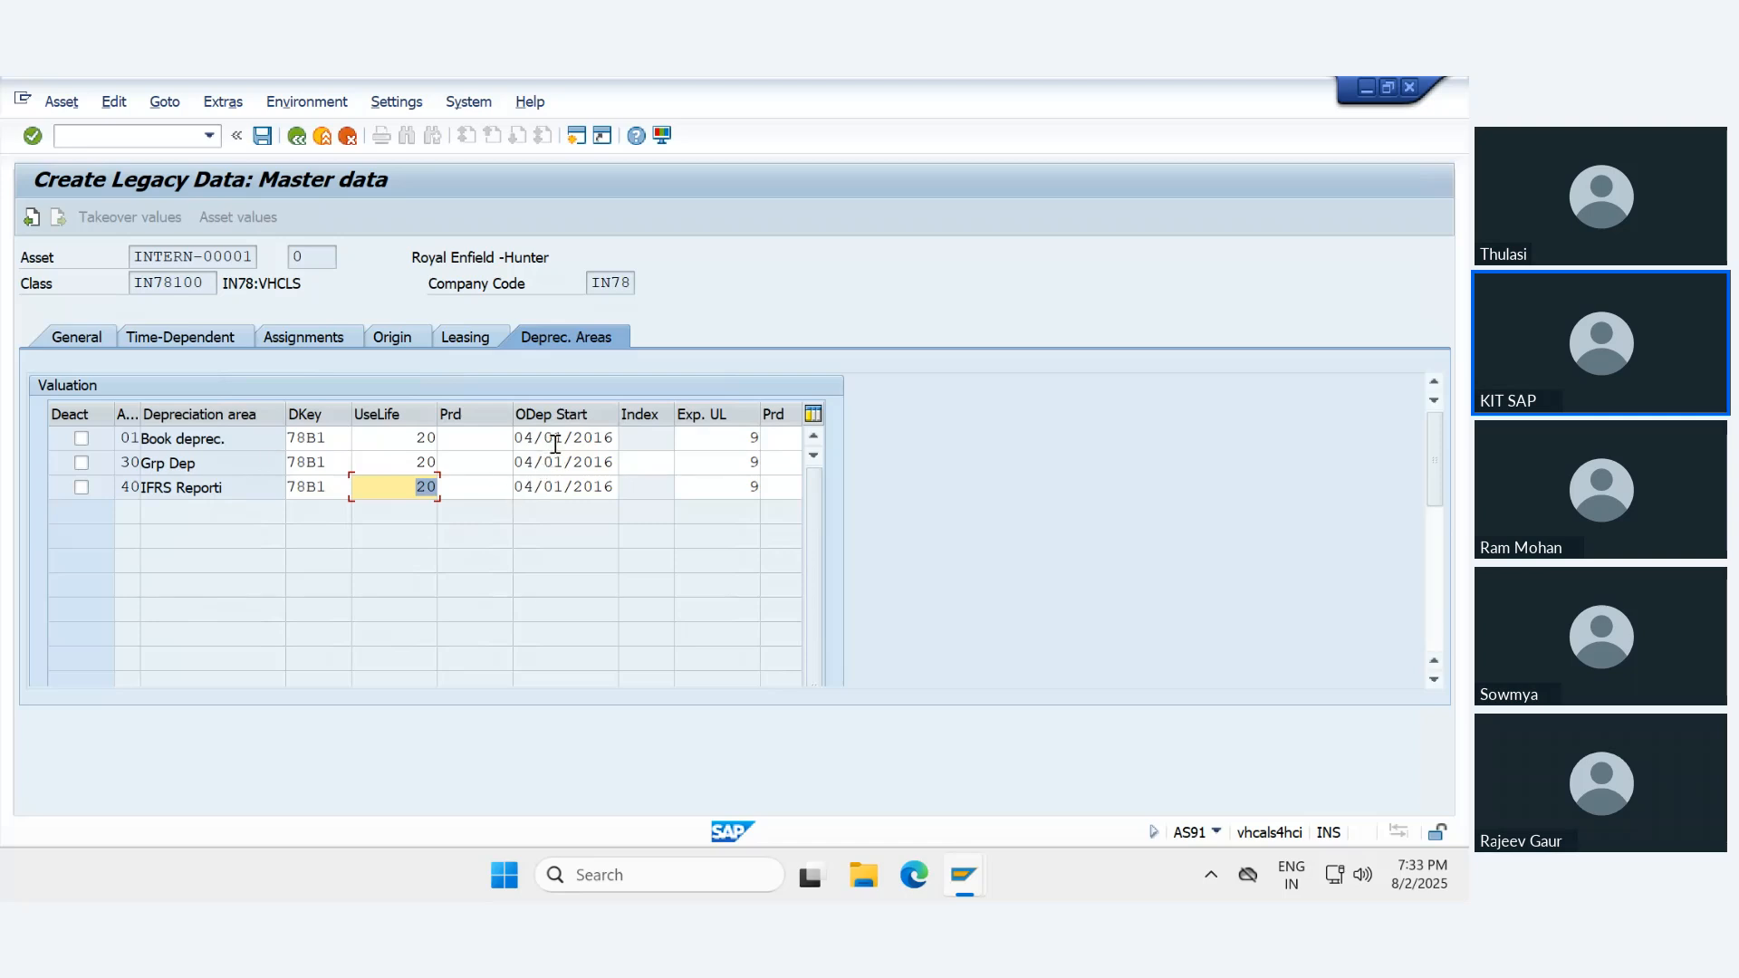
# - Set the ordinary depreciation start date to 04/01/2025 for depreciation areas 01, 30 and 40
pyautogui.click(611, 442)
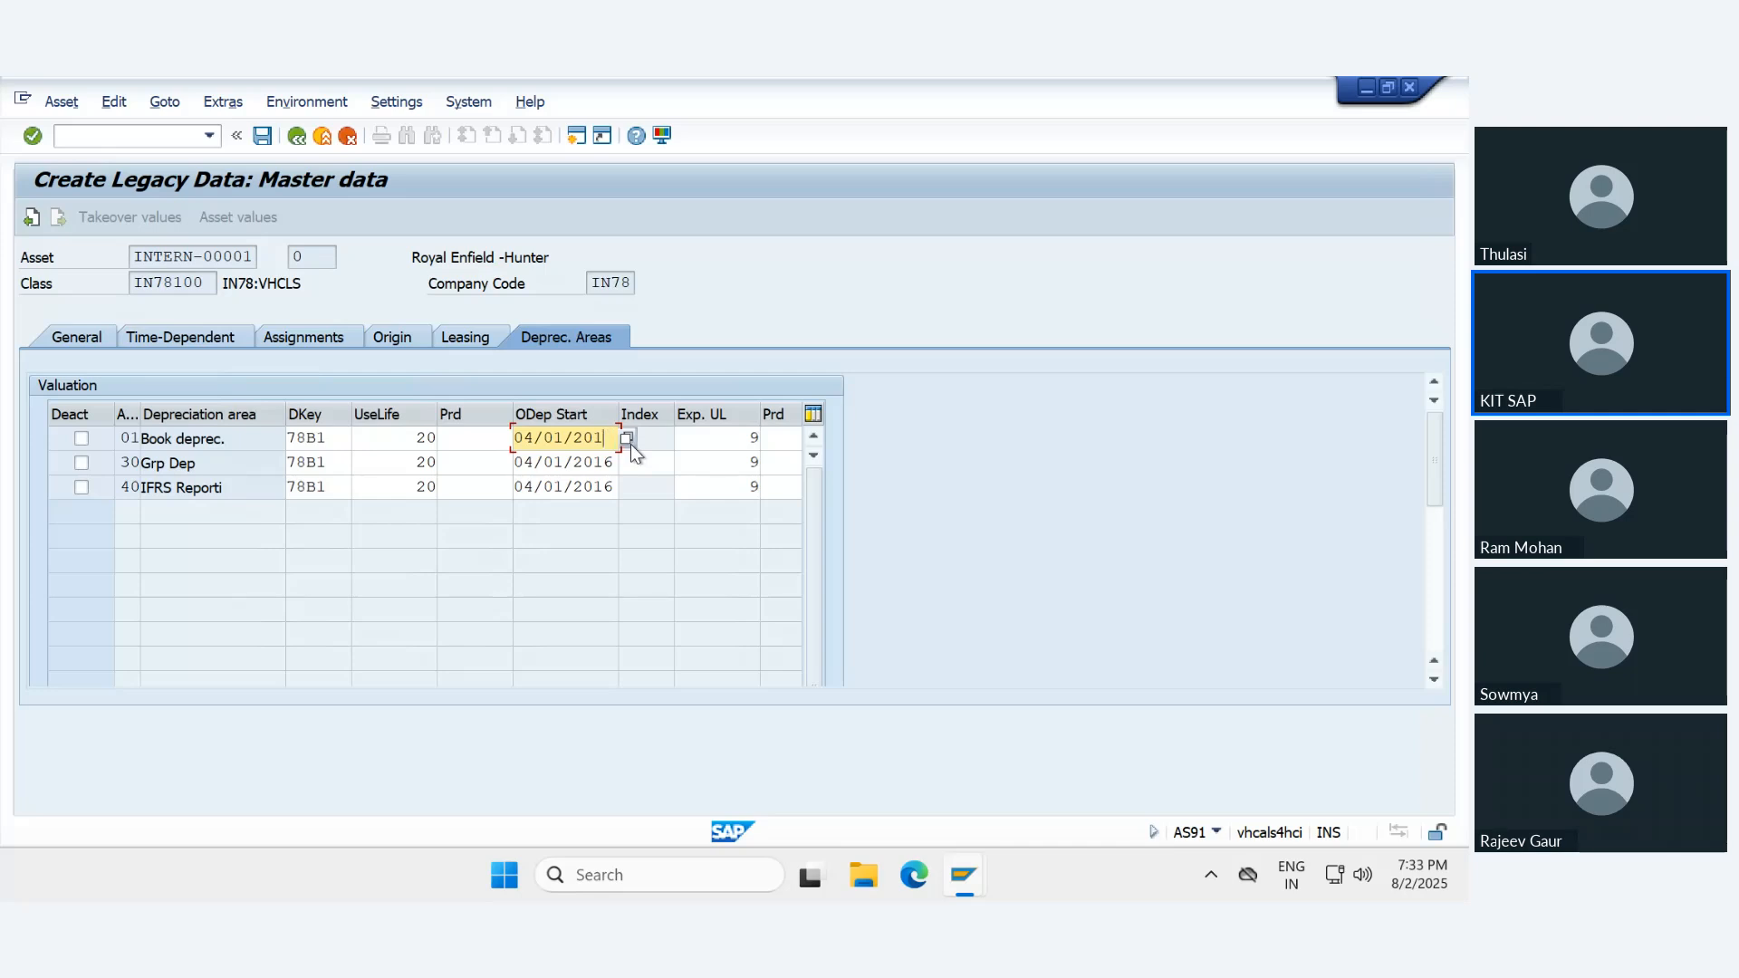
pyautogui.press('BackSpace')
pyautogui.press('BackSpace')
pyautogui.write('25')
pyautogui.press('Return')
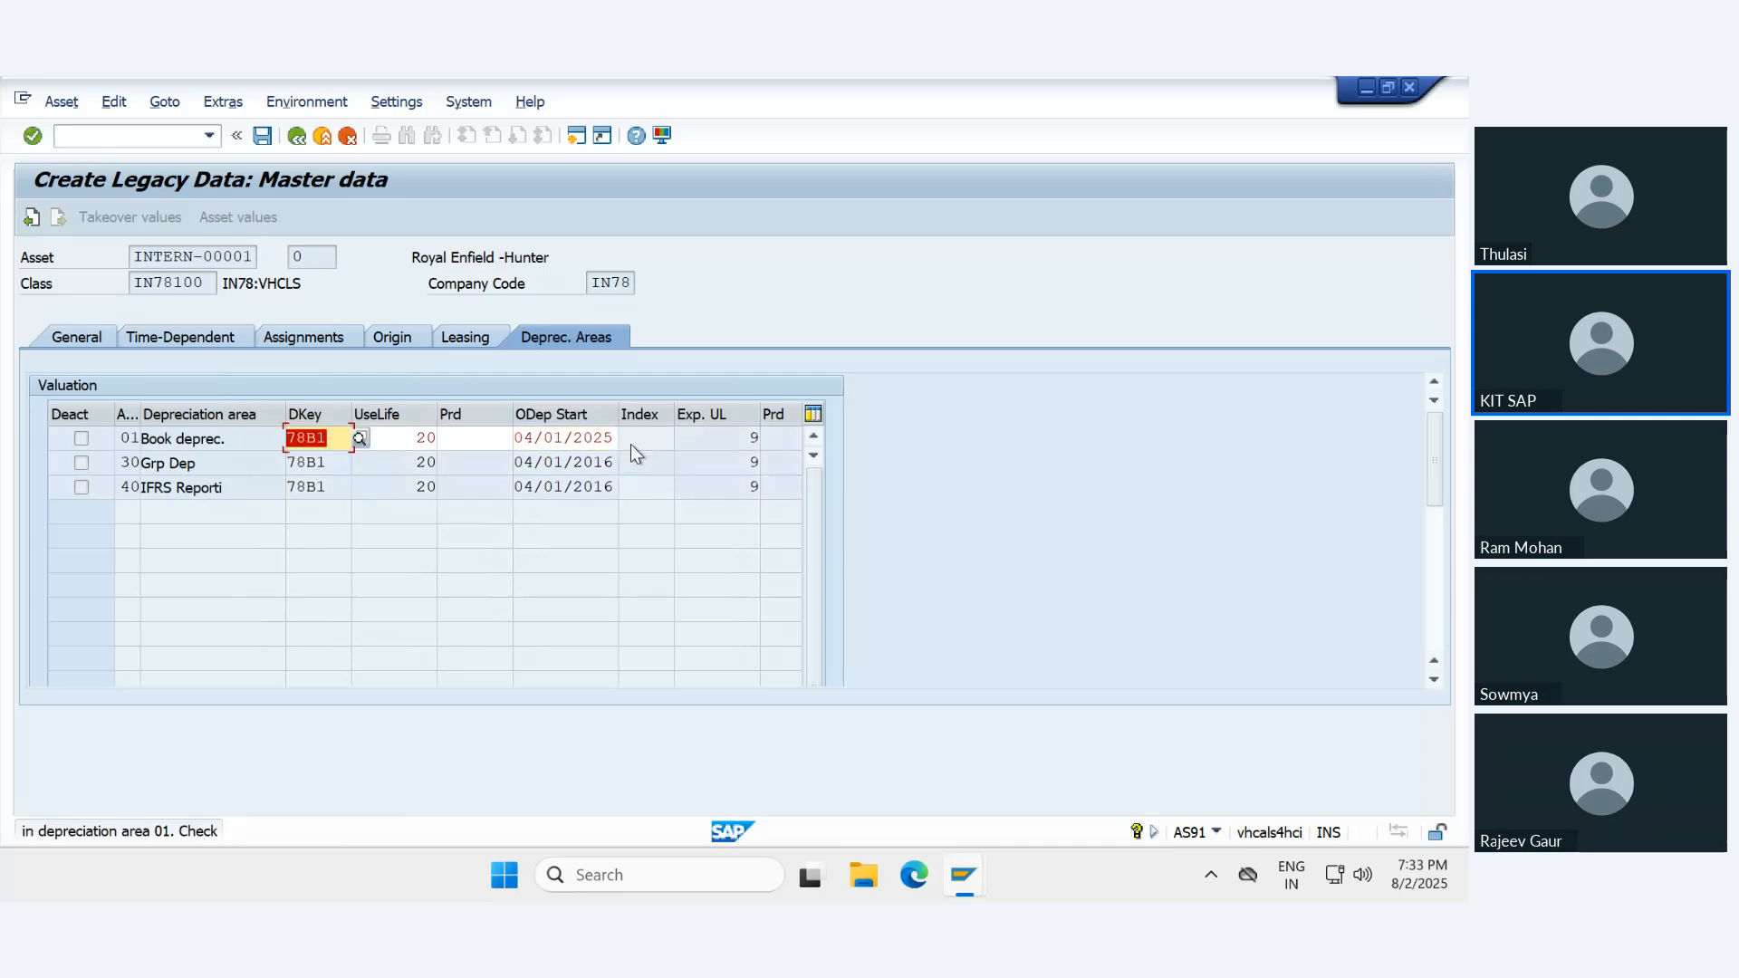
pyautogui.press('Return')
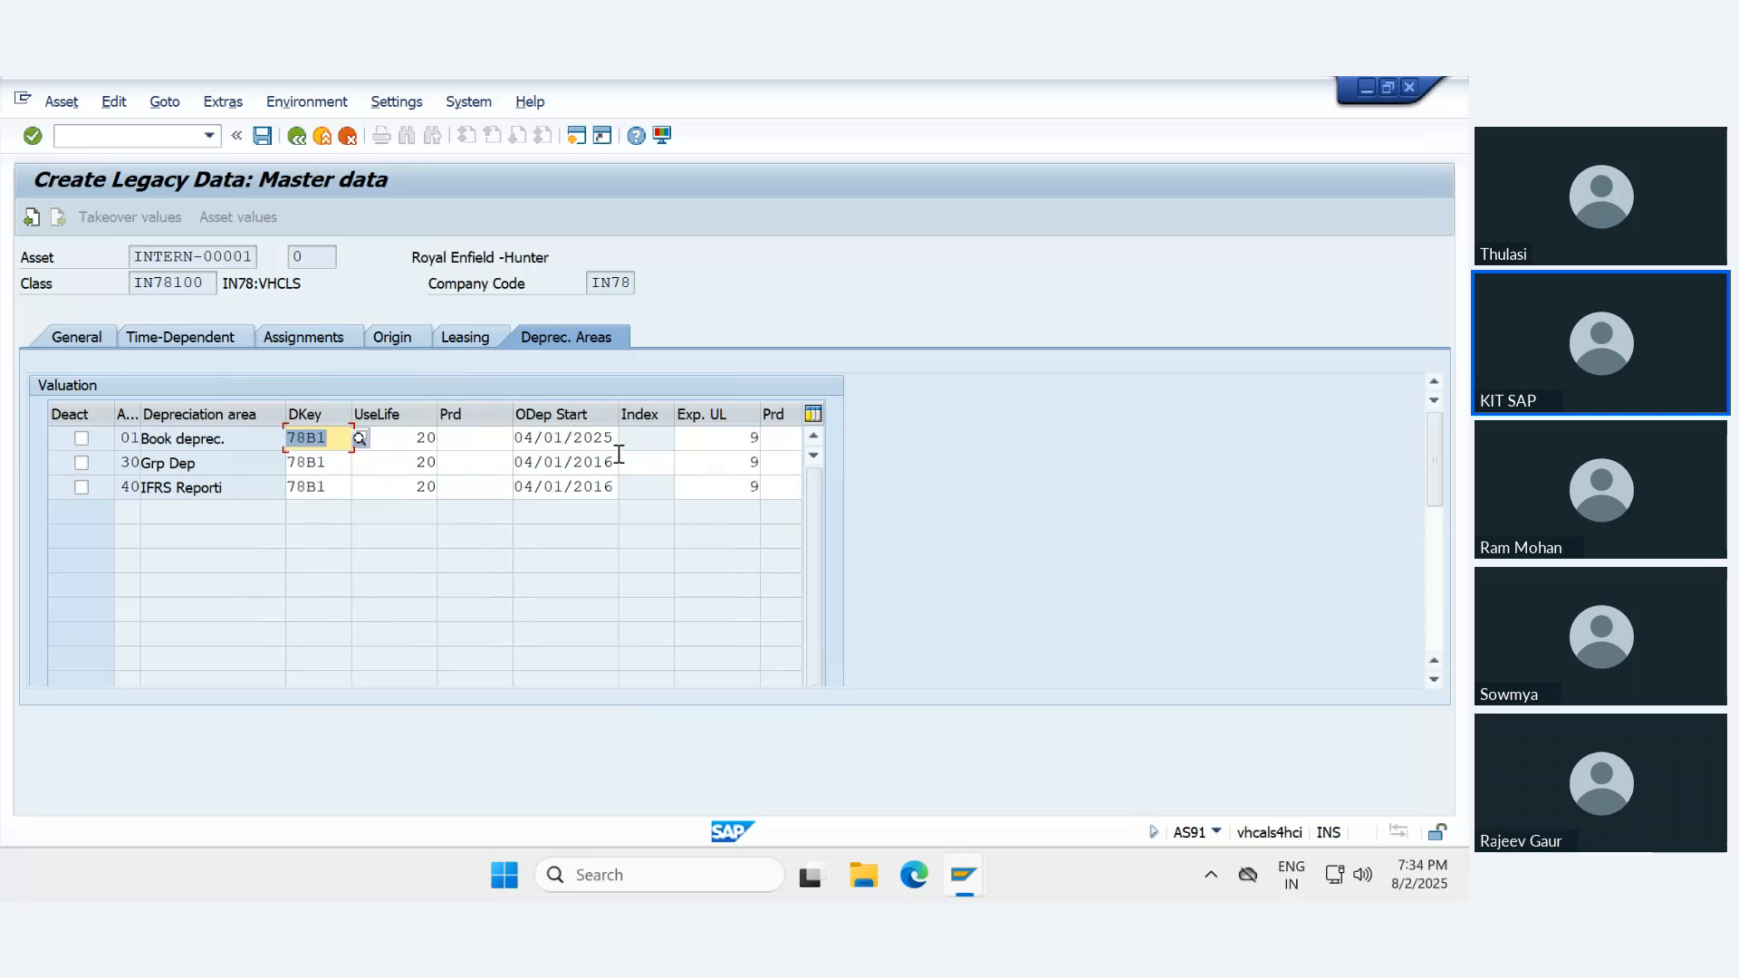
pyautogui.moveTo(595, 463); pyautogui.dragTo(636, 463)
pyautogui.write('25')
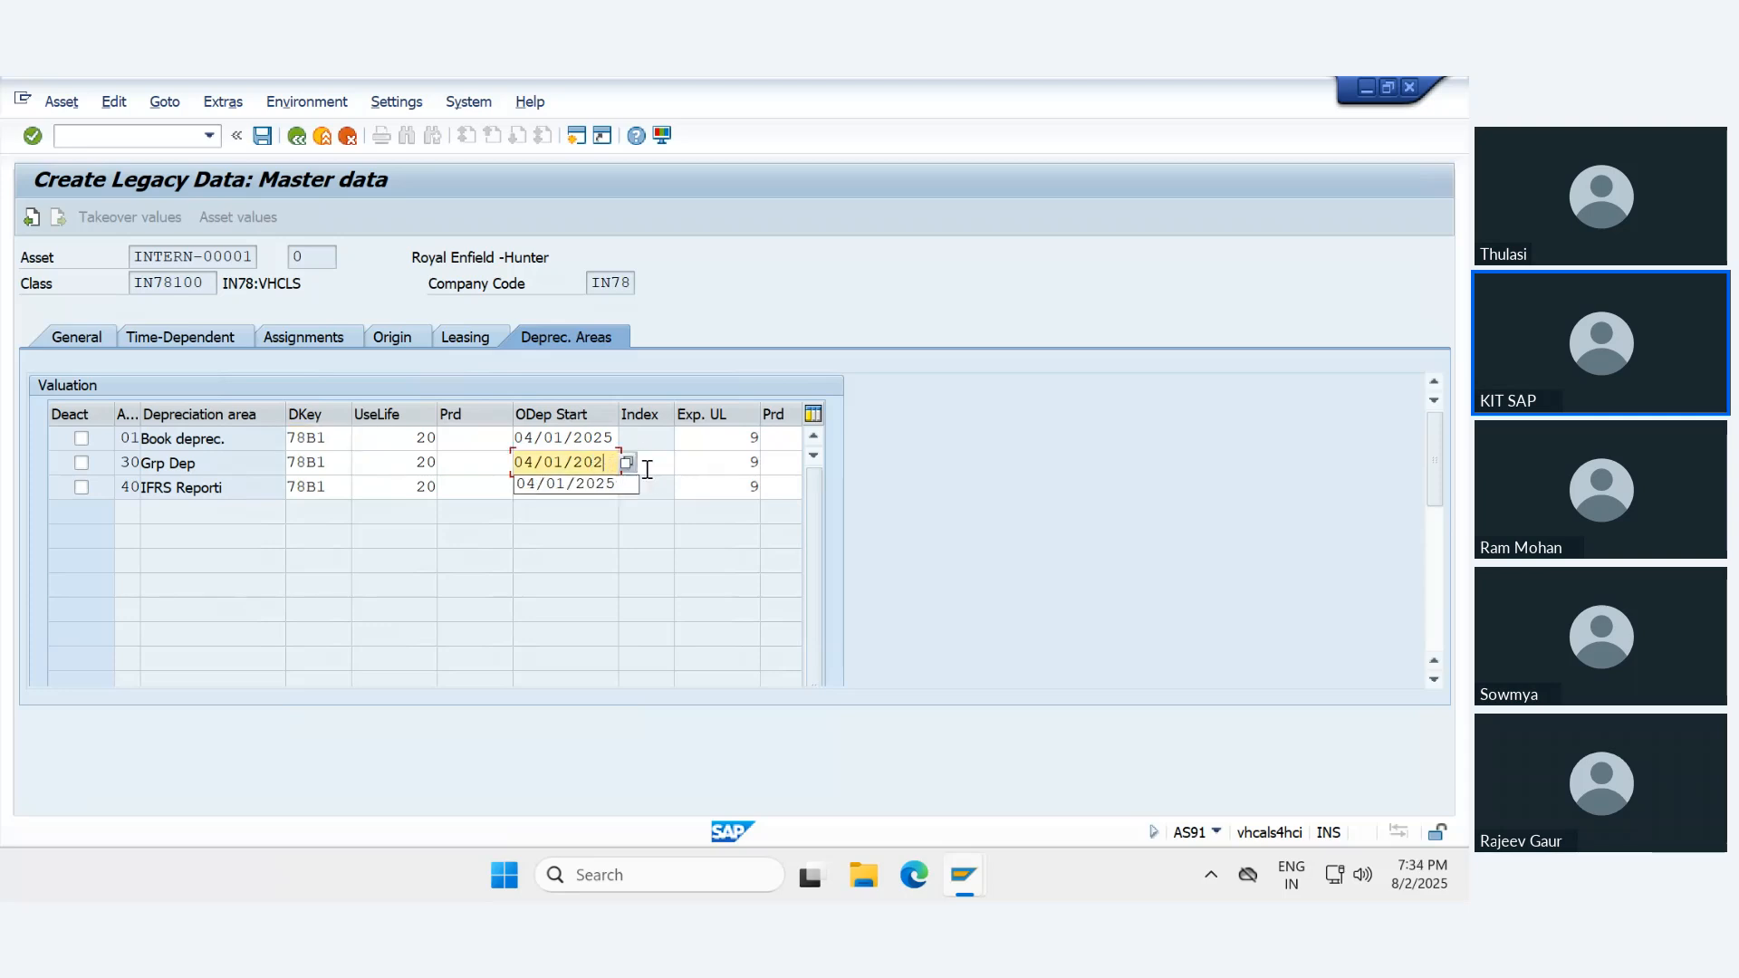
pyautogui.press('Return')
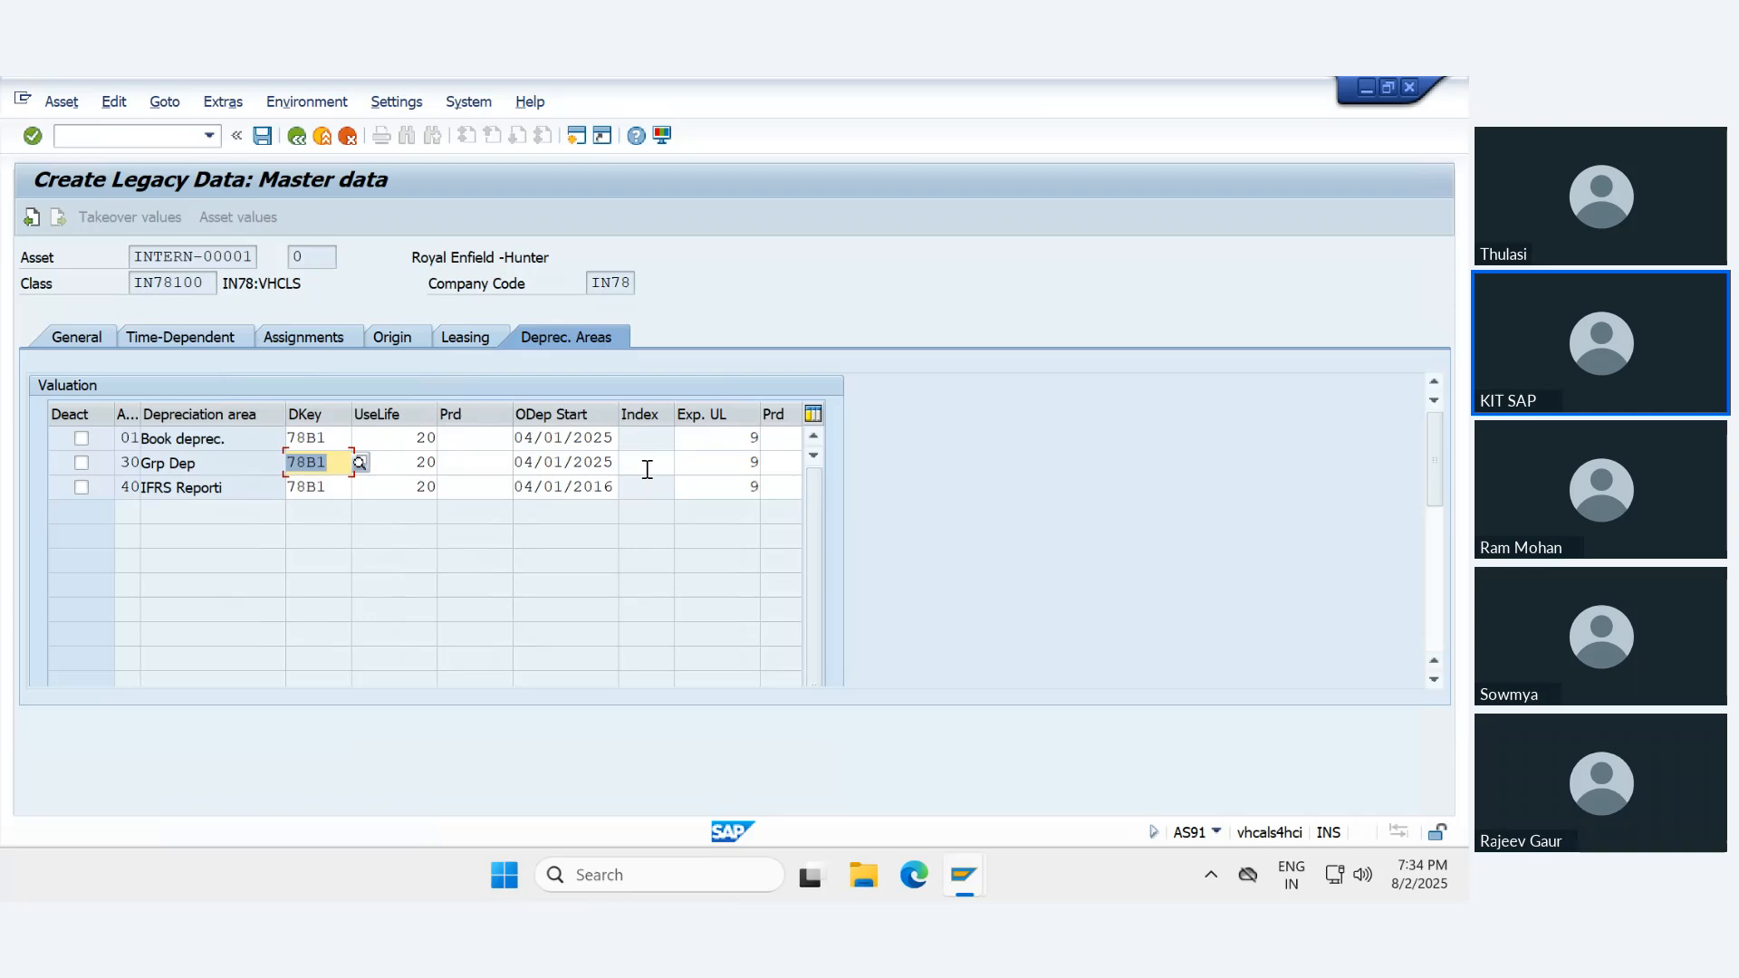
pyautogui.moveTo(595, 486); pyautogui.dragTo(625, 487)
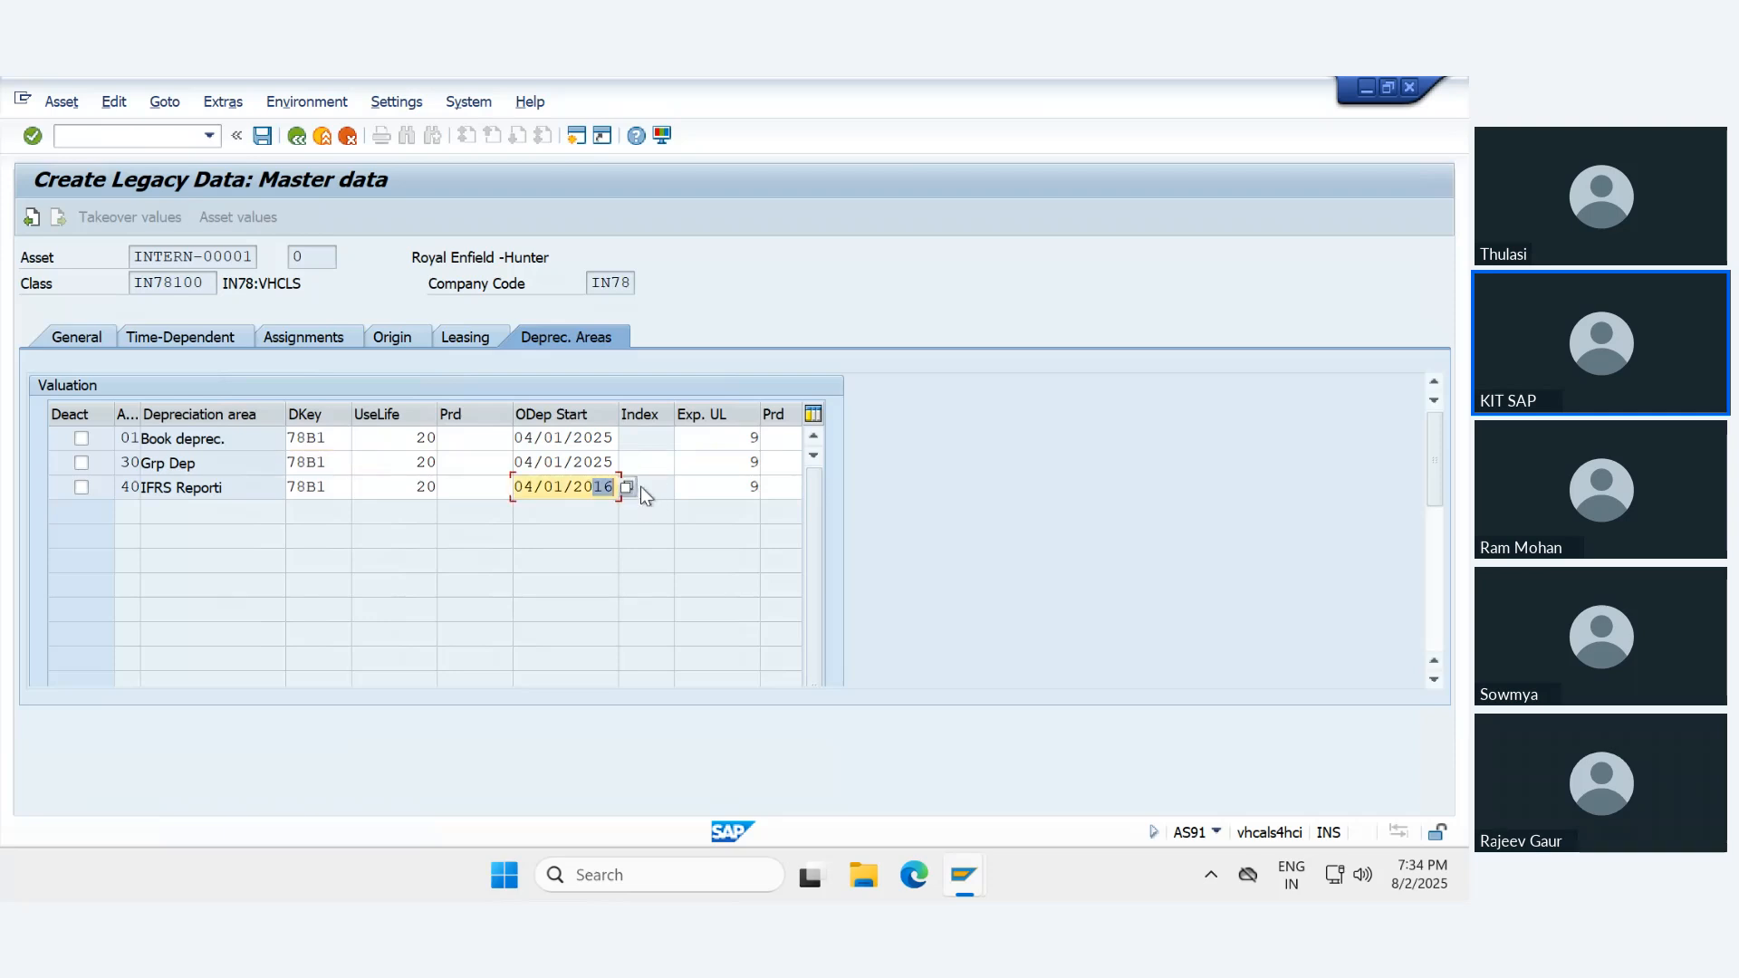
pyautogui.write('25')
pyautogui.press('Return')
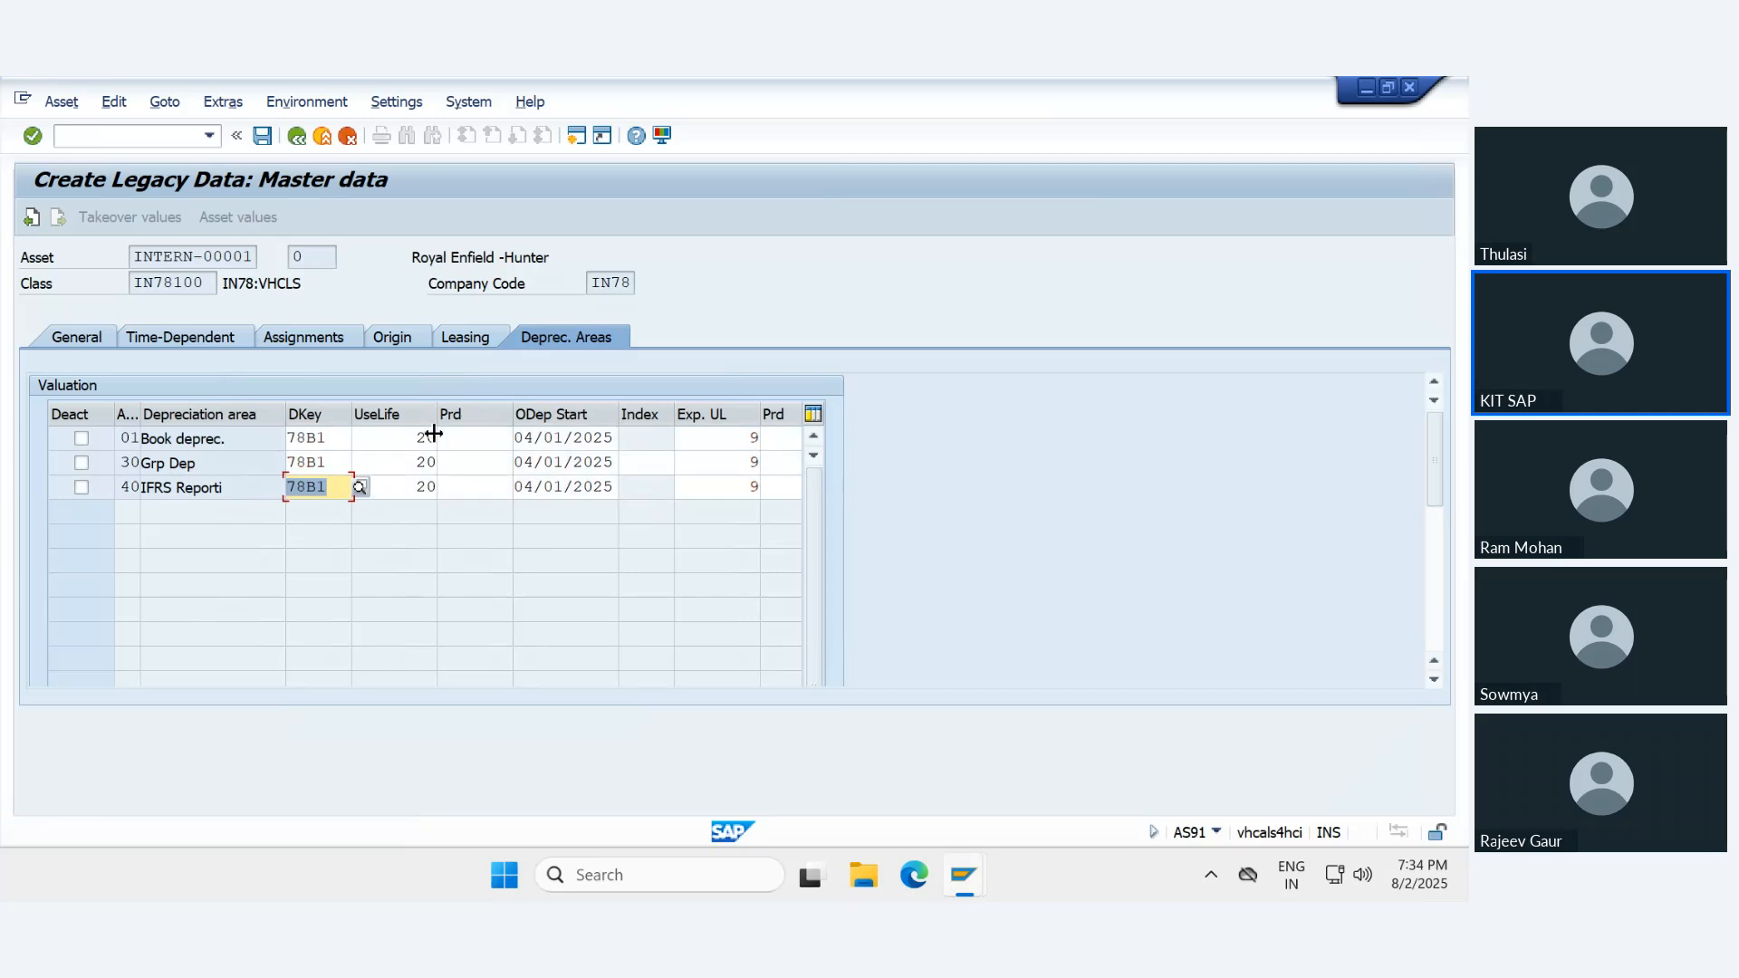
# - Check the useful life entries of the depreciation areas and save the legacy asset master record
pyautogui.click(404, 462)
pyautogui.click(406, 481)
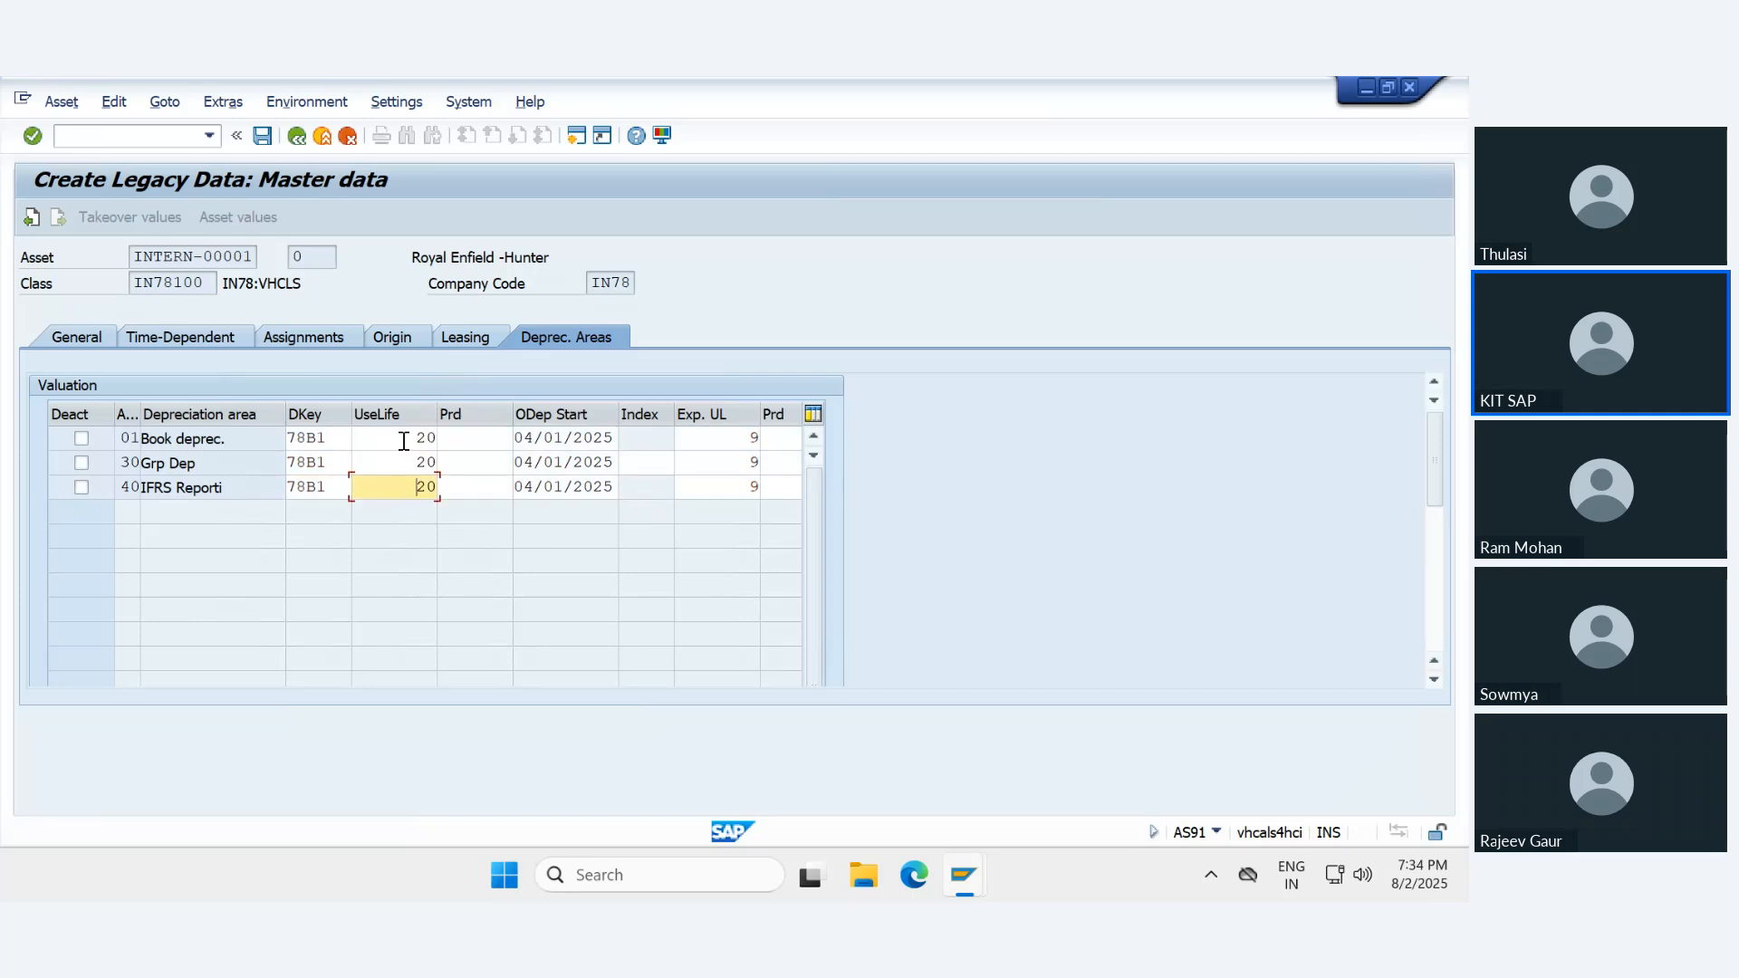
pyautogui.click(404, 439)
pyautogui.click(403, 487)
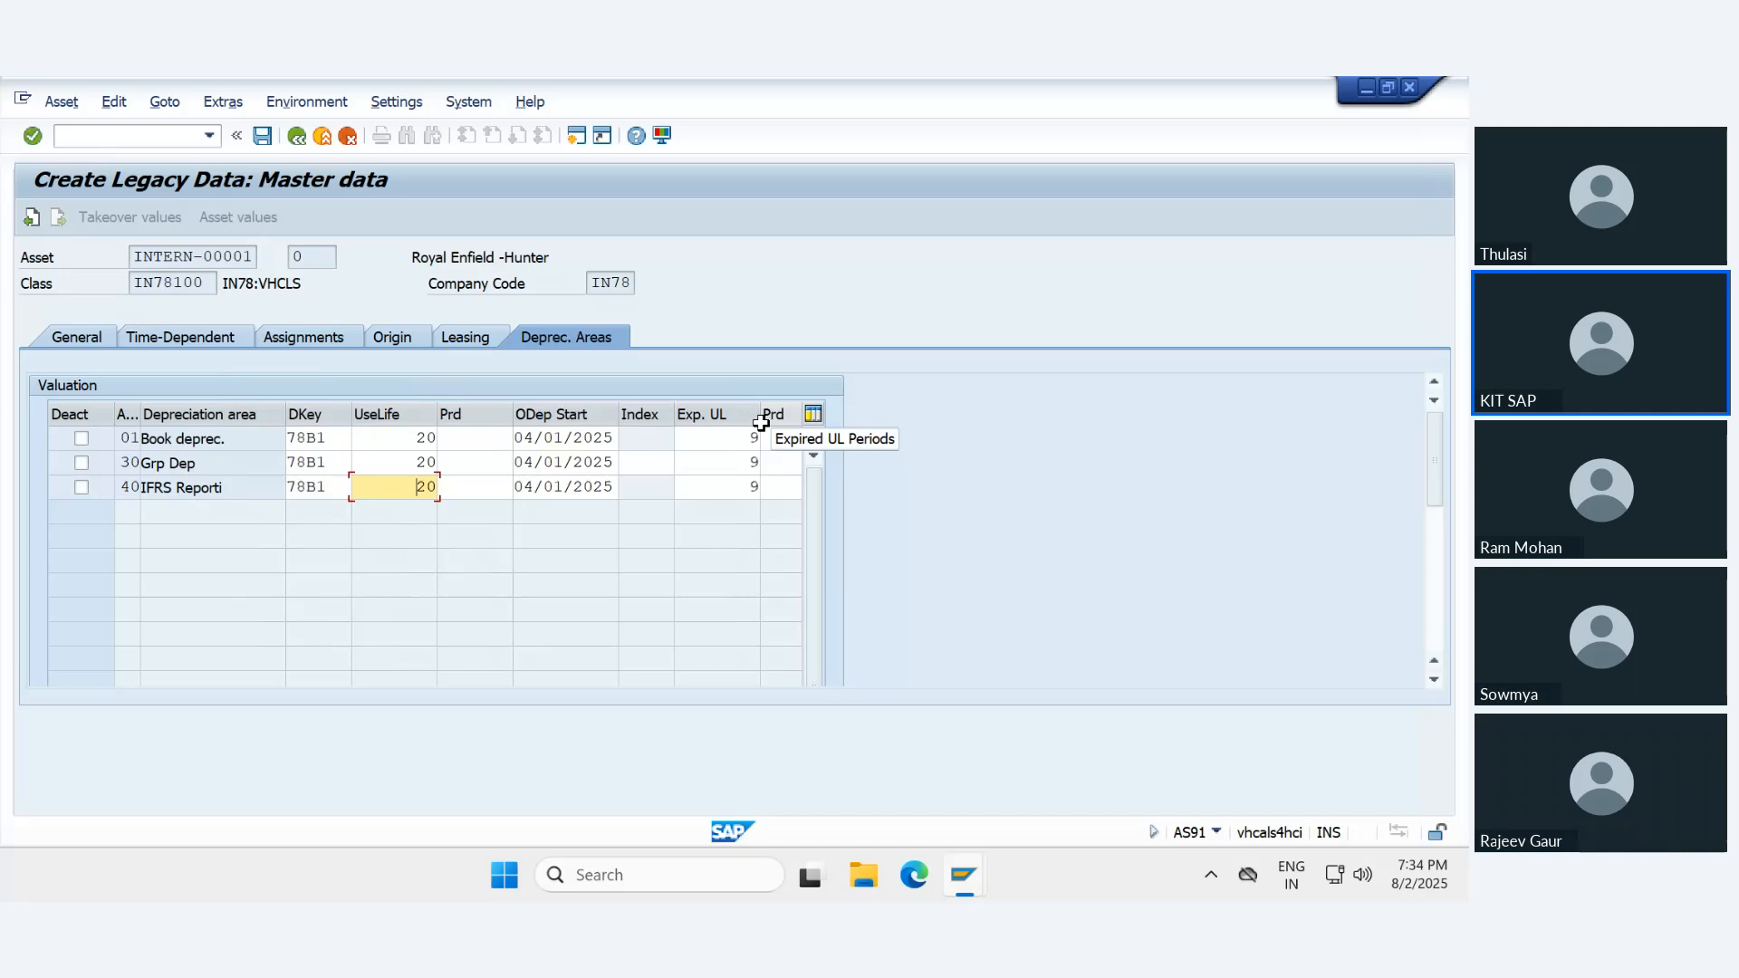
pyautogui.click(259, 140)
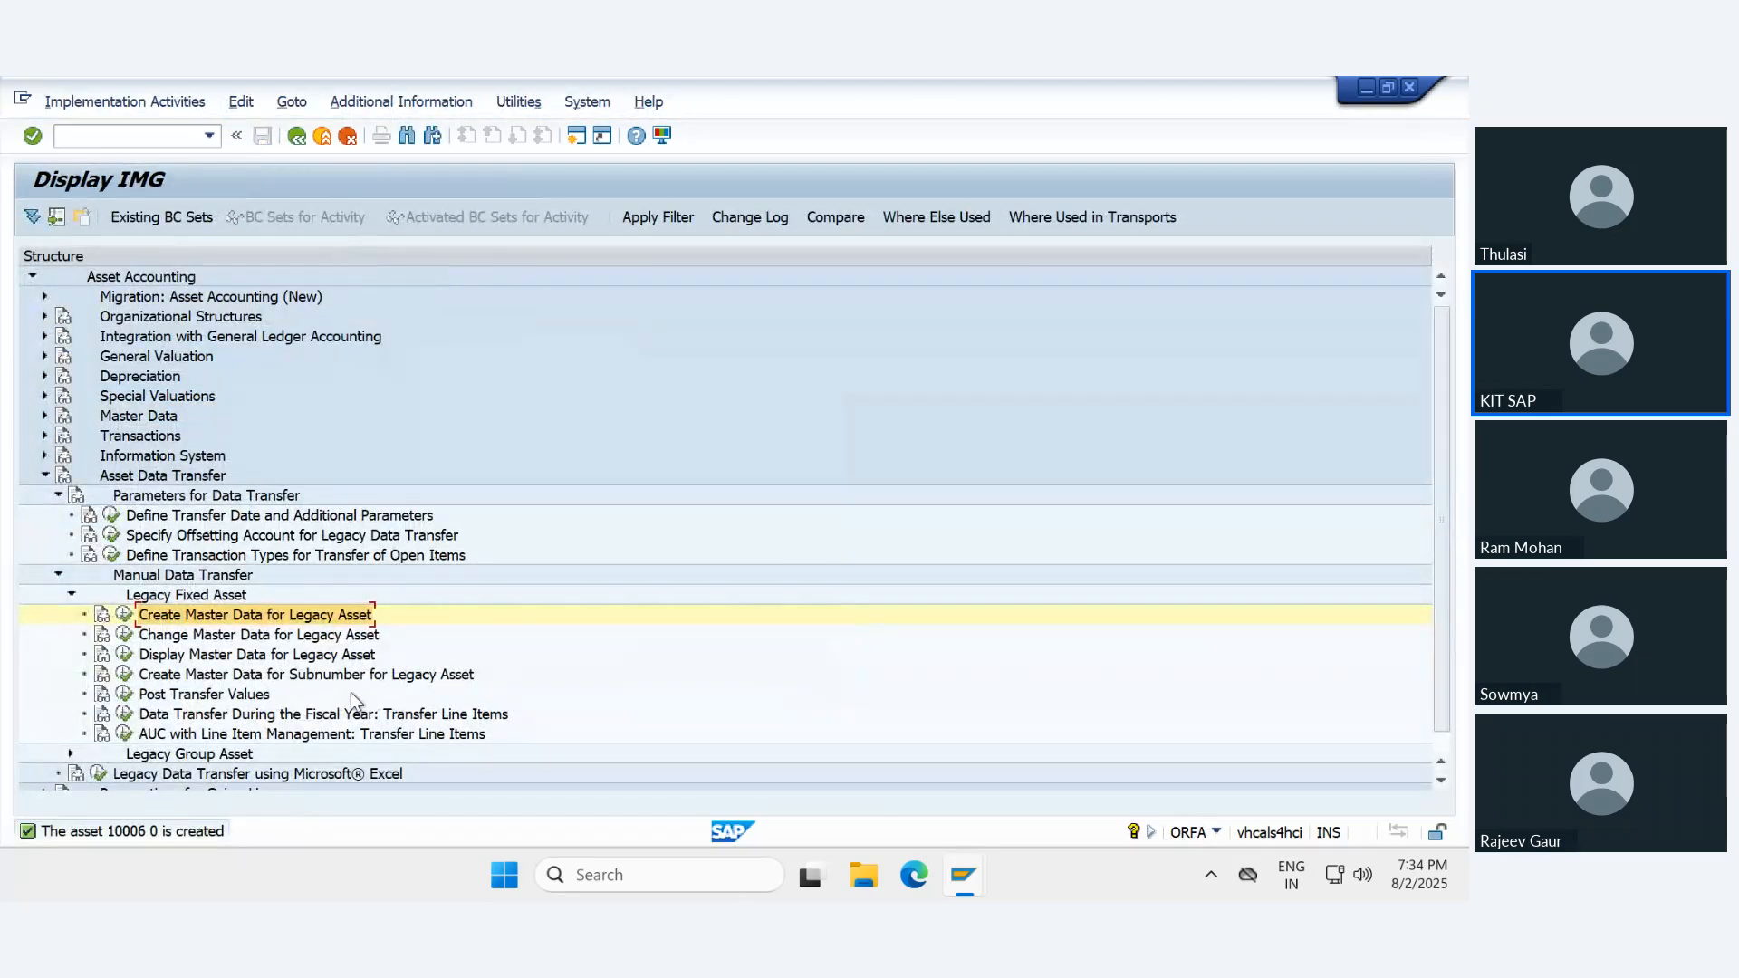
# - Copy the new asset's number from the details of the creation message and close them
pyautogui.doubleClick(129, 834)
pyautogui.doubleClick(140, 222)
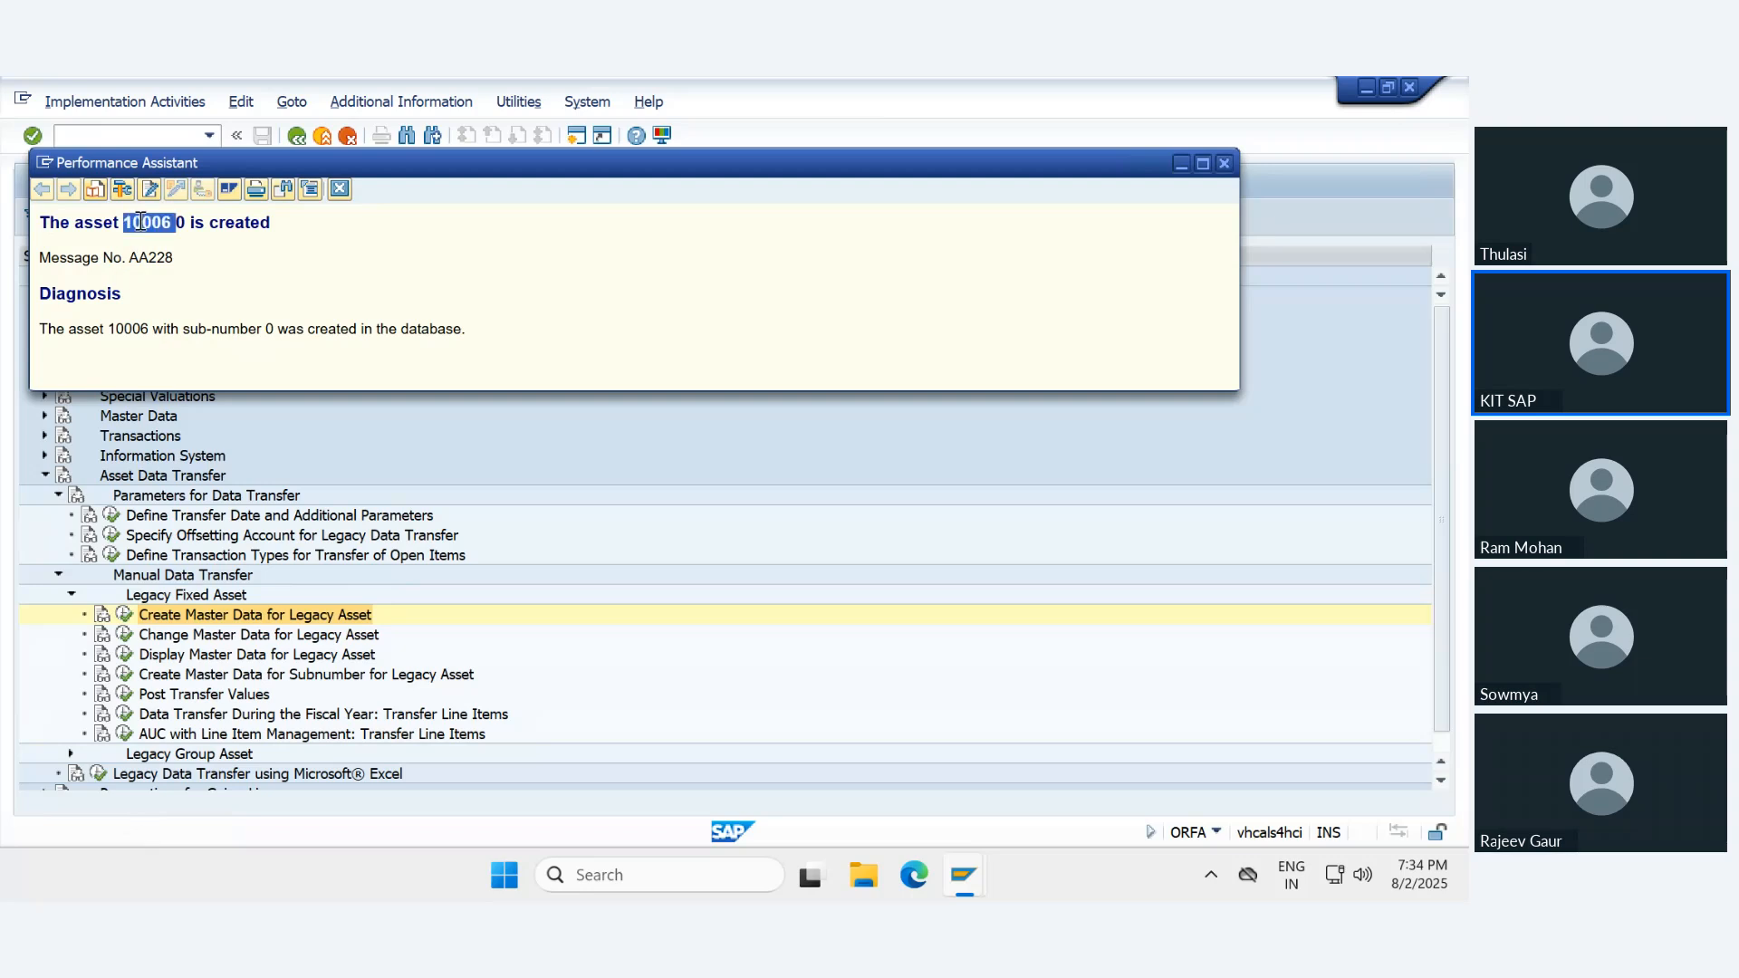
pyautogui.rightClick(141, 222)
pyautogui.click(178, 244)
pyautogui.click(341, 189)
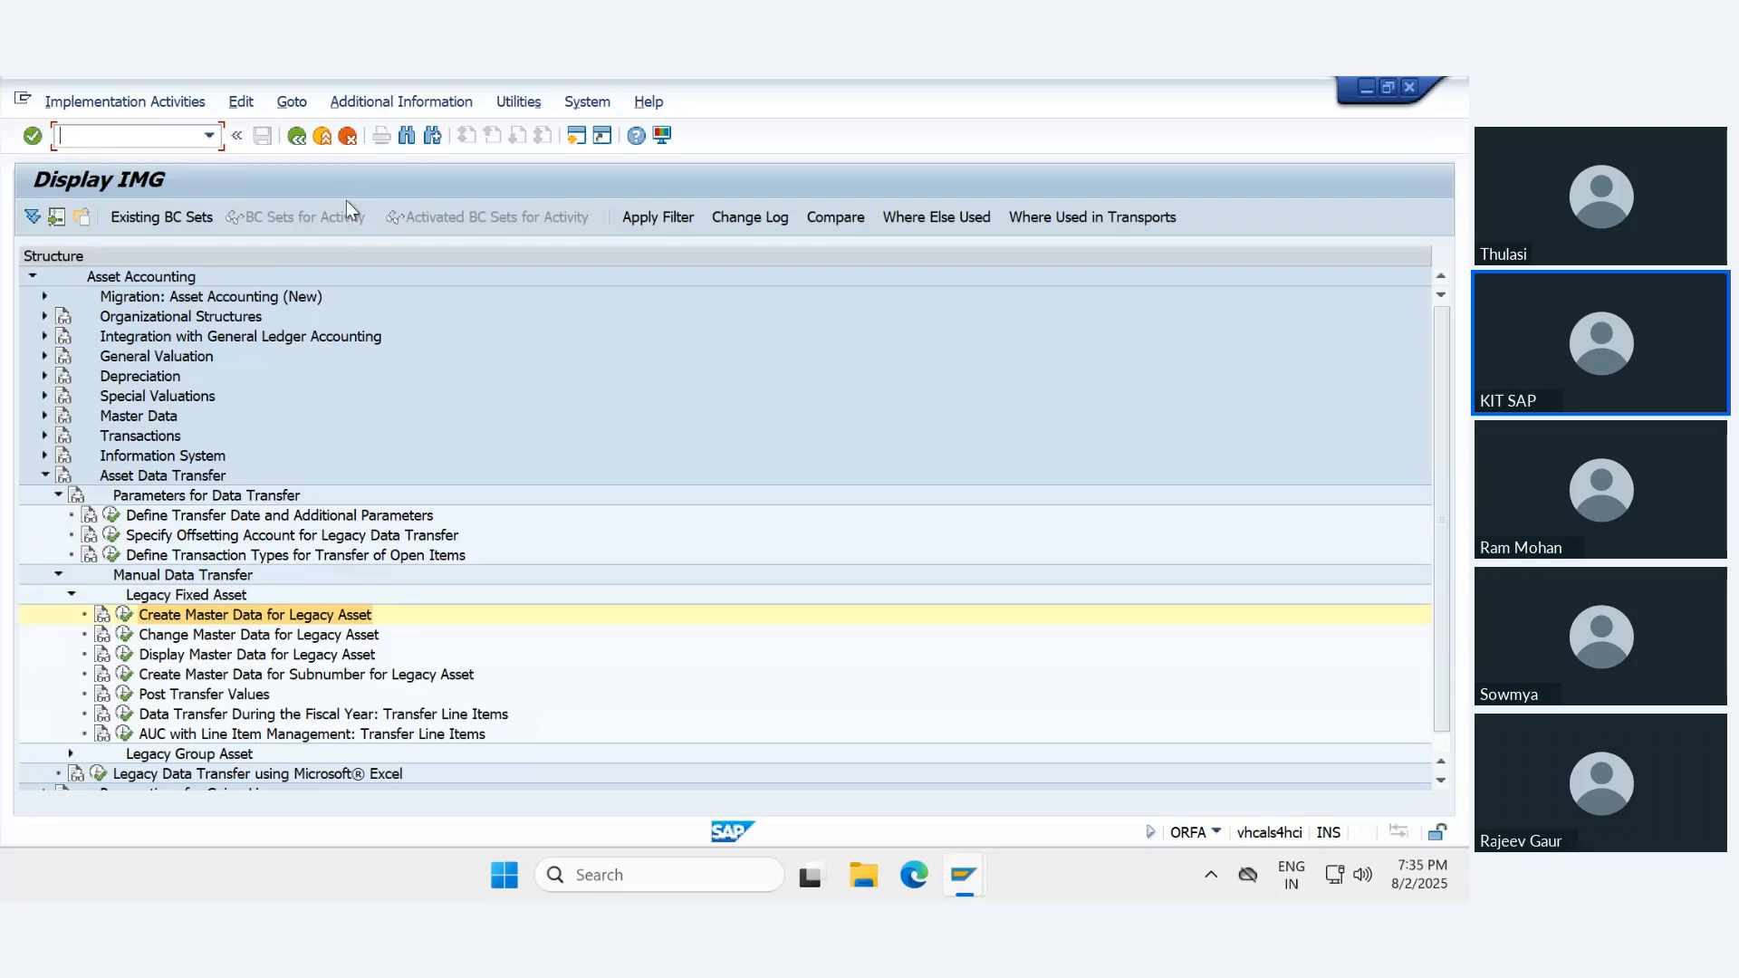
# - Open the Asset Explorer with transaction AW01N in a new session for the Royal Enfield -Hunter asset
pyautogui.click(576, 138)
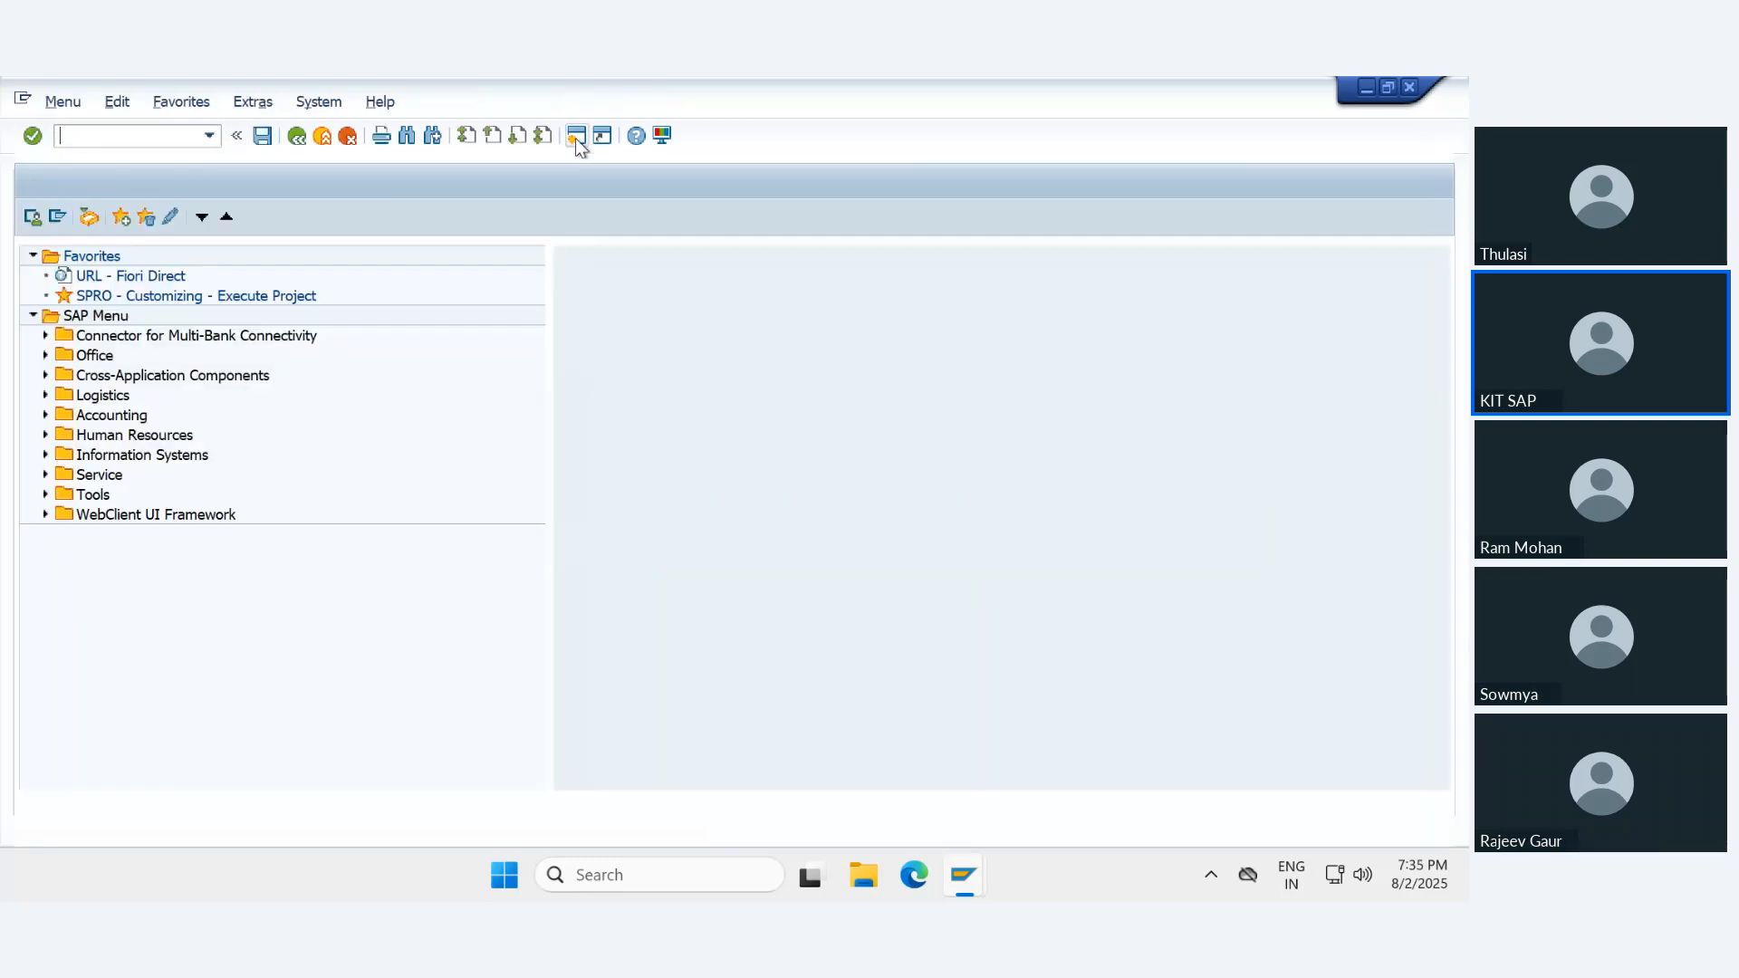
pyautogui.write('aw01n')
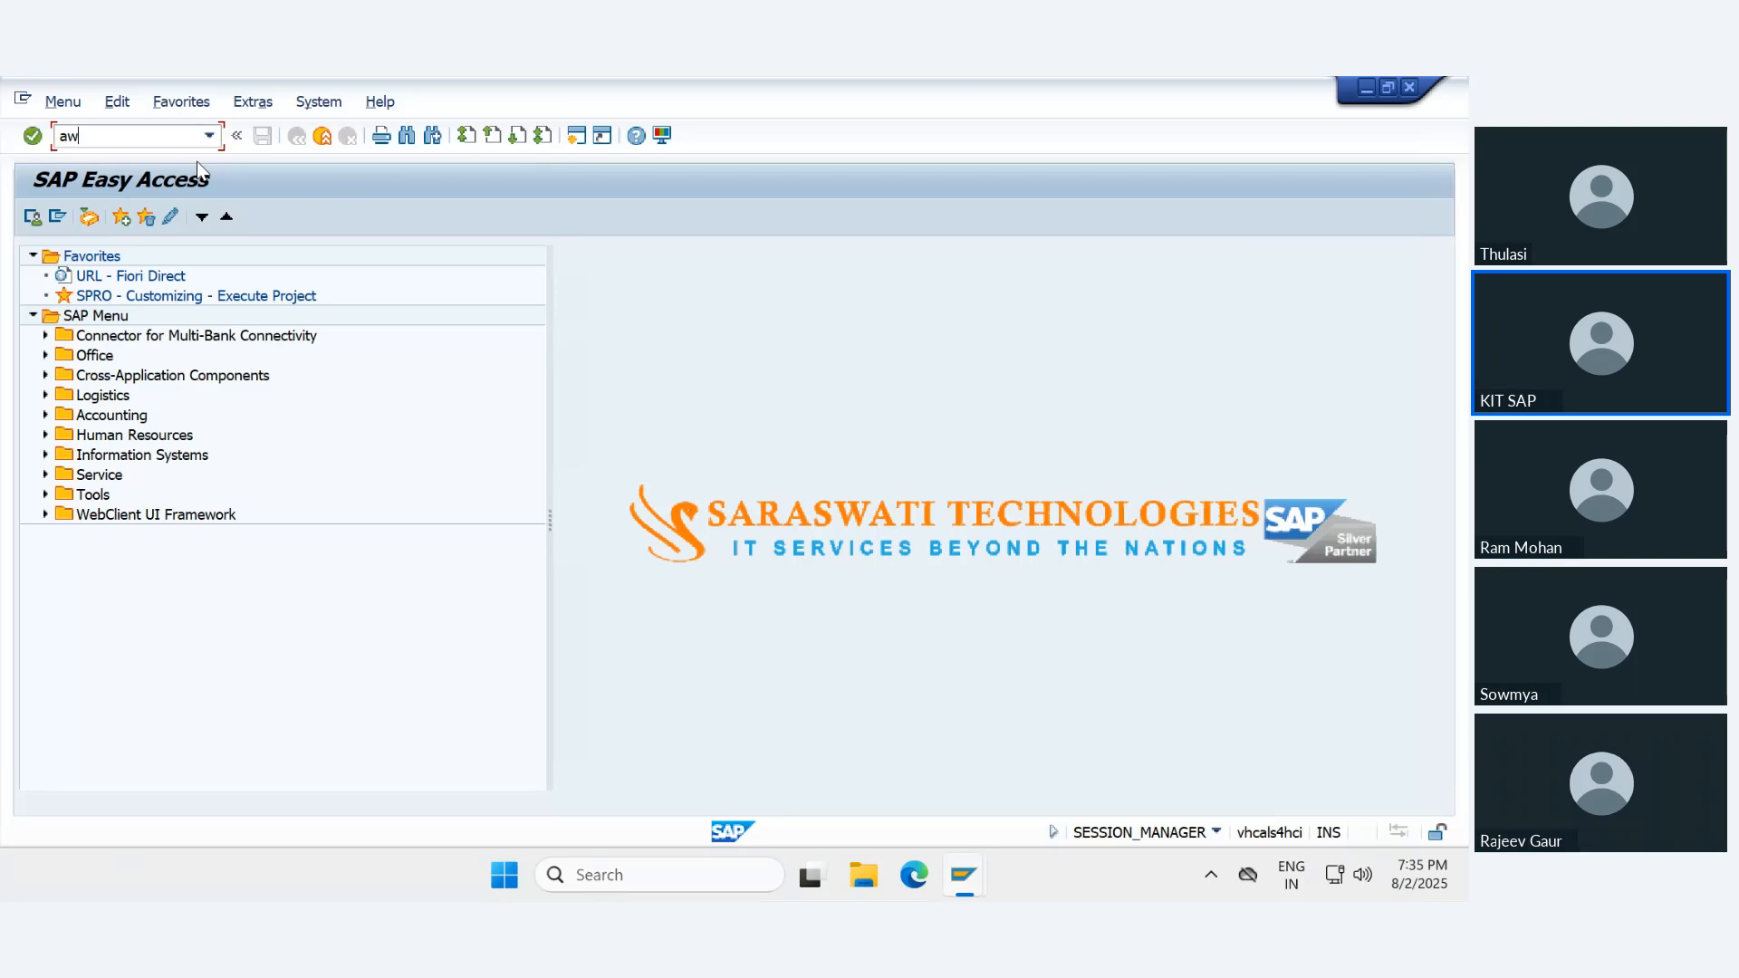
pyautogui.press('Return')
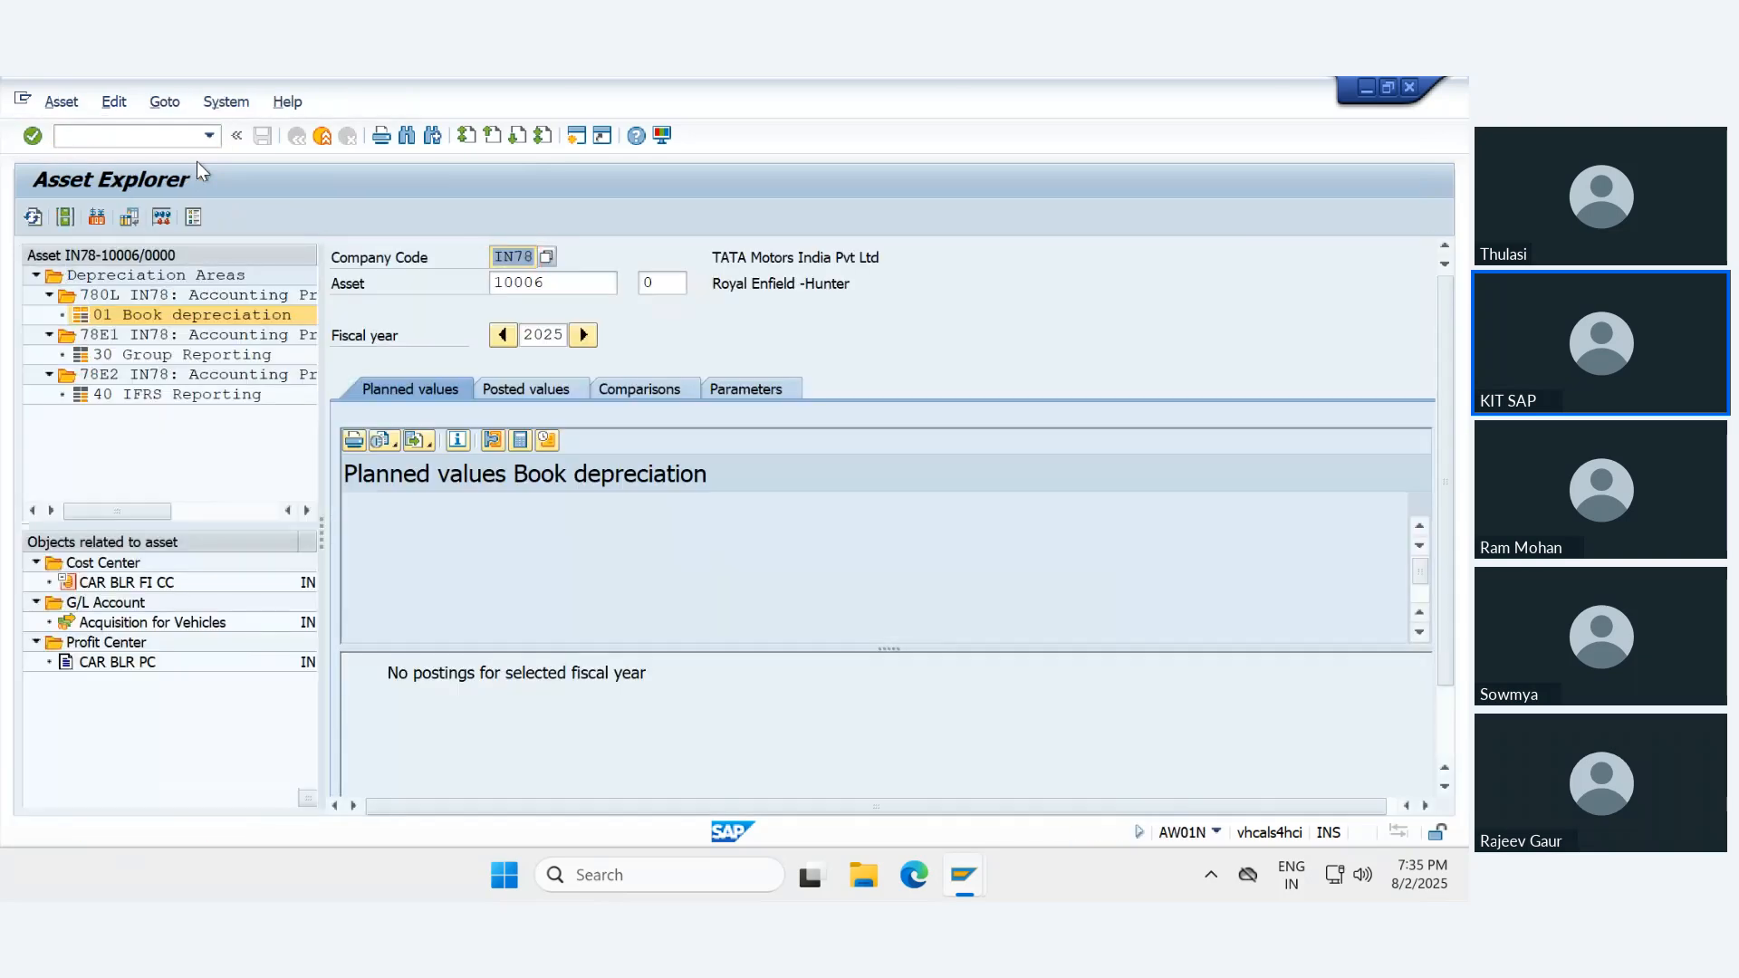
pyautogui.press('Return')
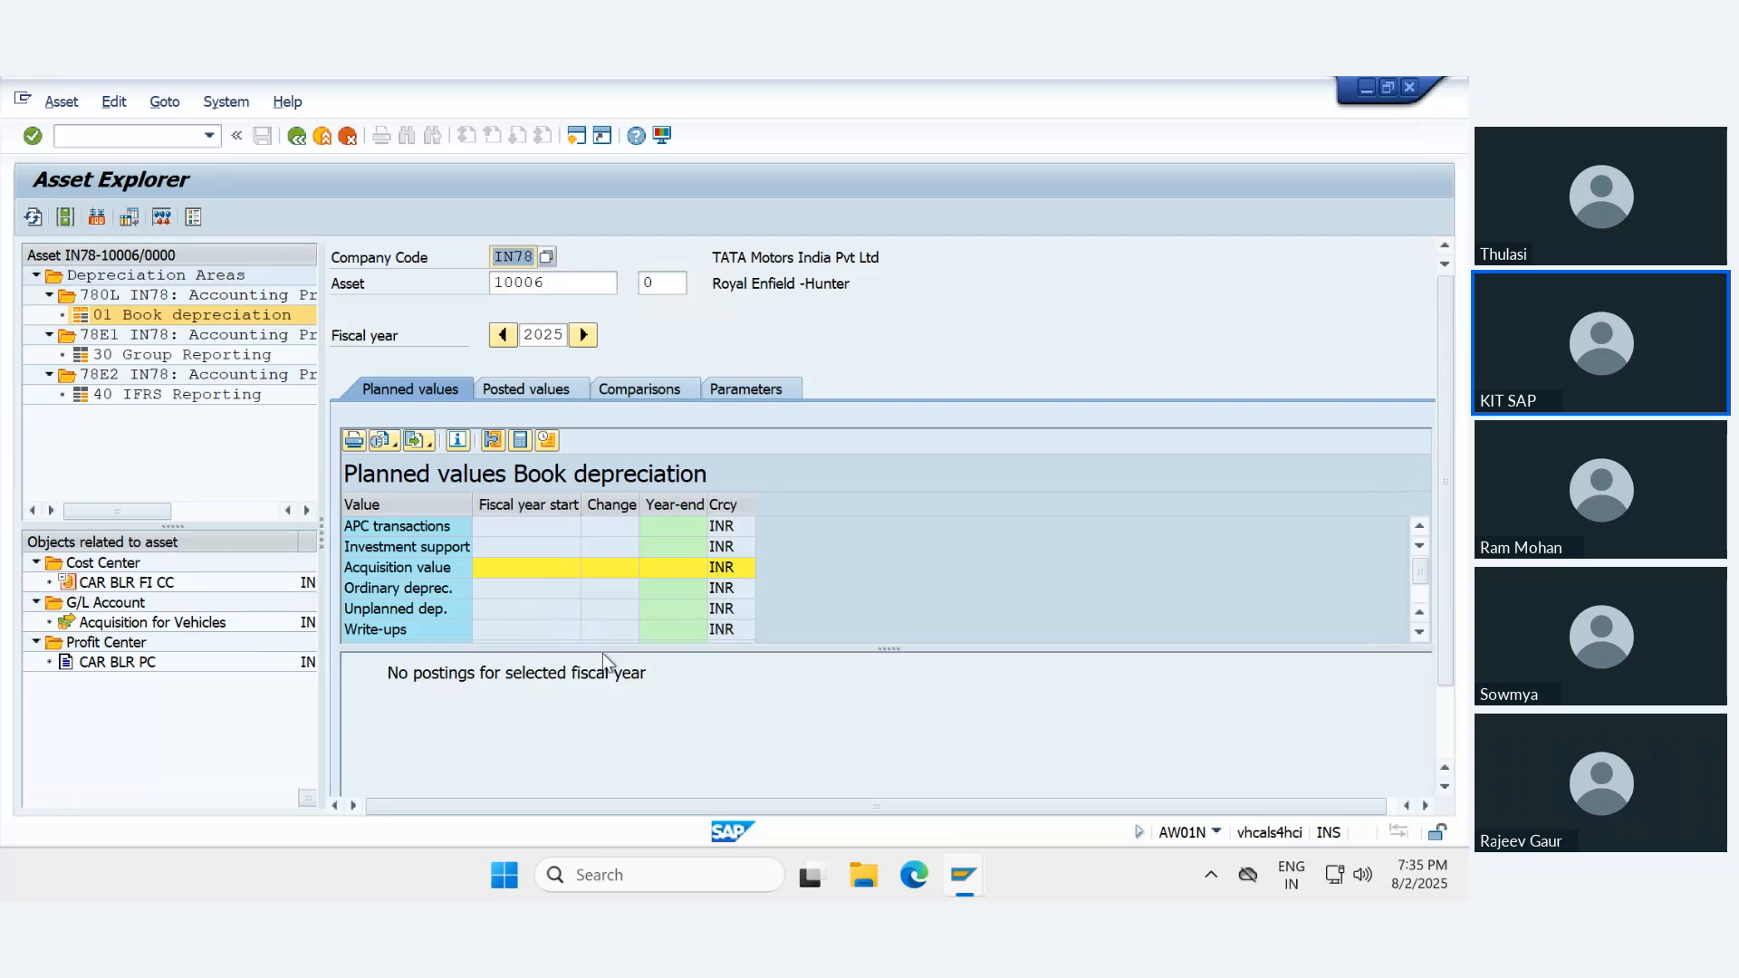
# - Review the asset's planned values for Book depreciation, Group Reporting and IFRS Reporting, and exit the Asset Explorer
pyautogui.moveTo(601, 649); pyautogui.dragTo(665, 715)
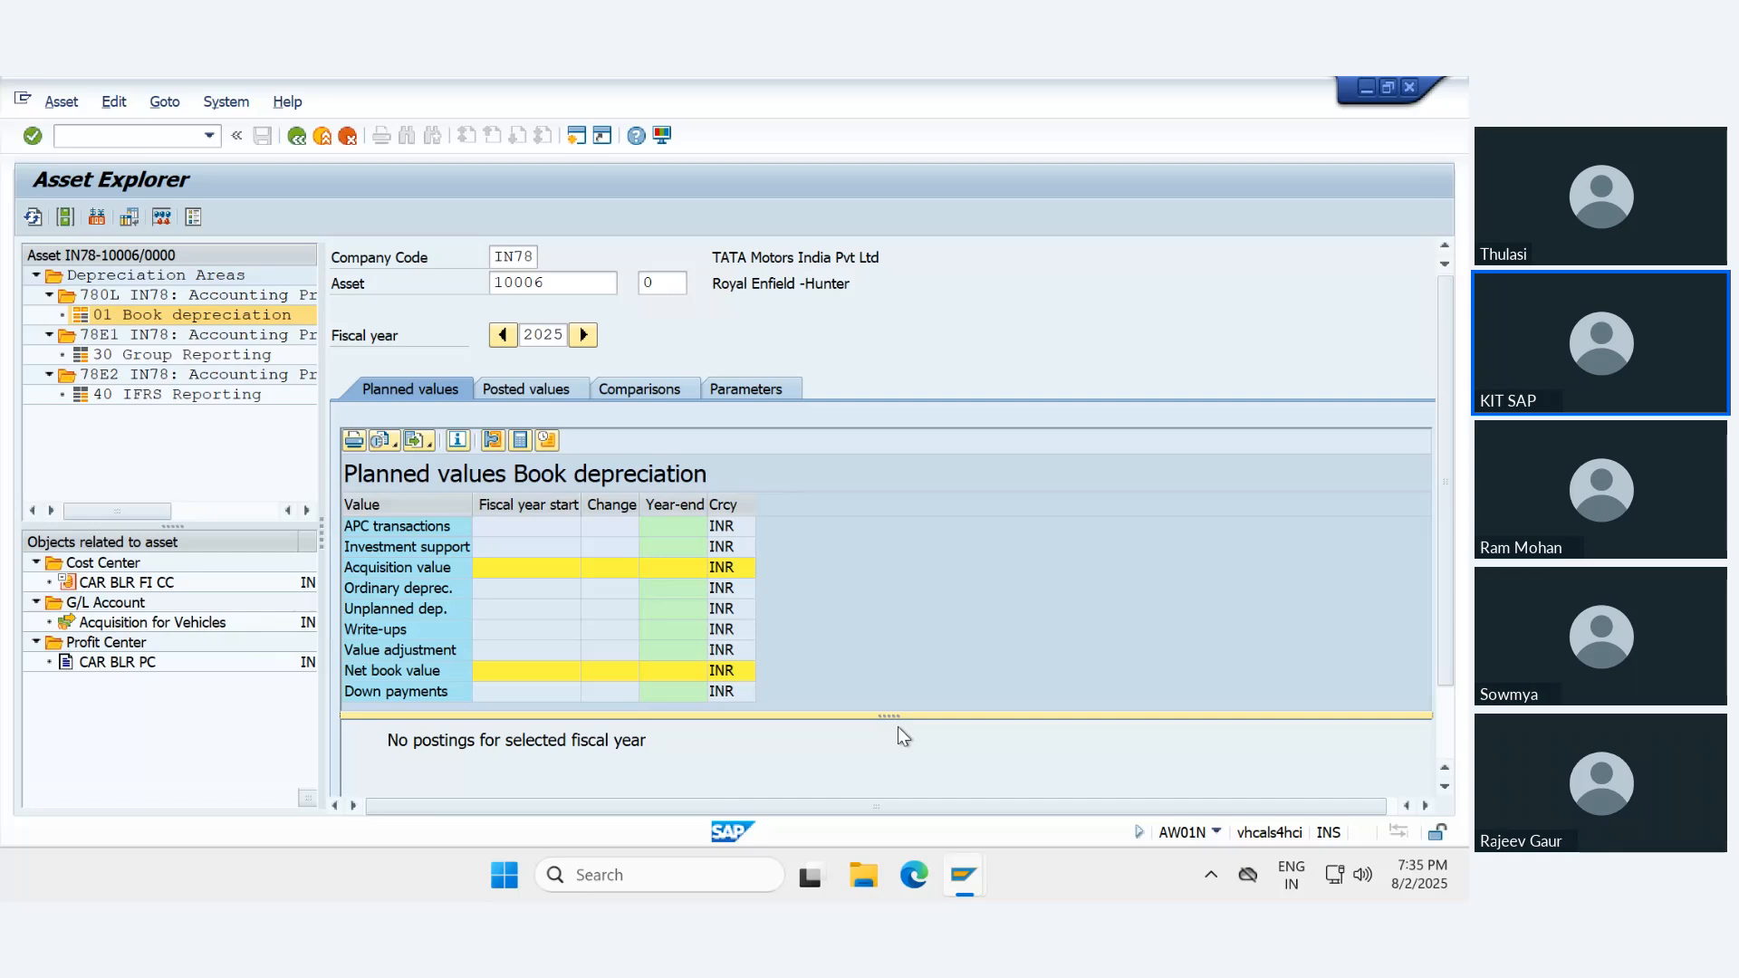
pyautogui.click(156, 356)
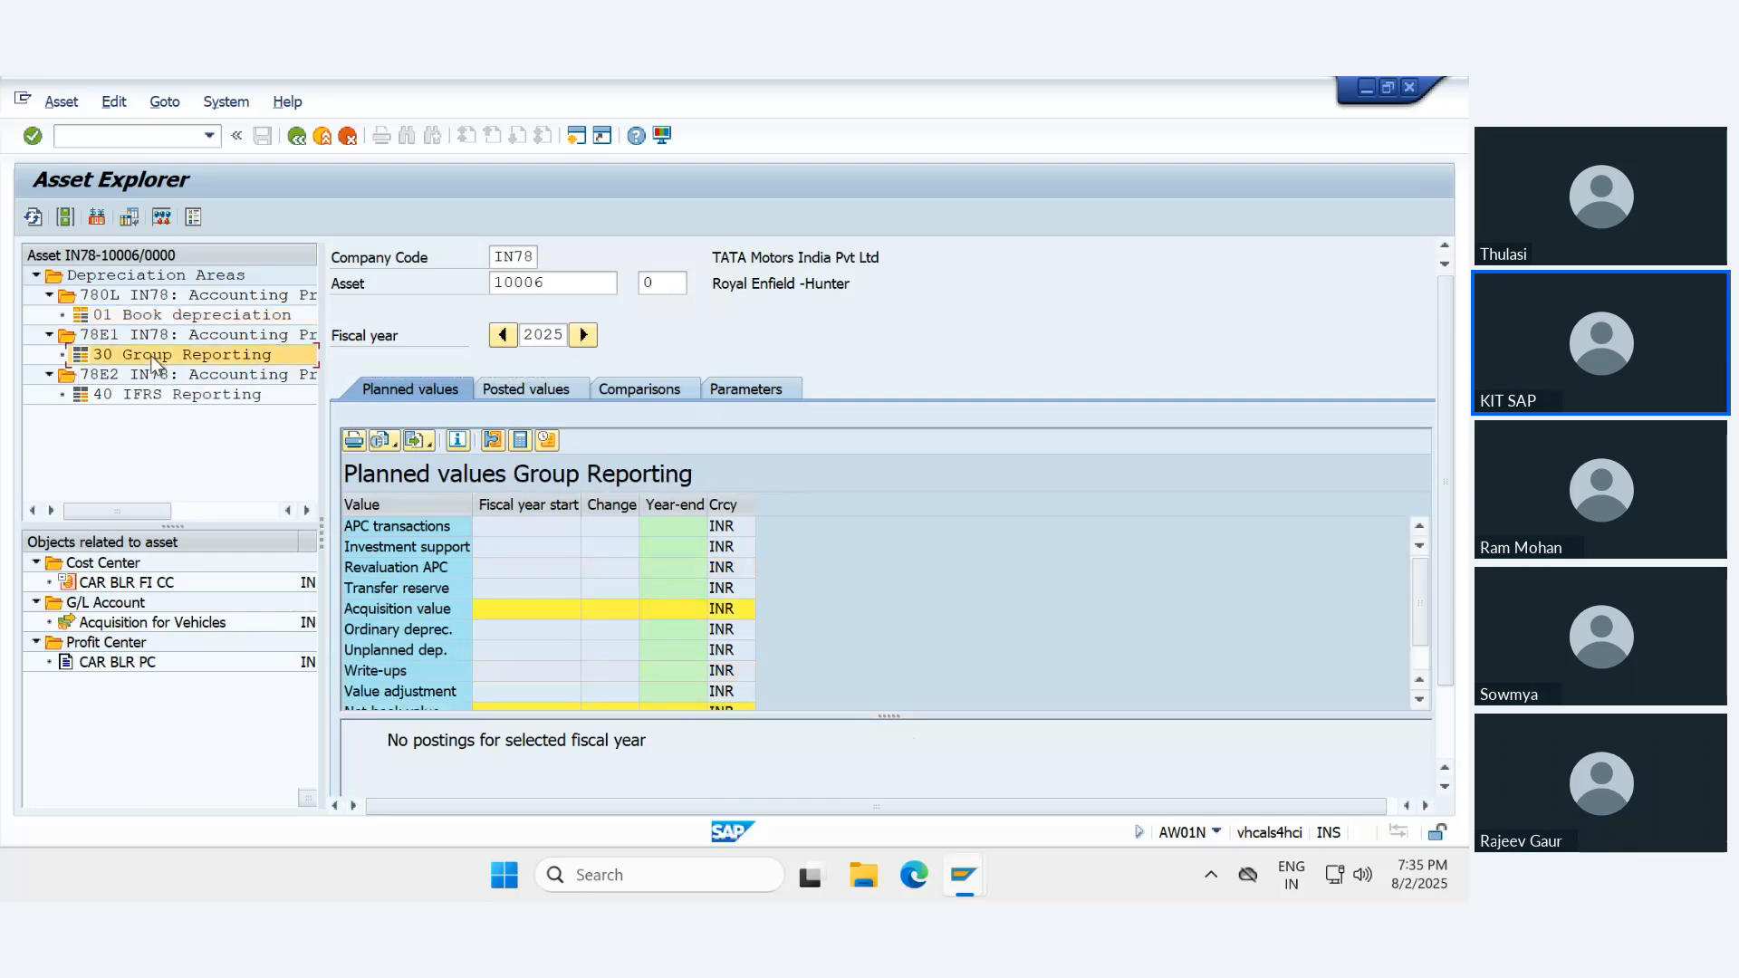
pyautogui.click(177, 394)
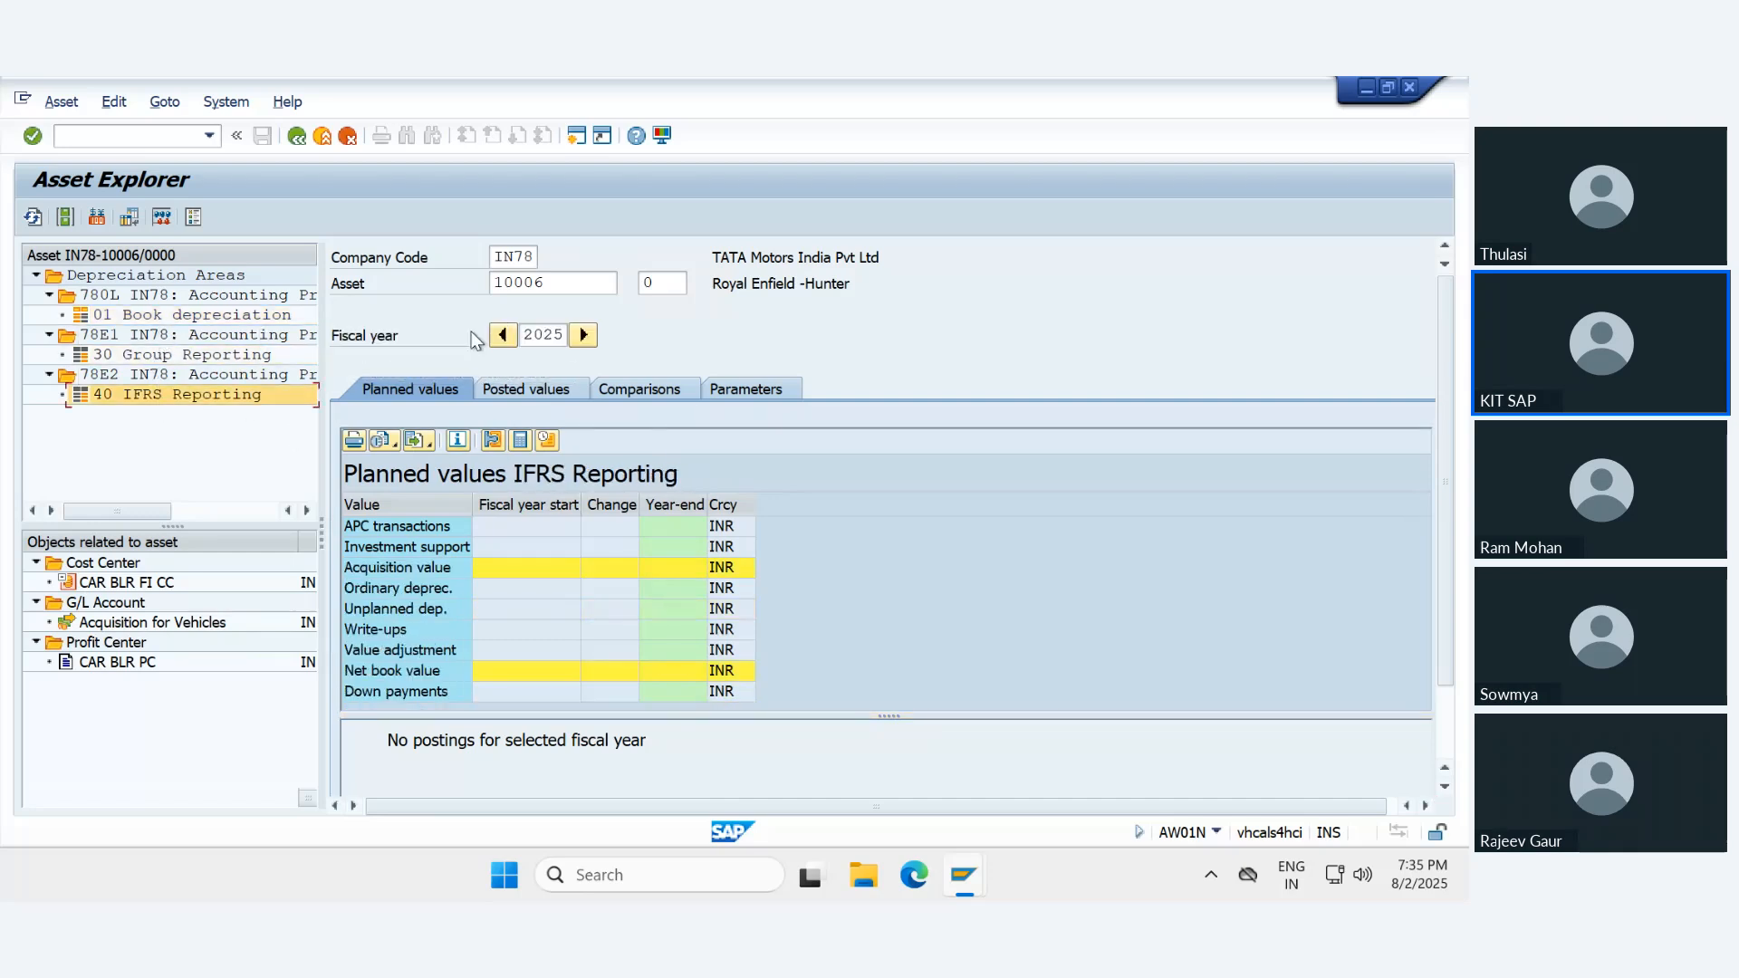
pyautogui.click(324, 138)
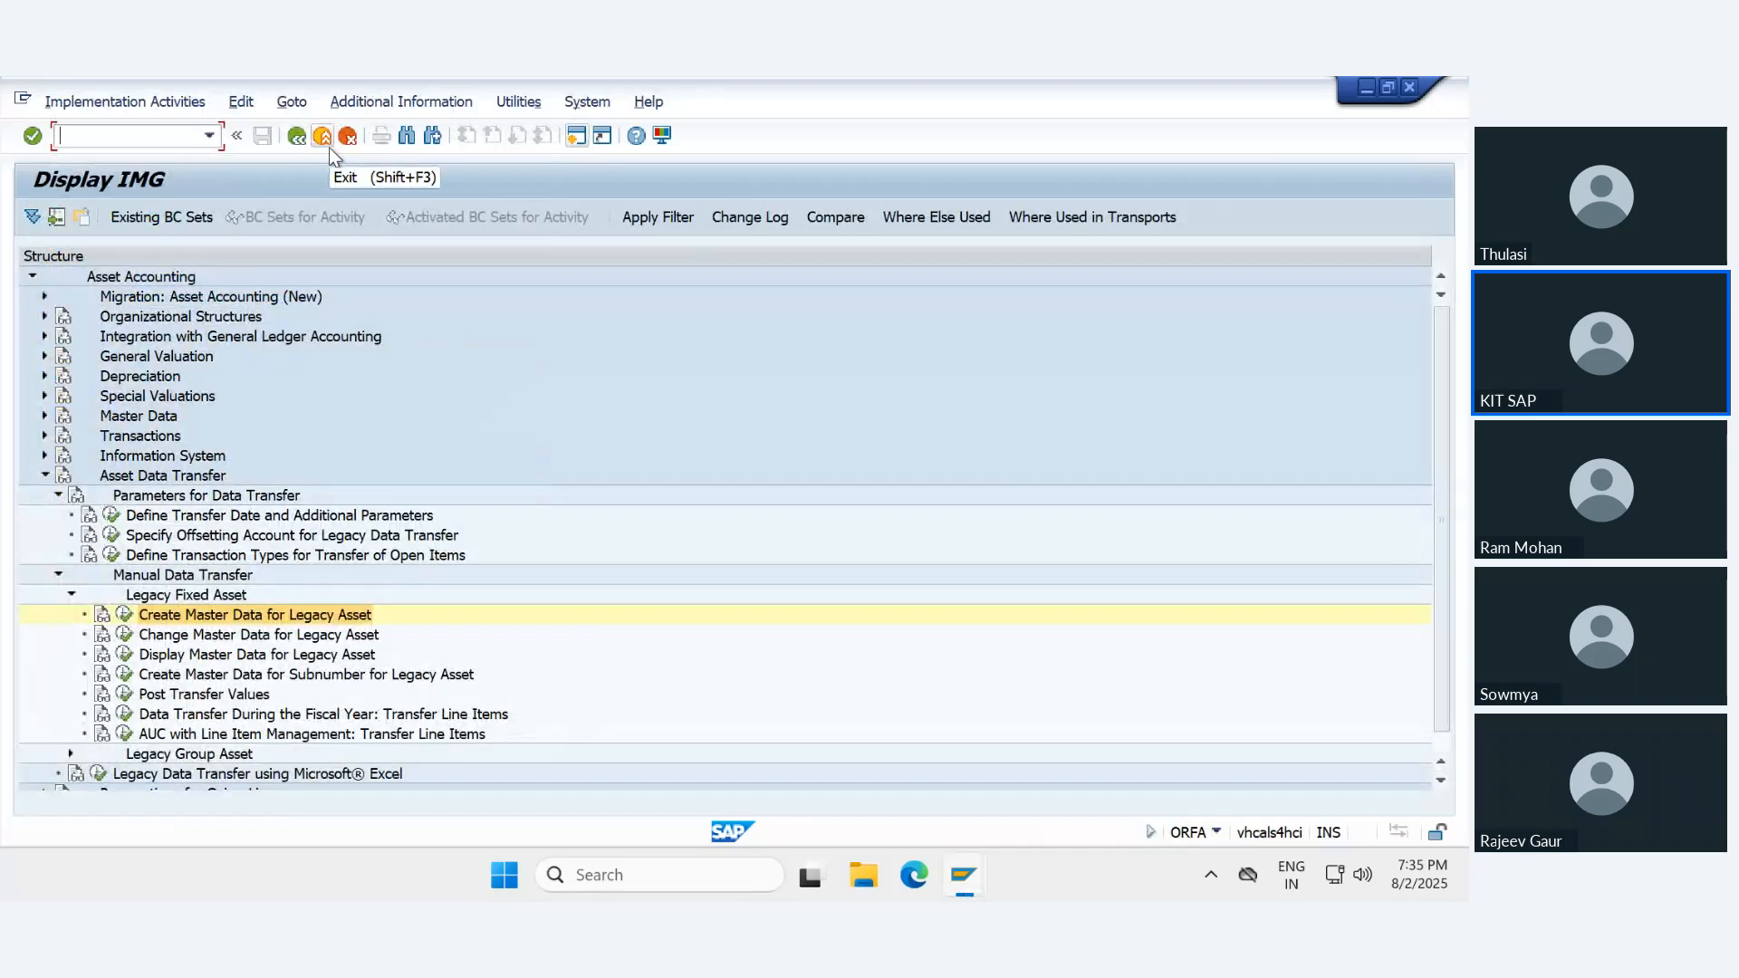
# - Switch to the S4- Legacy Asset Upload document in Word and view its ECC and S4 comparison above the configuration list
pyautogui.moveTo(901, 86)
pyautogui.click(967, 91)
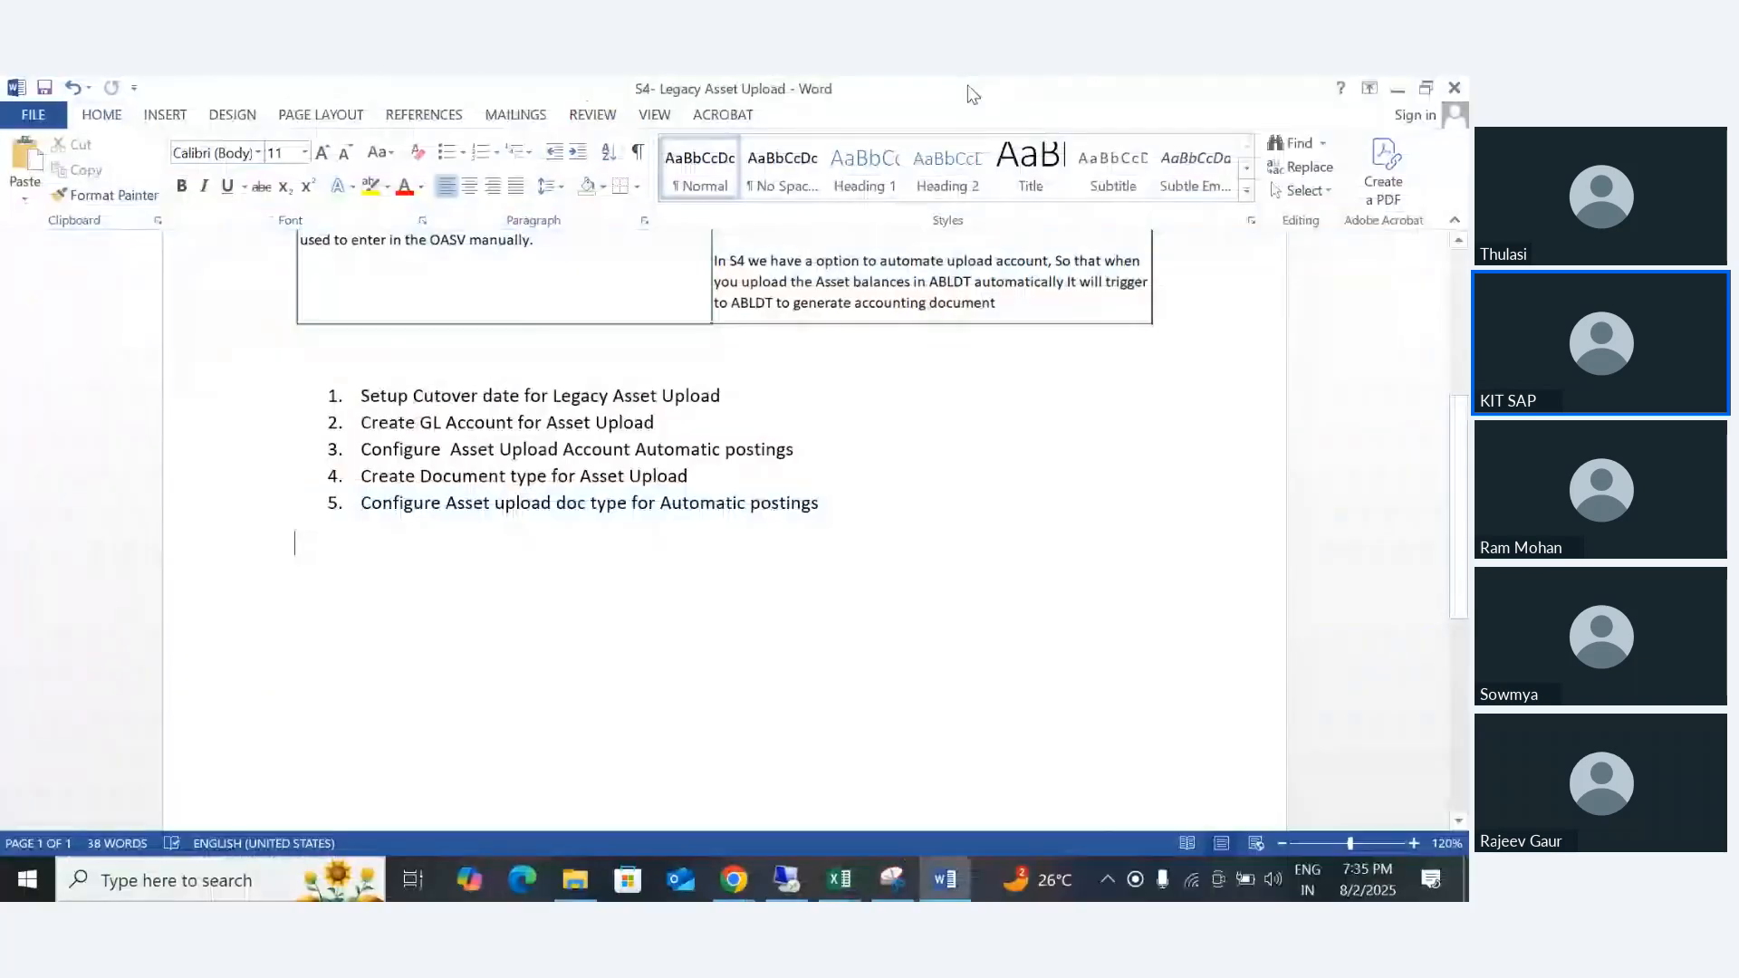
pyautogui.scroll(3, 687, 567)
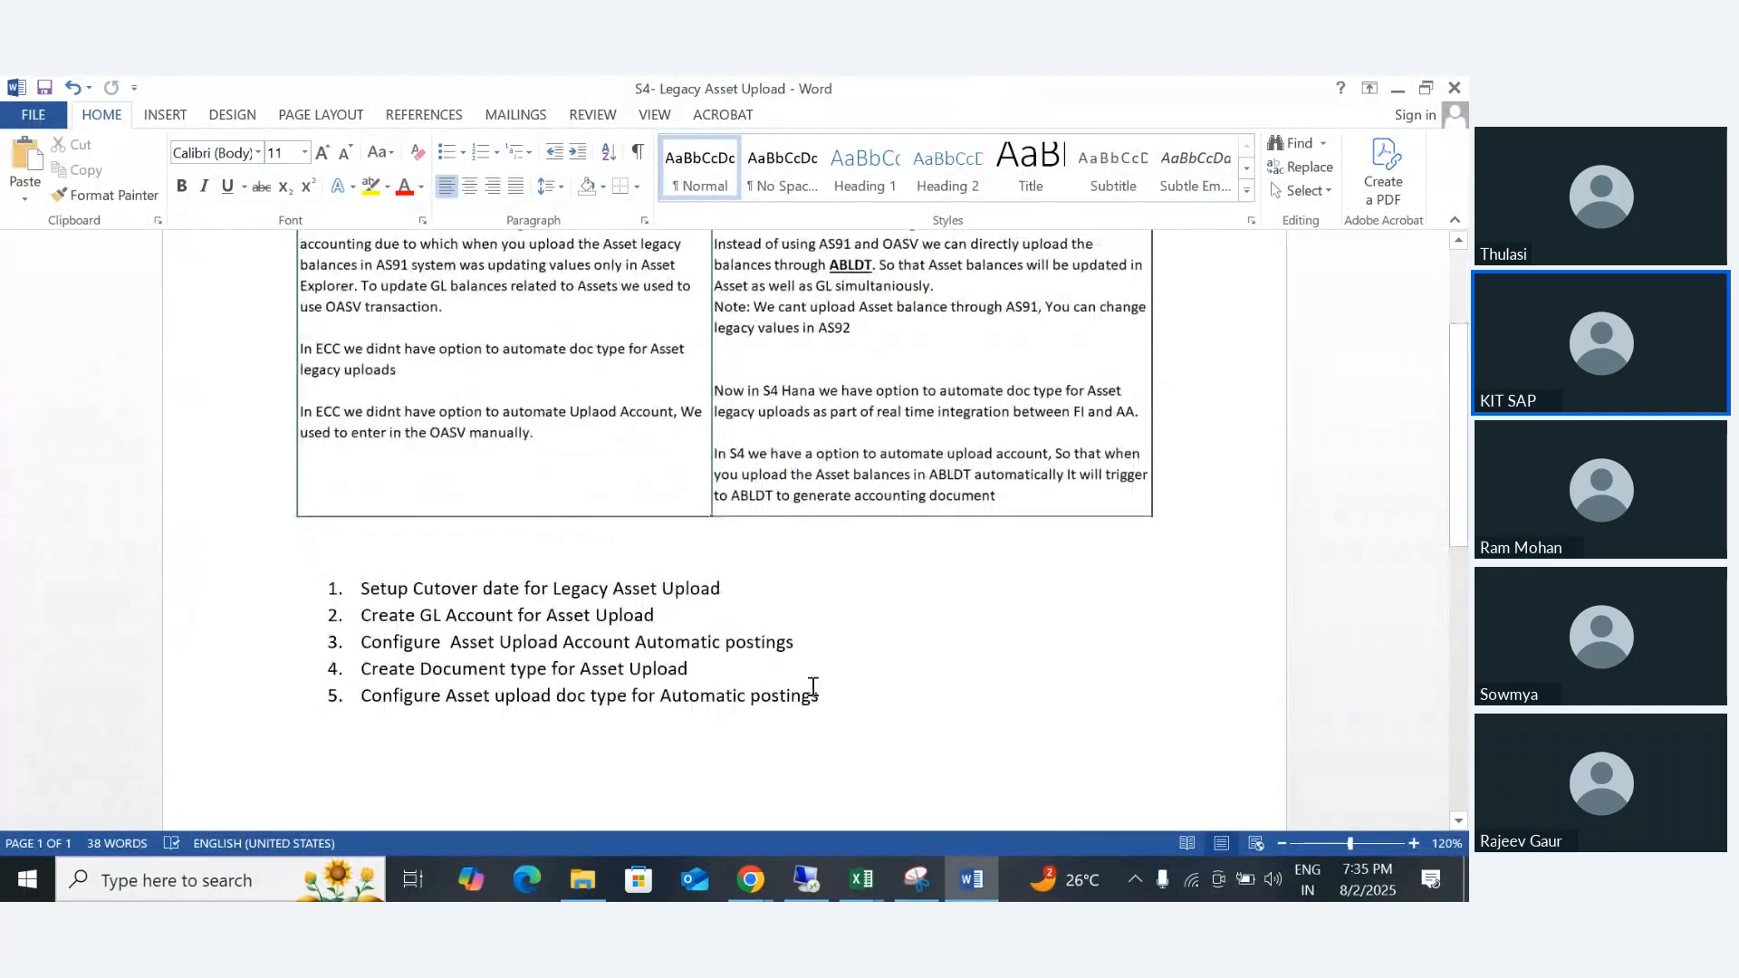
# - Switch to the Asset Accounting - S4 workbook in Excel and examine the ECC notes on AS91 and OASV under Legacy Asset Upload
pyautogui.moveTo(873, 892)
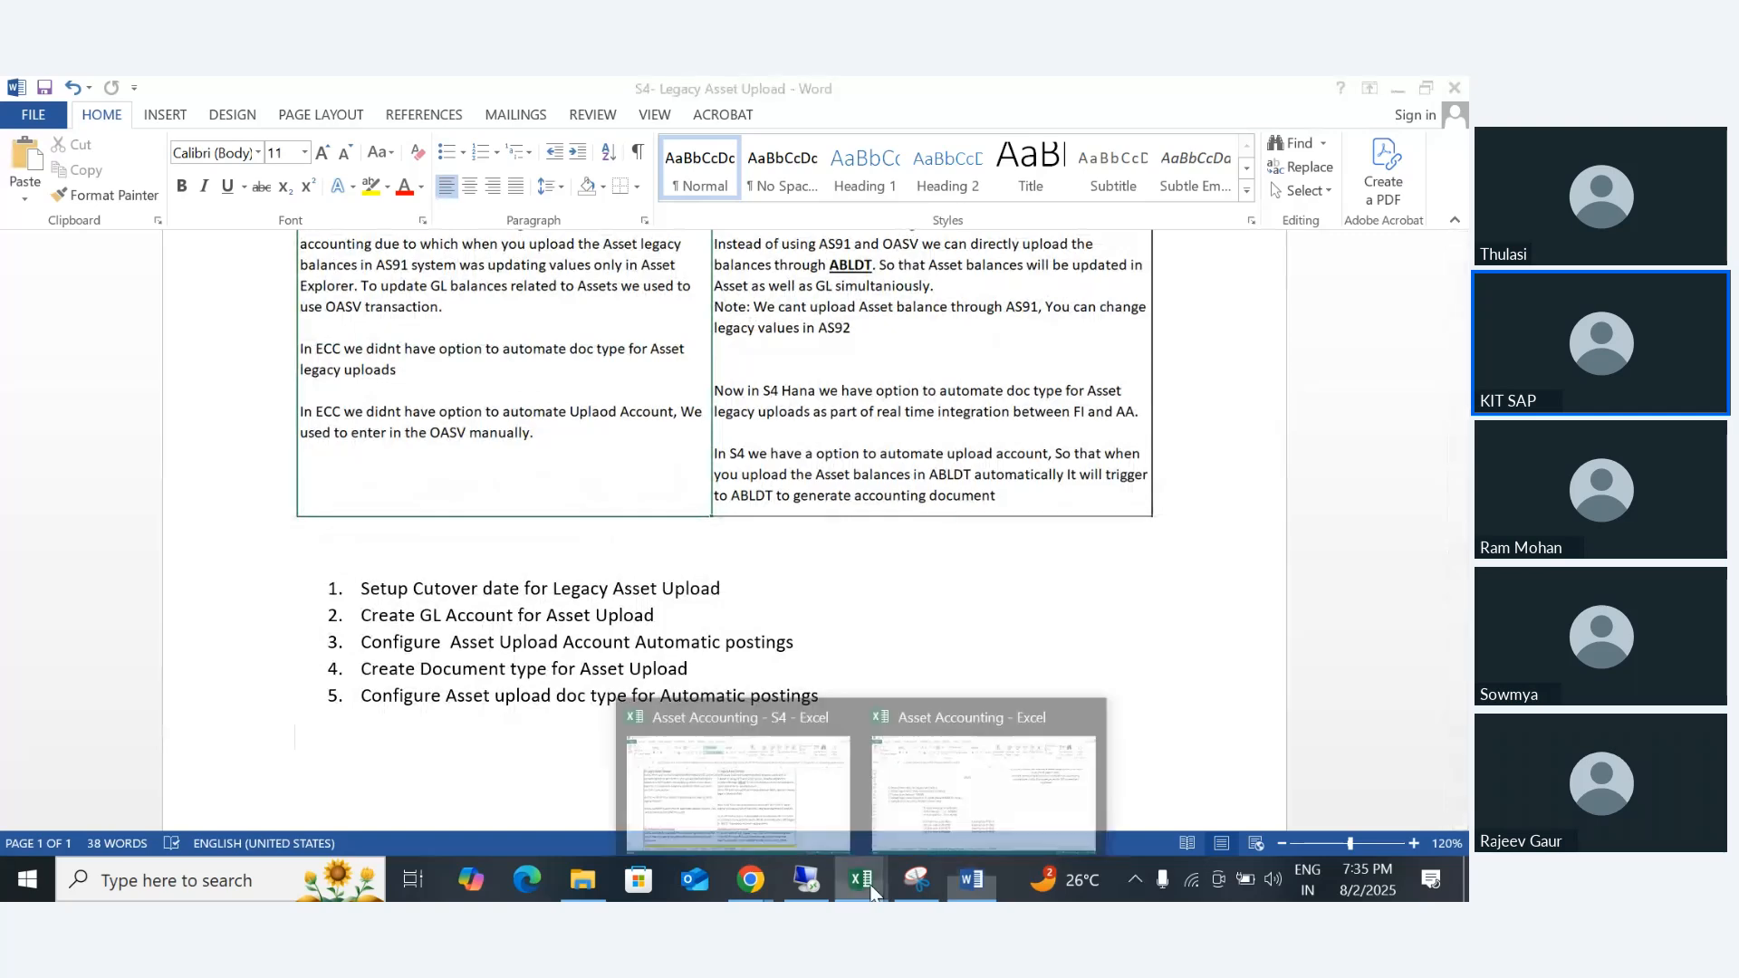
pyautogui.click(763, 780)
pyautogui.doubleClick(224, 395)
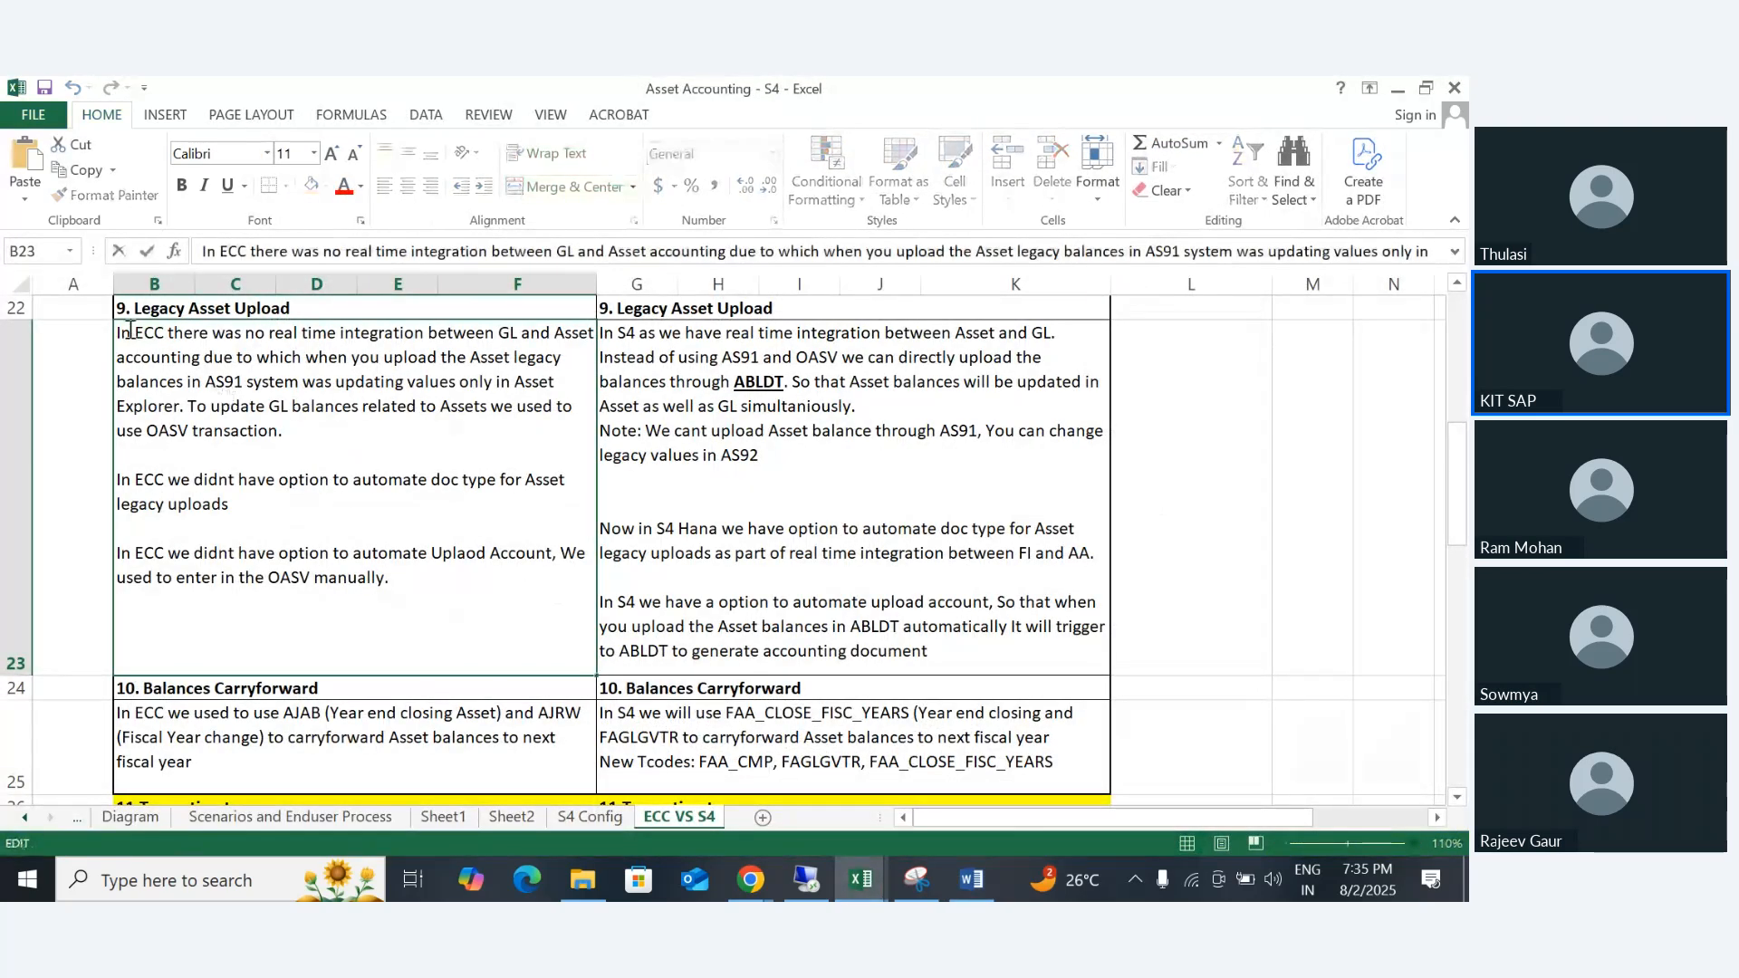
pyautogui.moveTo(118, 330); pyautogui.dragTo(254, 463)
pyautogui.click(271, 464)
pyautogui.doubleClick(323, 359)
pyautogui.moveTo(407, 362); pyautogui.dragTo(186, 401)
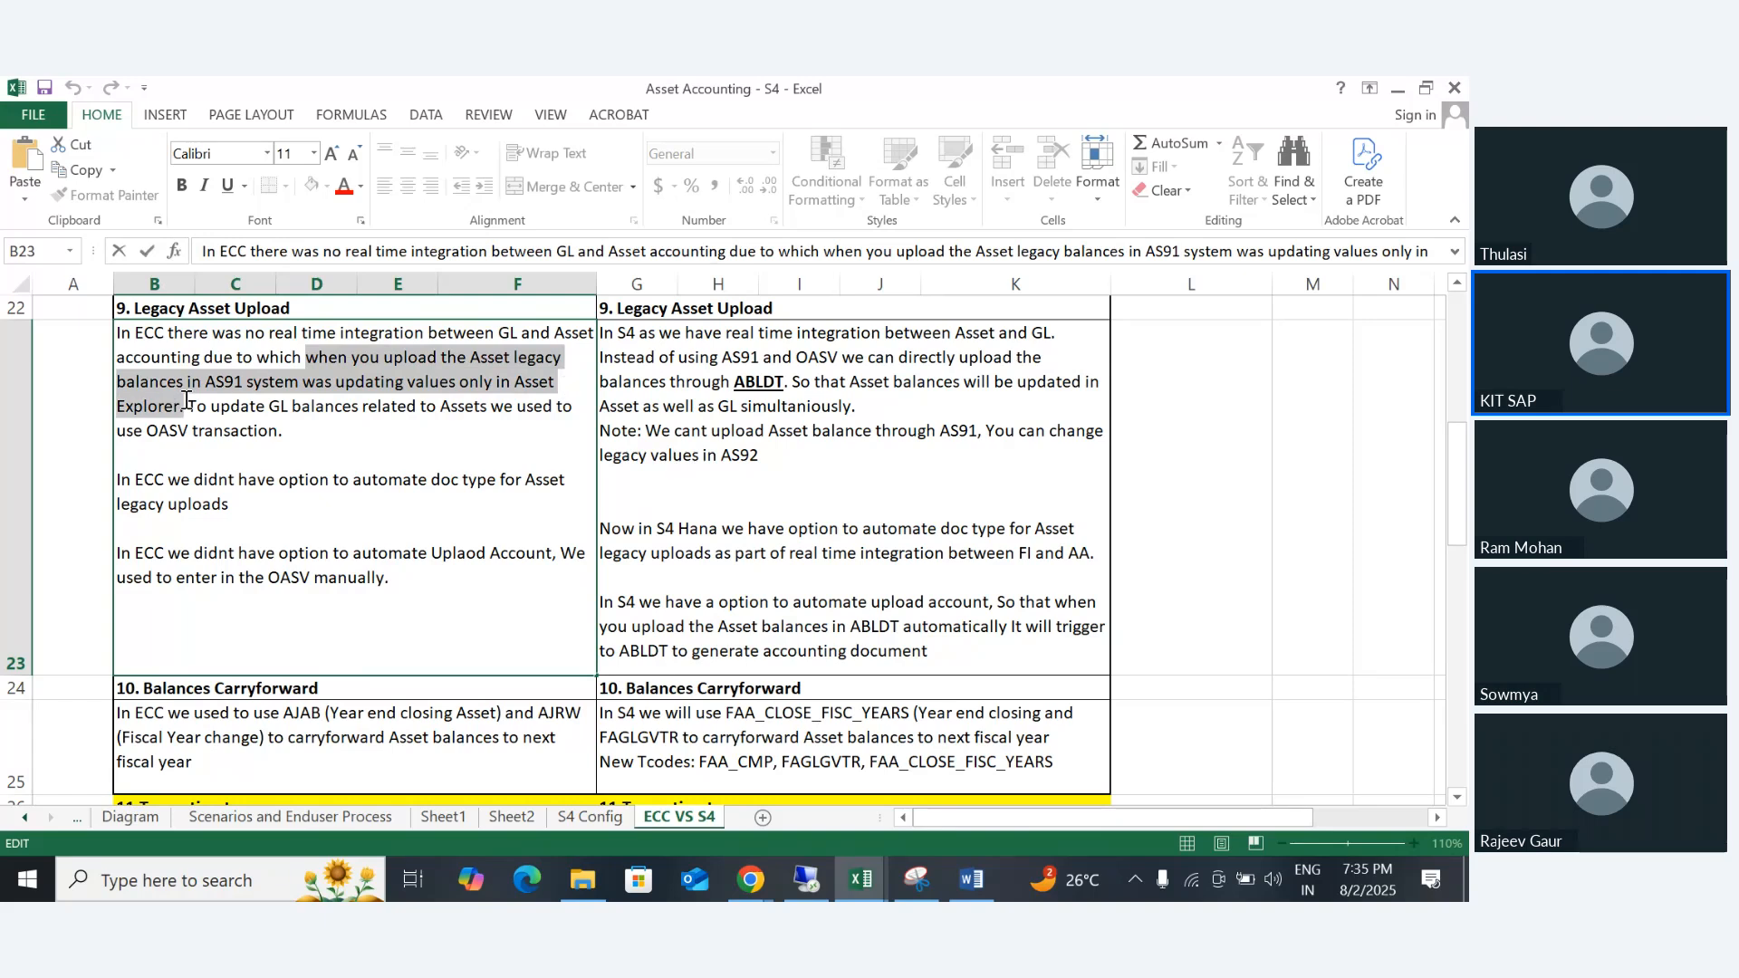
pyautogui.moveTo(188, 404); pyautogui.dragTo(577, 421)
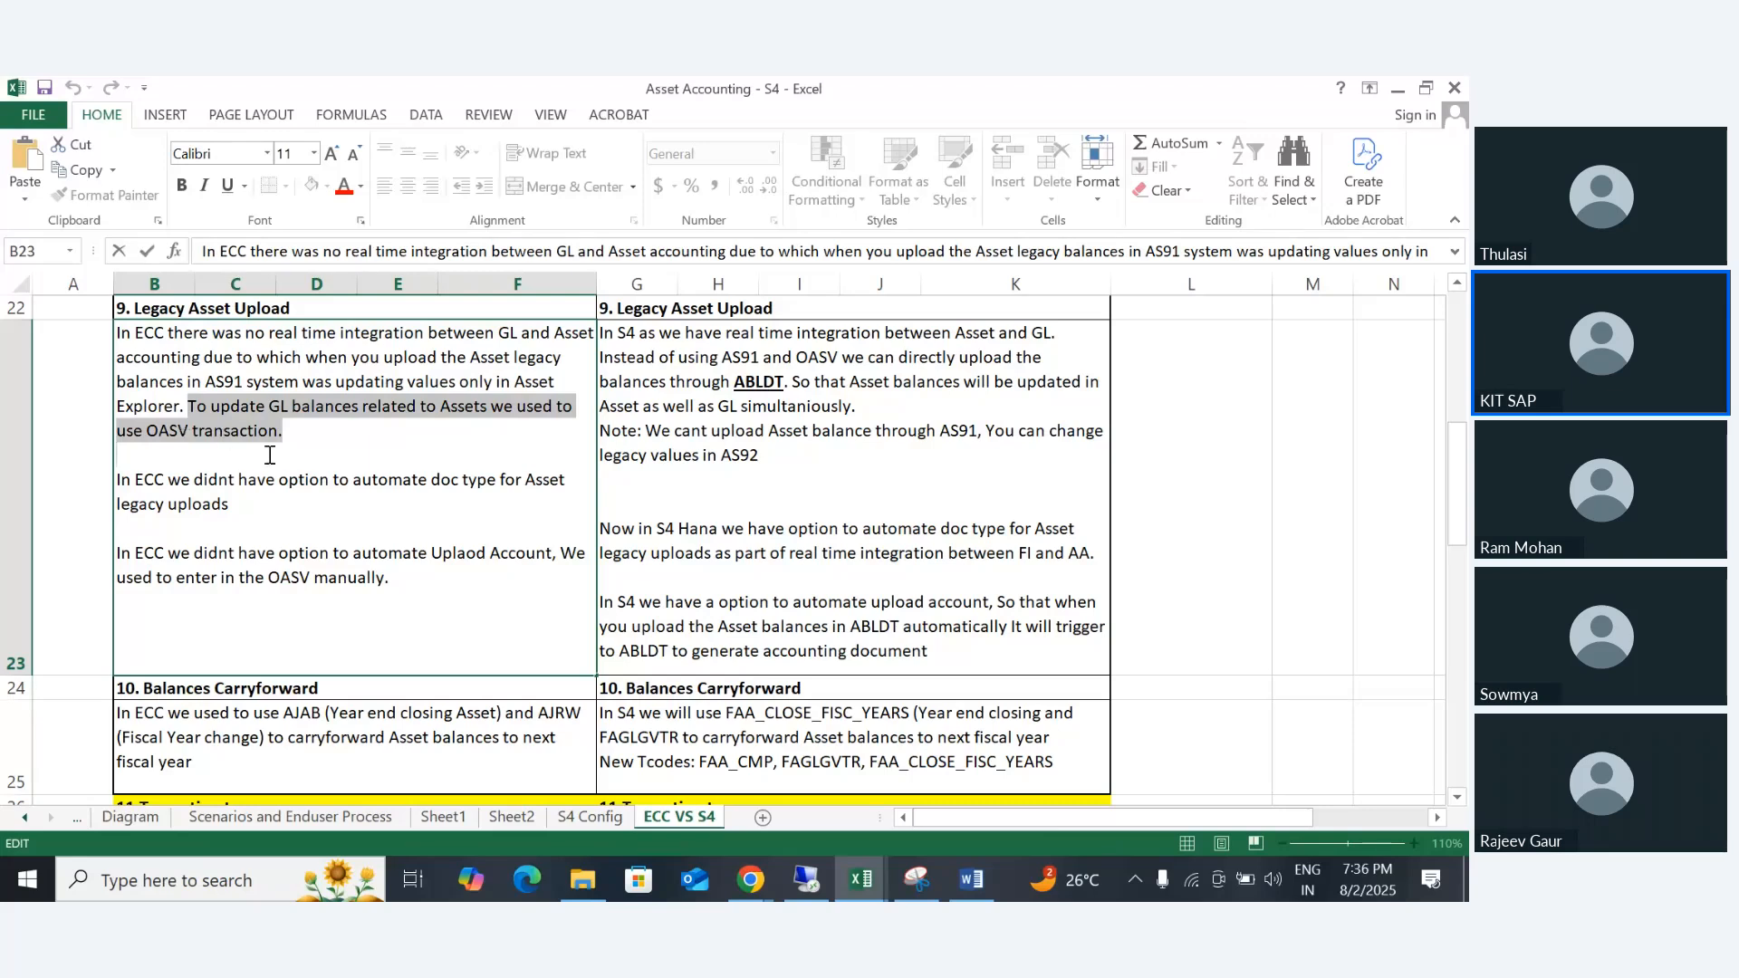
# - Highlight the AS91 and OASV passages in the ECC note under Legacy Asset Upload
pyautogui.click(232, 410)
pyautogui.moveTo(181, 389); pyautogui.dragTo(336, 381)
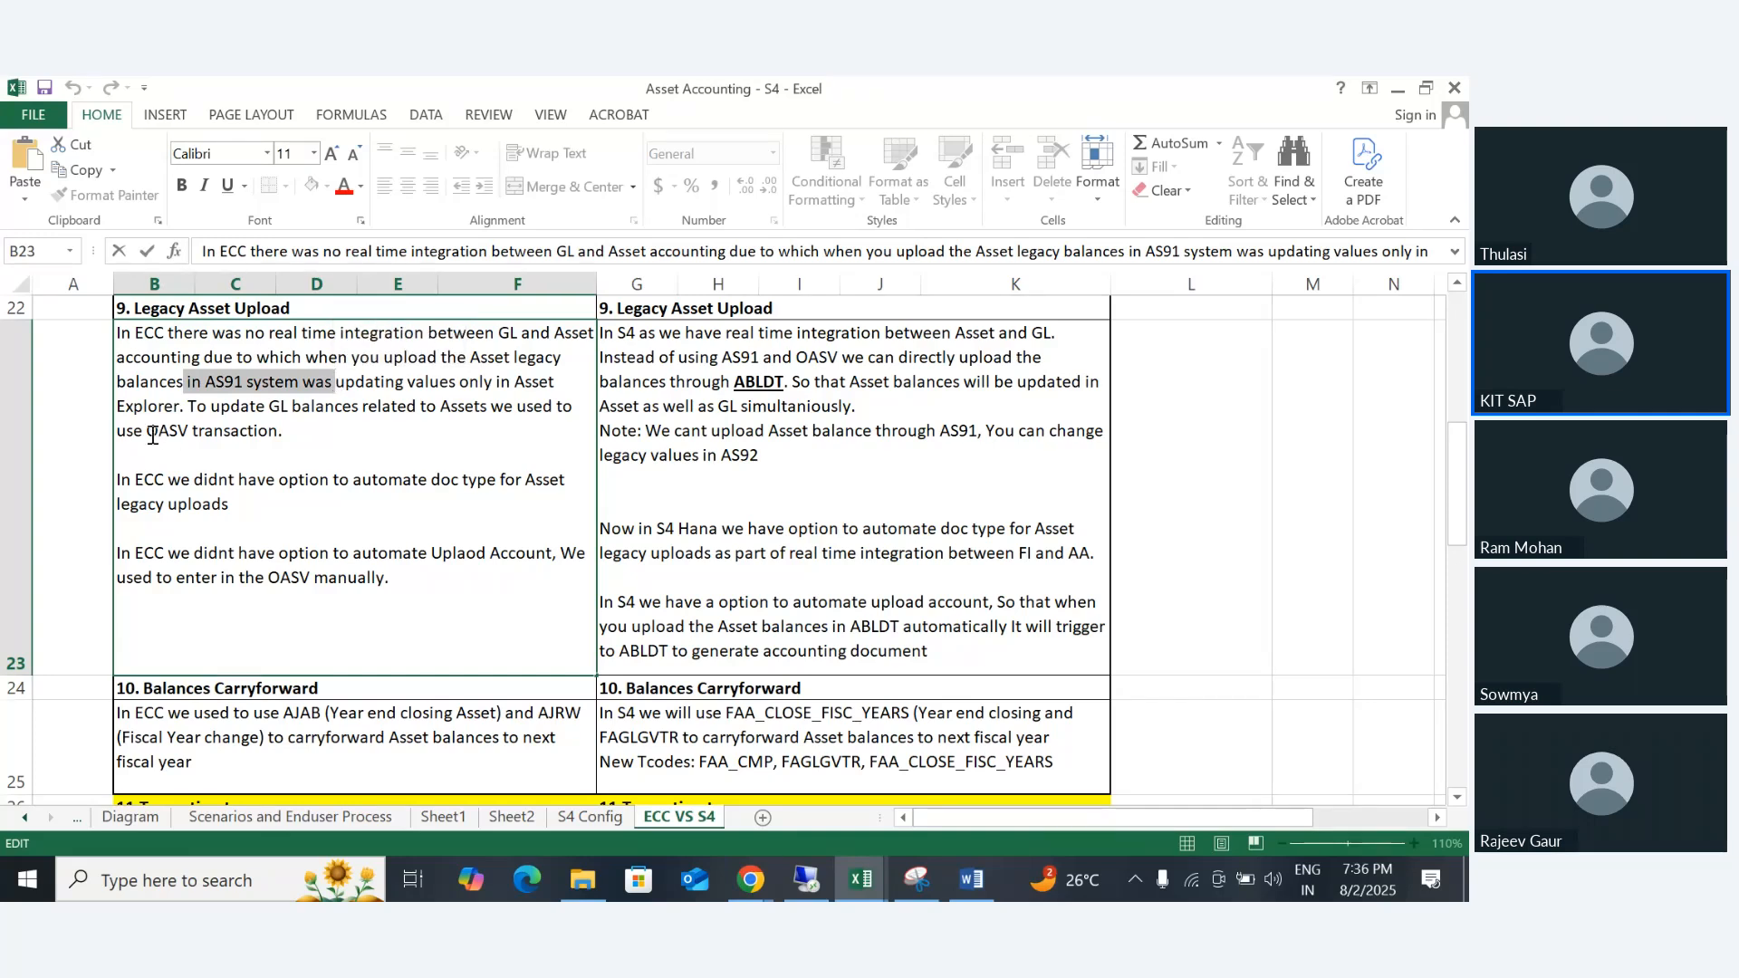
pyautogui.moveTo(147, 432); pyautogui.dragTo(194, 433)
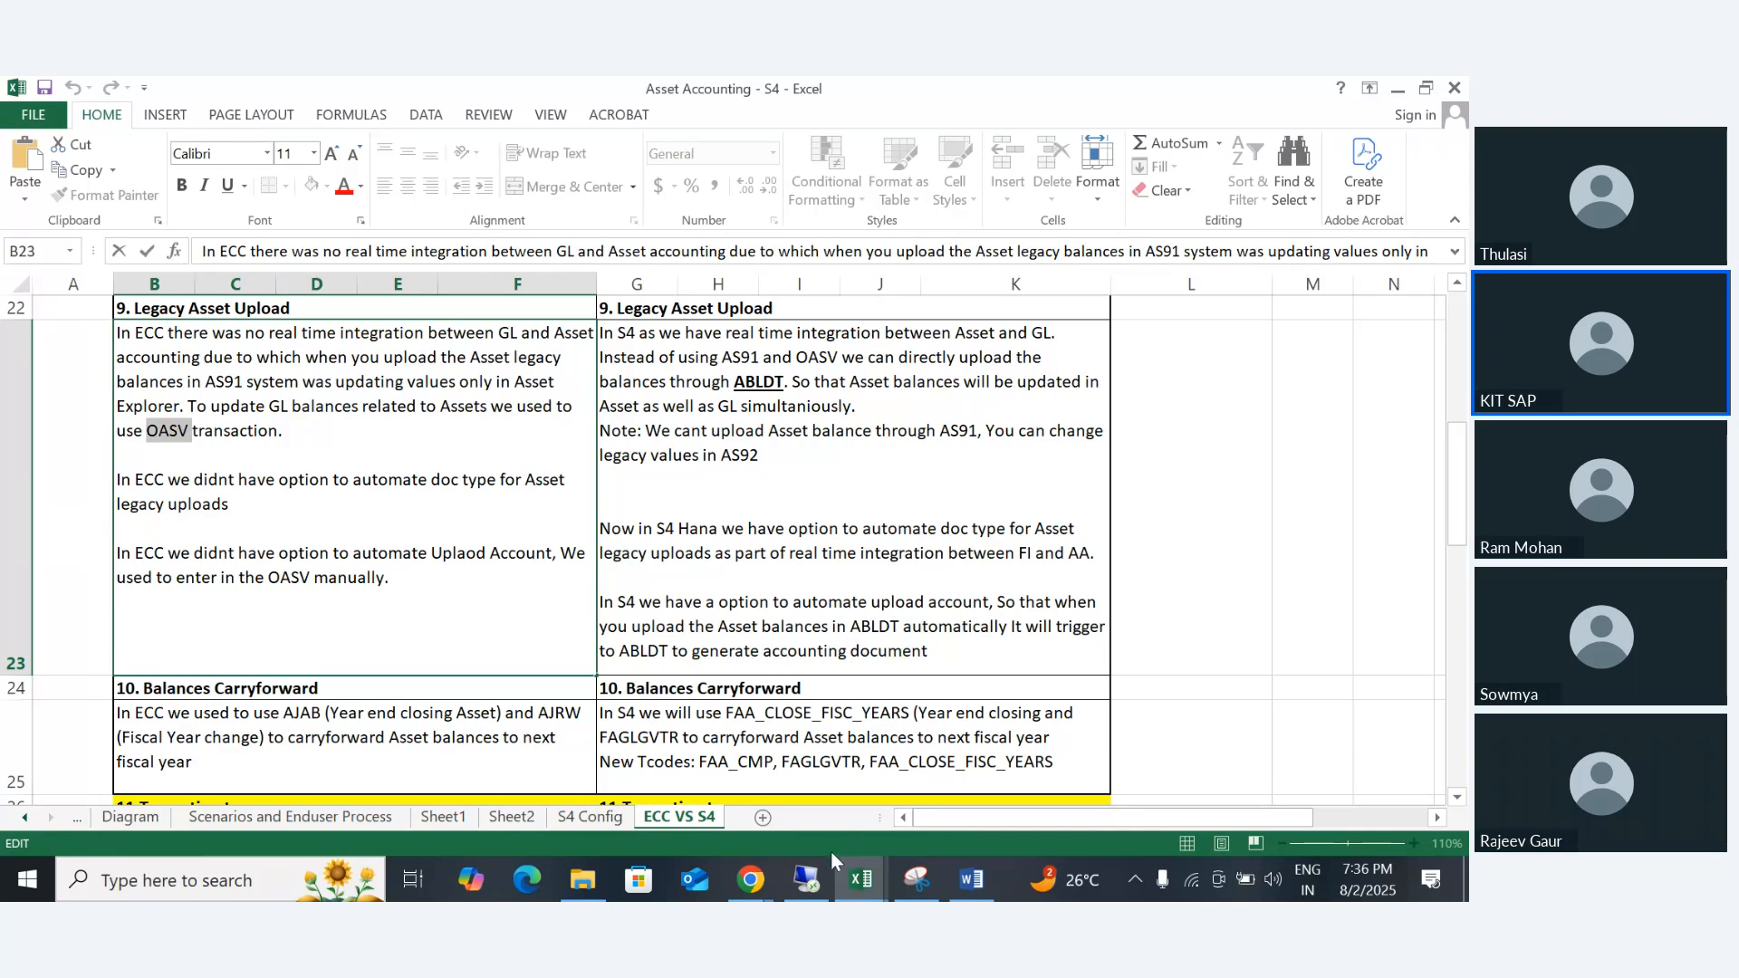
# - Switch to SAP and try to open transaction OASV in a new session
pyautogui.click(806, 877)
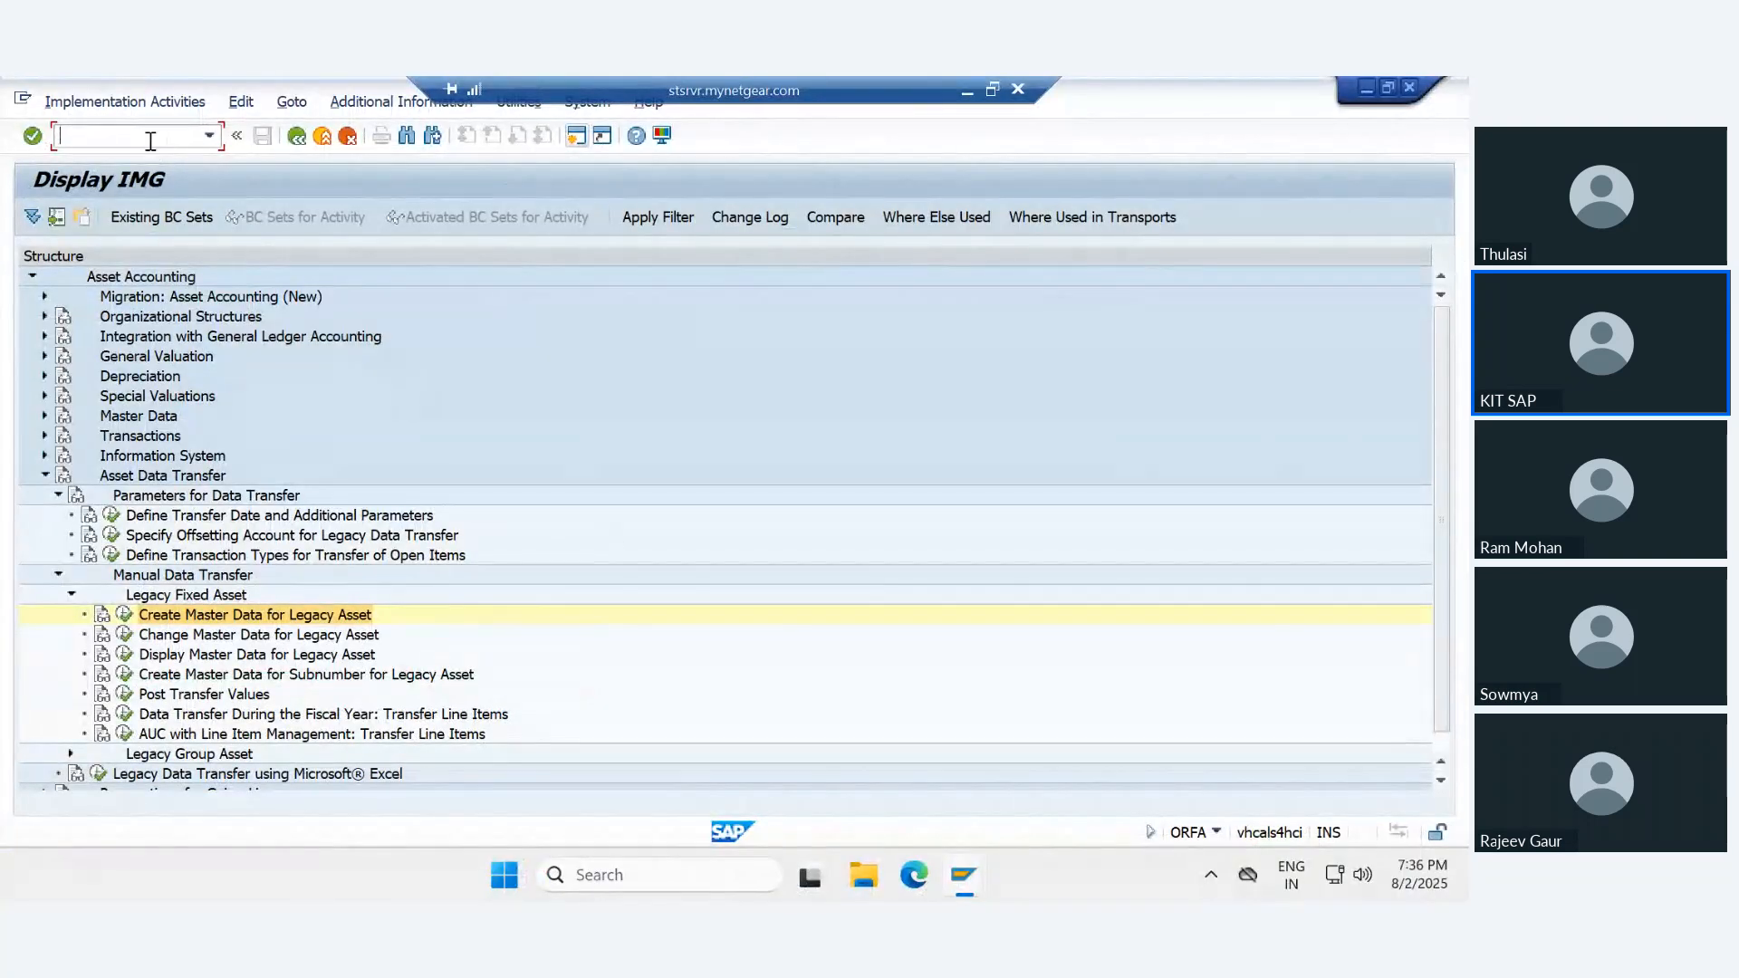
pyautogui.write('/ooasv')
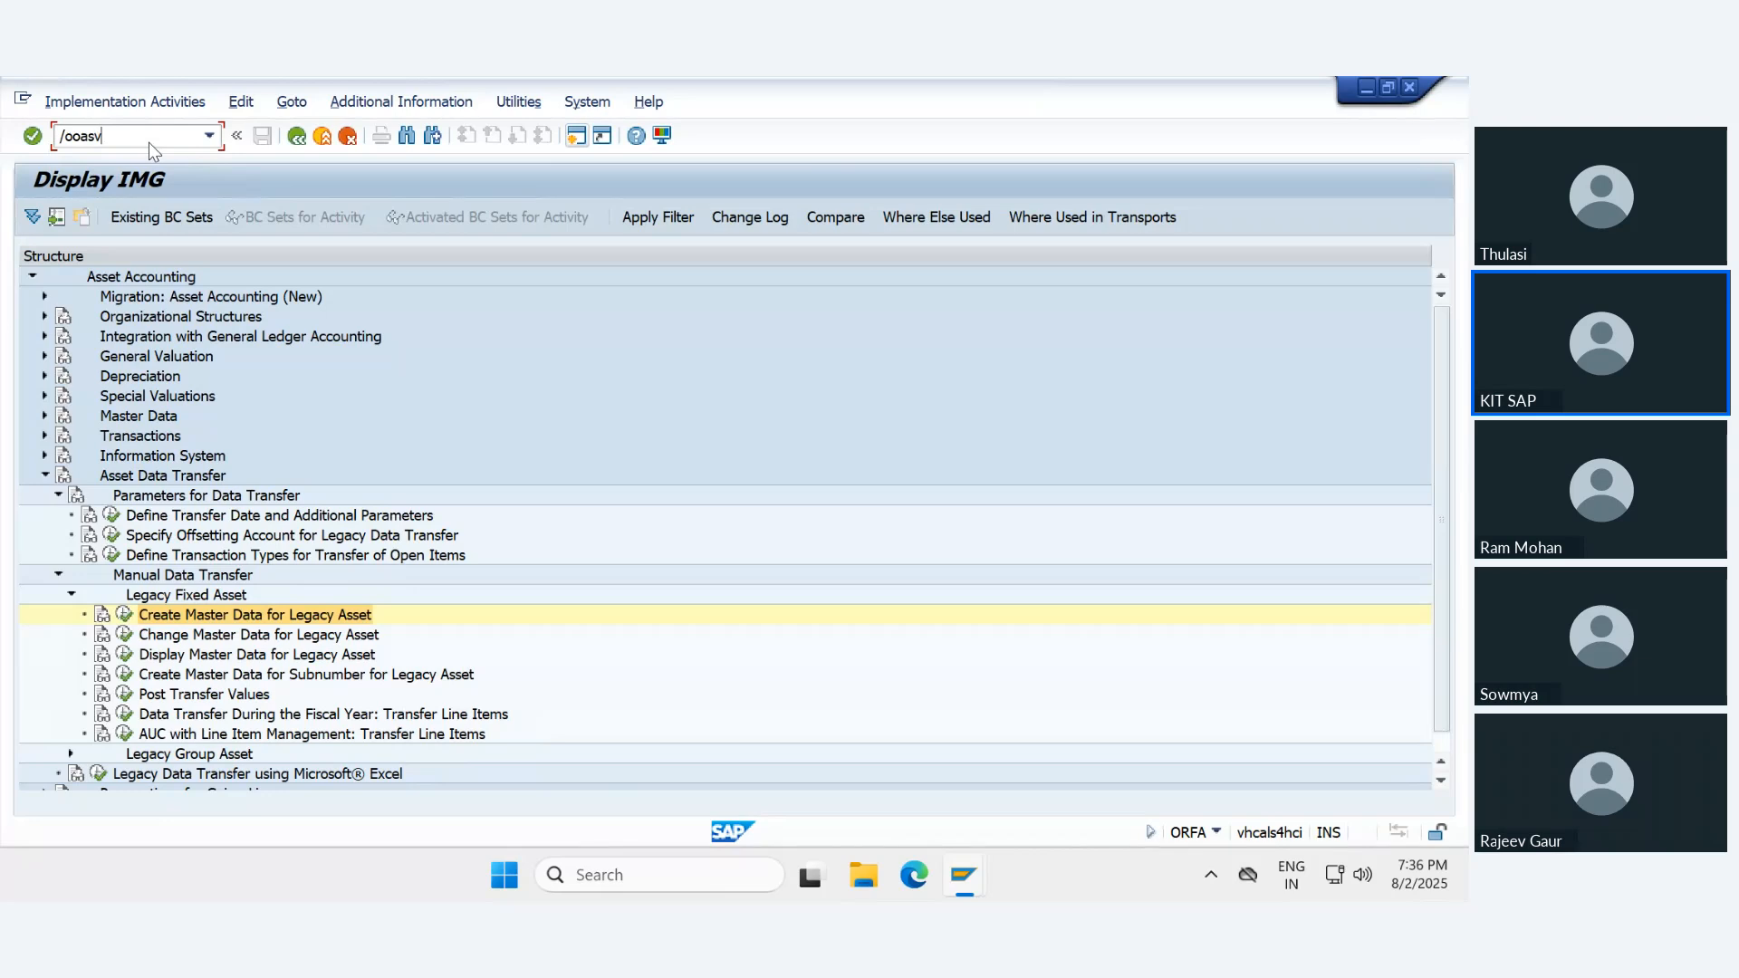
pyautogui.press('Return')
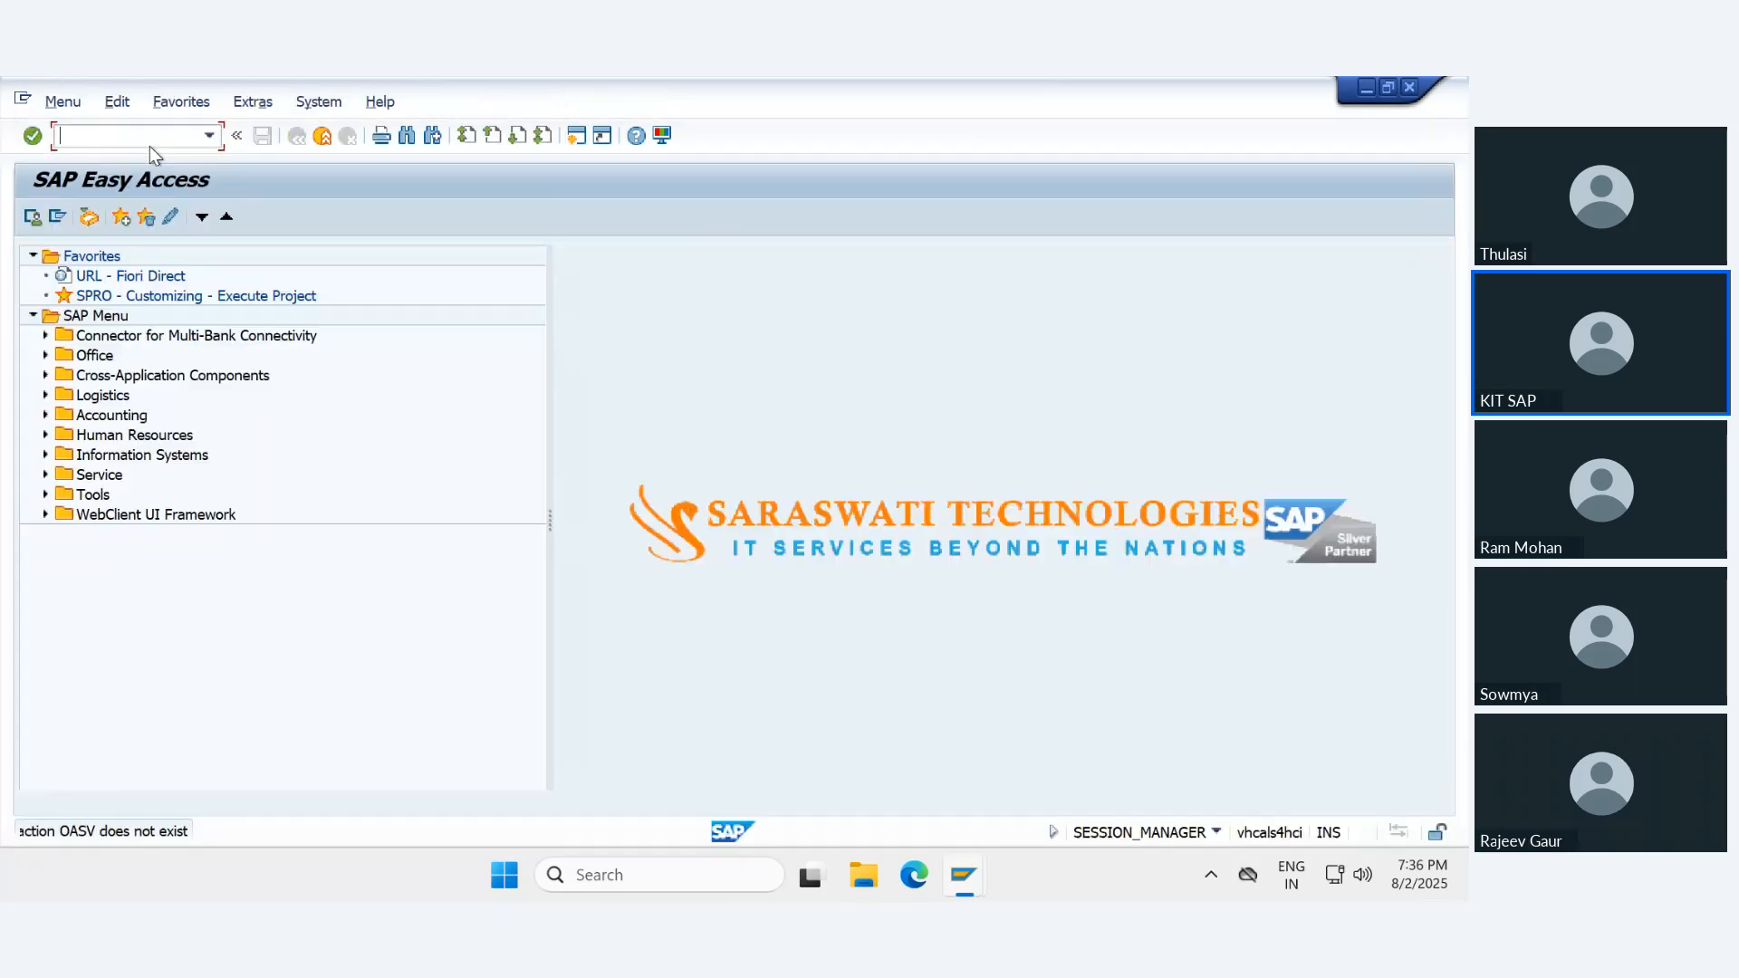
pyautogui.click(210, 136)
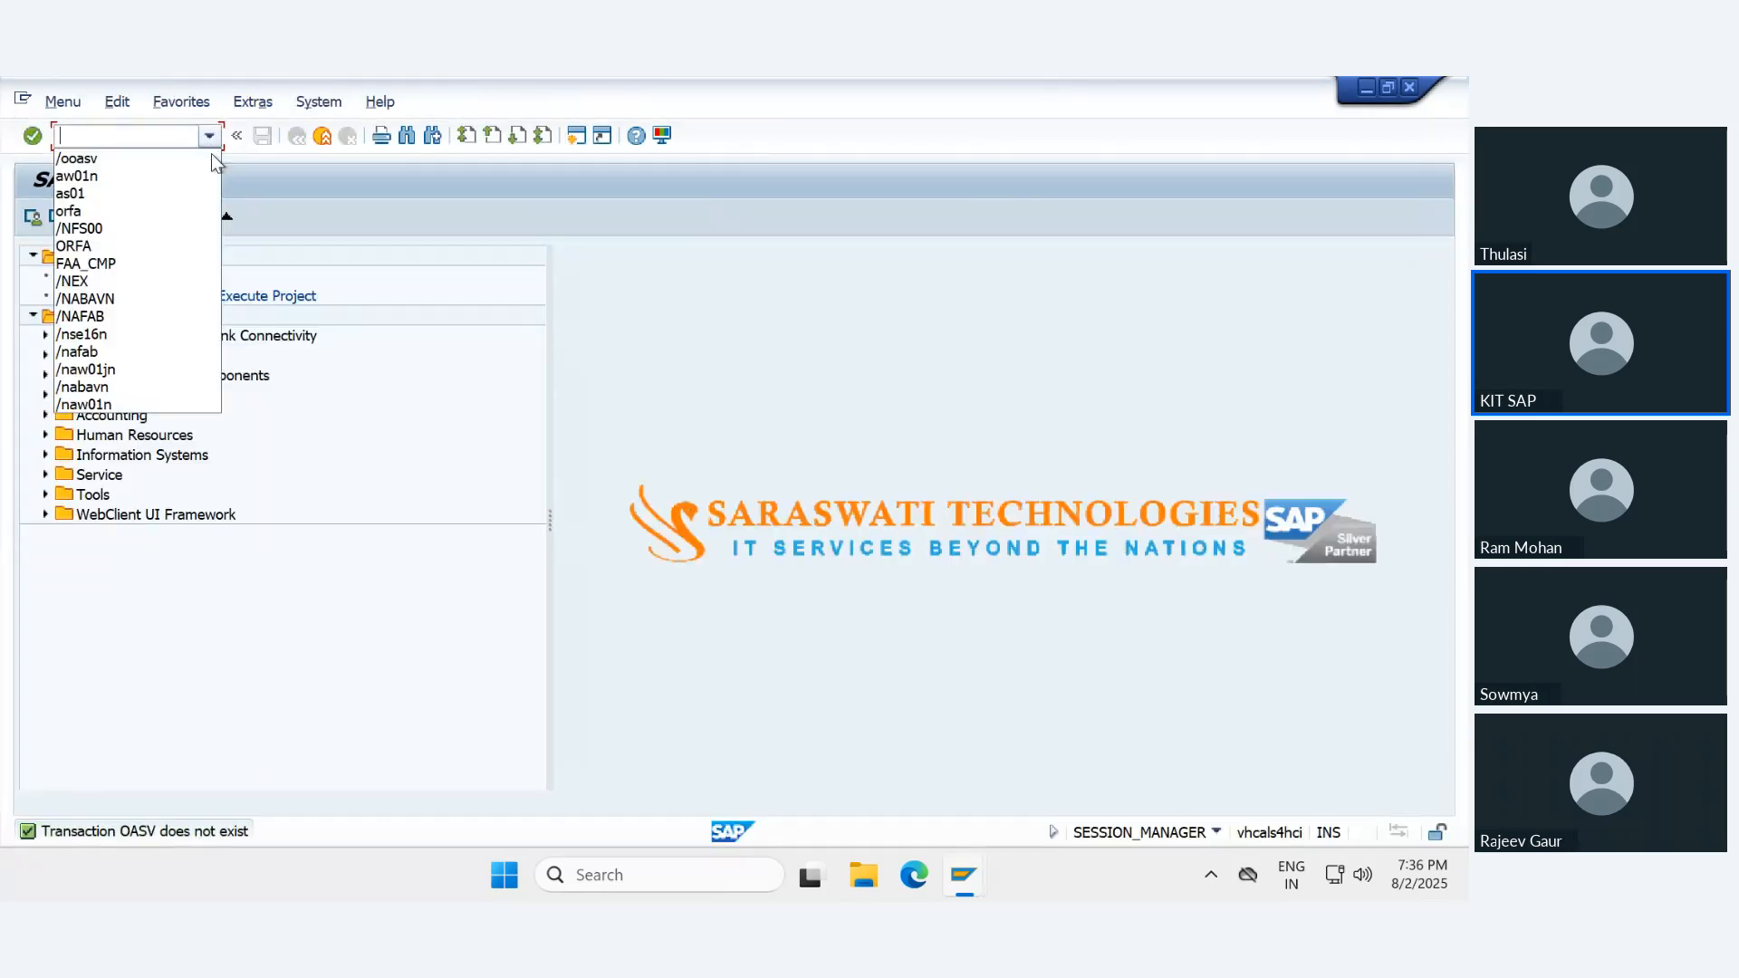
pyautogui.click(323, 140)
# - Return to the Excel workbook and examine the S4 note on uploading legacy balances directly through ABLDT
pyautogui.click(970, 78)
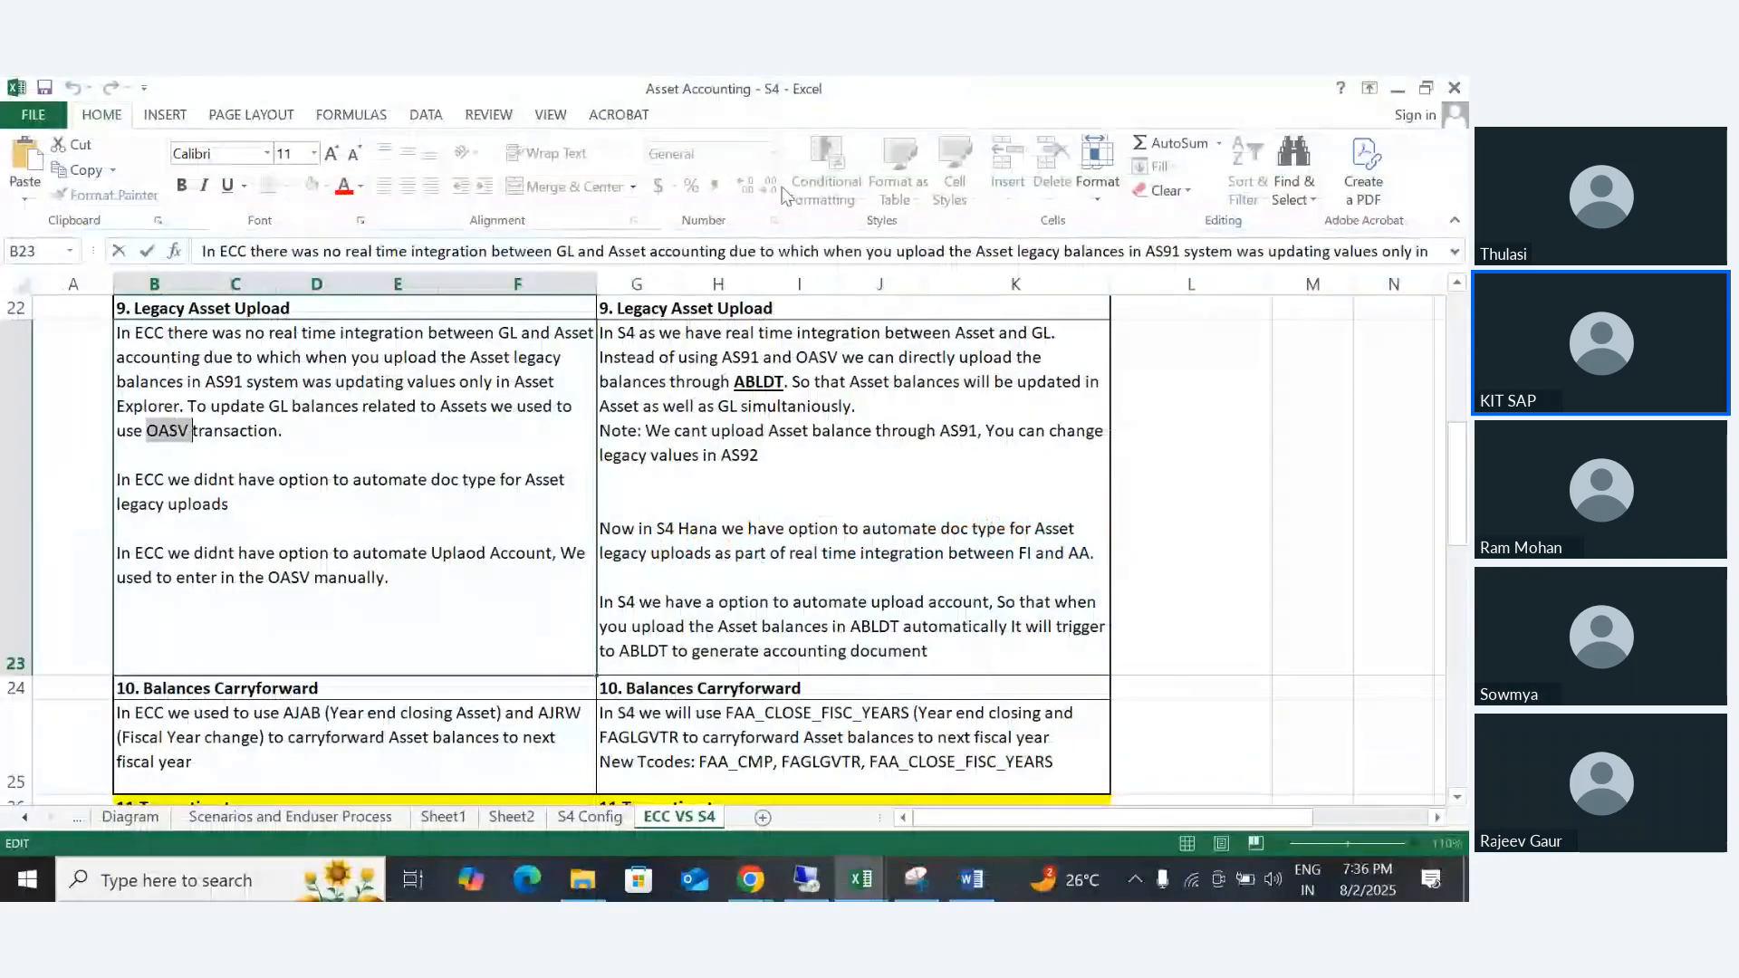
pyautogui.doubleClick(892, 412)
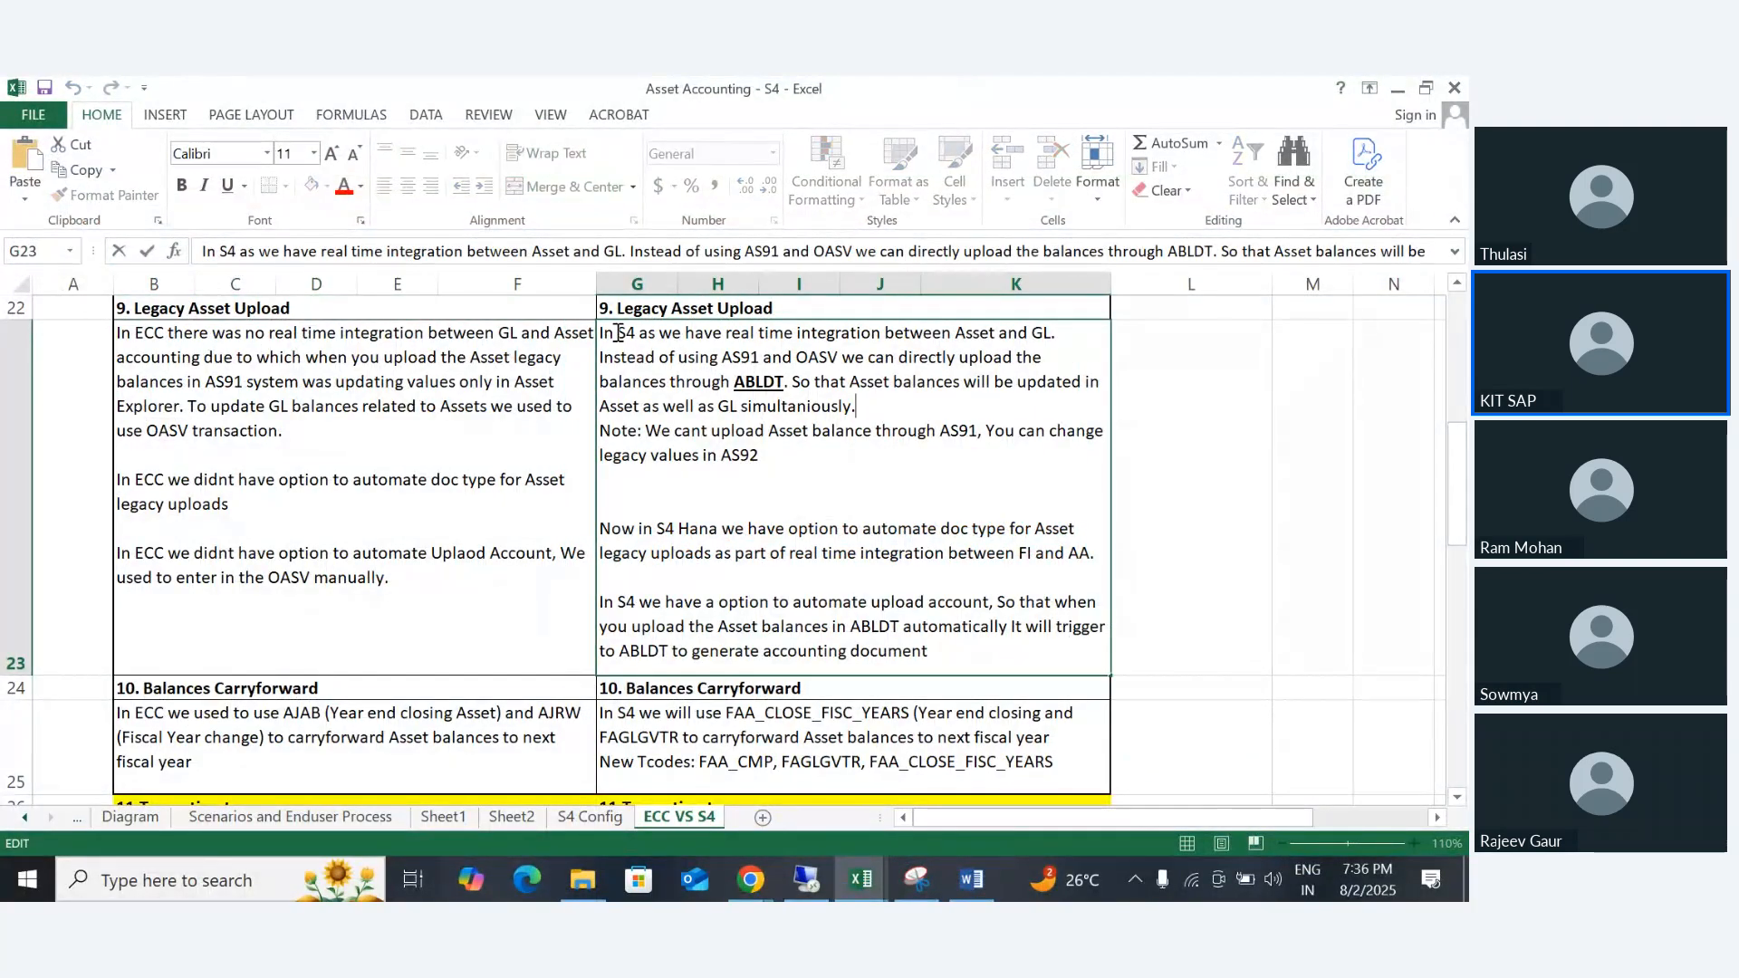
pyautogui.moveTo(617, 333); pyautogui.dragTo(1050, 335)
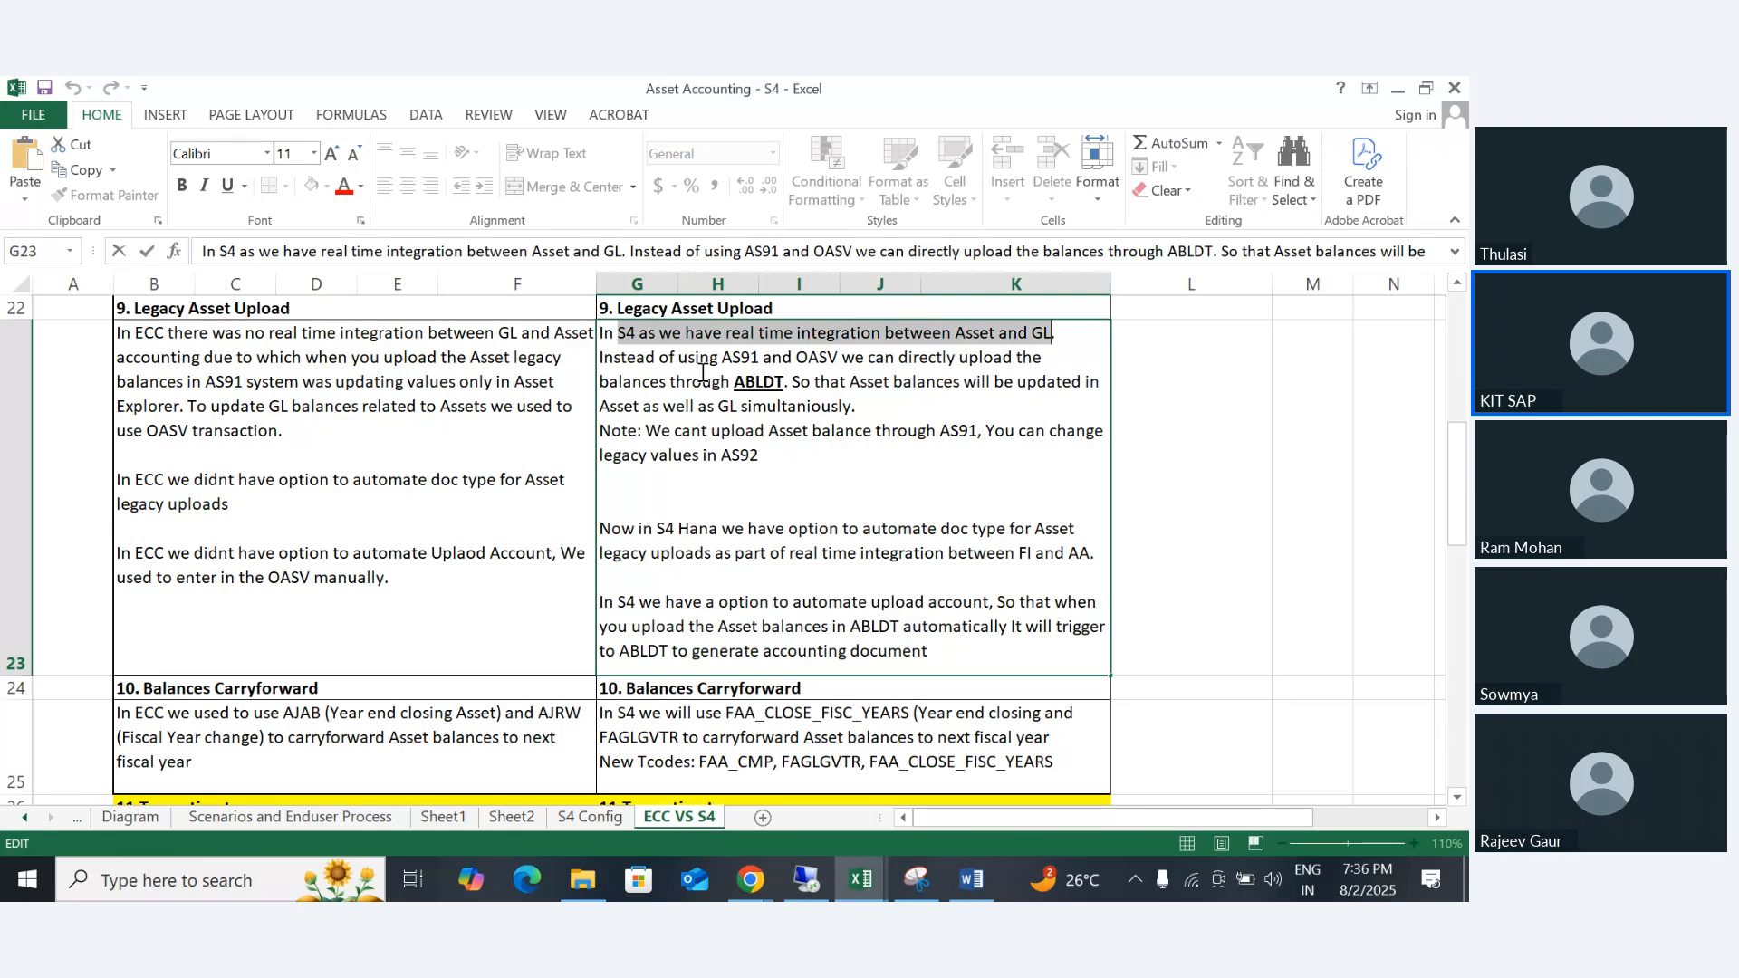
pyautogui.moveTo(656, 358); pyautogui.dragTo(1035, 360)
pyautogui.moveTo(631, 384); pyautogui.dragTo(784, 384)
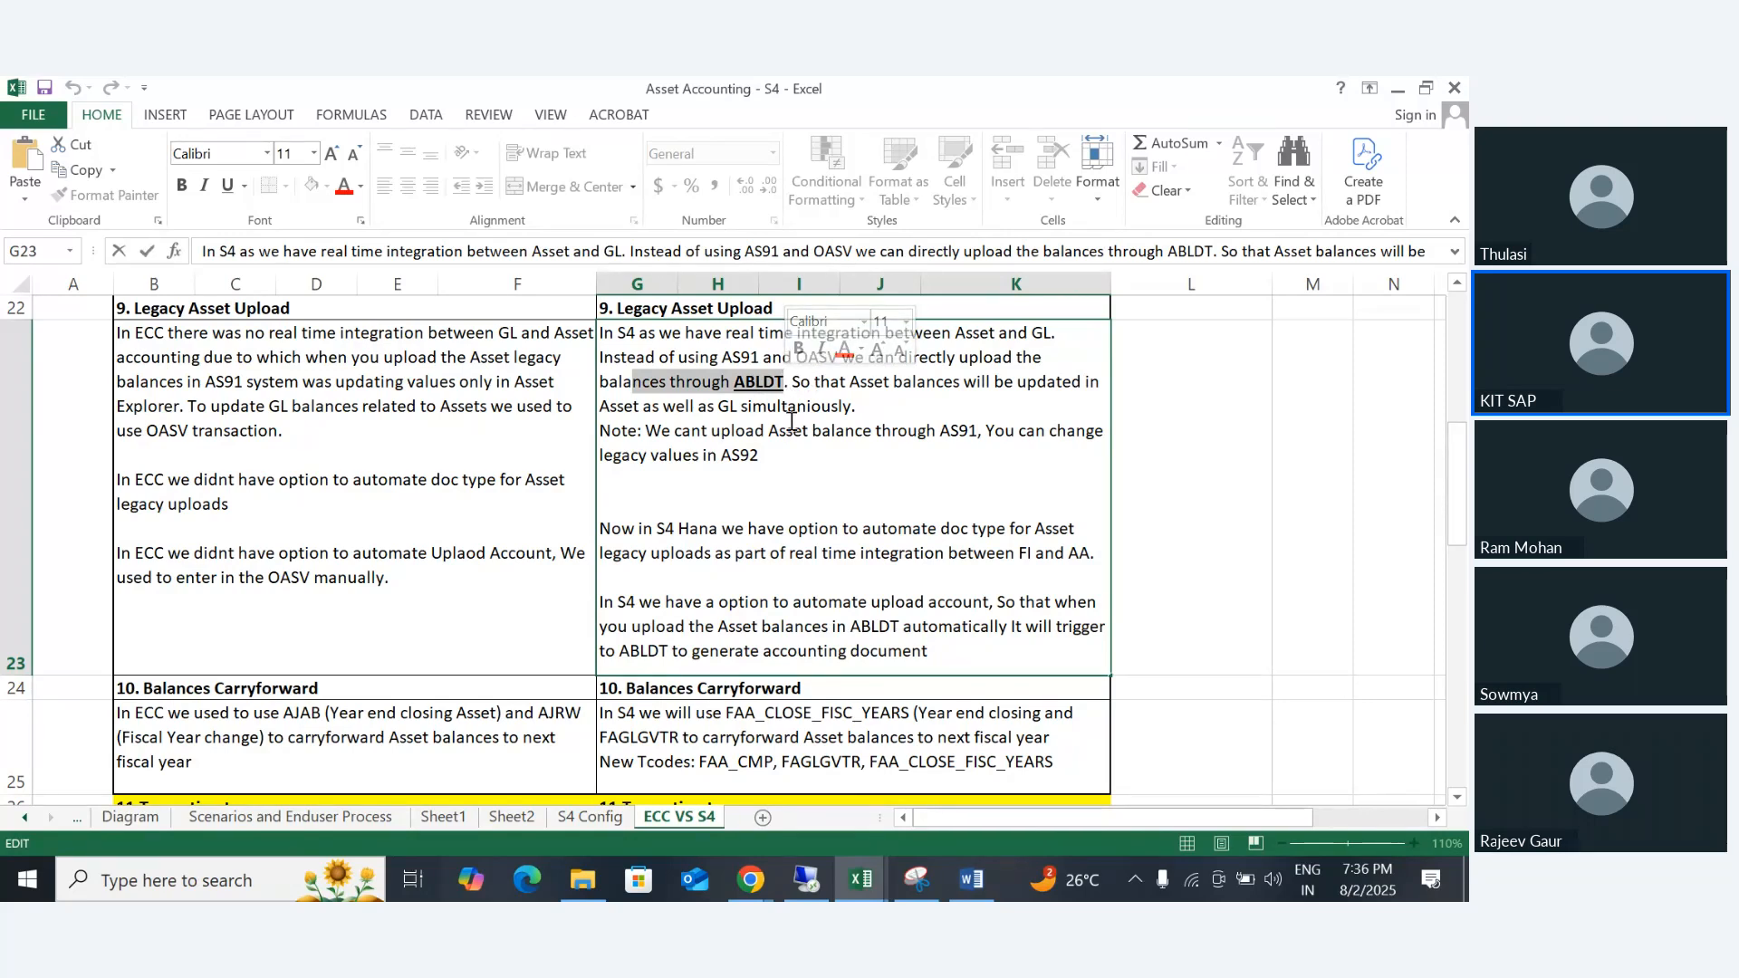
pyautogui.click(789, 380)
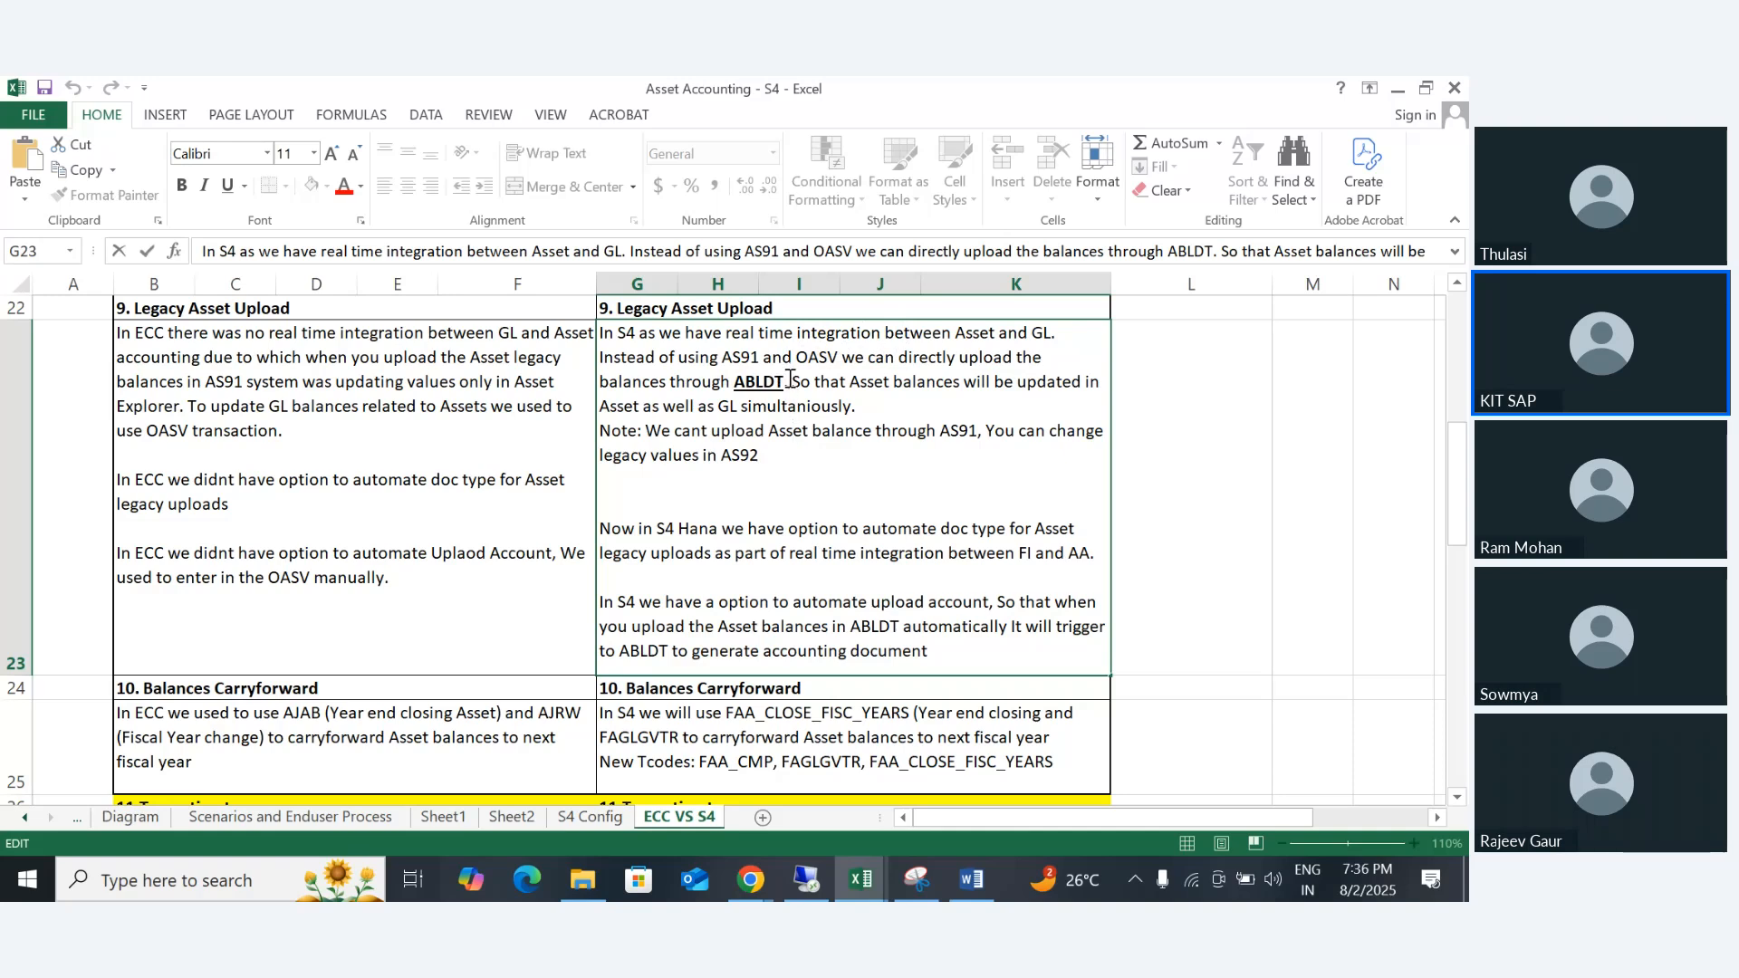
pyautogui.moveTo(791, 378); pyautogui.dragTo(858, 403)
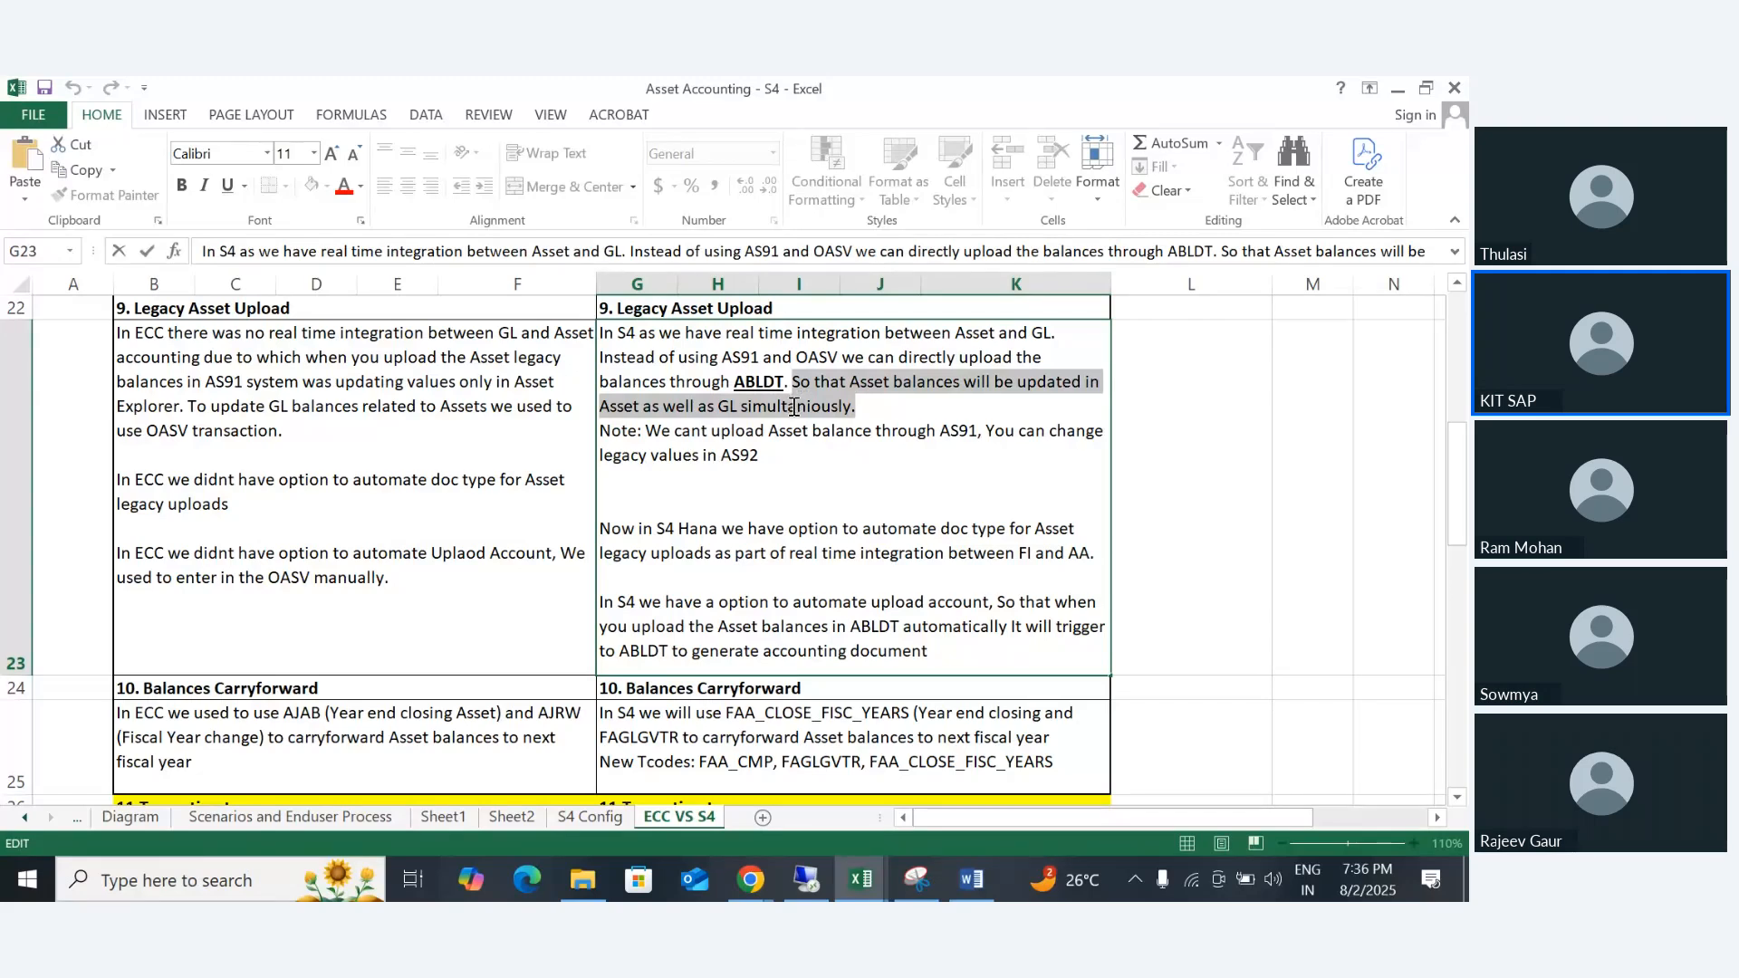
pyautogui.moveTo(732, 382); pyautogui.dragTo(788, 385)
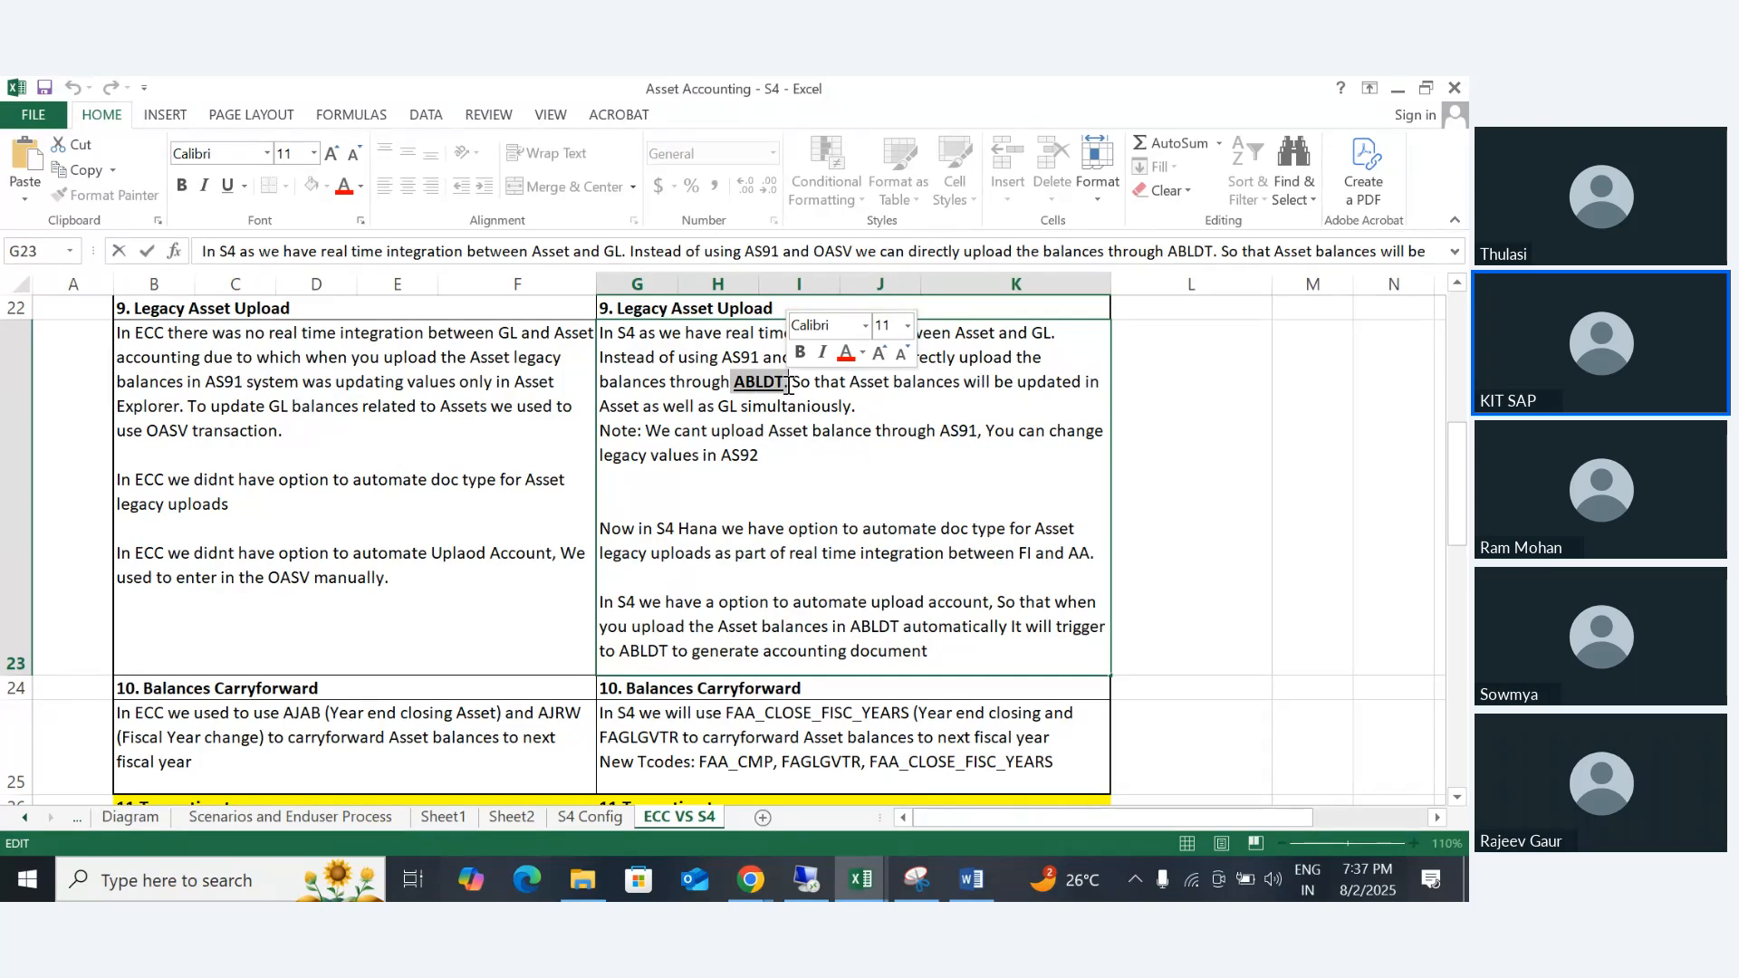
# - Switch to SAP and close the extra SAP Easy Access session, returning to the Asset Accounting IMG structure
pyautogui.click(806, 878)
pyautogui.click(126, 136)
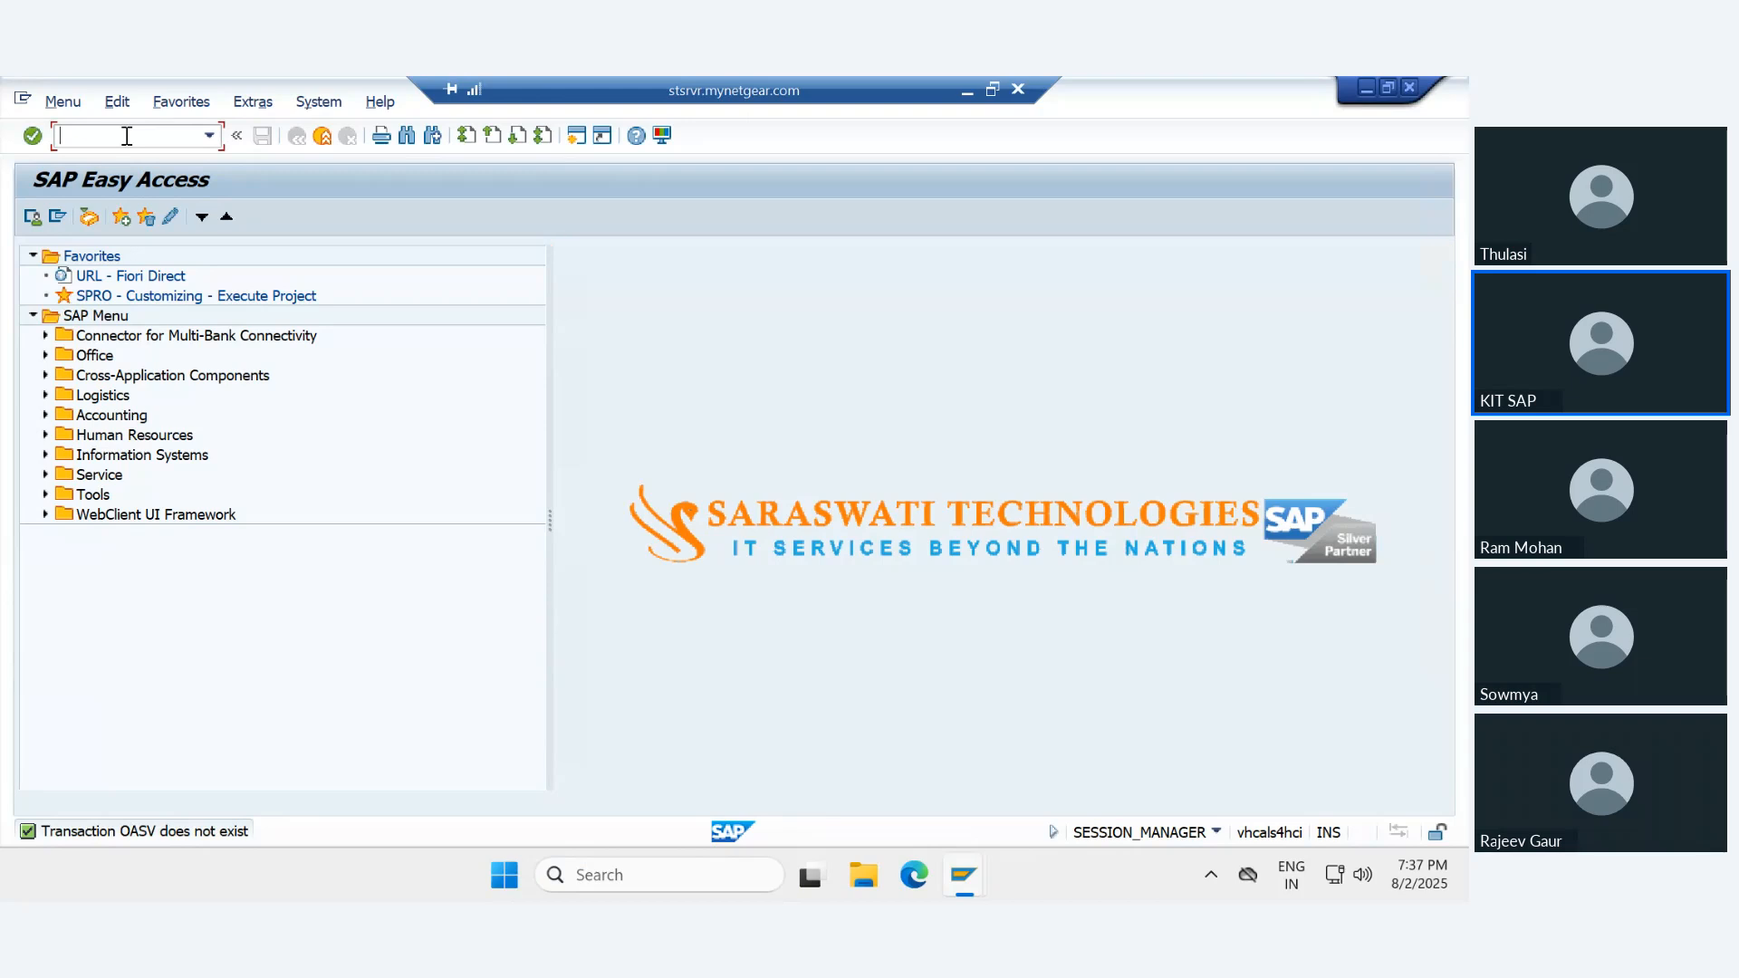
pyautogui.write('/n')
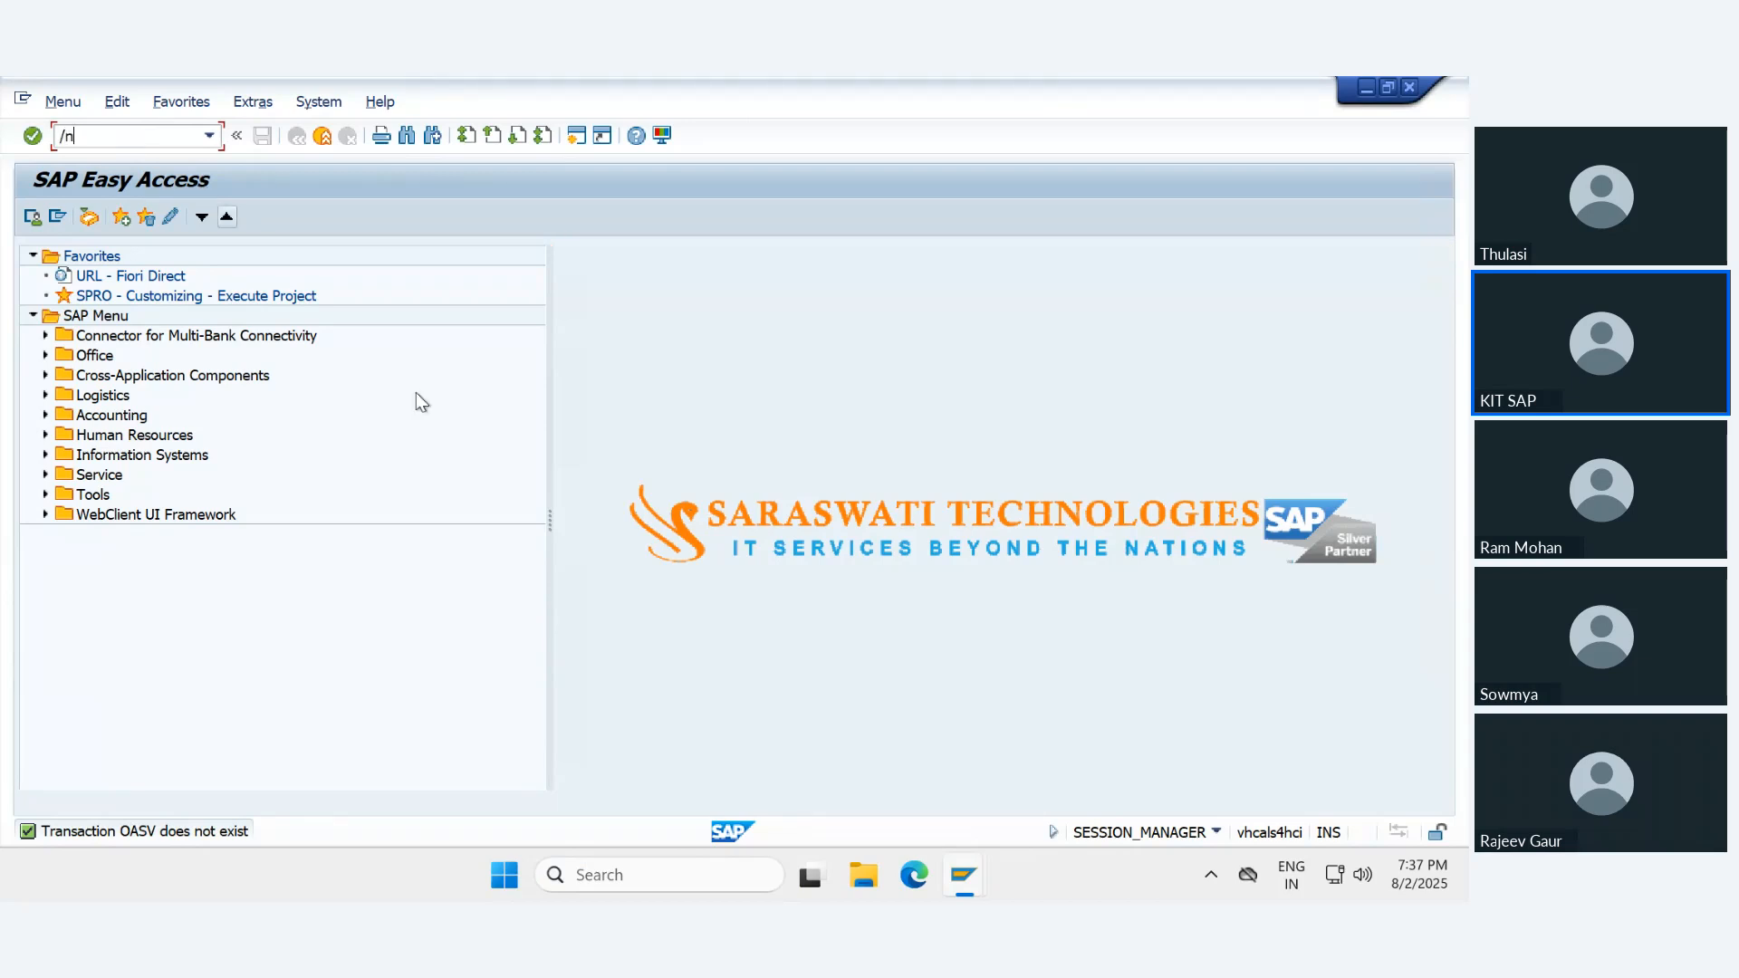
pyautogui.click(327, 137)
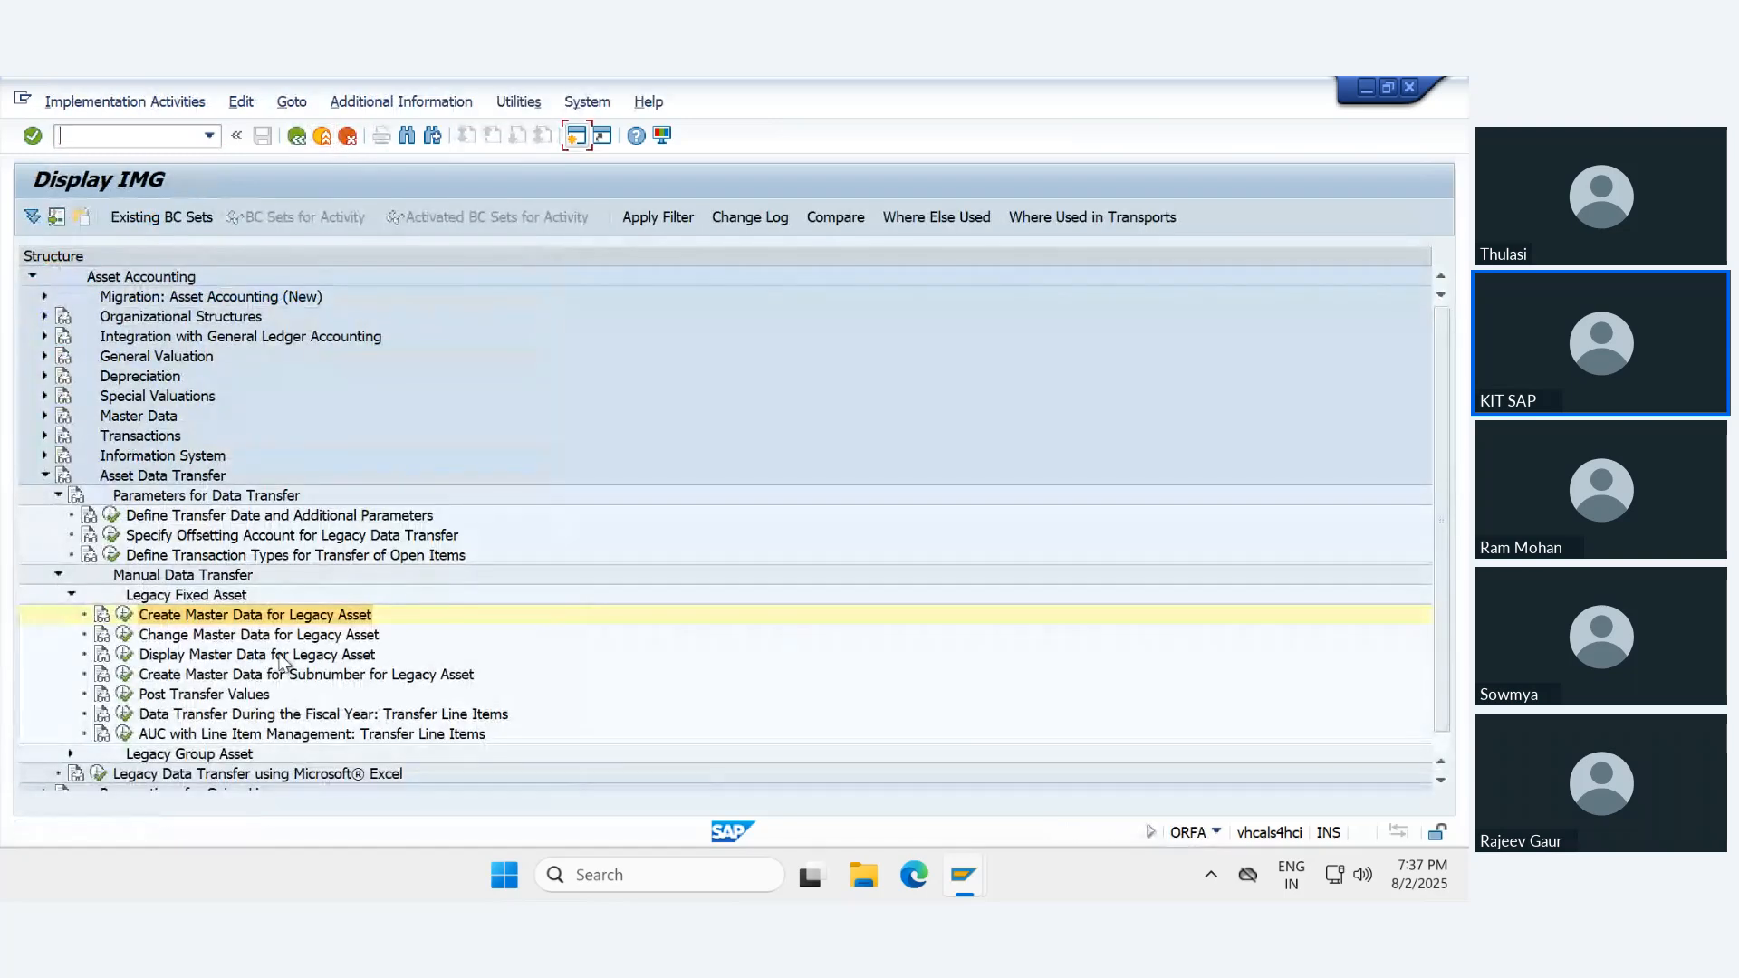
pyautogui.click(281, 654)
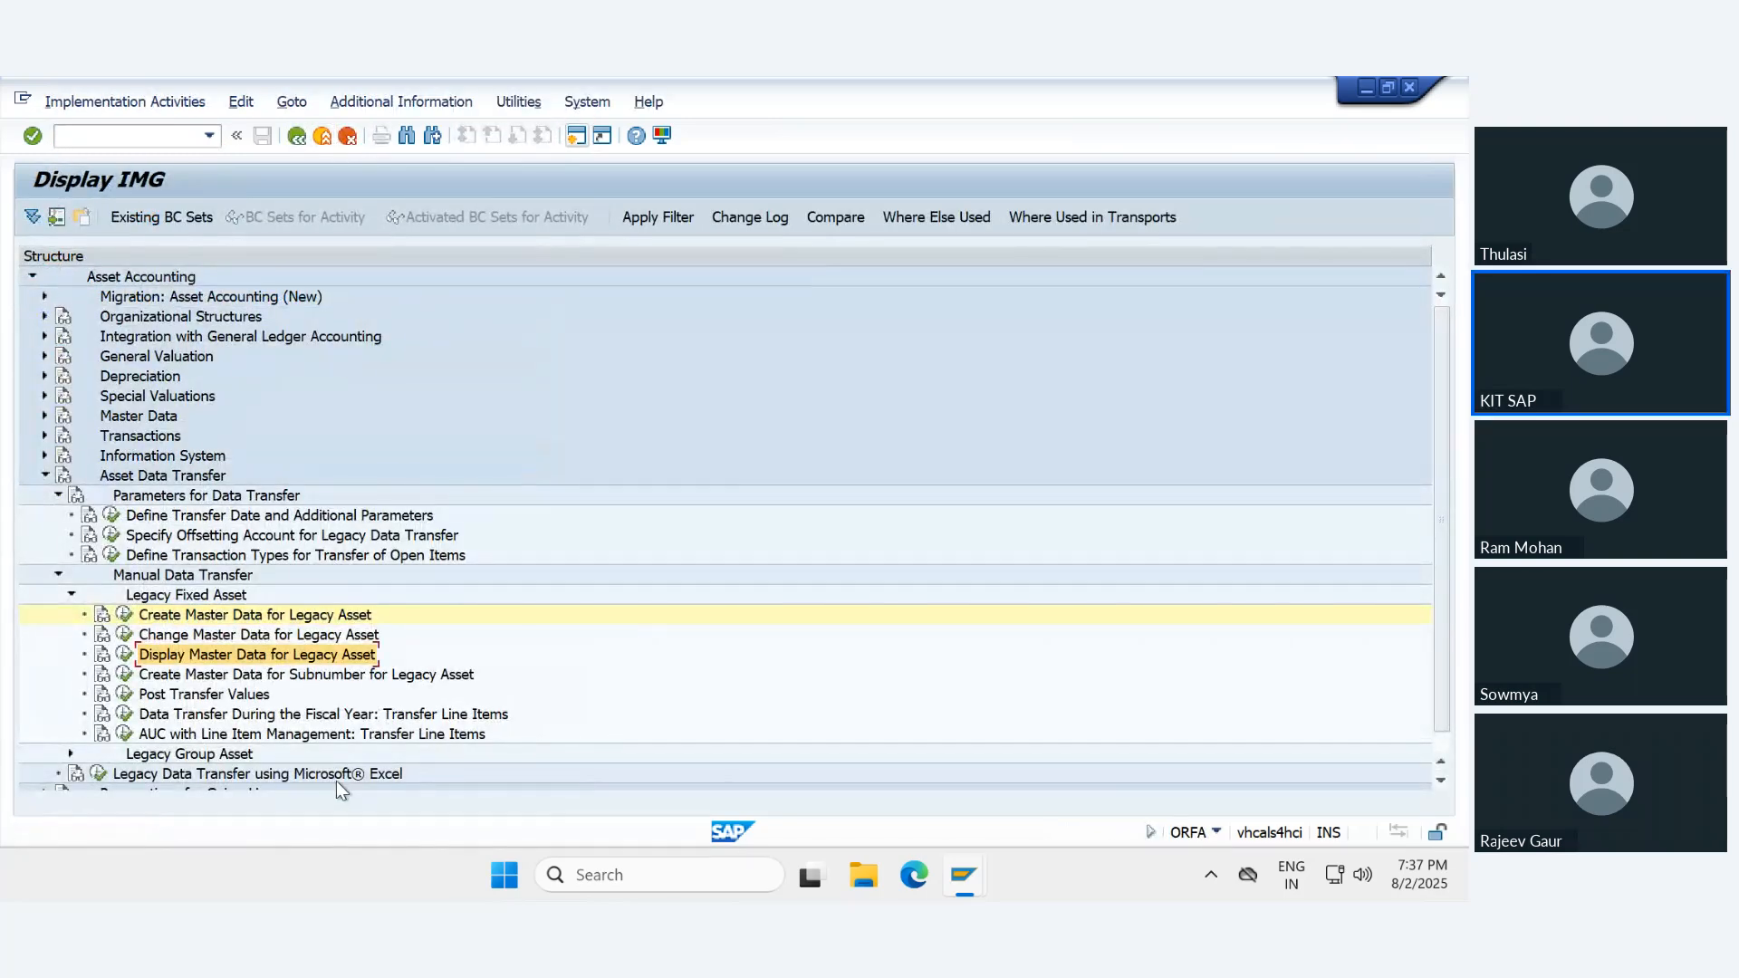
pyautogui.click(124, 694)
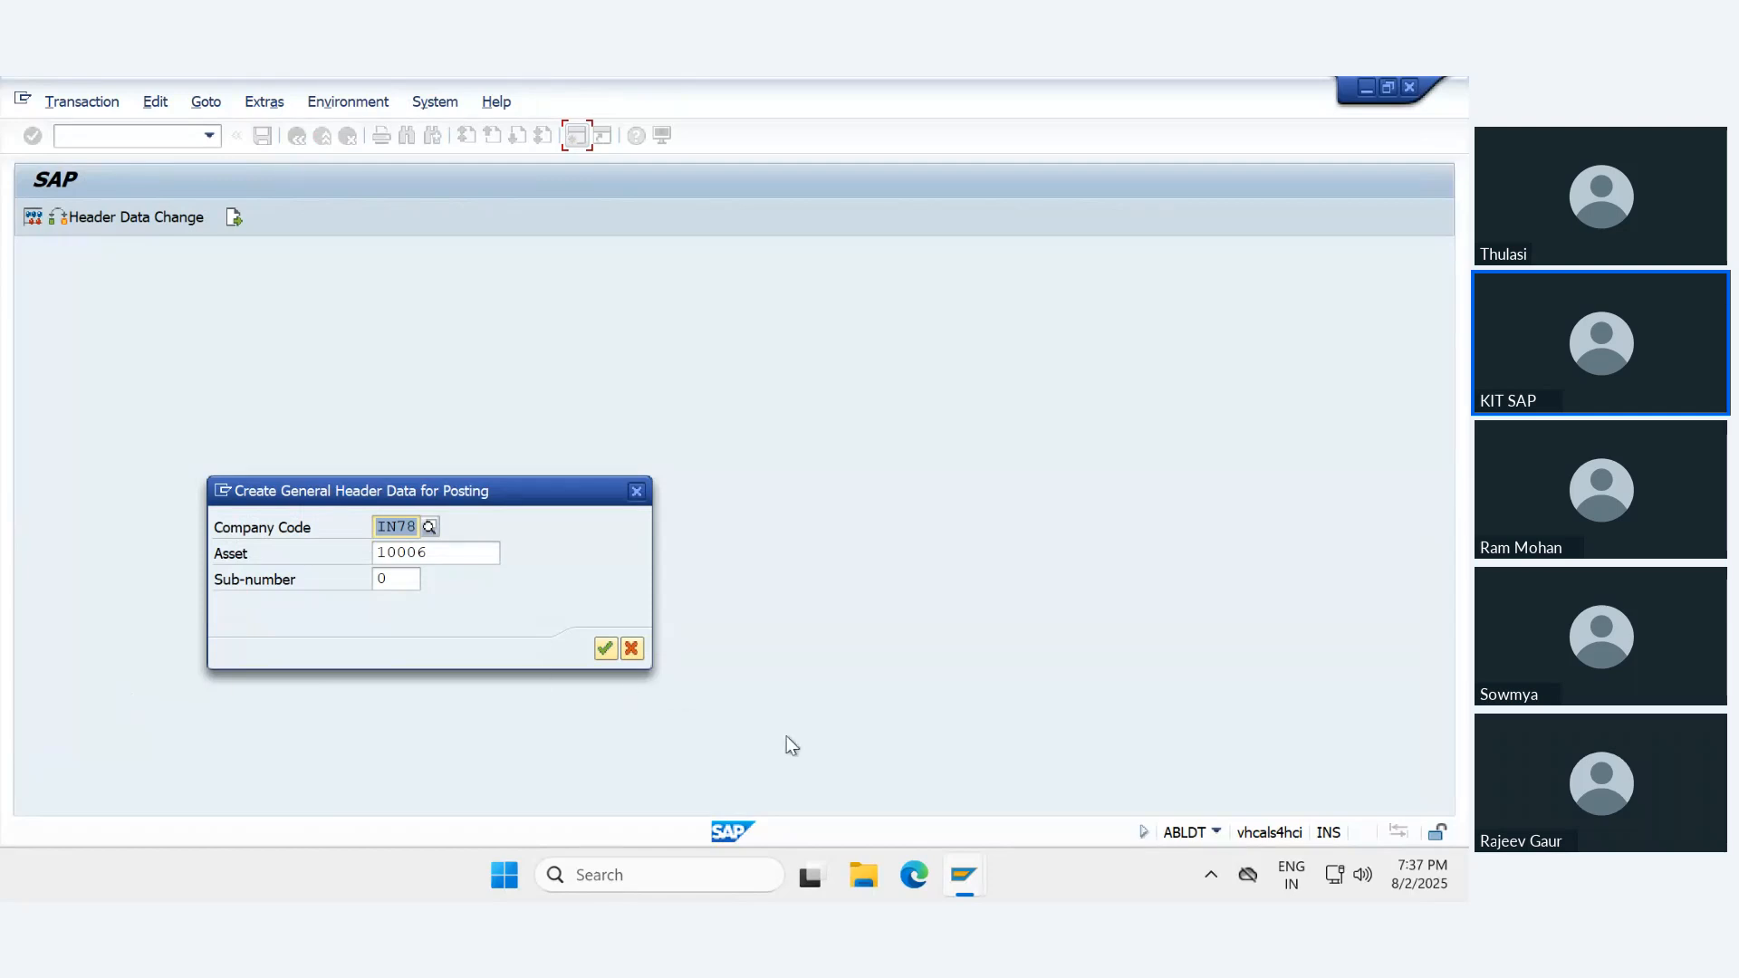
pyautogui.press('Escape')
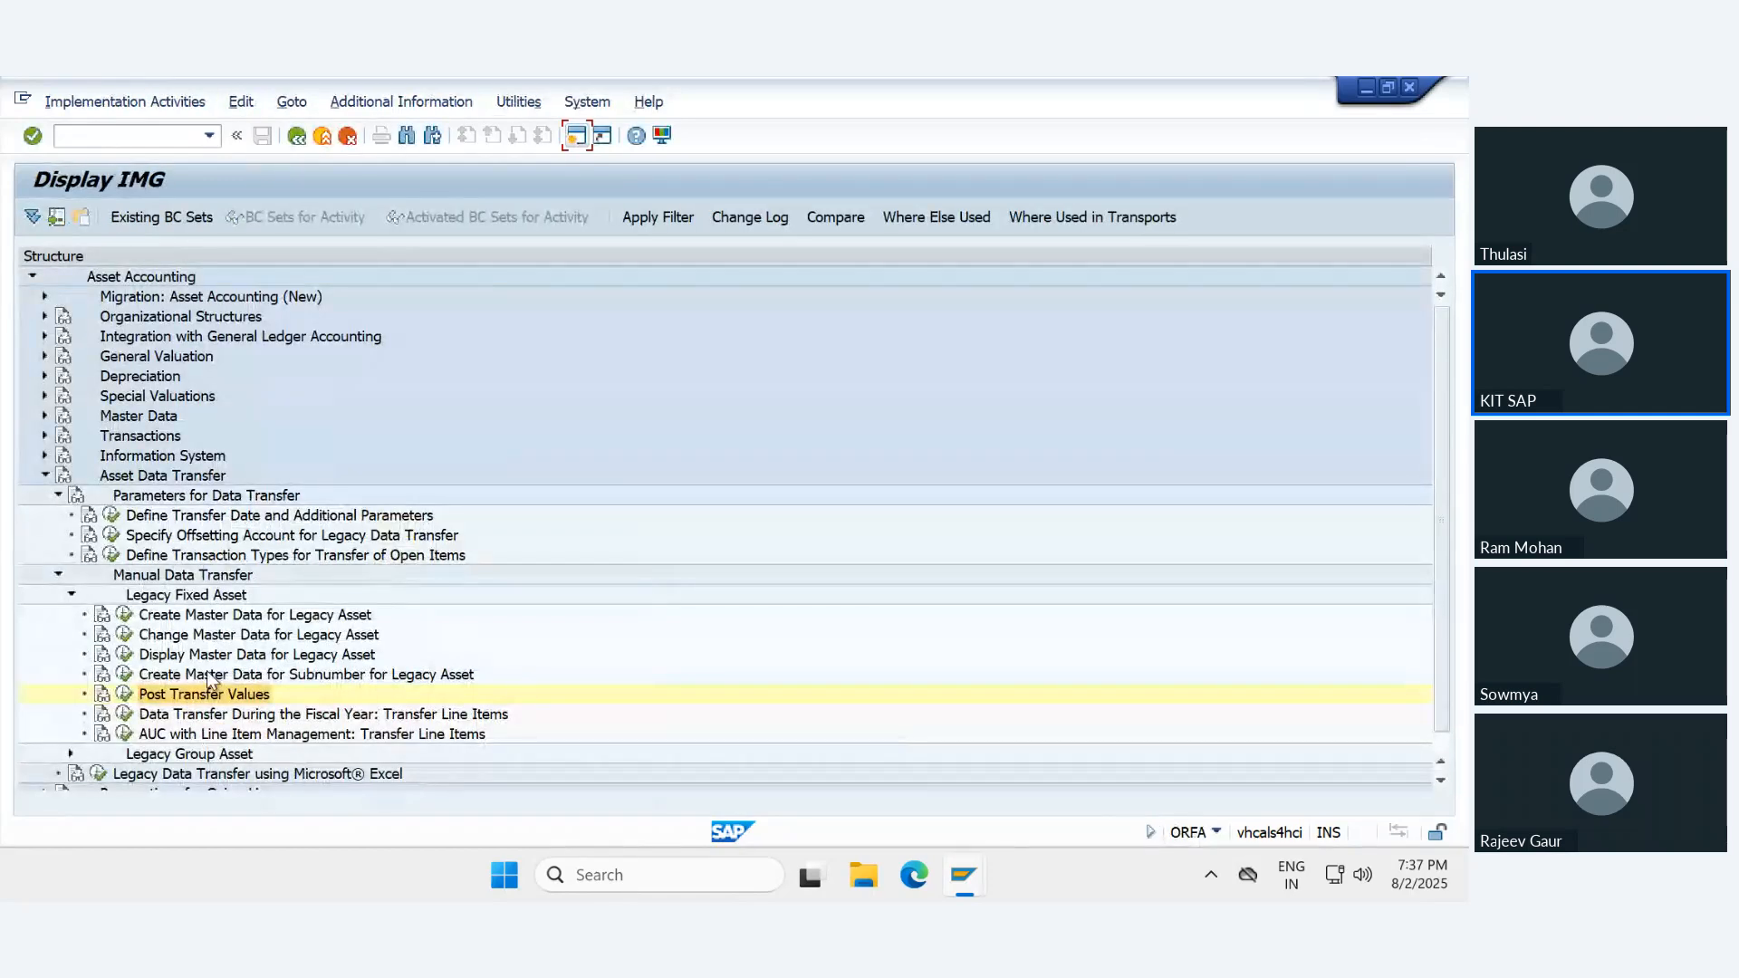
# - Execute Post Transfer Values under Legacy Fixed Asset for company code IN78, asset 10006, sub-number 0
pyautogui.click(58, 495)
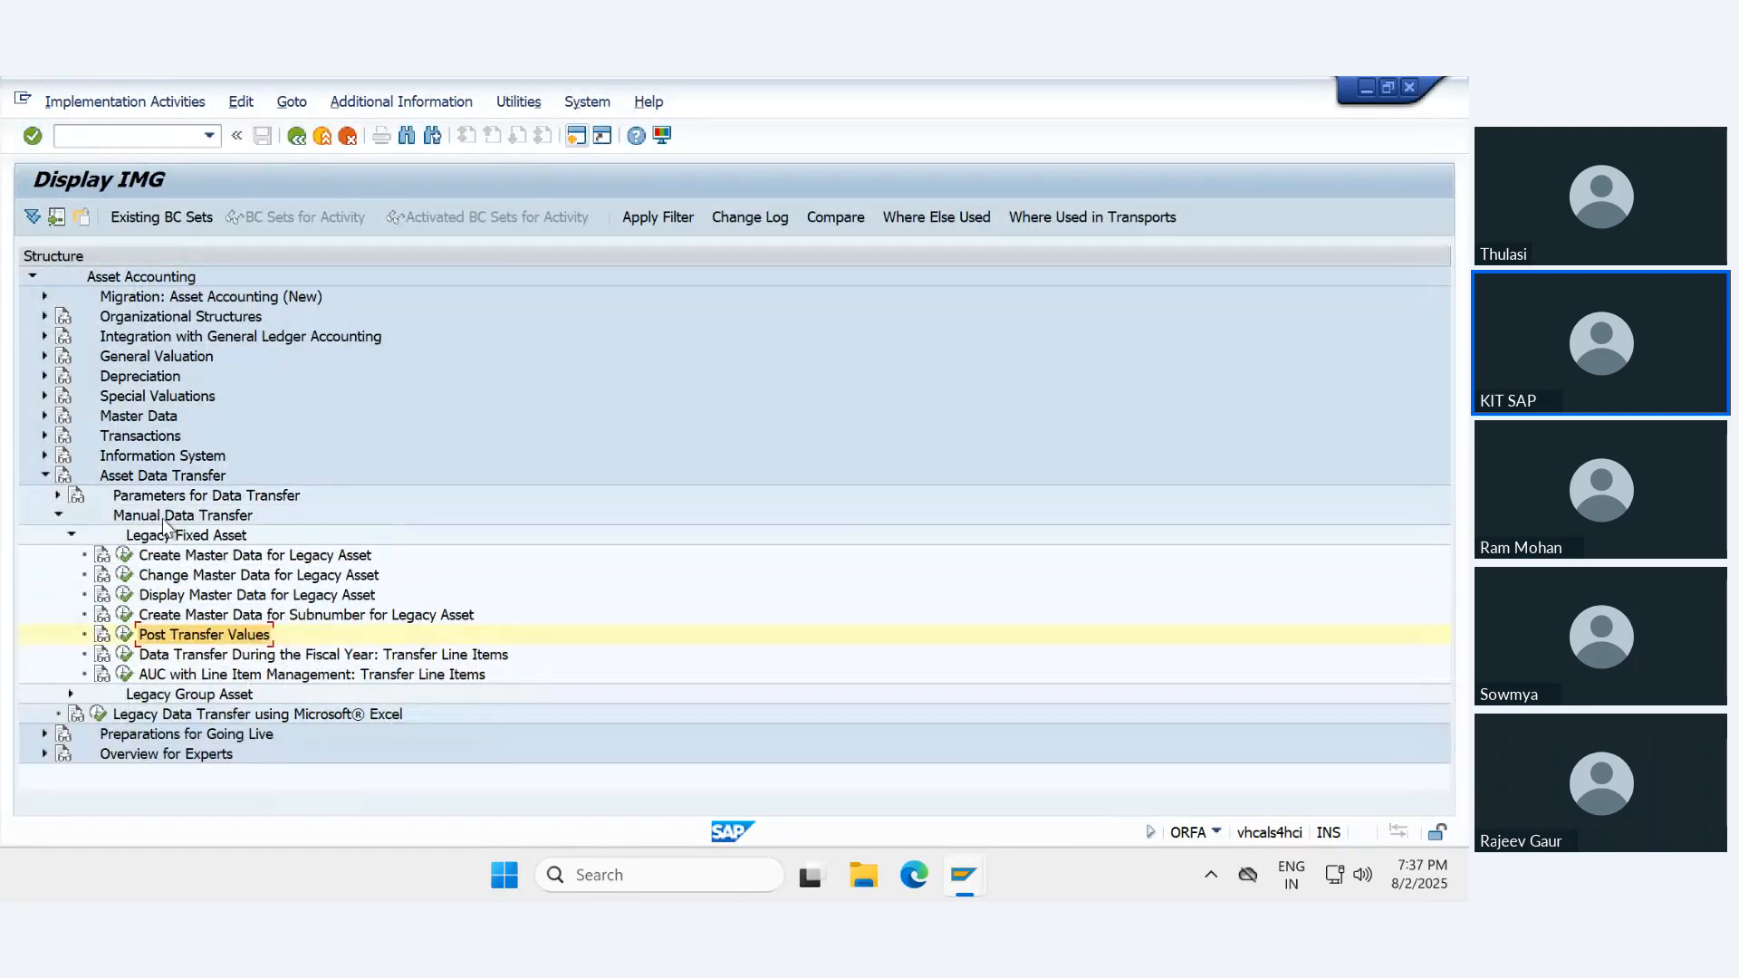
pyautogui.click(198, 556)
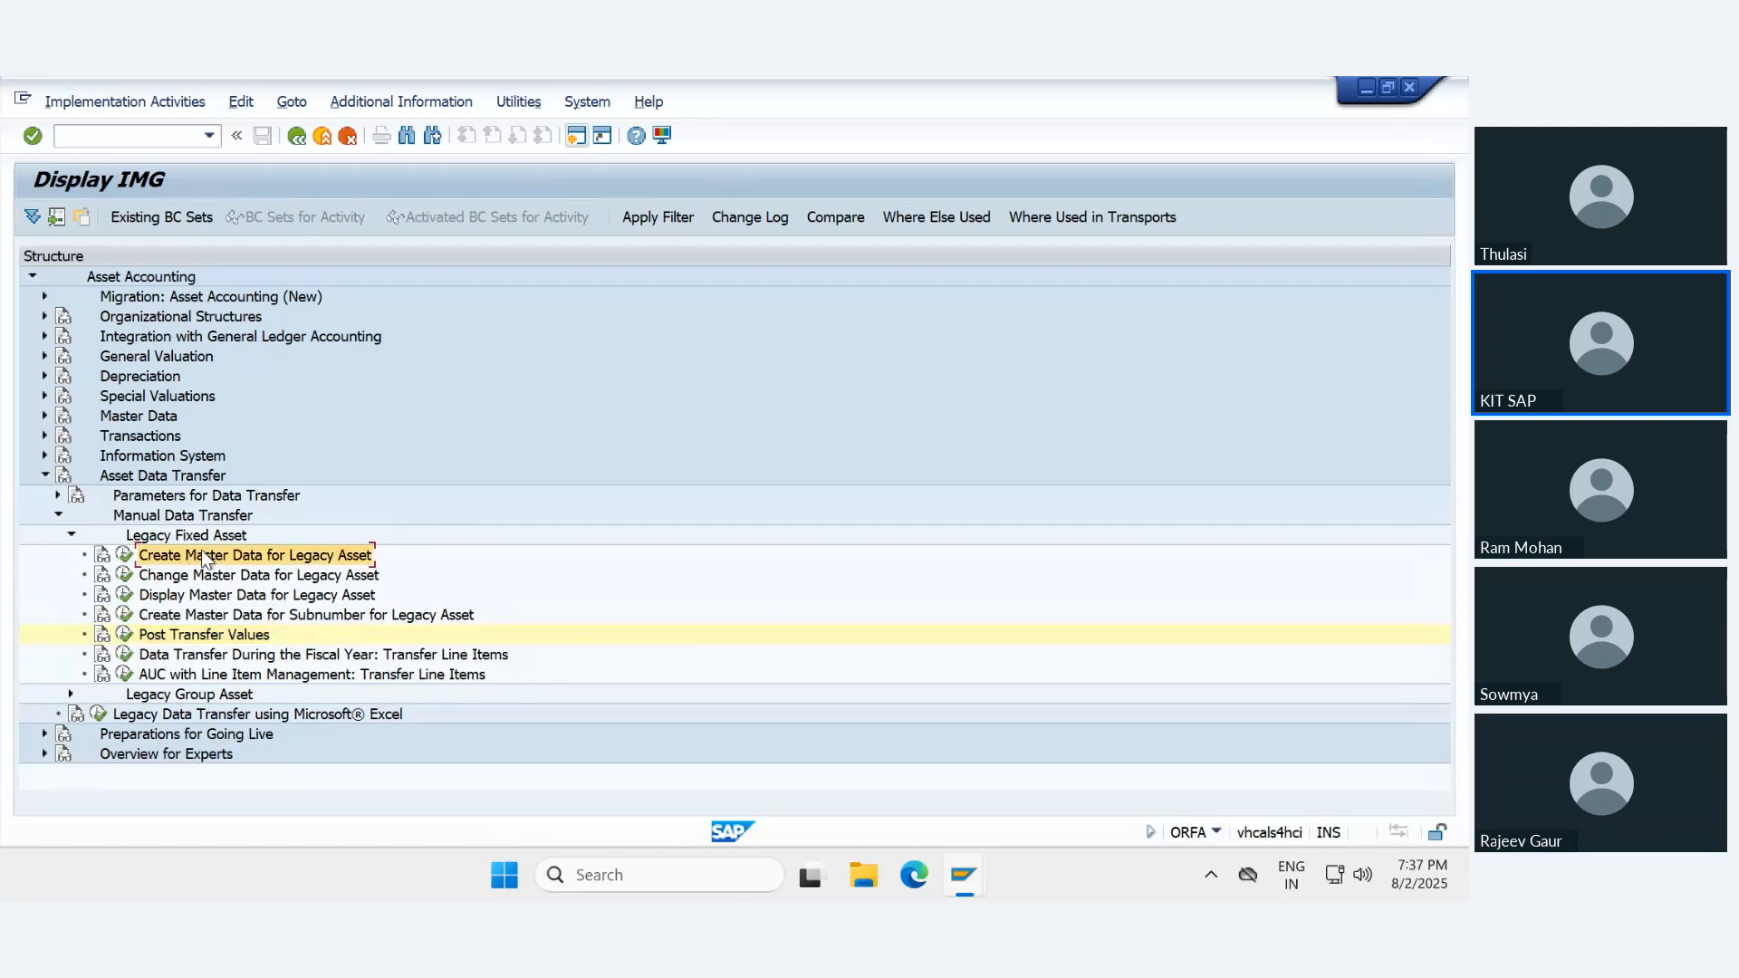
pyautogui.click(181, 635)
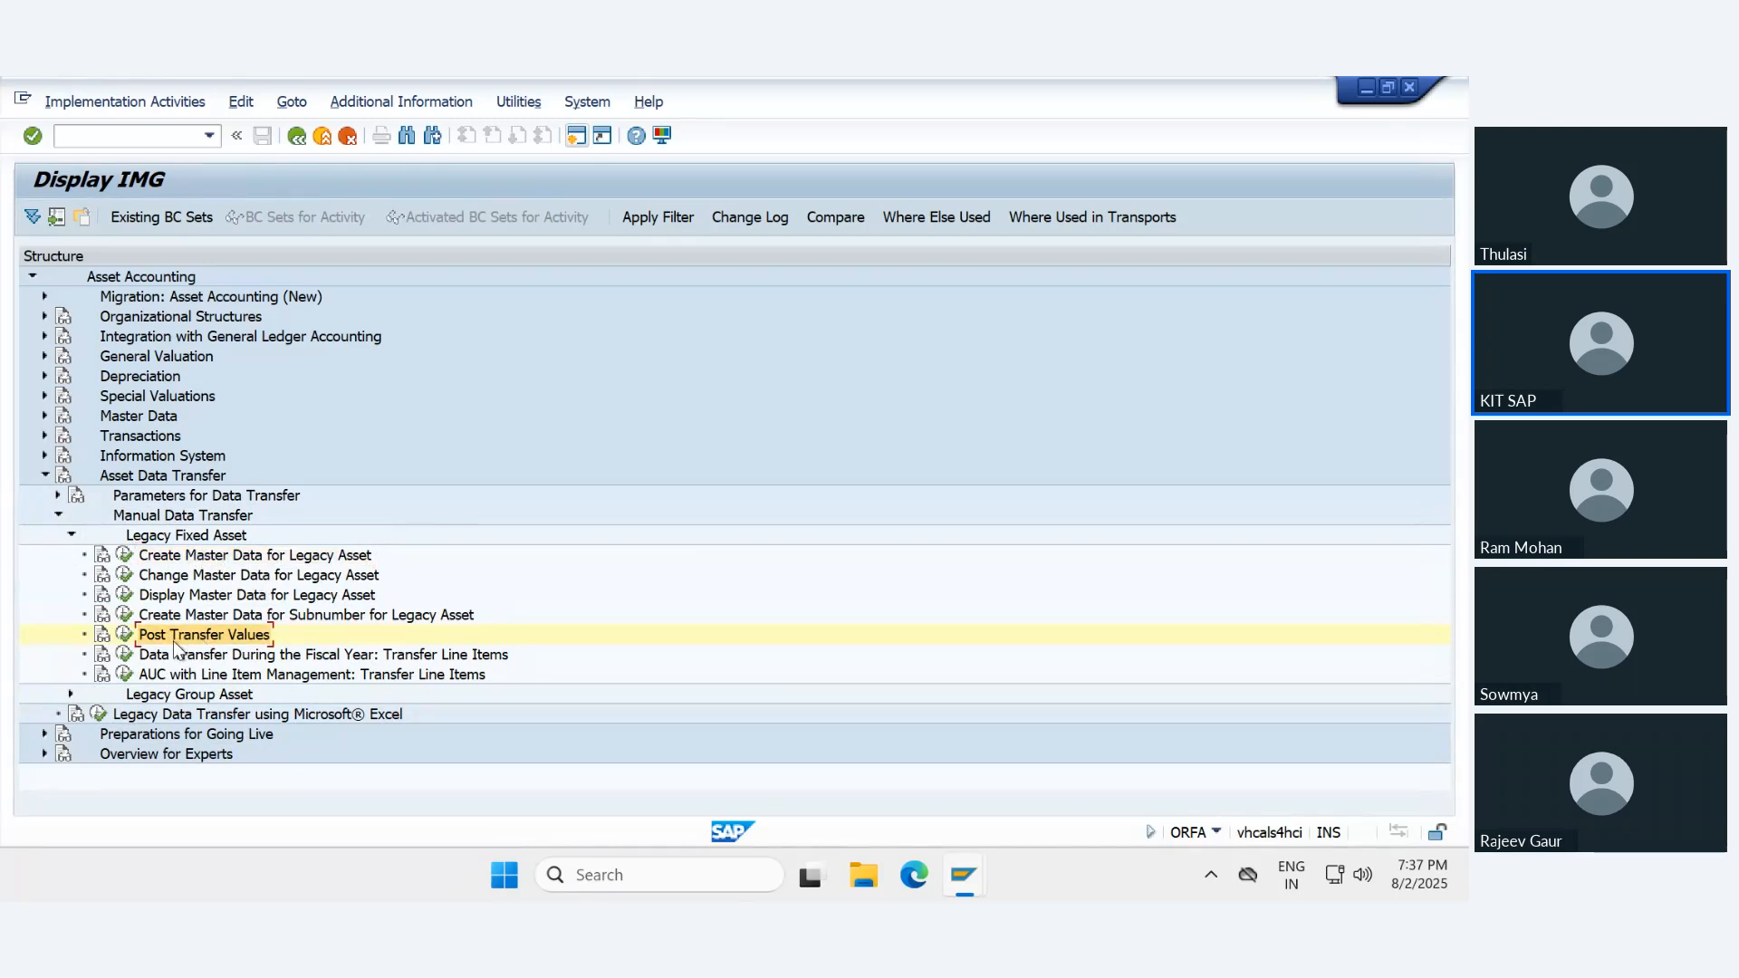
pyautogui.click(124, 635)
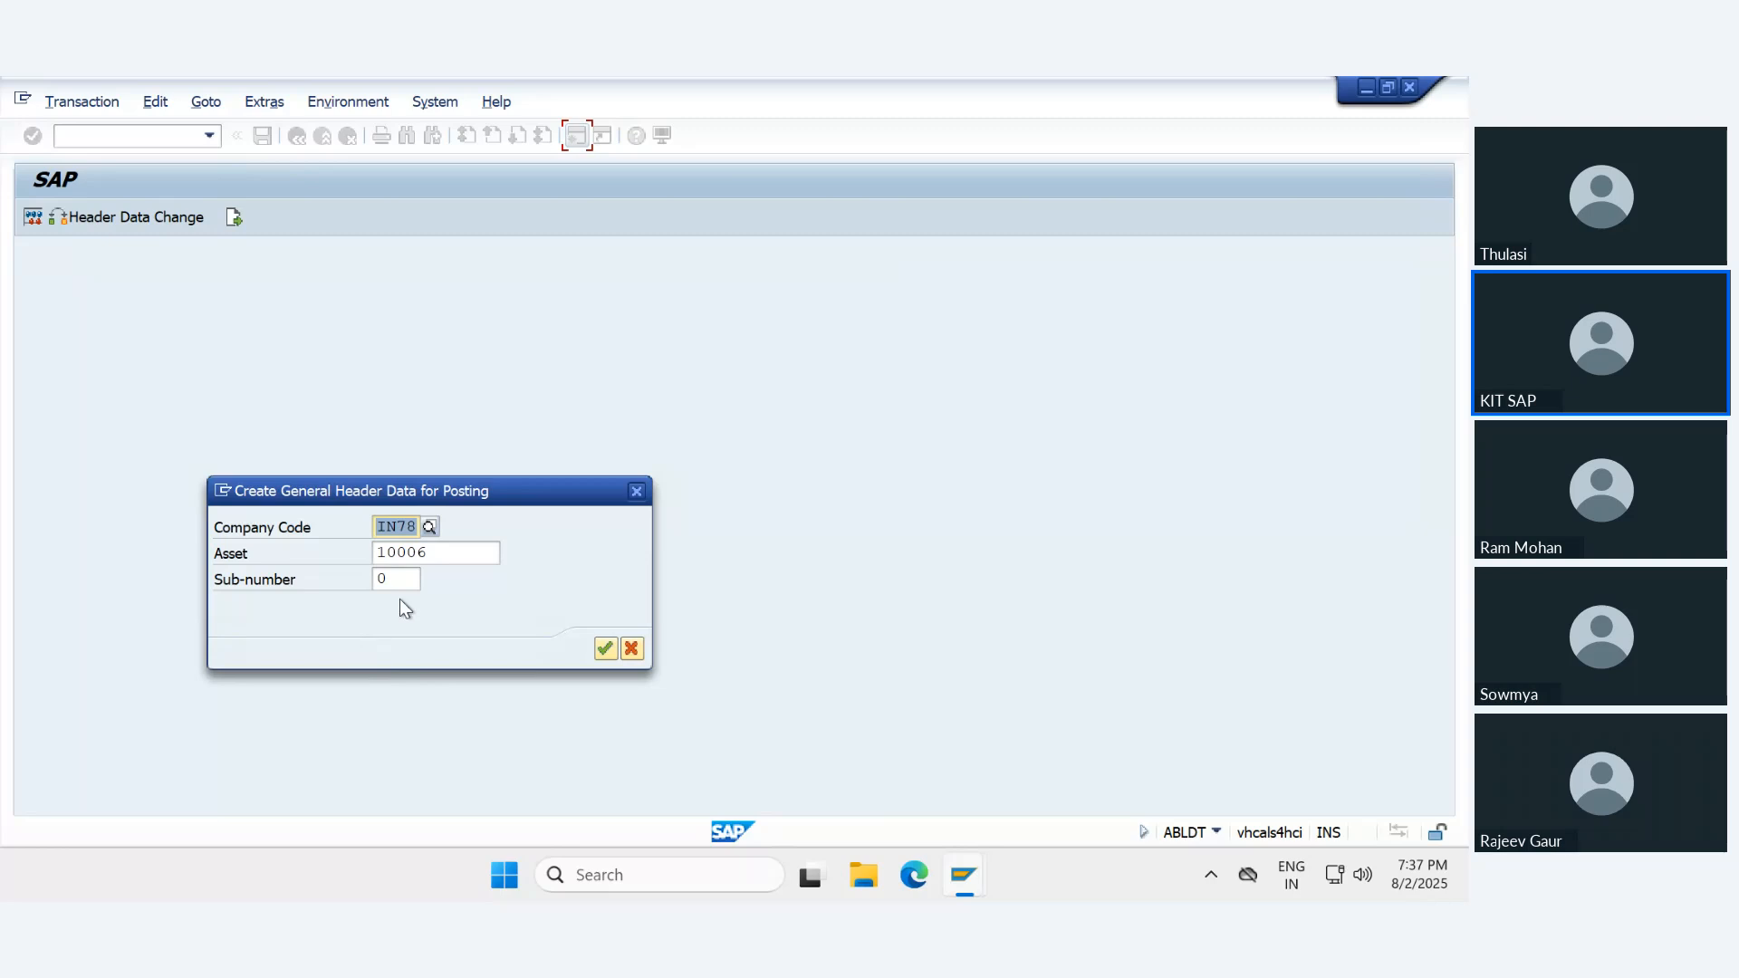
pyautogui.click(449, 556)
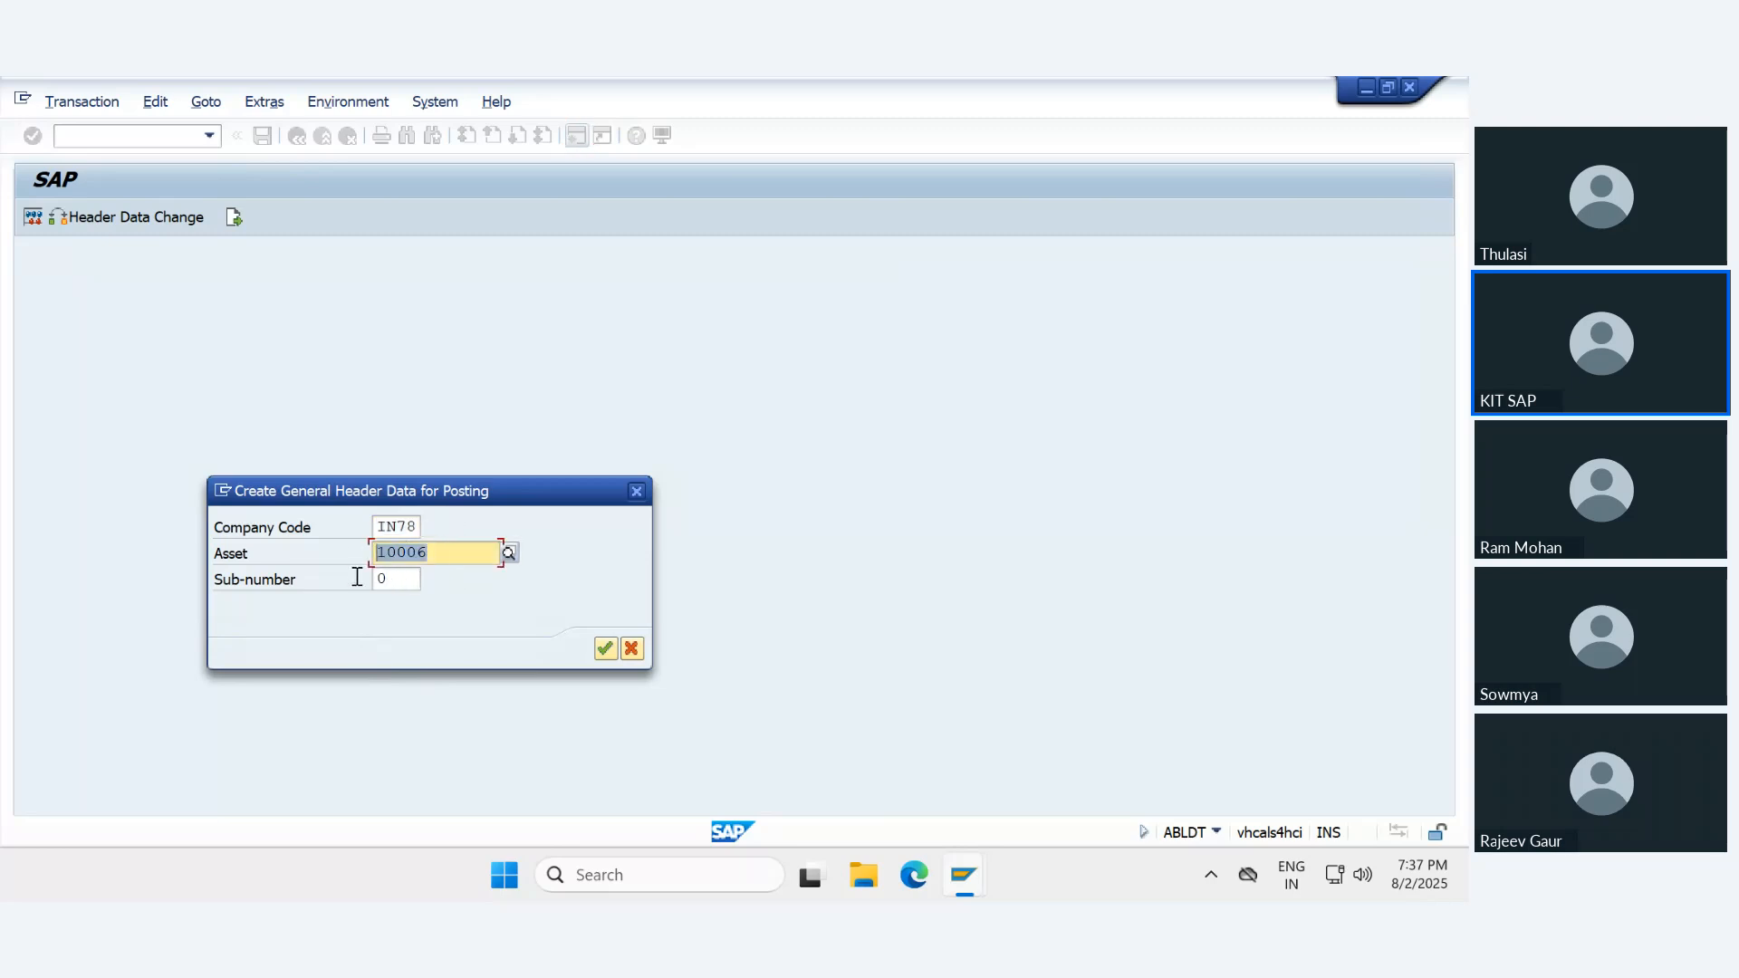
pyautogui.click(403, 579)
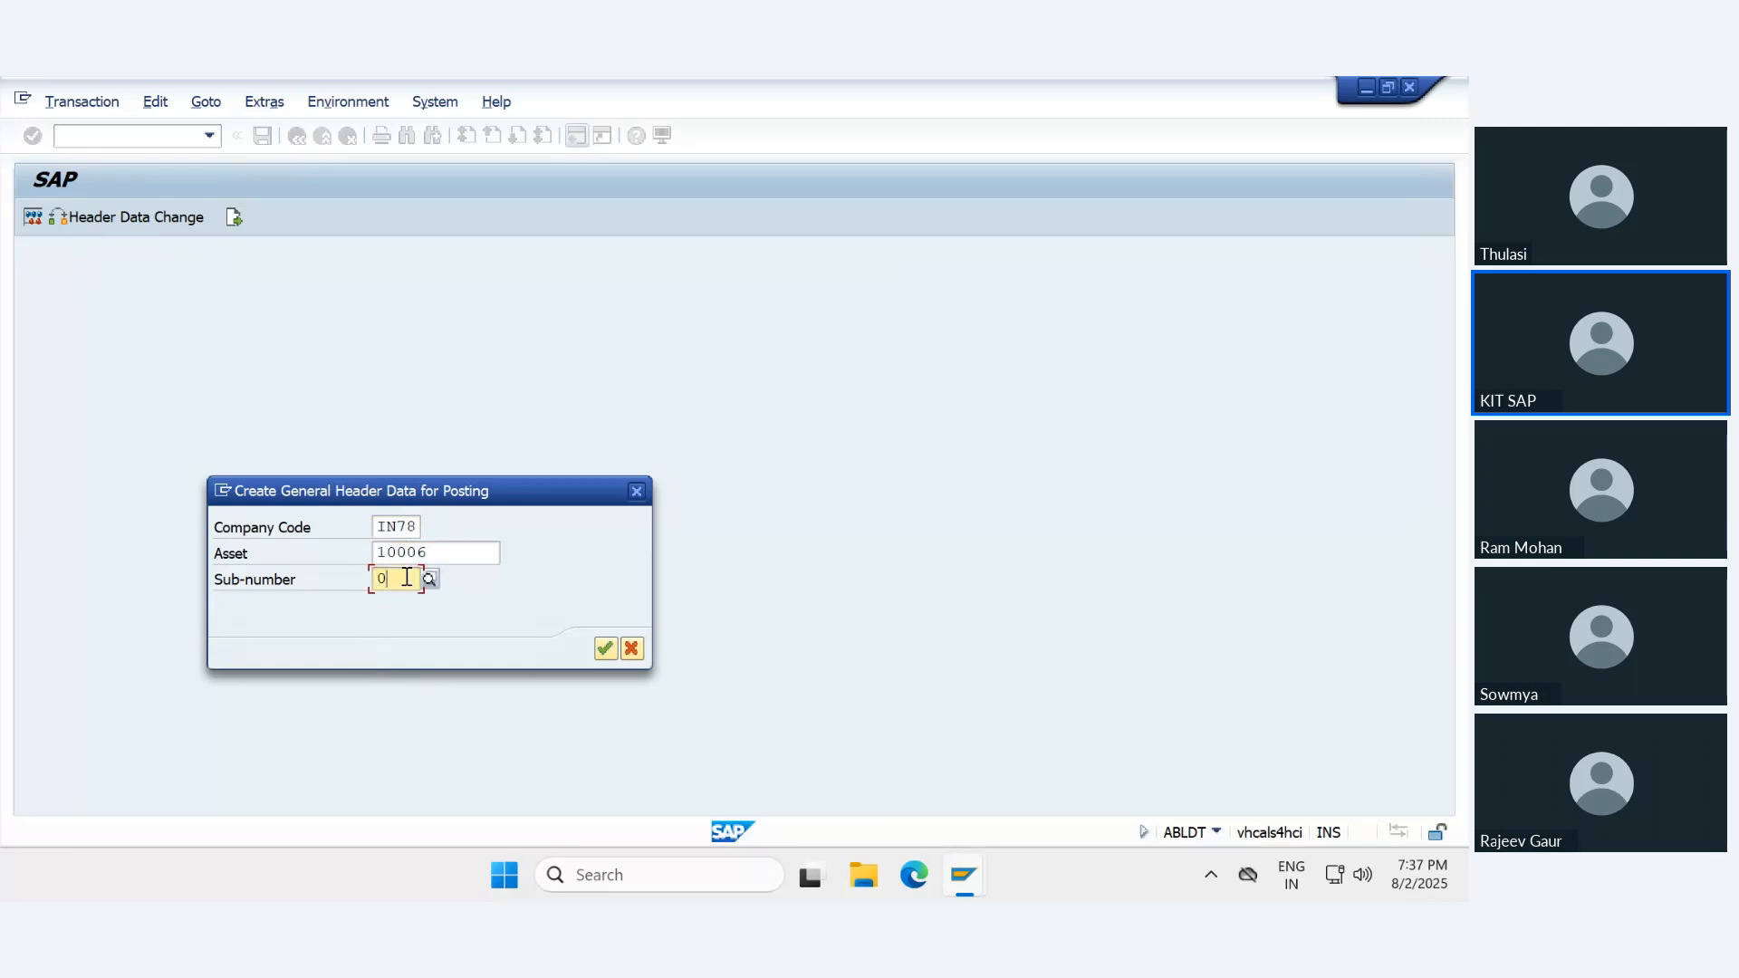
pyautogui.click(605, 648)
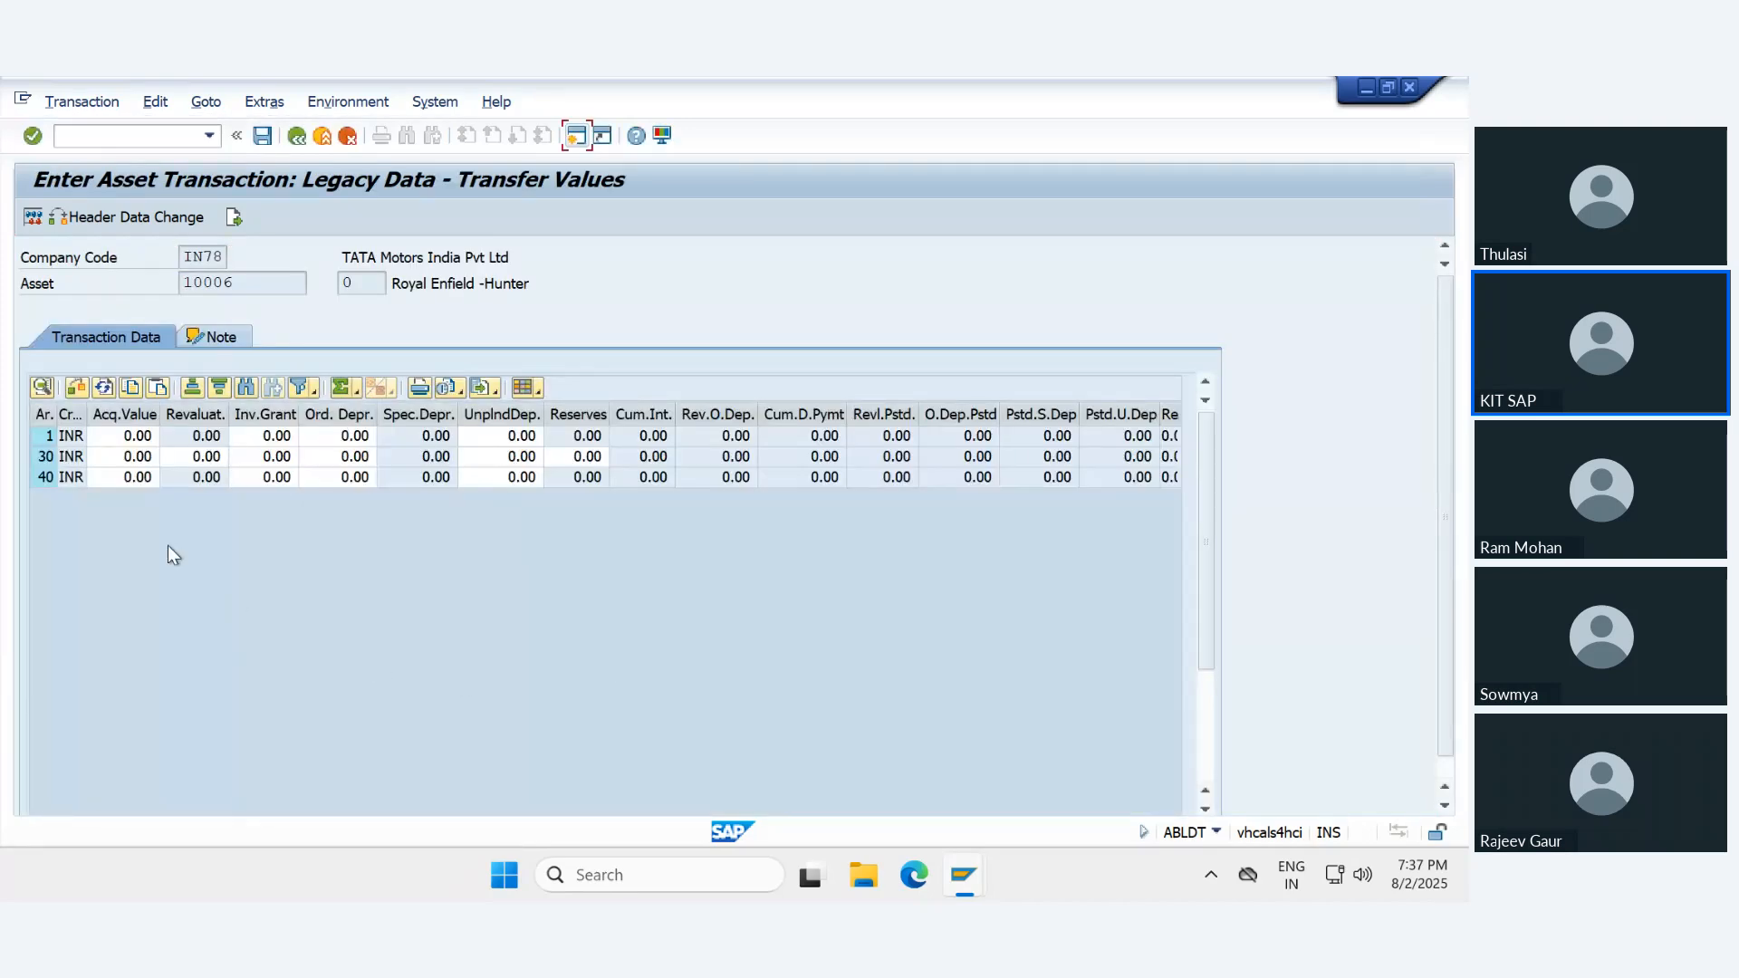
# - Enter an acquisition value of 2,000,000 INR for depreciation area 1 of the legacy asset
pyautogui.click(116, 438)
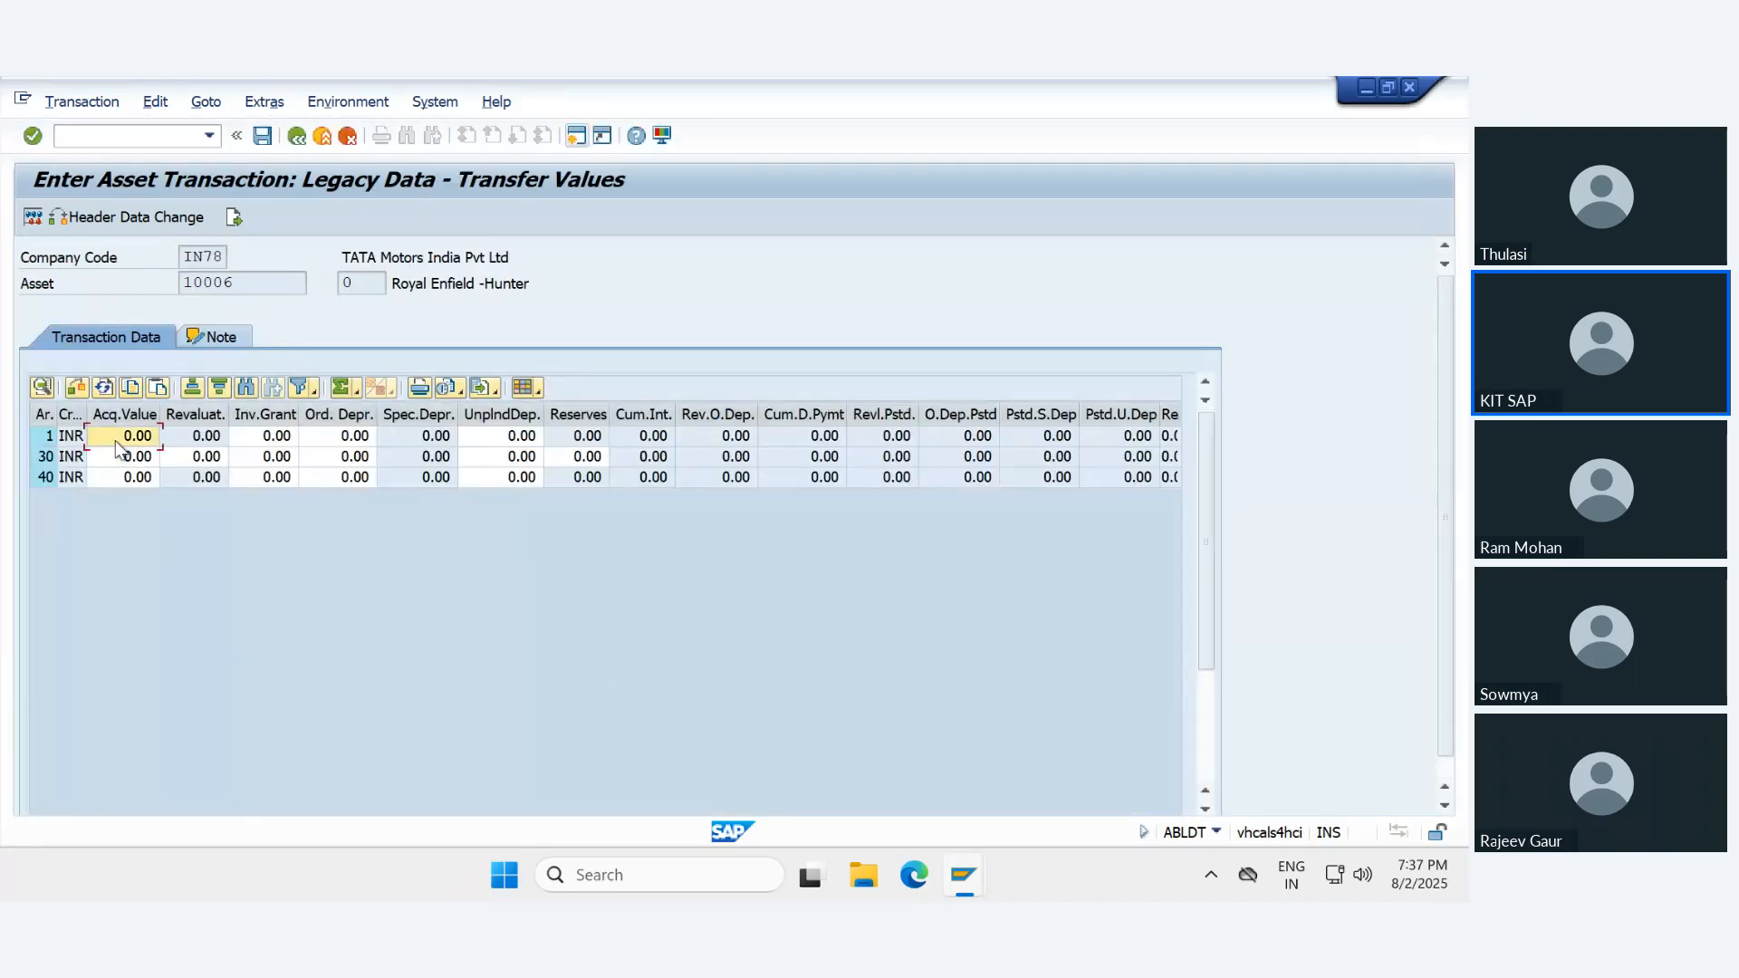
pyautogui.click(117, 441)
pyautogui.write('100000')
pyautogui.press('BackSpace')
pyautogui.press('BackSpace')
pyautogui.press('BackSpace')
pyautogui.press('BackSpace')
pyautogui.press('BackSpace')
pyautogui.press('BackSpace')
pyautogui.write('2000000')
pyautogui.doubleClick(116, 441)
pyautogui.click(119, 439)
pyautogui.hotkey('shift', 'Left')
pyautogui.hotkey('shift', 'Left')
pyautogui.hotkey('shift', 'Left')
pyautogui.hotkey('shift', 'Left')
pyautogui.press('Return')
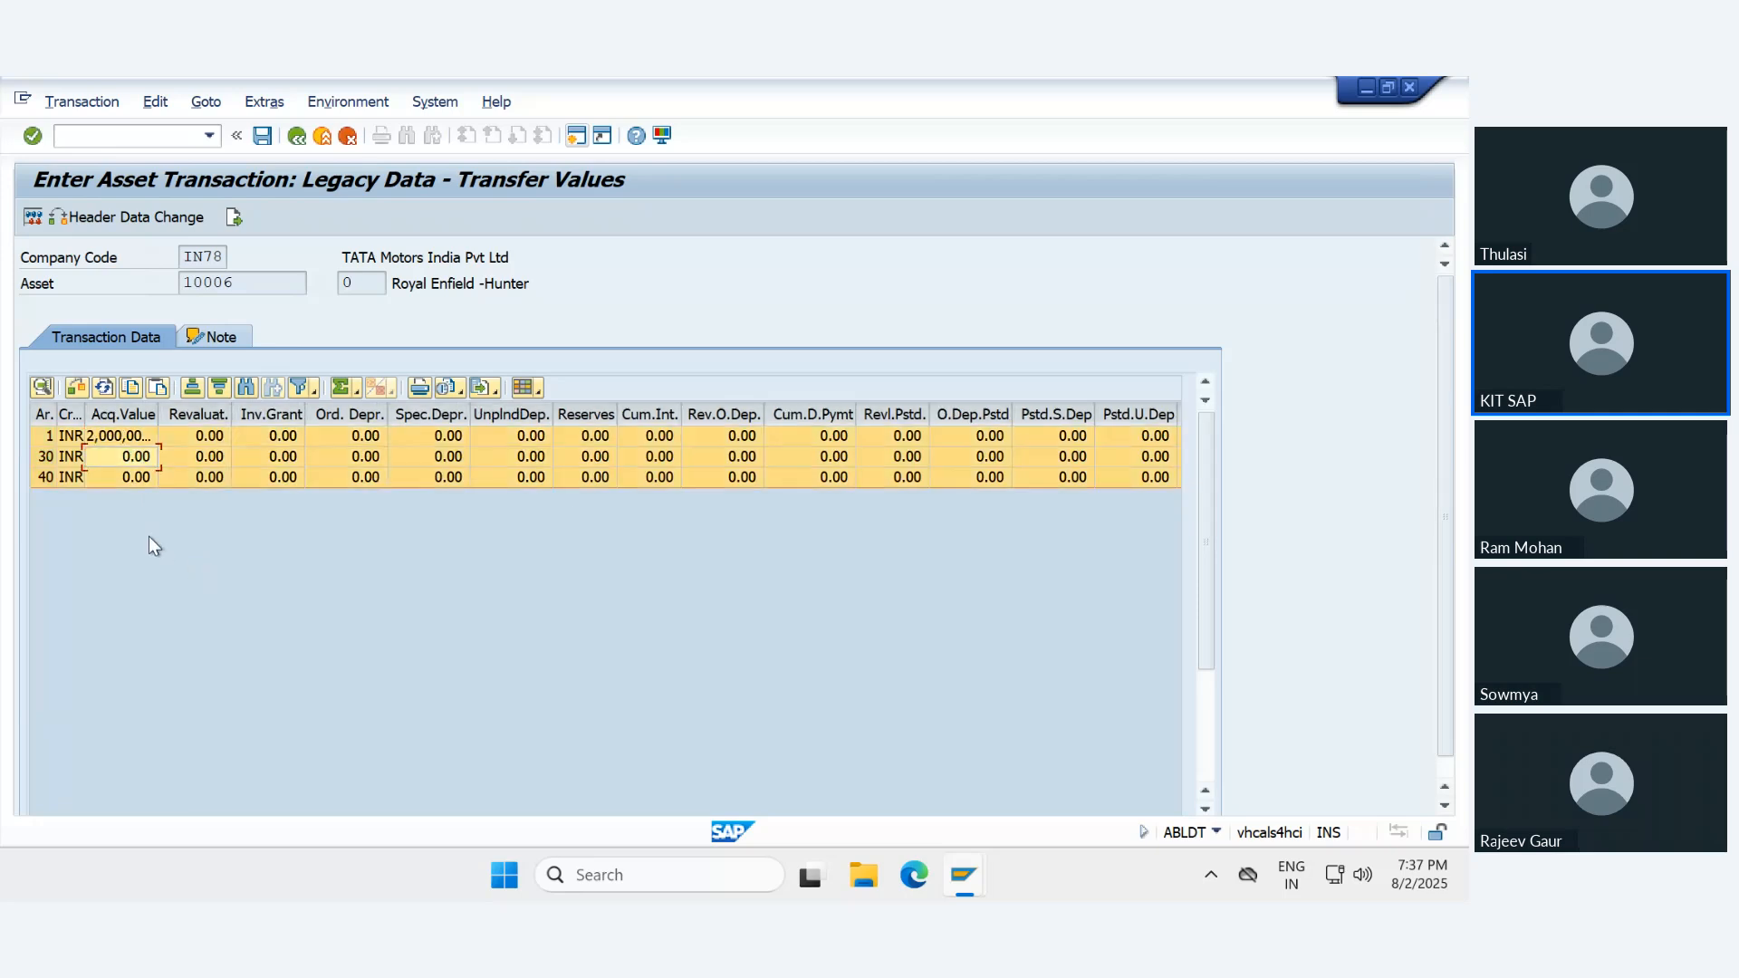
# - Enter an acquisition value of 2,000,000 INR for depreciation areas 30 and 40
pyautogui.click(124, 456)
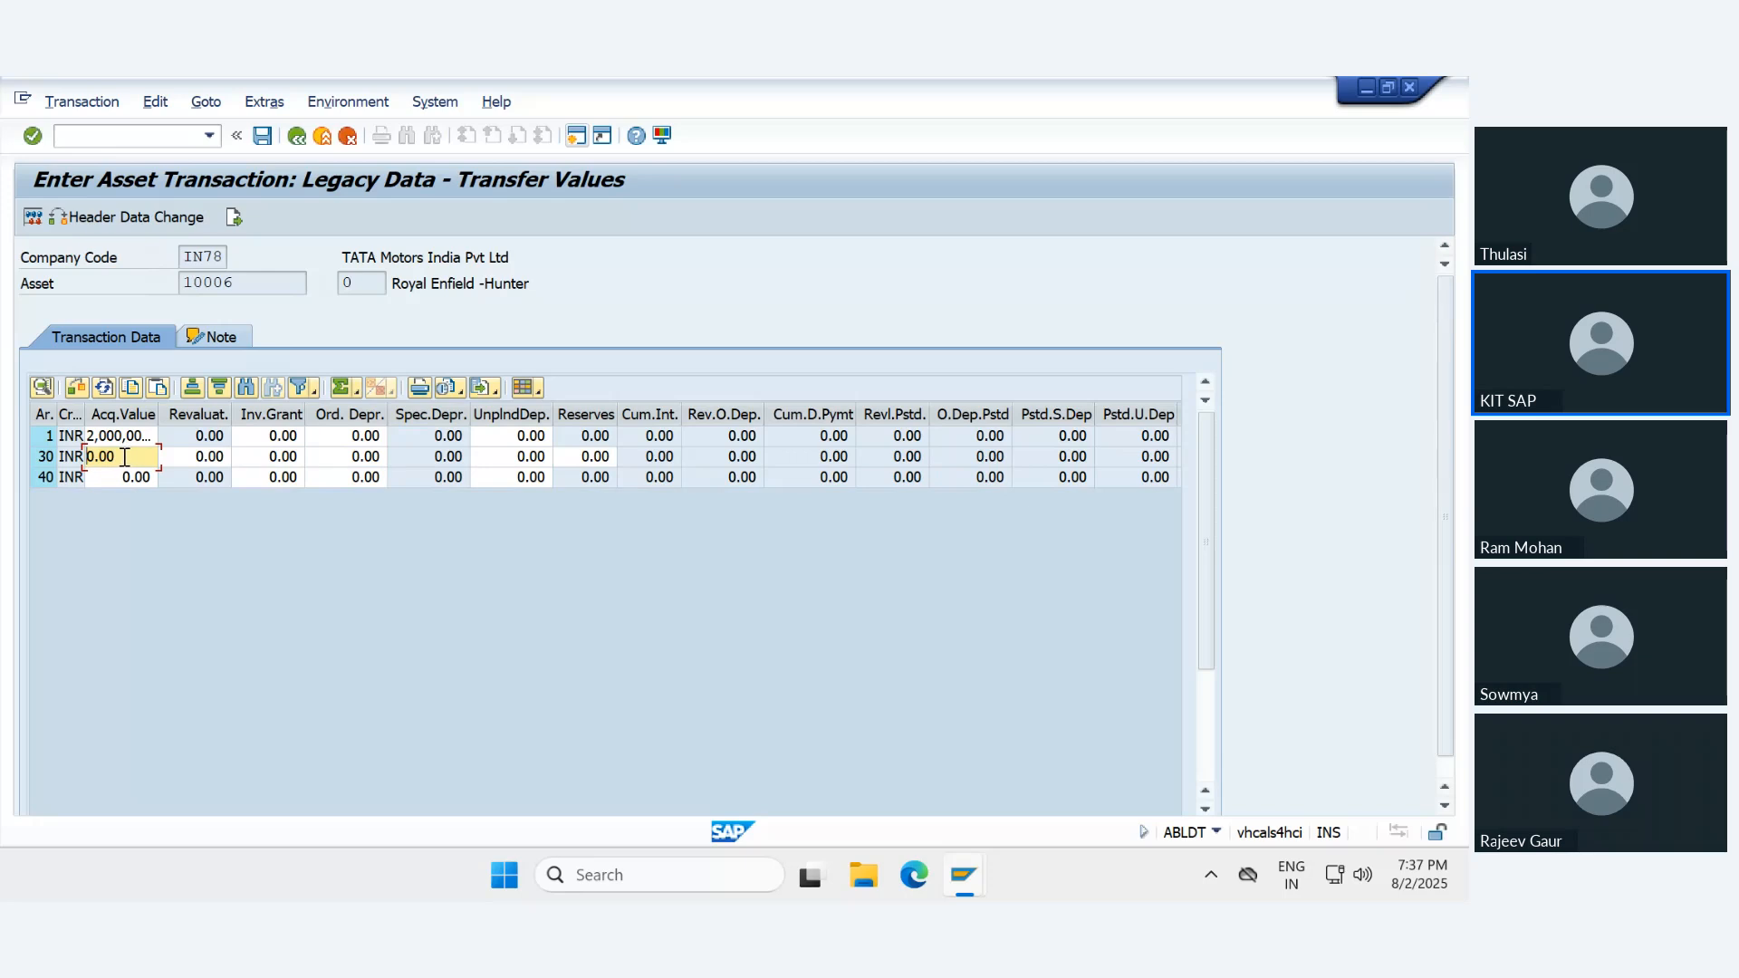
pyautogui.moveTo(124, 456); pyautogui.dragTo(74, 457)
pyautogui.write('2000000')
pyautogui.press('Return')
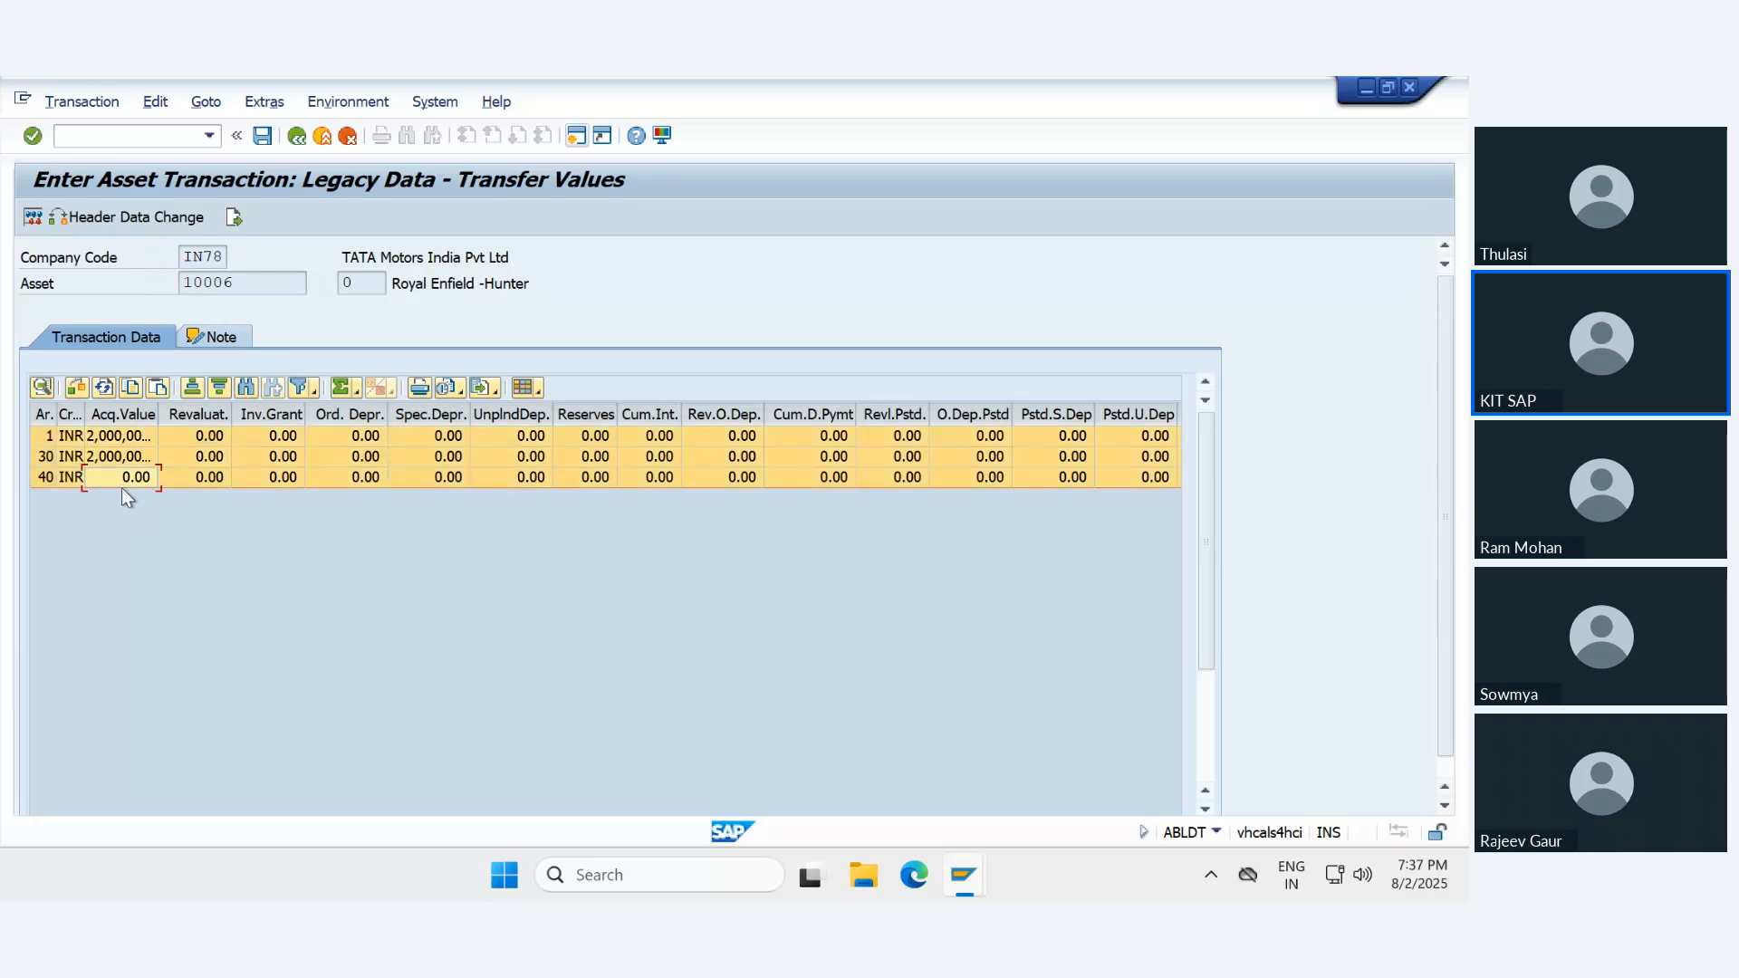
pyautogui.click(118, 483)
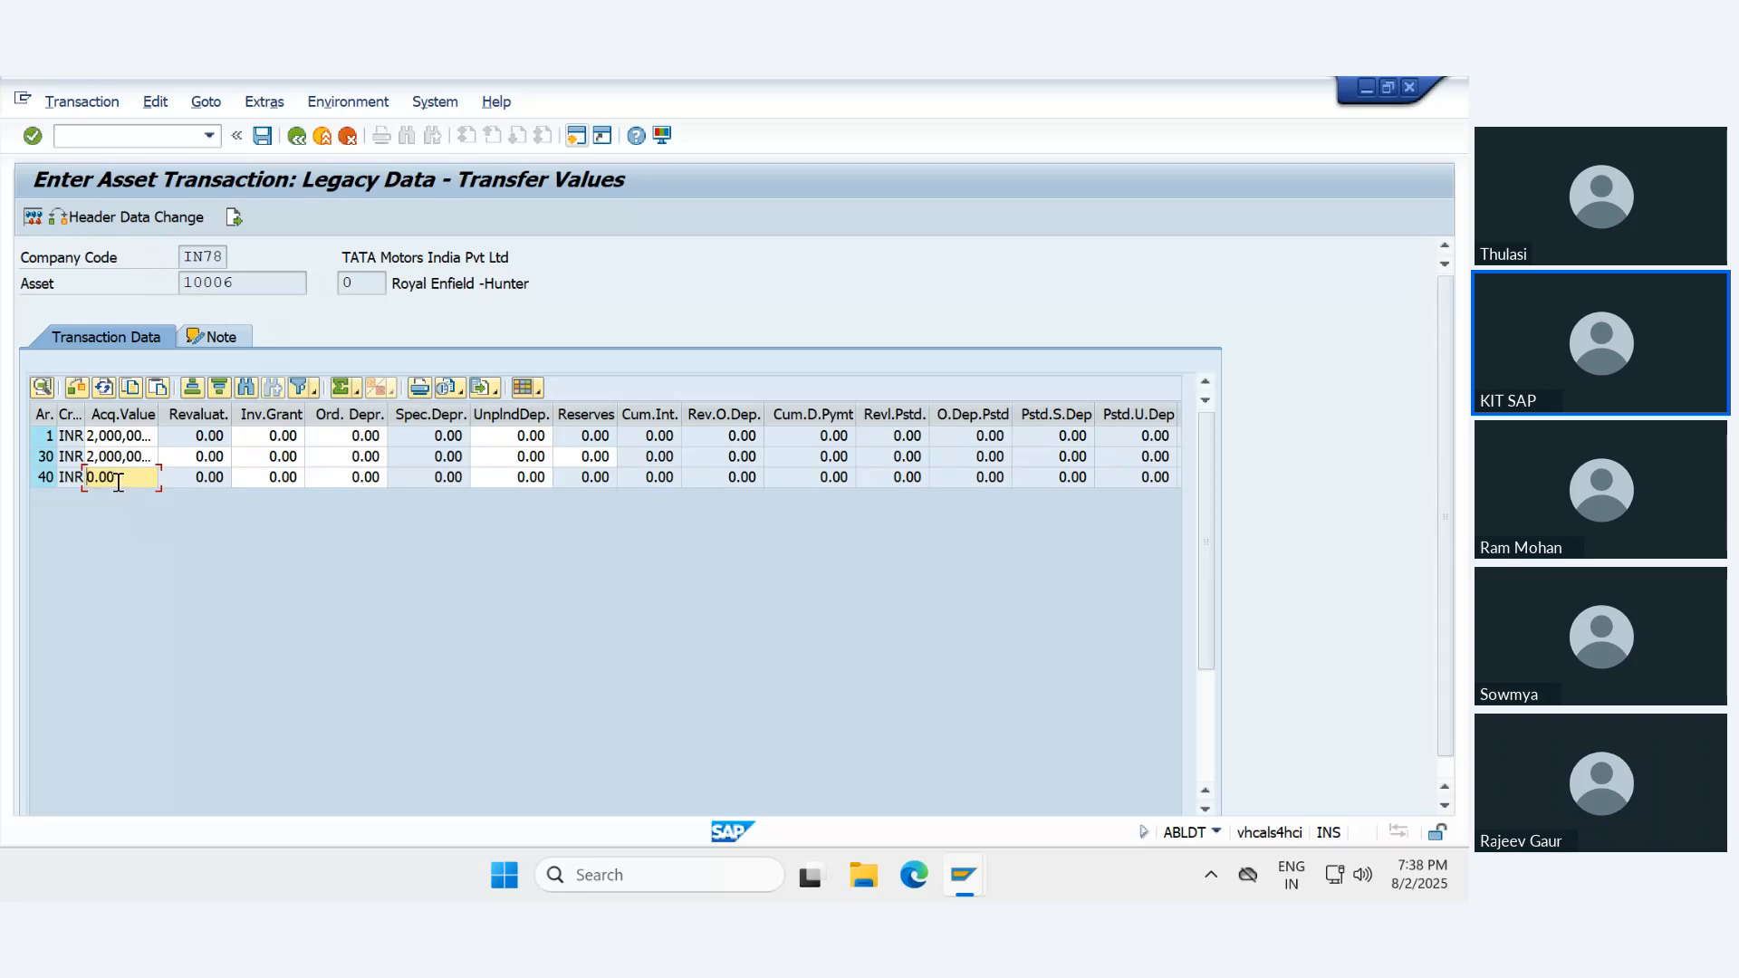
pyautogui.press('BackSpace')
pyautogui.press('BackSpace')
pyautogui.press('BackSpace')
pyautogui.write('2000000')
# - Enter ordinary depreciation of 900,000 INR for depreciation areas 1, 30 and 40
pyautogui.click(363, 435)
pyautogui.press('BackSpace')
pyautogui.press('BackSpace')
pyautogui.press('BackSpace')
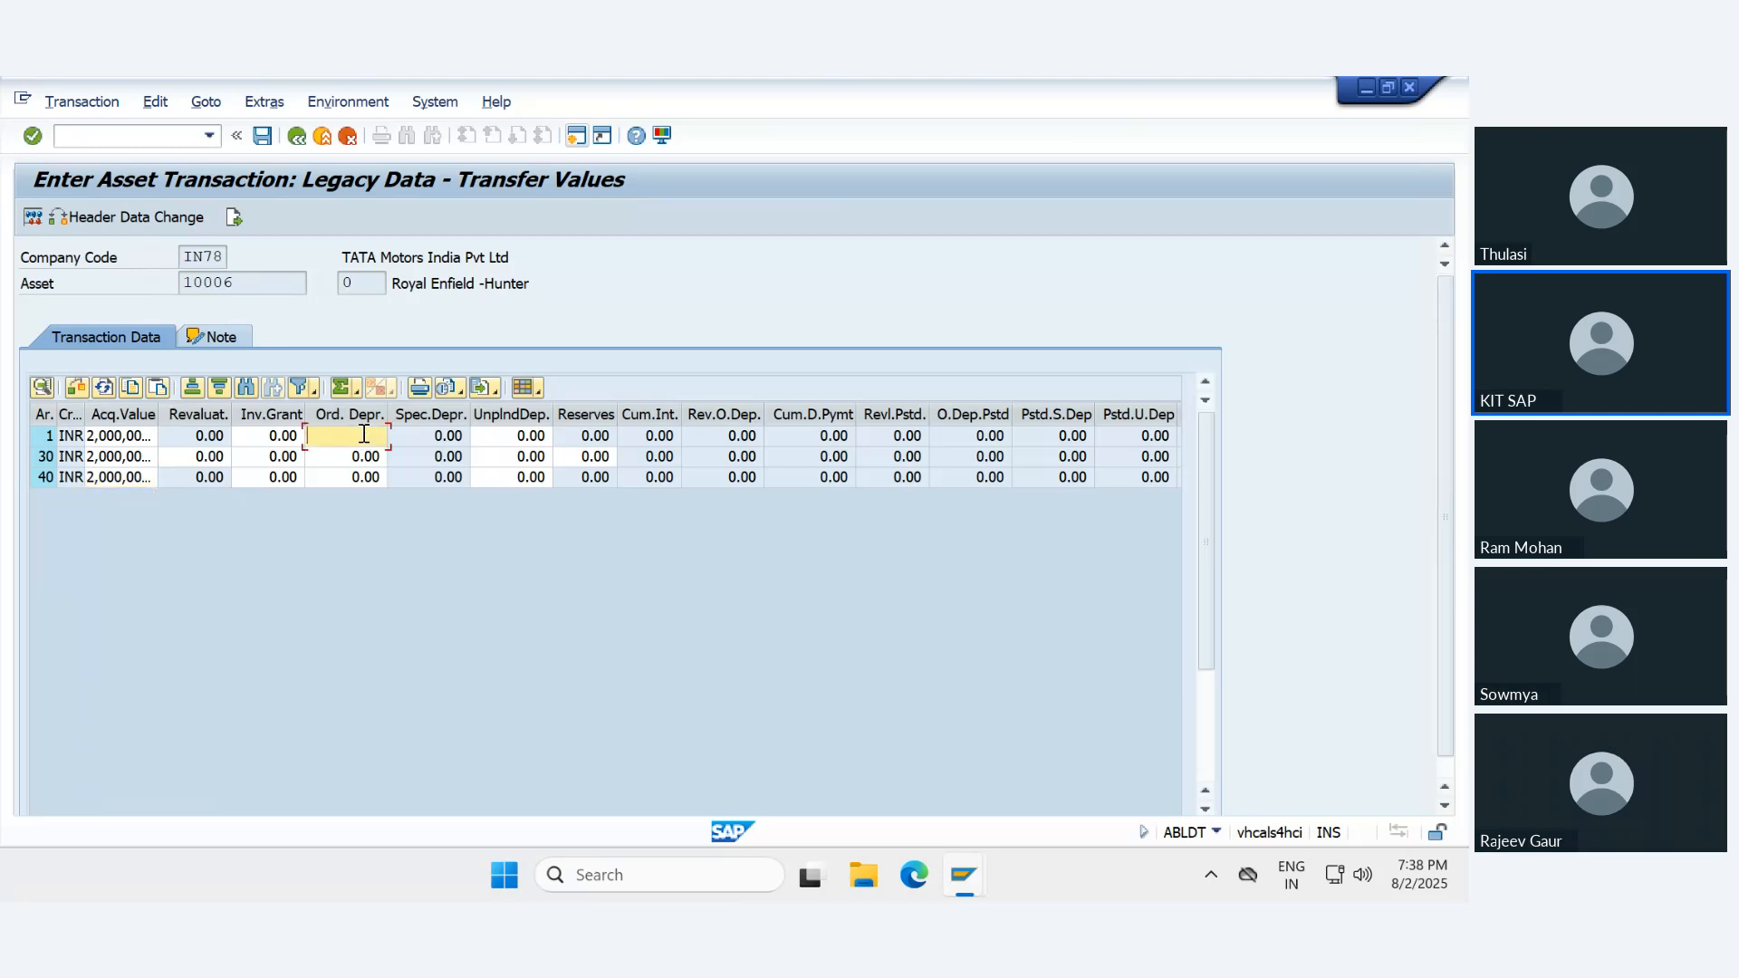
pyautogui.write('900000')
pyautogui.press('Return')
pyautogui.write('900000')
pyautogui.press('Return')
pyautogui.press('Down')
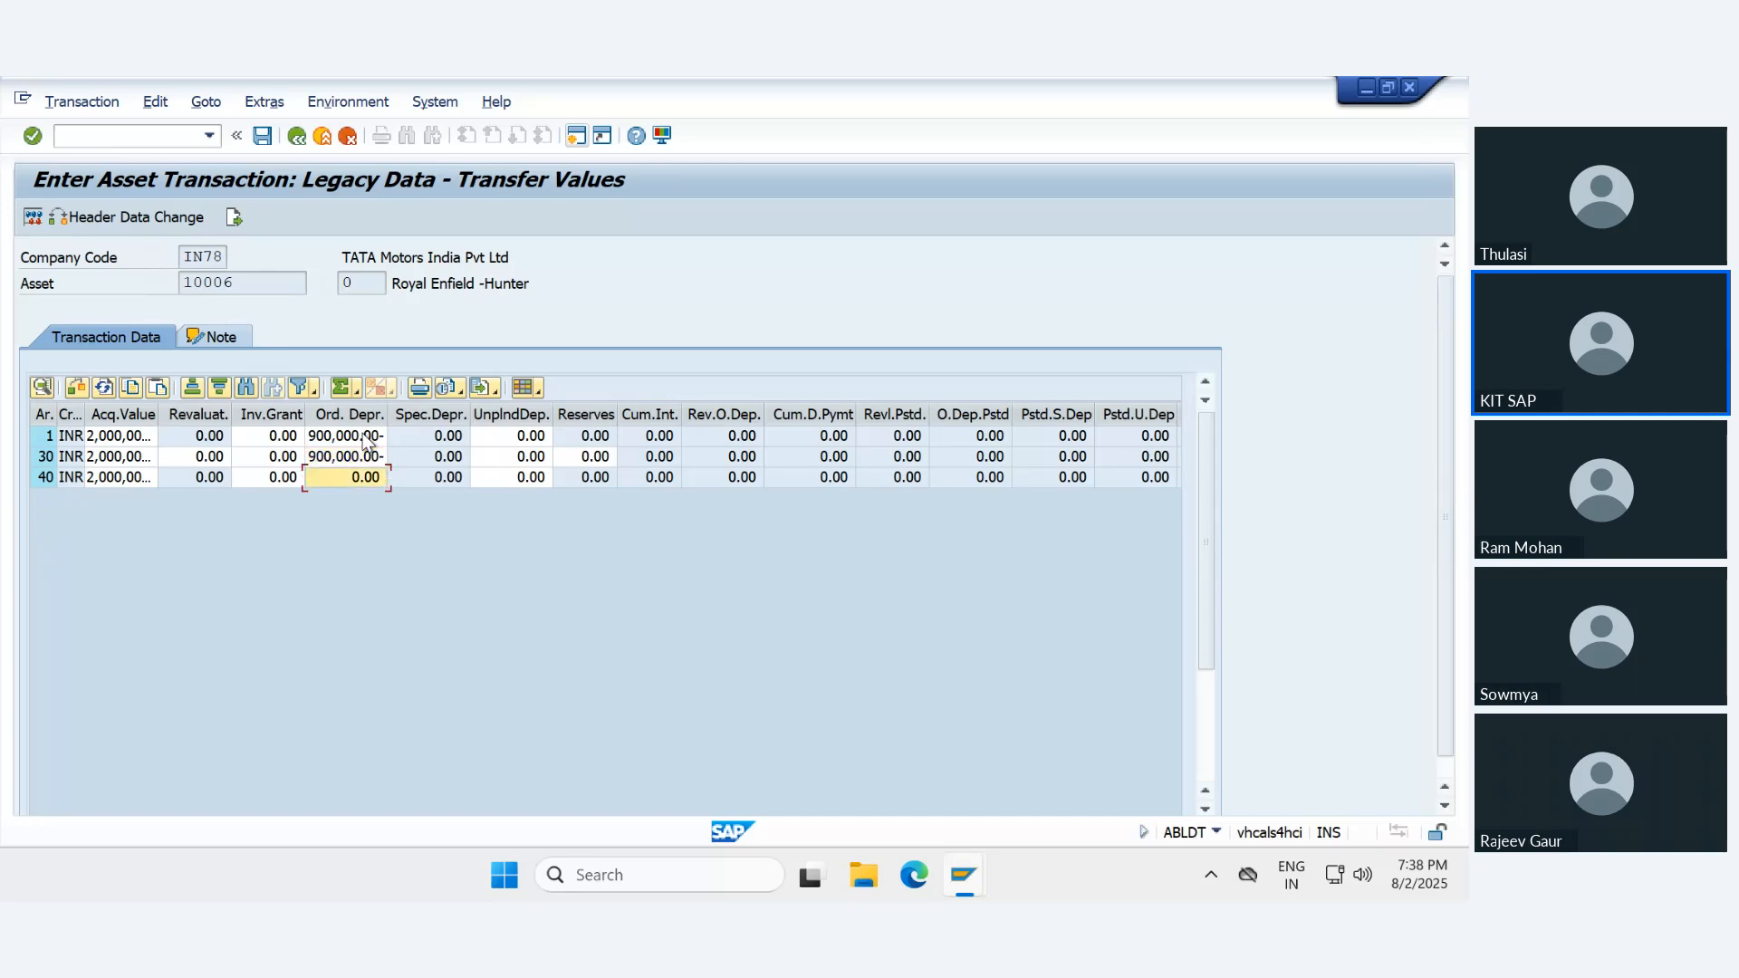
pyautogui.write('90000')
pyautogui.press('Down')
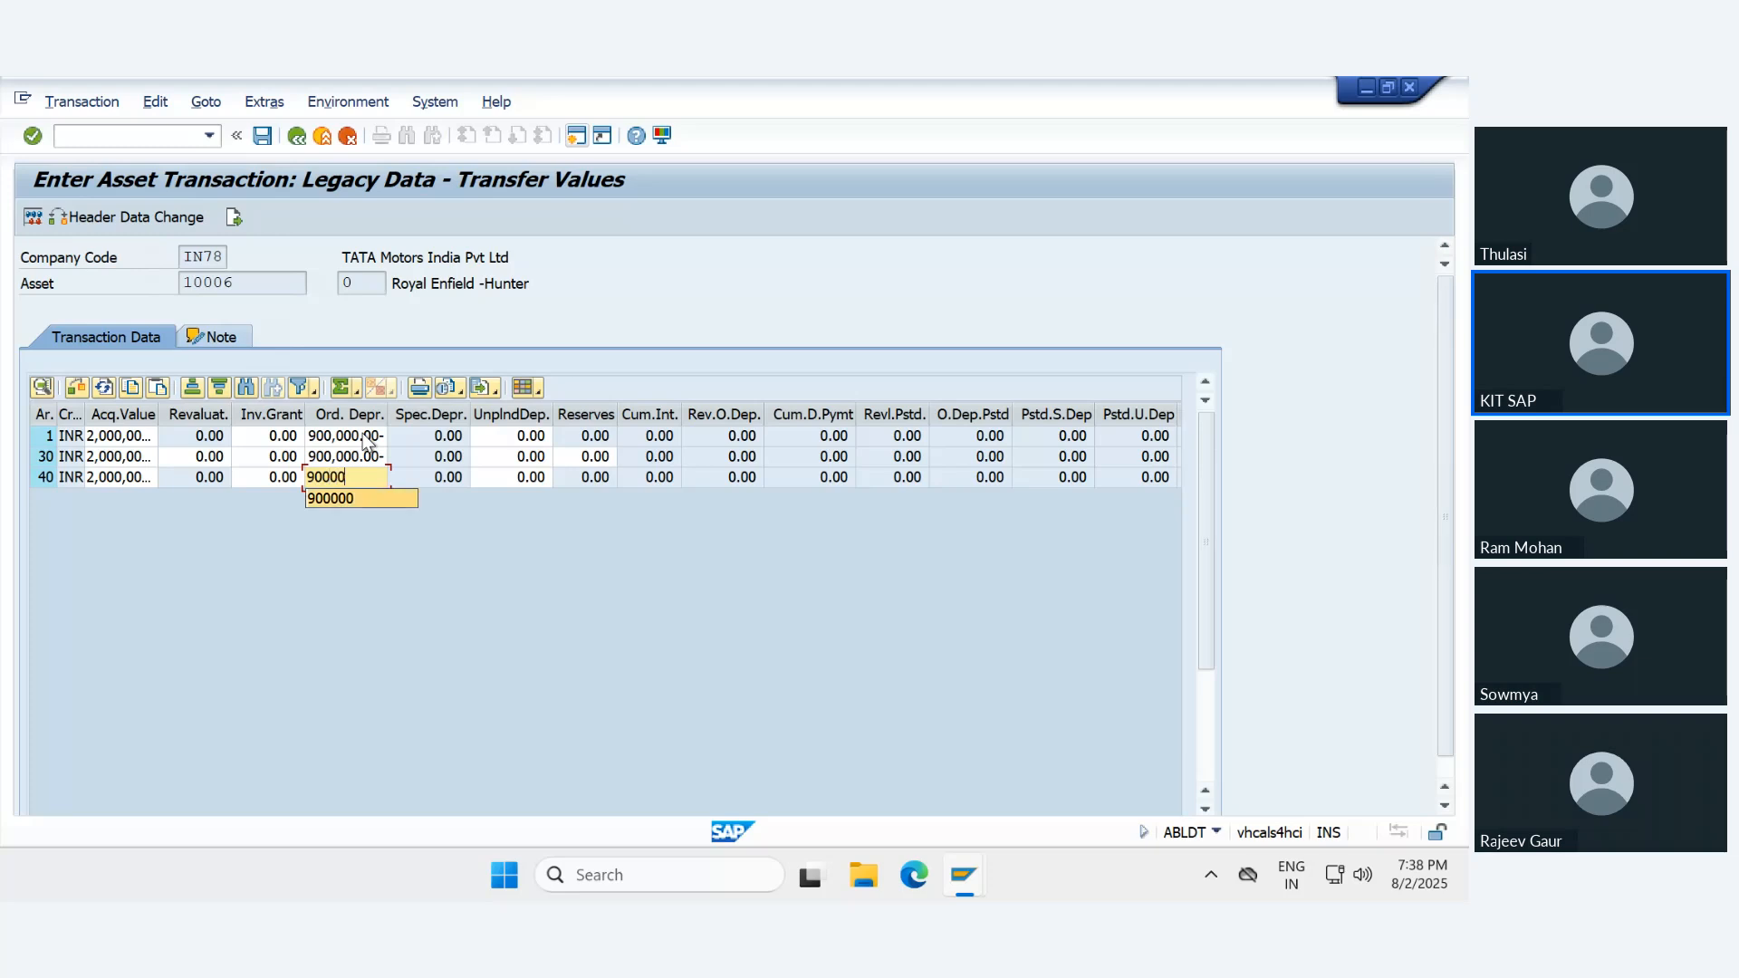
pyautogui.press('Return')
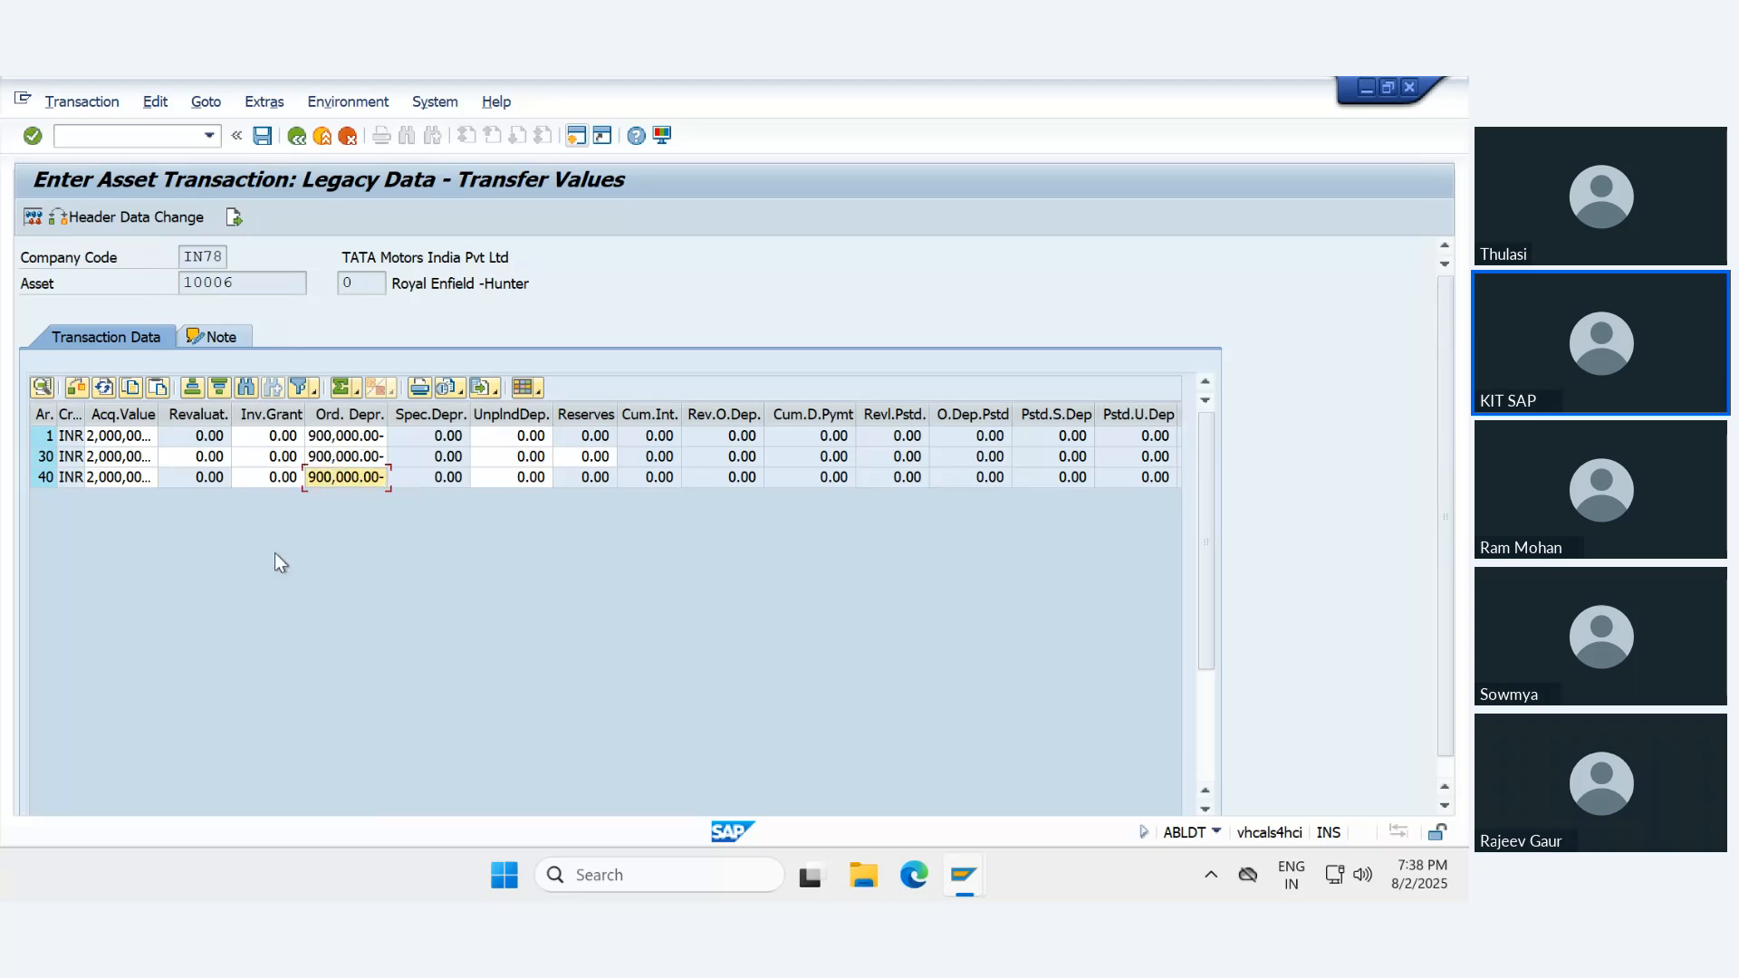
# - Simulate the transfer value posting for the legacy asset
pyautogui.click(33, 218)
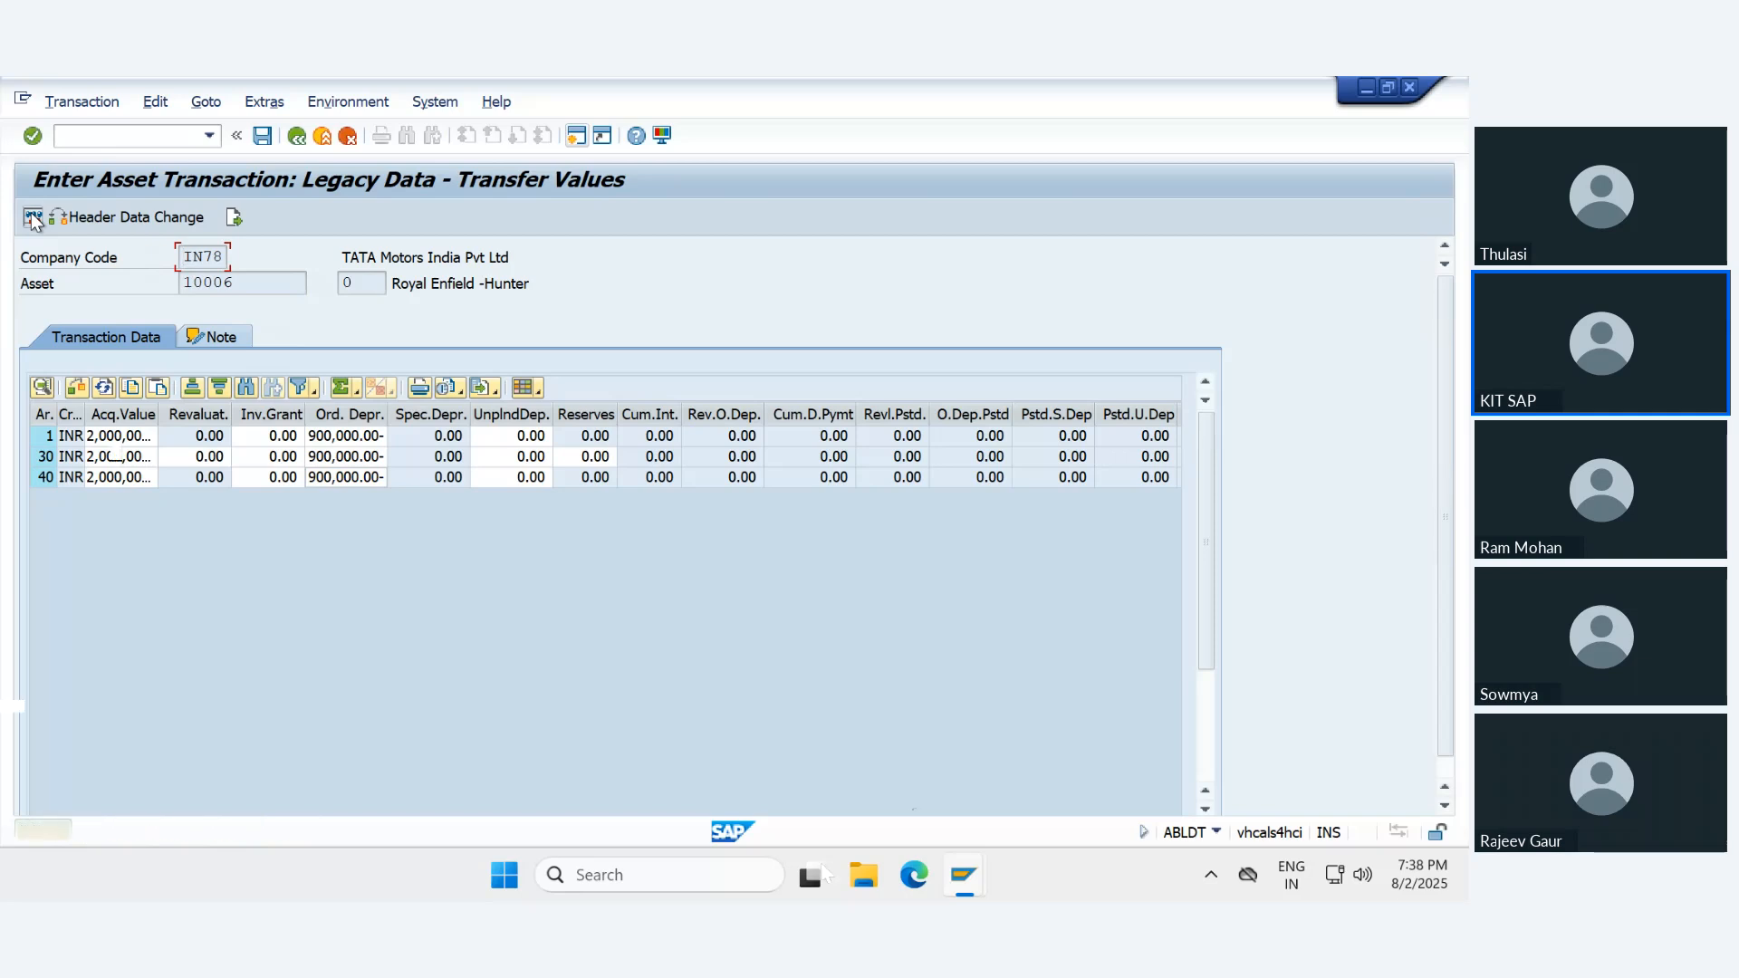
pyautogui.click(33, 219)
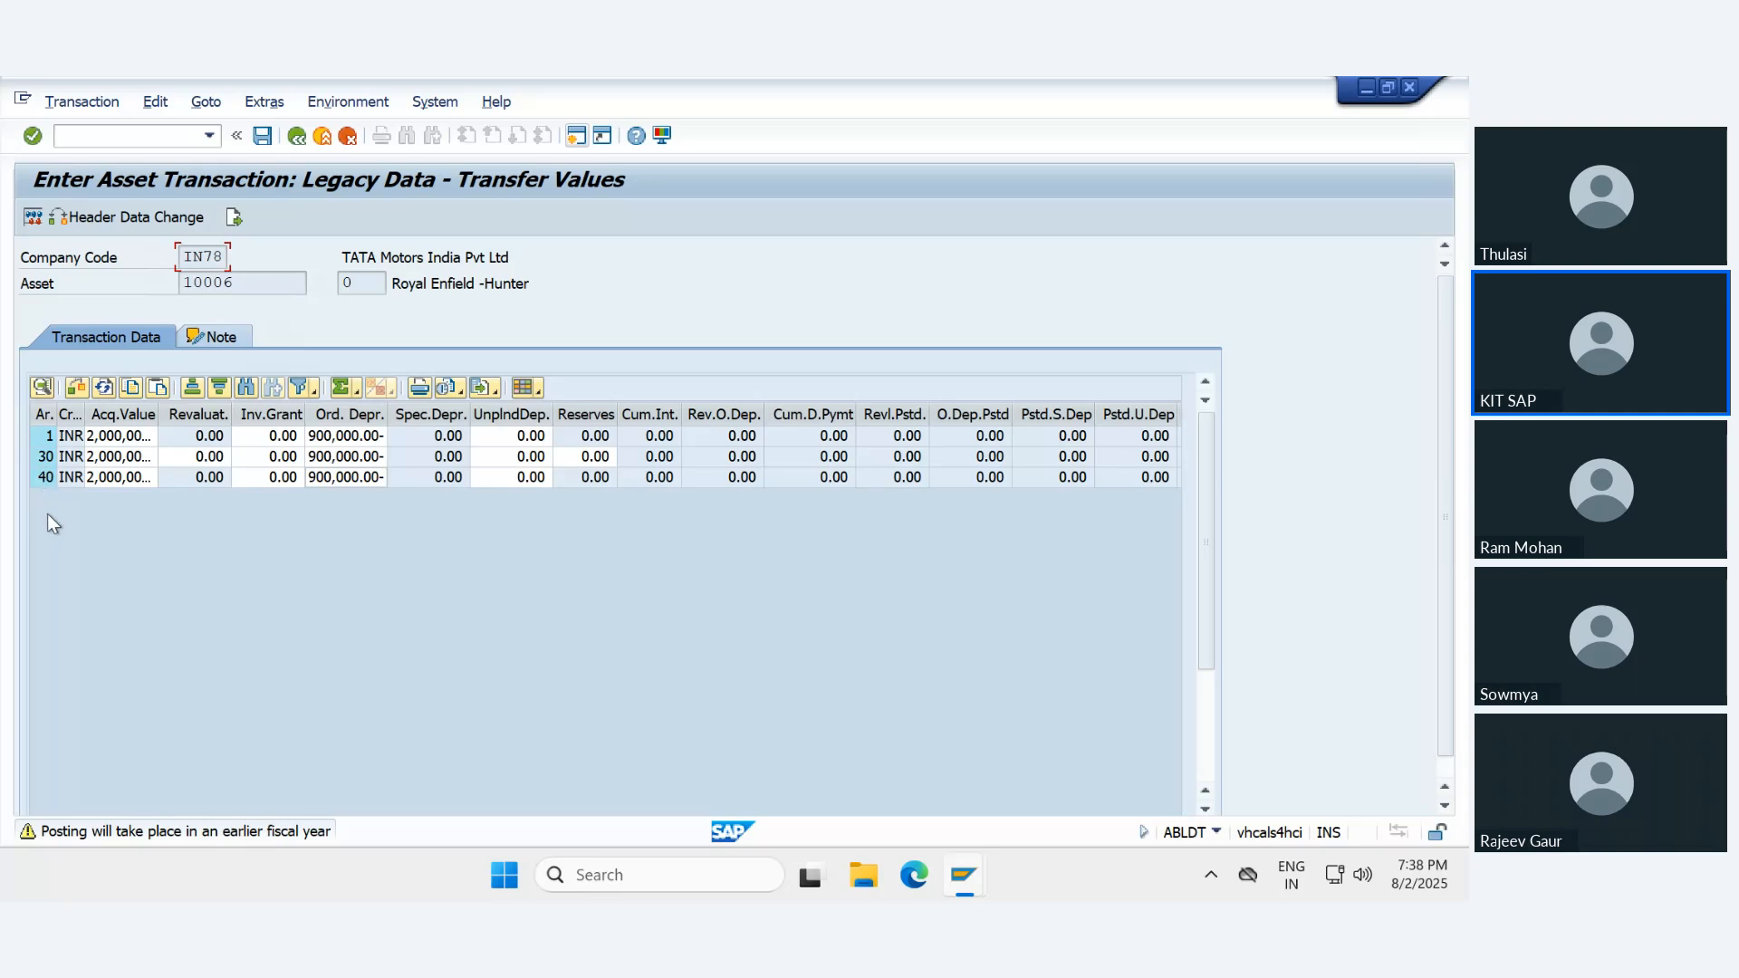
pyautogui.press('Return')
pyautogui.press('Return')
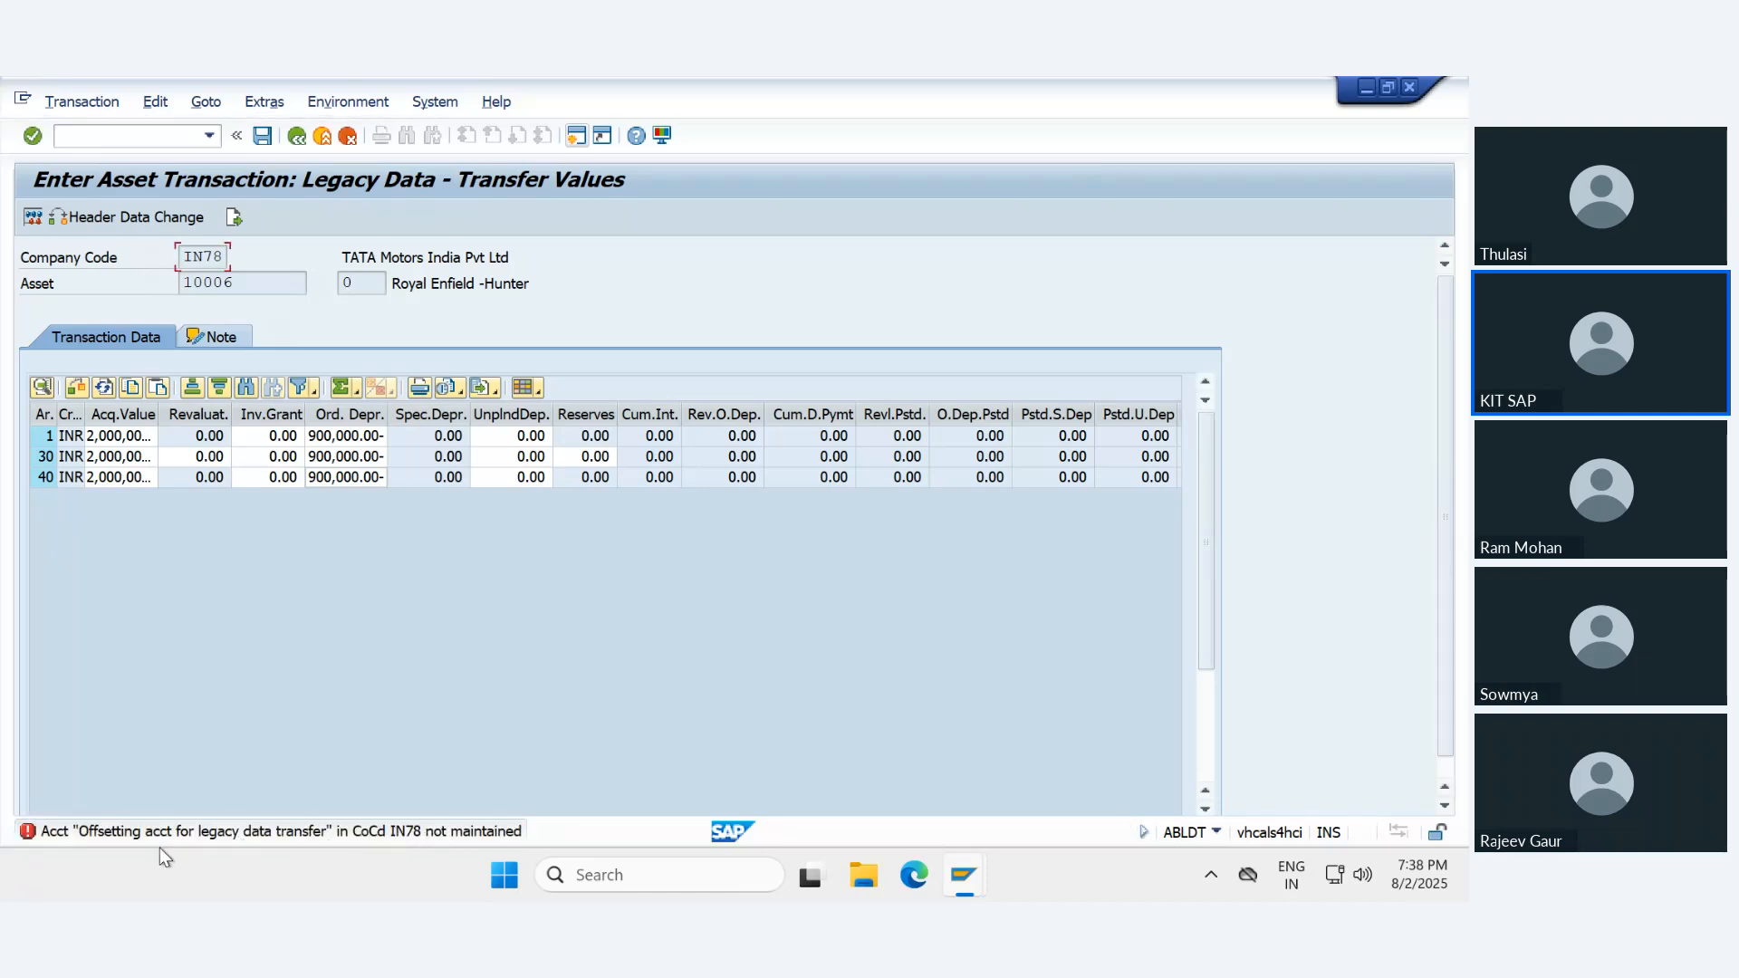
# - Examine the long text of the error message about the offsetting account for legacy data transfer
pyautogui.doubleClick(128, 837)
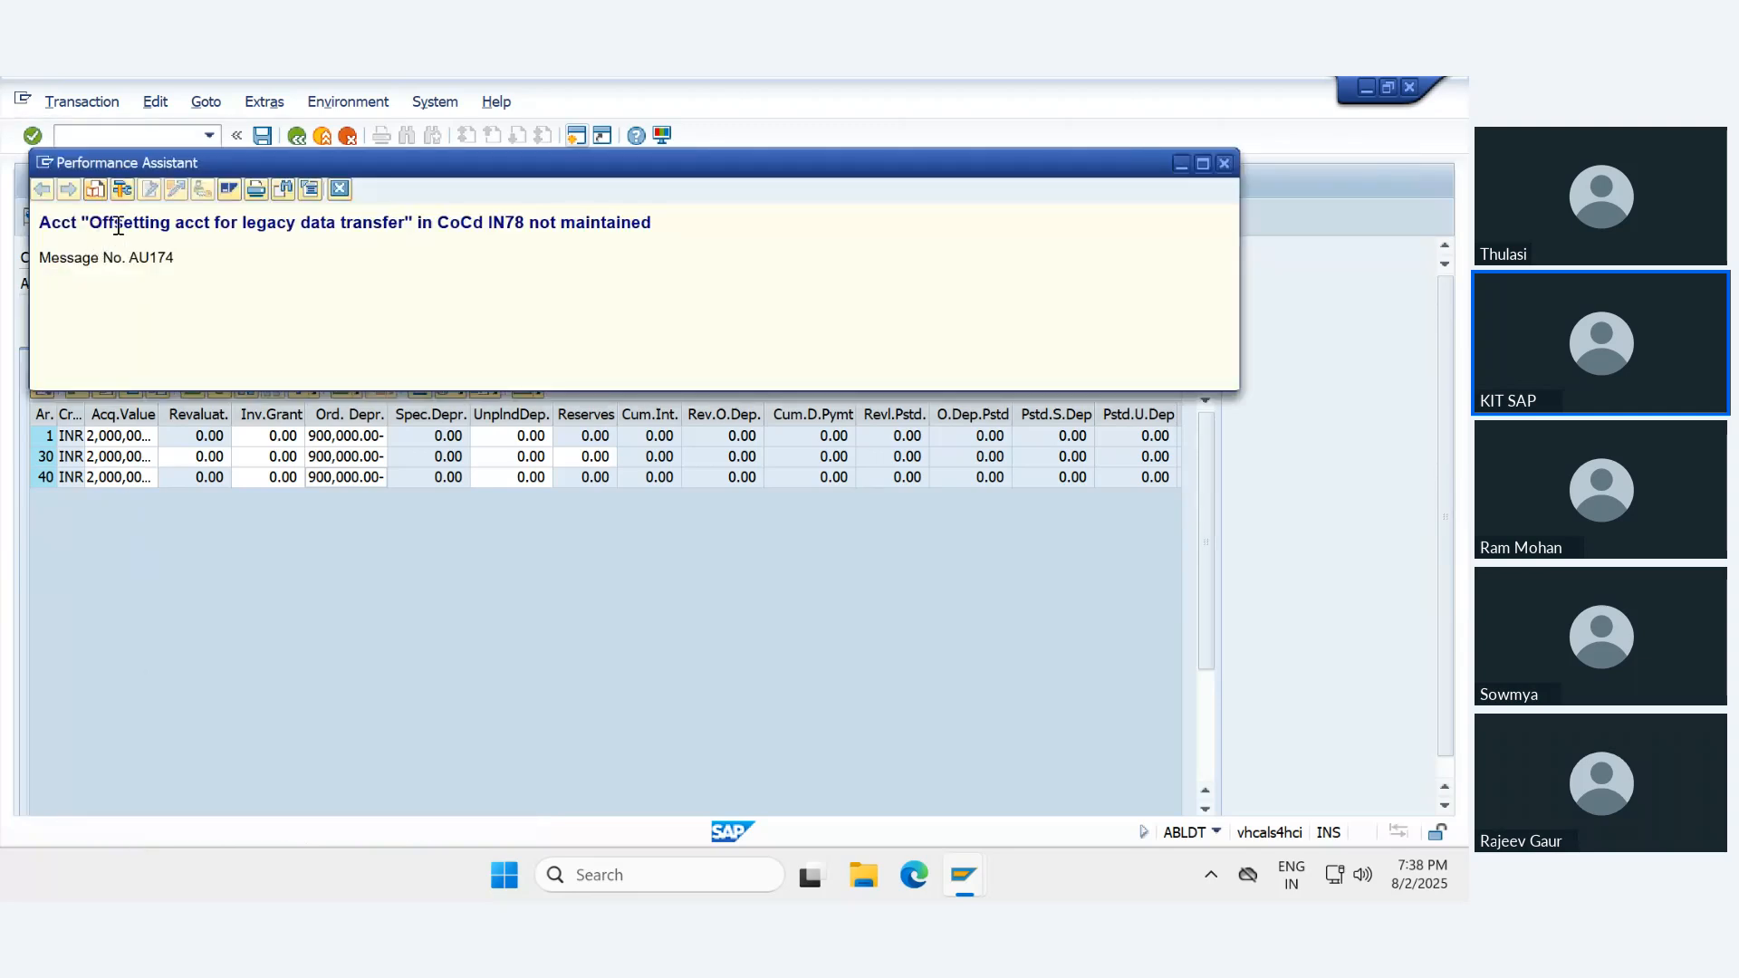
pyautogui.moveTo(91, 225); pyautogui.dragTo(691, 233)
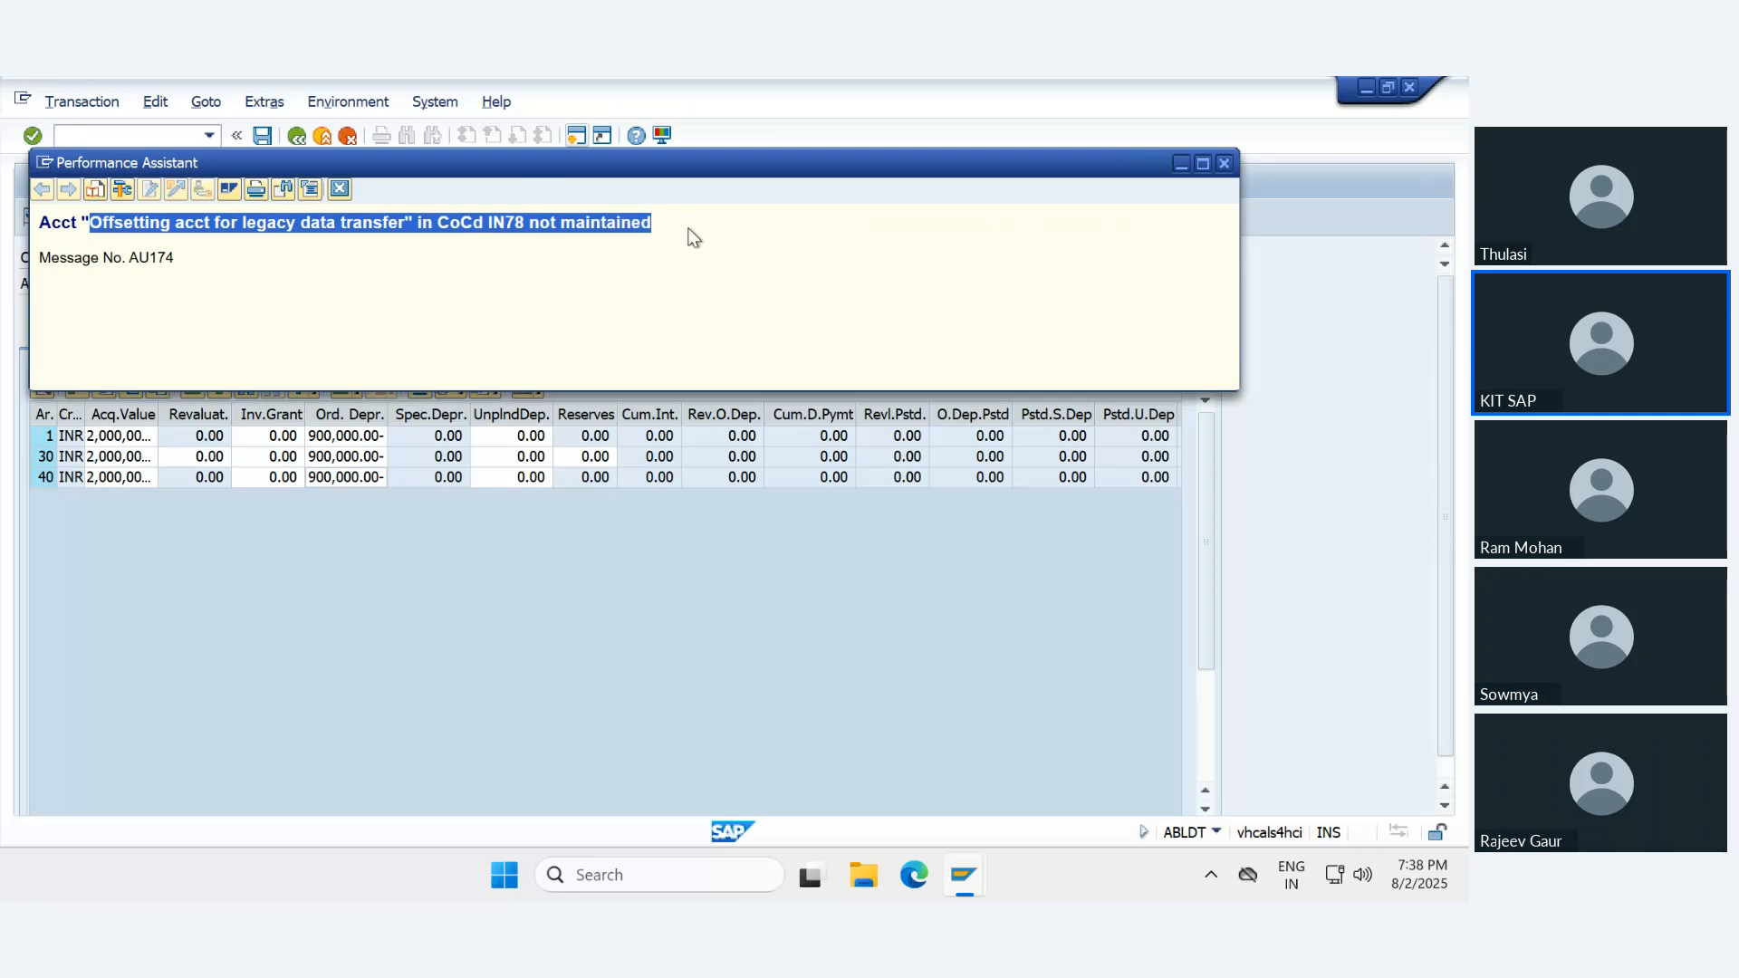
pyautogui.click(479, 277)
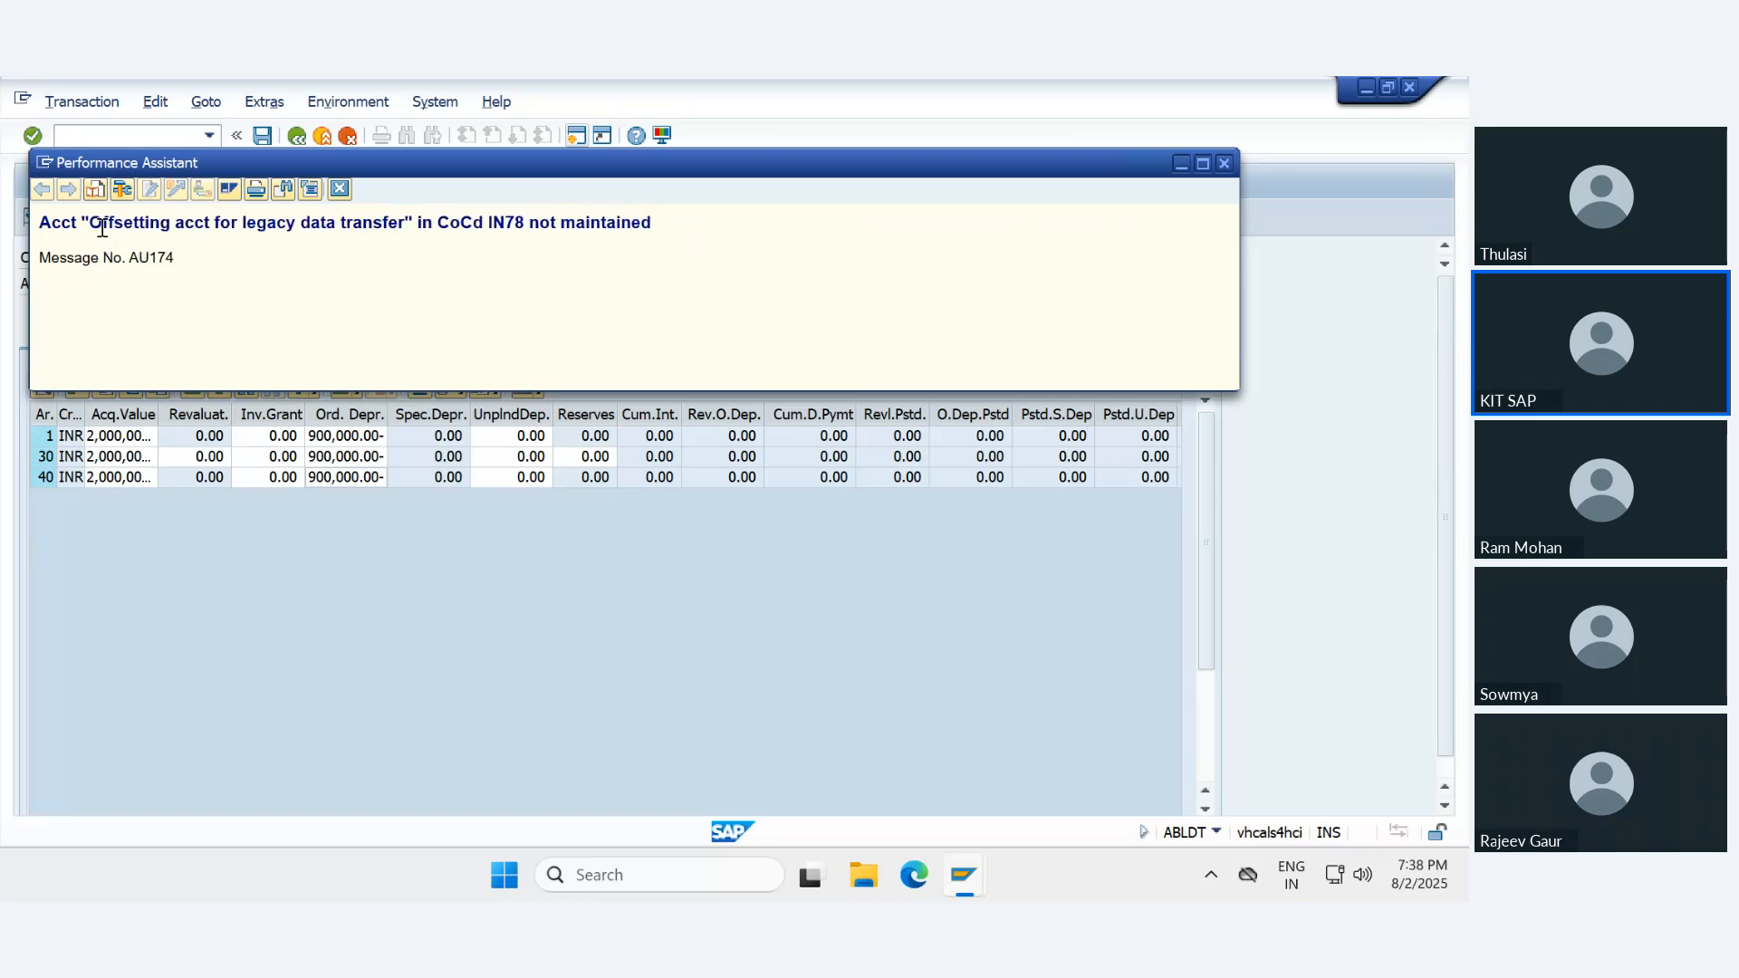
pyautogui.moveTo(103, 223); pyautogui.dragTo(366, 229)
pyautogui.click(367, 228)
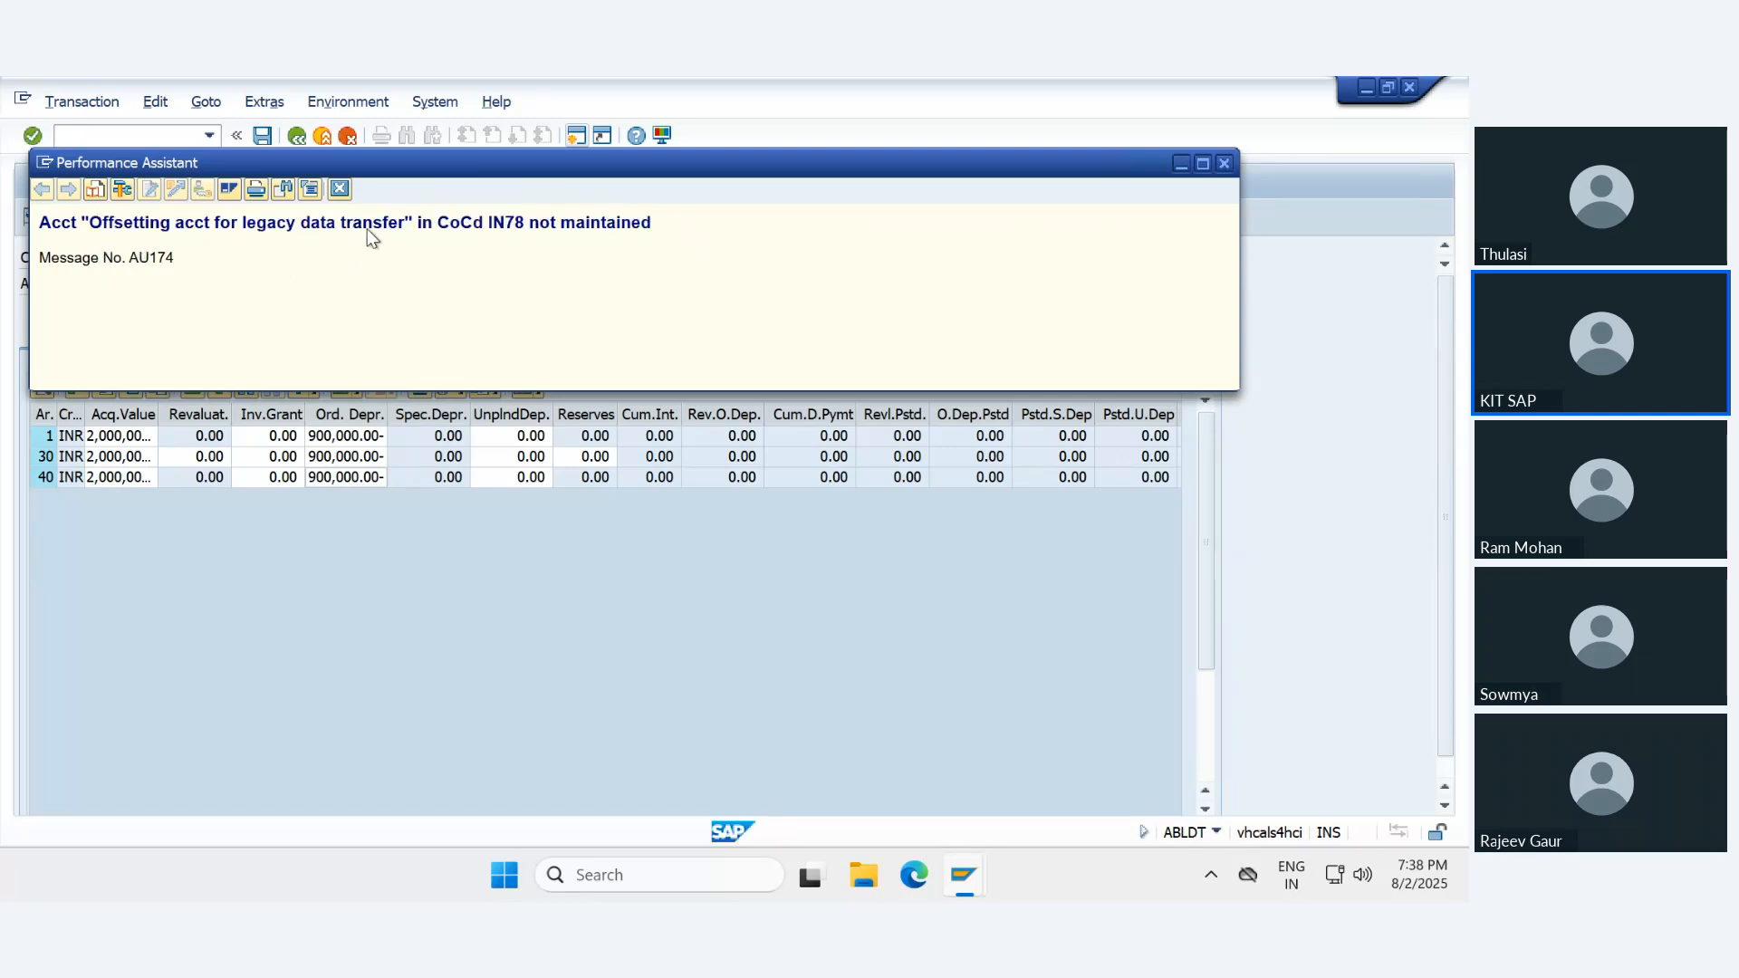
pyautogui.click(348, 185)
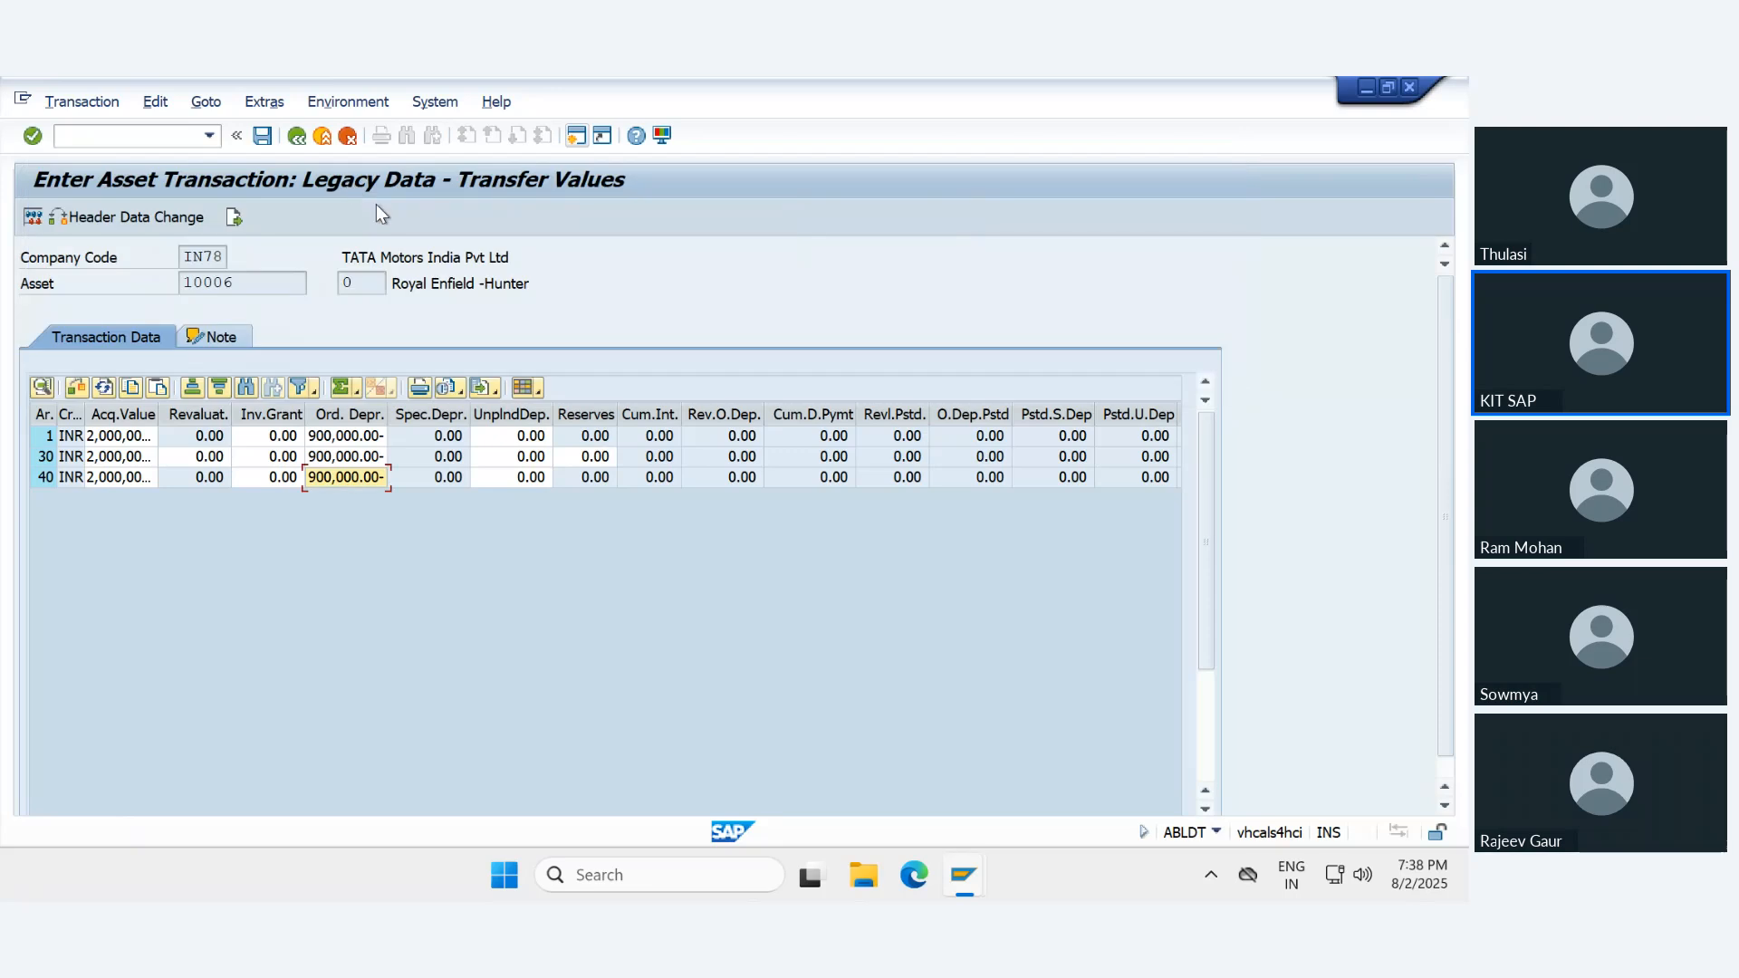
# - Cancel the transfer value entry, discard its data and return to the IMG structure
pyautogui.click(209, 137)
pyautogui.click(670, 759)
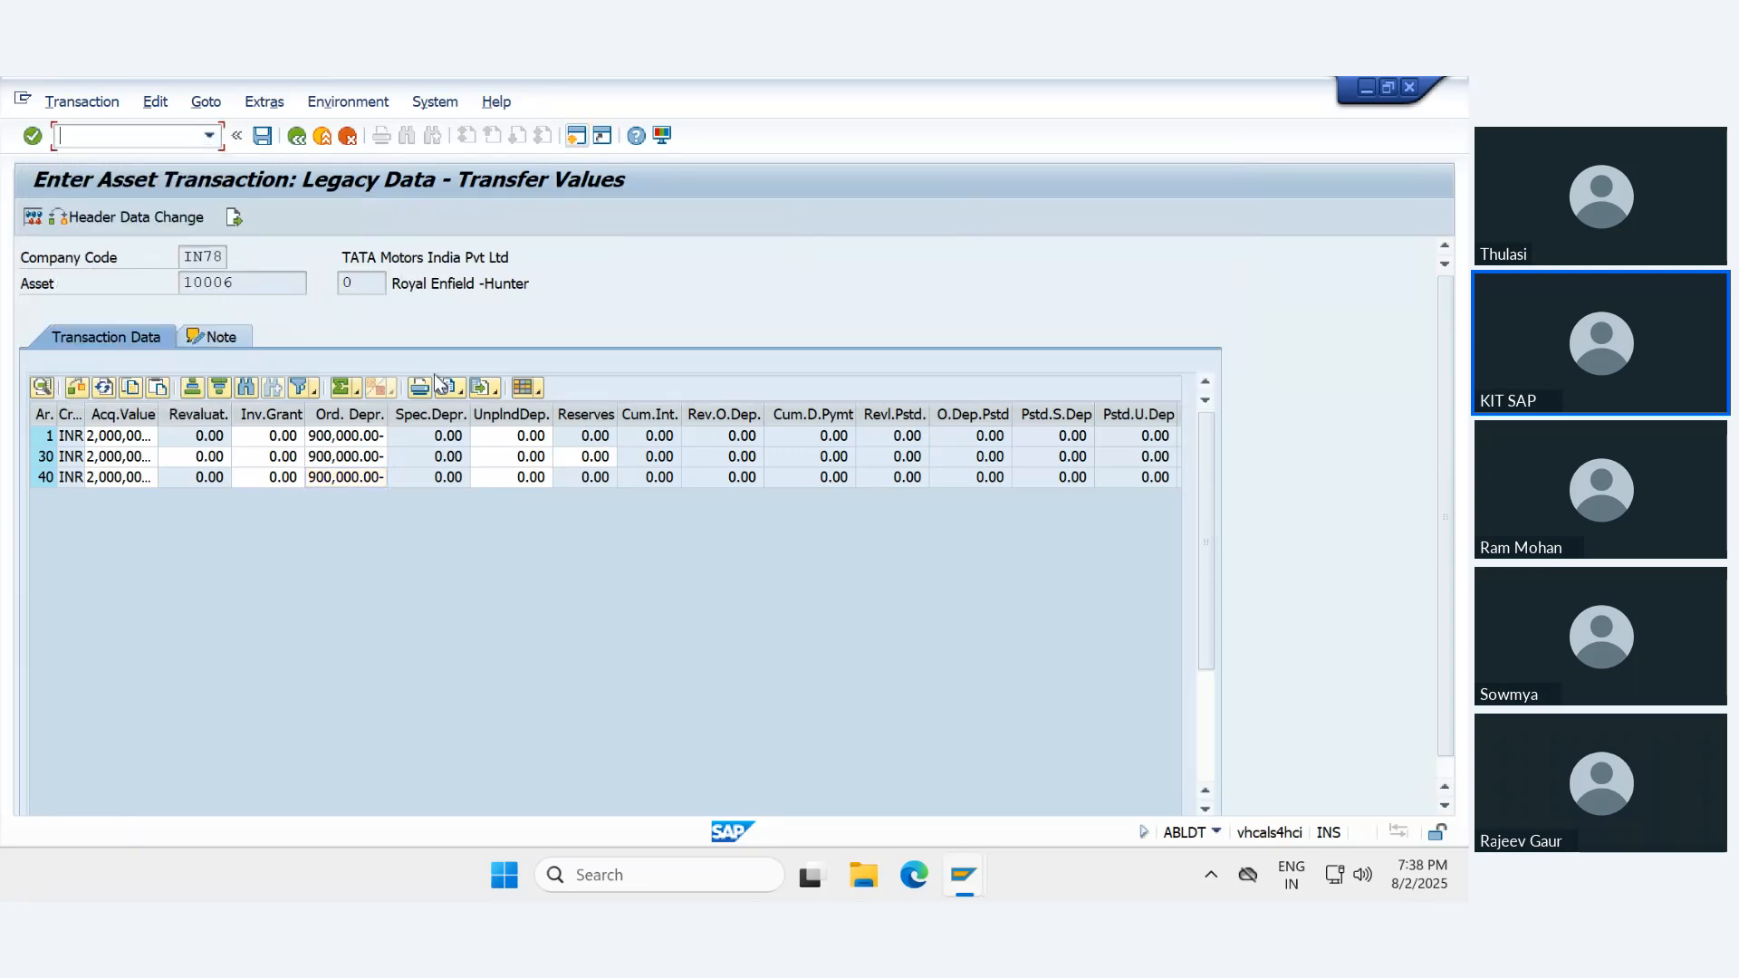
pyautogui.click(347, 136)
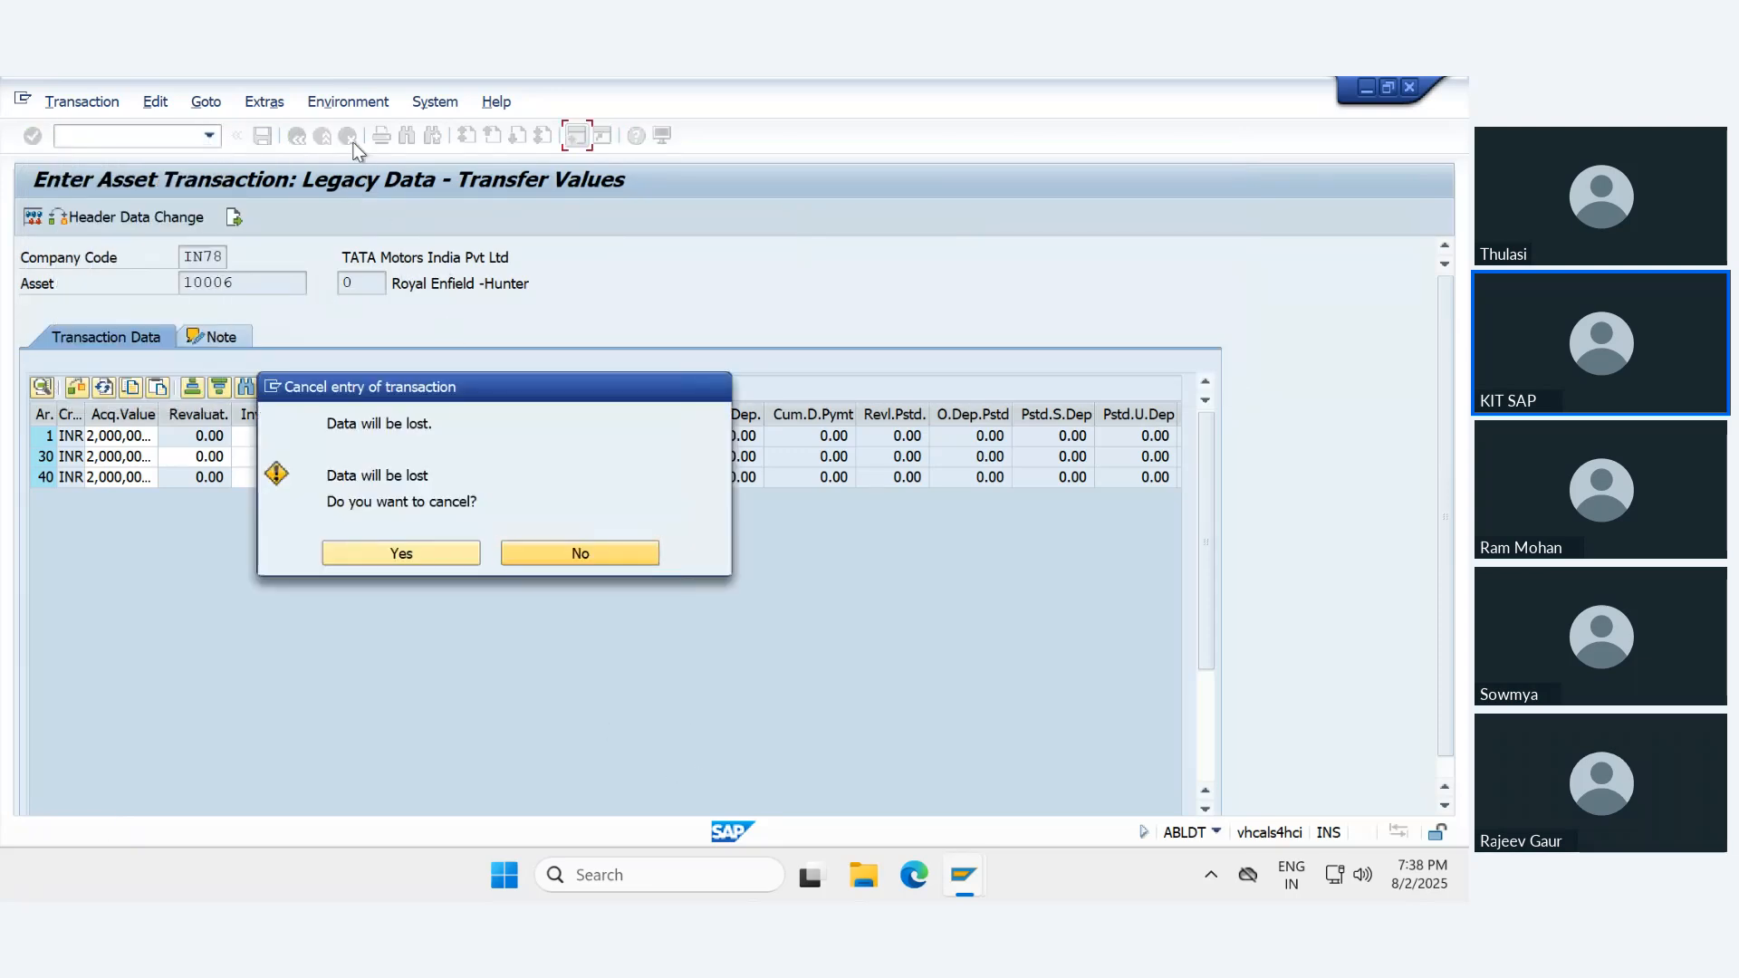
pyautogui.click(382, 562)
pyautogui.click(195, 615)
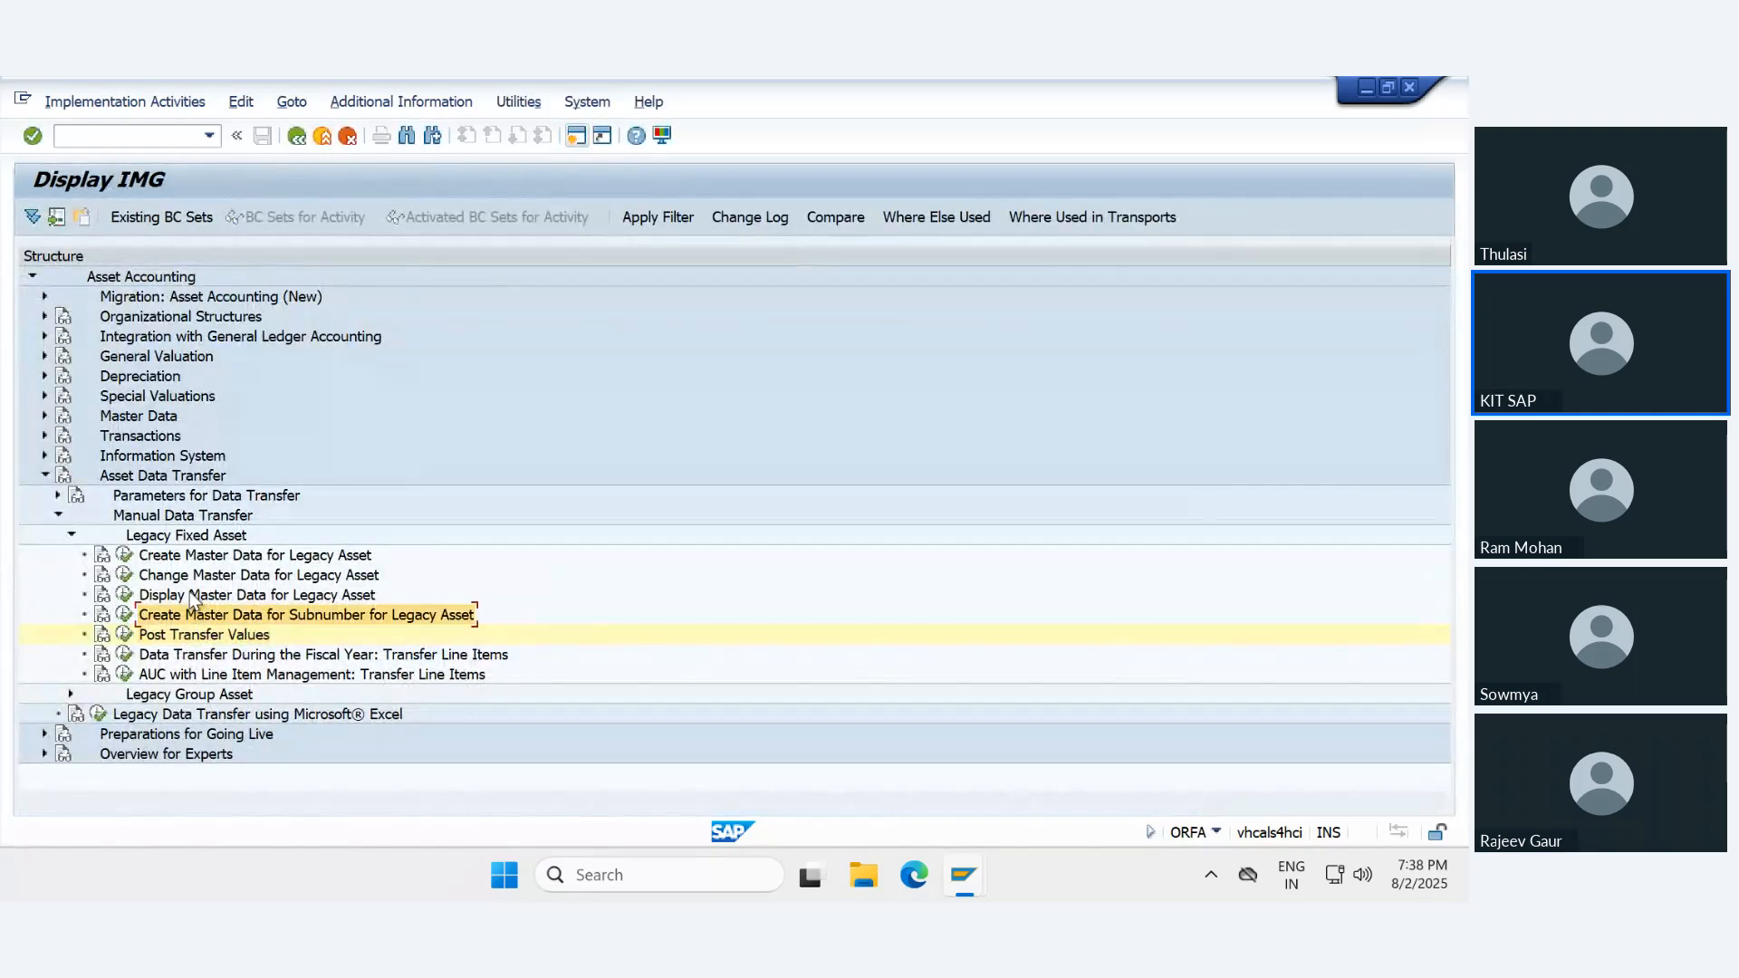
# - Execute Specify Offsetting Account for Legacy Data Transfer under Parameters for Data Transfer
pyautogui.click(57, 495)
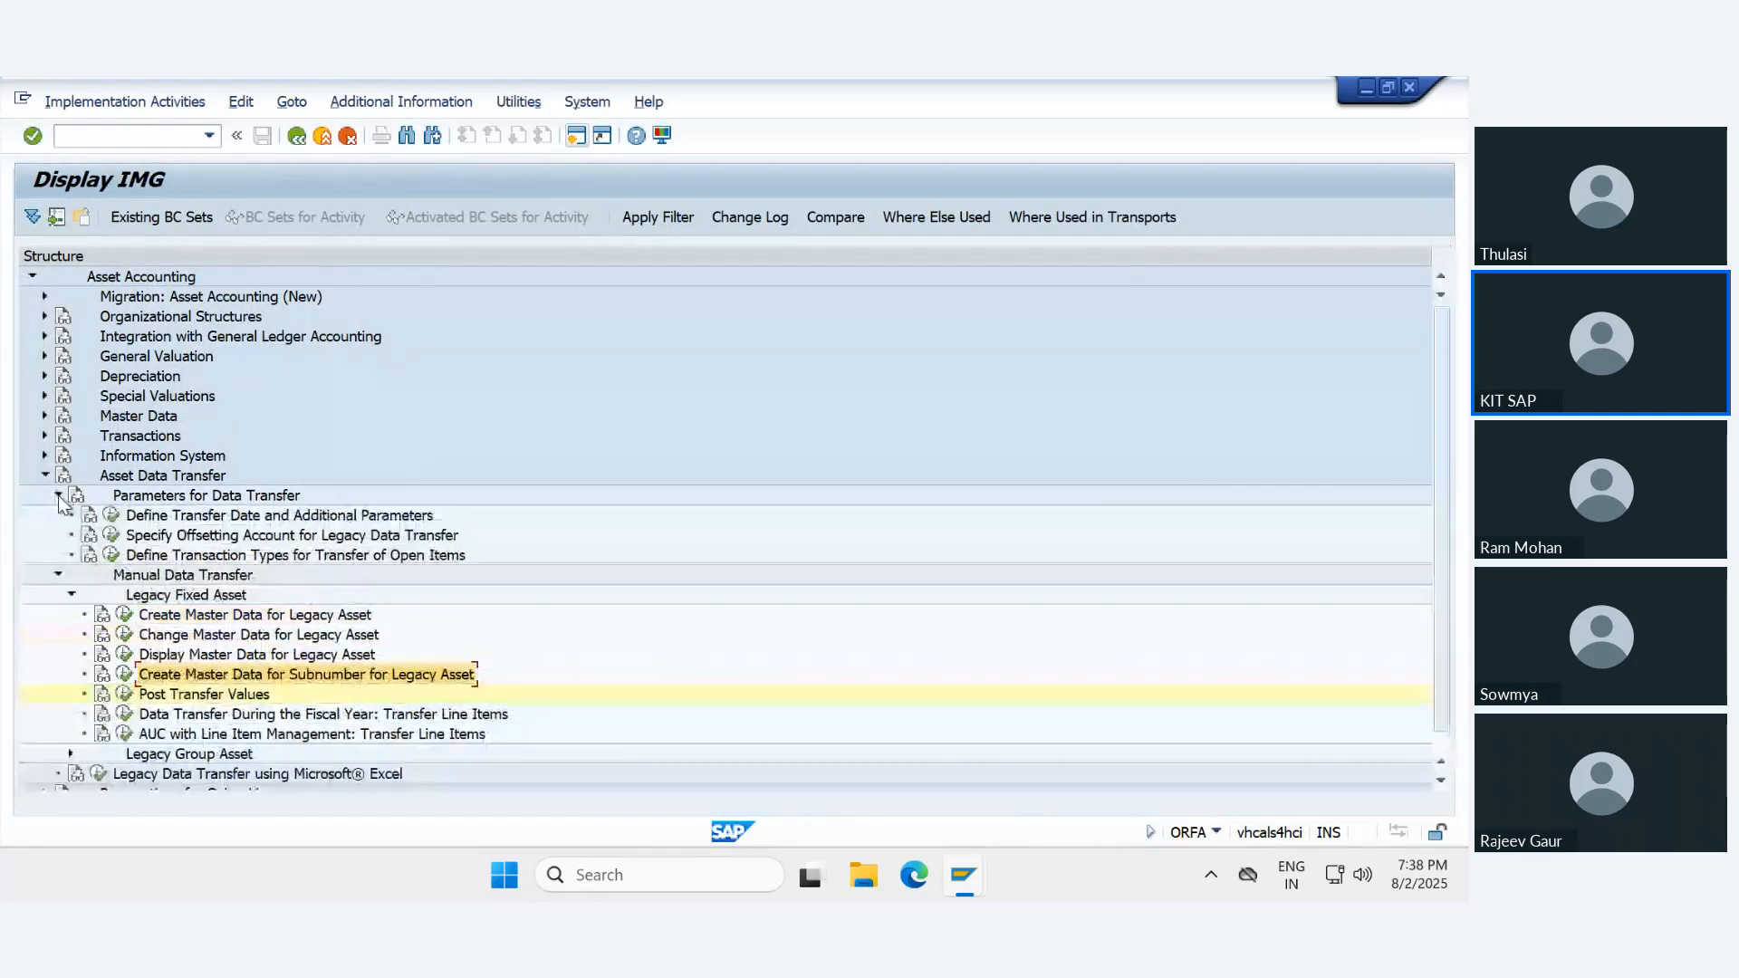
pyautogui.click(191, 538)
pyautogui.click(111, 534)
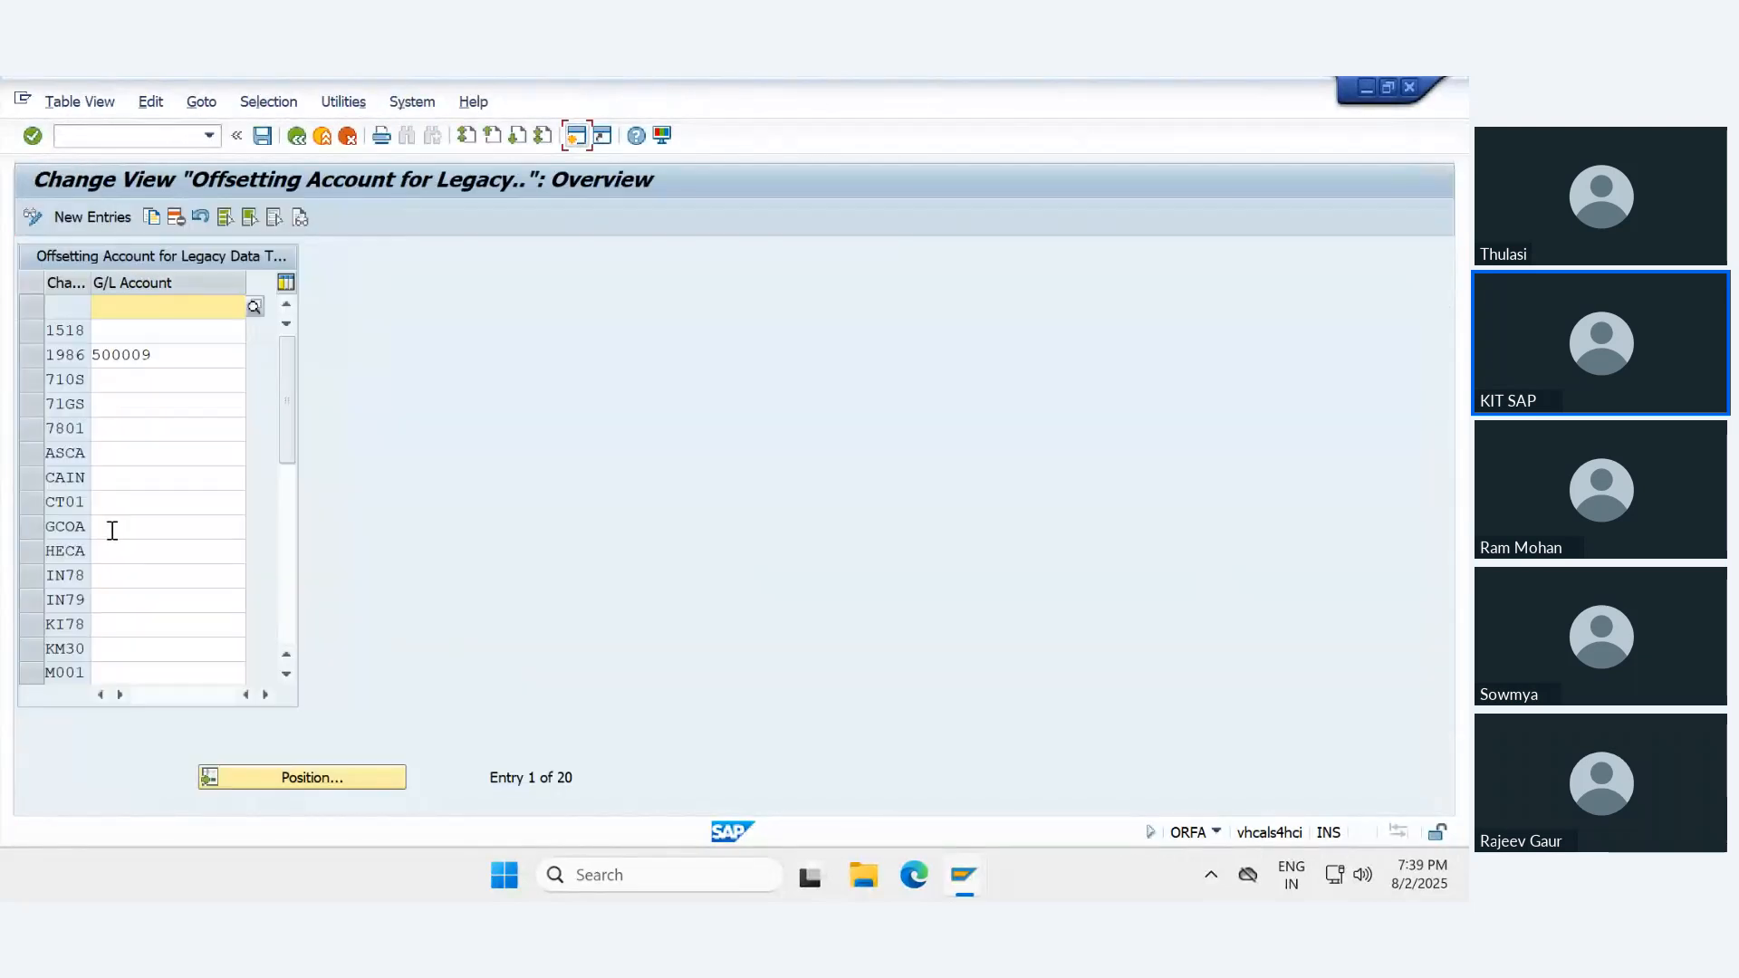
# - Assign G/L account 259999 as the offsetting account for chart of accounts IN78 and save the entry
pyautogui.click(53, 581)
pyautogui.click(132, 576)
pyautogui.click(177, 580)
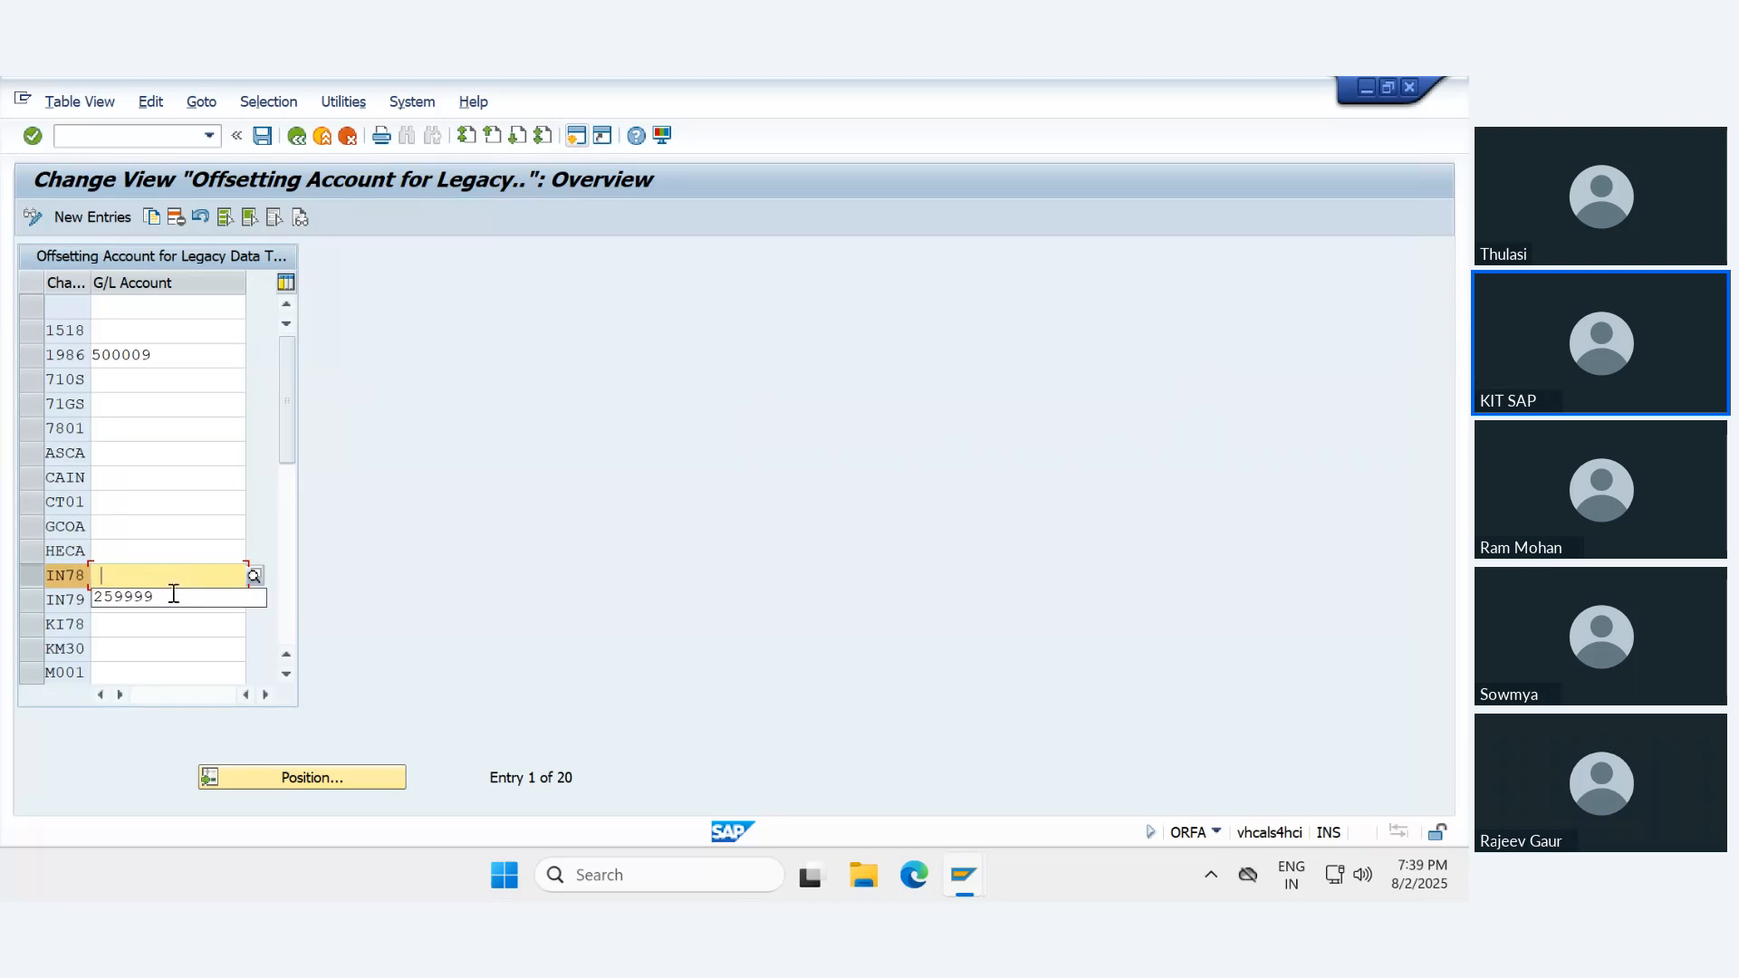
pyautogui.click(161, 598)
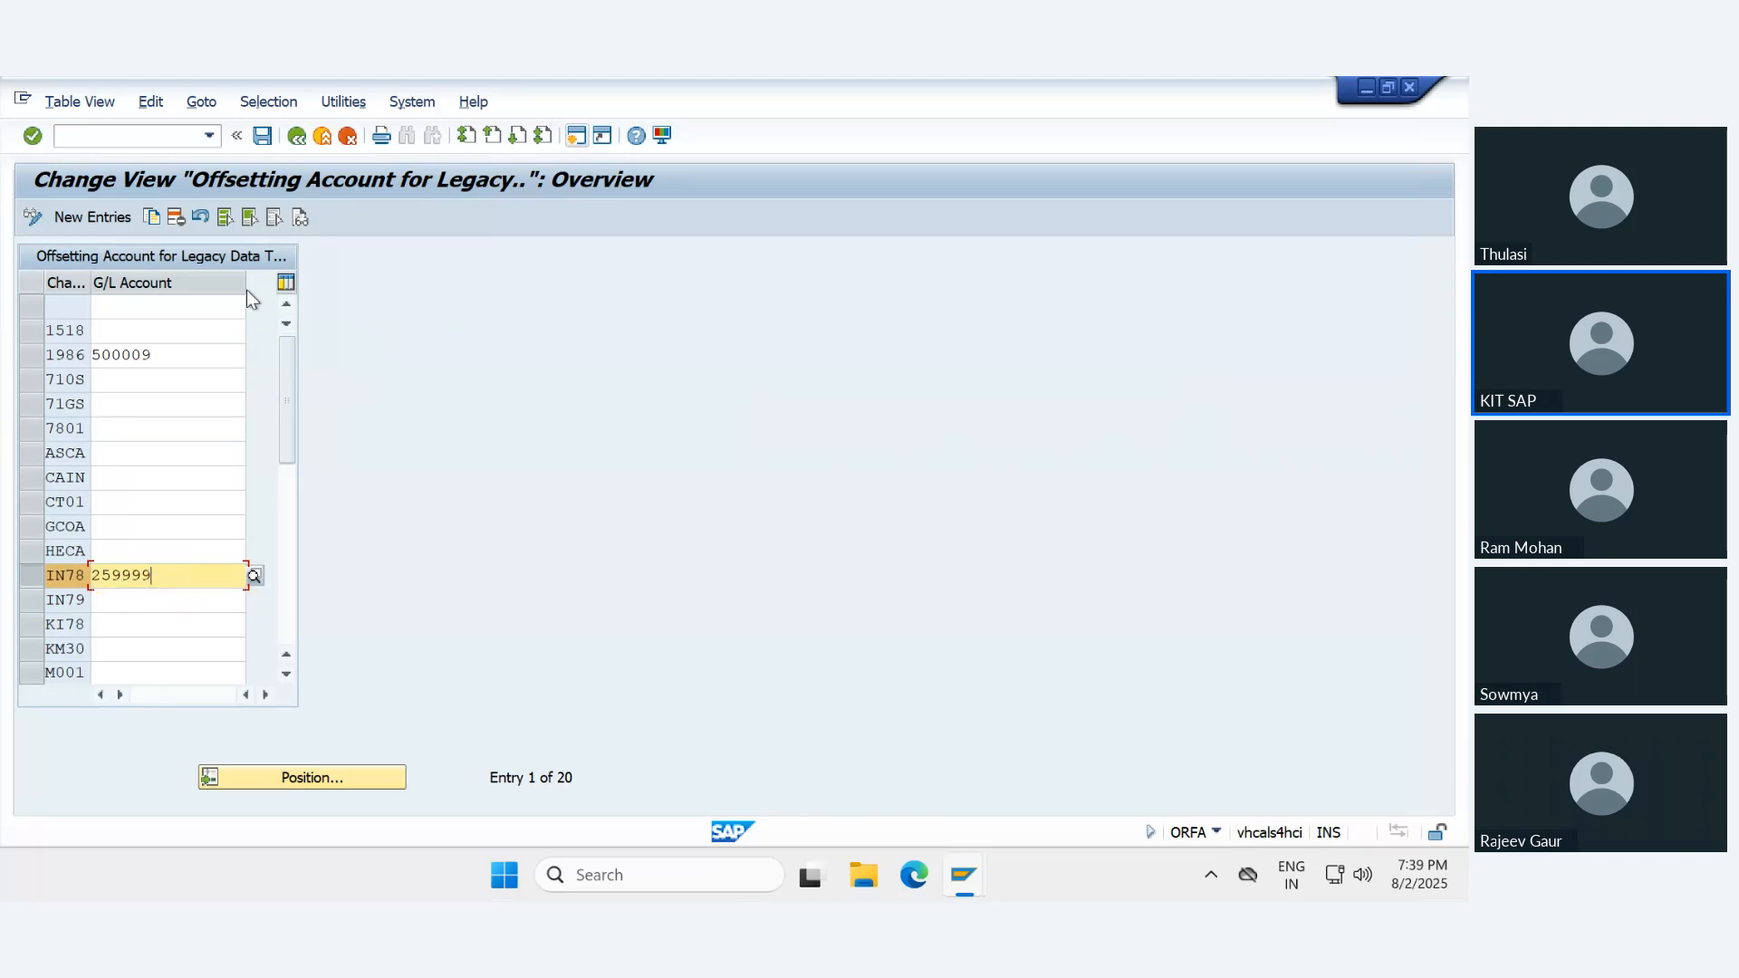
pyautogui.click(263, 137)
pyautogui.click(475, 467)
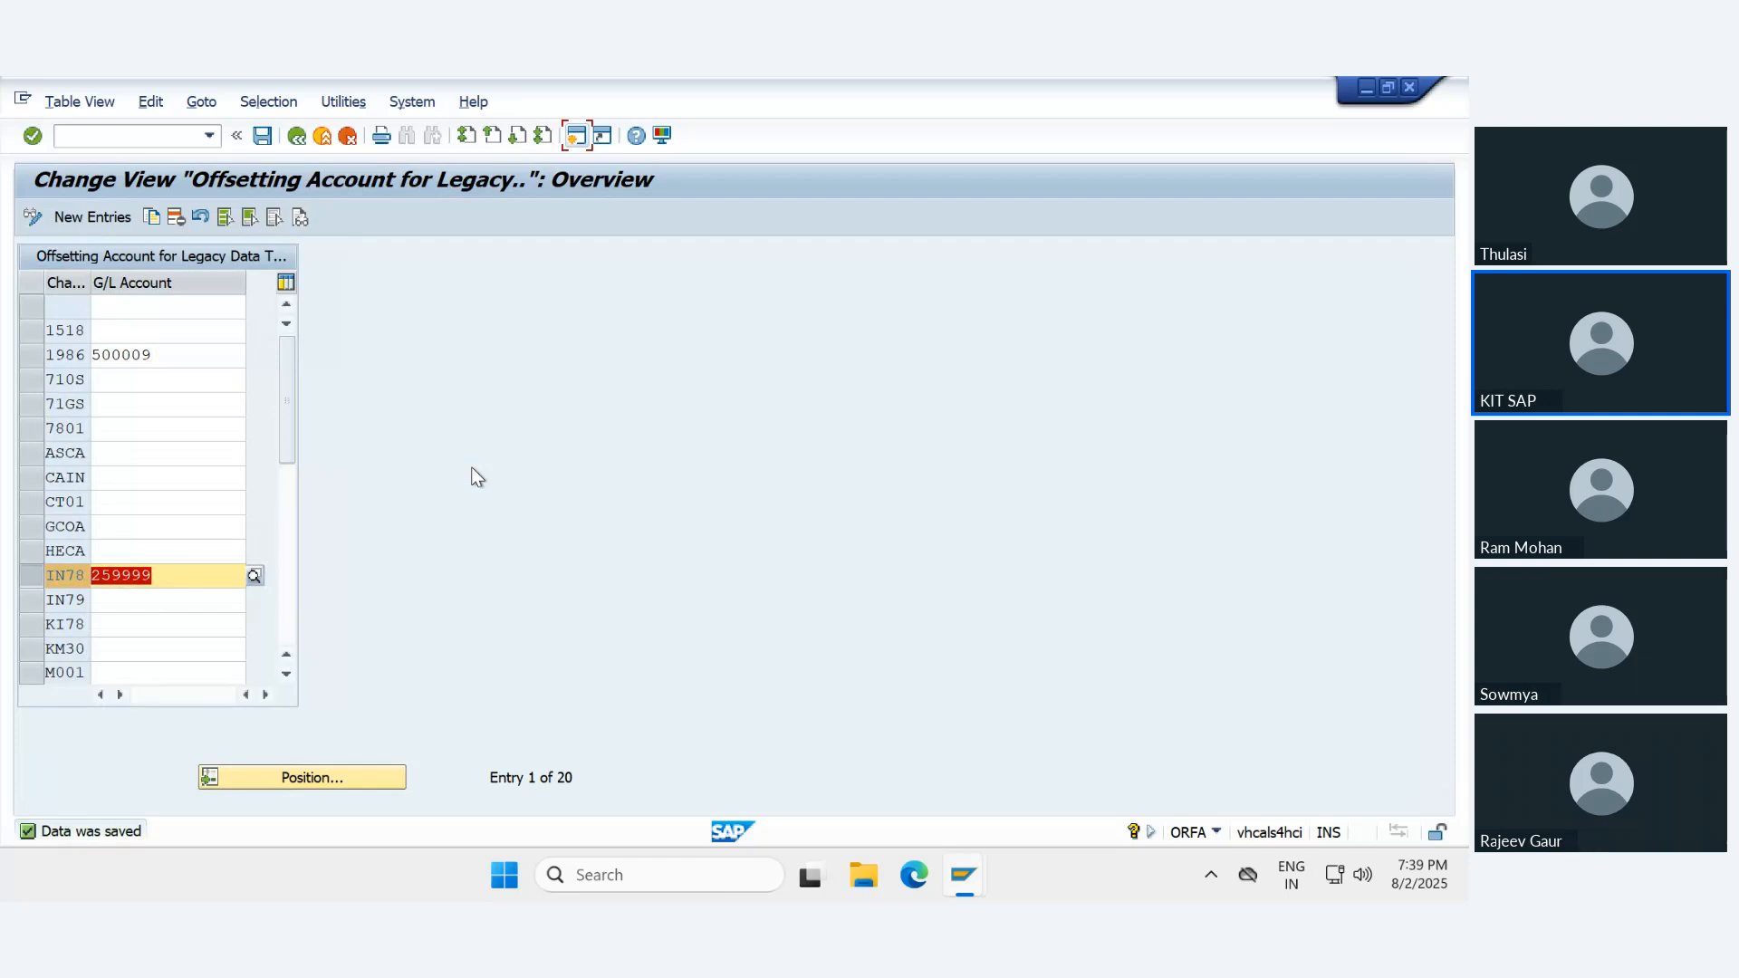
# - Return to the IMG and execute Post Transfer Values for company code IN78, asset 10006, sub-number 0
pyautogui.click(296, 137)
pyautogui.click(126, 694)
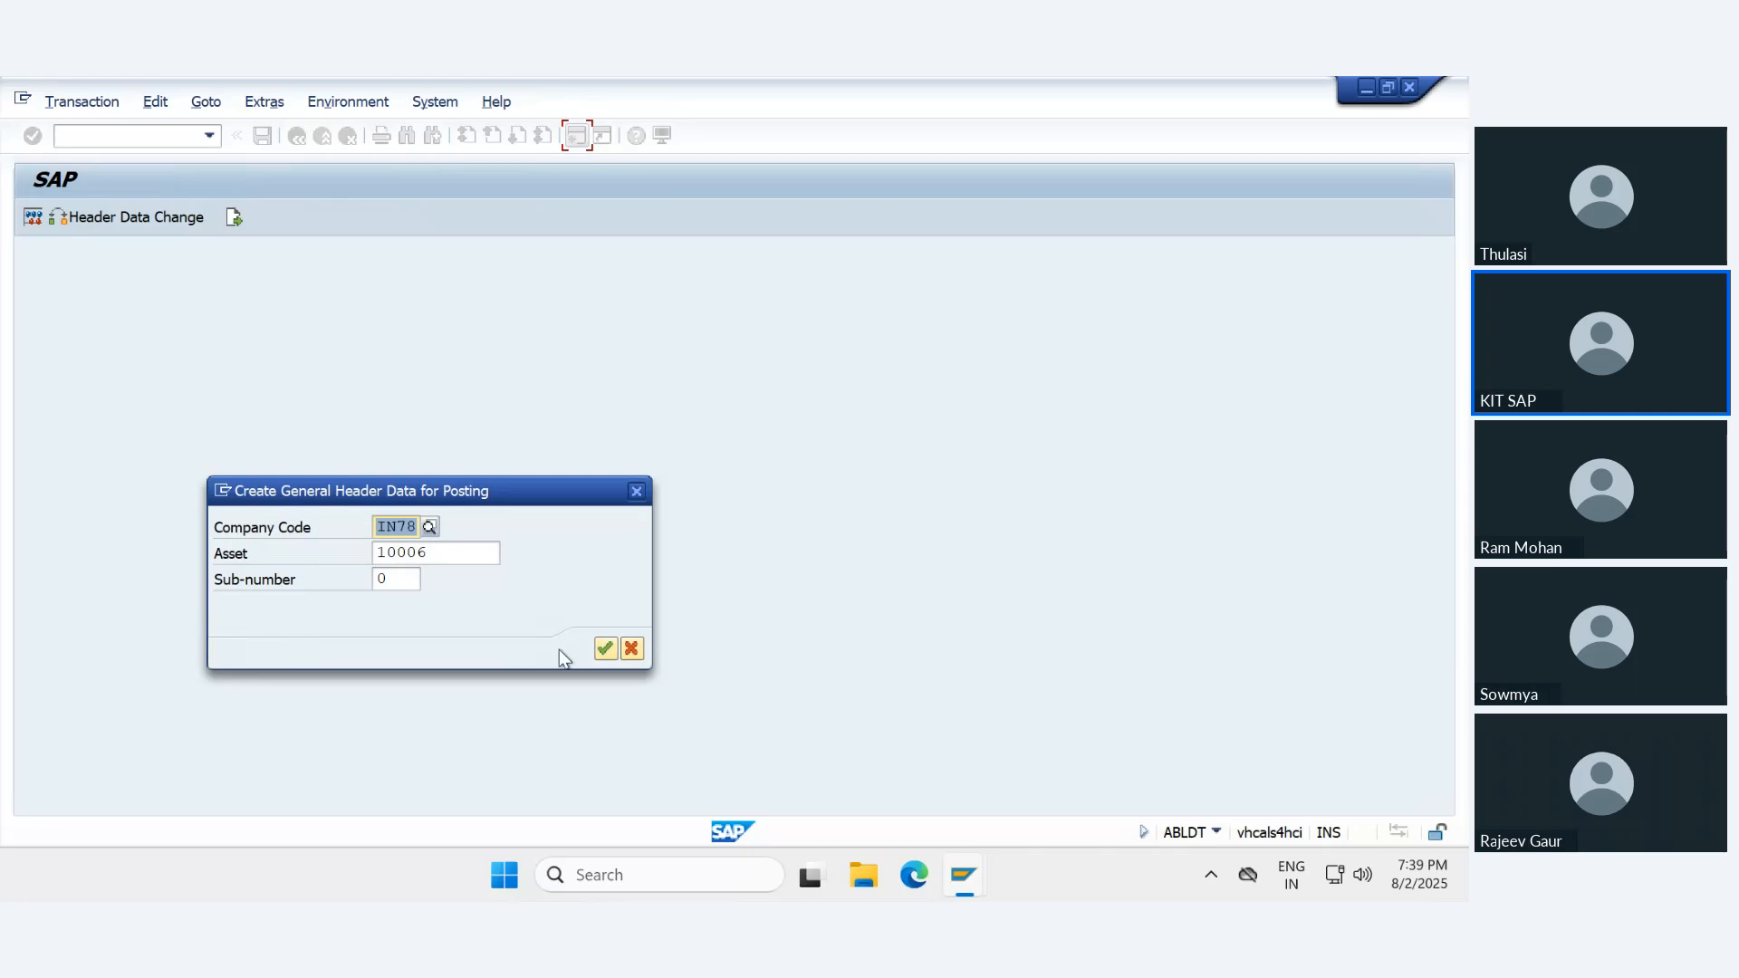
pyautogui.click(605, 649)
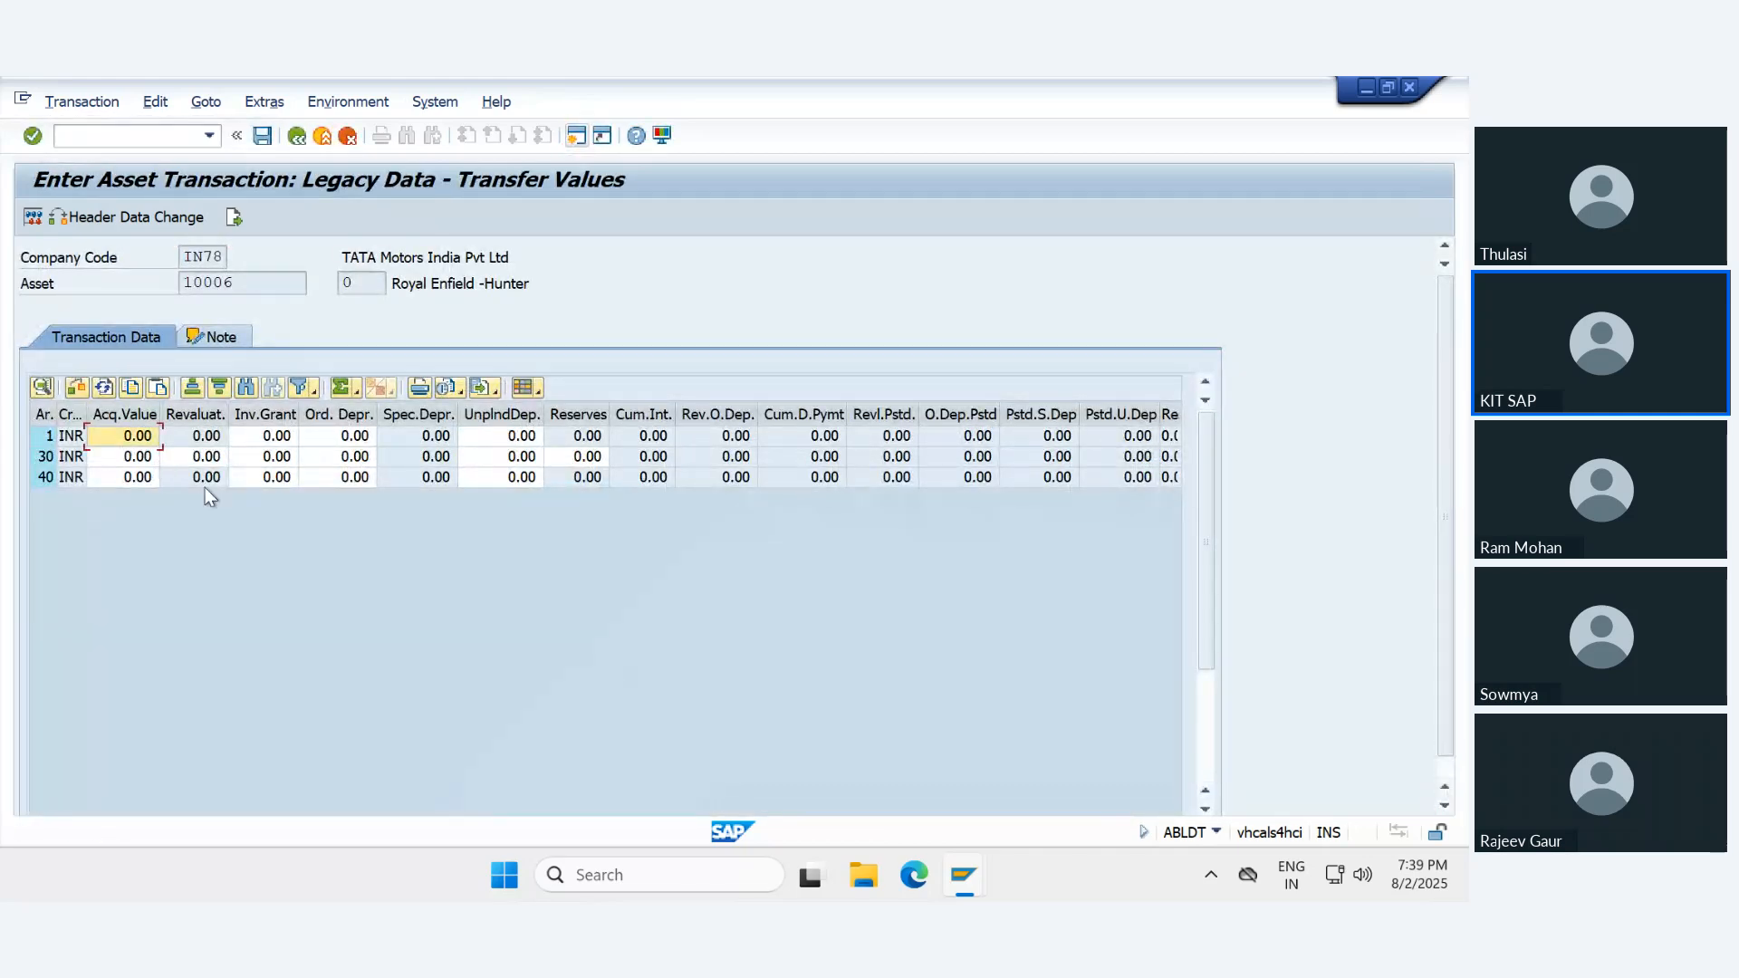
# - Enter an acquisition value of 2,000,000 INR for depreciation areas 1 and 30 of the legacy asset
pyautogui.press('BackSpace')
pyautogui.write('2000000')
pyautogui.press('Return')
pyautogui.press('BackSpace')
pyautogui.press('Down')
pyautogui.press('Down')
pyautogui.press('Down')
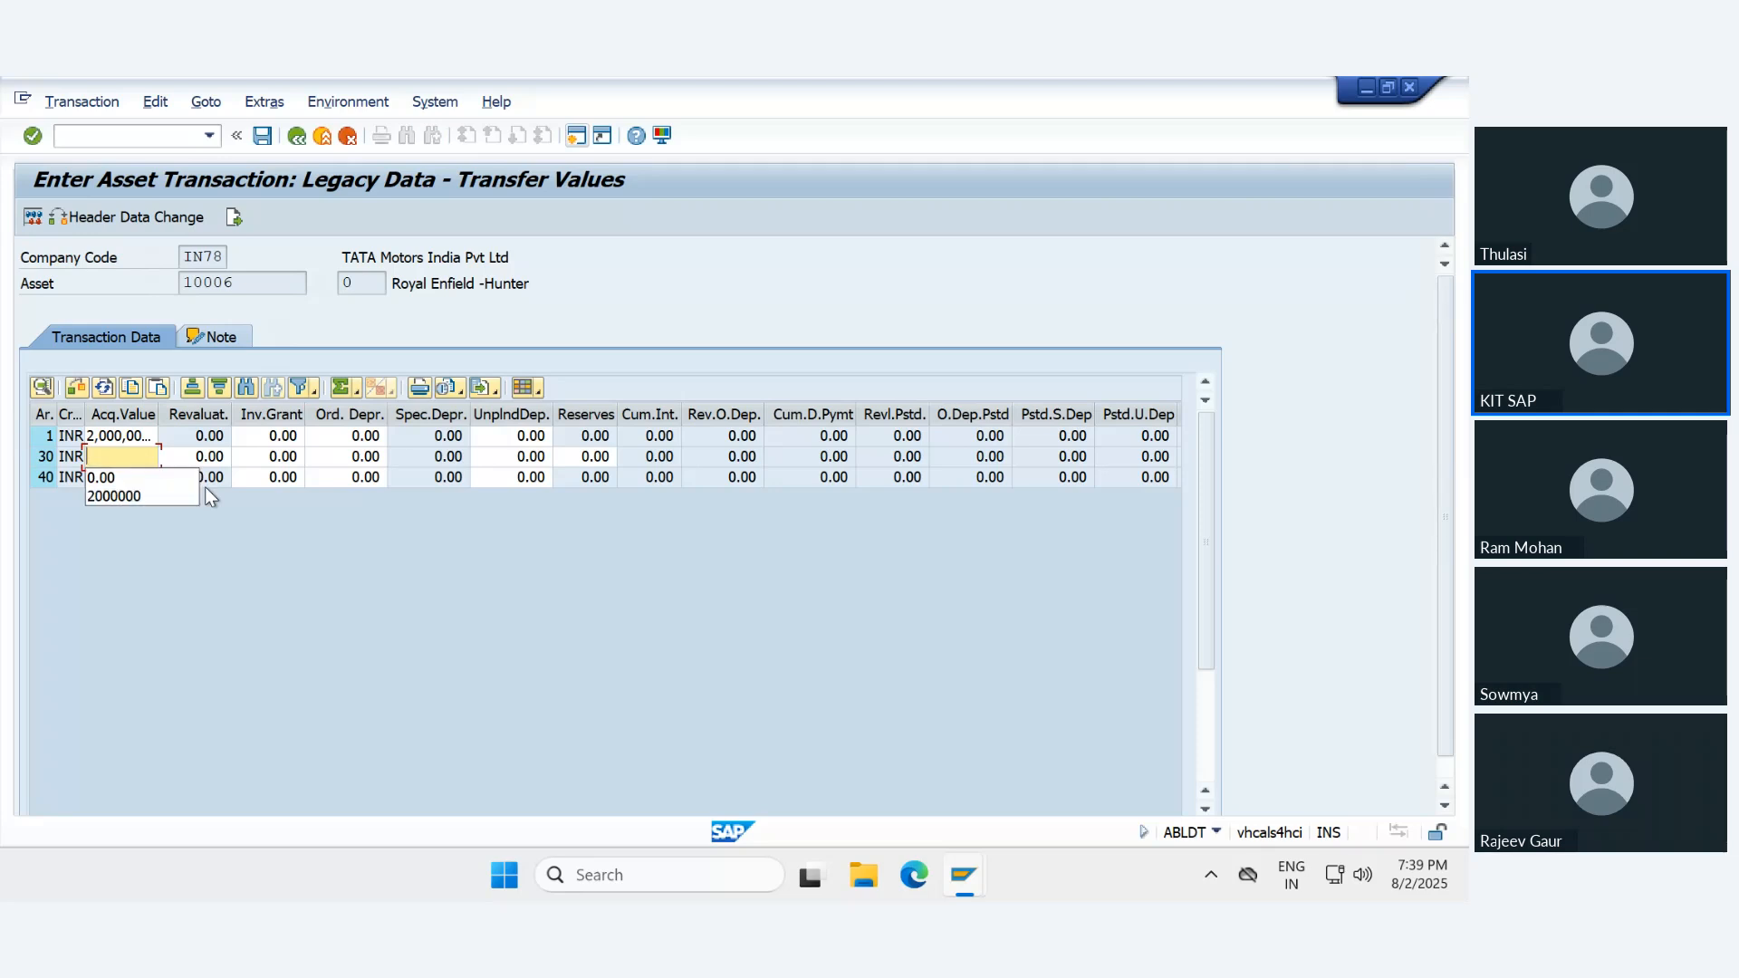
pyautogui.press('Return')
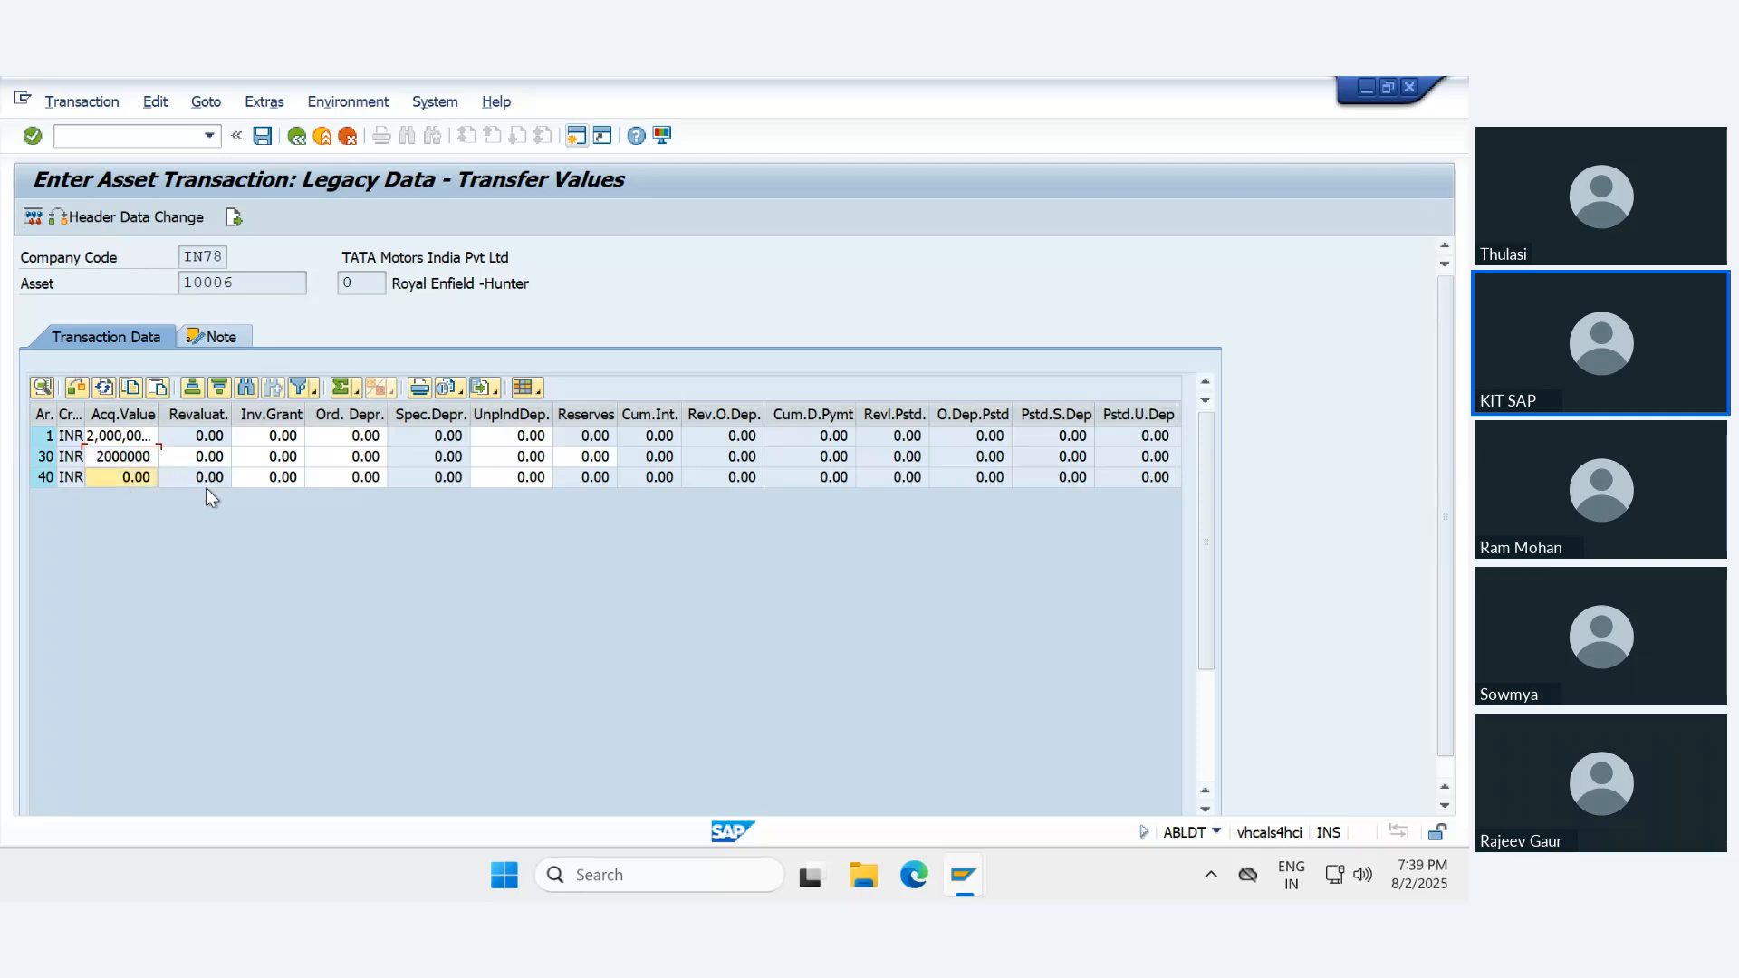
pyautogui.press('Return')
# - Enter an acquisition value of 2,000,000 INR for depreciation area 40
pyautogui.press('BackSpace')
pyautogui.press('Down')
pyautogui.press('Down')
pyautogui.press('Down')
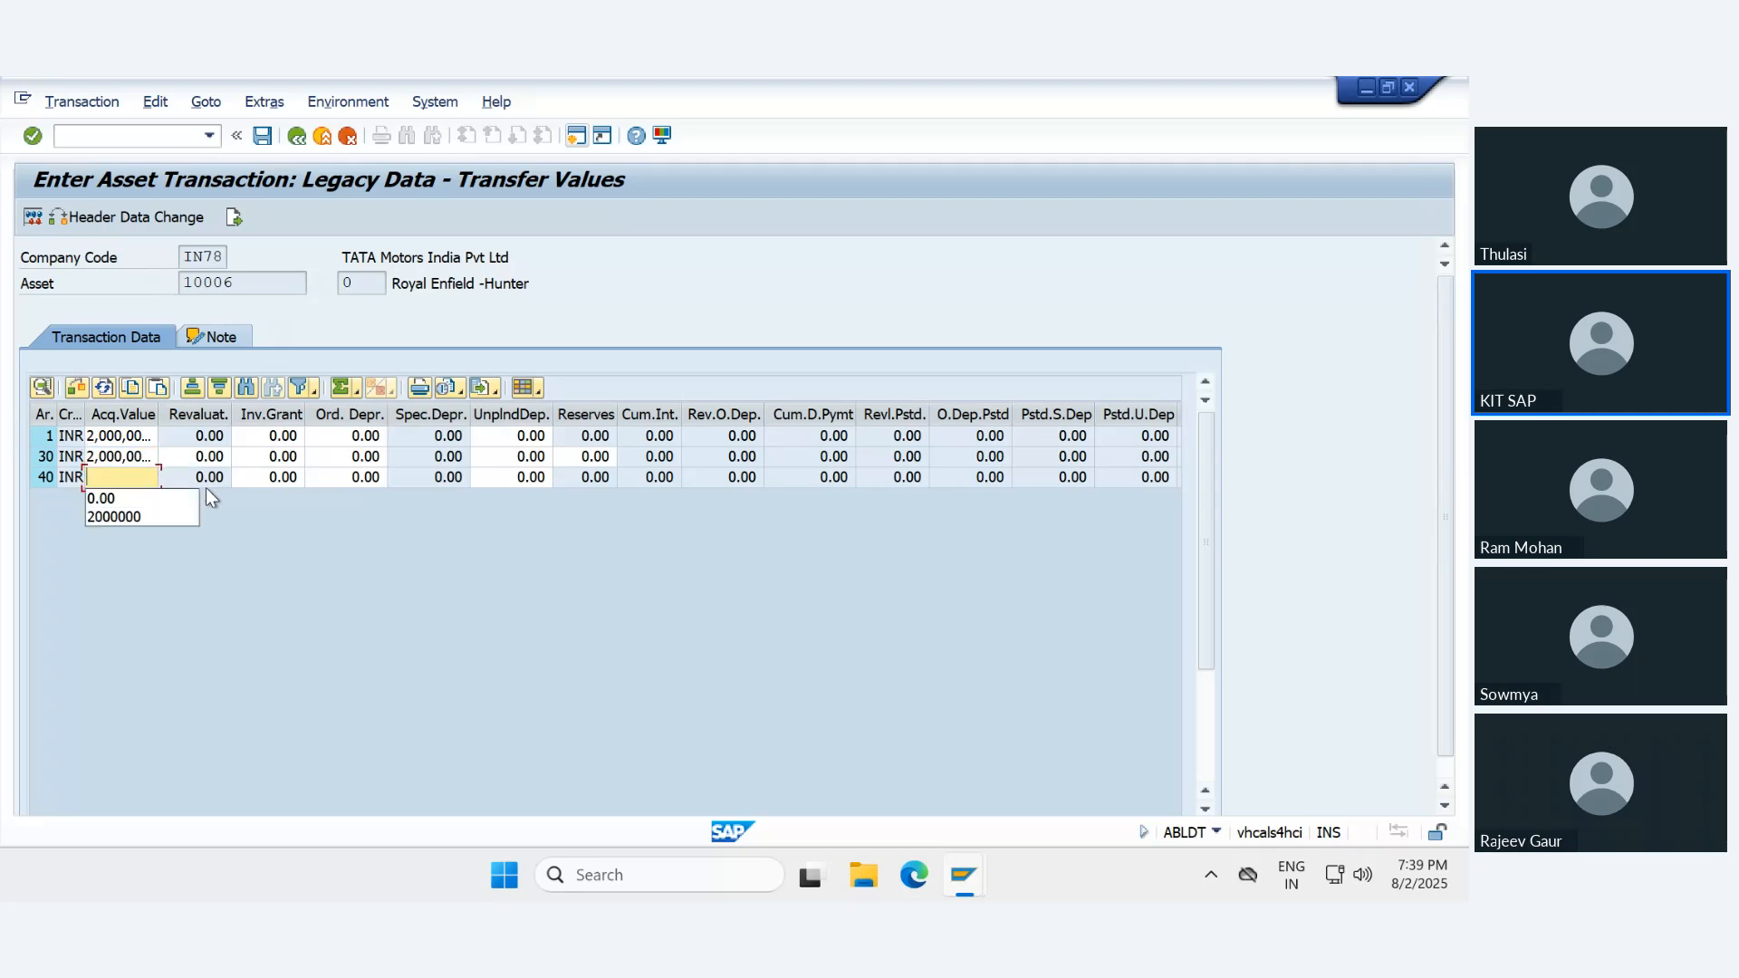
pyautogui.press('Return')
pyautogui.press('Return')
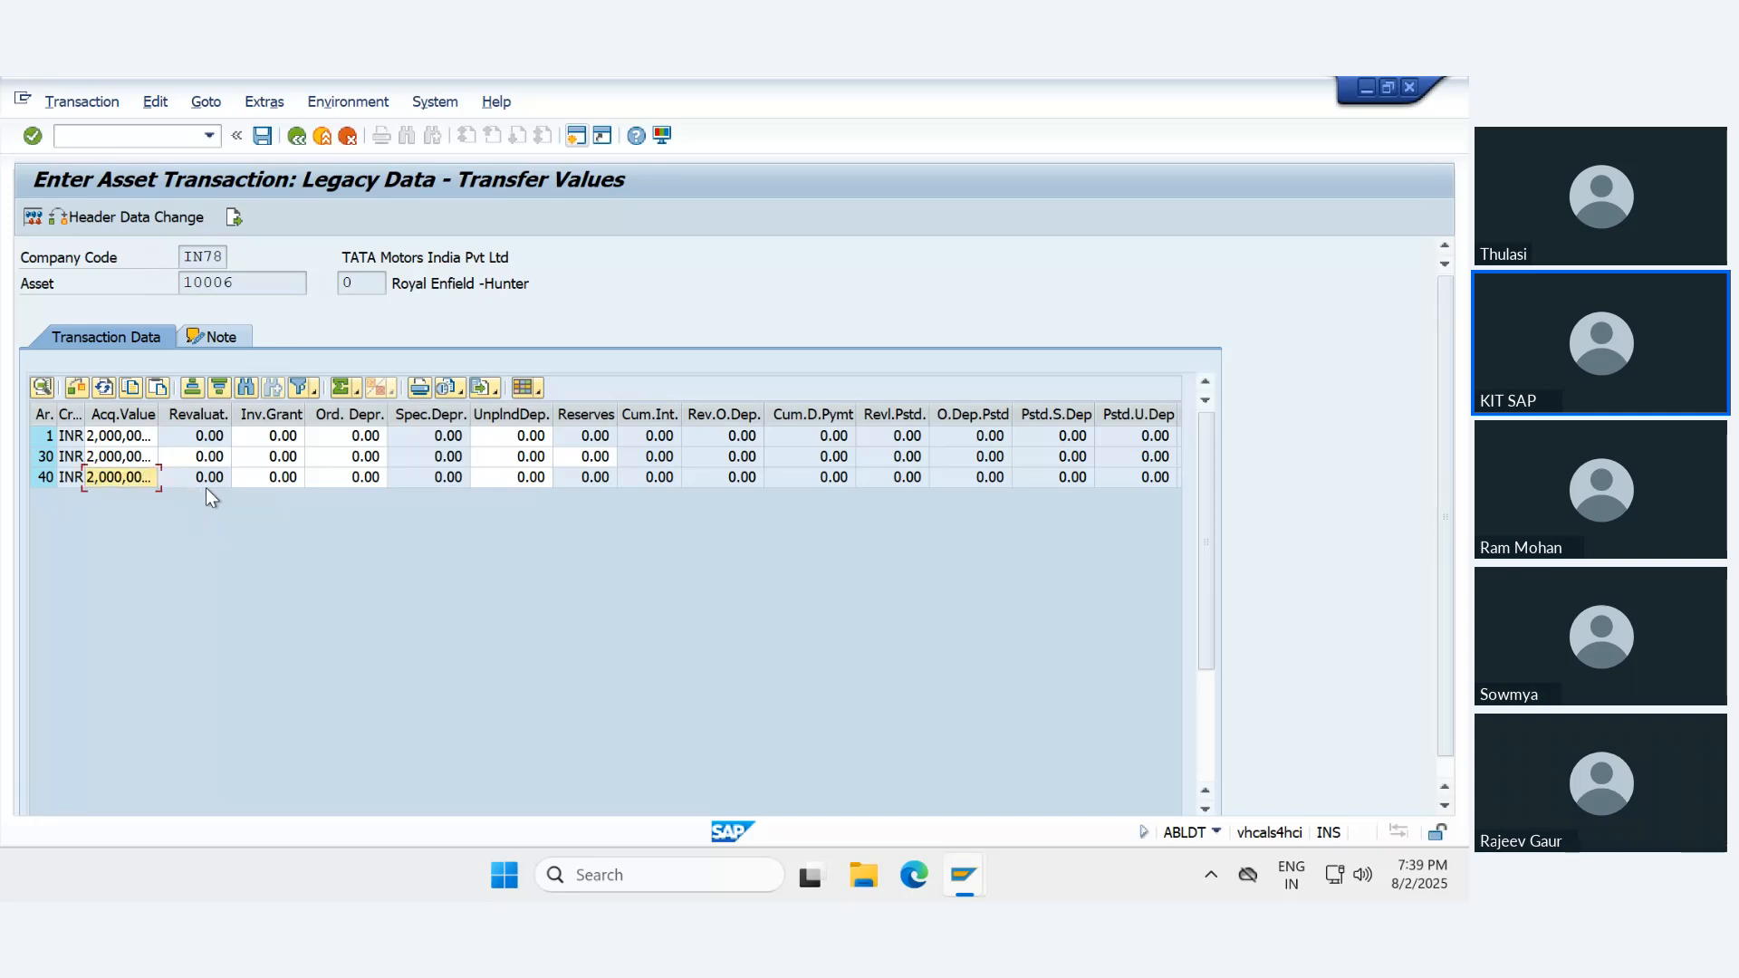
# - Enter ordinary depreciation of 900,000 INR for depreciation area 1
pyautogui.click(369, 441)
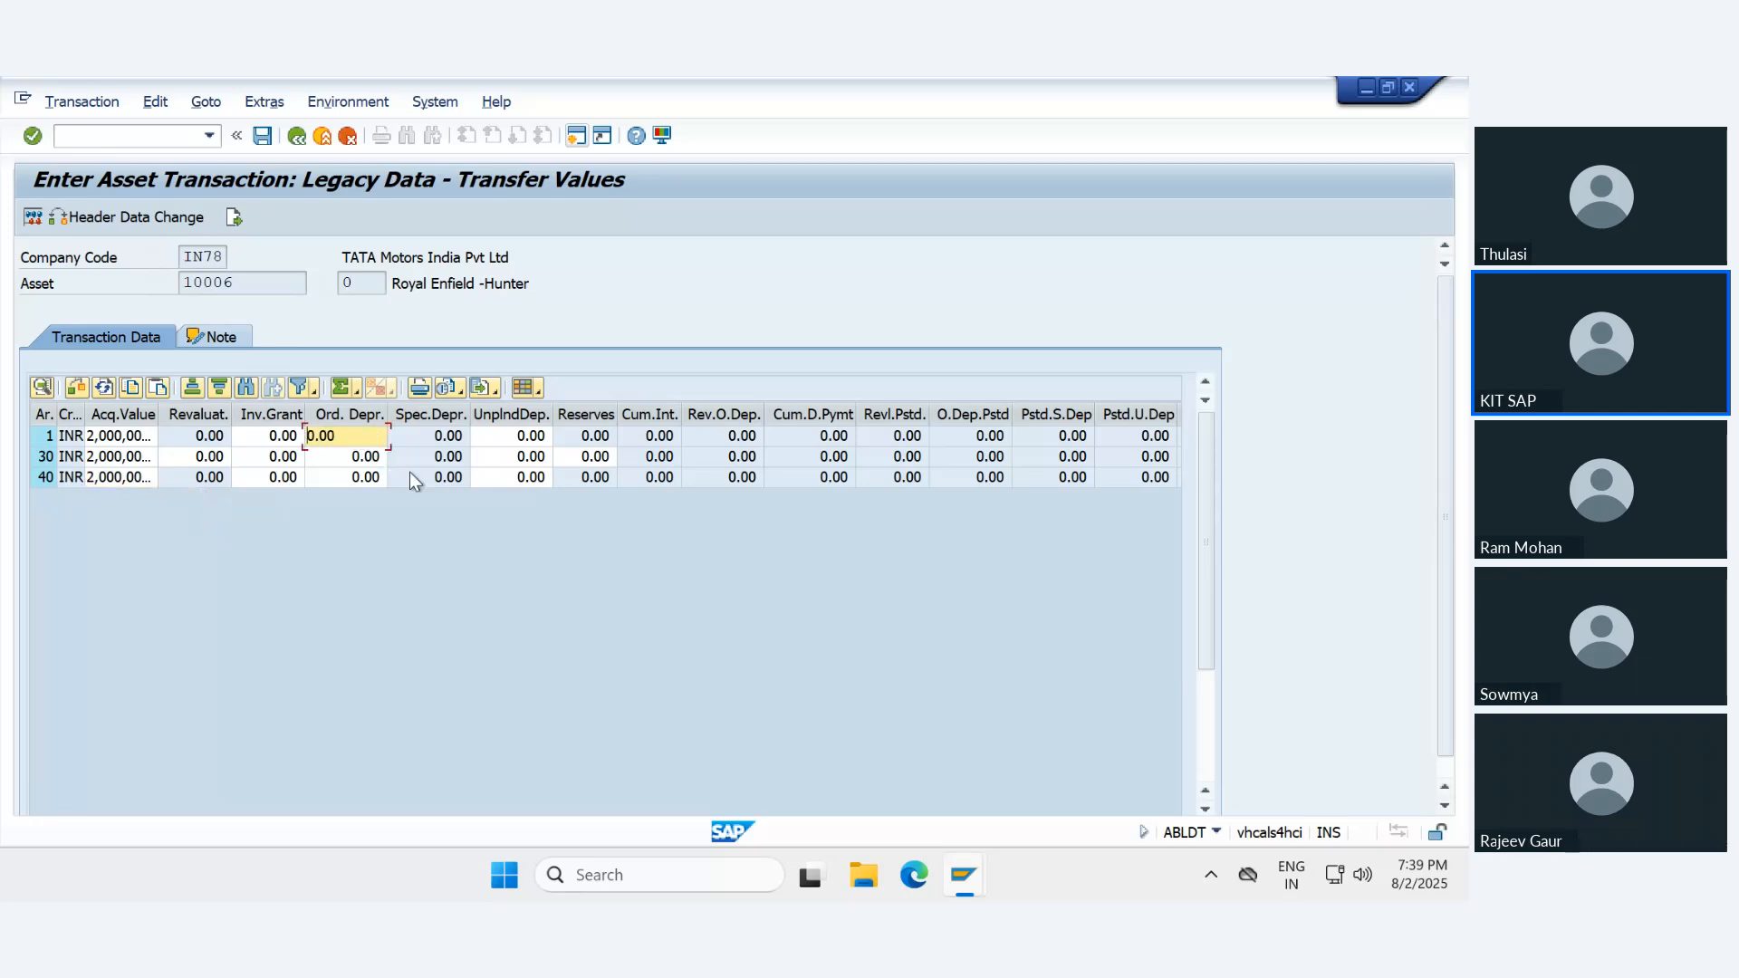
pyautogui.press('BackSpace')
pyautogui.press('Down')
pyautogui.press('Down')
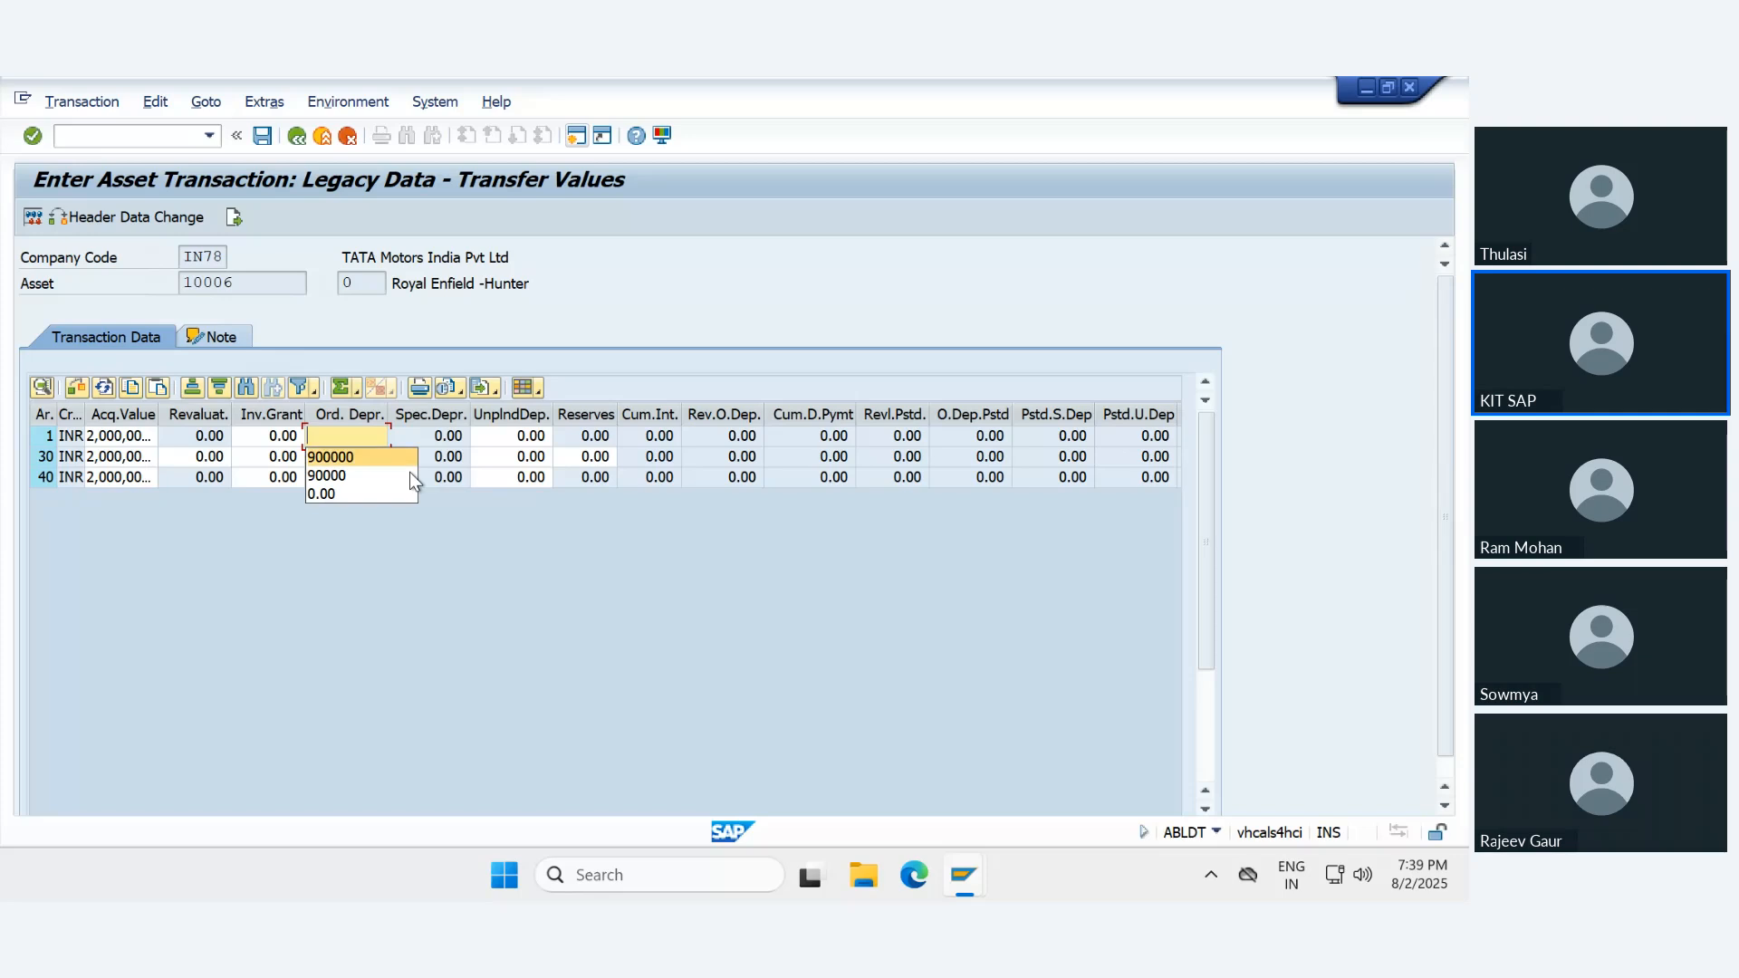
pyautogui.press('Return')
# - Enter ordinary depreciation of 900,000 INR for depreciation areas 30 and 40
pyautogui.press('Return')
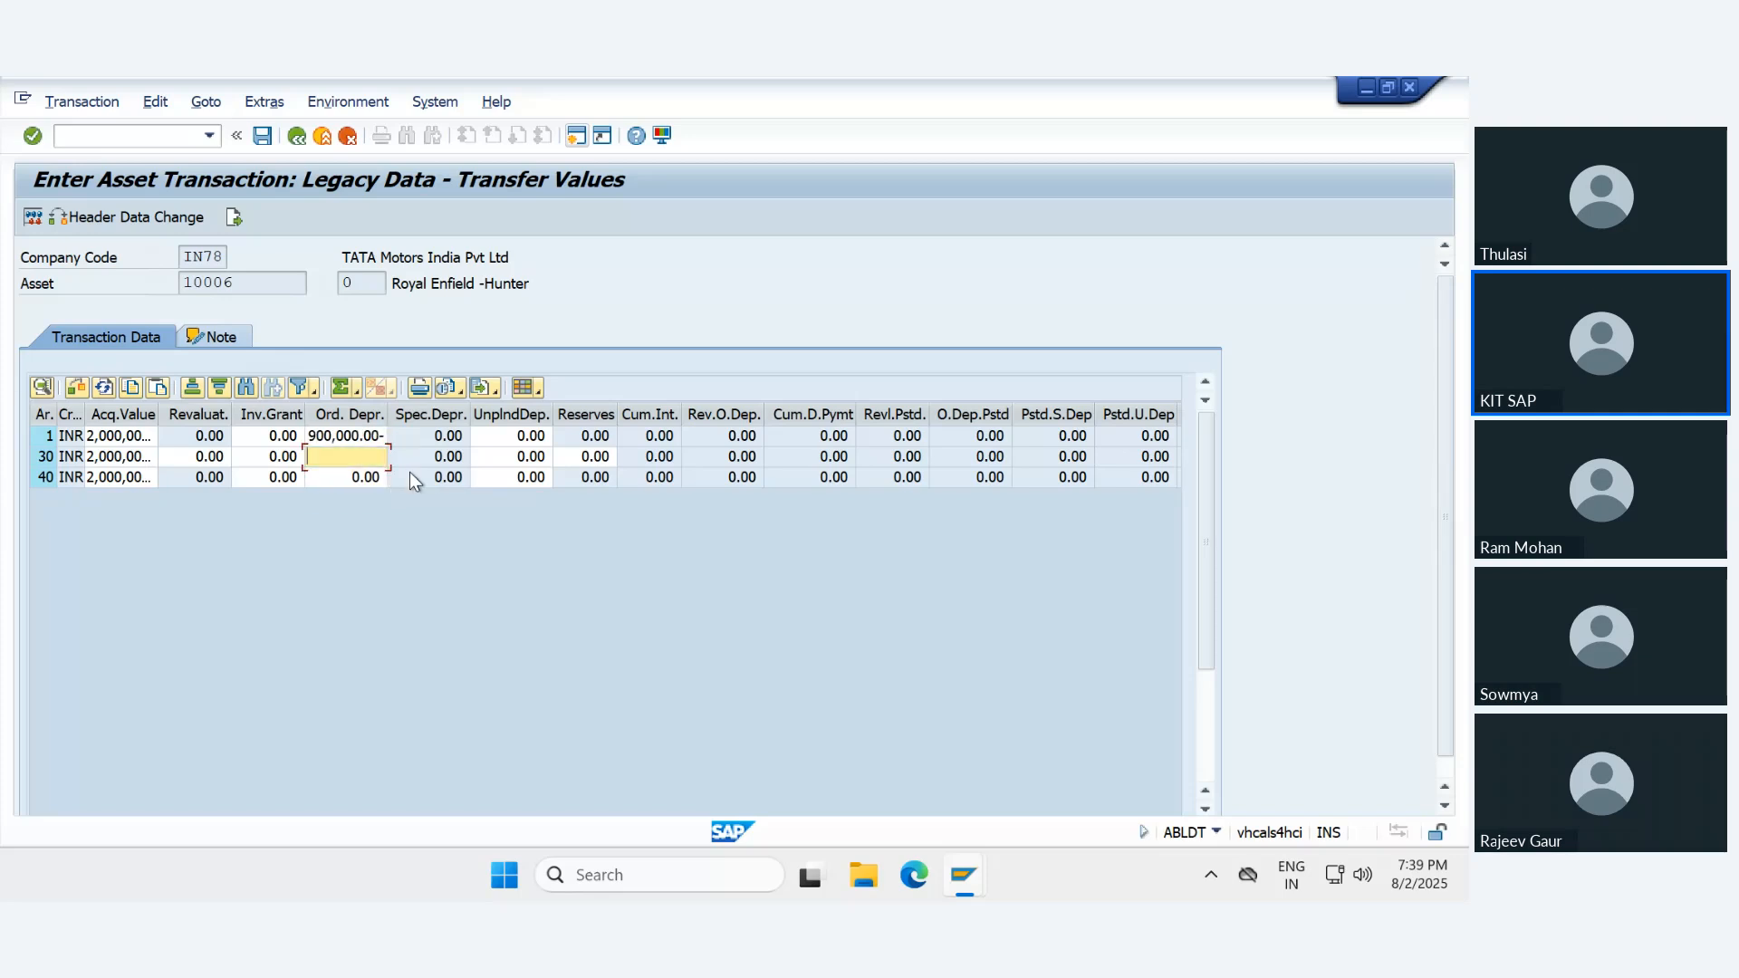
pyautogui.press('Down')
pyautogui.press('Down')
pyautogui.press('Return')
pyautogui.press('Return')
pyautogui.press('BackSpace')
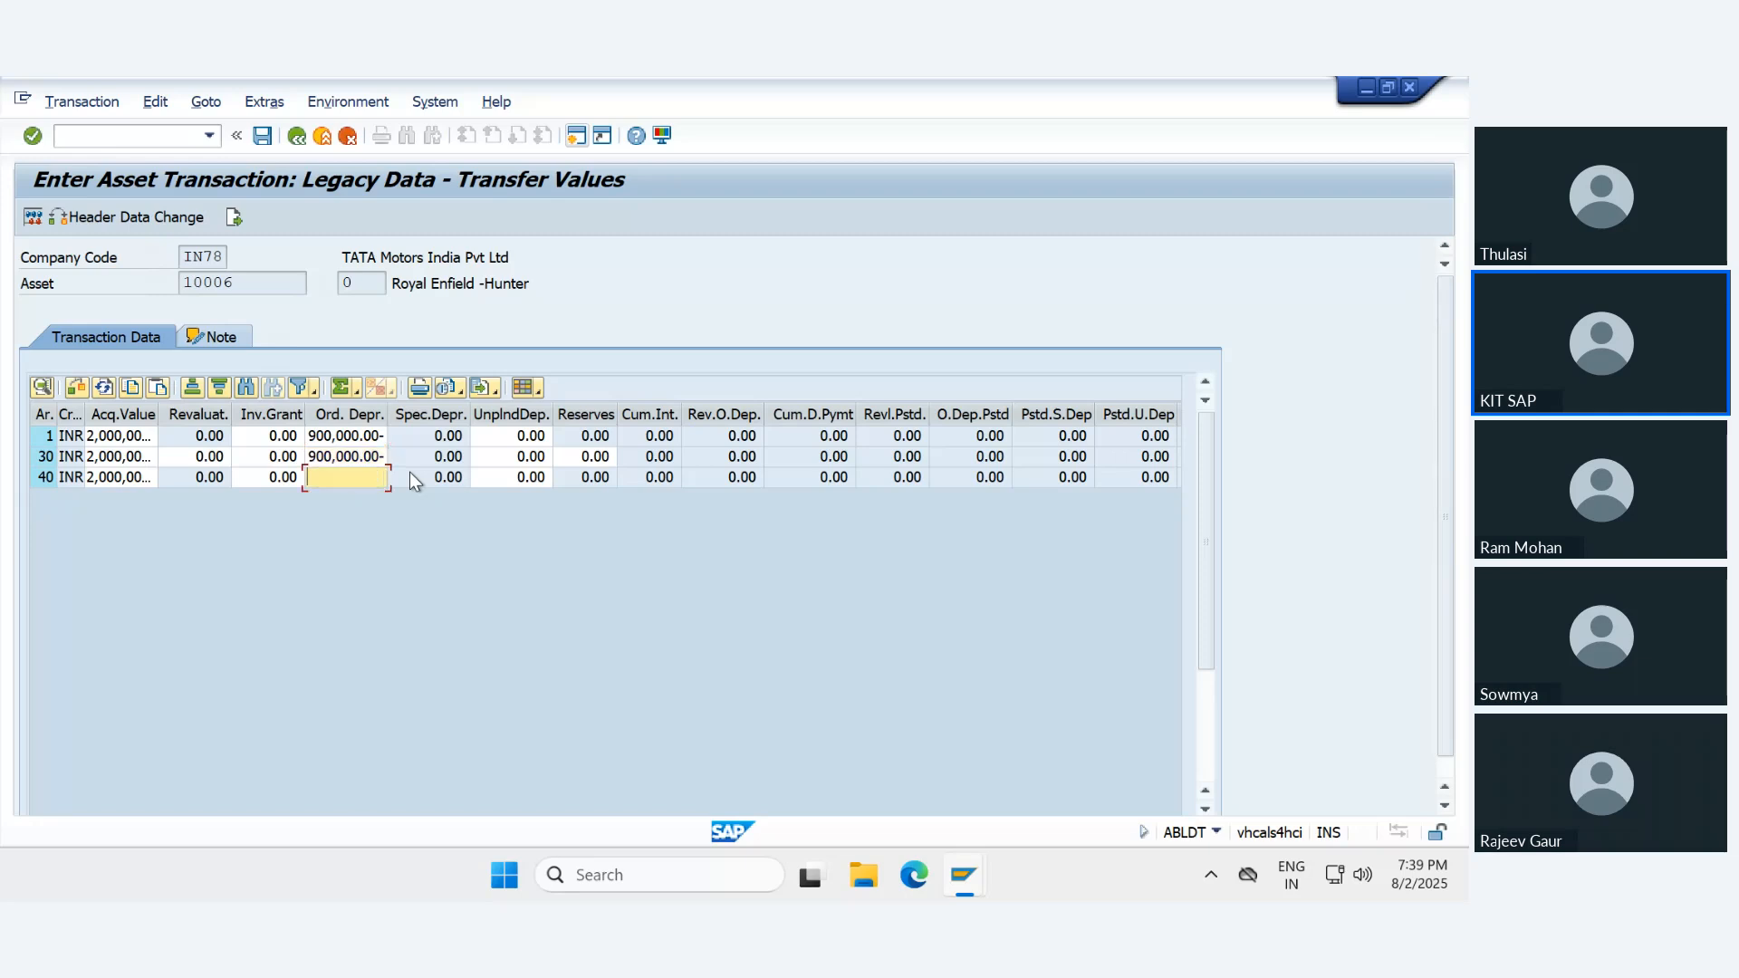
pyautogui.press('Down')
pyautogui.press('Down')
pyautogui.press('Return')
pyautogui.press('Return')
# - Simulate the transfer posting with the re-entered values and display the error log for its document lines
pyautogui.click(33, 219)
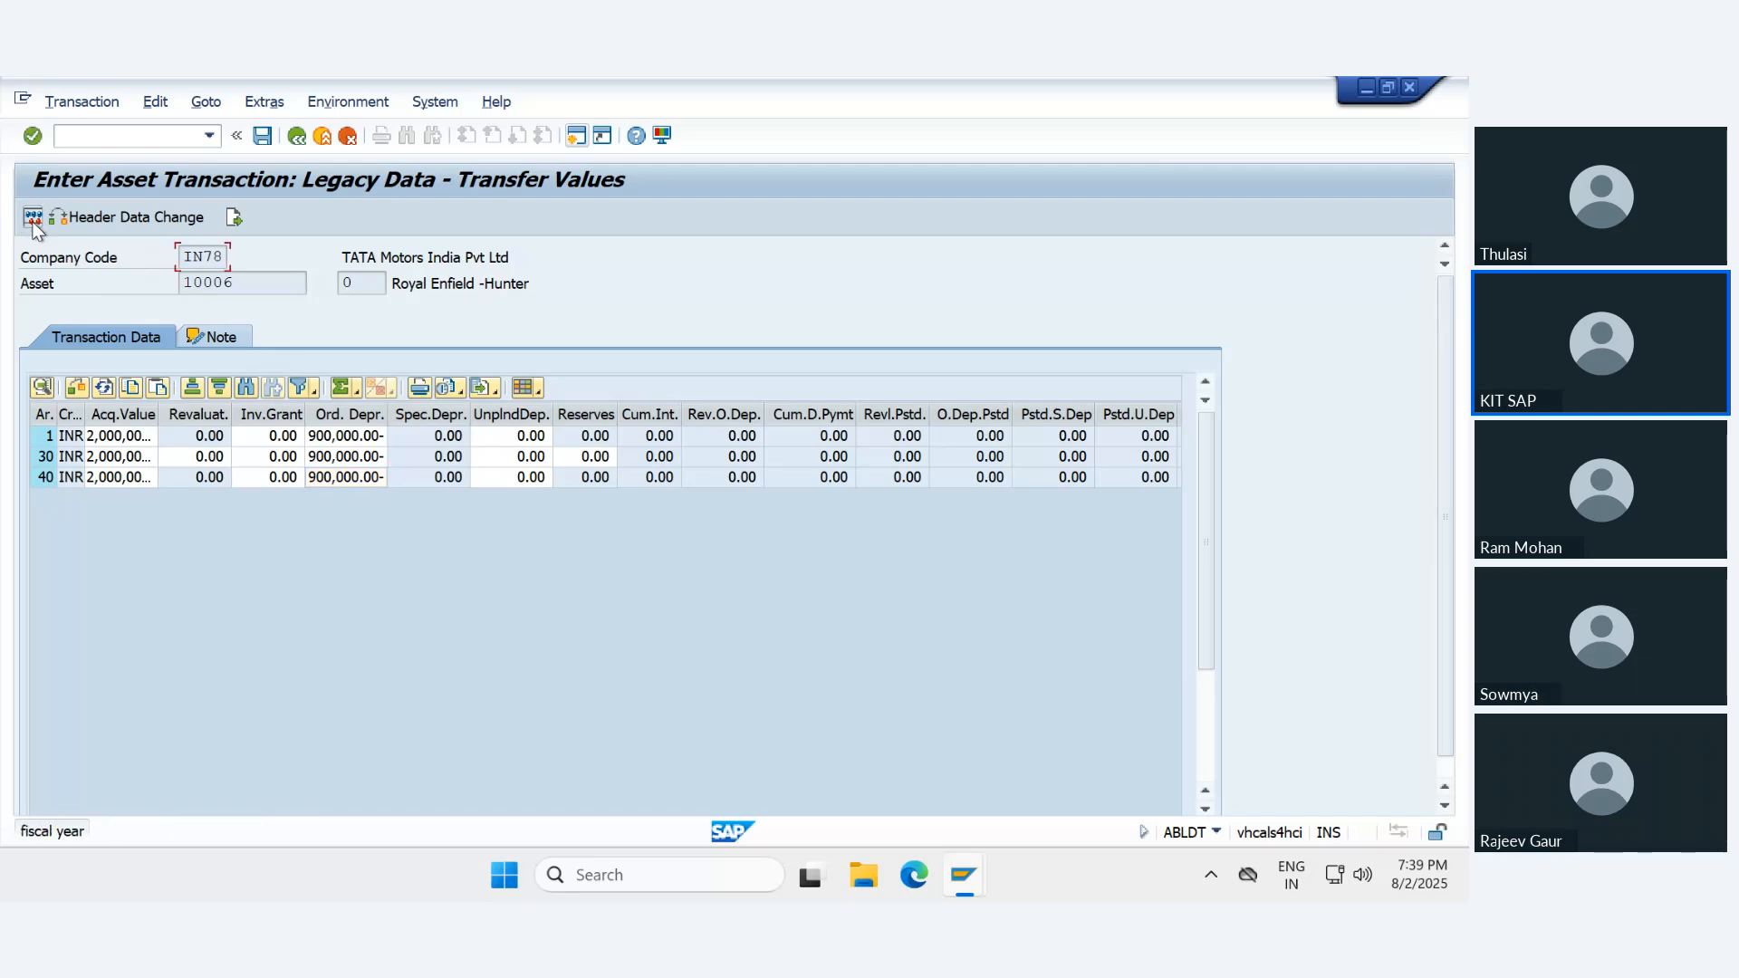
pyautogui.press('Return')
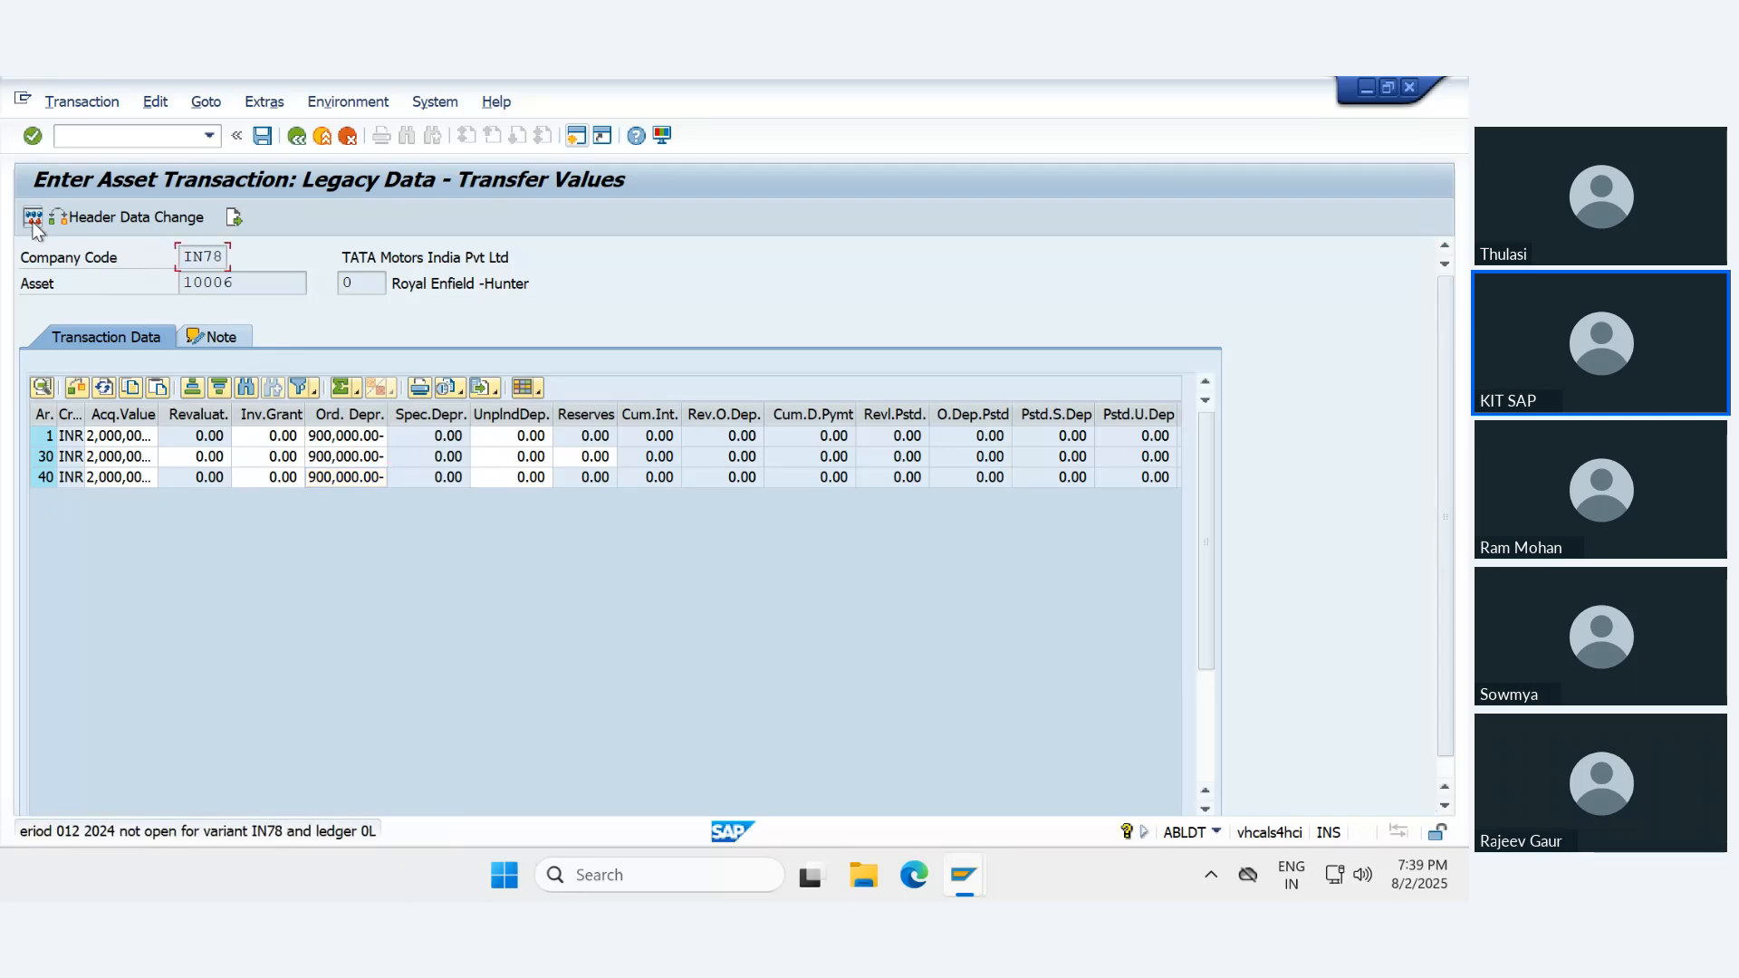
pyautogui.click(32, 218)
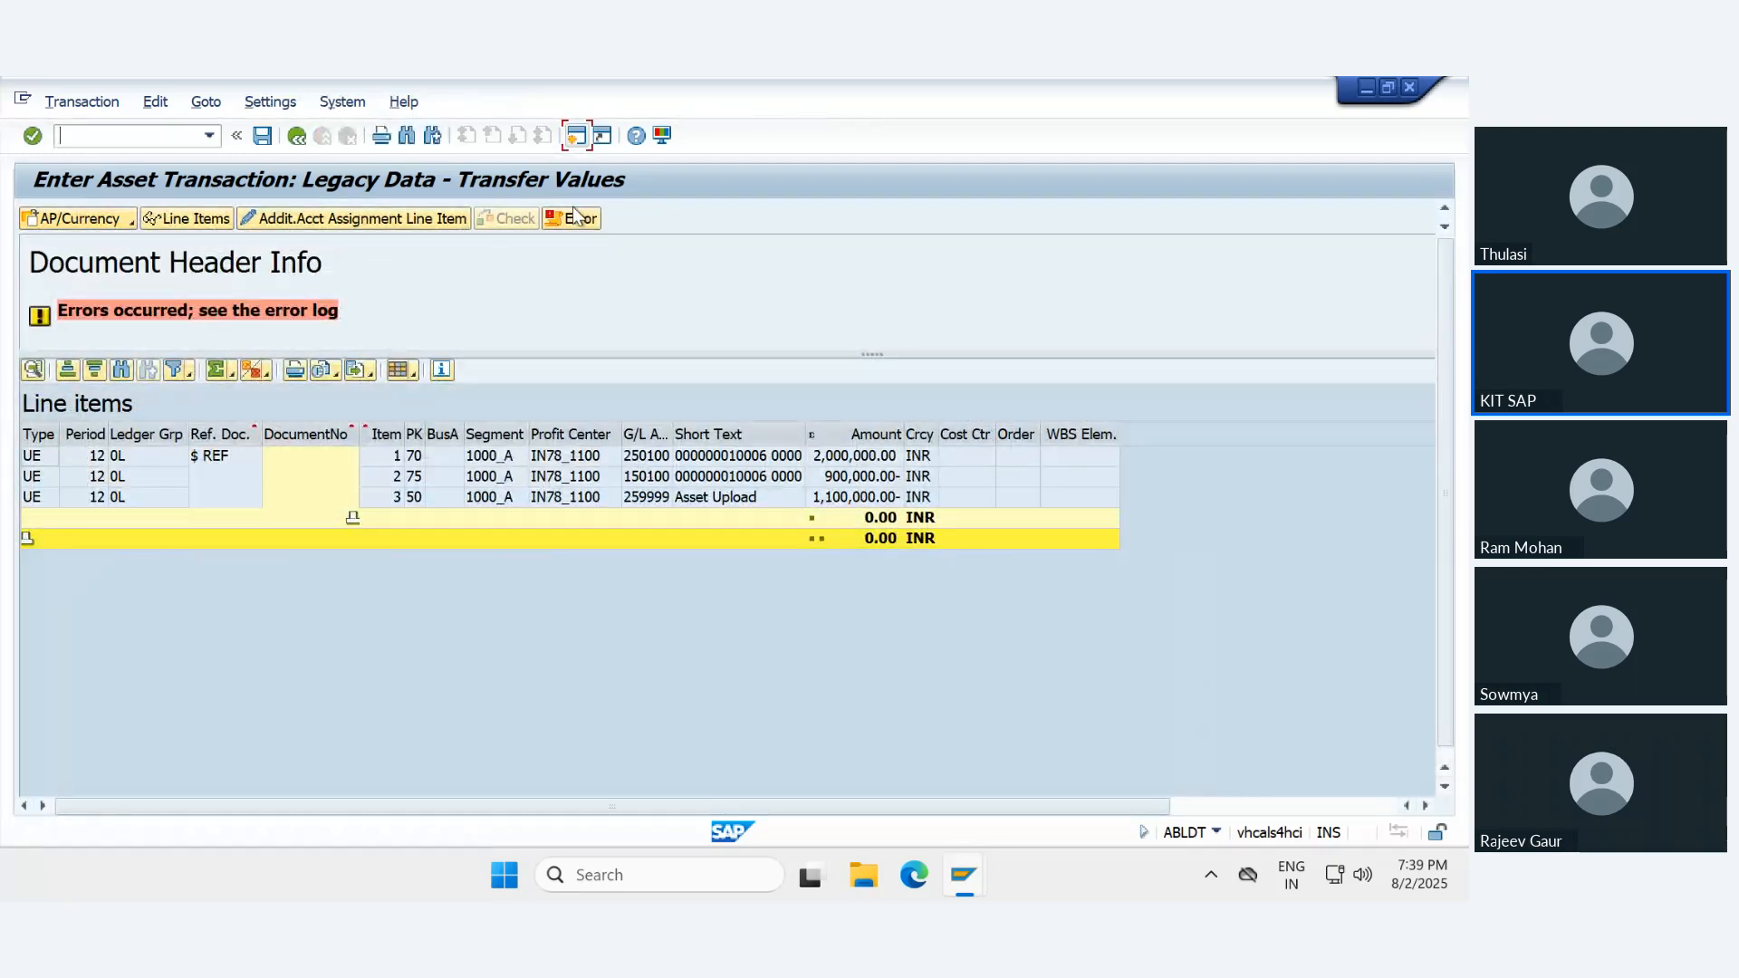
pyautogui.click(573, 218)
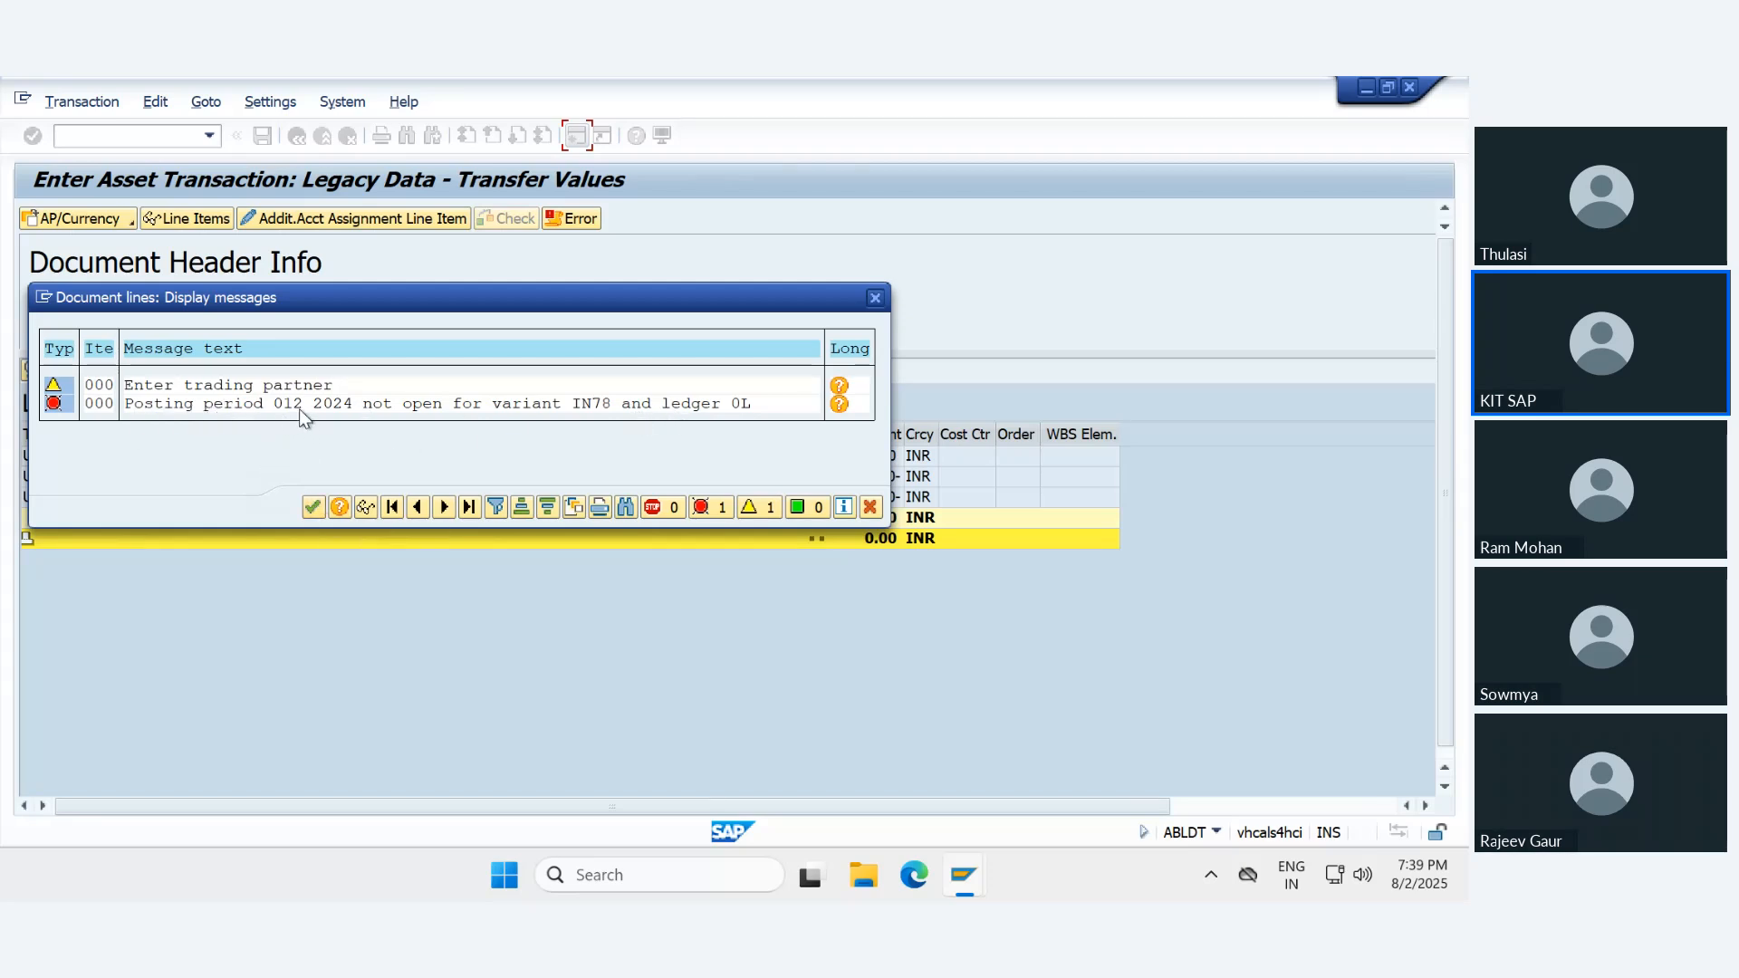
# - Close the error log and open posting period maintenance (OB52) for posting period variant IN78
pyautogui.click(313, 507)
pyautogui.write('/n')
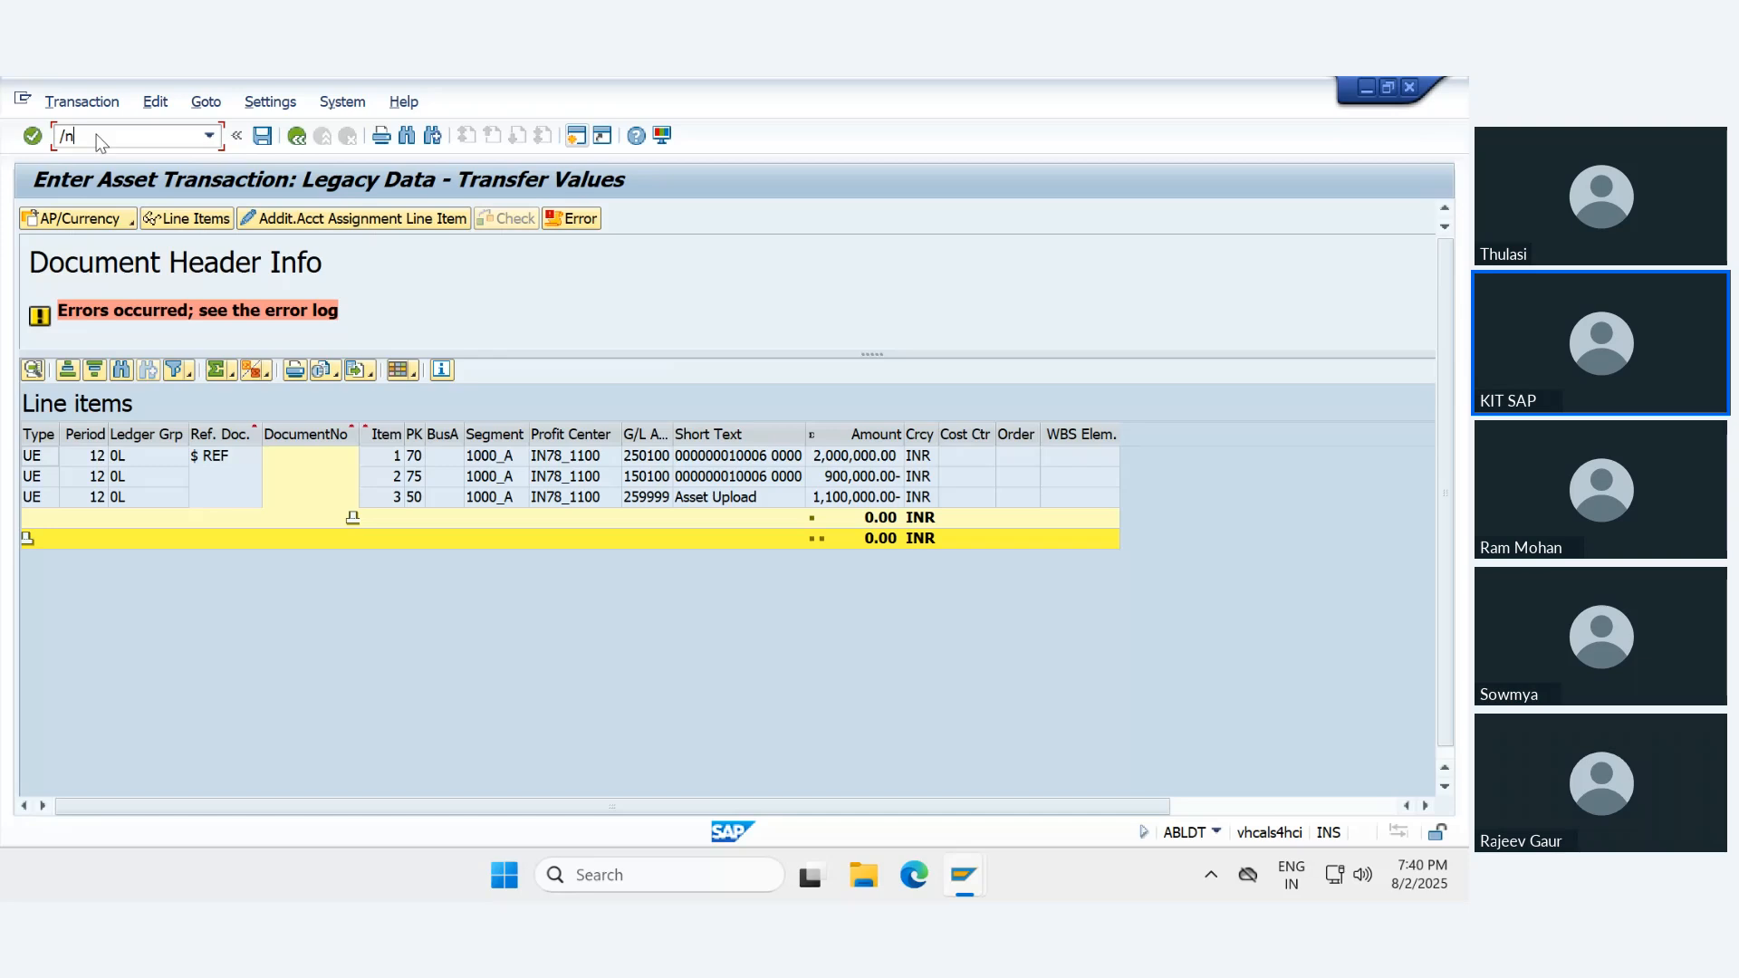
pyautogui.write('ob52')
pyautogui.press('Return')
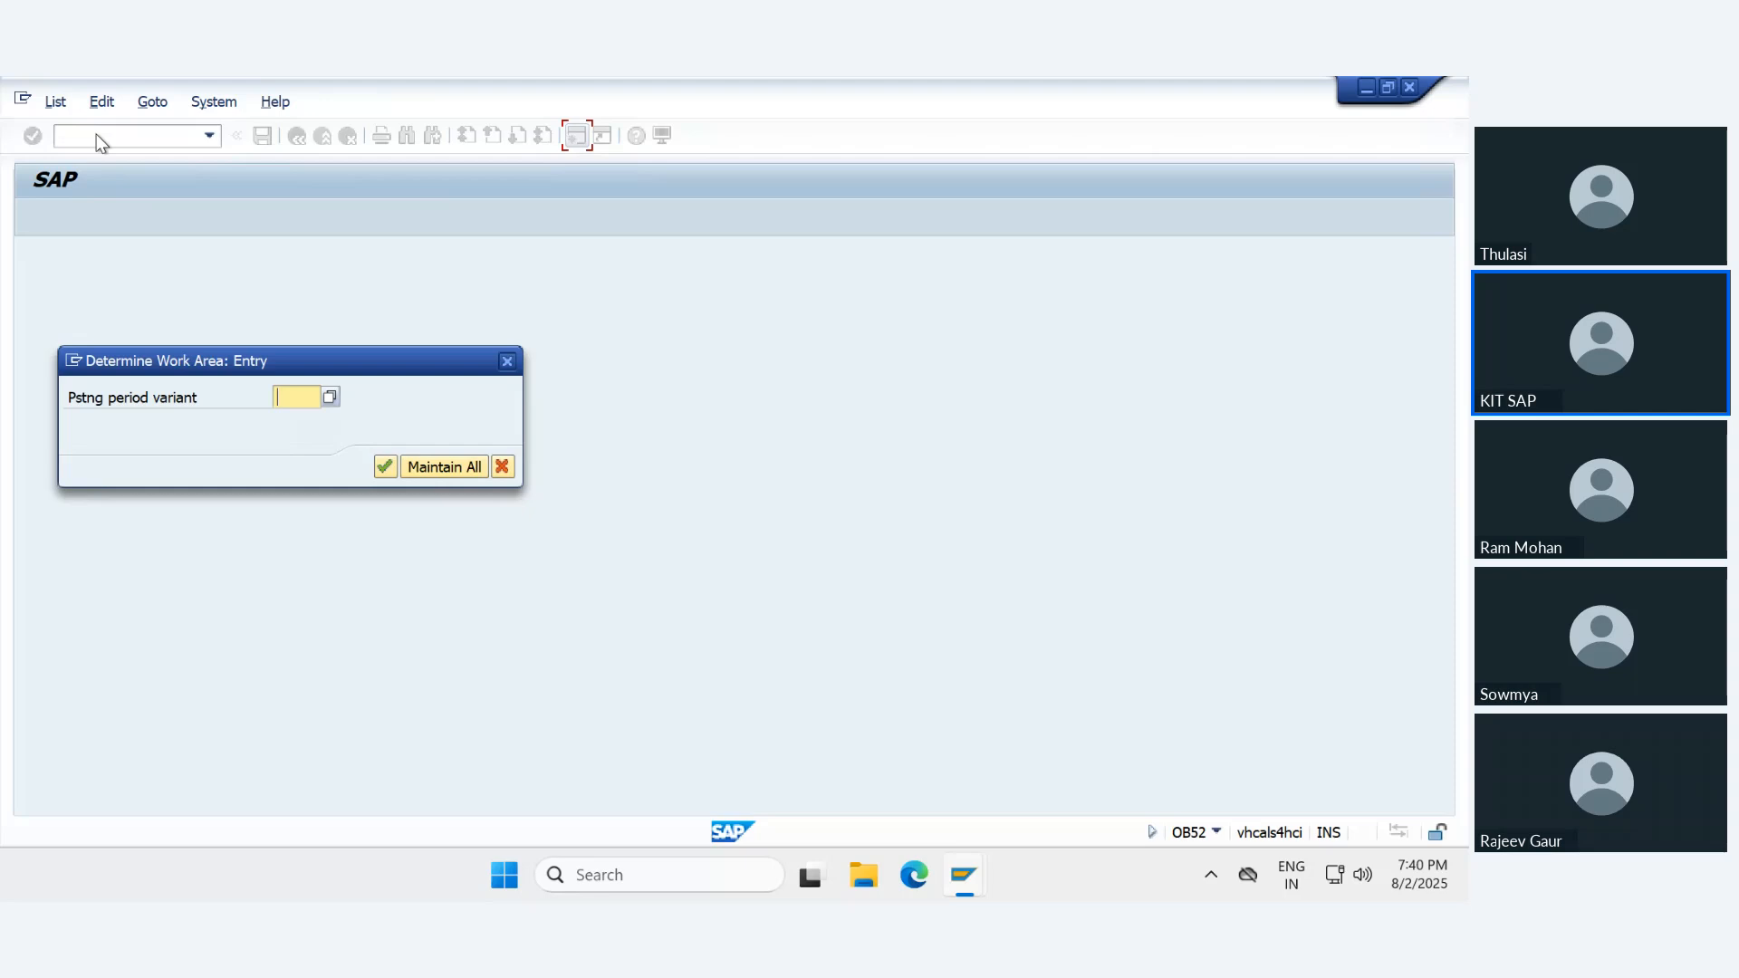
pyautogui.write('IN78')
pyautogui.press('Return')
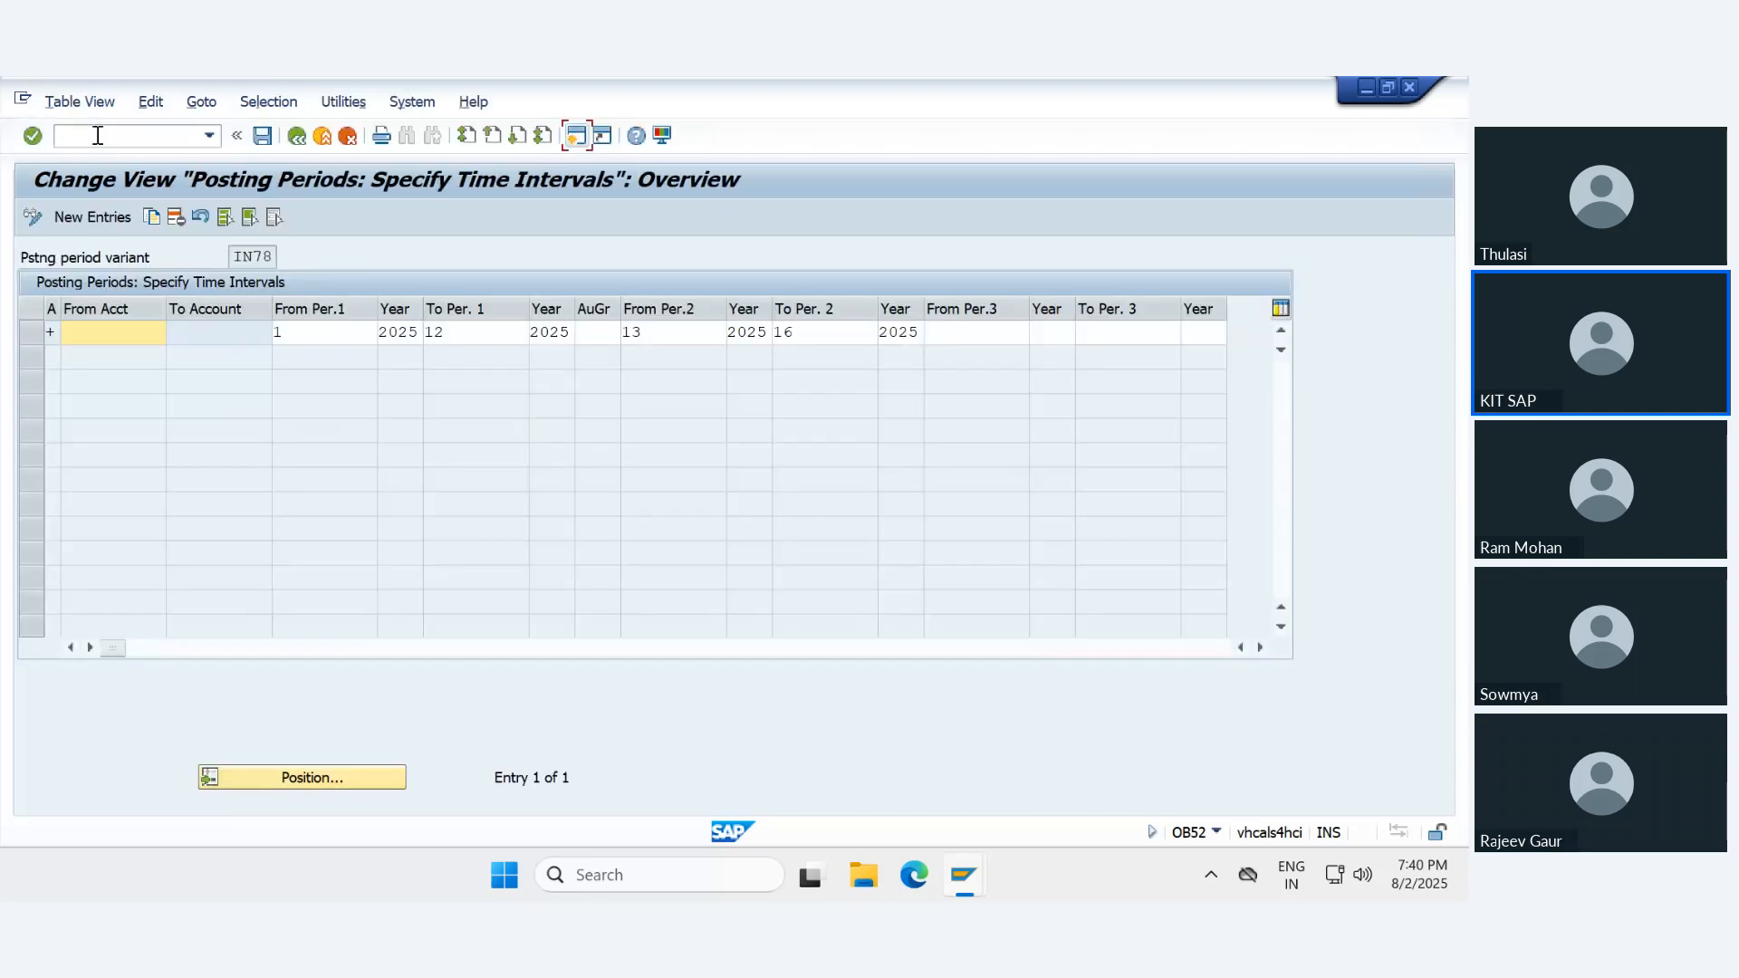
# - Set the From Per. 1 year to 2024 and save the change in the proposed customizing request
pyautogui.click(418, 334)
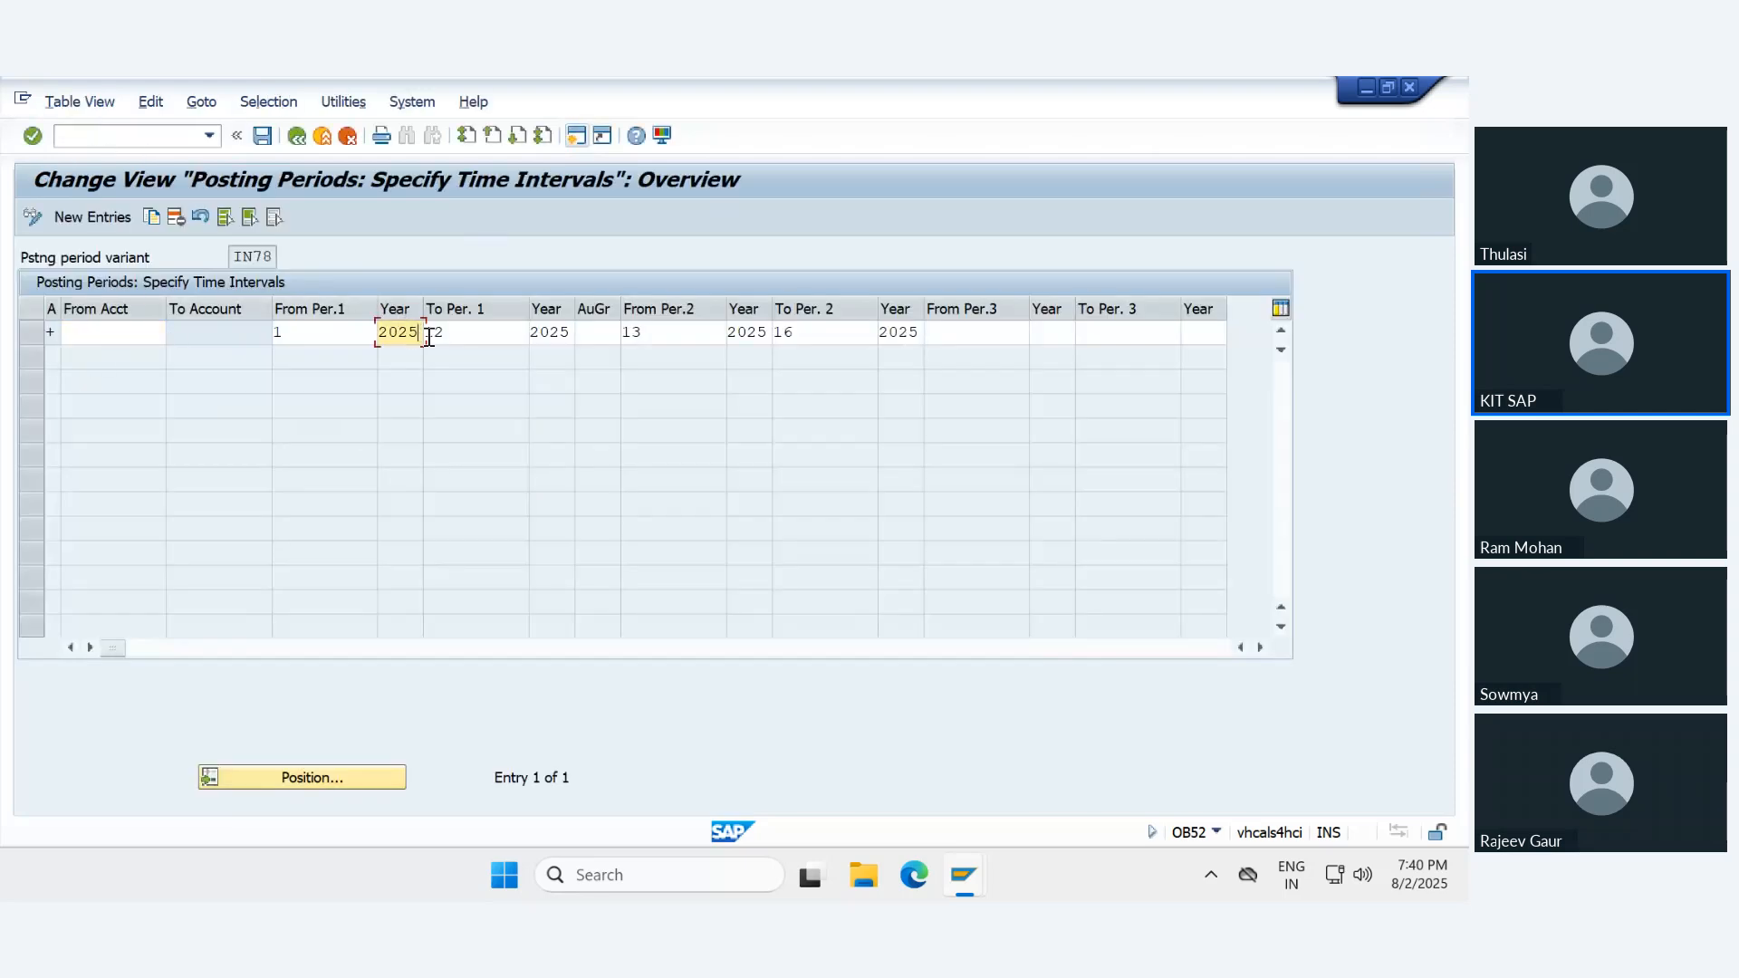
pyautogui.press('BackSpace')
pyautogui.write('4')
pyautogui.hotkey('ctrl', 's')
pyautogui.press('Return')
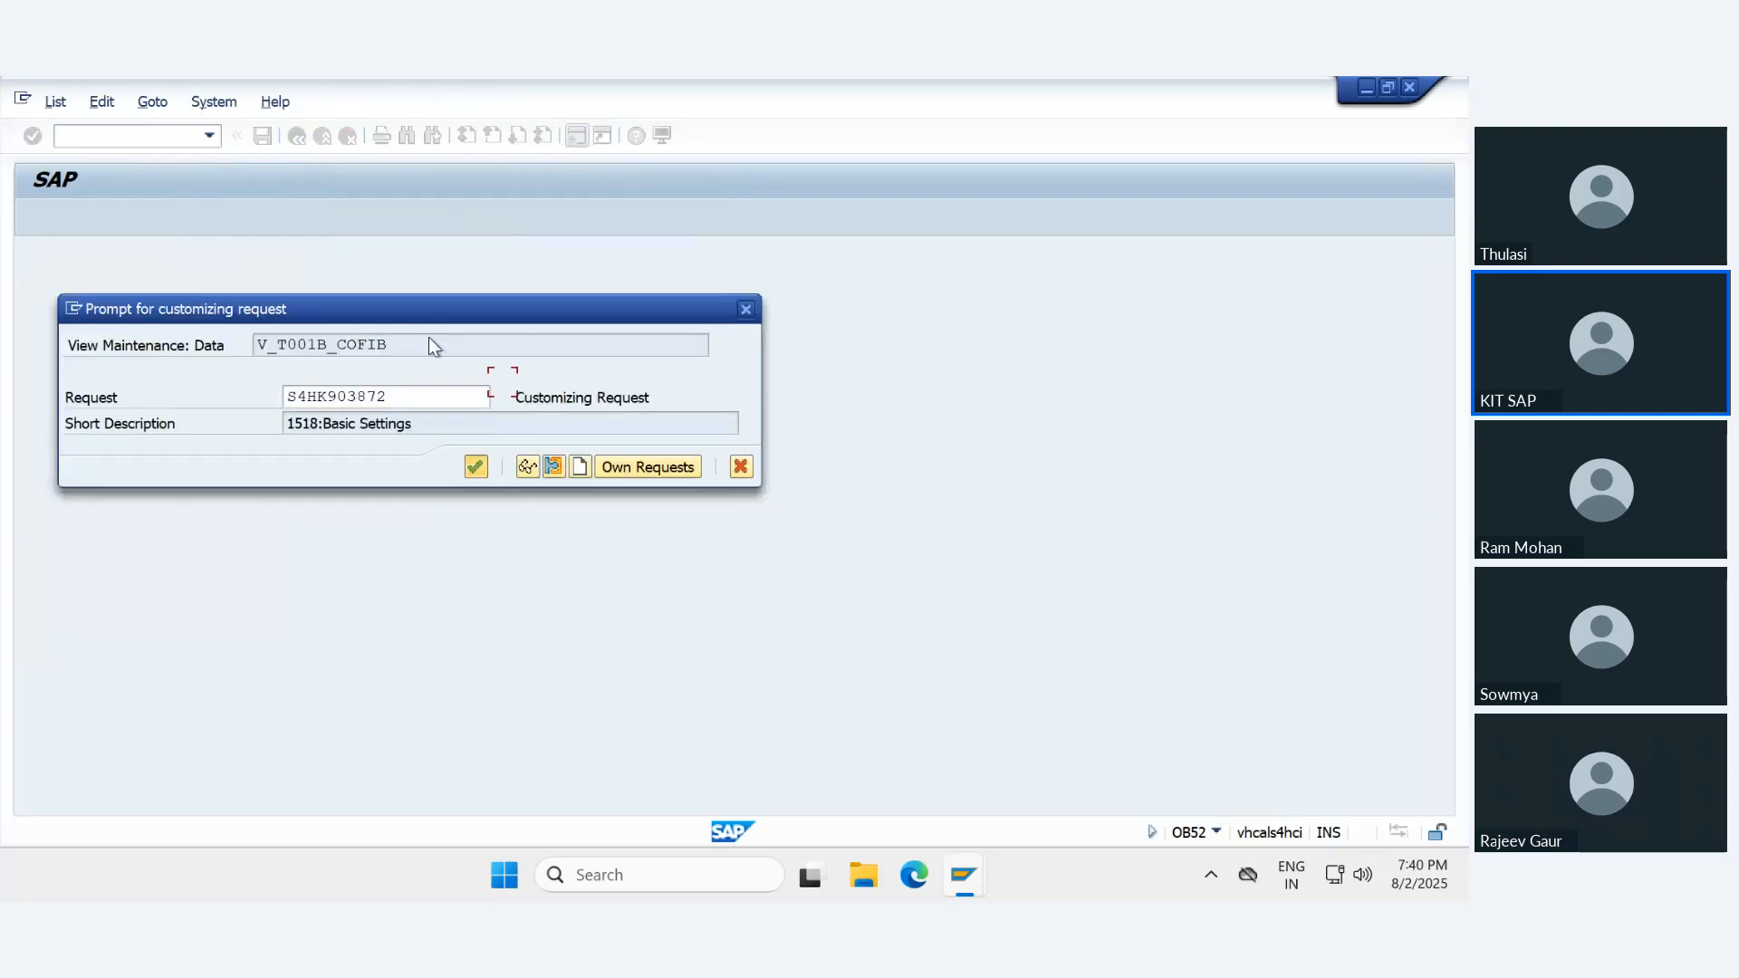
# - Check the period and year fields of variant IN78's time intervals and save the posting periods again
pyautogui.click(326, 331)
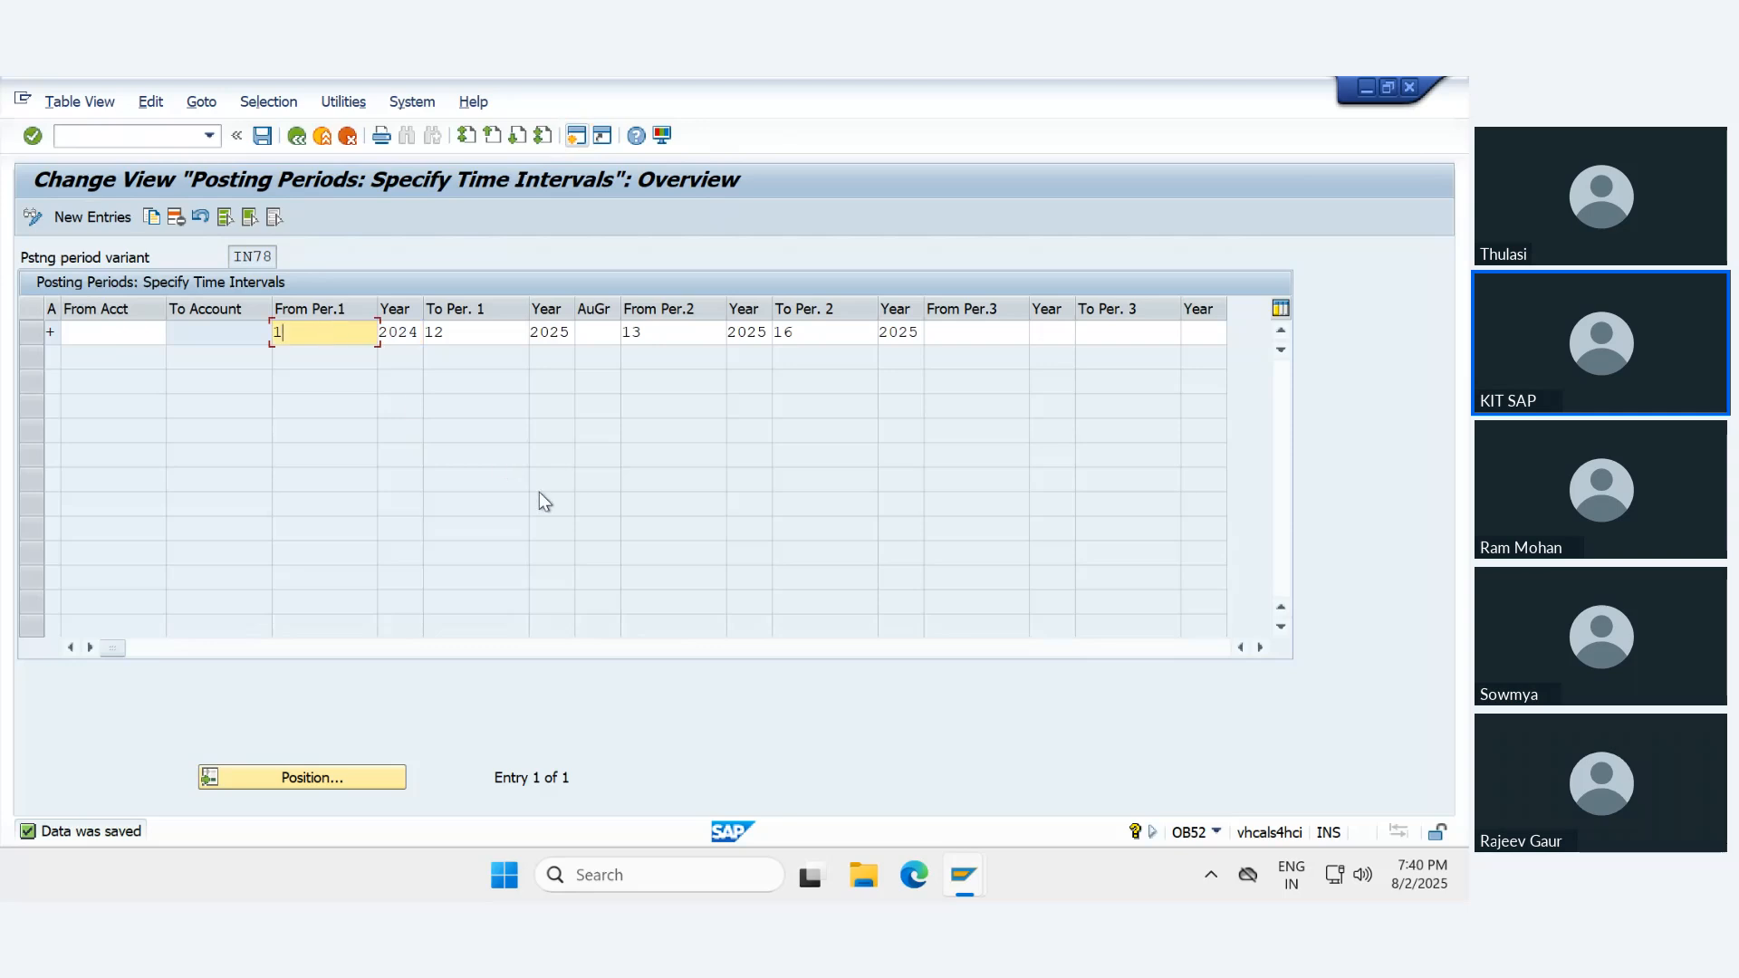
pyautogui.press('Tab')
pyautogui.press('Tab')
pyautogui.press('Tab')
pyautogui.press('Tab')
pyautogui.press('Tab')
pyautogui.press('Tab')
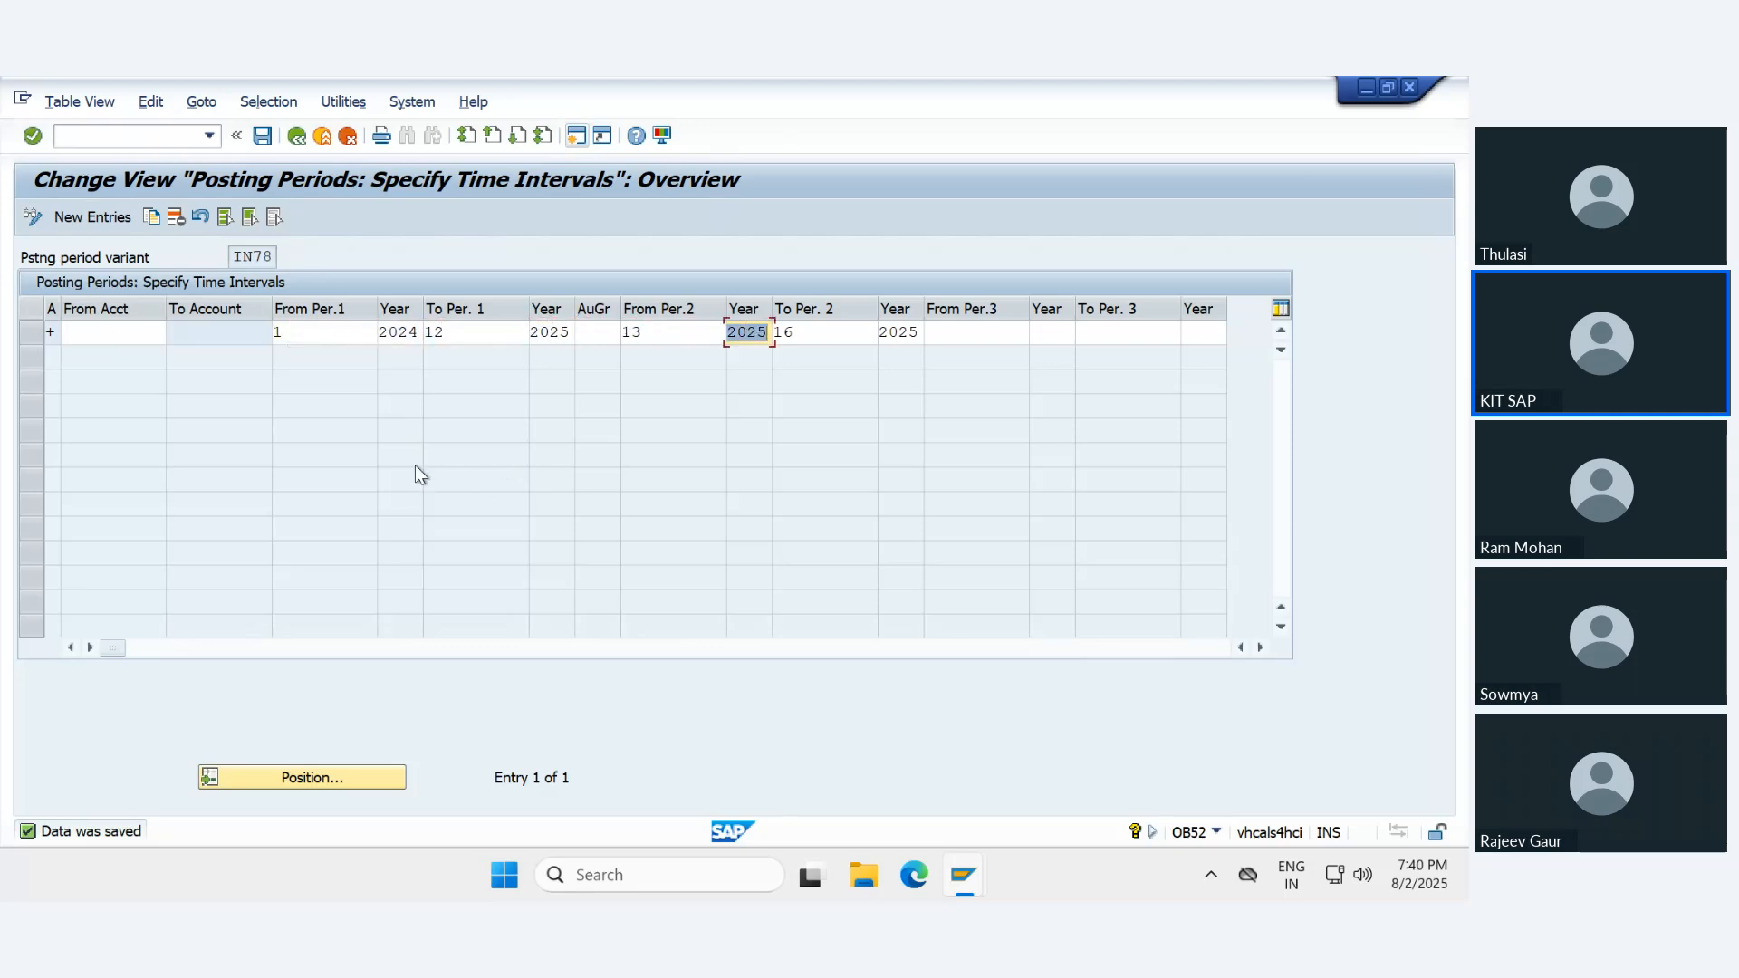
pyautogui.click(498, 335)
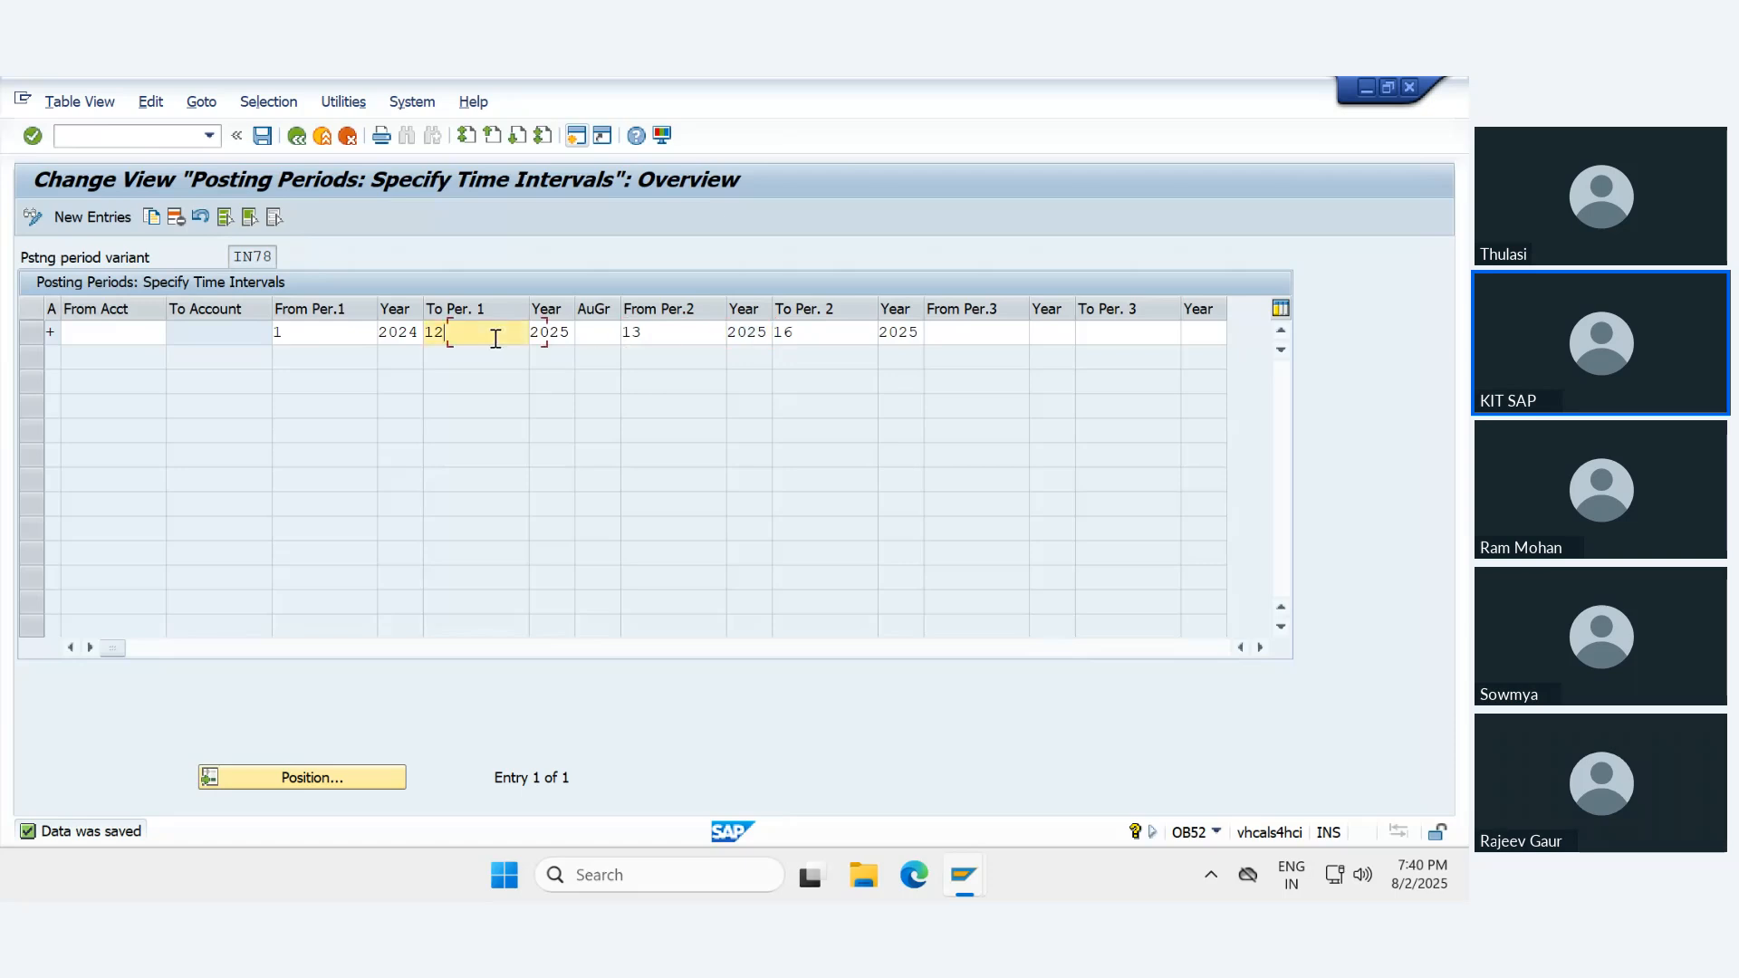
pyautogui.click(672, 335)
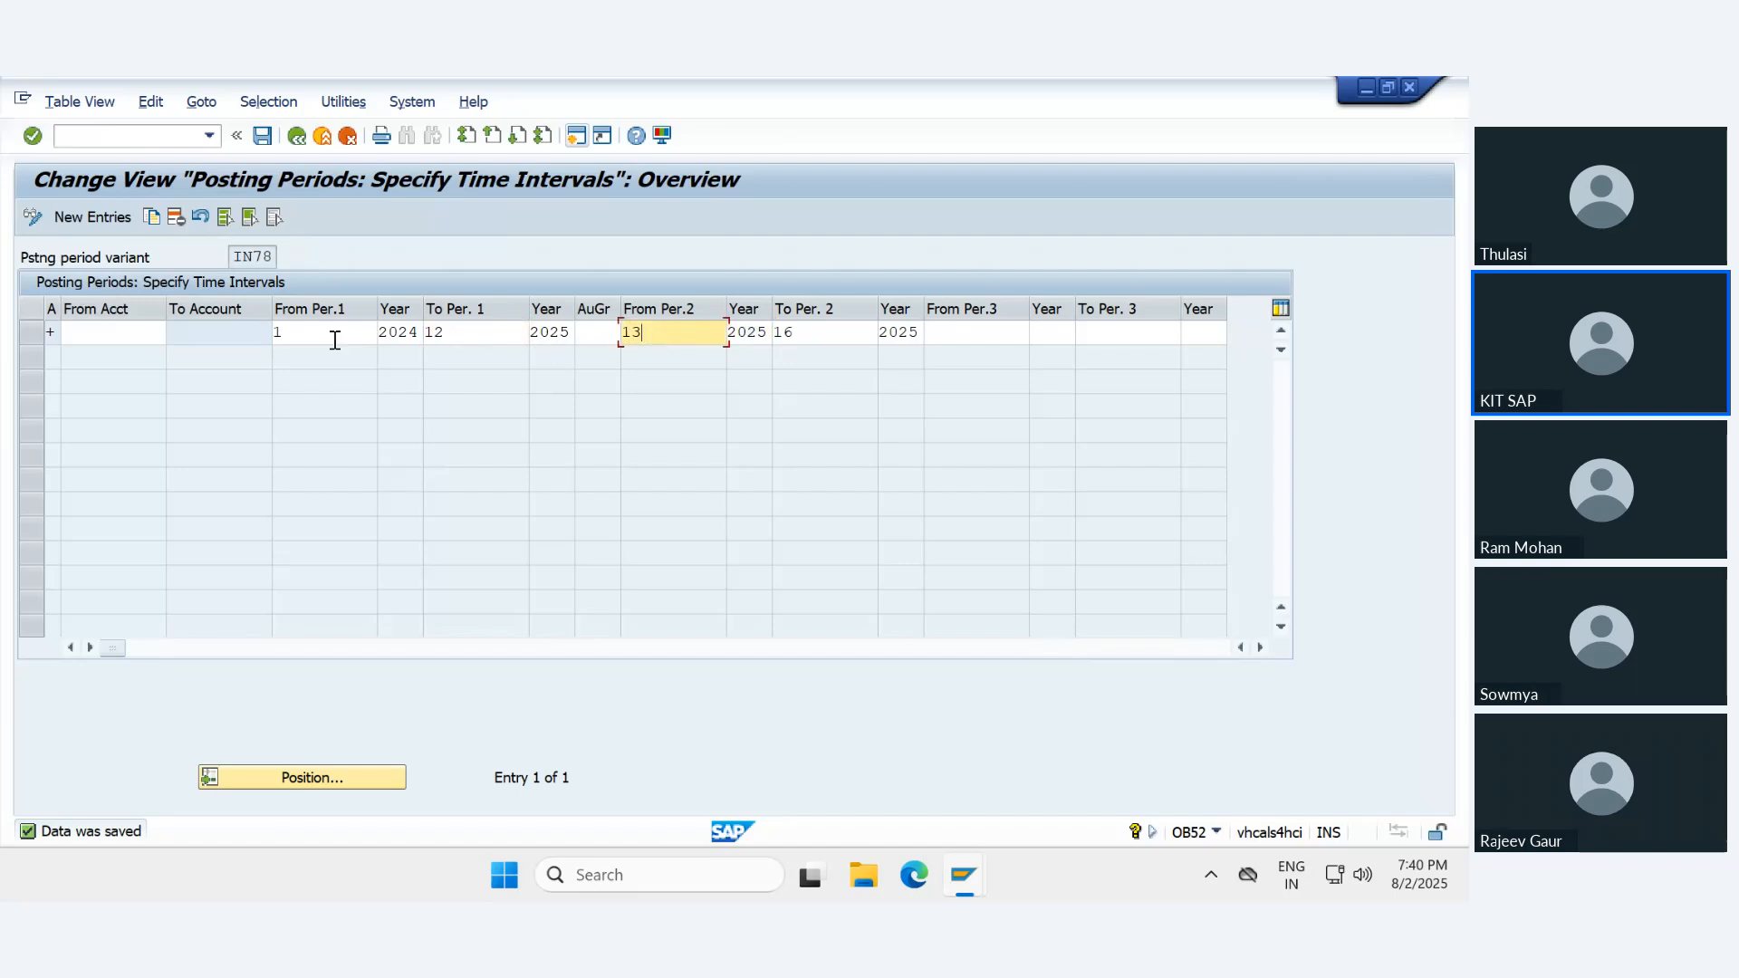
pyautogui.click(130, 332)
pyautogui.press('Tab')
pyautogui.press('Tab')
pyautogui.press('Tab')
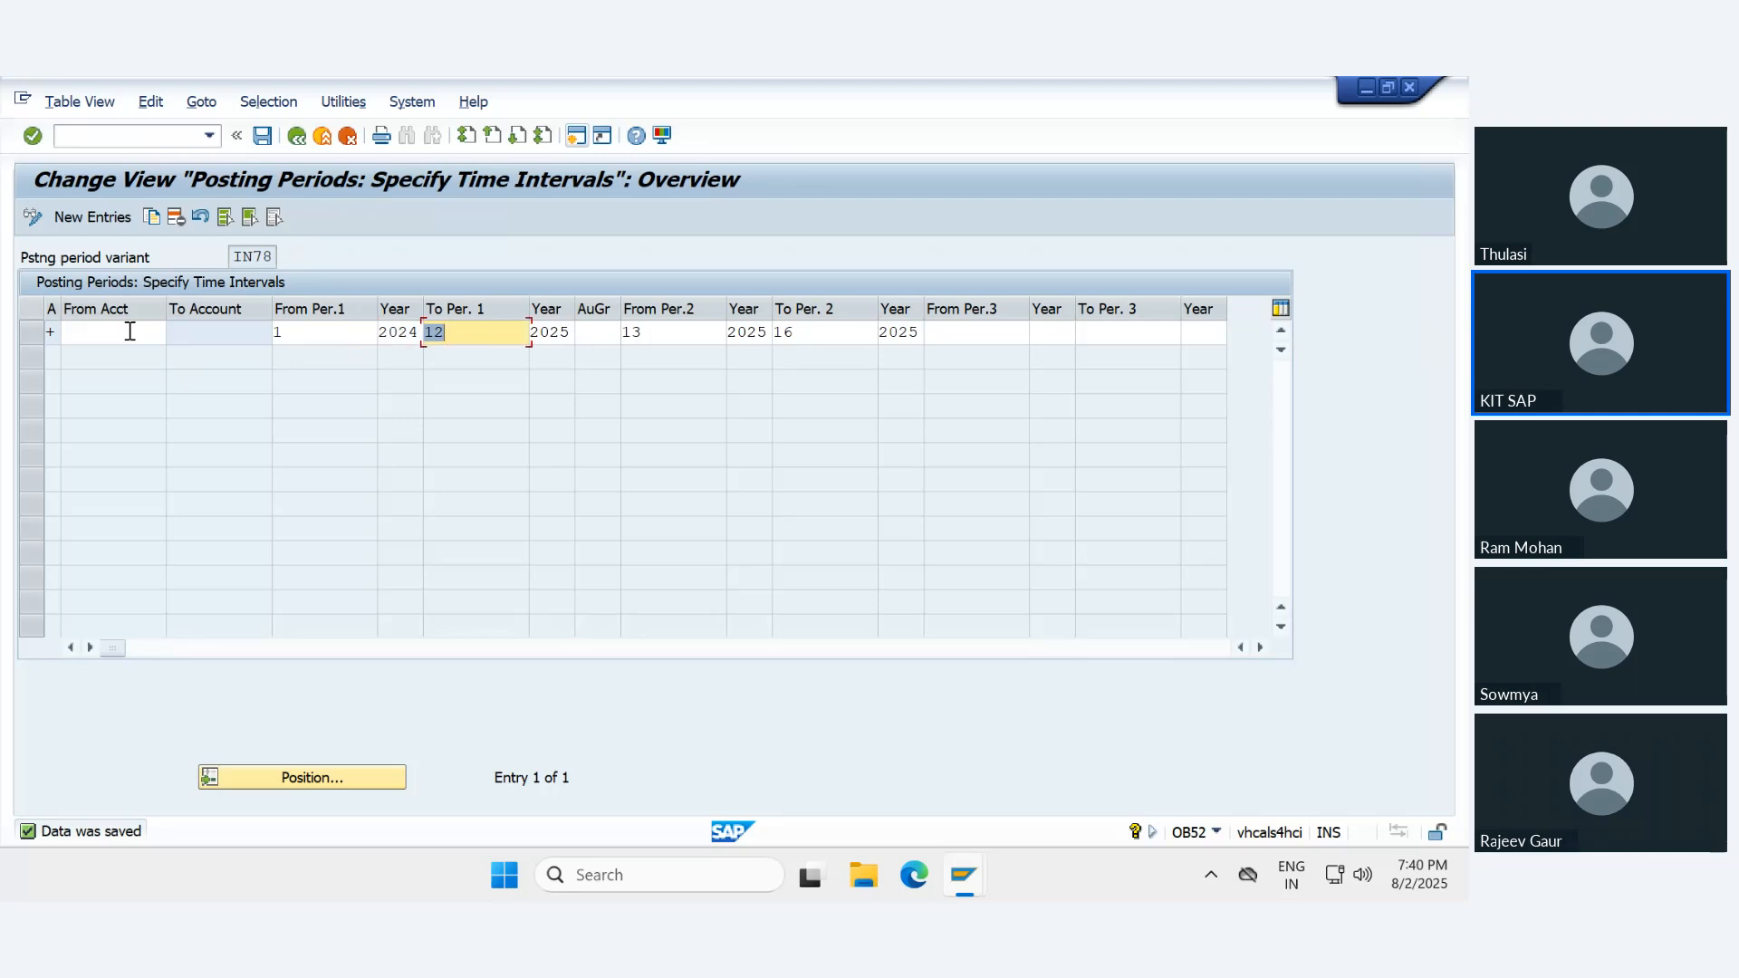
pyautogui.click(262, 135)
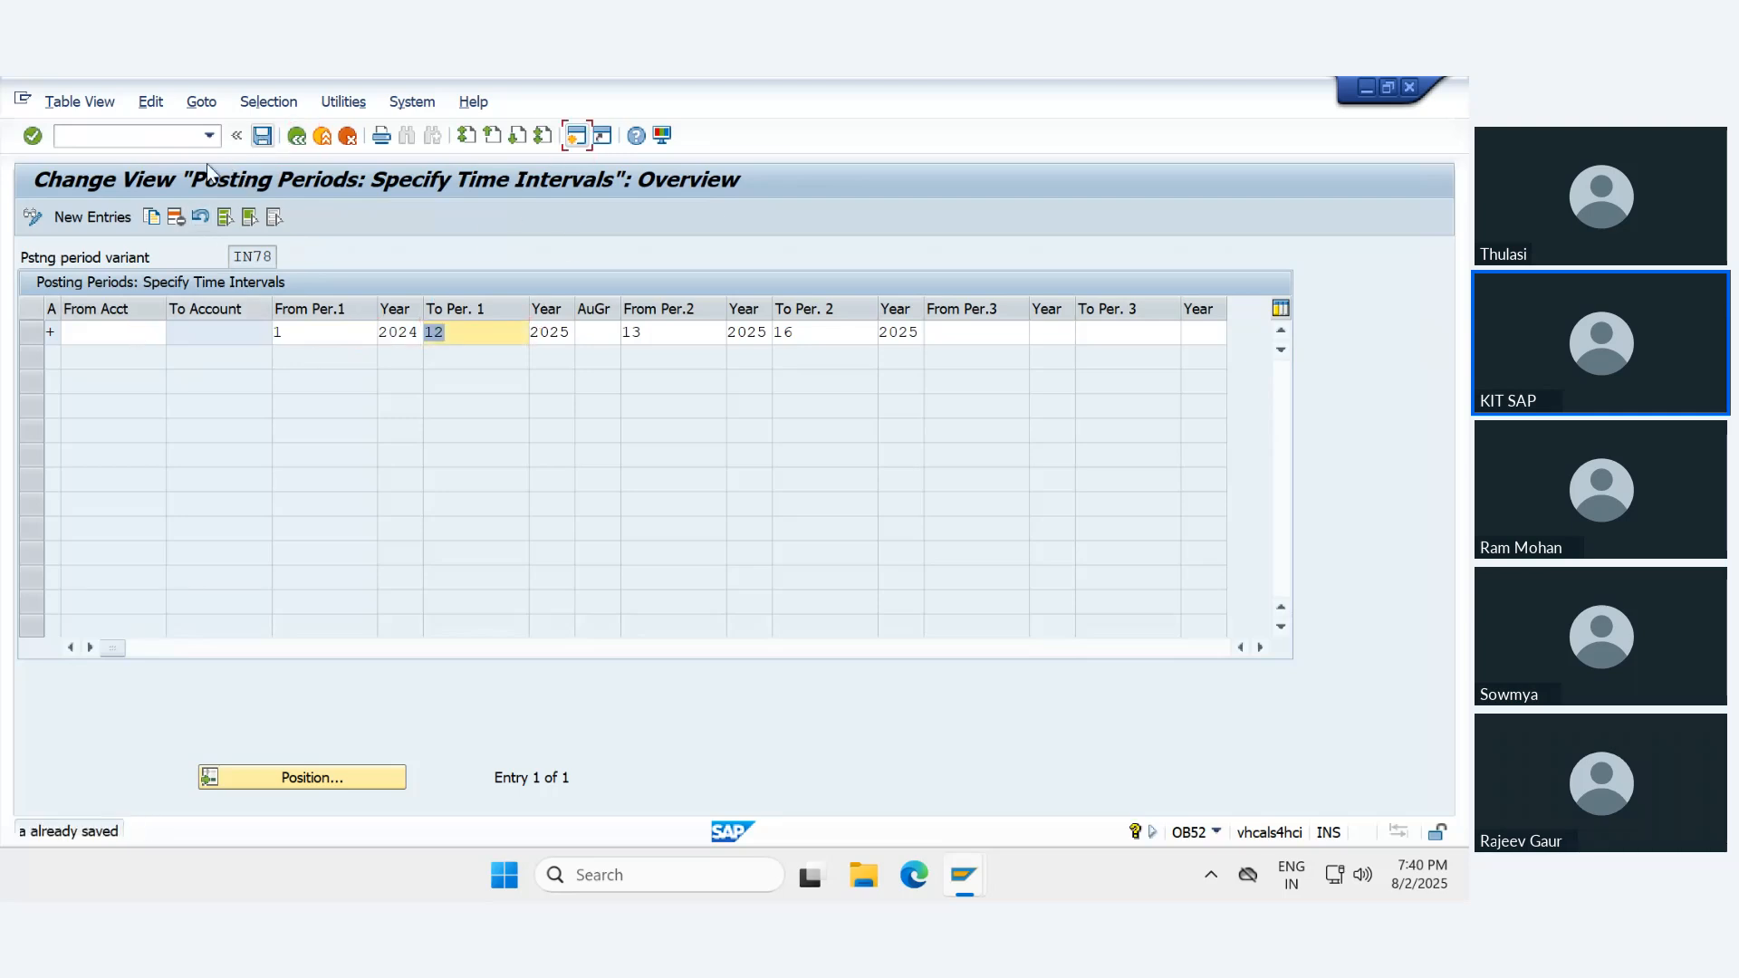
# - Exit the posting period maintenance, decline logging off, and open the Asset Accounting customizing (ORFA)
pyautogui.click(208, 136)
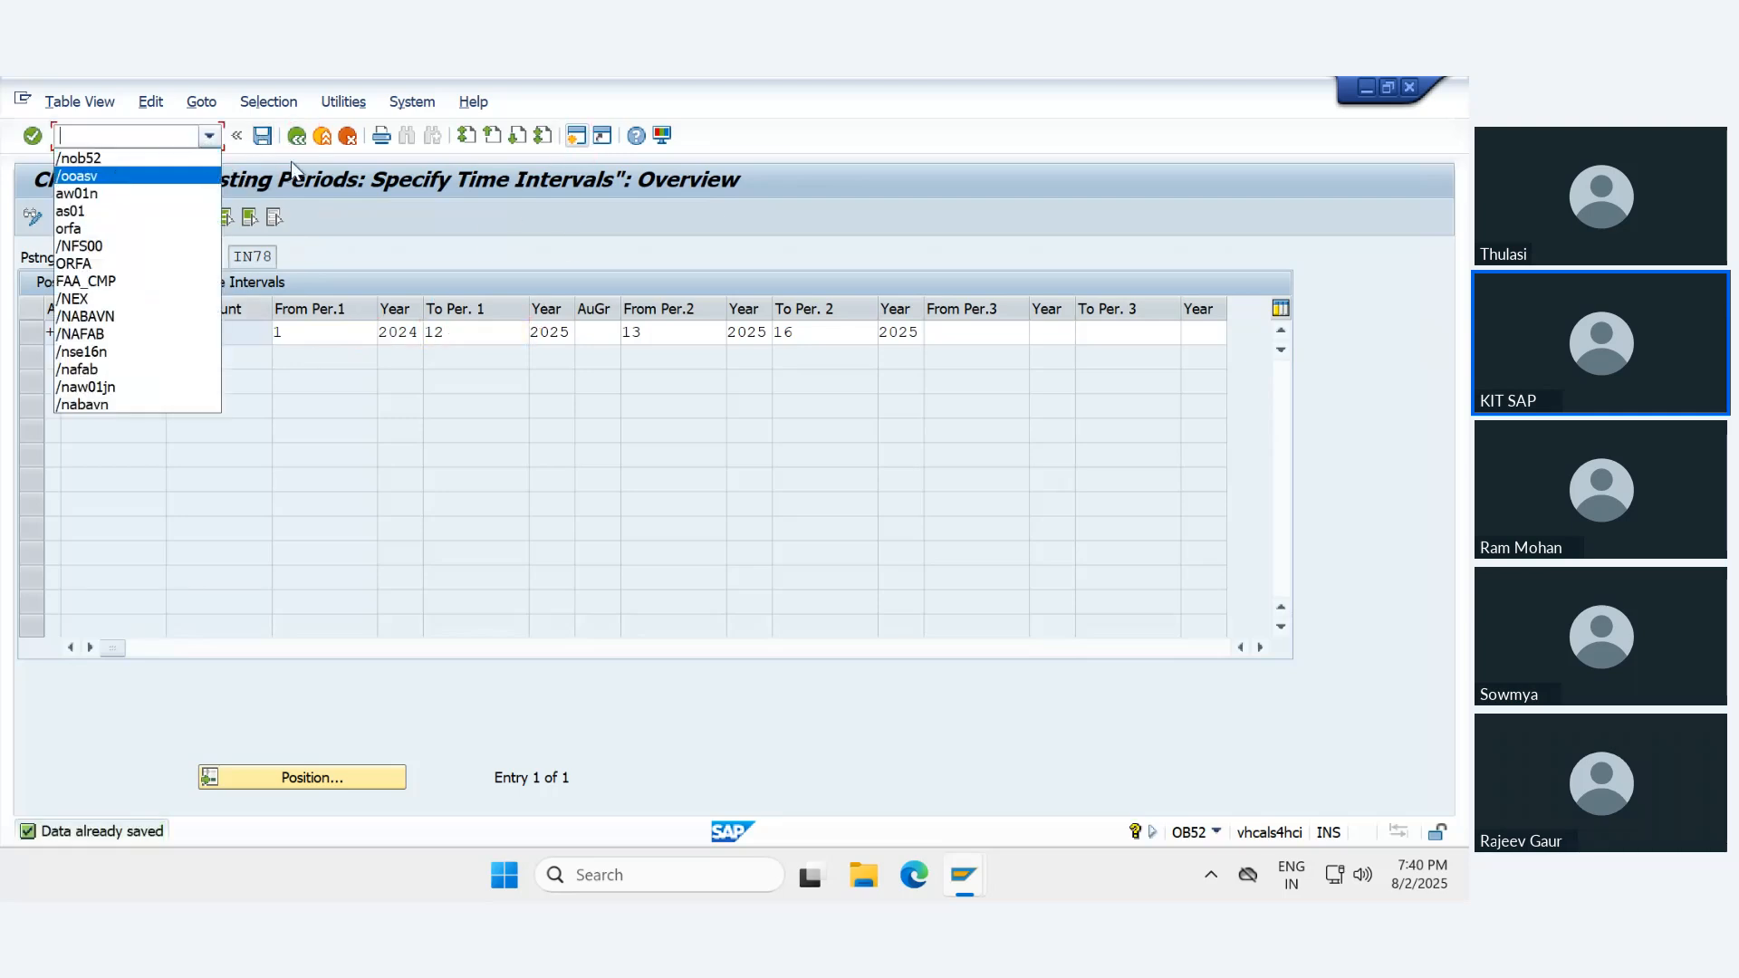
pyautogui.click(319, 144)
pyautogui.click(319, 143)
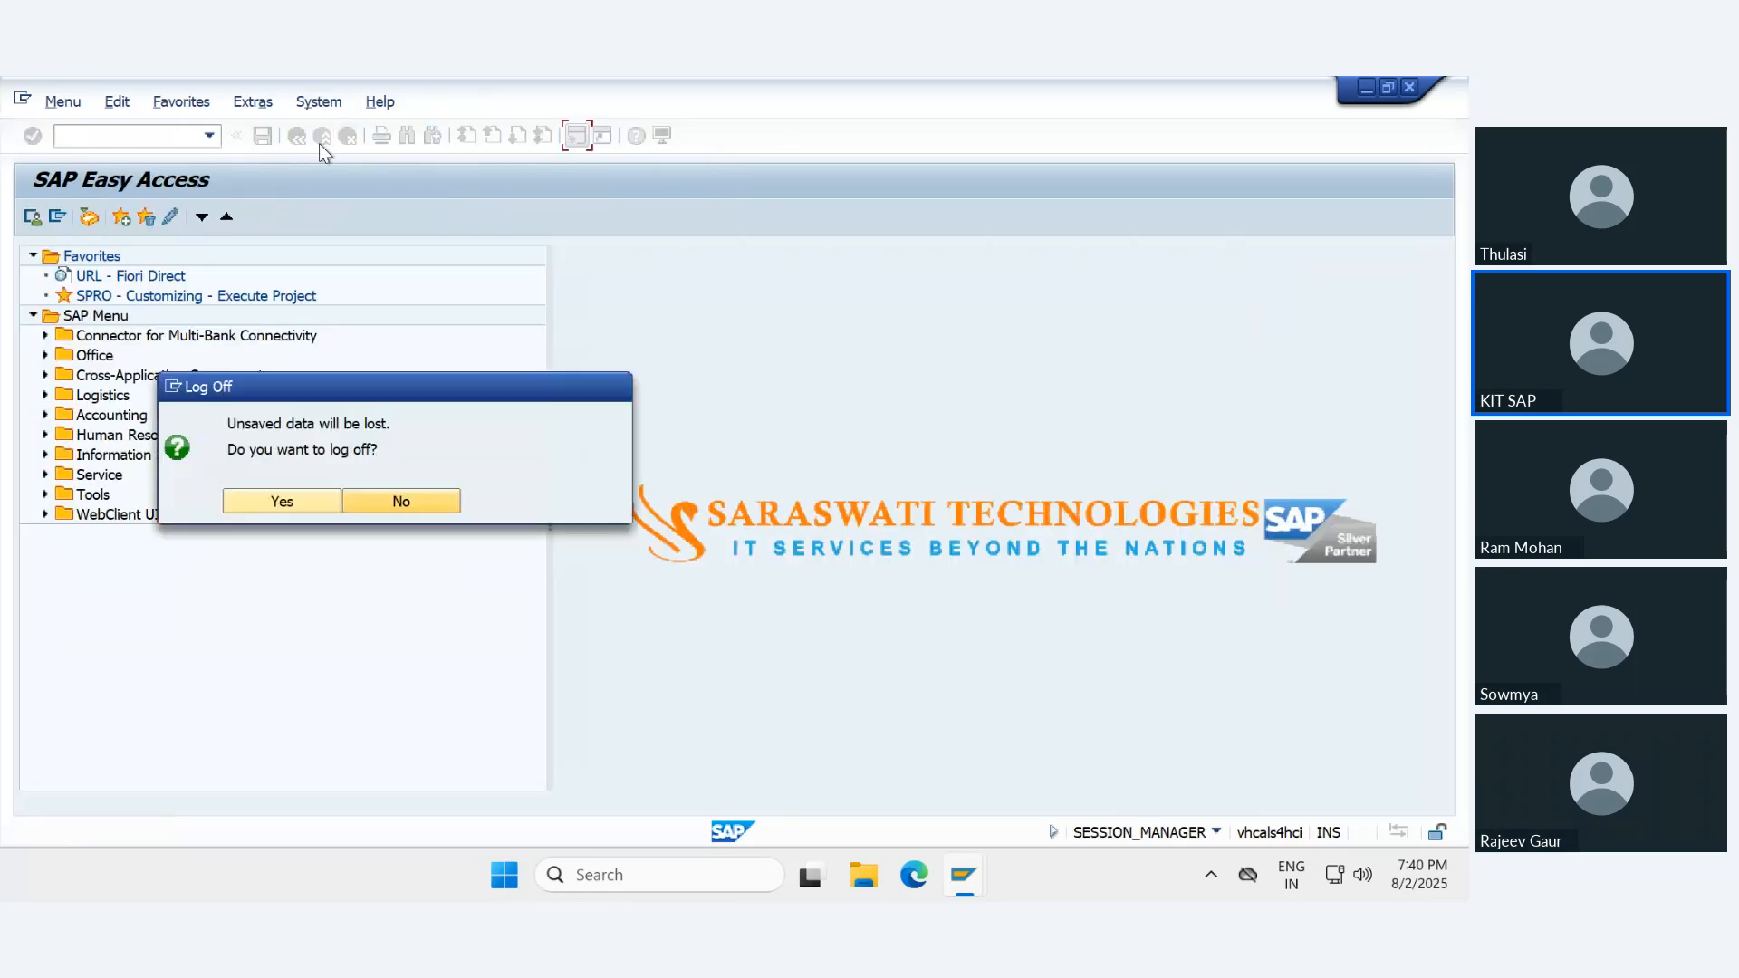
pyautogui.click(400, 500)
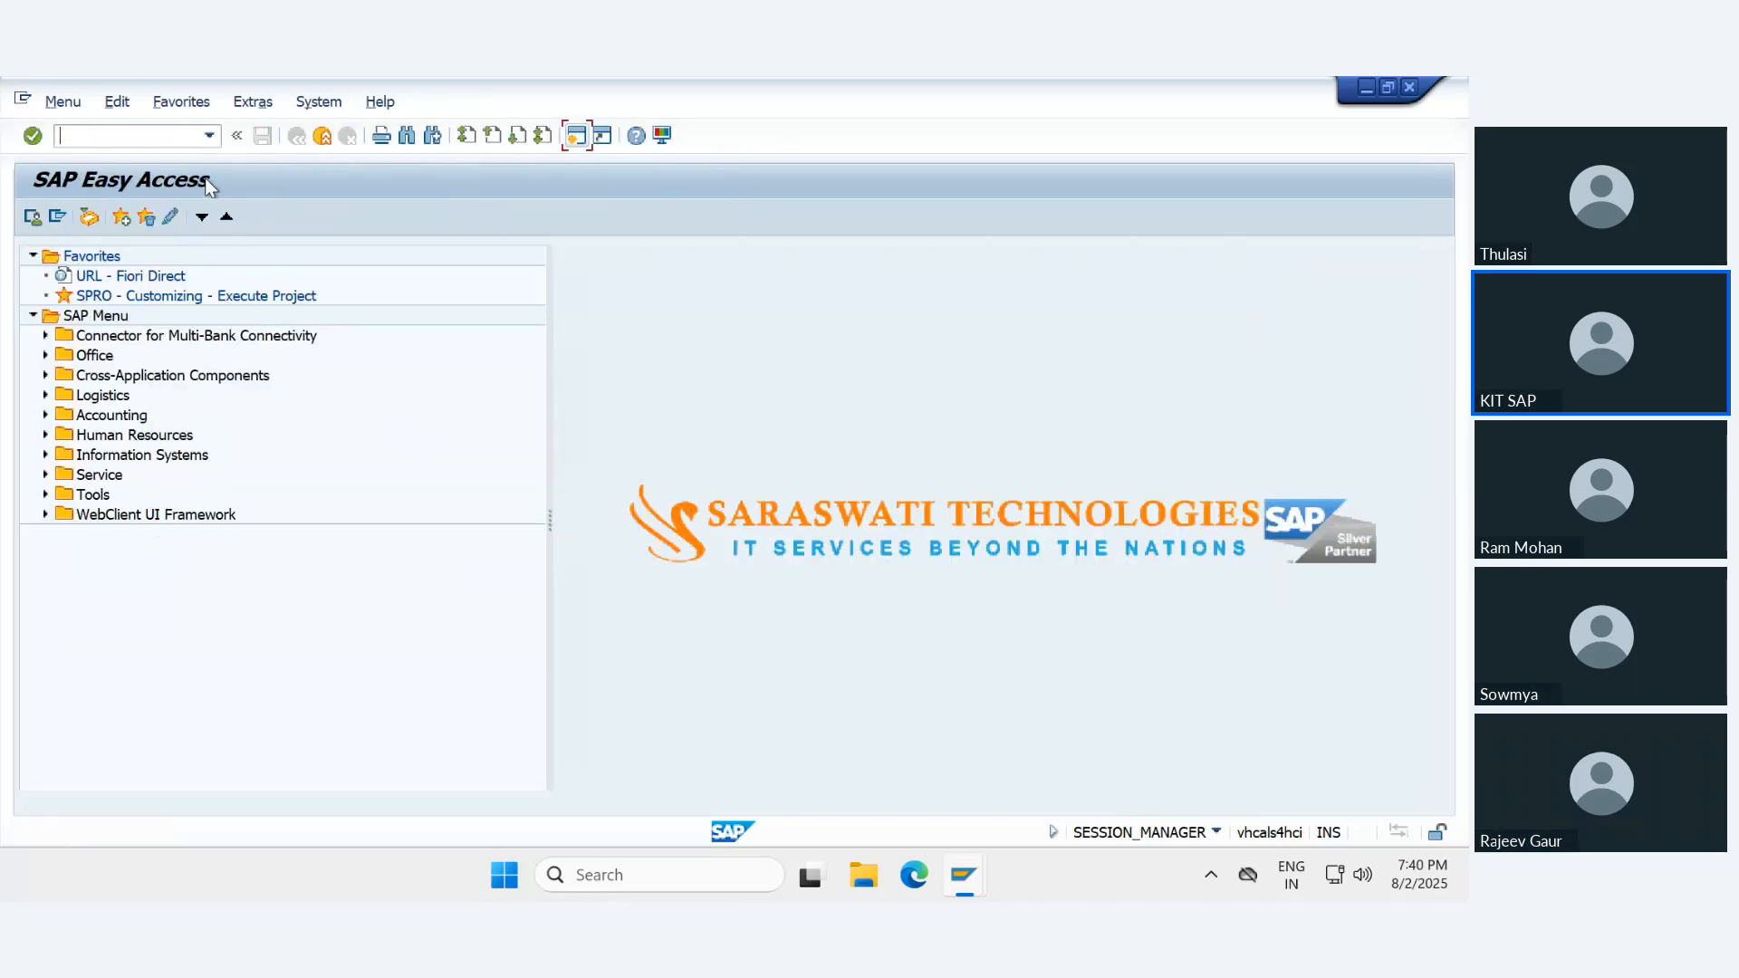
pyautogui.write('or')
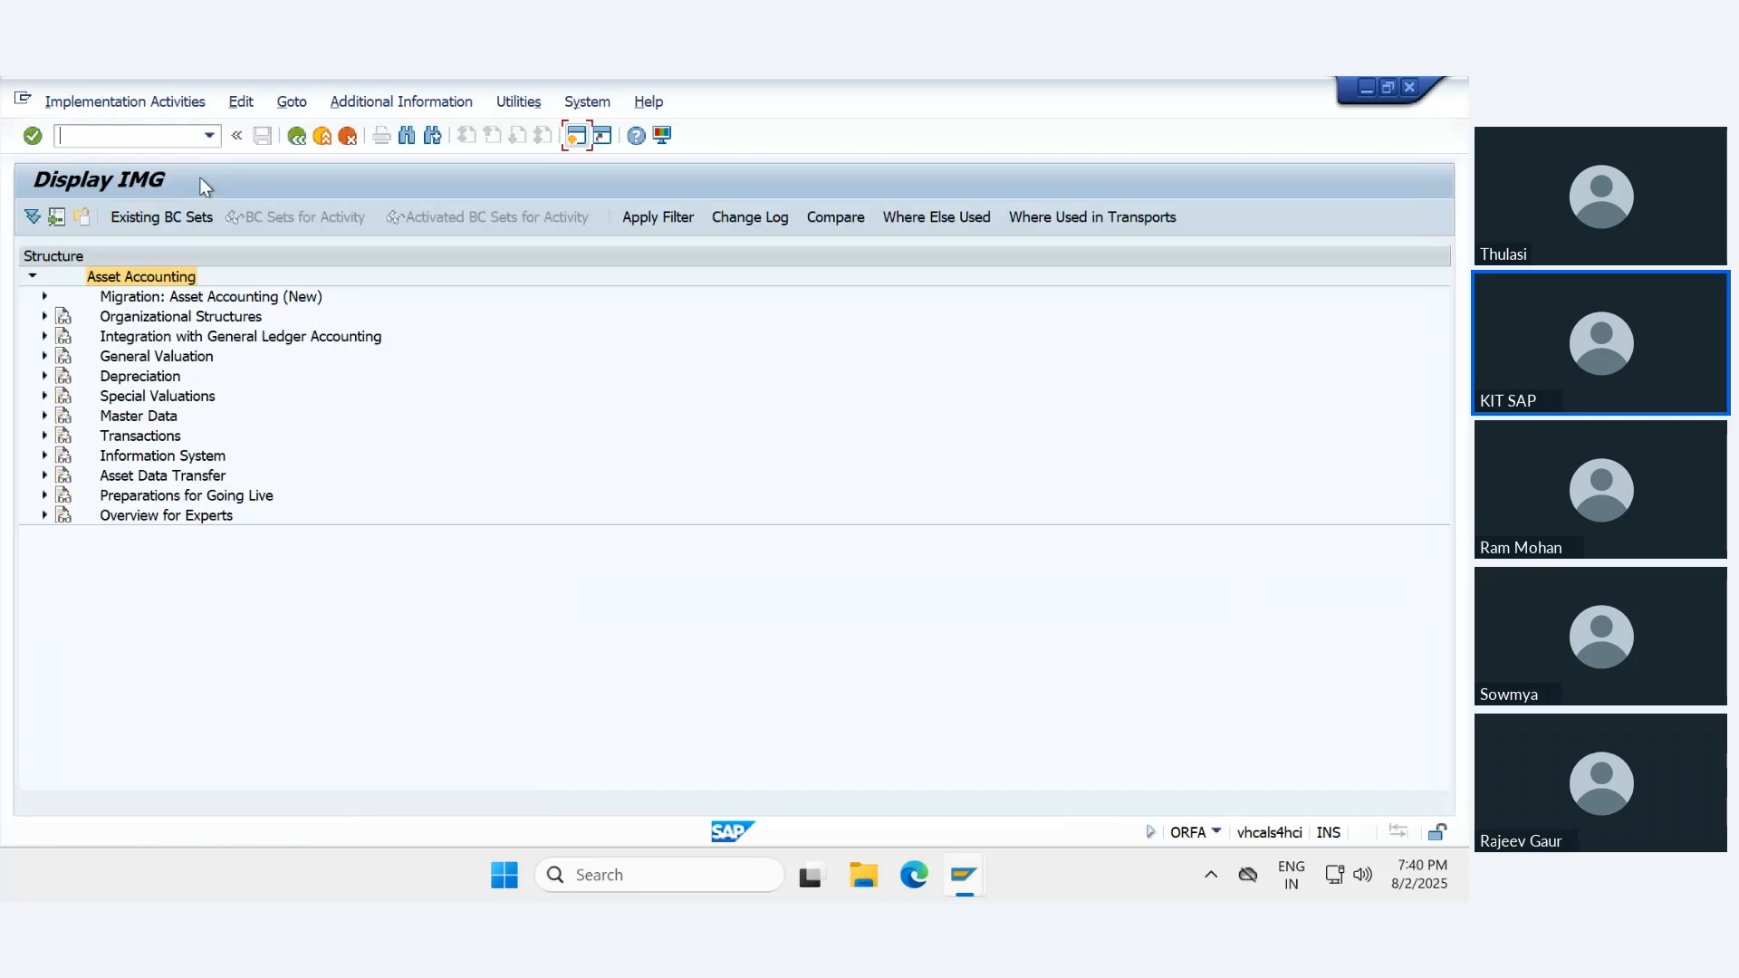
# - Execute Post Transfer Values under Asset Data Transfer, Manual Data Transfer, Legacy Fixed Asset for the Royal Enfield -Hunter asset
pyautogui.click(165, 477)
pyautogui.press('Right')
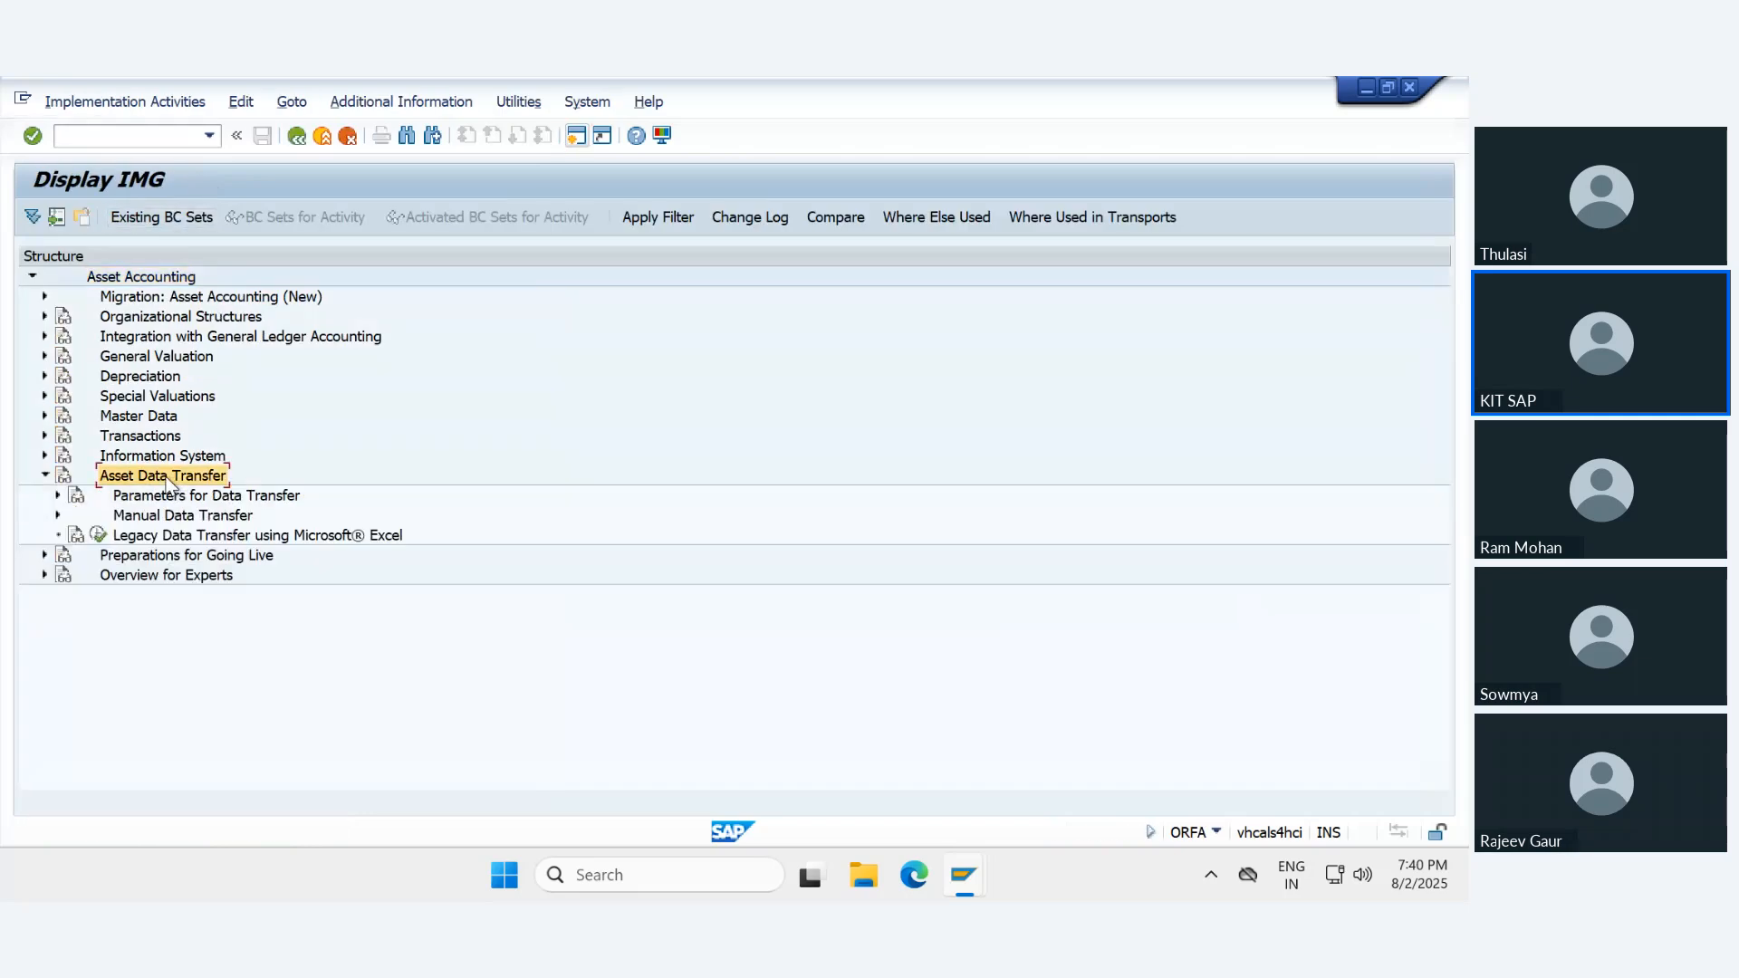
pyautogui.press('Down')
pyautogui.press('Down')
pyautogui.press('Right')
pyautogui.press('Down')
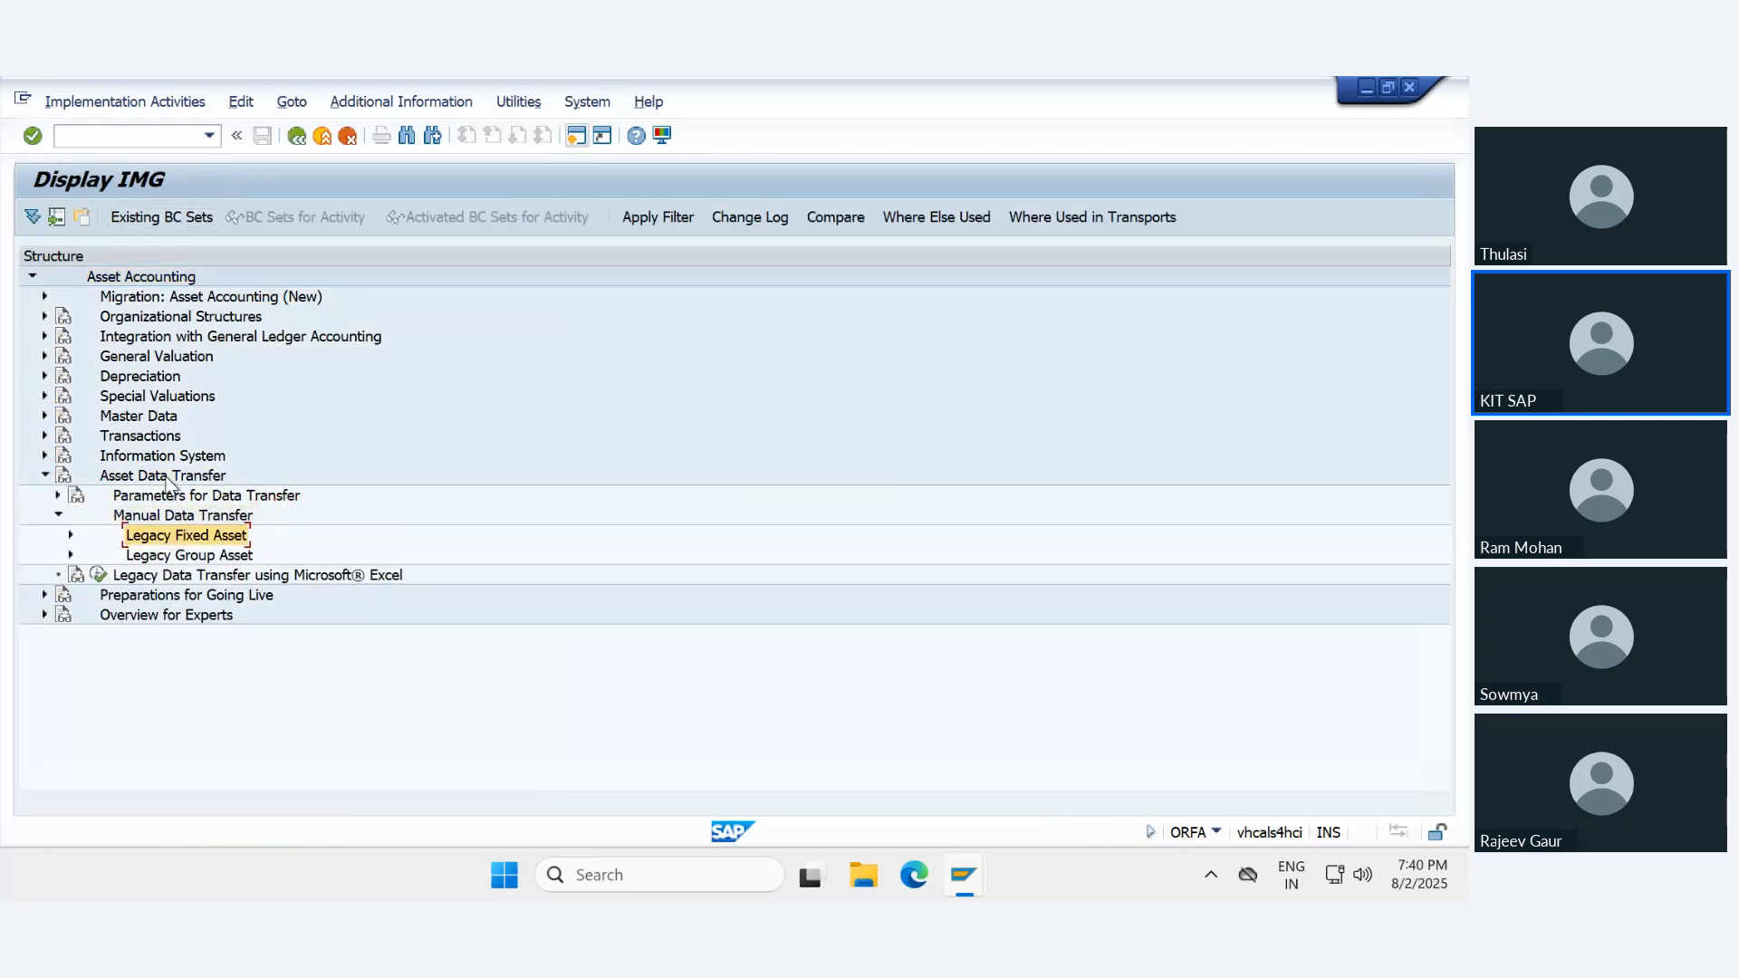
pyautogui.press('Right')
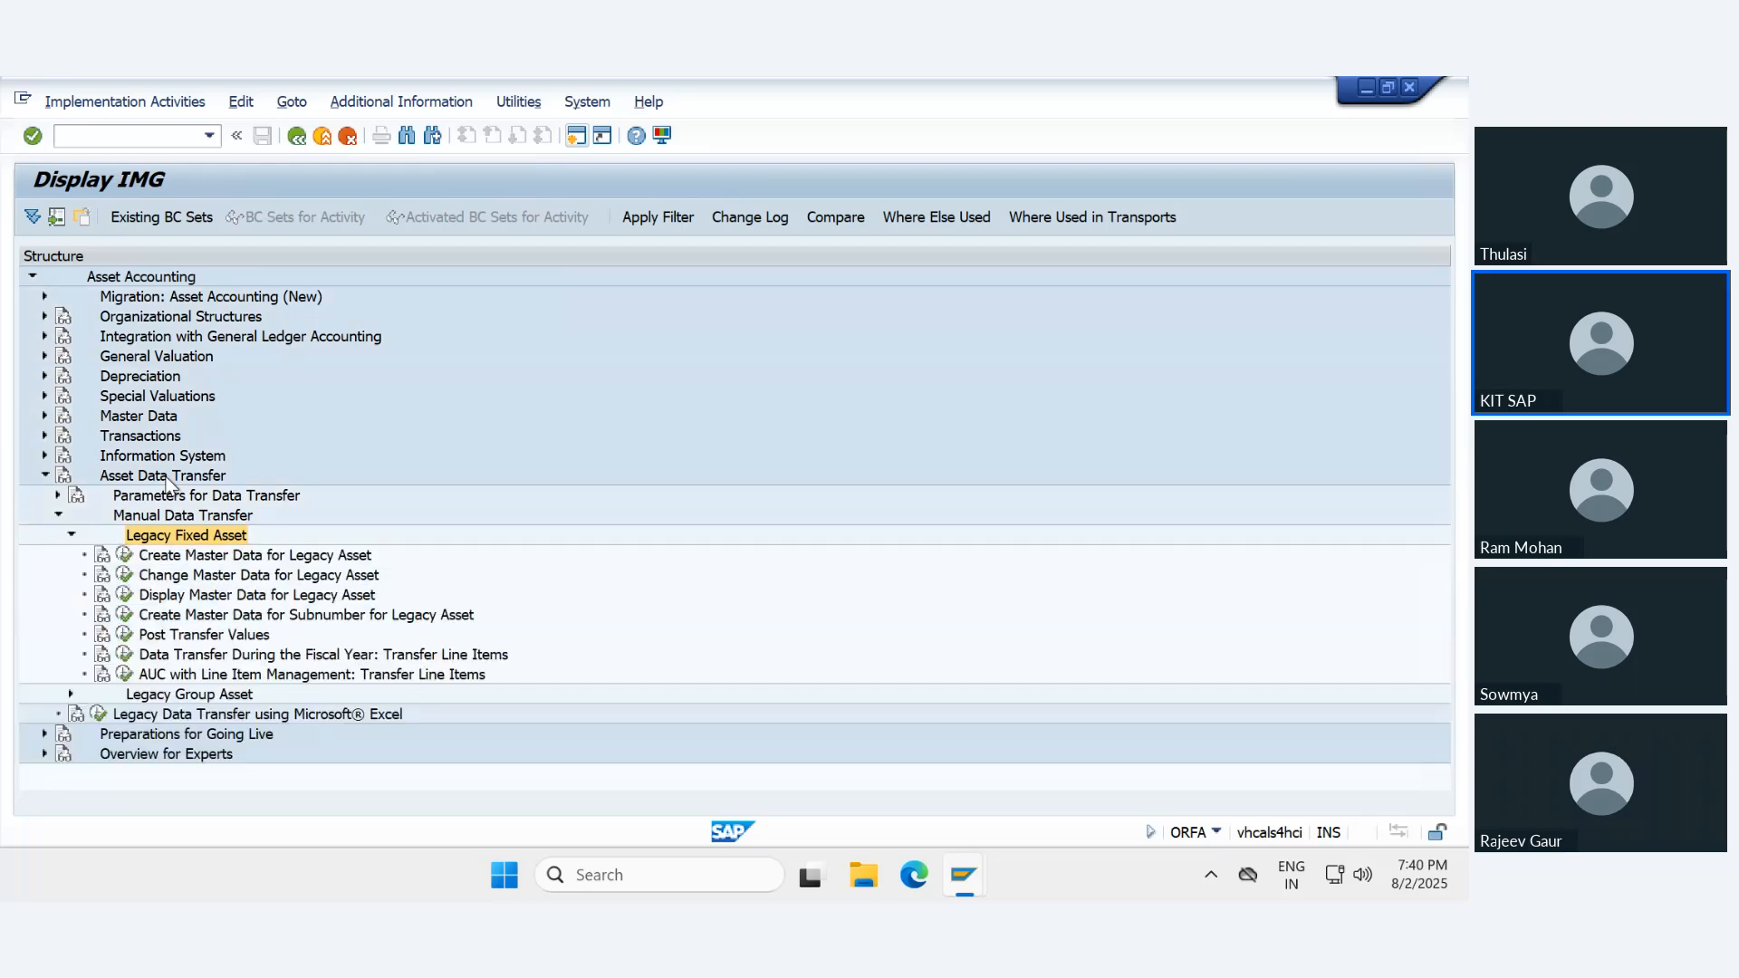
pyautogui.press('Down')
pyautogui.press('Down')
pyautogui.press('Down')
pyautogui.press('Down')
pyautogui.press('Down')
pyautogui.press('F8')
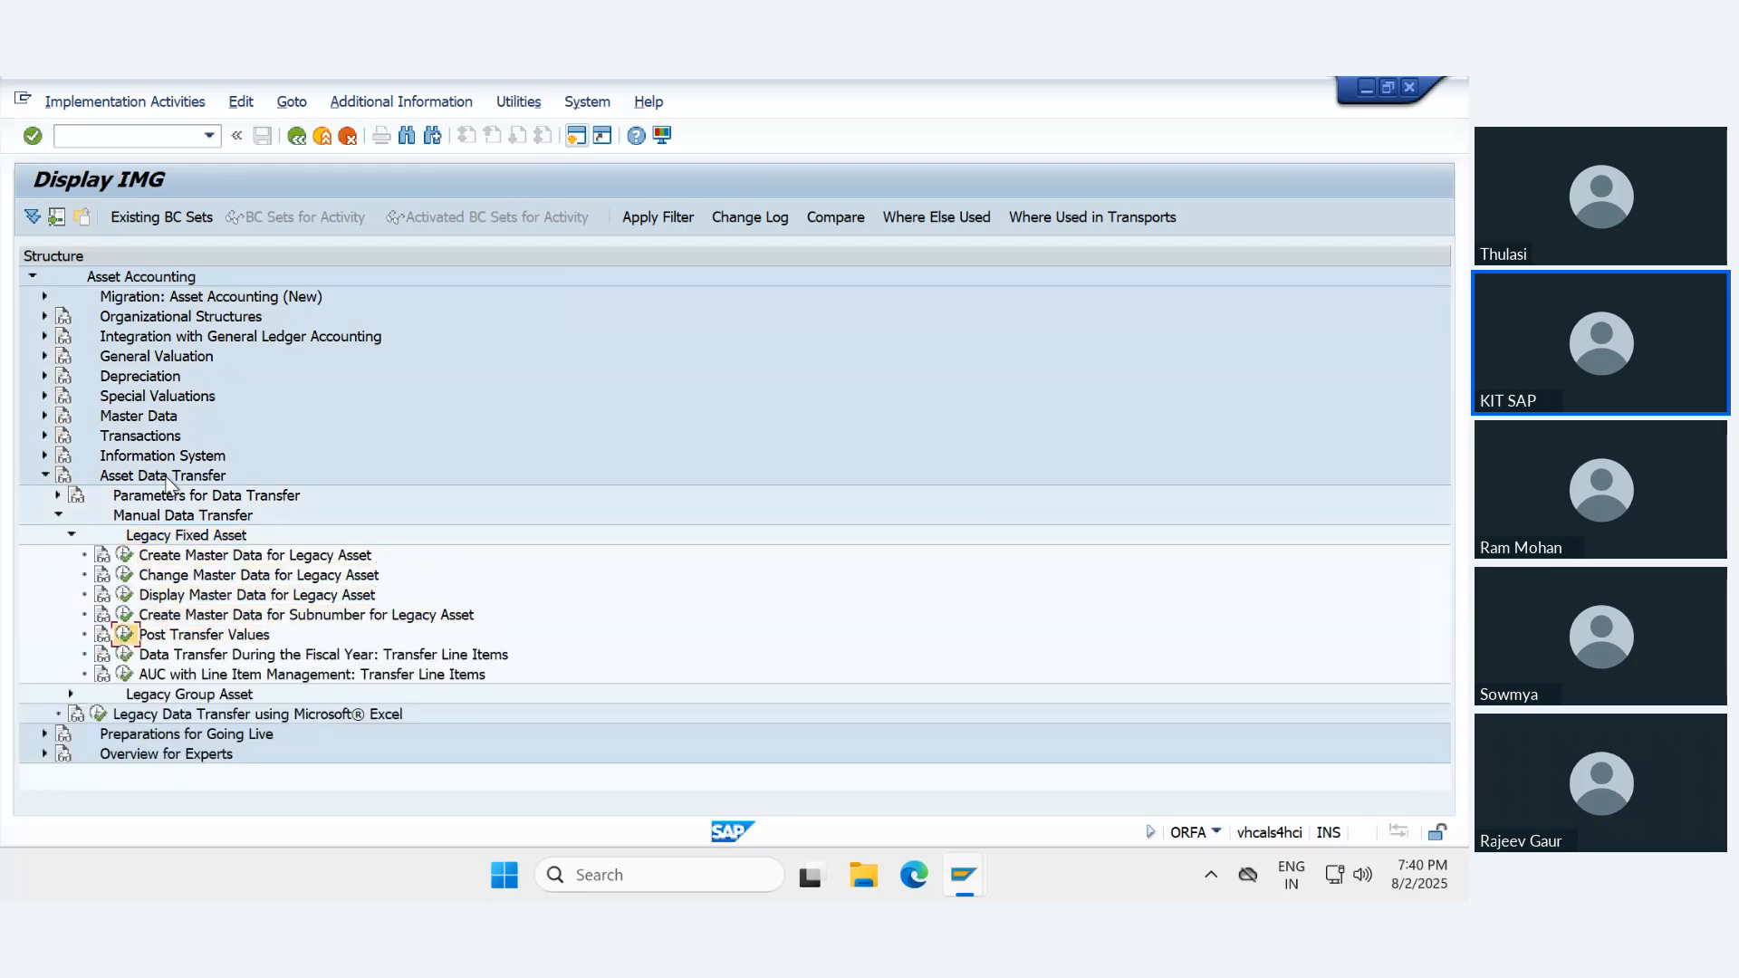
pyautogui.press('Return')
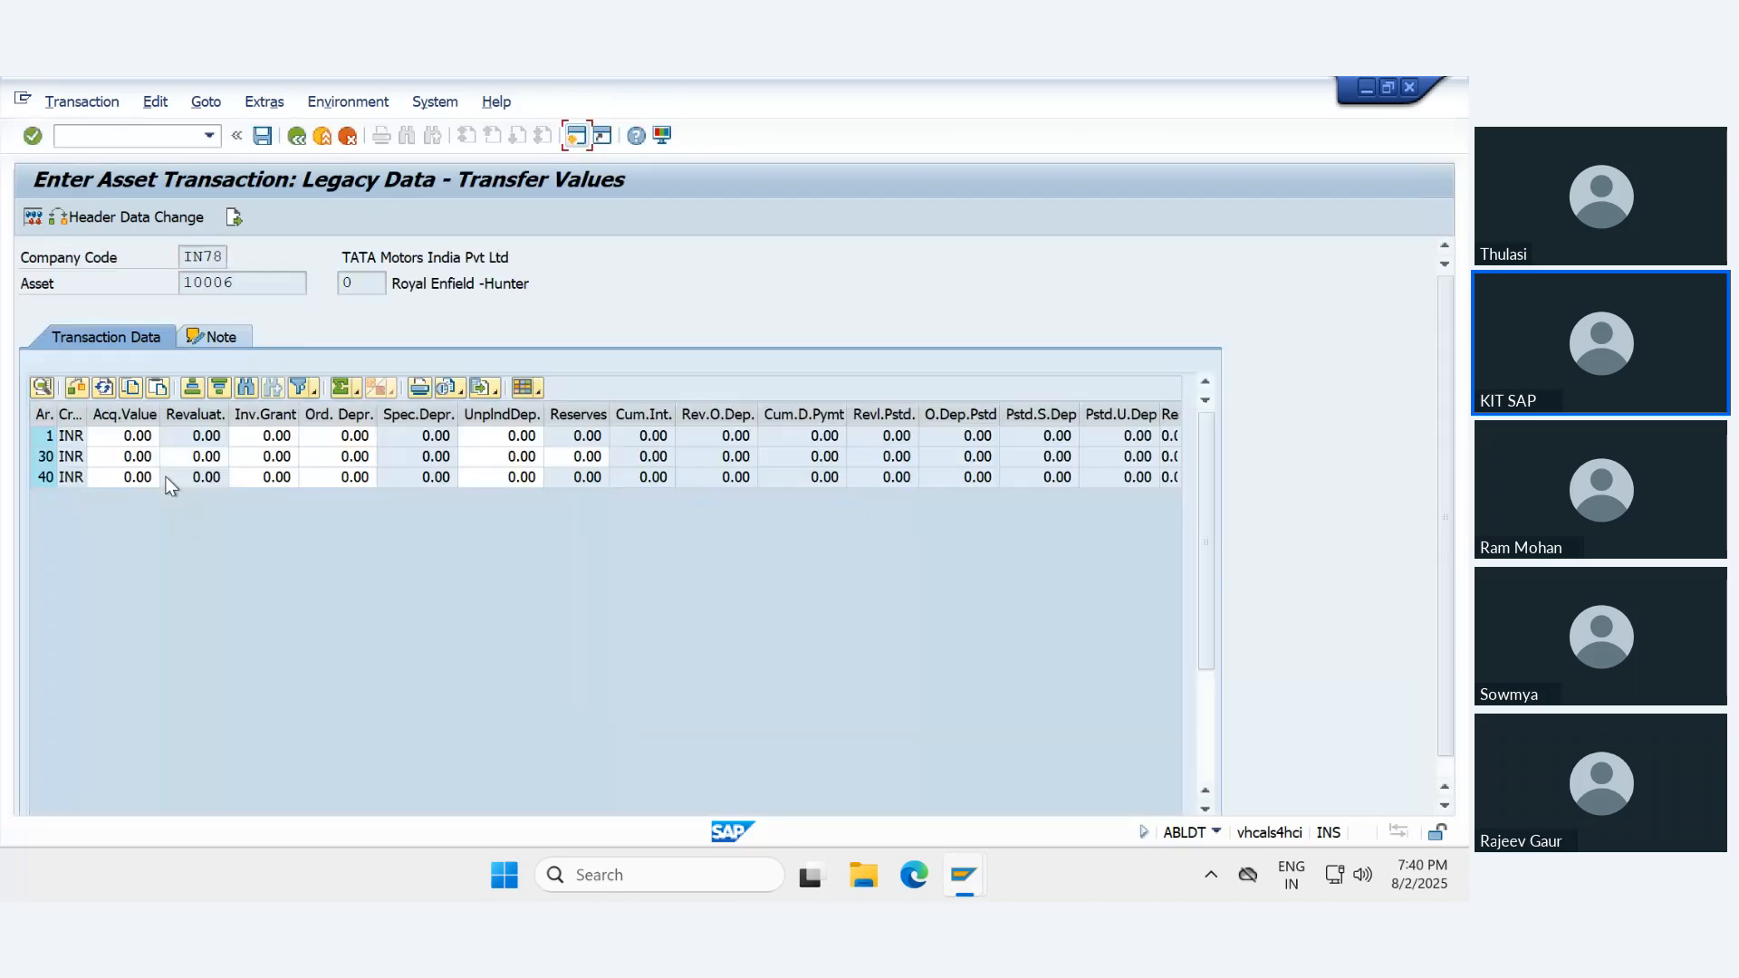
# - Enter an acquisition value of 2,000,000 INR for depreciation area 1
pyautogui.click(125, 439)
pyautogui.press('Delete')
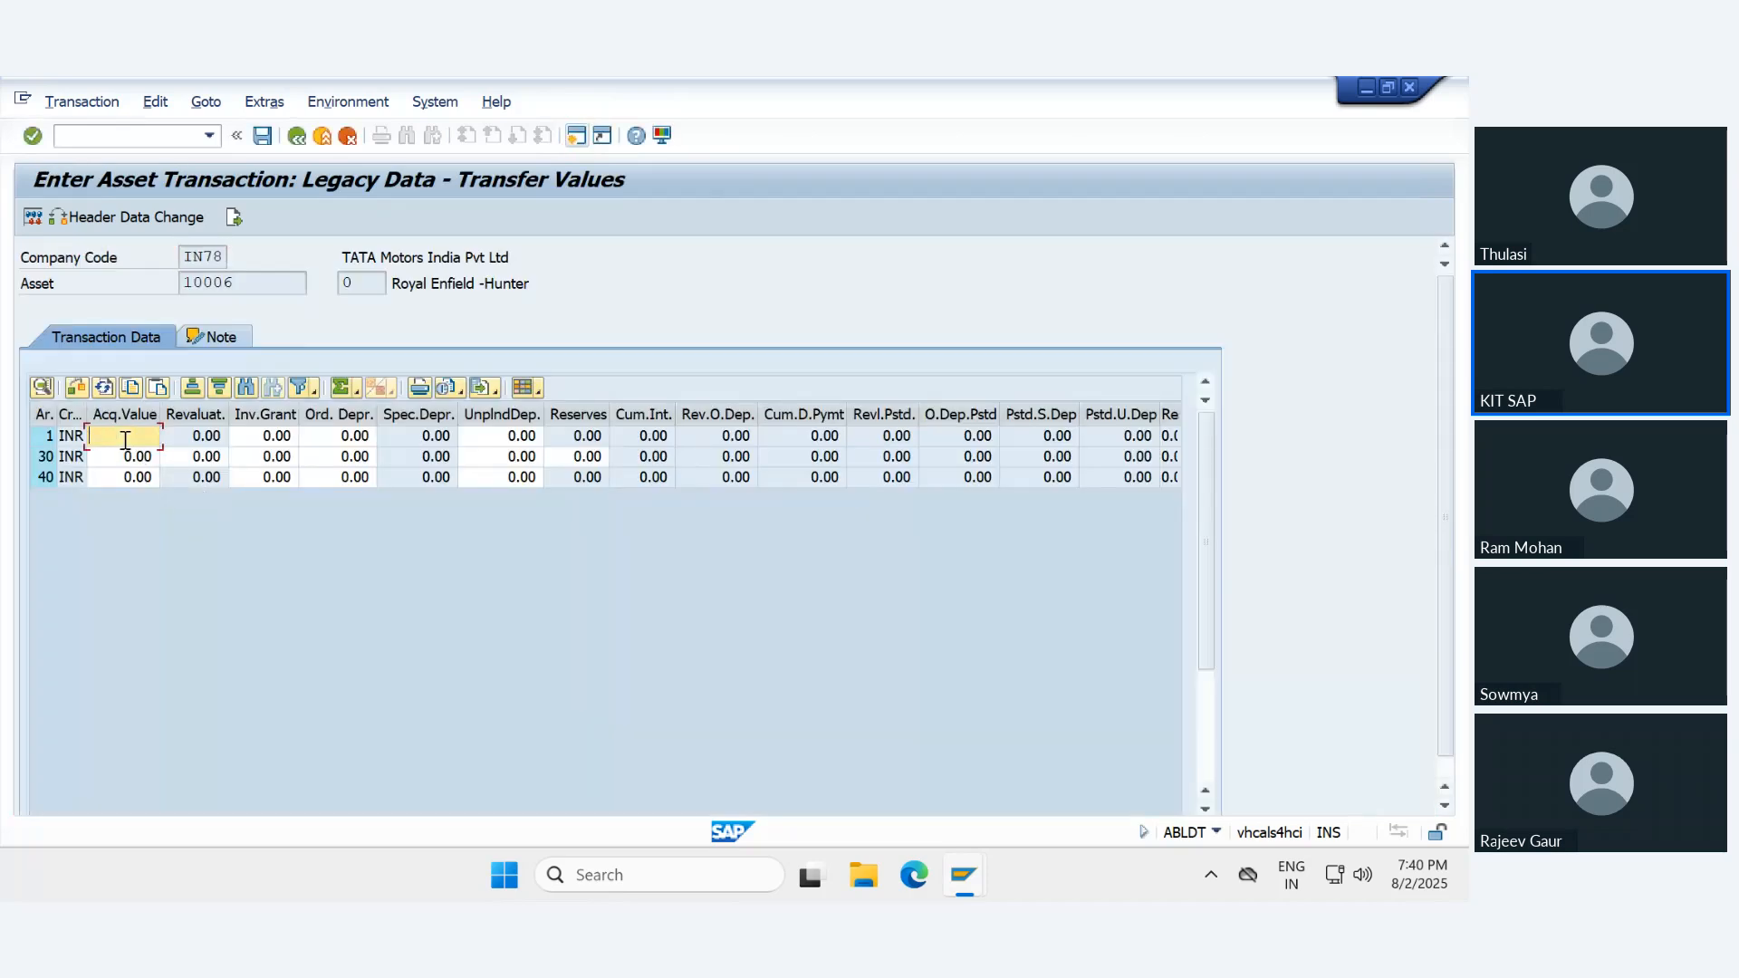
pyautogui.write('2000000')
pyautogui.press('Return')
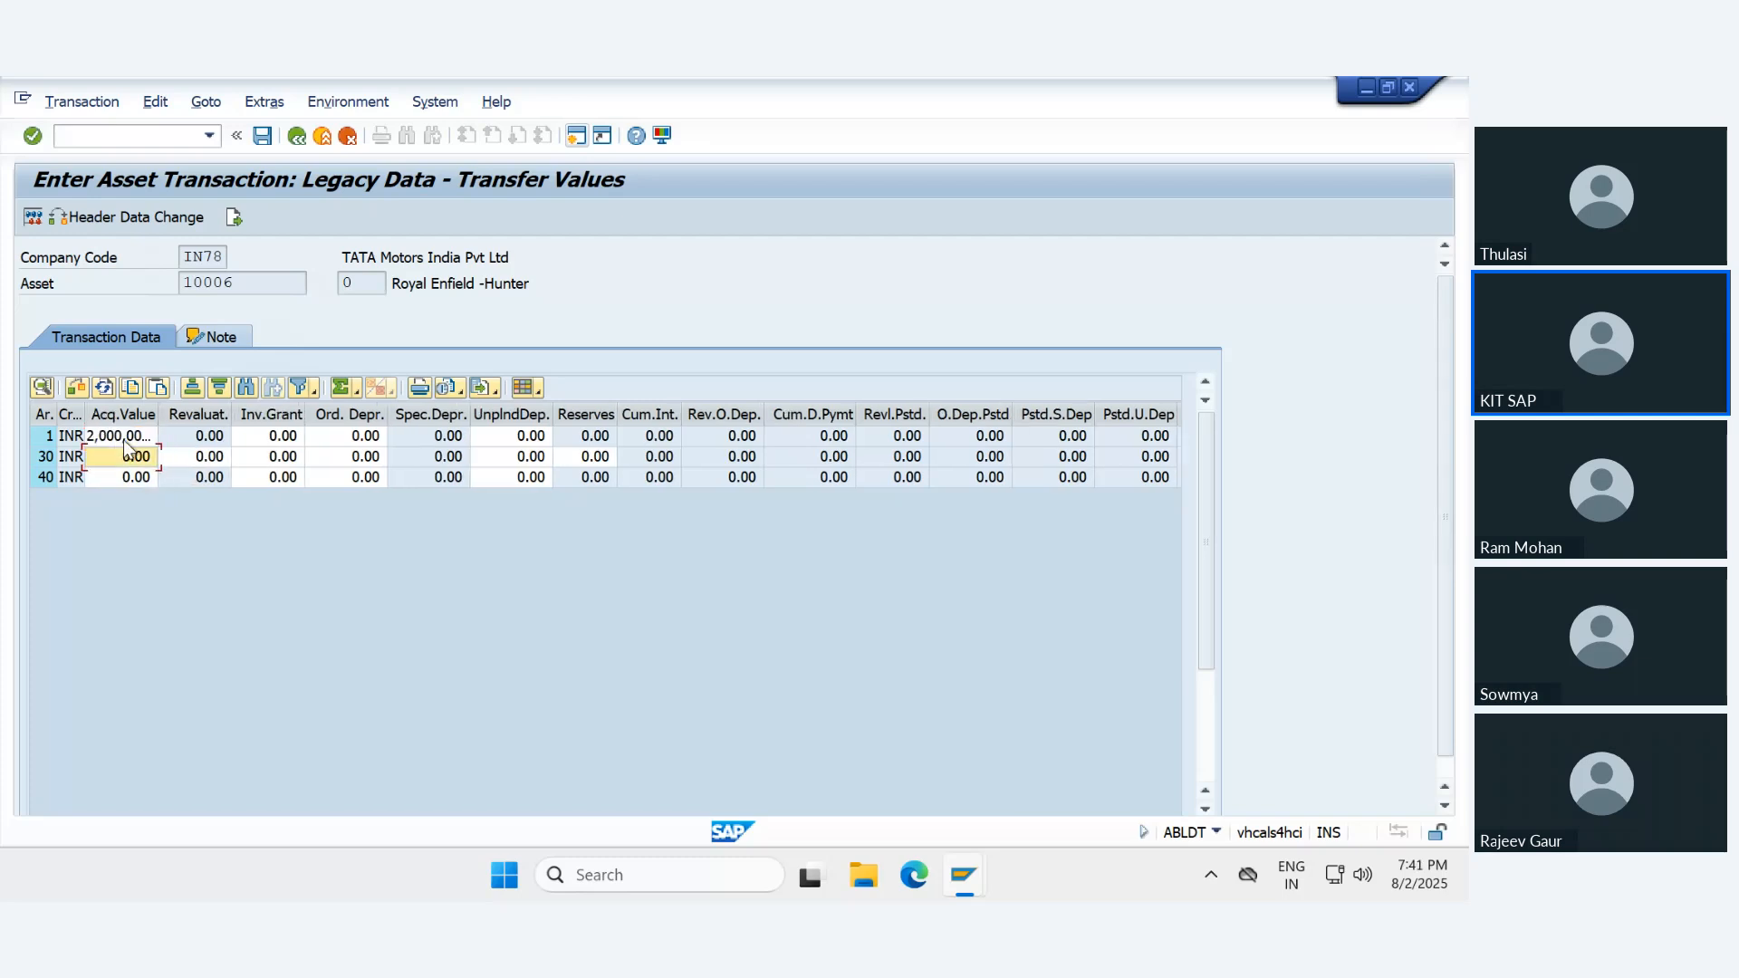
# - Enter an acquisition value of 2,000,000 INR for depreciation areas 30 and 40
pyautogui.press('Down')
pyautogui.press('Up')
pyautogui.press('Down')
pyautogui.press('Down')
pyautogui.press('Return')
pyautogui.press('Down')
pyautogui.press('BackSpace')
pyautogui.press('Down')
pyautogui.press('Down')
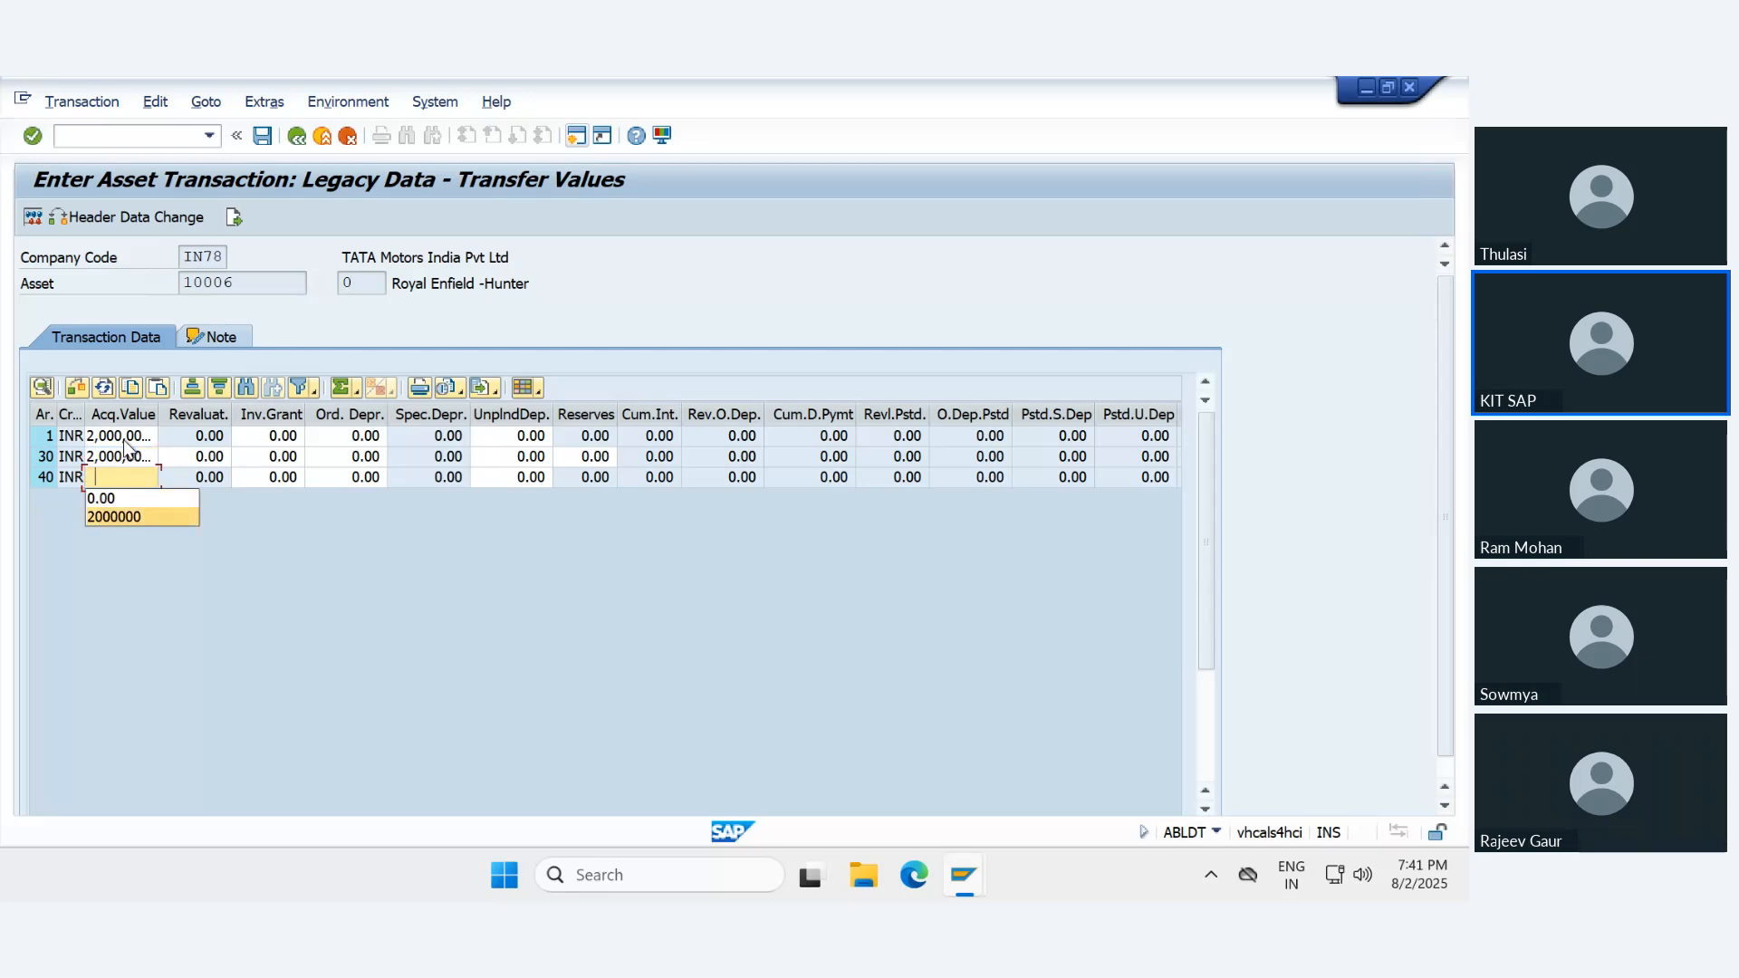
pyautogui.press('Return')
# - Enter ordinary depreciation of 900,000 INR for depreciation area 1
pyautogui.press('Tab')
pyautogui.press('Tab')
pyautogui.press('Up')
pyautogui.press('Up')
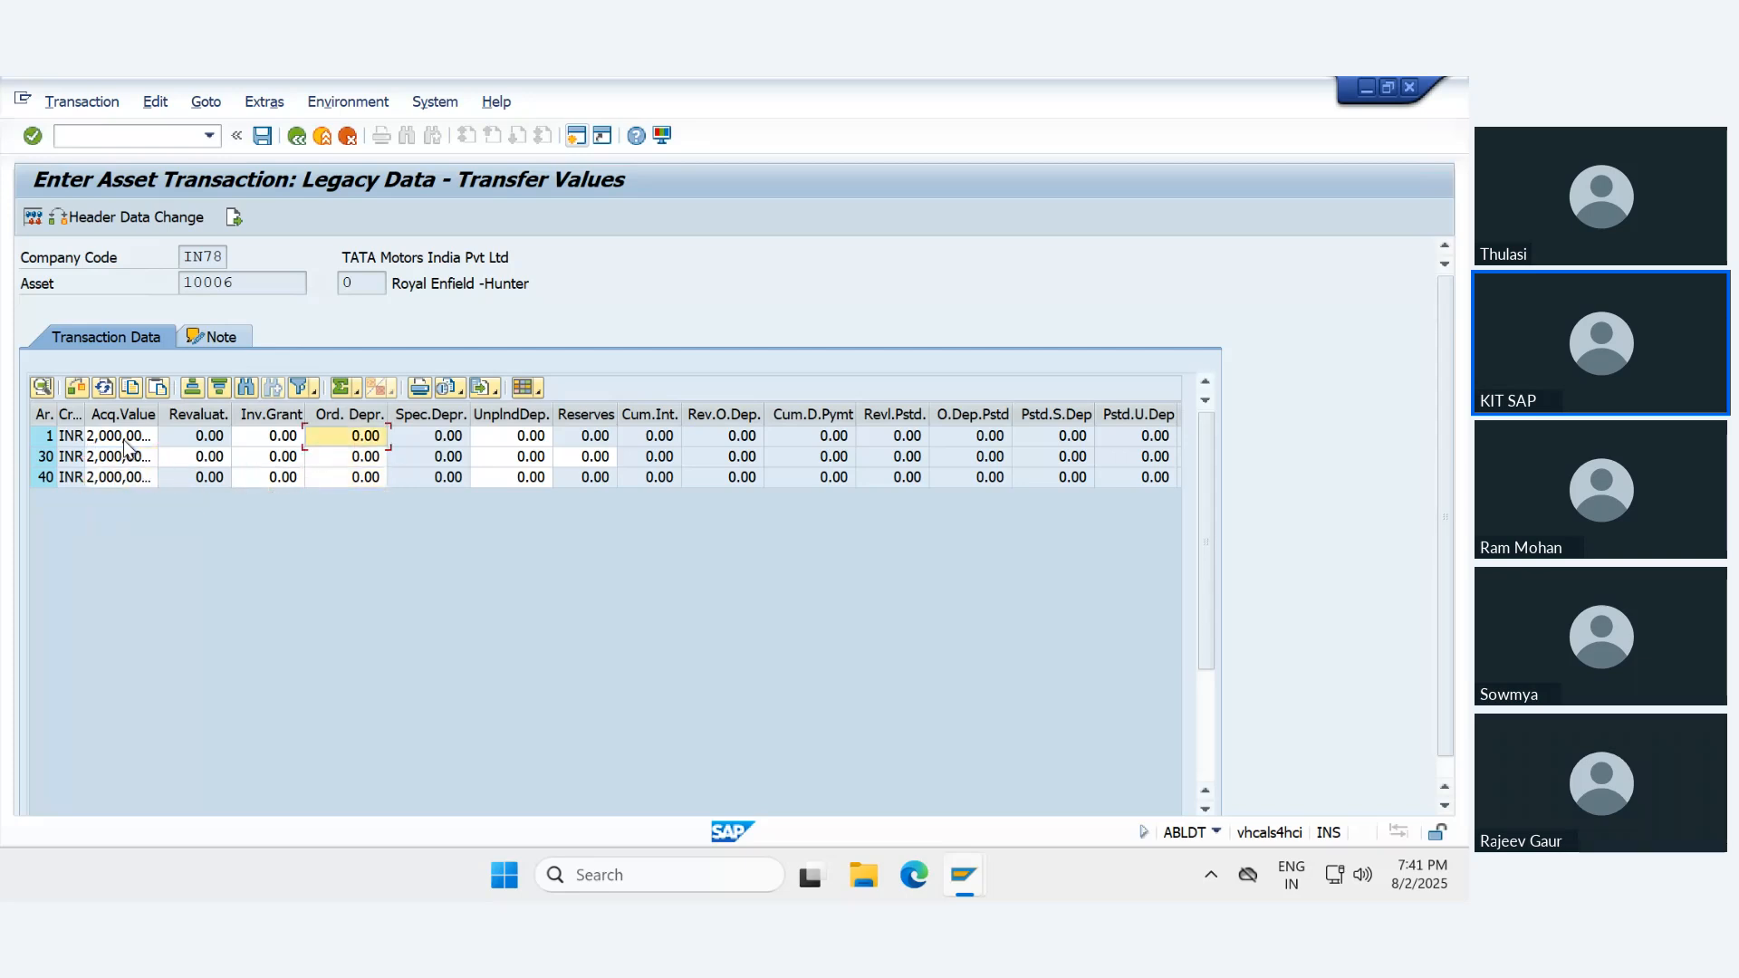
pyautogui.press('BackSpace')
pyautogui.press('Down')
pyautogui.press('Return')
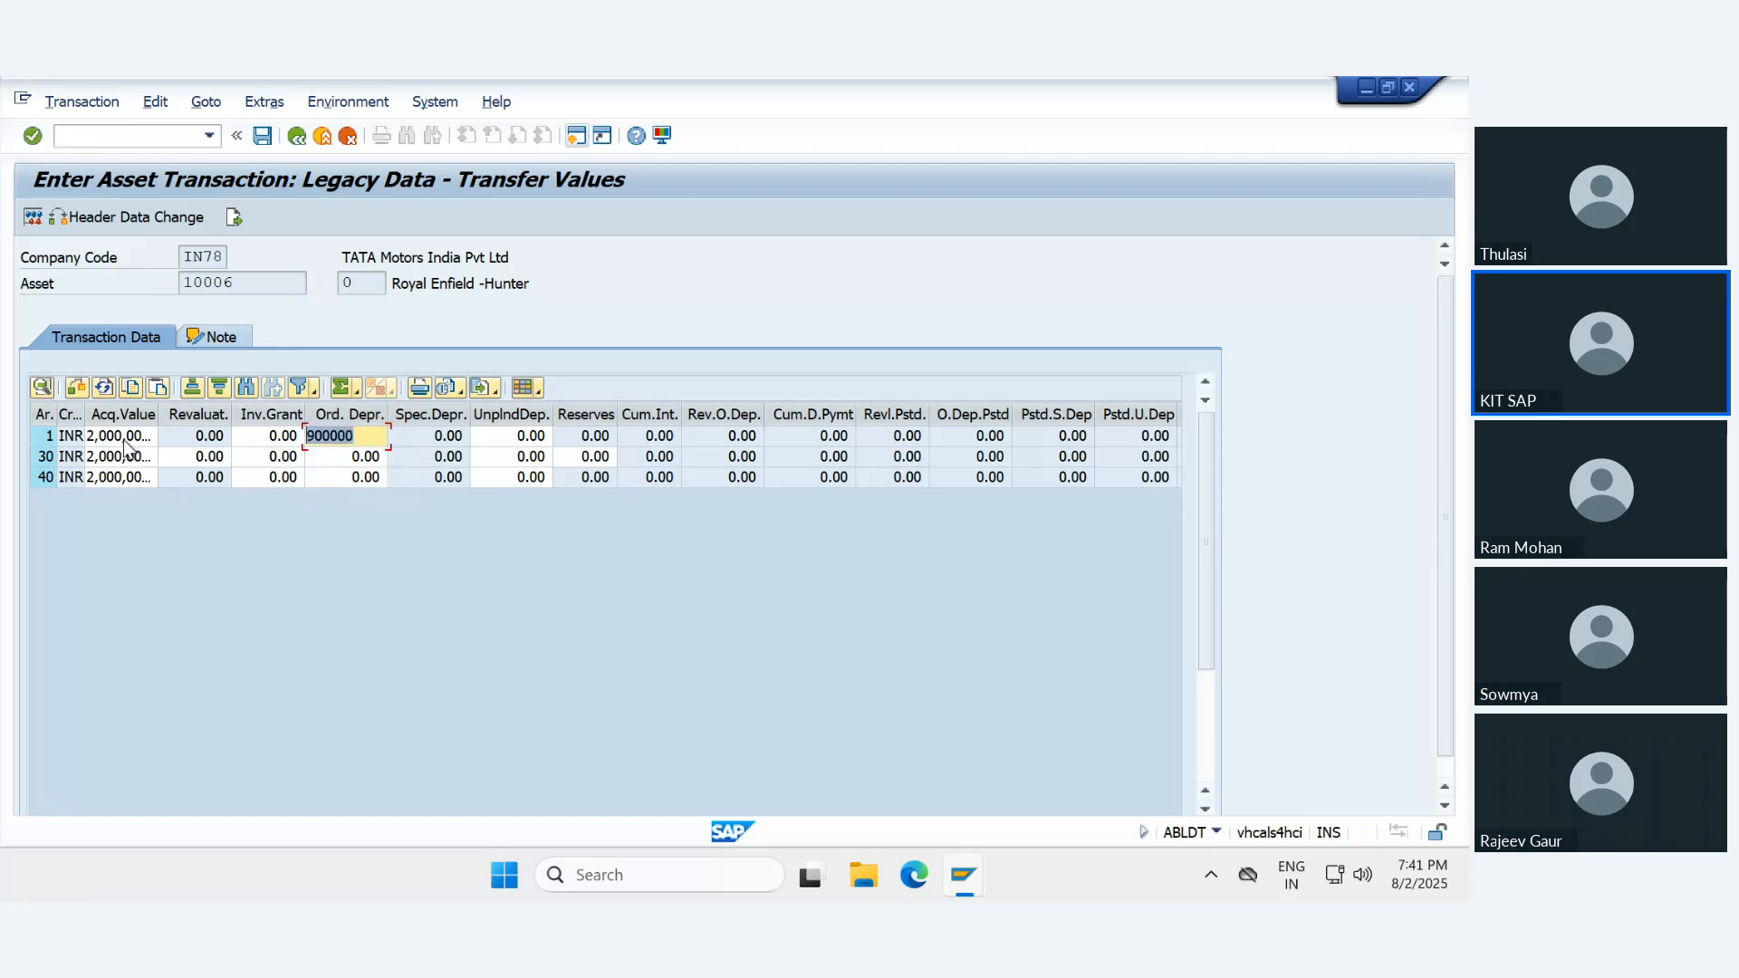
# - Enter ordinary depreciation of 900,000 INR for depreciation areas 30 and 40
pyautogui.press('Down')
pyautogui.press('BackSpace')
pyautogui.press('Down')
pyautogui.press('Down')
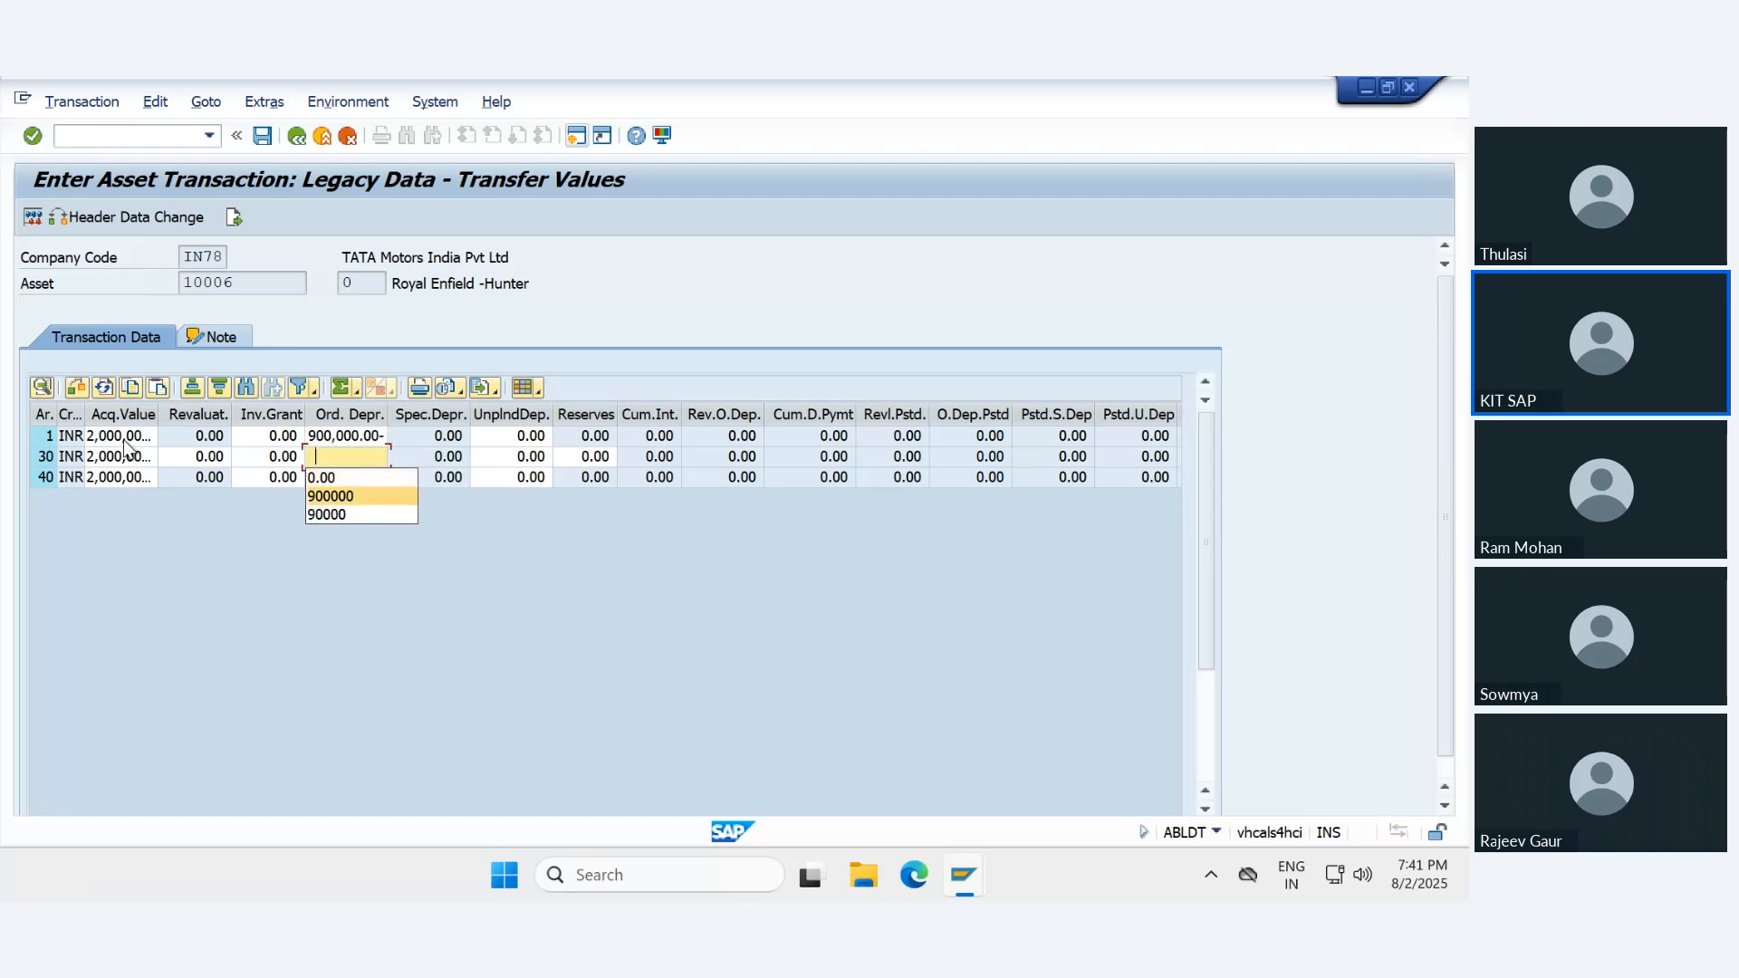
pyautogui.press('Return')
pyautogui.press('Down')
pyautogui.press('BackSpace')
pyautogui.press('Down')
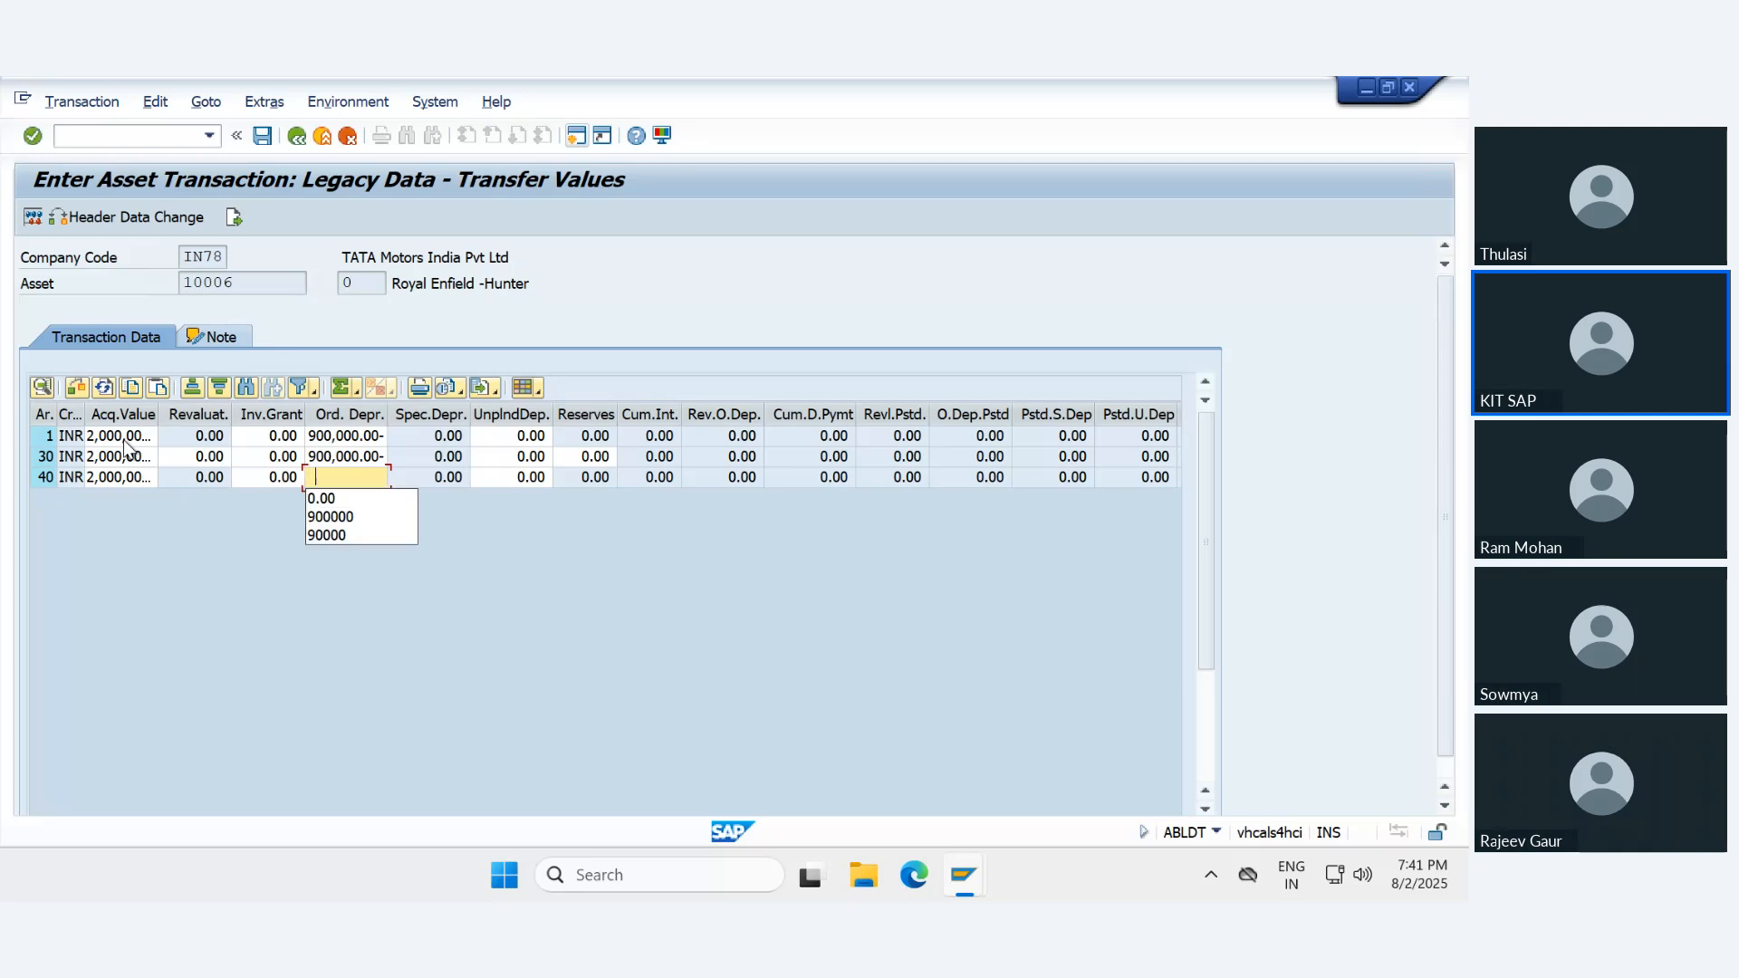
pyautogui.press('Down')
pyautogui.press('Return')
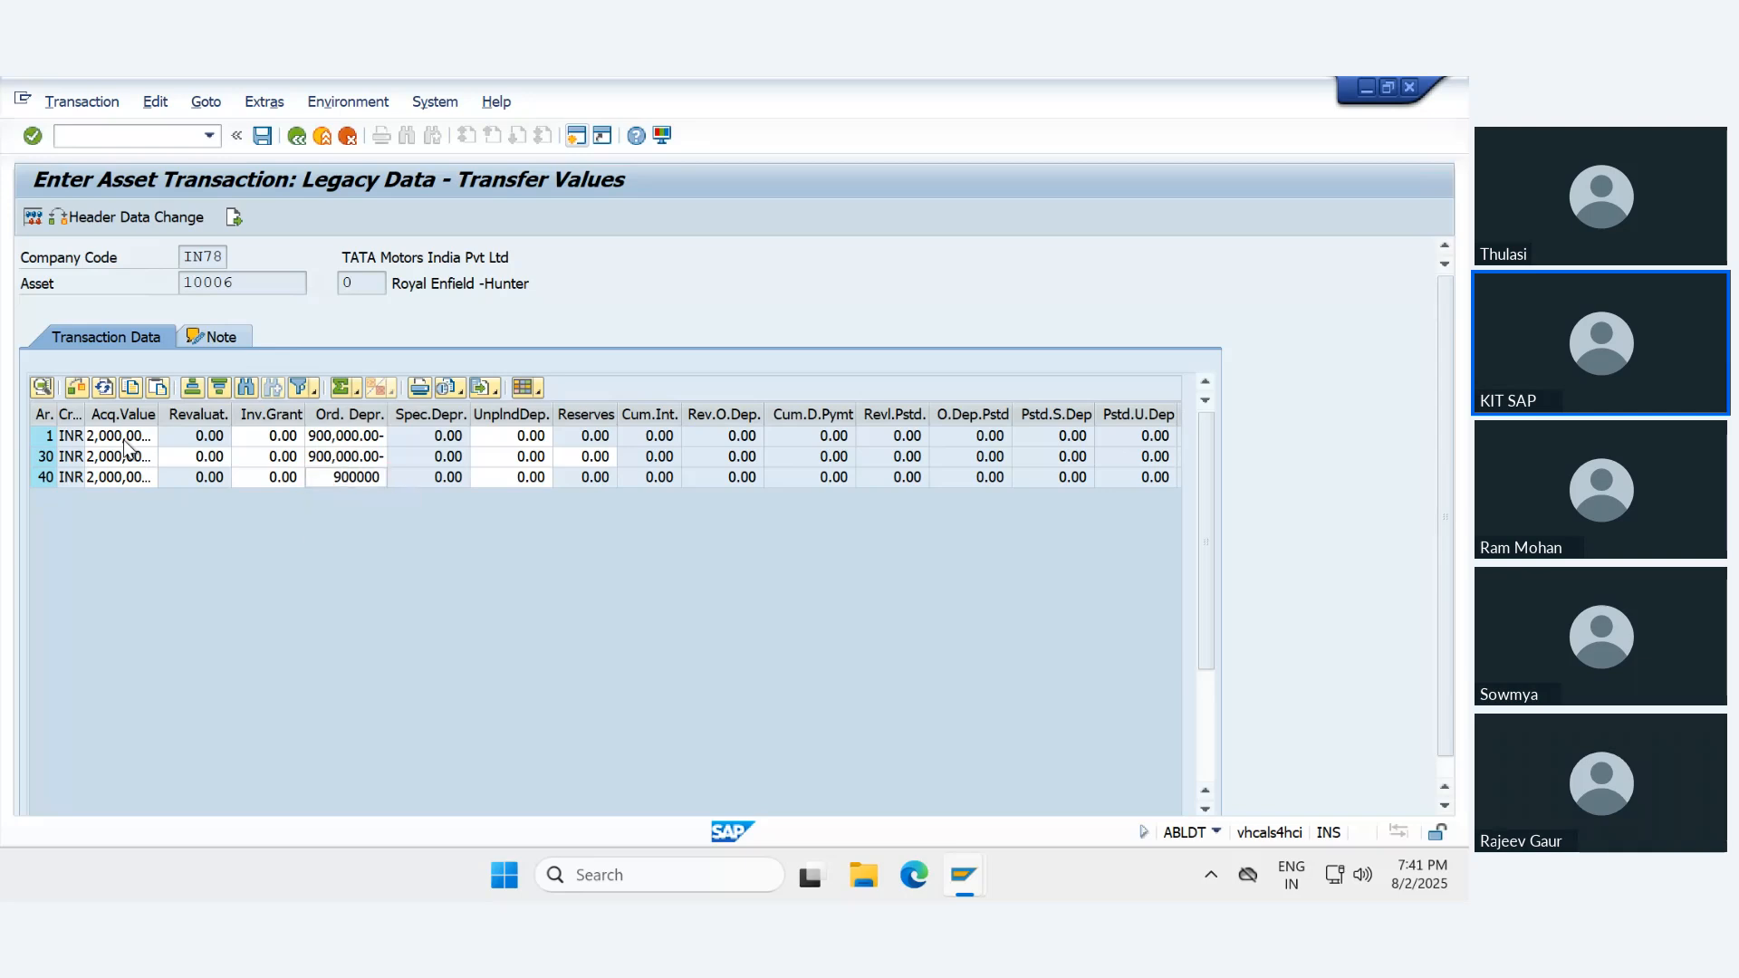
pyautogui.press('Return')
# - Simulate the legacy transfer posting again and display the error log of its document lines
pyautogui.click(33, 218)
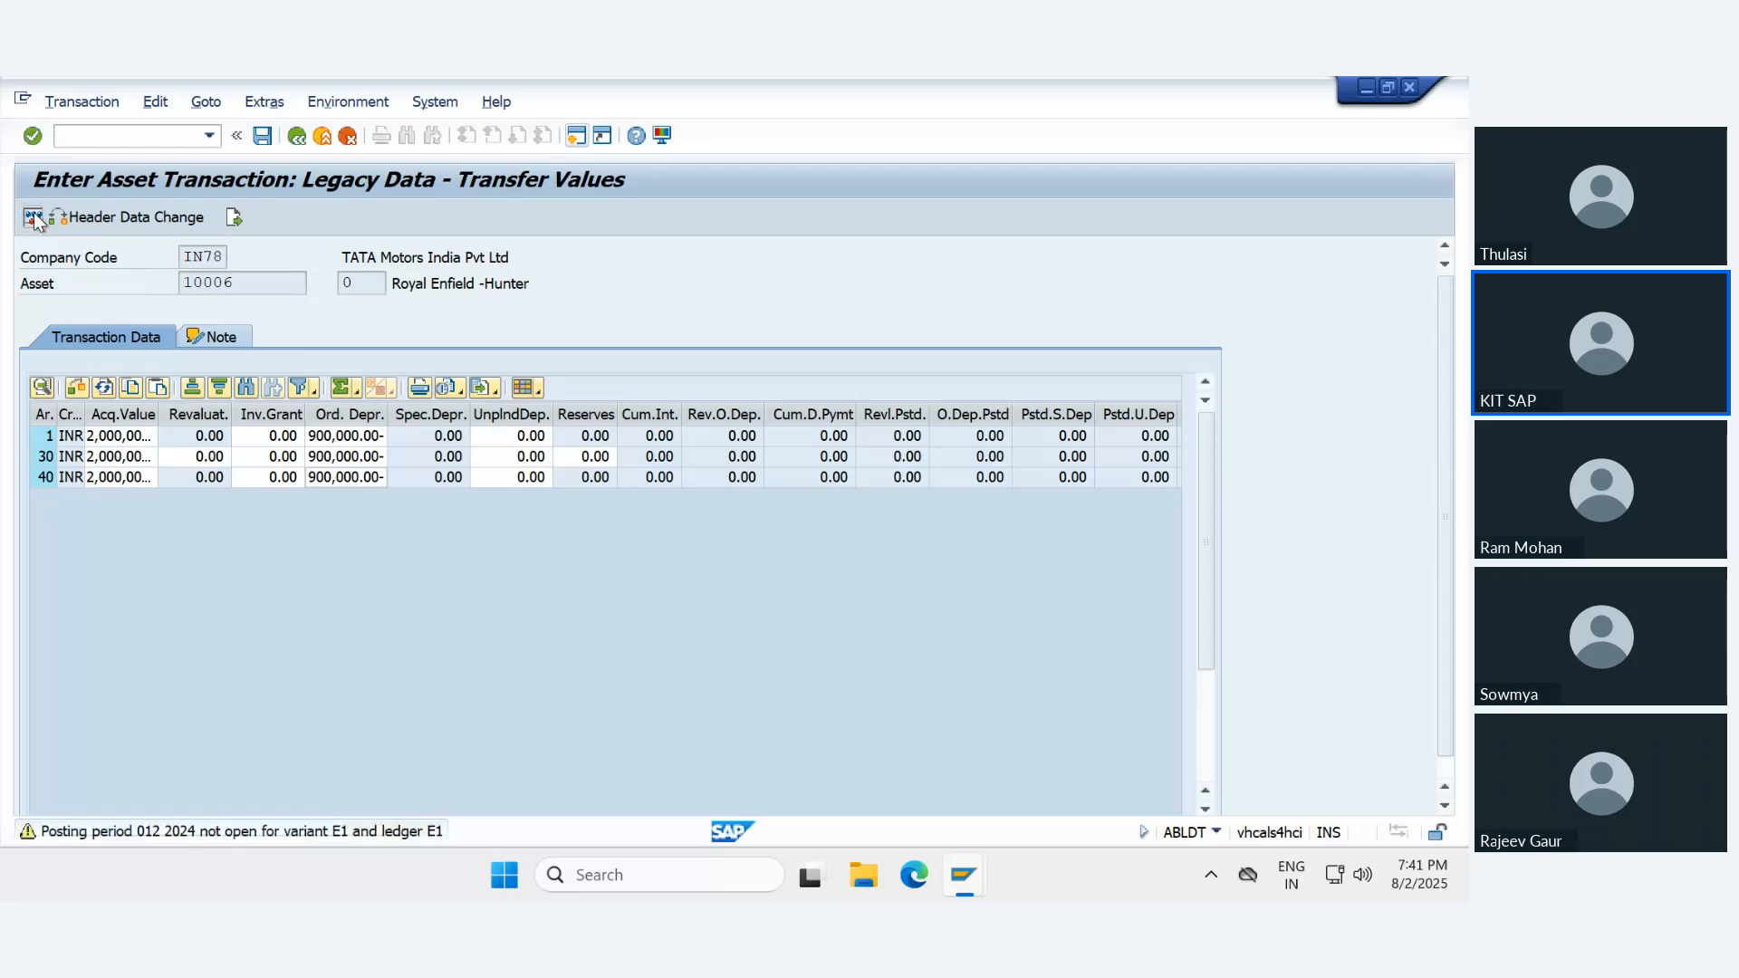
pyautogui.press('Return')
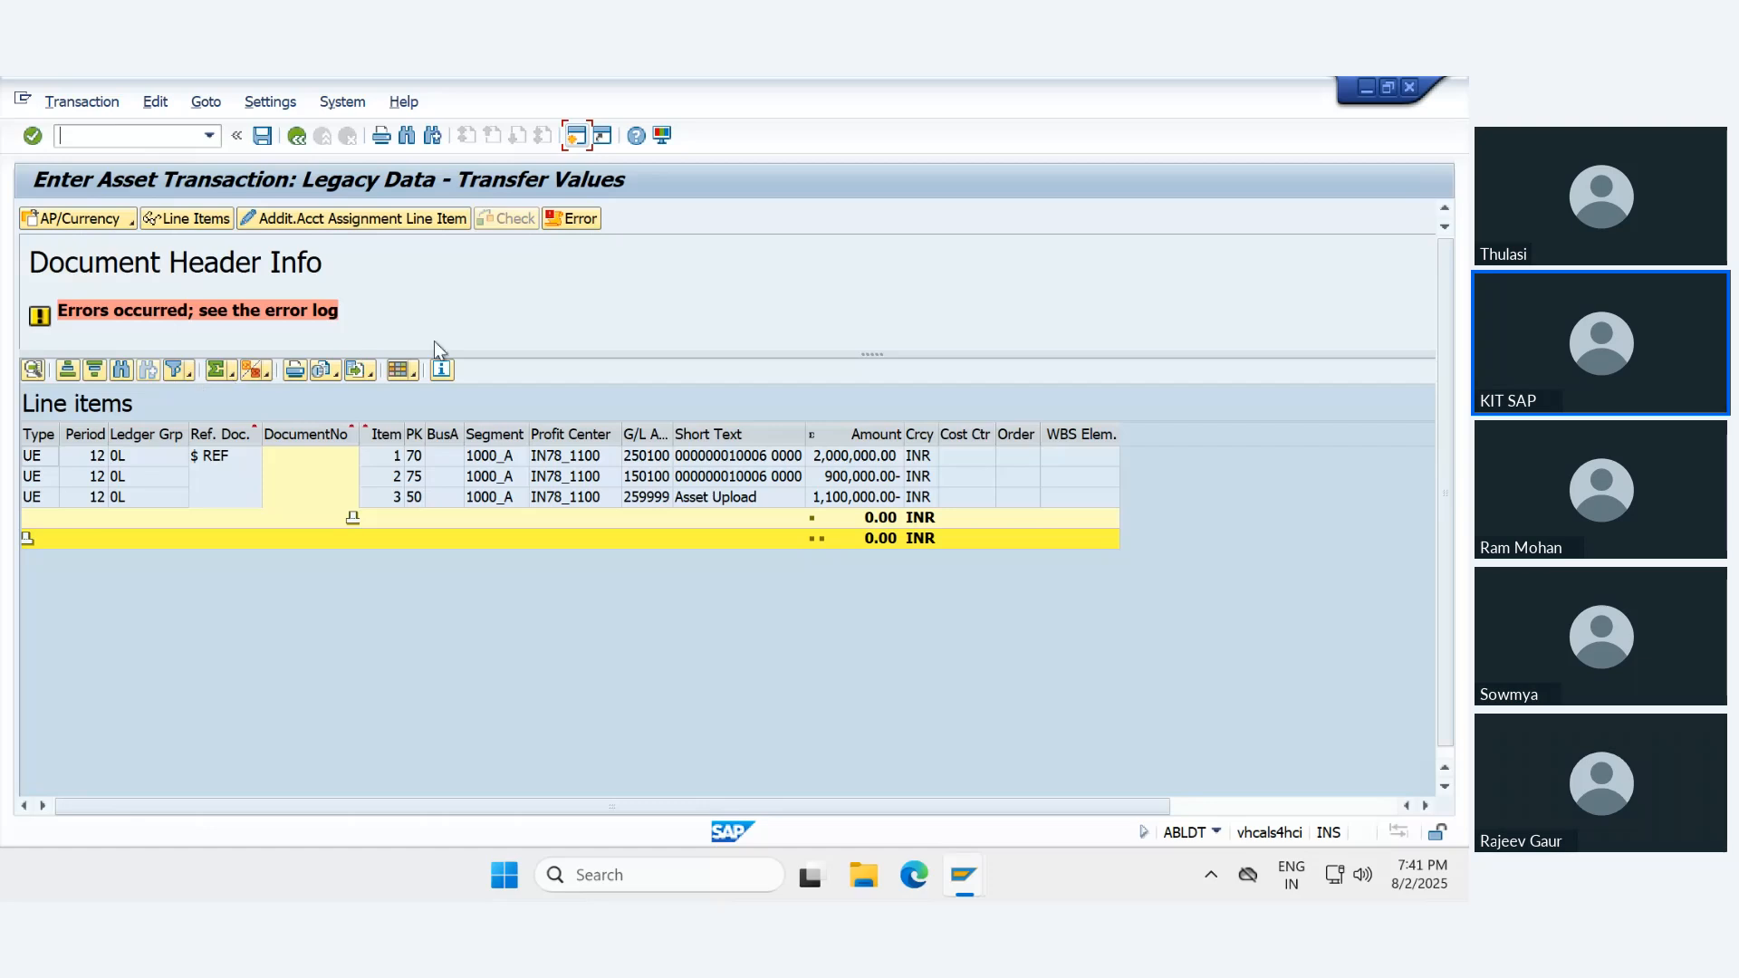
pyautogui.click(571, 220)
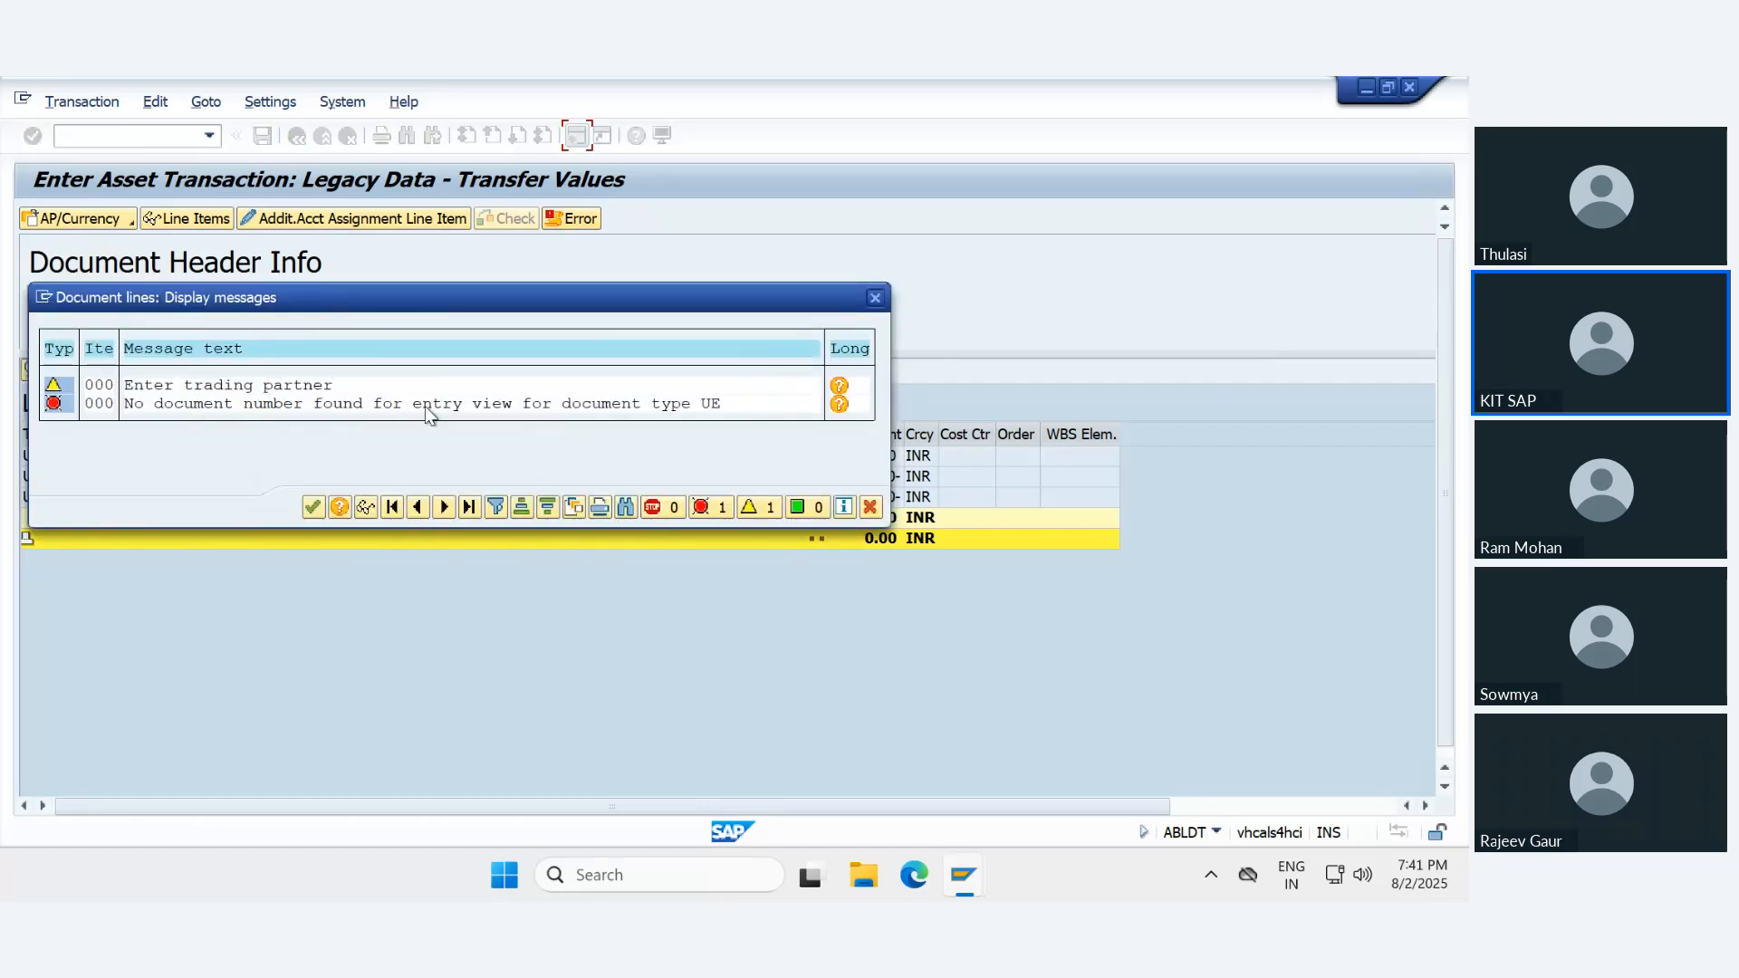
# - Read the long text of the document type UE error and open the Define Document Types customizing activity
pyautogui.click(839, 405)
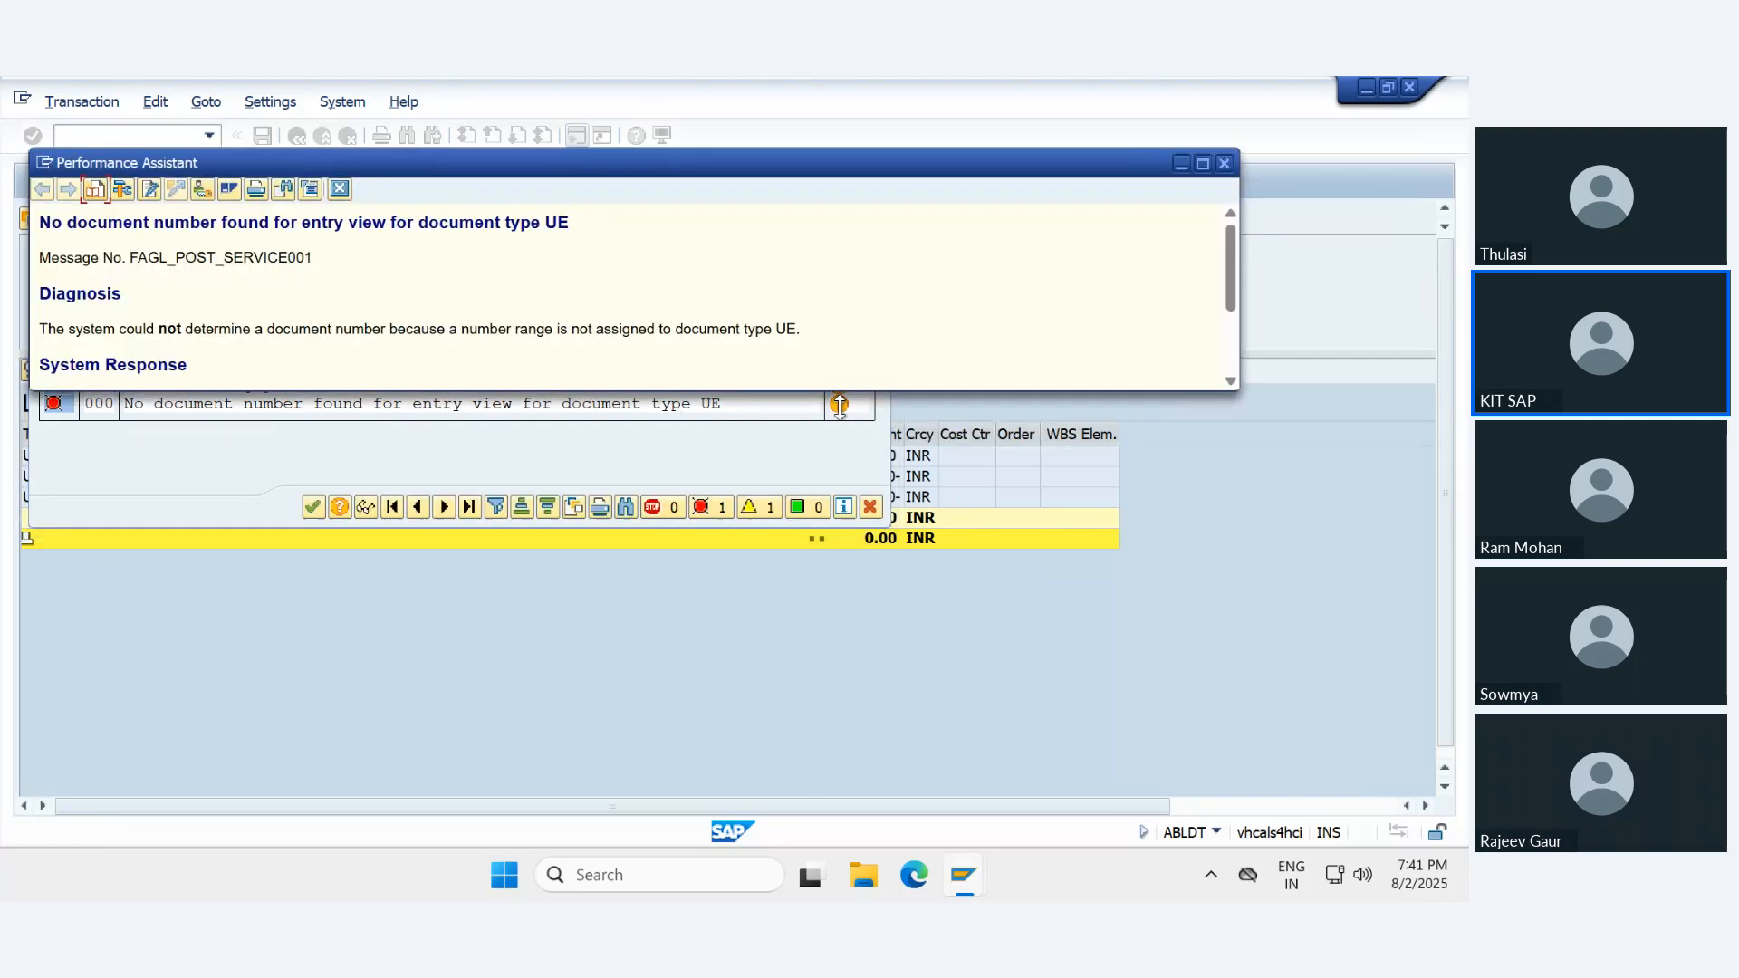
pyautogui.click(1203, 163)
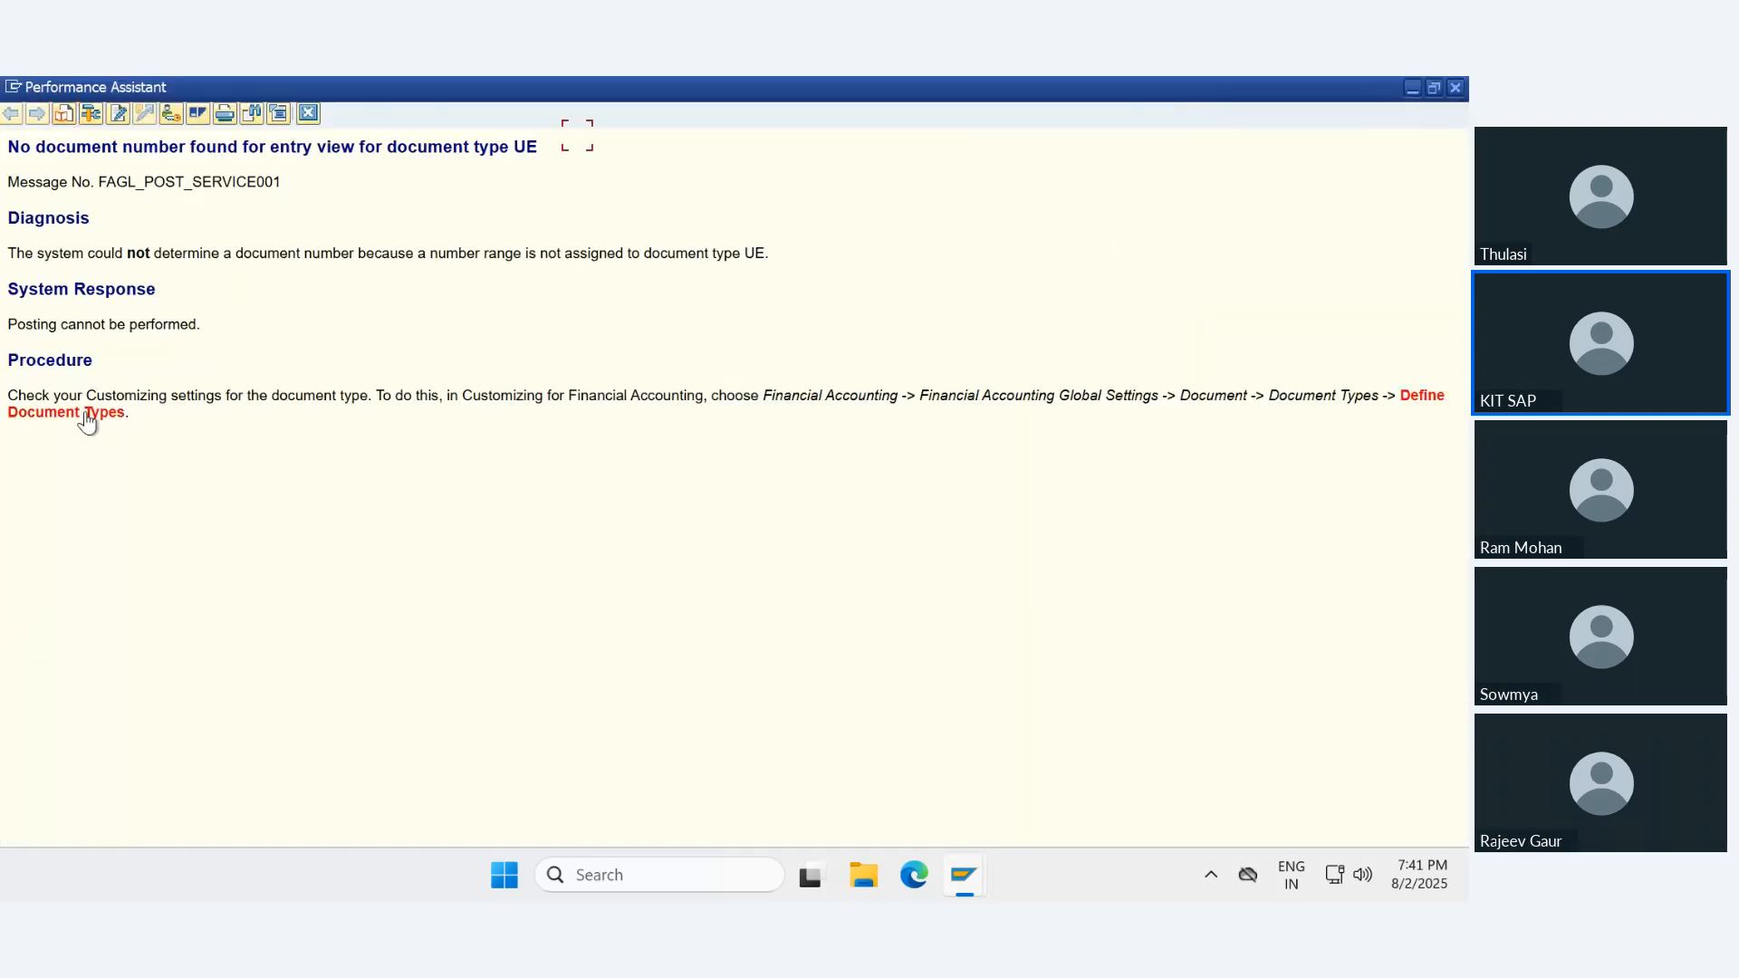
pyautogui.click(1411, 89)
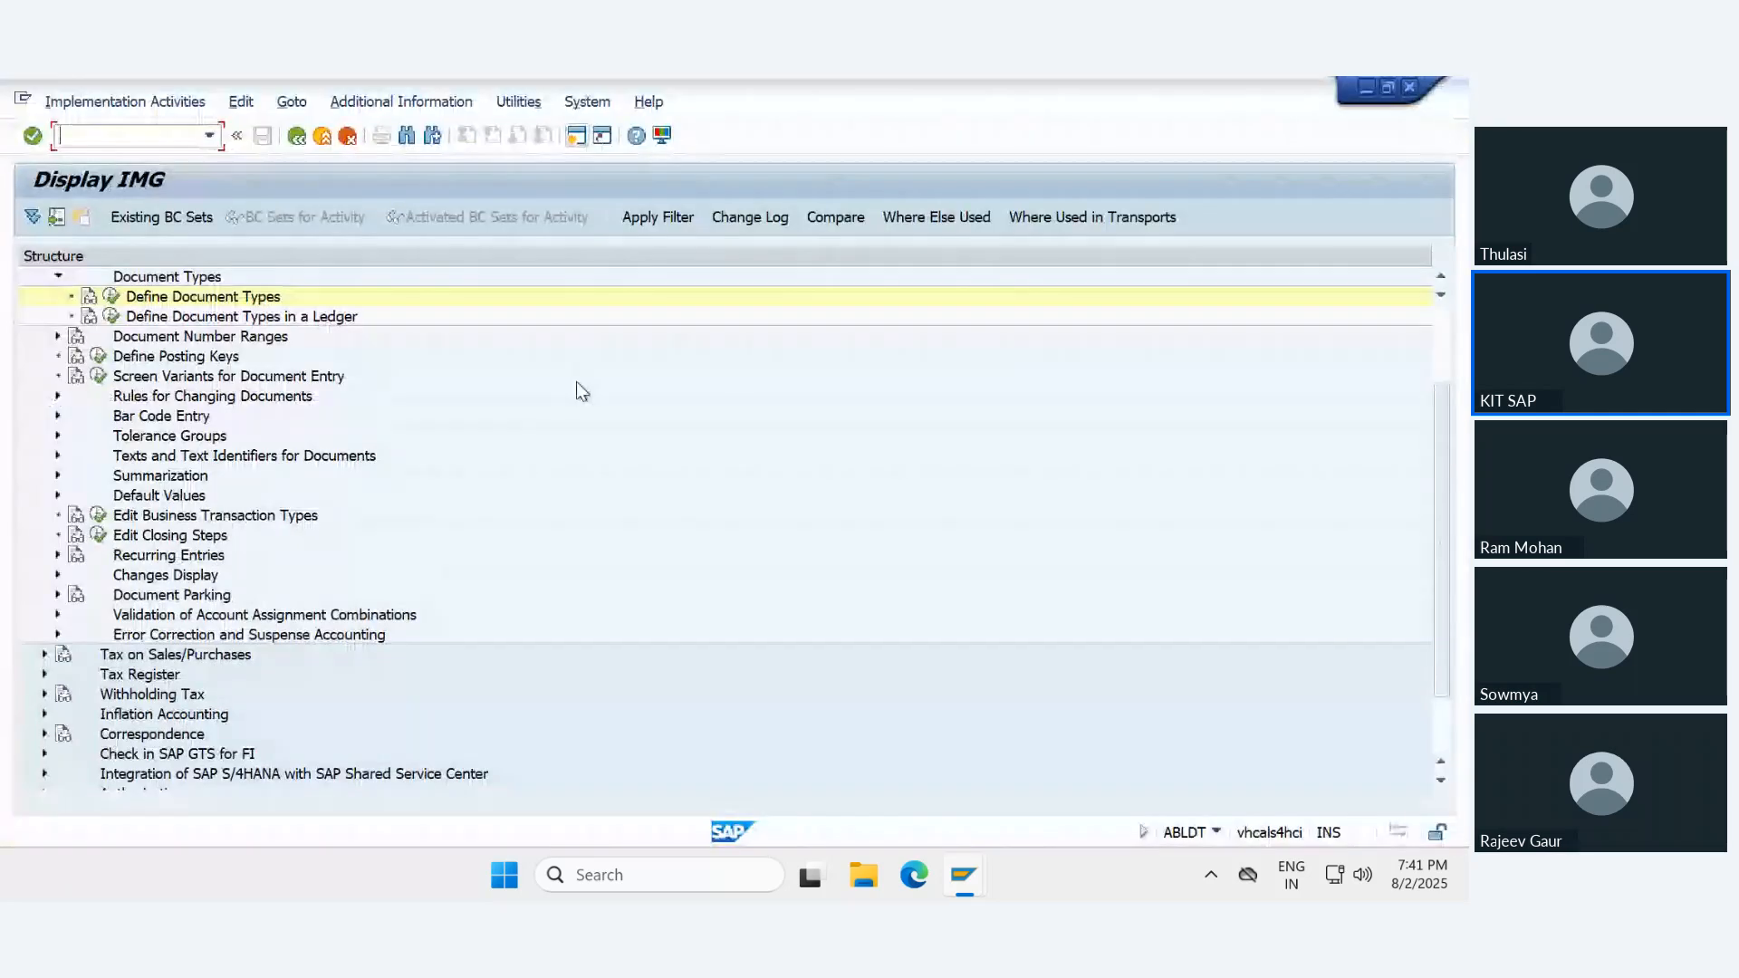
pyautogui.click(113, 299)
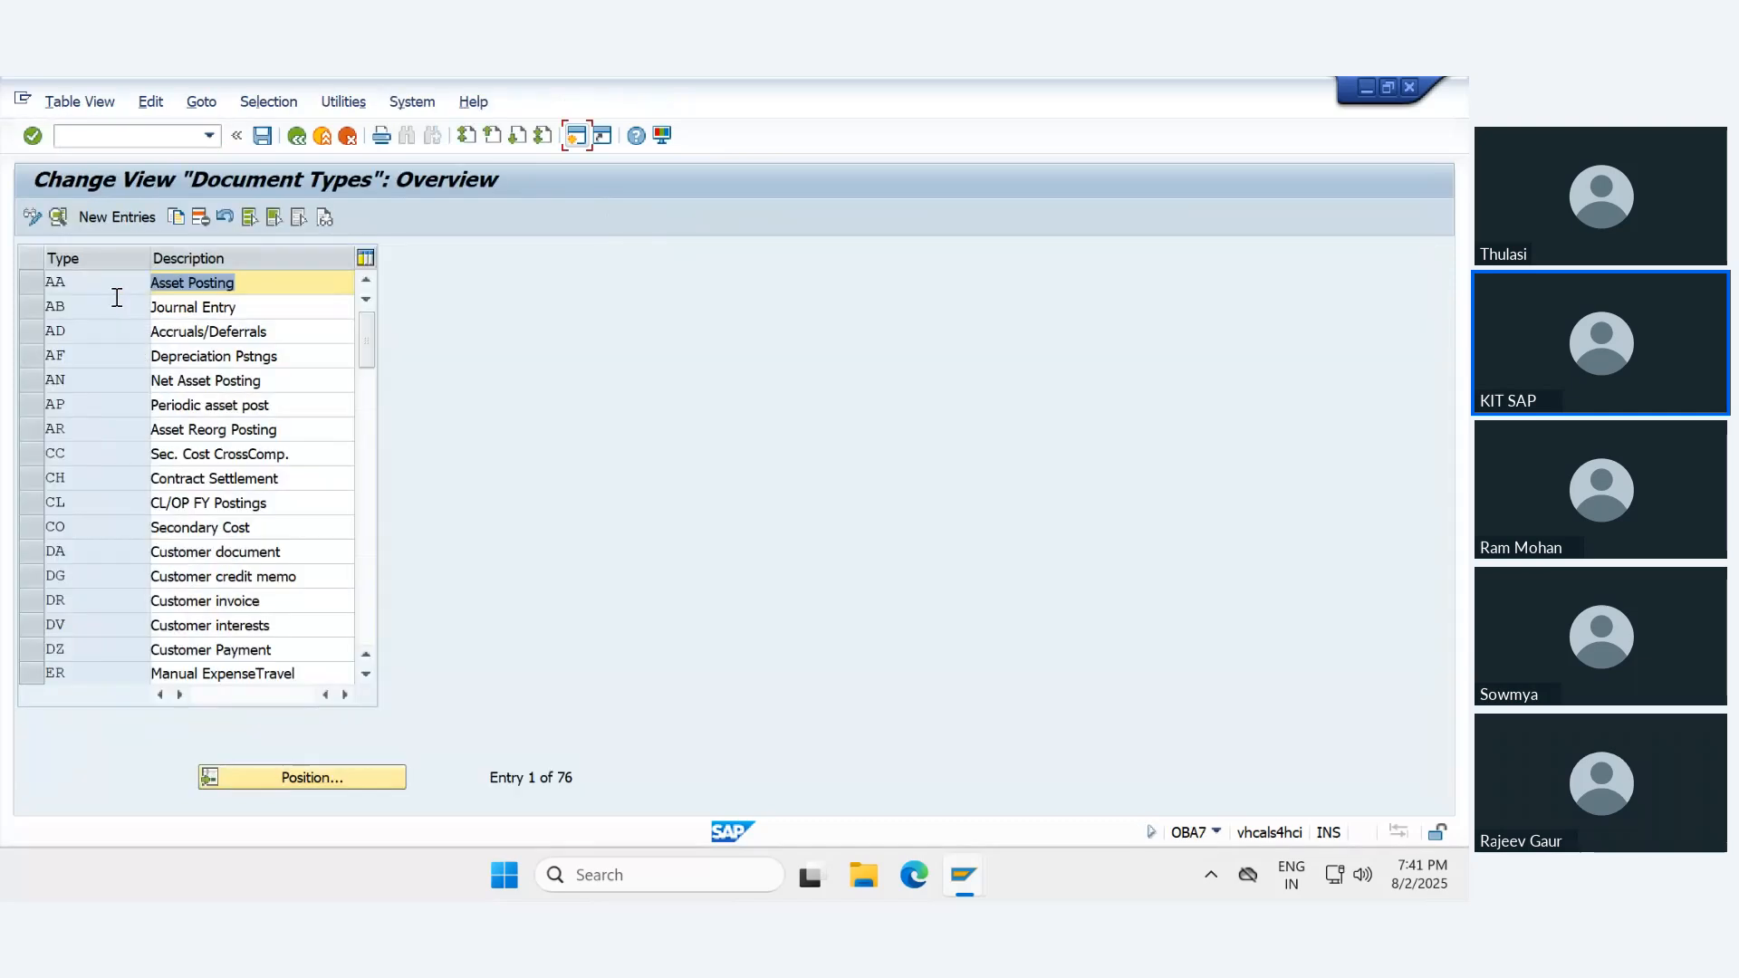
# - Try to assign number range 90 to document type UE (Data transfer)
pyautogui.click(258, 777)
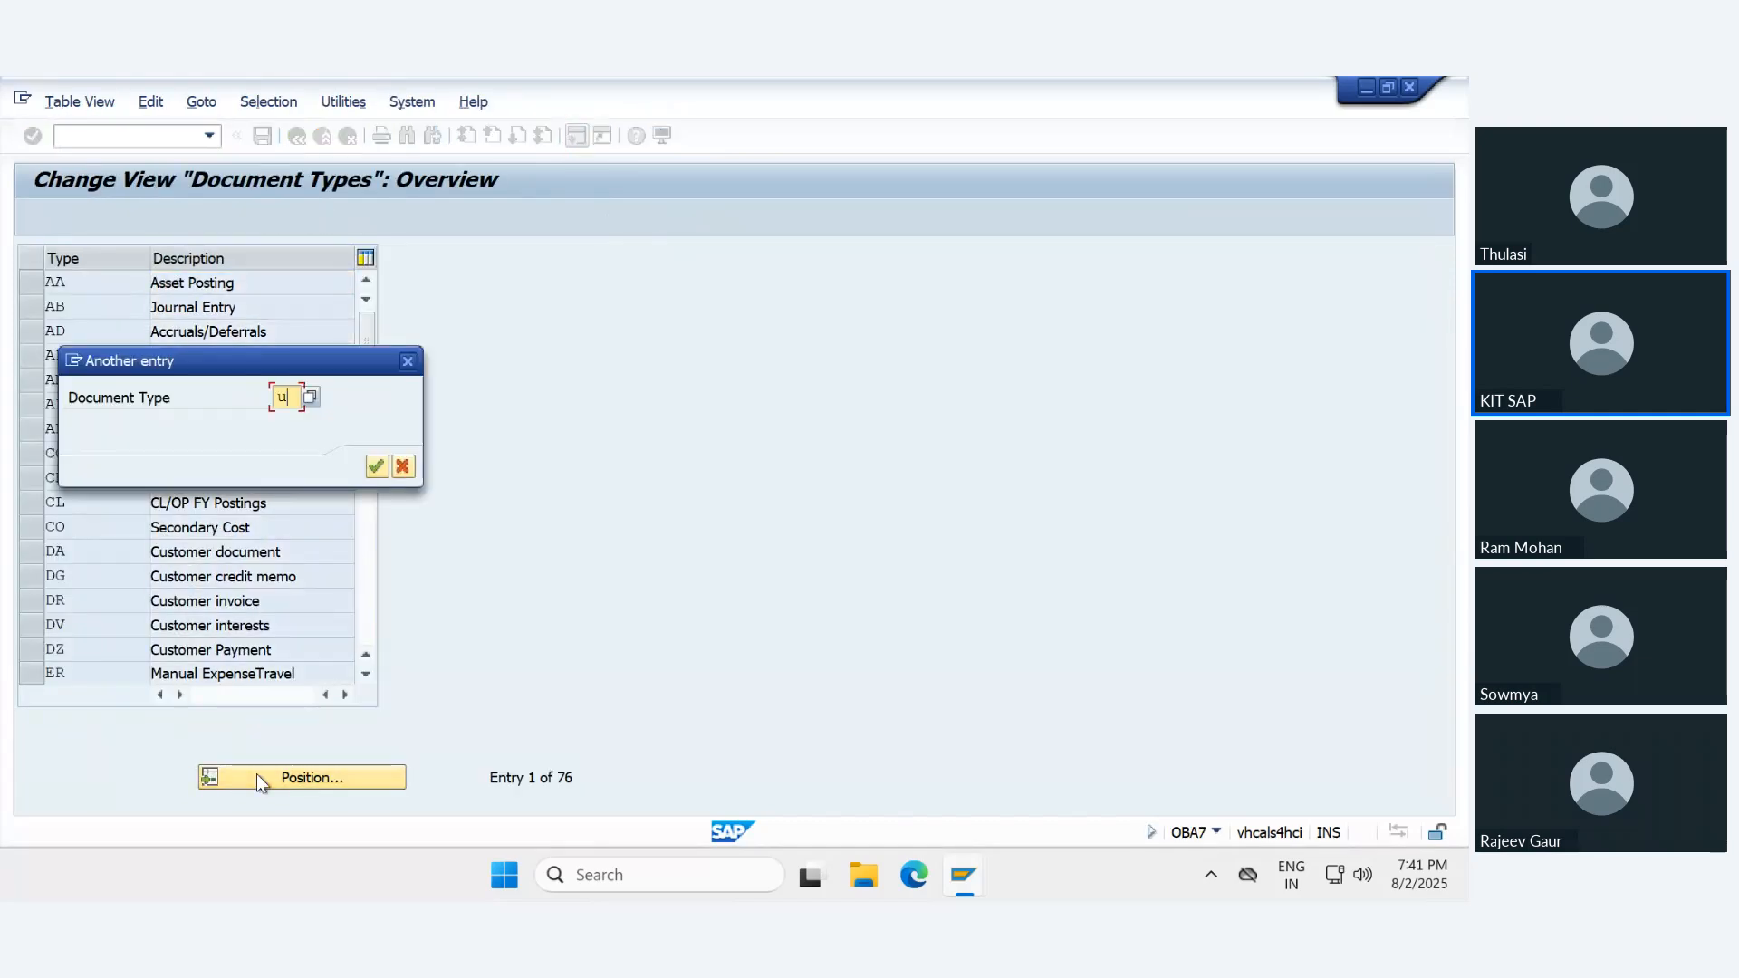
pyautogui.write('ue')
pyautogui.press('Return')
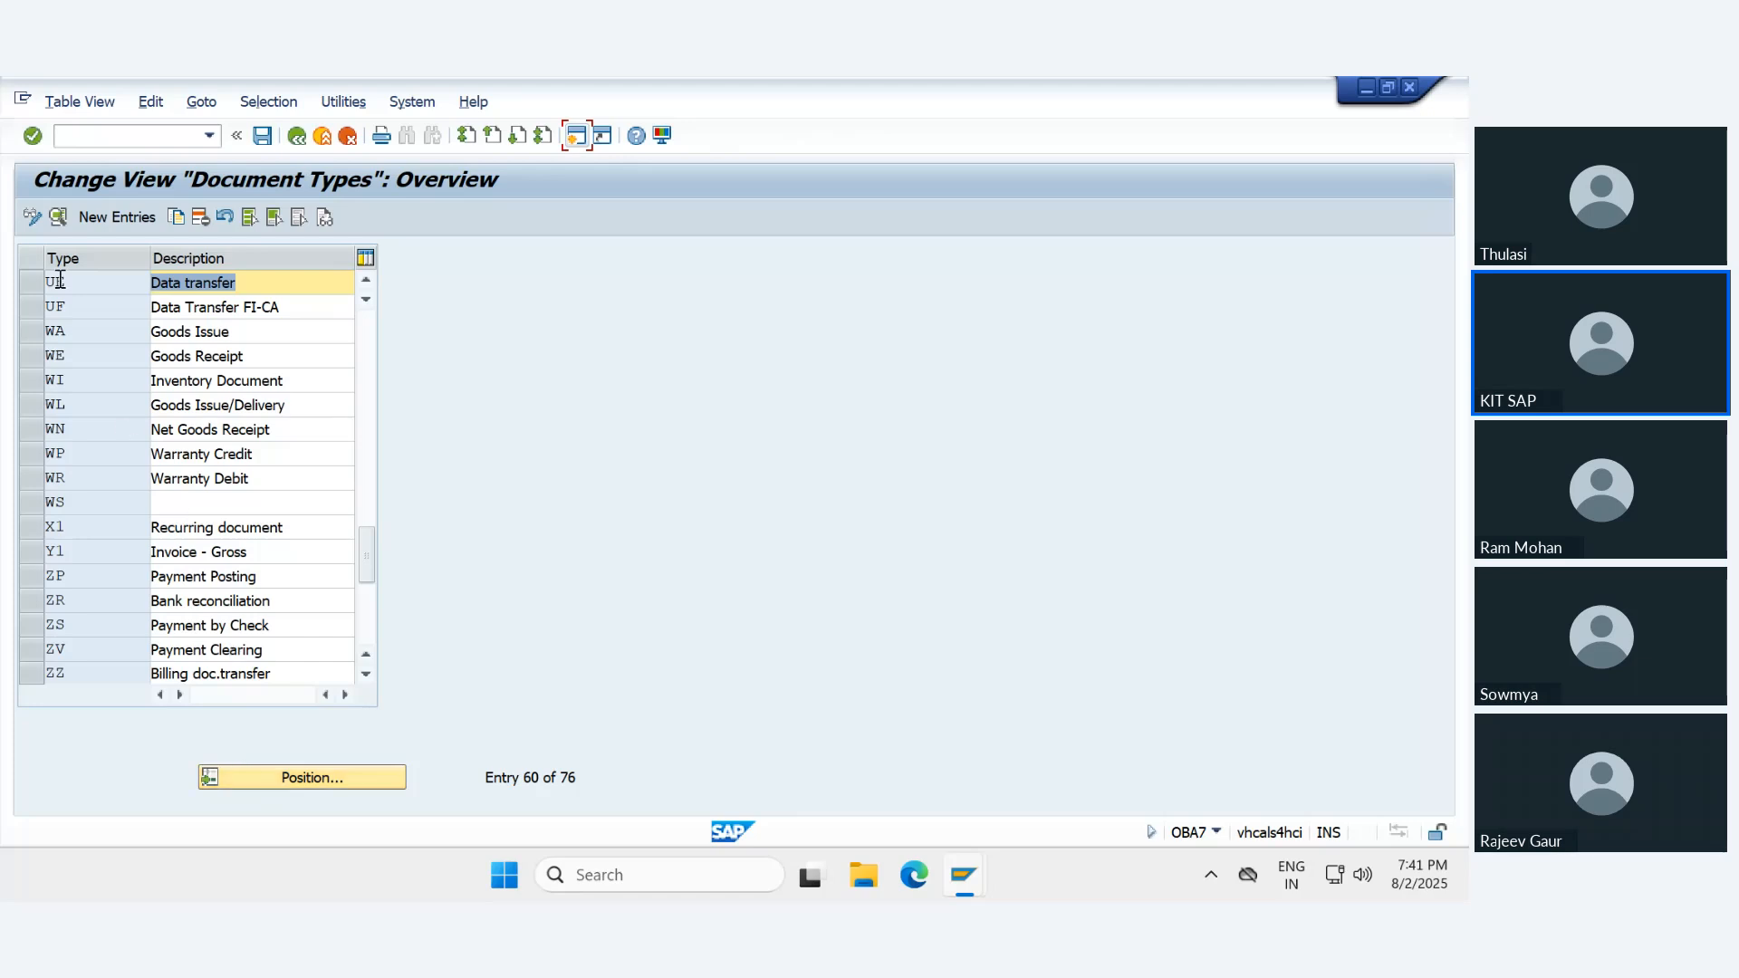
pyautogui.doubleClick(73, 279)
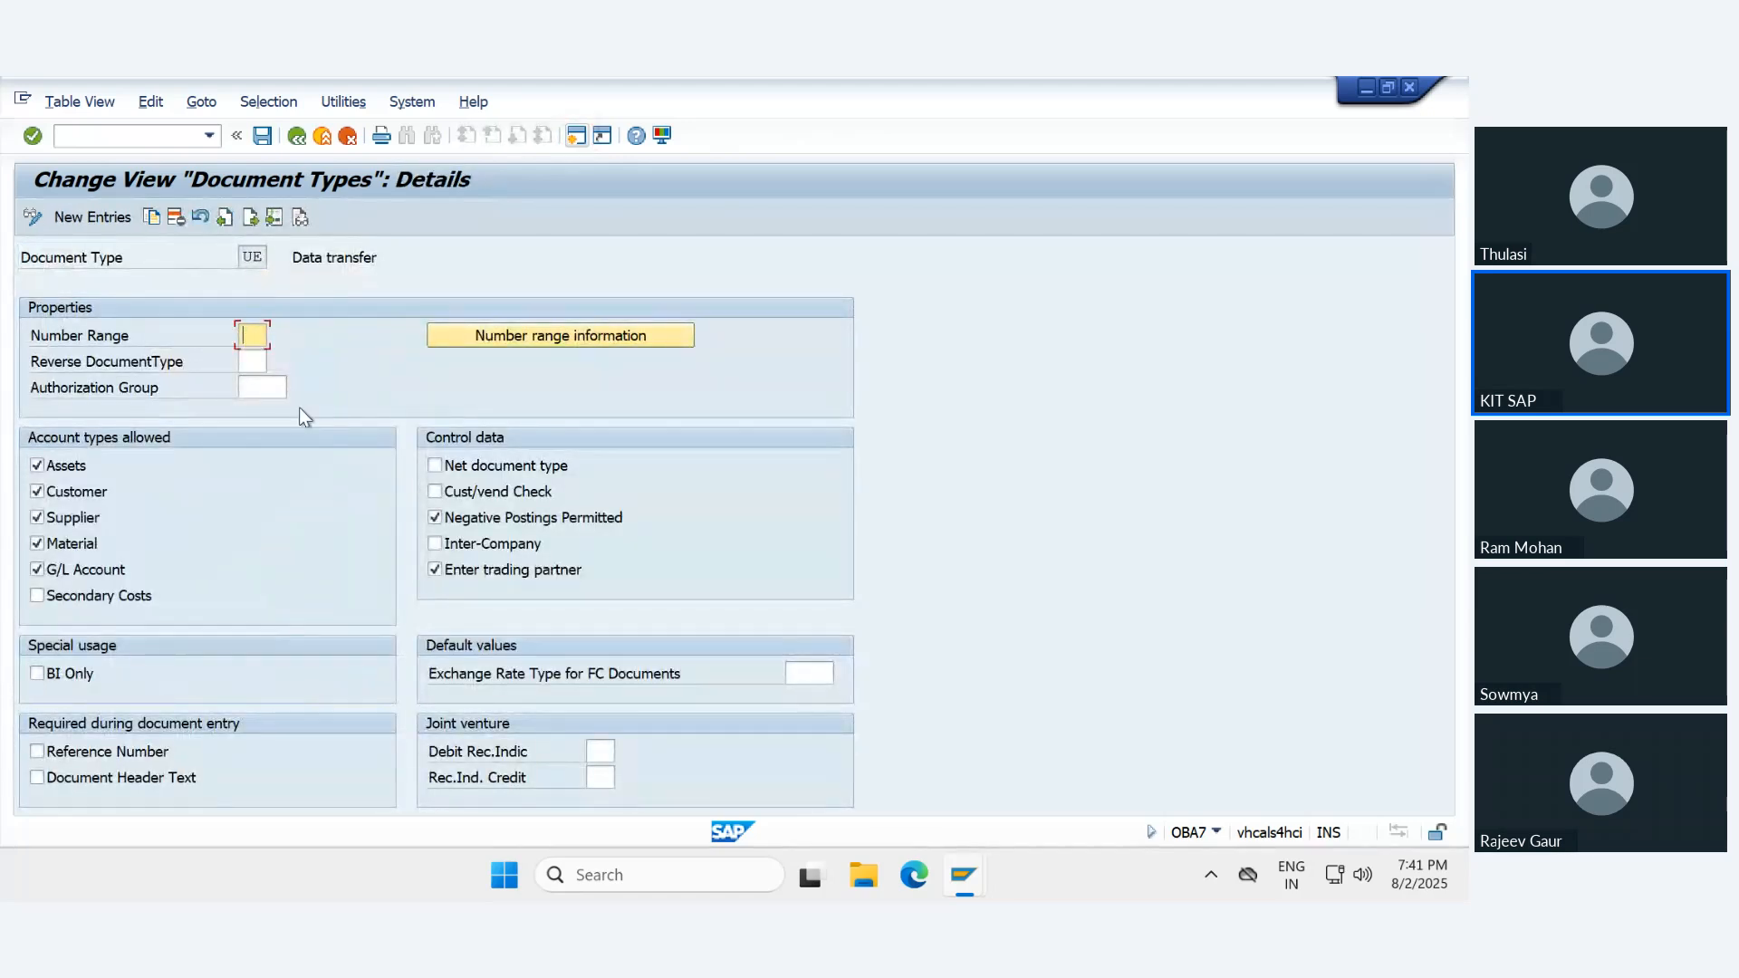
pyautogui.write('90')
pyautogui.click(264, 135)
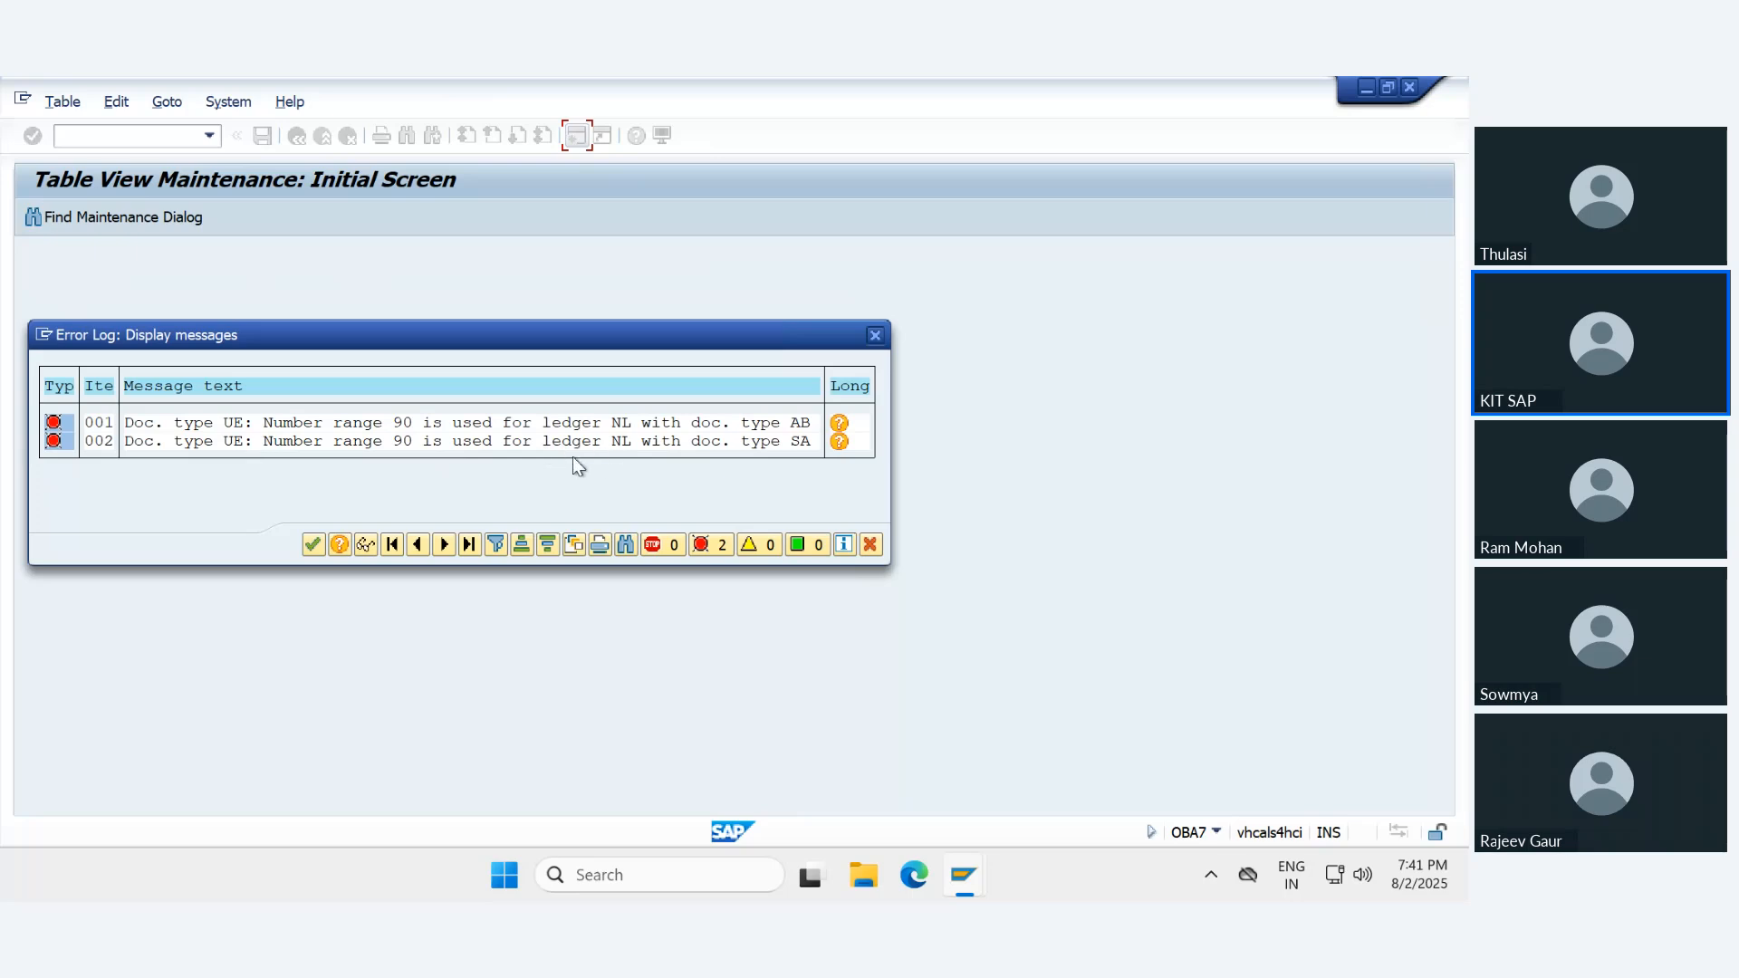
pyautogui.click(312, 544)
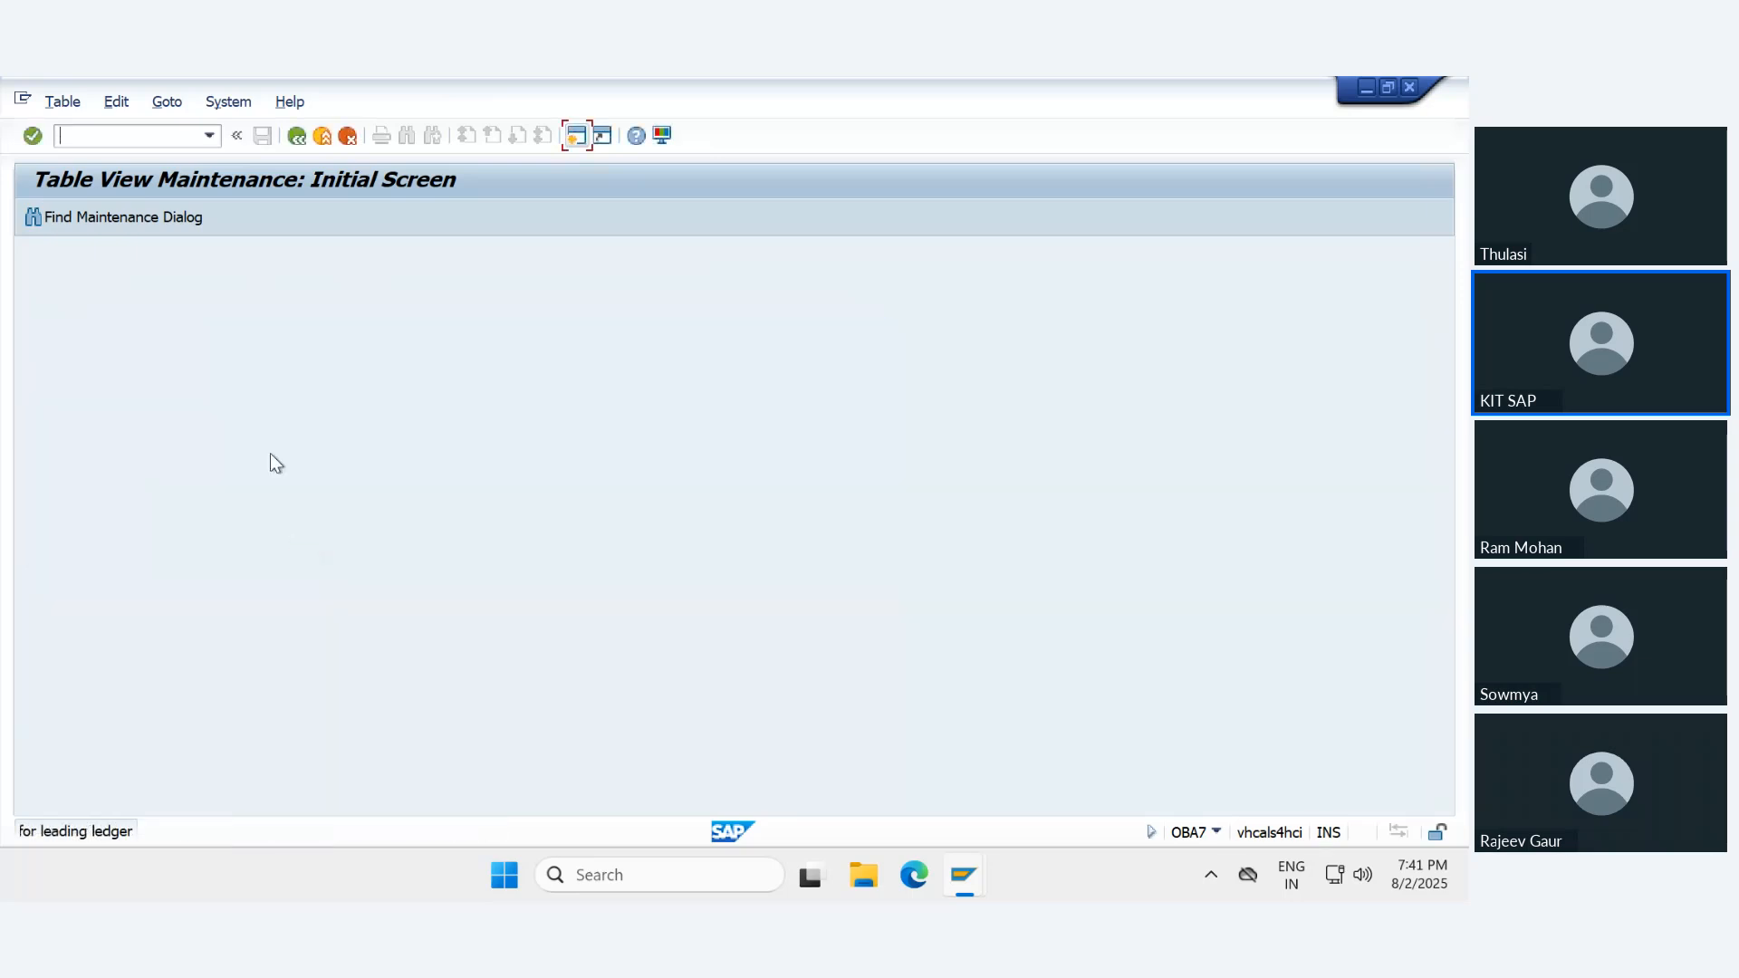
pyautogui.click(298, 137)
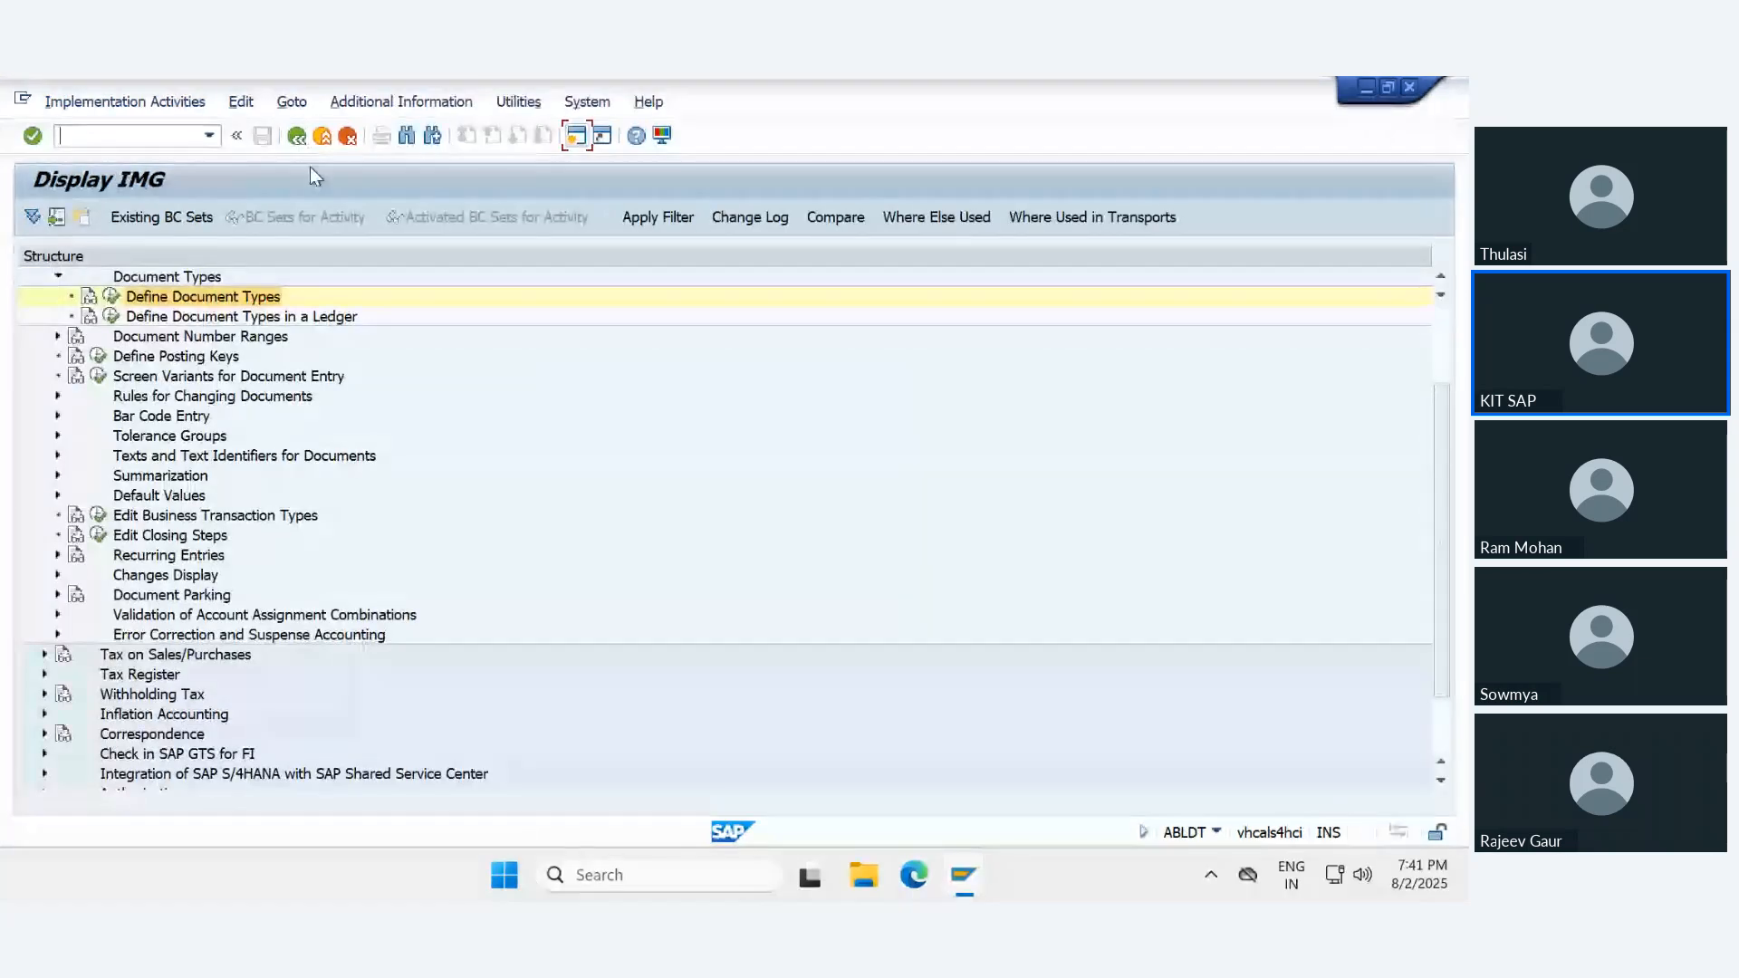
# - Reopen Define Document Types, assign number range 91 to document type UE and save
pyautogui.click(113, 306)
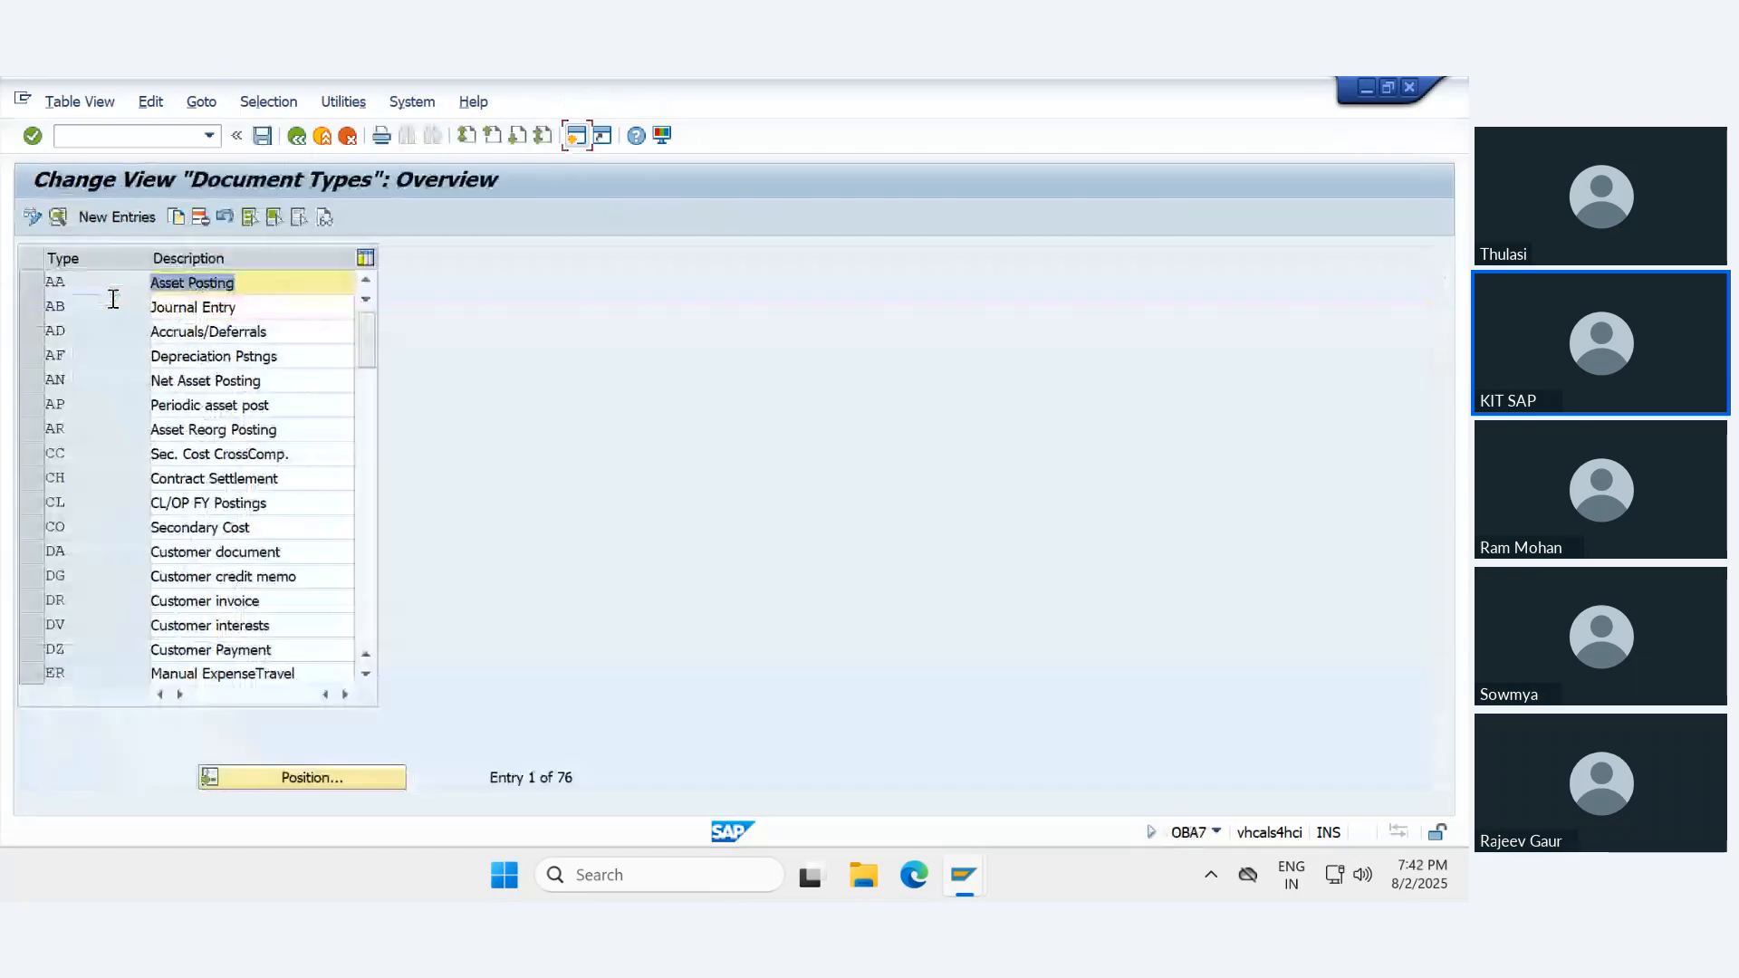
pyautogui.click(317, 779)
pyautogui.press('Down')
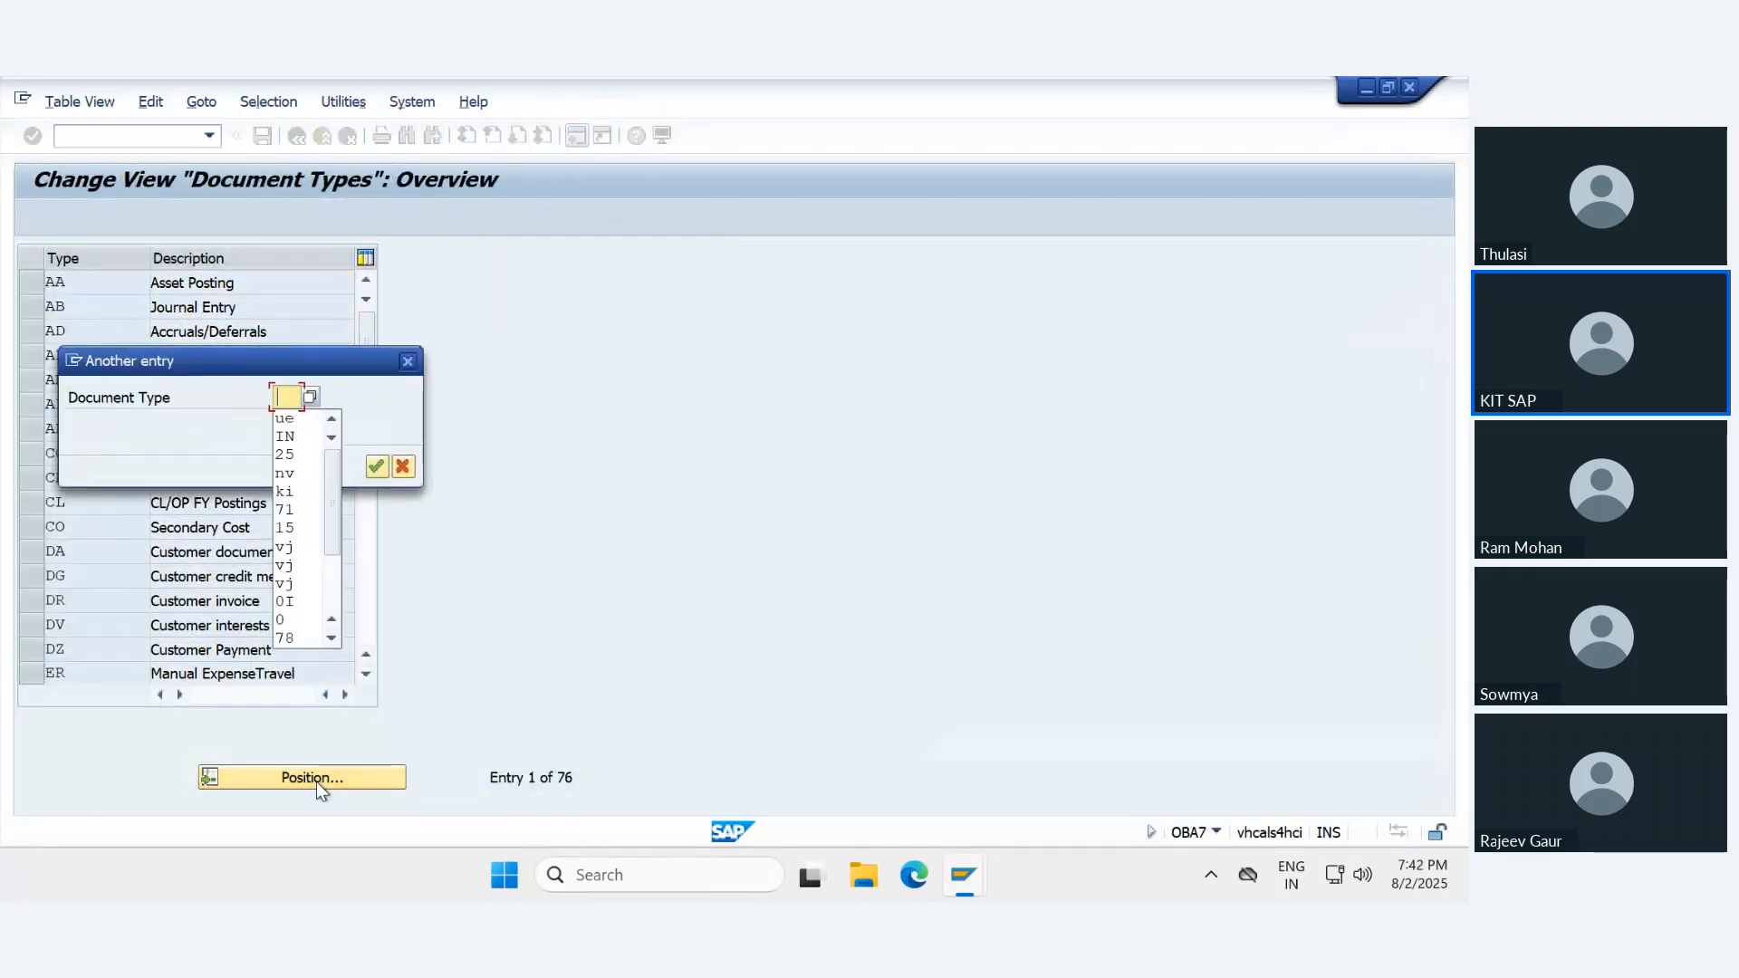
pyautogui.press('Down')
pyautogui.press('Return')
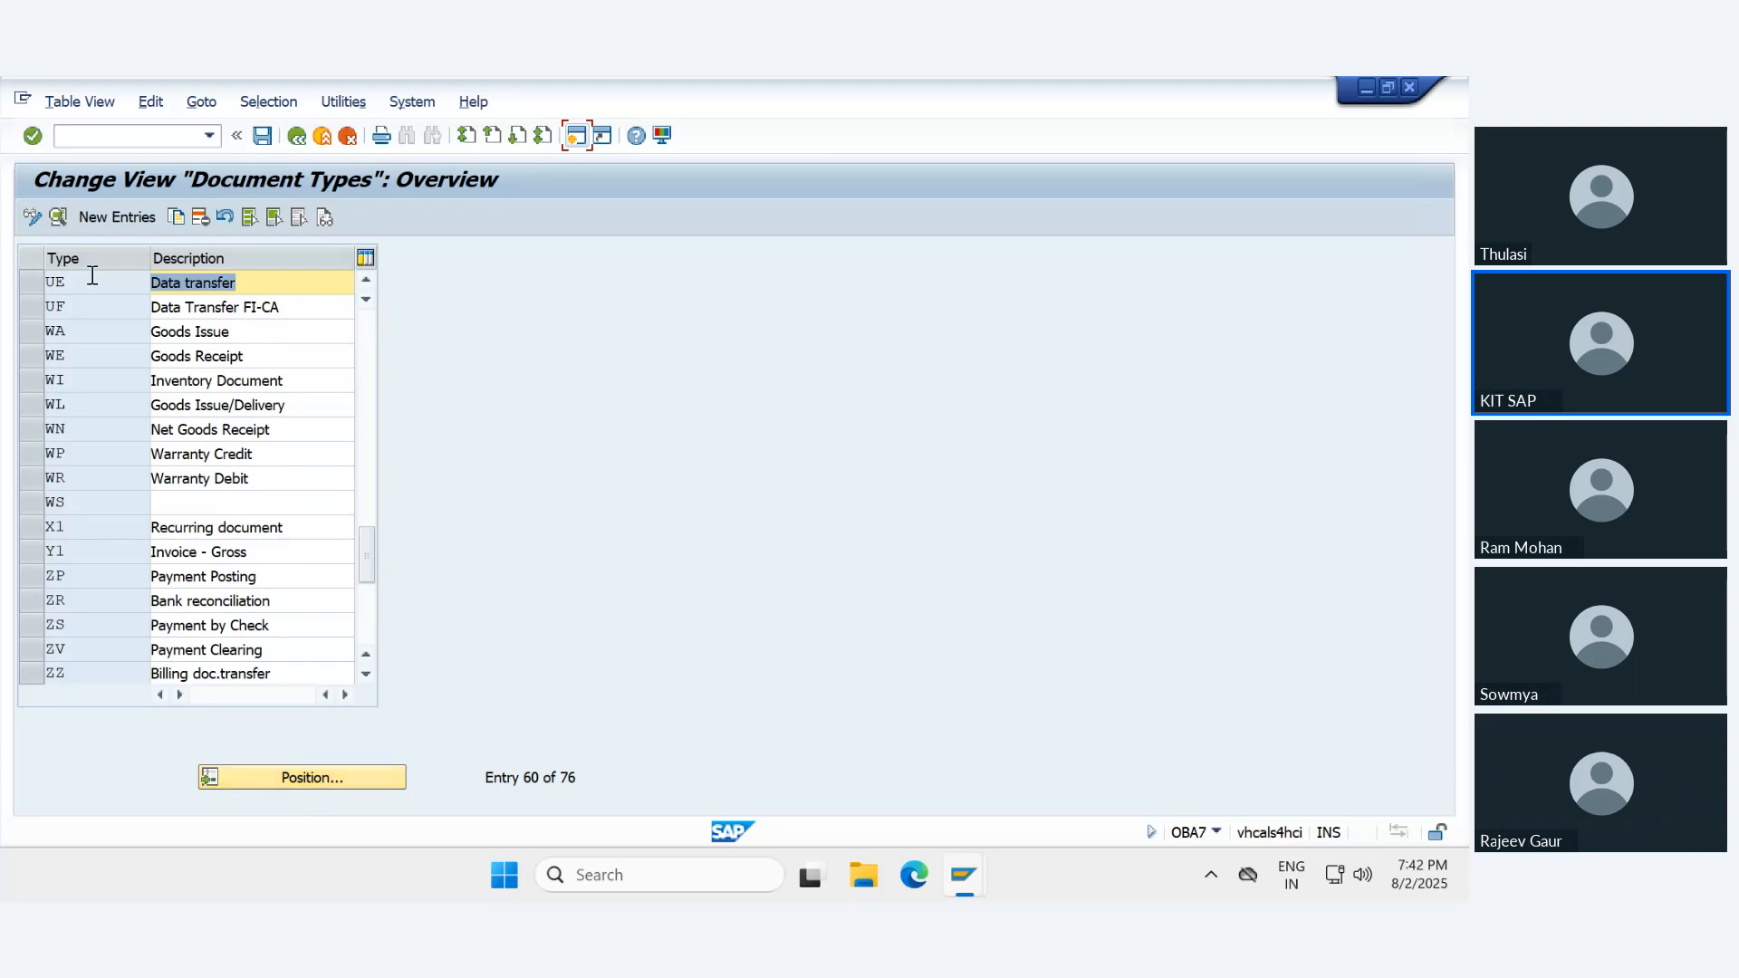
pyautogui.doubleClick(94, 282)
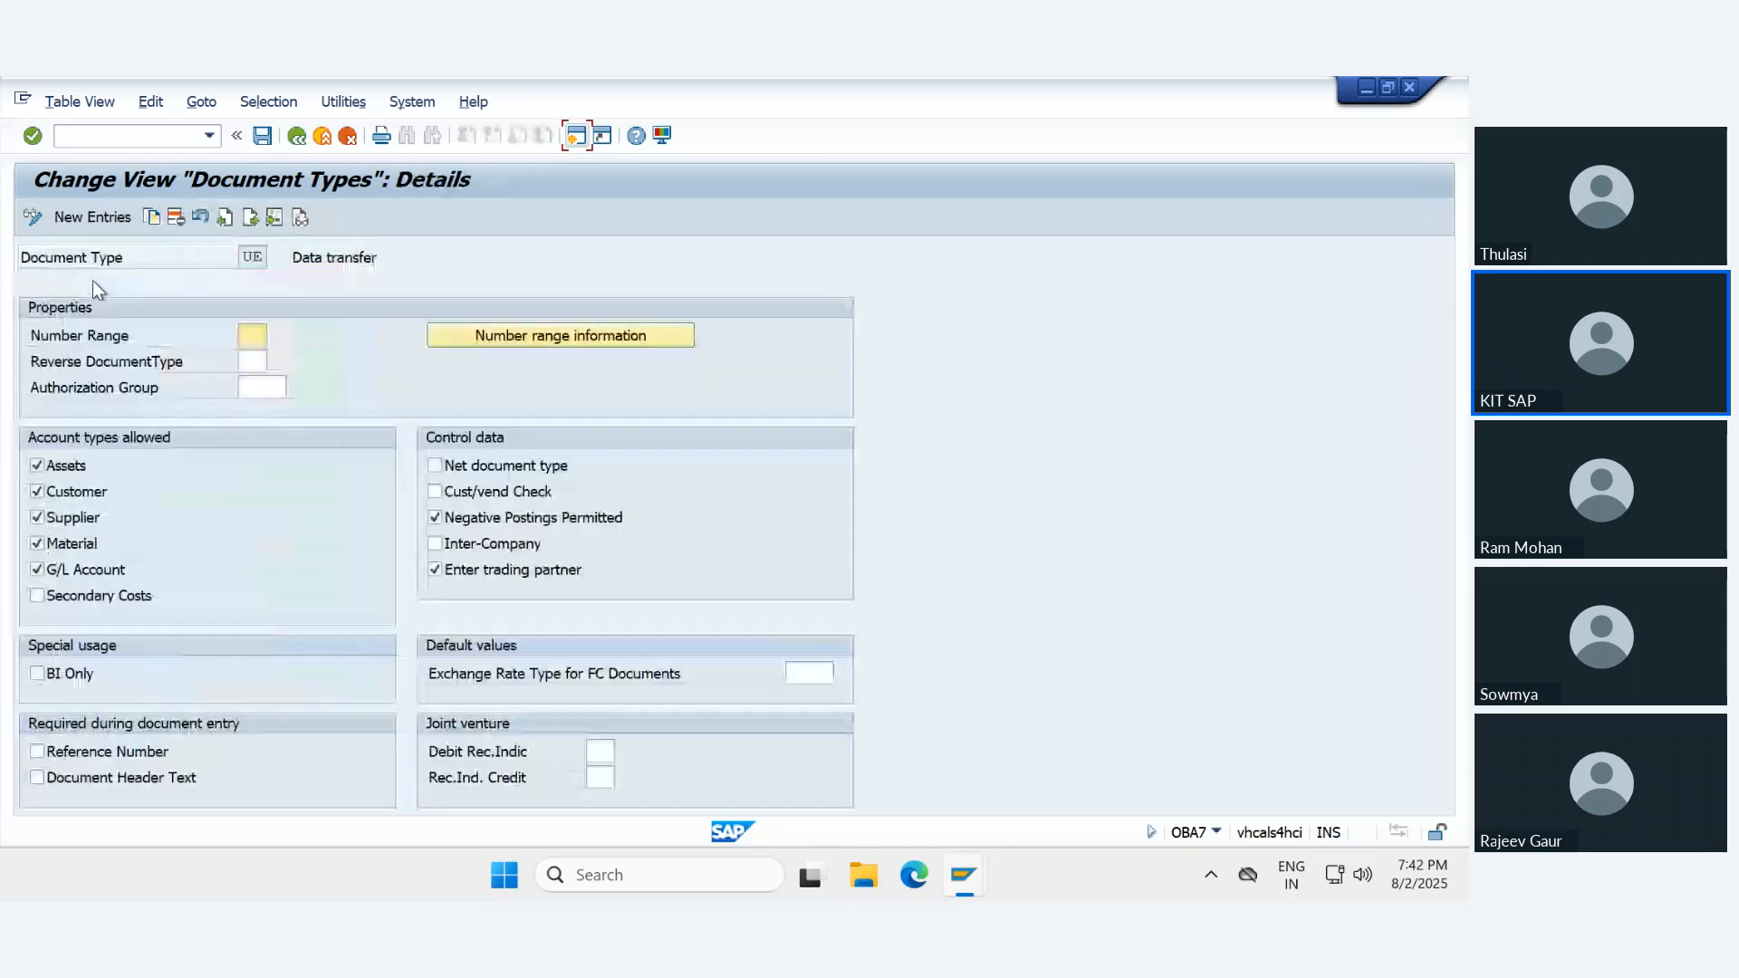
pyautogui.click(252, 331)
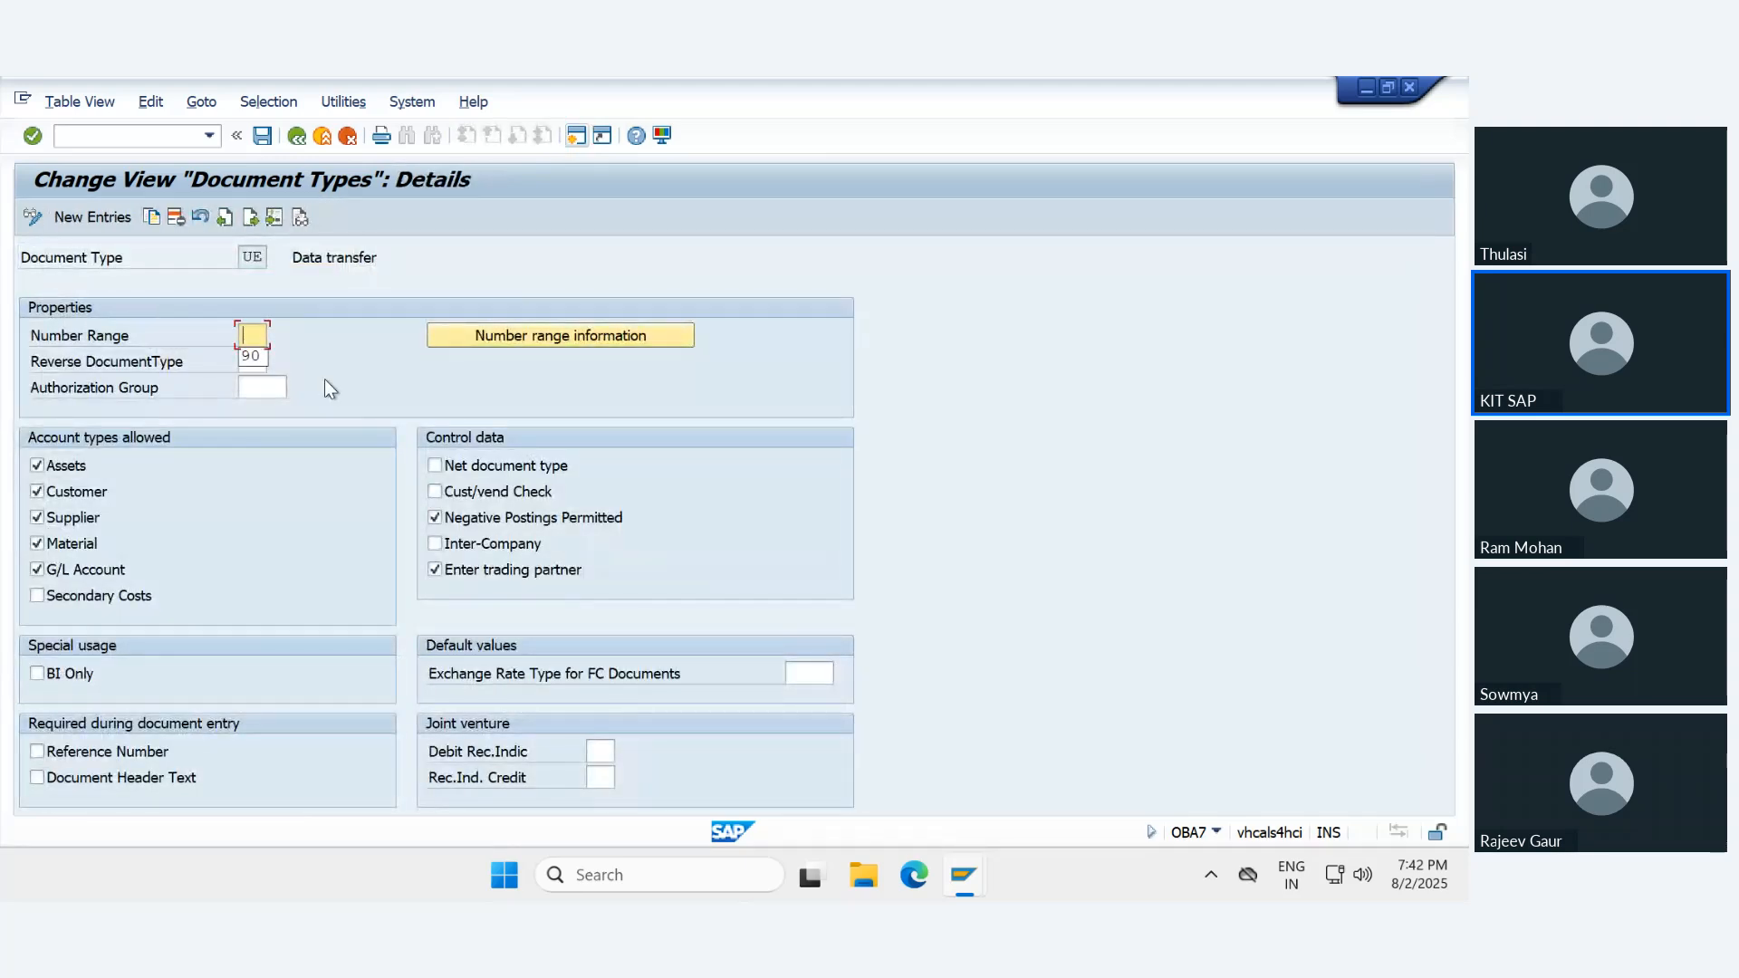
pyautogui.write('91')
# - Open the accounting document number range intervals of company code IN78 for editing from document type UE
pyautogui.click(473, 337)
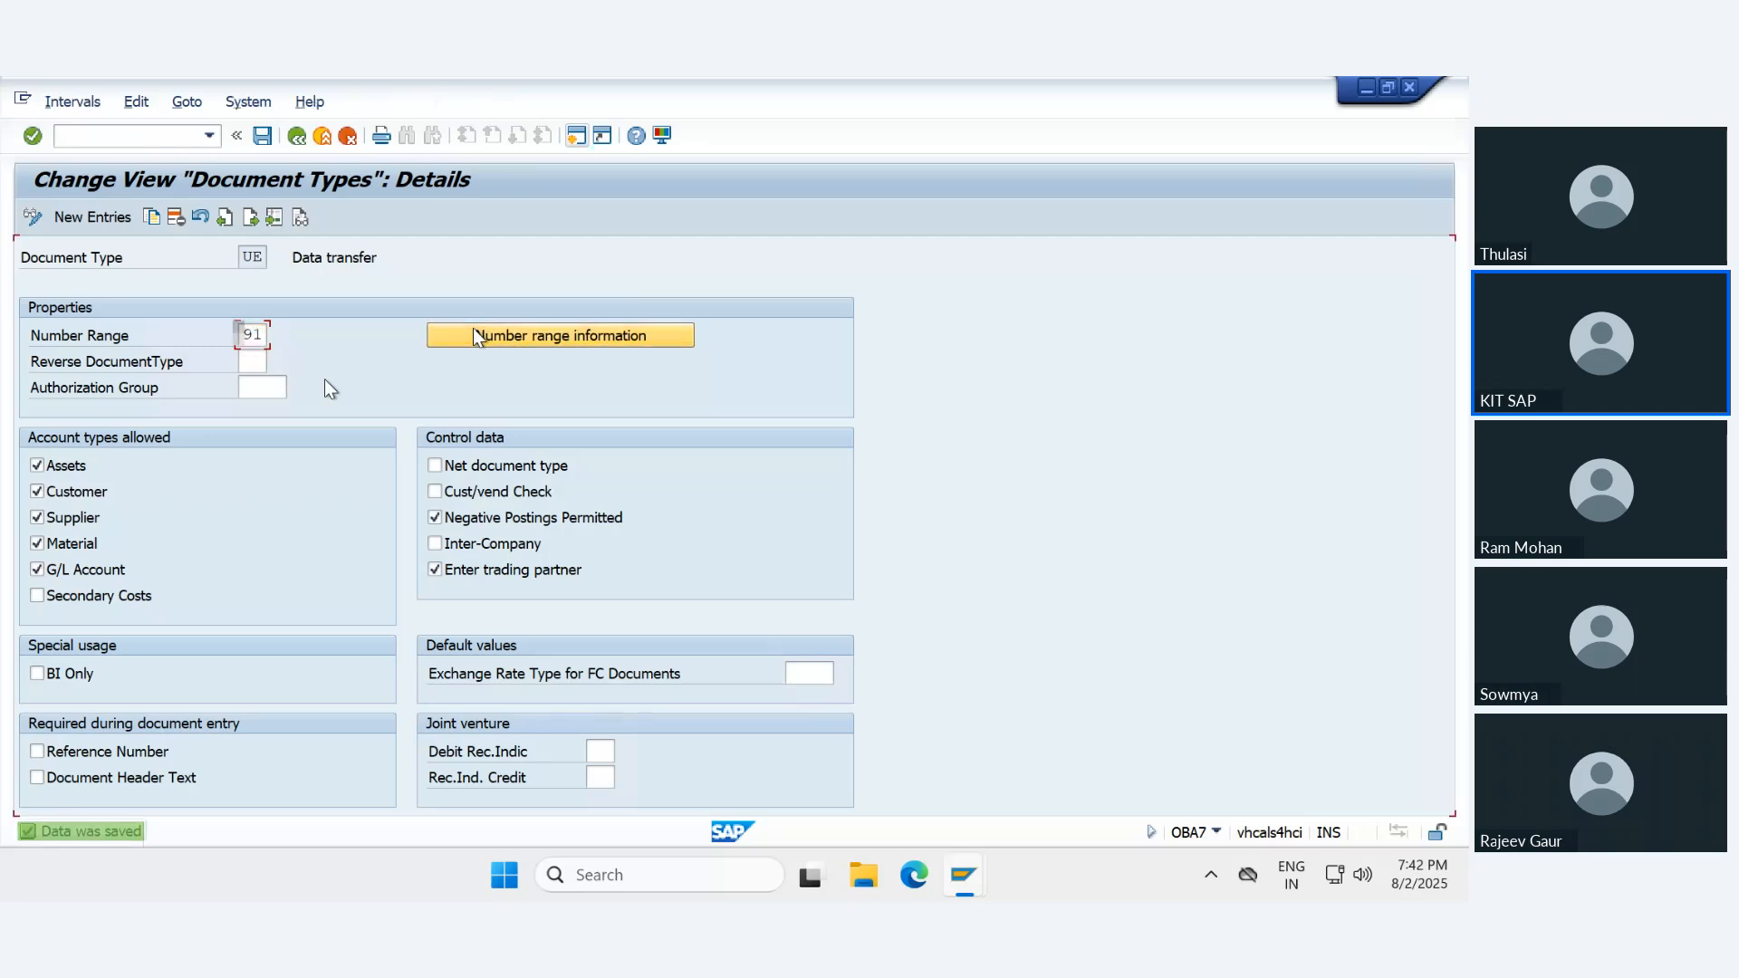
pyautogui.click(255, 283)
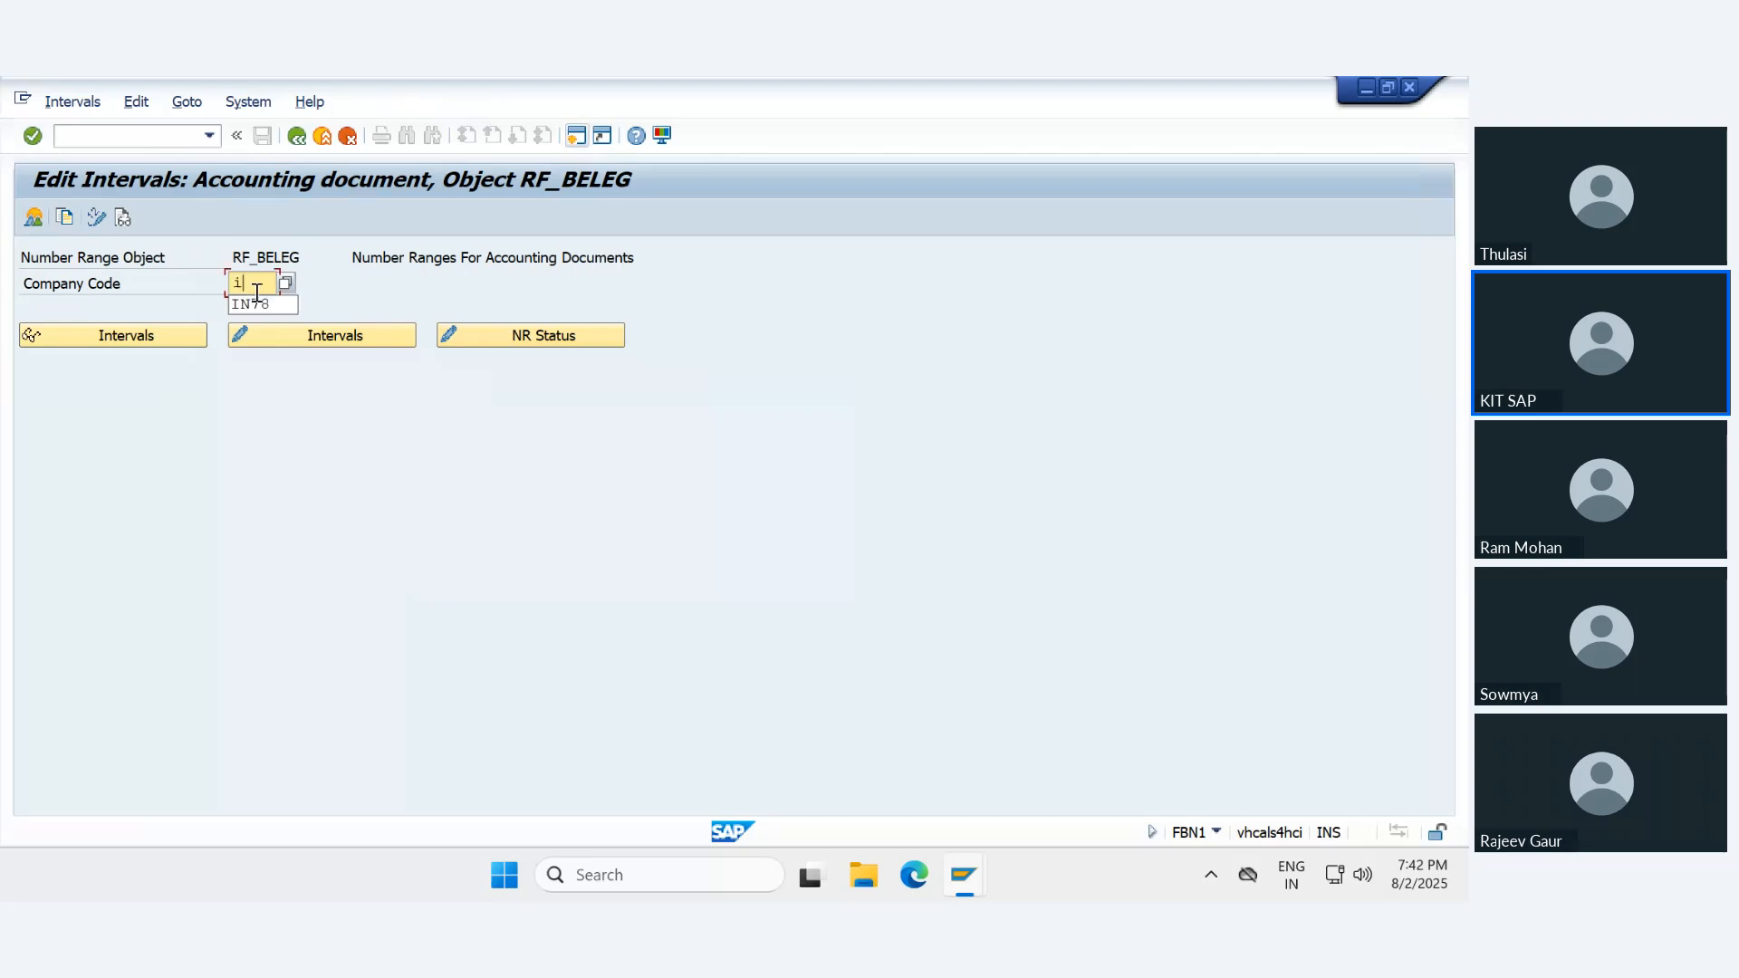
pyautogui.write('in78')
pyautogui.press('Return')
pyautogui.click(260, 339)
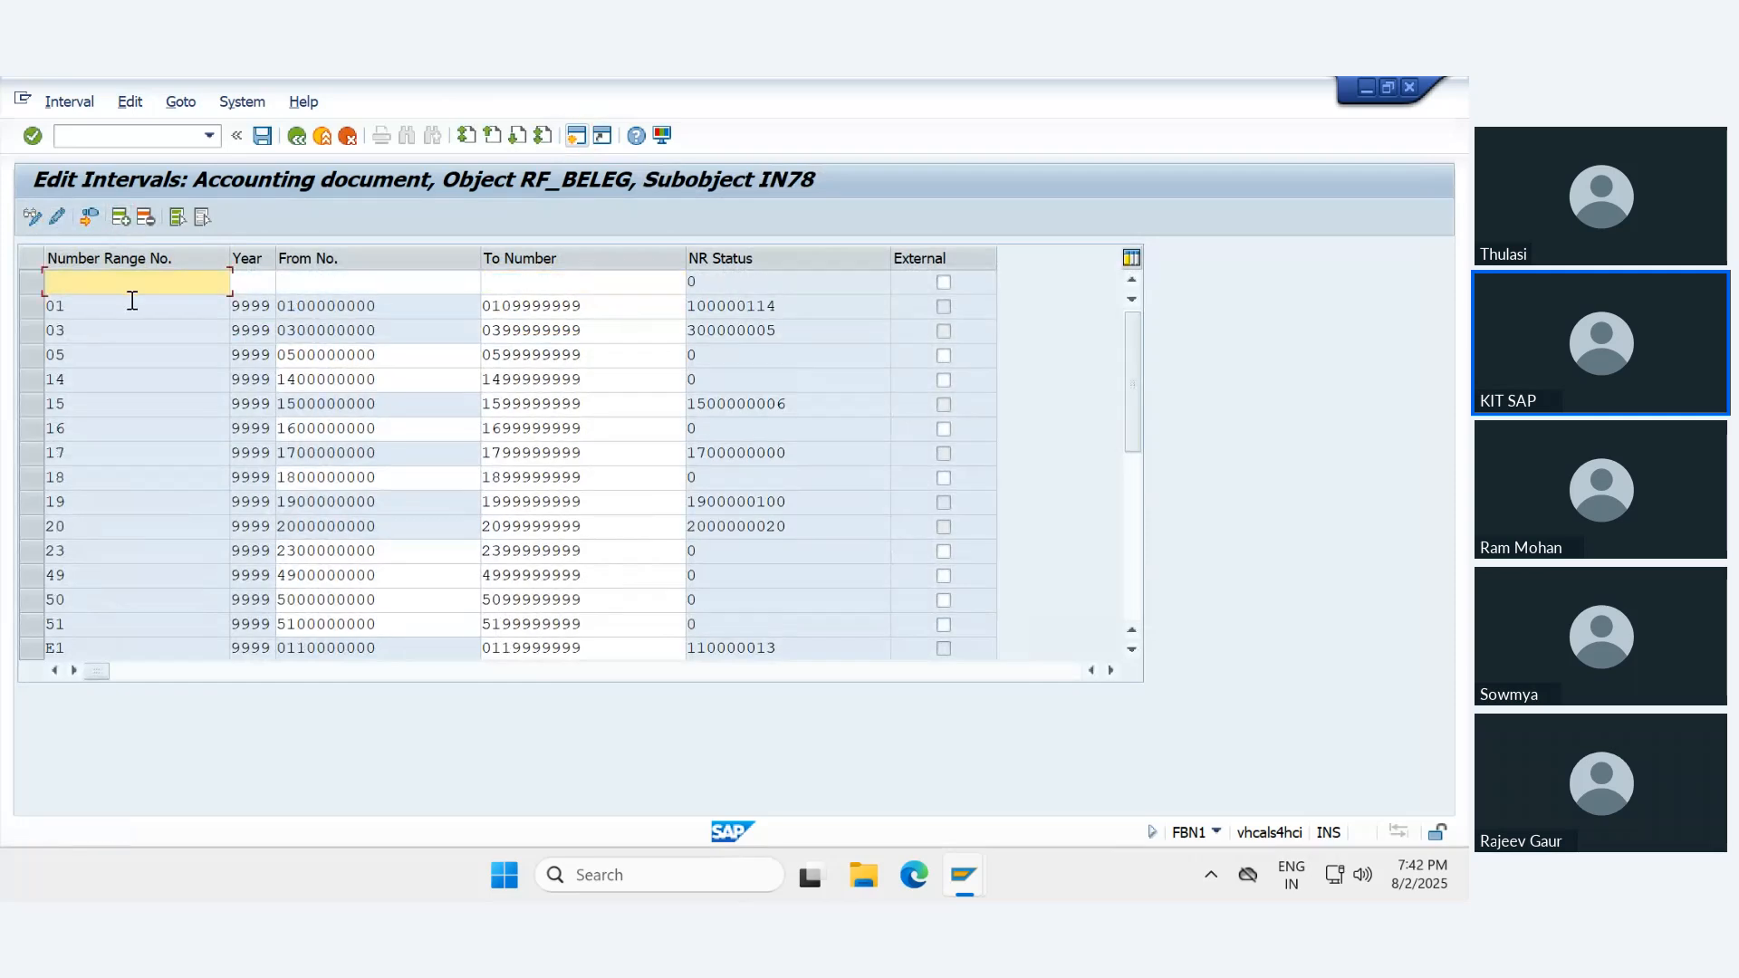
pyautogui.write('98')
pyautogui.press('Tab')
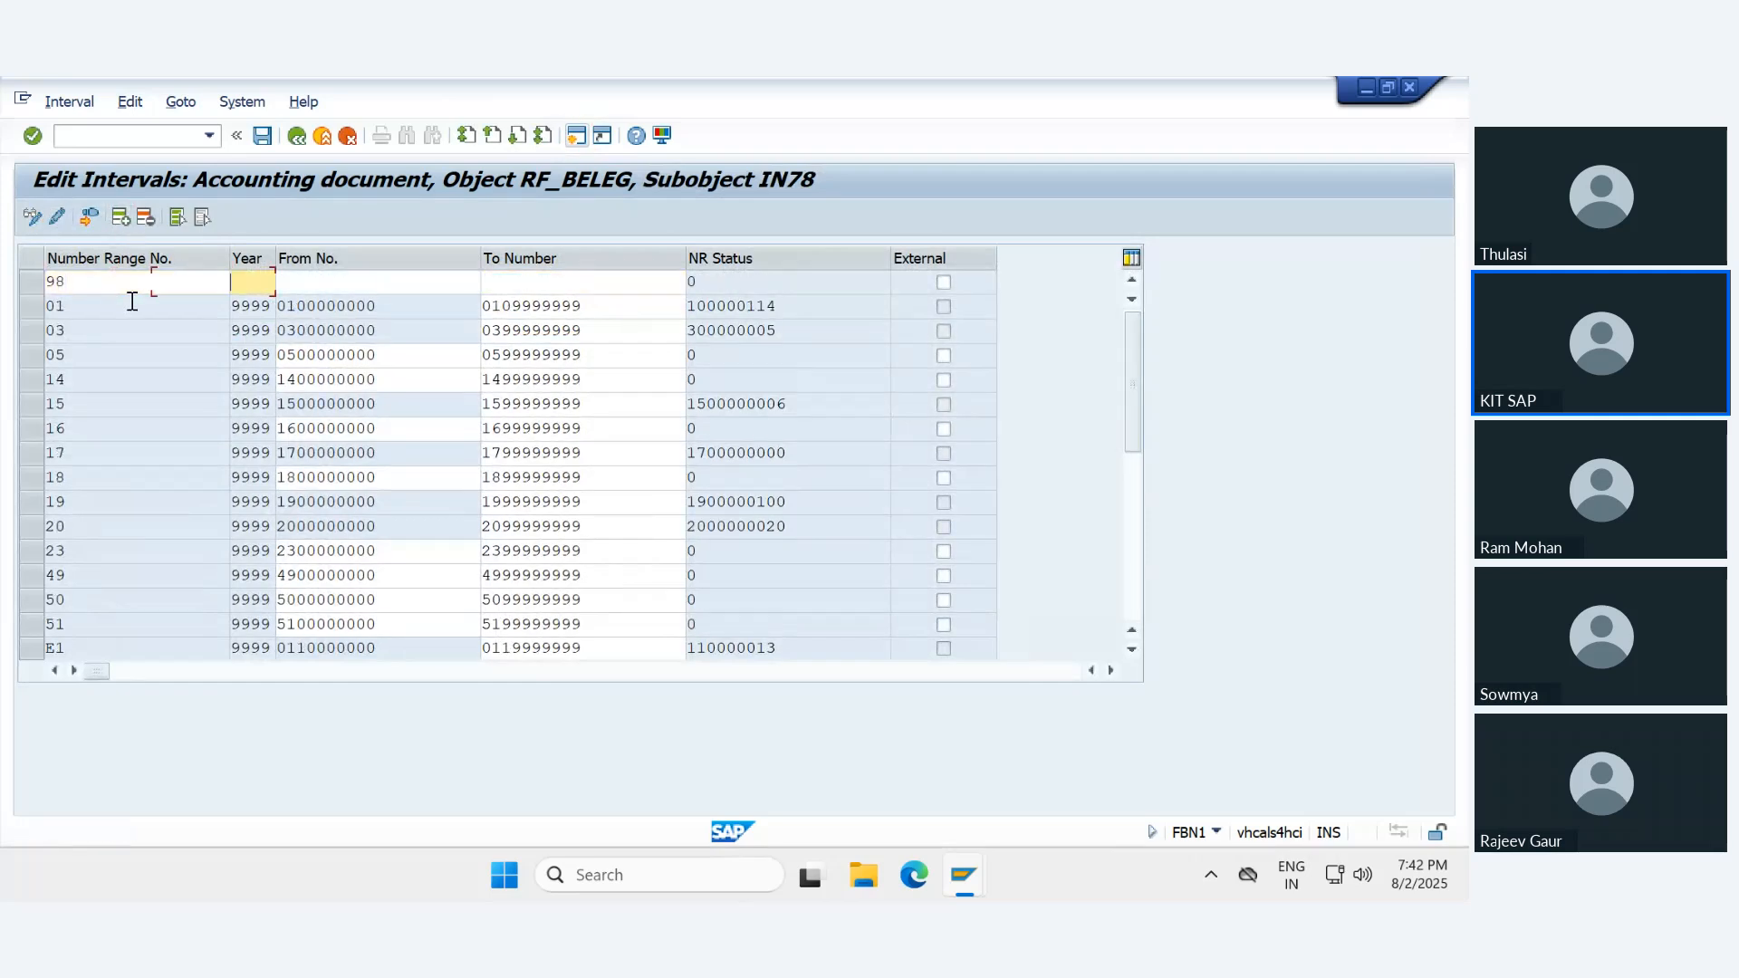
pyautogui.write('9999')
pyautogui.press('Tab')
pyautogui.write('980')
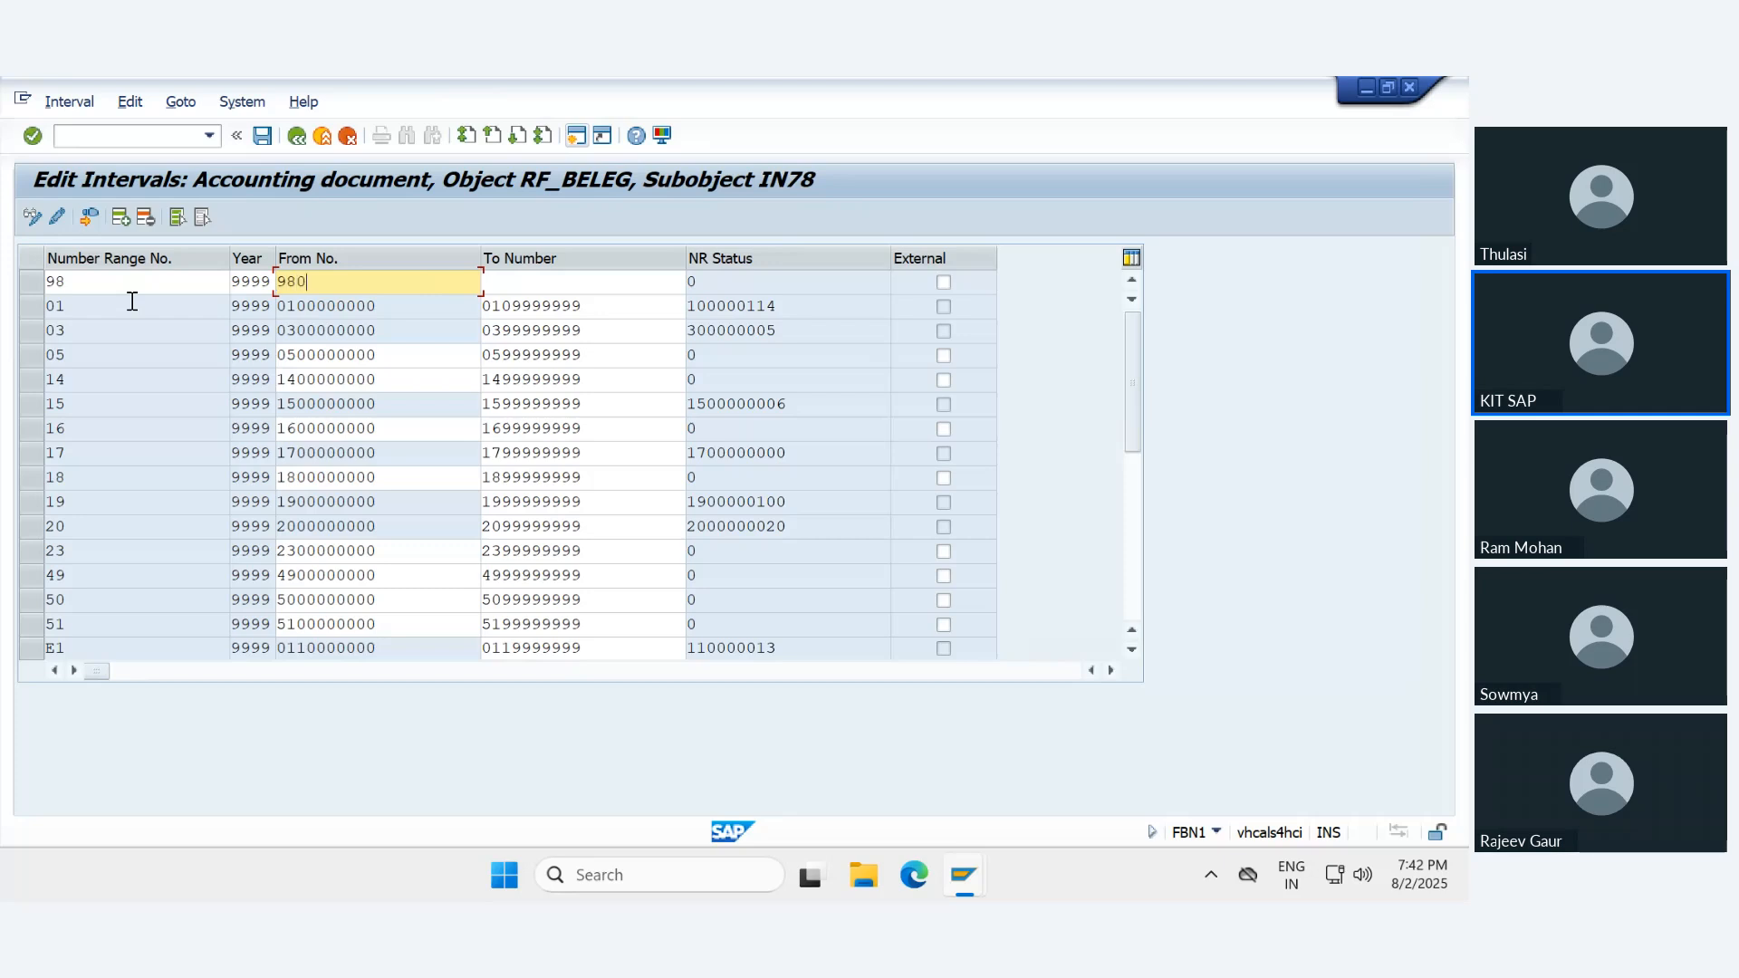
pyautogui.write('0000000')
pyautogui.press('Tab')
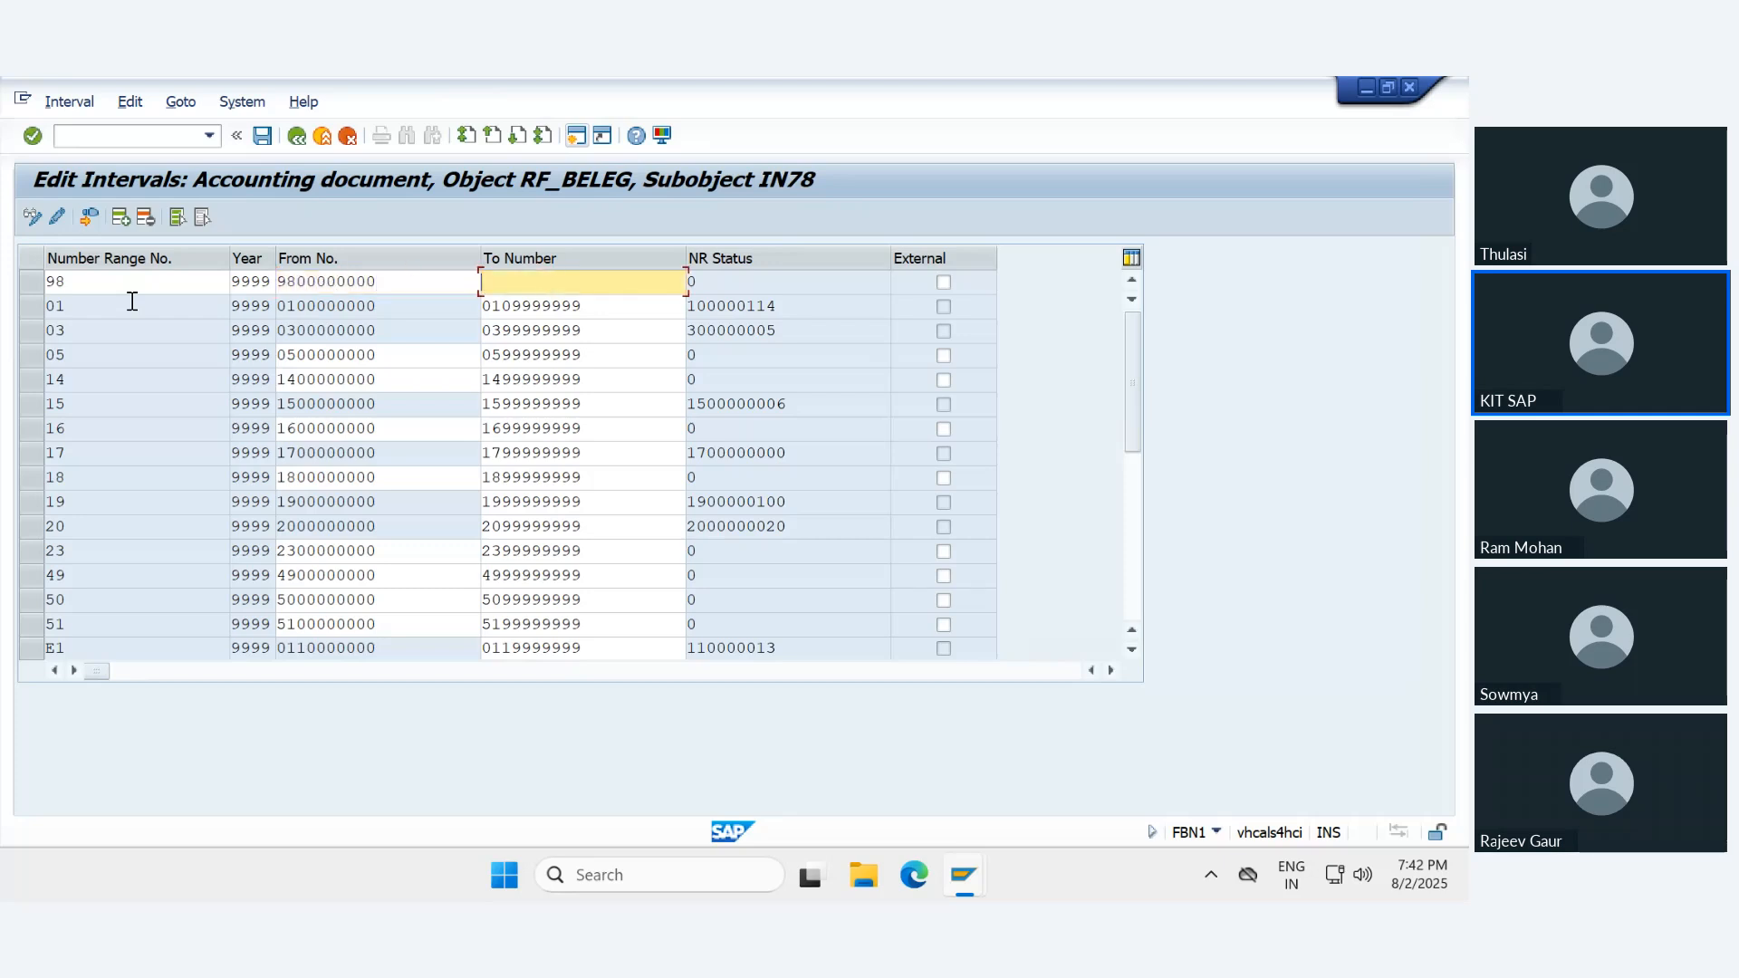
pyautogui.write('9899999999')
pyautogui.hotkey('shift', 'Tab')
pyautogui.hotkey('shift', 'Tab')
pyautogui.hotkey('shift', 'Tab')
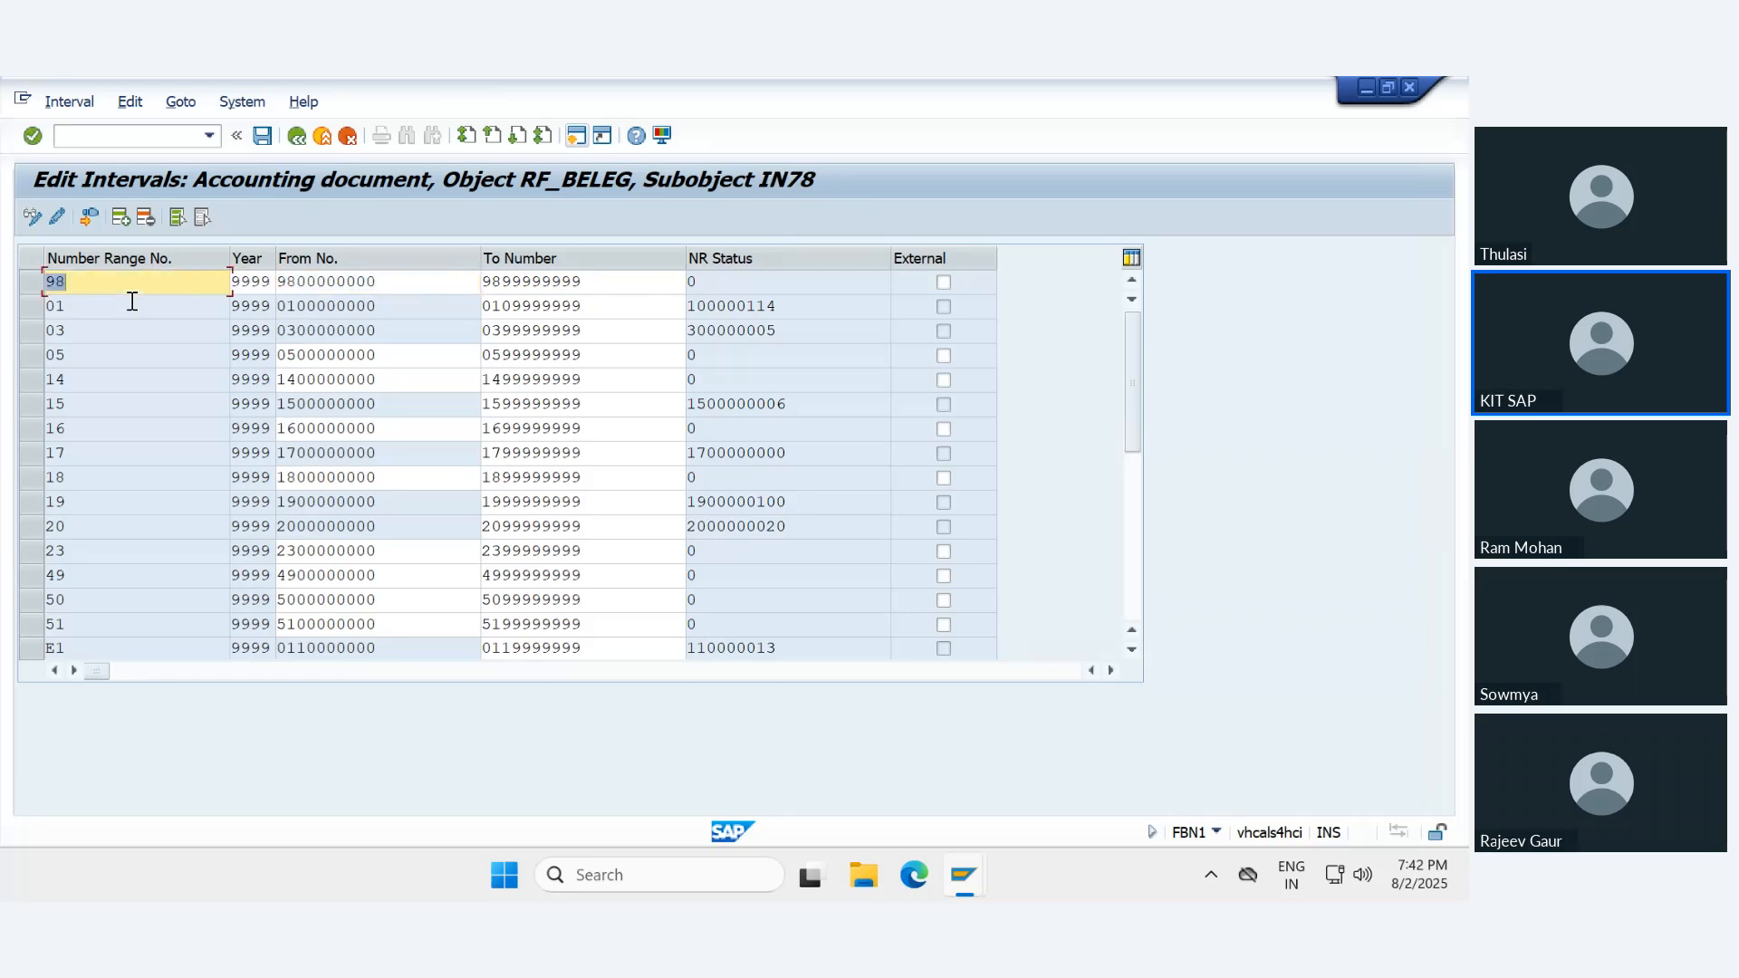
pyautogui.write('91')
pyautogui.press('Tab')
pyautogui.press('Tab')
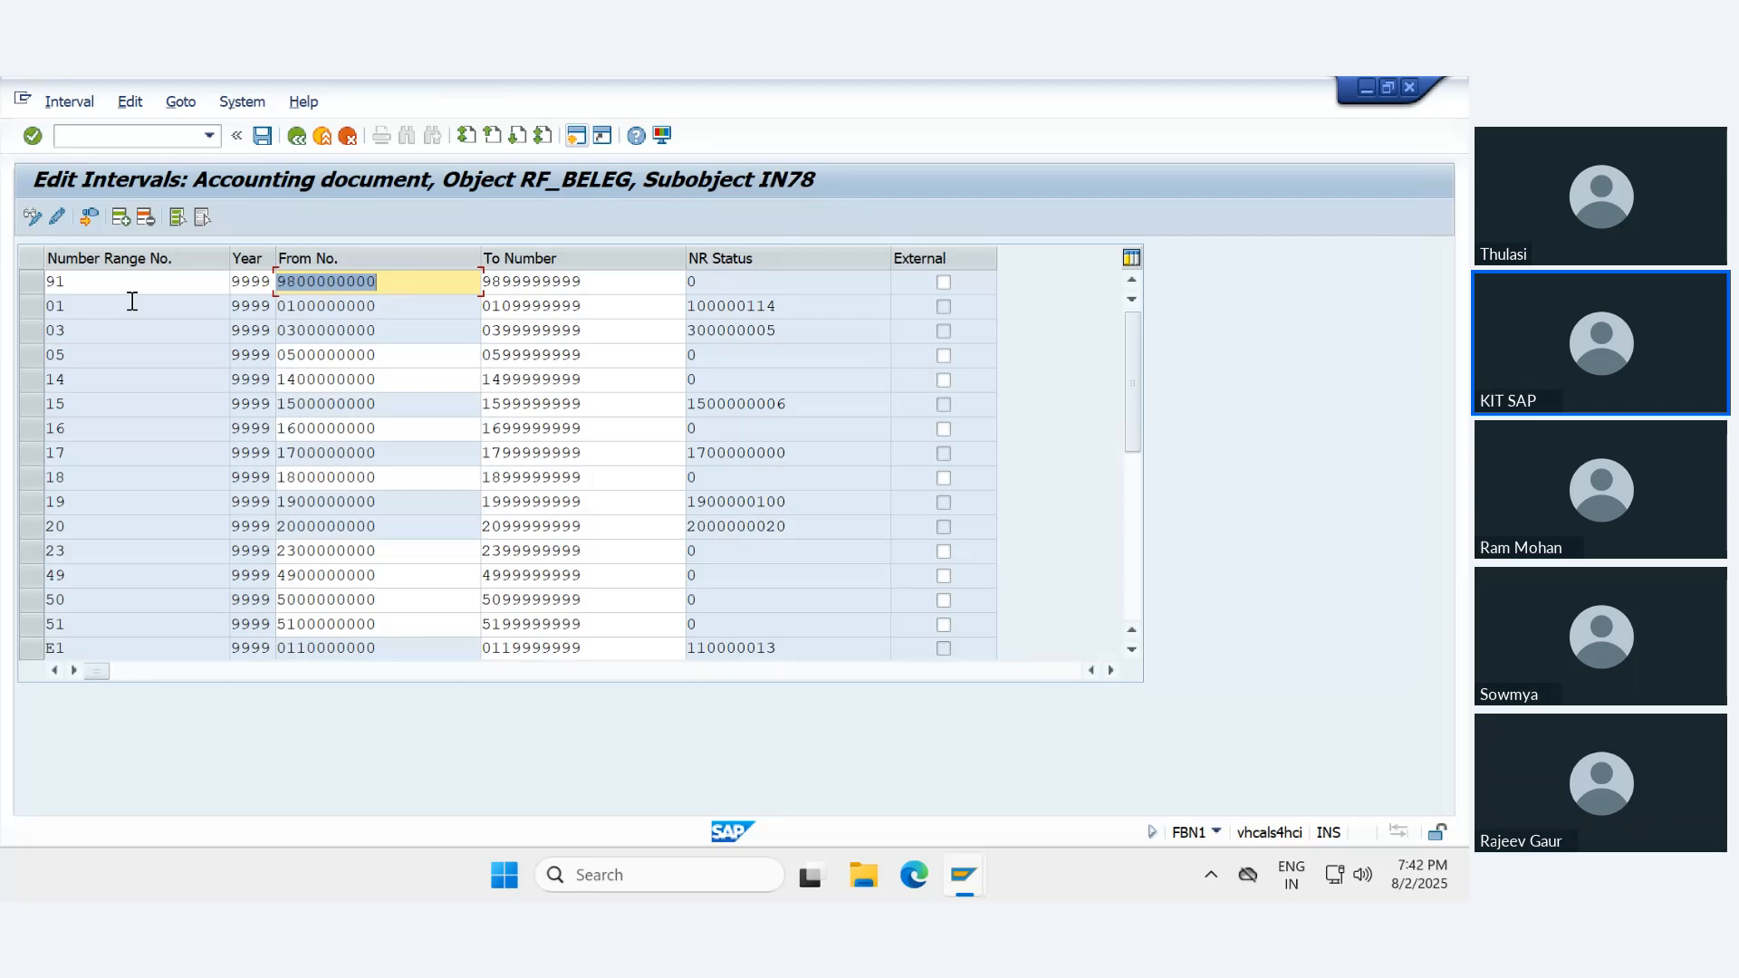
pyautogui.write('9100000000')
pyautogui.press('Tab')
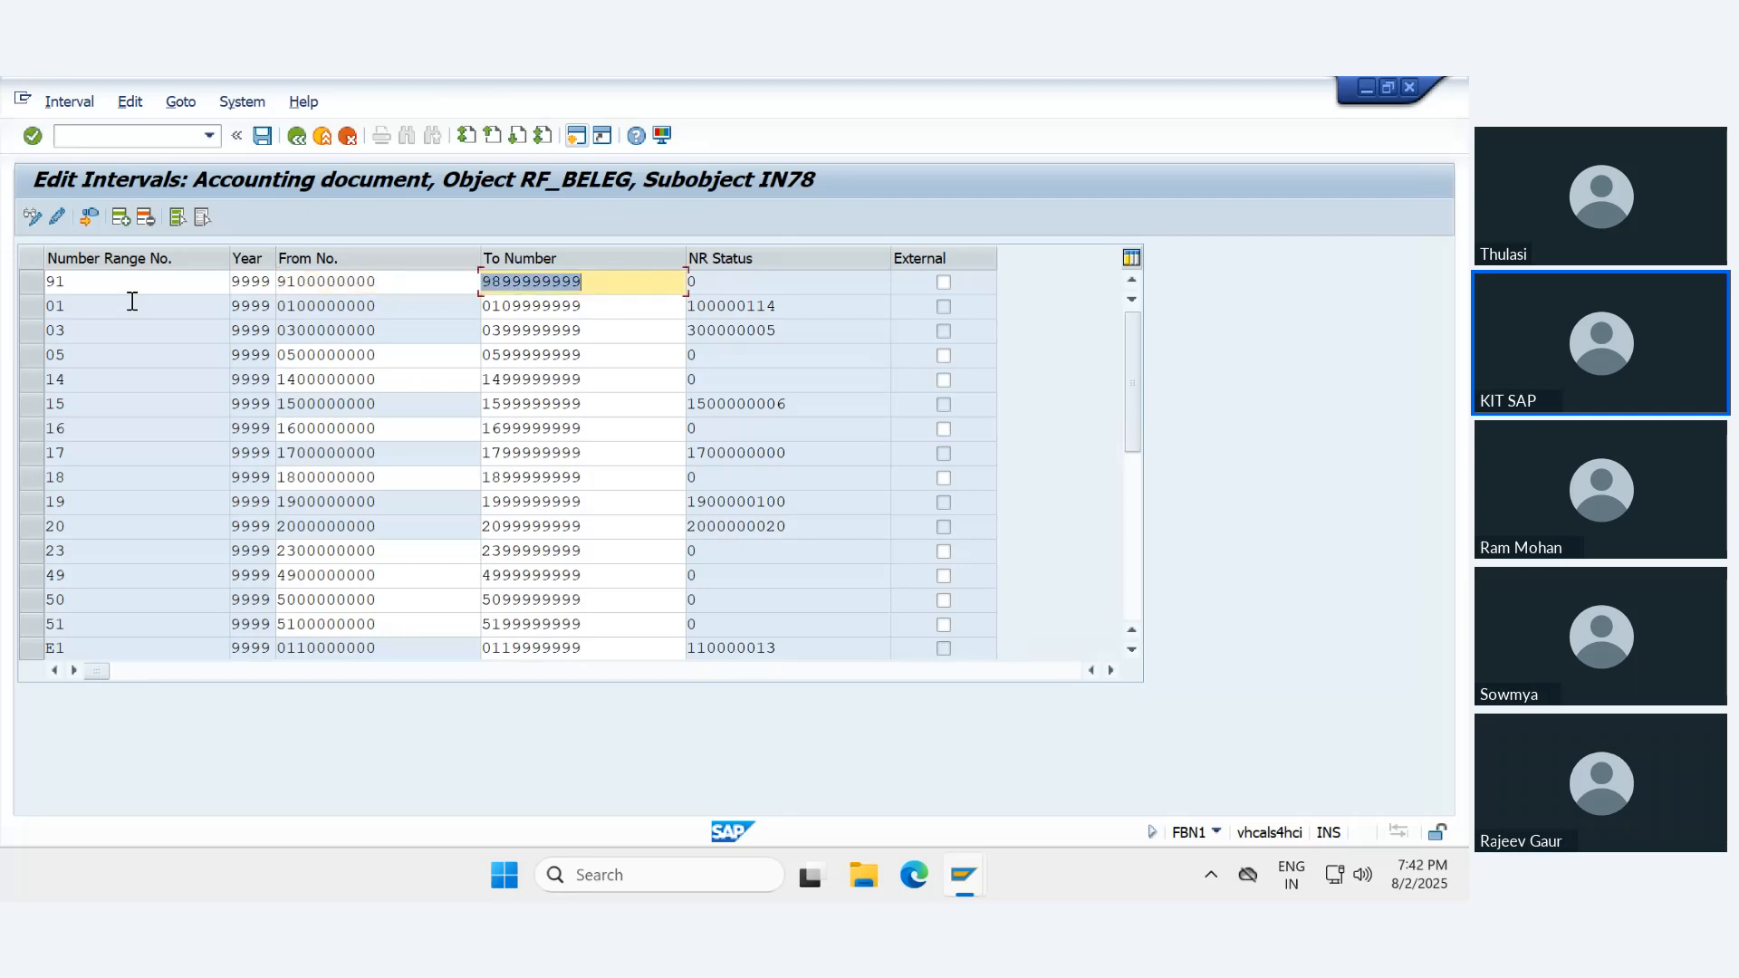
pyautogui.write('9199999999')
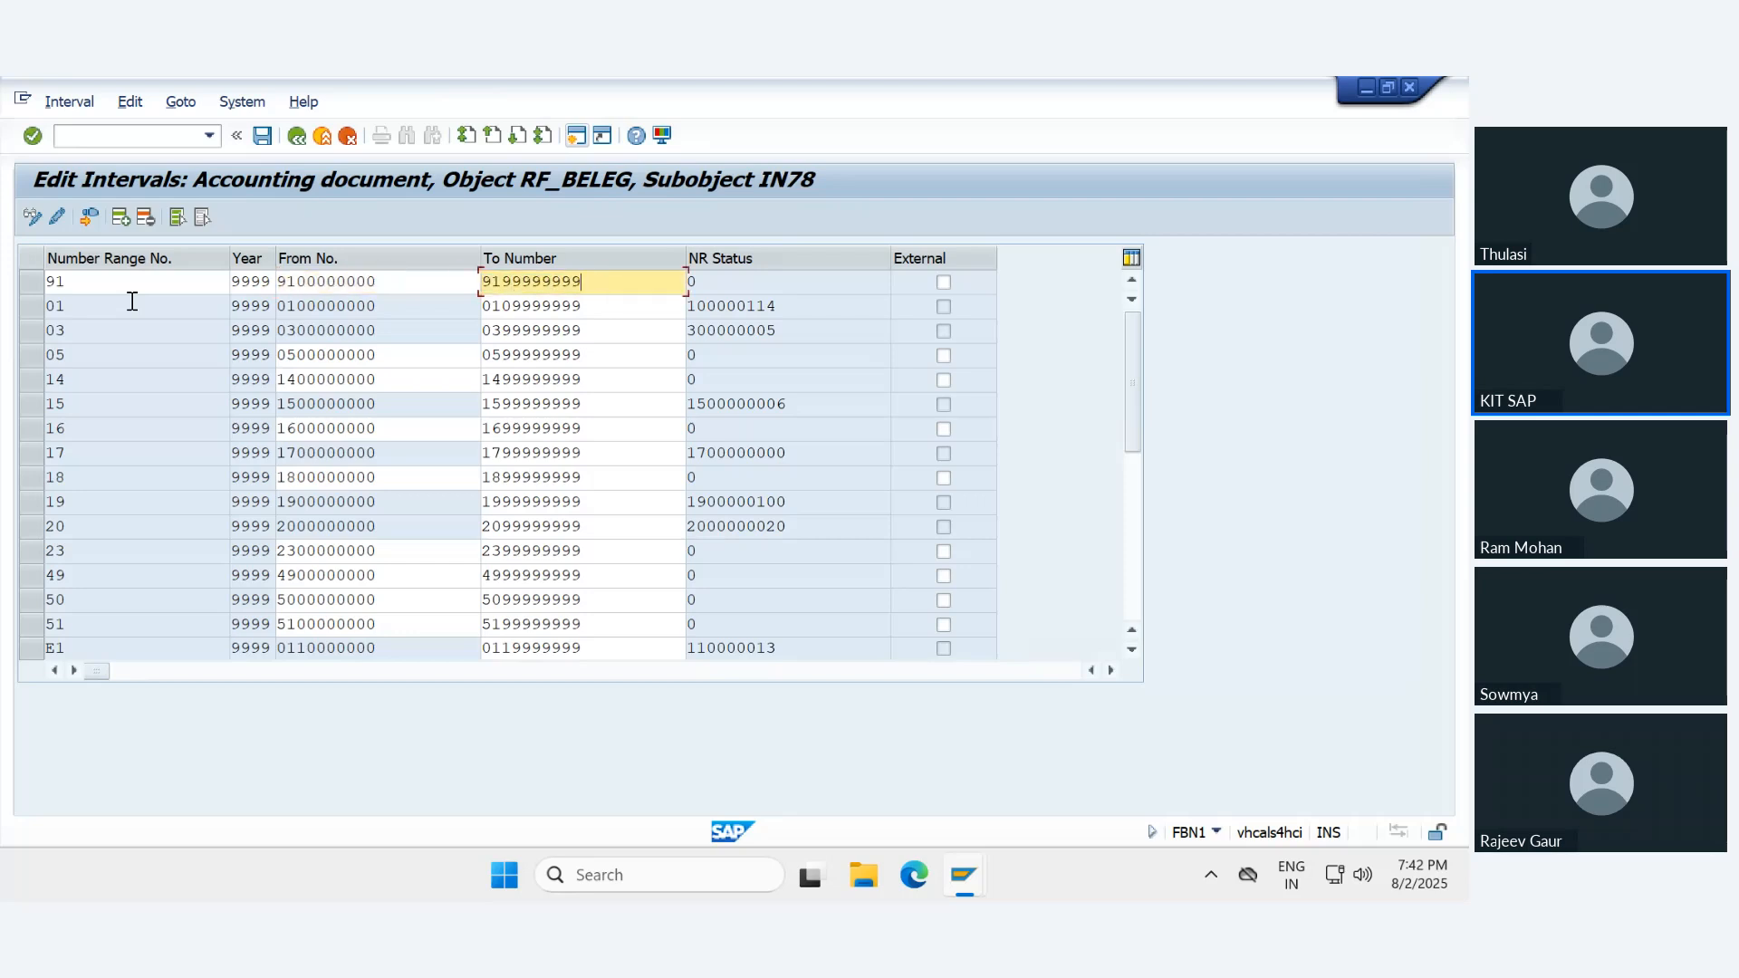
pyautogui.press('Return')
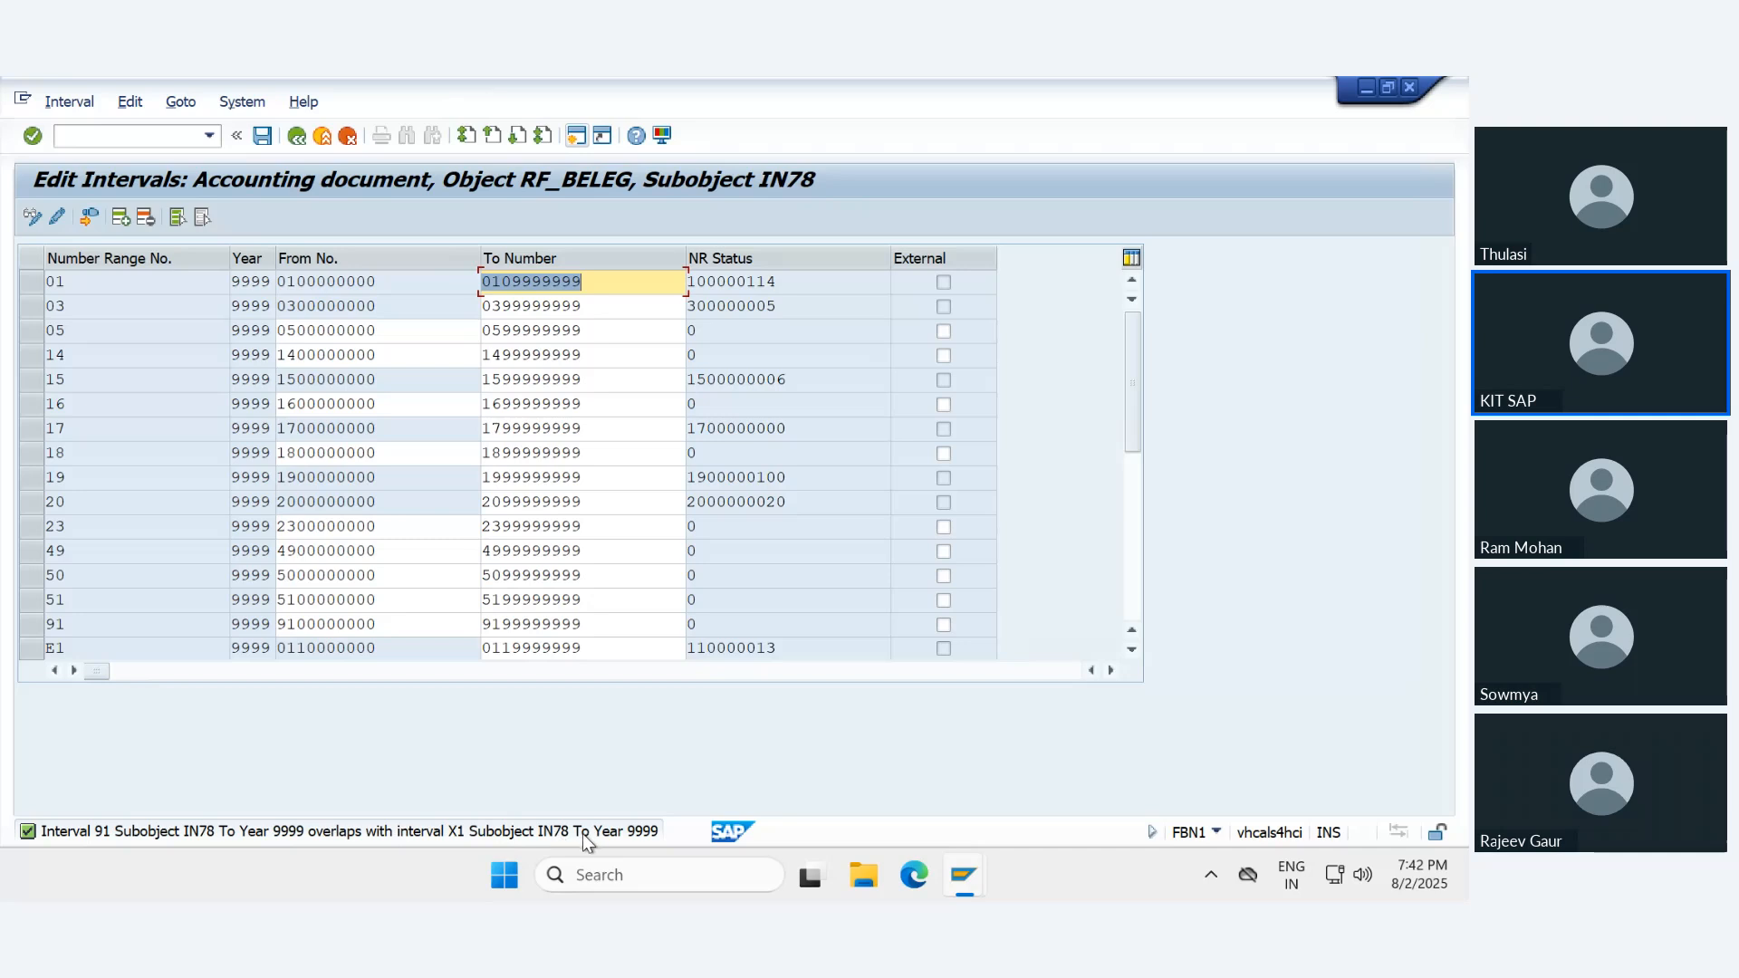
# - Examine interval X1, discard the unsaved interval changes and return to the details of document type UE
pyautogui.scroll(-2, 252, 514)
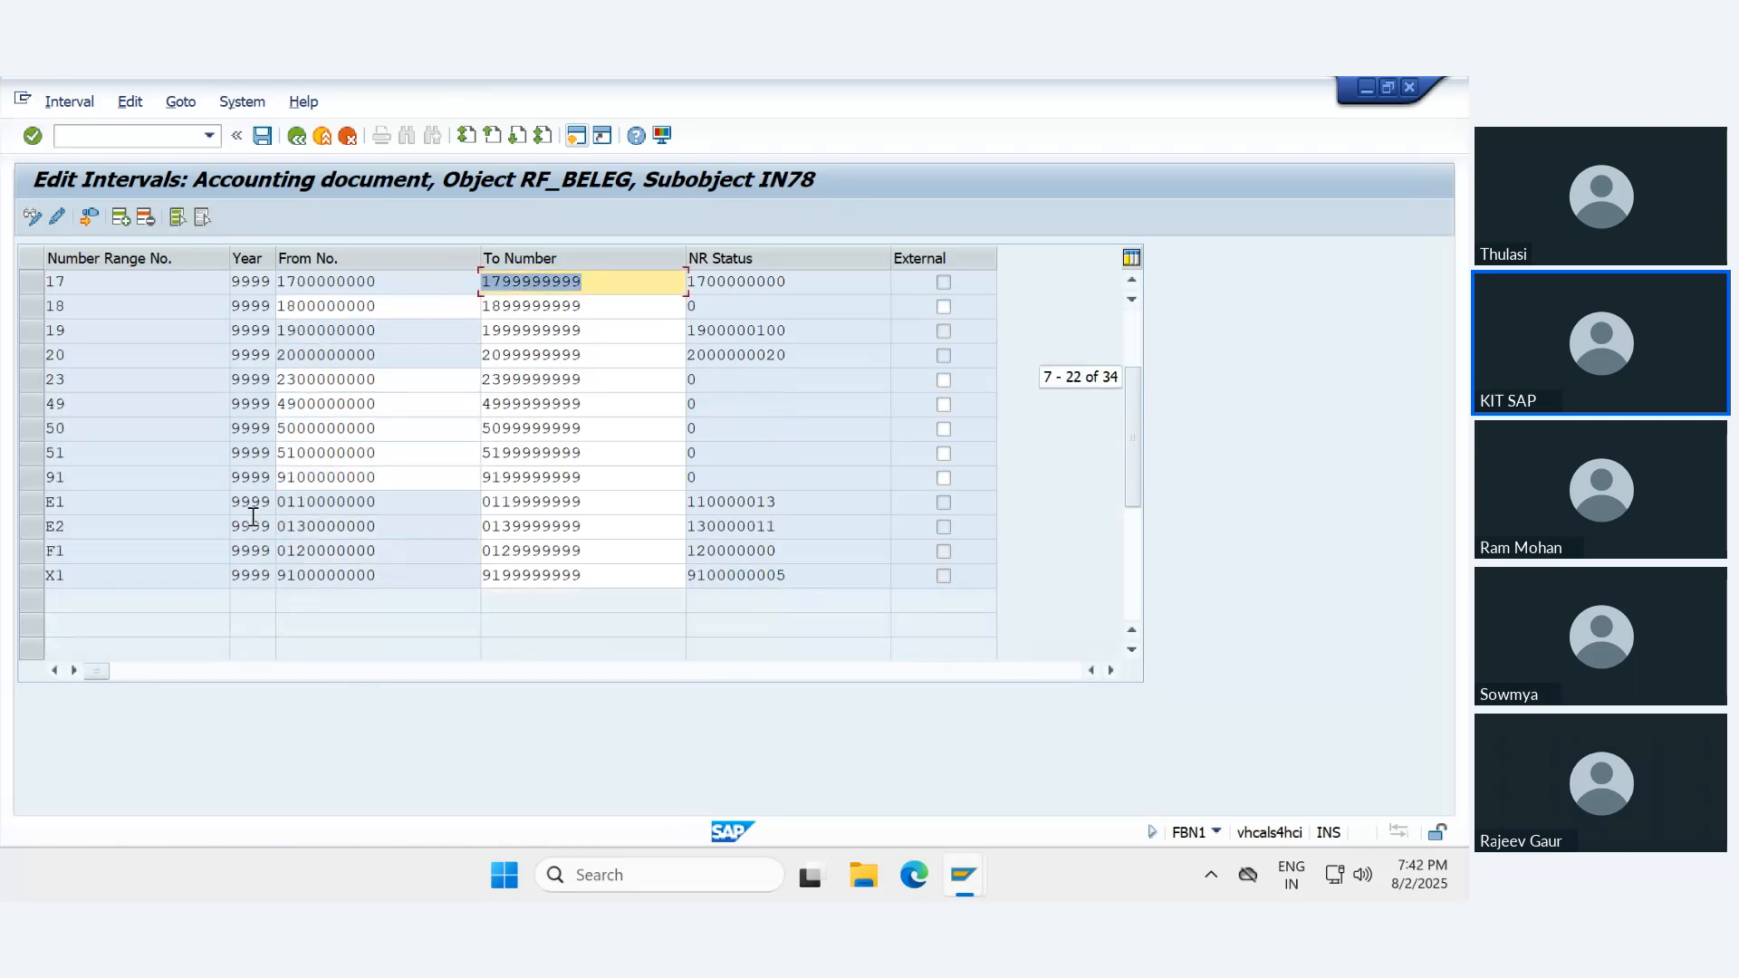
pyautogui.click(41, 574)
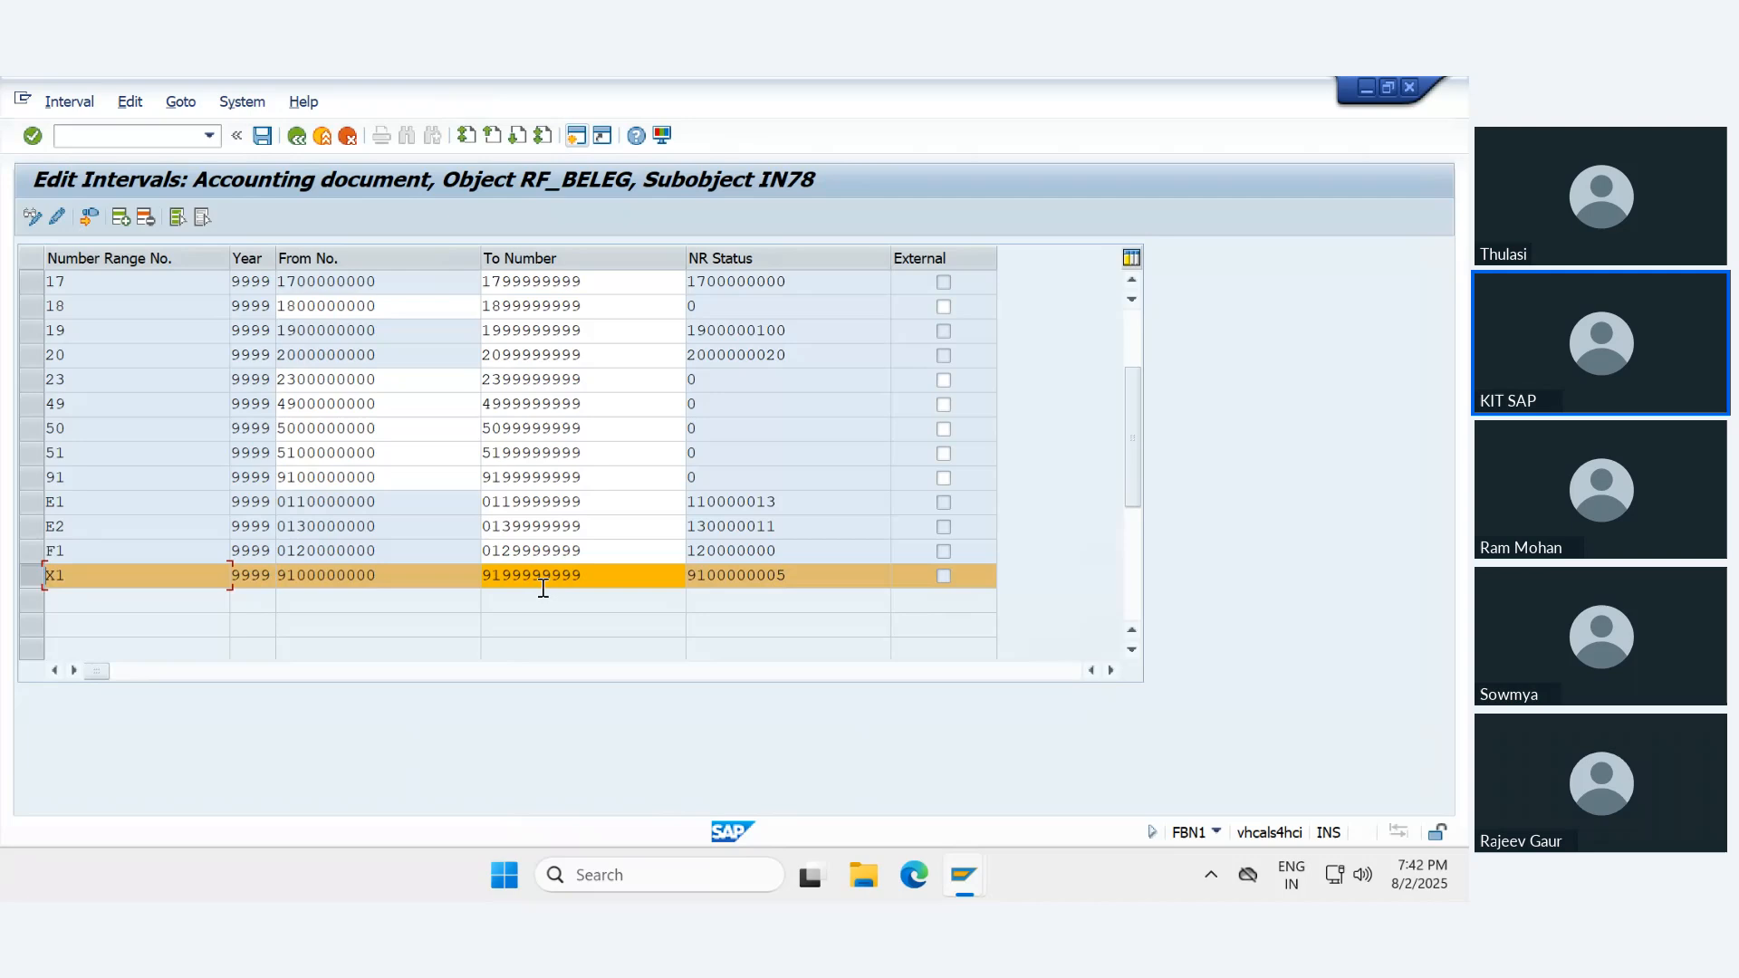
pyautogui.click(348, 135)
pyautogui.click(537, 578)
pyautogui.click(294, 142)
pyautogui.click(514, 531)
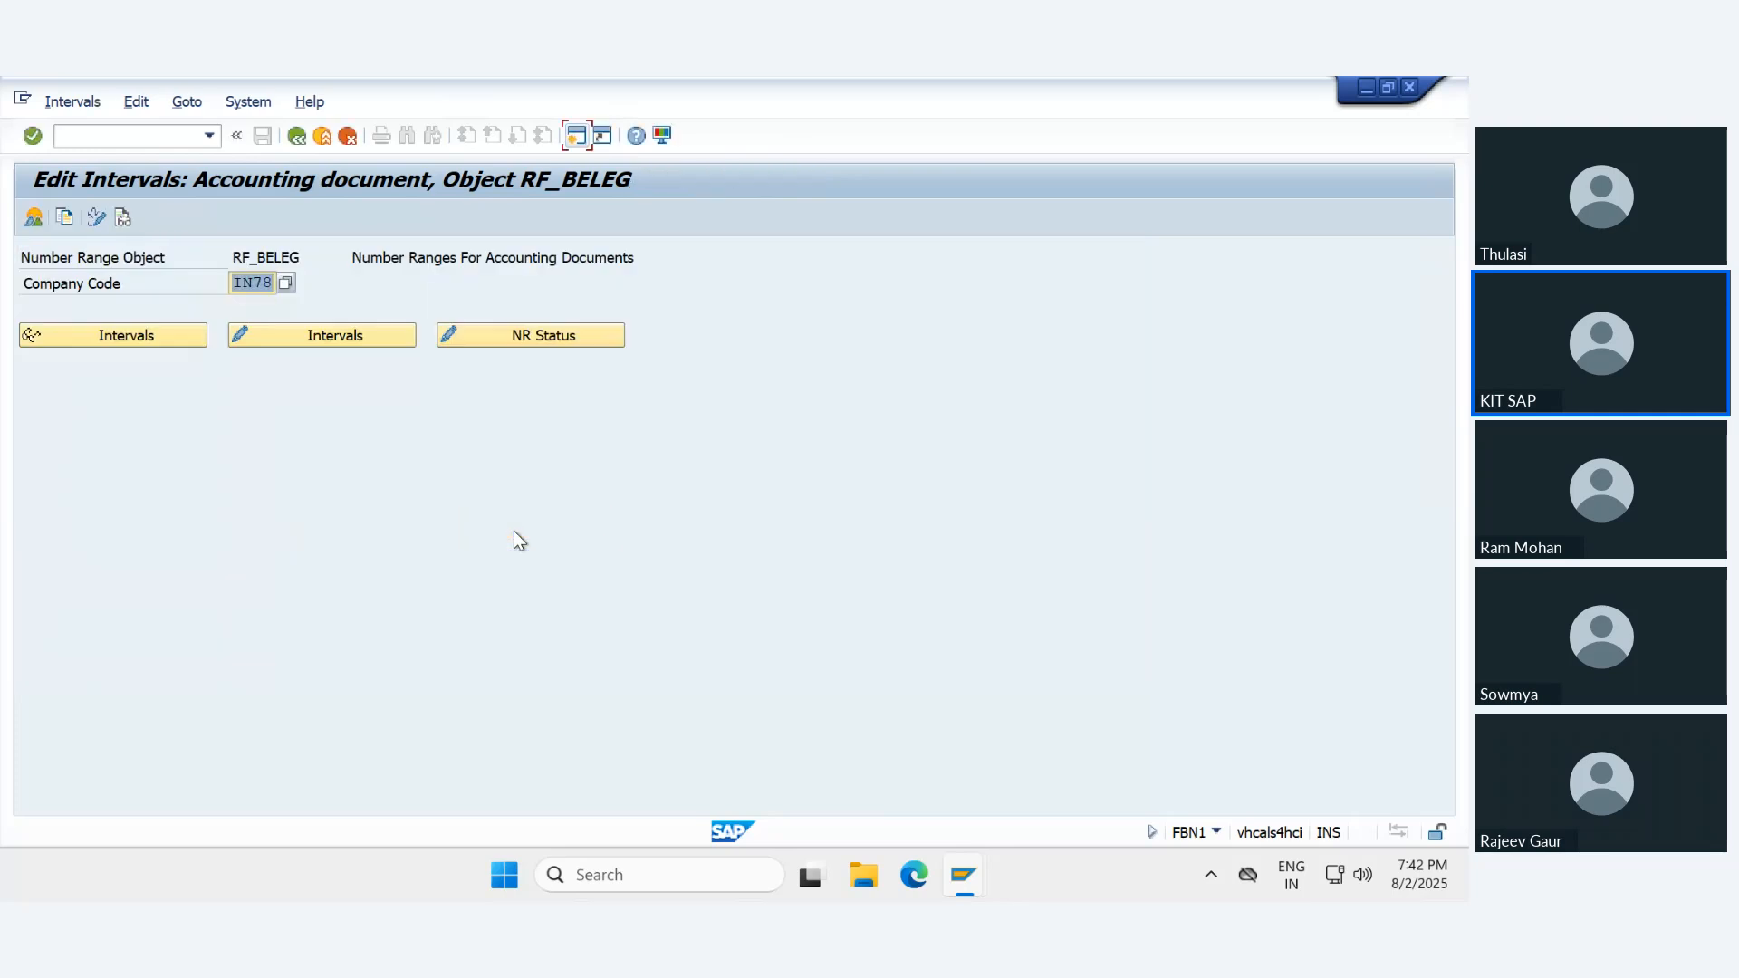
pyautogui.click(296, 136)
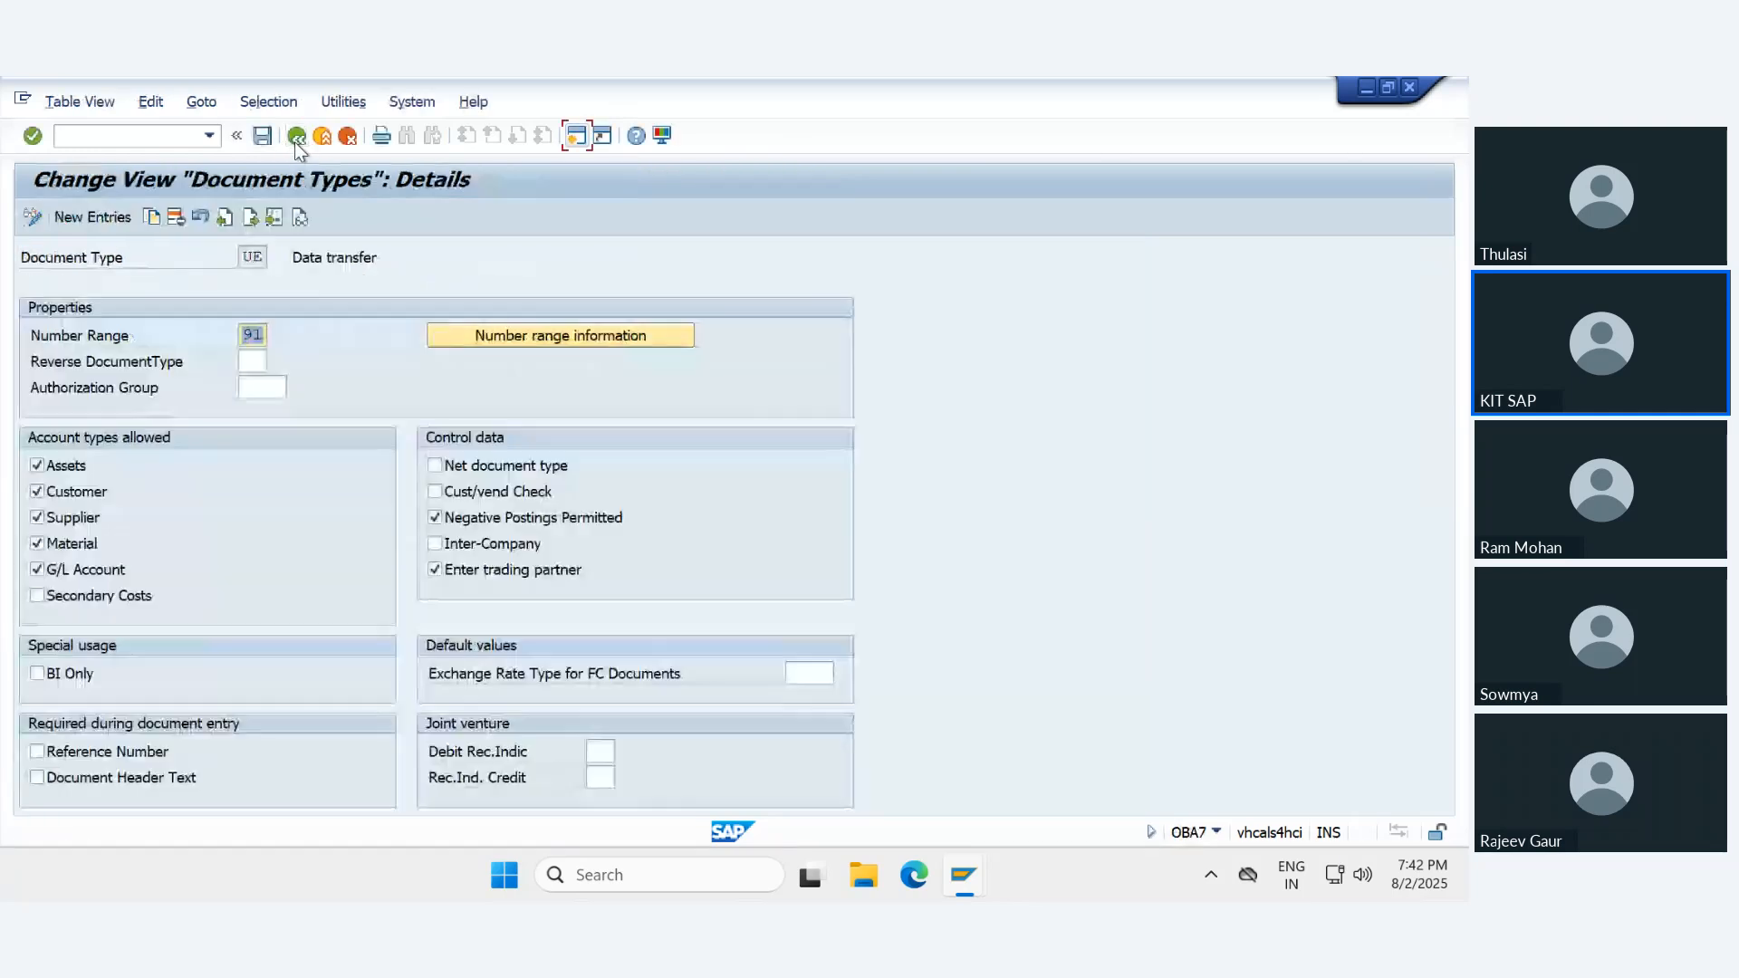
# - Try to assign number range 92 to document type UE and close the error log
pyautogui.write('92')
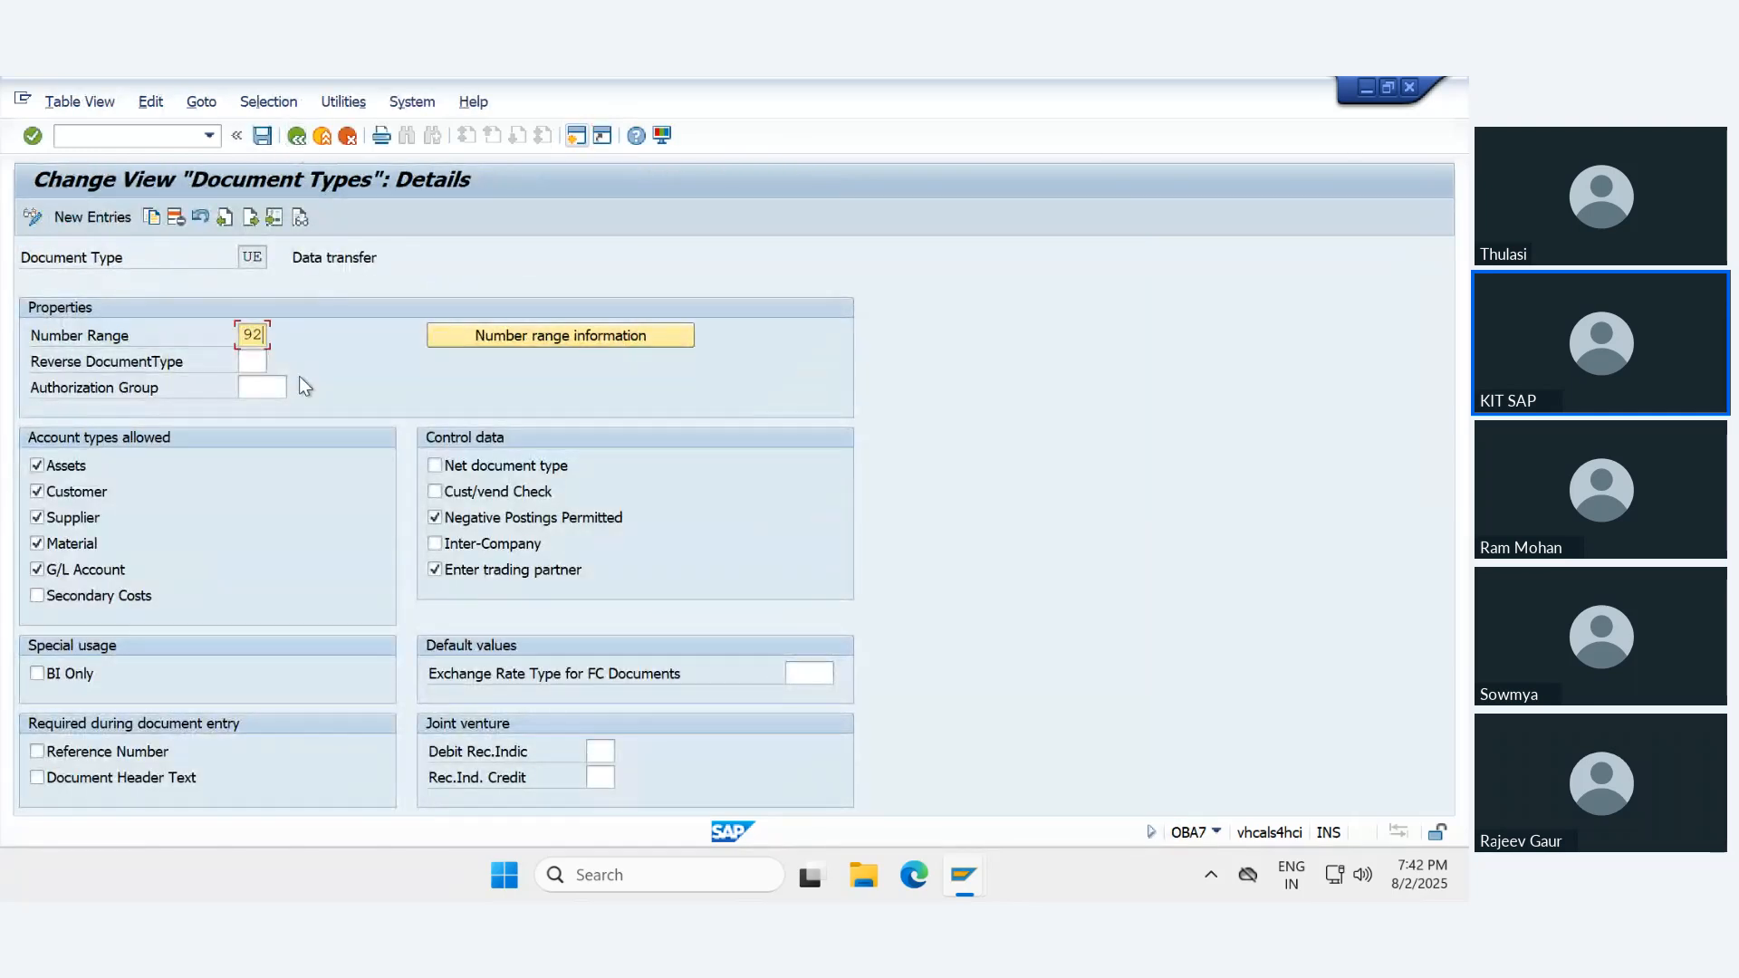
pyautogui.press('Return')
pyautogui.hotkey('ctrl', 's')
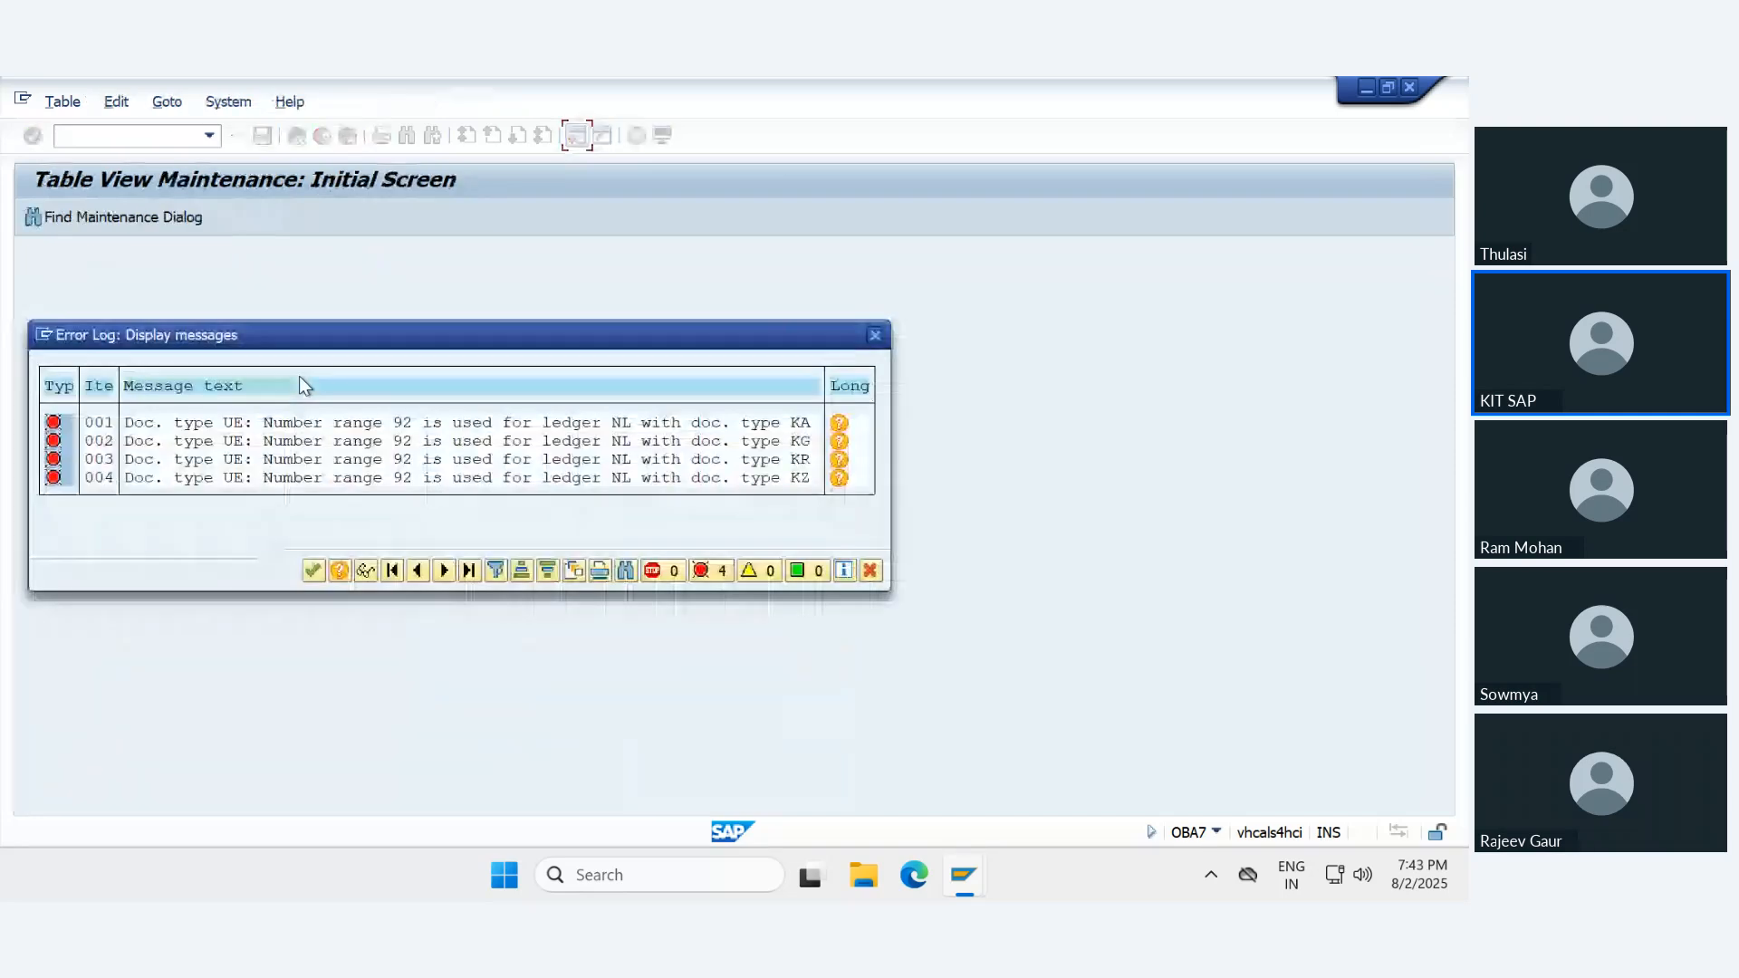
pyautogui.press('Return')
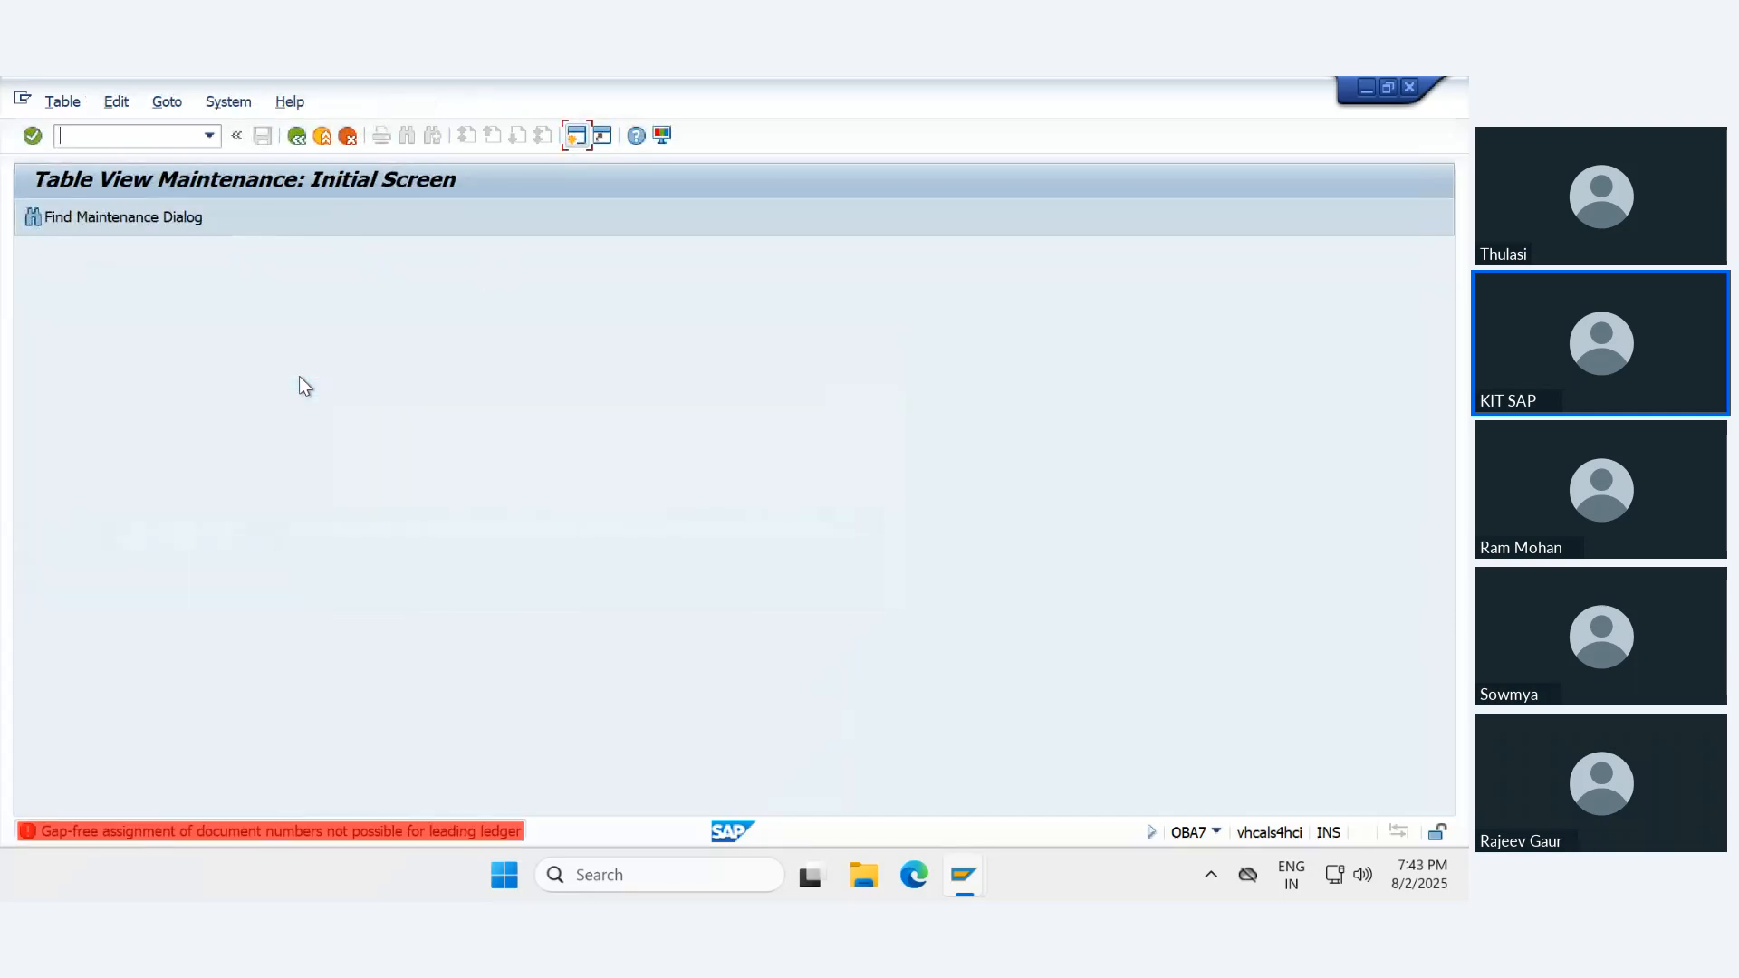
# - Reopen document type UE from the document types list and try to assign number range 98
pyautogui.press('Return')
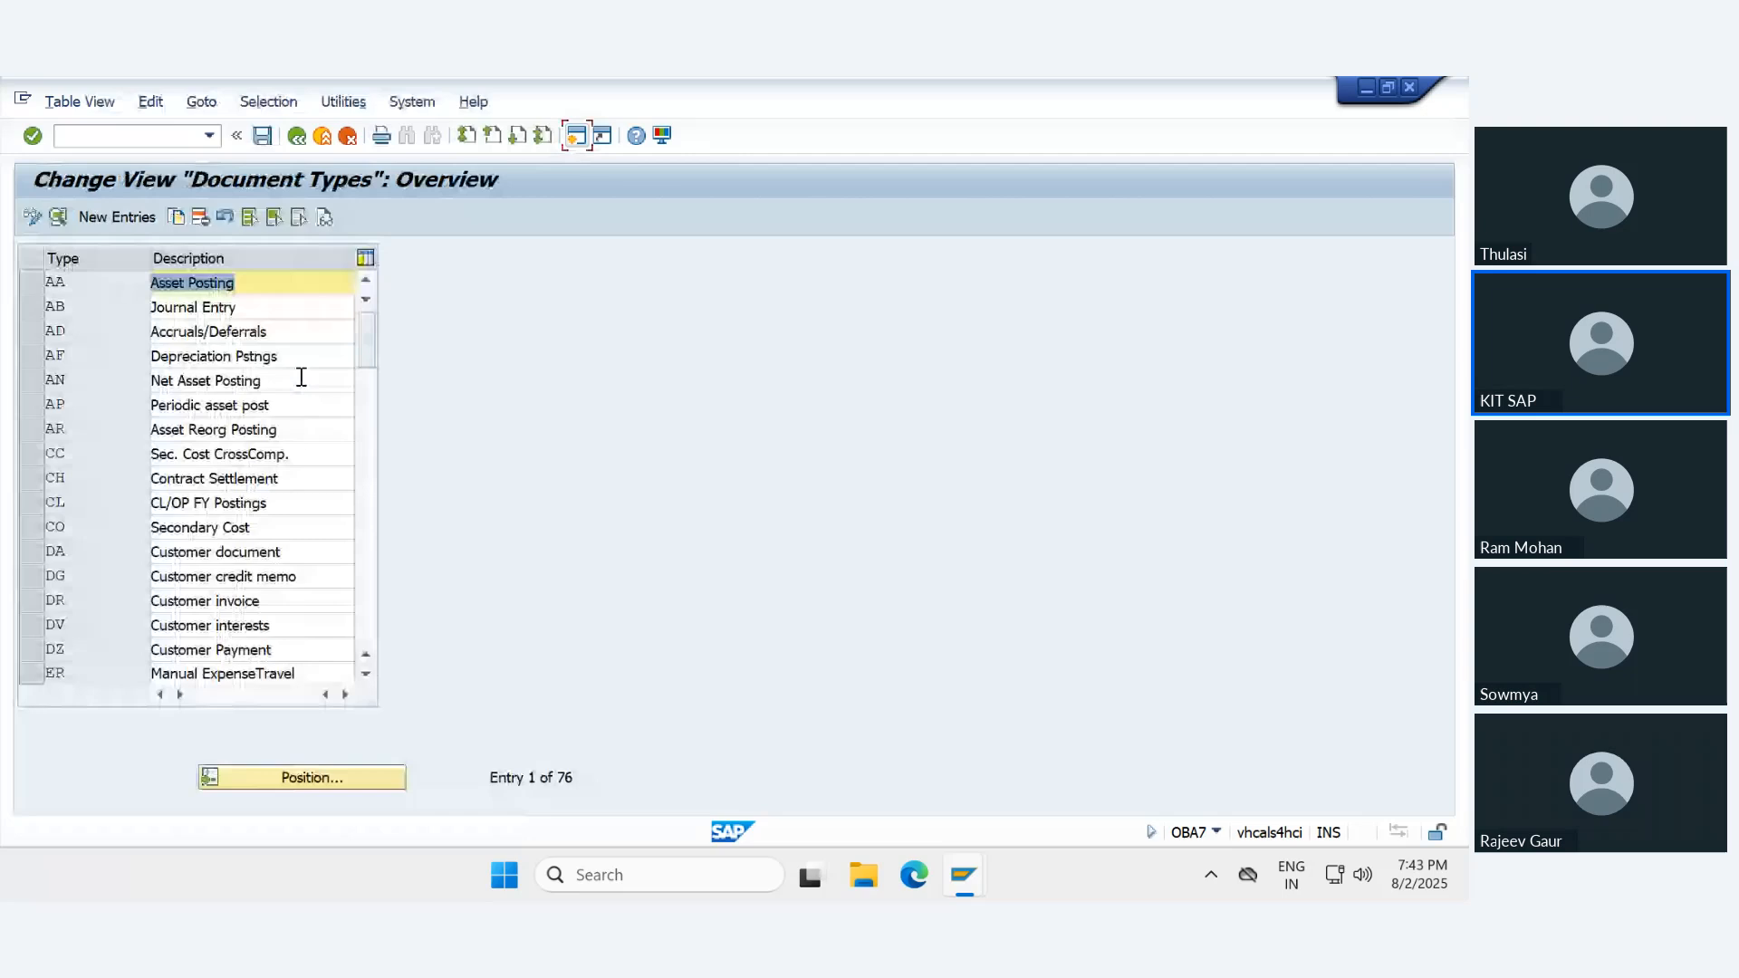
pyautogui.click(302, 776)
pyautogui.write('UE')
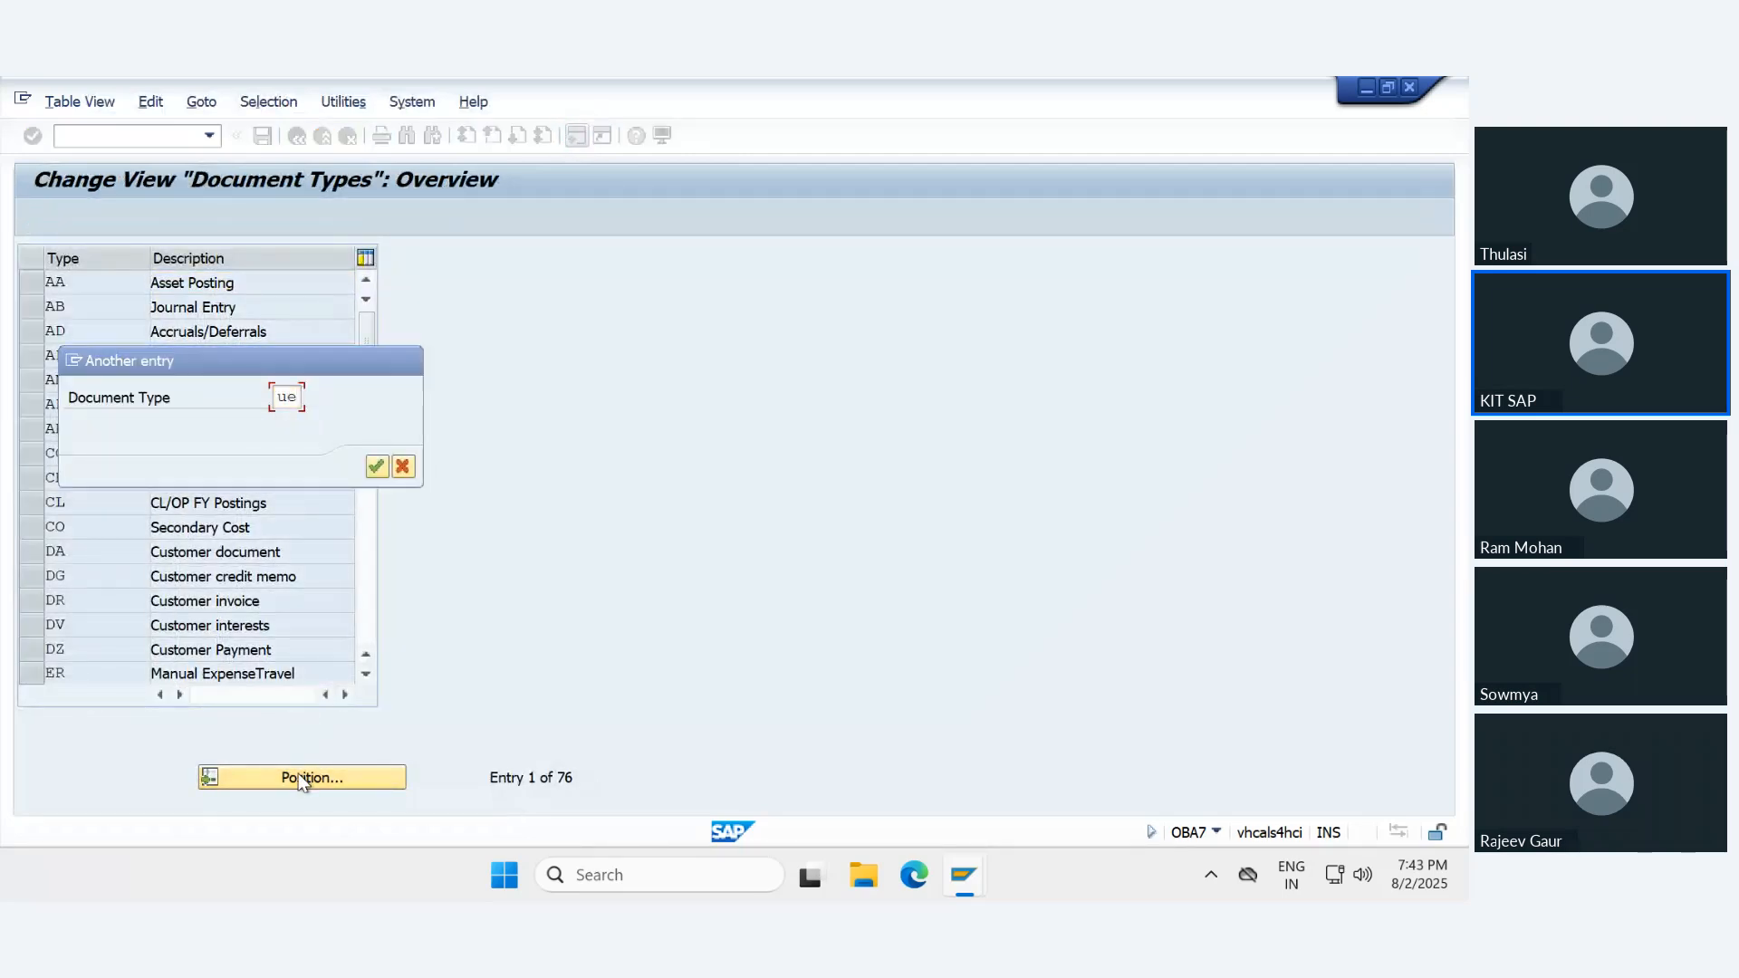
pyautogui.press('Return')
pyautogui.doubleClick(80, 286)
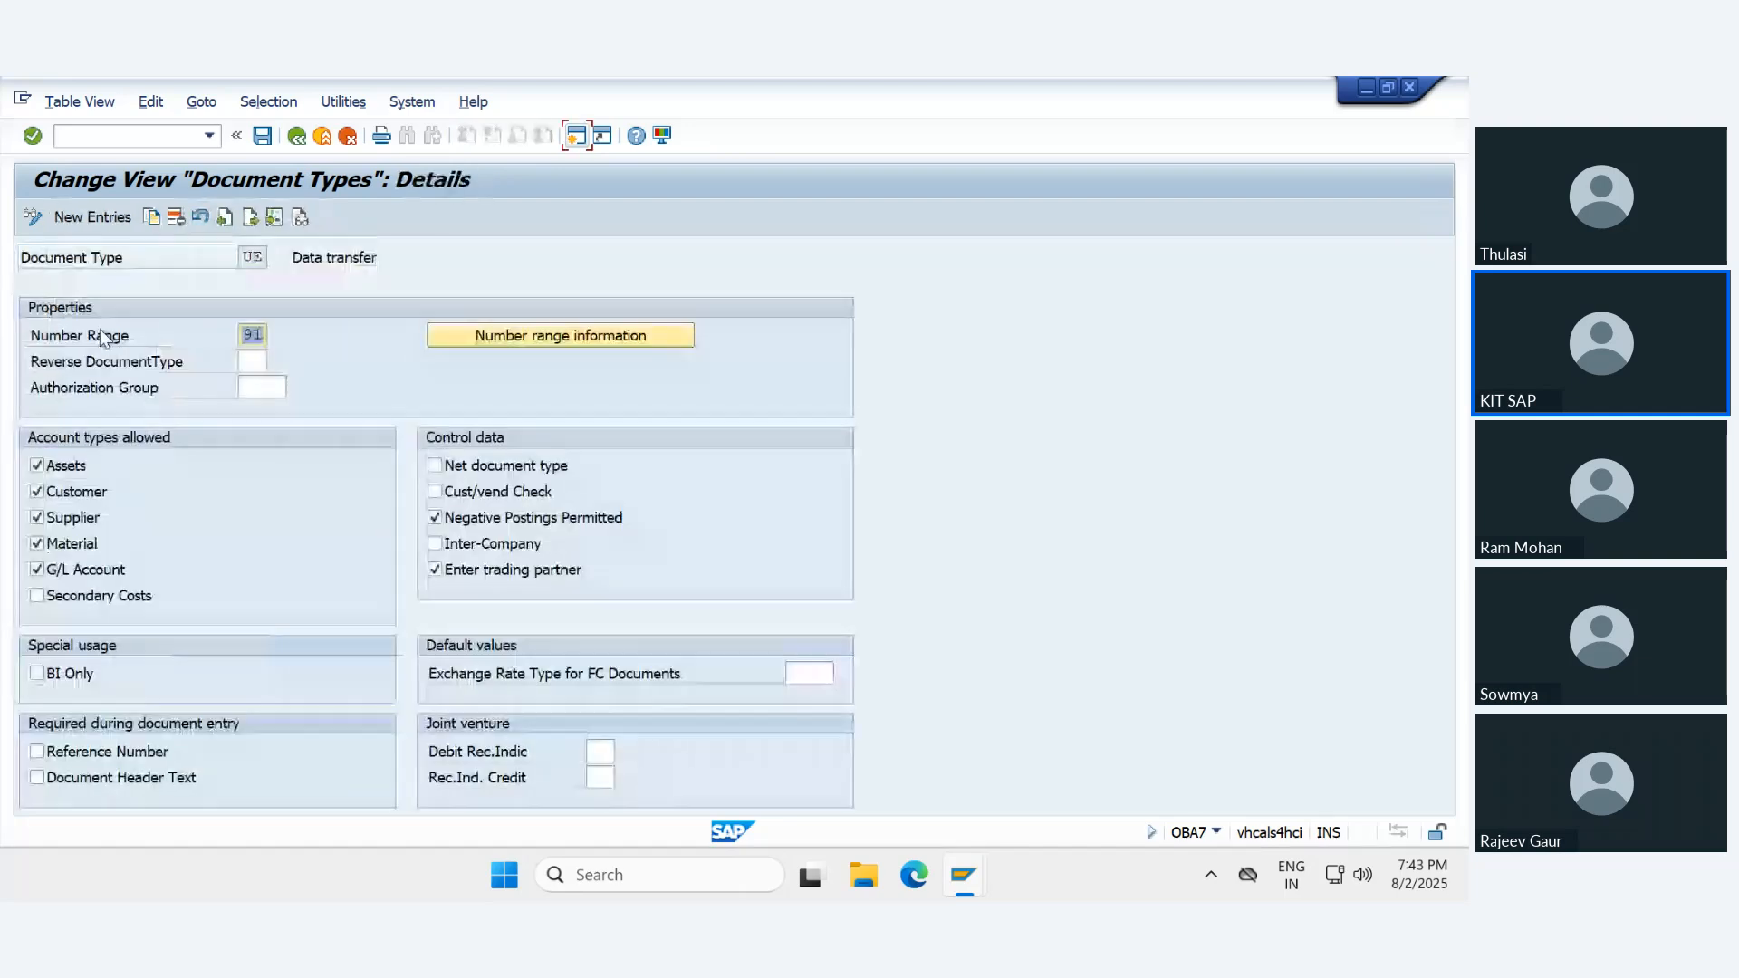
pyautogui.write('98')
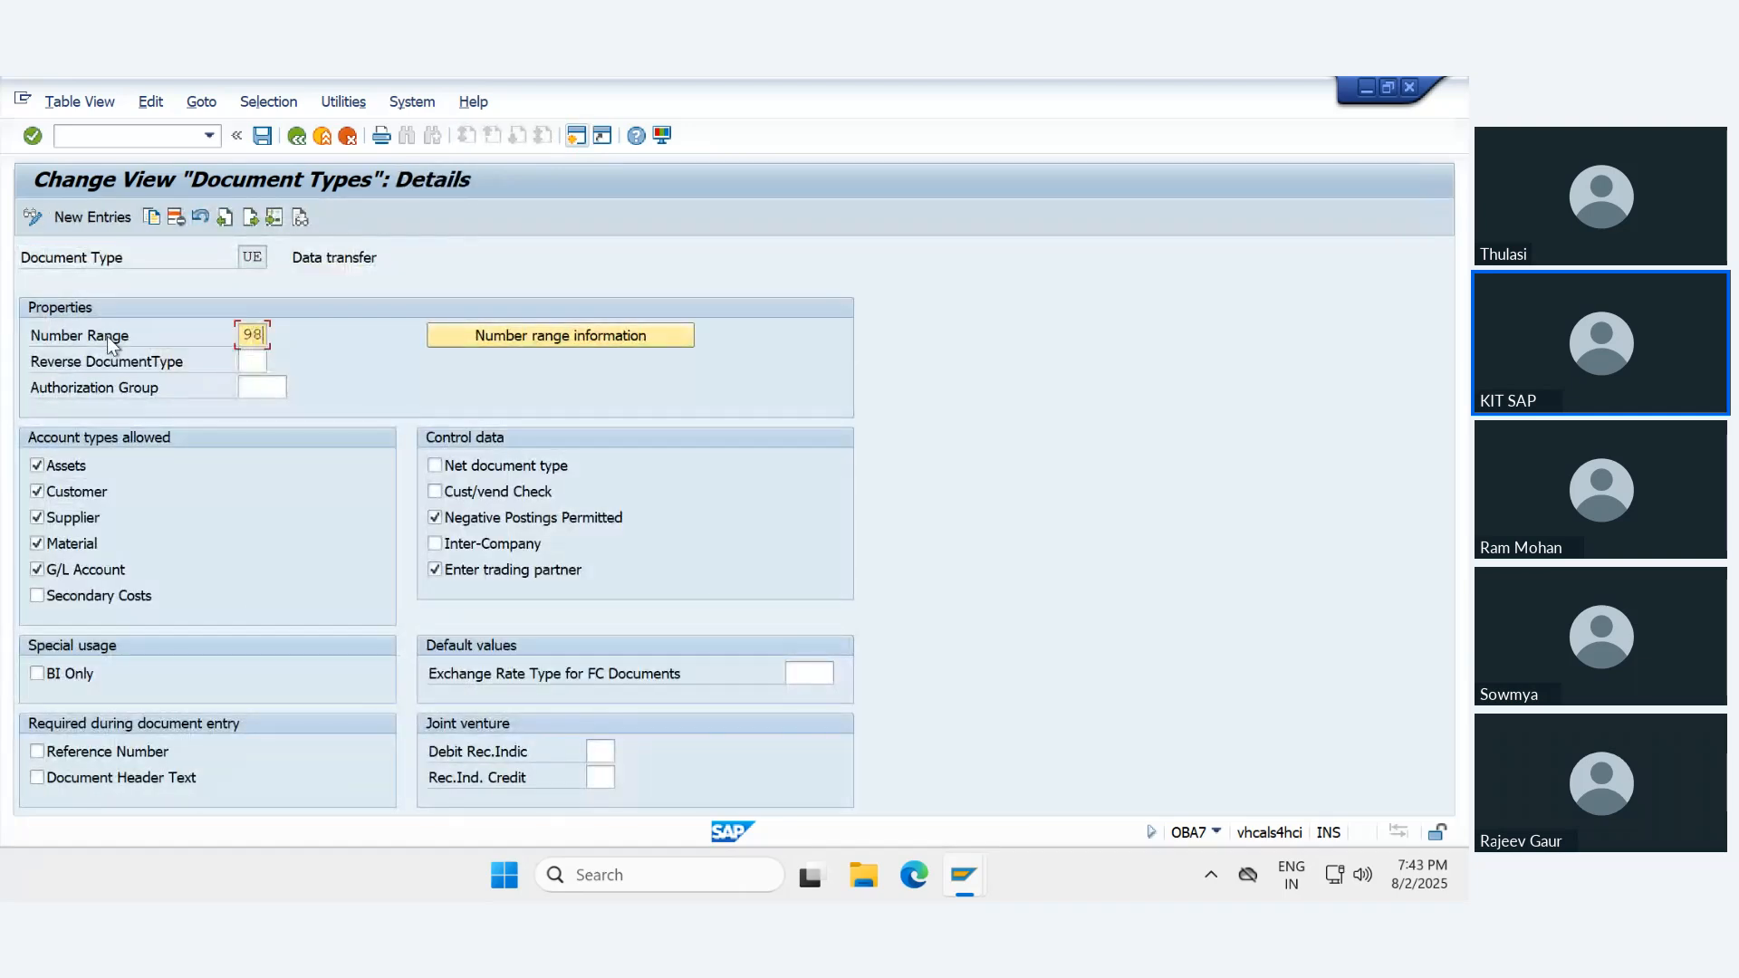
pyautogui.hotkey('ctrl', 's')
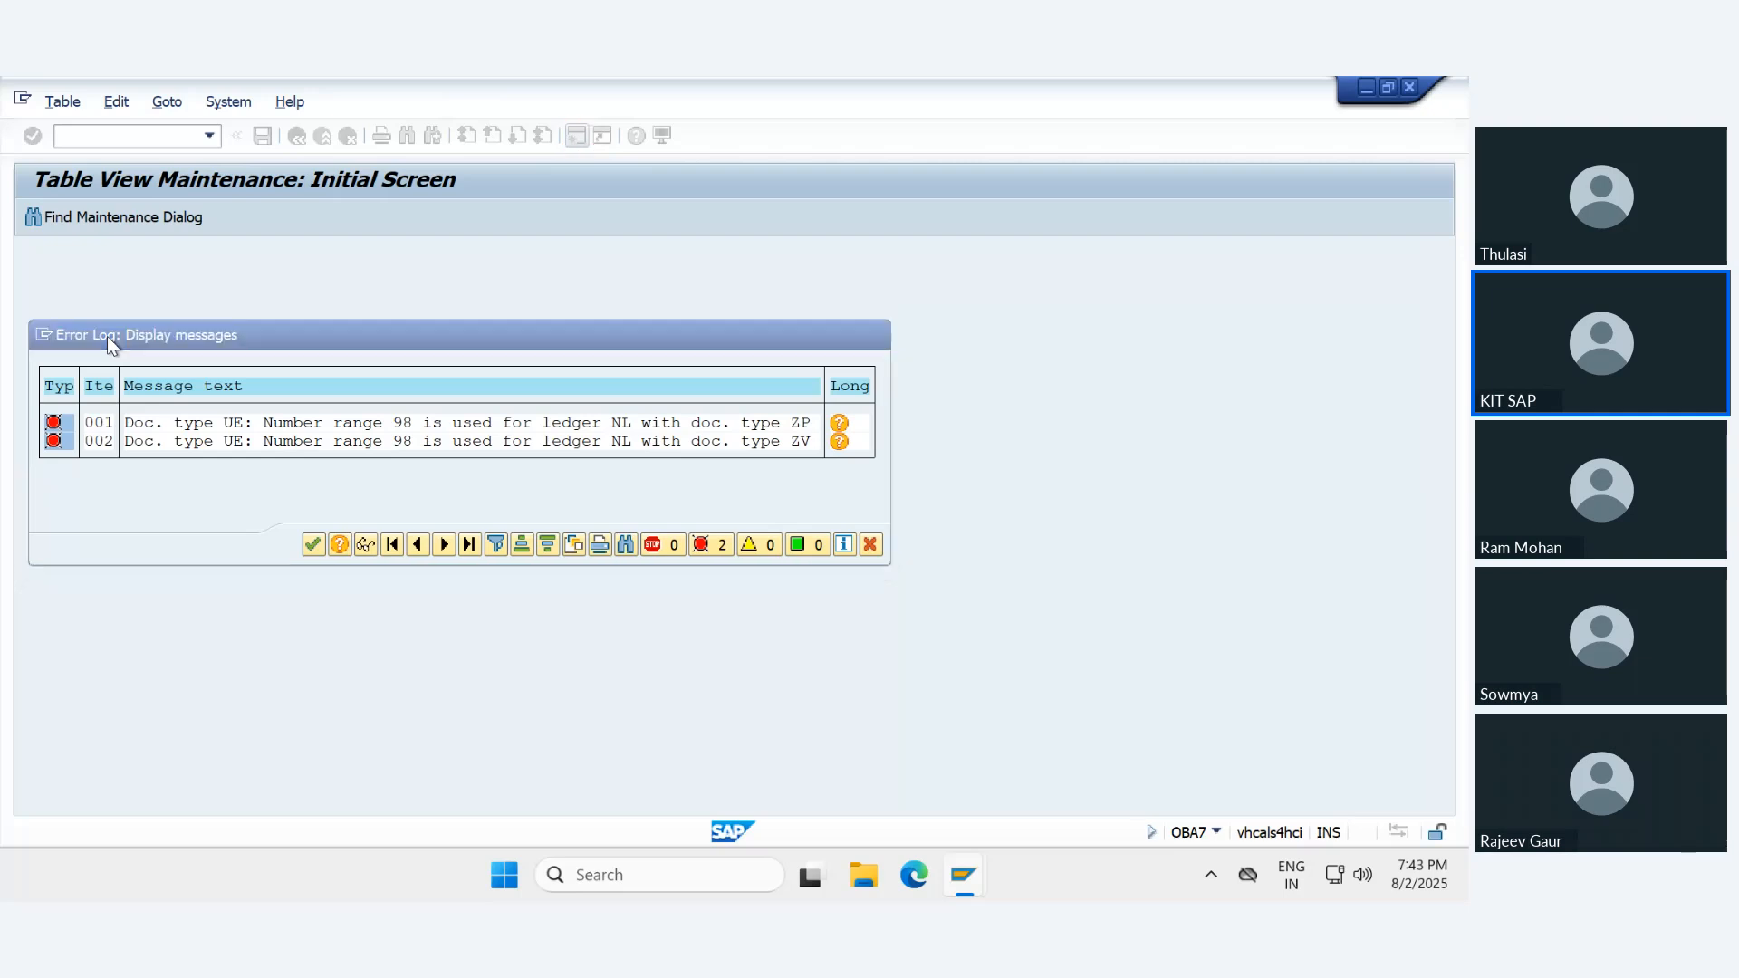
pyautogui.press('Return')
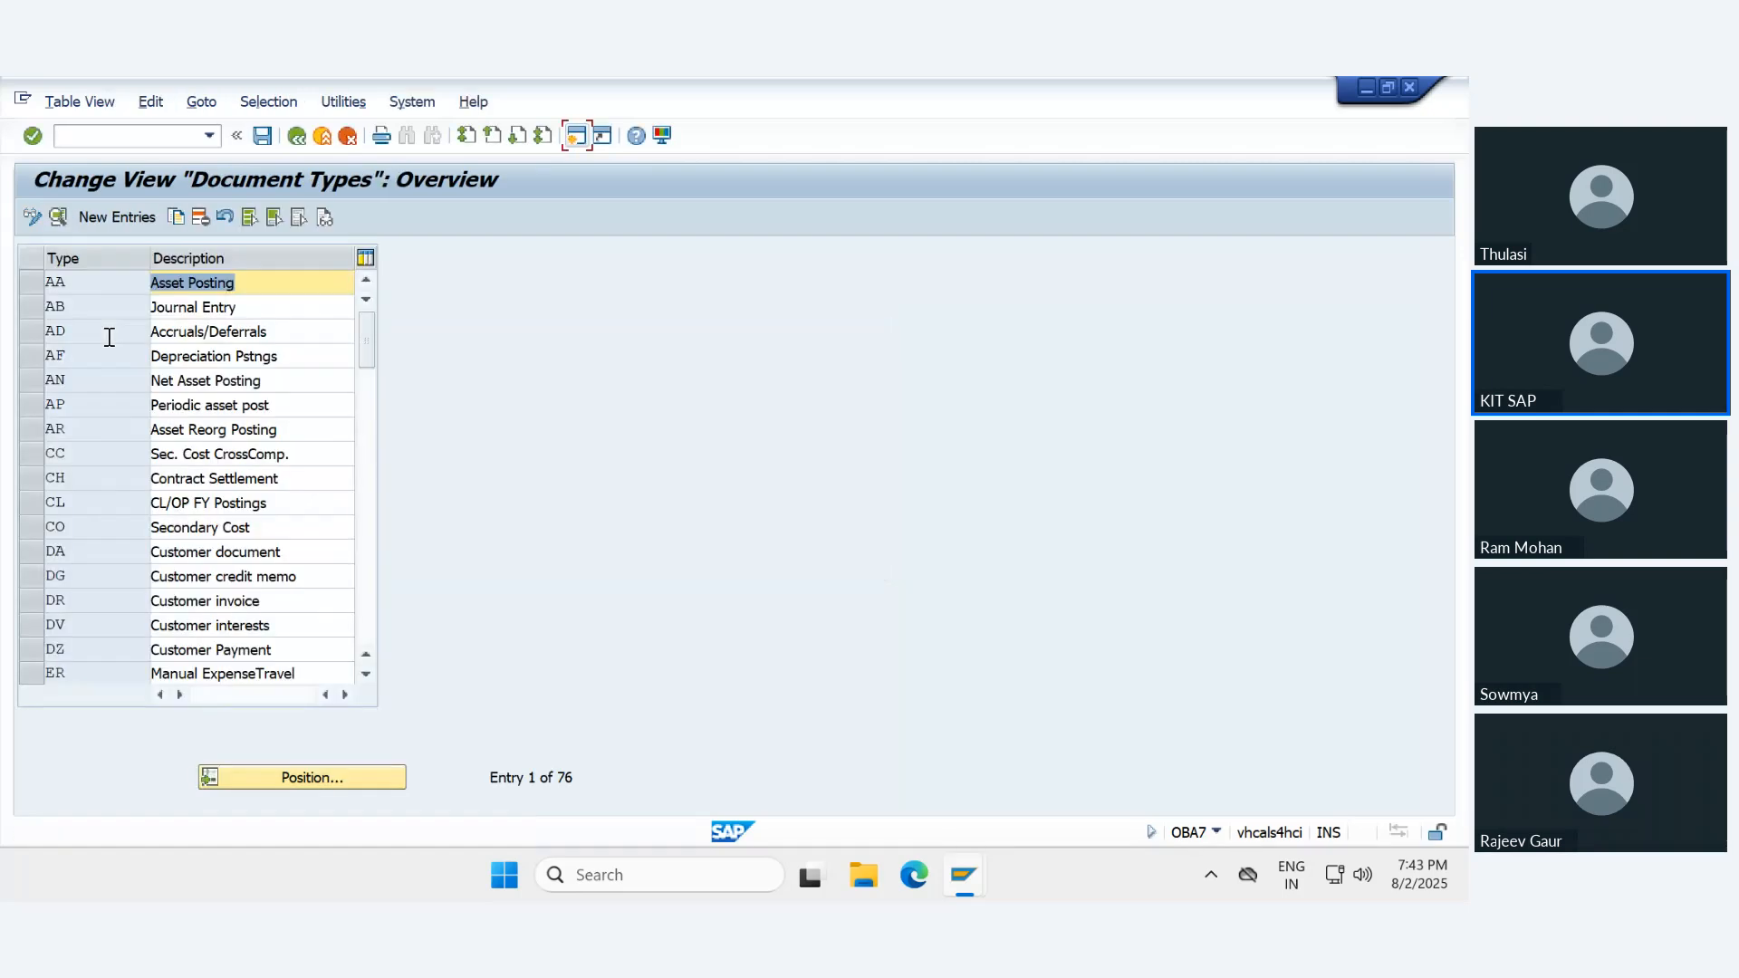
# - Try to assign number range 96 to document type UE, close the error log and leave the table maintenance
pyautogui.click(258, 778)
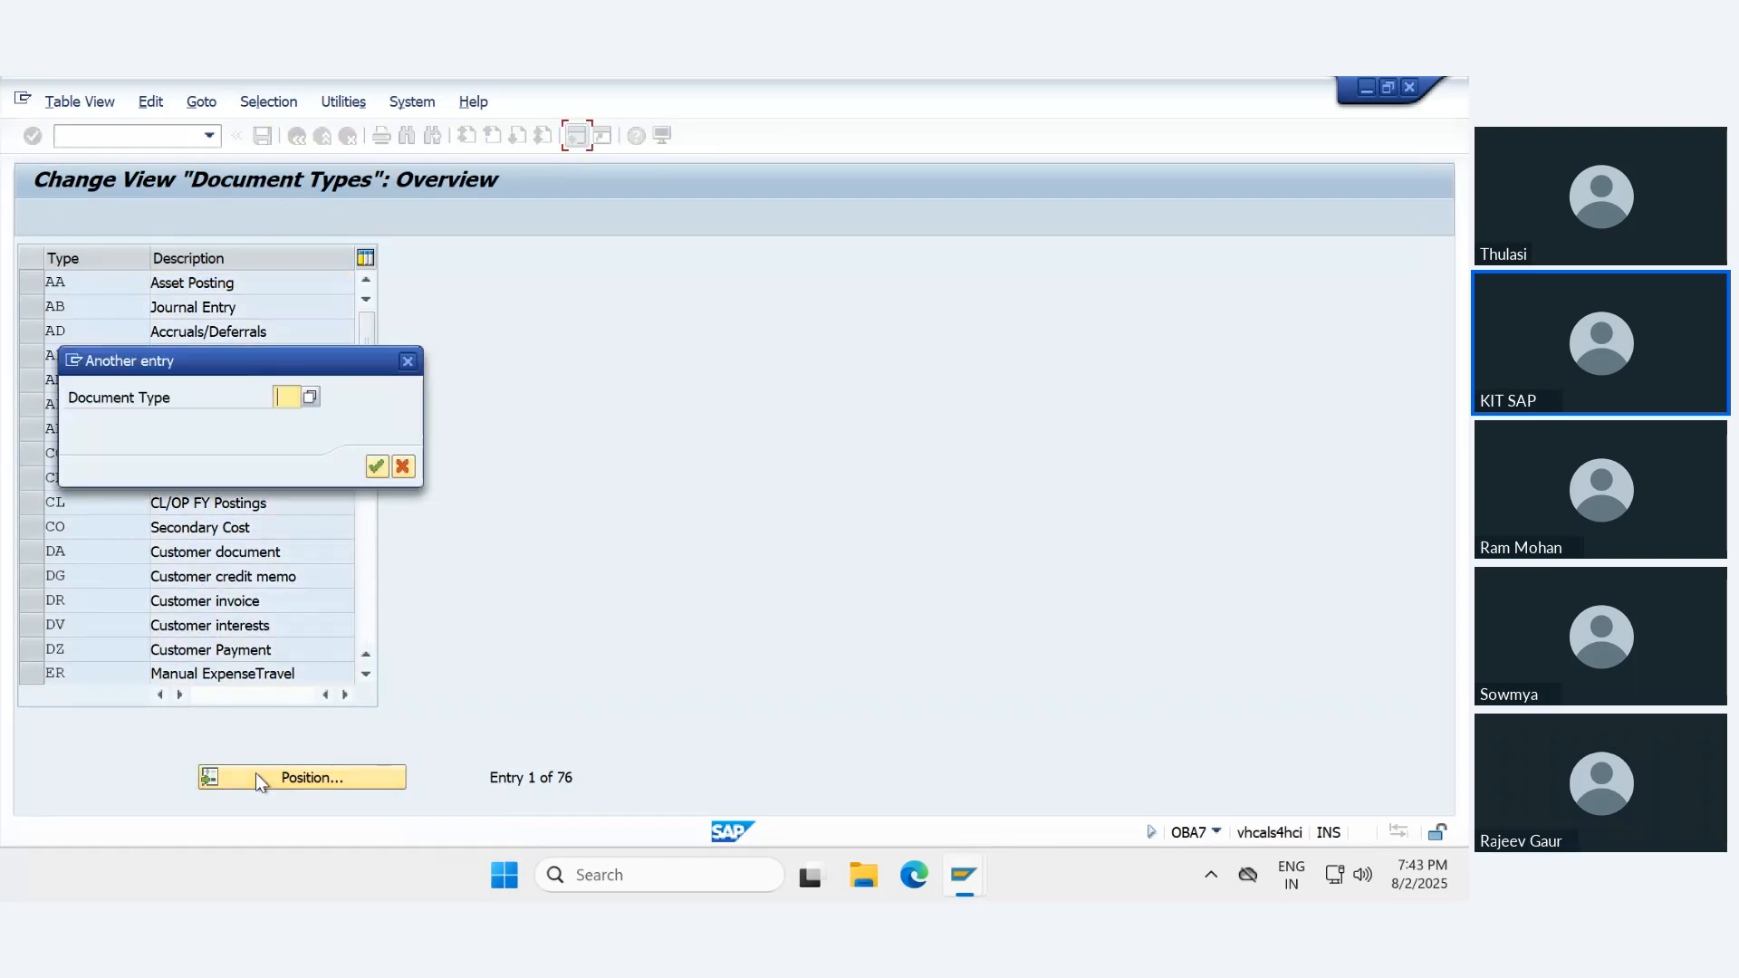
pyautogui.write('UE')
pyautogui.press('Return')
pyautogui.doubleClick(90, 282)
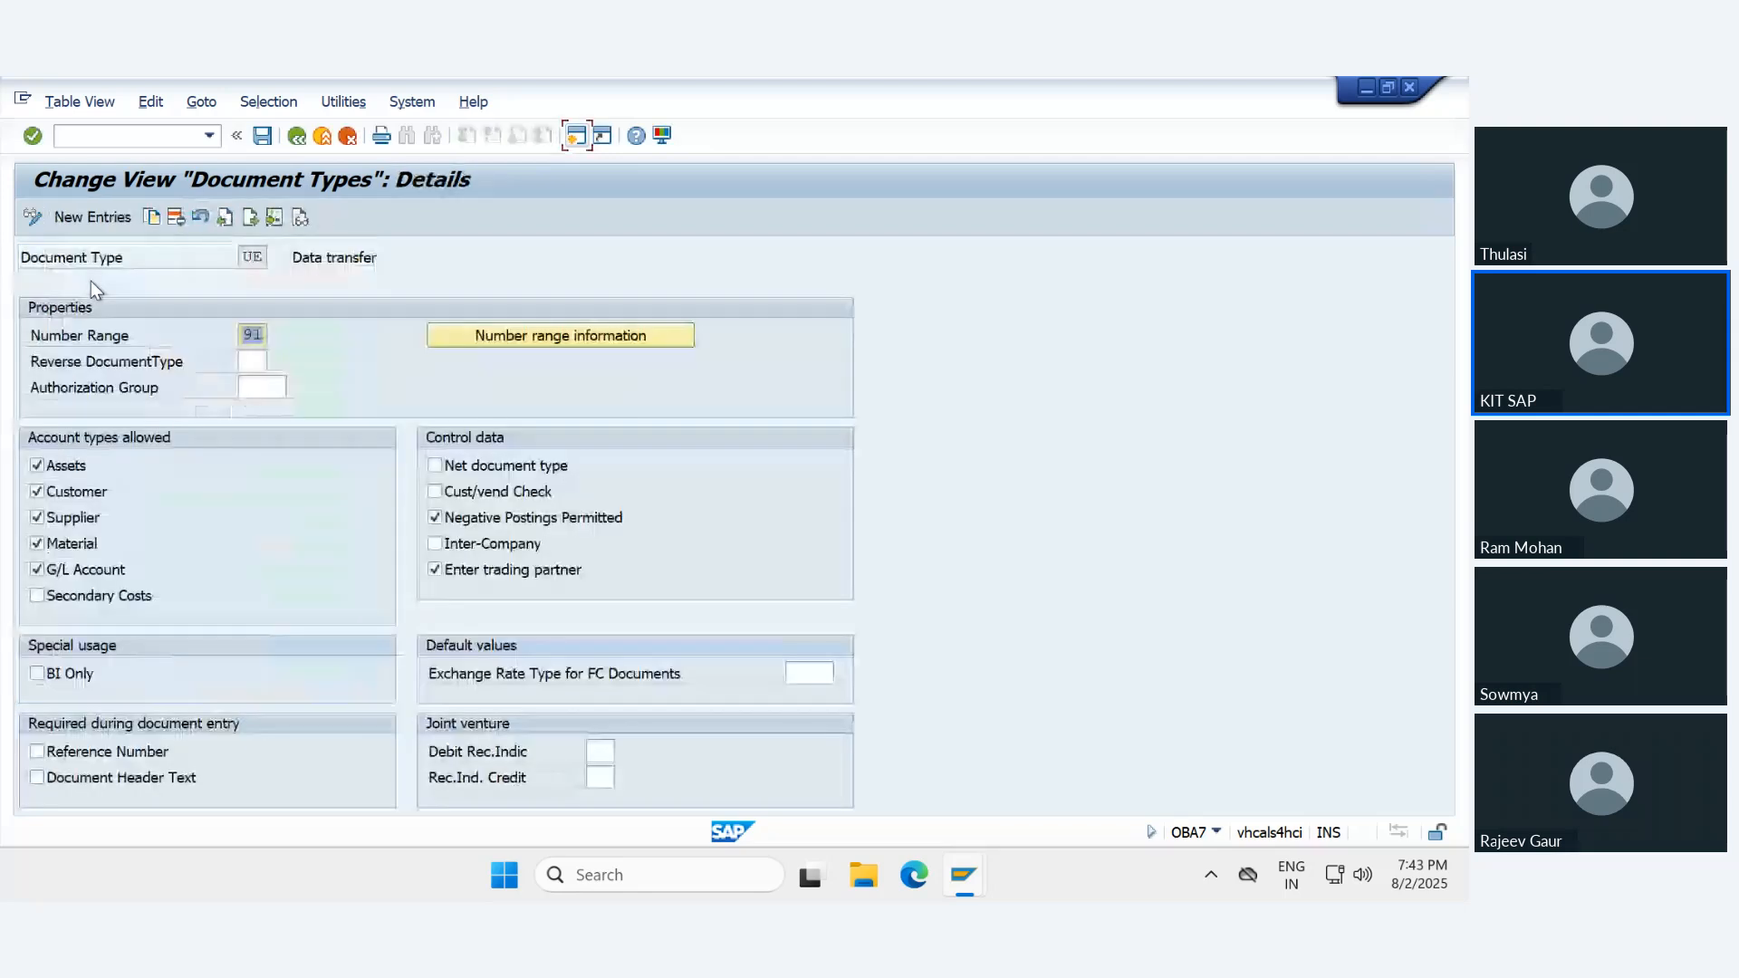
pyautogui.press('BackSpace')
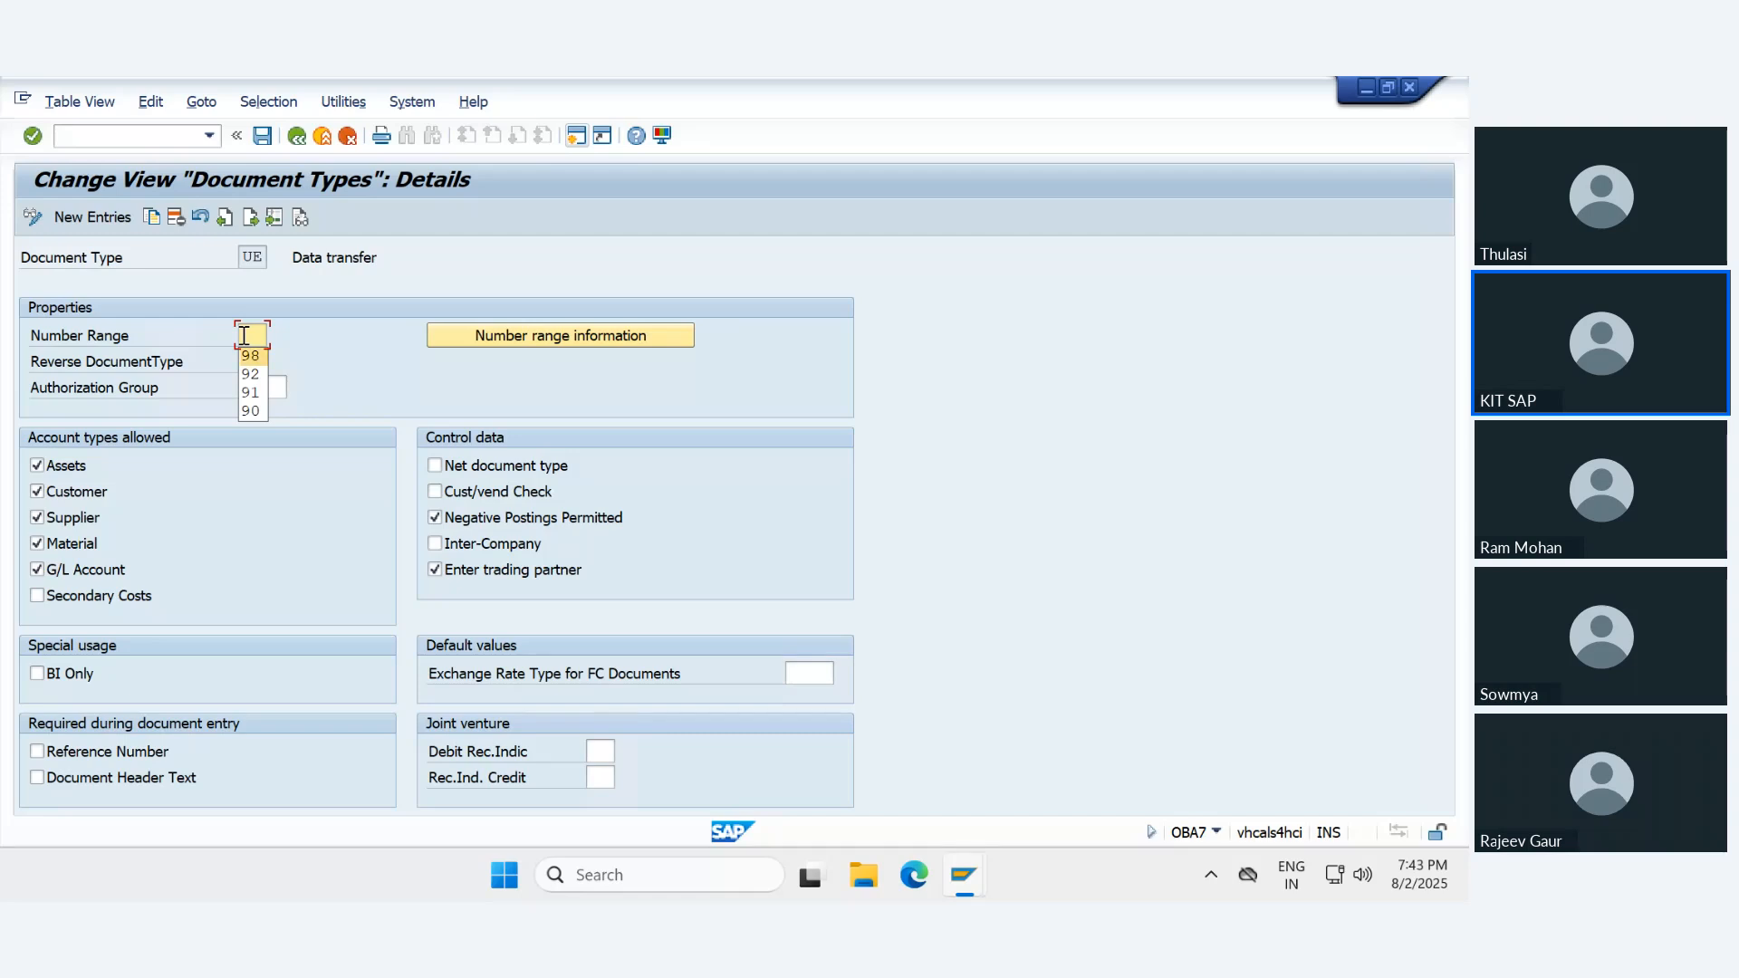
pyautogui.write('96')
pyautogui.press('Return')
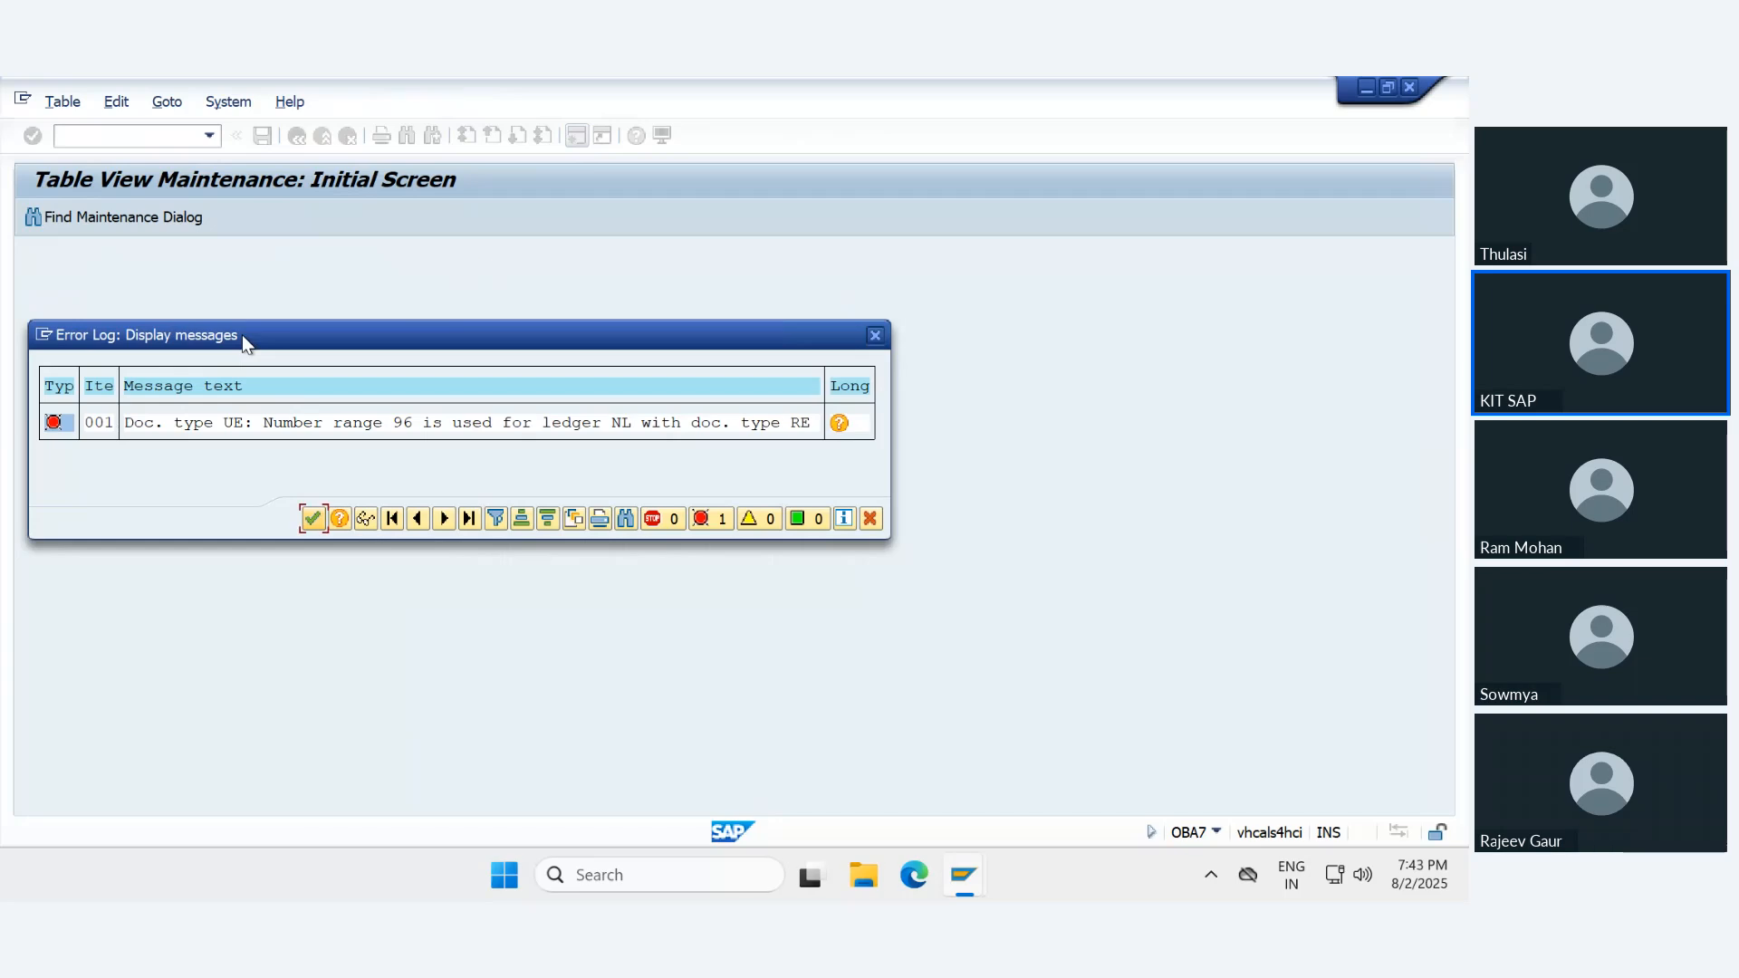
pyautogui.press('Return')
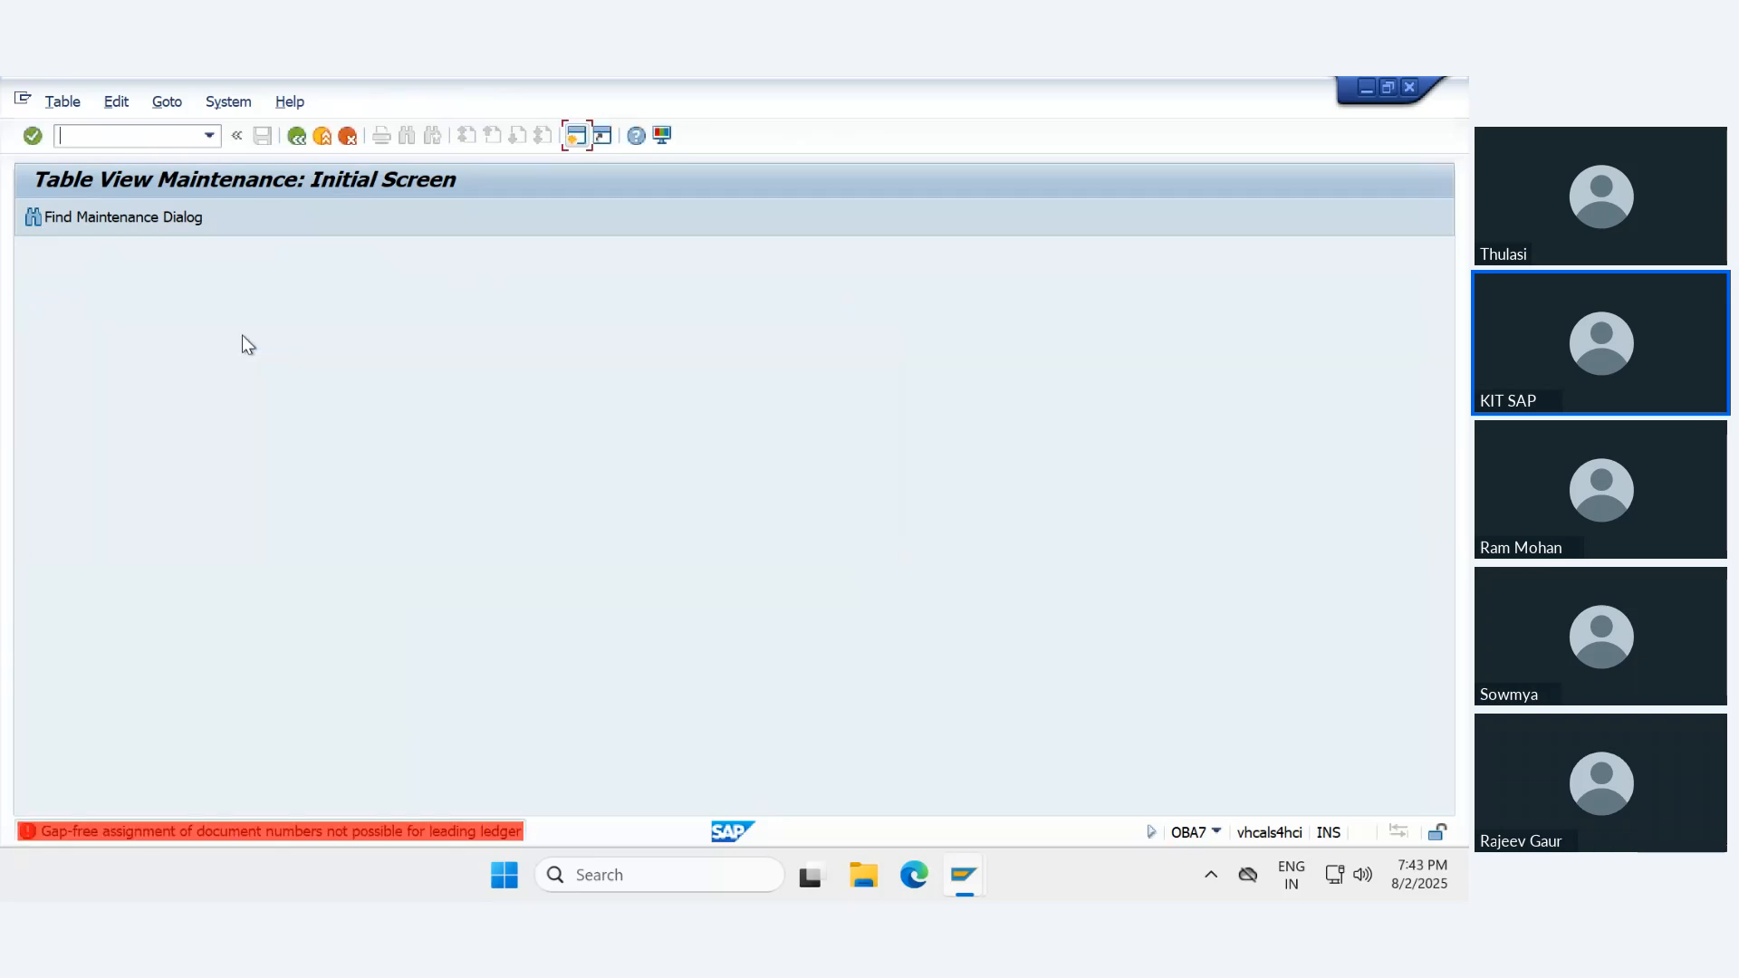
pyautogui.press('F3')
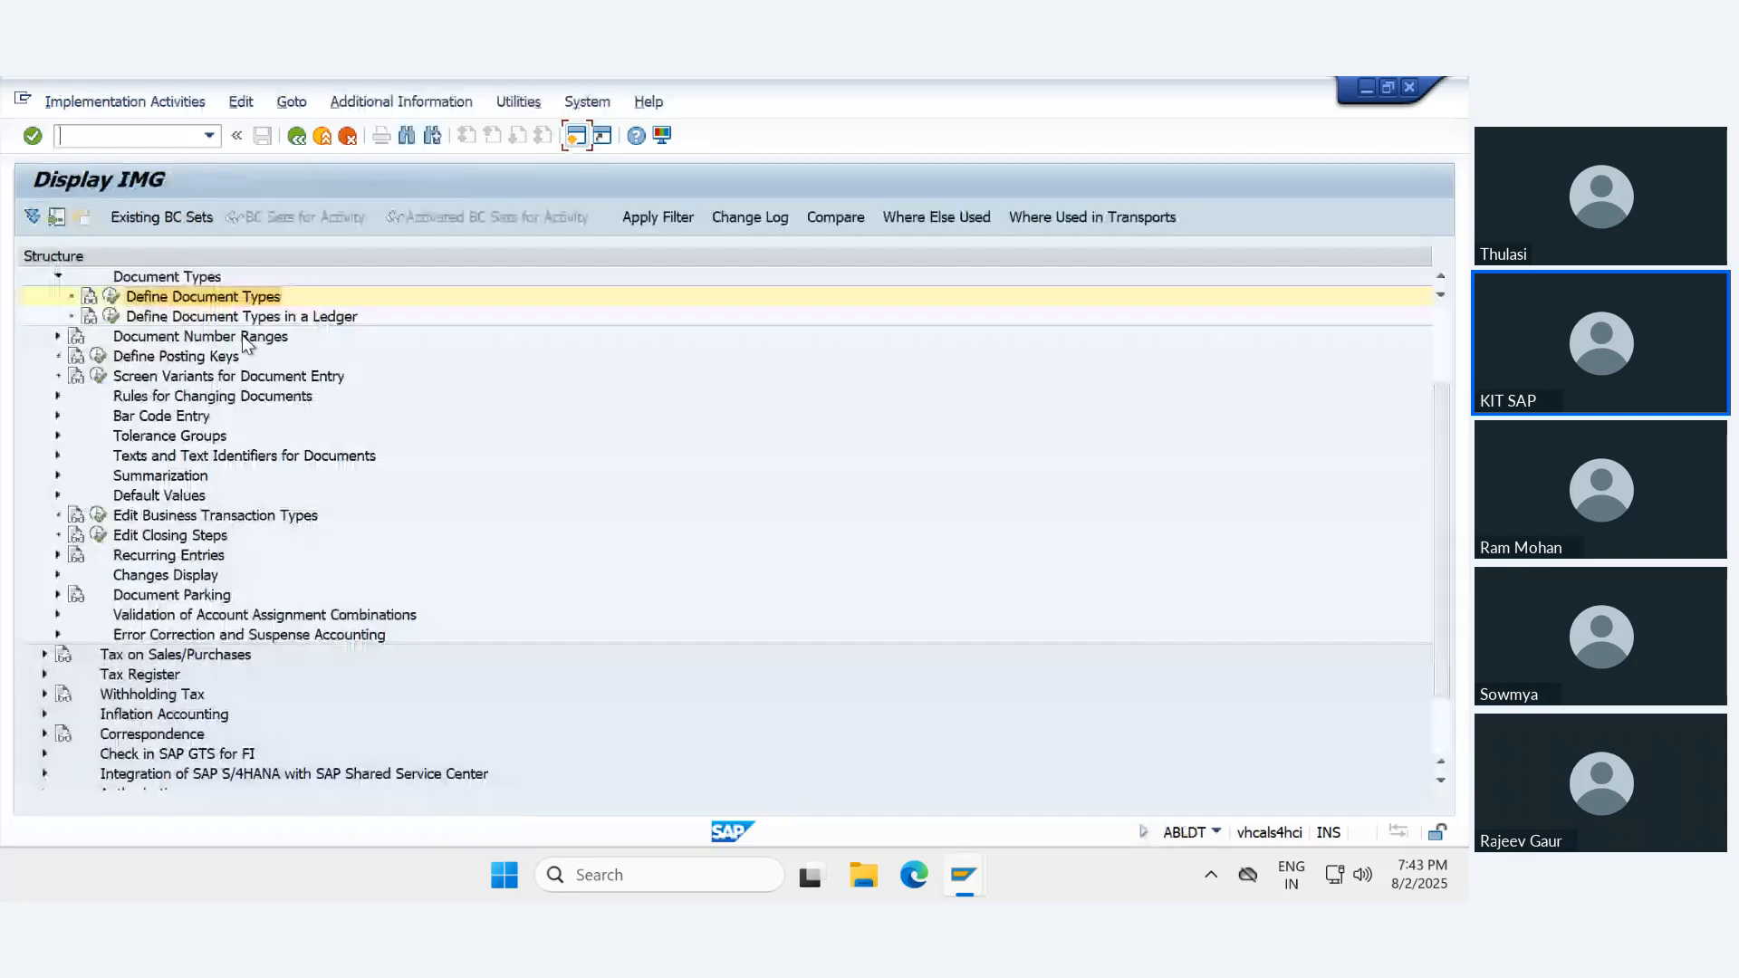
# - Reopen document type UE, try to save it with number range 94, and return to the IMG structure after closing the error log
pyautogui.click(113, 297)
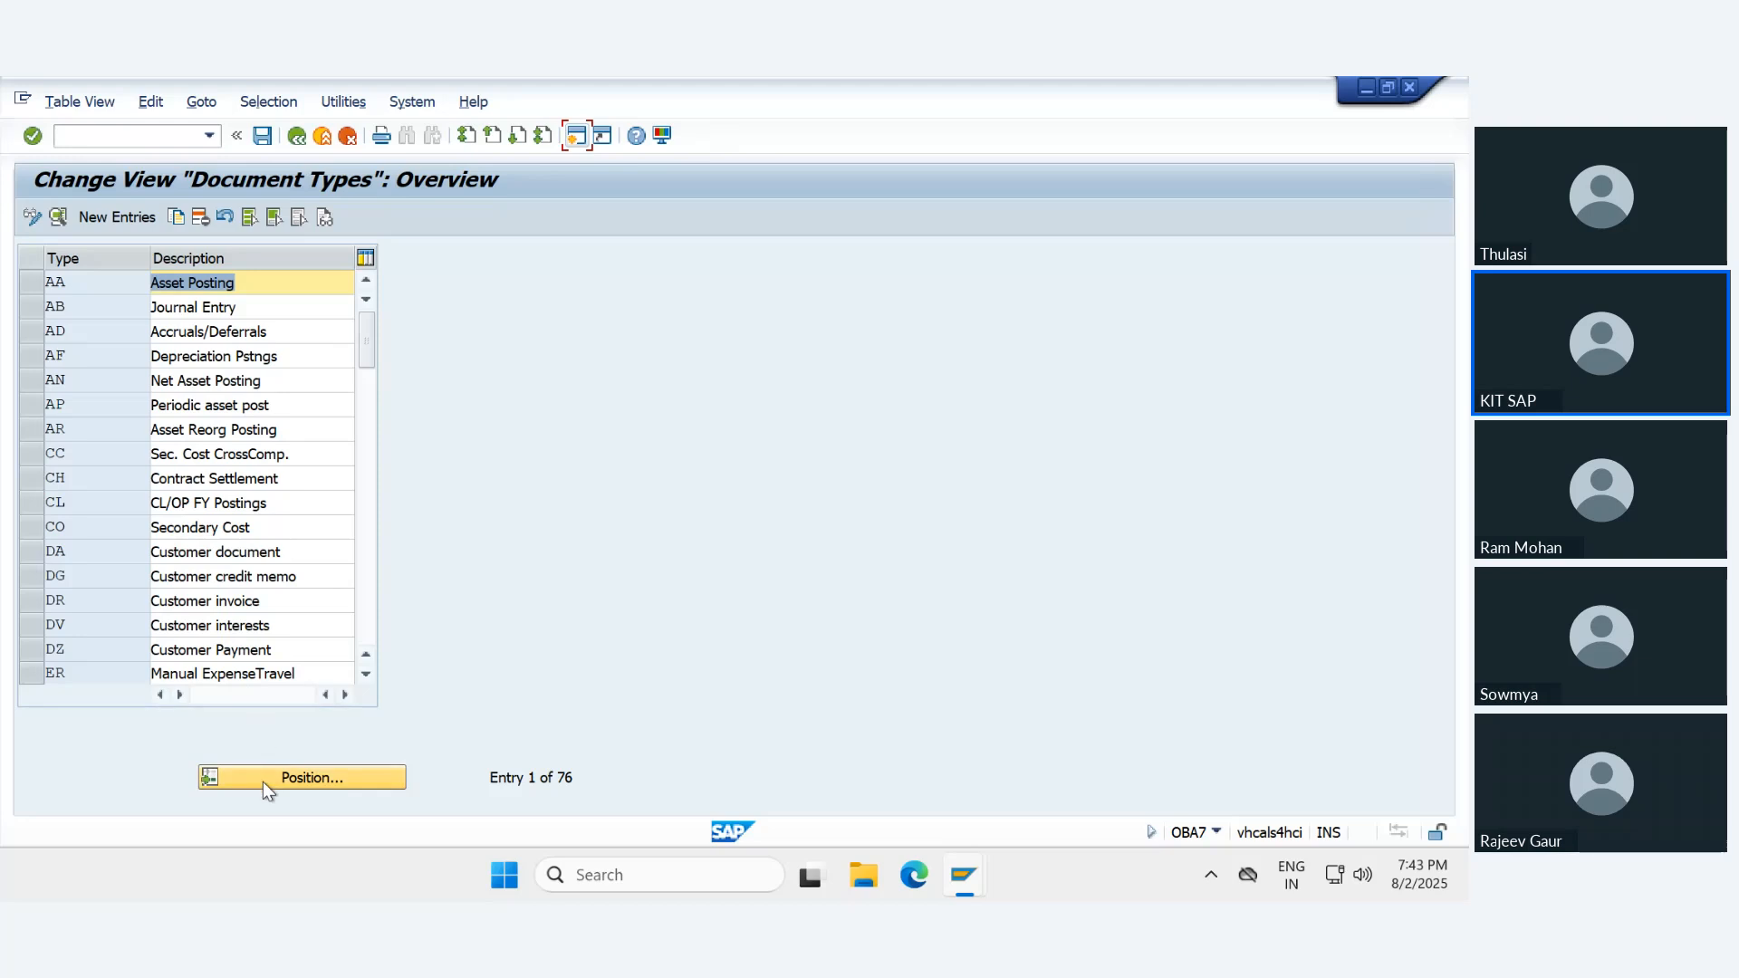
pyautogui.click(263, 780)
pyautogui.write('ue')
pyautogui.press('Return')
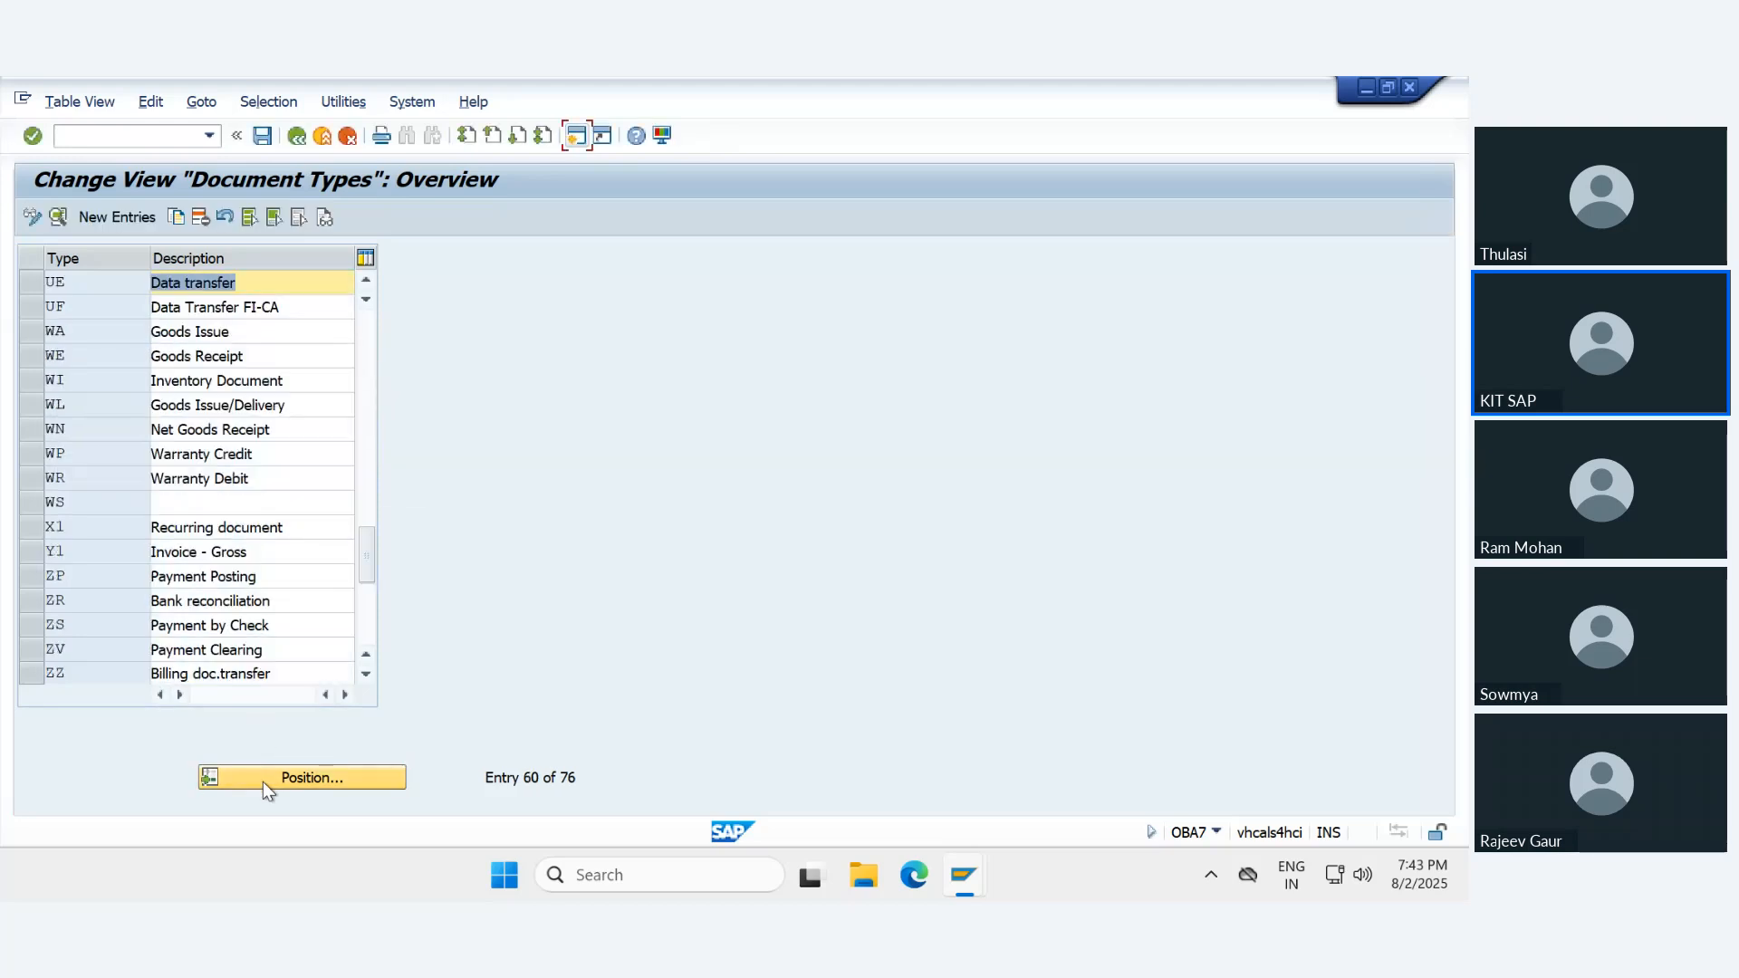
pyautogui.doubleClick(96, 283)
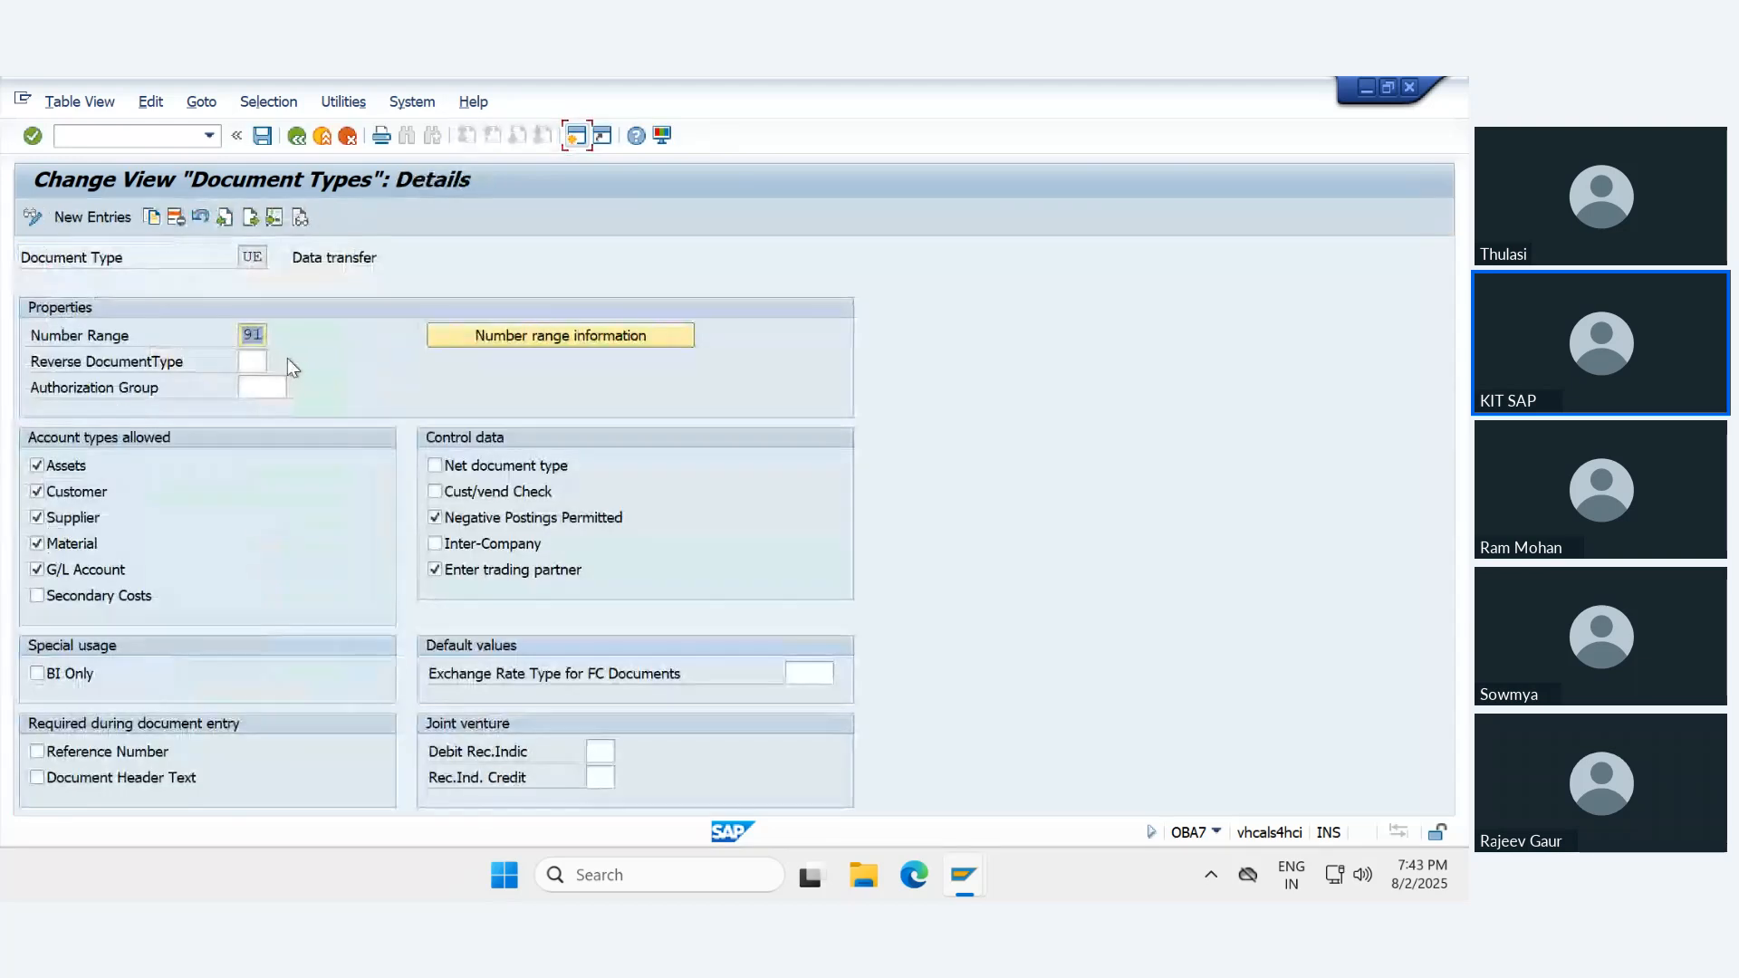
pyautogui.write('94')
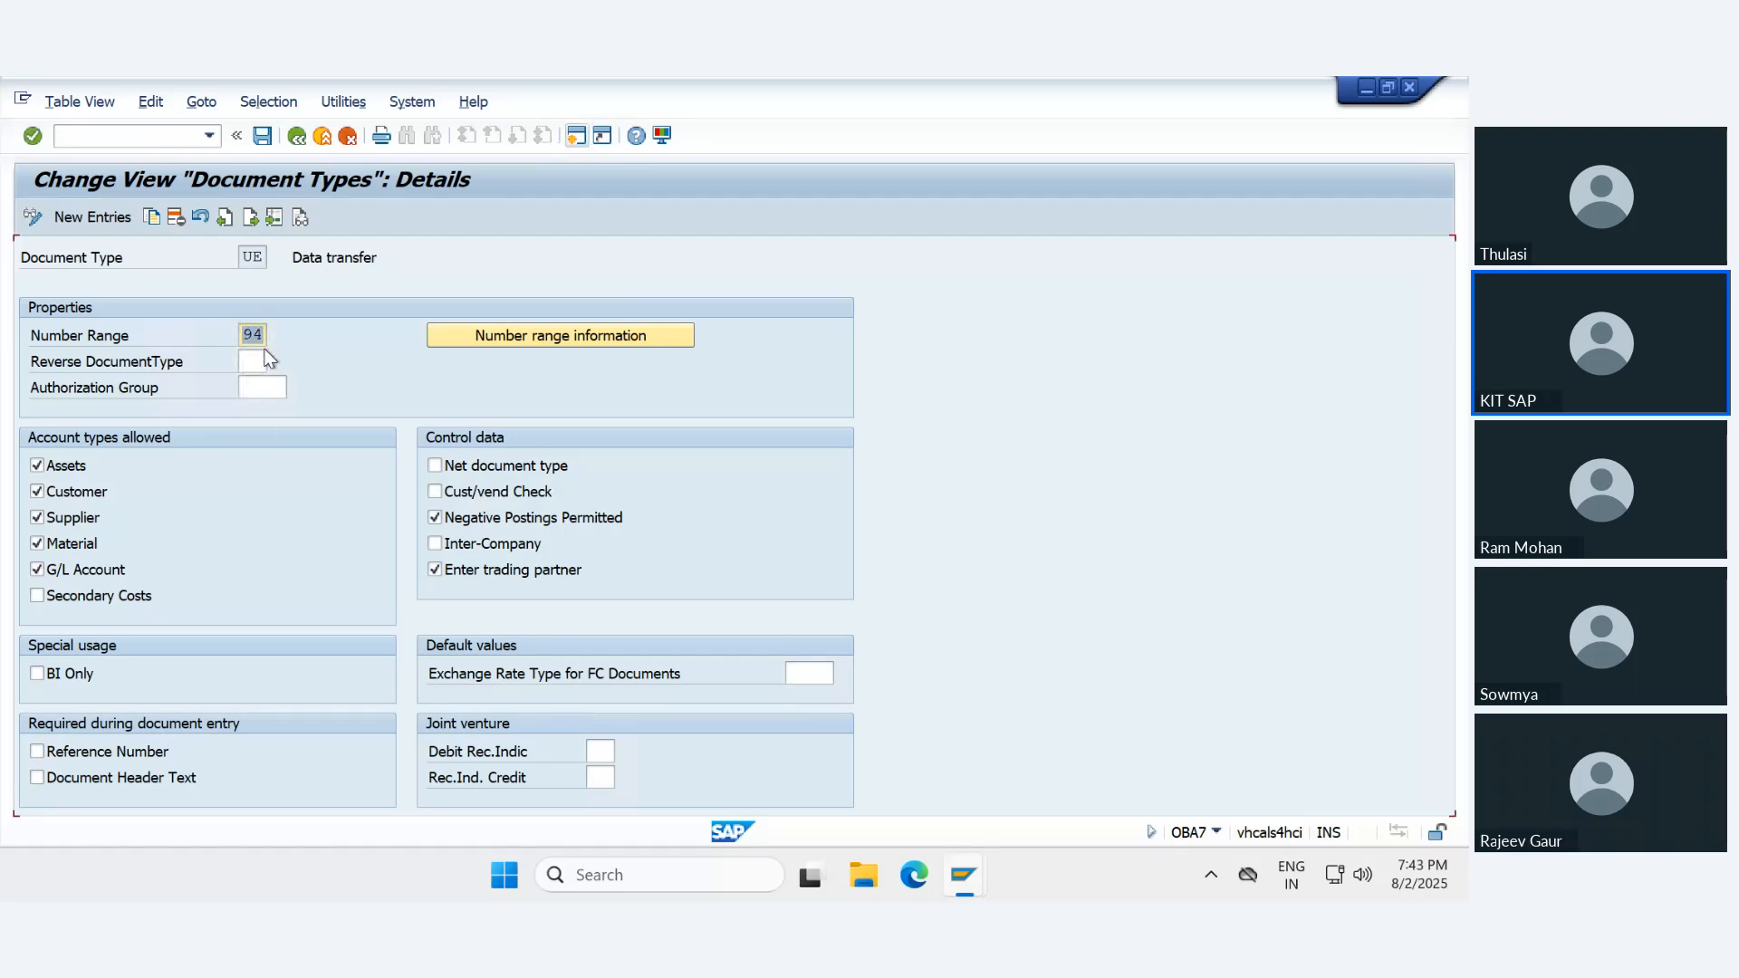
pyautogui.hotkey('ctrl', 's')
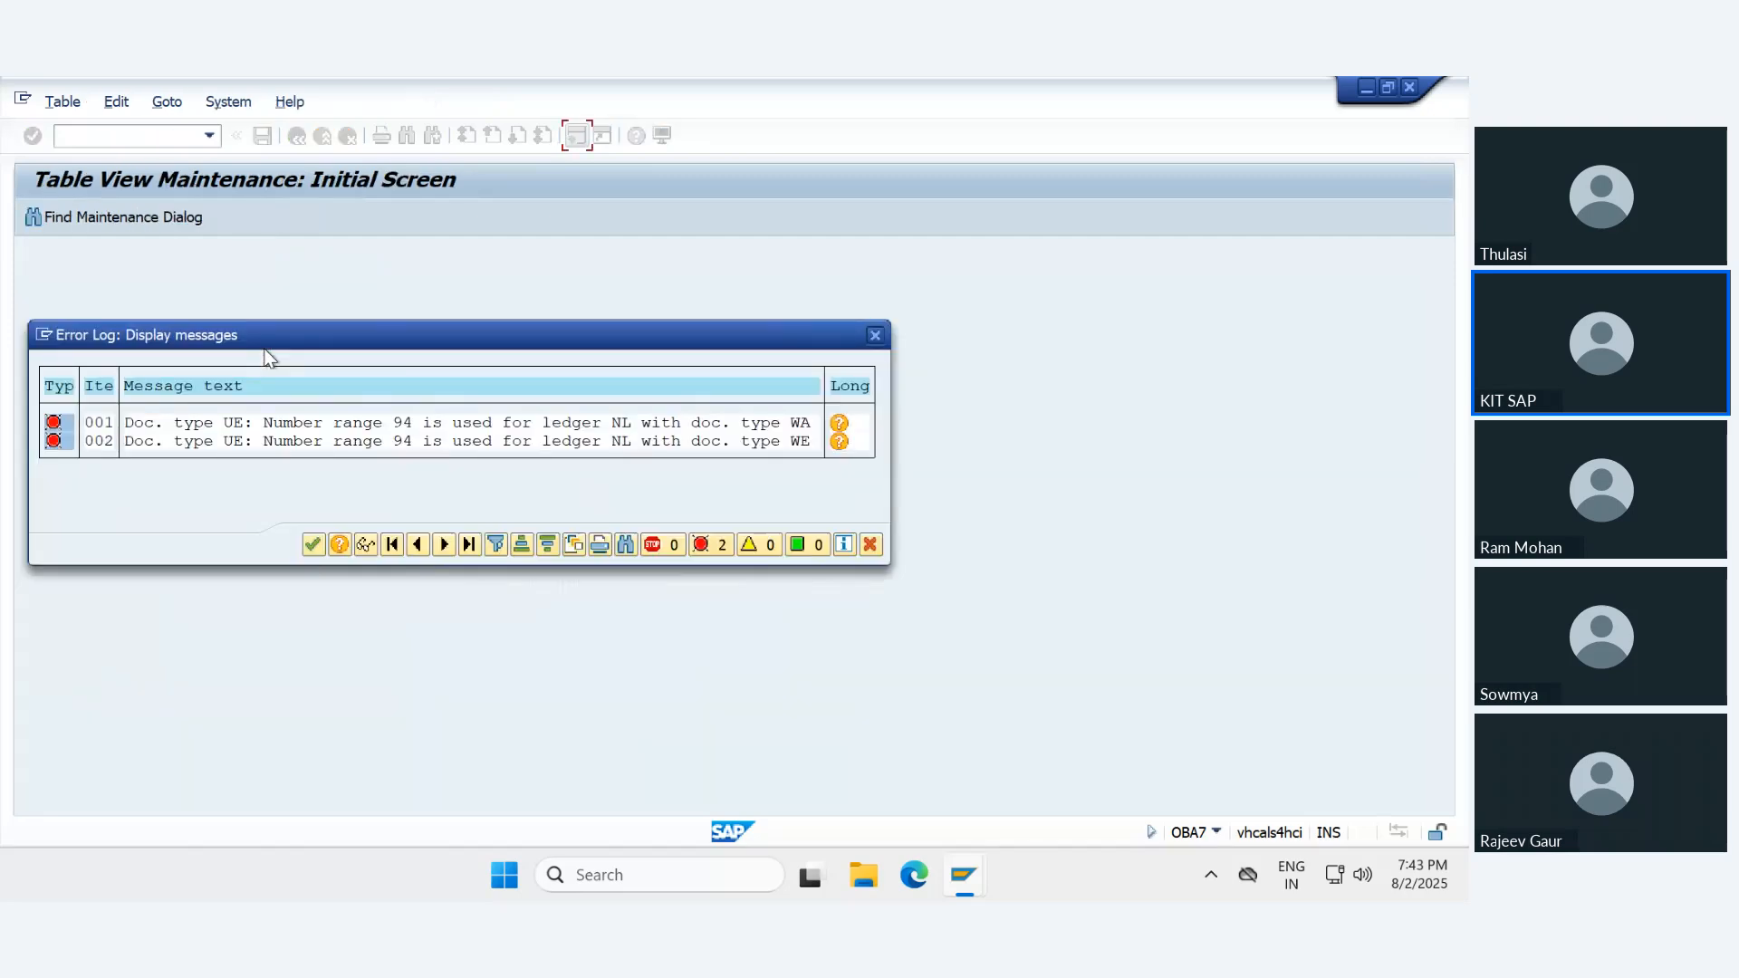
pyautogui.click(312, 544)
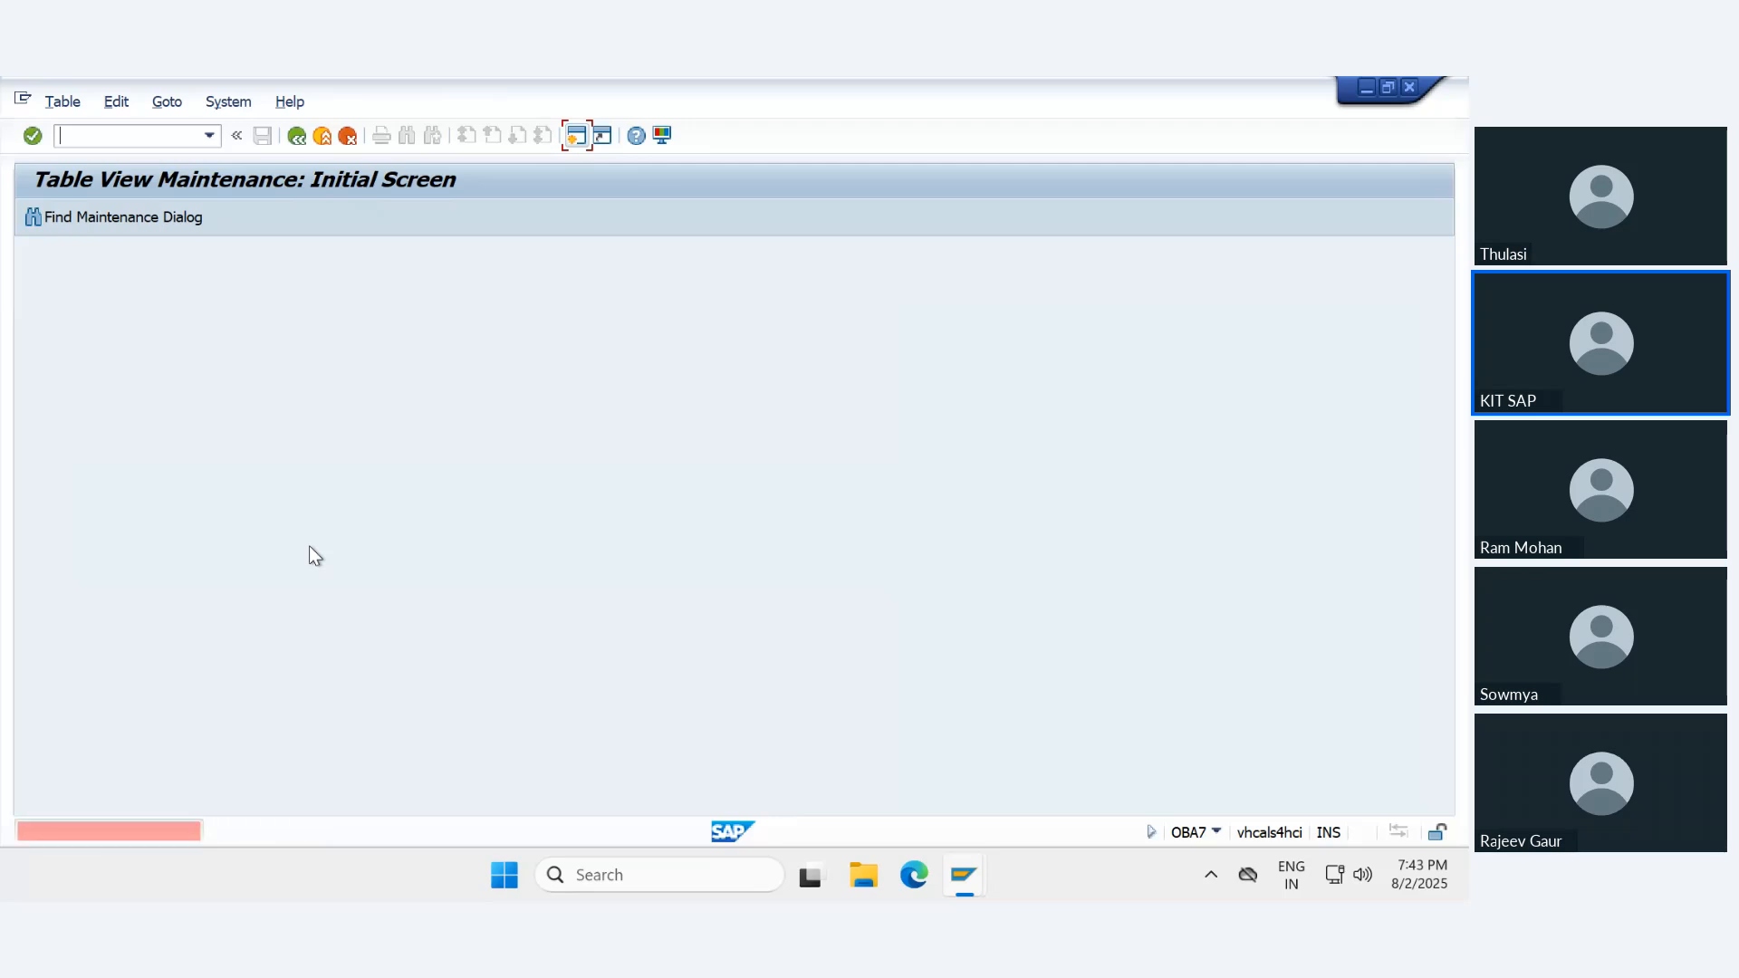
pyautogui.click(299, 137)
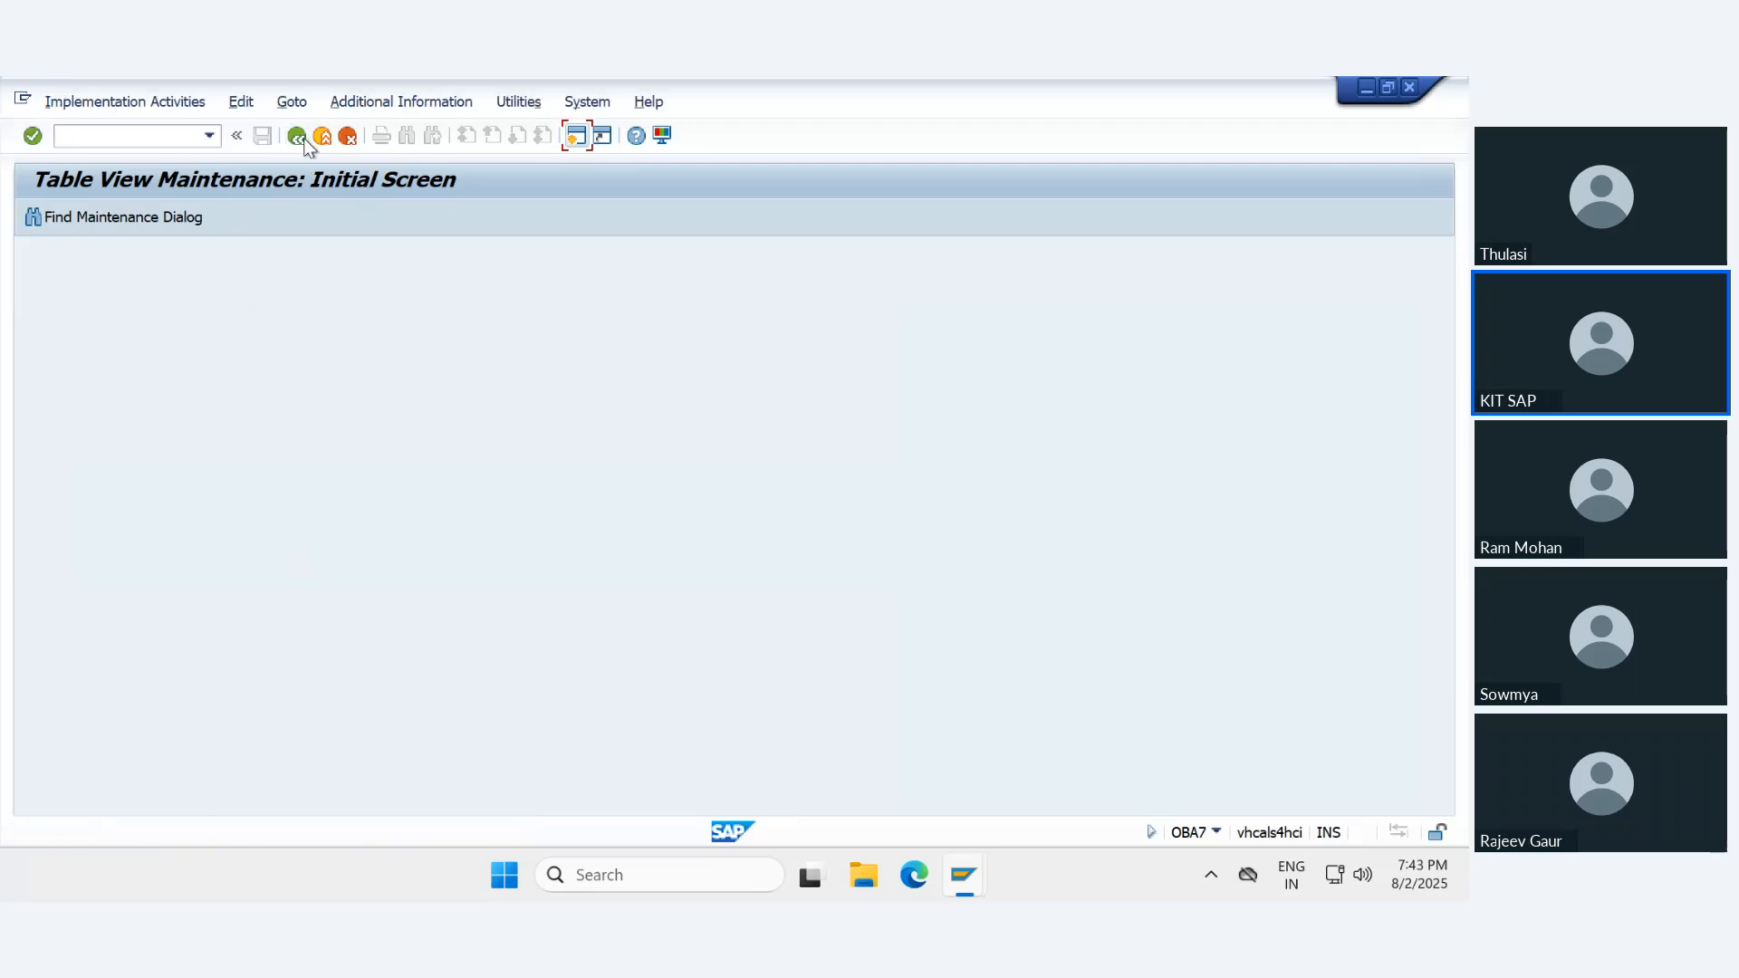
# - Reopen document type UE from the Define Document Types activity, set its number range to 89 and save
pyautogui.click(112, 308)
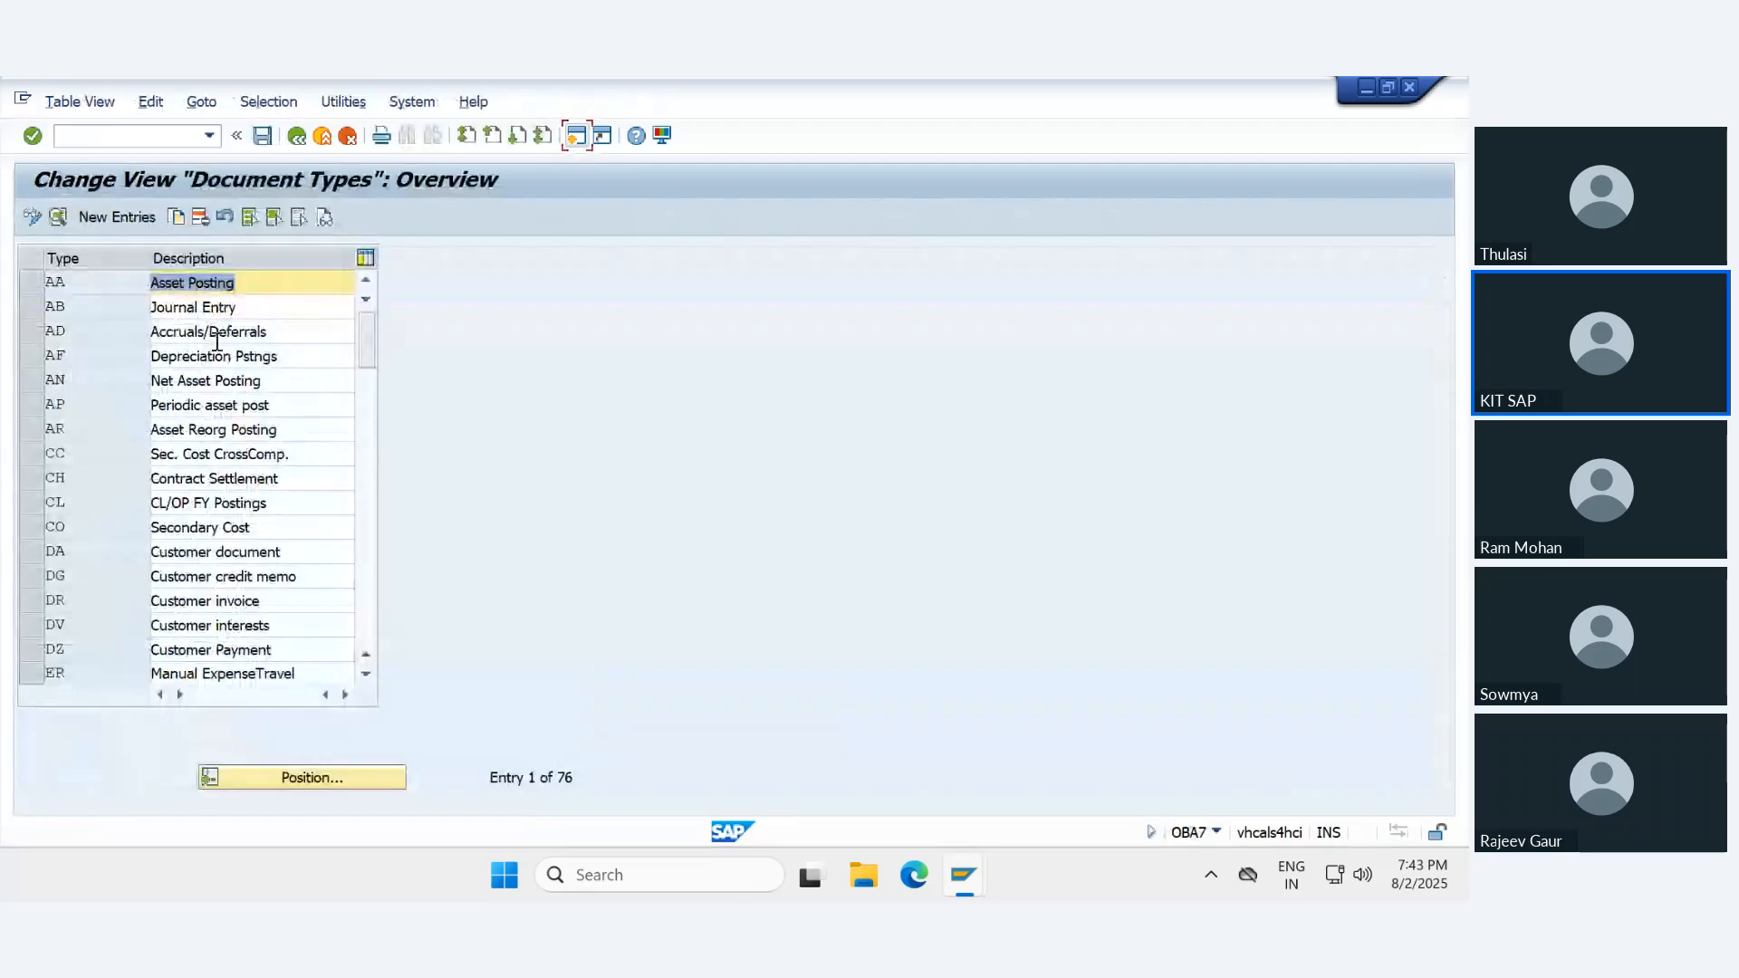
pyautogui.click(268, 779)
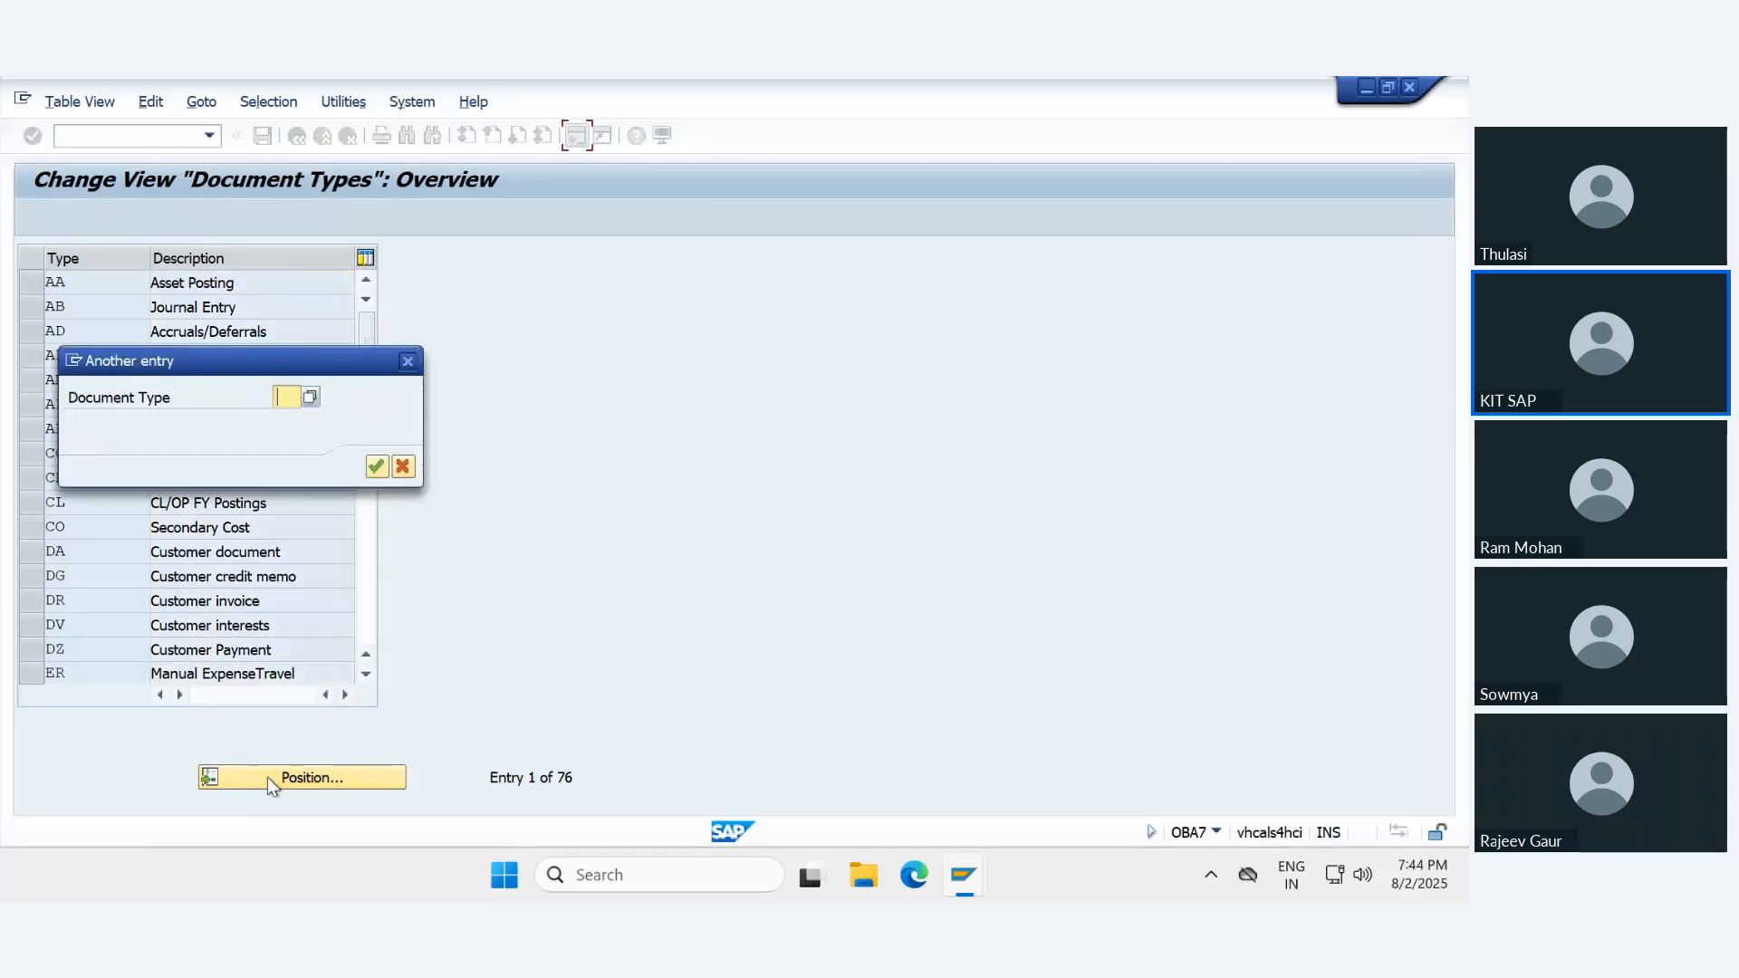
pyautogui.write('ue')
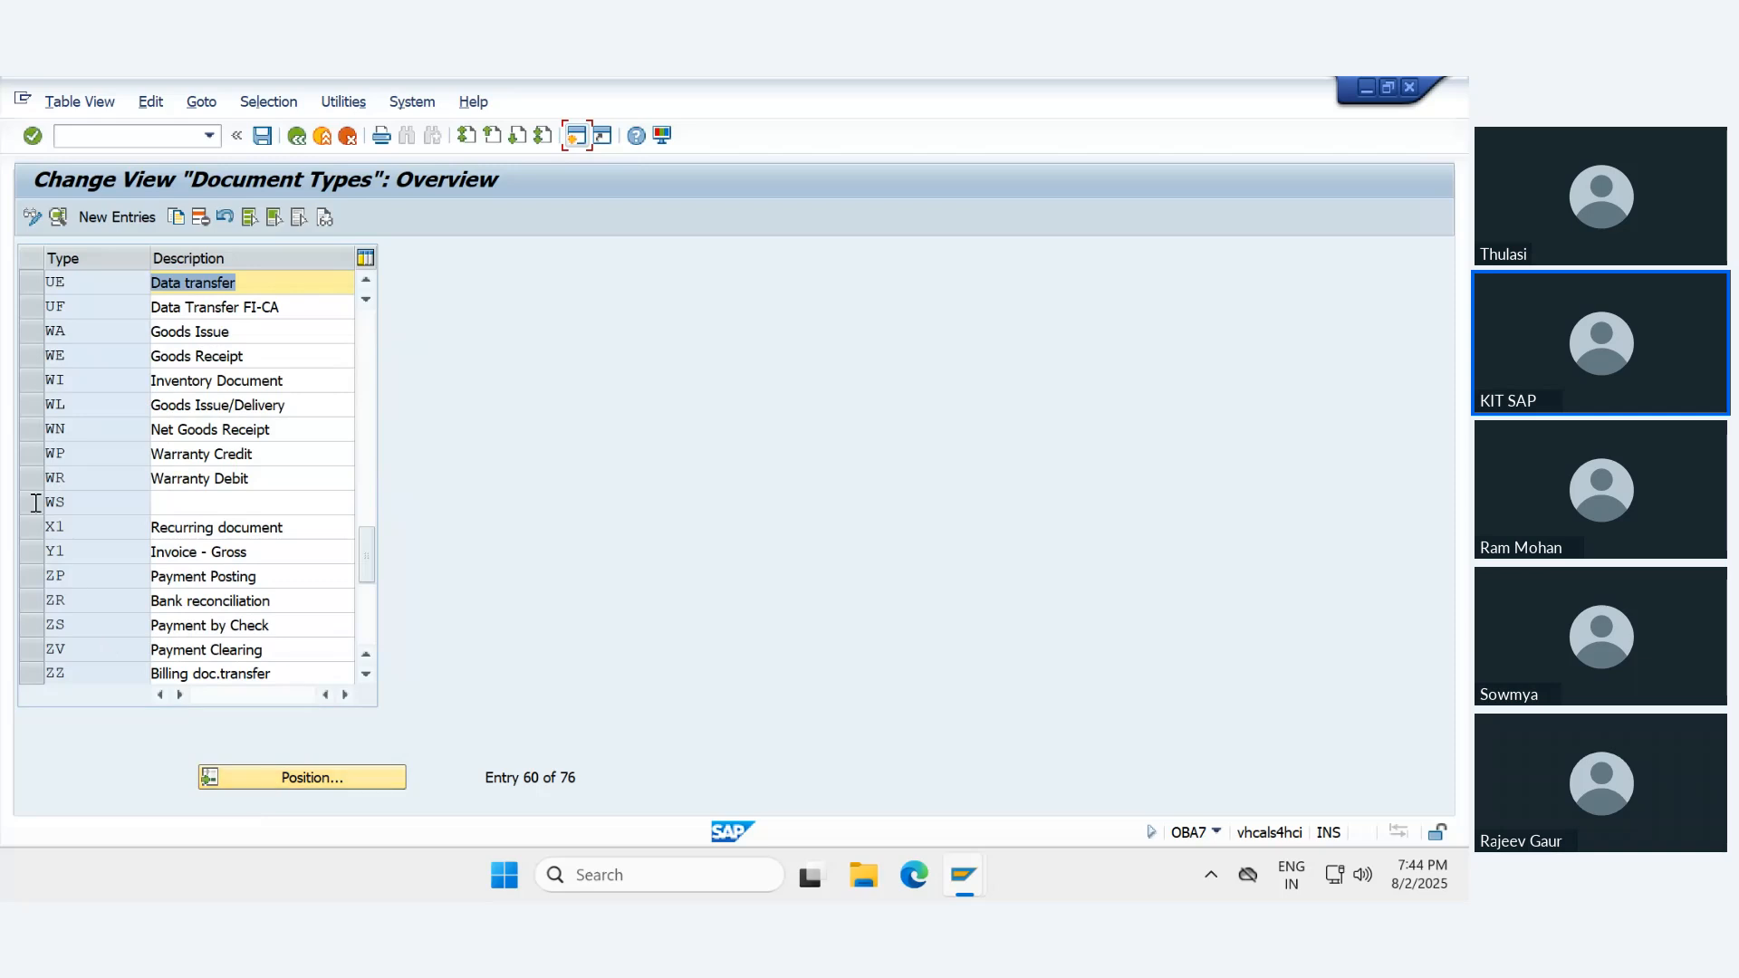
pyautogui.doubleClick(71, 279)
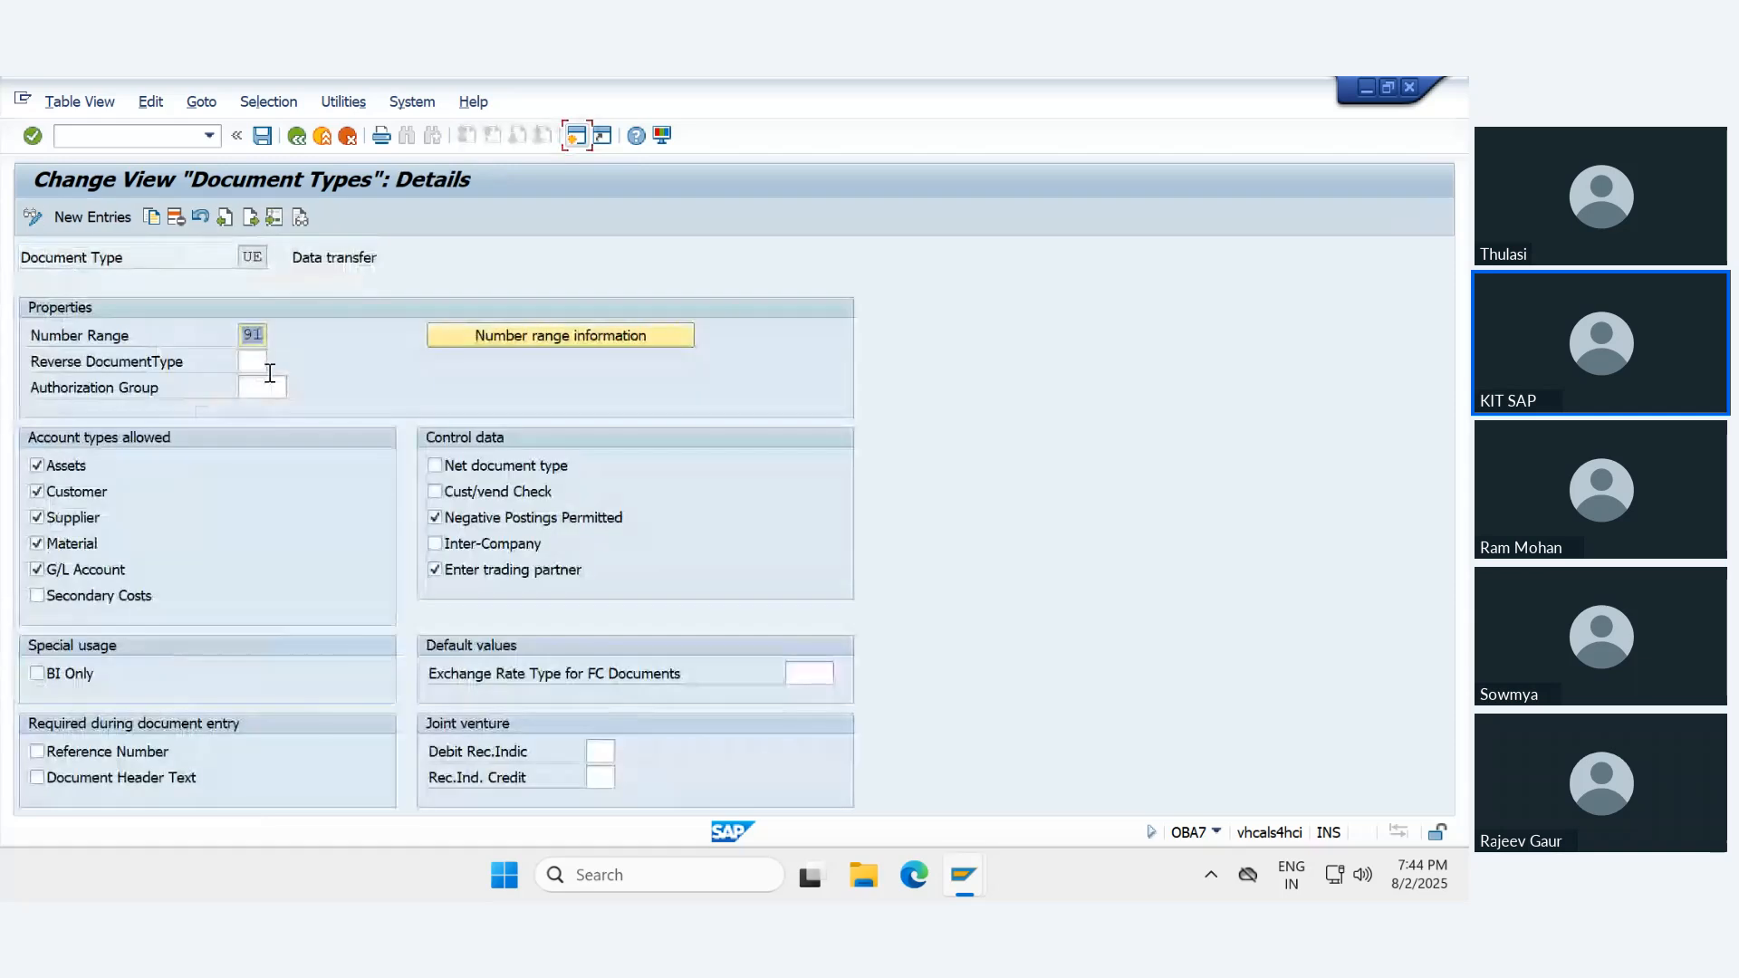
pyautogui.write('89')
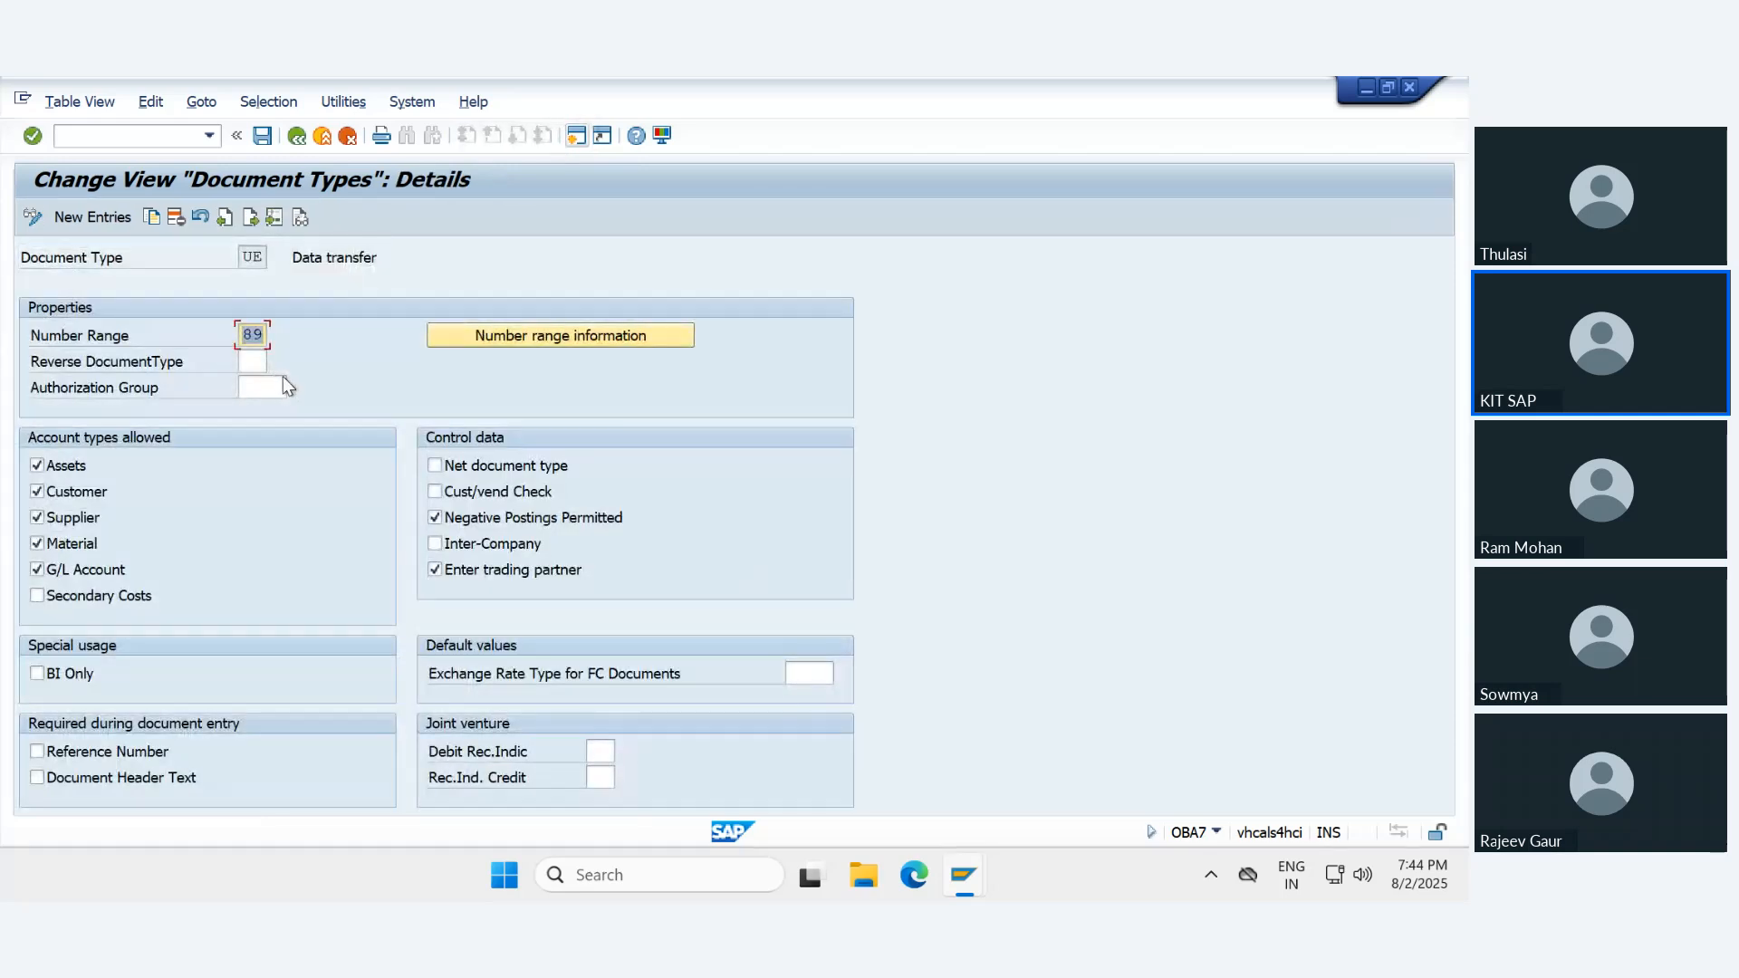
pyautogui.hotkey('ctrl', 's')
pyautogui.press('Return')
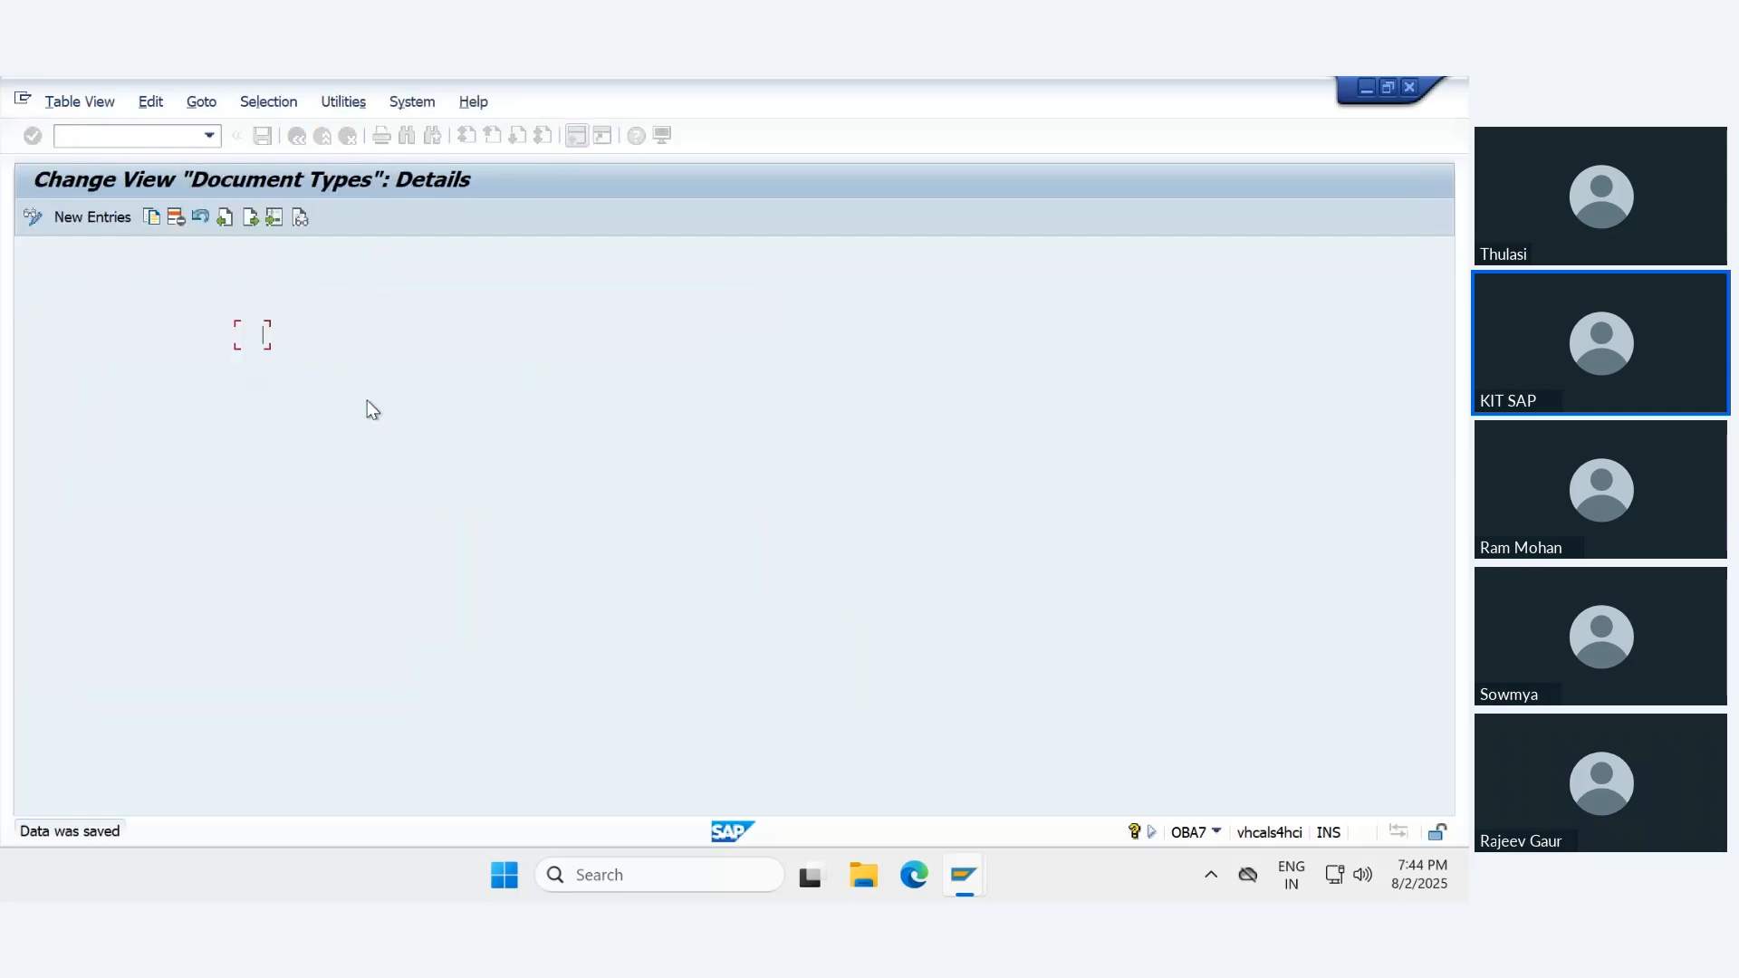
# - Open the accounting document number range intervals of company code IN78 for editing from document type UE's details
pyautogui.click(433, 337)
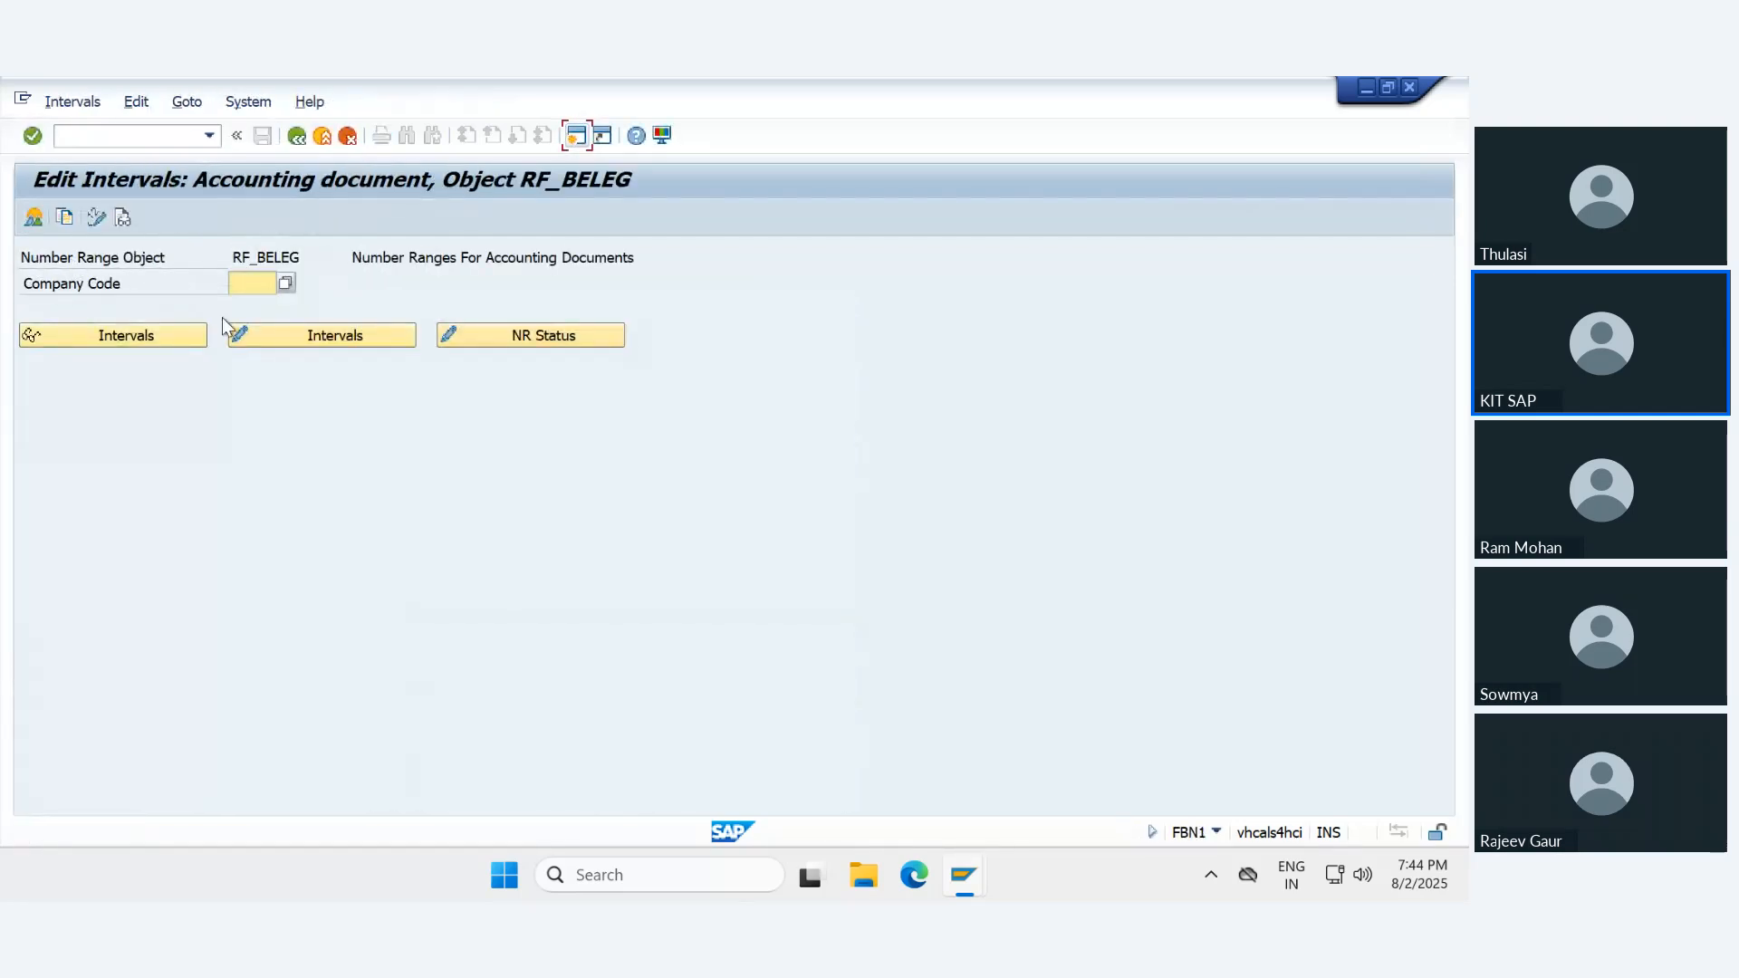
pyautogui.click(271, 282)
pyautogui.click(263, 299)
pyautogui.click(306, 334)
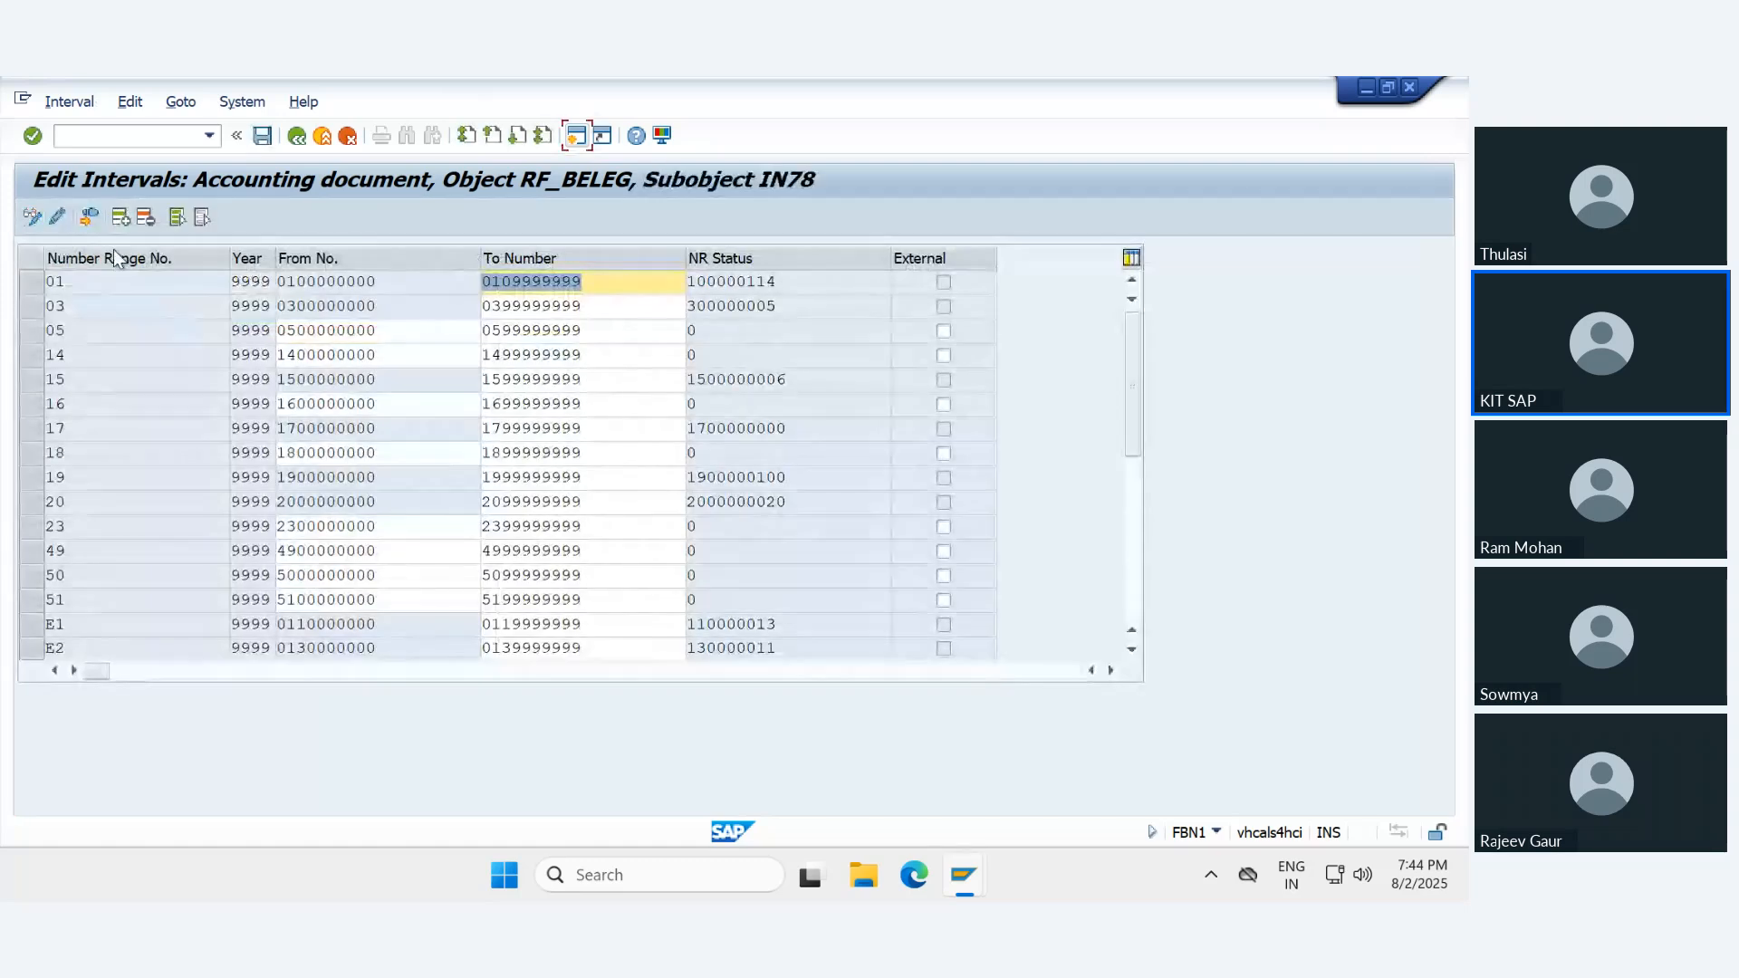
pyautogui.click(120, 217)
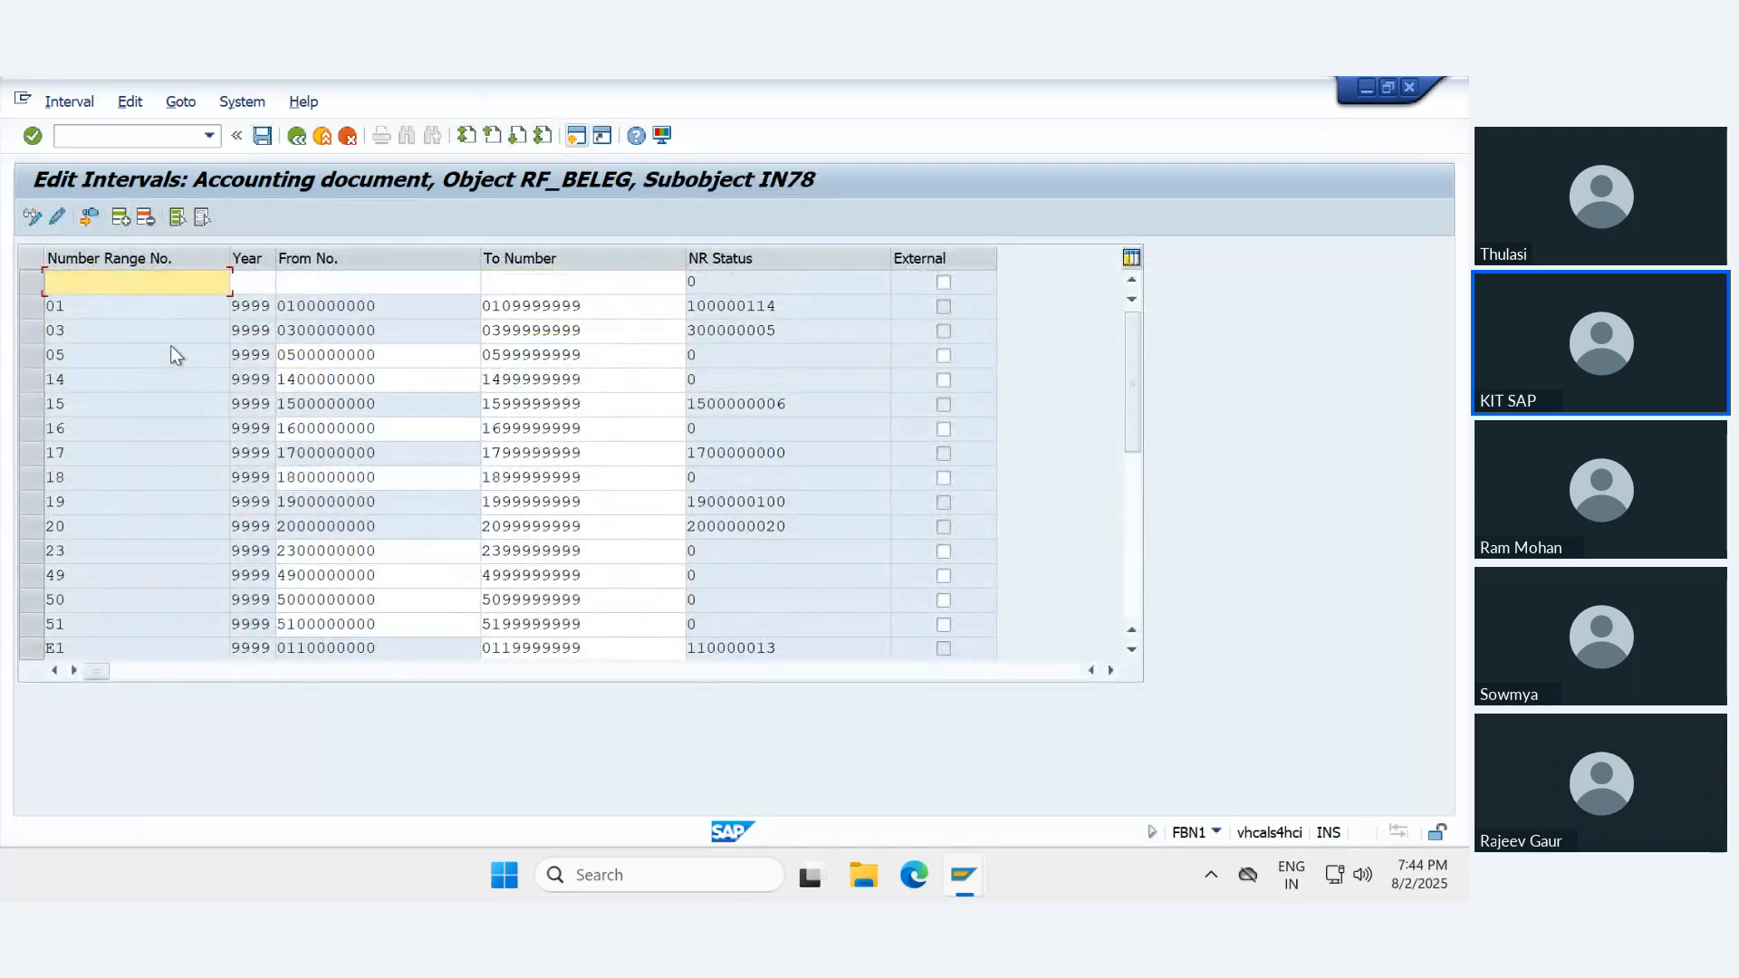
pyautogui.write('89')
pyautogui.press('Tab')
pyautogui.write('9999')
pyautogui.press('Tab')
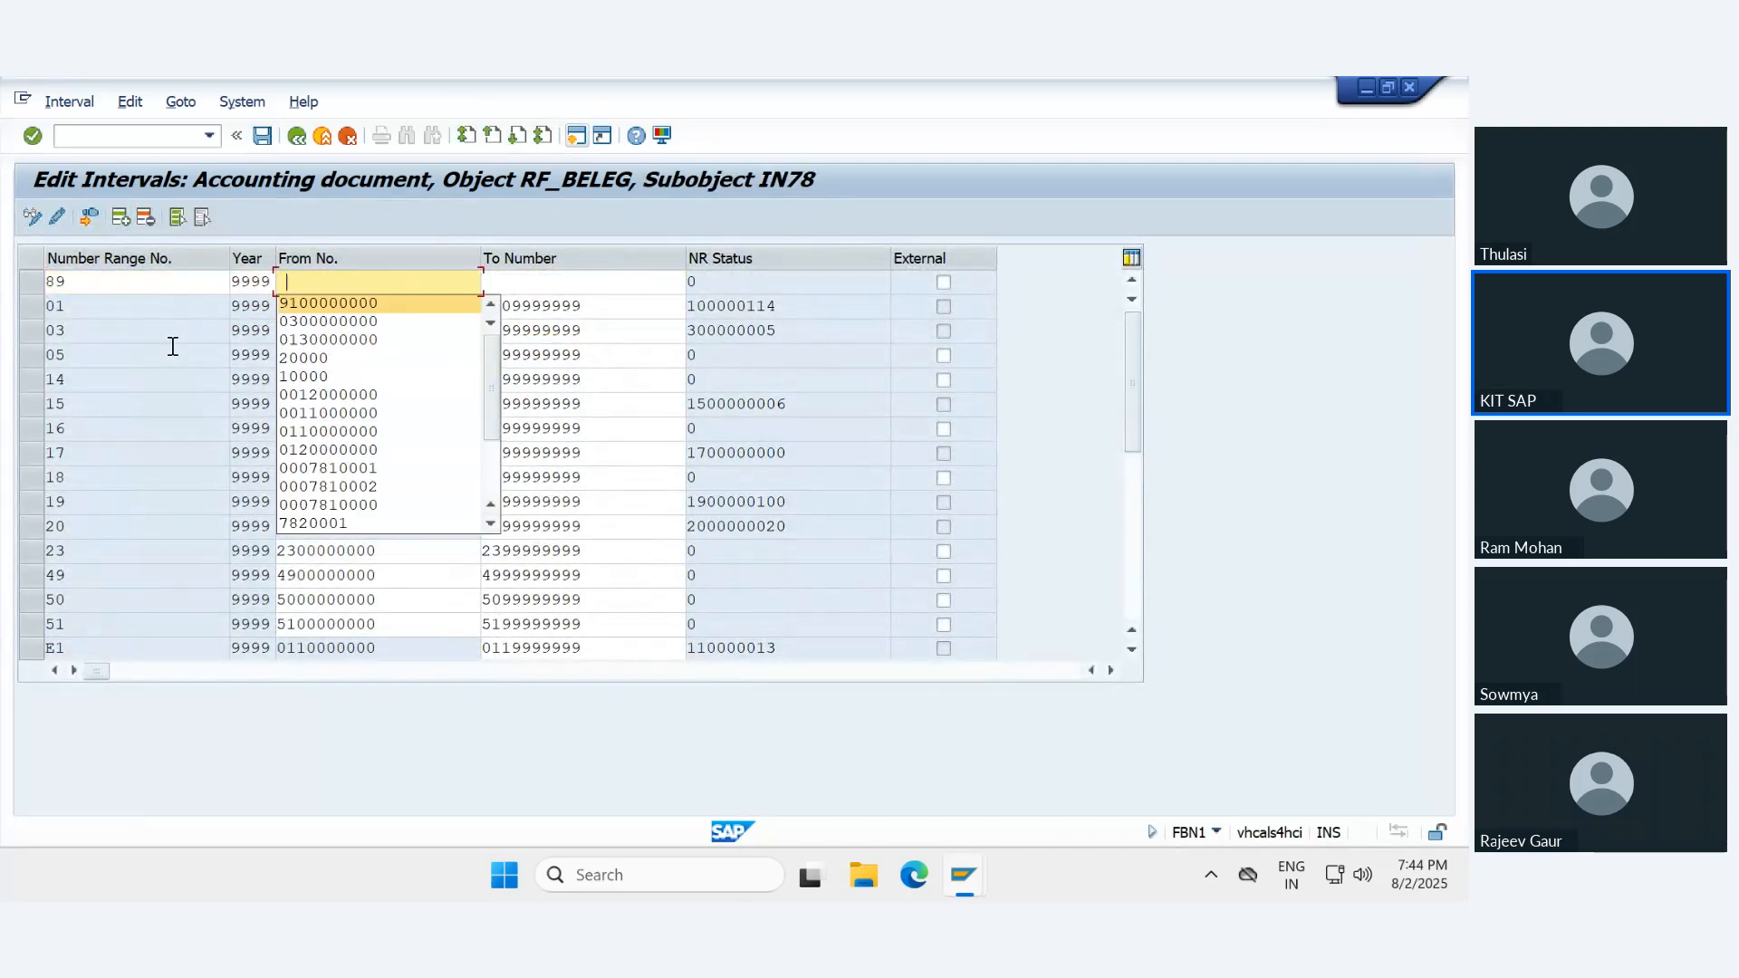
pyautogui.write('890')
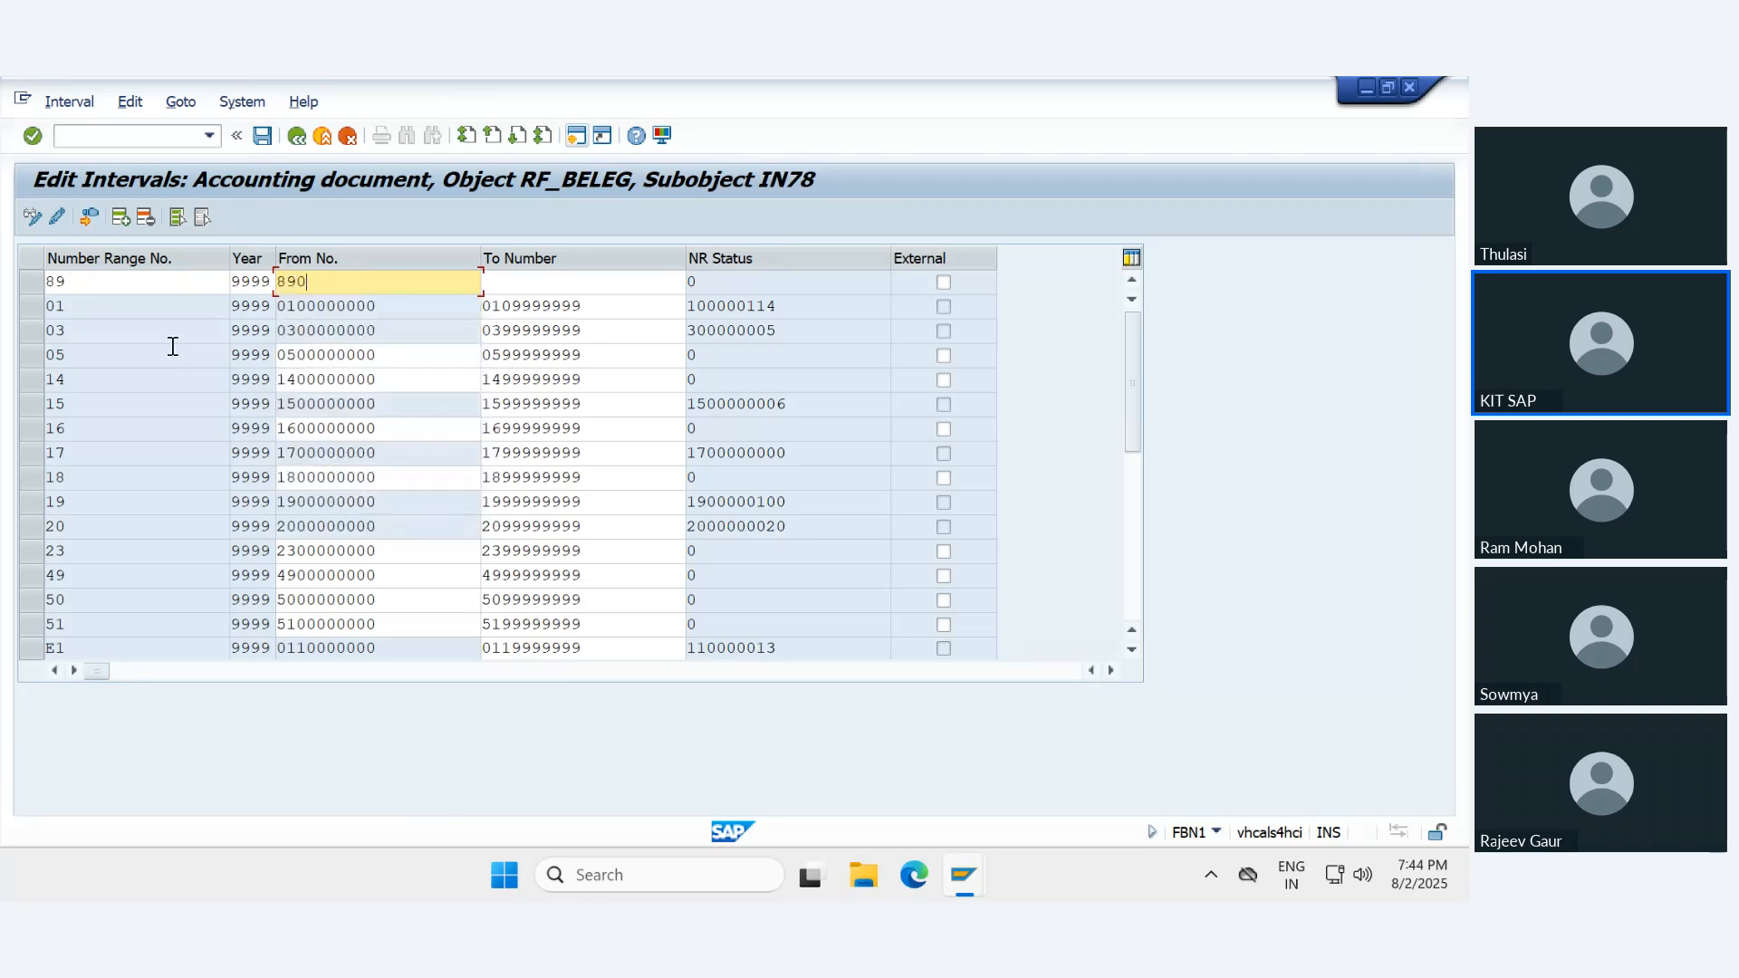
pyautogui.write('0000000')
pyautogui.press('Tab')
pyautogui.write('899')
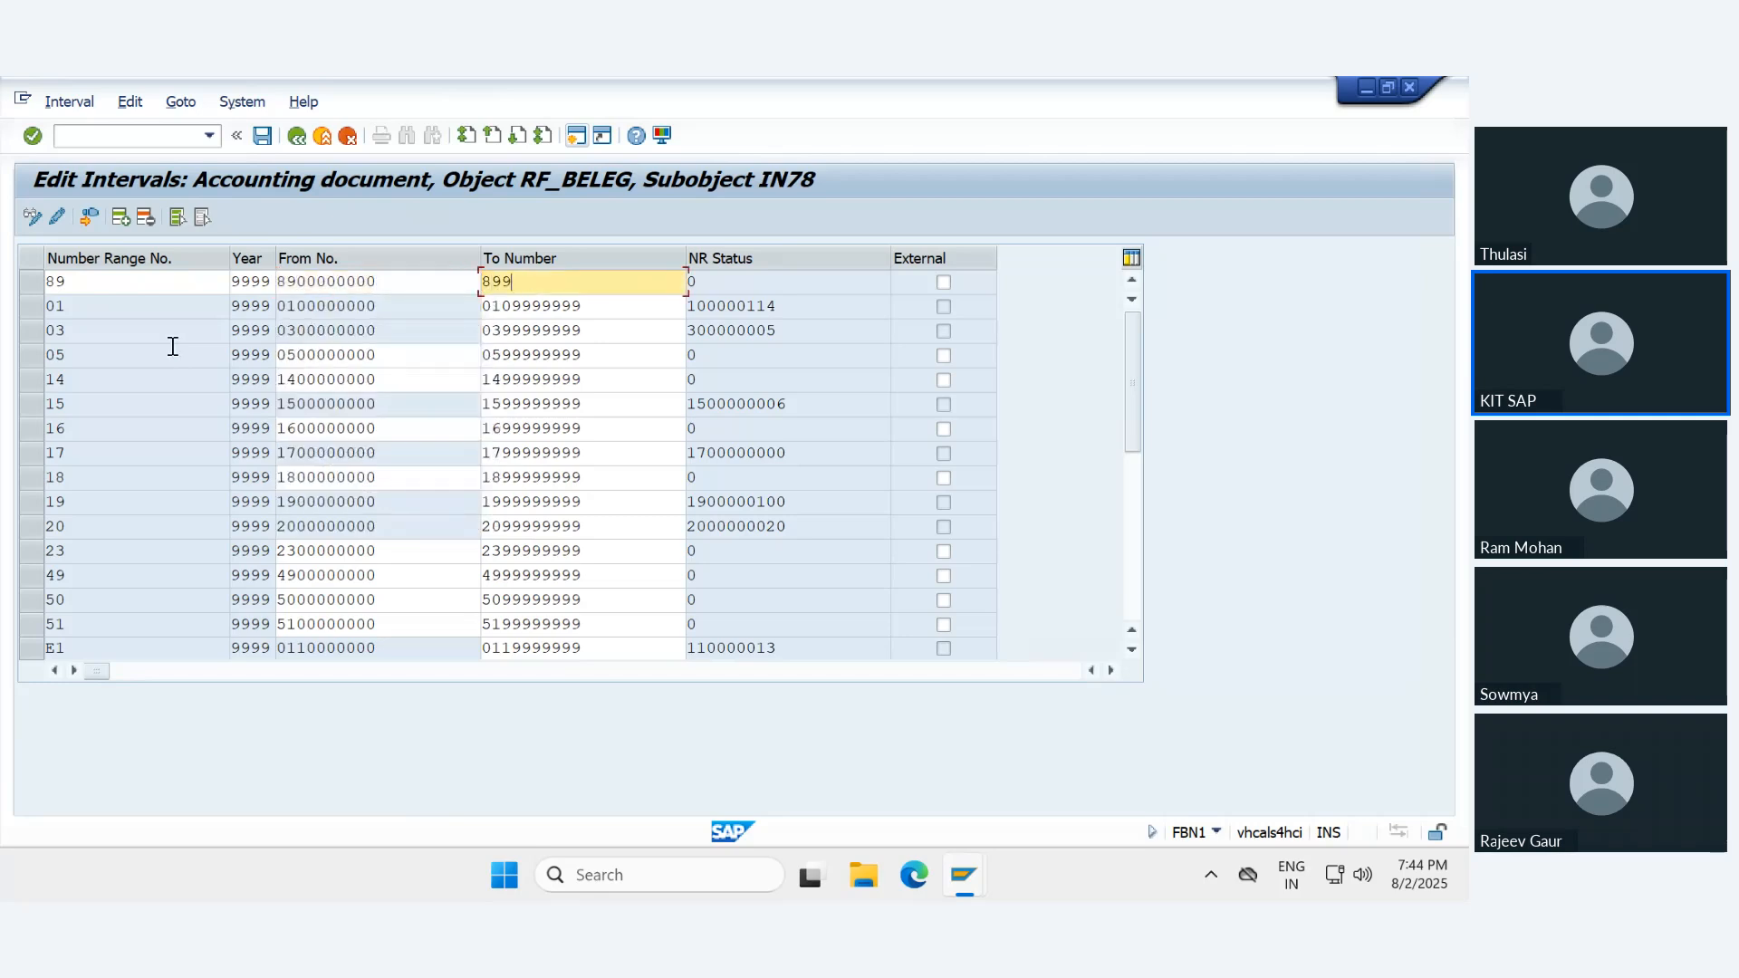
pyautogui.write('9999999')
pyautogui.hotkey('ctrl', 's')
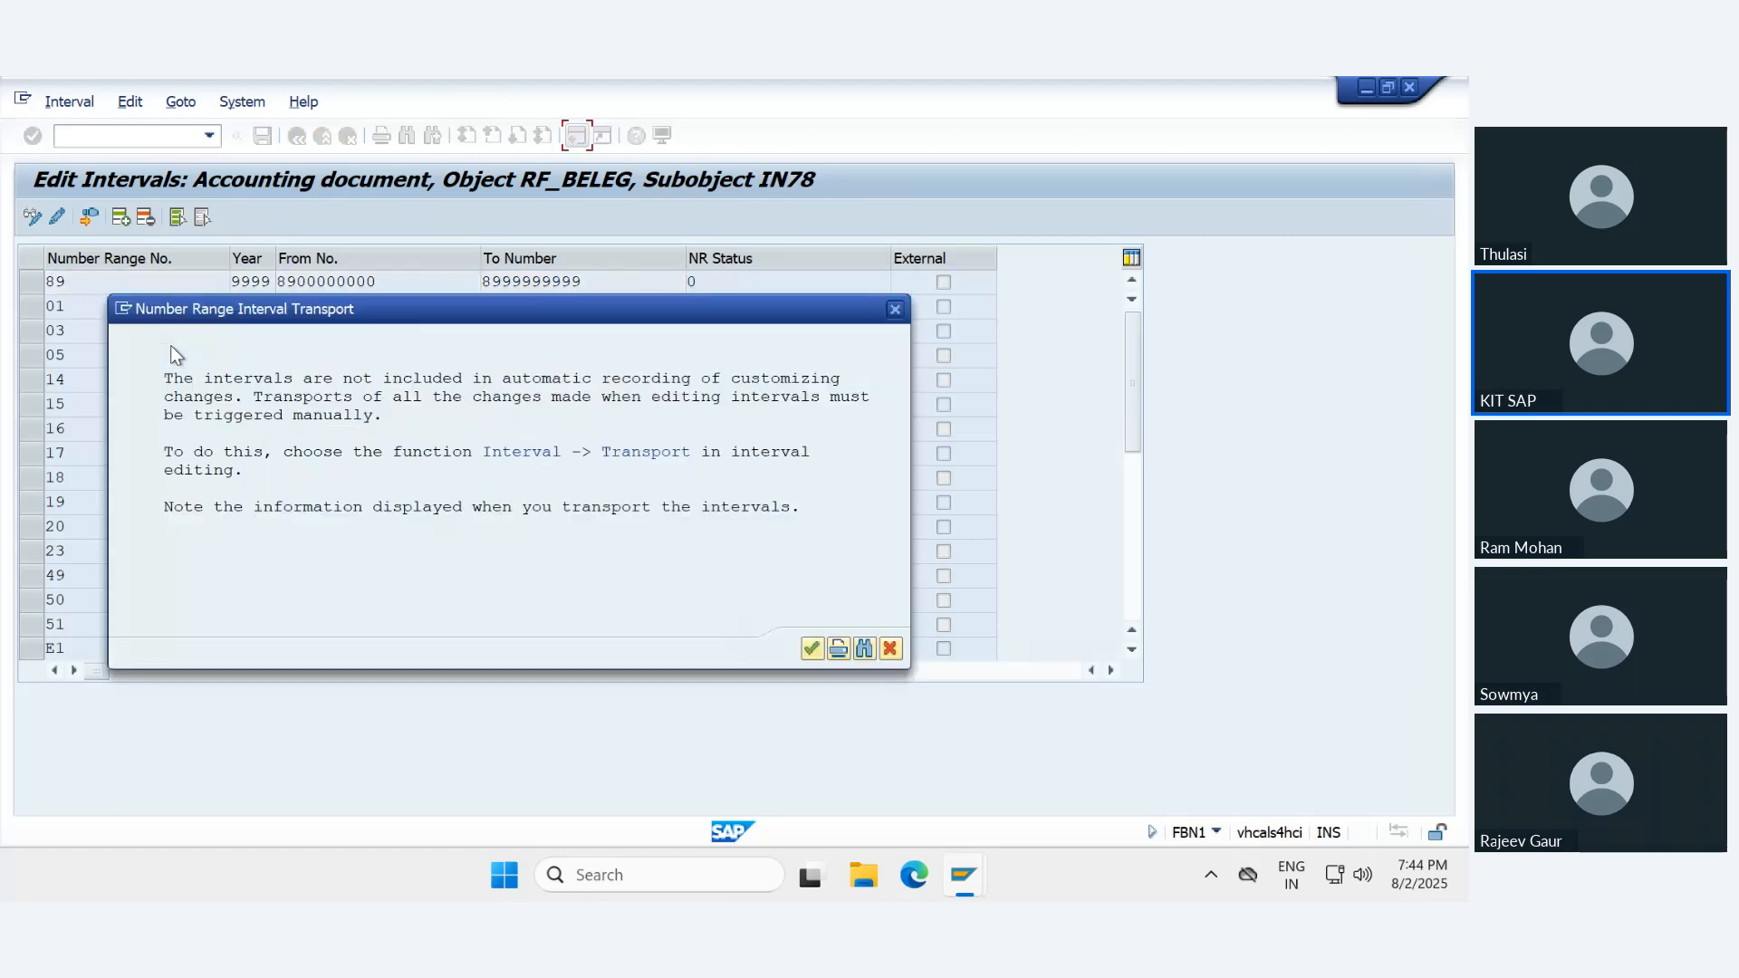
pyautogui.press('Return')
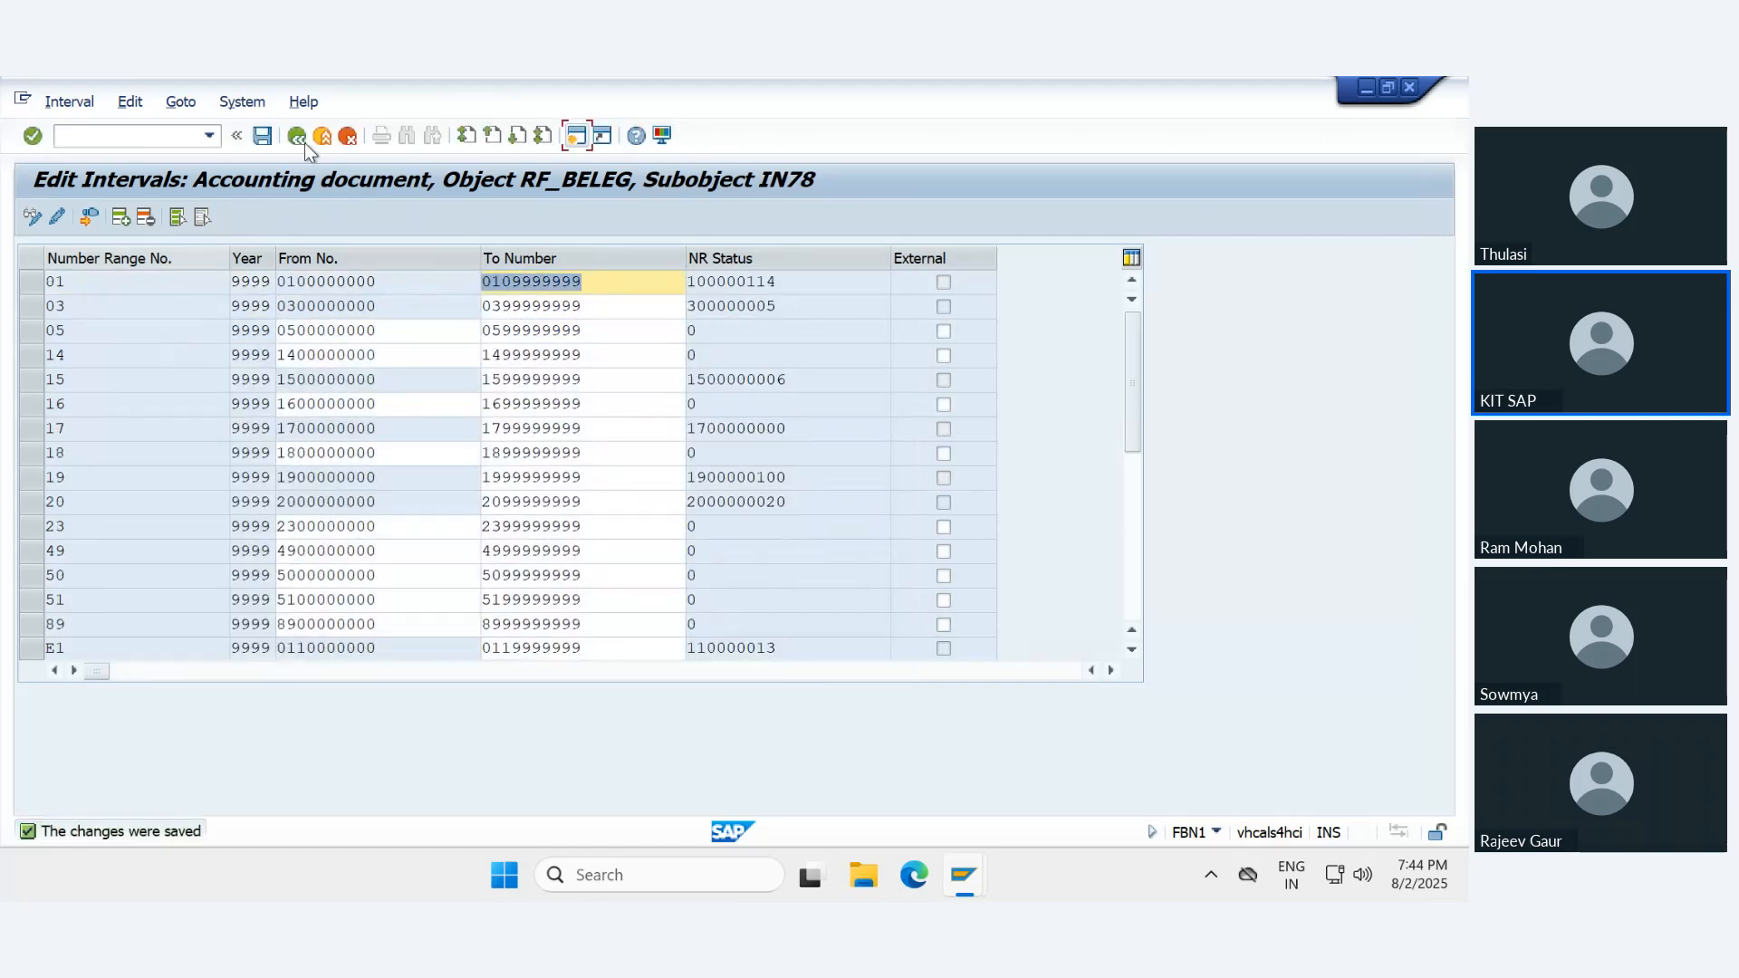
# - Exit the configuration back to the legacy transfer posting, close its message log and return to the asset's transaction data
pyautogui.click(304, 141)
pyautogui.click(313, 141)
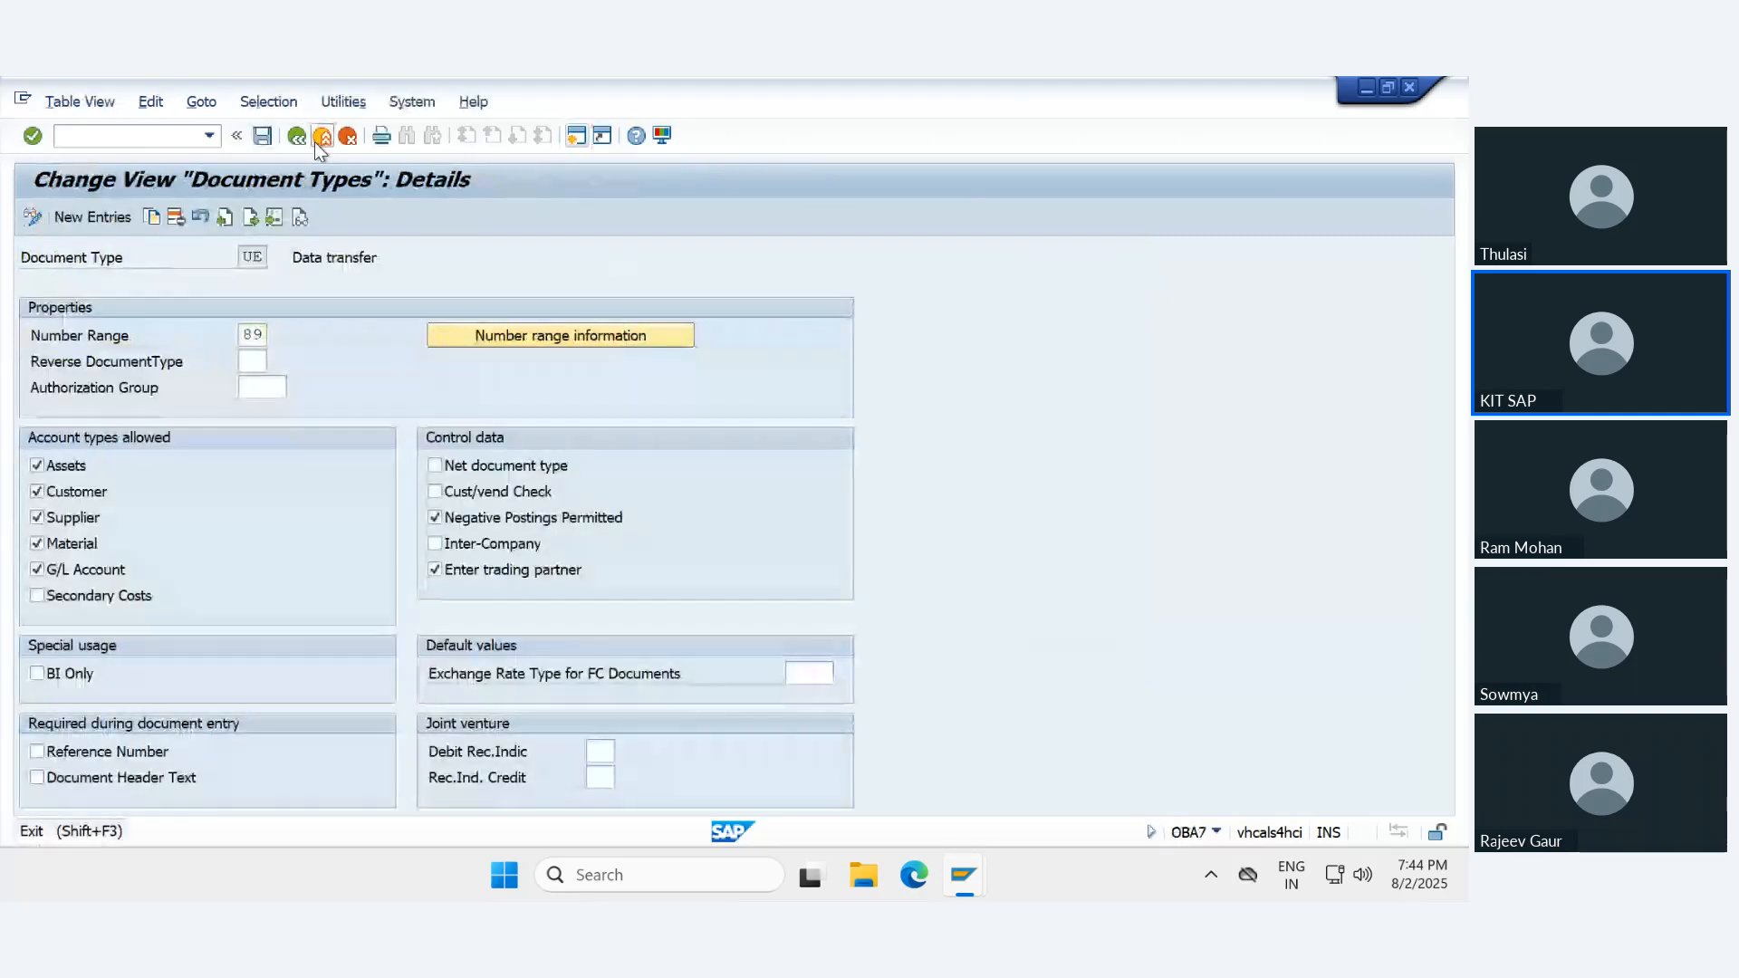
pyautogui.click(313, 141)
pyautogui.click(314, 142)
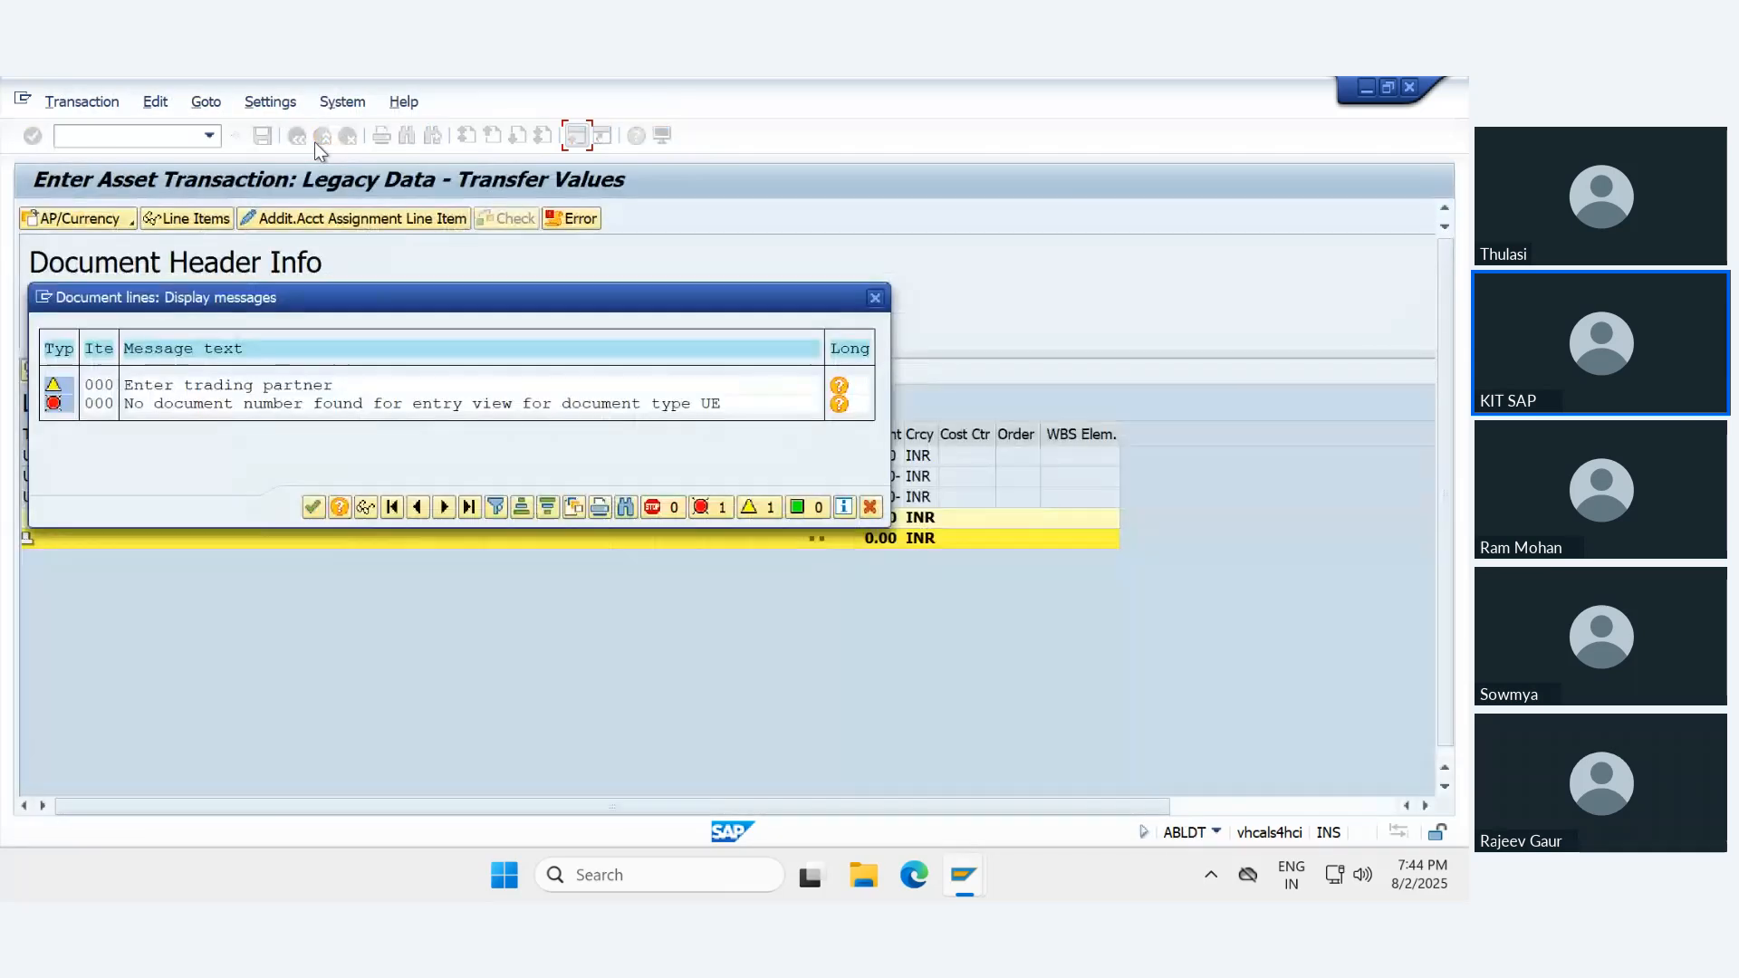
pyautogui.click(312, 507)
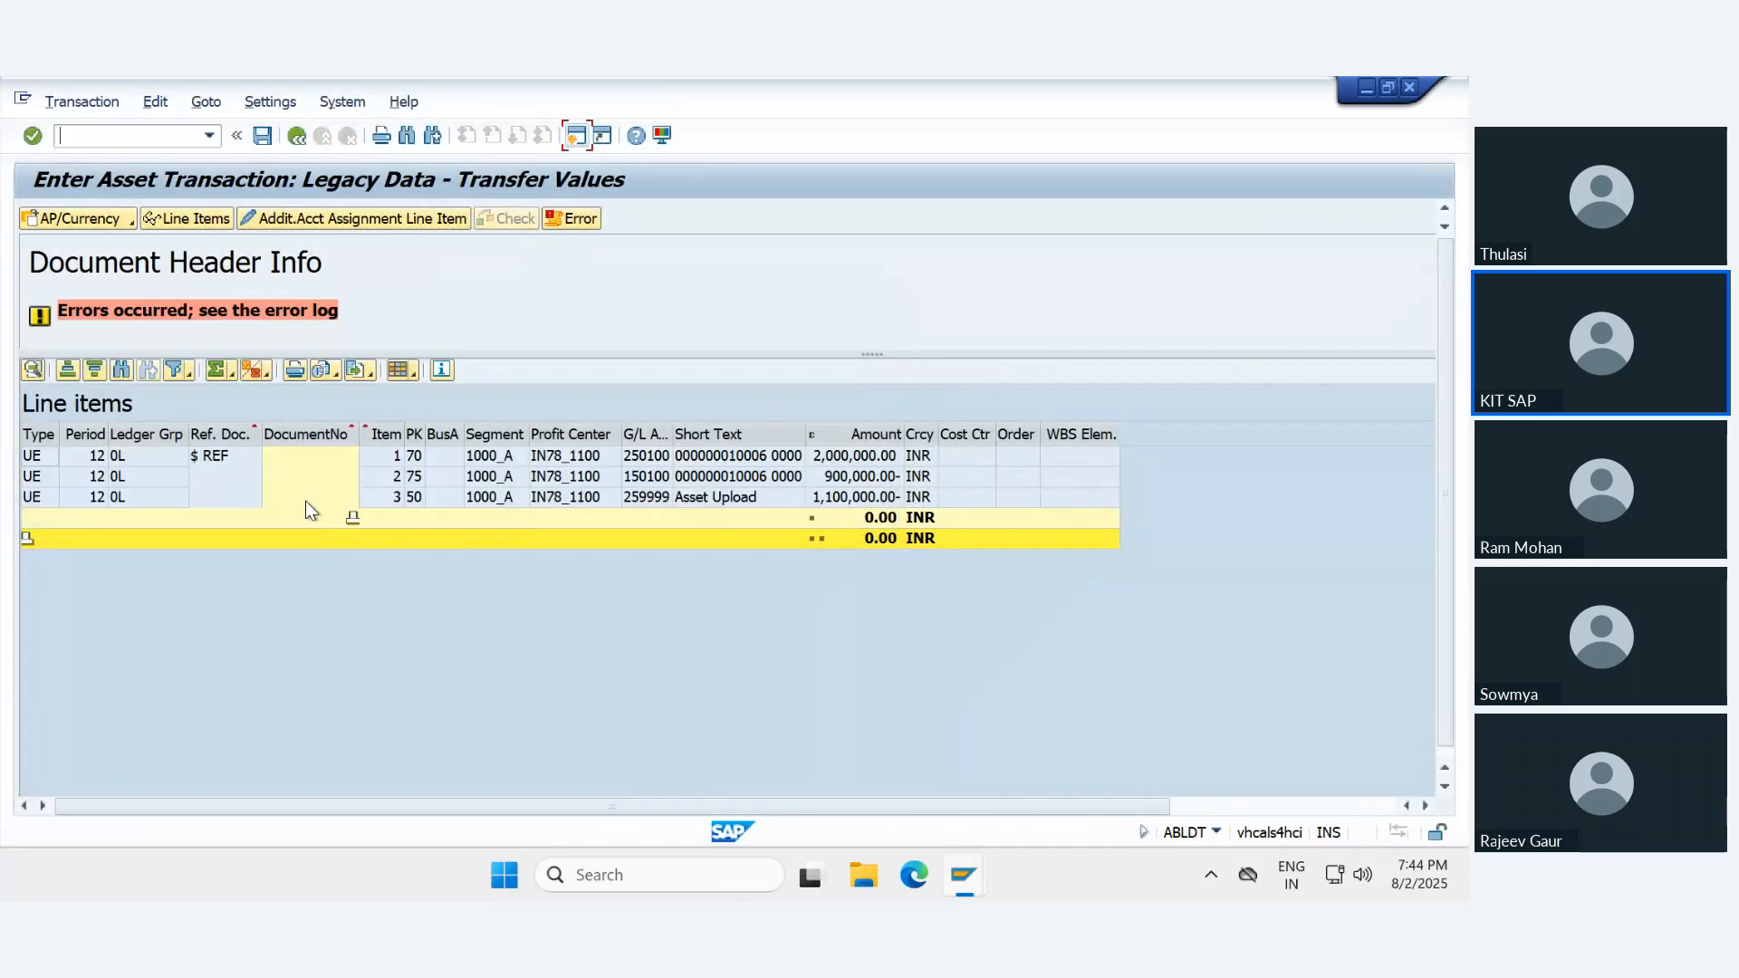
pyautogui.click(123, 436)
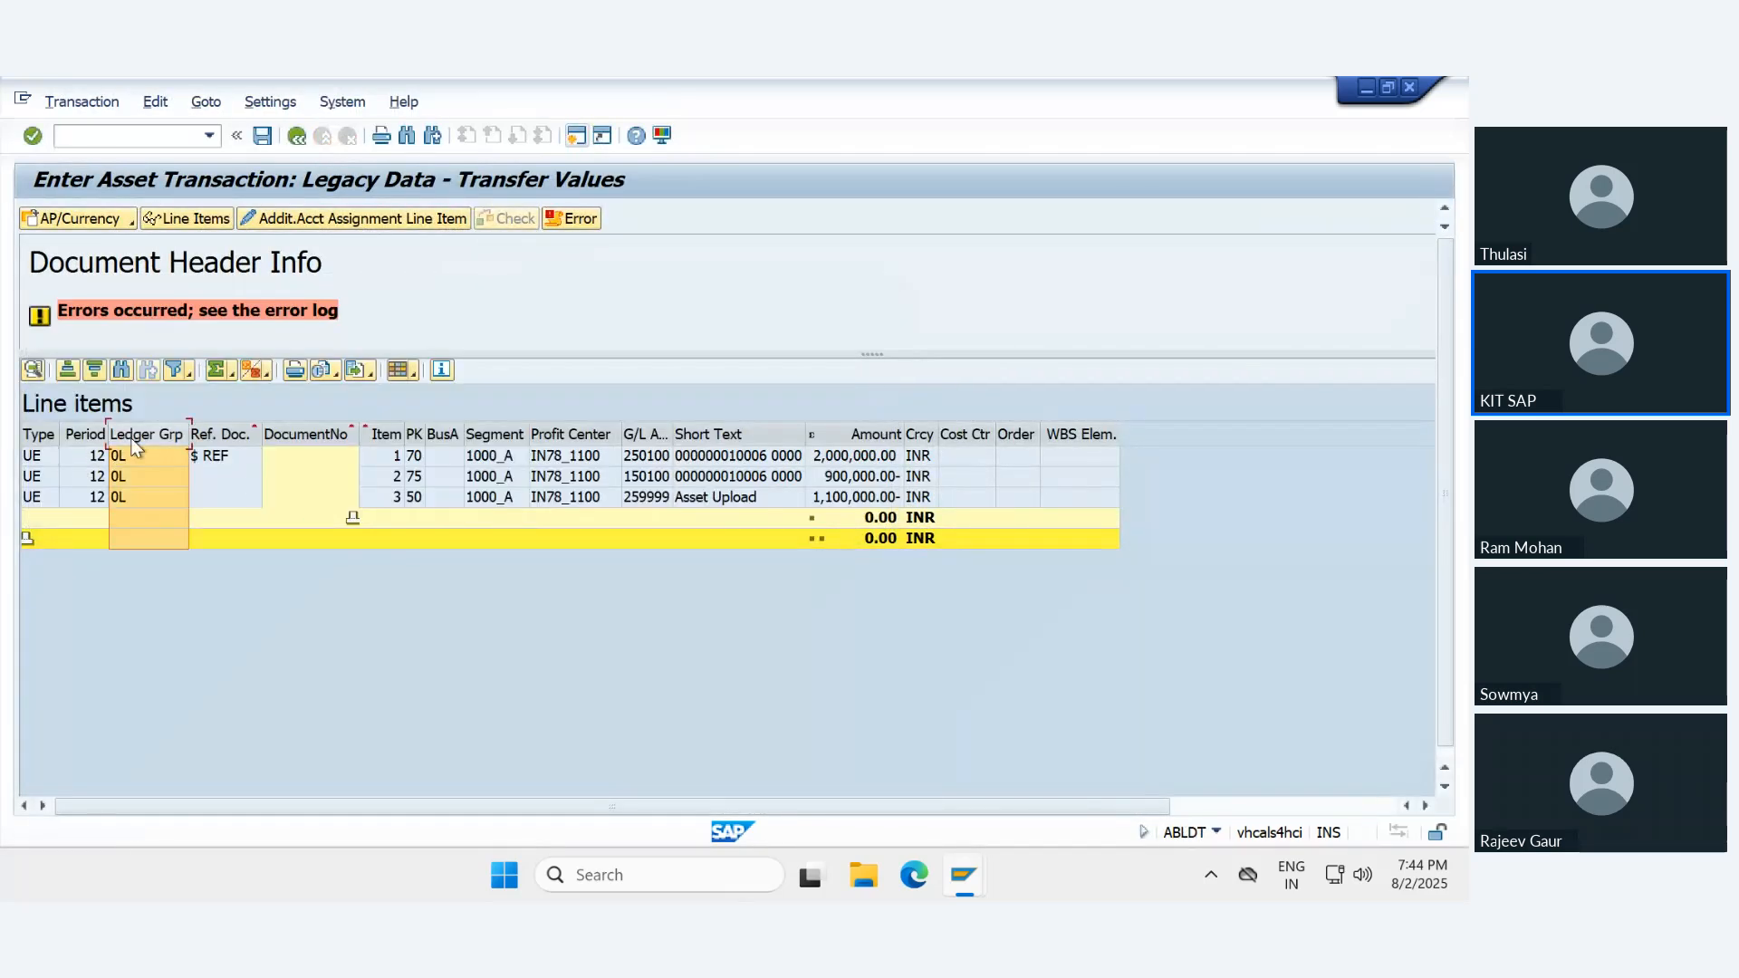
pyautogui.click(296, 135)
# - Simulate the legacy transfer posting for the Royal Enfield -Hunter asset again and display its error log
pyautogui.click(33, 217)
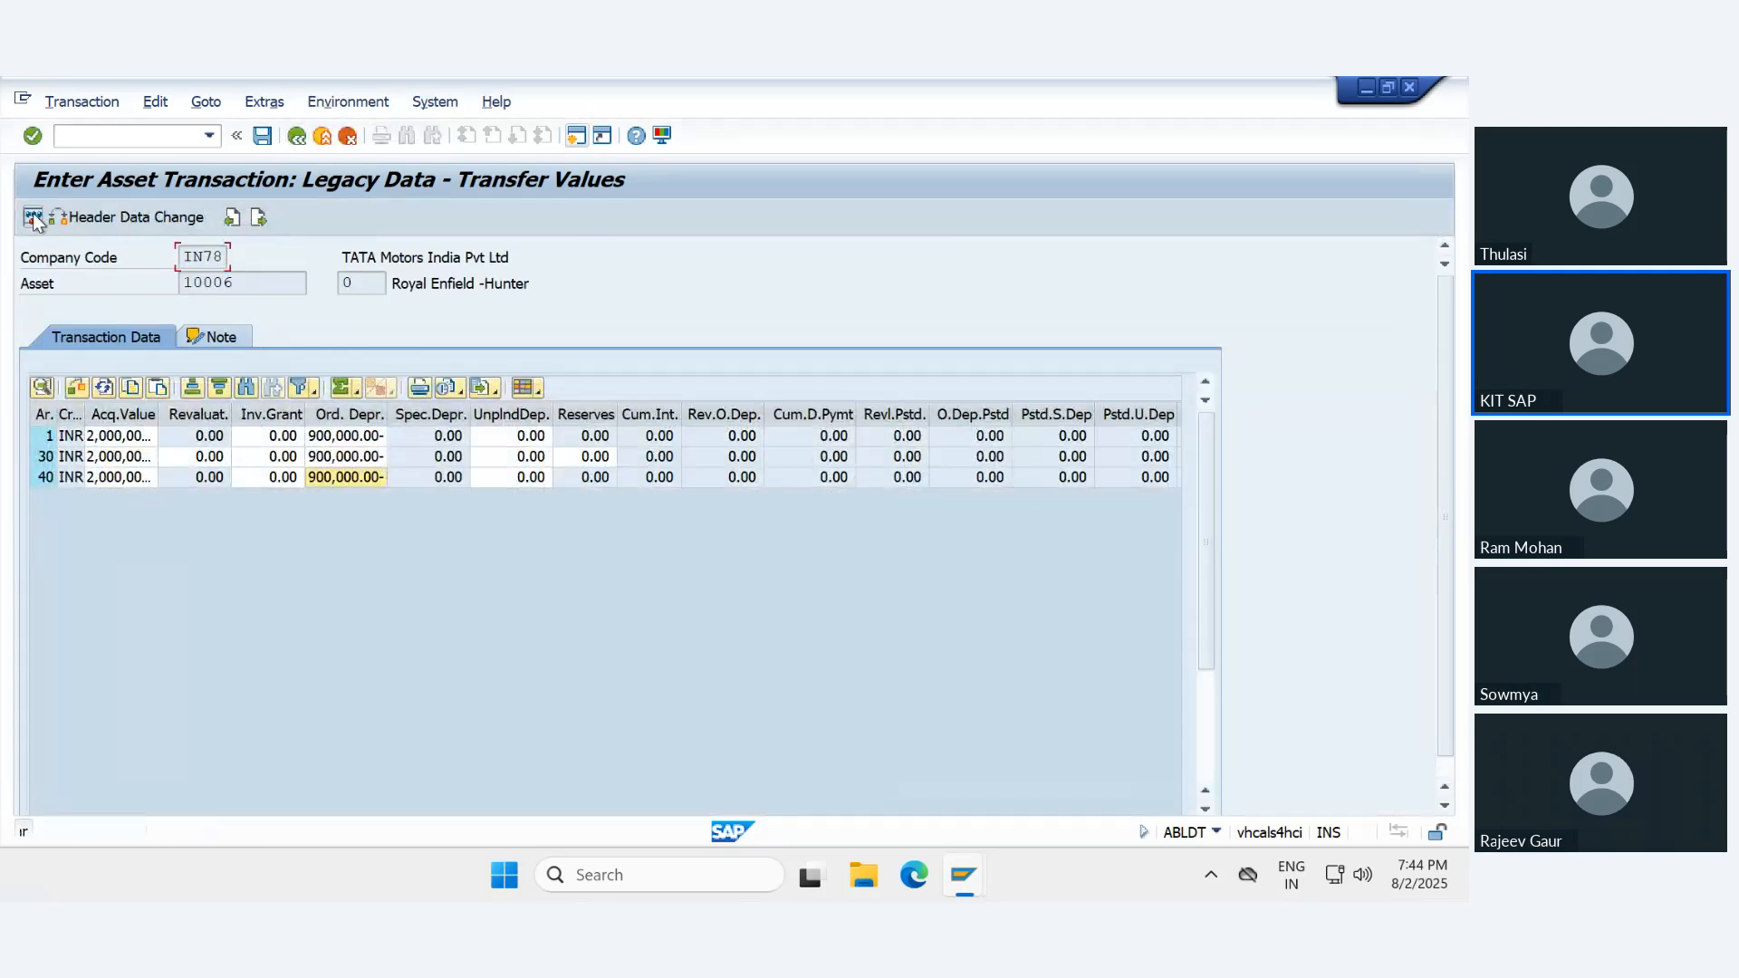
pyautogui.click(32, 220)
pyautogui.click(33, 220)
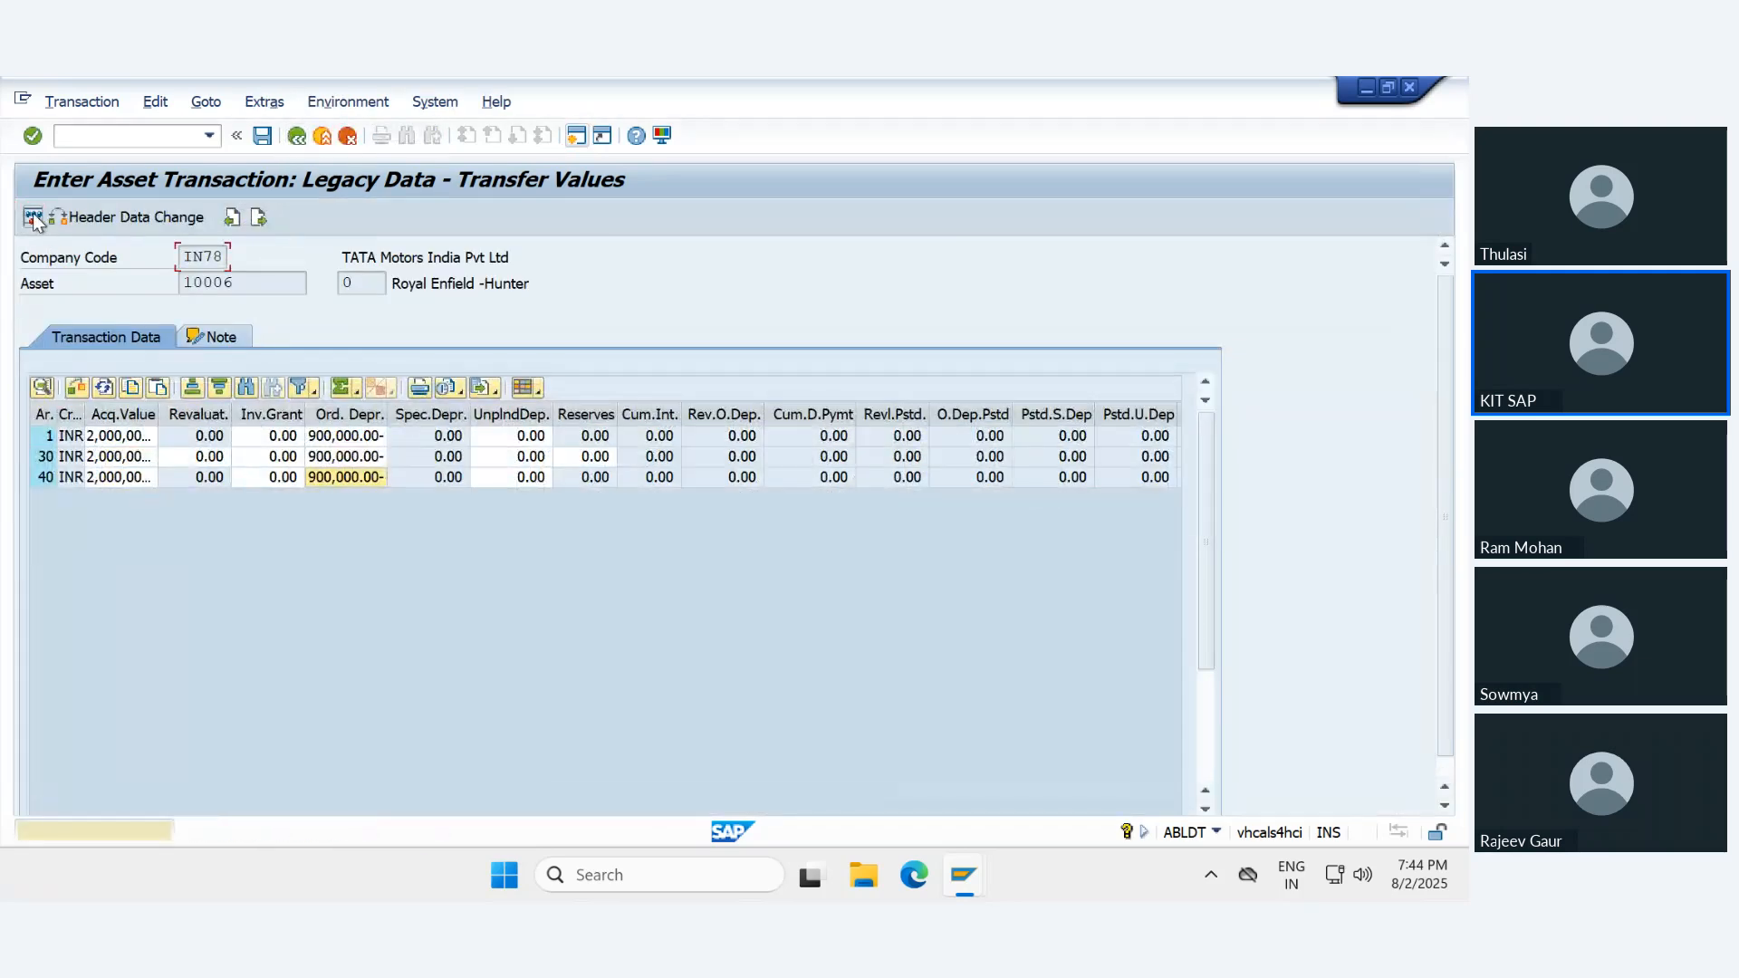
pyautogui.click(33, 220)
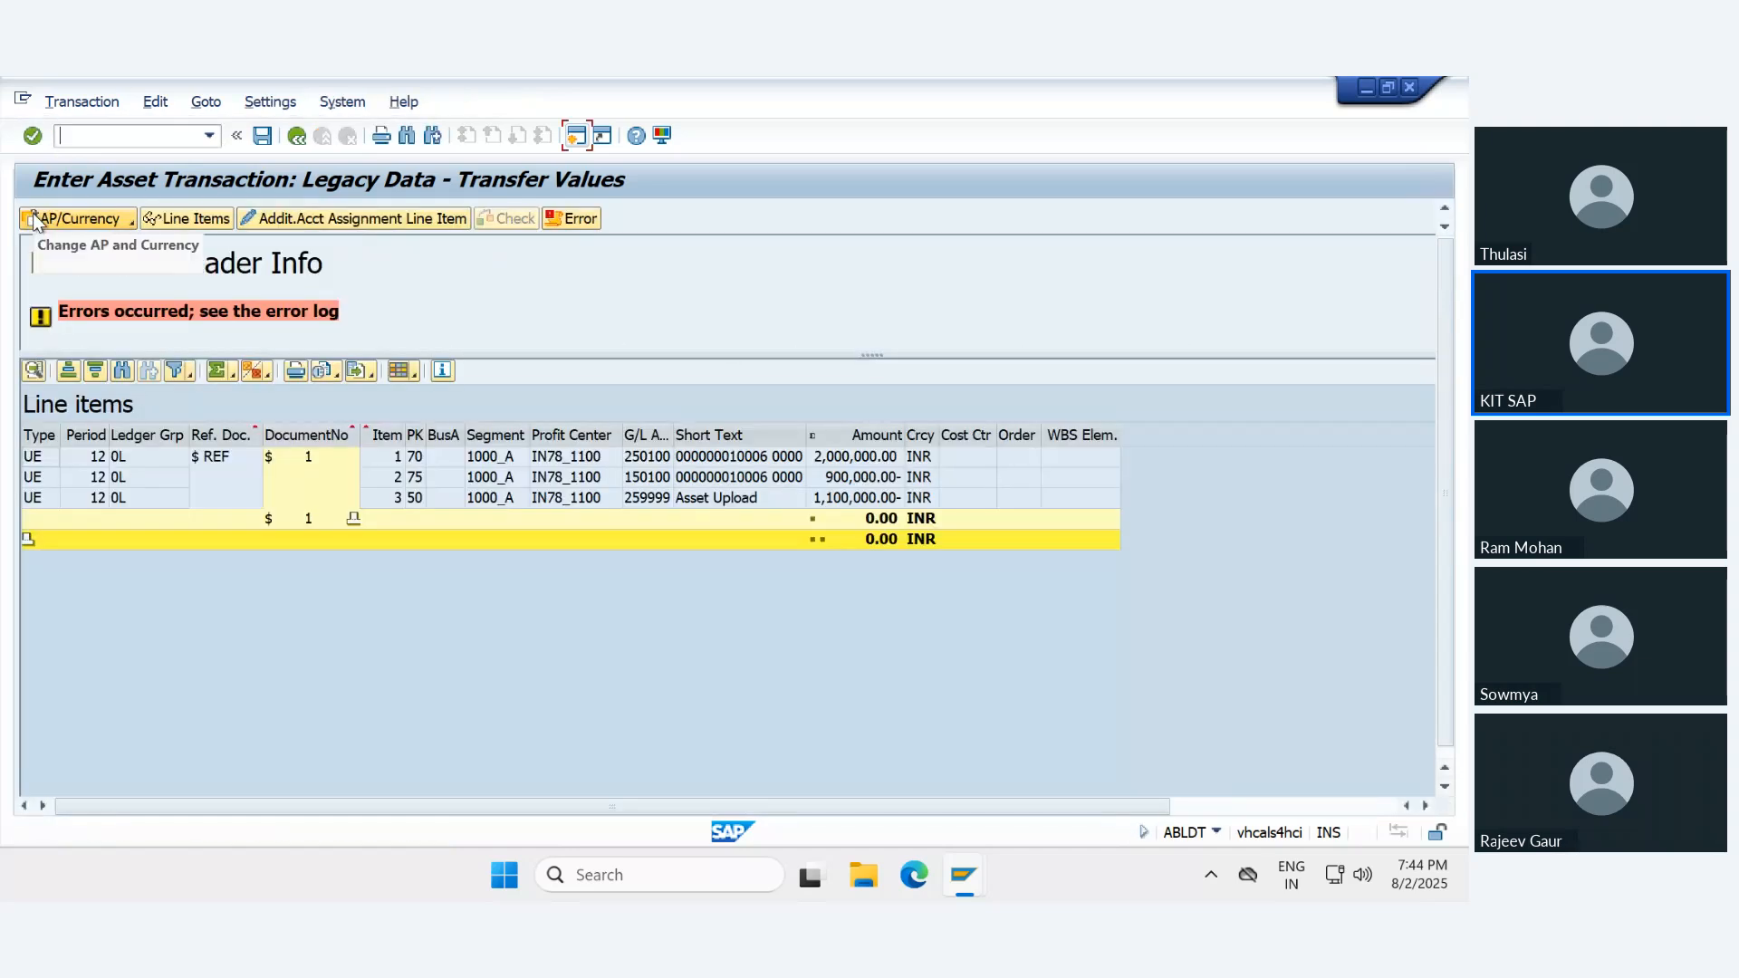
pyautogui.click(571, 220)
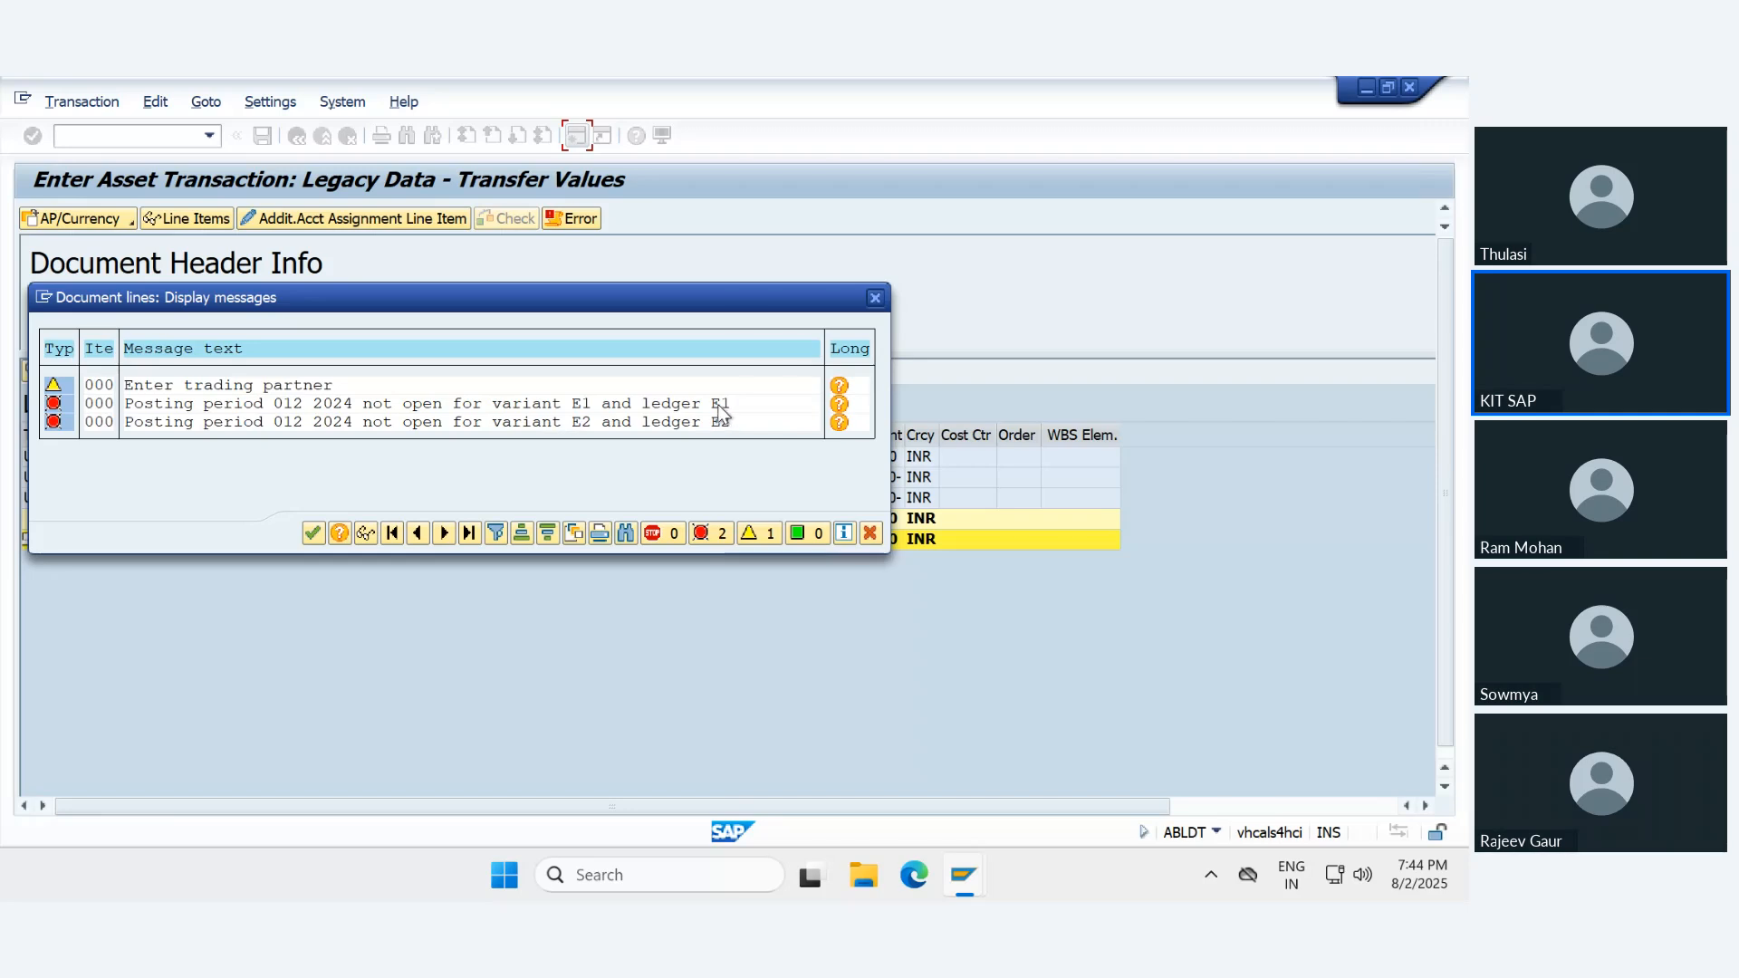
# - Close the message log and the open message help window about document type UE
pyautogui.click(312, 532)
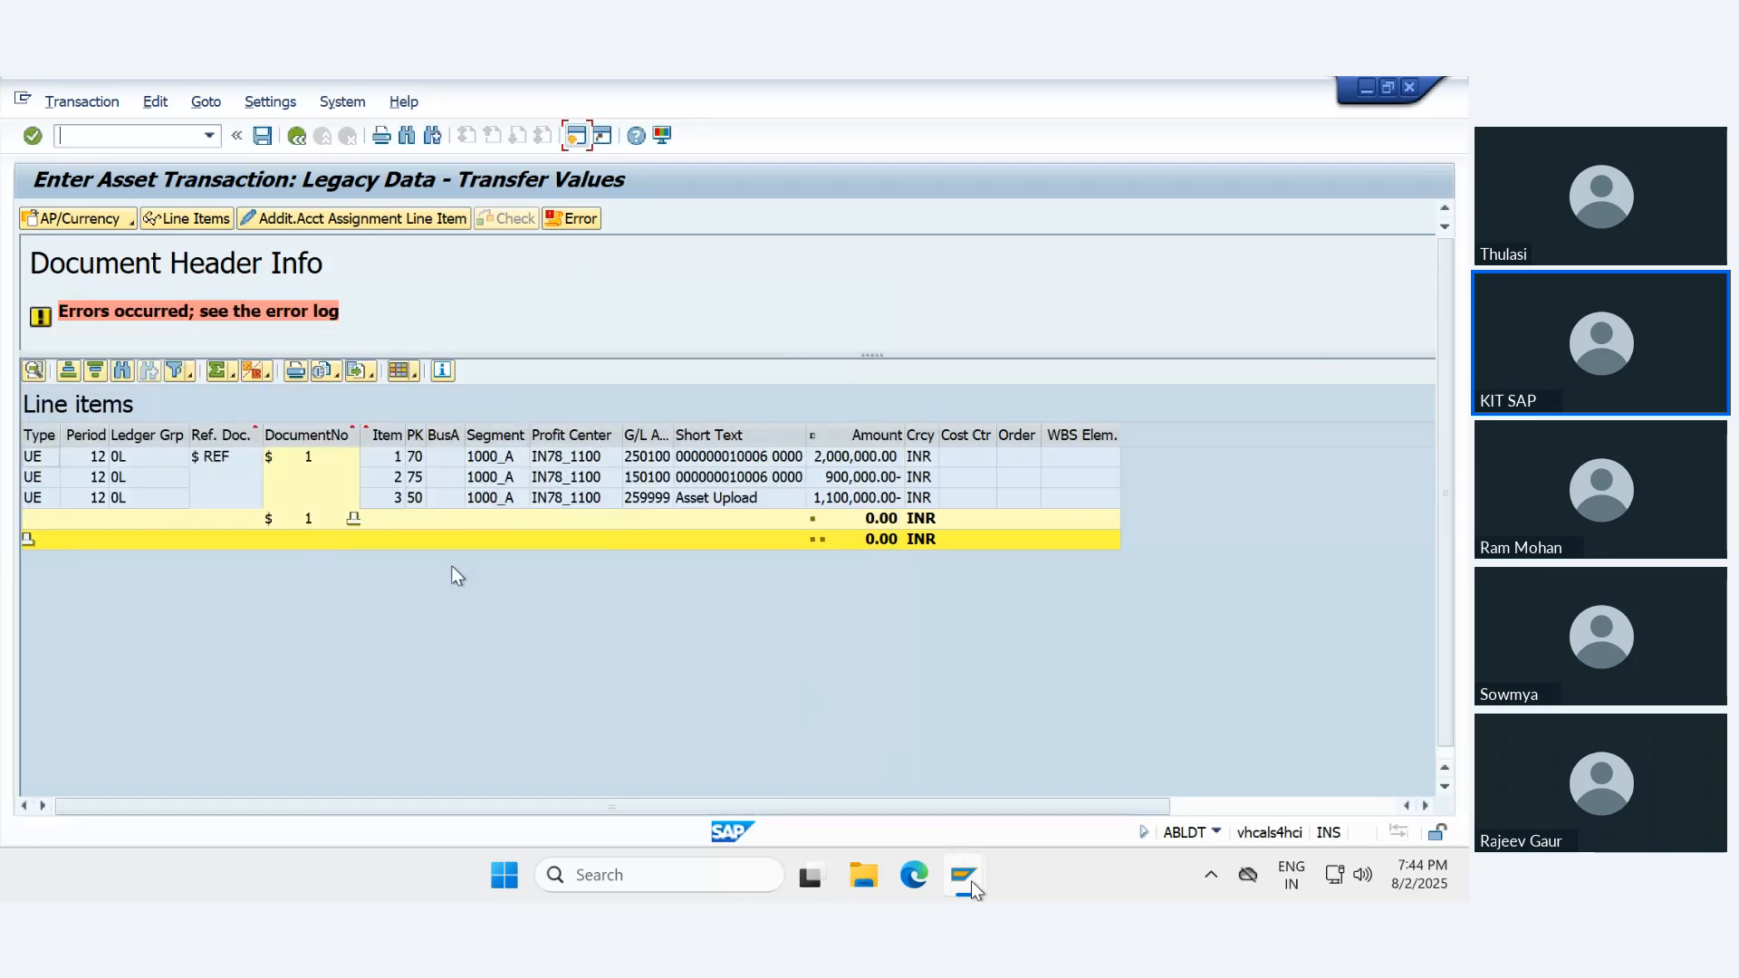
pyautogui.moveTo(964, 874)
pyautogui.click(1192, 763)
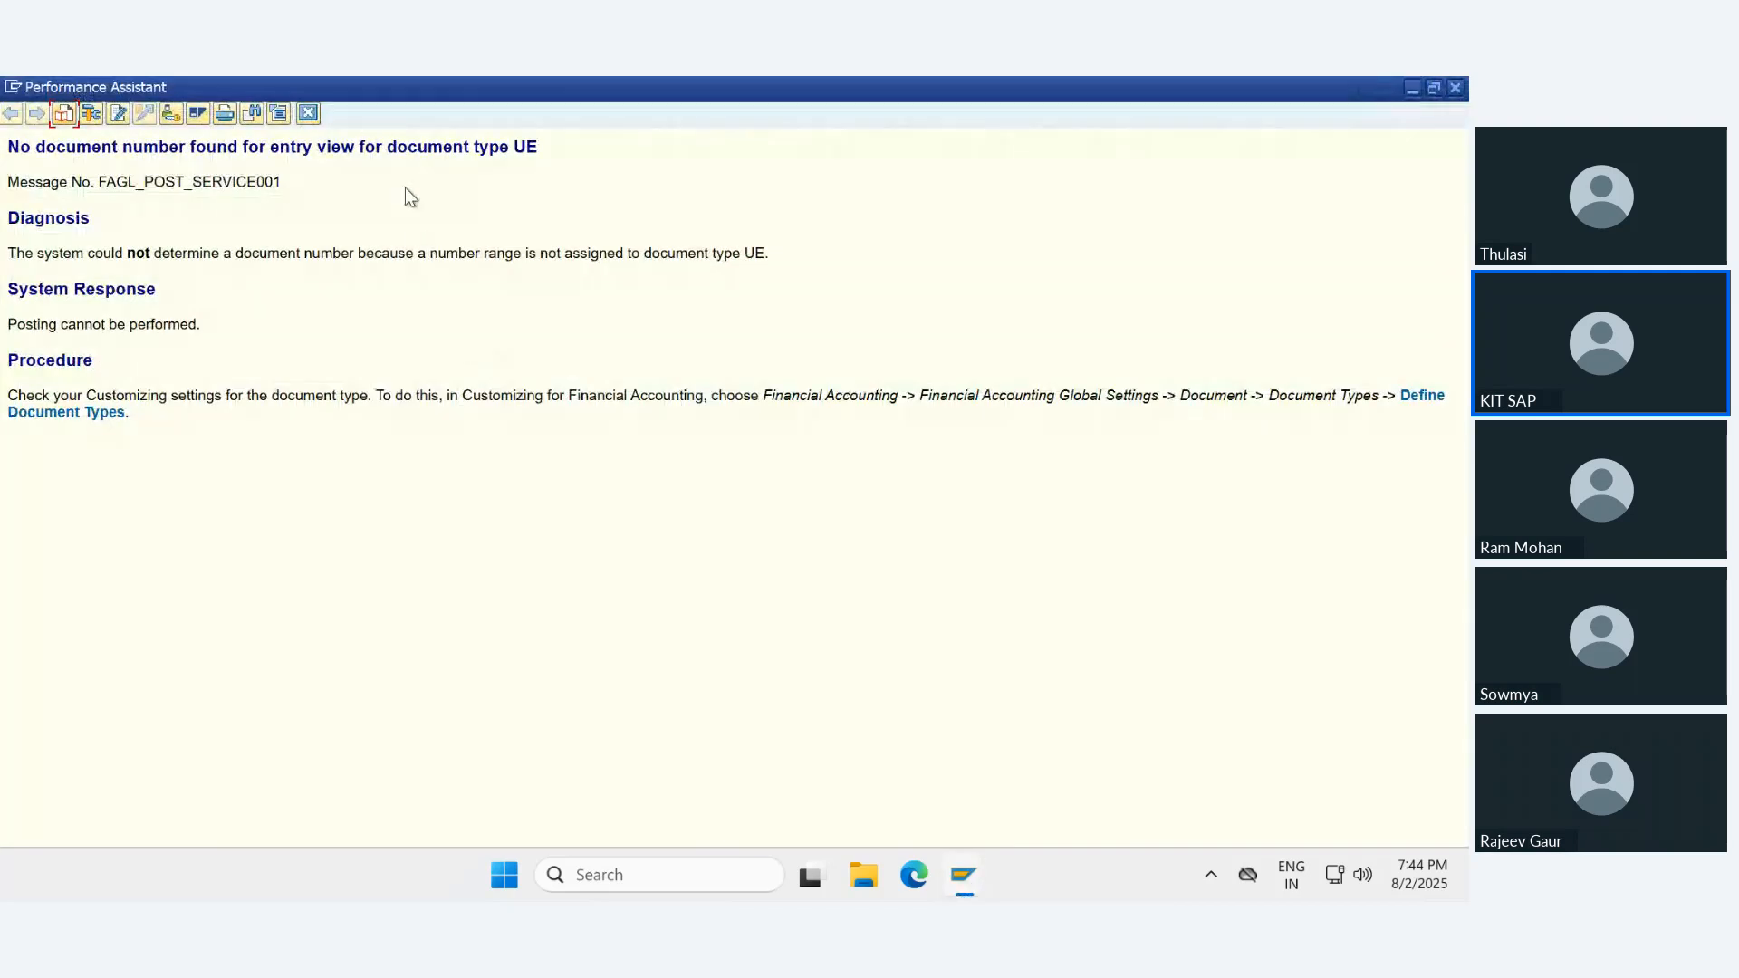
pyautogui.click(312, 113)
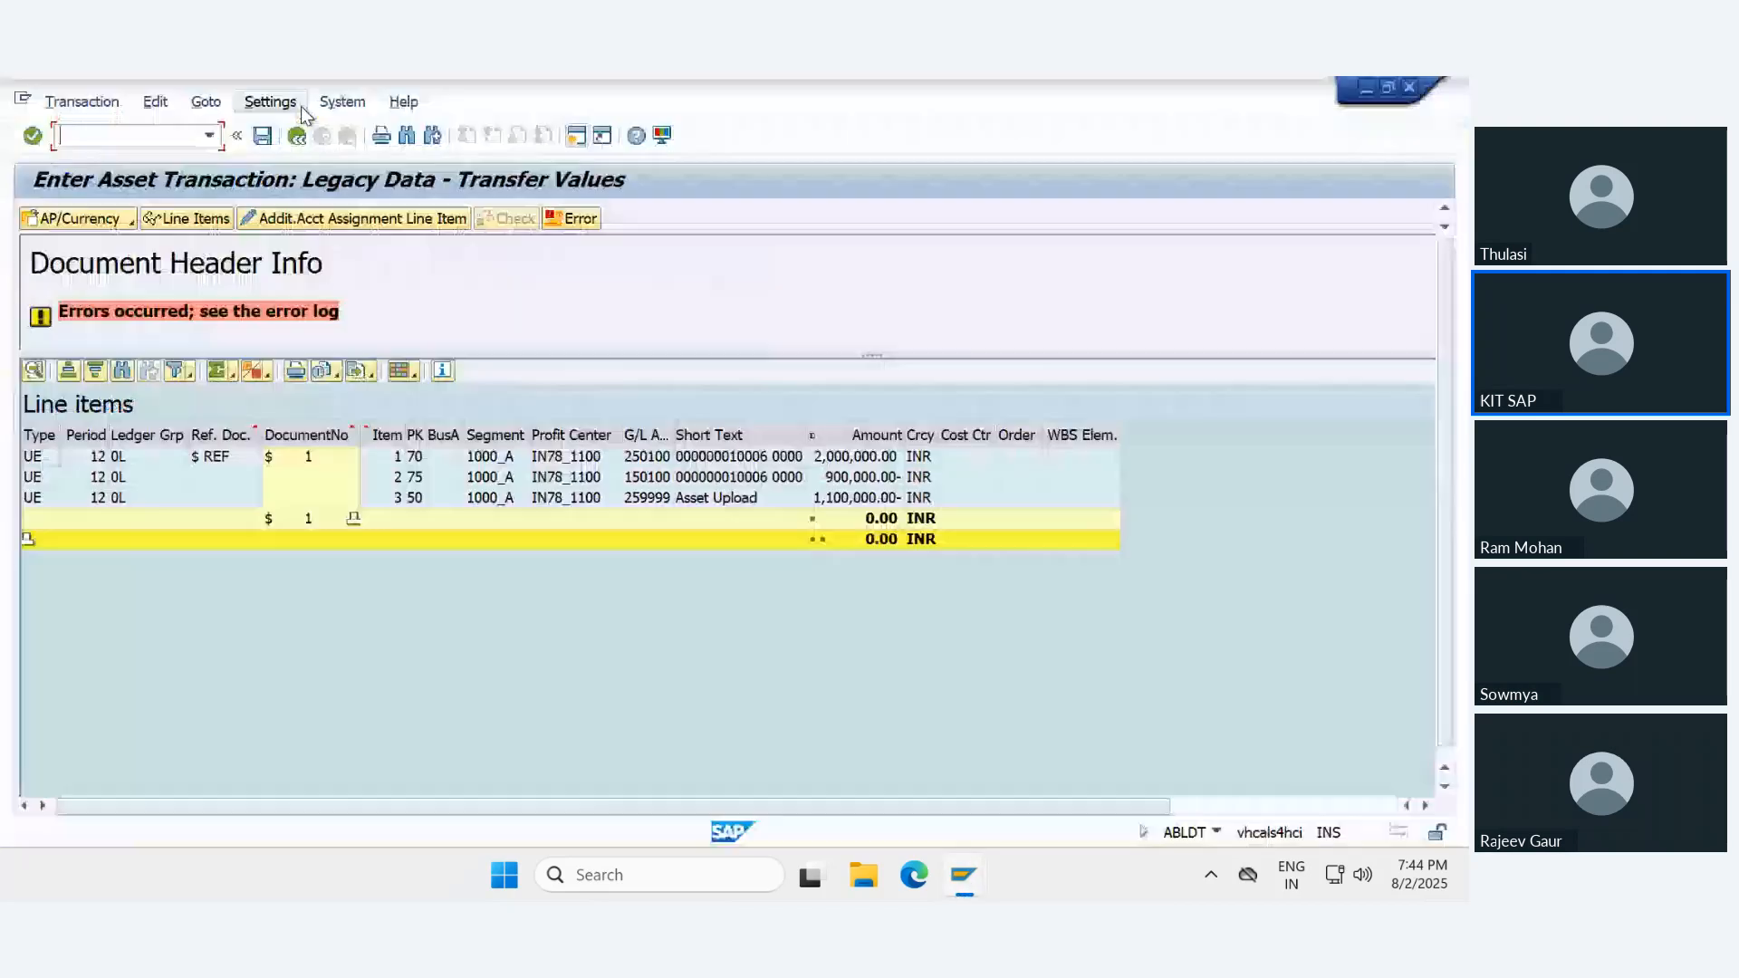
# - Open the OB52 posting period intervals of variant E1 in a new session
pyautogui.click(576, 136)
pyautogui.click(138, 129)
pyautogui.write('ob')
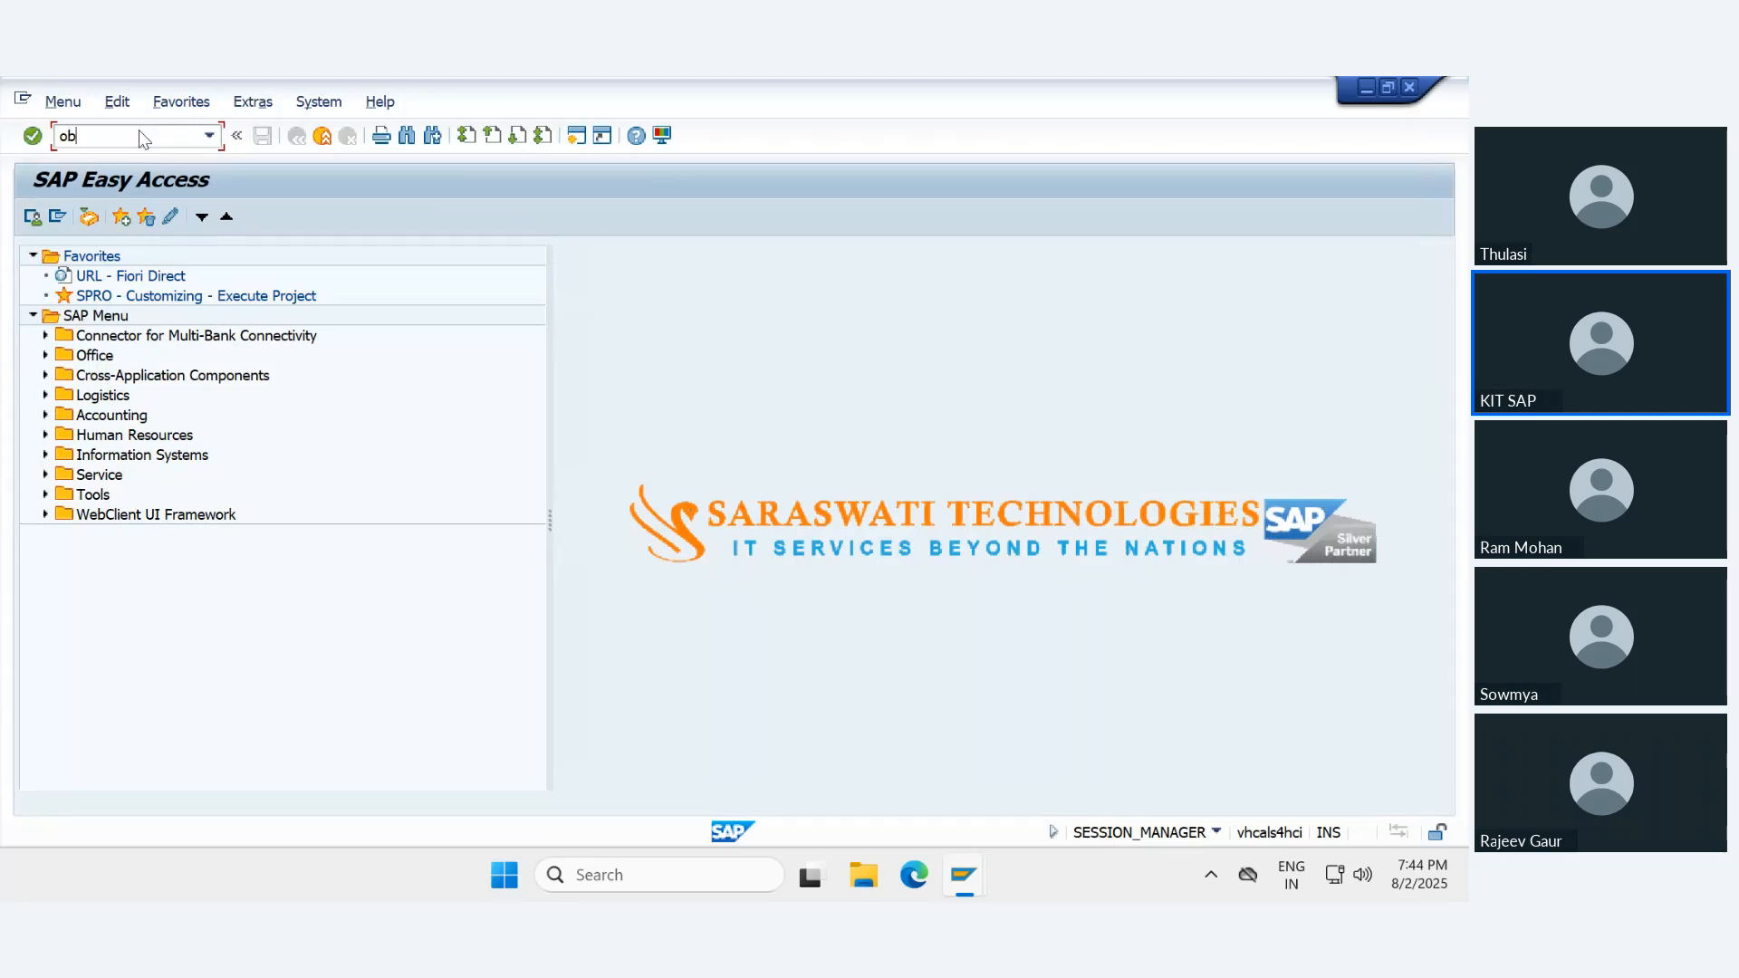
pyautogui.write('52')
pyautogui.press('Return')
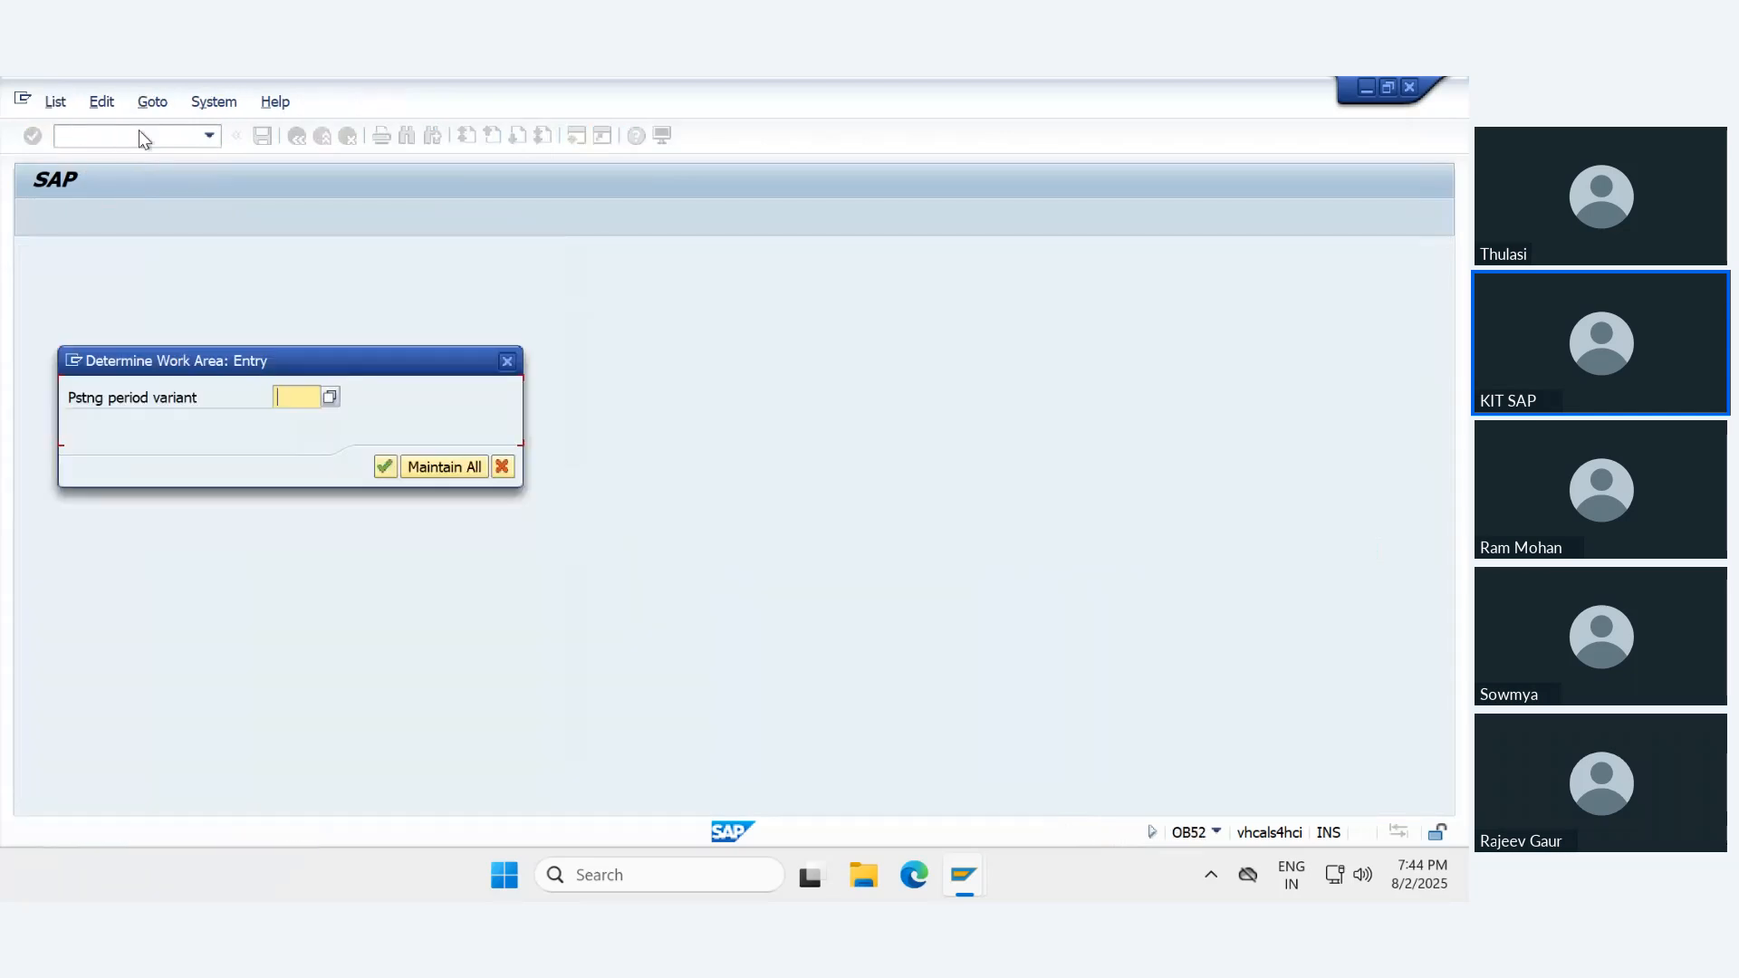
pyautogui.write('E1')
pyautogui.press('Return')
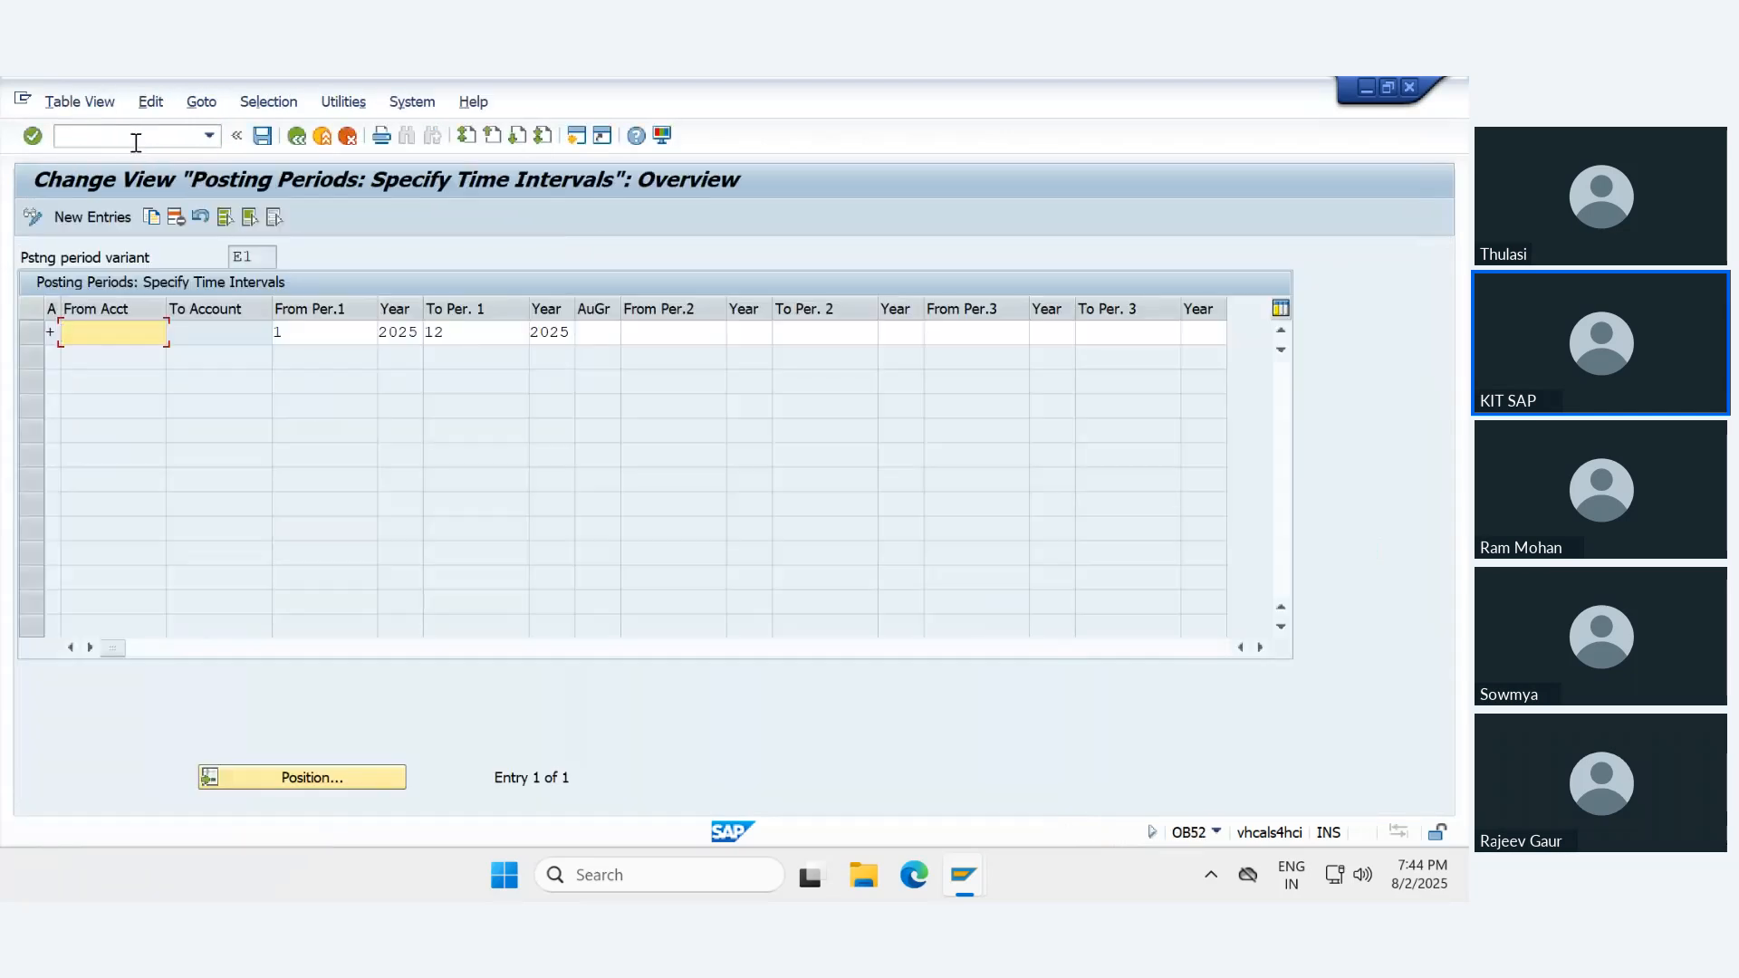
# - Set the start year of variant E1's first posting period interval to 2024, save it and exit the view
pyautogui.moveTo(399, 331); pyautogui.dragTo(458, 329)
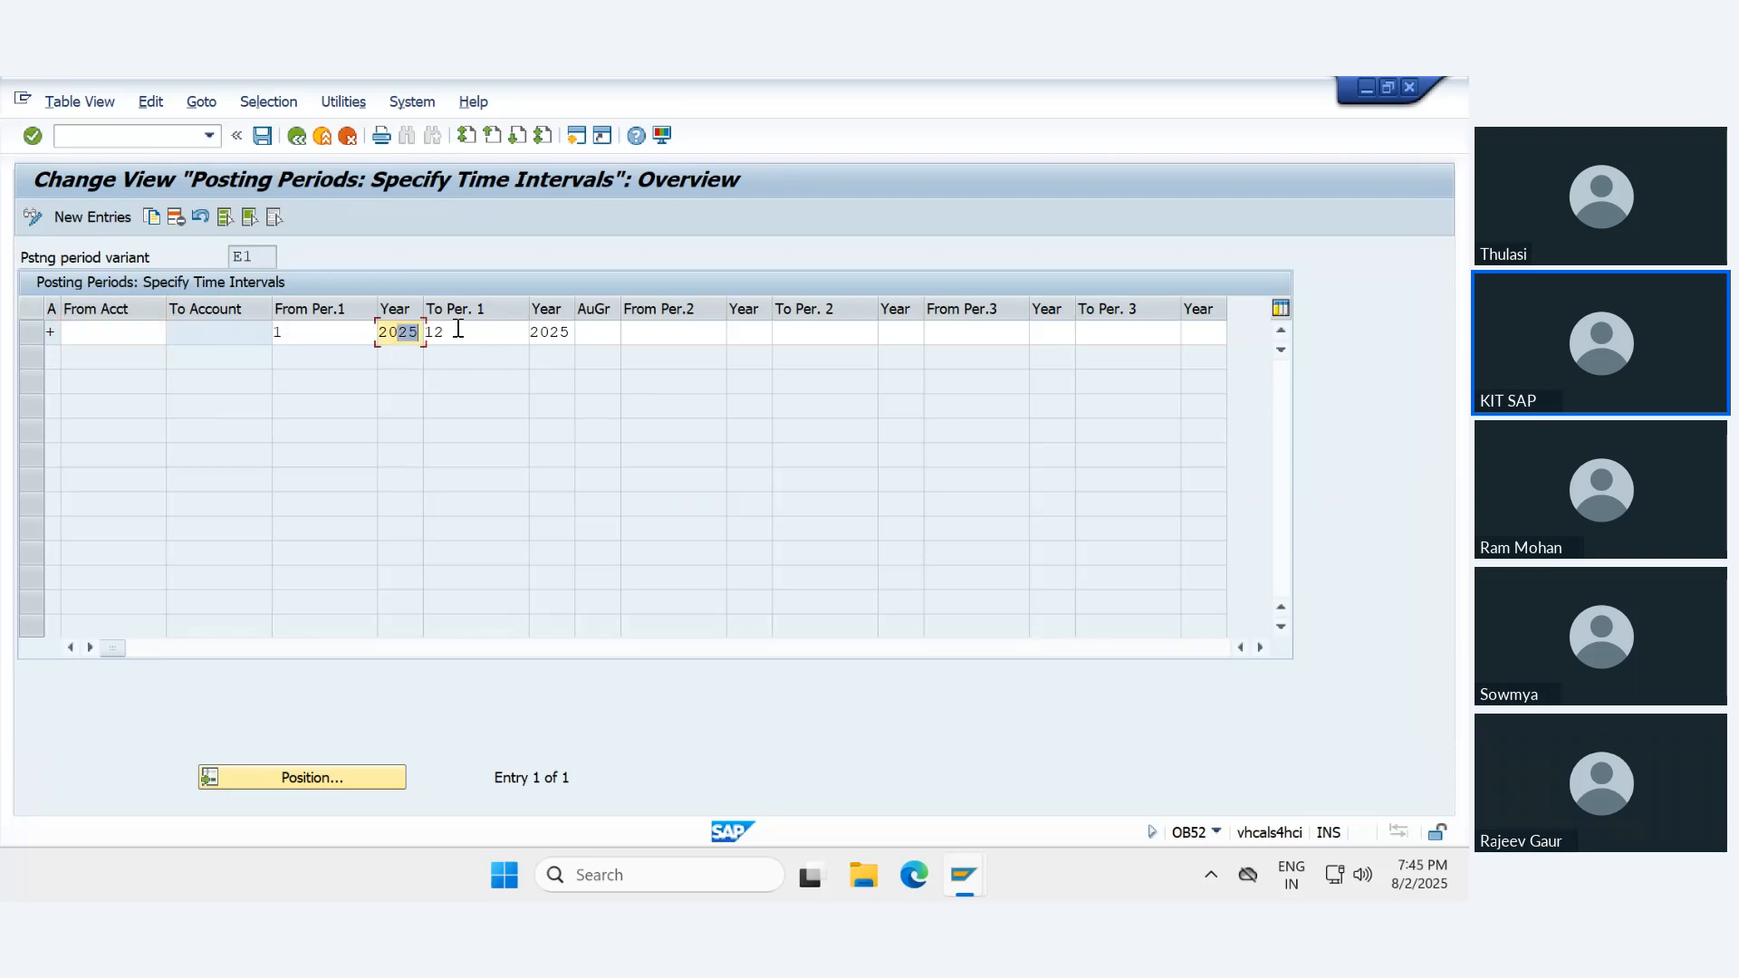
pyautogui.write('24')
pyautogui.hotkey('ctrl', 's')
pyautogui.press('Return')
pyautogui.press('F3')
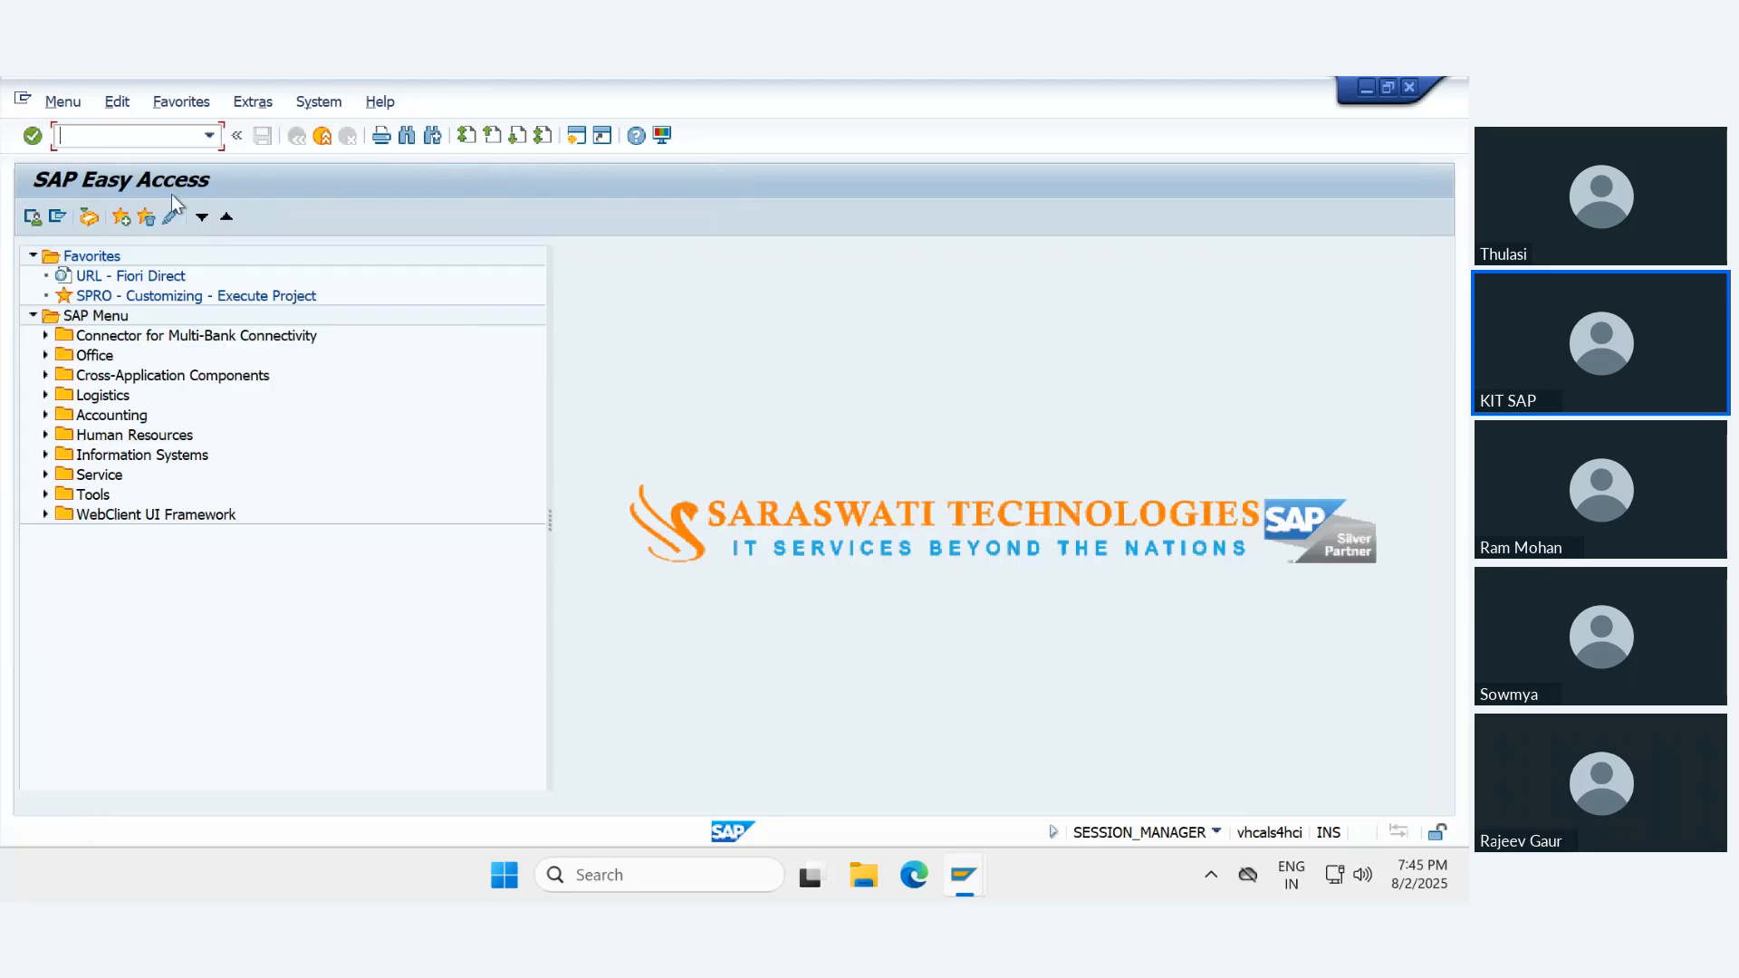
# - Open the OB52 posting period intervals of variant E2
pyautogui.write('ob52')
pyautogui.press('Return')
pyautogui.write('e1')
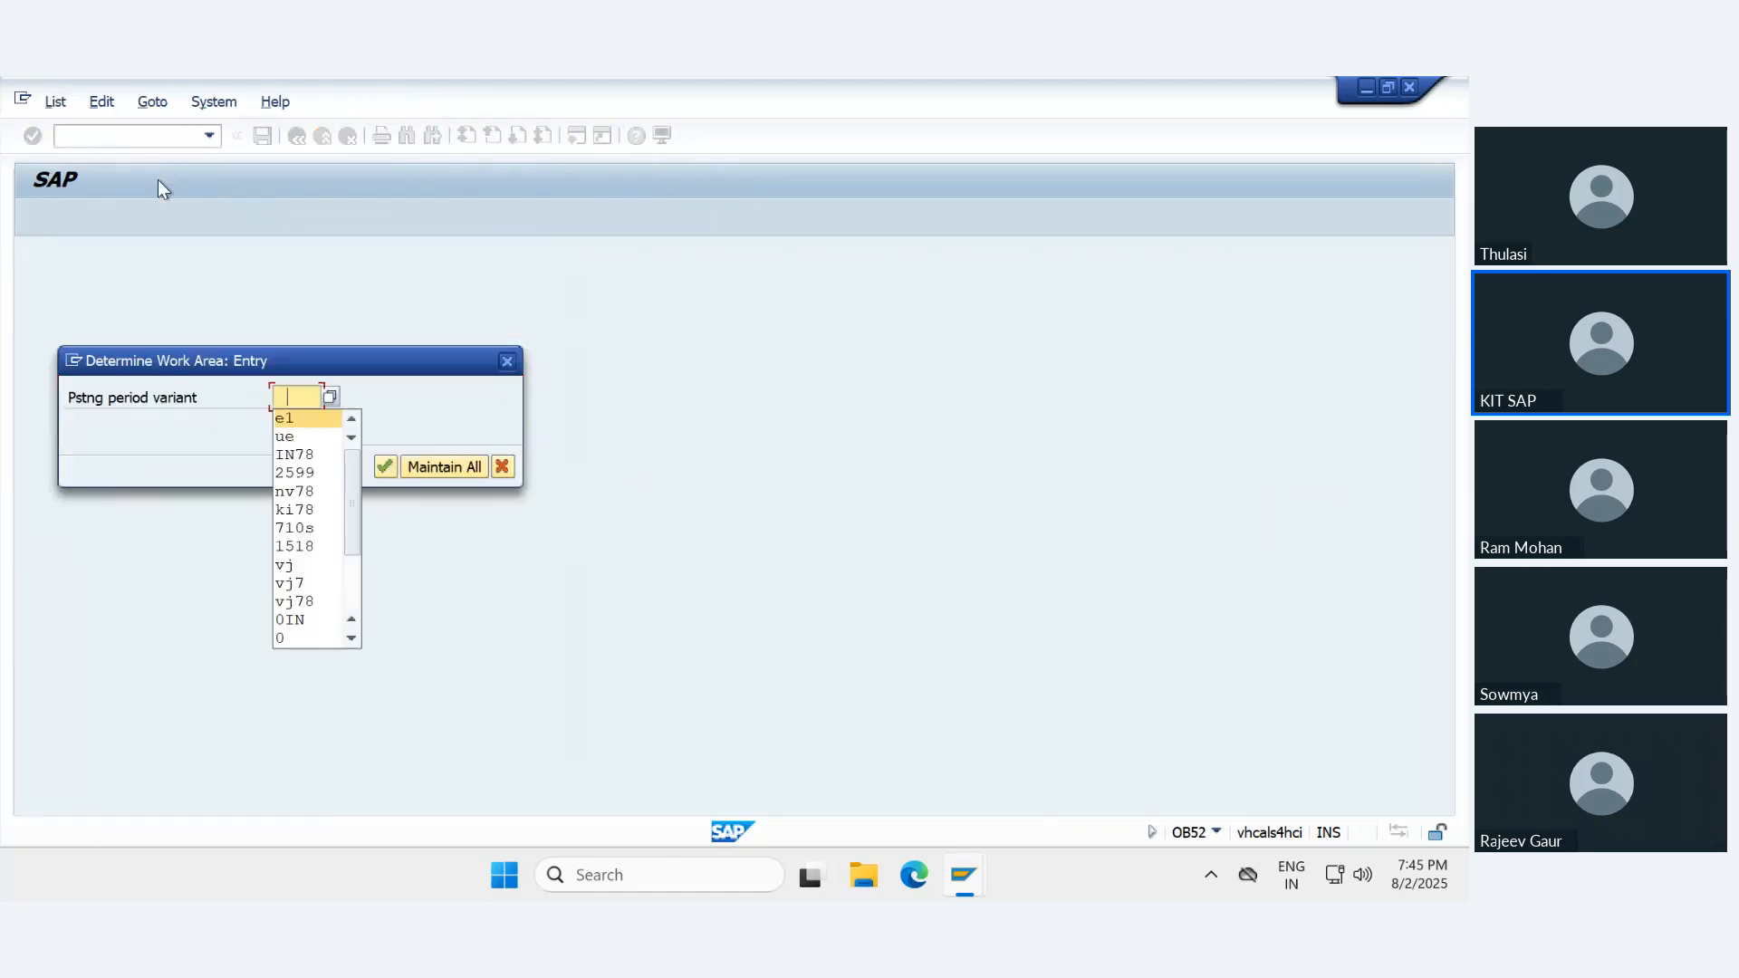
pyautogui.press('Tab')
pyautogui.hotkey('shift', 'Tab')
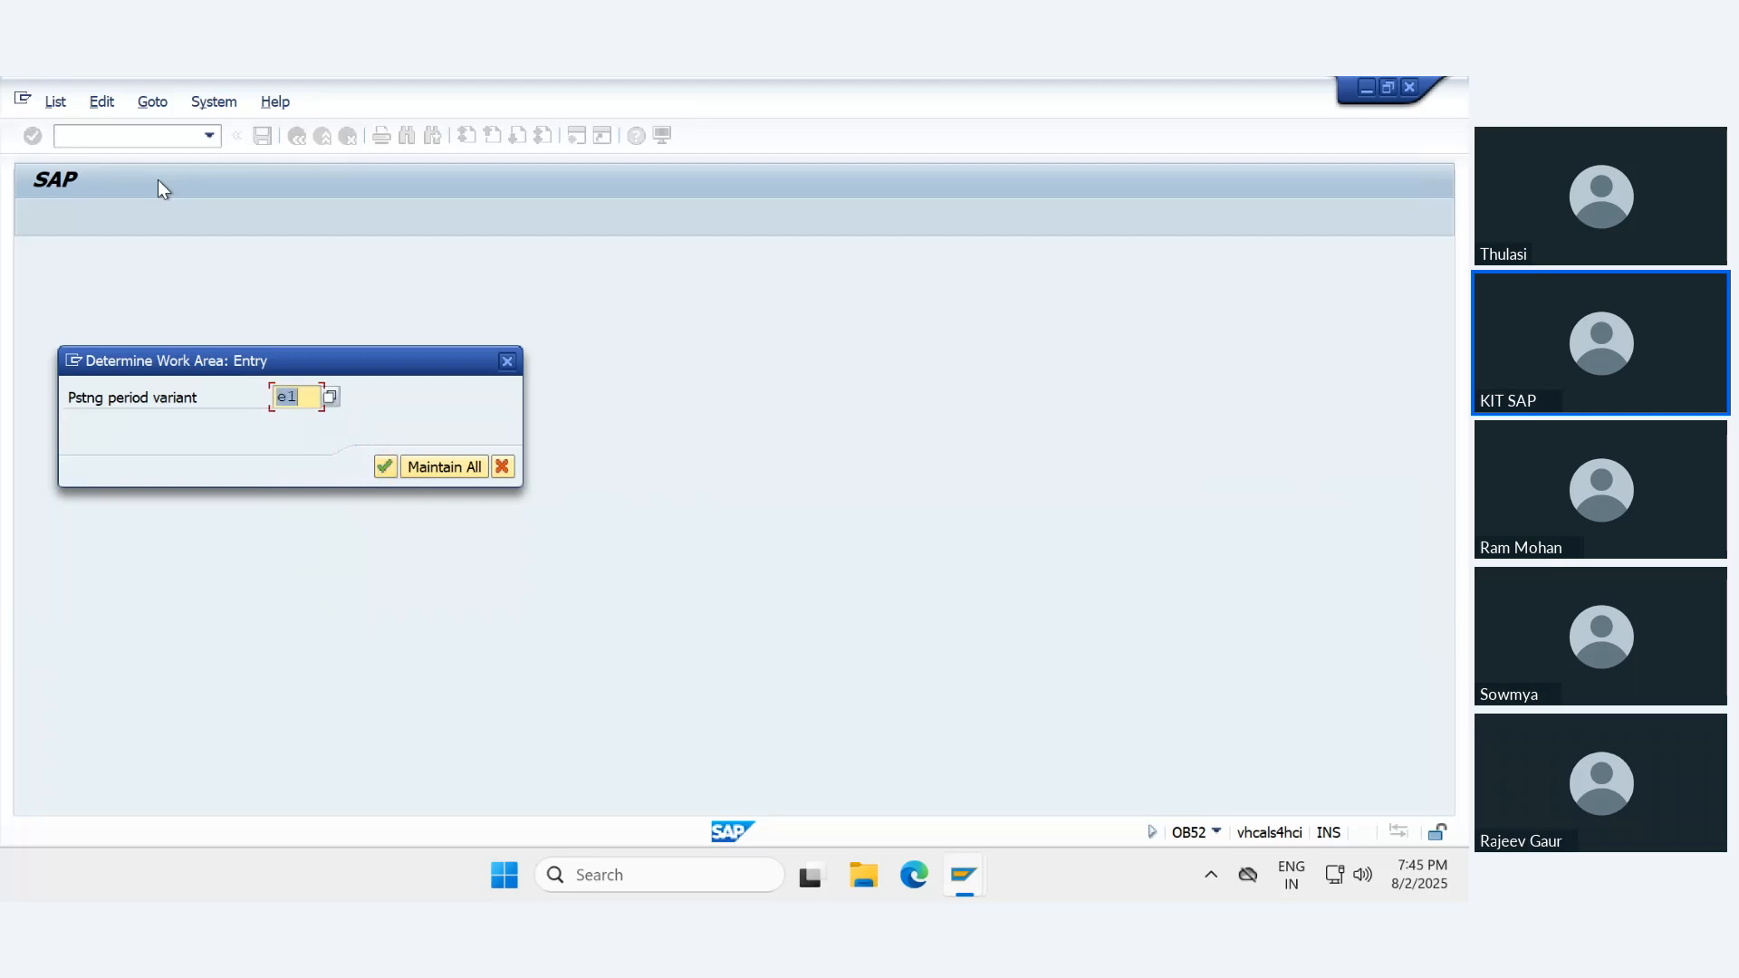
pyautogui.write('e2')
pyautogui.press('Return')
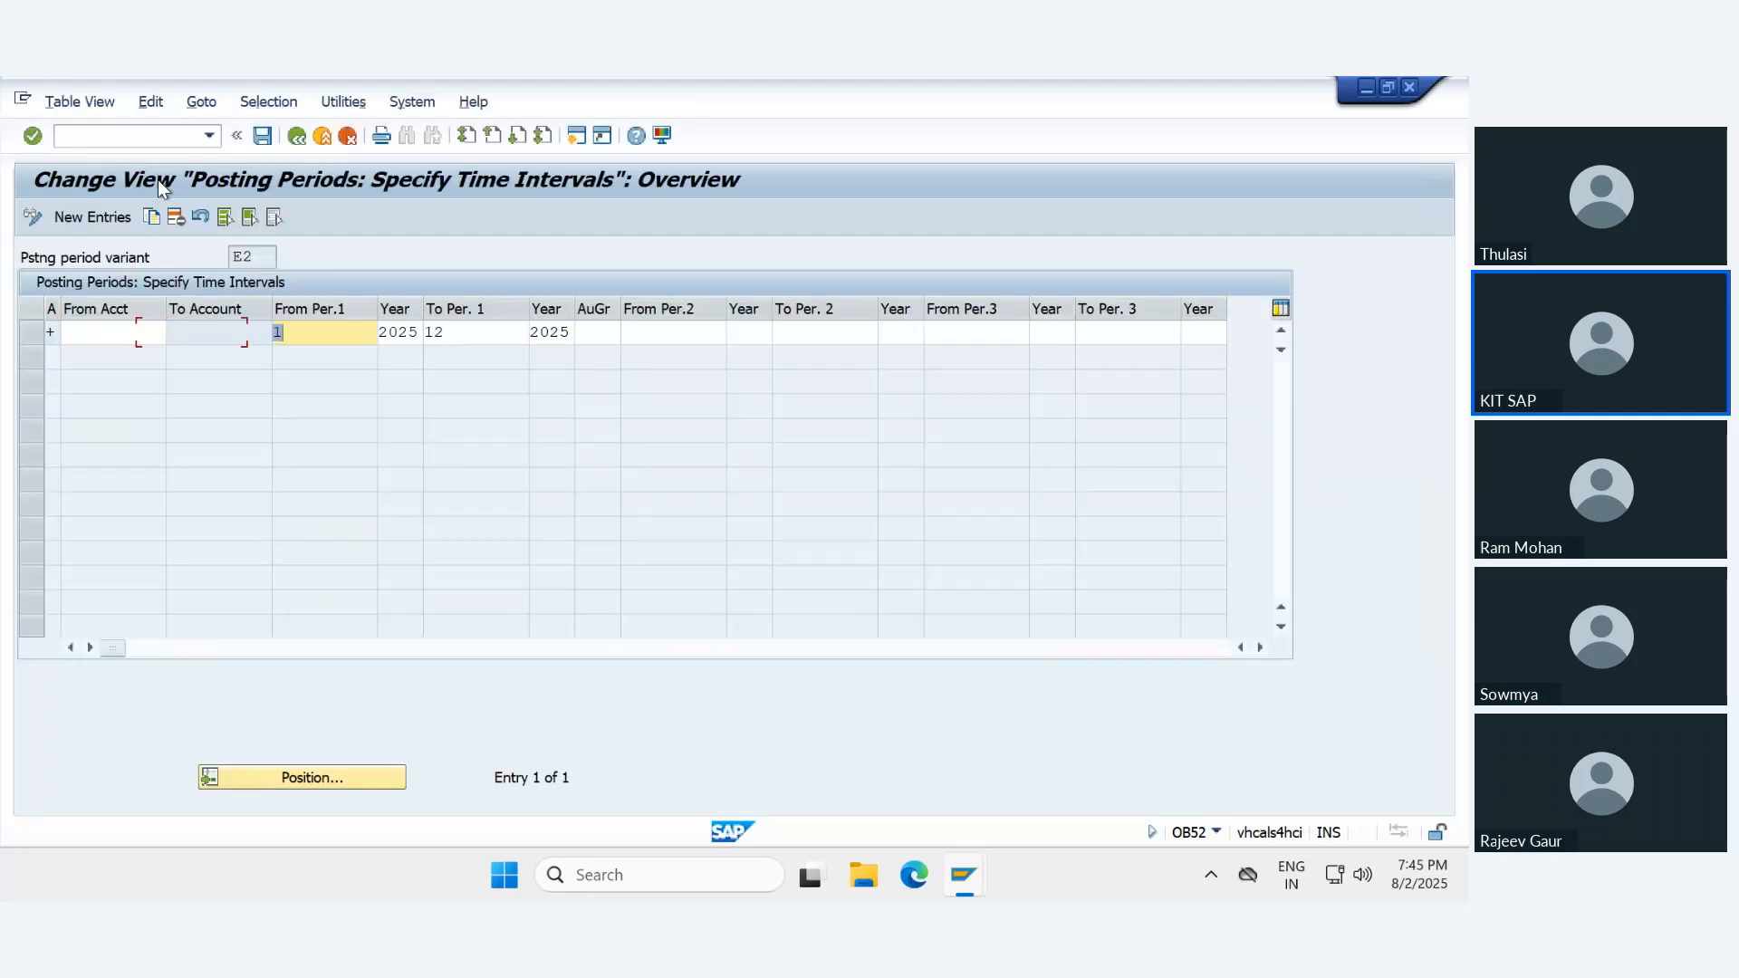
# - Set the start year of variant E2's first posting period interval to 2024, save it and leave the posting period maintenance
pyautogui.press('Tab')
pyautogui.write('2024')
pyautogui.press('Return')
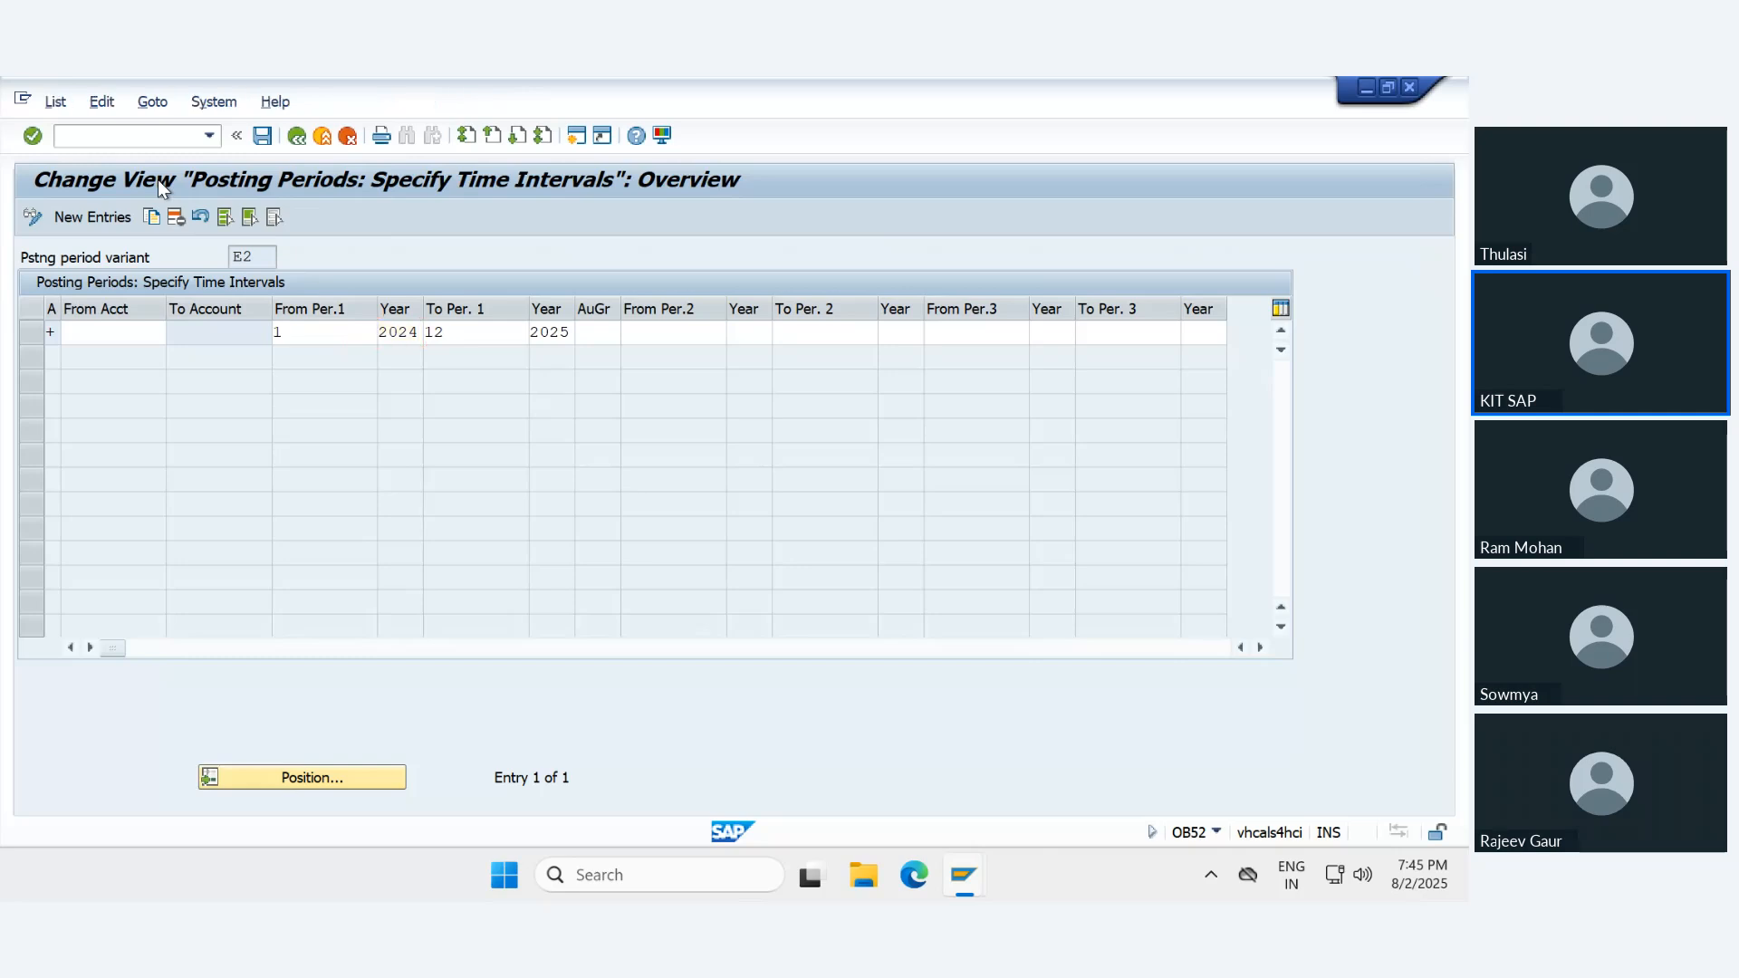
pyautogui.press('Return')
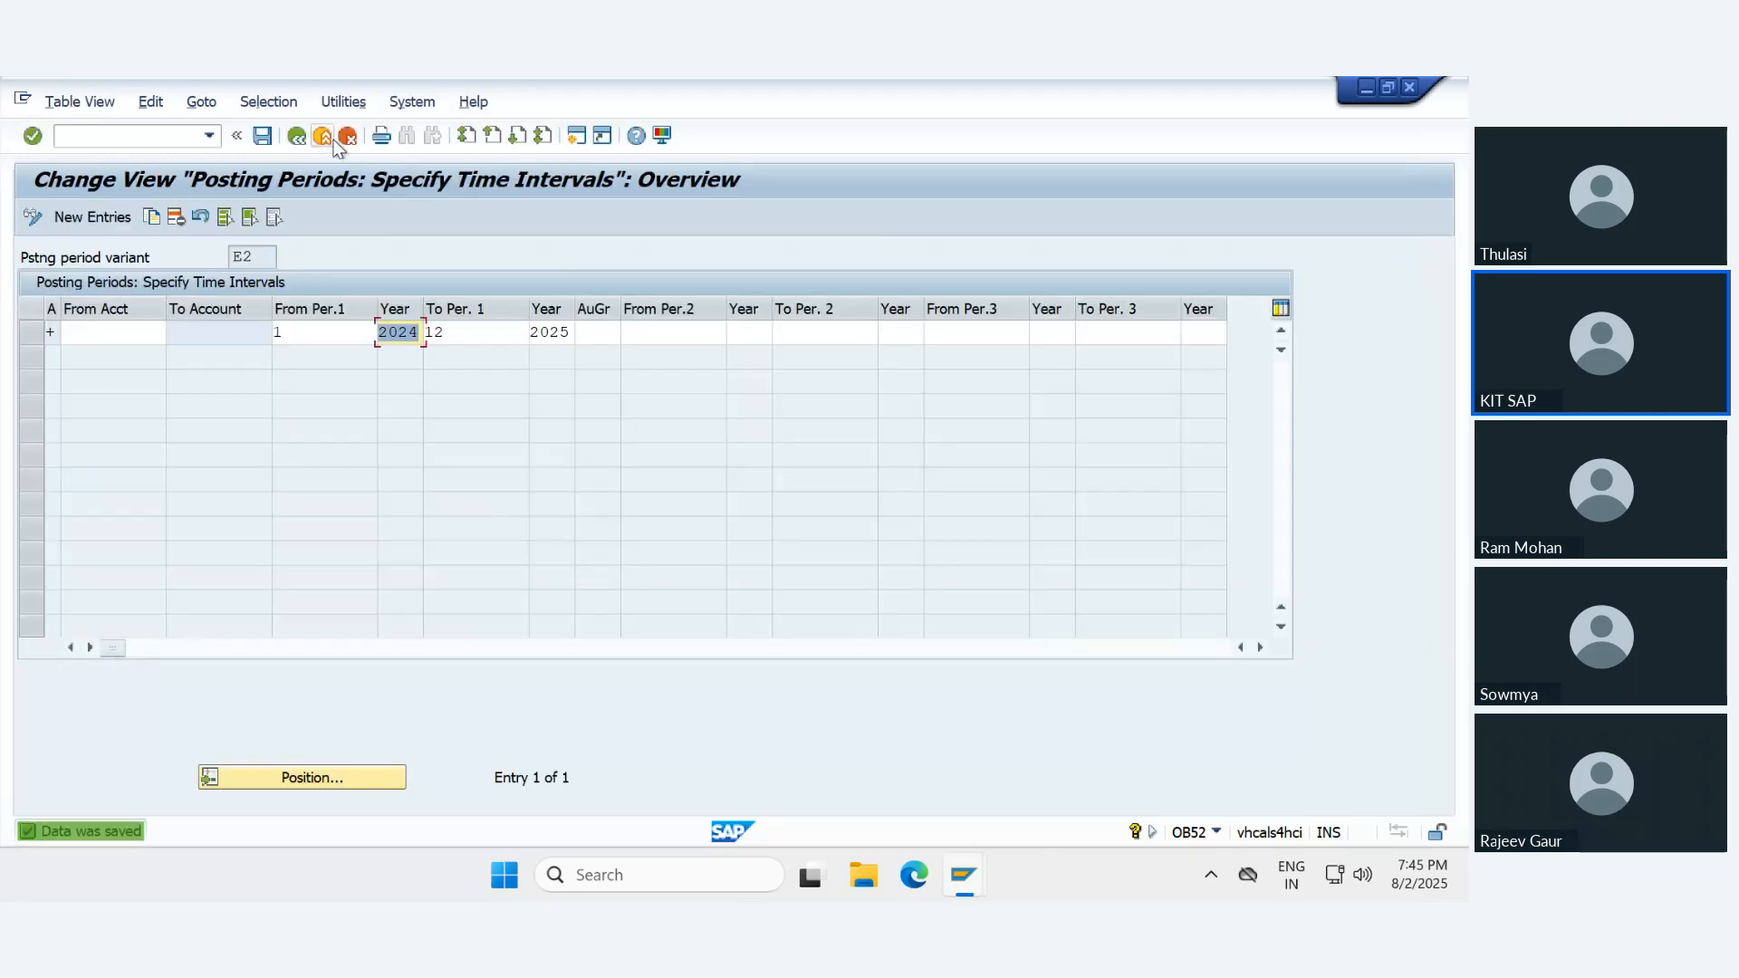
pyautogui.click(331, 138)
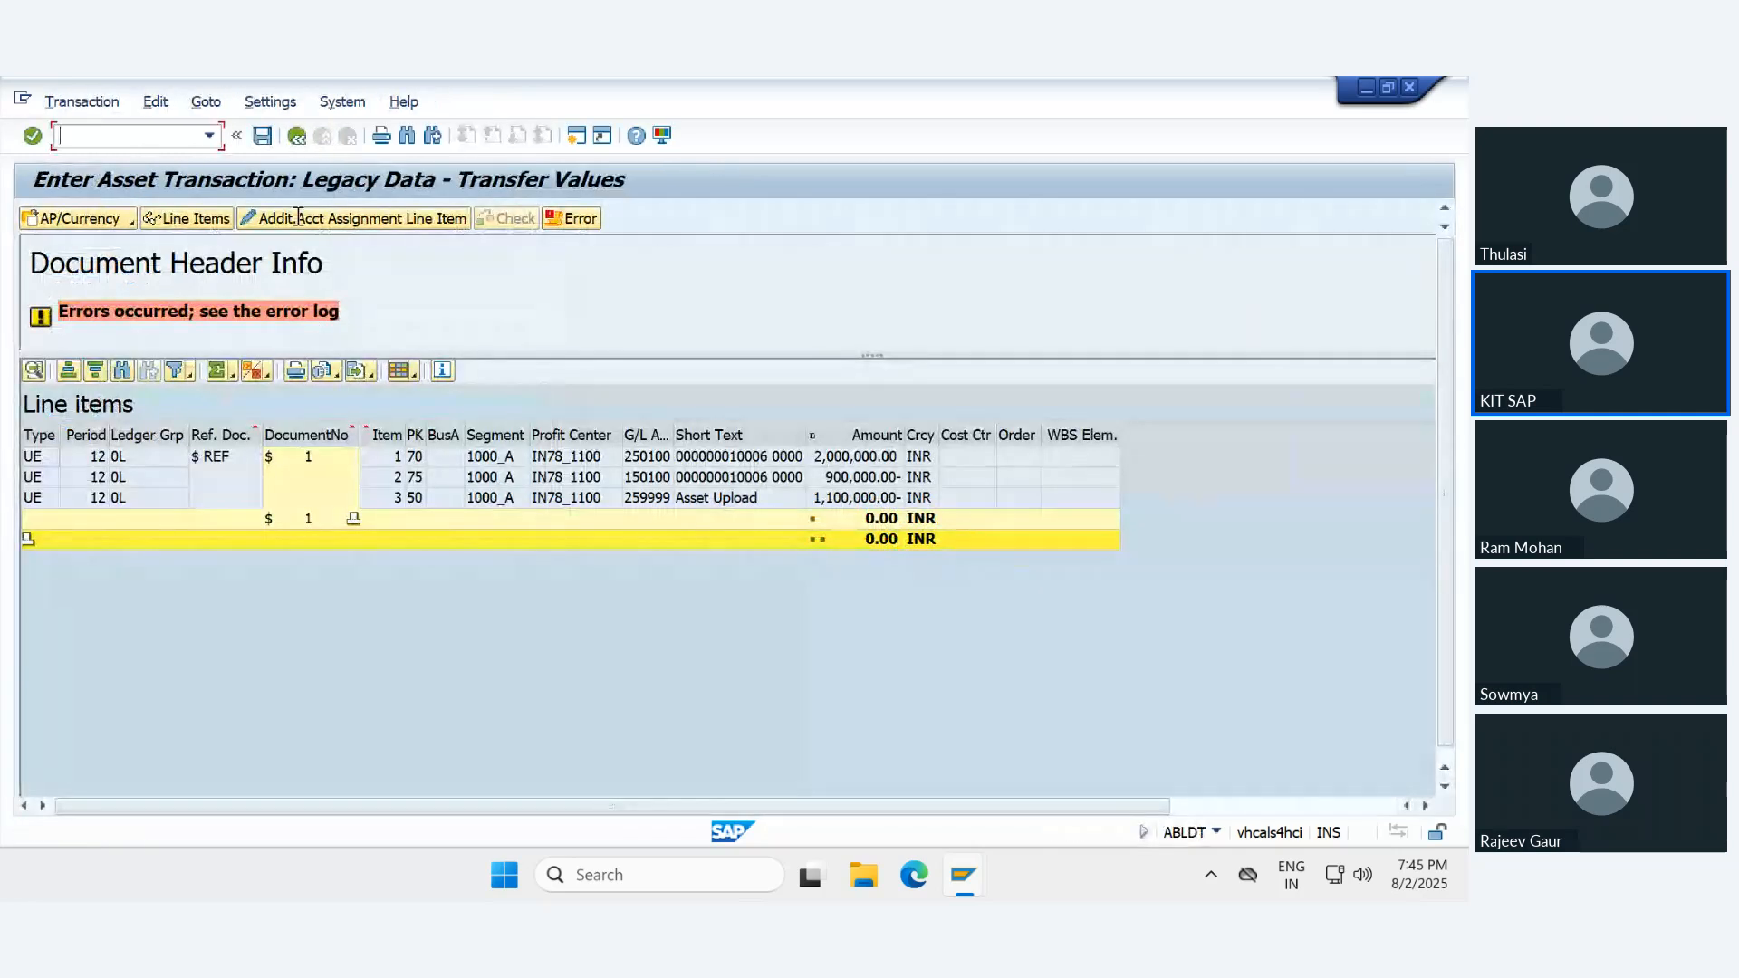
# - Return to the asset's transaction data, simulate the legacy transfer again, and review and close its error log
pyautogui.click(297, 137)
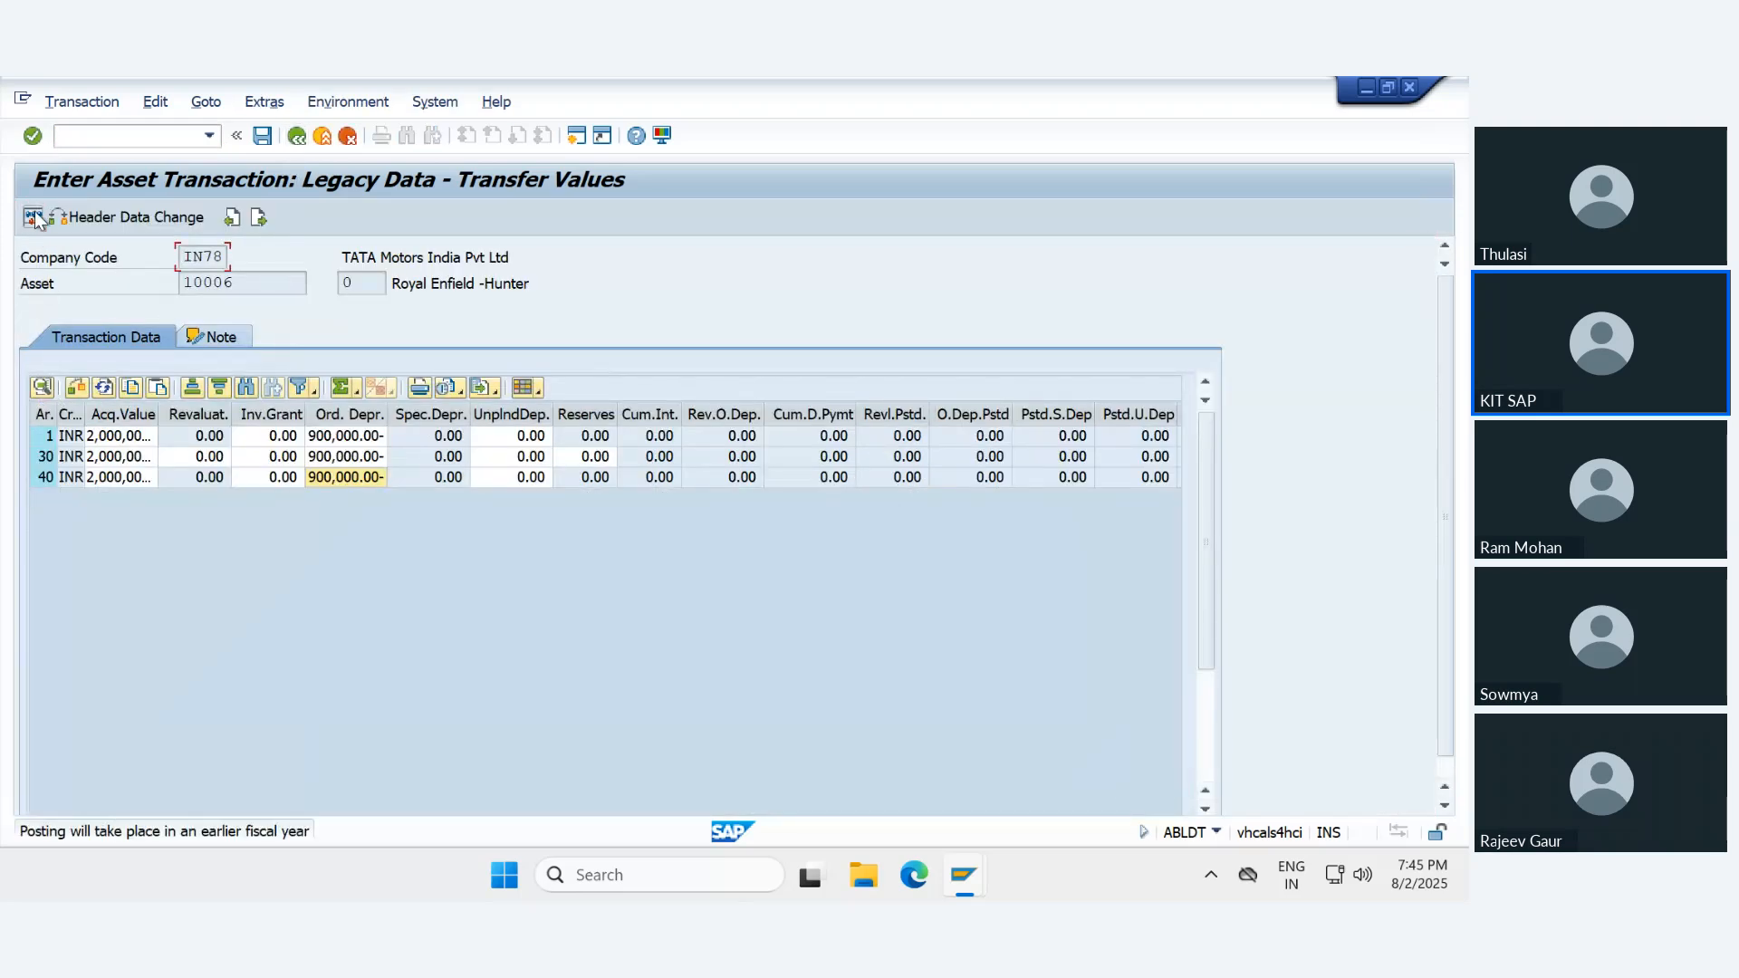
pyautogui.click(34, 218)
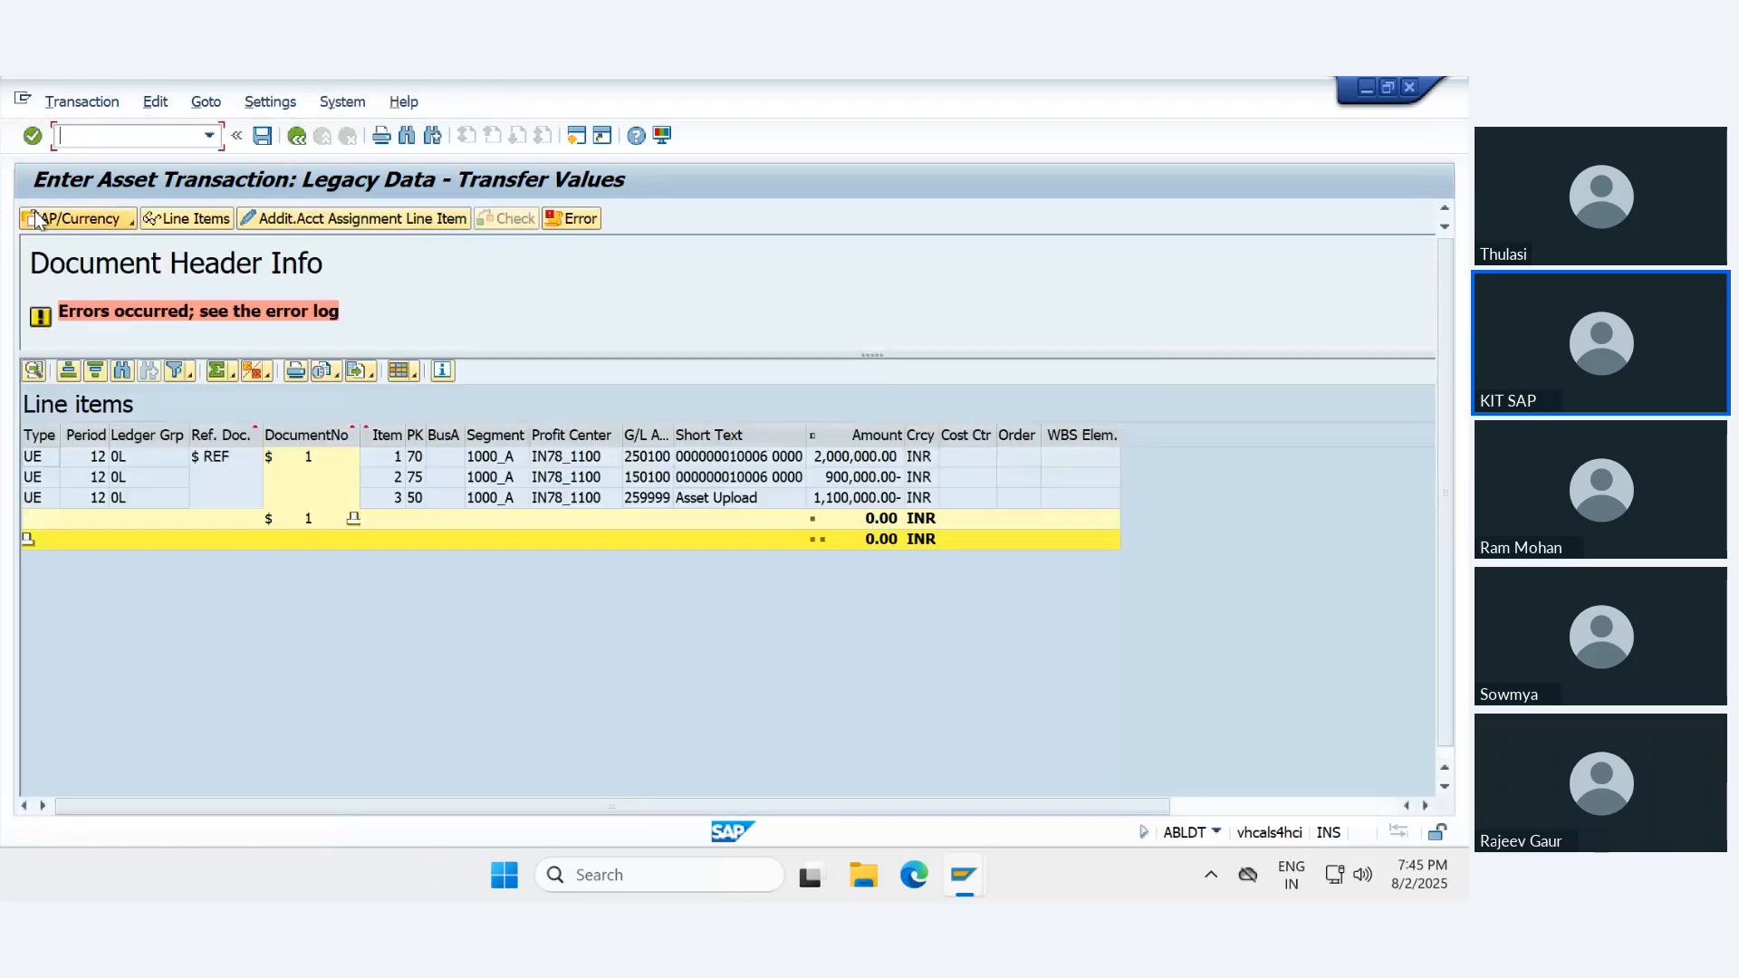
pyautogui.click(572, 218)
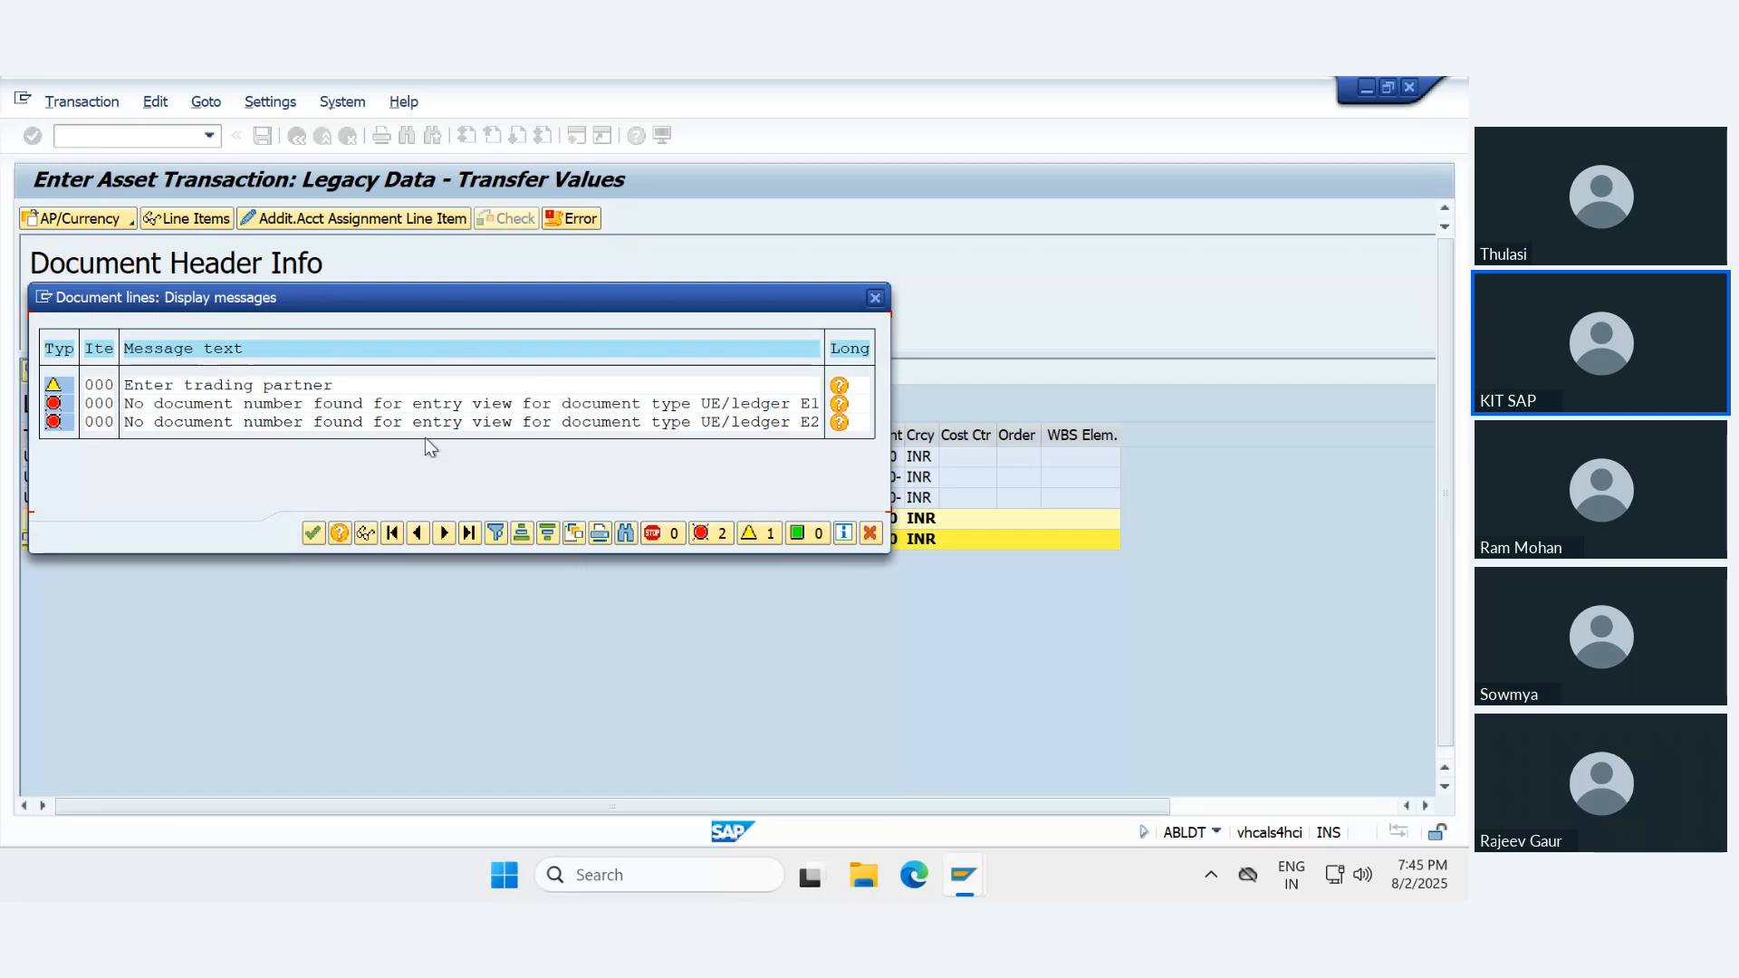
pyautogui.click(313, 533)
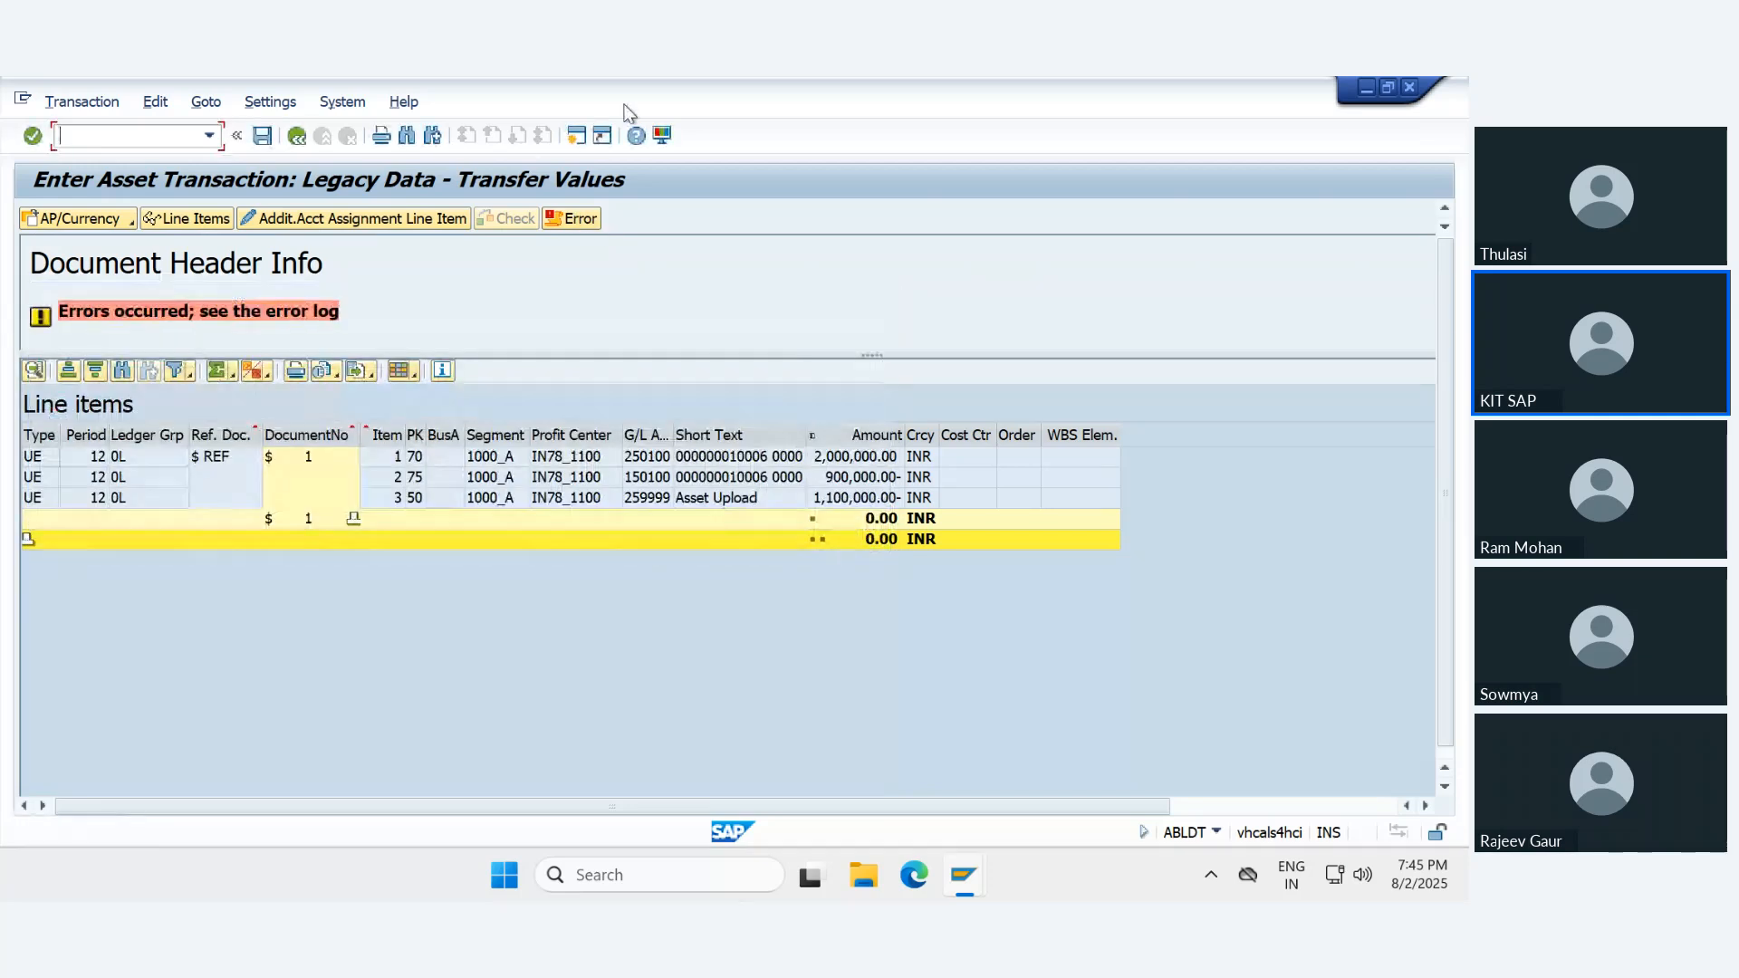
pyautogui.click(578, 138)
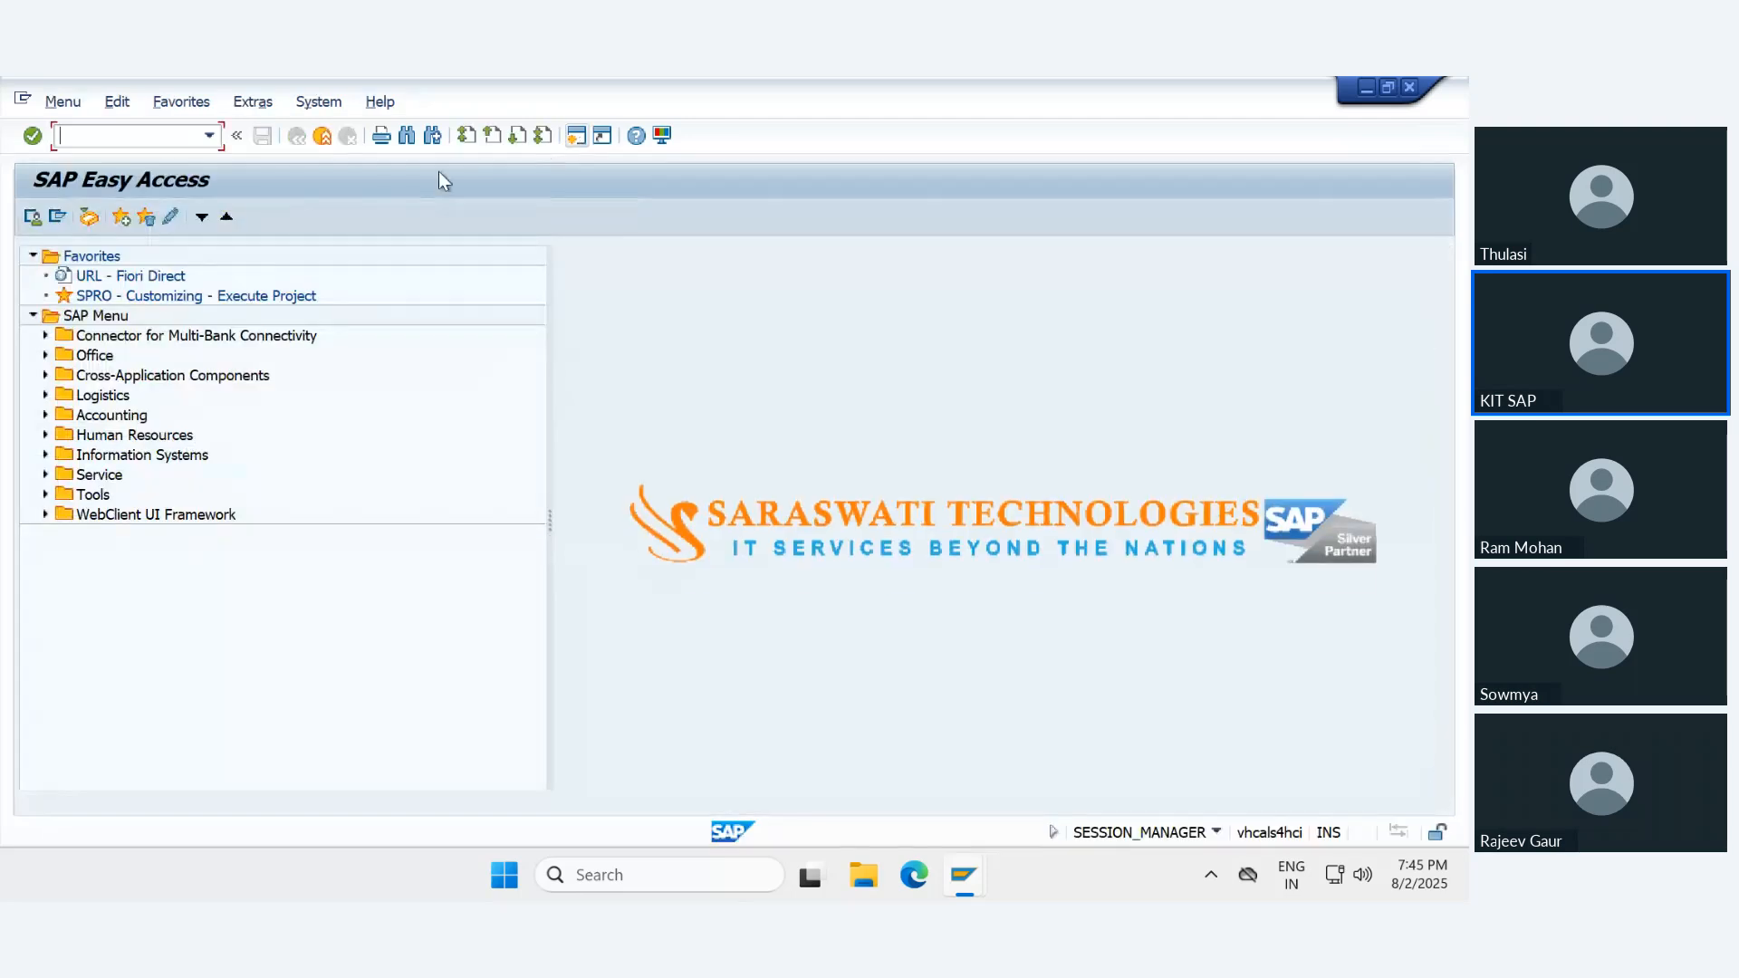
pyautogui.click(209, 136)
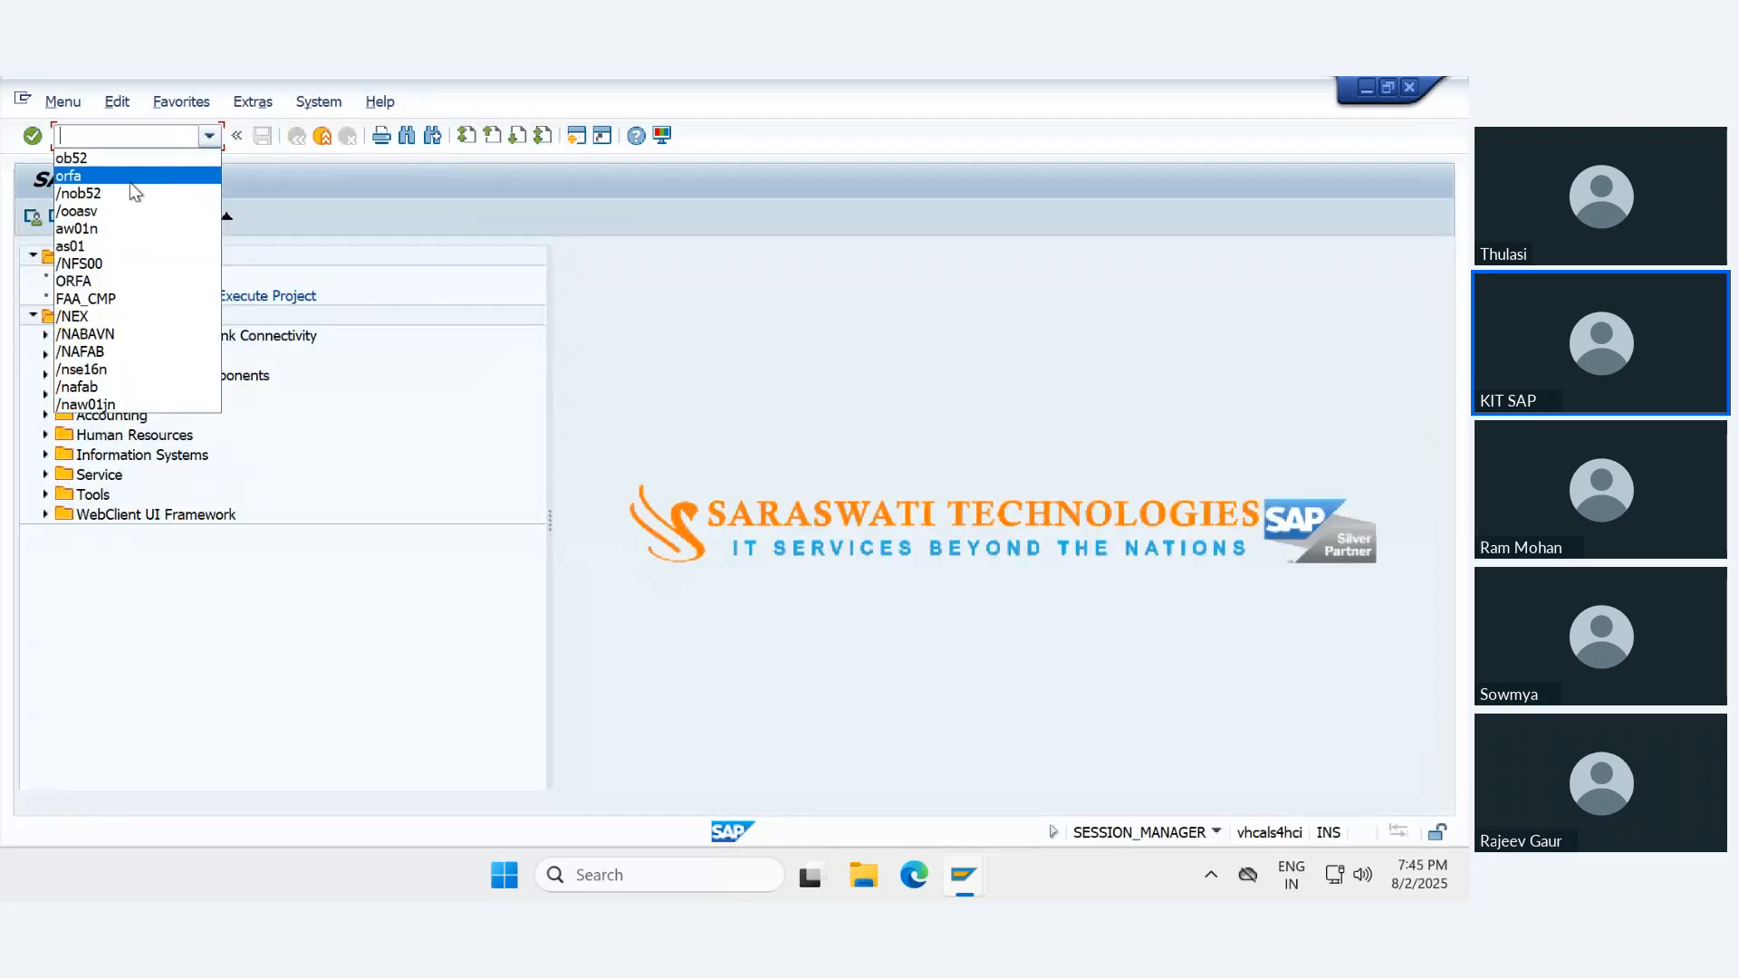
pyautogui.click(323, 139)
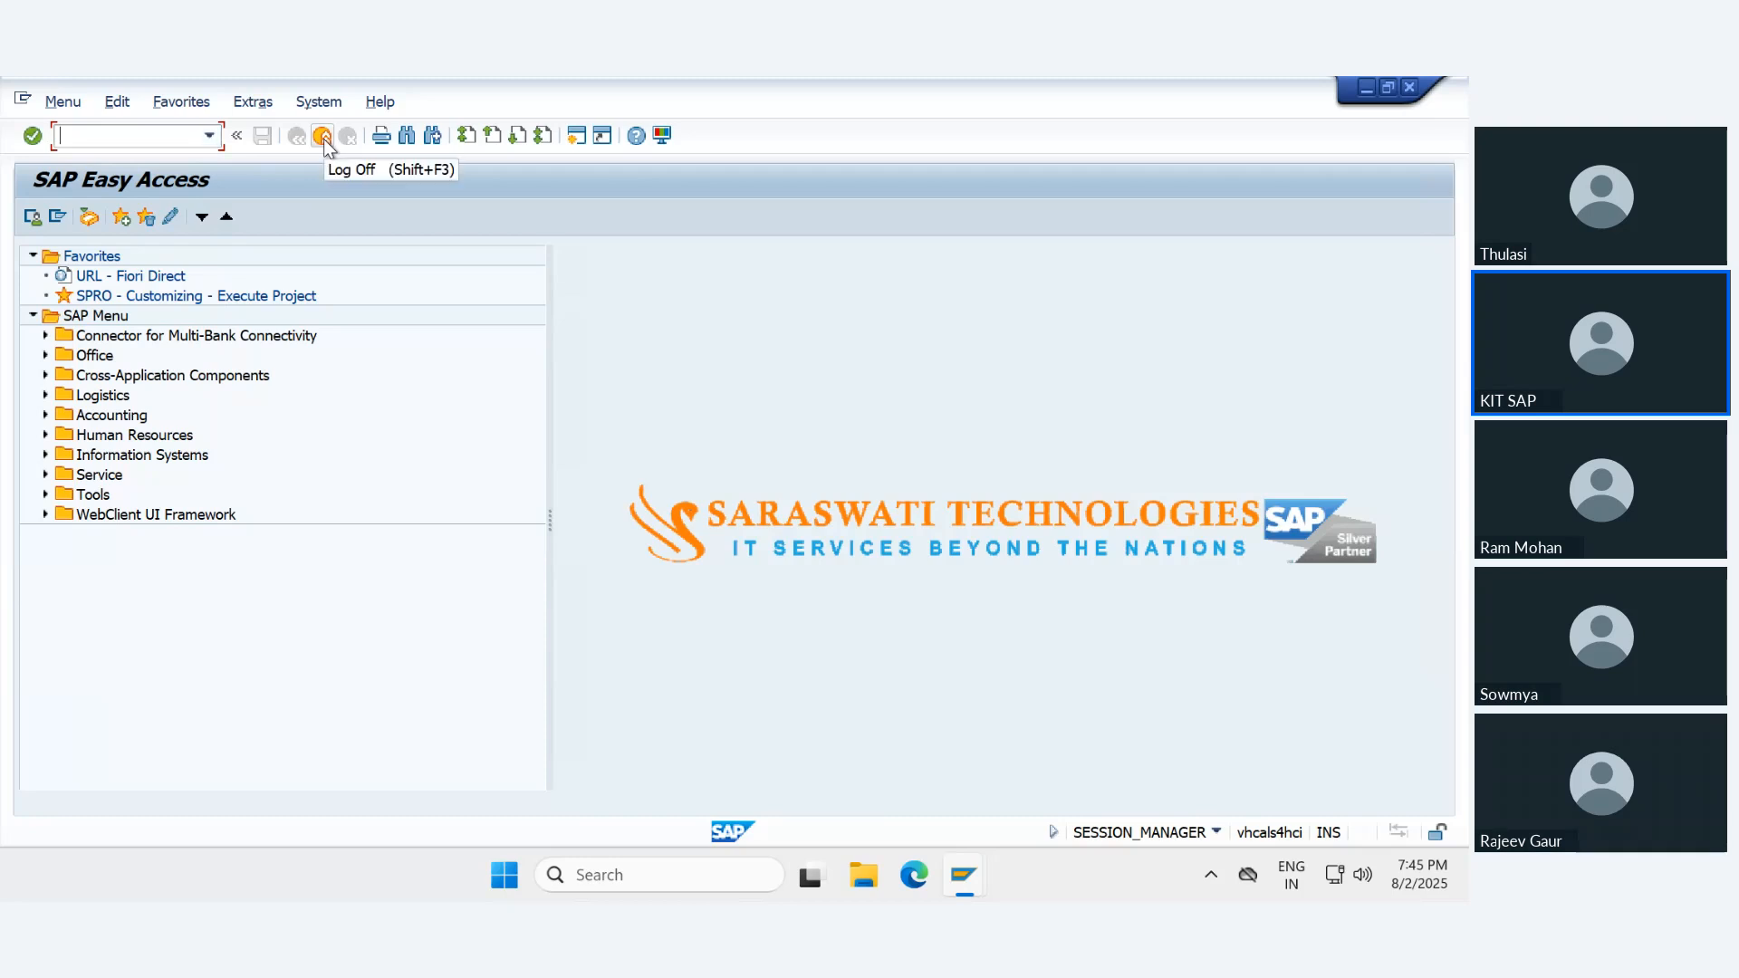
pyautogui.click(324, 138)
# - Display the long text of the ledger E1 document number error and follow its link to the document type customizing
pyautogui.click(563, 219)
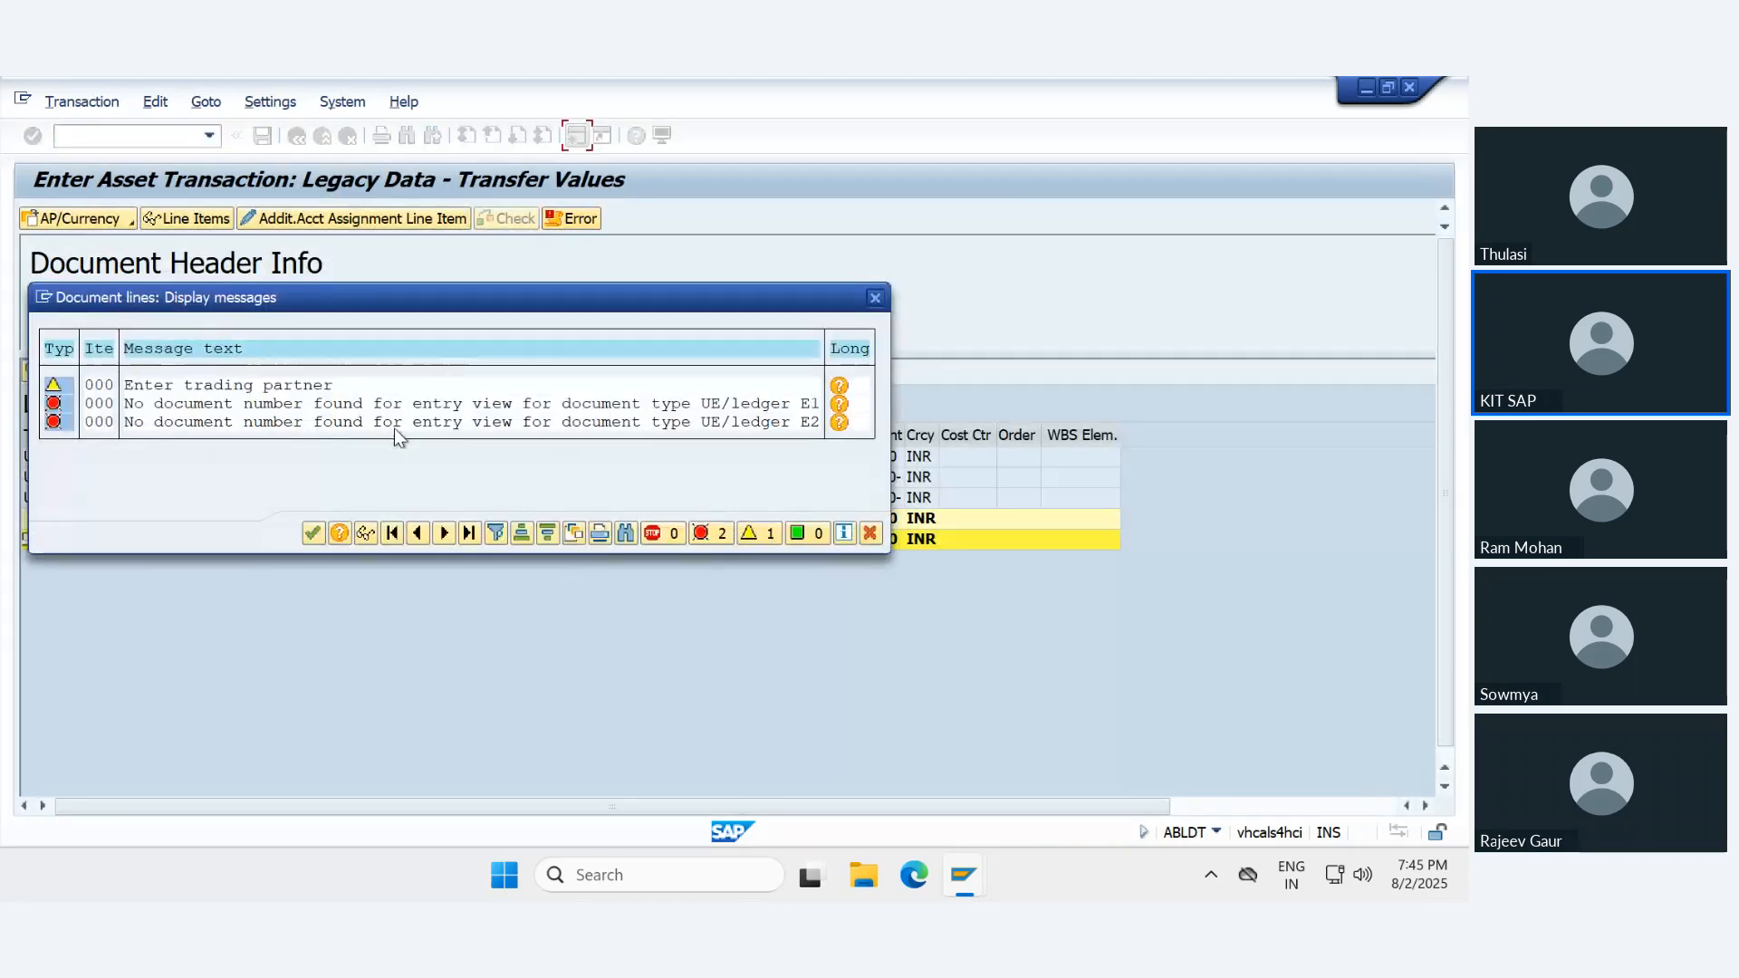
pyautogui.click(839, 403)
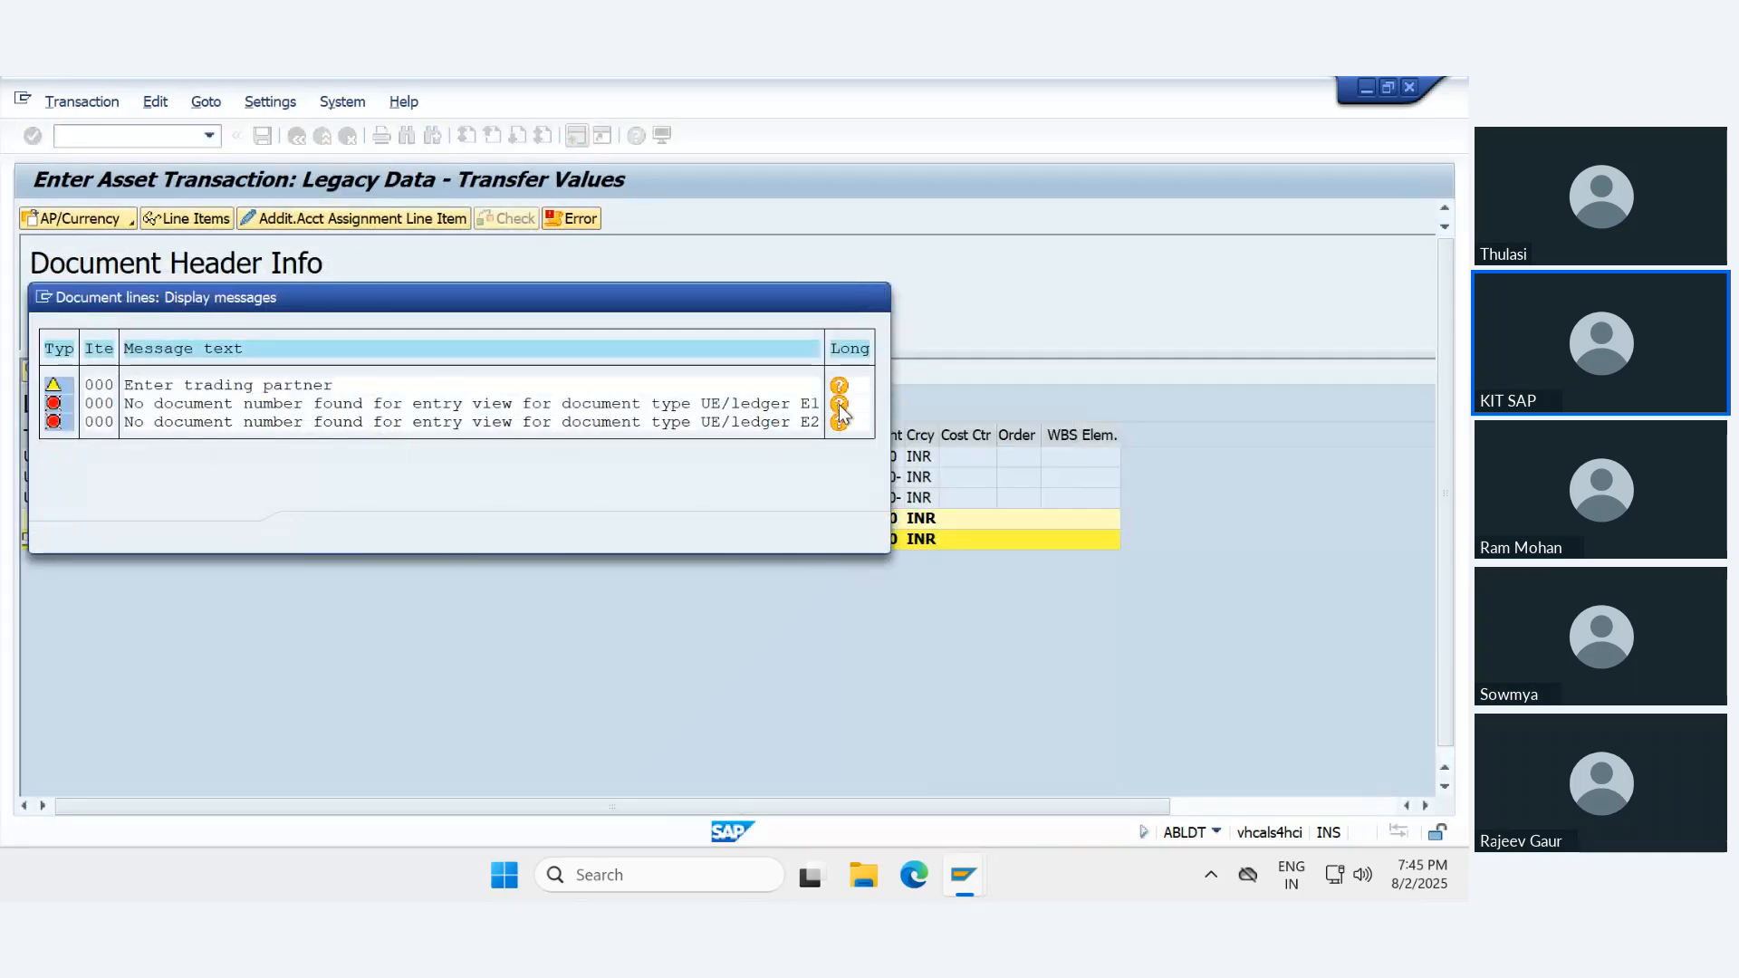
pyautogui.click(338, 503)
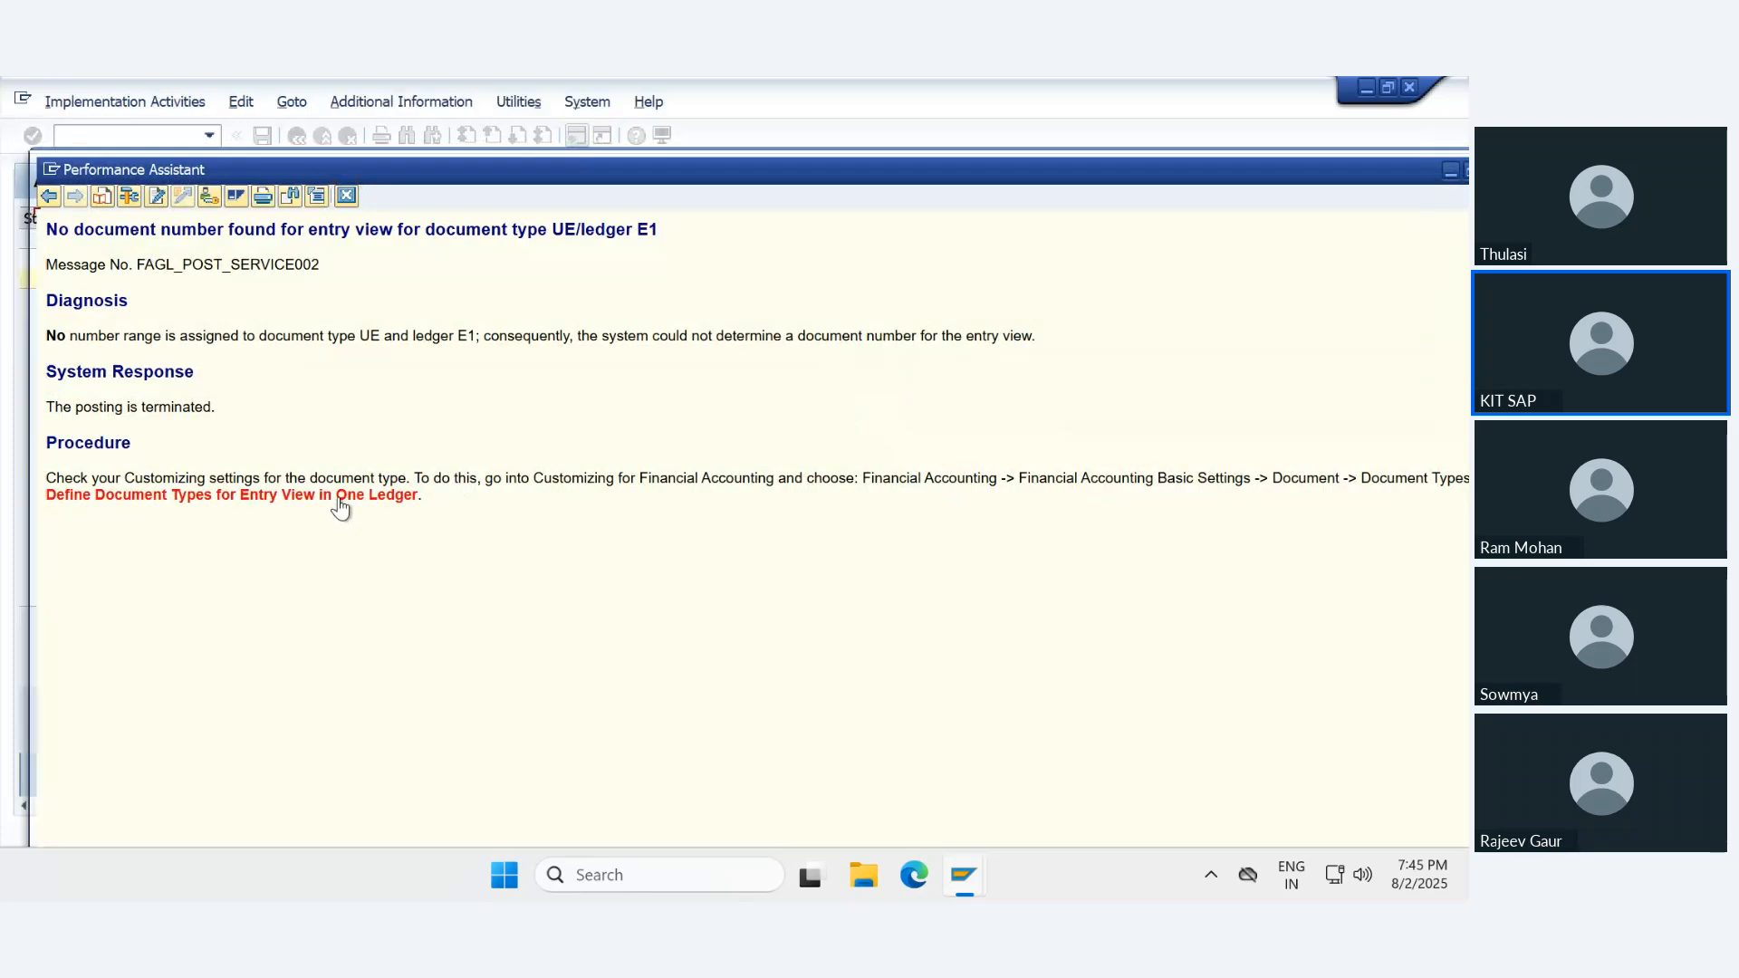
pyautogui.click(1448, 171)
# - In Define Document Types in a Ledger for ledger E1, copy entry AA as UE and save it to request S4HK903872
pyautogui.click(111, 319)
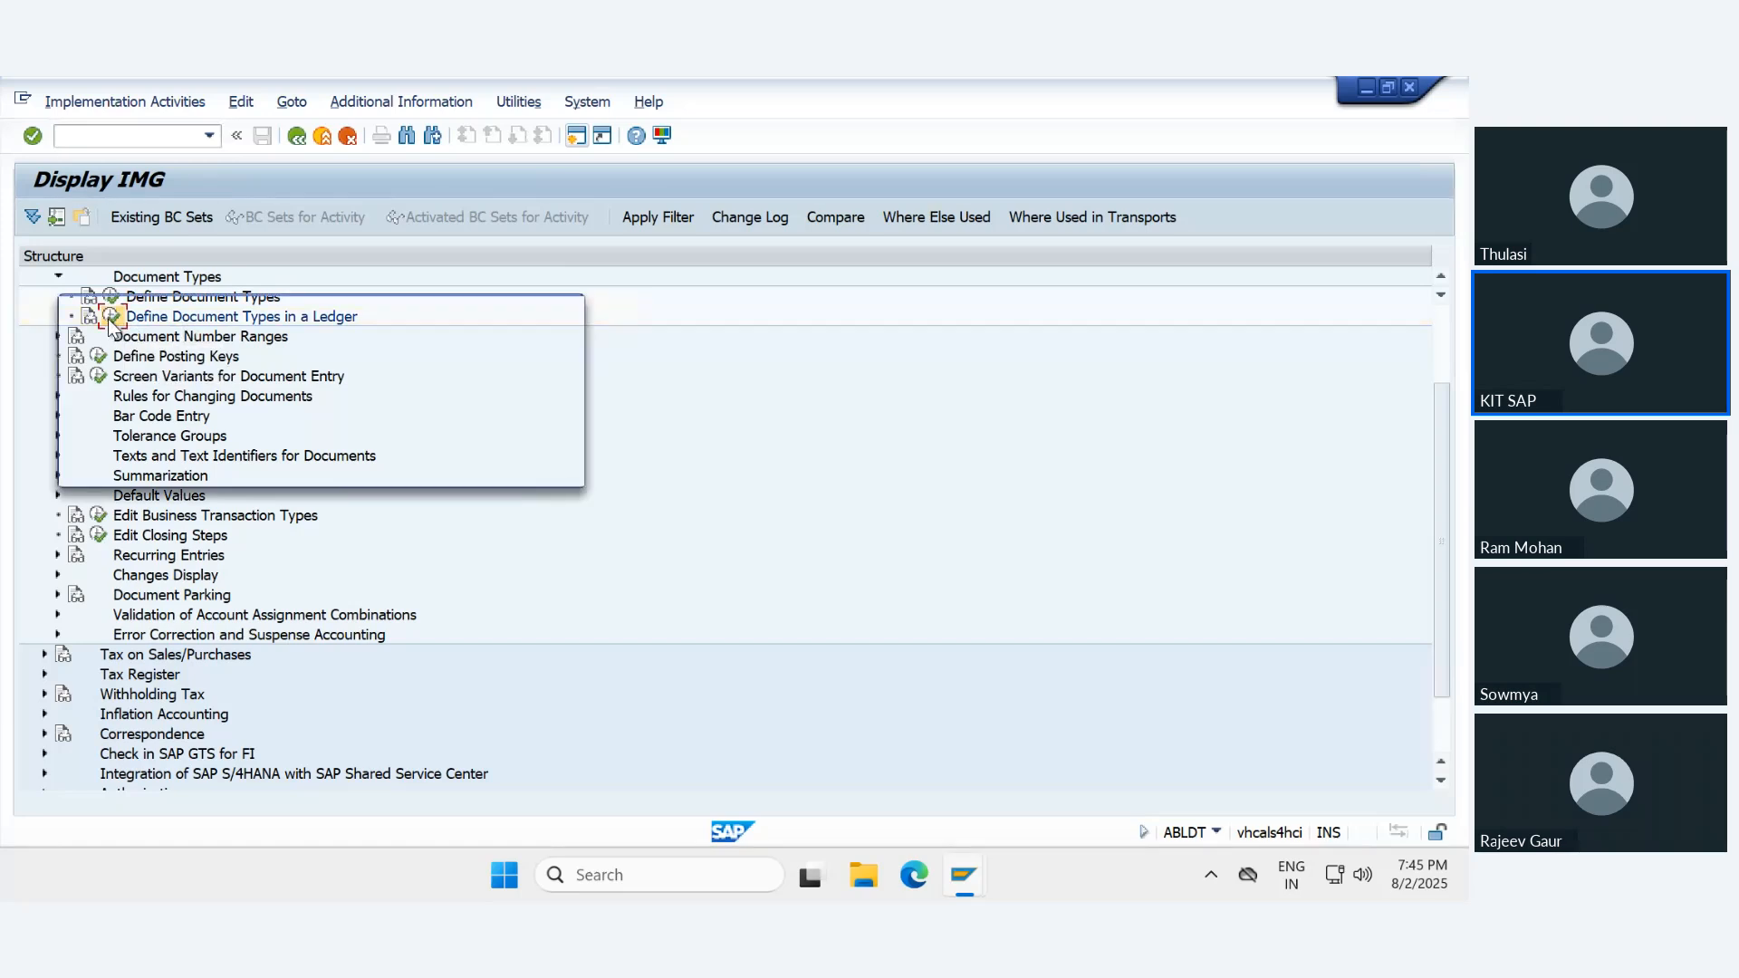
pyautogui.write('E1')
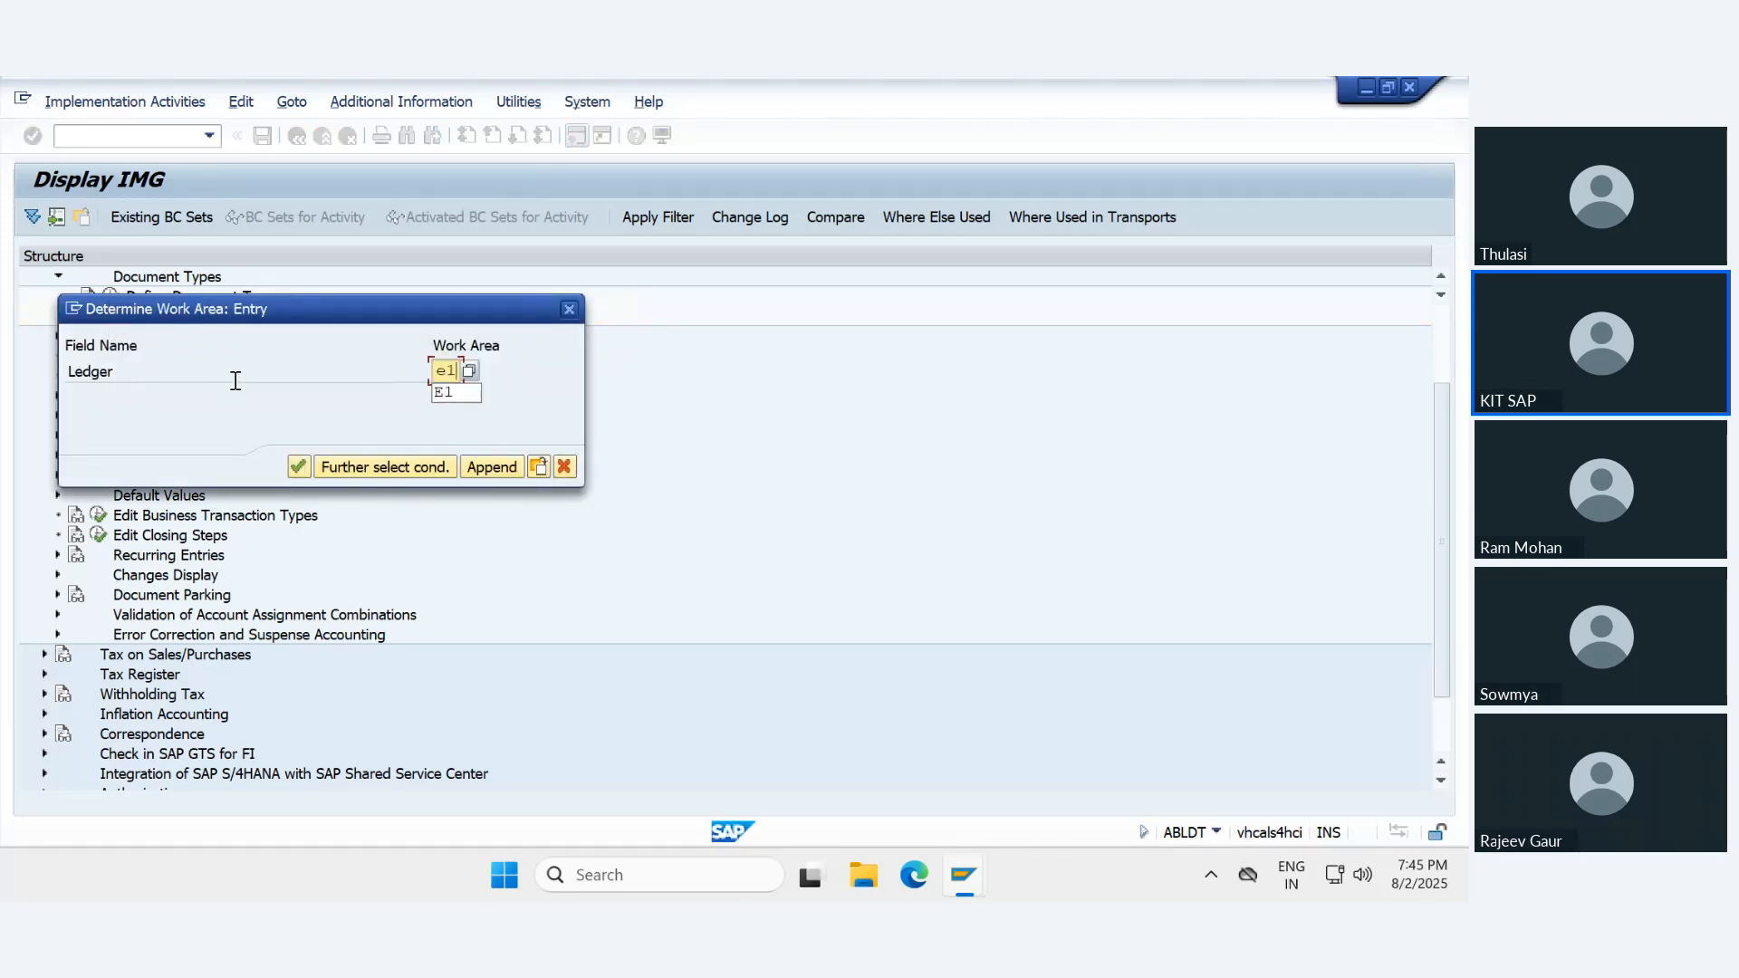
pyautogui.press('Return')
pyautogui.click(29, 357)
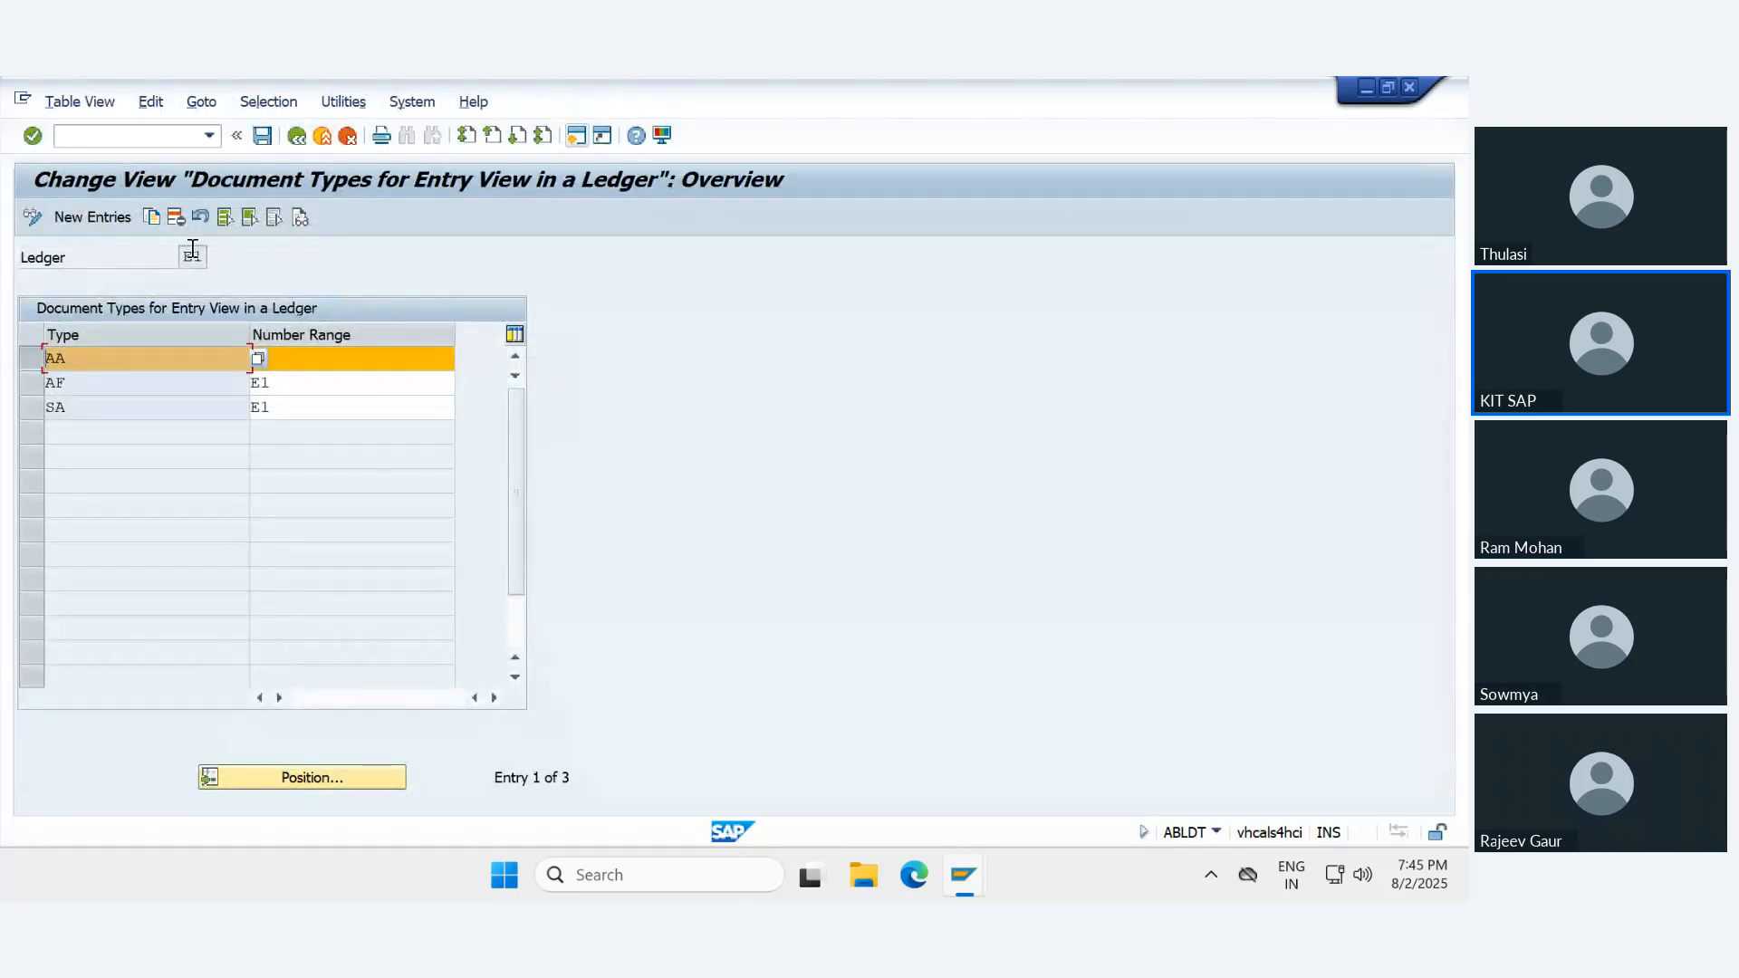
pyautogui.click(151, 216)
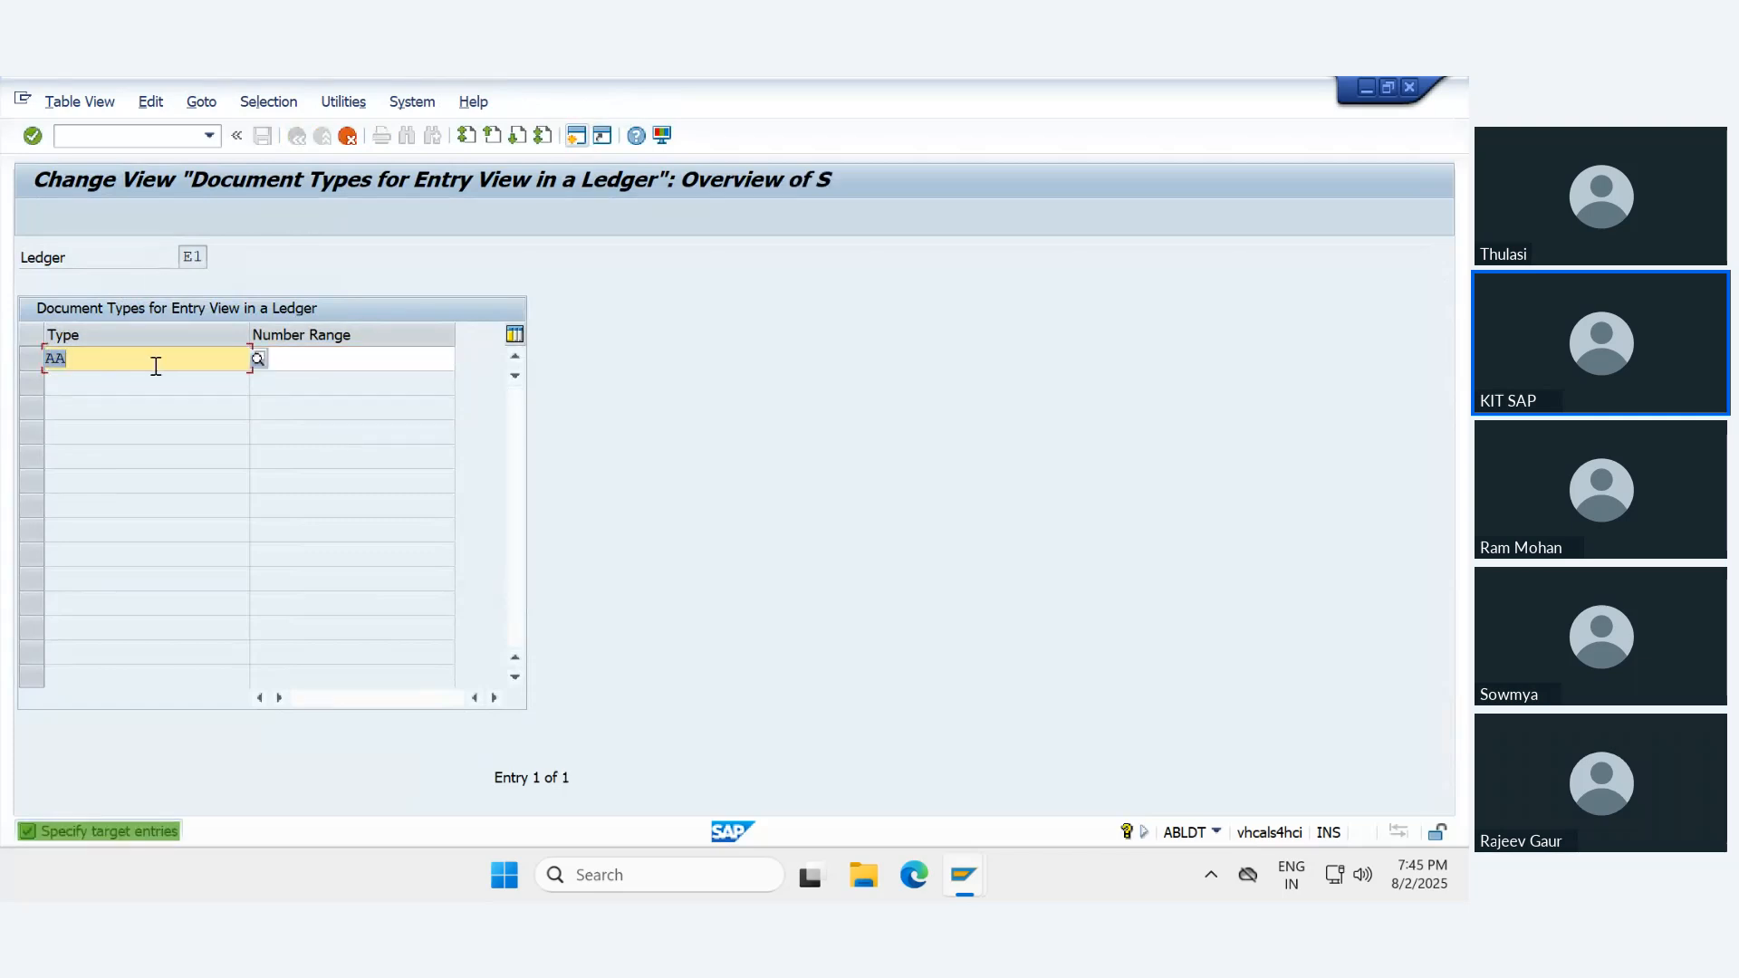
pyautogui.write('UE')
pyautogui.press('Return')
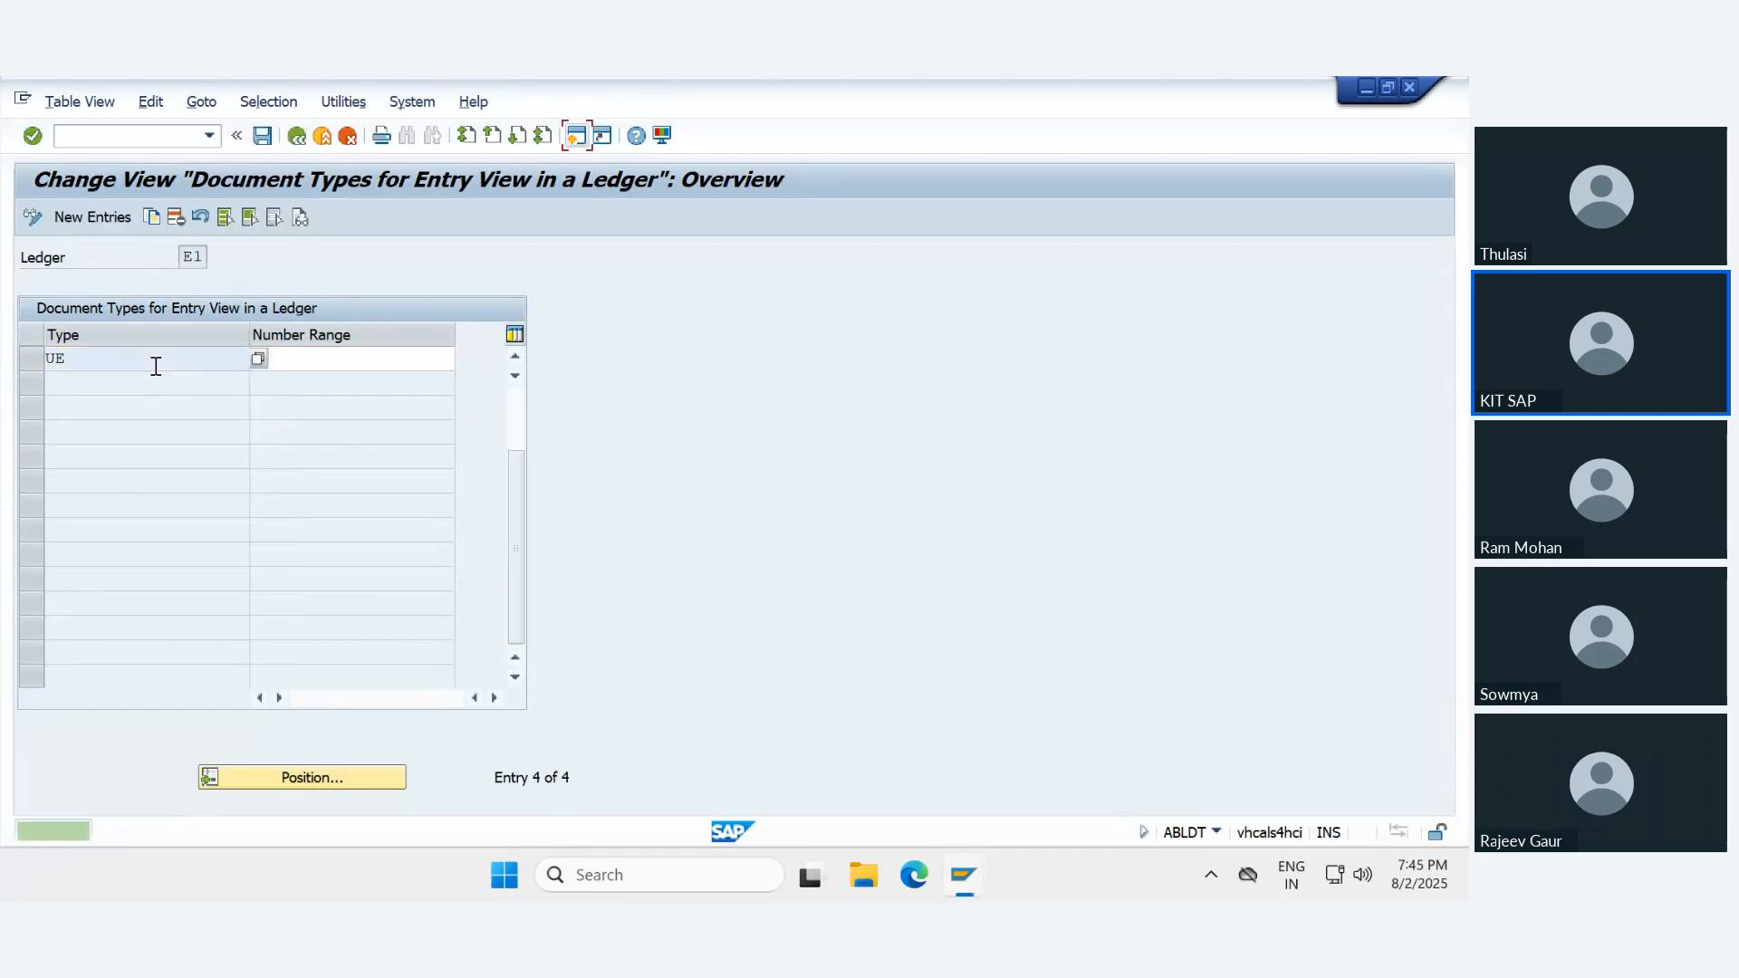
pyautogui.hotkey('ctrl', 's')
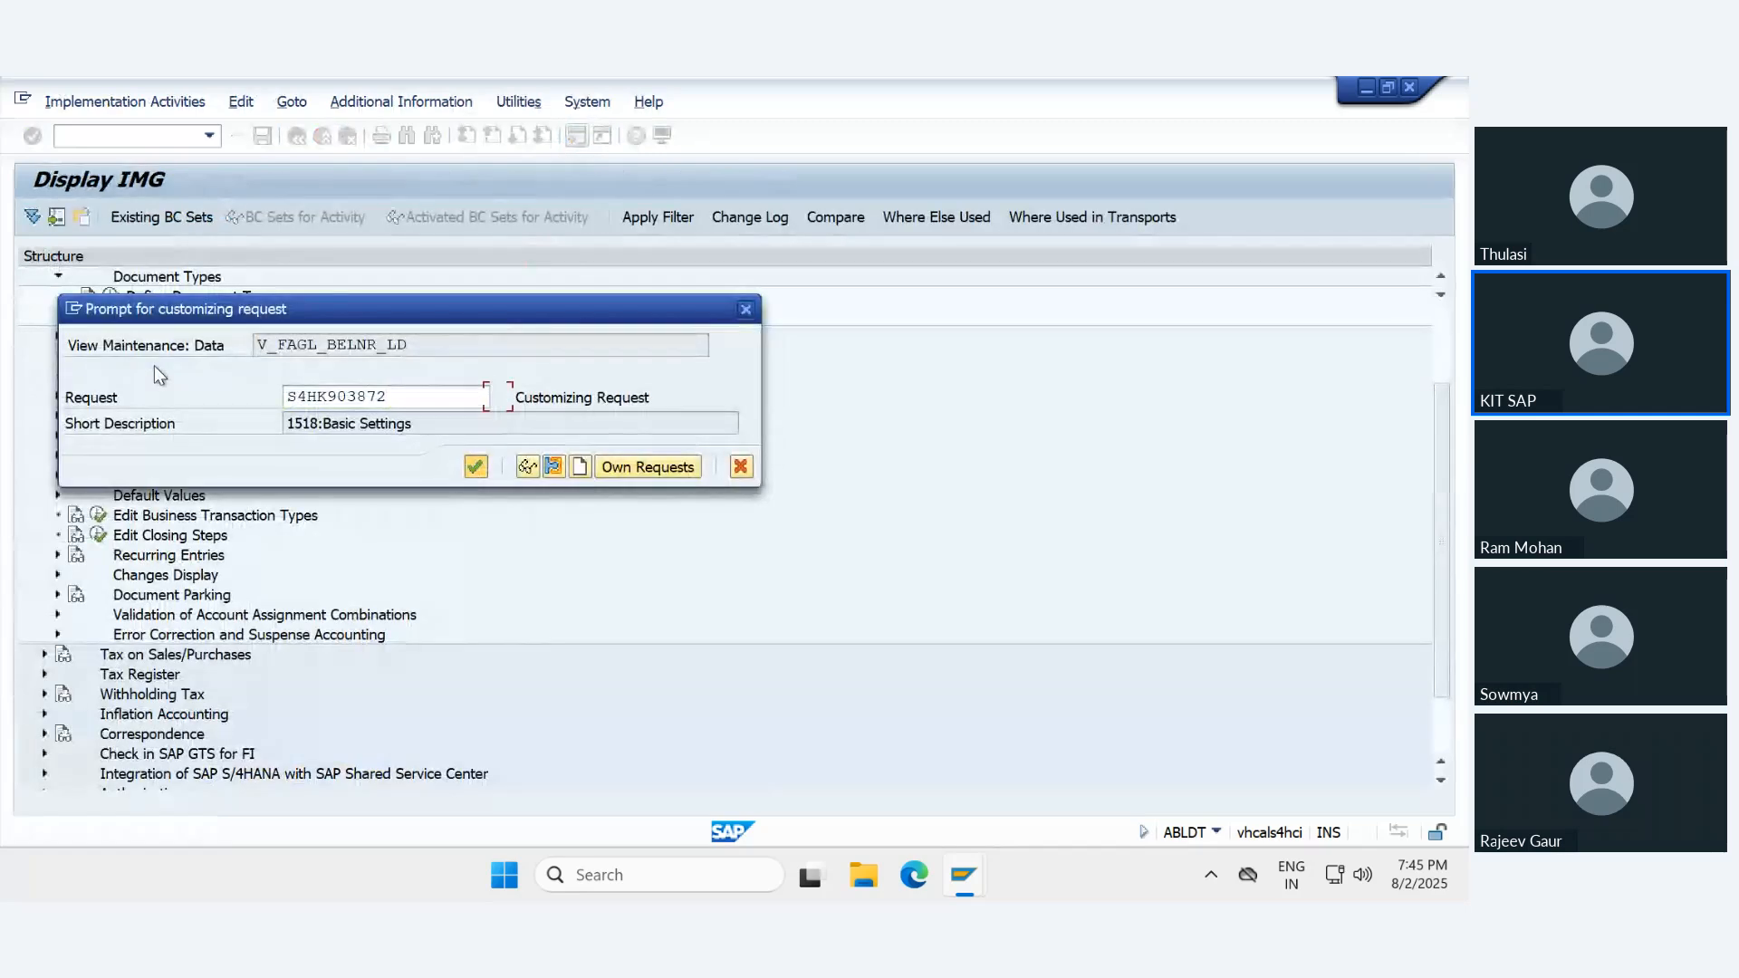
pyautogui.press('Return')
pyautogui.click(339, 364)
pyautogui.press('F3')
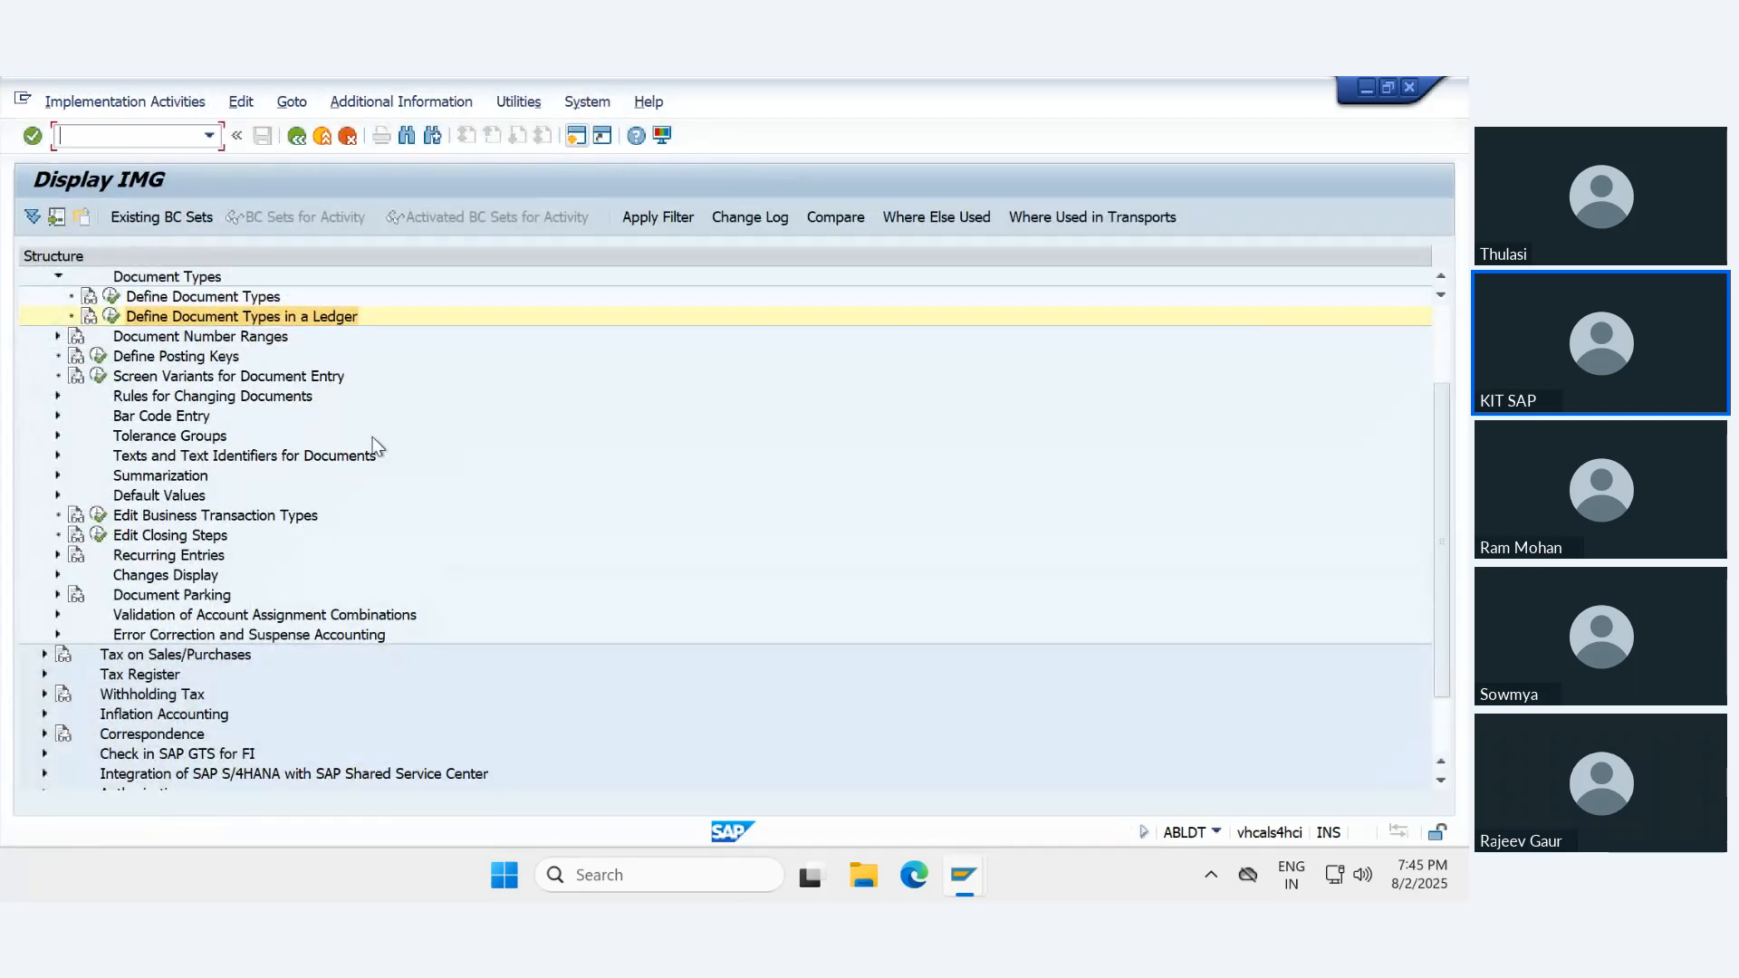
# - In Define Document Types in a Ledger for ledger E2, copy entry AA as UE, save it to request S4HK903872 and leave the customizing
pyautogui.click(110, 317)
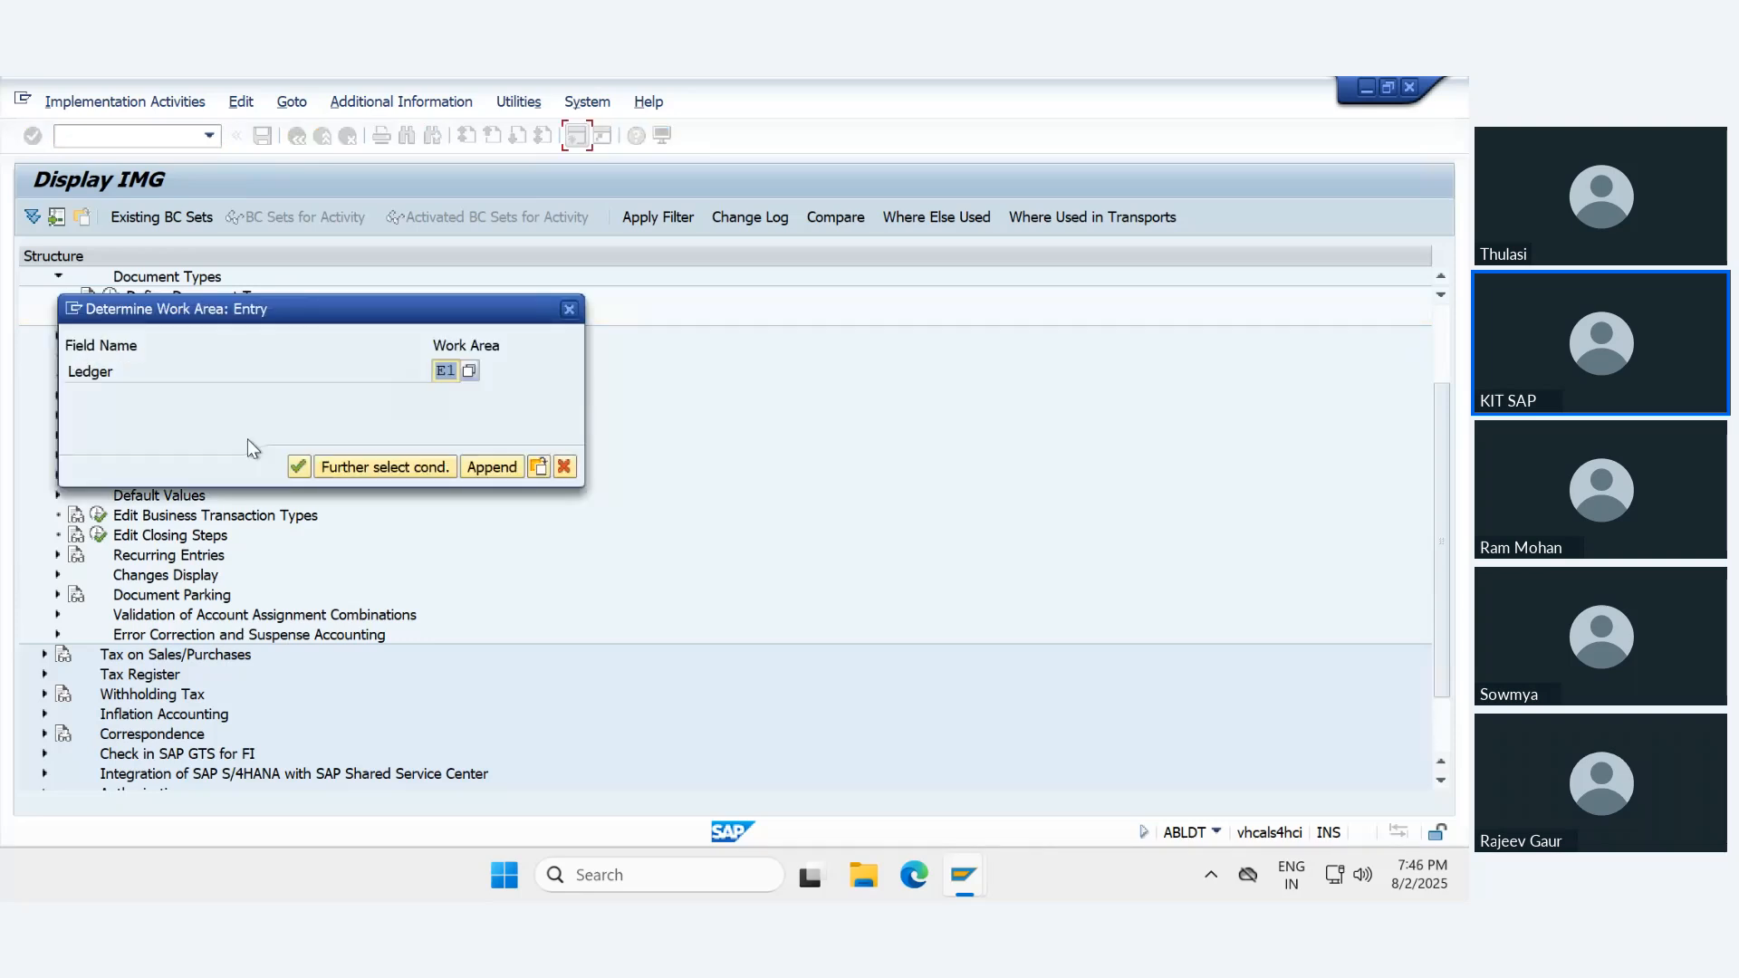
pyautogui.write('E2')
pyautogui.press('Return')
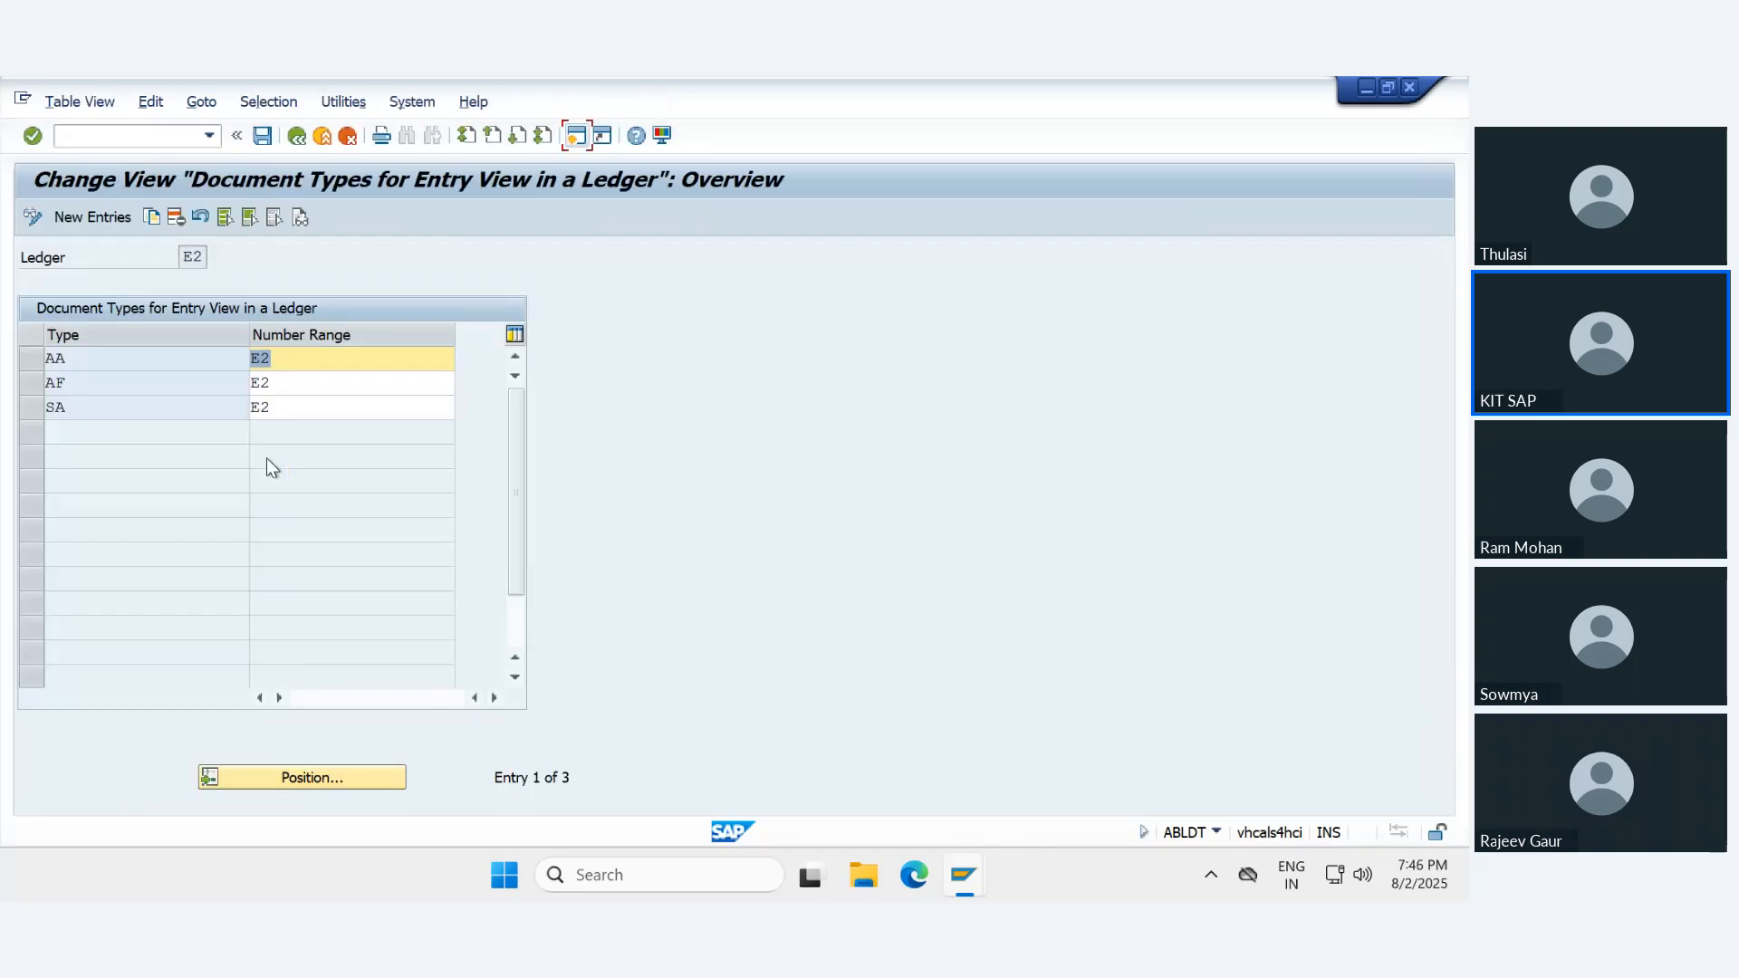
pyautogui.click(32, 366)
pyautogui.click(151, 217)
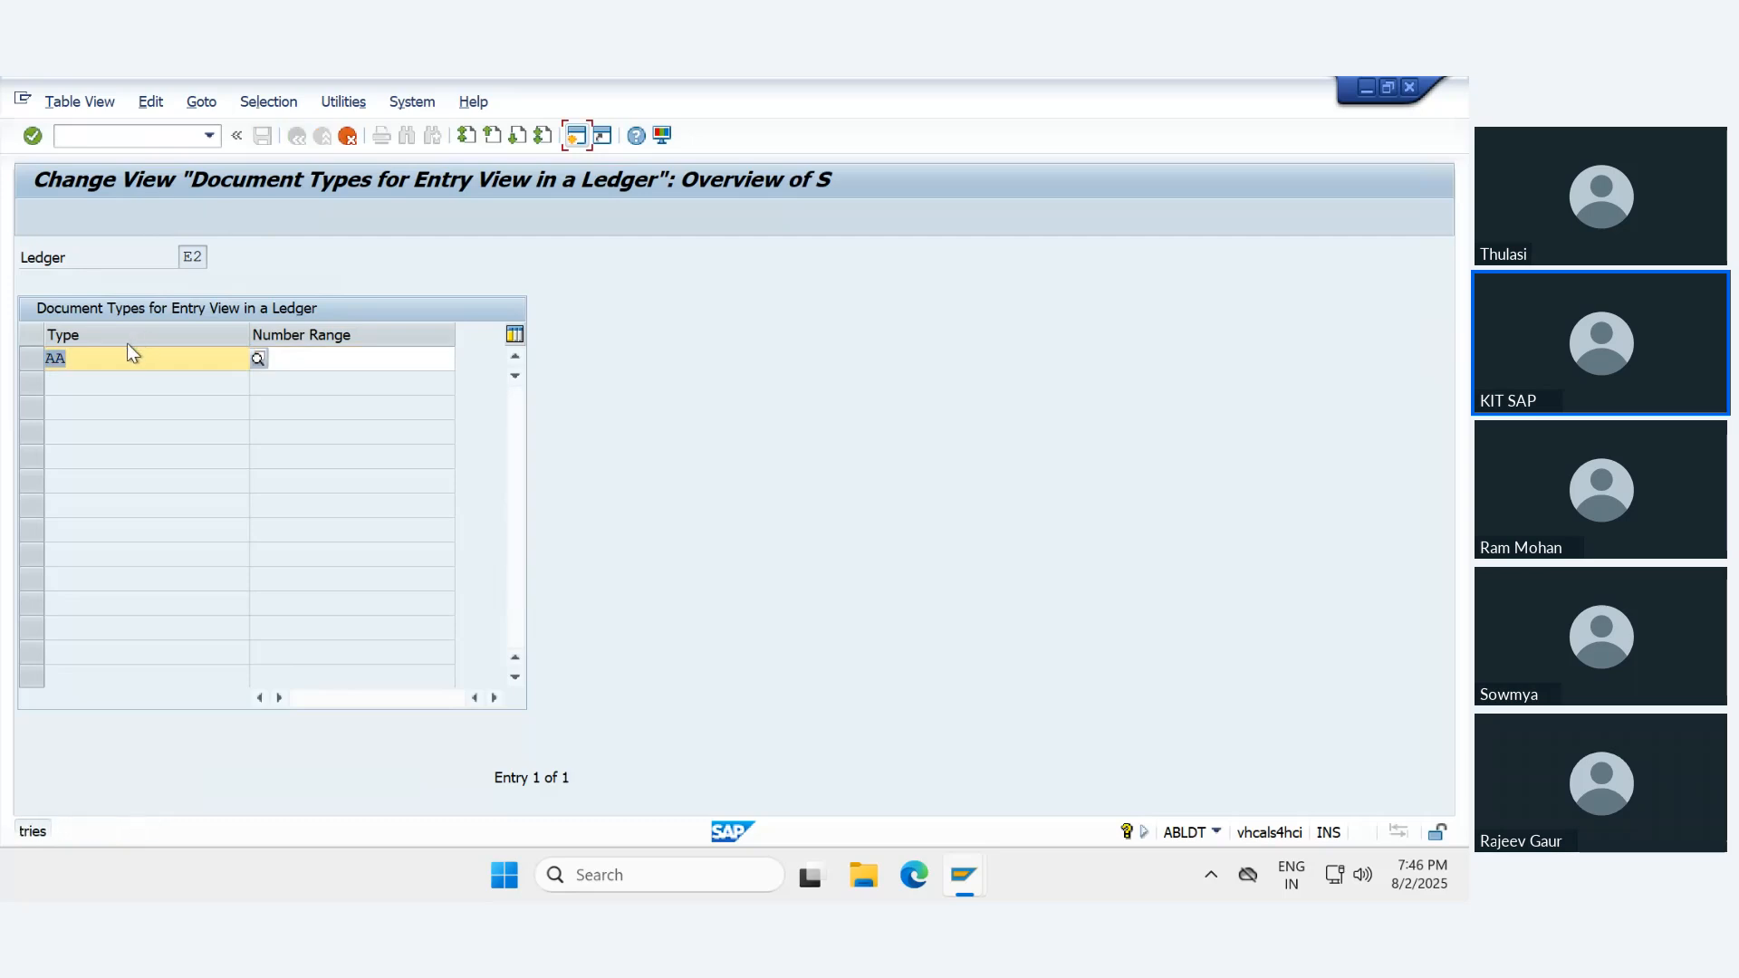
pyautogui.write('e2')
pyautogui.press('Return')
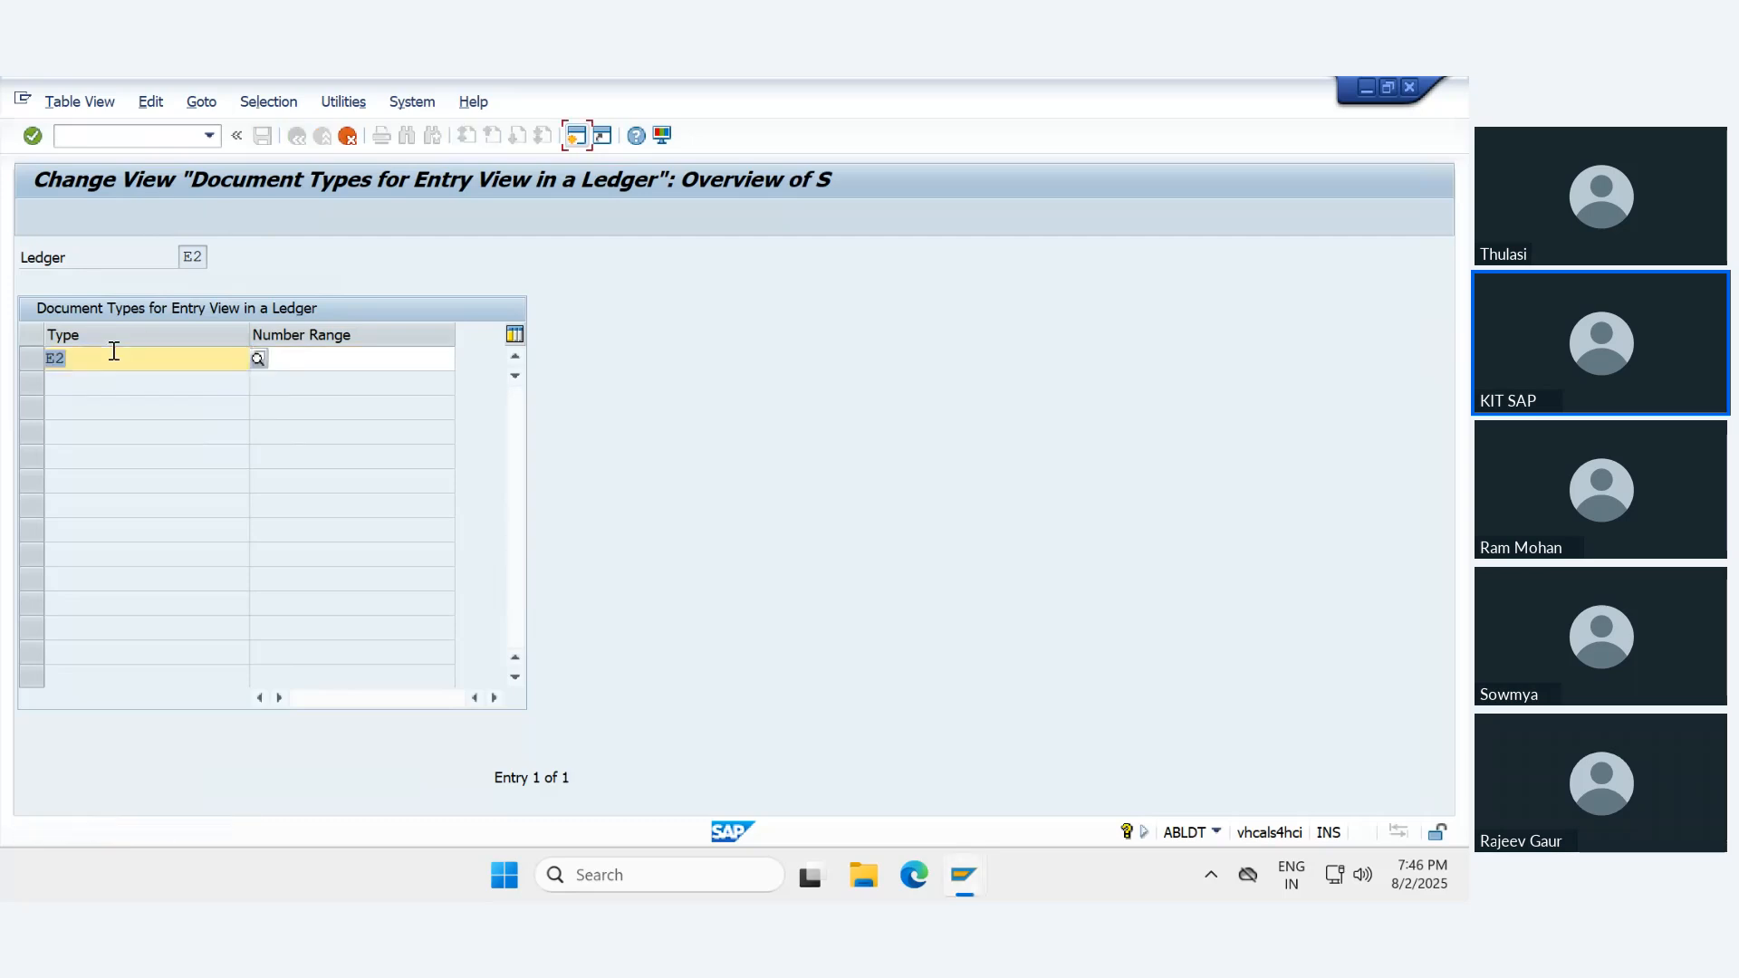
pyautogui.write('ue')
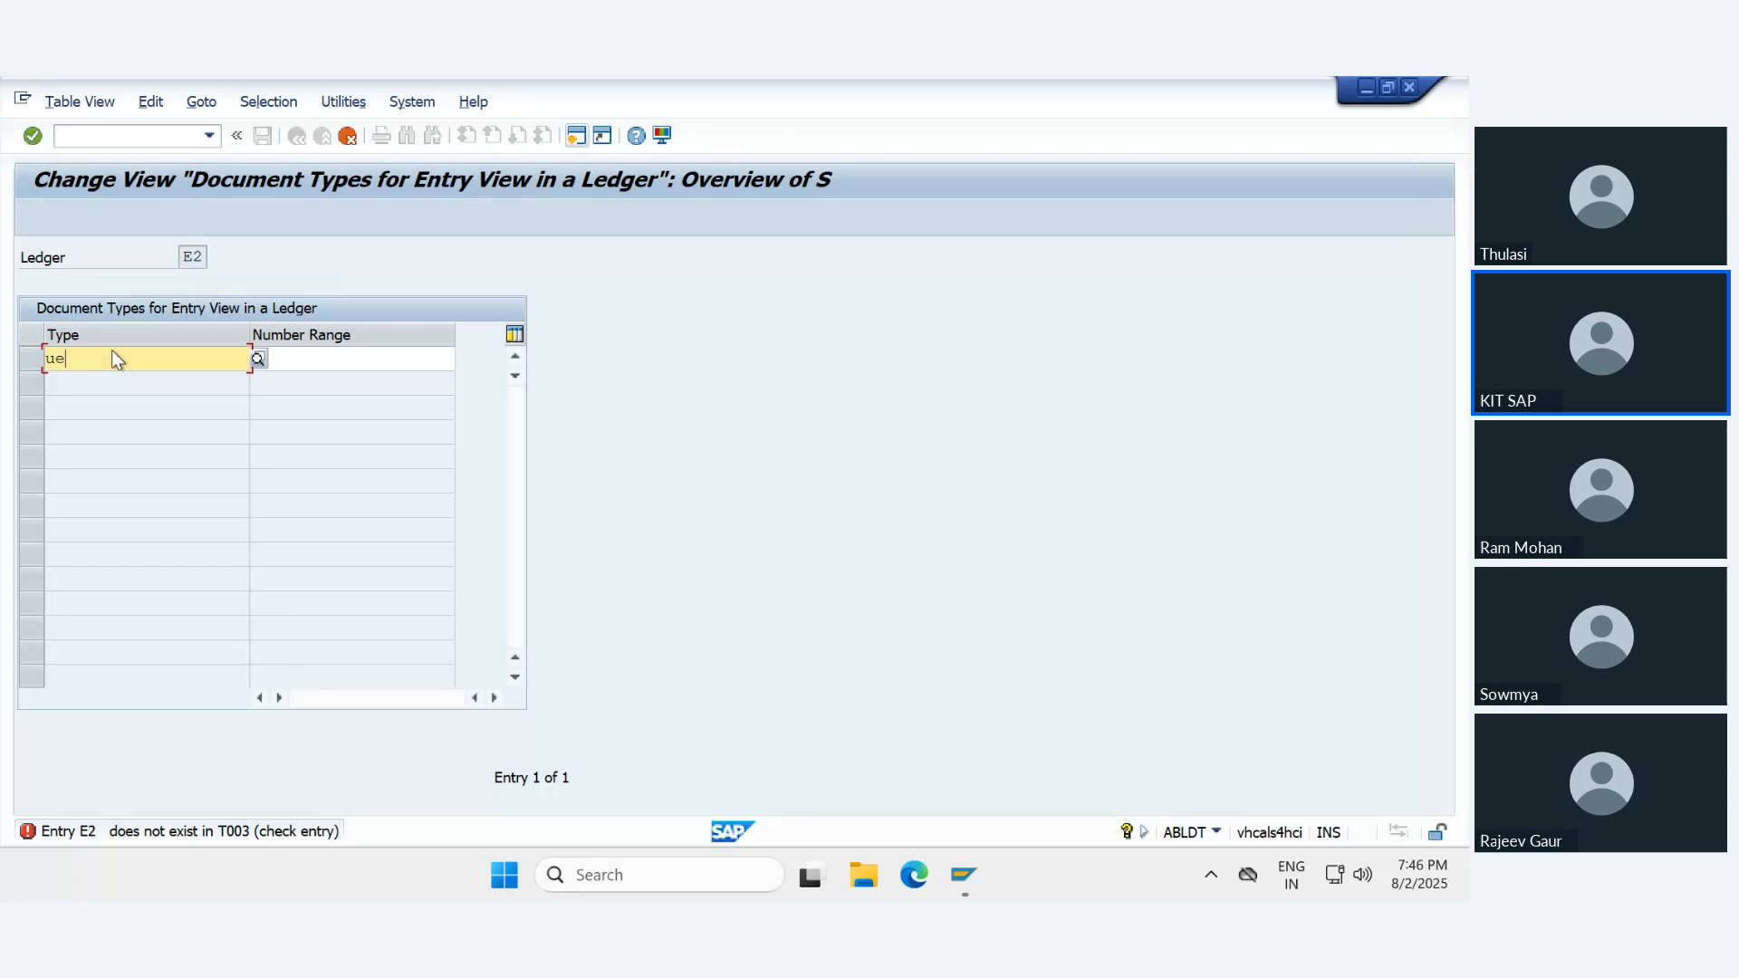
pyautogui.press('Return')
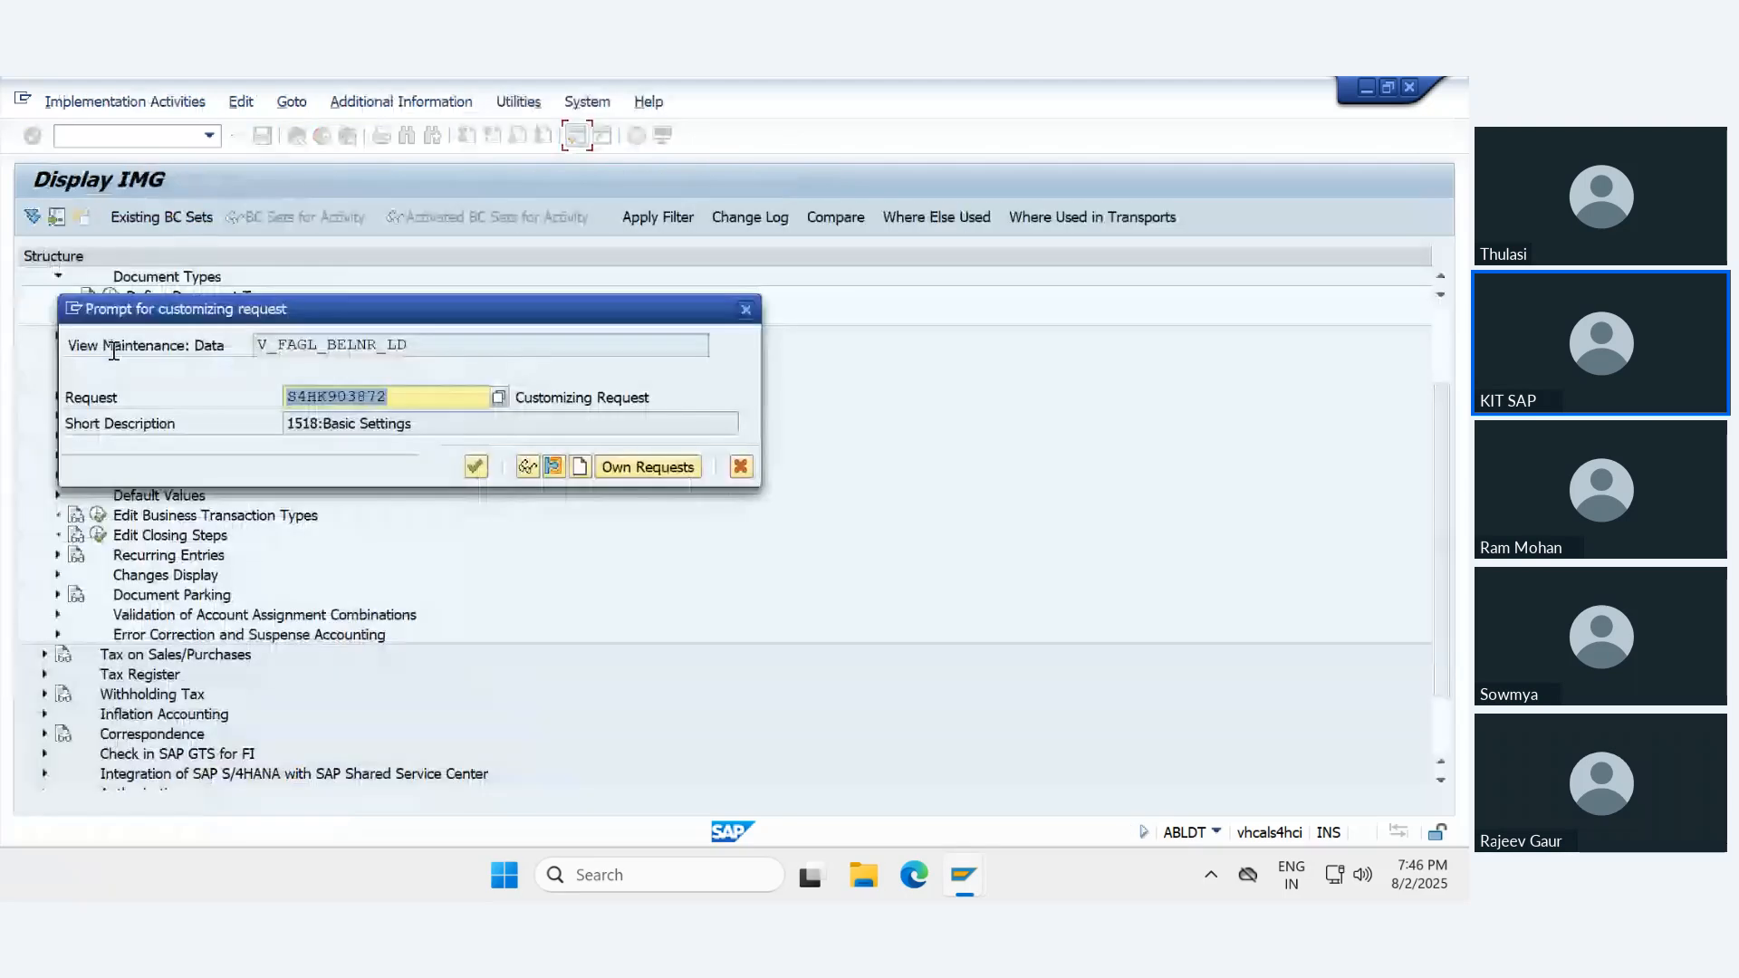
pyautogui.press('Return')
pyautogui.click(327, 142)
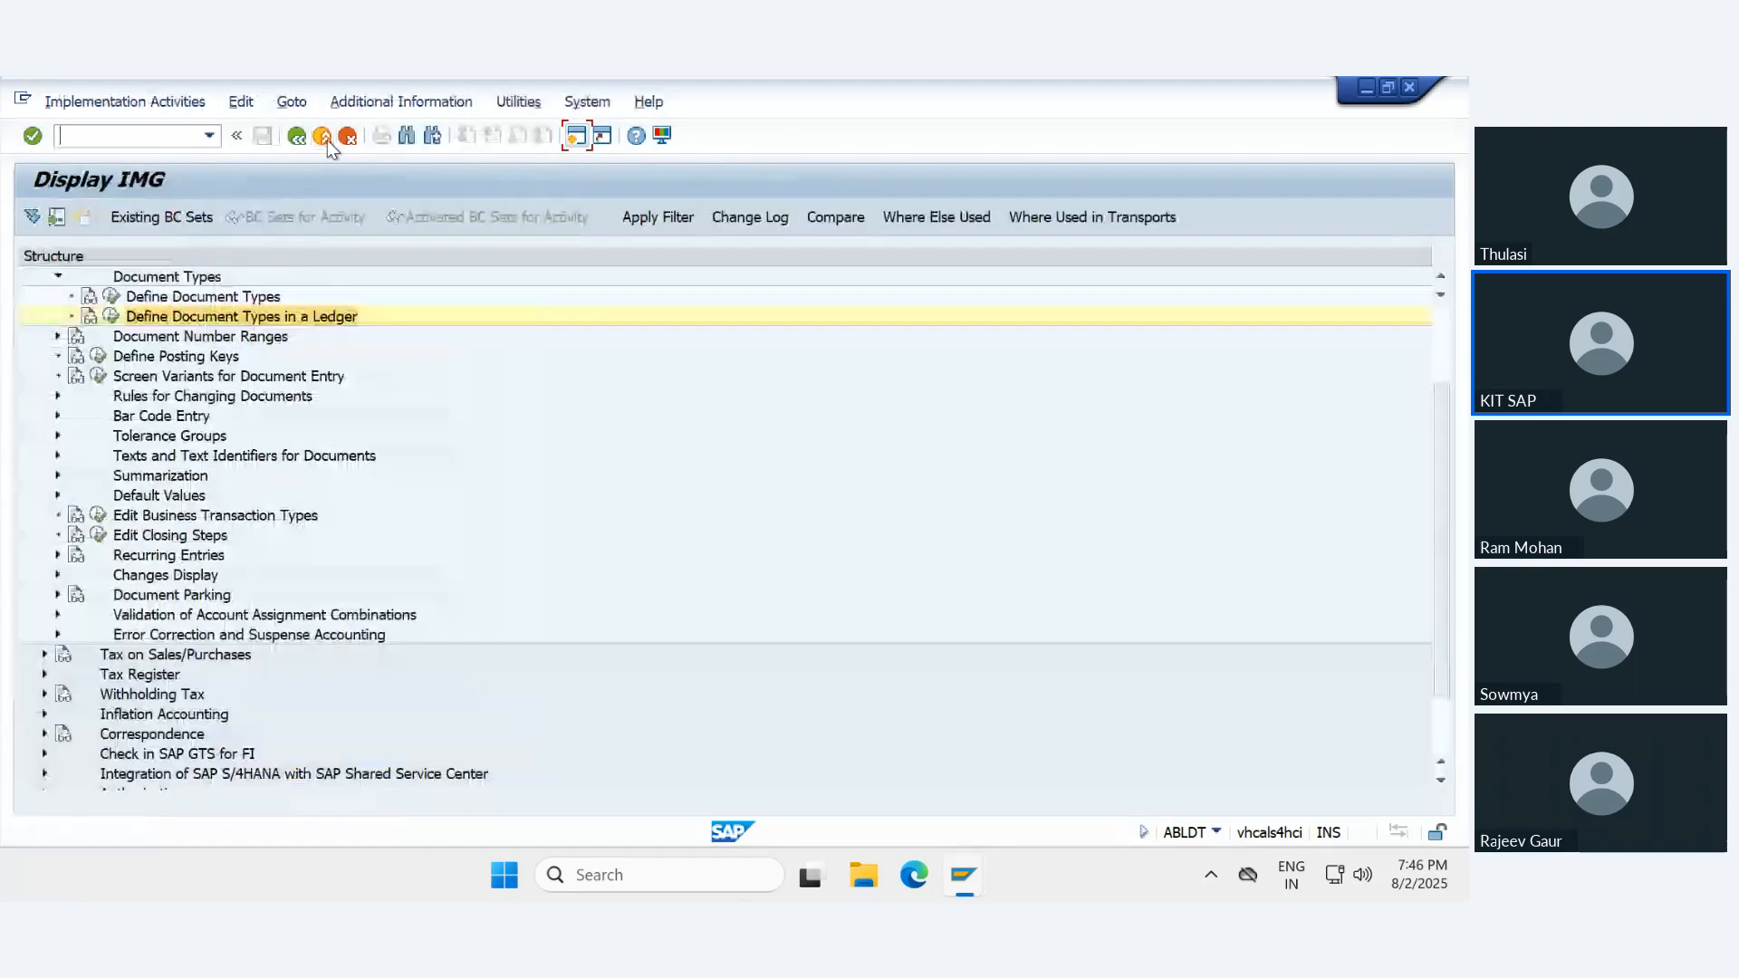
pyautogui.click(328, 139)
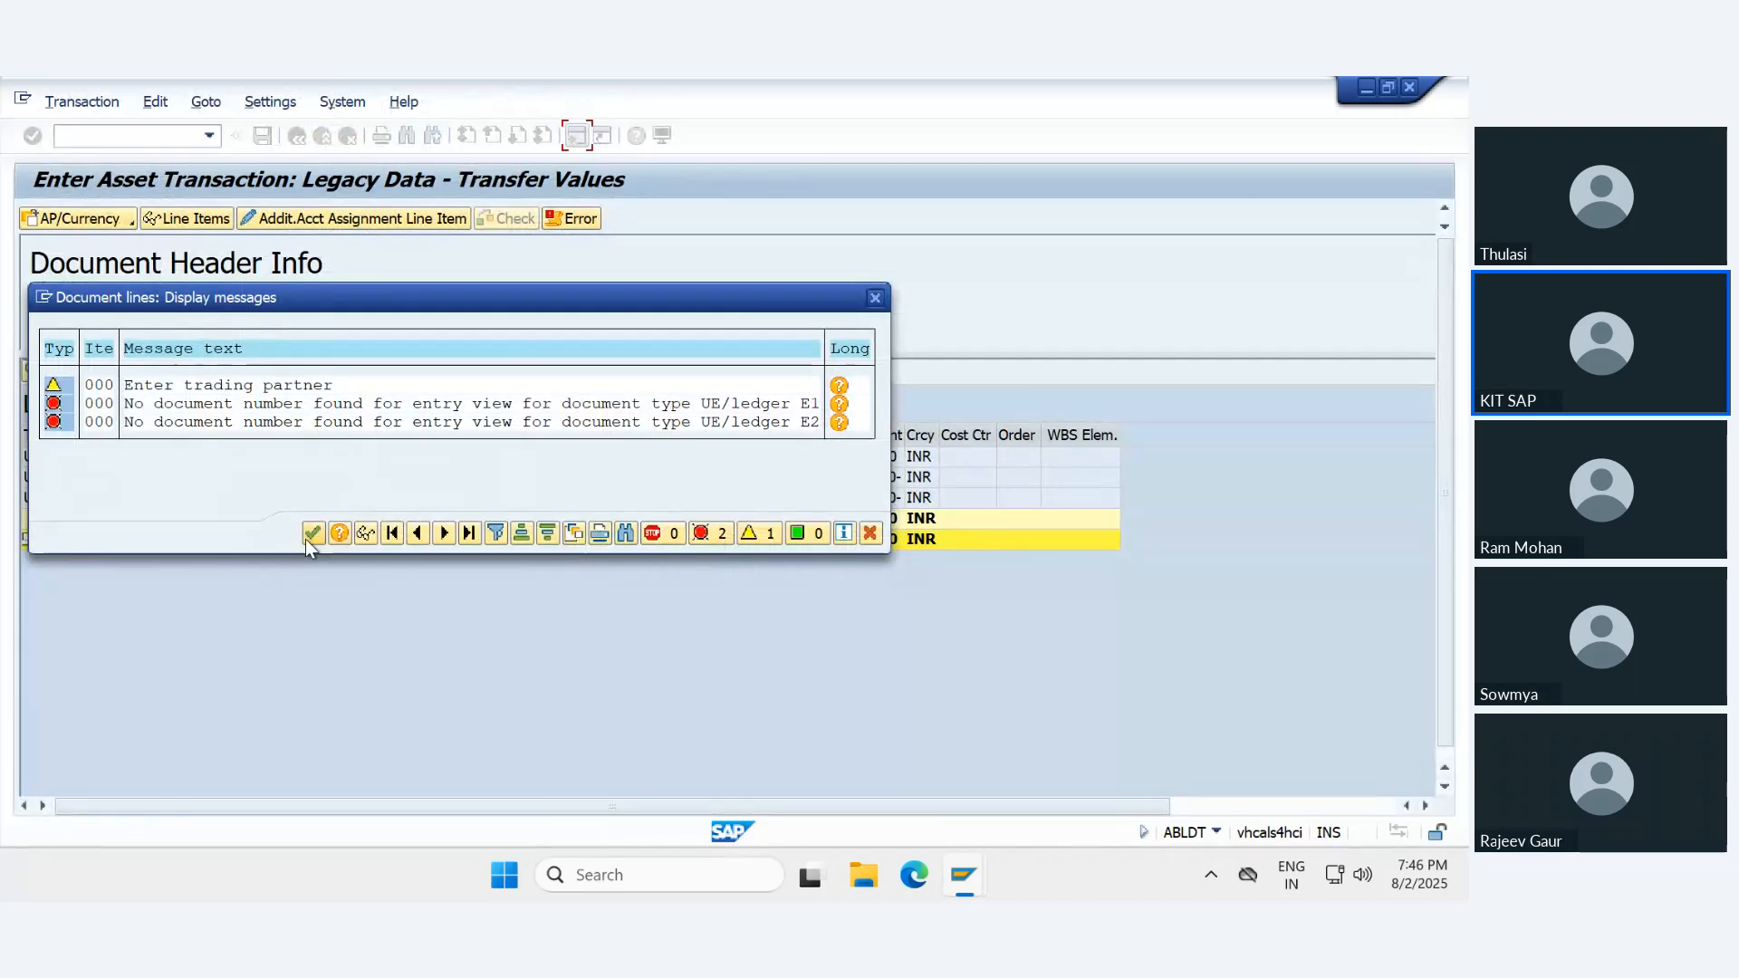
# - Close the old message list, simulate the legacy transfer again from the asset's transaction data, and review and close its error log
pyautogui.click(312, 532)
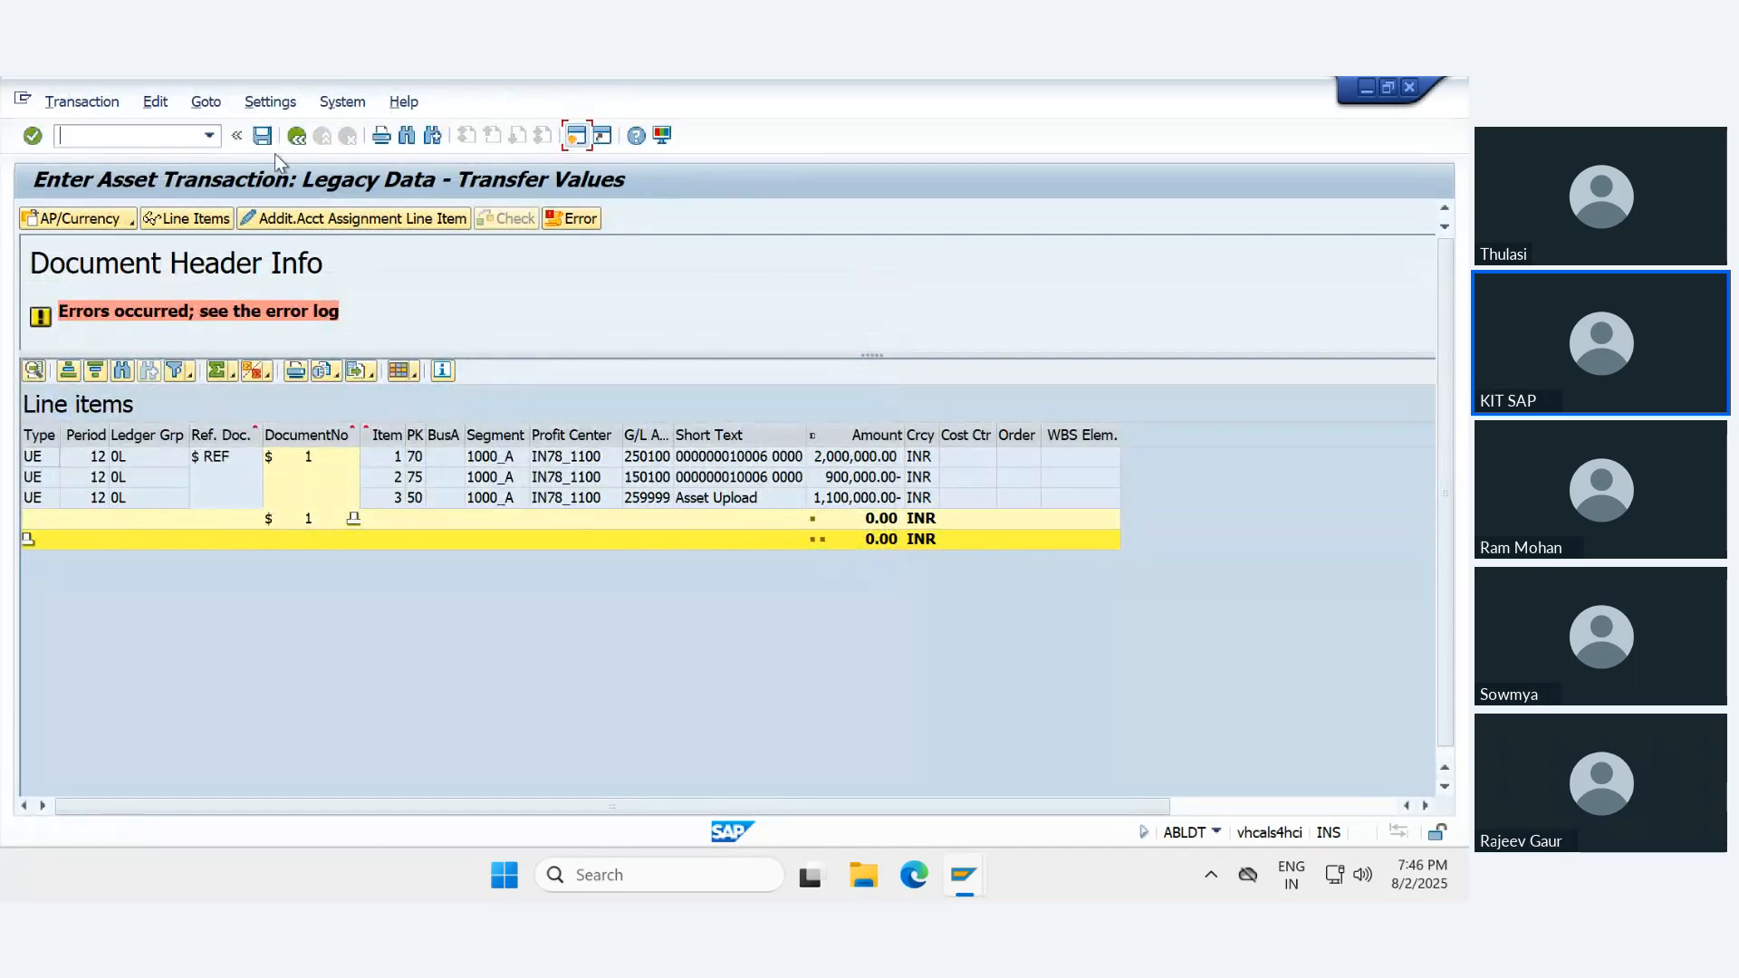
pyautogui.click(296, 136)
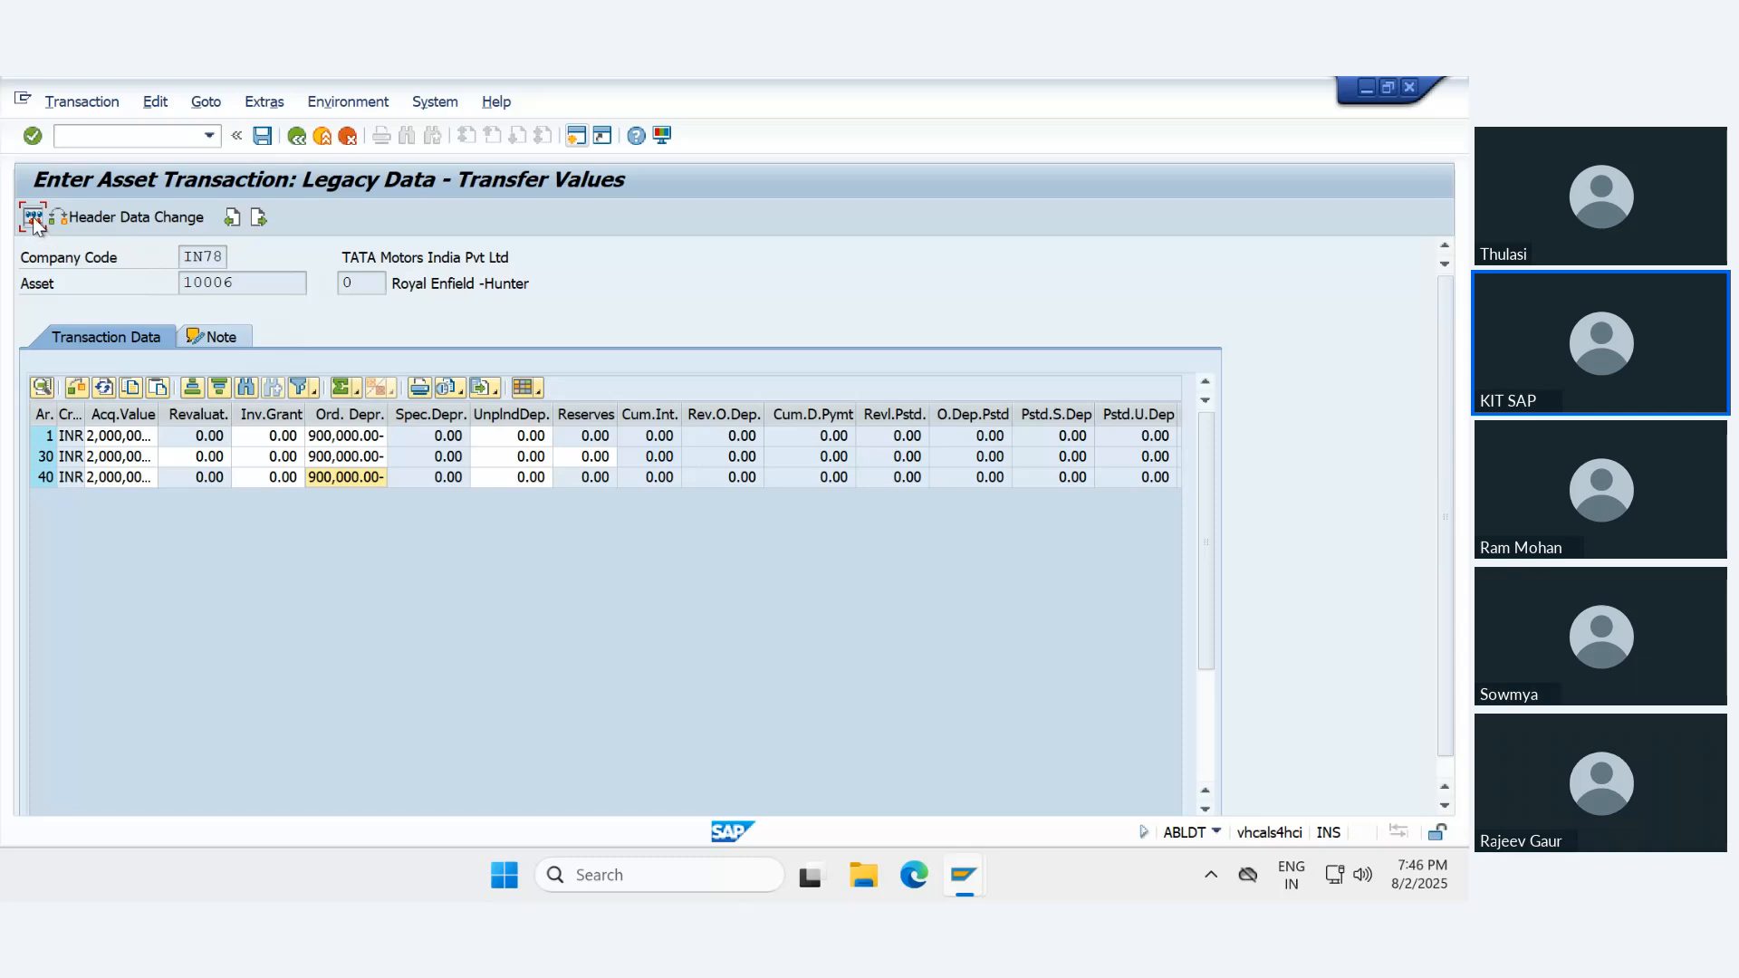
pyautogui.click(33, 220)
pyautogui.click(37, 224)
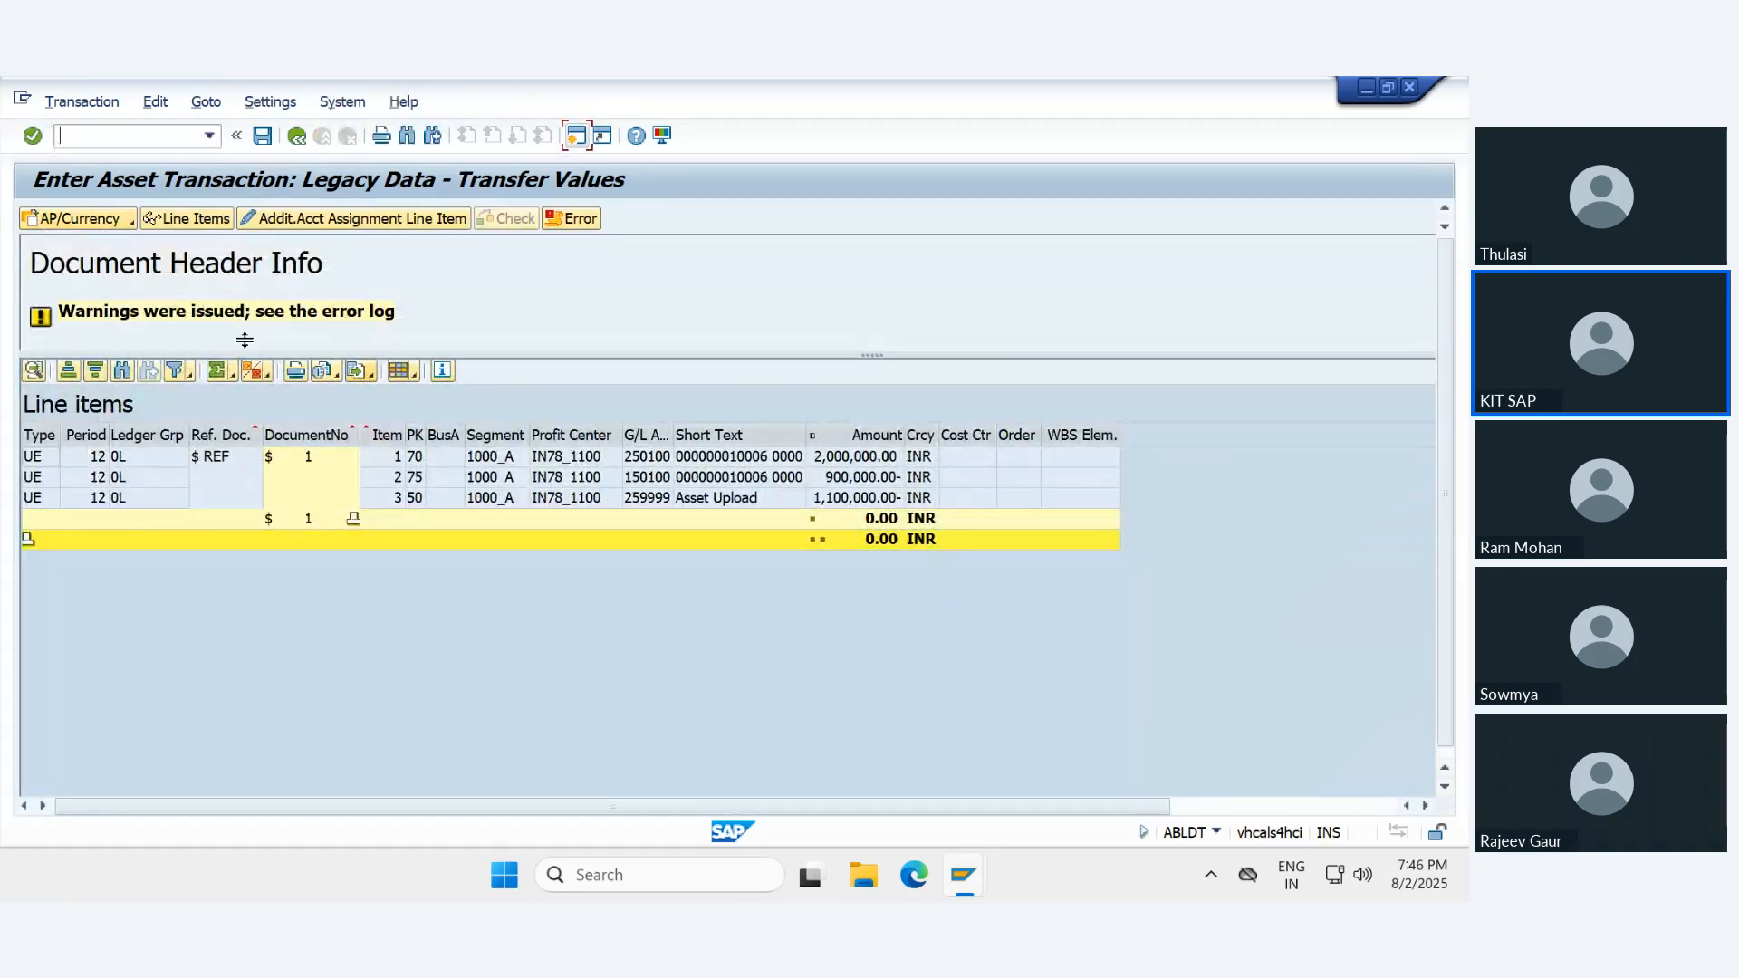
pyautogui.click(563, 226)
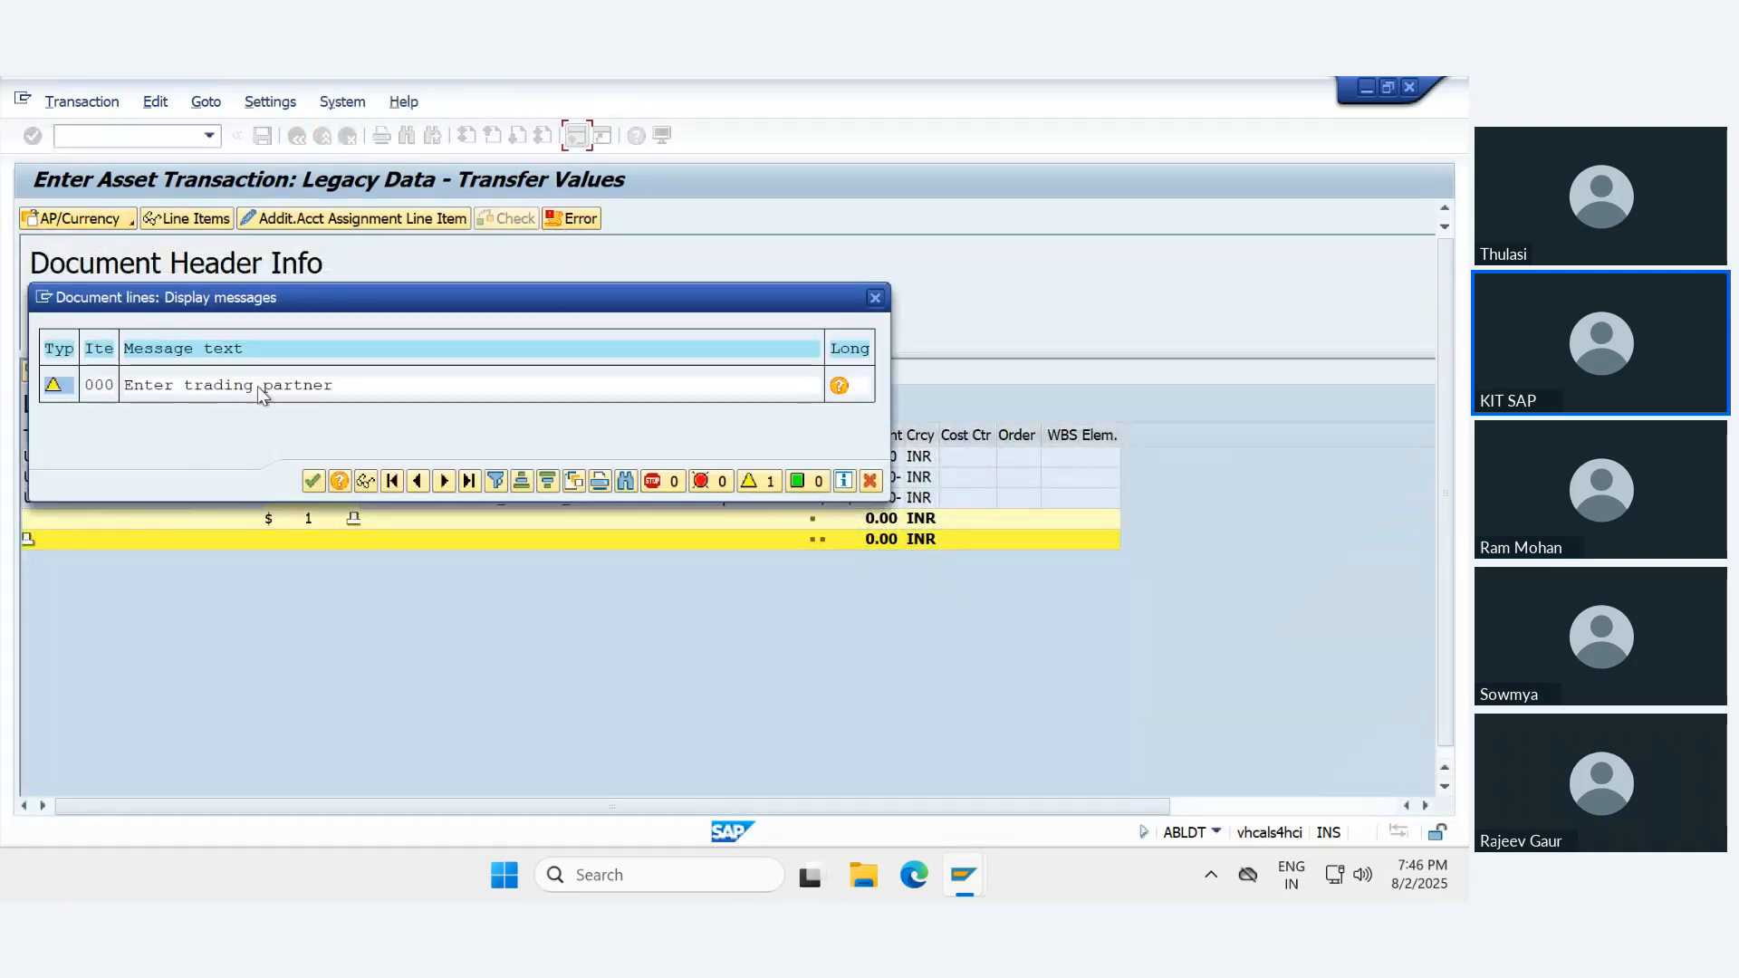
pyautogui.click(312, 481)
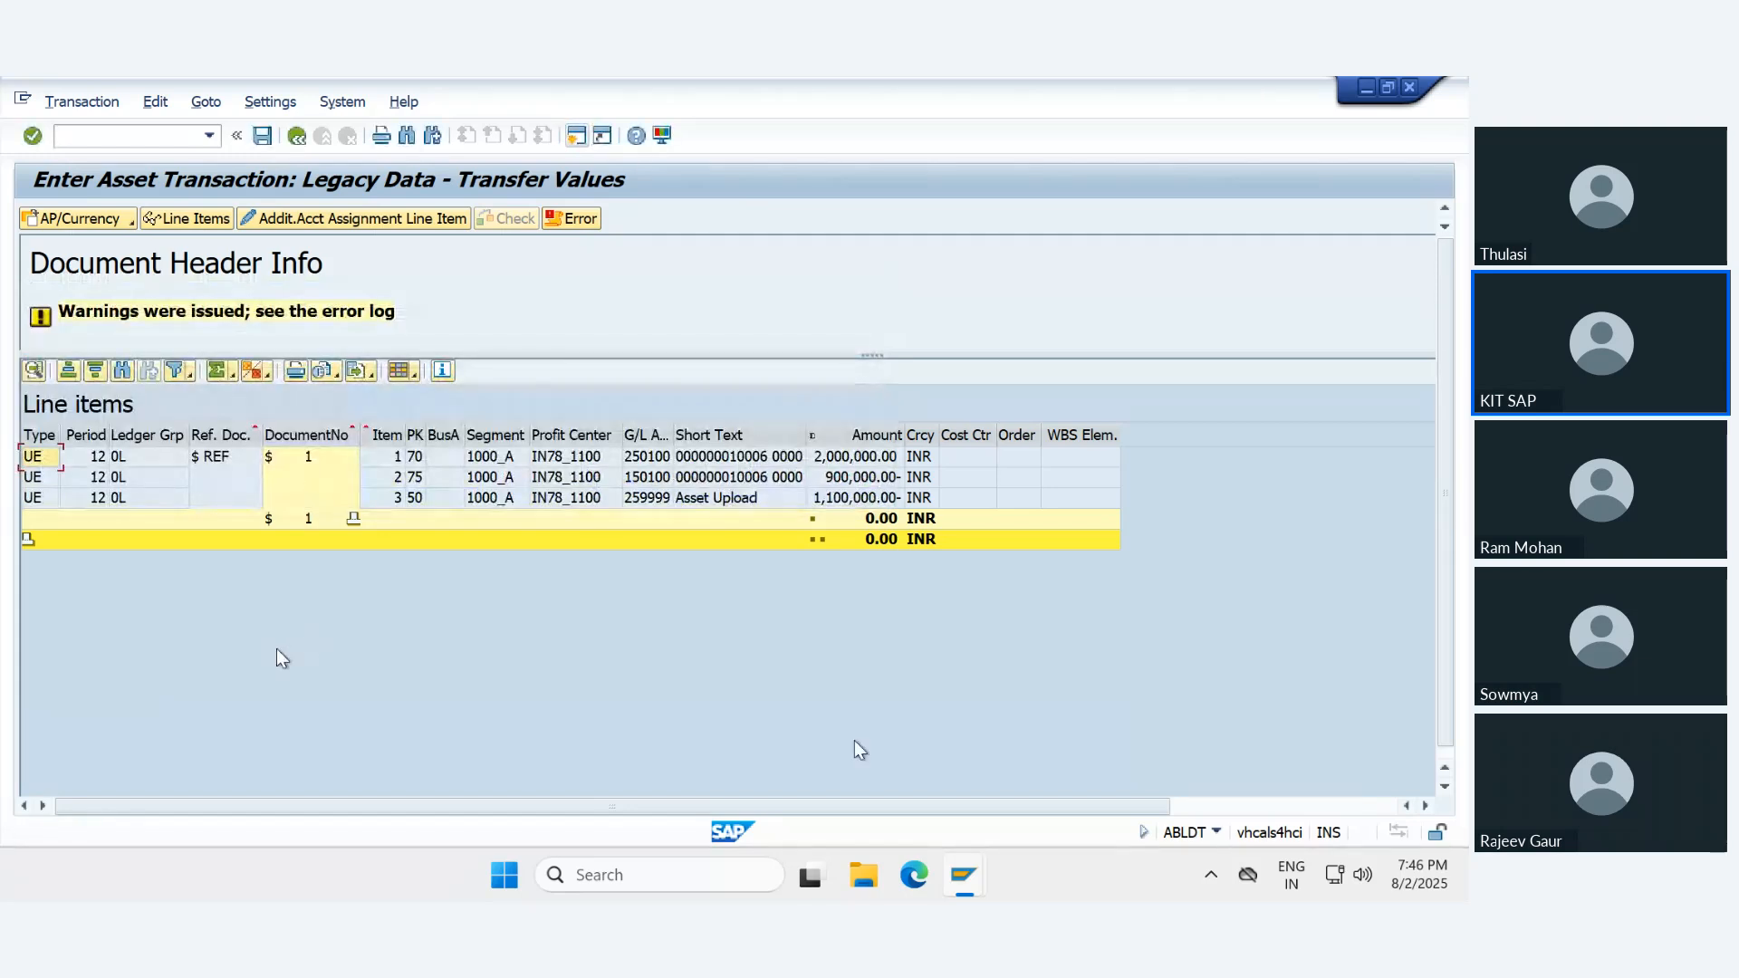
# - Examine the G/L accounts and amounts of the three simulated line items for acquisition value, accumulated depreciation and asset upload
pyautogui.click(647, 459)
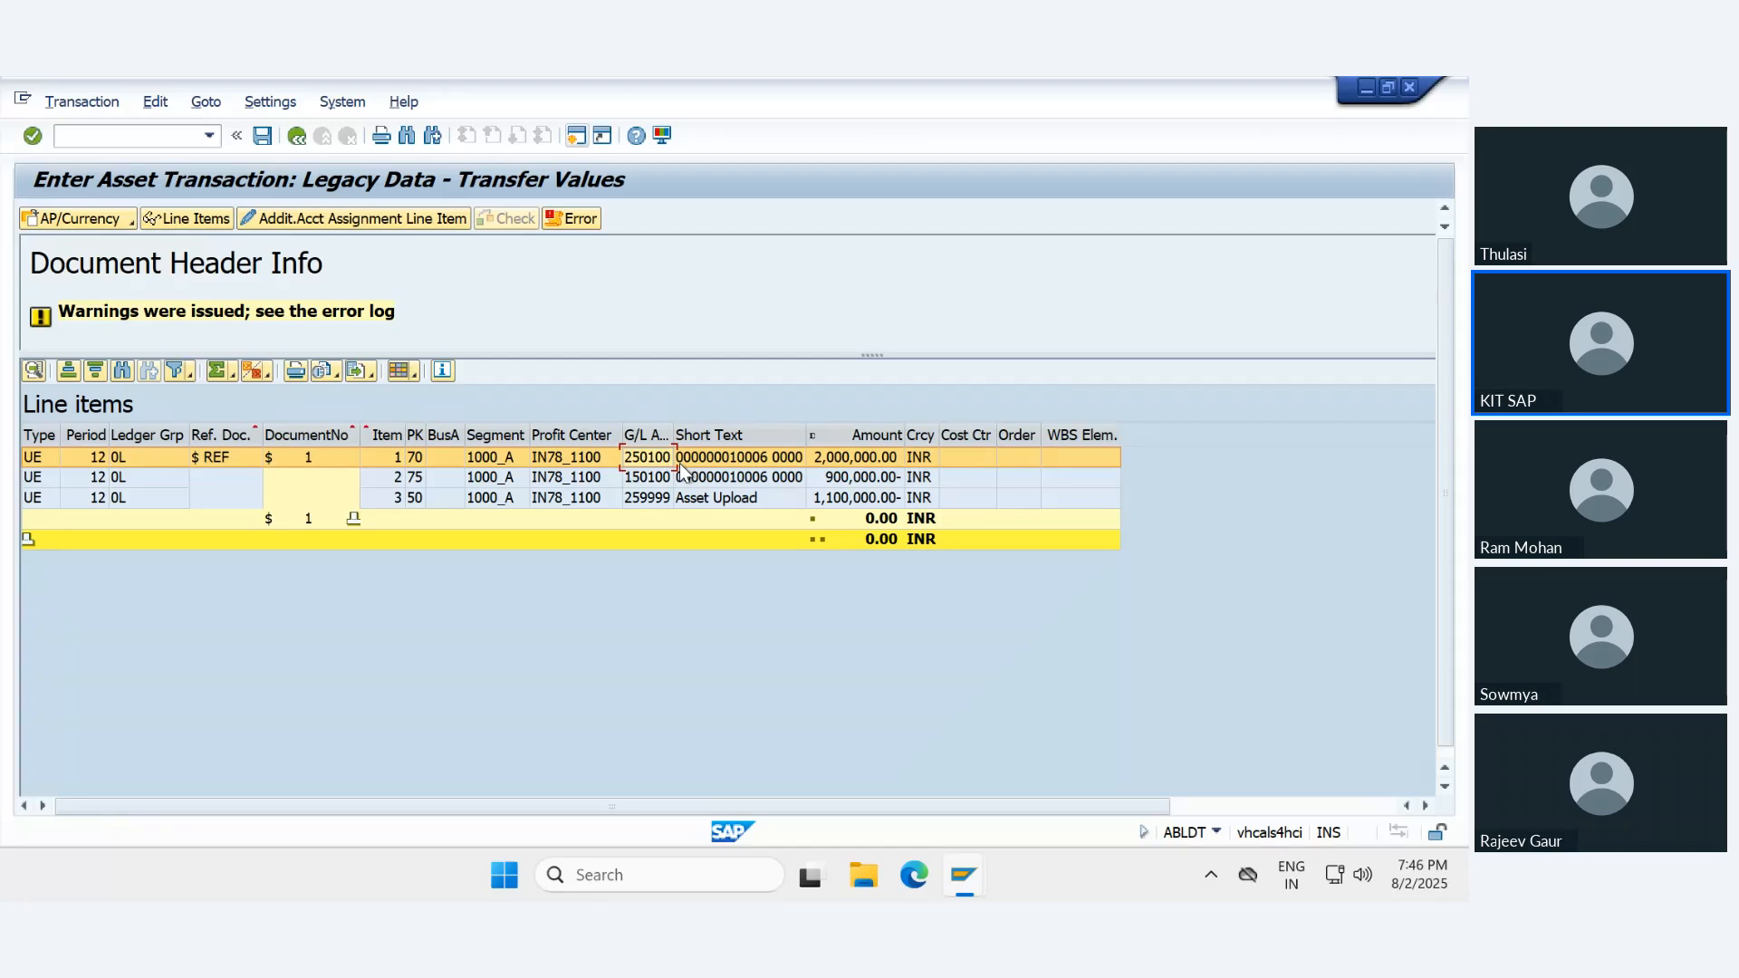
pyautogui.click(649, 482)
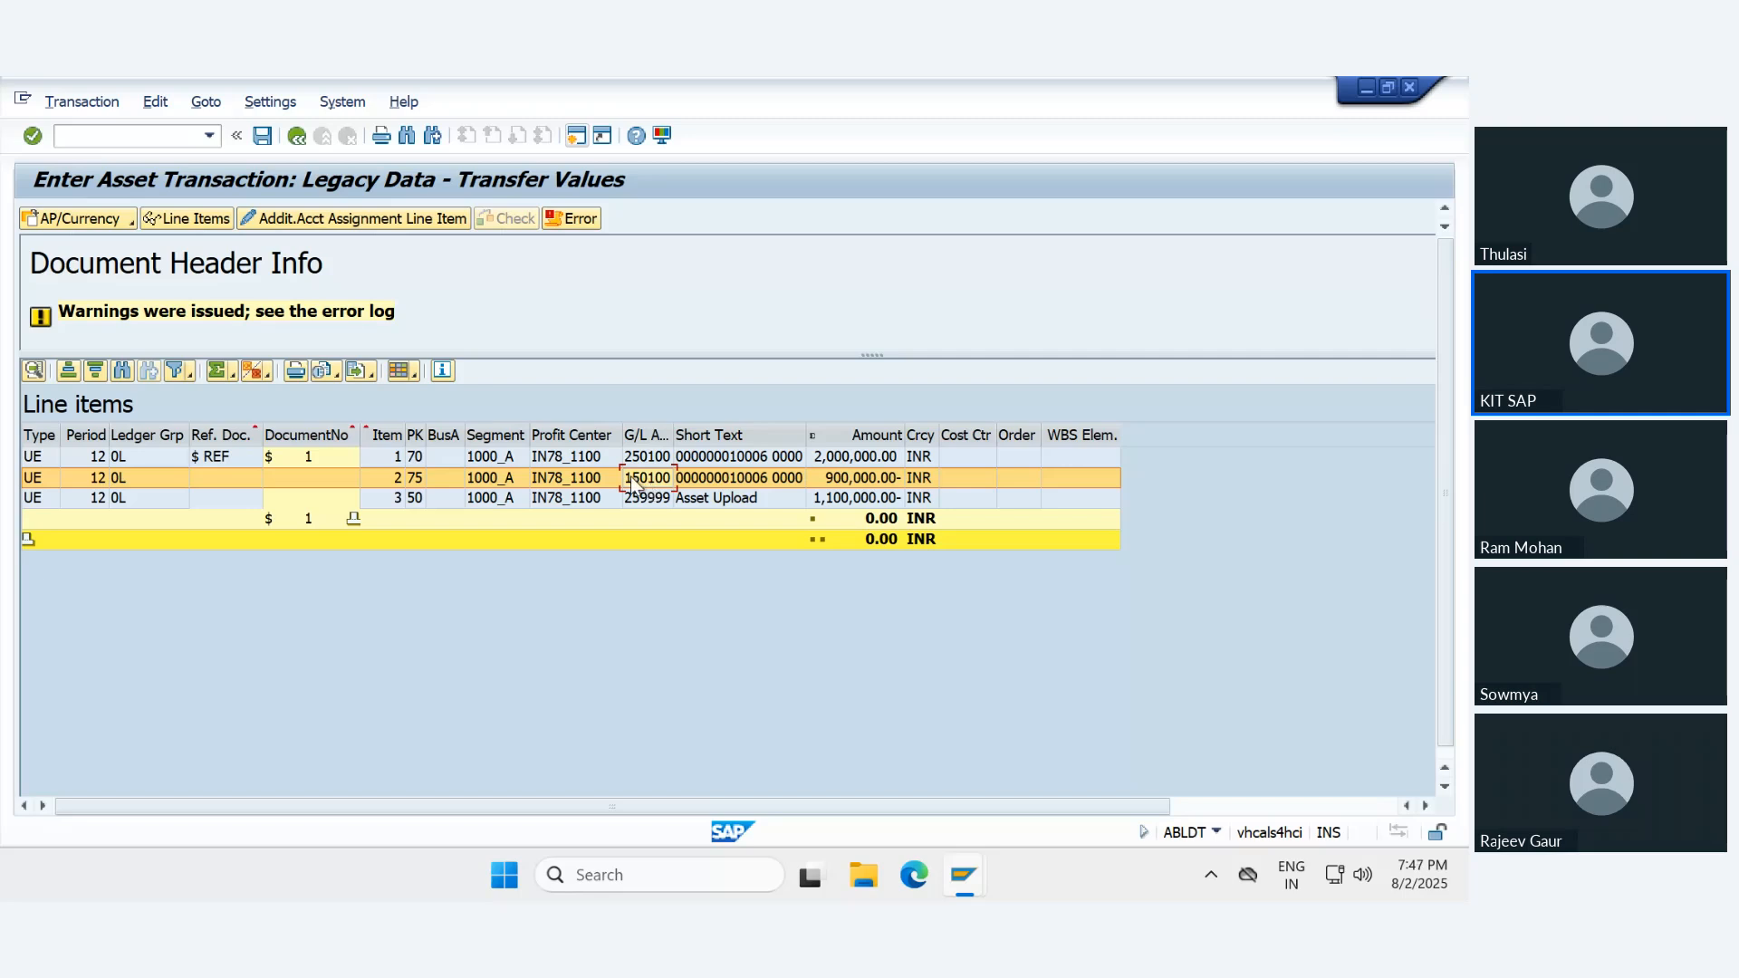
pyautogui.click(706, 460)
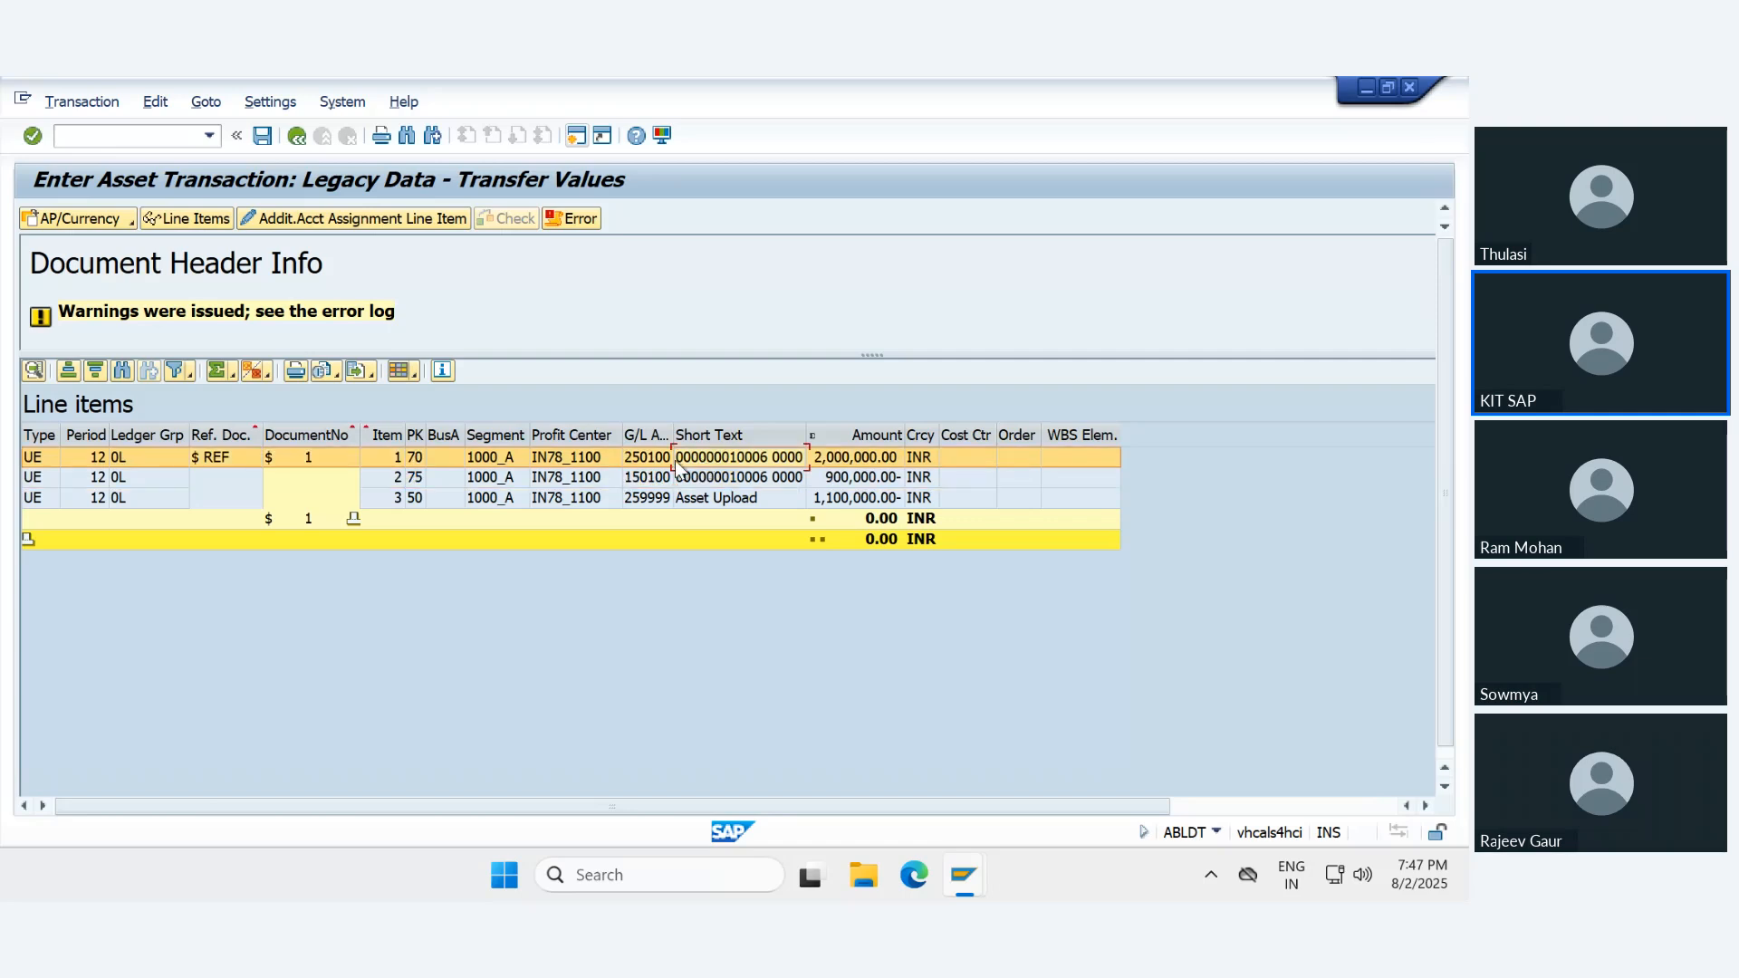
pyautogui.click(652, 477)
pyautogui.click(651, 460)
pyautogui.click(651, 480)
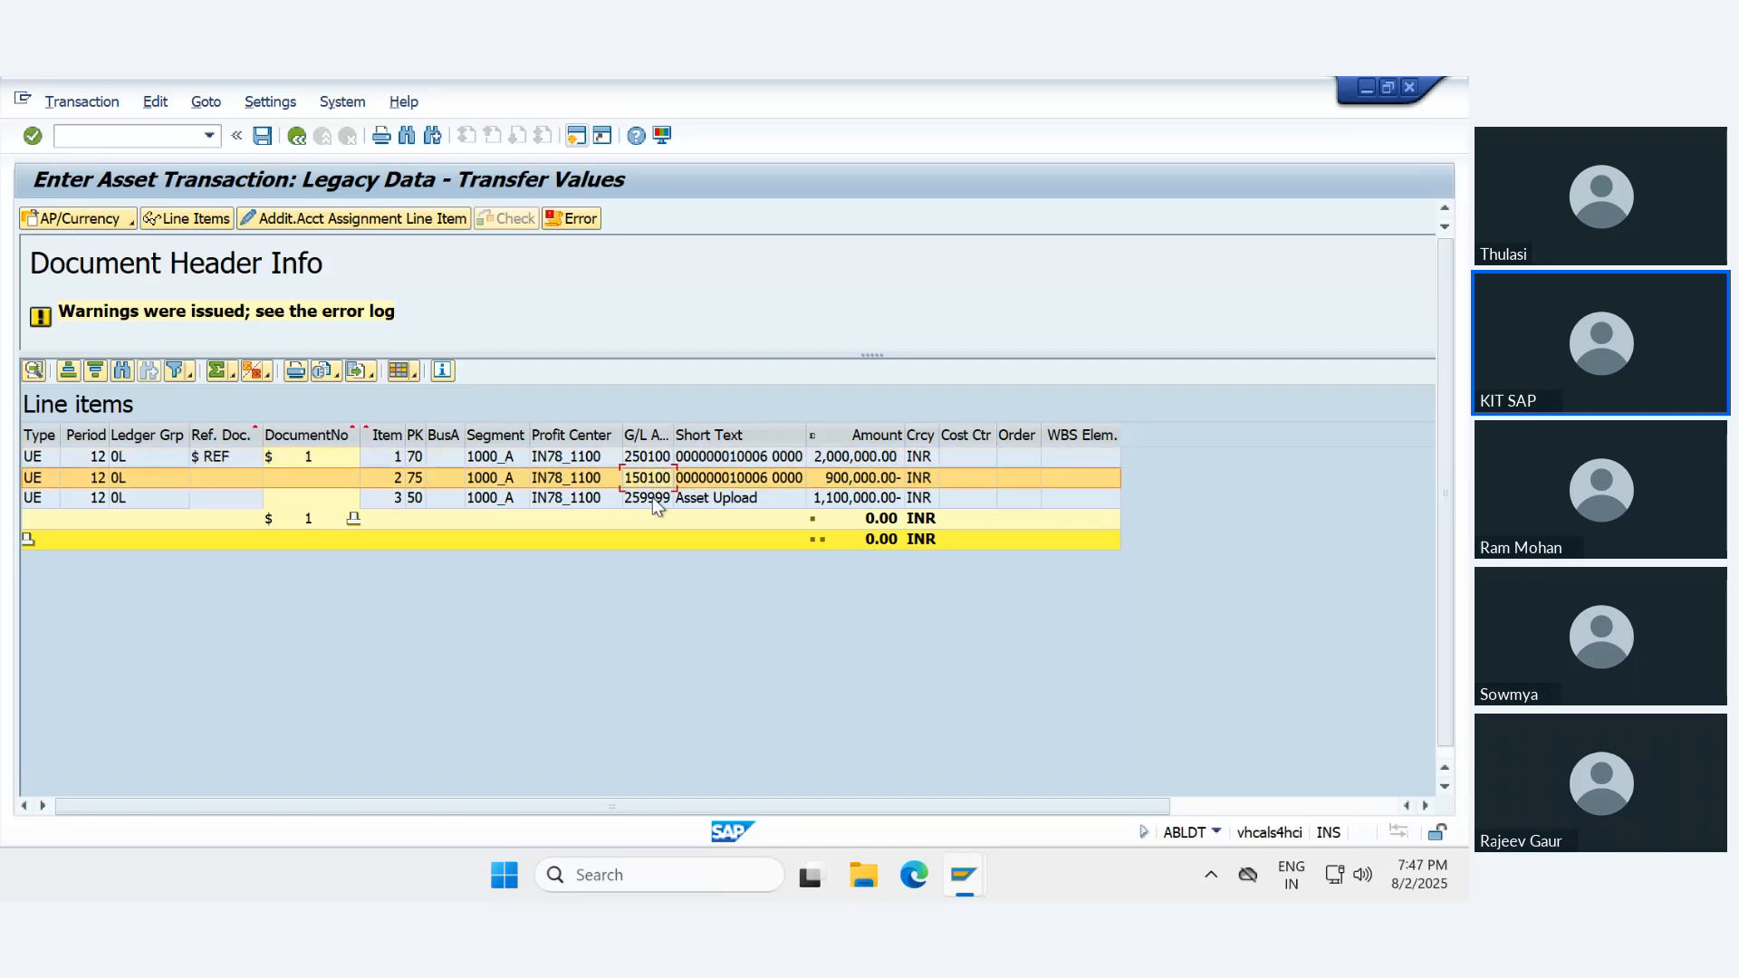
pyautogui.click(652, 501)
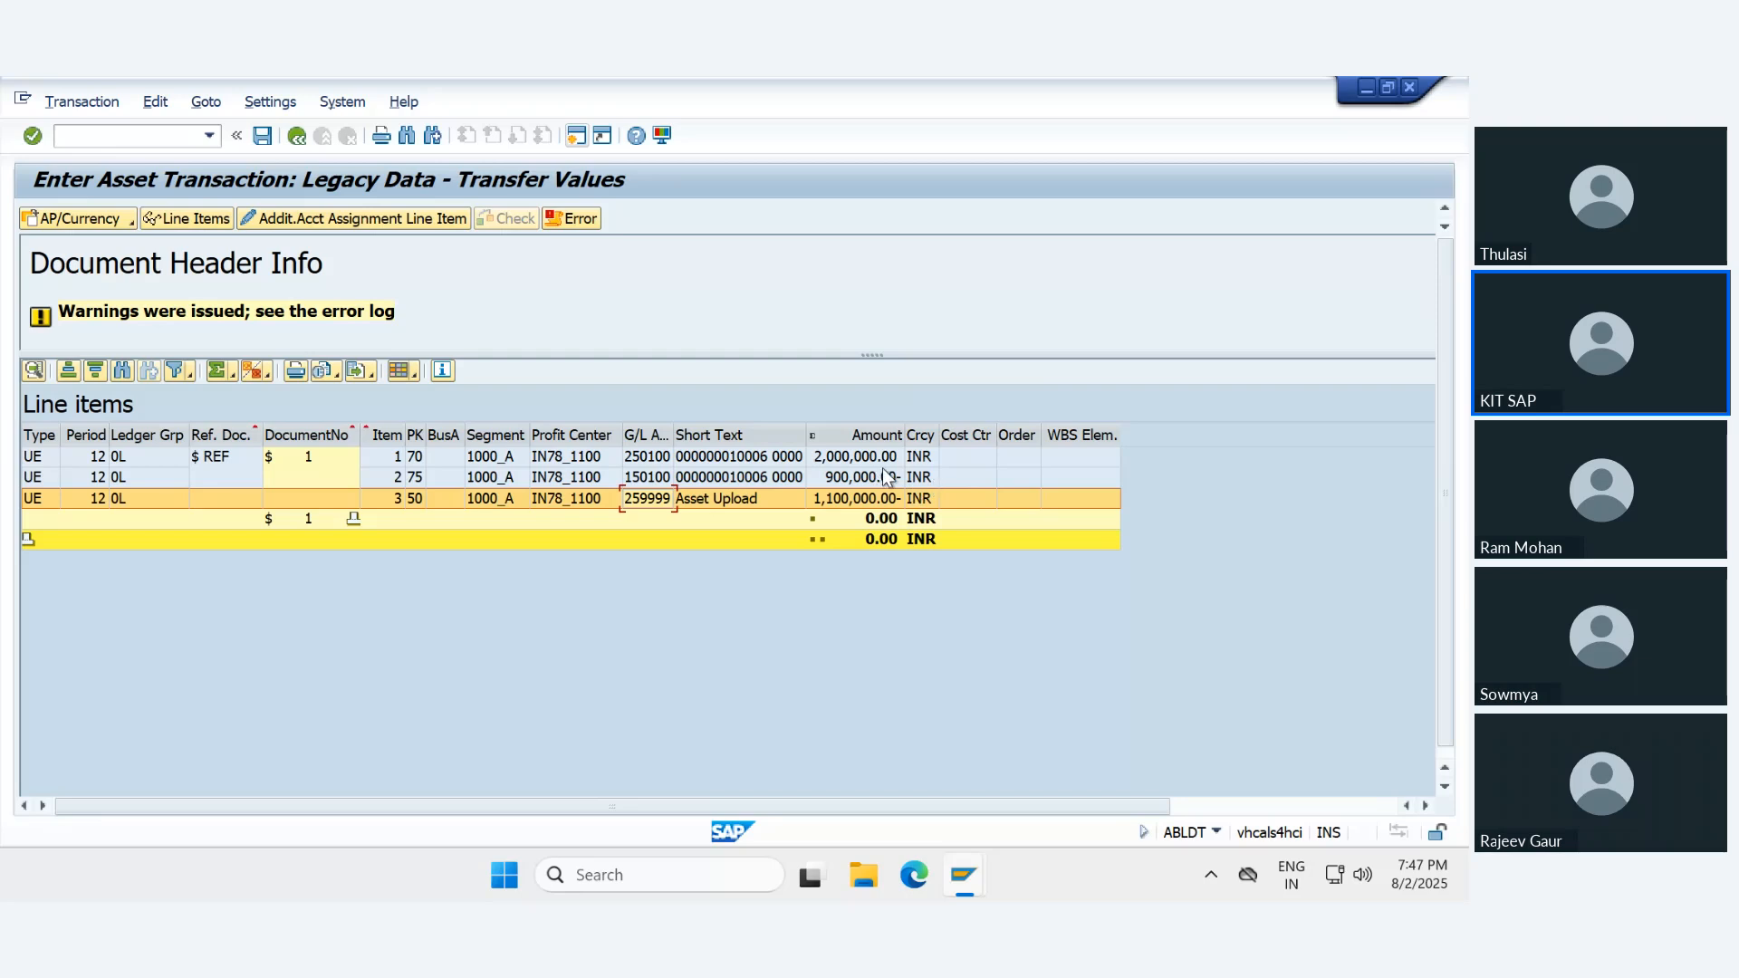
pyautogui.click(833, 458)
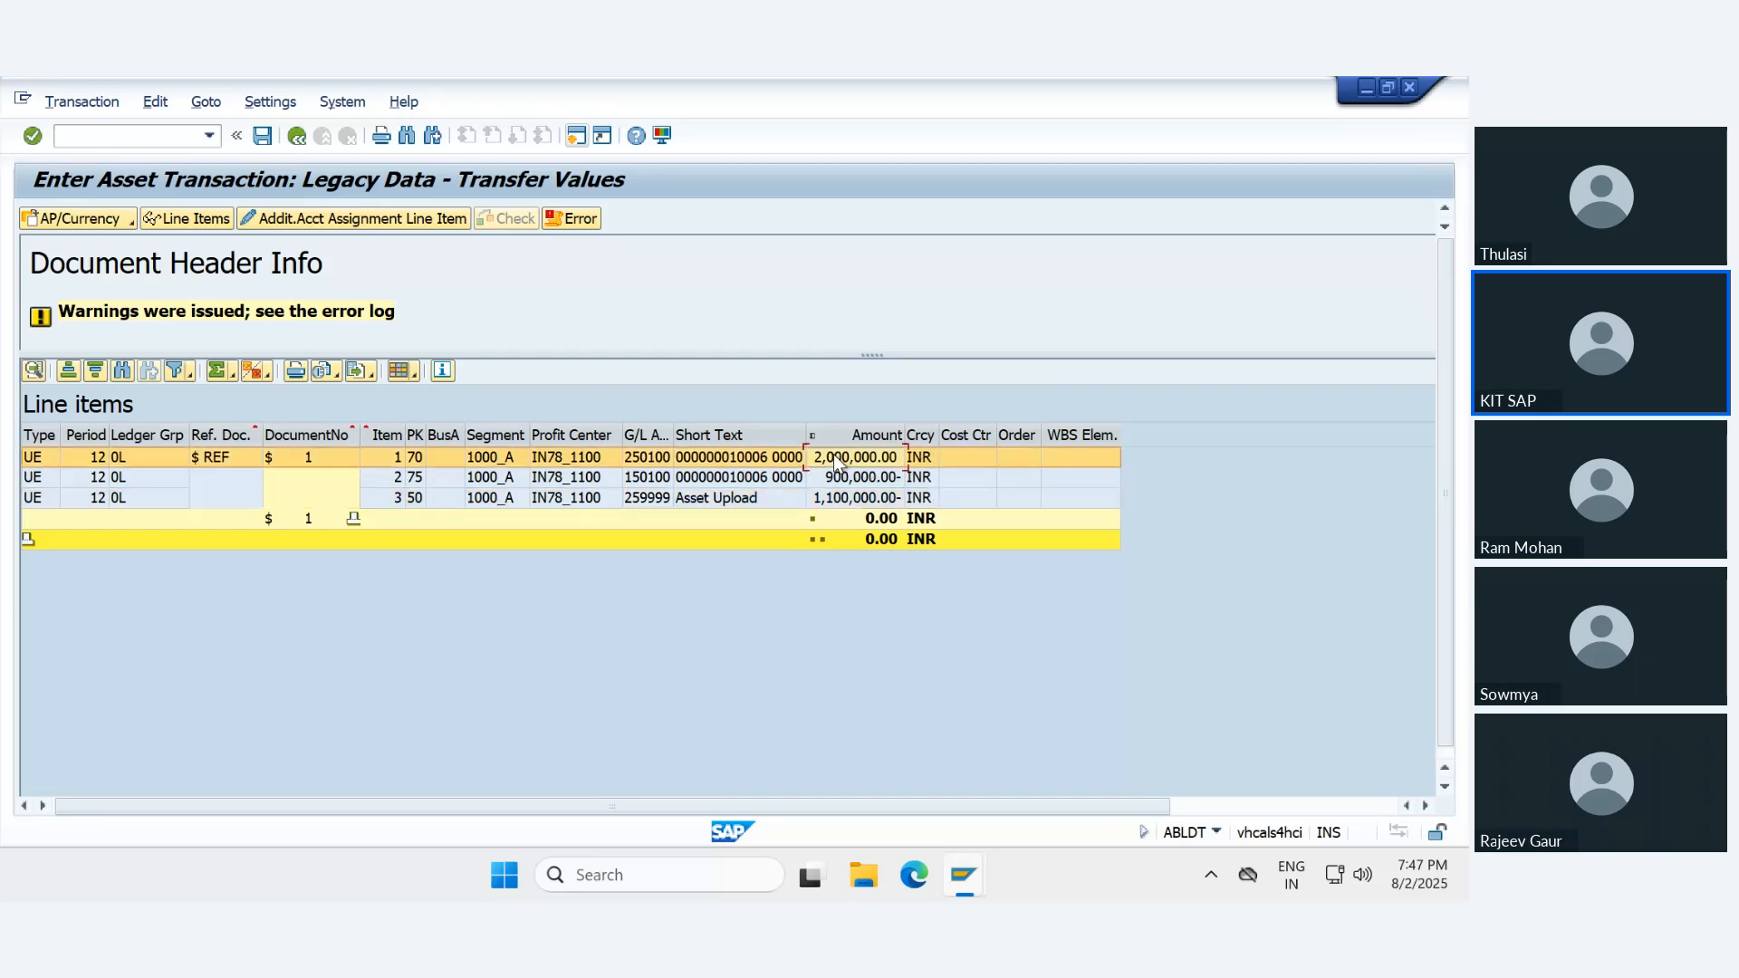
pyautogui.click(841, 481)
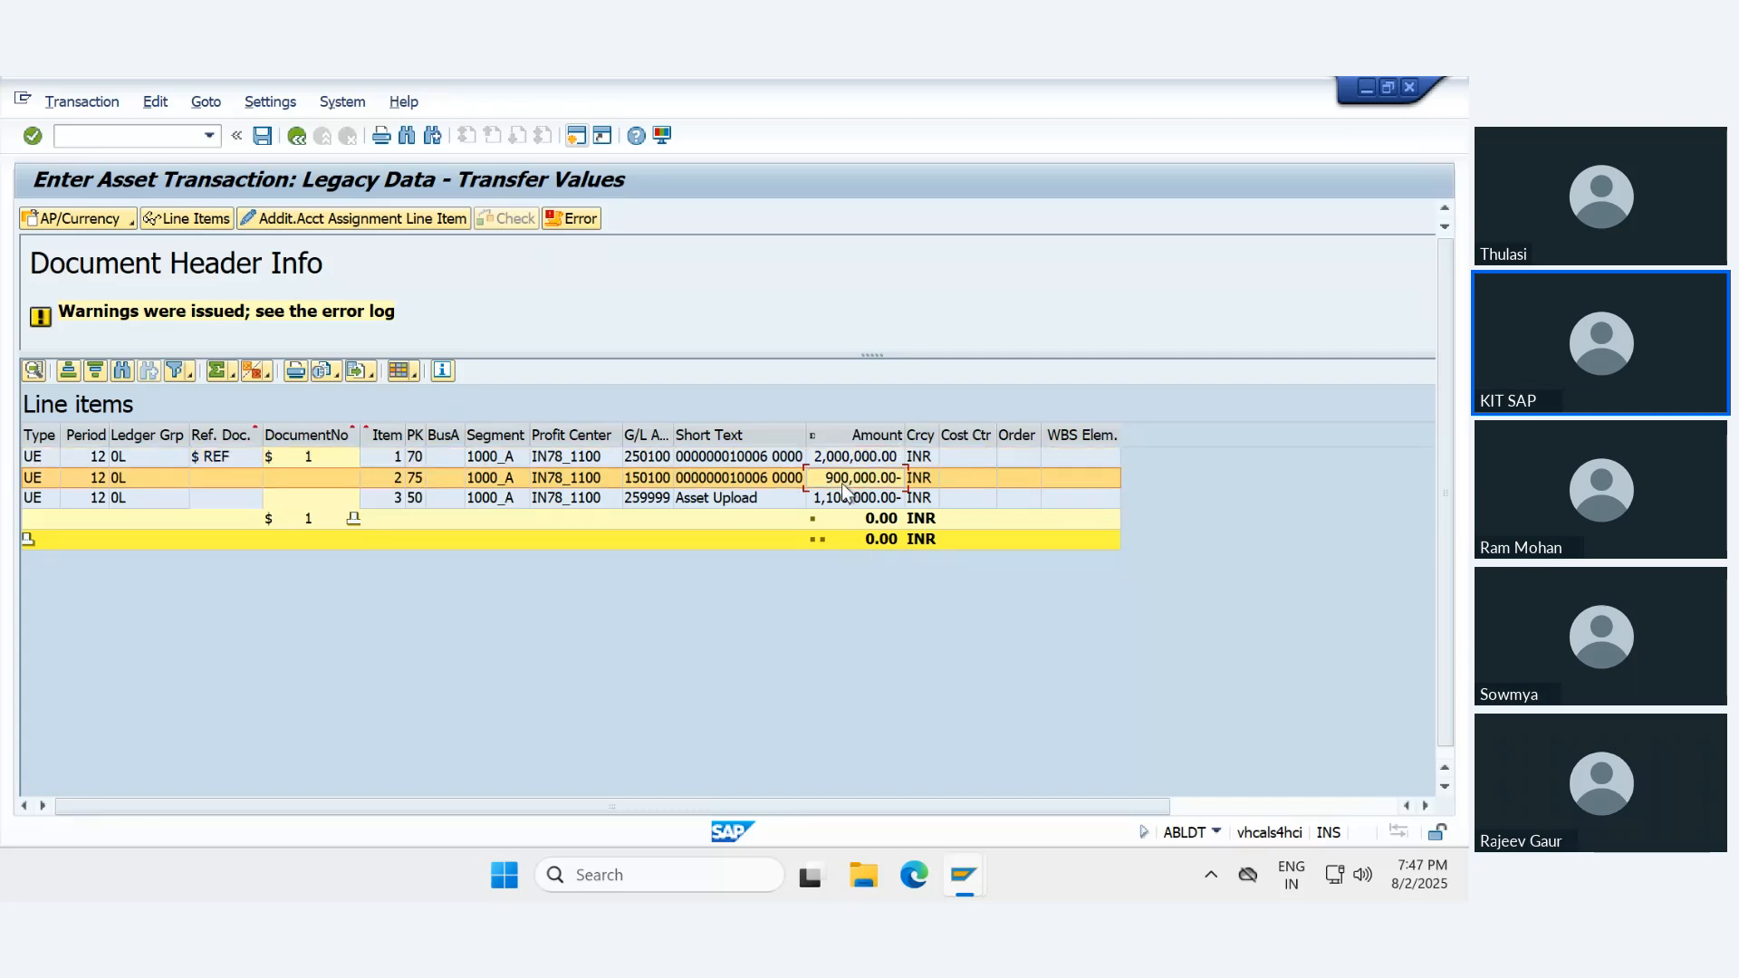
pyautogui.click(834, 499)
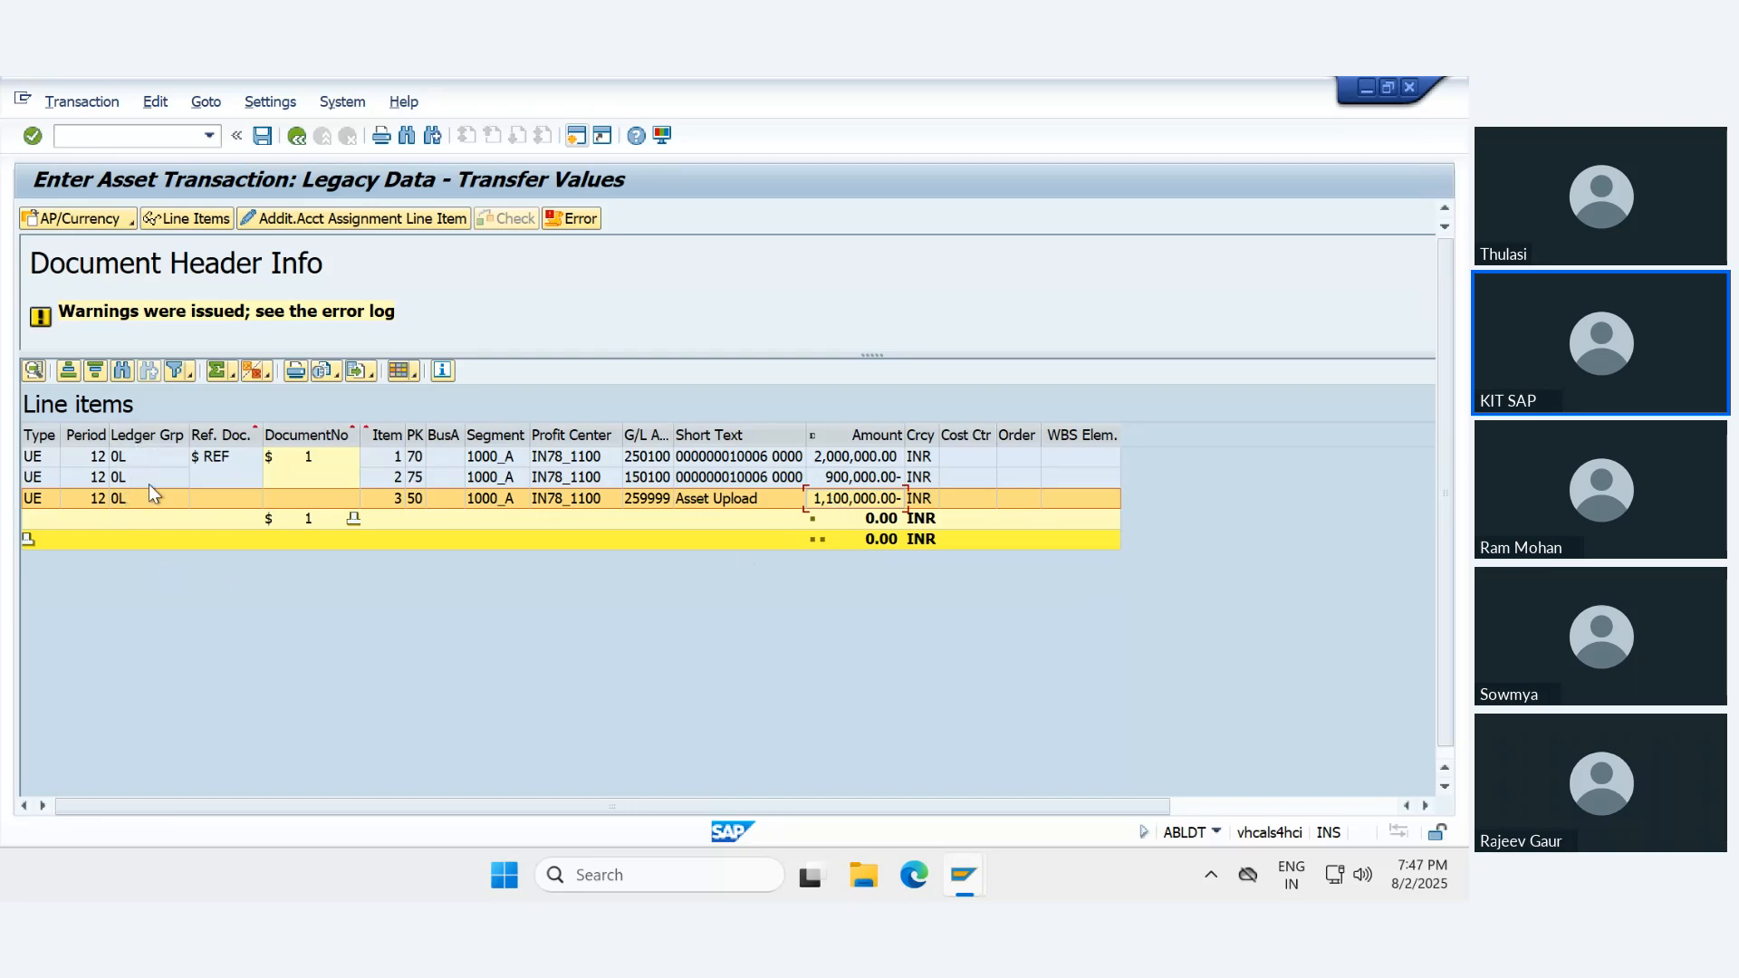
# - Display the simulated line items for accounting principle 780L in document currency and check their ledger group
pyautogui.click(133, 443)
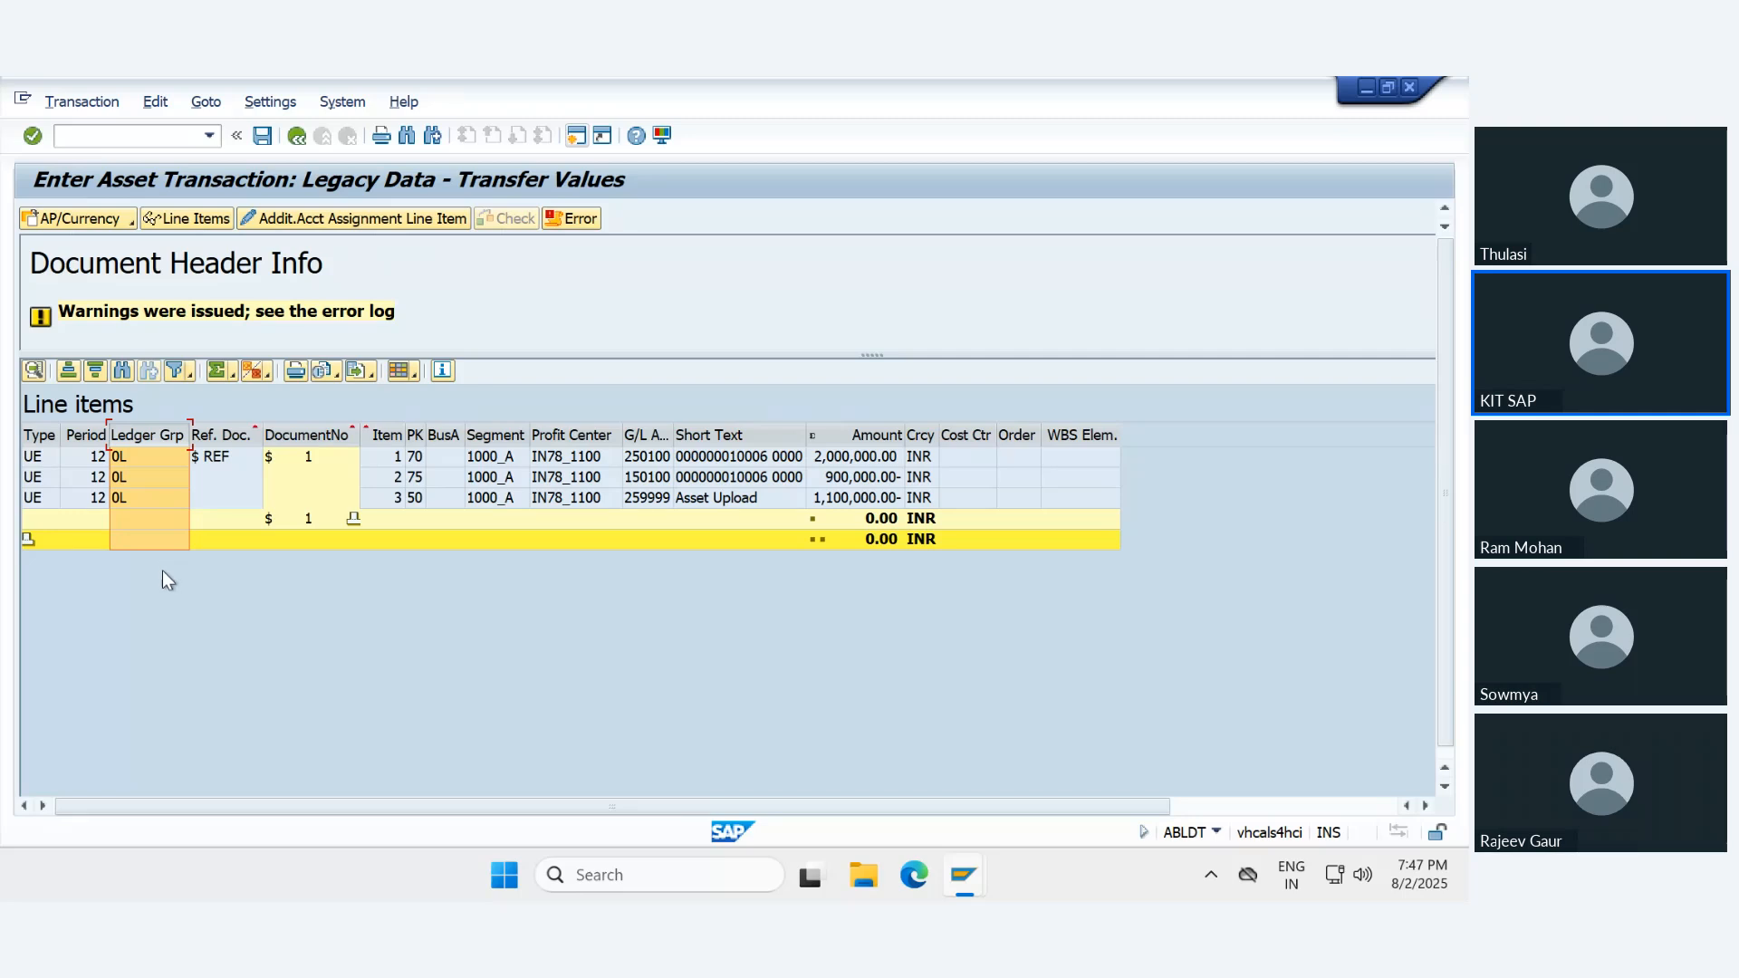
pyautogui.click(129, 224)
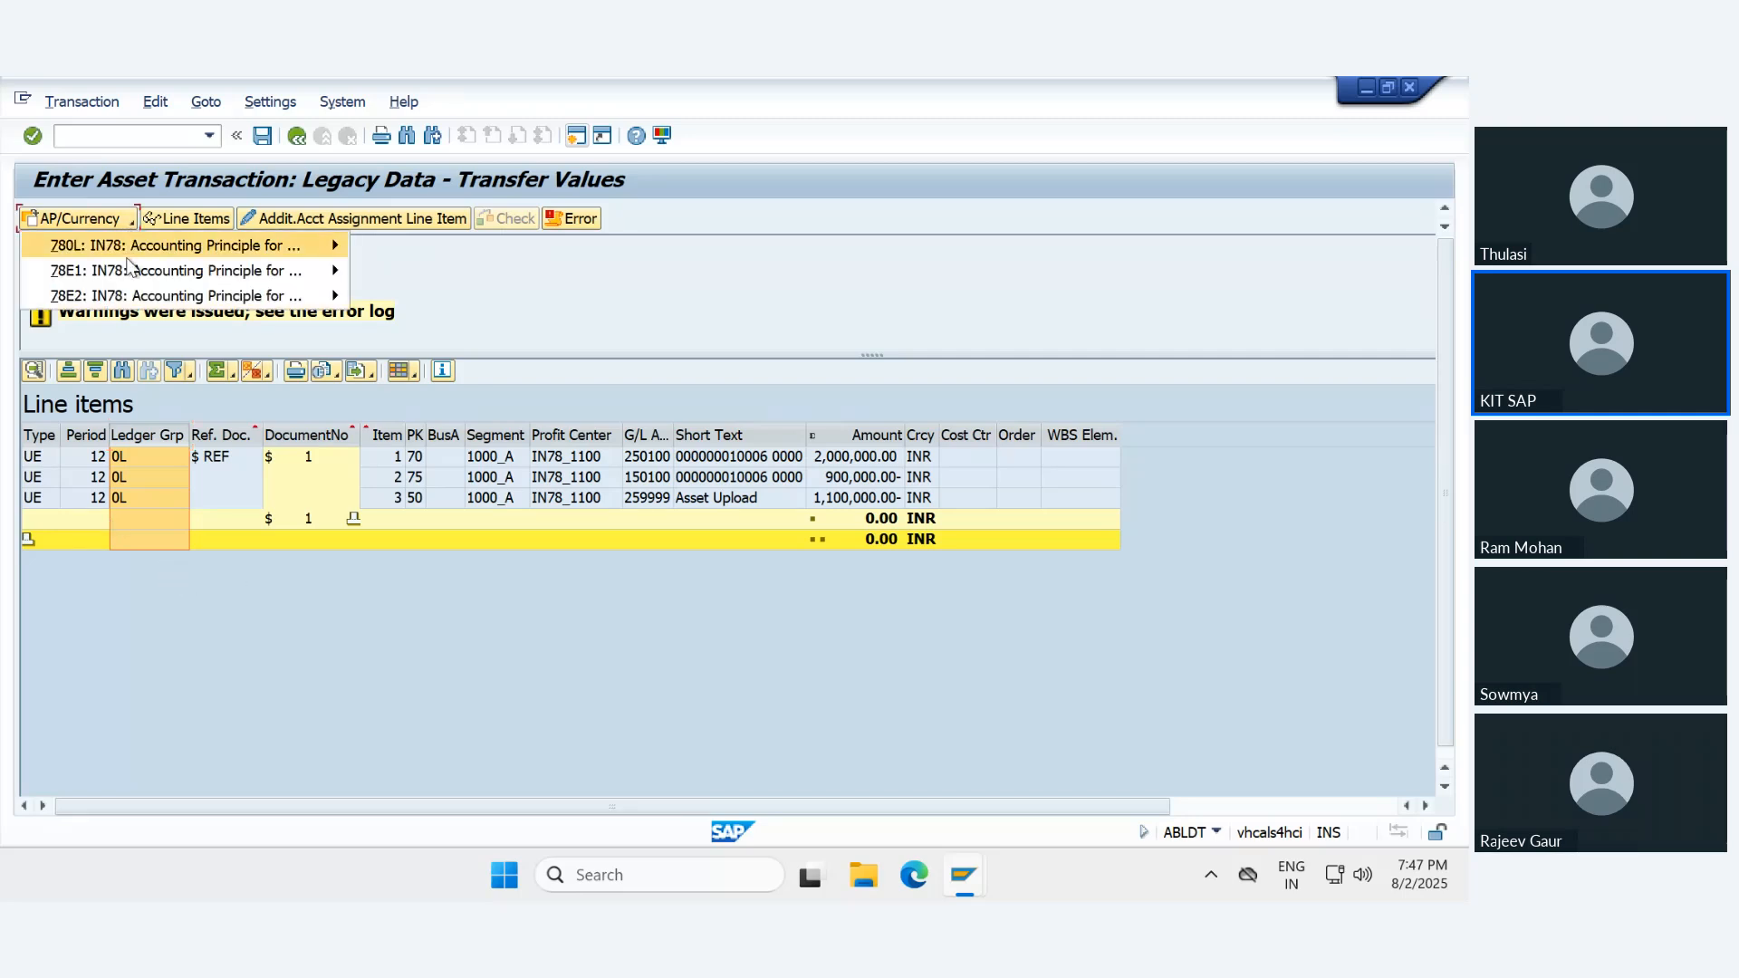
pyautogui.moveTo(128, 252)
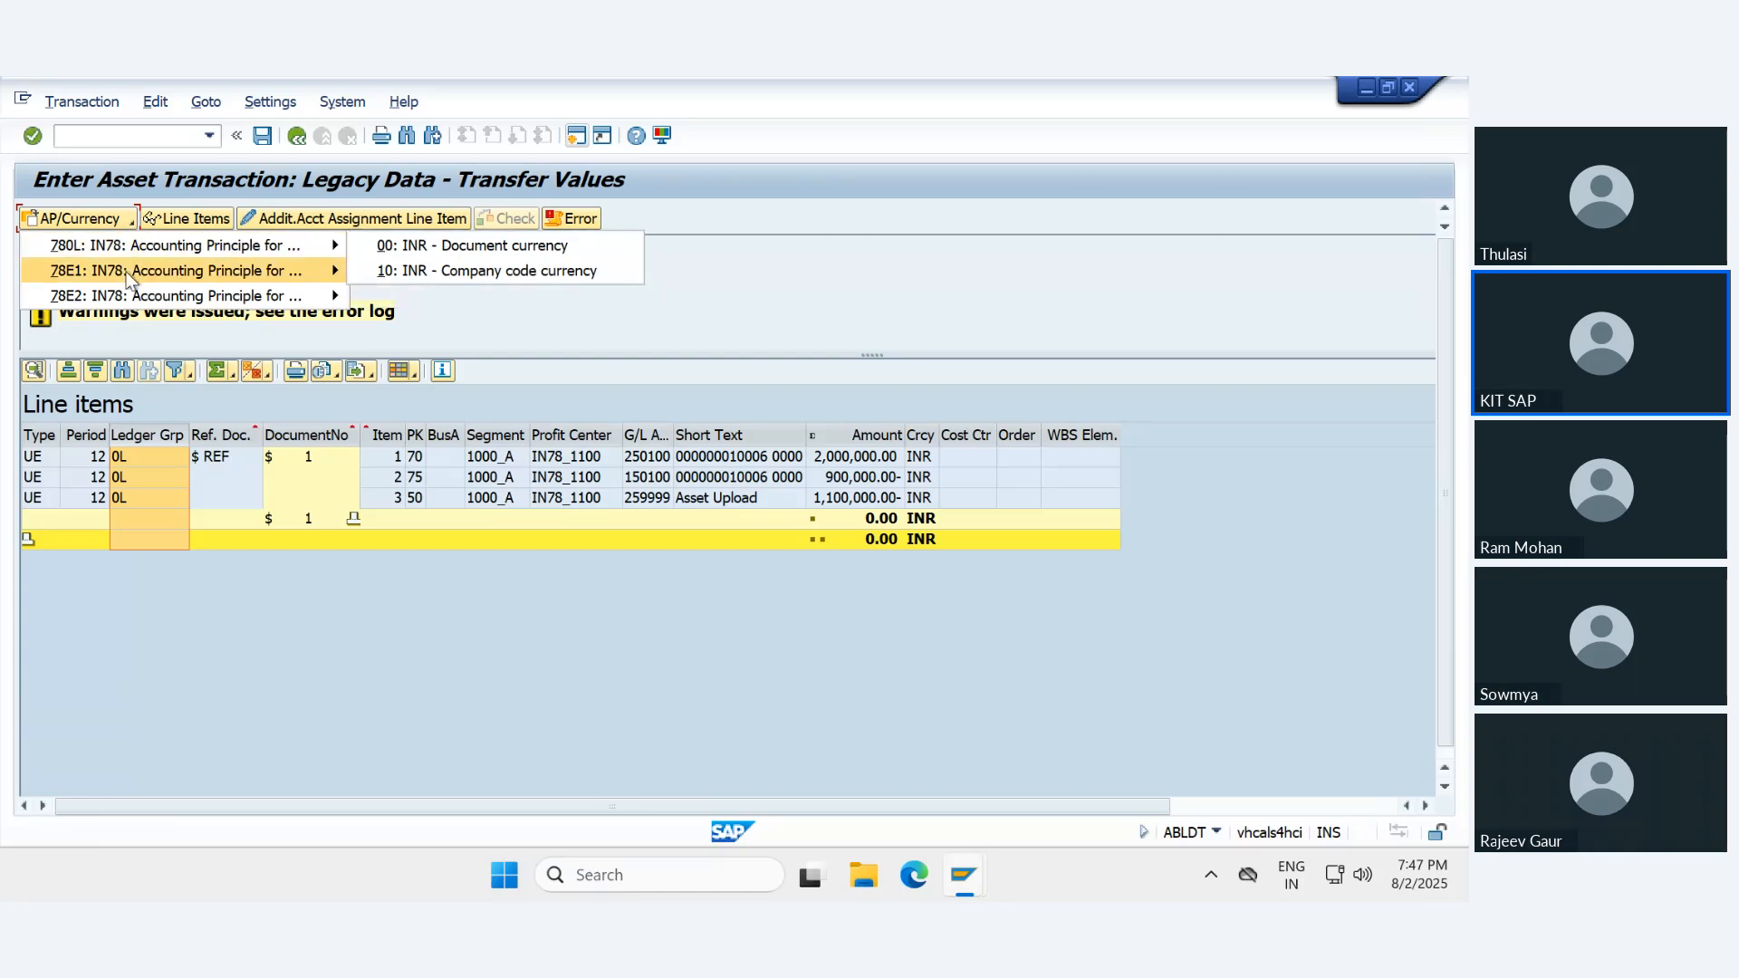
pyautogui.click(414, 252)
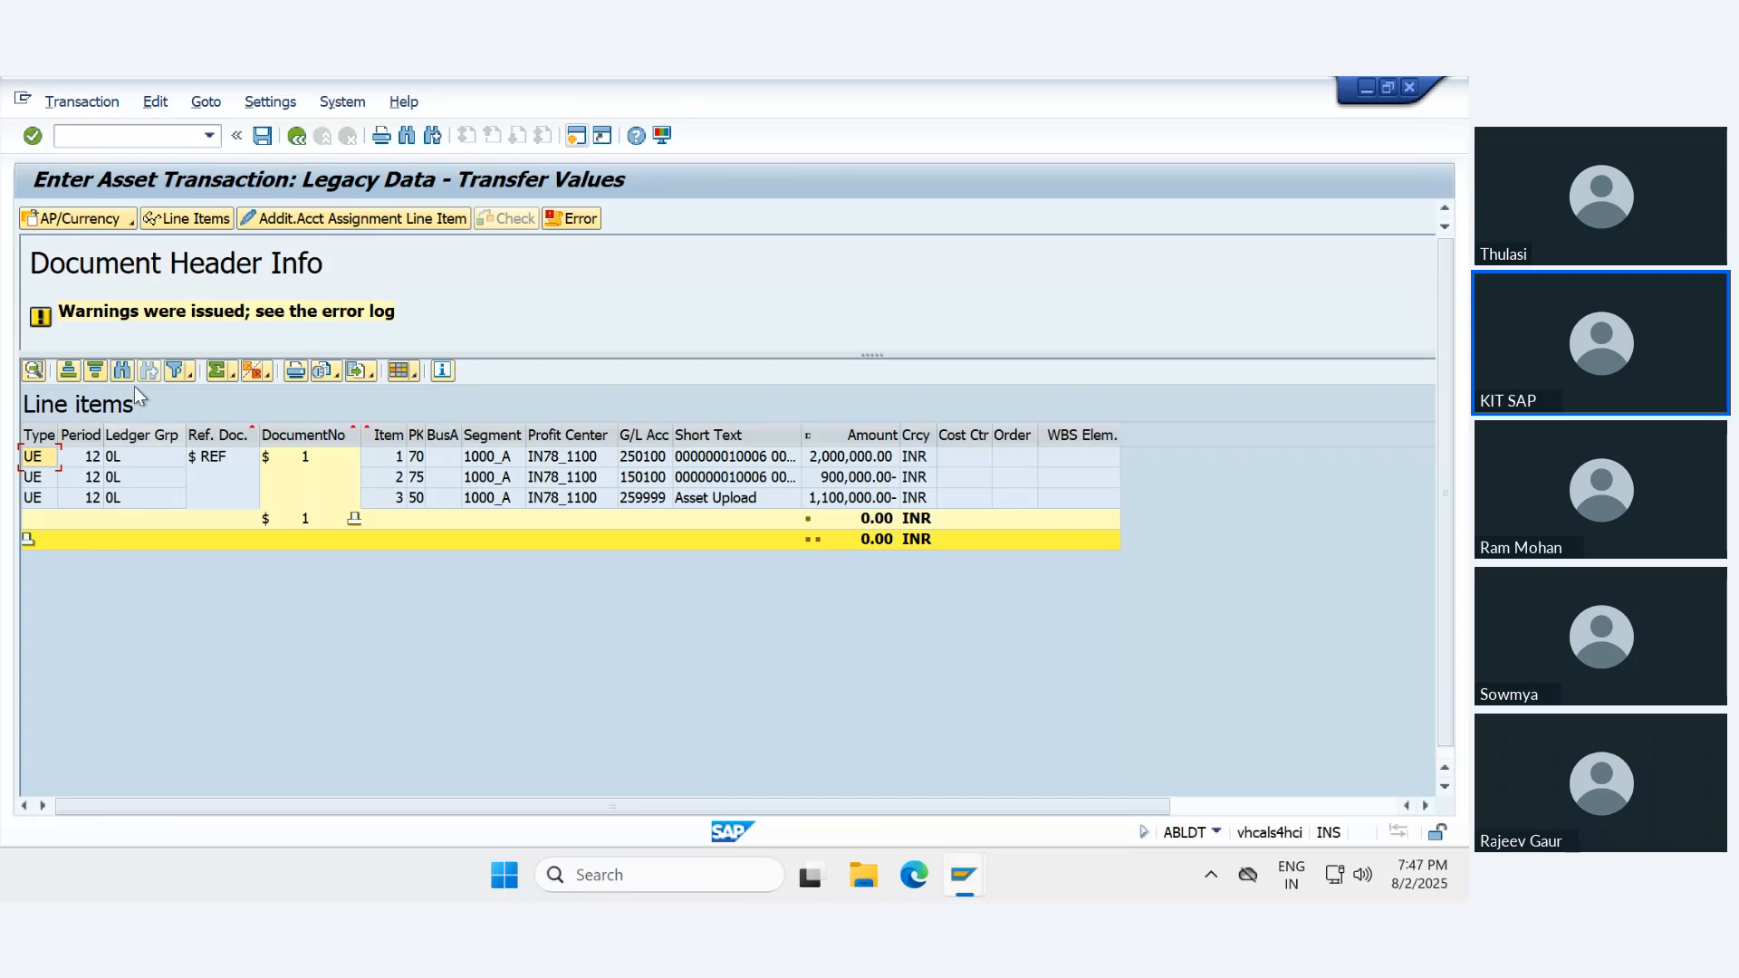
pyautogui.click(114, 433)
# - Display the simulated line items for accounting principle 78E1 and check their segment and profit center
pyautogui.click(79, 218)
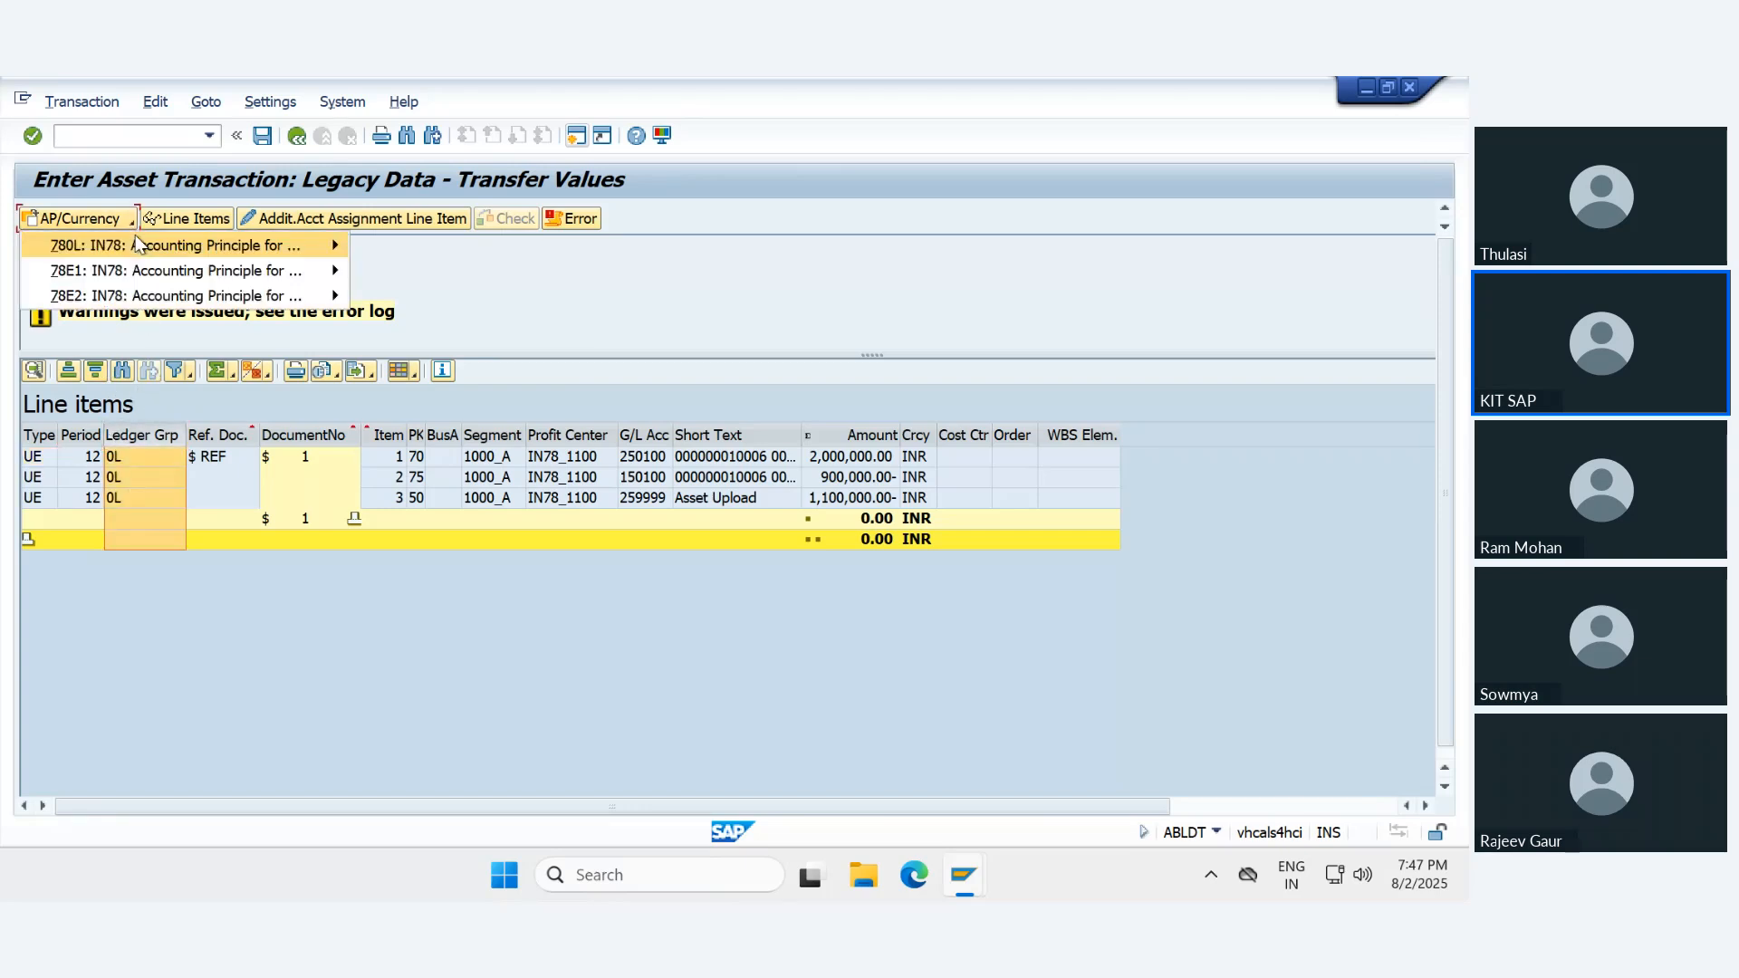
pyautogui.moveTo(145, 273)
pyautogui.click(415, 270)
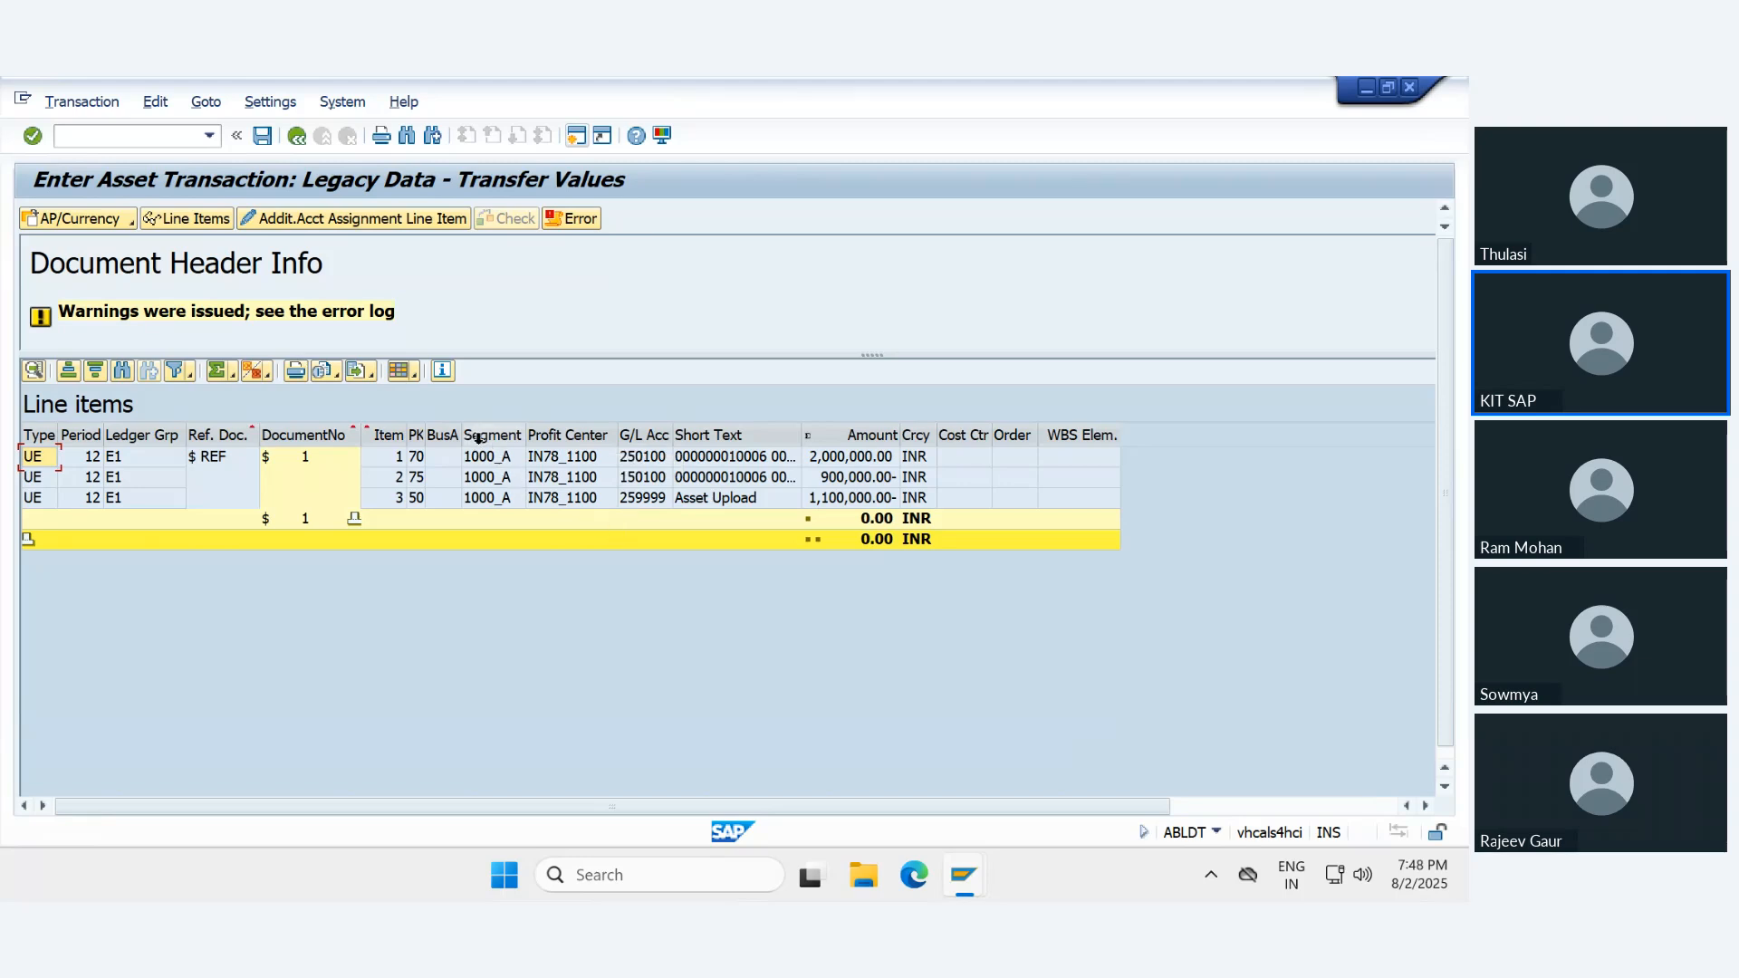
pyautogui.moveTo(485, 439); pyautogui.dragTo(560, 628)
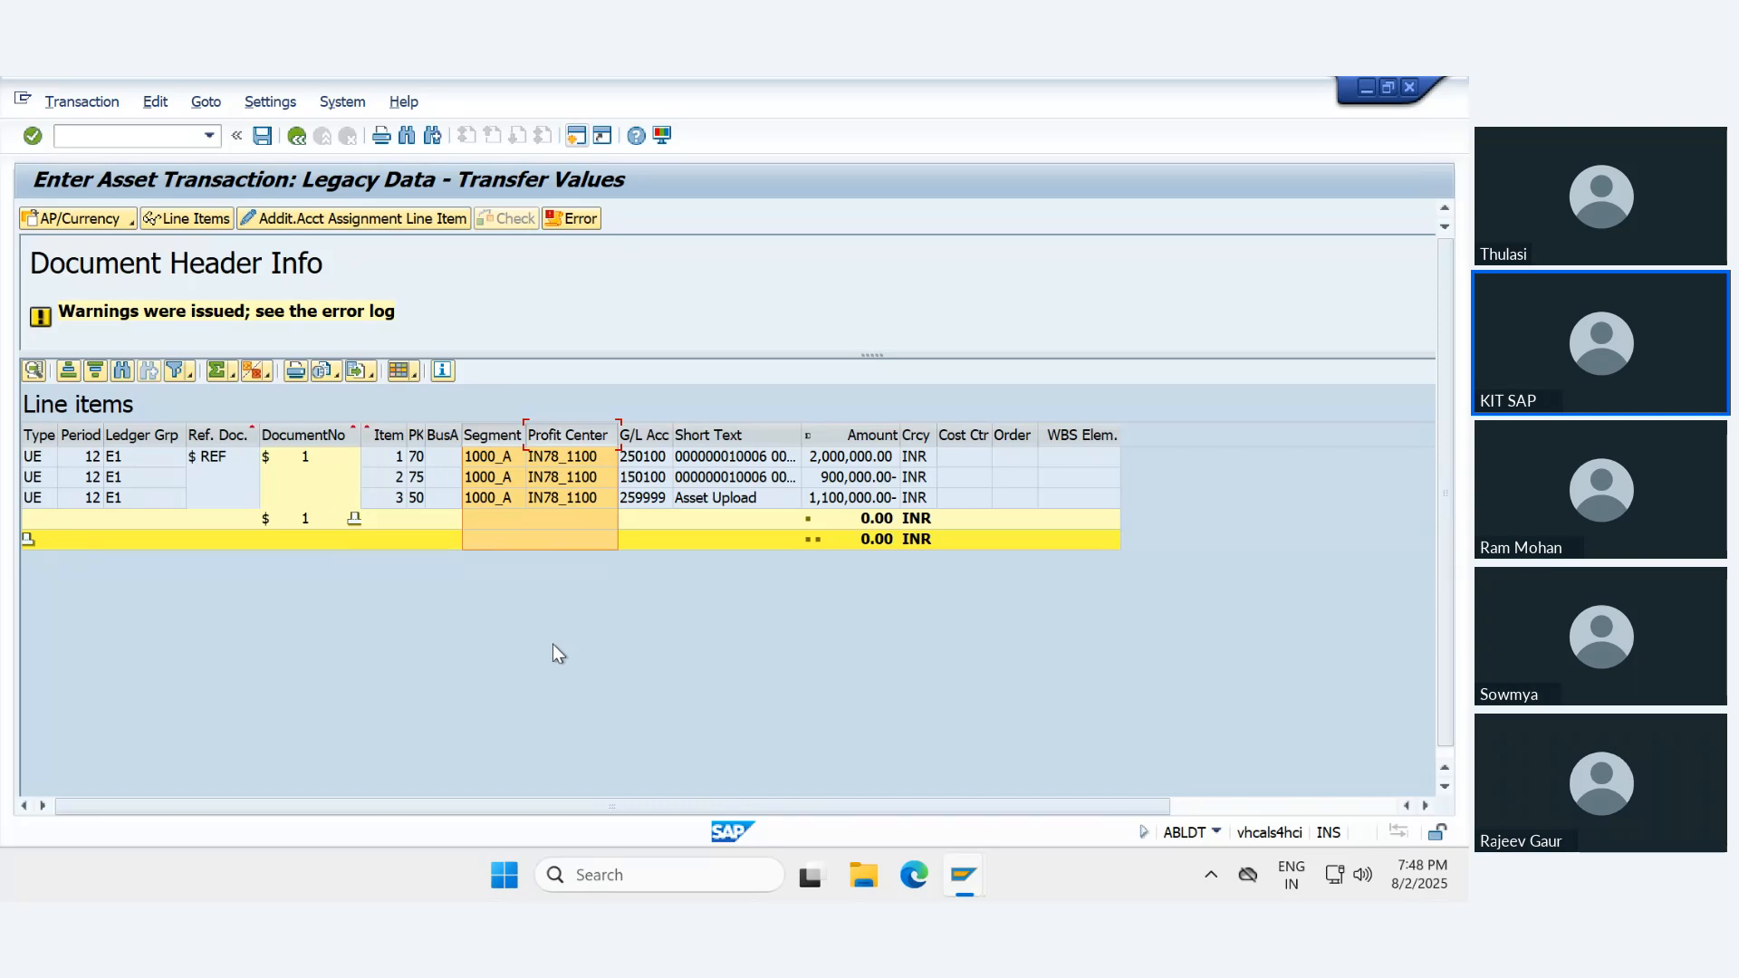
# - Display the simulated line items for accounting principle 78E2, check their ledger group and short texts, and return to the transaction data
pyautogui.click(130, 223)
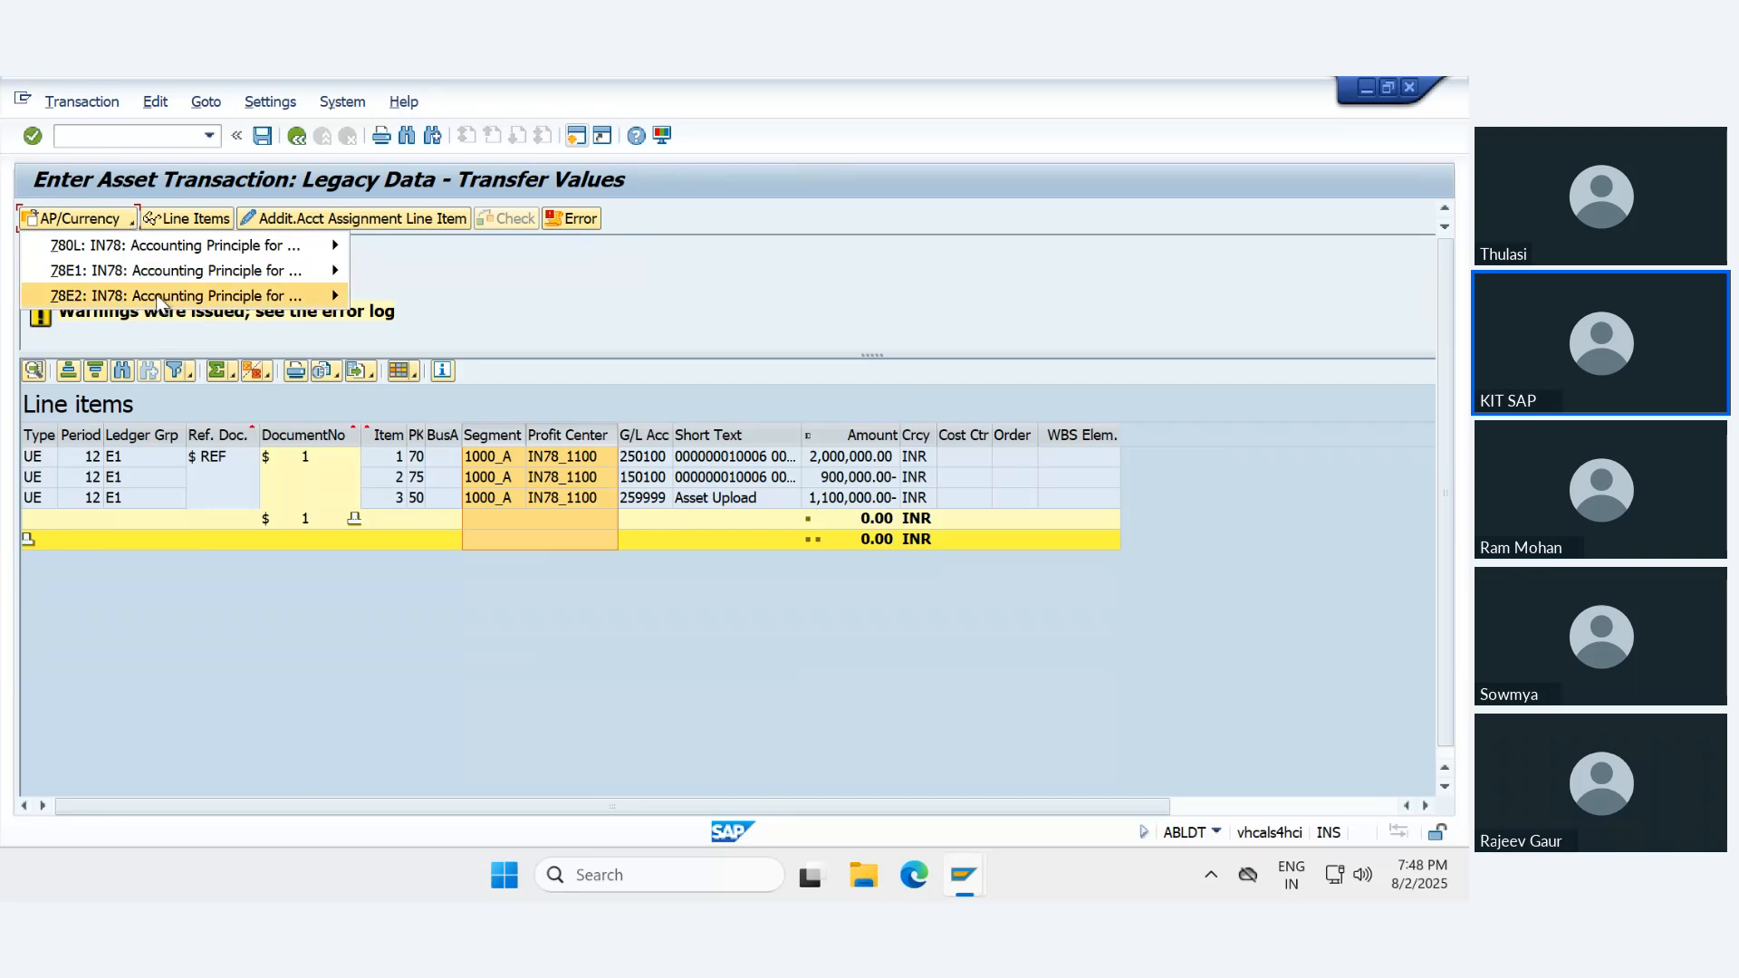
pyautogui.moveTo(299, 296)
pyautogui.click(386, 299)
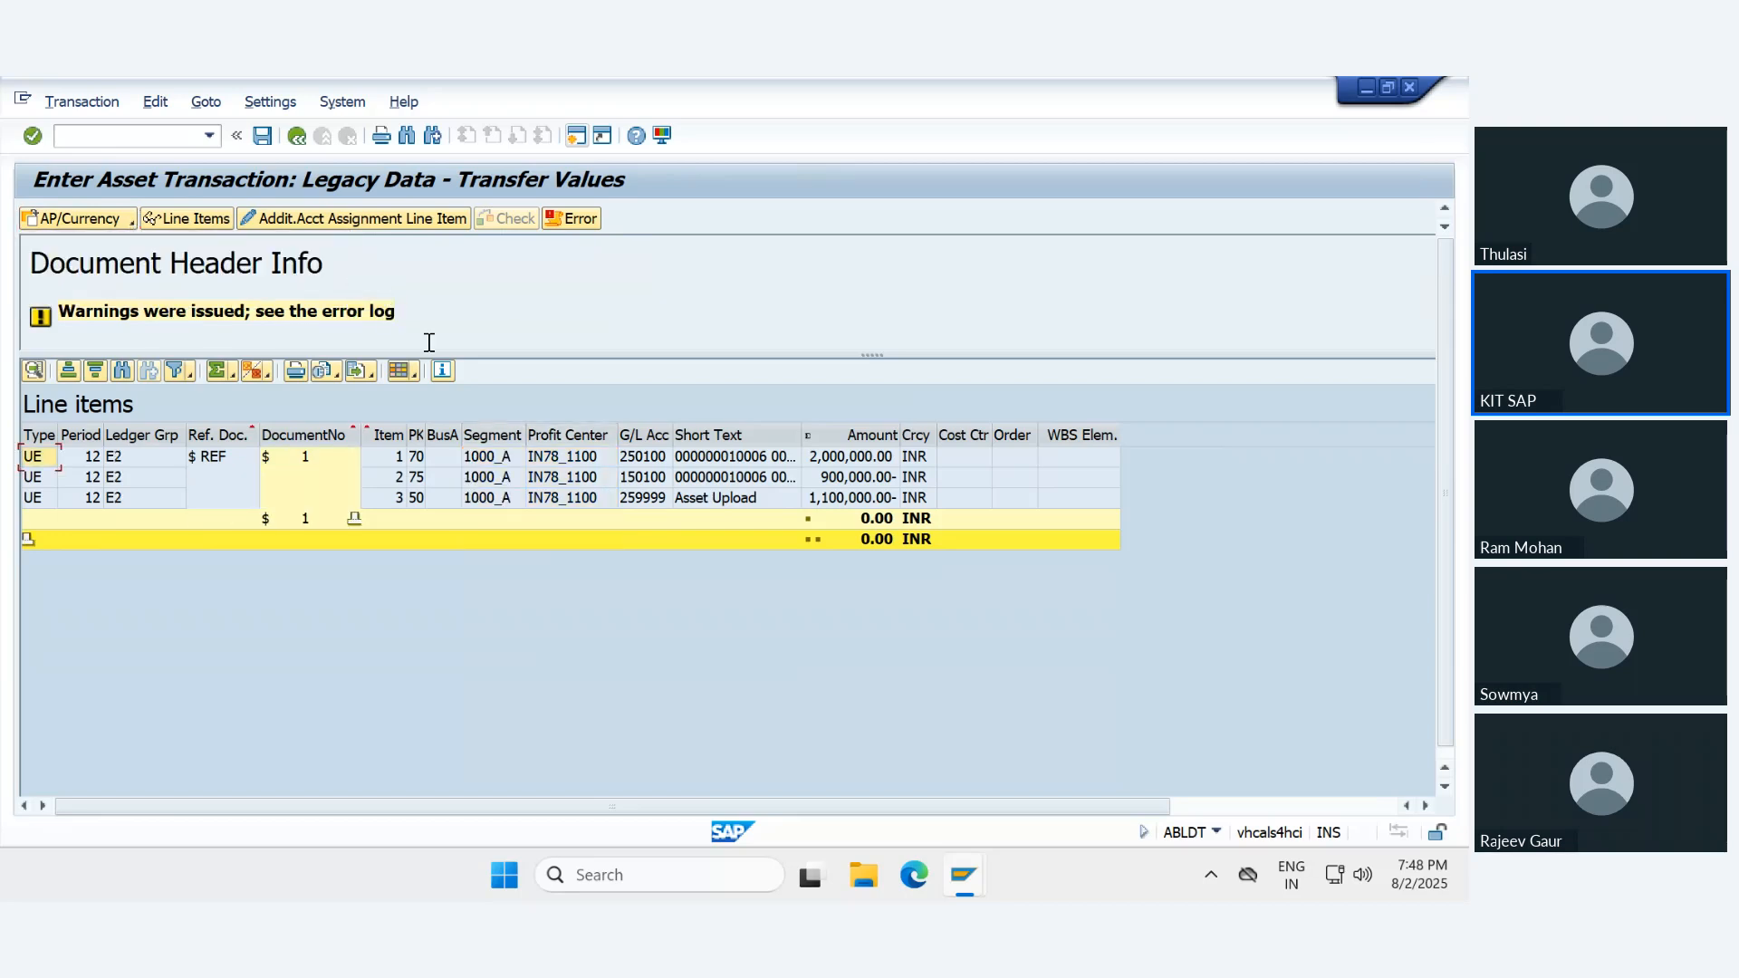
pyautogui.click(127, 471)
pyautogui.click(124, 435)
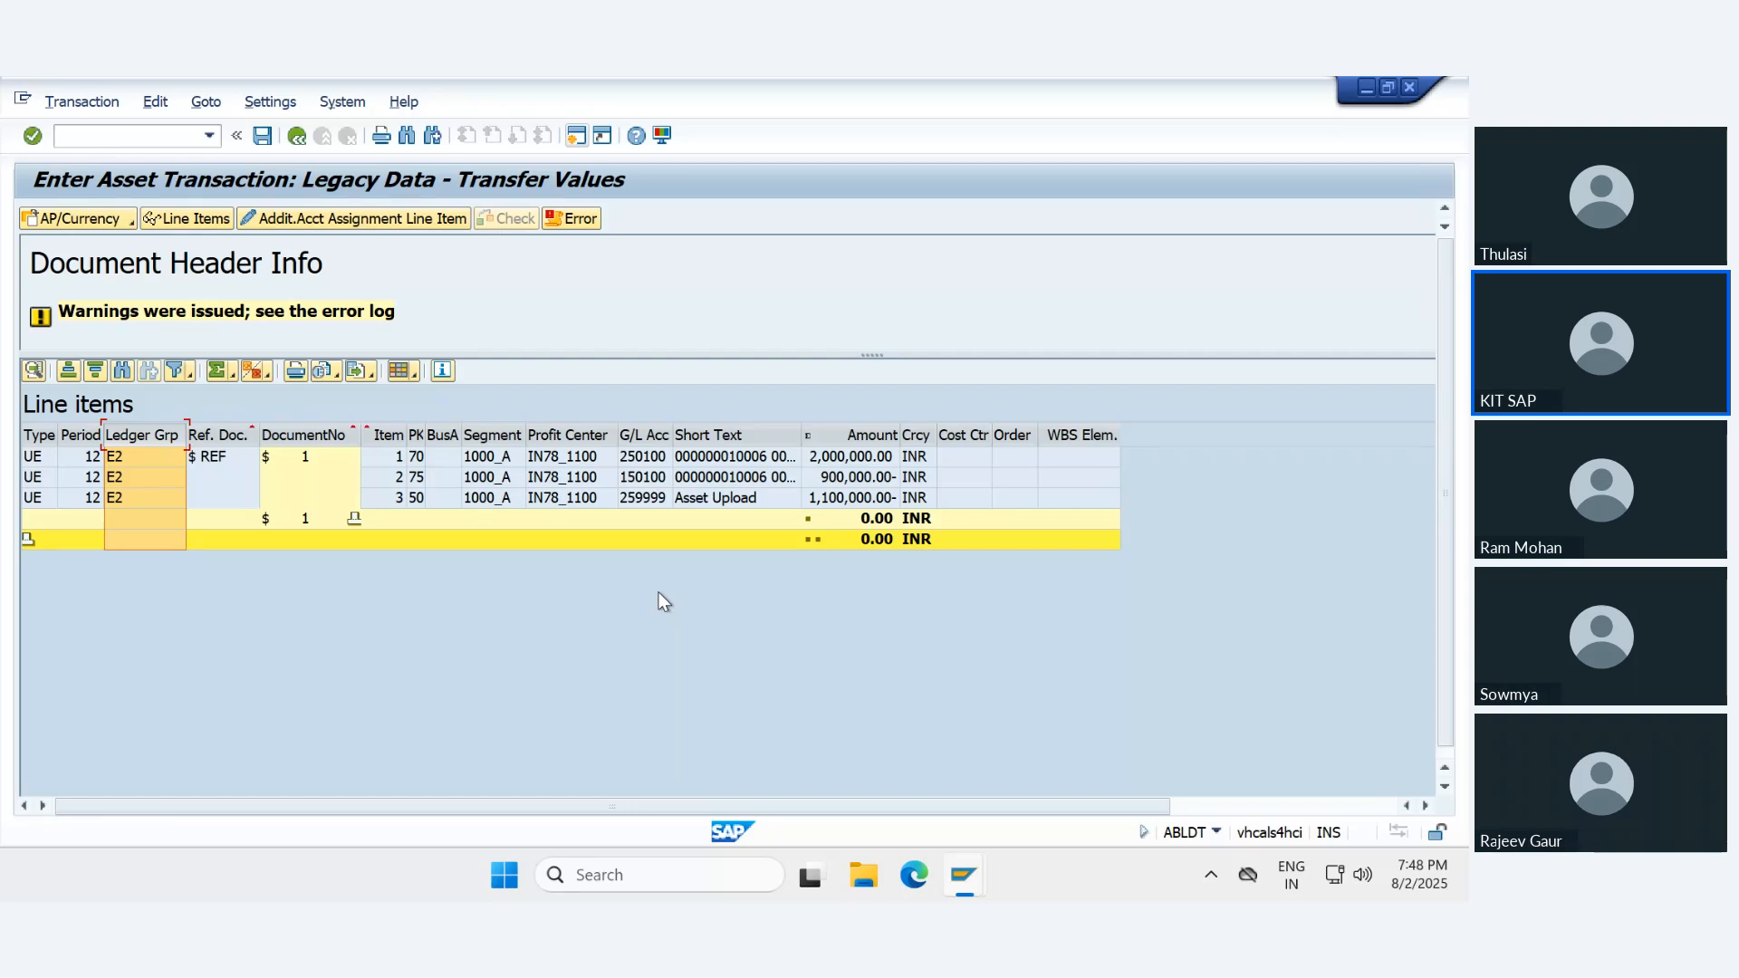
pyautogui.click(694, 459)
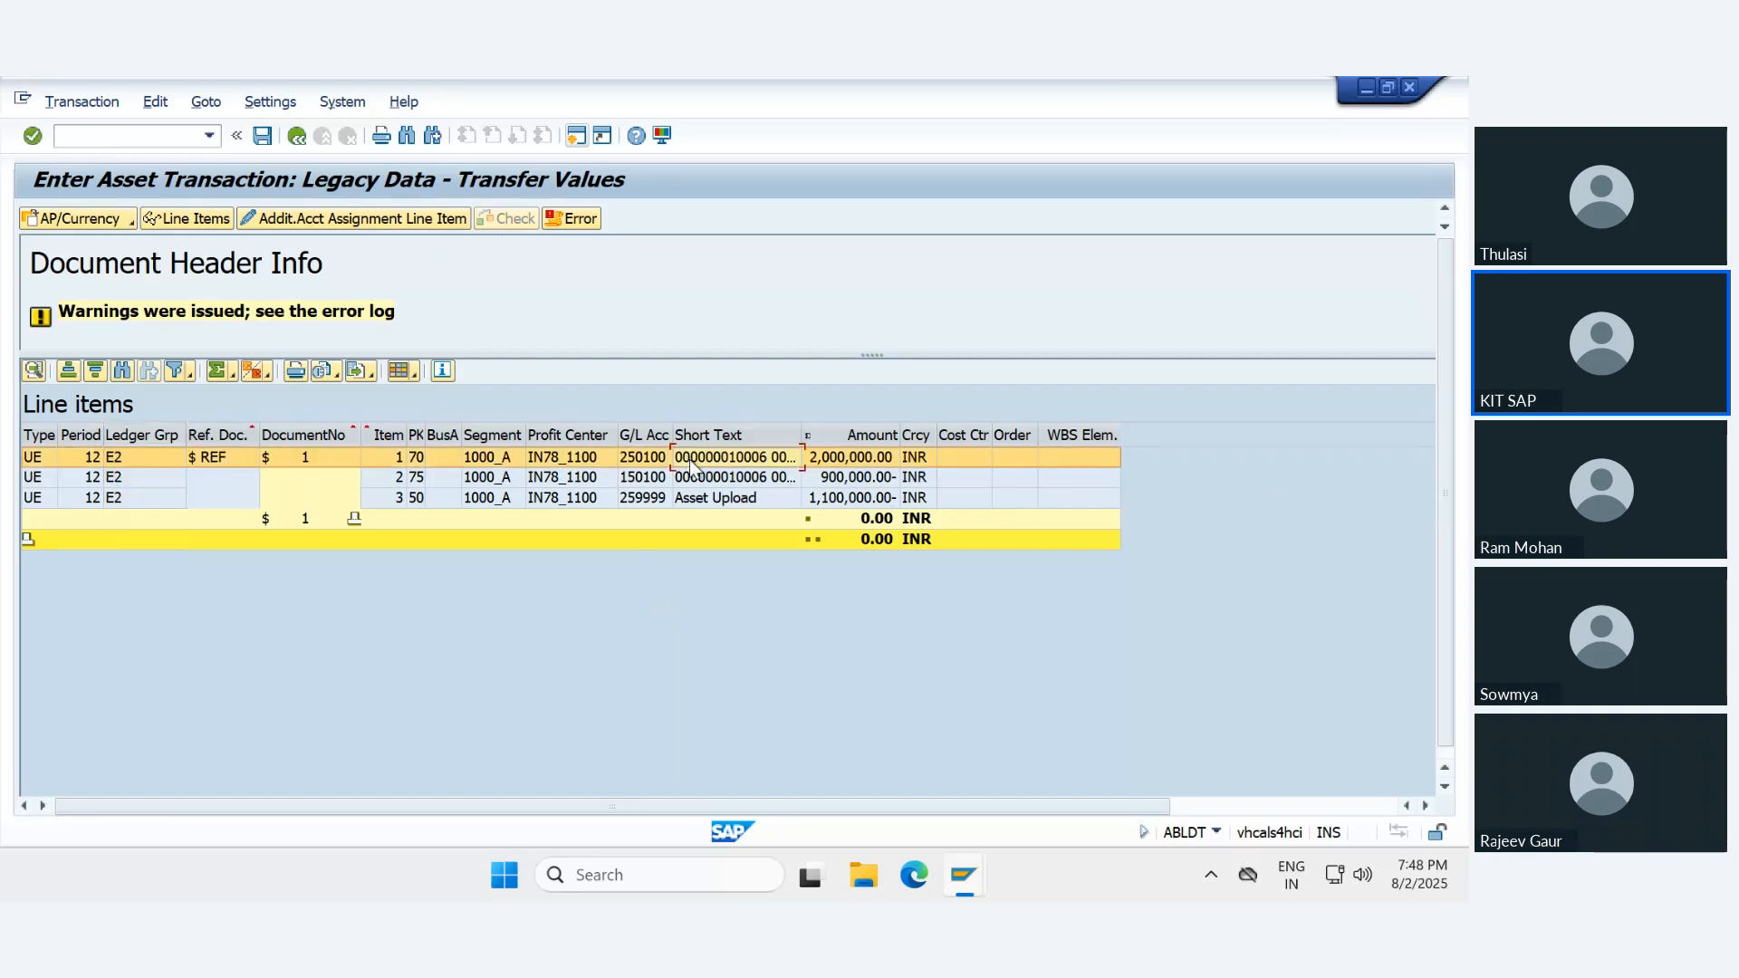
pyautogui.click(698, 475)
pyautogui.click(707, 499)
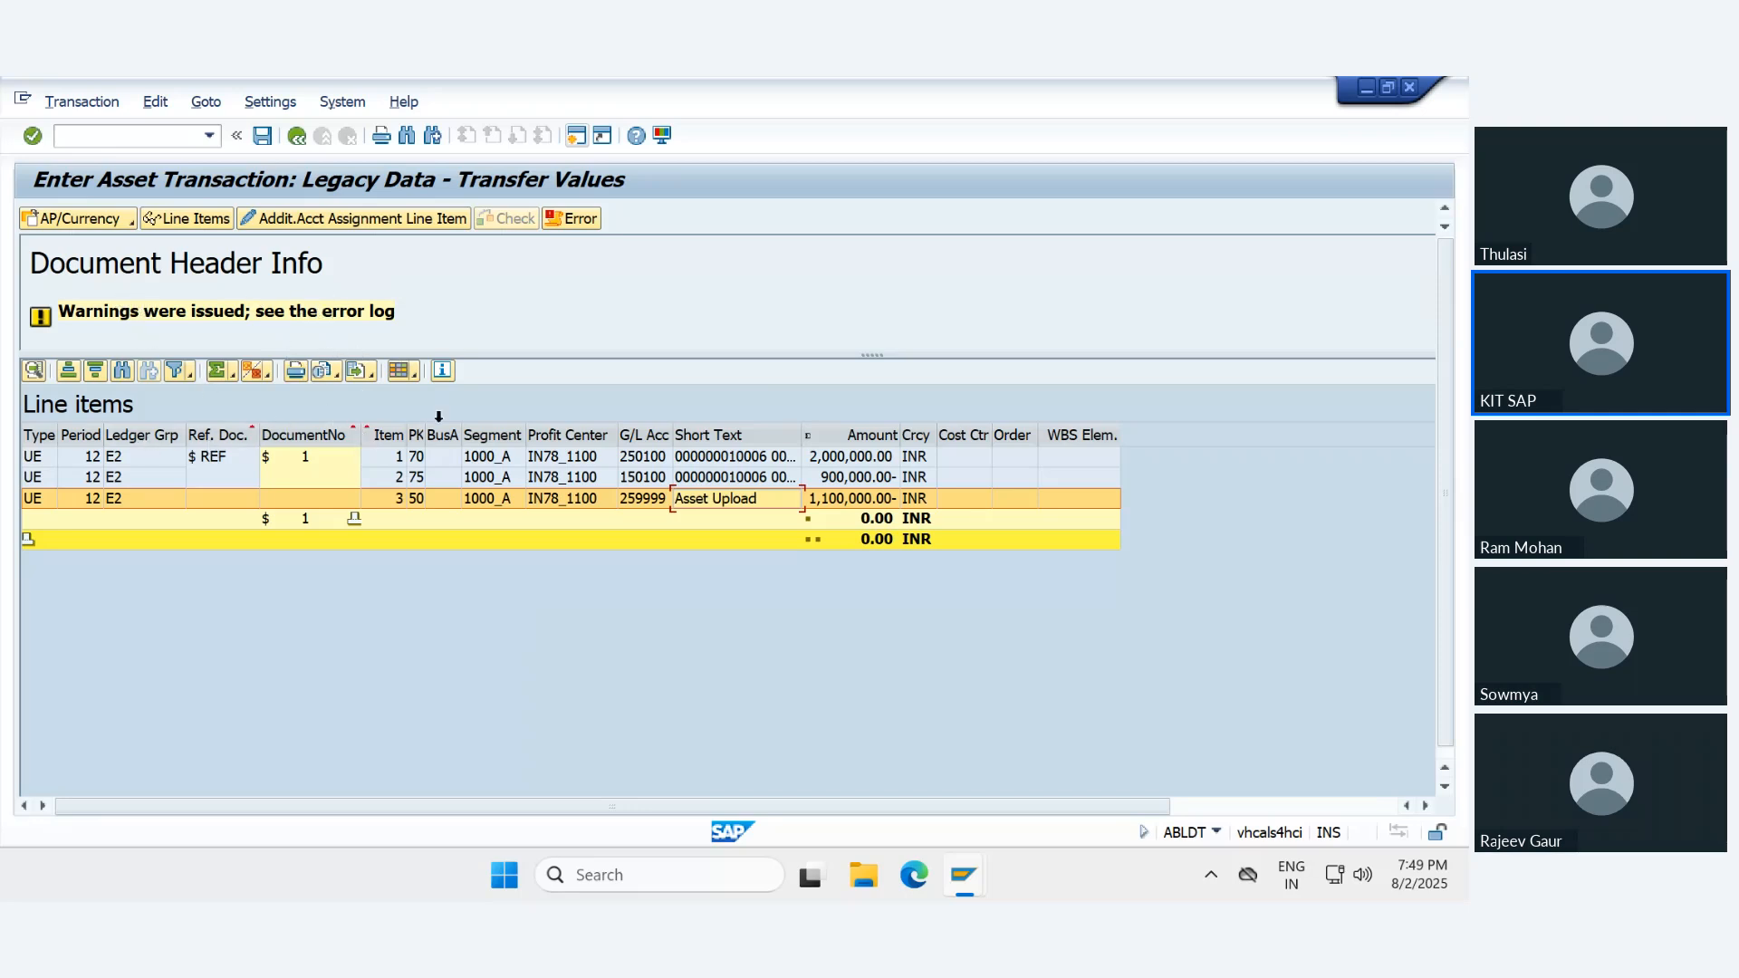
pyautogui.moveTo(988, 76)
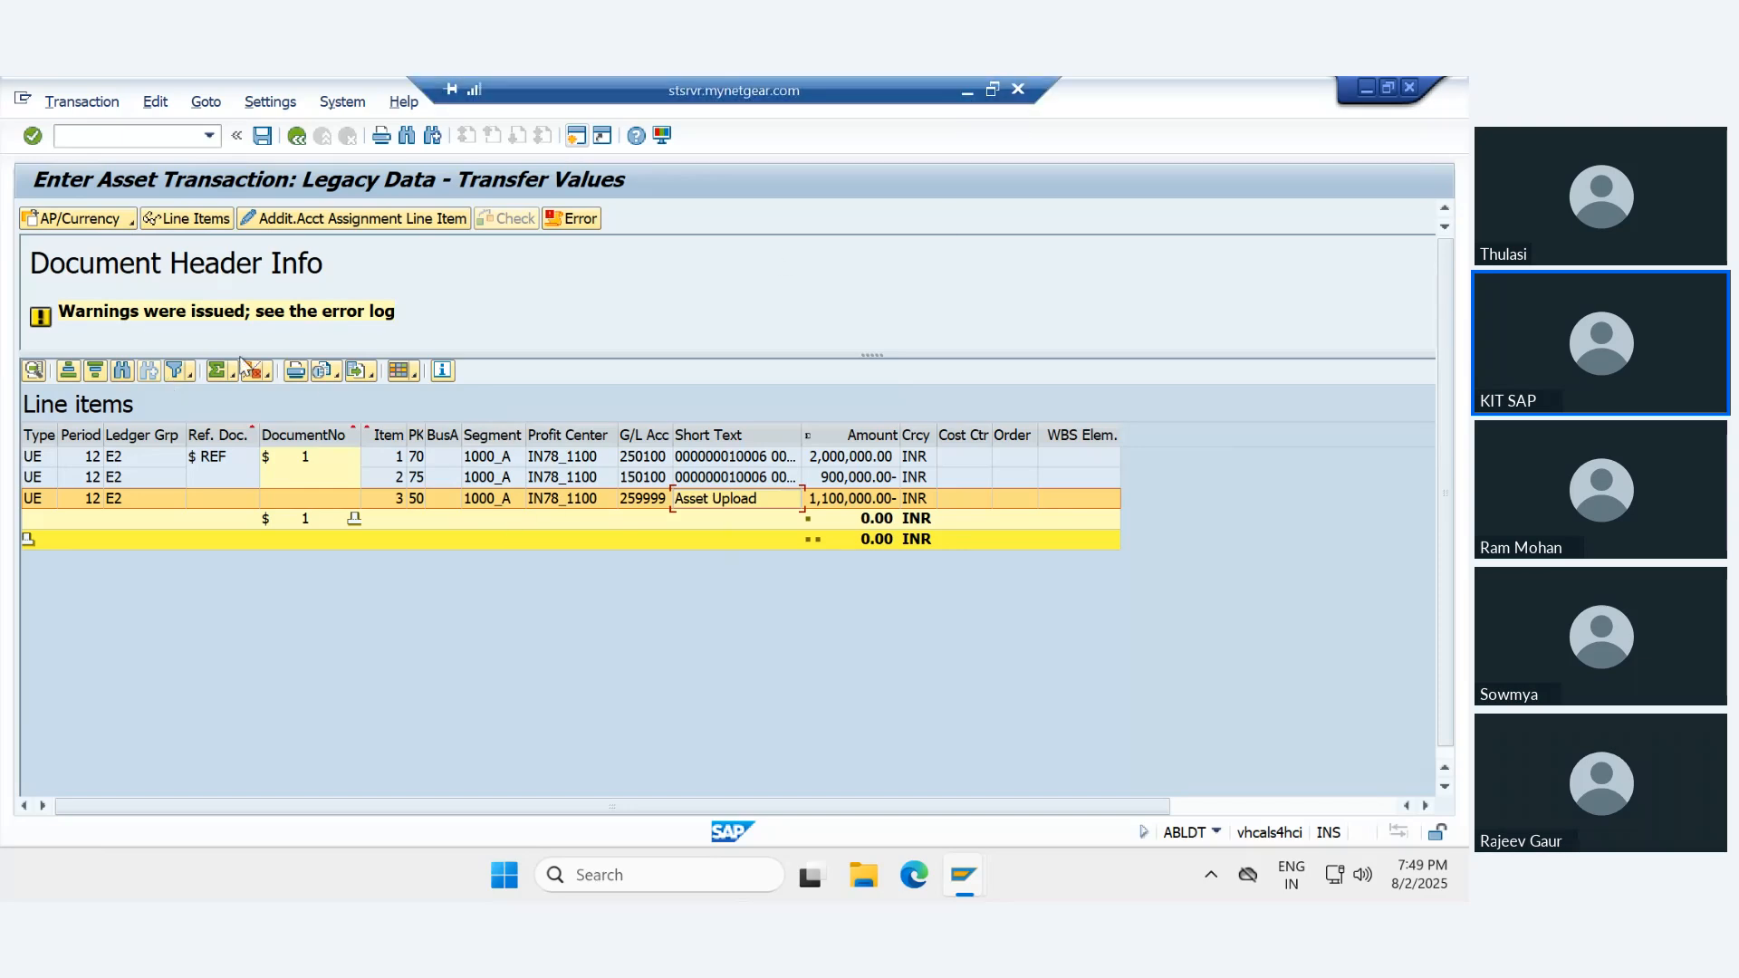
pyautogui.click(293, 138)
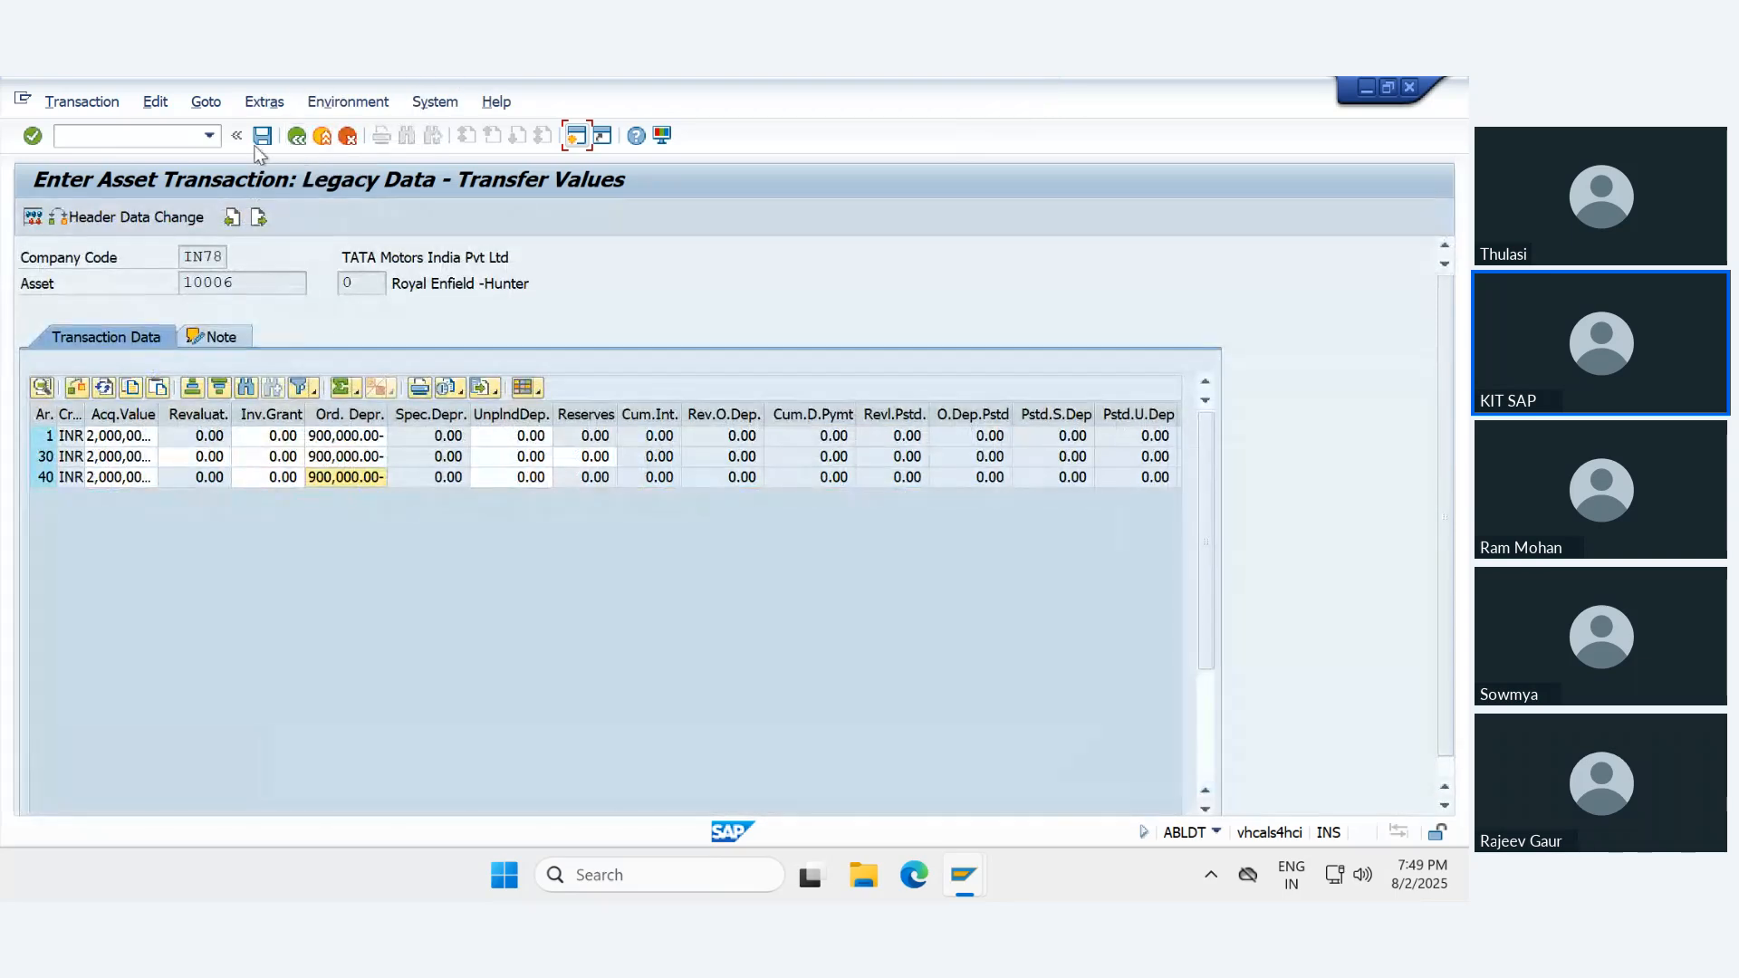
# - Post the legacy asset's transfer values past the earlier fiscal year warning and review the posting messages for 78E1, 78E2 and 780L
pyautogui.click(262, 137)
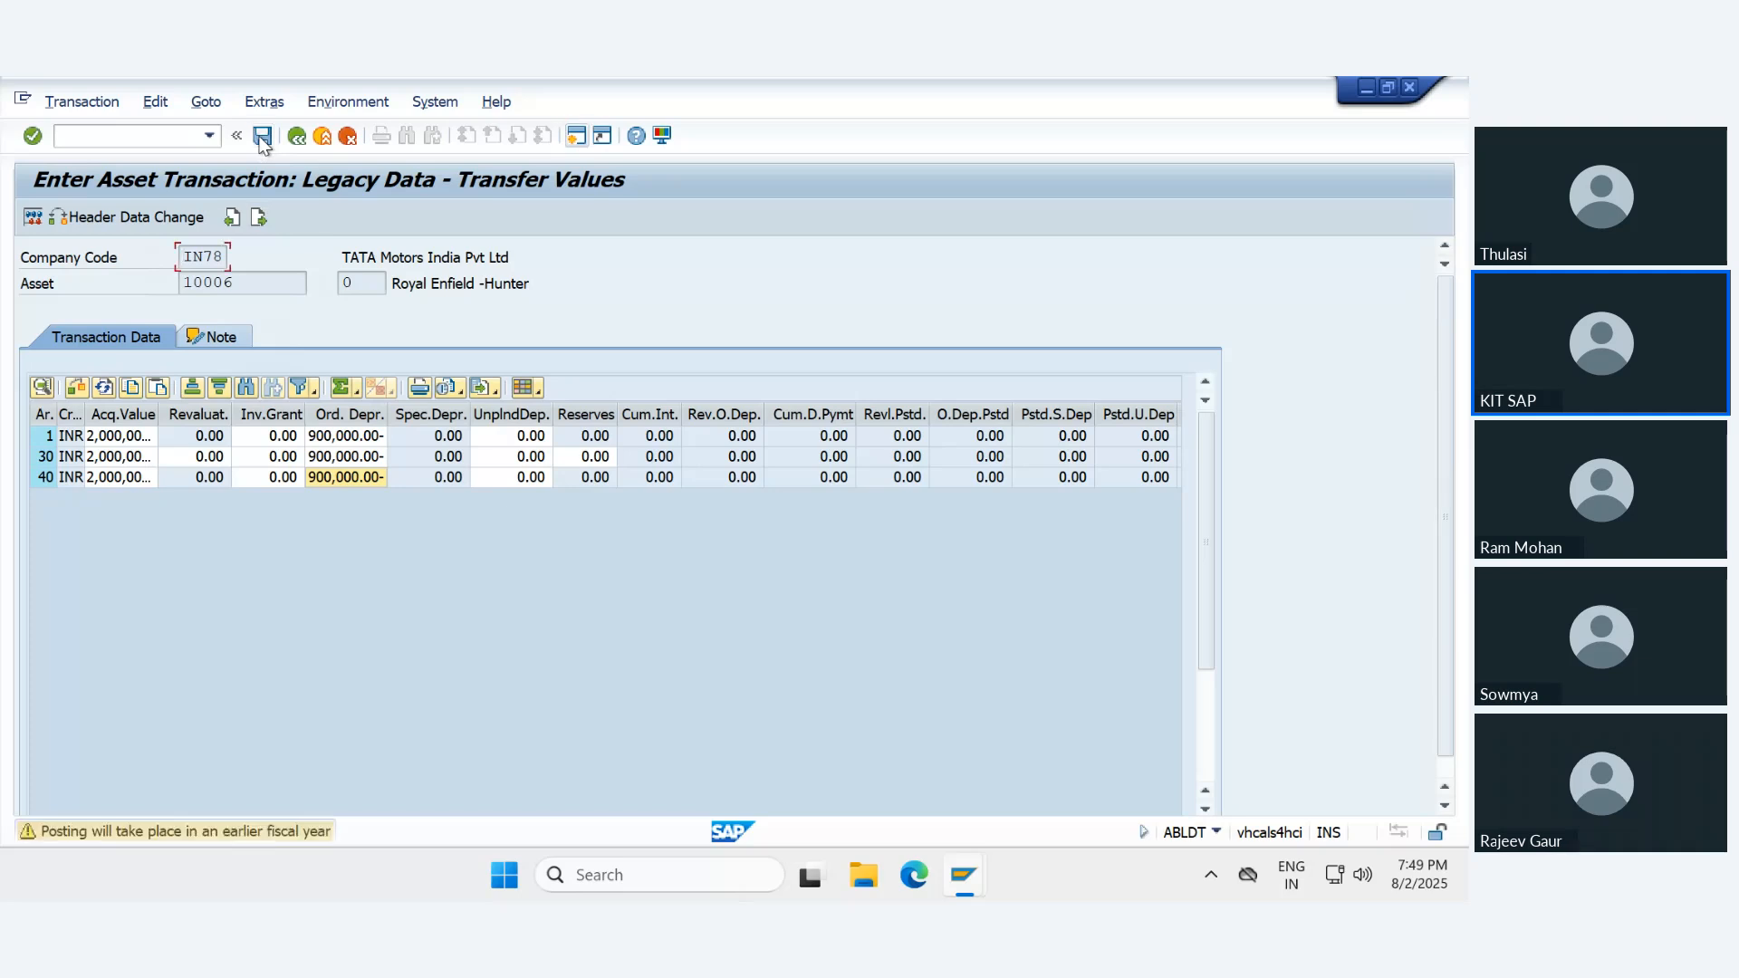
pyautogui.click(261, 137)
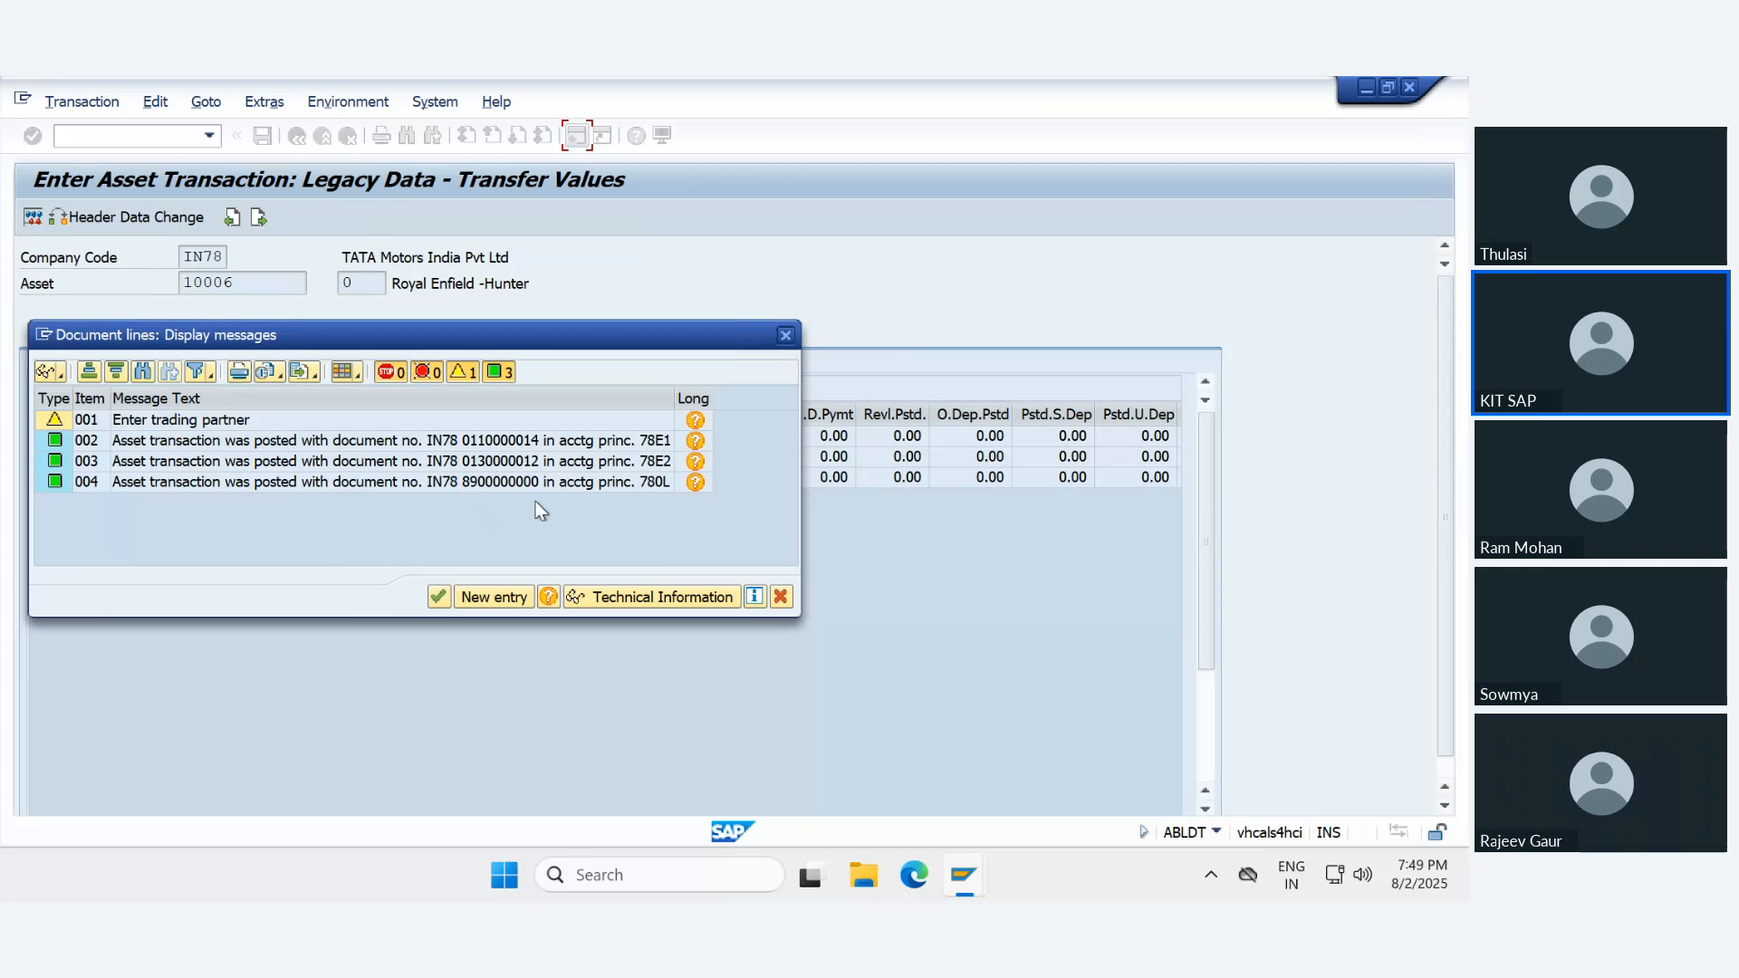
pyautogui.click(612, 439)
pyautogui.click(618, 482)
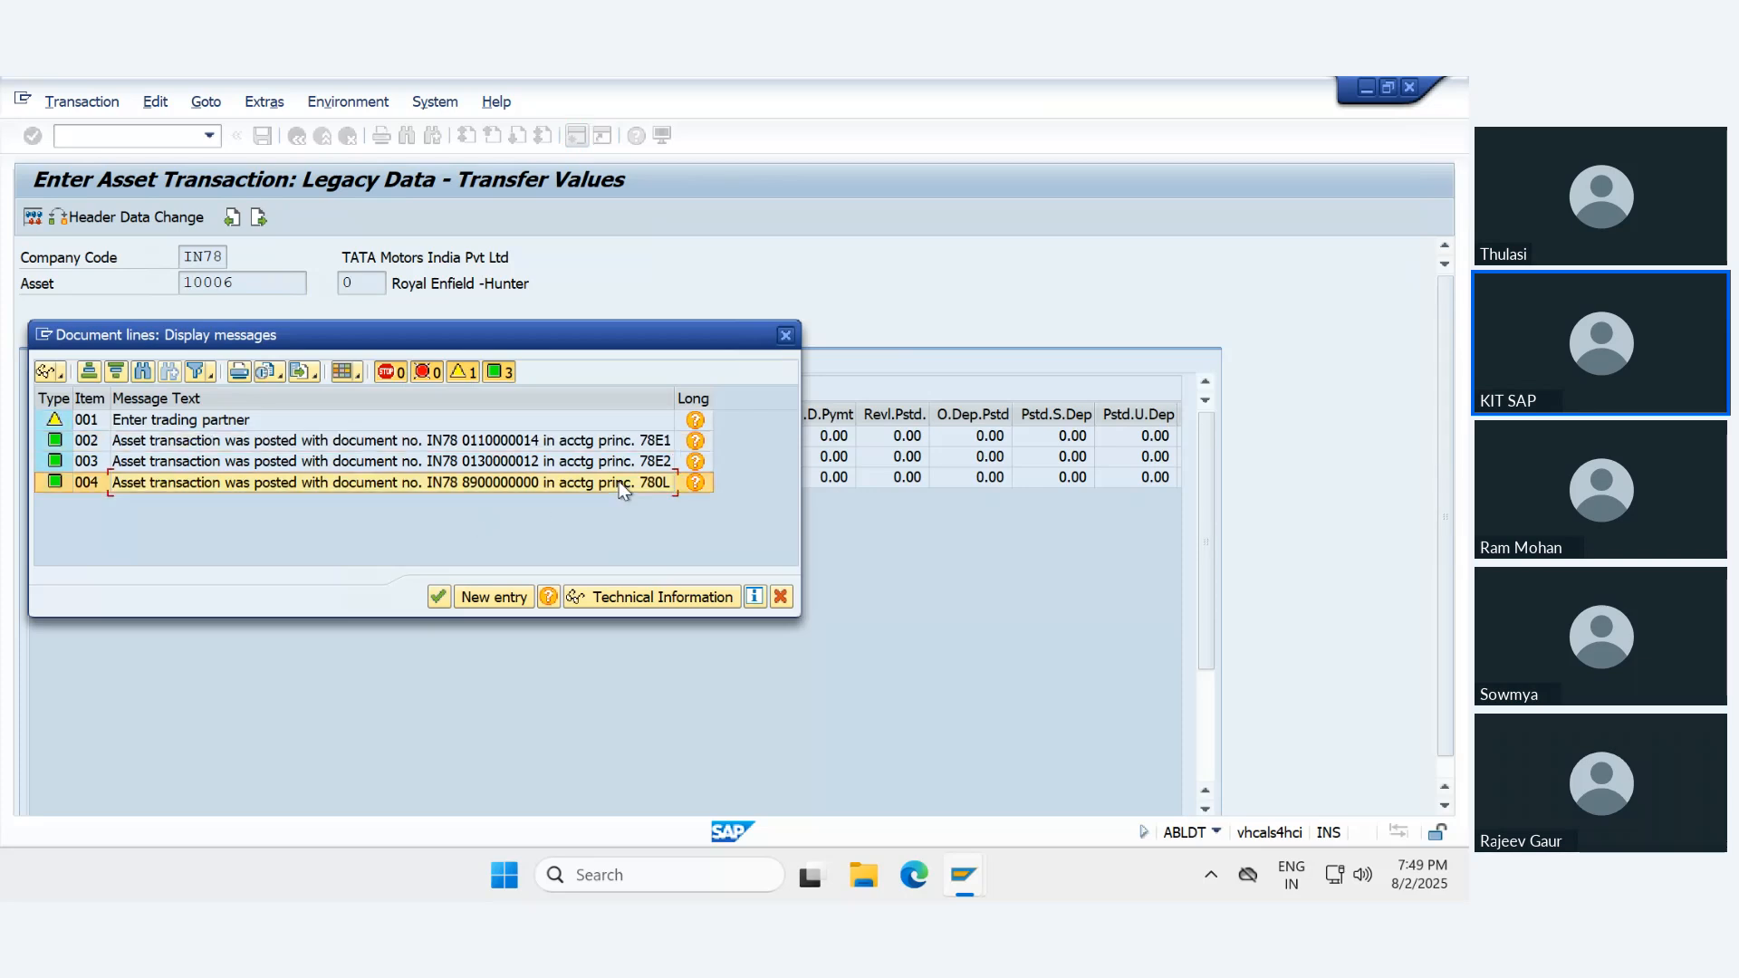
pyautogui.click(653, 463)
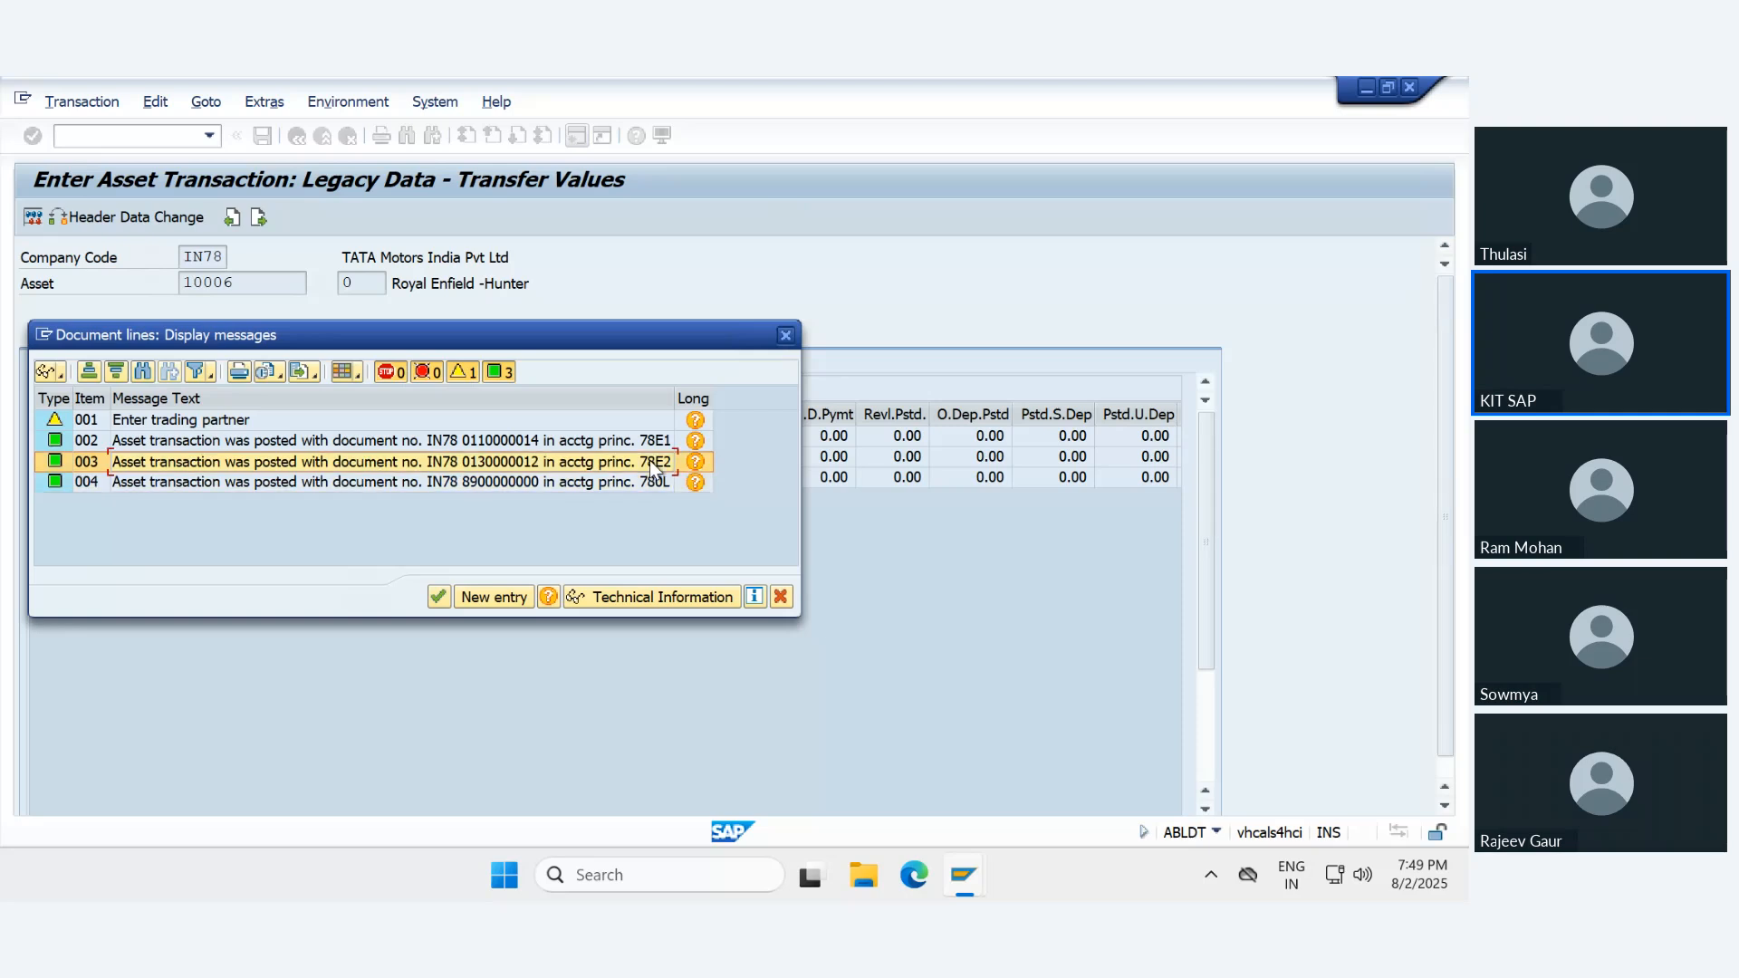
pyautogui.click(642, 444)
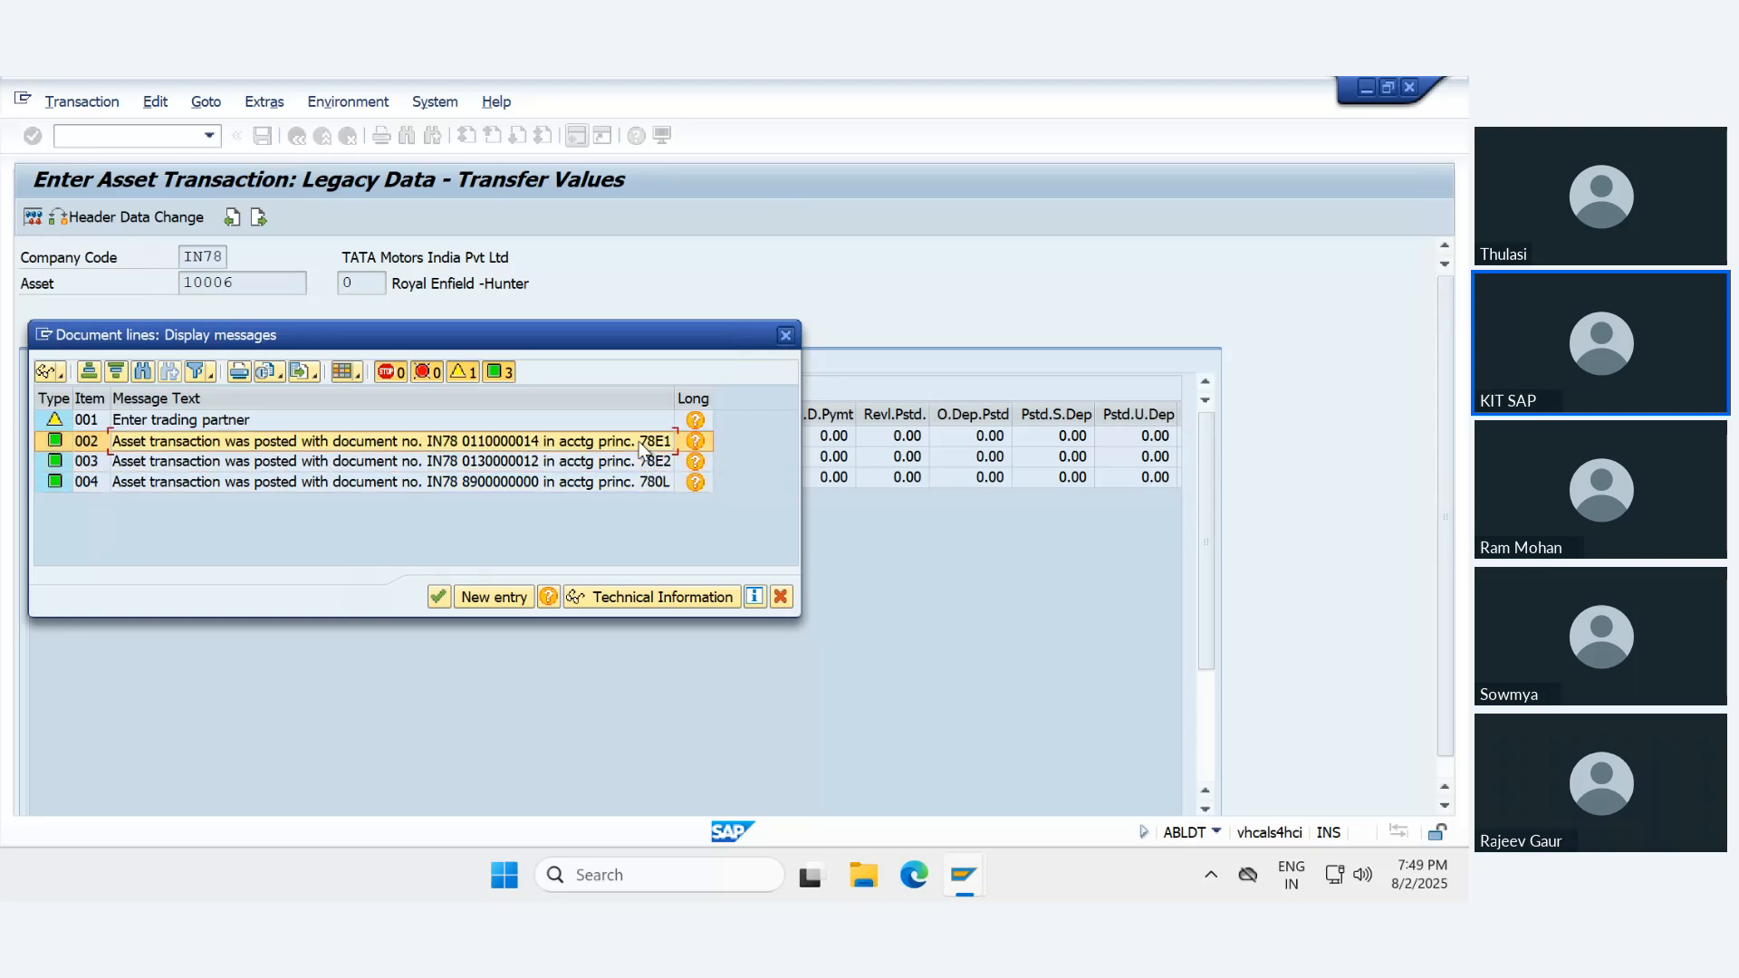
pyautogui.click(620, 465)
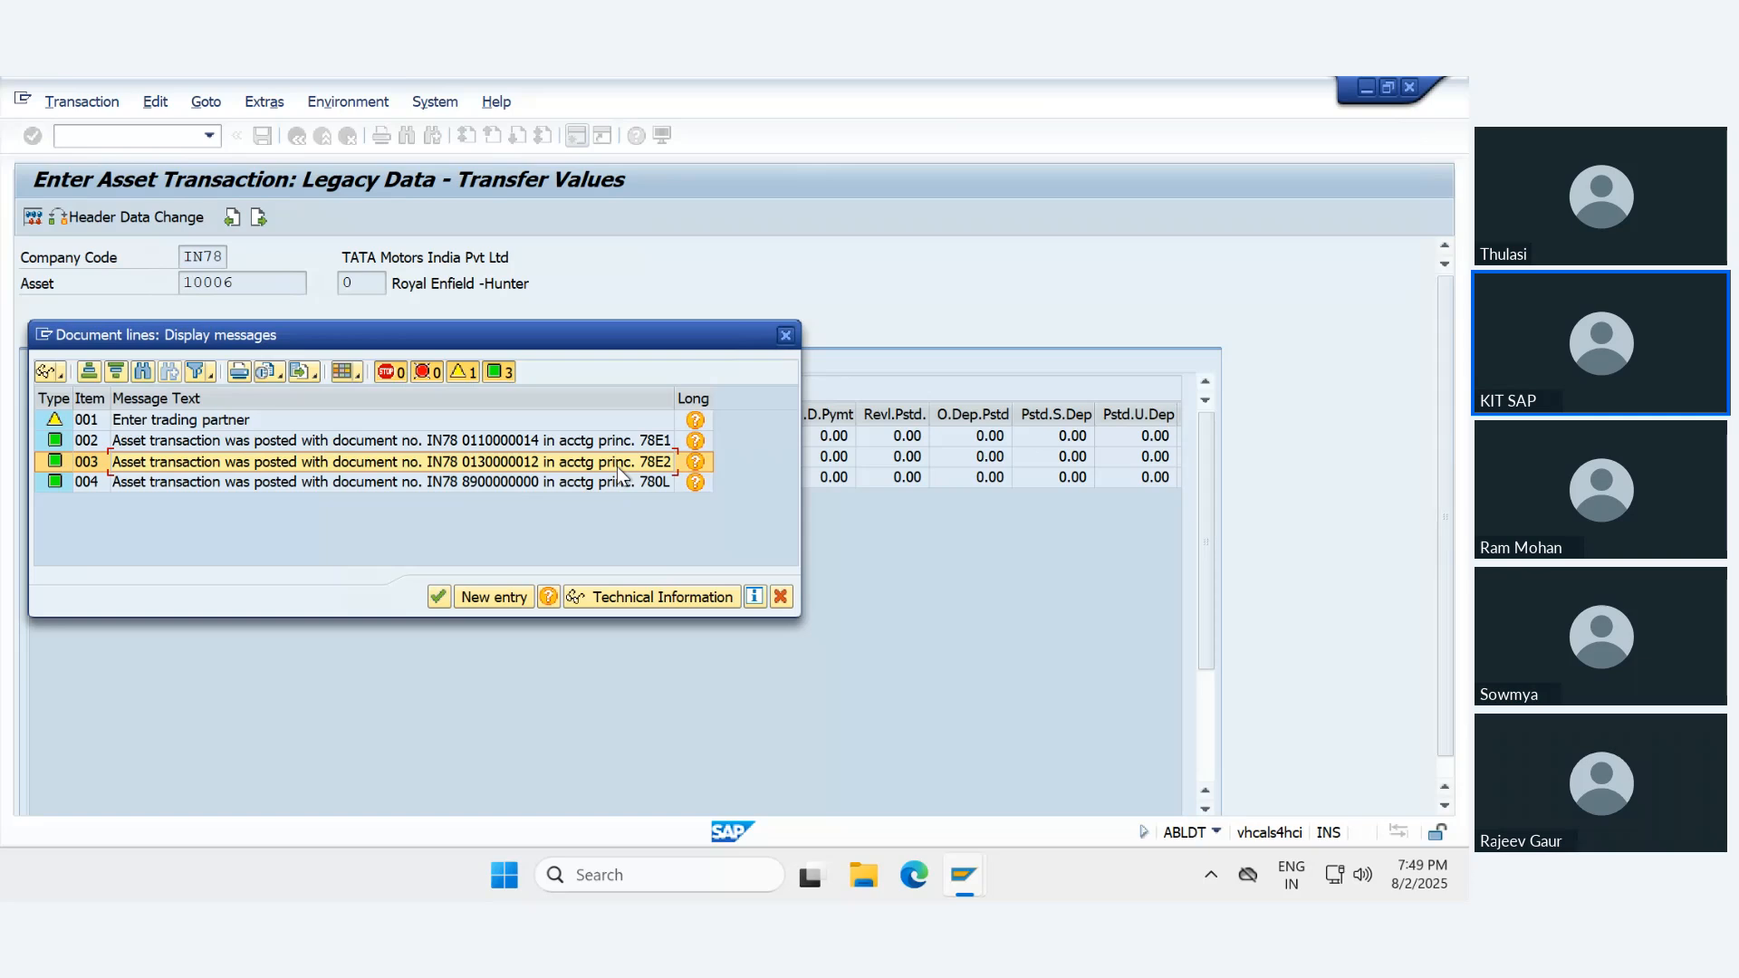
# - Switch to Snipping Tool, capture the posting messages dialog, and underline the 780L document number in the snip
pyautogui.click(582, 875)
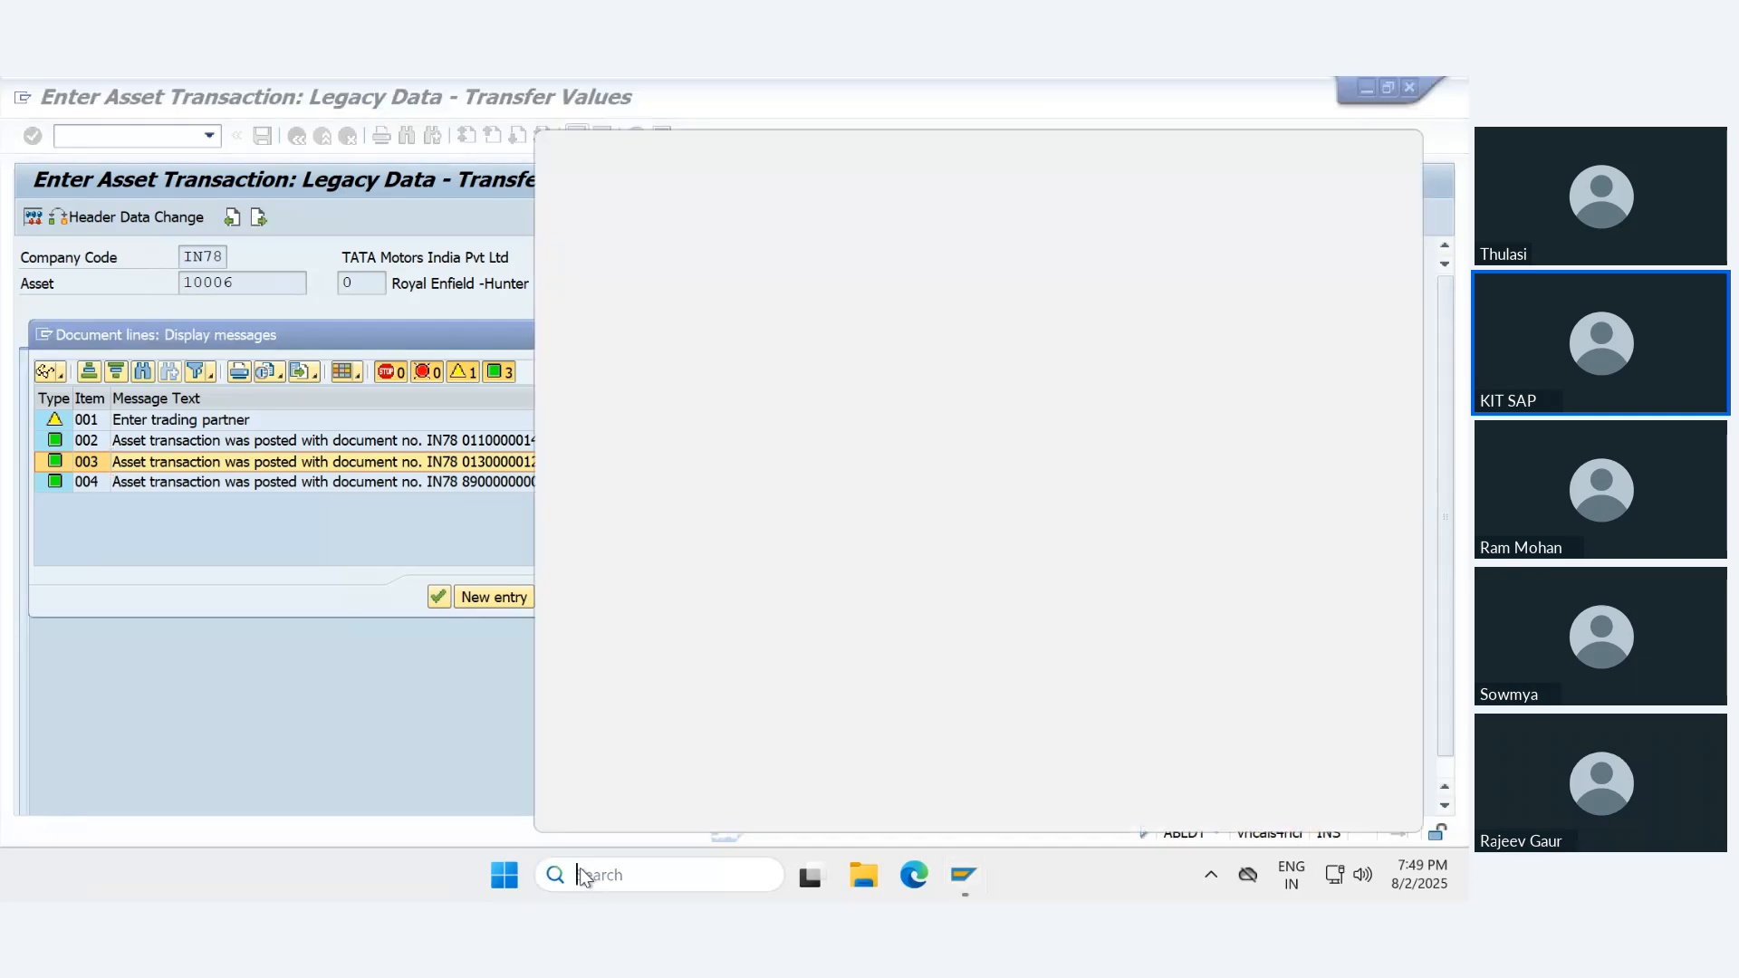
pyautogui.write('sni')
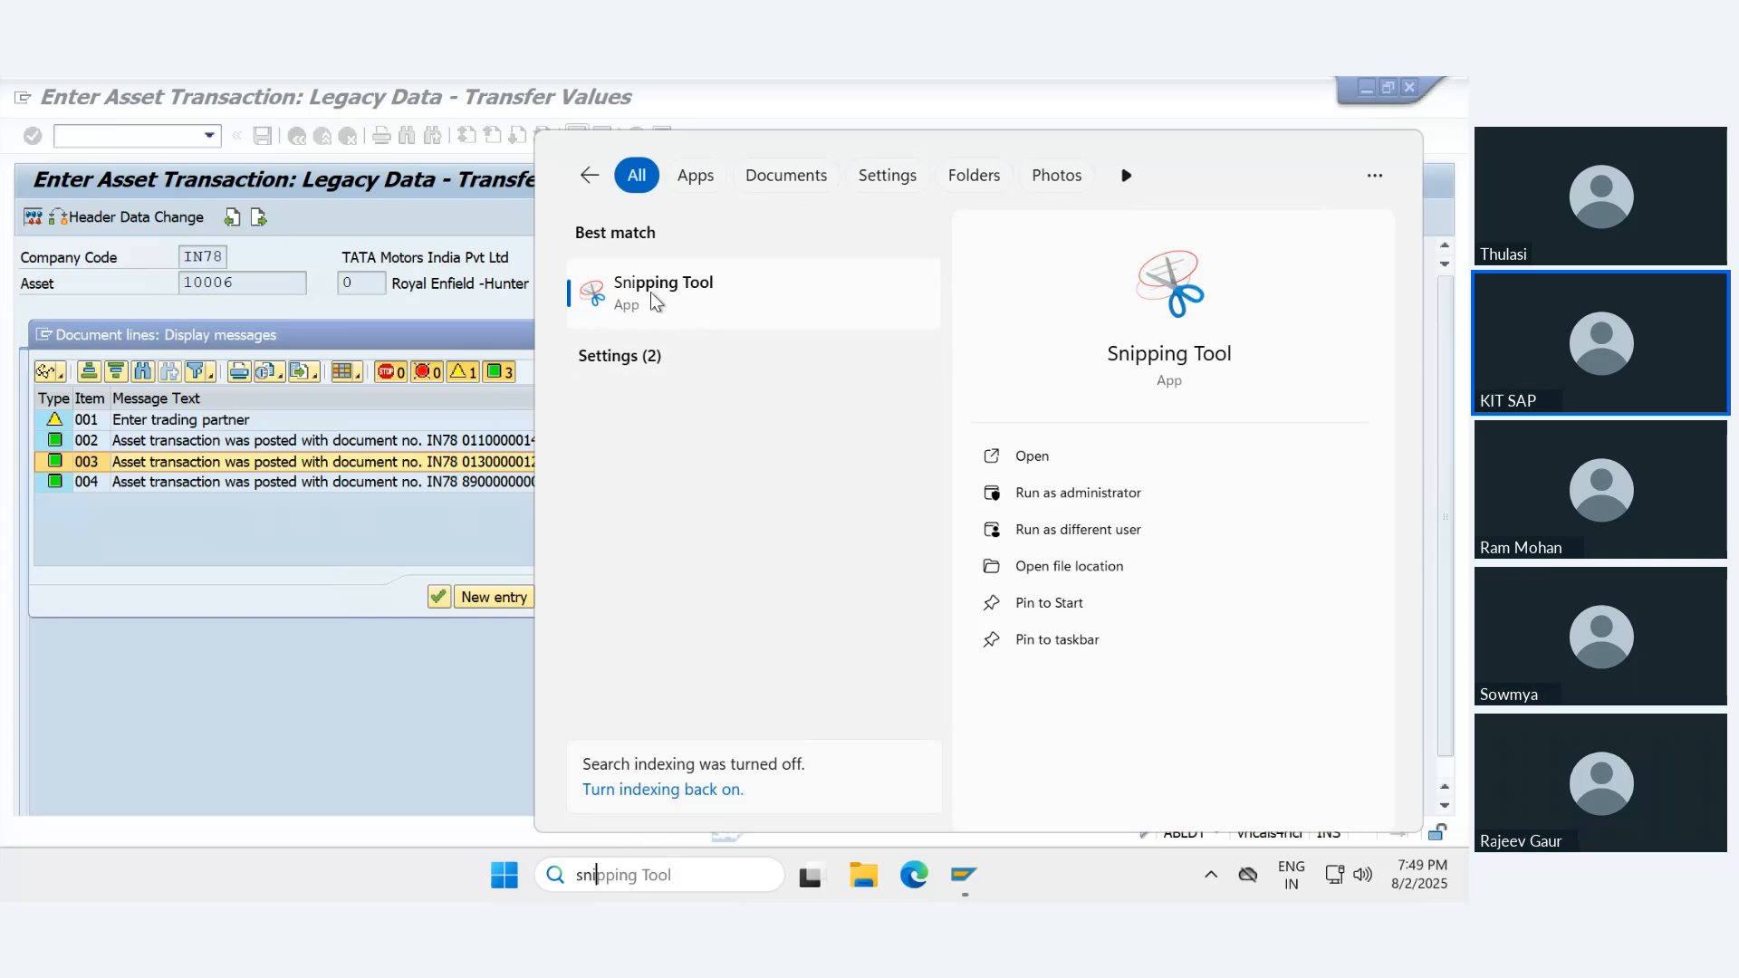
pyautogui.click(650, 290)
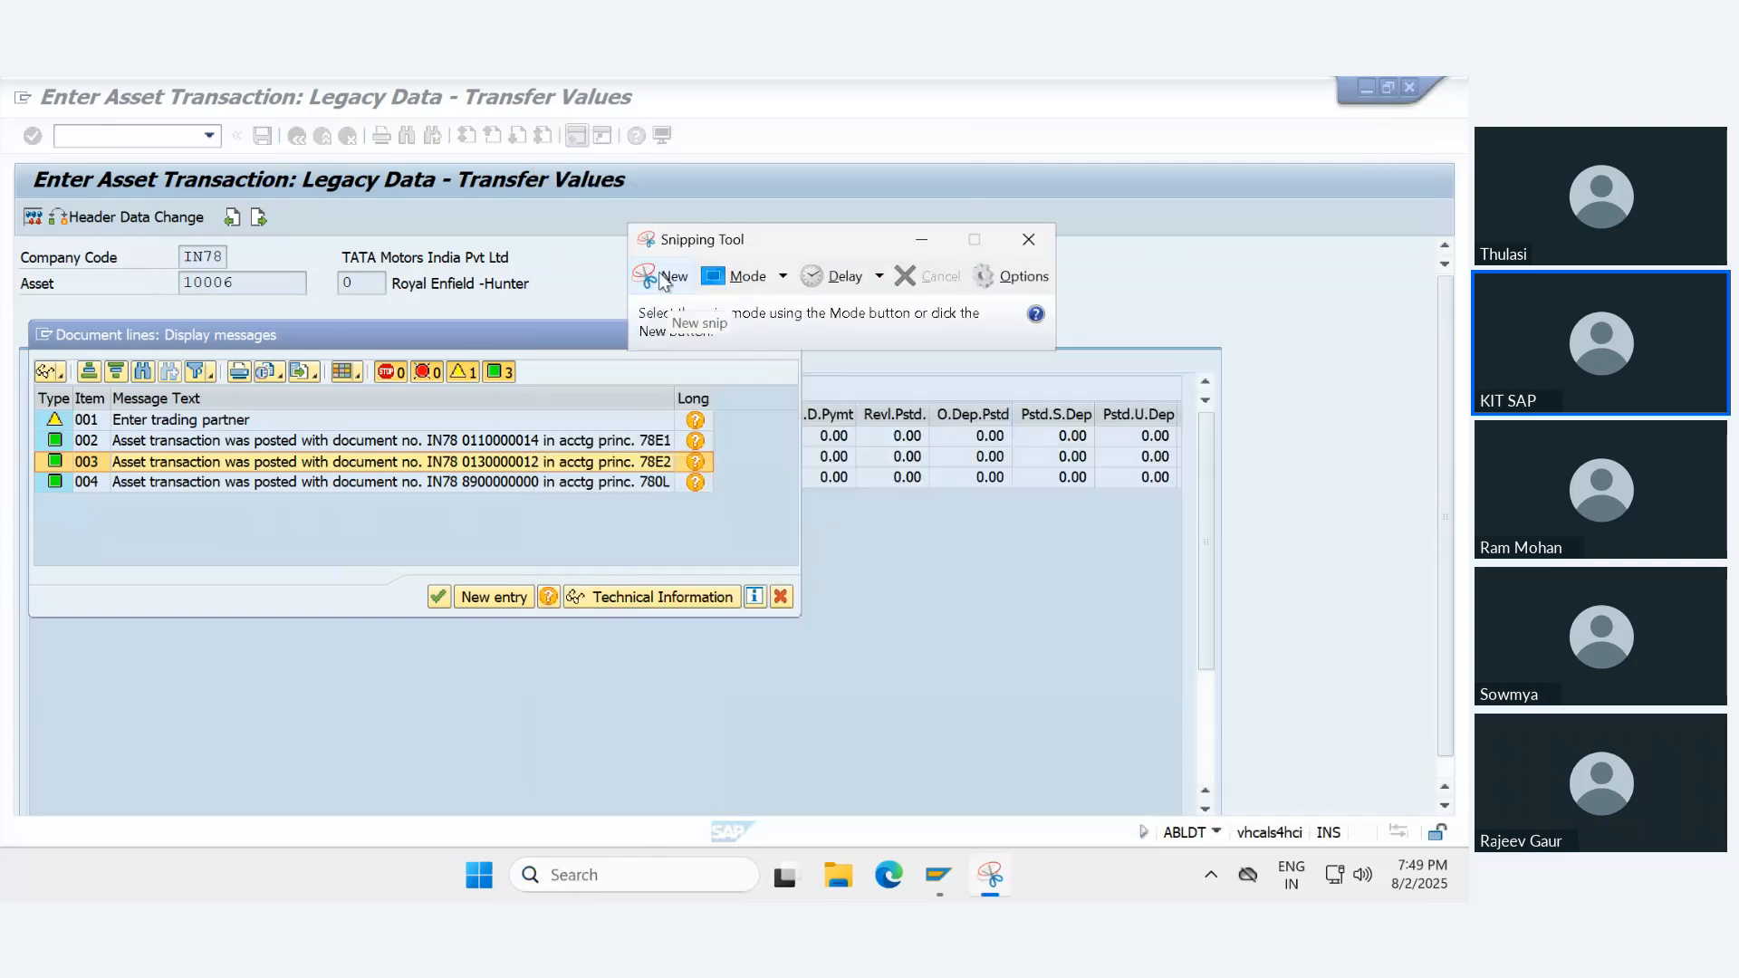
pyautogui.click(662, 280)
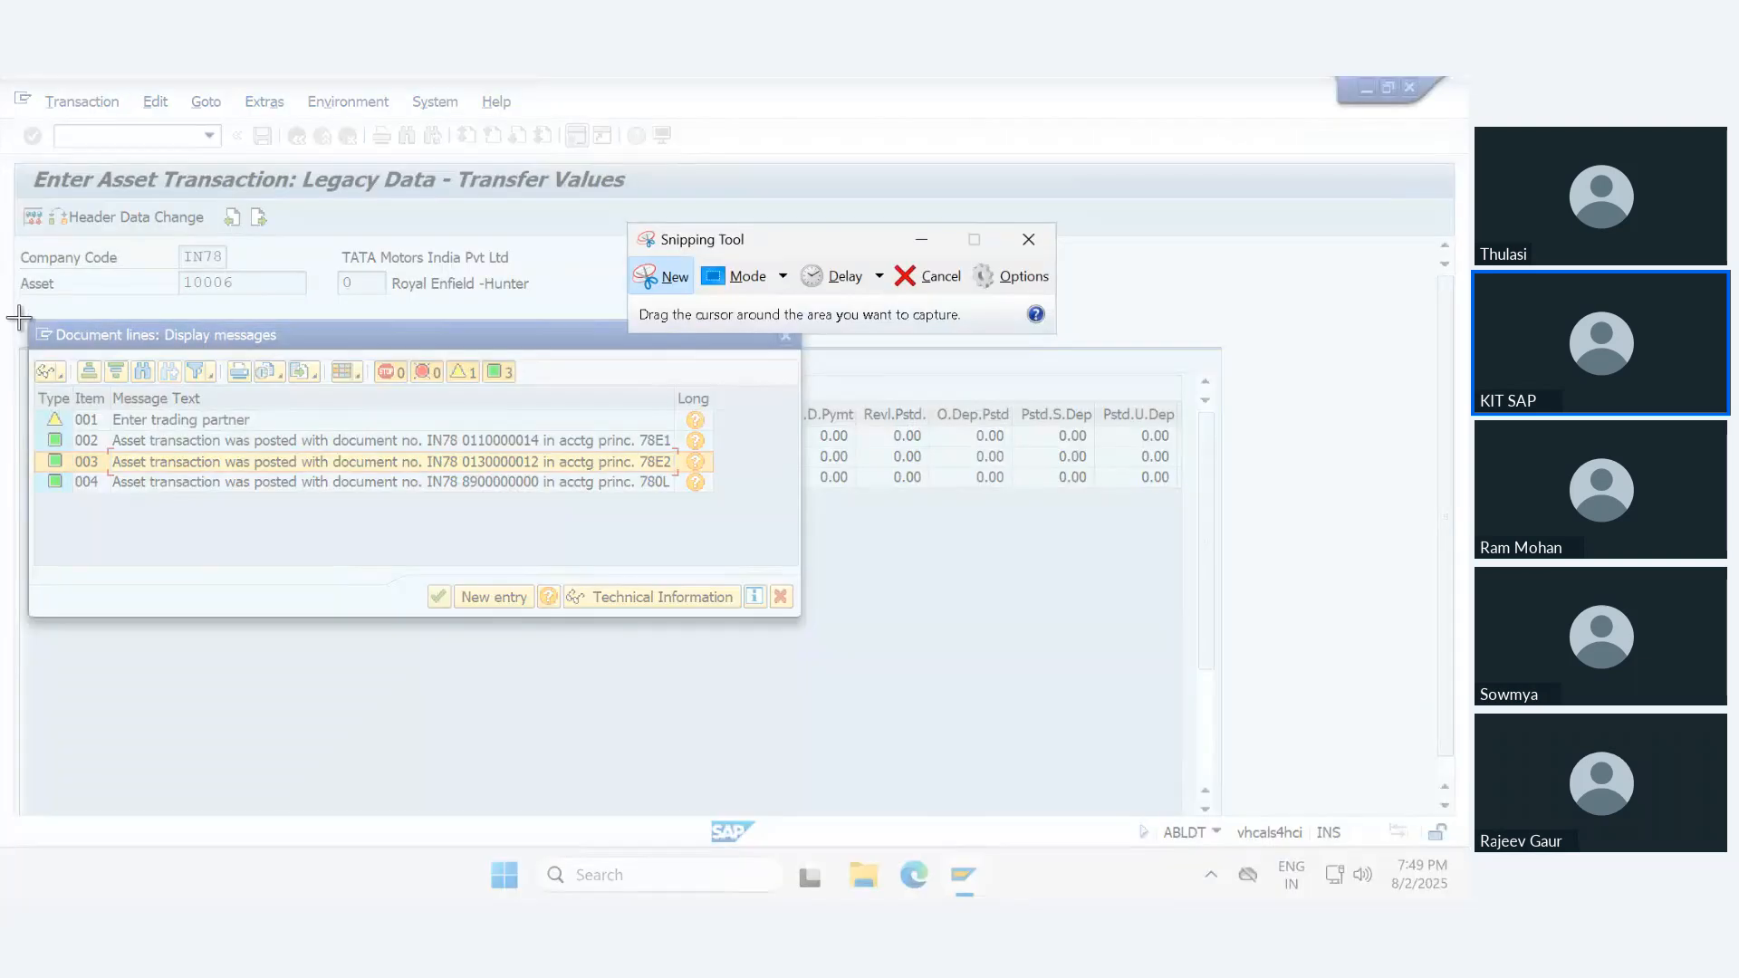
pyautogui.moveTo(18, 317); pyautogui.dragTo(842, 658)
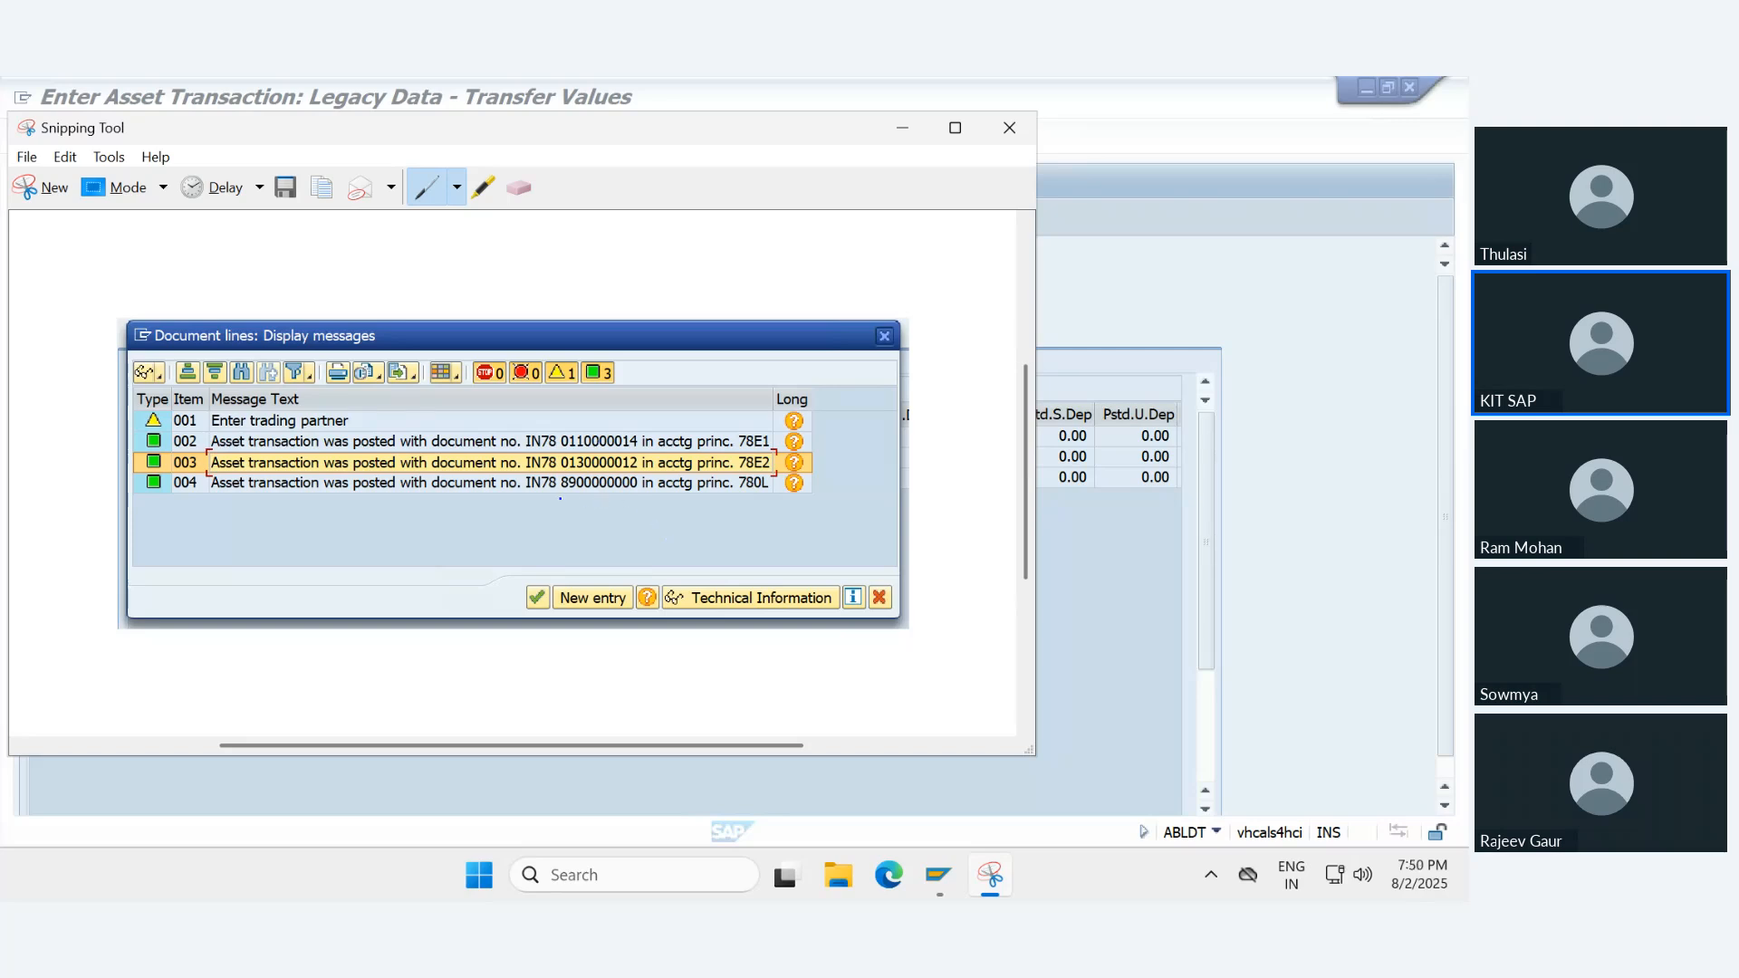
pyautogui.moveTo(560, 499); pyautogui.dragTo(815, 495)
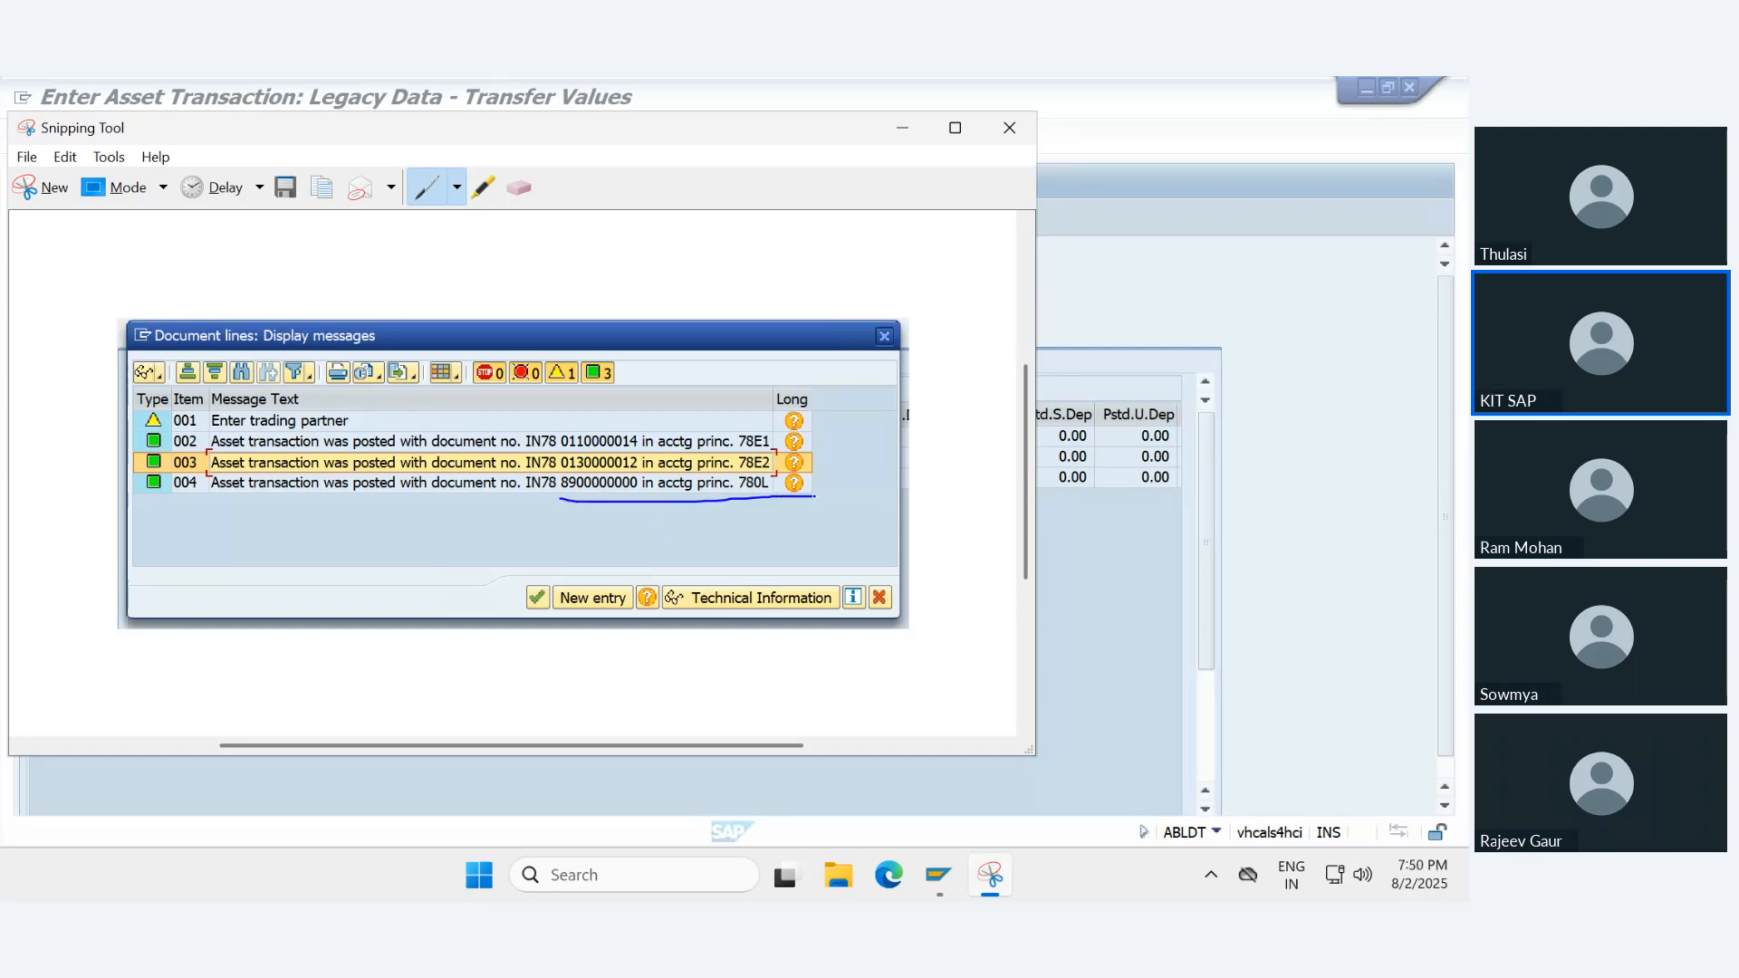
pyautogui.click(1134, 319)
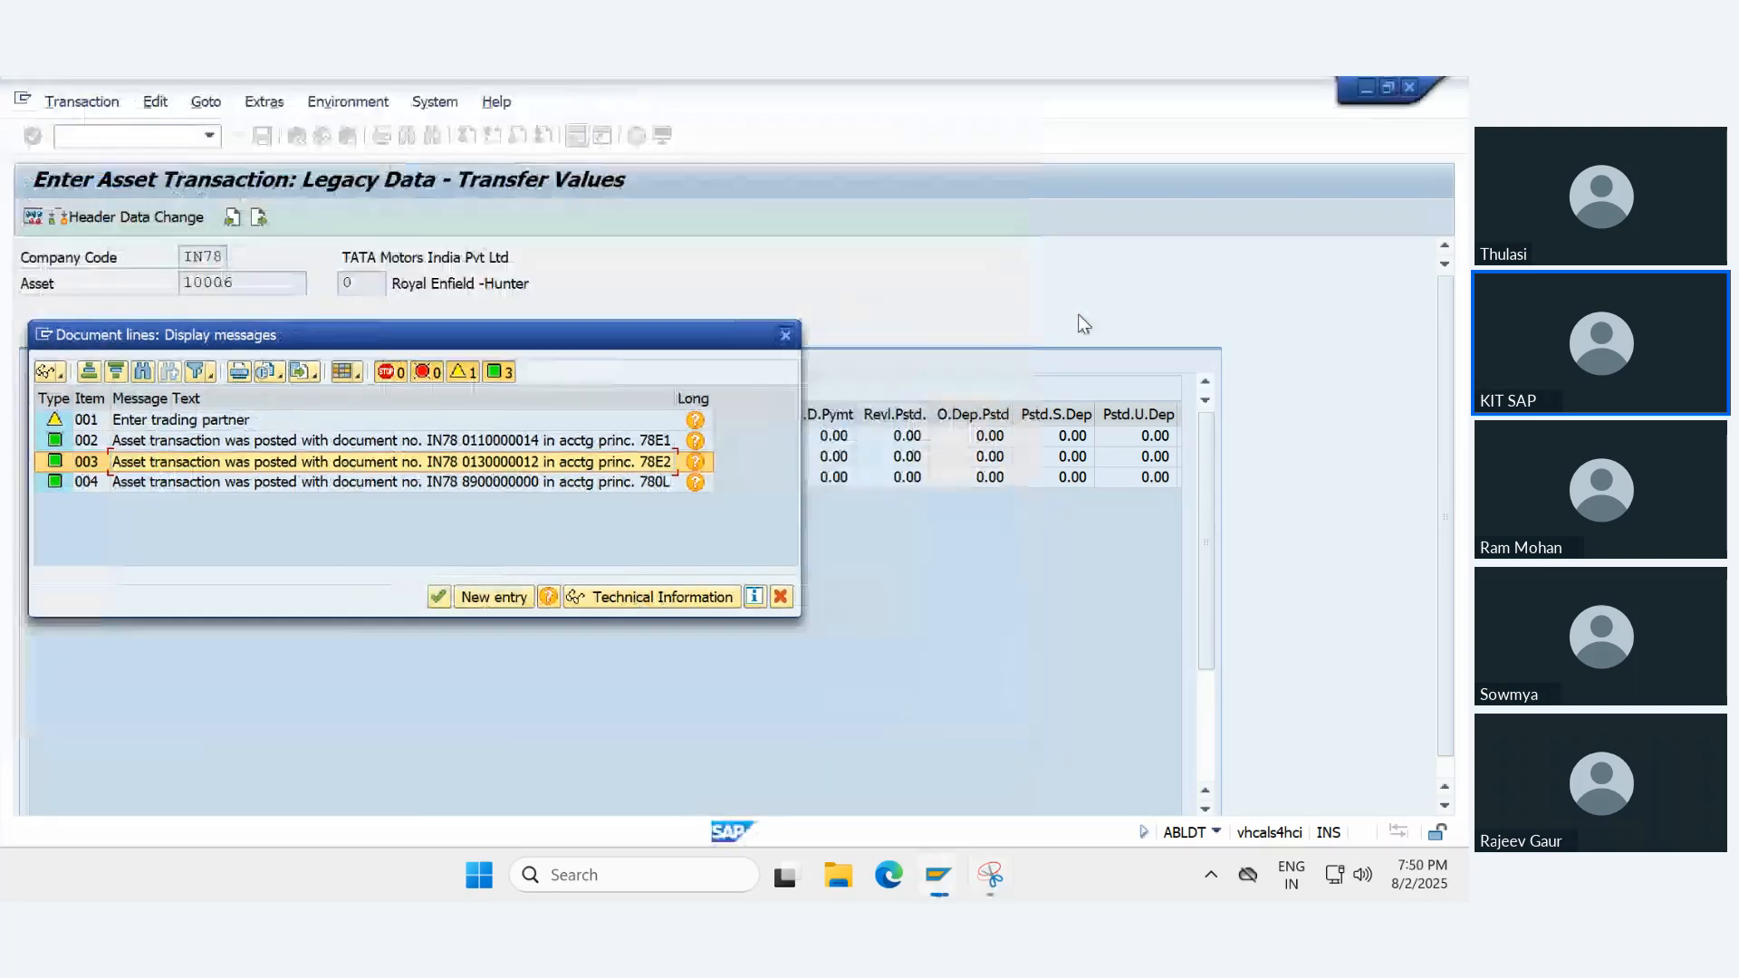
pyautogui.click(438, 597)
pyautogui.click(633, 648)
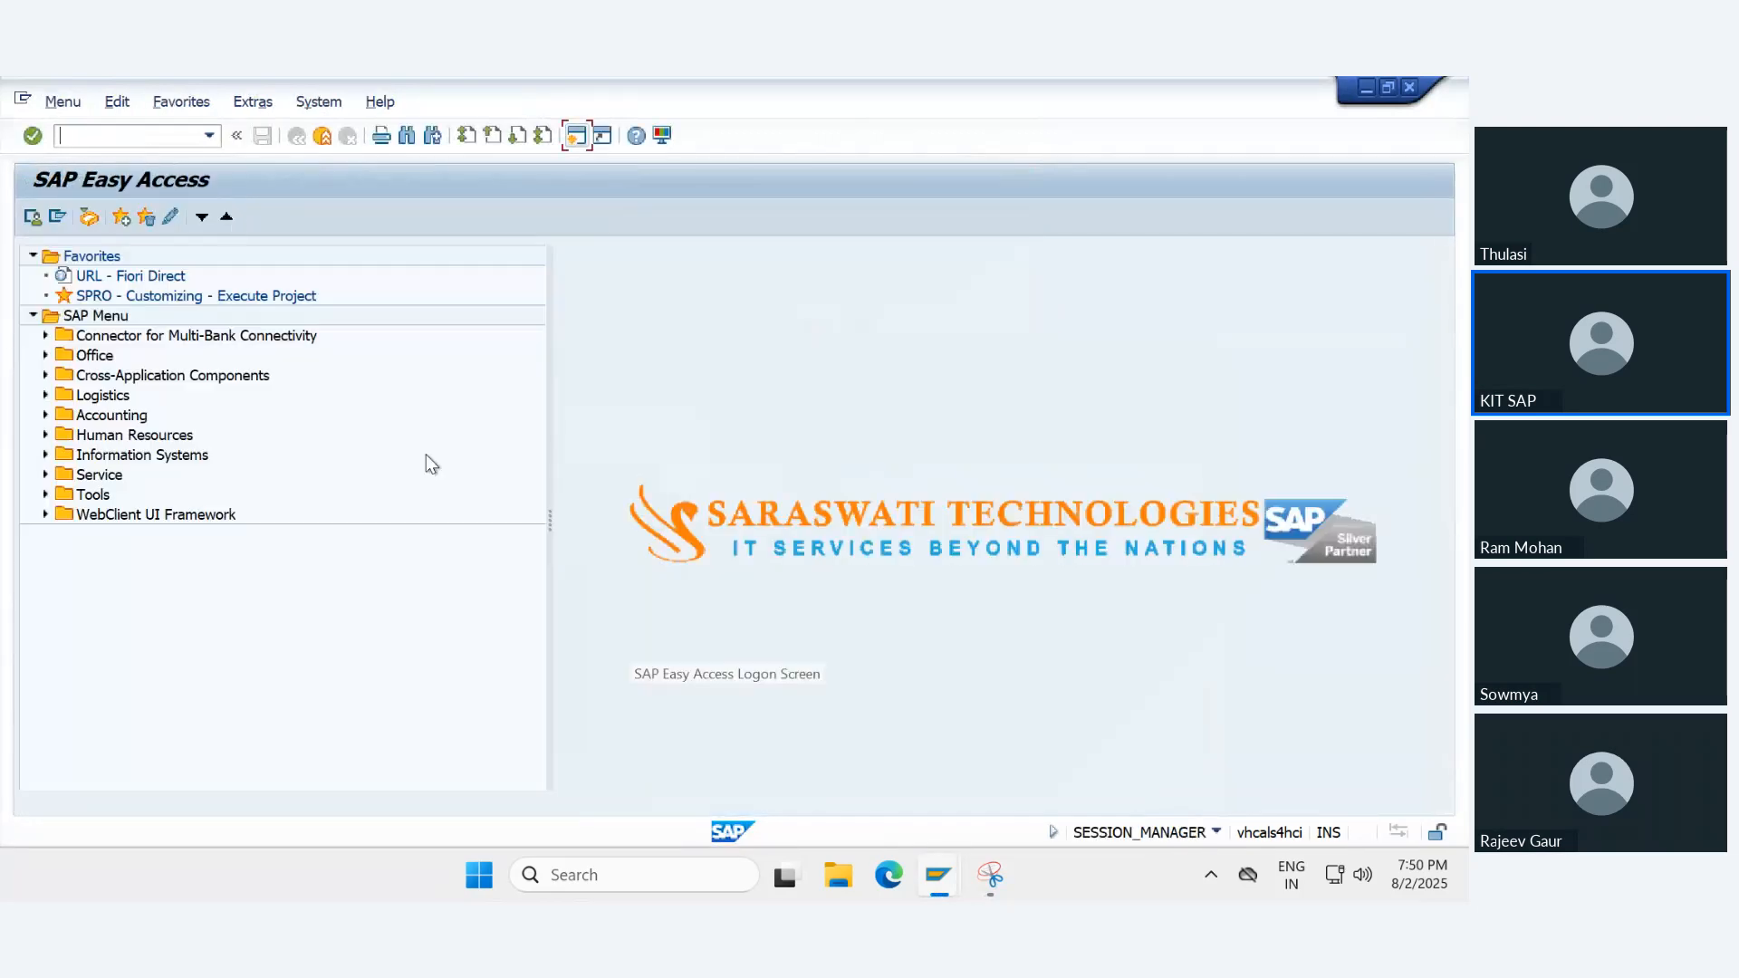
pyautogui.click(125, 136)
pyautogui.write('/nfb03')
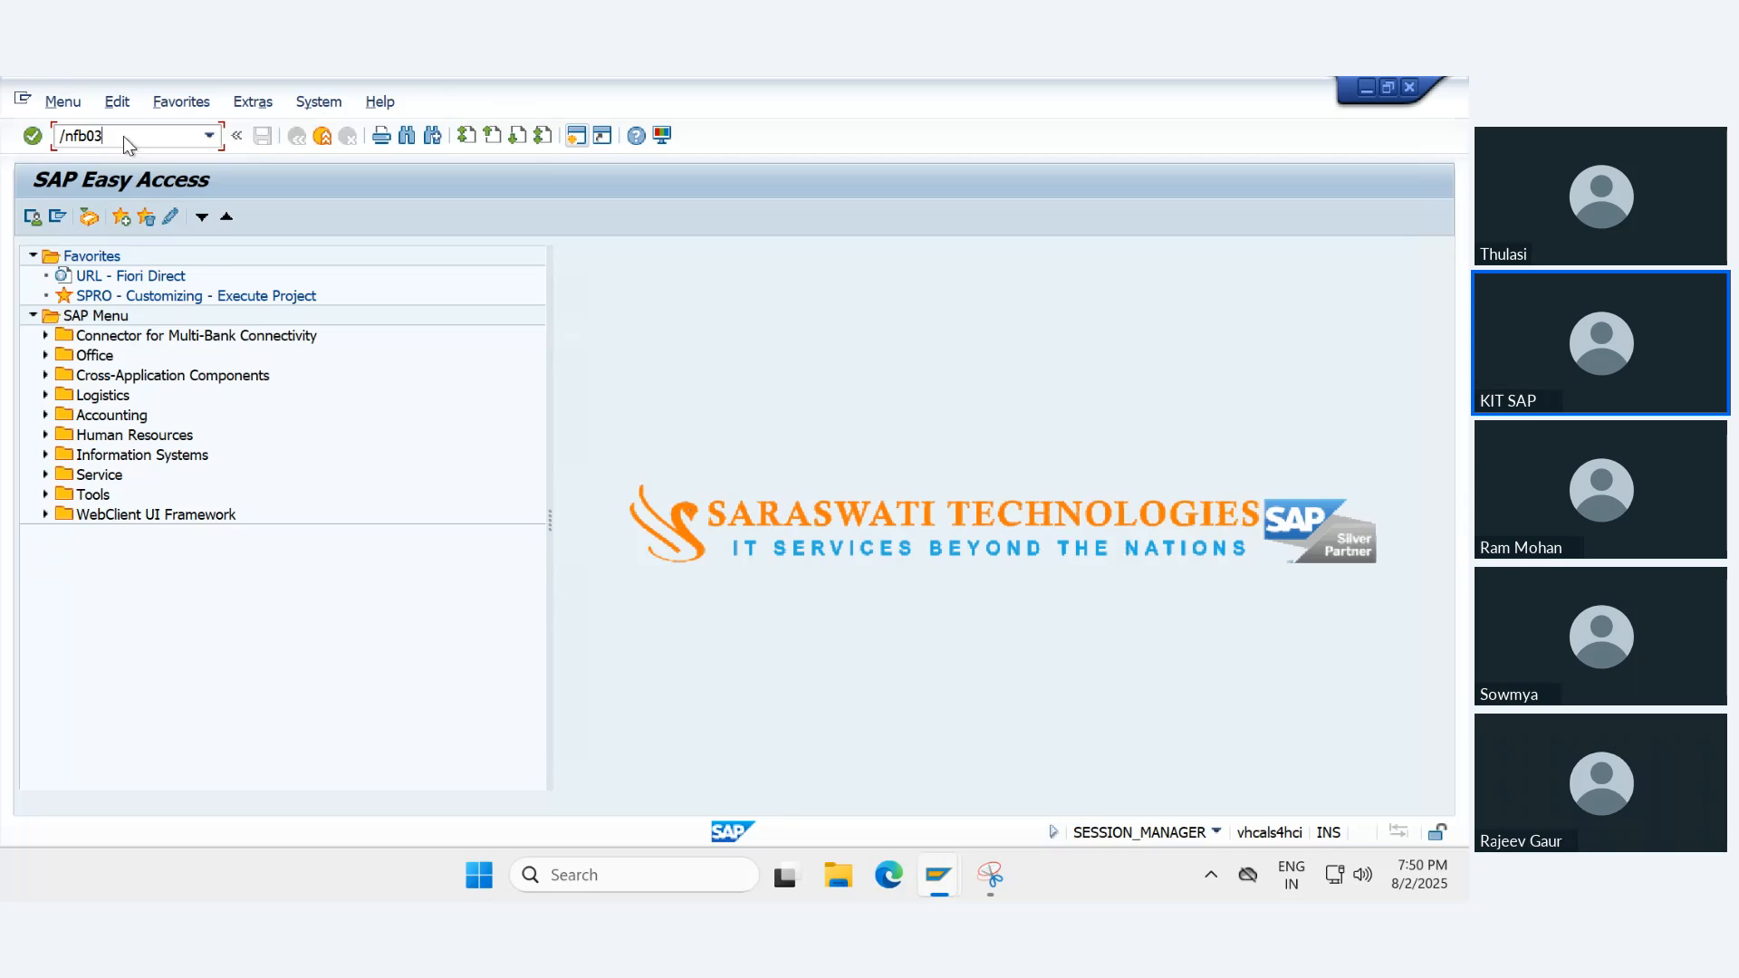
pyautogui.press('Return')
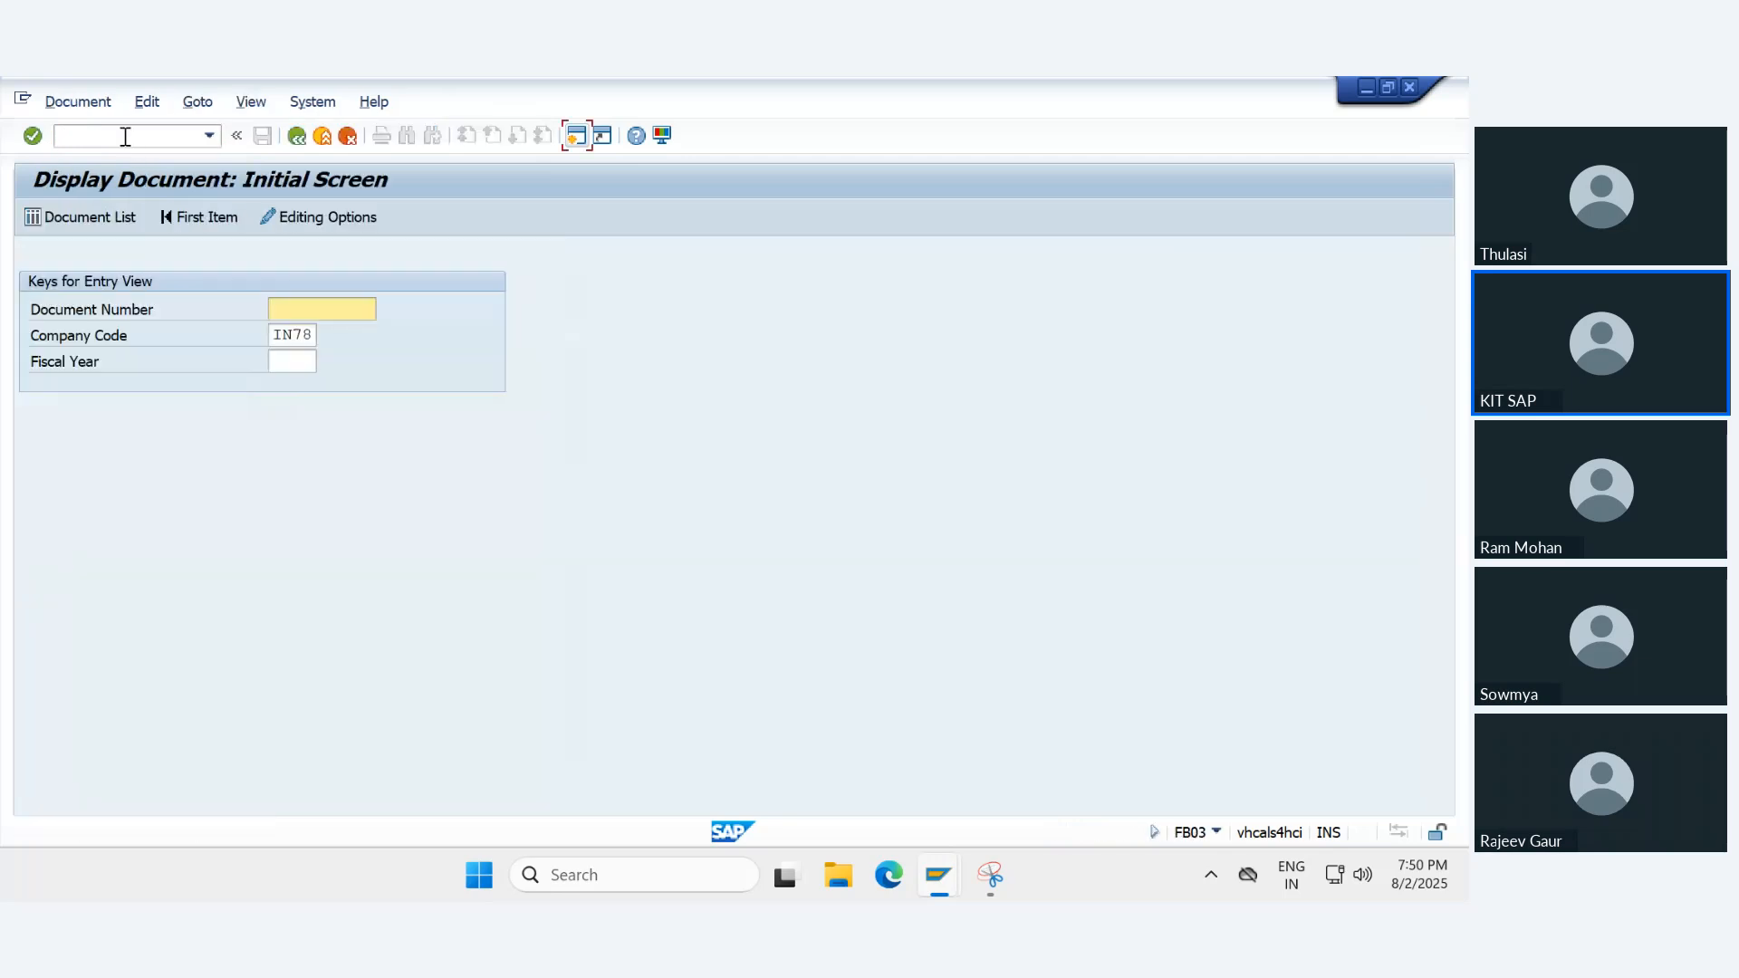
pyautogui.write('8900000000')
pyautogui.press('Return')
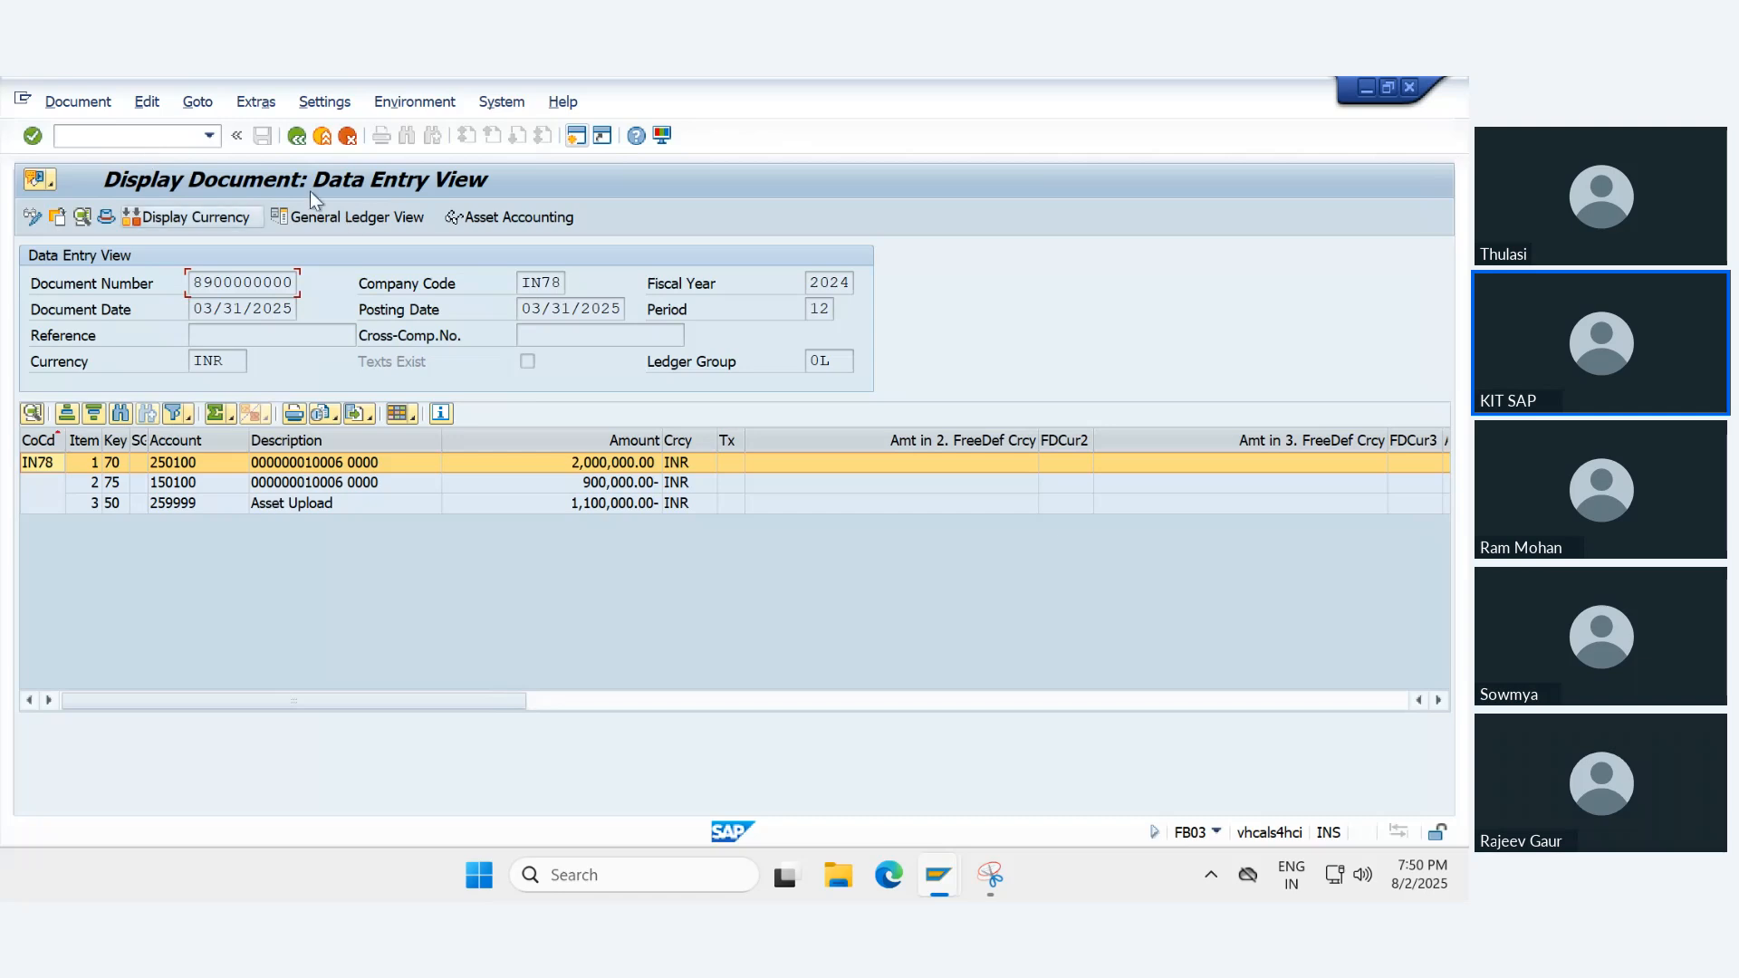
# - Examine the G/L accounts of the document's three line items in the data entry view
pyautogui.click(210, 587)
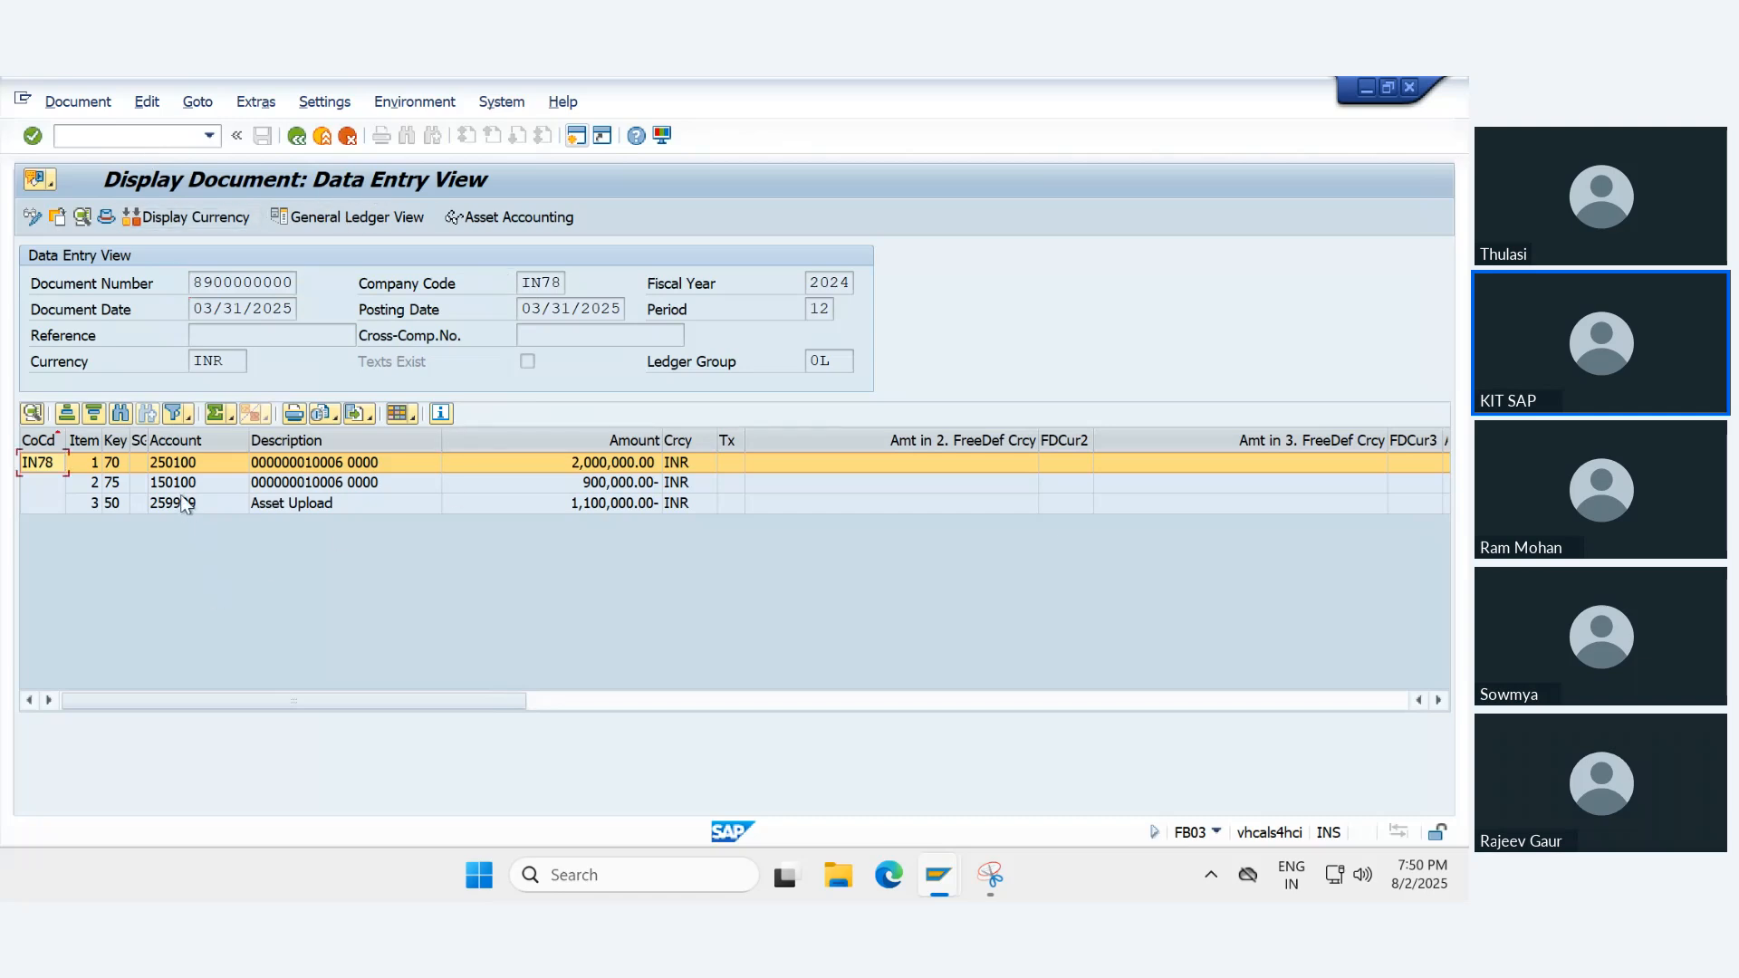
pyautogui.click(174, 457)
pyautogui.click(187, 482)
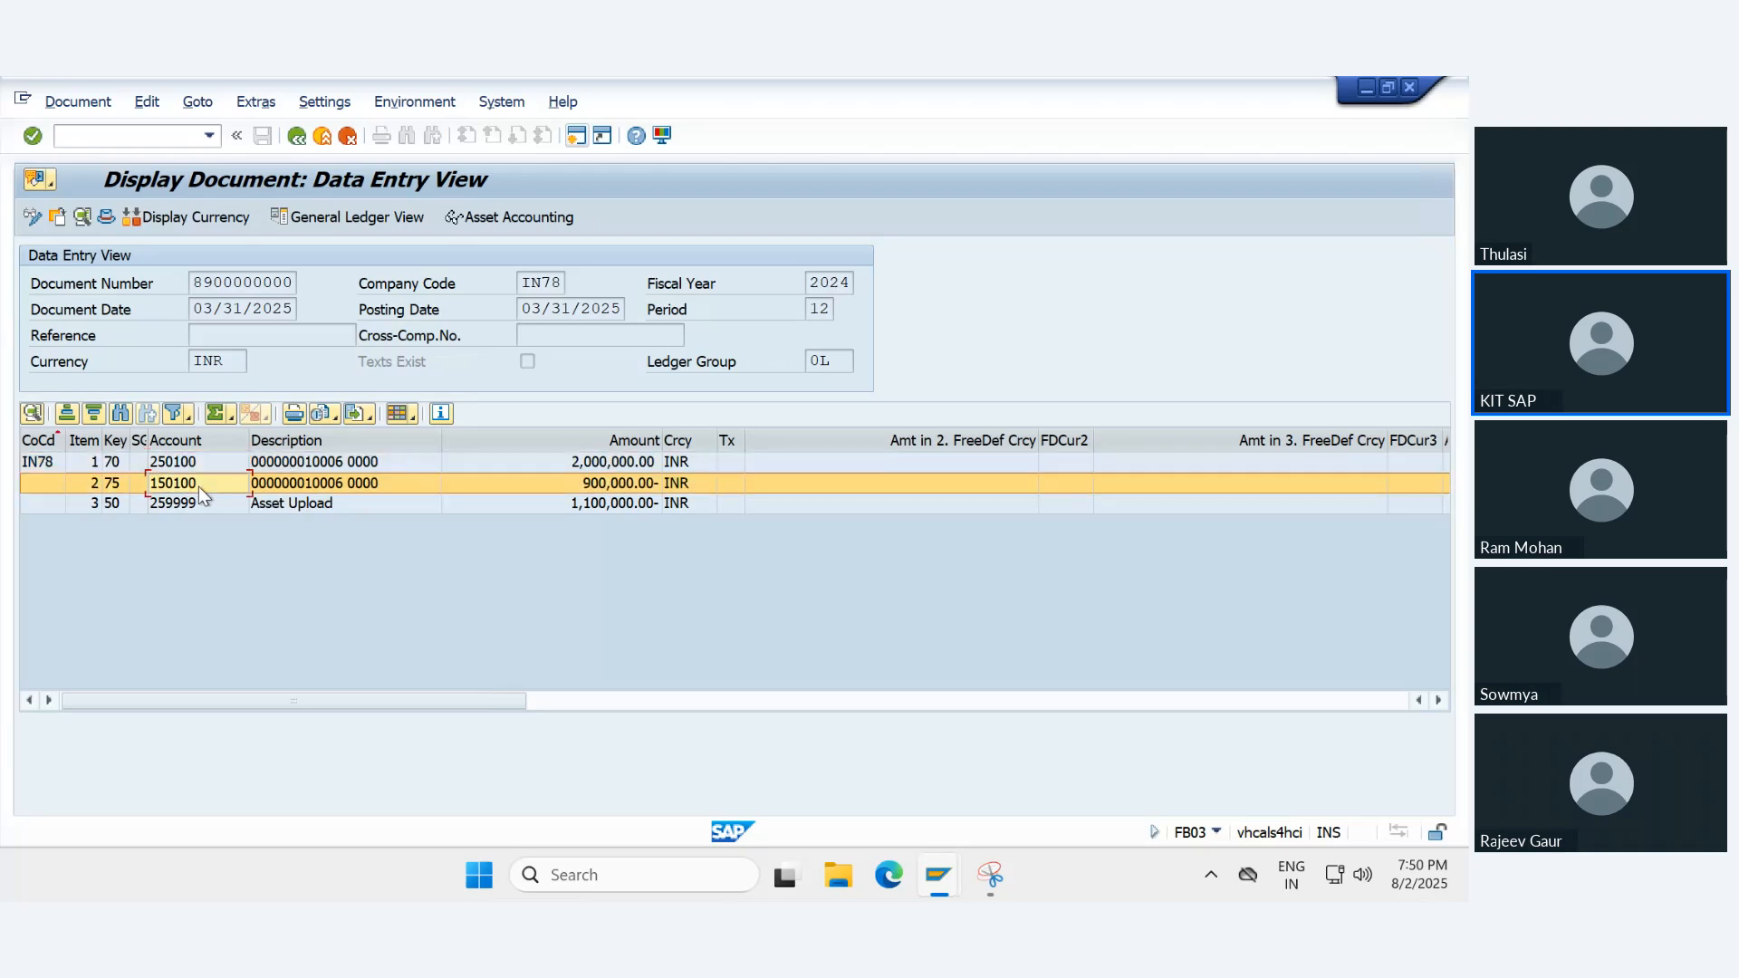
pyautogui.click(199, 504)
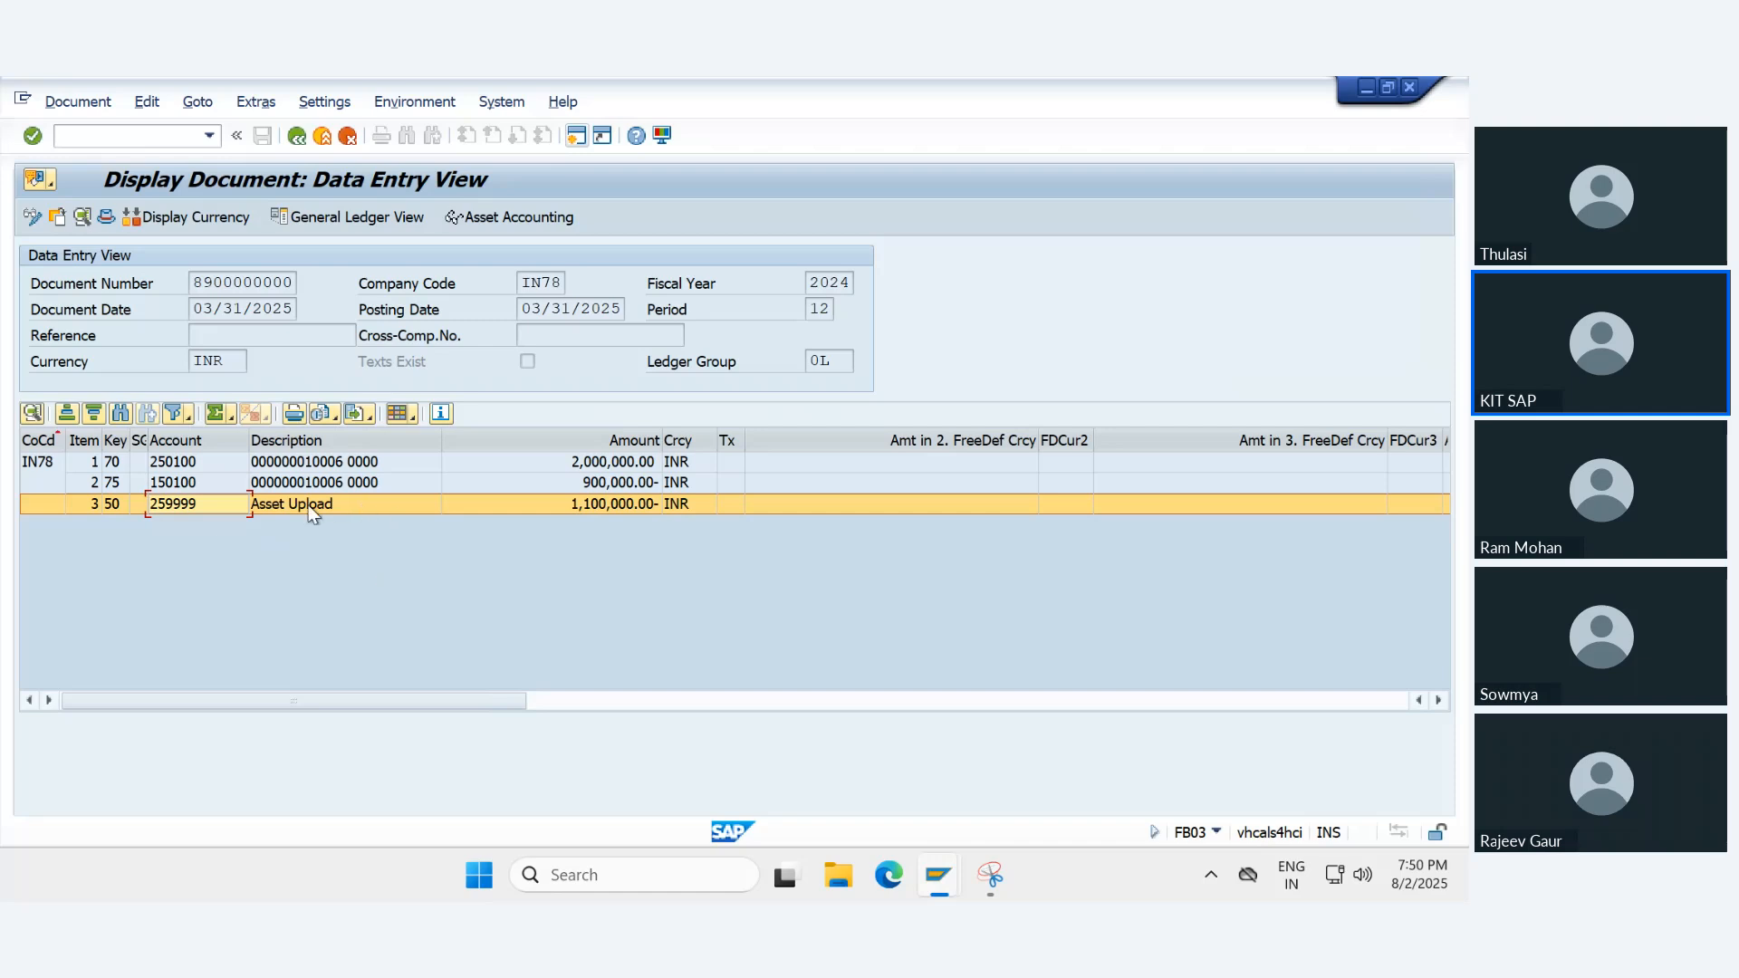
# - Step through the details of line items 1 to 3, check accounts and asset, and return to the data entry view
pyautogui.doubleClick(286, 463)
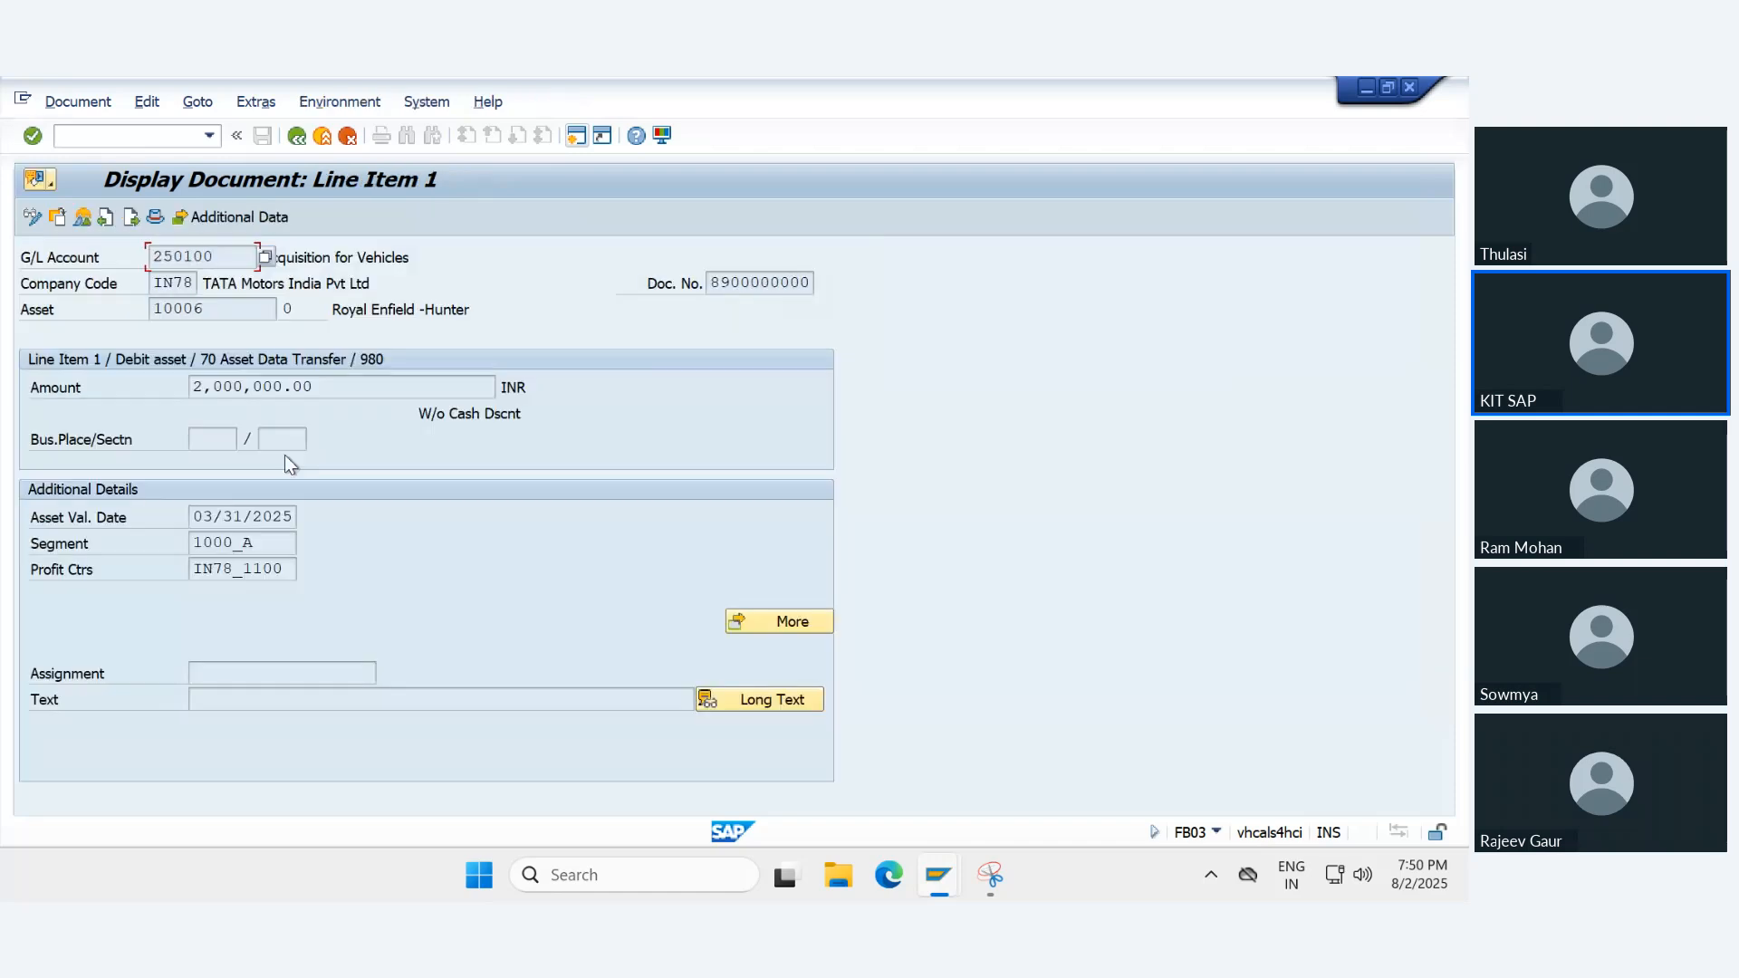
pyautogui.click(220, 309)
pyautogui.click(132, 217)
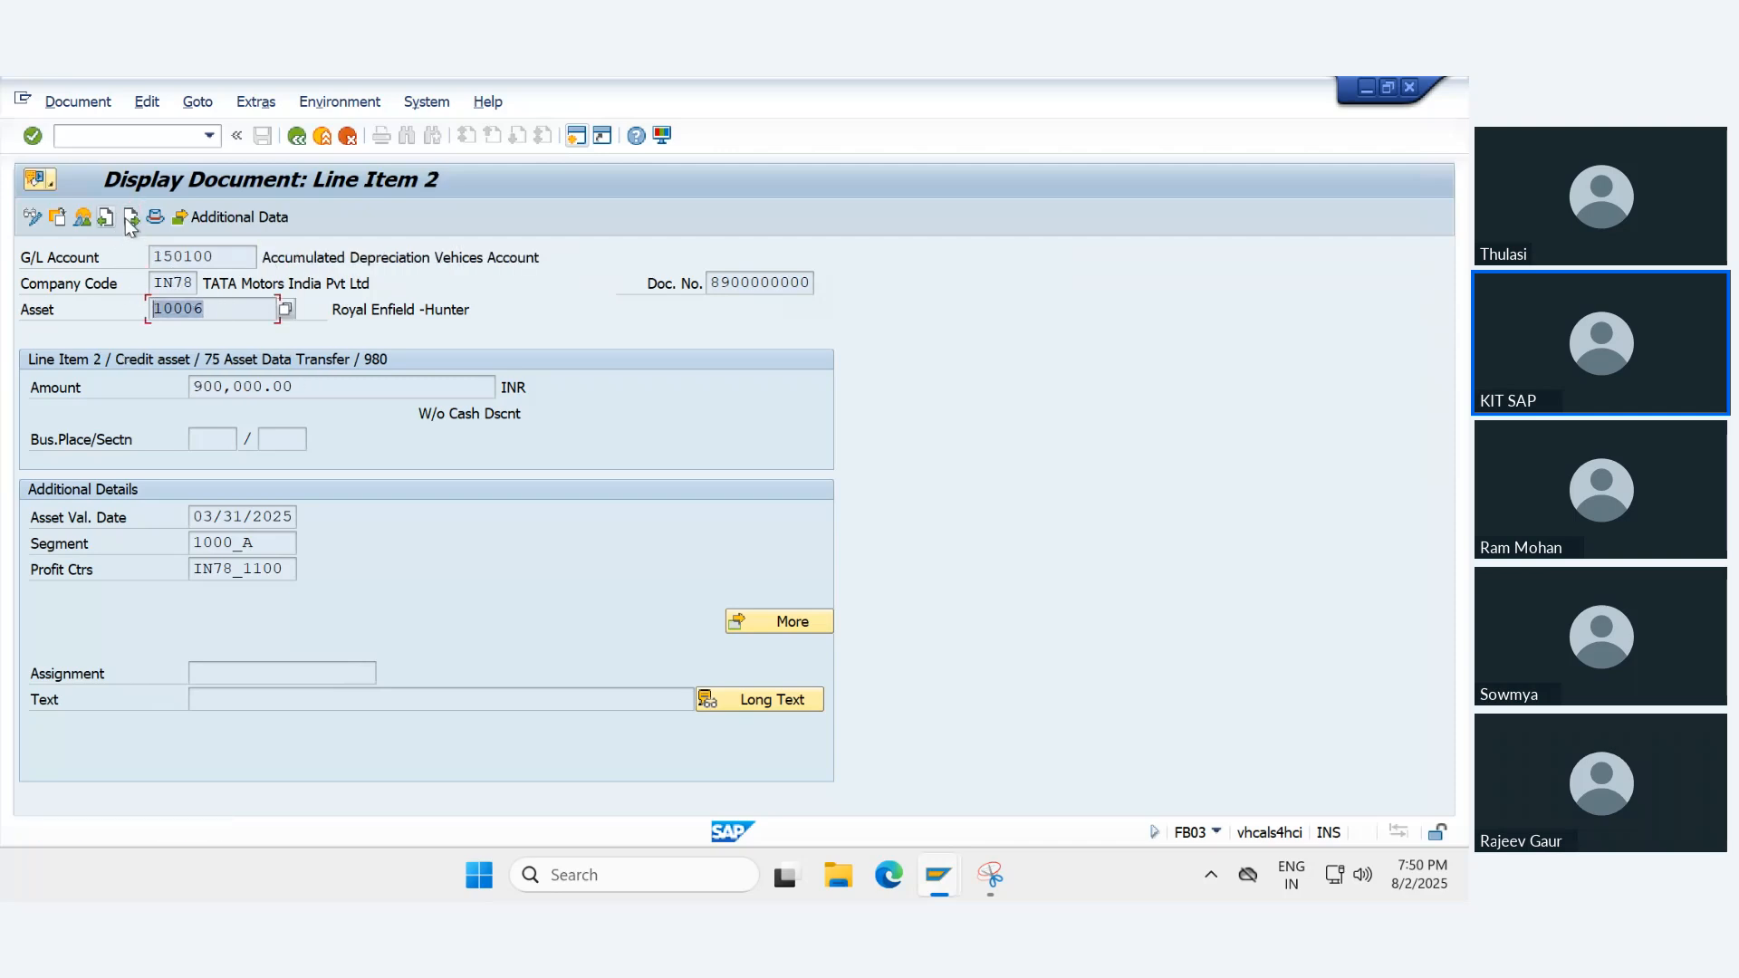
pyautogui.click(127, 219)
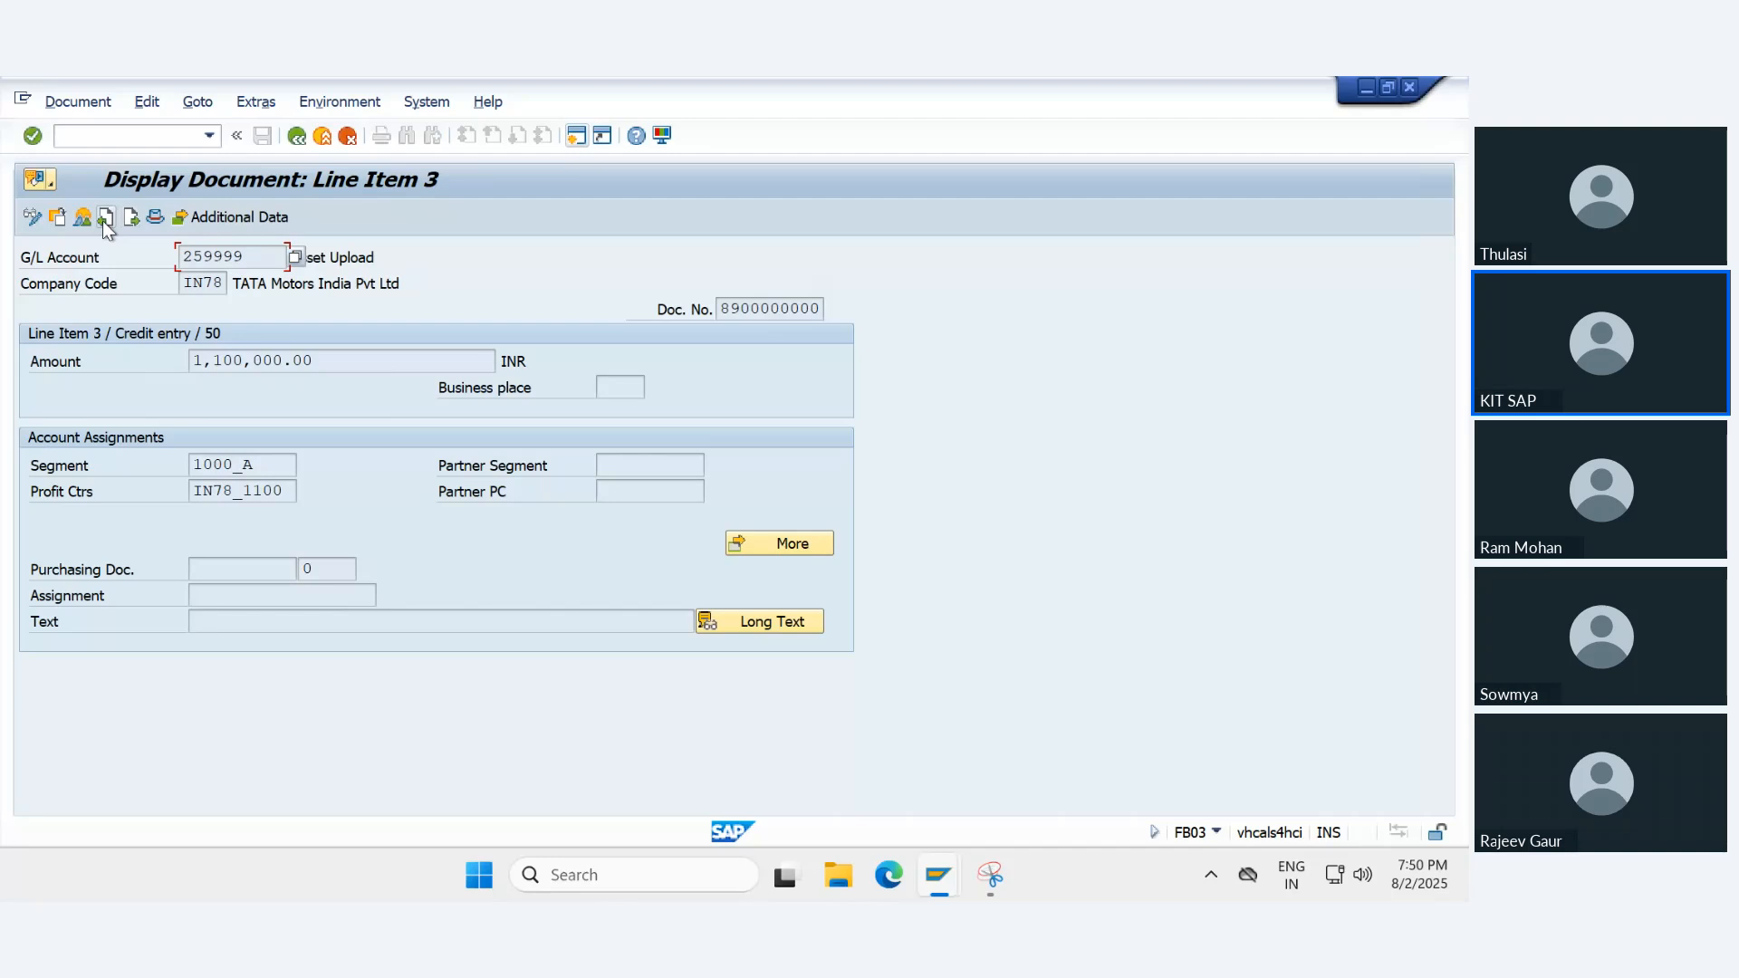
pyautogui.click(103, 223)
pyautogui.click(103, 223)
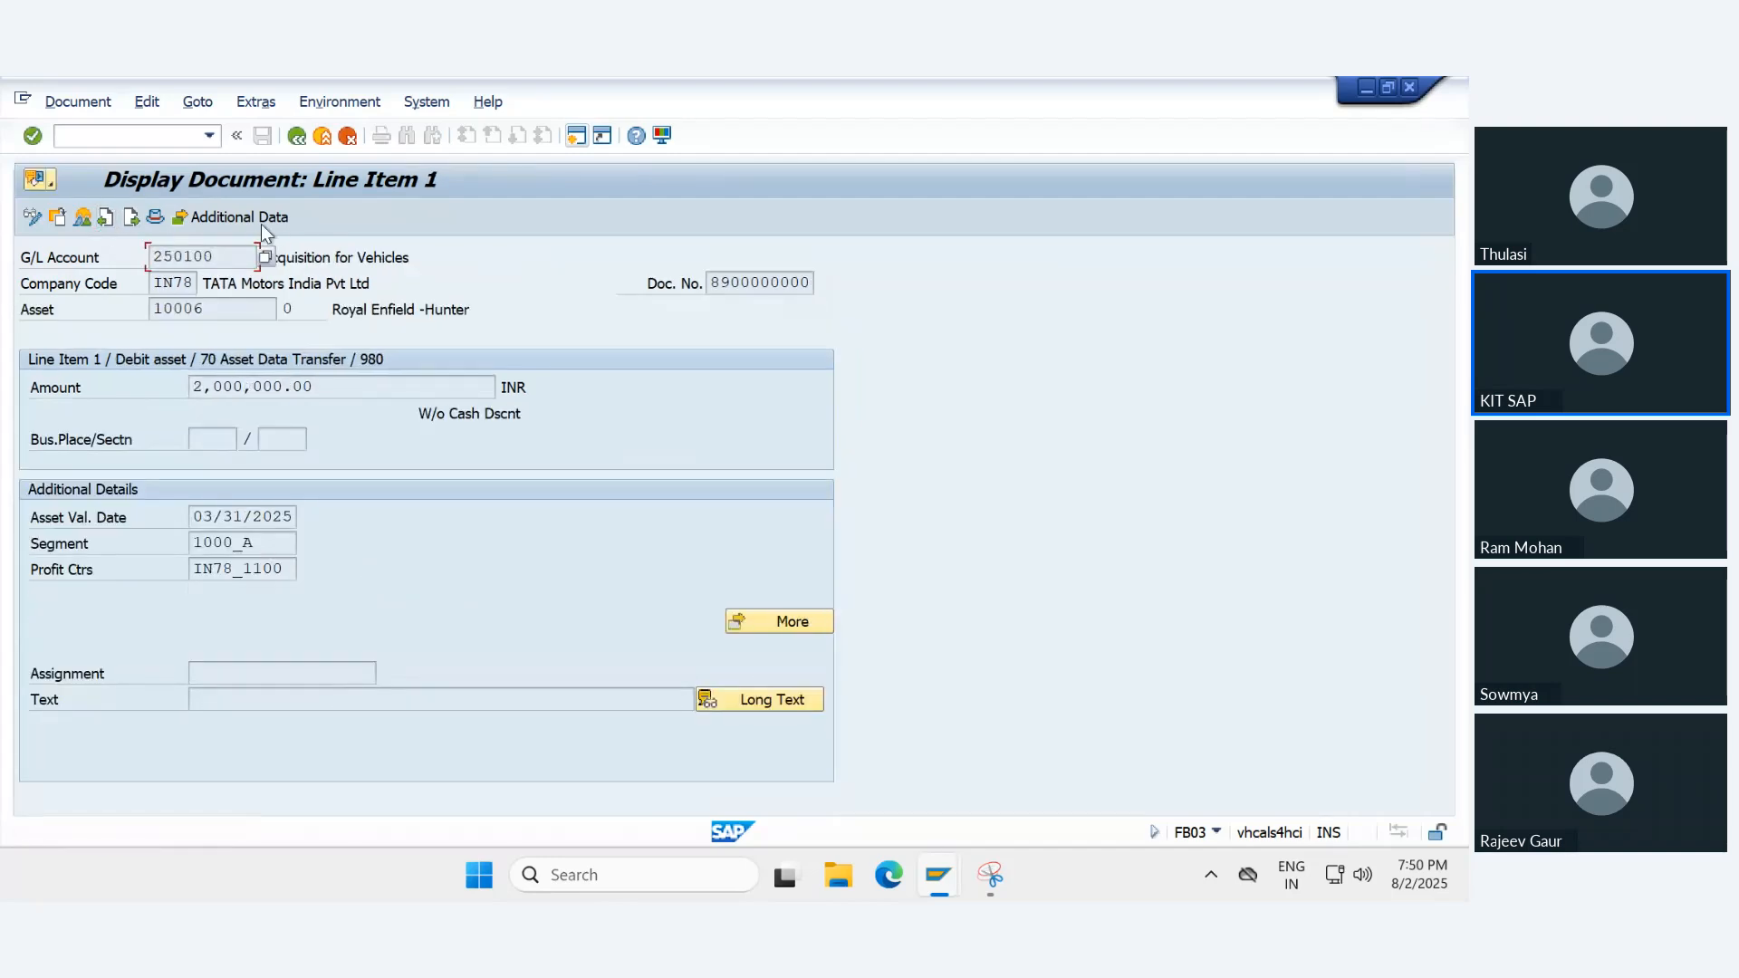
pyautogui.click(296, 135)
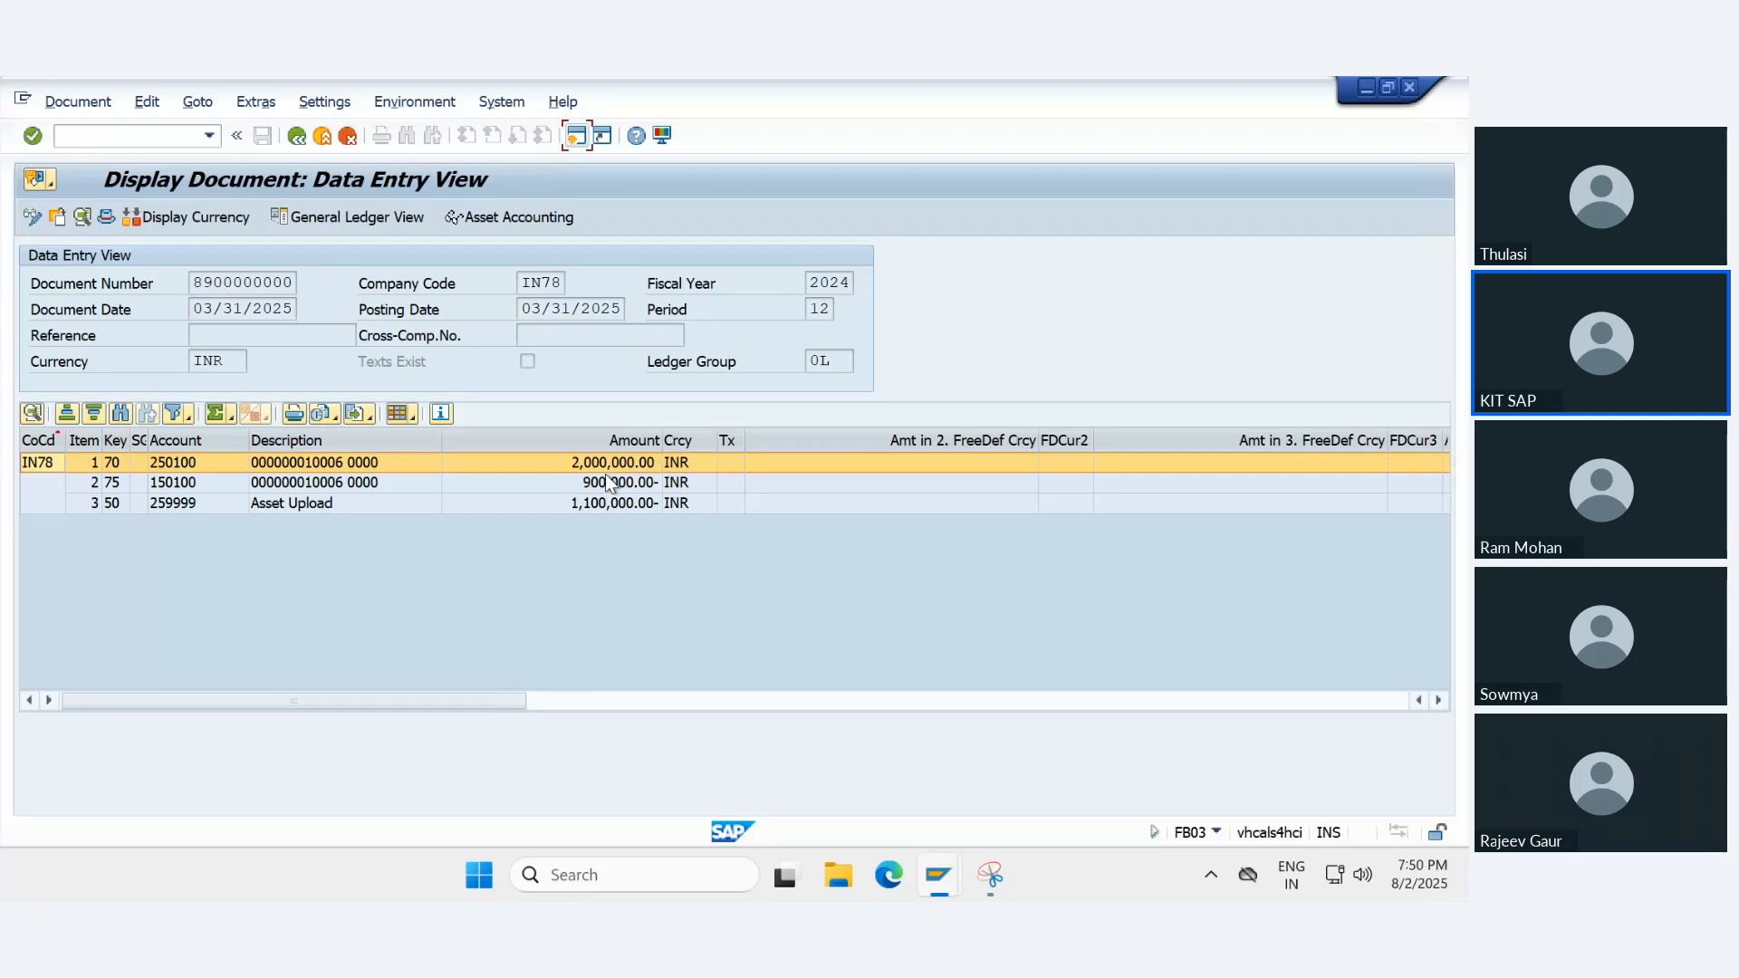
# - Display line item 1, check its asset number, assignment and text fields, and return to the data entry view
pyautogui.doubleClick(344, 463)
pyautogui.moveTo(213, 309); pyautogui.dragTo(132, 306)
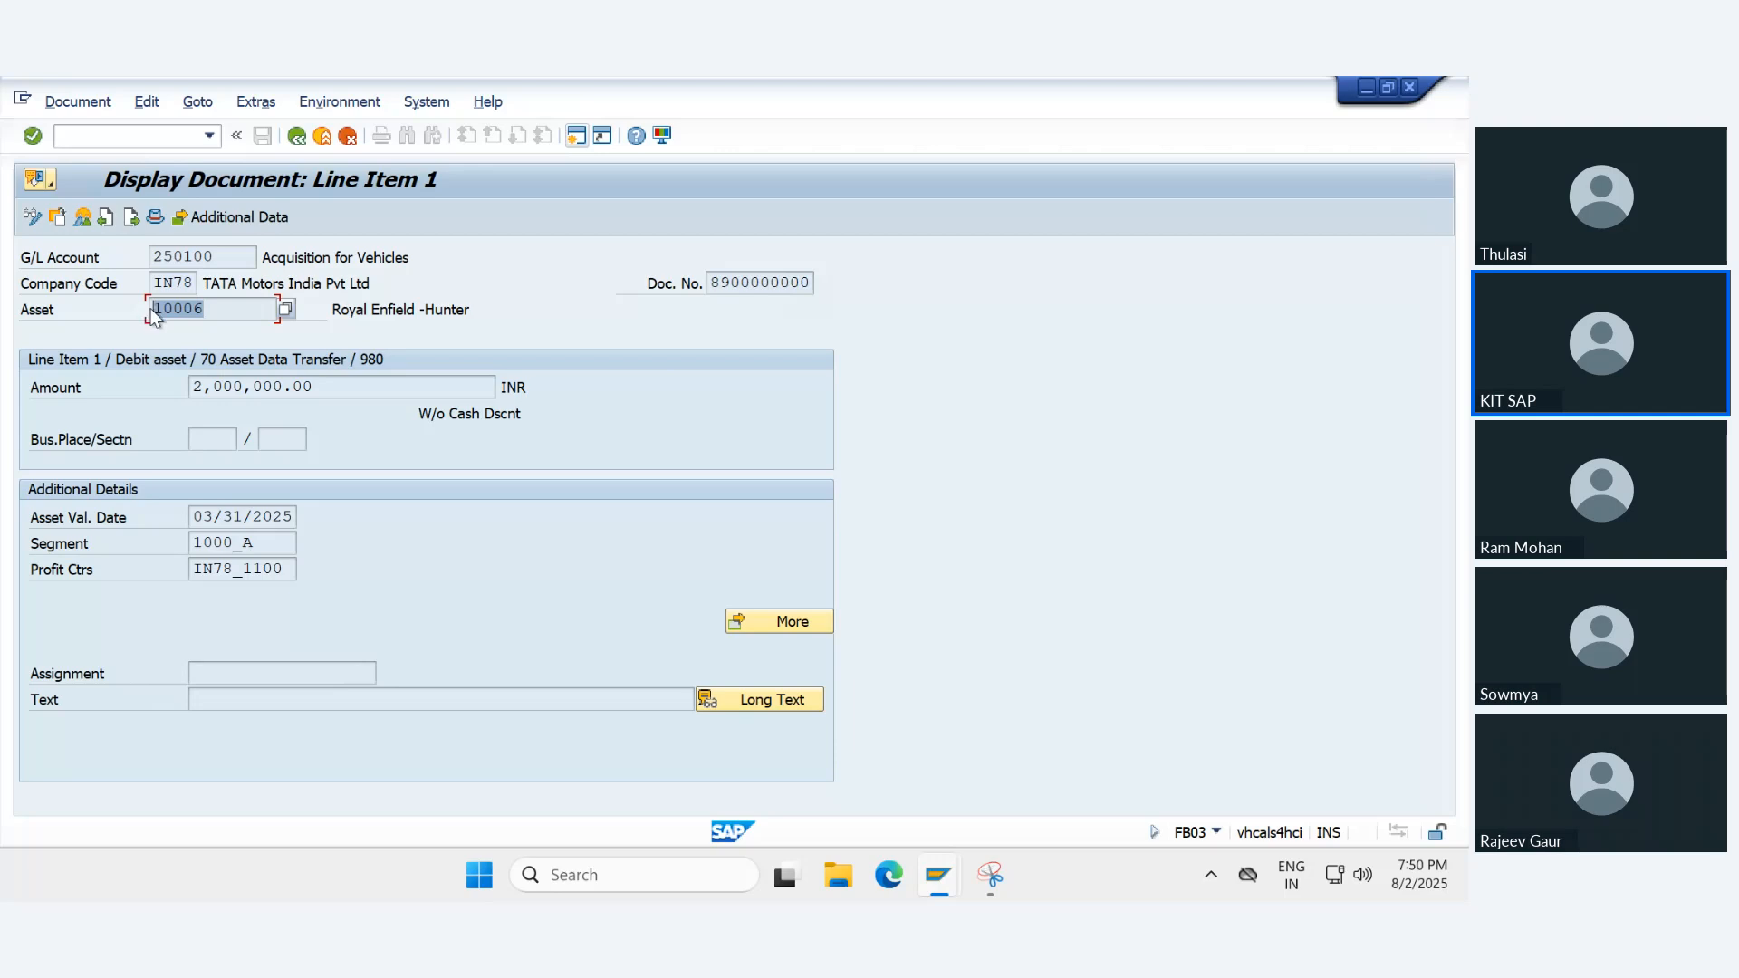
pyautogui.click(239, 674)
pyautogui.click(243, 697)
pyautogui.click(305, 137)
# - Compare the asset number in the details of line items 1 and 2, and return to the data entry view
pyautogui.doubleClick(186, 456)
pyautogui.moveTo(212, 312); pyautogui.dragTo(136, 307)
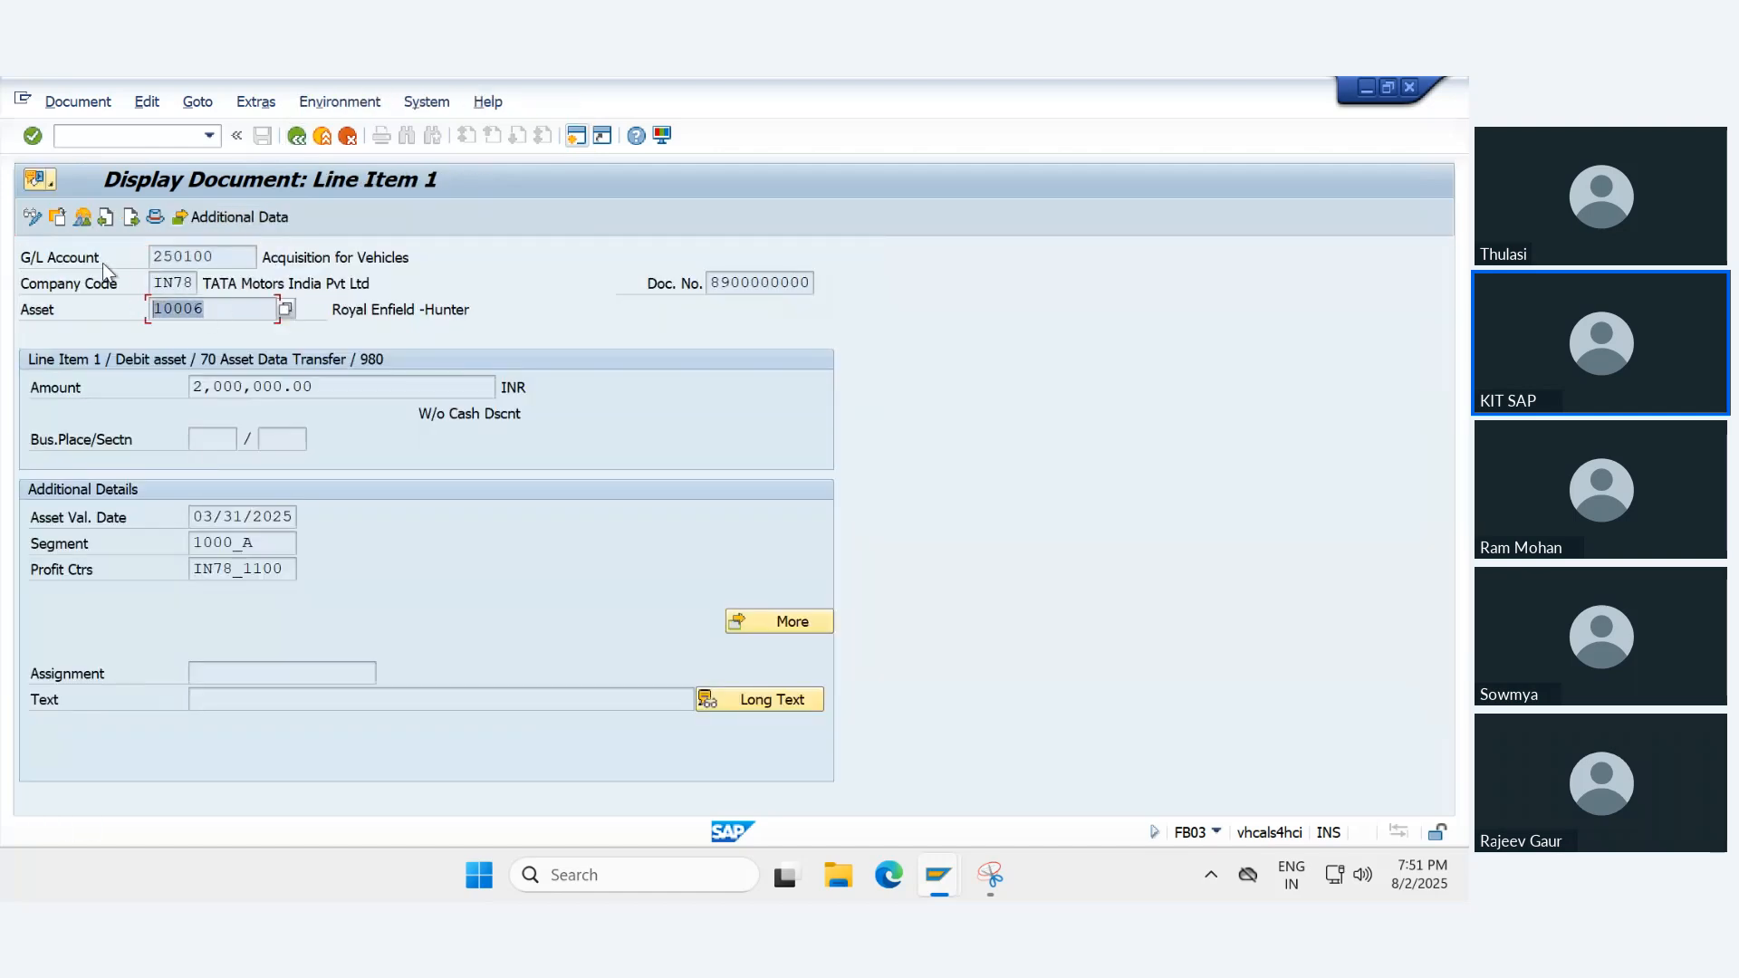
pyautogui.click(133, 215)
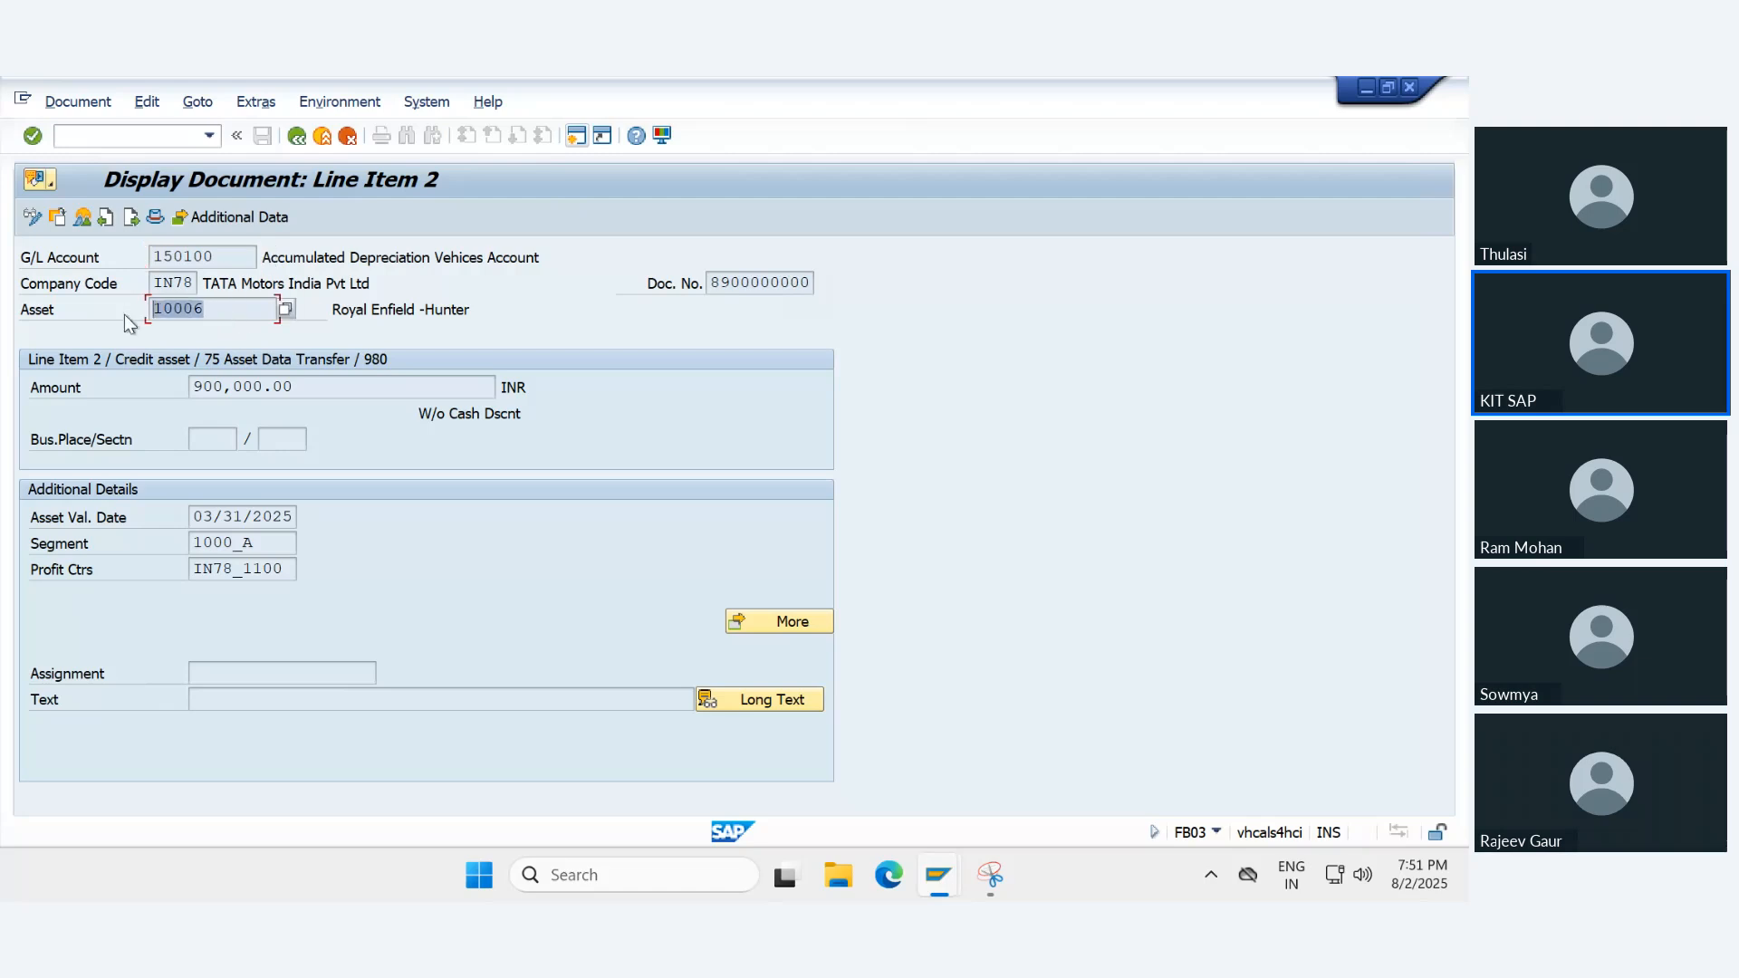
pyautogui.click(288, 141)
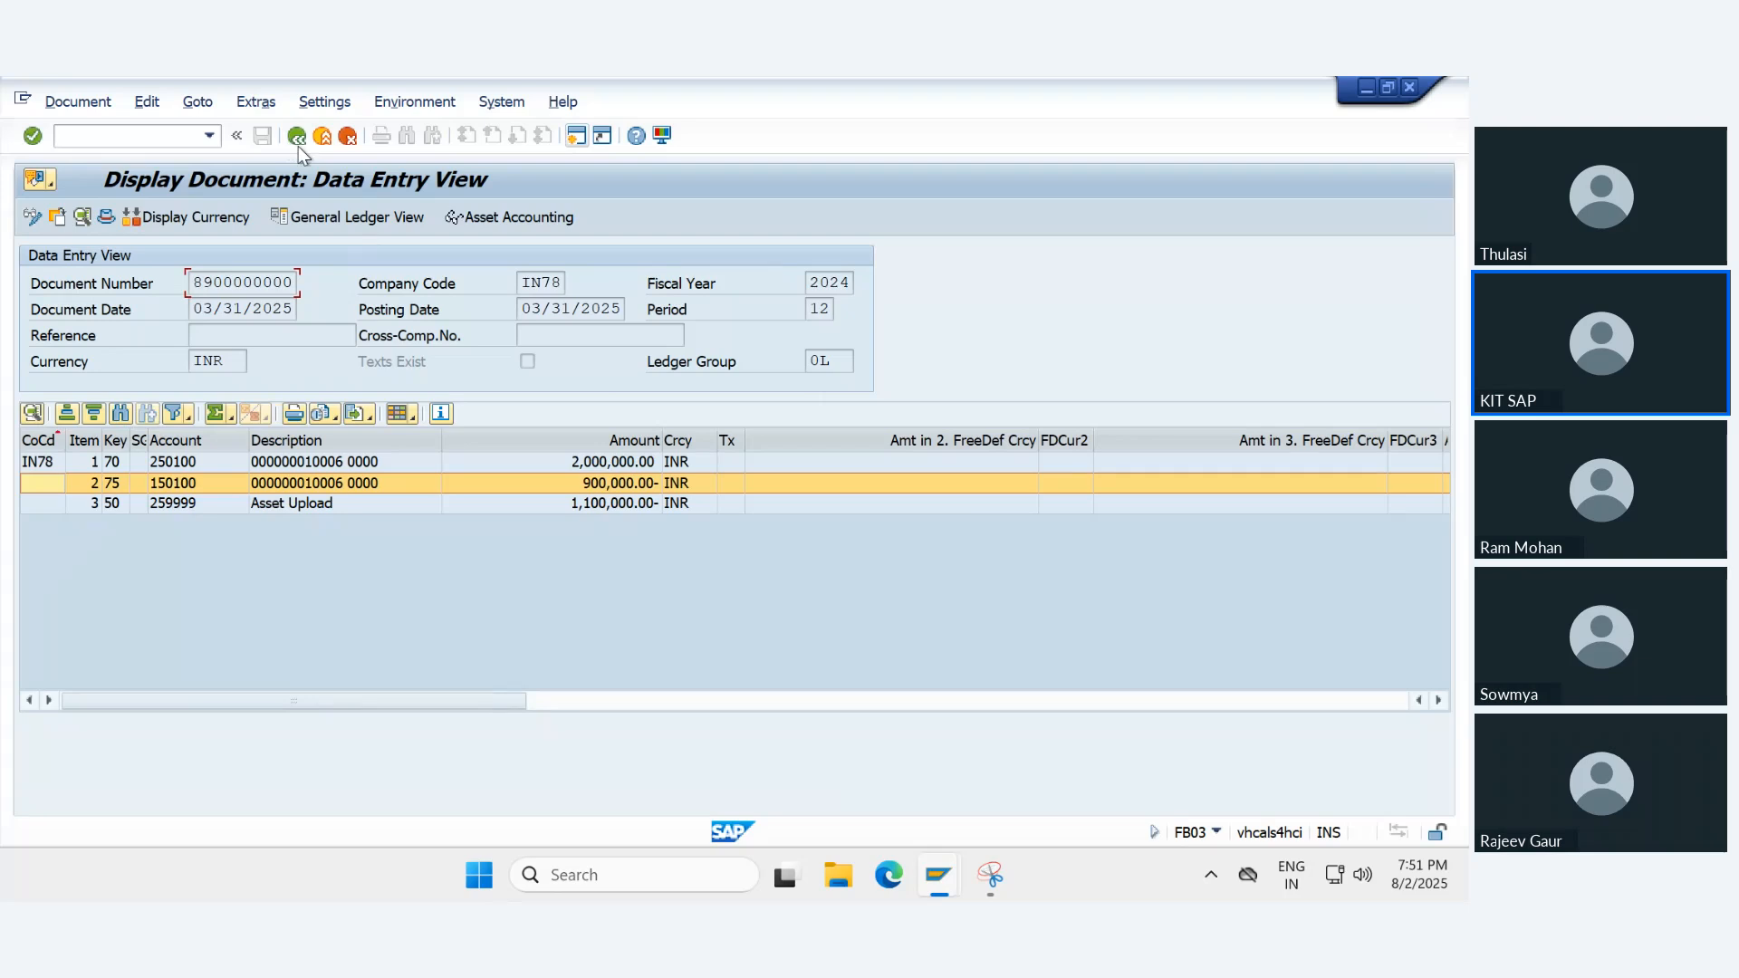
pyautogui.click(297, 143)
# - Check the document's ledger group, and in its header the transaction code, reference transaction and document type
pyautogui.click(820, 360)
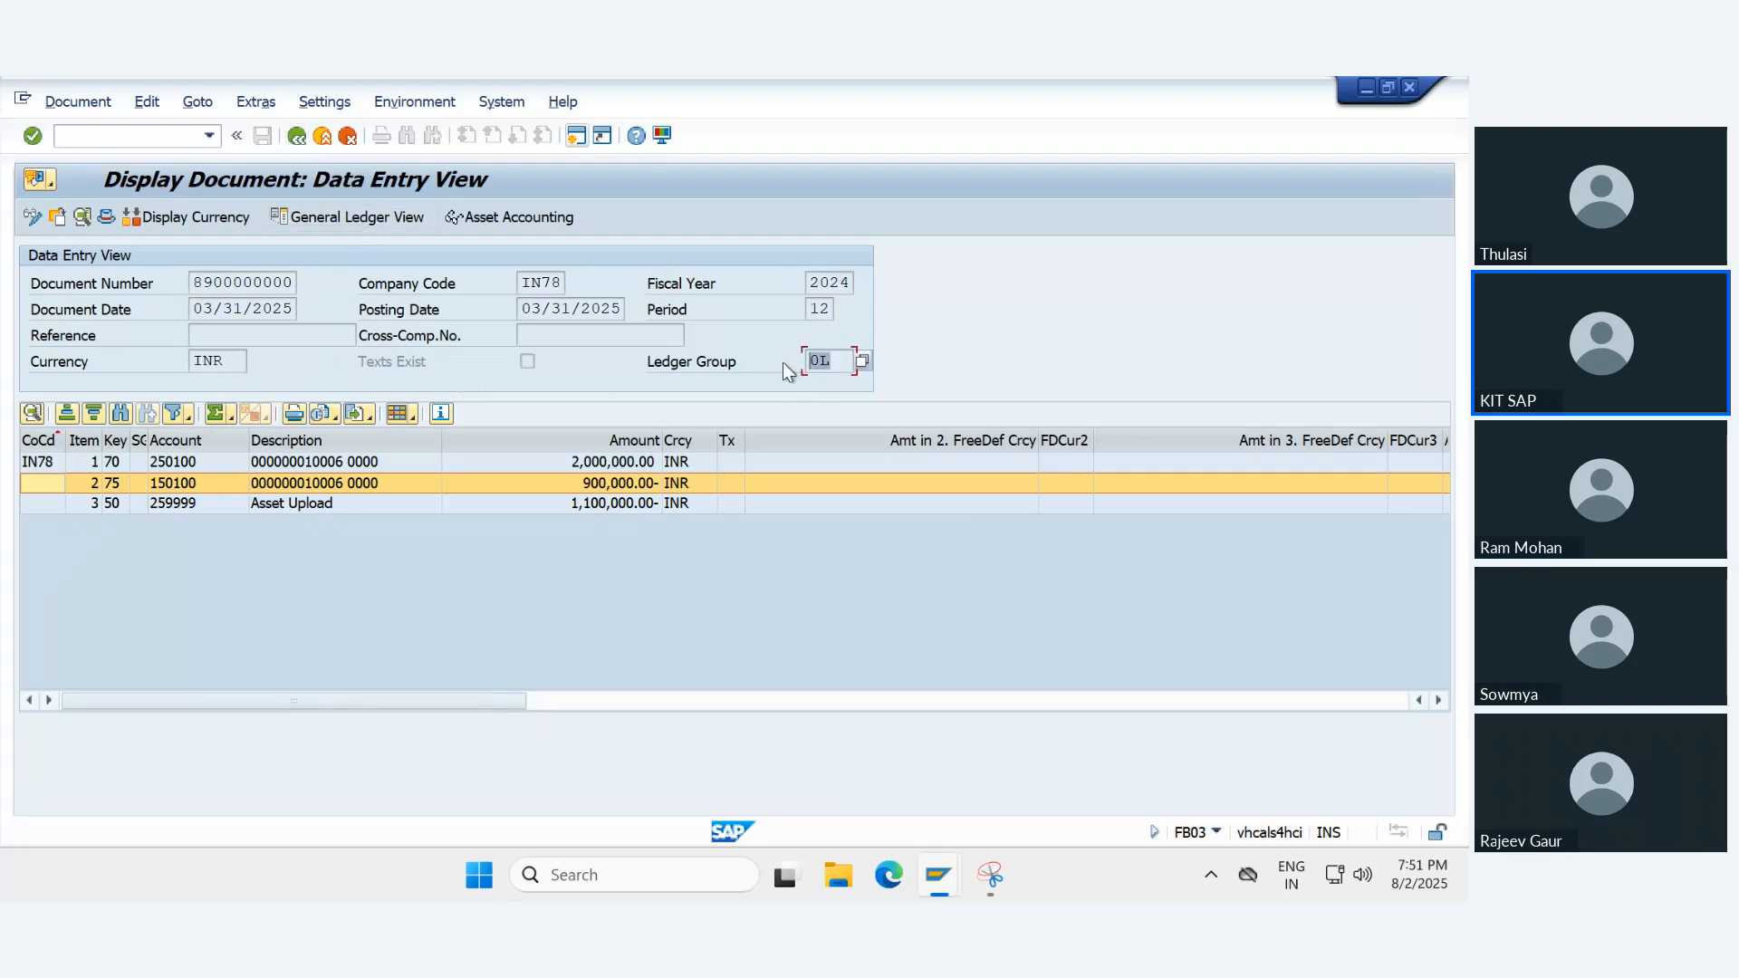
pyautogui.click(105, 218)
pyautogui.click(295, 732)
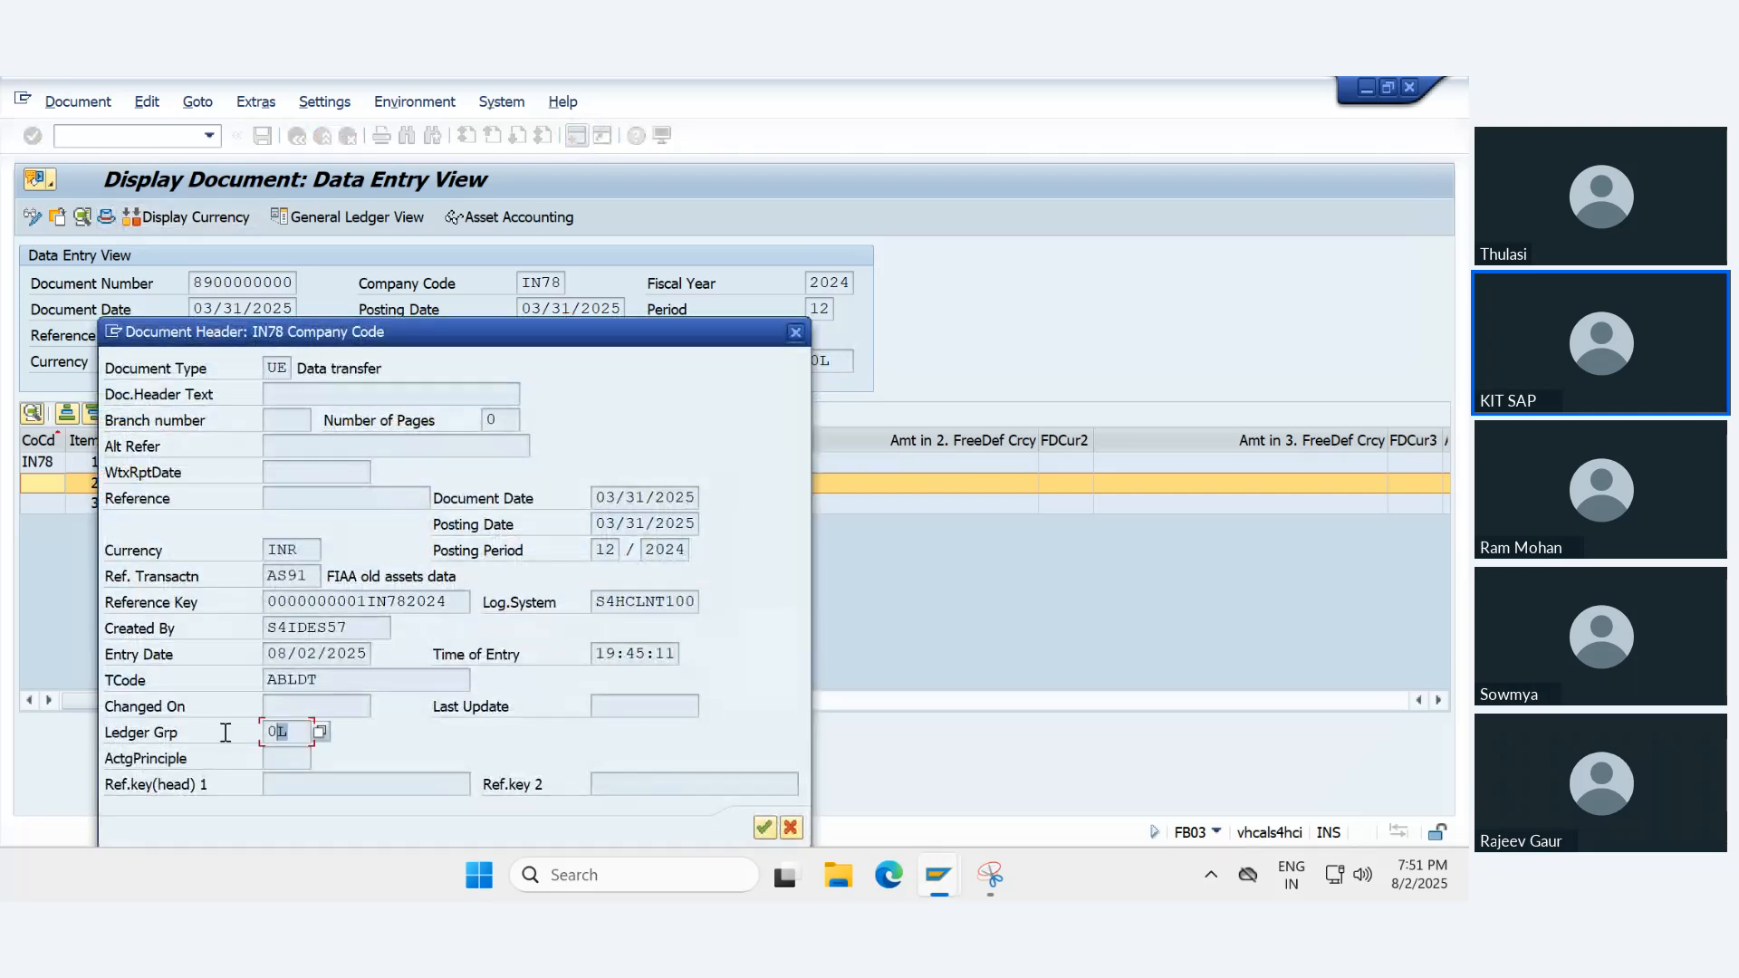
pyautogui.click(333, 678)
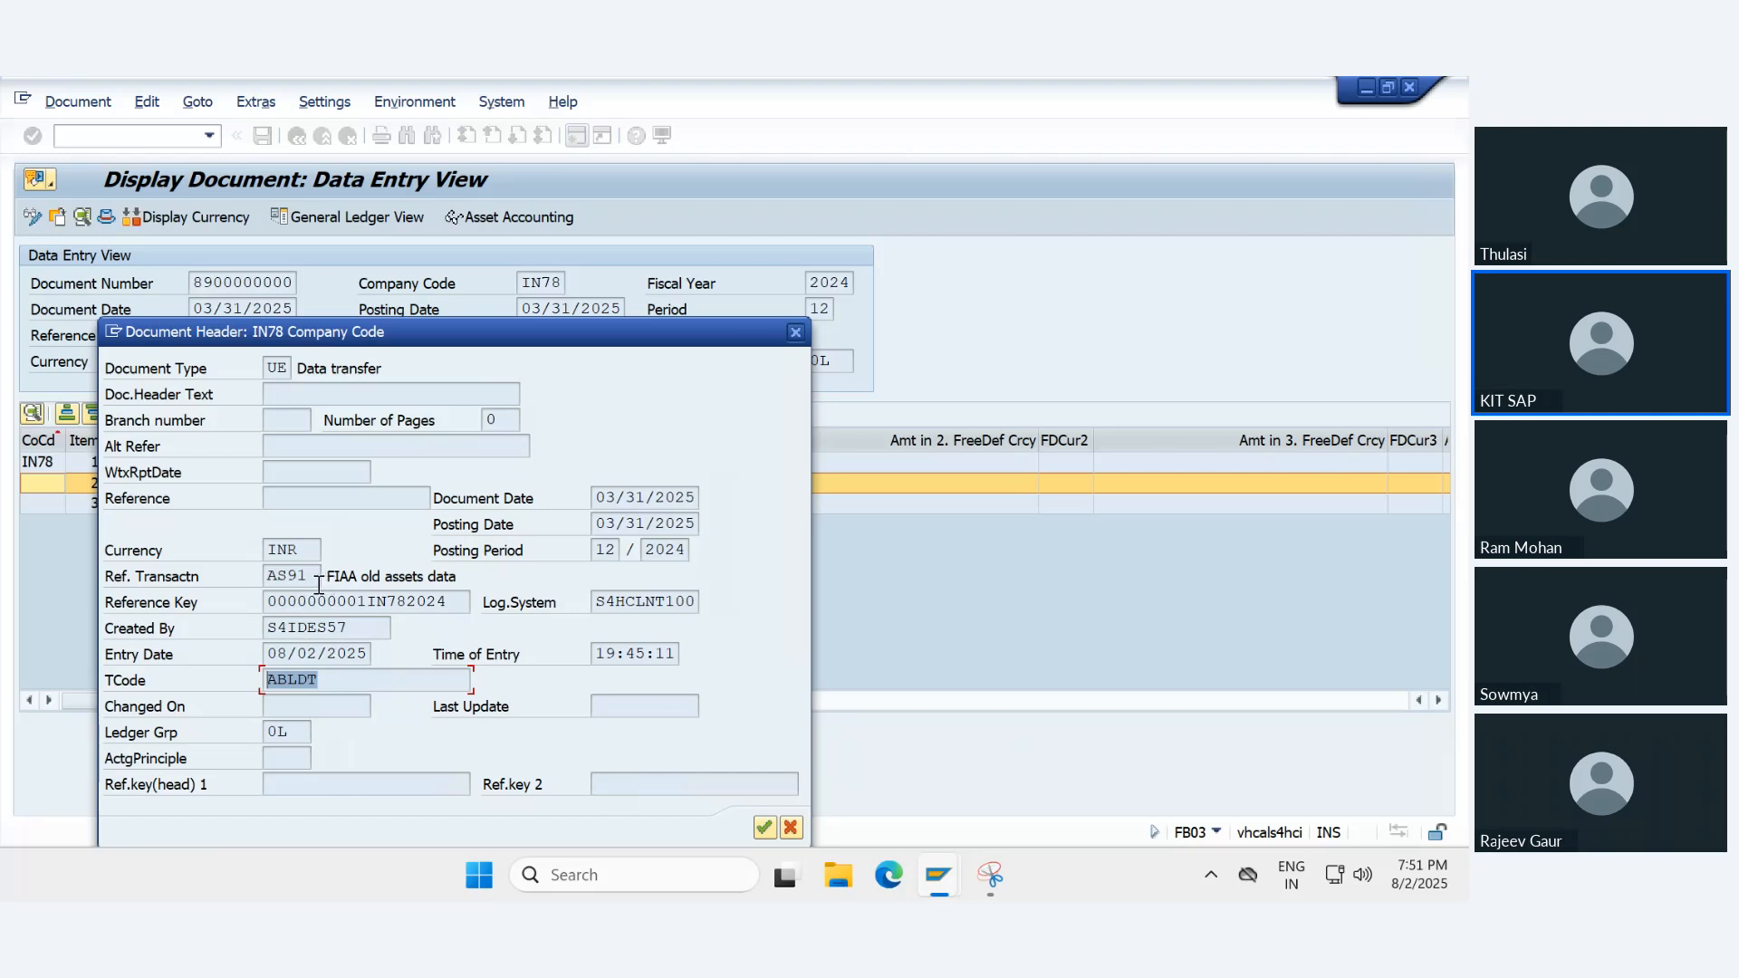
pyautogui.click(268, 576)
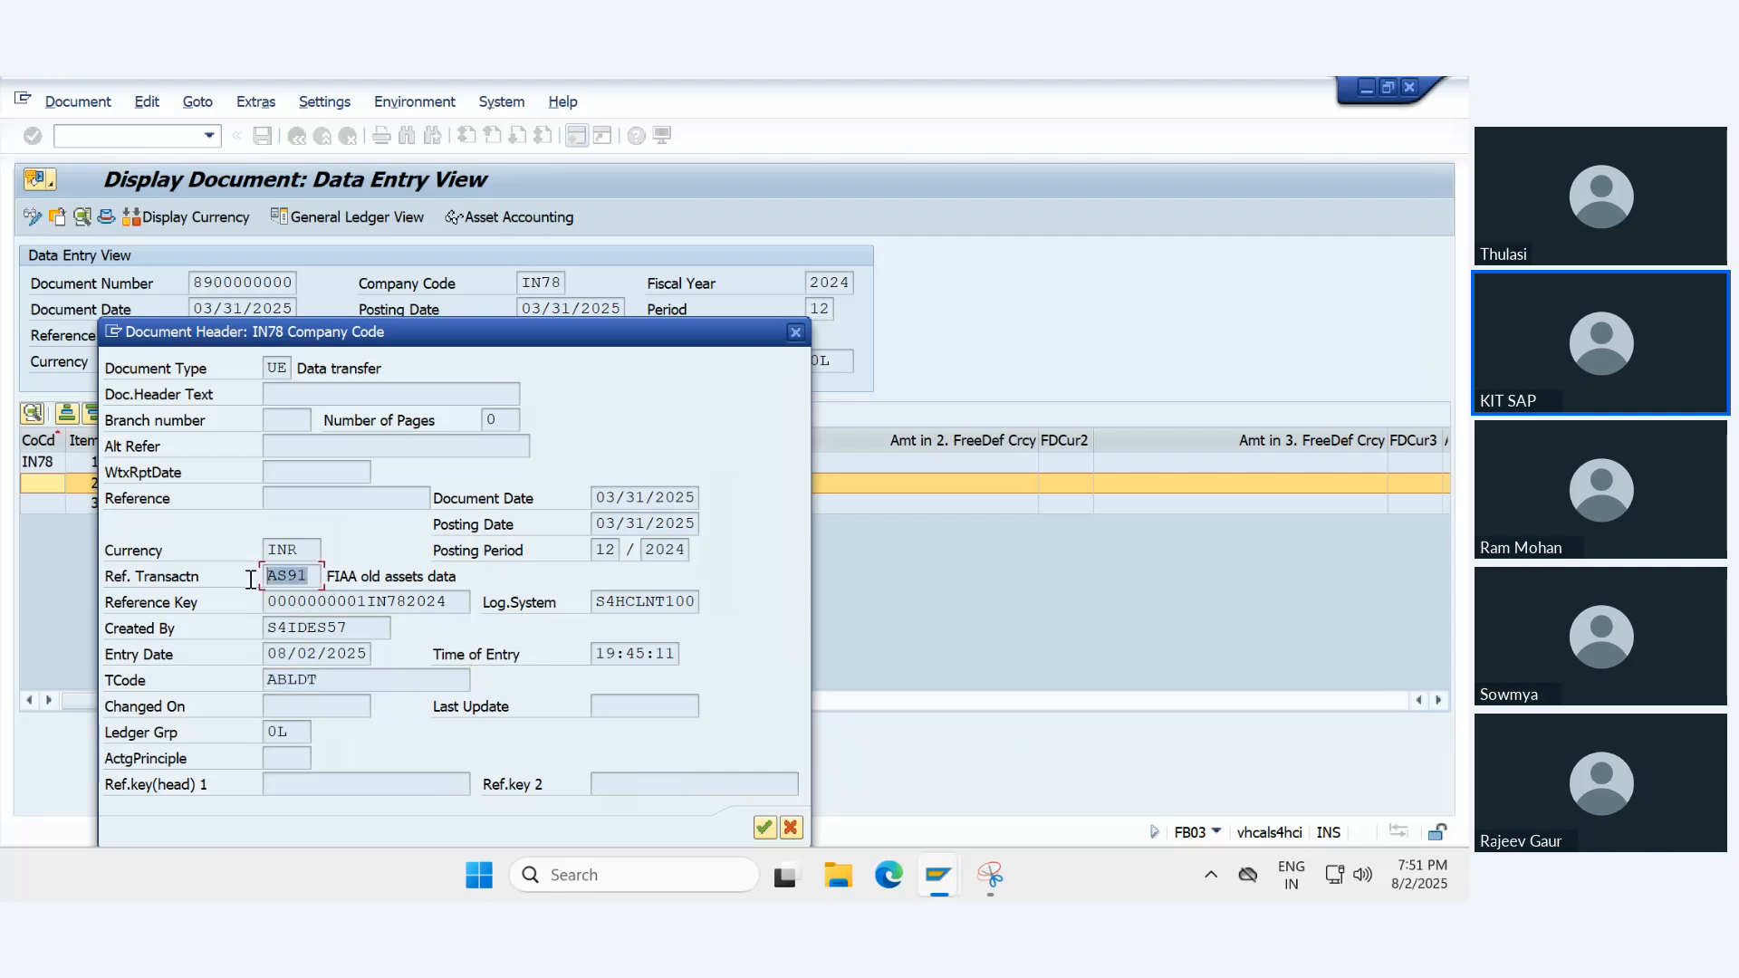
pyautogui.click(359, 580)
pyautogui.moveTo(359, 584); pyautogui.dragTo(494, 568)
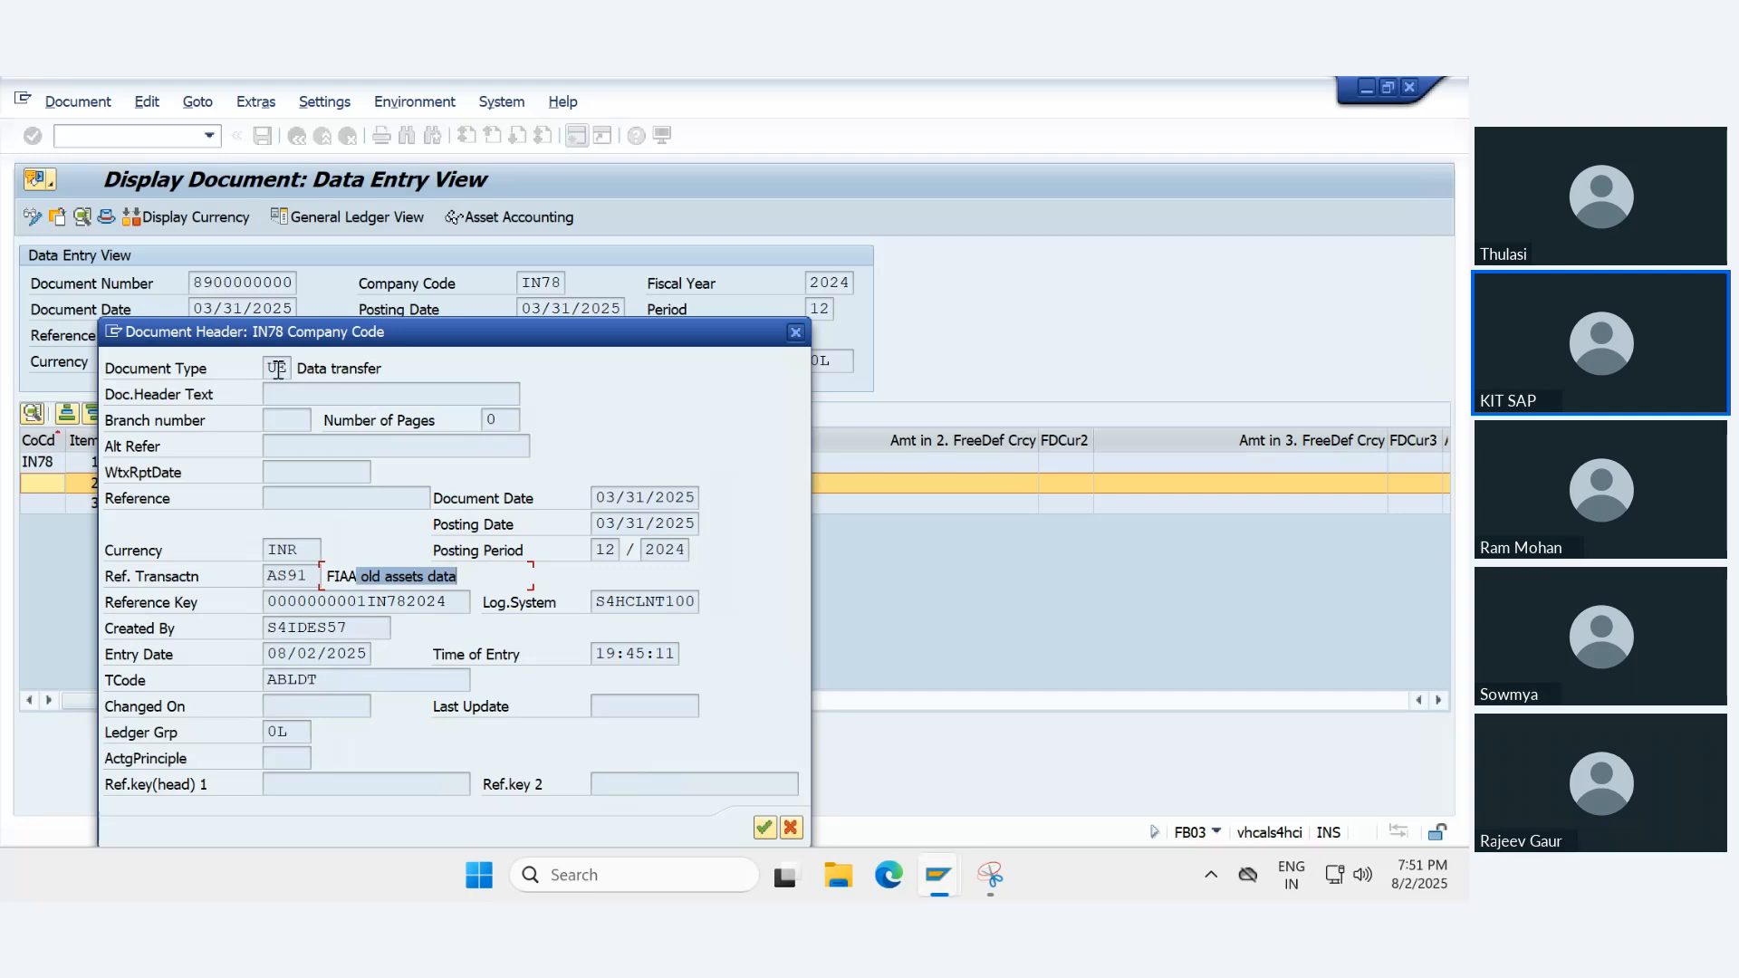
pyautogui.click(276, 369)
pyautogui.moveTo(318, 370); pyautogui.dragTo(708, 389)
pyautogui.click(796, 332)
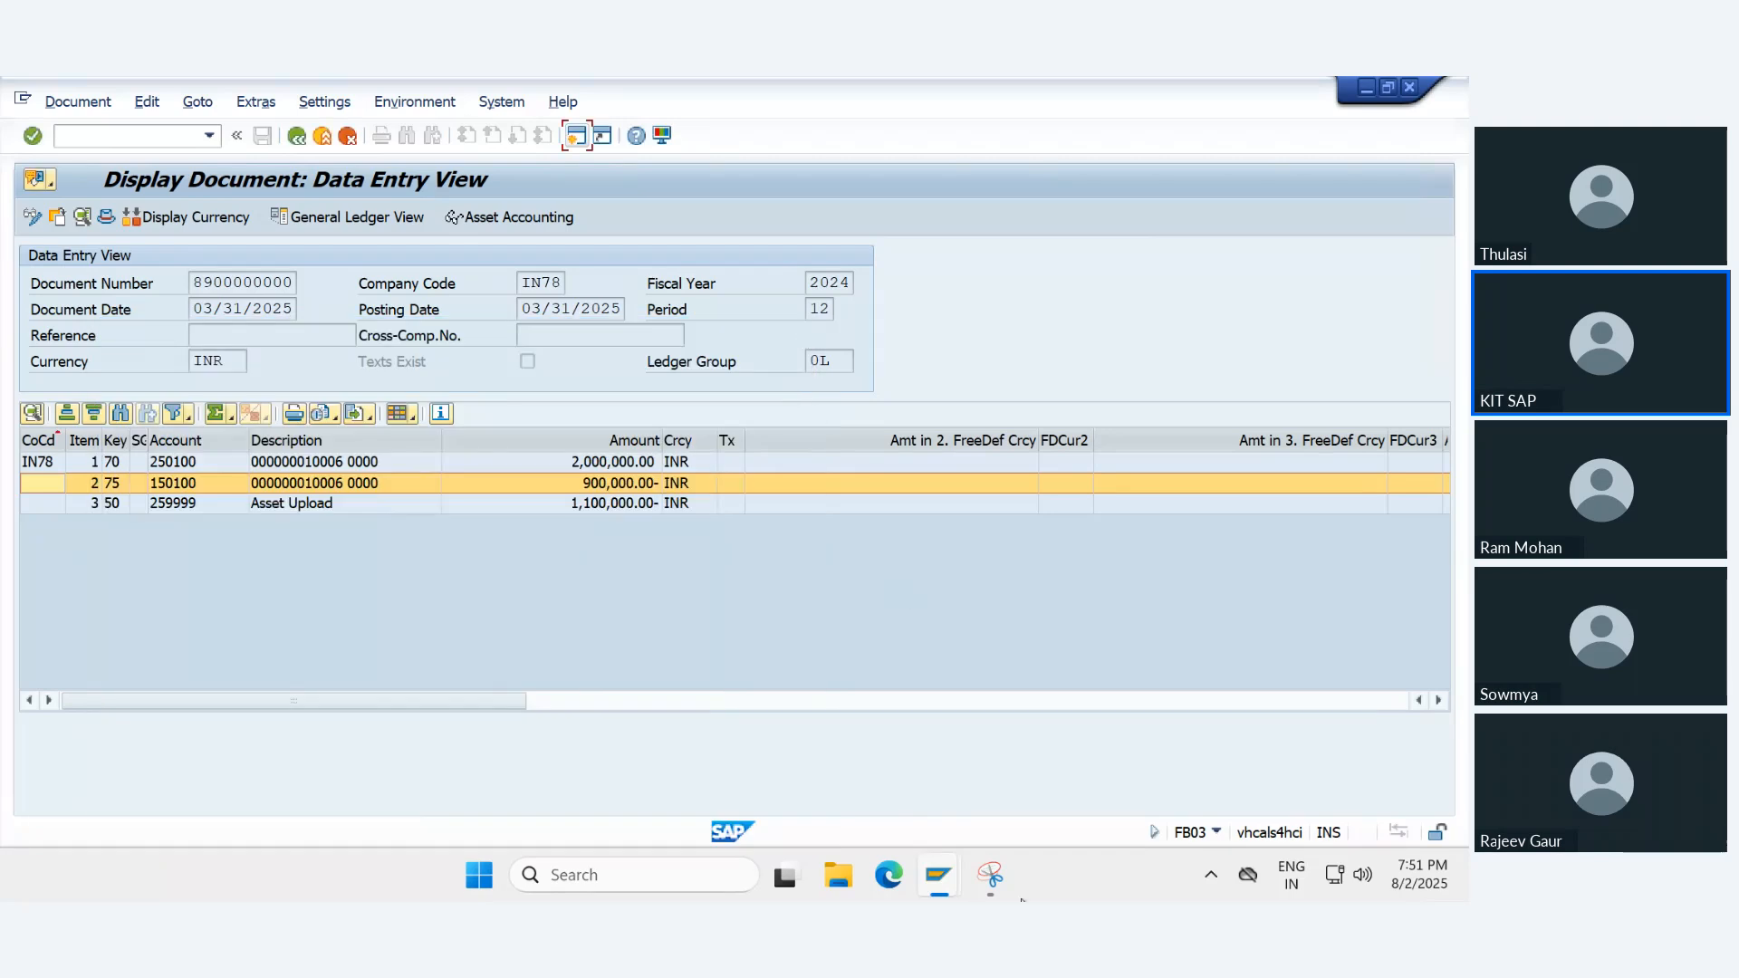
# - Switch to the Snipping Tool capture and underline the document number posted in accounting principle 78E1
pyautogui.click(991, 870)
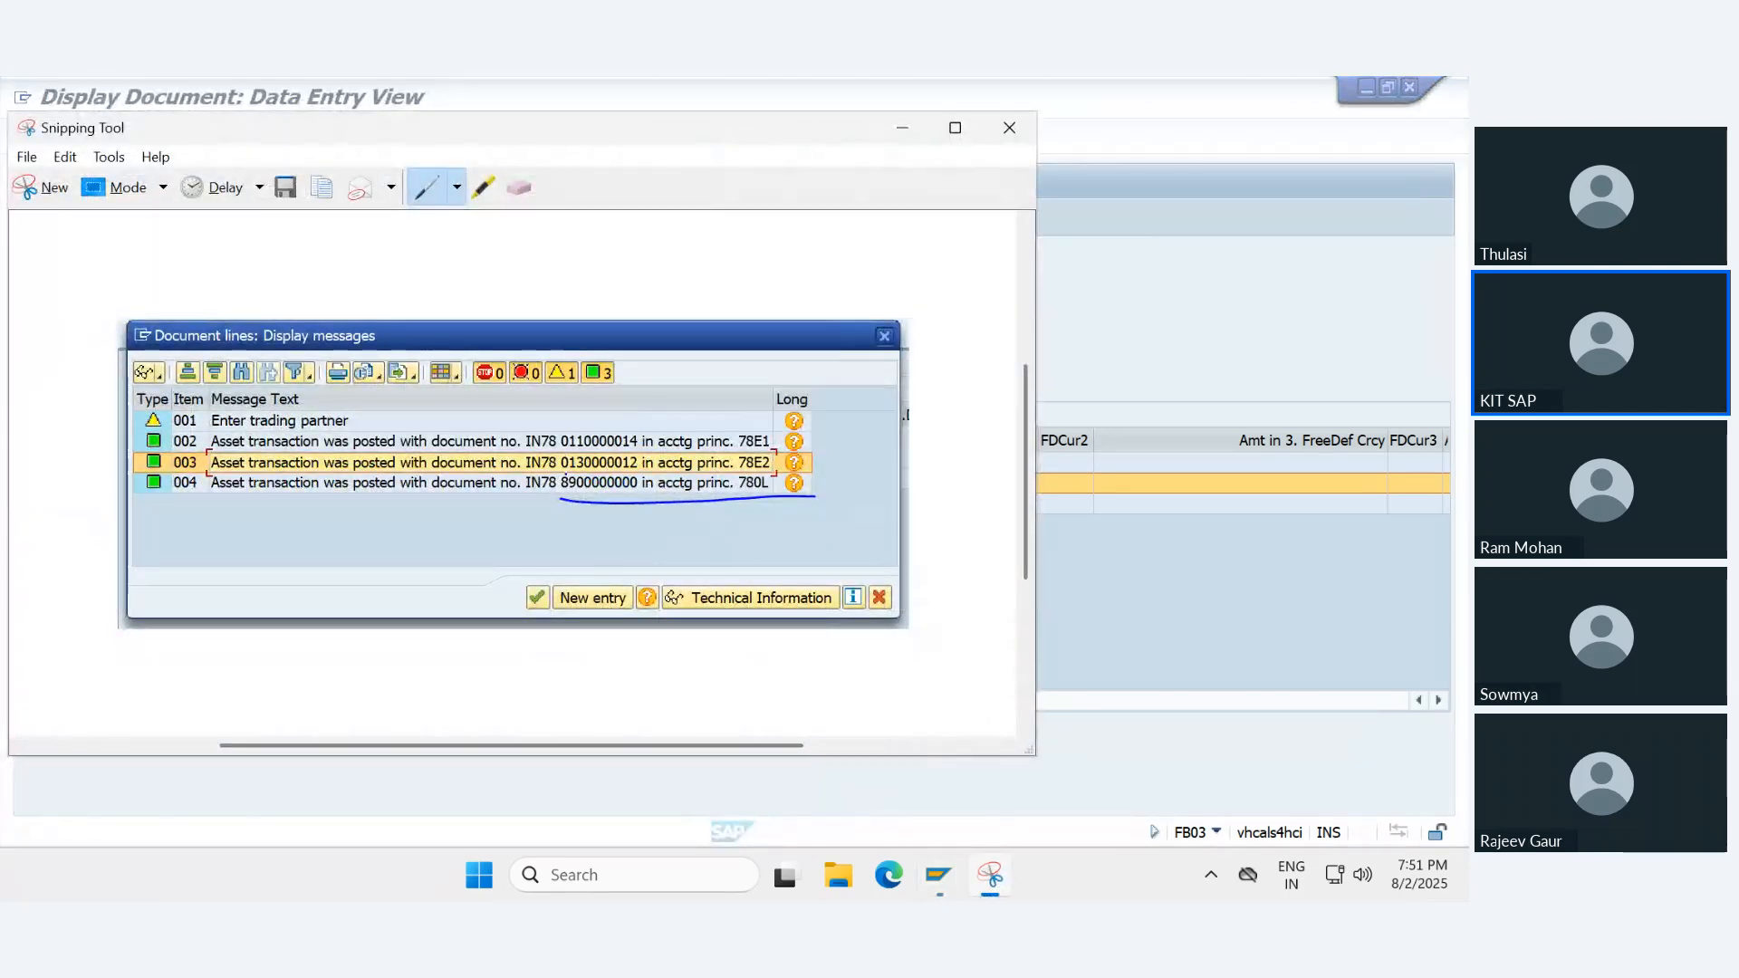
pyautogui.moveTo(556, 456); pyautogui.dragTo(793, 448)
pyautogui.click(1110, 345)
pyautogui.click(298, 138)
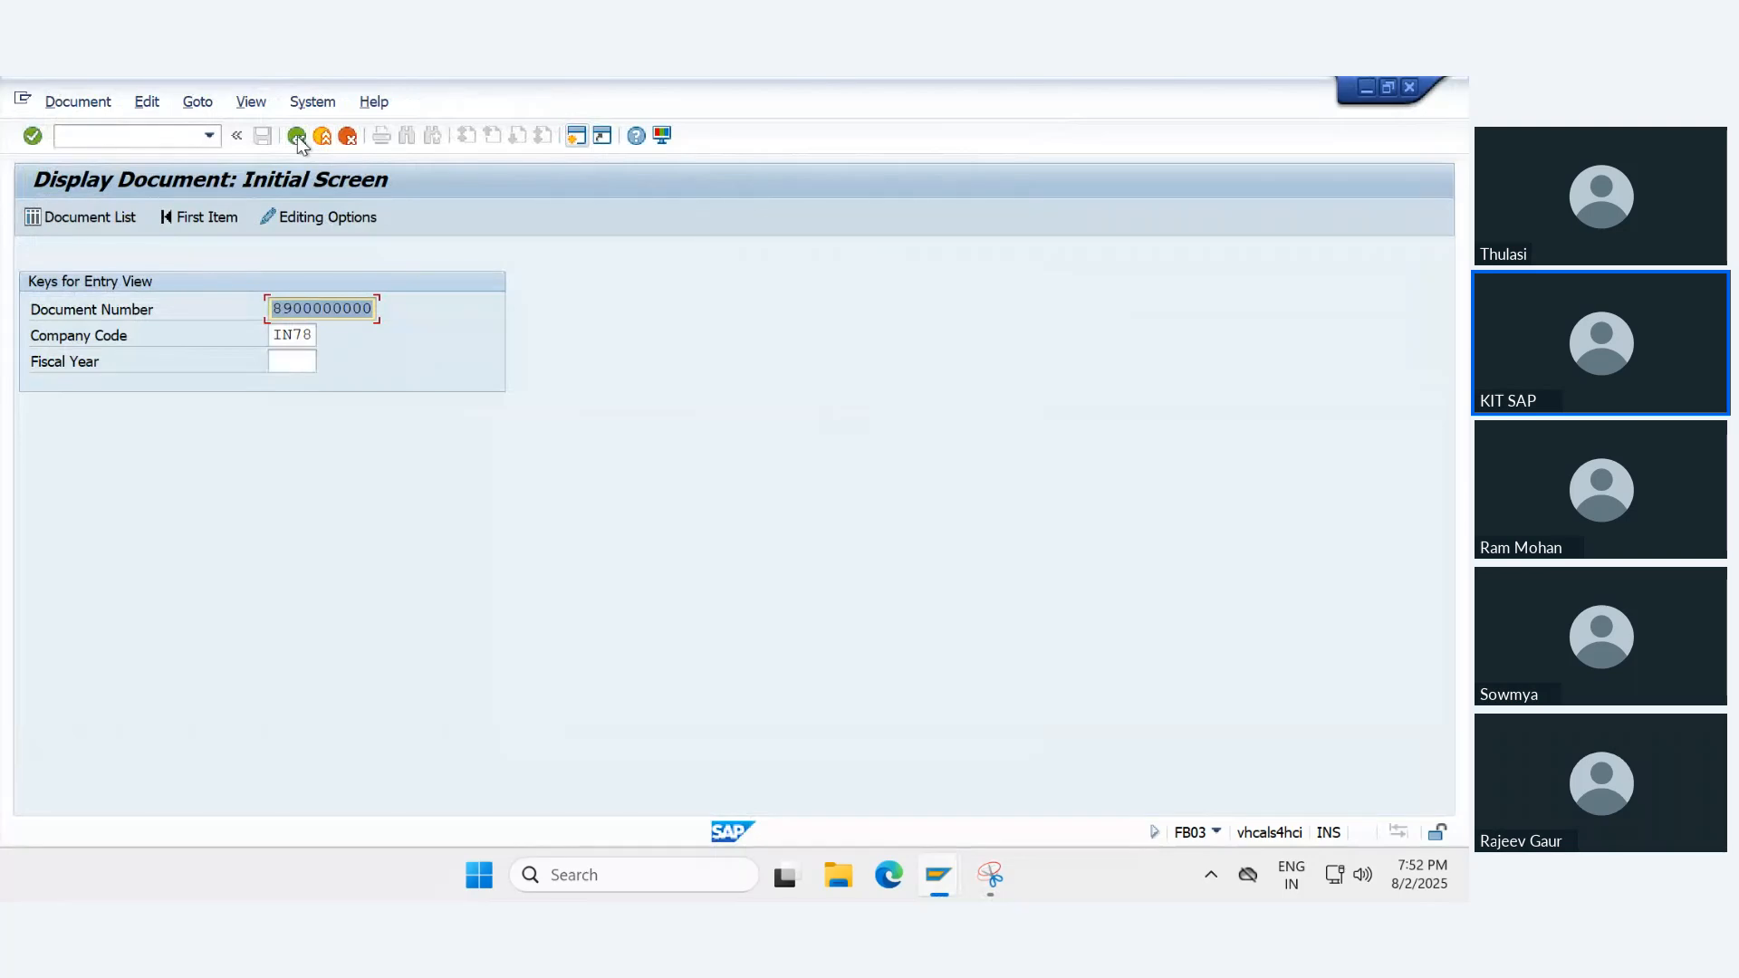
pyautogui.click(299, 140)
pyautogui.write('0110000000')
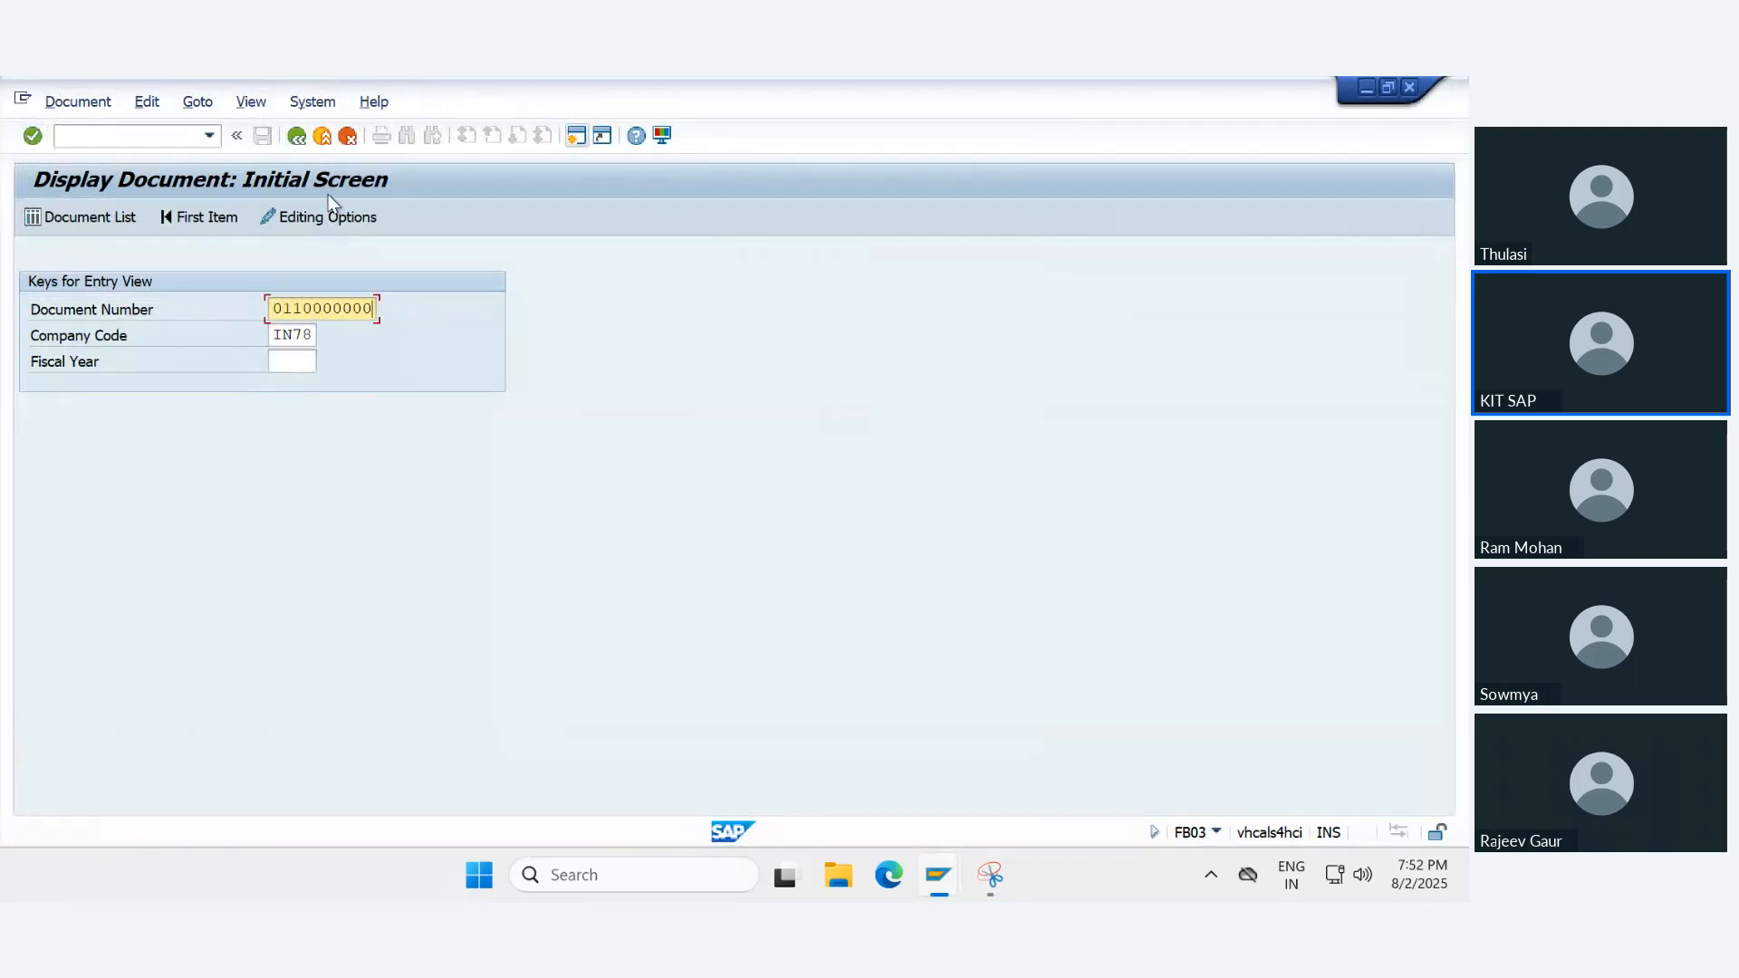
pyautogui.press('BackSpace')
pyautogui.press('BackSpace')
pyautogui.write('14')
pyautogui.press('Return')
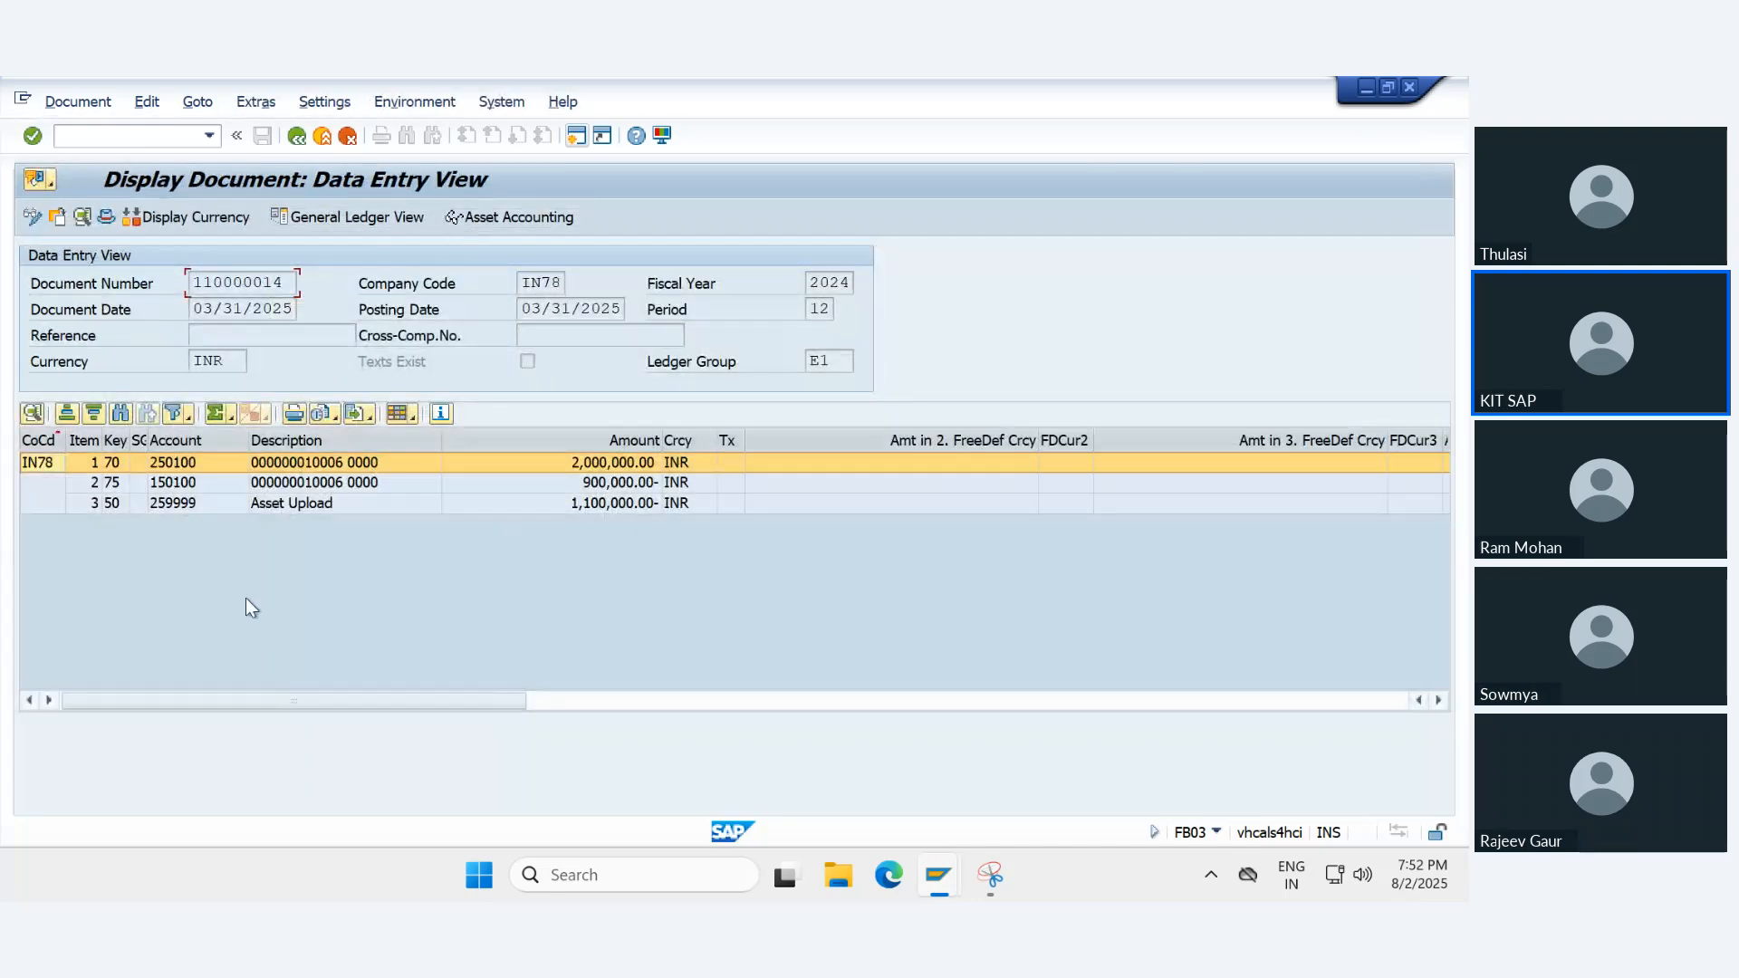
# - Check the ledger group of the displayed document and its Asset Upload line item
pyautogui.moveTo(841, 362); pyautogui.dragTo(785, 360)
pyautogui.click(833, 361)
pyautogui.click(323, 504)
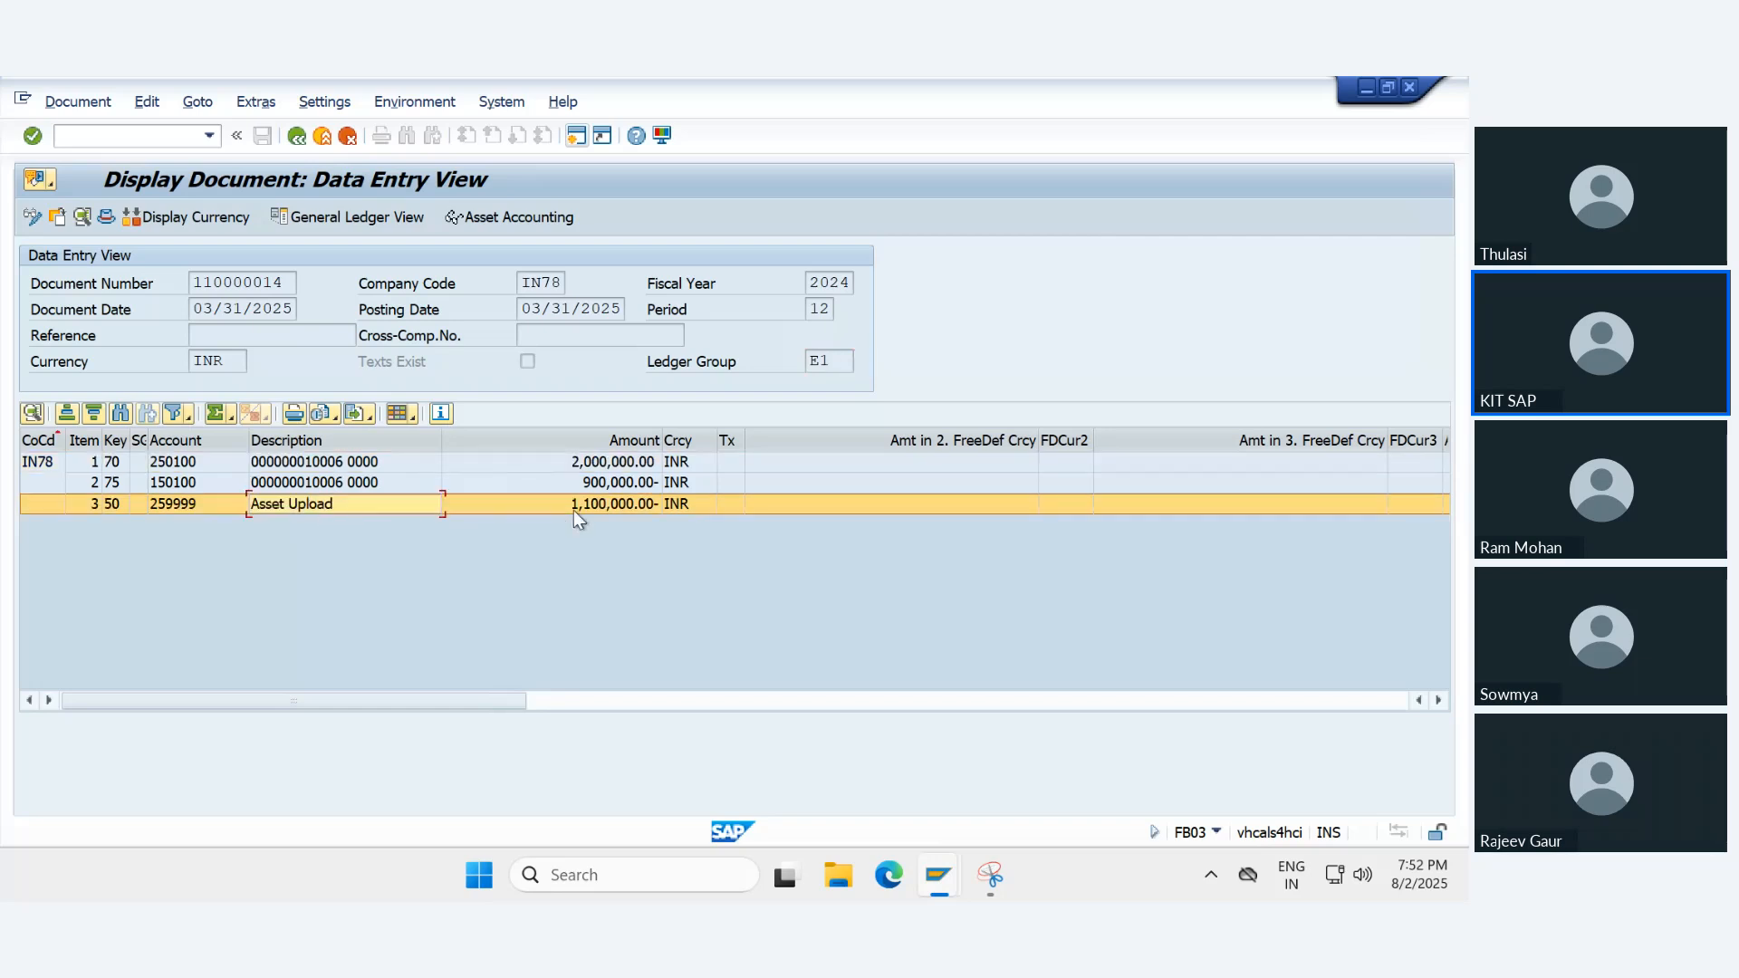
# - Check the asset number in the details of line items 1 and 2 of document 110000014, and return to the data entry view
pyautogui.doubleClick(347, 463)
pyautogui.doubleClick(218, 310)
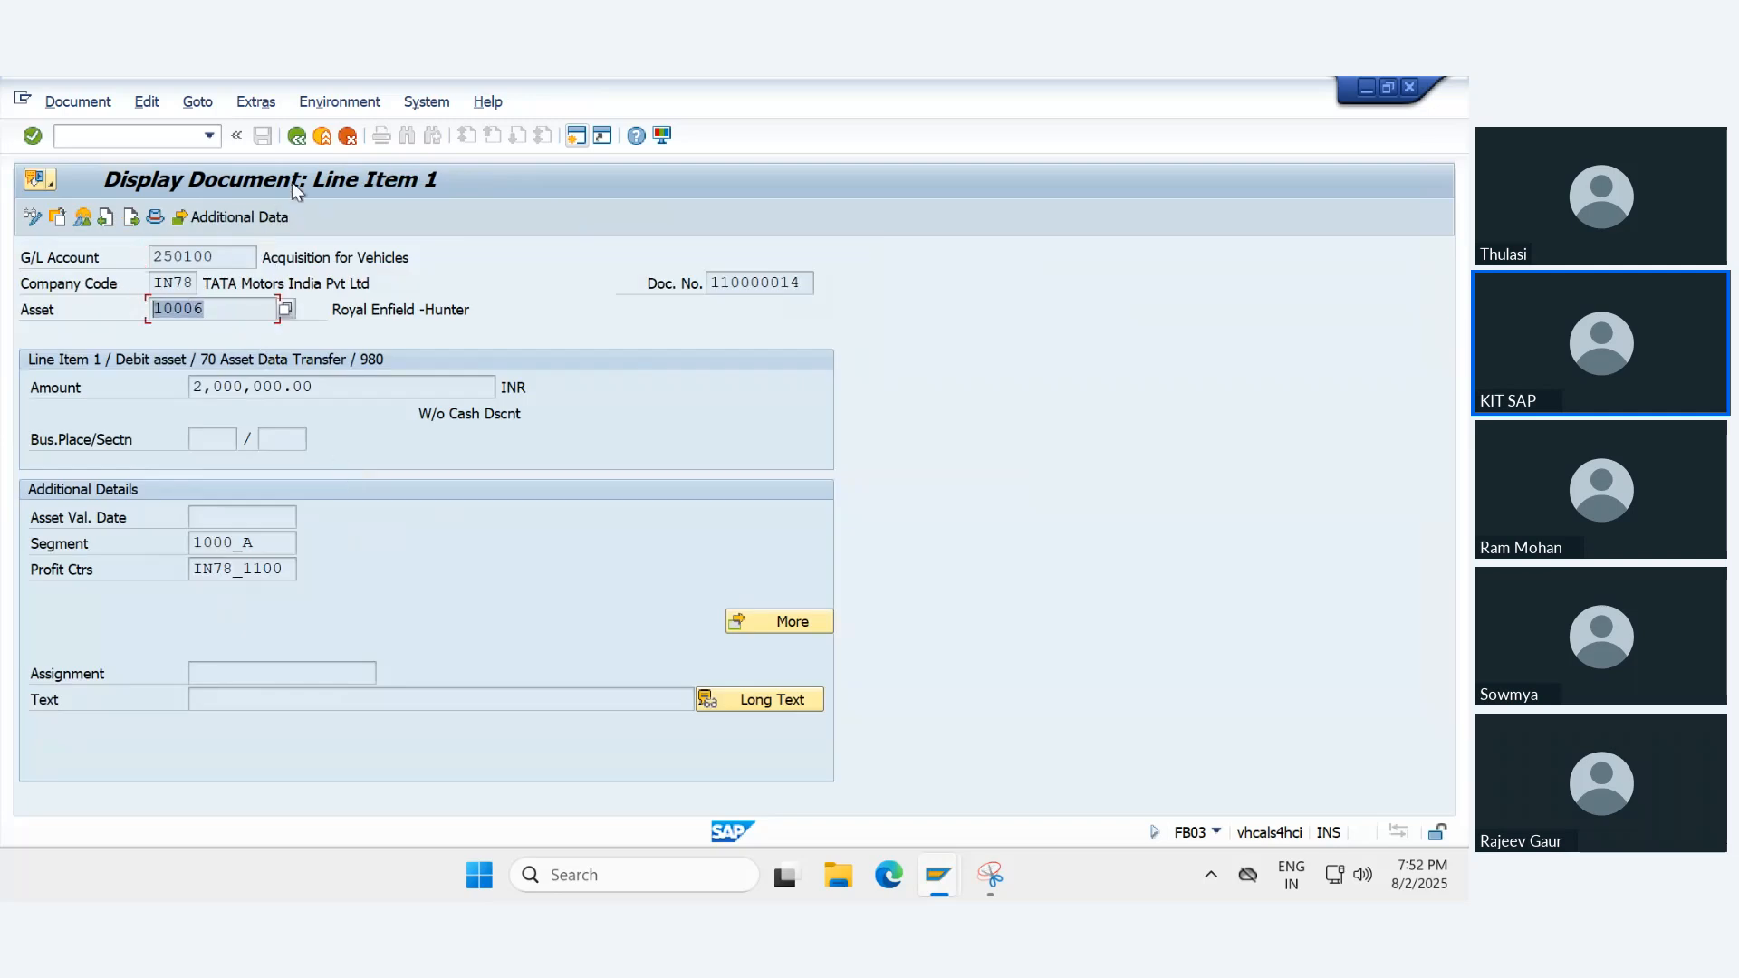
pyautogui.click(296, 136)
pyautogui.doubleClick(288, 483)
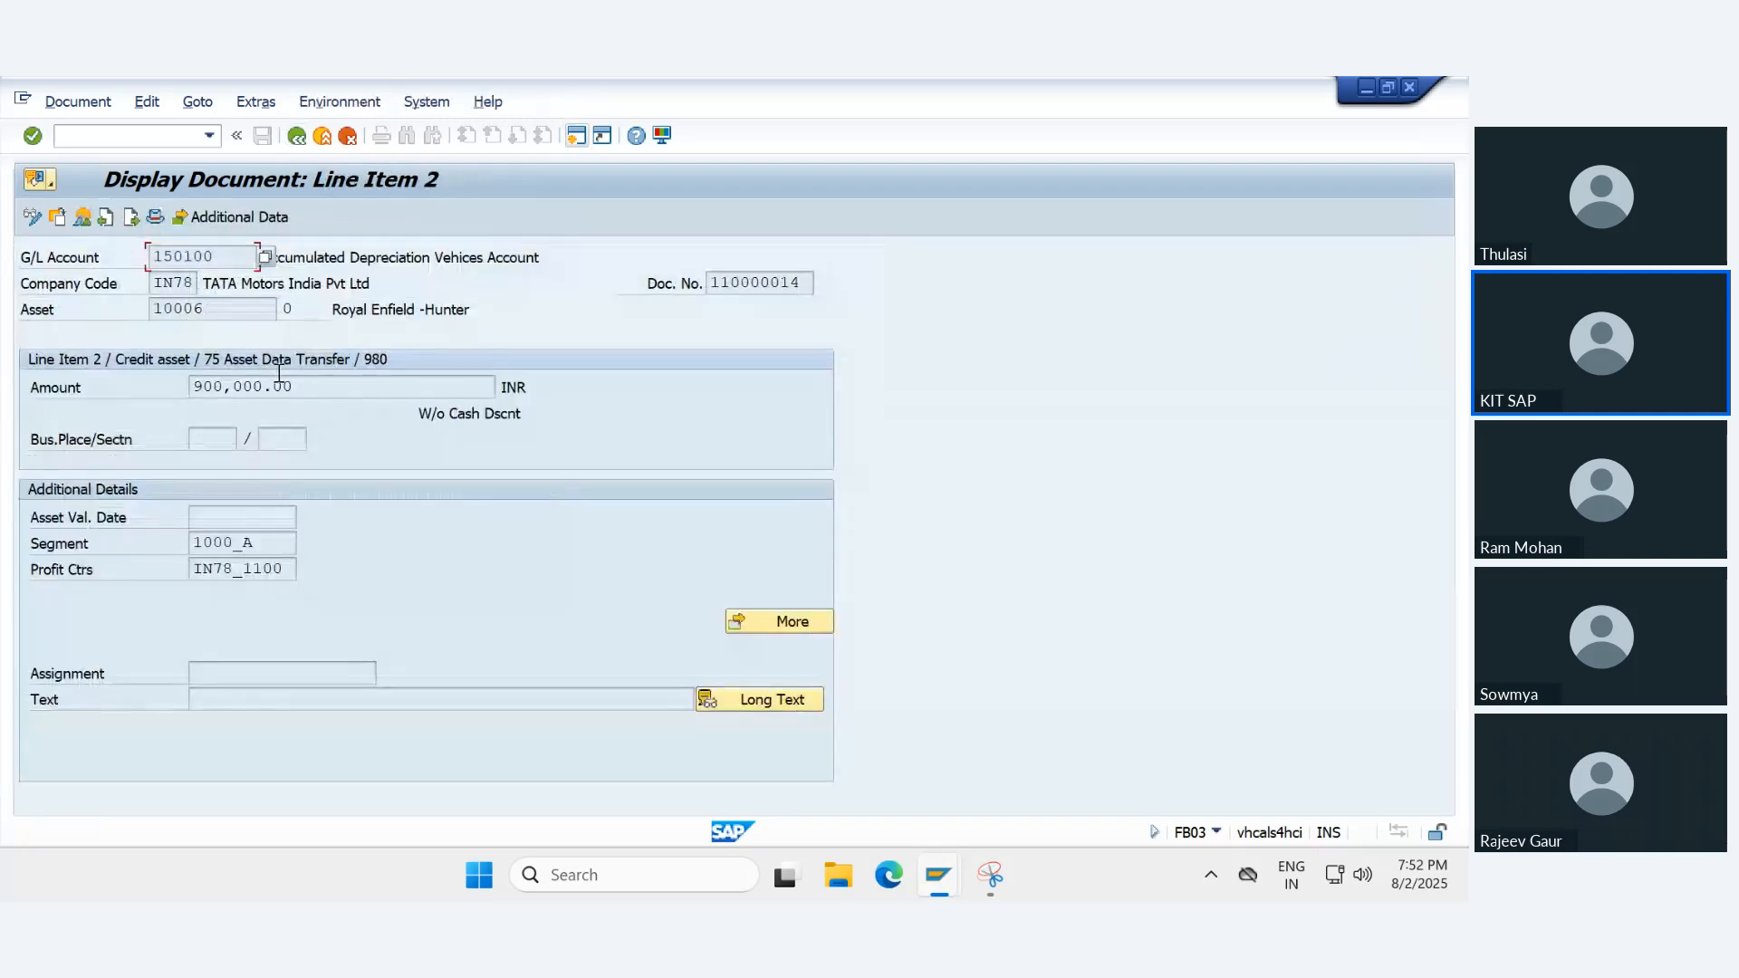
pyautogui.doubleClick(226, 307)
pyautogui.click(296, 136)
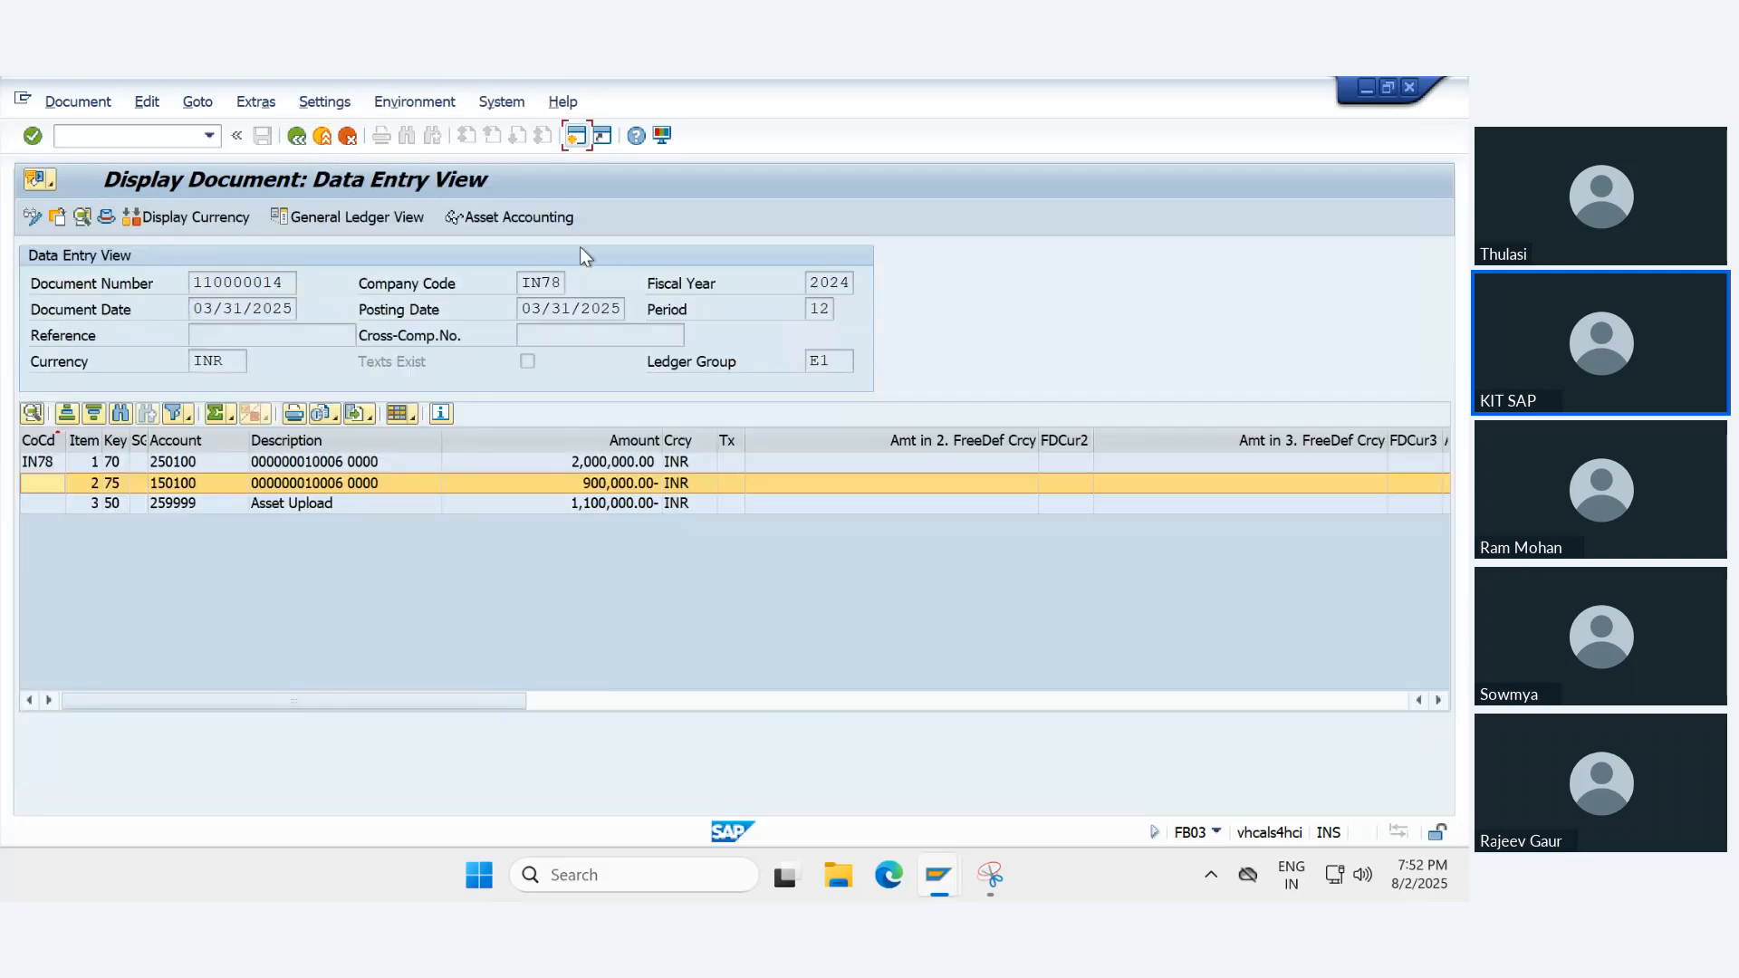
# - Display the document in the asset accounting view, select accounting principle 78E1, and return to the data entry view
pyautogui.click(490, 221)
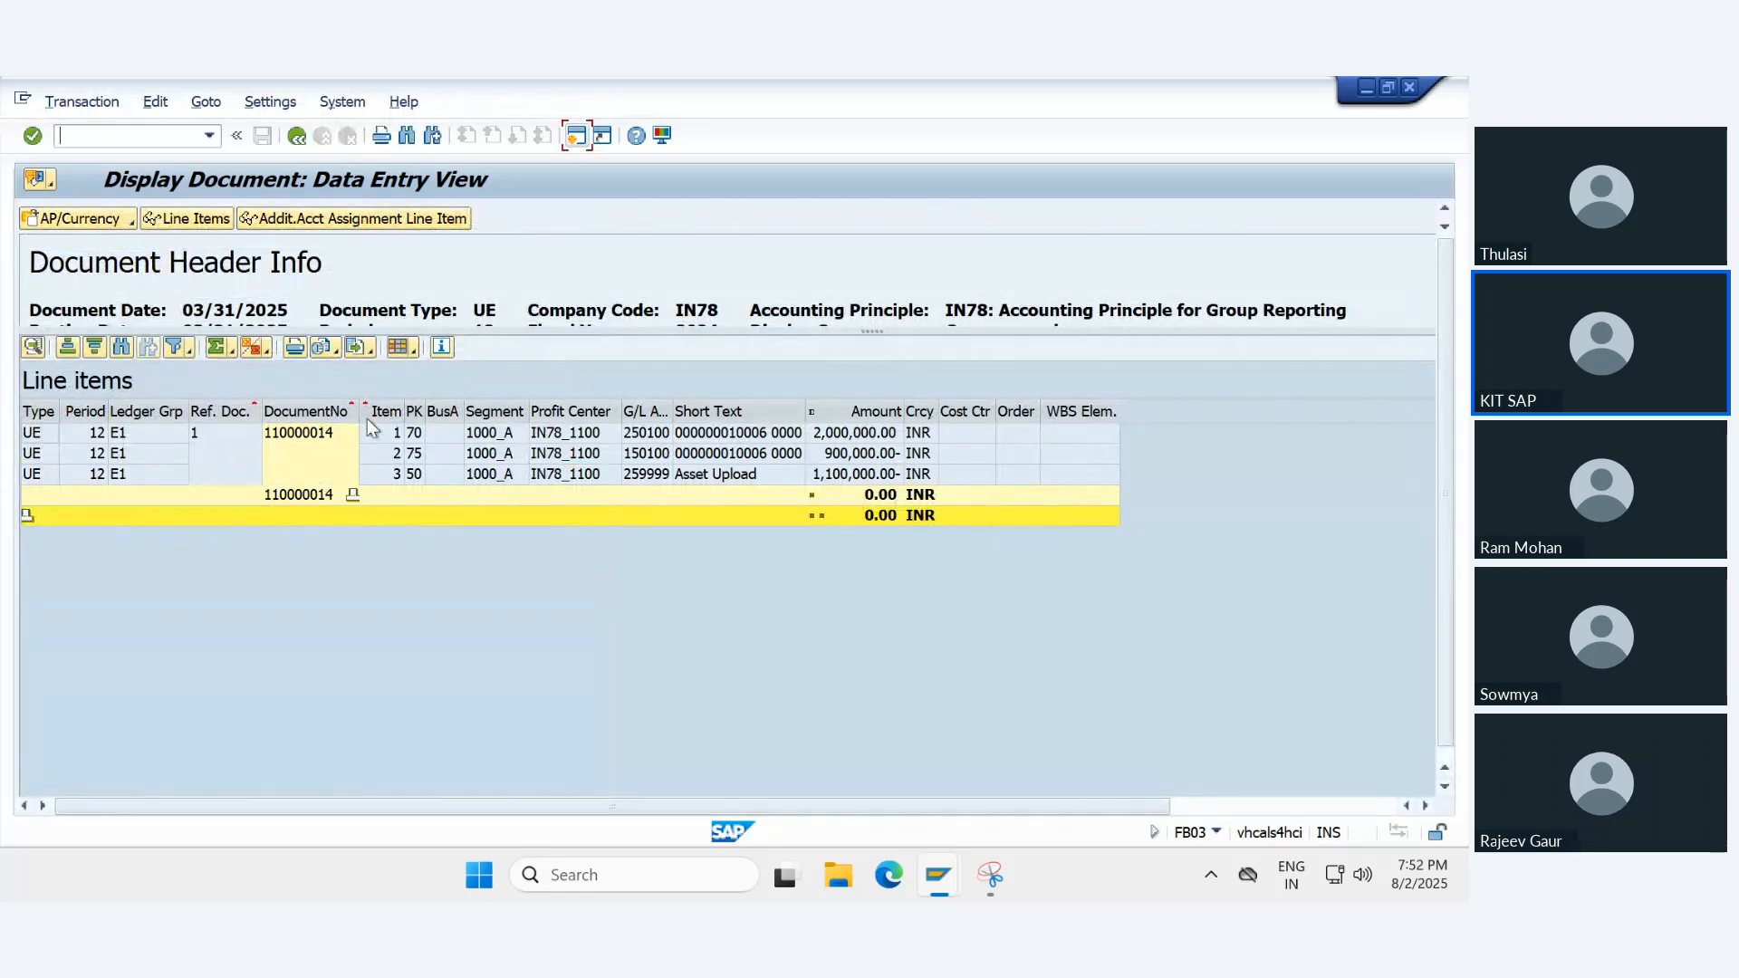
pyautogui.click(132, 221)
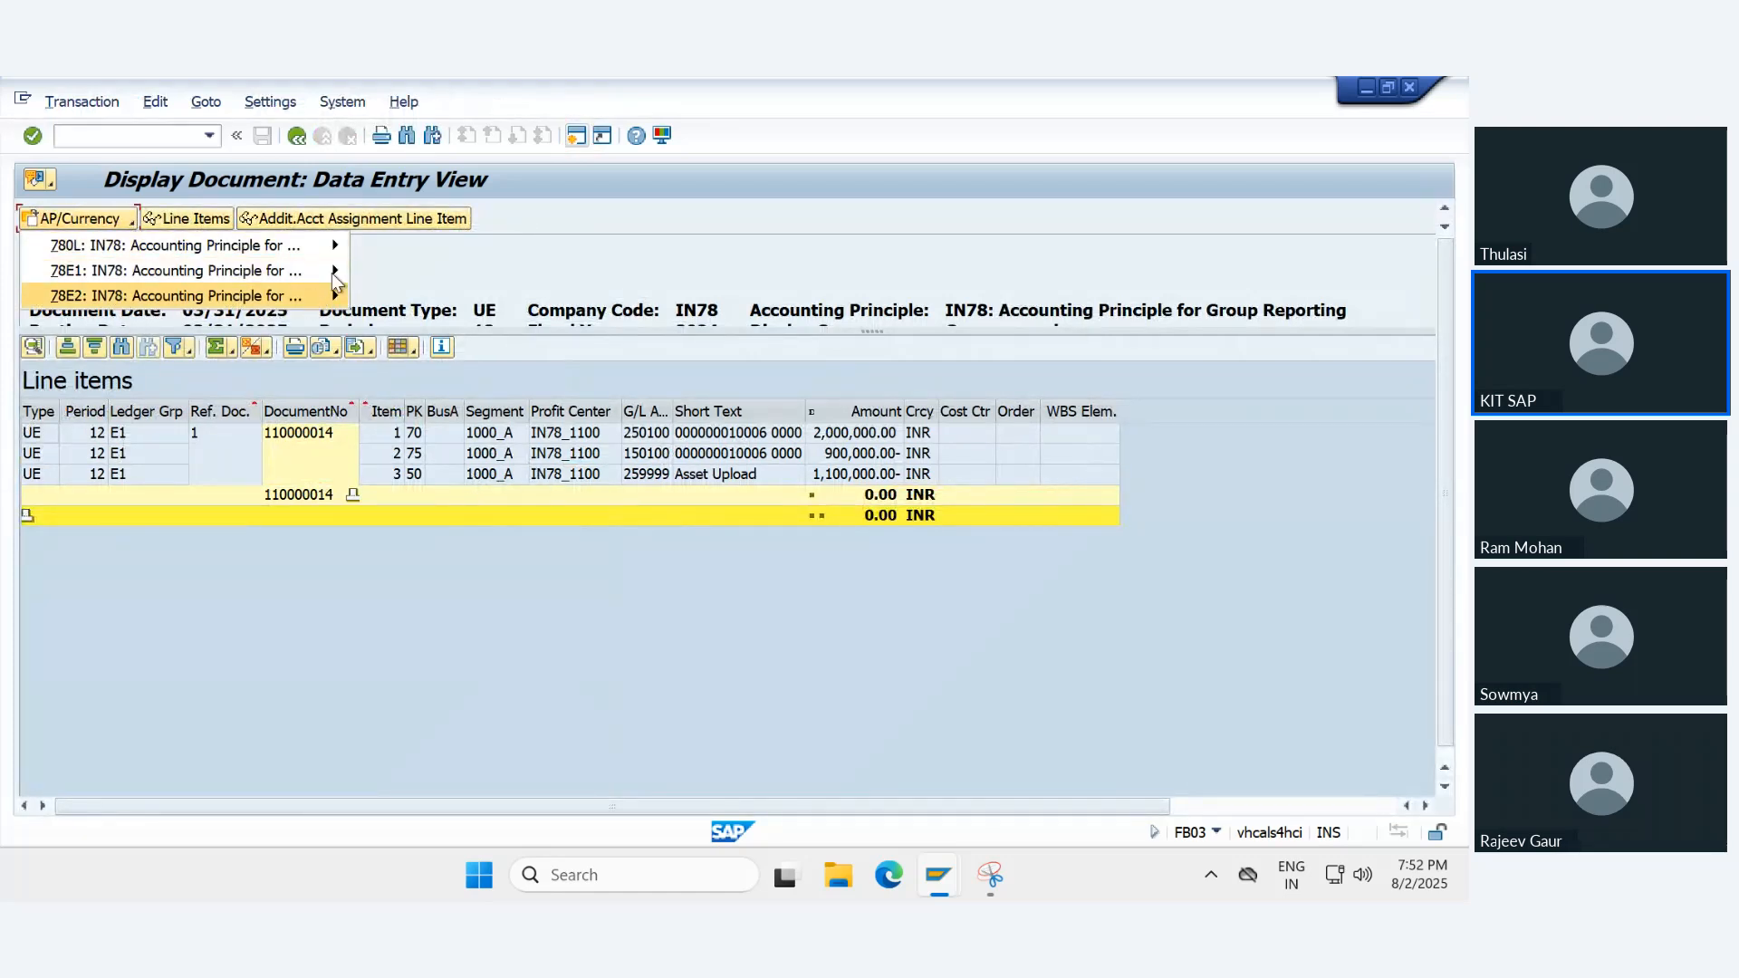
pyautogui.click(597, 273)
pyautogui.click(295, 137)
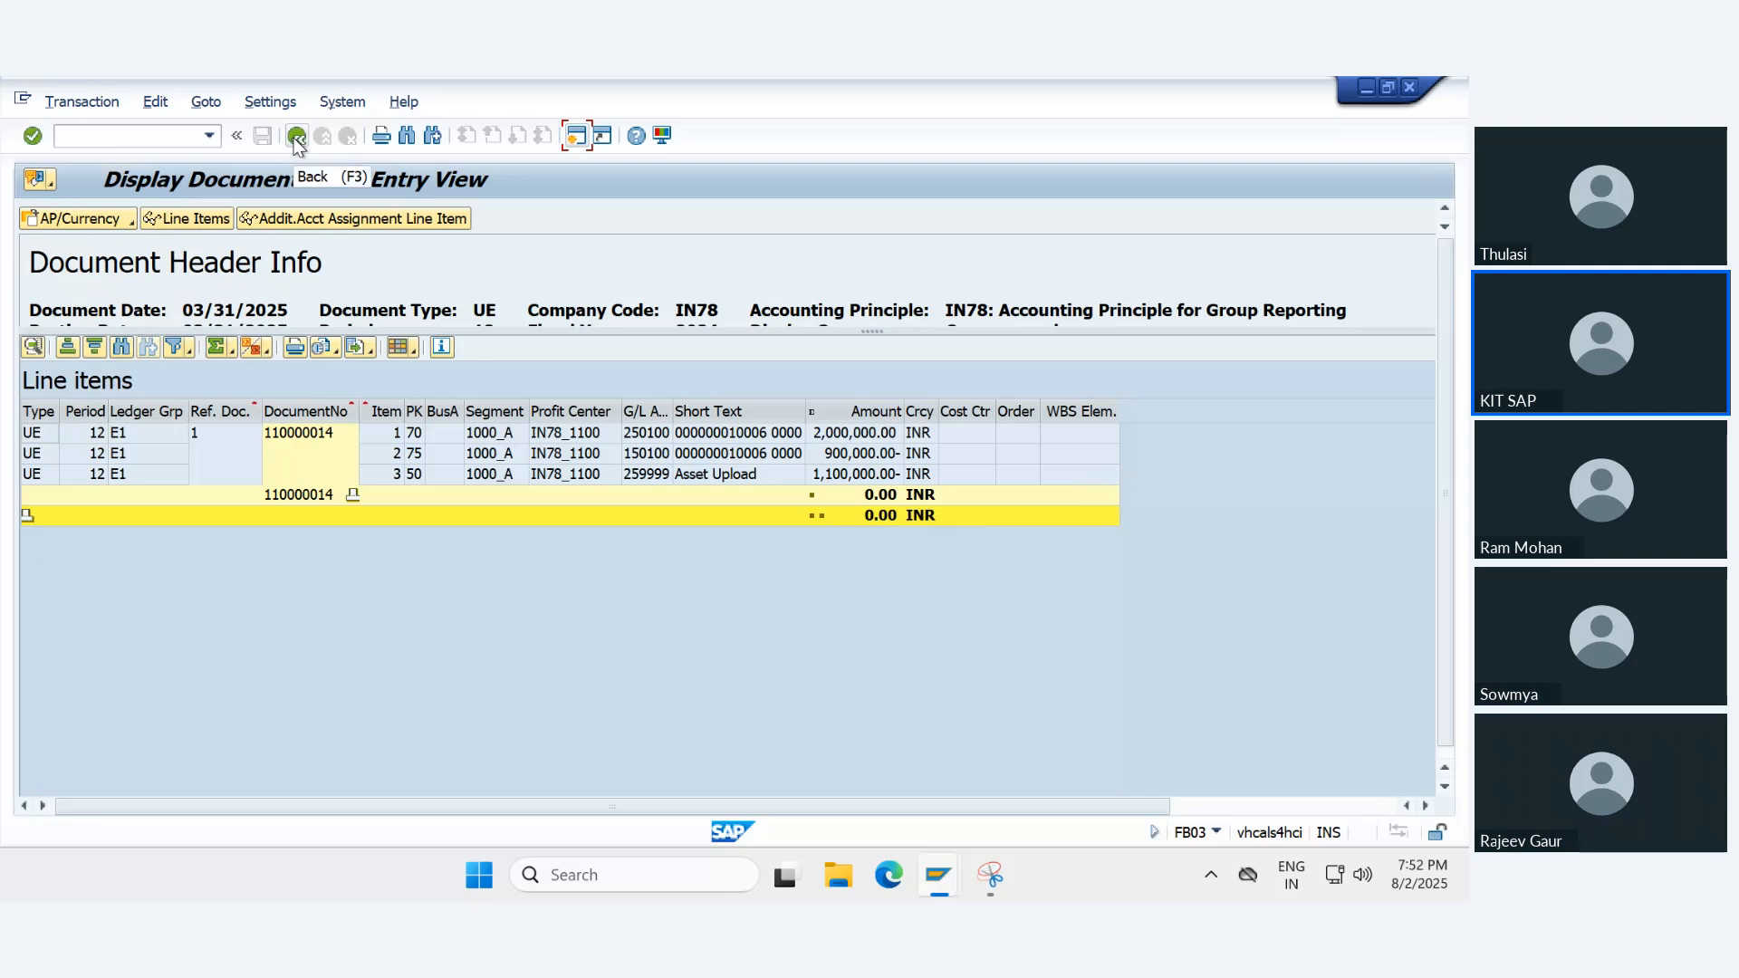
pyautogui.click(295, 137)
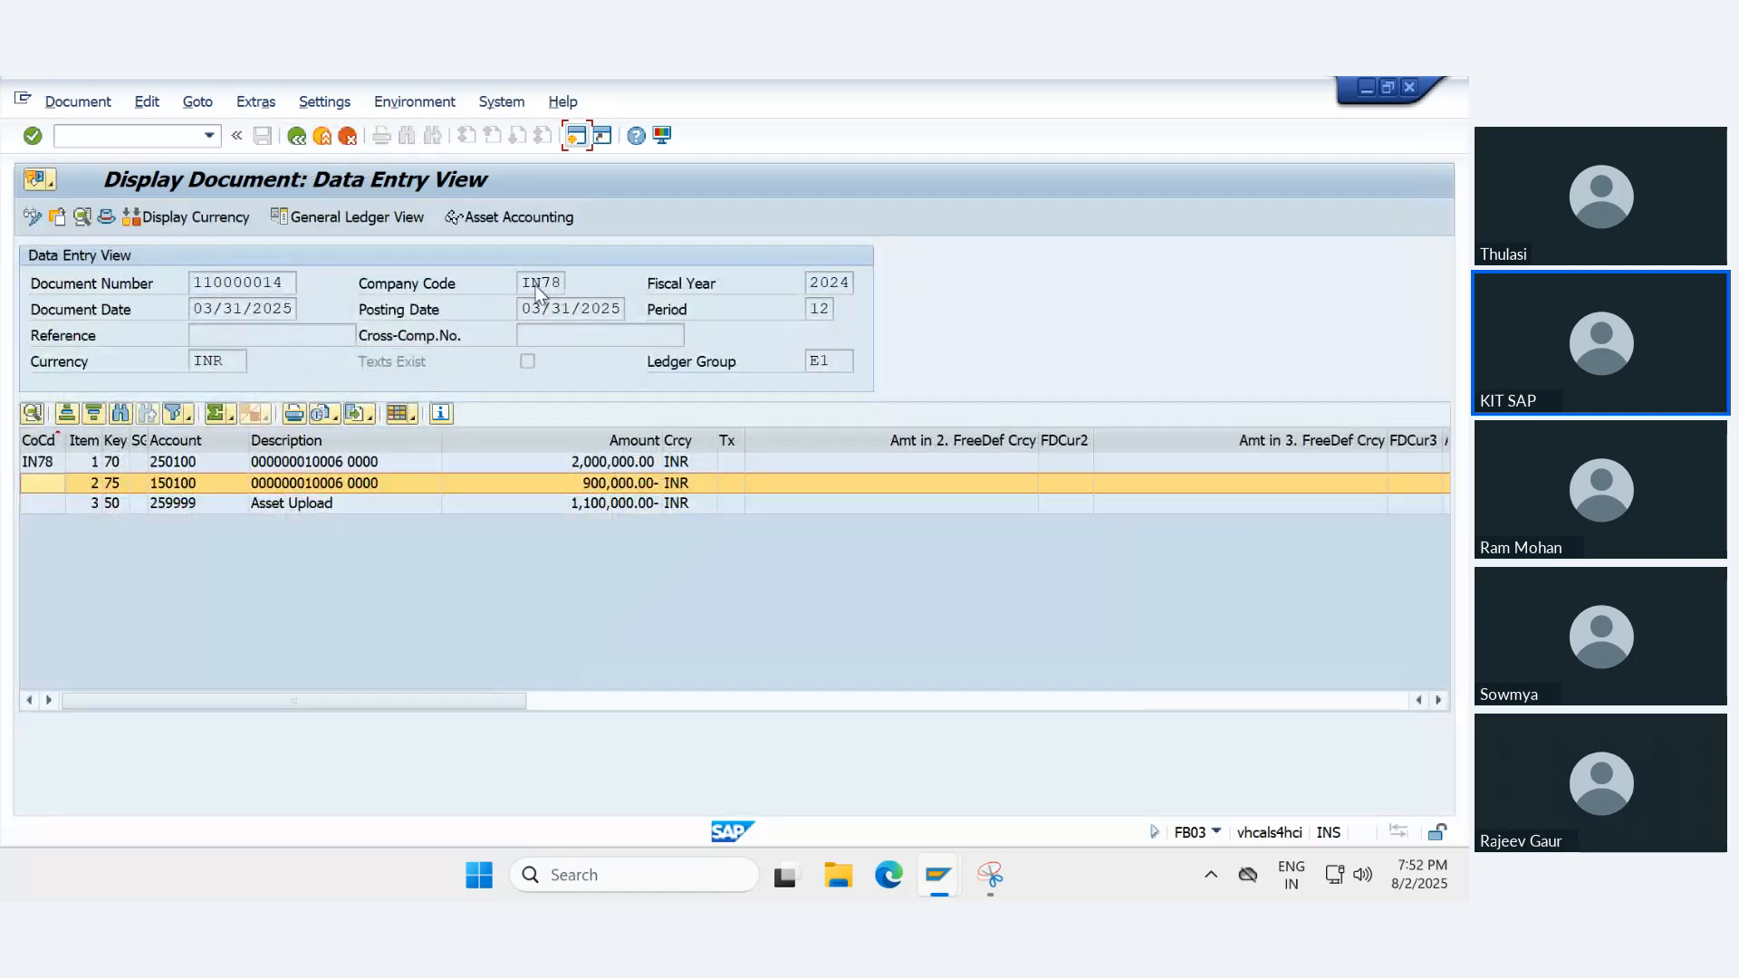
# - In the Snipping Tool capture, mark the document number posted in accounting principle 78E2, and switch back to SAP
pyautogui.click(992, 875)
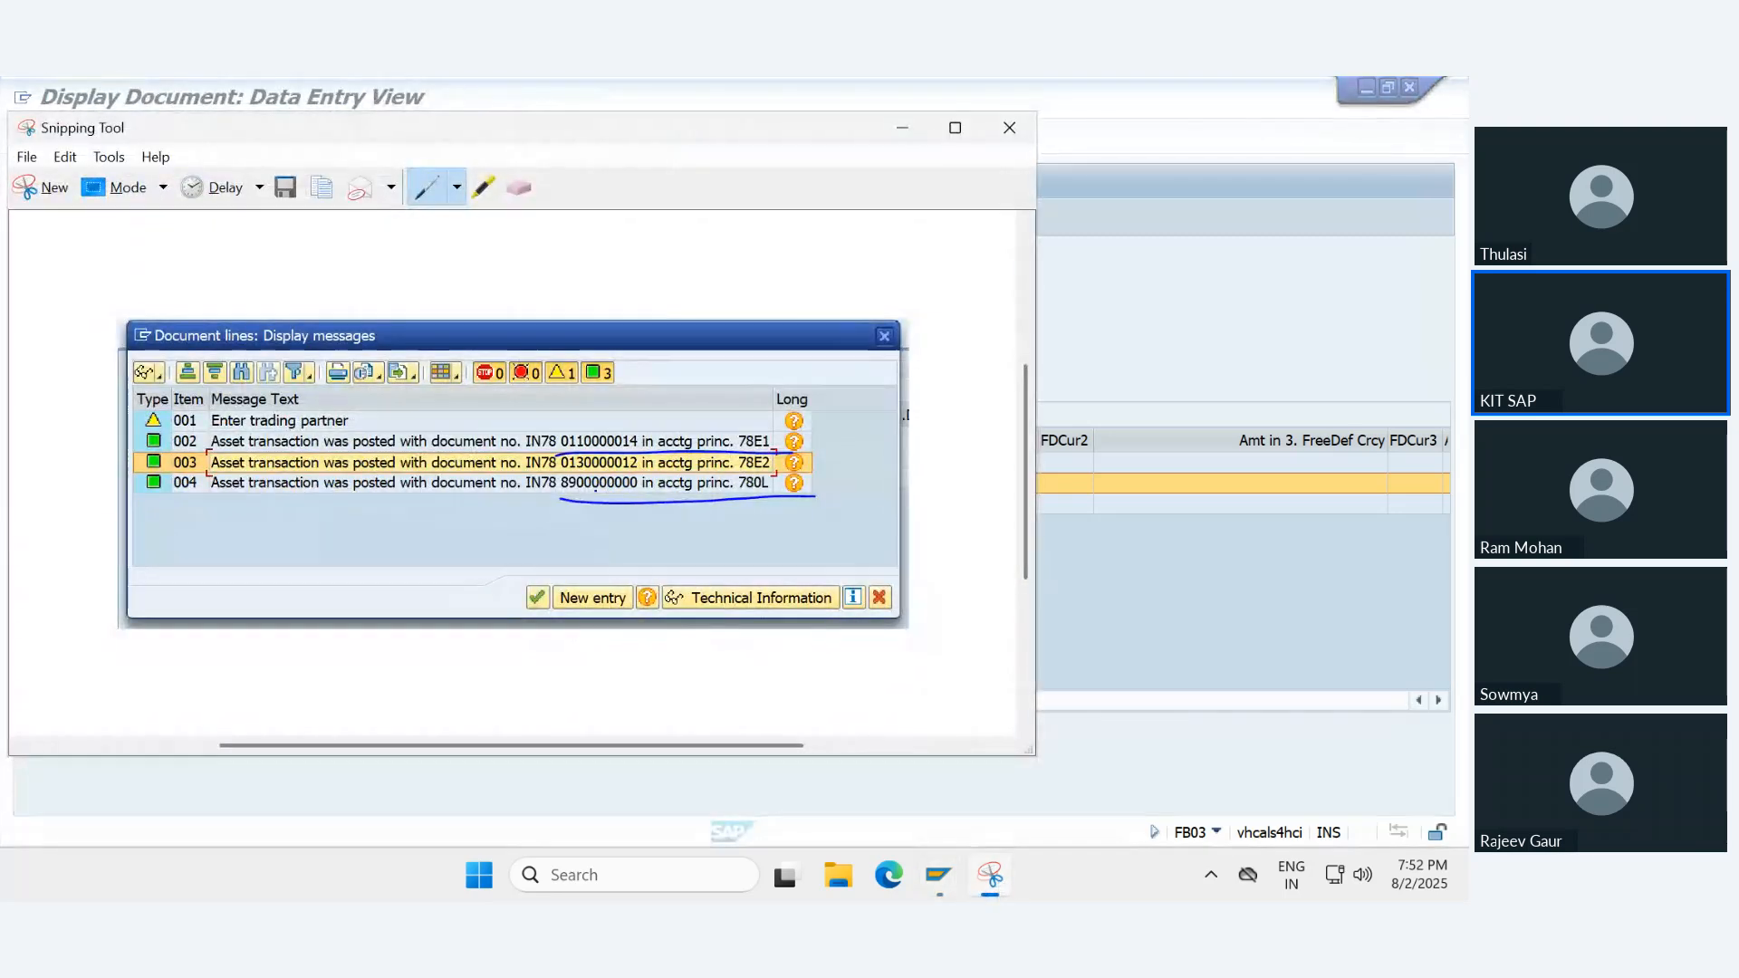
pyautogui.moveTo(577, 472); pyautogui.dragTo(665, 472)
pyautogui.click(1123, 304)
pyautogui.click(57, 217)
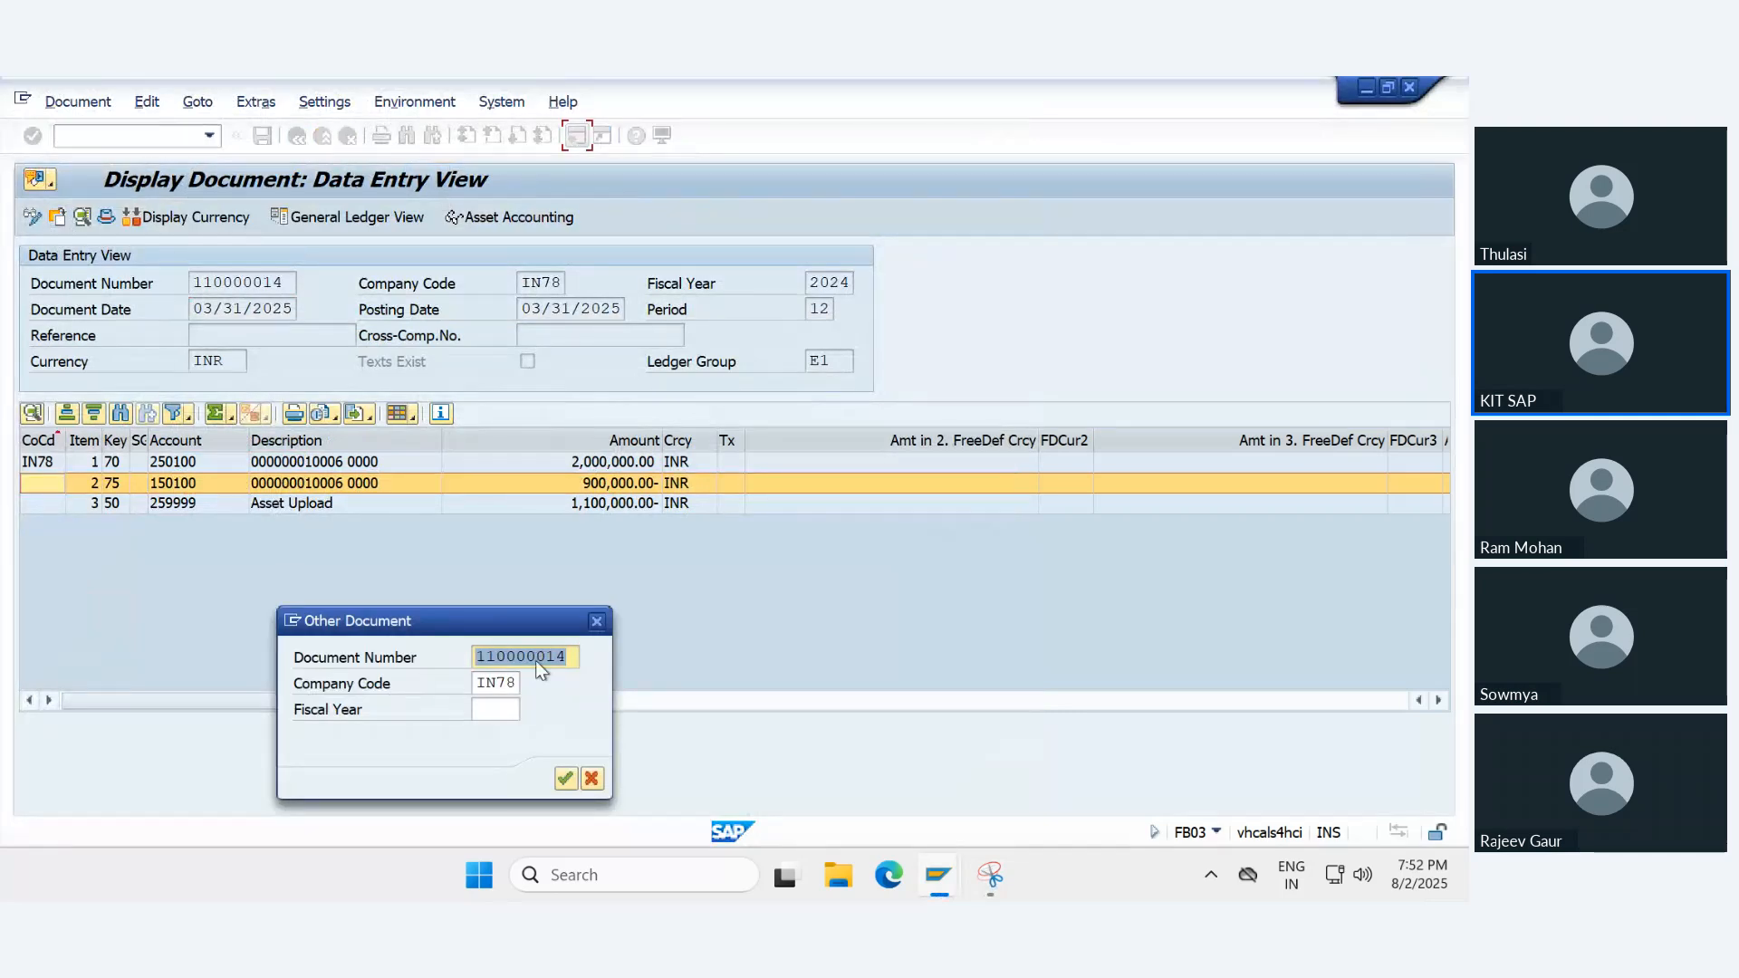
pyautogui.write('0130000000')
pyautogui.press('BackSpace')
pyautogui.press('BackSpace')
pyautogui.write('12')
pyautogui.press('Return')
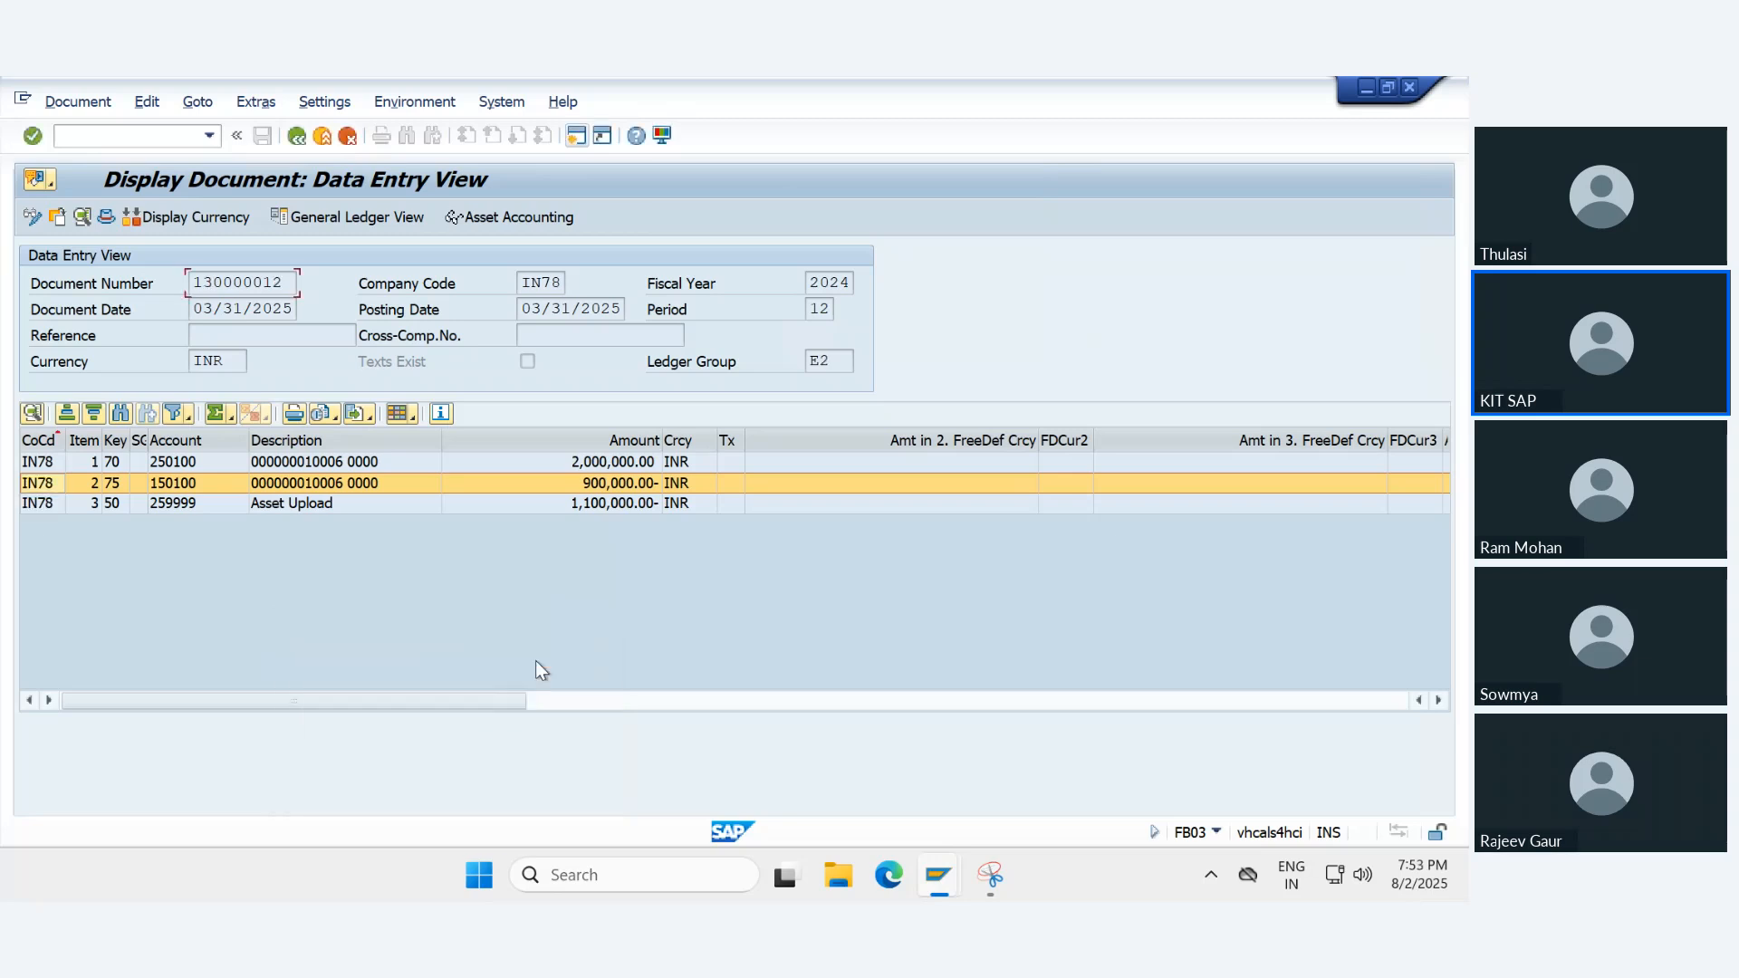
# - Check the document's ledger group and, in the asset accounting view, its accounting principle, and return to the data entry view
pyautogui.click(847, 363)
pyautogui.click(527, 225)
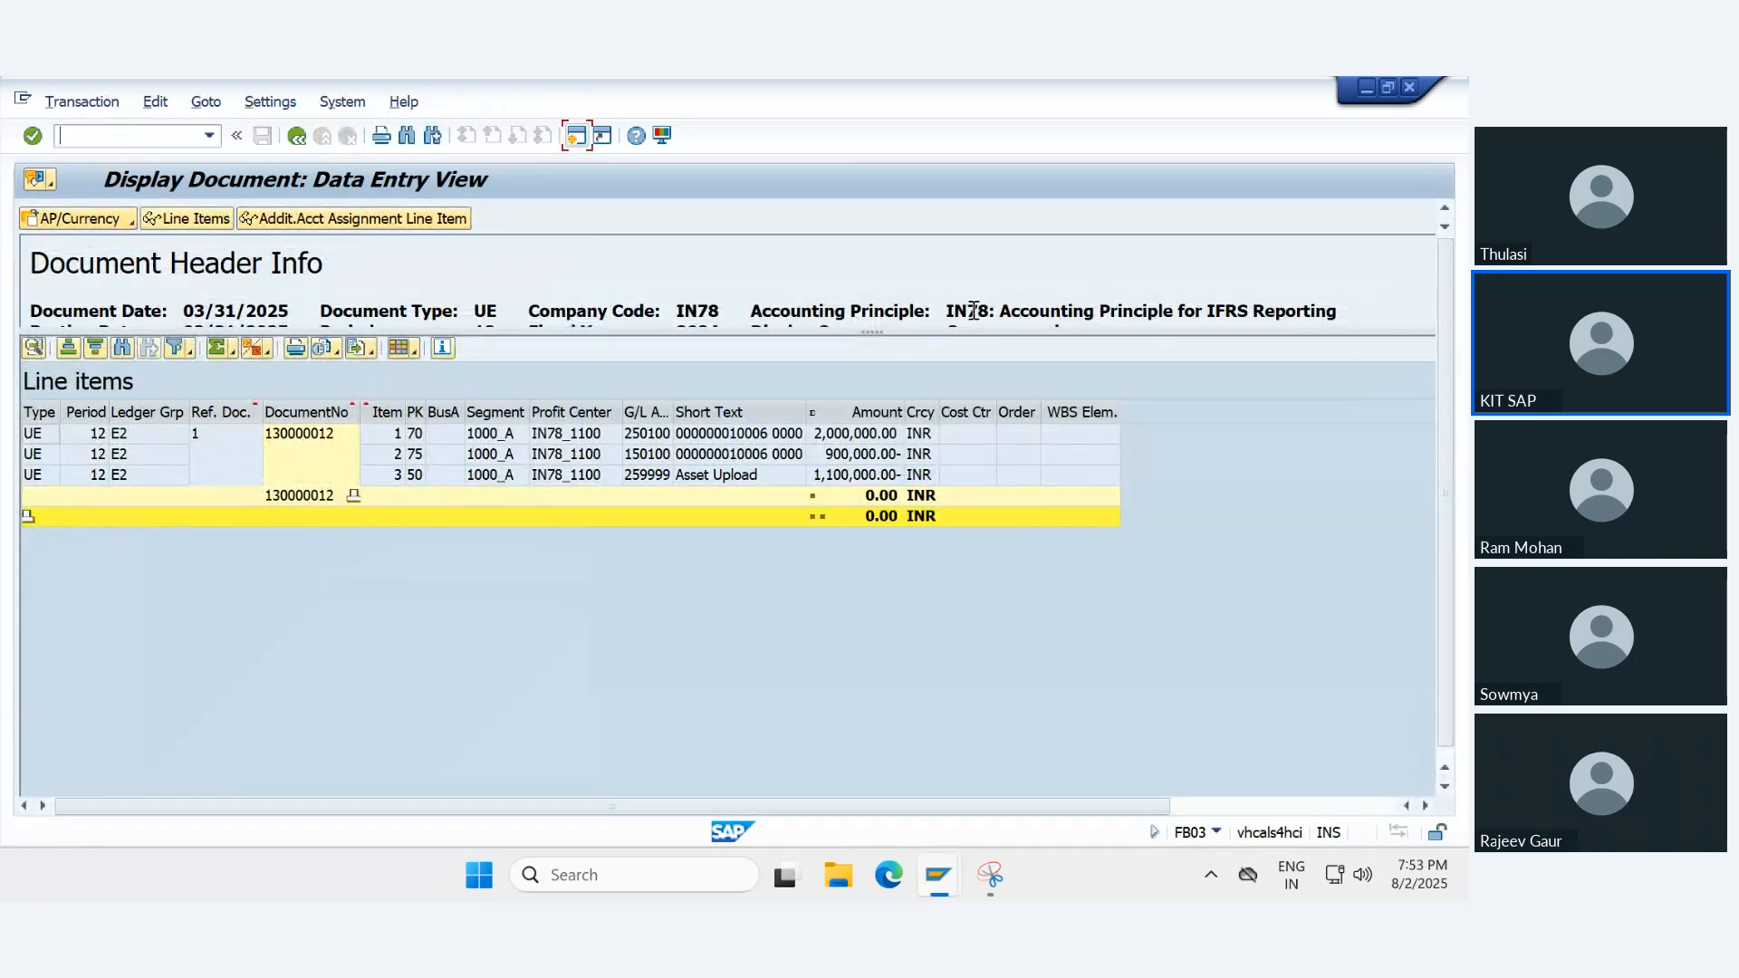
pyautogui.moveTo(965, 312); pyautogui.dragTo(1090, 314)
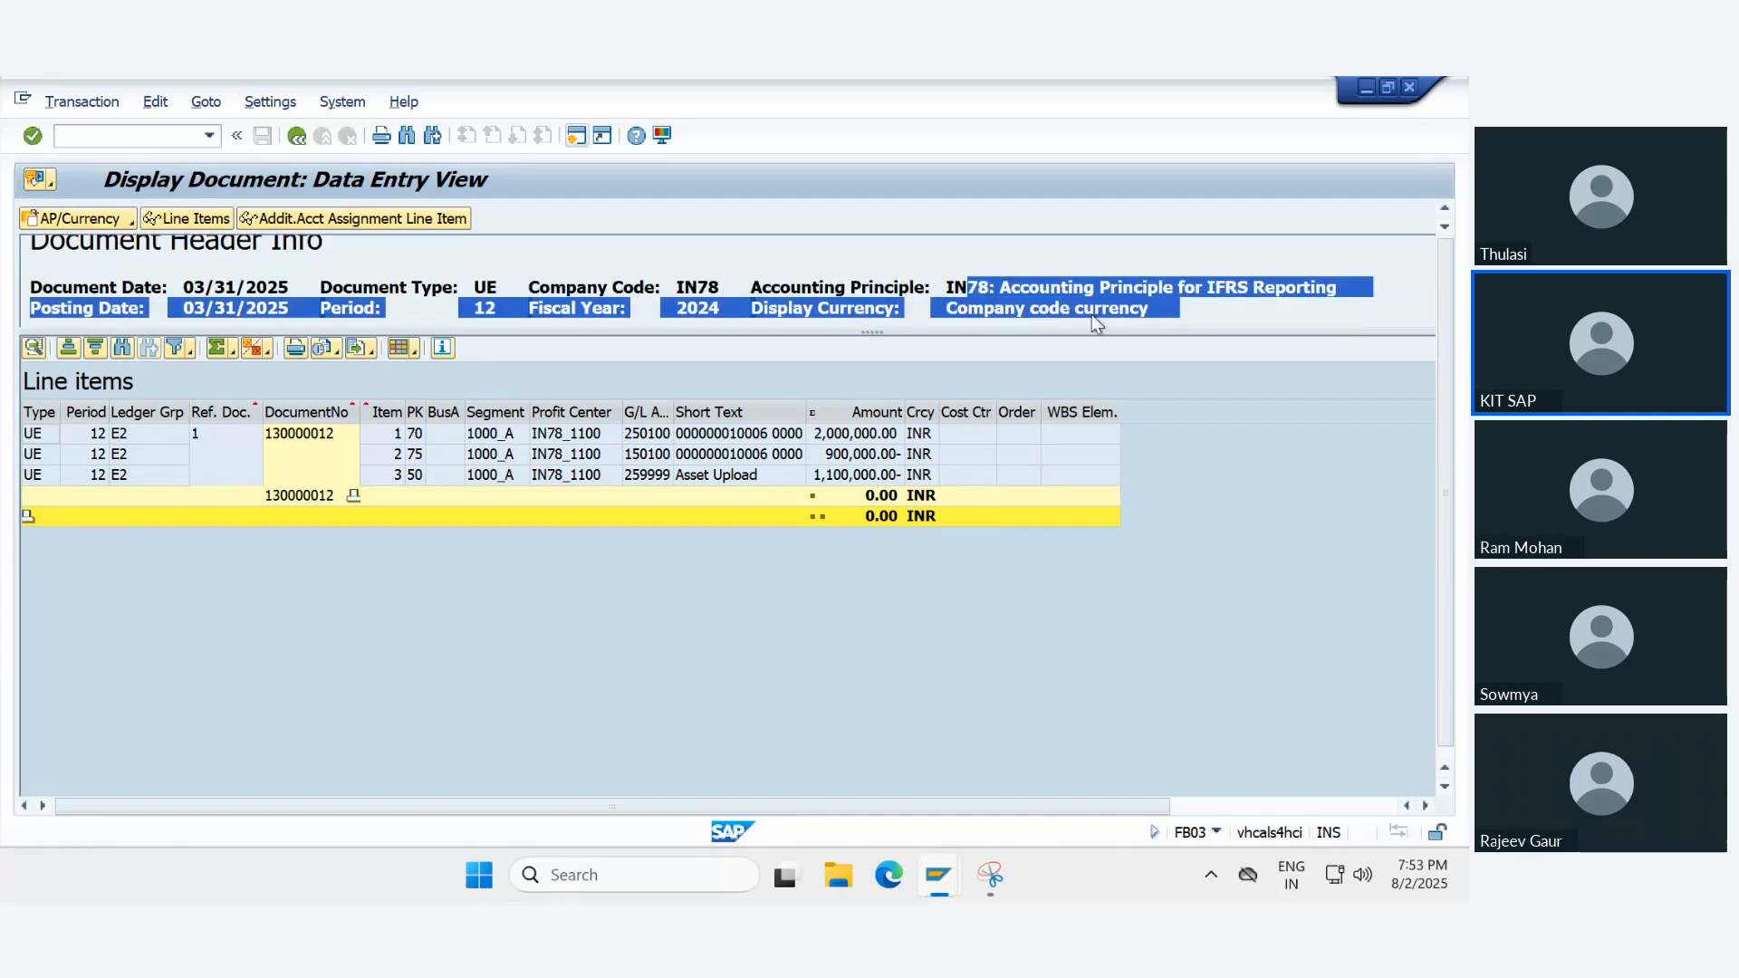
pyautogui.click(296, 136)
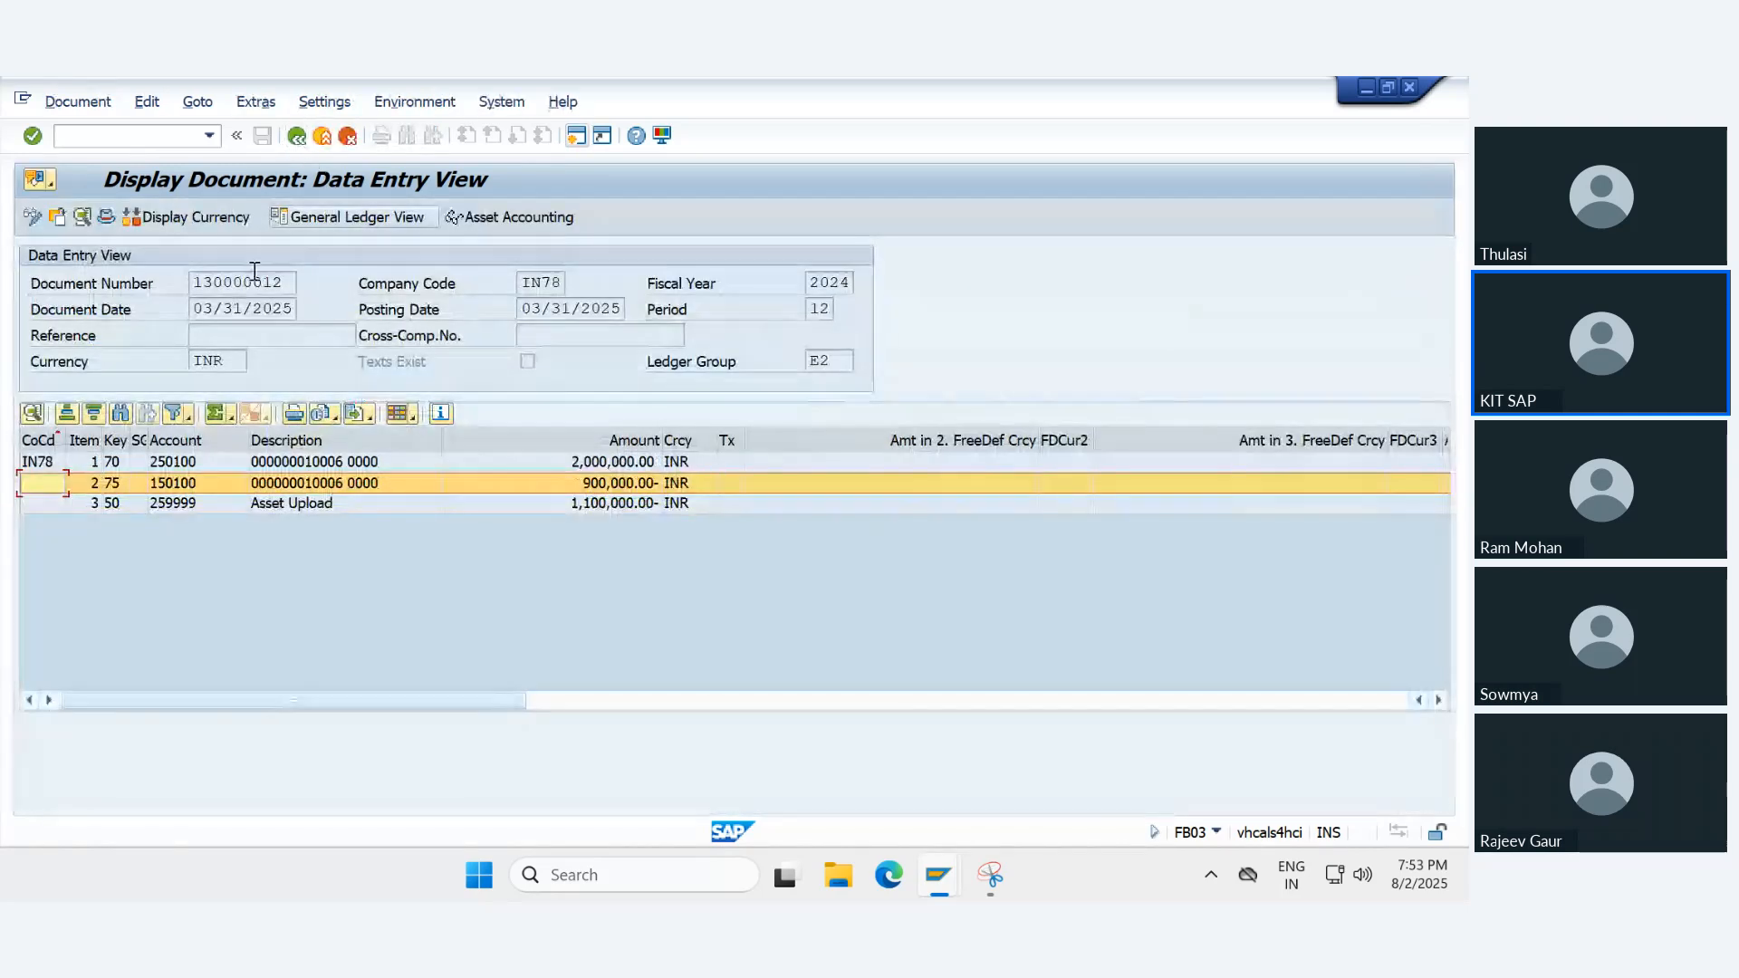
# - Show document 130000012 in the general ledger view, switch to ledger F2, and return to the initial screen
pyautogui.click(331, 217)
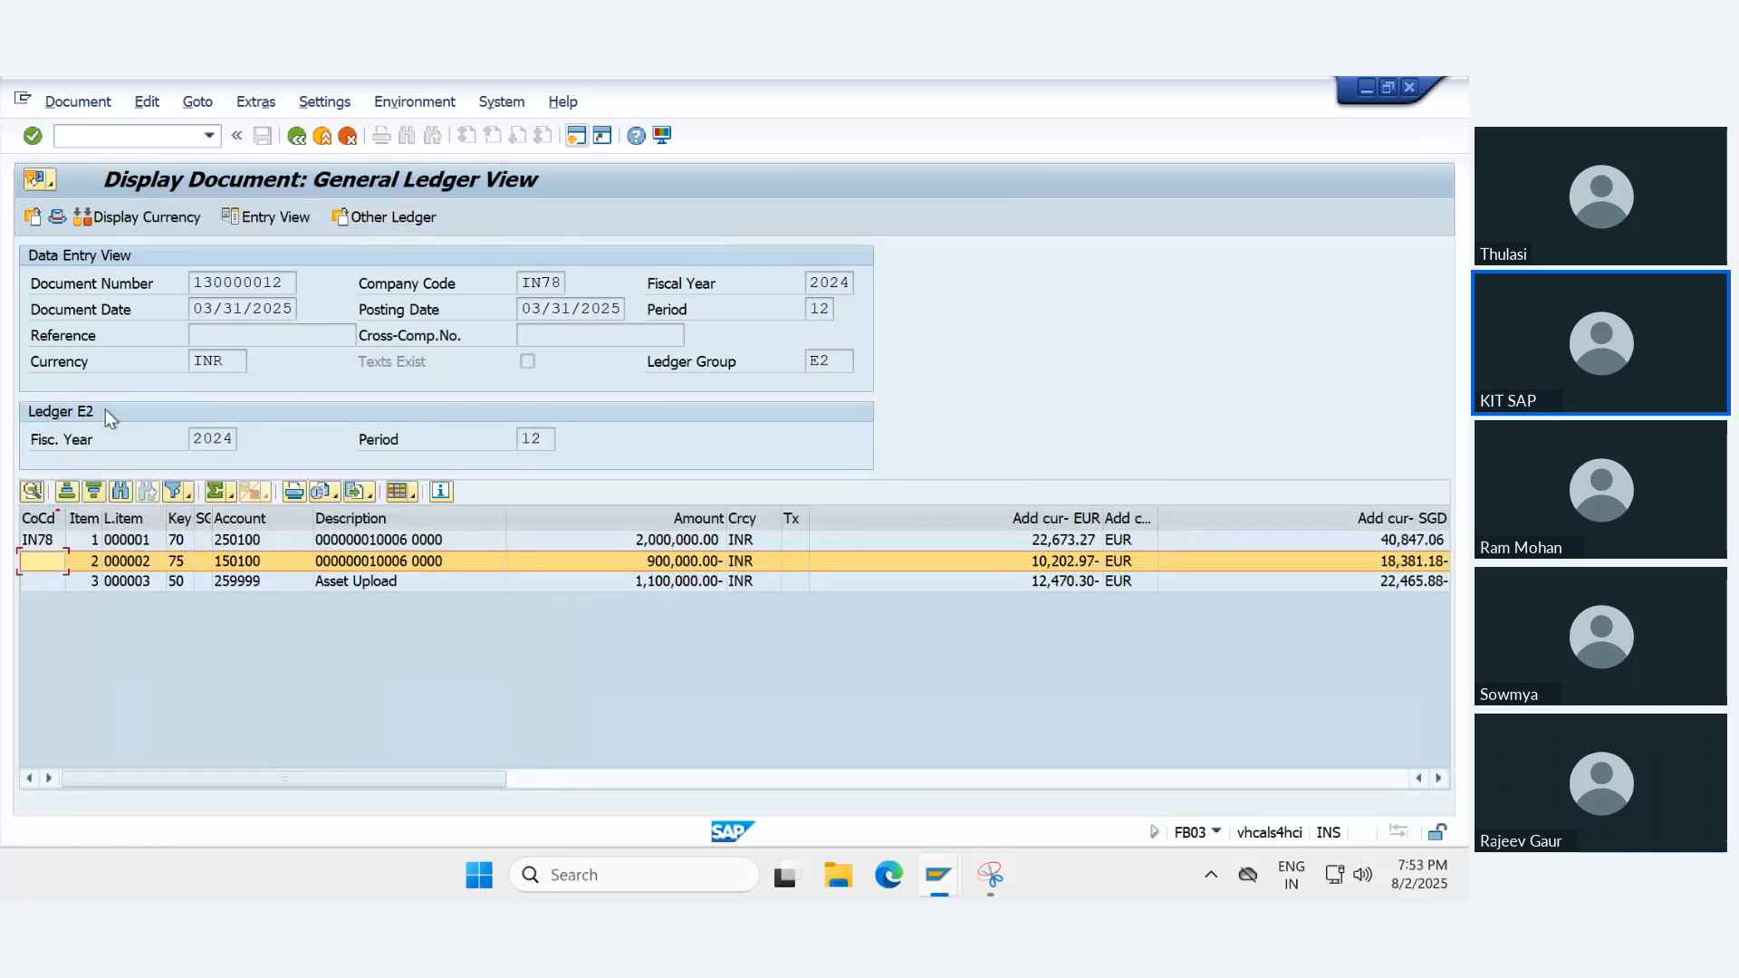
pyautogui.click(385, 217)
pyautogui.click(296, 137)
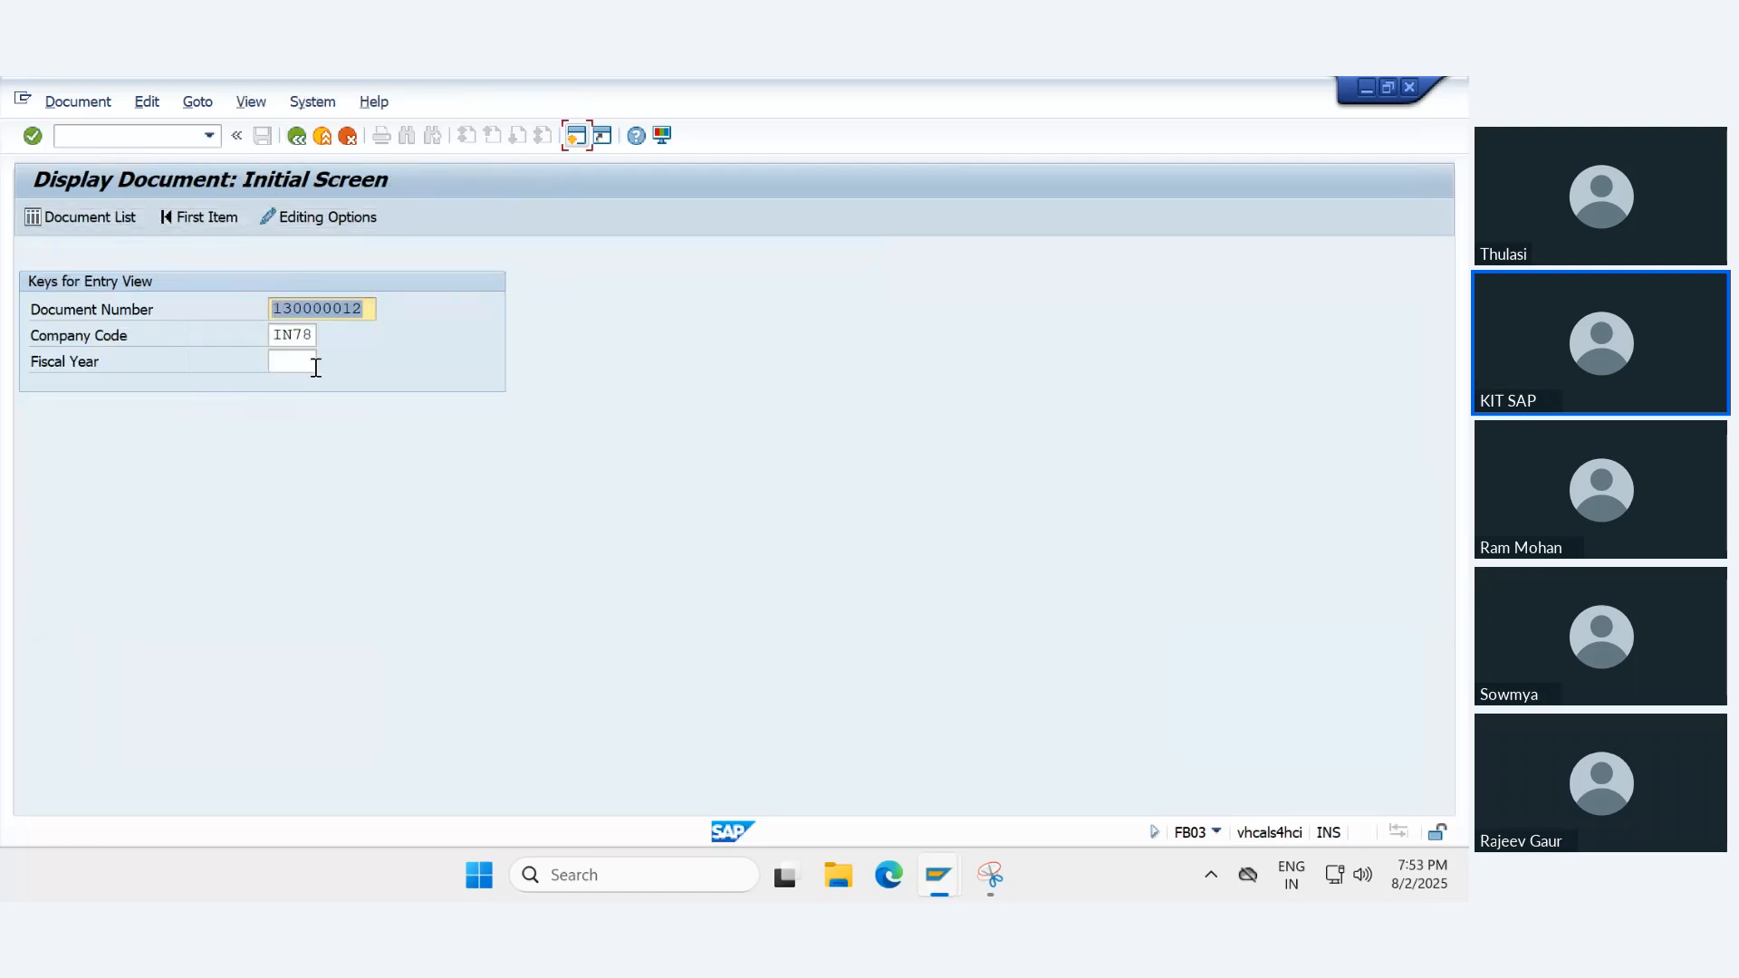
pyautogui.press('BackSpace')
pyautogui.press('Down')
pyautogui.press('Down')
pyautogui.press('Return')
pyautogui.press('Return')
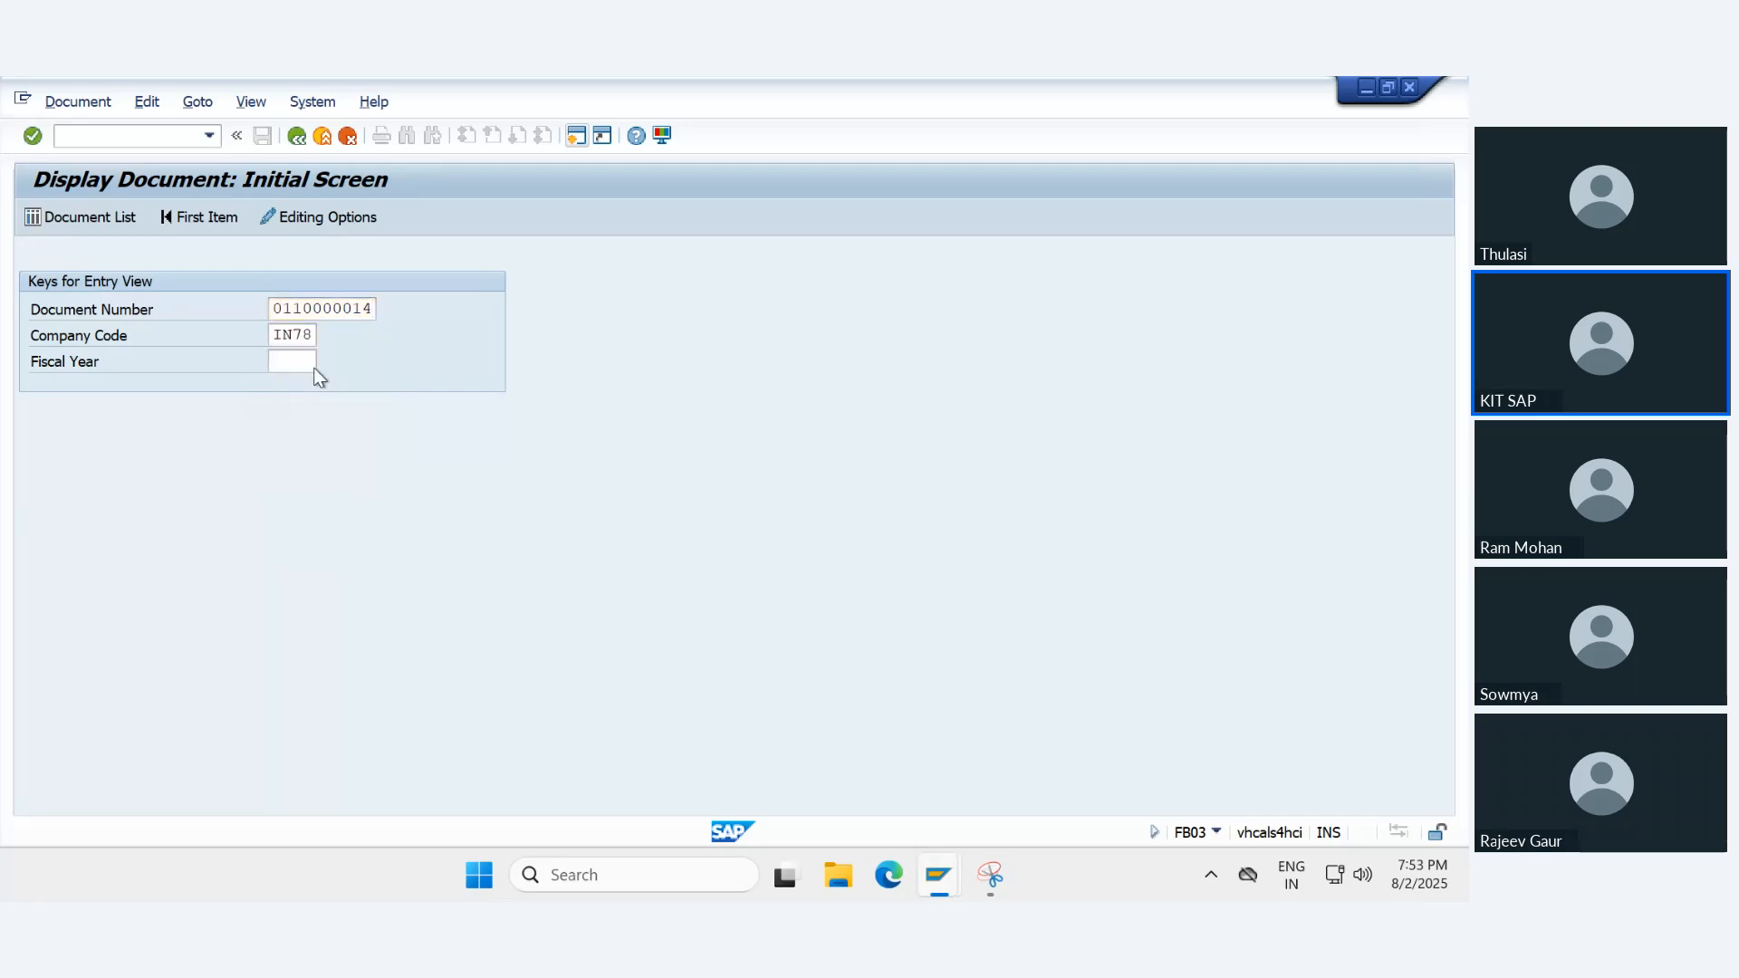
# - Show document 110000014 in the general ledger view, switch to ledger F1, and return to the initial screen
pyautogui.click(344, 219)
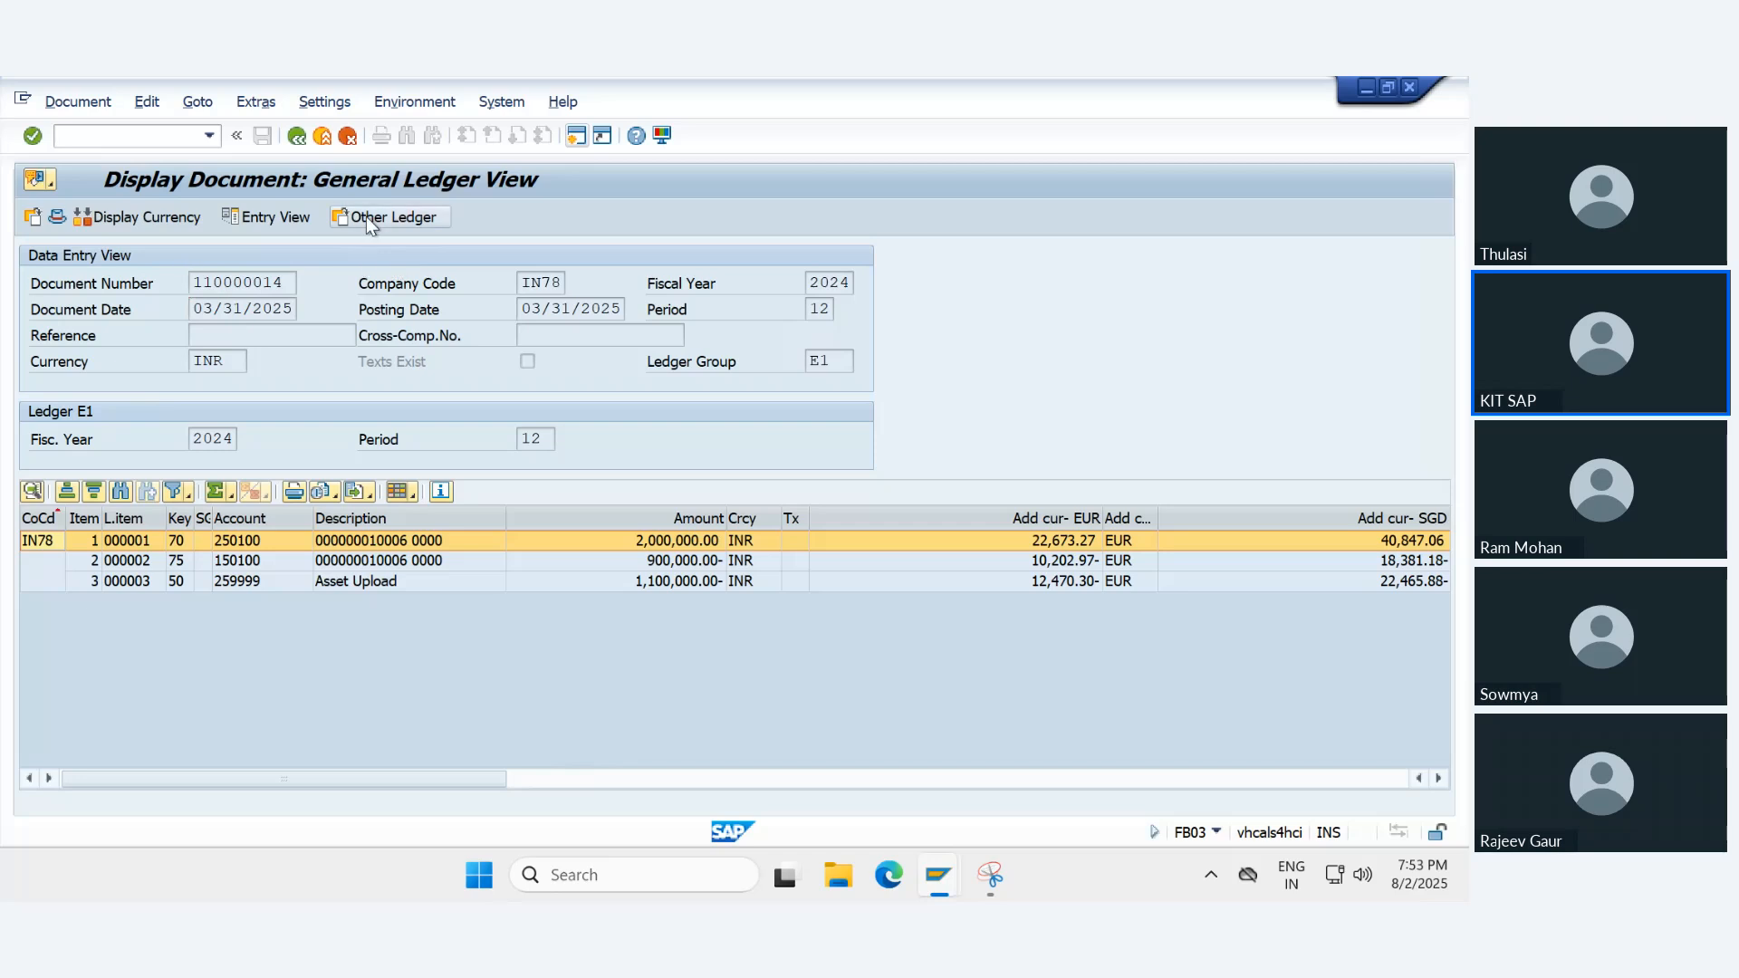
pyautogui.click(366, 217)
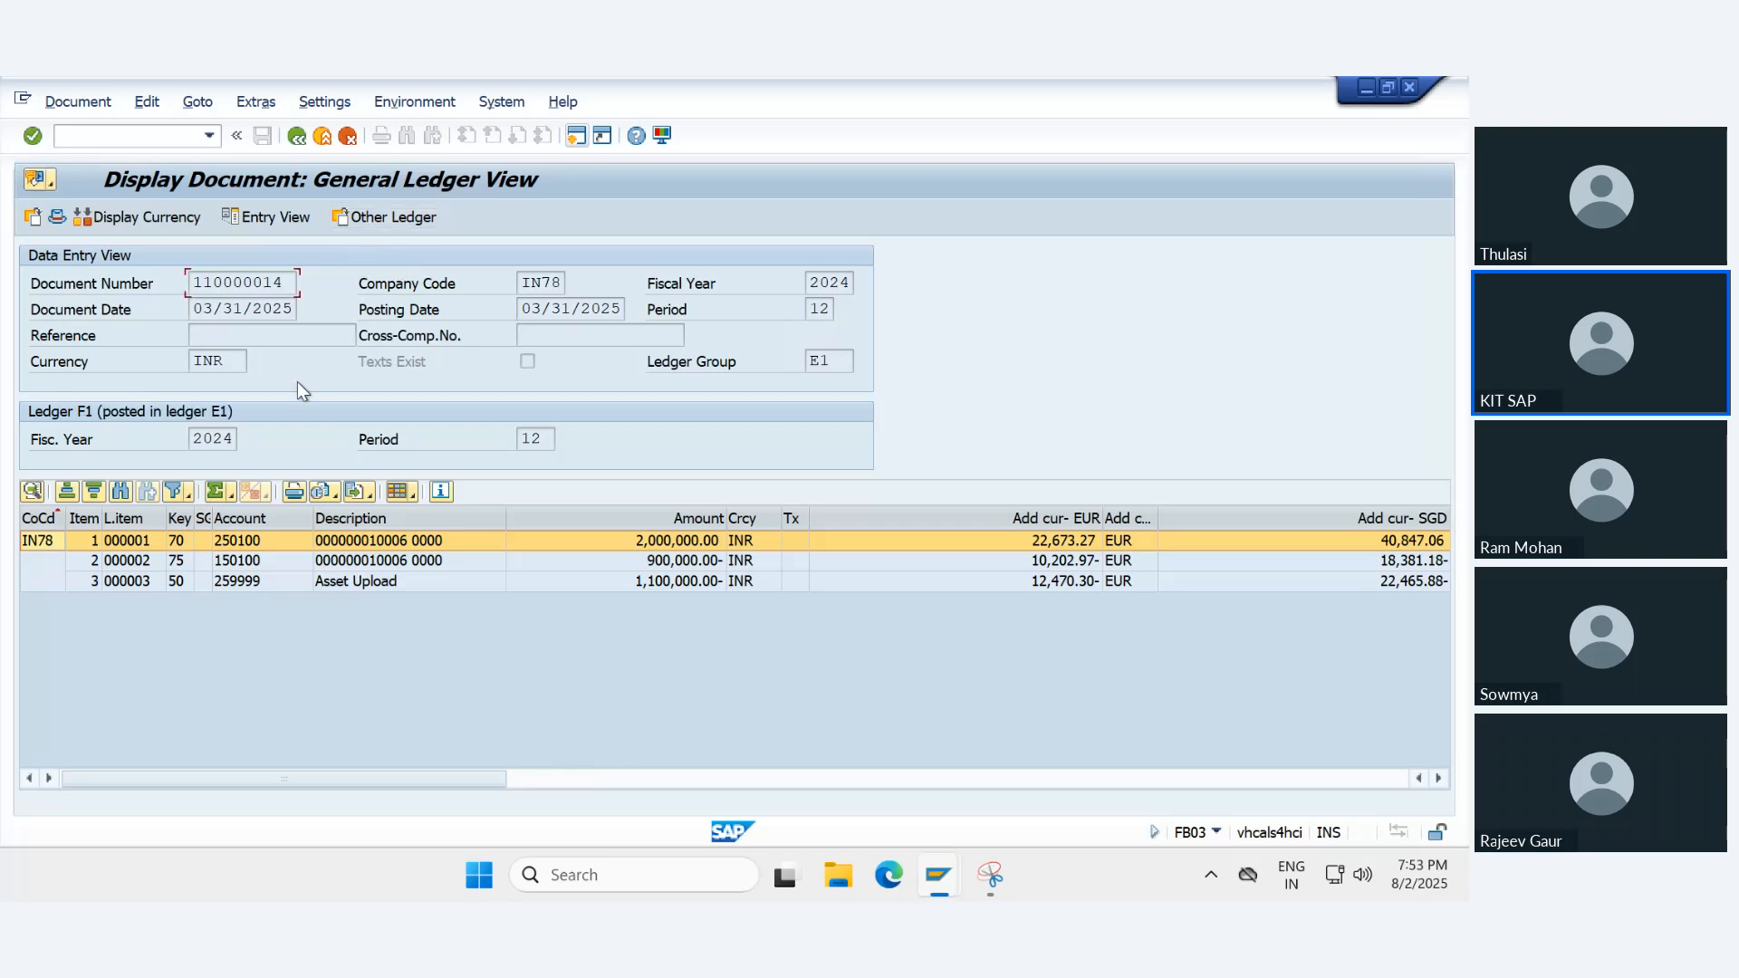
pyautogui.click(296, 136)
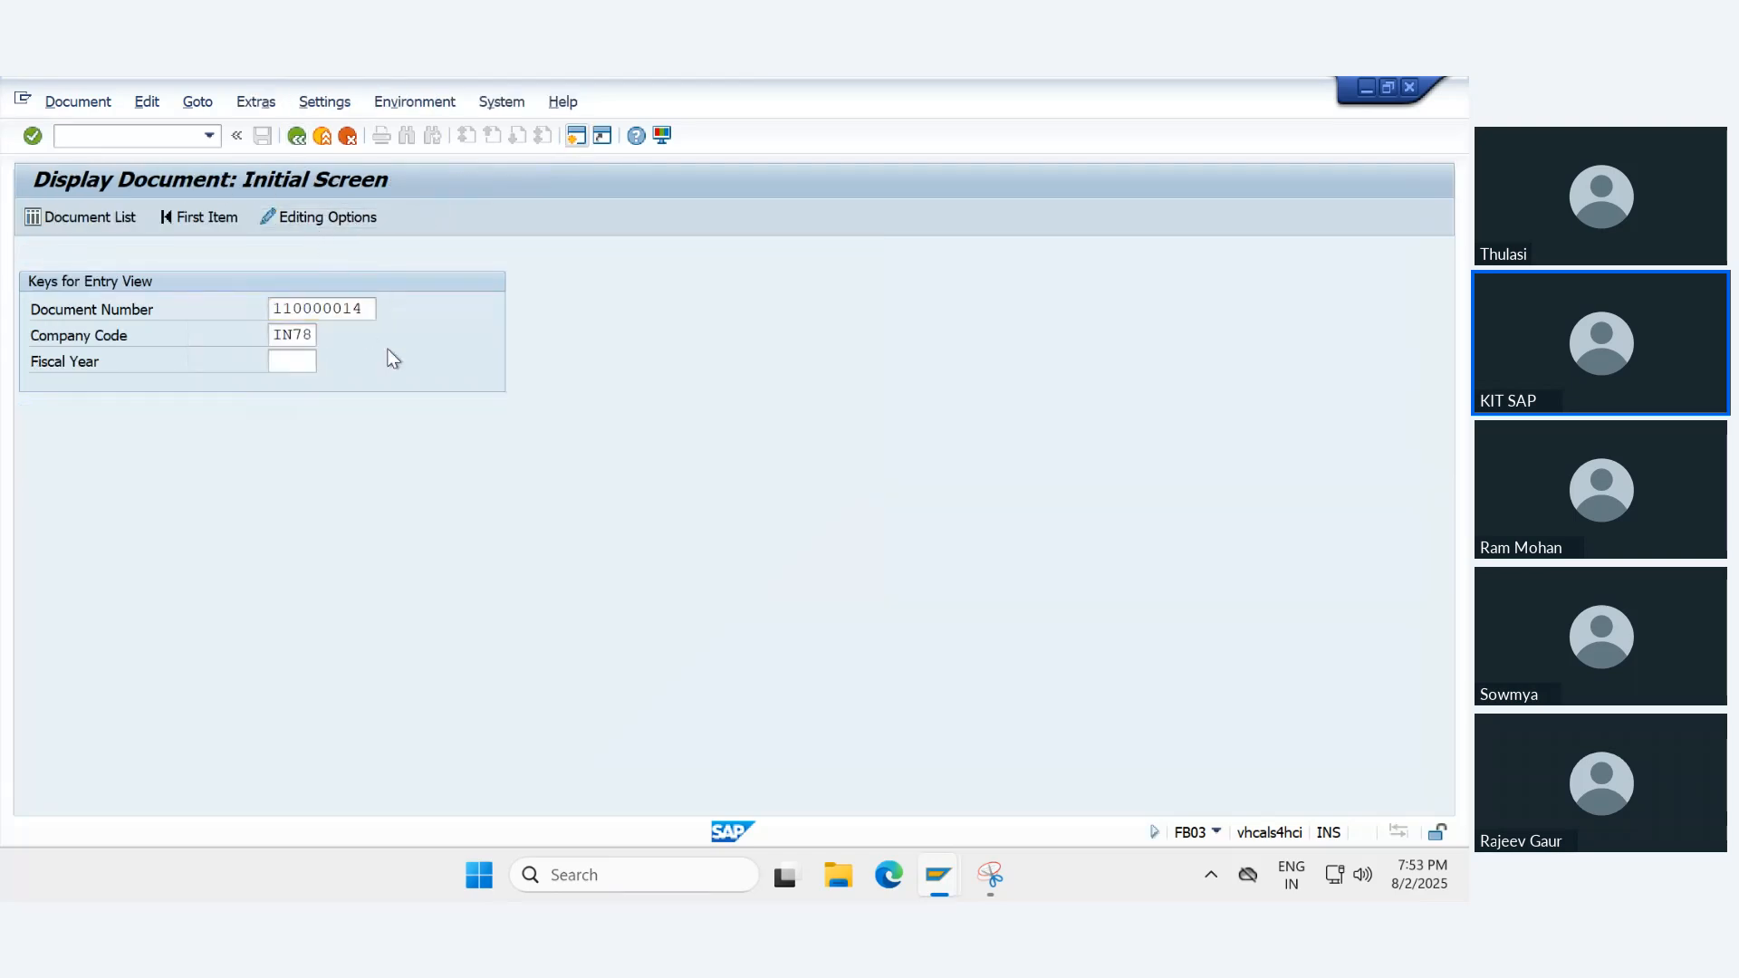
# - Redisplay document 110000014, check its accounting principle in the asset accounting view, and return to the data entry view
pyautogui.press('Return')
pyautogui.click(514, 217)
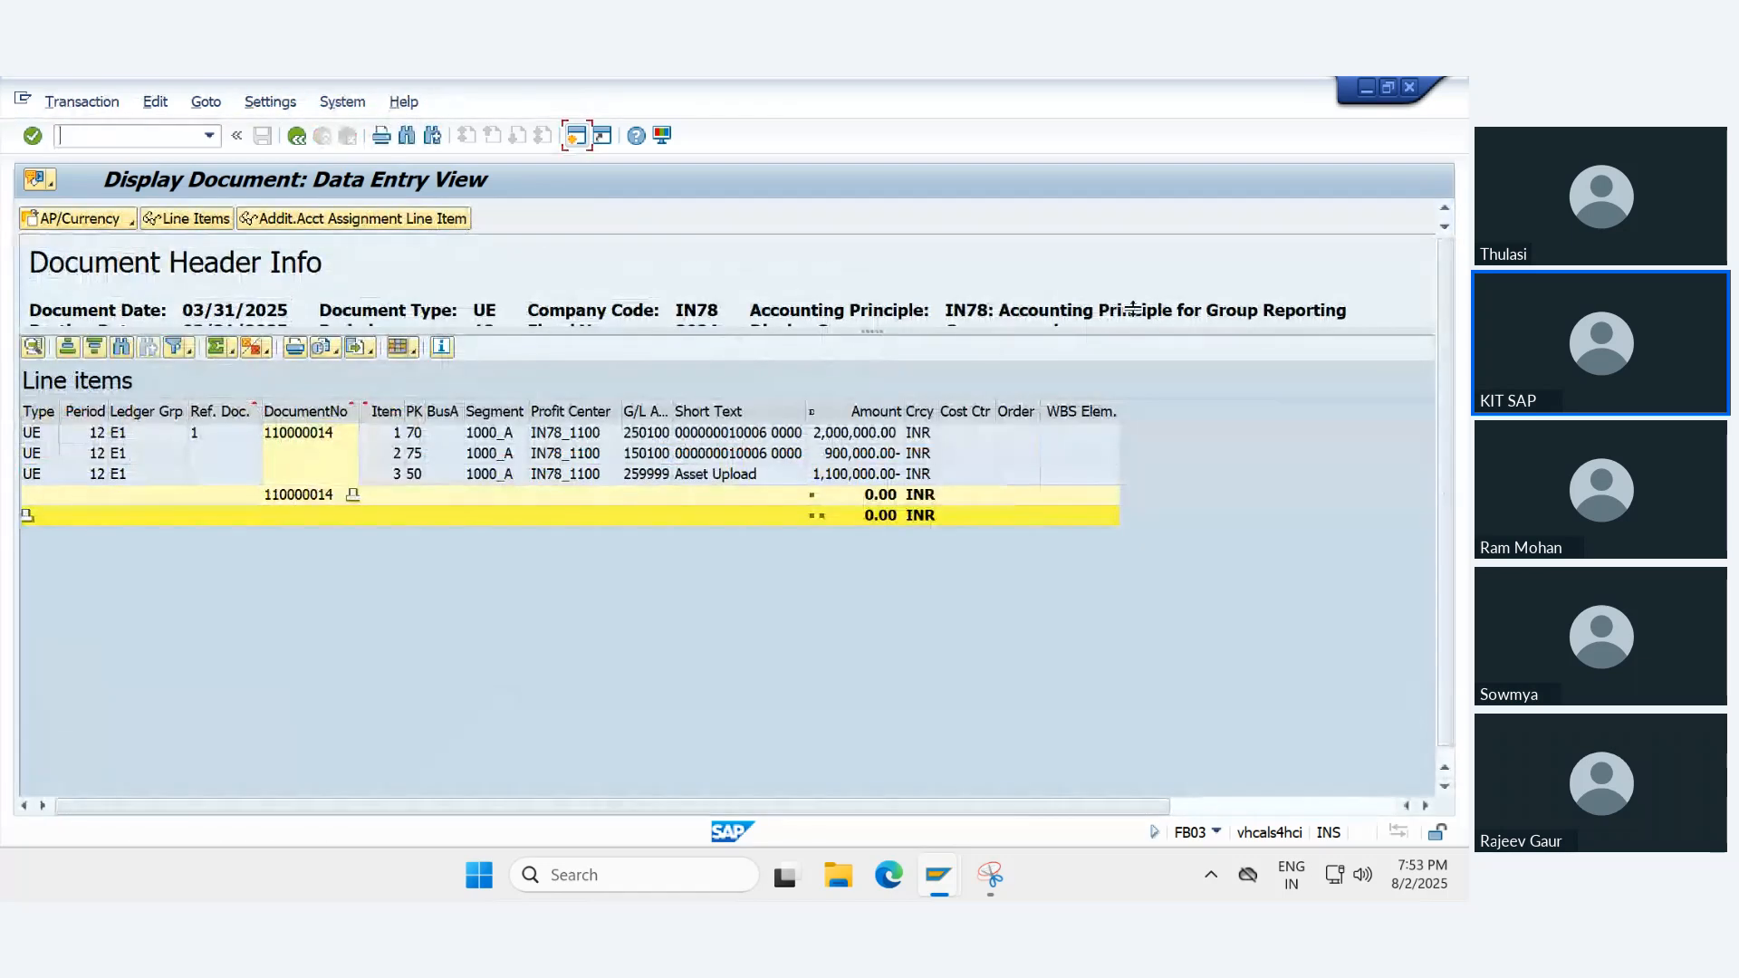
pyautogui.moveTo(1136, 309); pyautogui.dragTo(1367, 308)
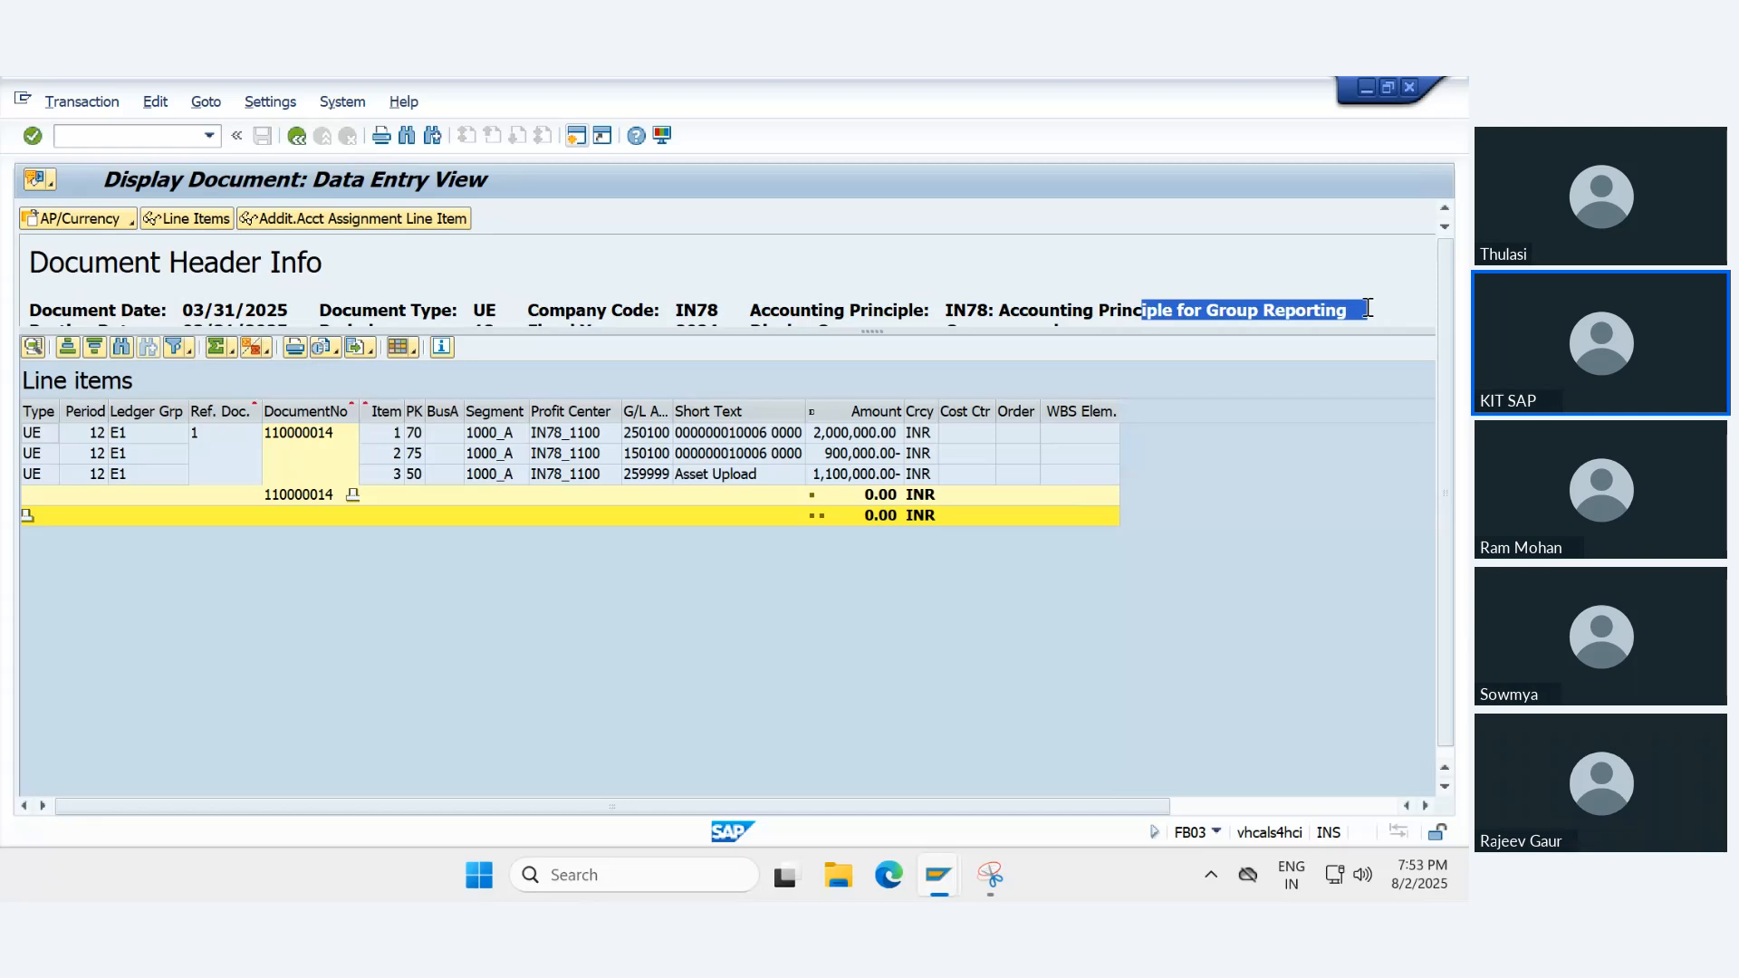
pyautogui.click(296, 135)
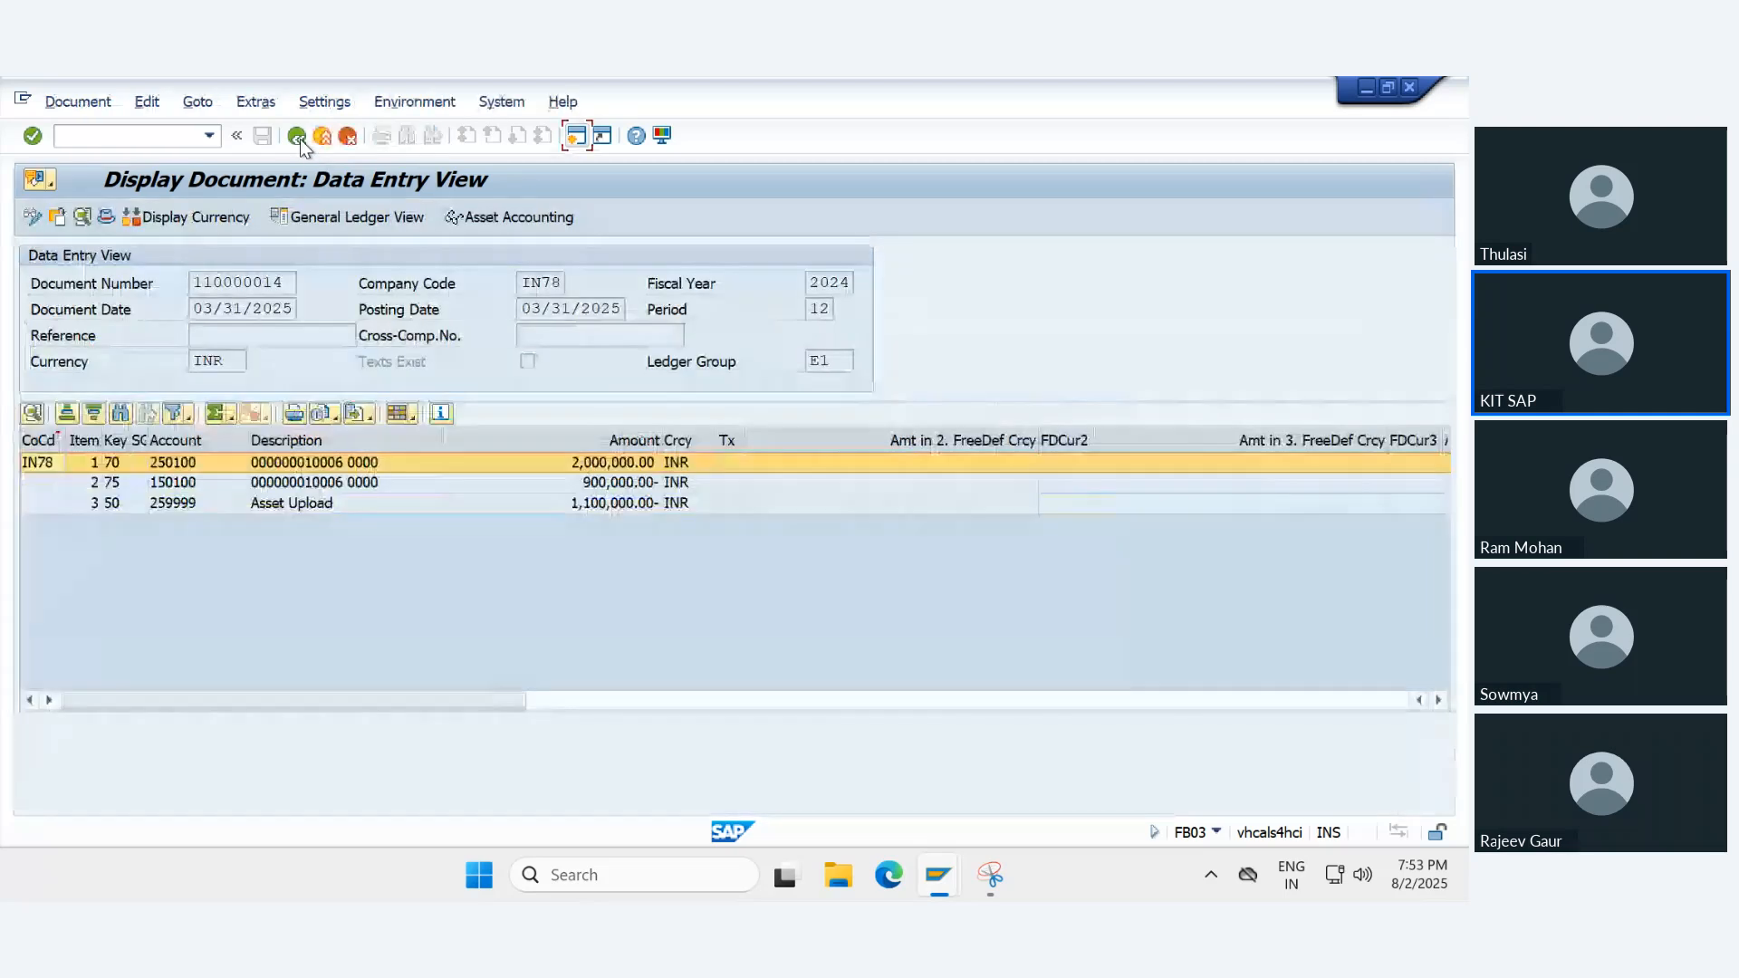
pyautogui.click(296, 136)
pyautogui.press('Delete')
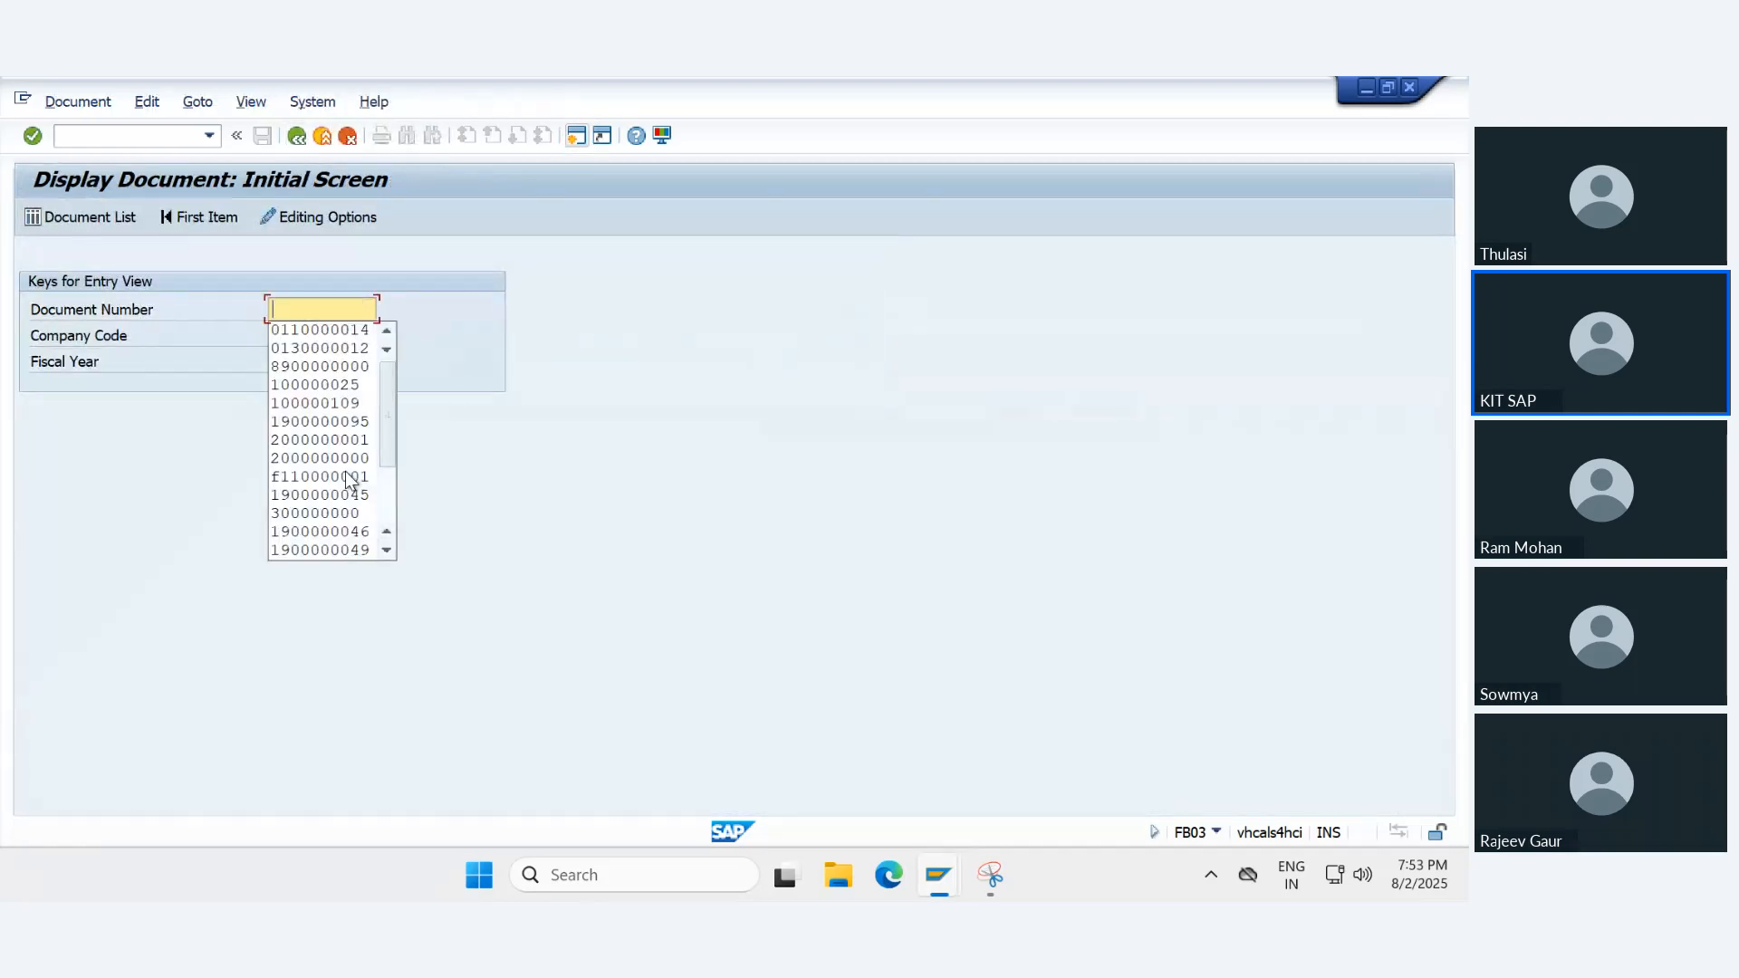
pyautogui.press('Down')
pyautogui.press('Down')
pyautogui.press('Return')
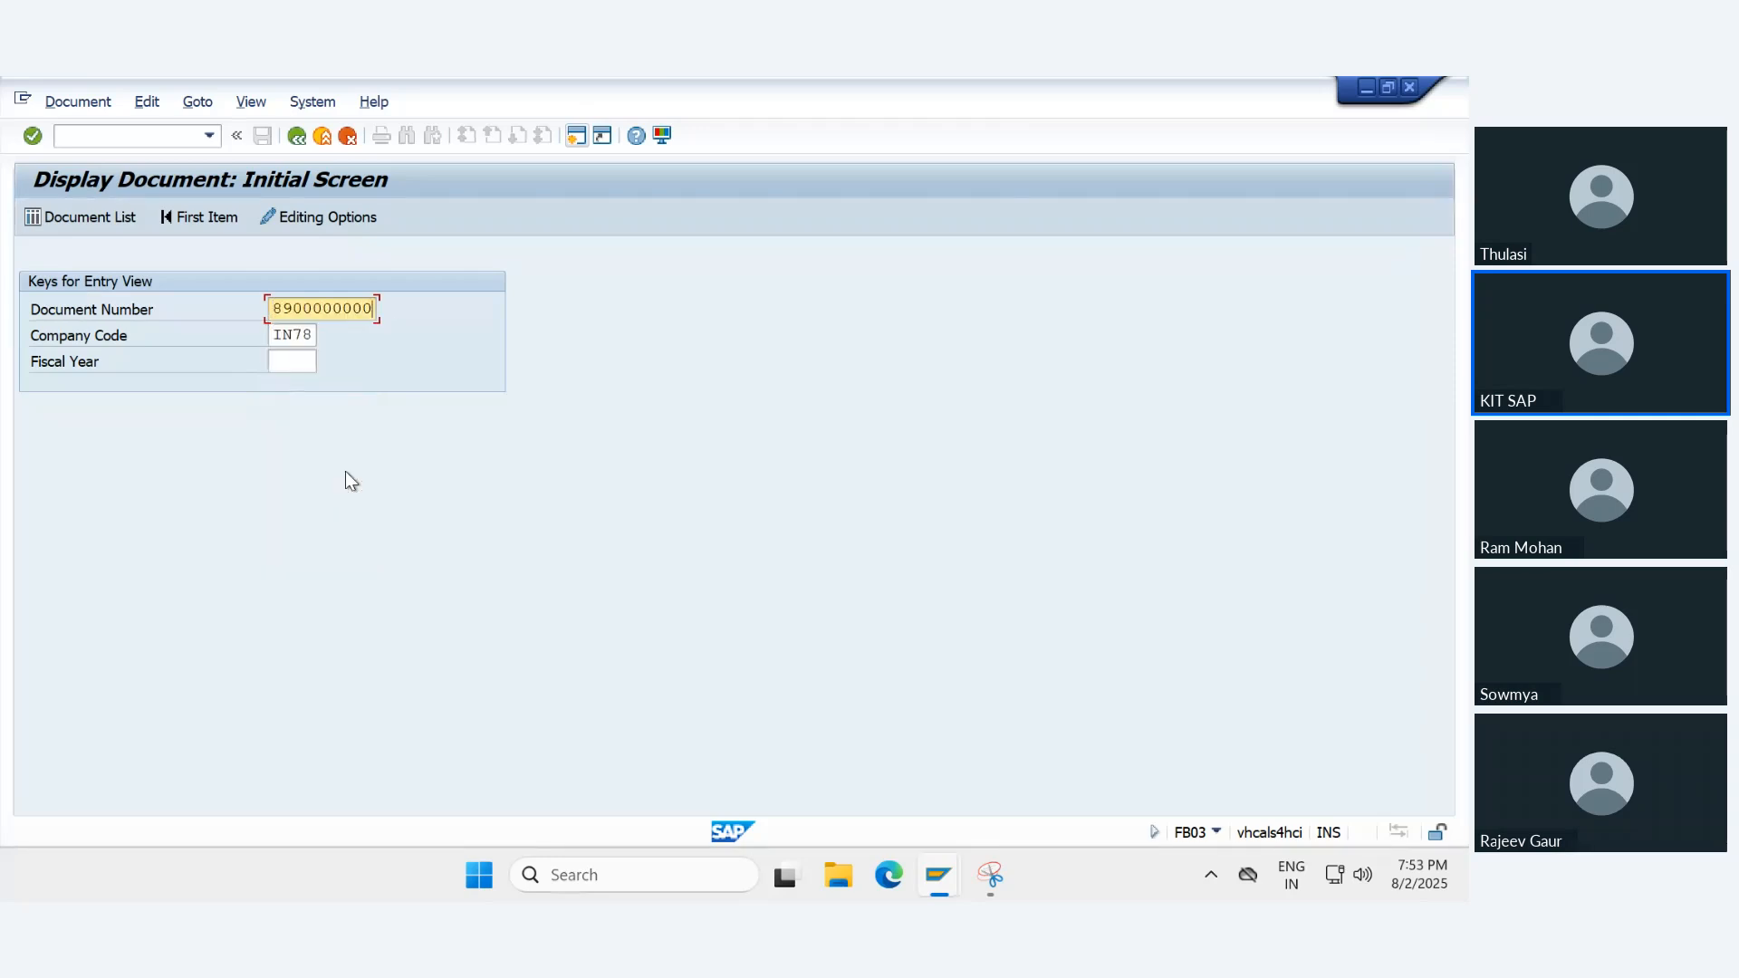
pyautogui.press('Return')
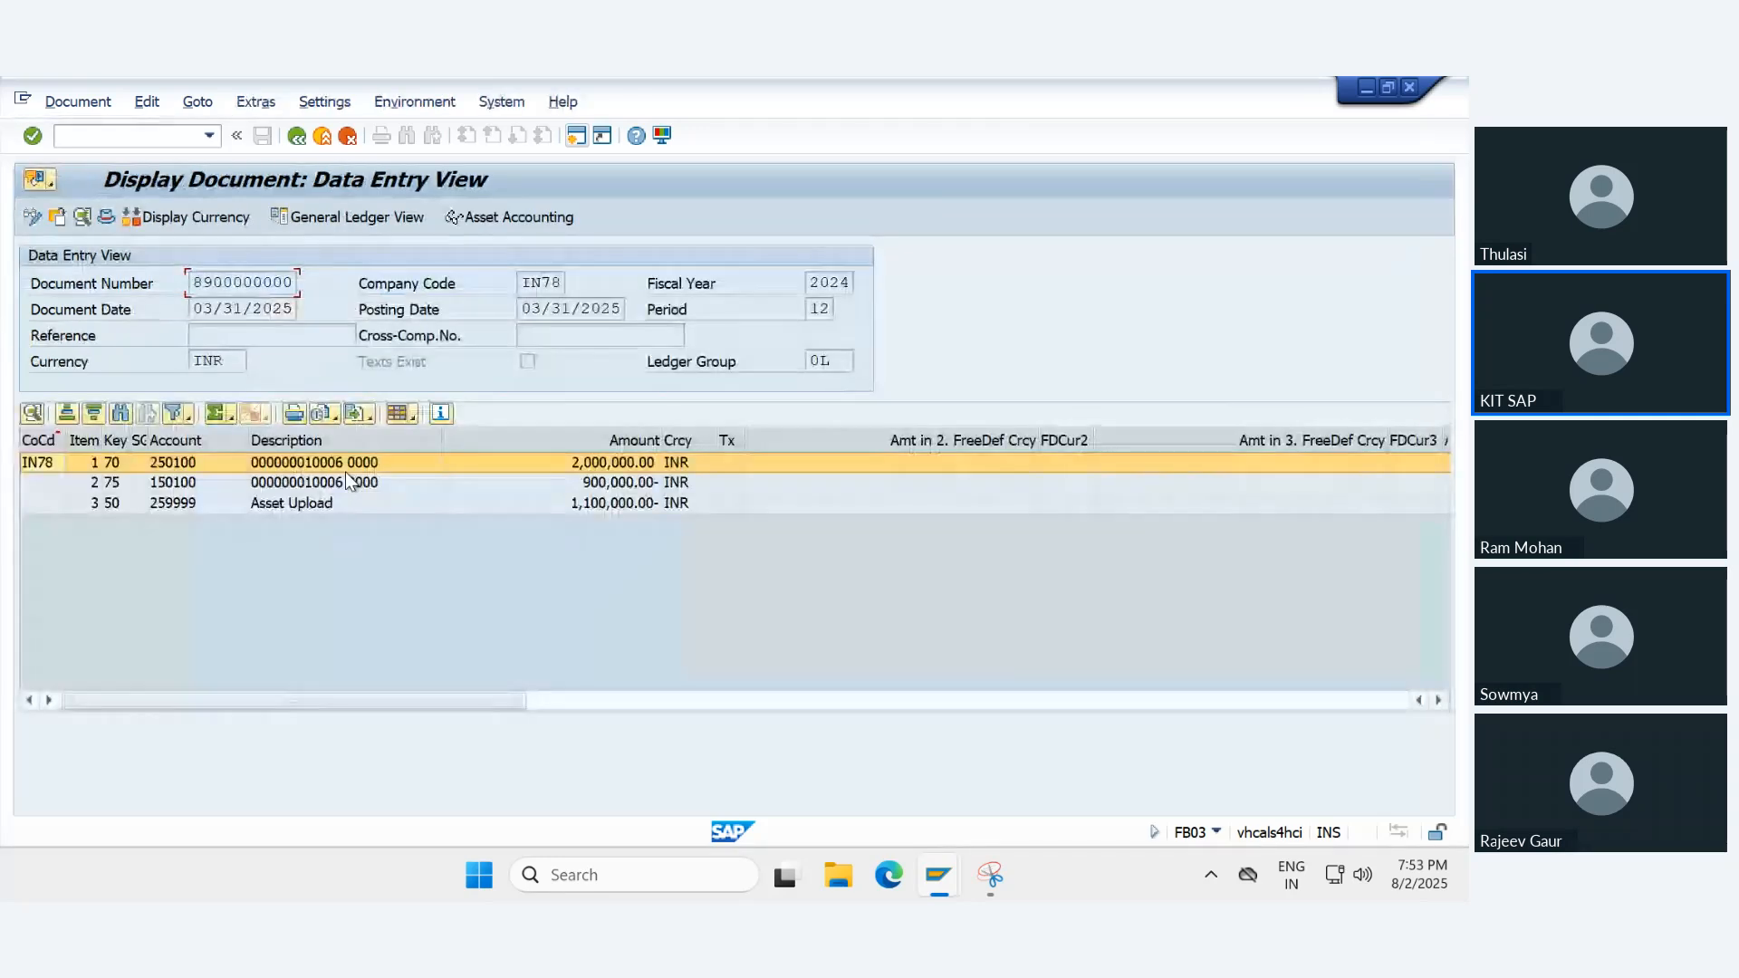
pyautogui.click(326, 220)
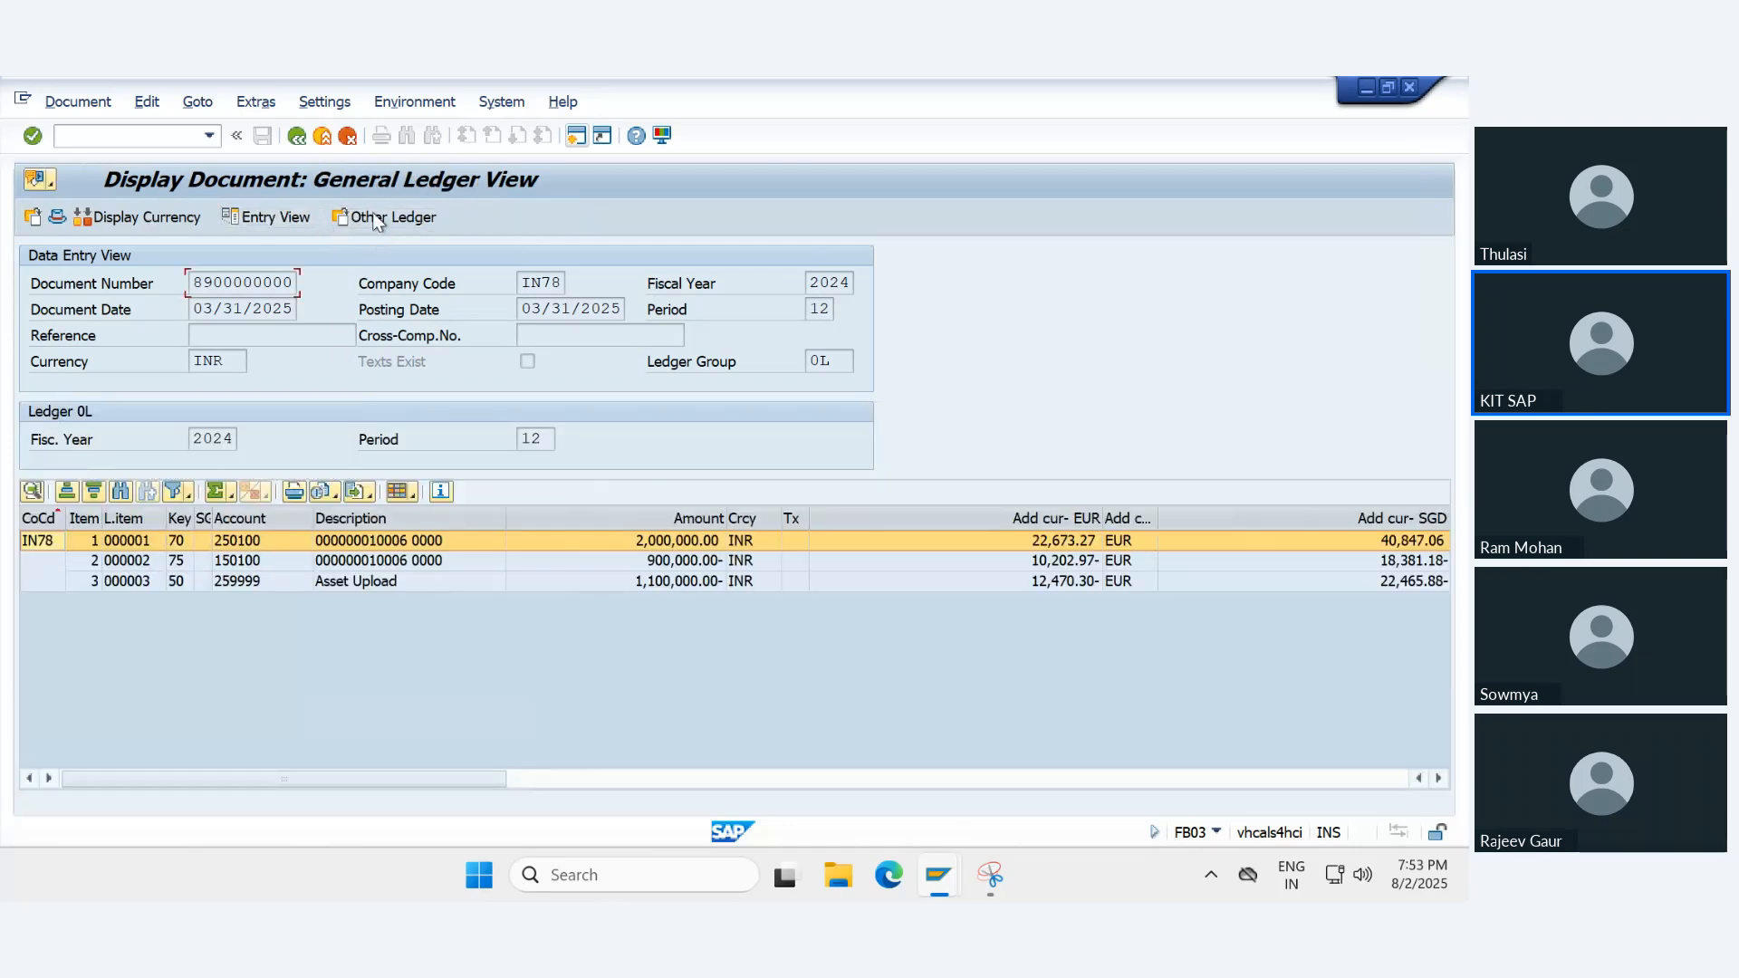
pyautogui.click(377, 220)
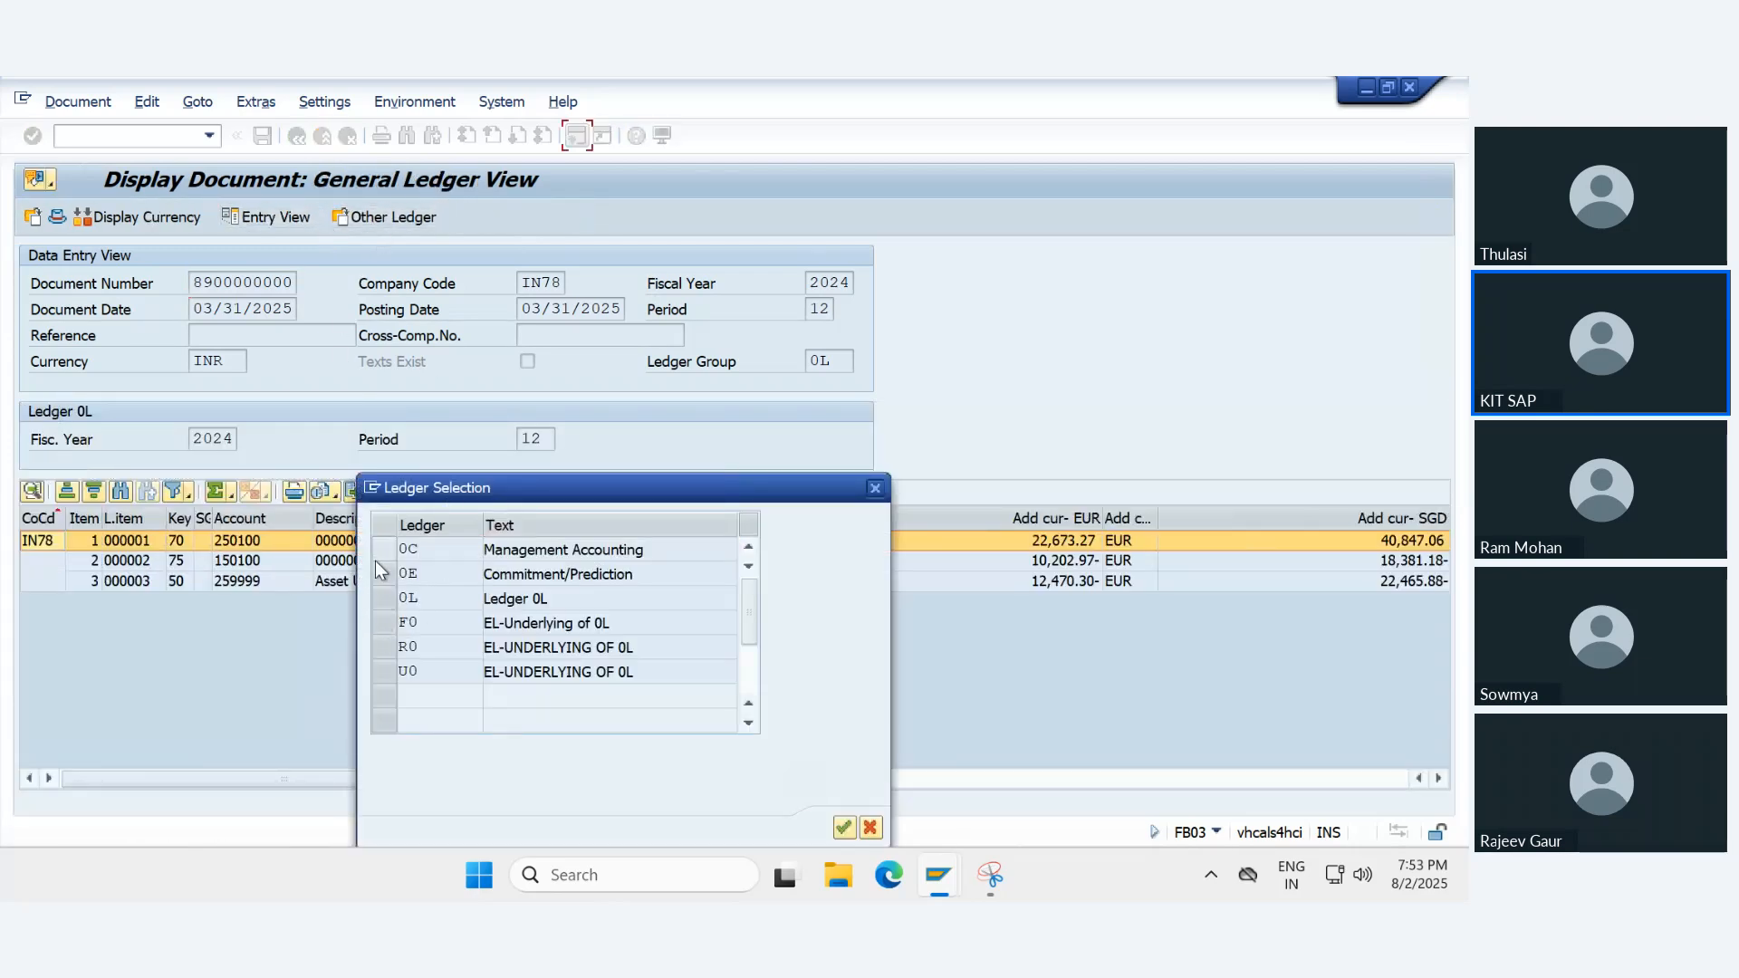
pyautogui.click(383, 622)
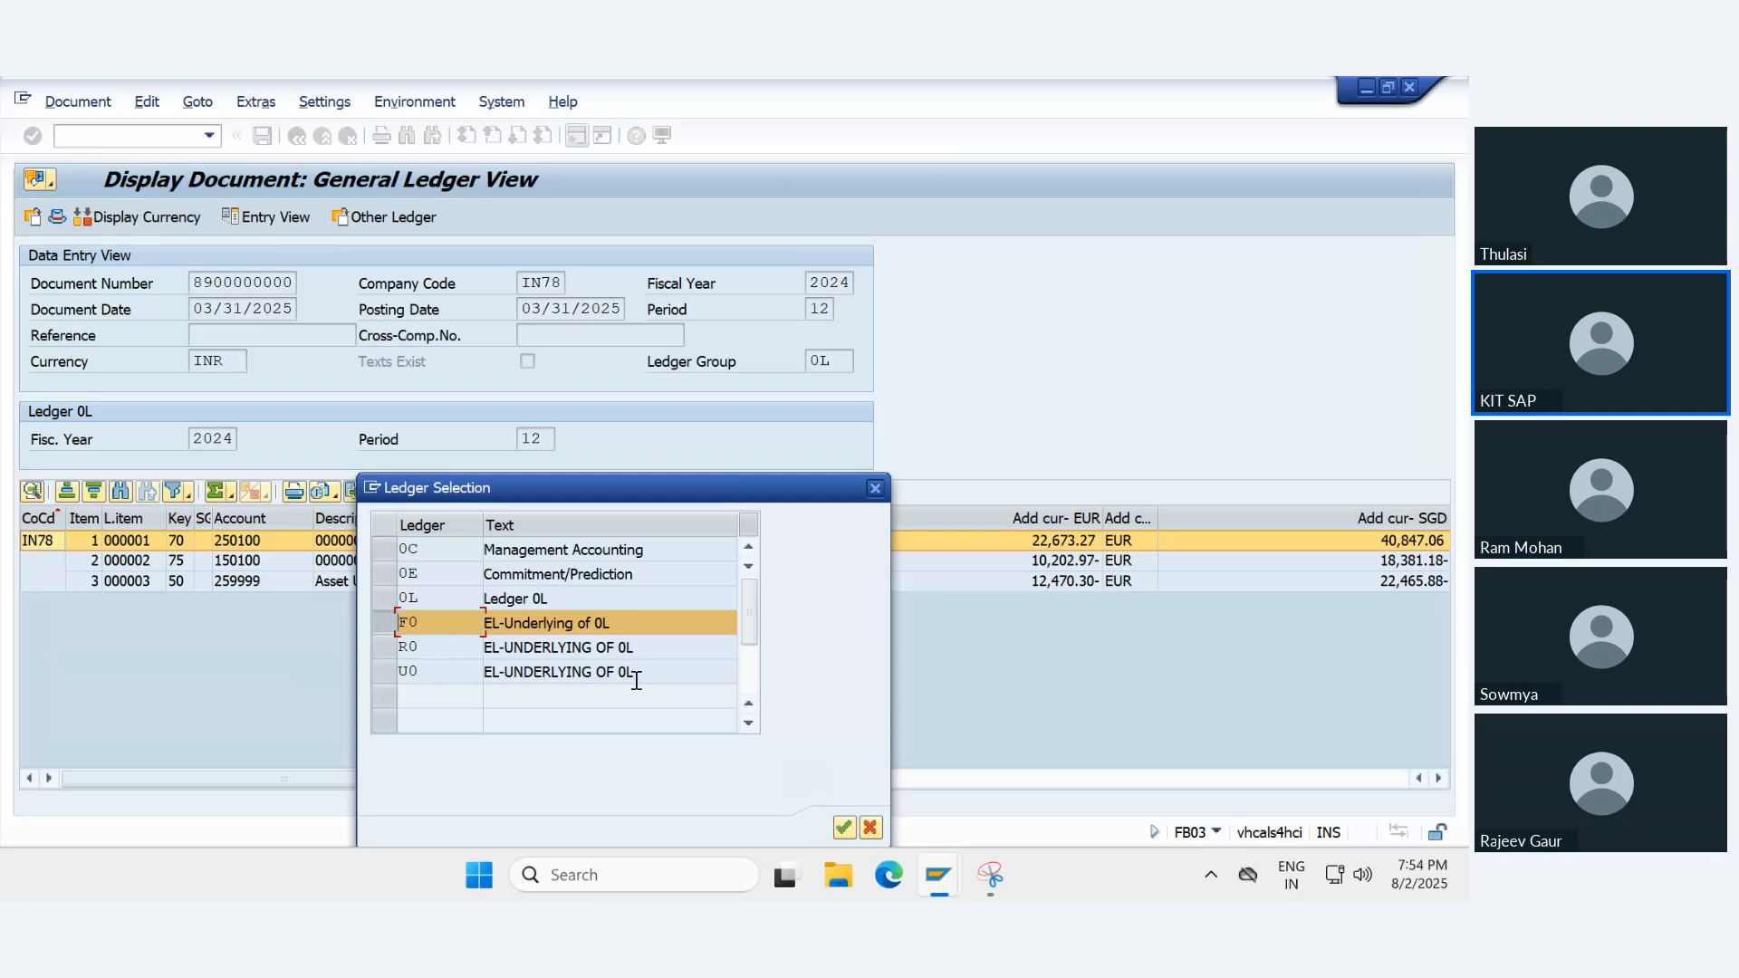
pyautogui.click(842, 827)
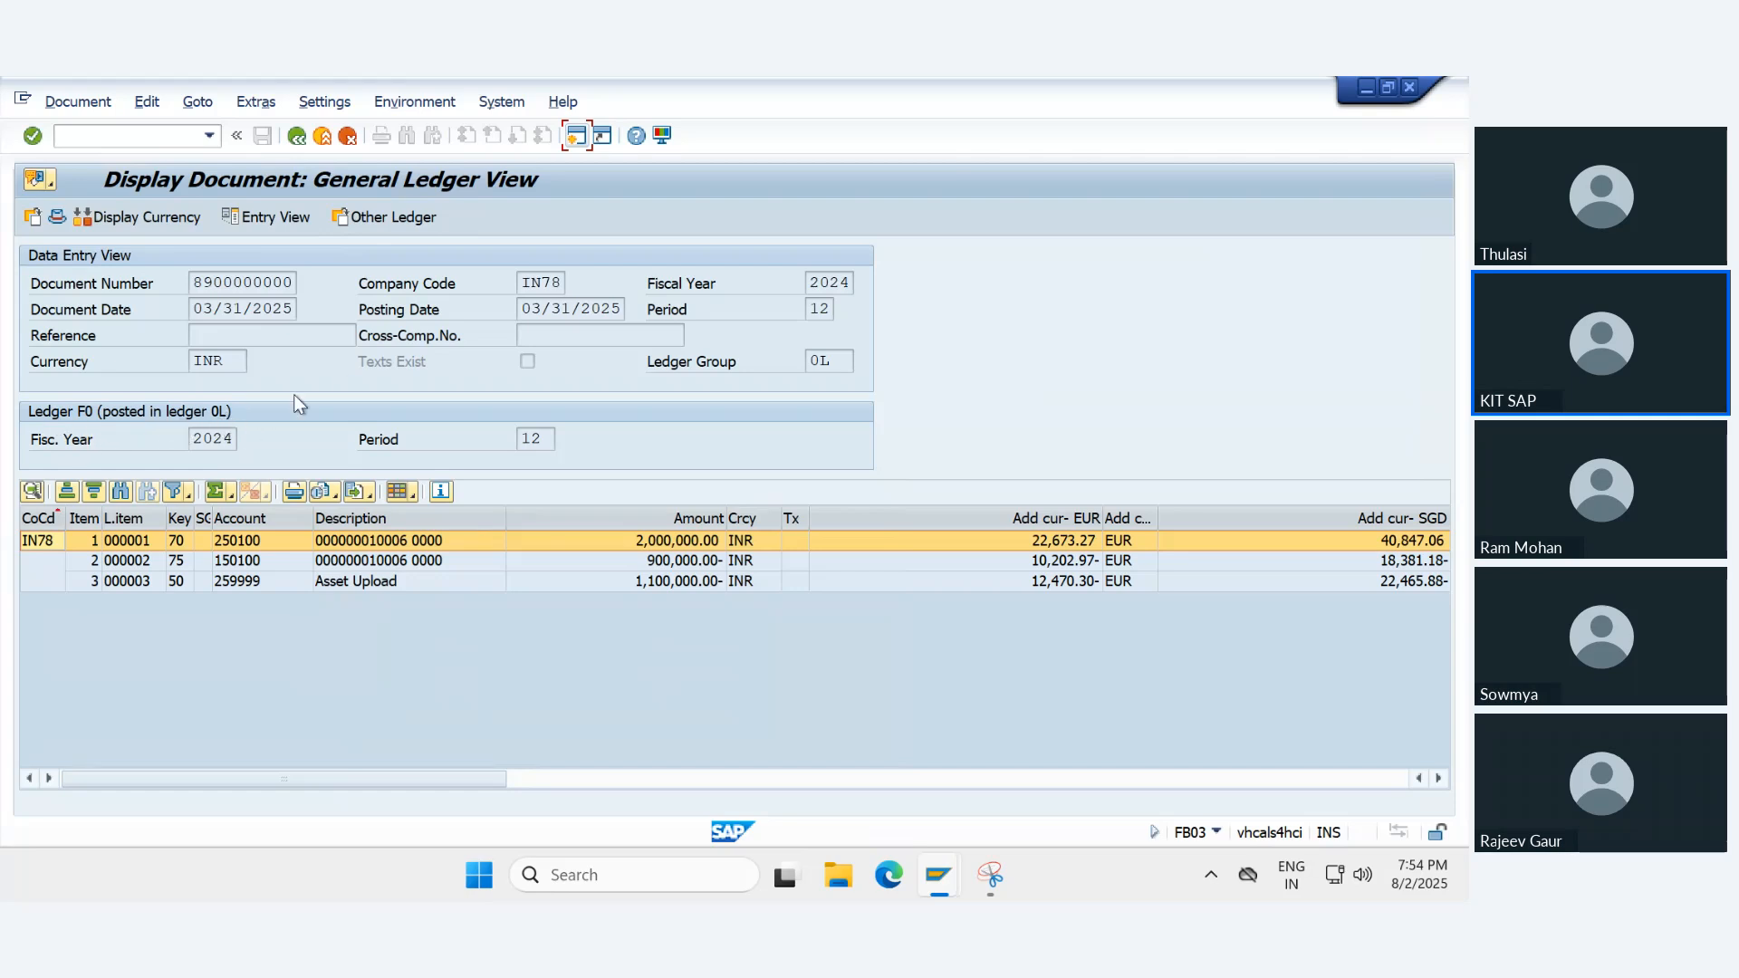
pyautogui.click(296, 138)
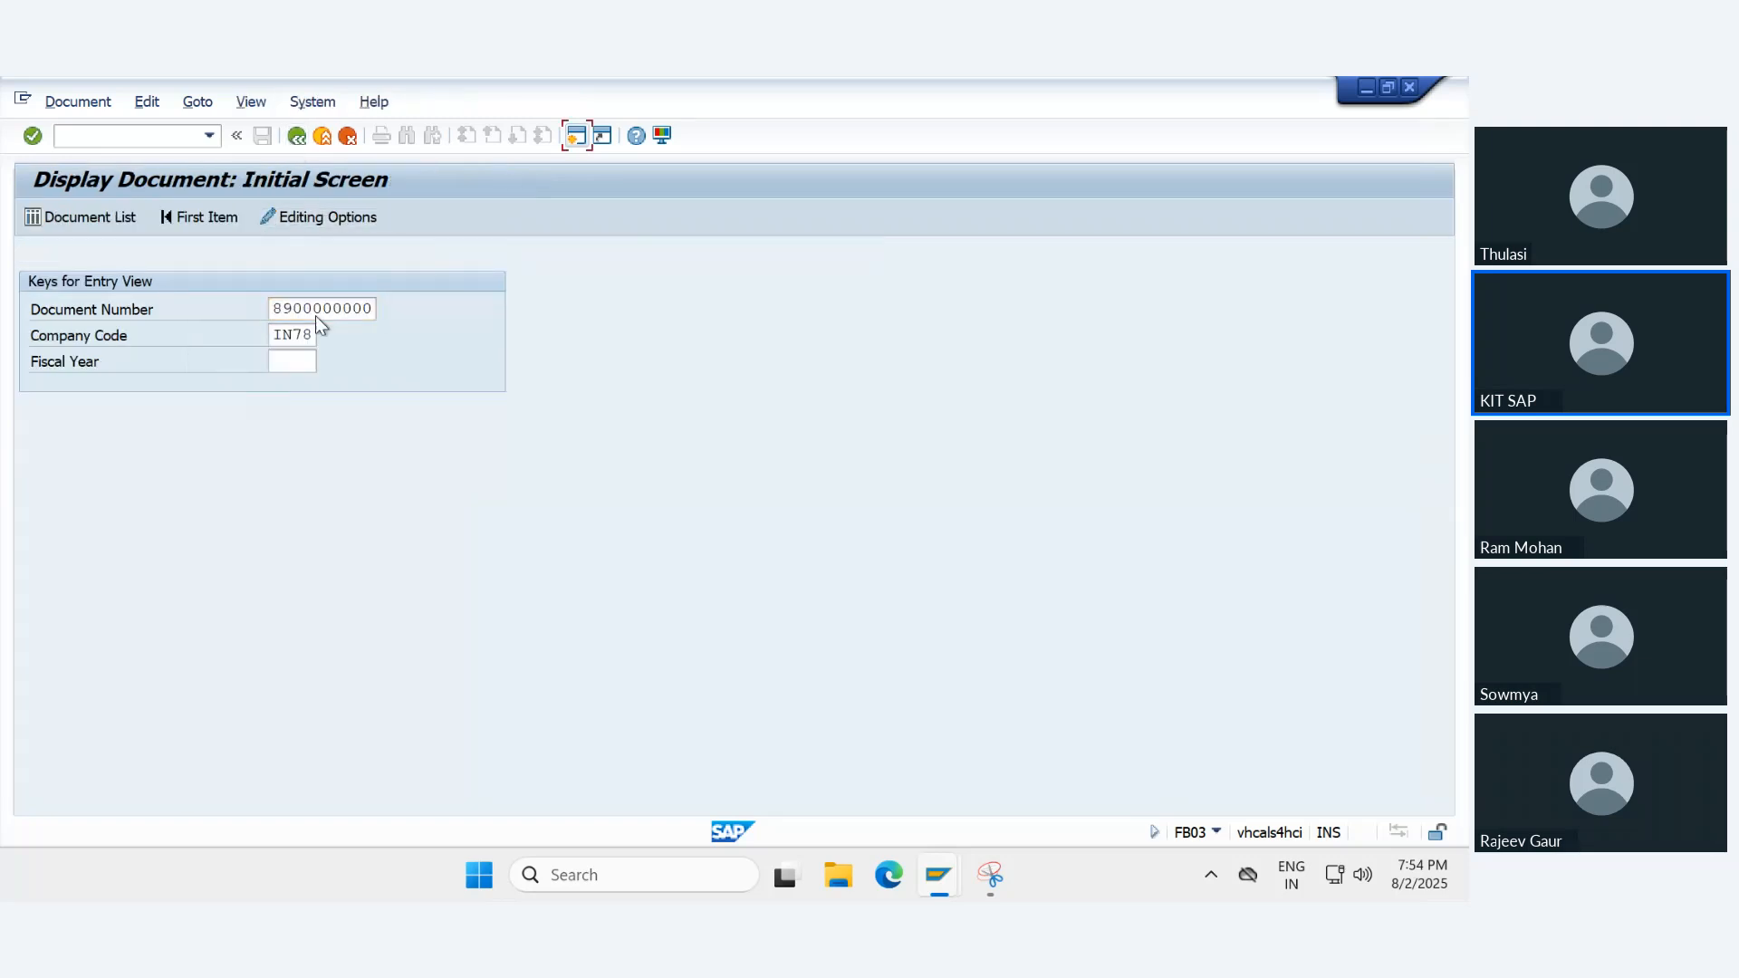
pyautogui.press('Return')
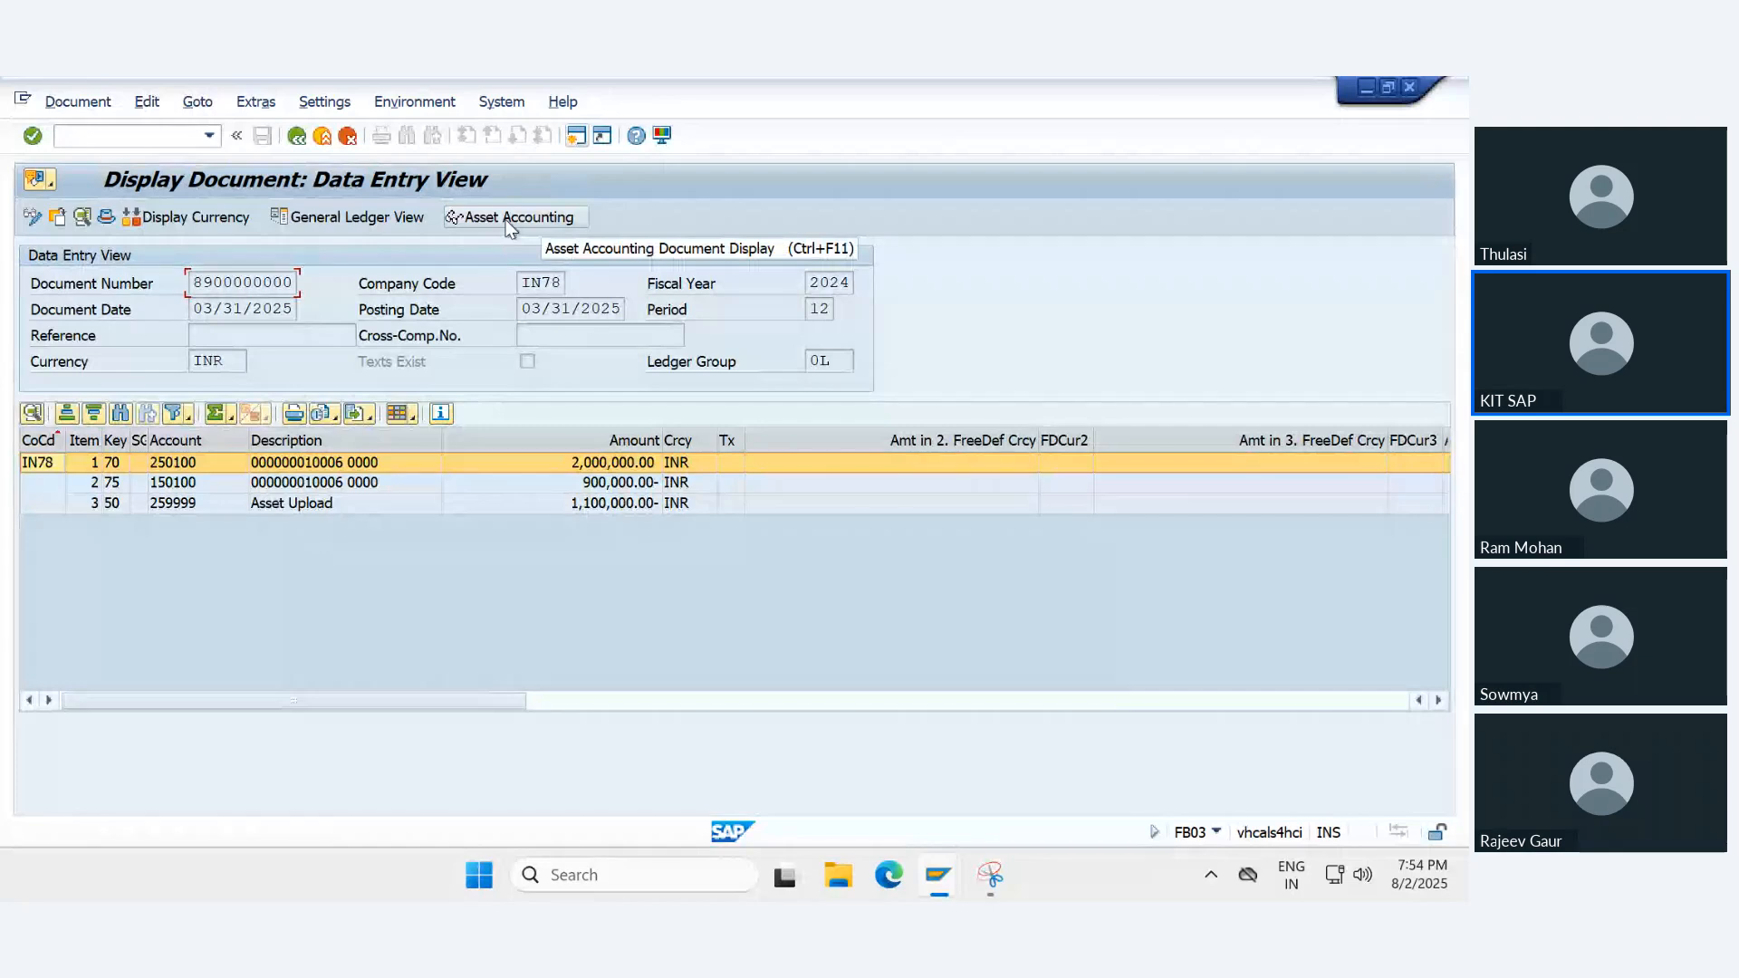
pyautogui.click(506, 221)
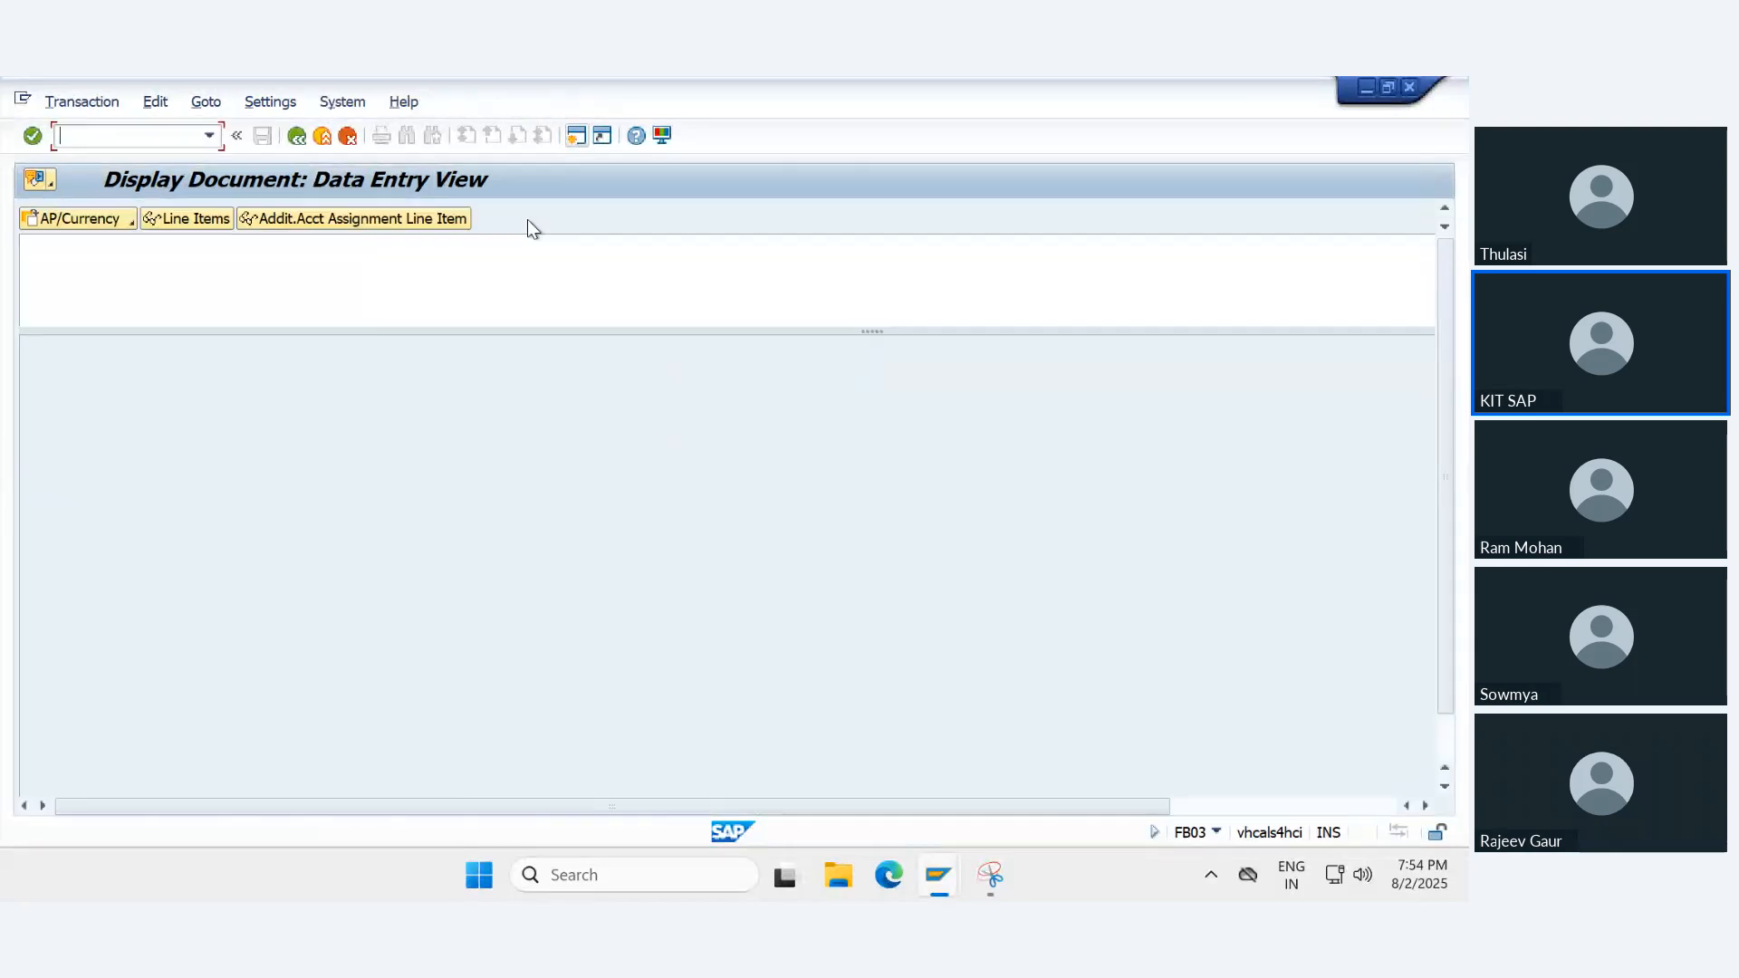
pyautogui.moveTo(1134, 308); pyautogui.dragTo(1396, 292)
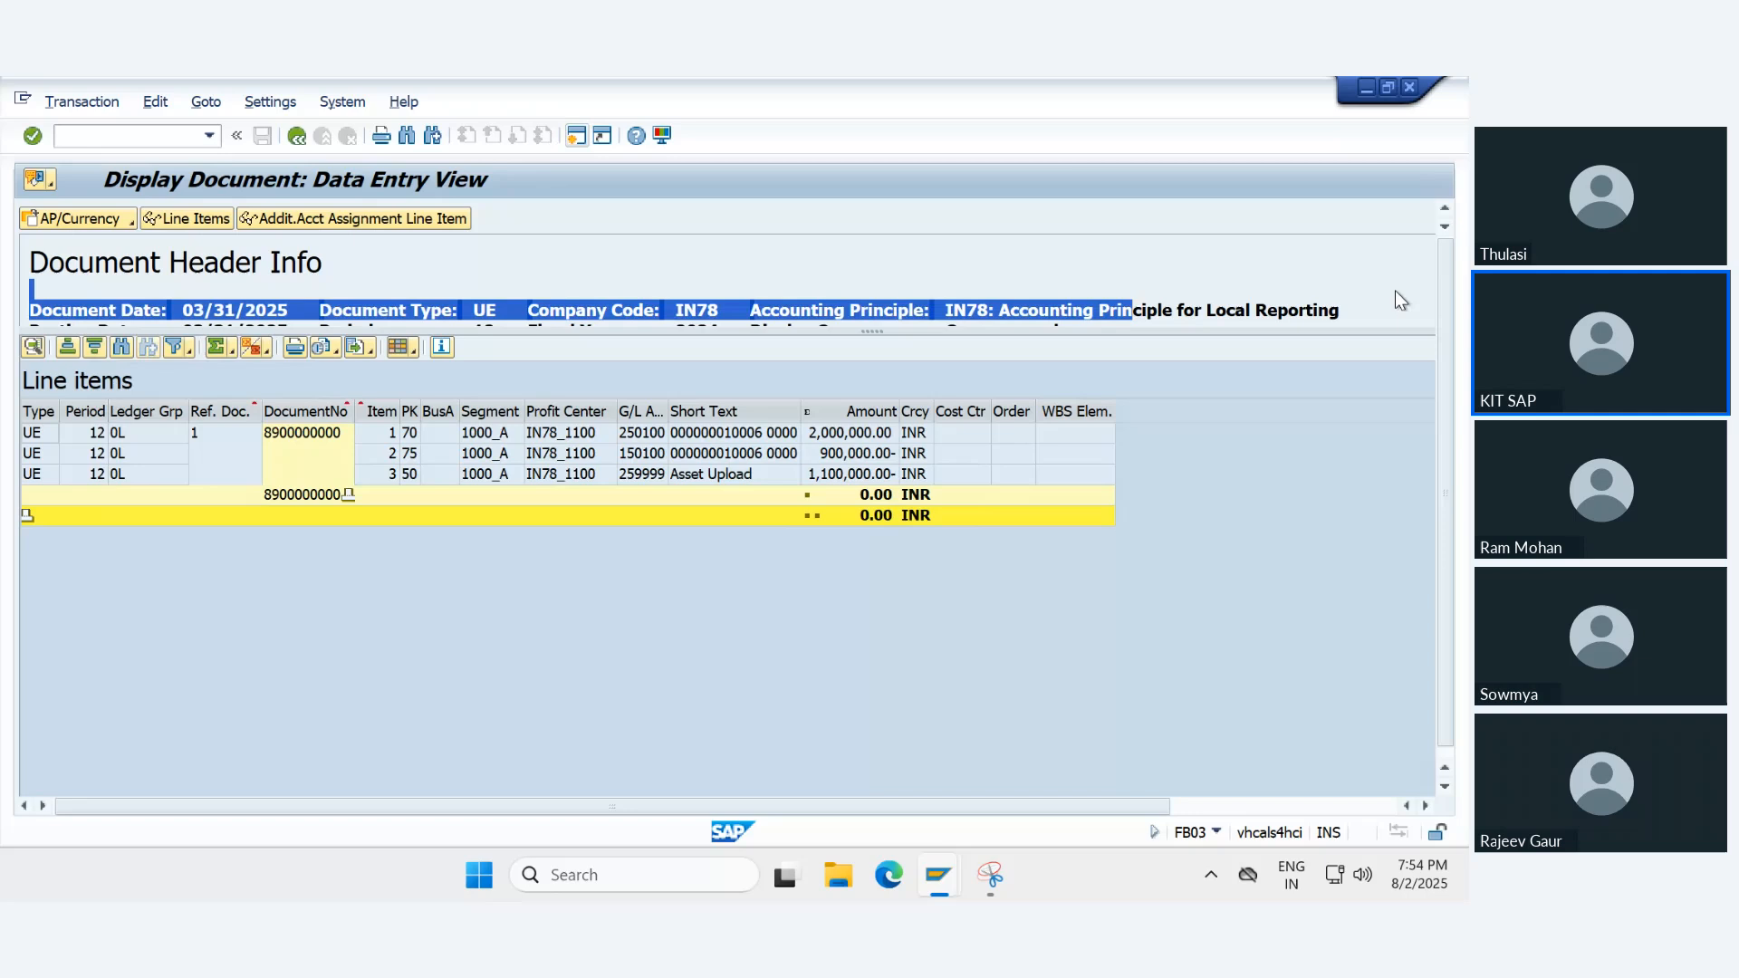
pyautogui.click(1205, 306)
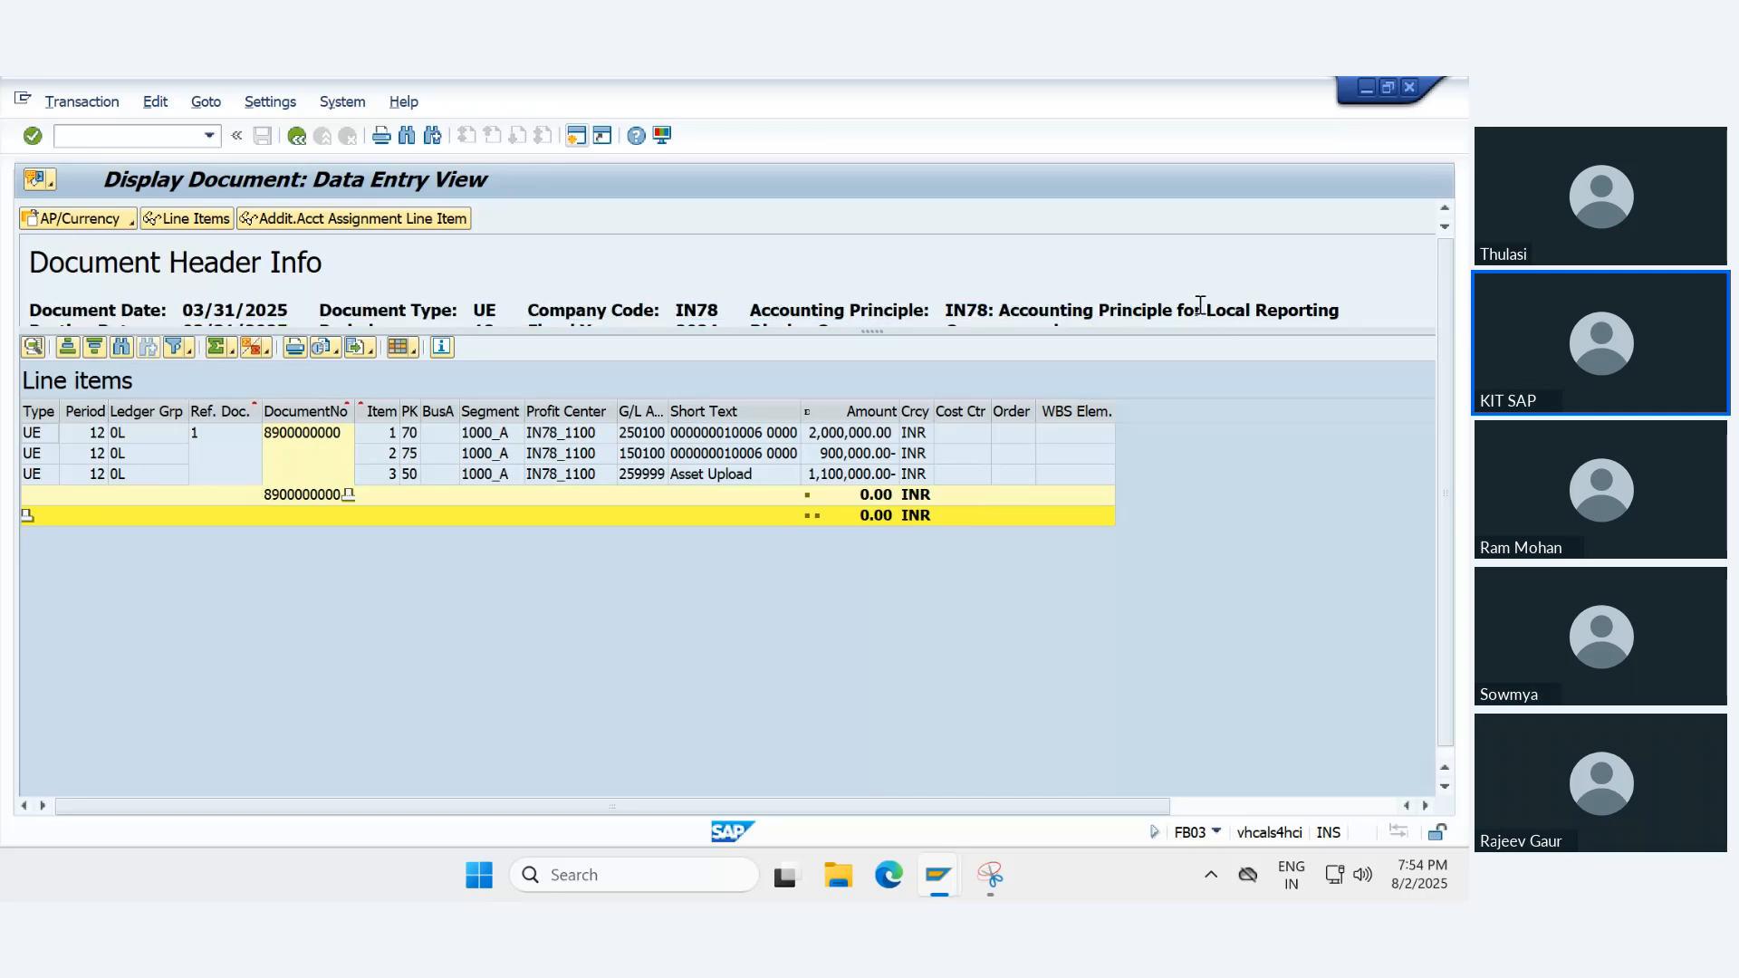
pyautogui.click(297, 137)
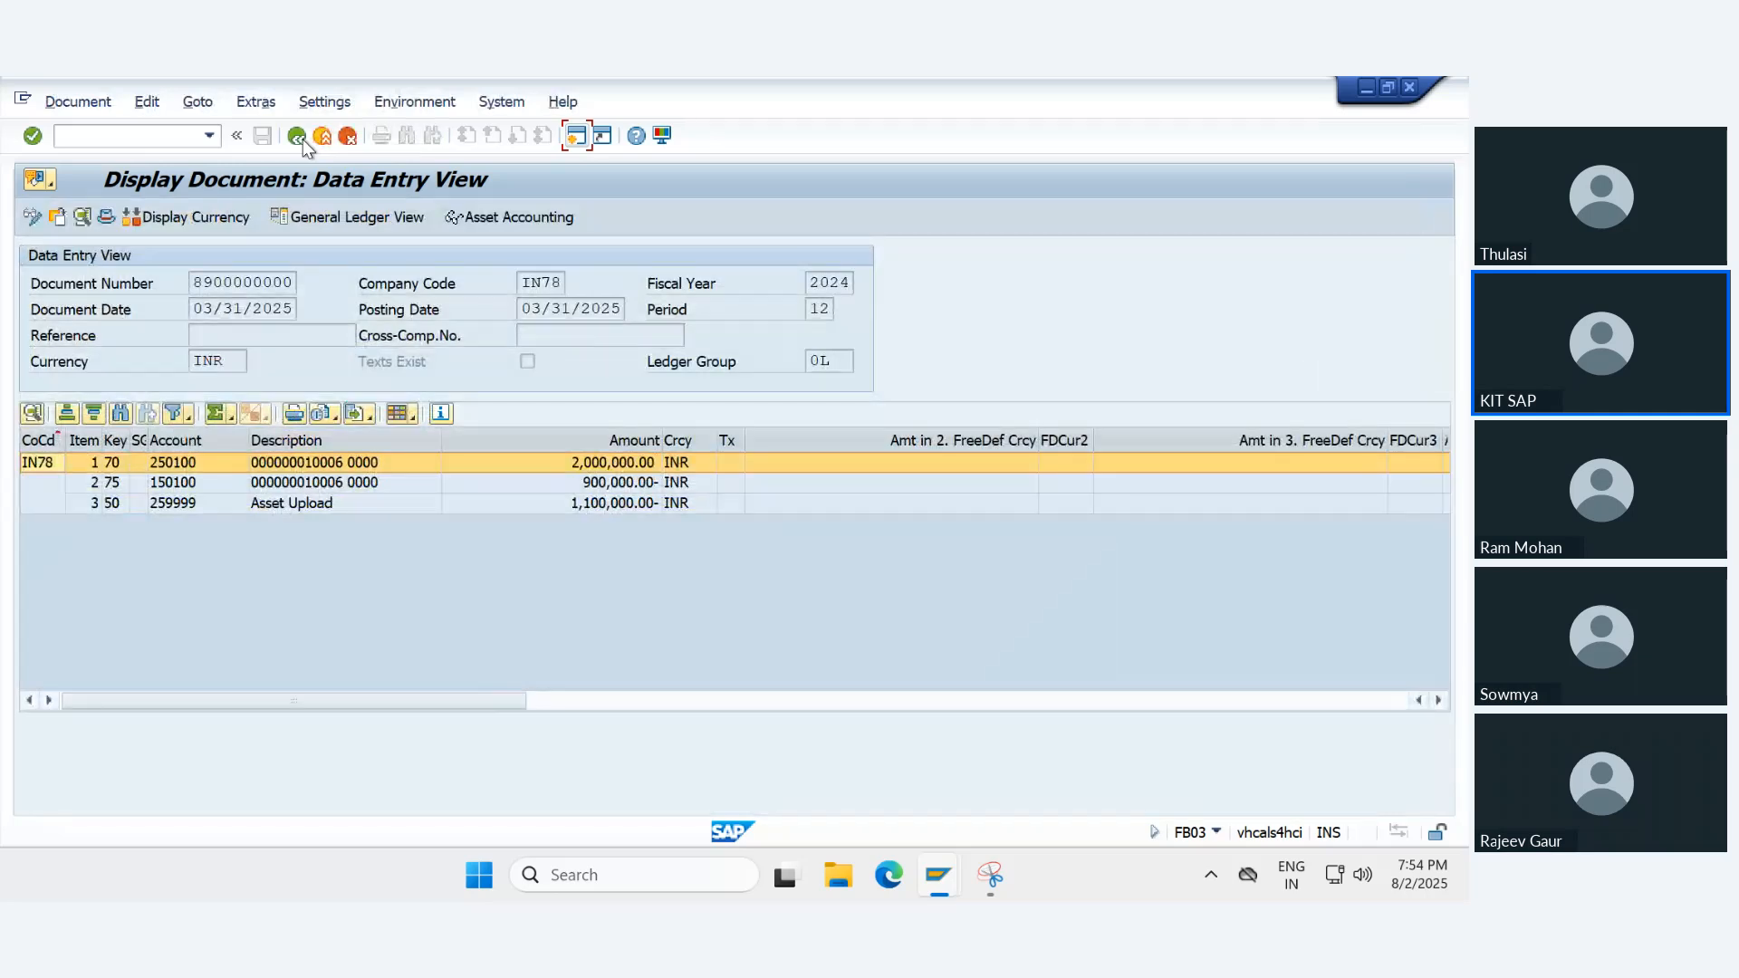
# - Enter the transaction code /naw01n to leave the document display for the asset explorer
pyautogui.click(186, 144)
pyautogui.write('/naw01bn')
pyautogui.press('BackSpace')
pyautogui.press('BackSpace')
pyautogui.write('n')
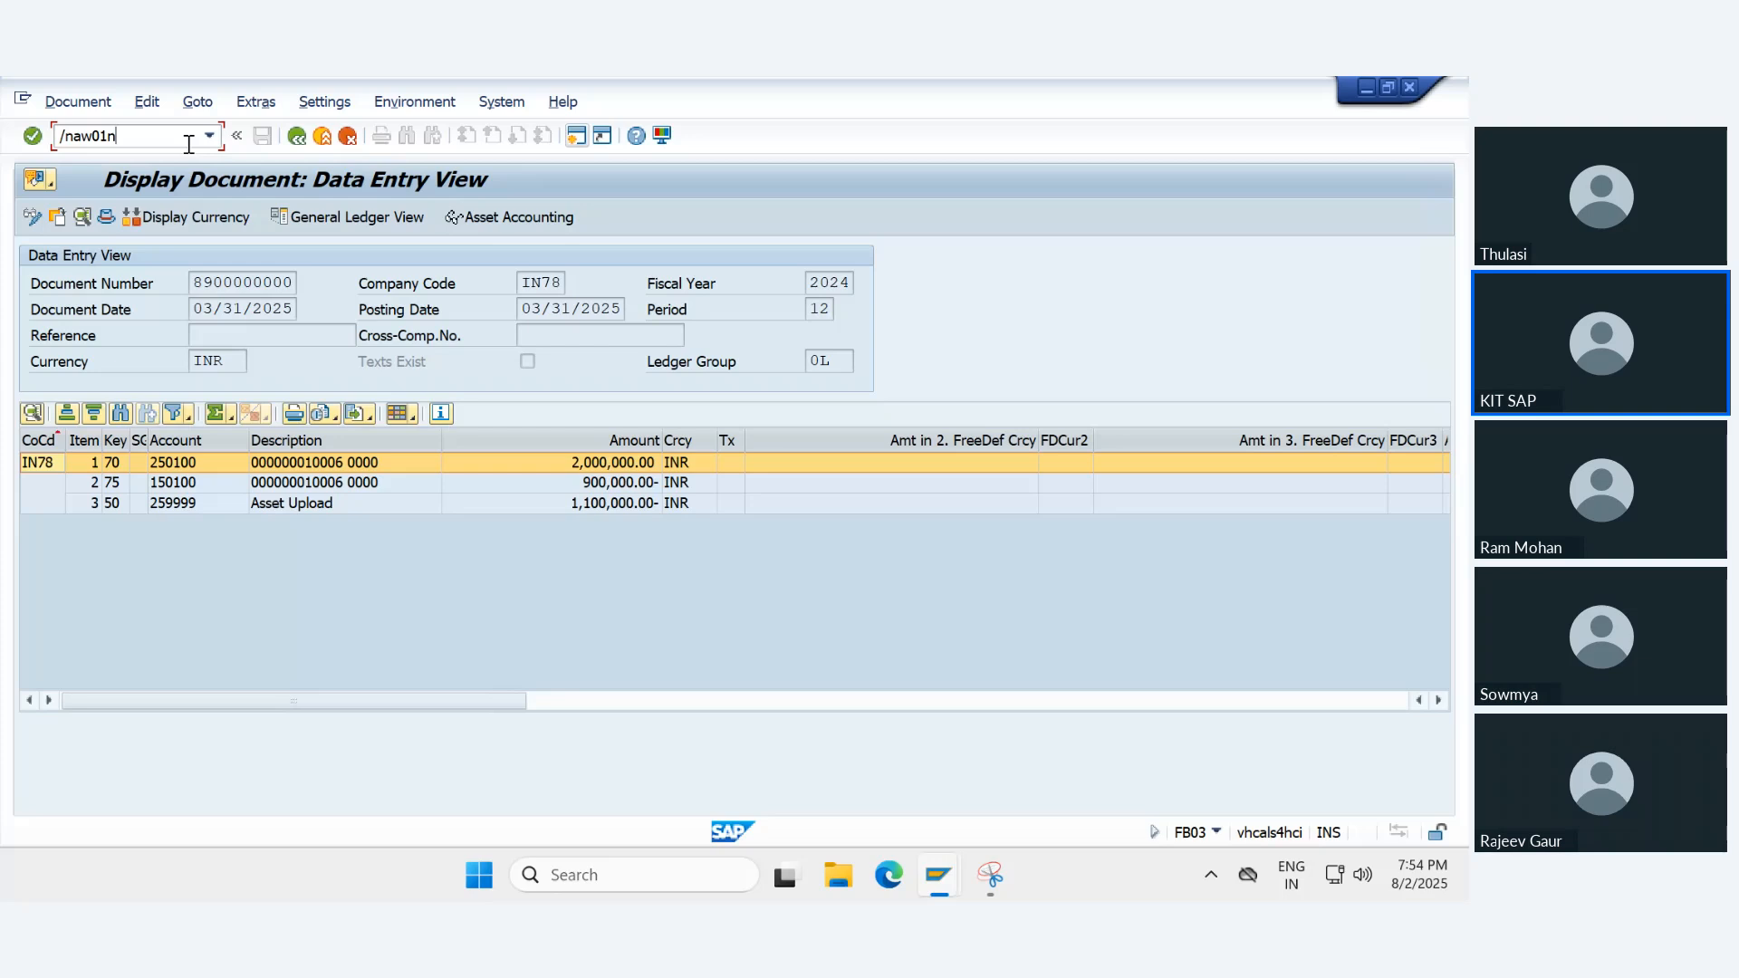
# - Open the asset explorer, dismiss the messages, and review the planned values of 01 Book depreciation by fiscal year
pyautogui.press('Return')
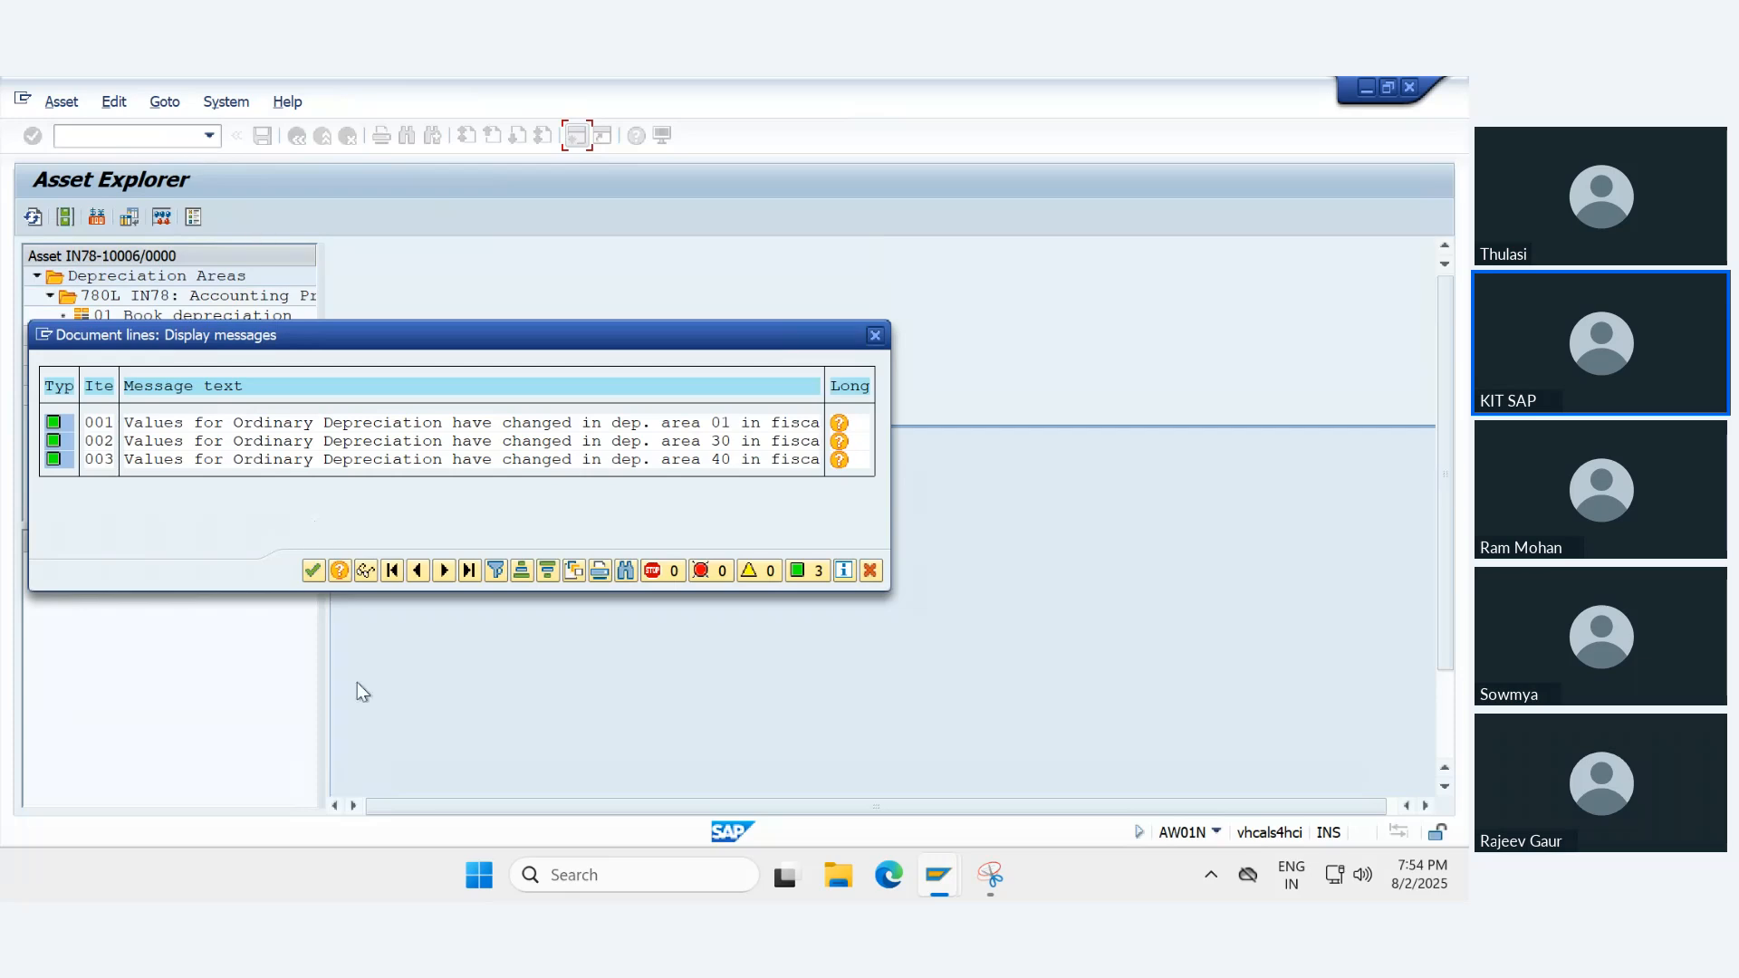
pyautogui.click(313, 570)
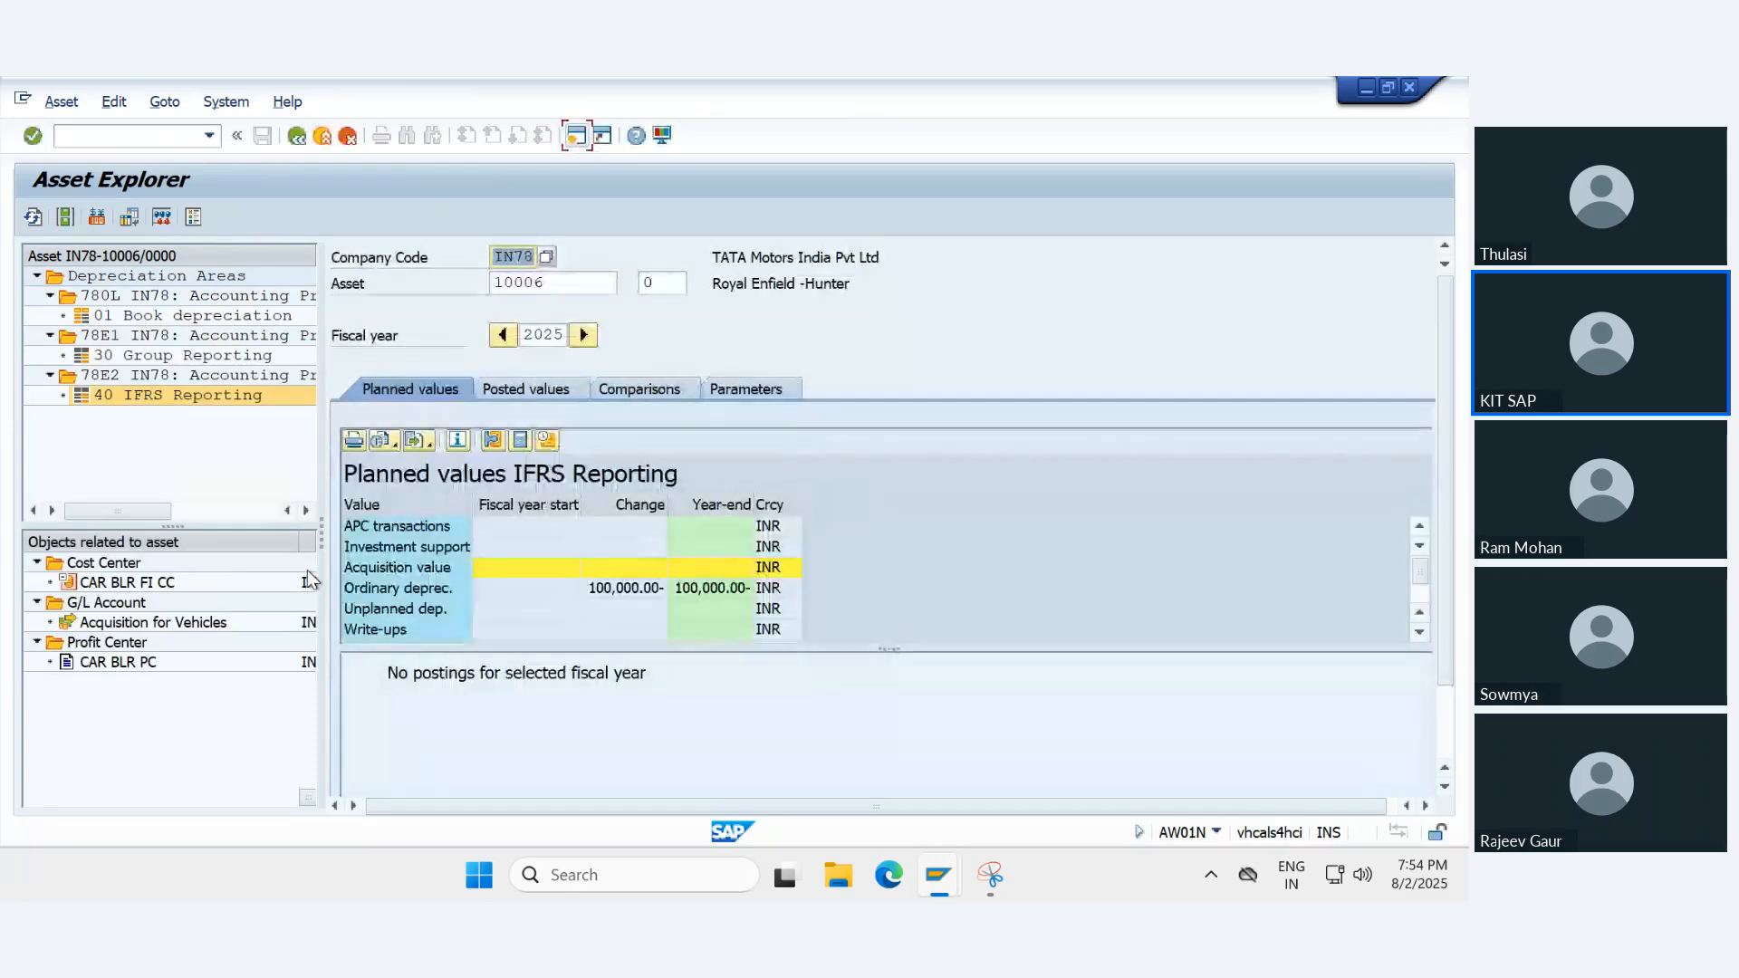
pyautogui.click(114, 292)
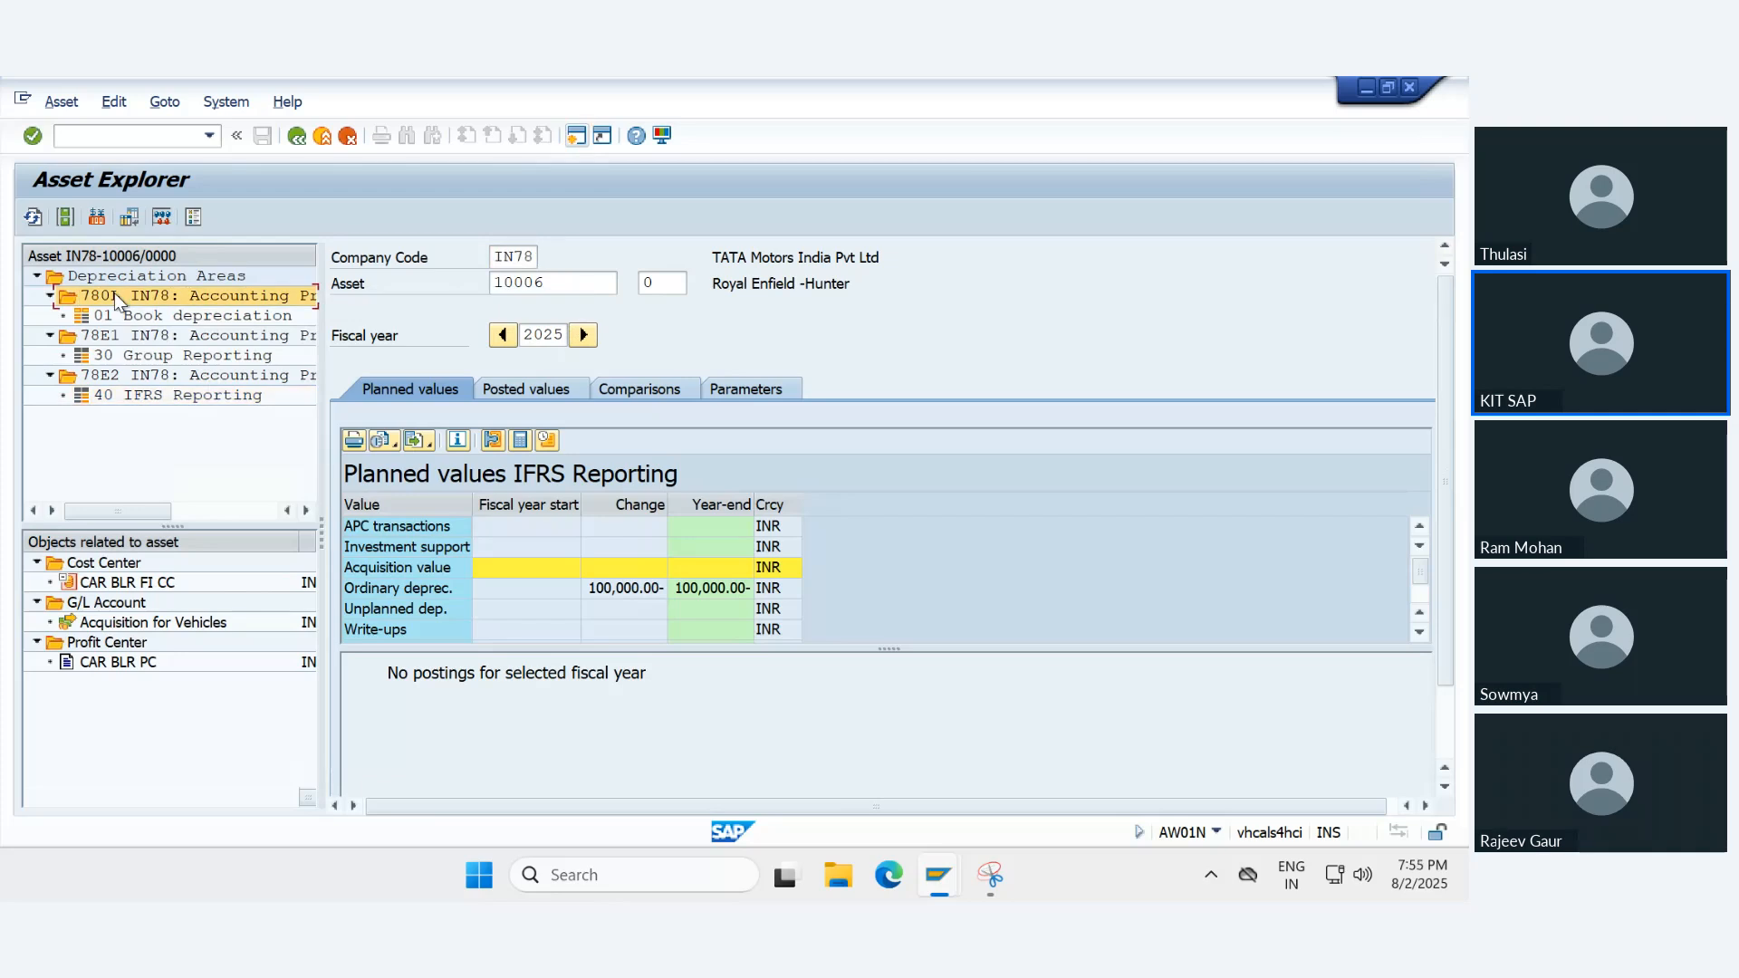
pyautogui.click(127, 314)
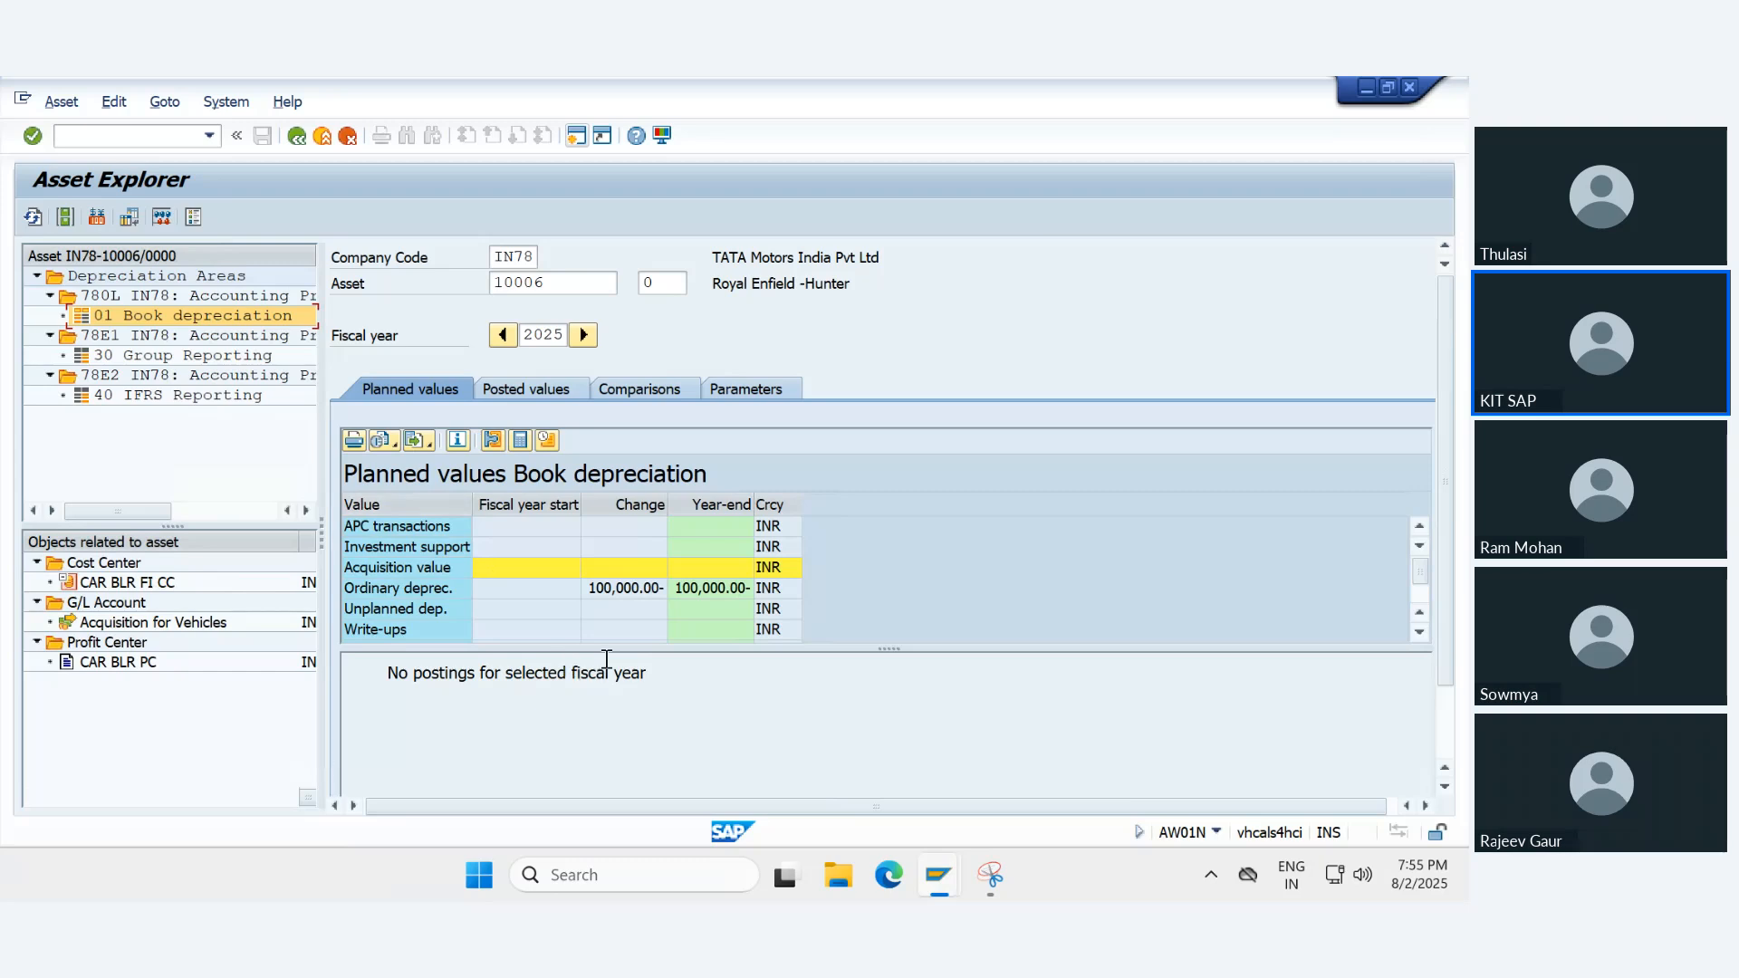
pyautogui.moveTo(602, 648); pyautogui.dragTo(620, 744)
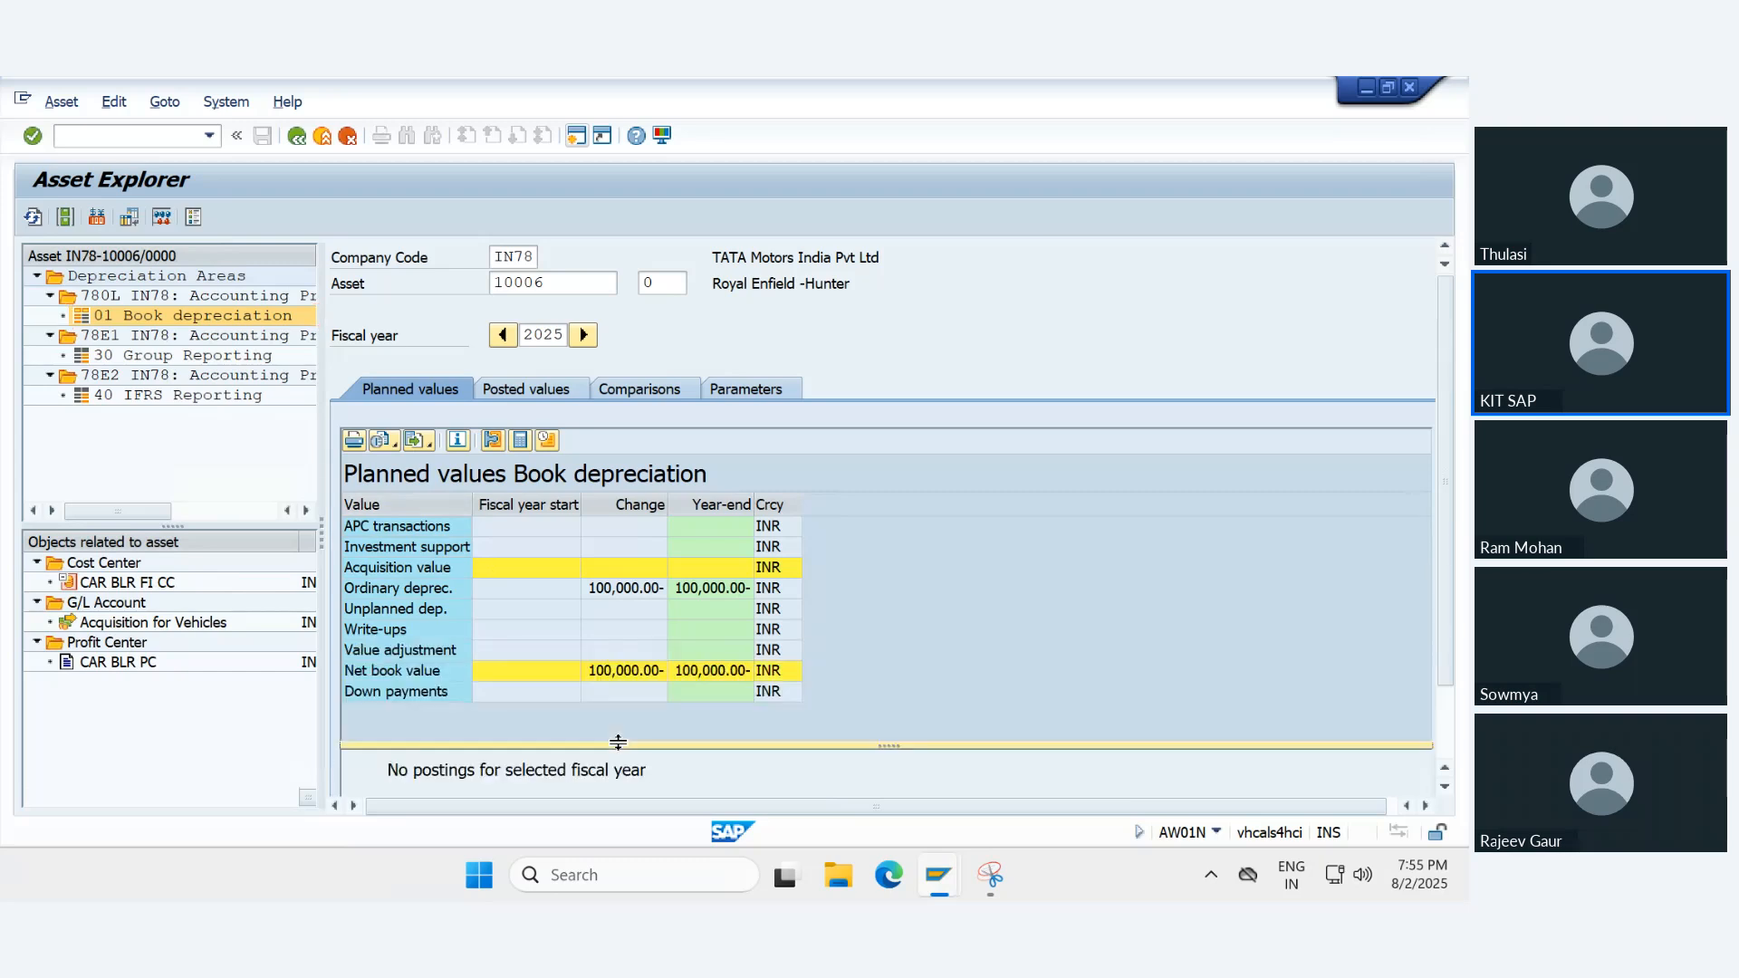
pyautogui.click(502, 334)
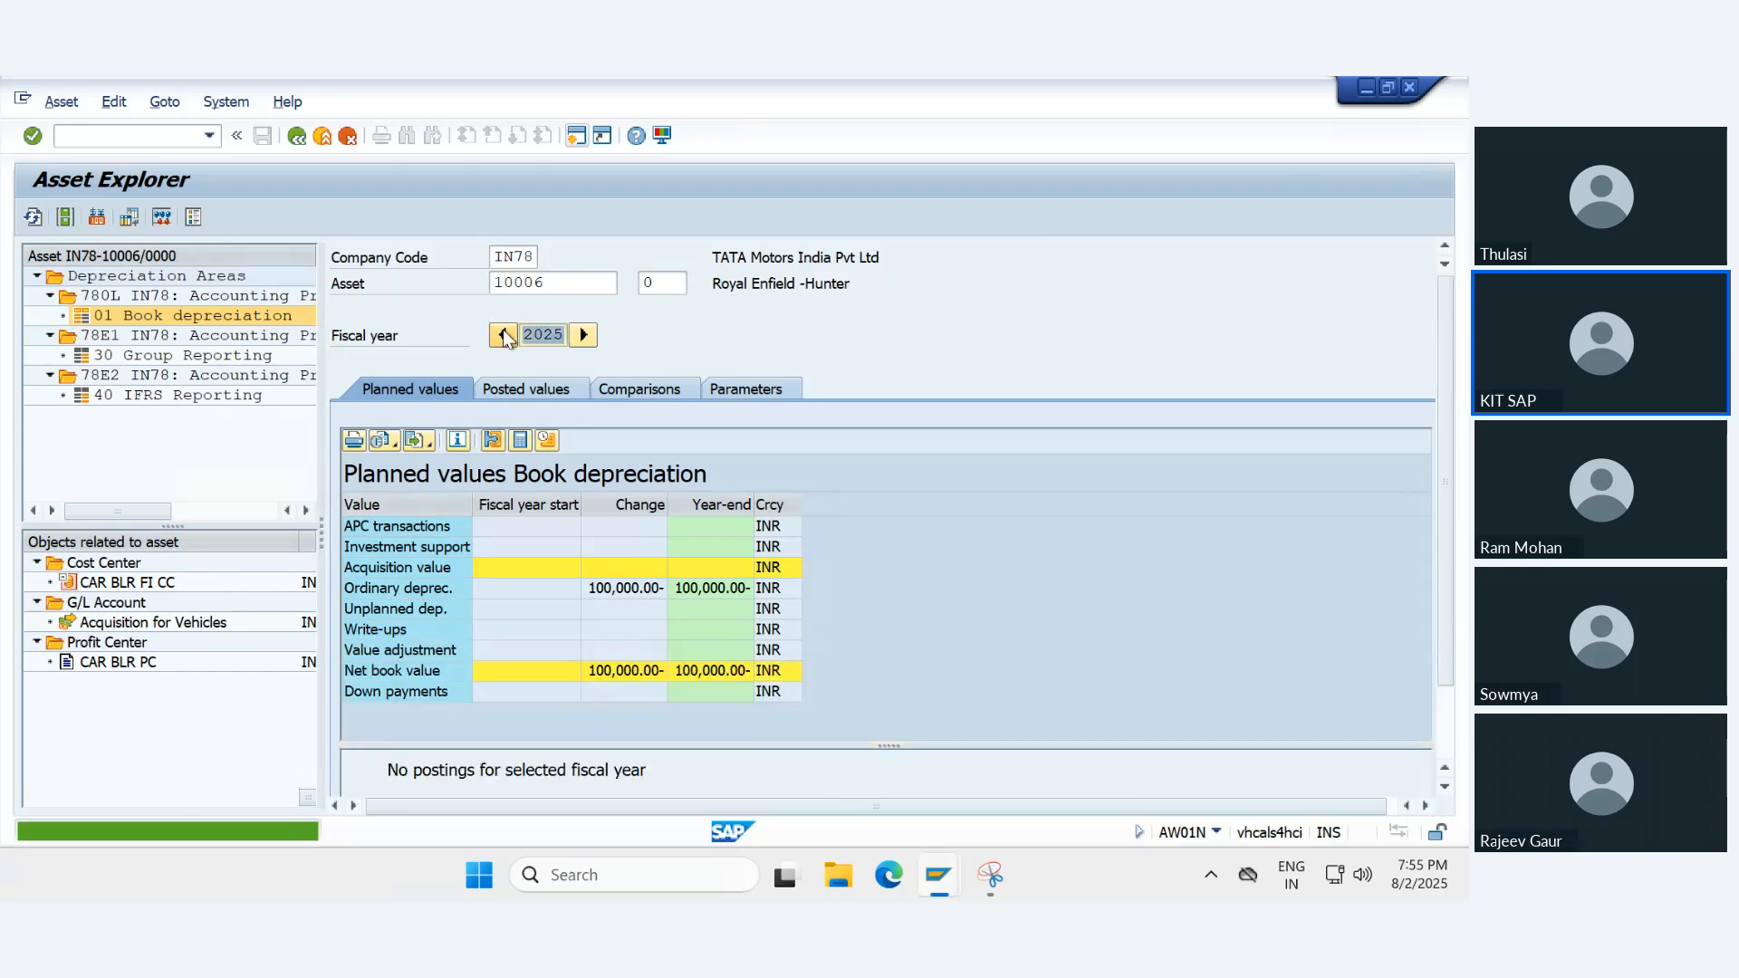
pyautogui.click(583, 336)
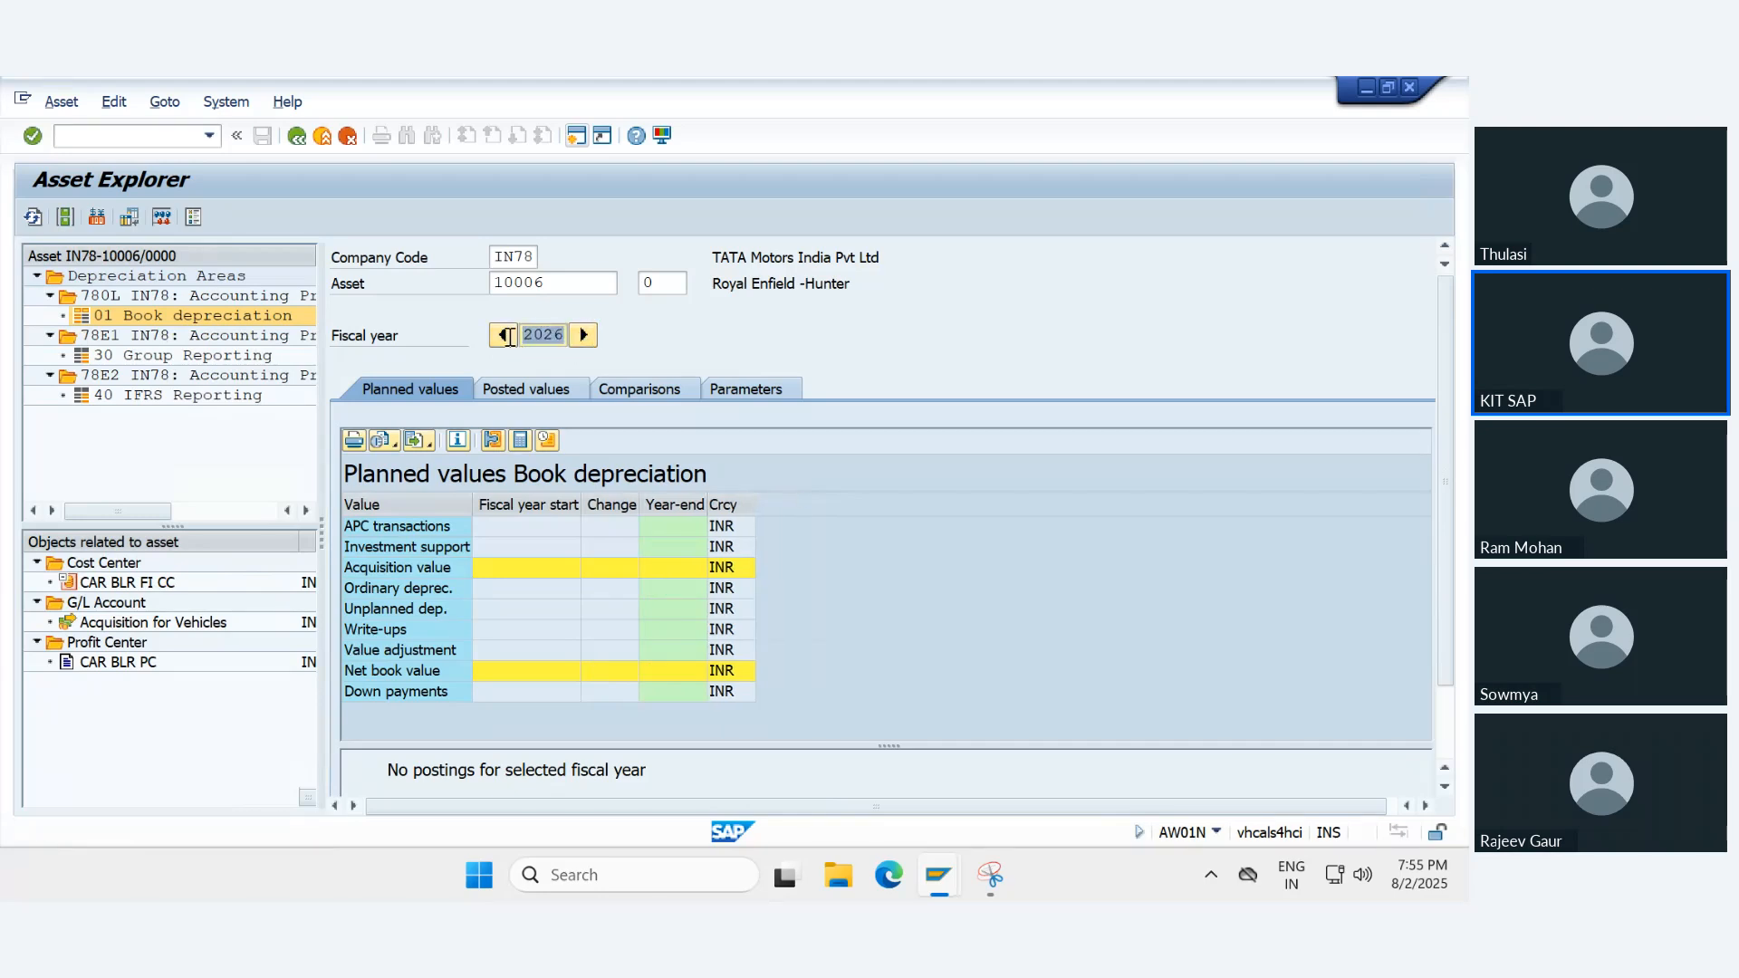
# - Check the posted and planned depreciation periods under the posted values for 2025, and return to the full planned values table
pyautogui.click(529, 389)
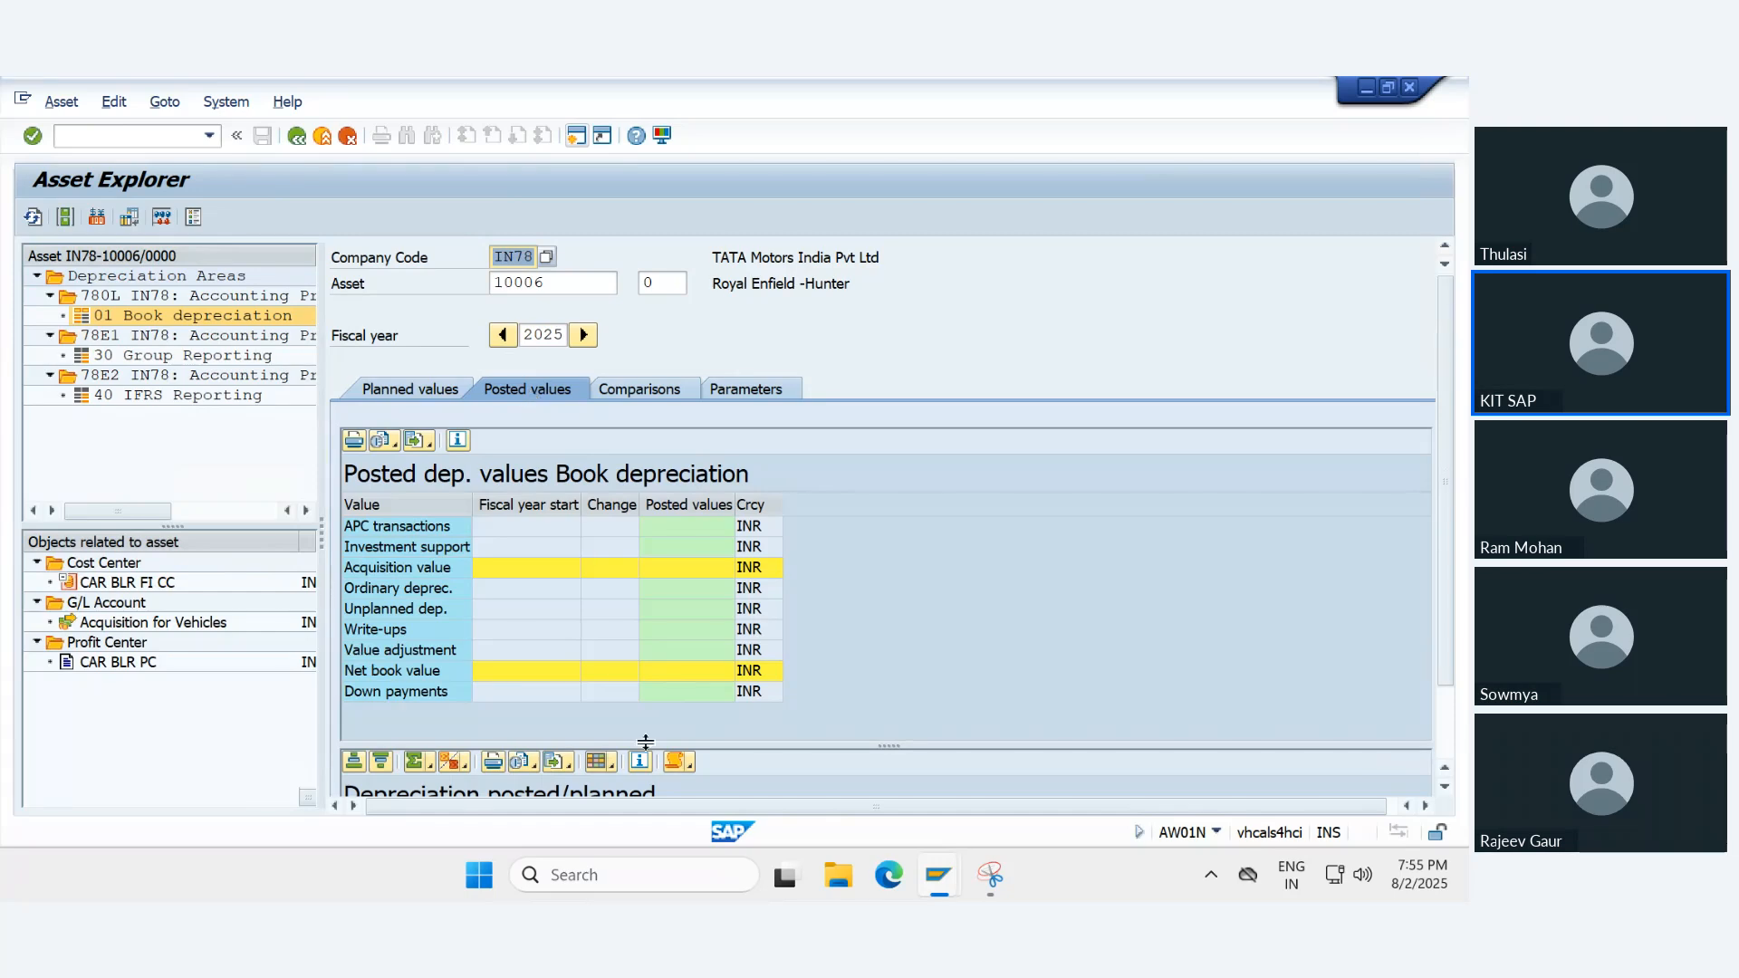
pyautogui.moveTo(645, 742); pyautogui.dragTo(595, 507)
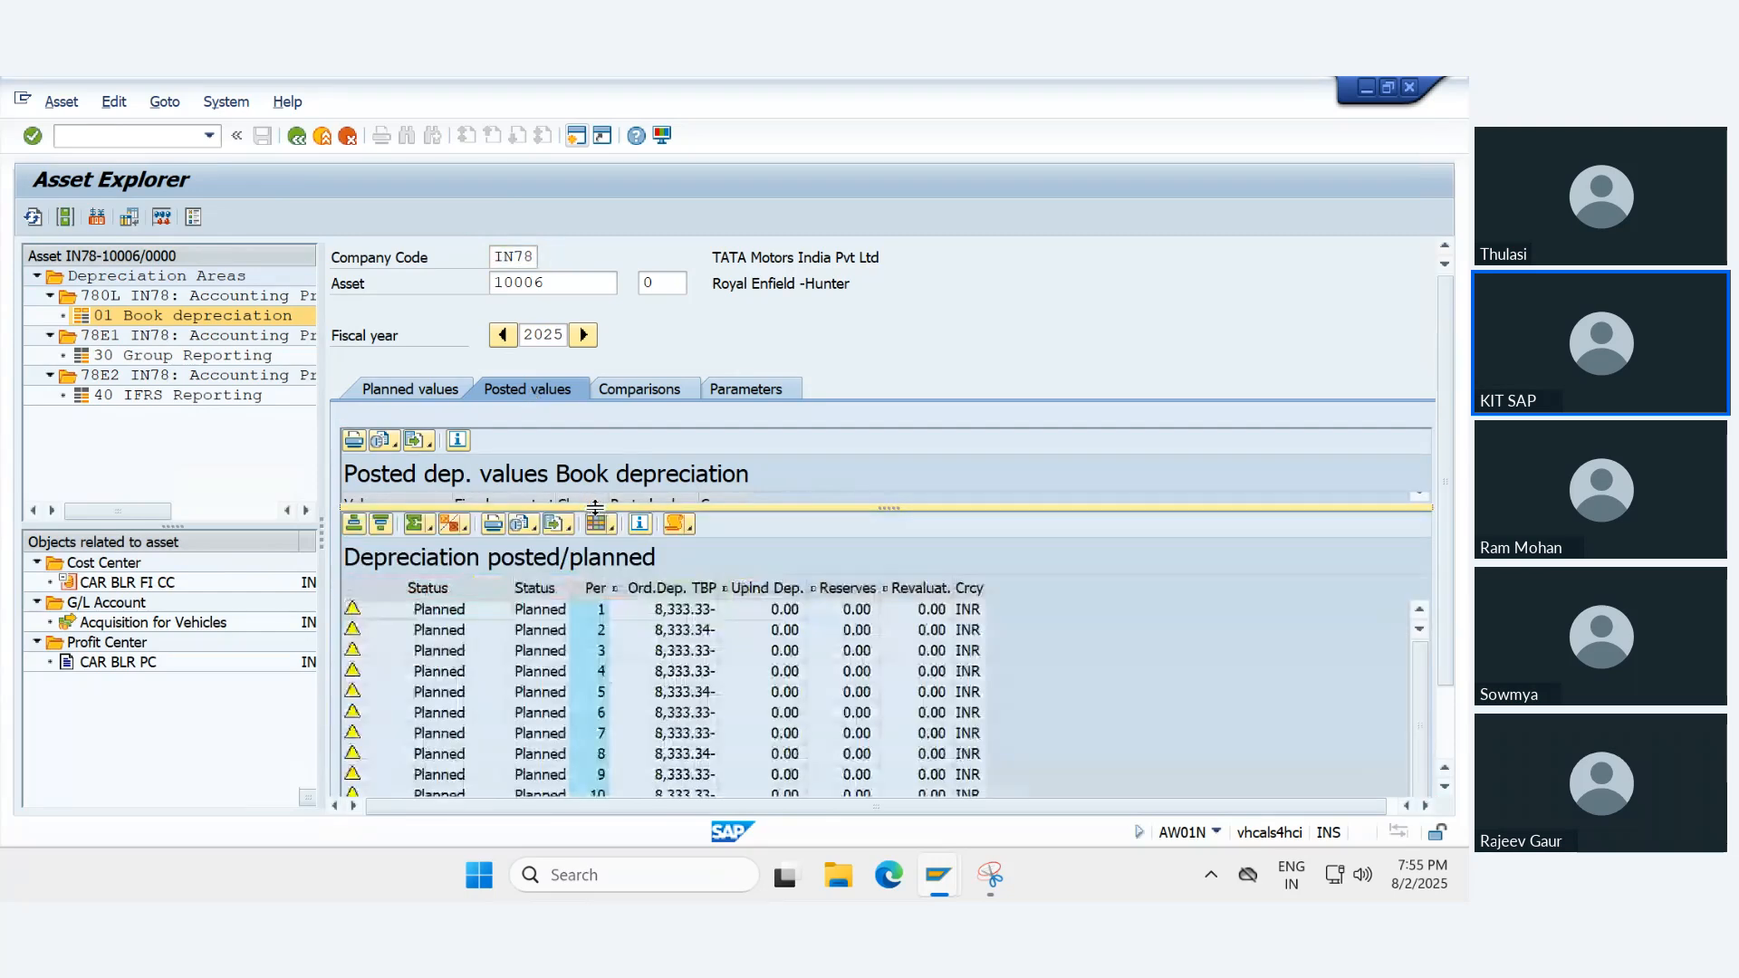
pyautogui.scroll(-1, 632, 681)
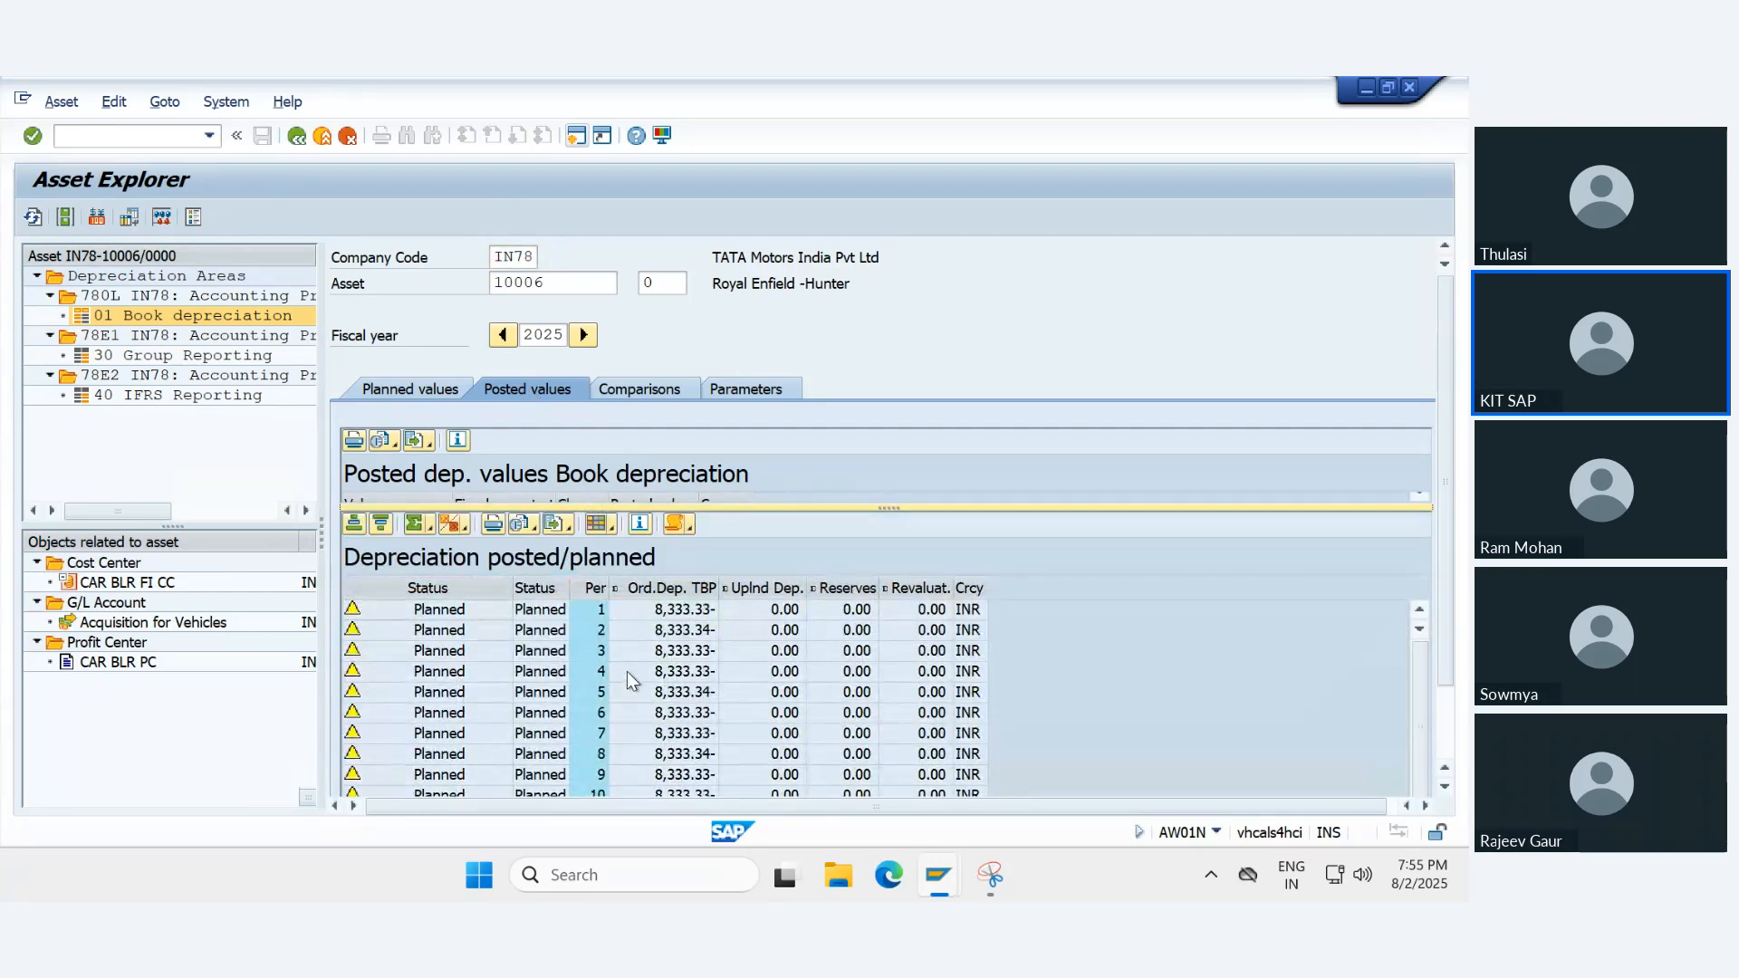
pyautogui.click(411, 388)
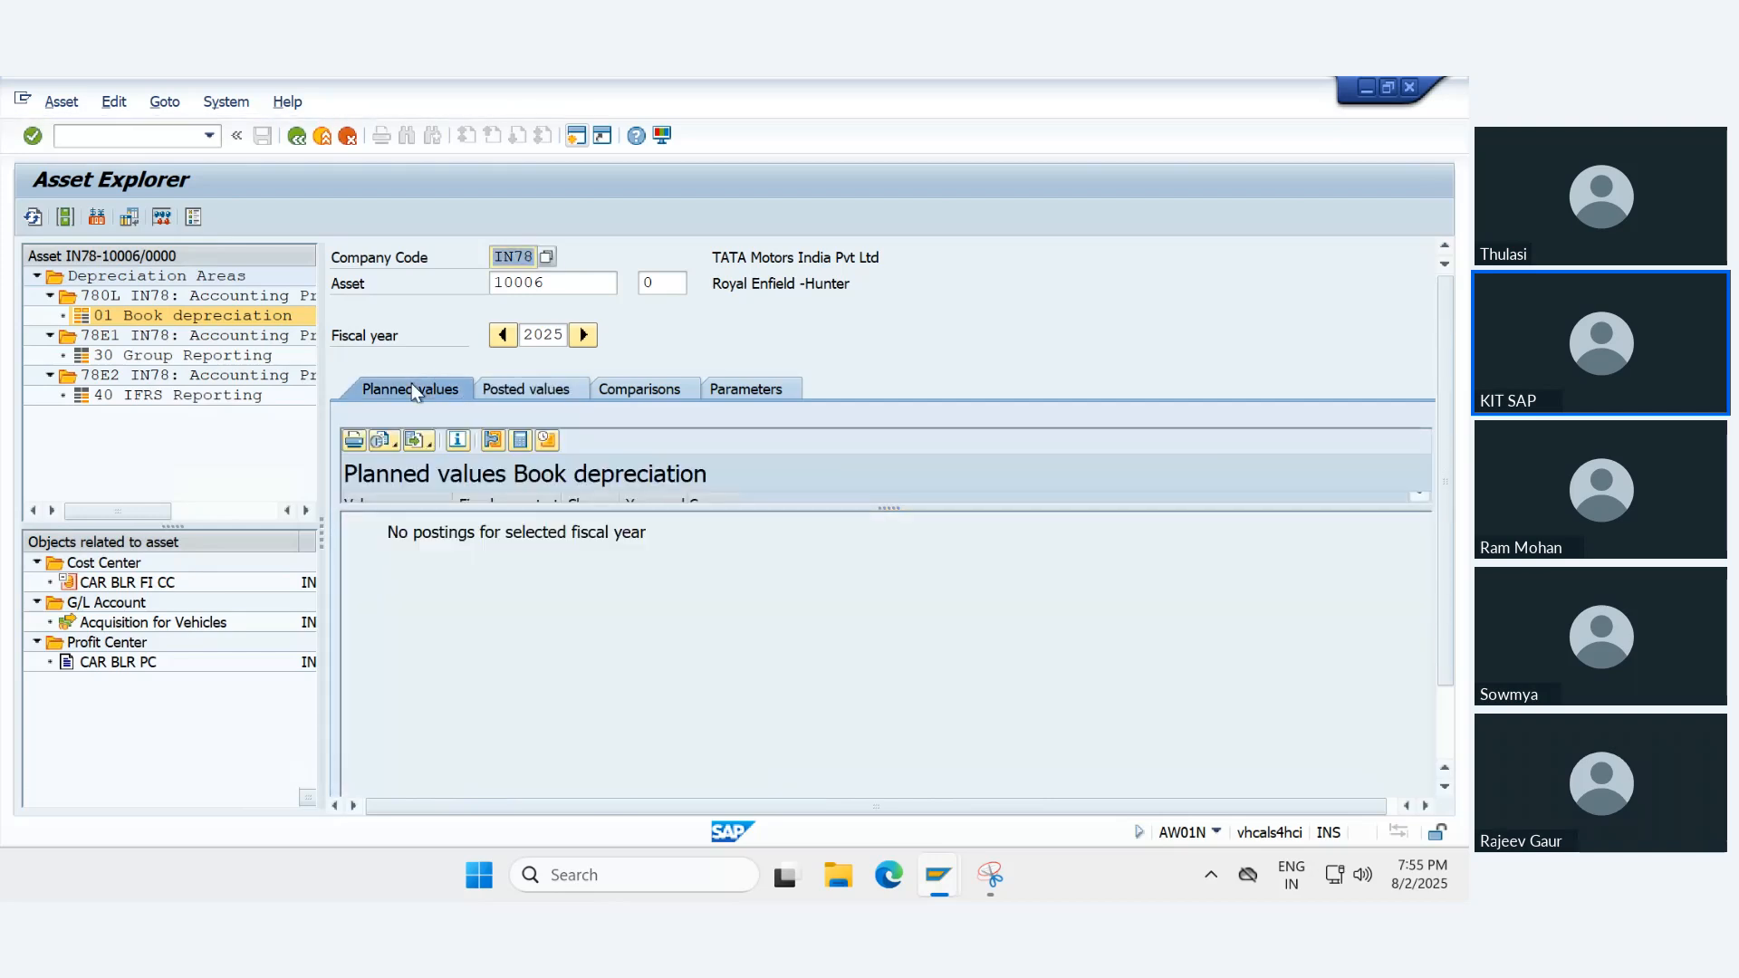
pyautogui.moveTo(671, 506); pyautogui.dragTo(730, 720)
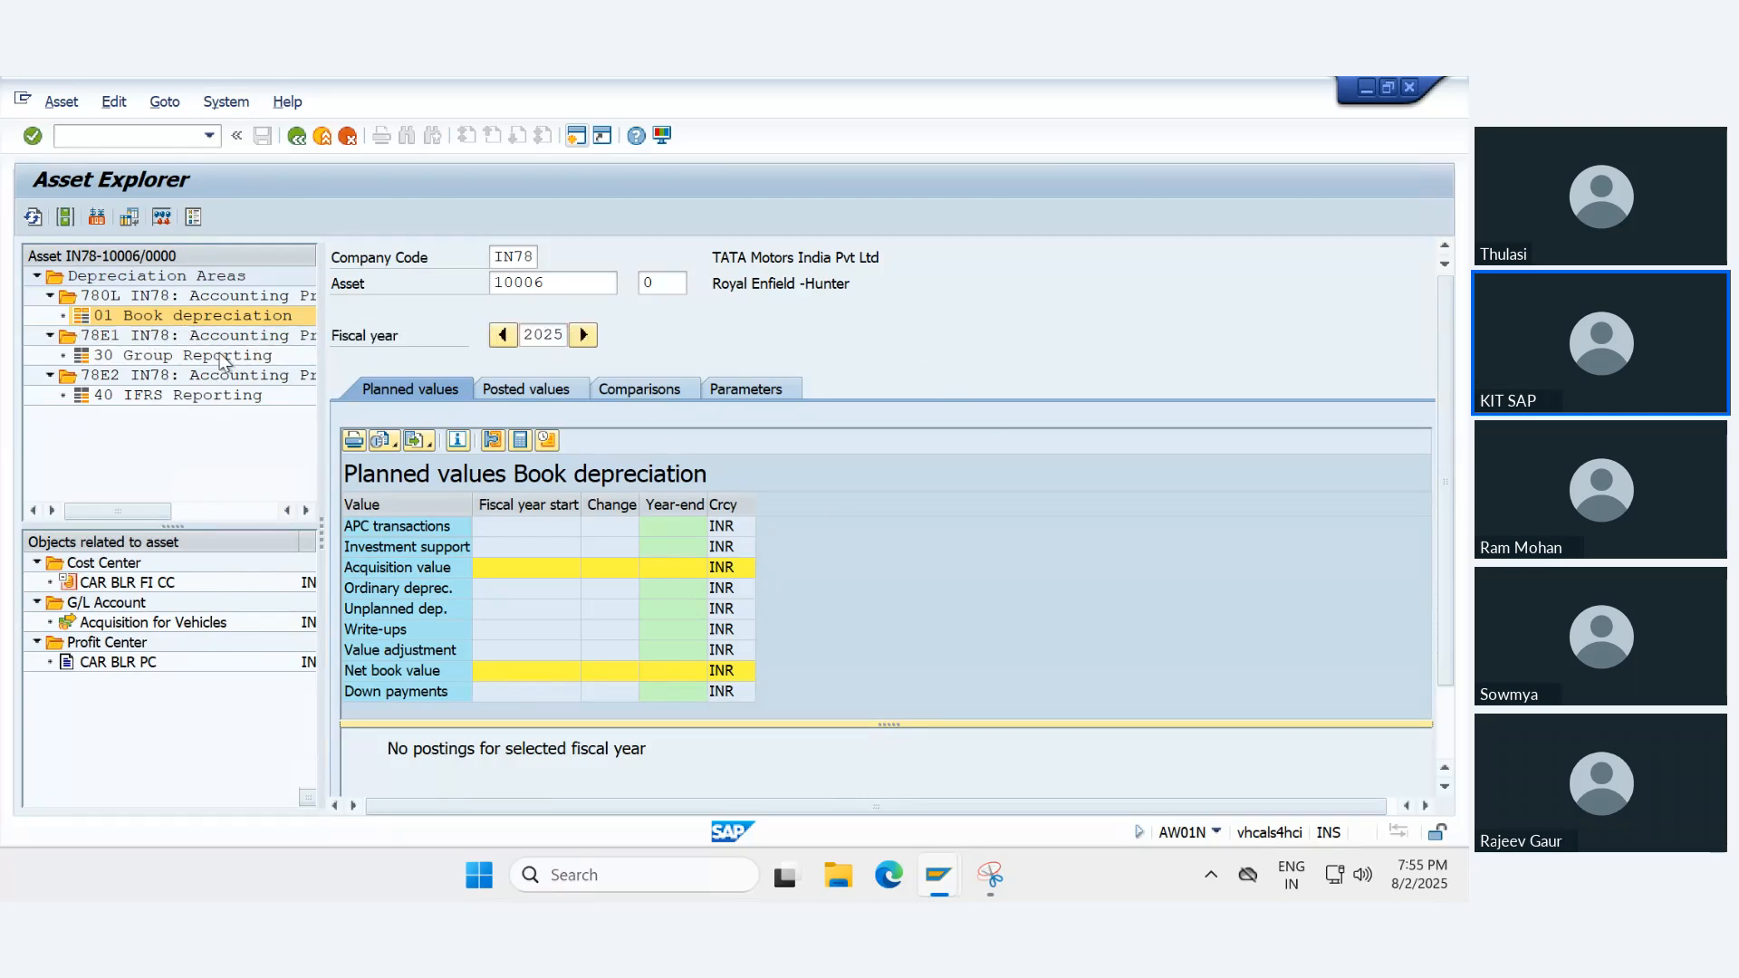
# - Reload asset 10006 in company code IN78 to recheck its planned values for Book depreciation
pyautogui.click(122, 323)
pyautogui.click(583, 335)
pyautogui.click(583, 336)
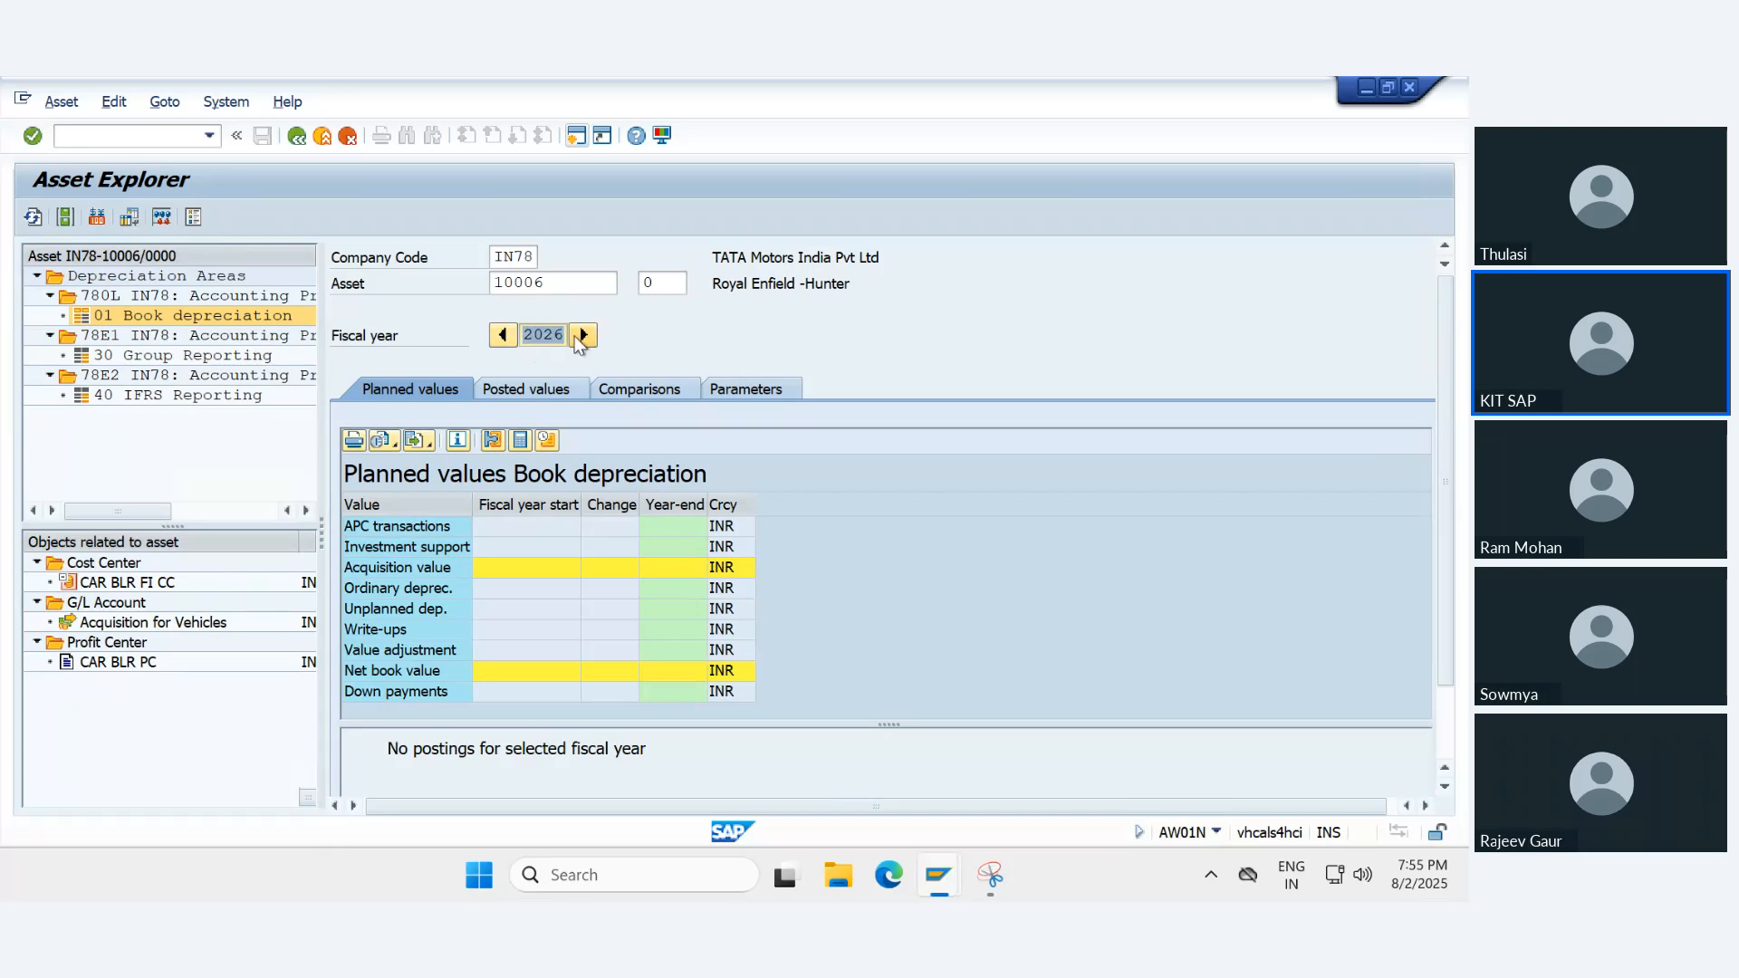
pyautogui.click(561, 281)
pyautogui.write('.')
pyautogui.press('Return')
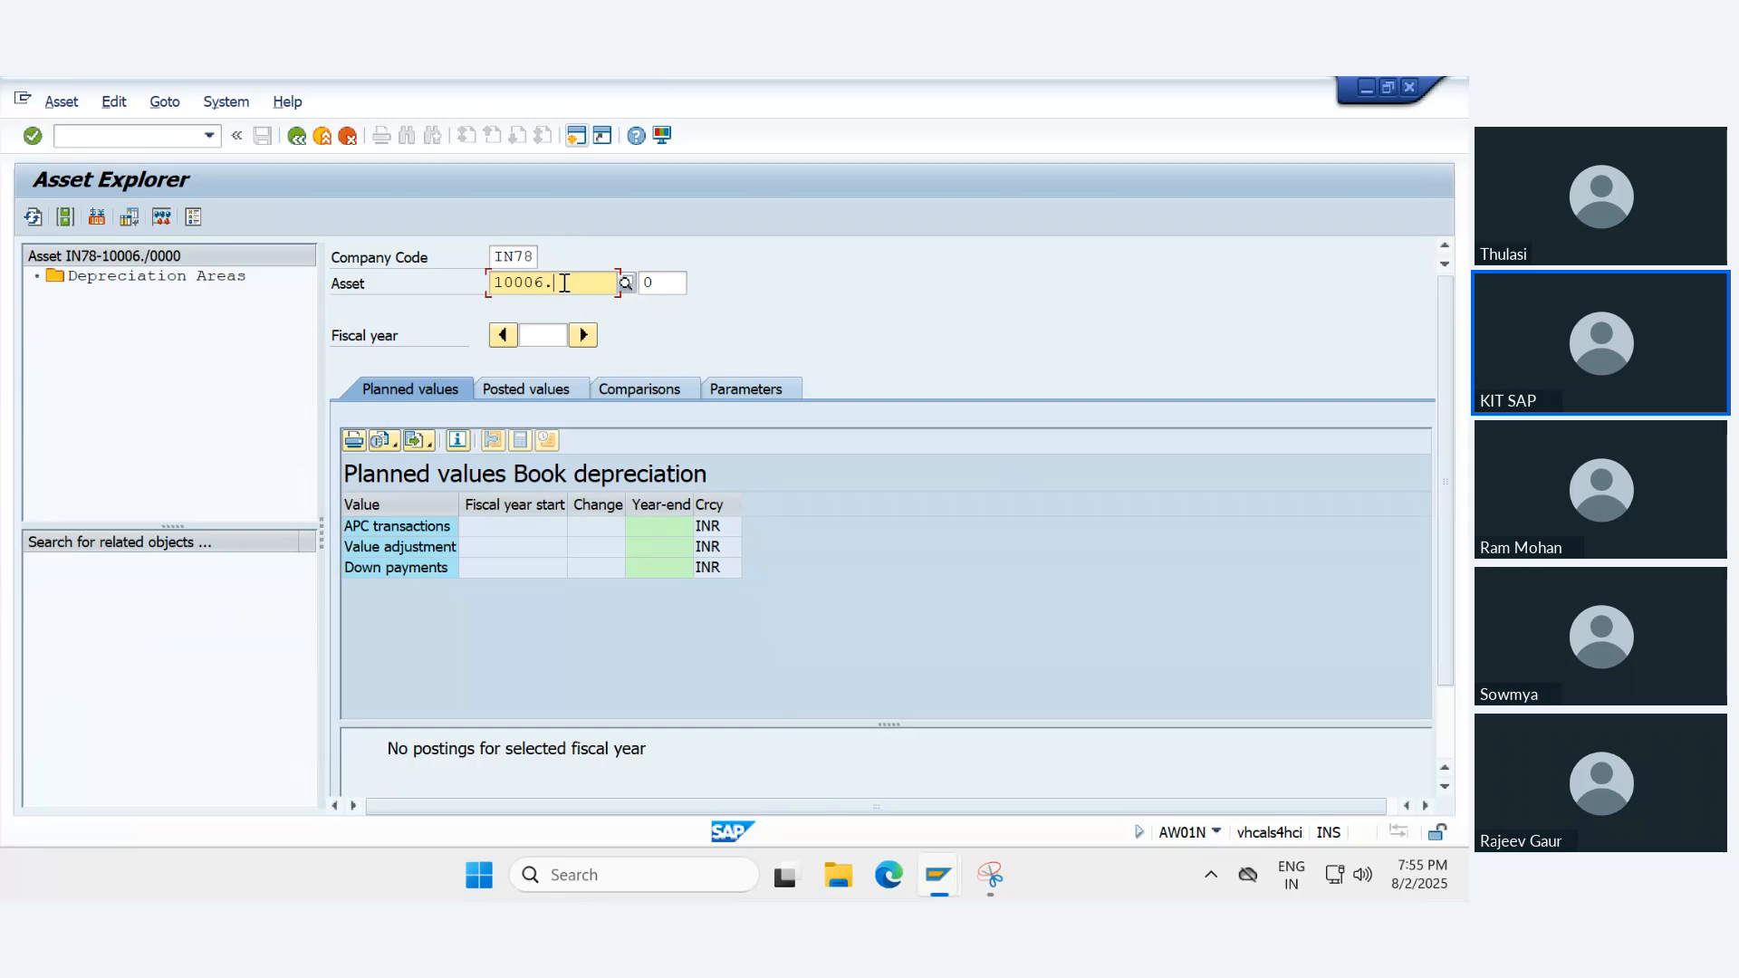
pyautogui.press('BackSpace')
pyautogui.write('=')
pyautogui.press('Return')
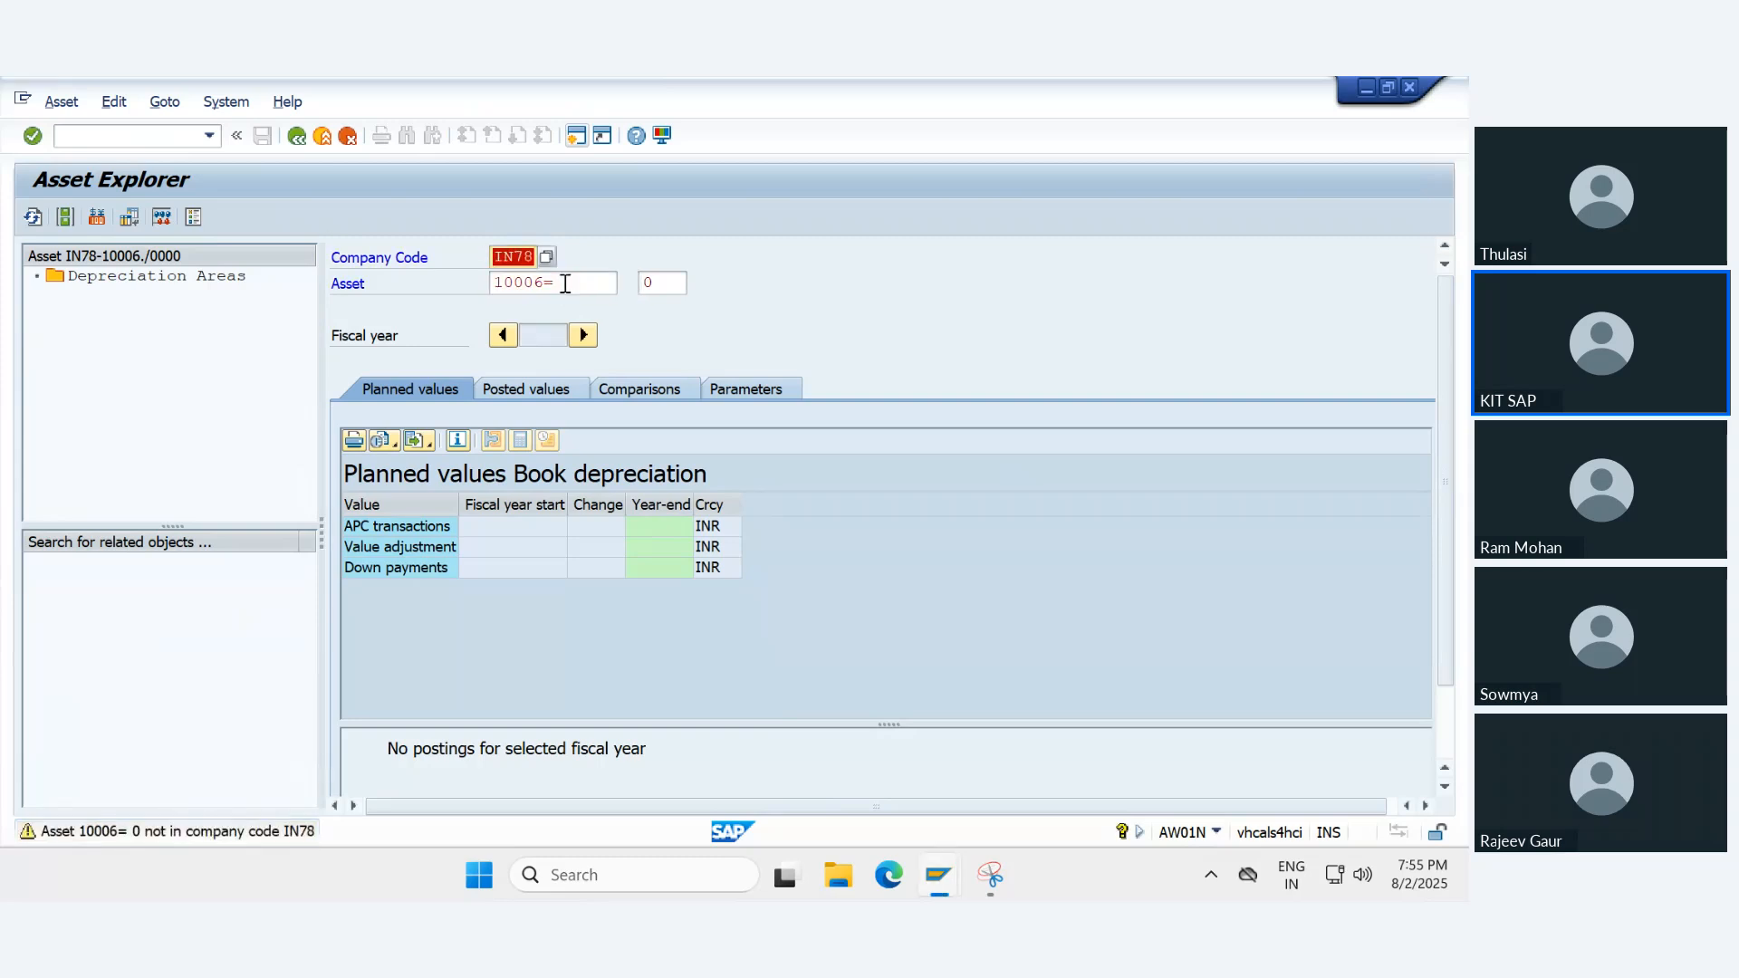
pyautogui.press('BackSpace')
pyautogui.press('Return')
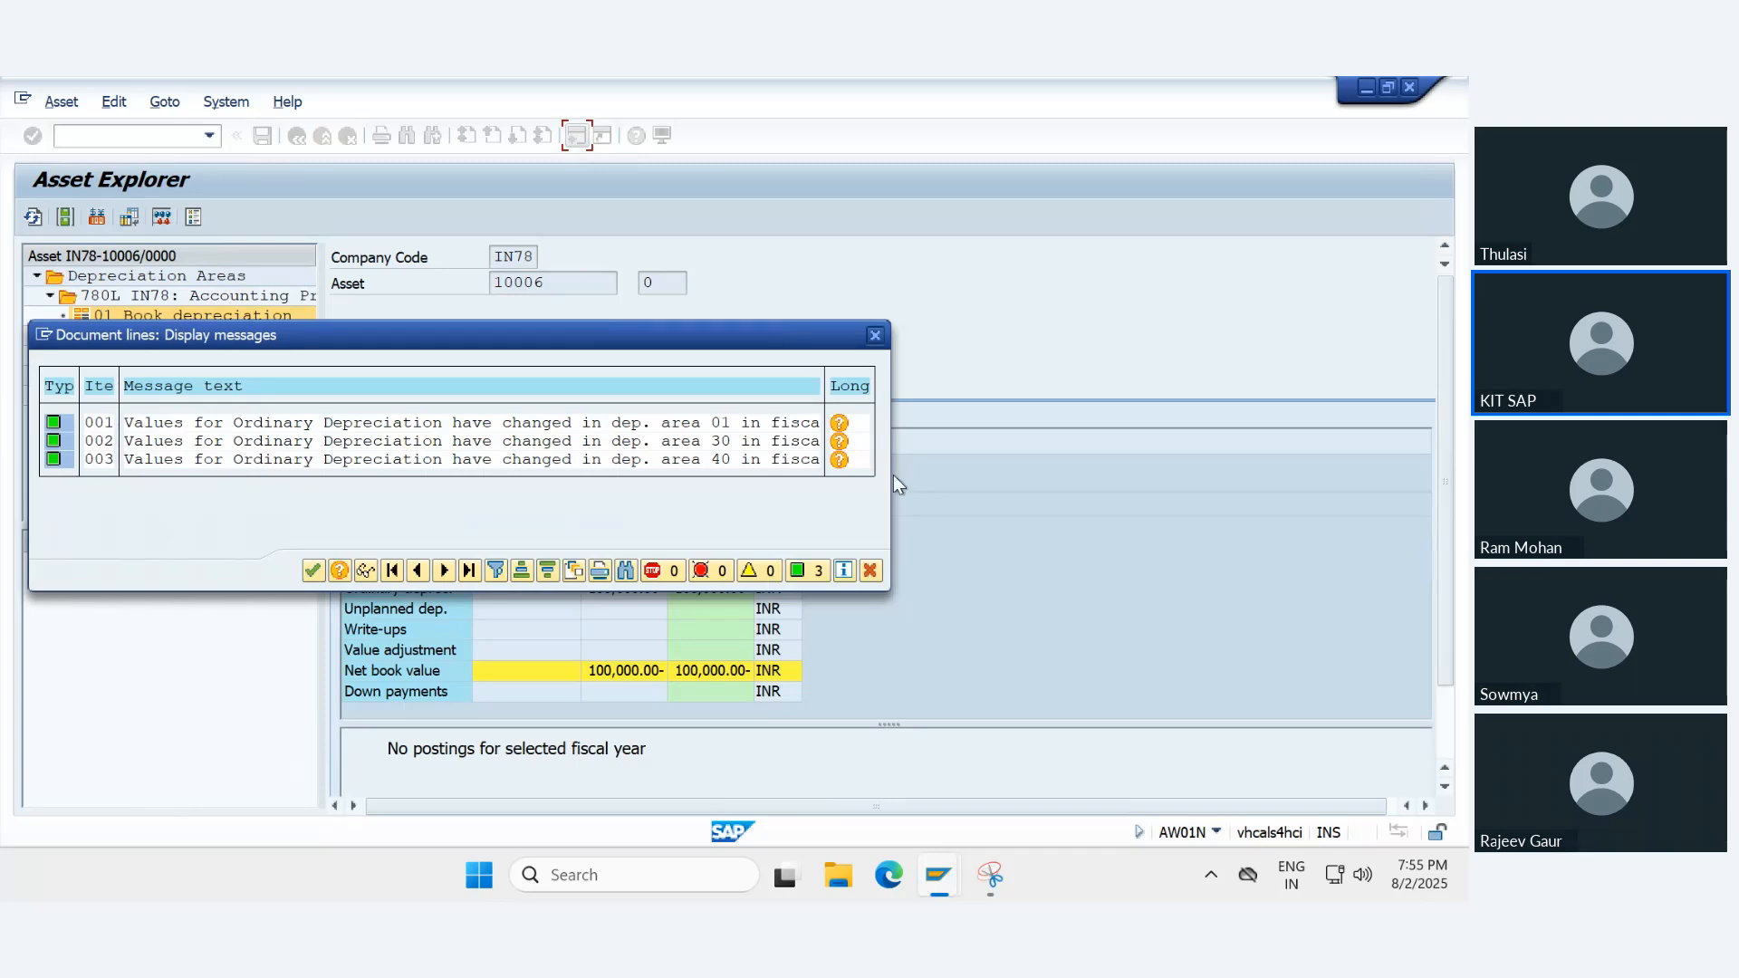
# - Read the long text of the depreciation area 01 message and proceed from it to the depreciation calculation program
pyautogui.click(838, 424)
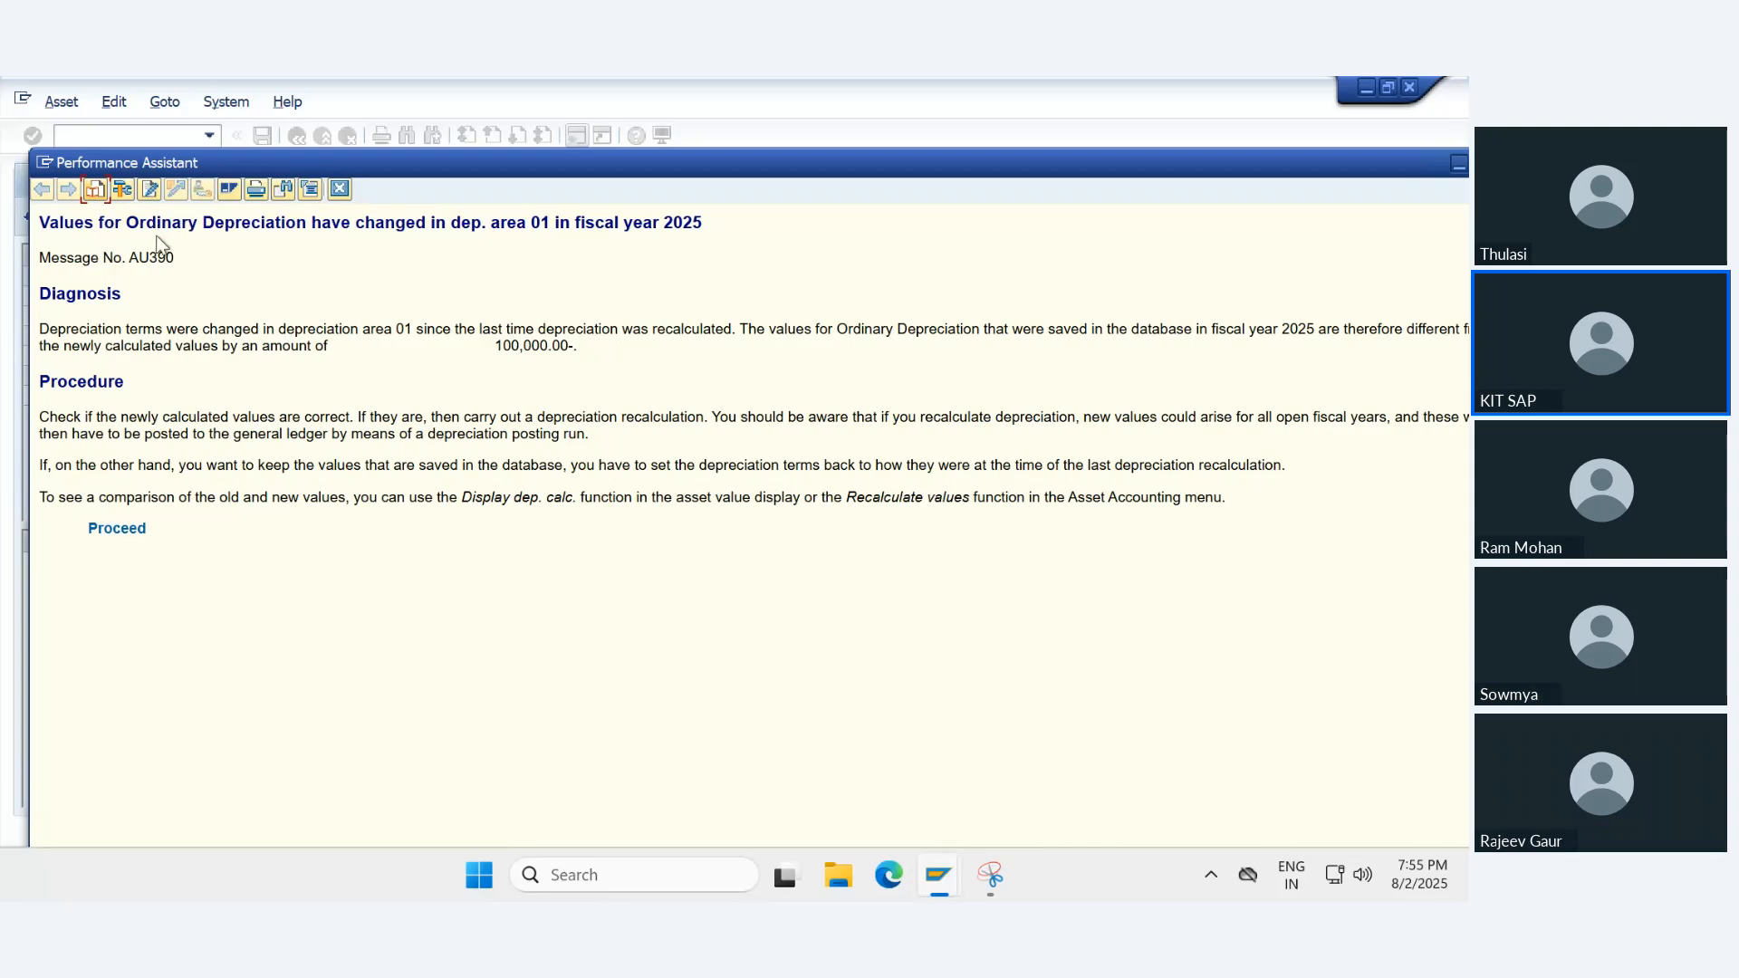
pyautogui.moveTo(394, 221); pyautogui.dragTo(736, 216)
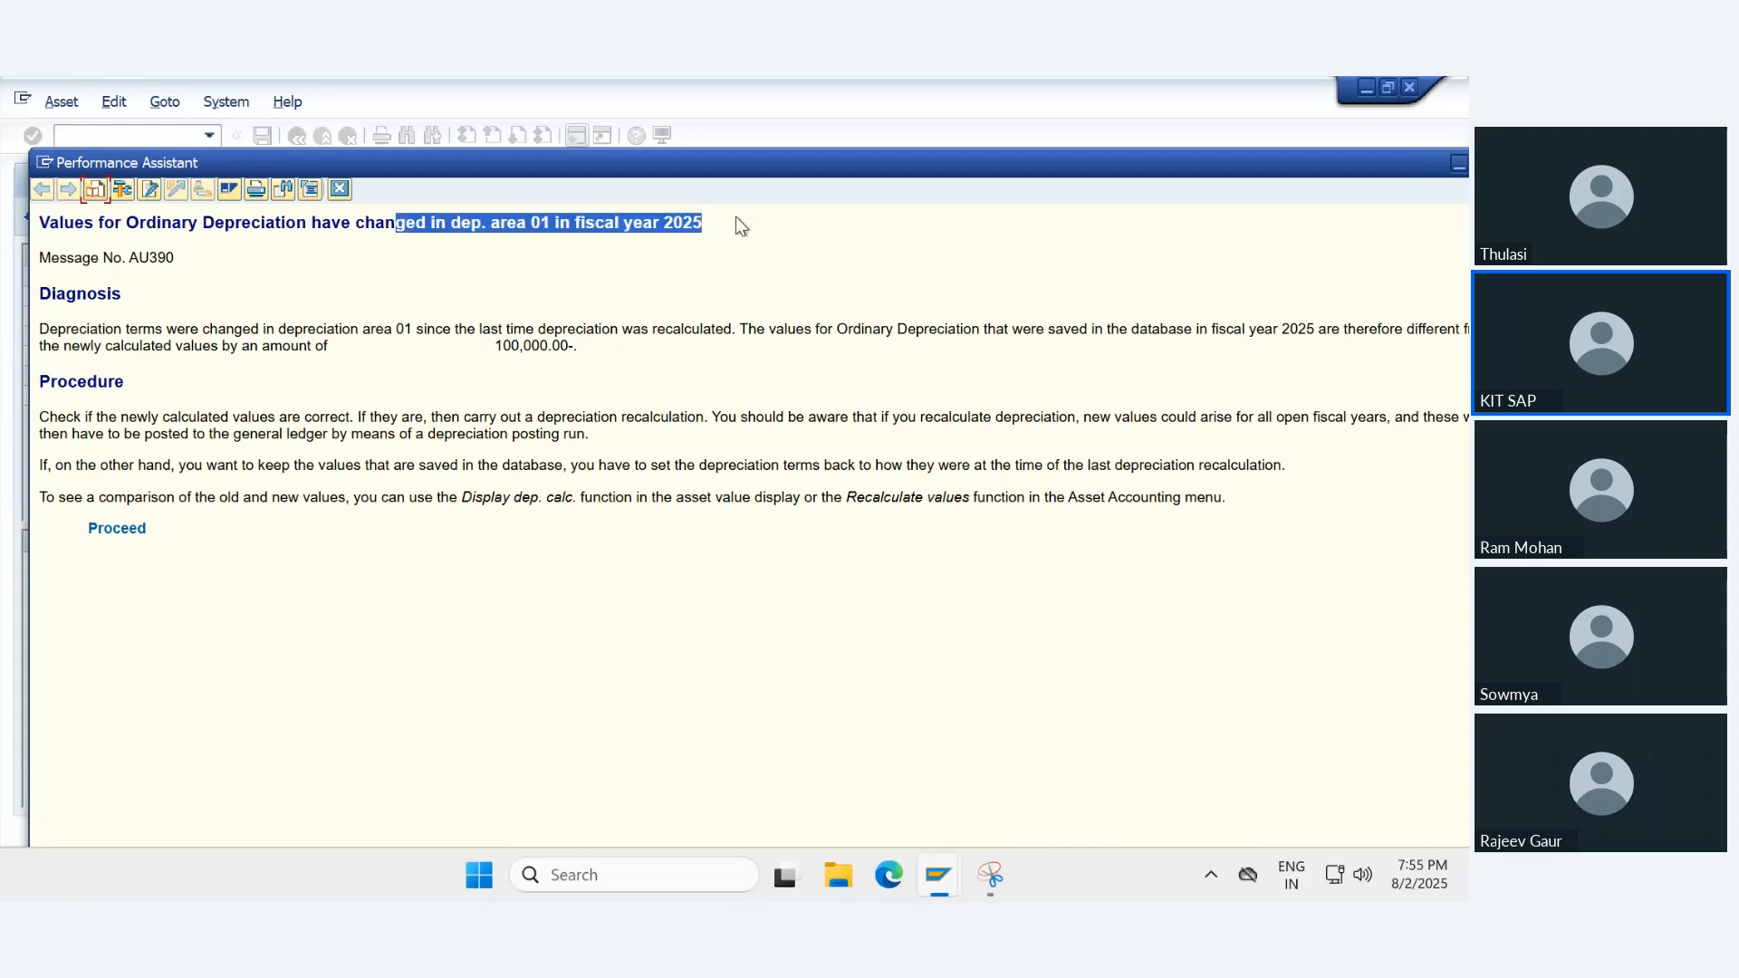
pyautogui.click(727, 222)
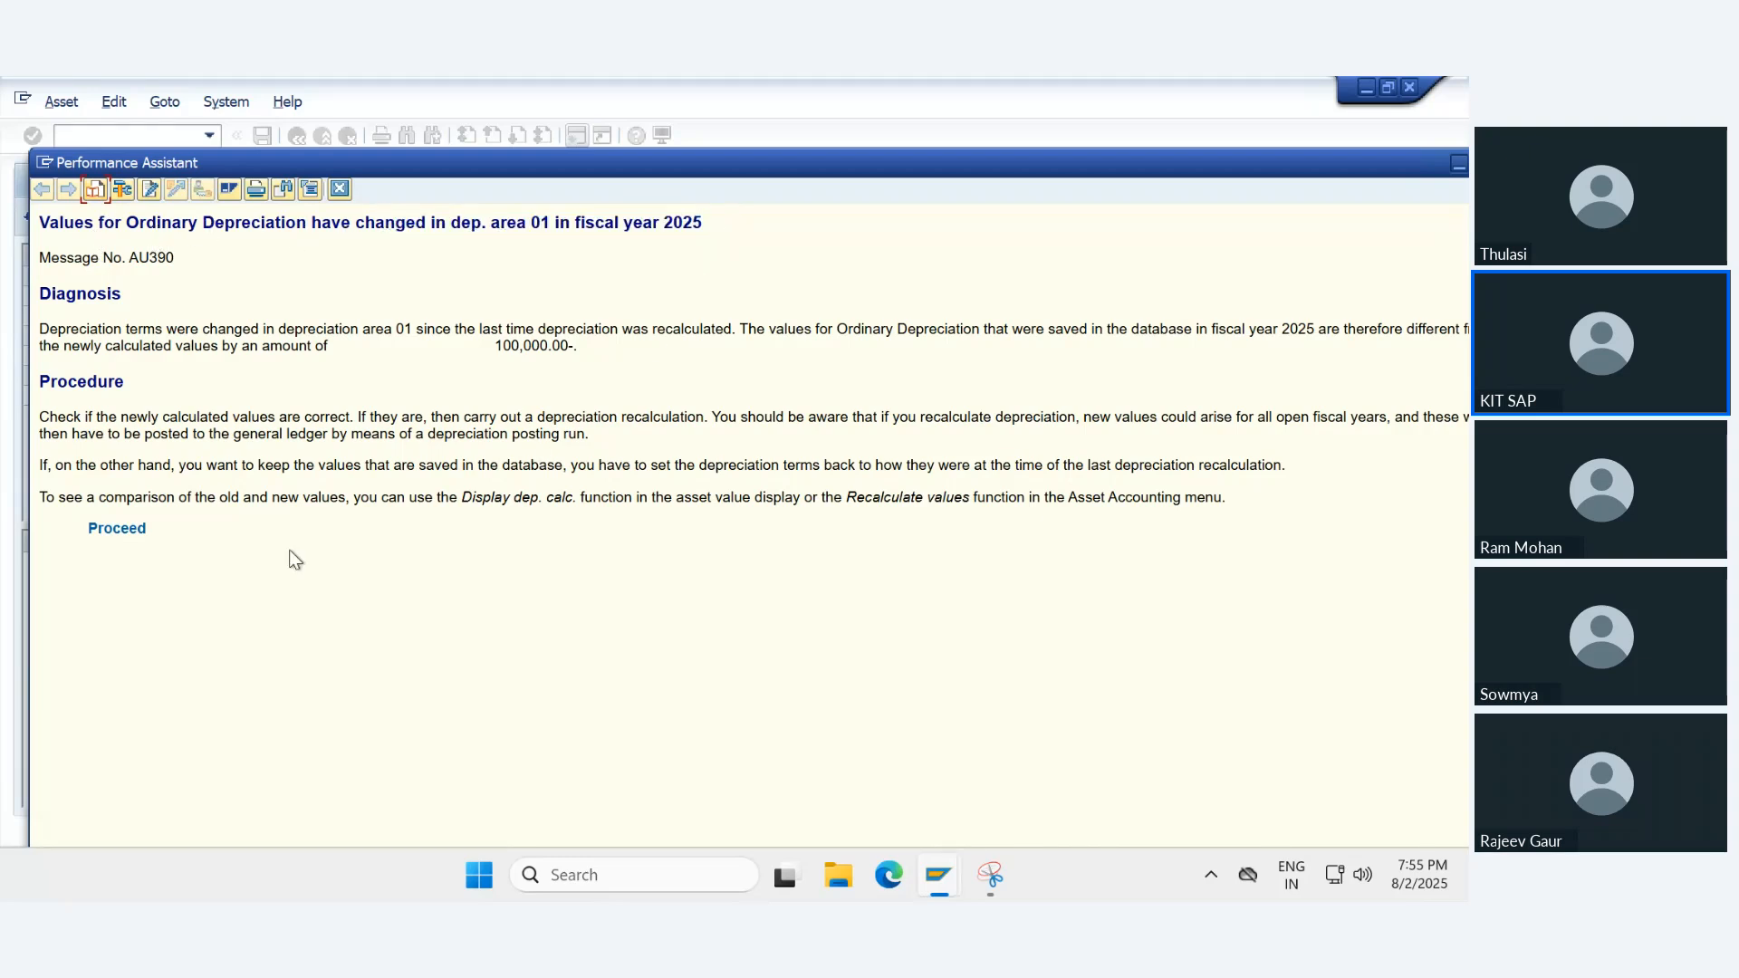
pyautogui.moveTo(81, 497); pyautogui.dragTo(1001, 528)
pyautogui.click(220, 573)
pyautogui.click(127, 530)
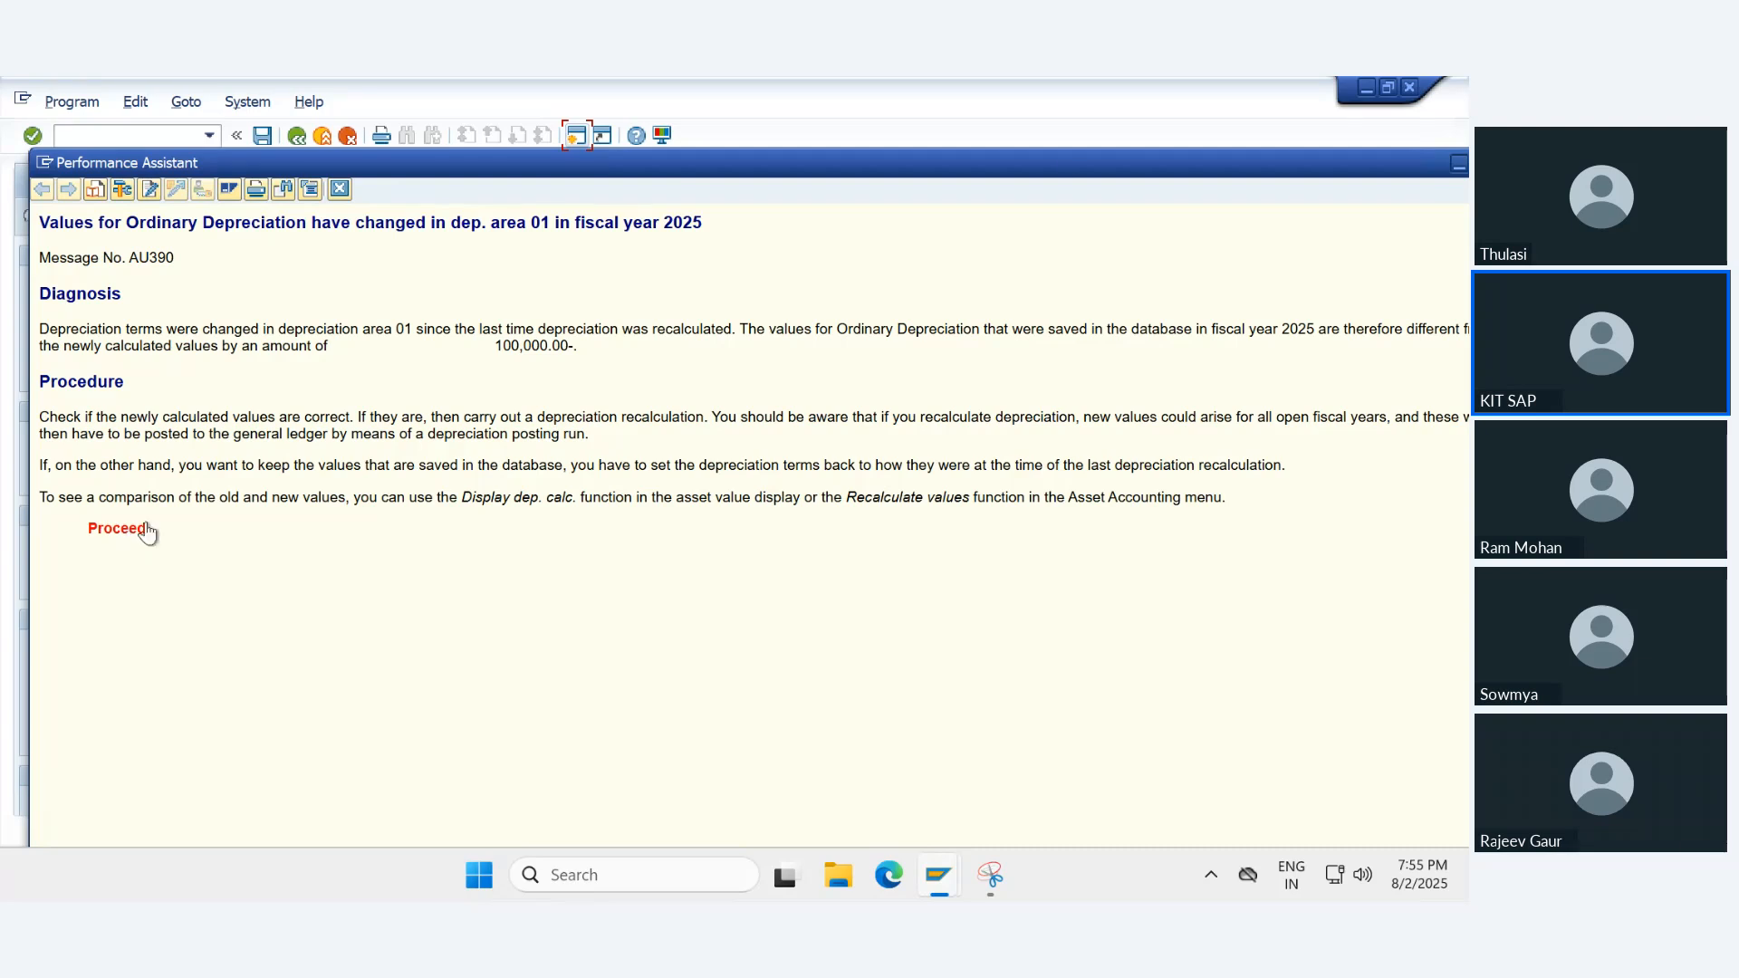
pyautogui.click(1458, 164)
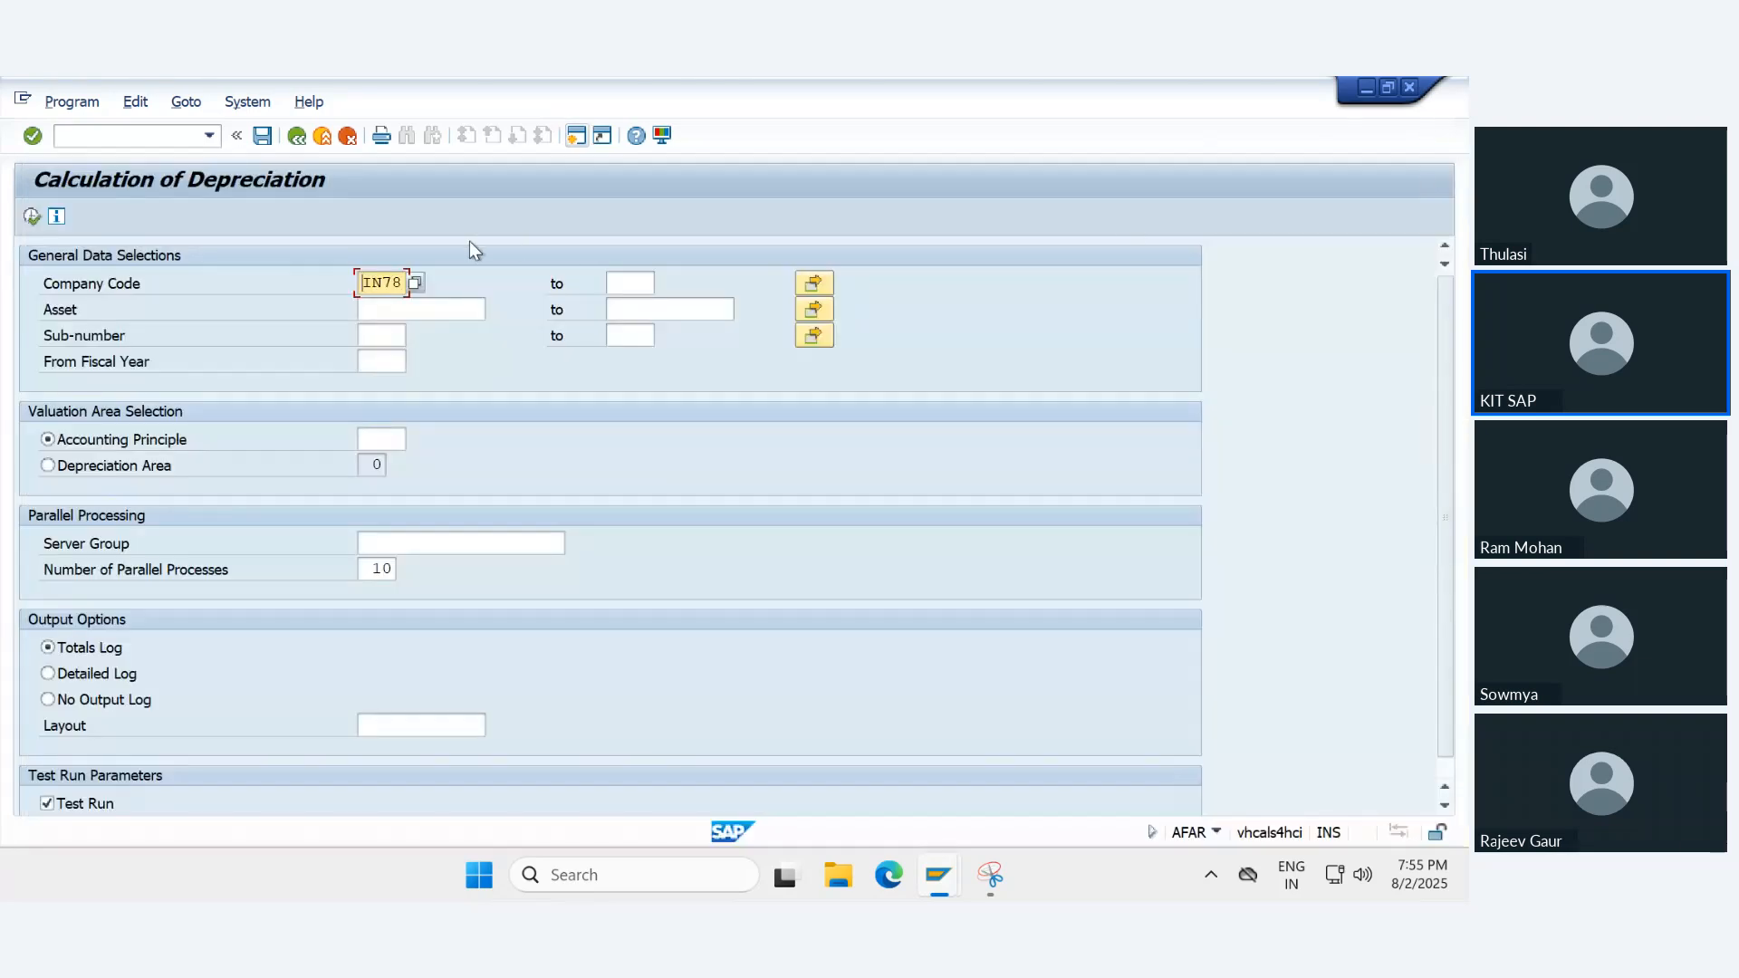
# - Execute the depreciation calculation for company code IN78 as a test run and return to the selection screen
pyautogui.click(32, 218)
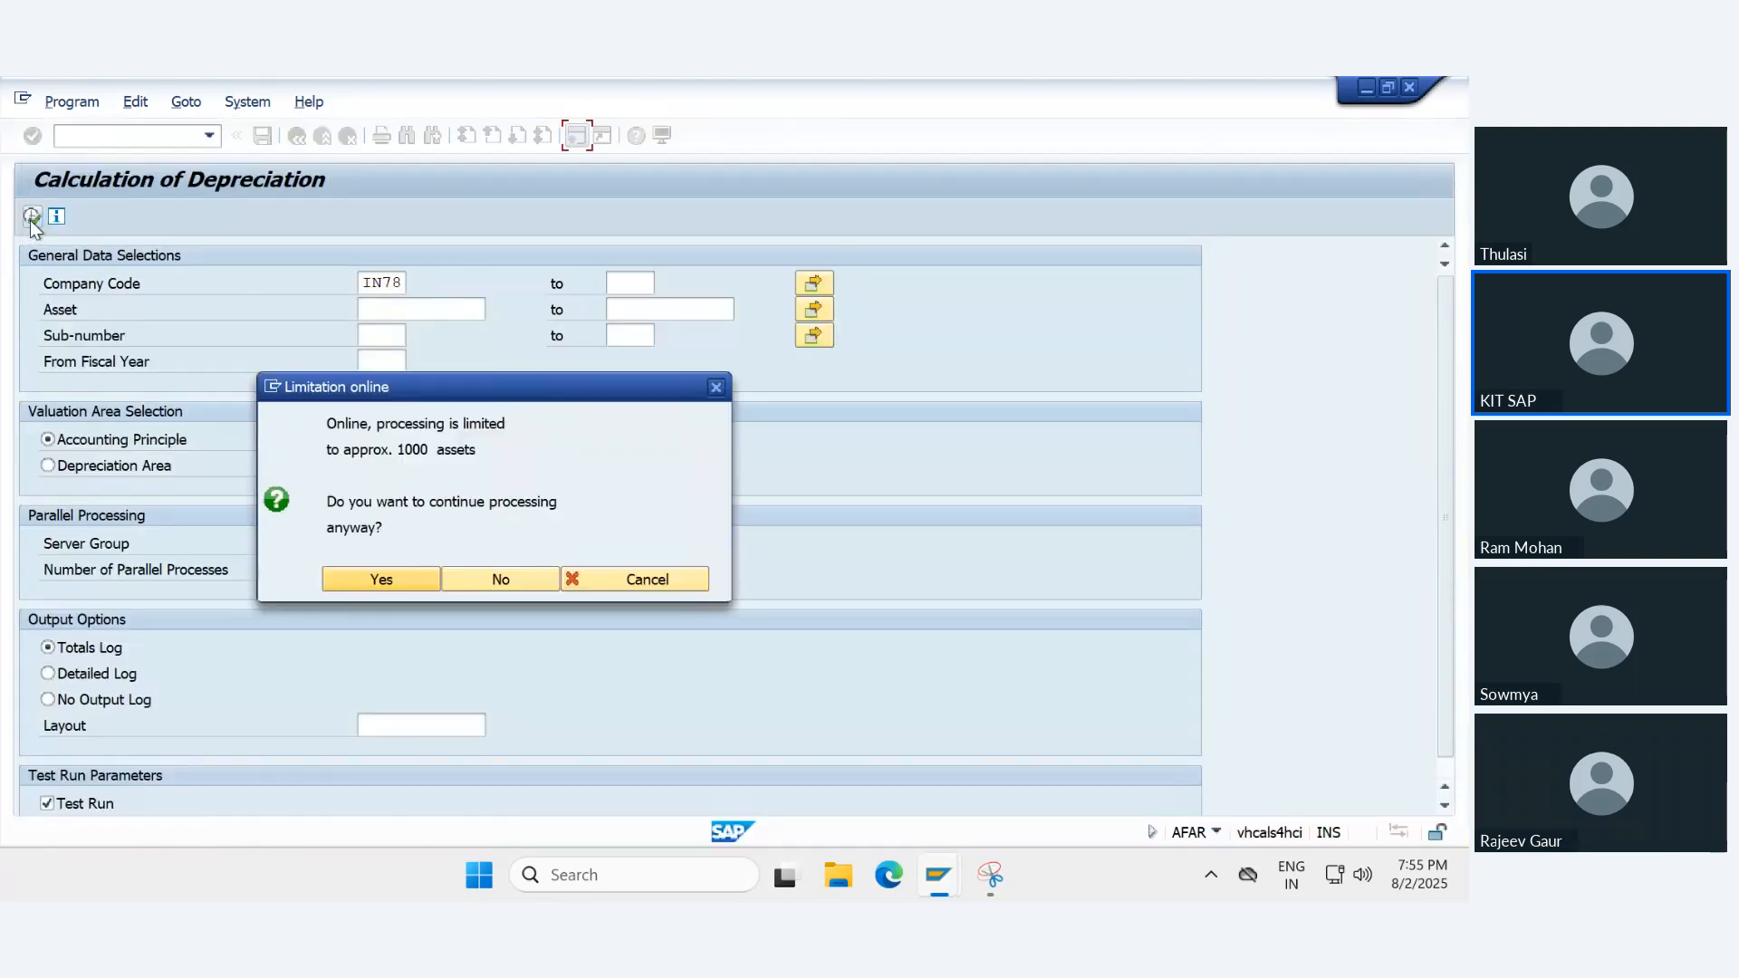
pyautogui.click(392, 585)
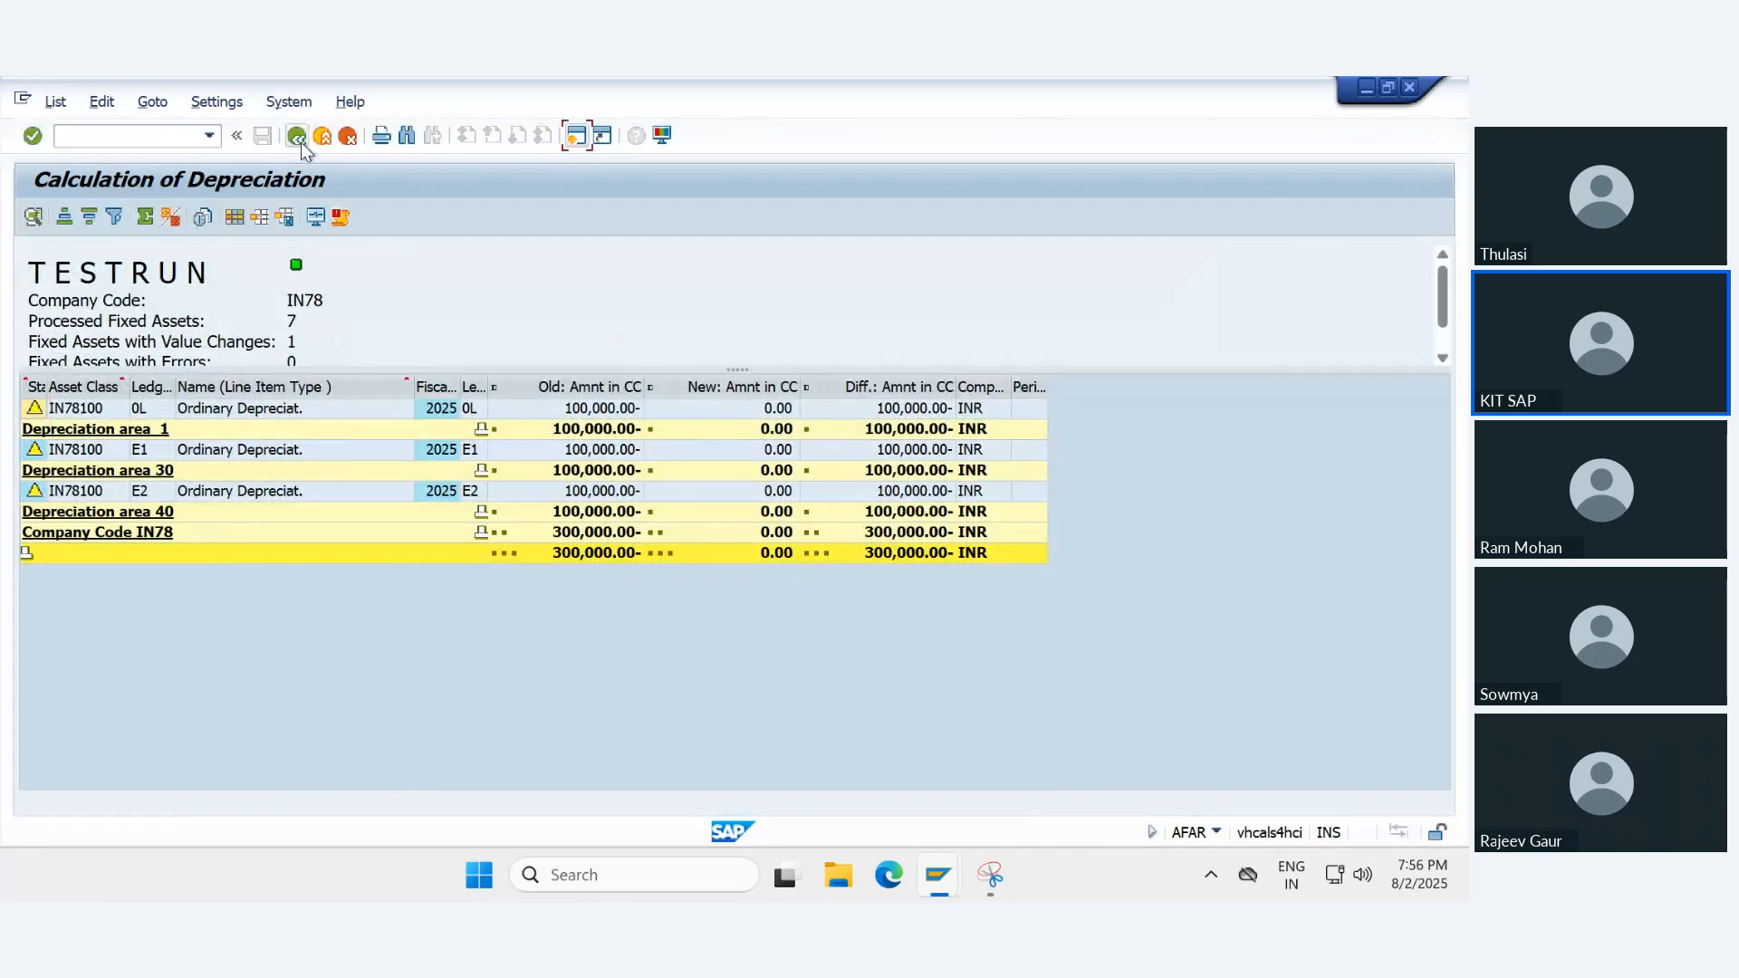
pyautogui.click(300, 143)
# - Turn off the test run and schedule the depreciation calculation for IN78 as an immediate background job with output device LP01
pyautogui.click(91, 803)
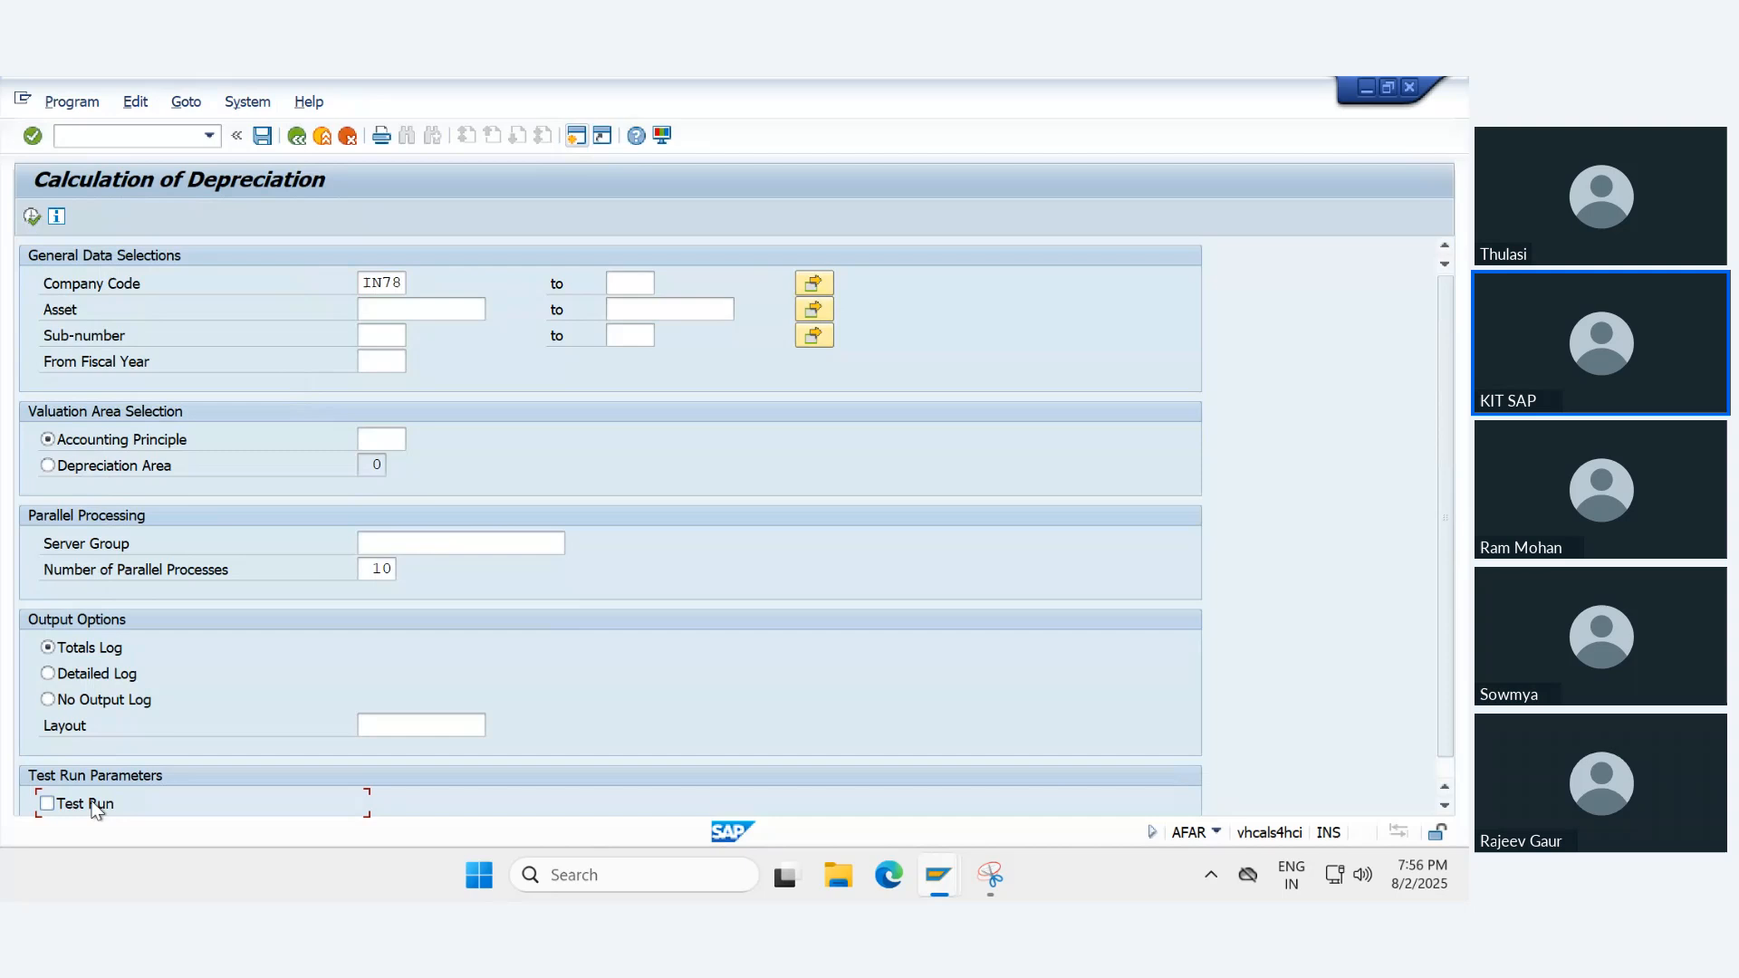
pyautogui.click(33, 215)
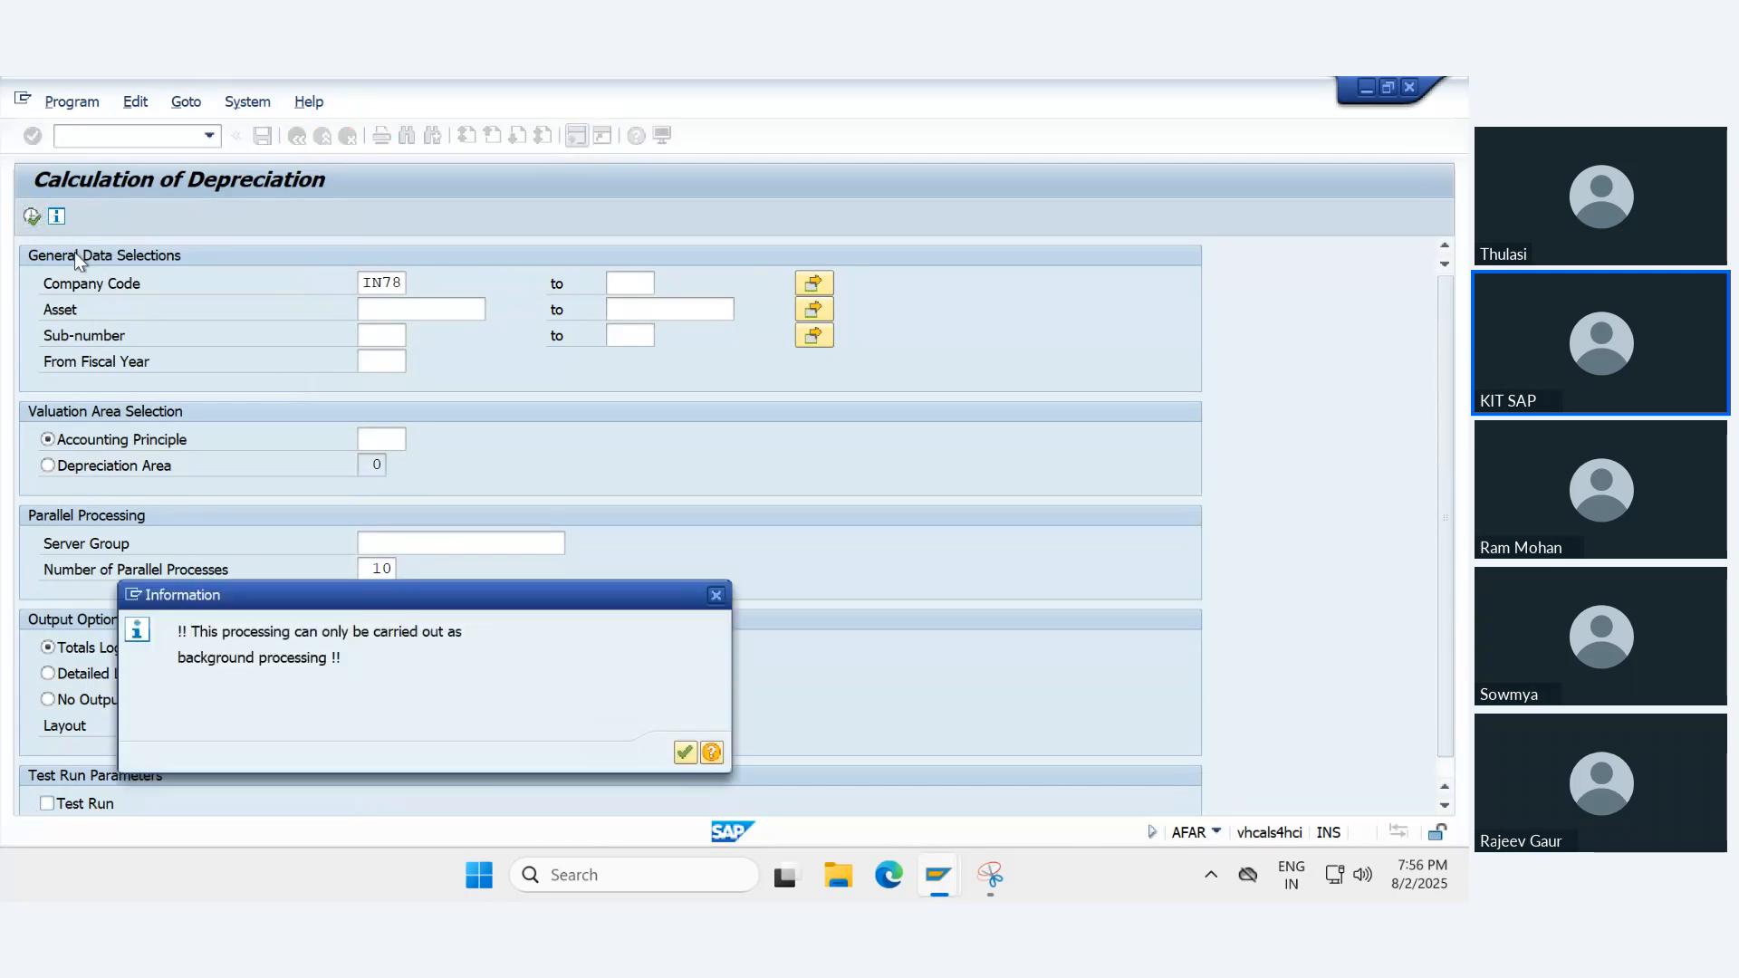
pyautogui.press('Return')
pyautogui.click(71, 101)
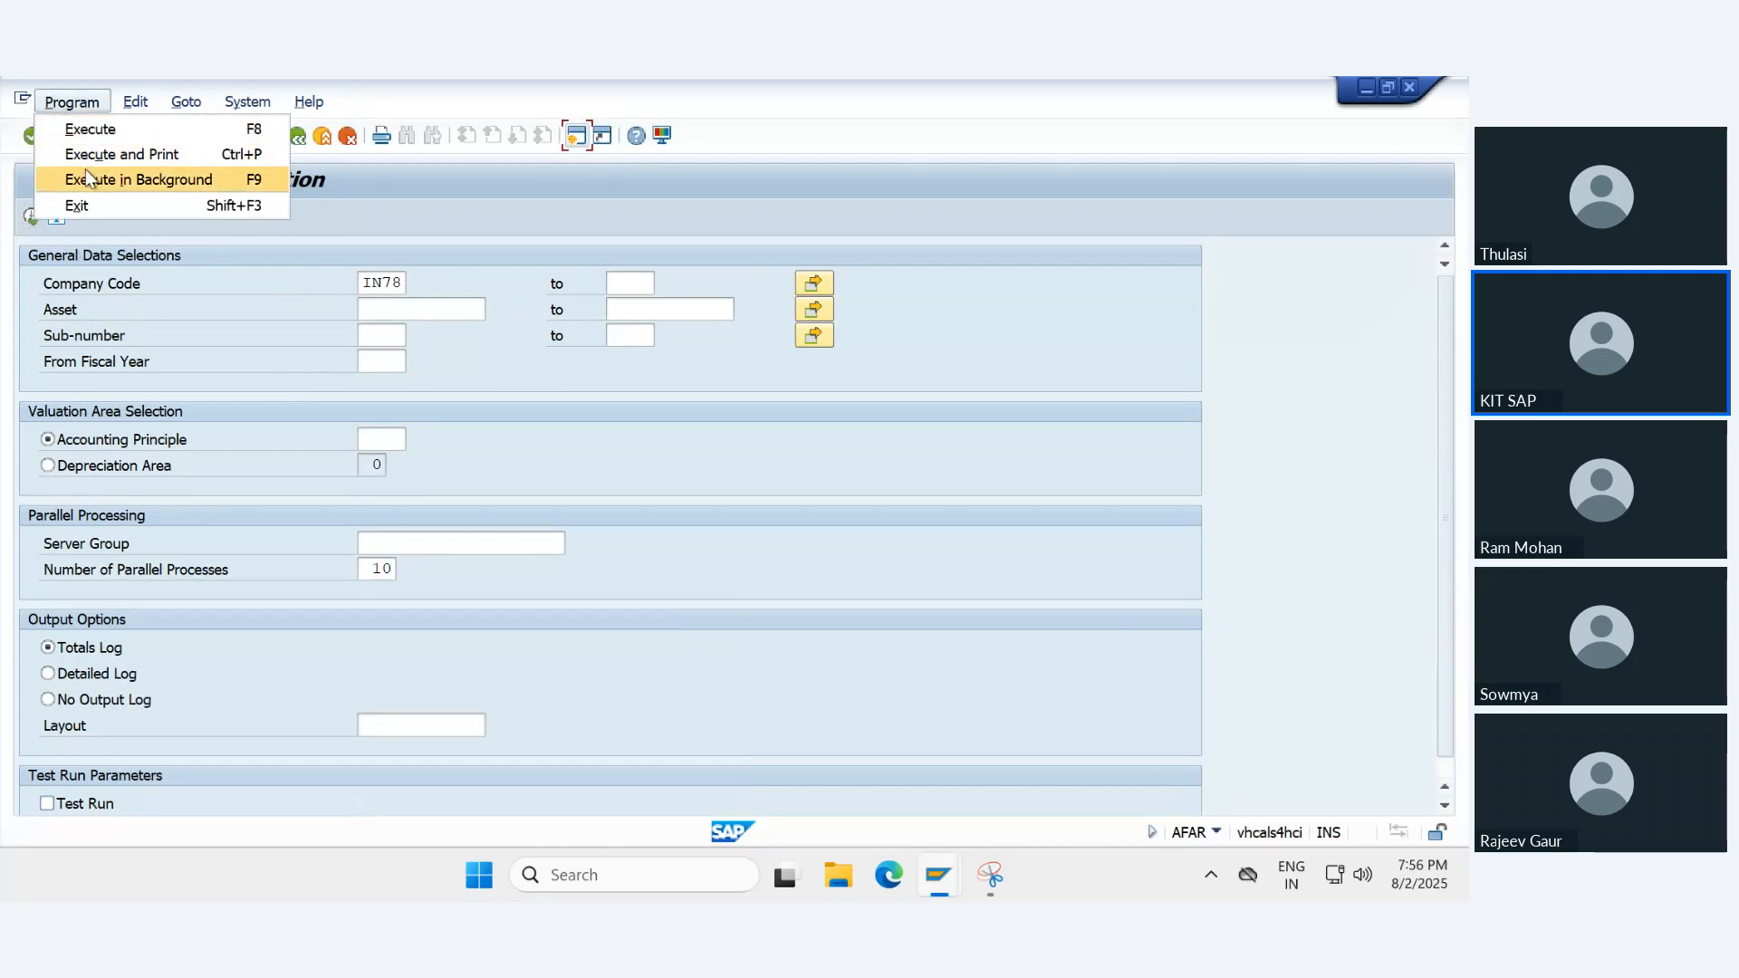
pyautogui.click(86, 179)
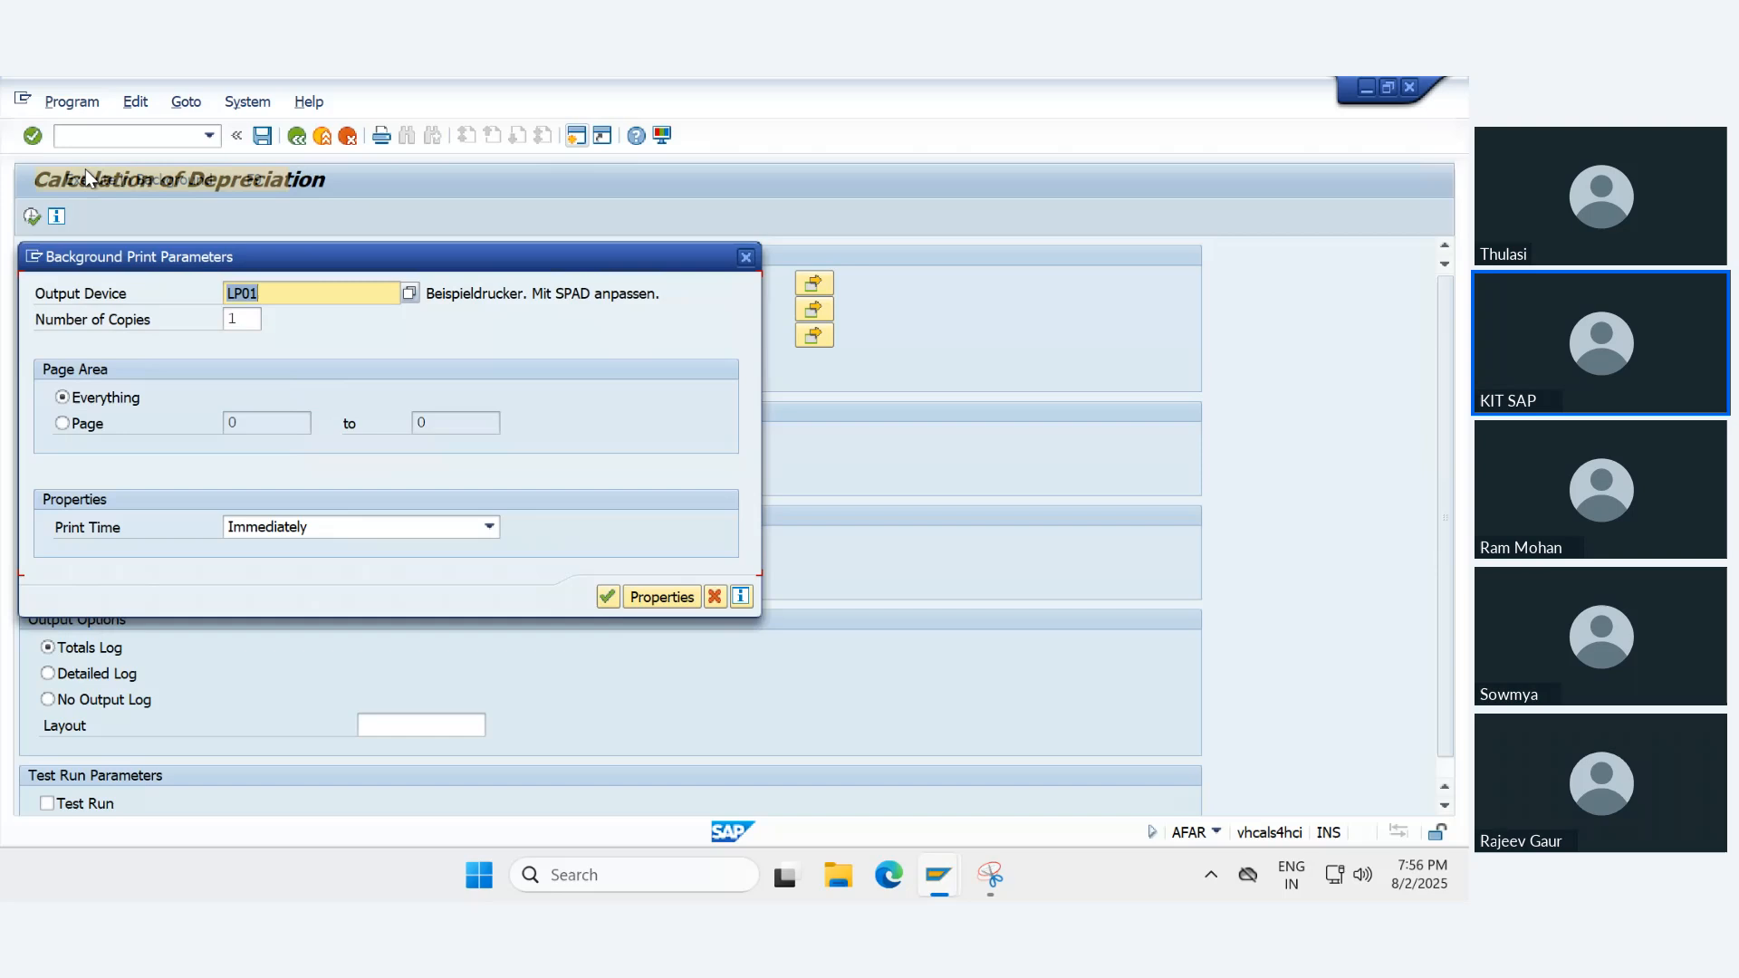
pyautogui.click(608, 596)
pyautogui.click(91, 324)
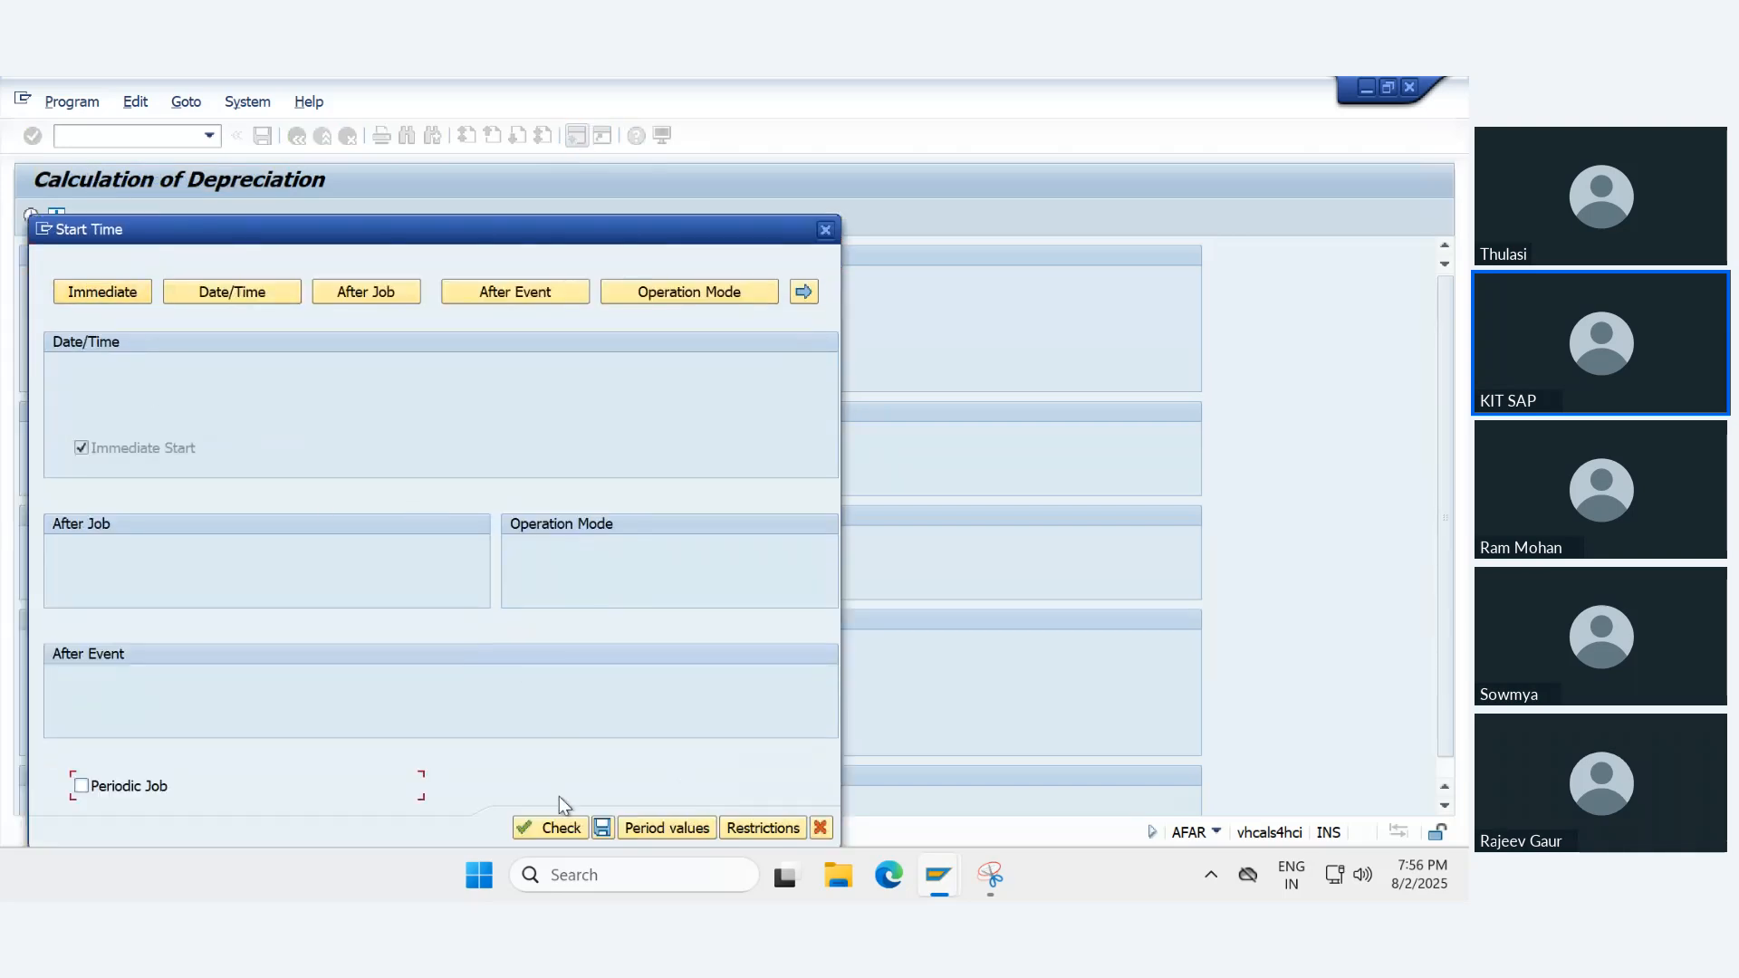
pyautogui.click(602, 827)
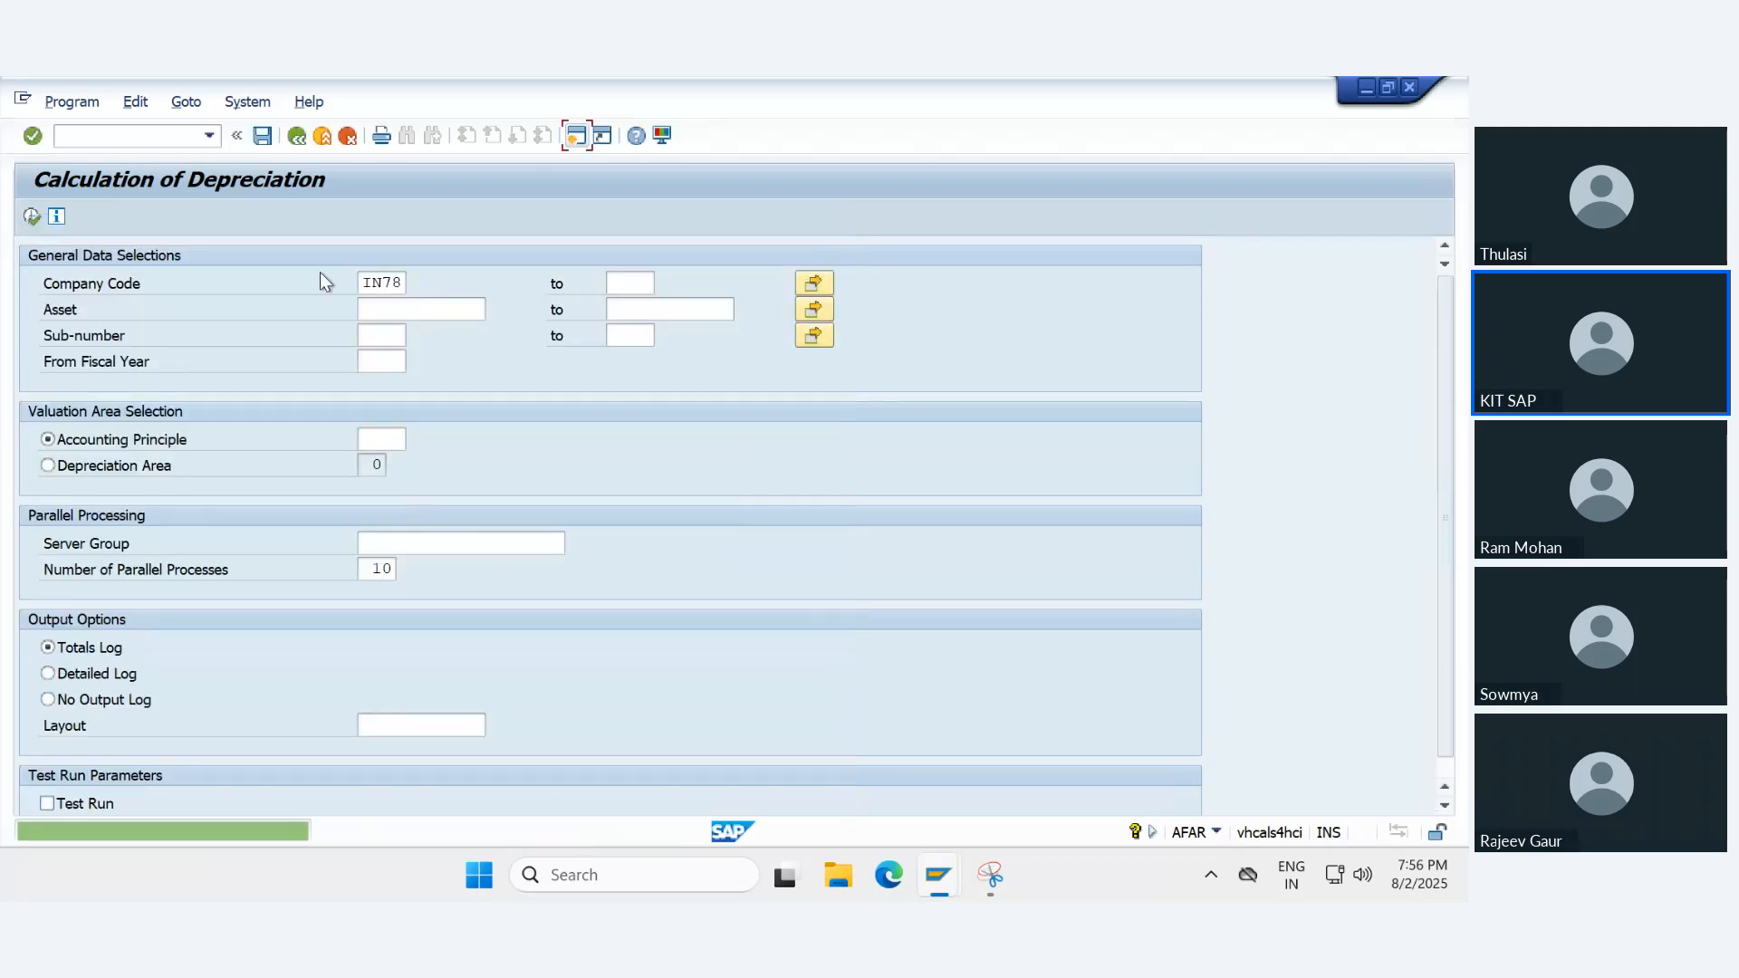
# - Reopen the asset explorer with /naw01n and review asset 10006's planned Book depreciation values for fiscal year 2024
pyautogui.click(210, 136)
pyautogui.click(105, 156)
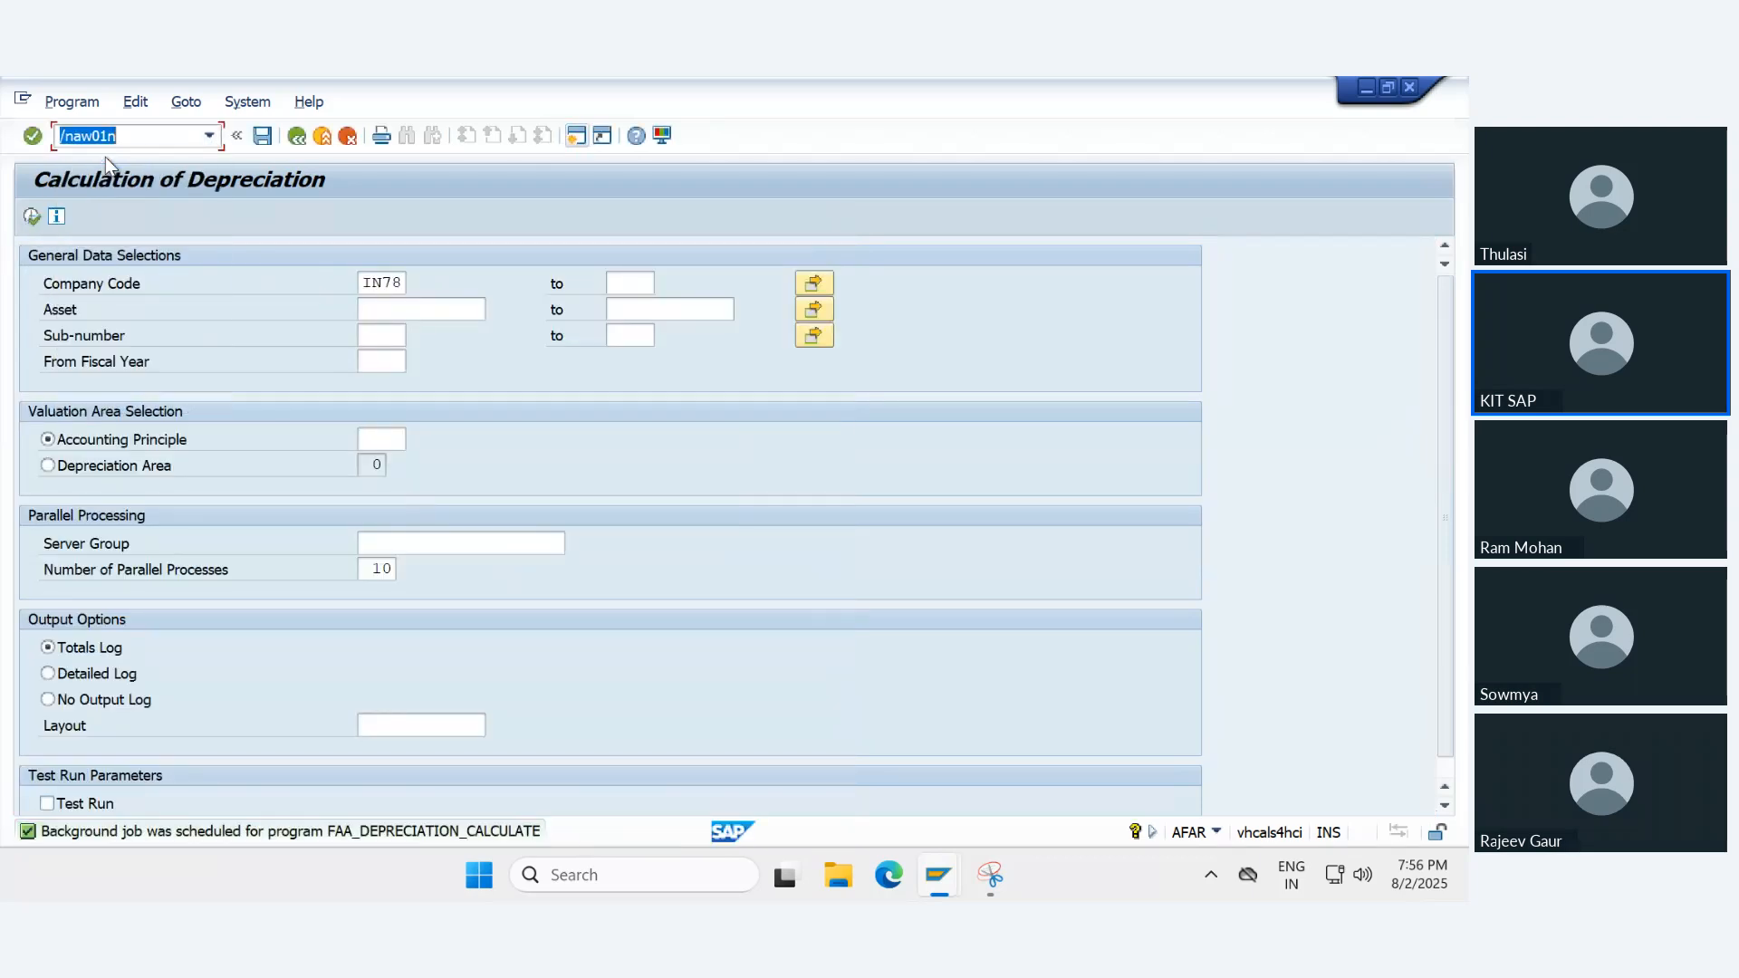
pyautogui.press('Return')
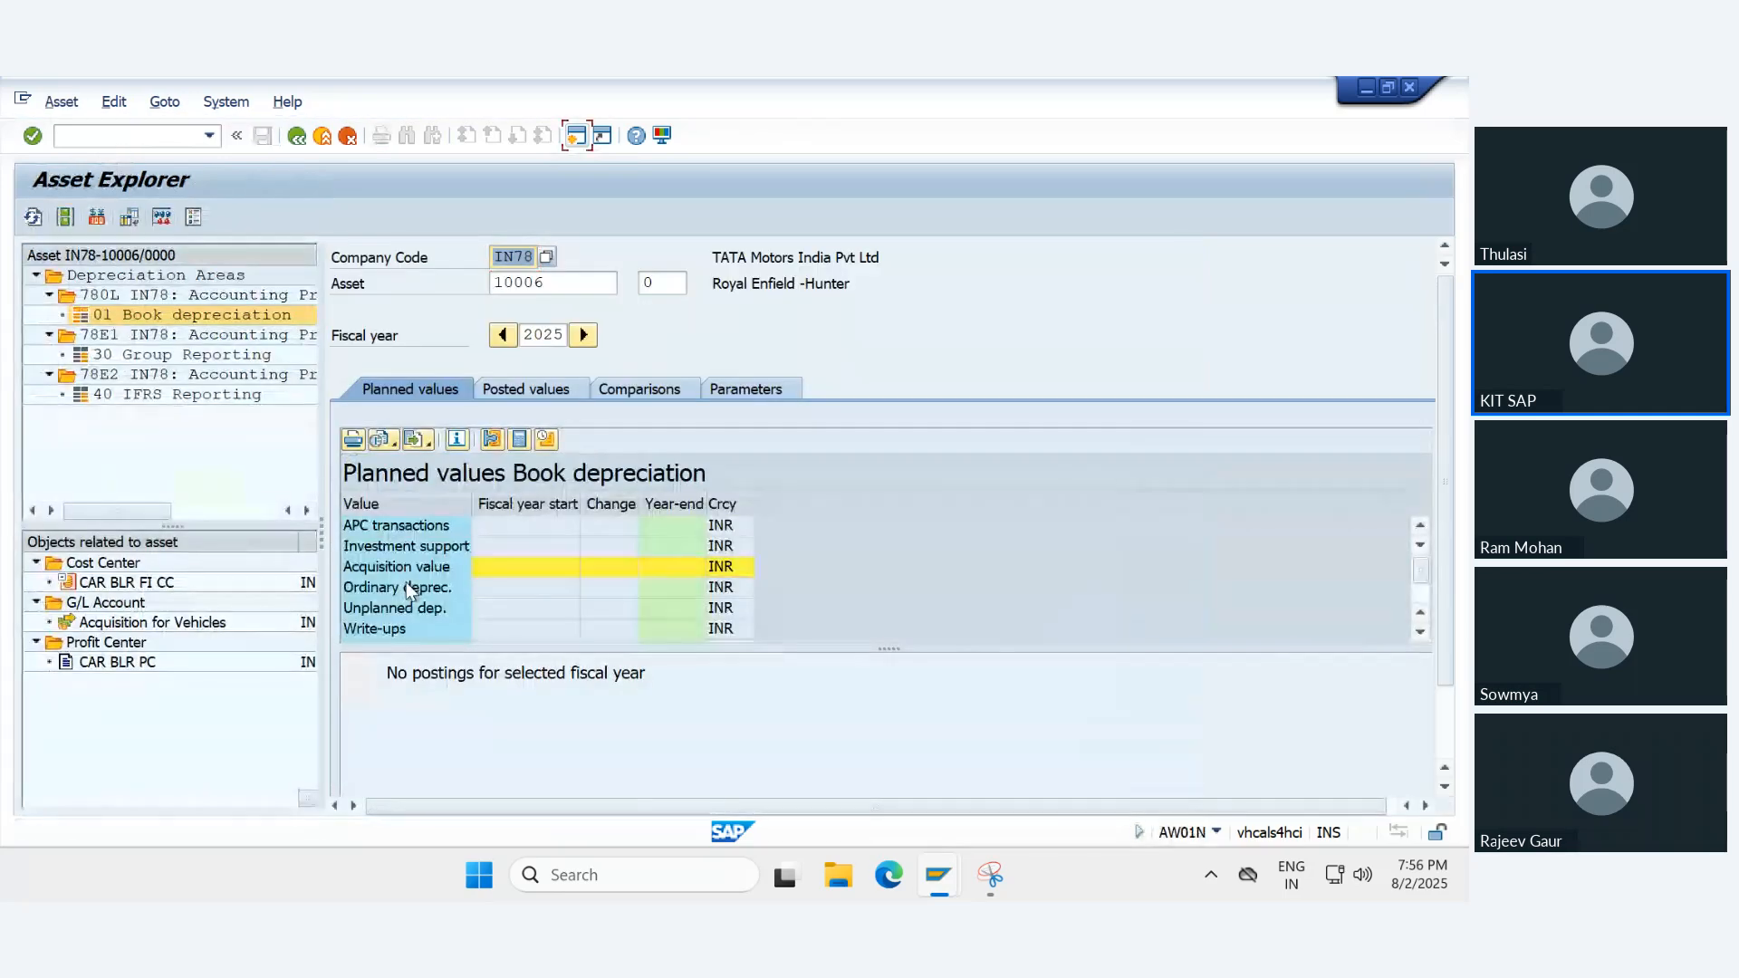
pyautogui.click(572, 284)
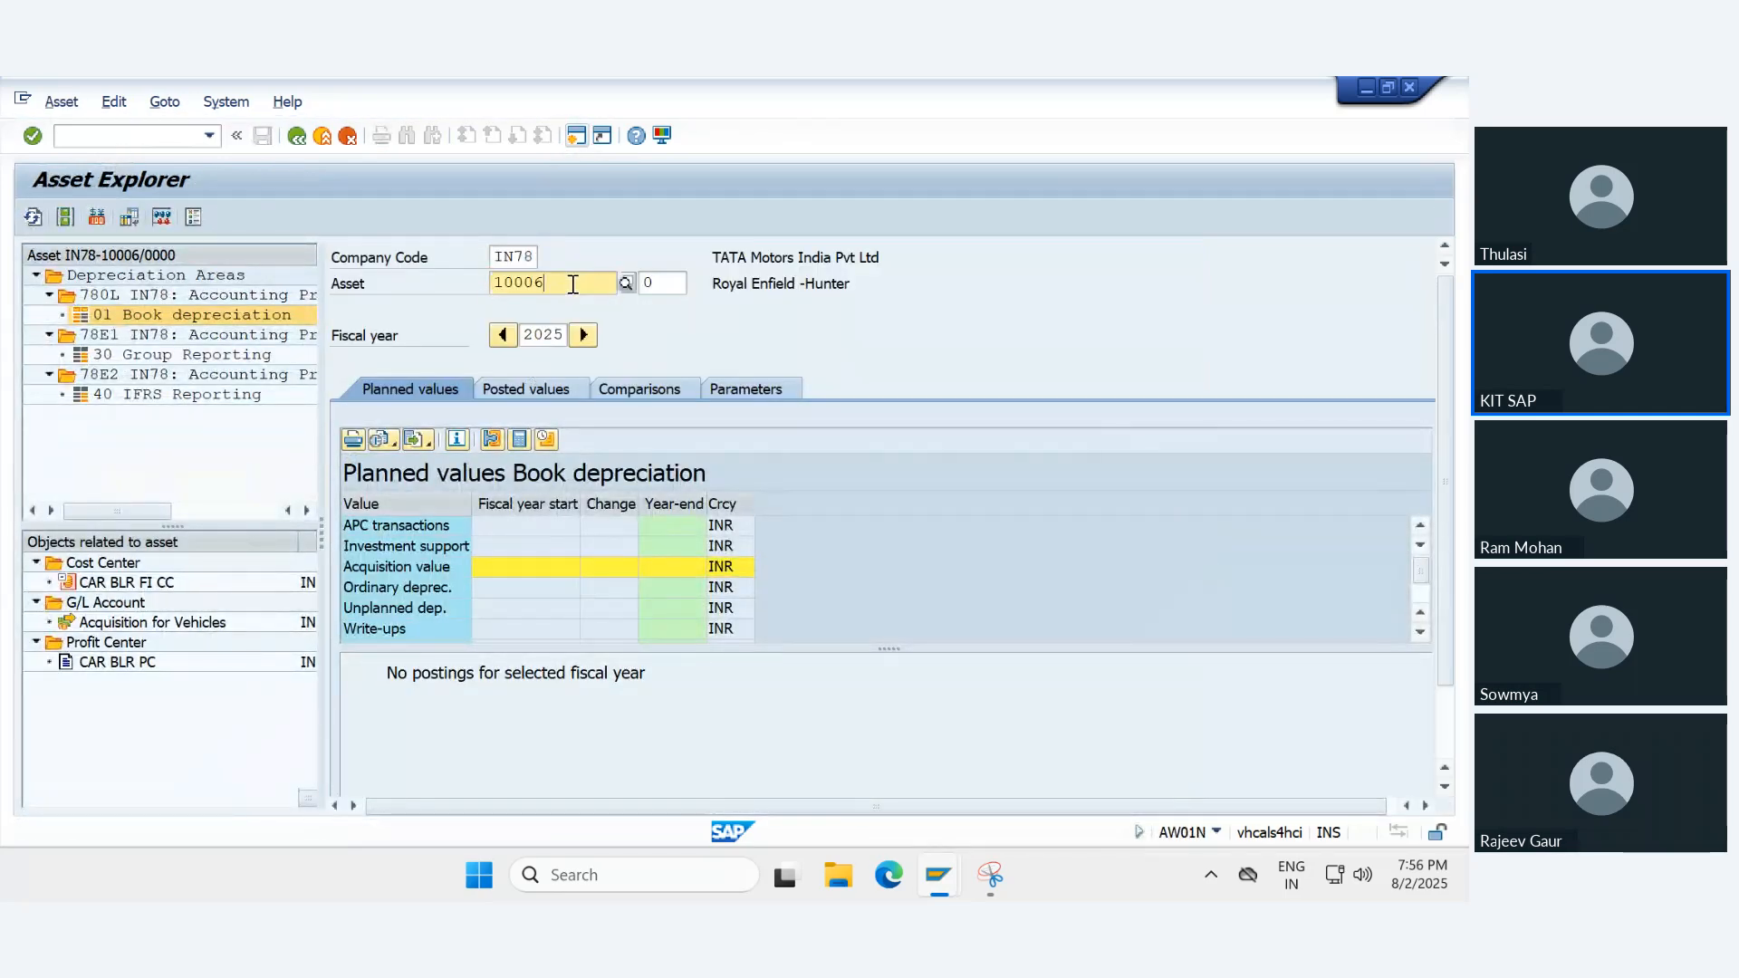
pyautogui.press('Return')
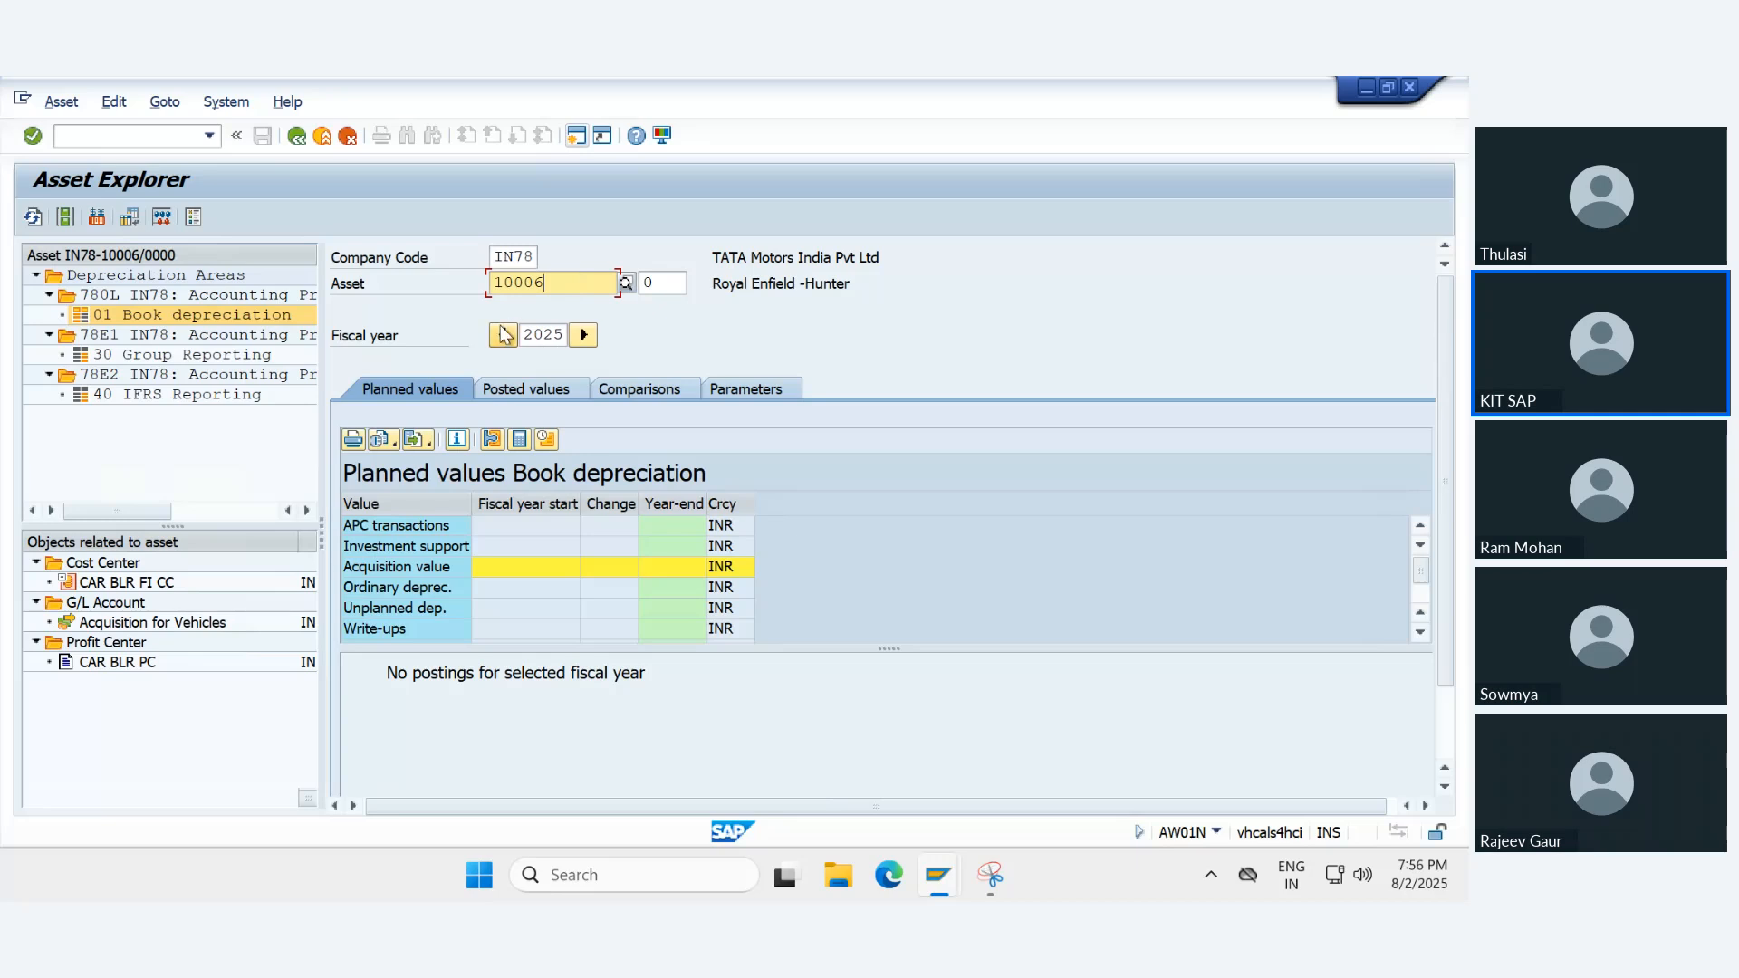
pyautogui.click(504, 336)
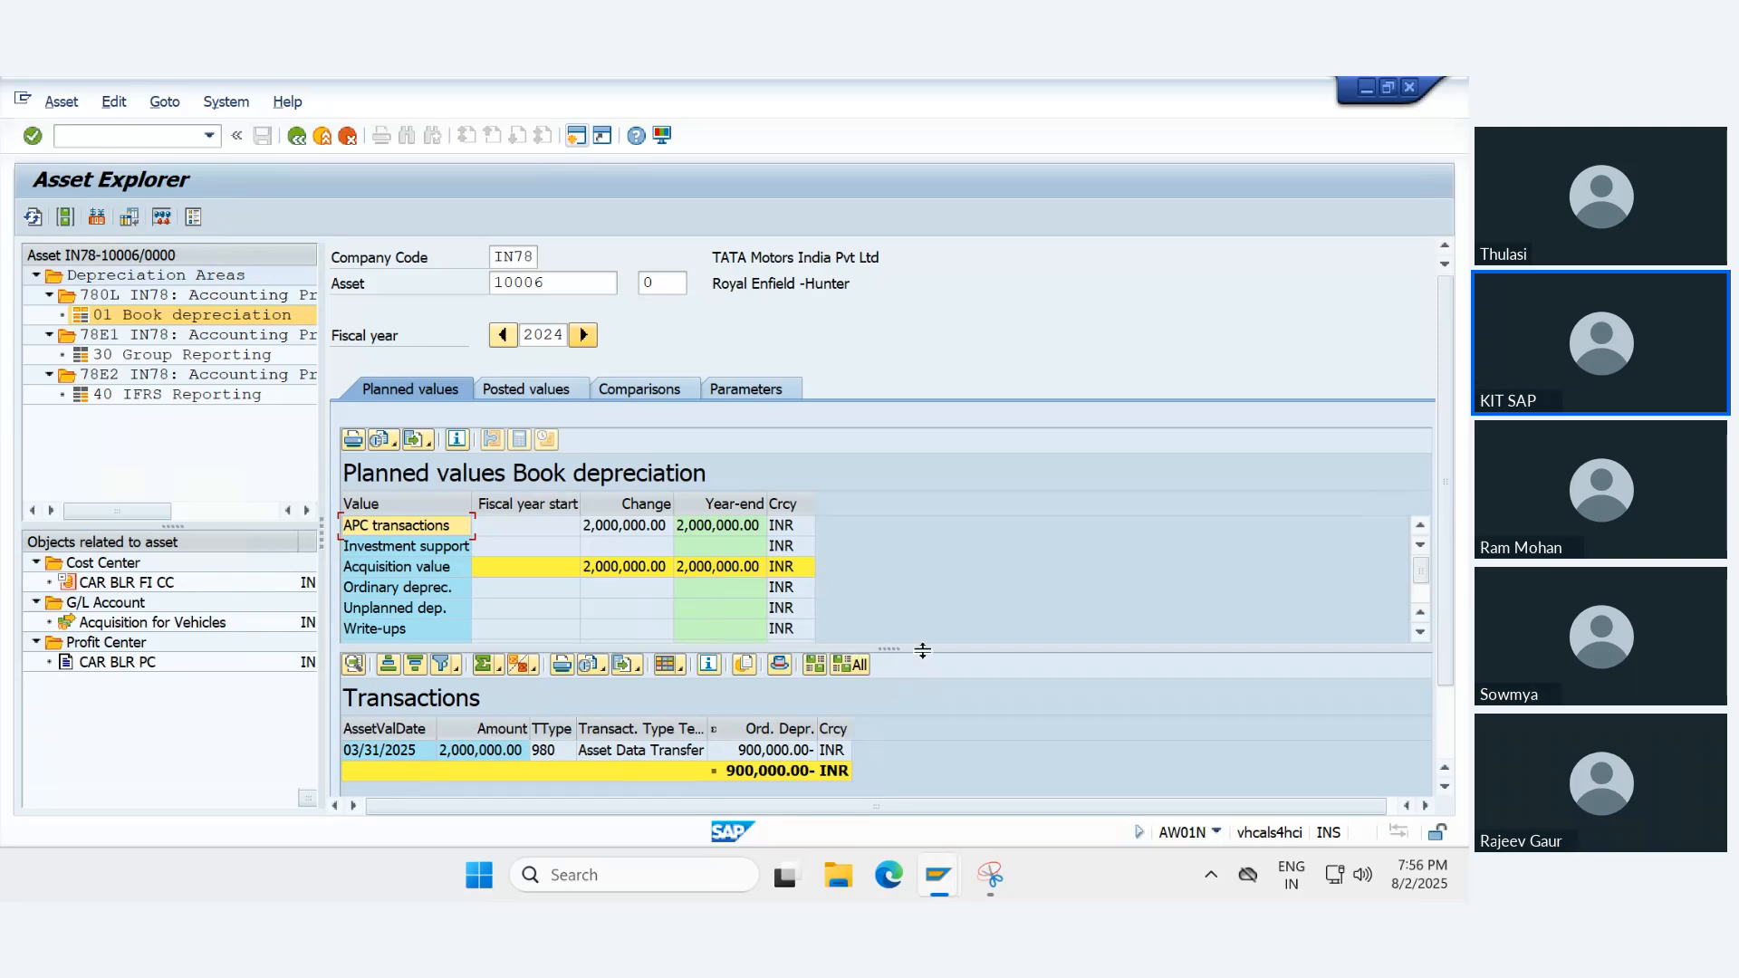
pyautogui.moveTo(921, 650); pyautogui.dragTo(921, 772)
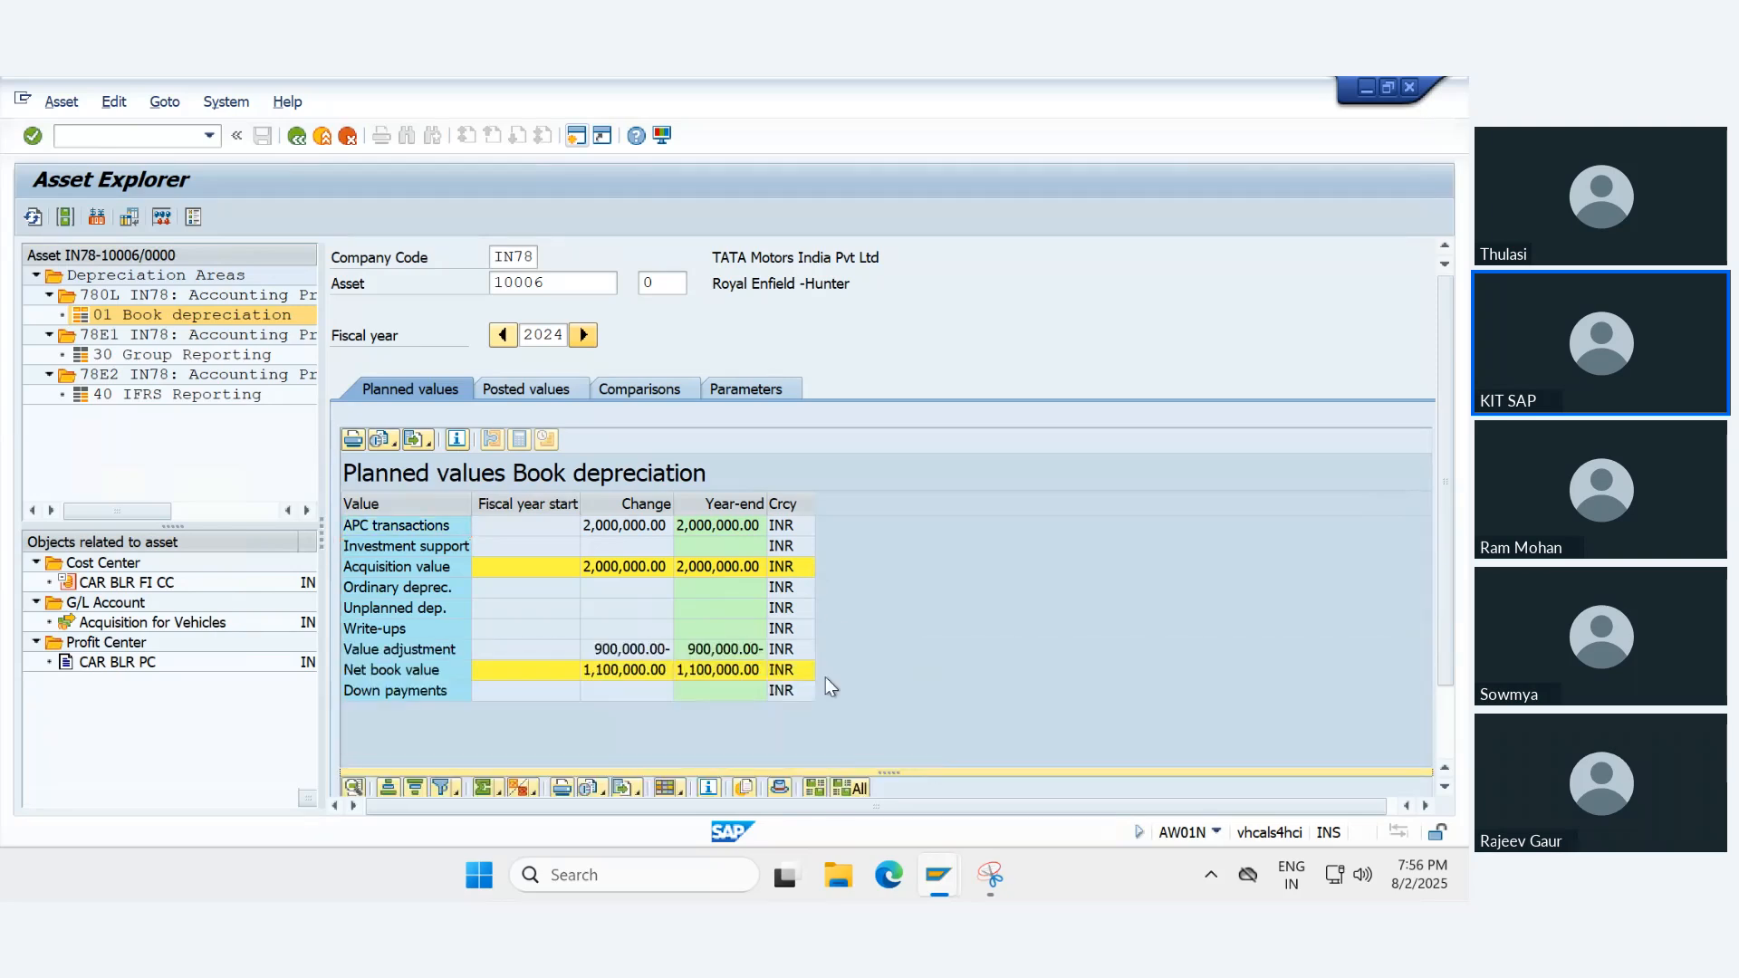
pyautogui.click(625, 568)
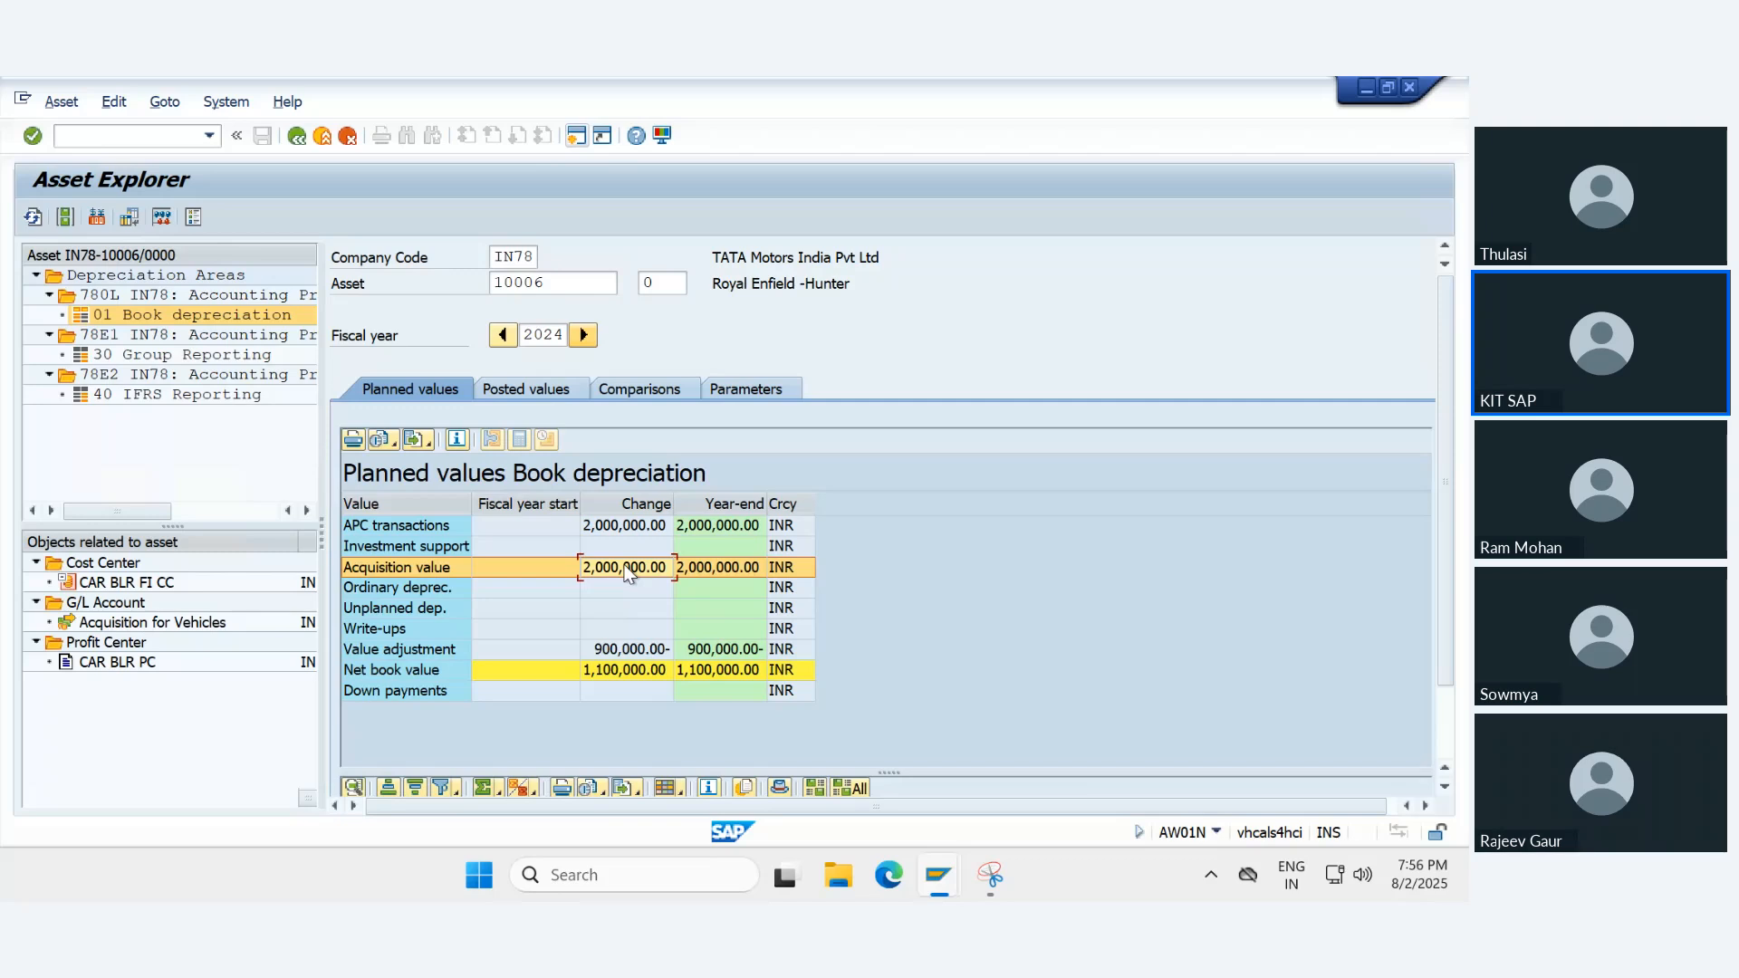
# - Review the acquisition value, value adjustment, ordinary depreciation and net book value in the 2024 planned values for Book depreciation
pyautogui.click(627, 650)
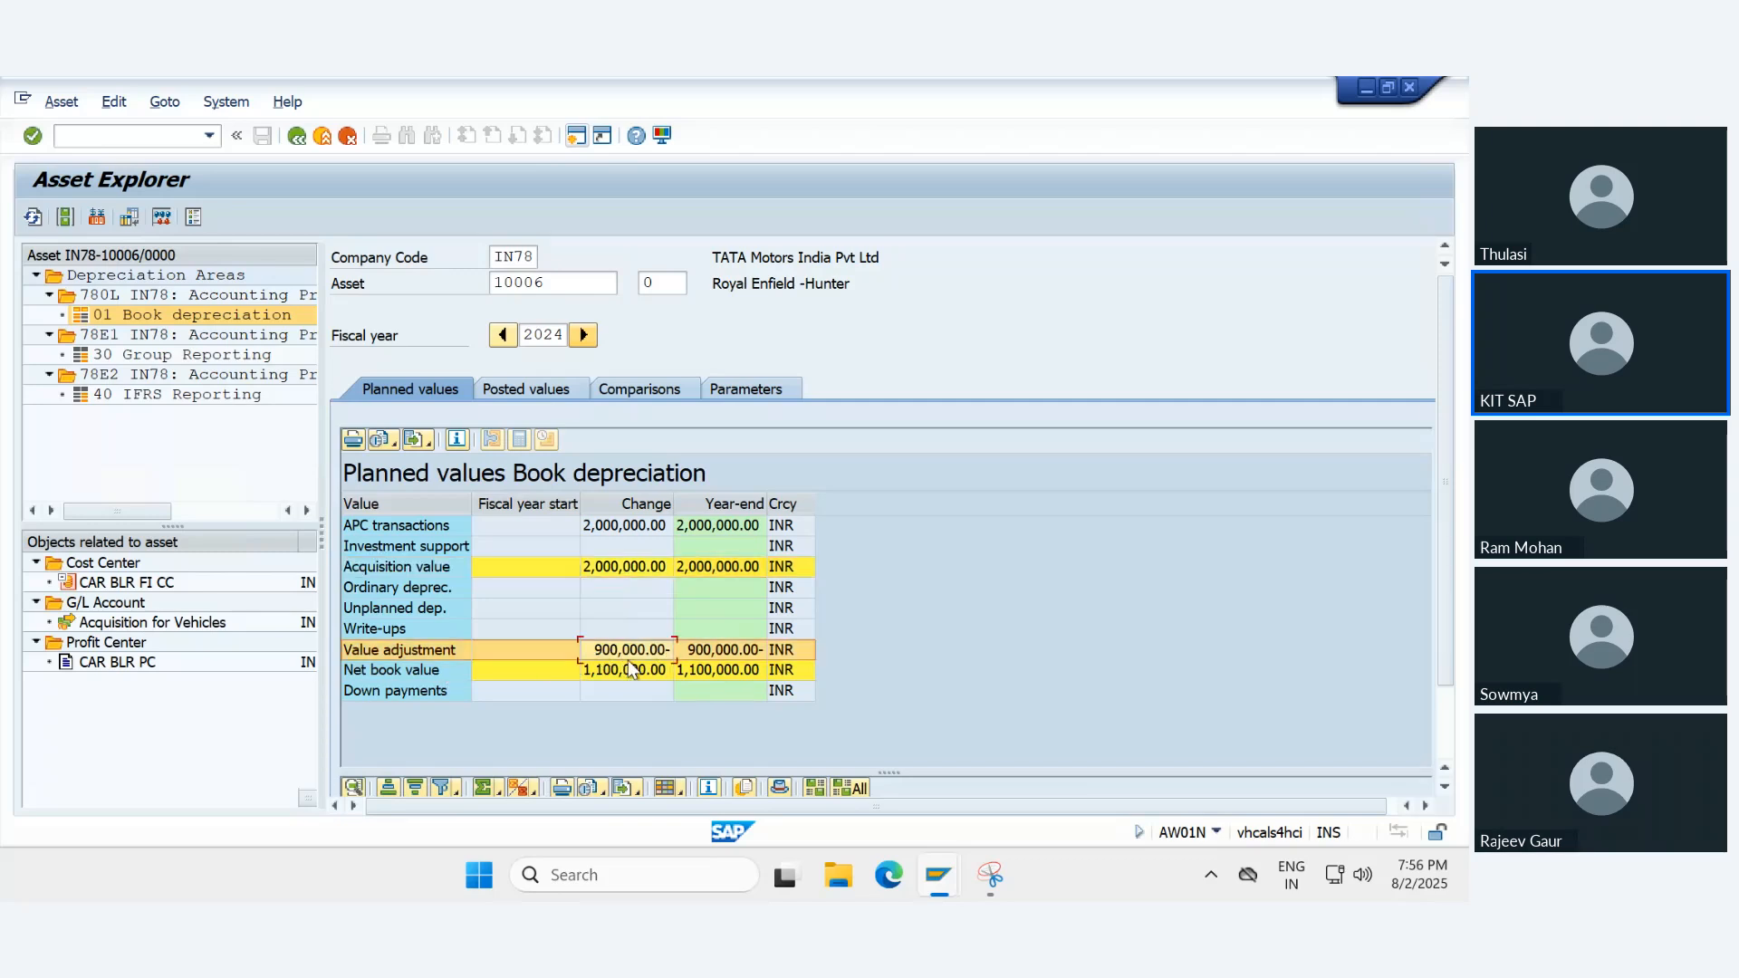
pyautogui.click(401, 589)
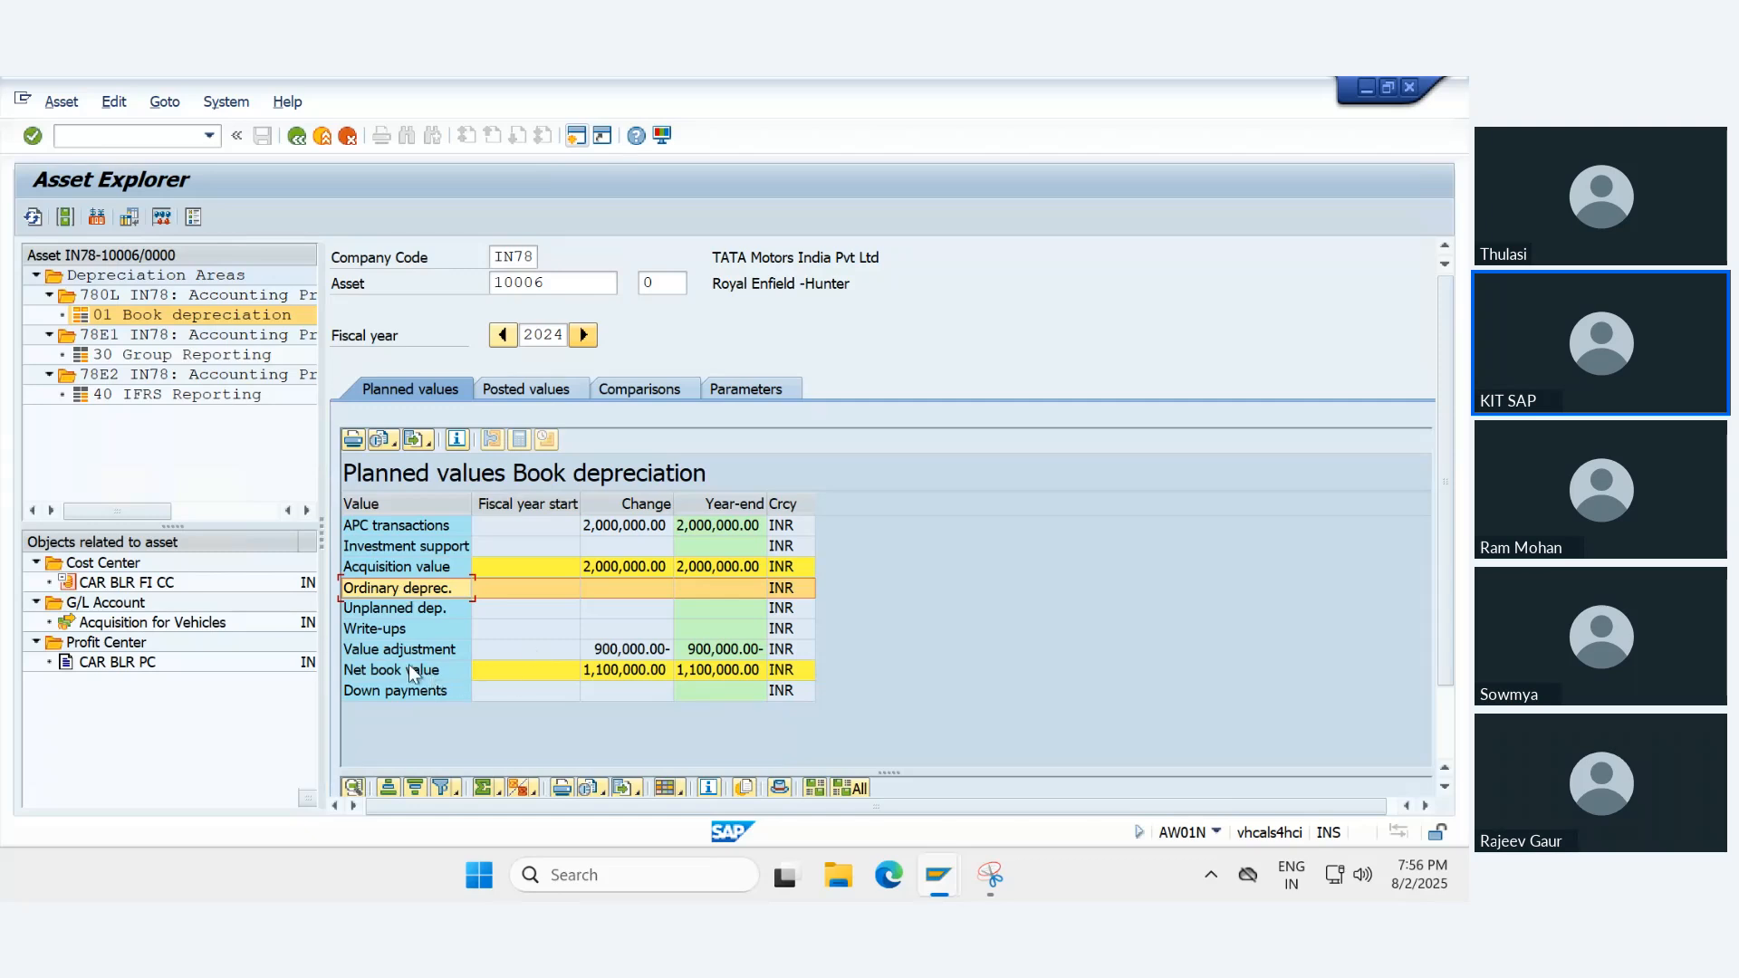
pyautogui.click(388, 651)
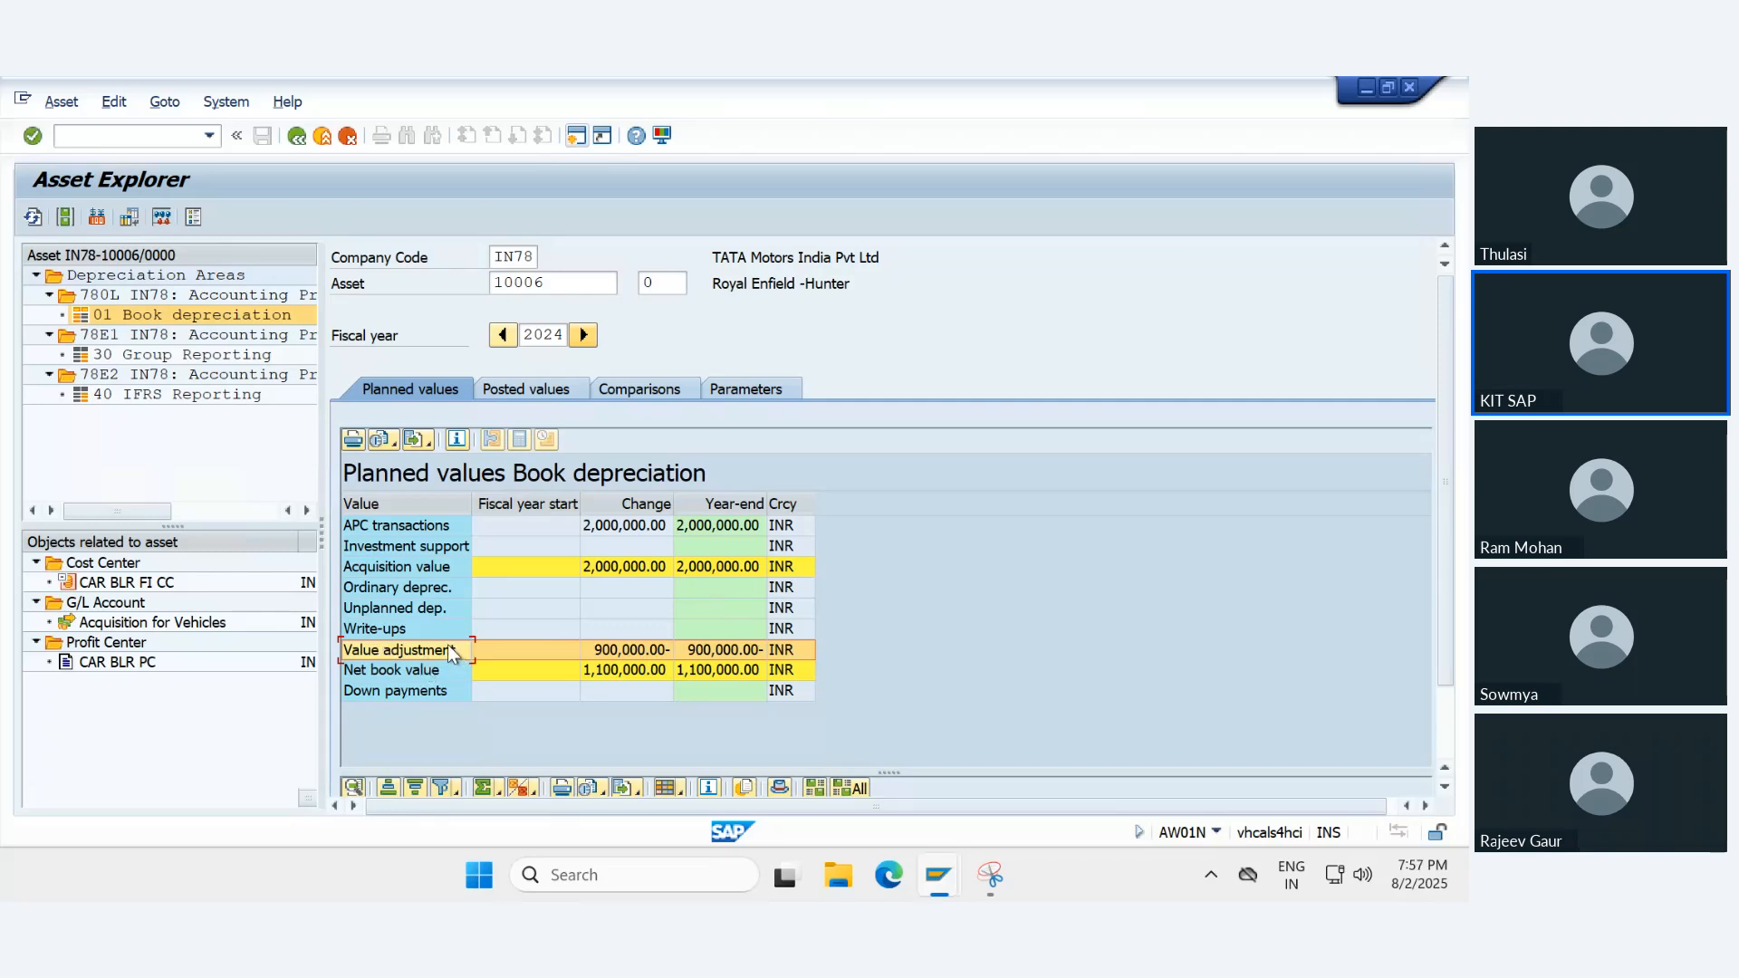
pyautogui.click(633, 567)
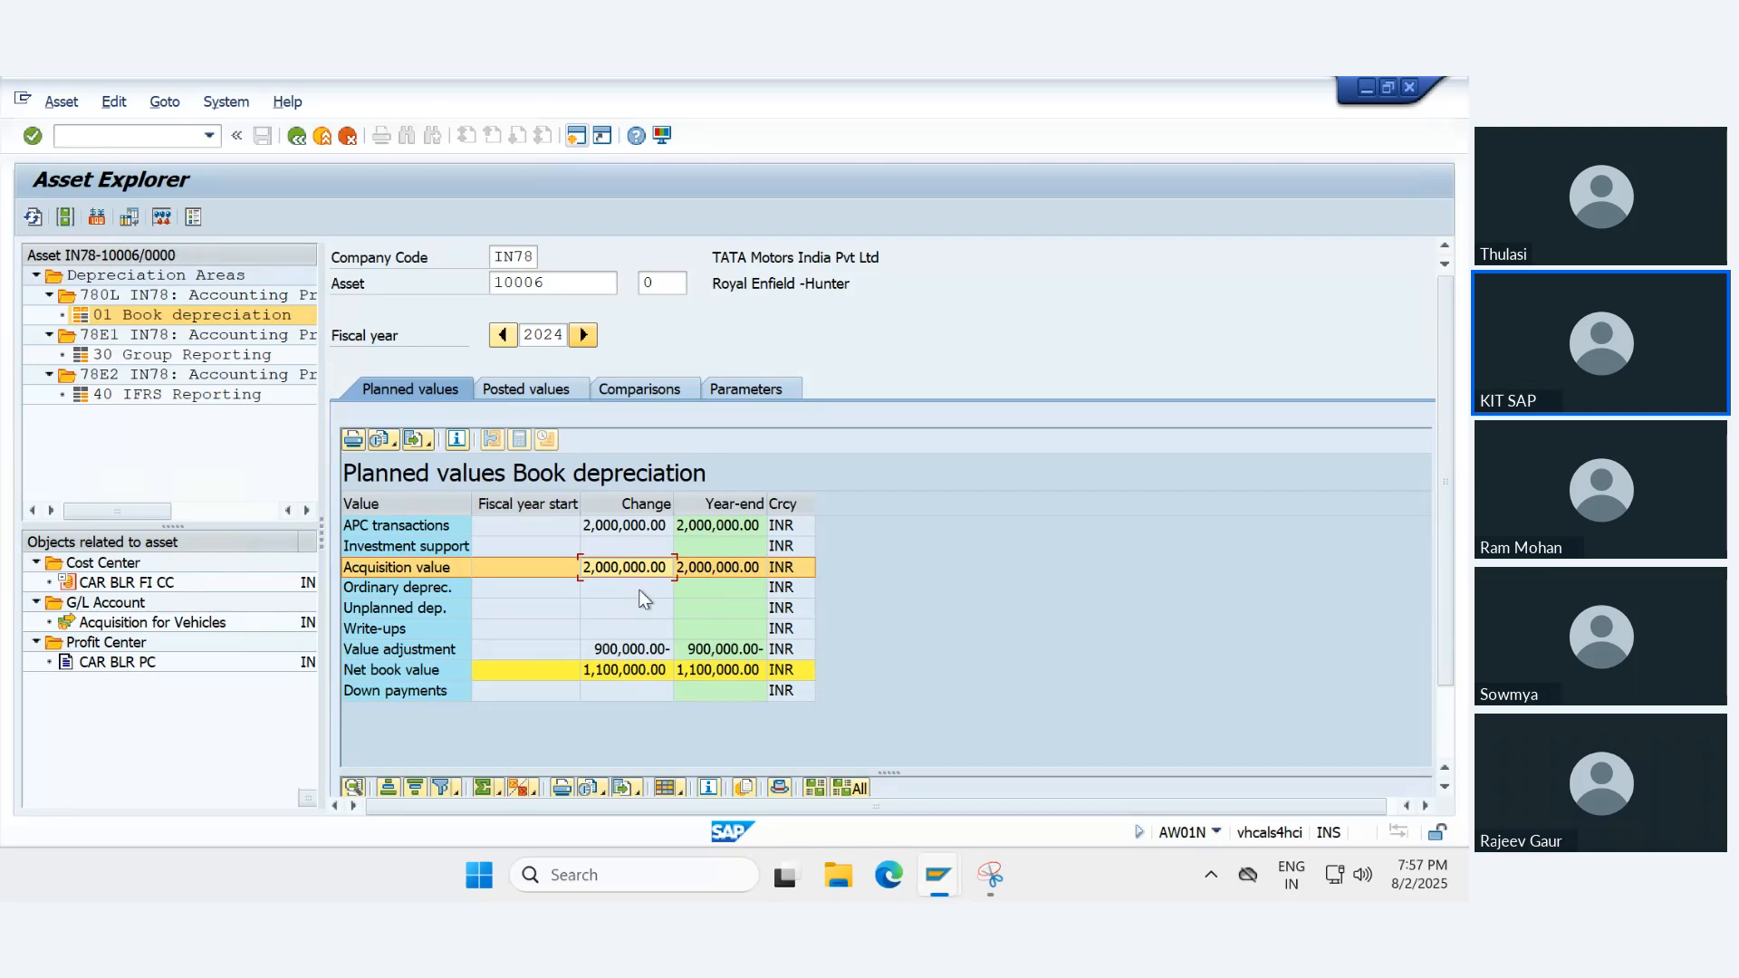
pyautogui.click(618, 650)
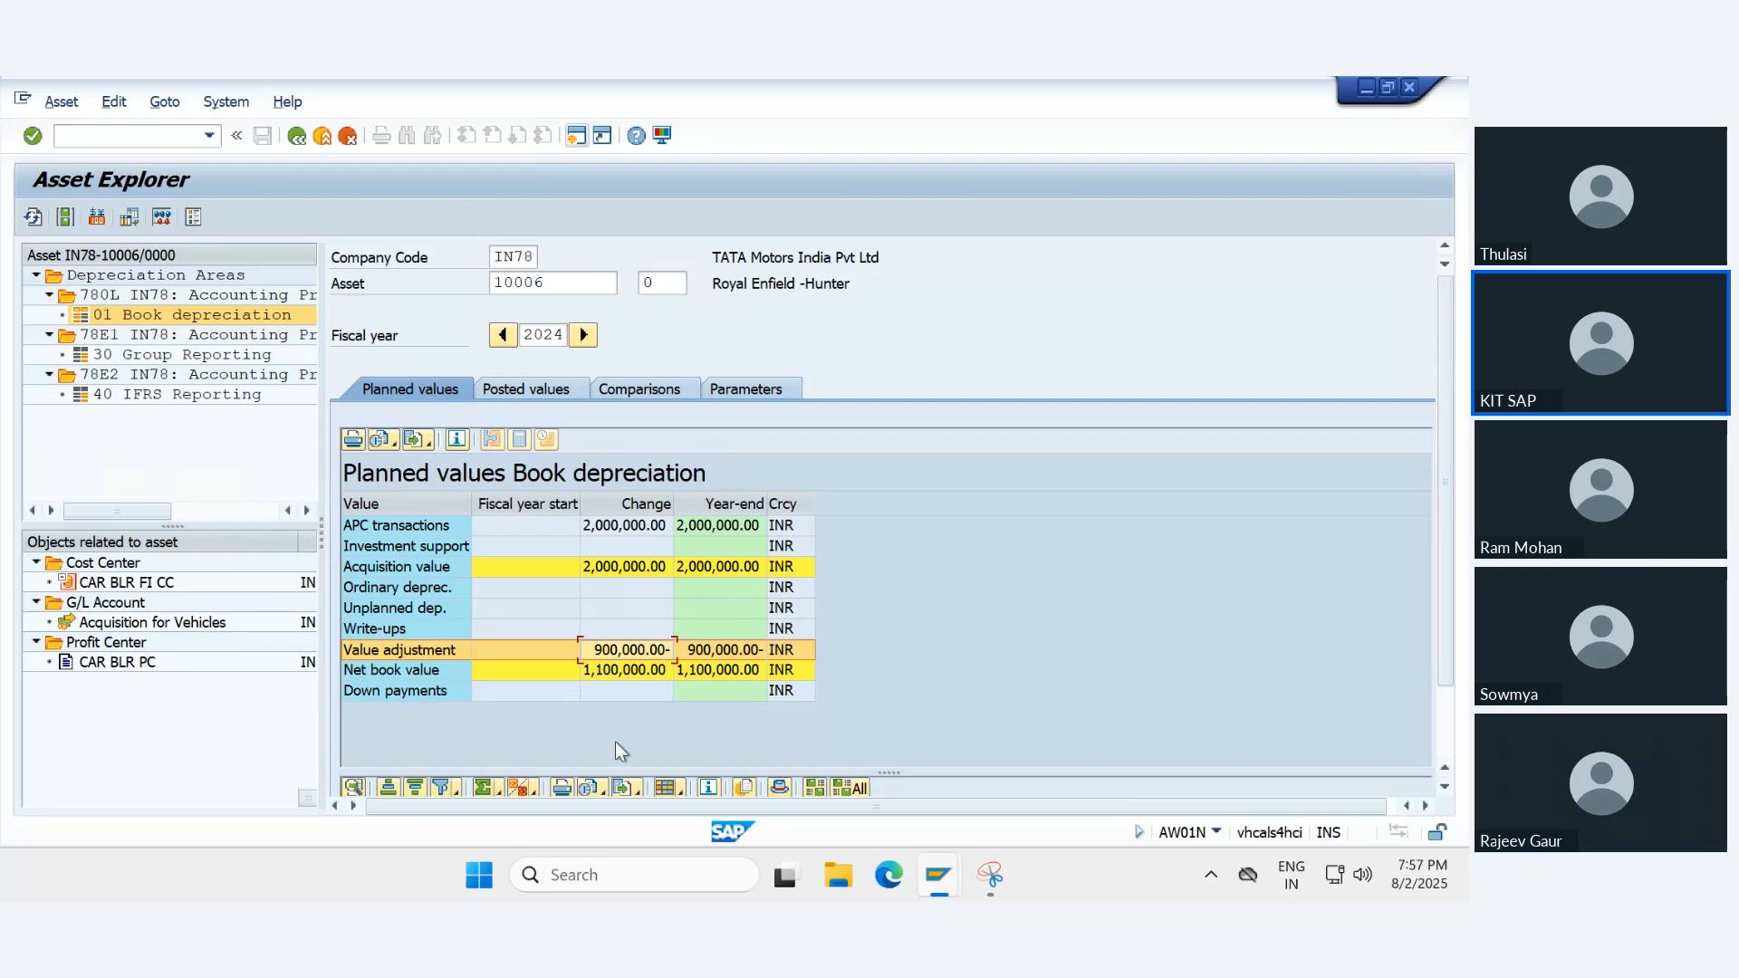
pyautogui.click(596, 672)
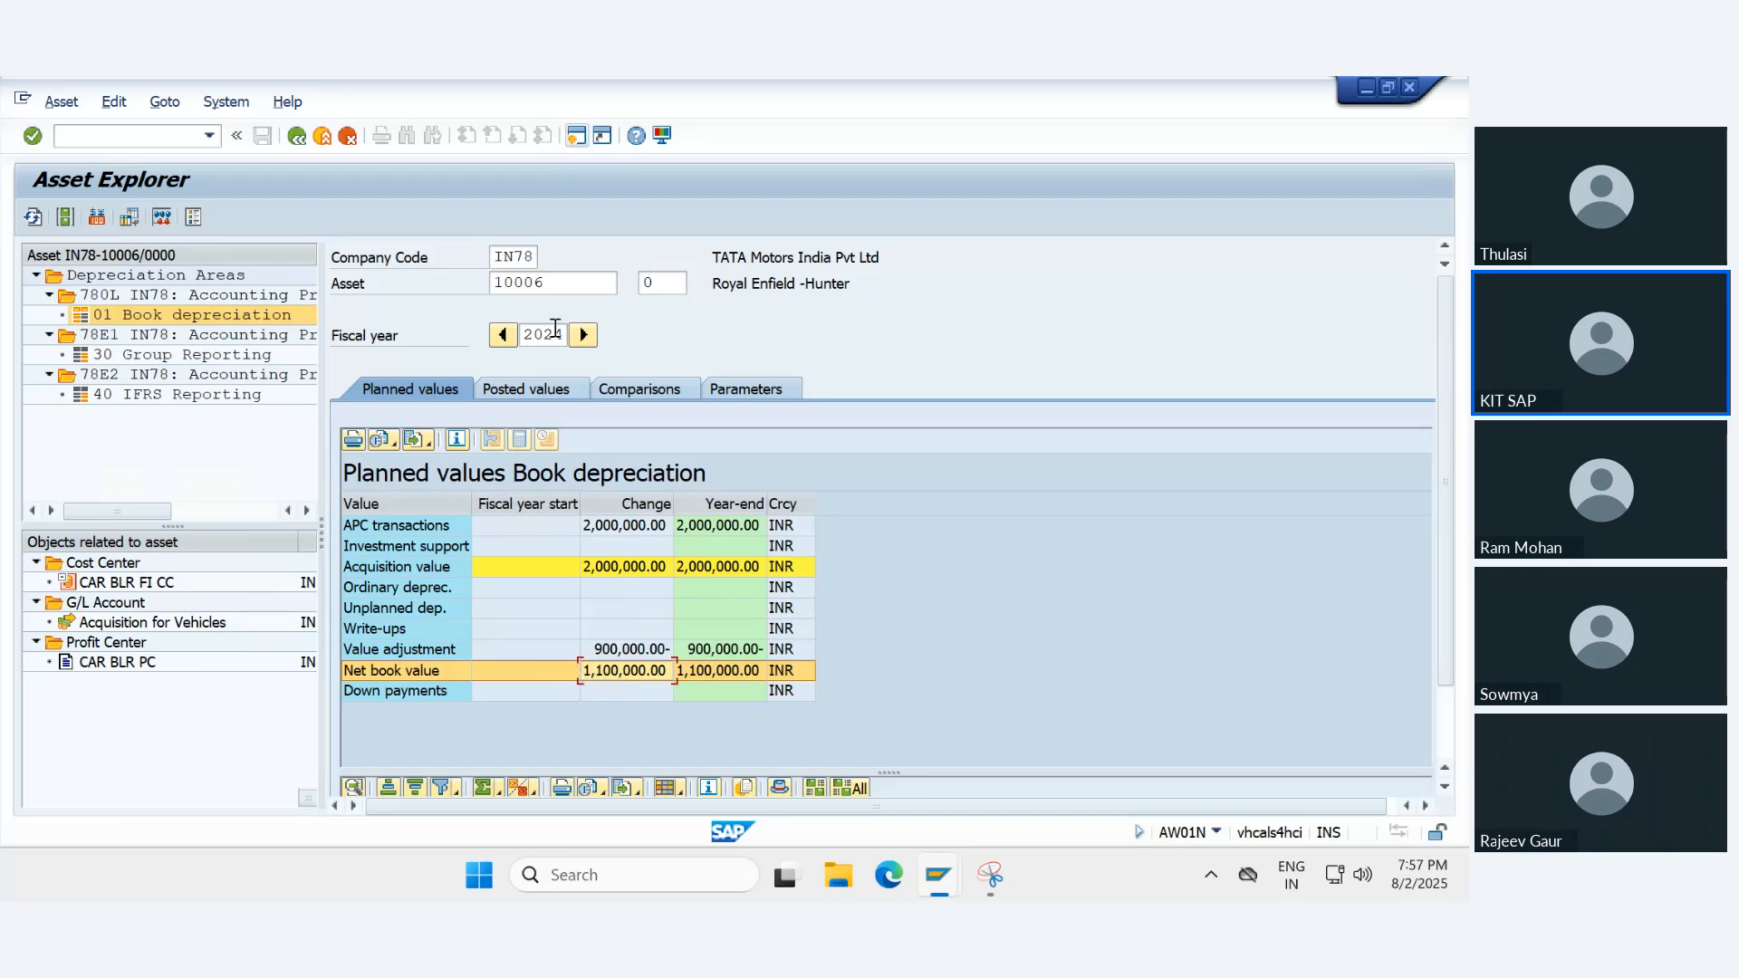
# - Enlarge the transactions list under the planned values and inspect the transfer posting's transaction type and description
pyautogui.moveTo(738, 770); pyautogui.dragTo(738, 504)
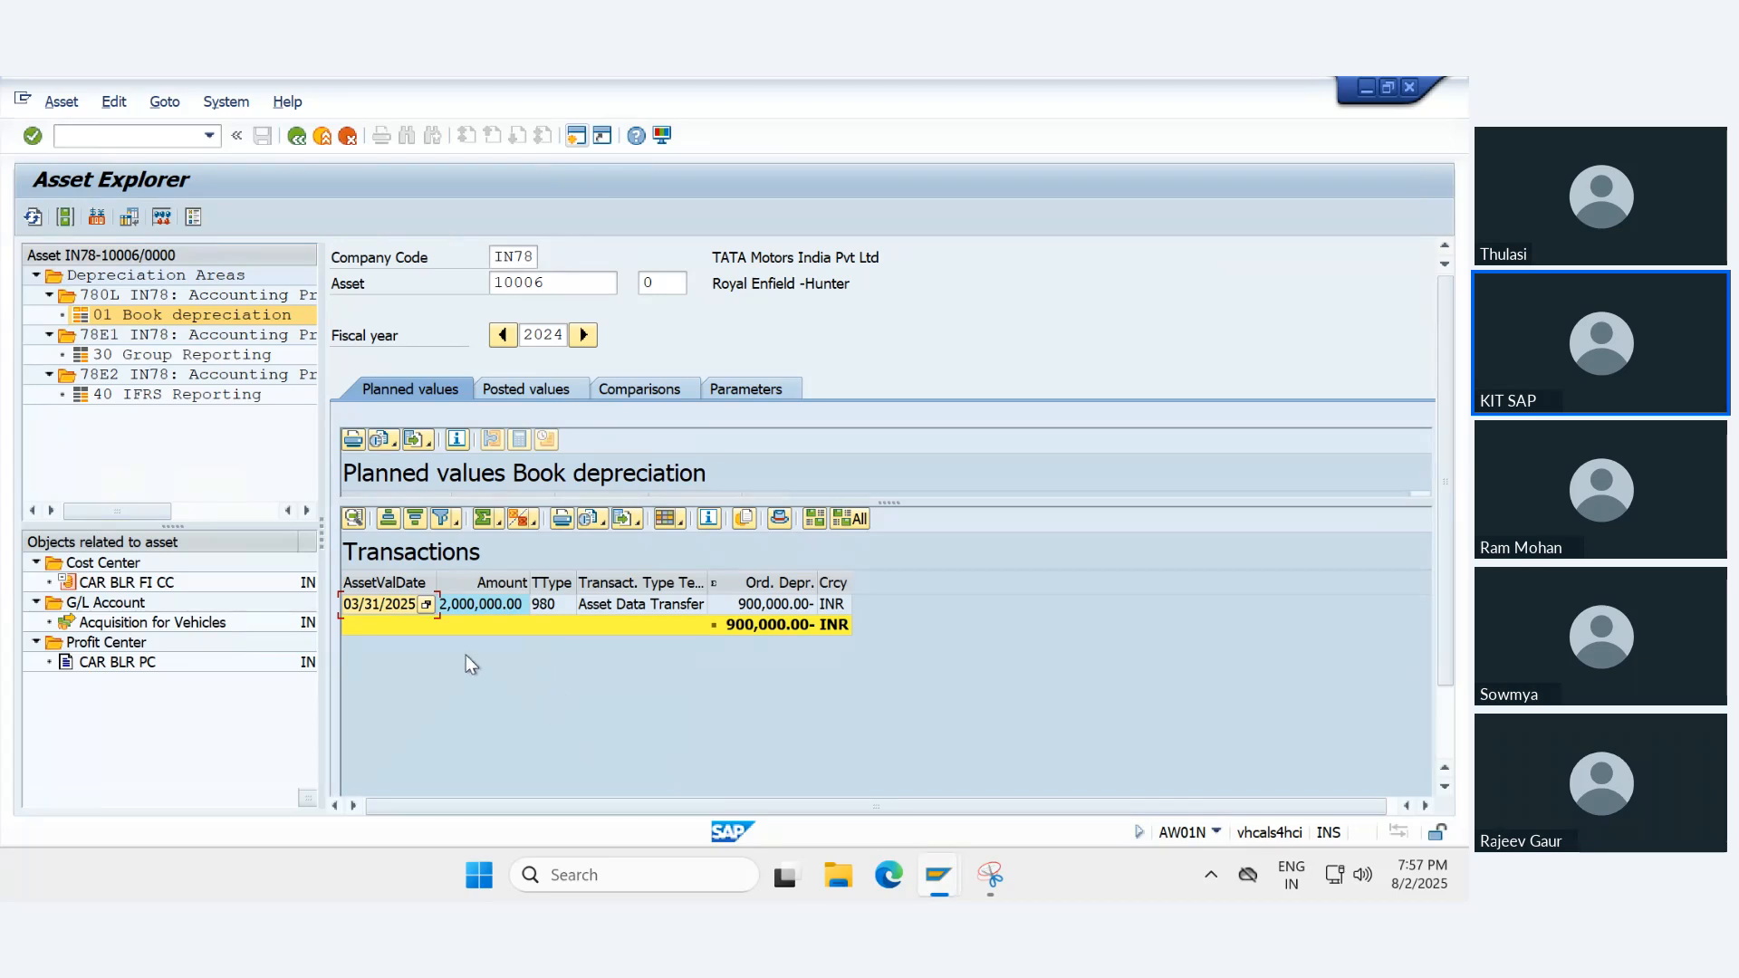
pyautogui.click(549, 605)
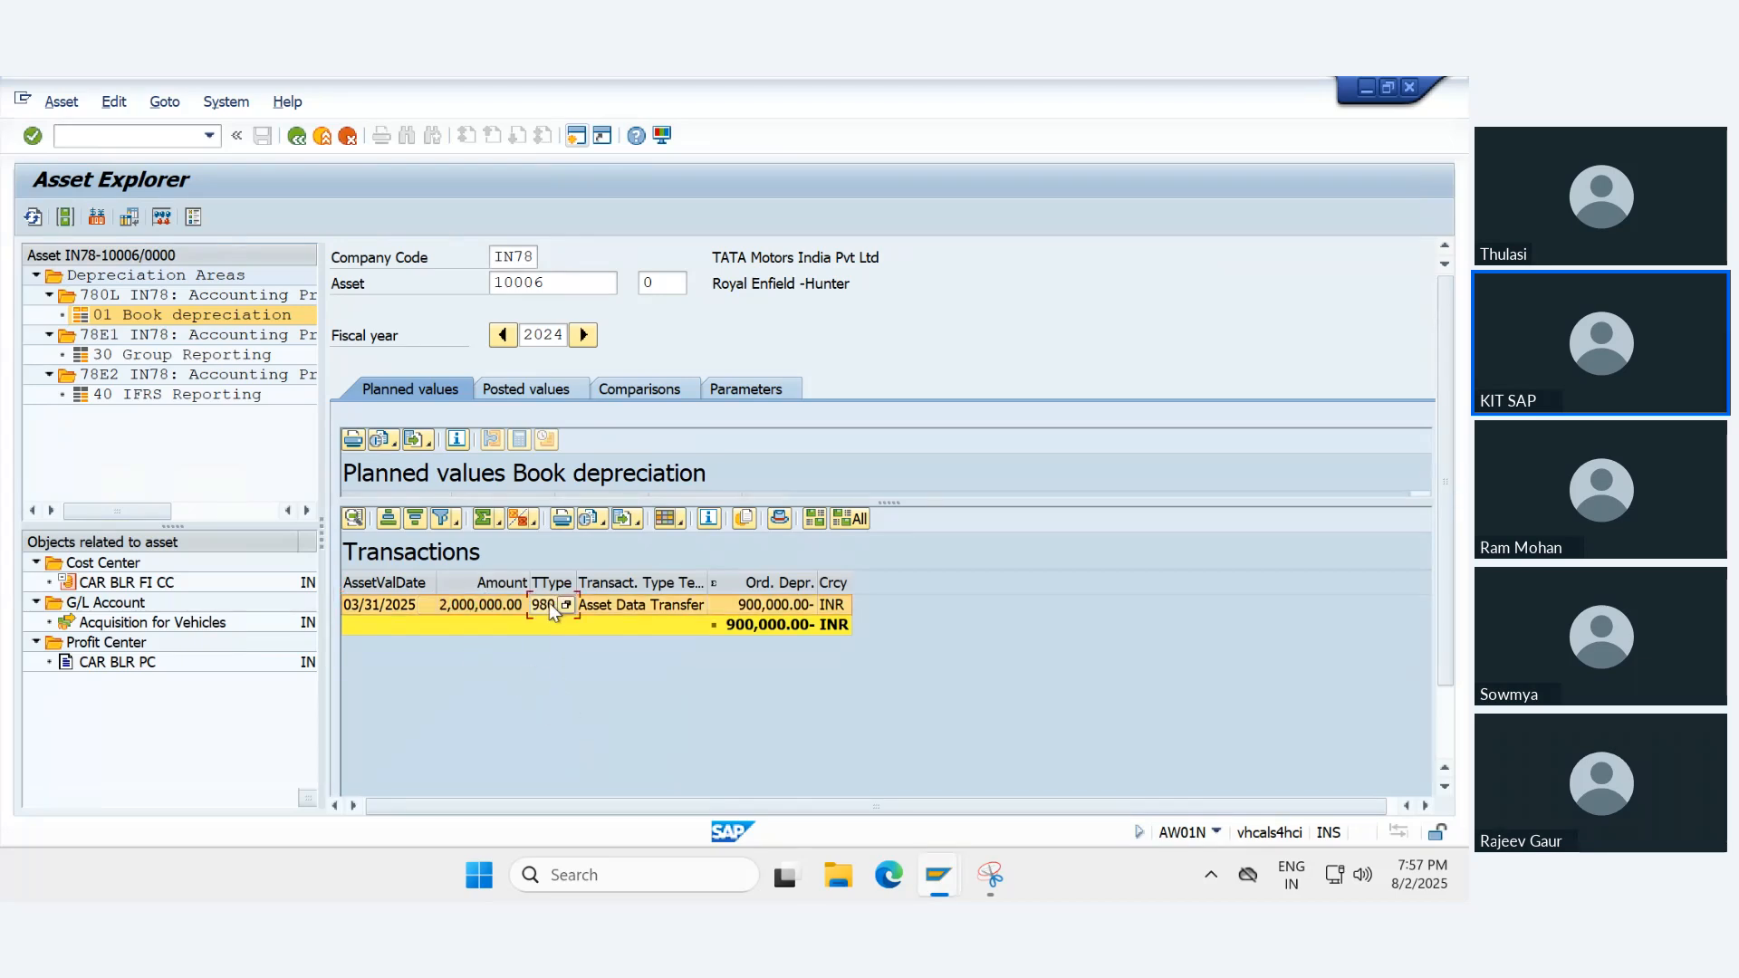
pyautogui.click(634, 610)
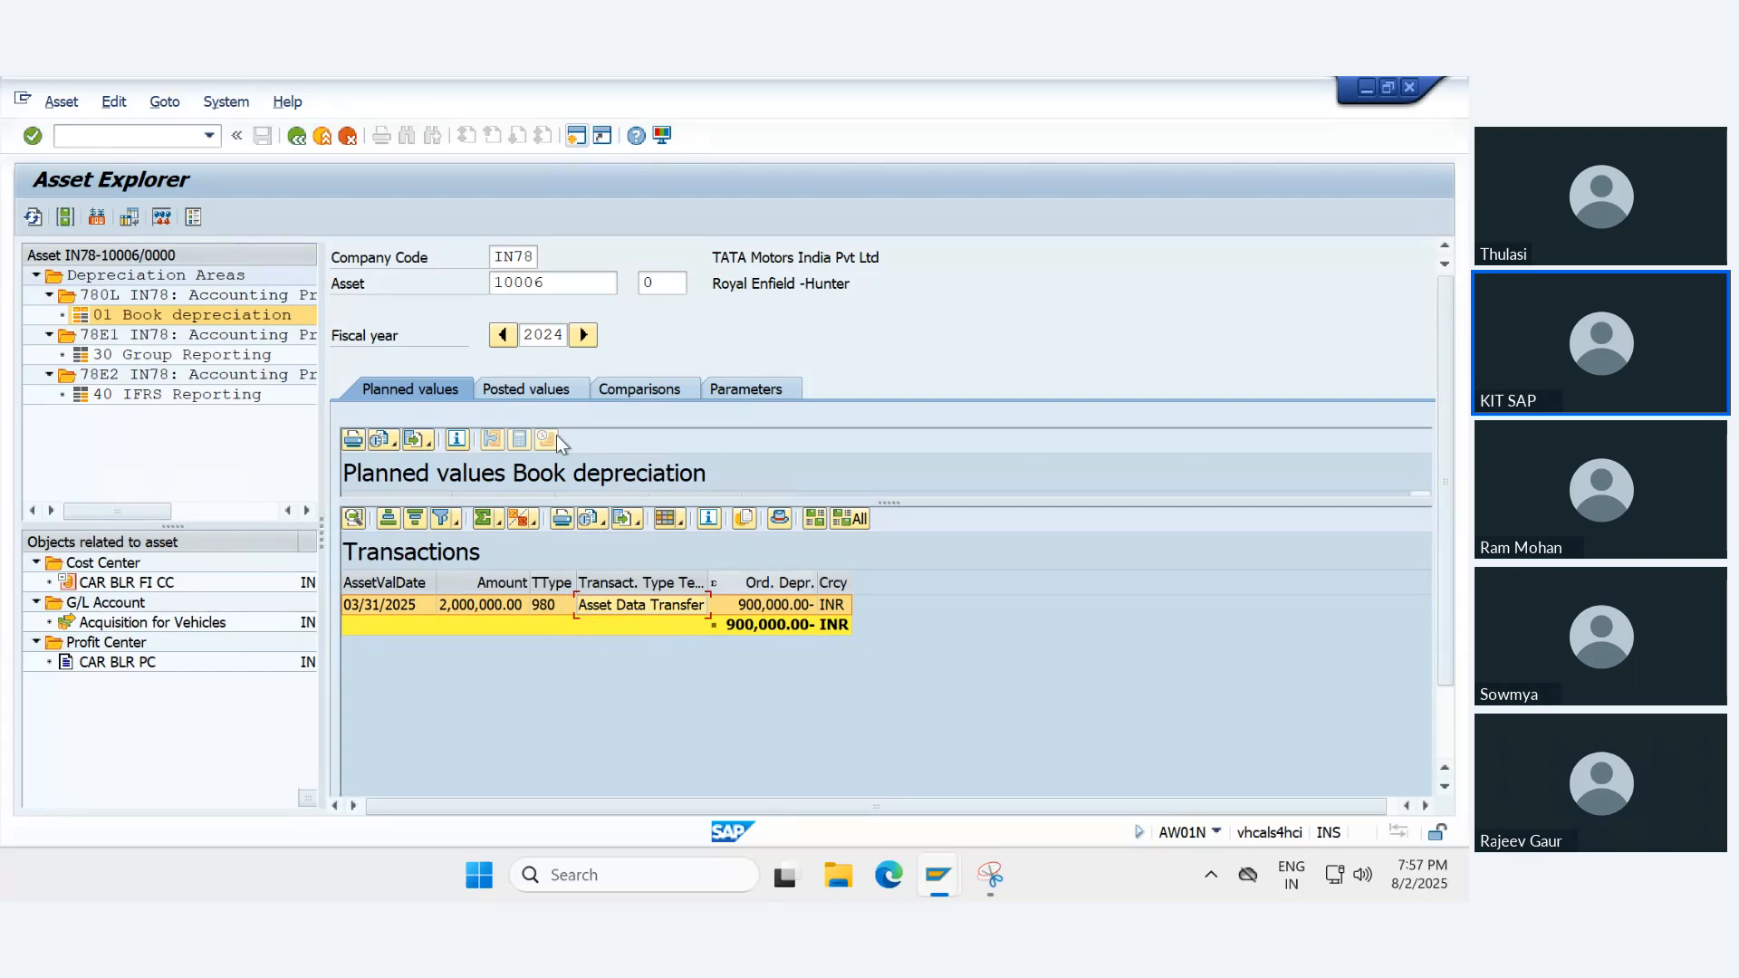
# - Check the posted Book depreciation values for fiscal year 2024 and for fiscal year 2025
pyautogui.click(509, 388)
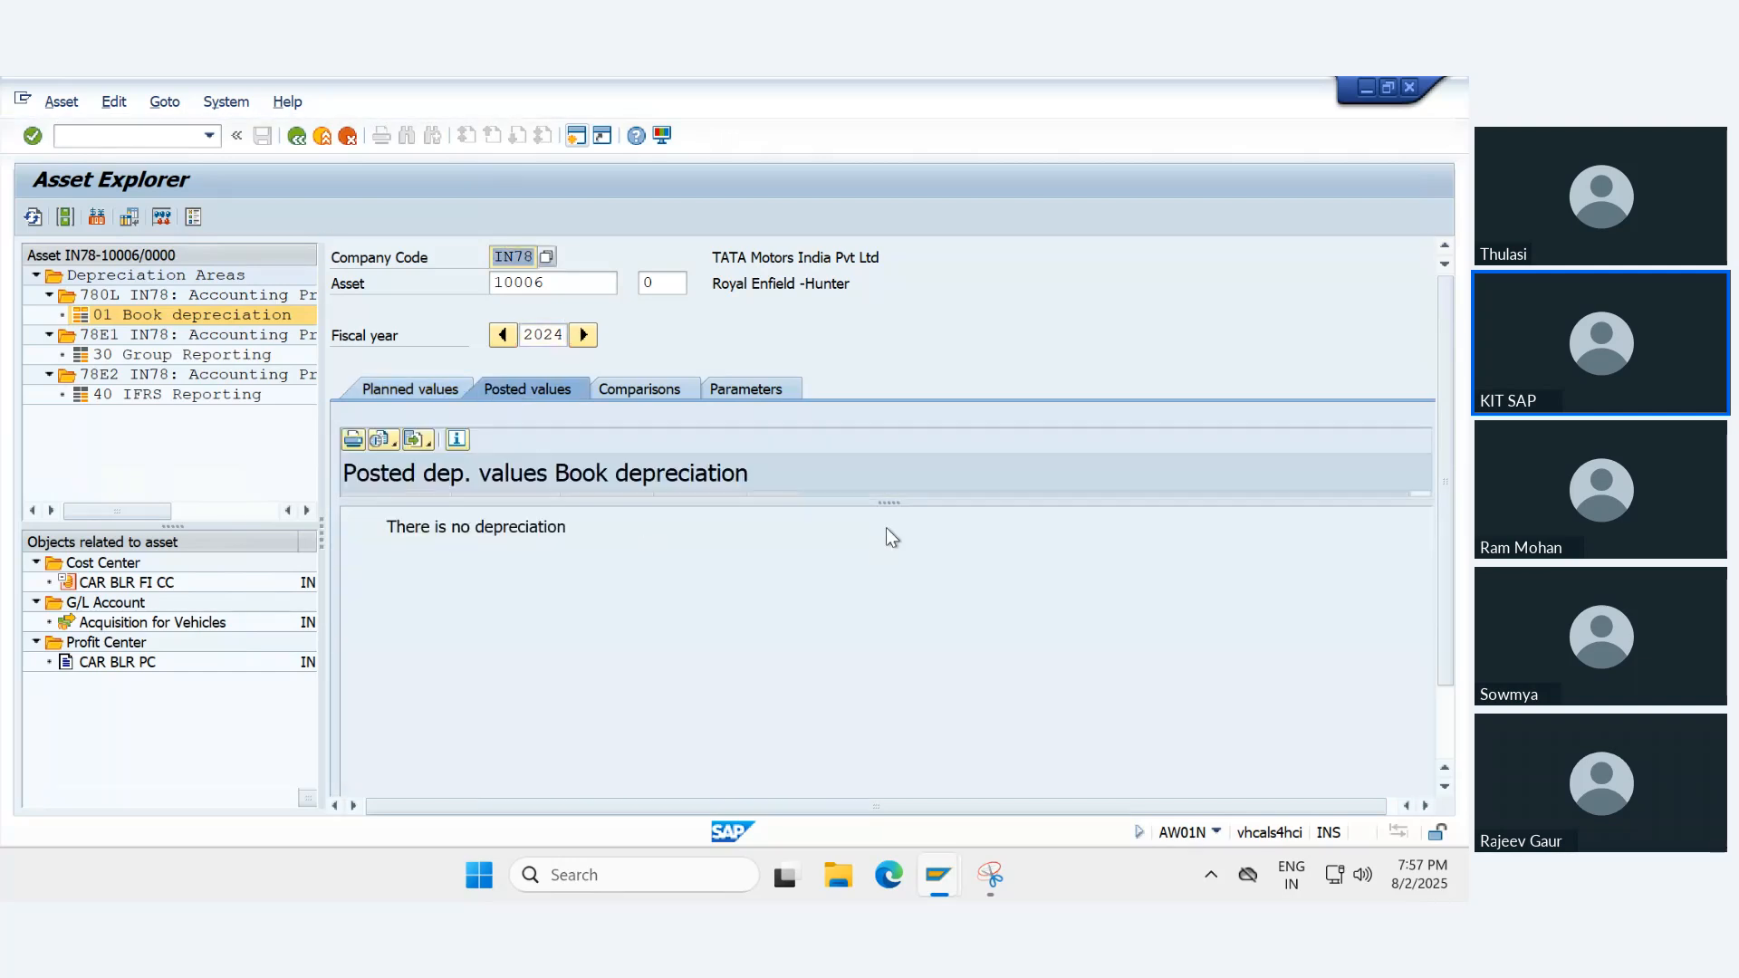
pyautogui.moveTo(883, 500)
pyautogui.mouseDown()
pyautogui.moveTo(950, 771)
pyautogui.moveTo(888, 590)
pyautogui.moveTo(875, 471)
pyautogui.mouseUp()
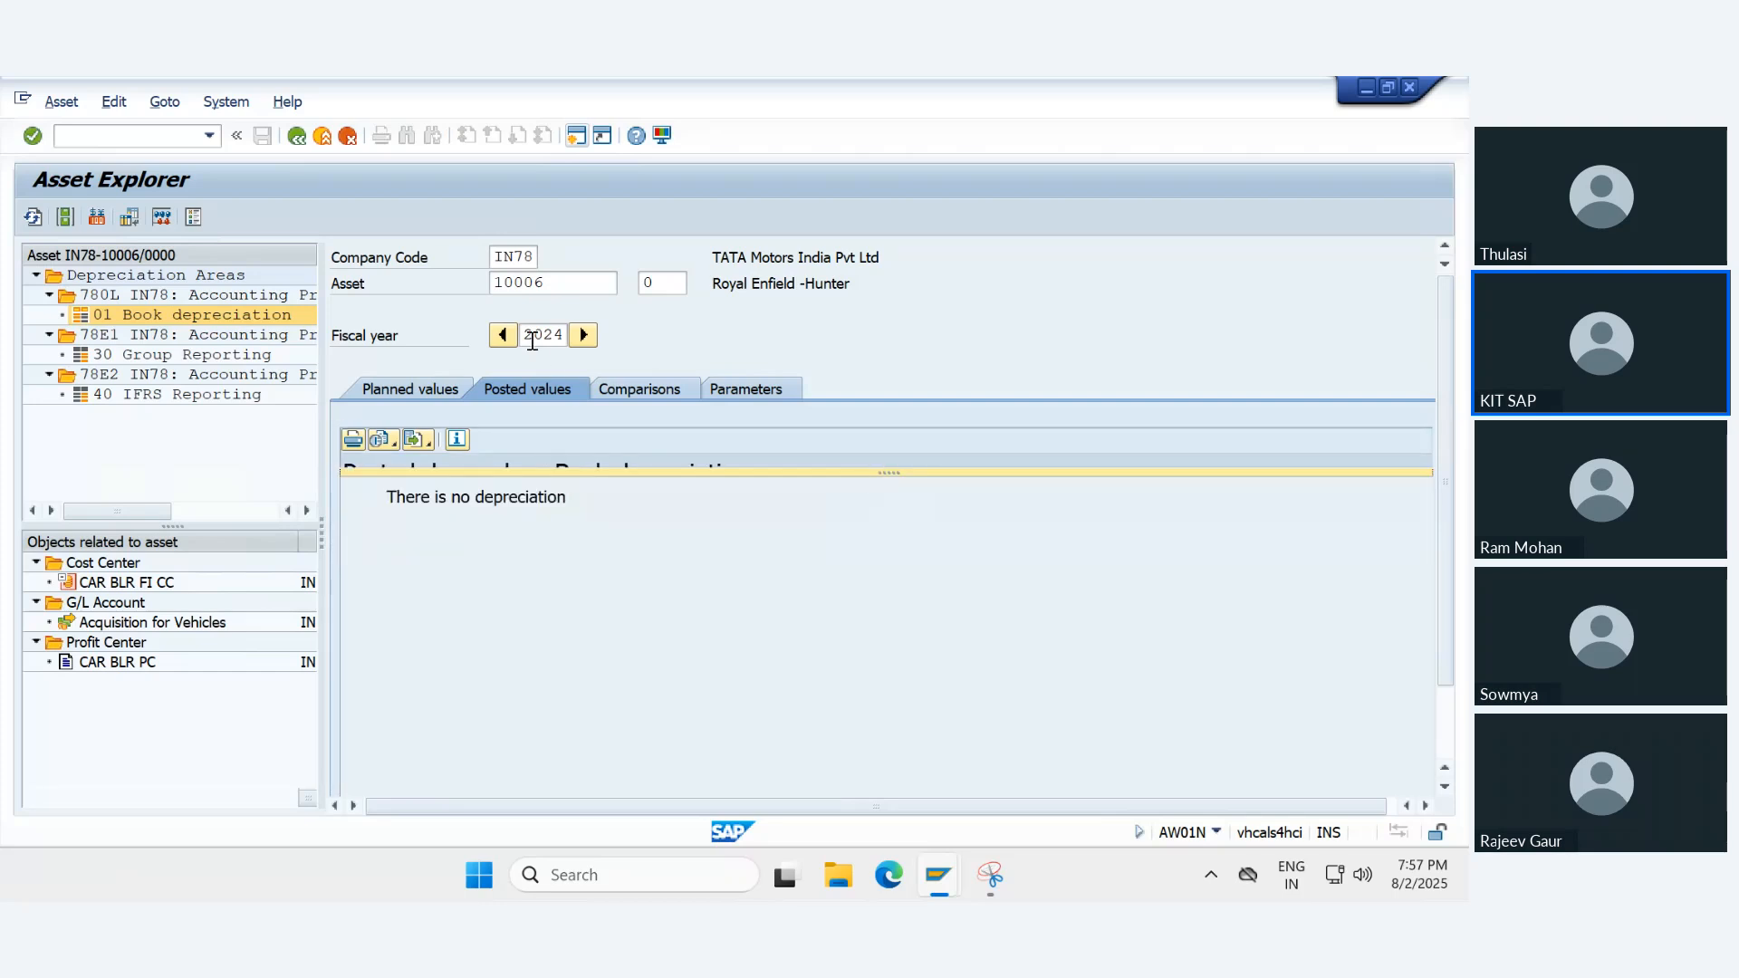
pyautogui.moveTo(526, 335); pyautogui.dragTo(561, 337)
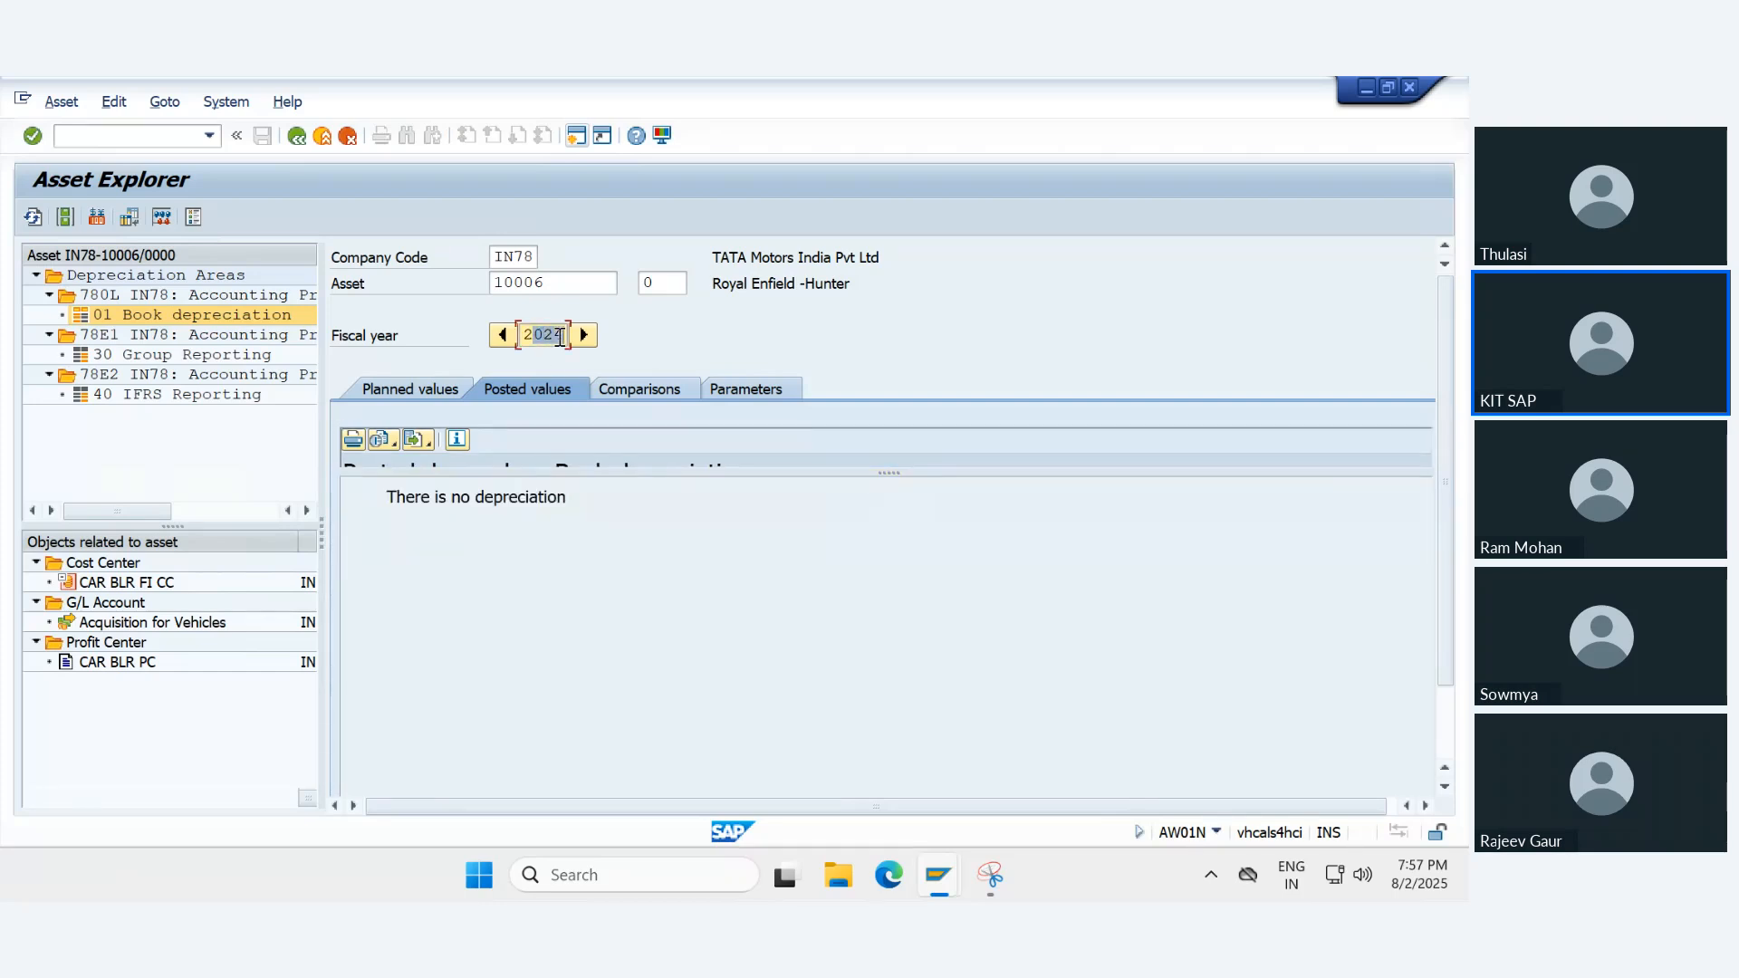
pyautogui.click(561, 337)
pyautogui.click(585, 336)
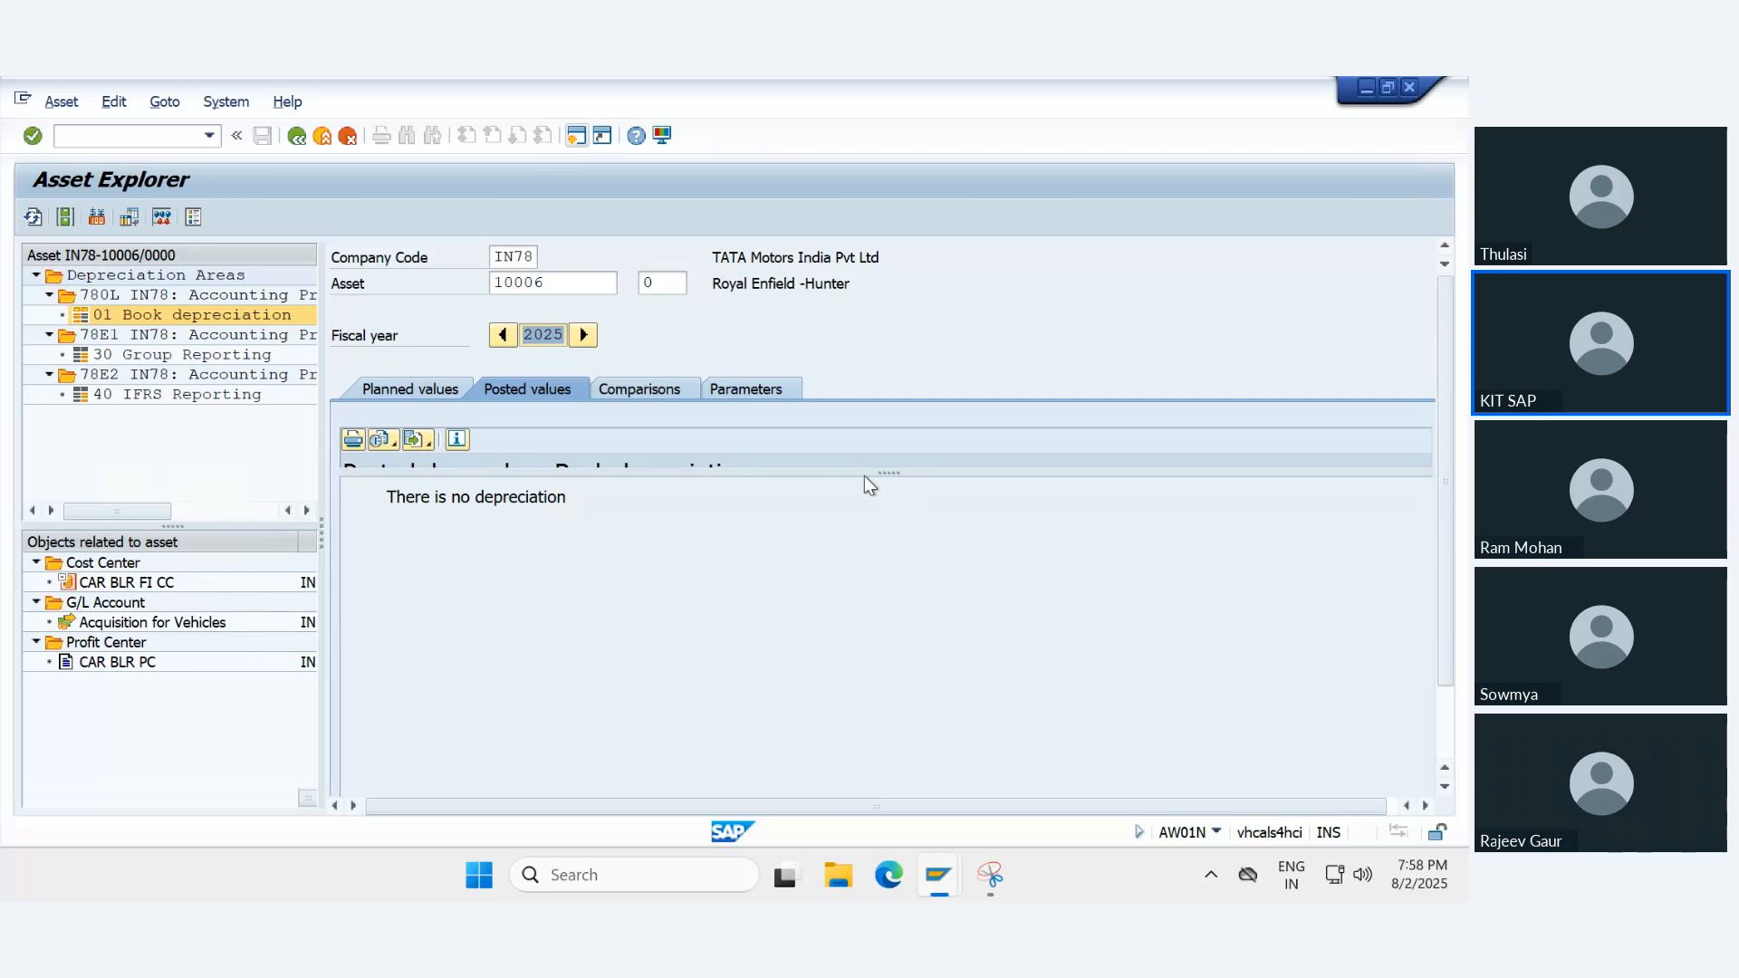
pyautogui.moveTo(890, 489); pyautogui.dragTo(973, 703)
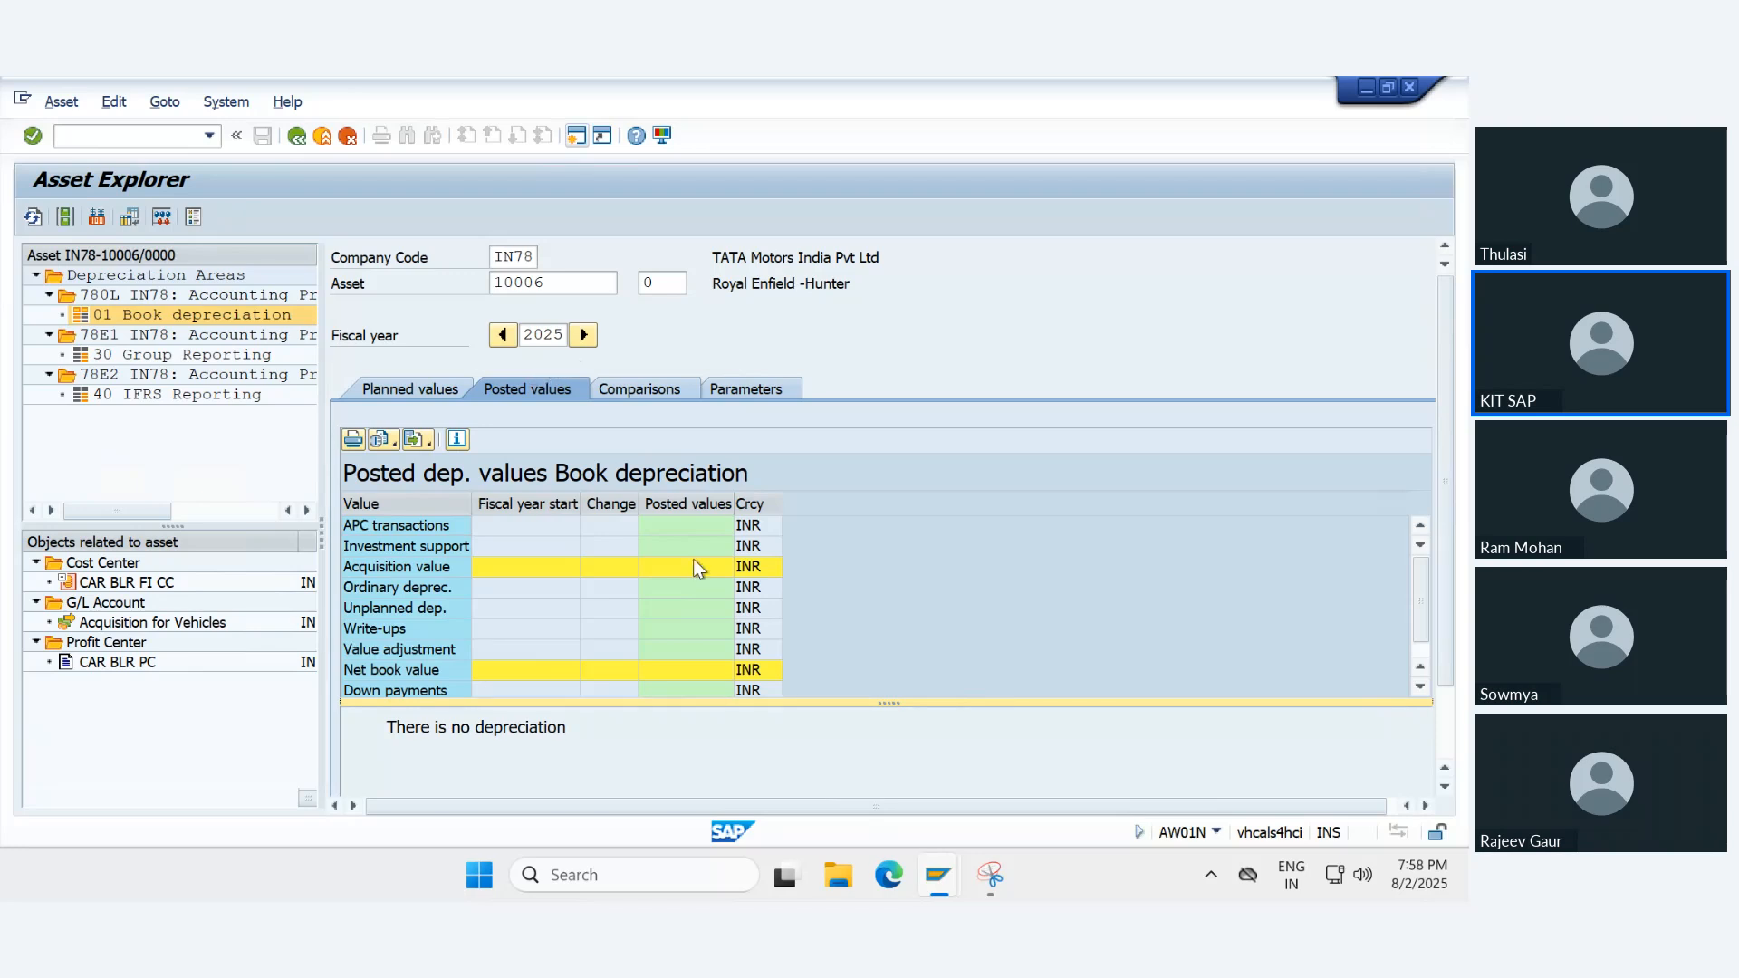
# - Recalculate depreciation in the 2025 planned values for Book depreciation and recheck the posted values
pyautogui.click(409, 387)
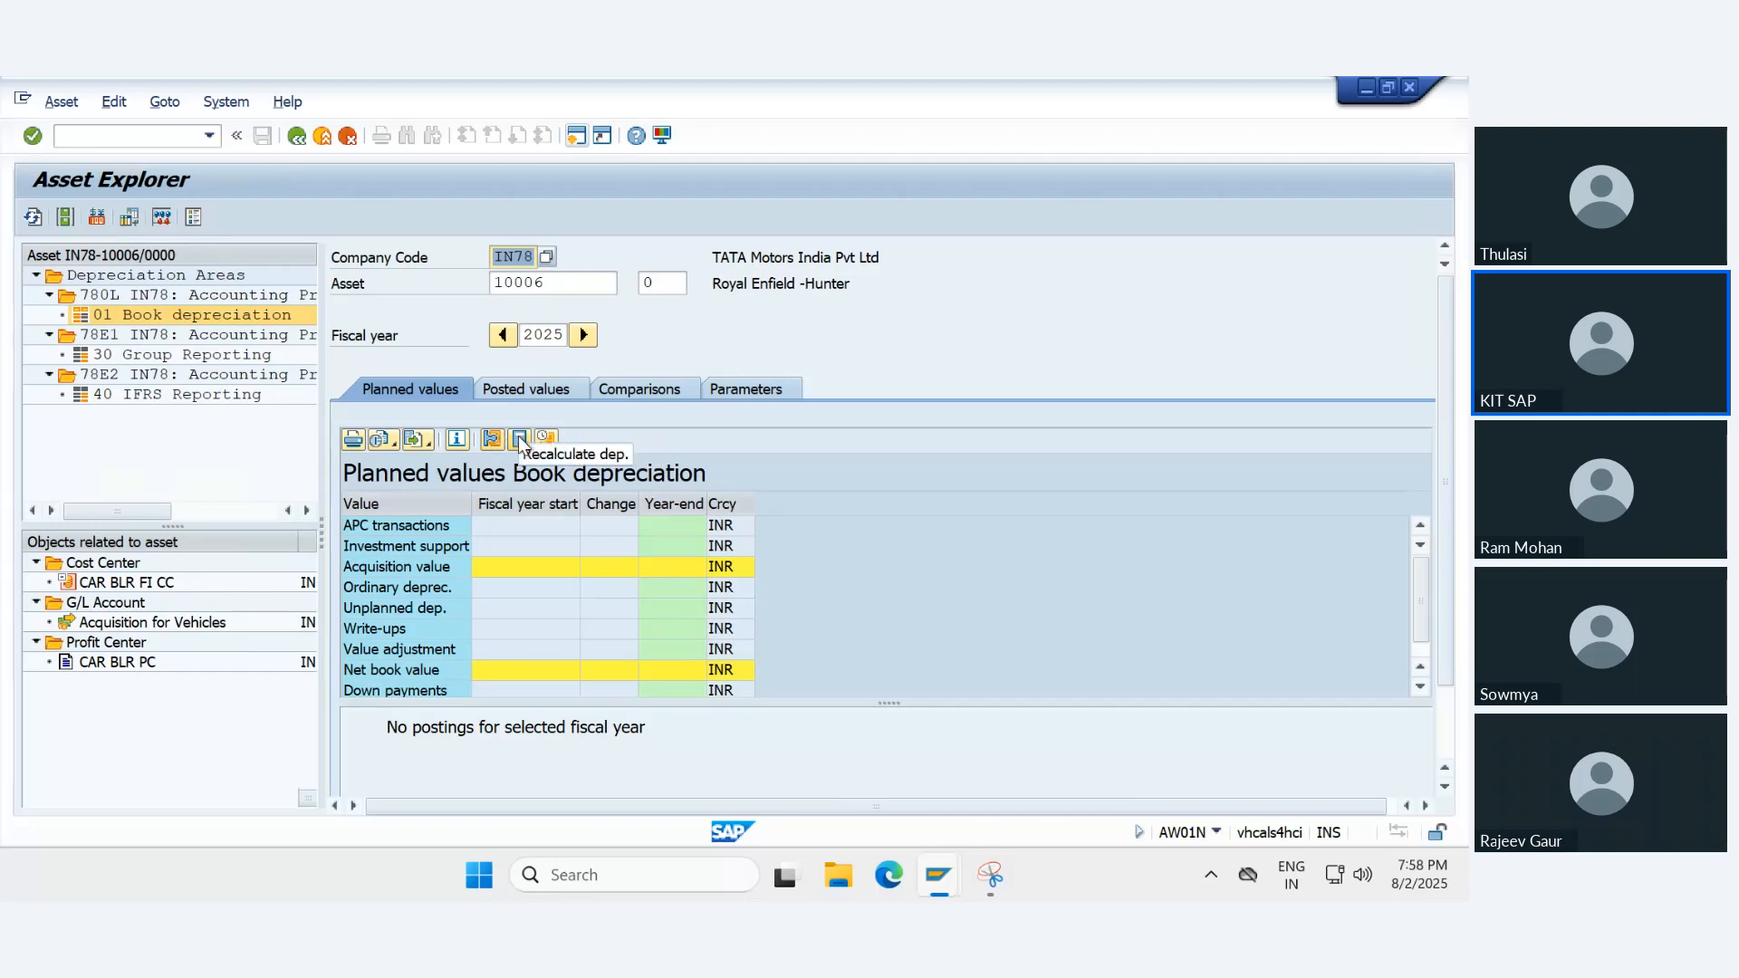
pyautogui.click(519, 440)
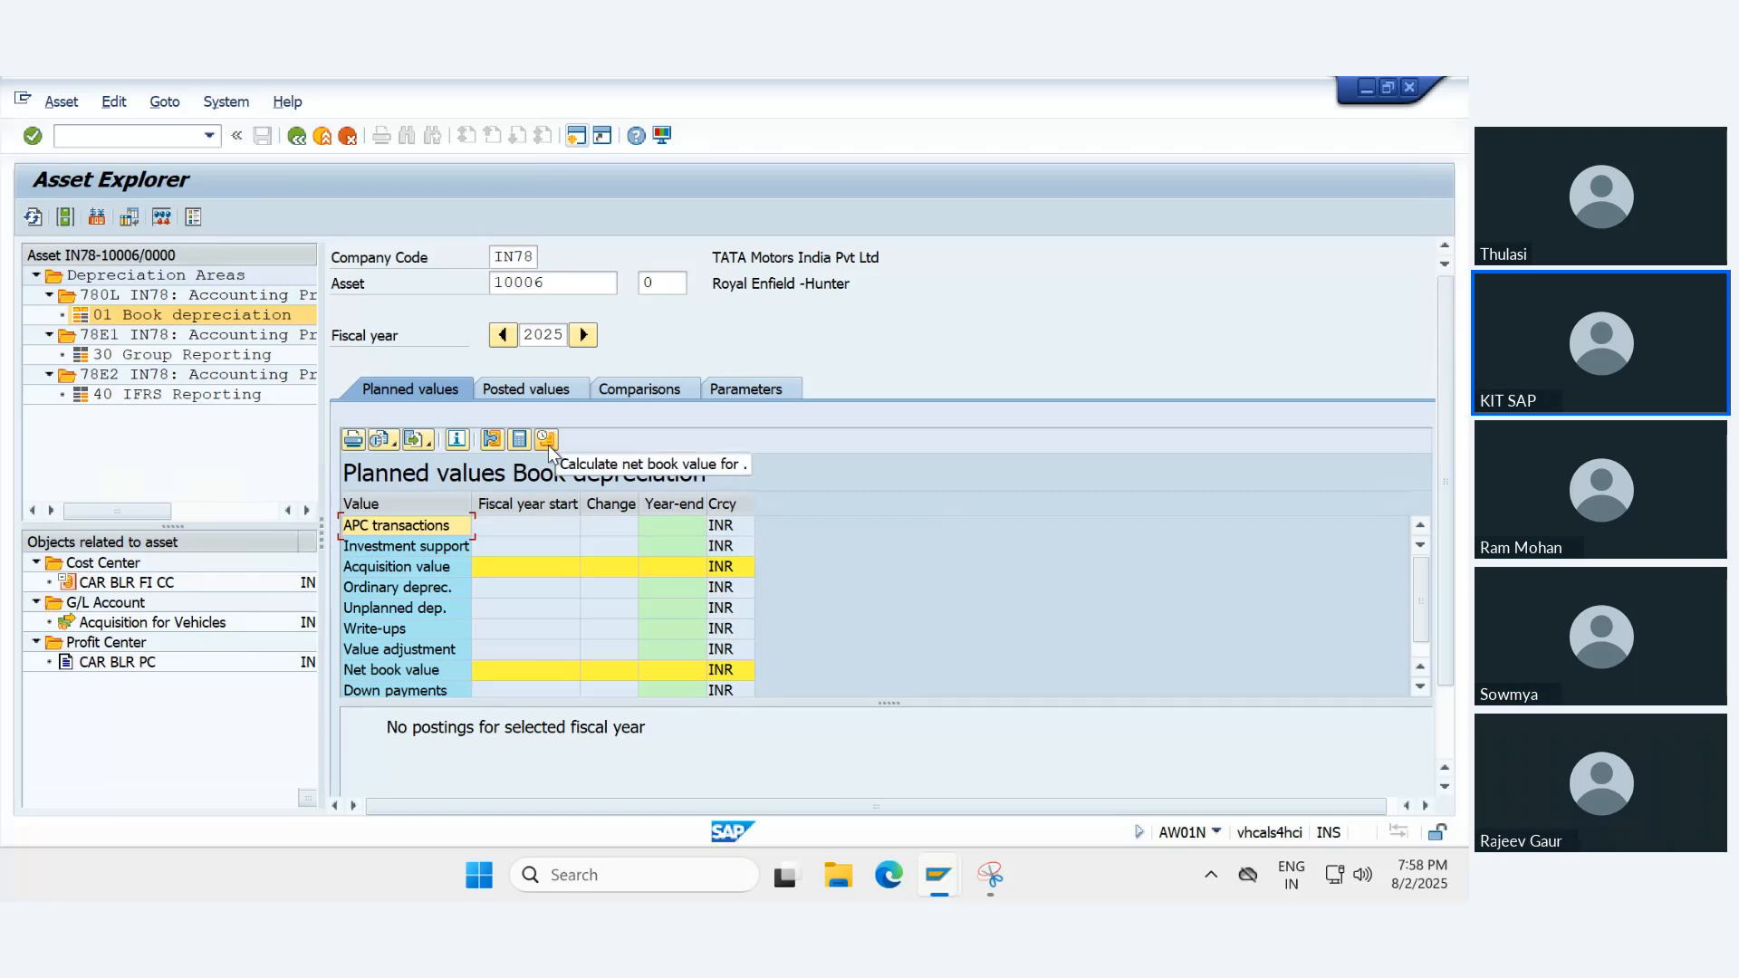
pyautogui.click(522, 387)
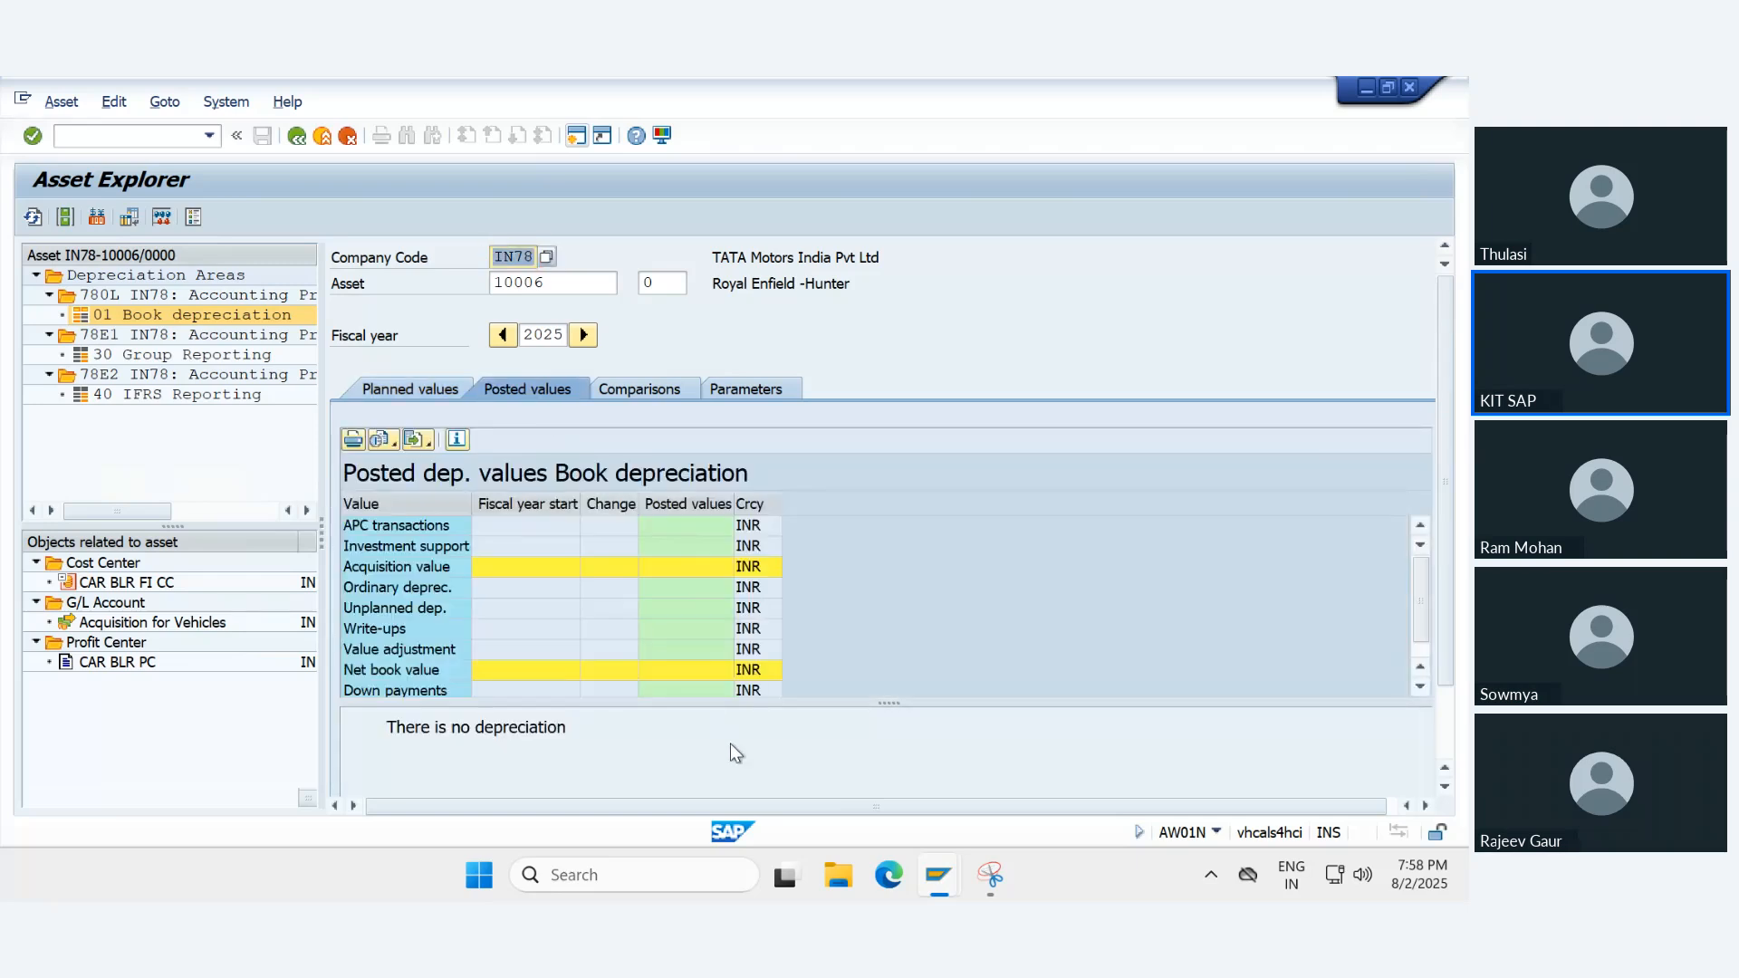
pyautogui.moveTo(868, 705); pyautogui.dragTo(872, 486)
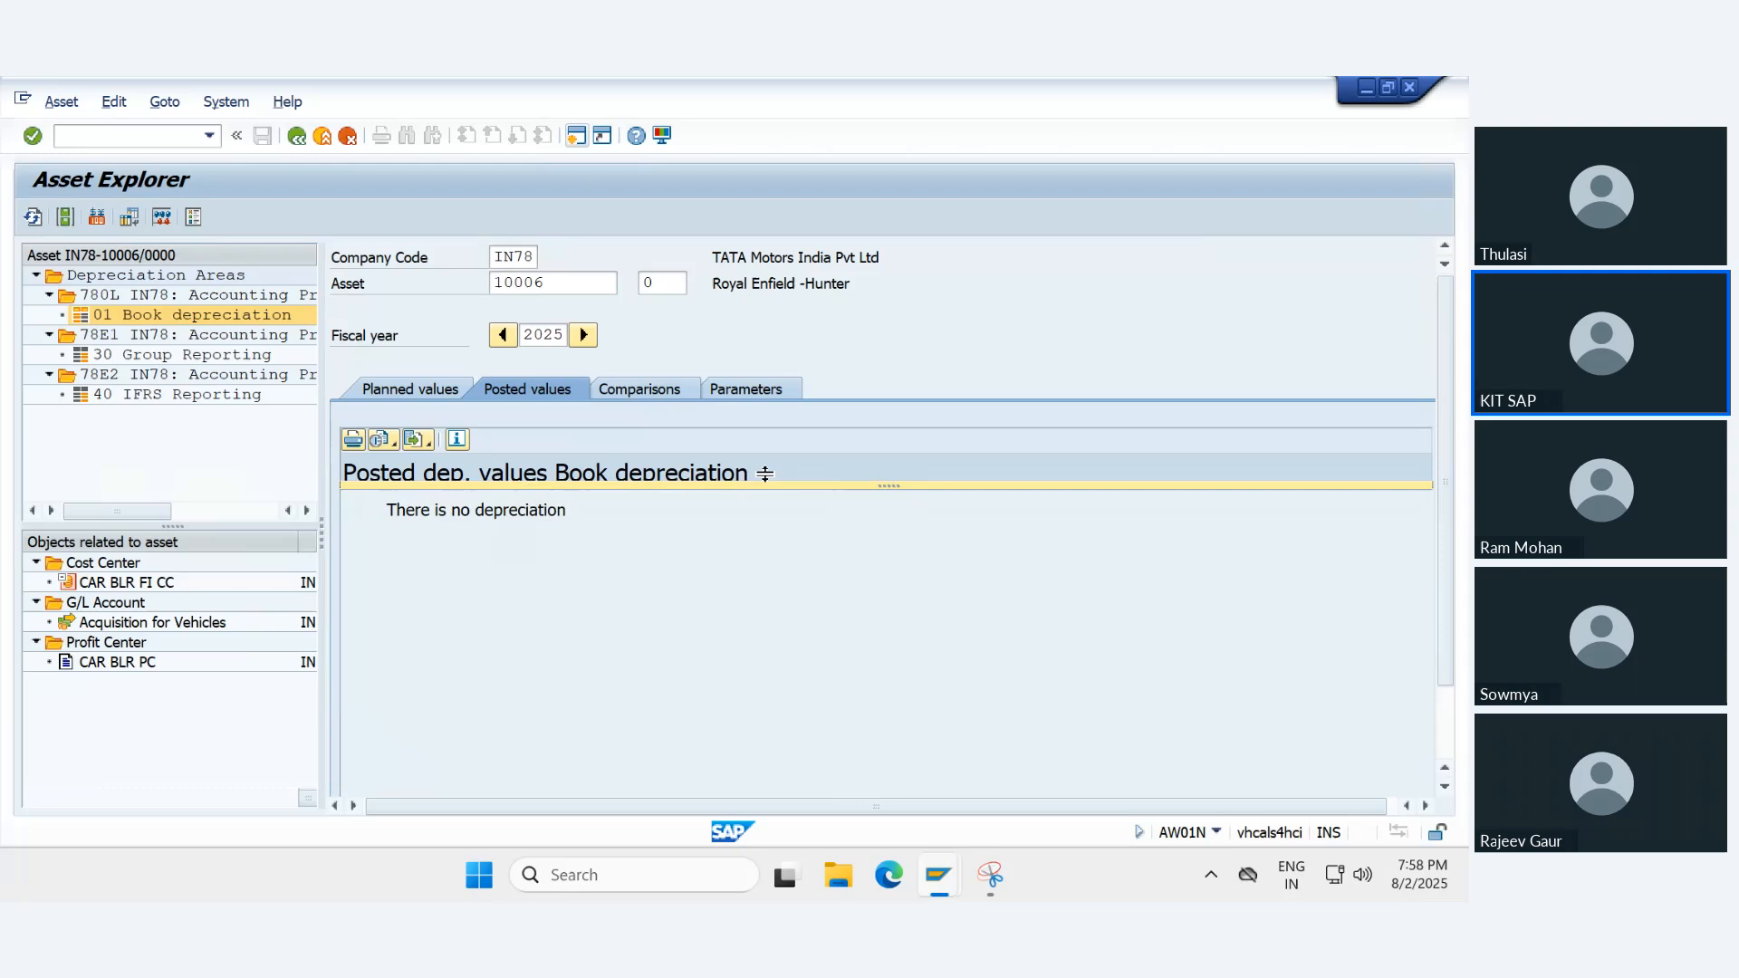
# - Check the 2025 posted values in the Group Reporting and IFRS Reporting areas and return to Book depreciation
pyautogui.click(190, 357)
pyautogui.click(201, 396)
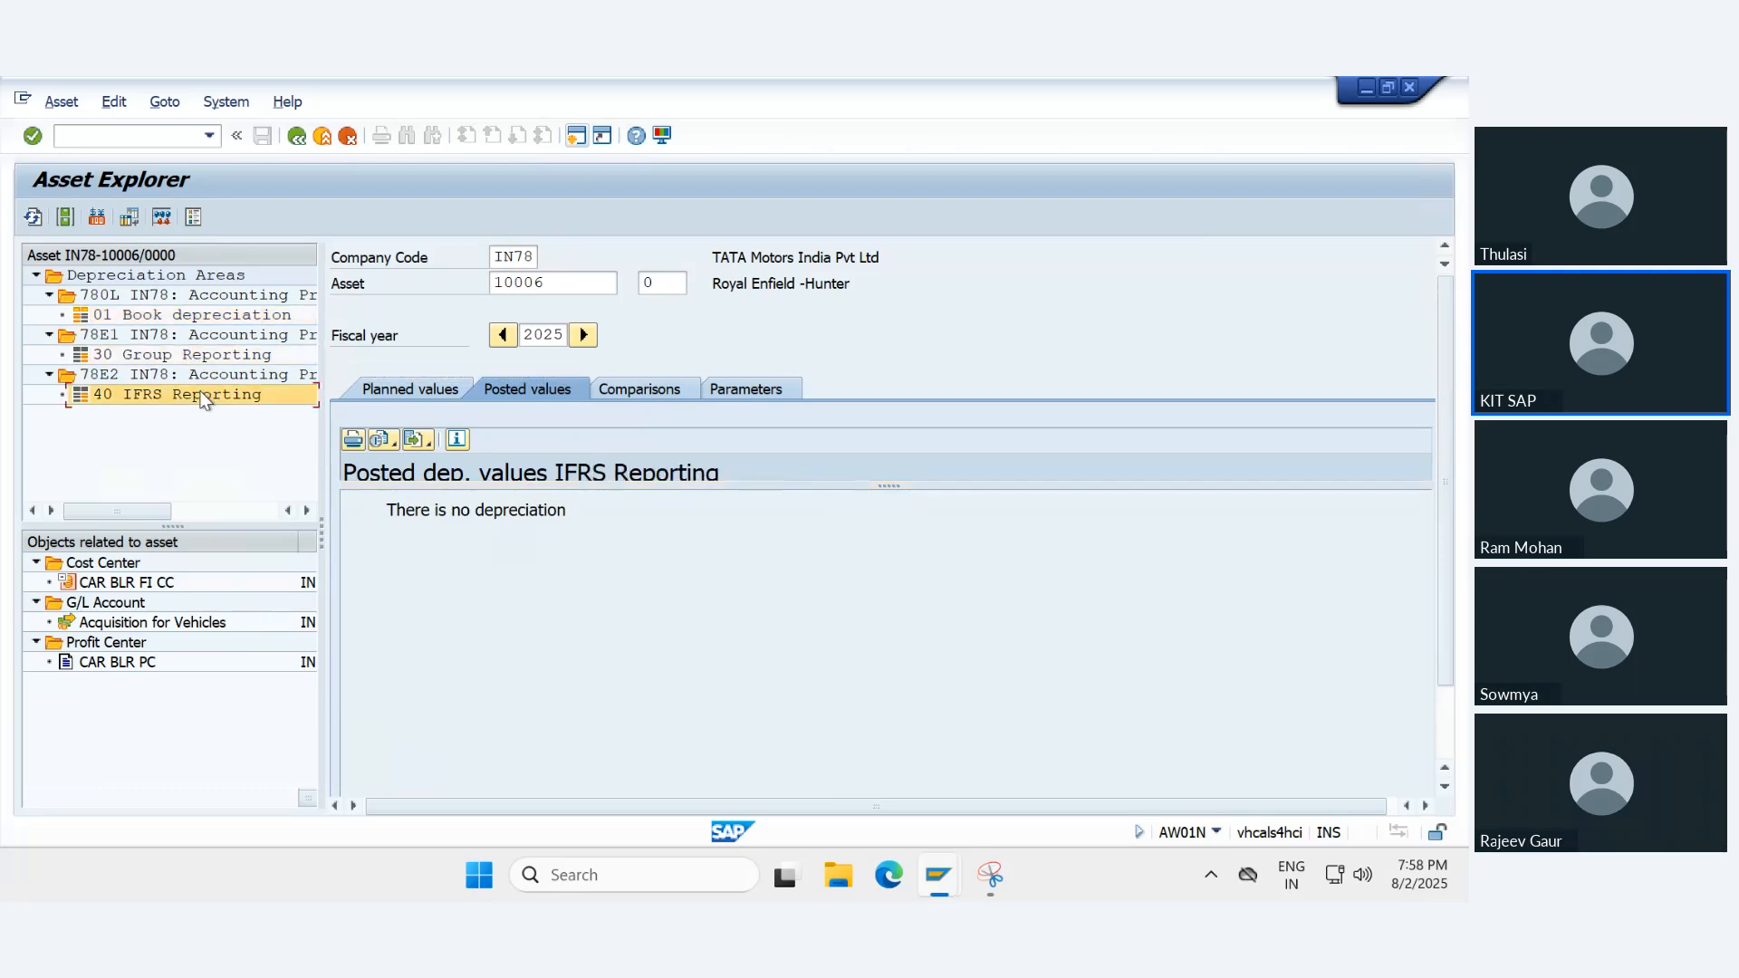
pyautogui.click(159, 314)
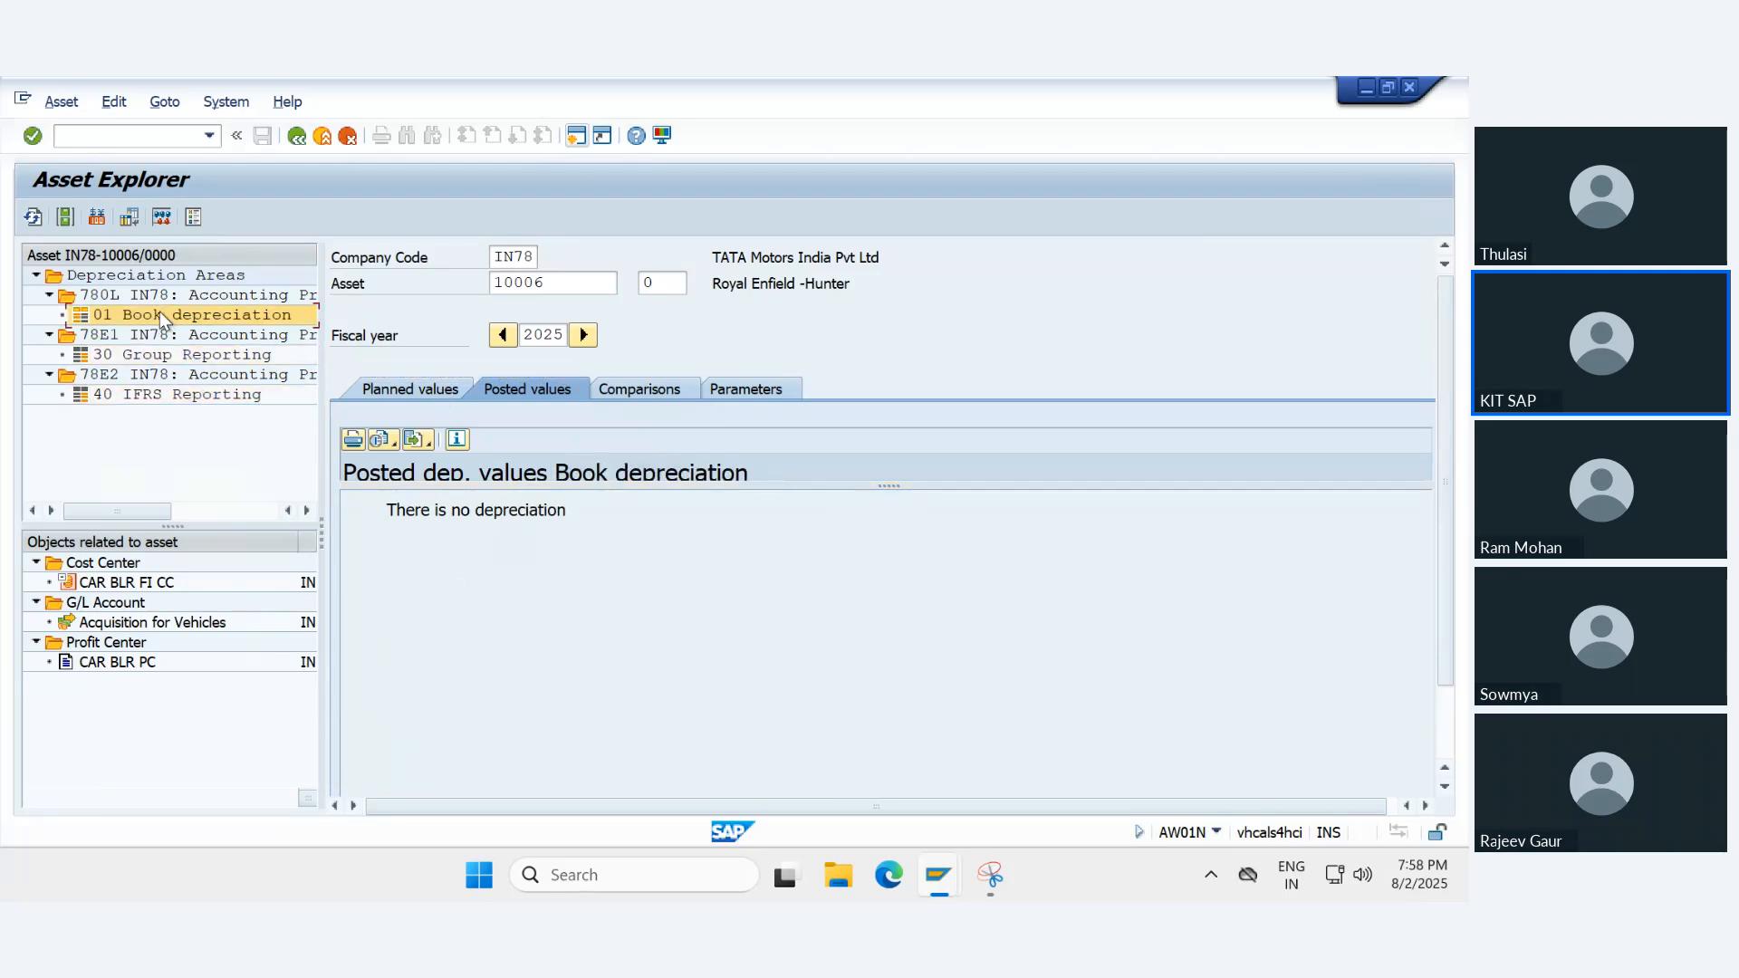
# - Display the planned Book depreciation values for fiscal year 2024 with the value table fully visible
pyautogui.click(422, 397)
pyautogui.click(502, 335)
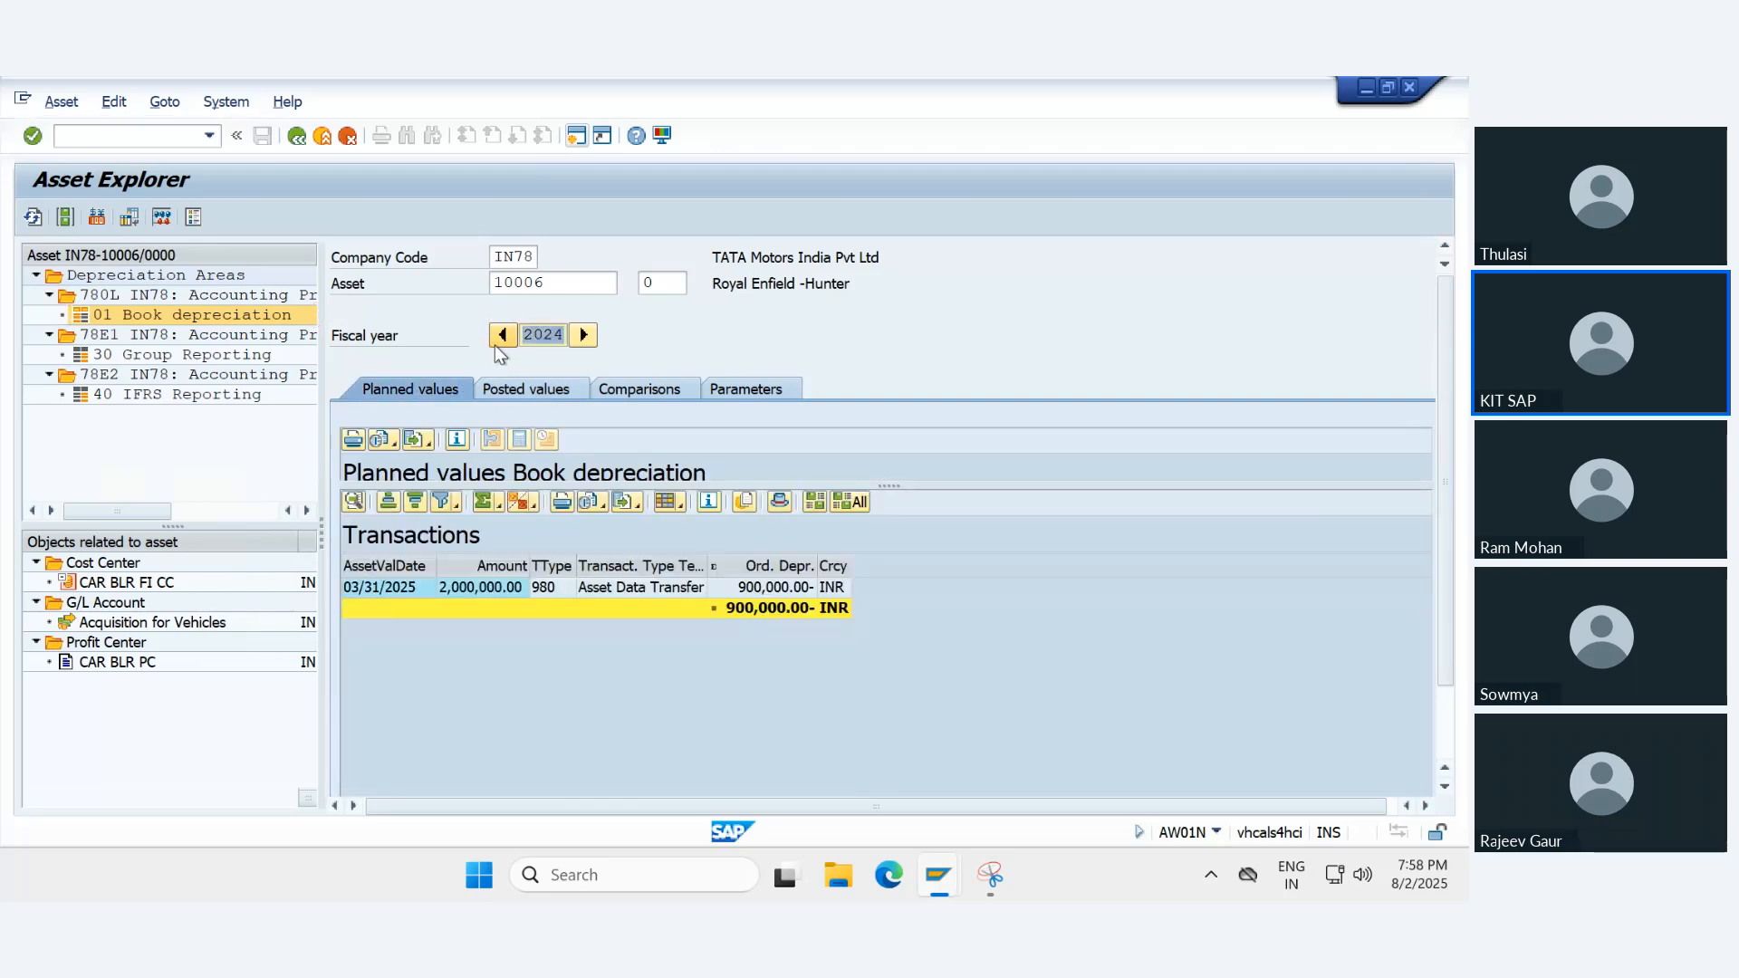
pyautogui.moveTo(899, 488); pyautogui.dragTo(920, 729)
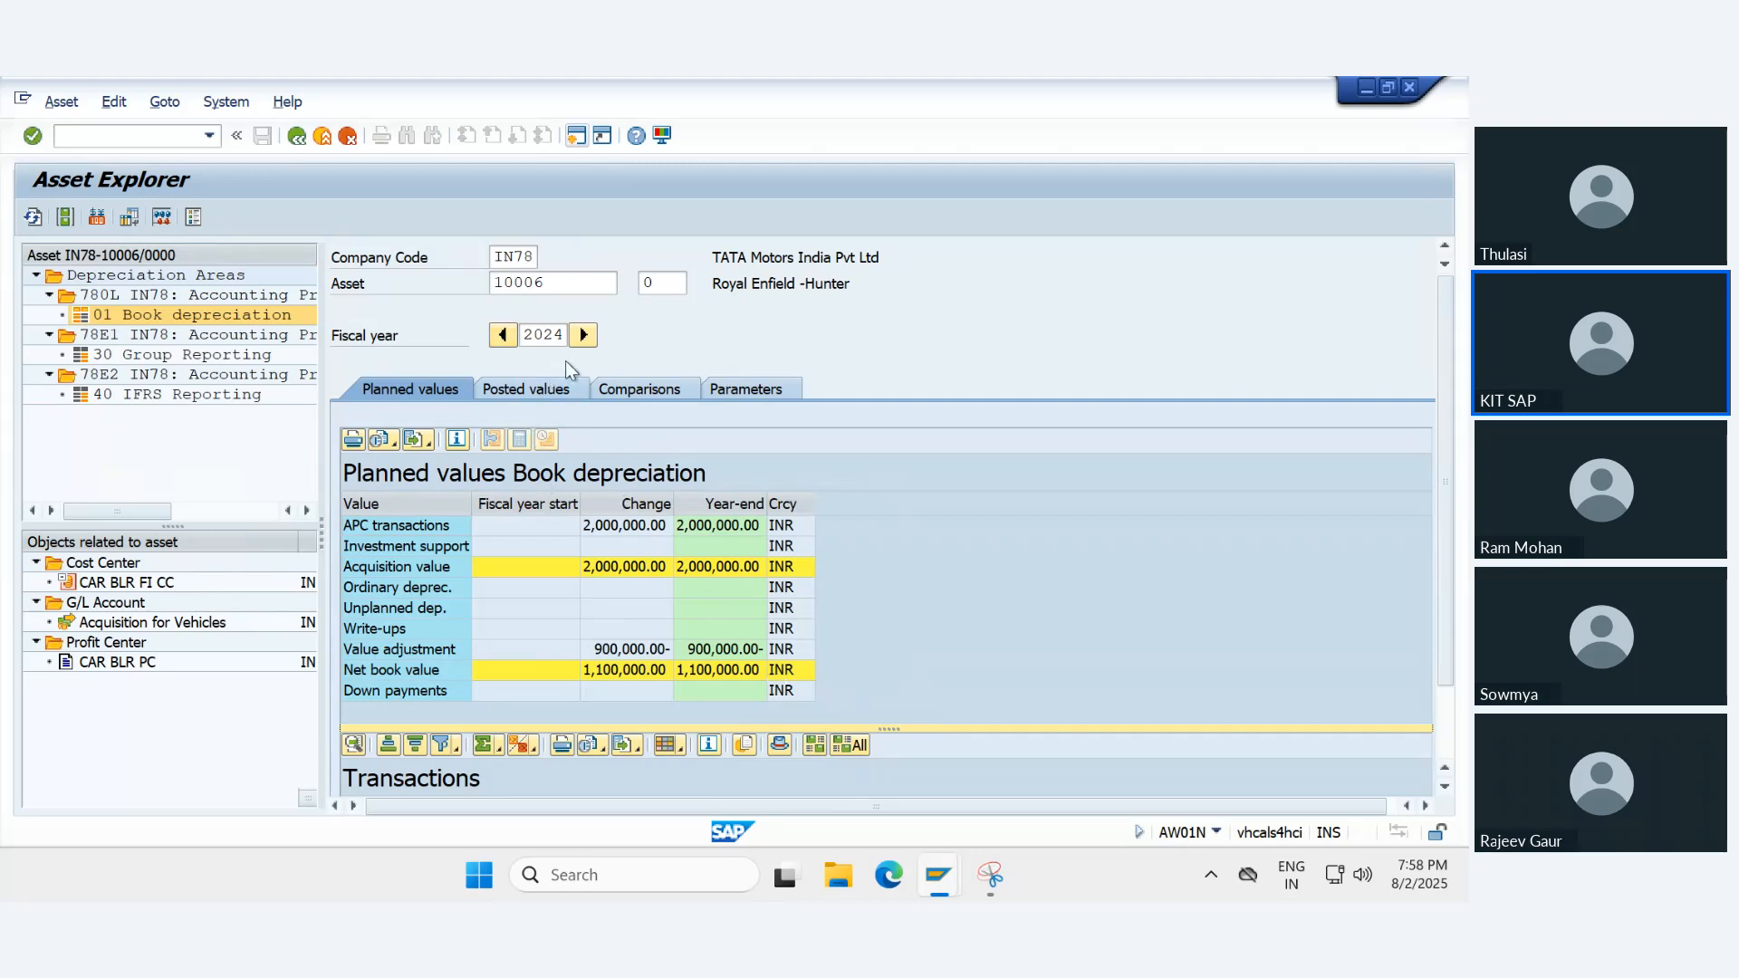
# - Review the year-by-year comparison of Book depreciation from 2024 to 2045 and return to the planned values
pyautogui.click(652, 395)
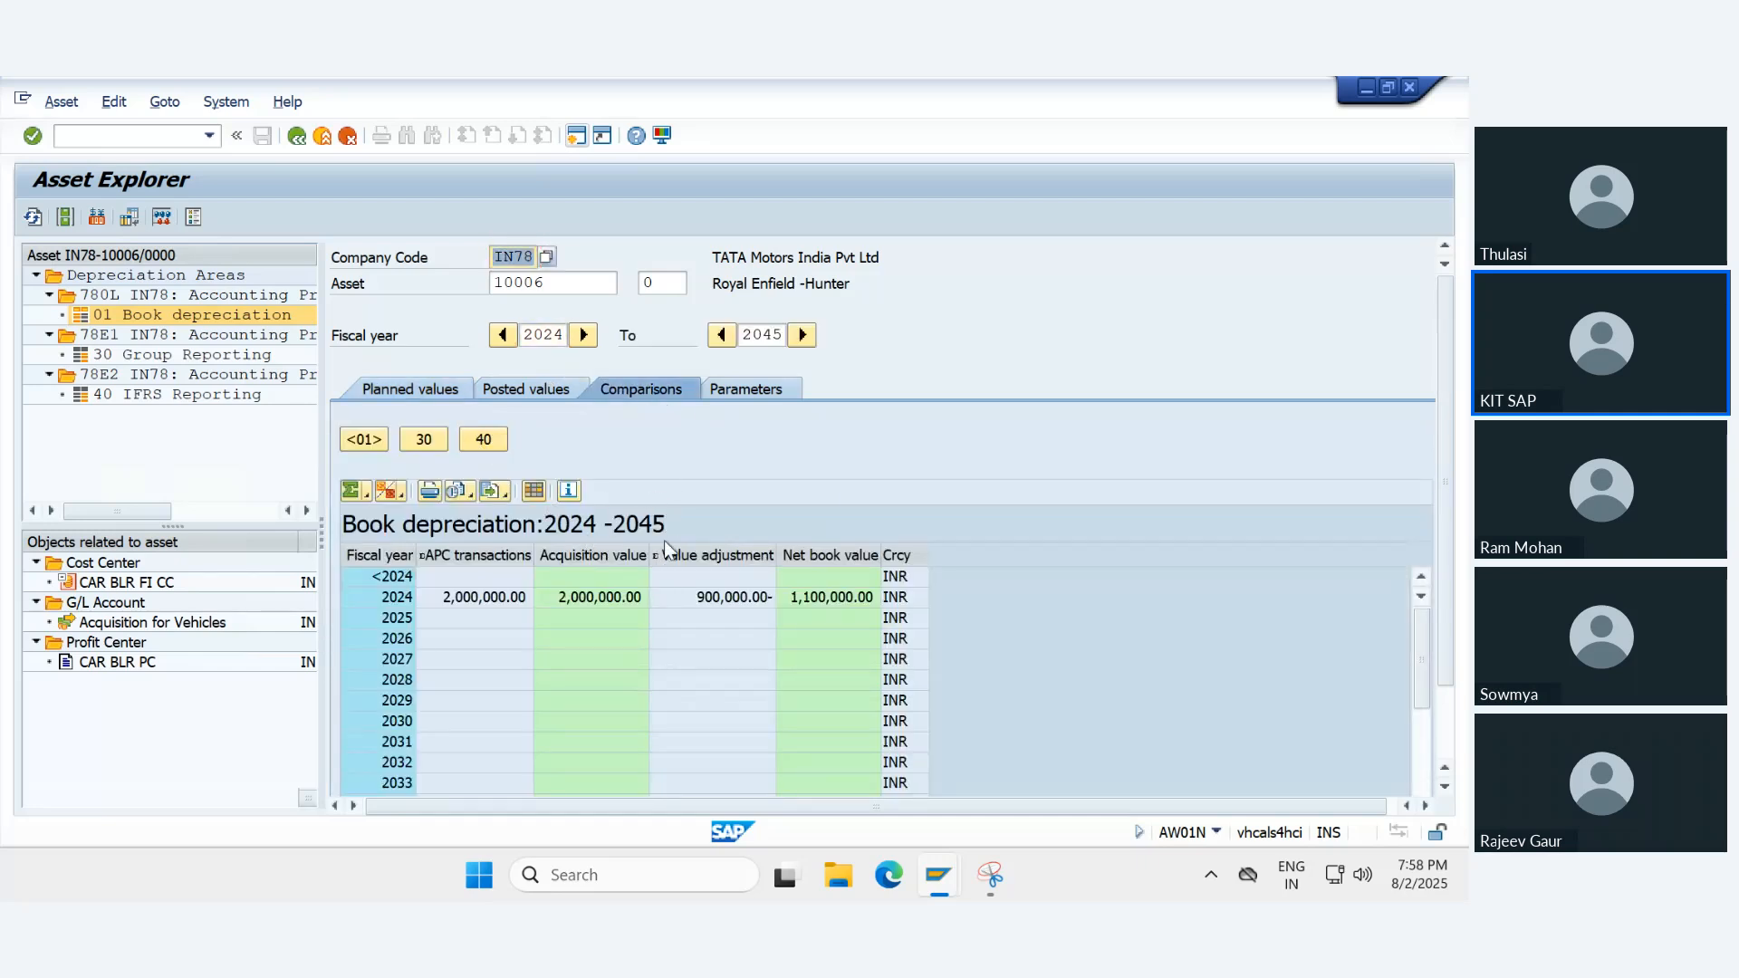
pyautogui.scroll(-3, 849, 589)
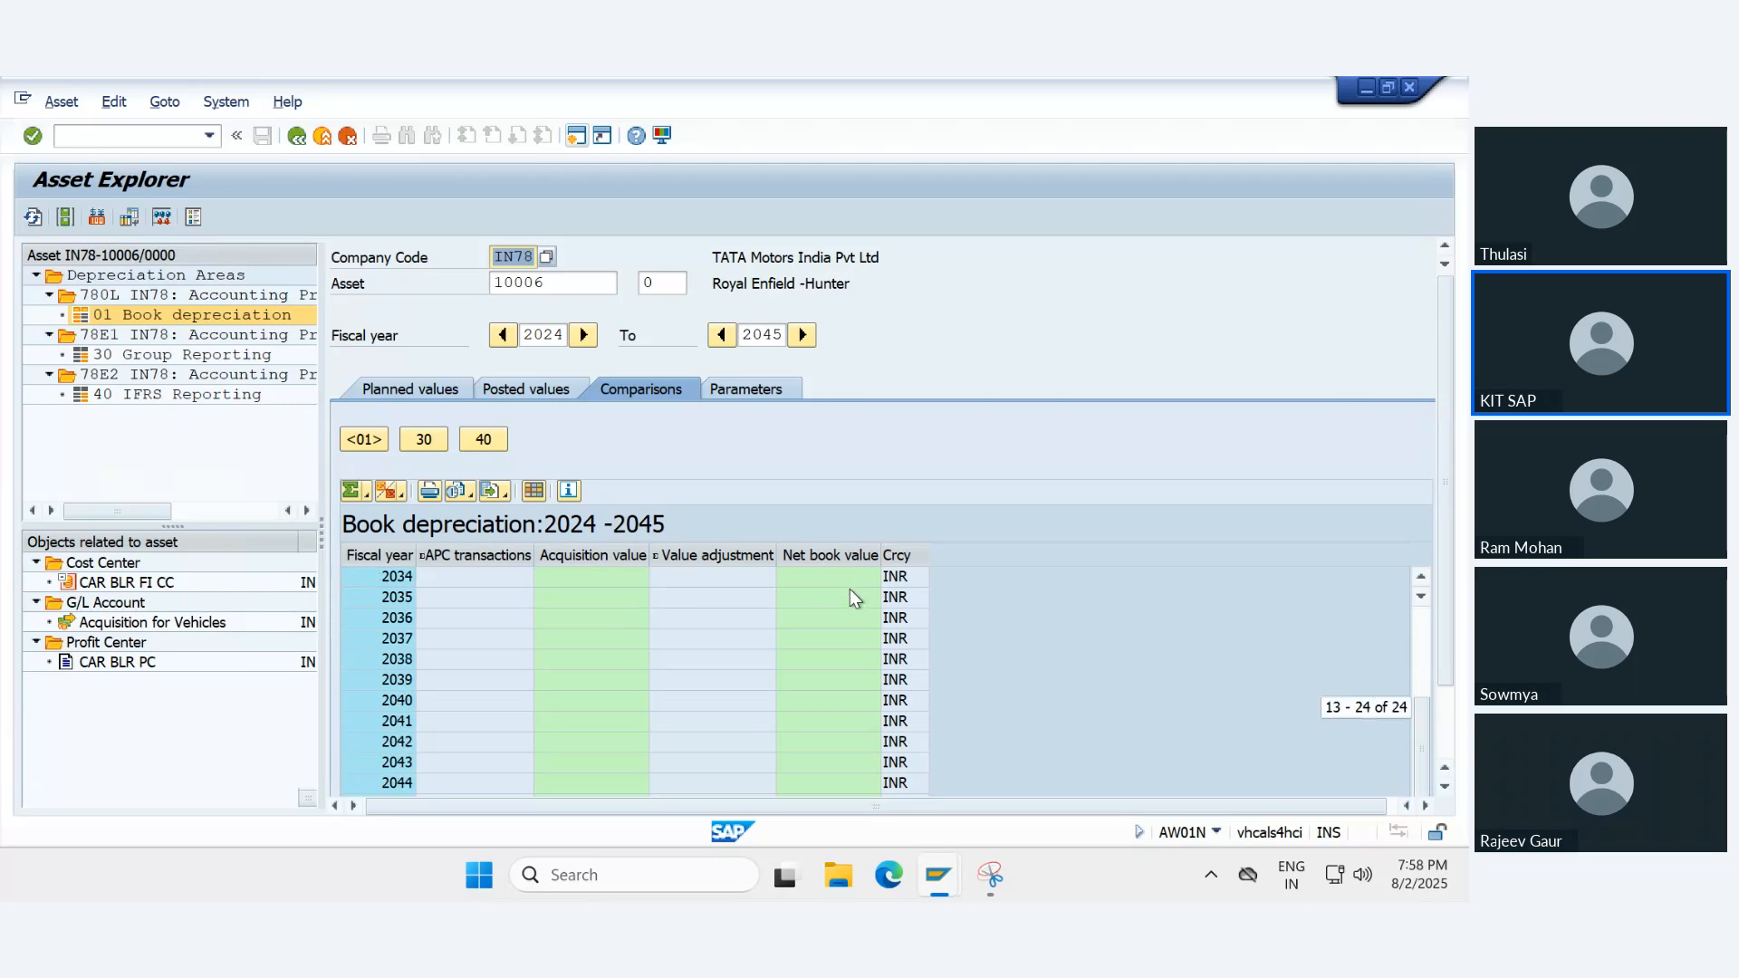
pyautogui.scroll(3, 850, 590)
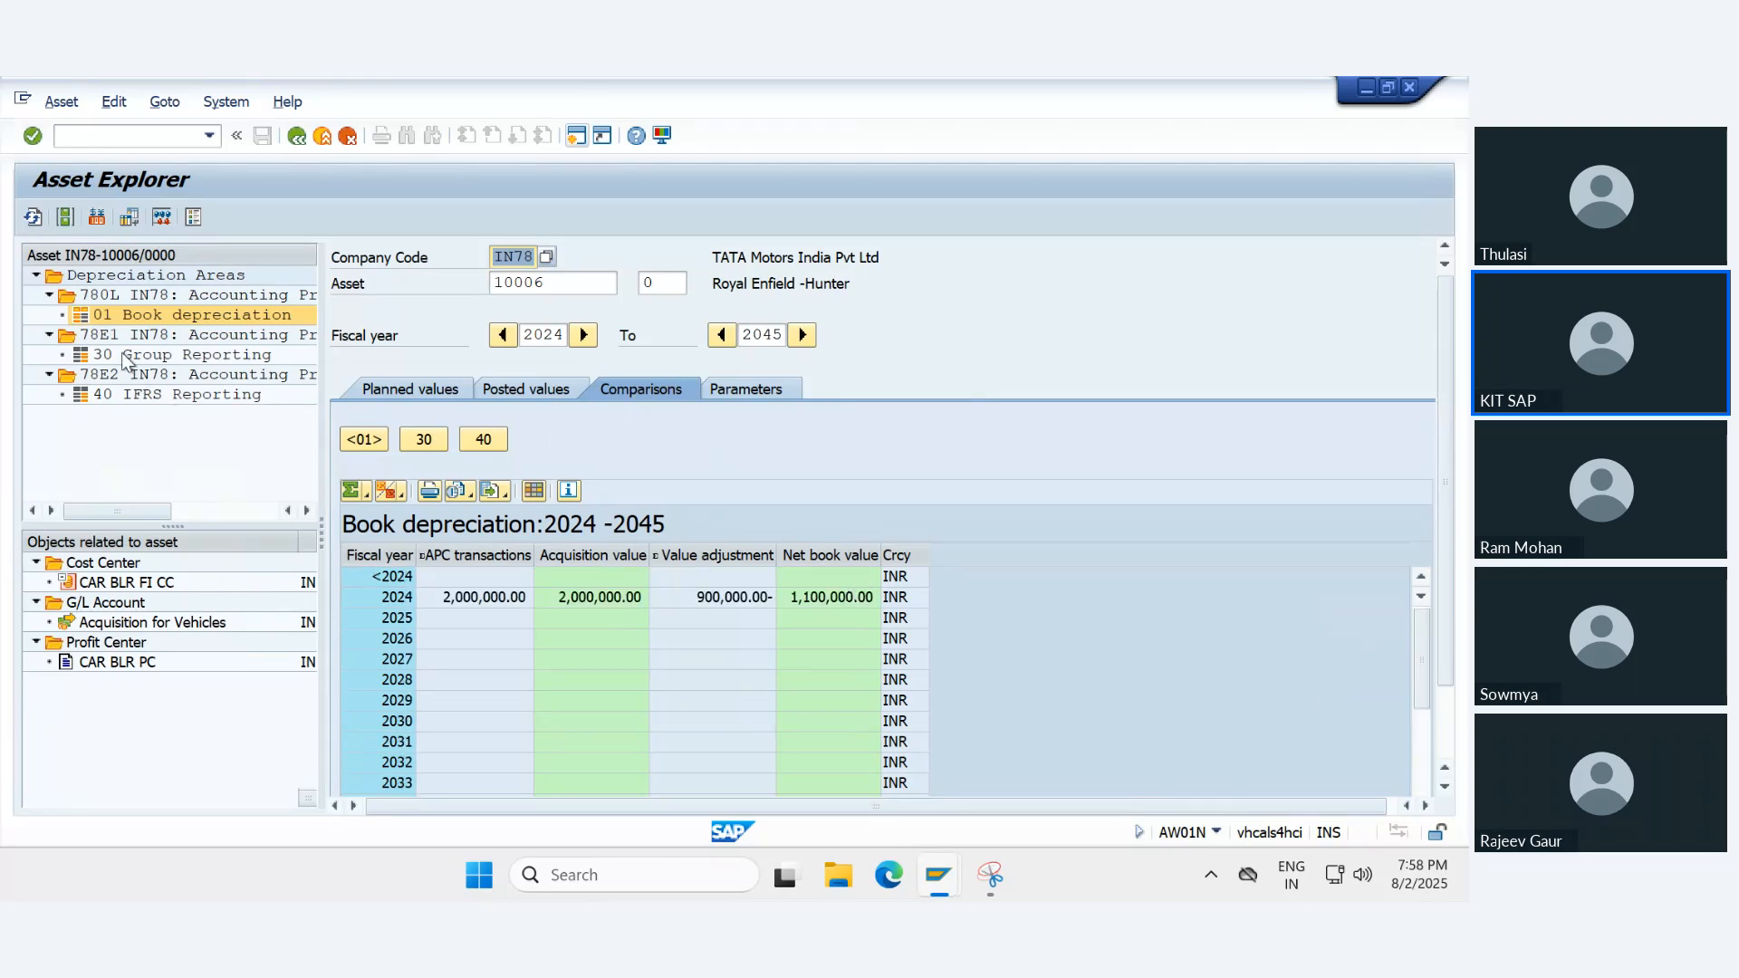
pyautogui.click(438, 386)
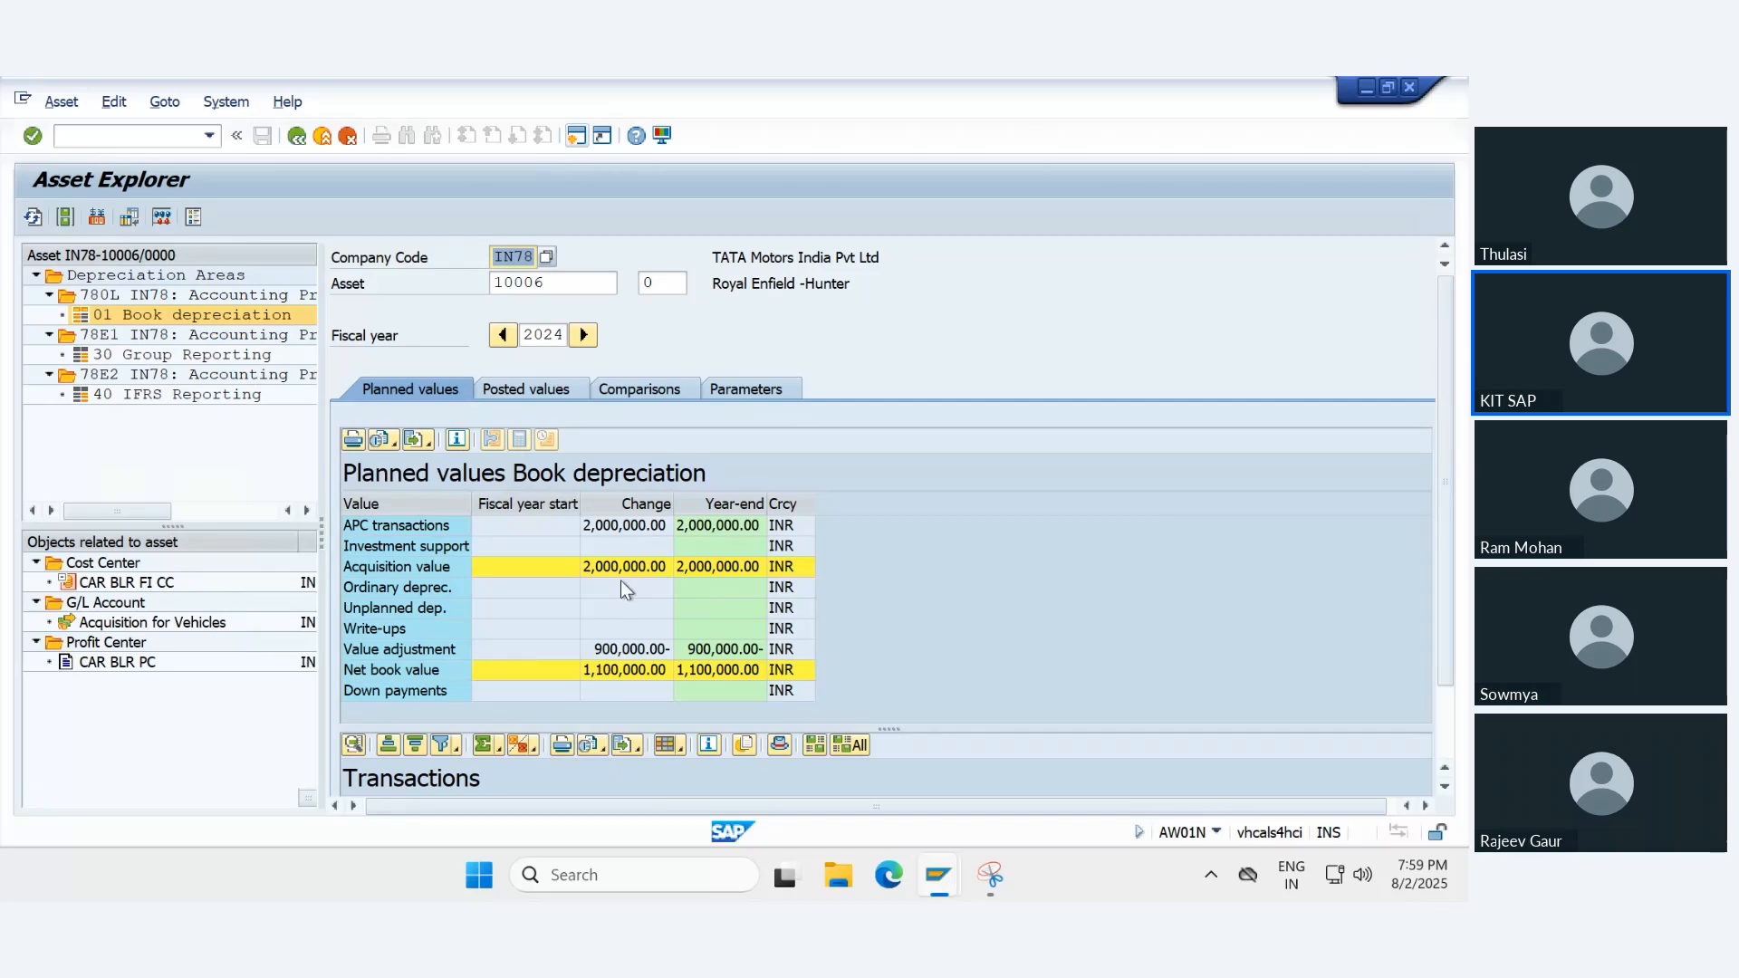
pyautogui.click(1056, 553)
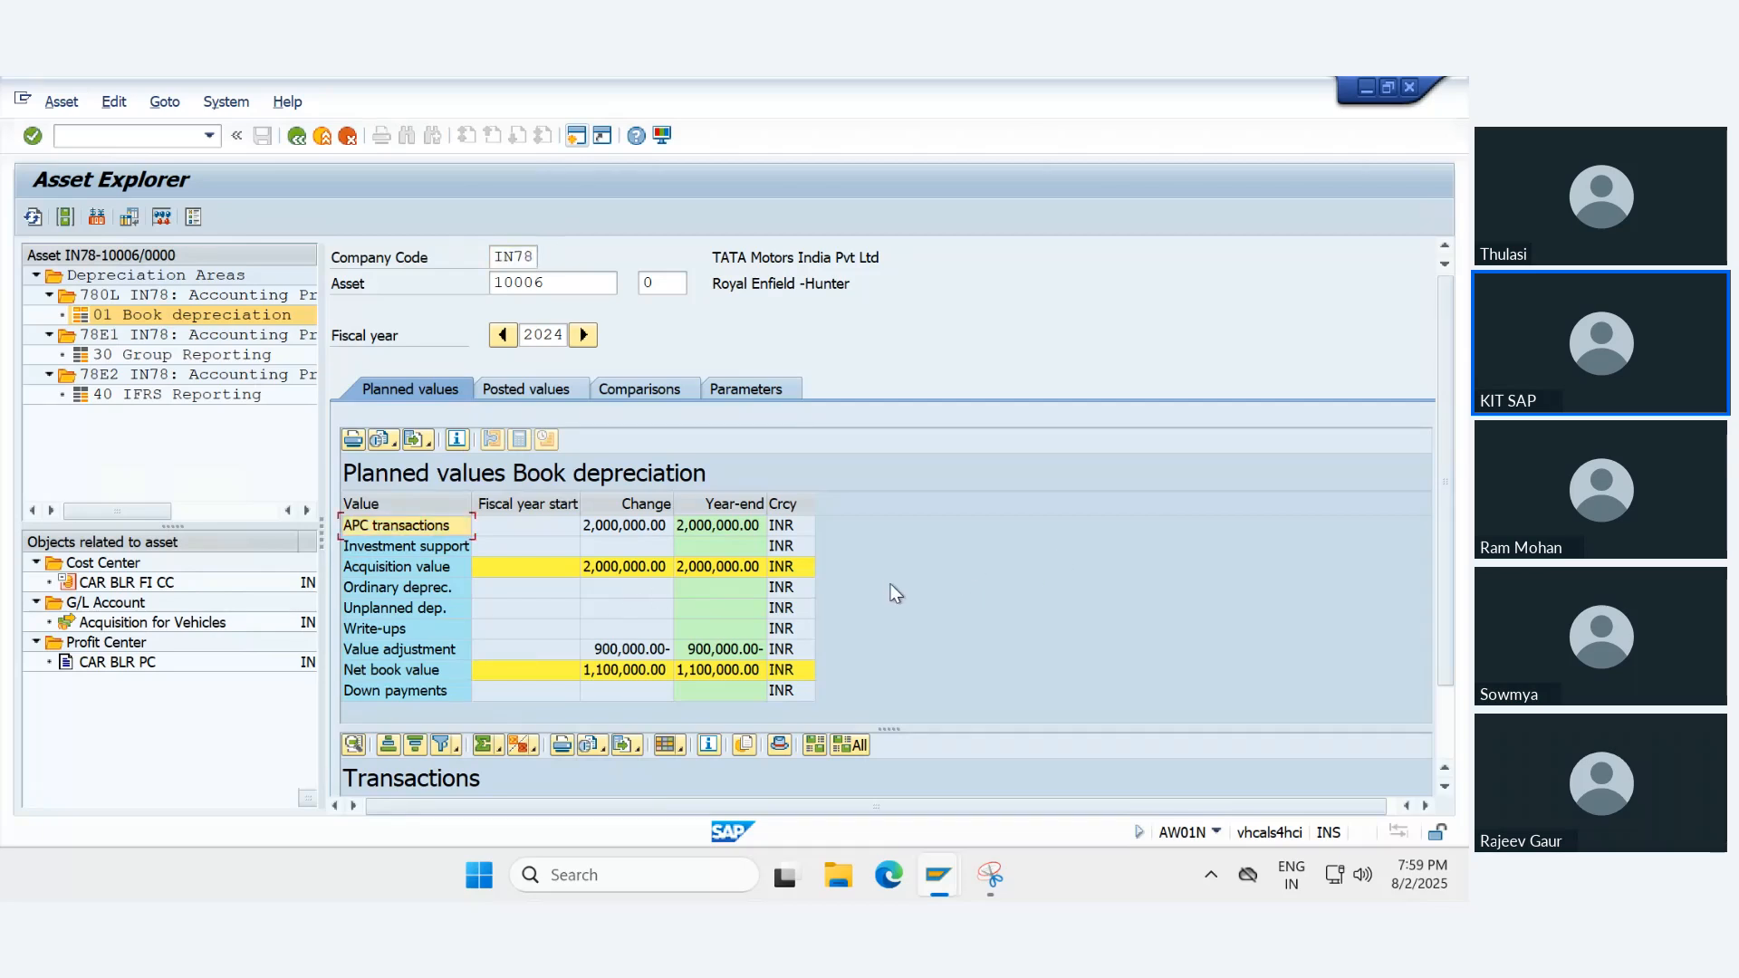
pyautogui.click(853, 308)
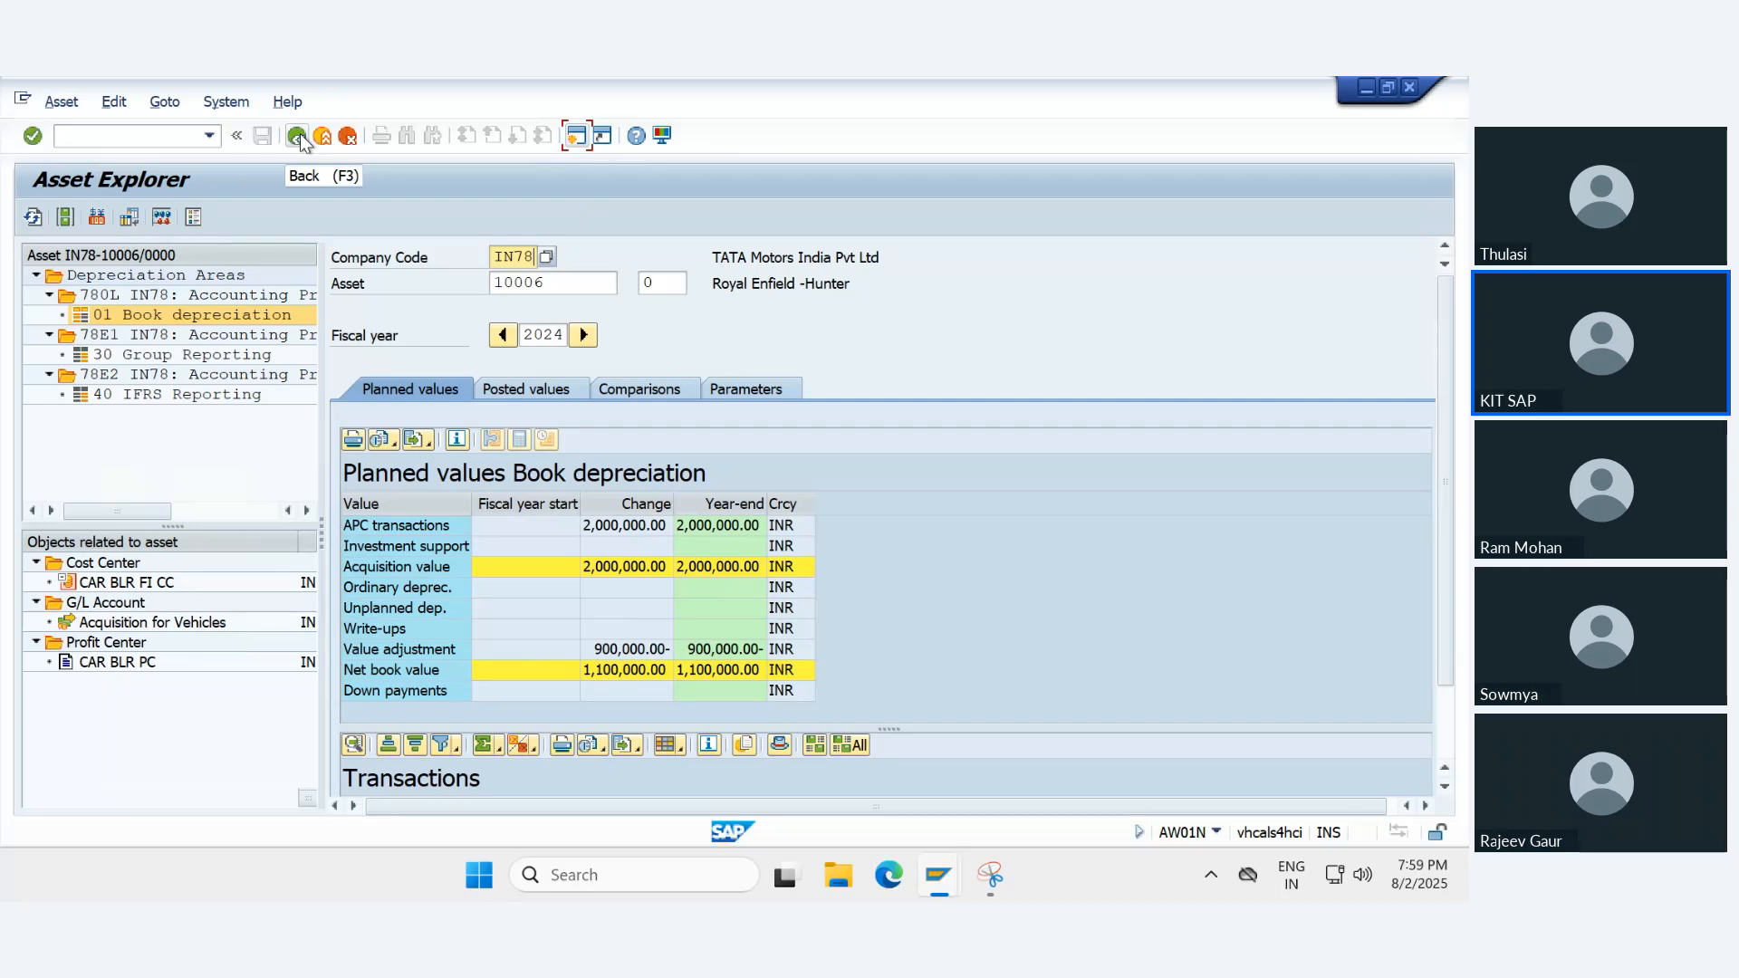
# - Leave the asset explorer for the SAP Easy Access screen and decline logging off
pyautogui.click(298, 138)
pyautogui.click(323, 137)
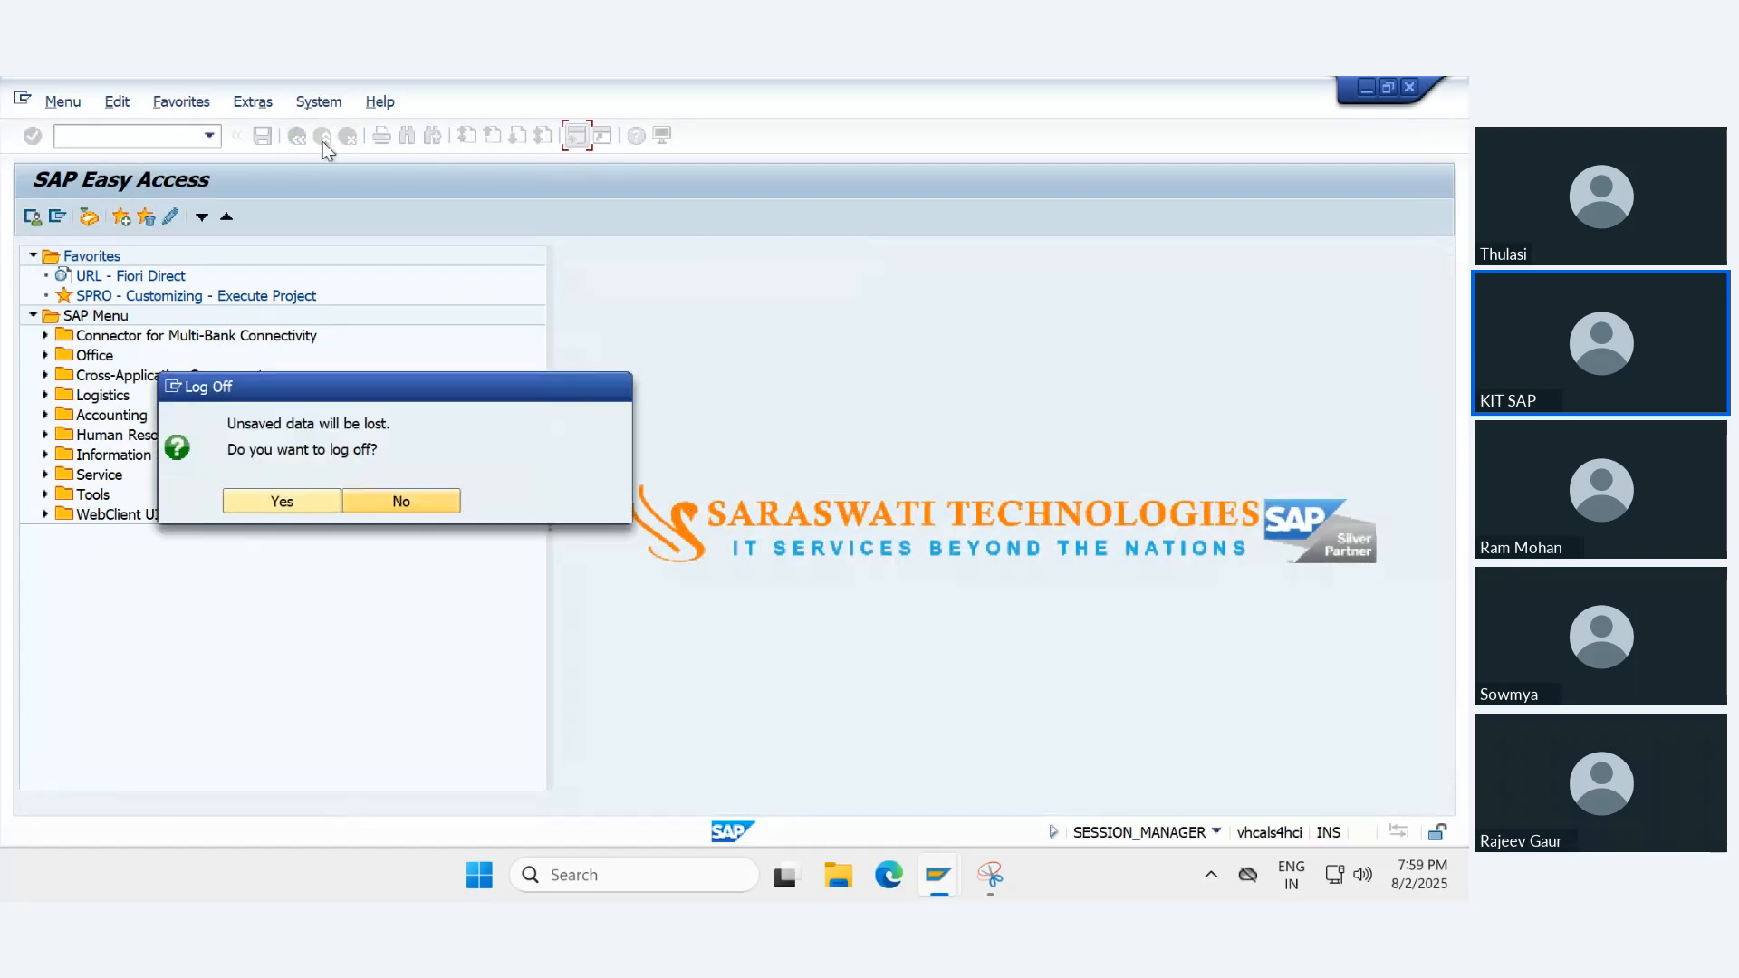
pyautogui.click(375, 508)
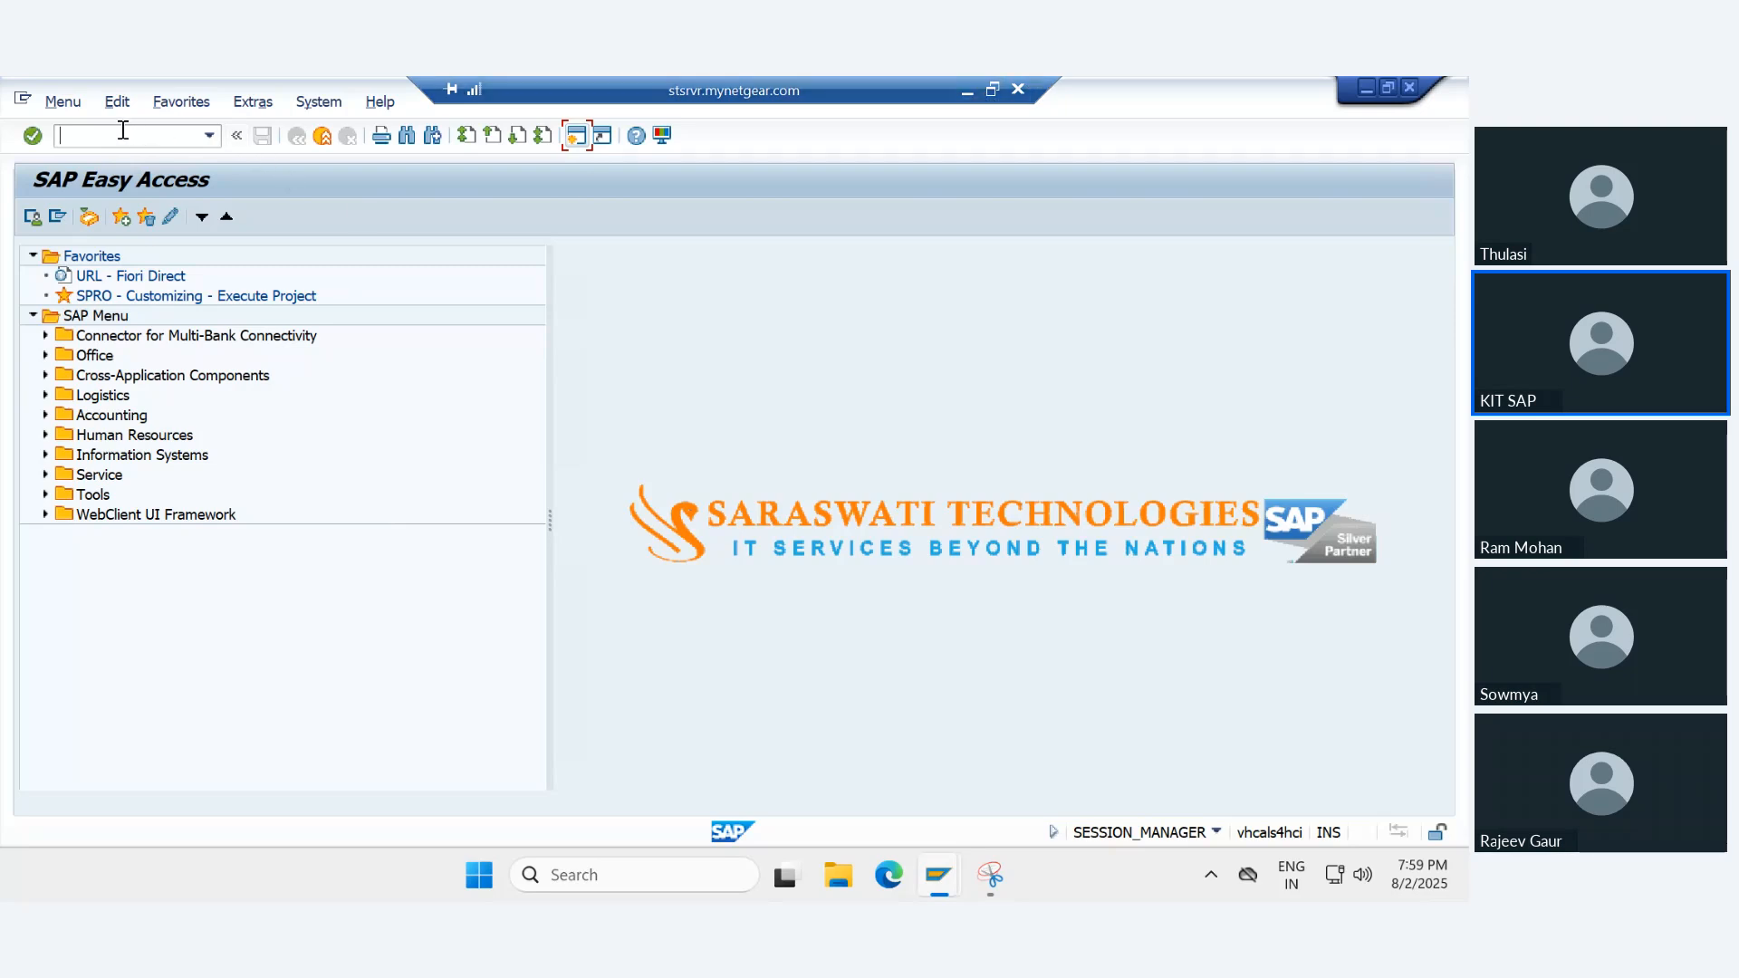
# - Open Asset Accounting customizing with orfa and start Define Transfer Date and Additional Parameters under Asset Data Transfer, Parameters for Data Transfer
pyautogui.write('orfa')
pyautogui.press('Return')
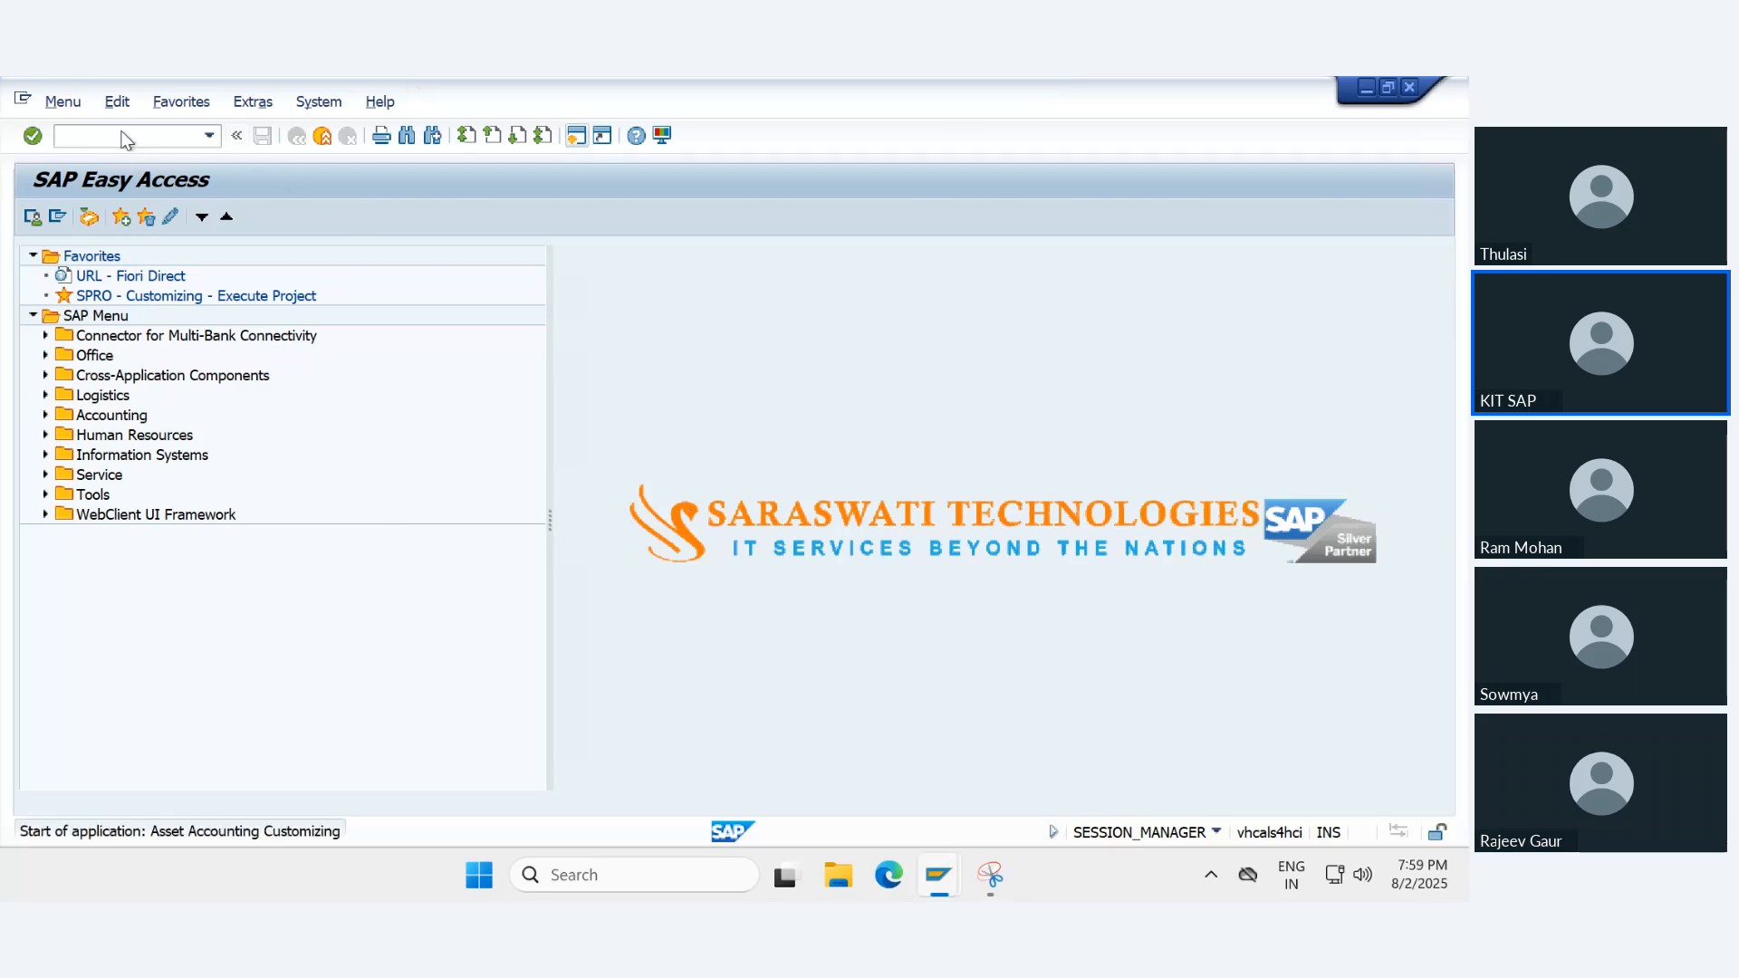
pyautogui.click(154, 478)
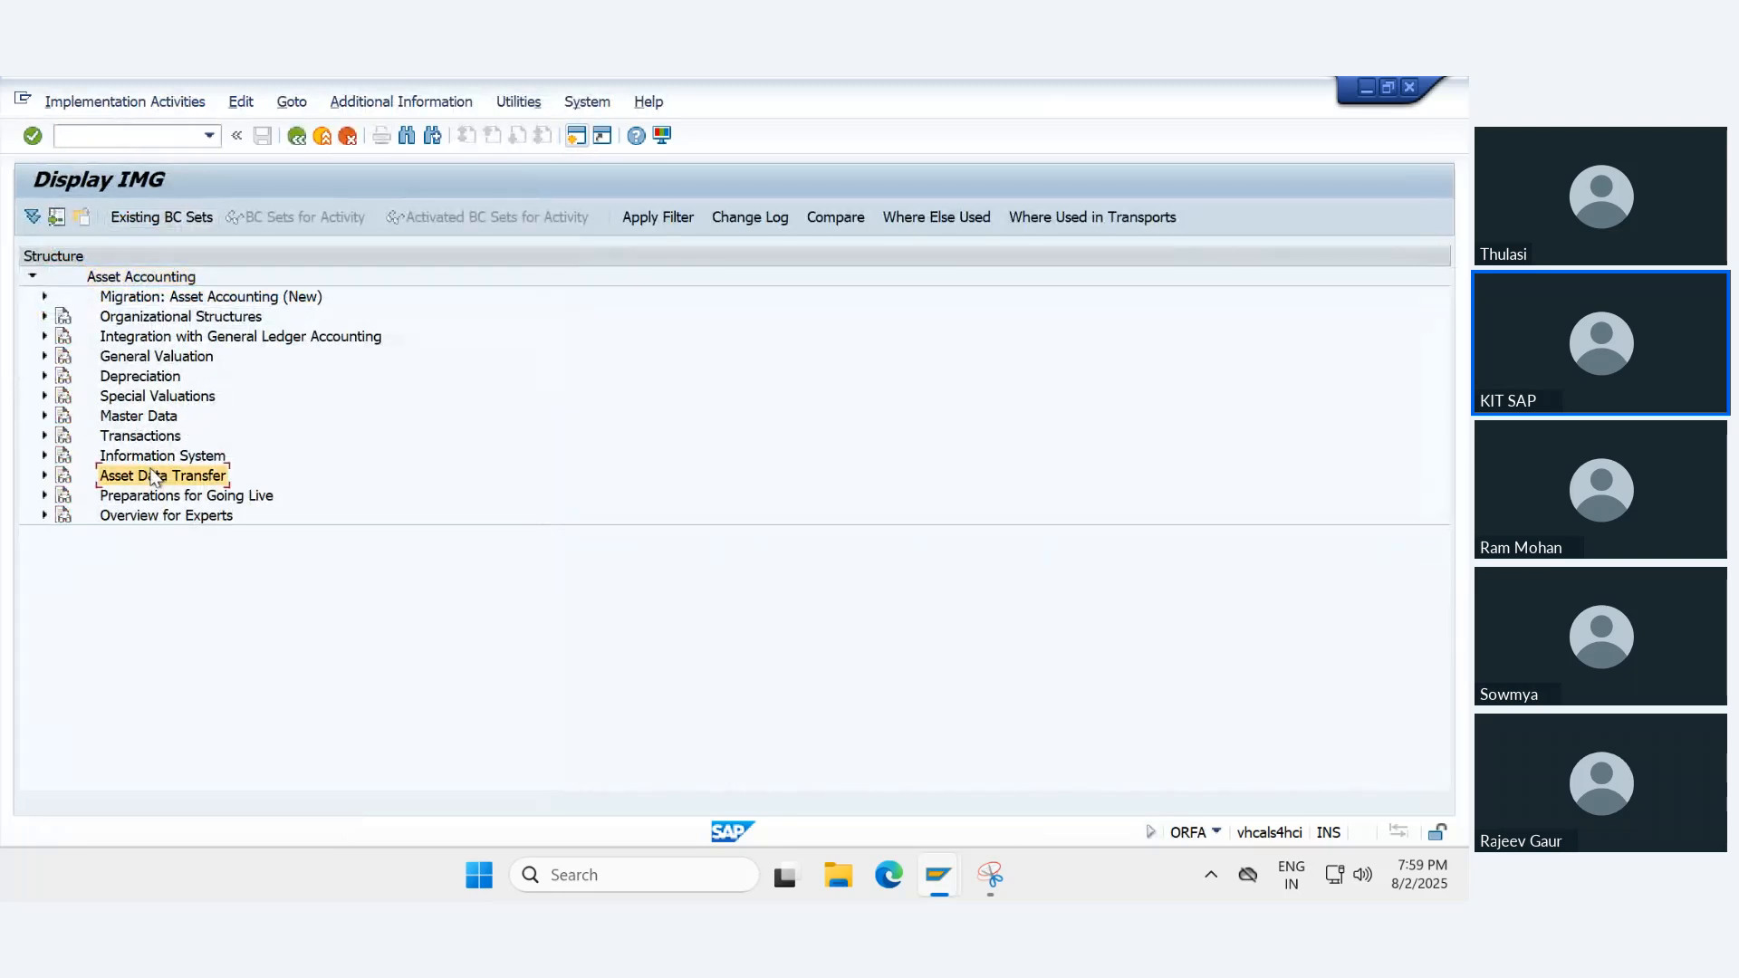
pyautogui.press('Right')
pyautogui.press('Down')
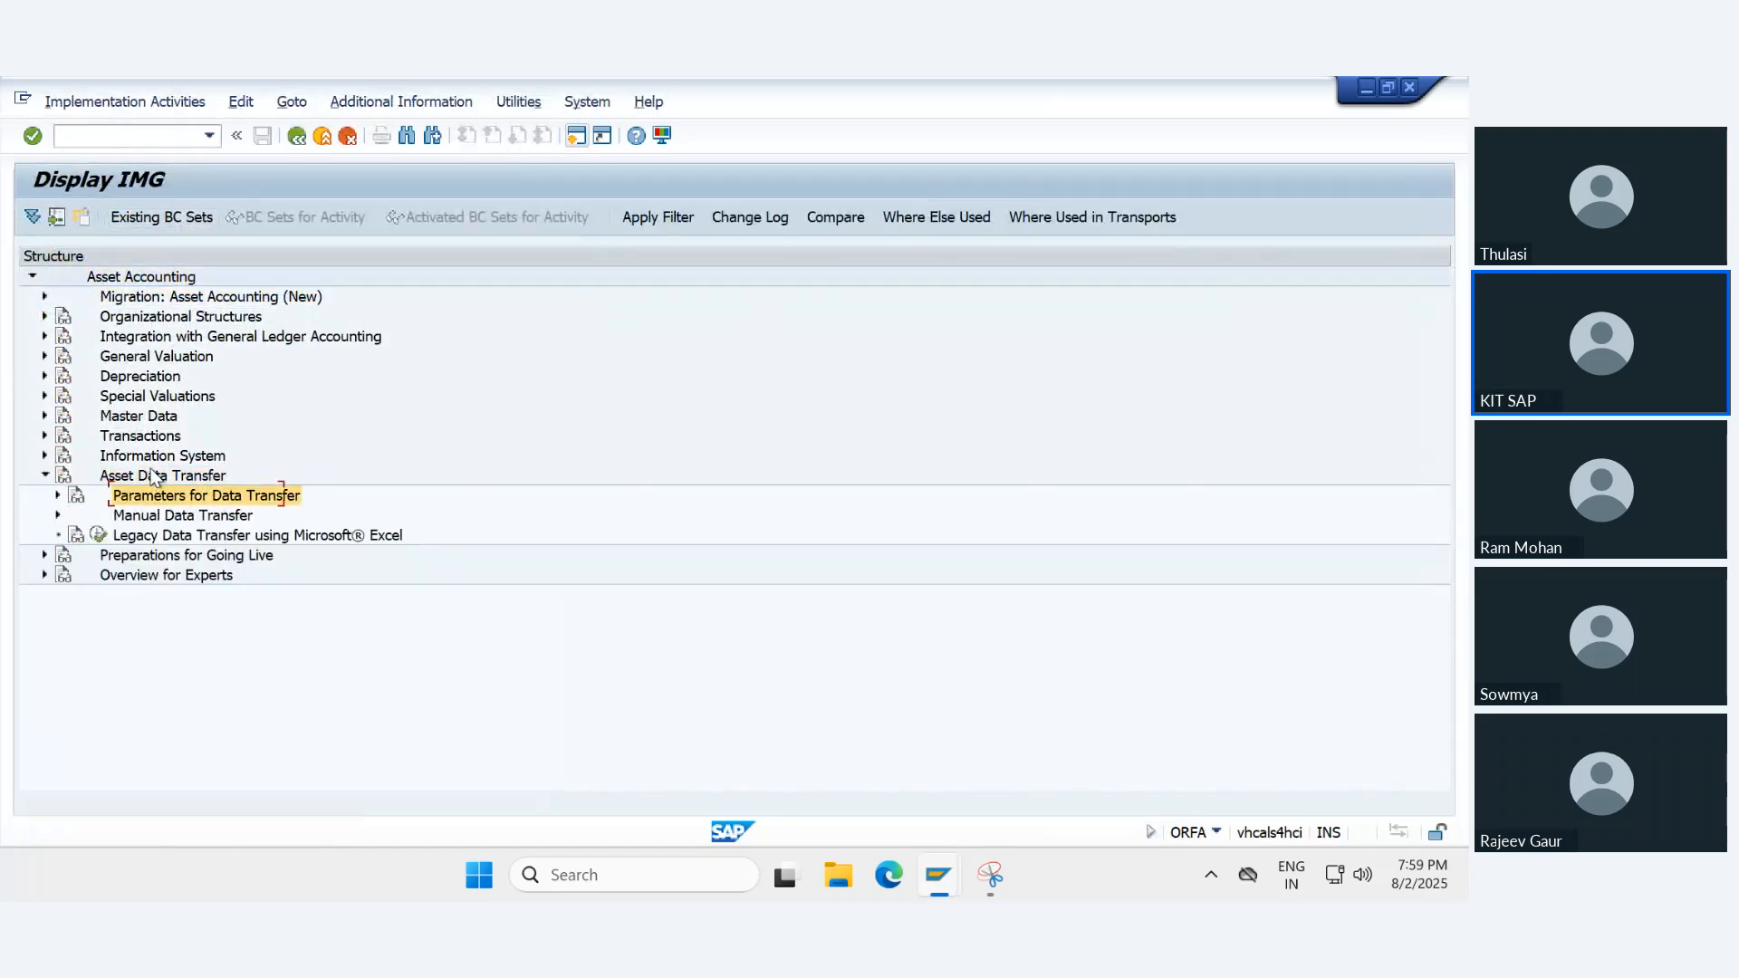
pyautogui.press('Right')
pyautogui.press('Down')
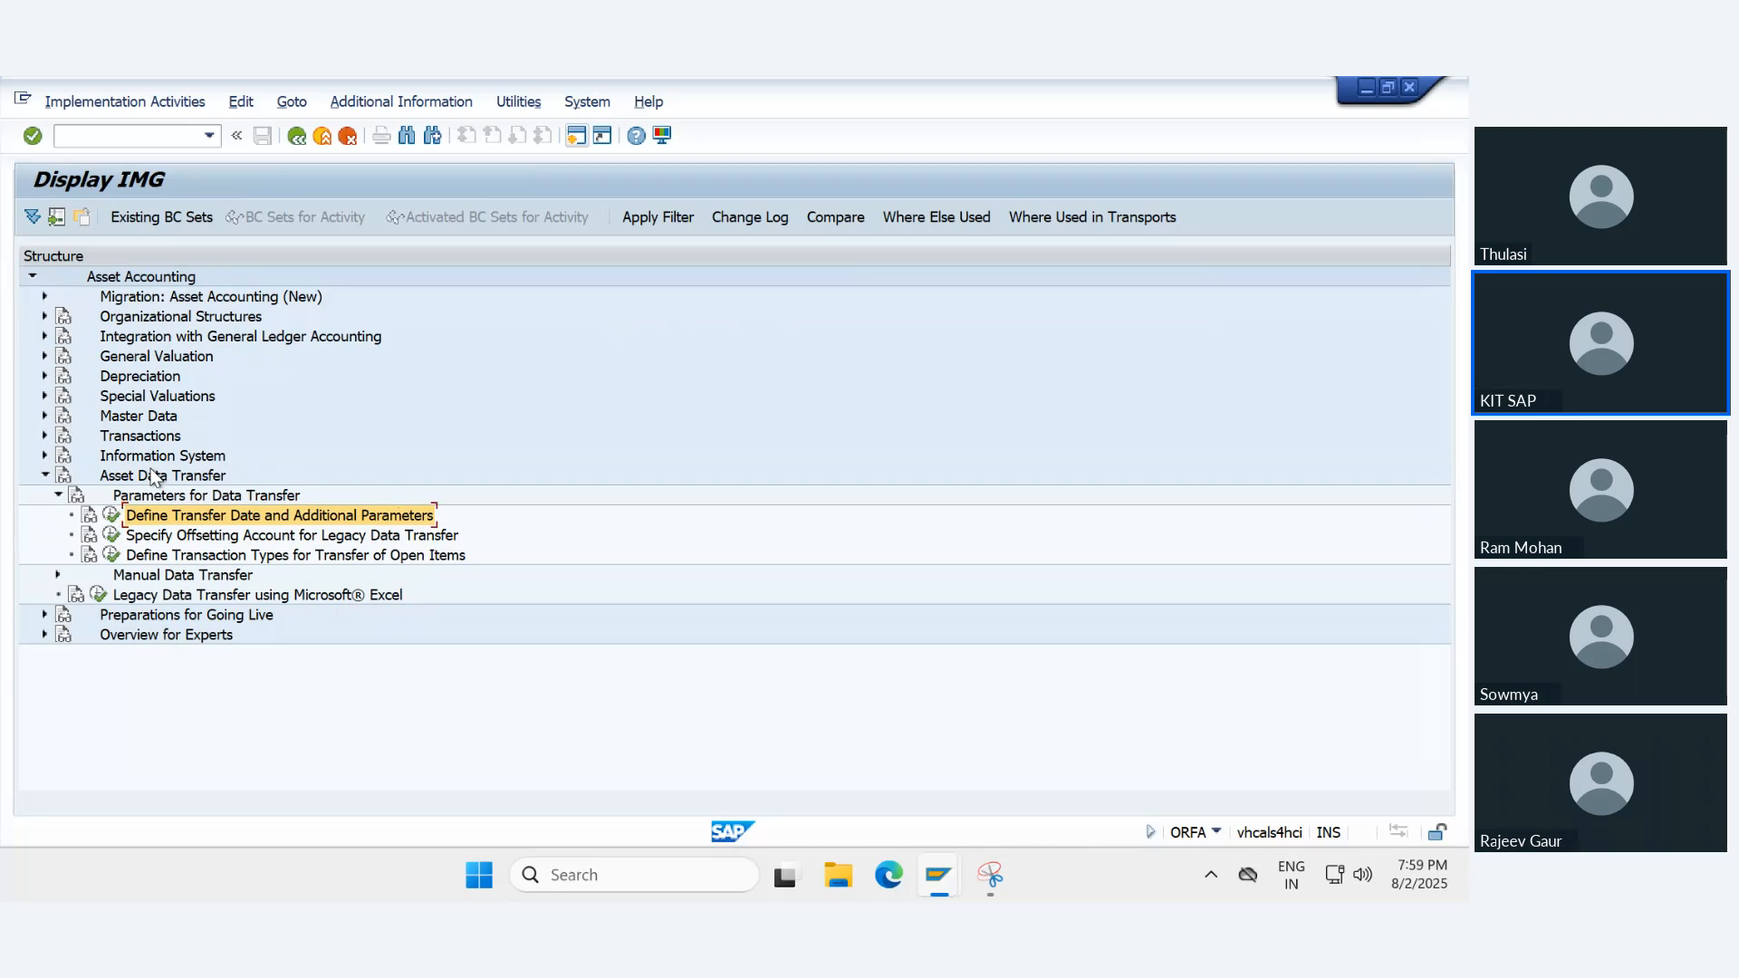
pyautogui.click(109, 517)
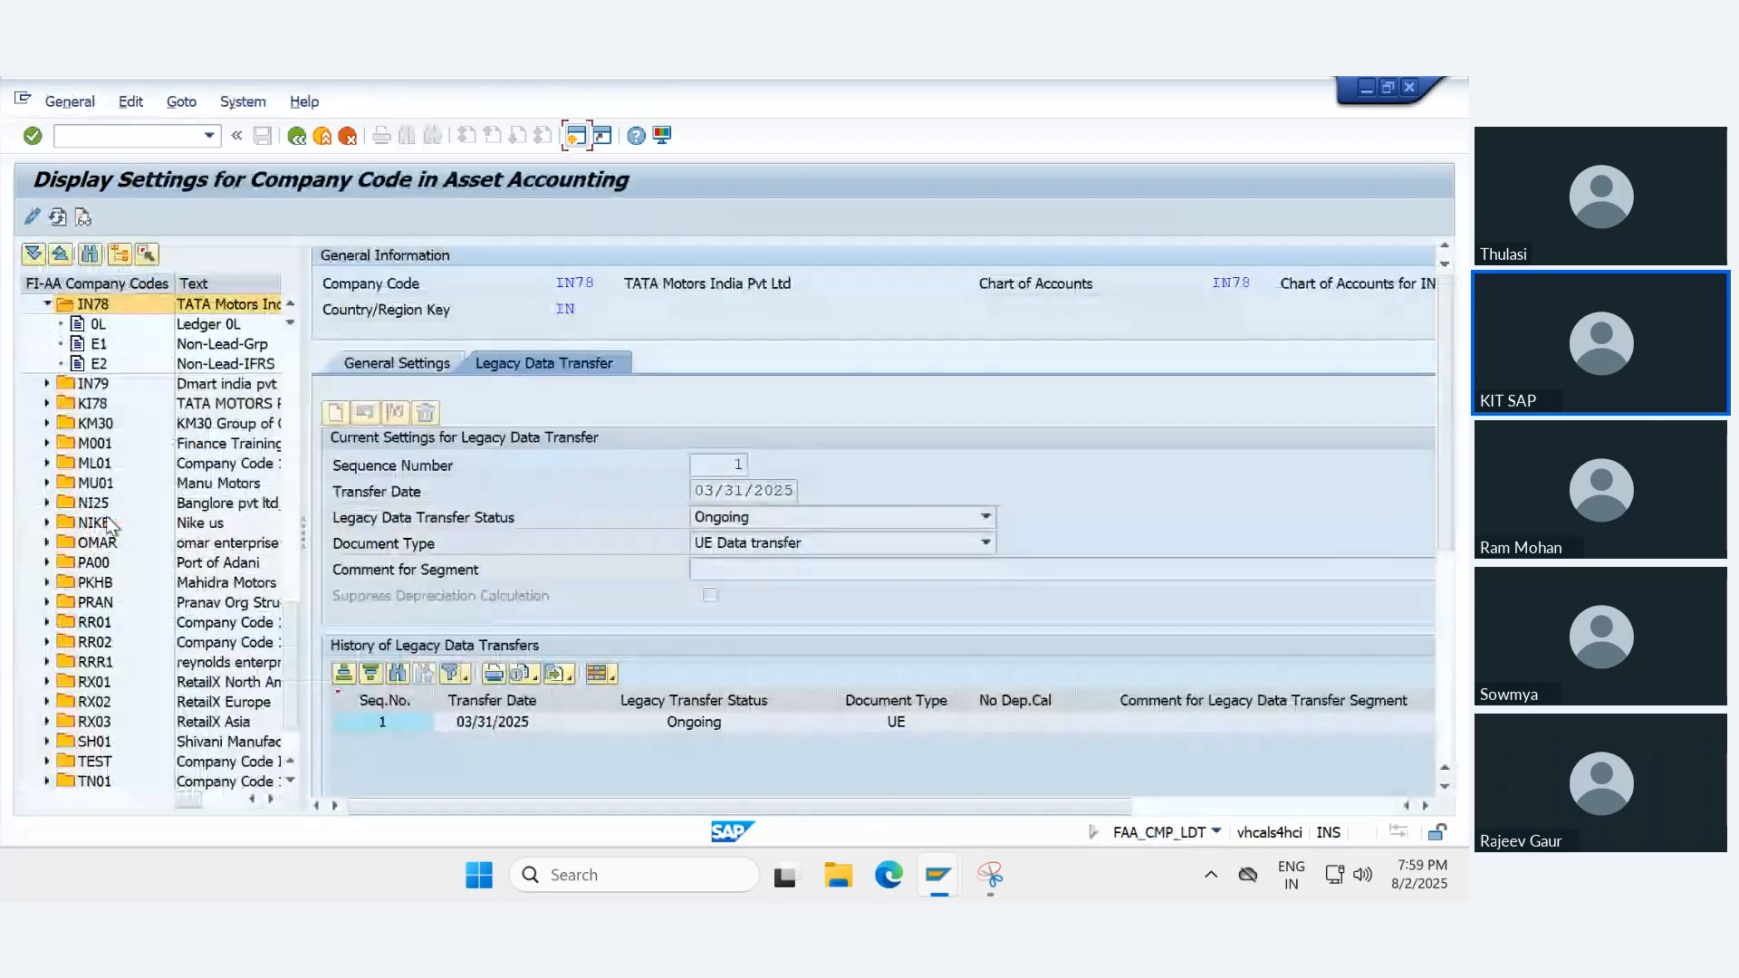
# - Switch the IN78 asset accounting settings to change mode, check the legacy data transfer status options, and complete the legacy transfer segment
pyautogui.click(32, 218)
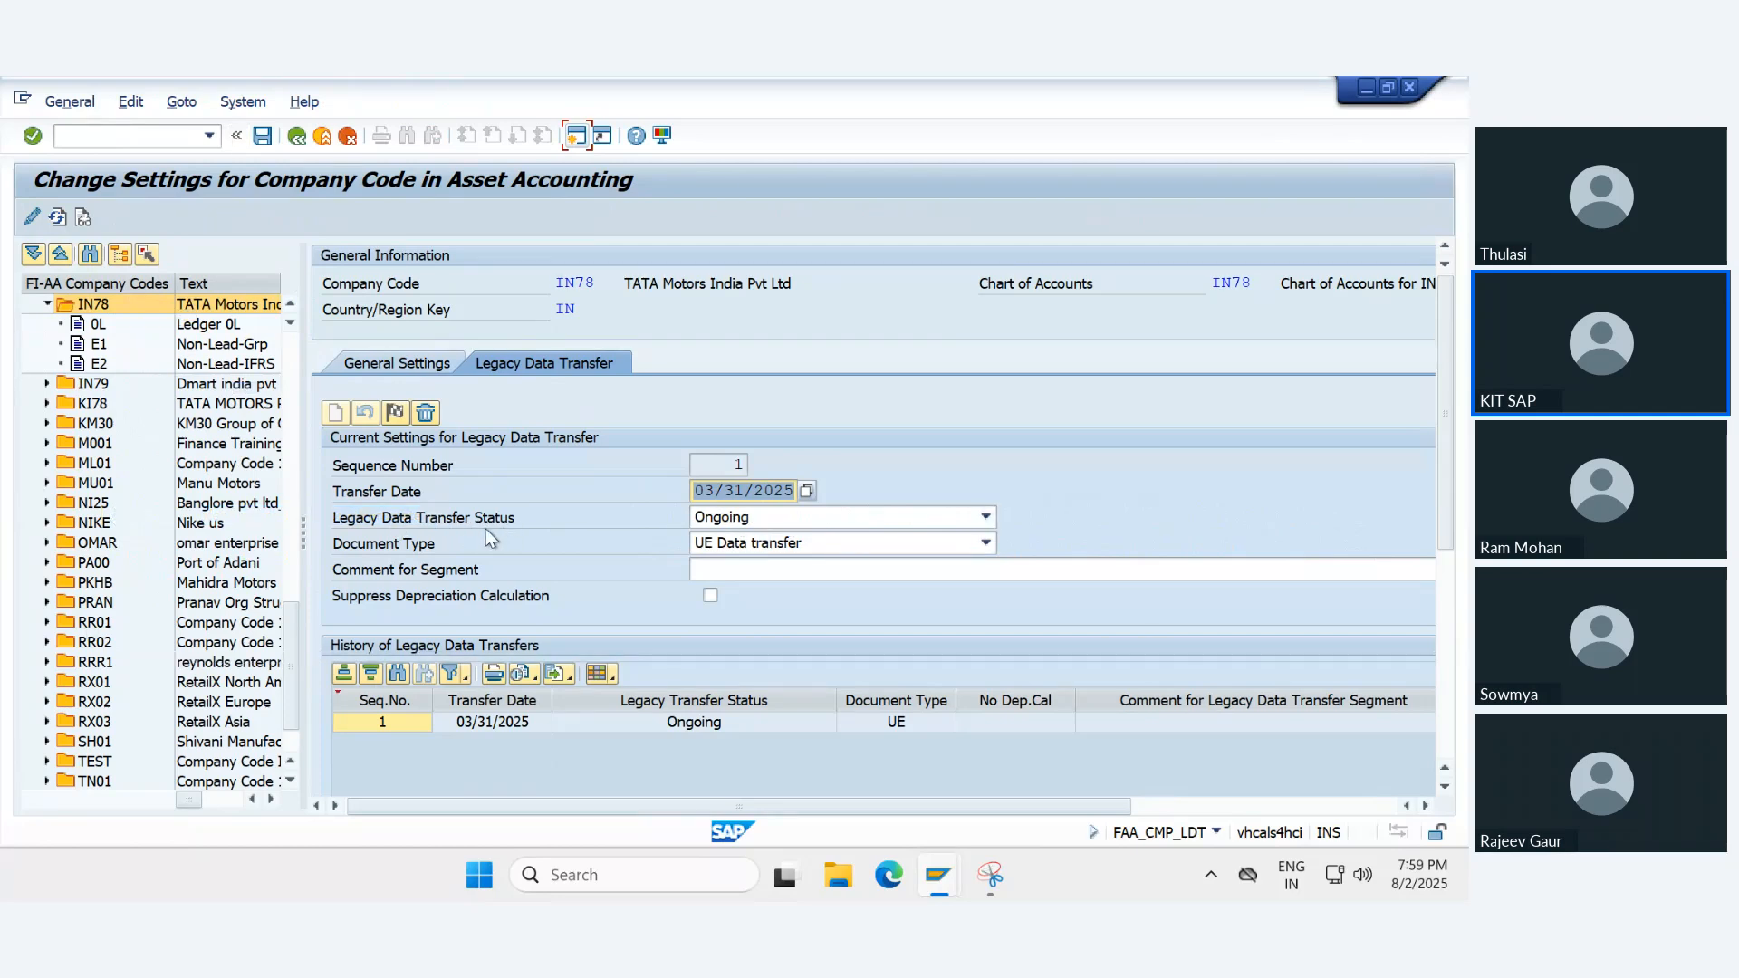
pyautogui.click(726, 518)
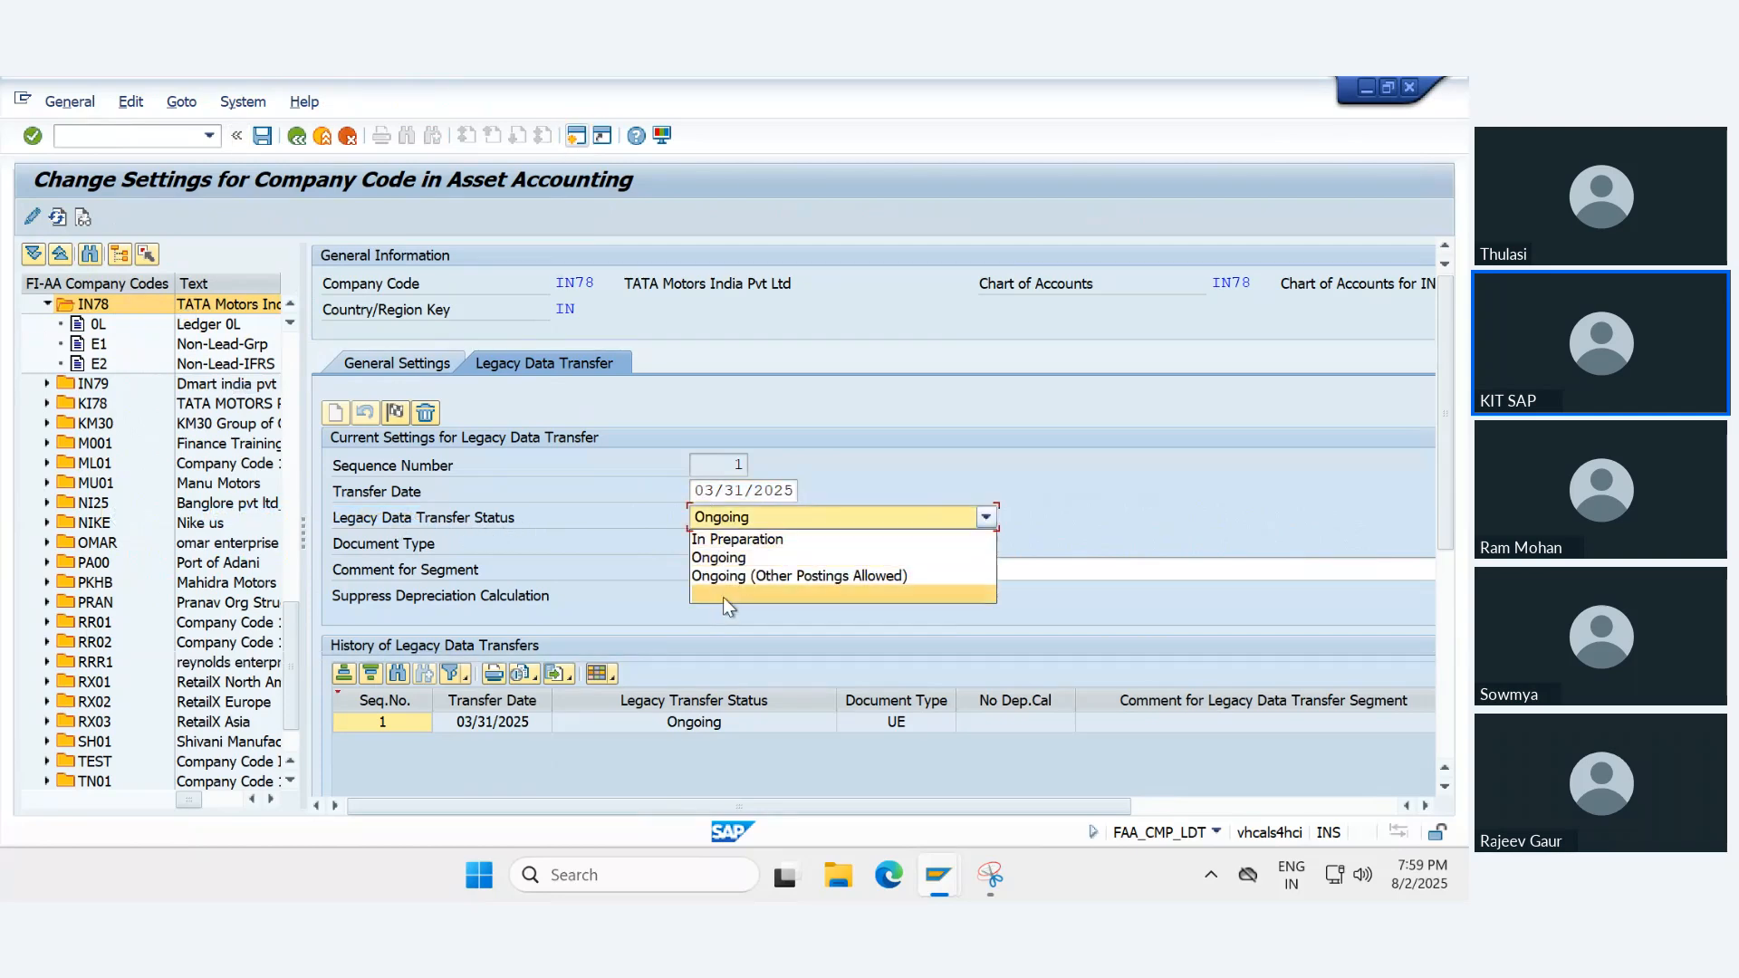
pyautogui.click(476, 515)
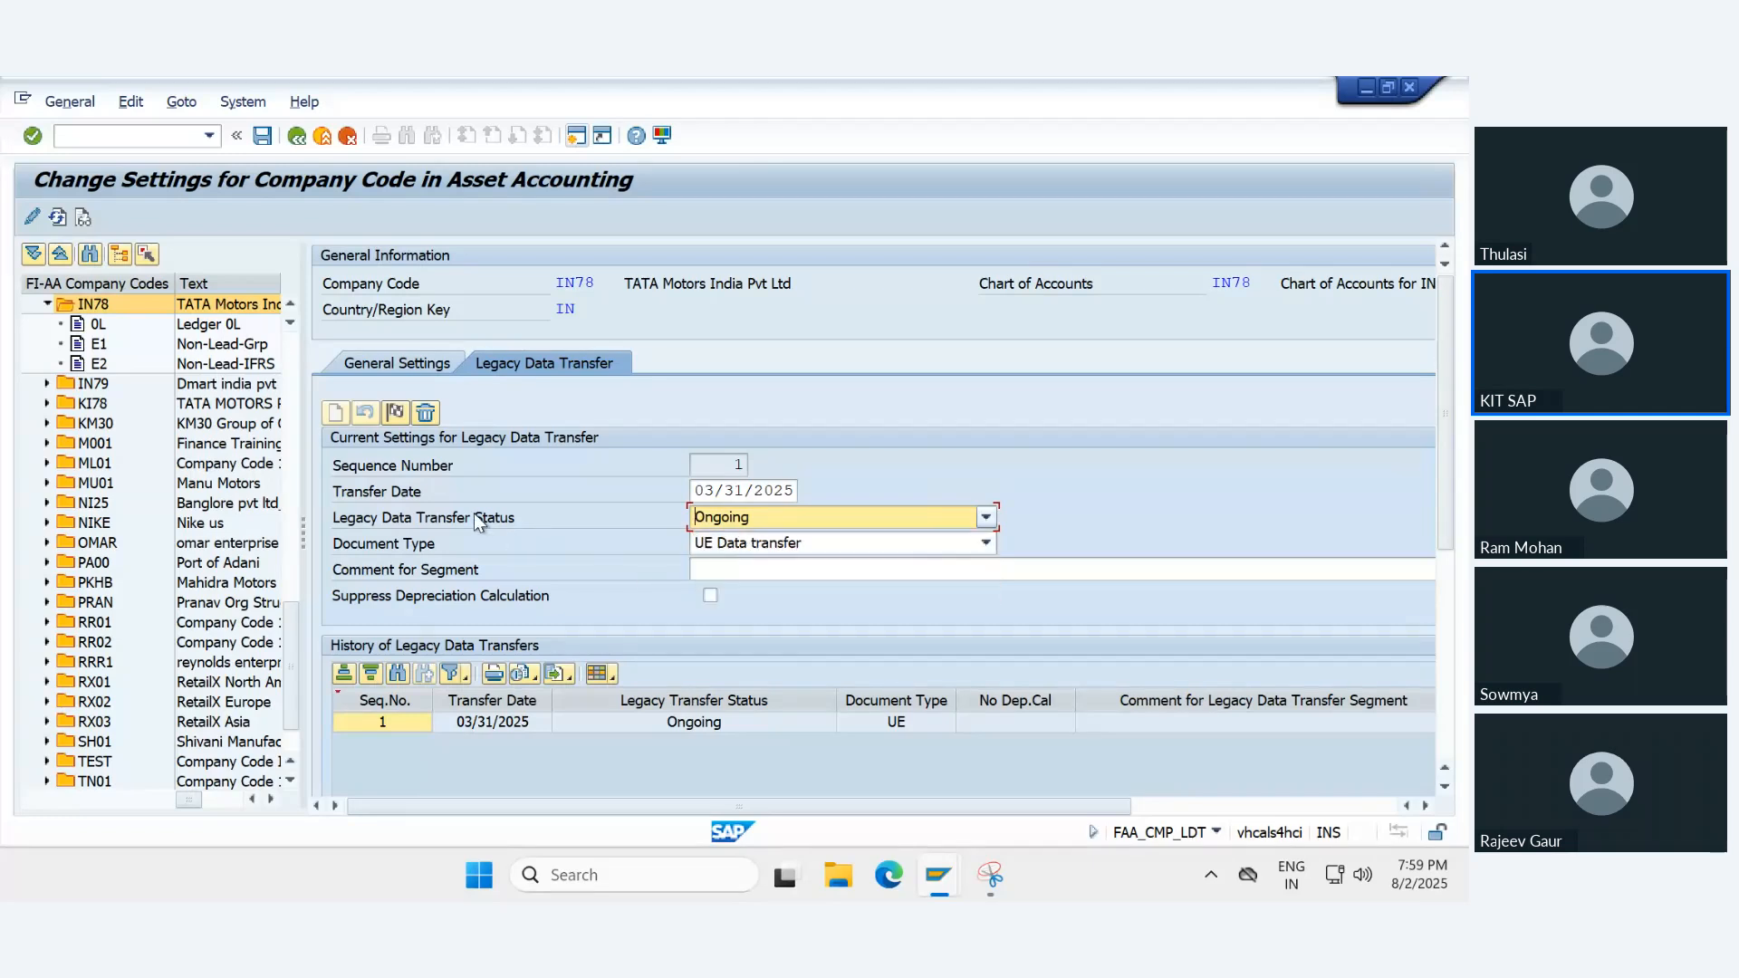
pyautogui.click(395, 413)
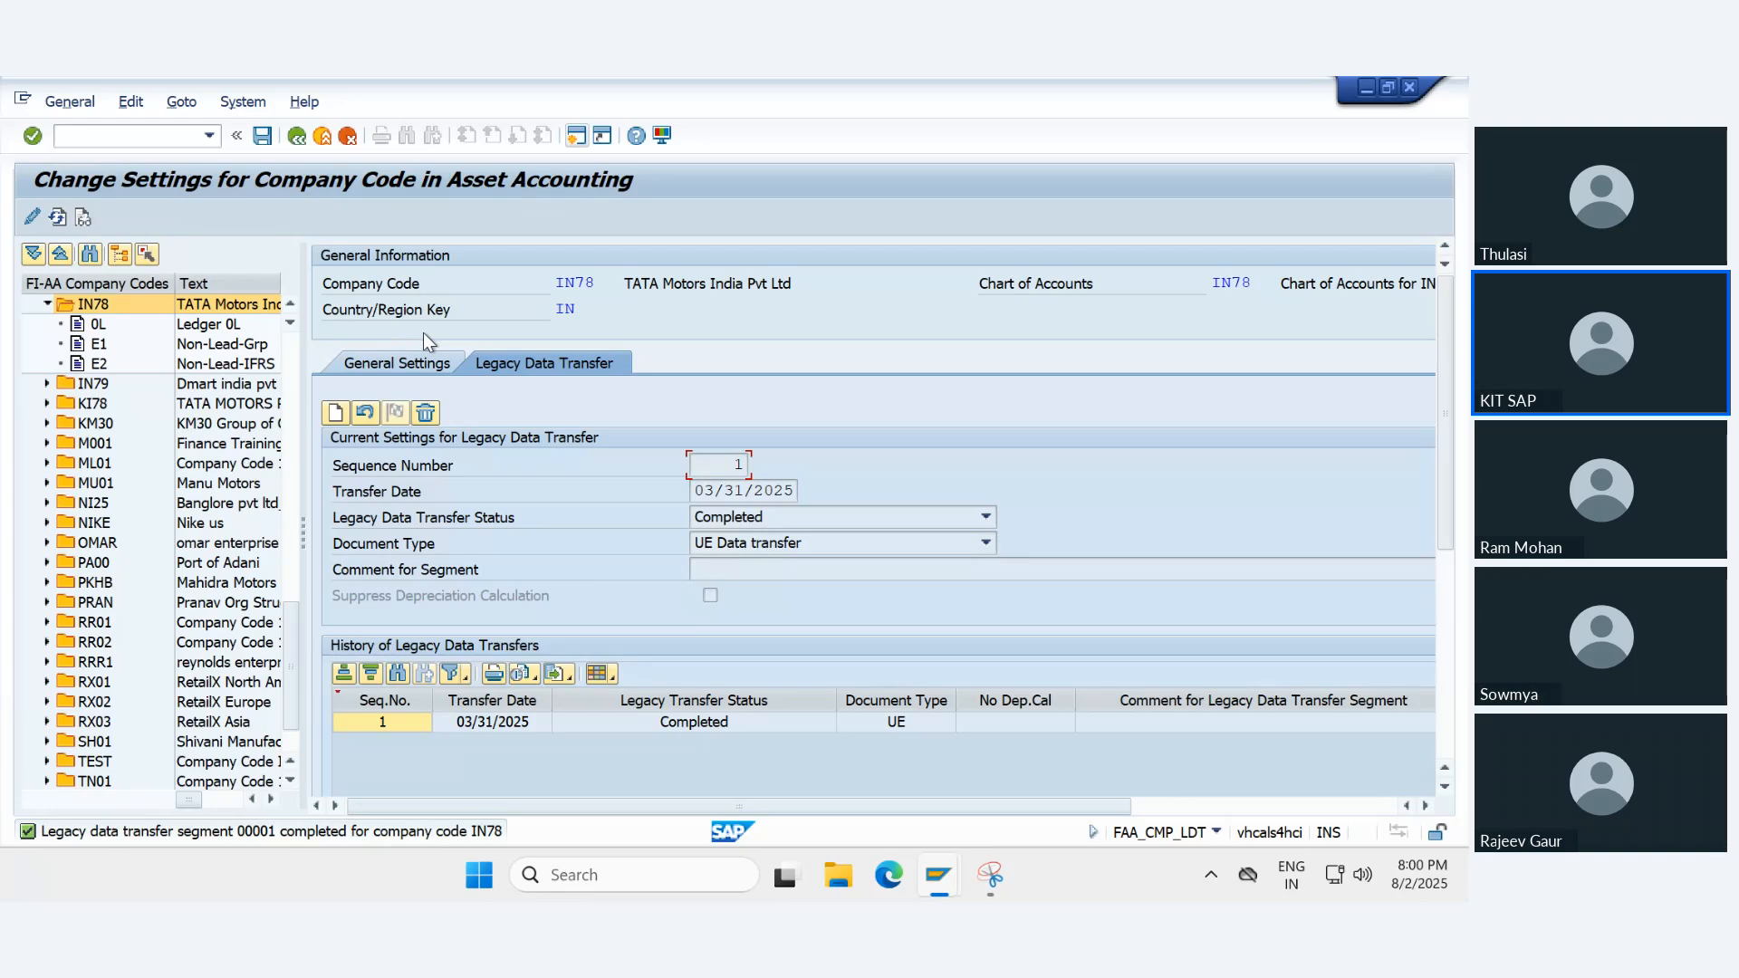
# - Check IN78's general settings, exit with the changes saved, and return to the SAP Easy Access screen
pyautogui.click(383, 361)
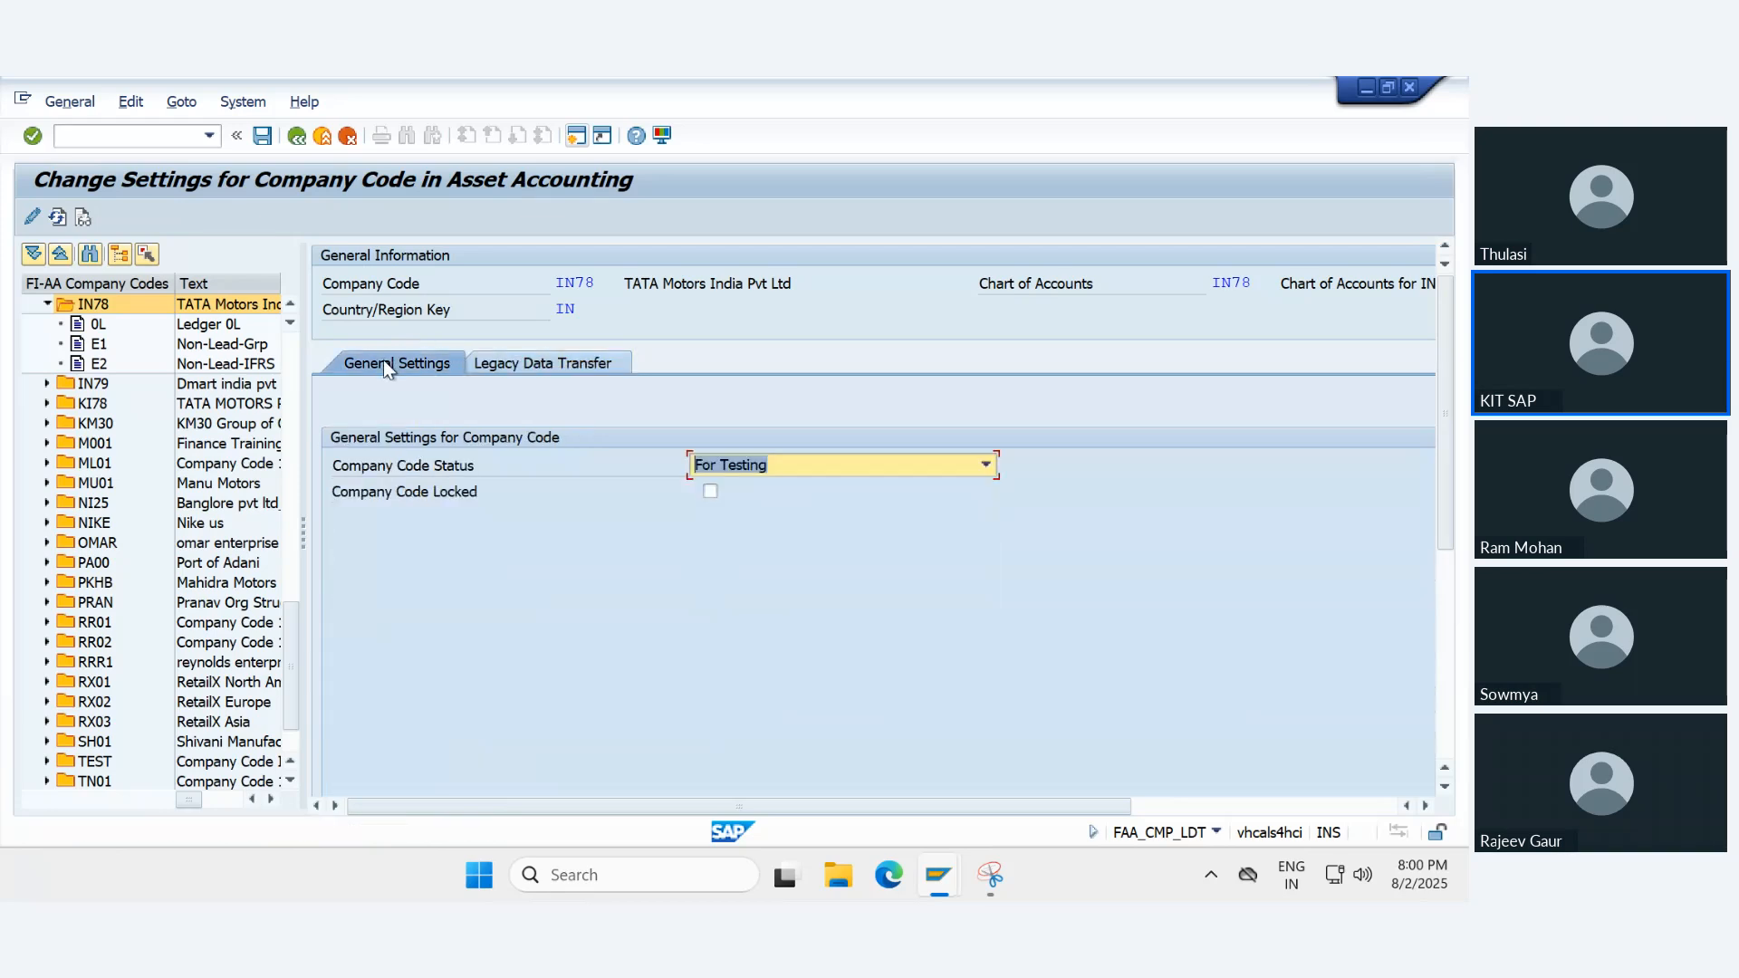
pyautogui.click(325, 136)
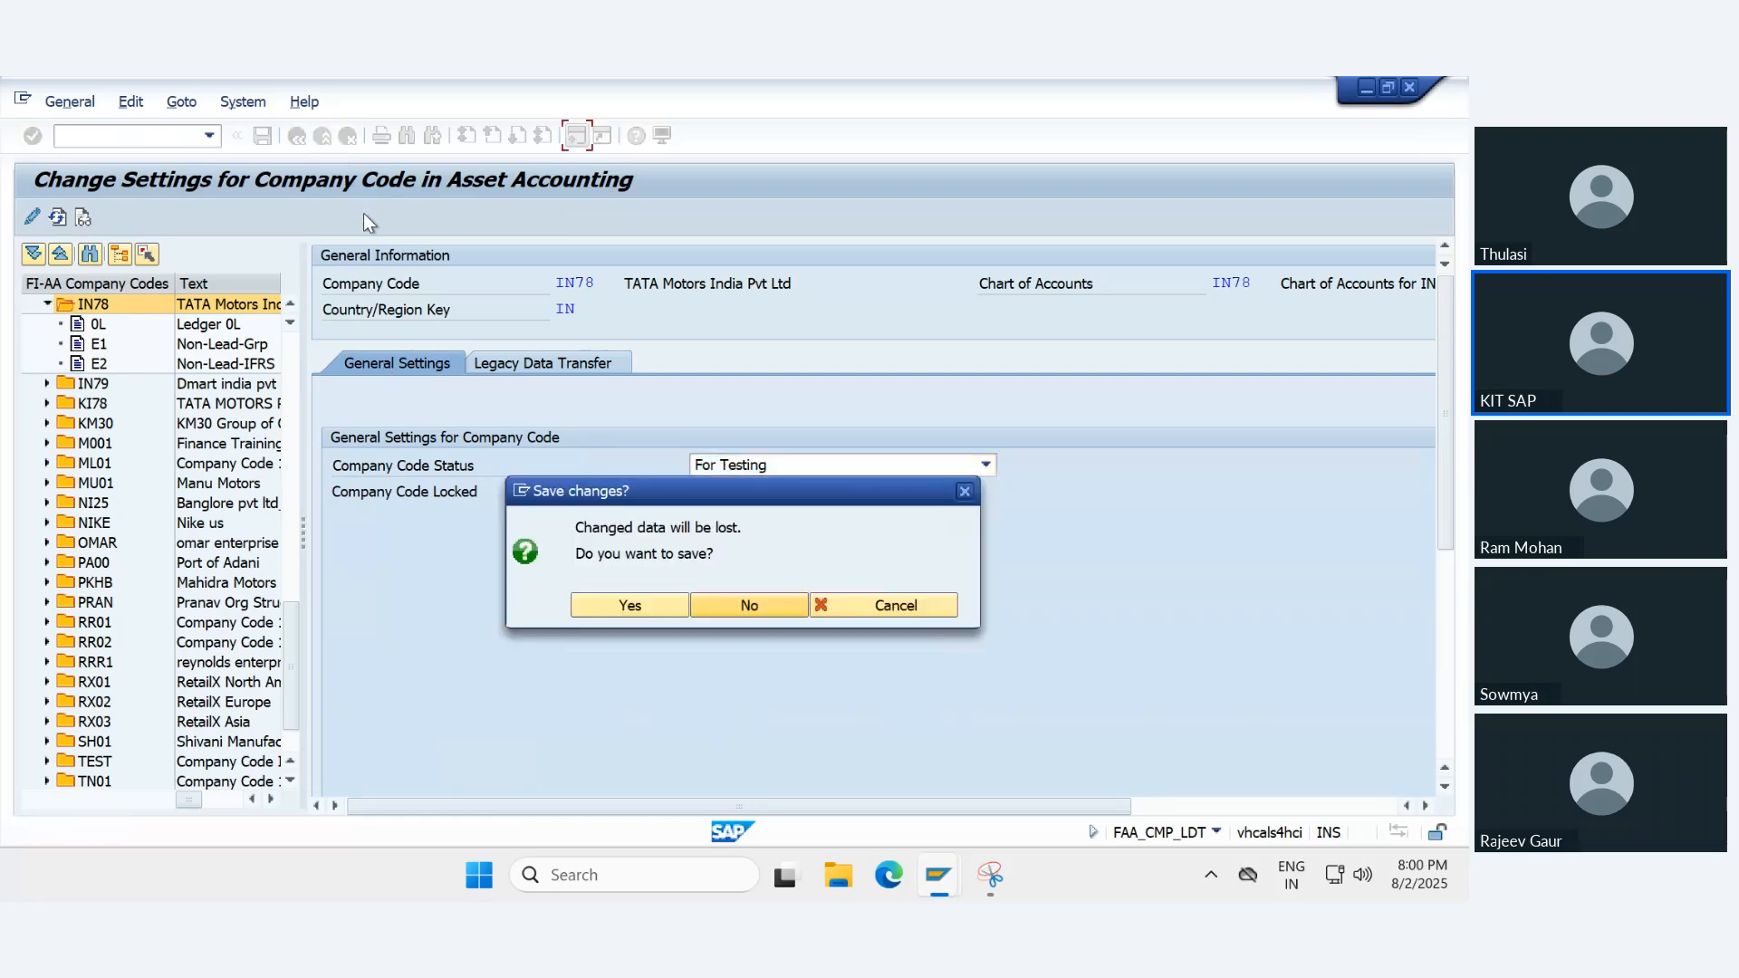
pyautogui.click(627, 605)
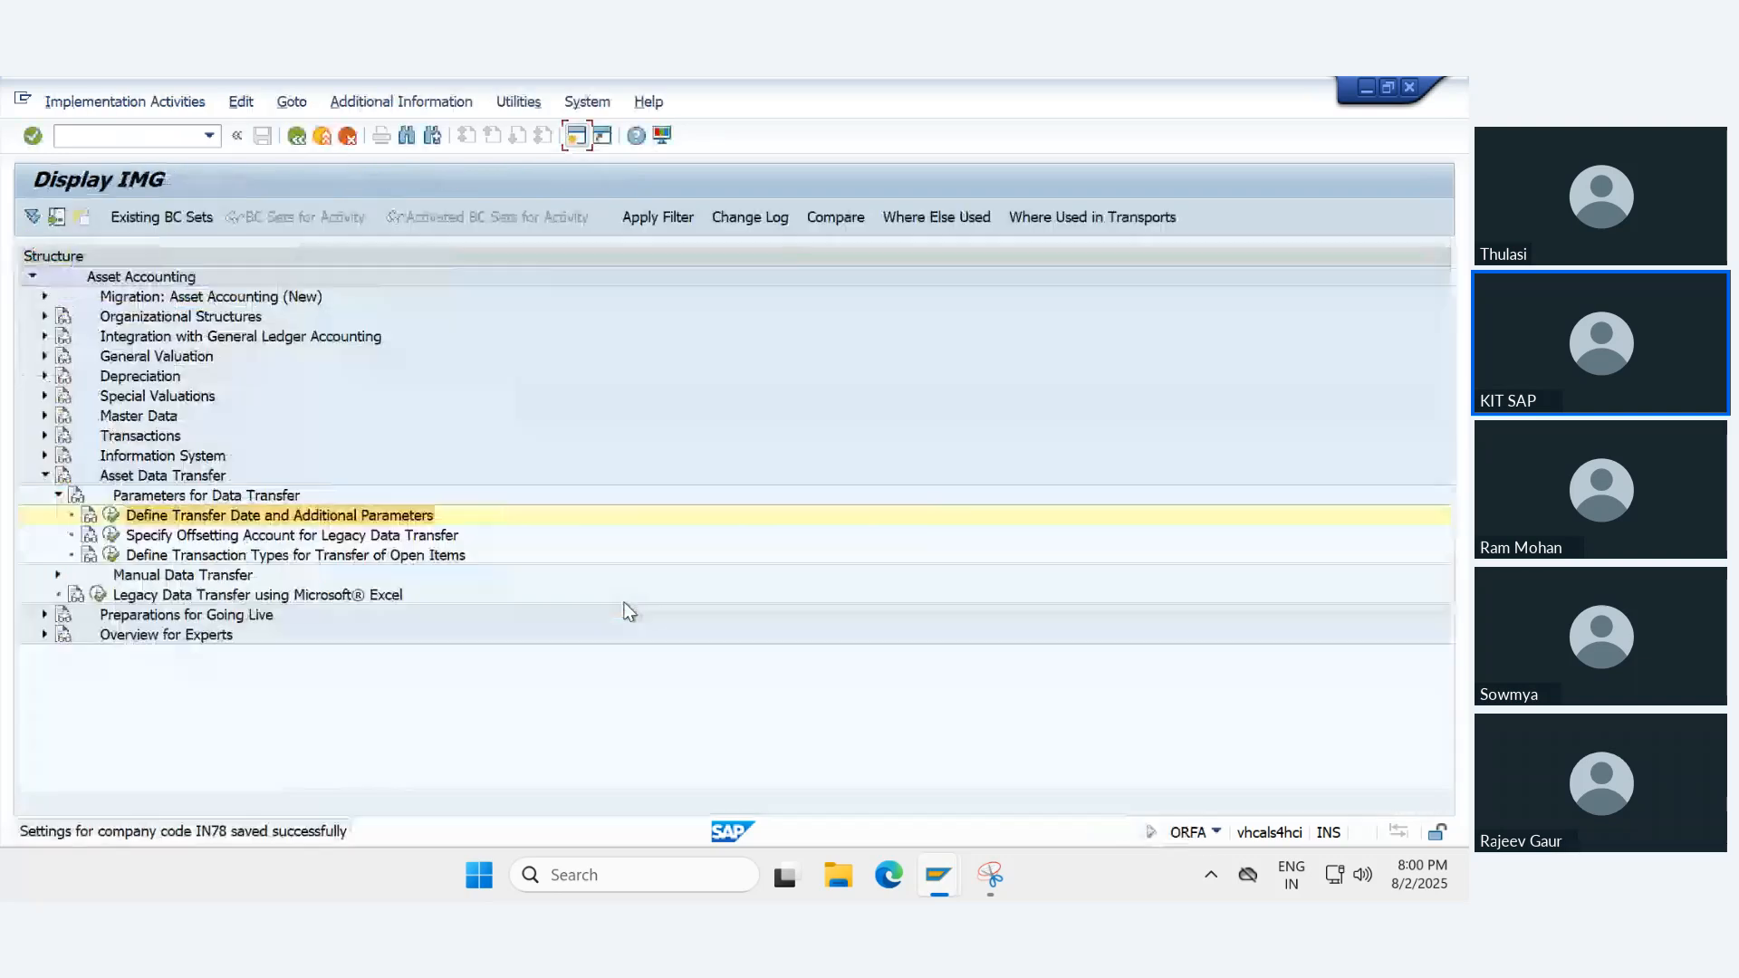
pyautogui.click(322, 137)
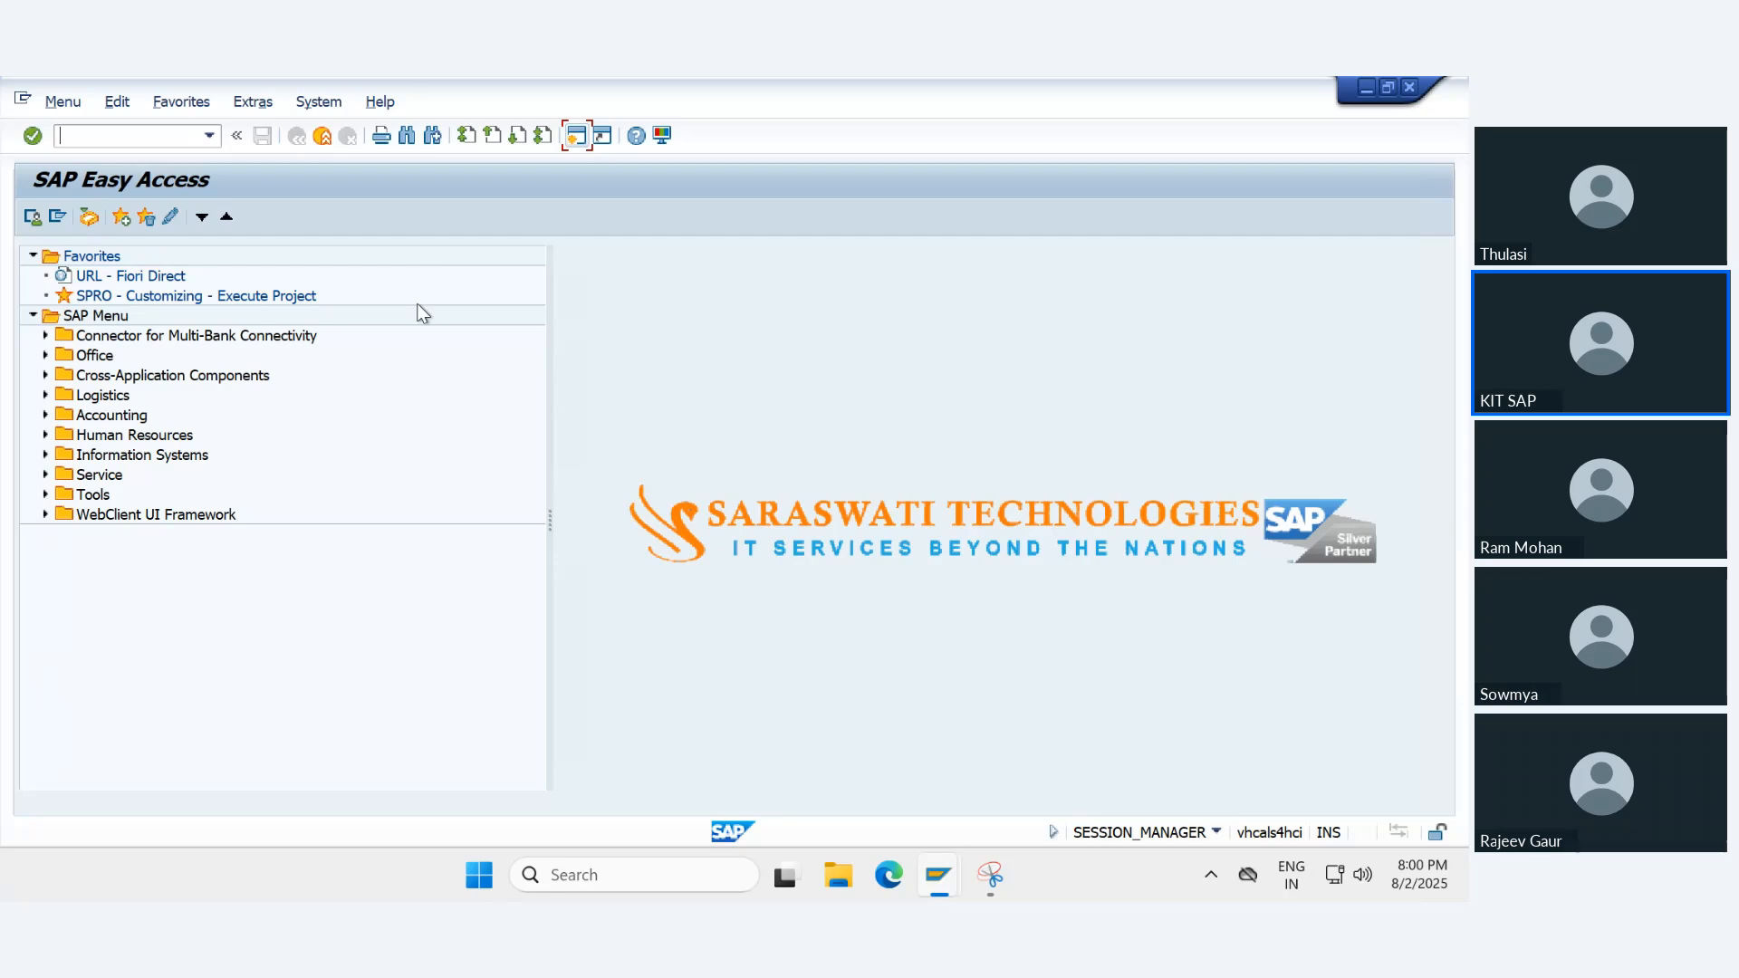
# - Switch to Google Chrome and open the SAP Fiori Logon page from its shortcut
pyautogui.press('super')
pyautogui.write('goo')
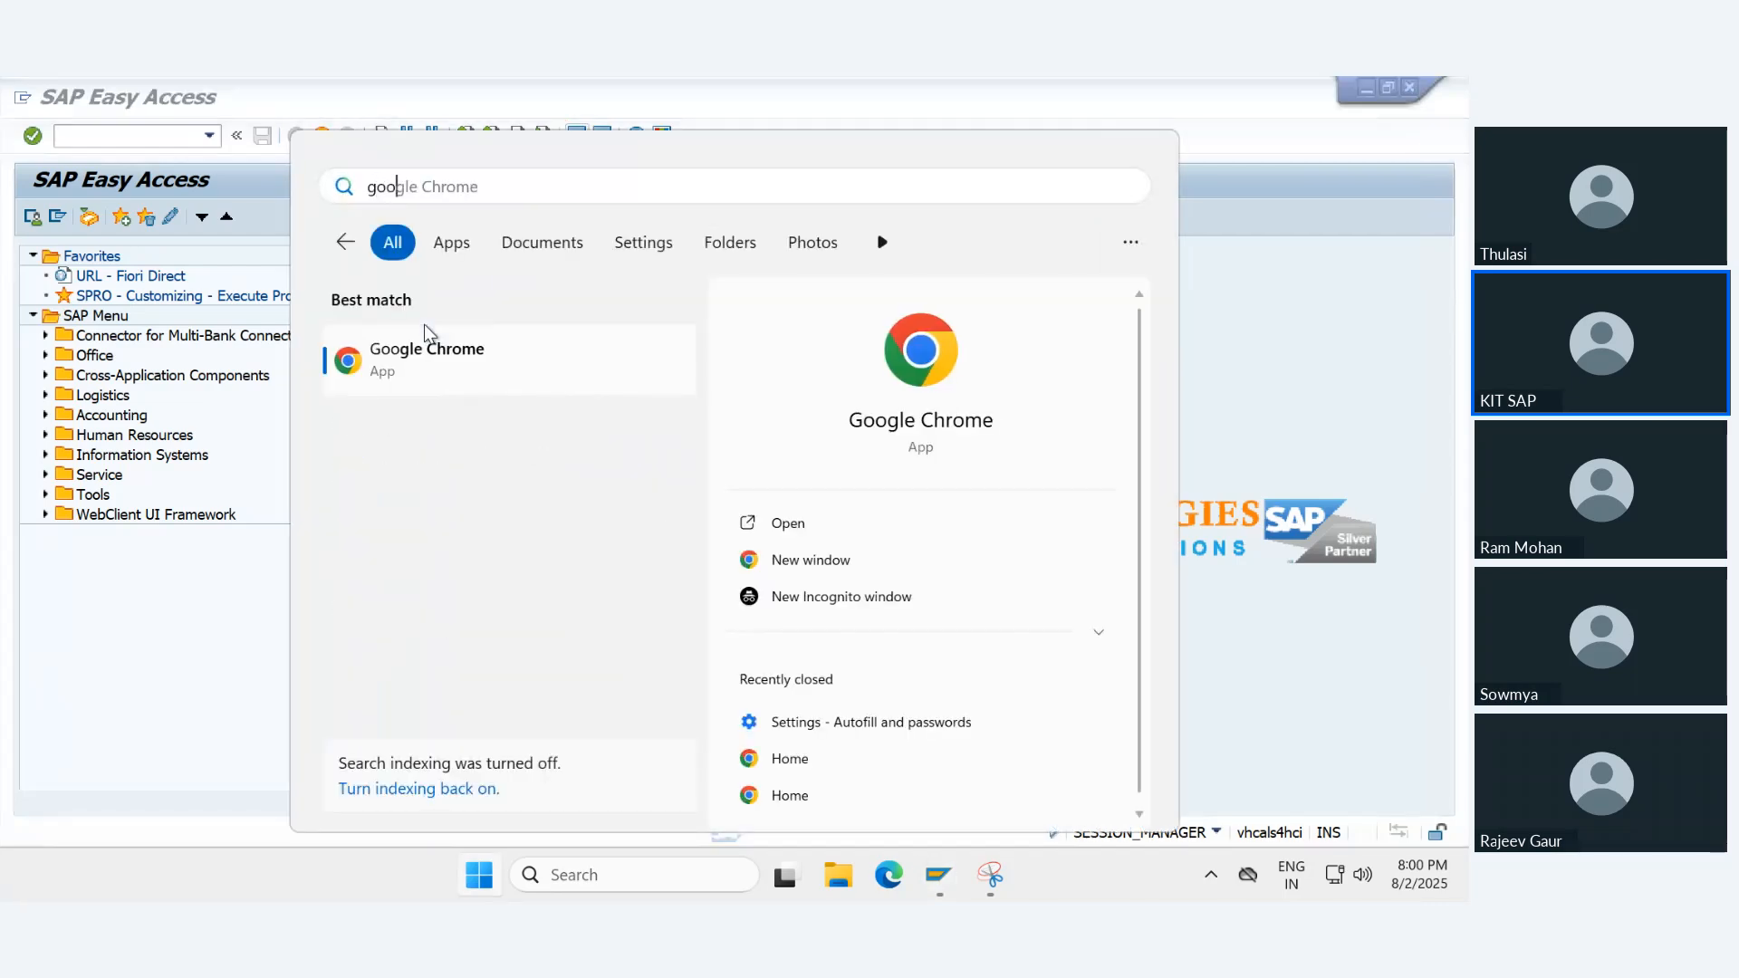
pyautogui.click(910, 369)
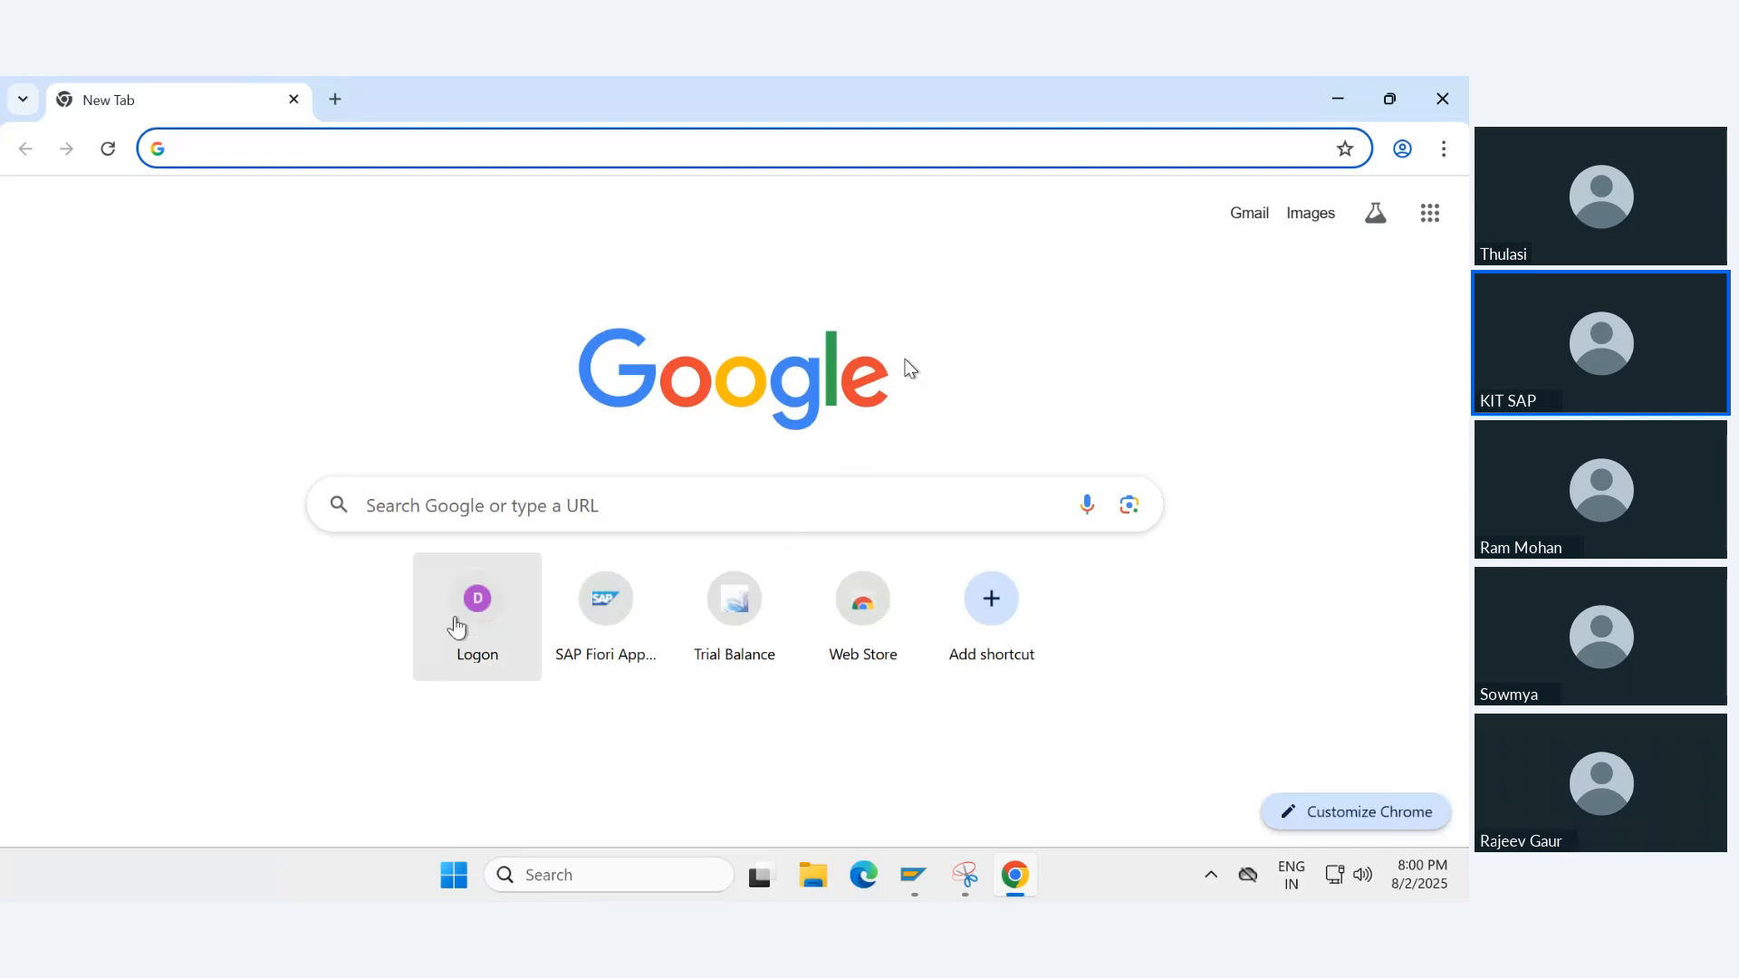
pyautogui.click(457, 624)
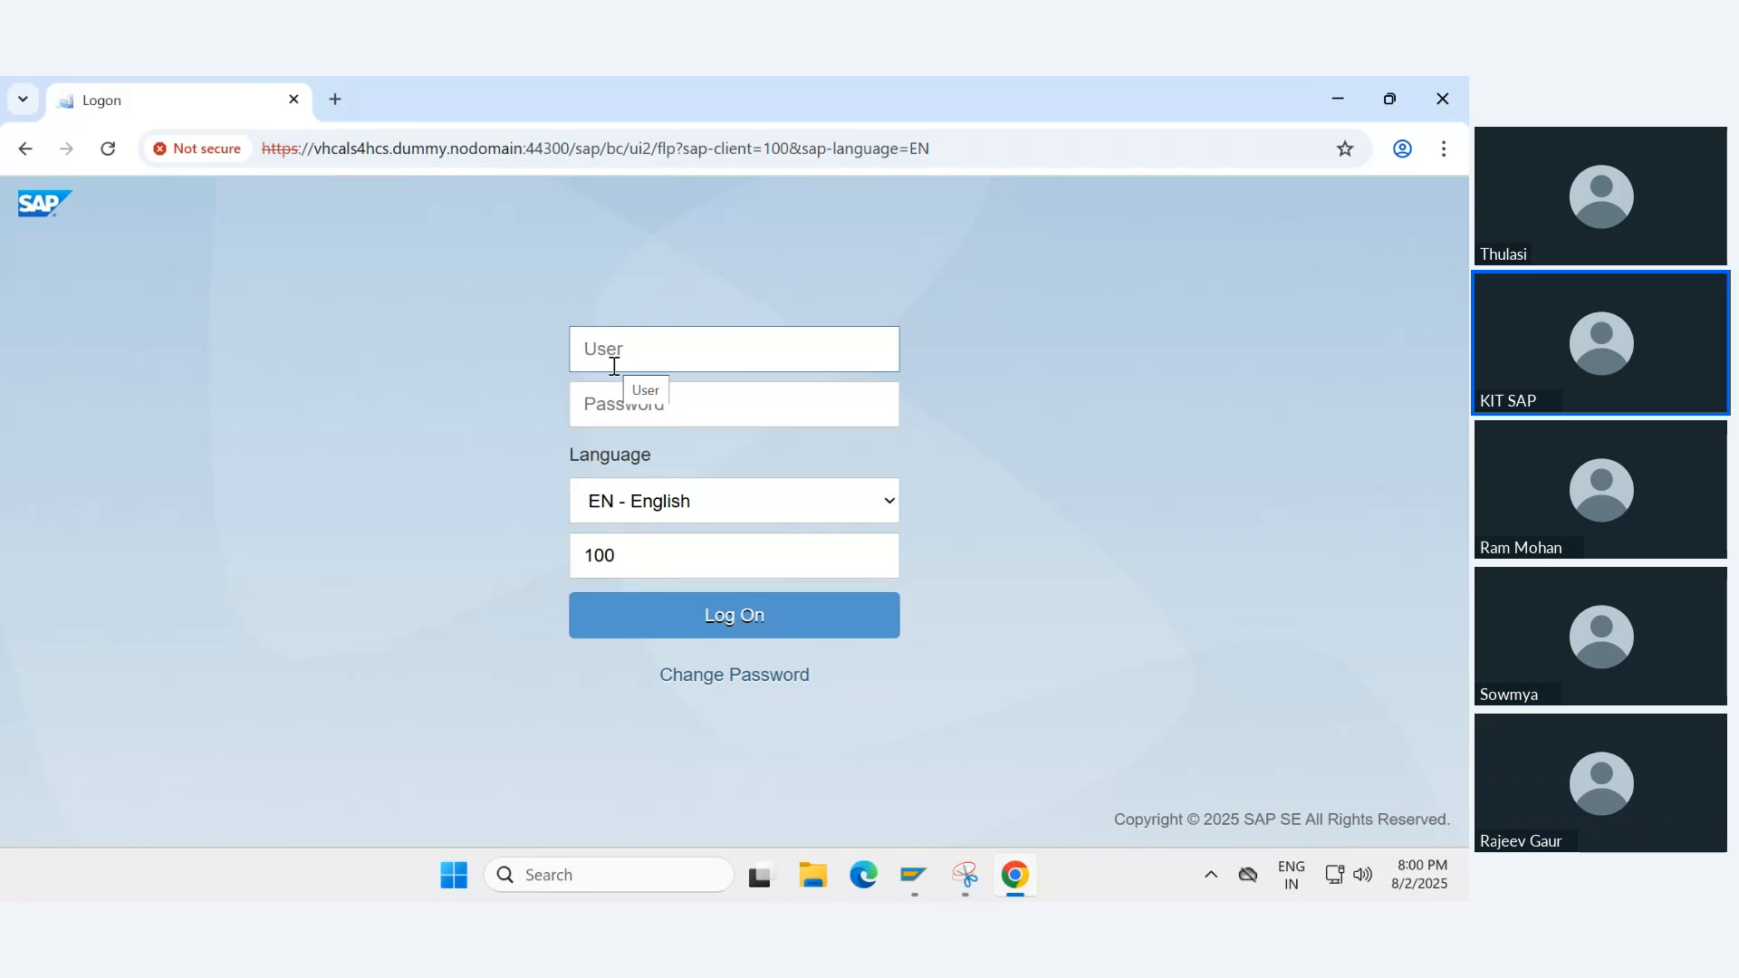
# - Log on to the Fiori launchpad in English on client 100 with the user ID and account password
pyautogui.write('s4ides')
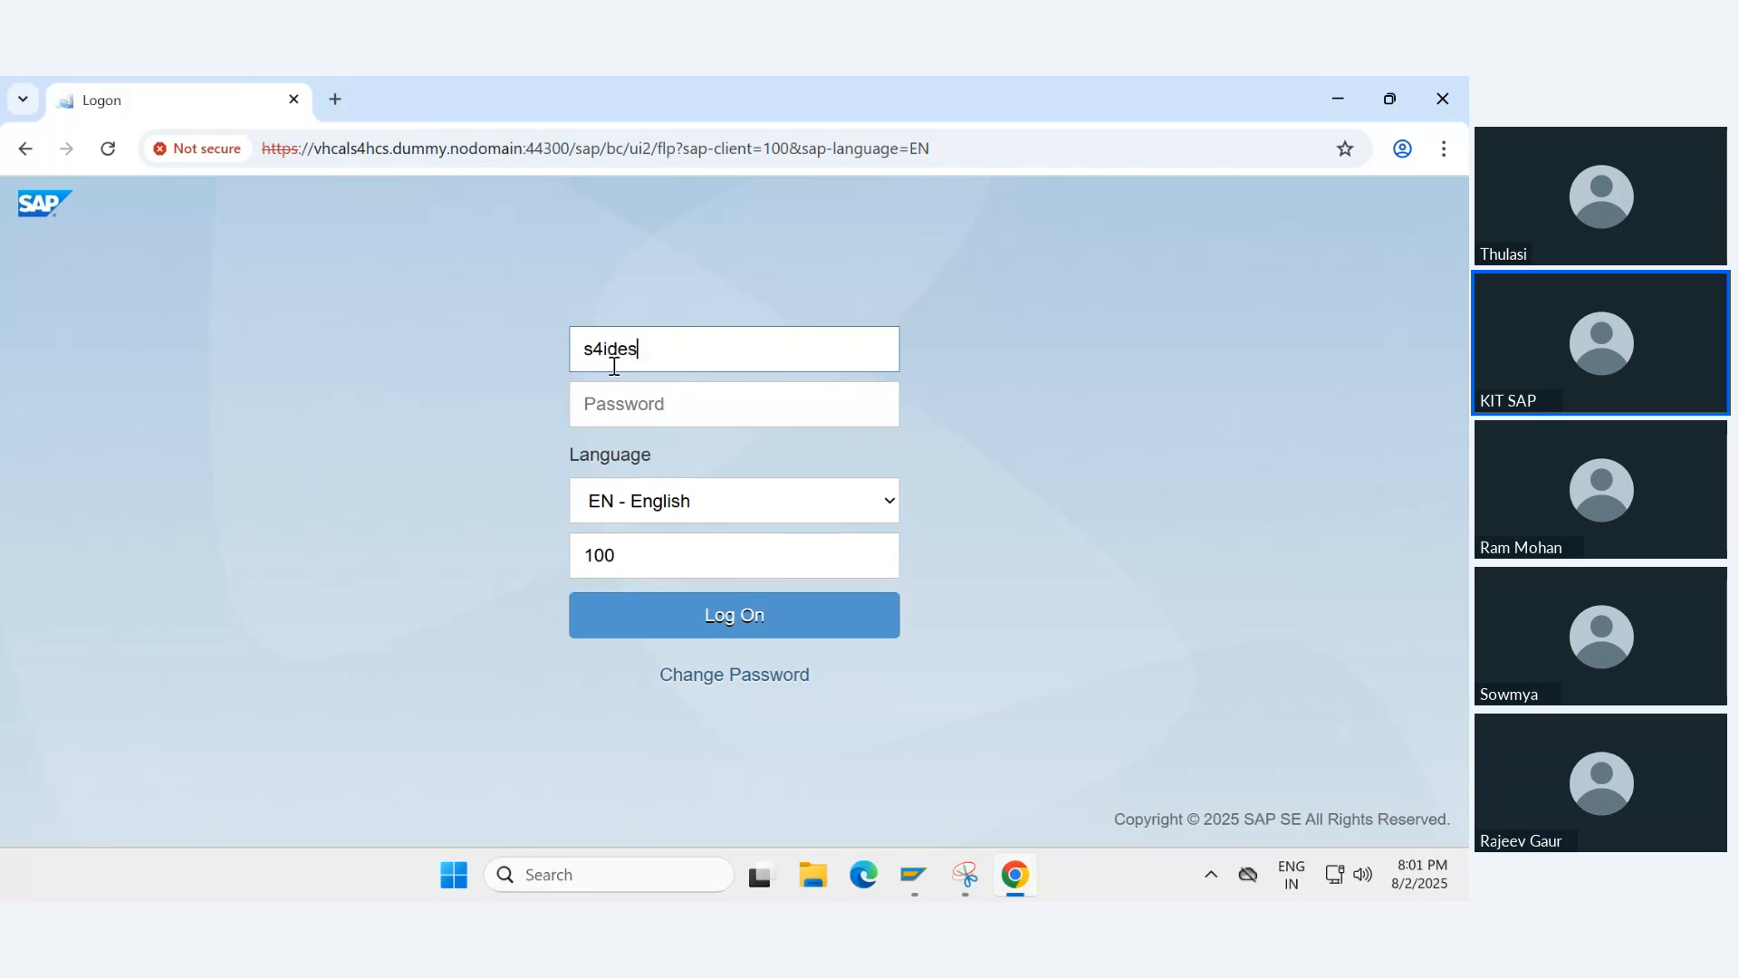
pyautogui.write('57')
pyautogui.press('Tab')
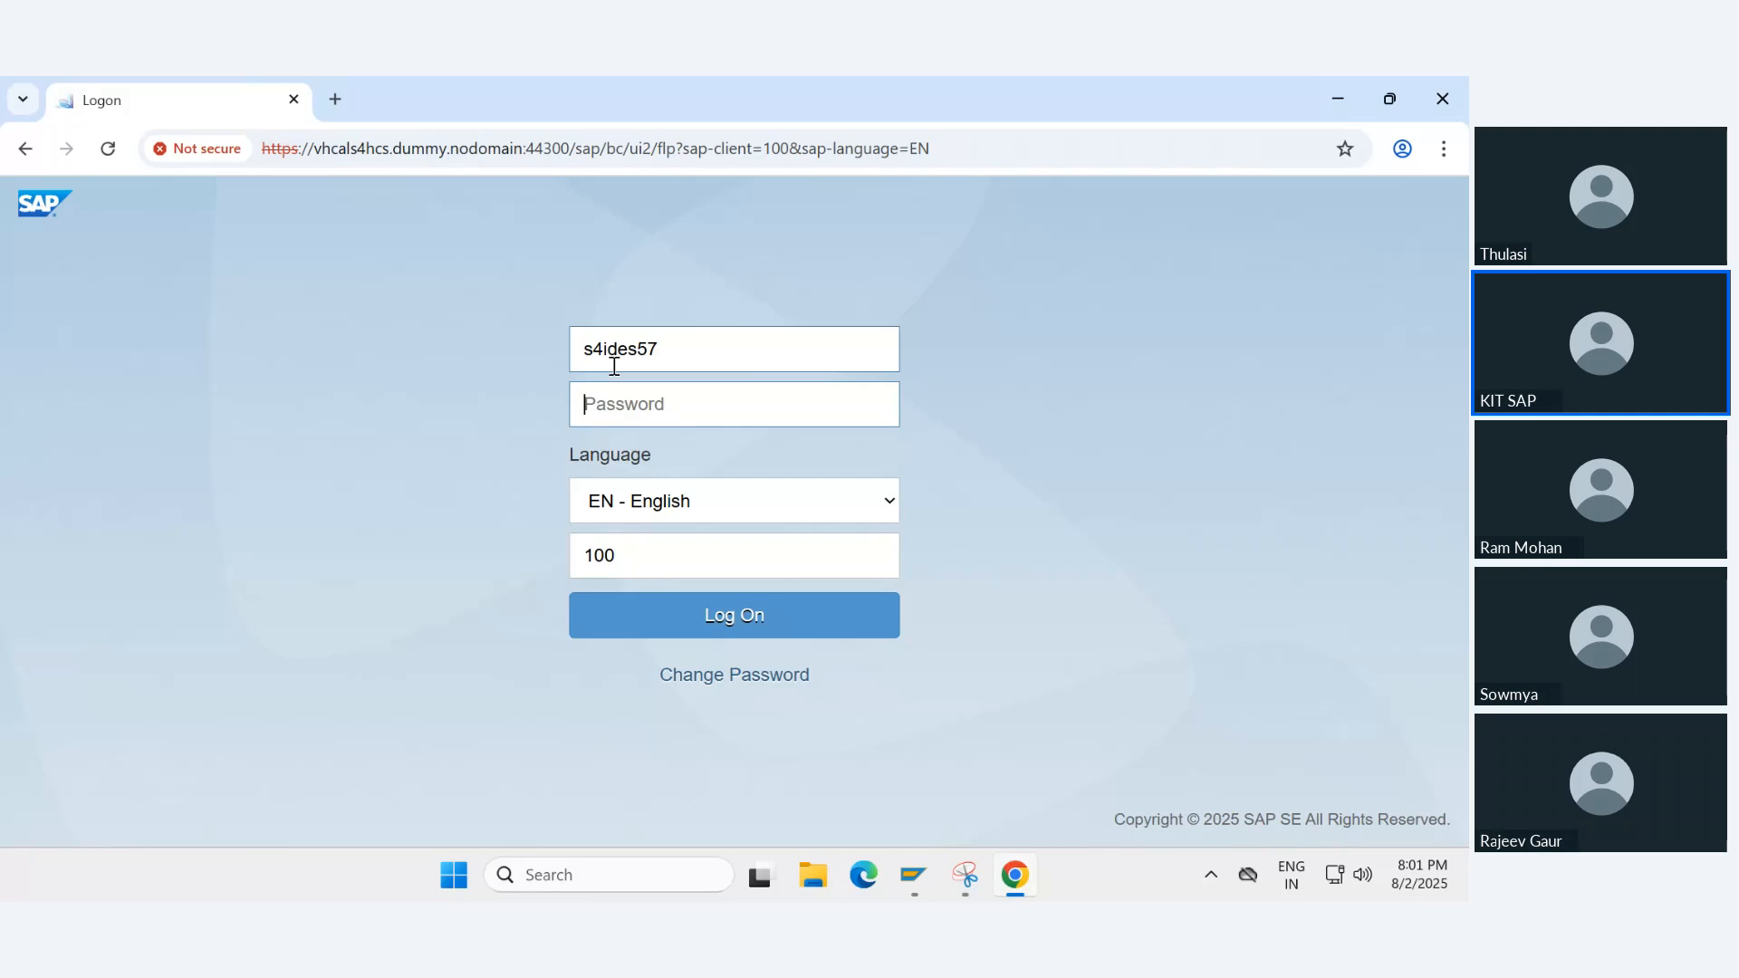
pyautogui.write('*********')
pyautogui.click(686, 618)
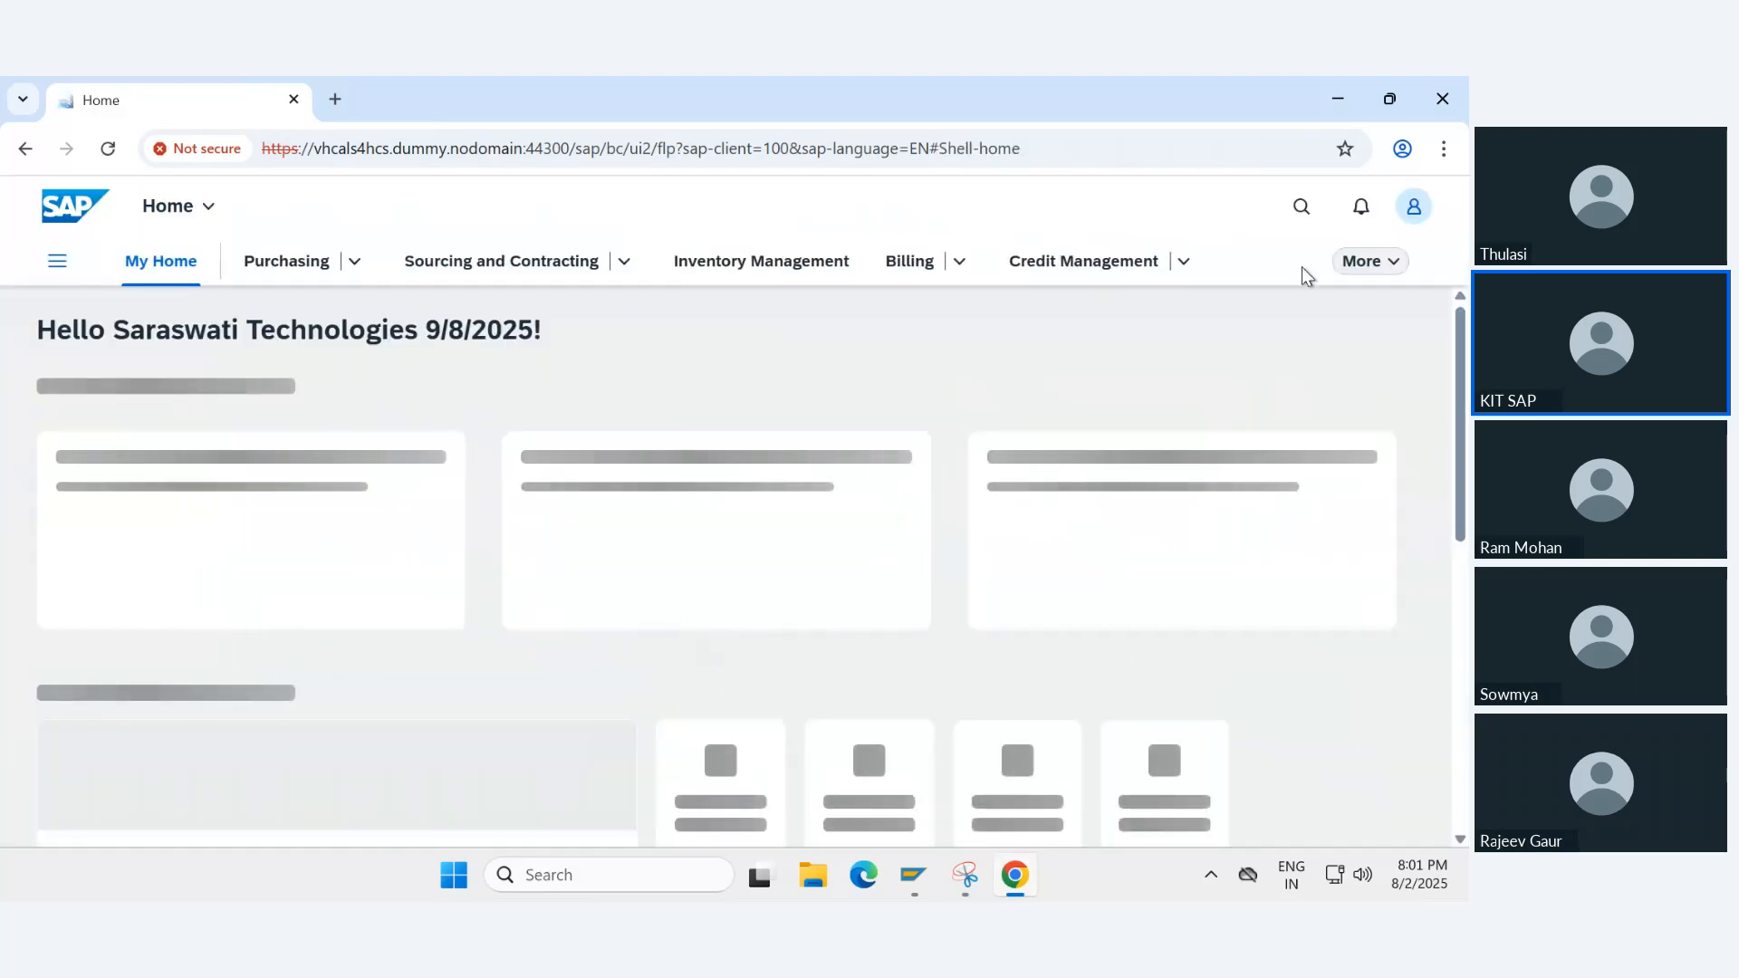
# - Dismiss the help topics, search the apps for "migrate your", and open Migrate Your Data - Migration Cockpit
pyautogui.click(1301, 206)
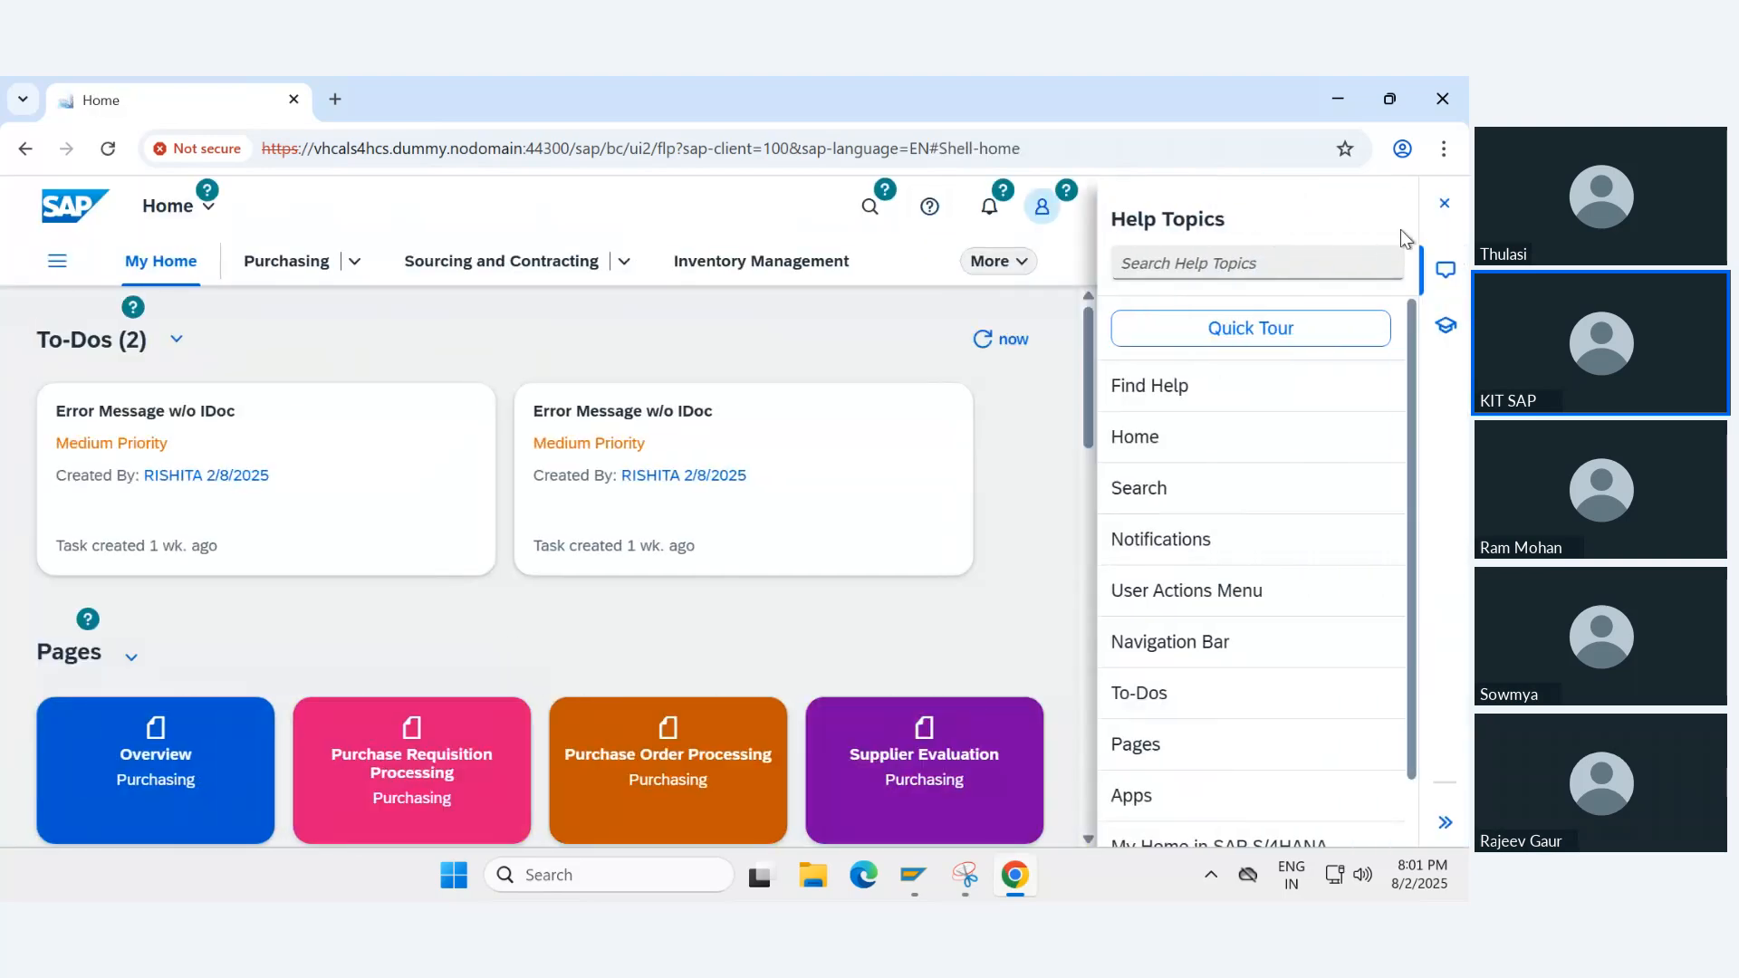
pyautogui.click(1444, 203)
pyautogui.click(1248, 204)
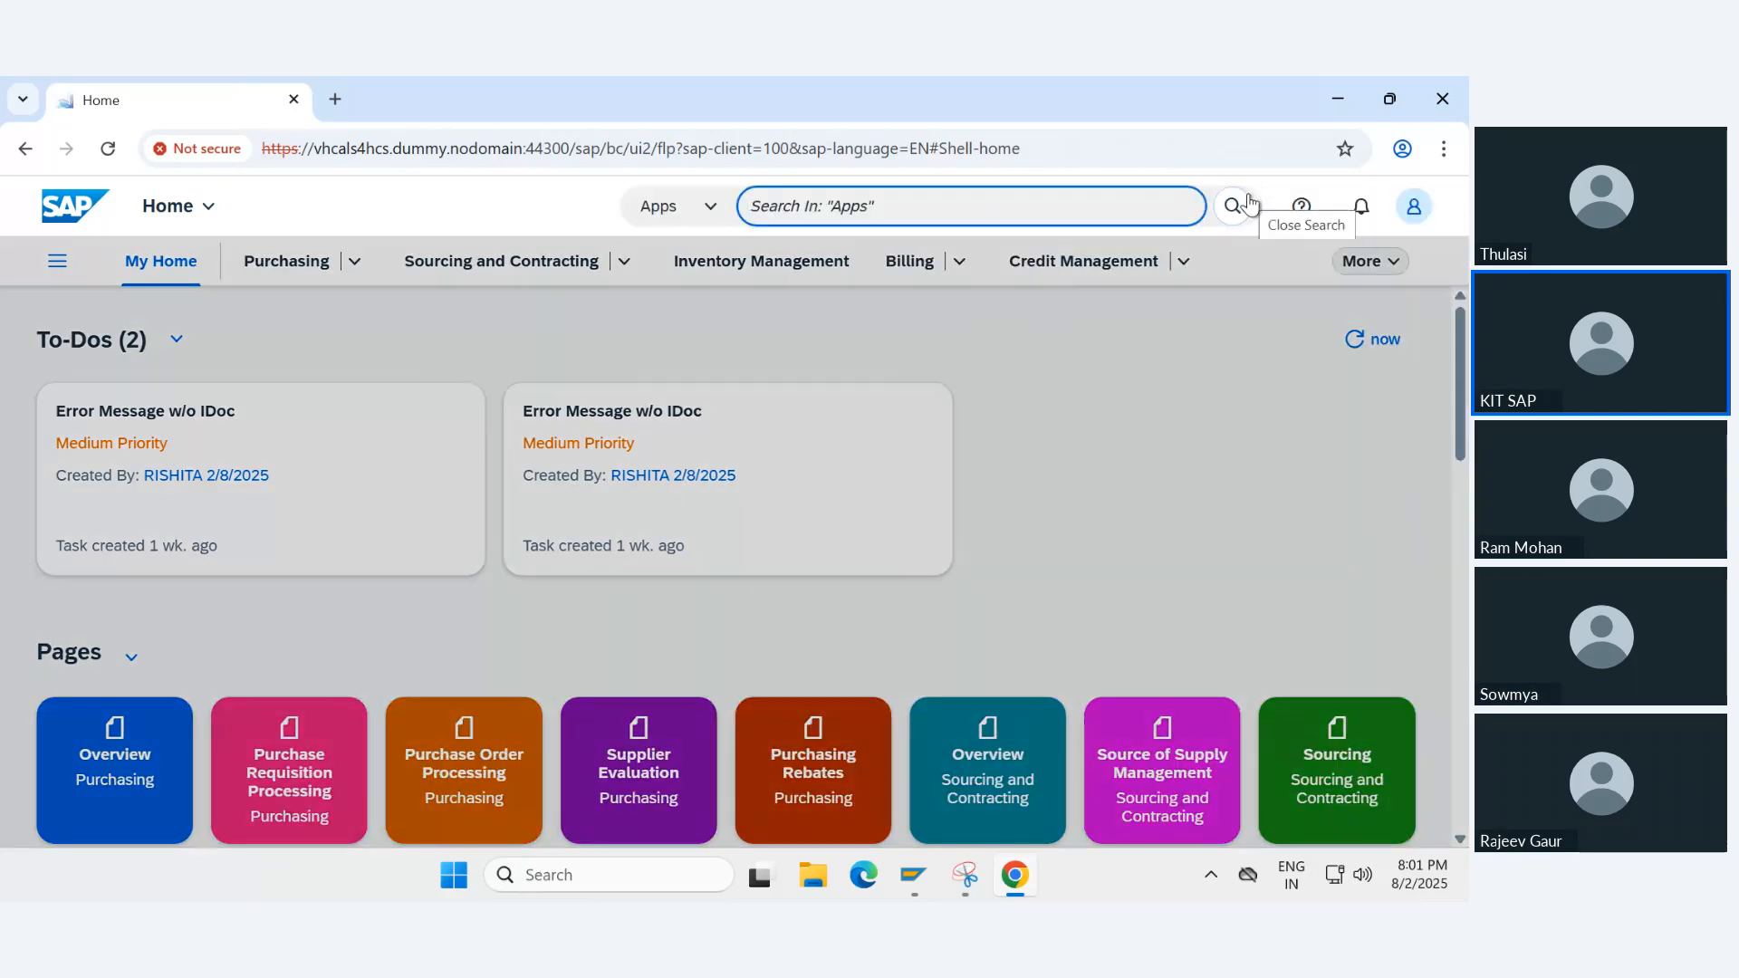
pyautogui.write('migr')
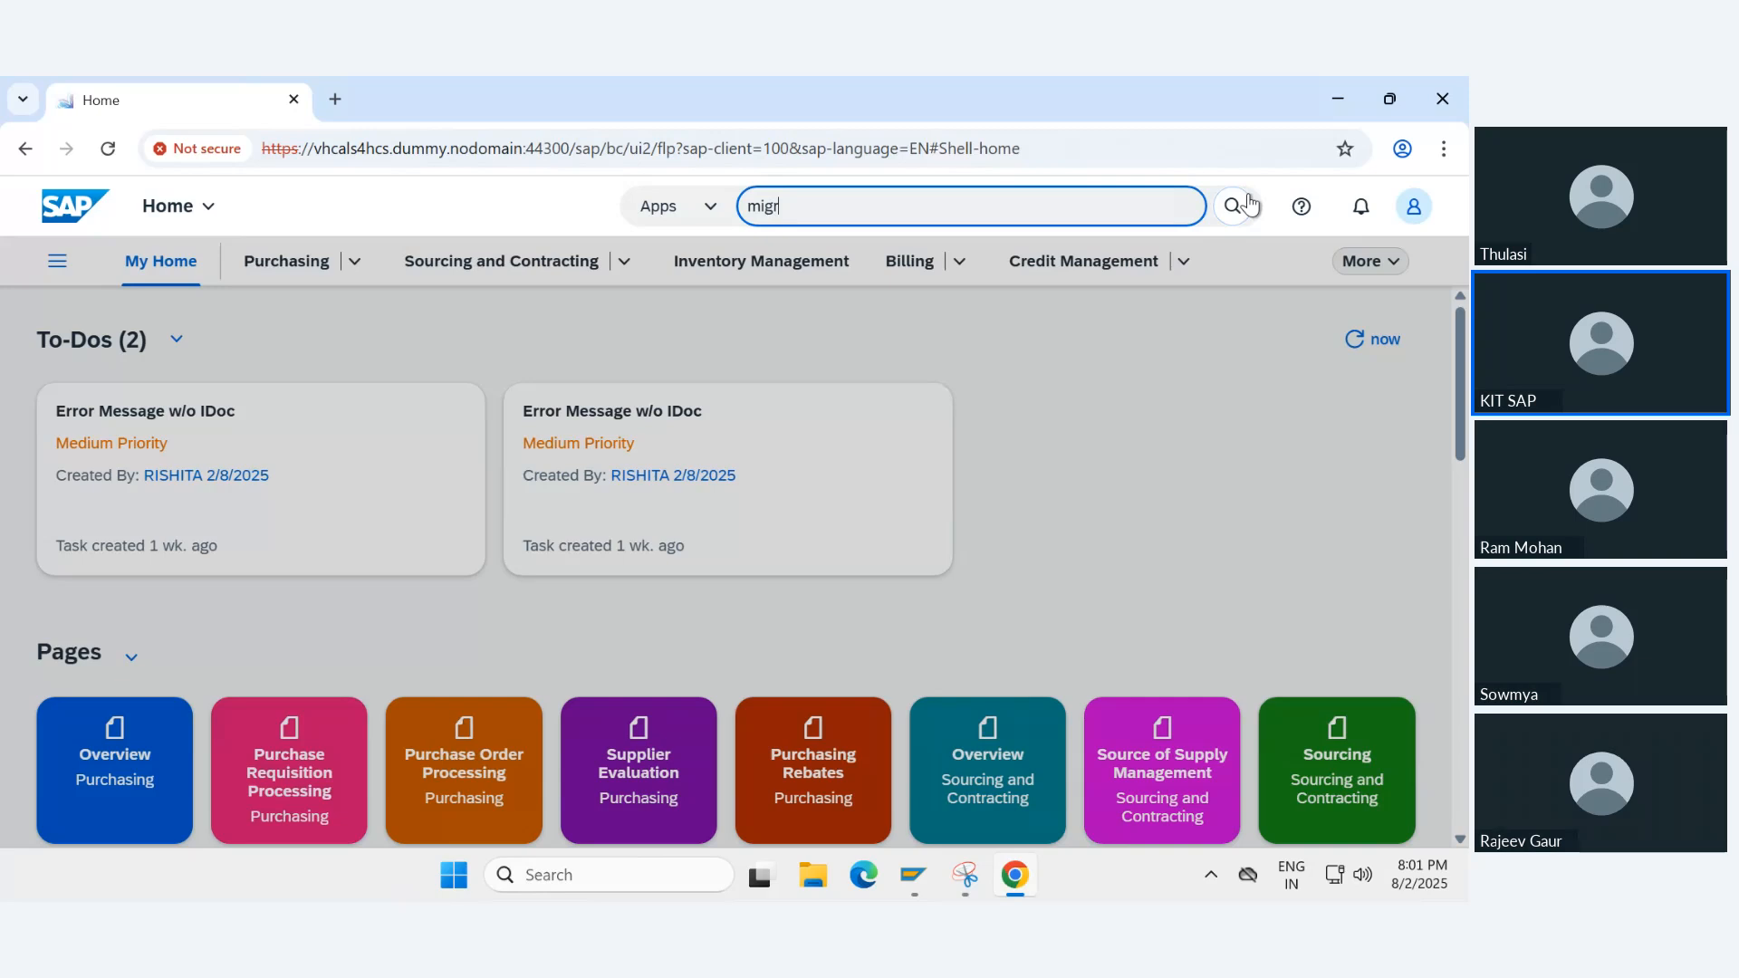
pyautogui.write('ate your')
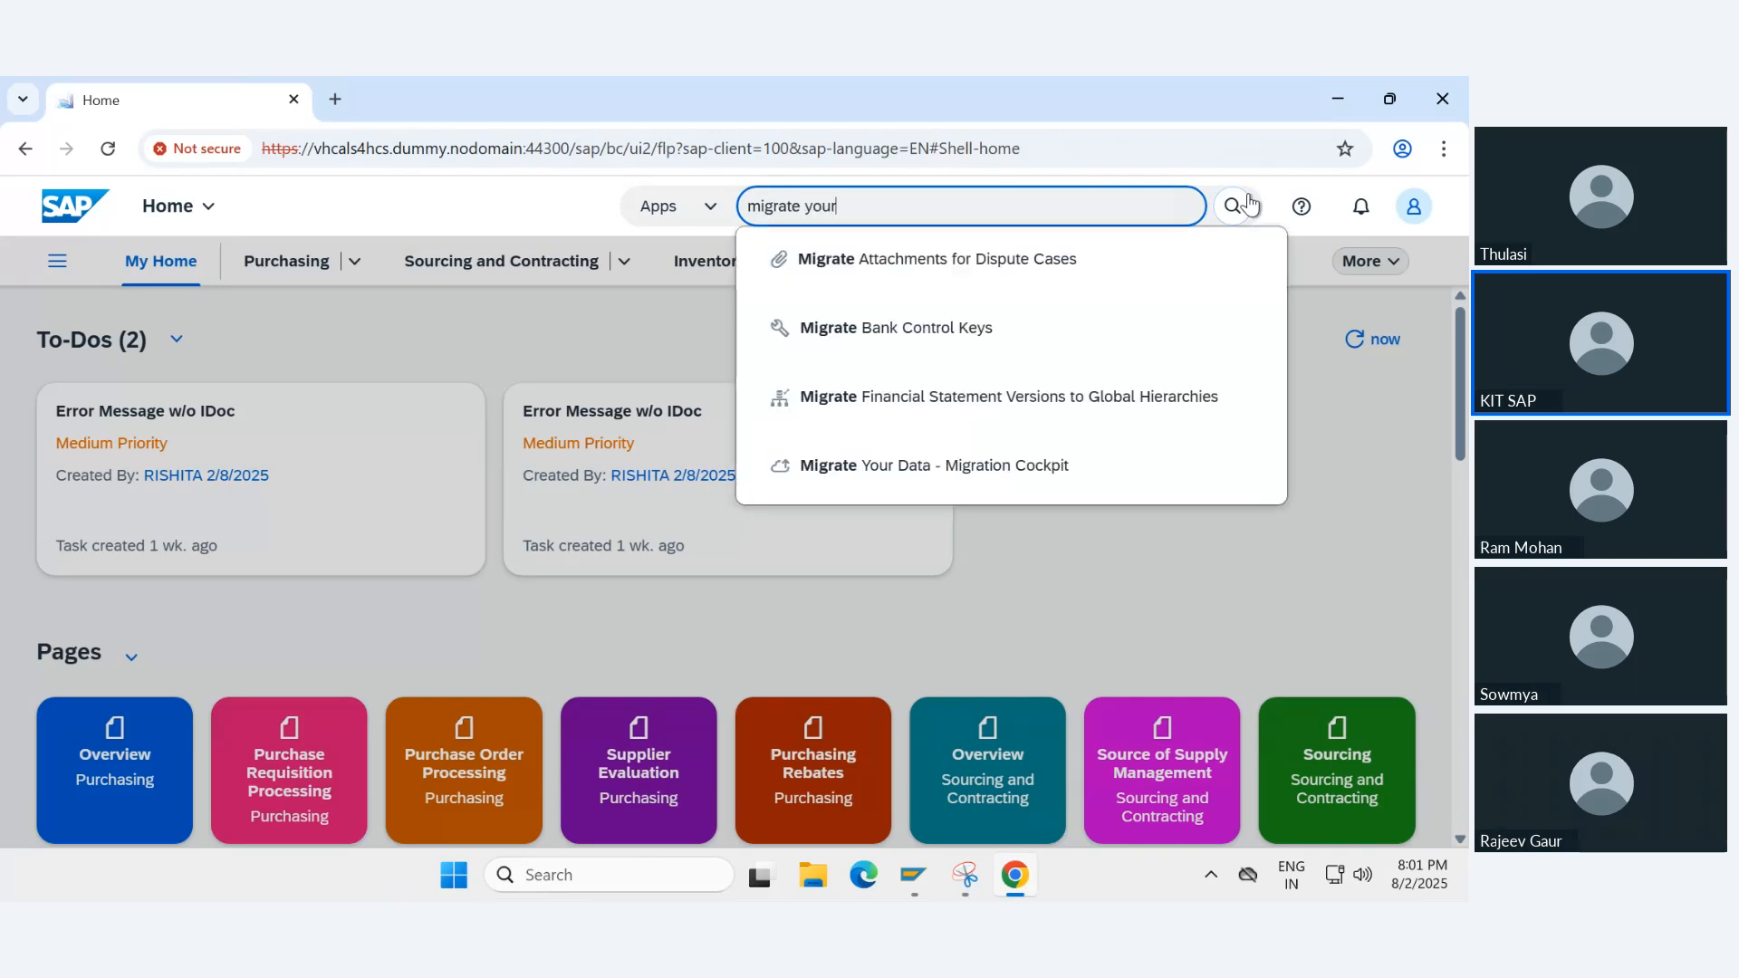
pyautogui.click(878, 260)
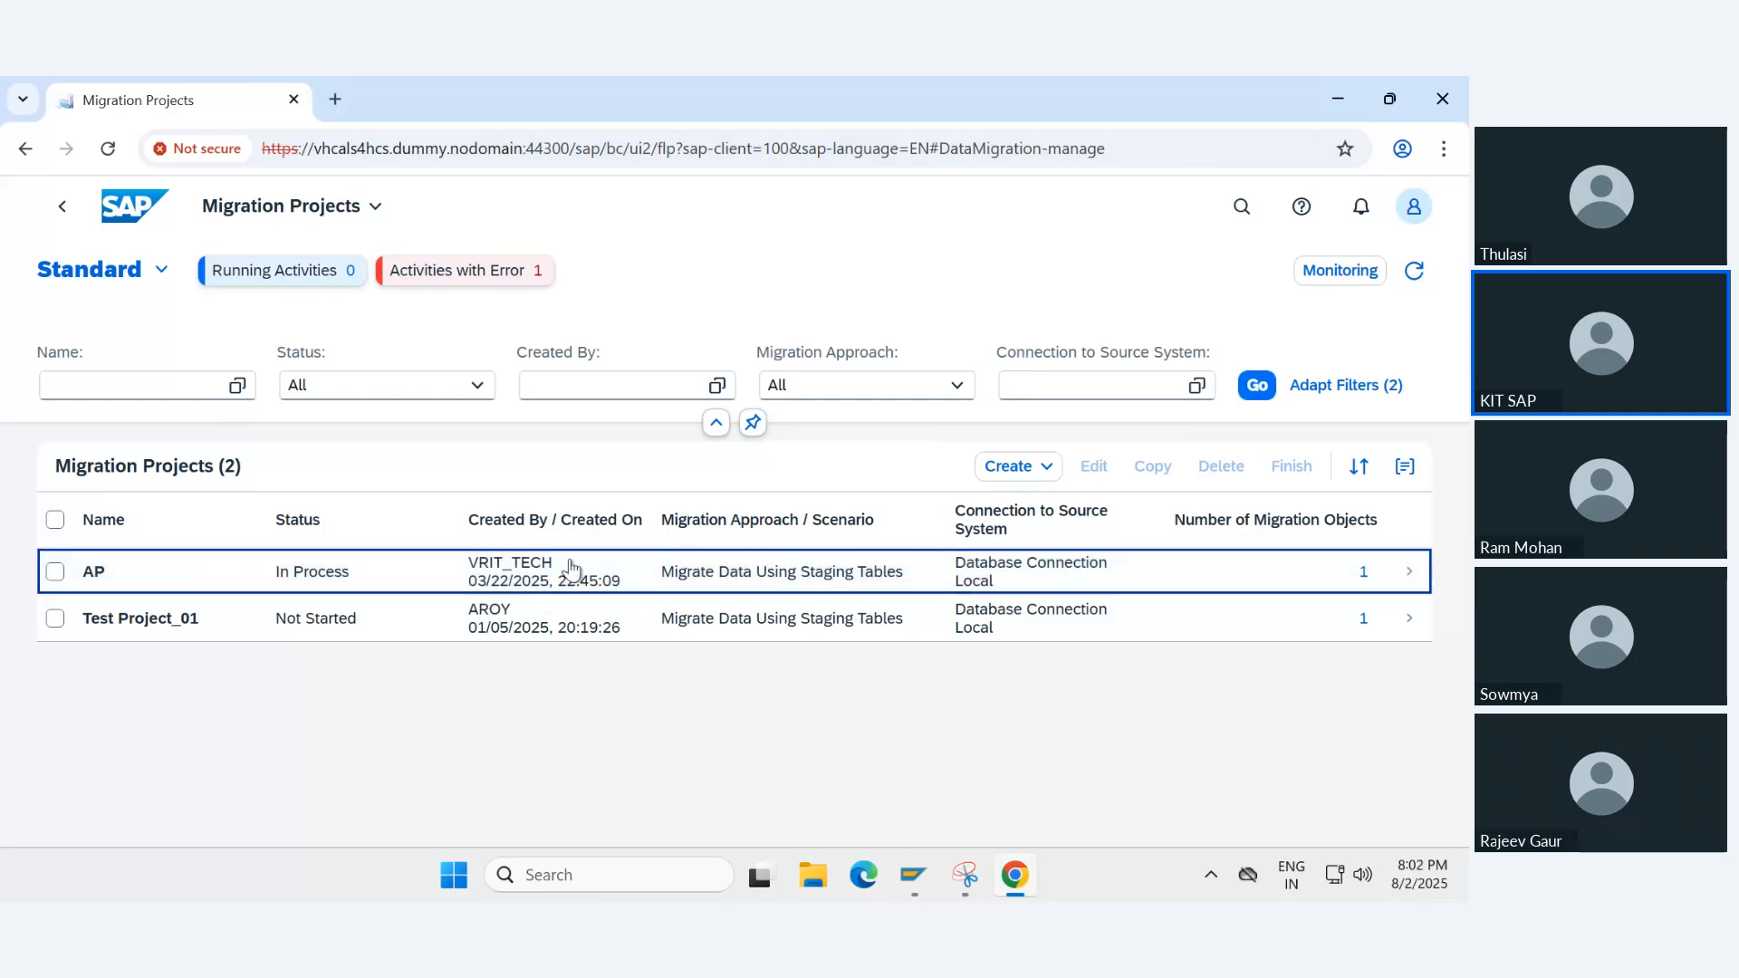
pyautogui.click(401, 690)
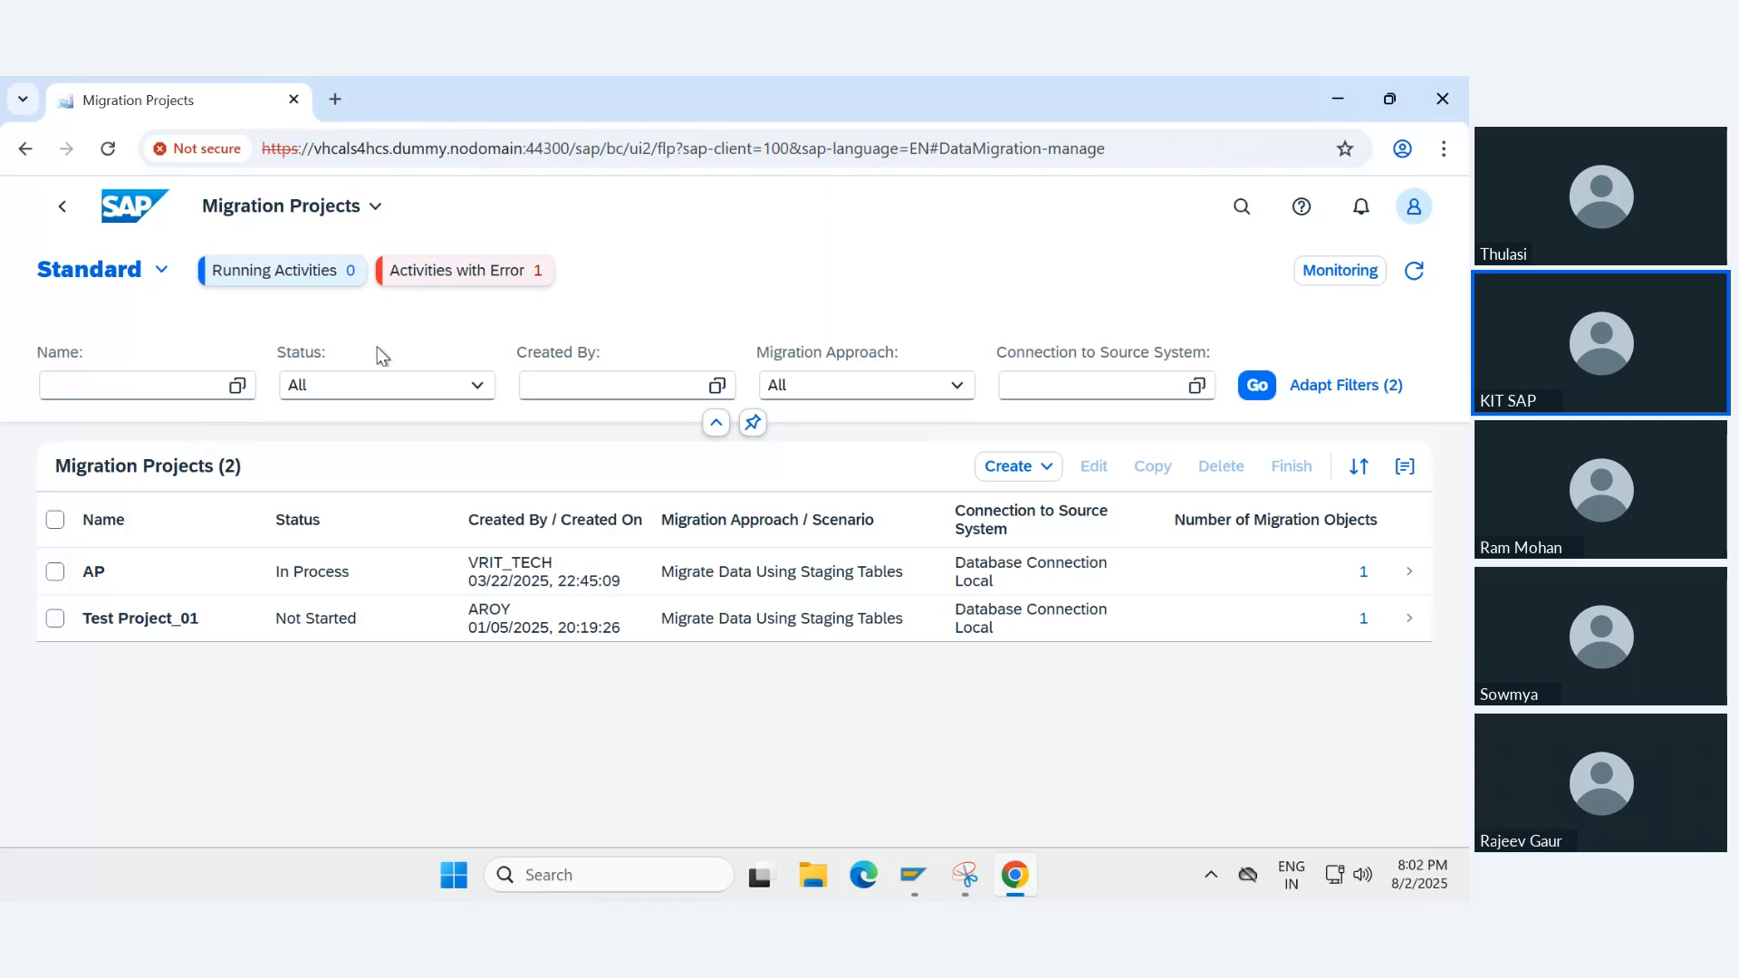
# - Minimize the remote desktop session and close the Asset Accounting - S4 workbook in Excel
pyautogui.moveTo(500, 76)
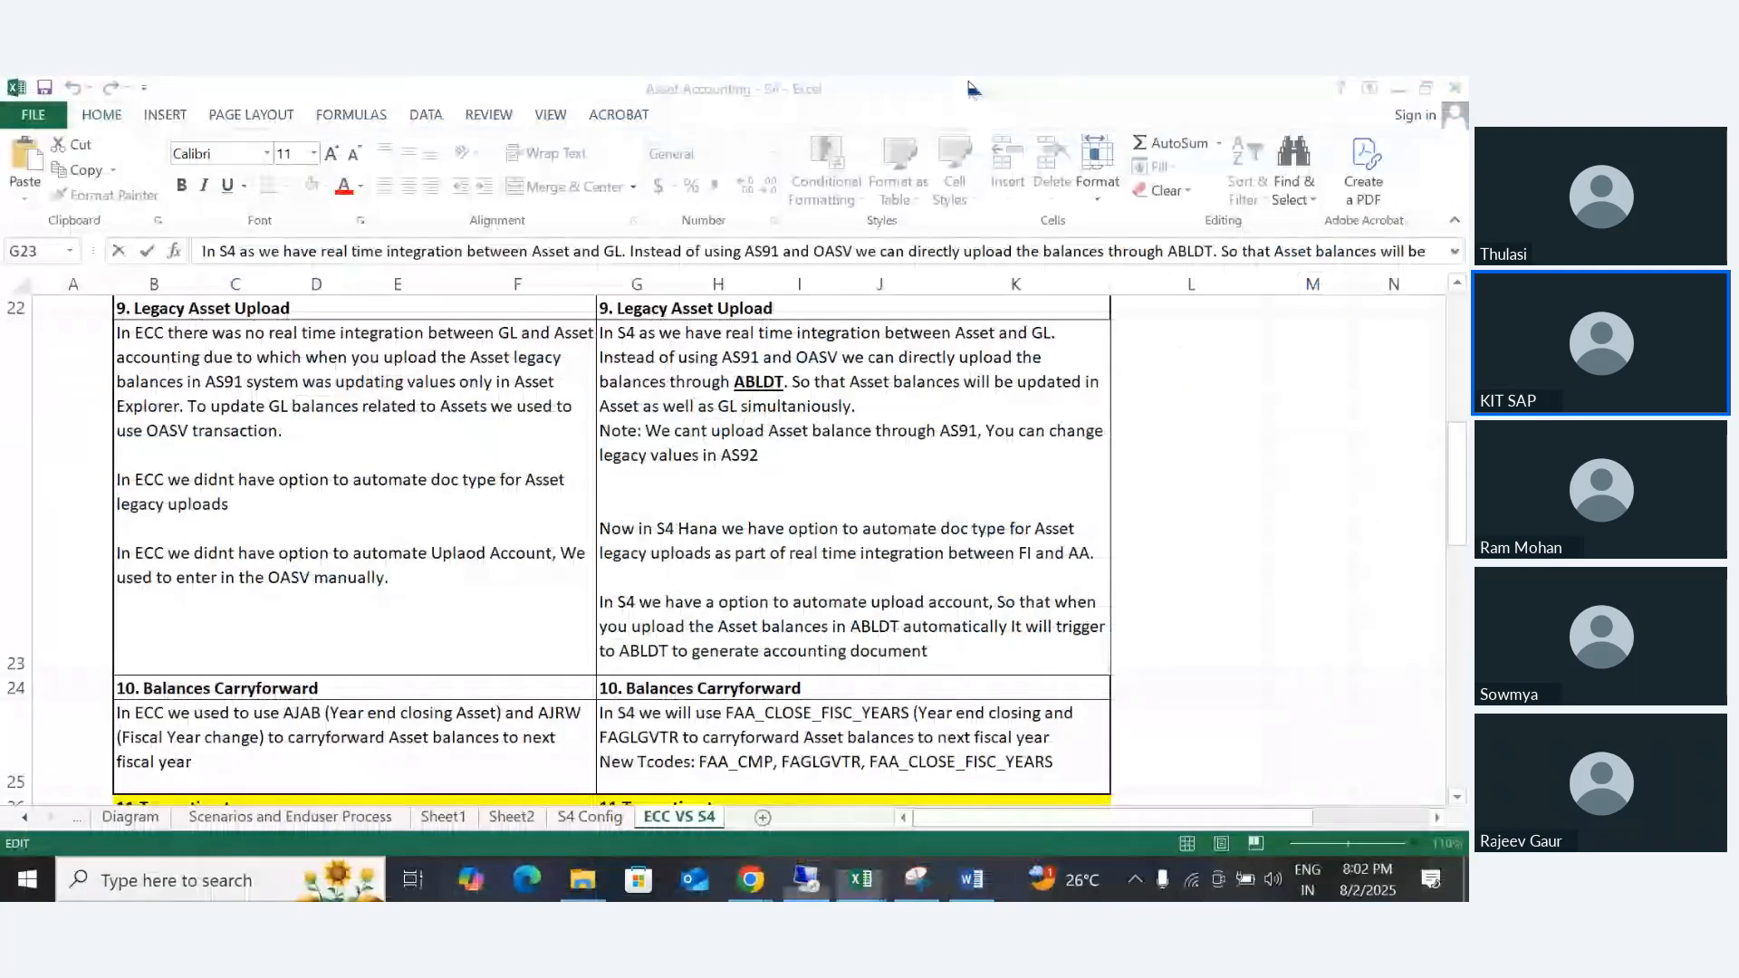
pyautogui.click(965, 92)
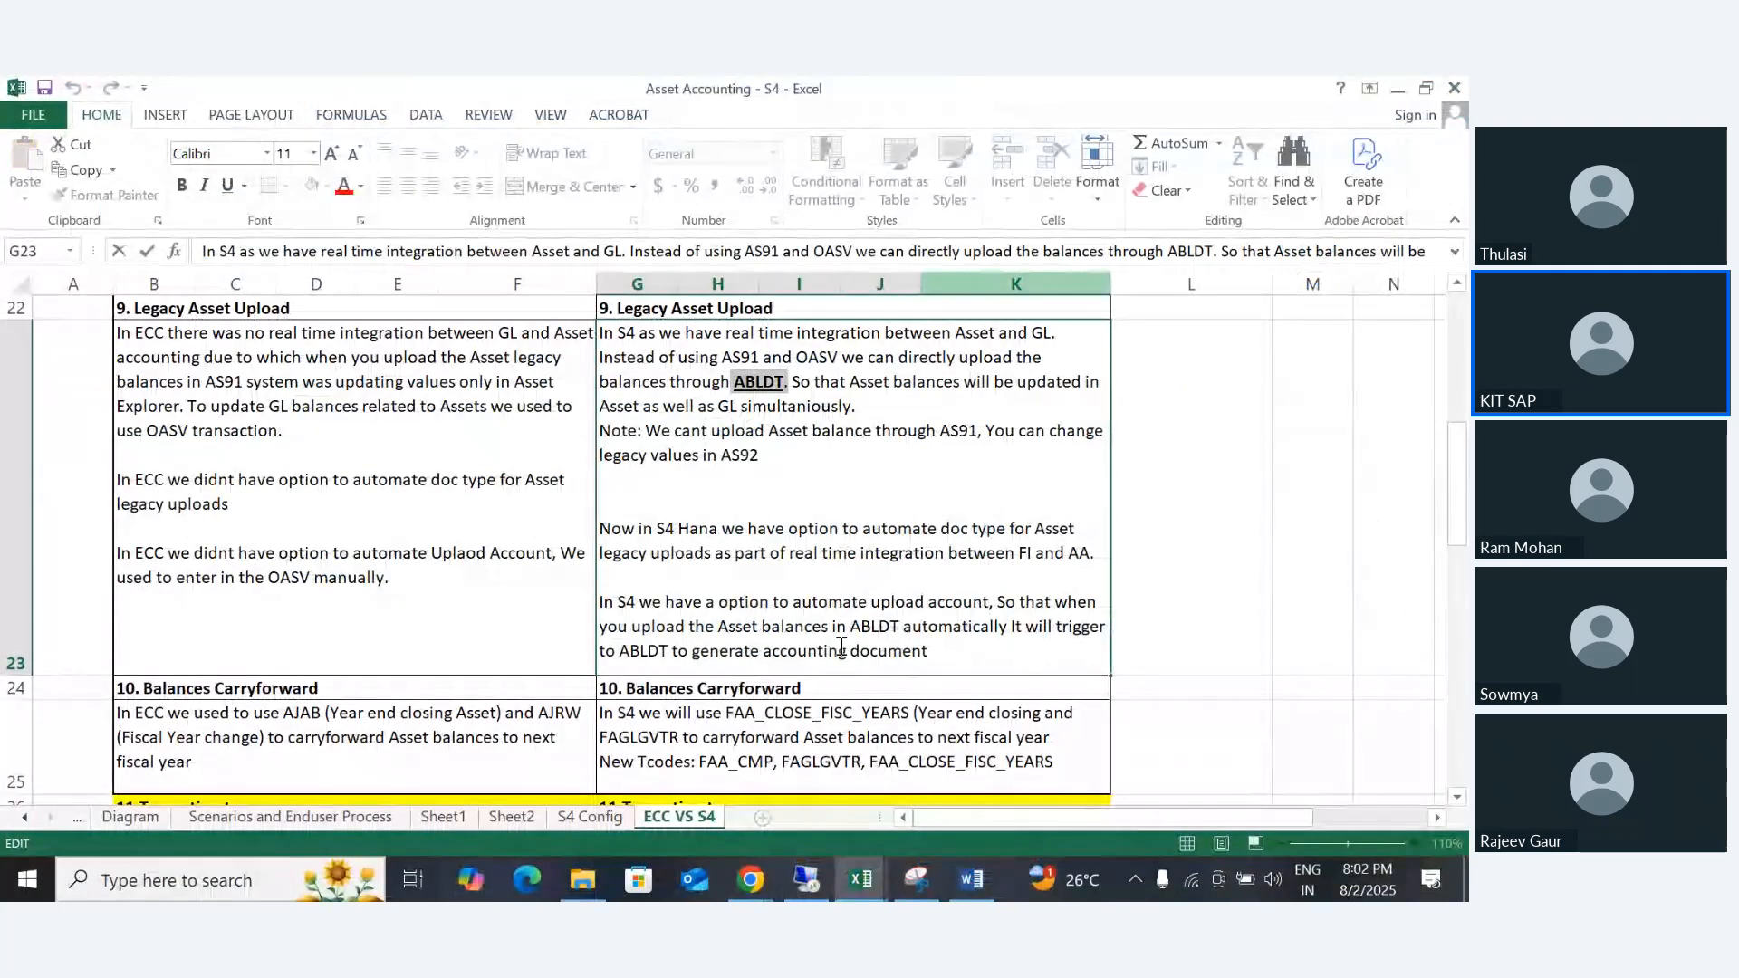
pyautogui.click(1459, 90)
pyautogui.click(634, 519)
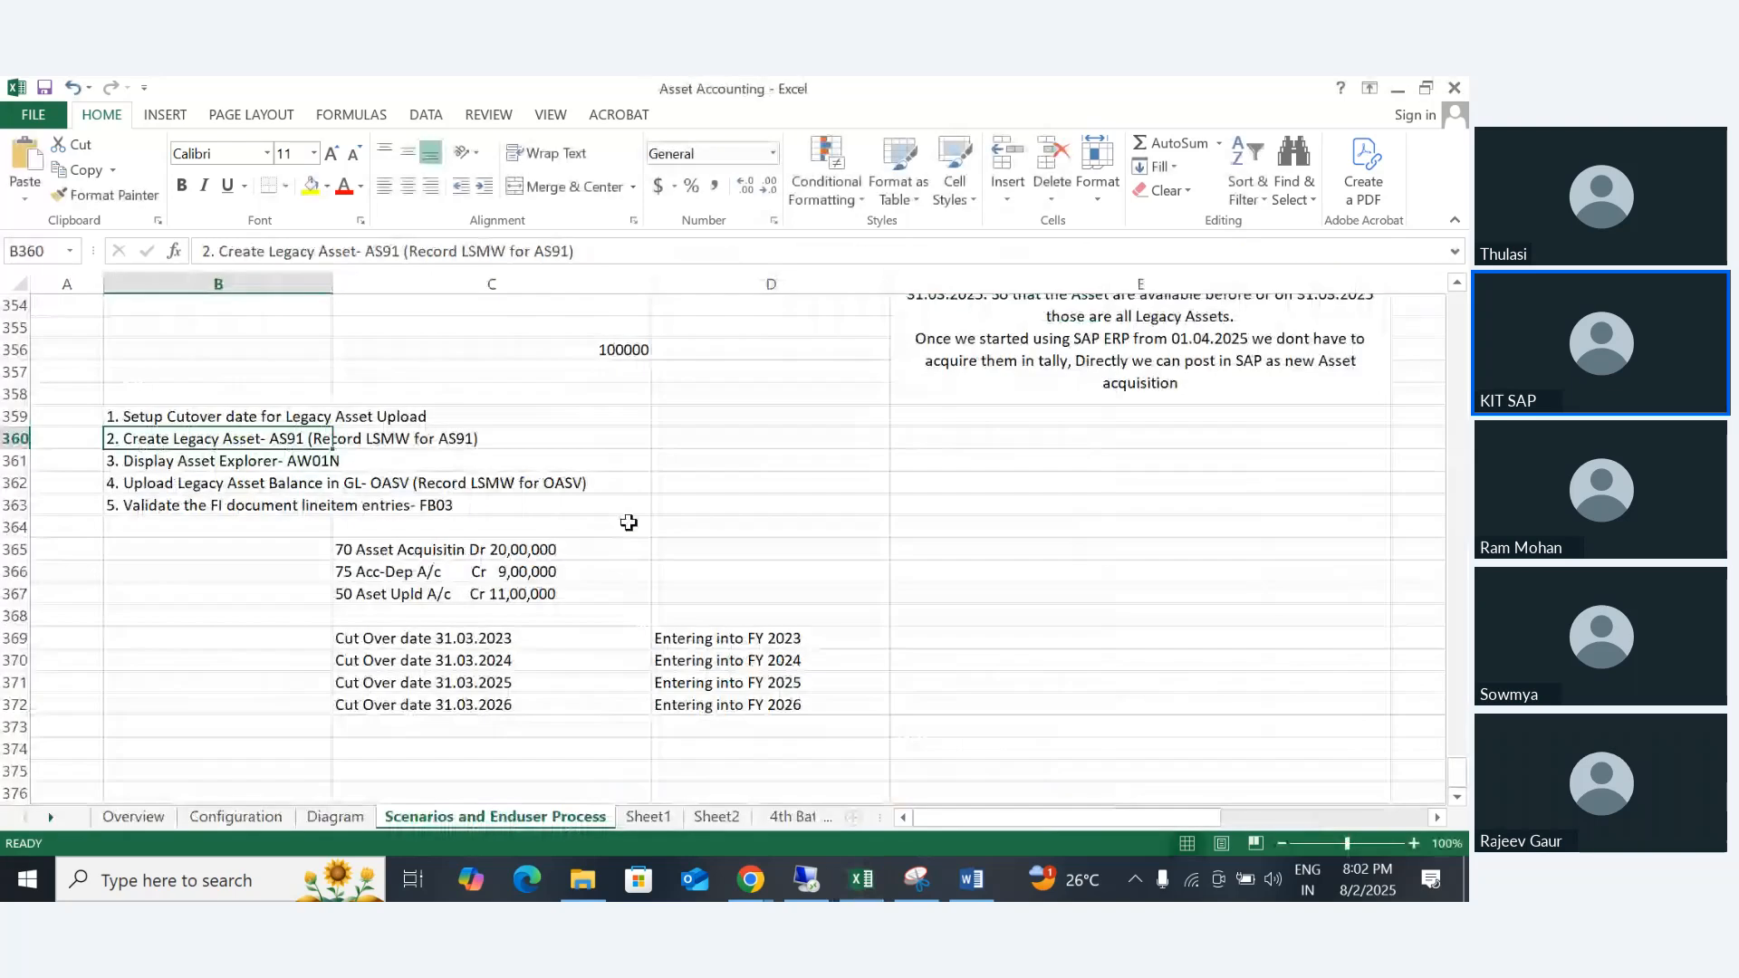
# - Switch to the FICO: S4 Hana Zoho meeting in Chrome and stop sharing the screen
pyautogui.click(749, 879)
pyautogui.click(624, 777)
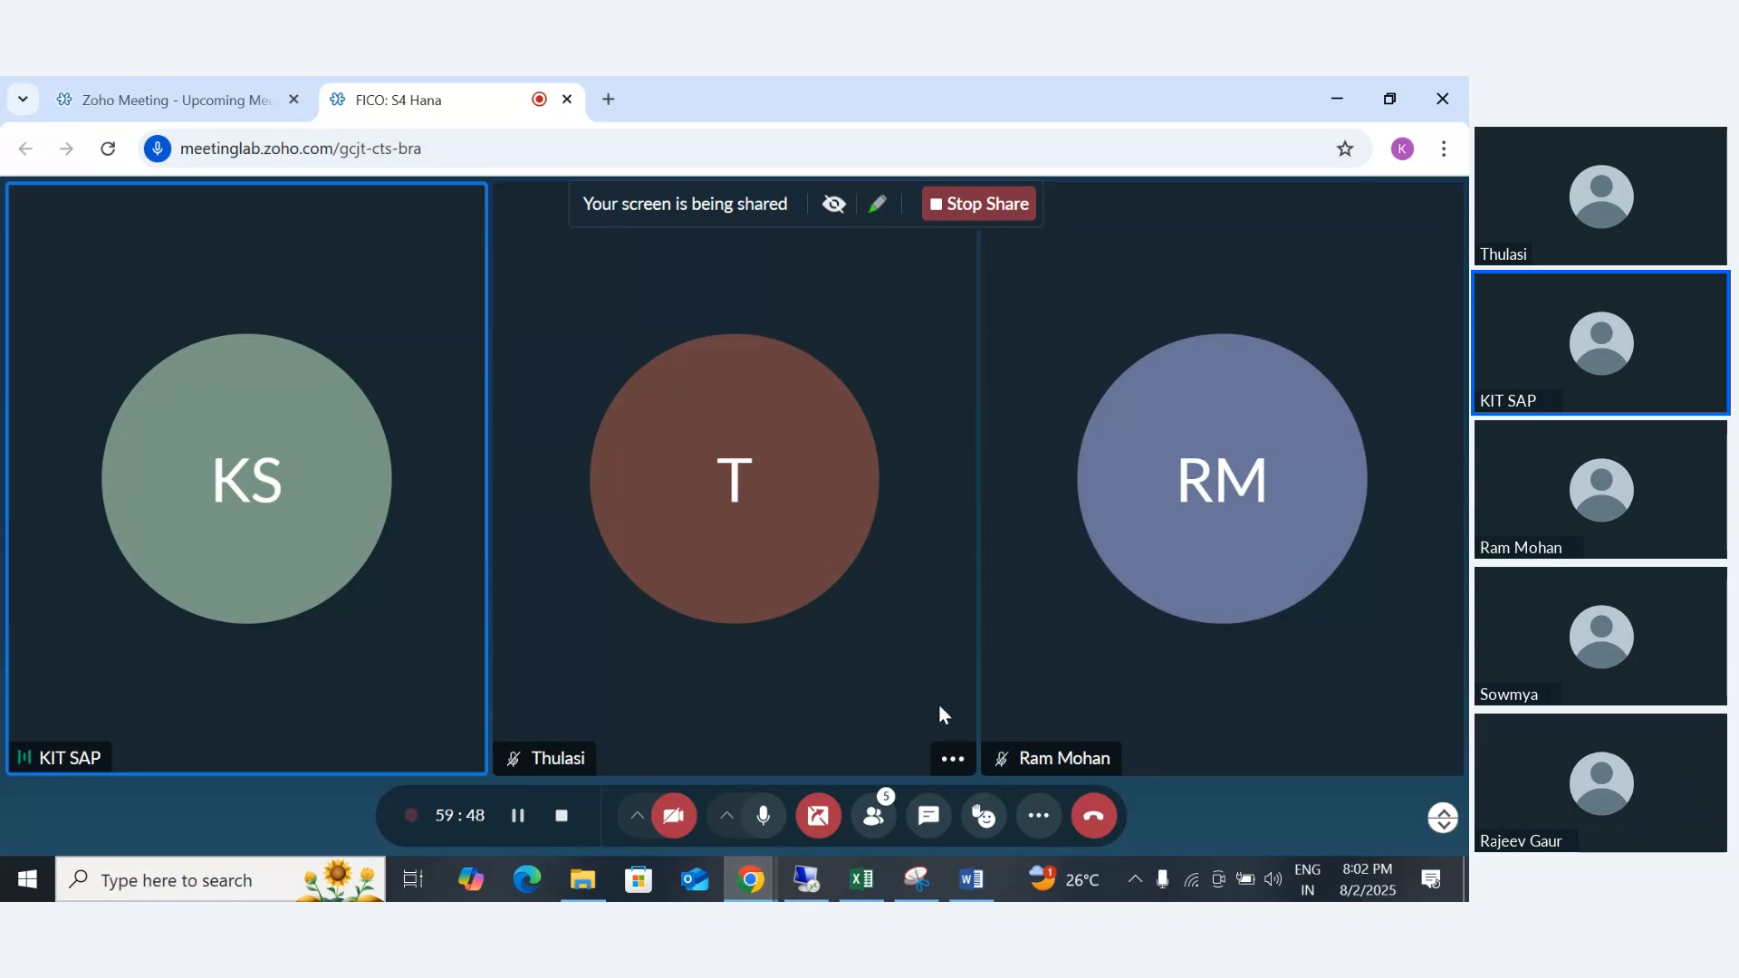
pyautogui.click(818, 815)
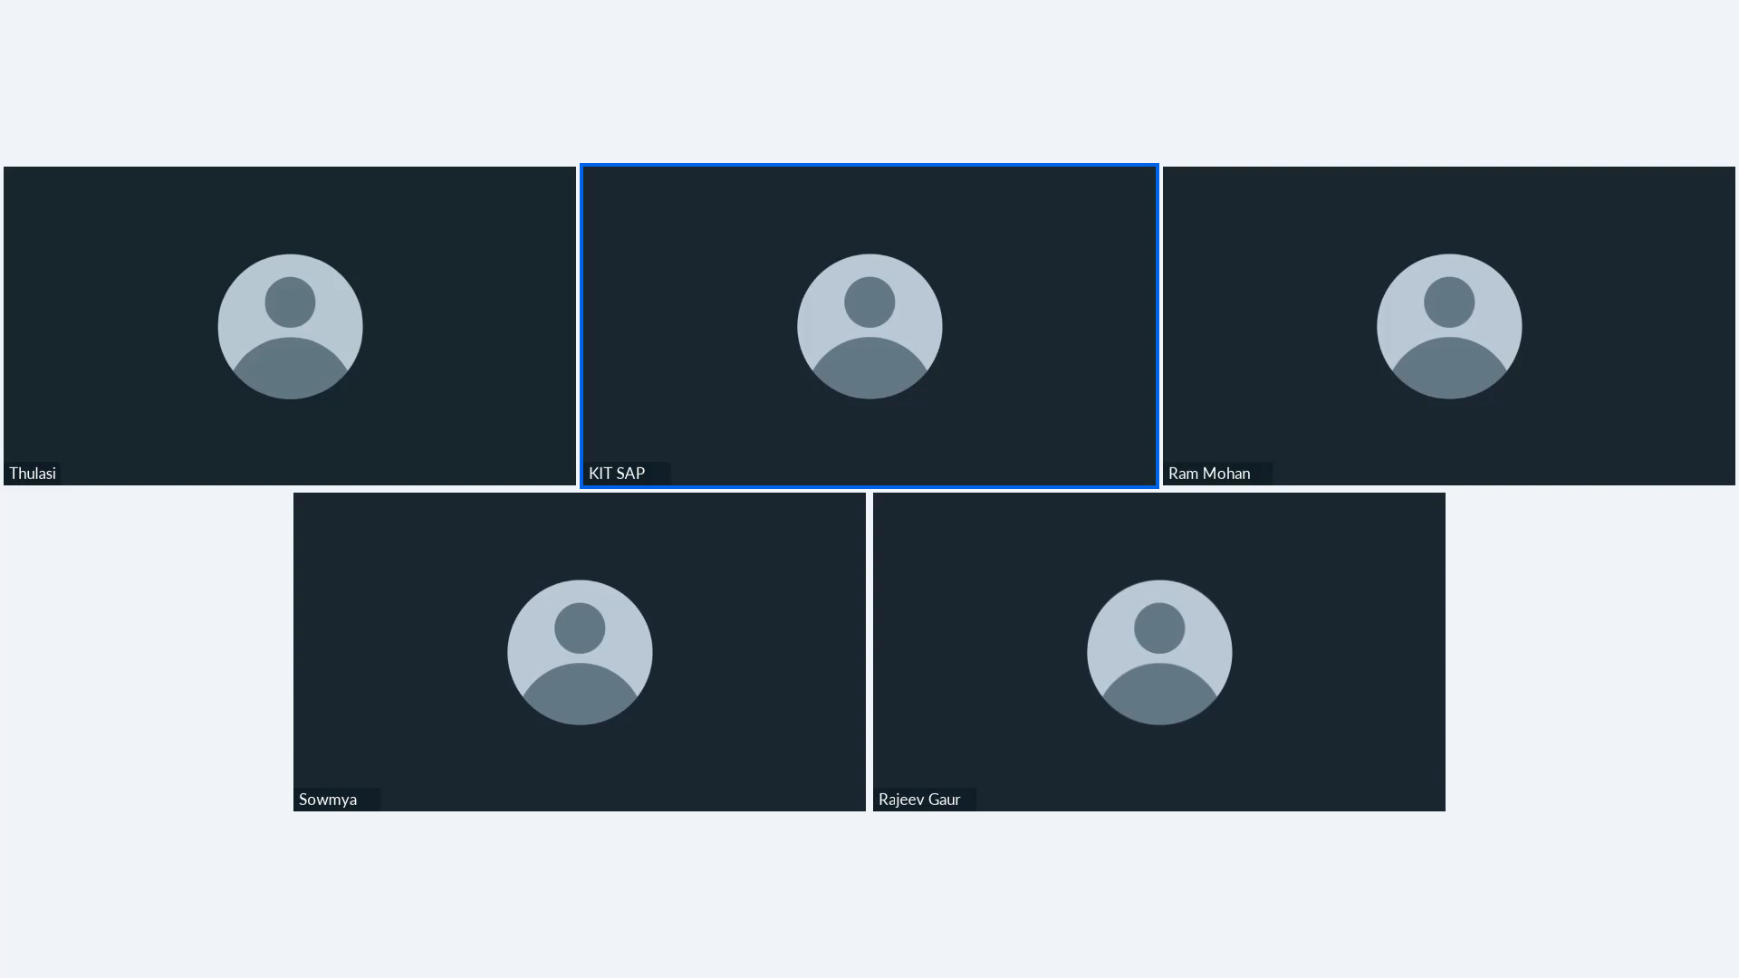